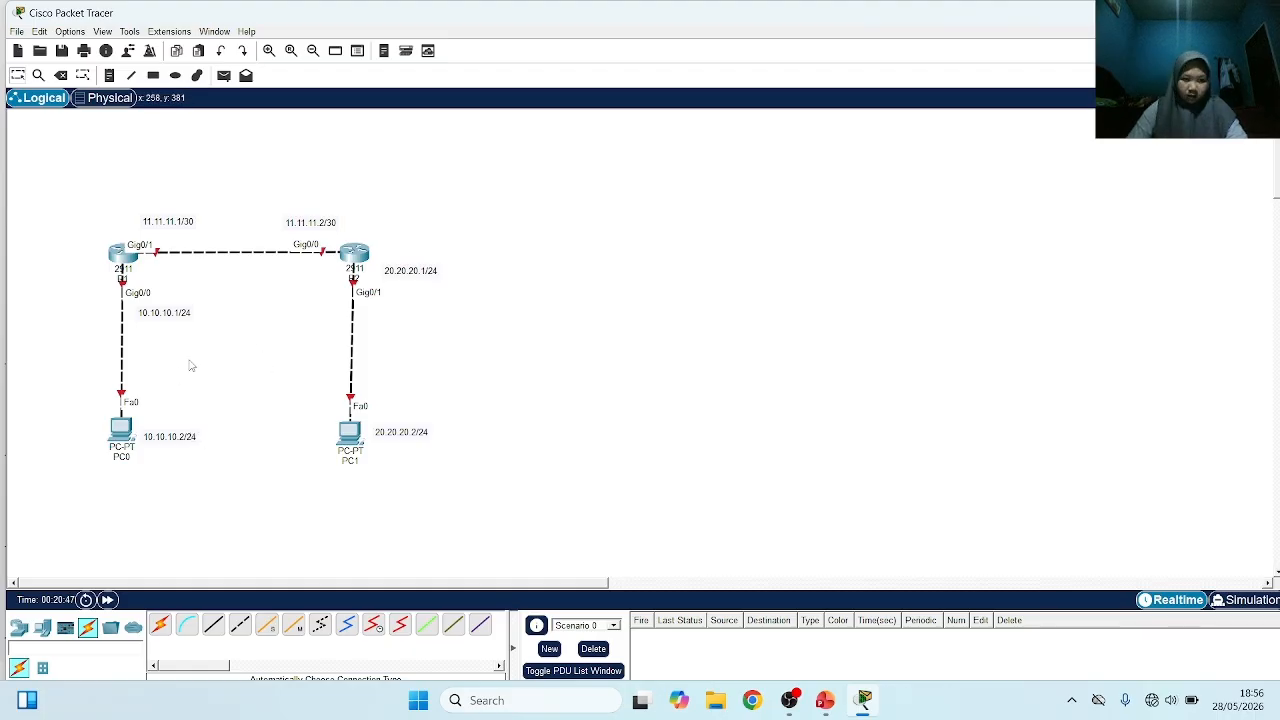
Open the command line of router R1 and answer no to the initial configuration dialog
click(121, 252)
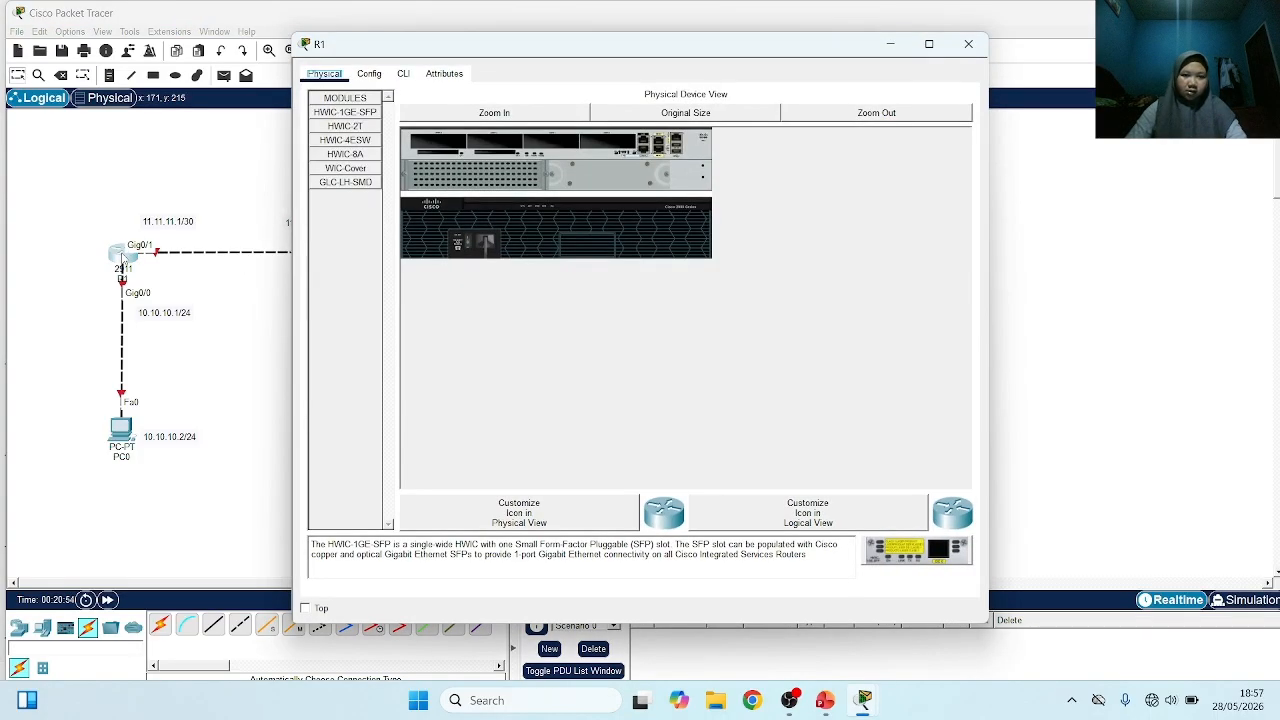
click(405, 74)
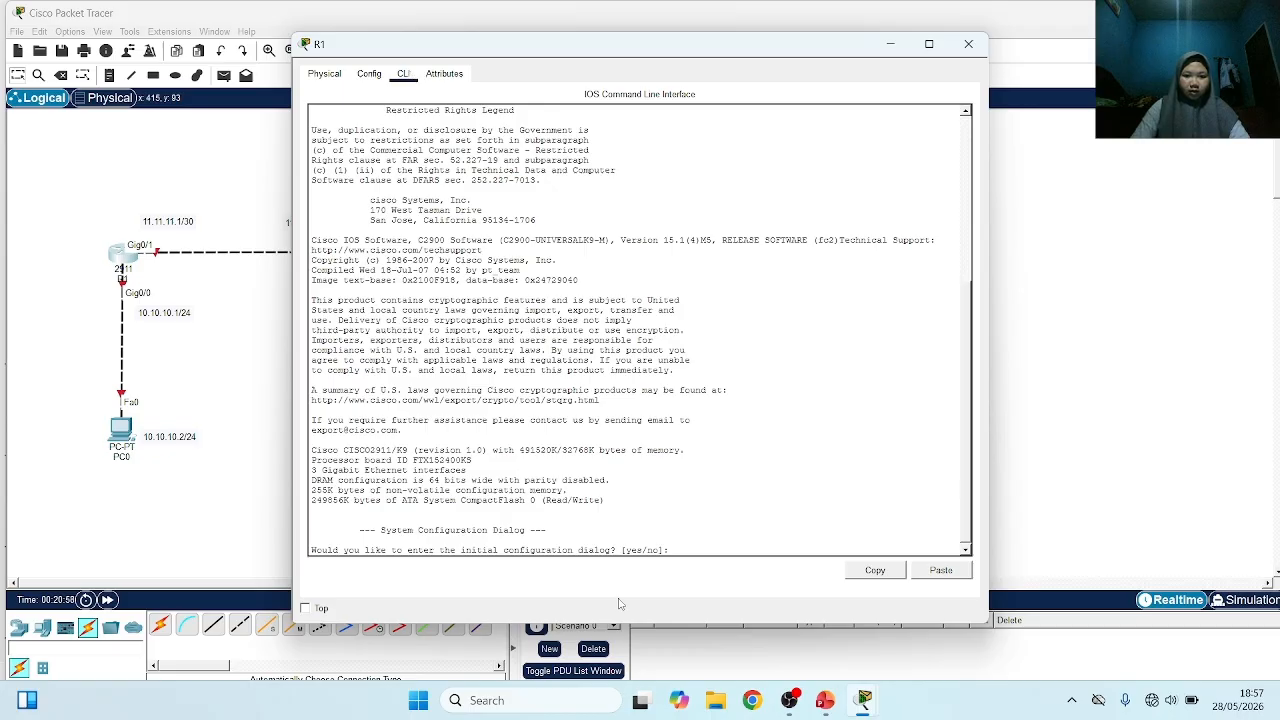
text(n)
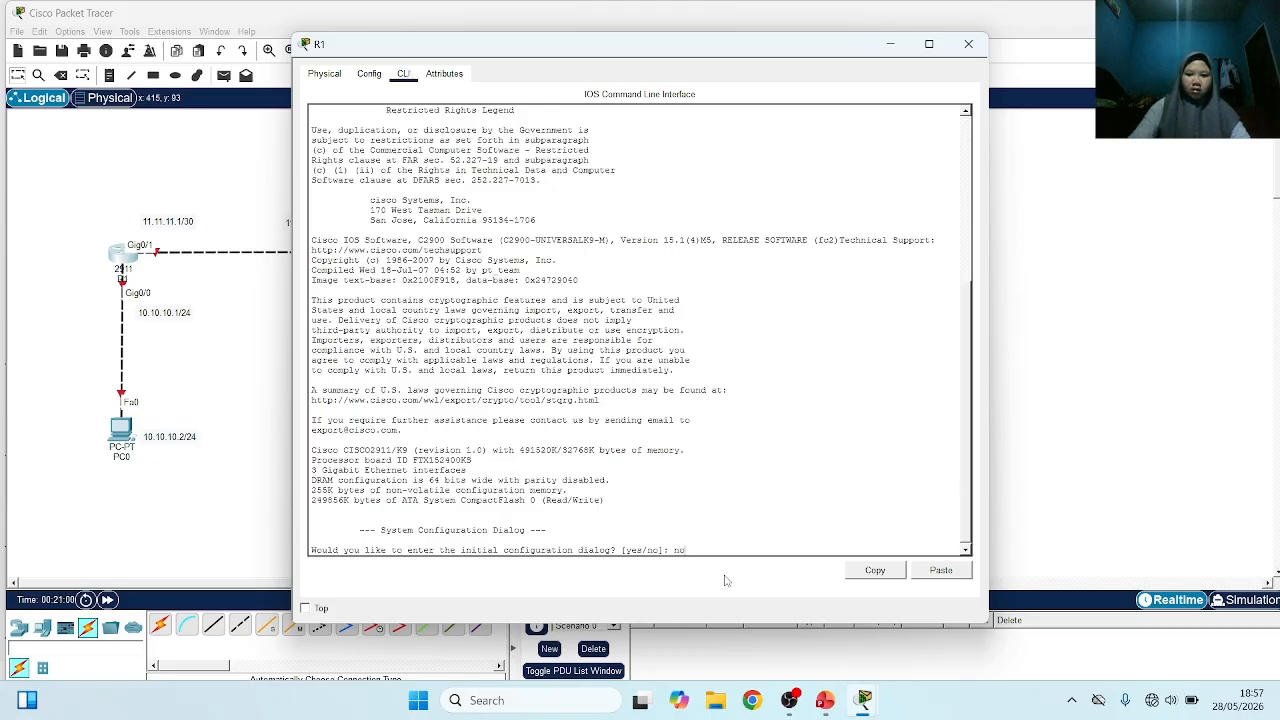
text(o)
key(Return)
Enter privileged mode on R1 with ena, followed by global configuration mode with conf t
key(Return)
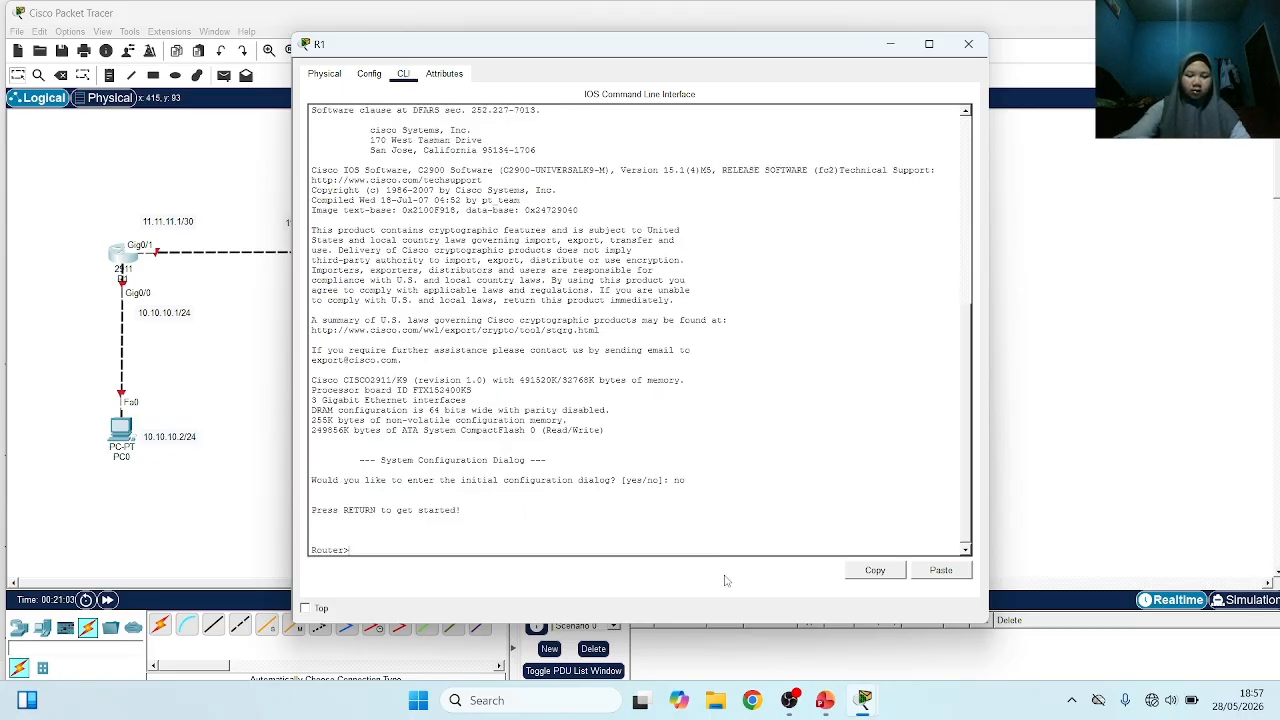
text(ena)
key(Return)
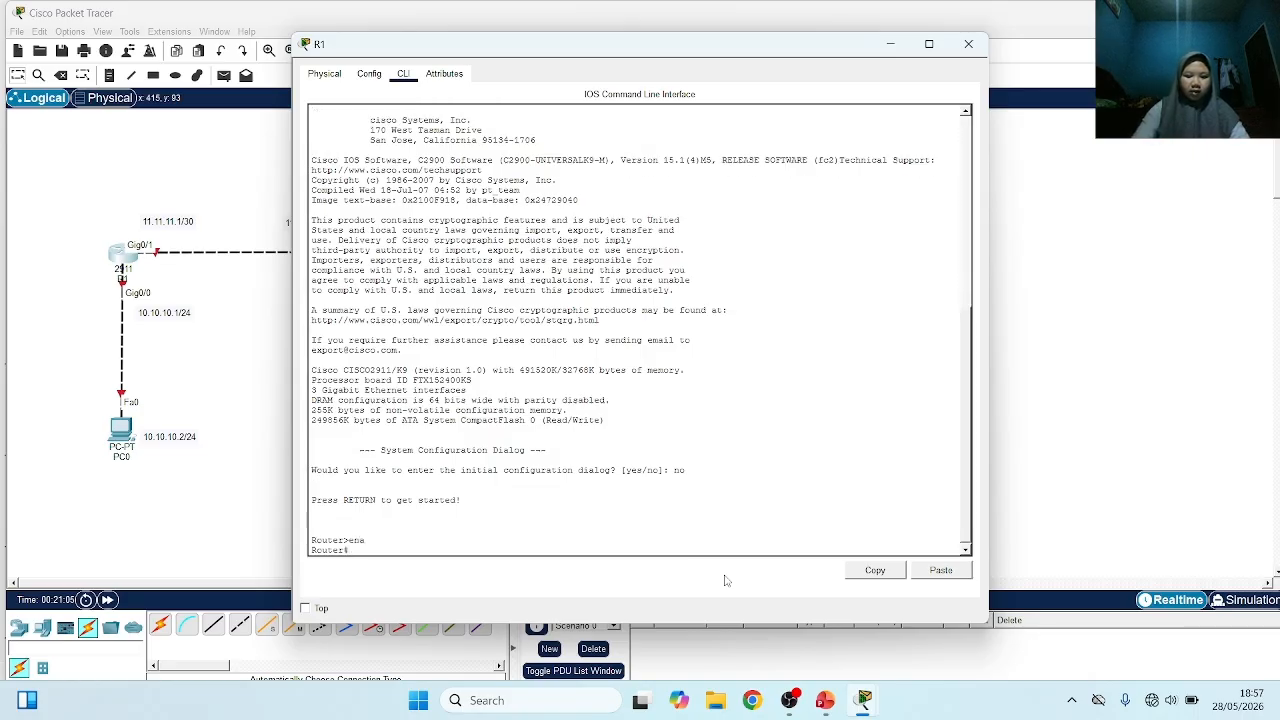
text(con)
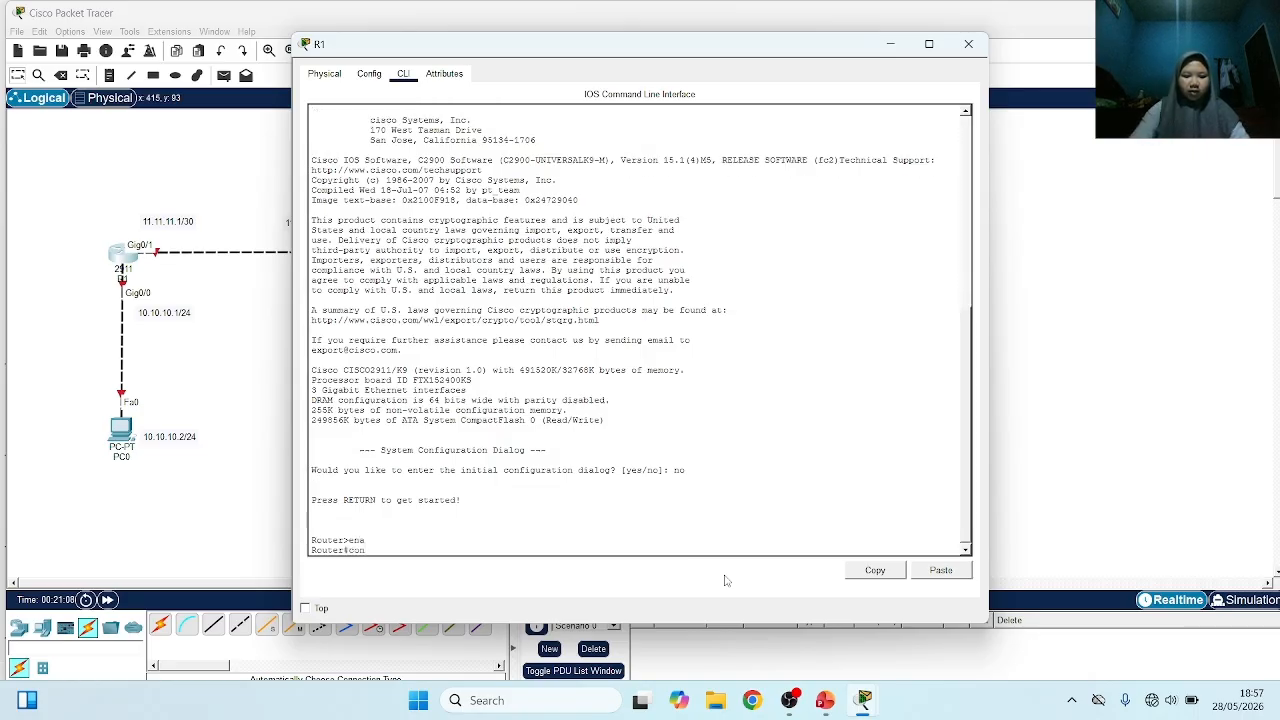
text(f t)
key(Return)
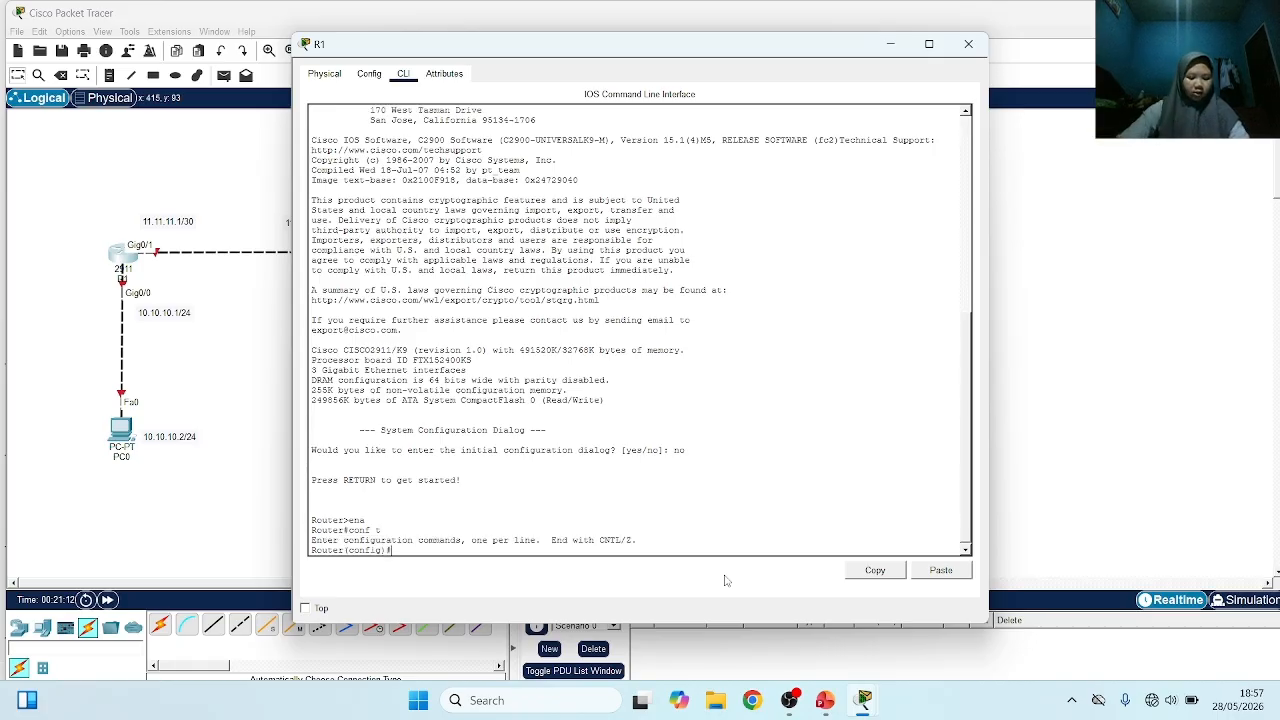
Select interface g0/0 on R1 and enable it with no sh
text(int)
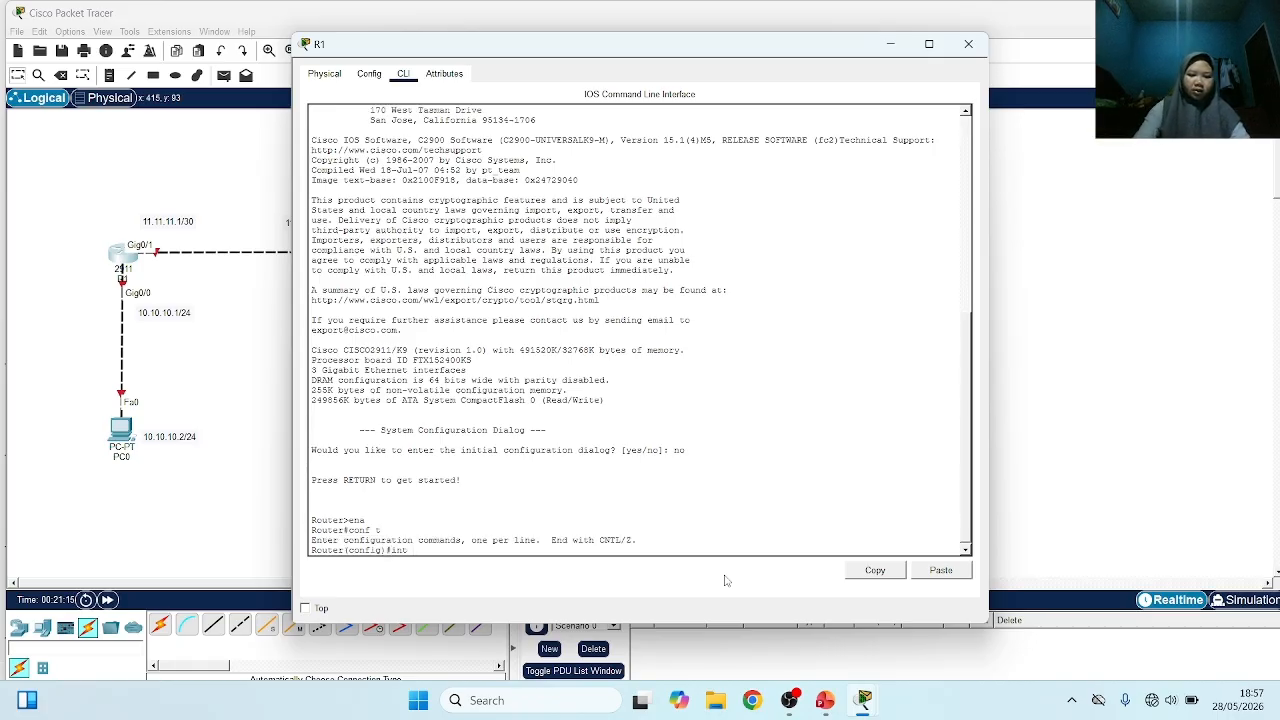
text( g0/)
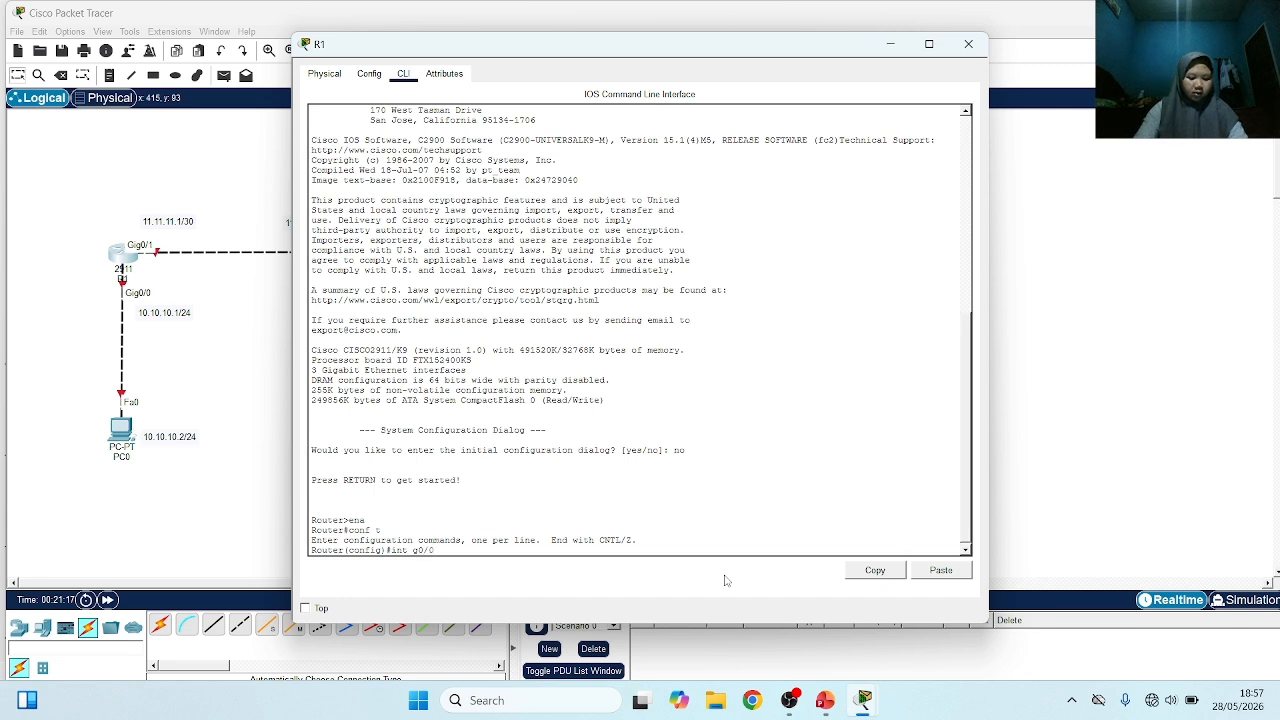
text(0)
key(Return)
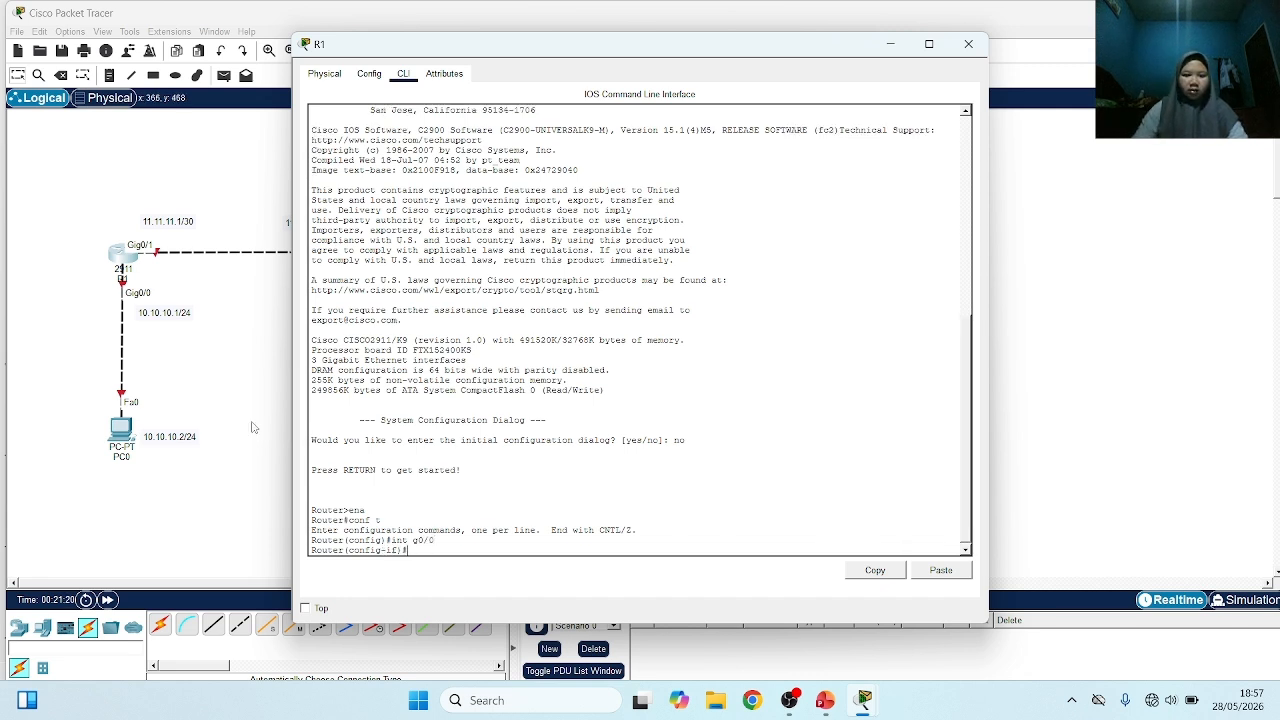
text(no sh)
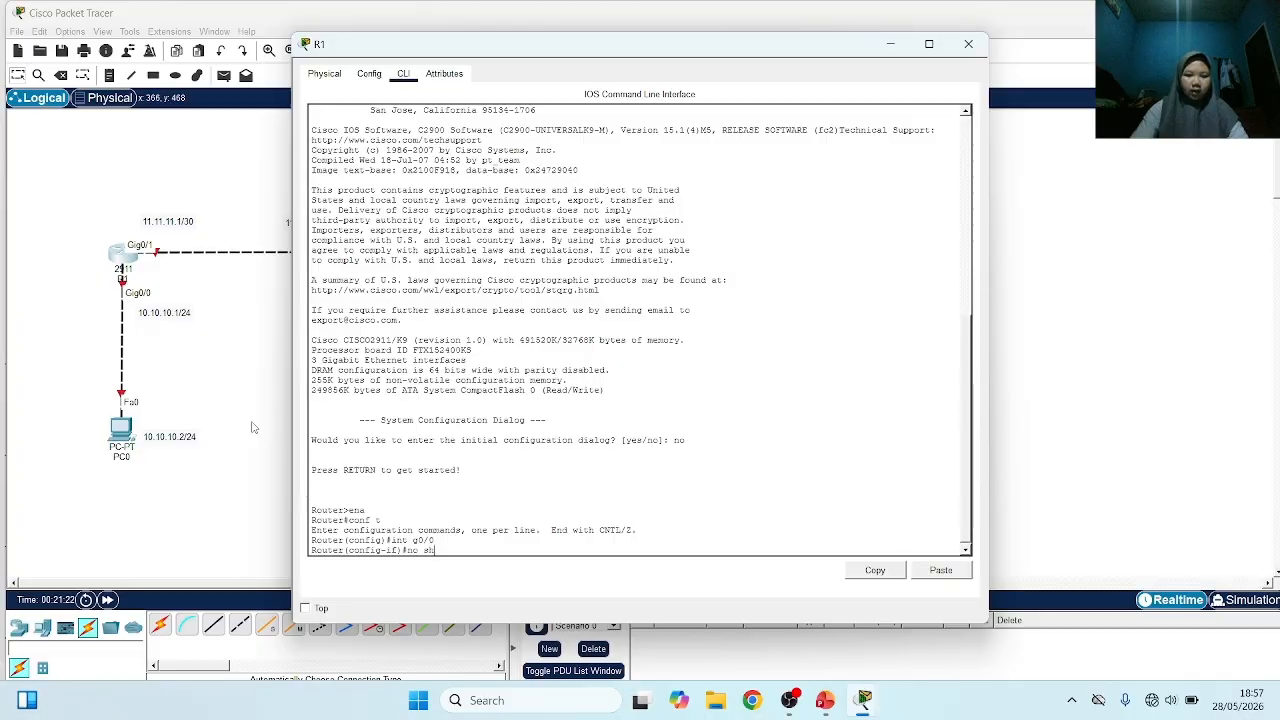
key(Return)
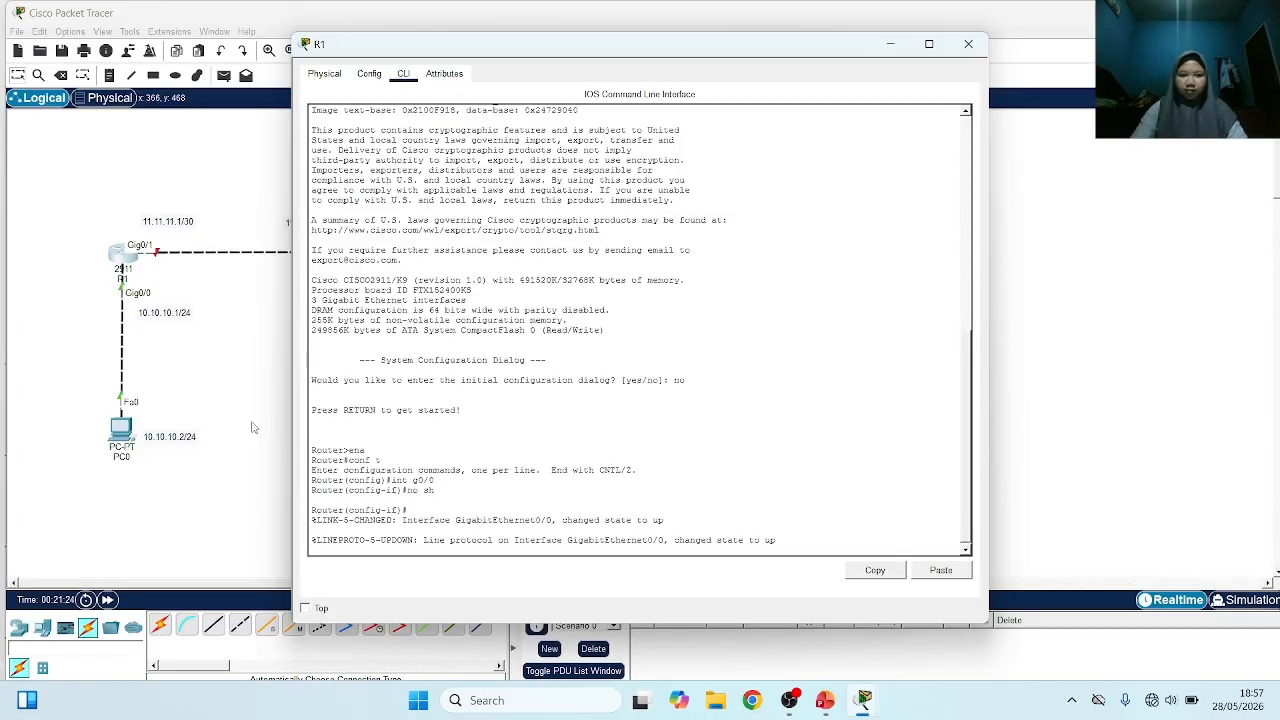
key(Return)
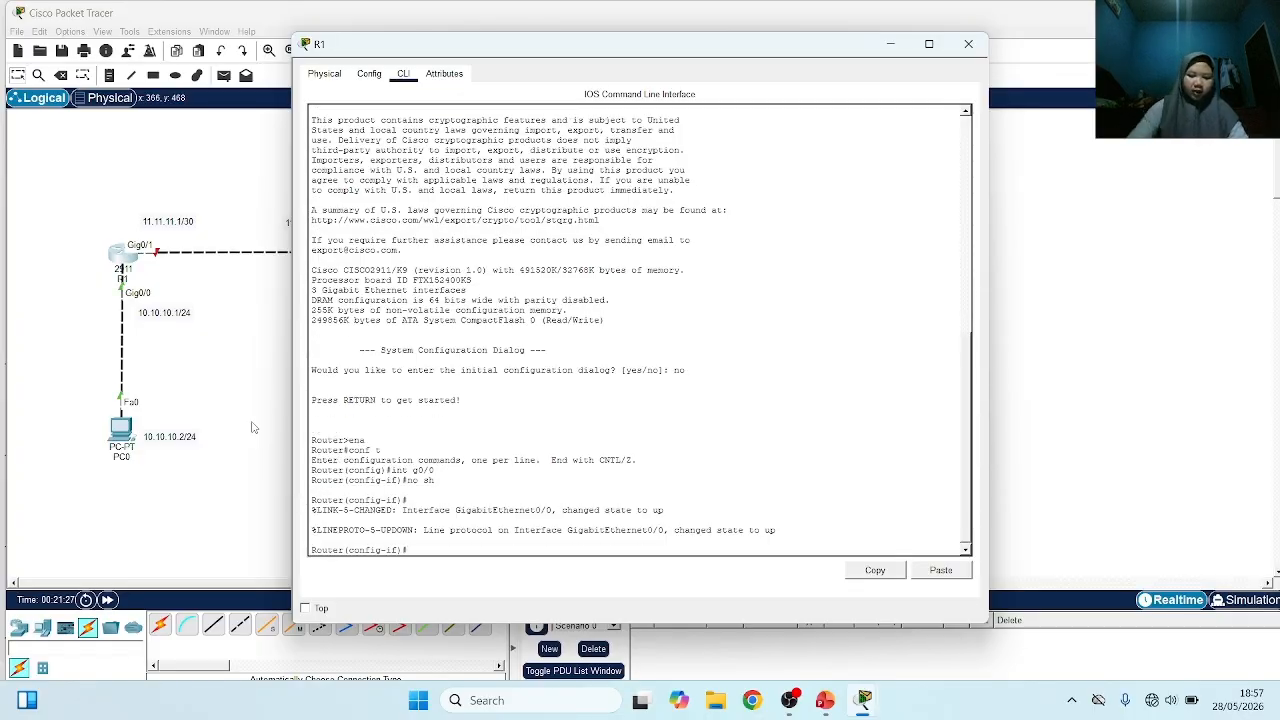
Assign IP address 10.10.10.1 with mask 255.255.255.0 to R1's g0/0 interface
text(ip add)
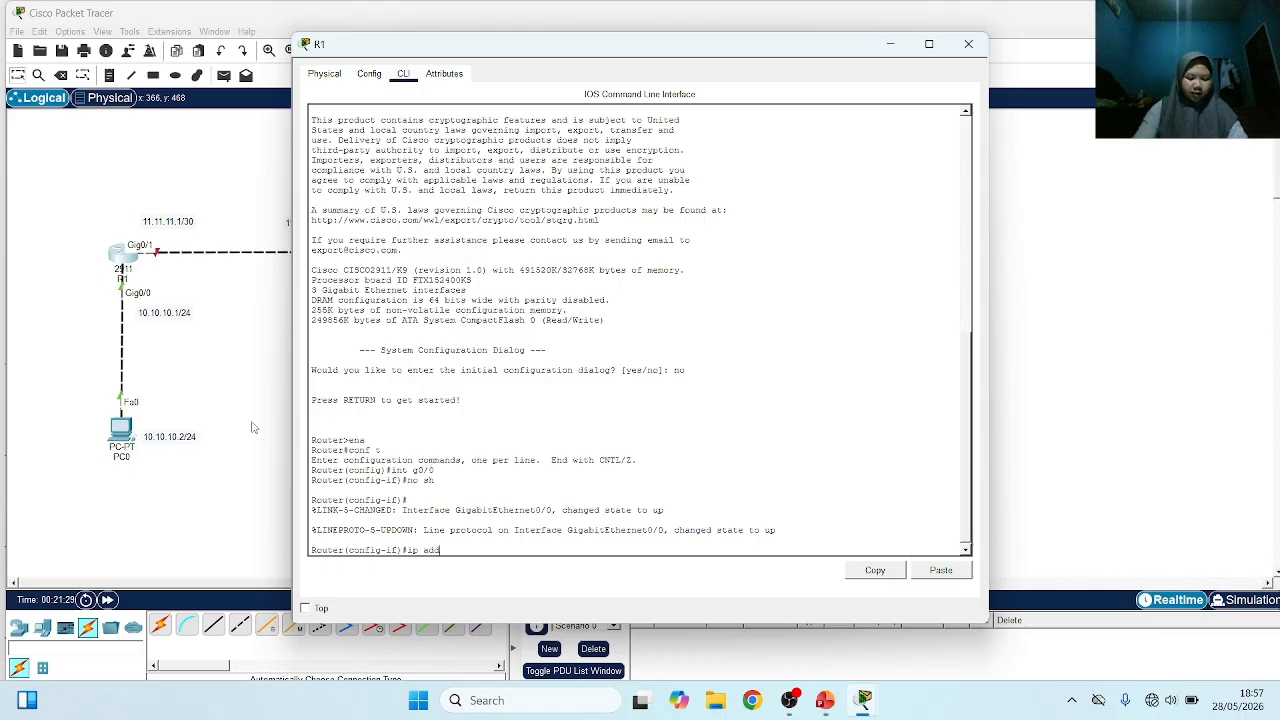
text( 10.1)
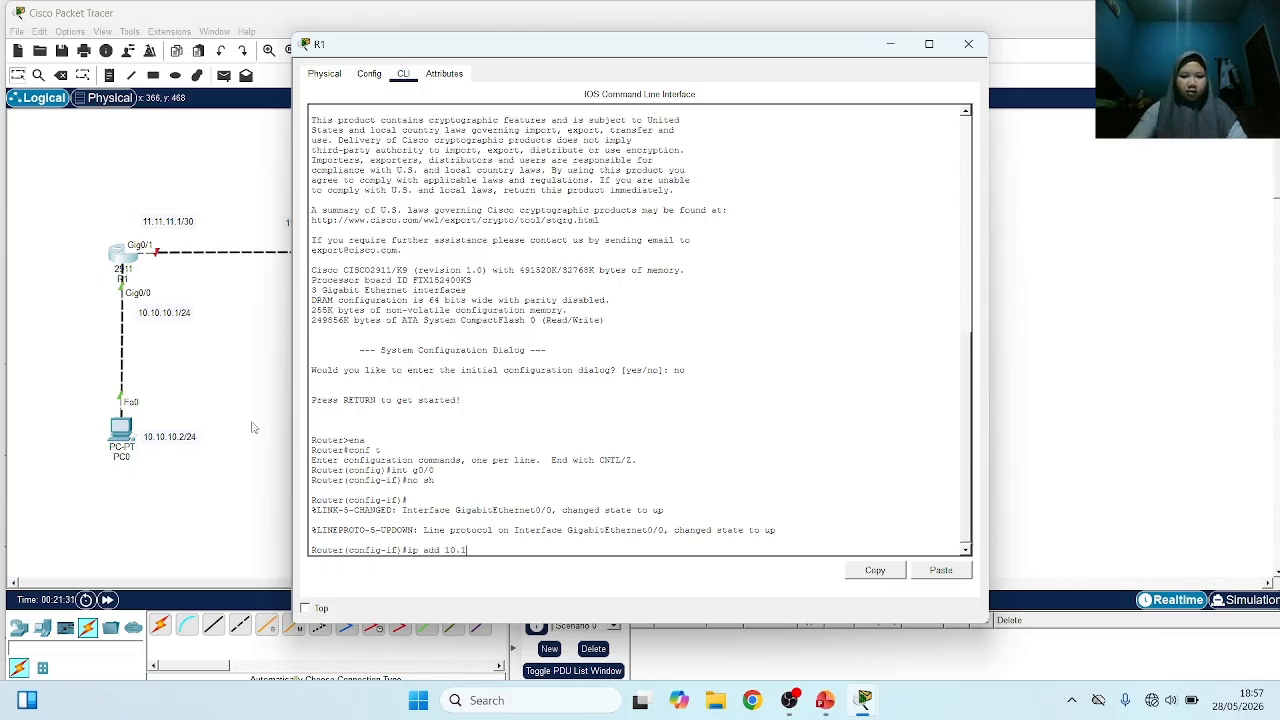
text(0.10.1)
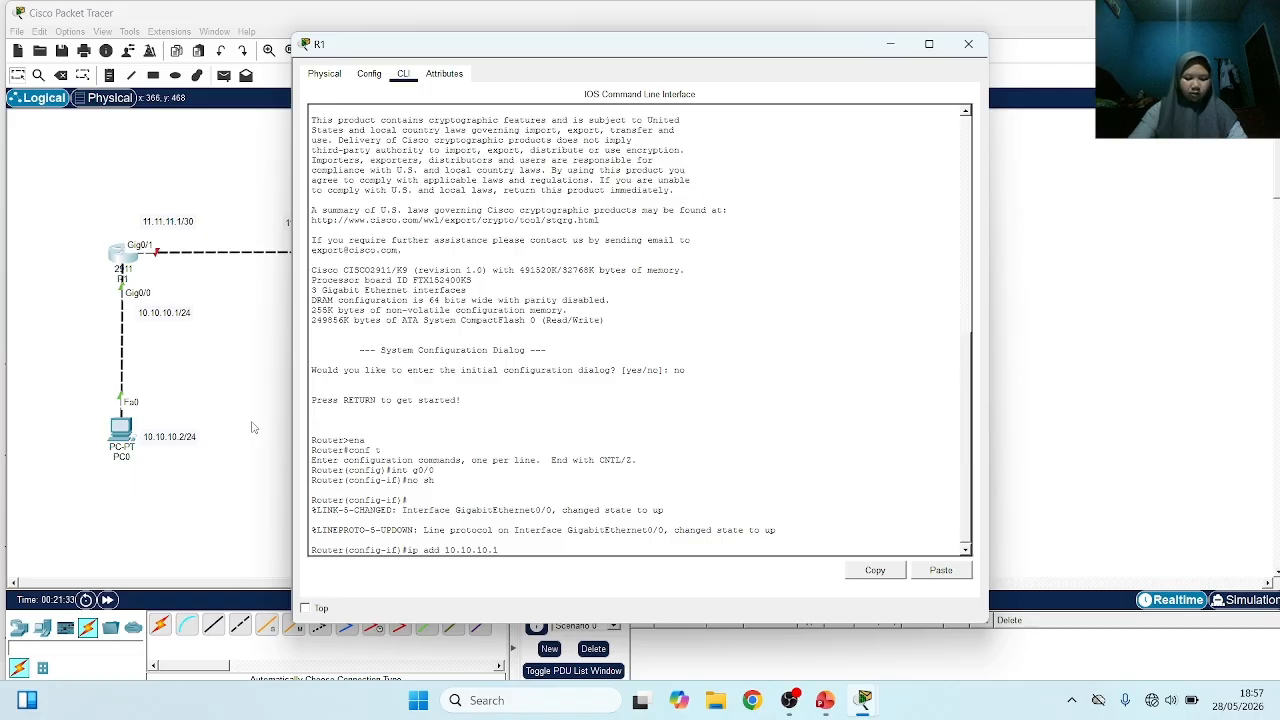
text( 255.2)
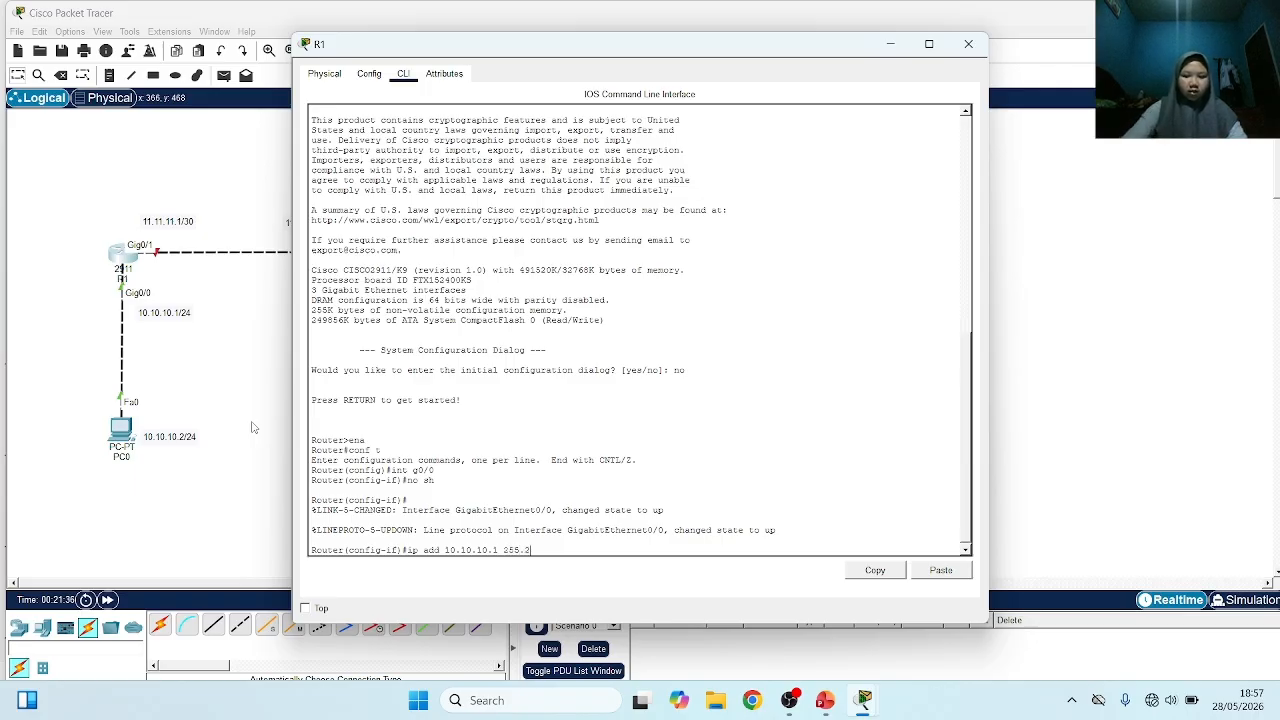
text(55.255.0)
key(Return)
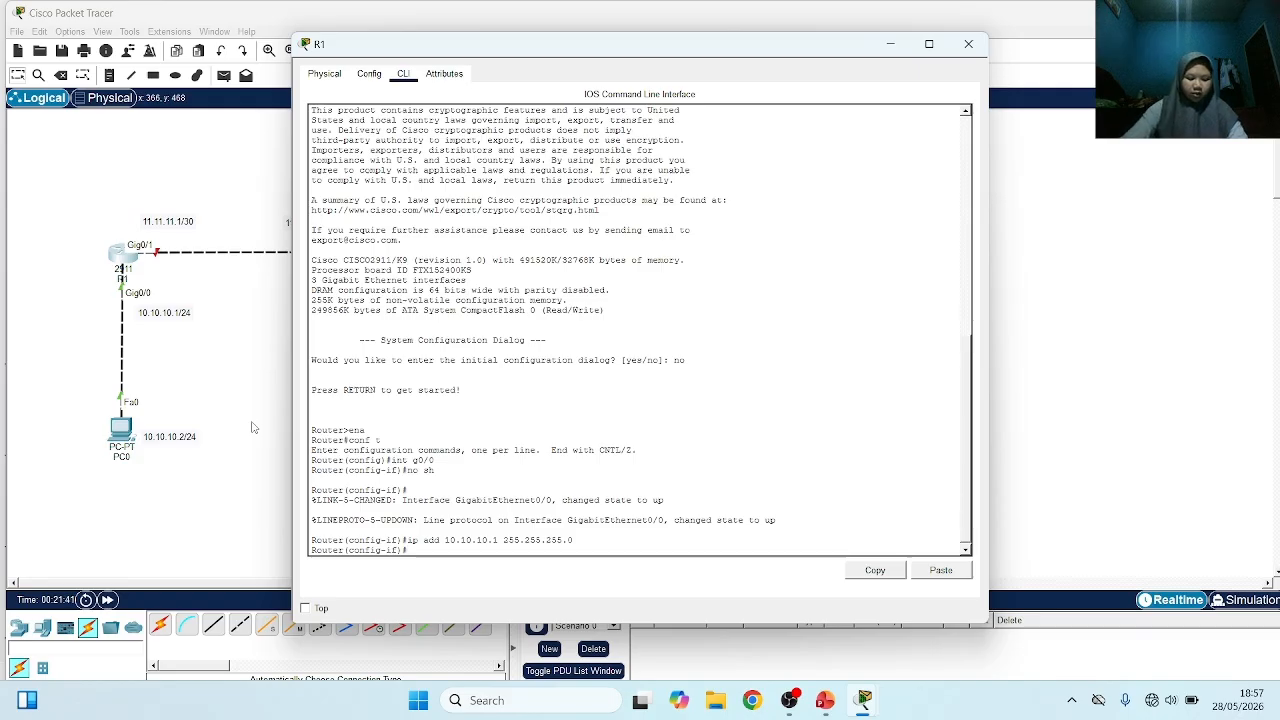
Select interface g0/1 on R1 and enable it with no sh
text(int g0)
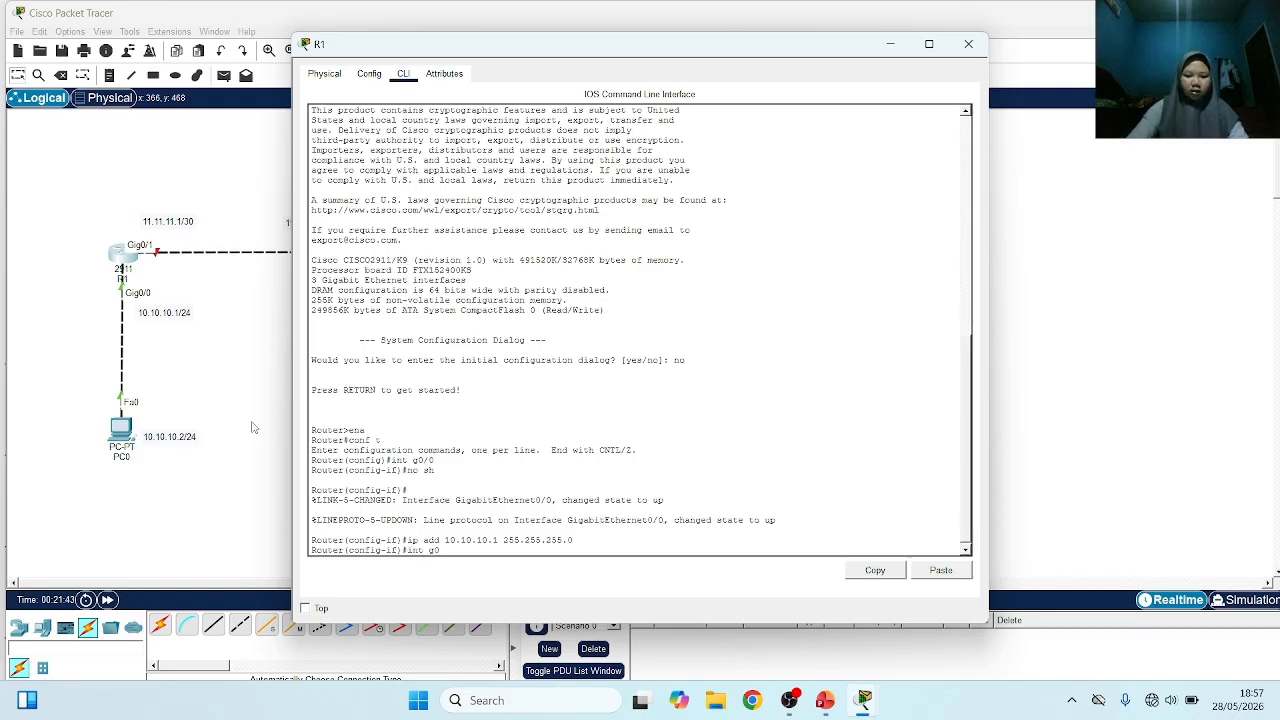
text(/1)
key(Return)
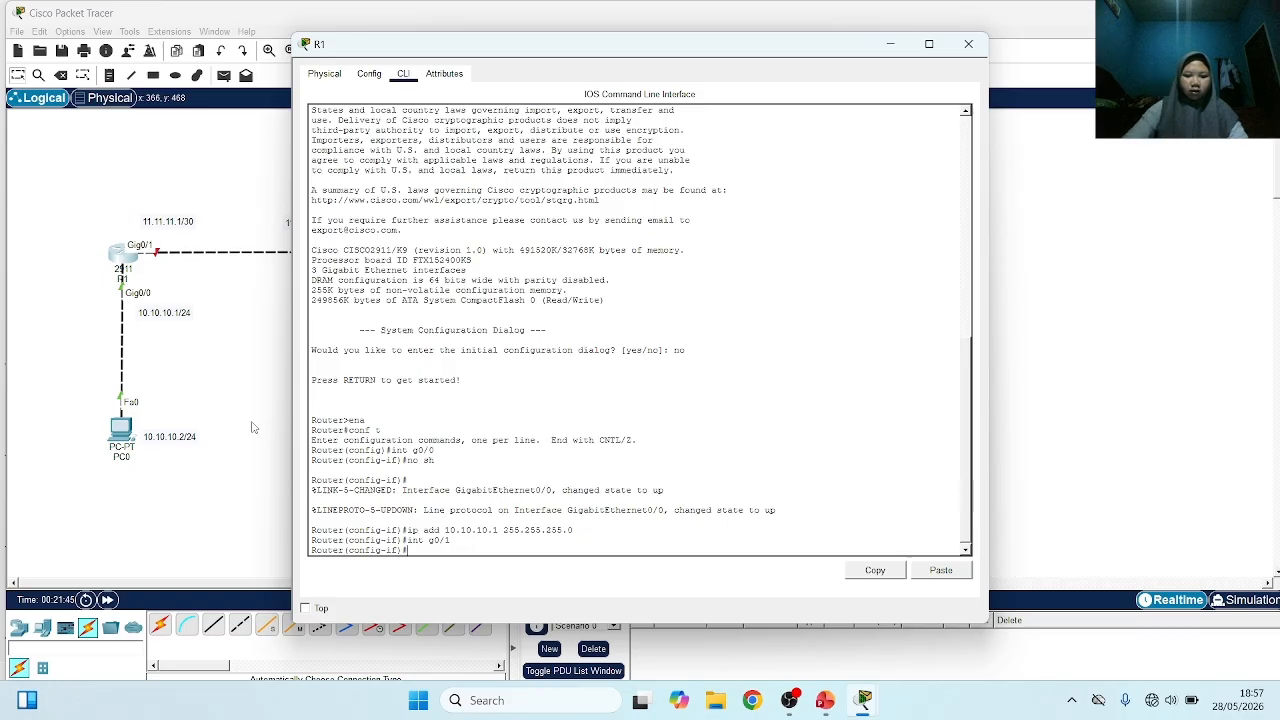
text(no sh)
key(Return)
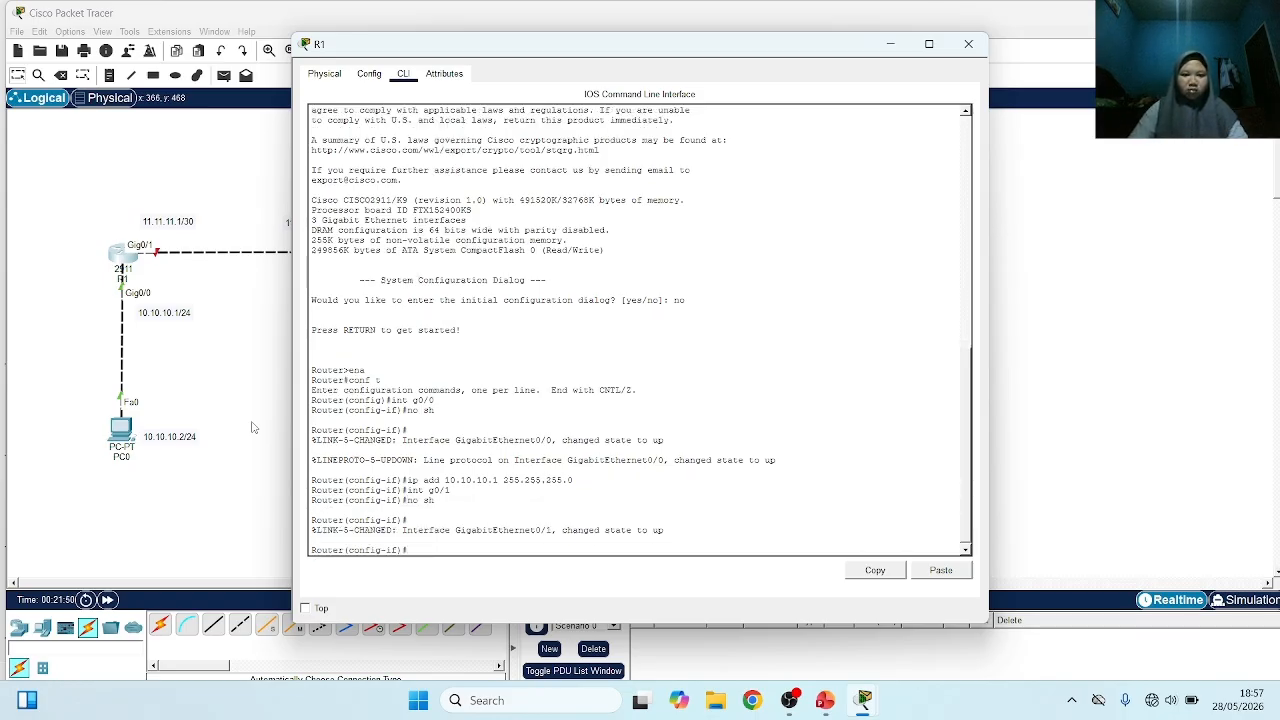
Assign IP address 11.11.11.1 with mask 255.255.255.252 to R1's g0/1 interface
text(ip)
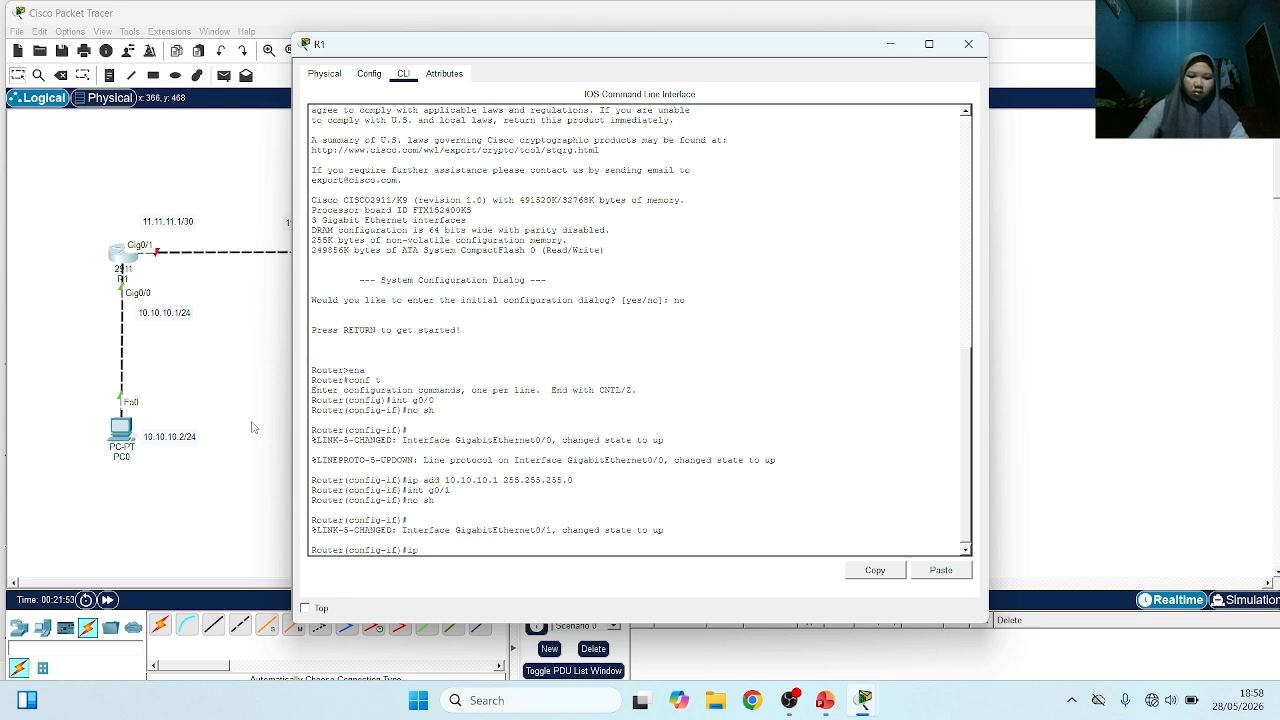
text( add 11)
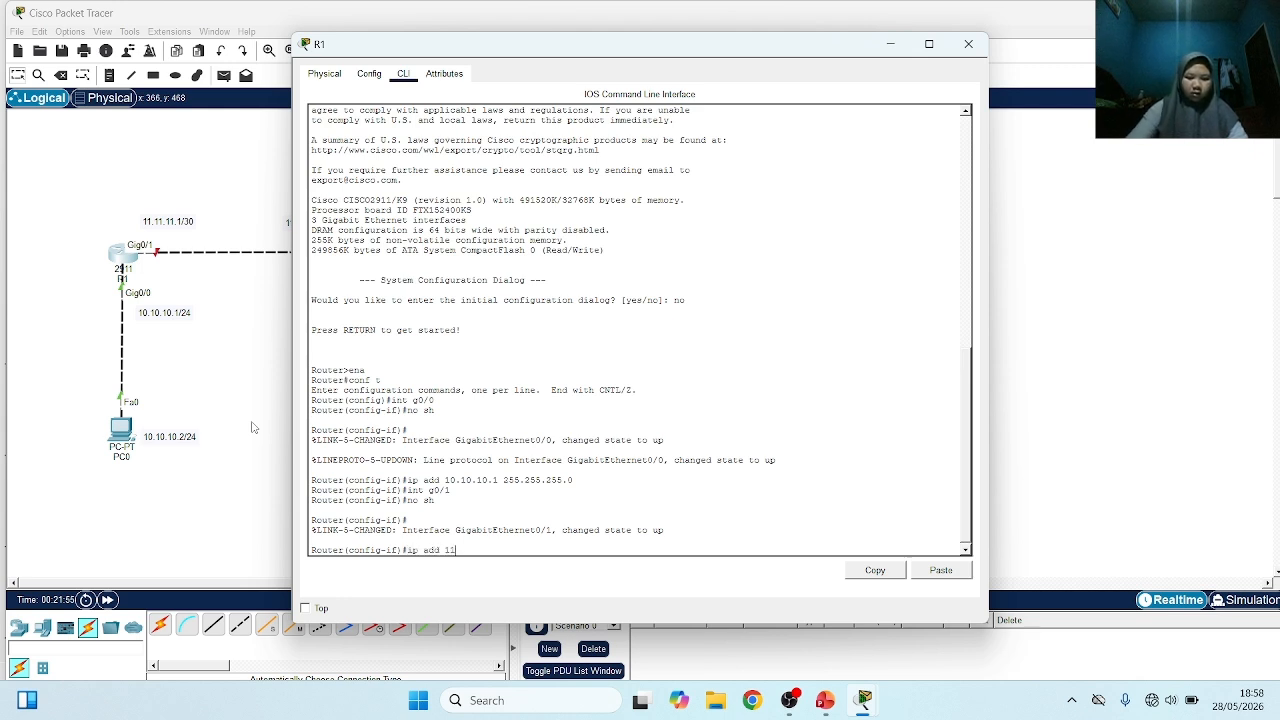
text(.1.1.11)
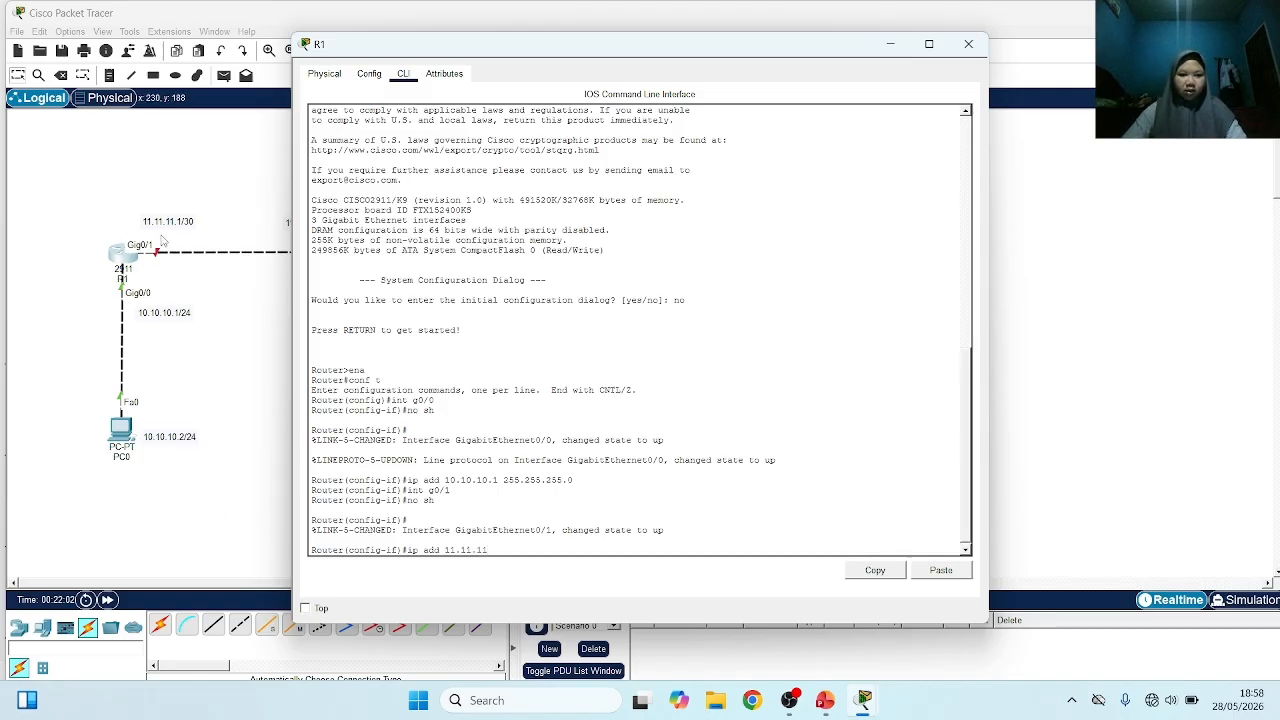
text(.1)
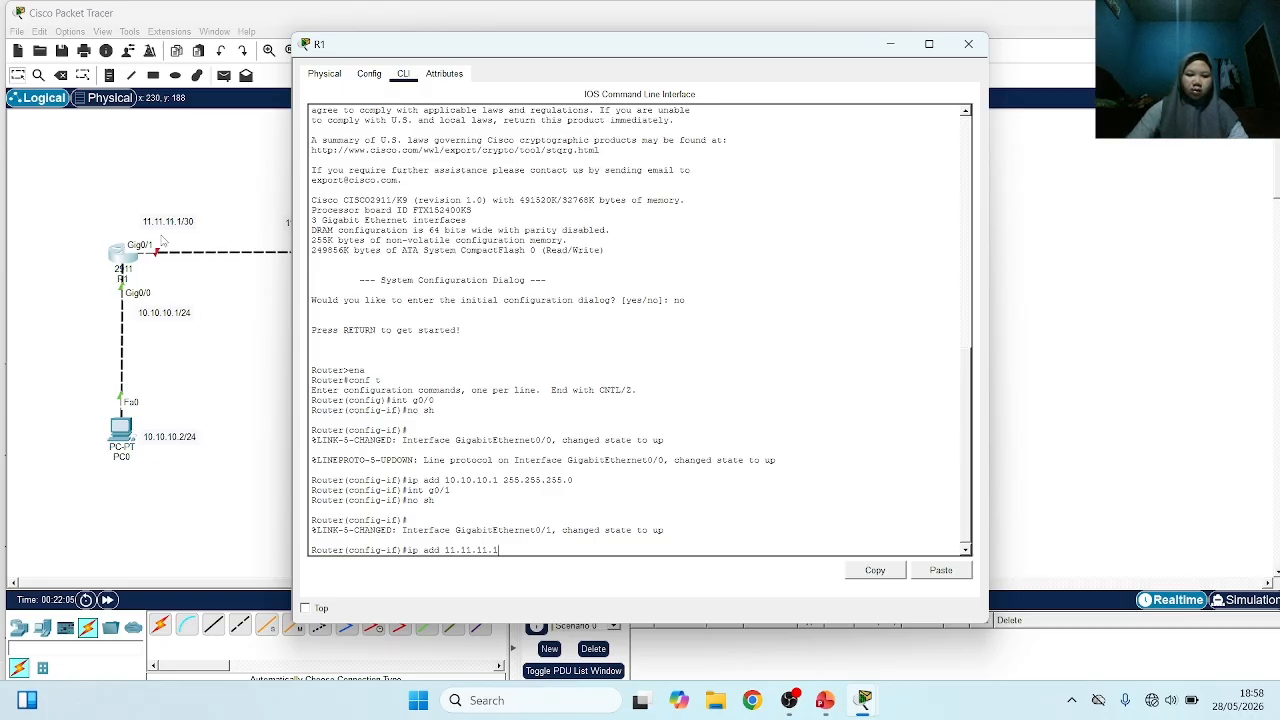
text( 2)
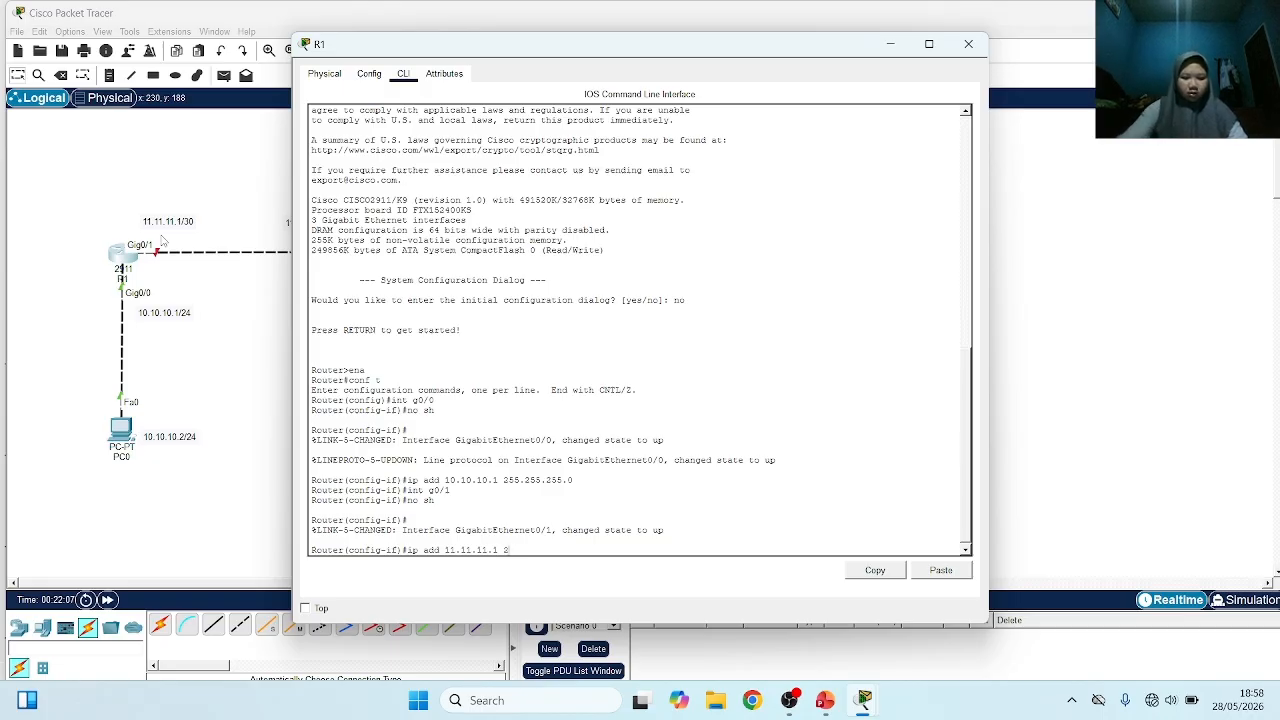
text(55.255.)
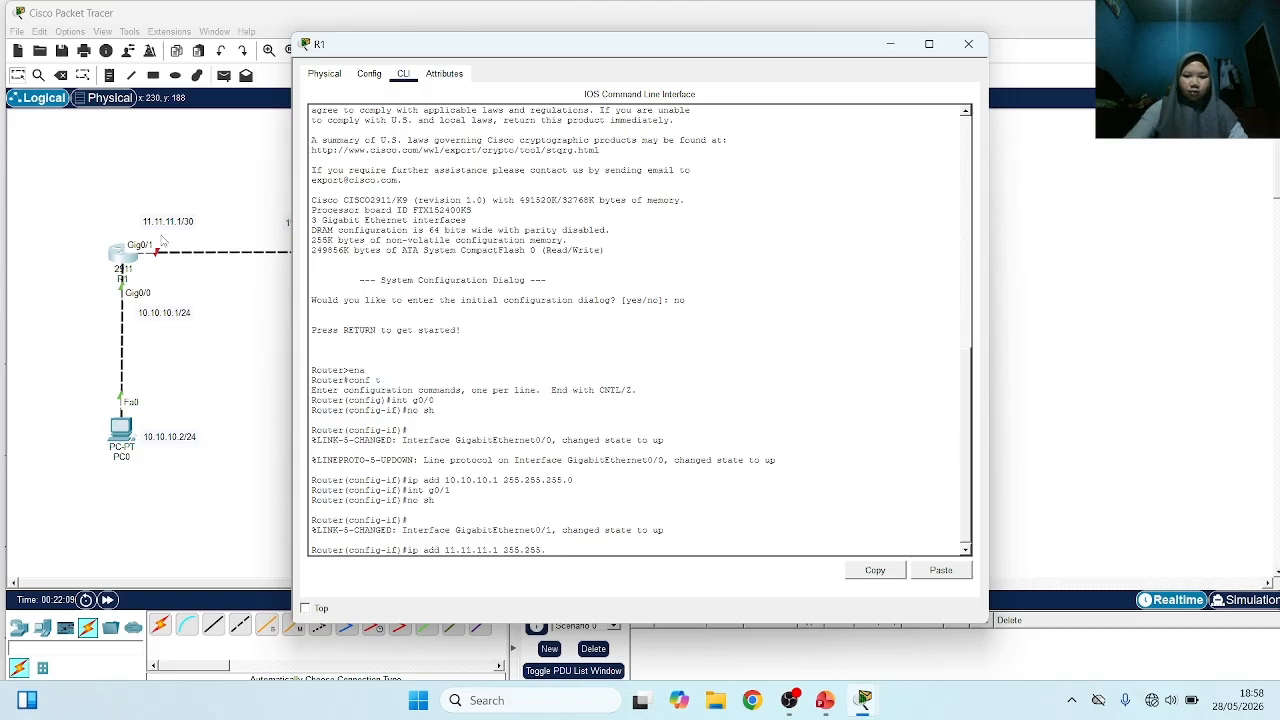
text(255.)
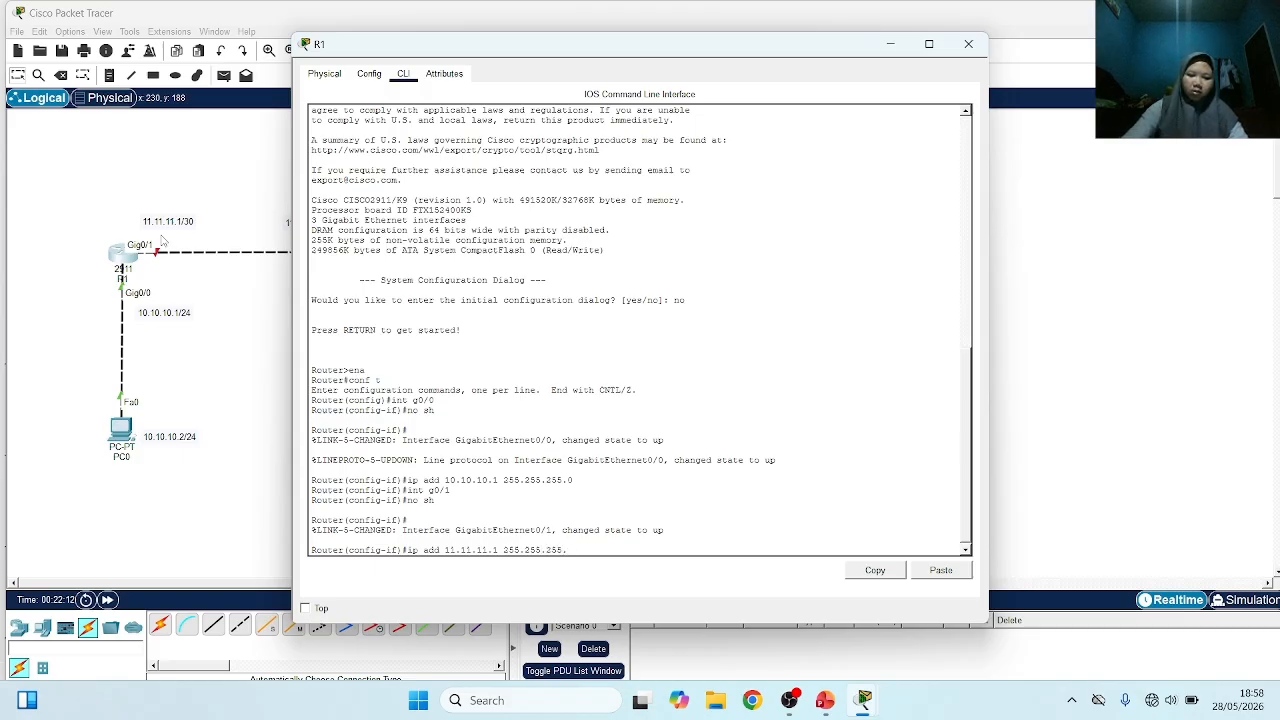
text(252)
key(Return)
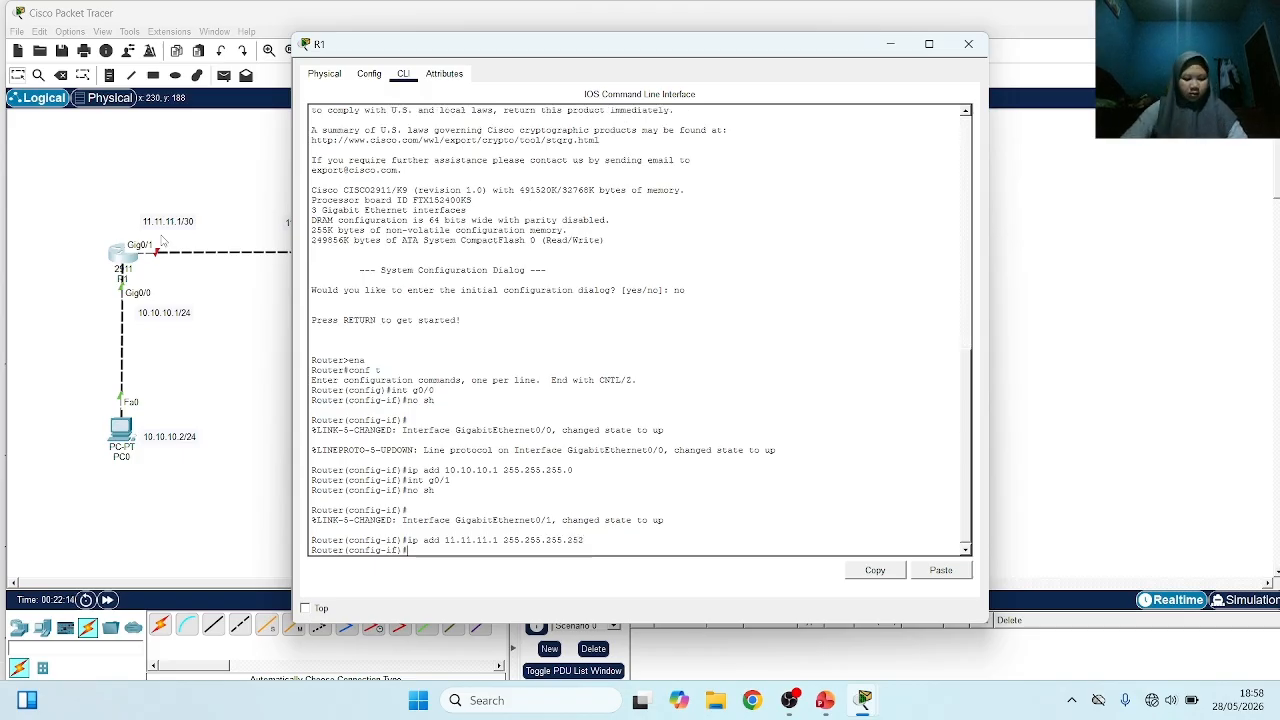
Open the command line of router R2 and answer no to the initial configuration dialog
click(255, 358)
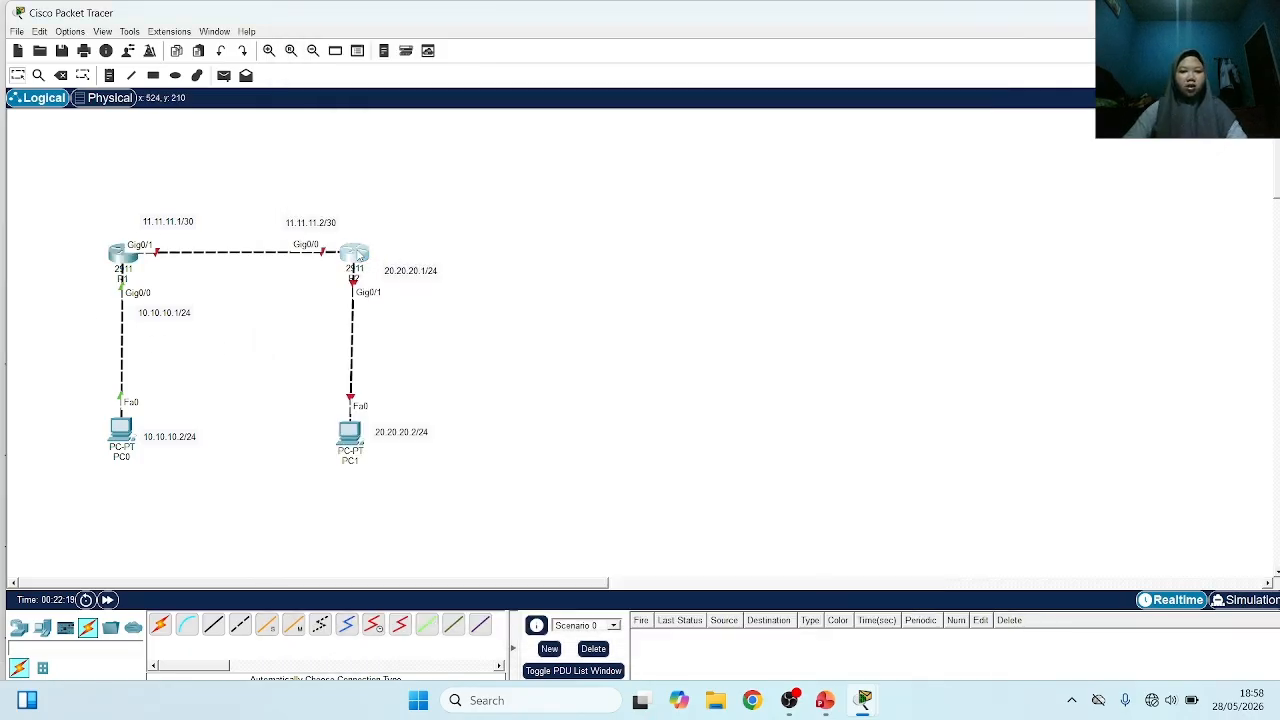
click(358, 256)
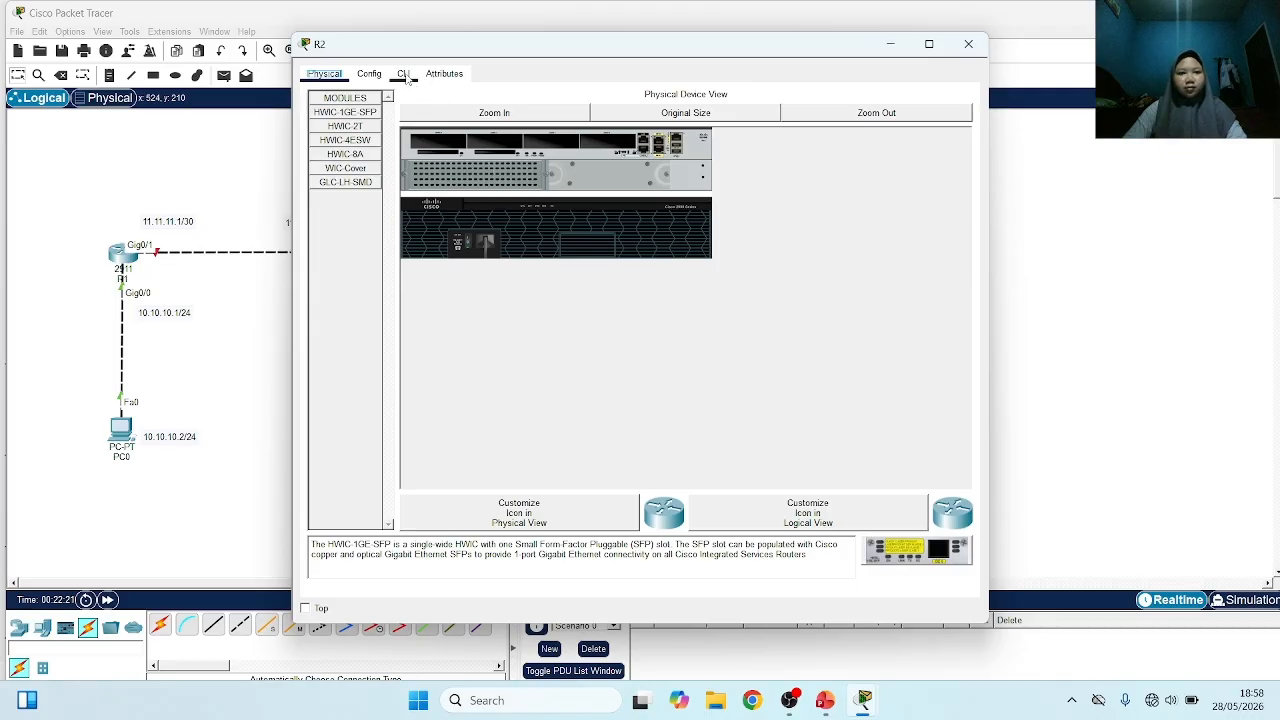
click(403, 75)
text(no)
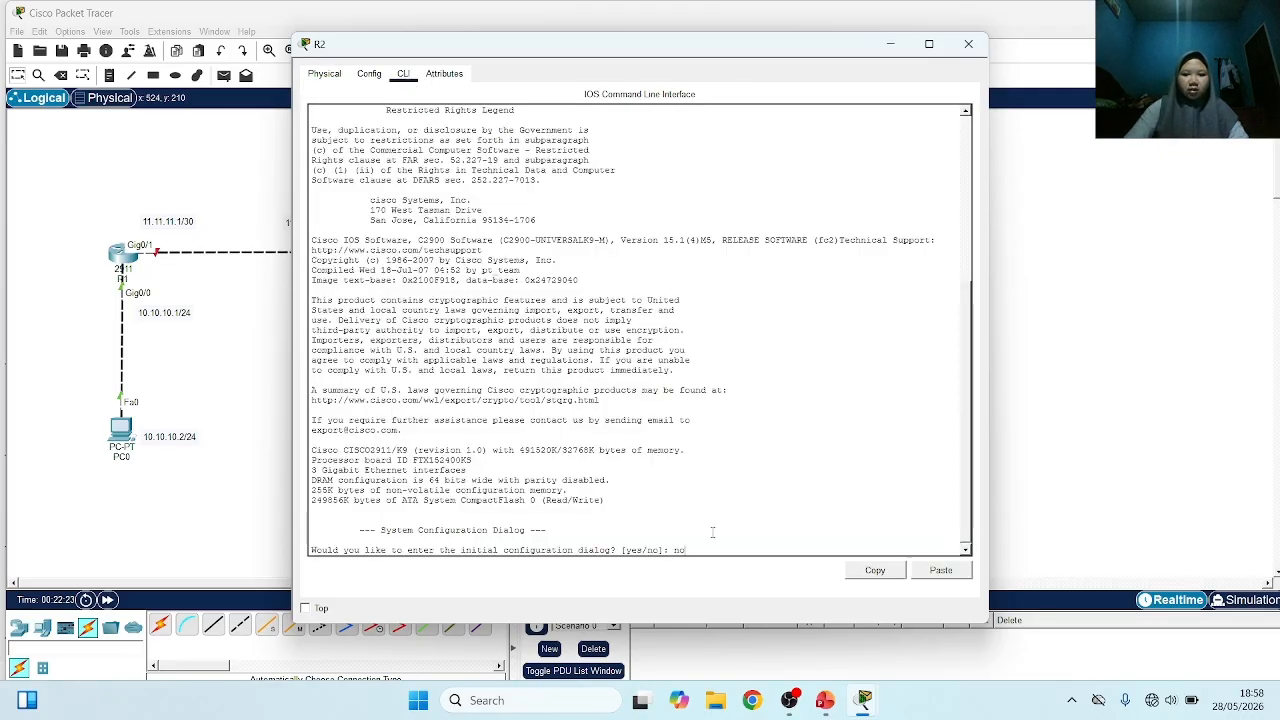
key(Return)
Enter privileged mode with ena and global configuration mode with conf t on R2
key(Return)
text(ena)
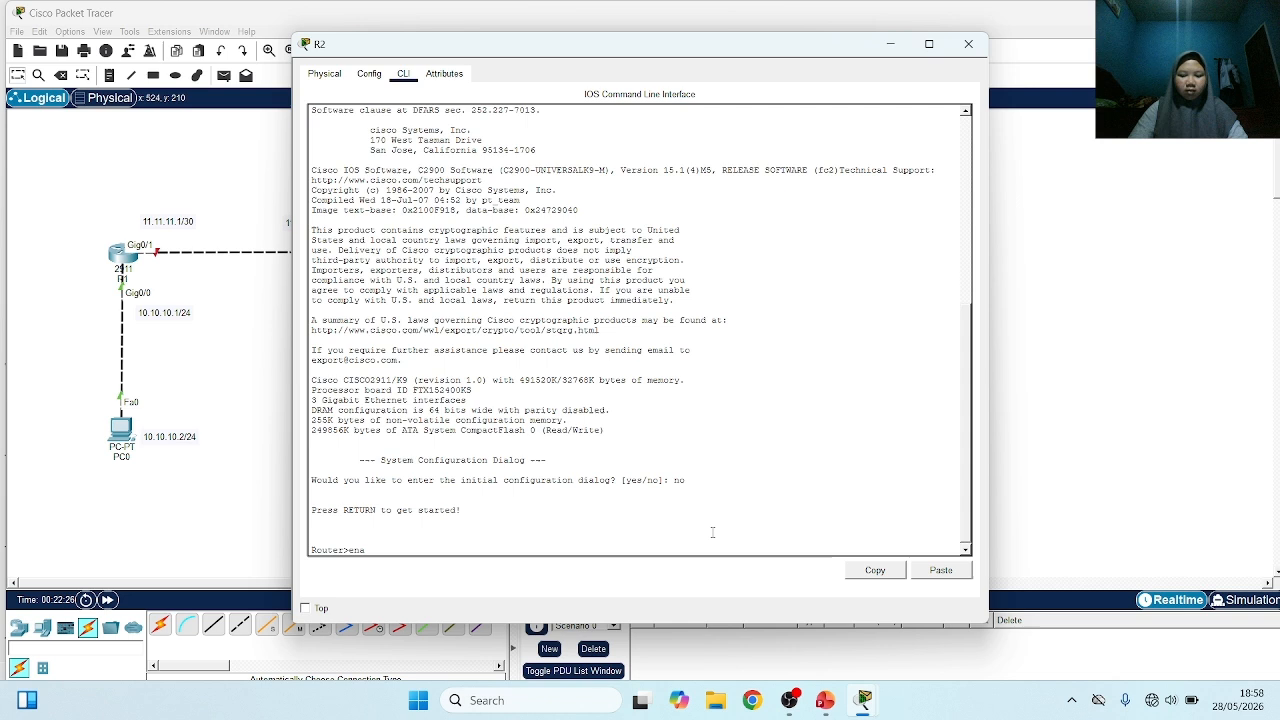
key(Return)
text(conf t)
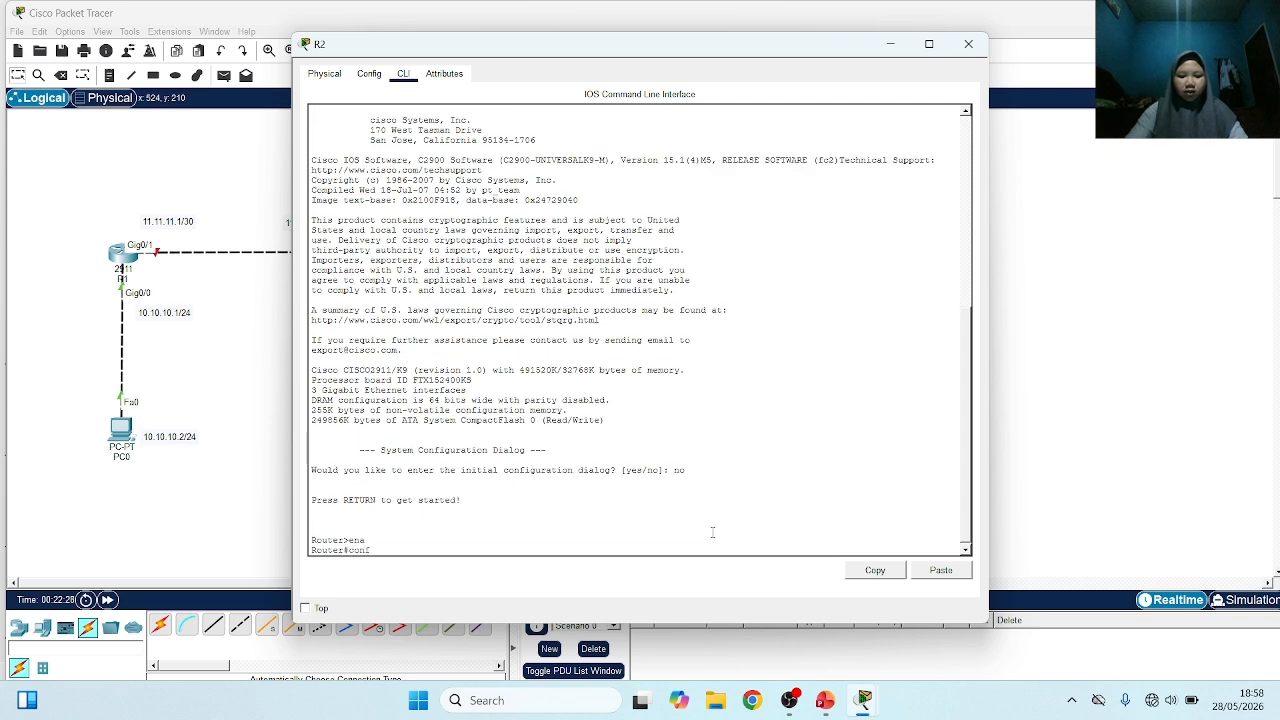
key(Return)
Move the R2 window aside to uncover the topology's address labels and select interface g0/0 for configuration
text(ig)#i)
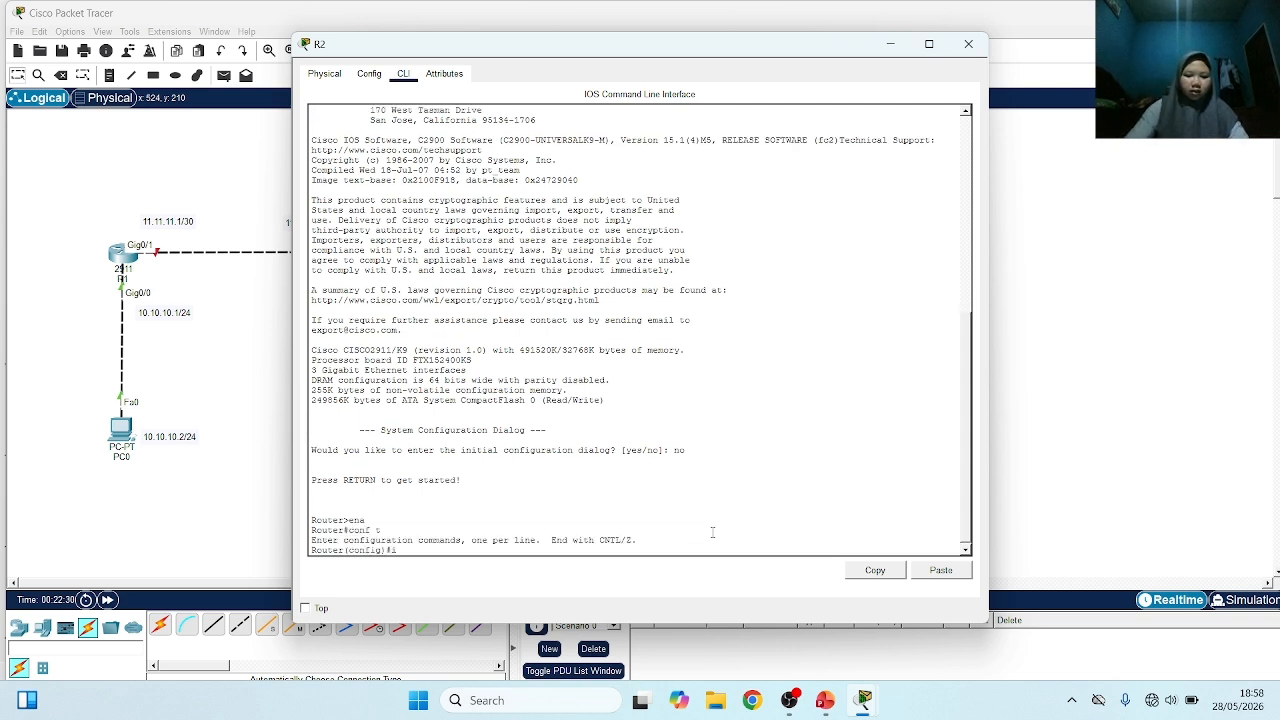
text(nt)
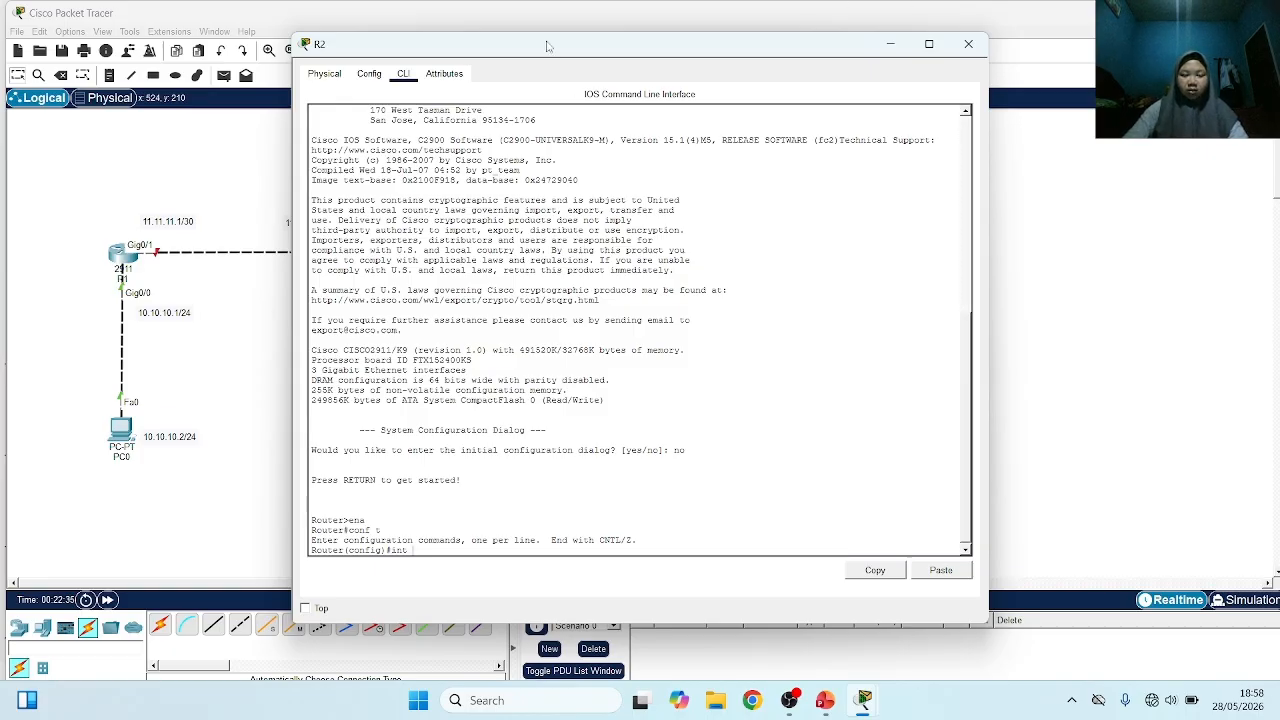
drag(550, 46, 725, 2)
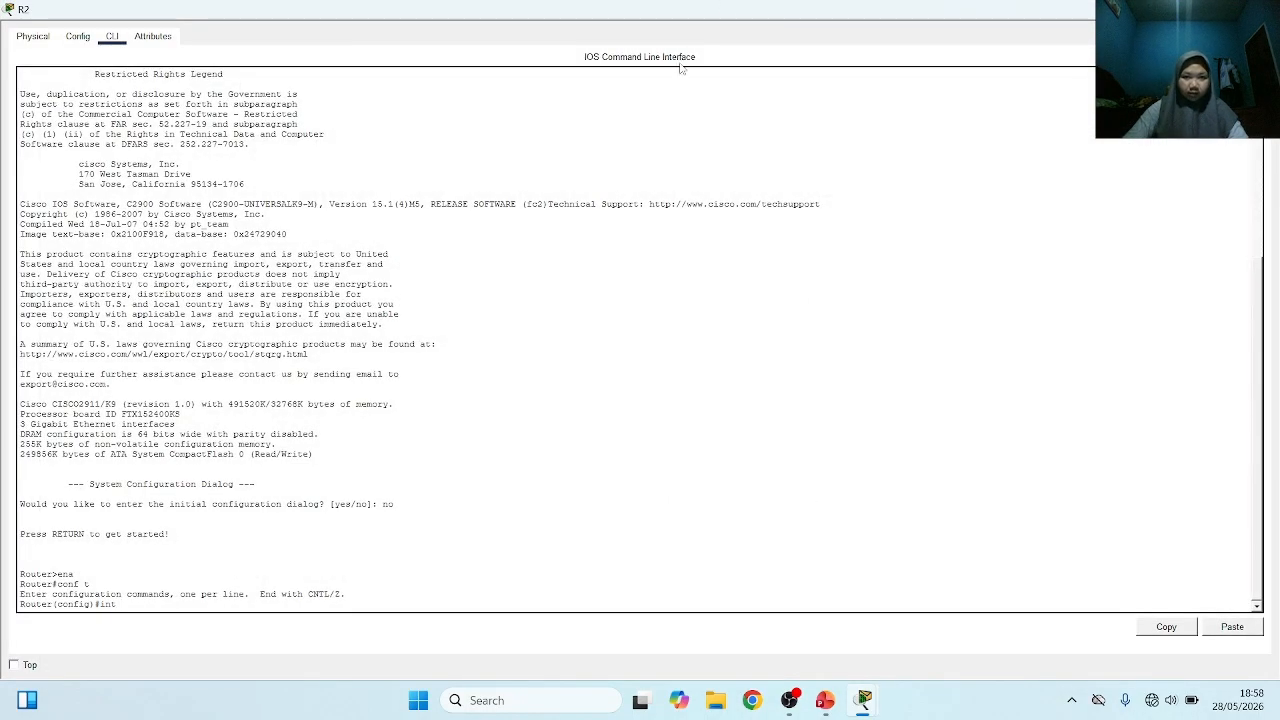
click(1221, 9)
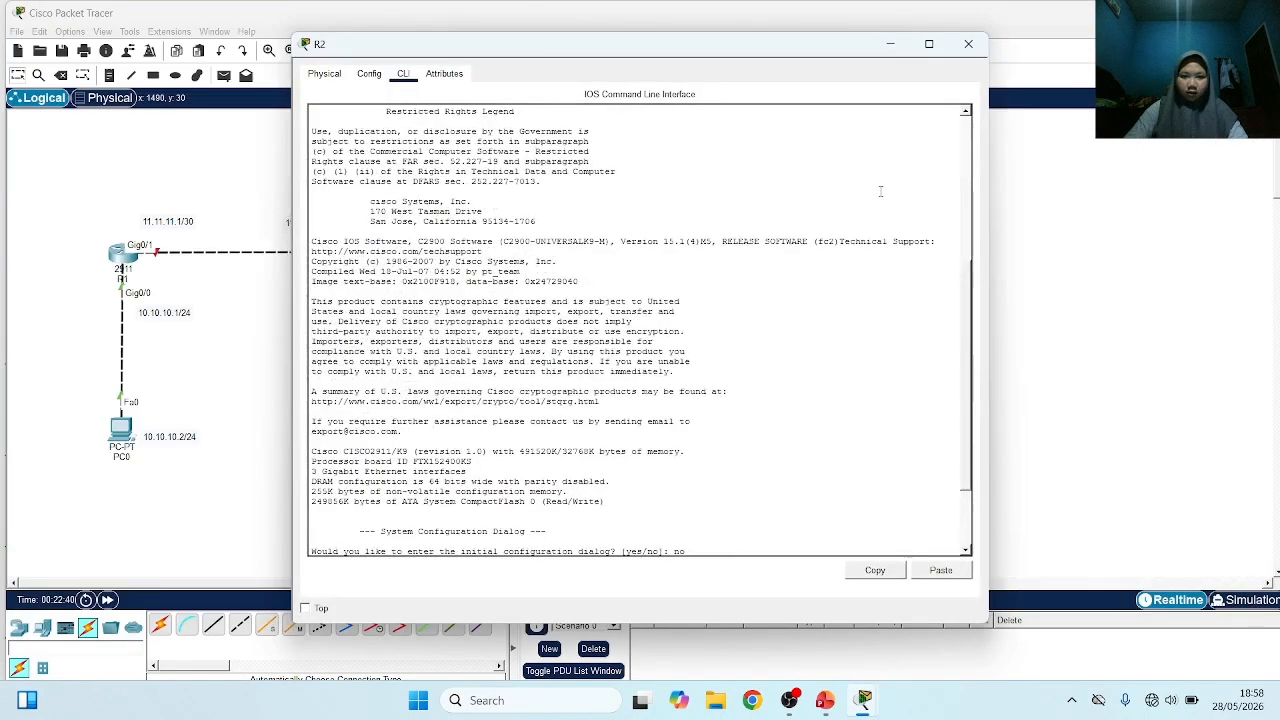
drag(591, 50, 737, 39)
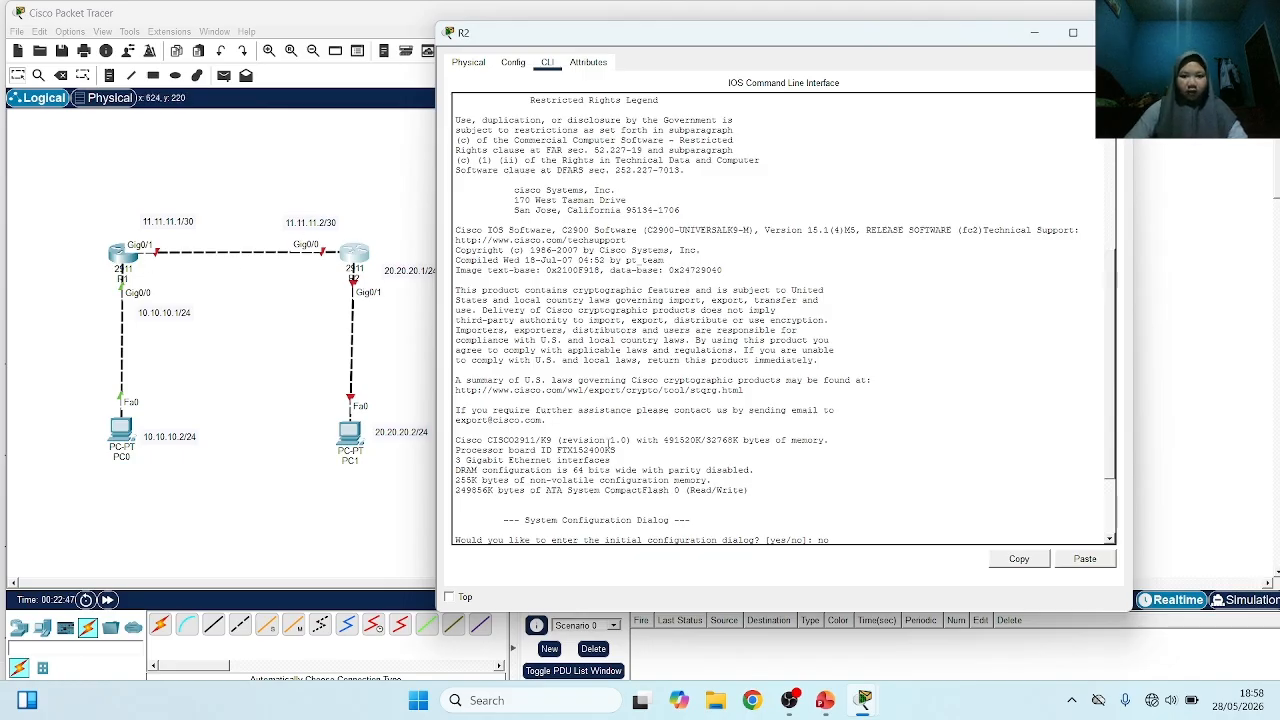
scroll(648, 473, down, 2)
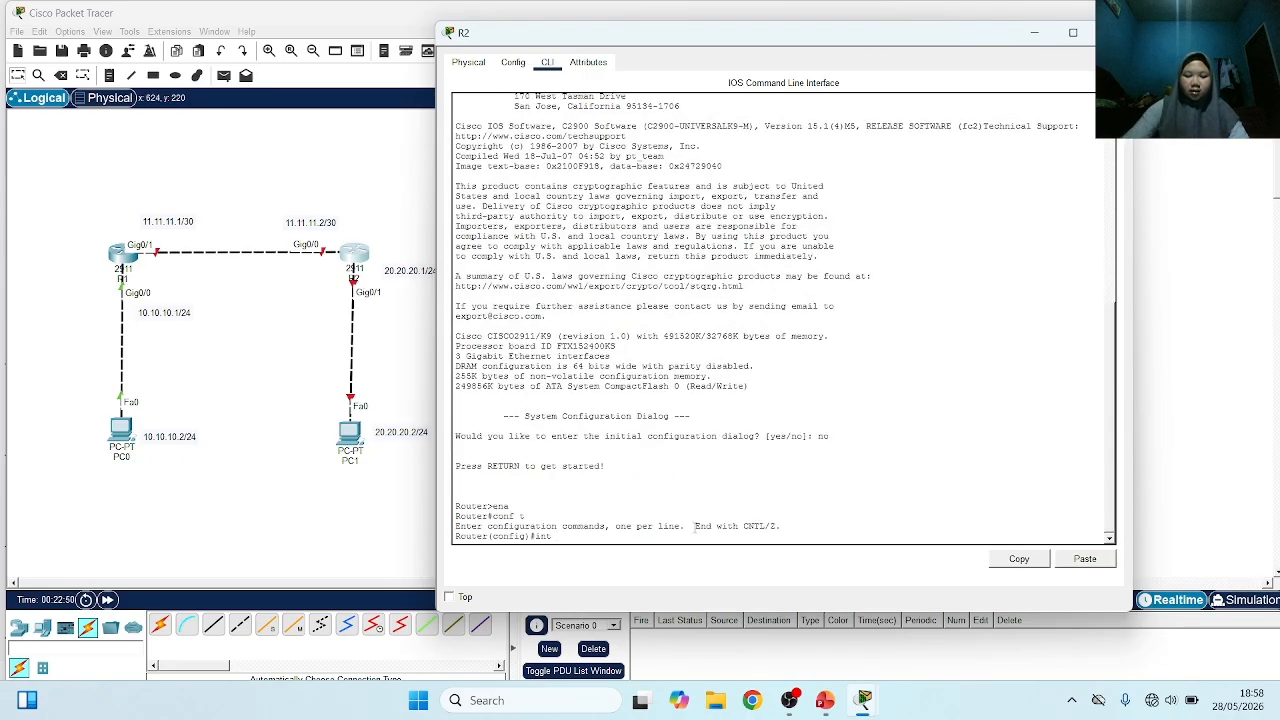
text(g)
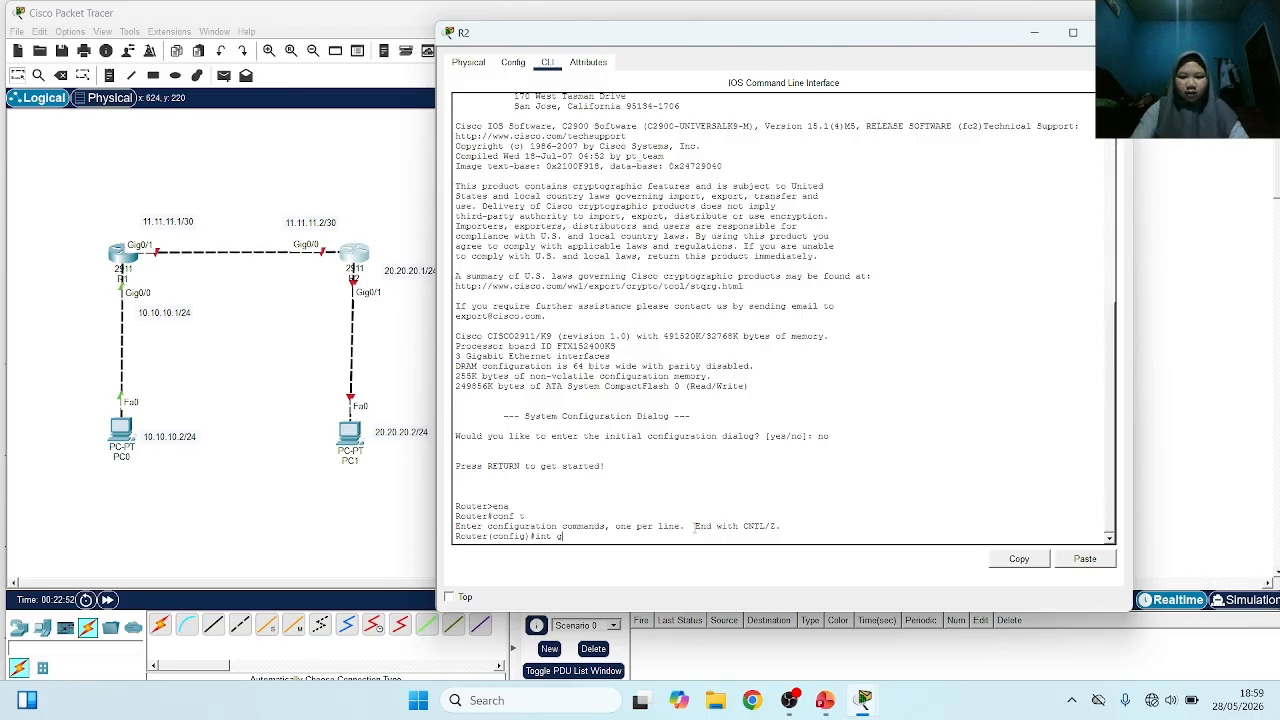
text(0/0)
key(Return)
Assign IP address 11.11.11.2 with mask 255.255.255.252 to R2's g0/0 interface
text(ig-if)#i)
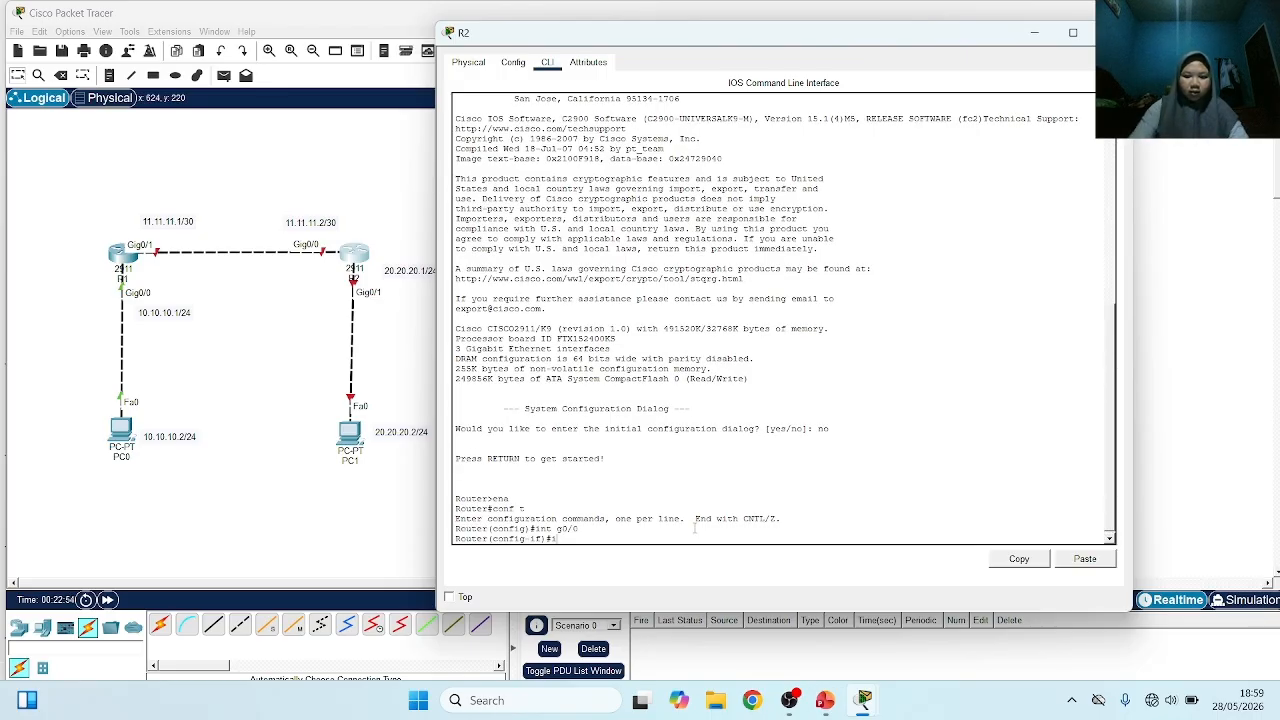
text(p add)
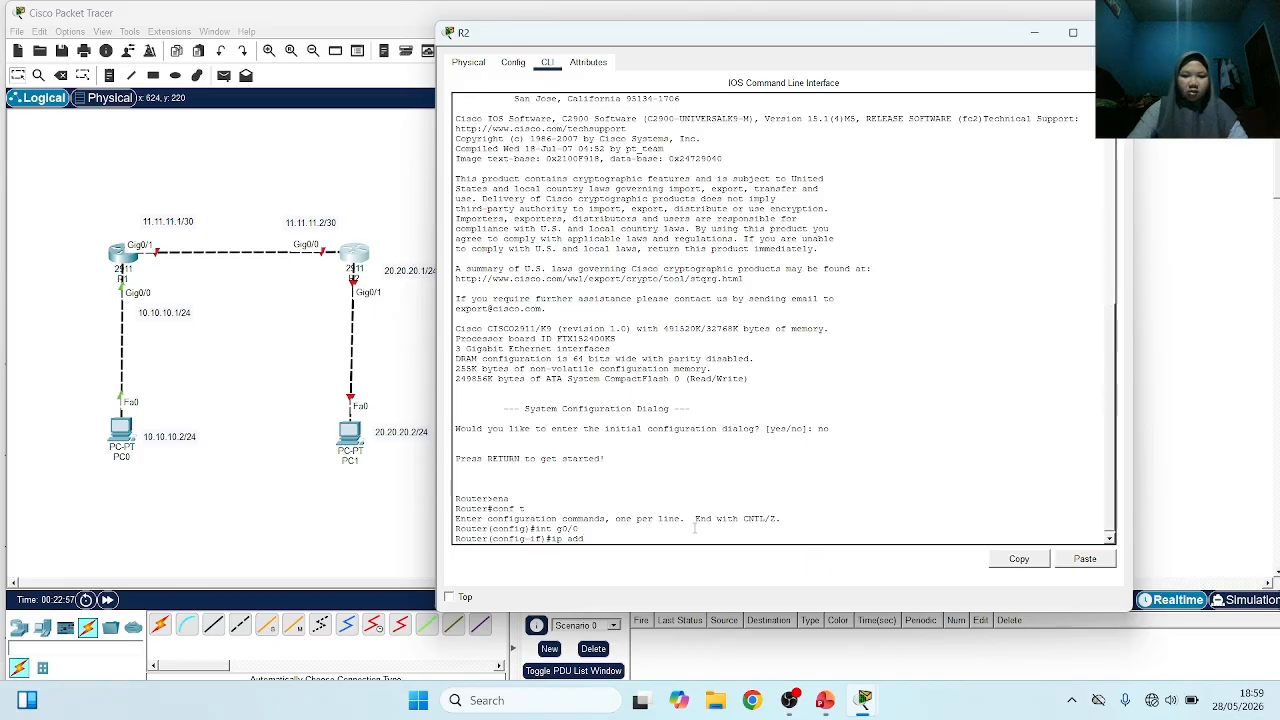
text( 11.11.)
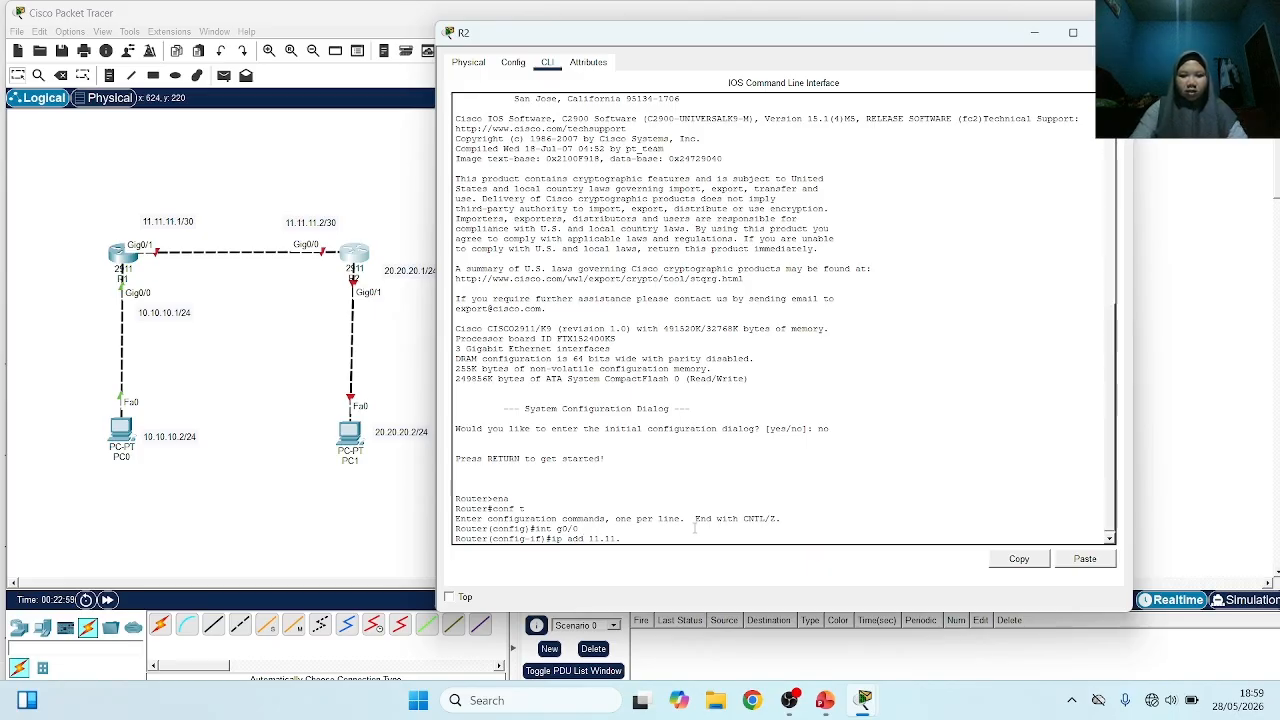
text(11.2 2)
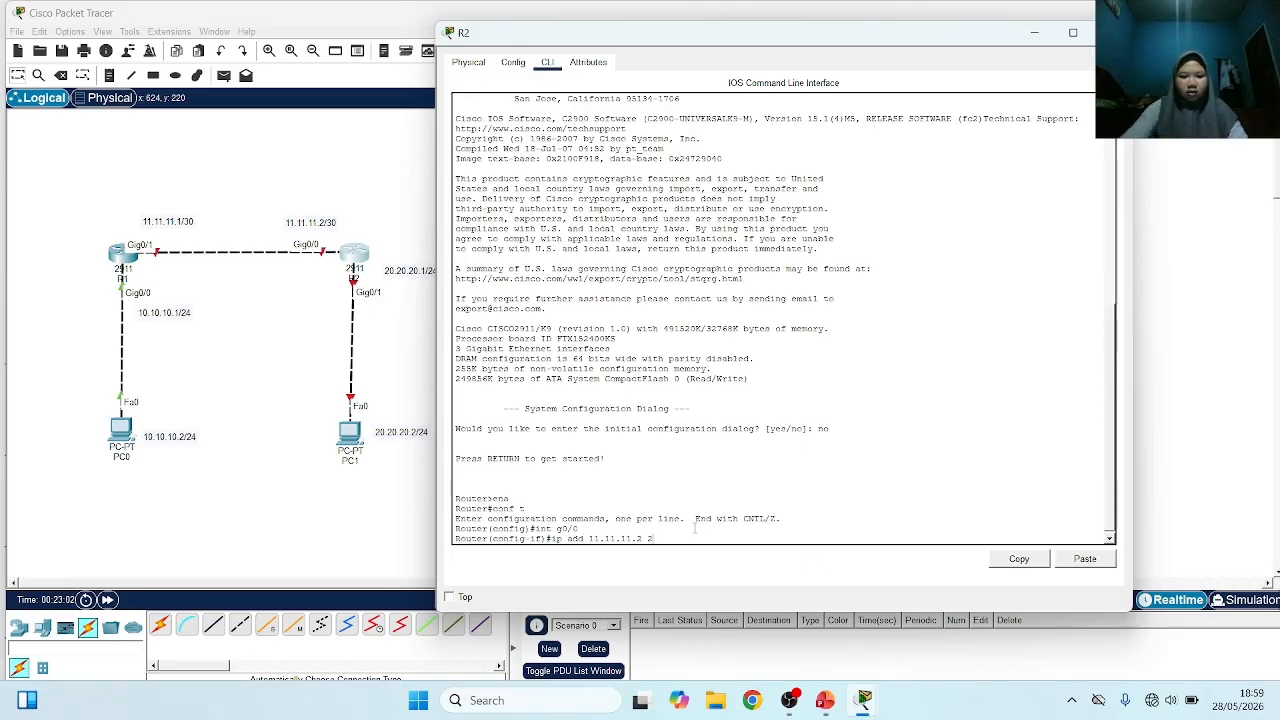
text(55.255.25)
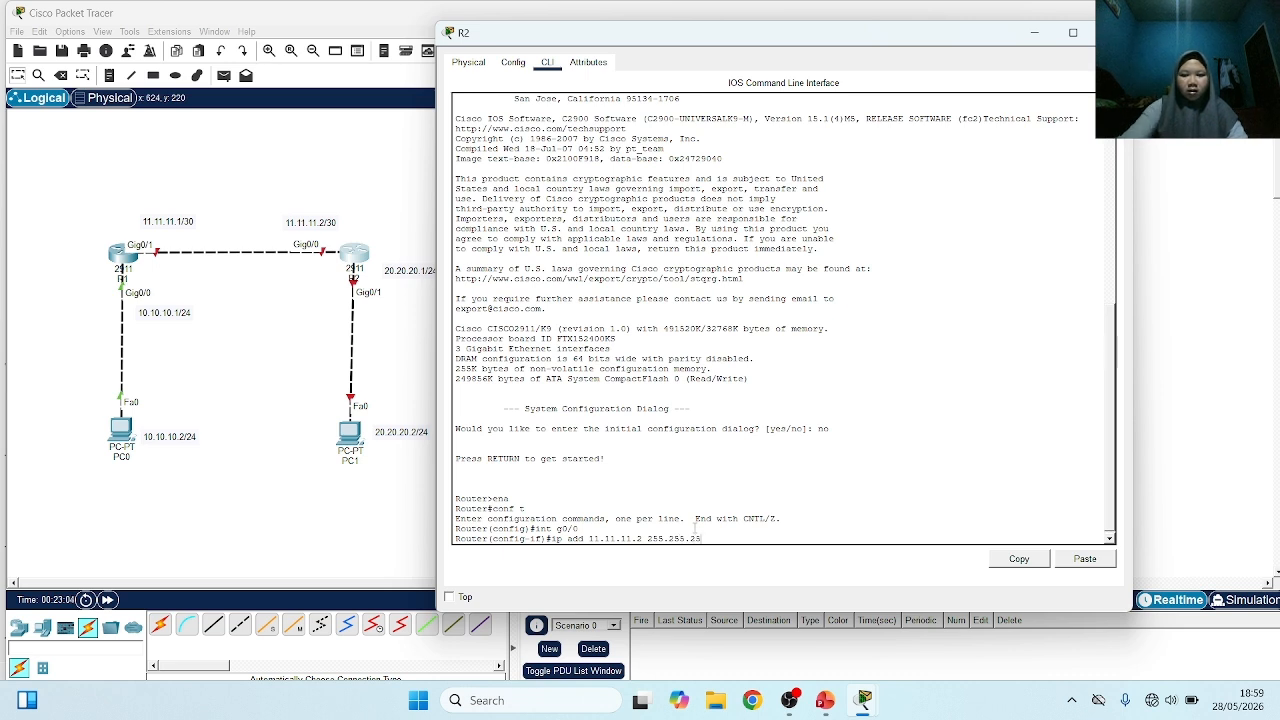
text(5.252)
key(Return)
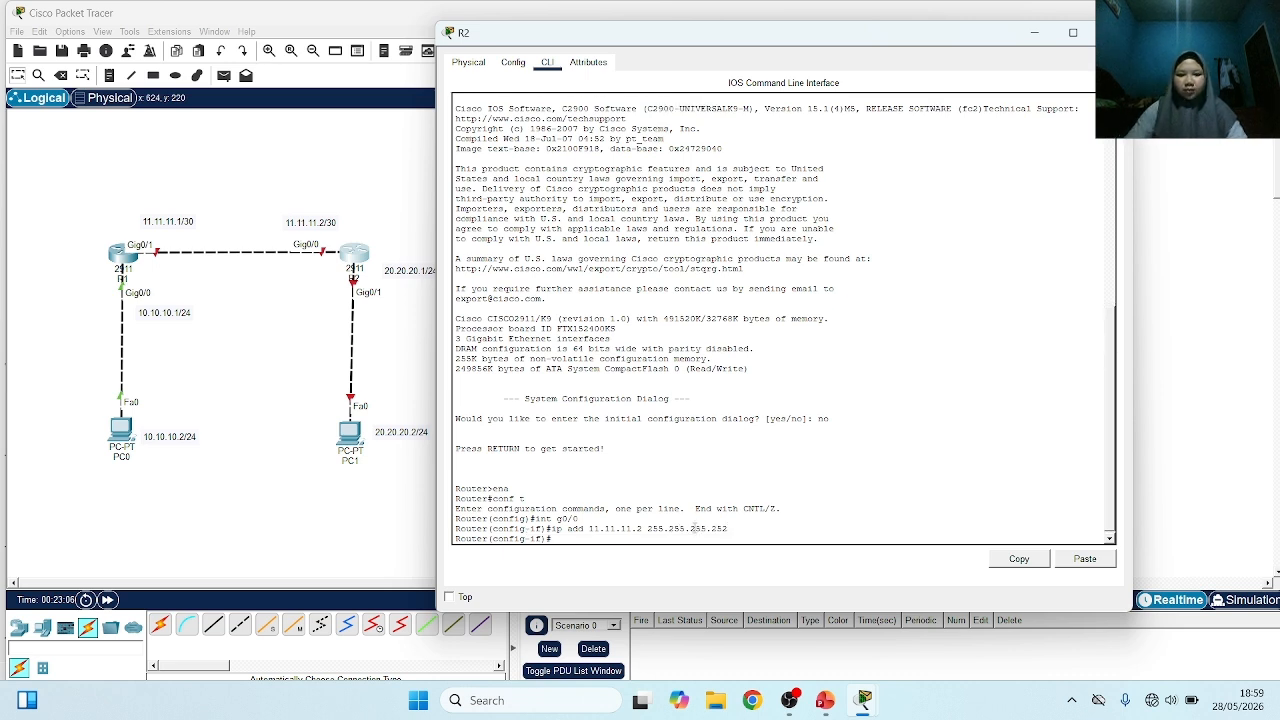
Select interface g0/1 on R2 and assign it IP address 20.20.20.1 with mask 255.255.255.0
text(in)
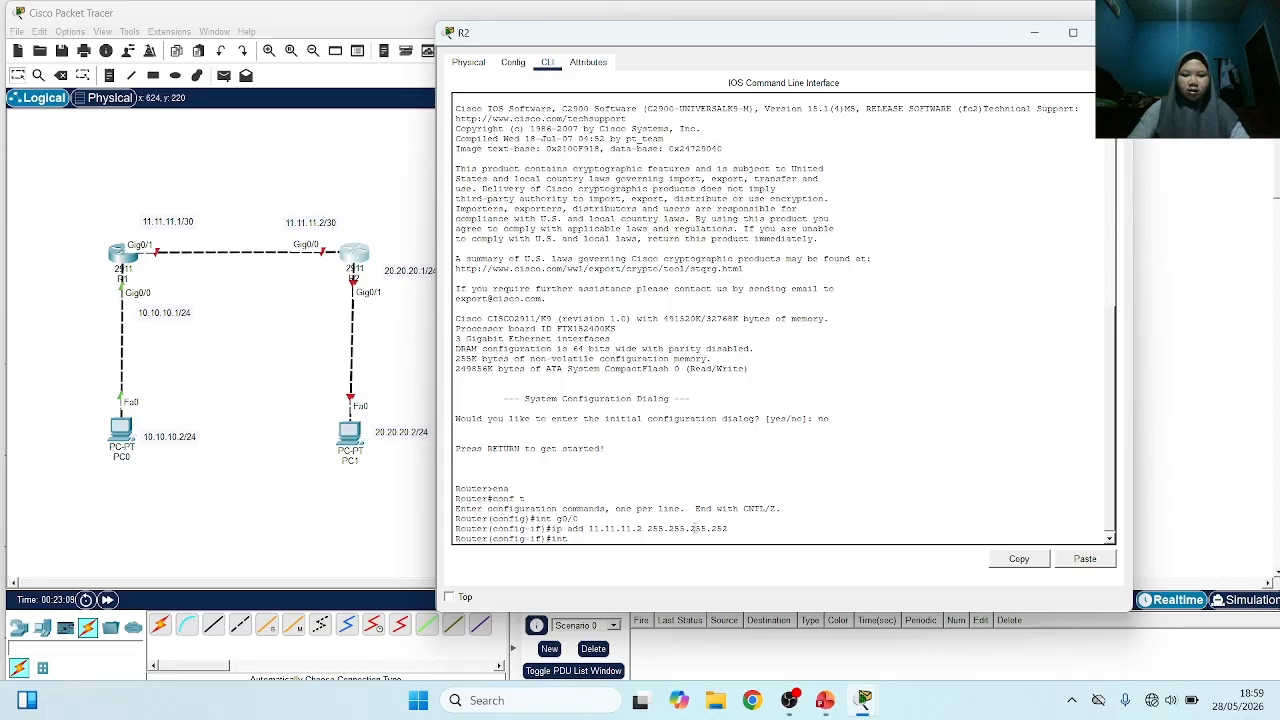
text(t)
text( g0/1)
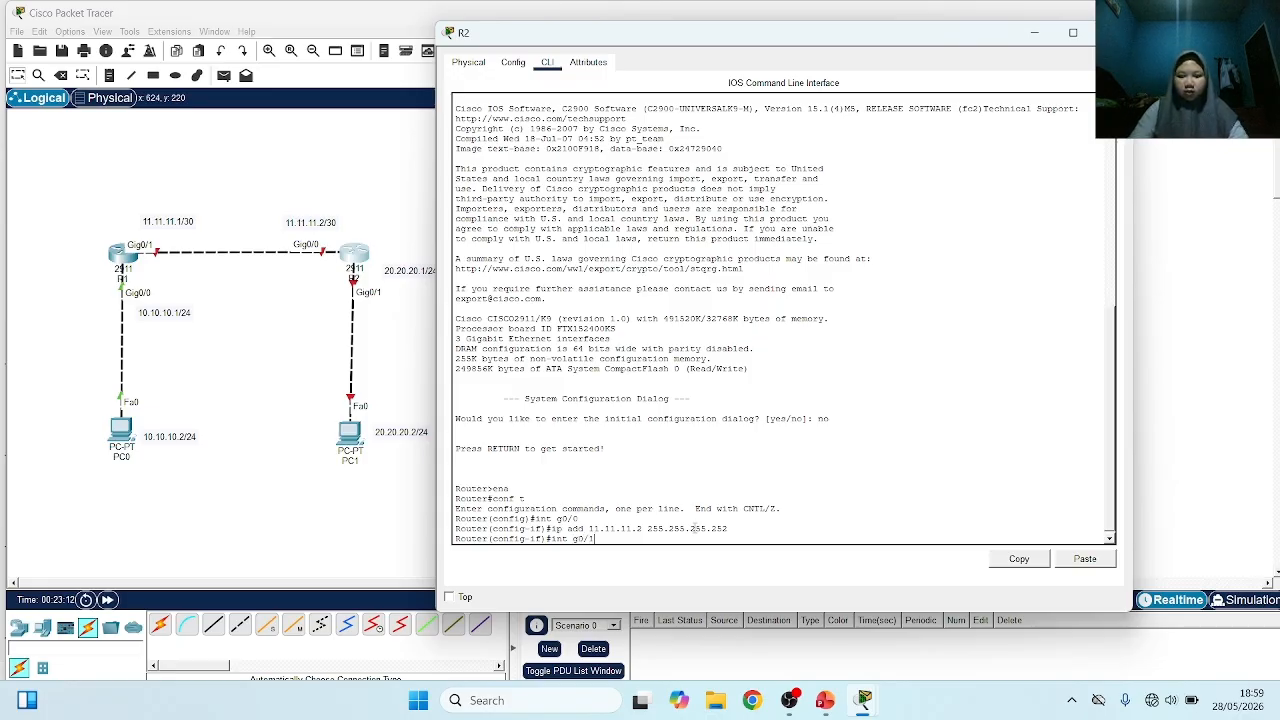
key(Return)
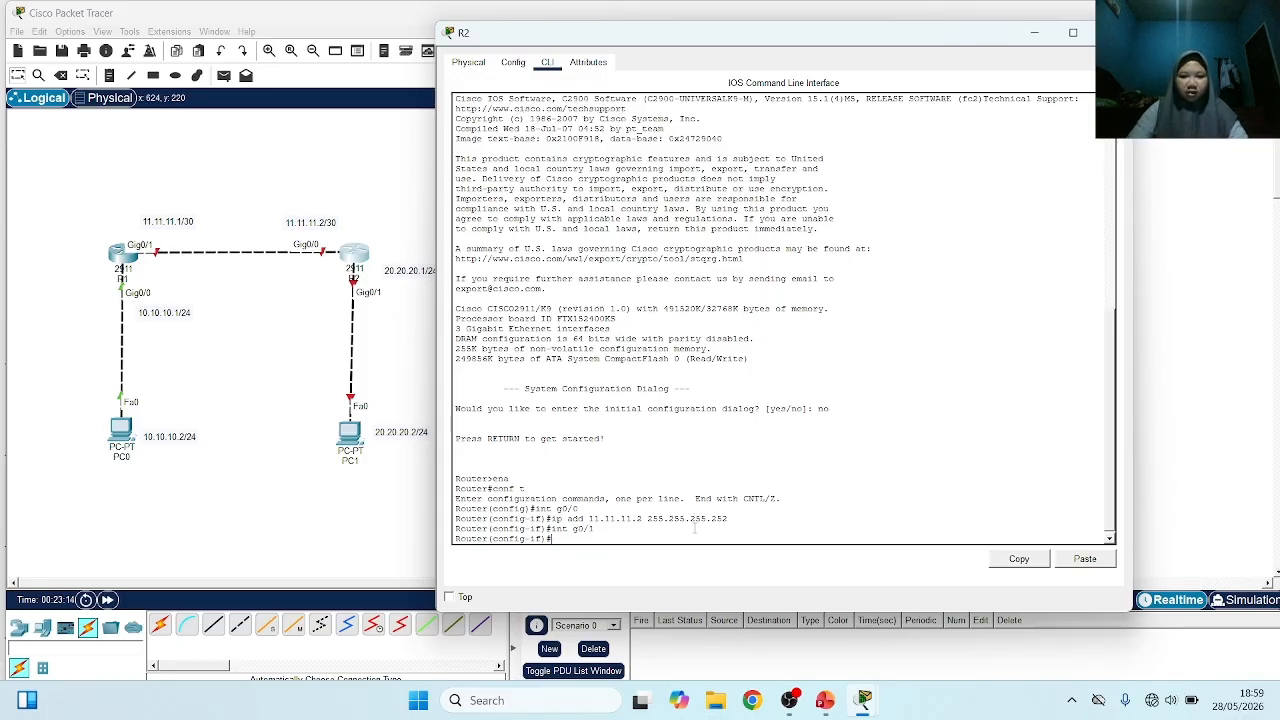
text(ip a)
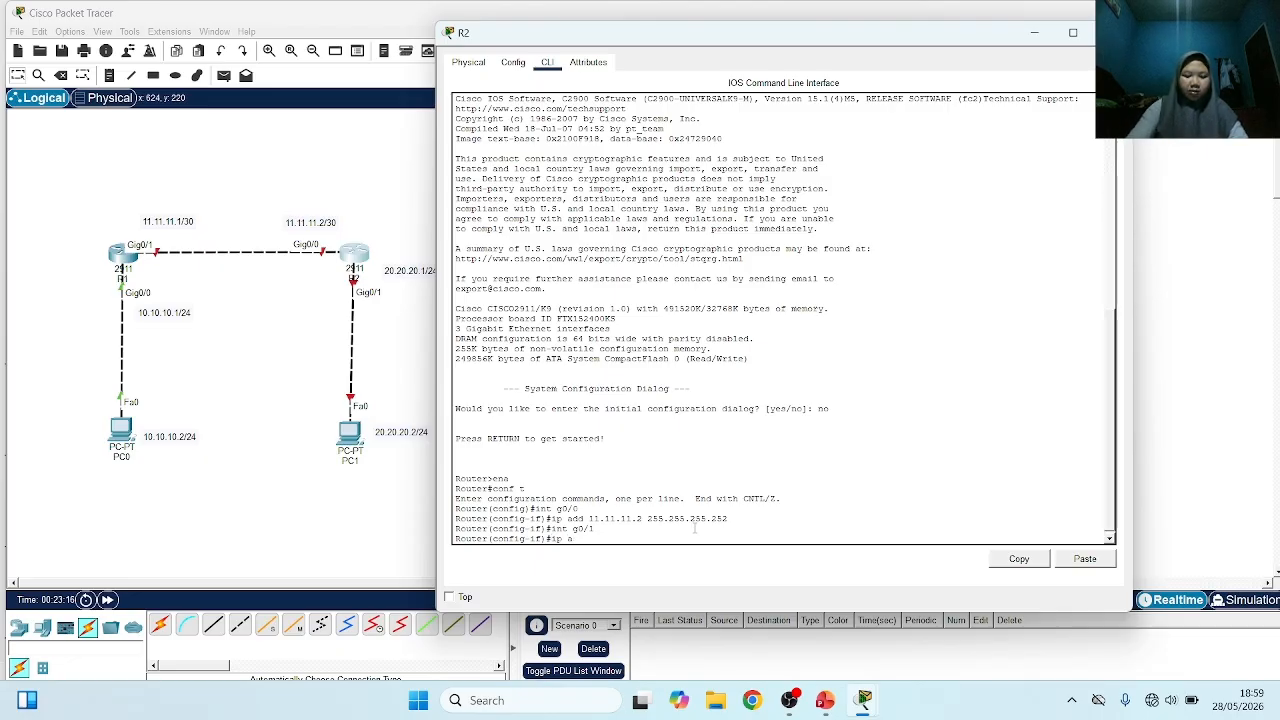
text(d)
key(BackSpace)
key(BackSpace)
text(add 10.)
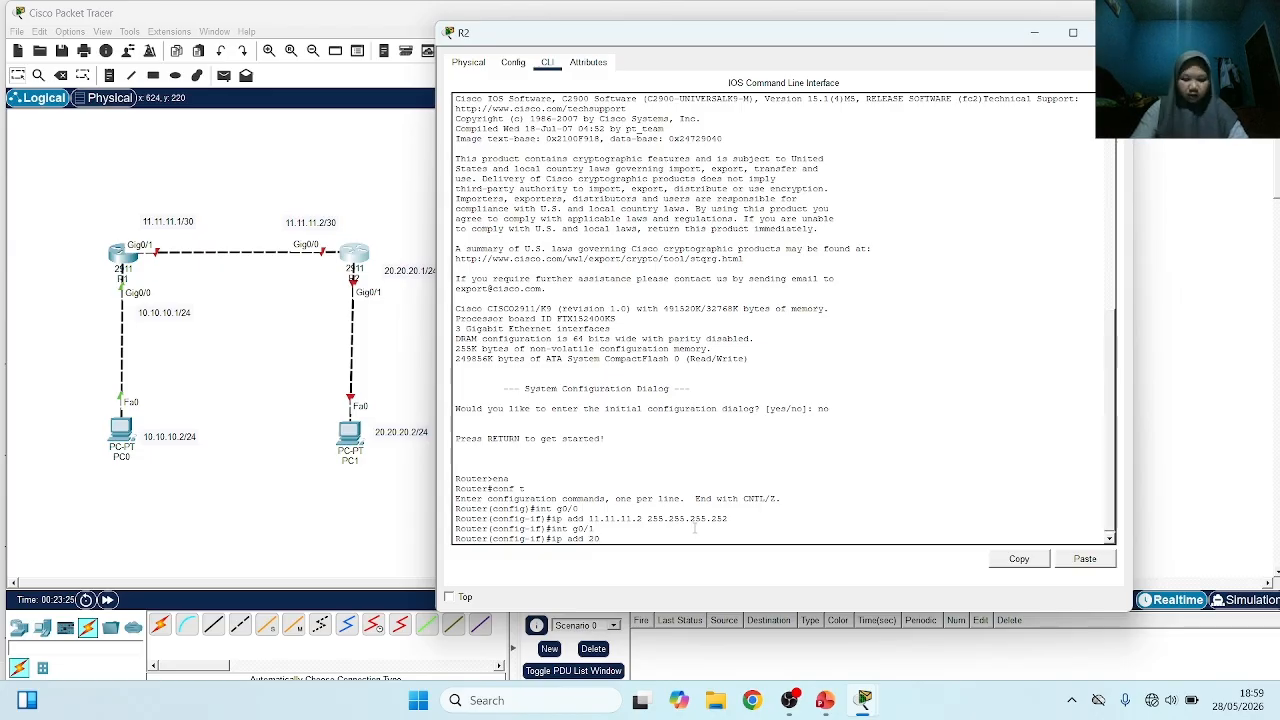
text(.20.20.1)
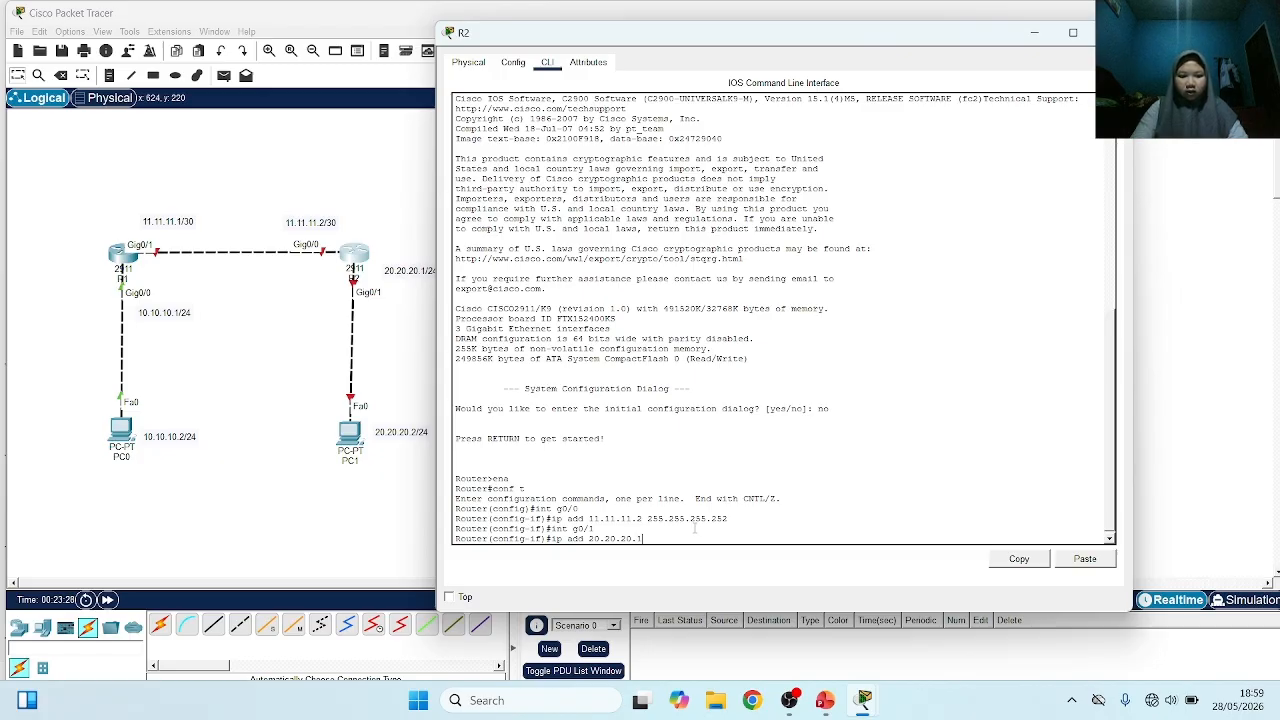
text( 255)
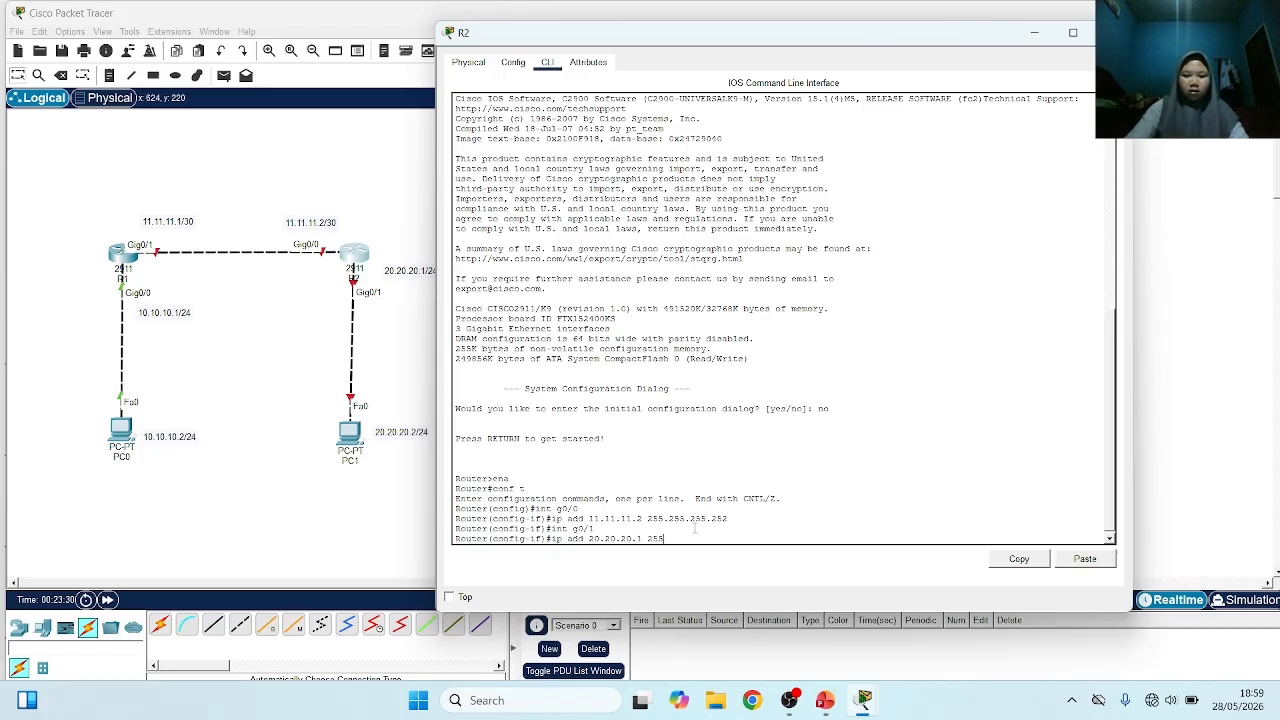
text(.255.255)
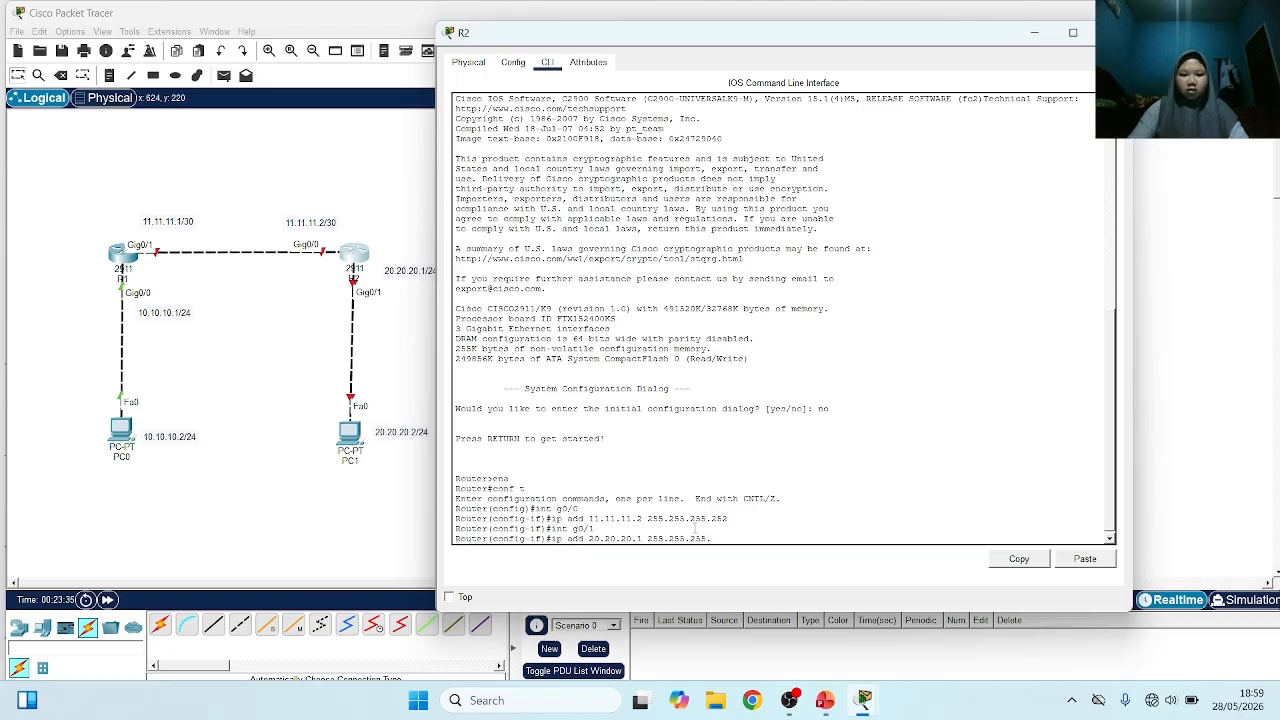
text(.0)
key(Return)
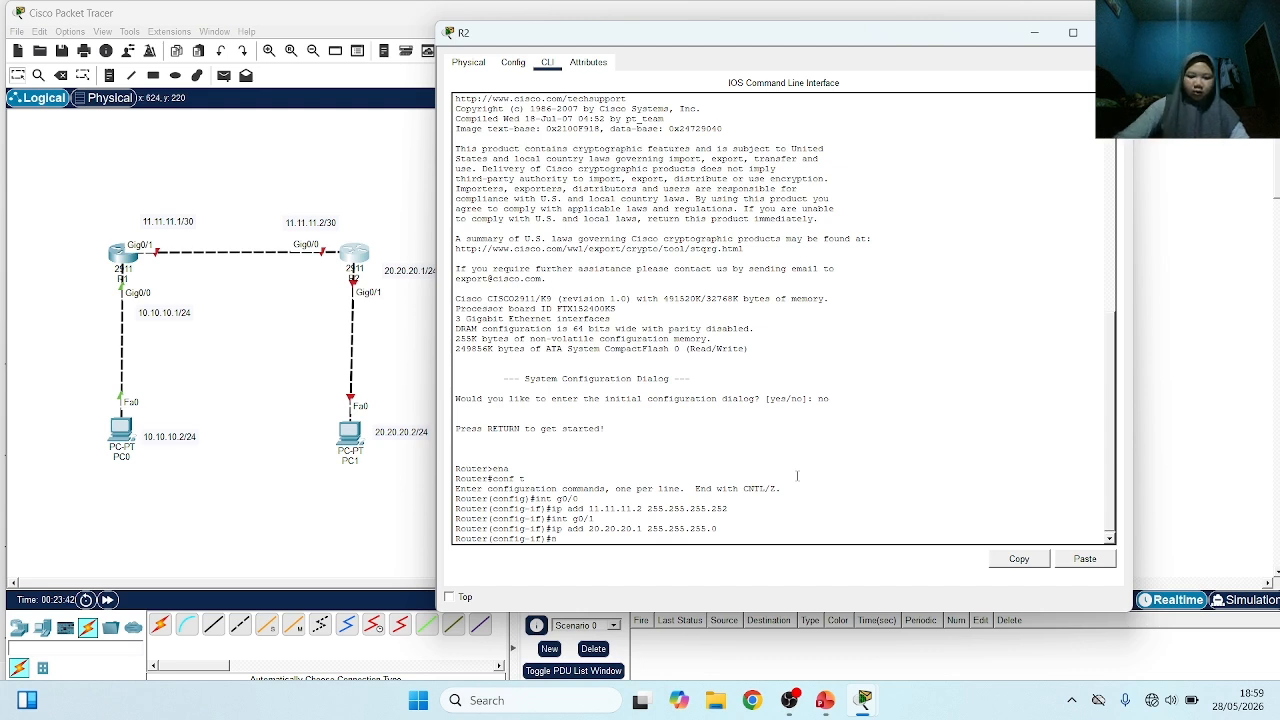
Enable R2's g0/1 interface with no sh and return to the configuration prompt
text(no sh)
key(Return)
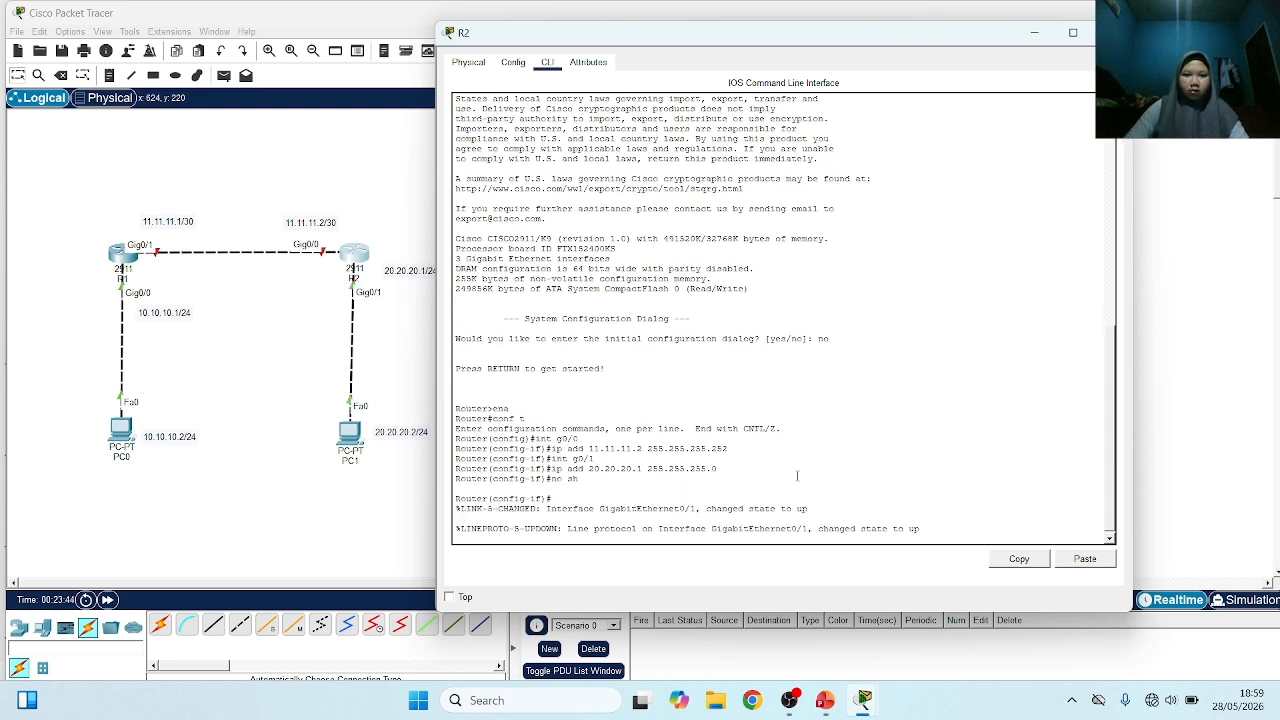
key(Return)
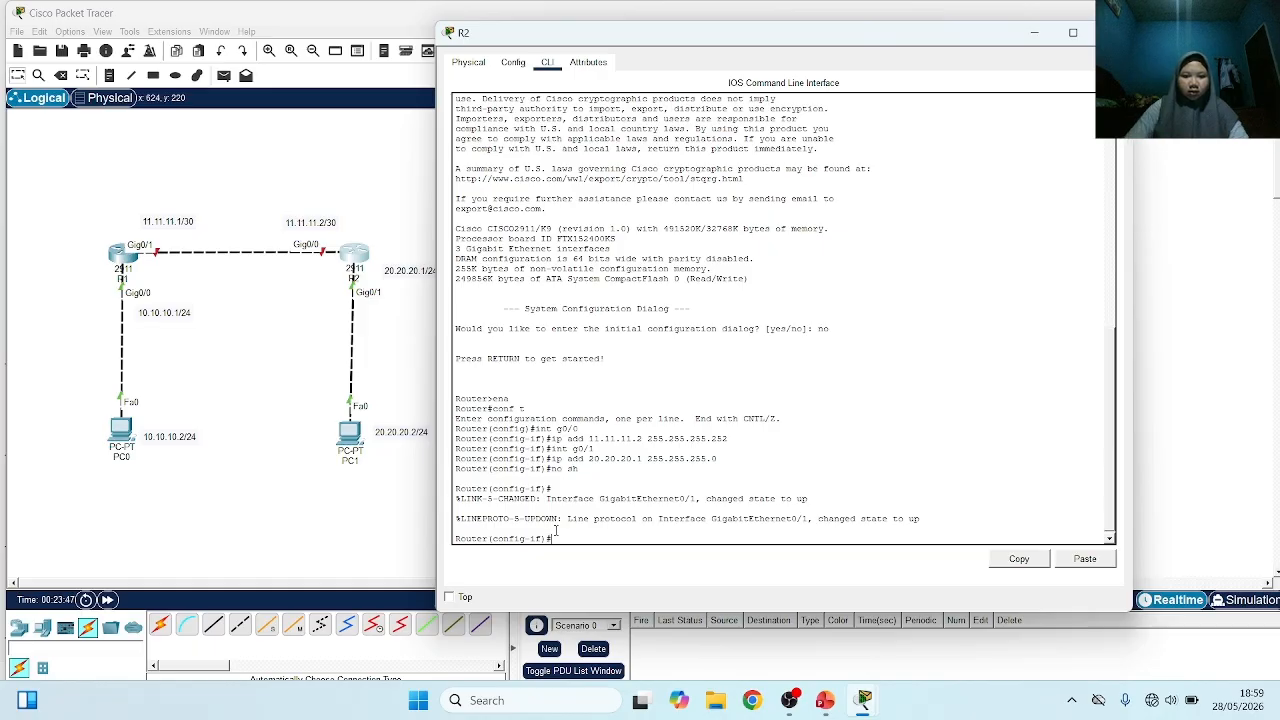
Select interface g0/0 on R2 and enable it with no sh
text(int g0)
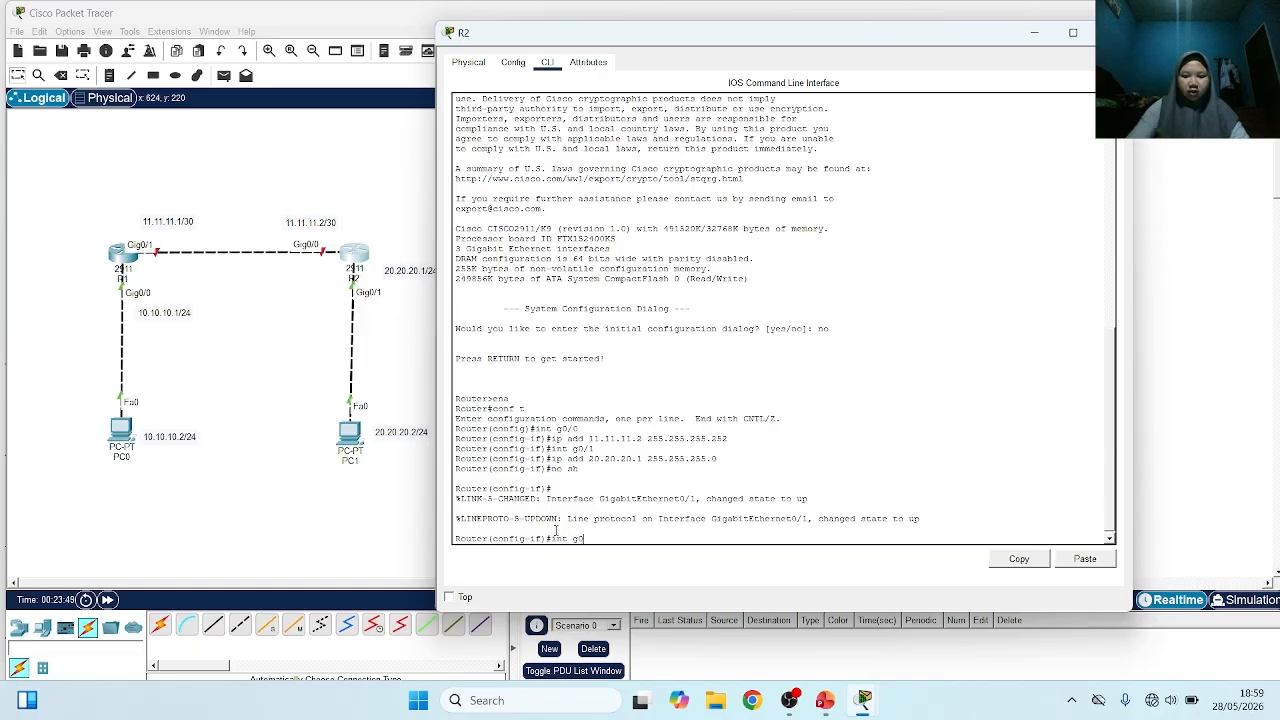
text(/0)
key(Return)
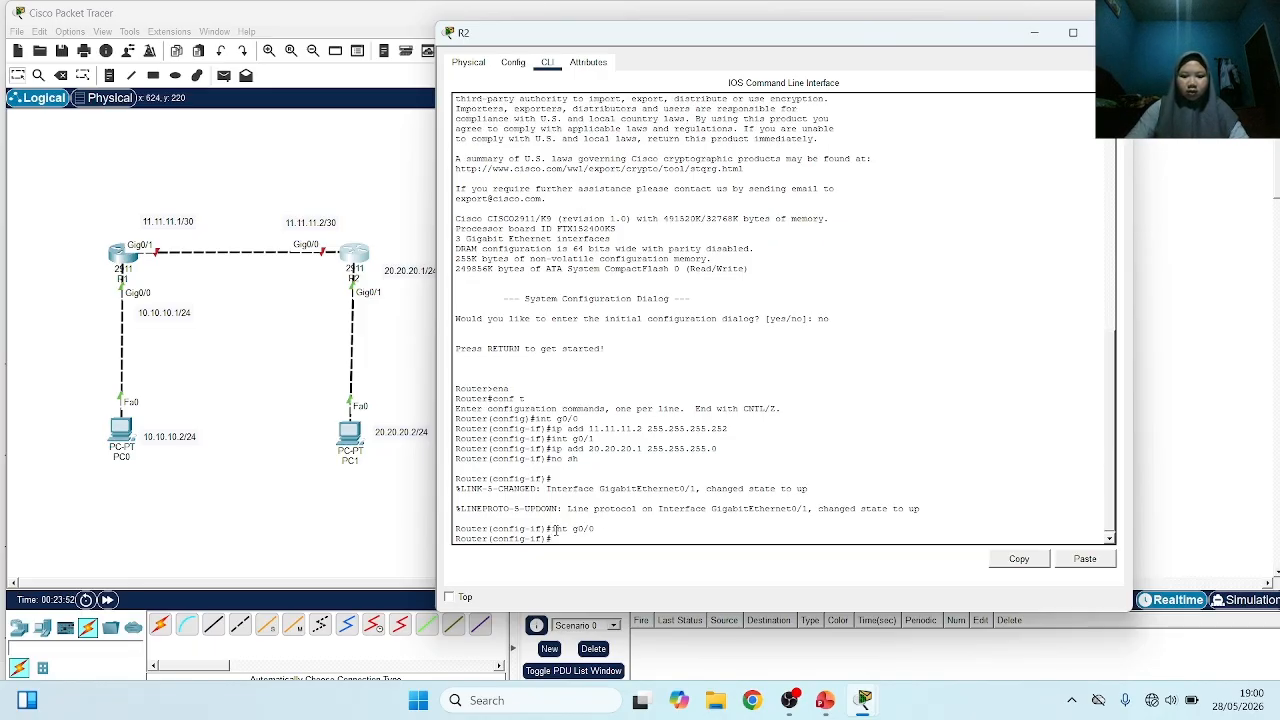
text(no sh)
key(Return)
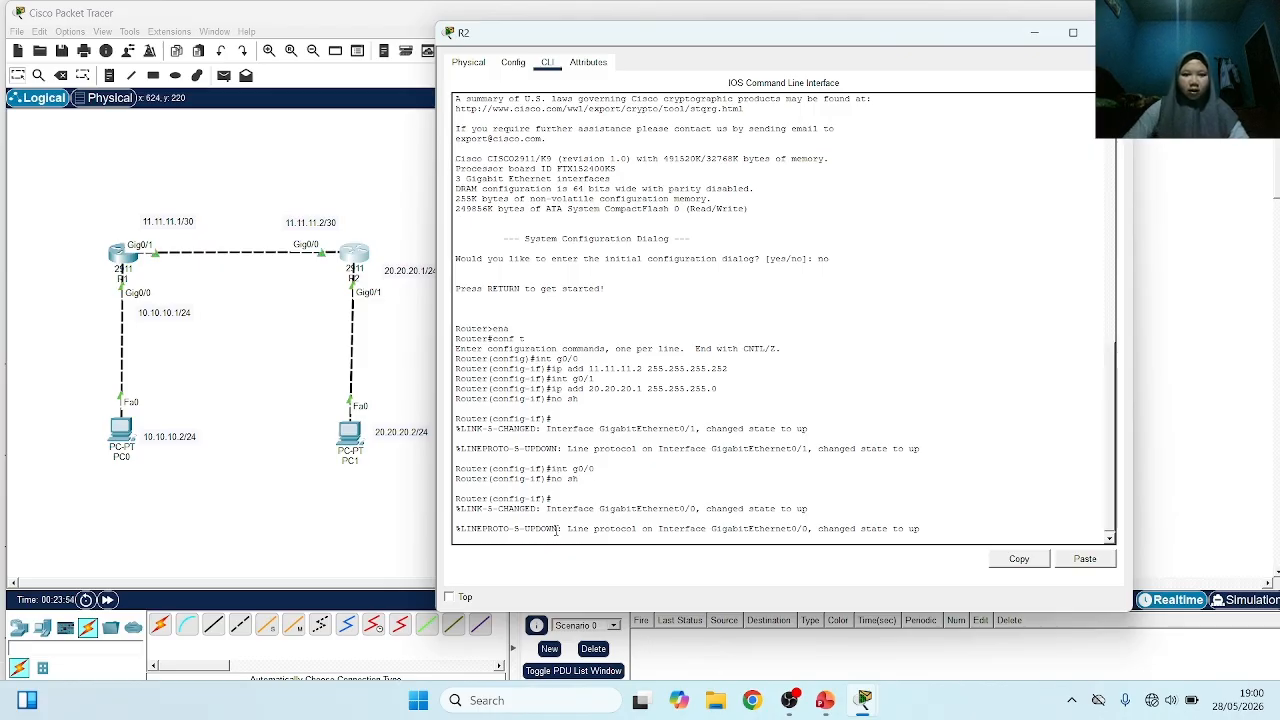
Open the IP configuration of PC0 and set its static IPv4 address to 10.10.10.2
click(273, 310)
click(118, 438)
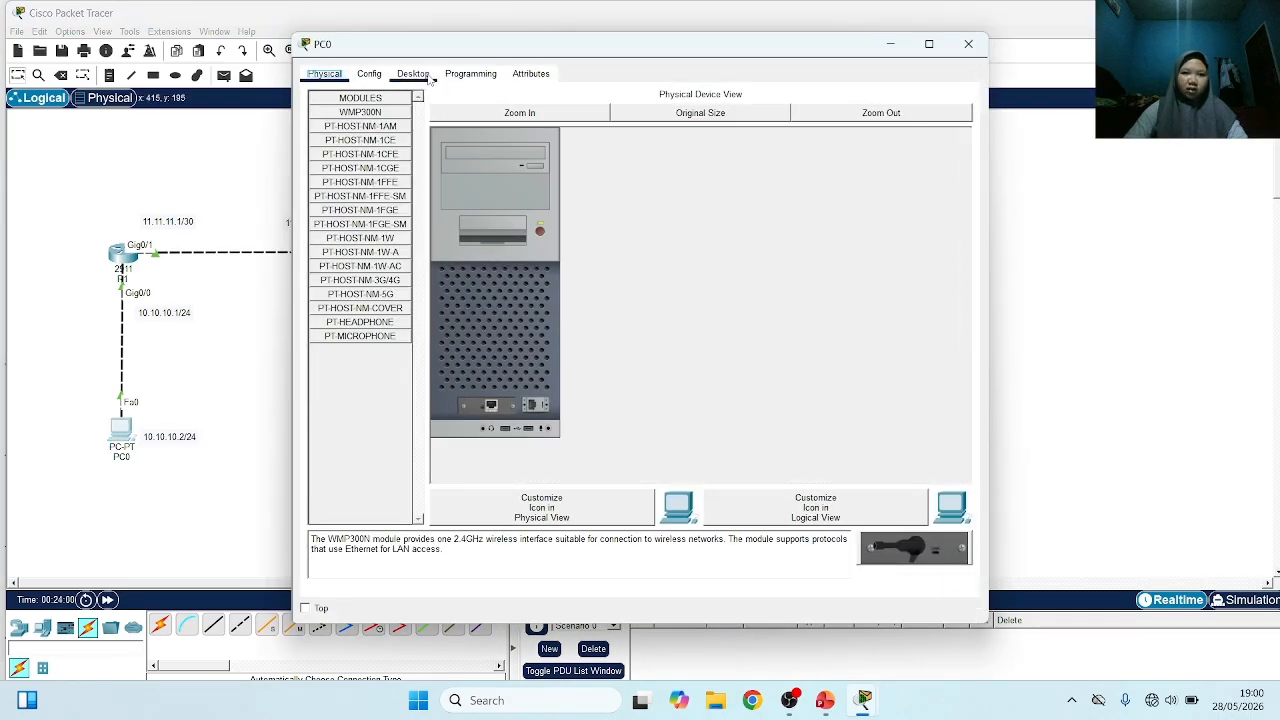
click(413, 73)
click(371, 133)
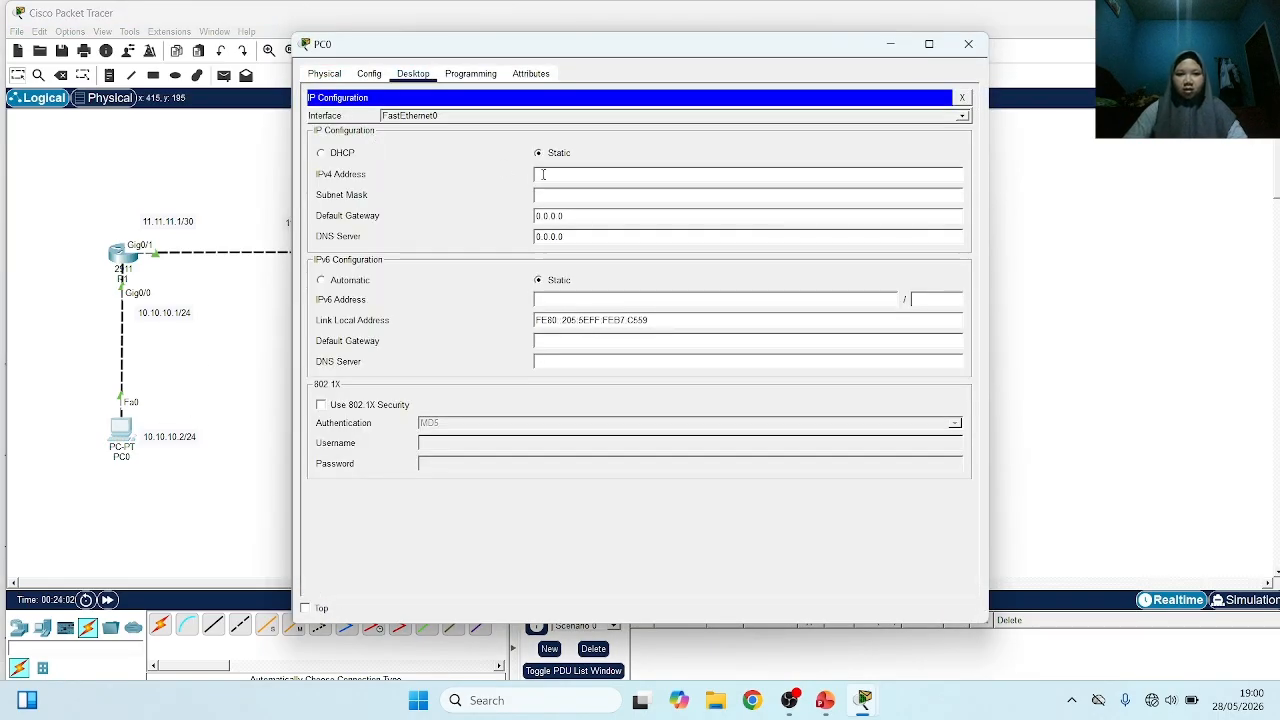
click(543, 174)
text(1)
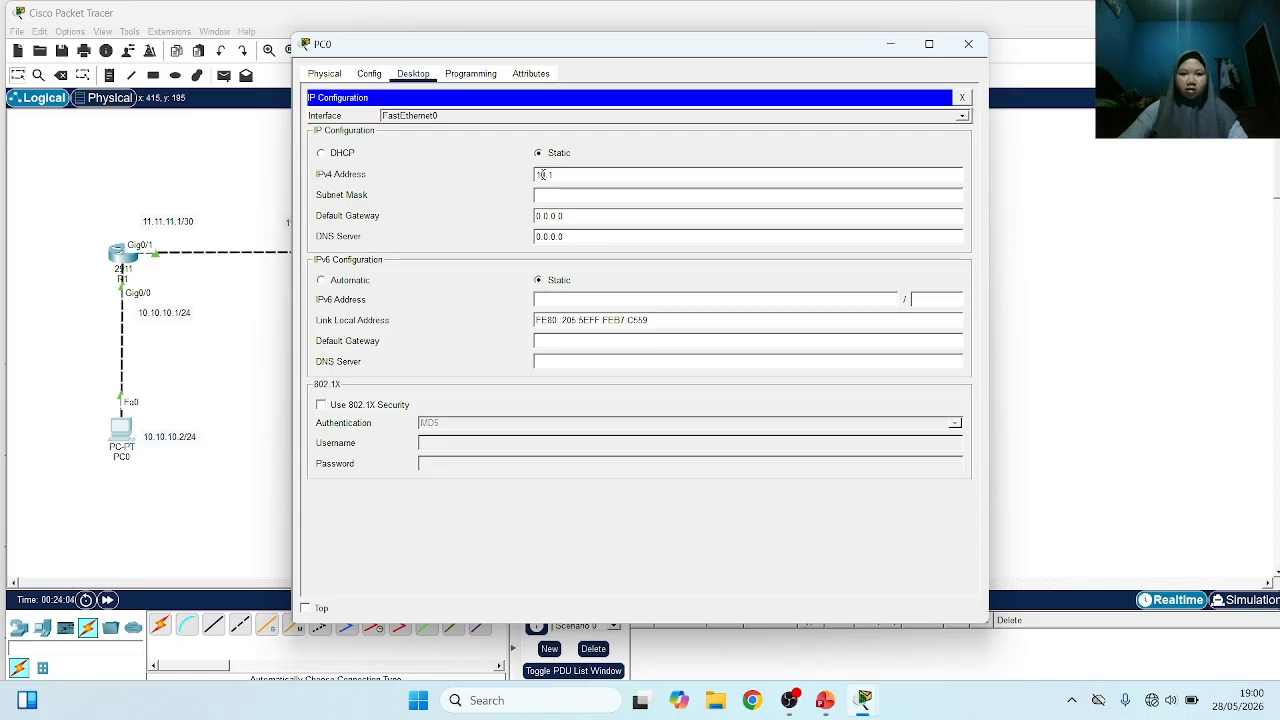
text(0.10.10.10)
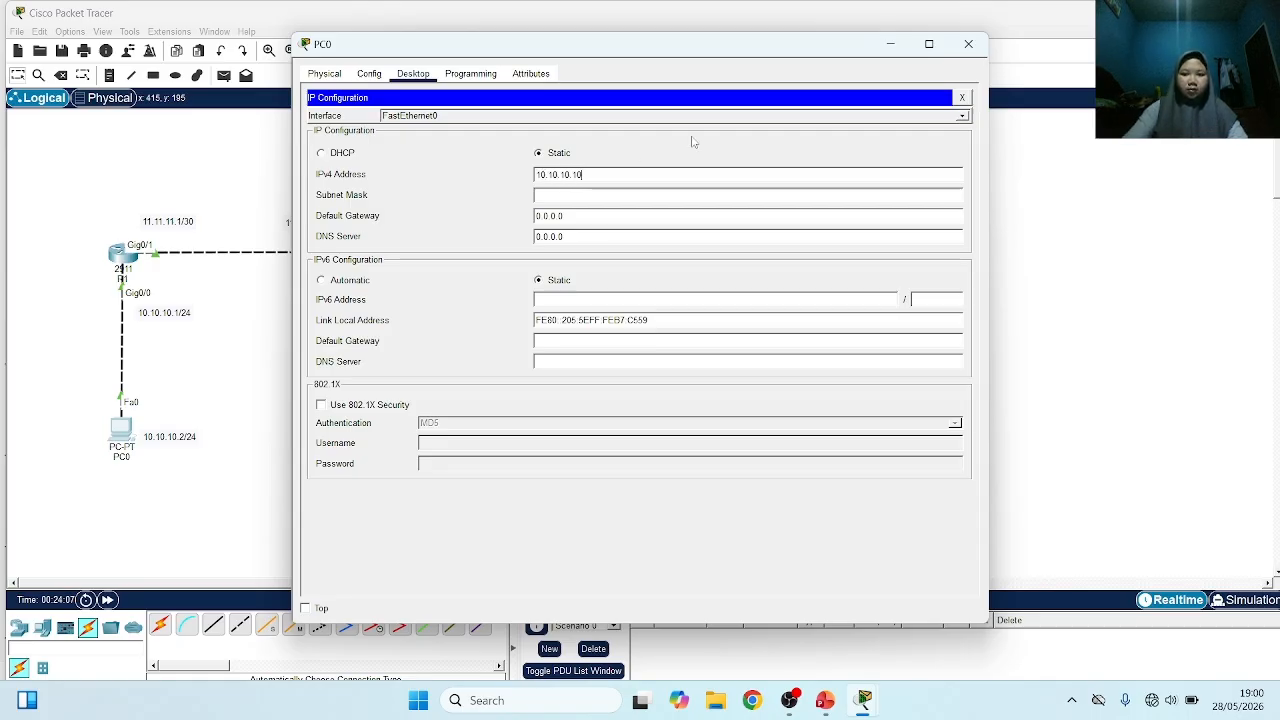
key(BackSpace)
text(2)
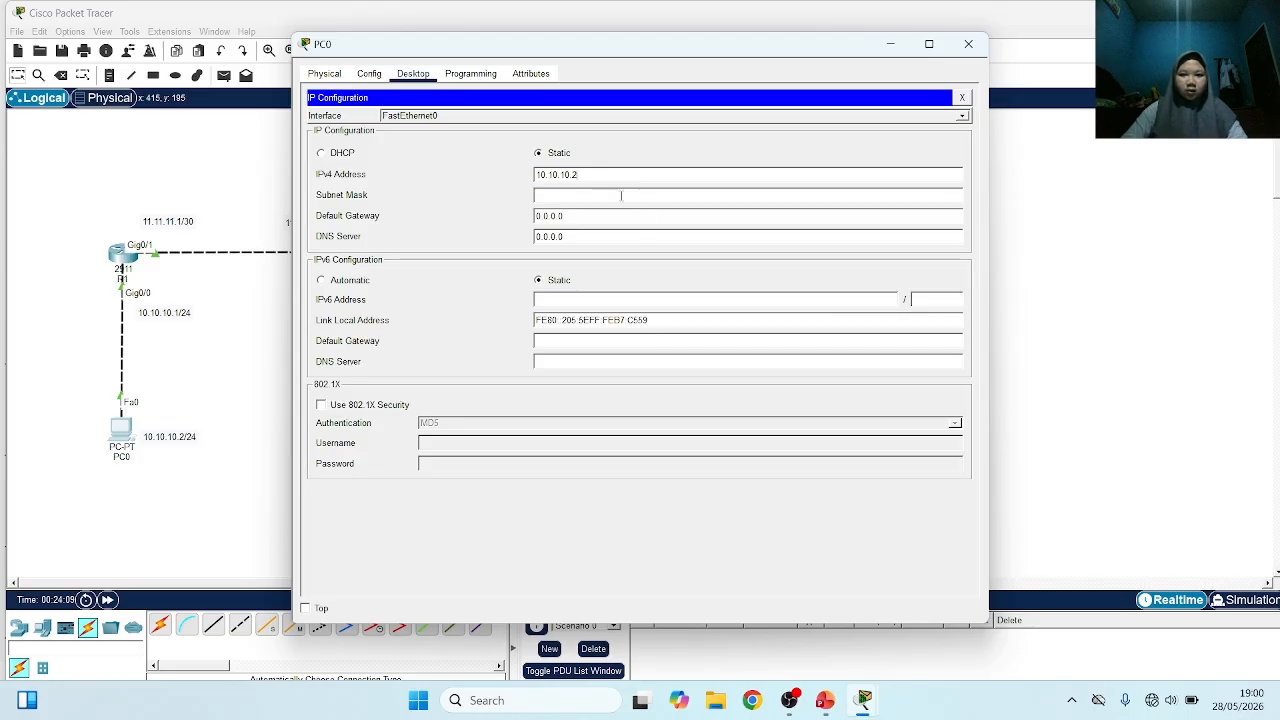
Set PC0's subnet mask to 255.255.255.0
click(621, 195)
key(BackSpace)
key(BackSpace)
key(BackSpace)
key(BackSpace)
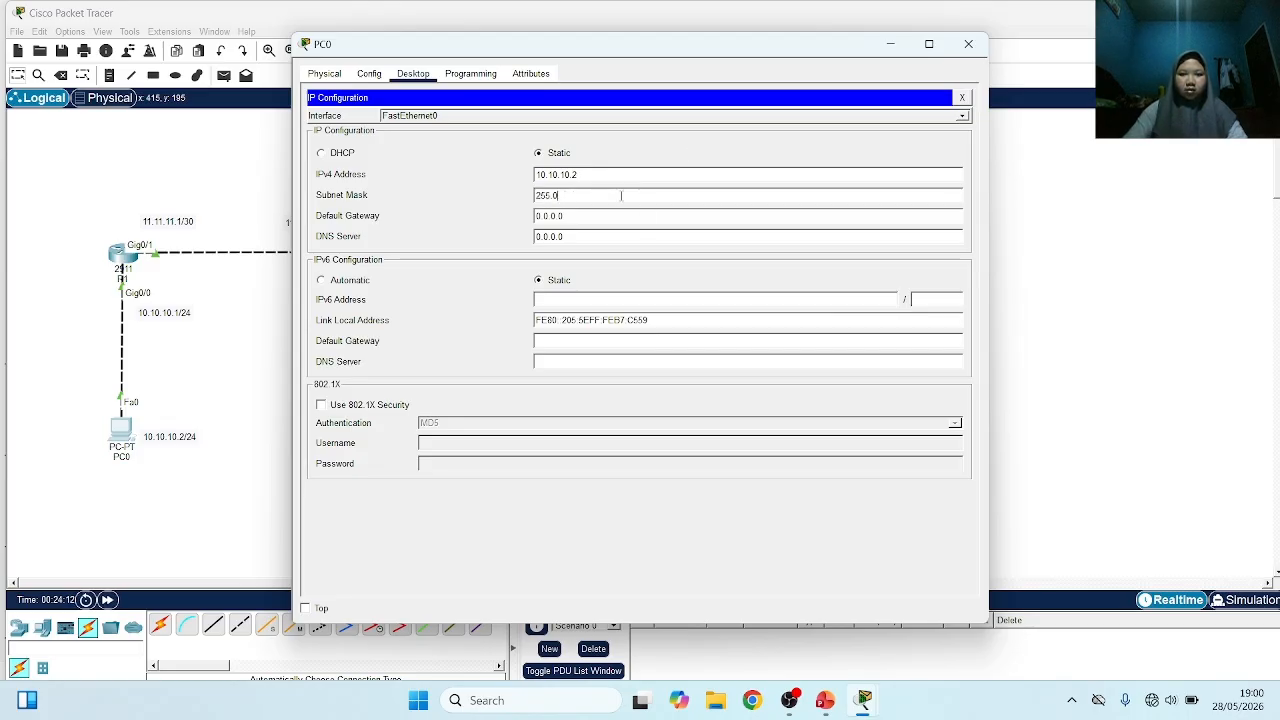
text(255.255.2)
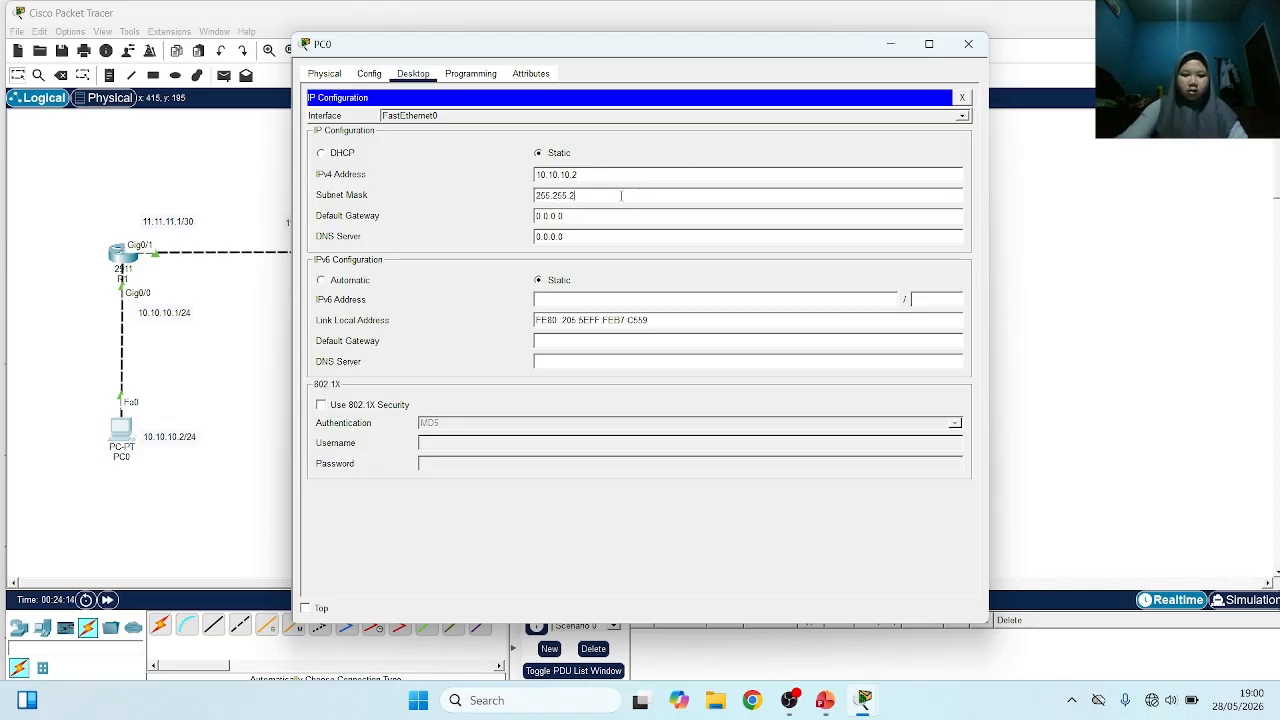
text(.0)
Set PC0's default gateway to 10.10.10.1 and close its configuration window
click(614, 216)
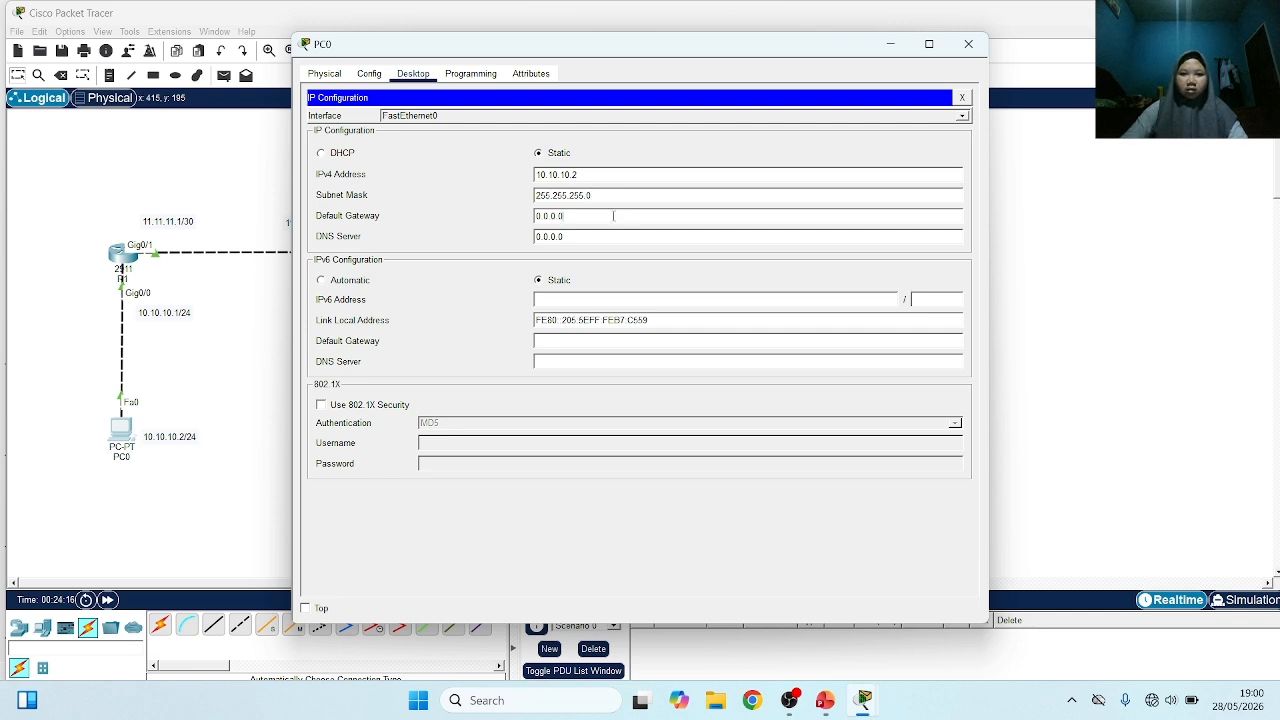
key(BackSpace)
key(BackSpace)
key(BackSpace)
key(BackSpace)
key(BackSpace)
key(BackSpace)
key(BackSpace)
text(10.10.1)
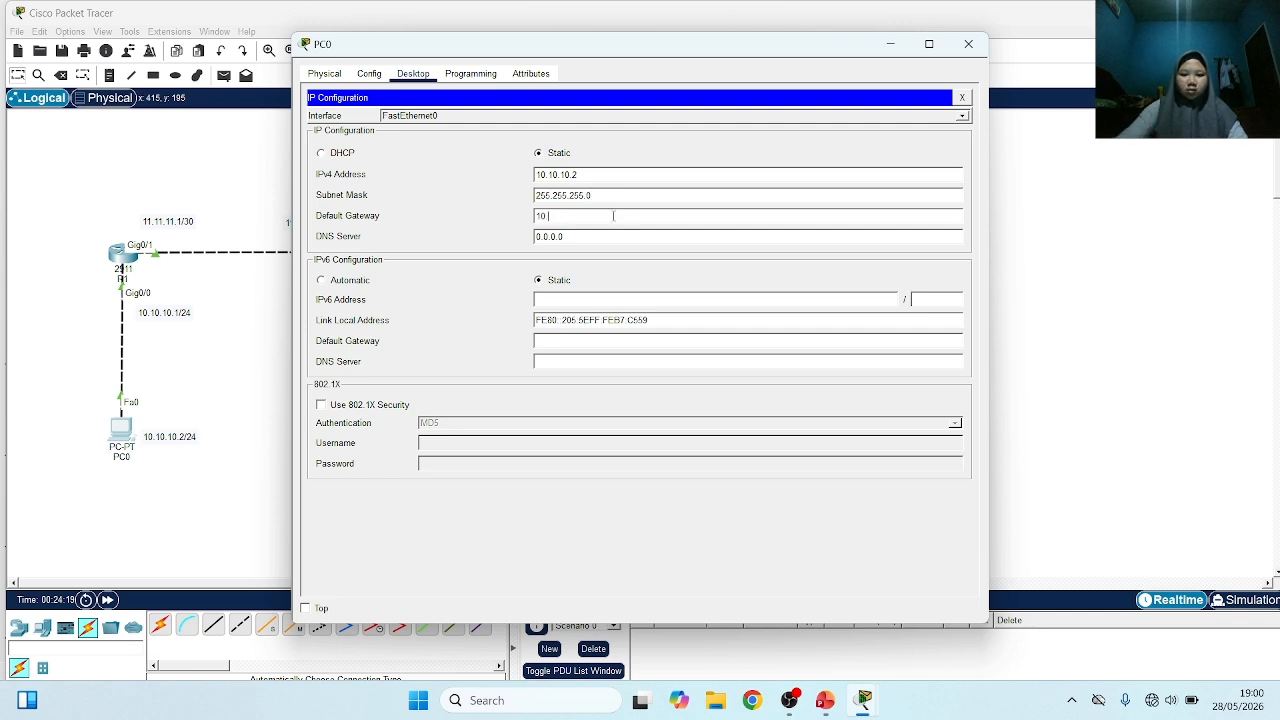
text(0.1)
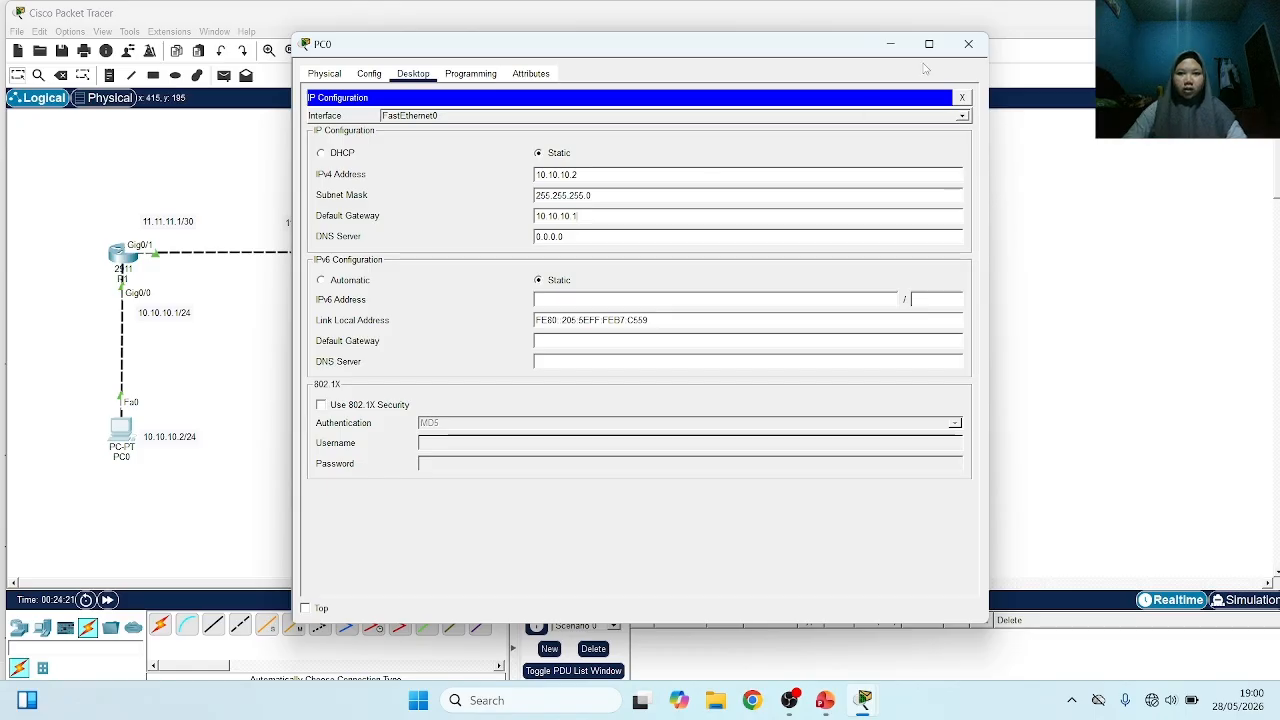
click(968, 44)
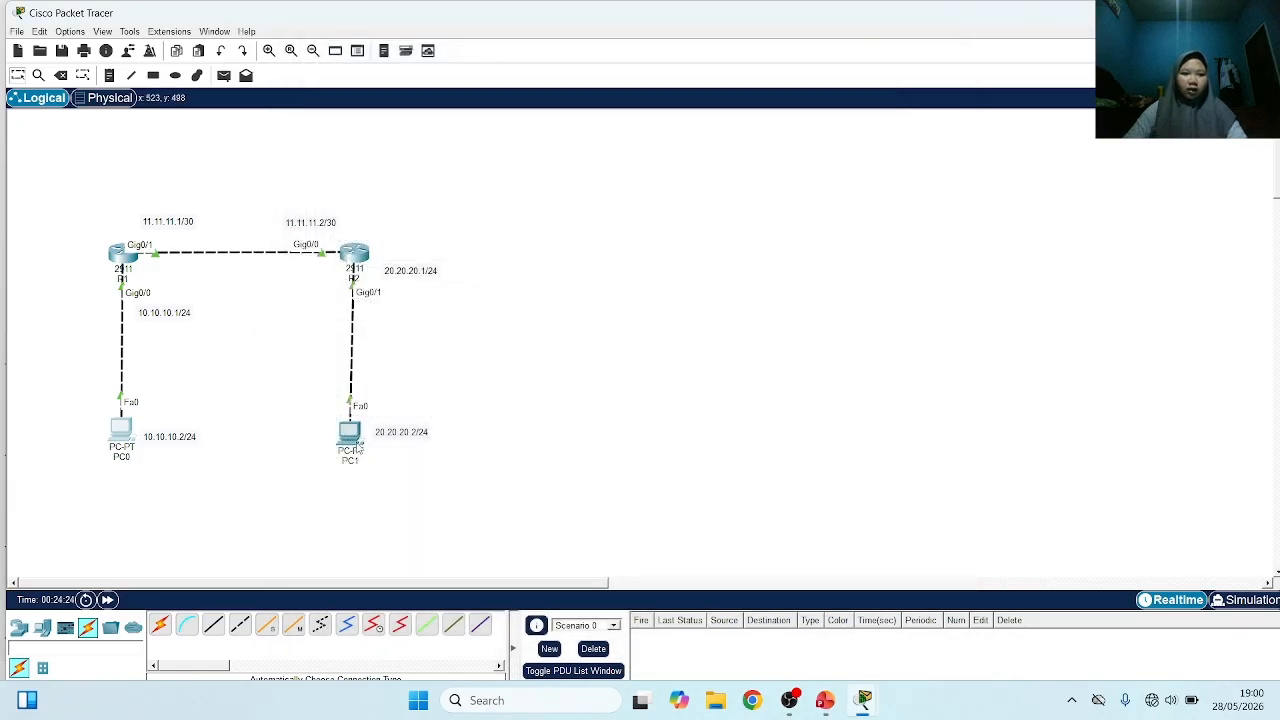
Open the IP configuration of PC1 and set its static IPv4 address to 20.20.20.2
click(355, 449)
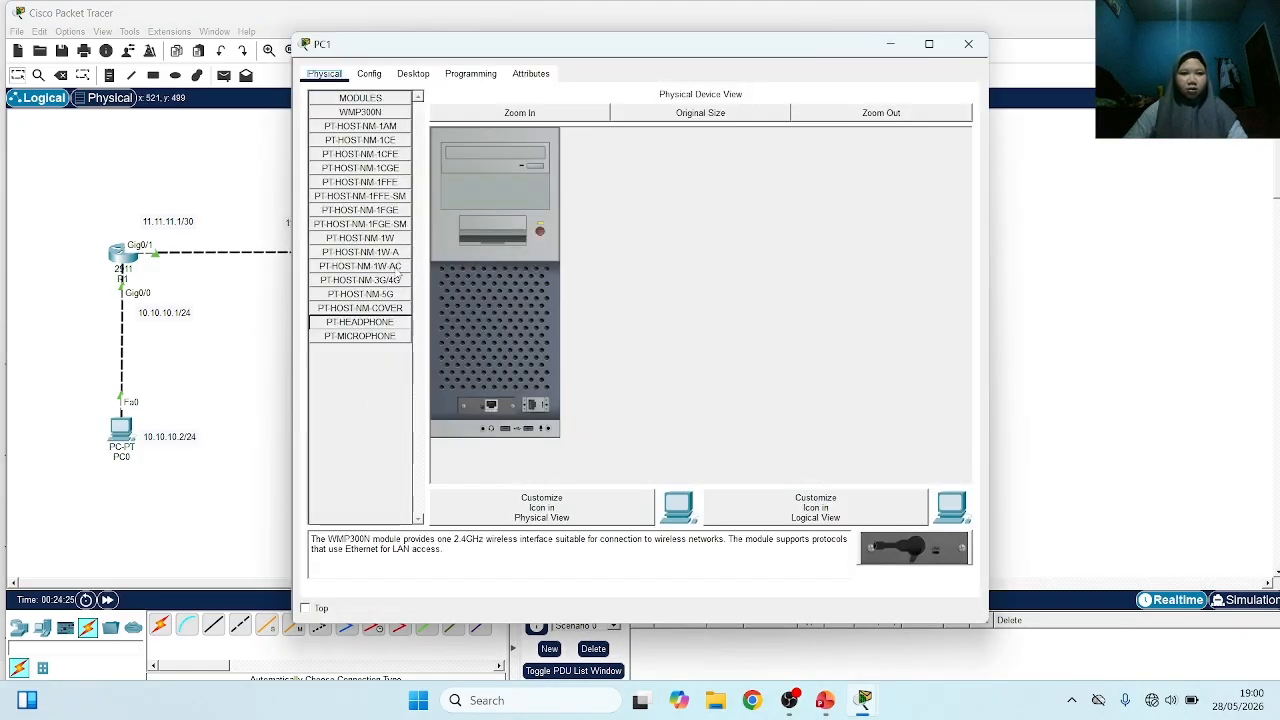
click(413, 74)
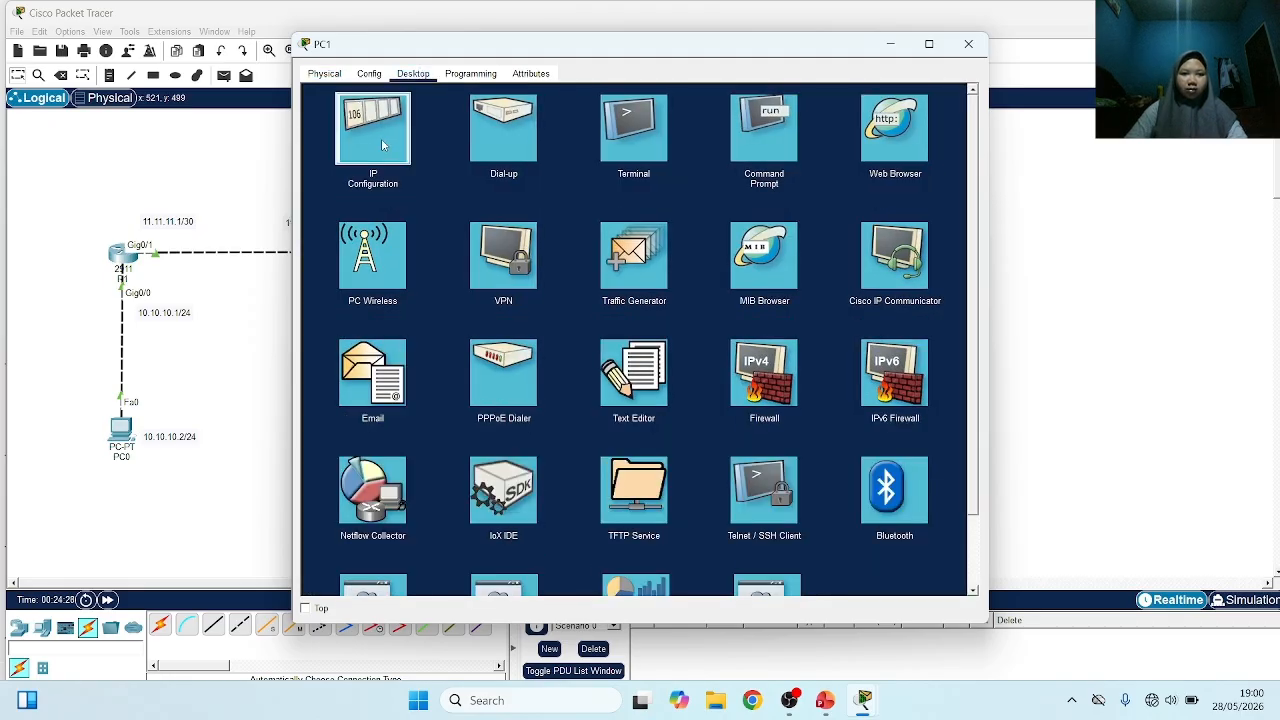
click(387, 147)
click(541, 176)
text(2)
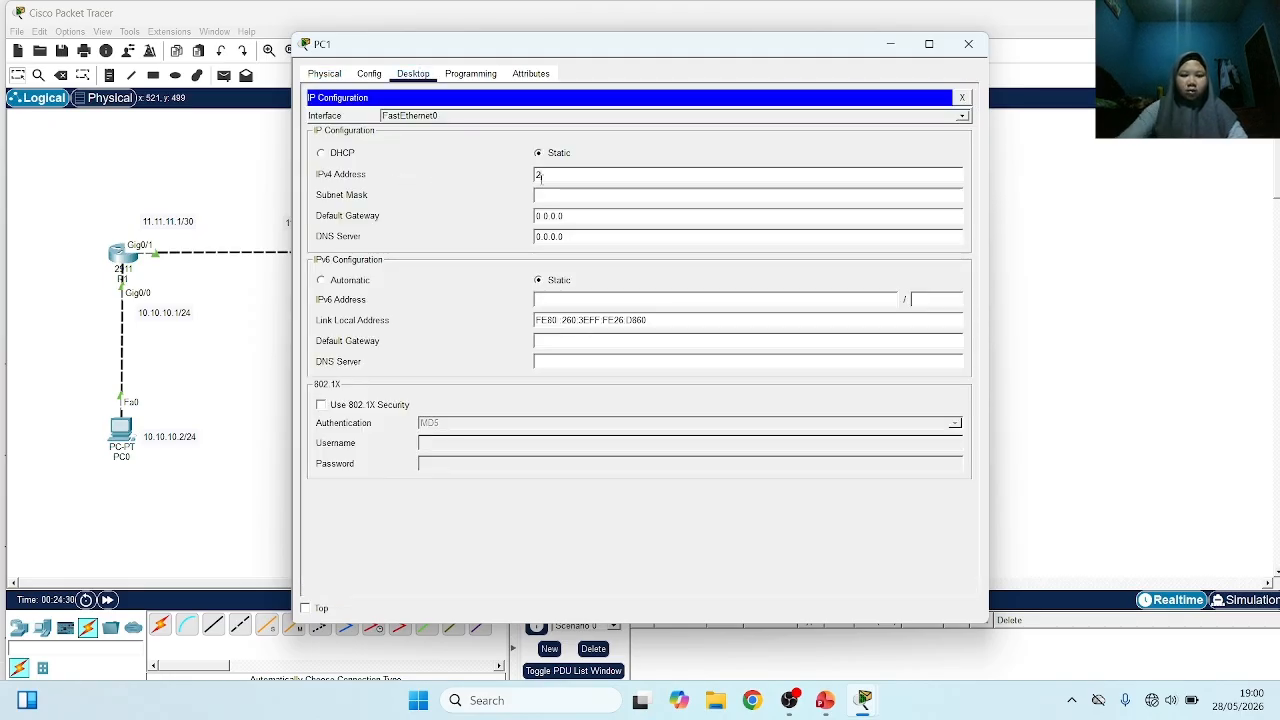
text(0.20.20.)
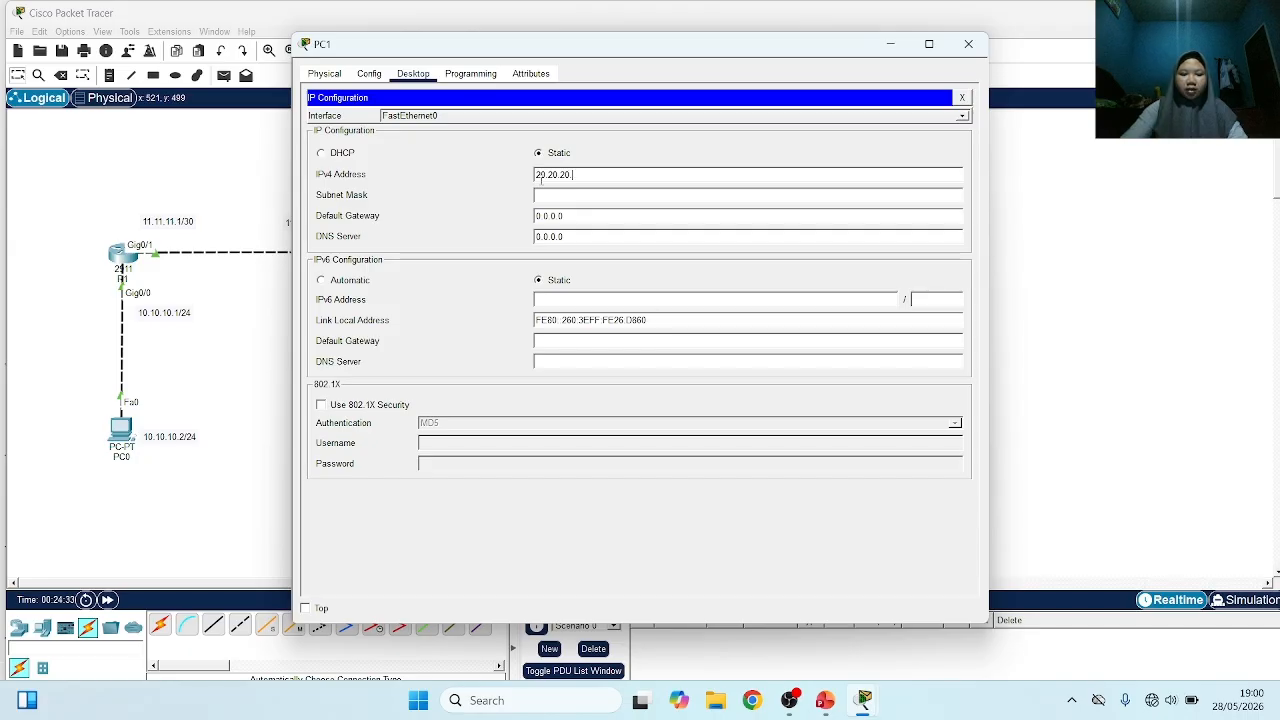
Set PC1's subnet mask to 255.255.255.0
click(674, 196)
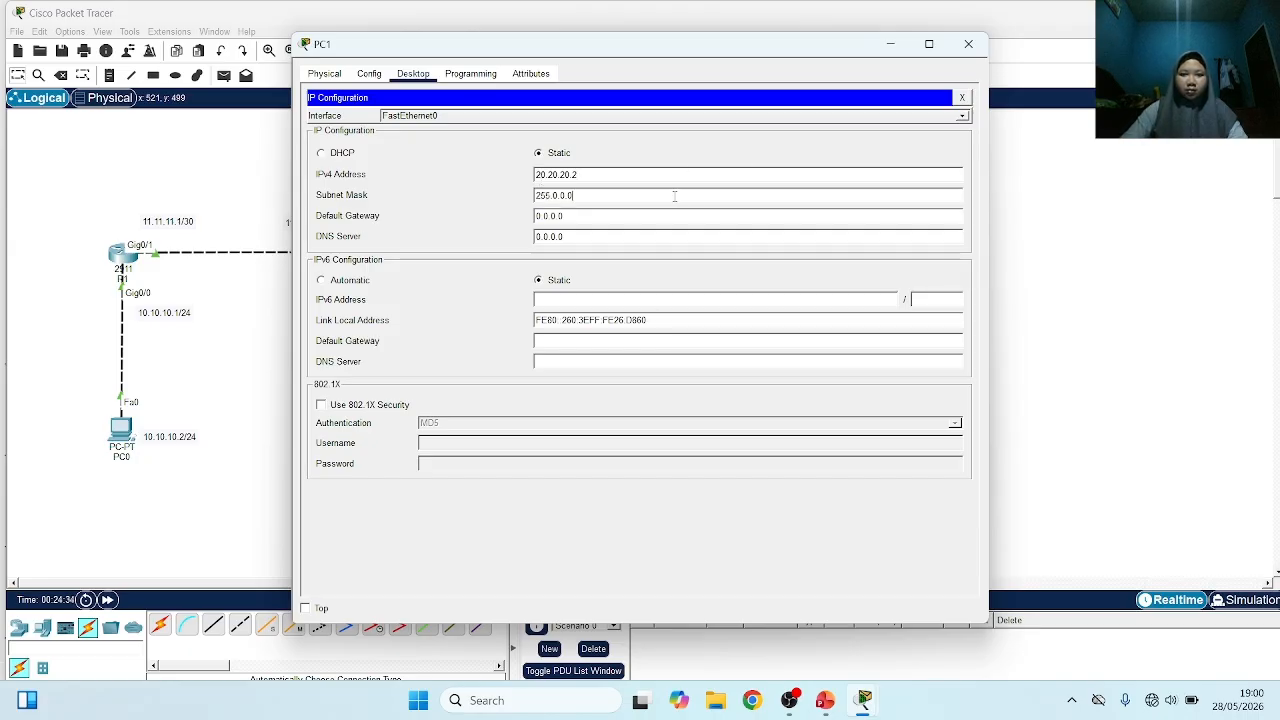
key(BackSpace)
key(BackSpace)
key(BackSpace)
key(BackSpace)
key(BackSpace)
text(255.2)
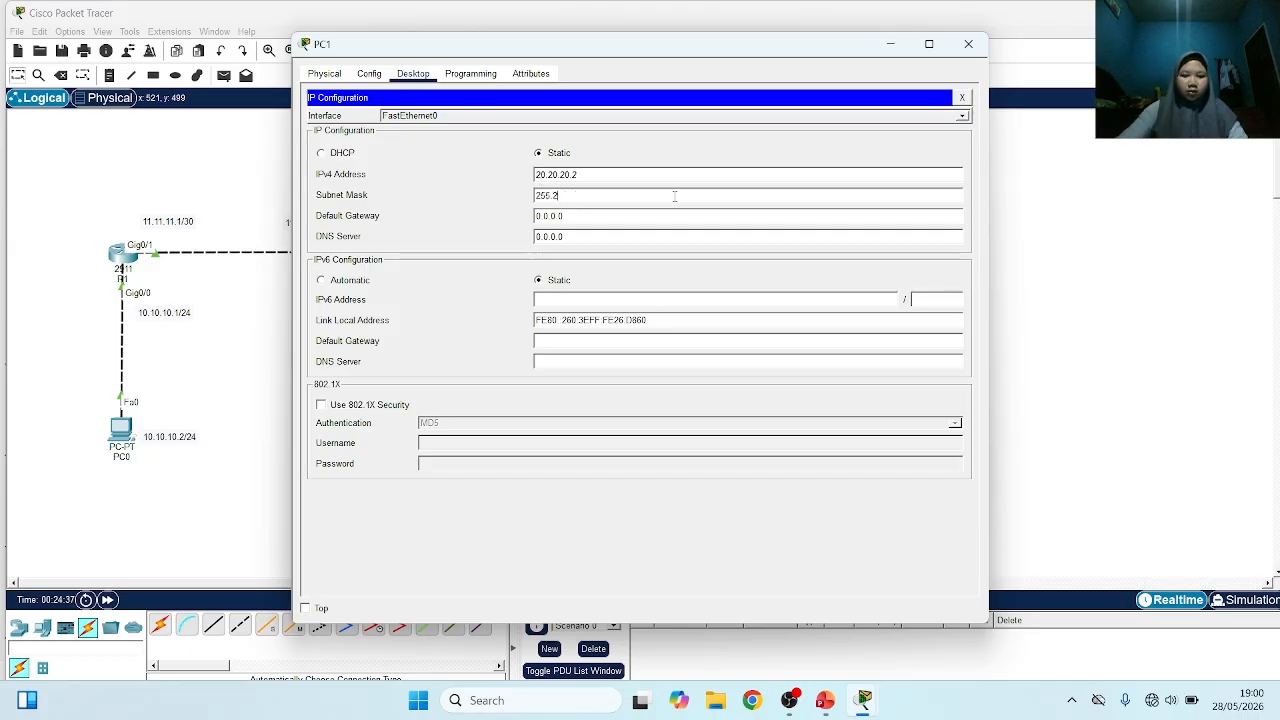
text(55.255.0)
Set PC1's default gateway to 20.20.20.1 and close its configuration window
click(578, 216)
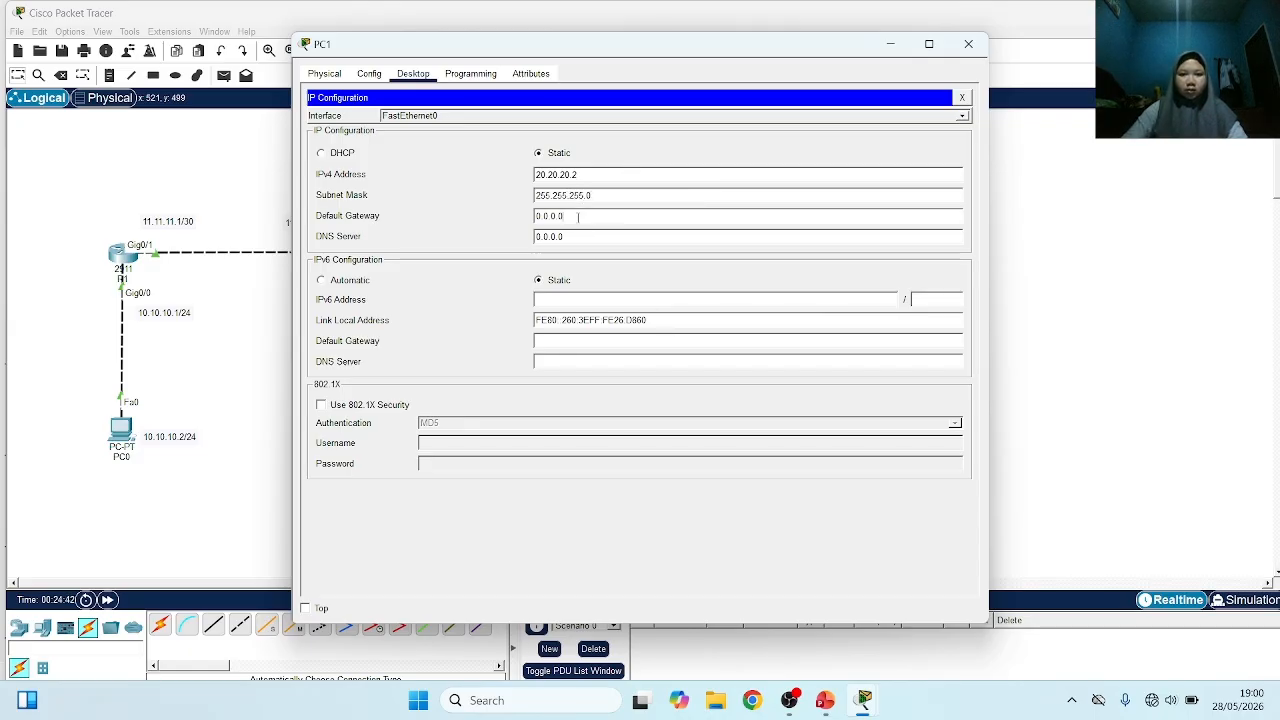
key(BackSpace)
key(BackSpace)
key(BackSpace)
key(BackSpace)
key(BackSpace)
key(BackSpace)
key(BackSpace)
text(20.20.20.)
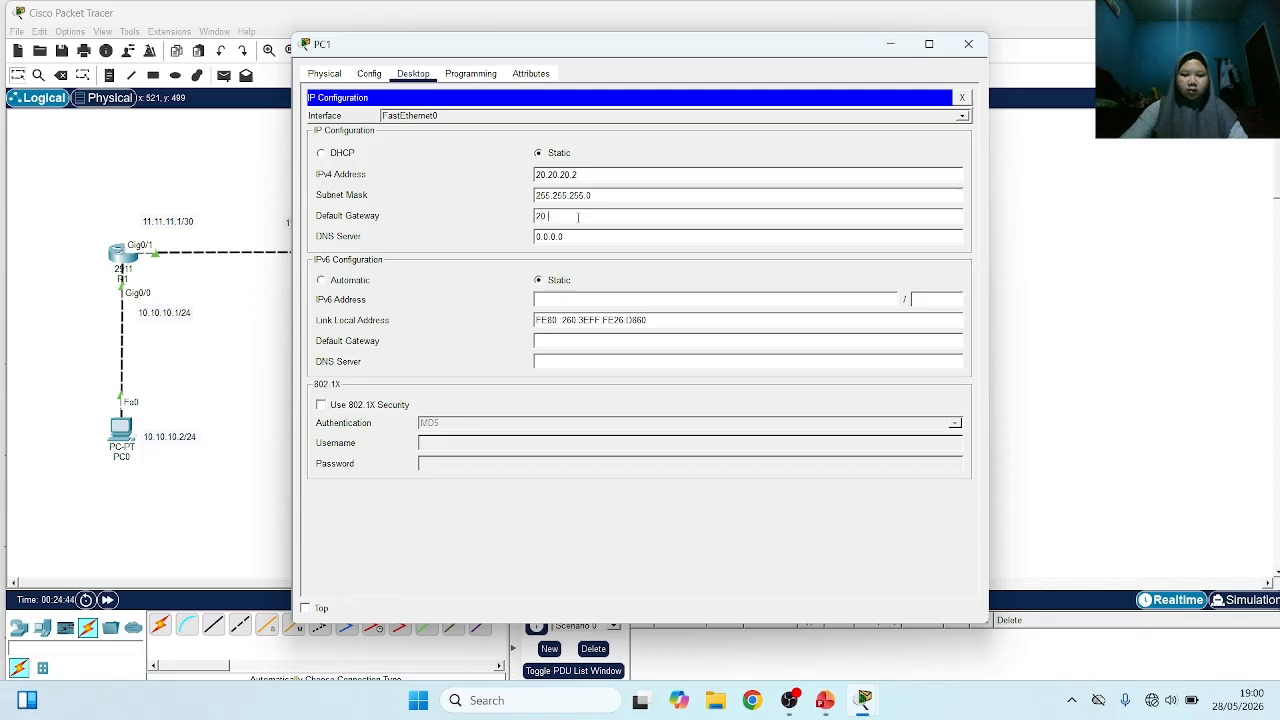
text(1)
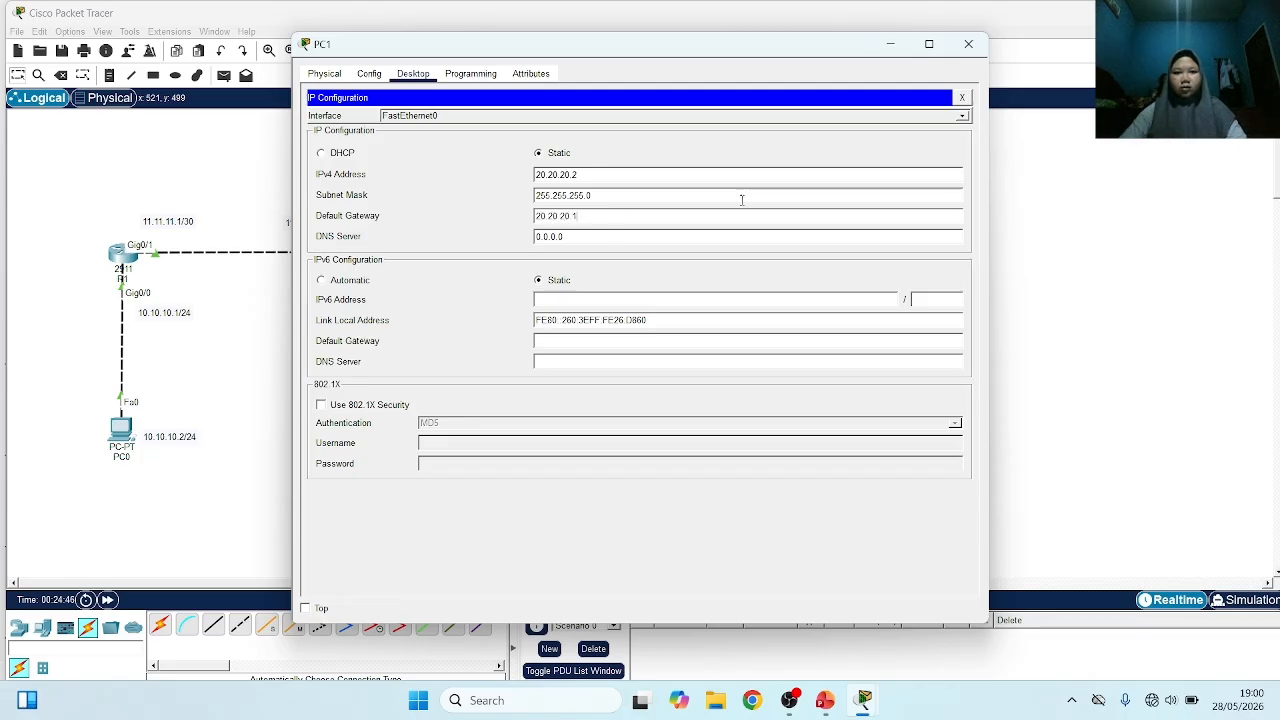
click(966, 46)
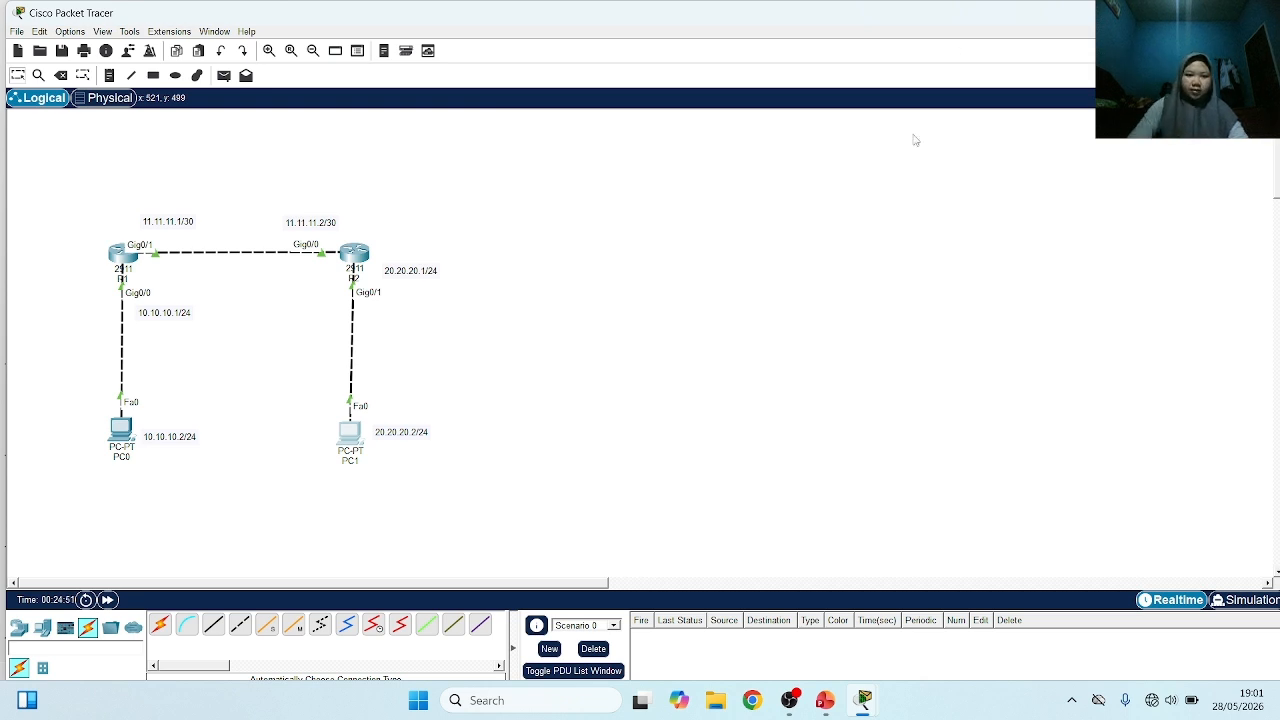
Switch to PowerPoint to review the Outline slide of the Cisco Routing presentation, and return to the topology in Cisco Packet Tracer
click(824, 700)
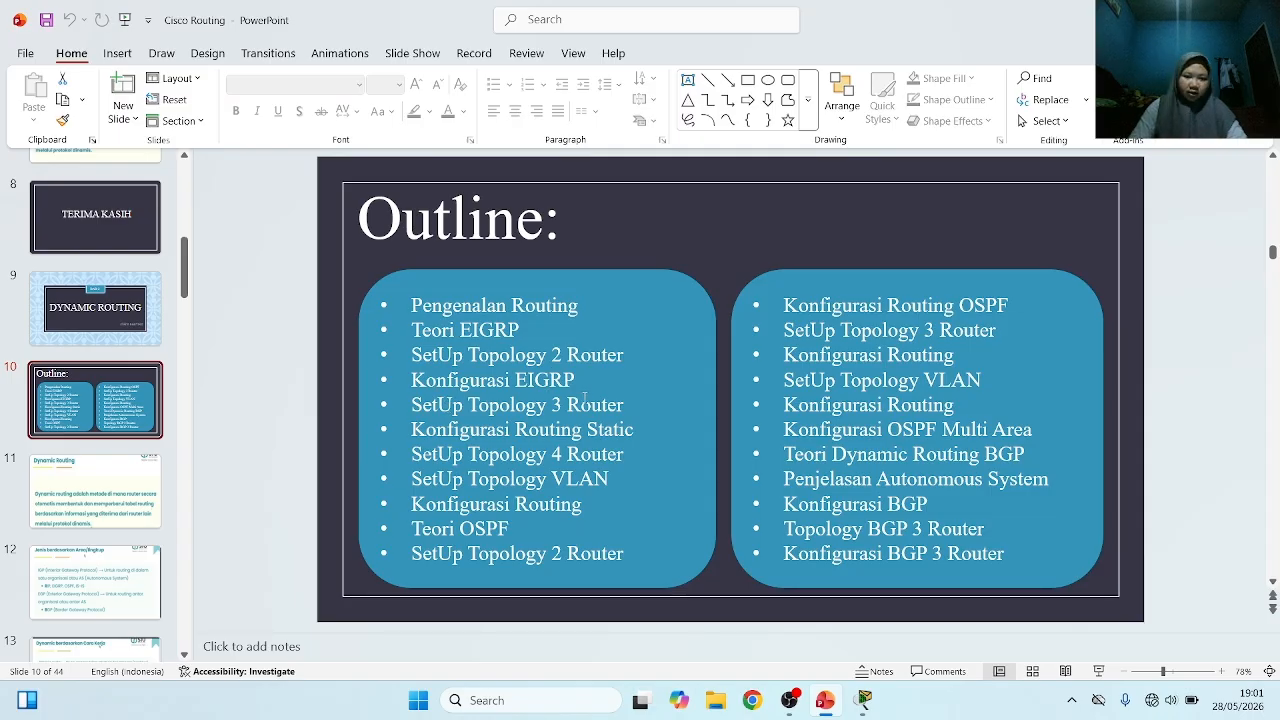
click(505, 408)
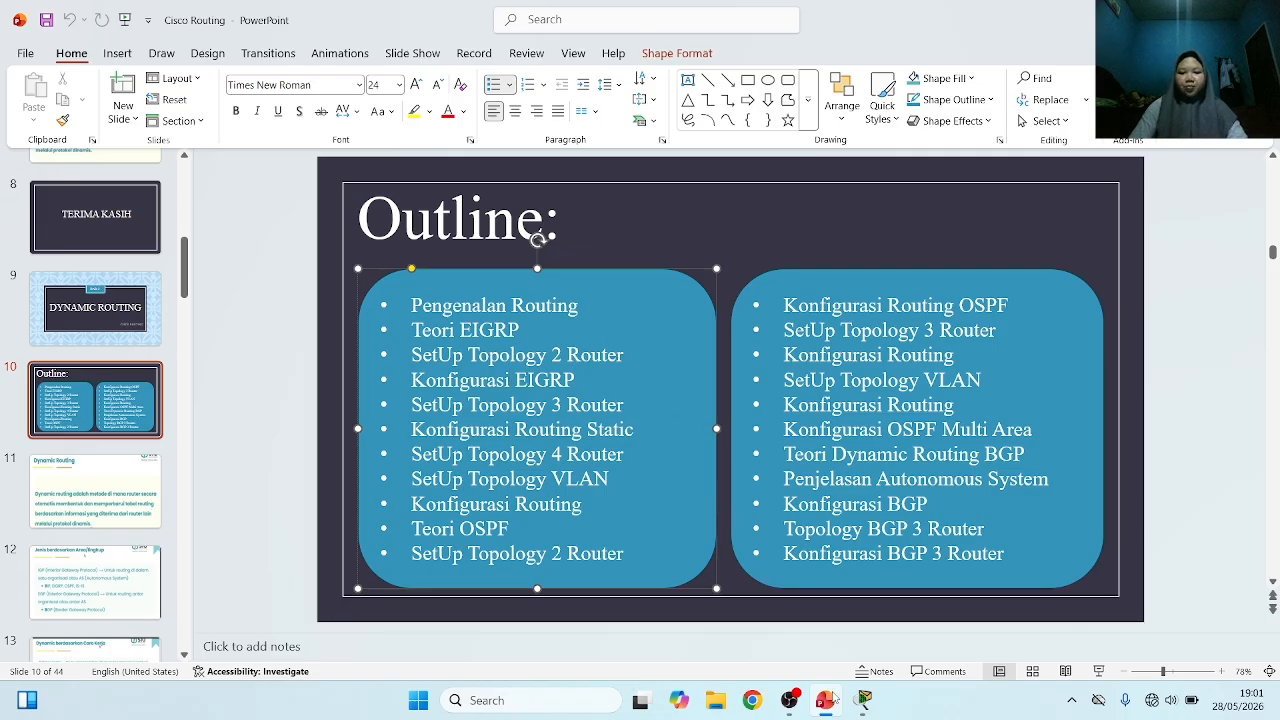
click(865, 705)
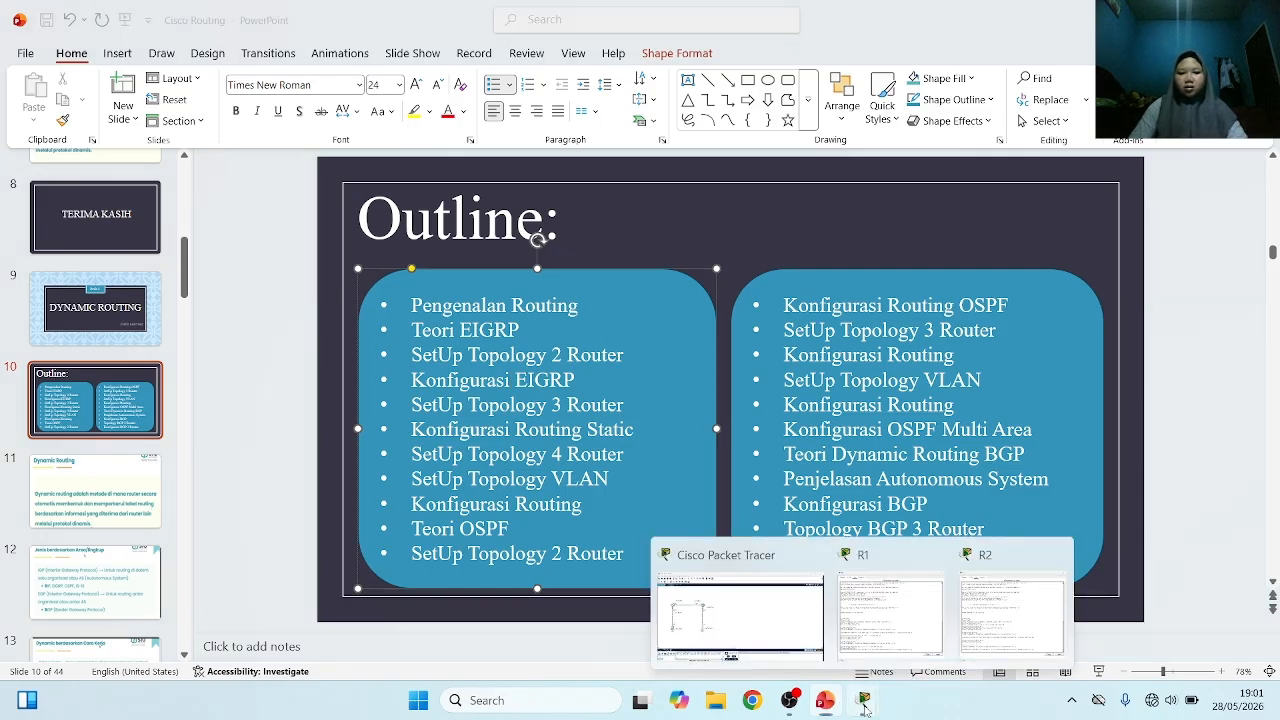
click(805, 645)
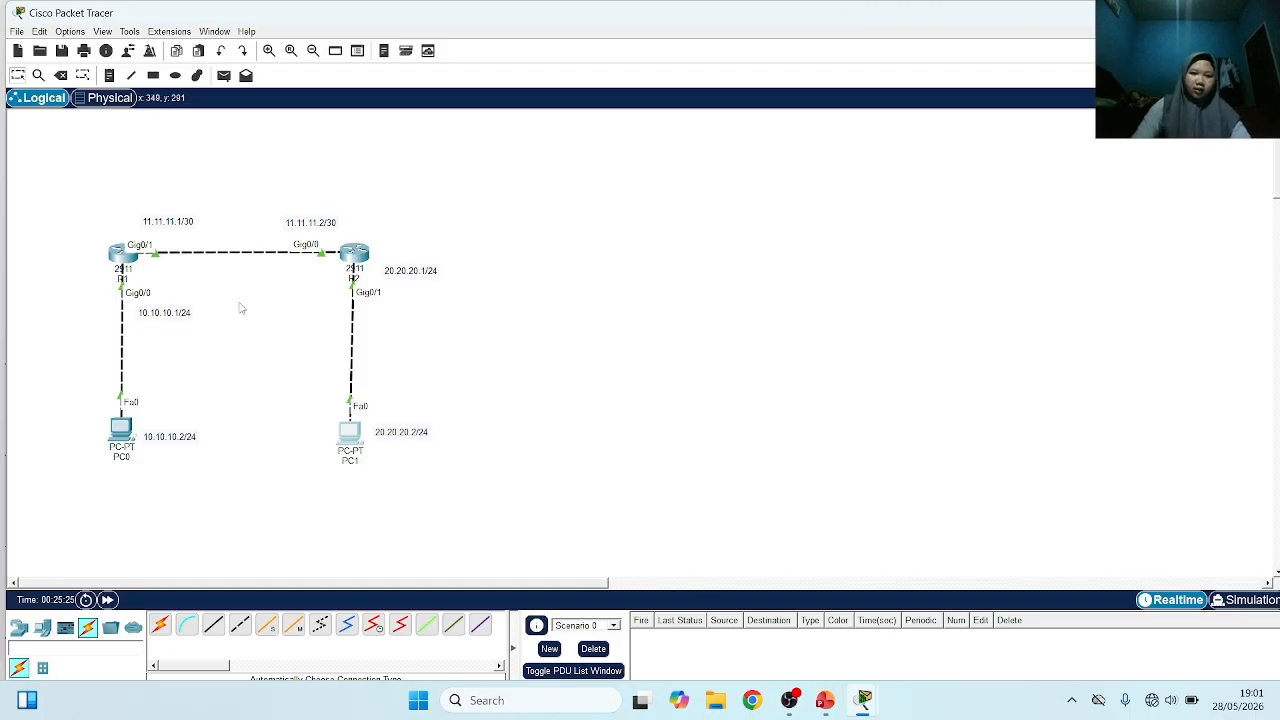
Open R1's command line and leave interface configuration with ex to reach the global configuration prompt
click(122, 258)
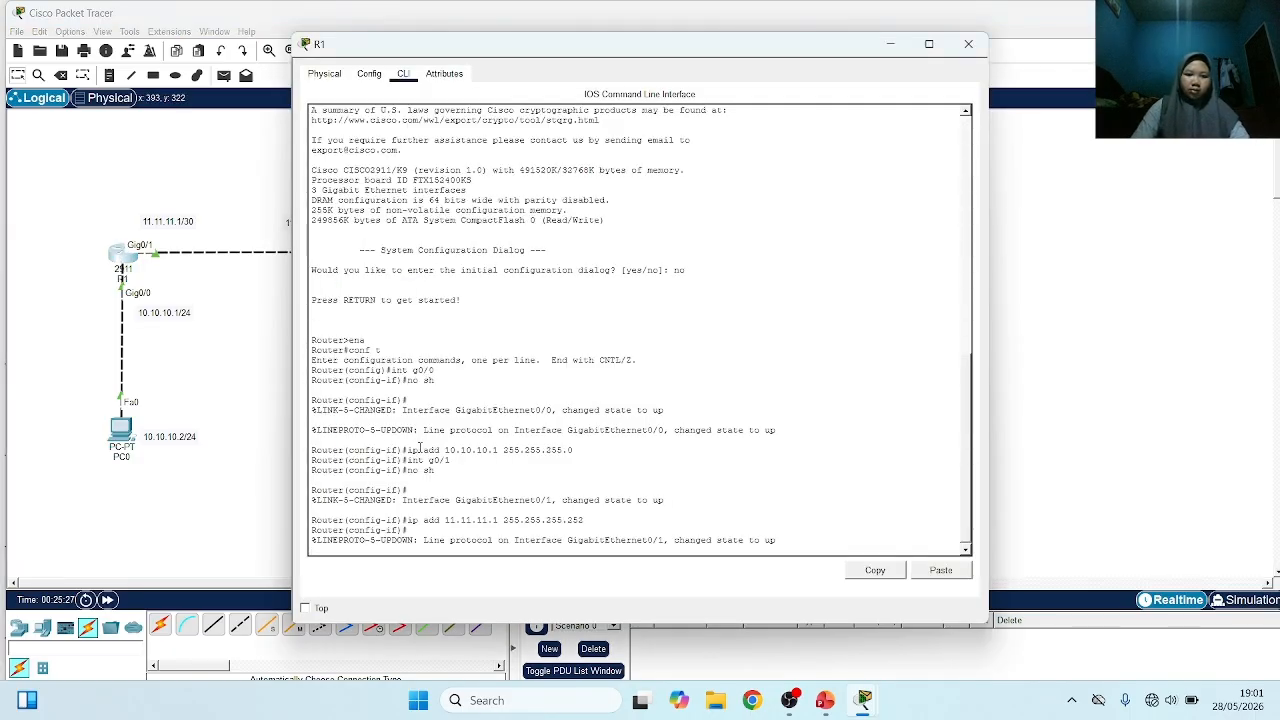
key(Return)
text(ex)
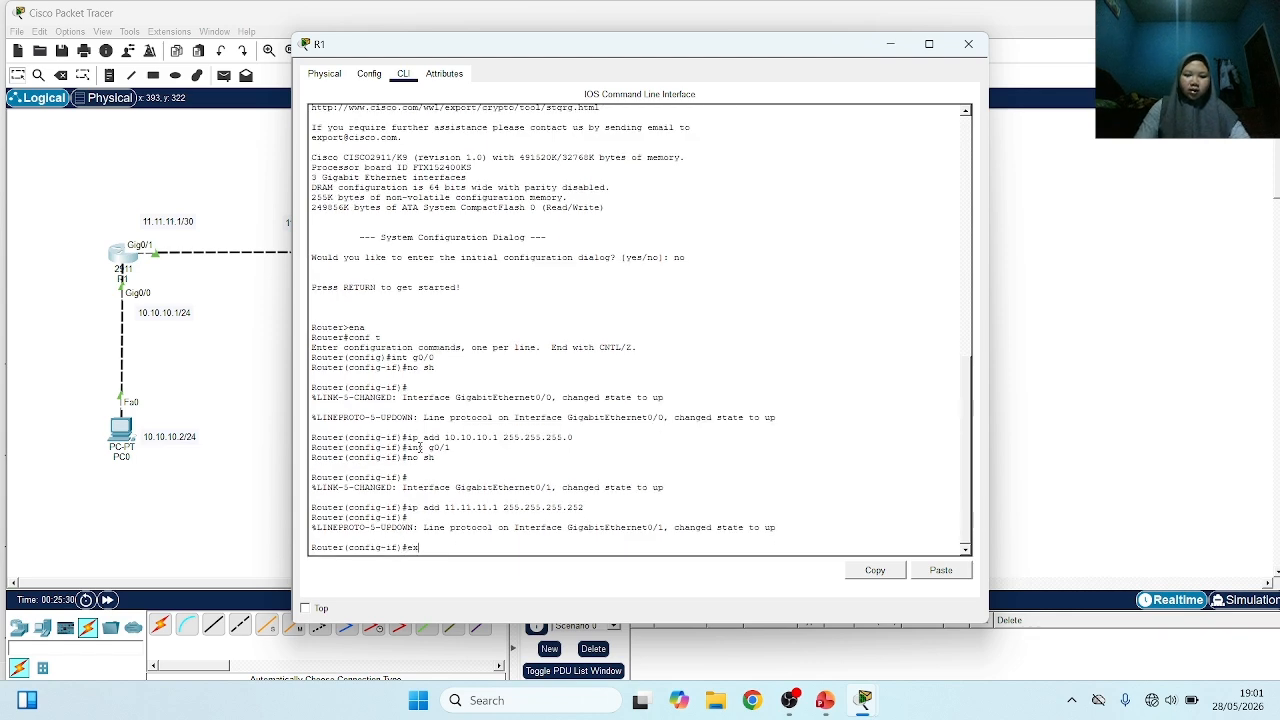
key(Return)
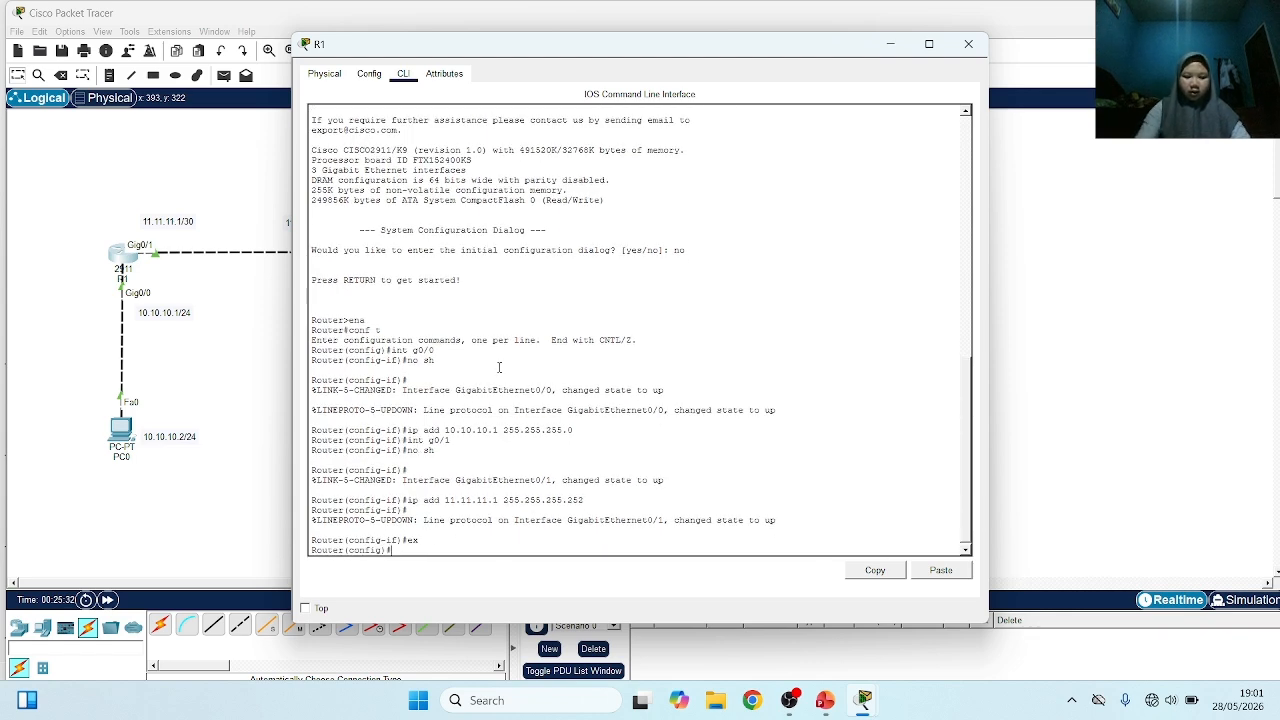
List the available routing protocols and EIGRP parameters with command help, and enter router eigrp 1 on R1
text(ro)
key(Tab)
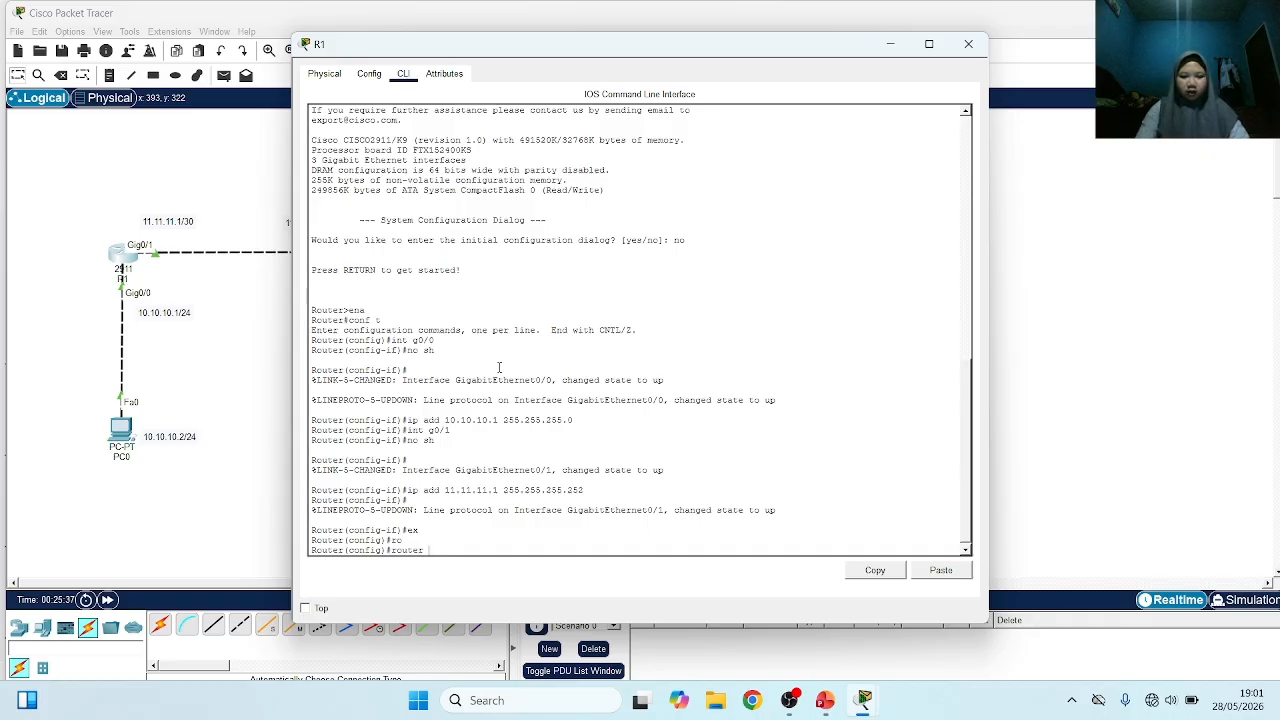
text(?)
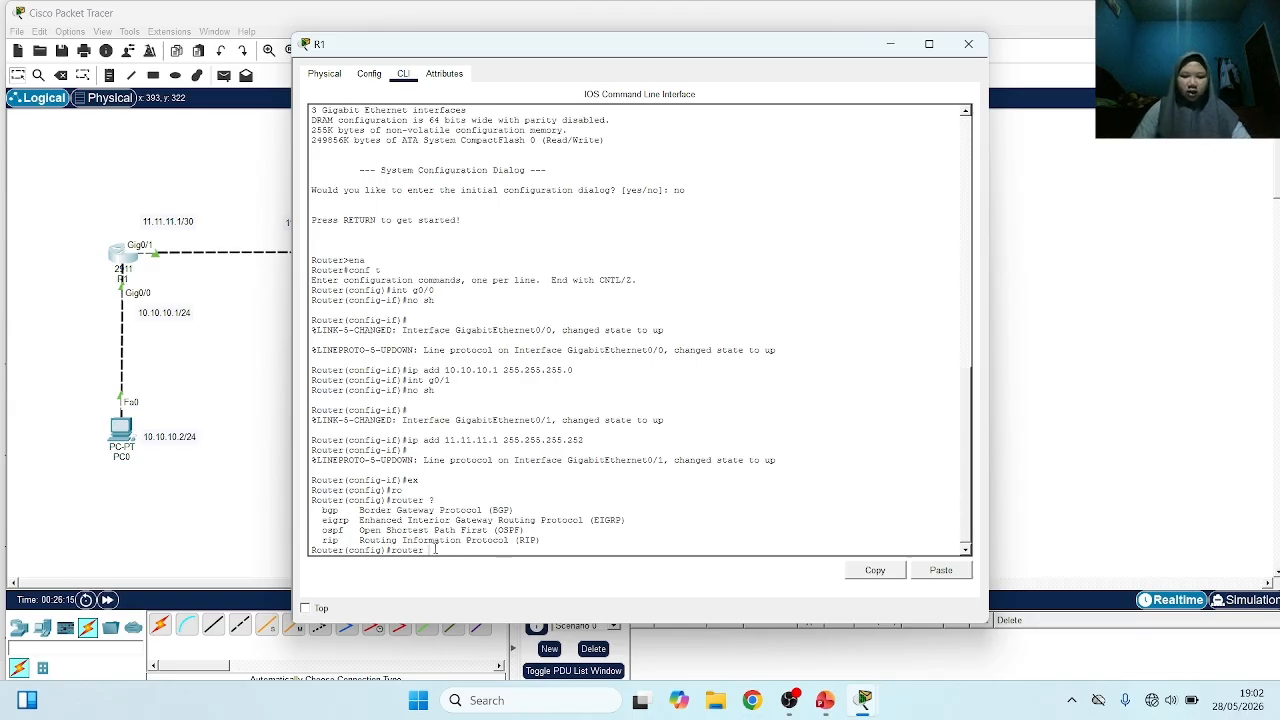
key(Tab)
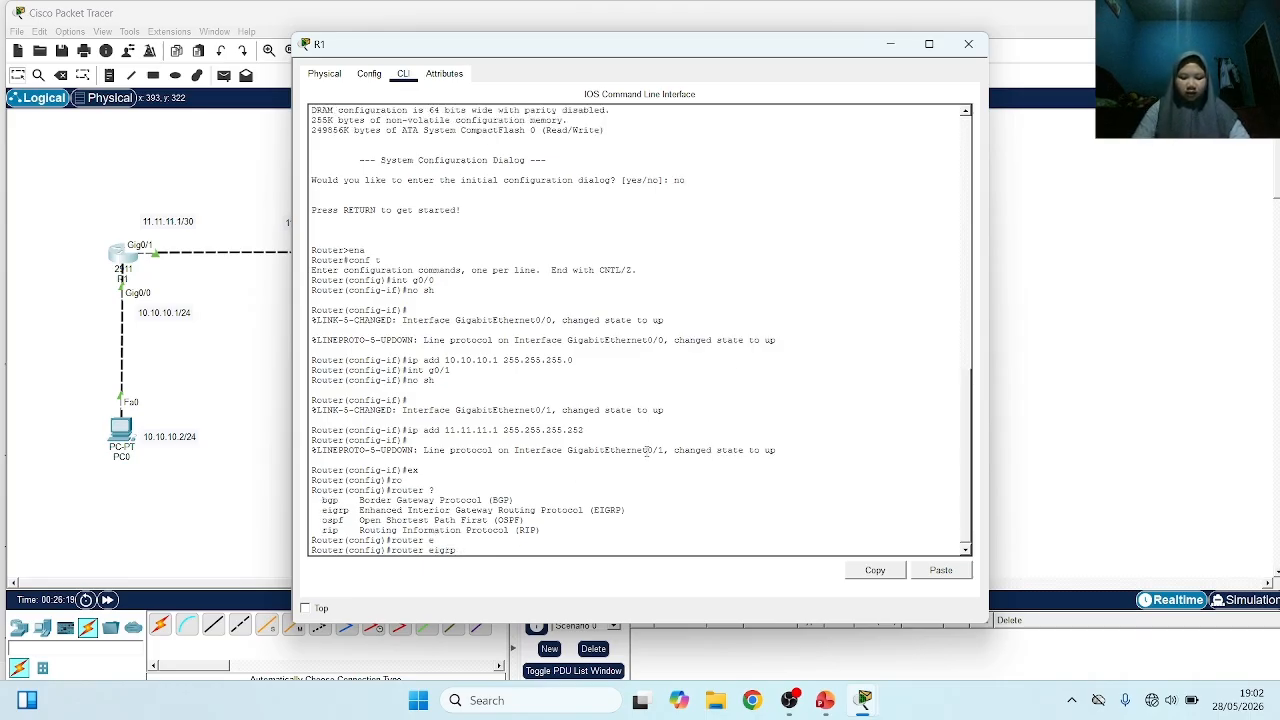
text(?)
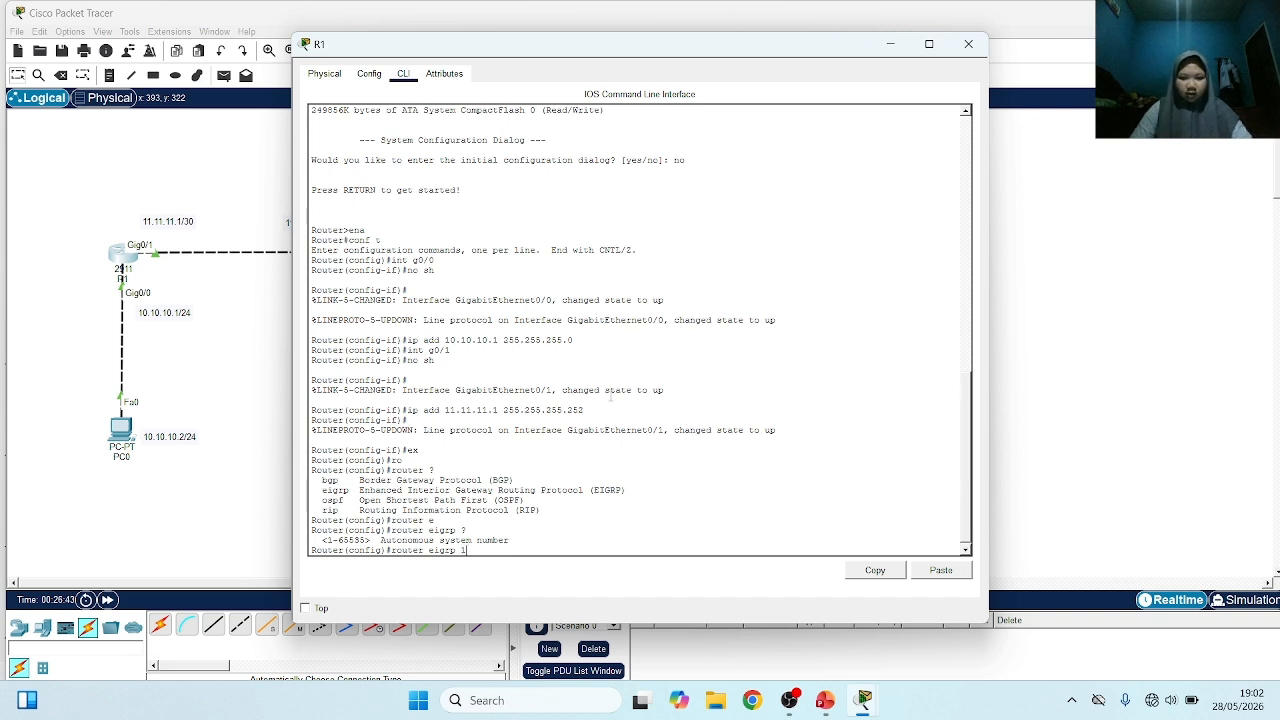
key(Return)
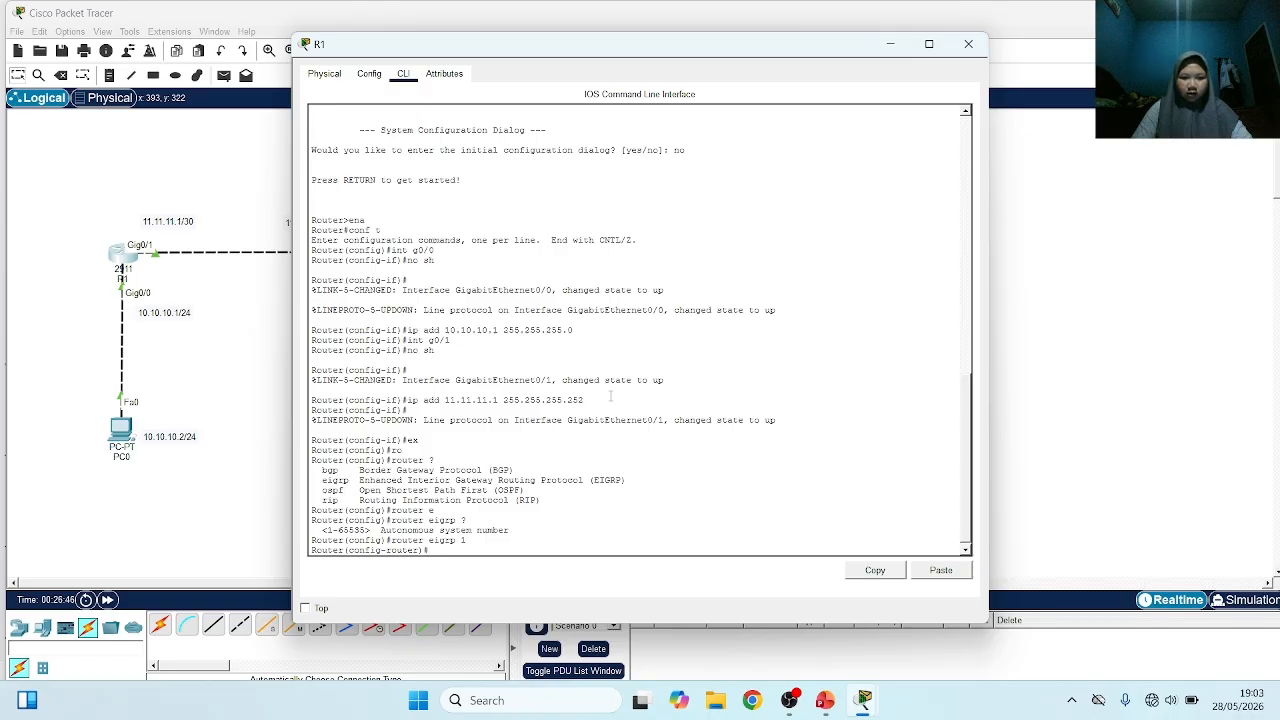
Advertise network 11.11.11.0 in R1's EIGRP configuration
text(net)
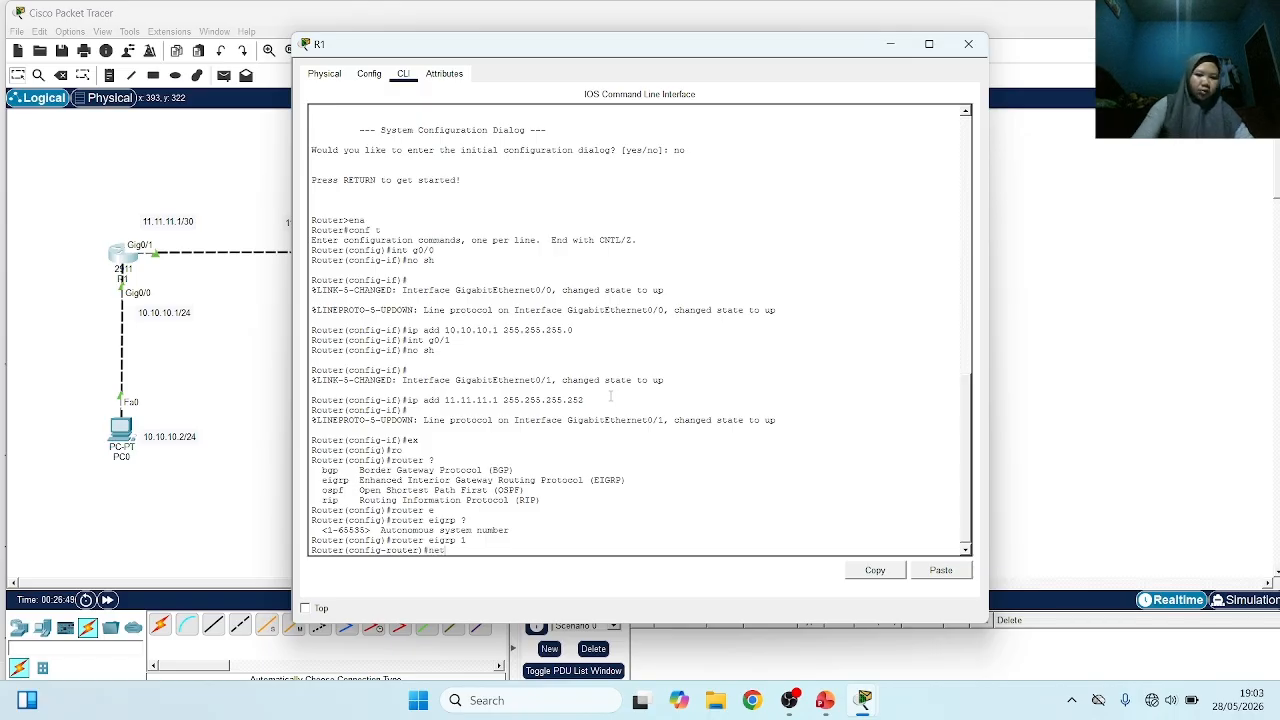
key(Tab)
text(1)
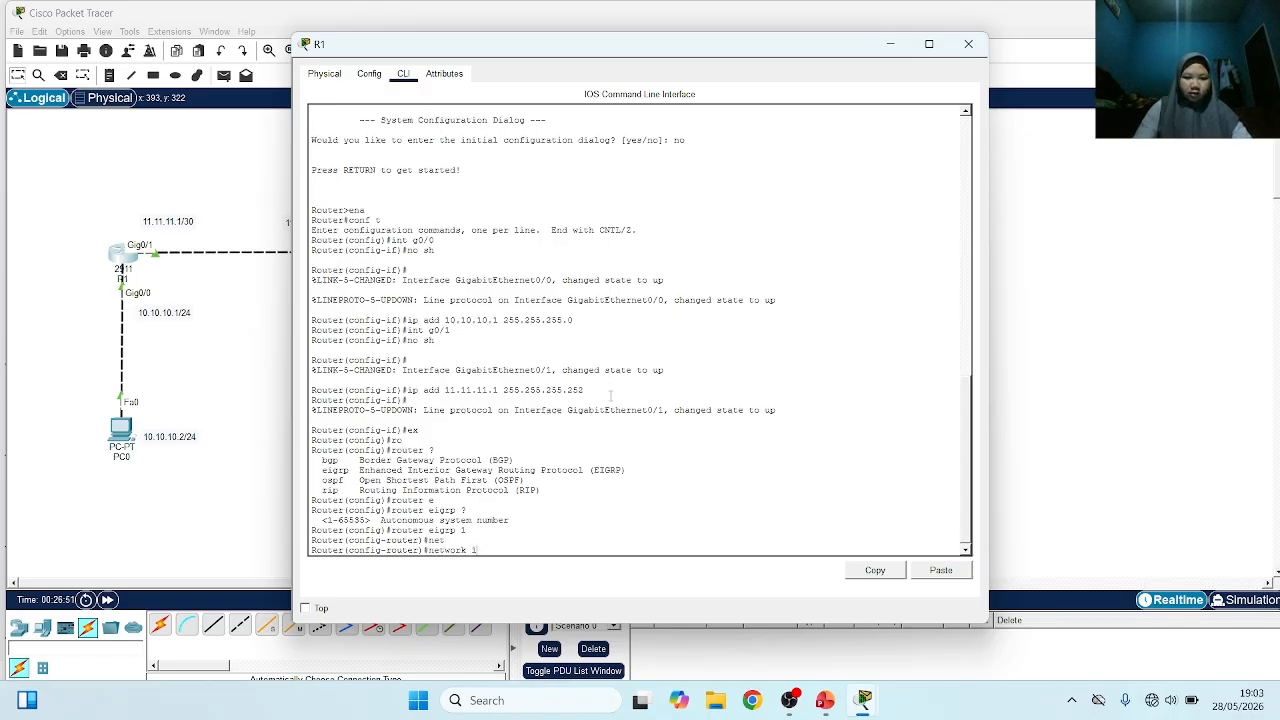
text(1.11.1)
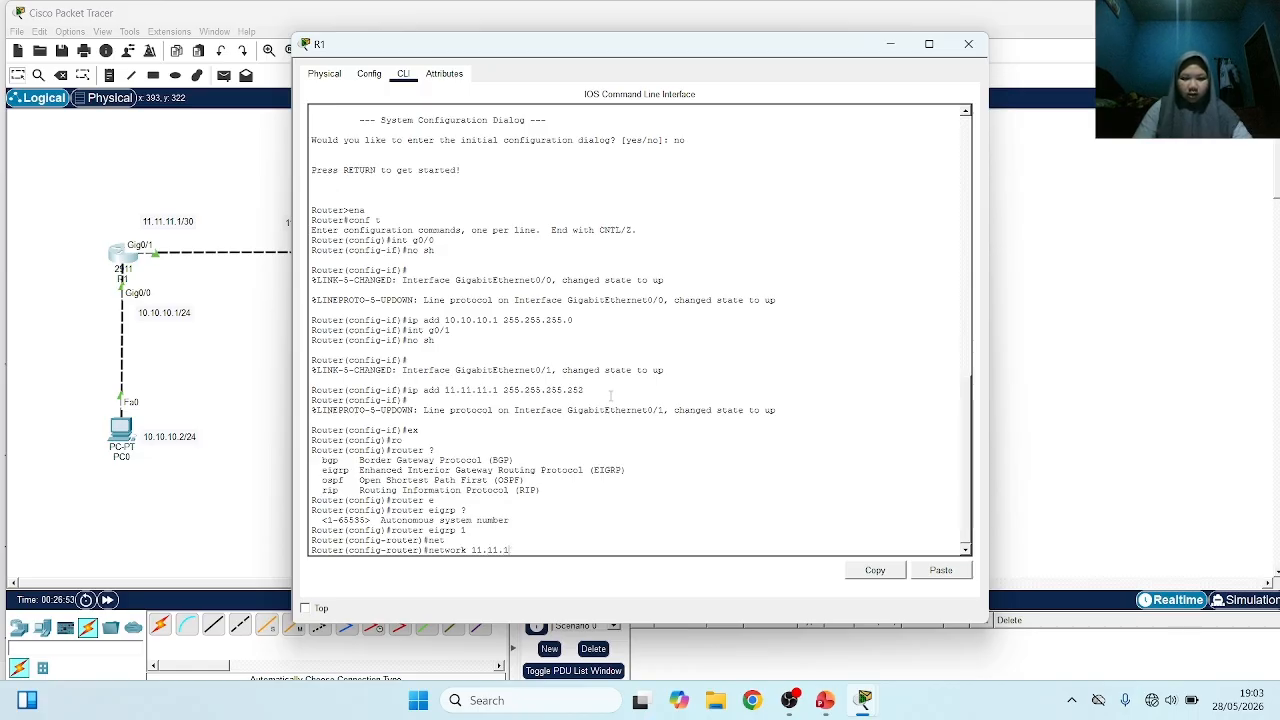
text(1.0)
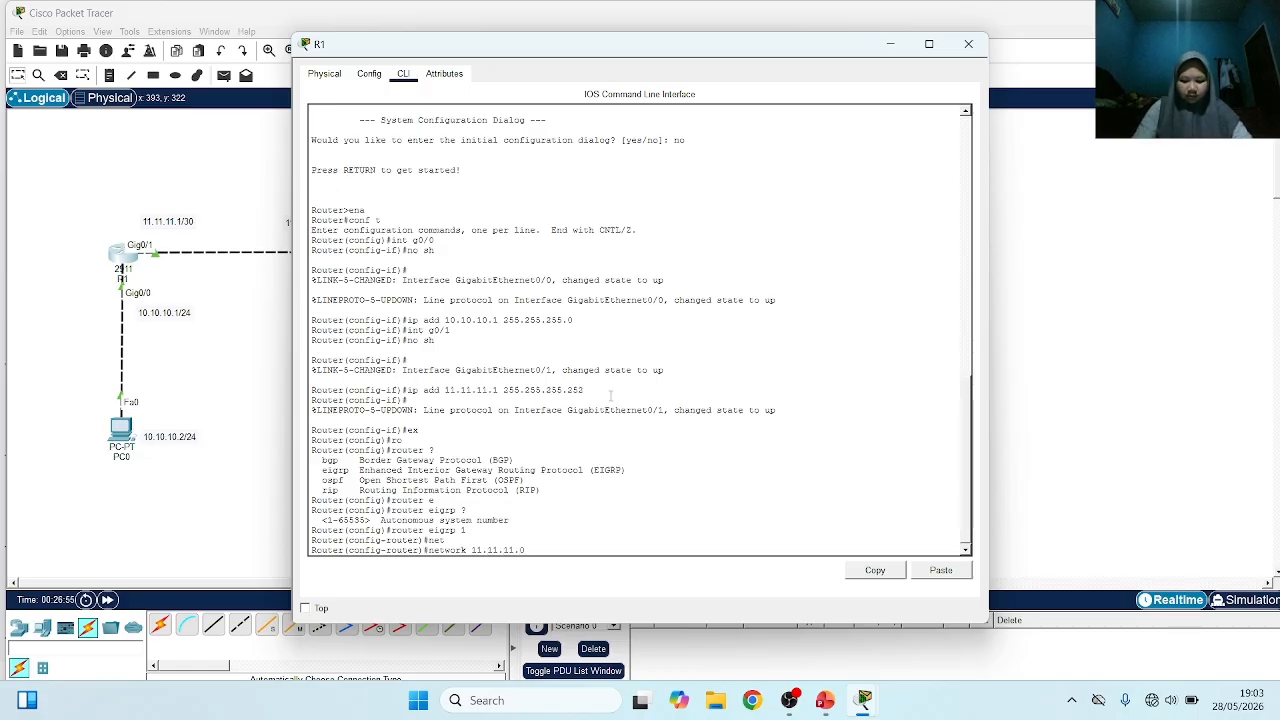
key(Return)
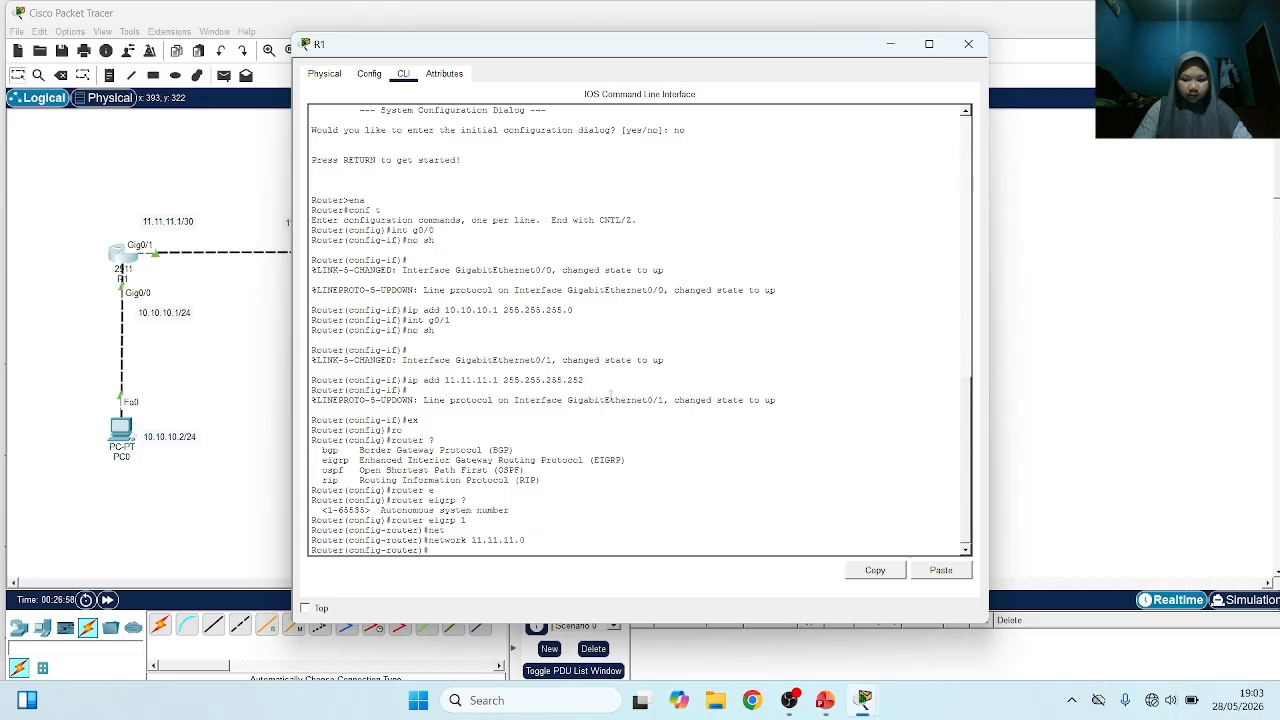
Advertise network 10.10.10.0 in R1's EIGRP configuration
key(Up)
key(BackSpace)
key(BackSpace)
key(BackSpace)
key(BackSpace)
key(BackSpace)
key(BackSpace)
key(BackSpace)
key(BackSpace)
text(0.10.10.)
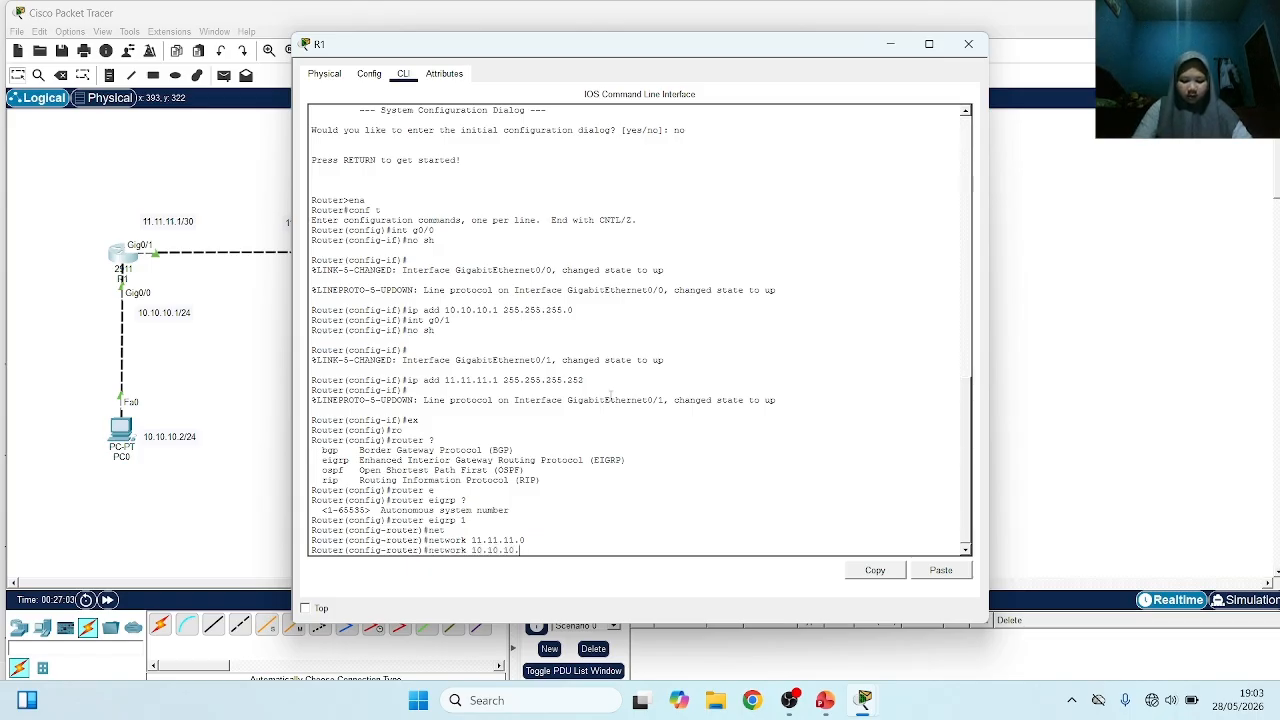
text(0)
key(Return)
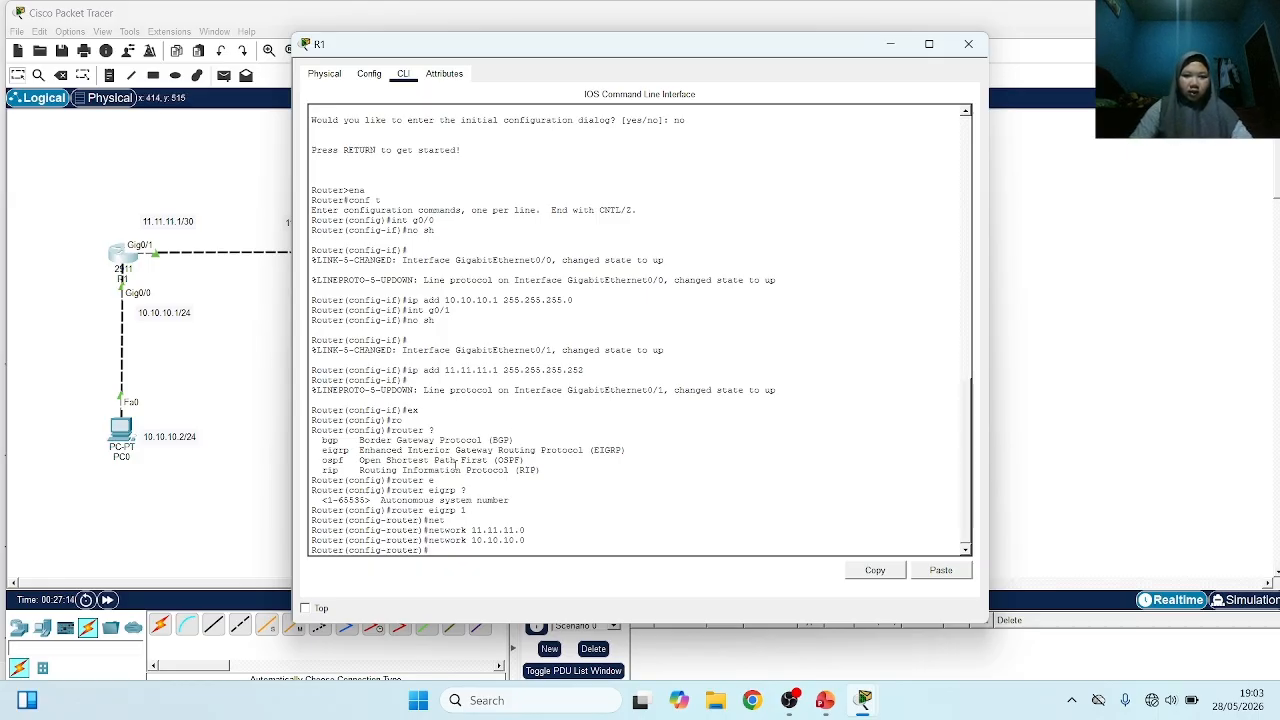
Open R2's command line and leave interface configuration with ex to reach the global configuration prompt
click(253, 337)
click(356, 253)
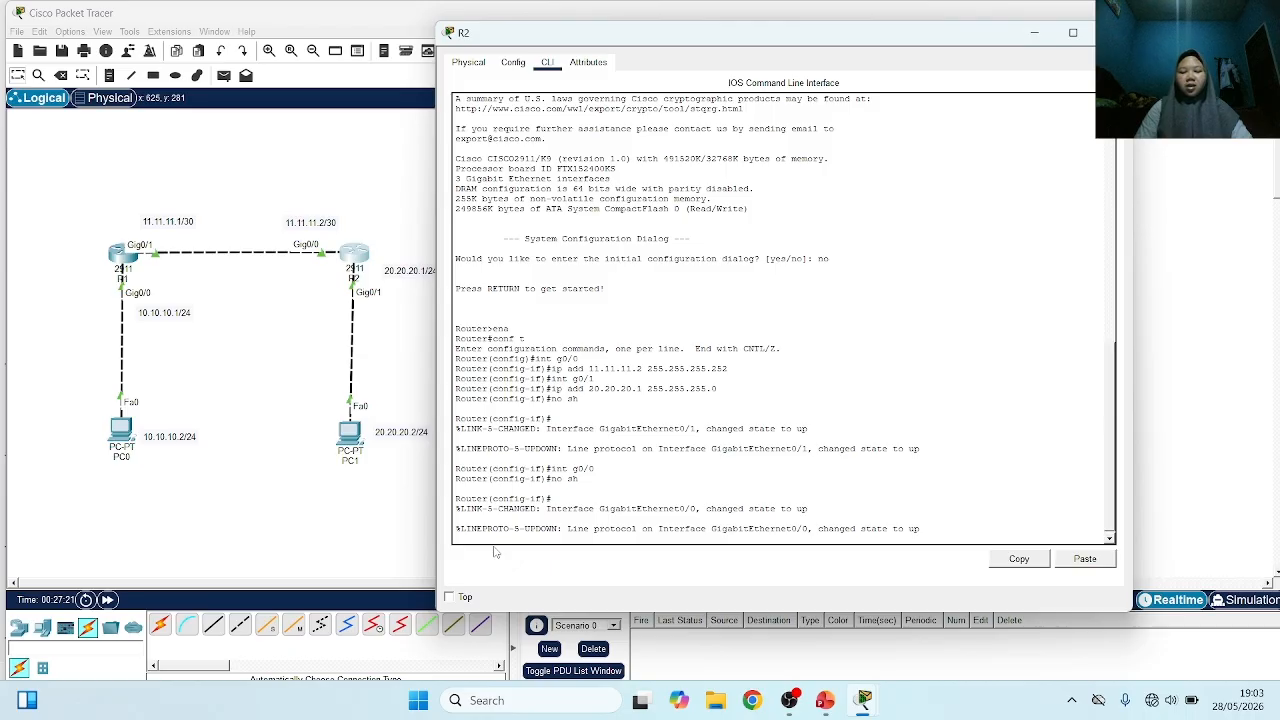
key(Return)
text(ex)
key(Return)
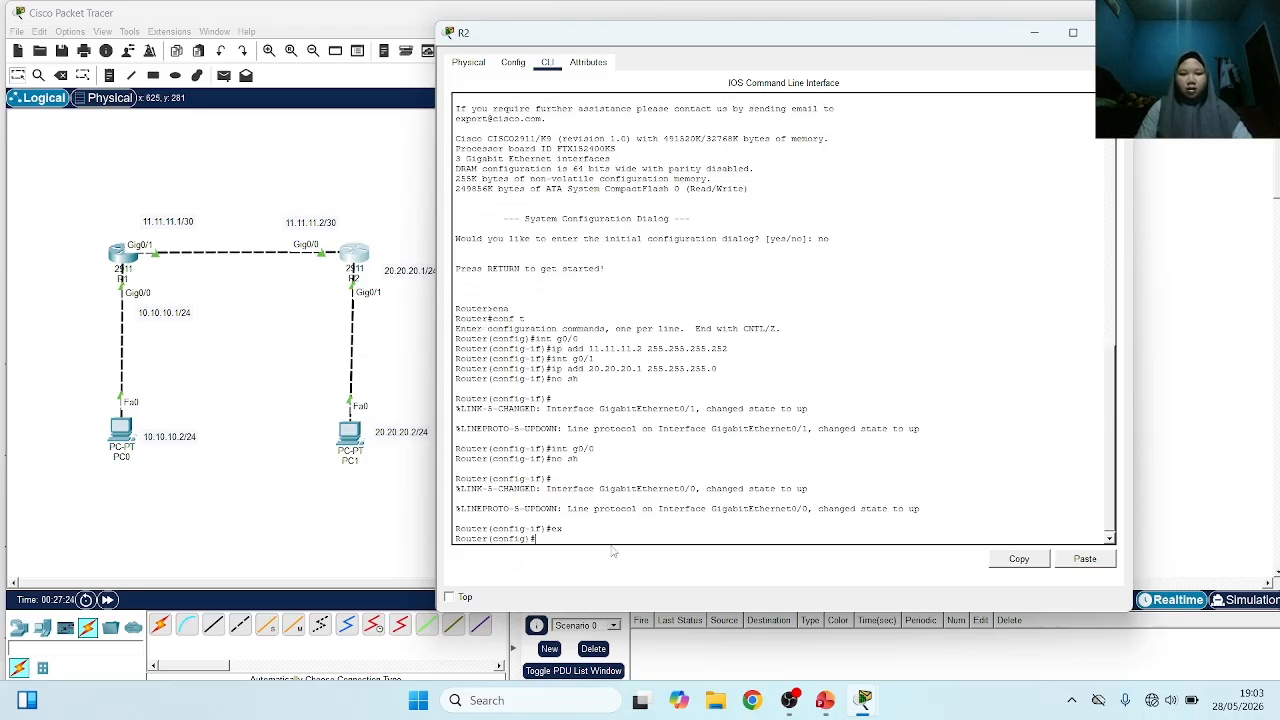
text(r)
key(Return)
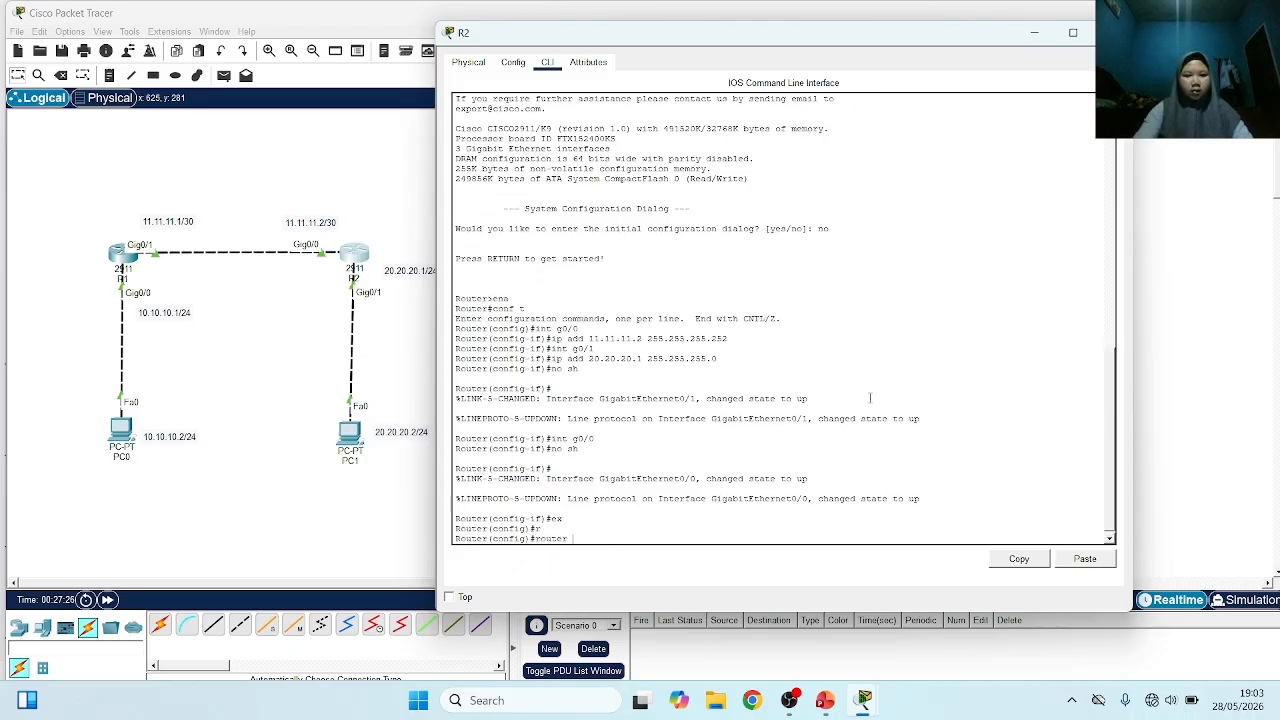
text(router e)
key(Tab)
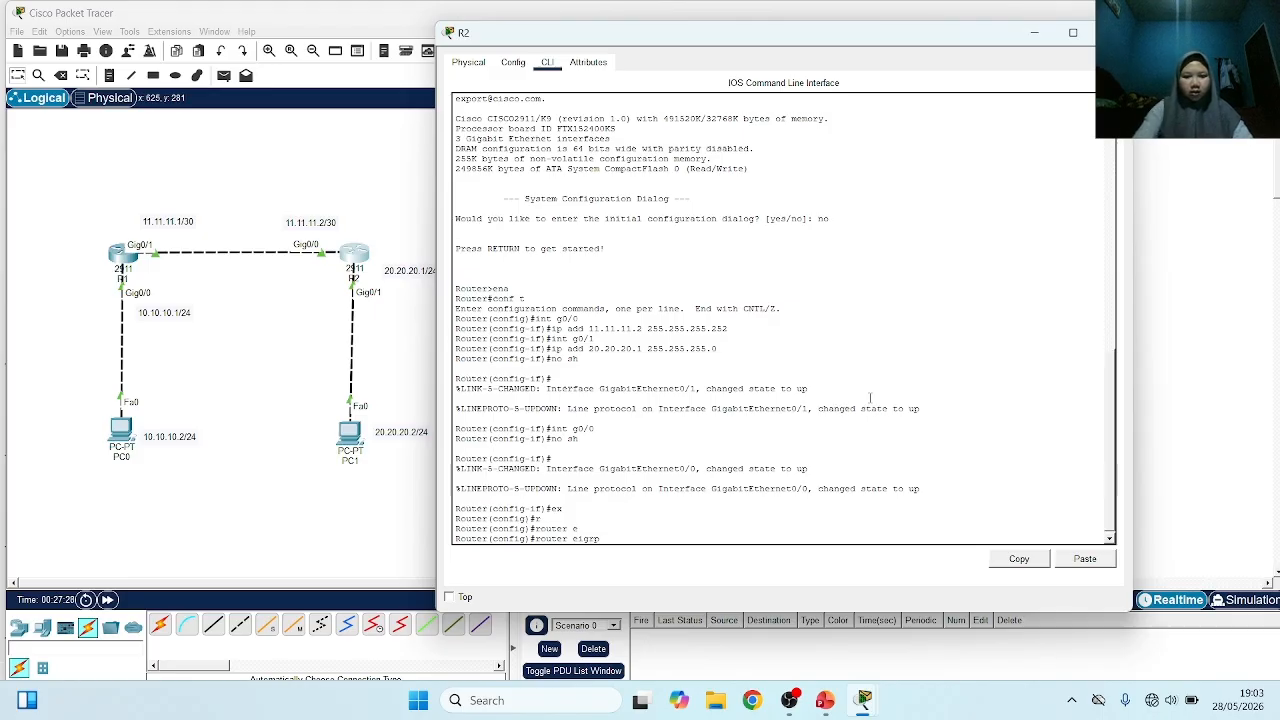
text(1)
key(Tab)
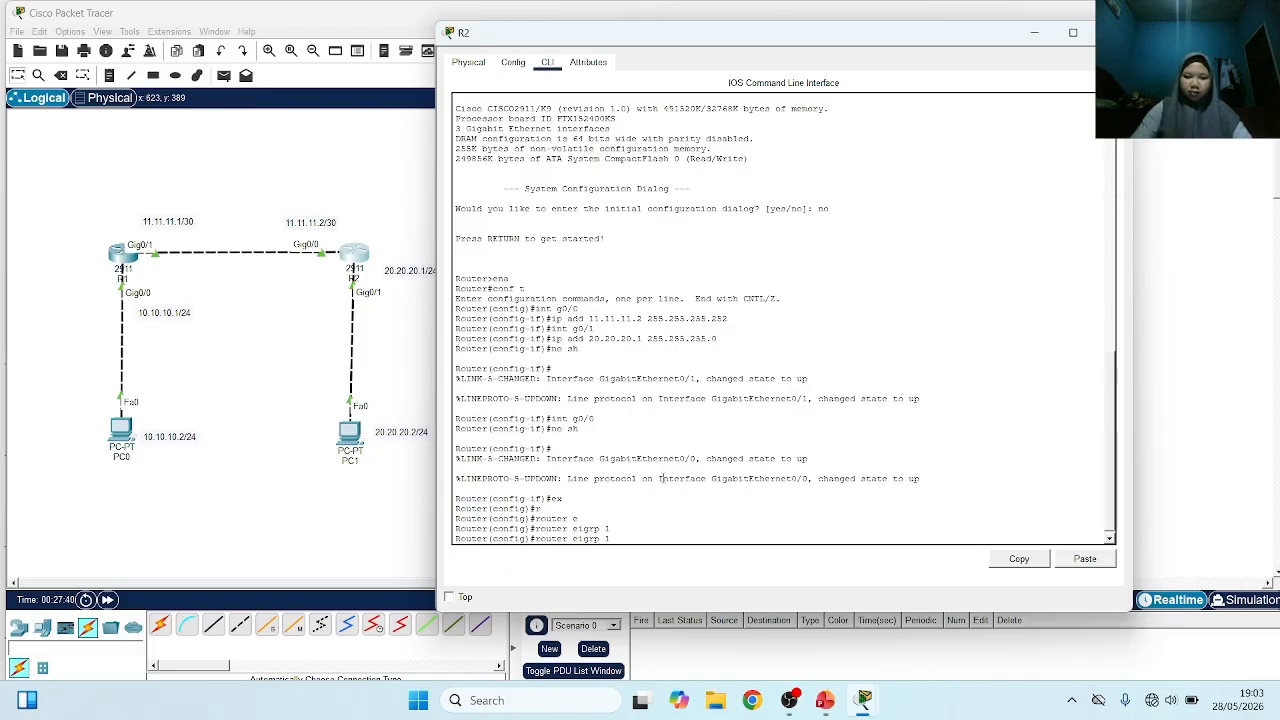
key(BackSpace)
key(BackSpace)
key(BackSpace)
key(BackSpace)
key(BackSpace)
key(BackSpace)
key(BackSpace)
key(BackSpace)
key(BackSpace)
key(BackSpace)
key(BackSpace)
key(BackSpace)
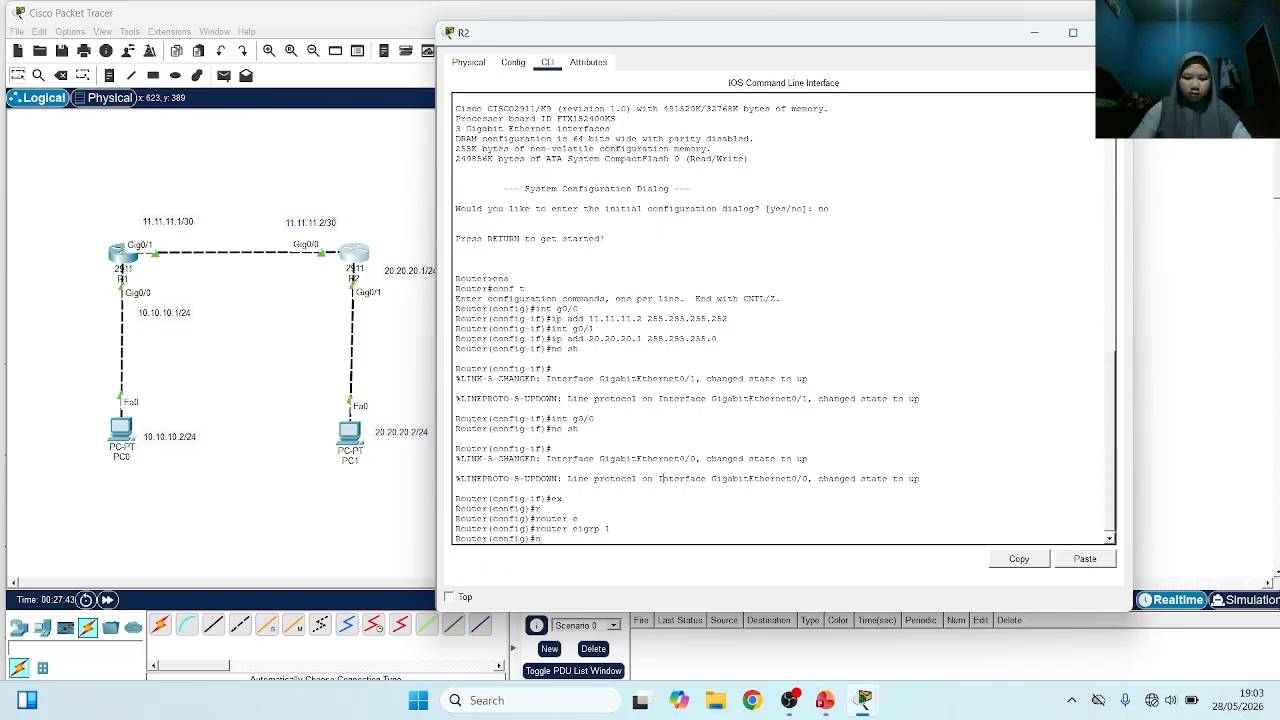
text(n)
key(Tab)
text(et)
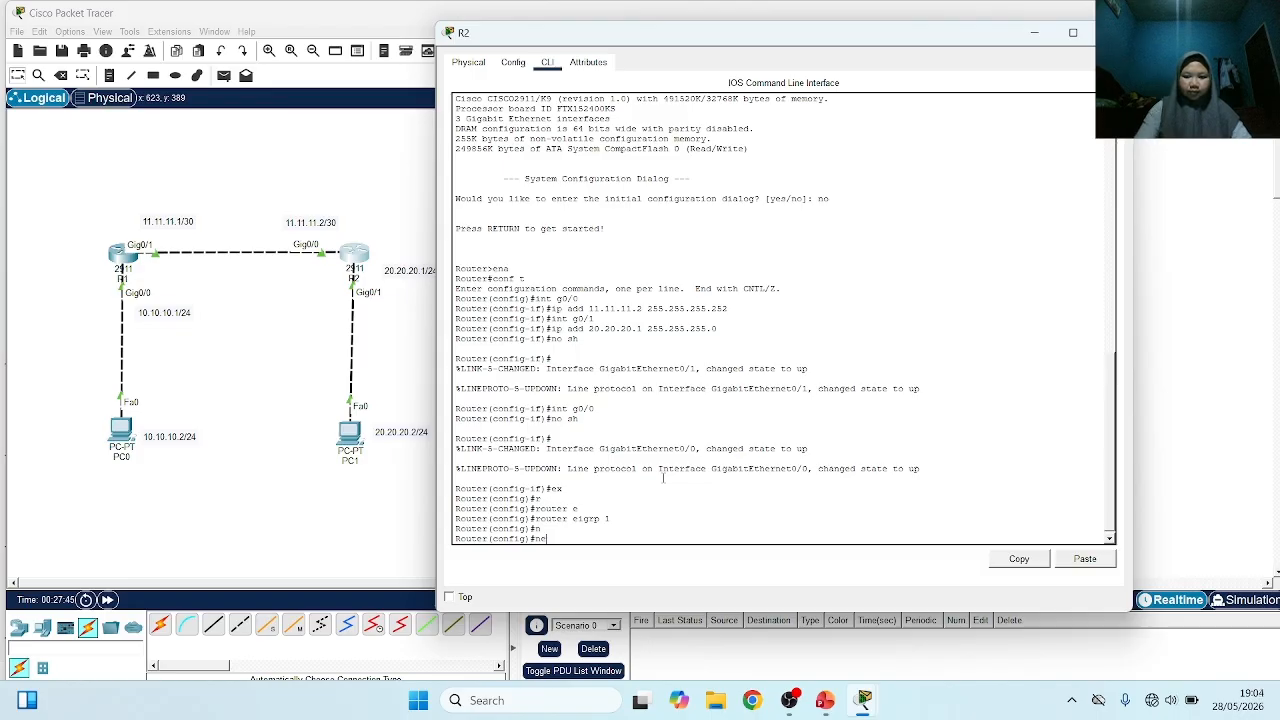
key(Tab)
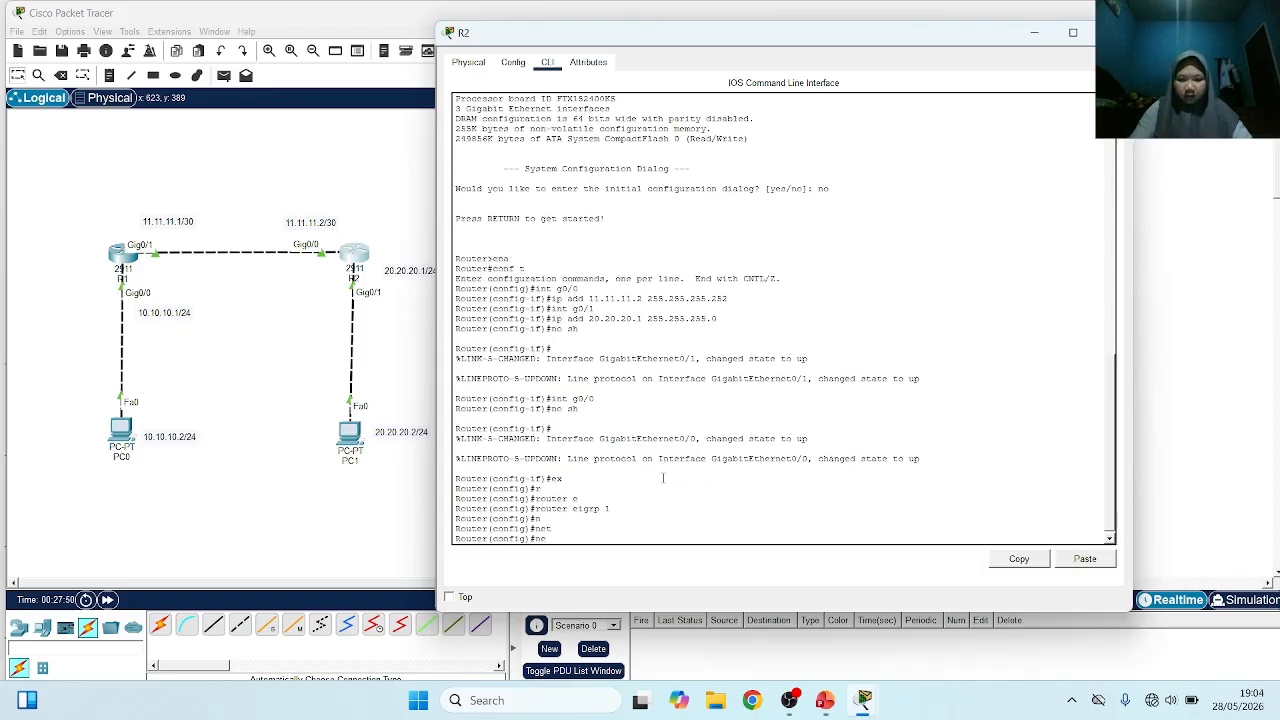
key(BackSpace)
key(BackSpace)
text(o sh)
key(Up)
key(BackSpace)
key(BackSpace)
key(BackSpace)
key(BackSpace)
key(BackSpace)
key(BackSpace)
key(BackSpace)
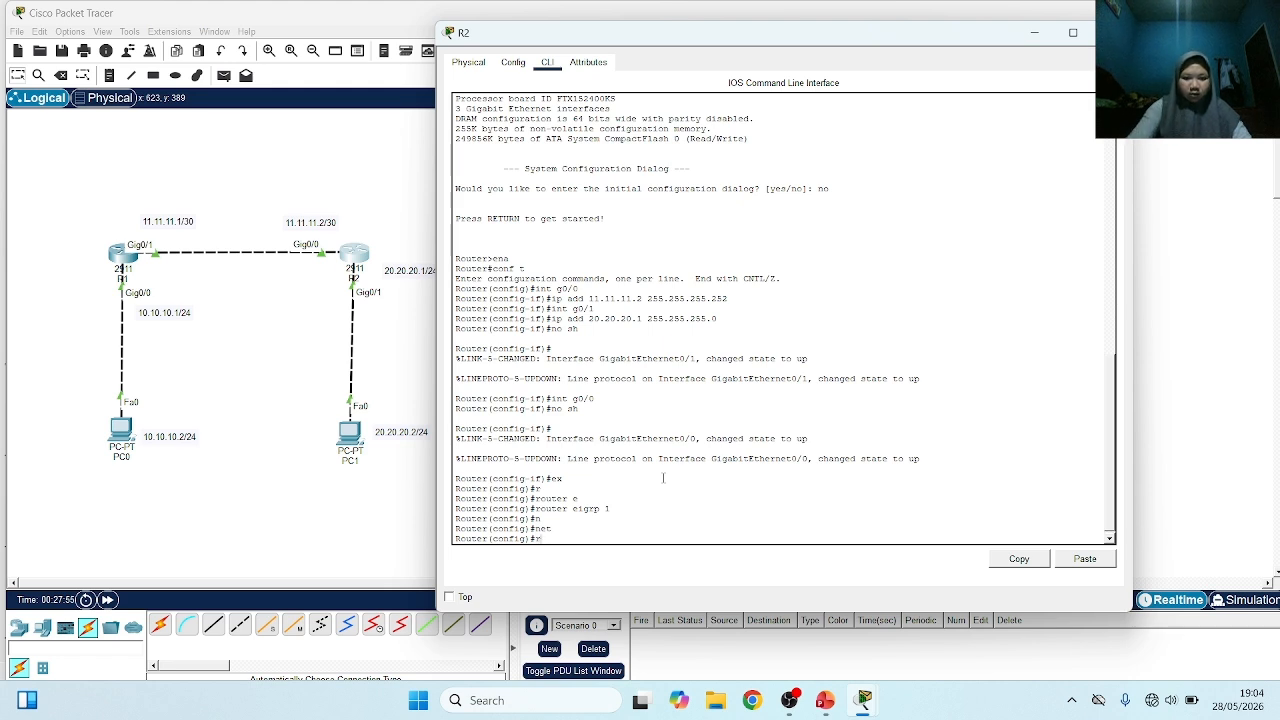
Enter EIGRP configuration mode on R2 with router eigrp 1
key(Tab)
text(outer )
text(er)
key(Tab)
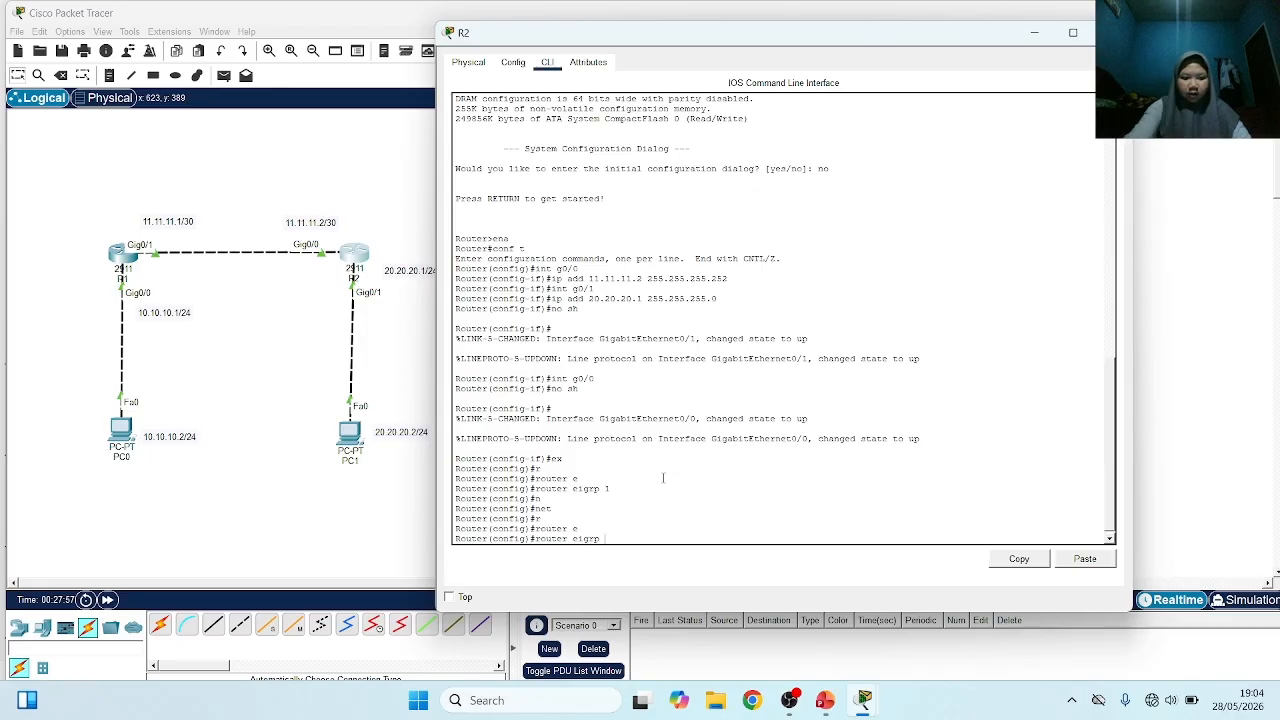
text(1)
key(Return)
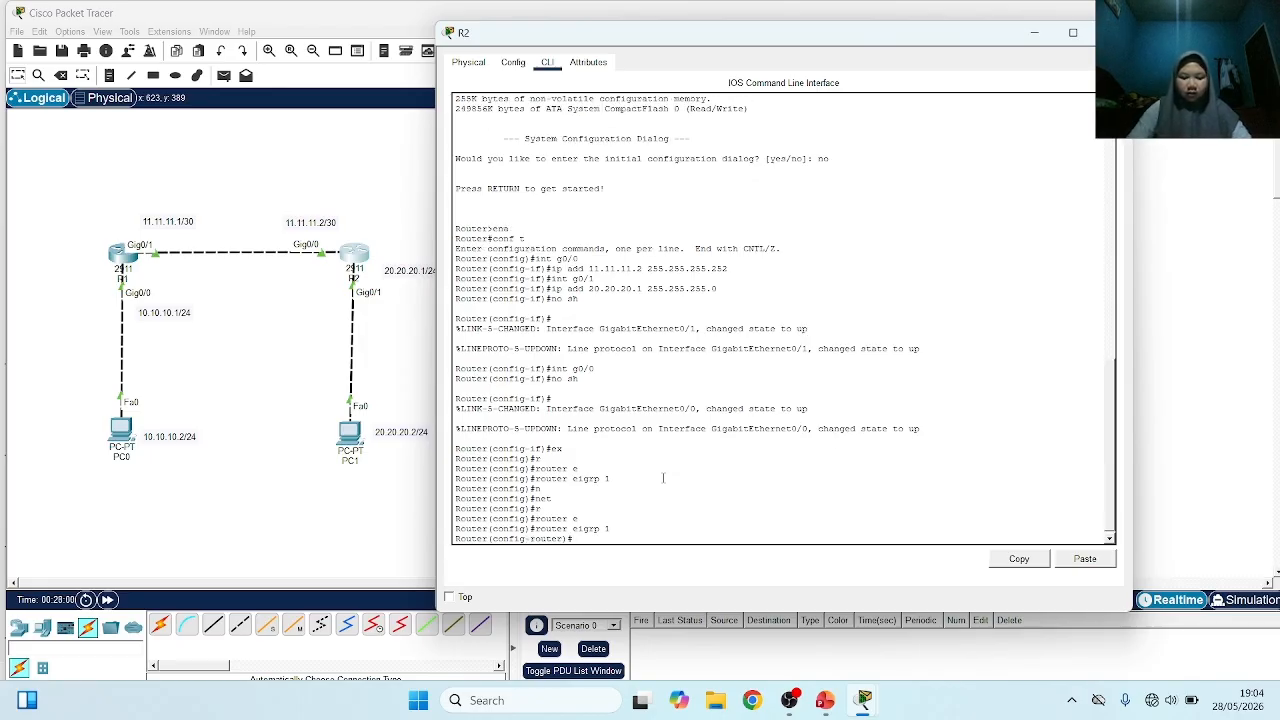
Advertise network 11.11.11.0 in R2's EIGRP configuration
text(net)
key(Tab)
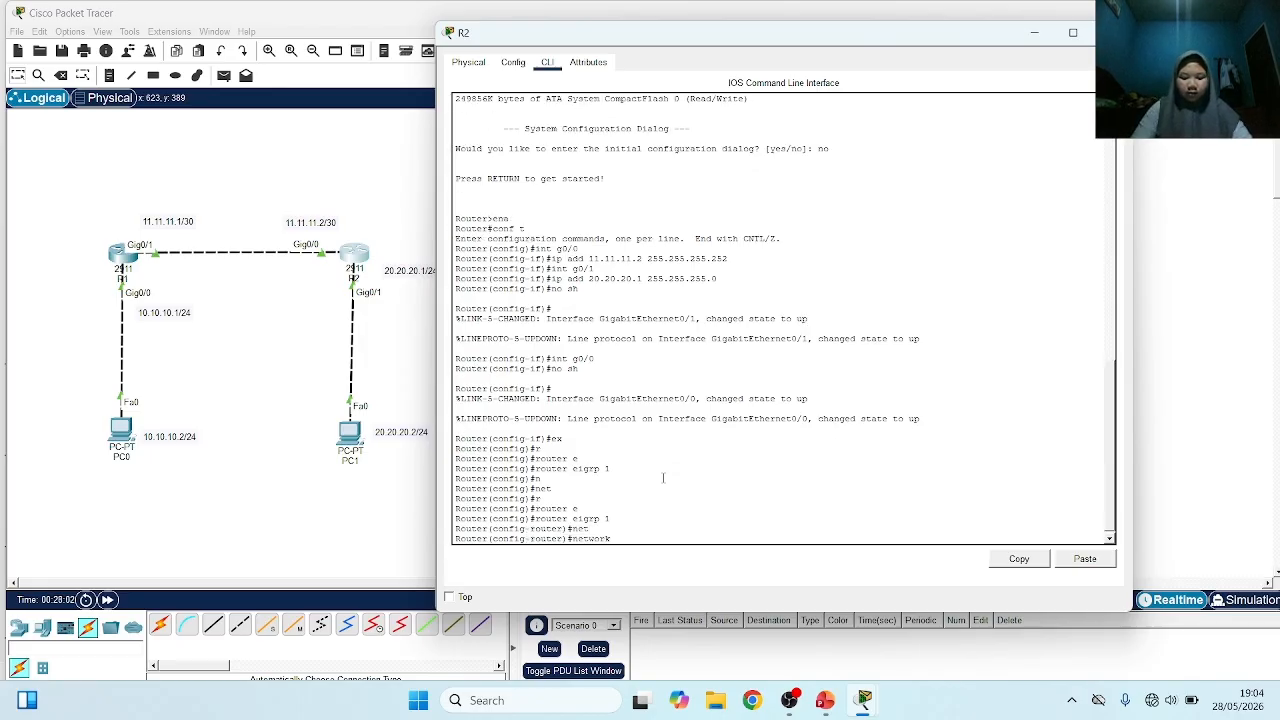
text(11.11.)
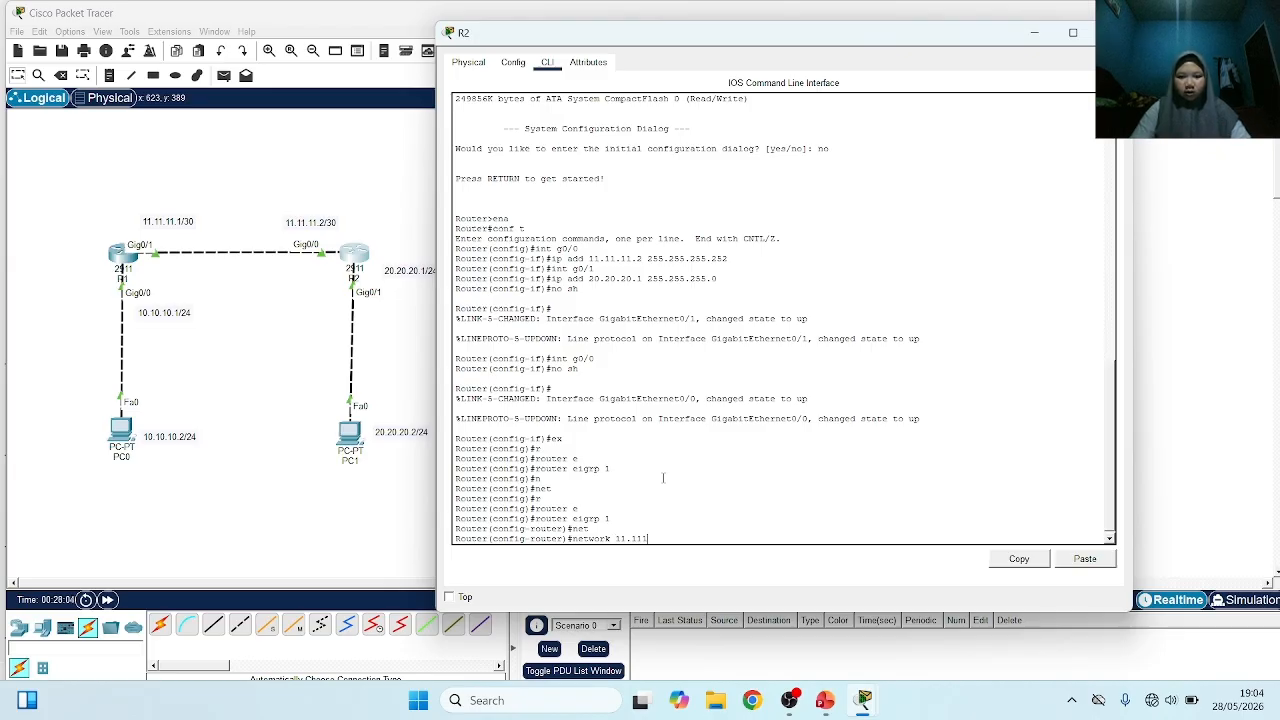
text(11)
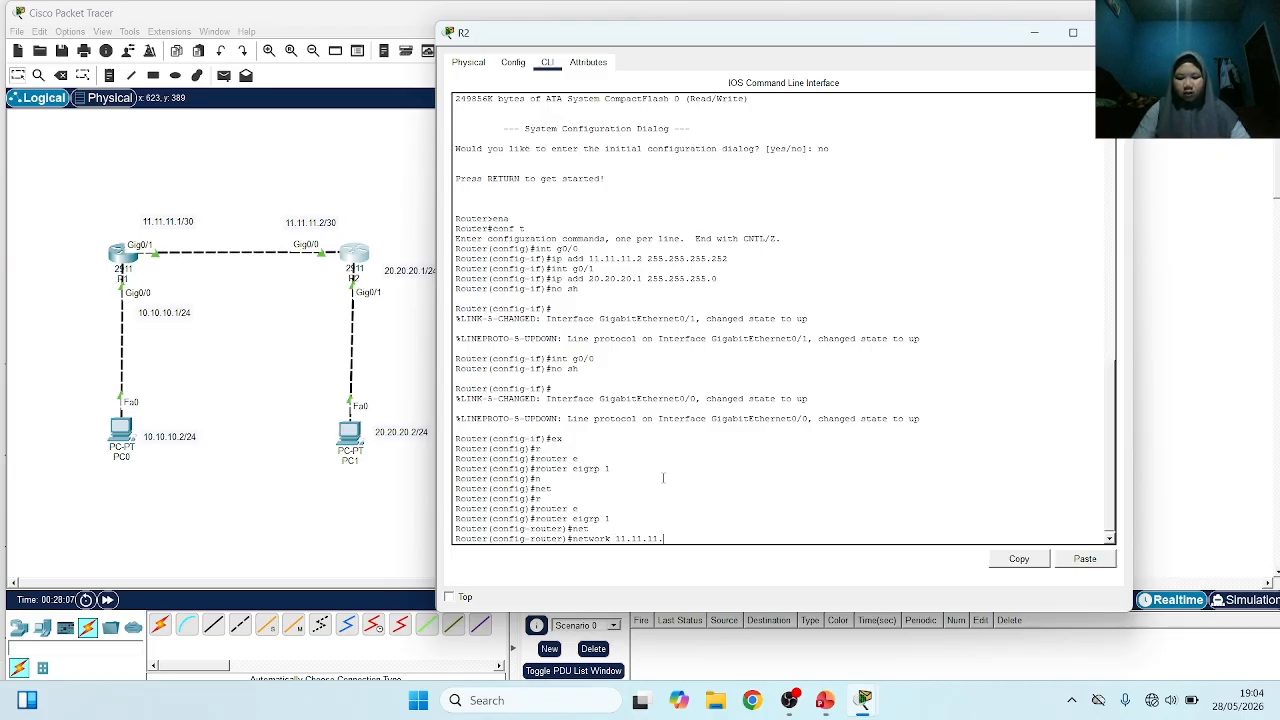
text(.0)
key(Return)
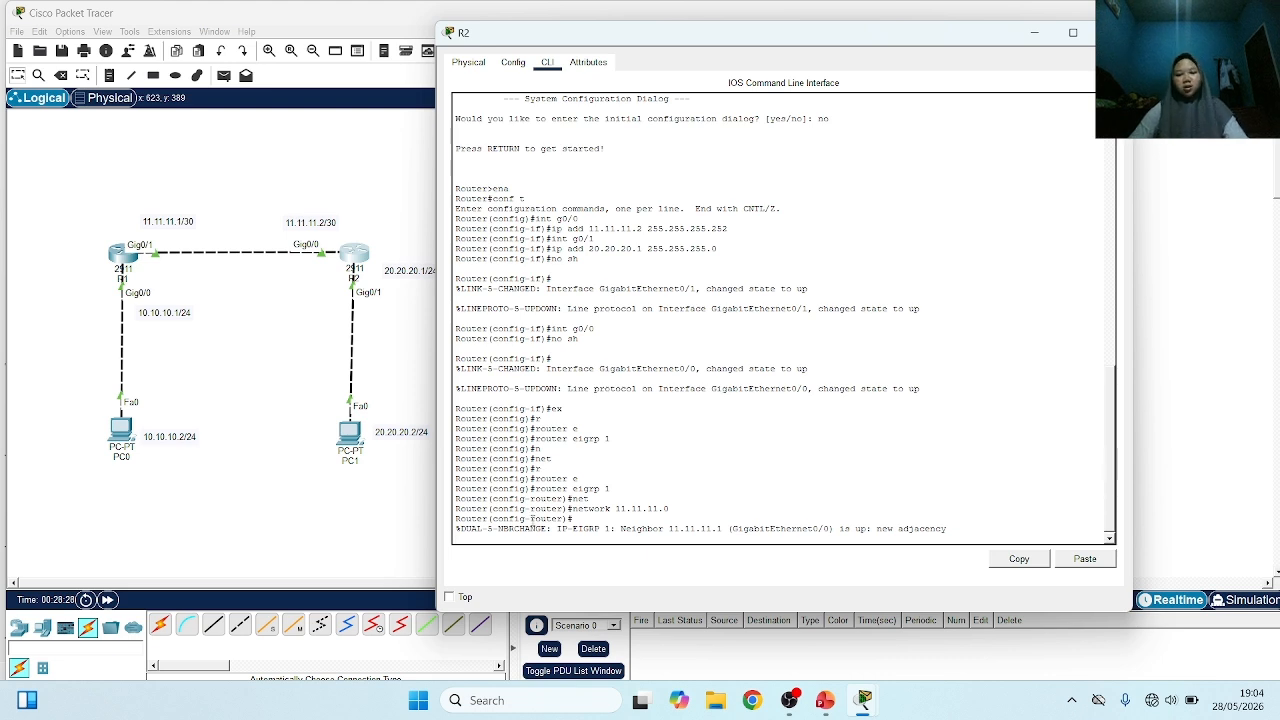
Advertise network 20.20.20.0 in R2's EIGRP configuration
key(Return)
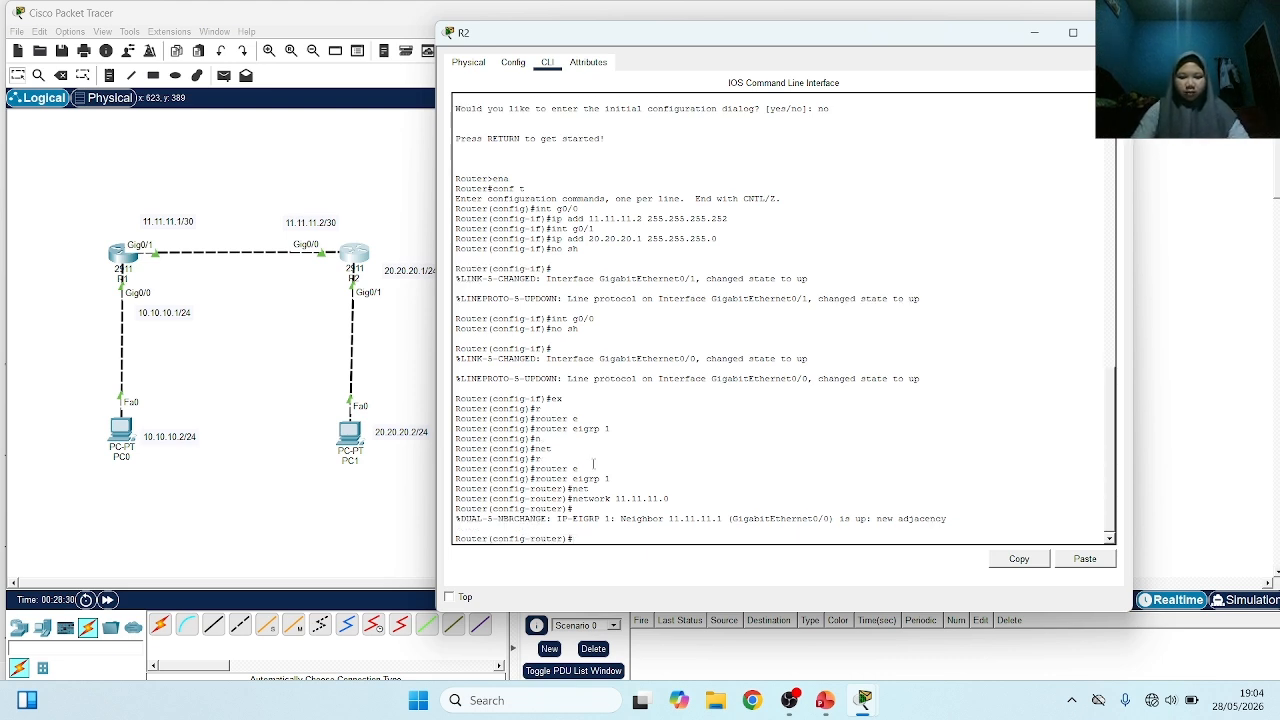
text(ne)
key(Tab)
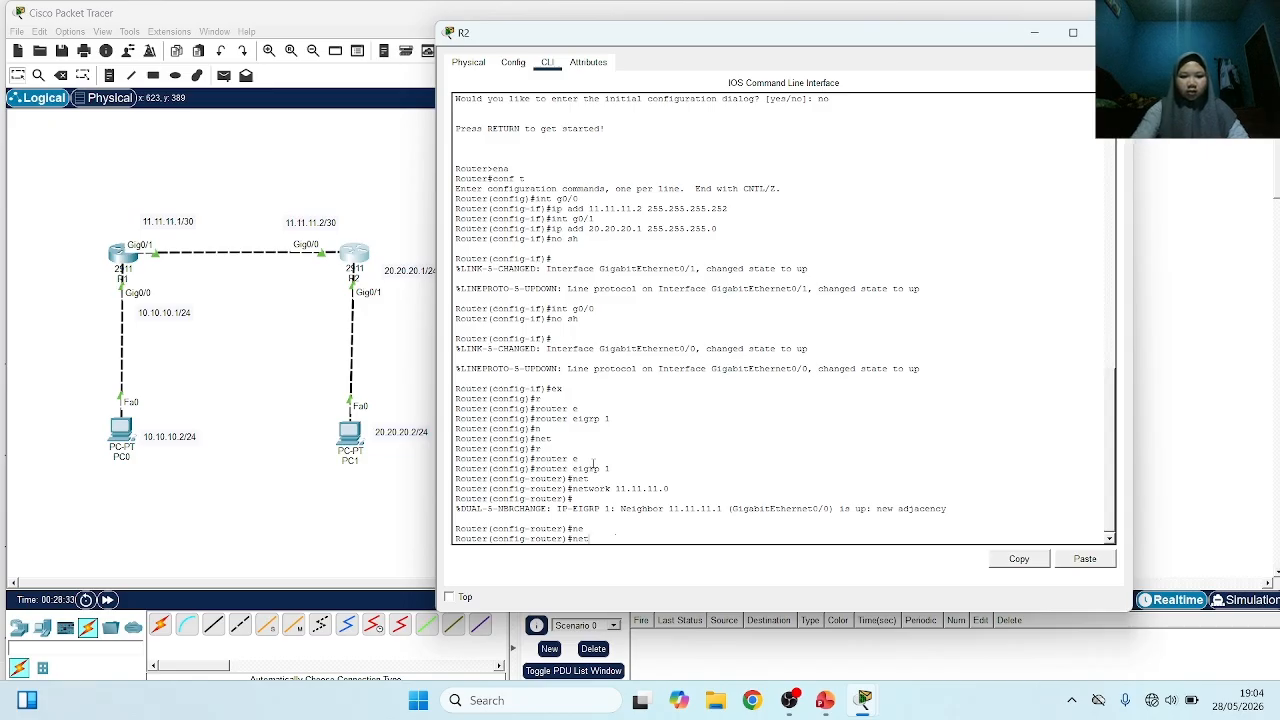
text(t)
key(Tab)
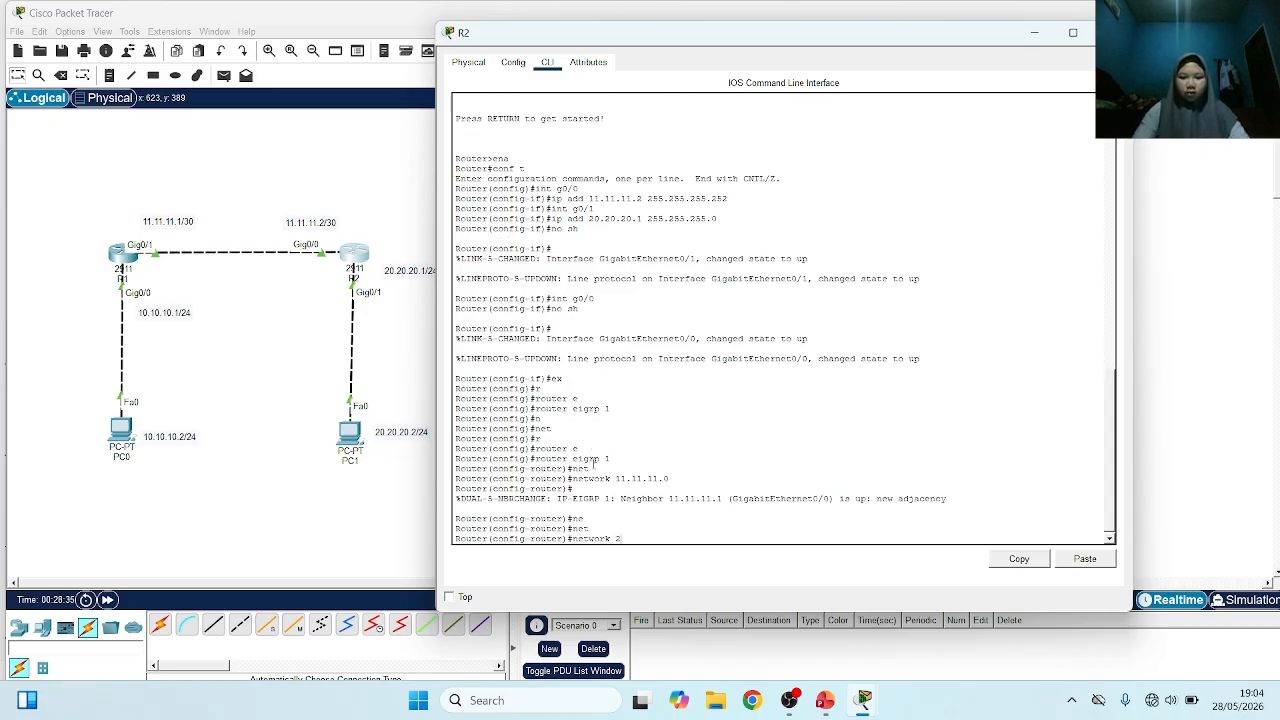
text(20.20.20)
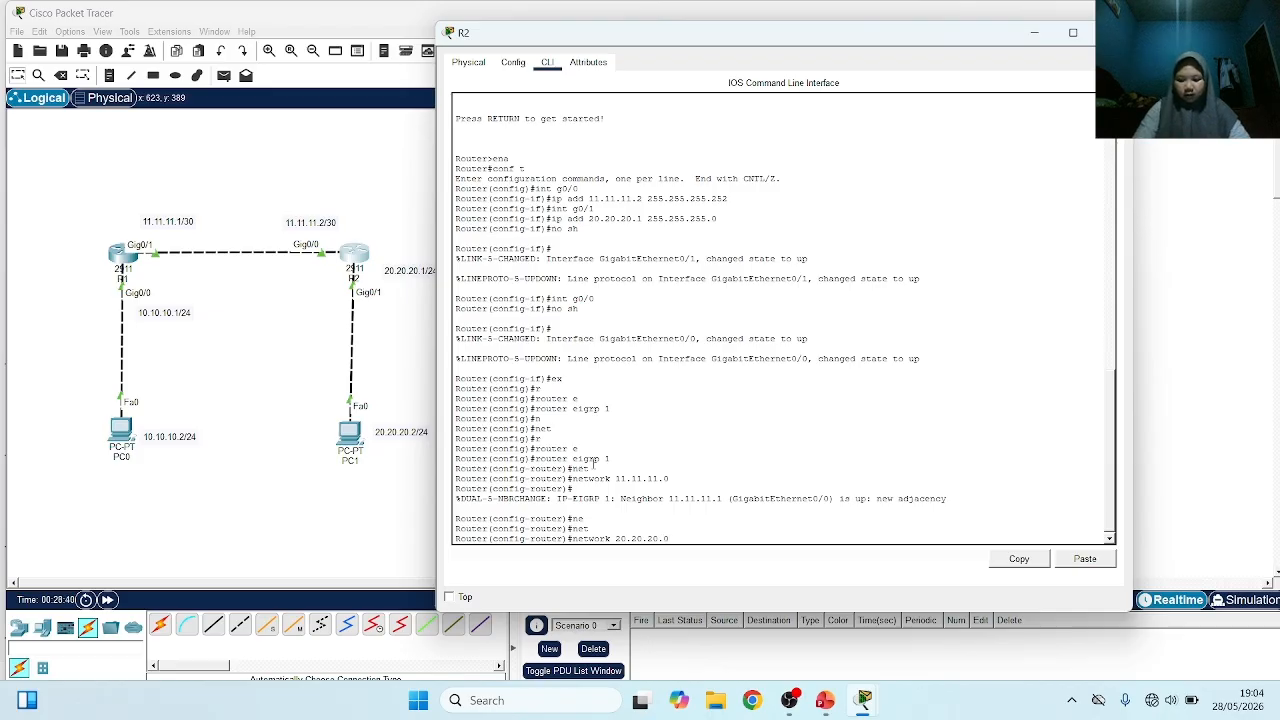
text(.0)
key(Return)
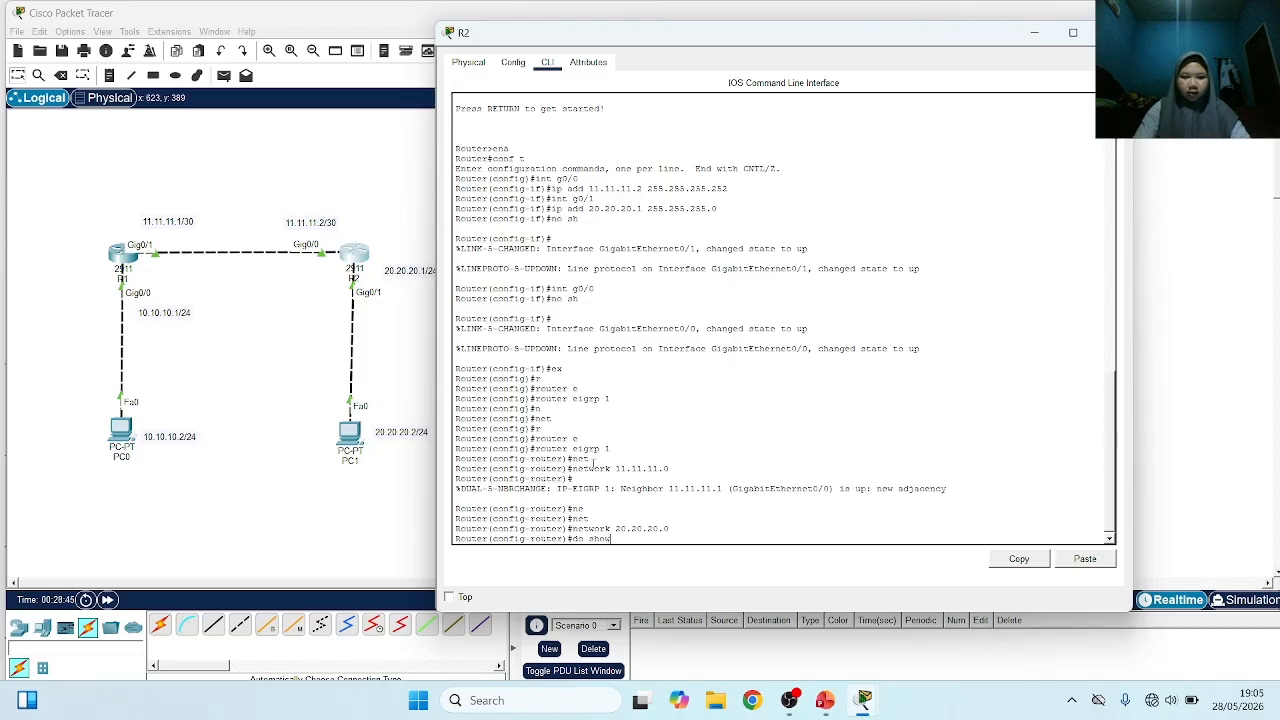
Display the IP routing tables of R2 and R1 with do show ip route
text(do show ip route)
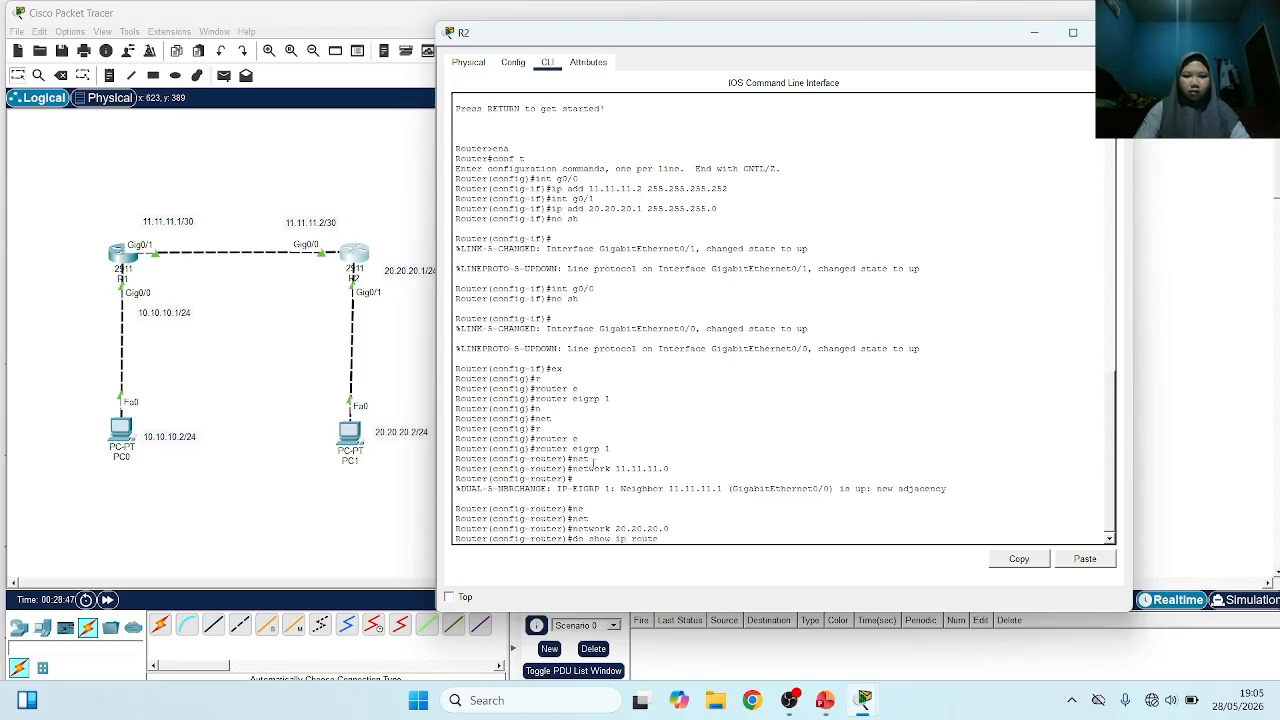
key(Return)
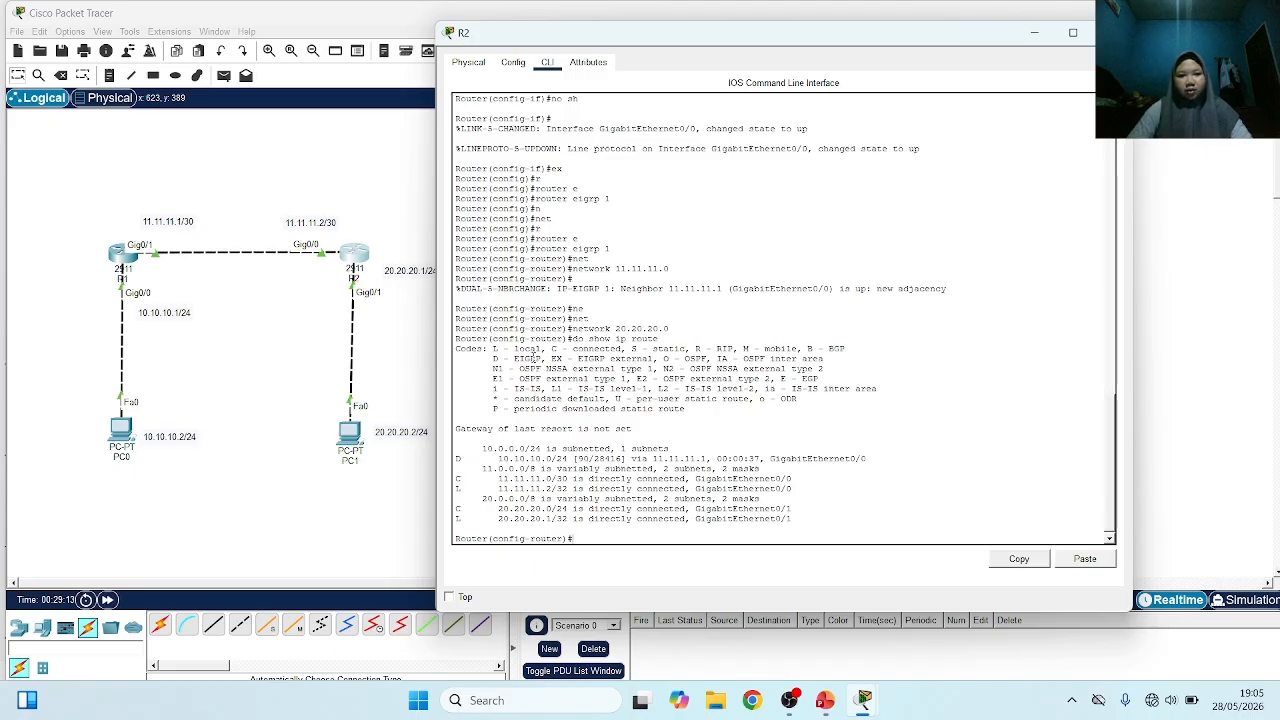
click(122, 256)
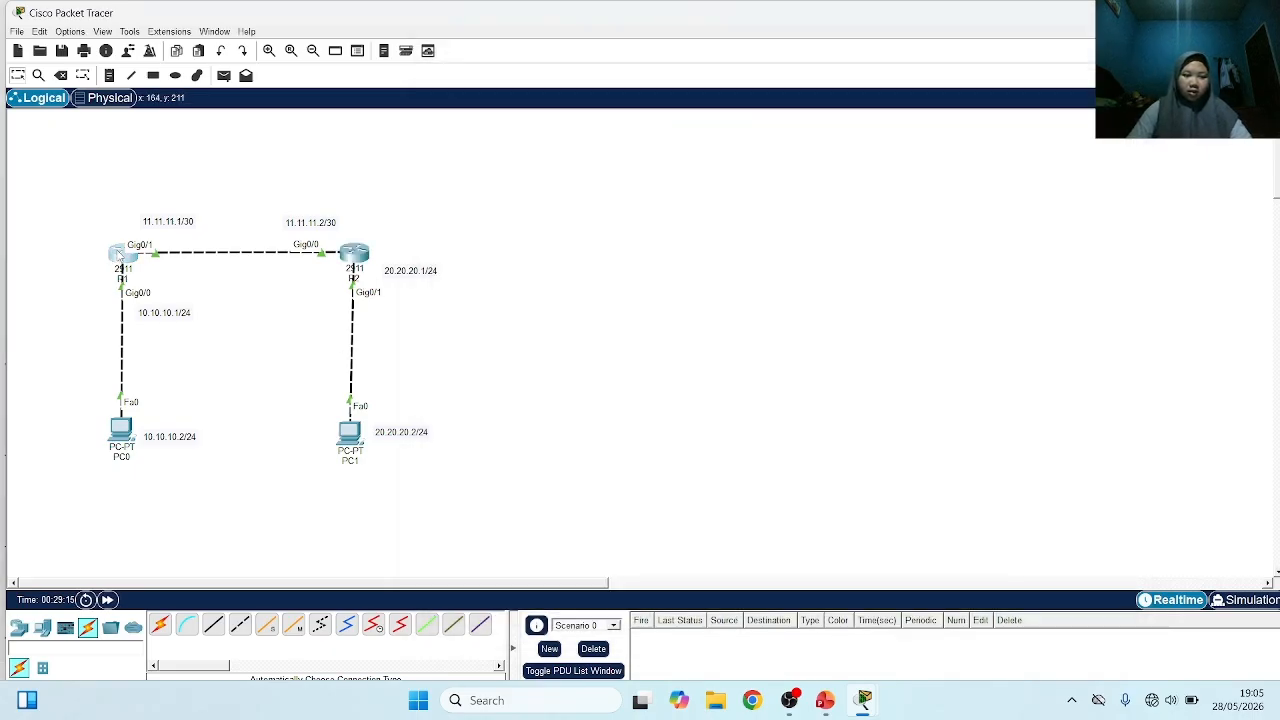
key(Return)
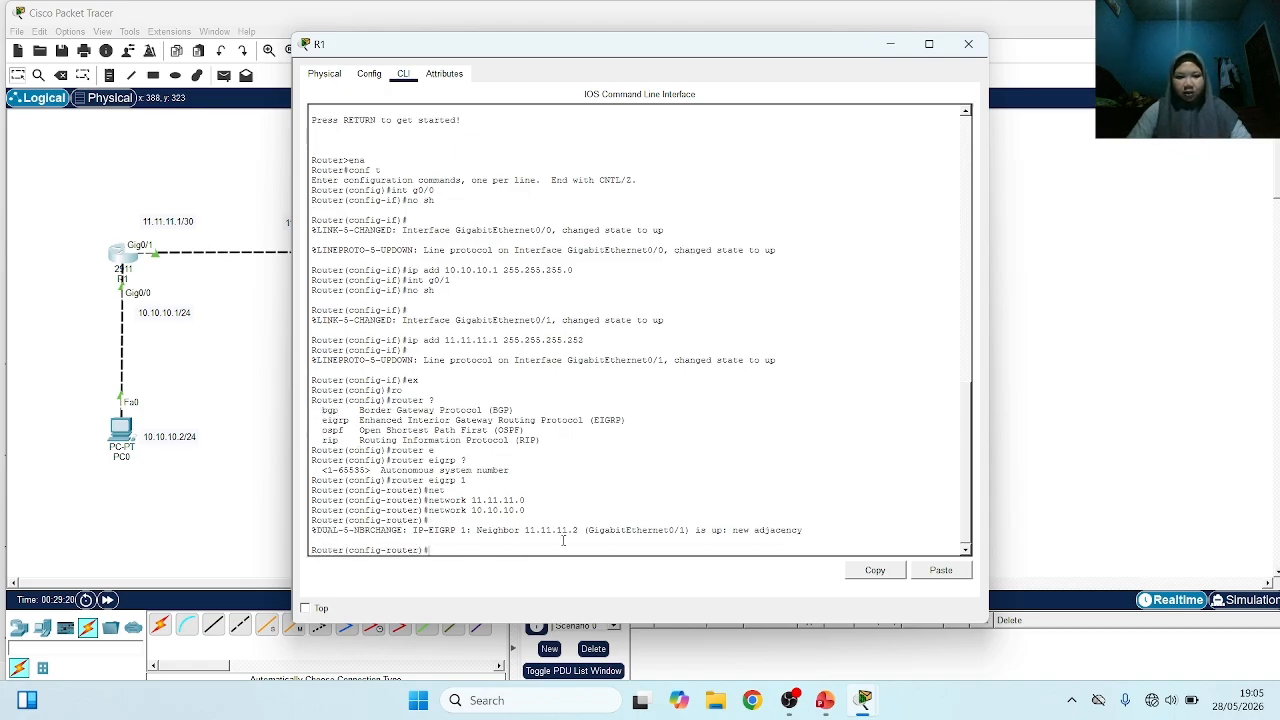
text(do)
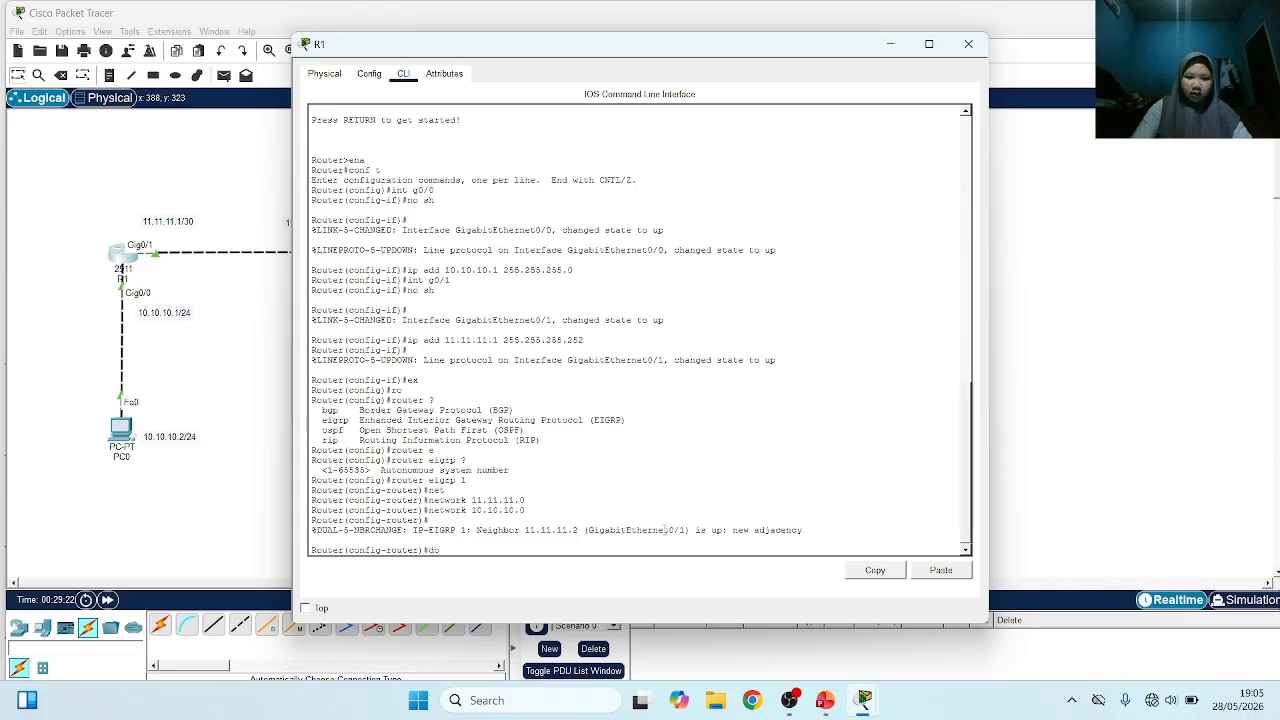
text( show)
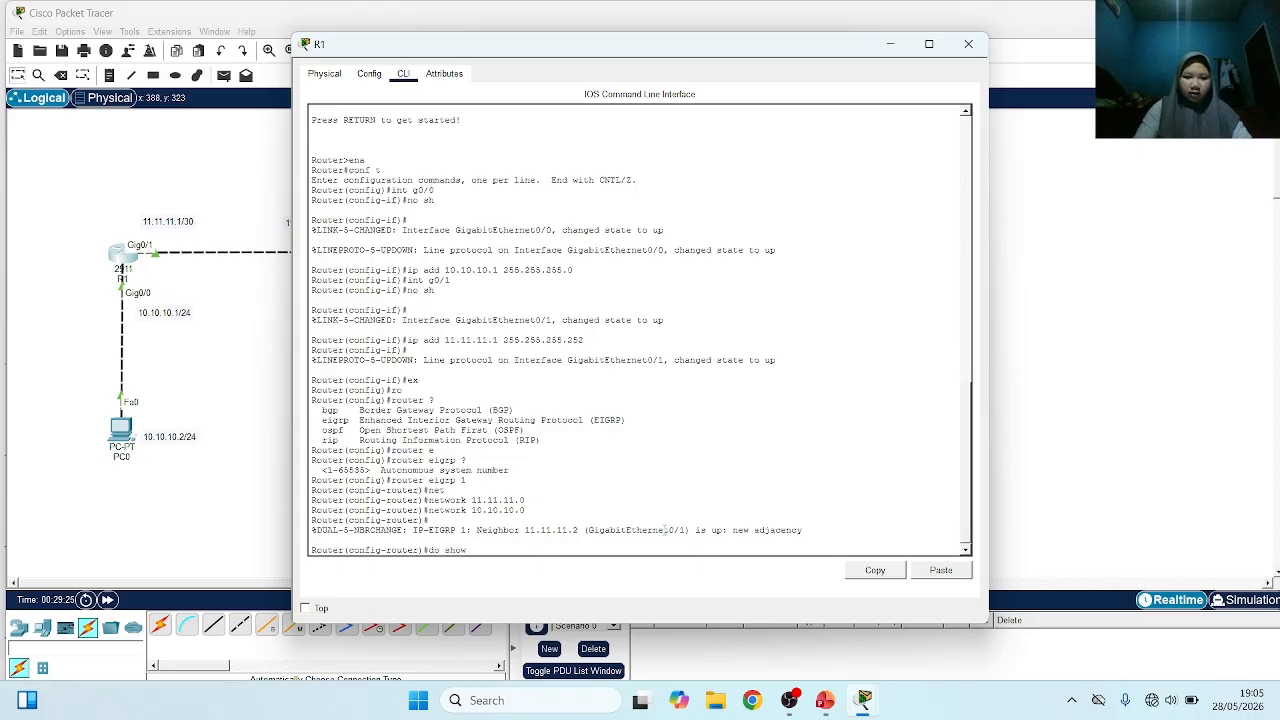
text( ip ro)
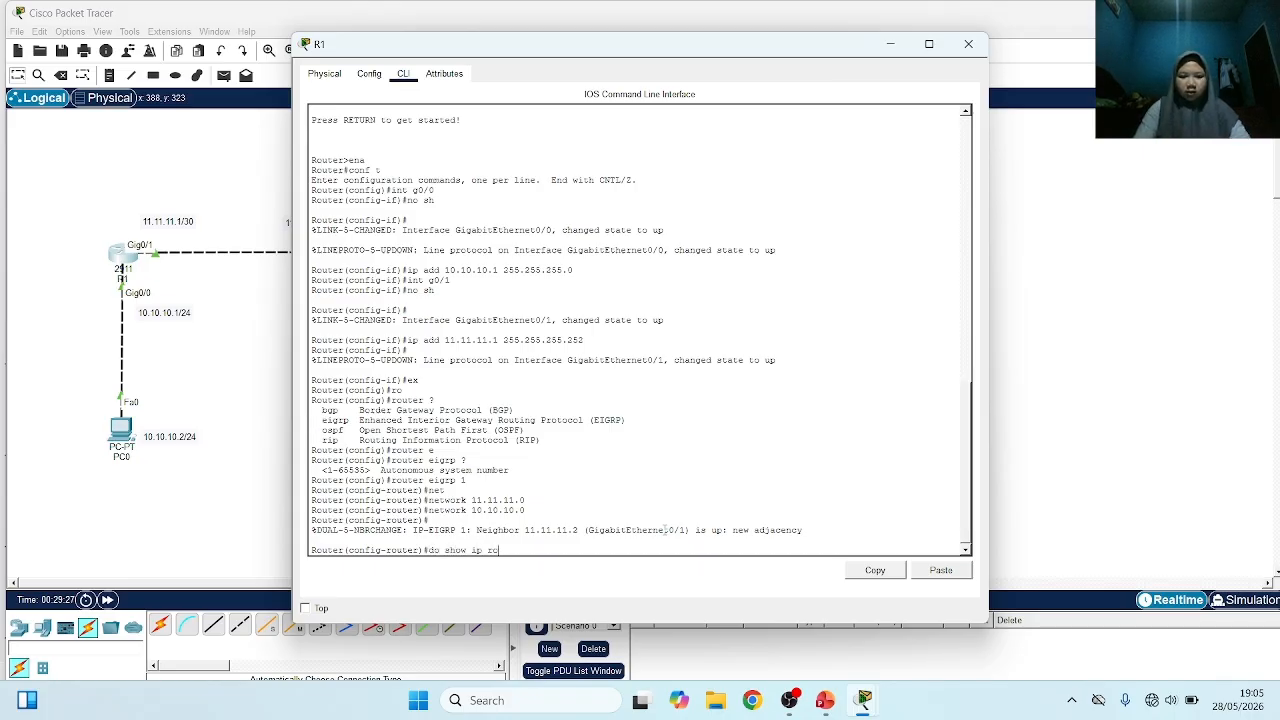
text(ut)
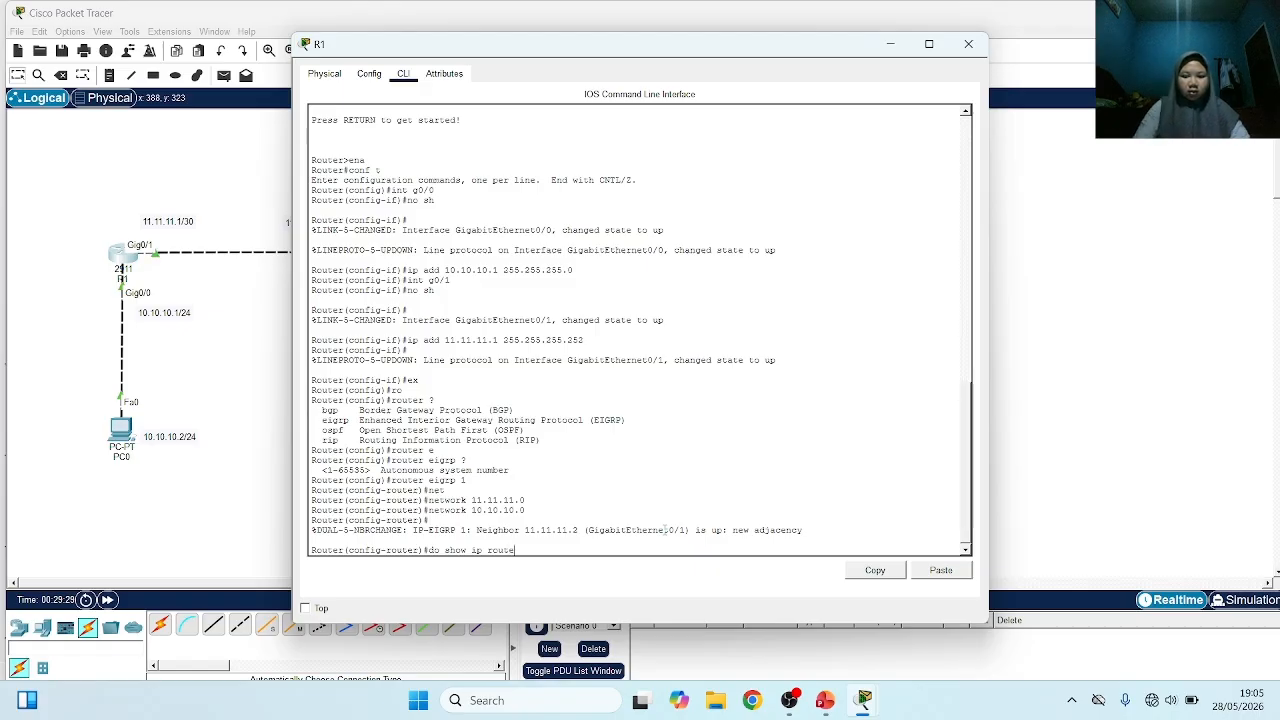
text(e)
key(Return)
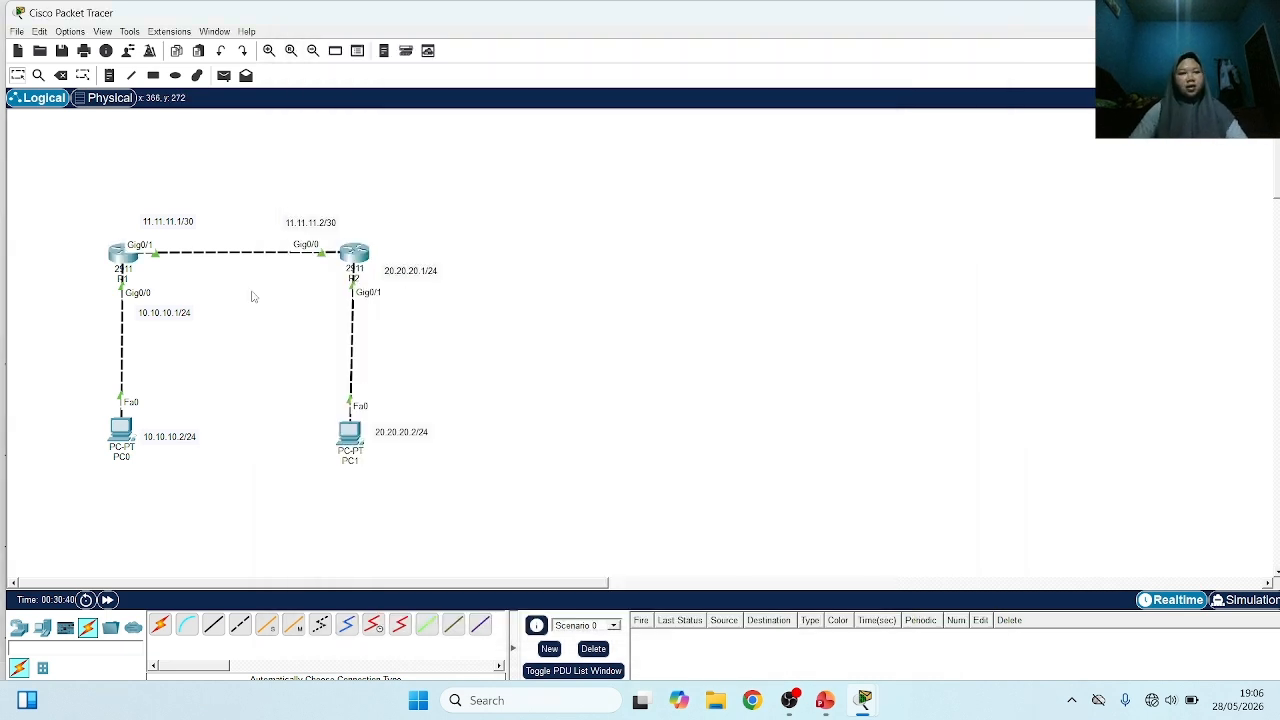
Send a simple PDU from PC0 to PC1 and fire it again to test connectivity between the networks
scroll(238, 286, down, 1)
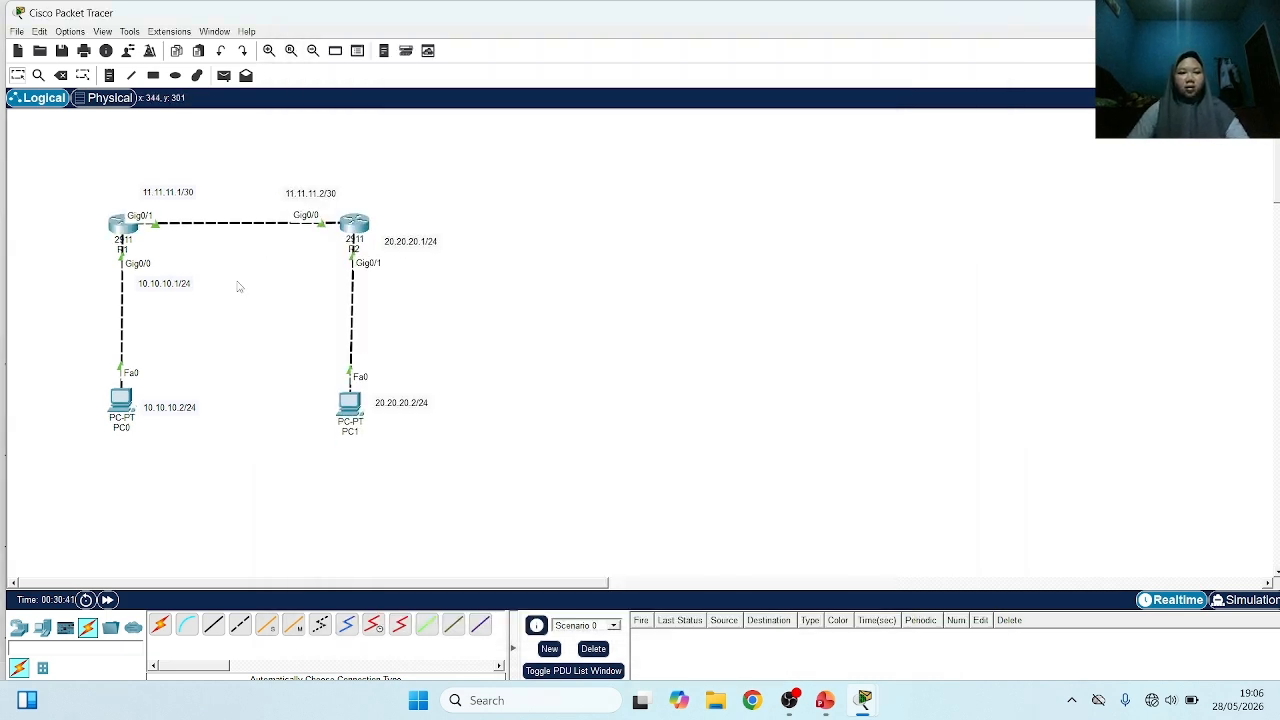
scroll(238, 286, up, 1)
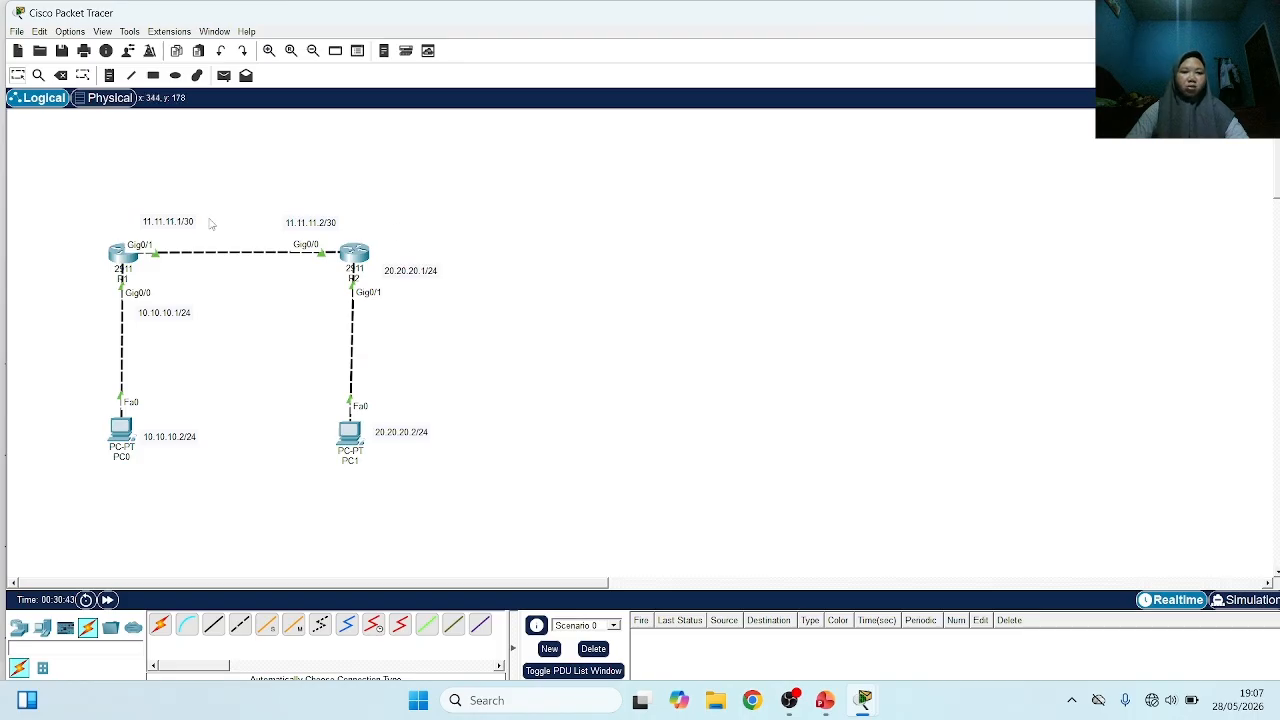
click(224, 75)
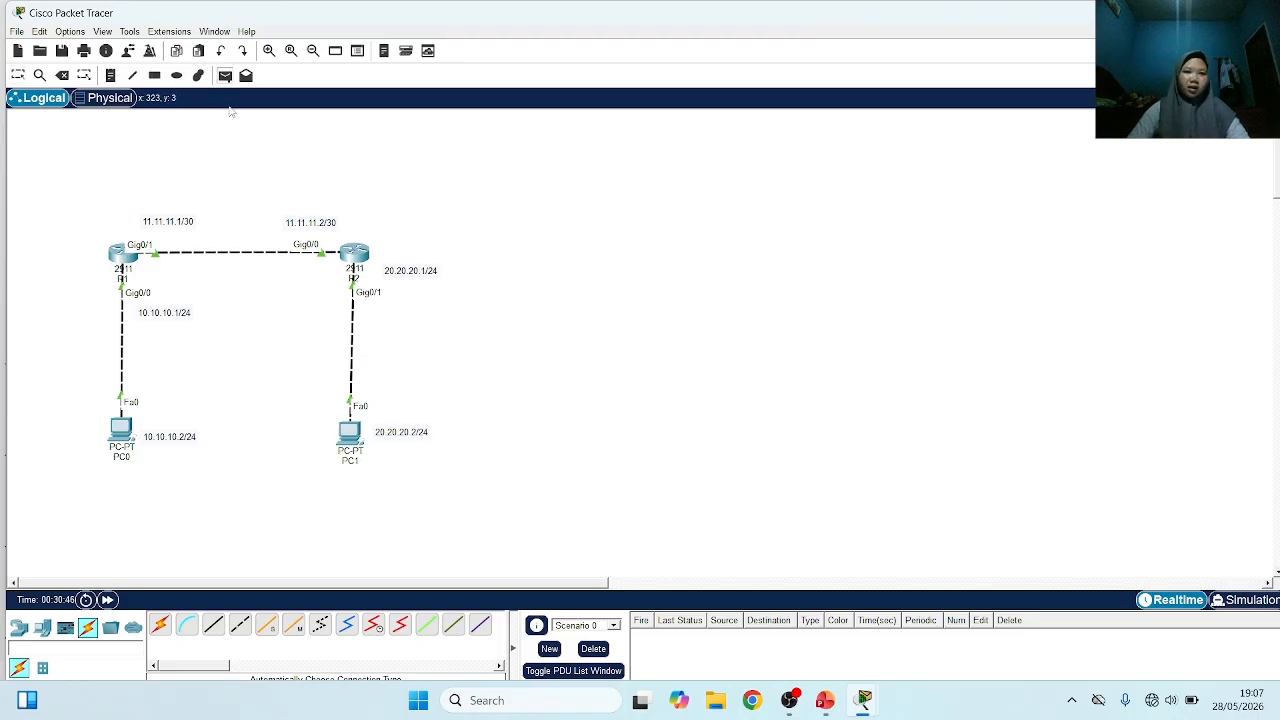
click(121, 430)
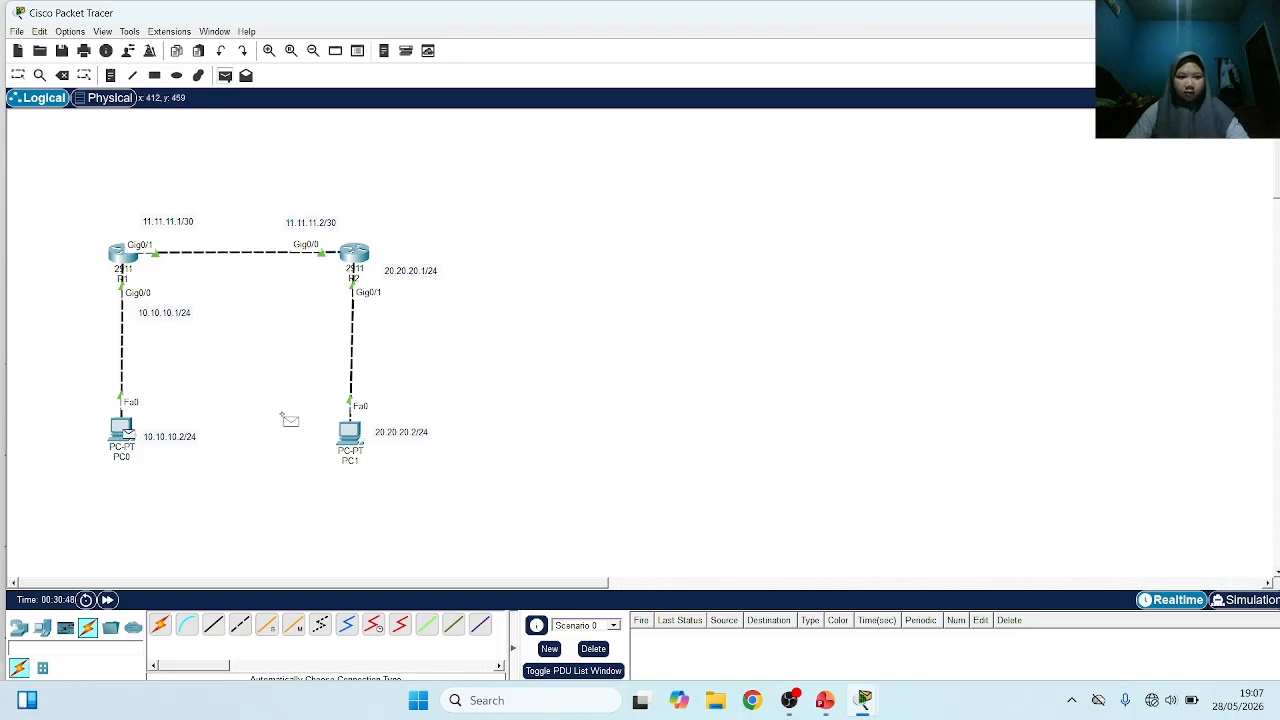
click(349, 432)
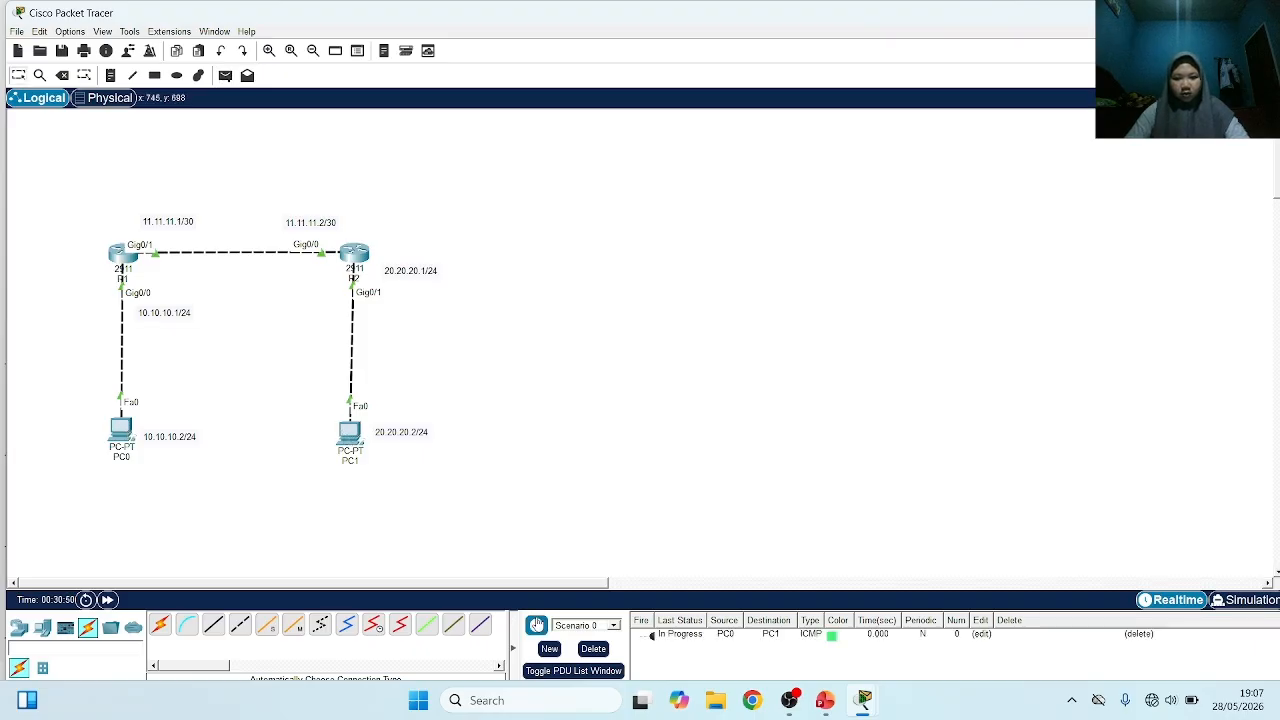
double_click(651, 636)
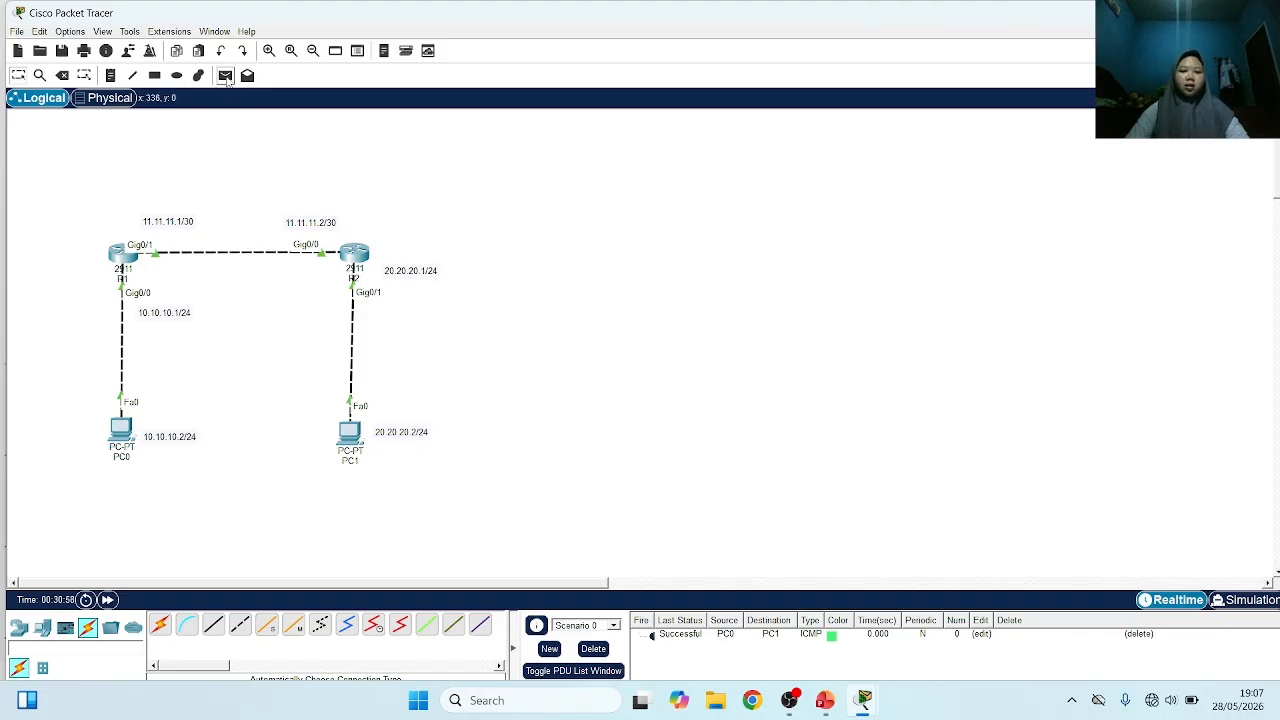
Send simple PDUs from PC0 to PC1 and from PC1 to PC0 to test connectivity, and clear the PDU list
click(226, 76)
click(120, 432)
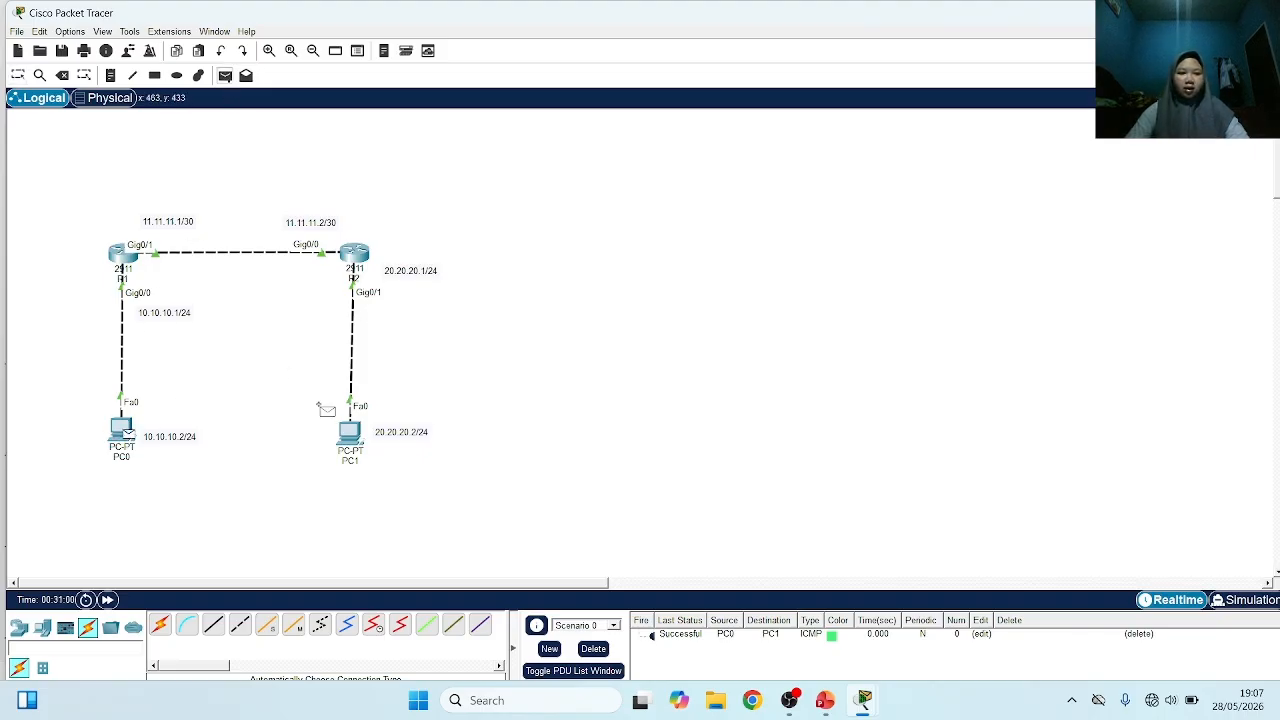
click(349, 432)
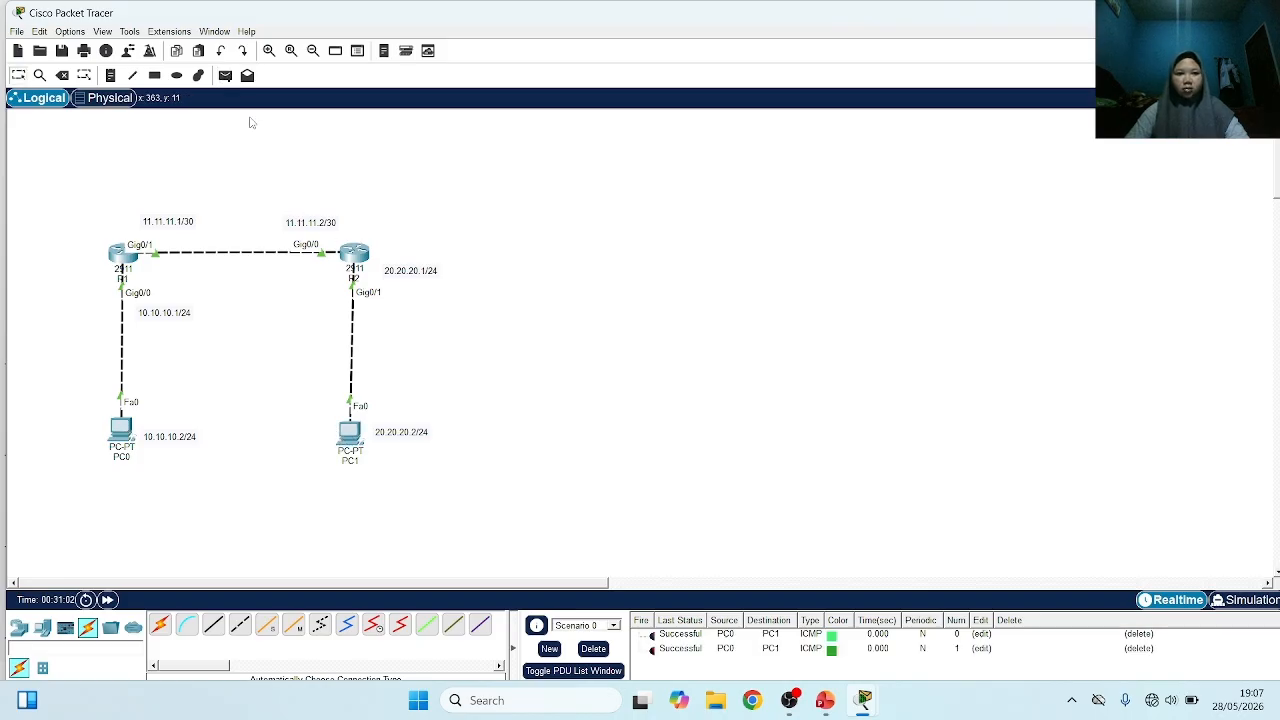
click(226, 76)
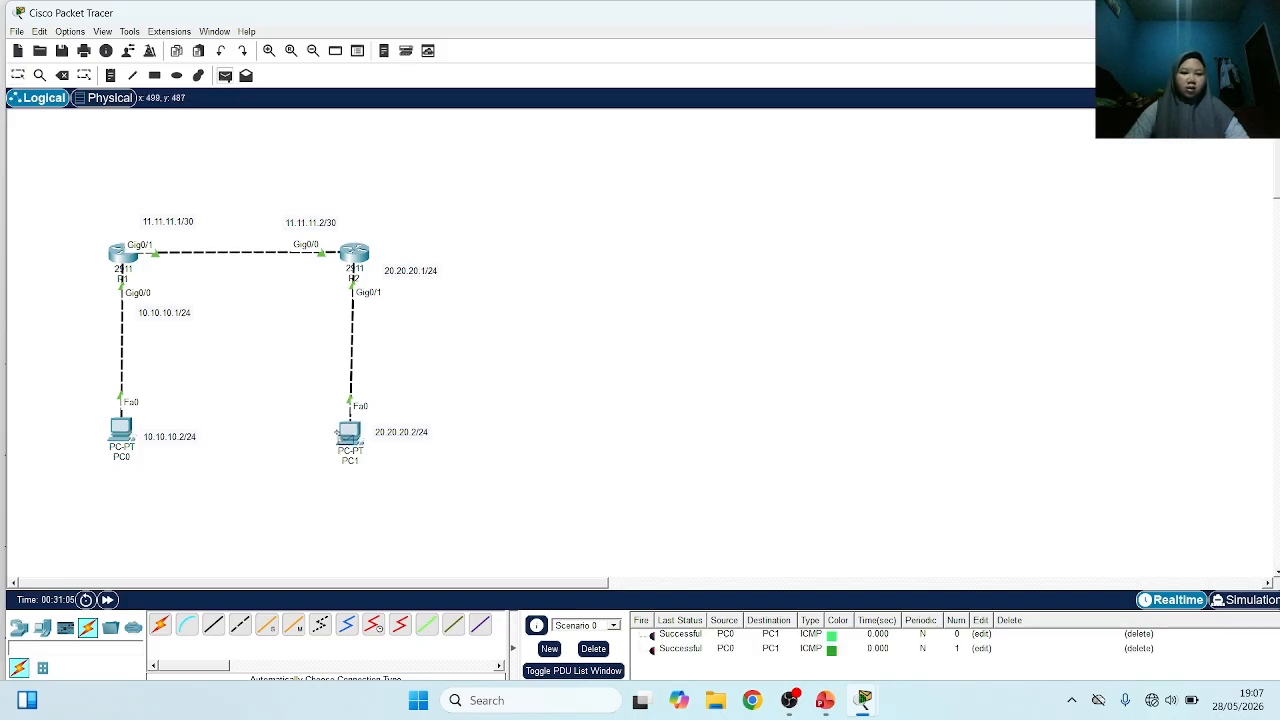
click(345, 432)
click(120, 430)
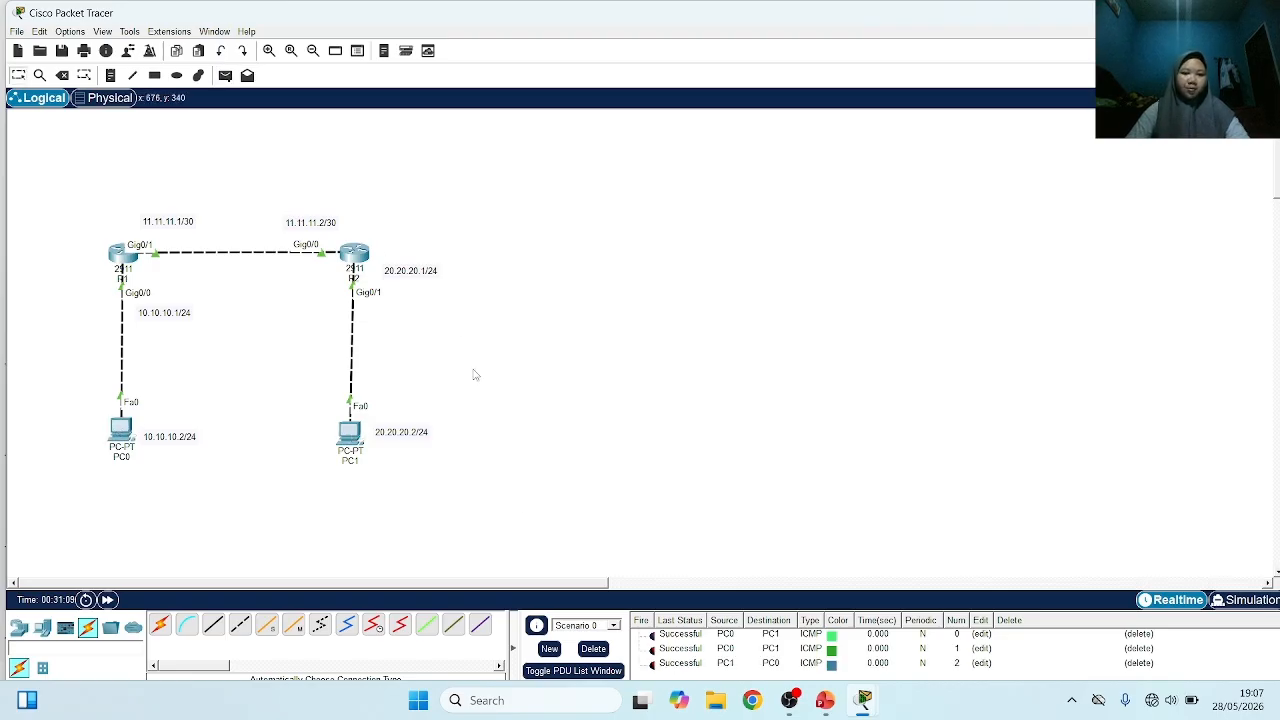
click(593, 648)
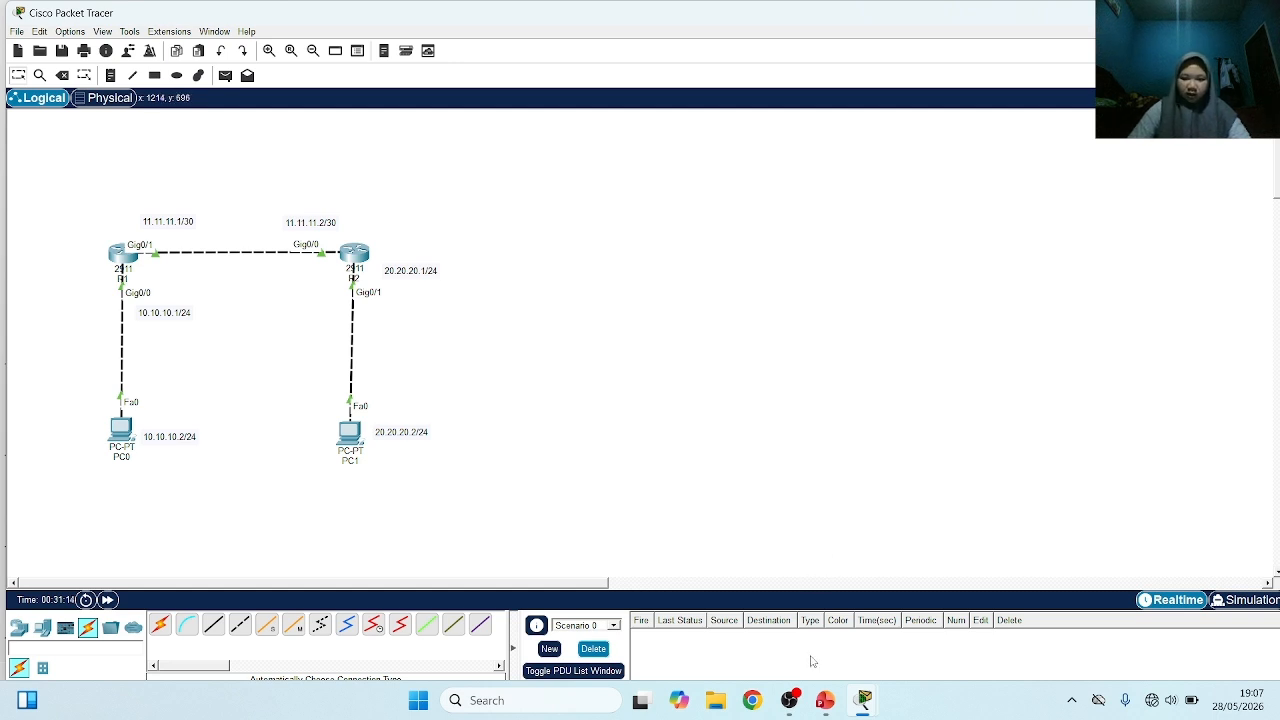
Switch to the PowerPoint presentation to check the outline slide, and return to Cisco Packet Tracer
click(825, 700)
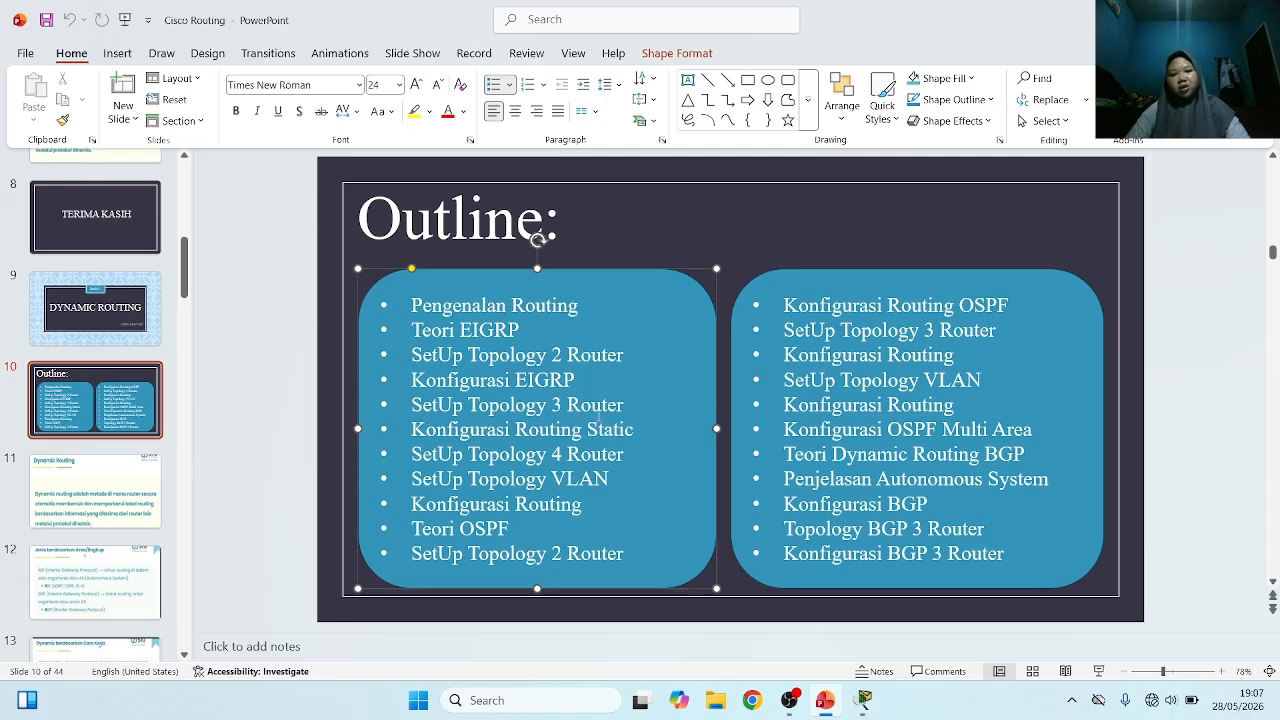
click(864, 700)
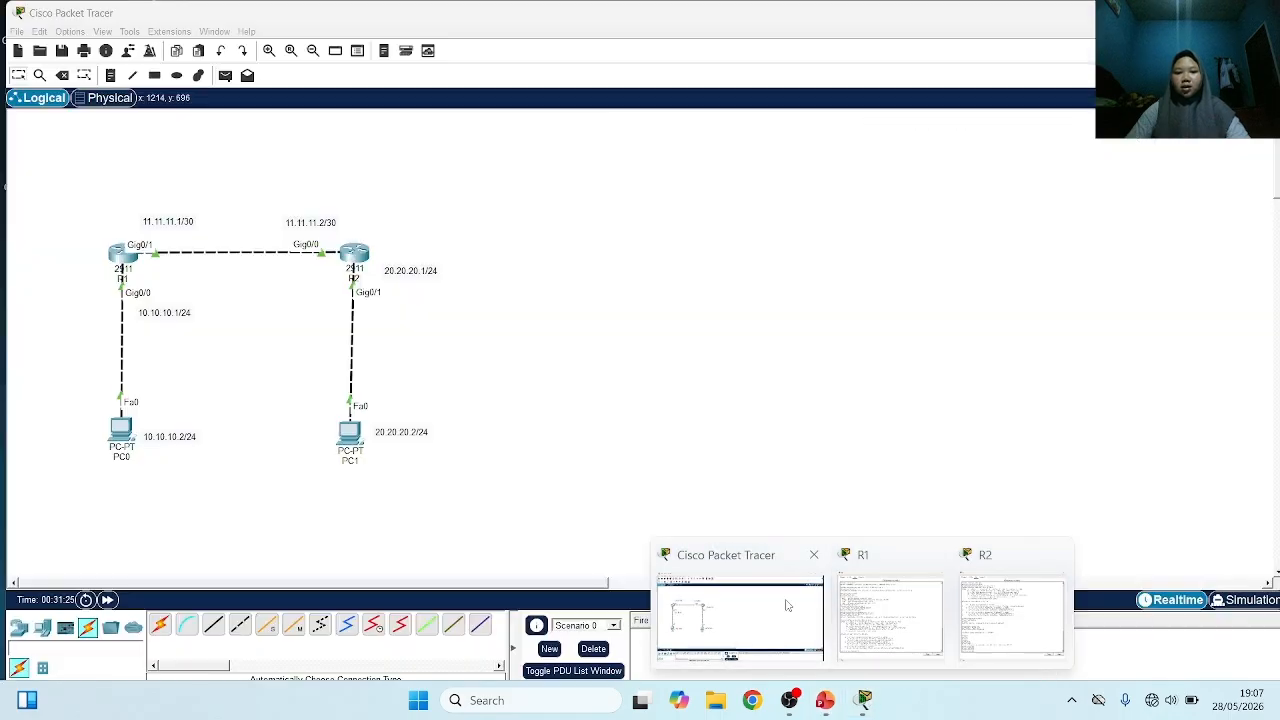
click(787, 605)
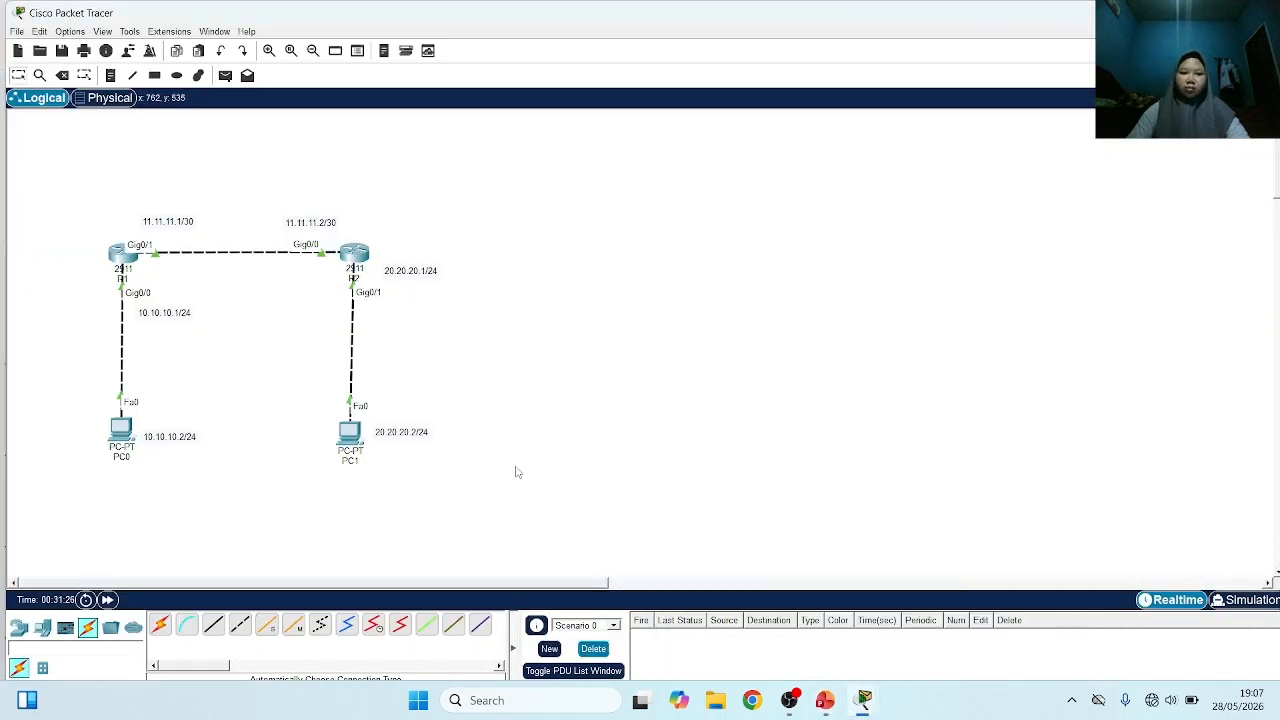
Add a third 2911 router beside R2 and a PC below the new router
click(22, 628)
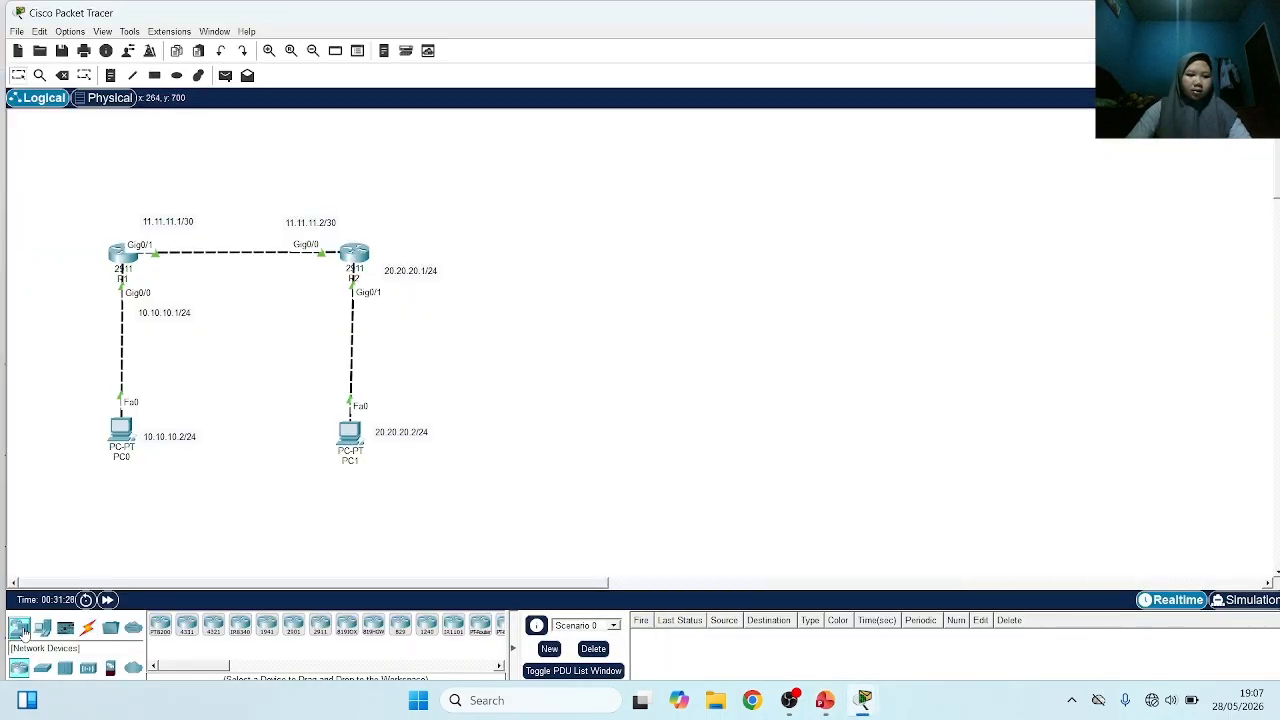
click(325, 632)
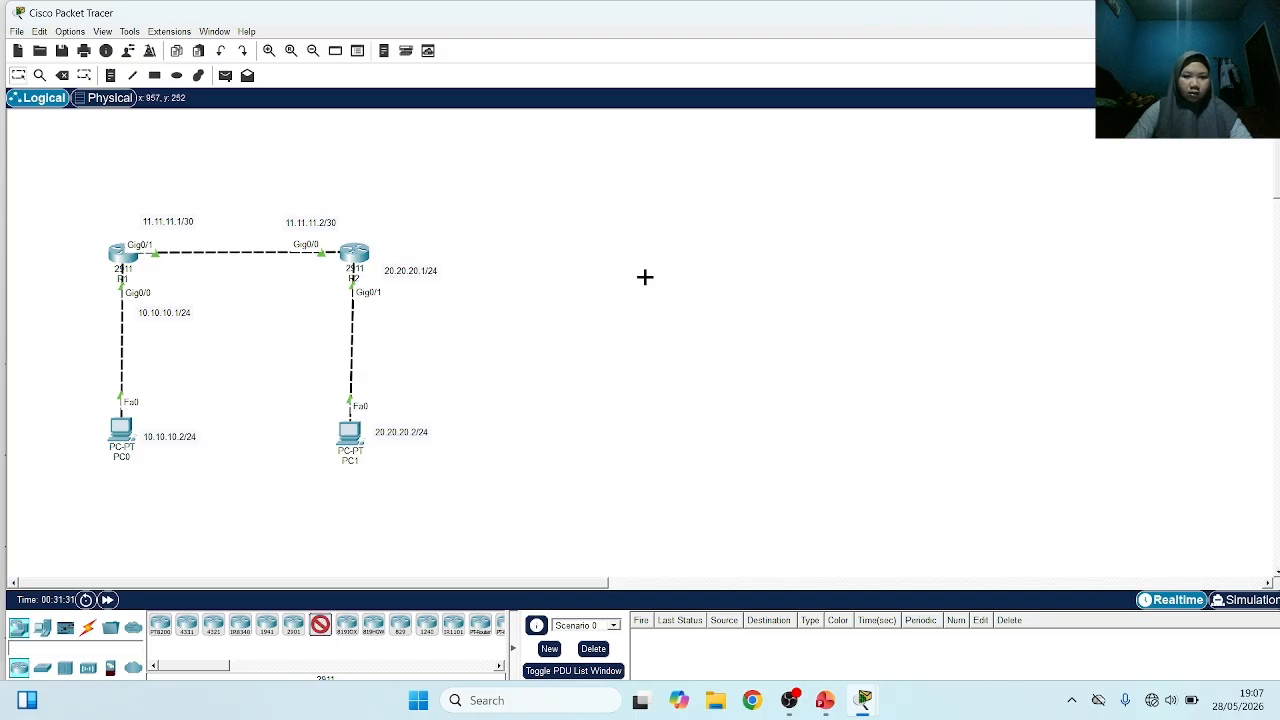
click(583, 261)
click(43, 628)
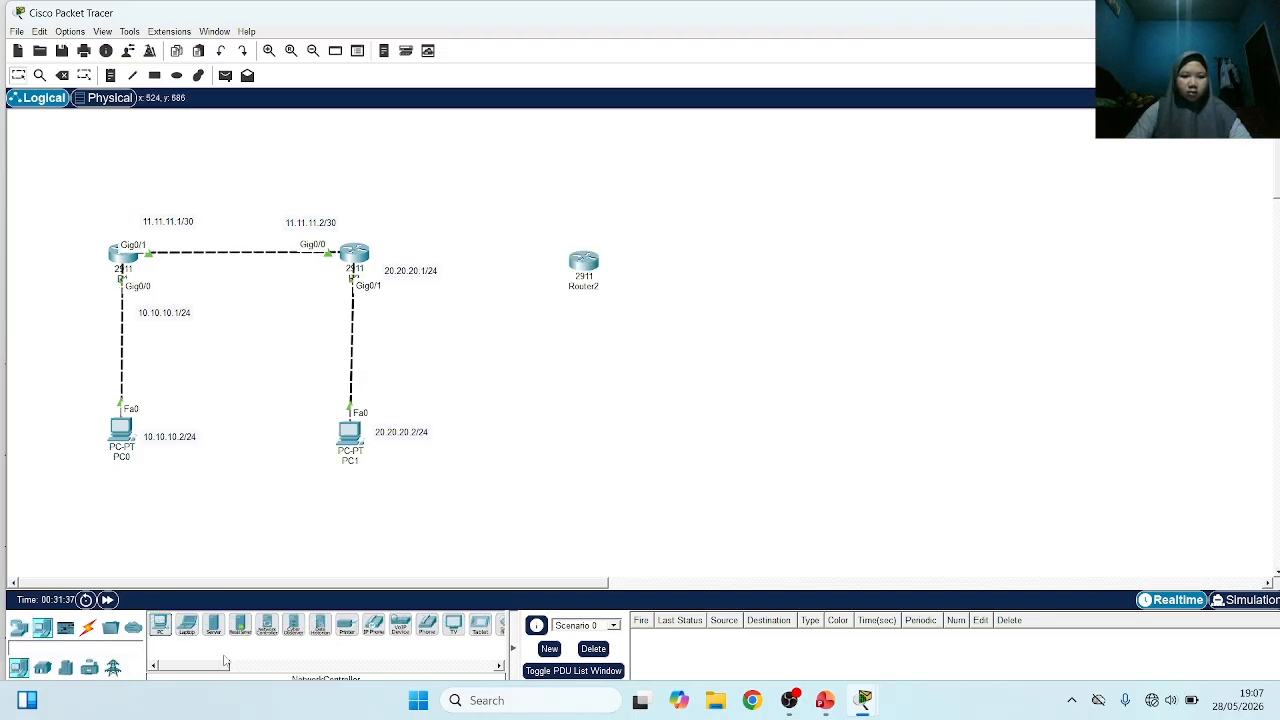
click(160, 625)
click(584, 438)
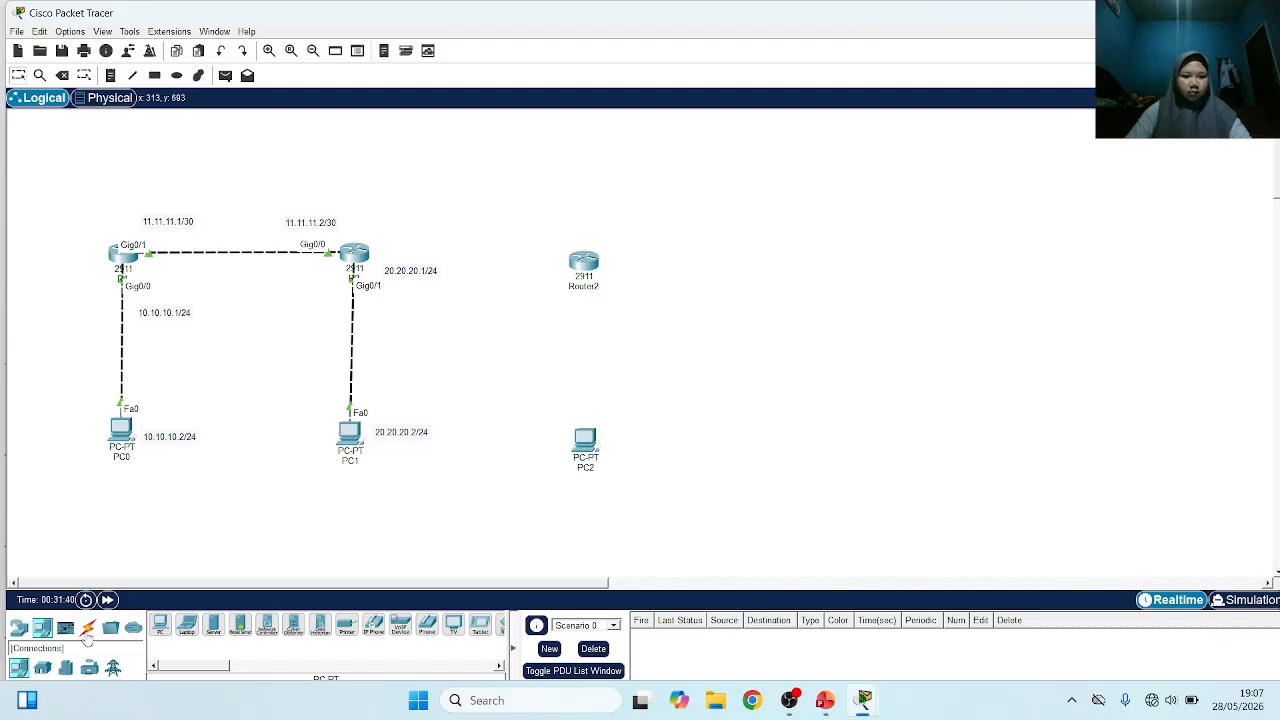
Connect R2 to the new router and the new router to PC2 with automatically chosen cables
click(88, 627)
click(160, 625)
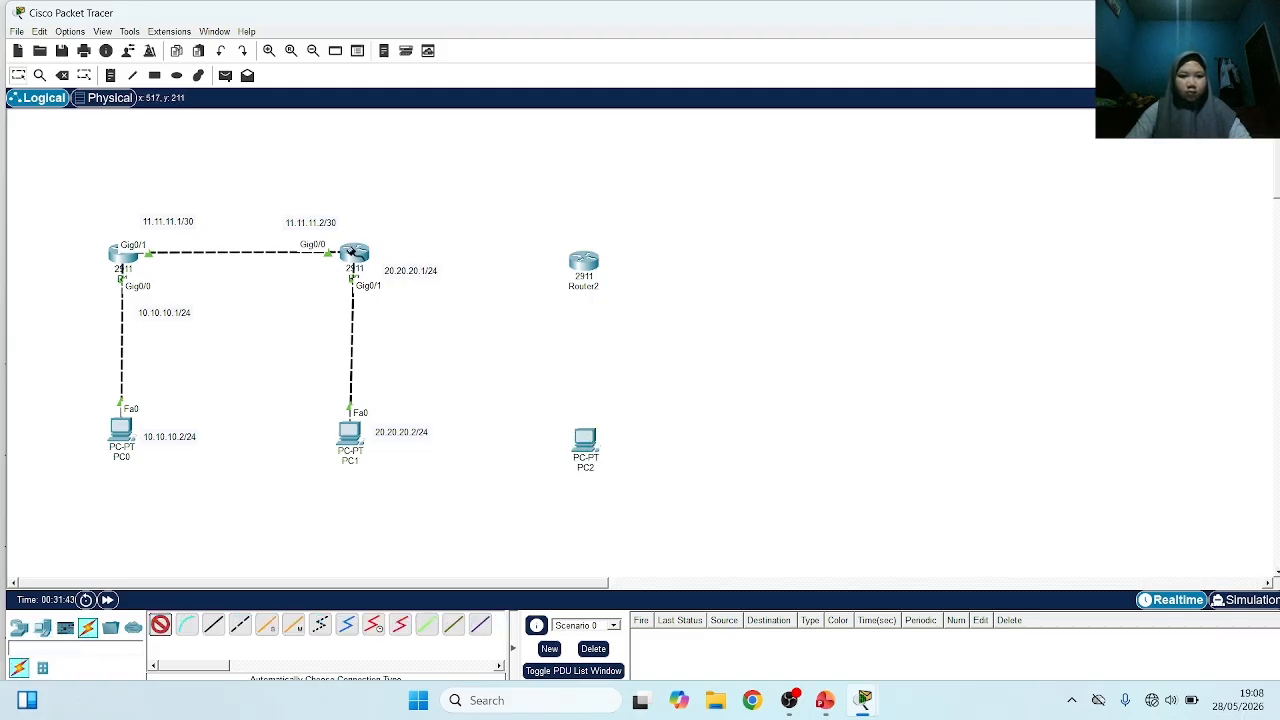
click(355, 254)
click(583, 260)
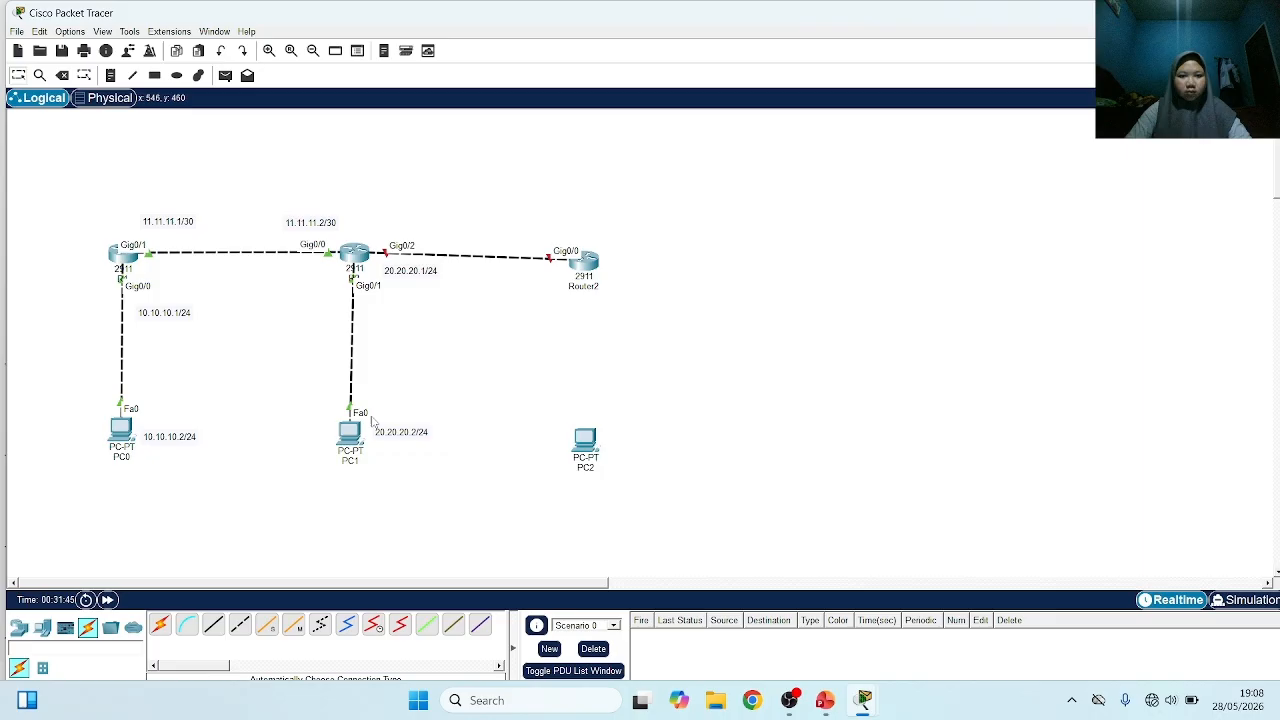
click(160, 625)
click(588, 262)
click(585, 438)
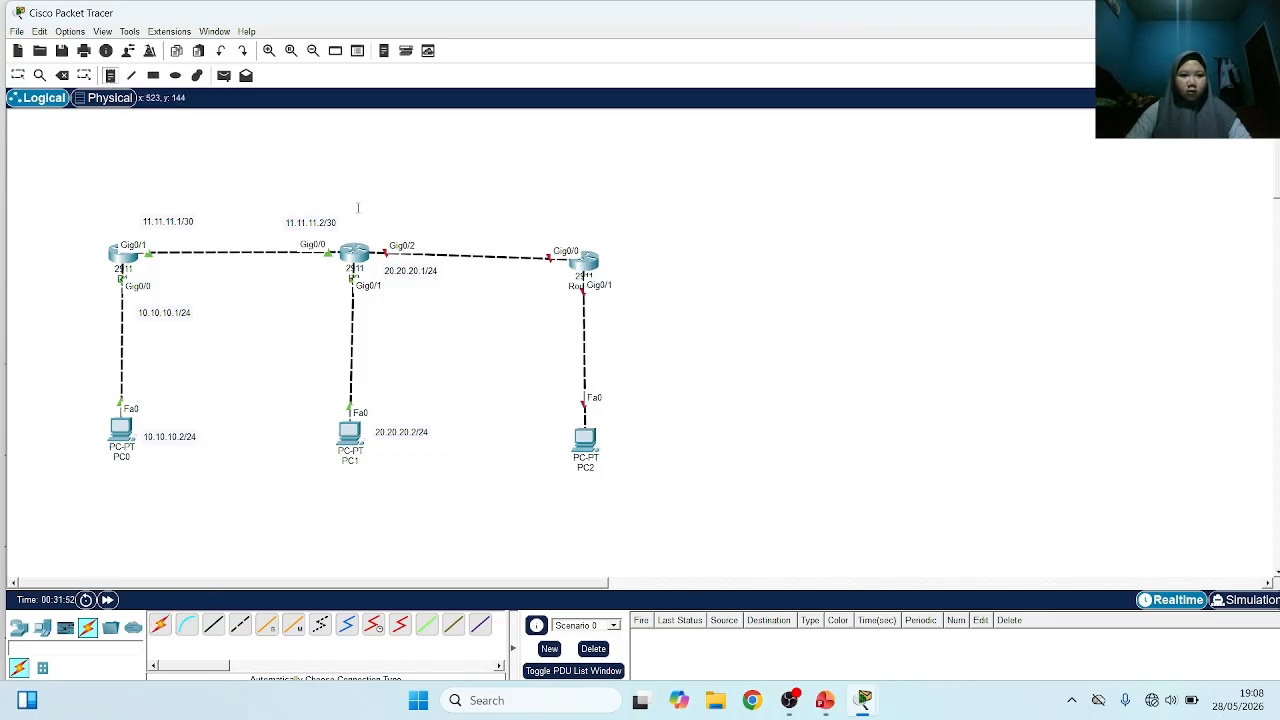
Label the link between R2 and the new router with 12.12.12.1/30 at R2 and 12.12.12.2/30 at the new router
click(378, 228)
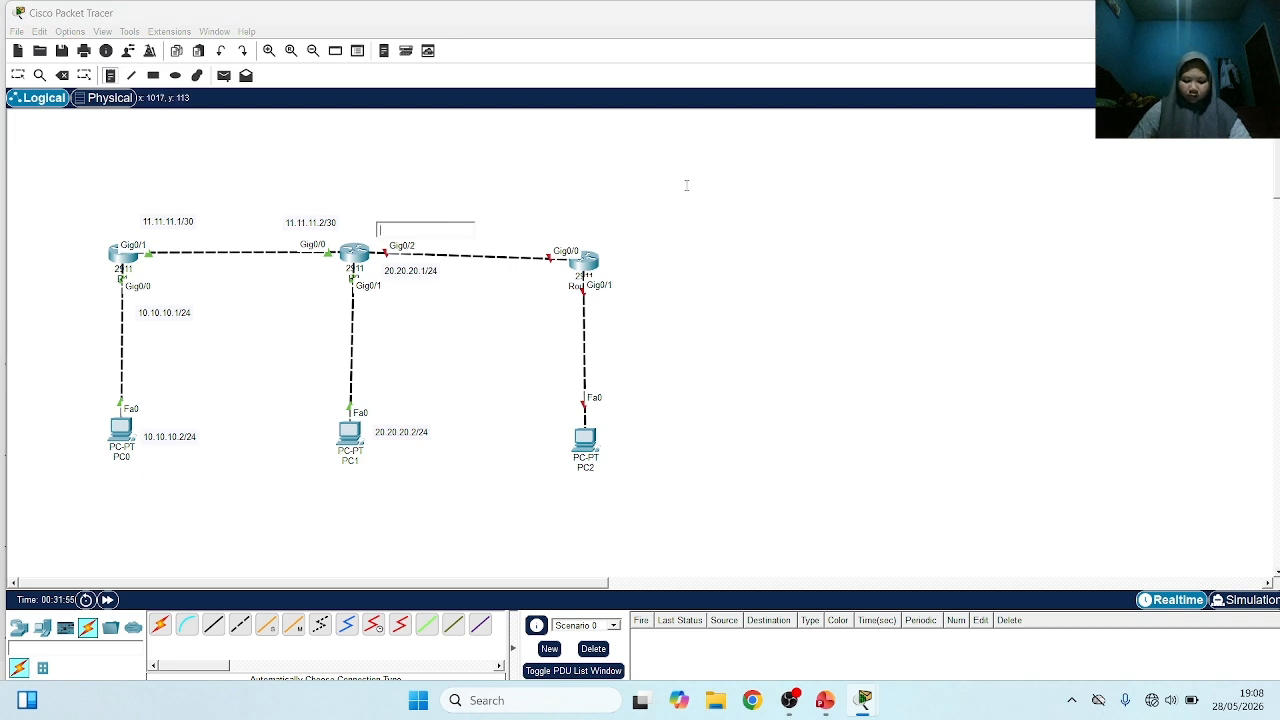
text(12.12.12.1)
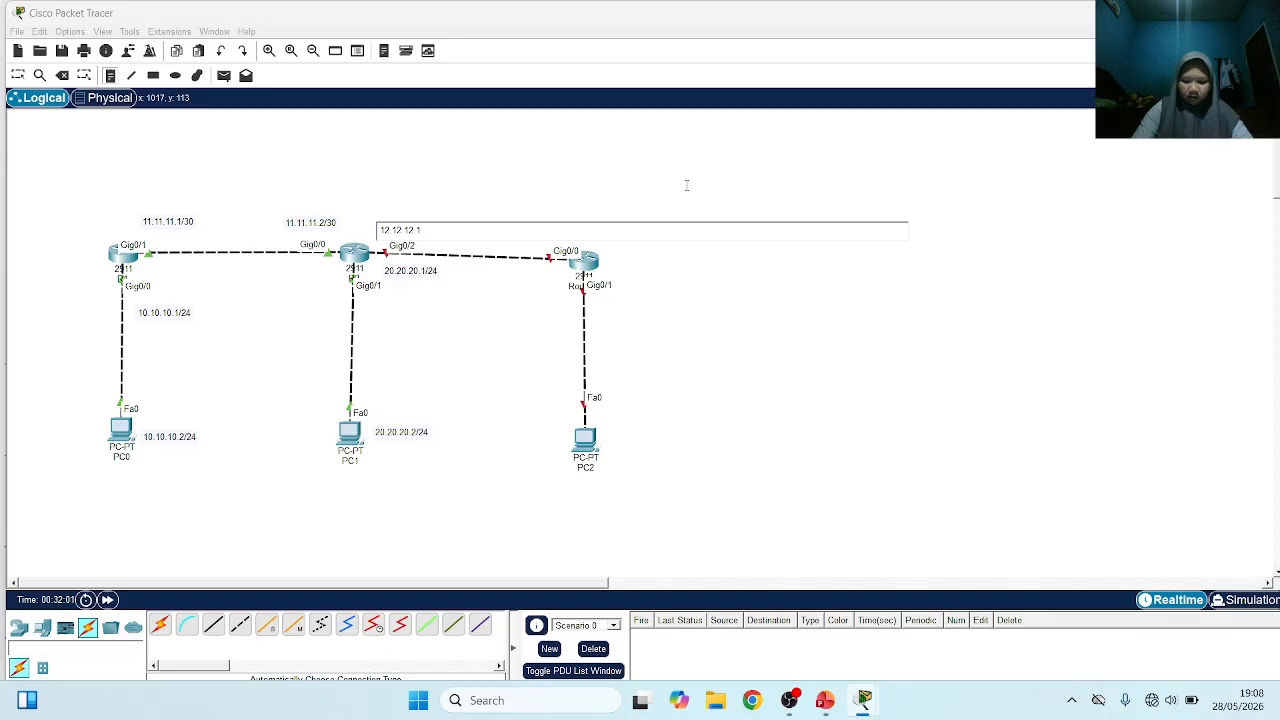
text(/30)
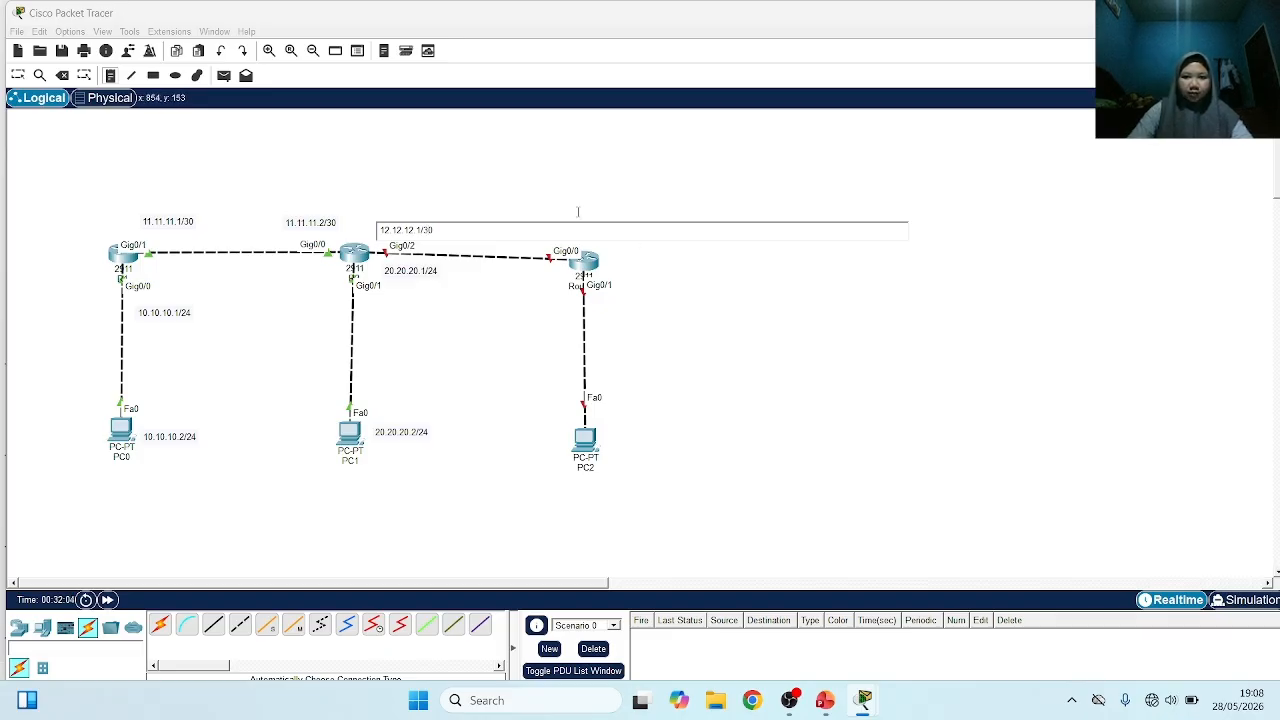
click(618, 222)
text(12.12.12.)
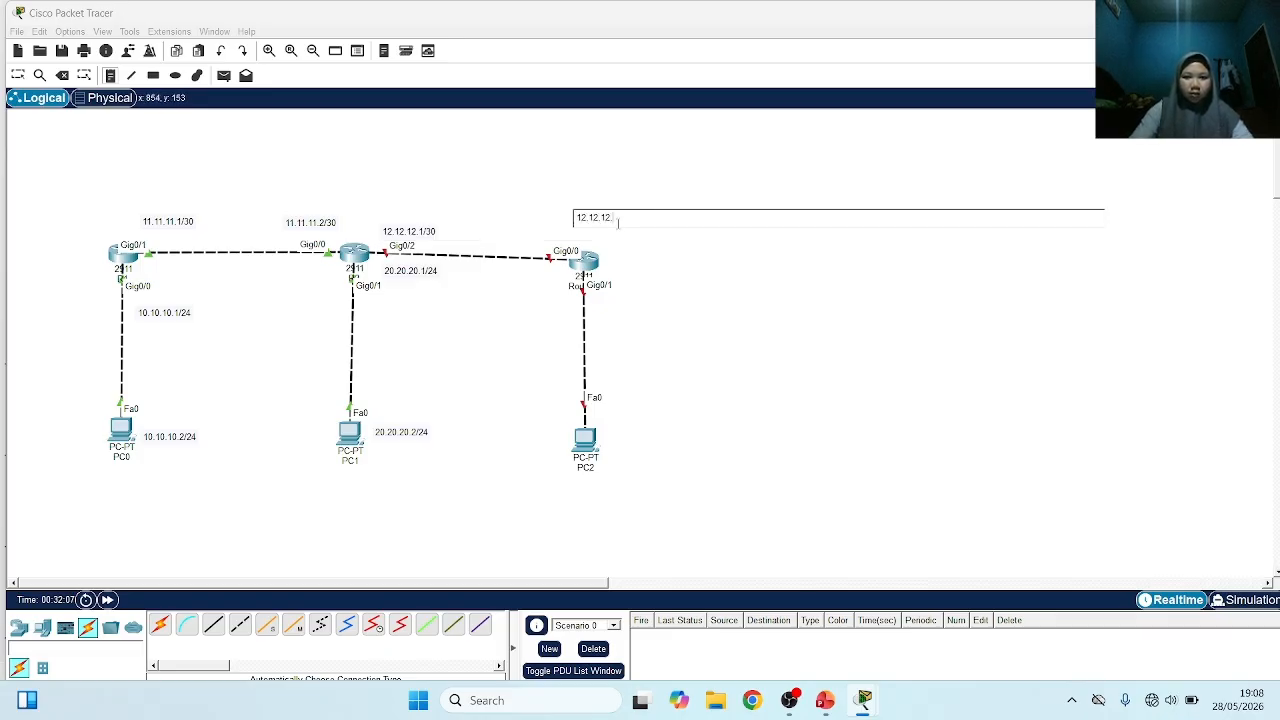
text(2/30)
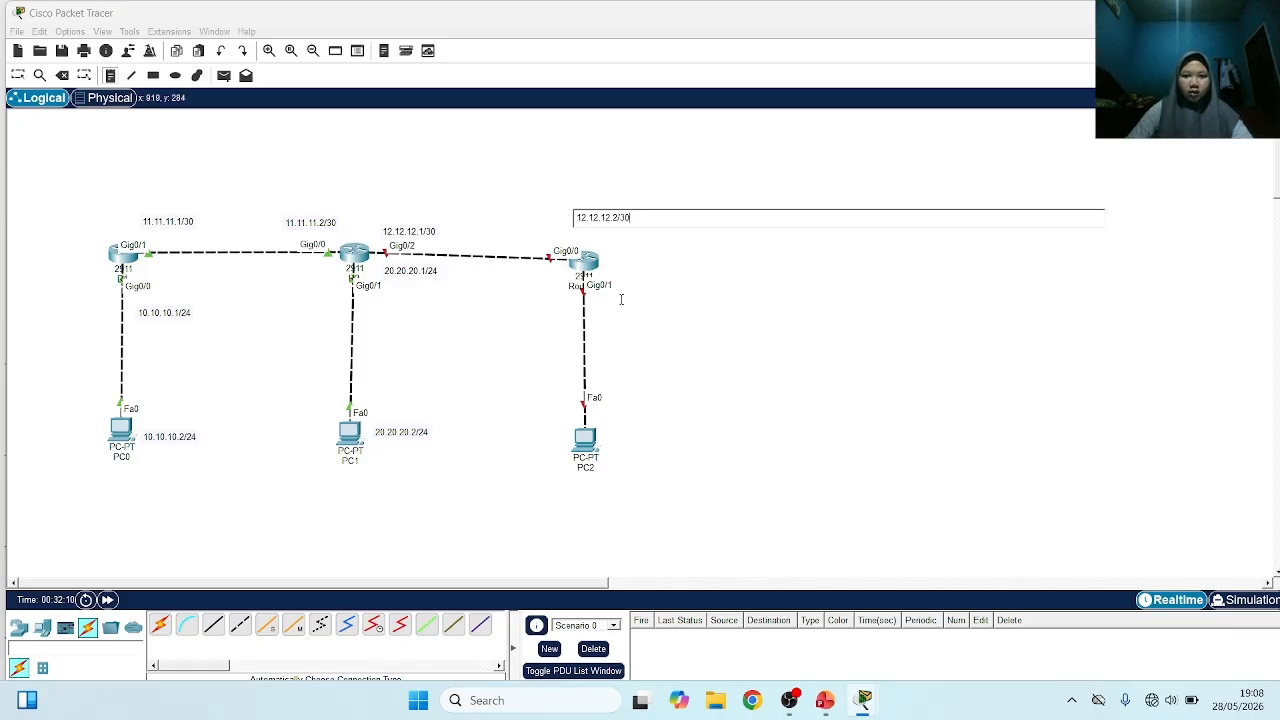
Label the new router's PC-side interface 30.30.30.1/24 and PC2 30.30.30.2/24
click(620, 302)
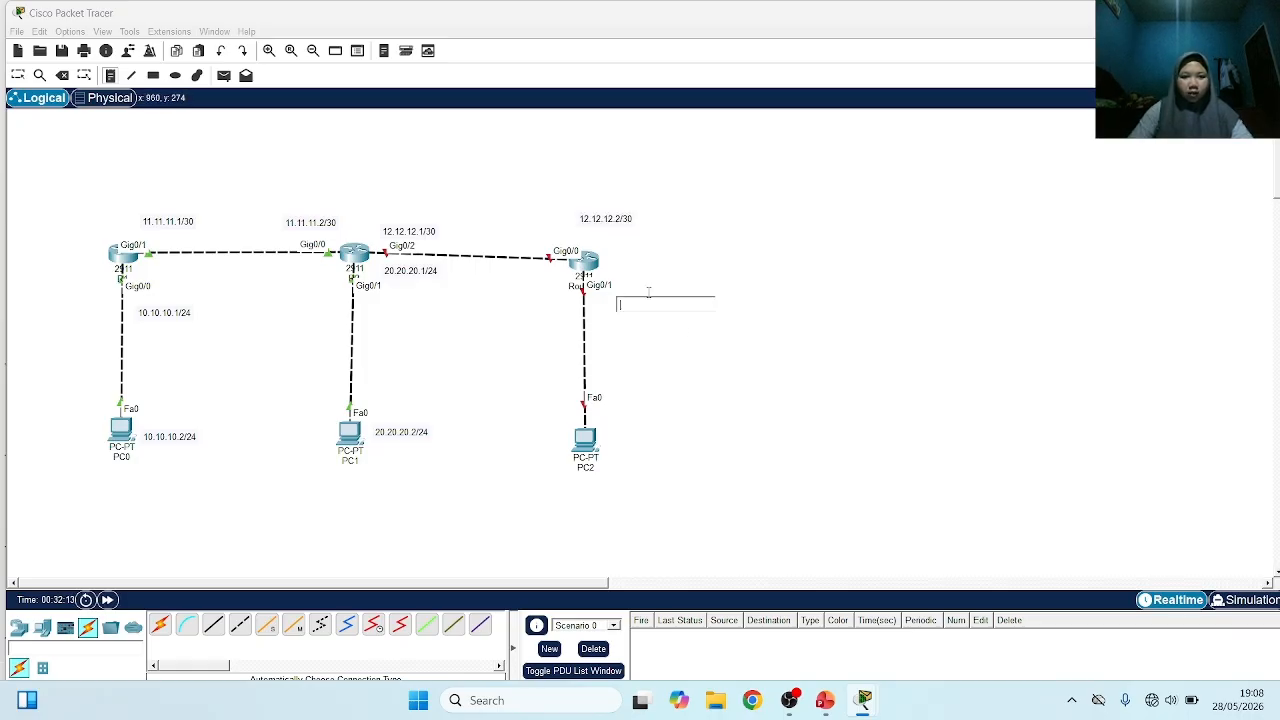
text(30.30.30.1/2)
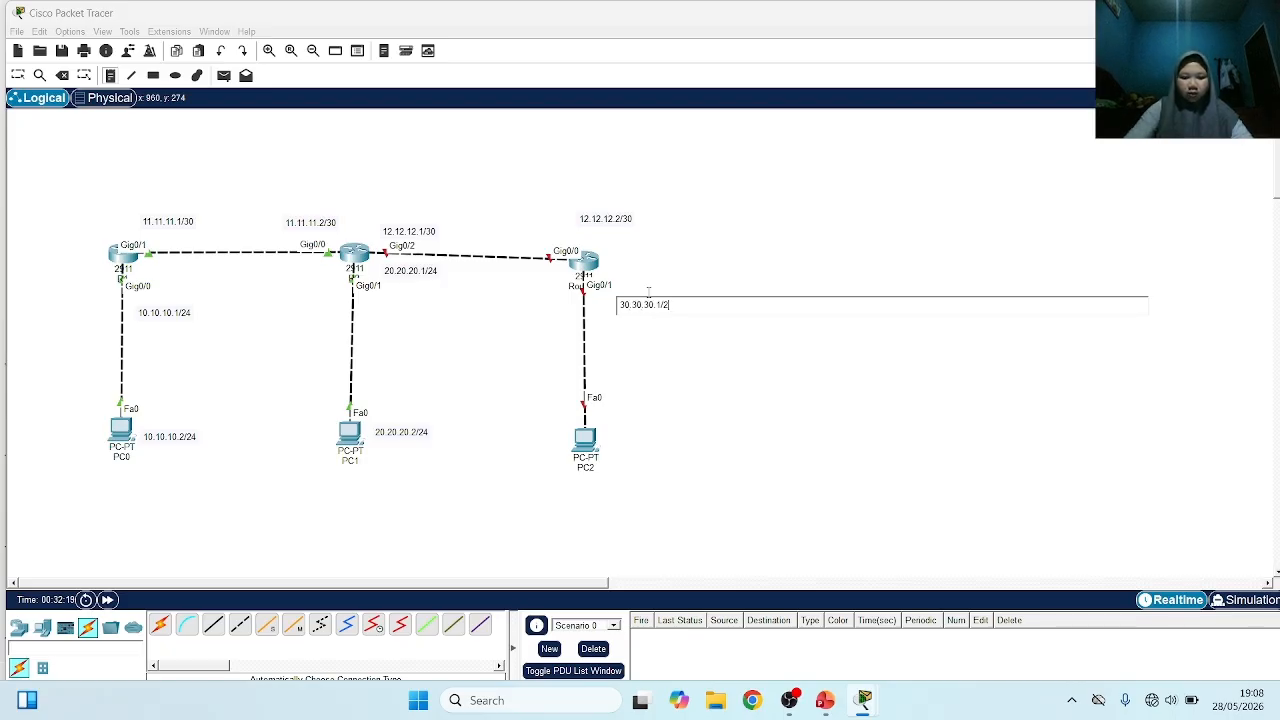
text(4)
click(618, 444)
text(30)
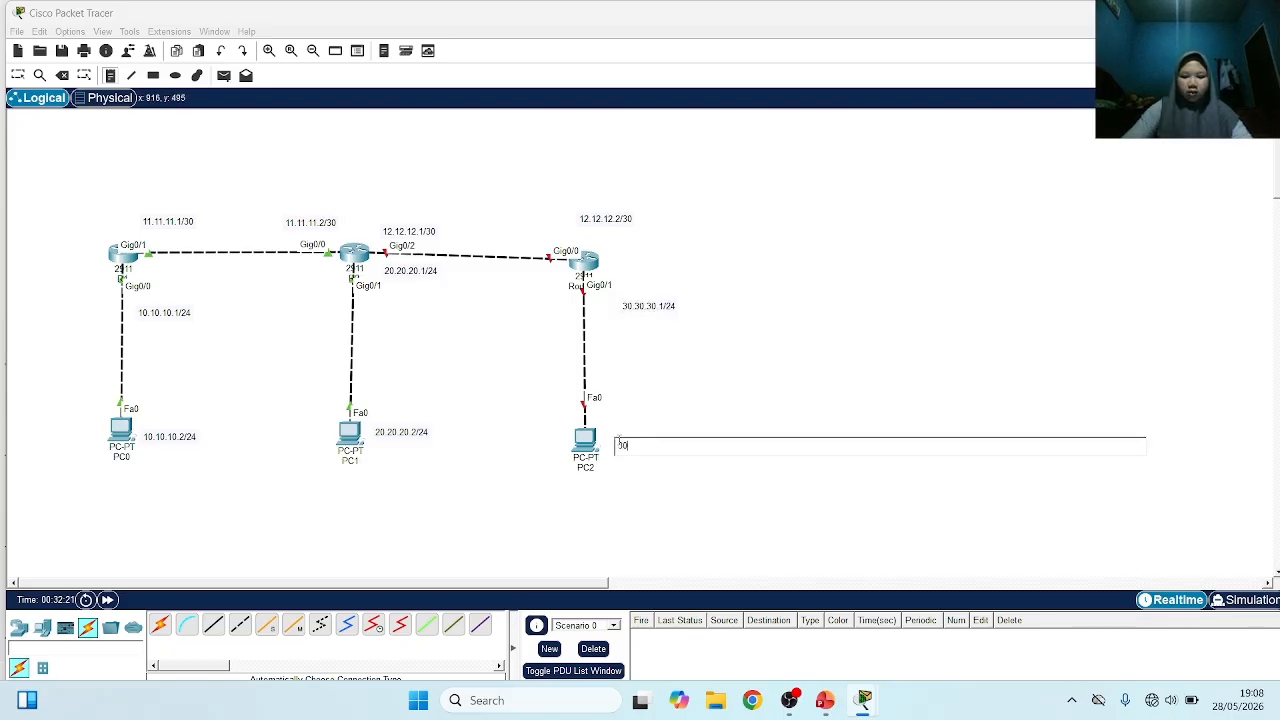
text(.30.30.)
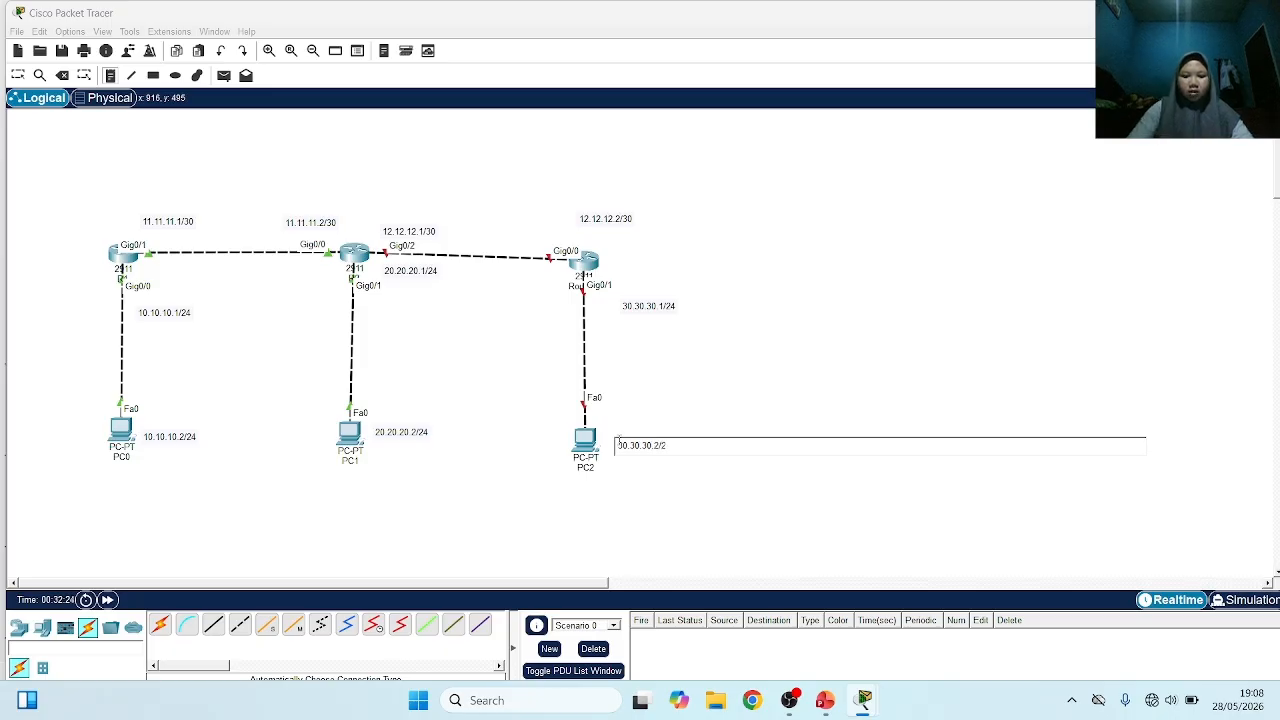
click(757, 354)
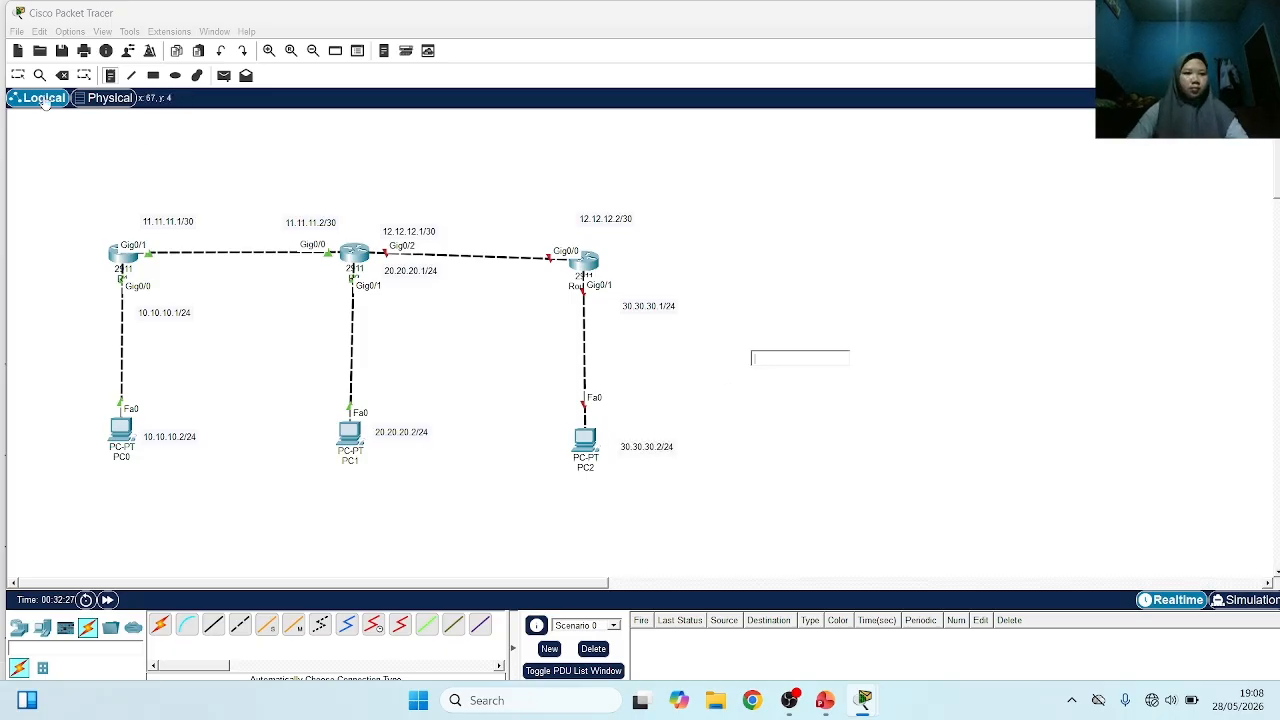
Move the 12.12.12.2/30 and 30.30.30.1/24 labels closer to their interfaces on the new router
click(18, 75)
drag(610, 221, 537, 229)
drag(649, 309, 637, 304)
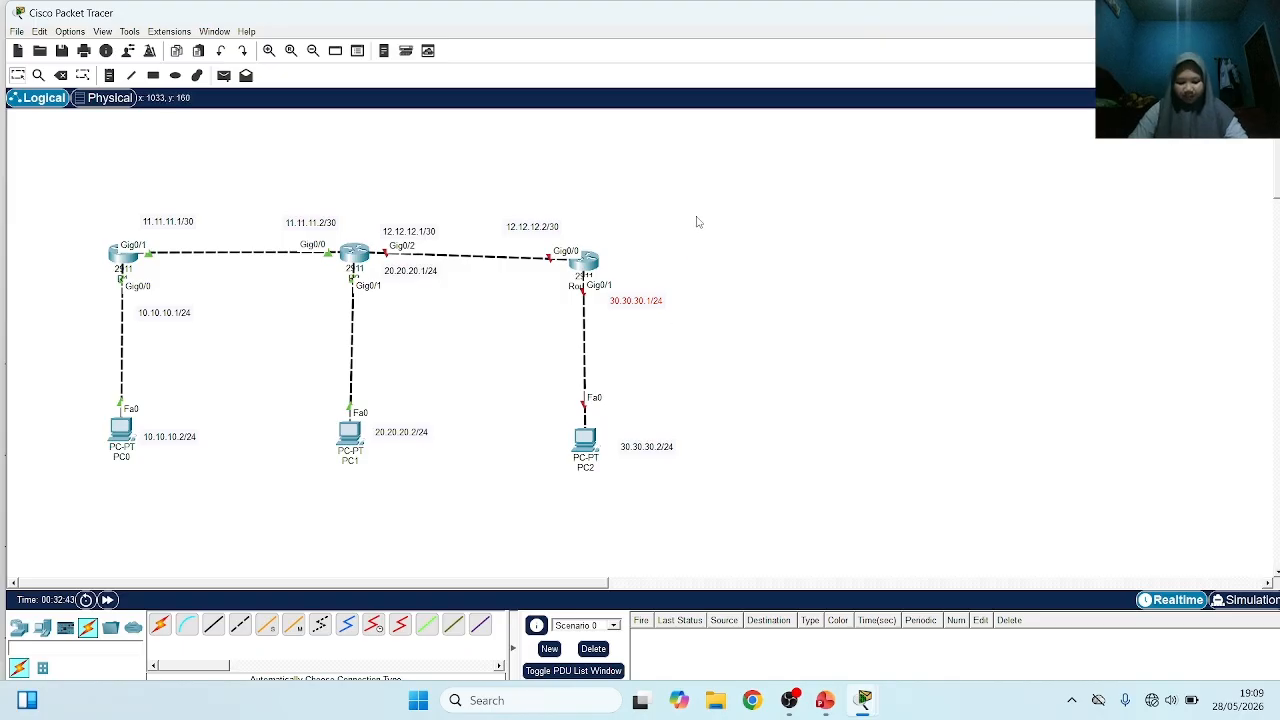
Rename the new router as R3
click(589, 262)
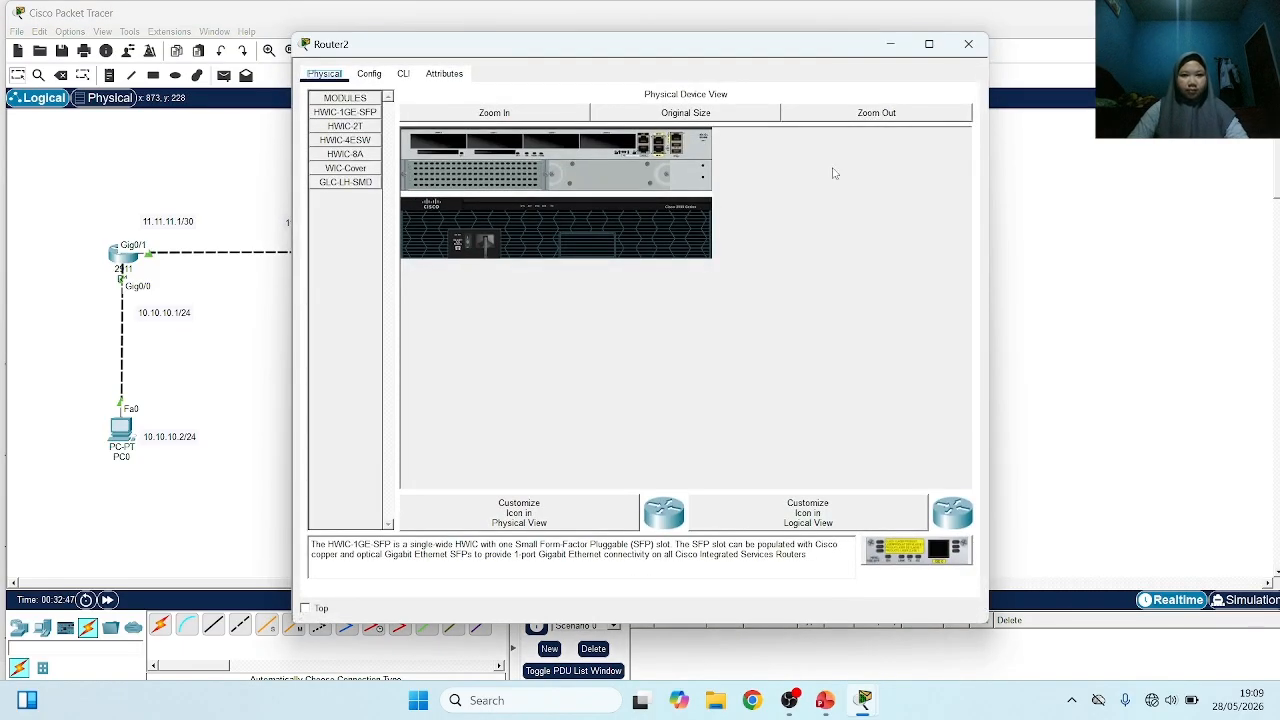
click(1071, 210)
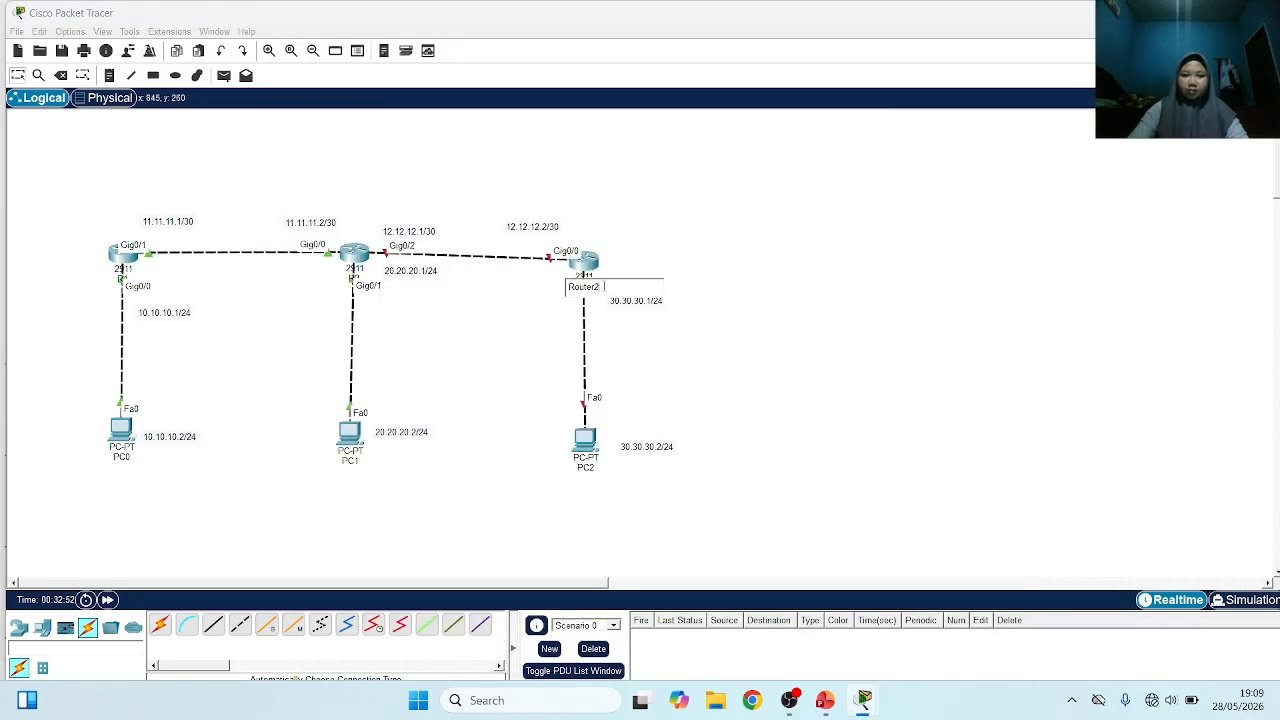
key(BackSpace)
key(BackSpace)
key(BackSpace)
key(BackSpace)
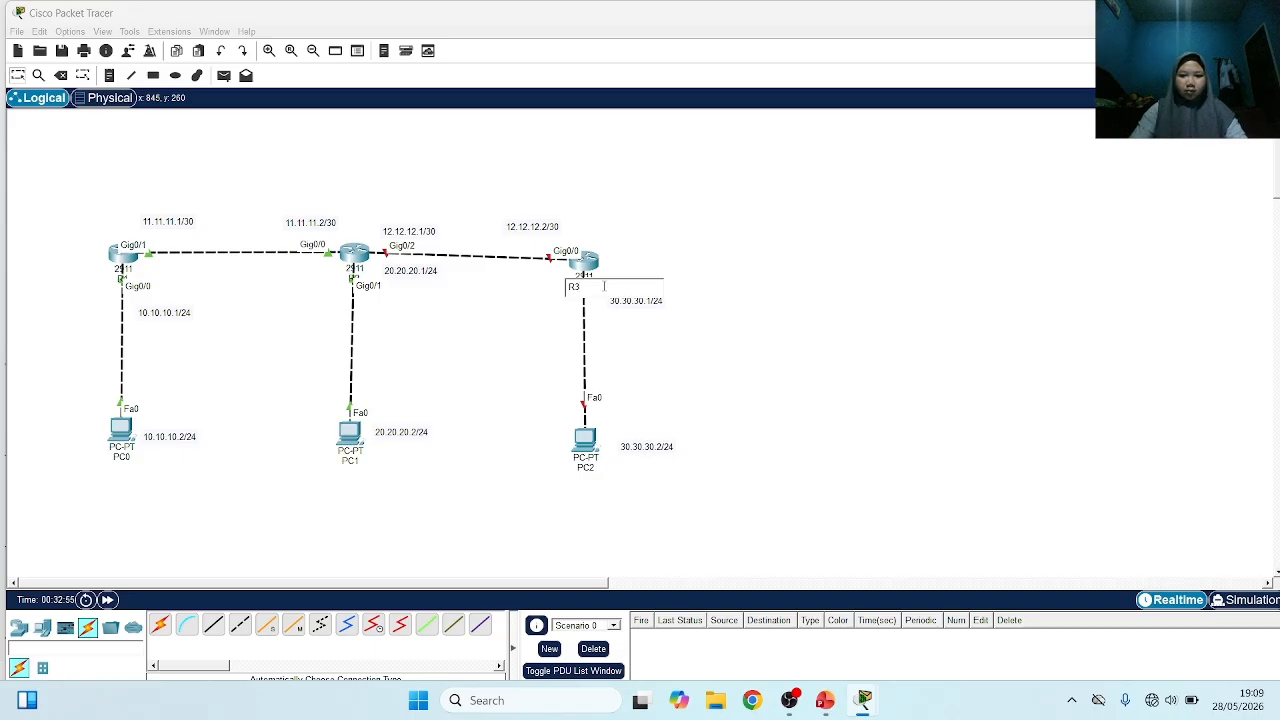
click(682, 295)
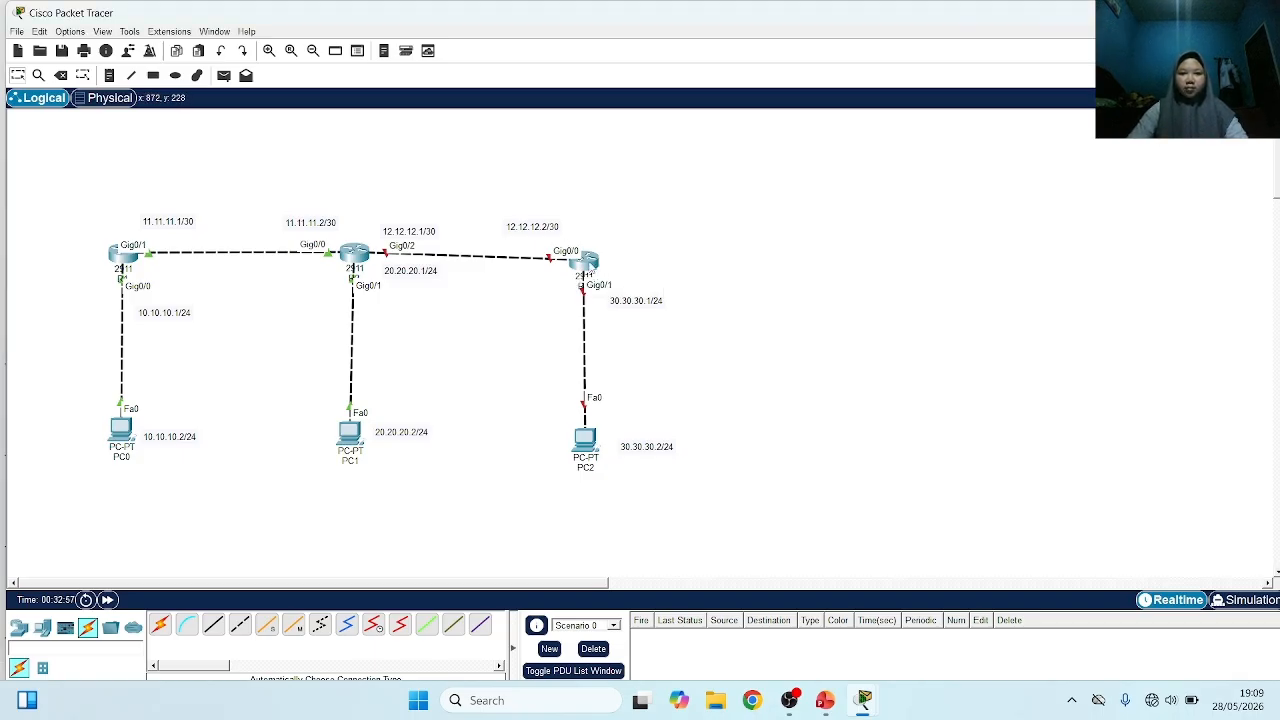
Decline the initial configuration dialog in R3's command line and enter global configuration mode
click(591, 265)
click(403, 74)
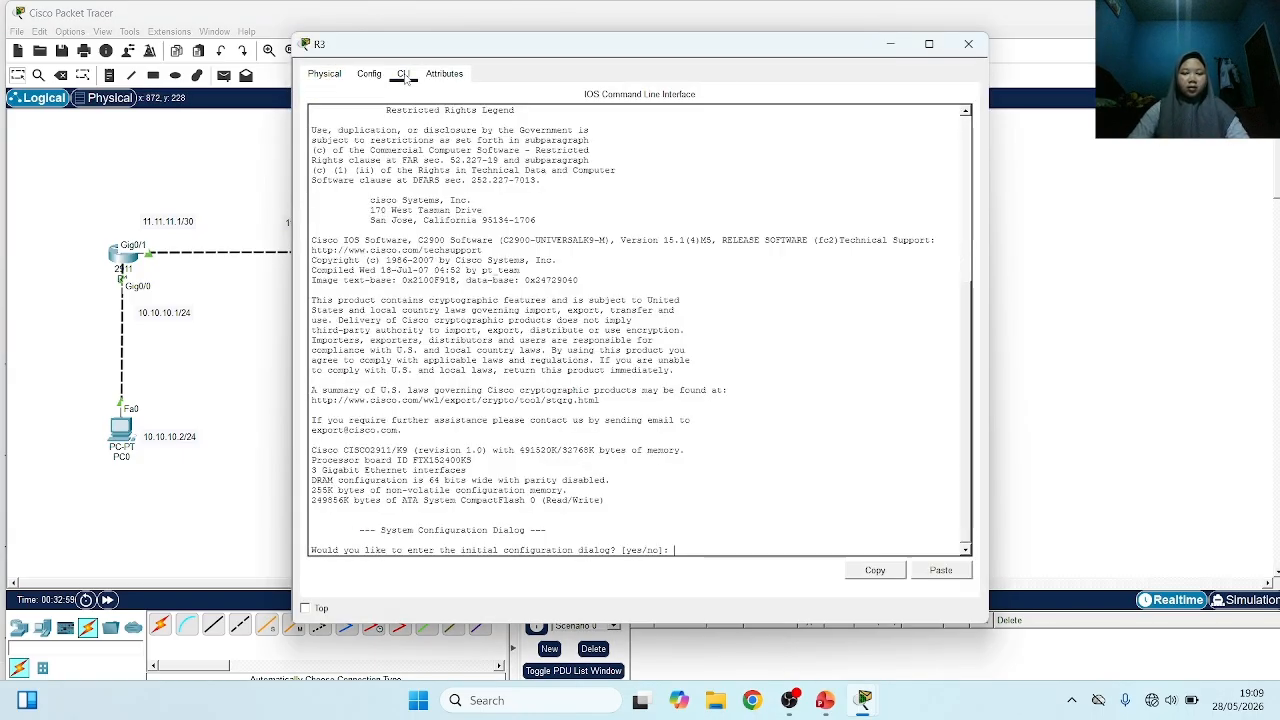
text(no)
key(Return)
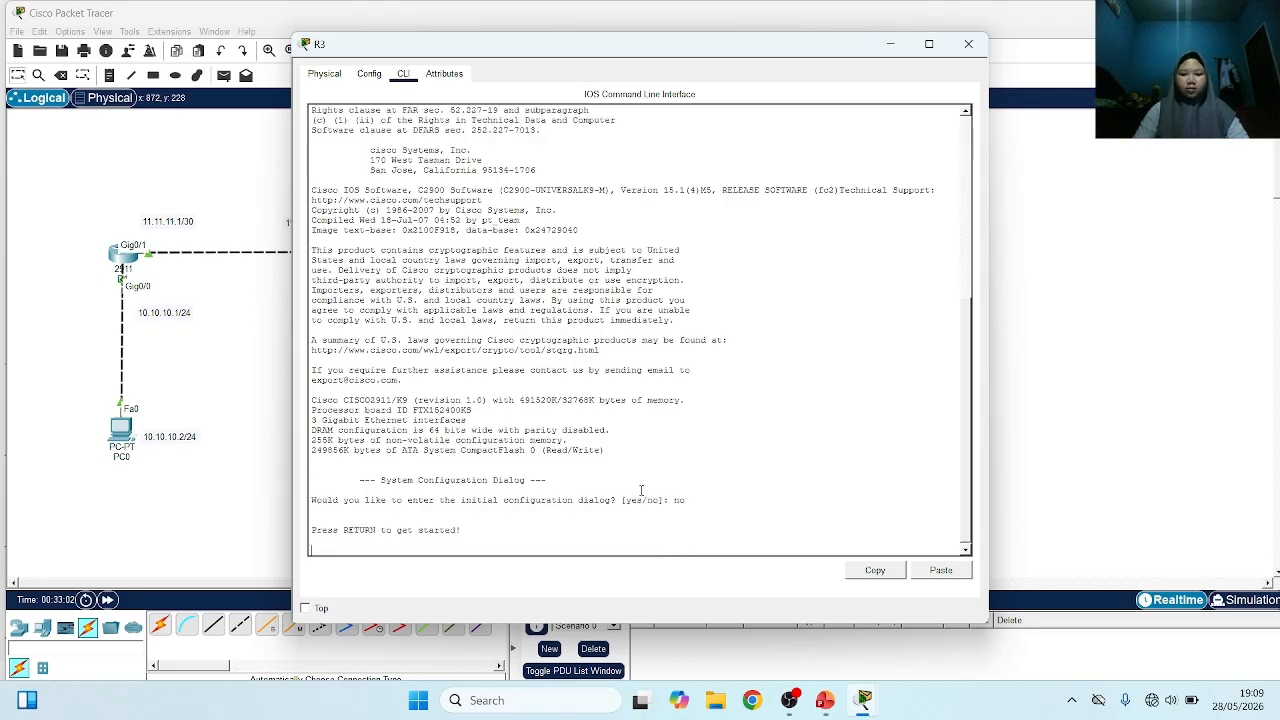
key(Return)
text(ena)
key(Return)
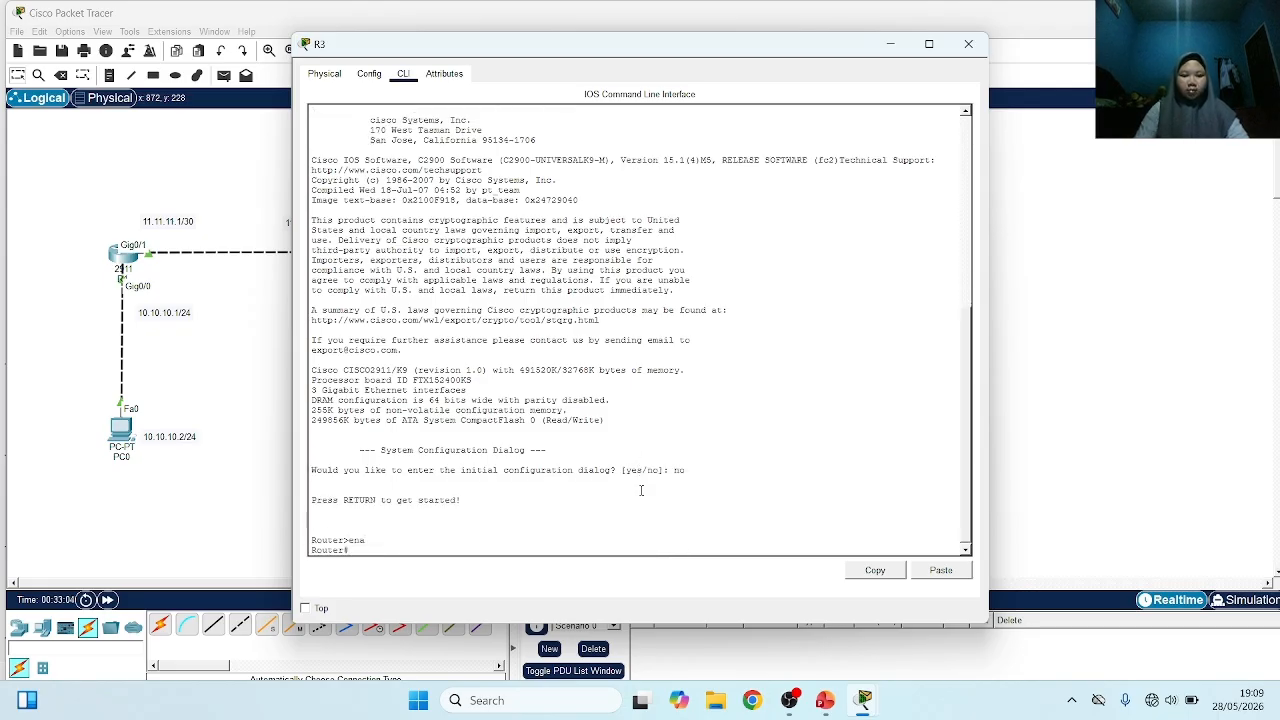
text(conf t)
key(Return)
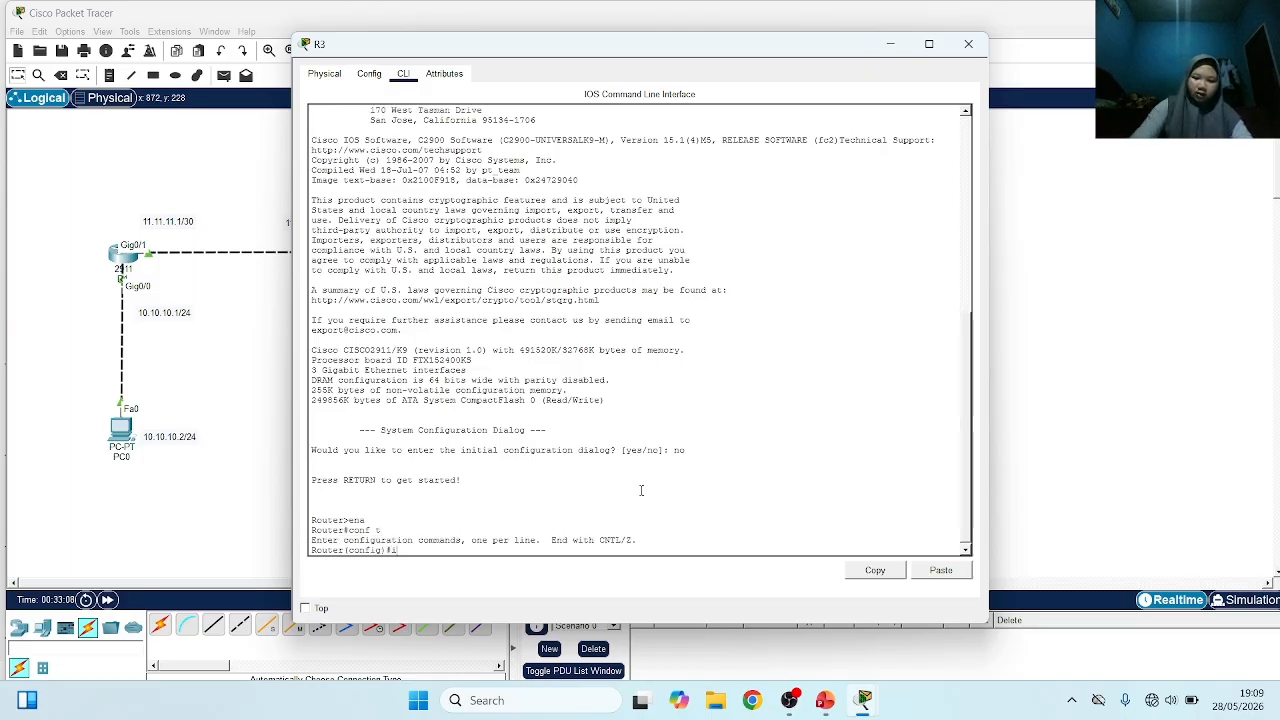
Select R3's g0/0 interface and enable it with no shutdown
text(int g0/0)
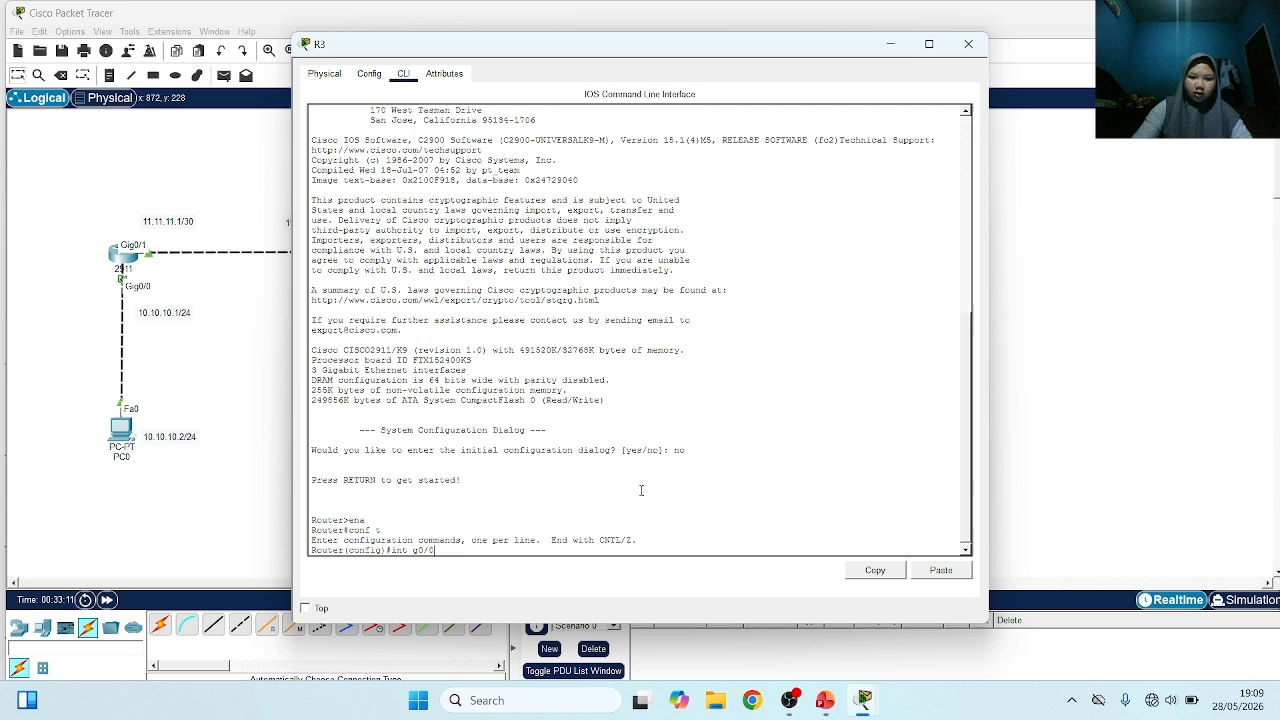
key(Return)
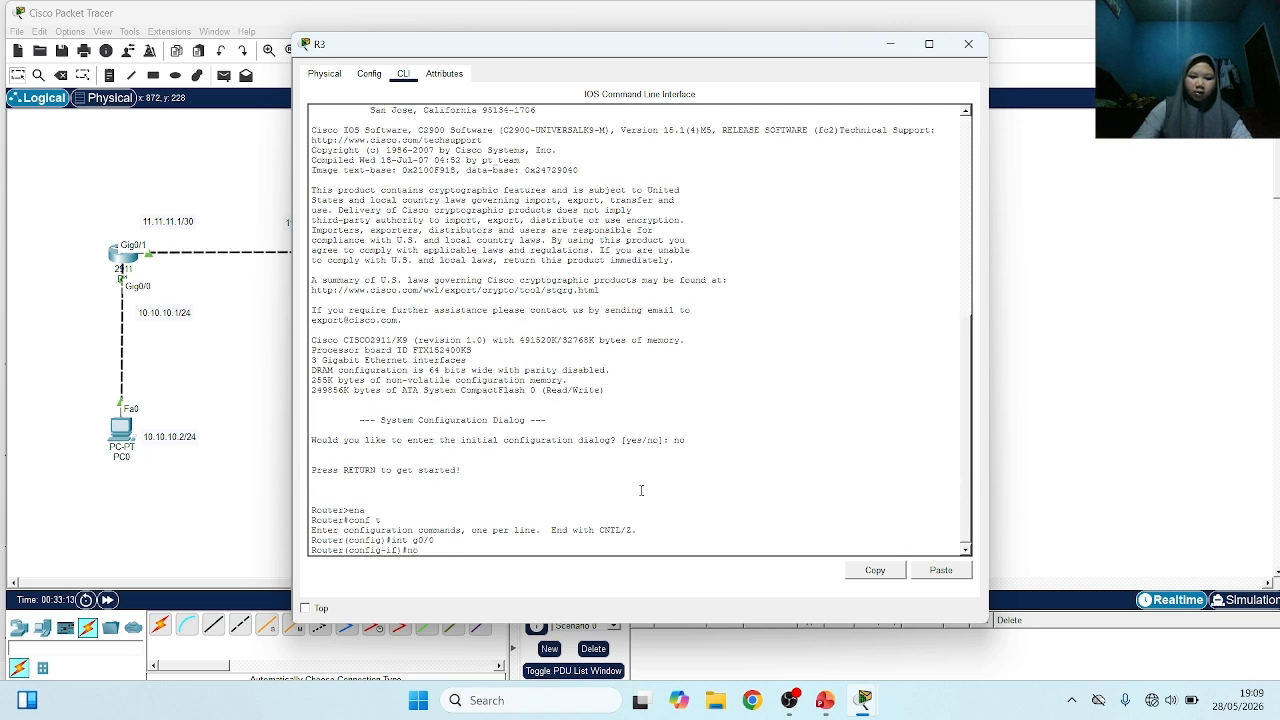
text(no sh)
key(Return)
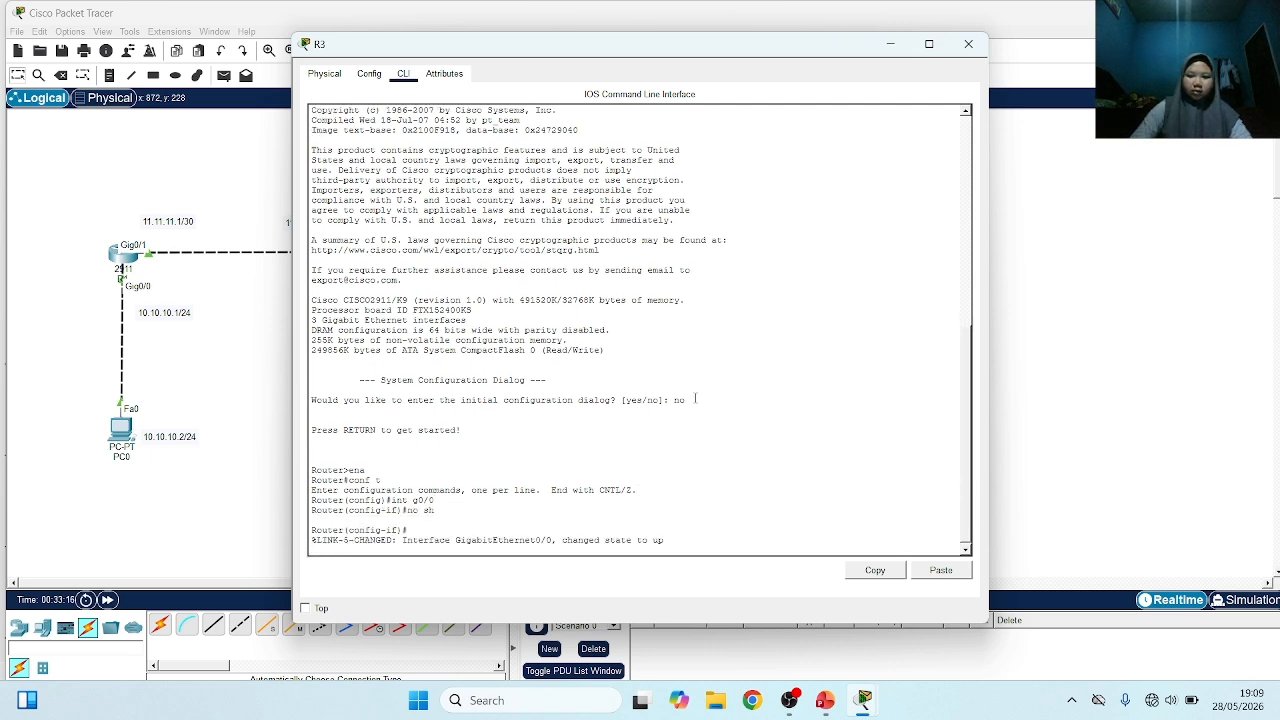
key(Return)
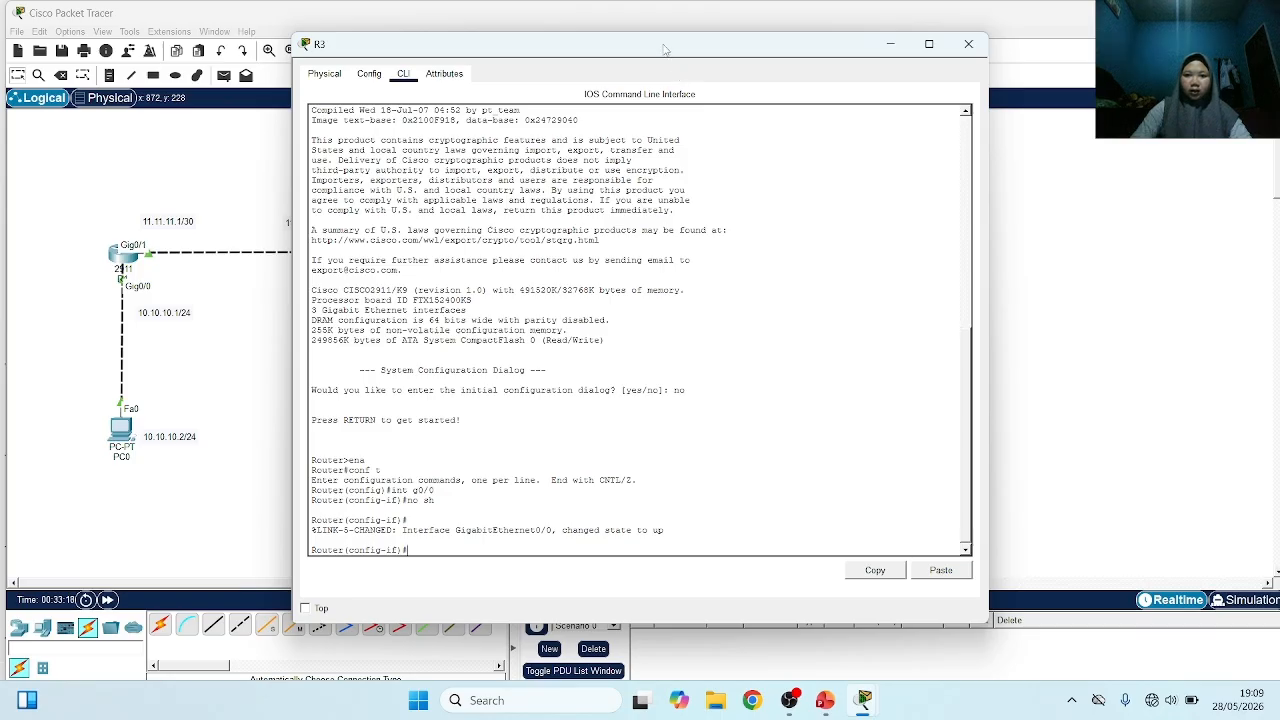
Assign 12.12.12.2 with mask 255.255.255.252 to R3's g0/0 interface, moving its window aside to reveal the topology
drag(667, 51, 1002, 17)
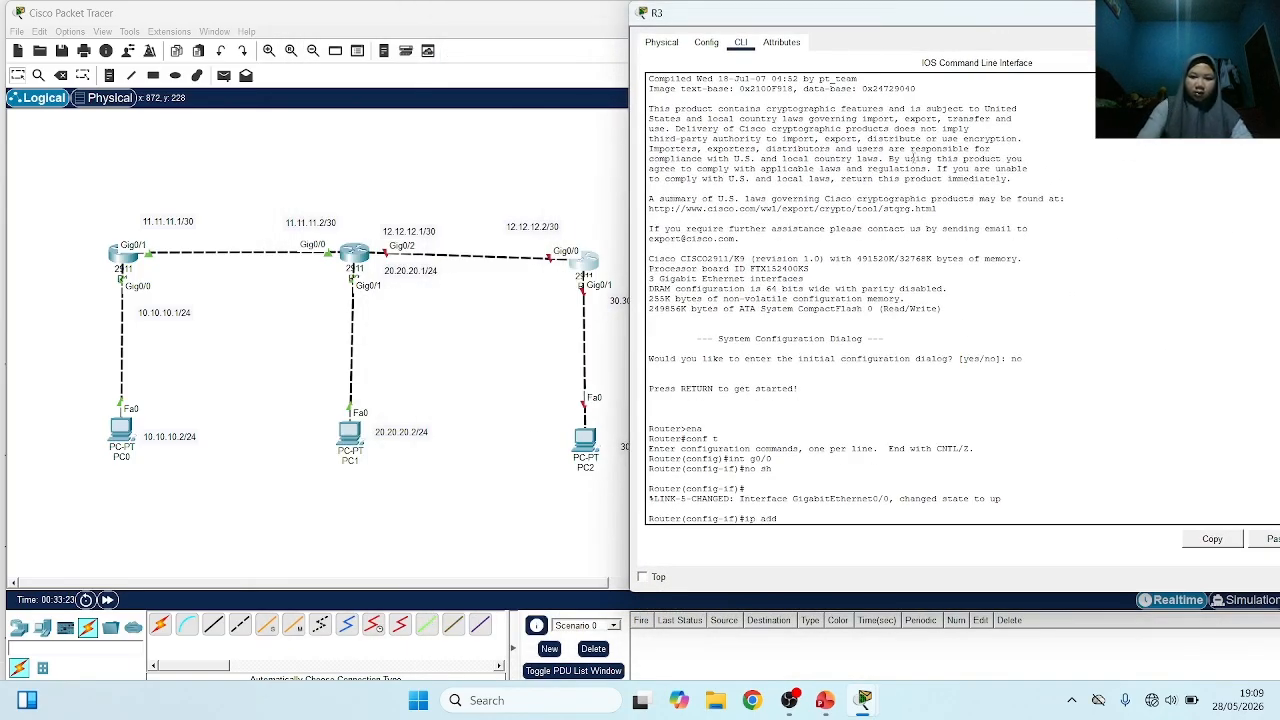
text(12)
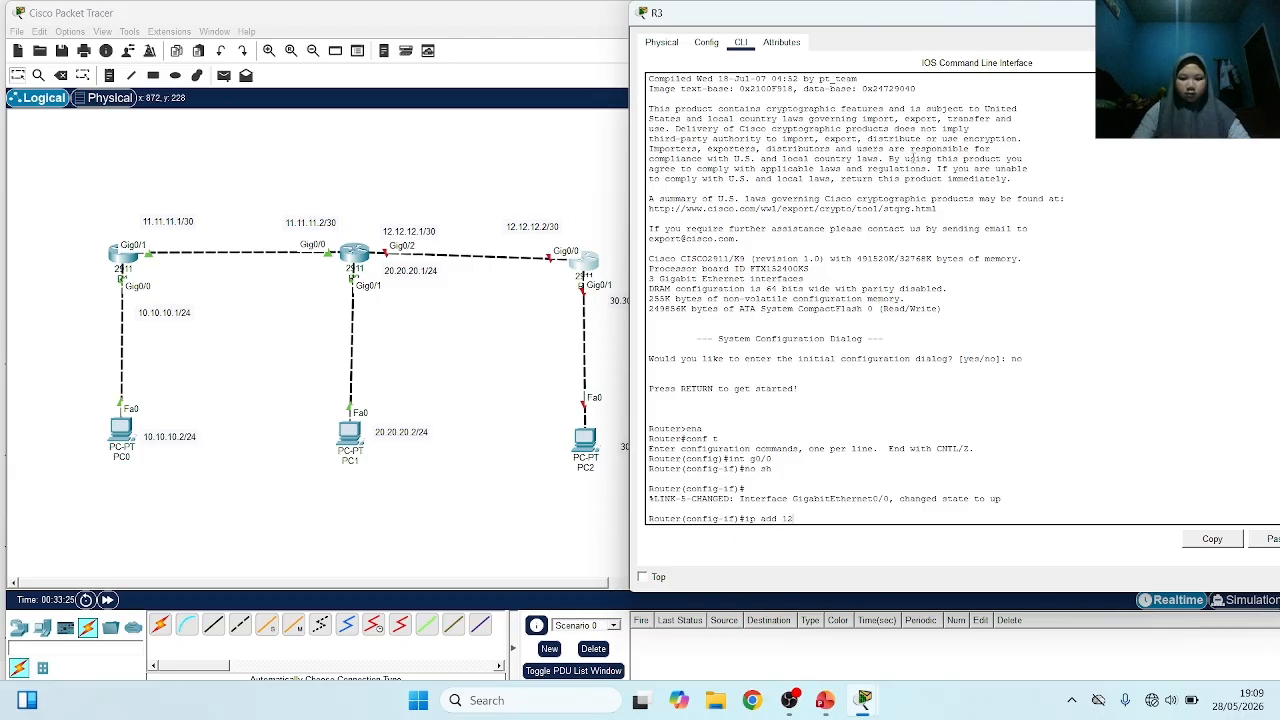
text(.11)
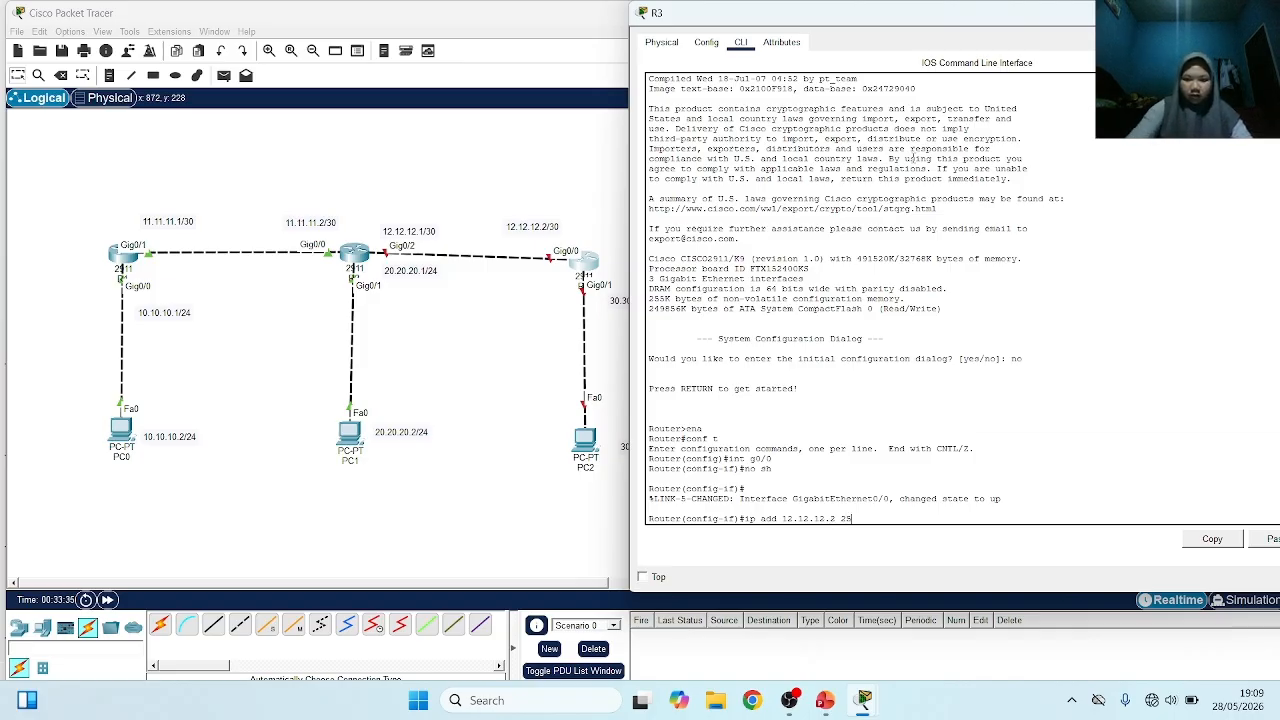
text(5.255.)
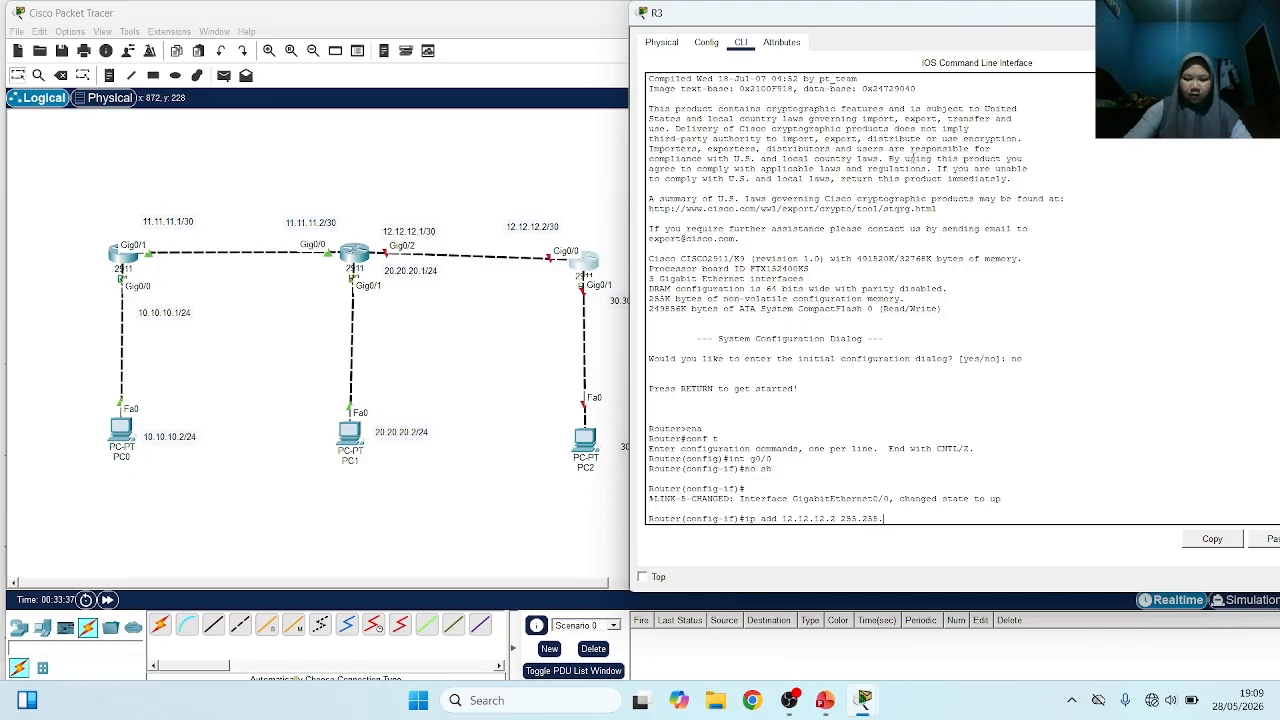
text(255.25)
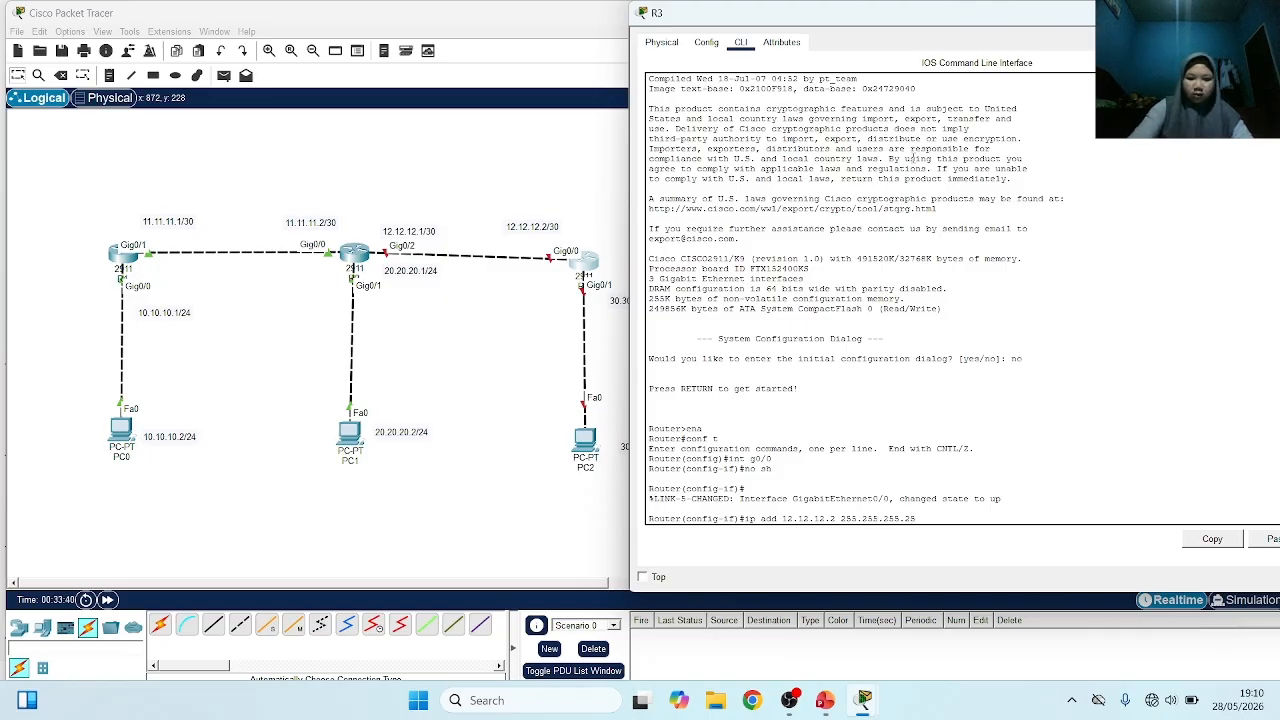
text(2)
key(Return)
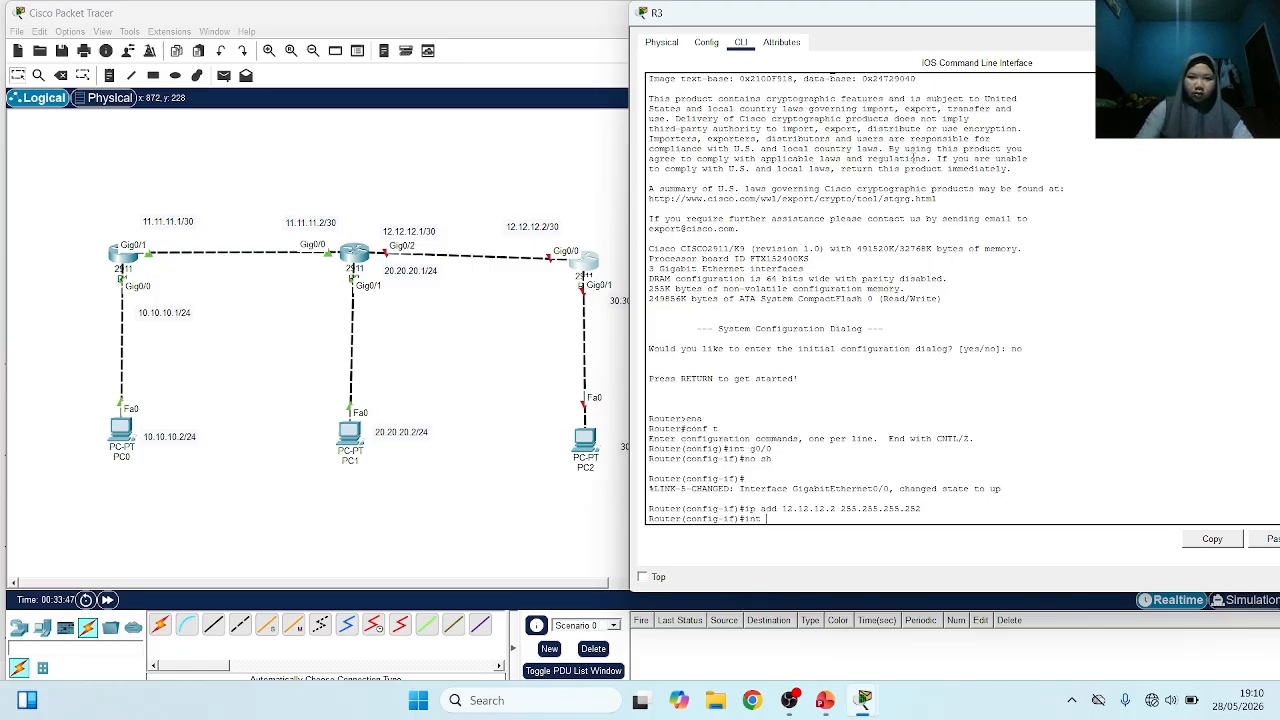
Switch to R3's g0/1 interface and enable it with no shutdown
text(int g)
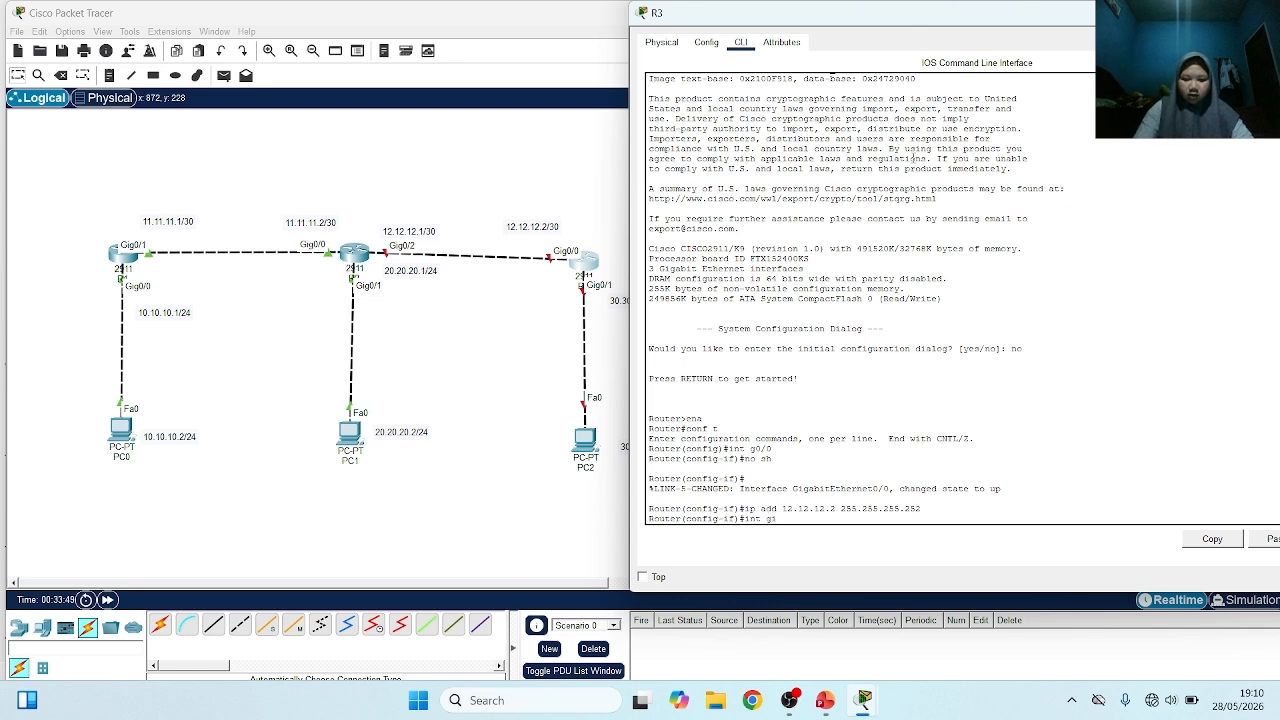
text(0)
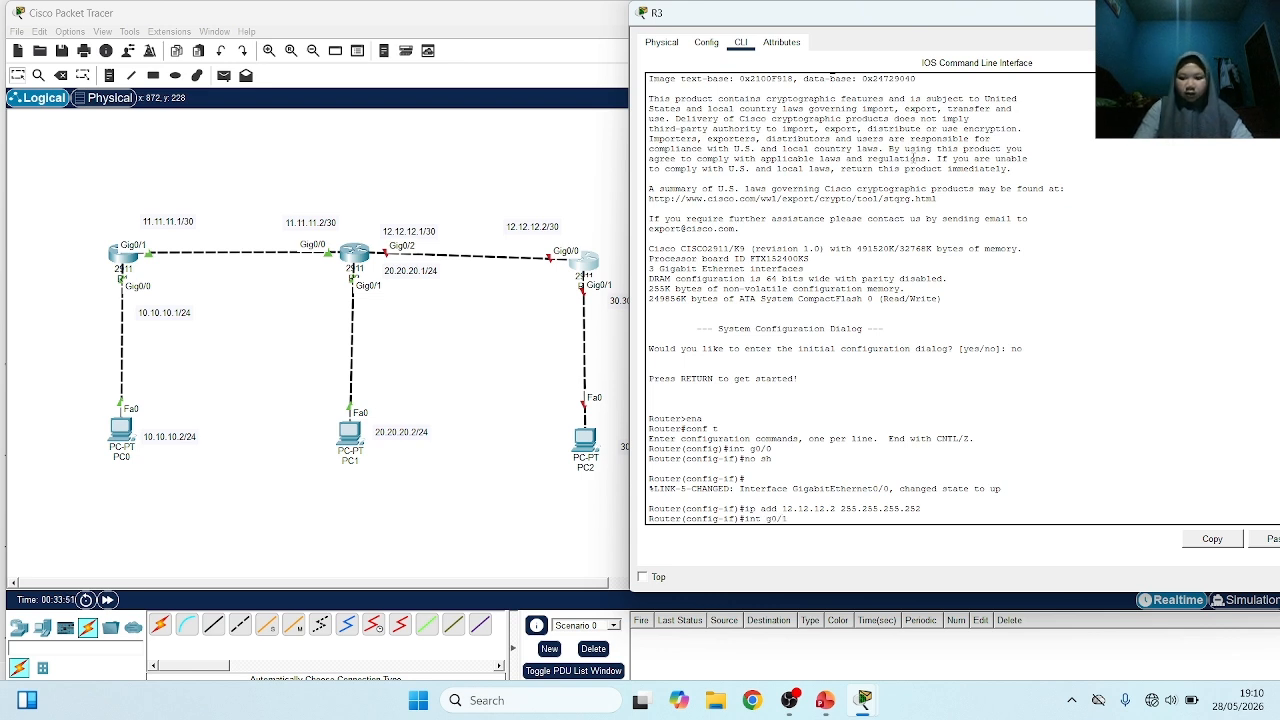
text(/1)
key(Return)
text(no)
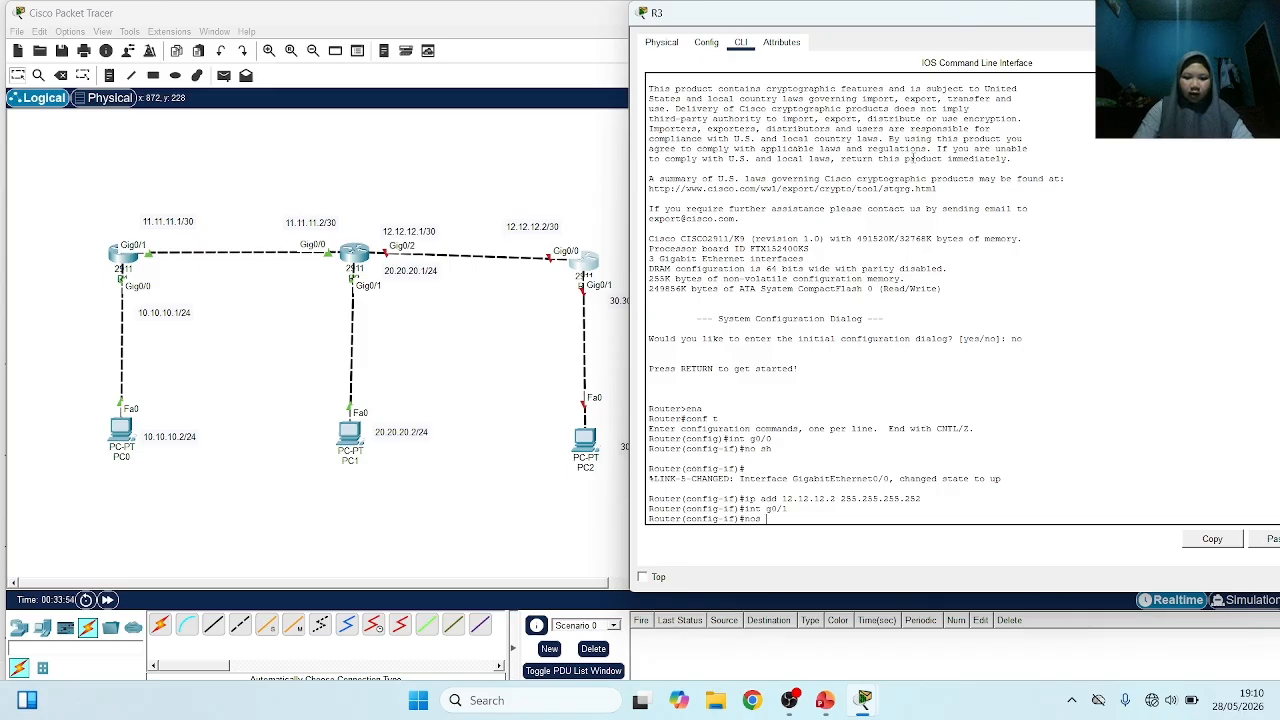
text( s)
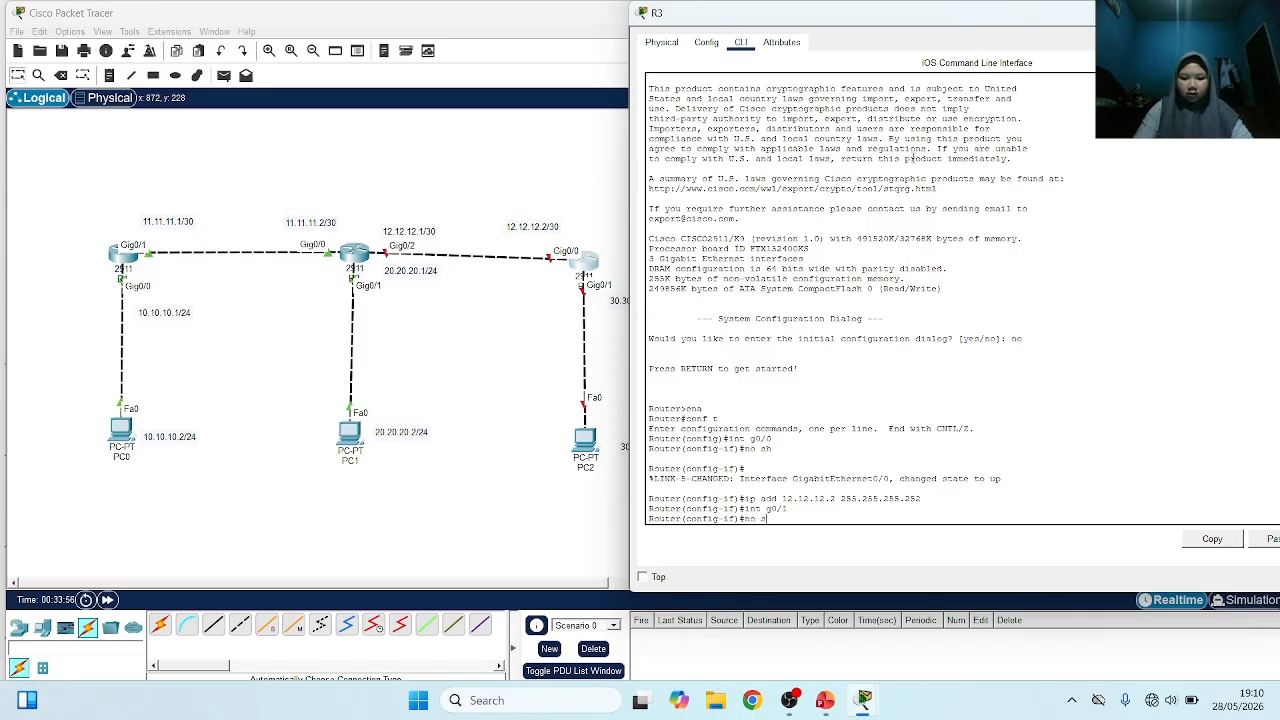
text(h)
key(Return)
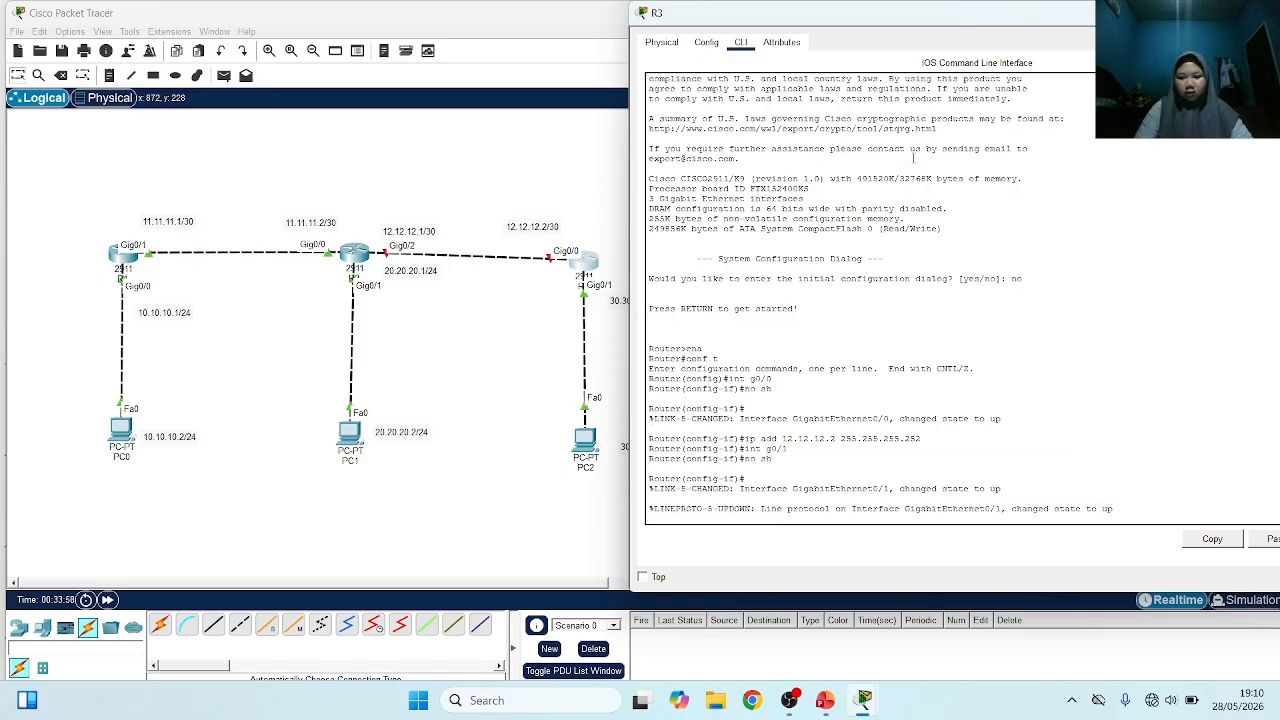
key(Return)
Assign IP address 30.30.30.1 with mask 255.255.255.0 to R3's g0/1 interface
text(ip)
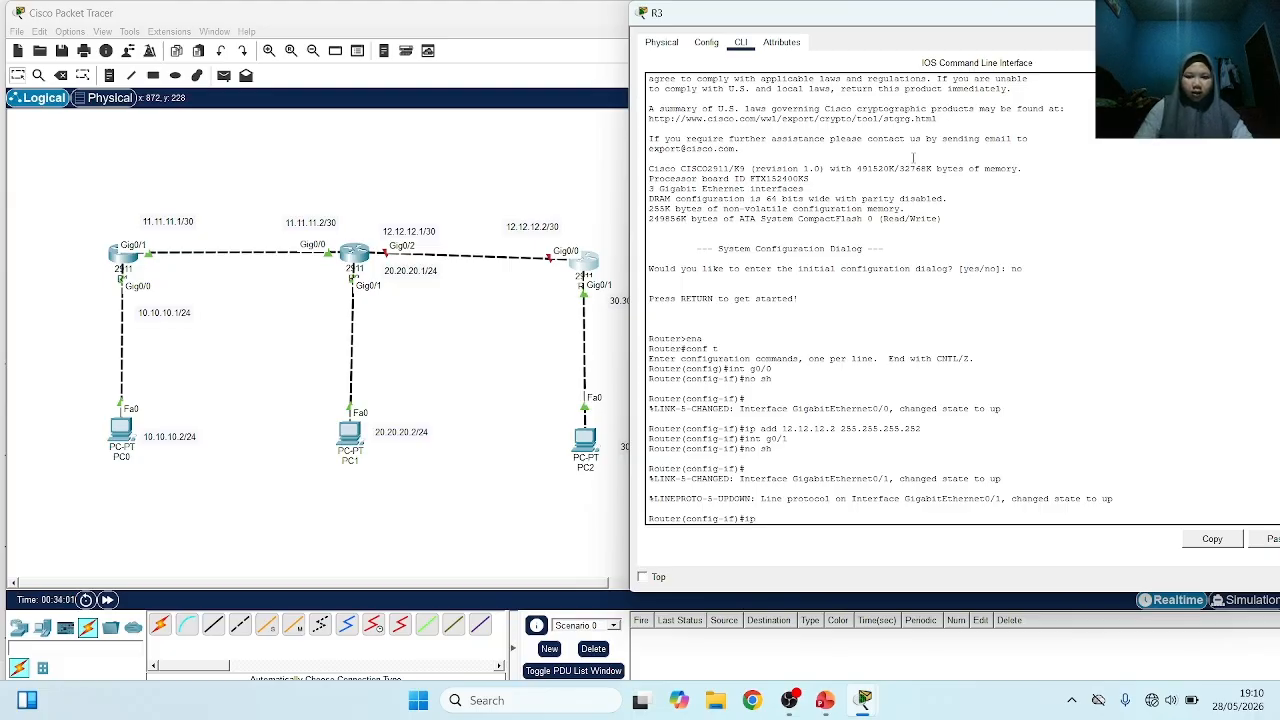
text( add)
key(Tab)
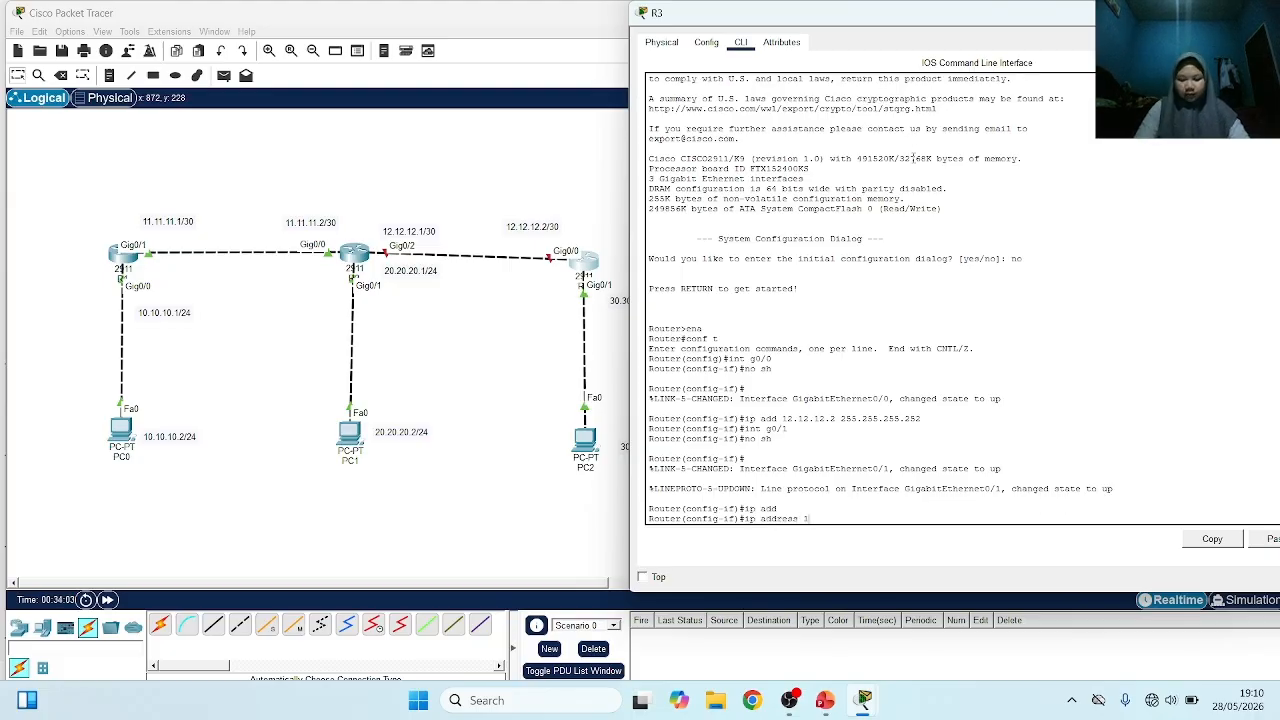
text(3)
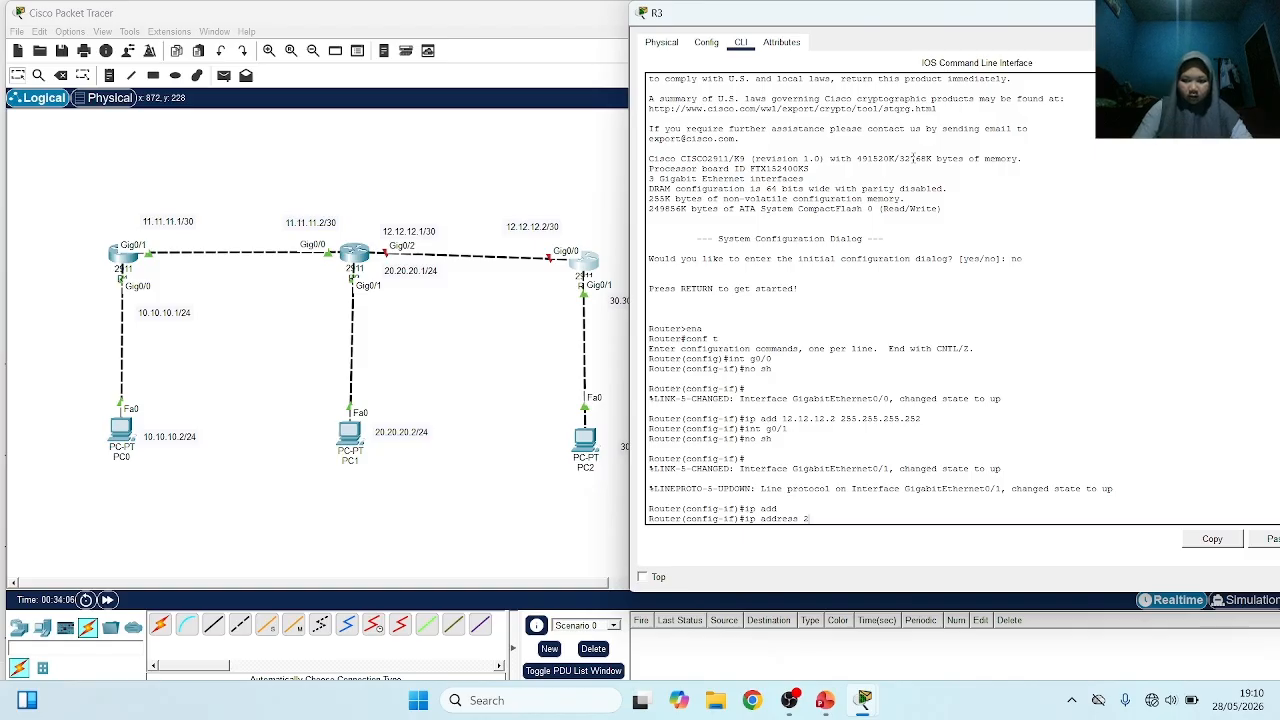
text(0.30.30.1 2)
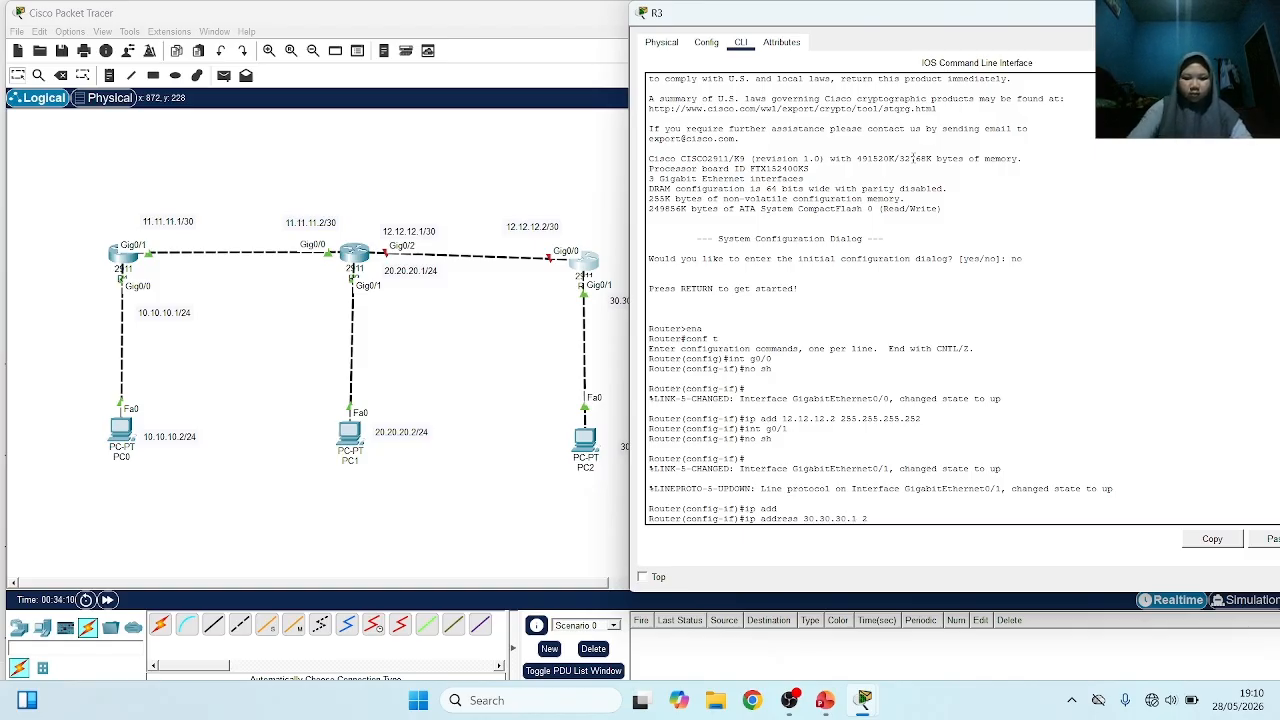
text(55.255.255)
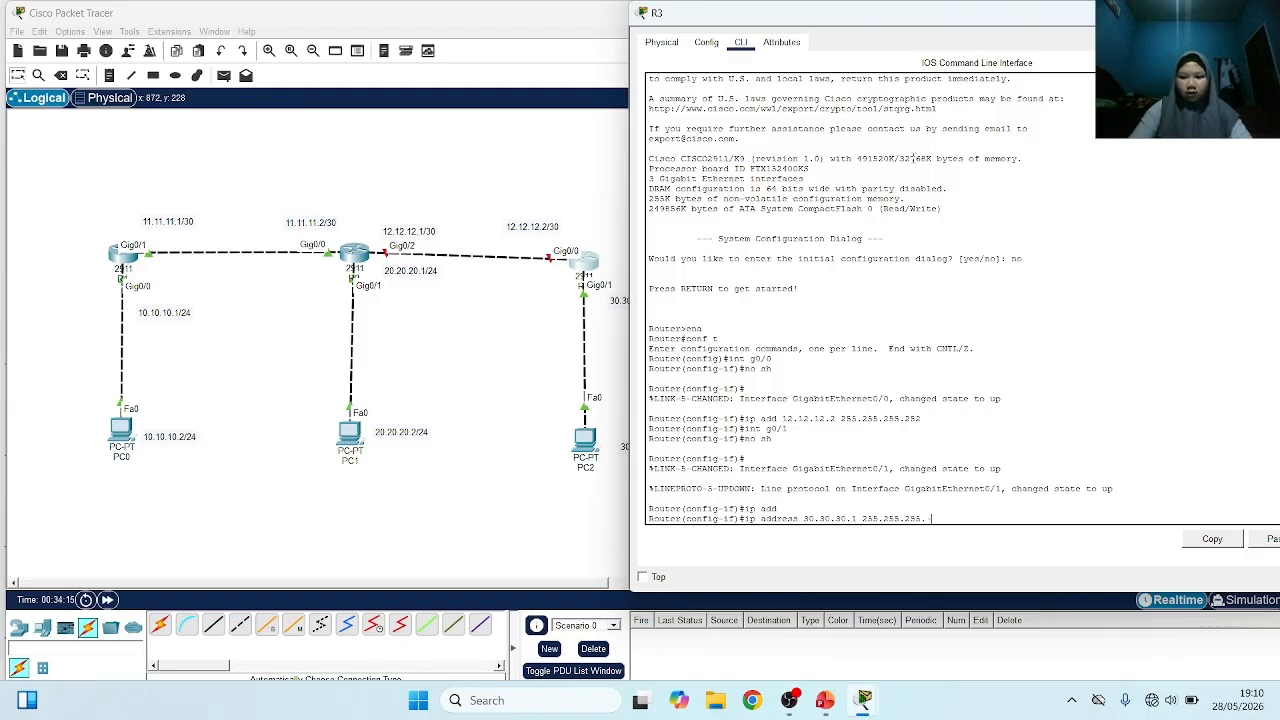
text(.0)
key(Return)
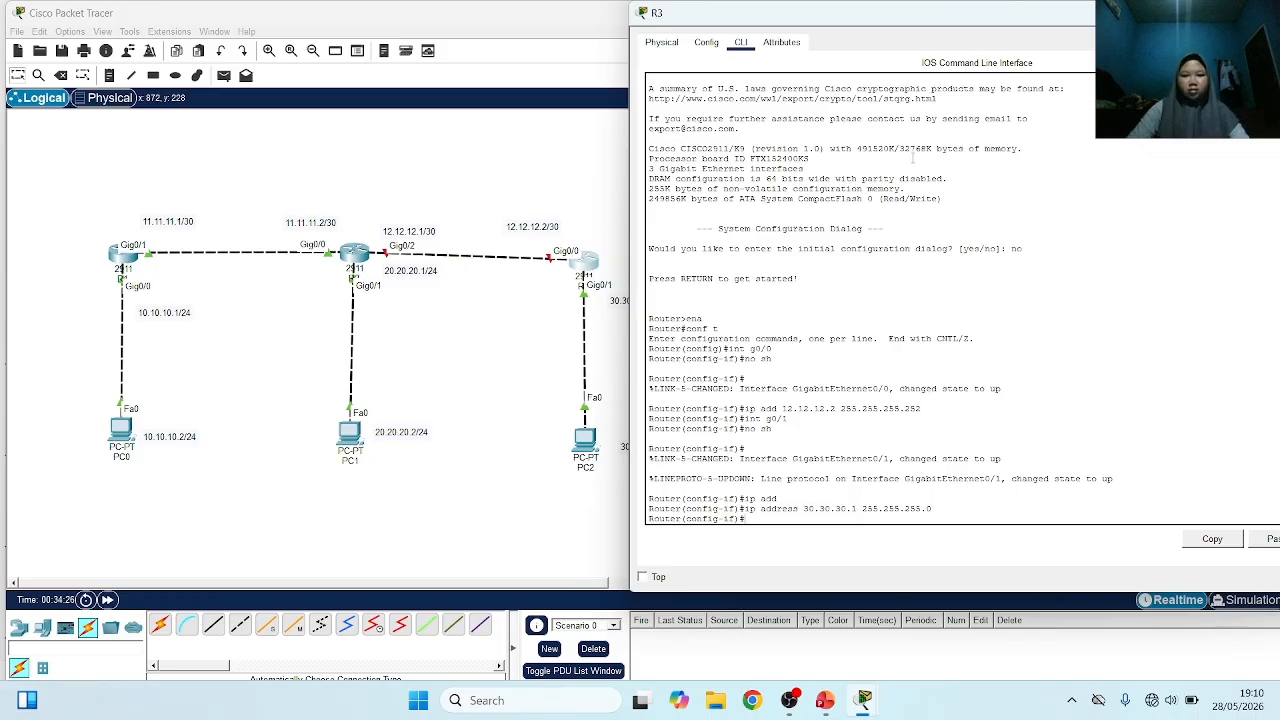
Open R2's command line, select its g0/2 interface and enable it with no shutdown
click(506, 346)
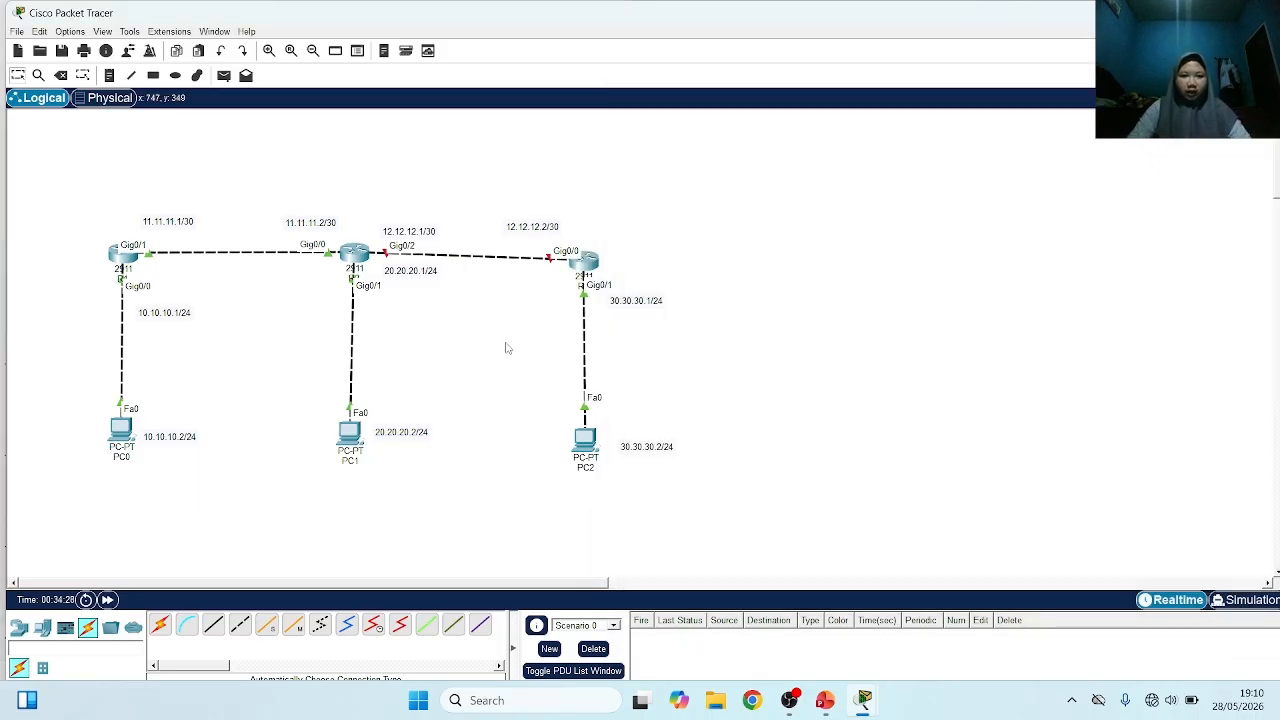
click(354, 256)
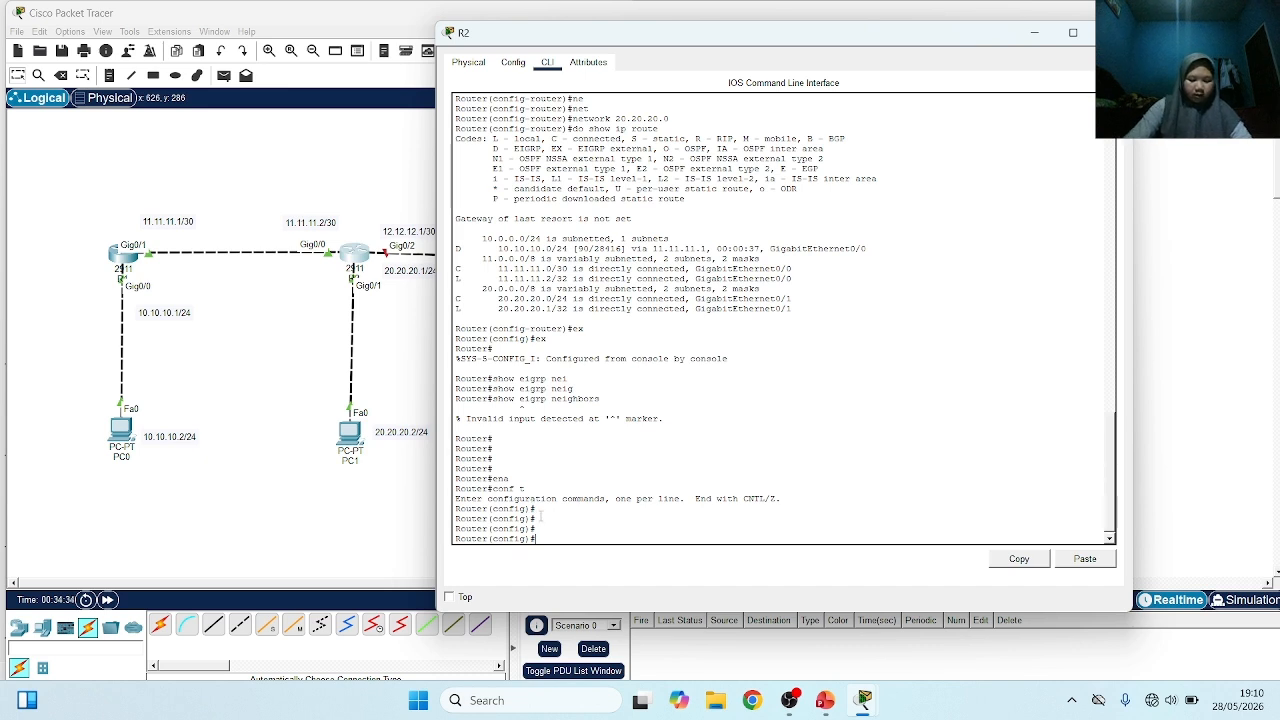
text(int g0)
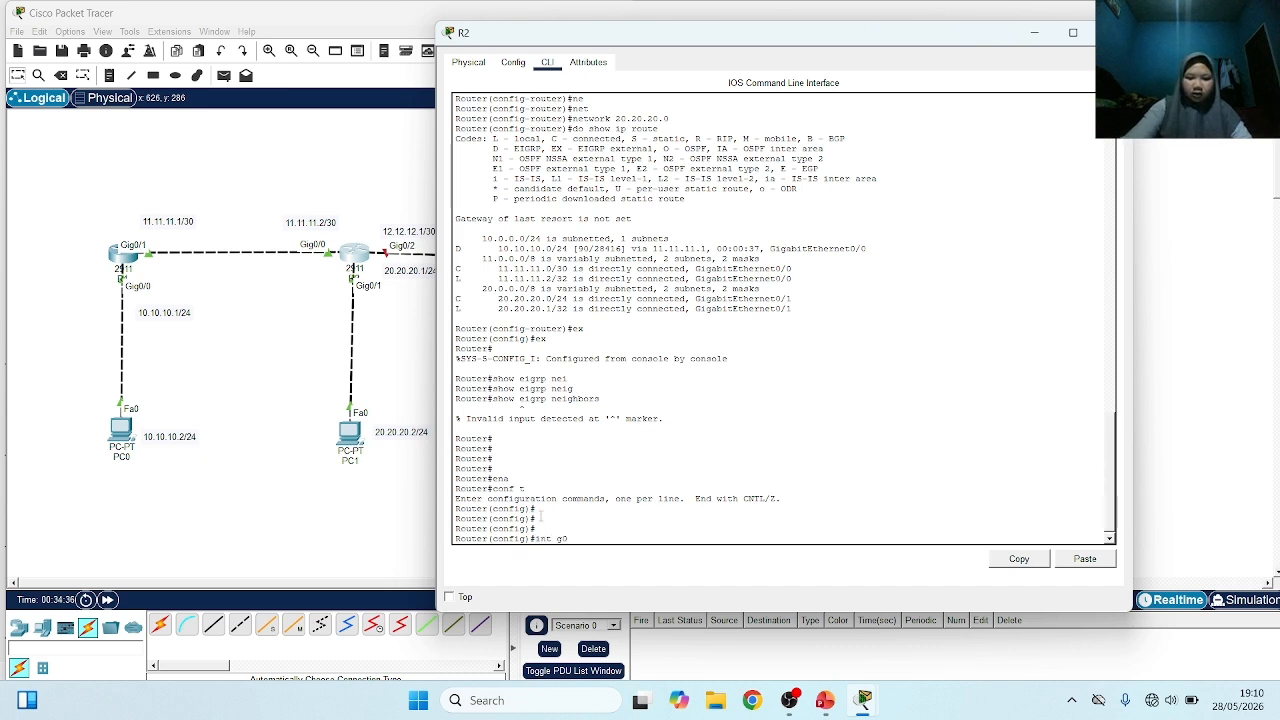
text(/2)
key(Return)
text(no sh)
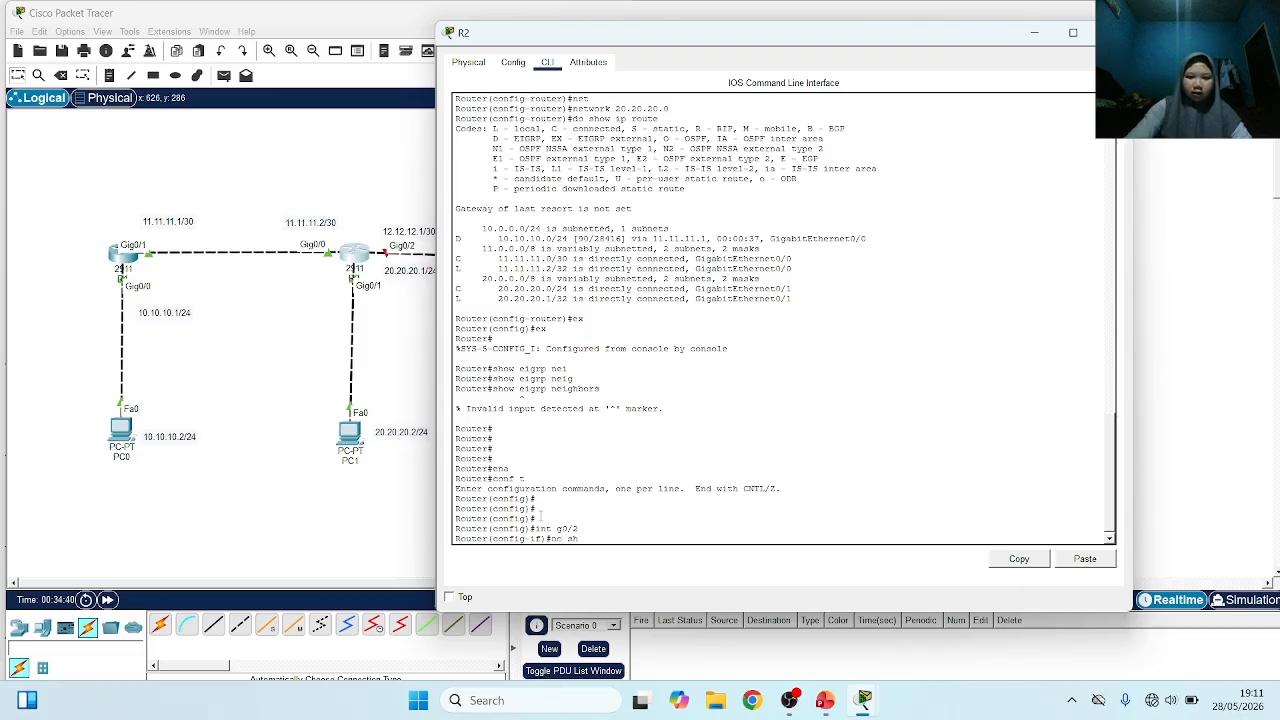
key(Return)
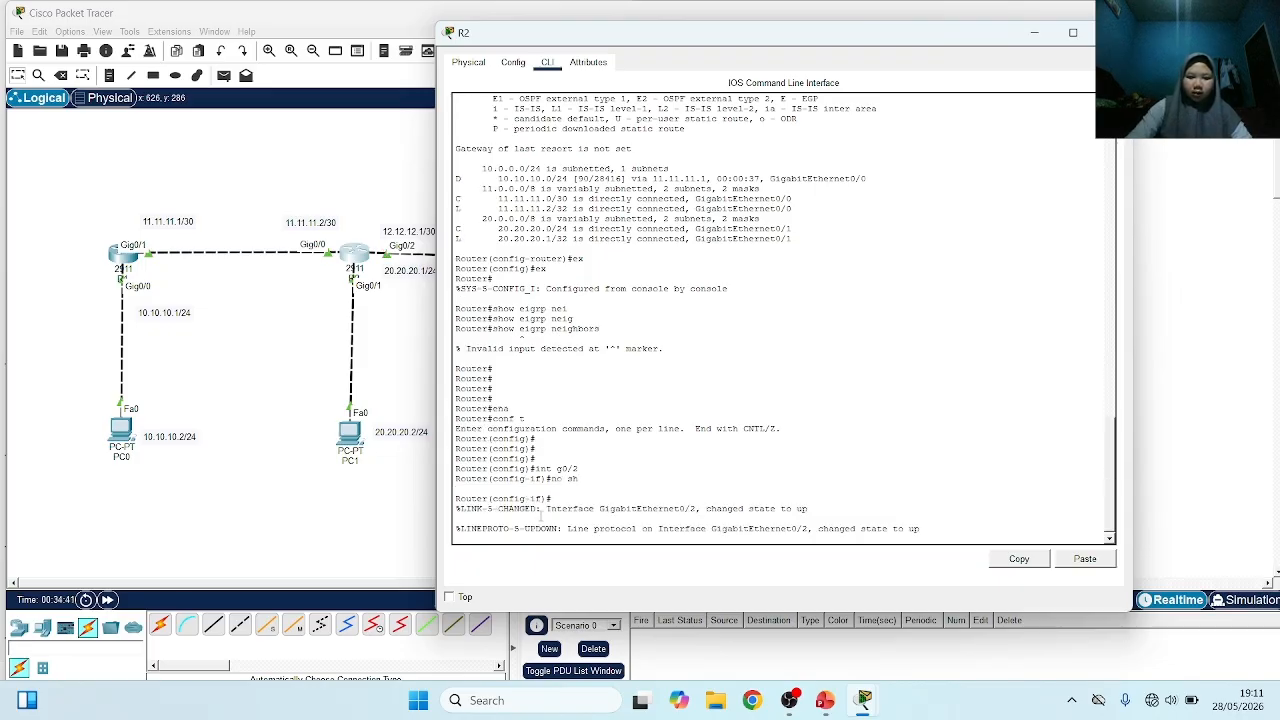
key(Return)
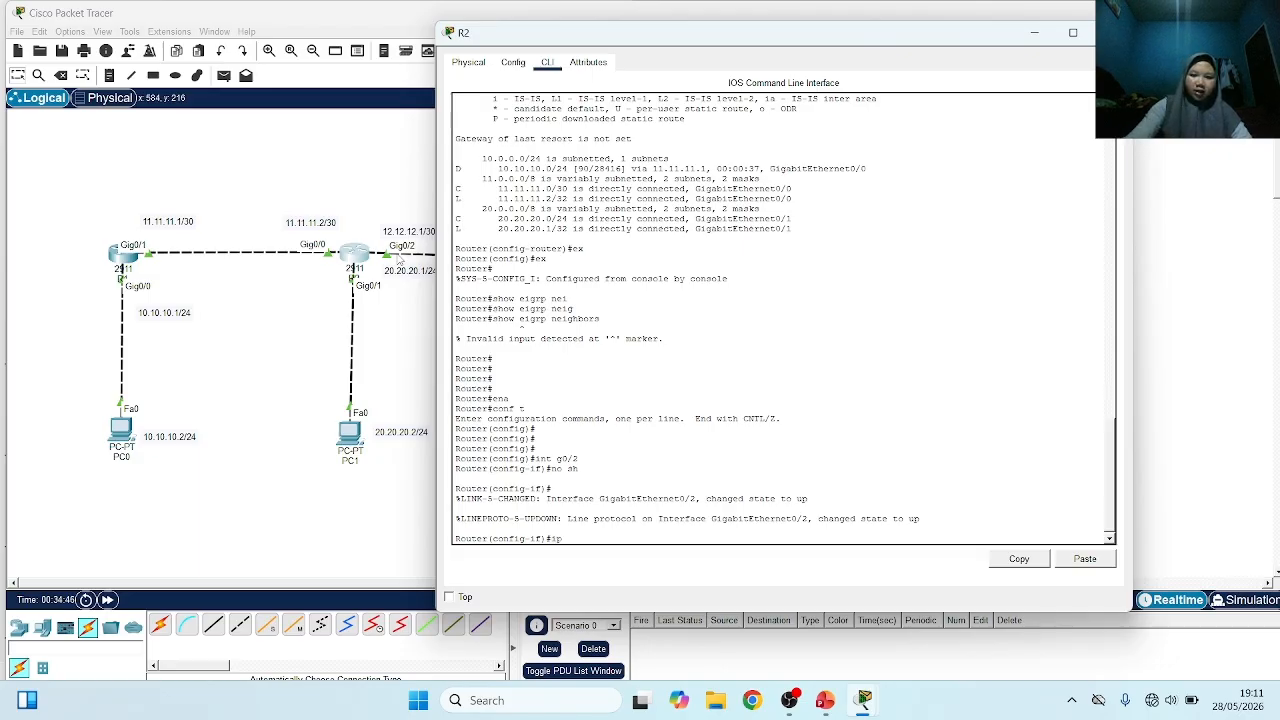
Assign IP address 12.12.12.1 with mask 255.255.255.252 to R2's g0/2 interface
text(ip add 12.1)
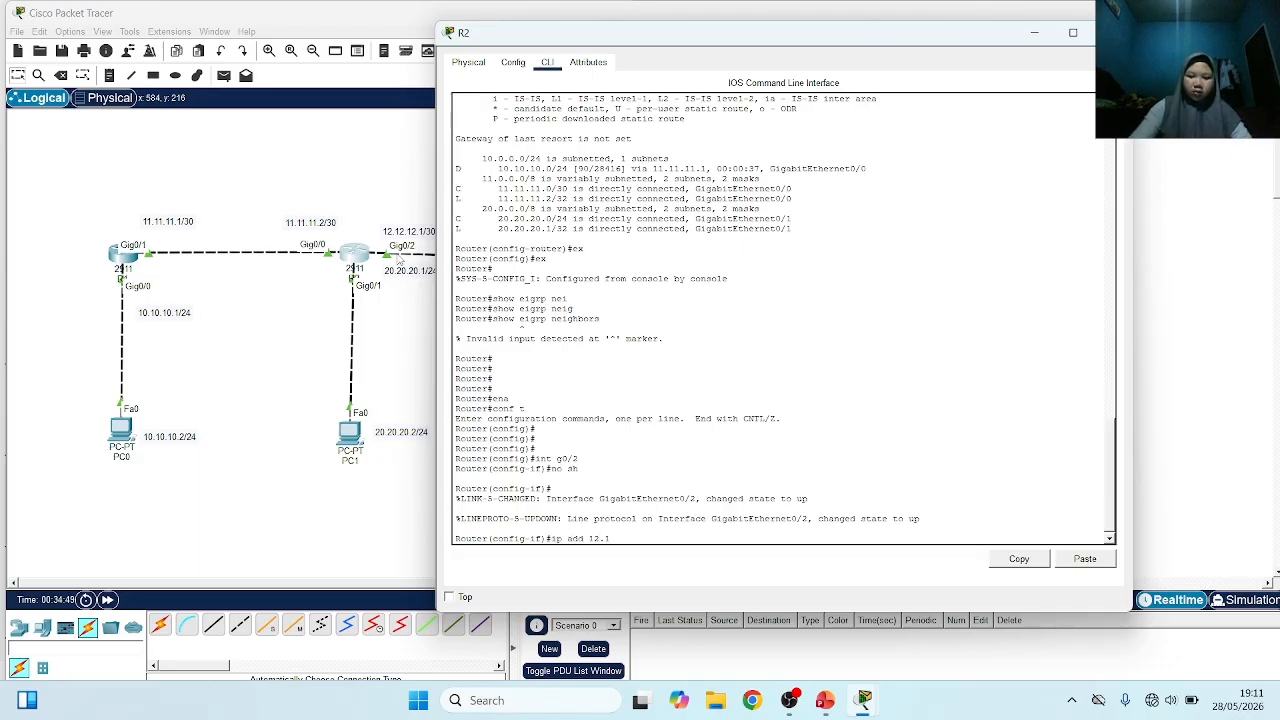
text(2.12.1 255.2)
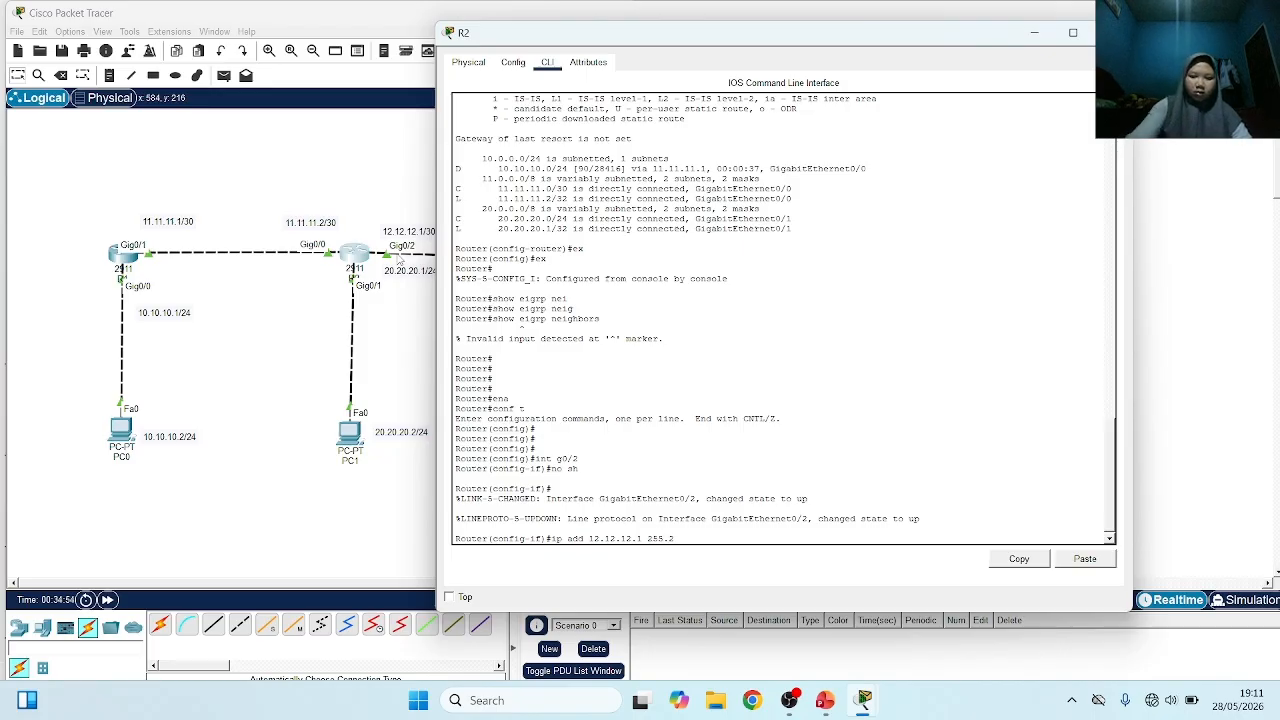
text(55.255.)
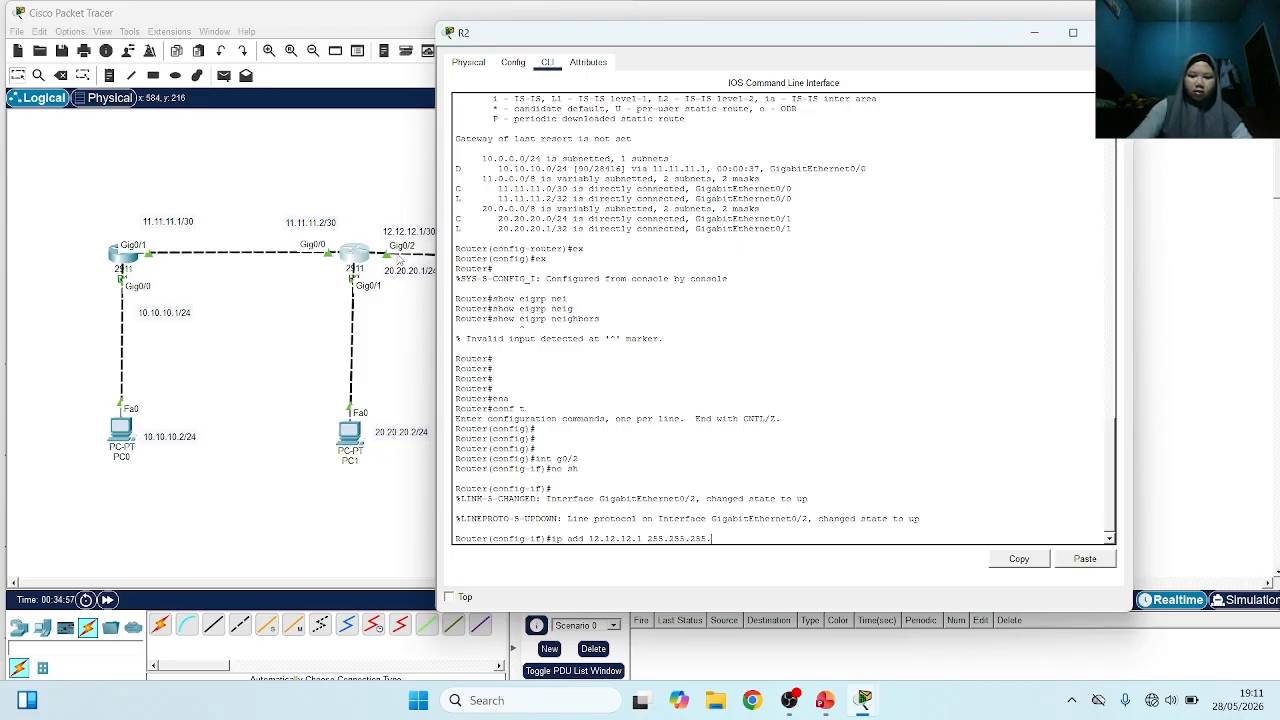
text(252)
key(Return)
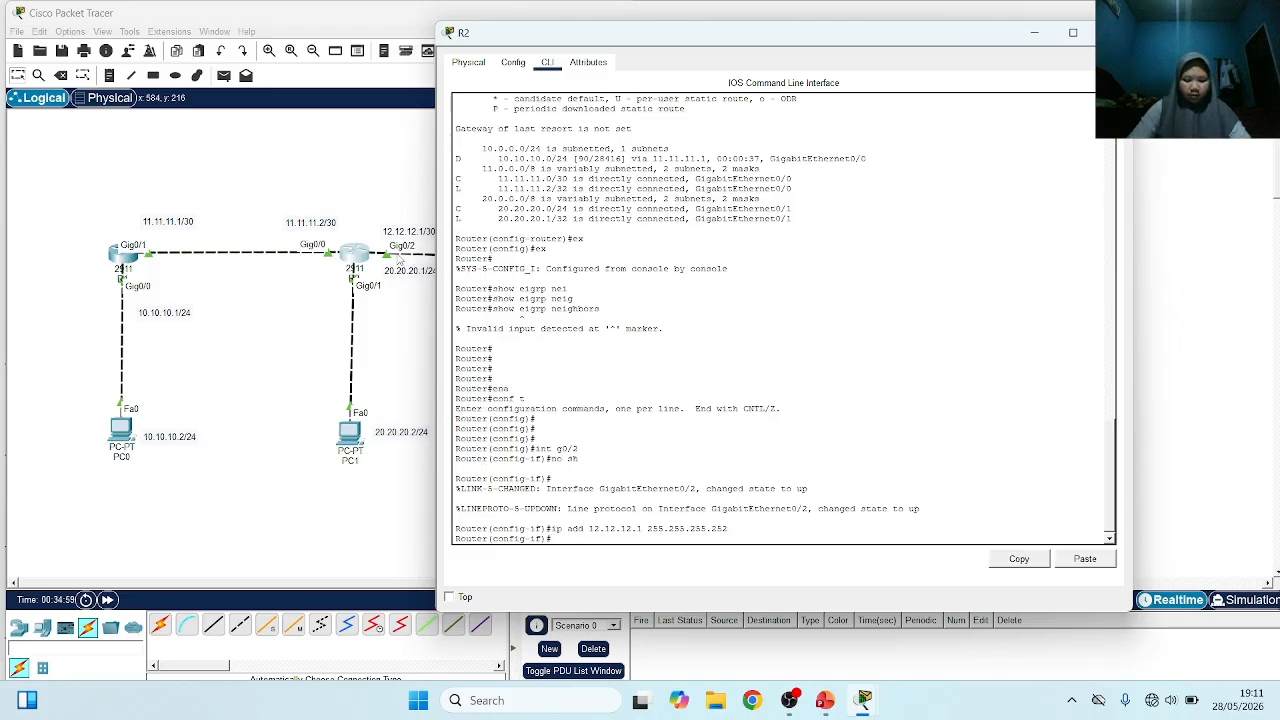
Open PC2's IP configuration and set its static IPv4 address to 30.30.30.2 with subnet mask 255.255.255.0
click(177, 364)
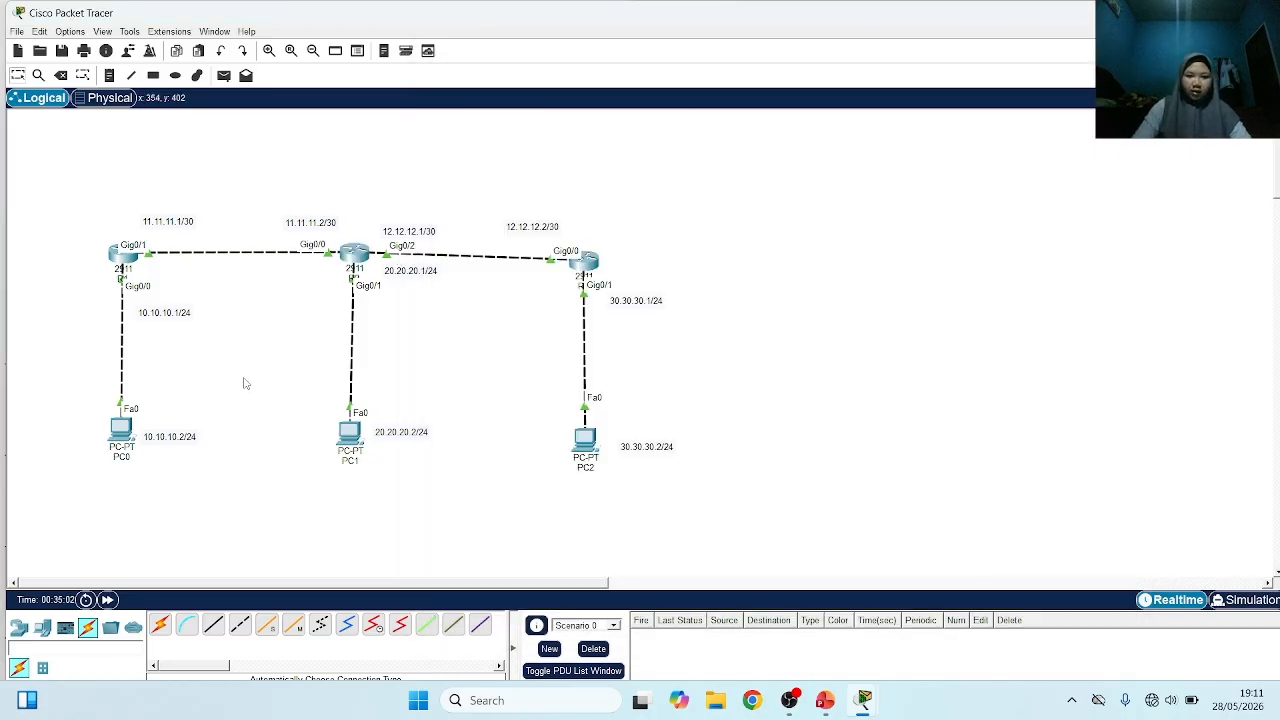
click(587, 444)
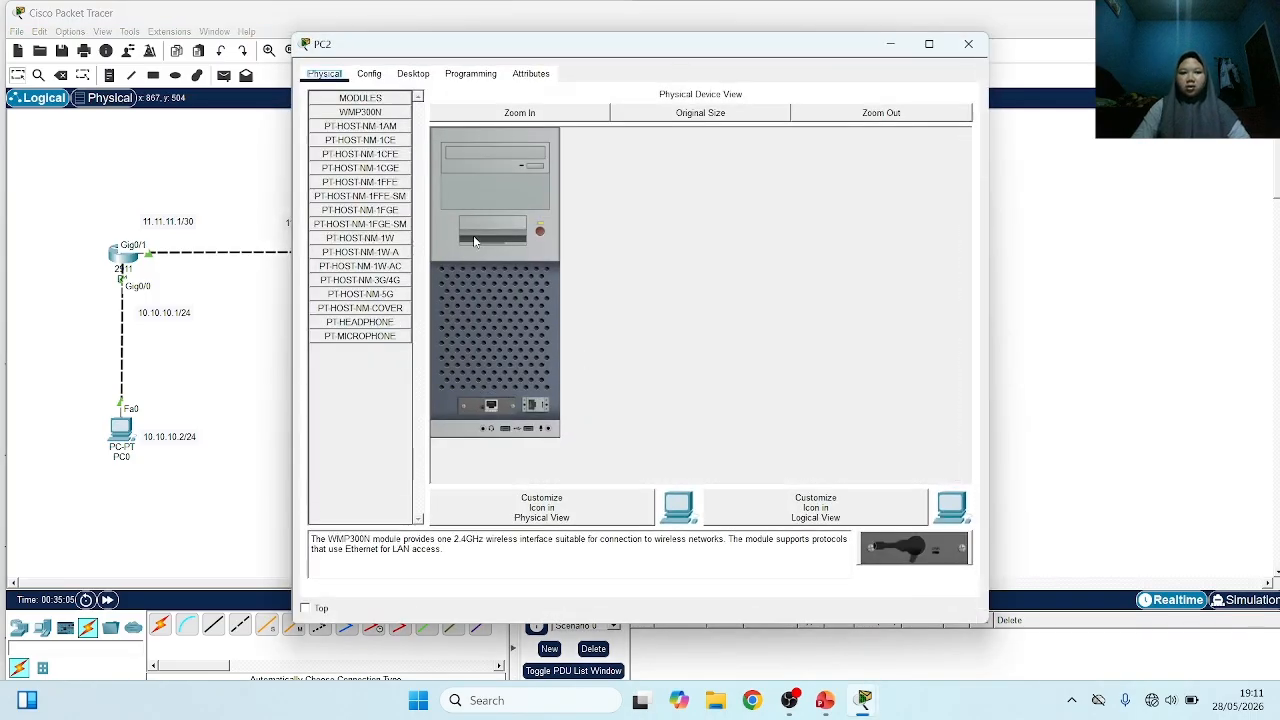
click(413, 74)
click(370, 135)
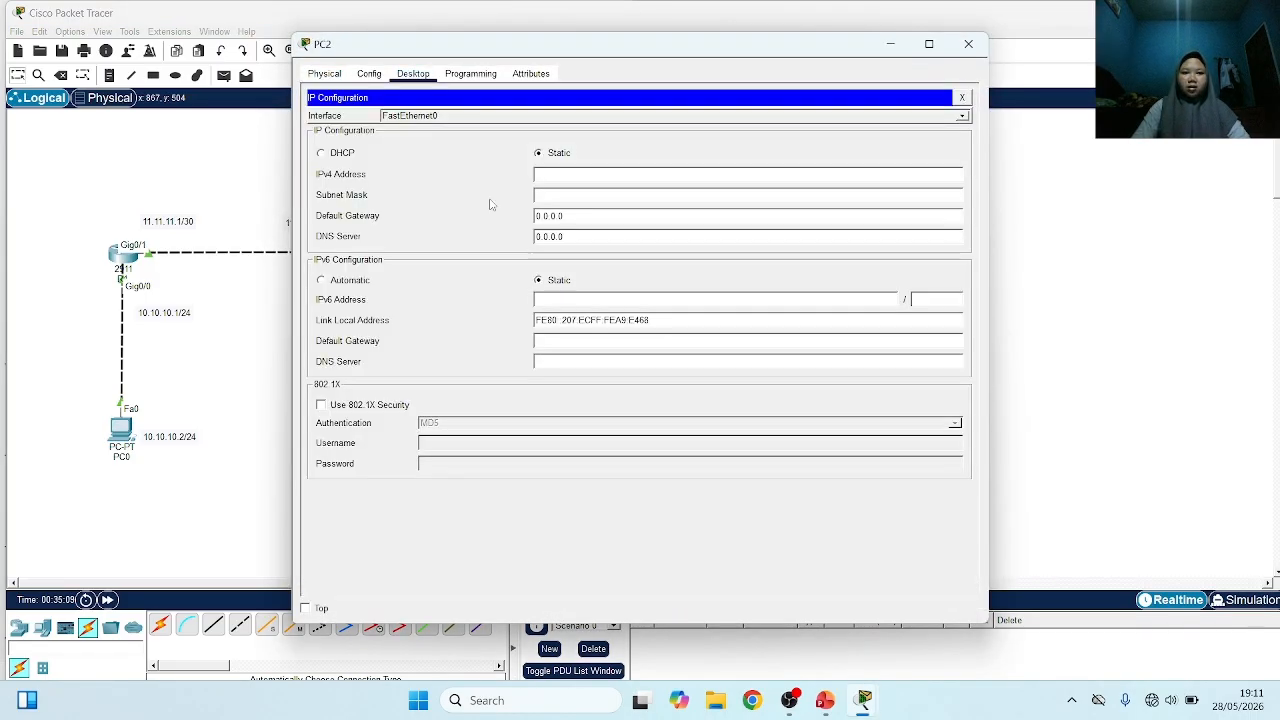
text(30.30.30.2)
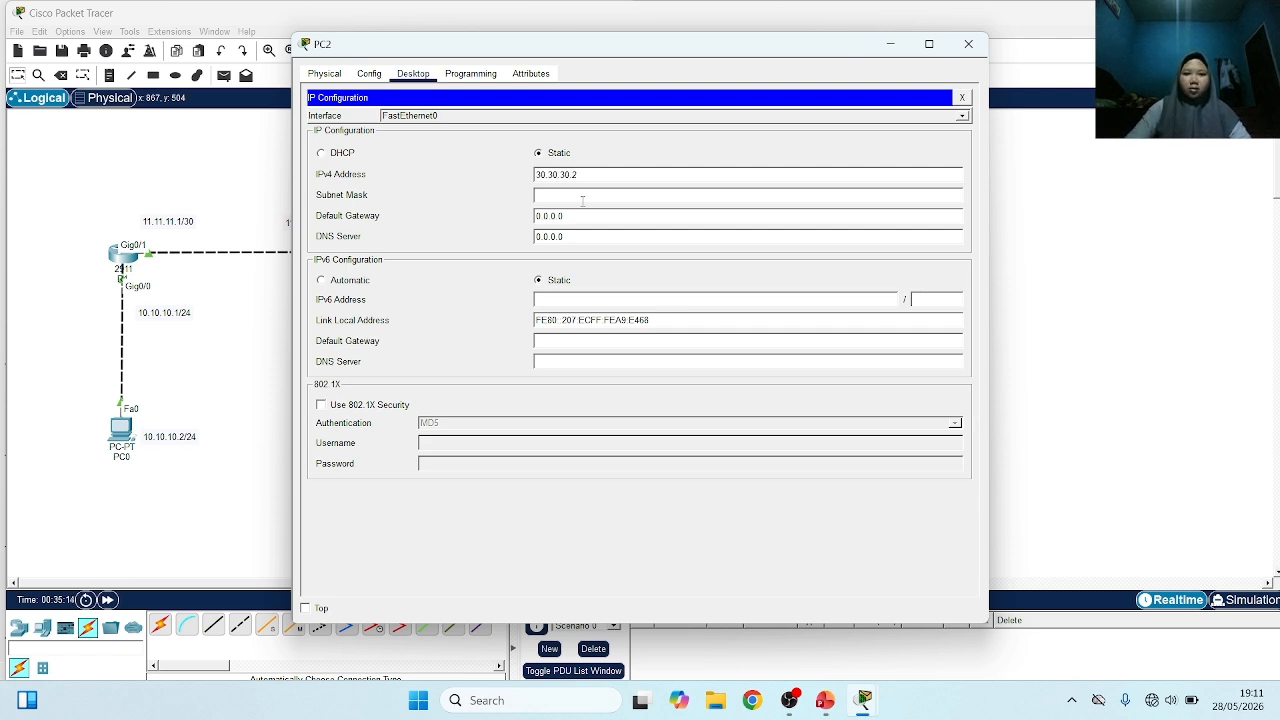
click(582, 195)
key(BackSpace)
key(BackSpace)
key(BackSpace)
key(BackSpace)
key(BackSpace)
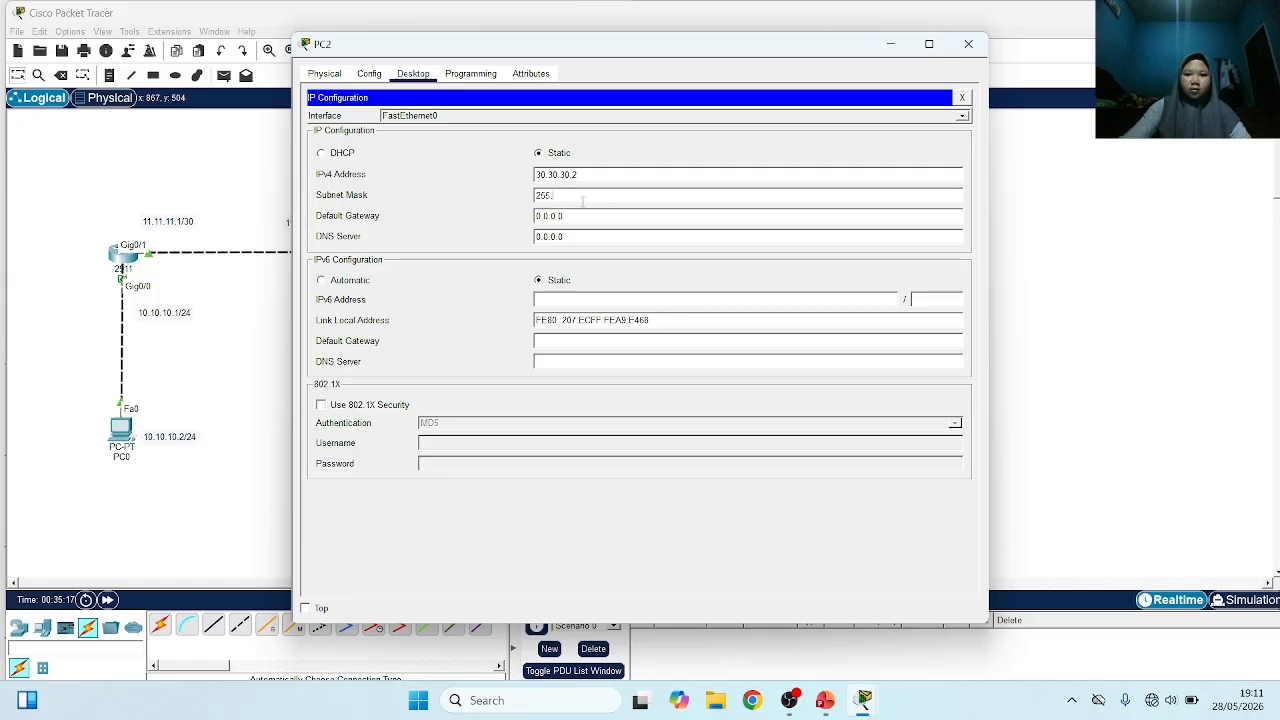
text(255.255.0)
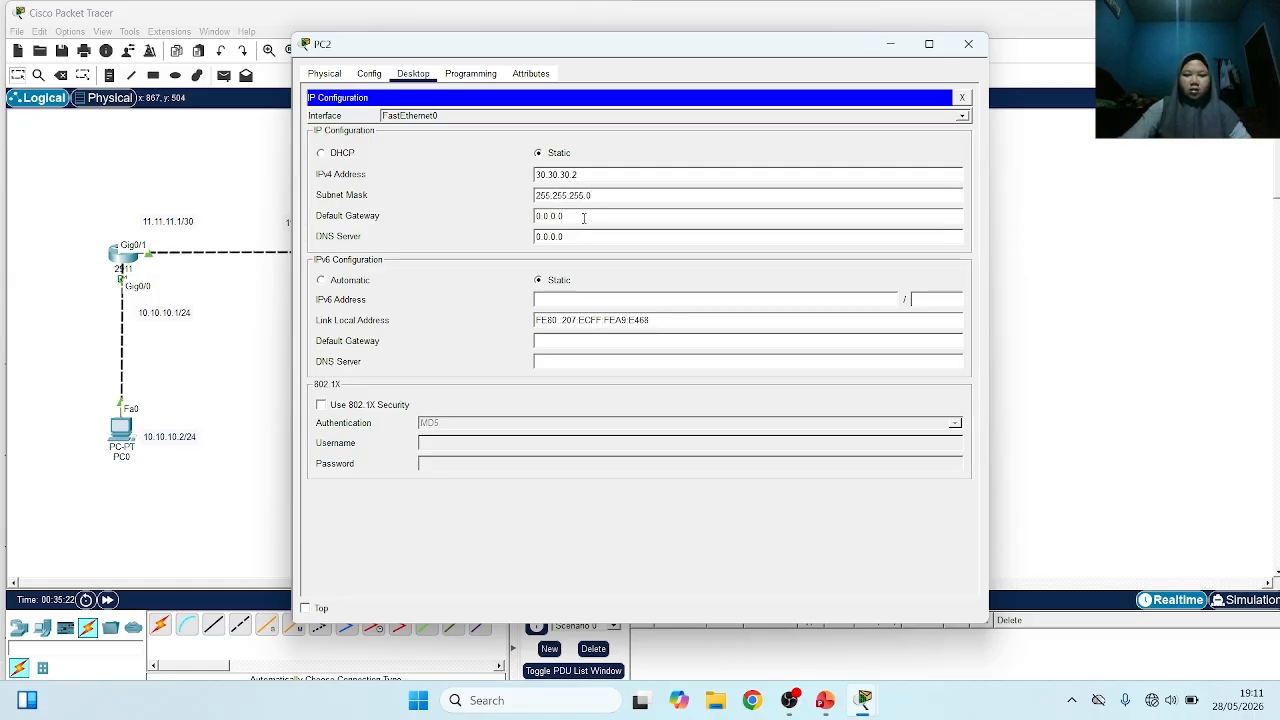
Set PC2's default gateway to 30.30.30.1 and return to the topology
click(584, 217)
key(BackSpace)
key(BackSpace)
key(BackSpace)
key(BackSpace)
key(BackSpace)
key(BackSpace)
key(BackSpace)
text(30)
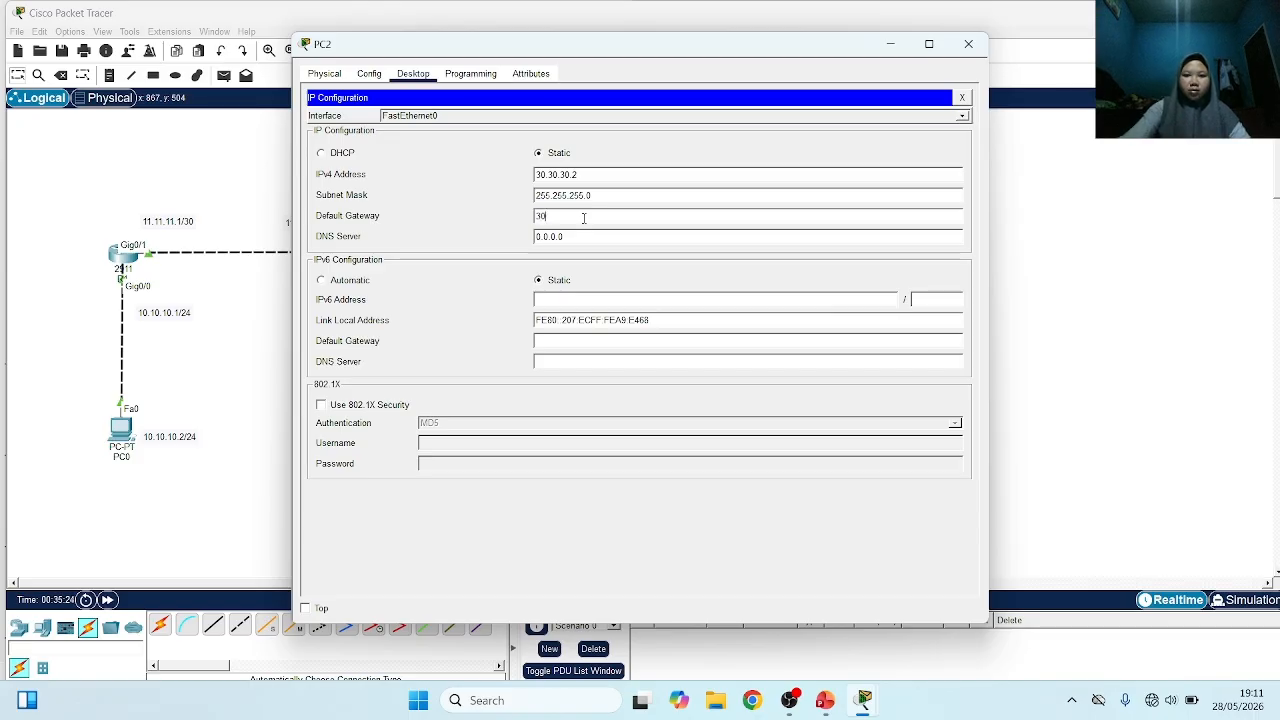
text(.30.30.1)
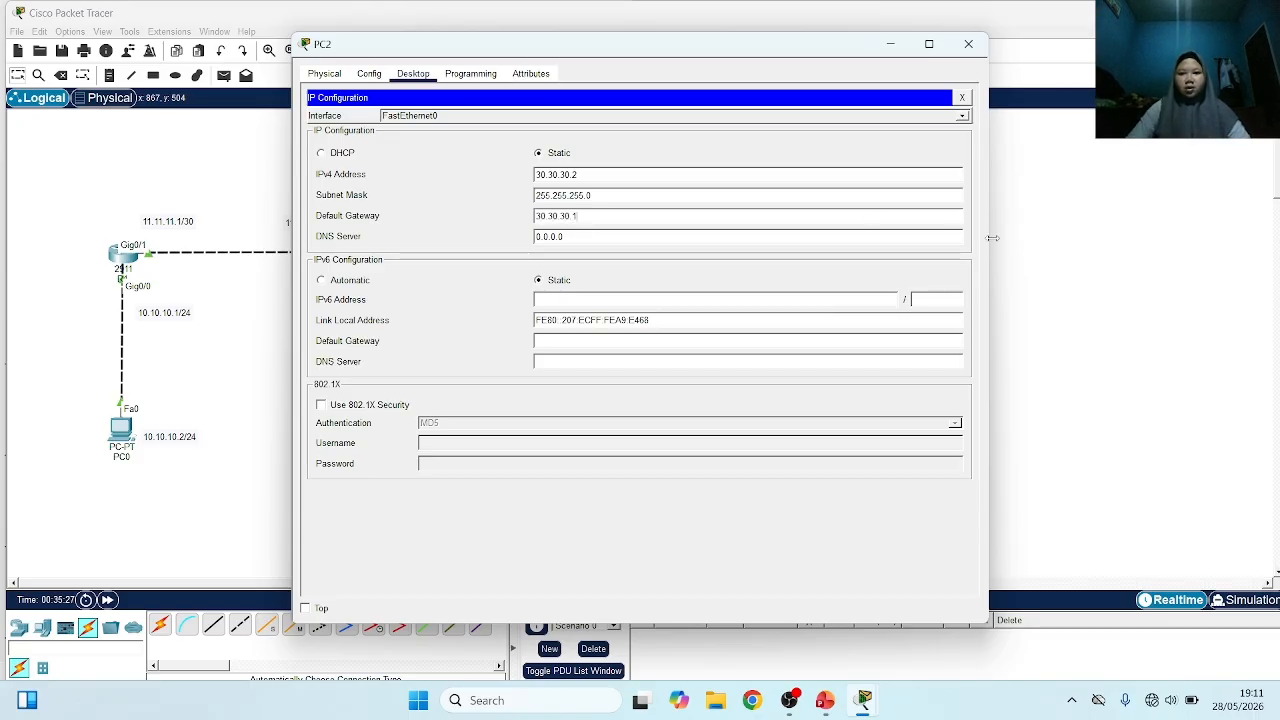
click(1034, 257)
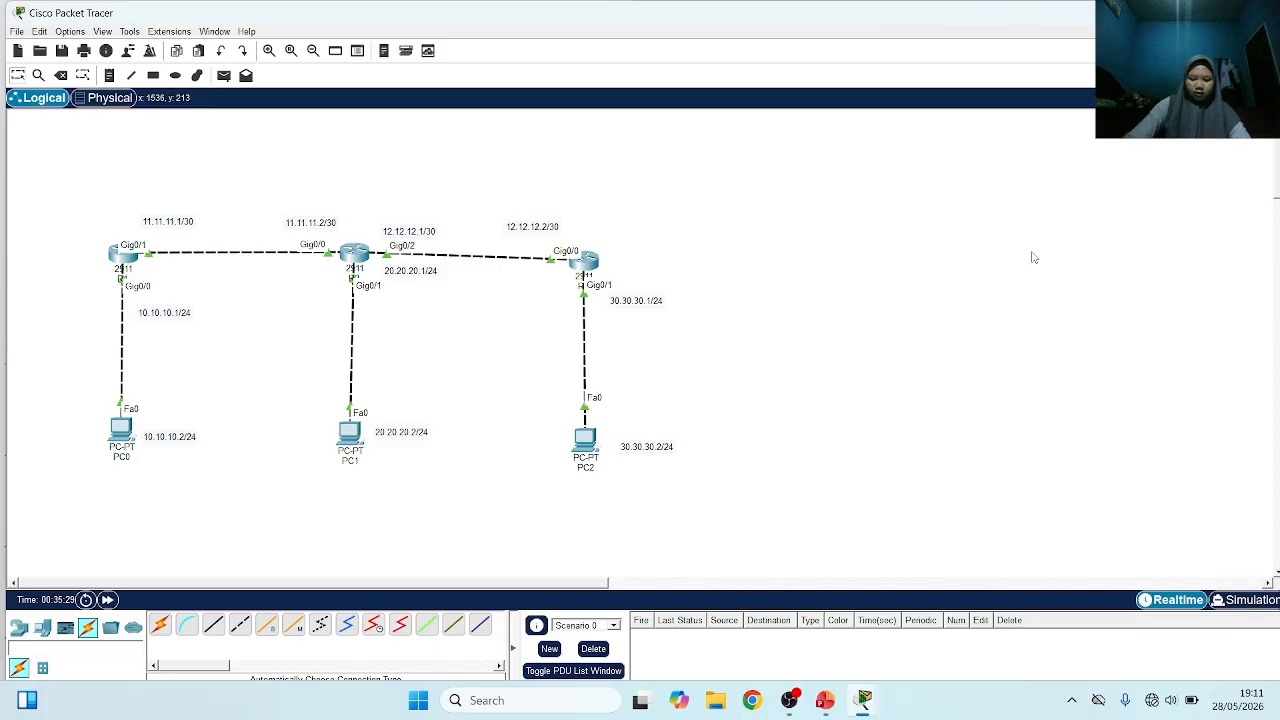
Test connectivity by sending a simple PDU from PC1 to PC2
click(225, 77)
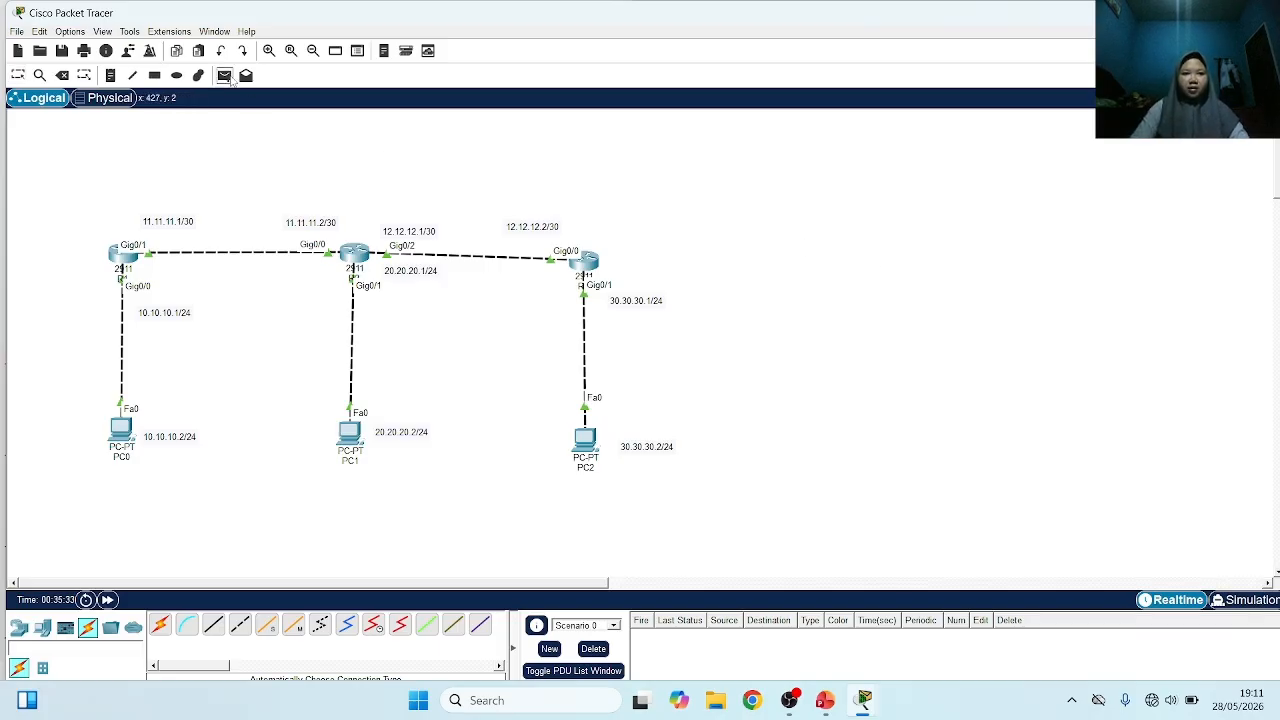
click(352, 435)
click(584, 437)
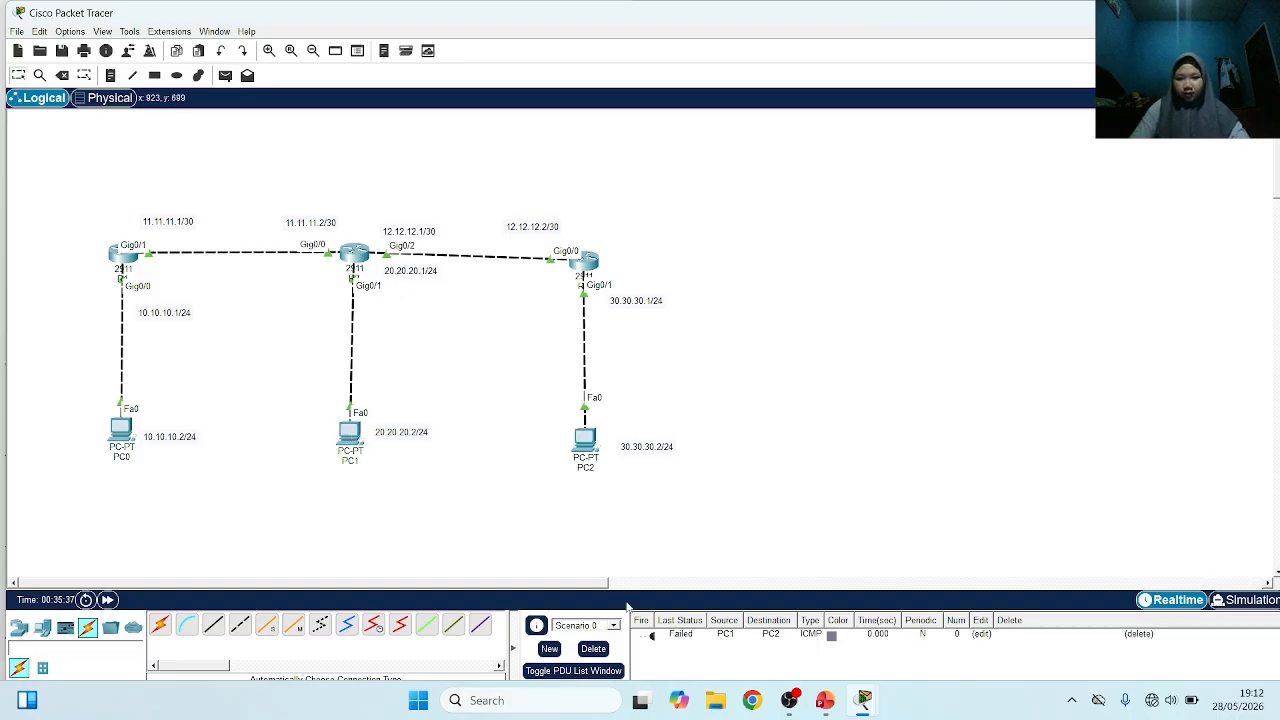
click(651, 637)
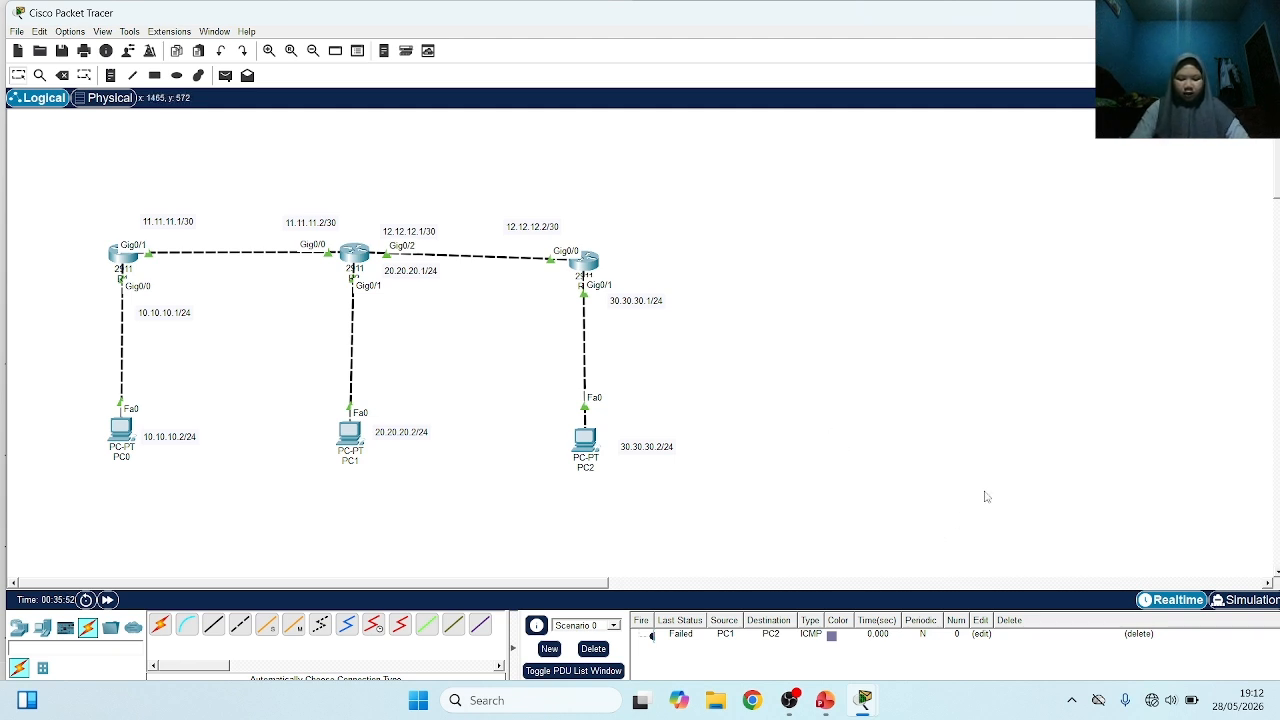
Switch to the Cisco Routing presentation in PowerPoint to look over its outline and slides, then return to the Packet Tracer topology
click(825, 700)
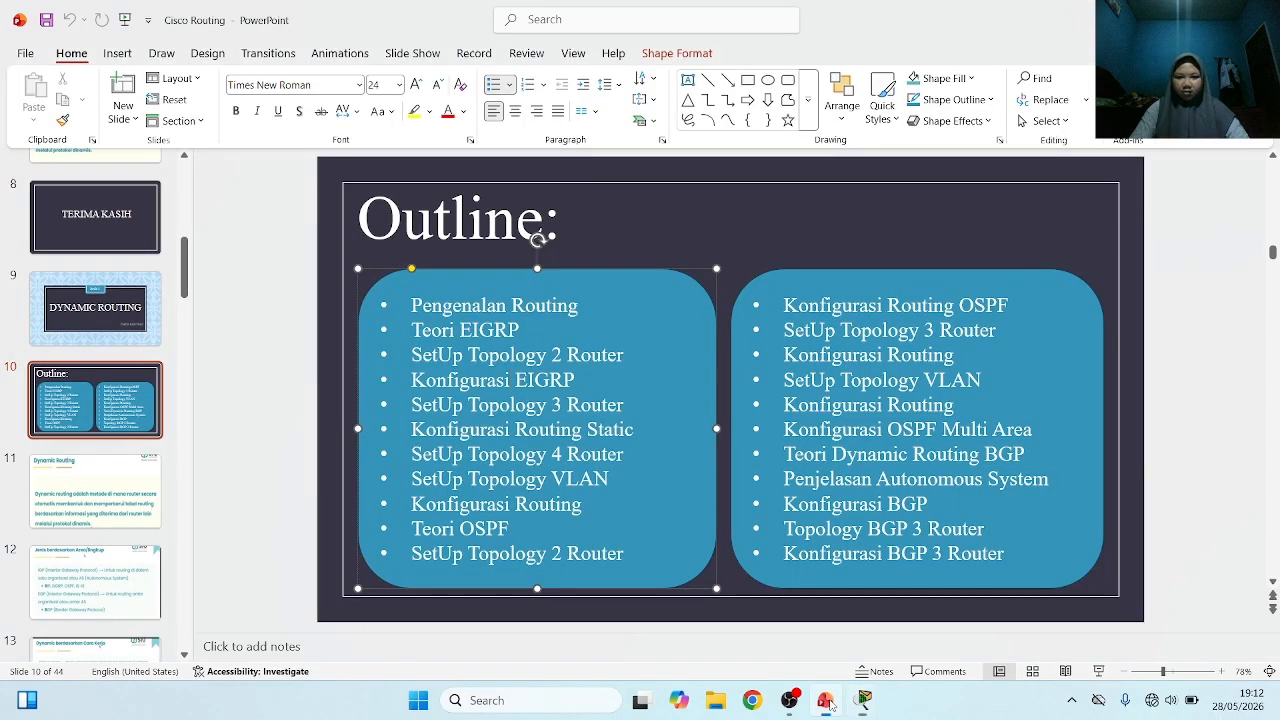
scroll(565, 367, down, 7)
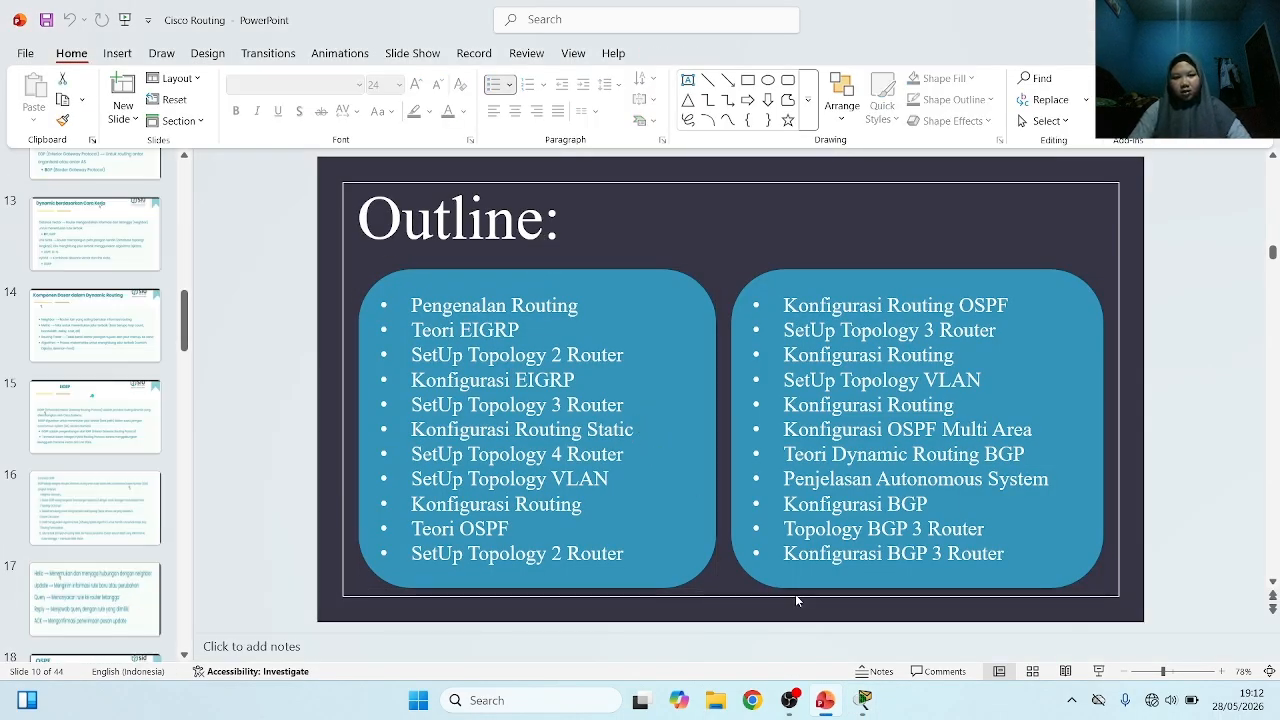
mouse_move(856, 711)
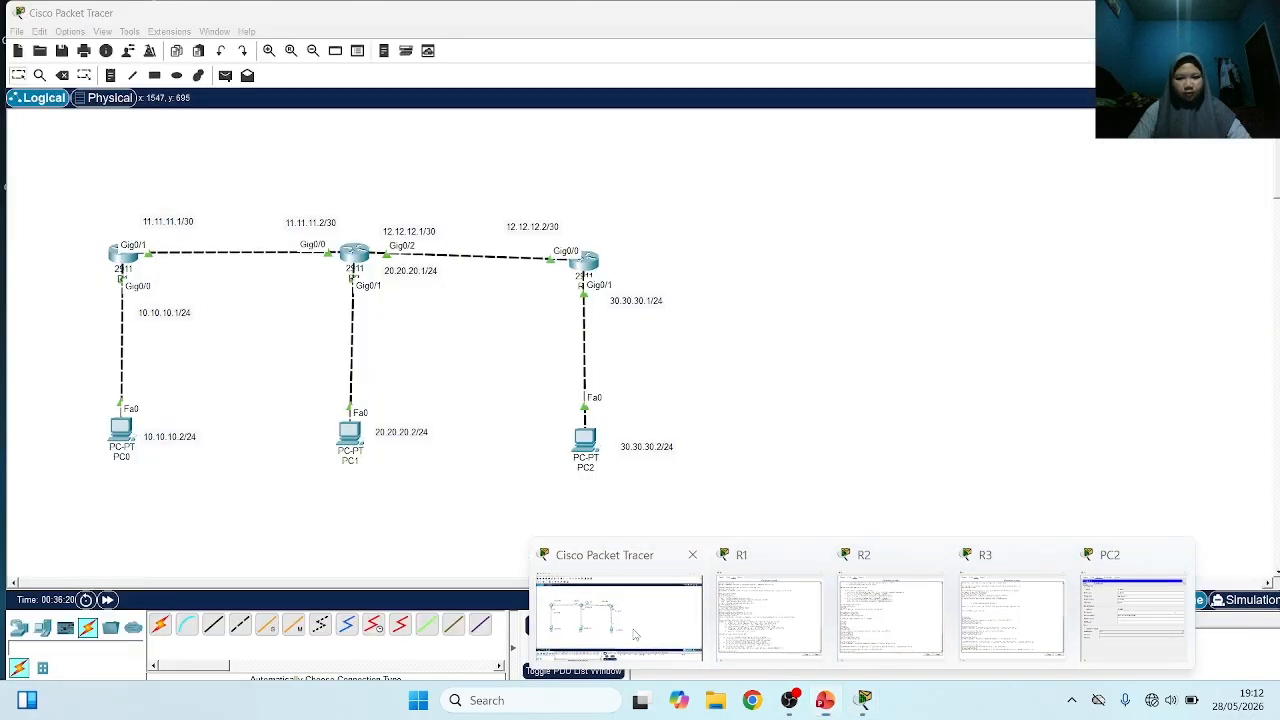
click(615, 628)
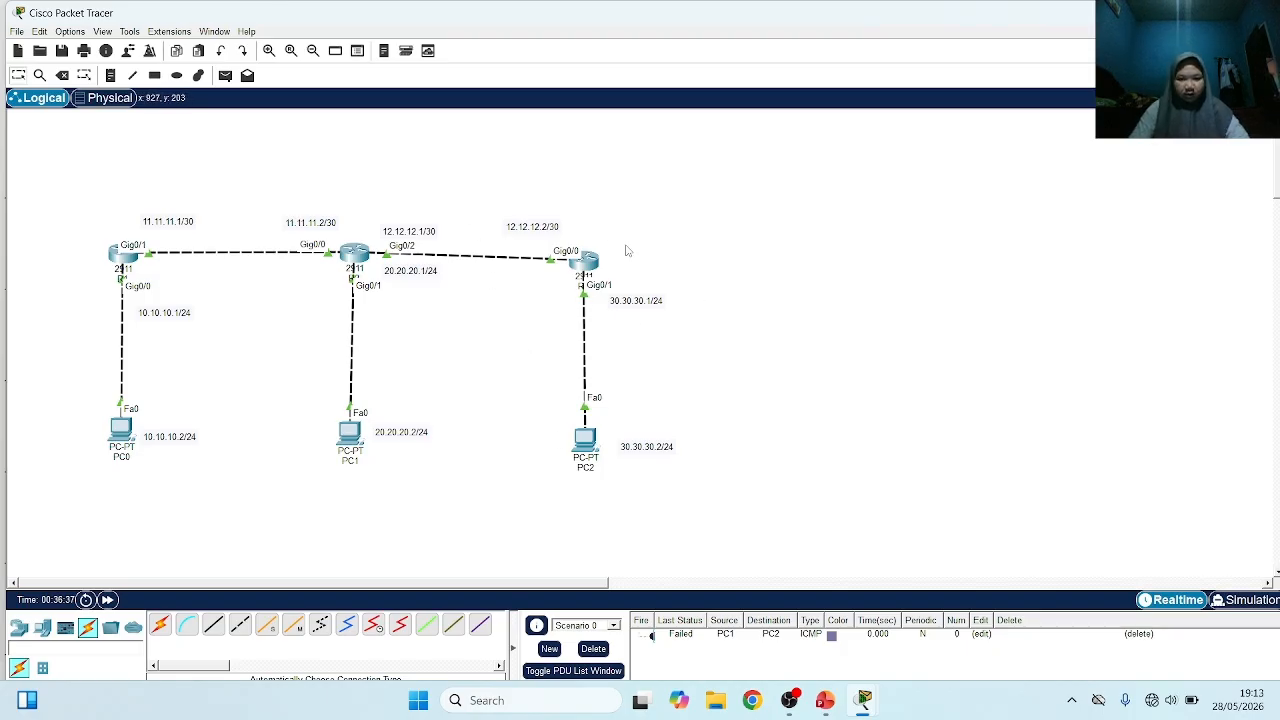
Open R3's command line, leave interface configuration and start EIGRP with autonomous system number 1
click(588, 258)
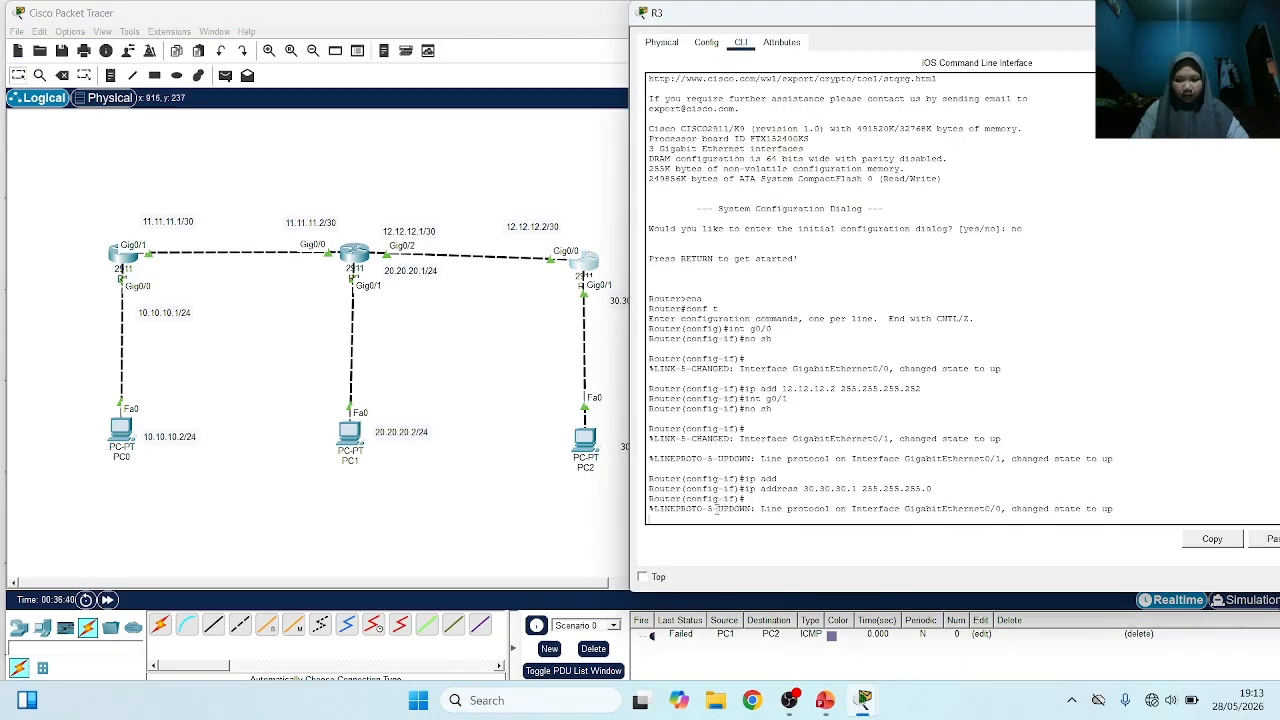
key(Return)
text(ex)
key(Return)
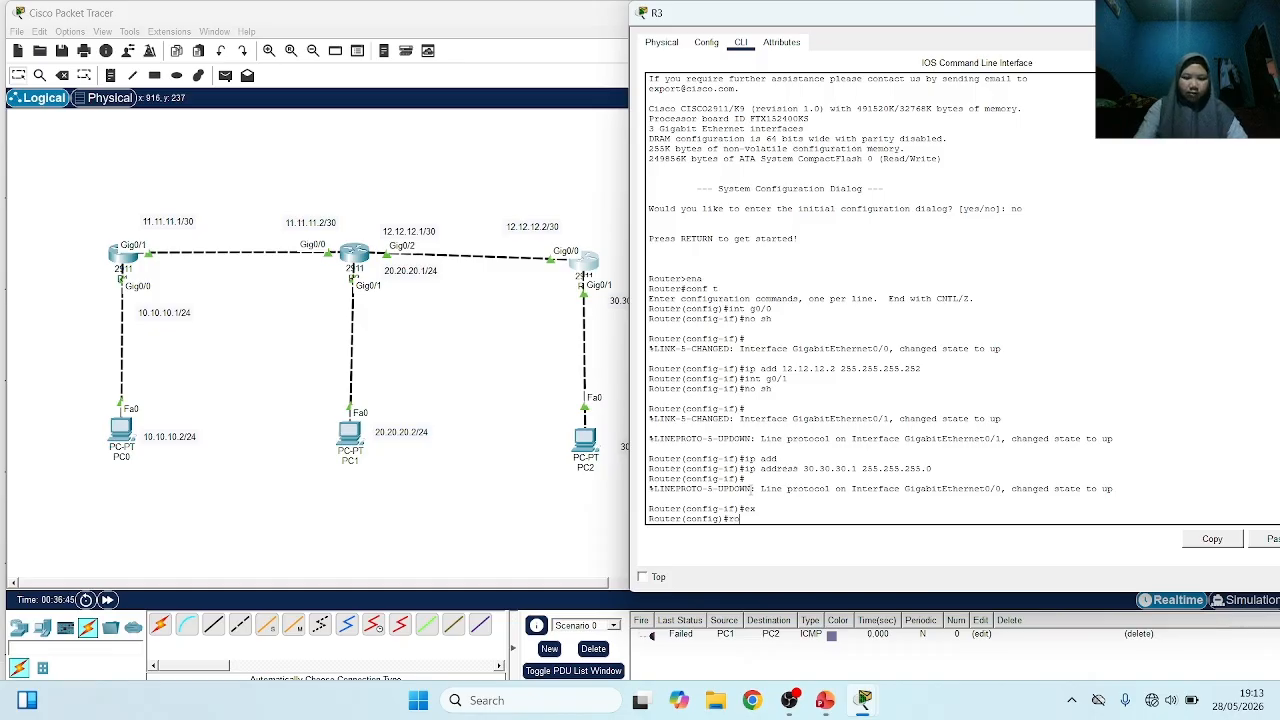
text(ro)
key(Tab)
text(e)
key(Tab)
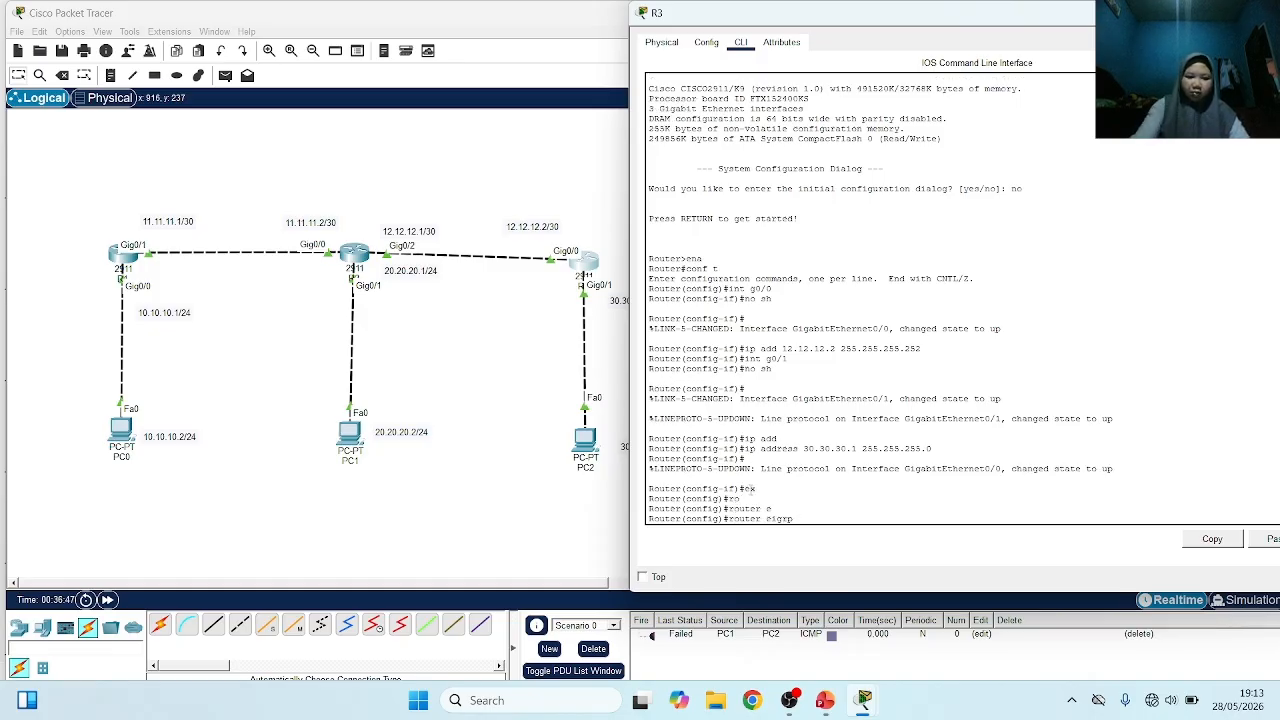
text(1)
key(Return)
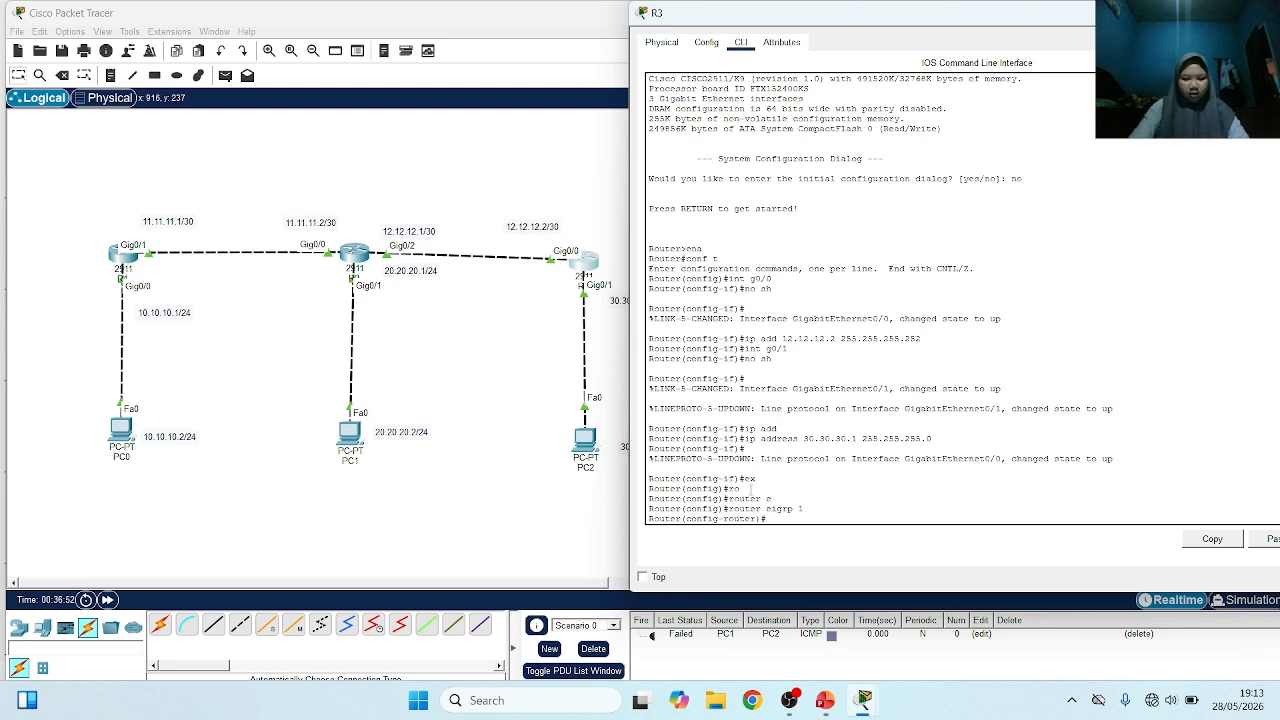
Advertise network 12.12.12.0 in R3's EIGRP 1 process
text(ne)
key(Tab)
text(t)
key(Tab)
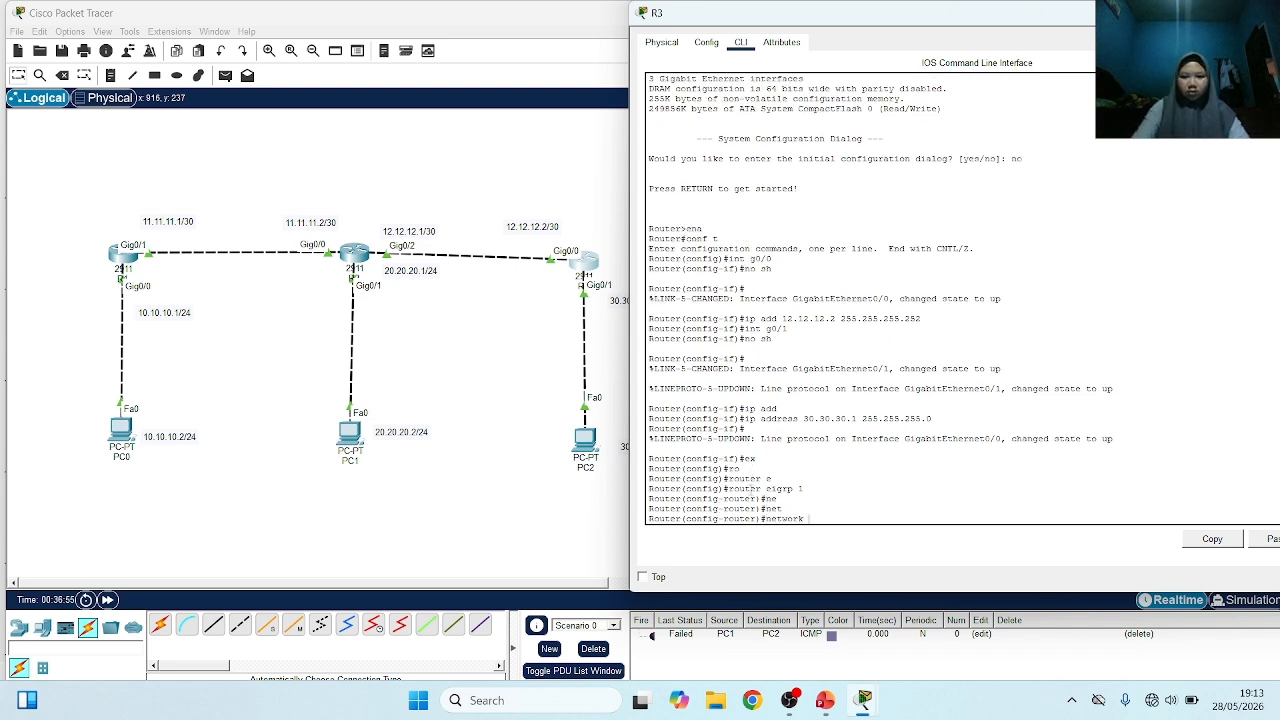
text(1)
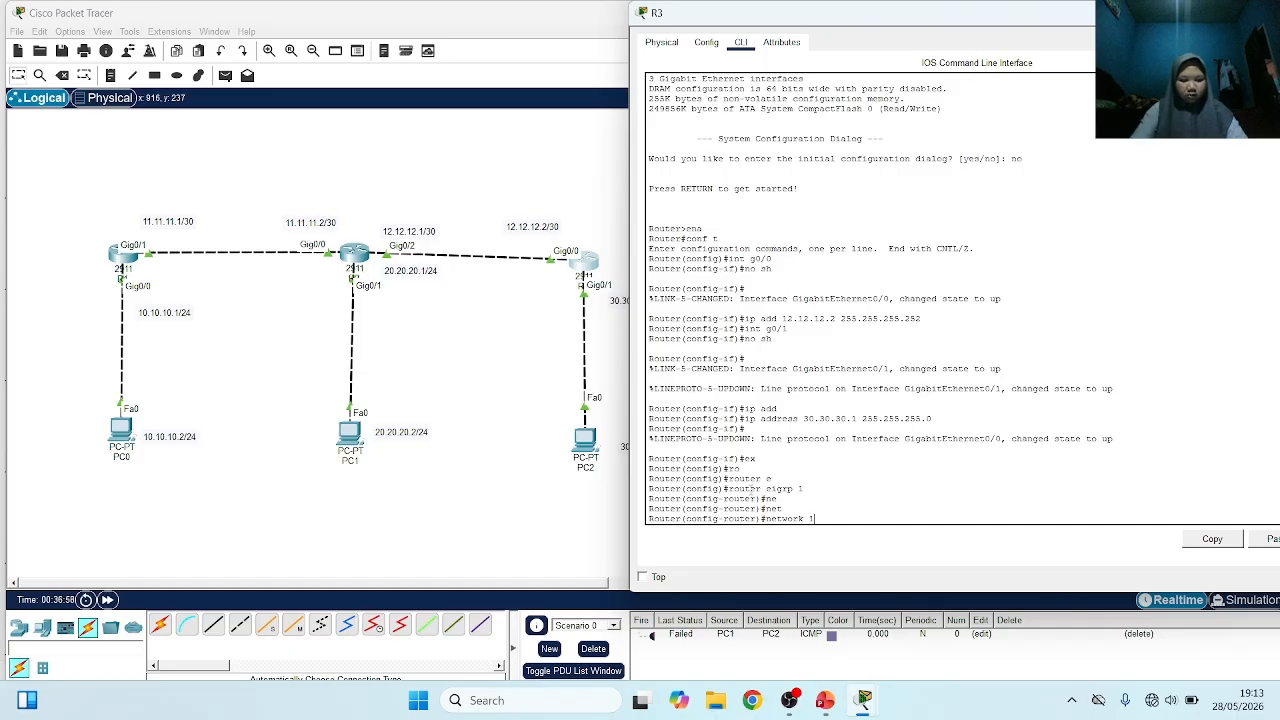
text(2.12.12.)
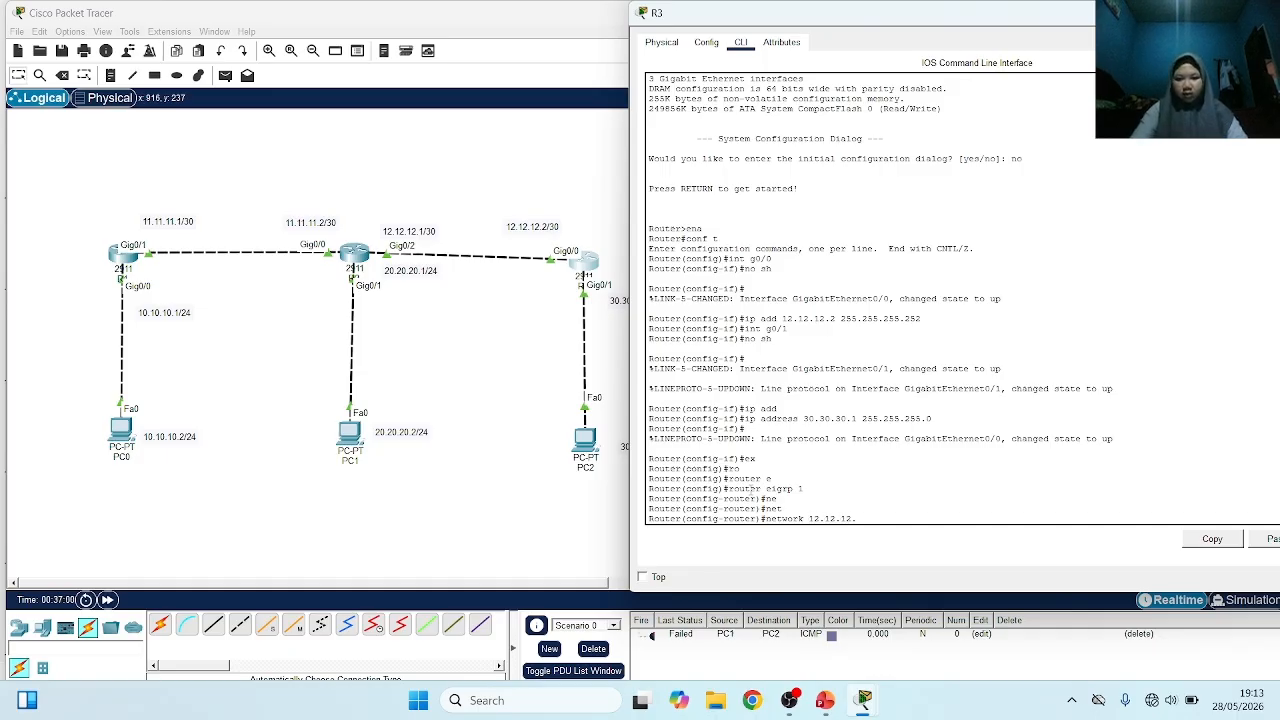
text(0)
key(Return)
Advertise network 30.30.30.0 in R3's EIGRP 1 process
text(et)
key(Tab)
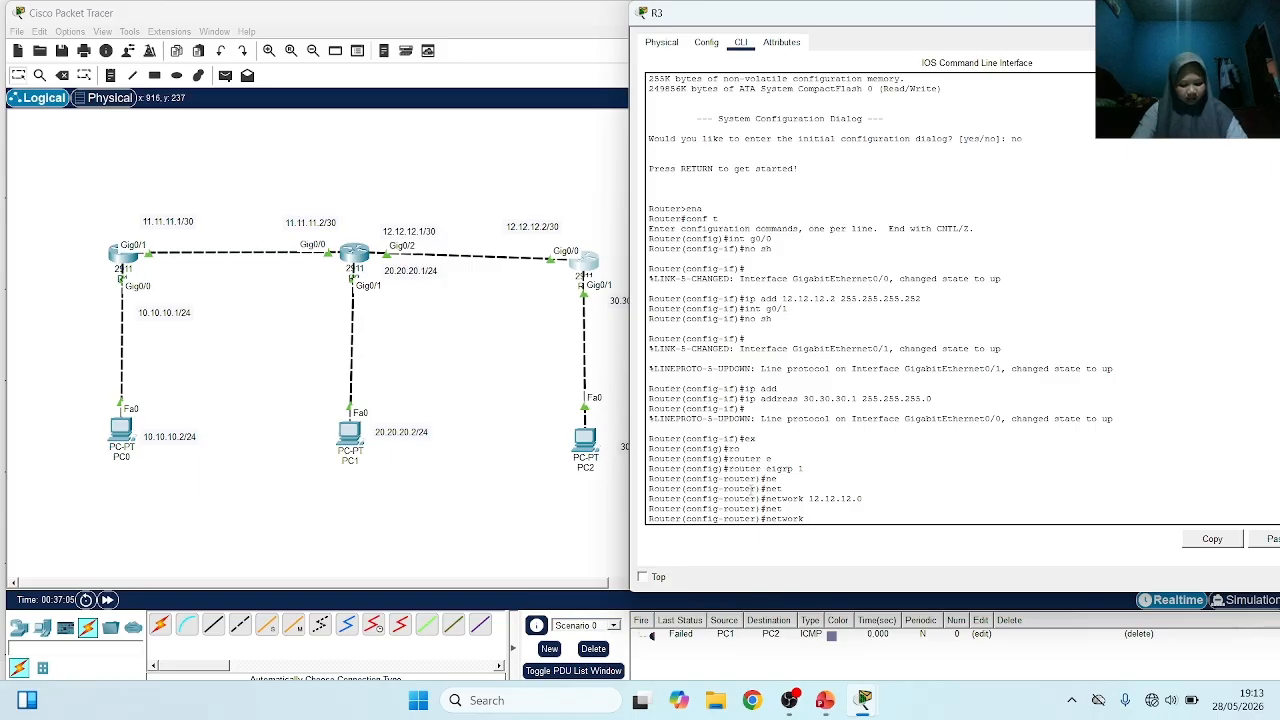
text(30.)
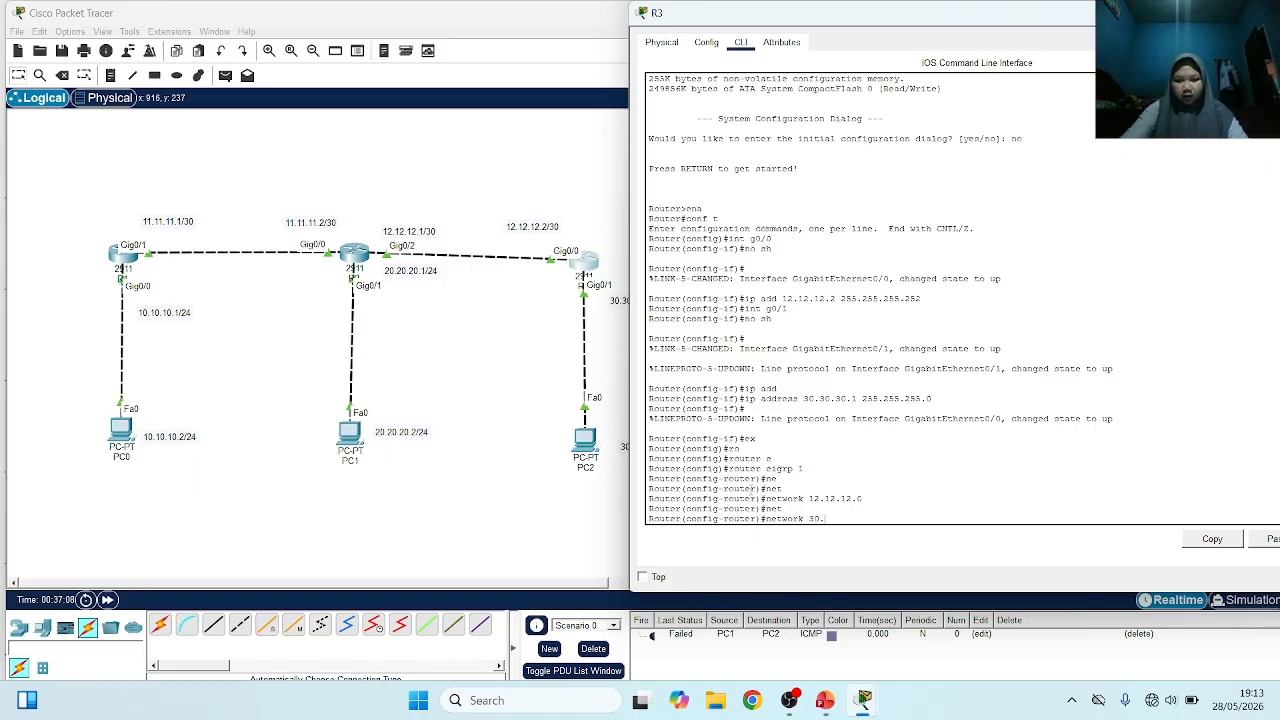
text(30.30.0)
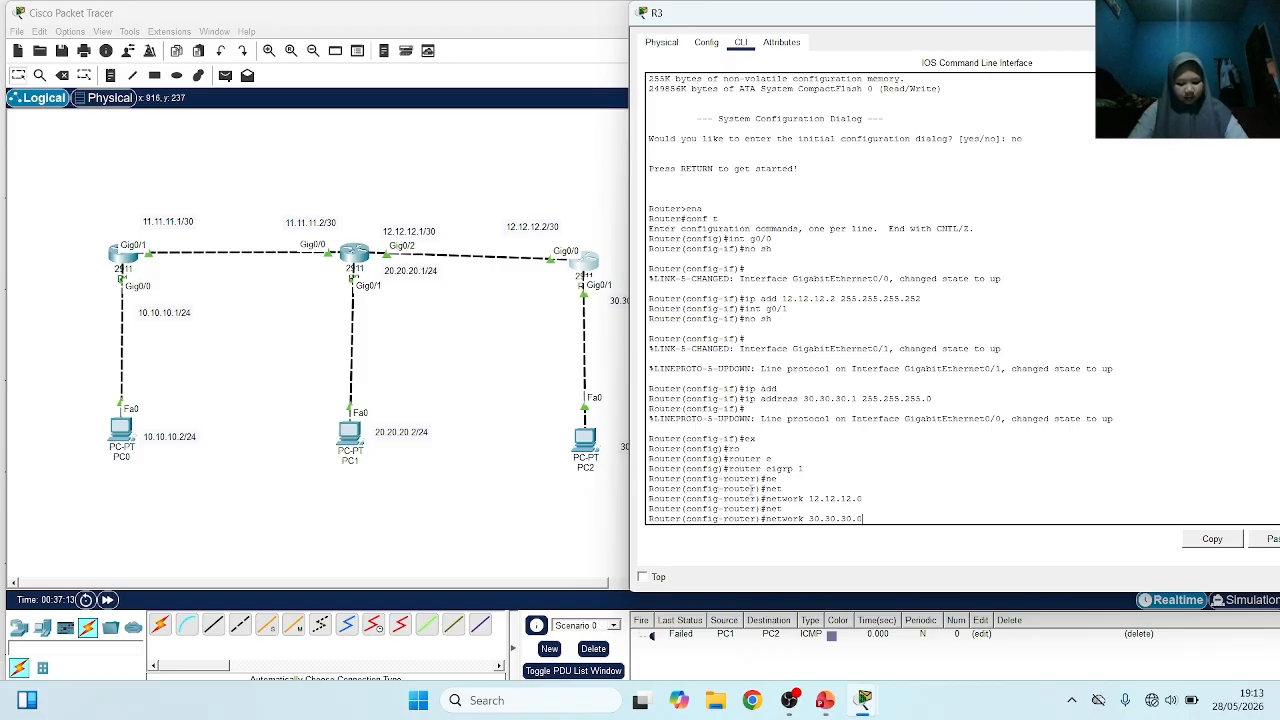
key(Return)
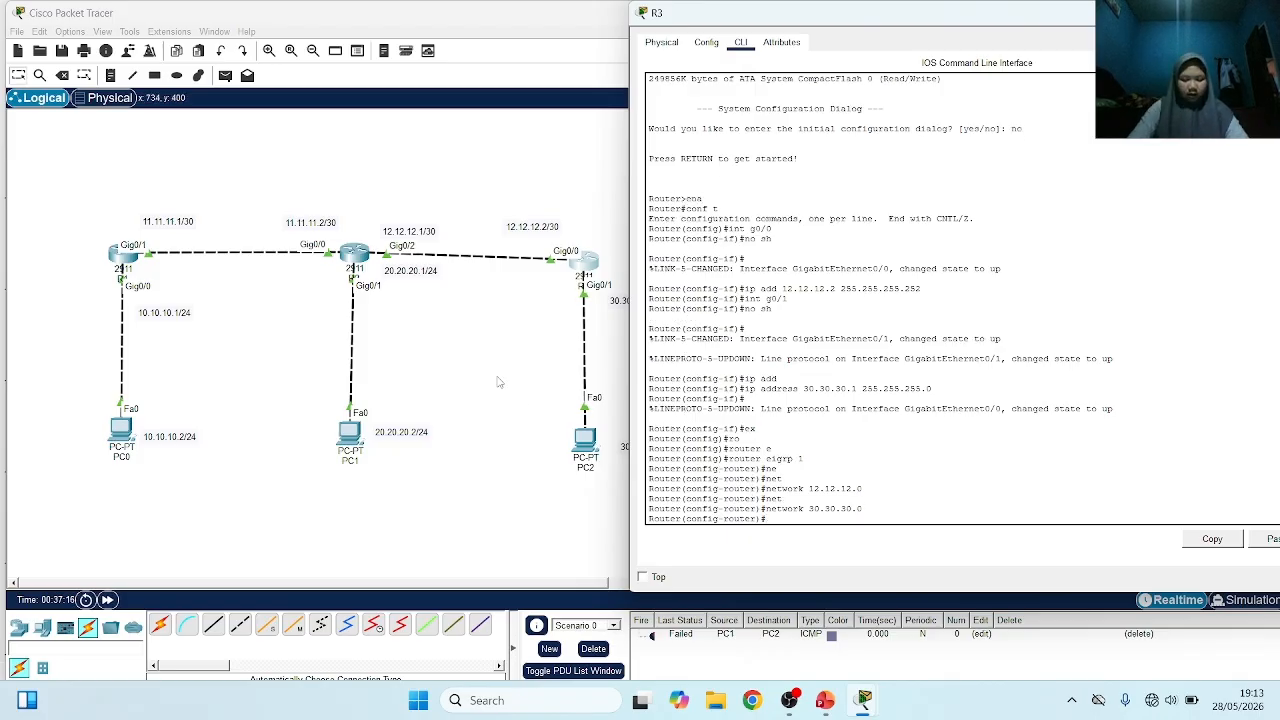
Open R2's command line, leave interface configuration and enter its EIGRP 1 routing configuration
click(500, 383)
click(355, 256)
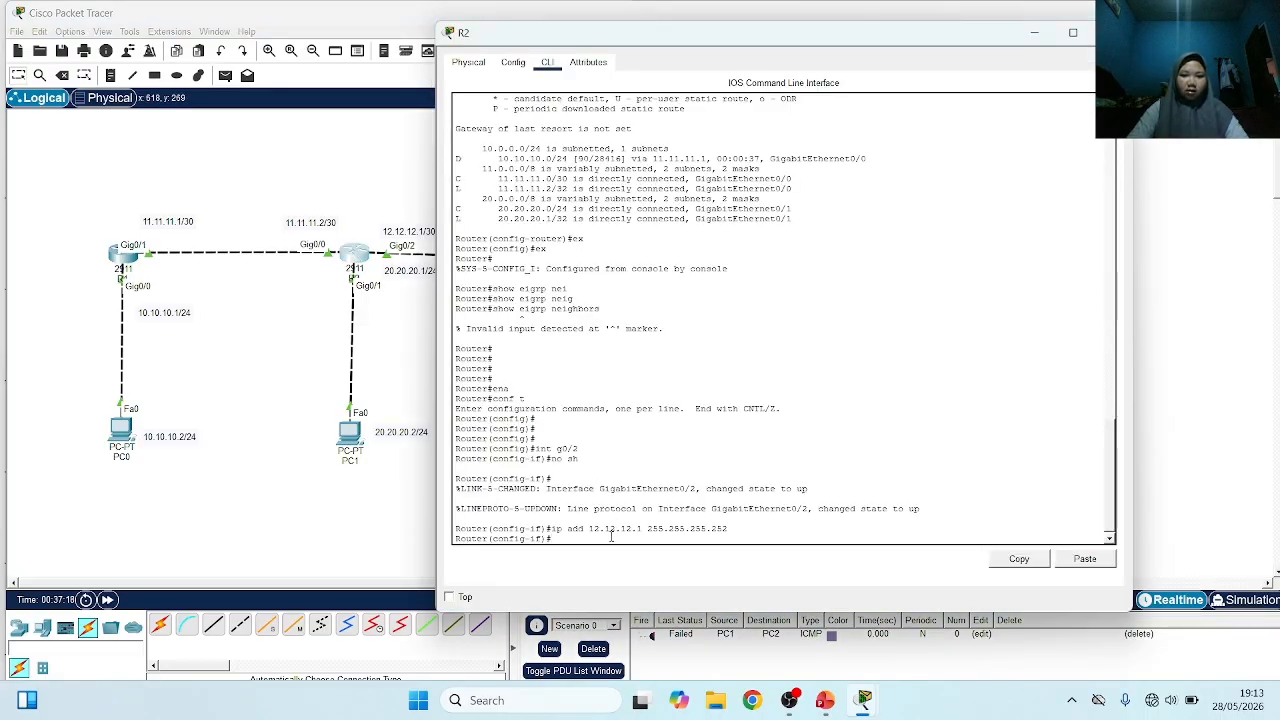
text(ex)
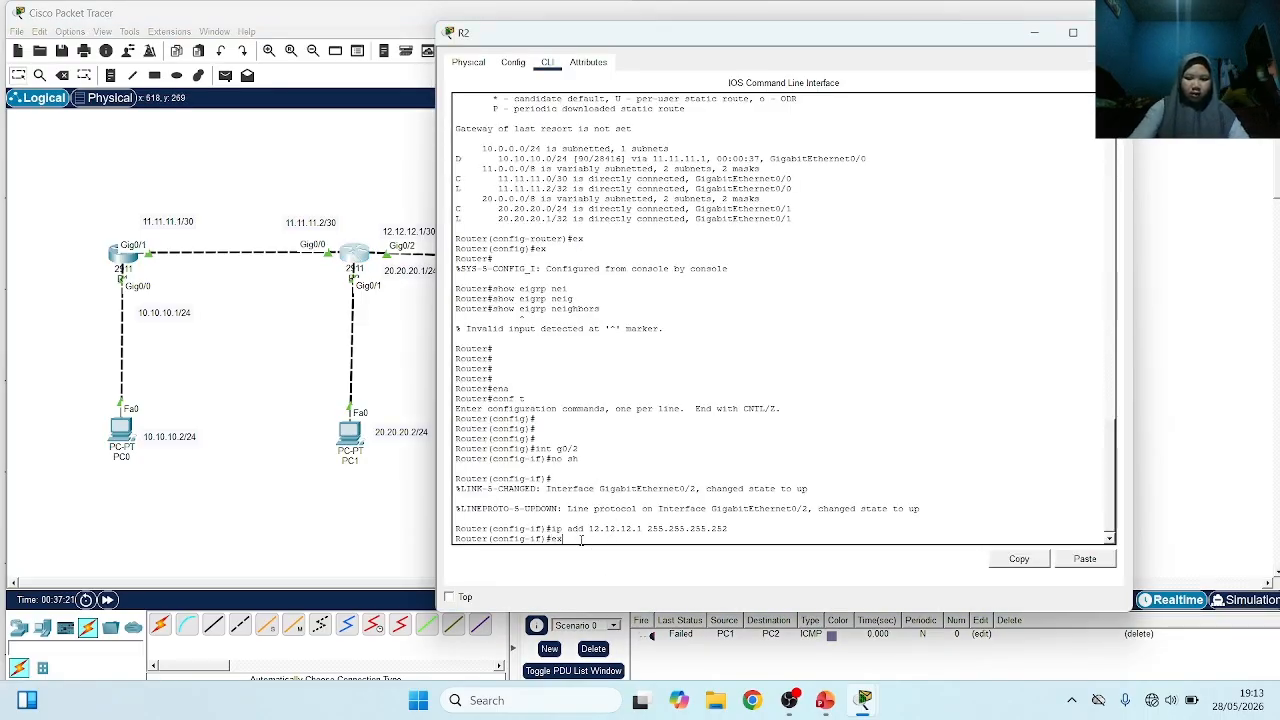
key(Return)
text(ro)
key(Tab)
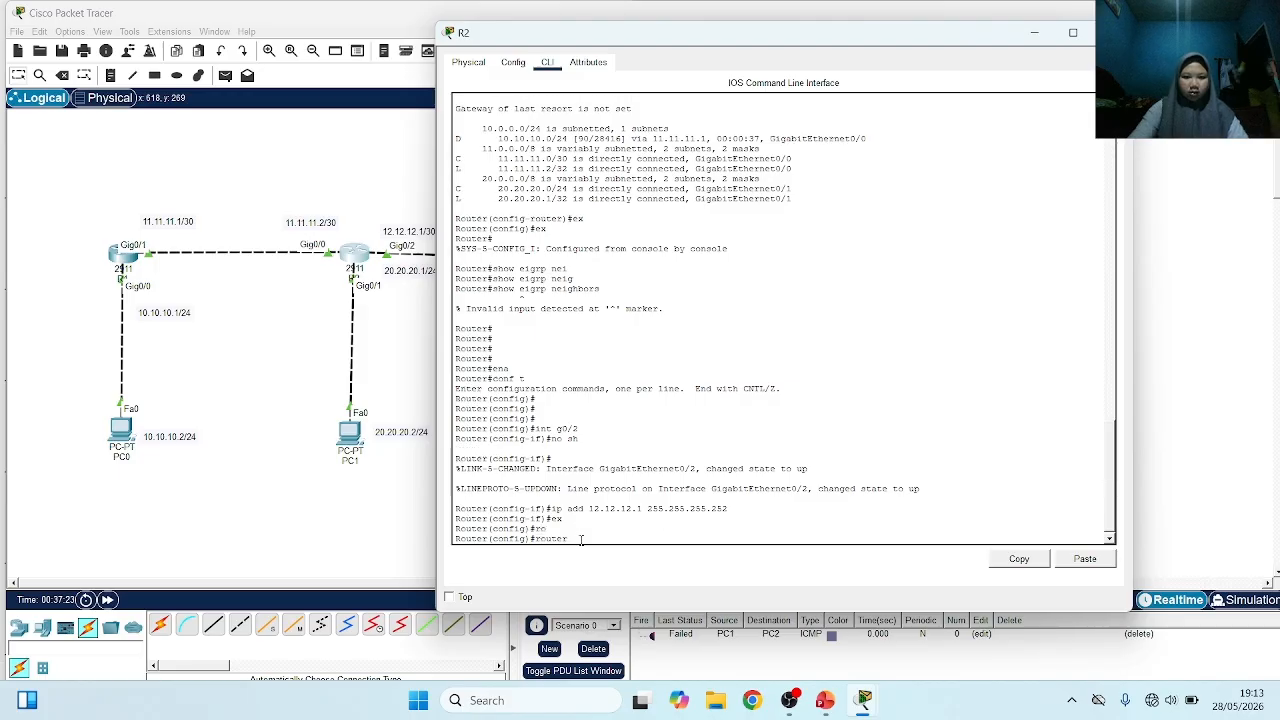
text(e)
key(Tab)
text(1)
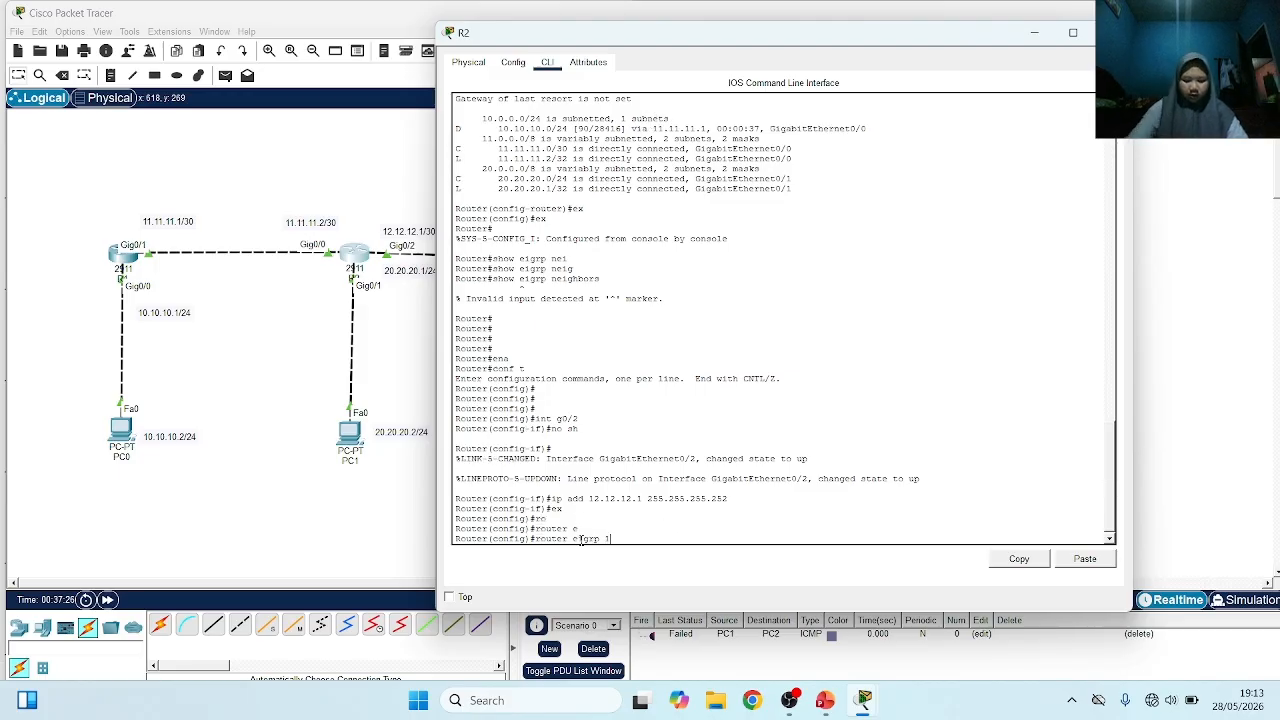
key(Return)
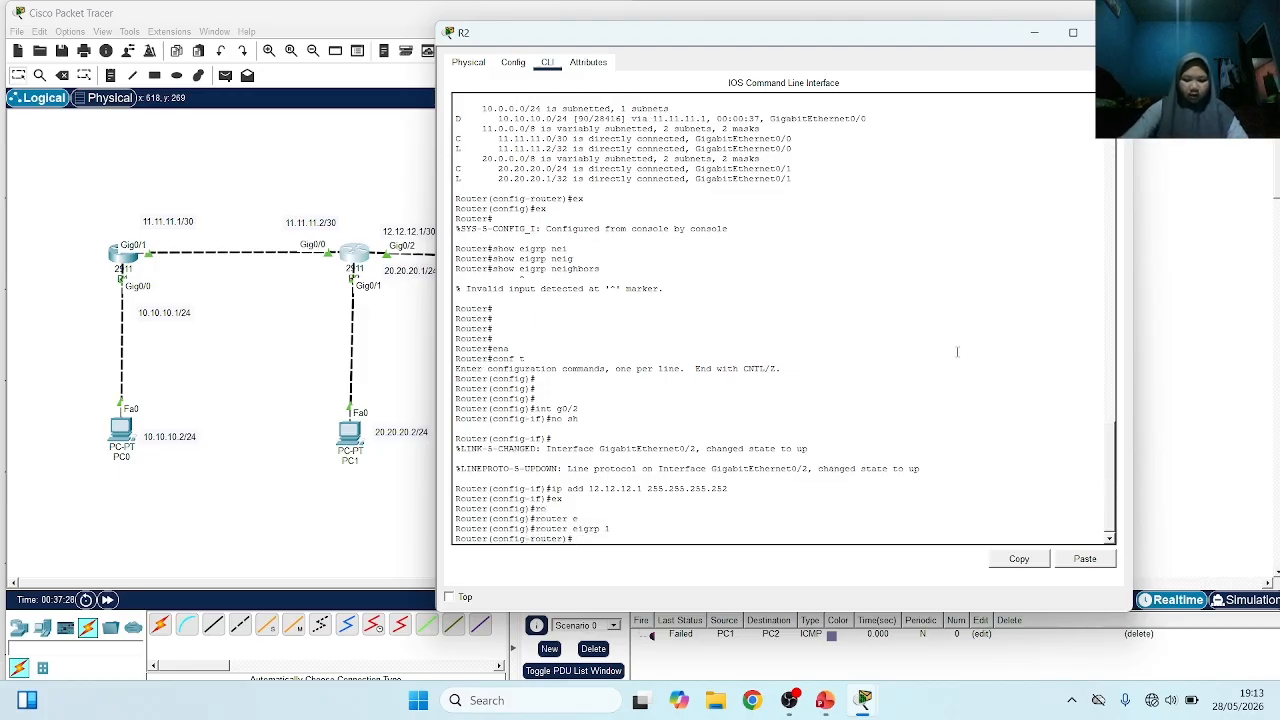
Advertise network 12.12.12.0 in R2's EIGRP 1 process
text(net)
key(Tab)
text(1)
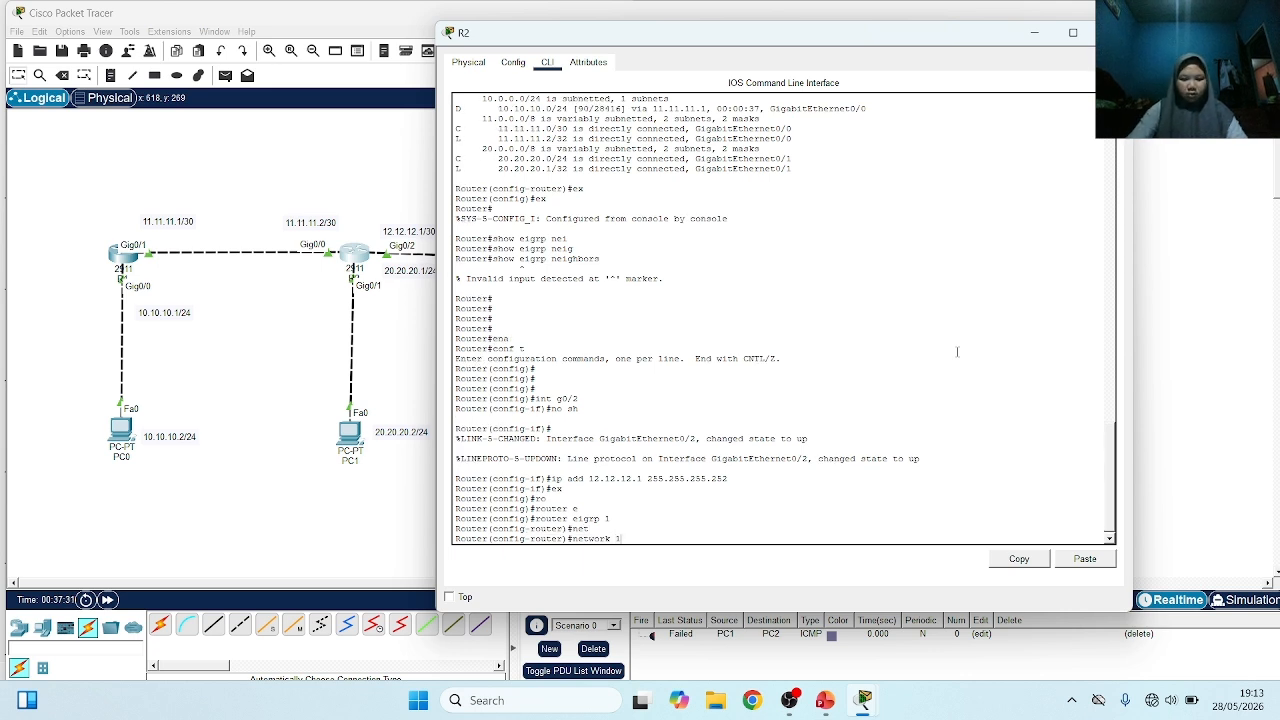
text(2.12.12)
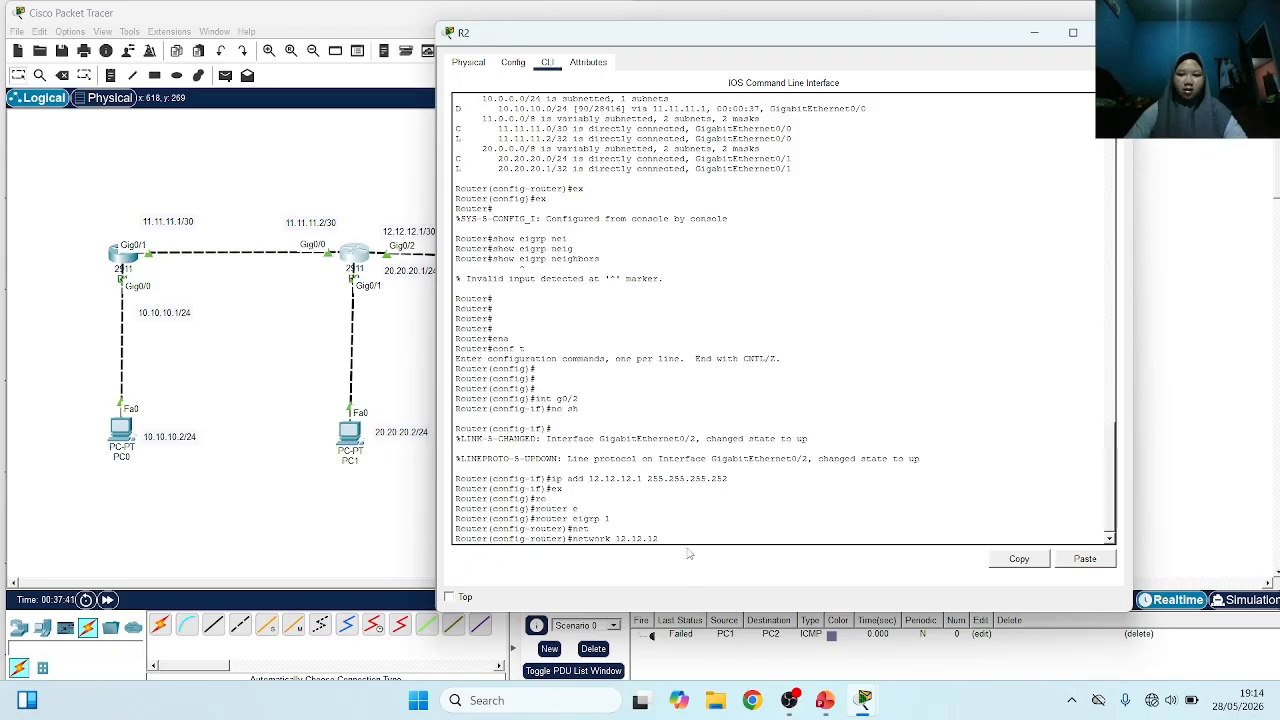
text(.0)
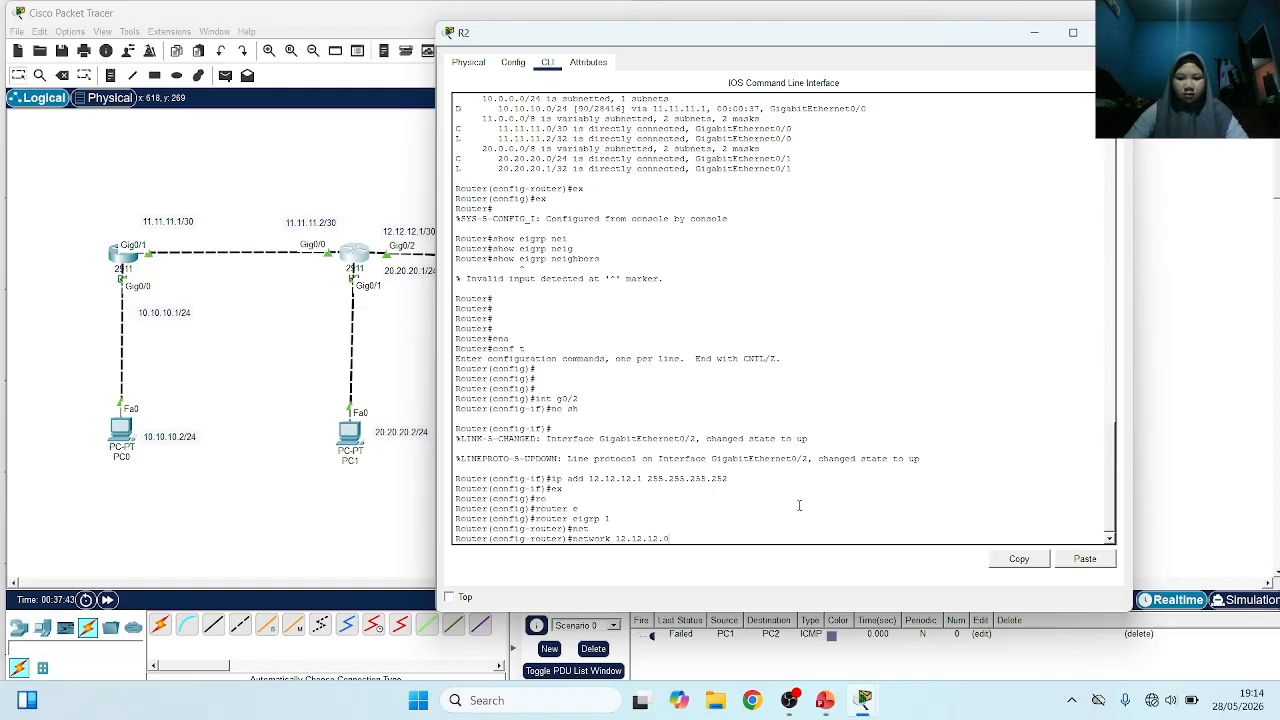
key(Return)
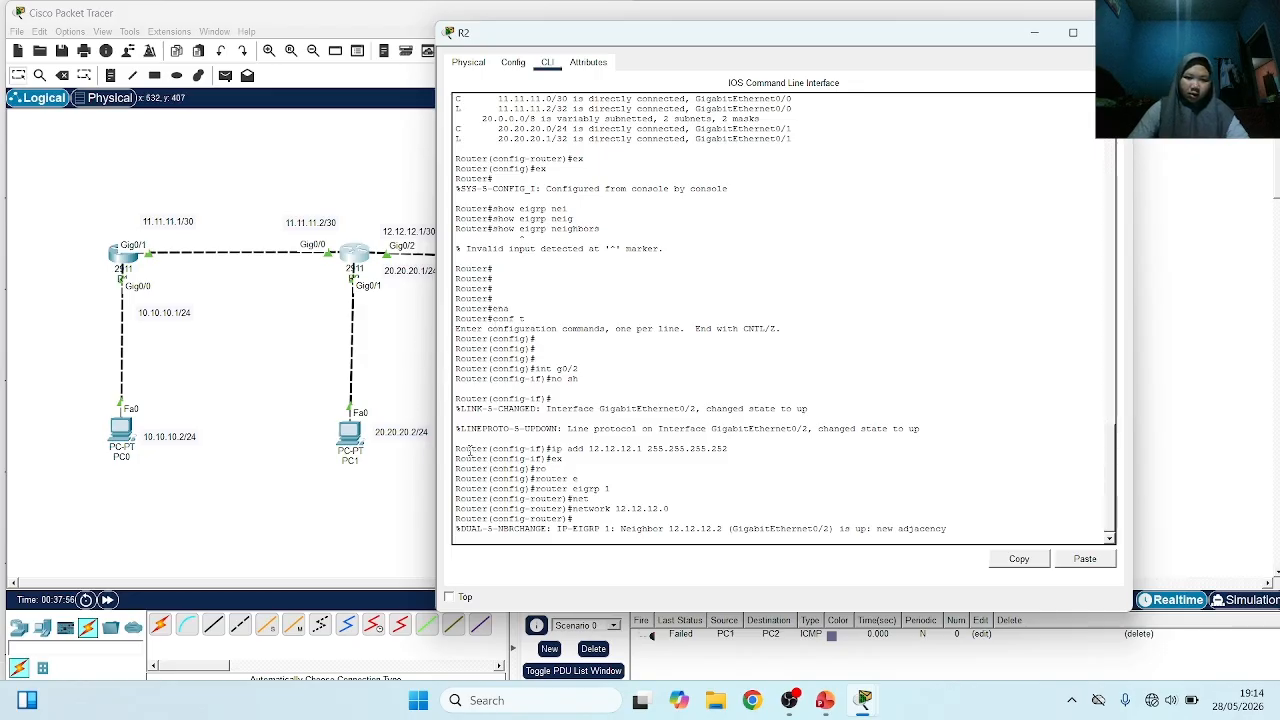
key(Return)
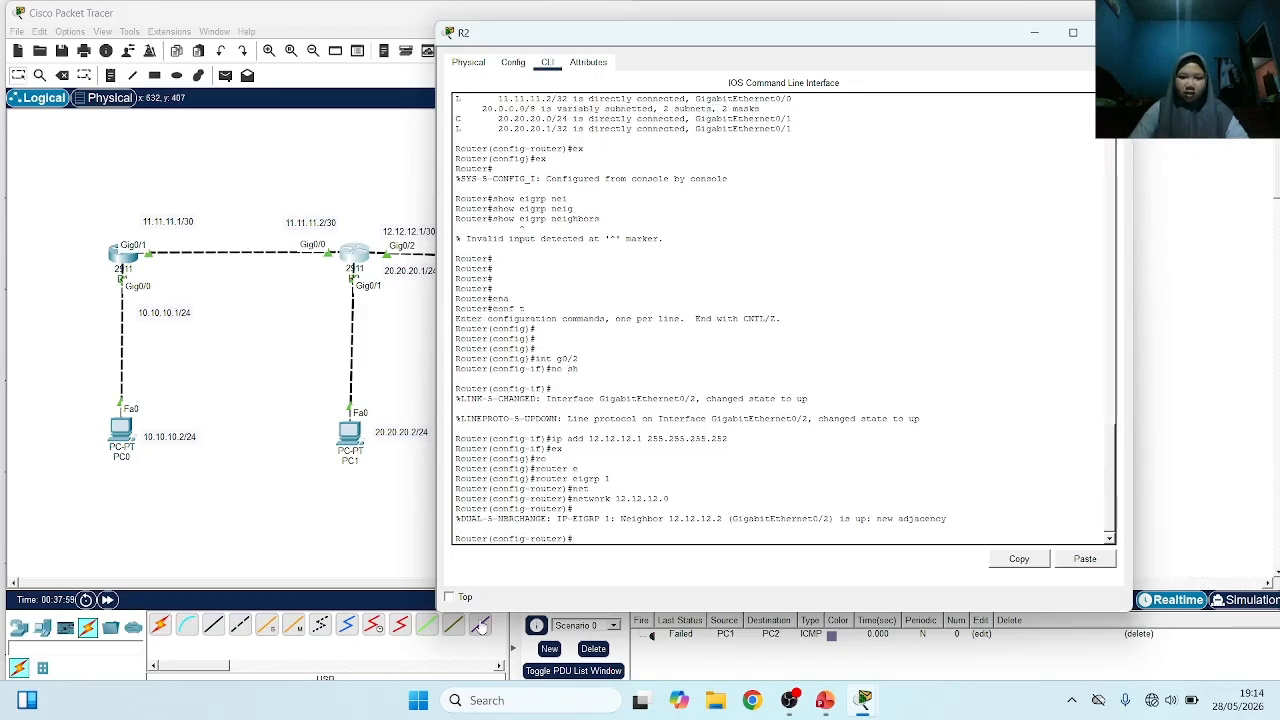
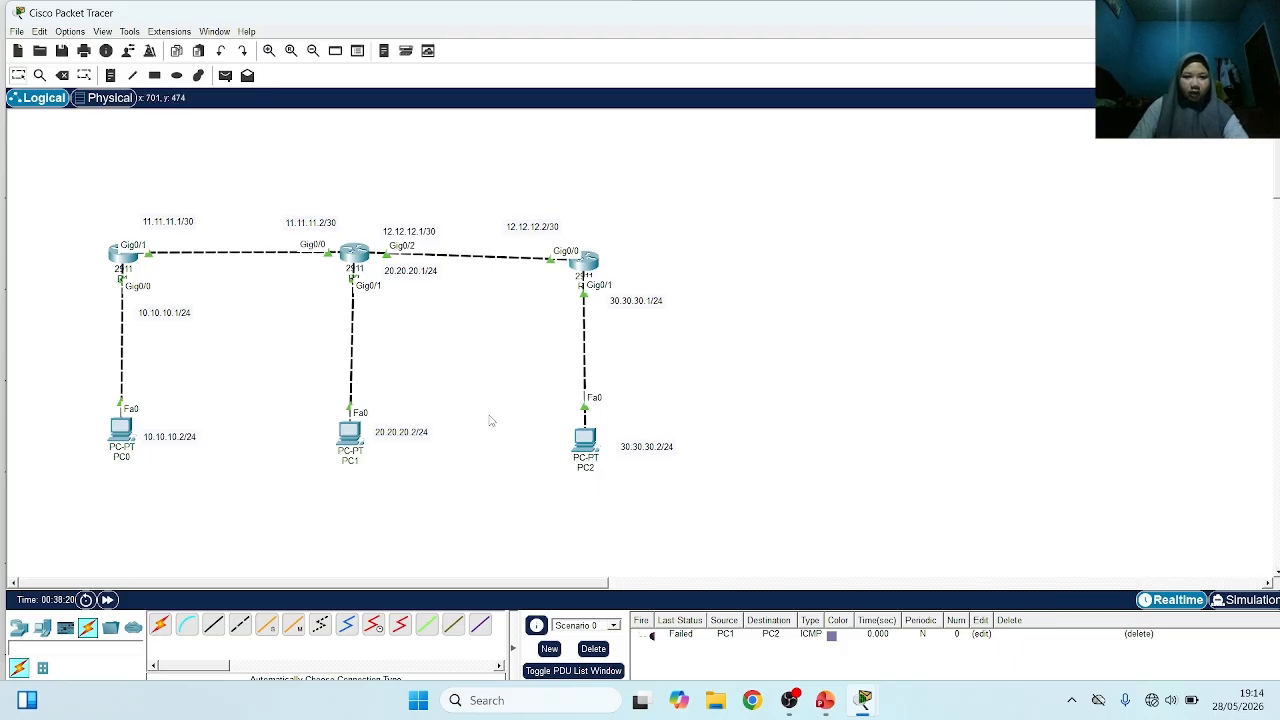
Clear the PDU list and send a simple PDU from PC1 to PC2
click(594, 650)
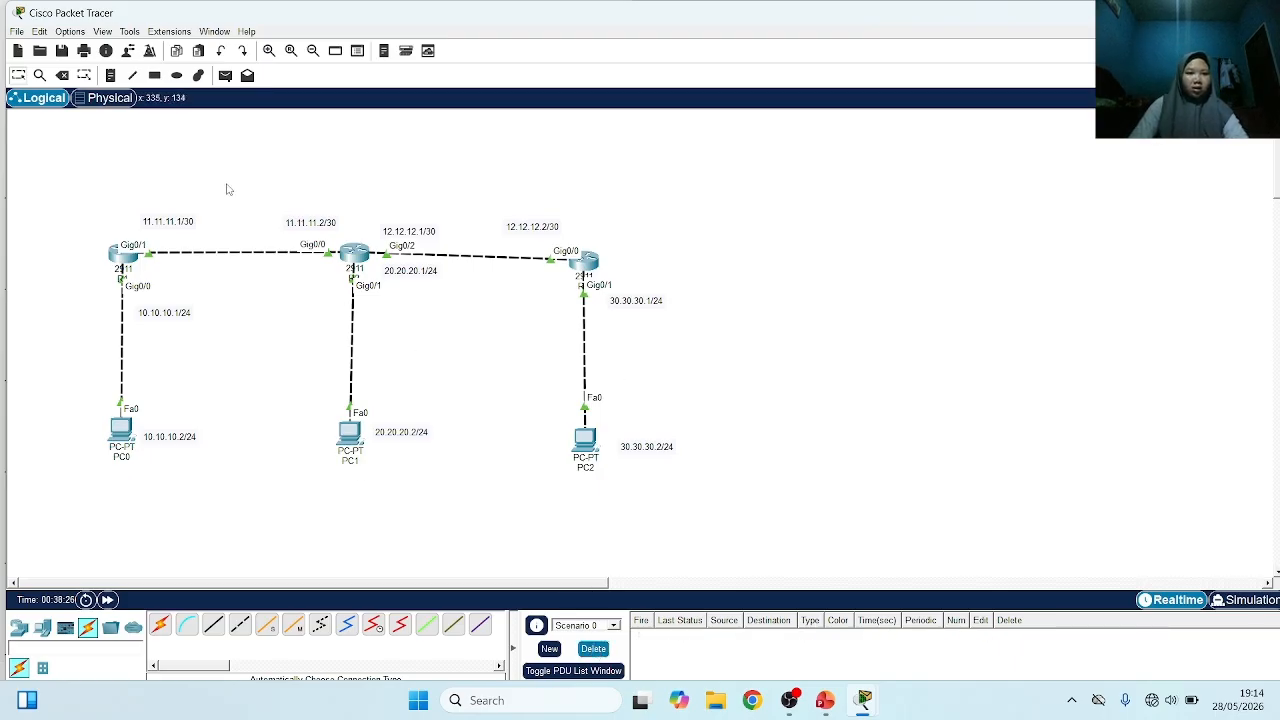
click(225, 75)
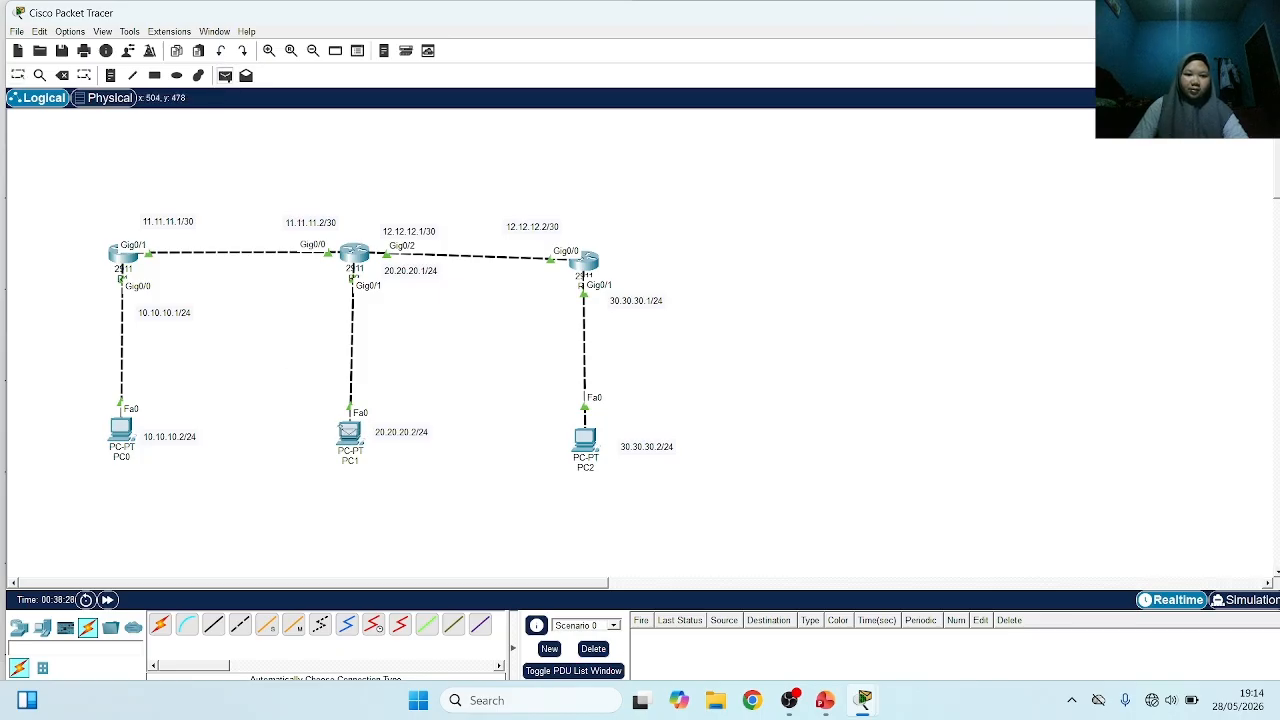
click(350, 432)
click(585, 438)
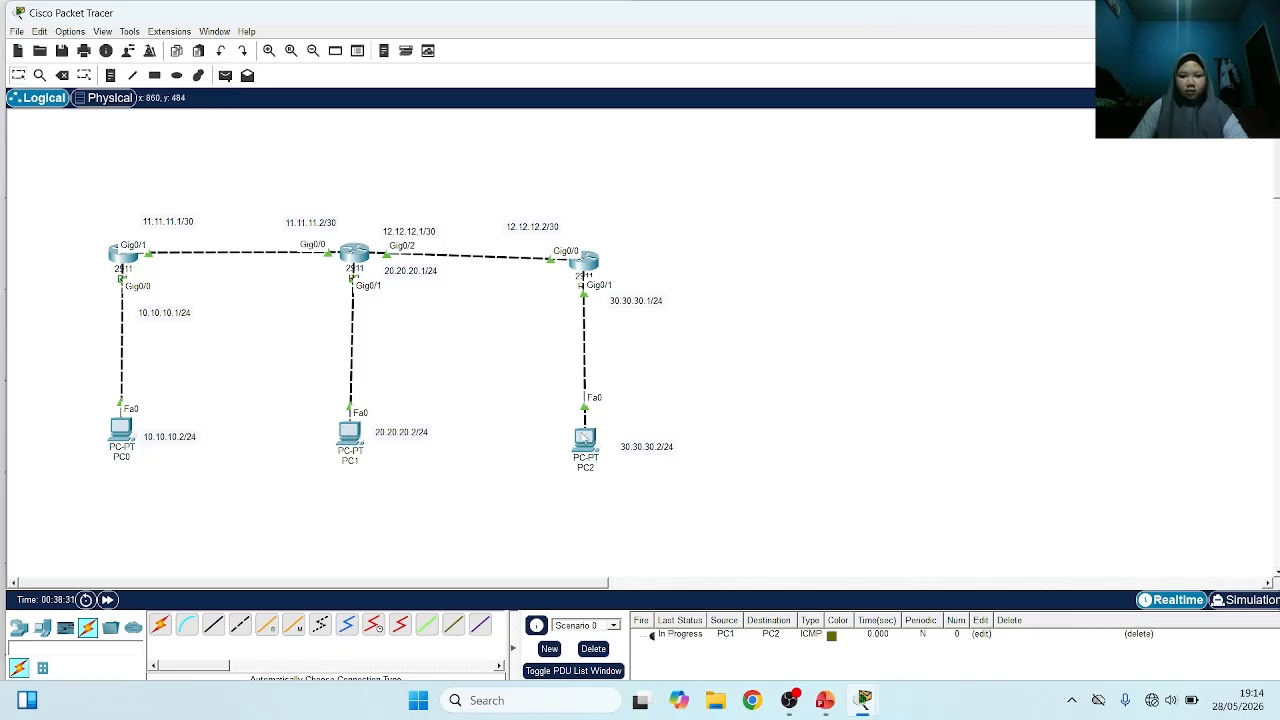
double_click(651, 637)
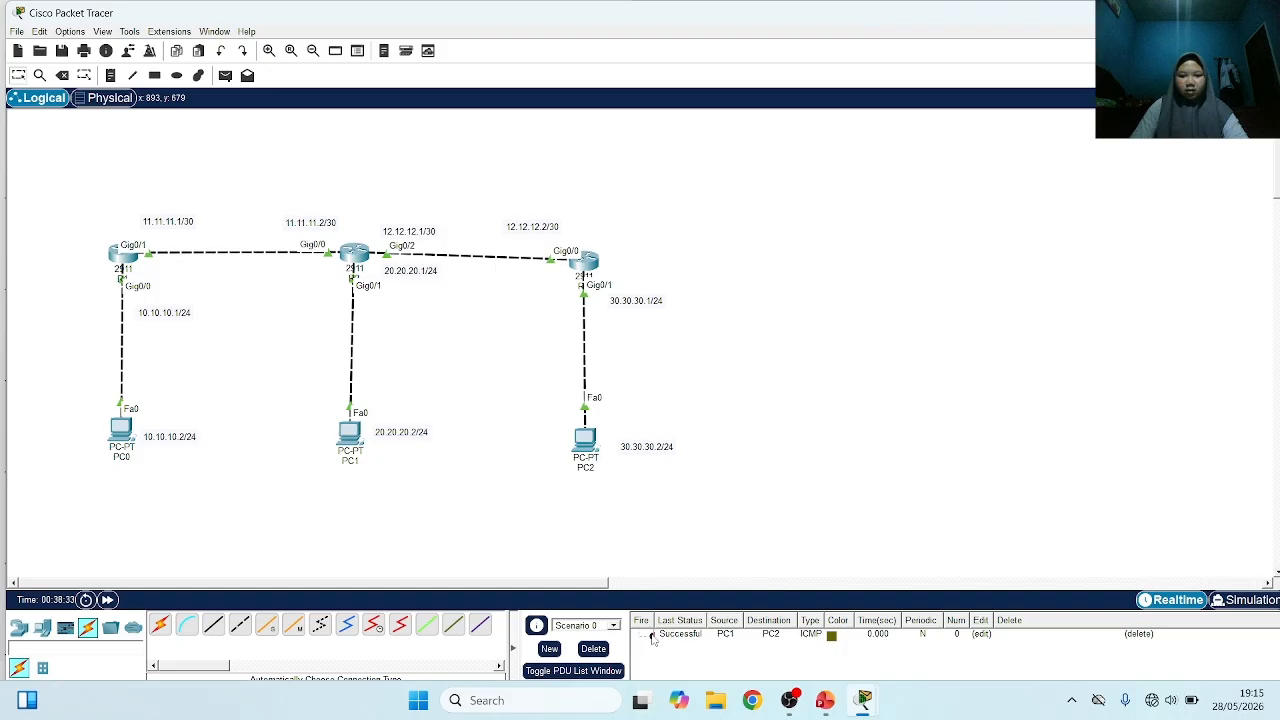
Delete the current PDU test and send a fresh simple PDU from PC1 to PC2
click(593, 648)
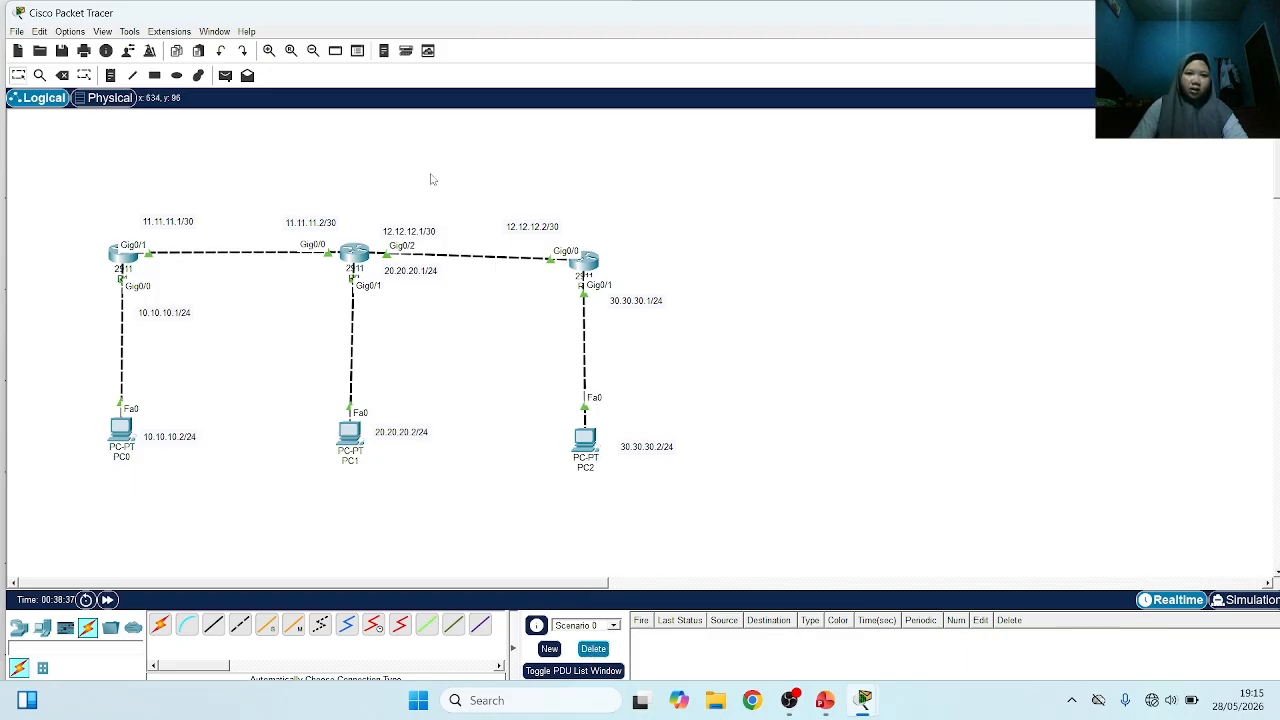
click(225, 75)
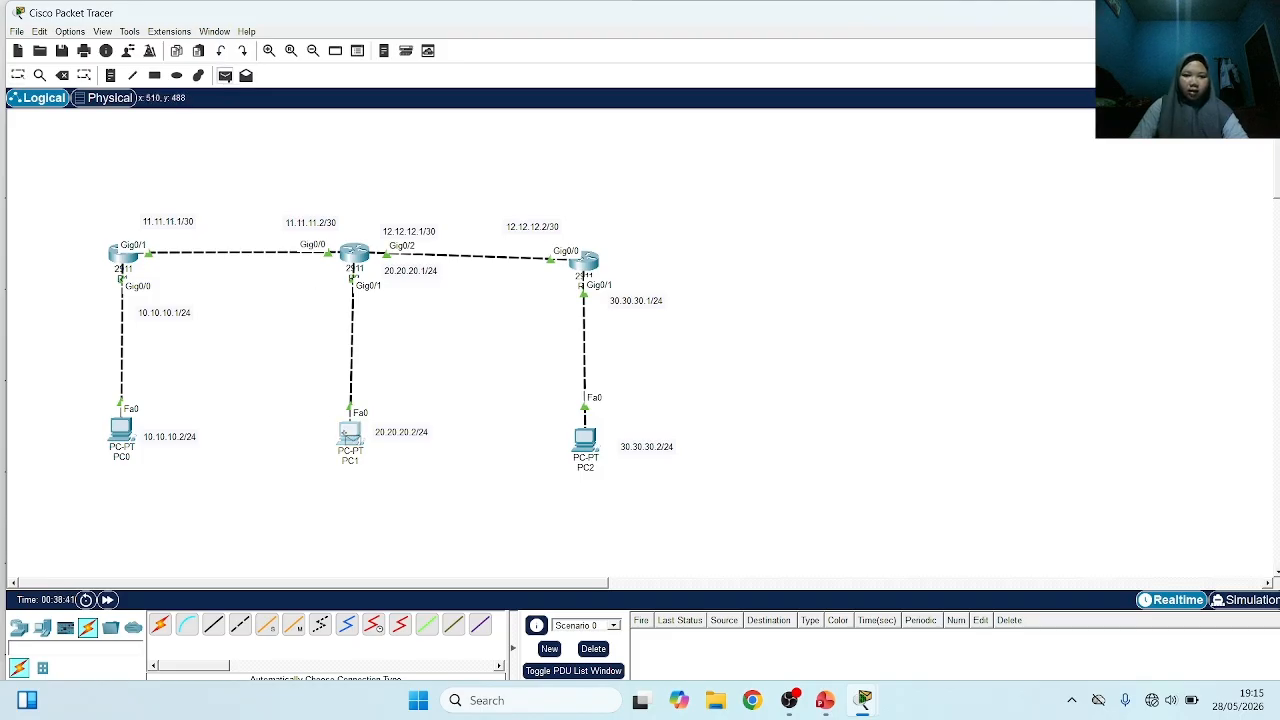
click(347, 430)
click(585, 437)
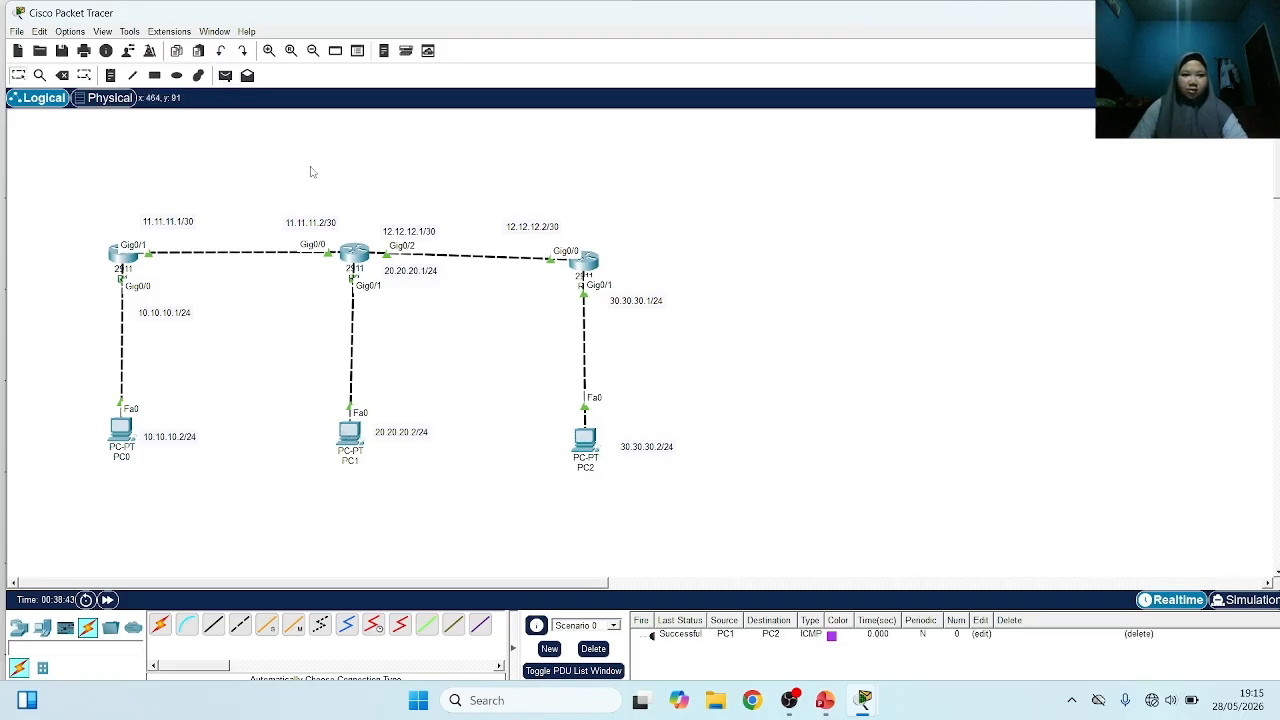
Test connectivity with simple PDUs from PC0 to PC2 and from PC2 to PC1
click(225, 75)
click(118, 428)
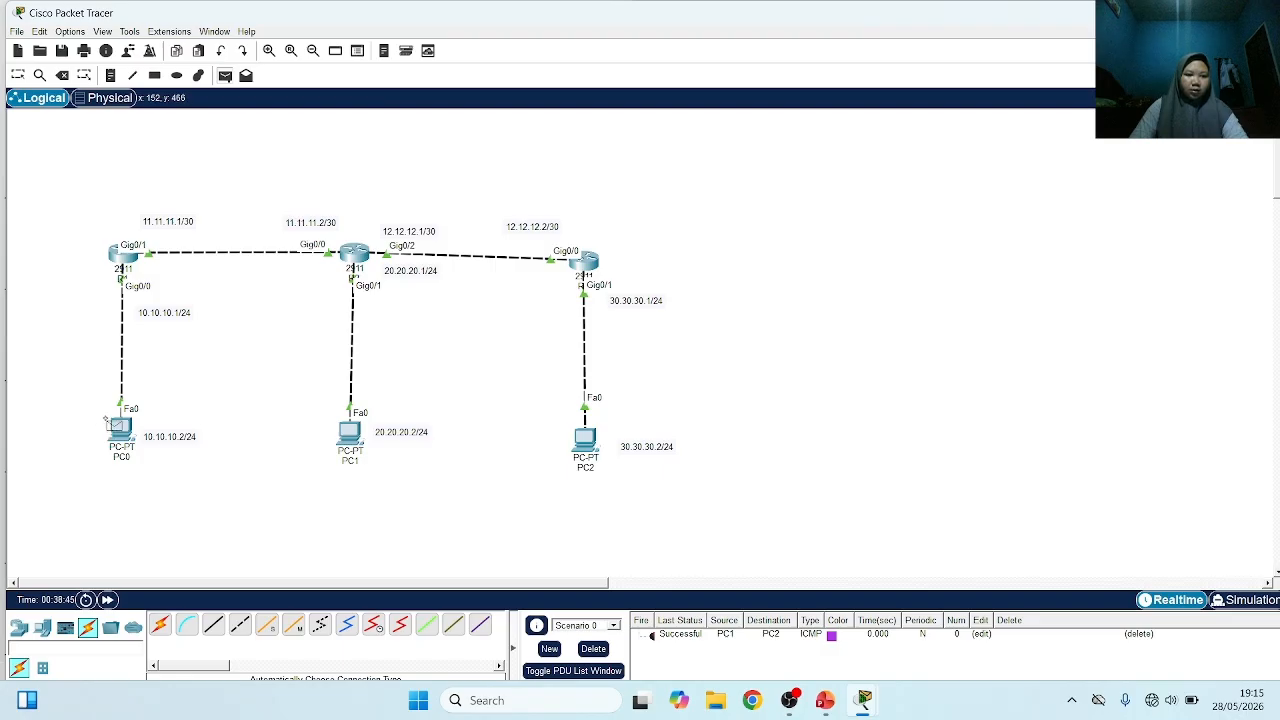
click(585, 437)
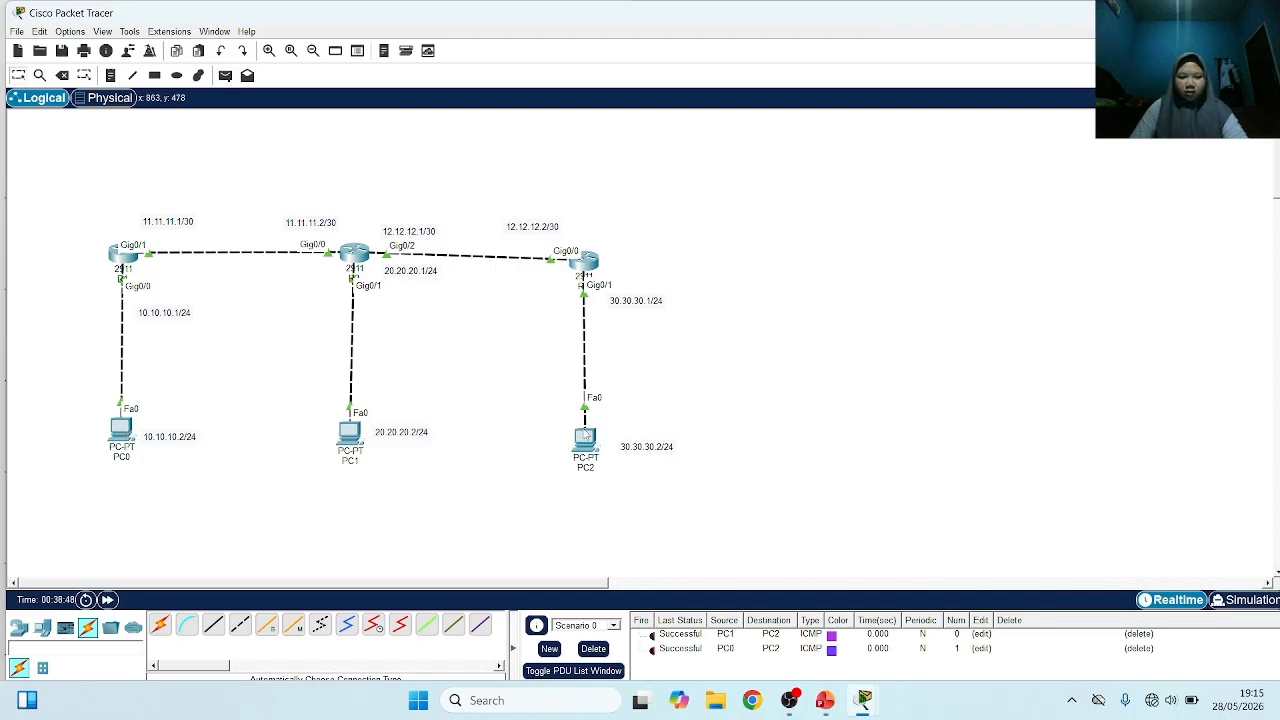
click(225, 75)
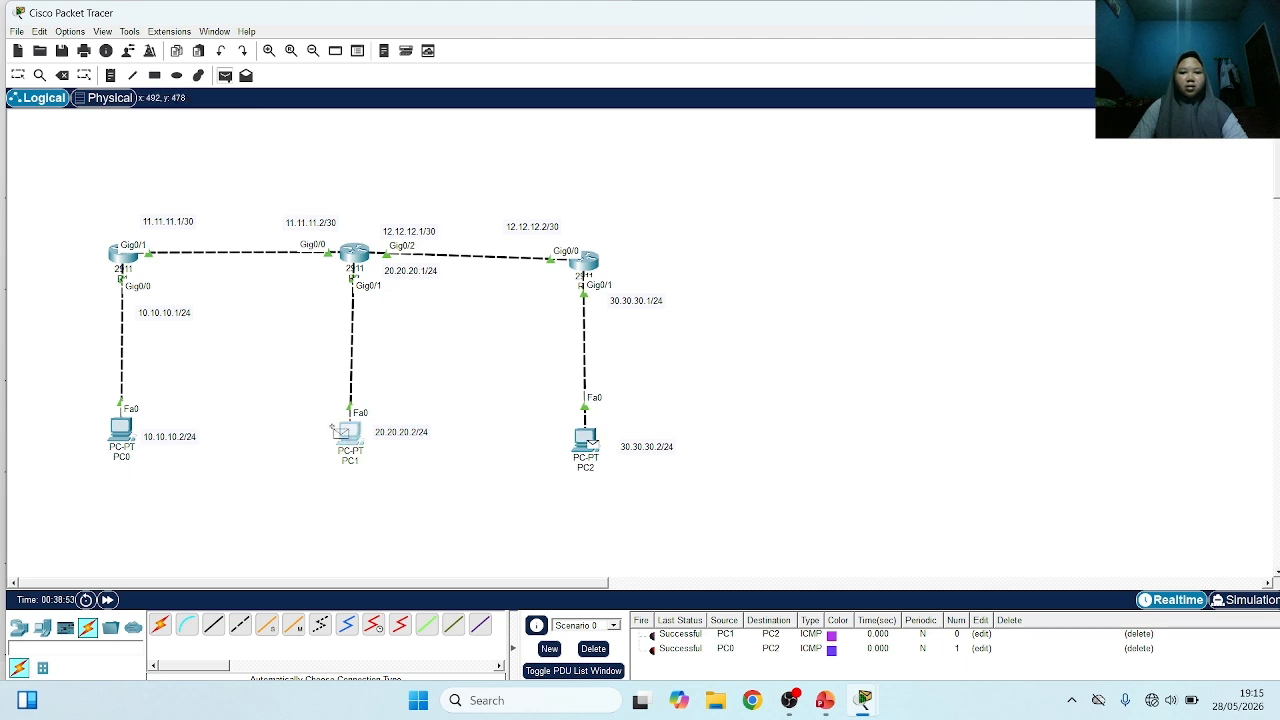
click(590, 440)
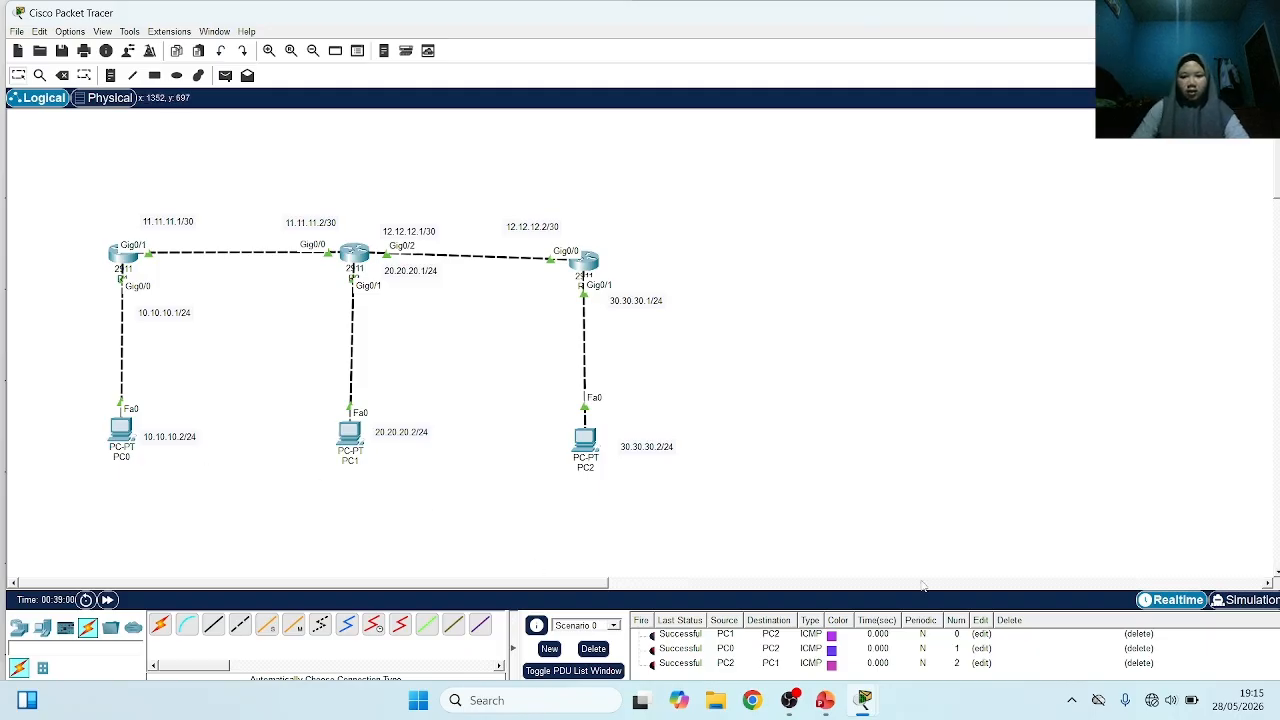
Switch to PowerPoint to check the Outline slide, and return to Cisco Packet Tracer
mouse_move(824, 700)
click(858, 583)
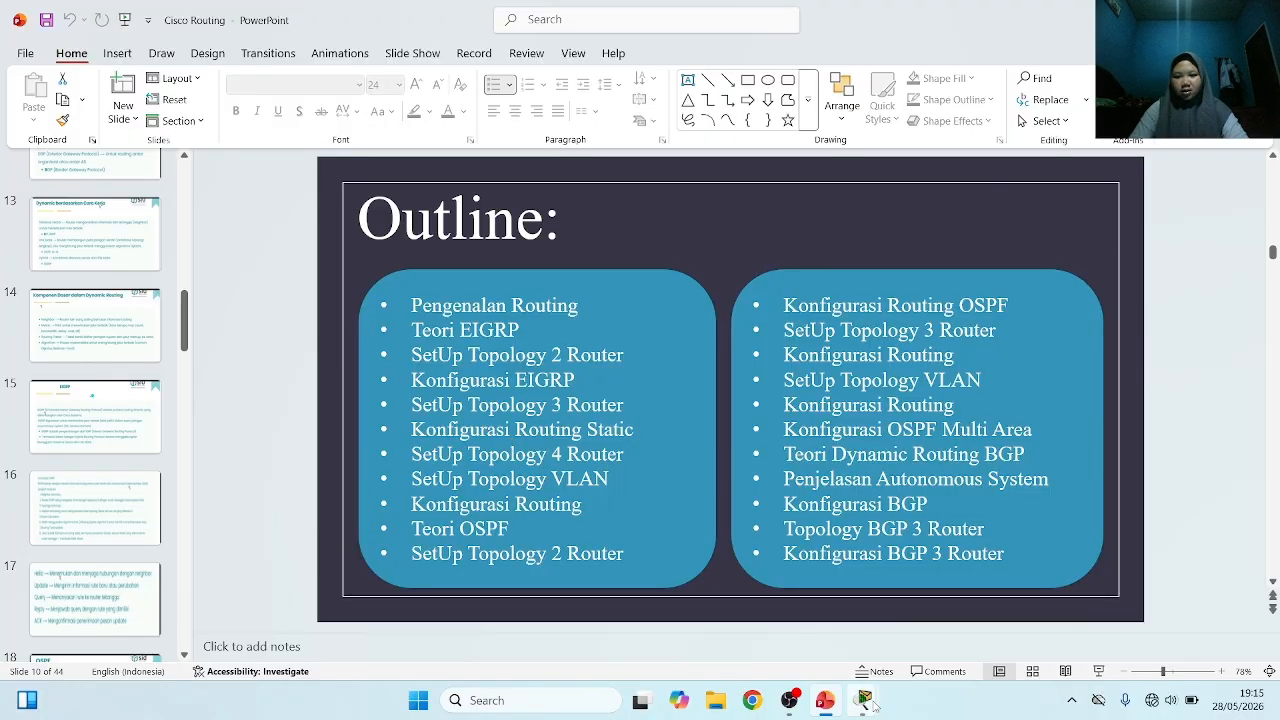
mouse_move(870, 706)
click(618, 610)
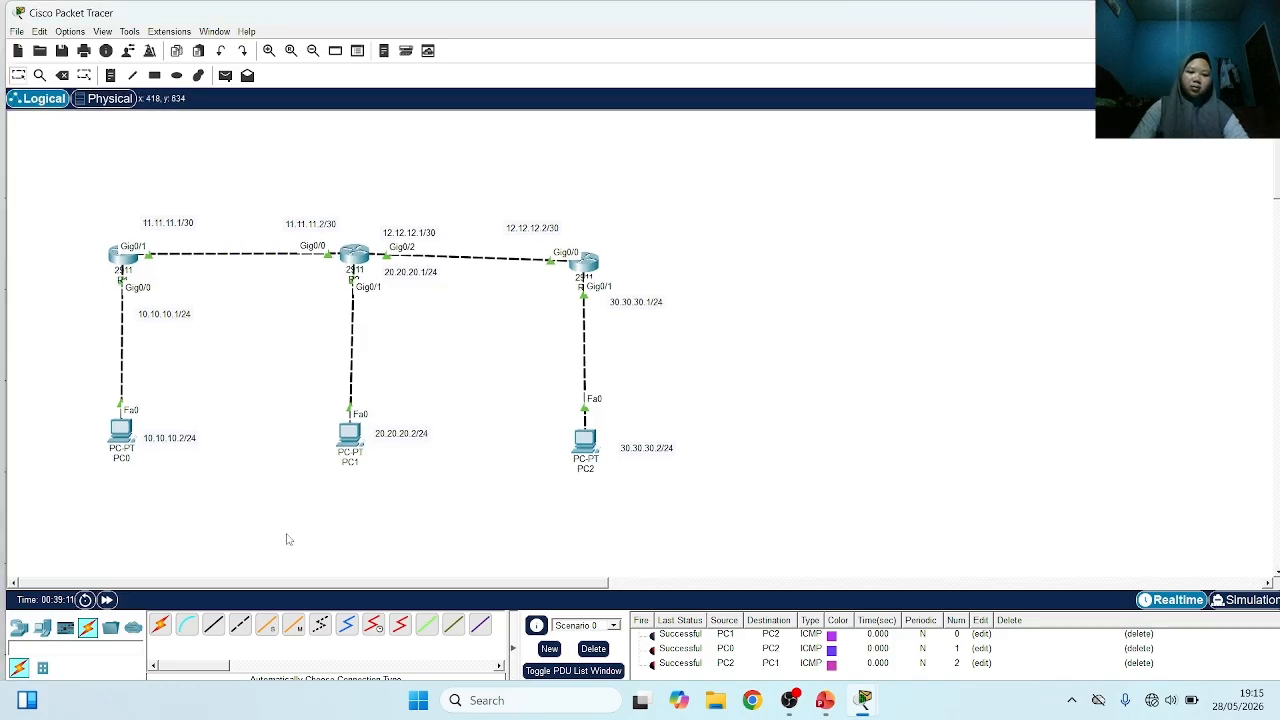
Add a 2911 router to the right of R3 and a PC below the new router
click(18, 627)
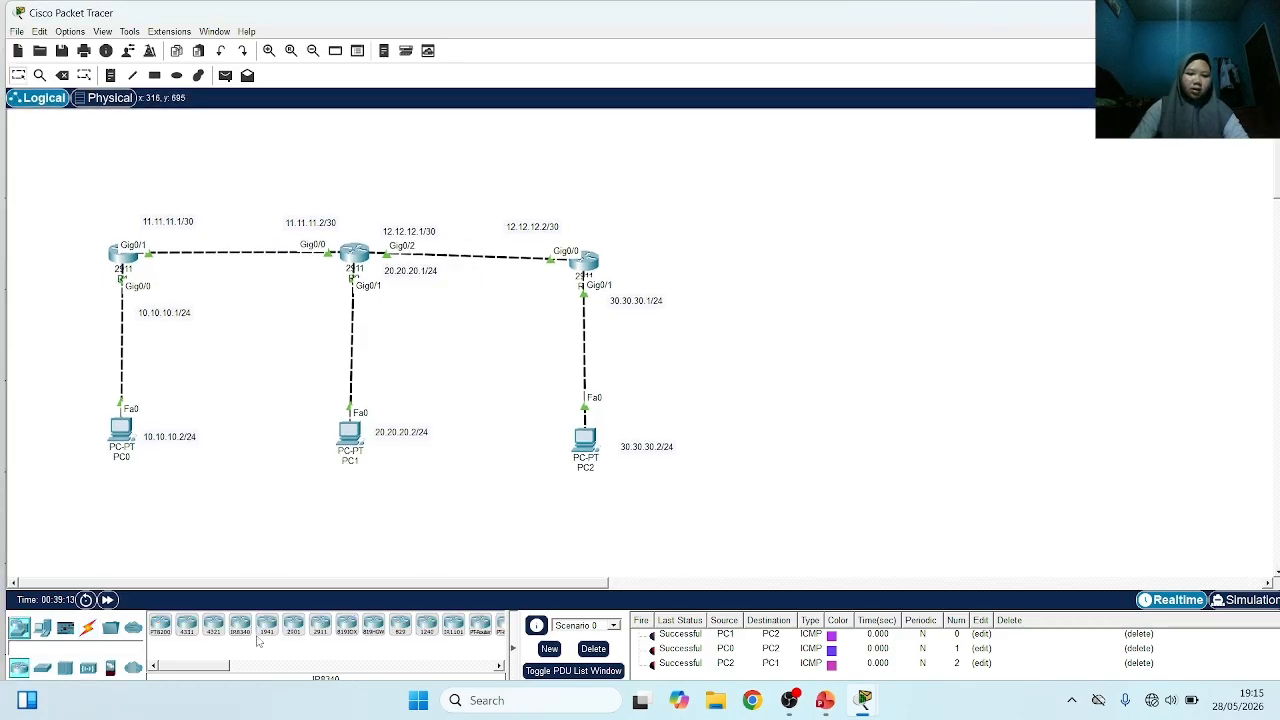
click(290, 628)
click(320, 625)
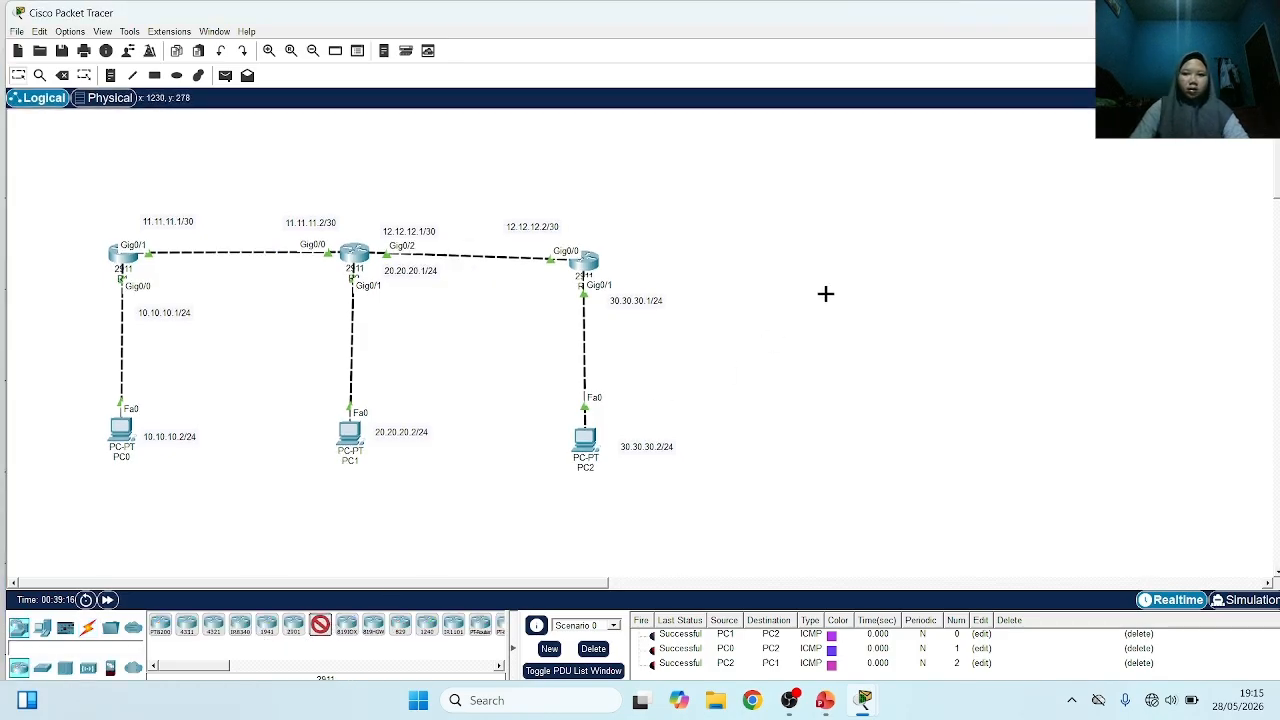
click(828, 267)
click(42, 627)
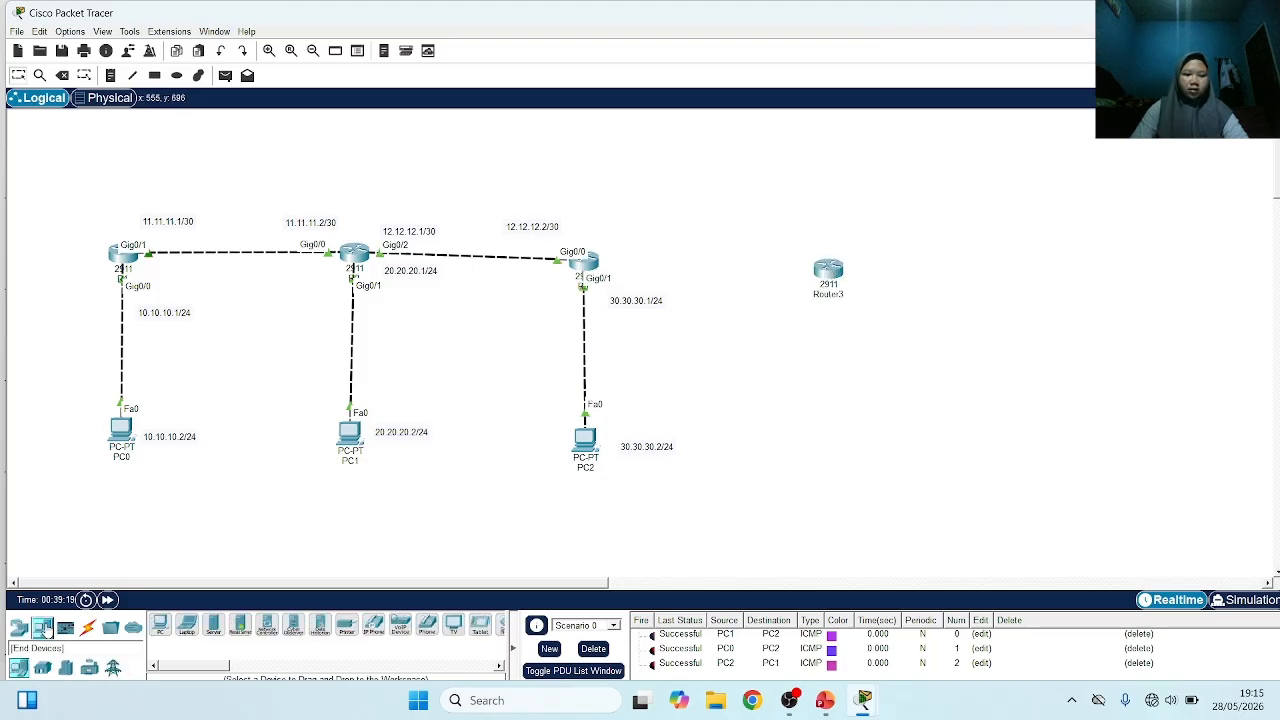
click(157, 630)
click(837, 450)
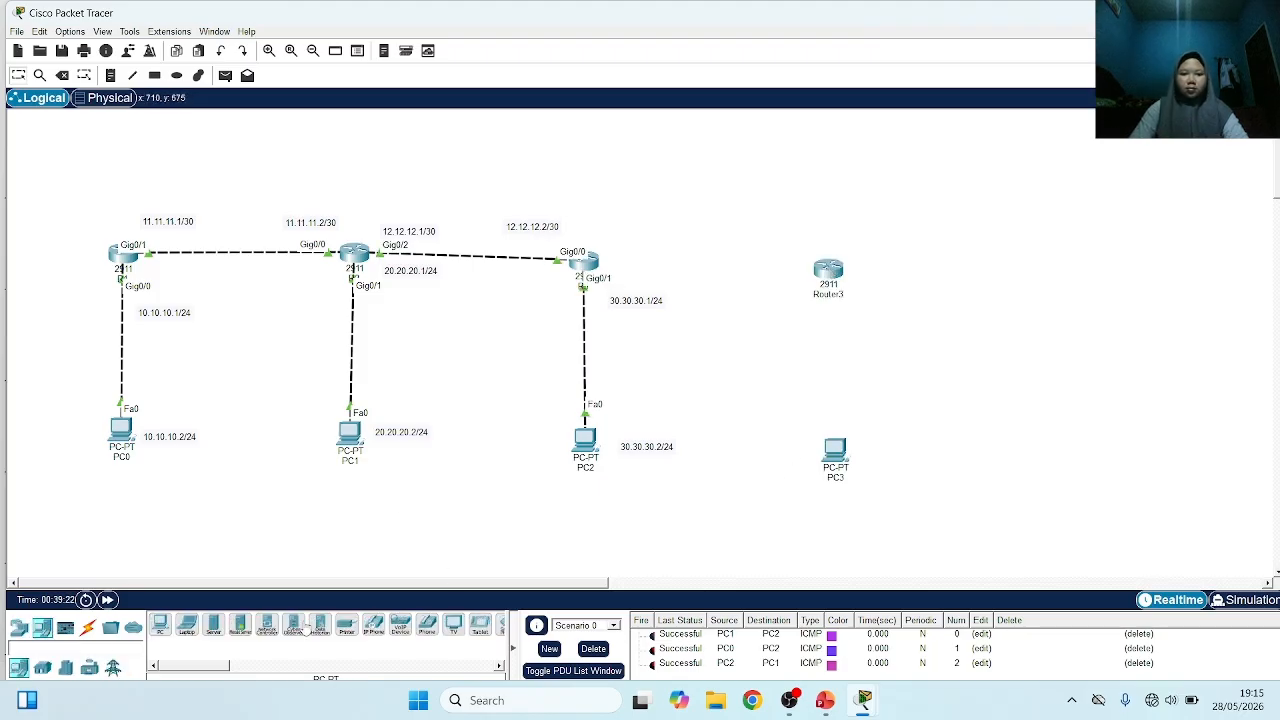
Cable R3 to Router3 and Router3 to PC3 using the automatically chosen connection type
click(93, 626)
click(160, 625)
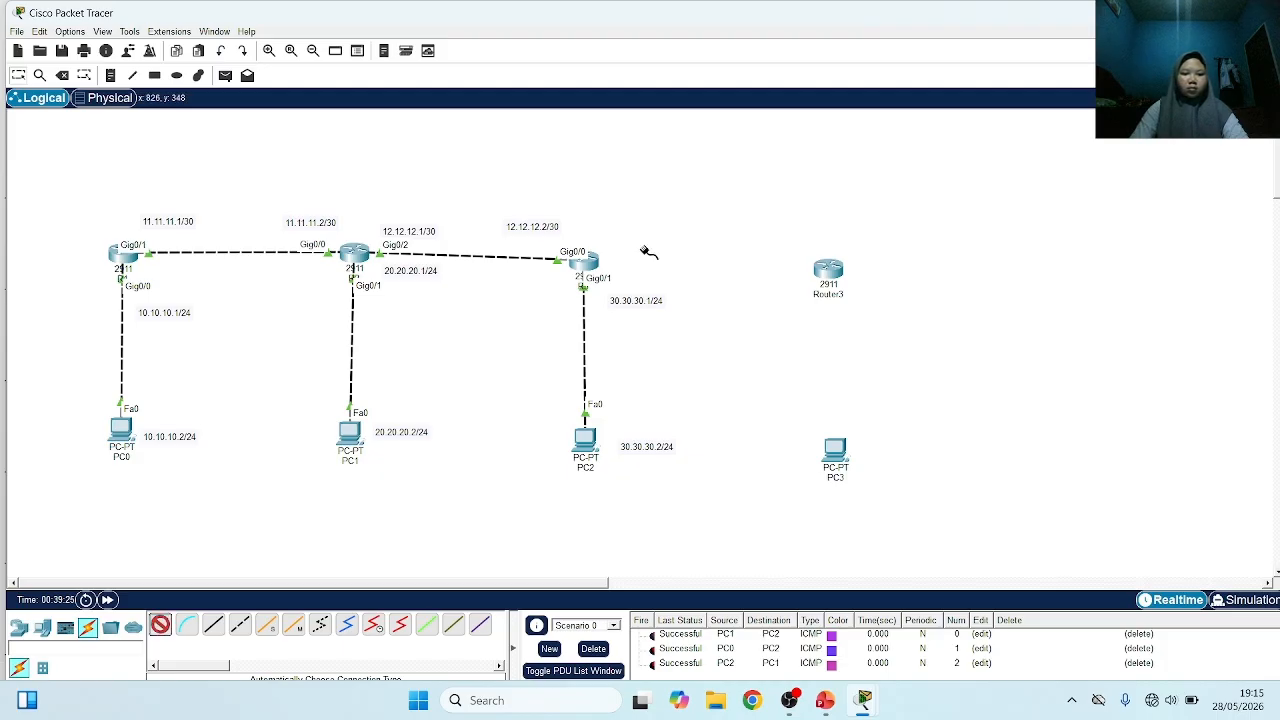
click(585, 263)
click(828, 268)
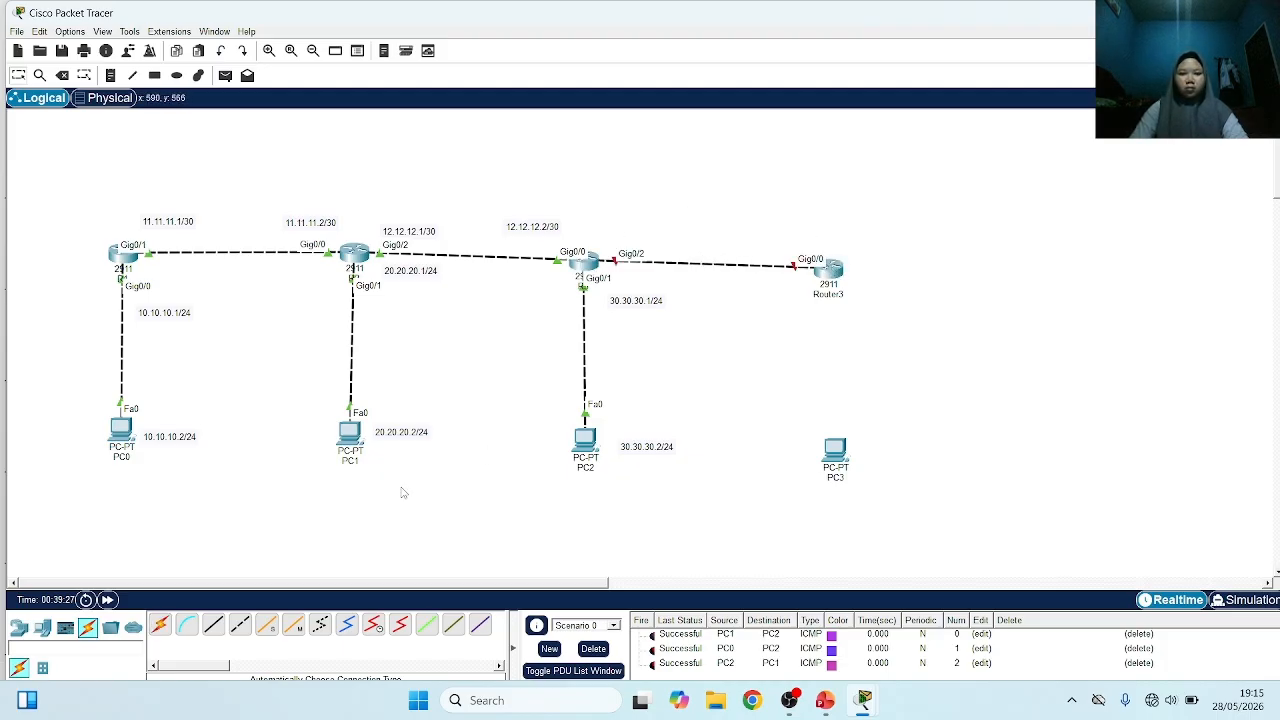
click(159, 625)
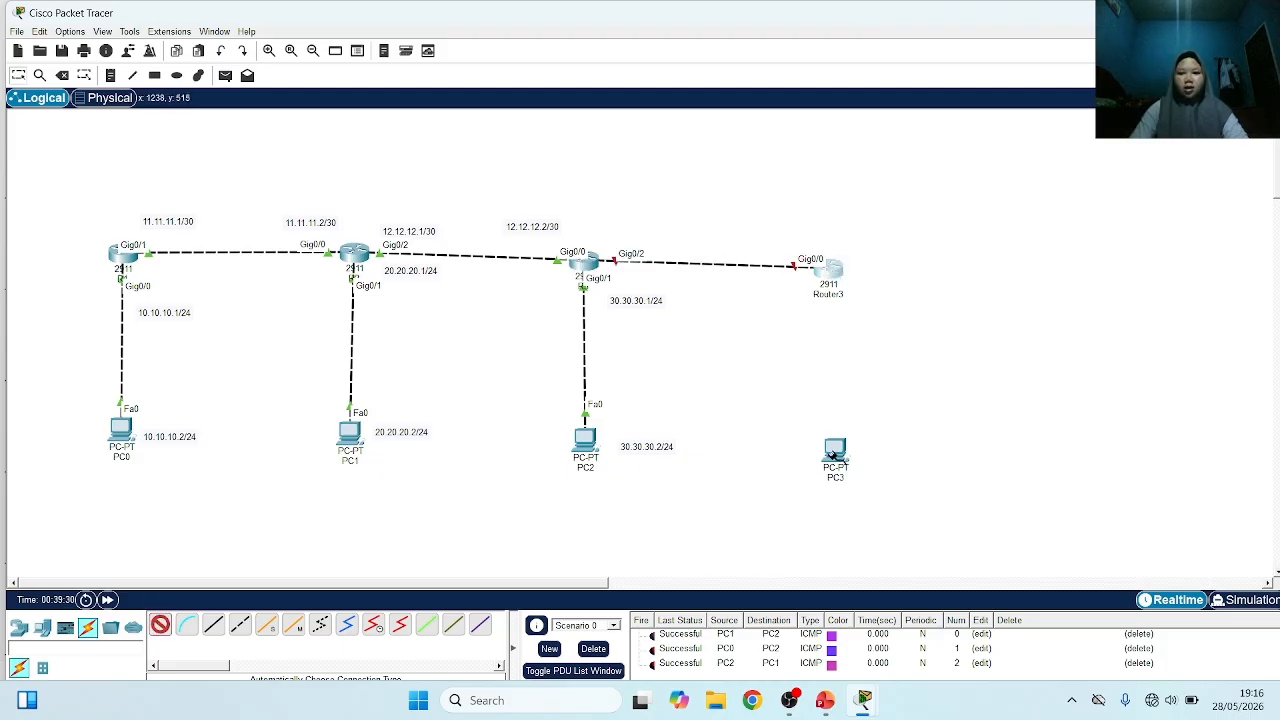
click(830, 268)
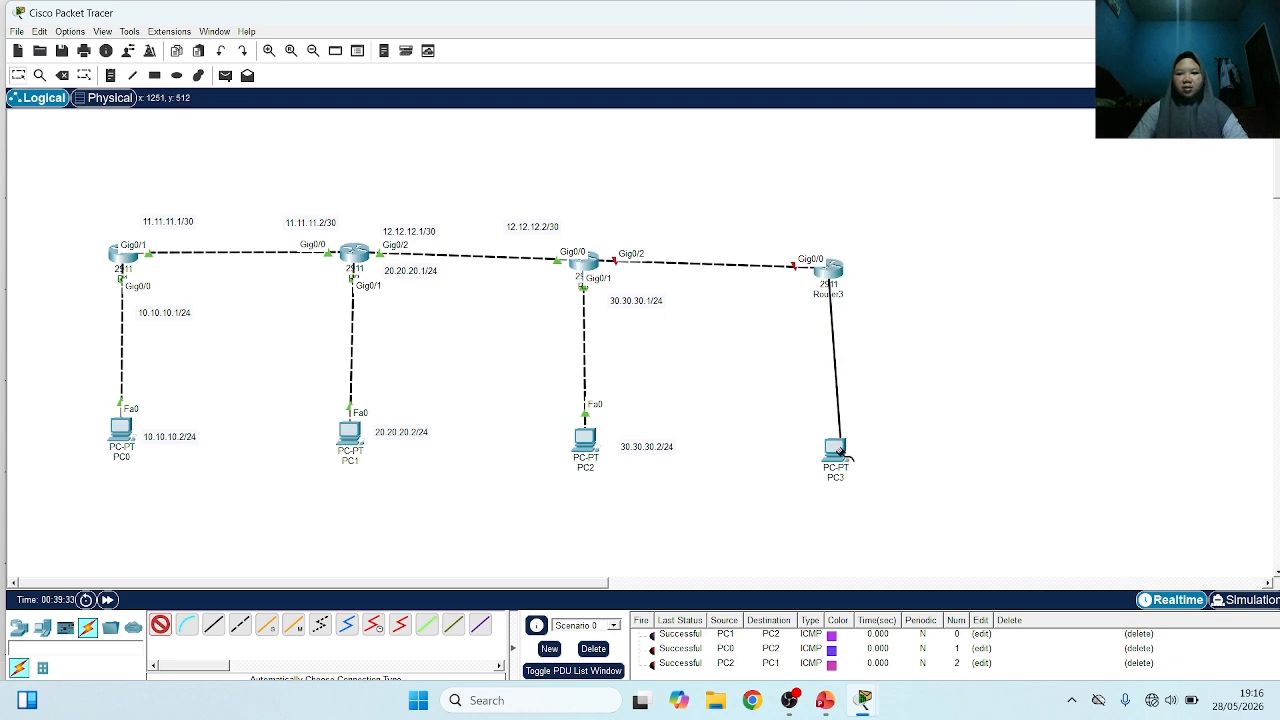
click(835, 448)
Add the note 13.13.13.1/30 above R3's Gig0/2 interface
click(110, 75)
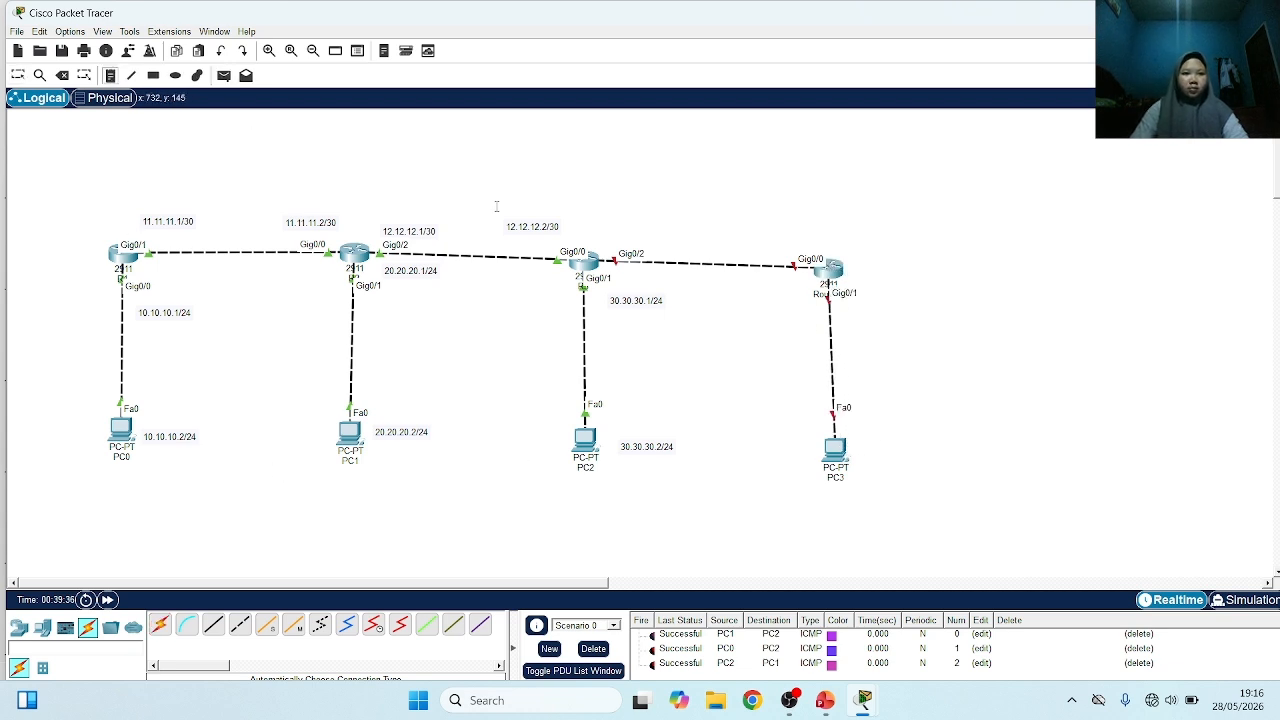
click(604, 226)
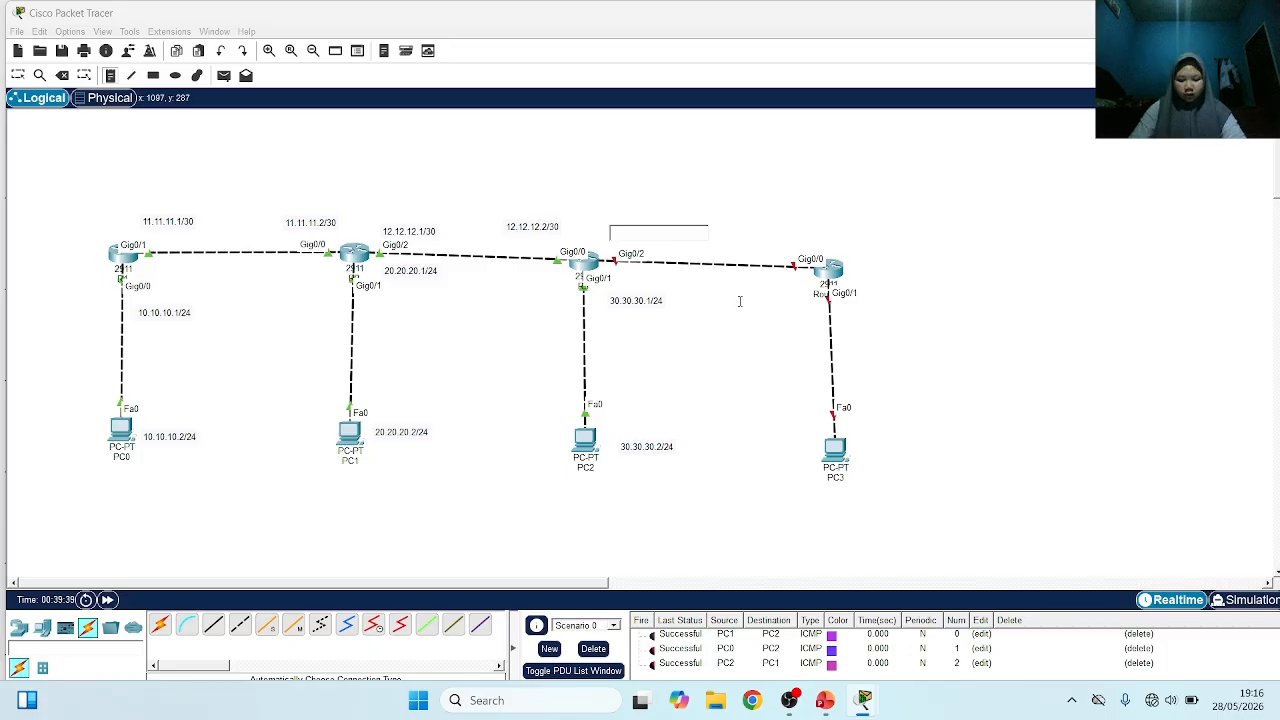
text(1)
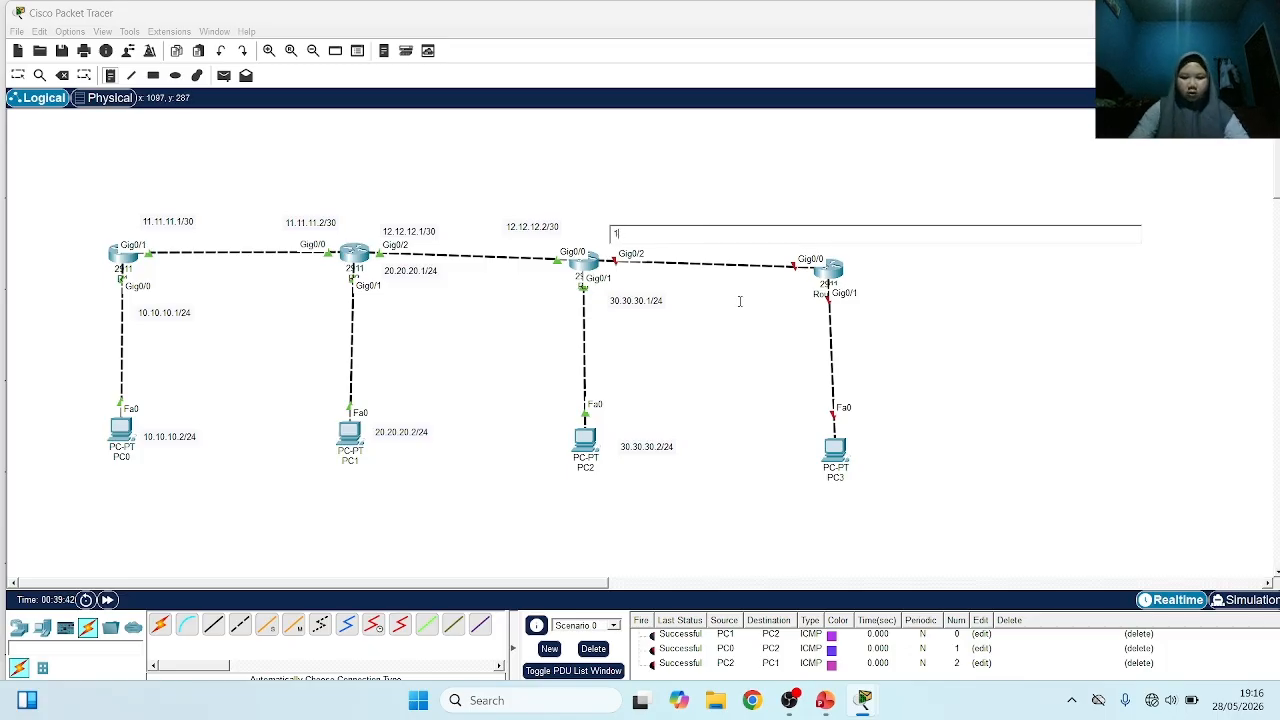
text(3.1)
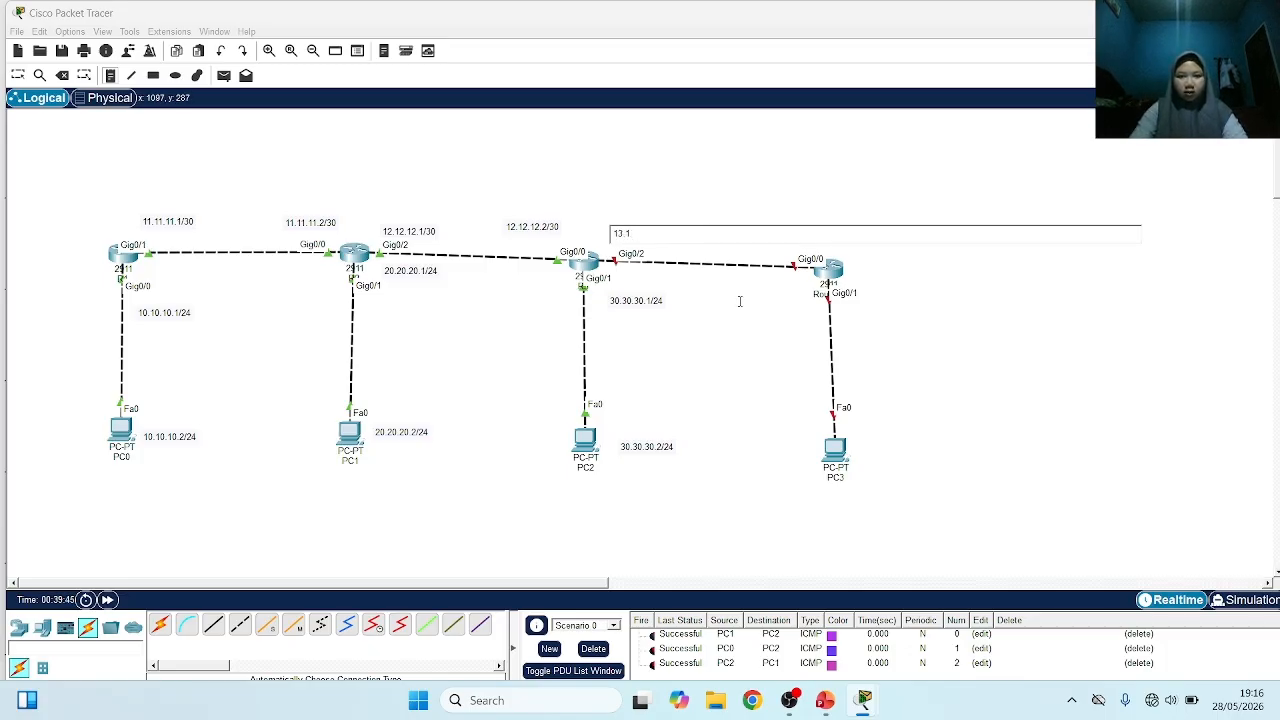
text(2.13.1/)
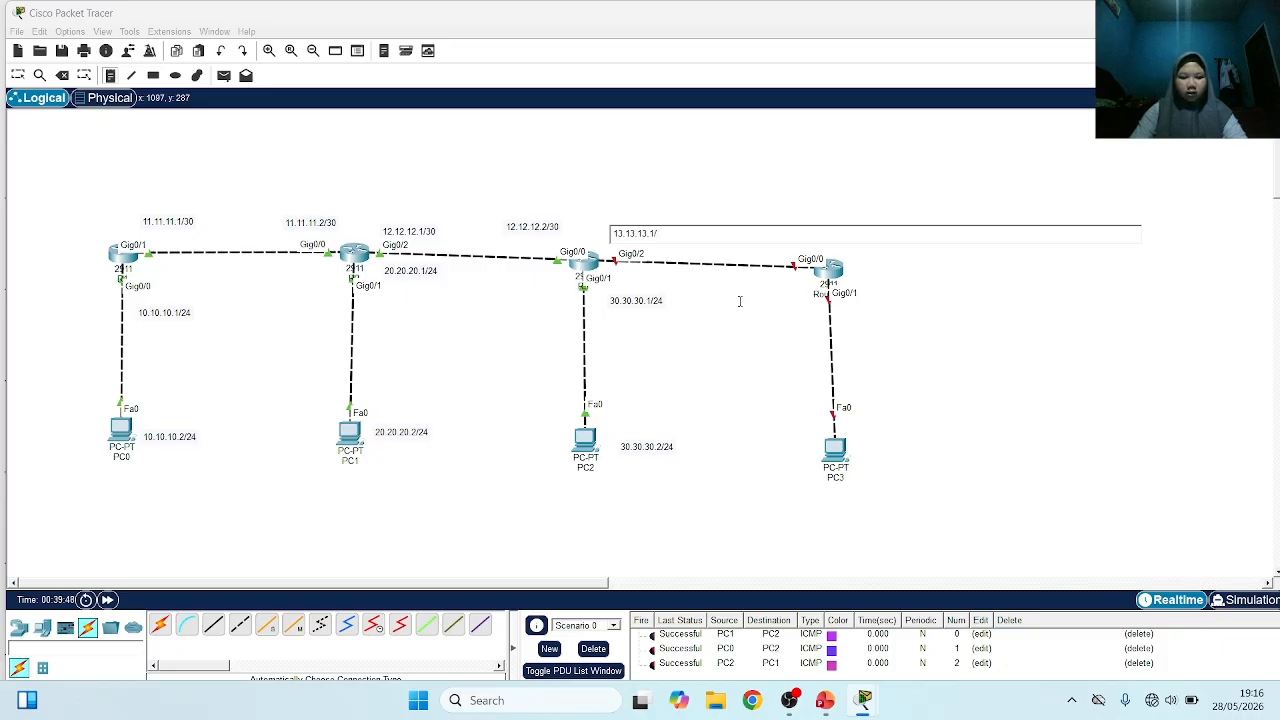
text(30)
Add the note 13.13.13.2/30 above Router3's Gig0/0 interface
click(831, 250)
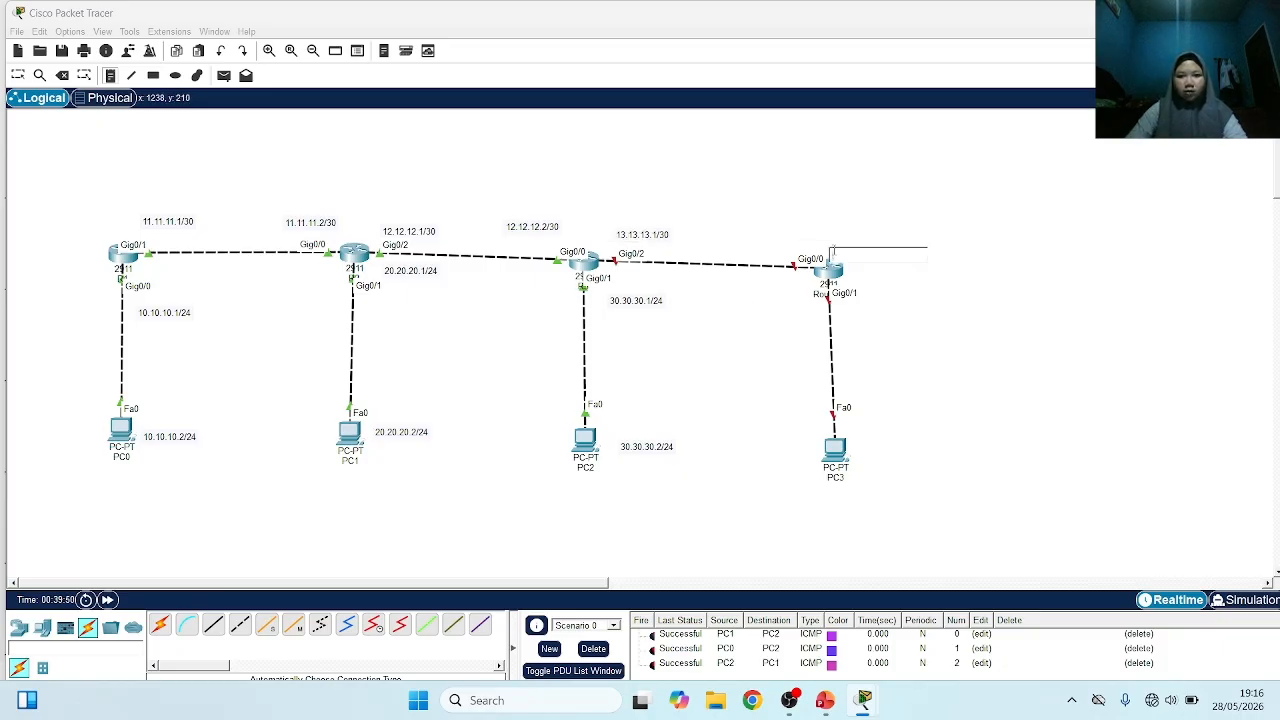
click(814, 233)
click(794, 228)
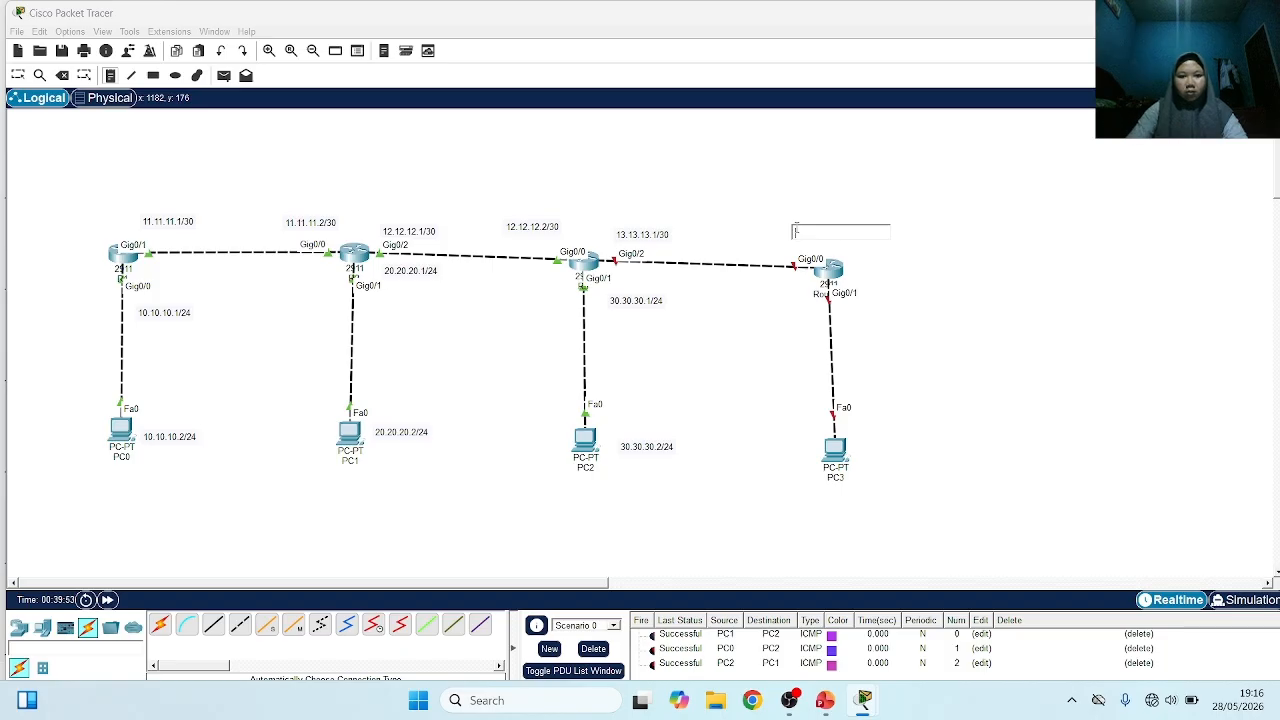
text(13.13.13.2/30)
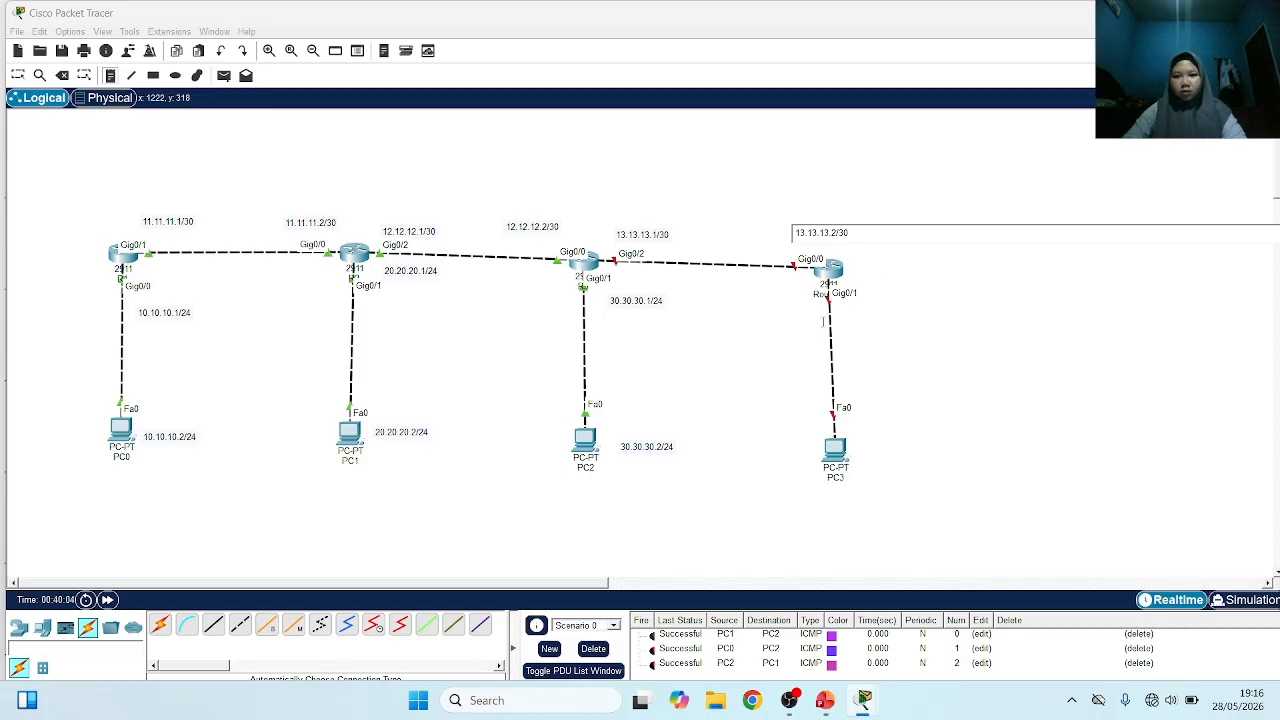
Add the note 40.40.40.1/24 beside Router3's Gig0/1 interface
click(859, 311)
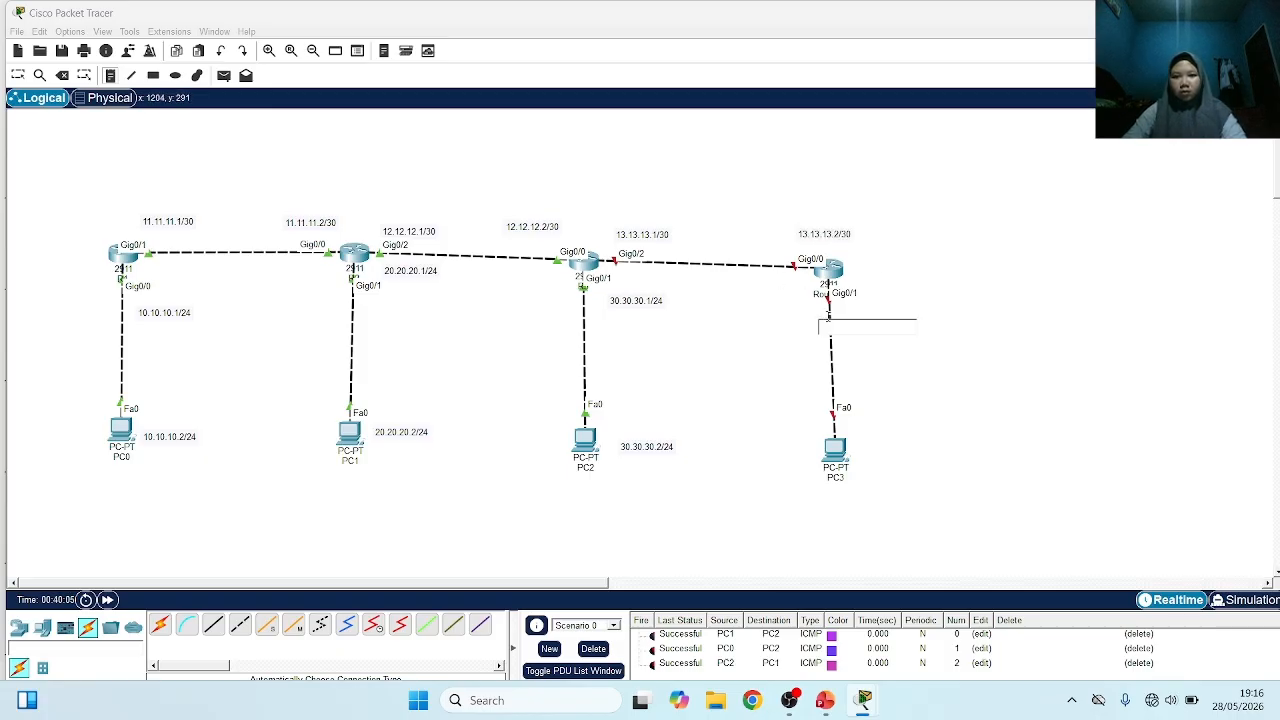
click(878, 317)
text(40.)
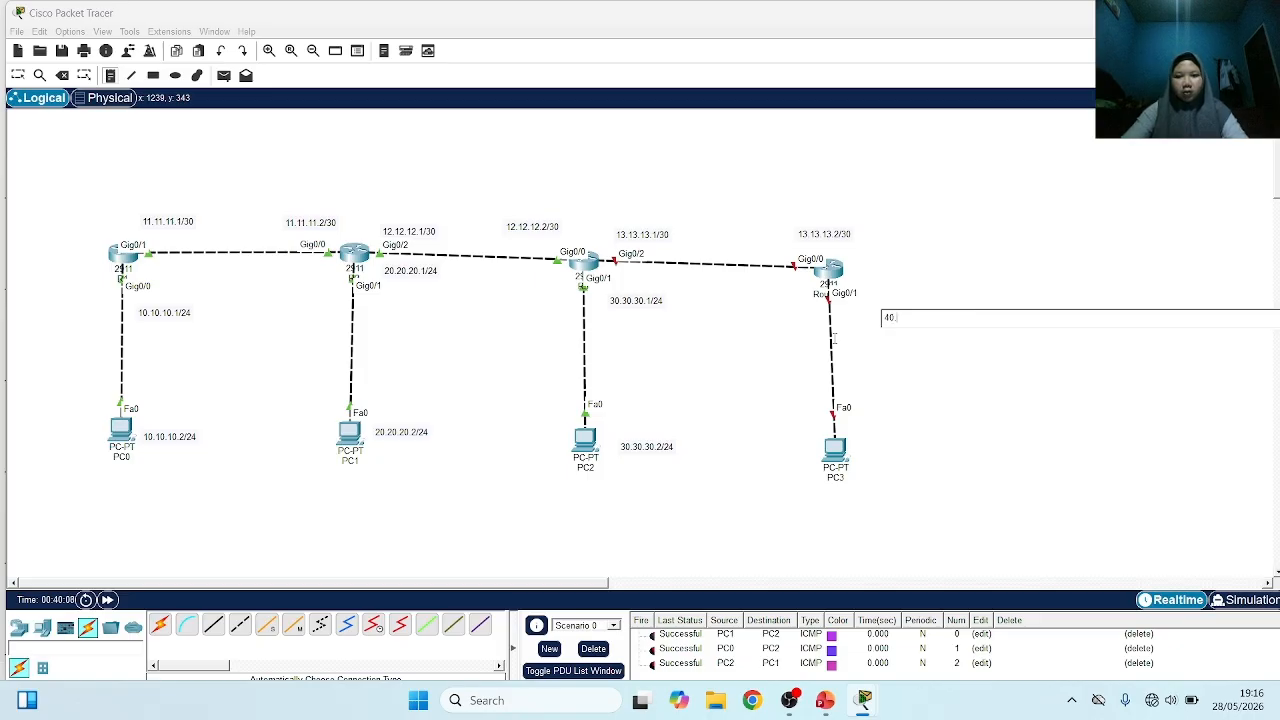
text(40.40.1/2)
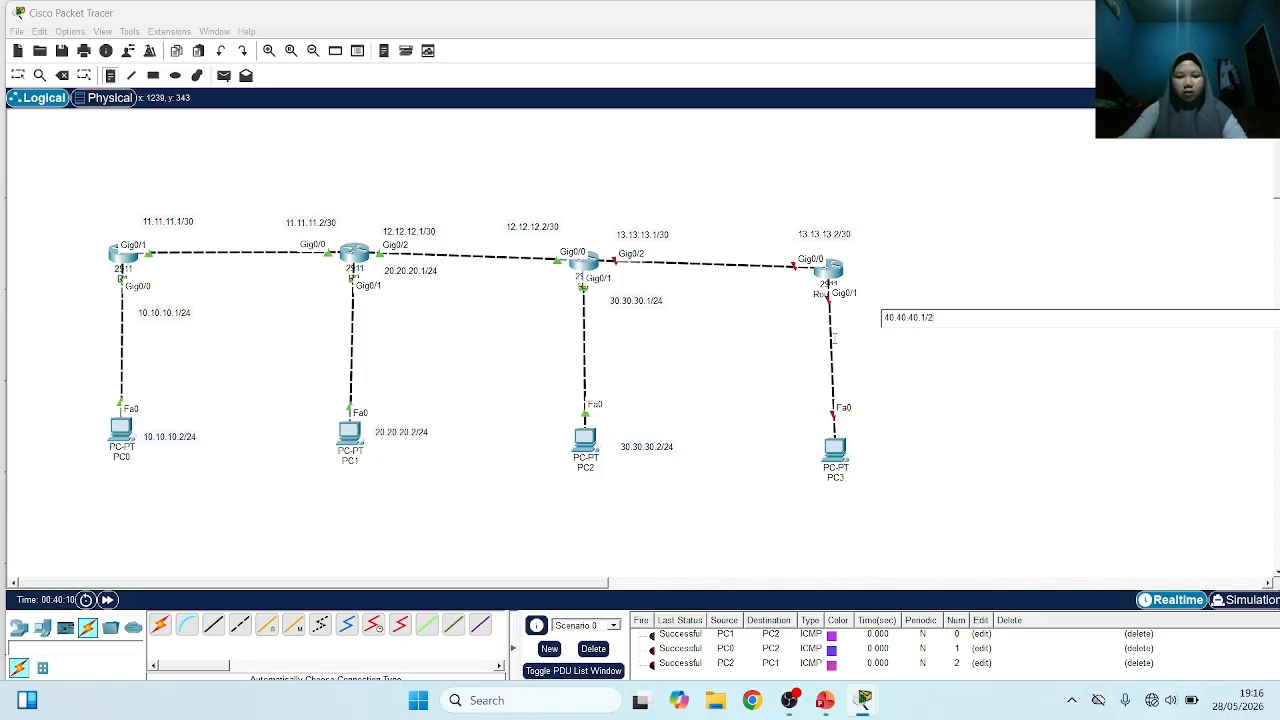
text(4)
Add the note 40.40.40.2/24 beside PC3
click(874, 448)
click(874, 448)
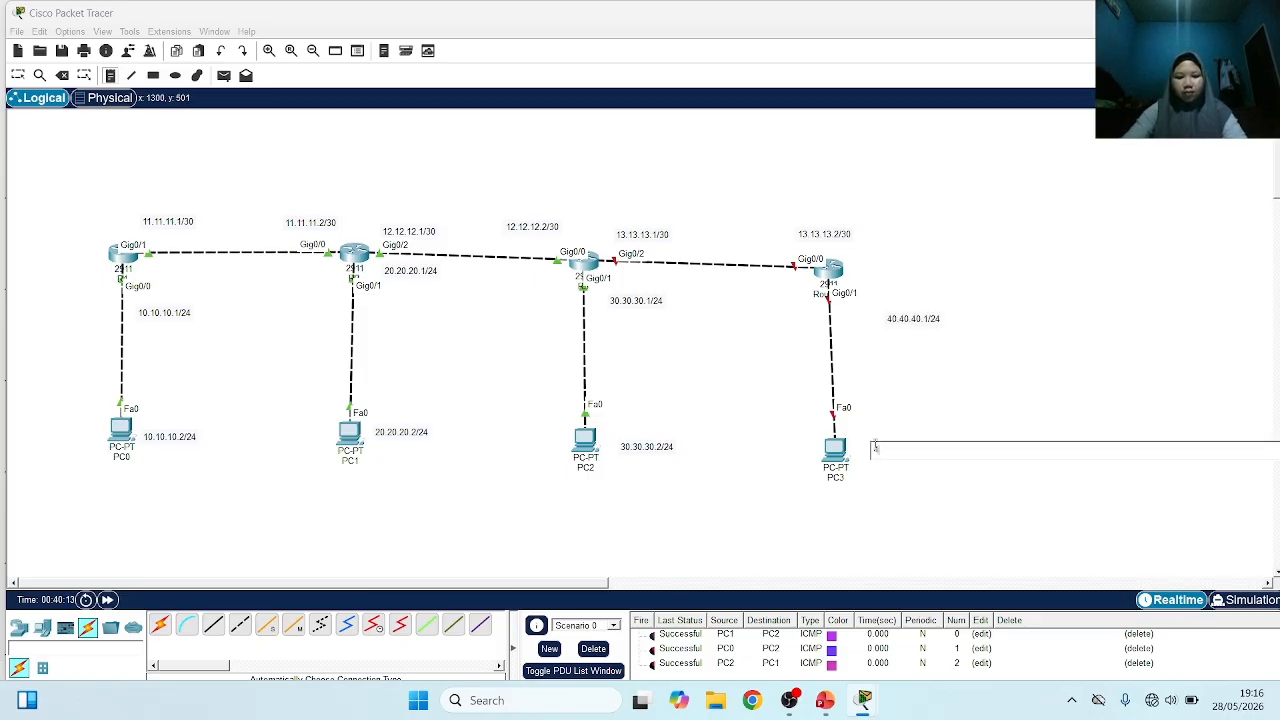
text(40.40.40.2)
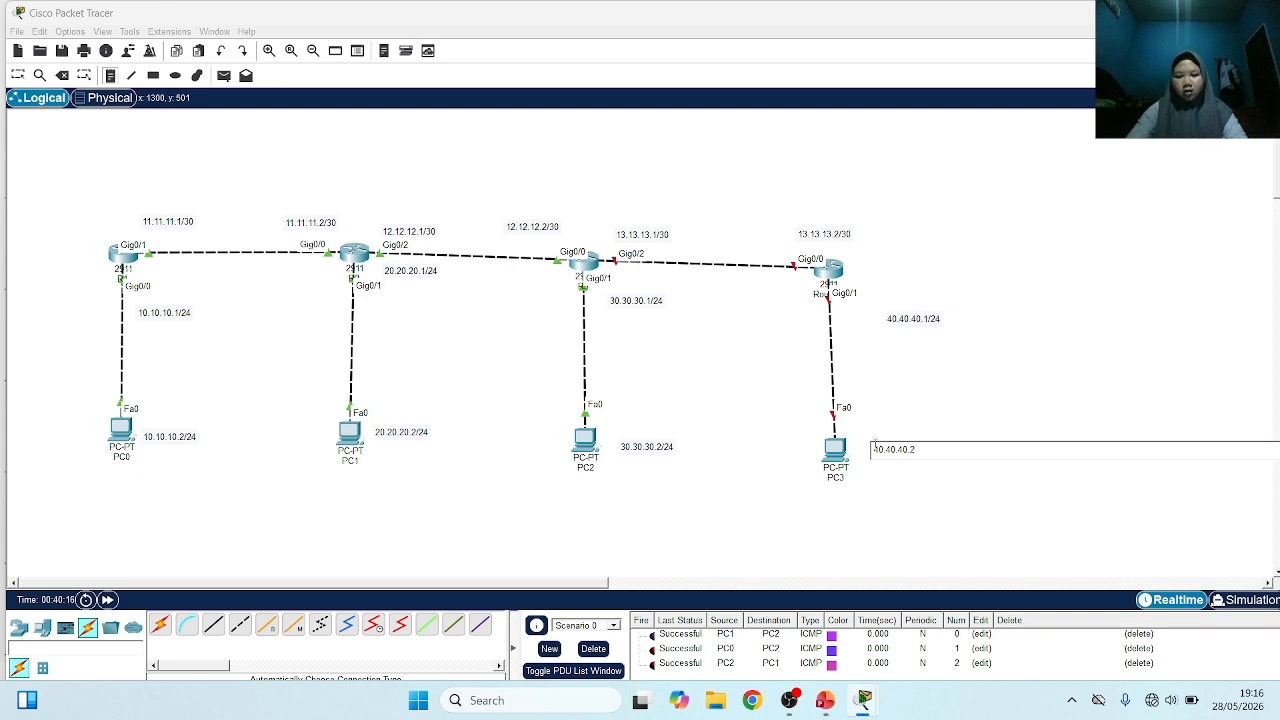
text(/24)
click(1046, 375)
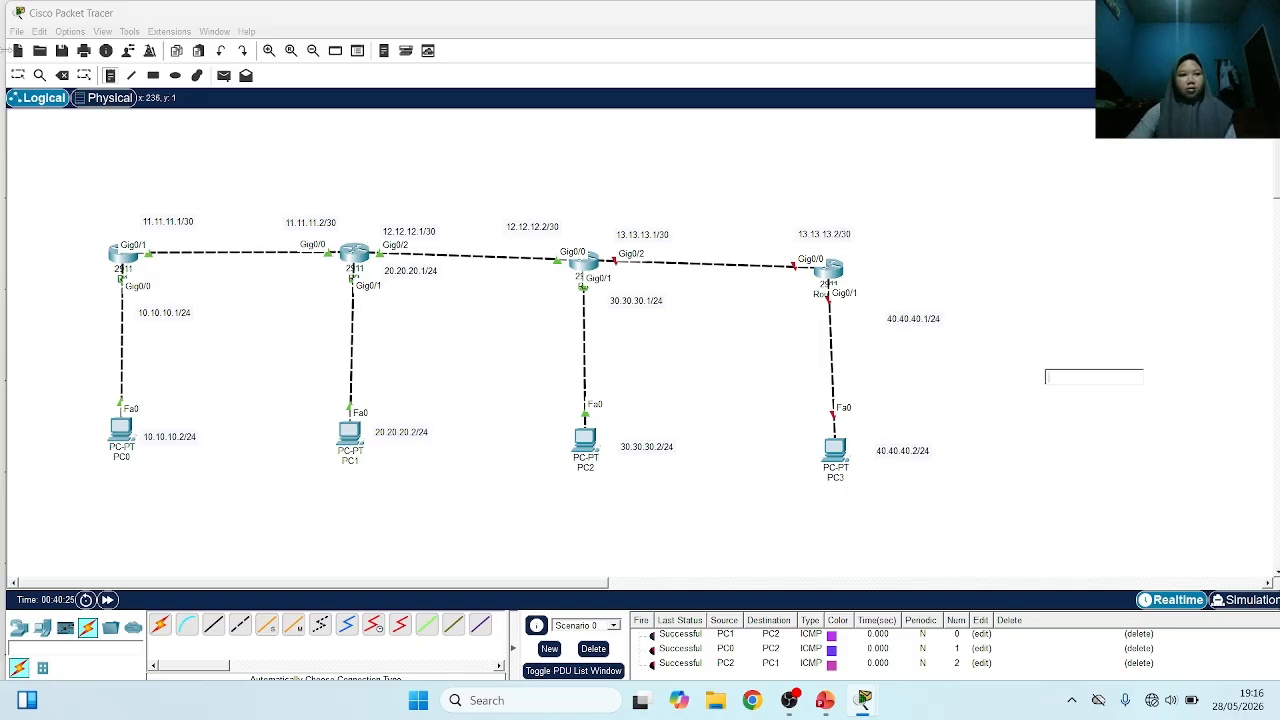
Move the fourth router slightly to straighten its links, and bring the 40.40.40.1/24 and 40.40.40.2/24 notes closer to Gig0/1 and PC3
click(18, 76)
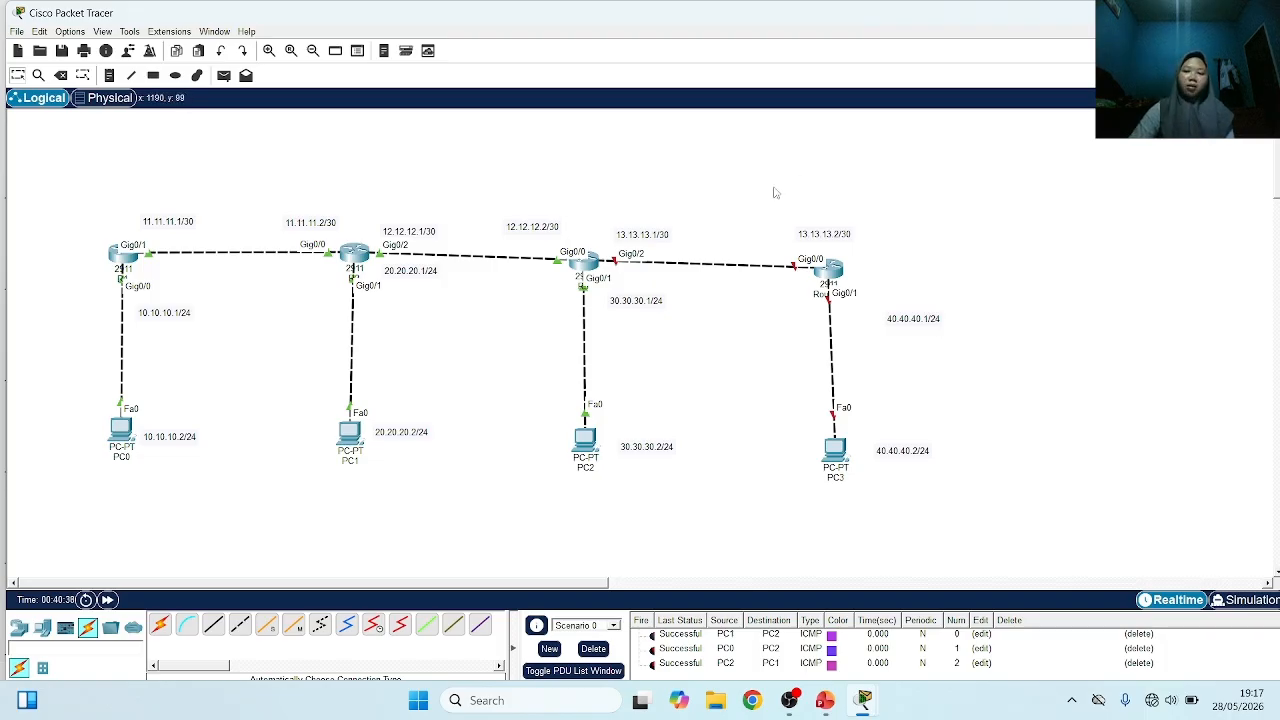
drag(847, 263, 859, 257)
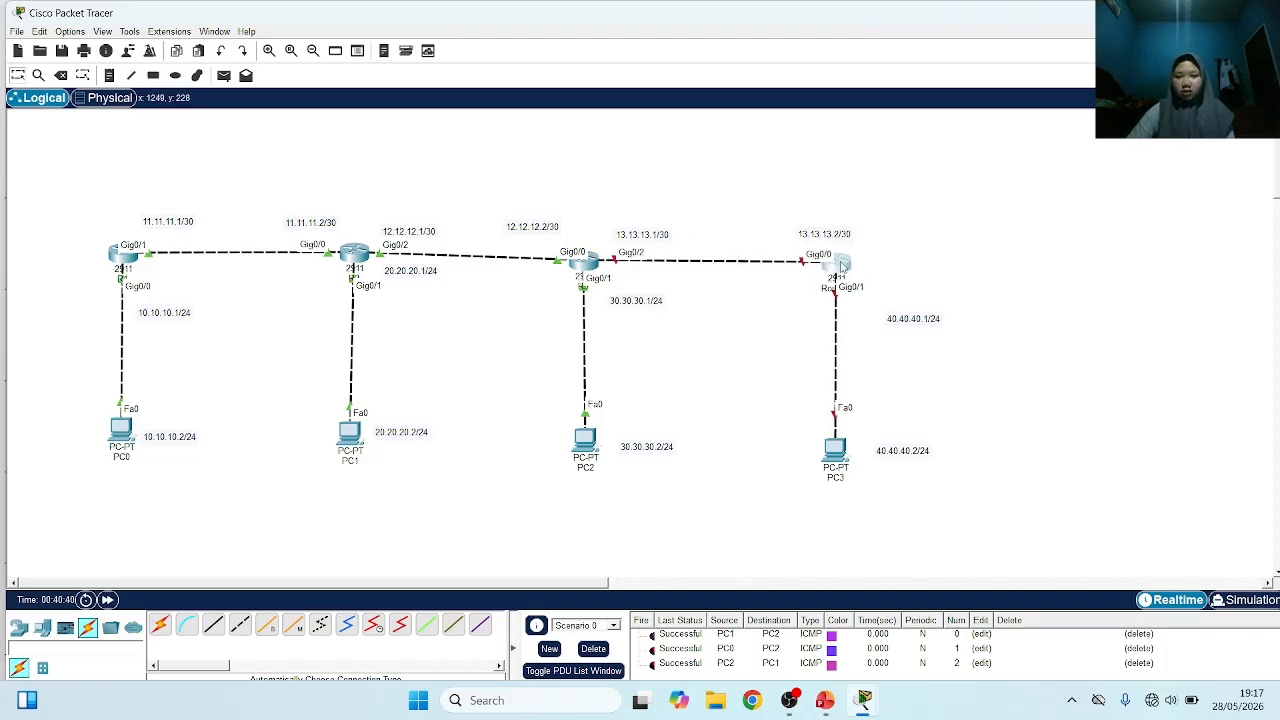
drag(918, 316, 885, 298)
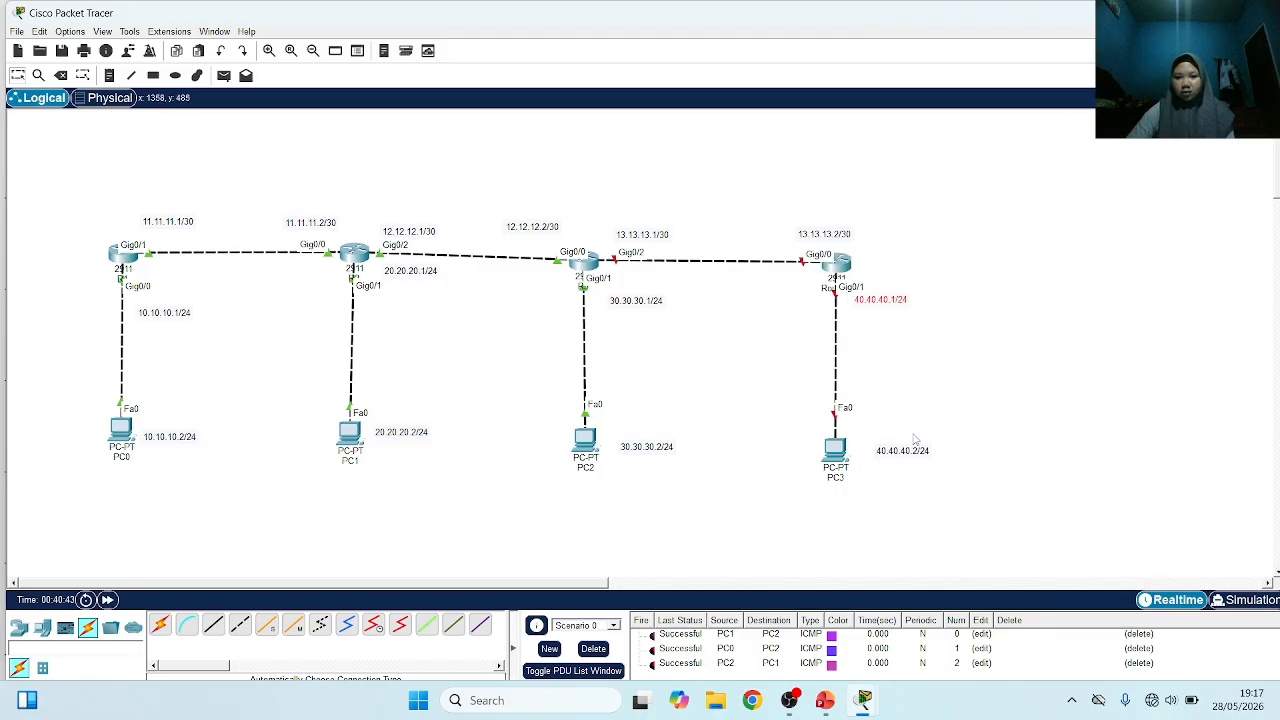
drag(918, 455, 874, 438)
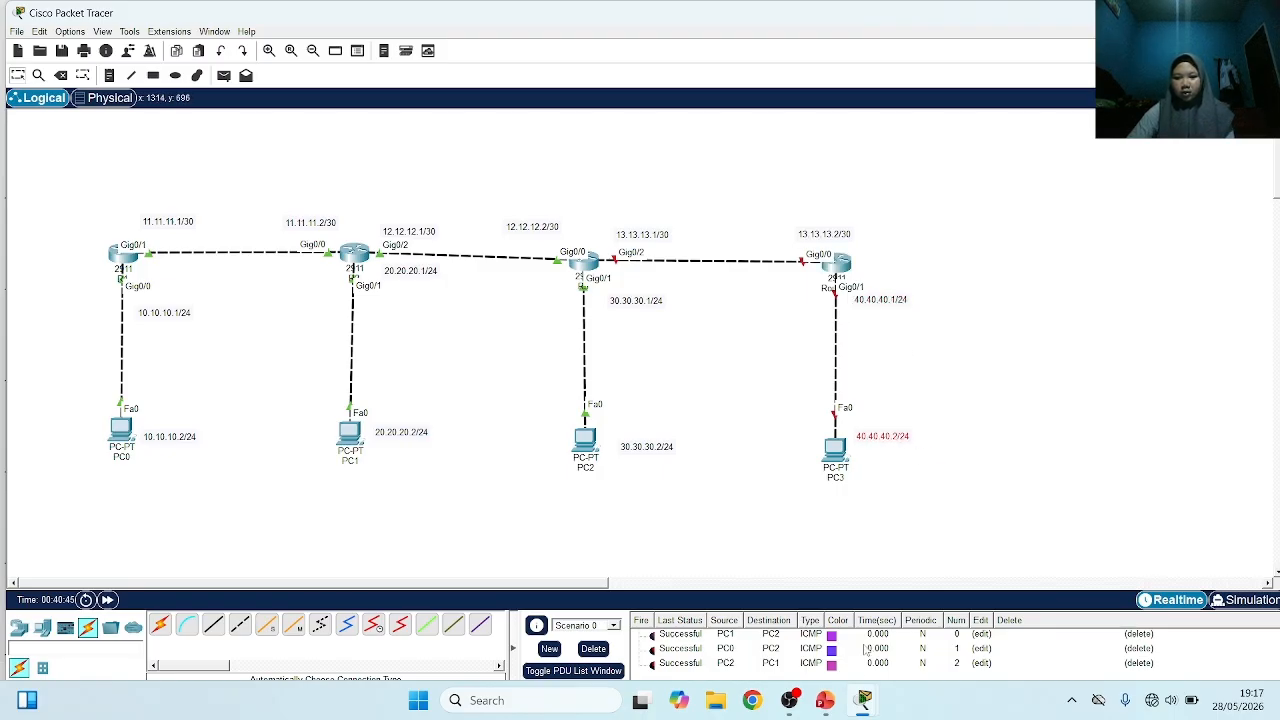
Switch to PowerPoint to check the Outline slide of the Cisco Routing presentation, and return to the Packet Tracer topology
click(824, 700)
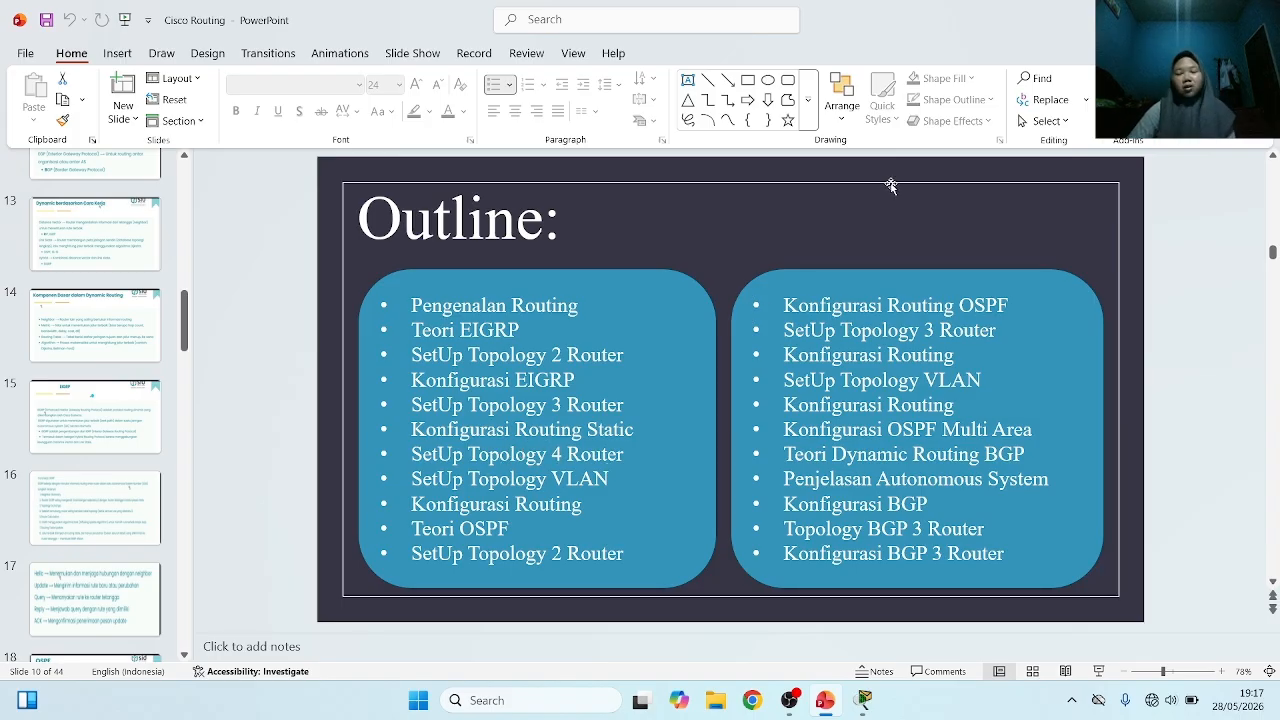
mouse_move(863, 700)
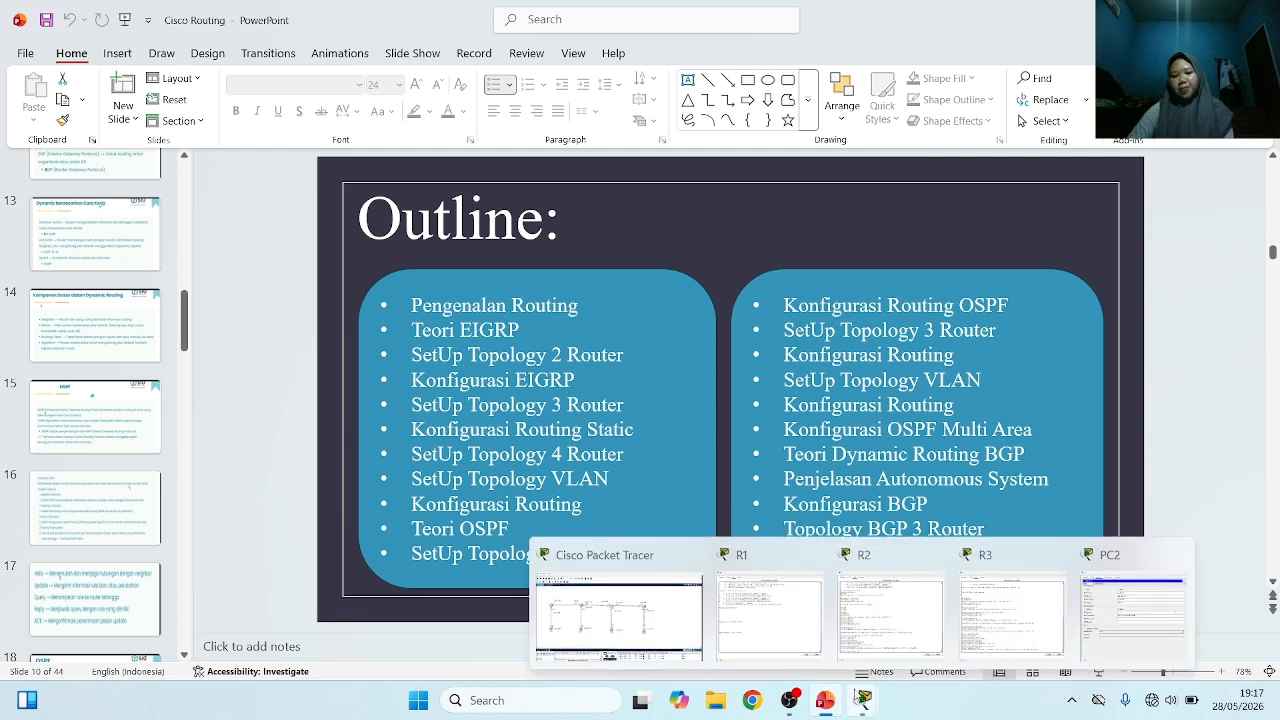
click(618, 605)
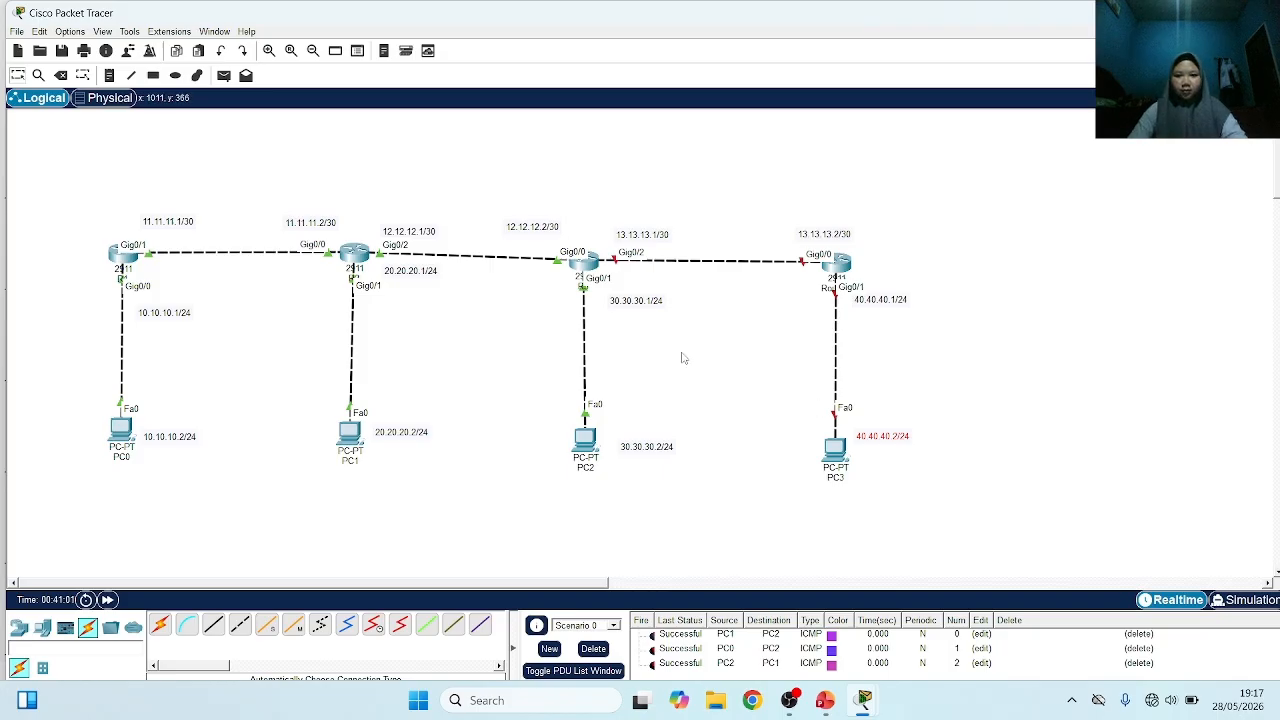
Rename the fourth router as R4
click(826, 289)
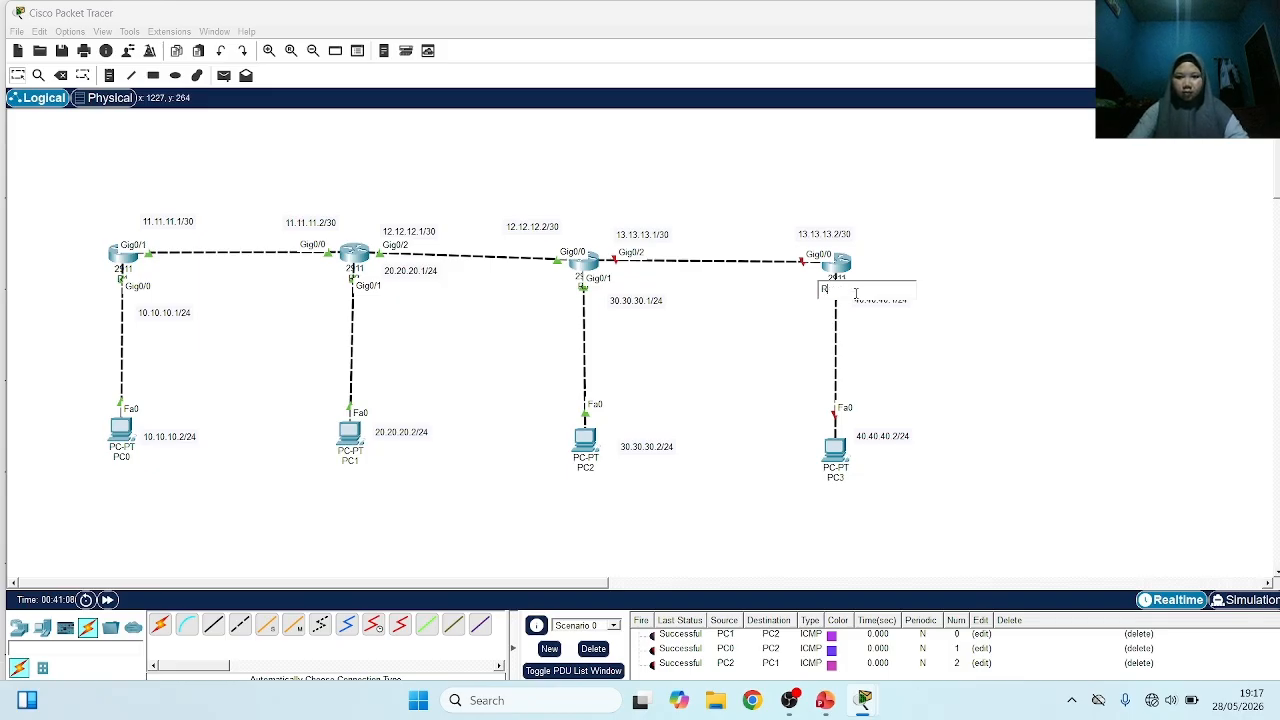
text(4)
click(763, 309)
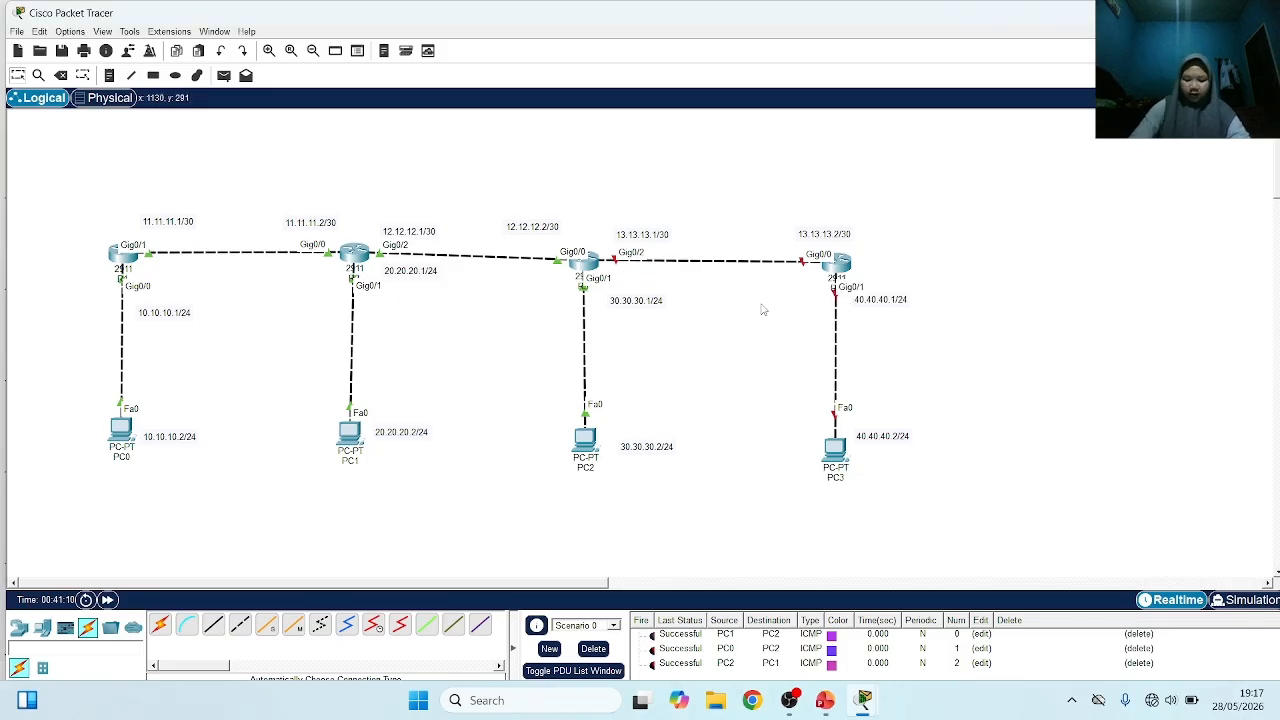
Open R4's command line, decline the initial configuration dialog and enter global configuration mode
click(843, 264)
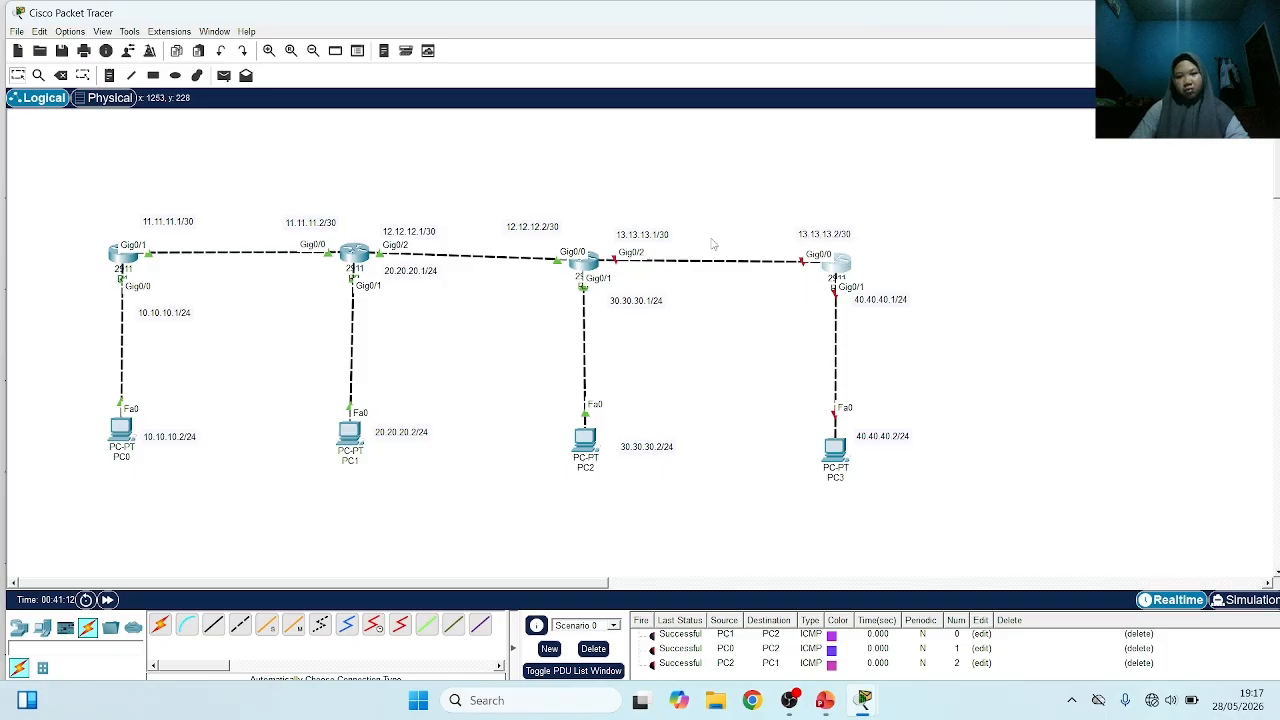
click(404, 74)
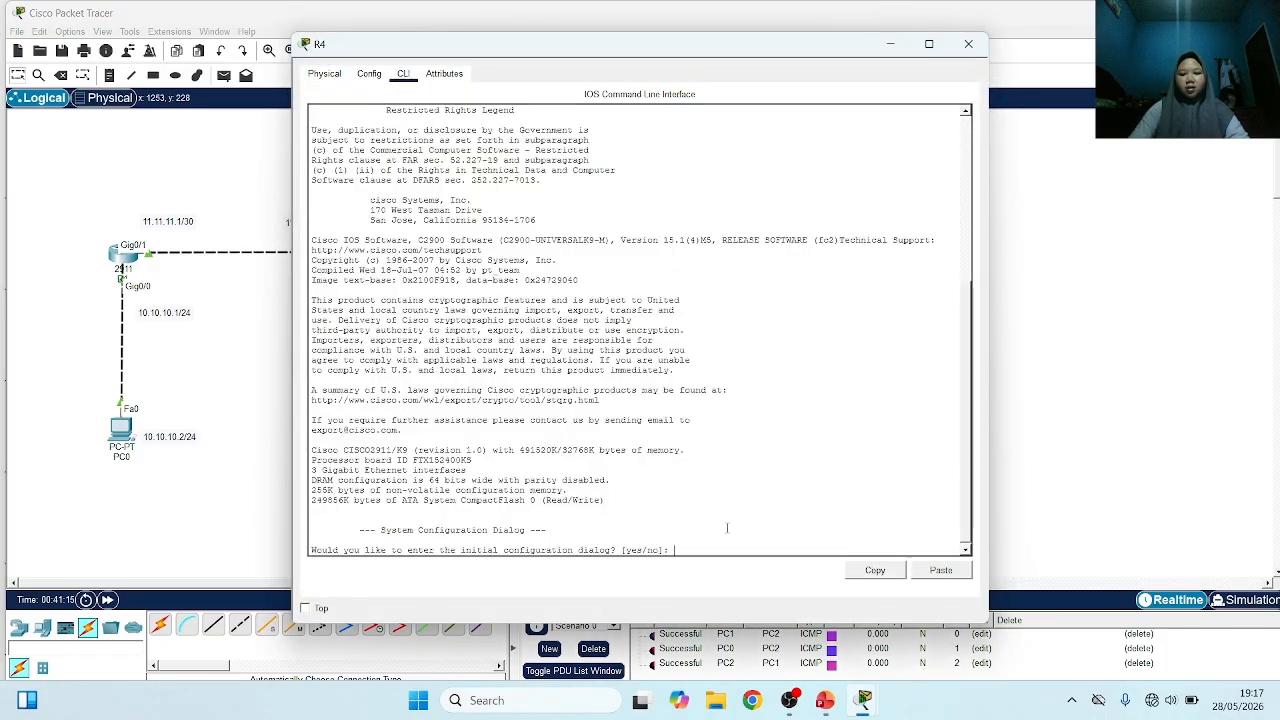
text(no)
key(Return)
key(Return)
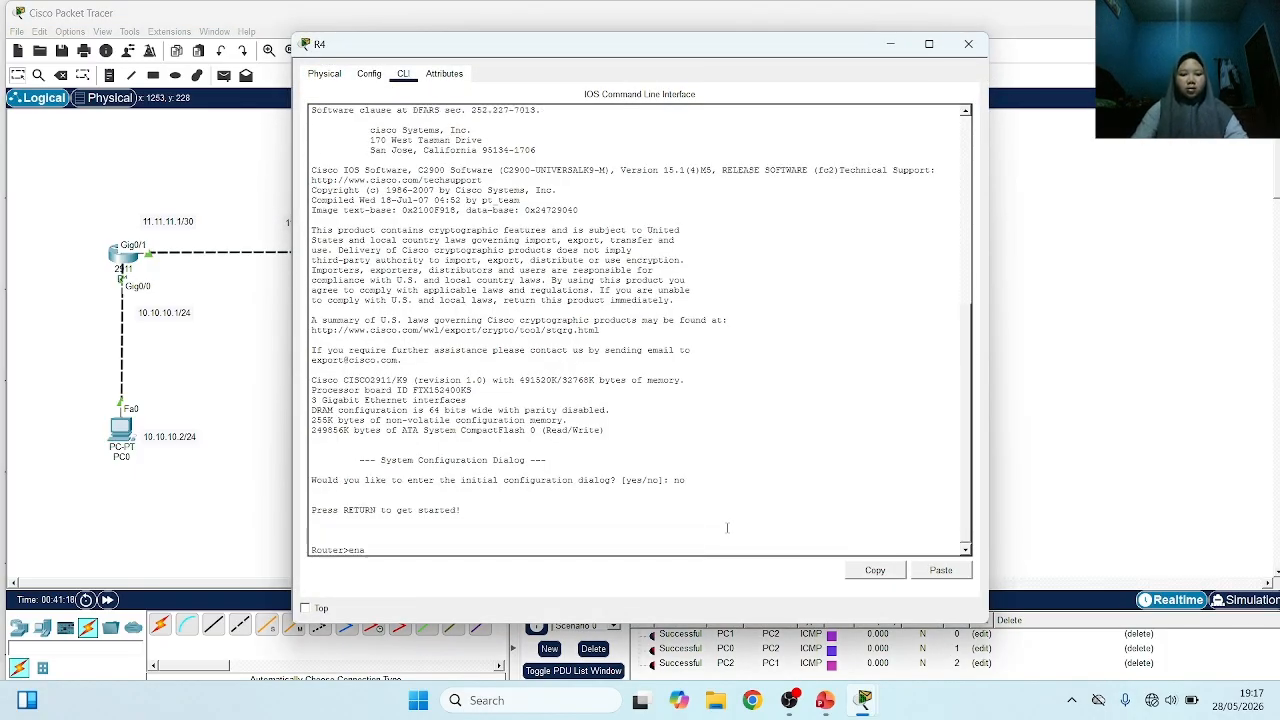
text(ena)
key(Return)
text(conf t)
key(Return)
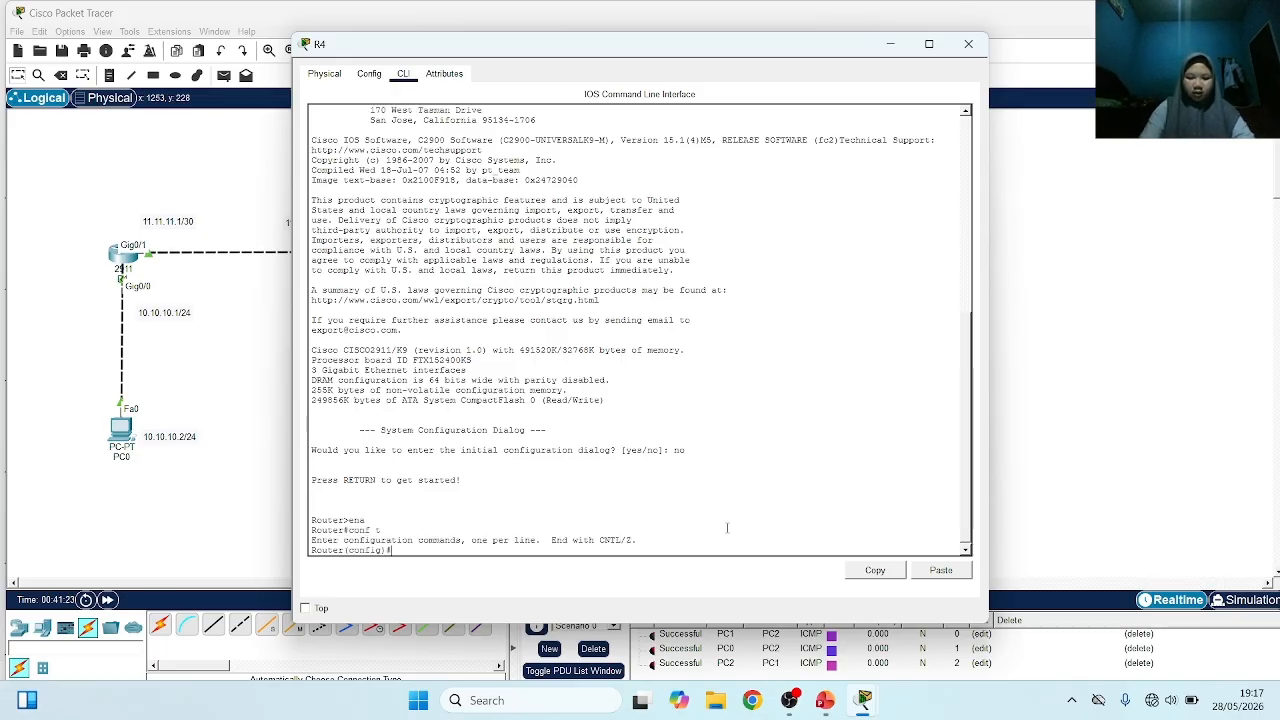
Enter interface g0/0 on R4 and enable it with no sh
text(int g0/0)
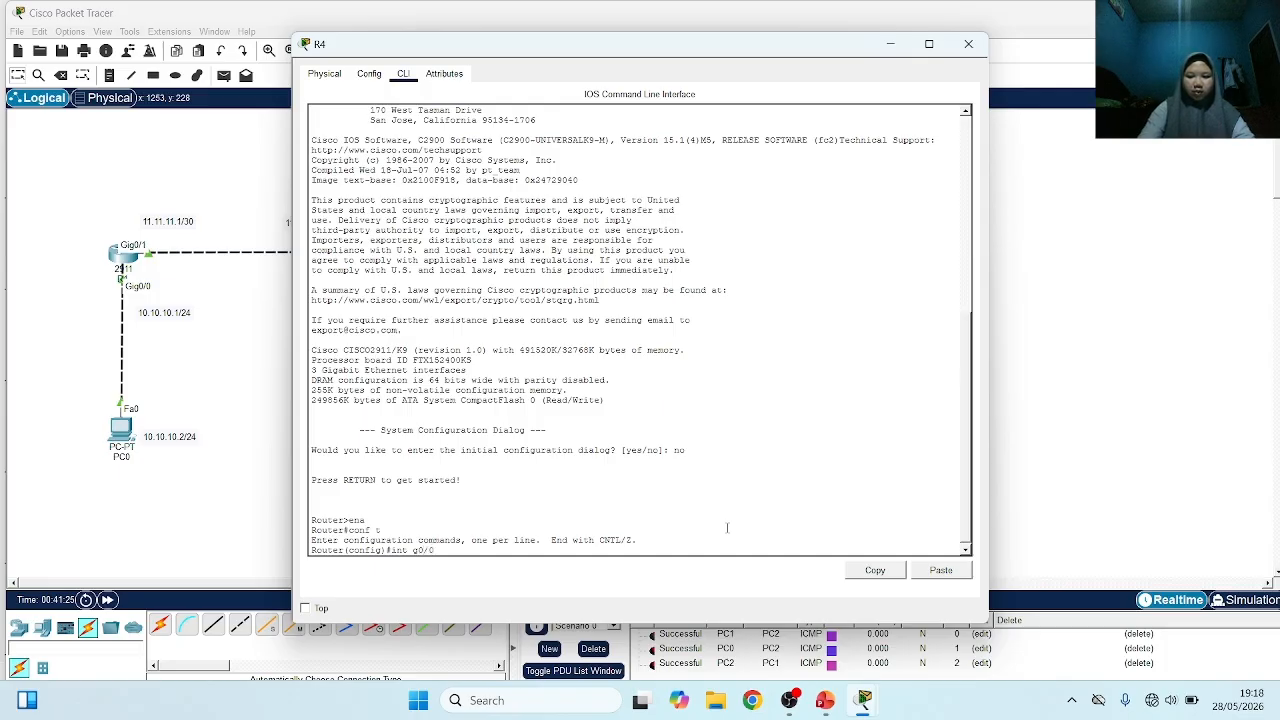
key(Return)
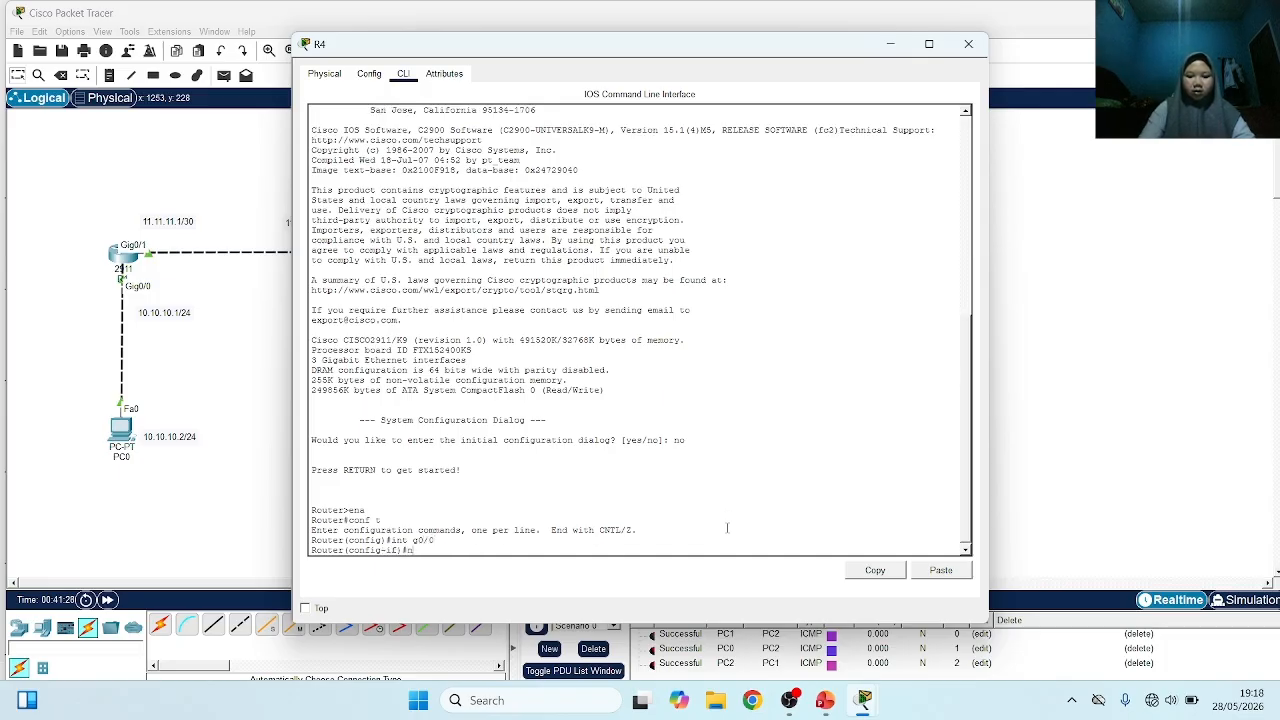
text(no sh)
key(Return)
key(Return)
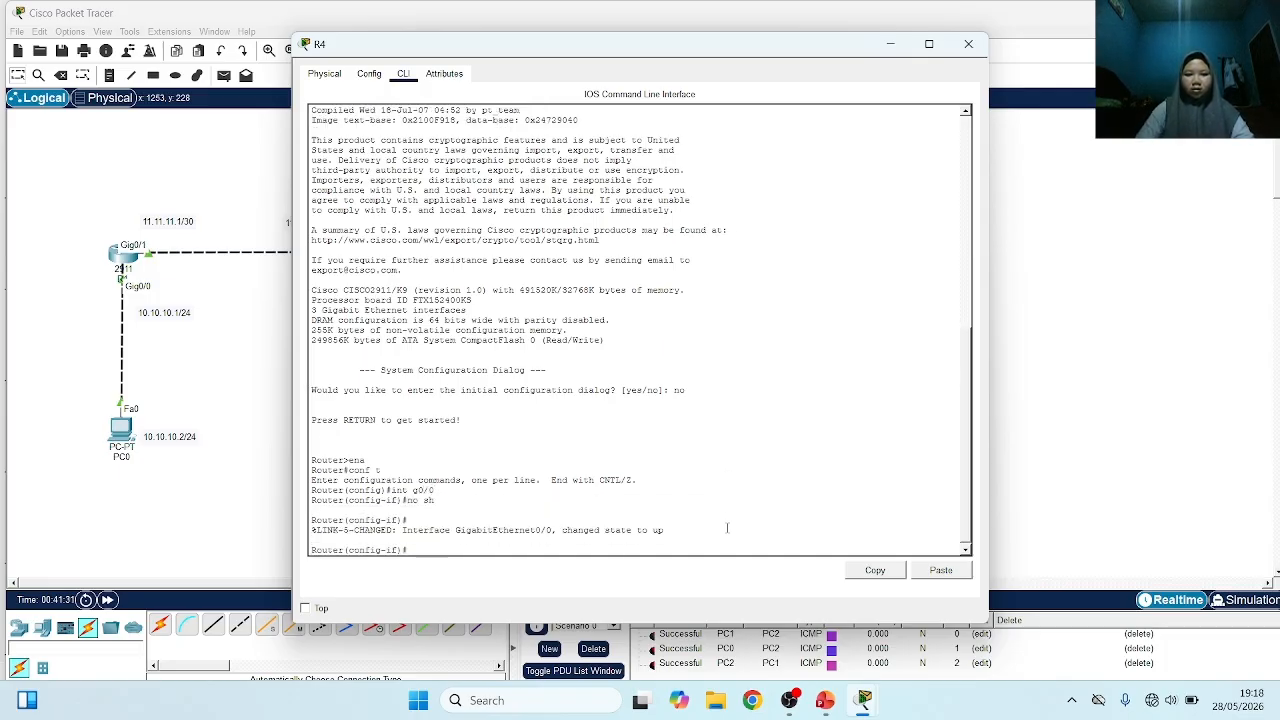
Move R4's window clear of its notes and assign 13.13.13.2 with mask 255.255.255.252 to g0/0
drag(688, 49, 1045, 25)
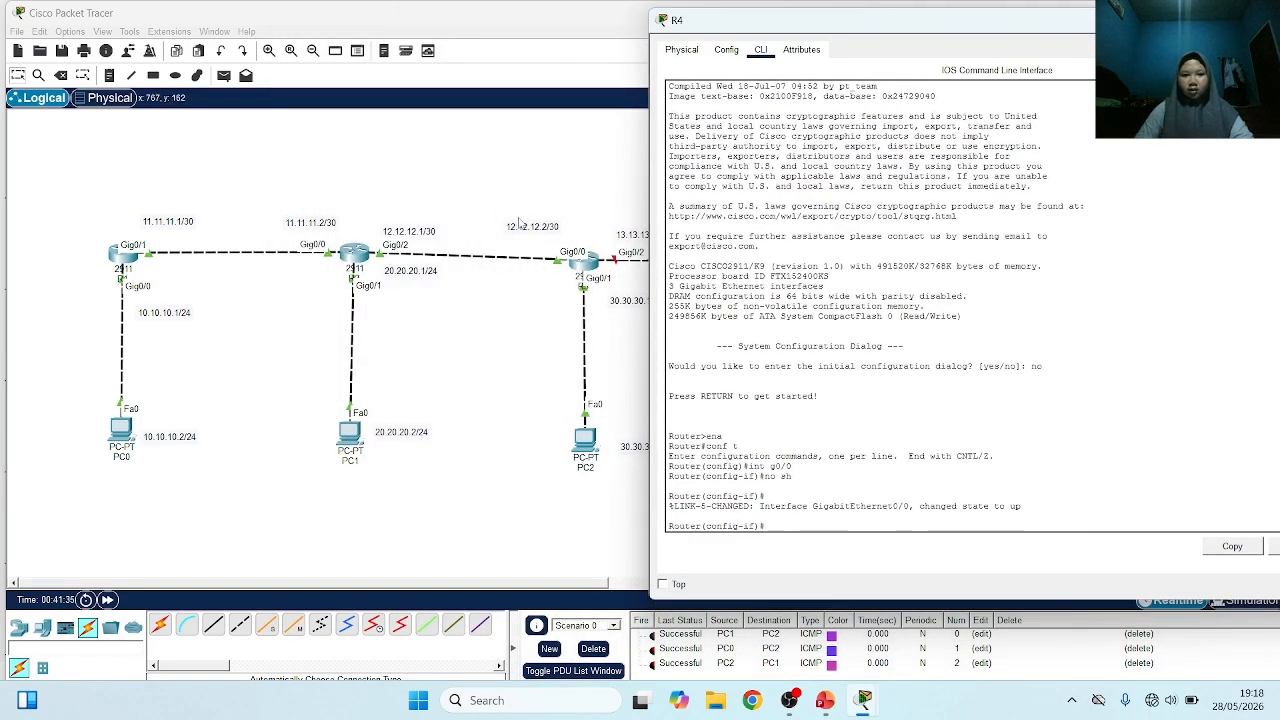
drag(850, 22, 304, 133)
drag(561, 133, 553, 73)
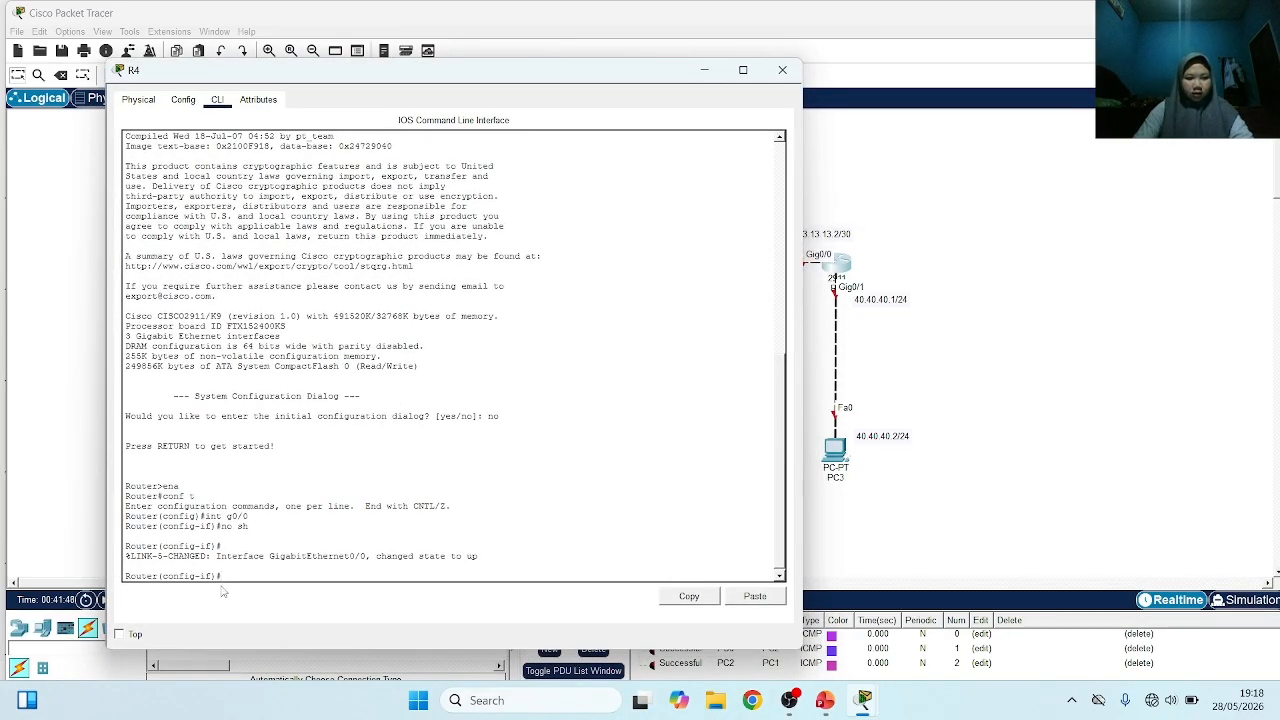
text(add 13.13.13.2 2)
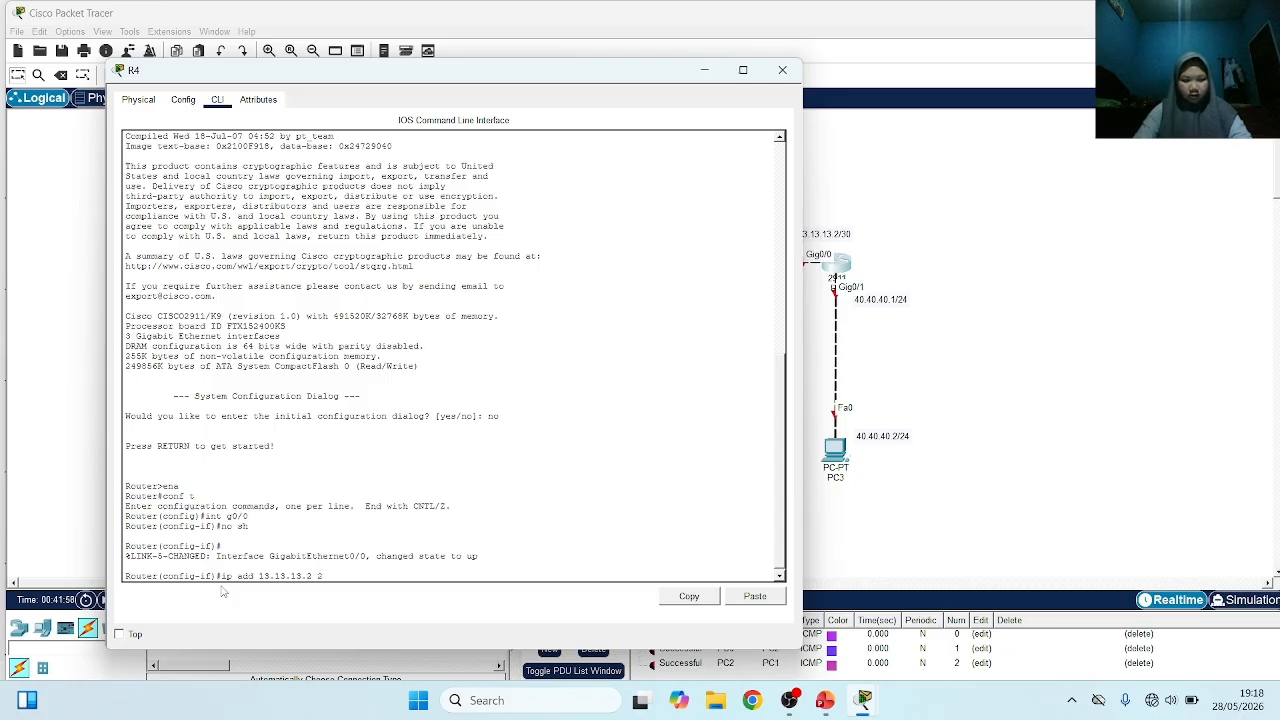
text(55.255)
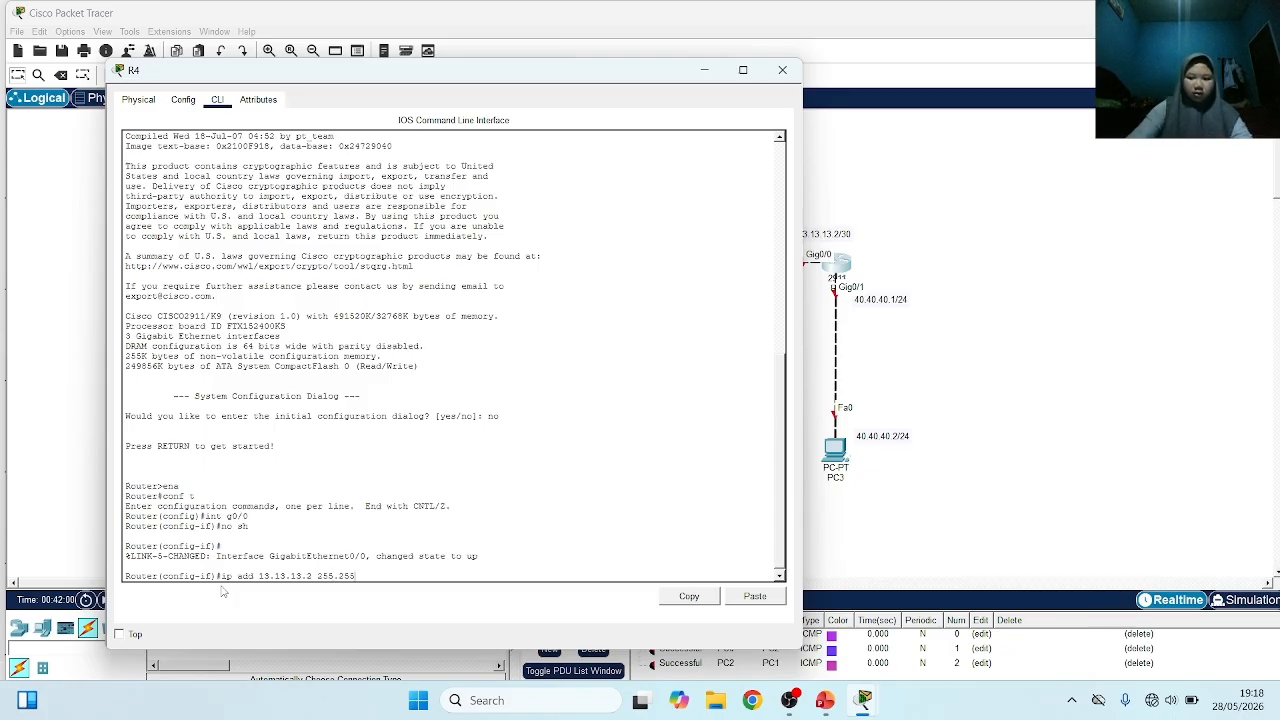
text(5.255.252)
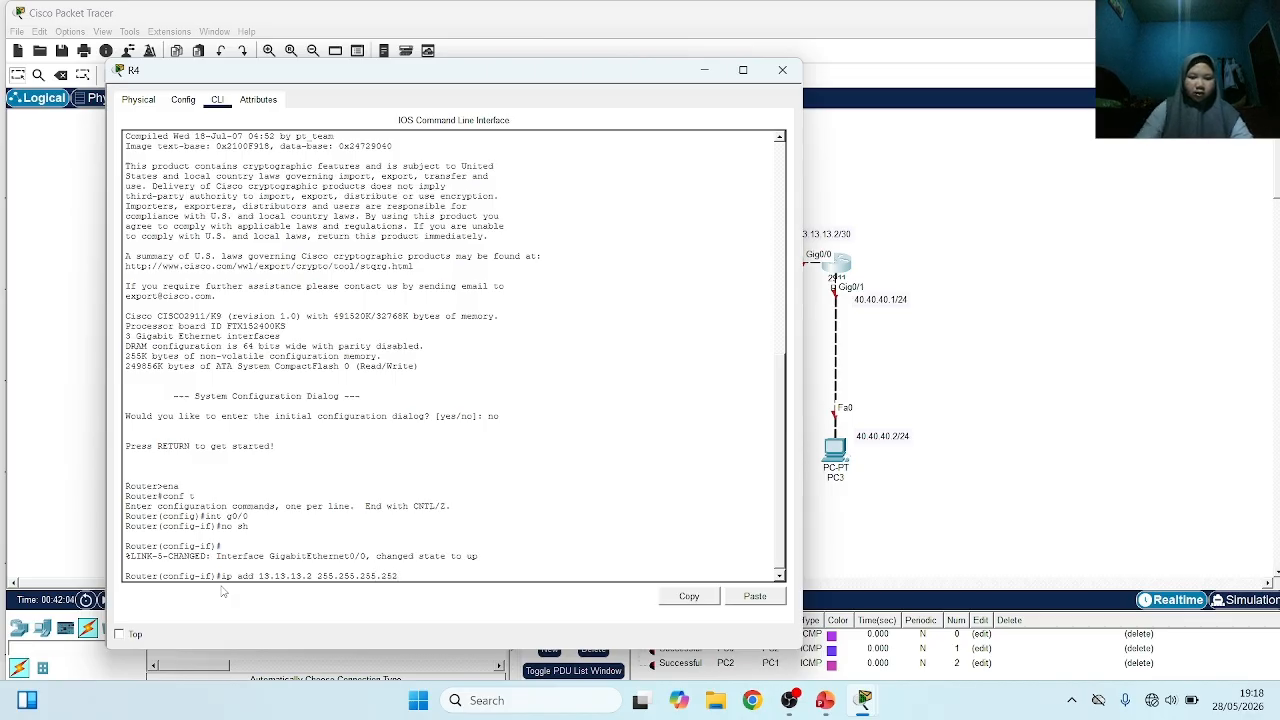
key(Return)
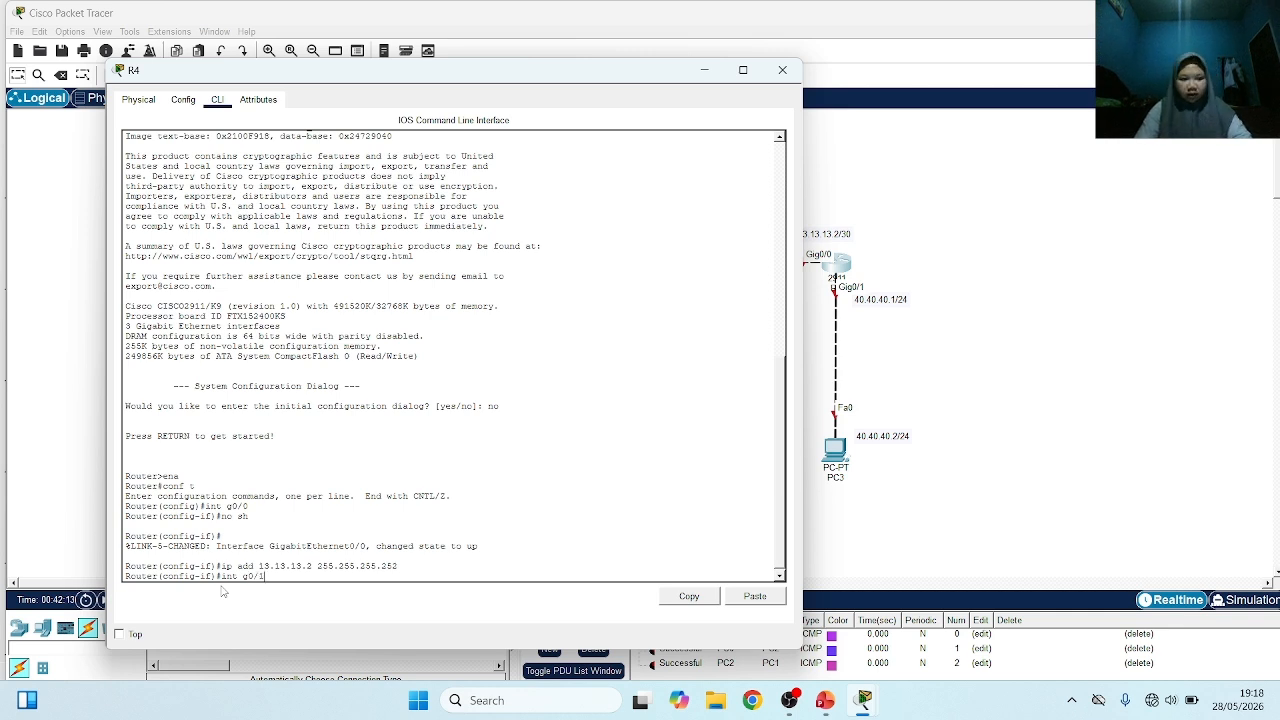
Assign 40.40.40.1 with mask 255.255.255.0 to R4's g0/1 and enable the interface with no sh
key(Return)
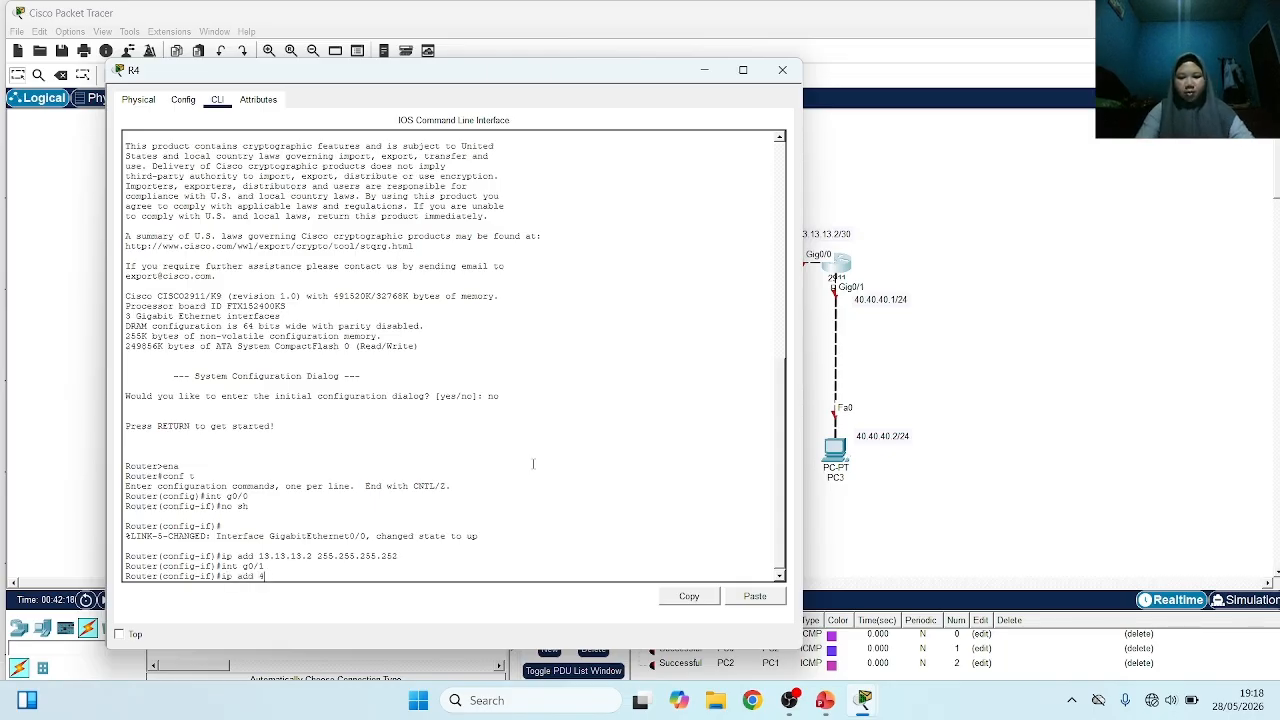
text(ip add 40.40.40.1 )
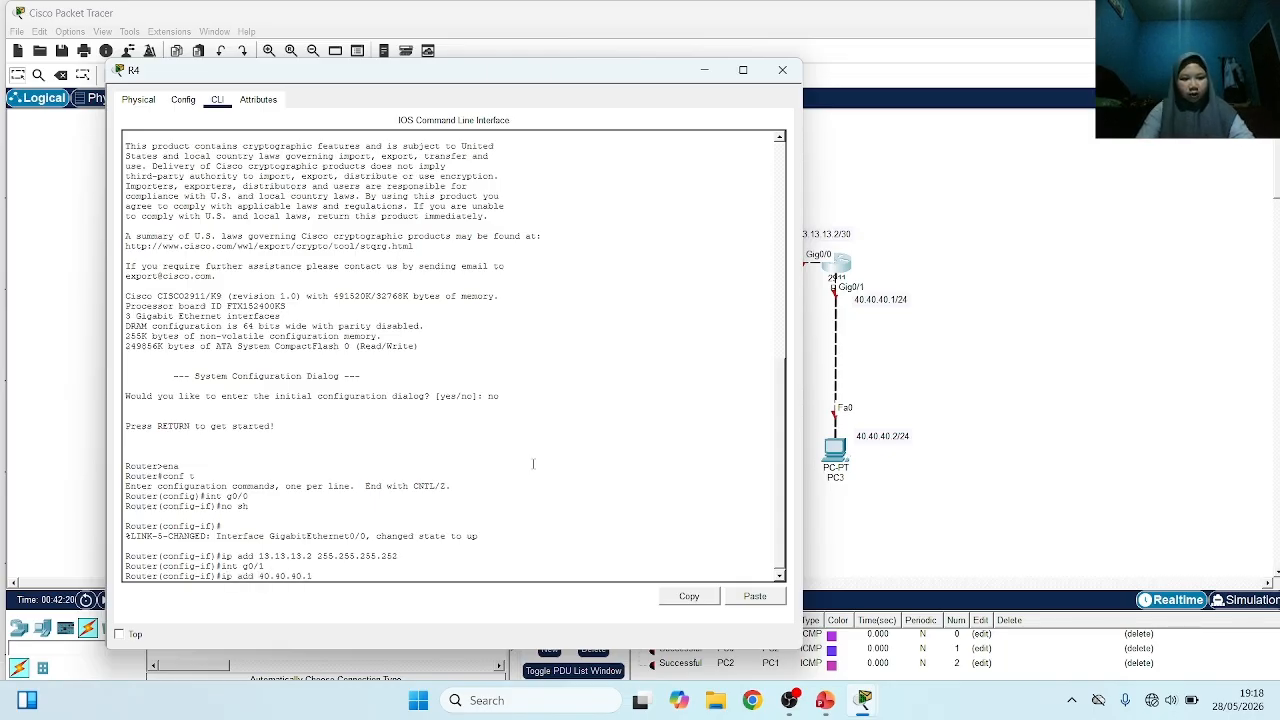
text(255.255.255.0)
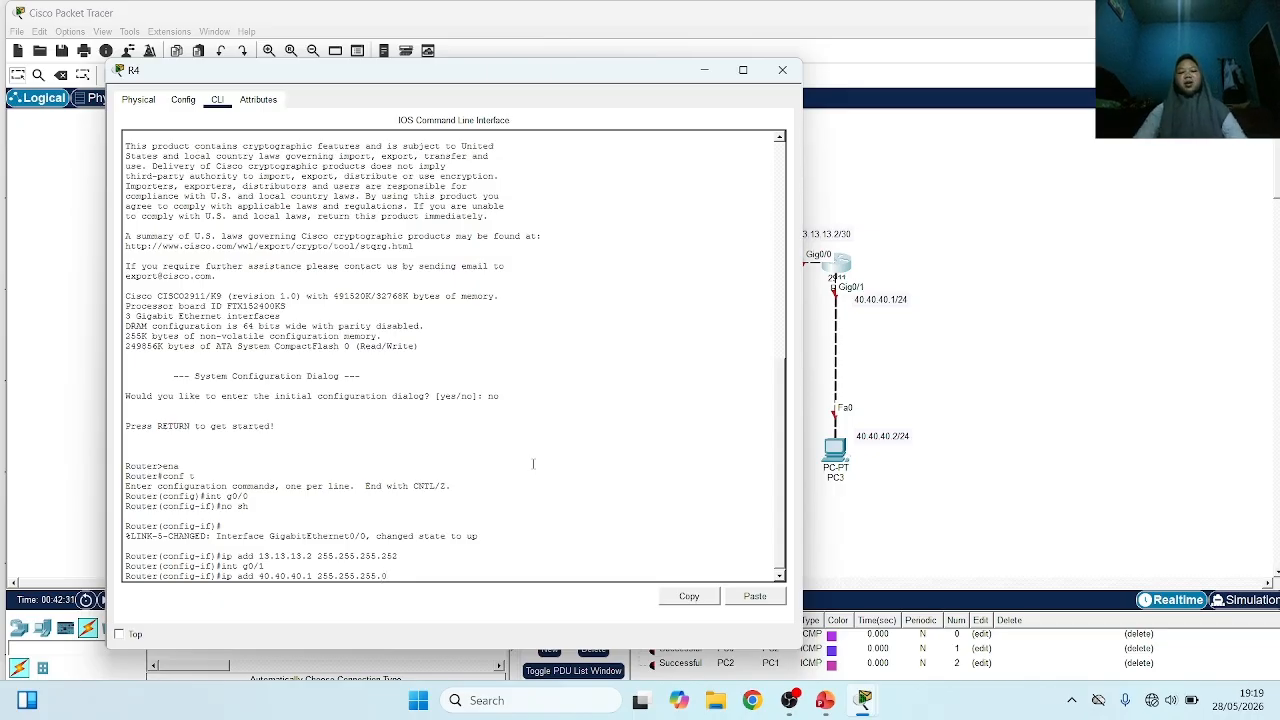
key(Return)
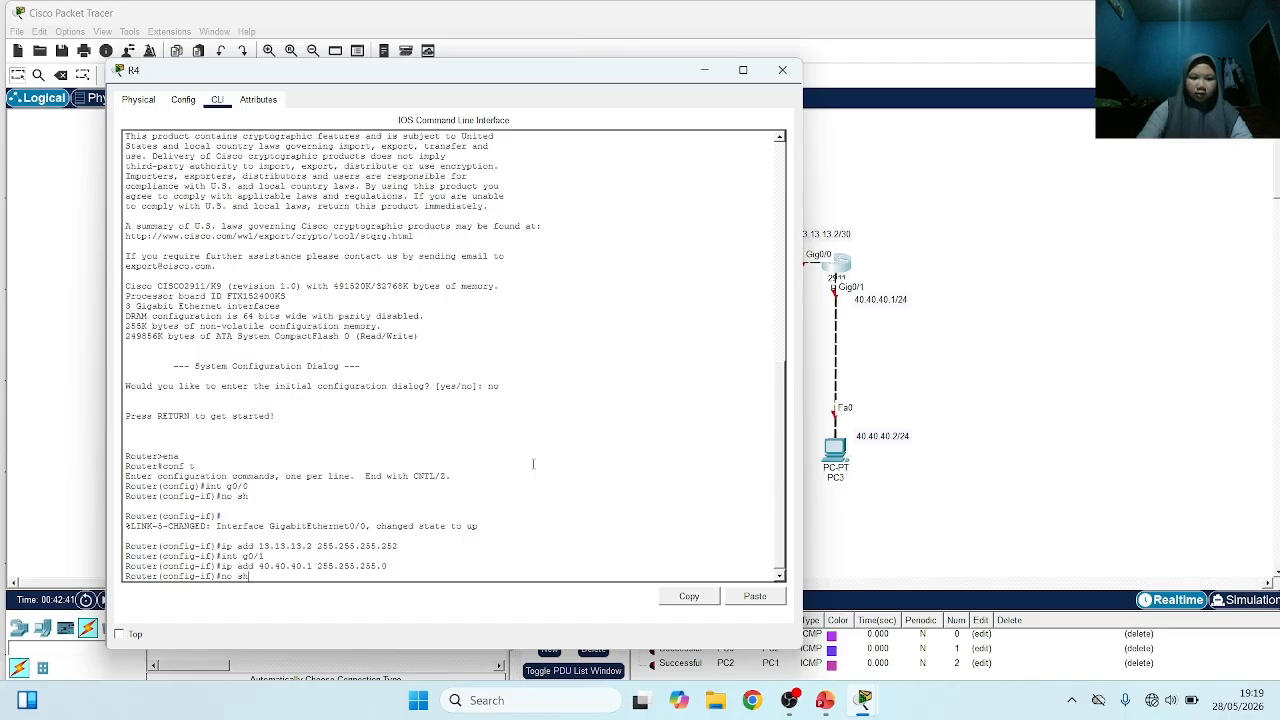
key(Return)
key(Return)
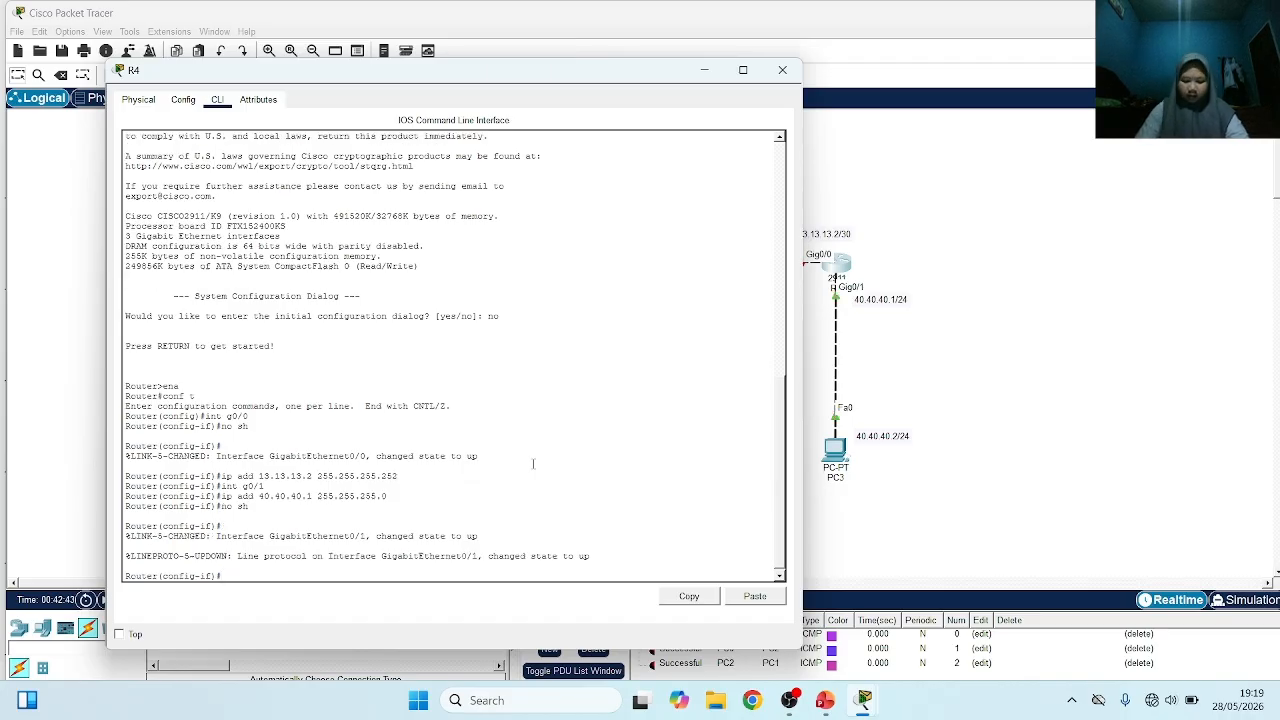
Open R3's command line and leave EIGRP router configuration to return to global configuration mode
click(1021, 297)
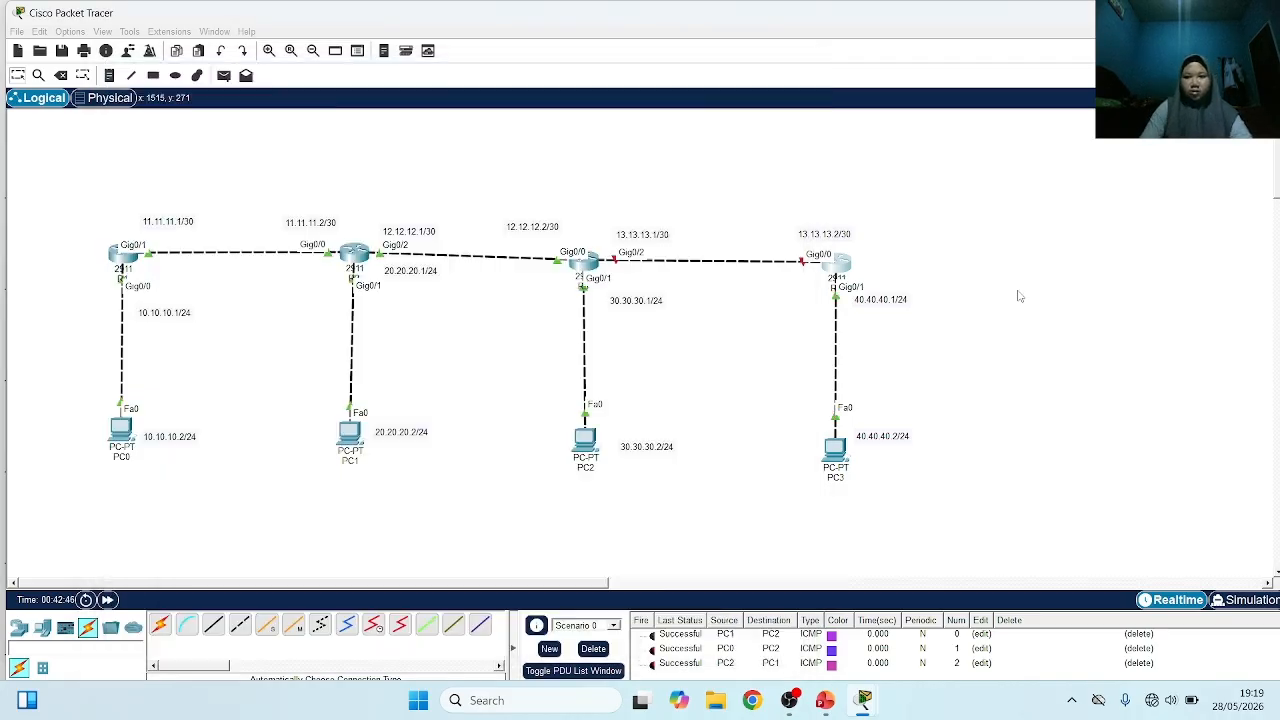
click(590, 260)
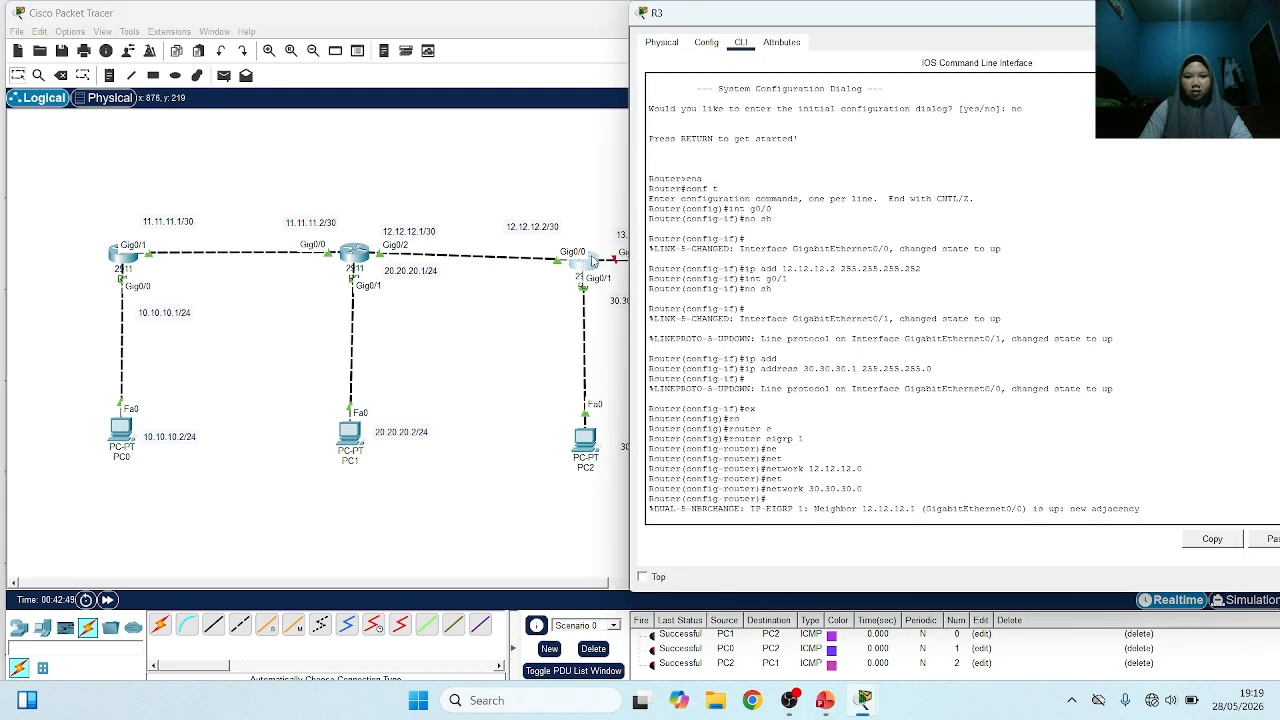
key(Return)
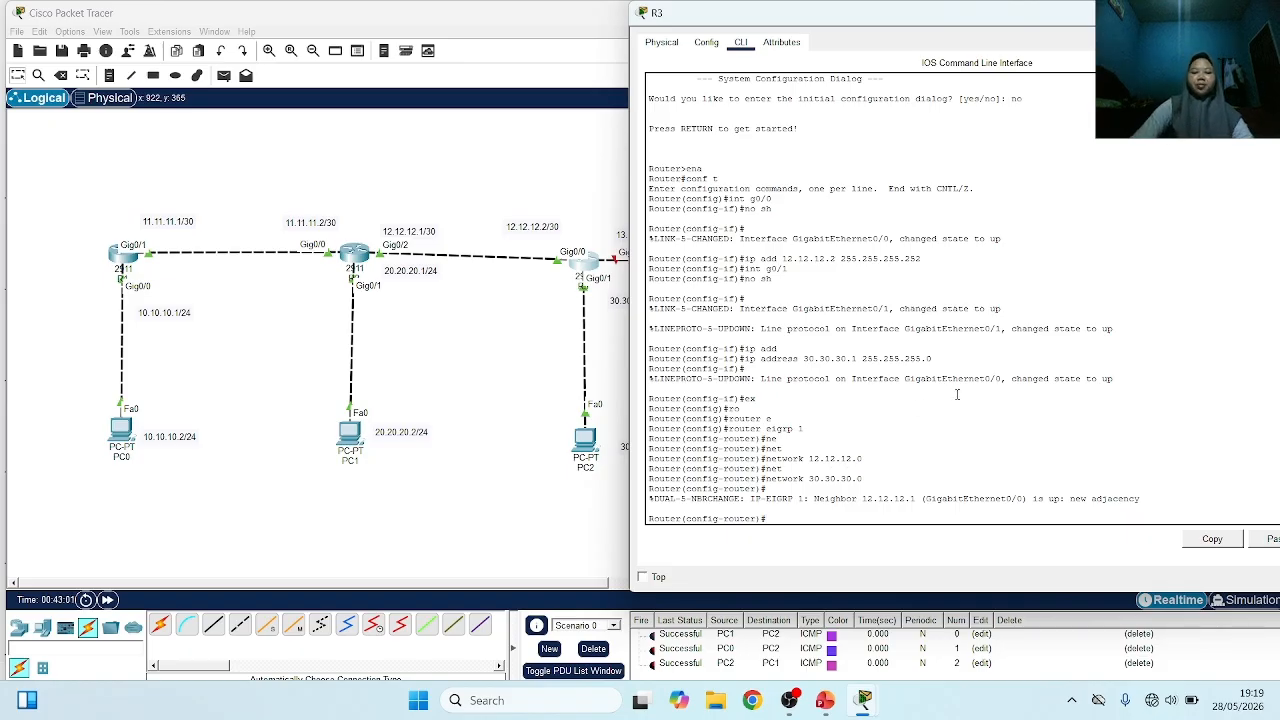
text(ex)
key(Return)
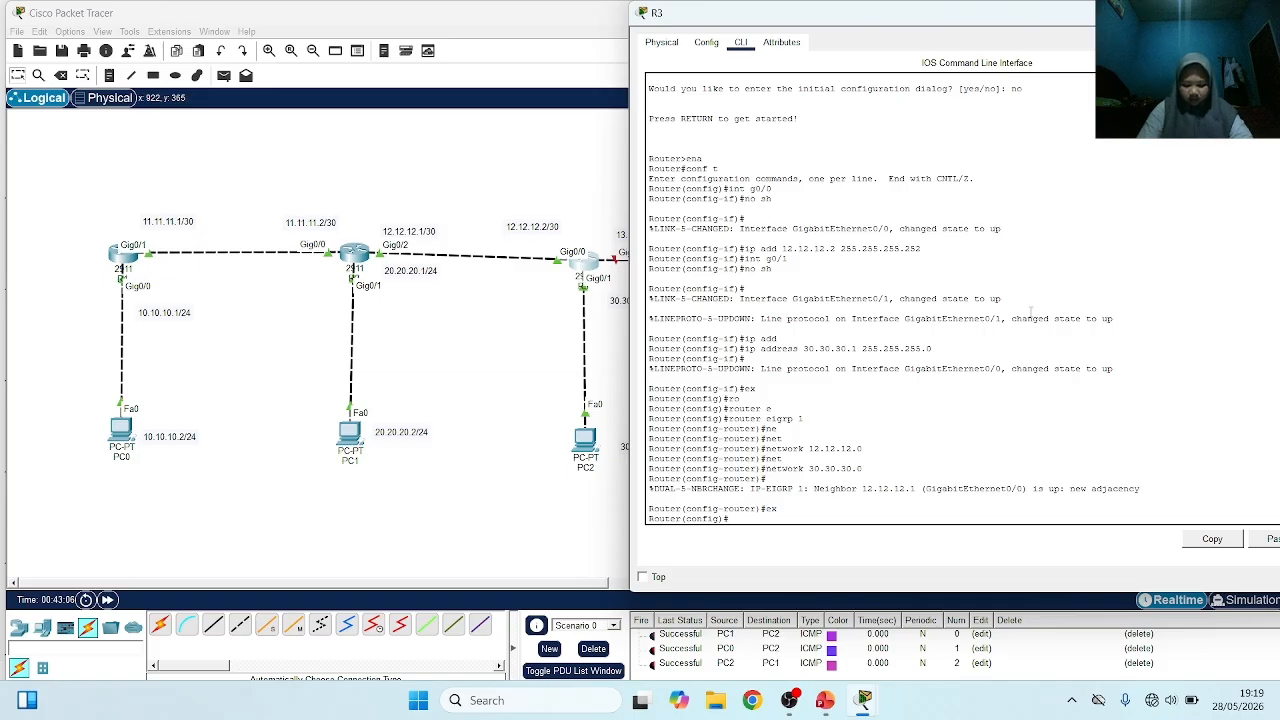
Enter interface g0/2 on R3 and enable it with no sh
text(int g)
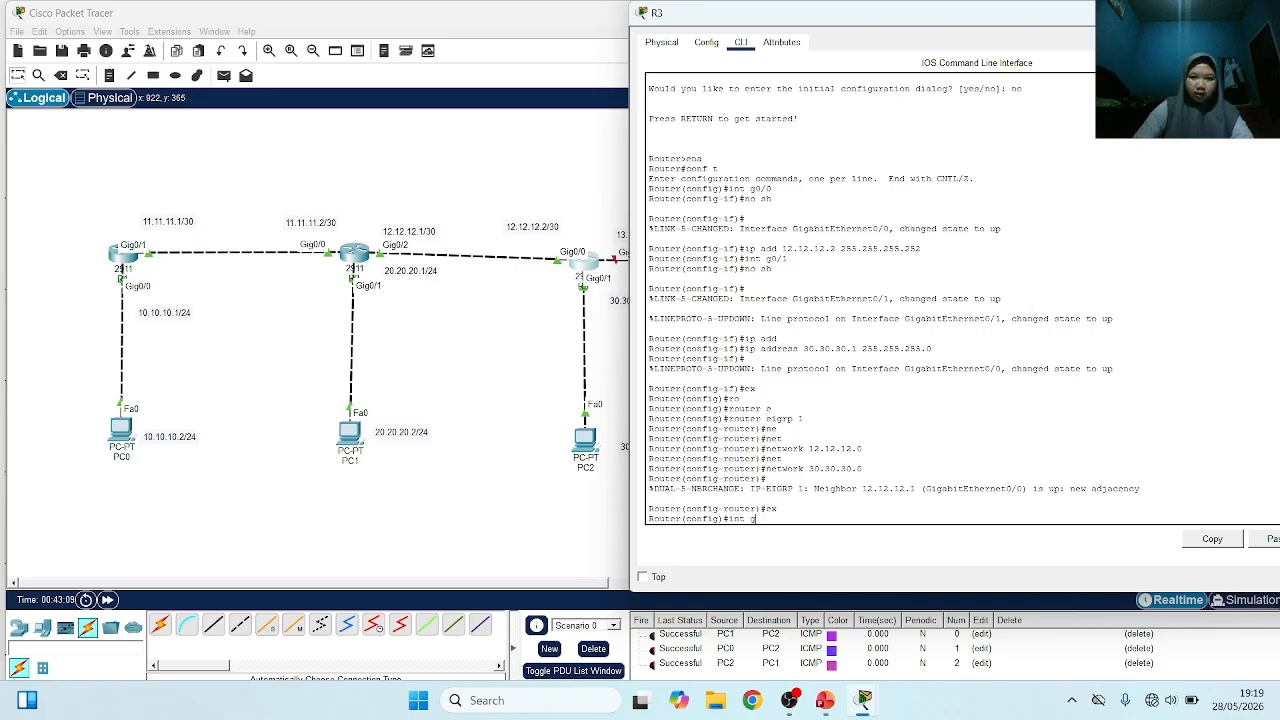
drag(895, 18, 918, 18)
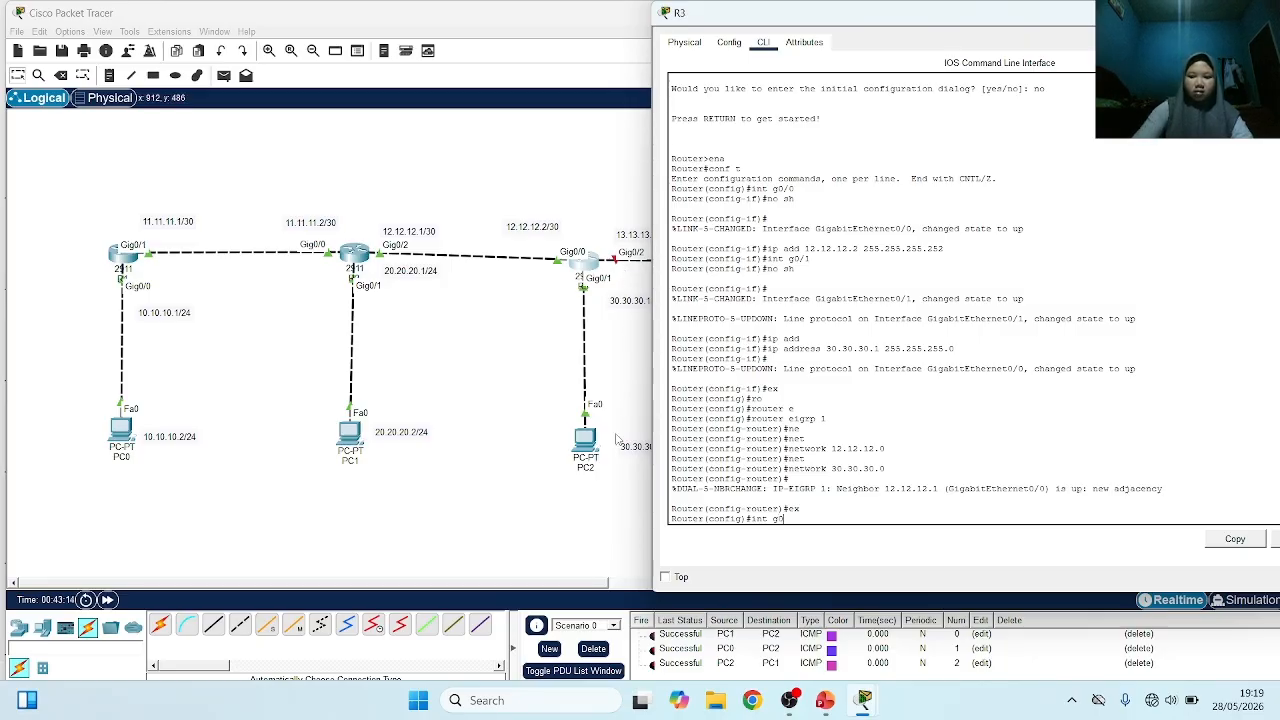
text(g0/2)
key(Return)
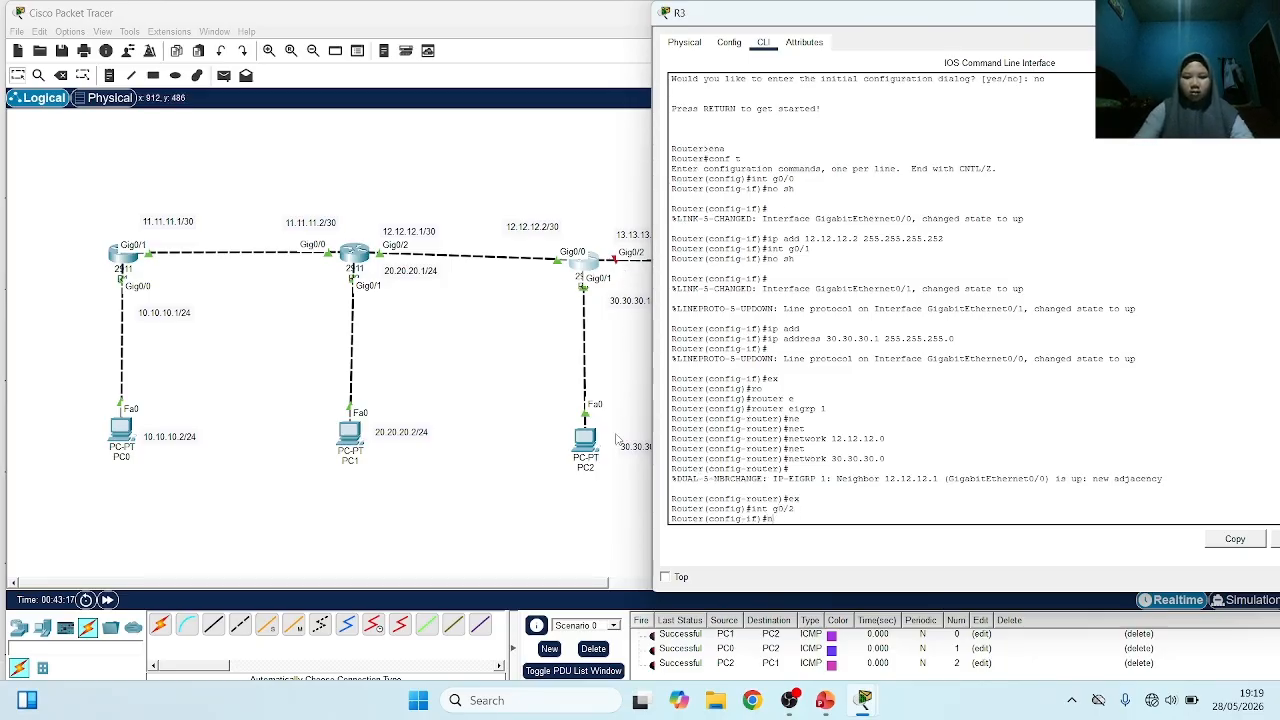
text(no sh)
key(Return)
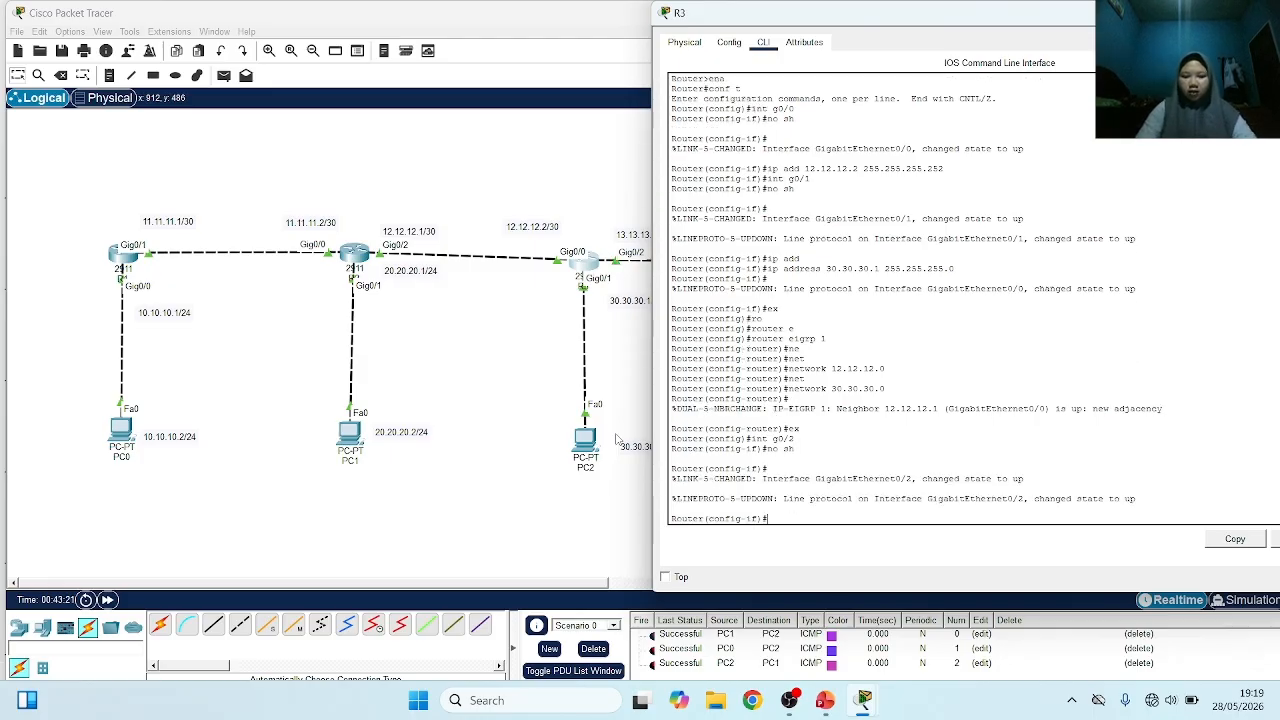
Assign 13.13.13.1 with mask 255.255.255.252 to R3's g0/2 and return to the topology
text(ip add 13.13.13.)
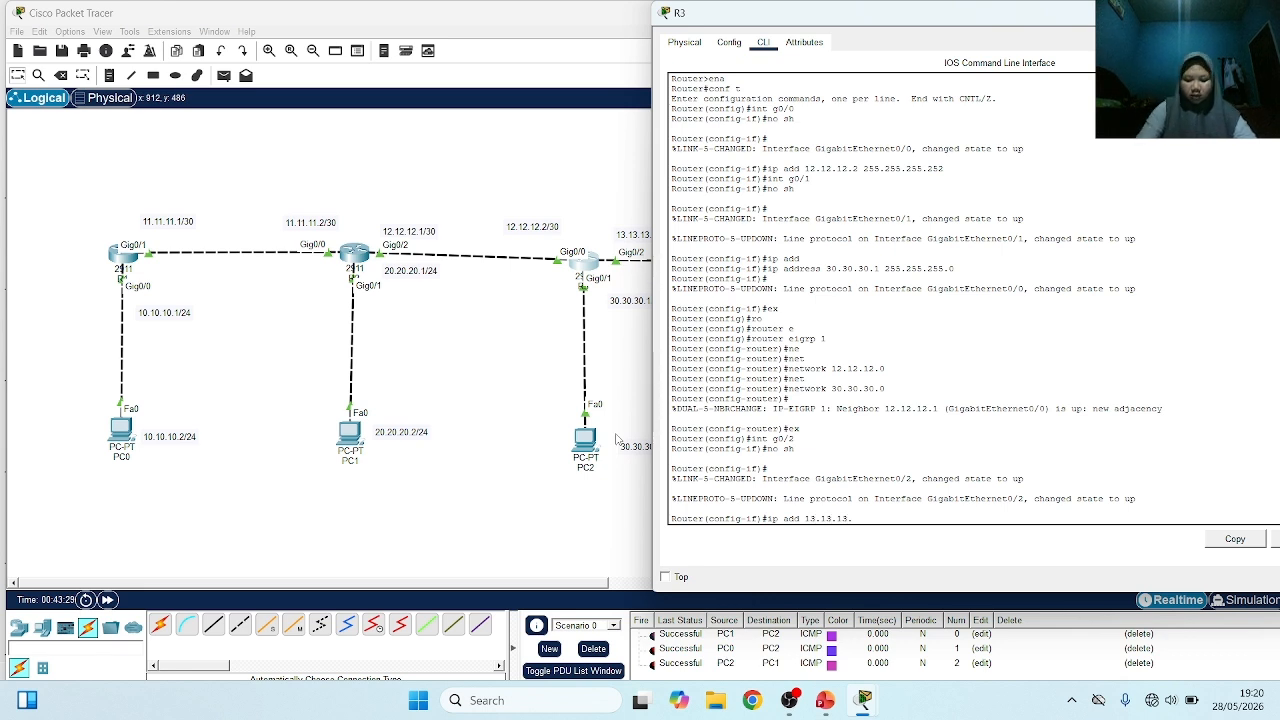
text(1 2)
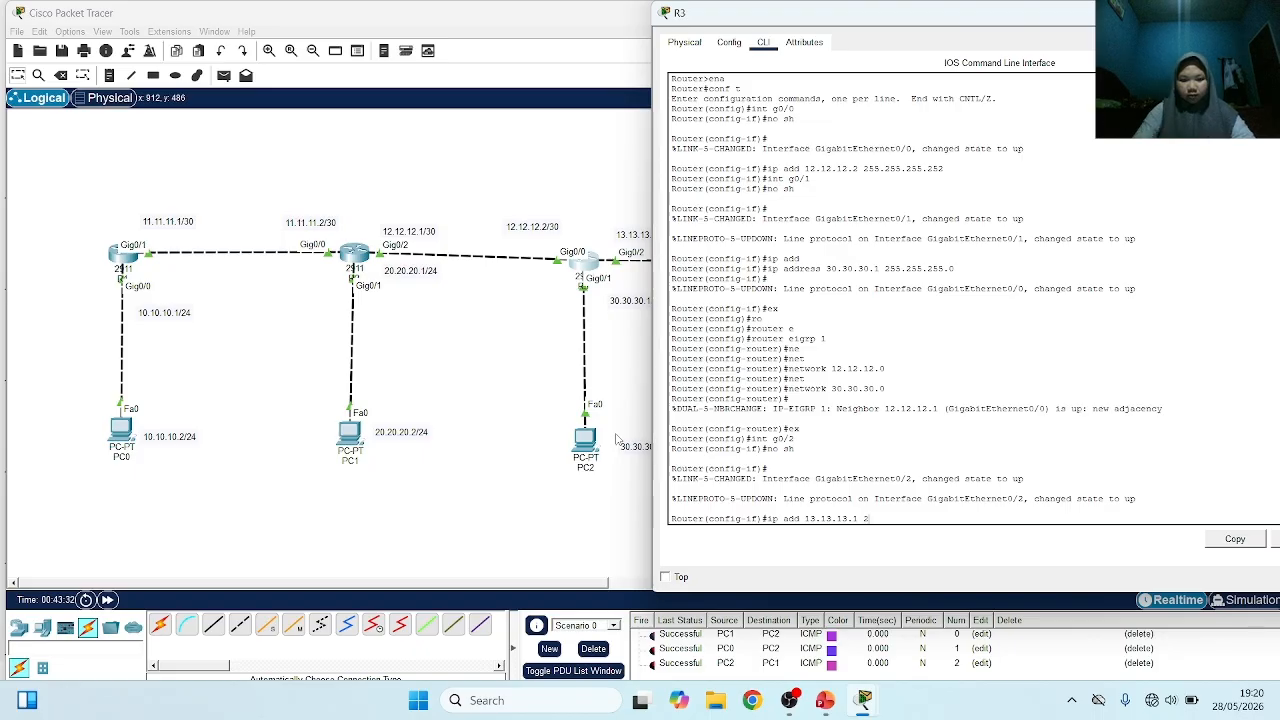
text(55.255.2)
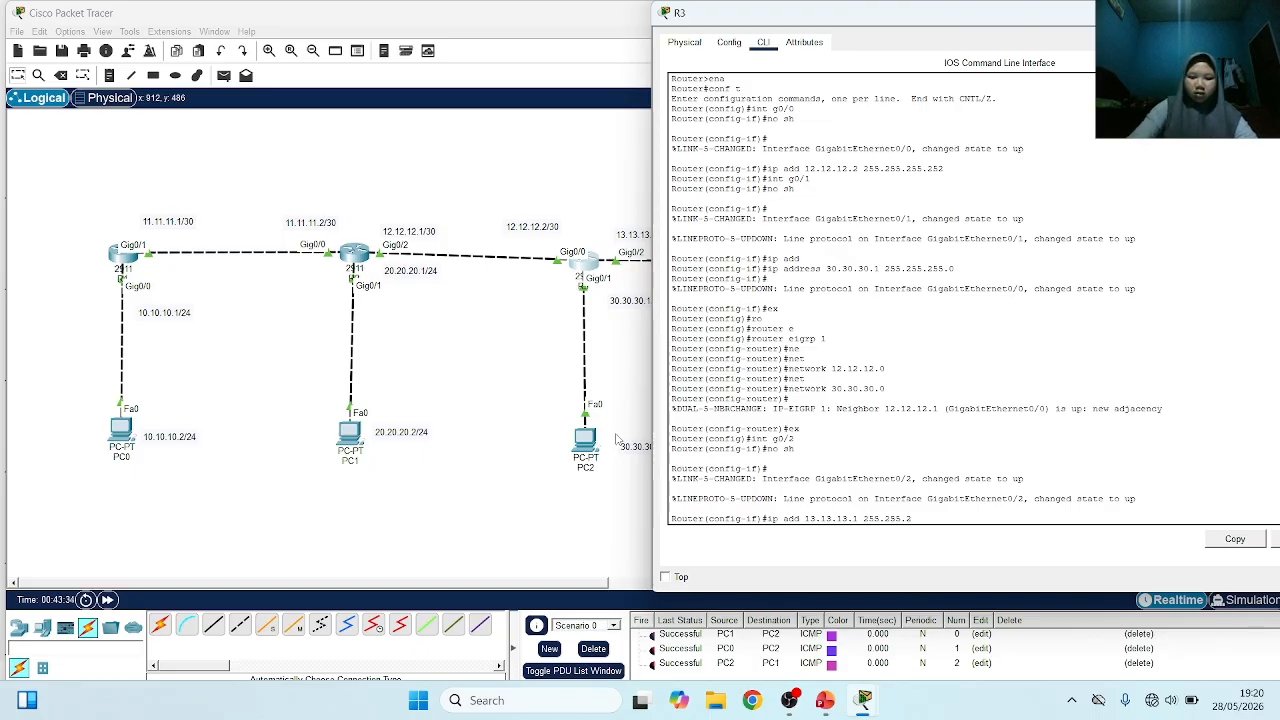
text(55.252)
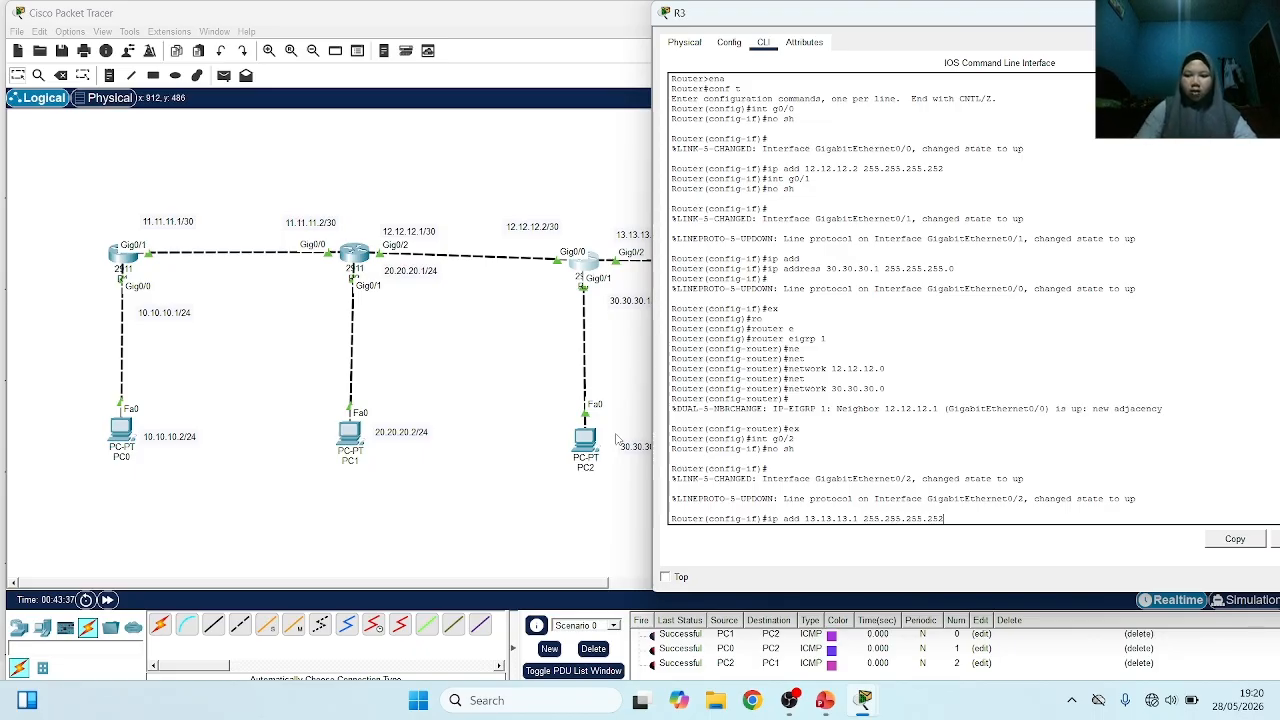
key(Return)
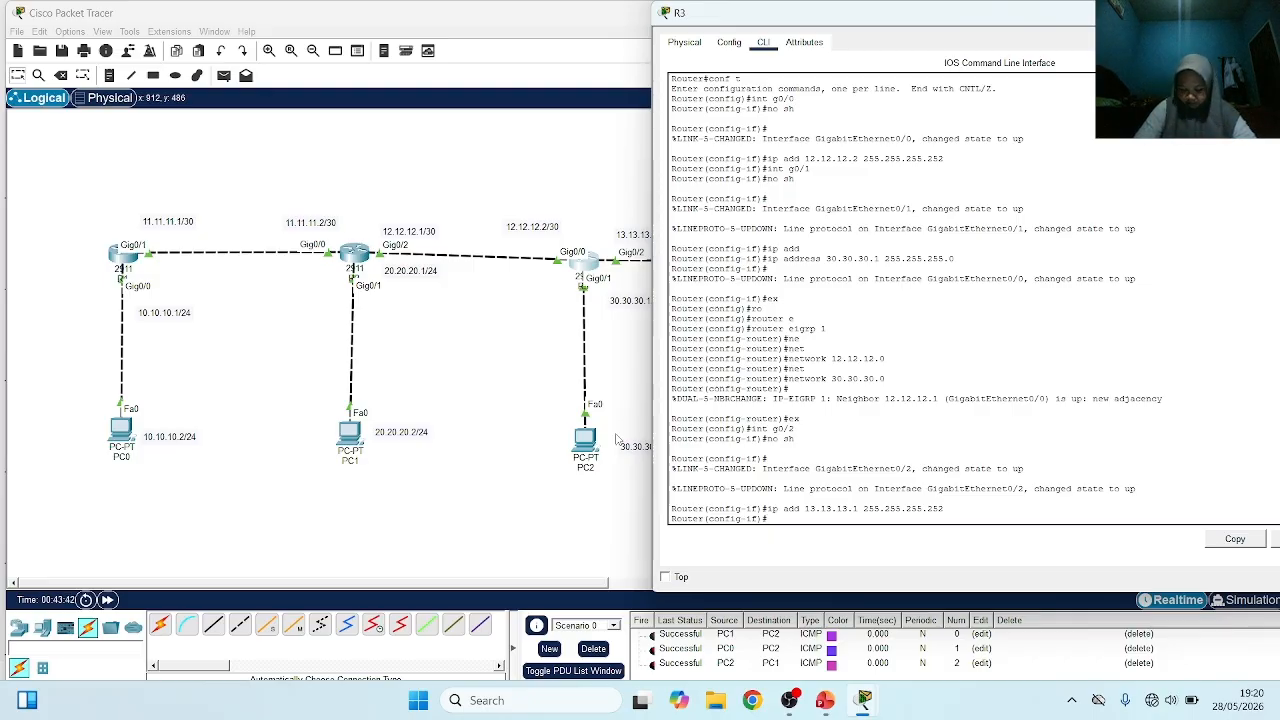
click(495, 357)
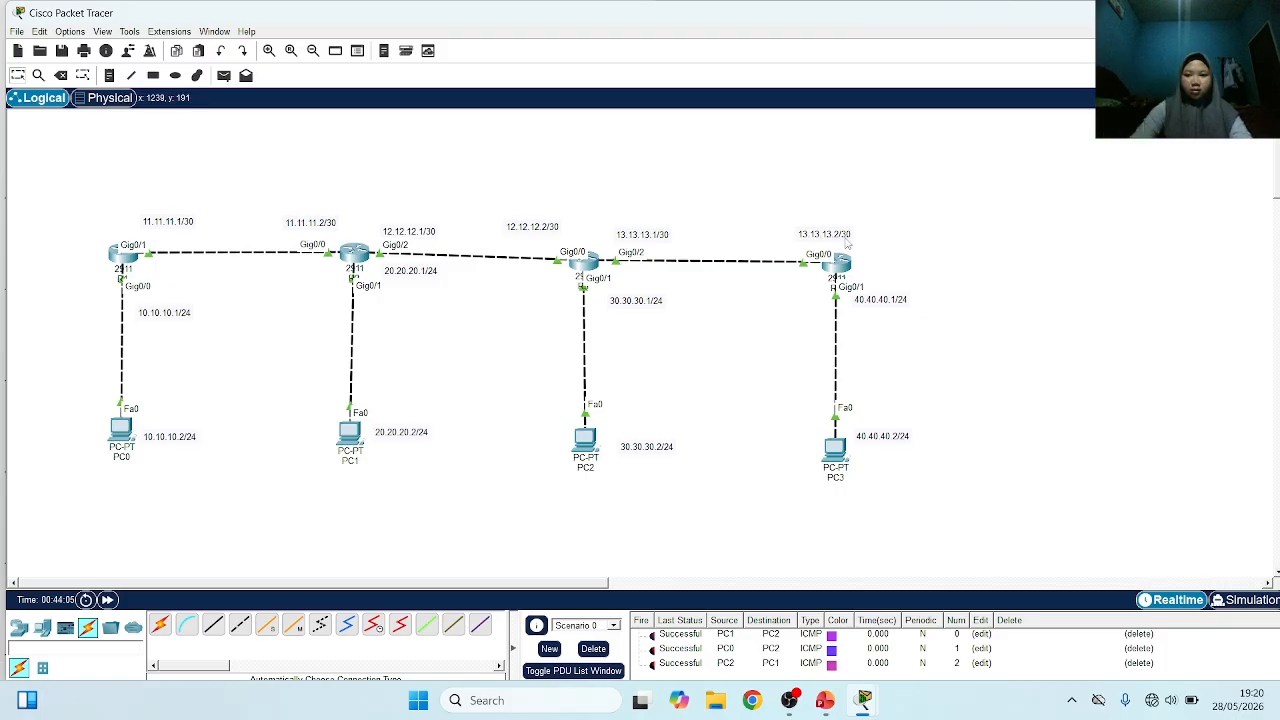
Open R4's command line, leave interface configuration and start EIGRP routing with router eigrp 1
click(838, 262)
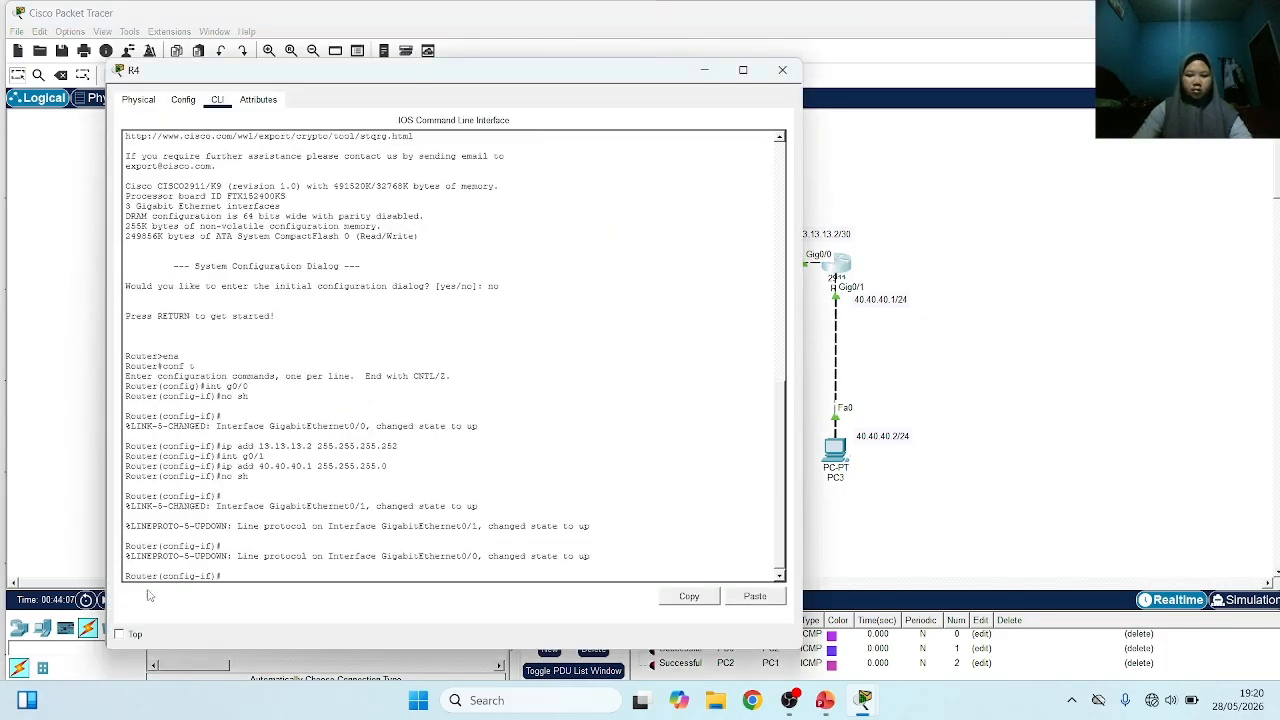
text(ex)
key(Return)
text(r(config)#r)
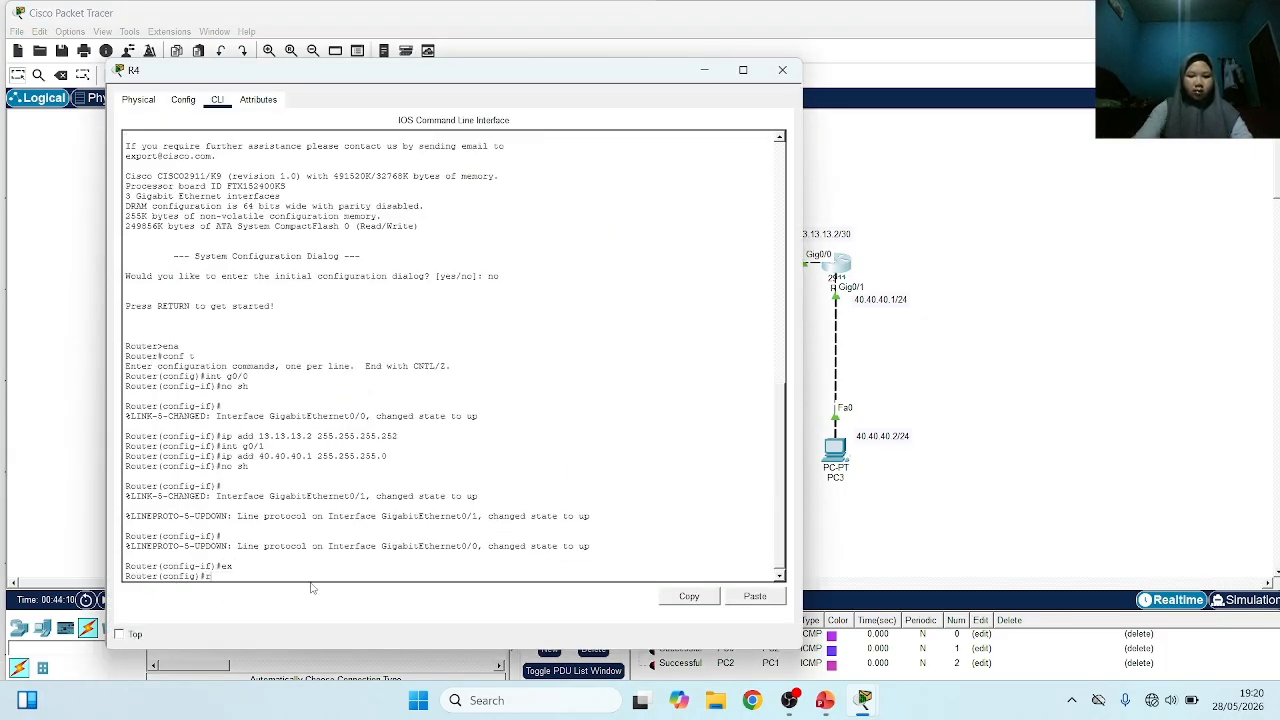
key(Return)
text(router e)
key(Tab)
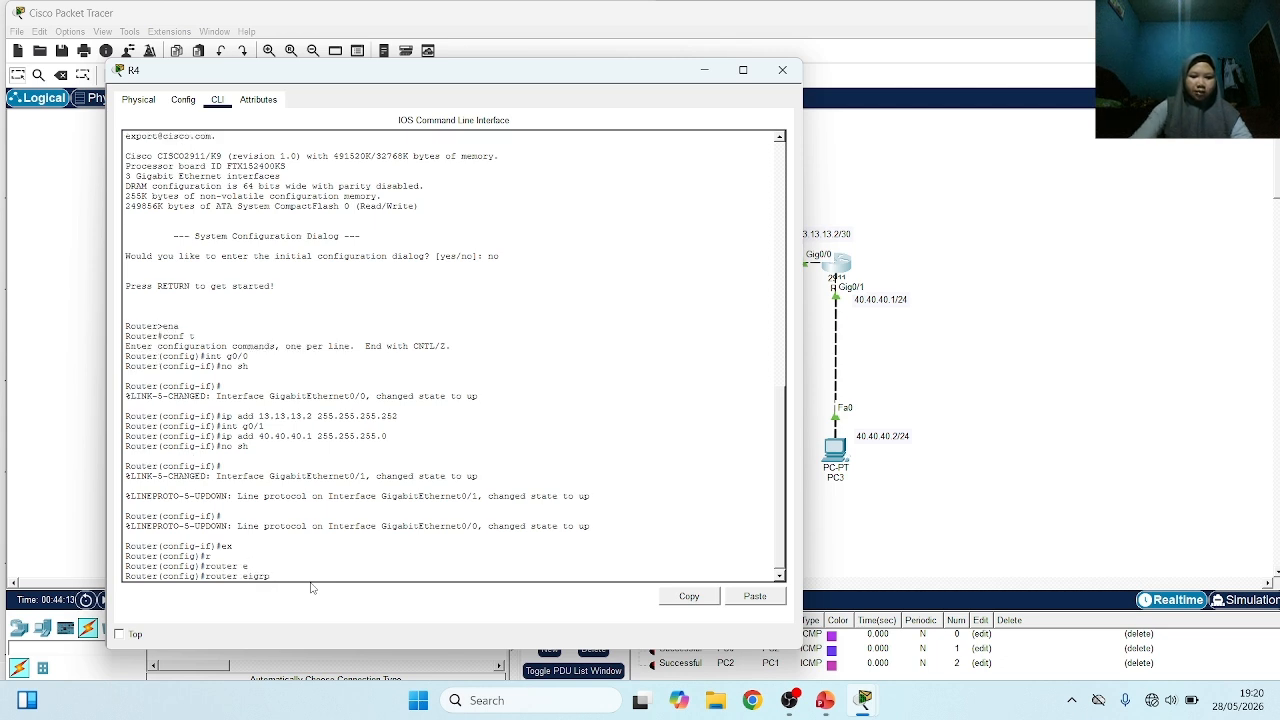
text(1)
key(Return)
Advertise network 13.13.13.0 in R4's EIGRP 1 configuration
text(net)
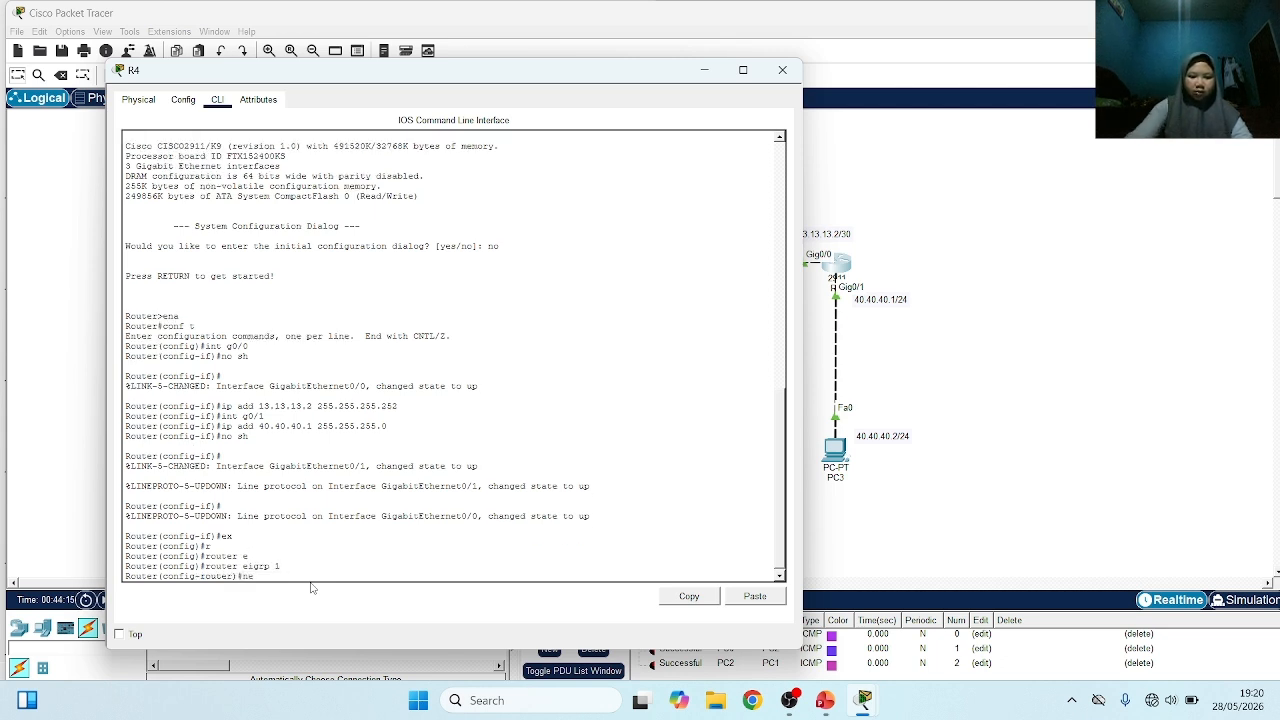
key(Tab)
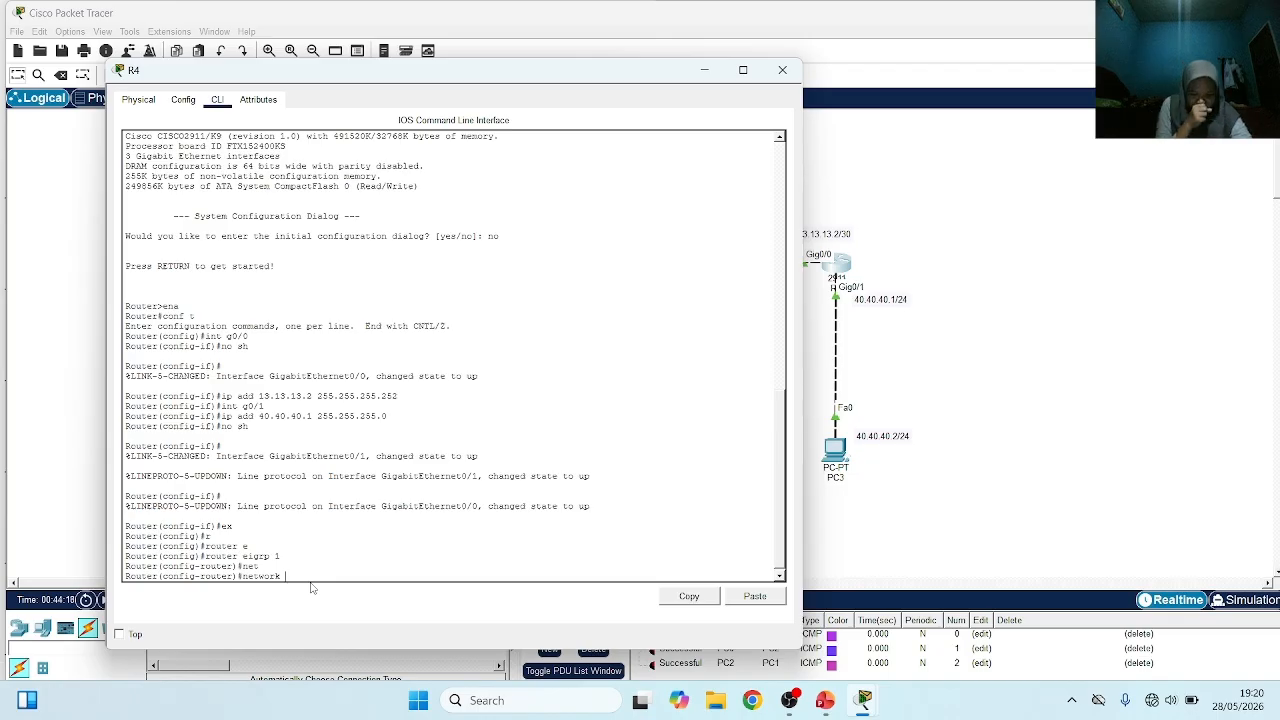
text(13.1)
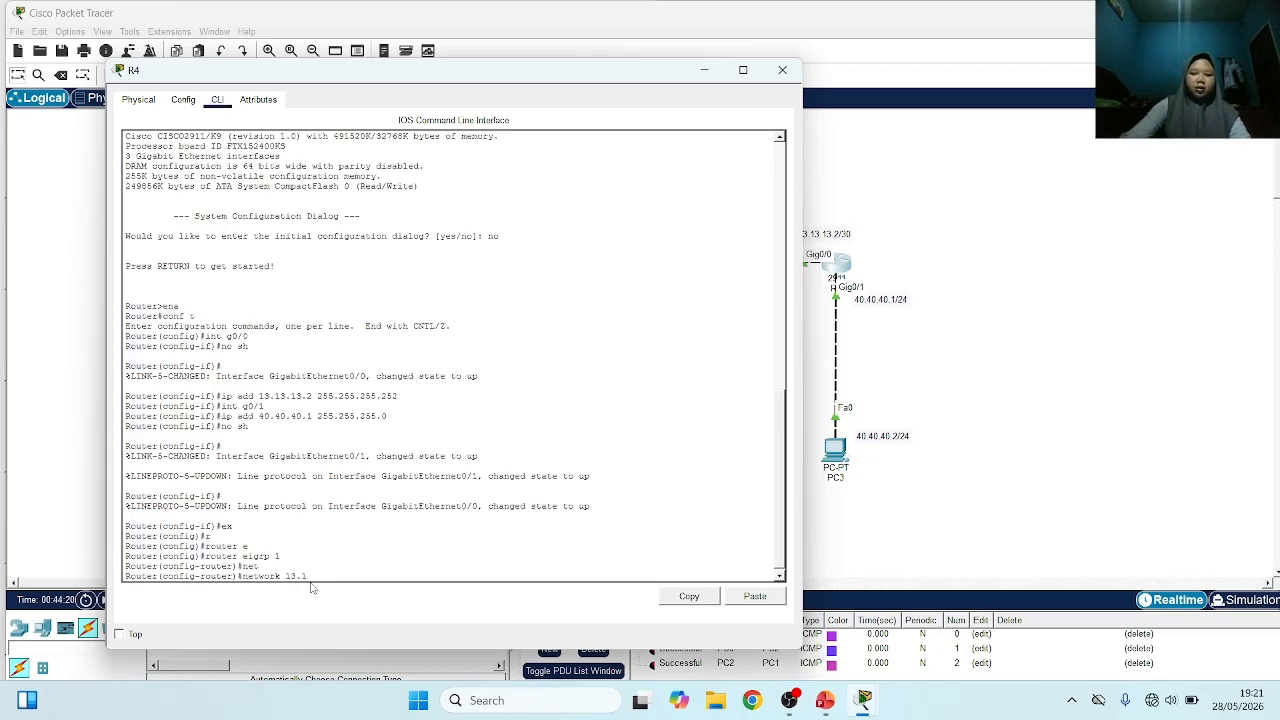
text(3.13)
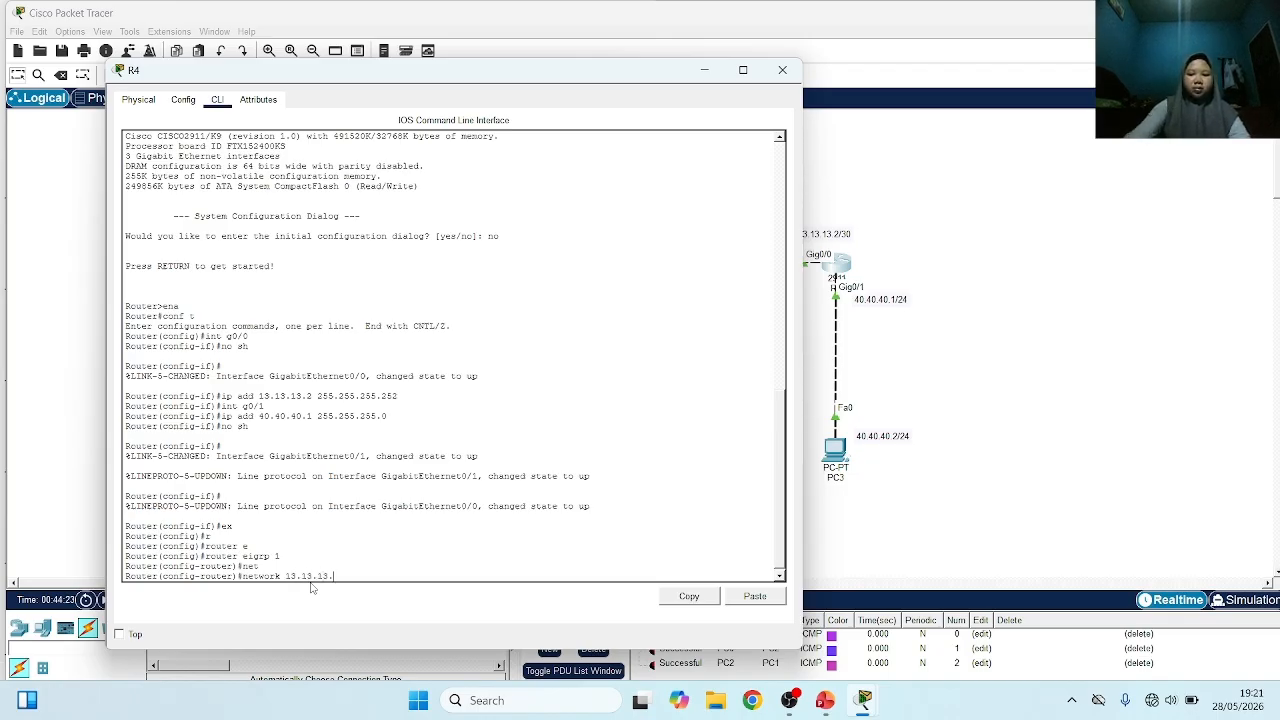
text(.0)
key(Return)
Advertise network 40.40.40.0 in R4's EIGRP 1 configuration and return to the topology
text(net)
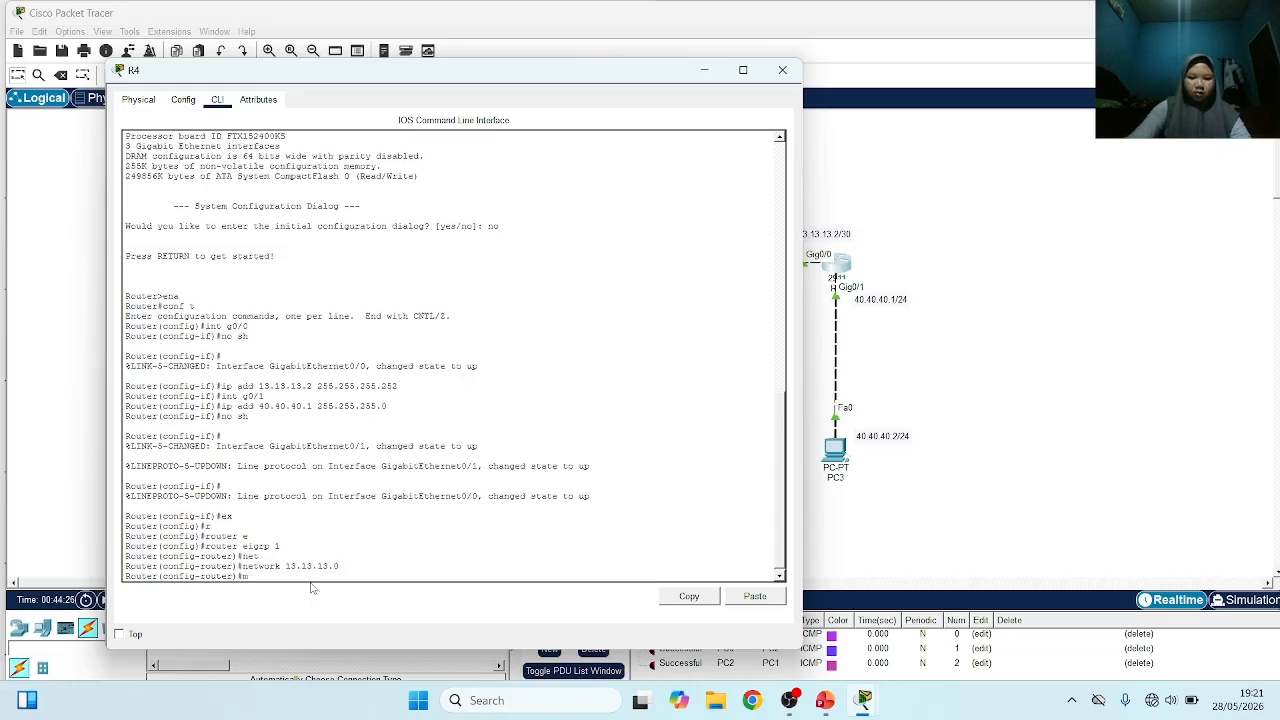
key(Tab)
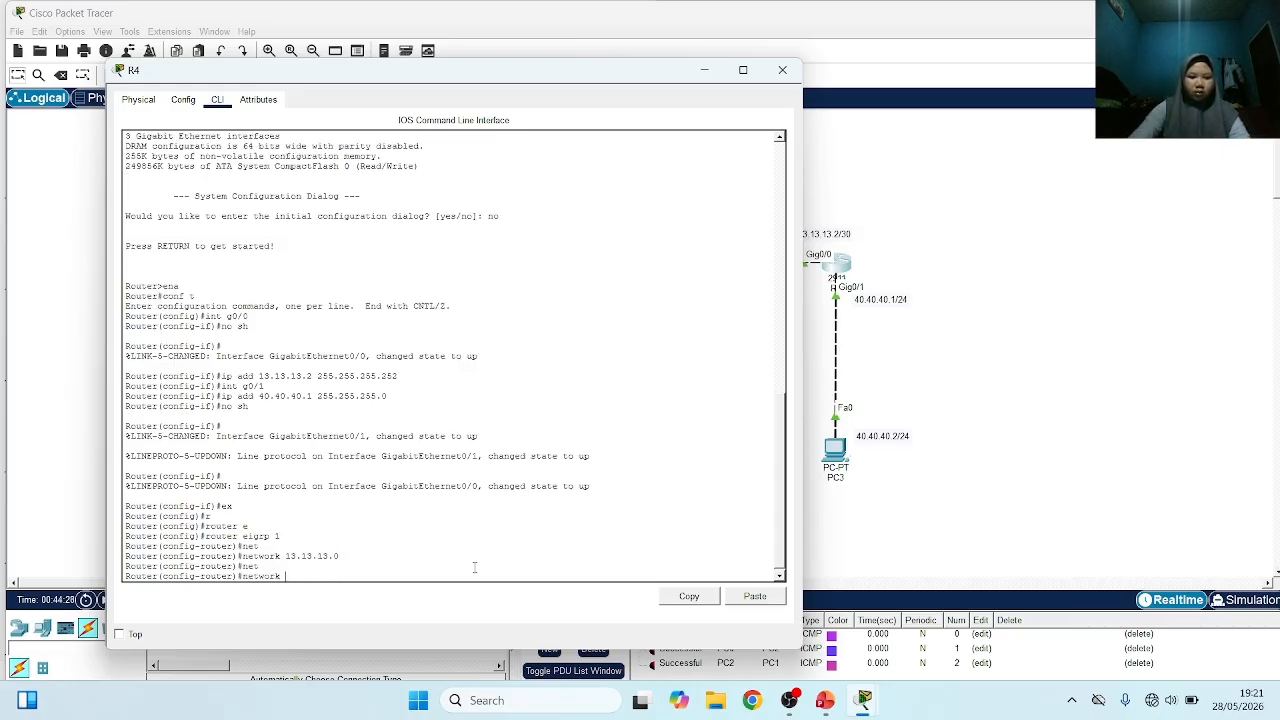
text(40)
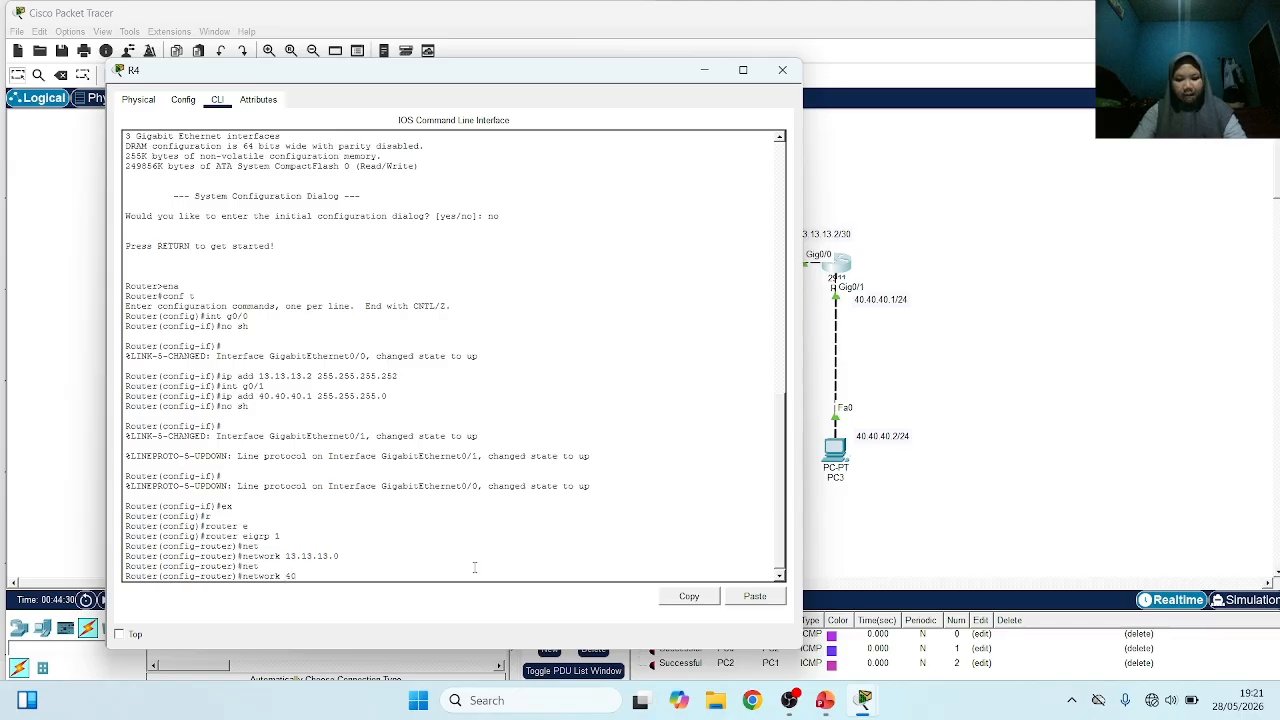
text(.40.40)
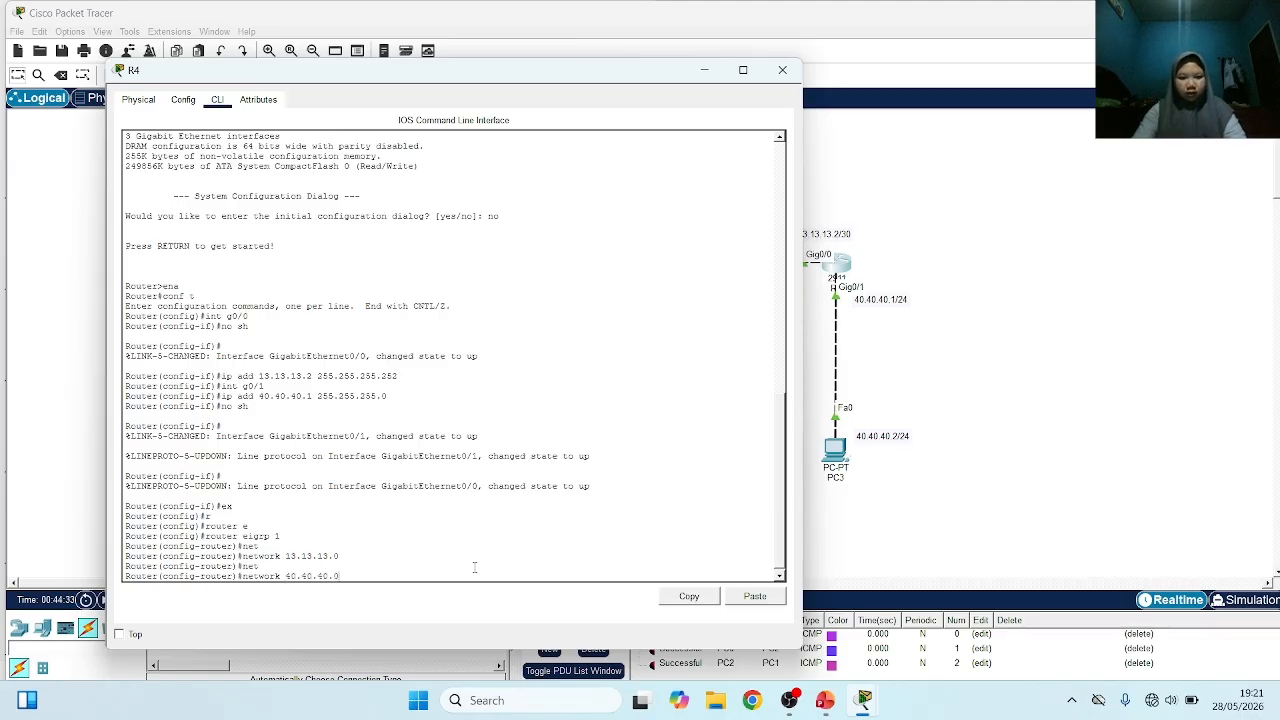
key(Return)
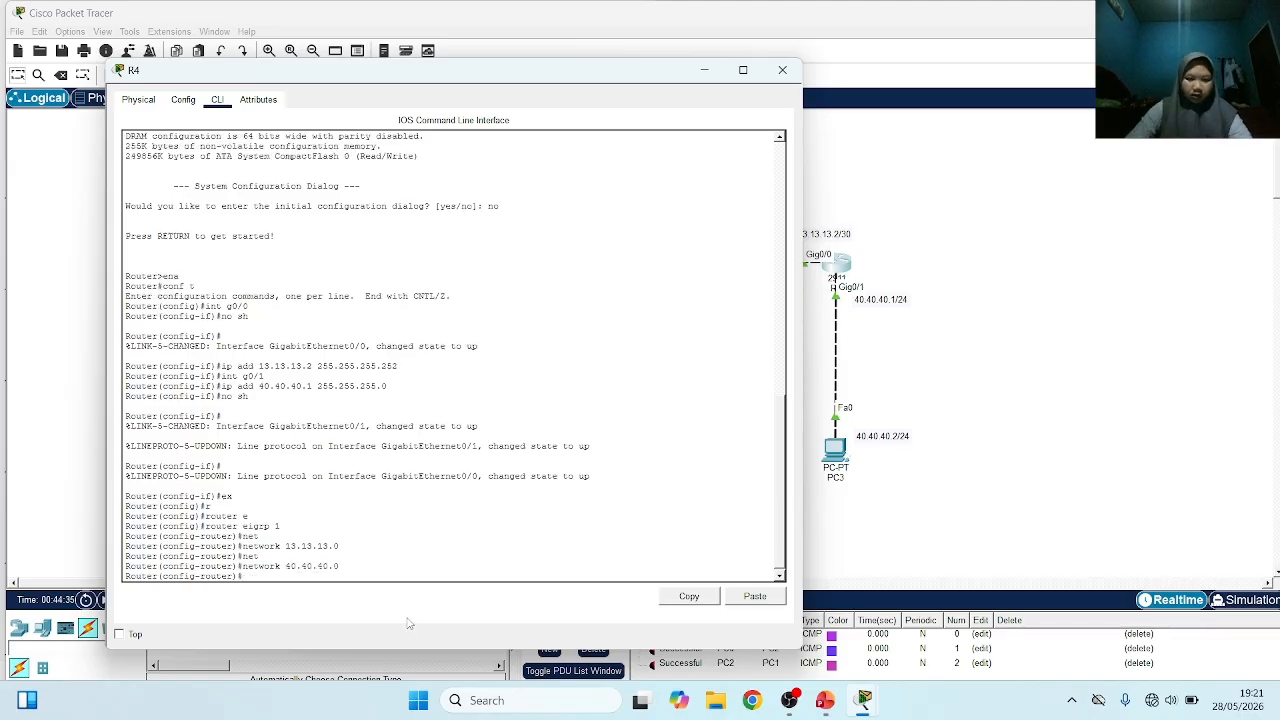
click(1006, 396)
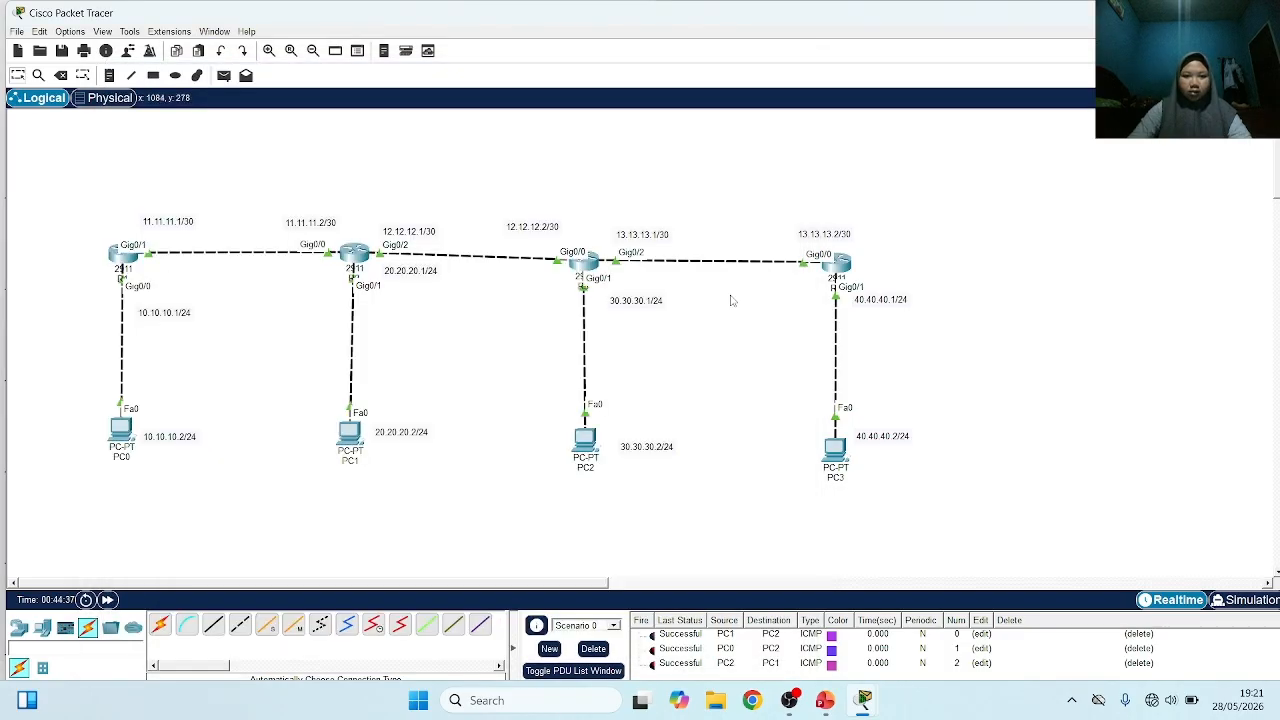
Open R3's command line, leave interface configuration and enter router eigrp 1
click(590, 262)
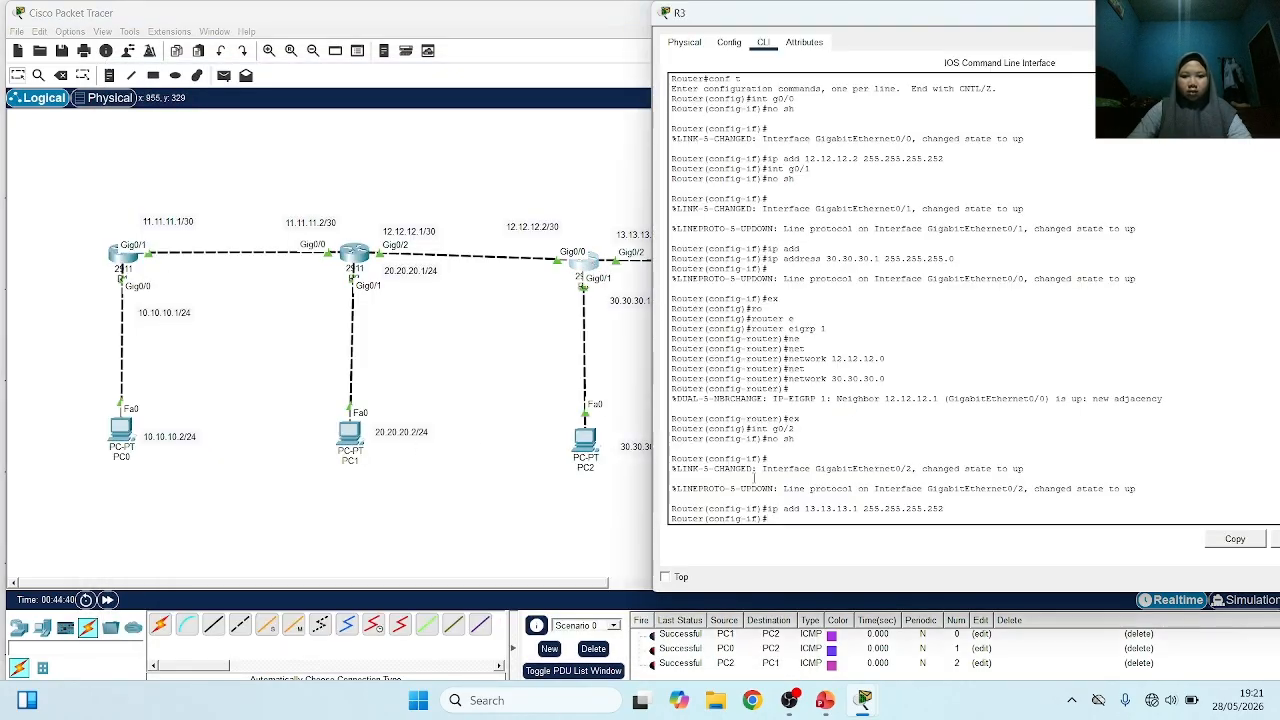
text(ex)
key(Return)
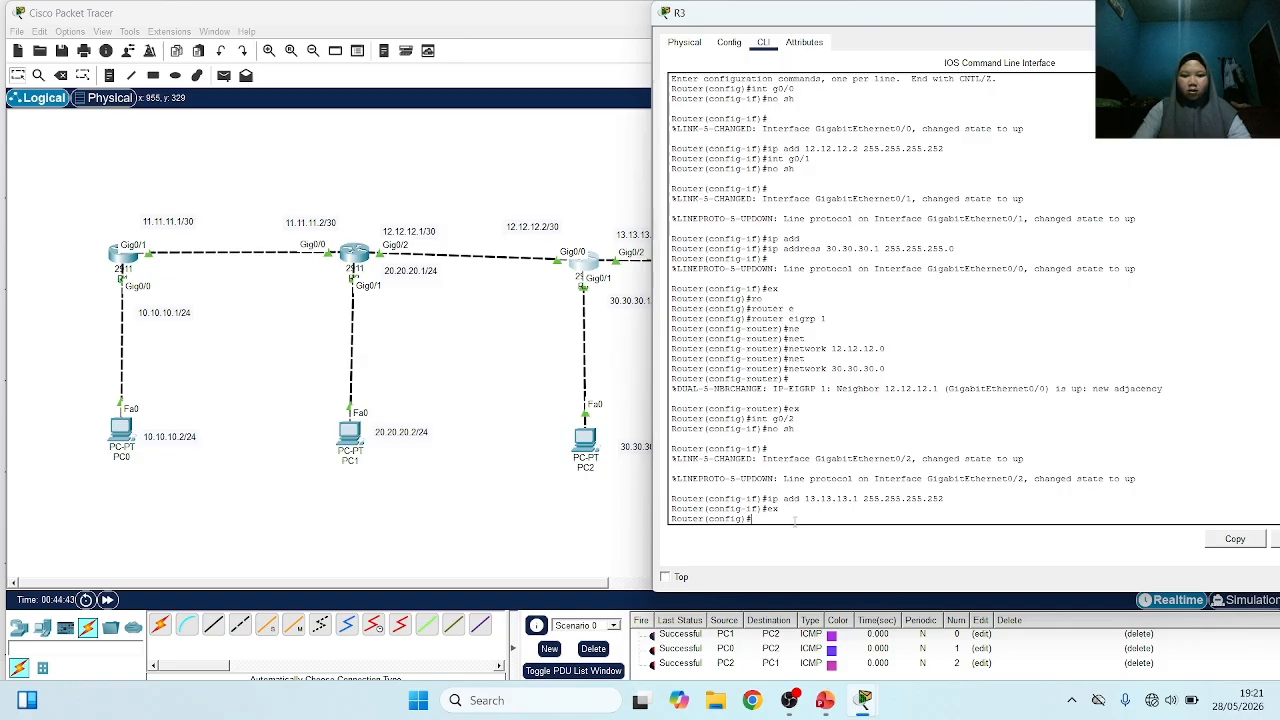
text(r)
key(Tab)
text(outer e)
key(Tab)
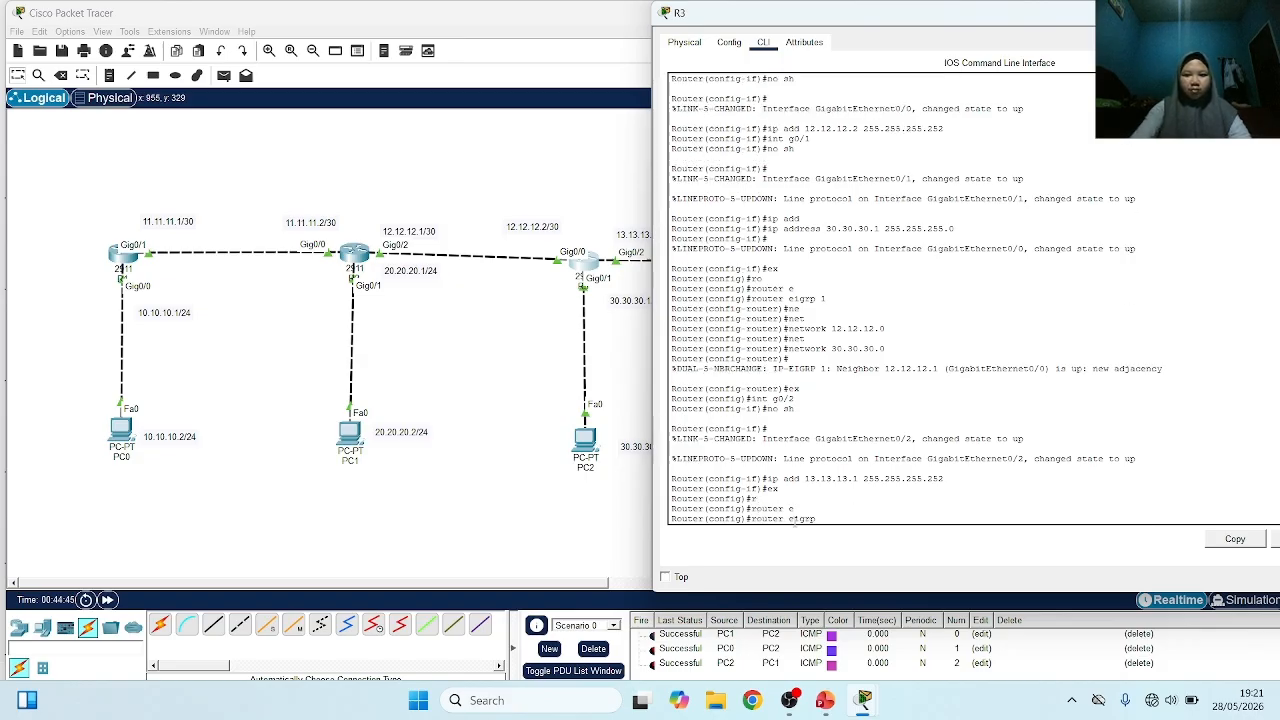
text(1)
key(Return)
Advertise network 13.13.13.0 in R3's EIGRP 1 configuration, check the router's neighbor message and return to the topology
text(nfig-router)#n)
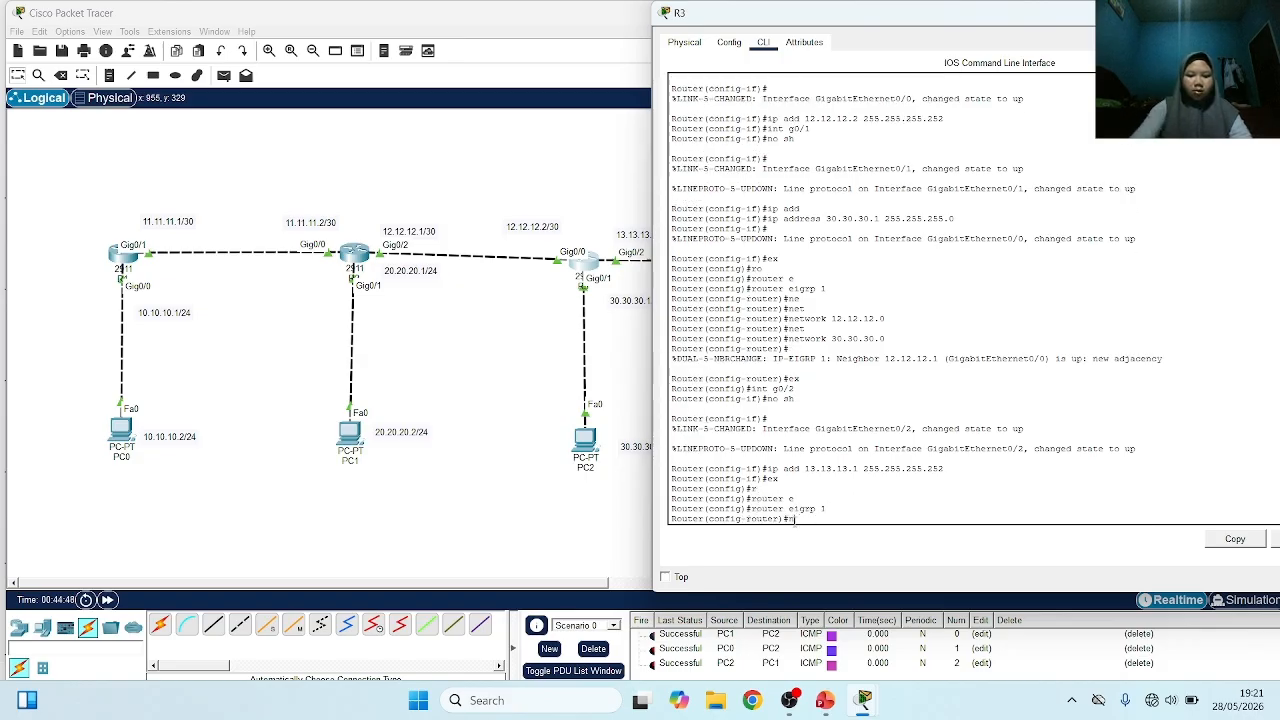
text(et)
key(Tab)
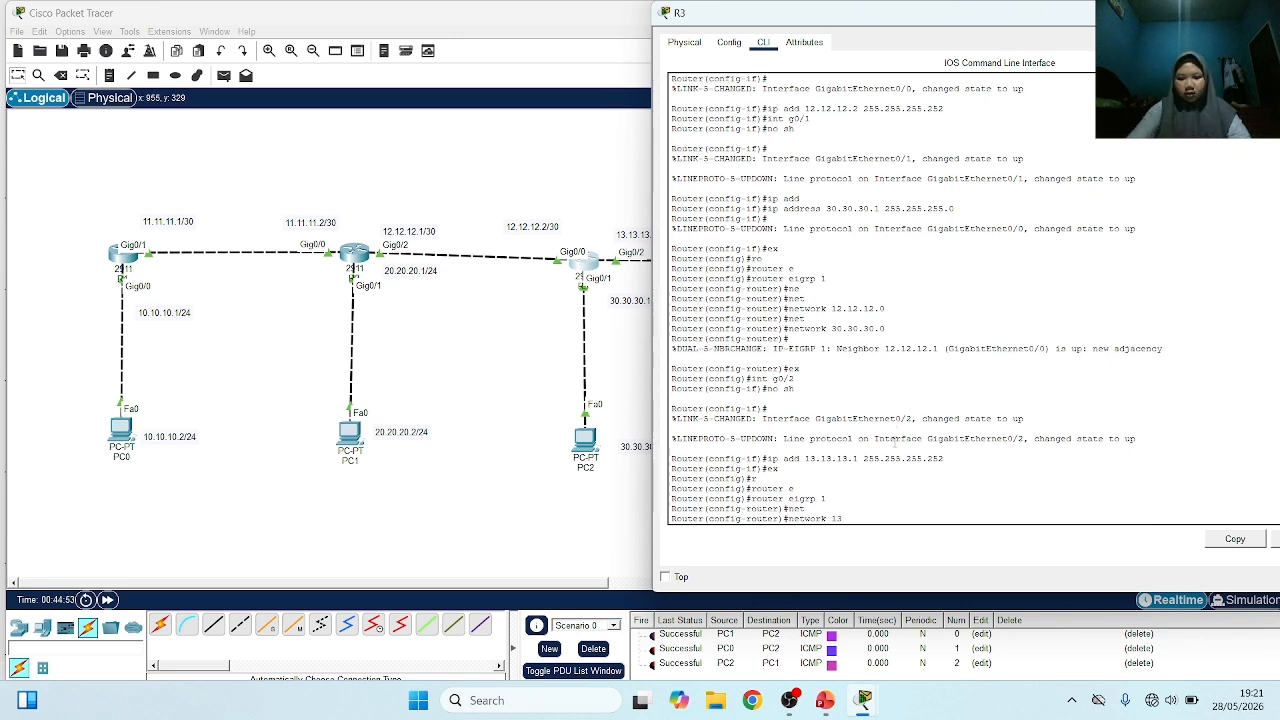
text(13.13.13)
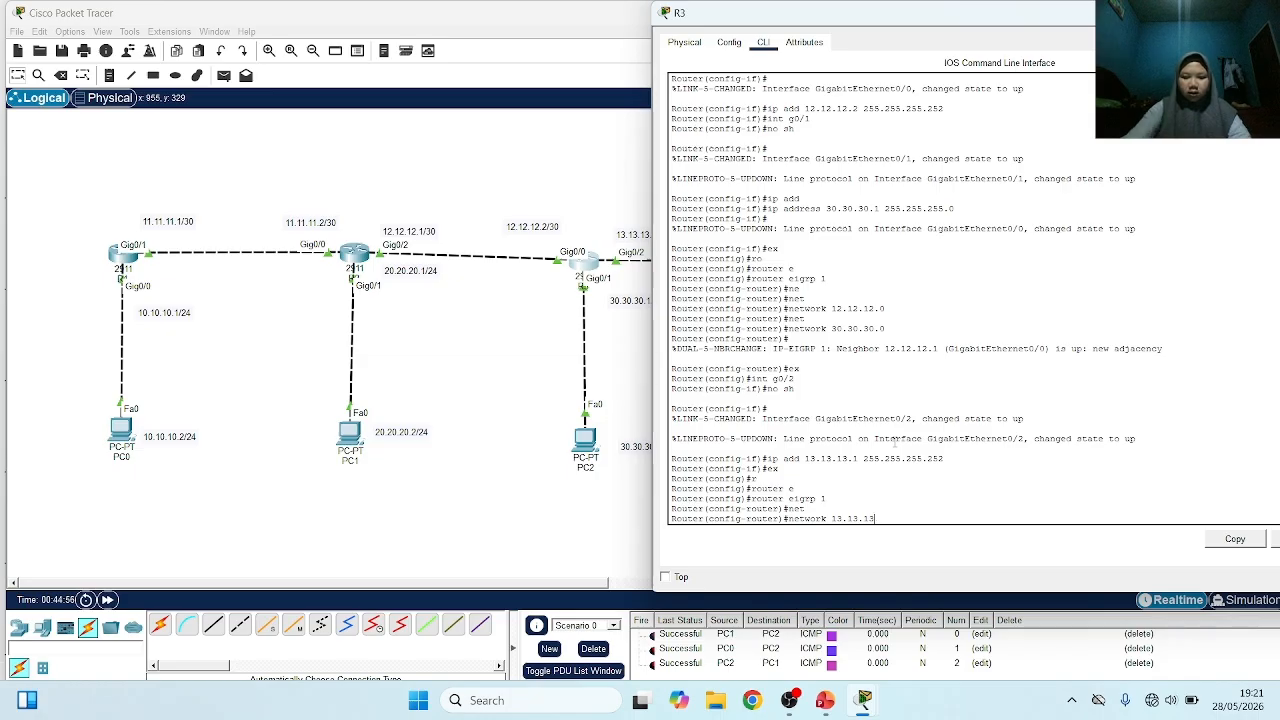
text(.0)
key(Return)
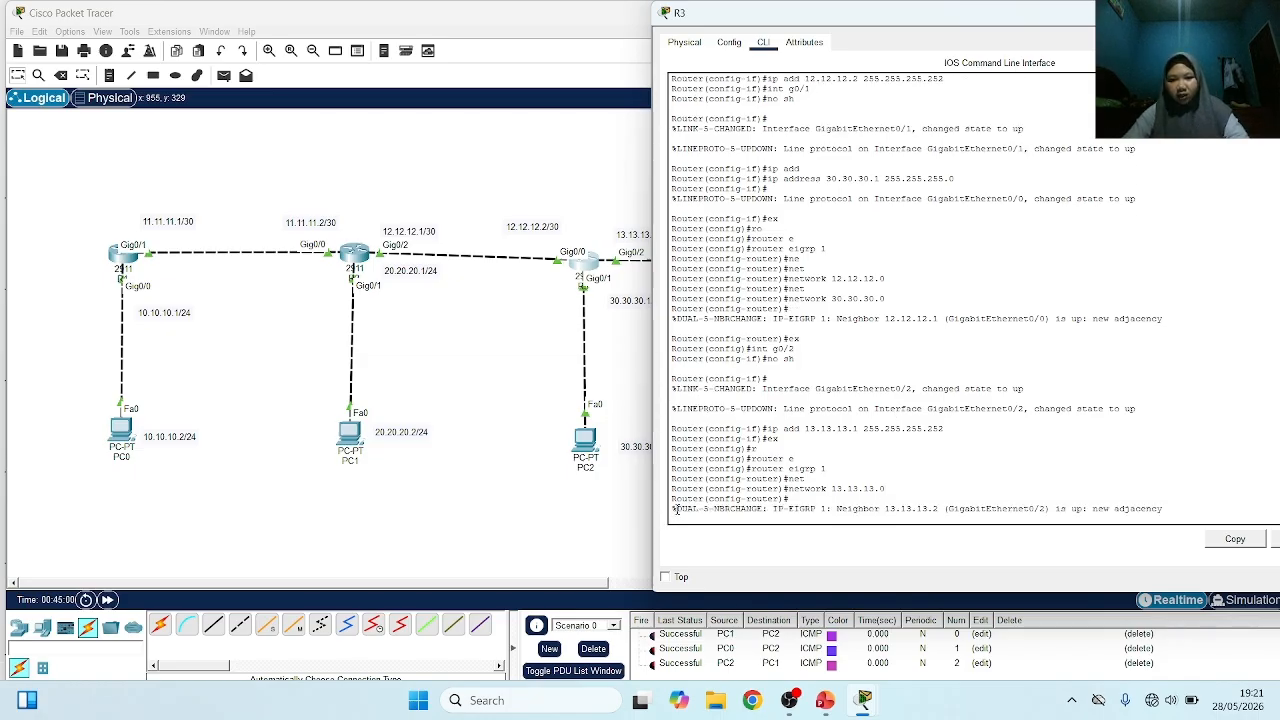
mouse_move(676, 509)
mouse_down()
mouse_move(1071, 510)
mouse_move(846, 489)
mouse_move(690, 511)
mouse_up()
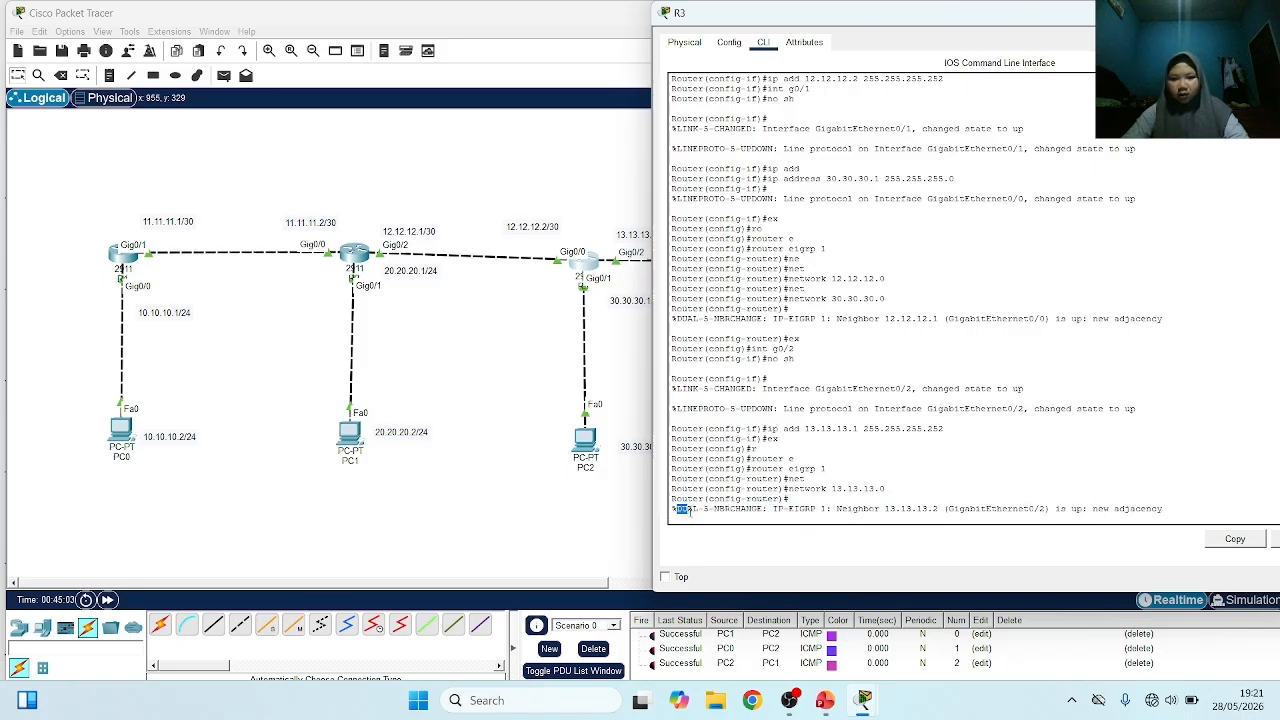
click(683, 522)
key(Return)
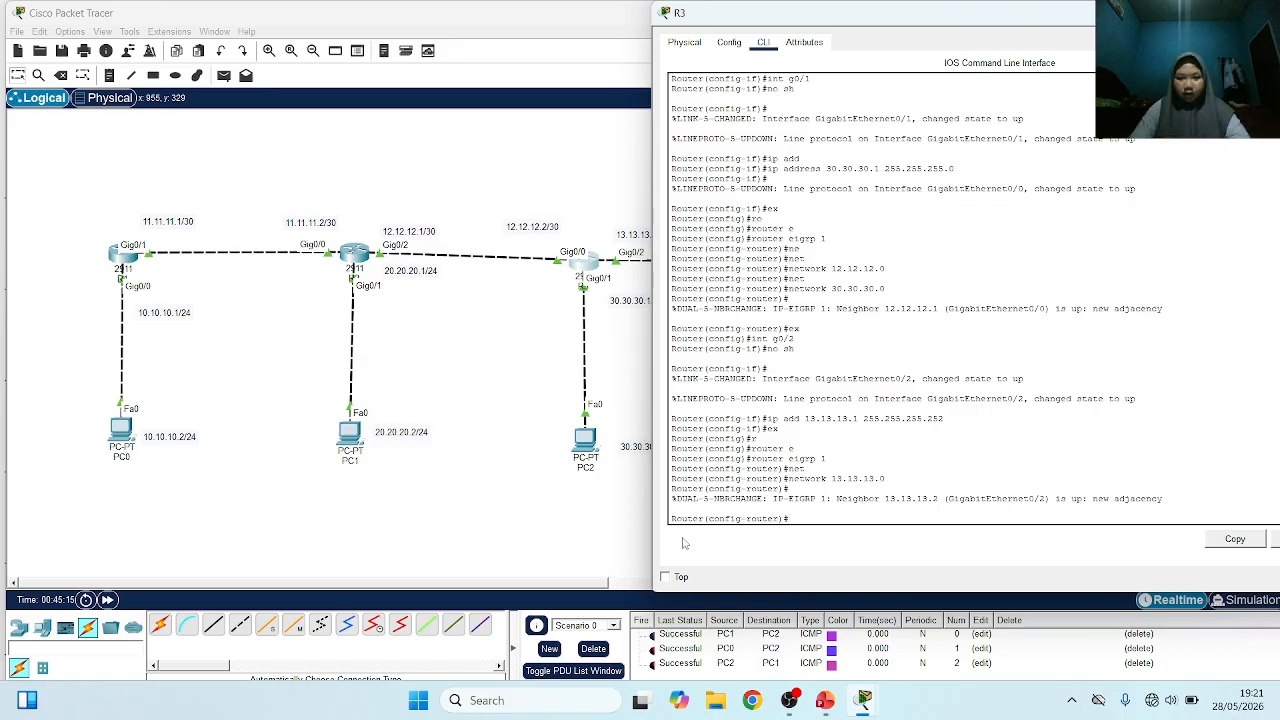
click(510, 537)
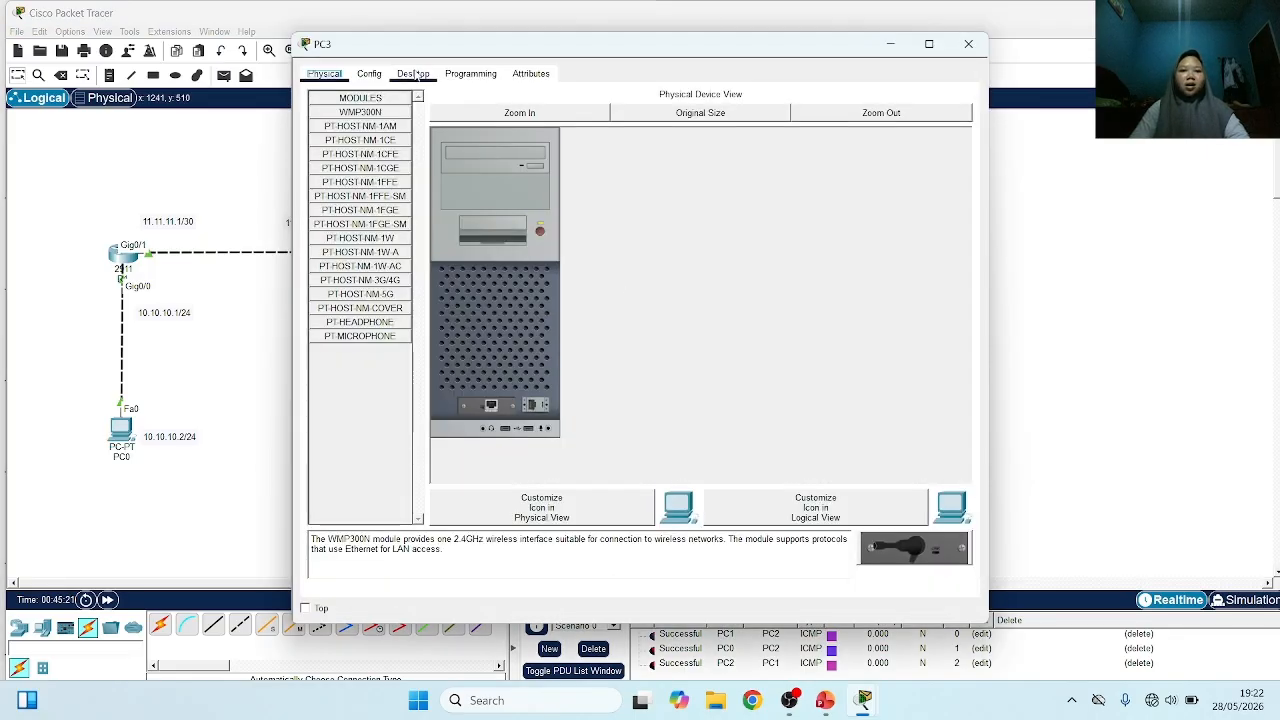
Open PC3's IP configuration and set the static IPv4 address to 40.40.40.2 with subnet mask 255.255.255.0
click(414, 75)
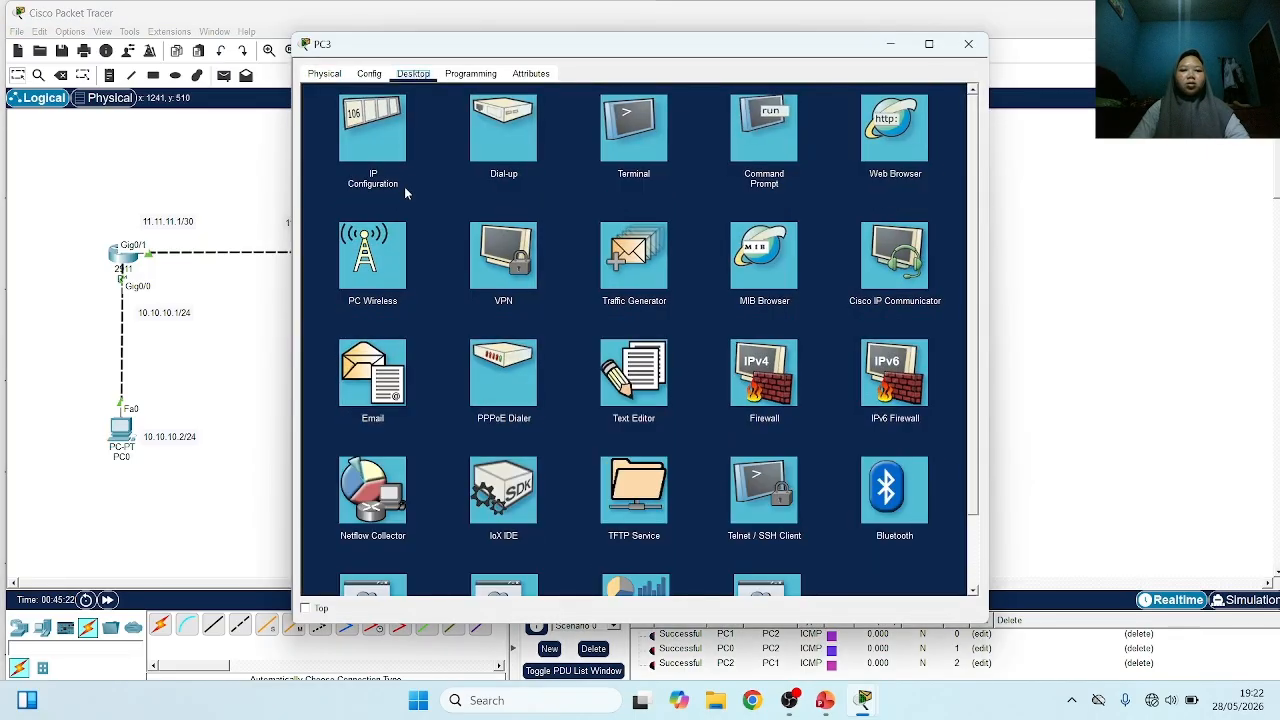
click(367, 136)
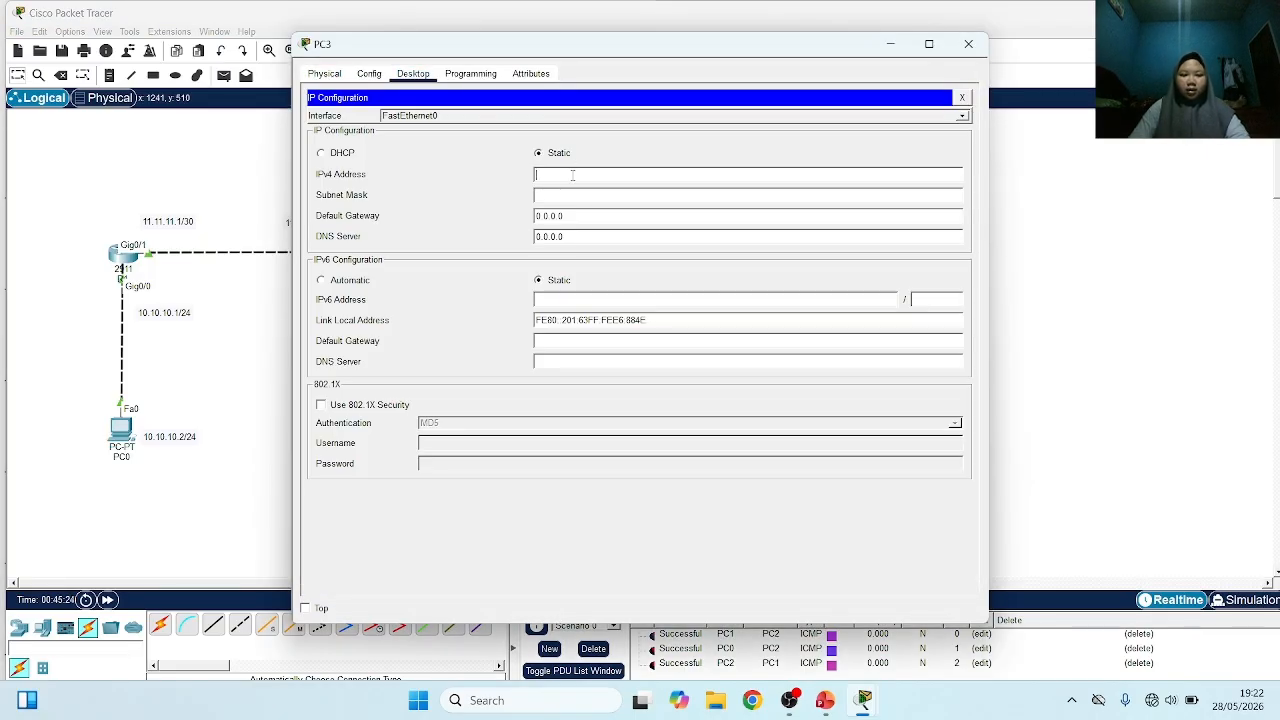
text(40.40.40)
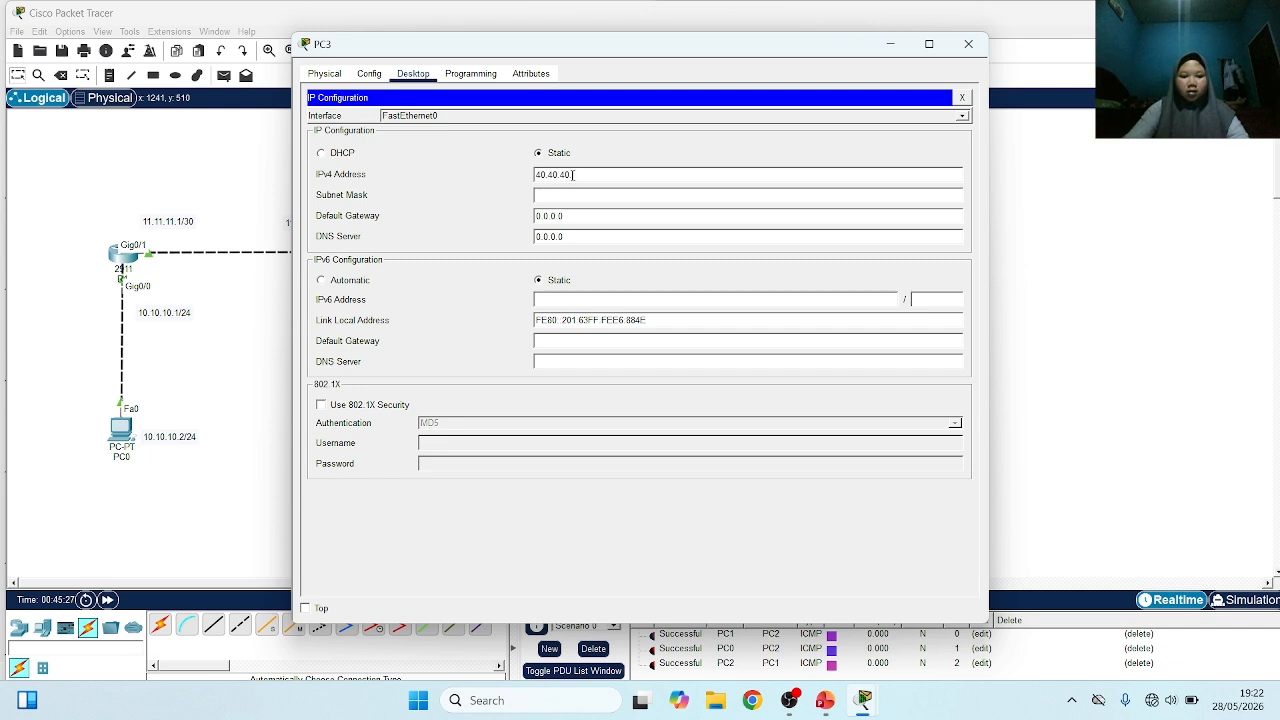
text(.2)
click(577, 194)
key(BackSpace)
key(BackSpace)
key(BackSpace)
key(BackSpace)
key(BackSpace)
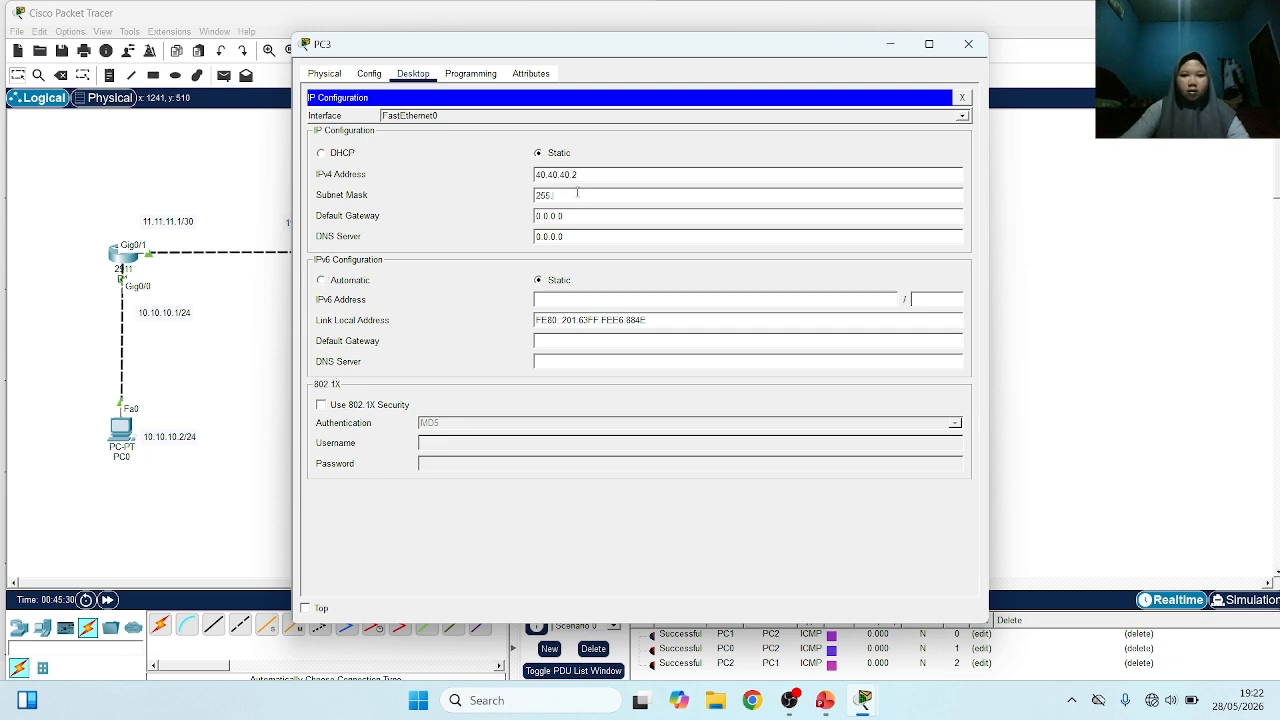
text(255.255.)
Set PC3's subnet mask to 255.255.255.0 and its default gateway to R4's address 40.40.40.1, and return to the topology
key(BackSpace)
key(BackSpace)
key(BackSpace)
key(BackSpace)
key(BackSpace)
text(40.4)
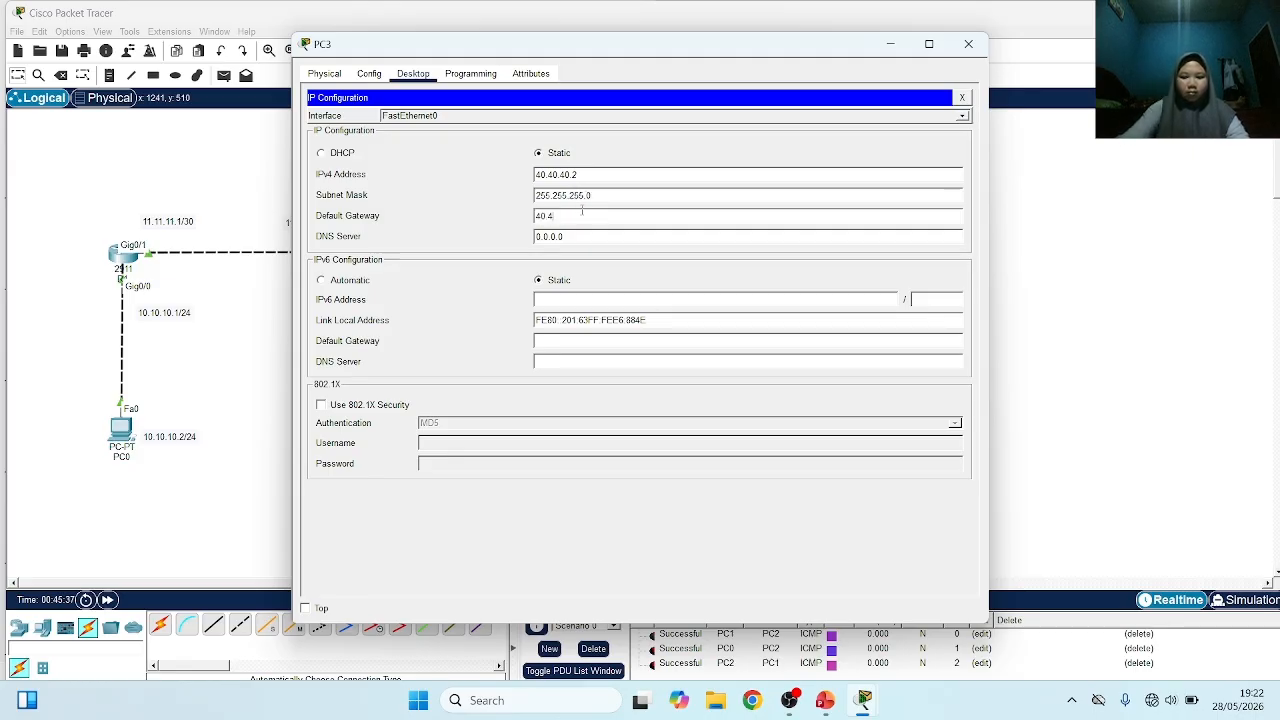
text(0.40.1)
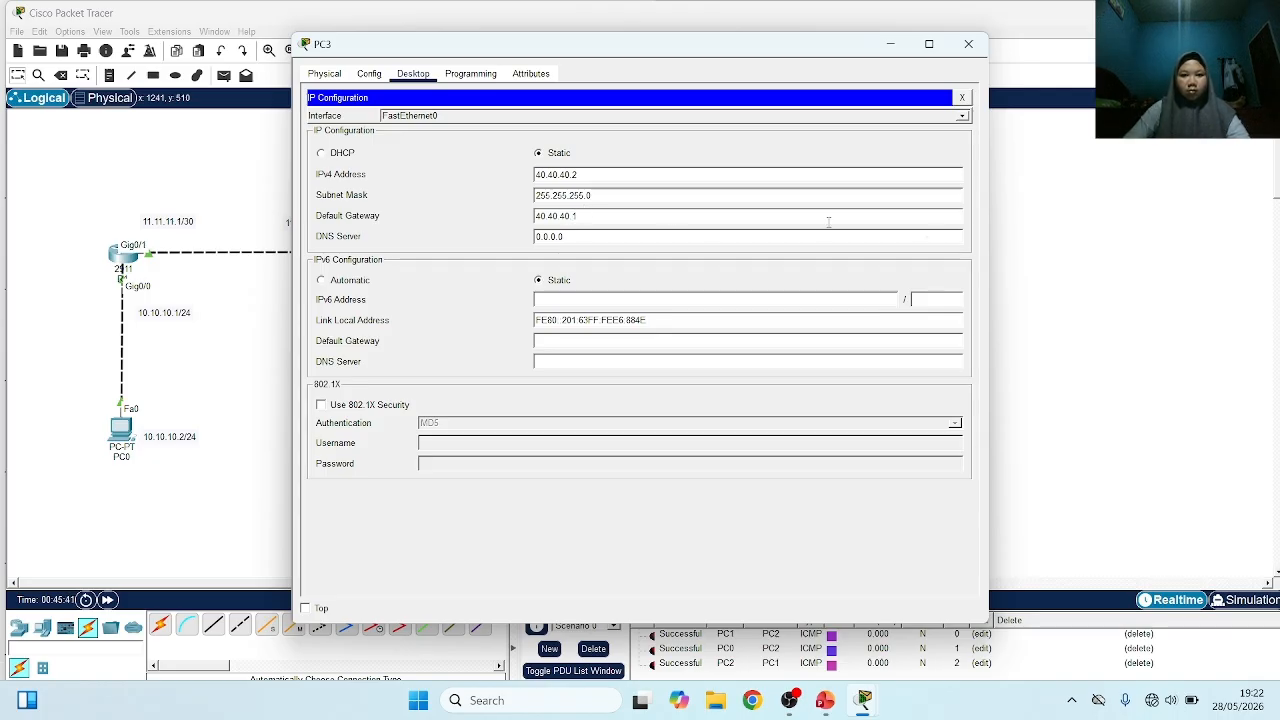
click(1012, 267)
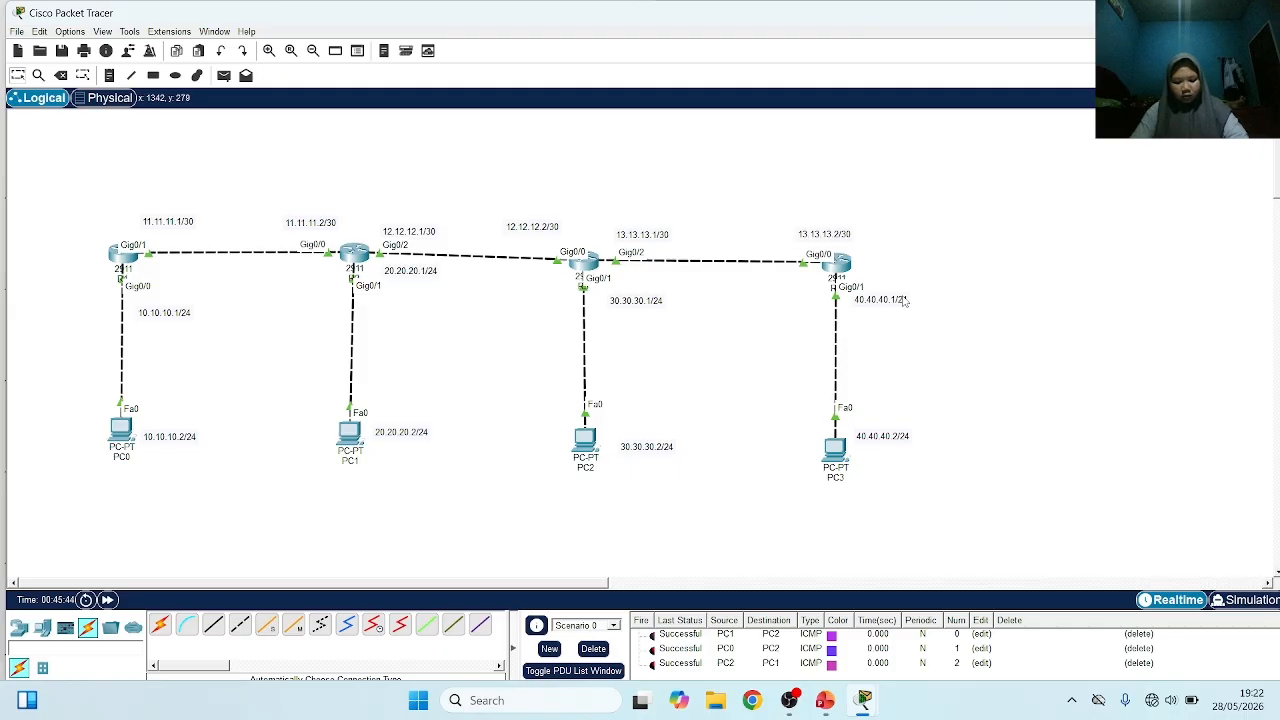
Show R3's routing table with do sh ip route, examine the 40.40.40.0 entry and return to the topology
click(595, 266)
text(do sh)
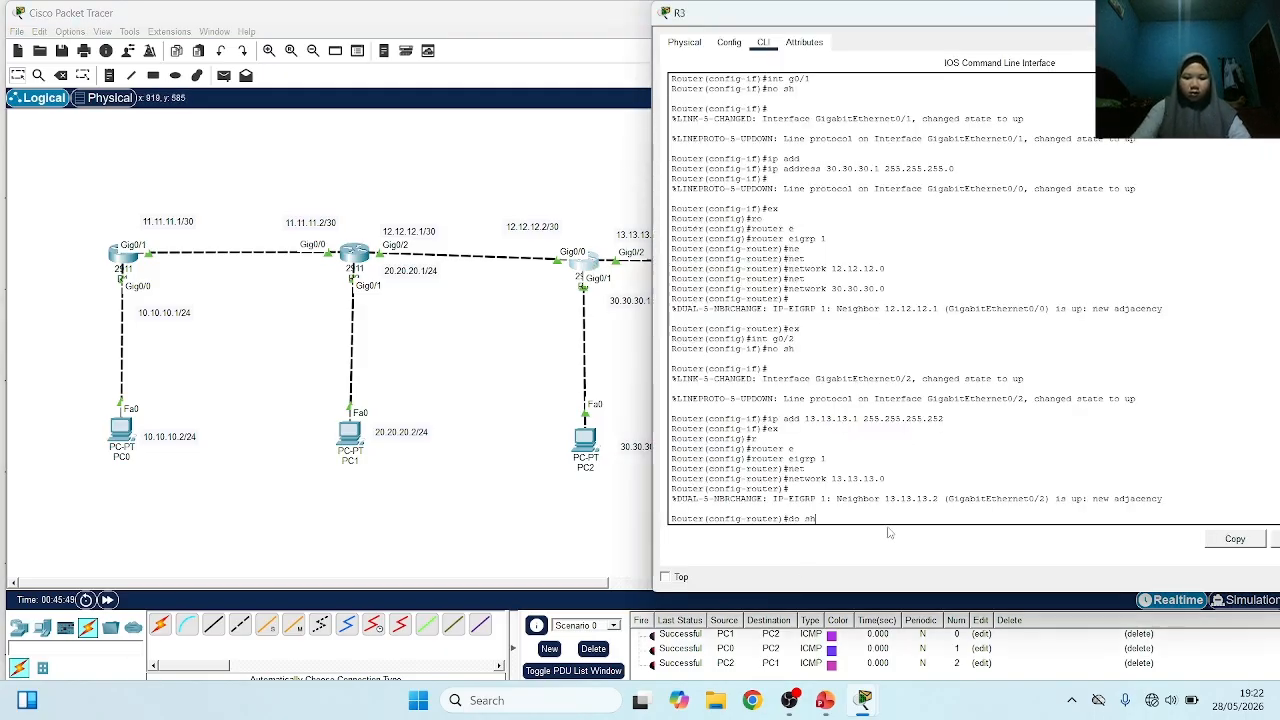
text( ip ro)
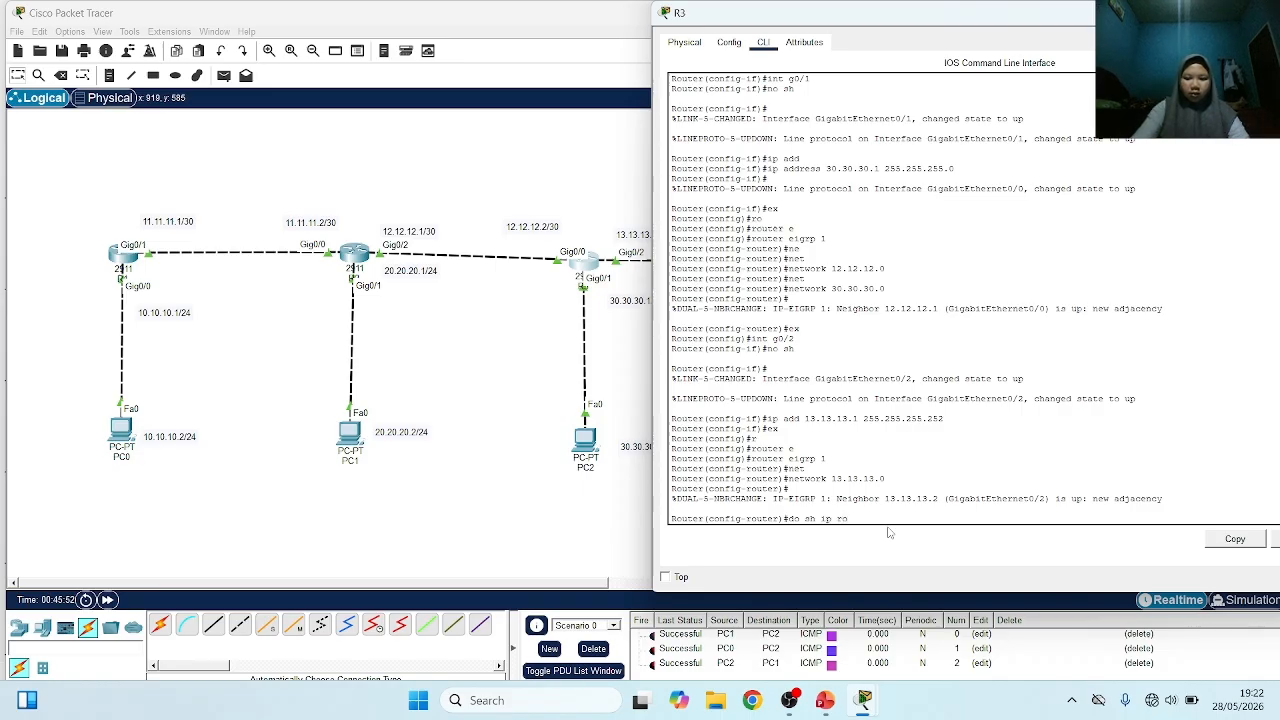
text(ute)
key(Return)
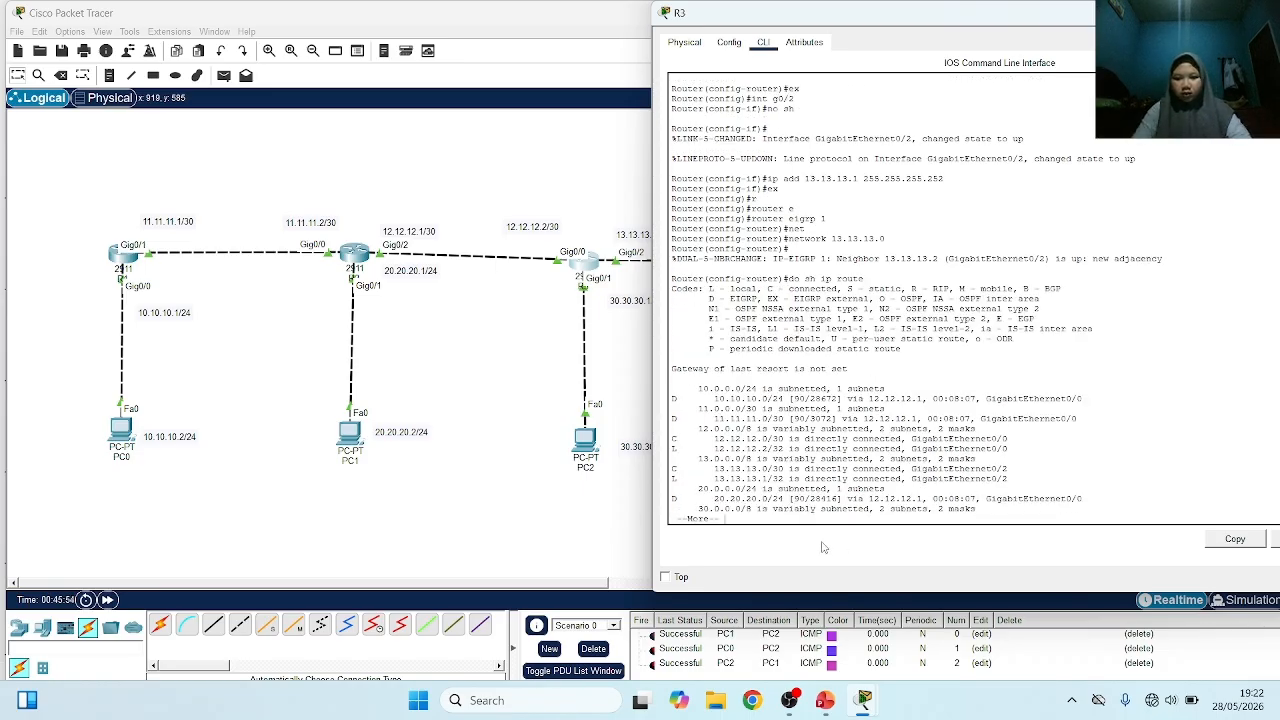
key(space)
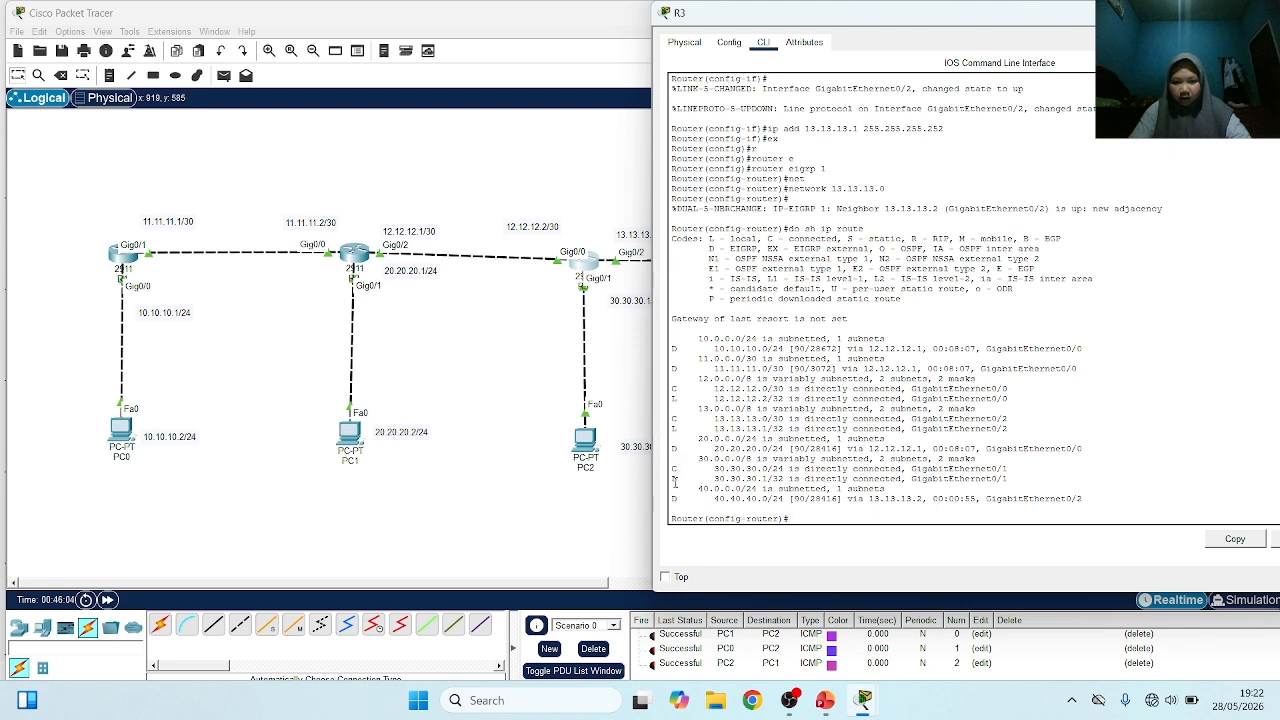
drag(697, 461, 741, 490)
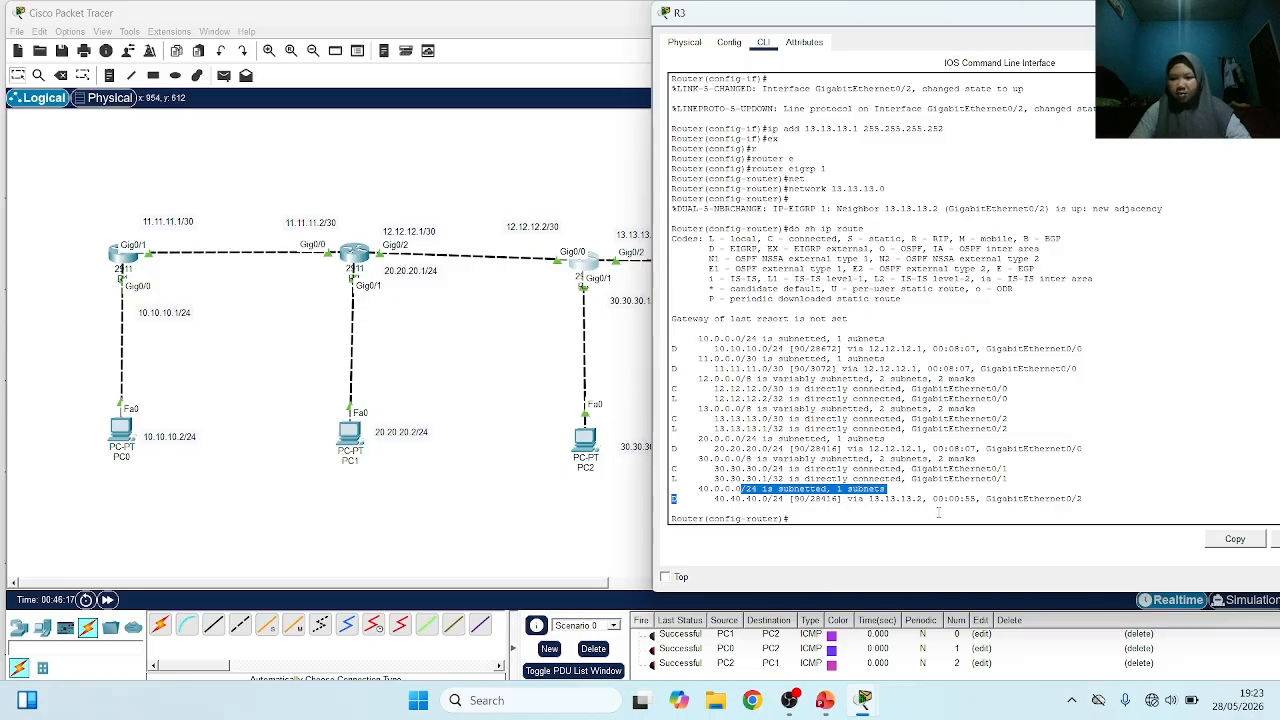
click(574, 511)
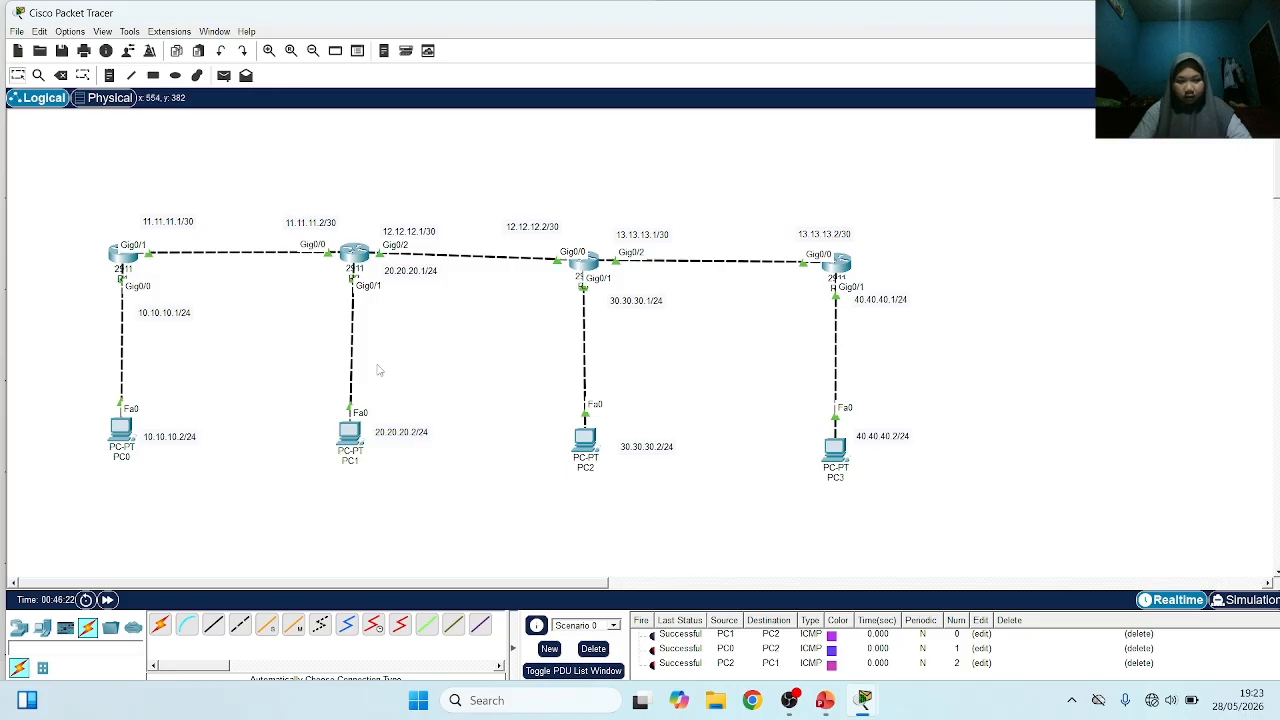
Send a simple PDU from PC2 to PC3 and fire the same PDU again
click(224, 75)
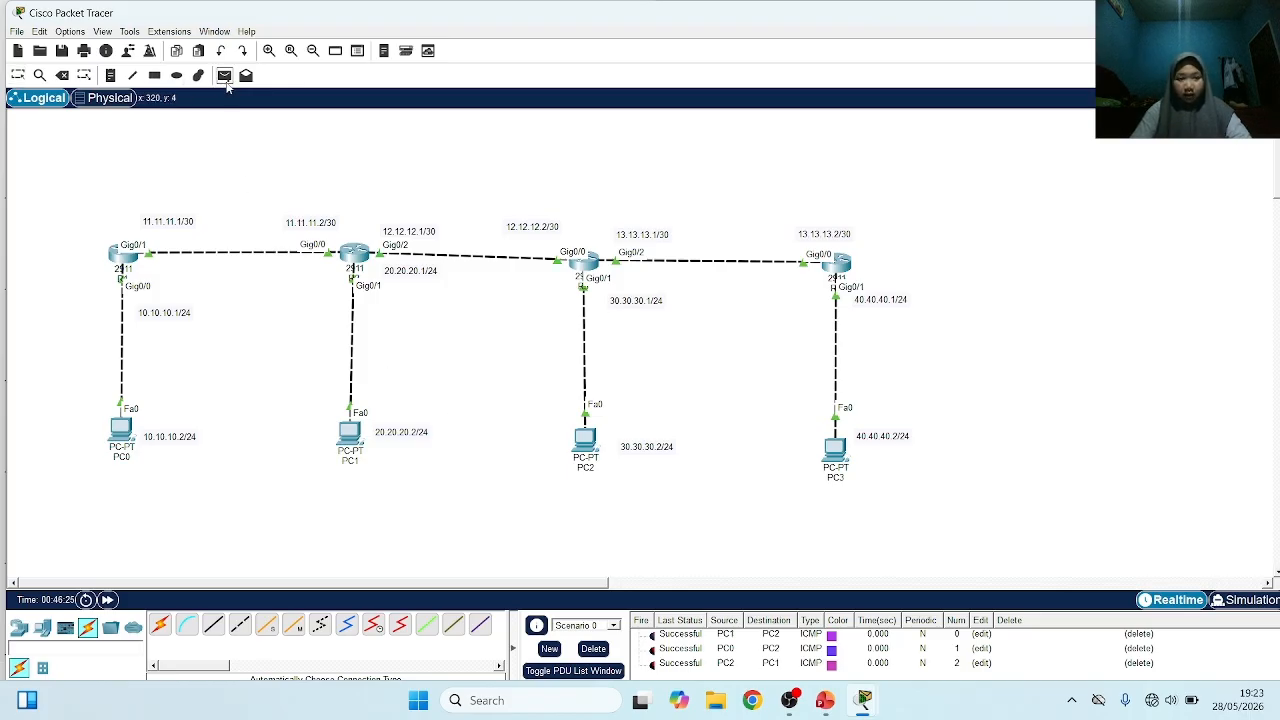
click(587, 440)
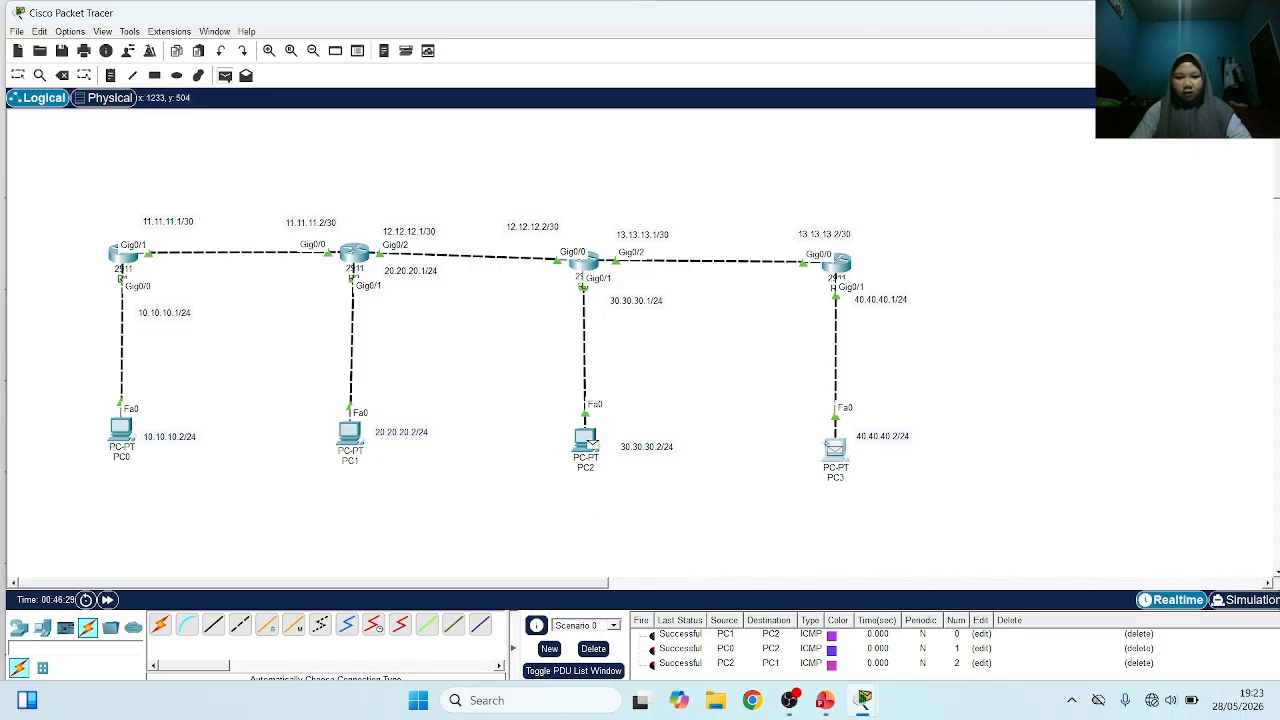
click(832, 447)
scroll(665, 662, down, 1)
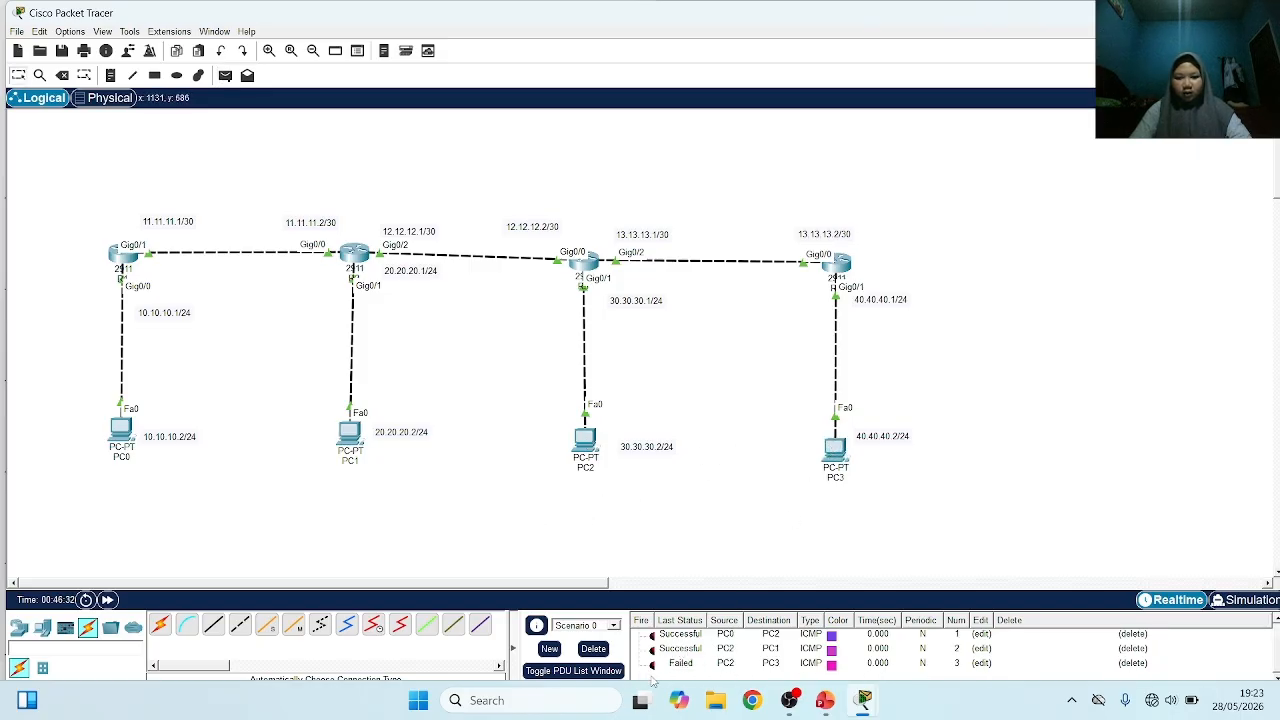
double_click(651, 664)
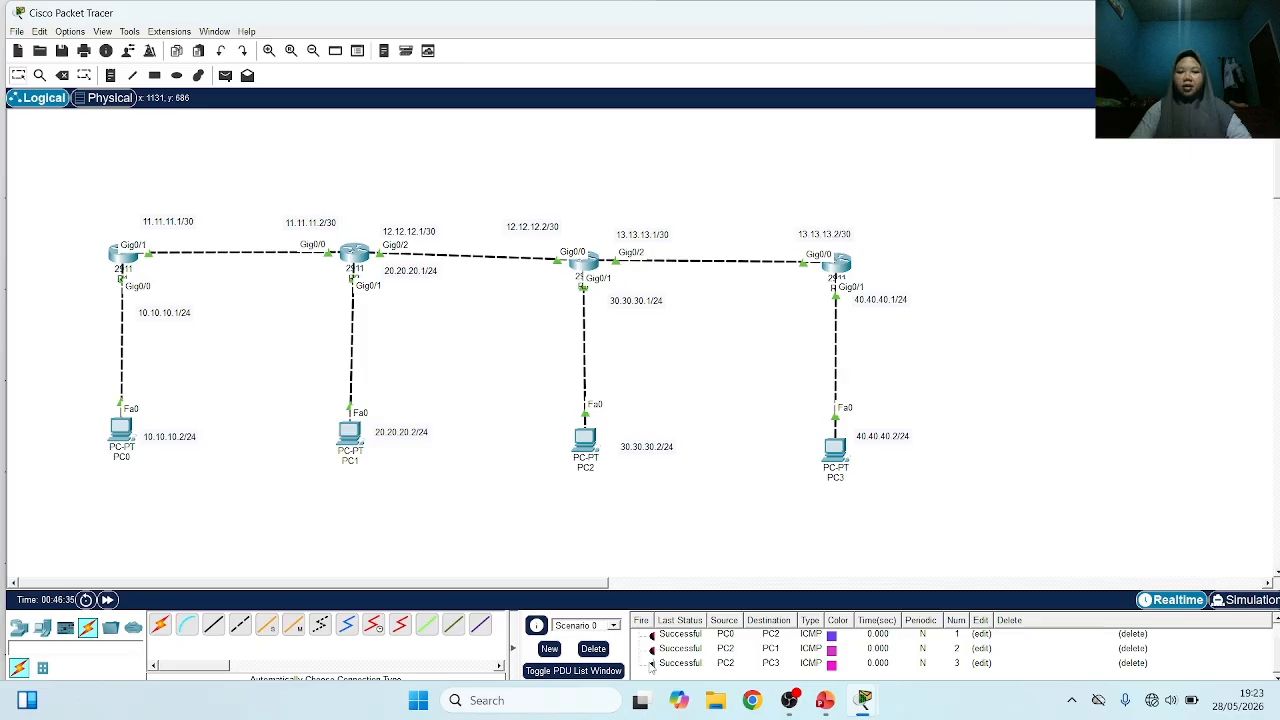
Delete Scenario 0's PDUs and send a fresh simple PDU from PC2 to PC3
click(593, 649)
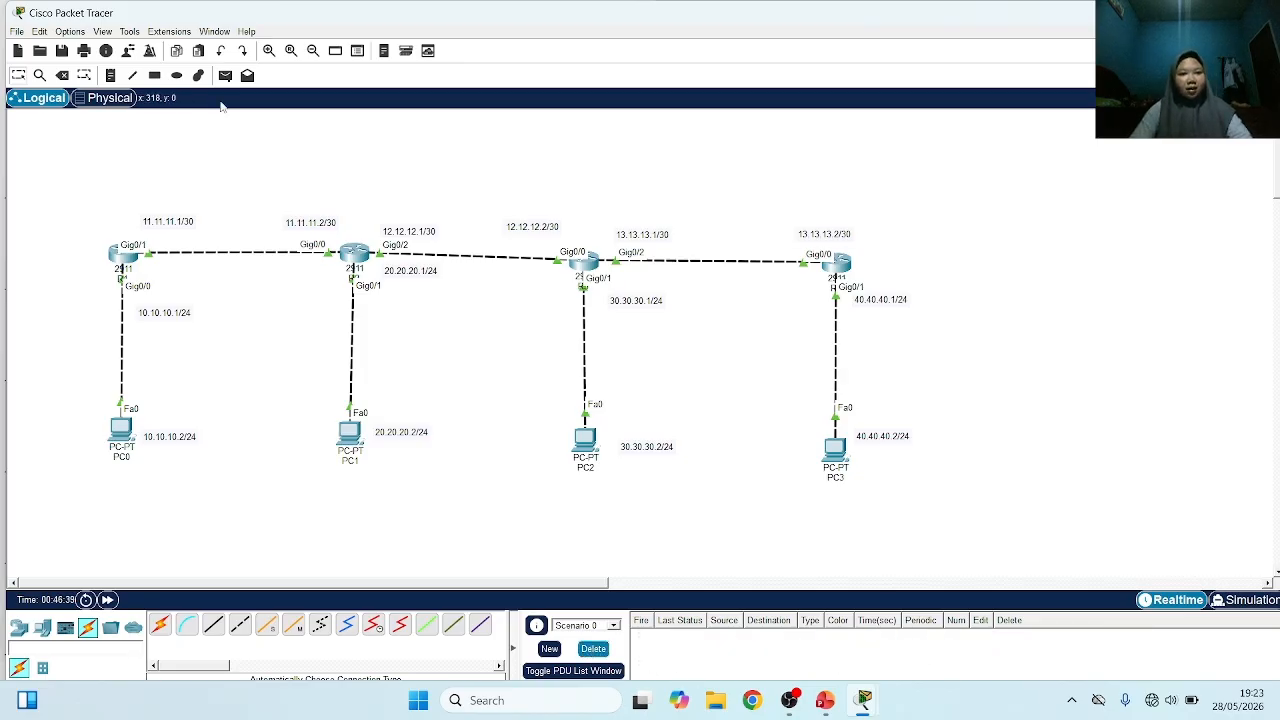
click(224, 76)
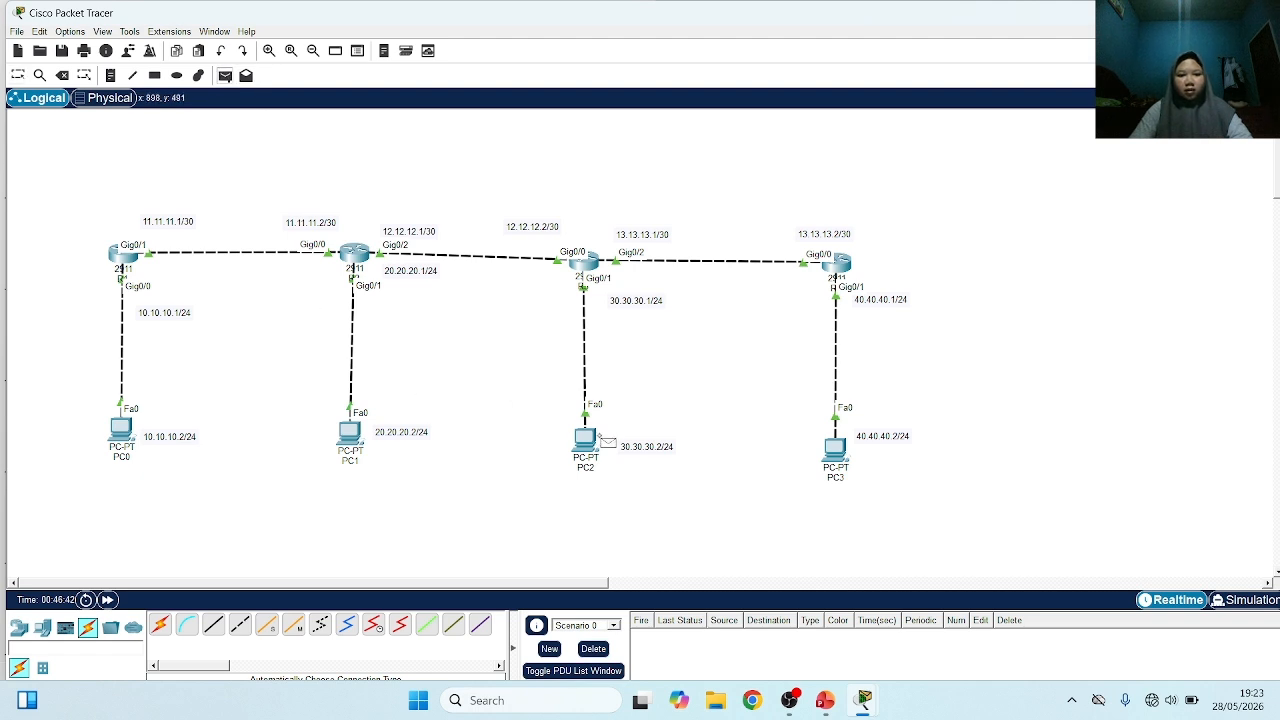
click(582, 440)
click(834, 448)
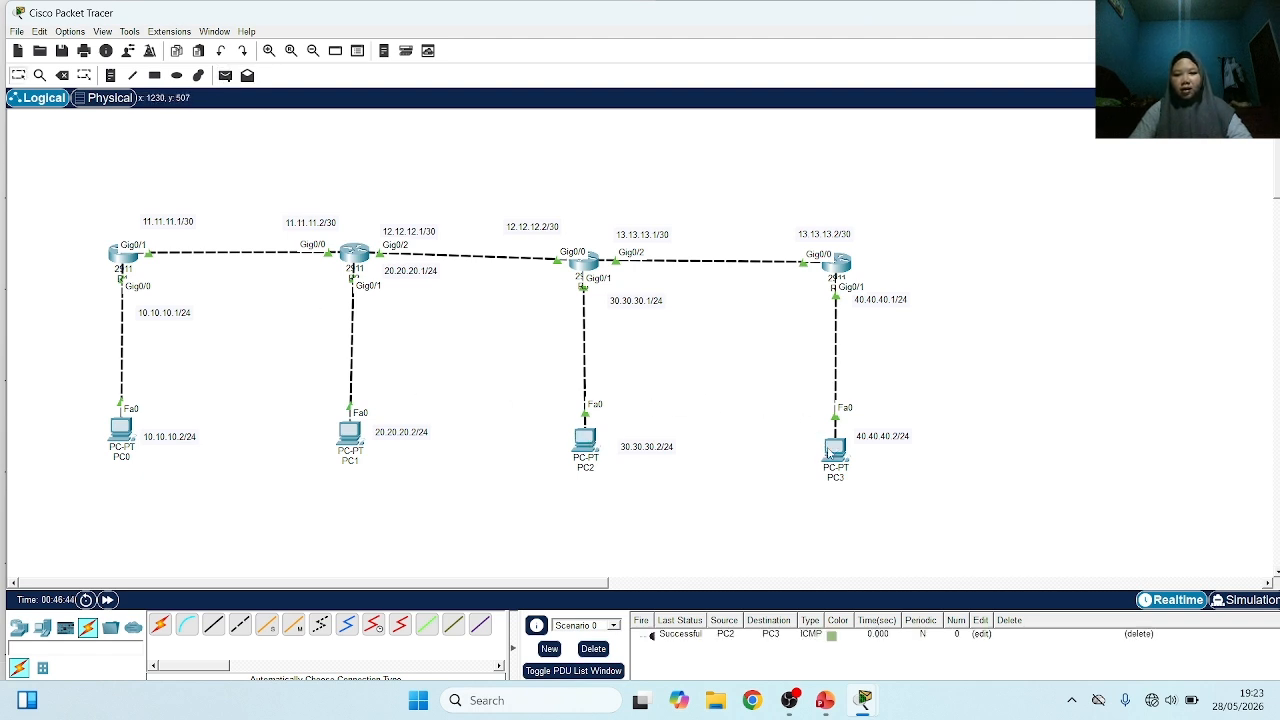
Send simple PDUs to PC3 from PC1 and from PC0
click(225, 76)
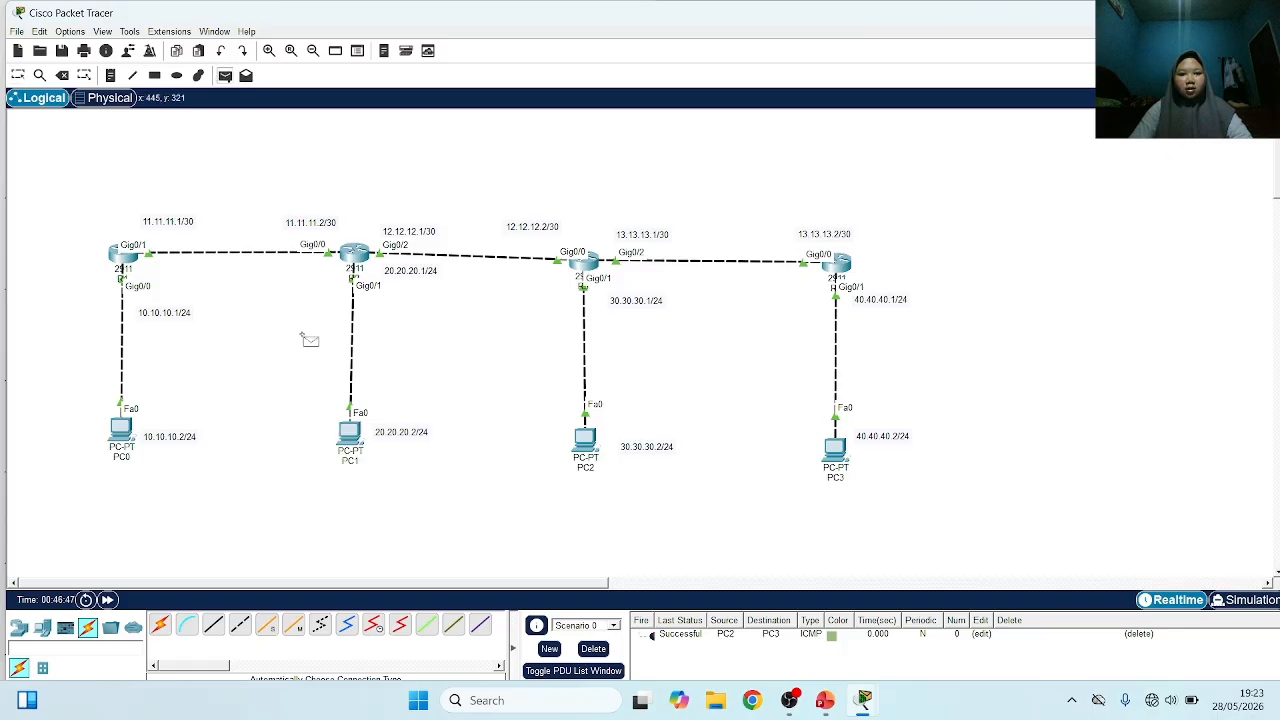
click(350, 432)
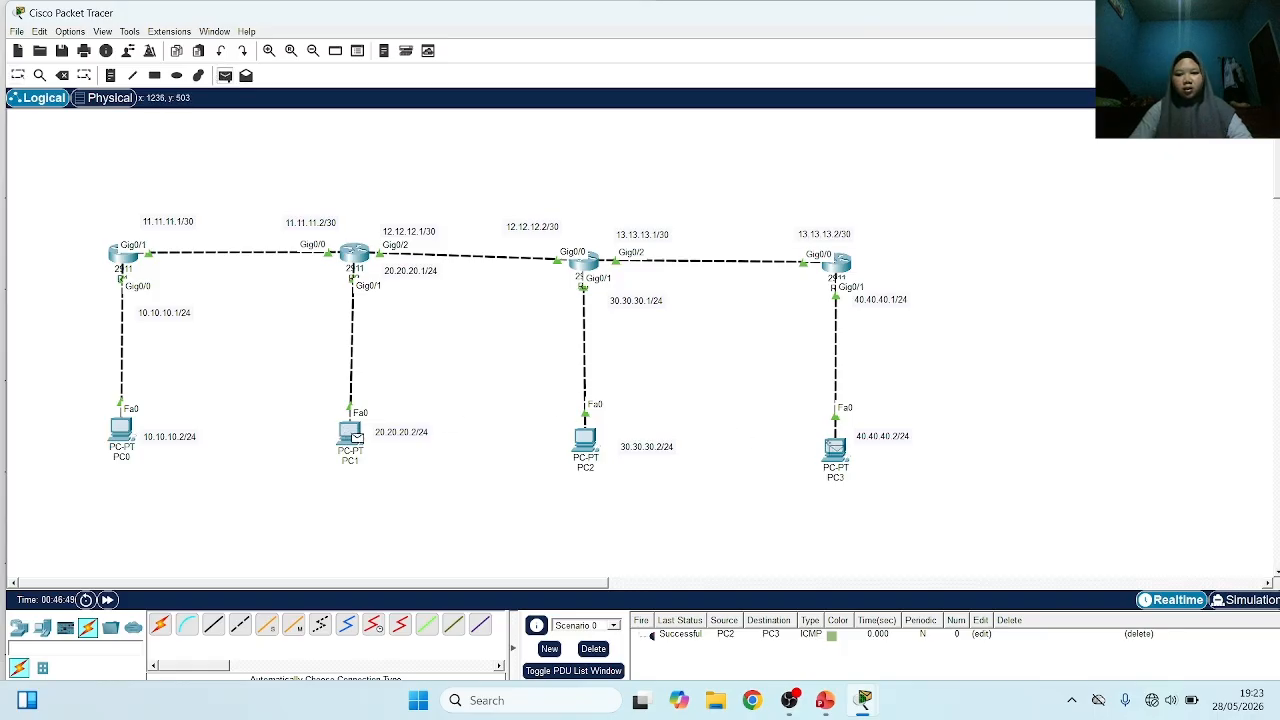
click(835, 448)
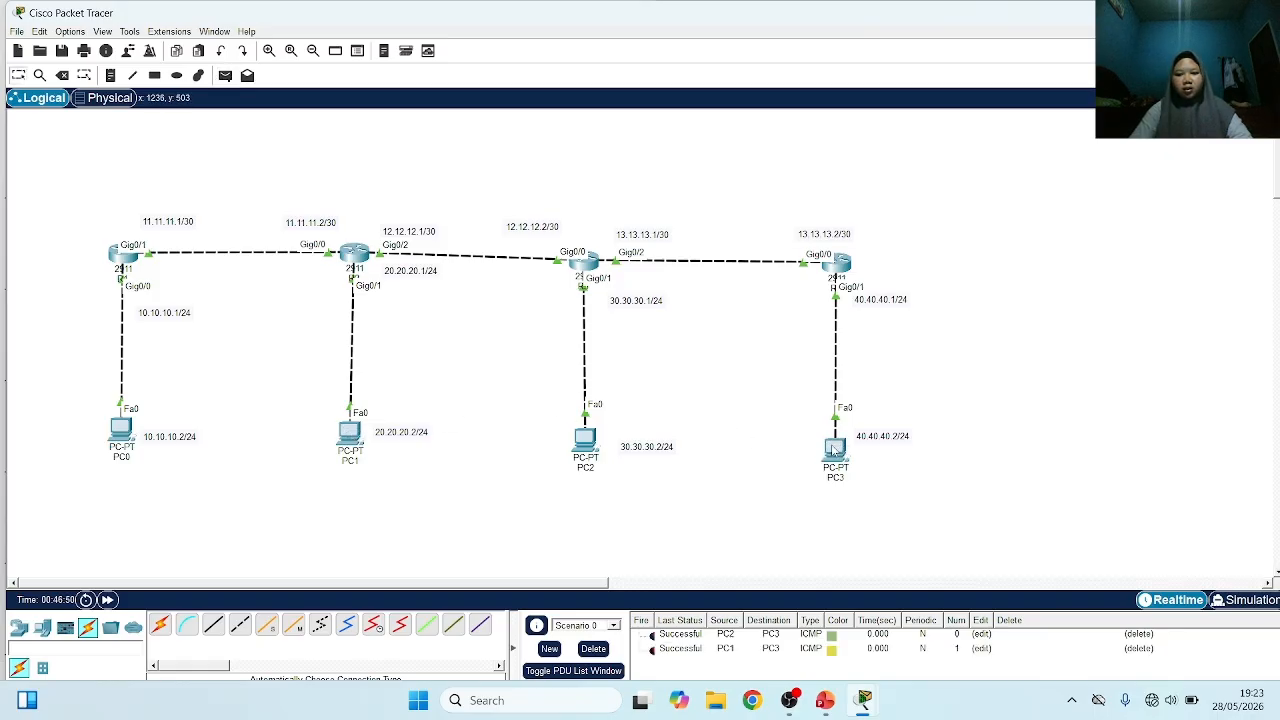
click(225, 76)
click(117, 428)
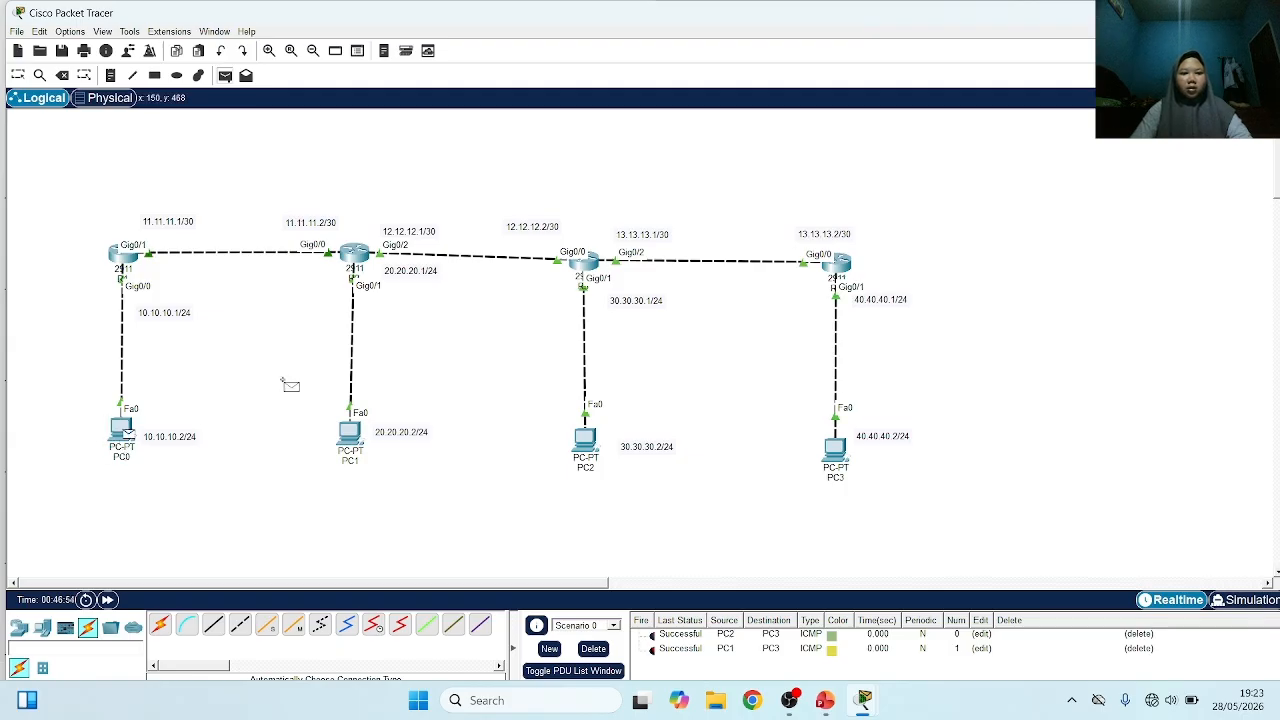
click(836, 452)
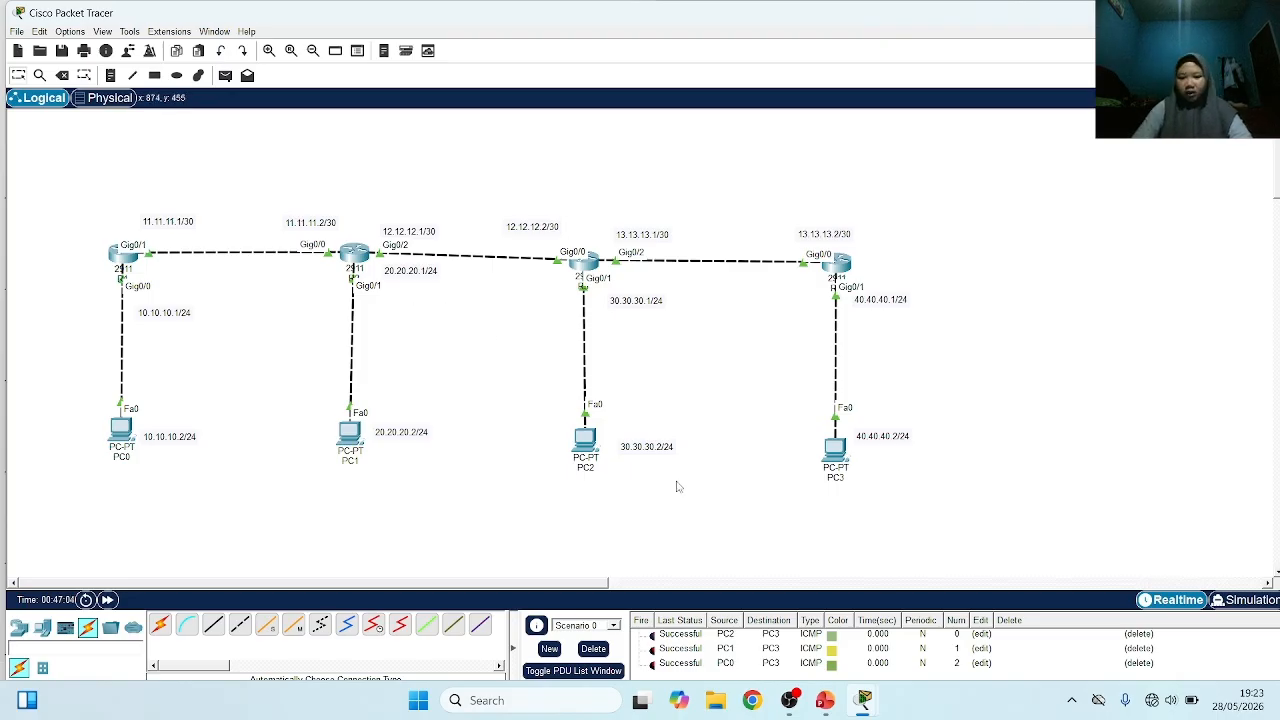
Switch to PowerPoint to check the outline slide of the Cisco Routing presentation, and return to Packet Tracer
click(828, 704)
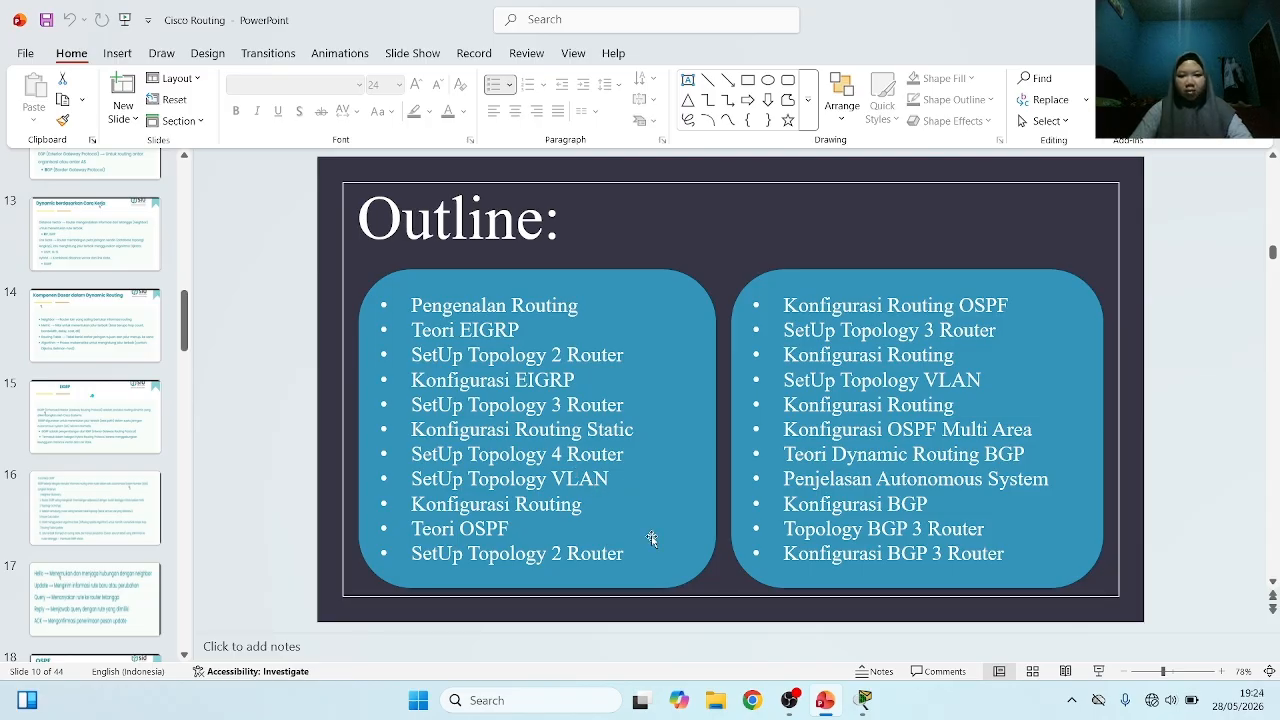
mouse_move(862, 700)
click(508, 608)
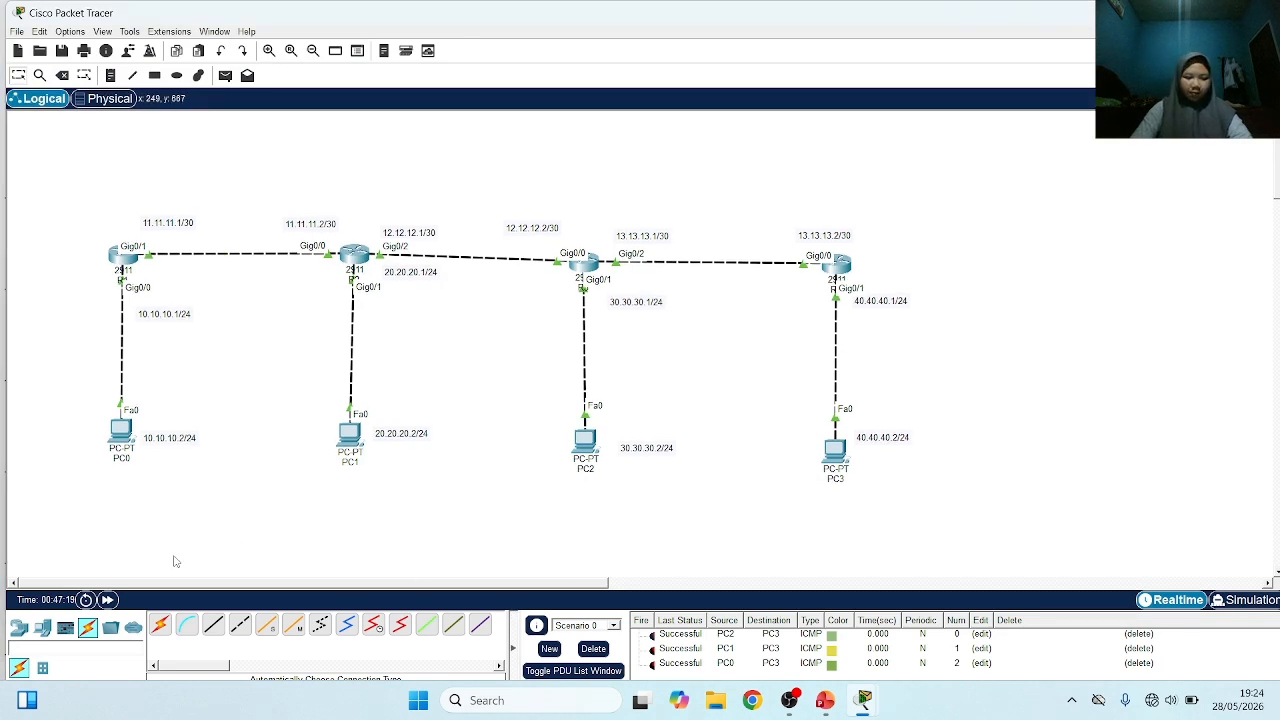
Add a 2960 switch to the right of router R4 in the topology
click(14, 628)
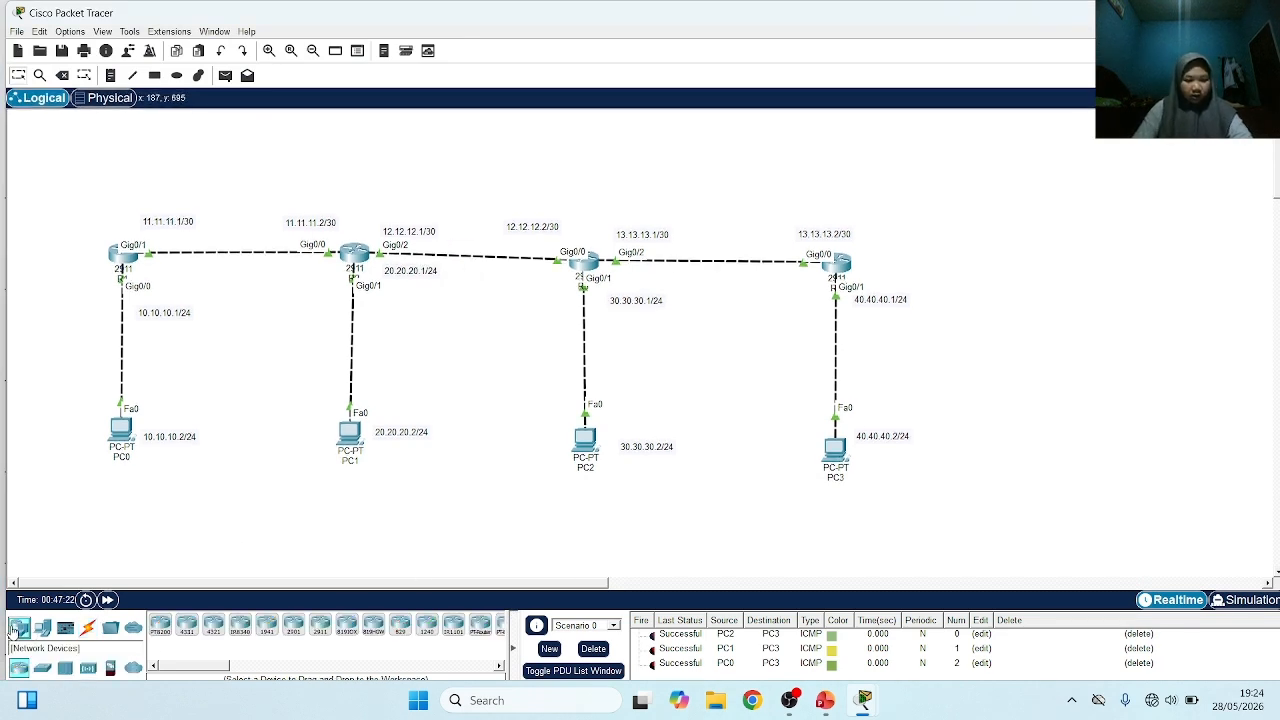
click(42, 668)
click(160, 625)
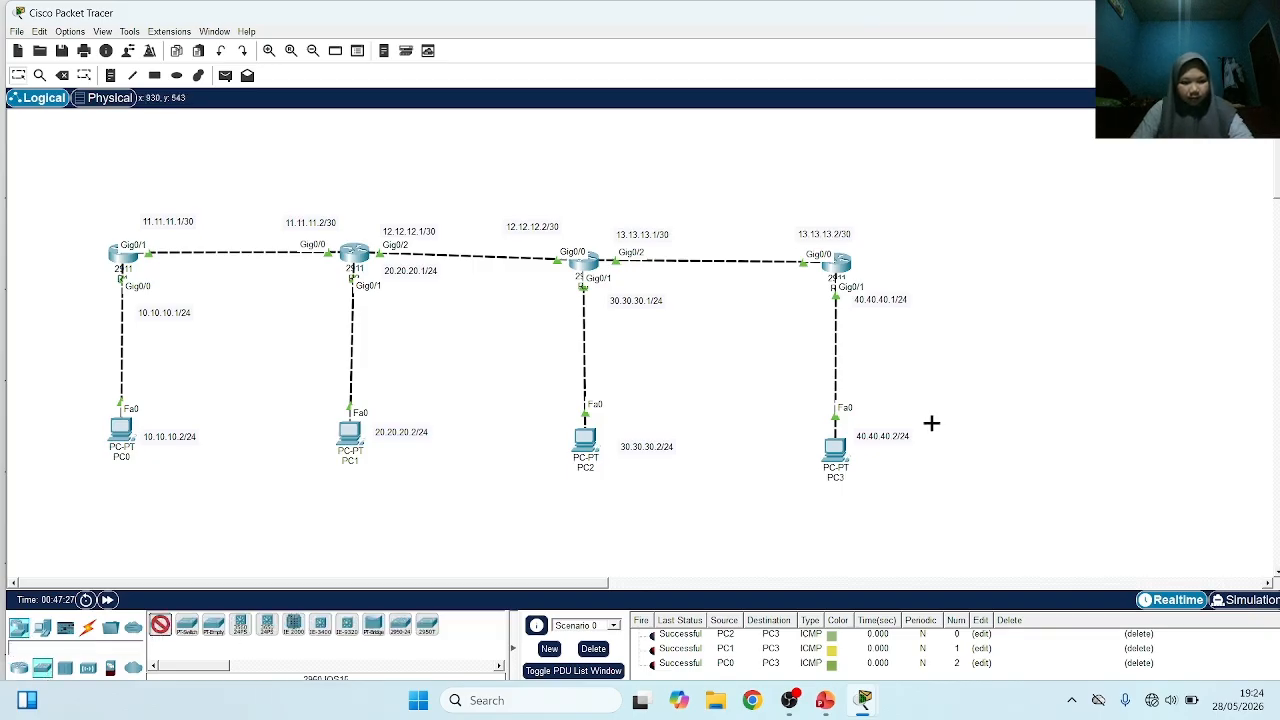
click(1017, 266)
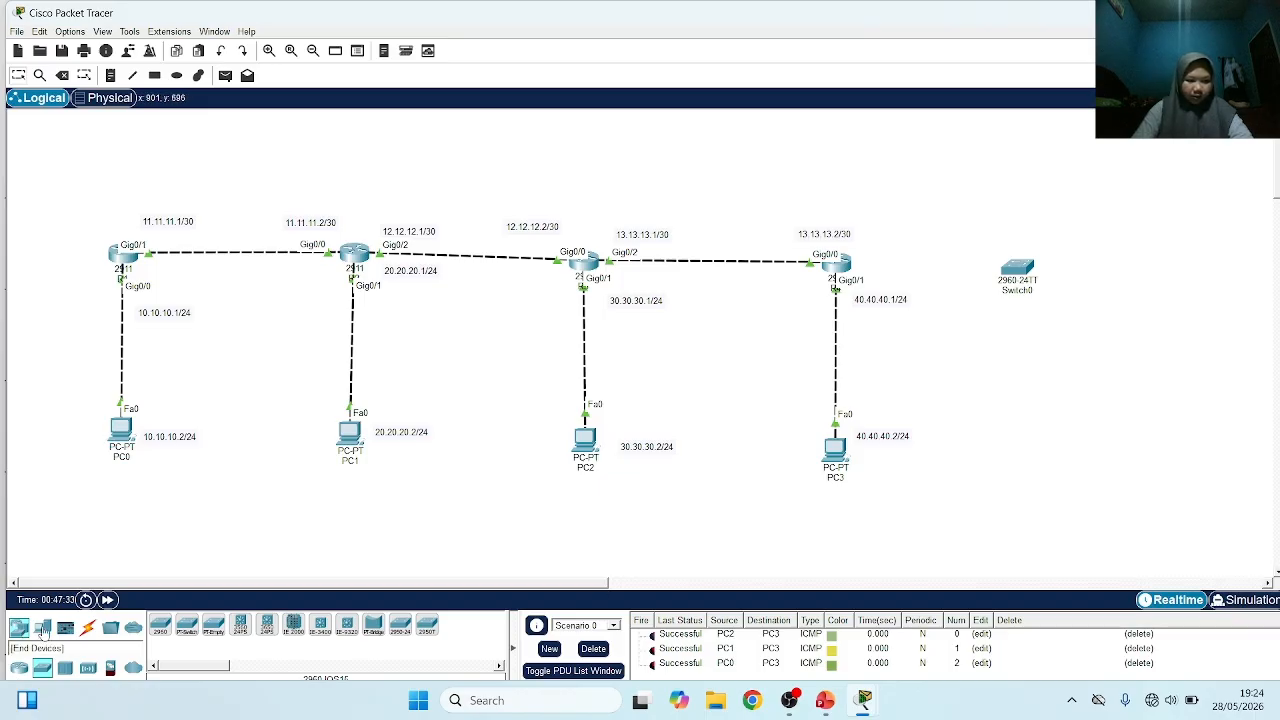
Add two PCs to the right of Switch0, one above it and one below it
click(43, 628)
click(160, 625)
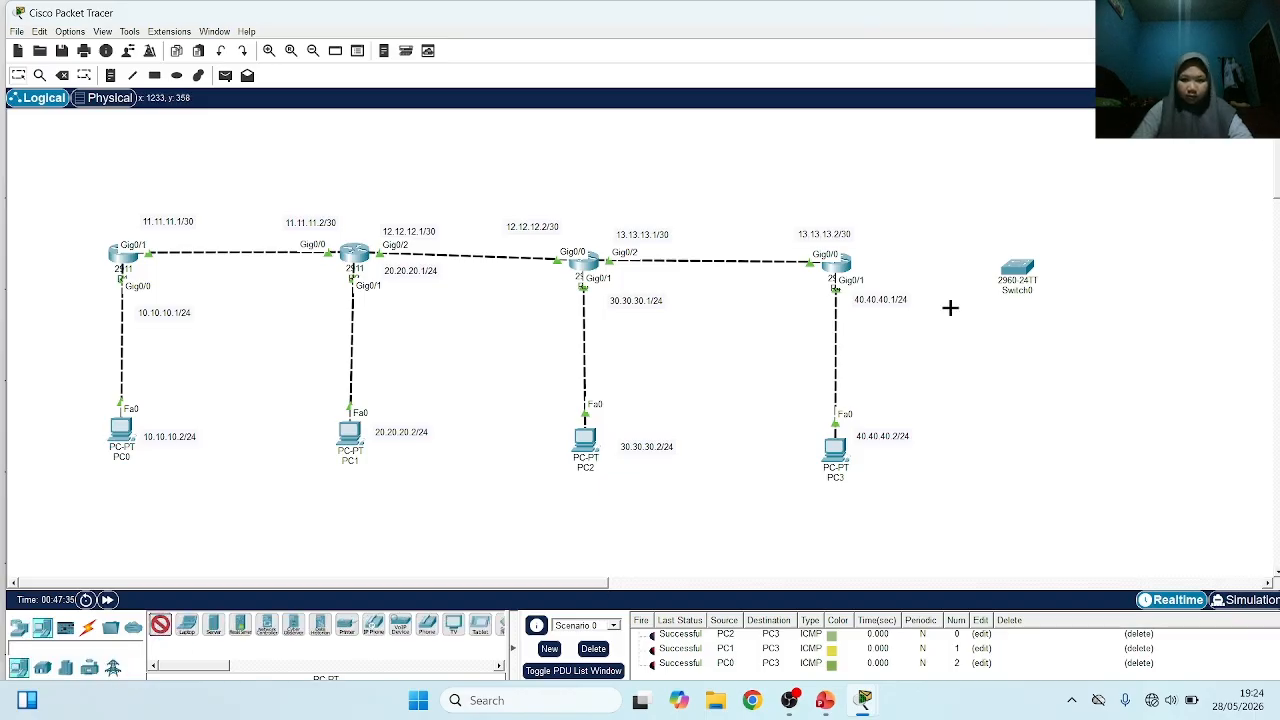
click(1143, 232)
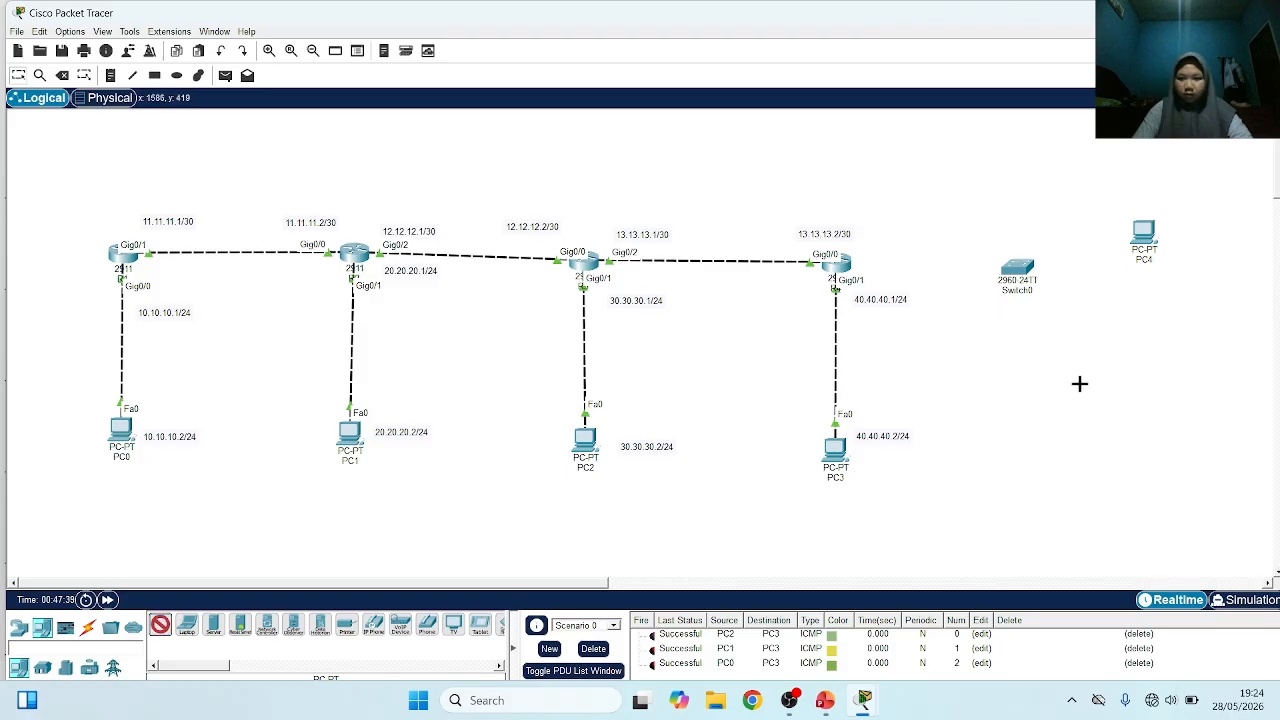
click(1136, 374)
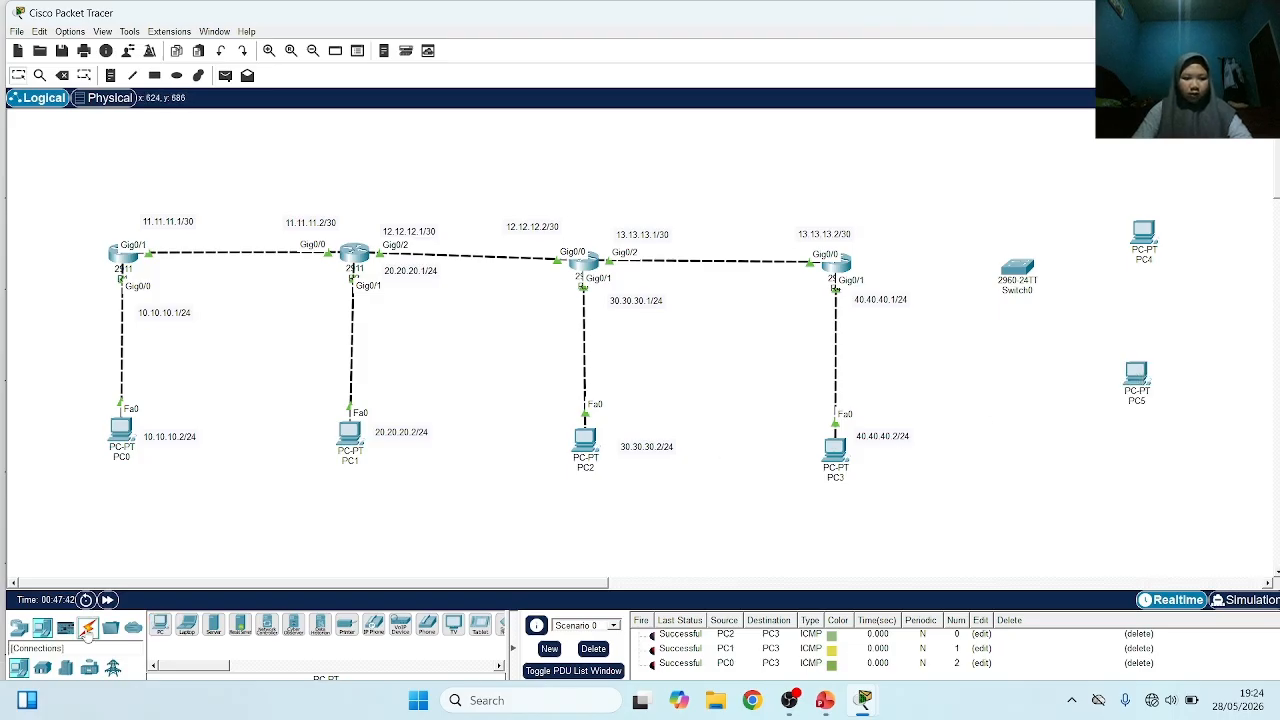
Connect router R4 to Switch0 with an automatically chosen cable
click(87, 627)
click(160, 625)
click(843, 263)
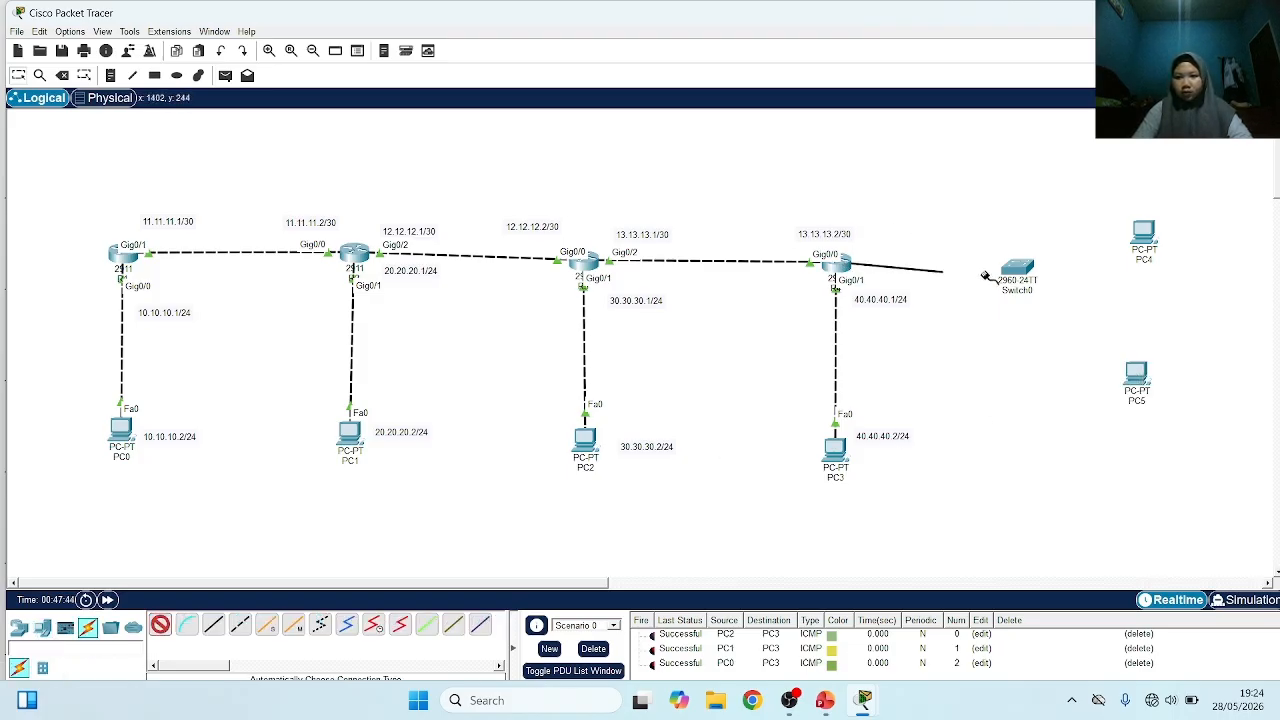
click(1016, 268)
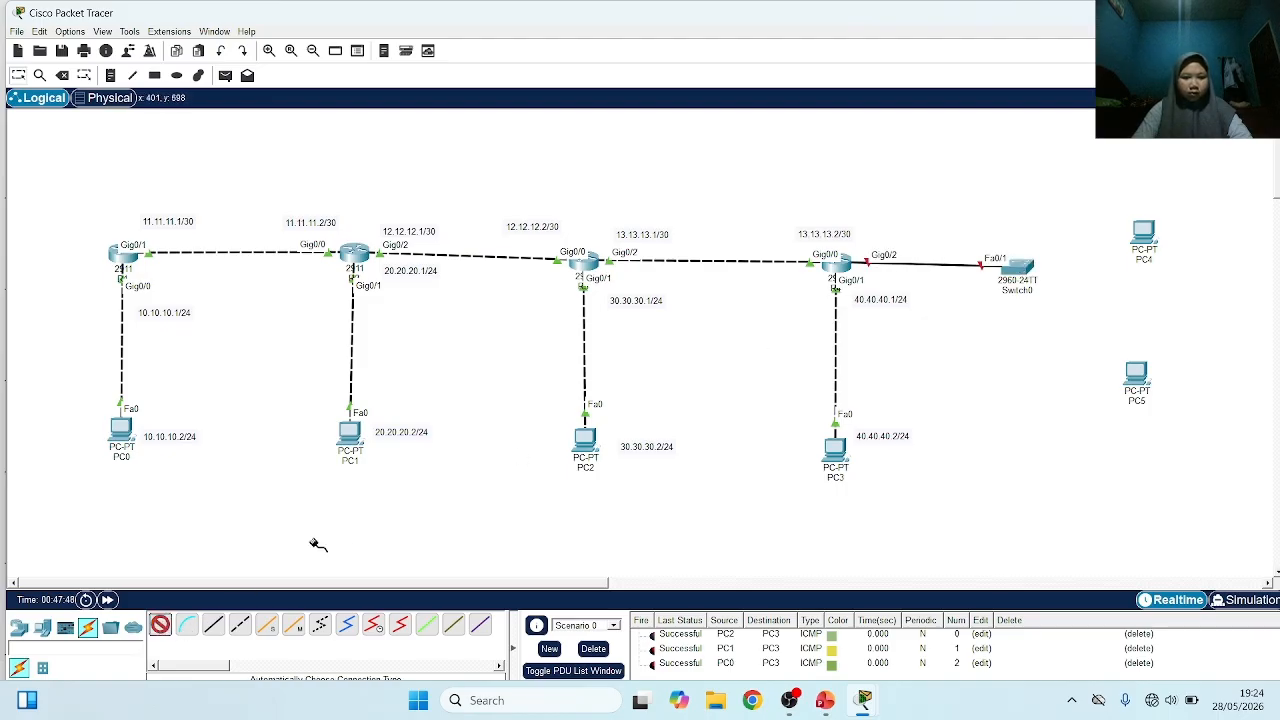
Connect Switch0 to PC4 and PC5 with automatically chosen cables
click(1030, 268)
click(1144, 232)
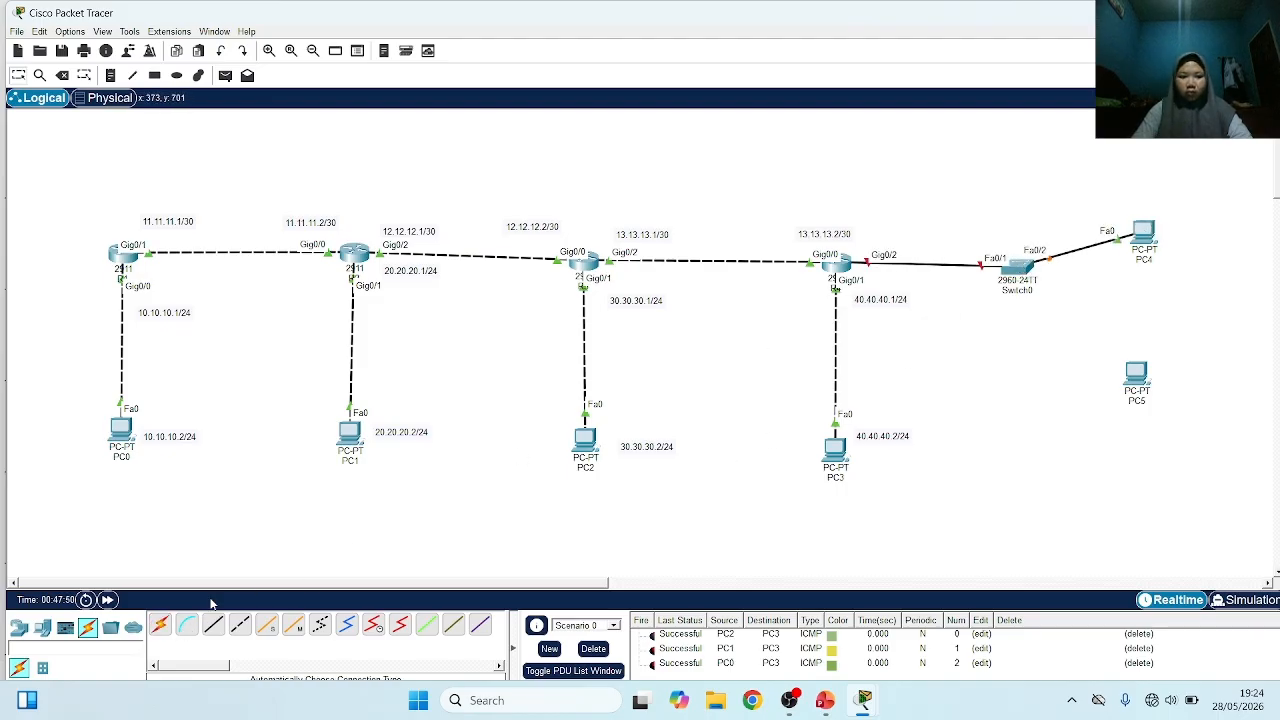
click(160, 625)
click(1018, 269)
click(1137, 368)
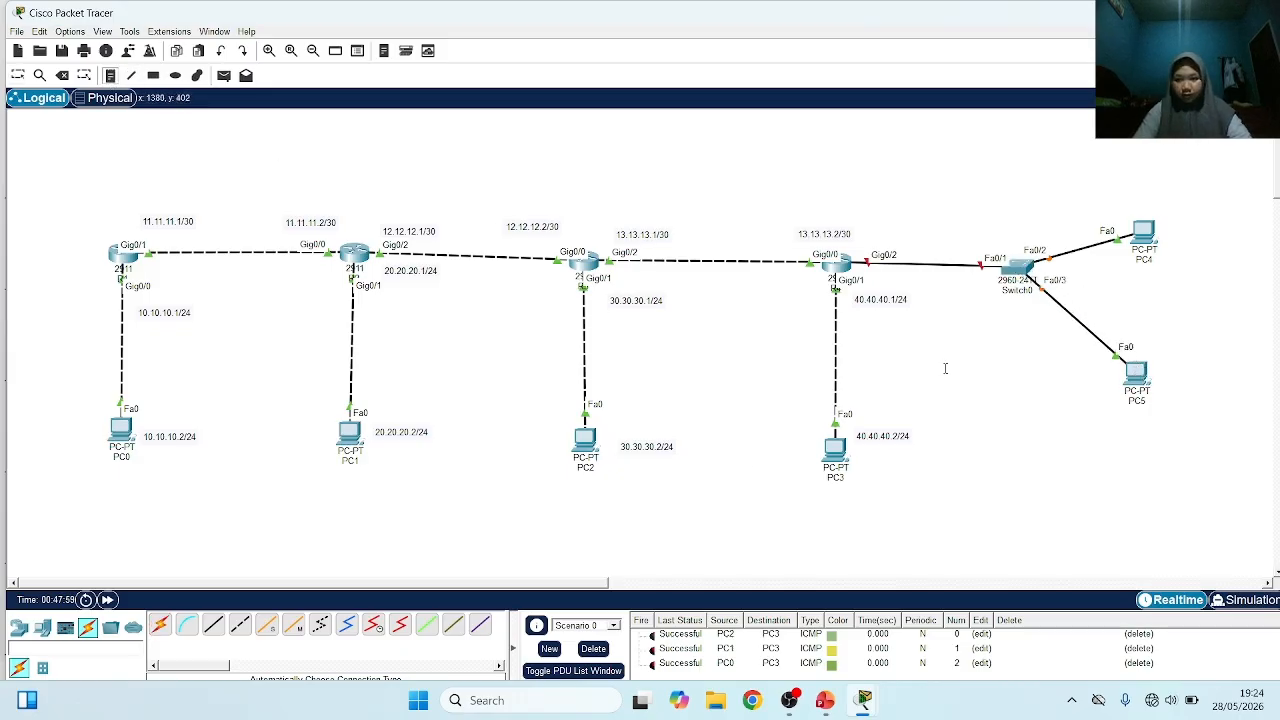
Add a text note below Switch0 with the first line VLAN10=192.168.10.0/24
click(950, 323)
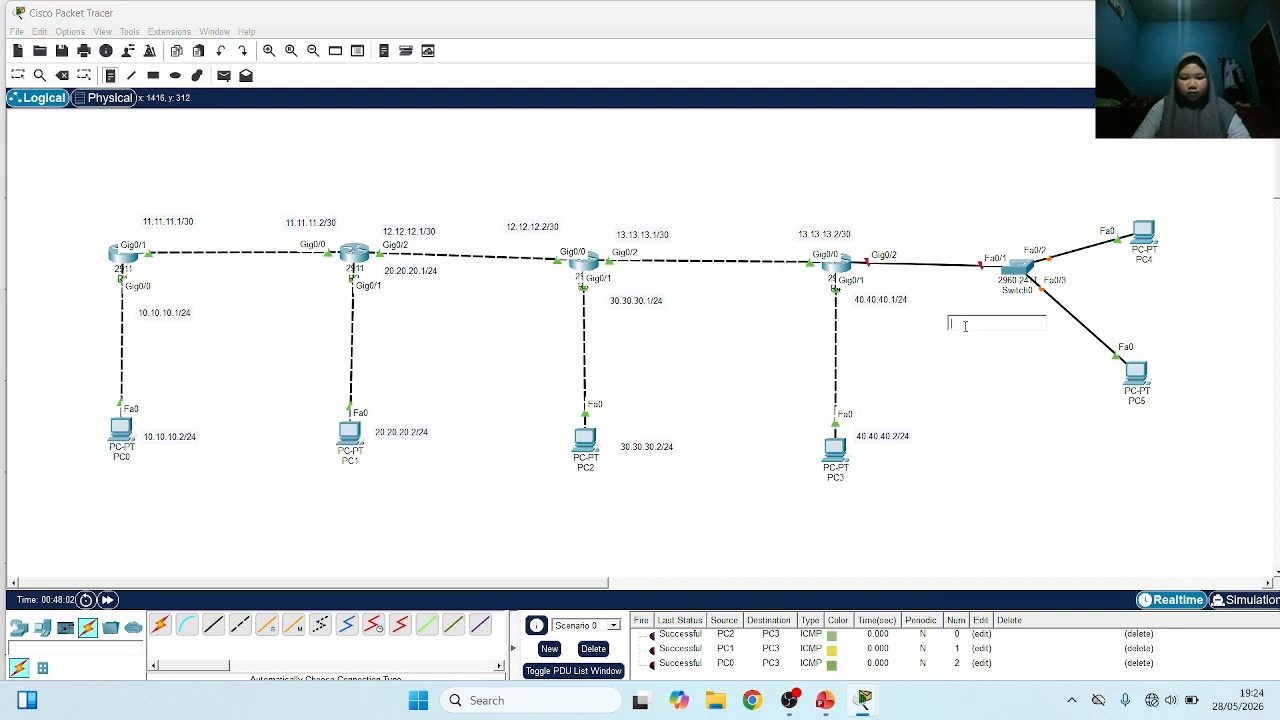
text(VLAN)
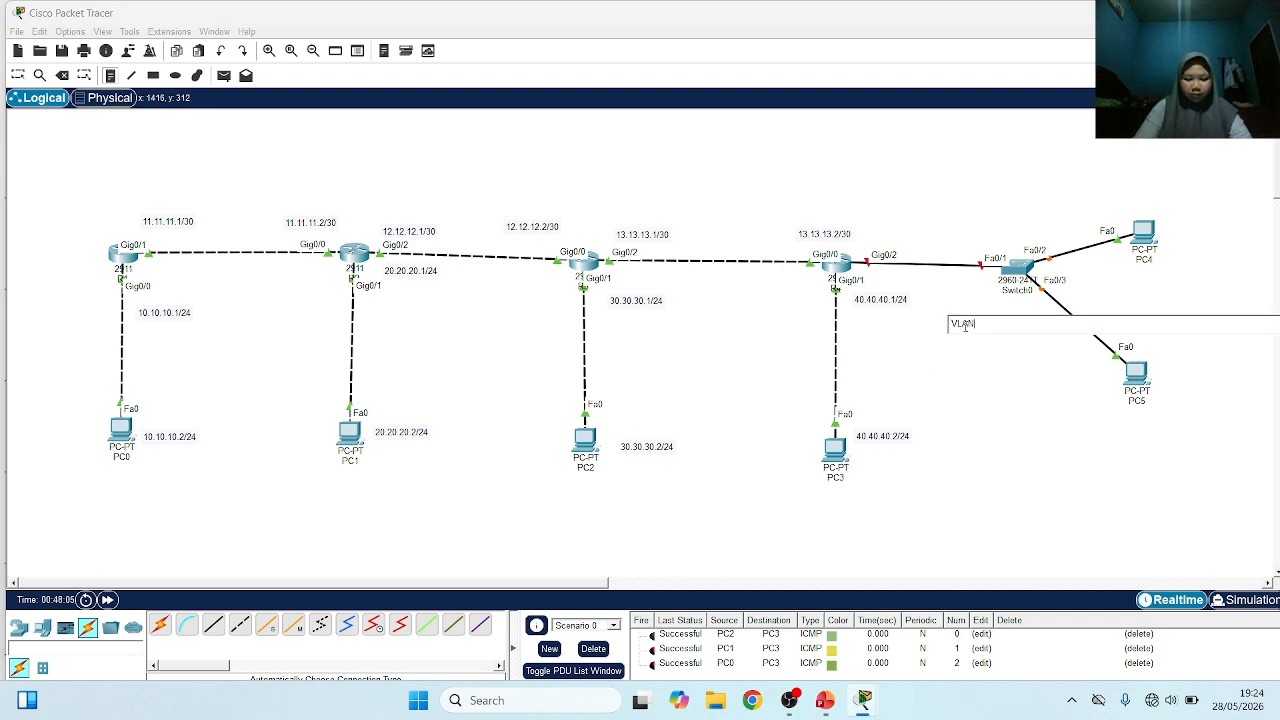
text(1)
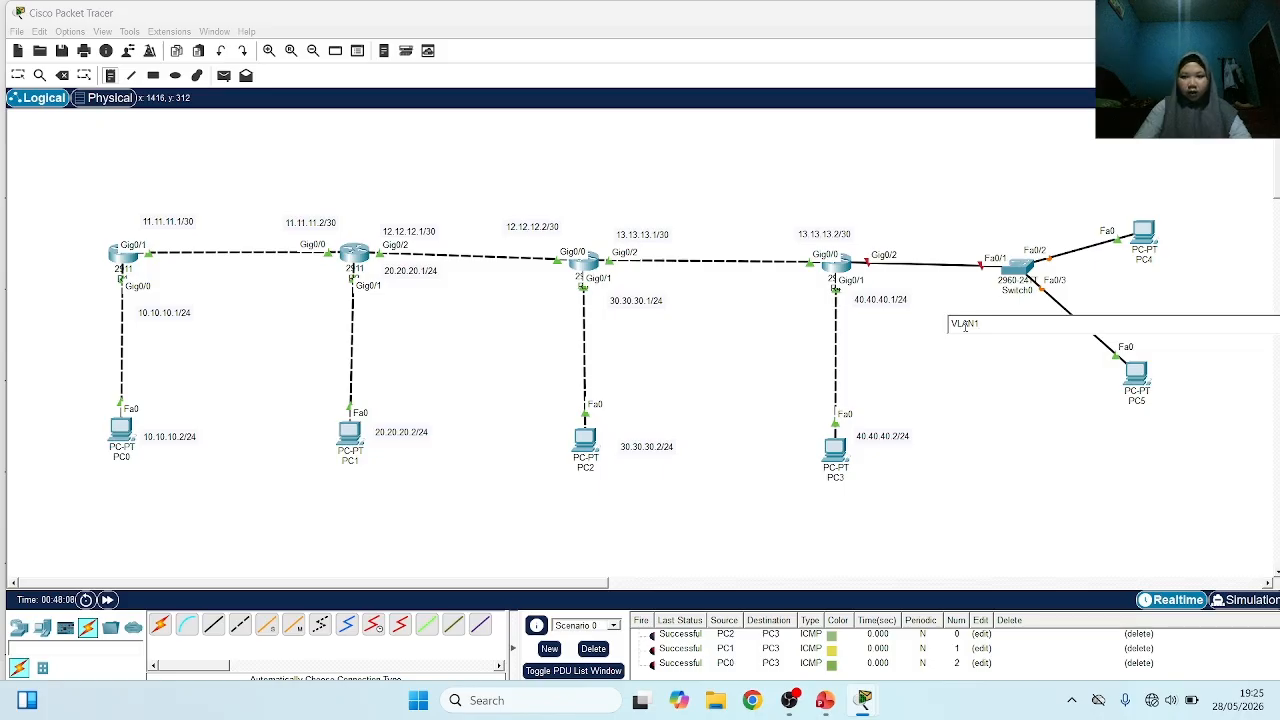
text(0)
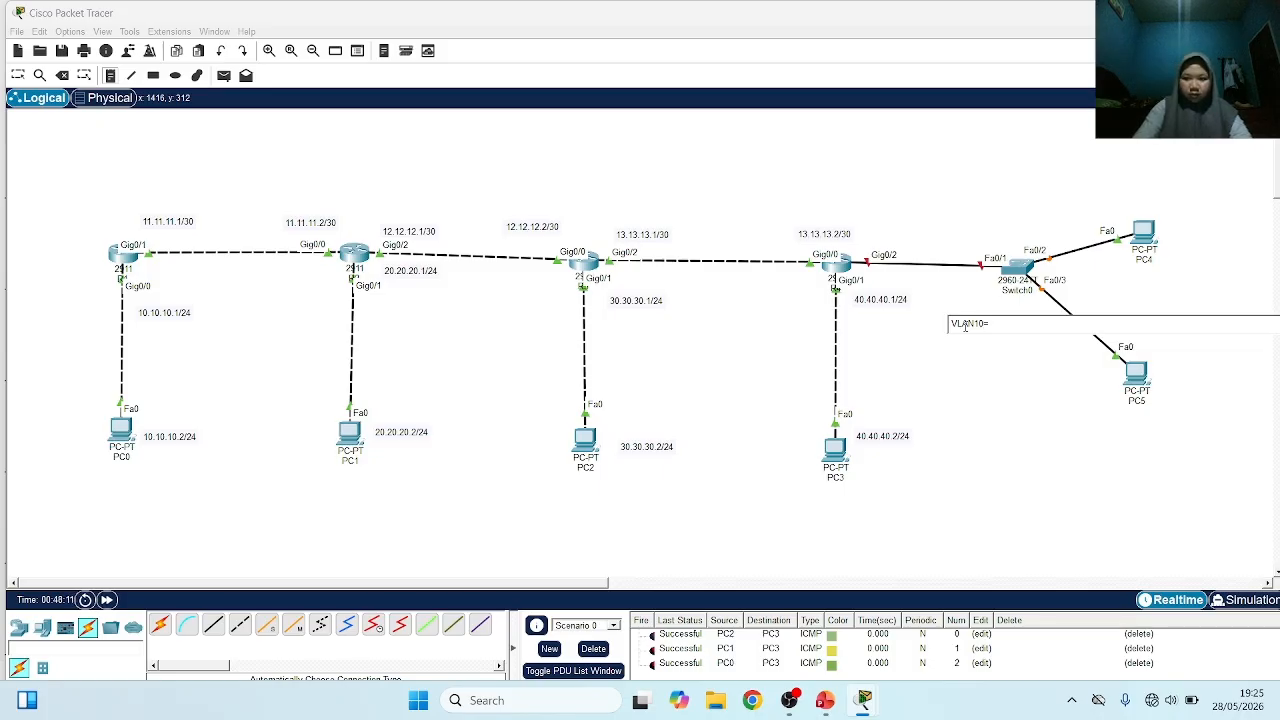
text(=192.168)
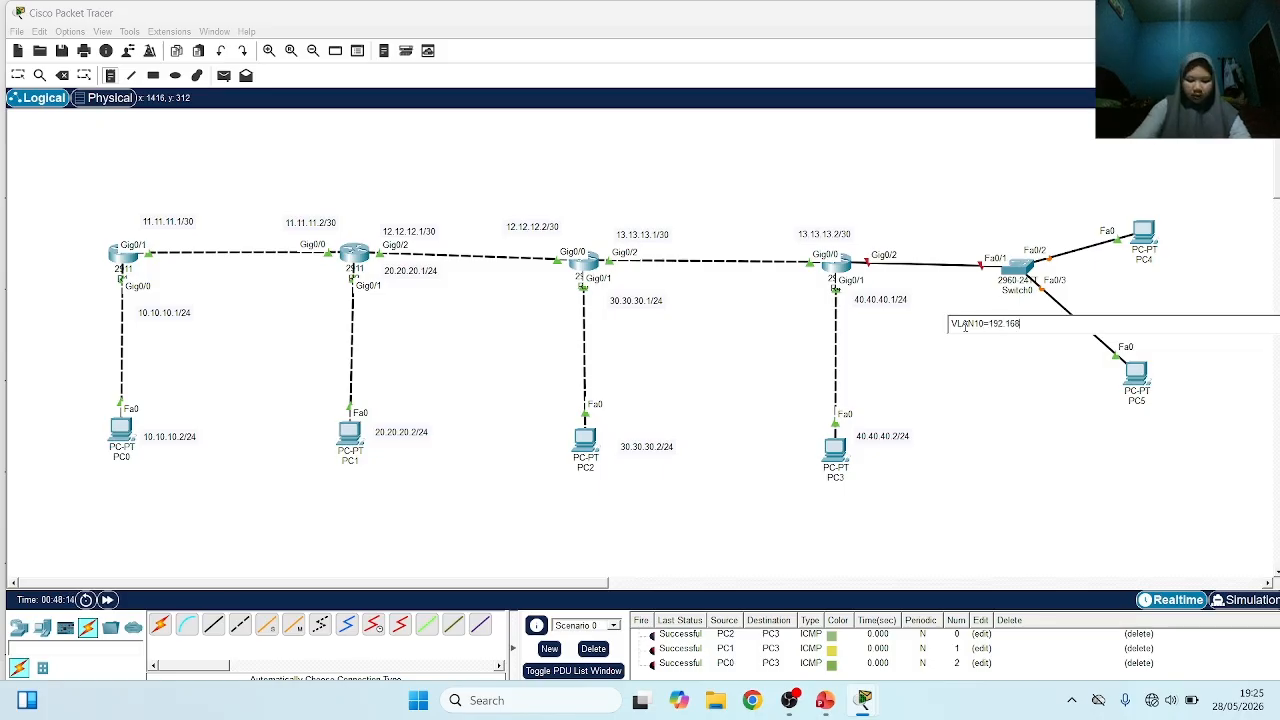
text(.10.)
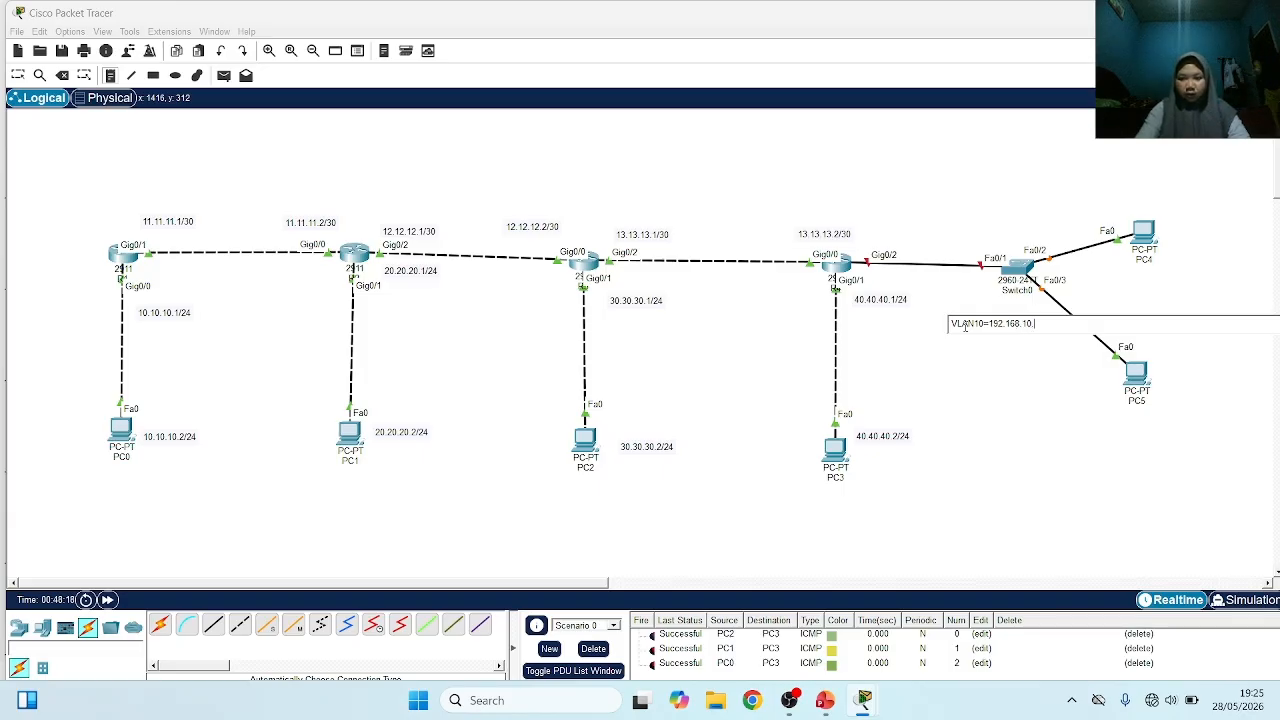
text(0/24 )
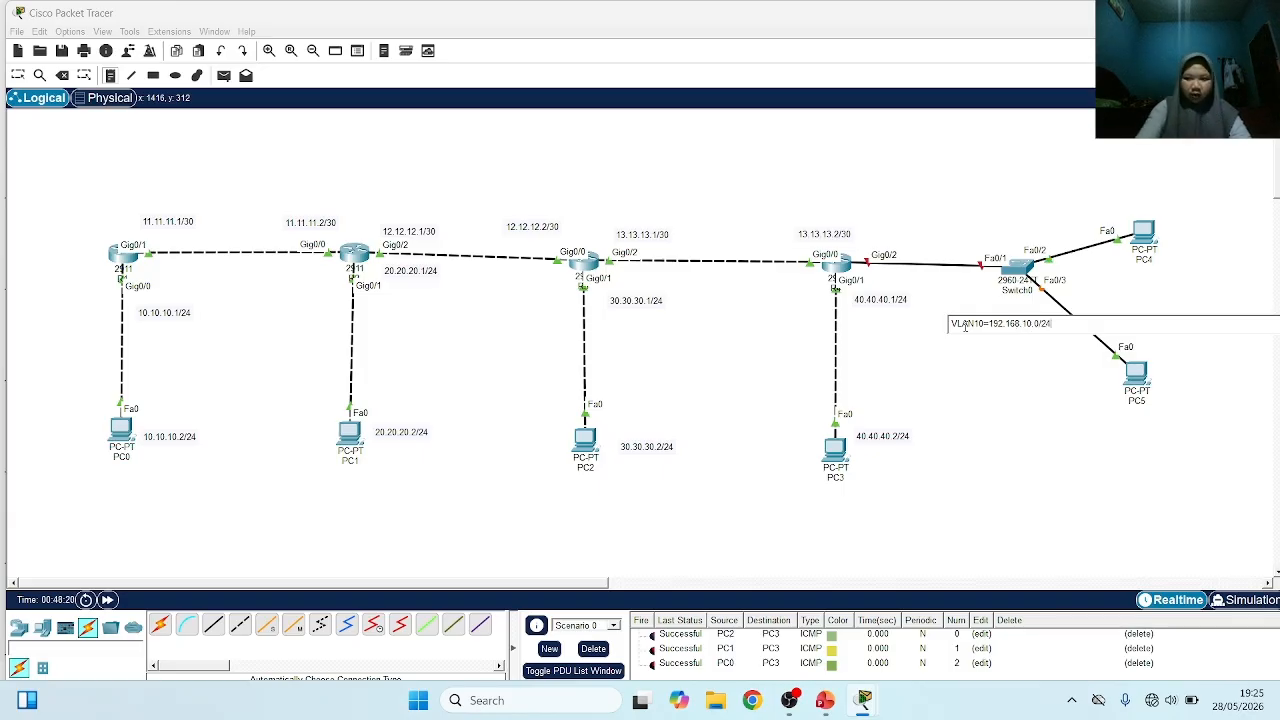
text(VLA)
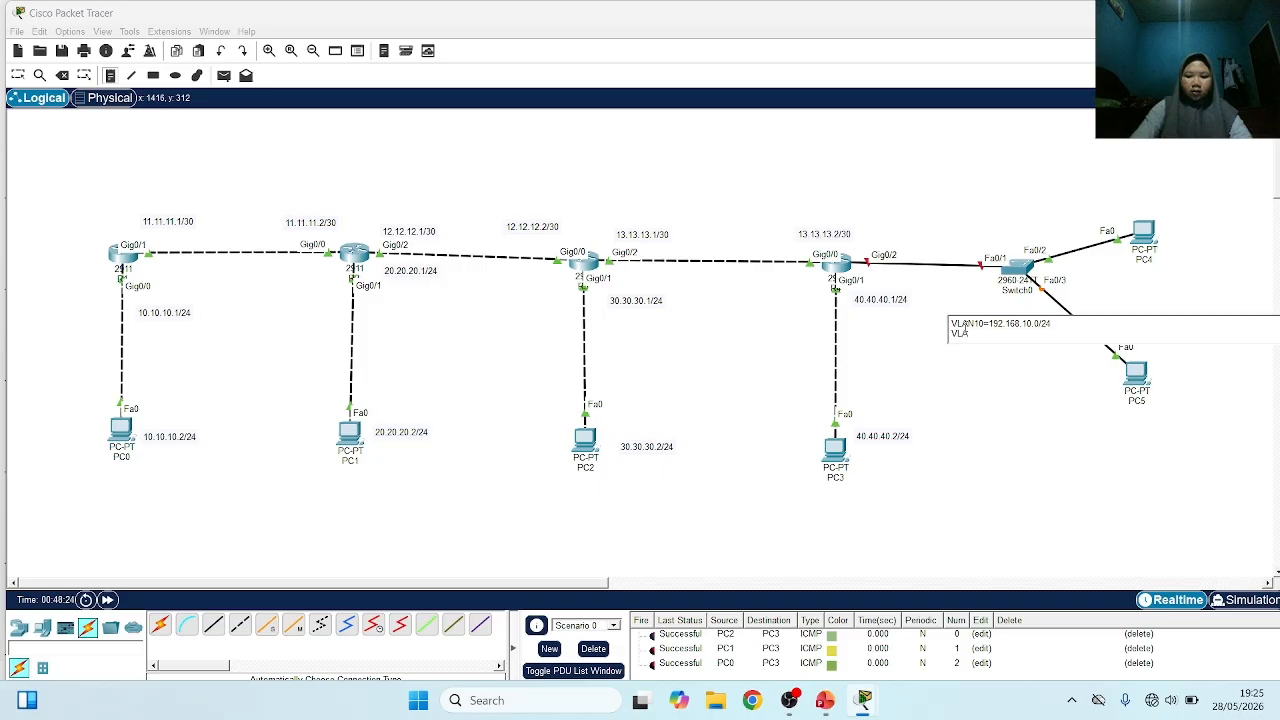
text(N20=1)
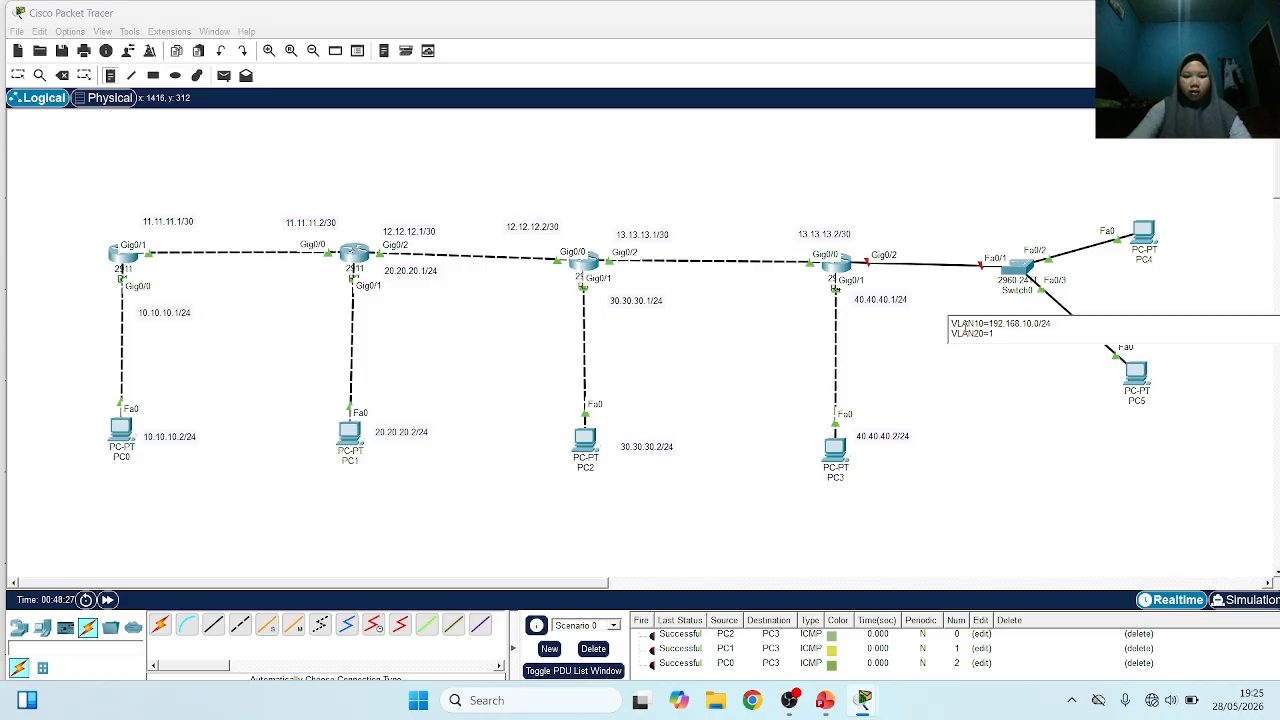
text(92.168)
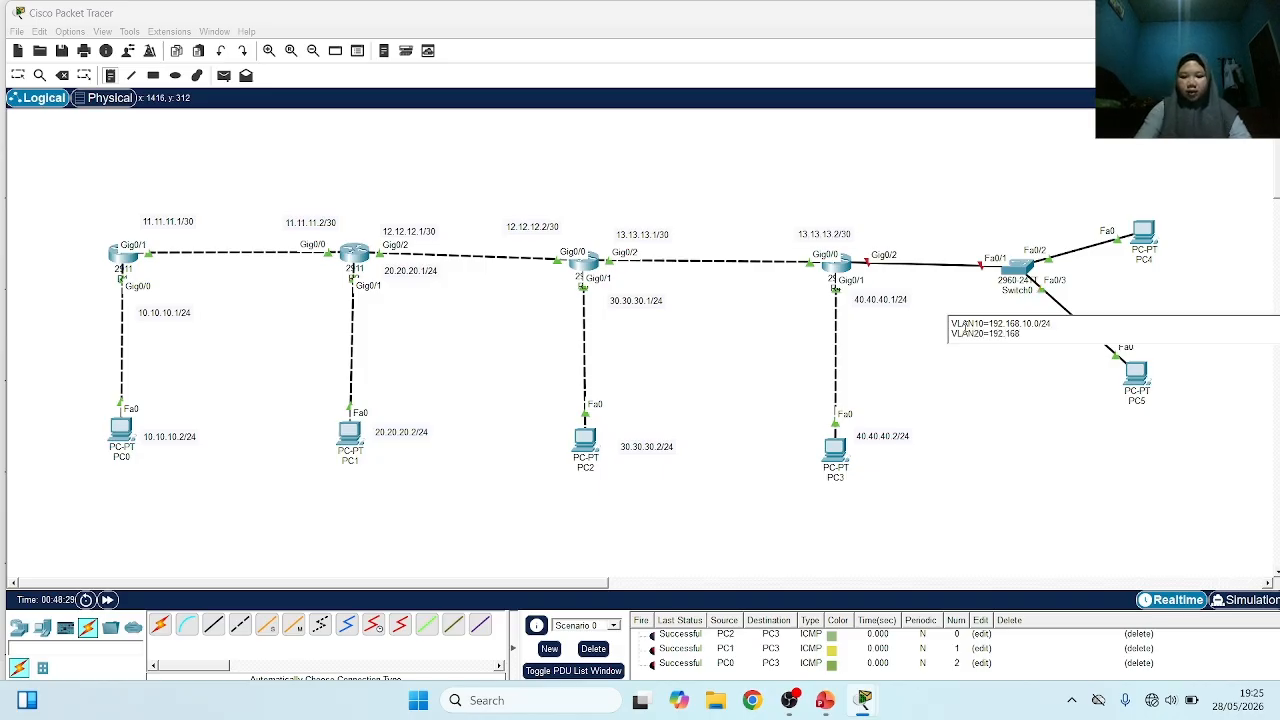
text(.20.0/)
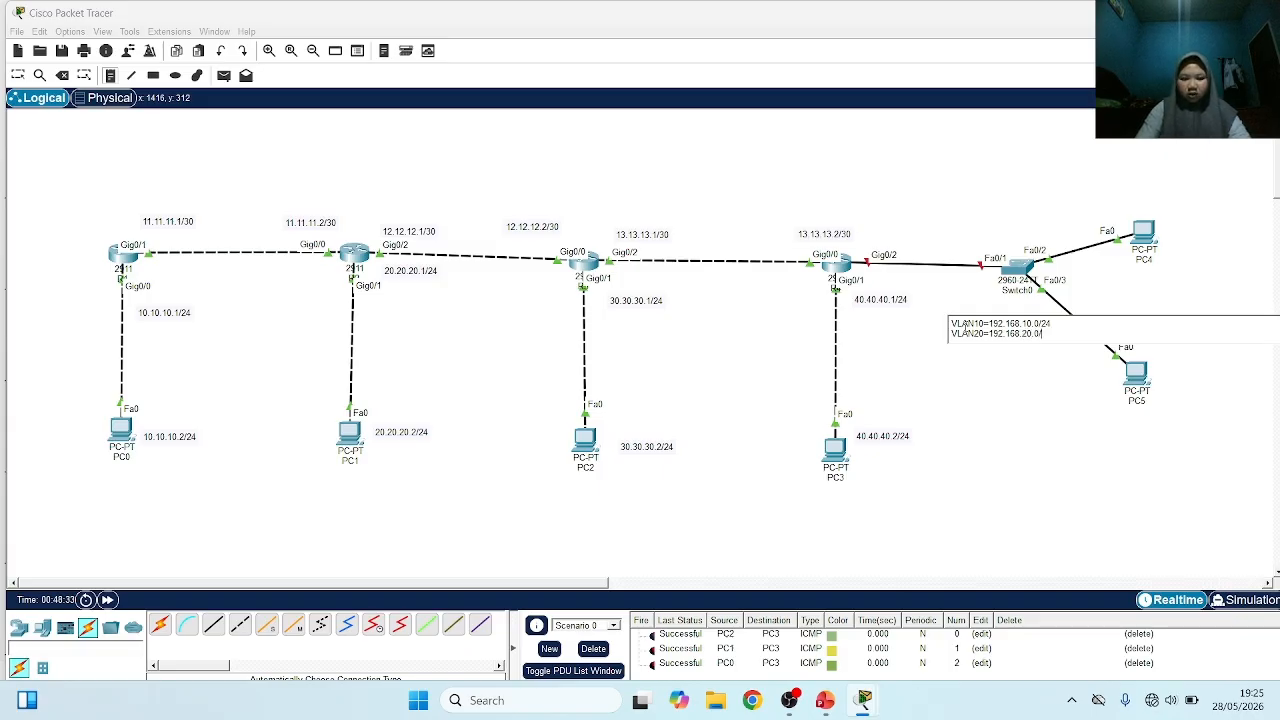
text(24)
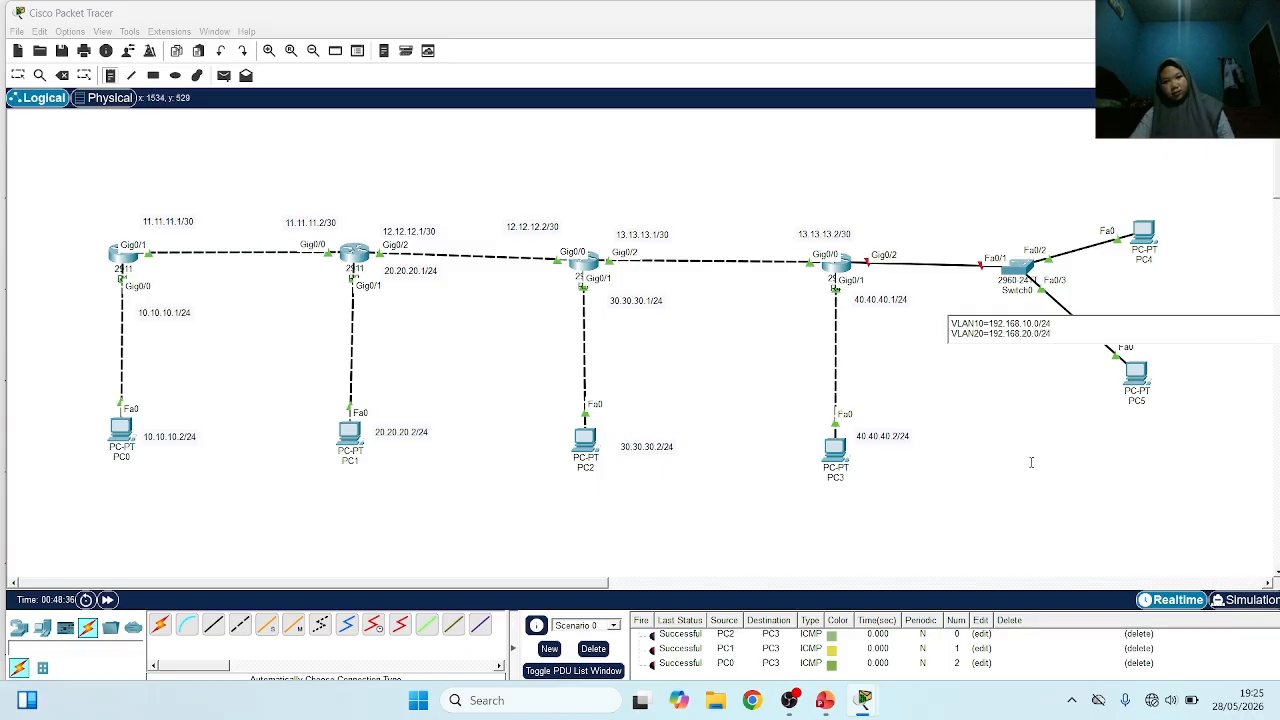
Add a second line VLAN20=192.168.20.0/24 to the note below Switch0 and finish the note
click(1031, 462)
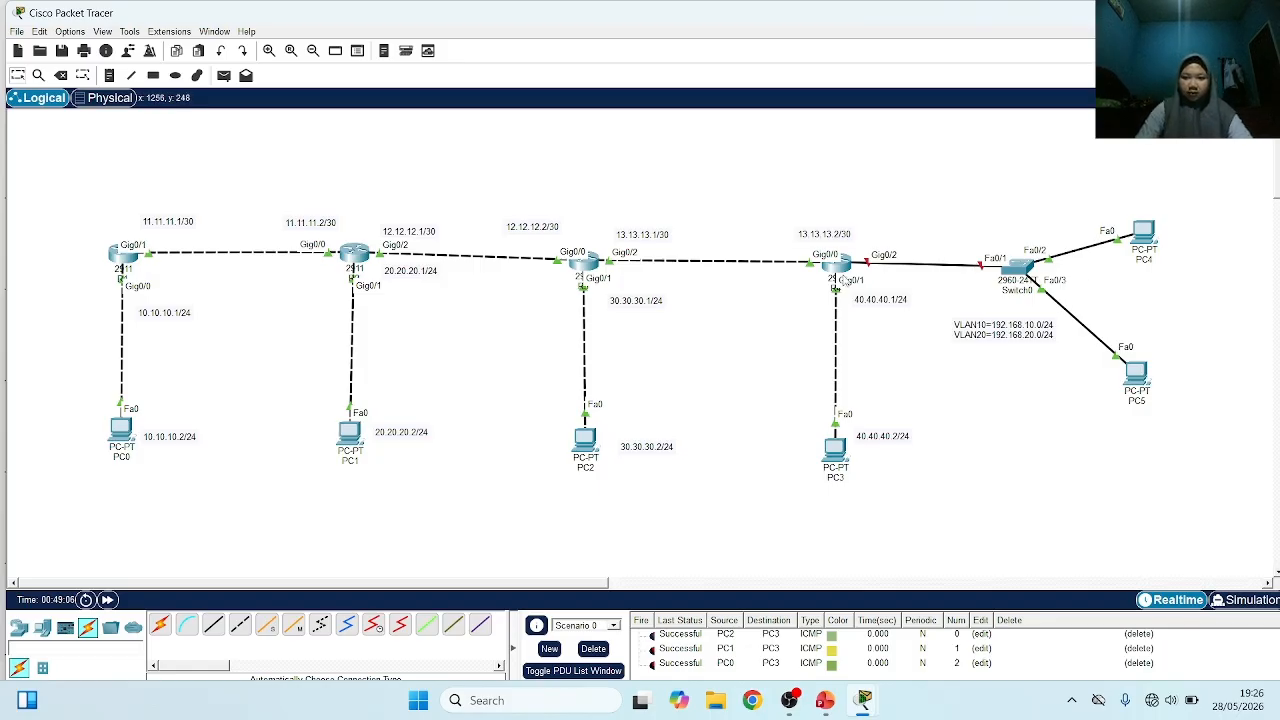
Open router R4's command line, exit EIGRP configuration and enable interface g0/2 with no shutdown
click(836, 264)
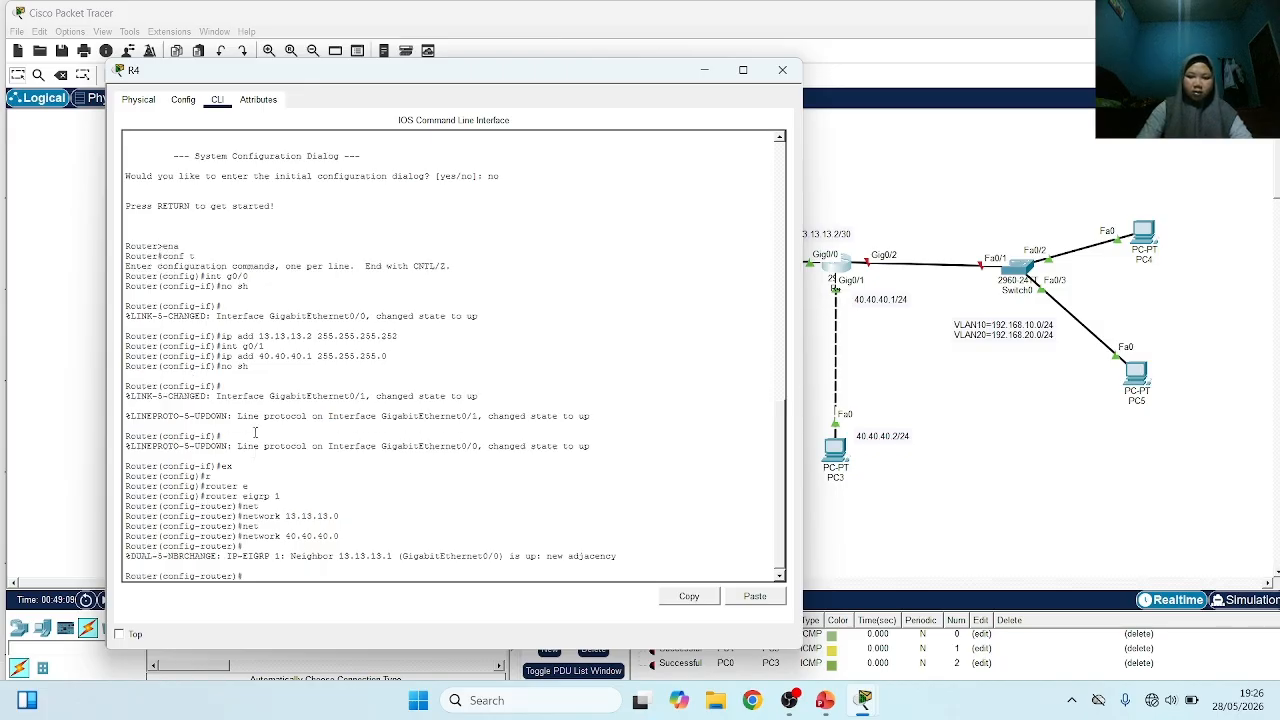
drag(478, 78, 536, 69)
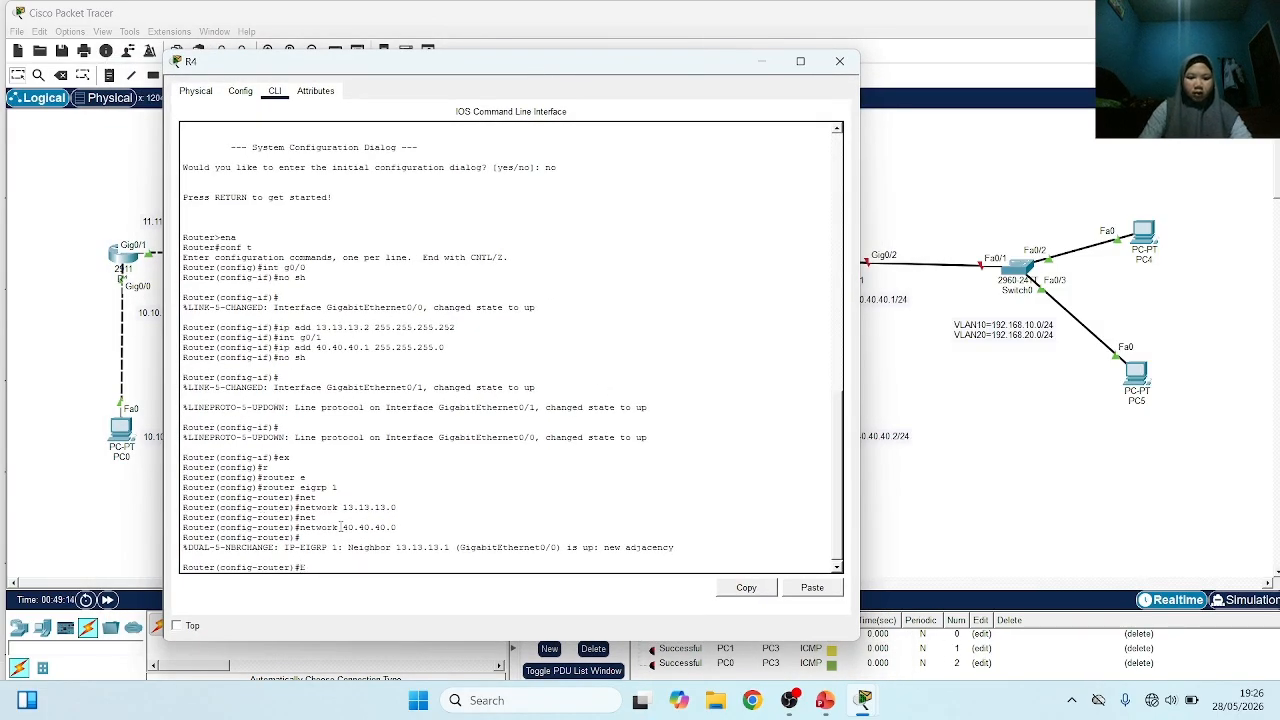
text(EX)
key(Return)
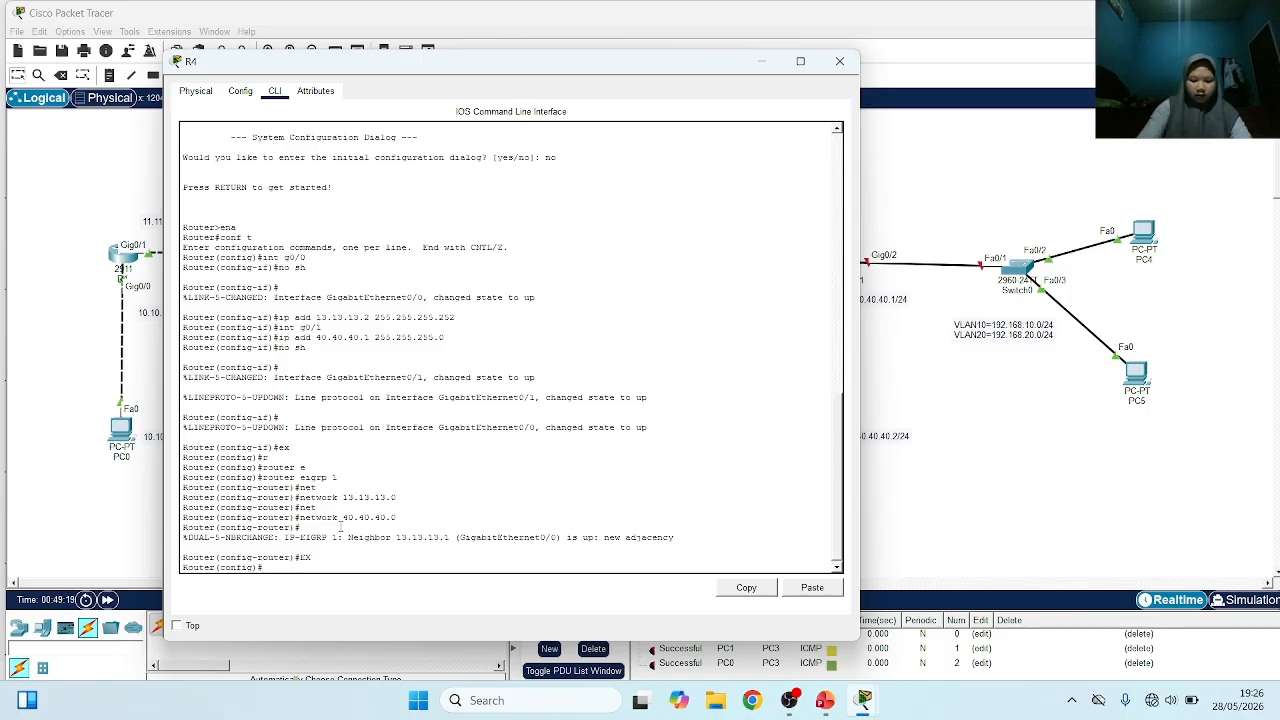
text(int g)
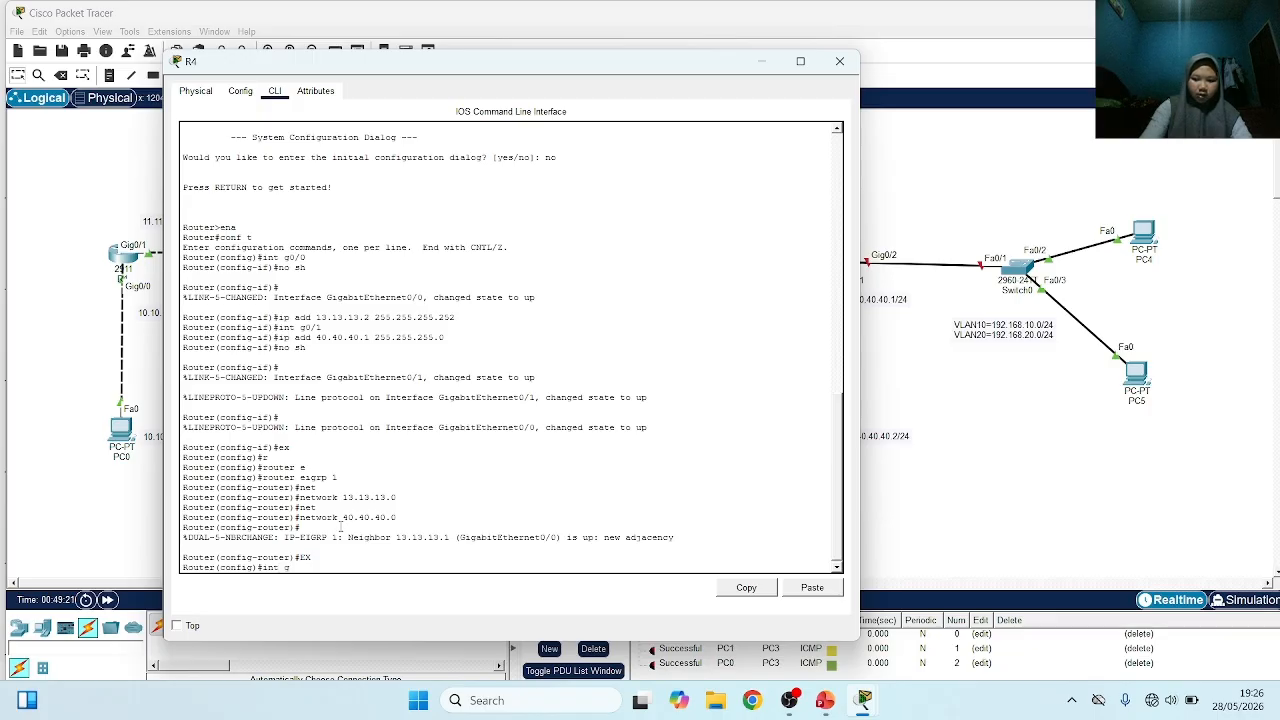
text(0/)
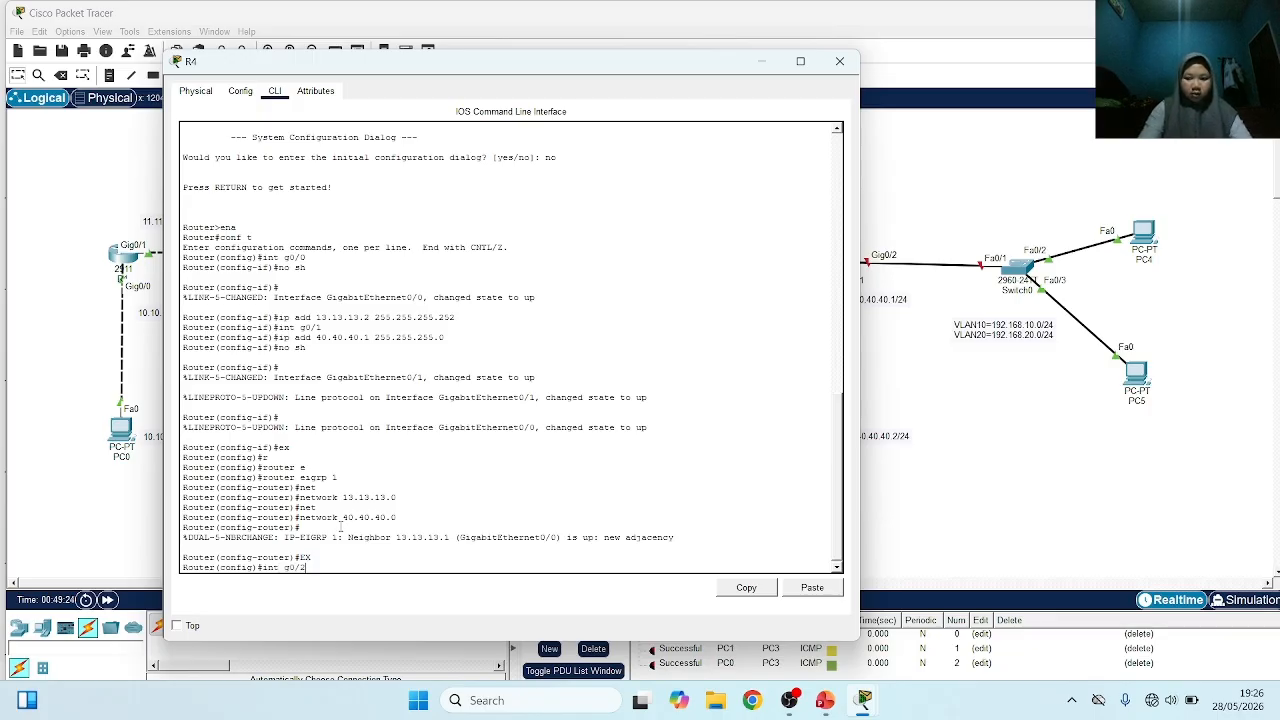
text(2)
key(Return)
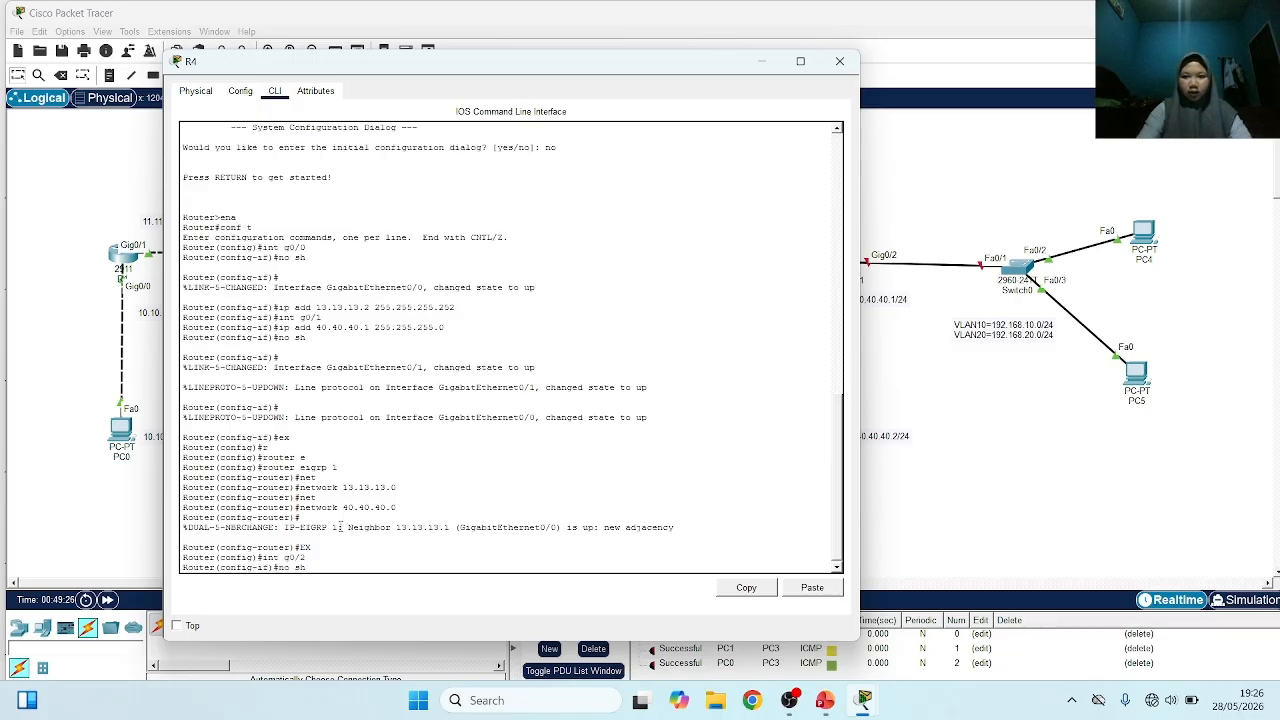
key(Return)
key(Return)
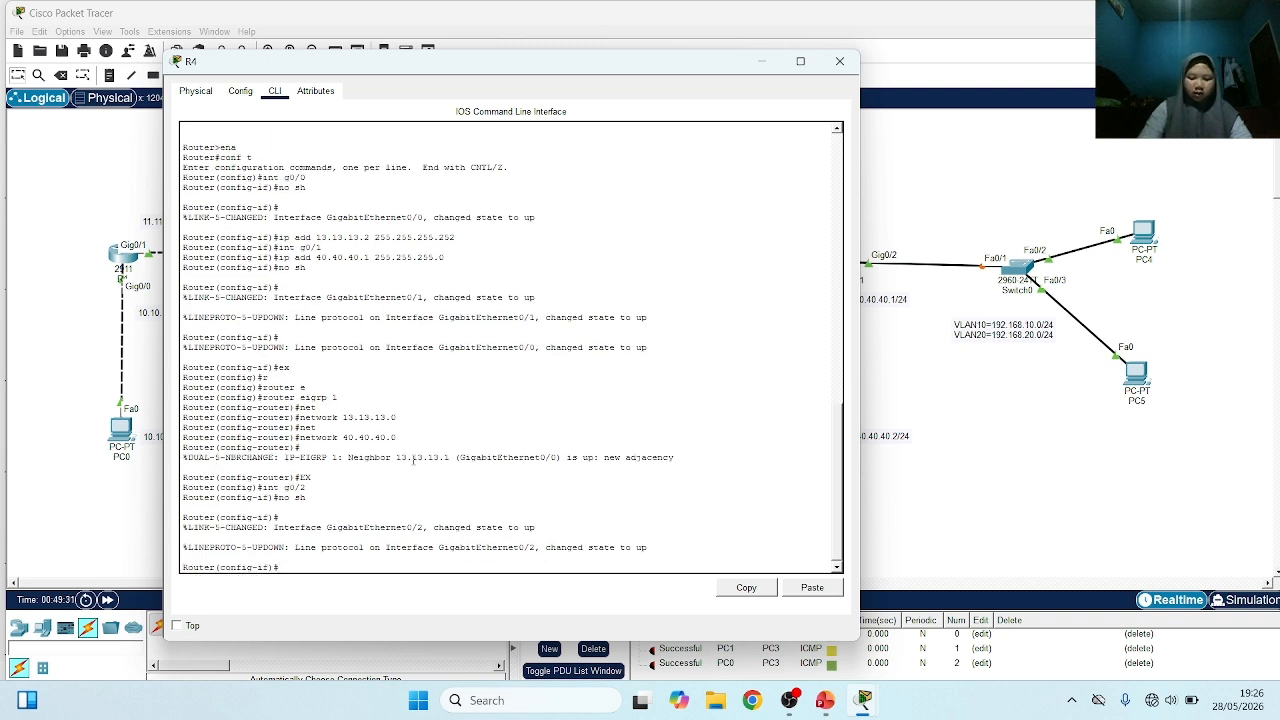
text(en)
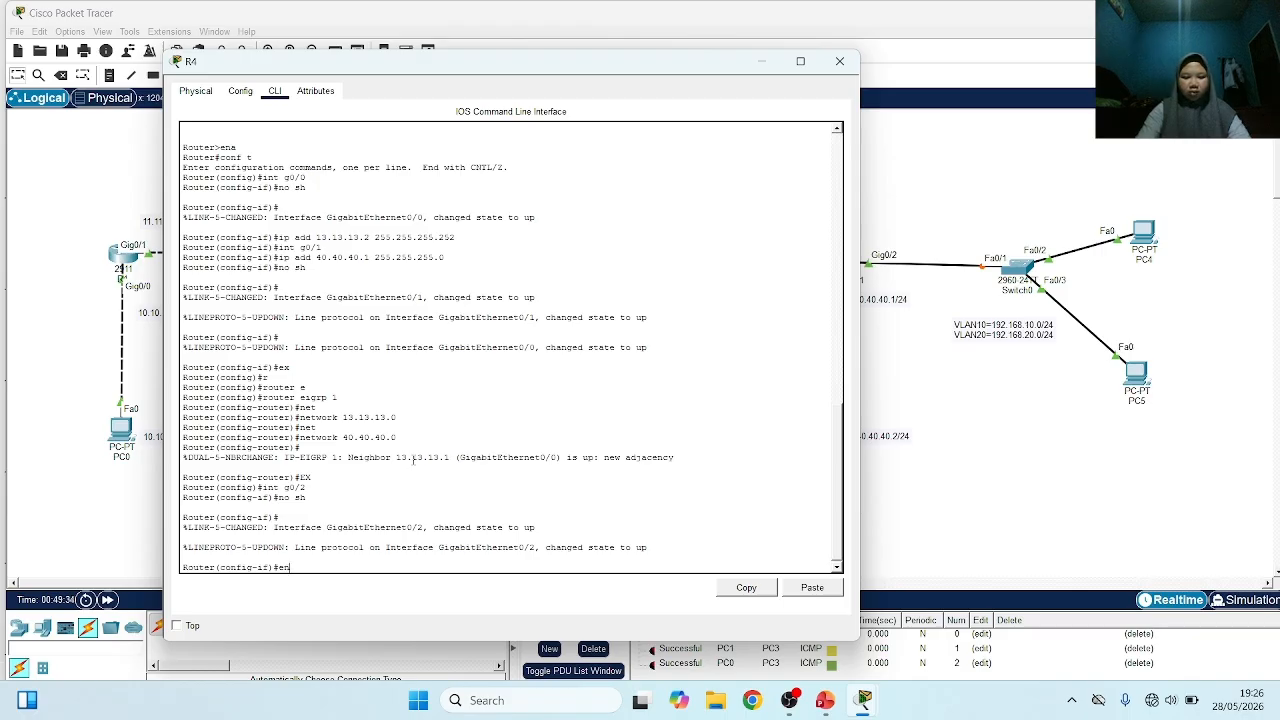
text(c)
key(Tab)
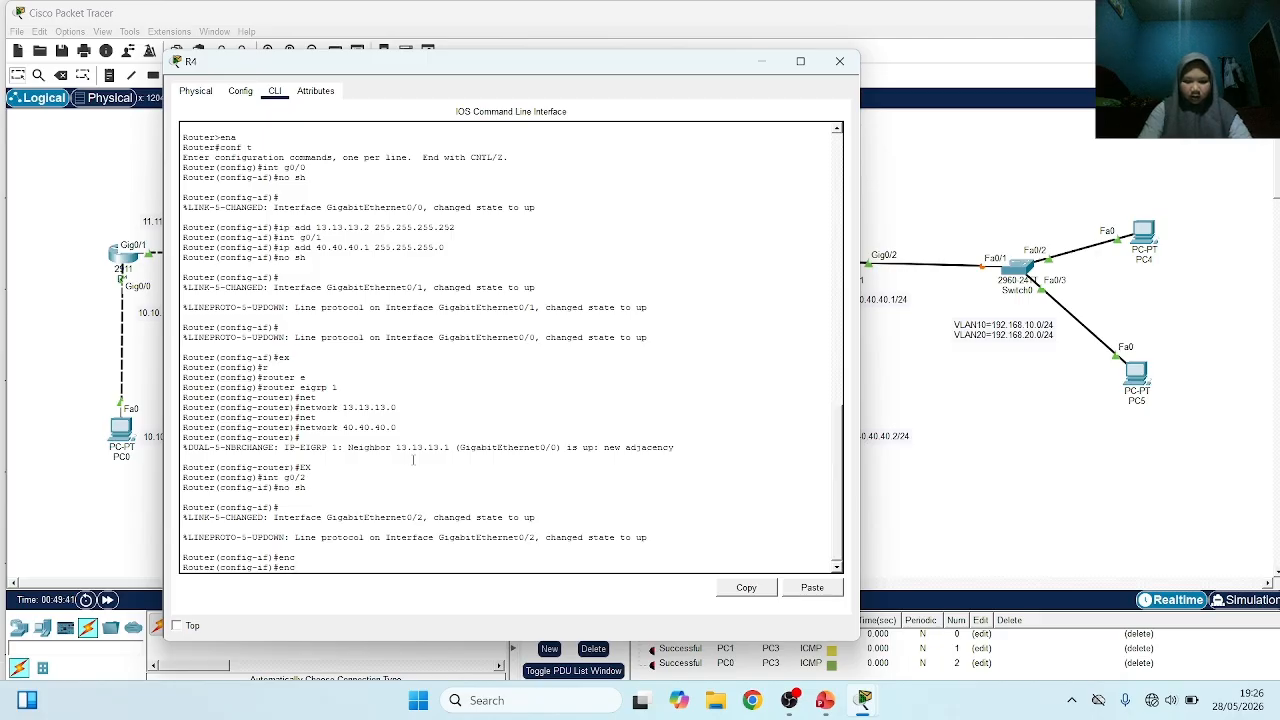
key(BackSpace)
key(BackSpace)
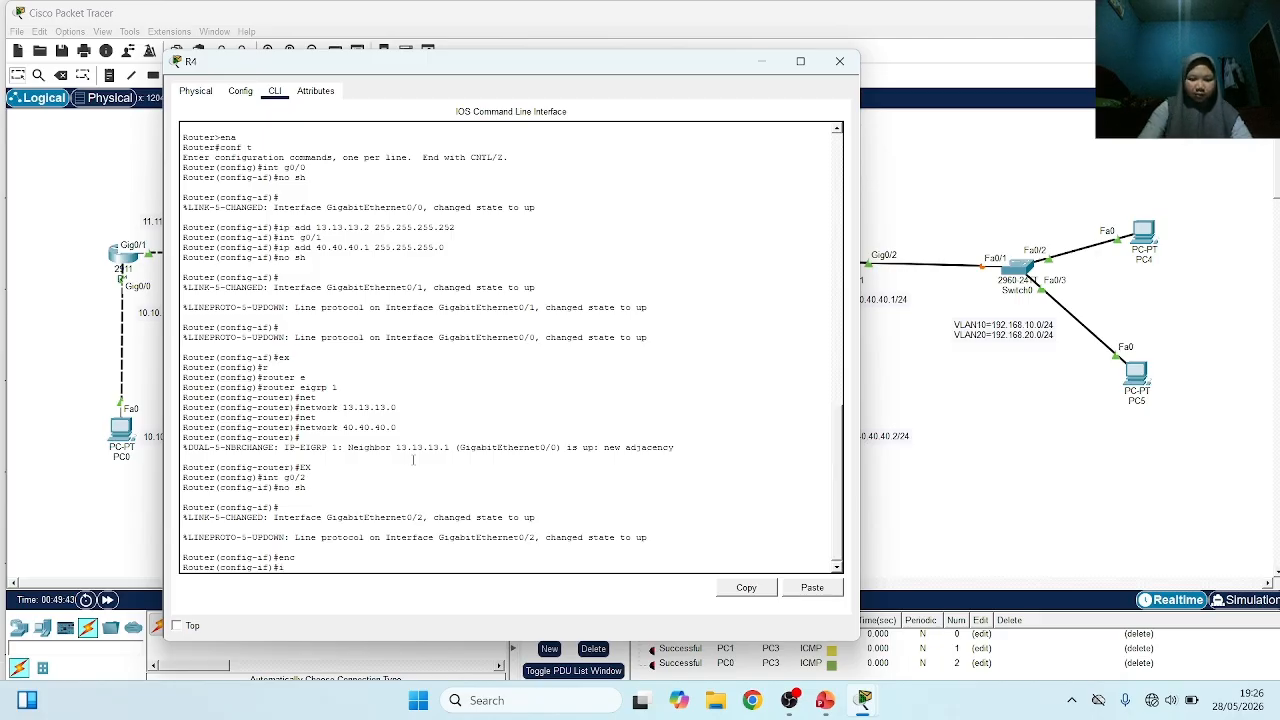
Create subinterface g0/2.10 on router R4 and enter its configuration mode
text(int g0)
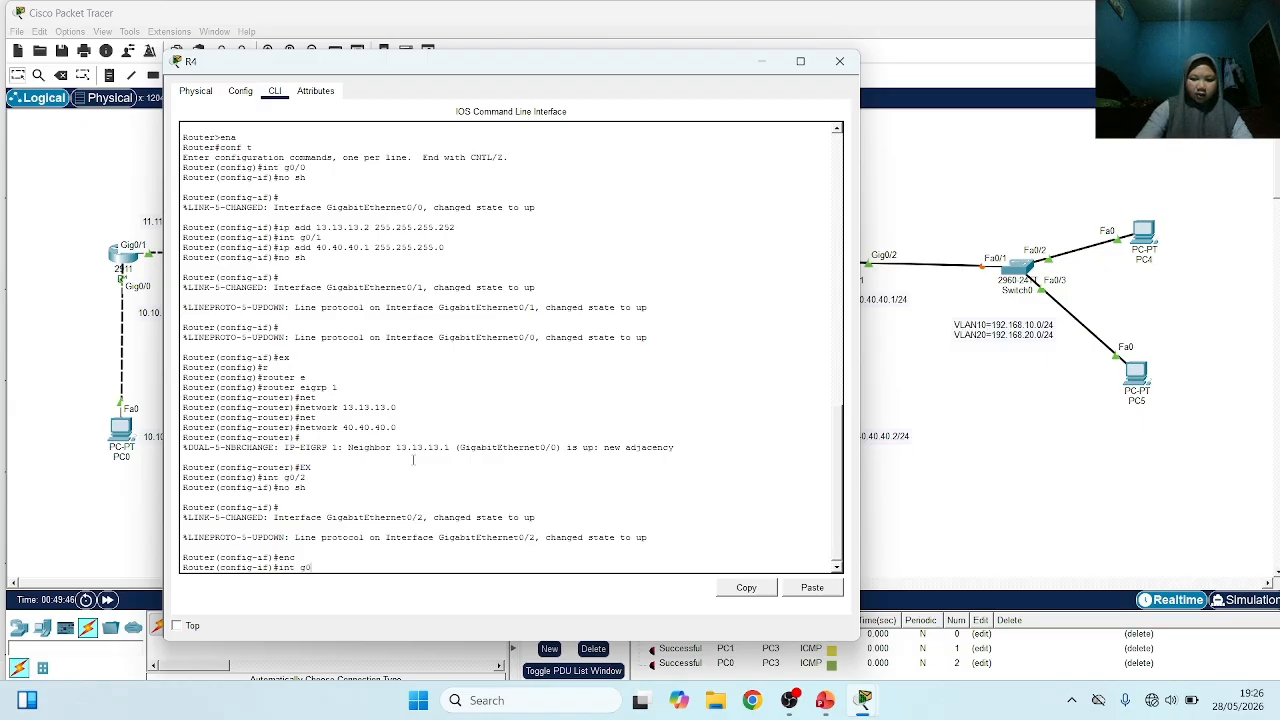
text(/2)
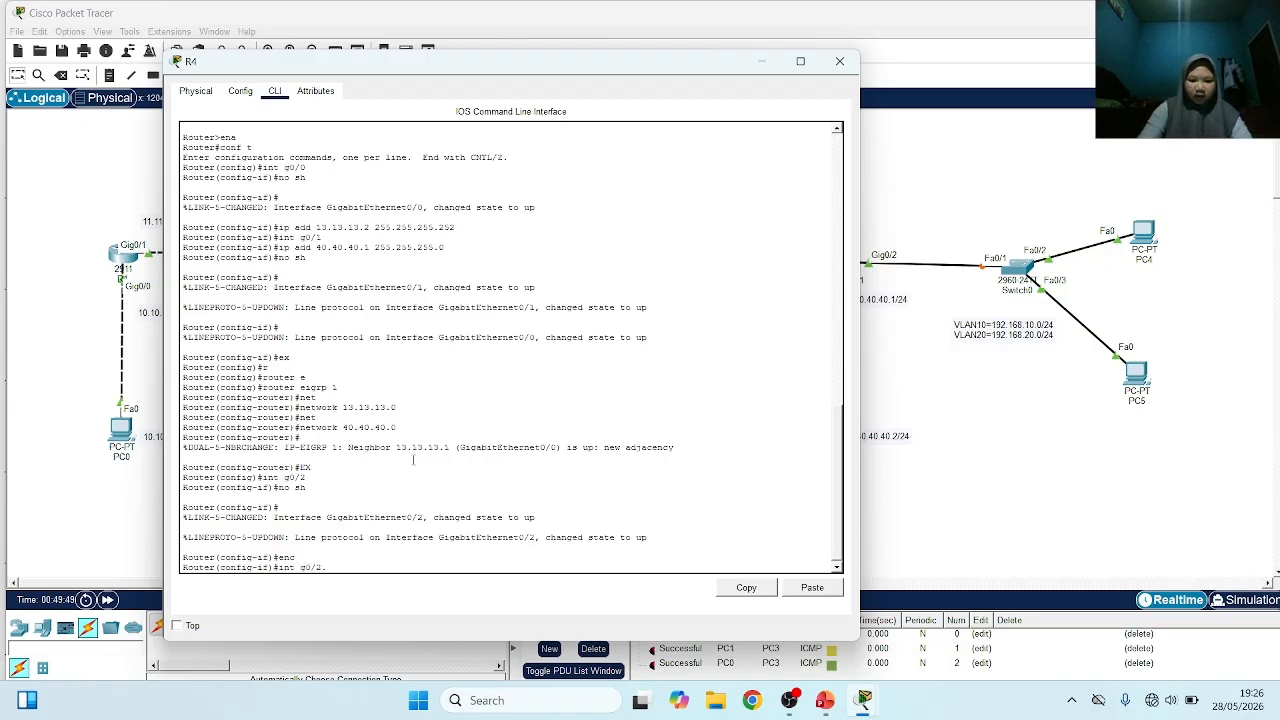
text(.10)
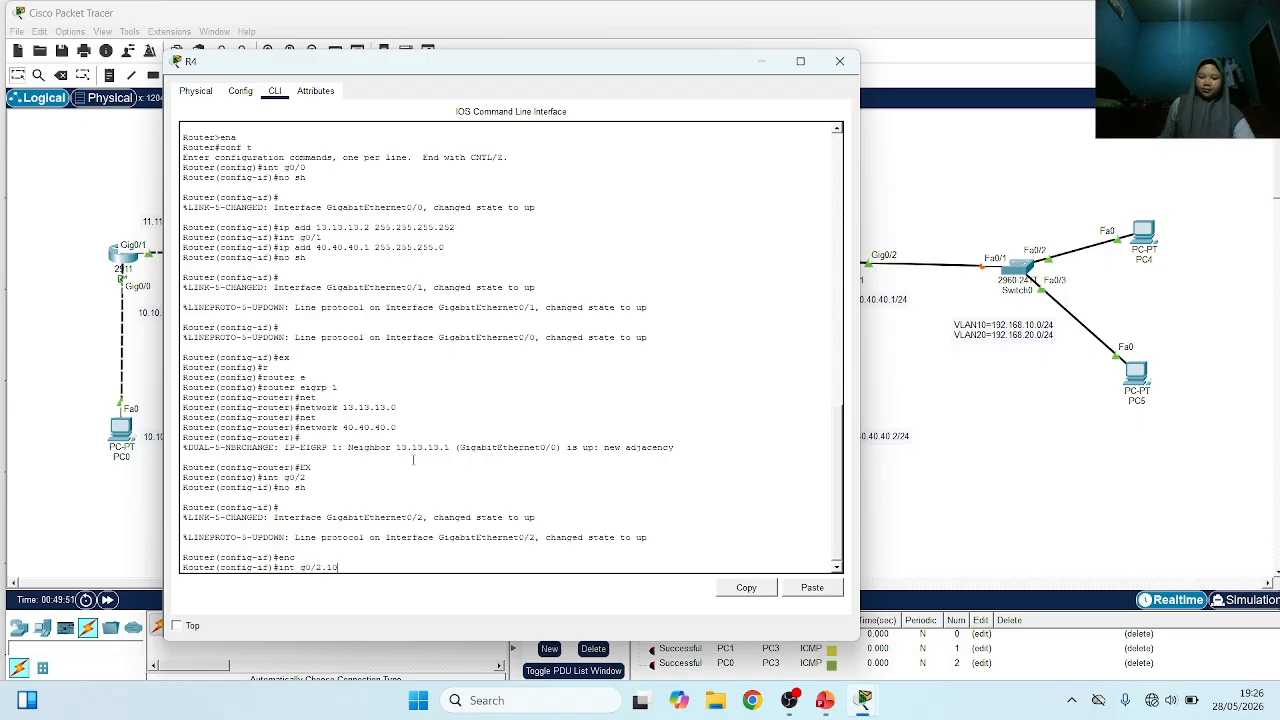
key(Return)
key(Return)
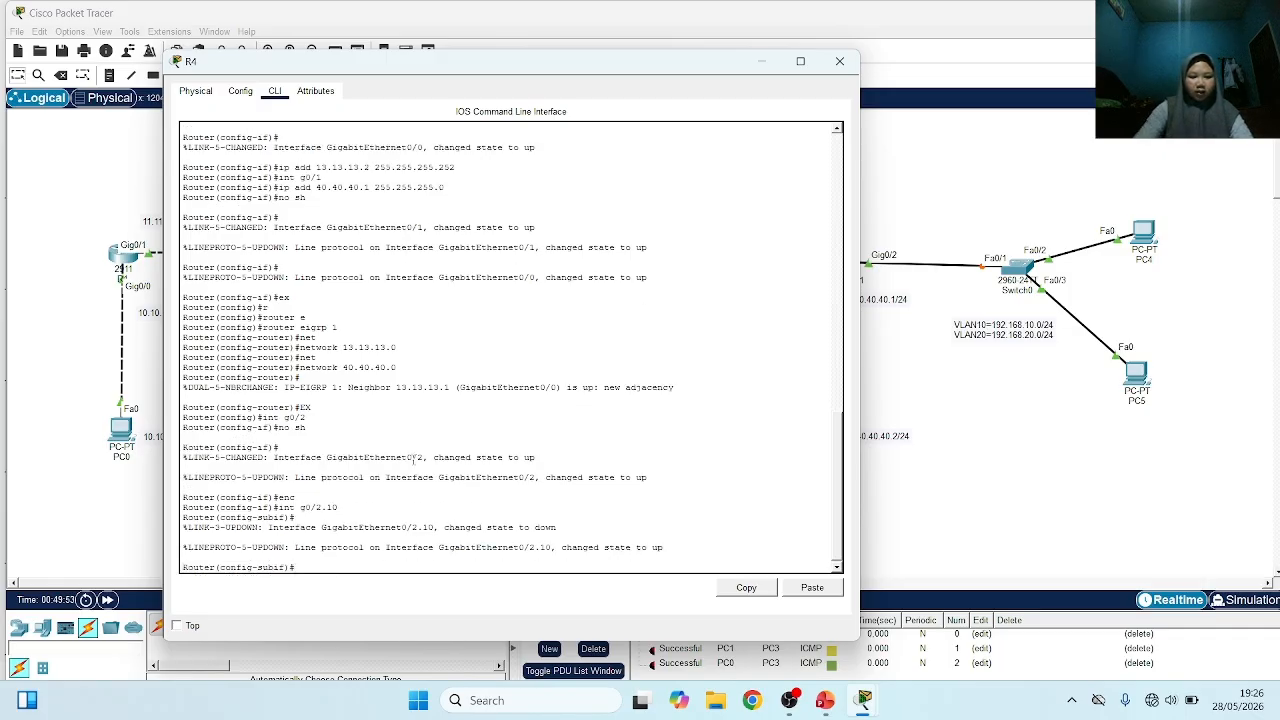
Set the encapsulation of R4's subinterface g0/2.10 to dot1Q with VLAN 10
text(en)
key(Tab)
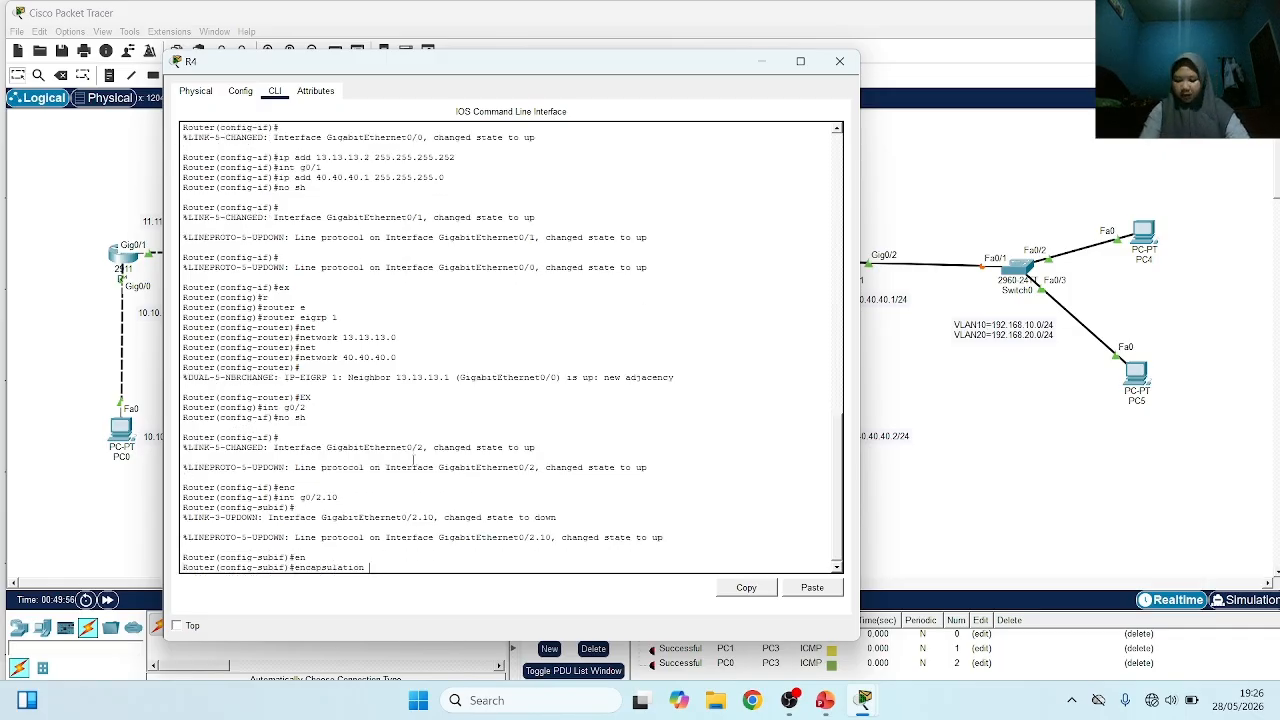
text(d)
key(Tab)
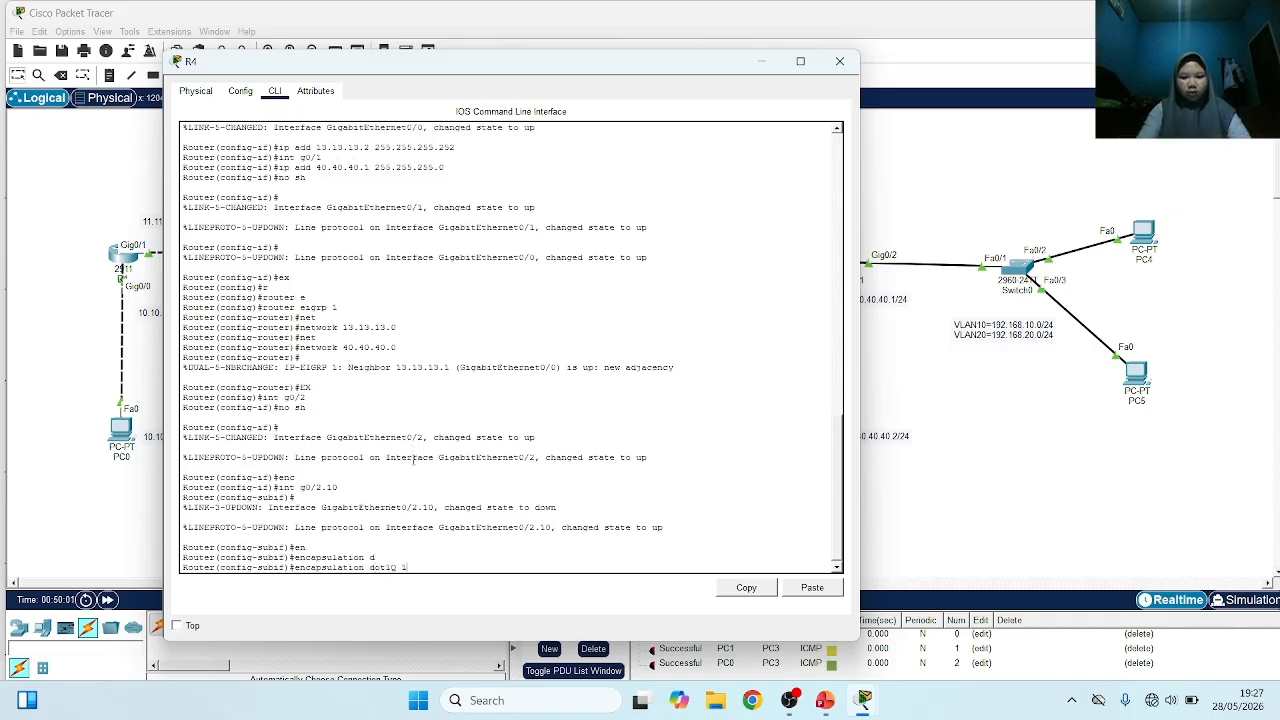
text(10)
key(Return)
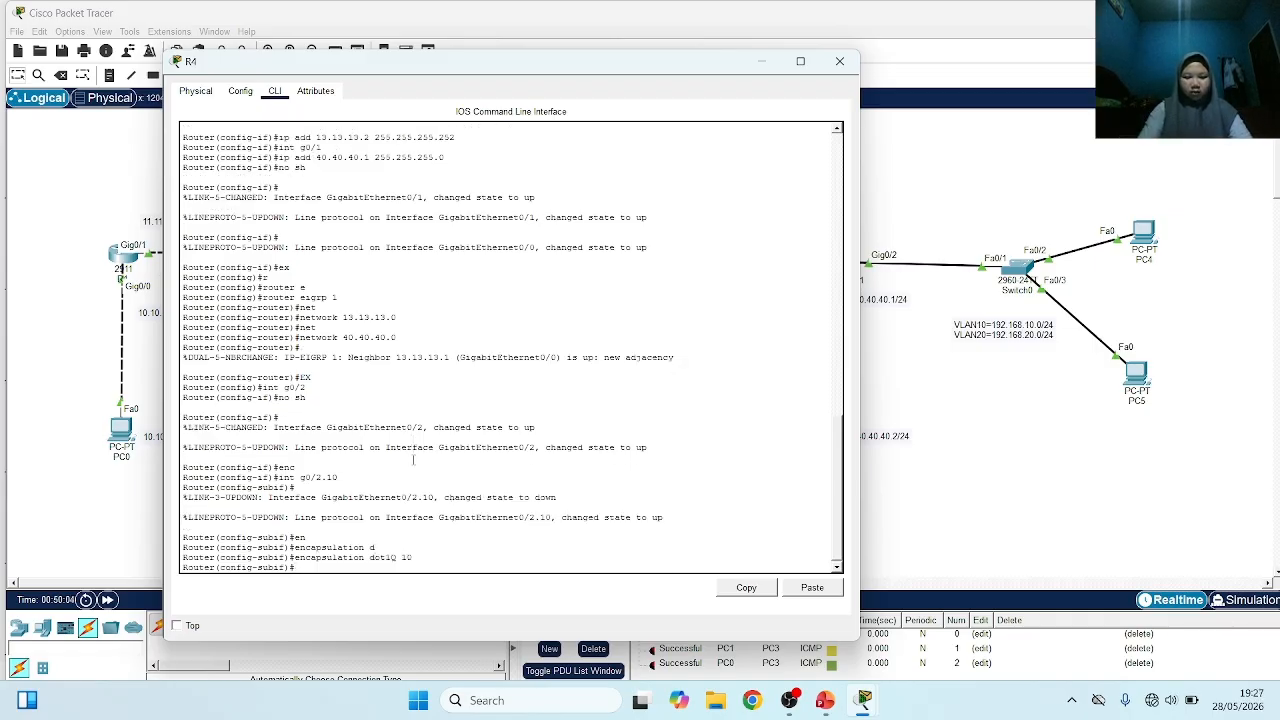
Assign IP address 192.168.10.1 with mask 255.255.255.0 to R4's subinterface g0/2.10 and exit its configuration
text(ip add 1)
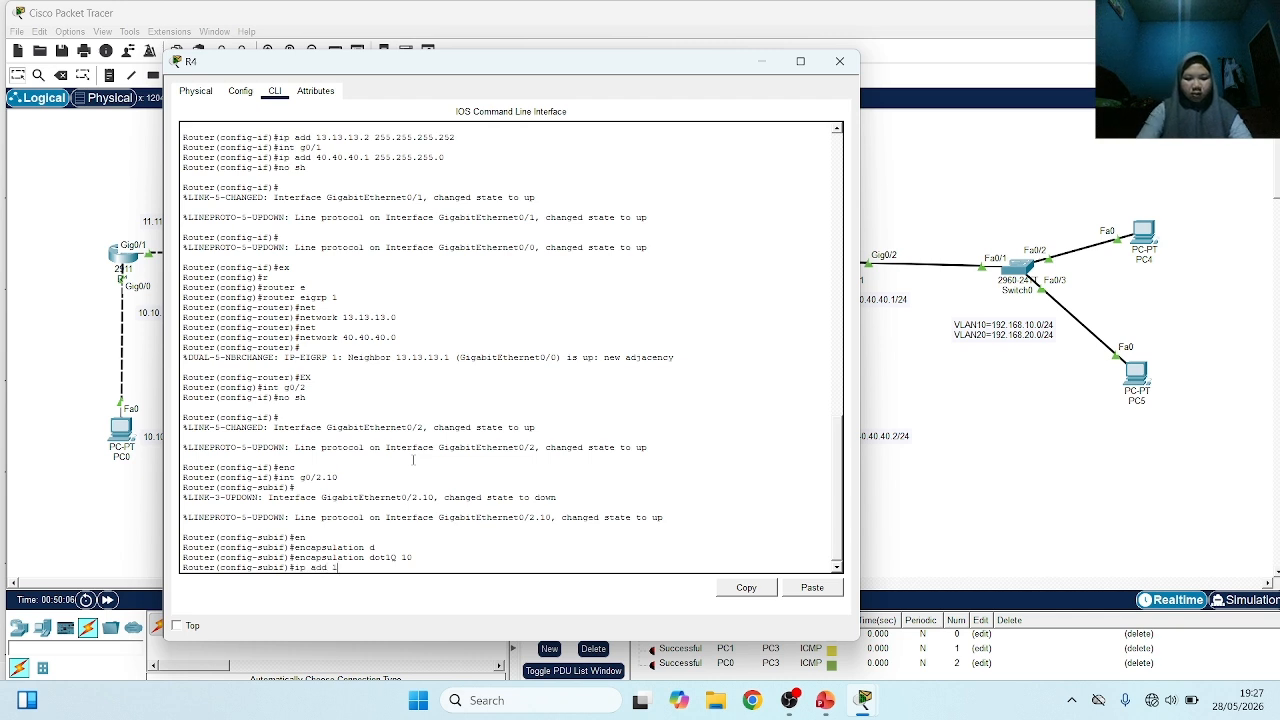
text(92.168.10.1 2)
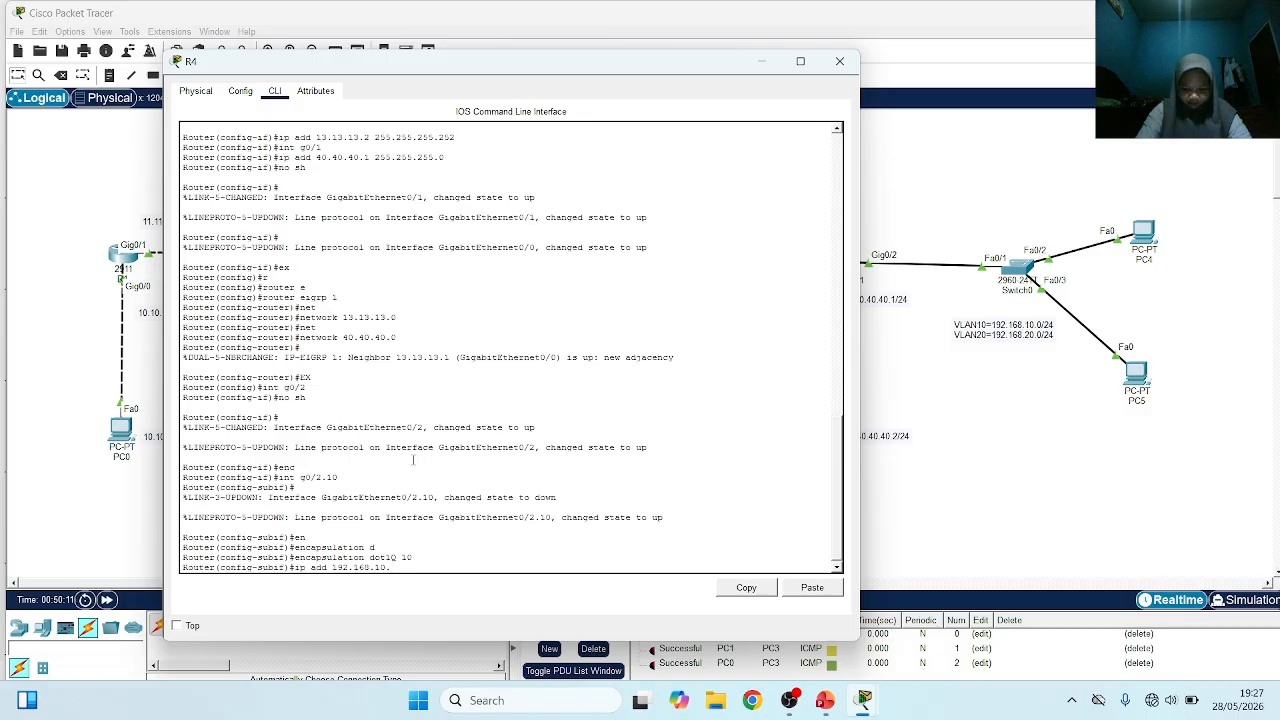
text(55.2)
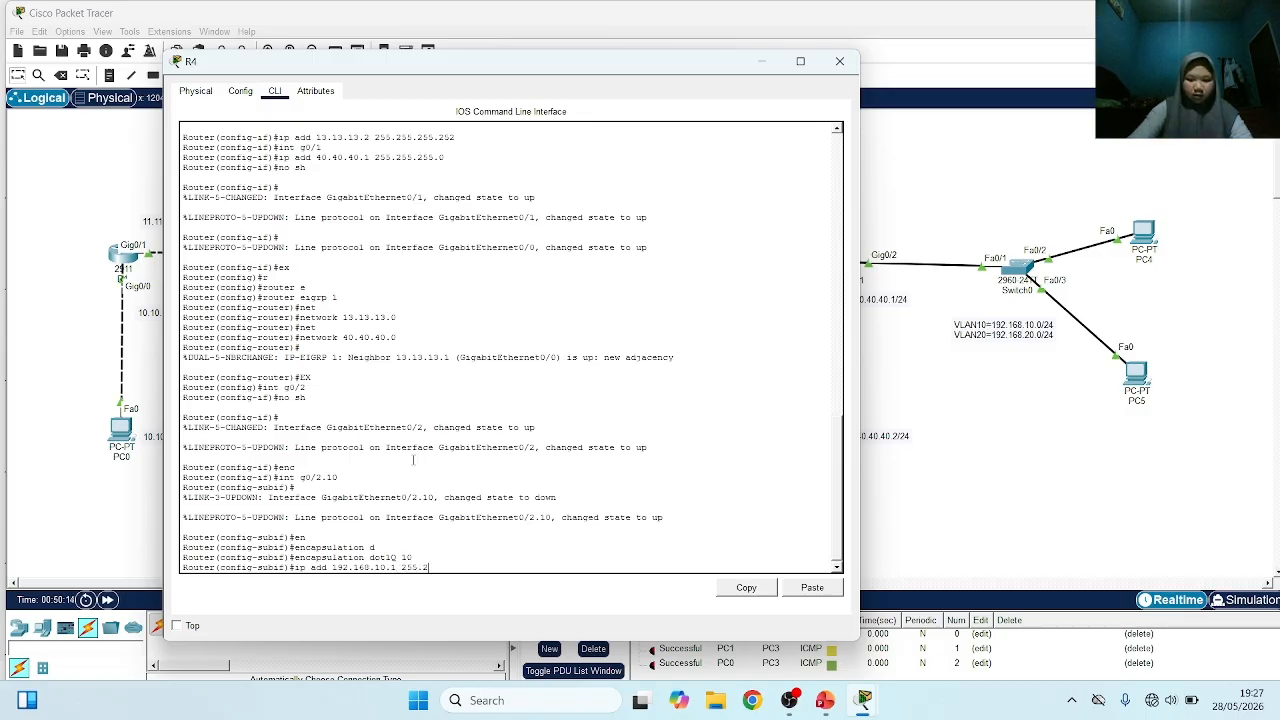
text(55.255)
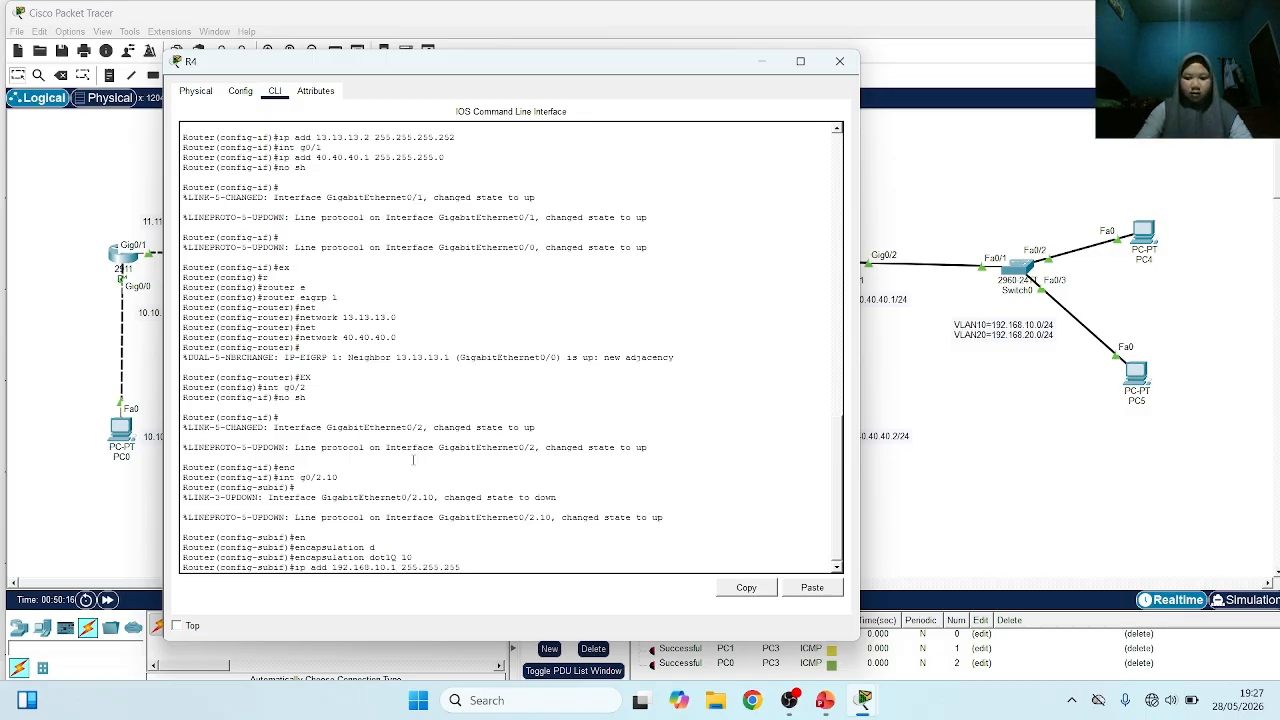
text(.0)
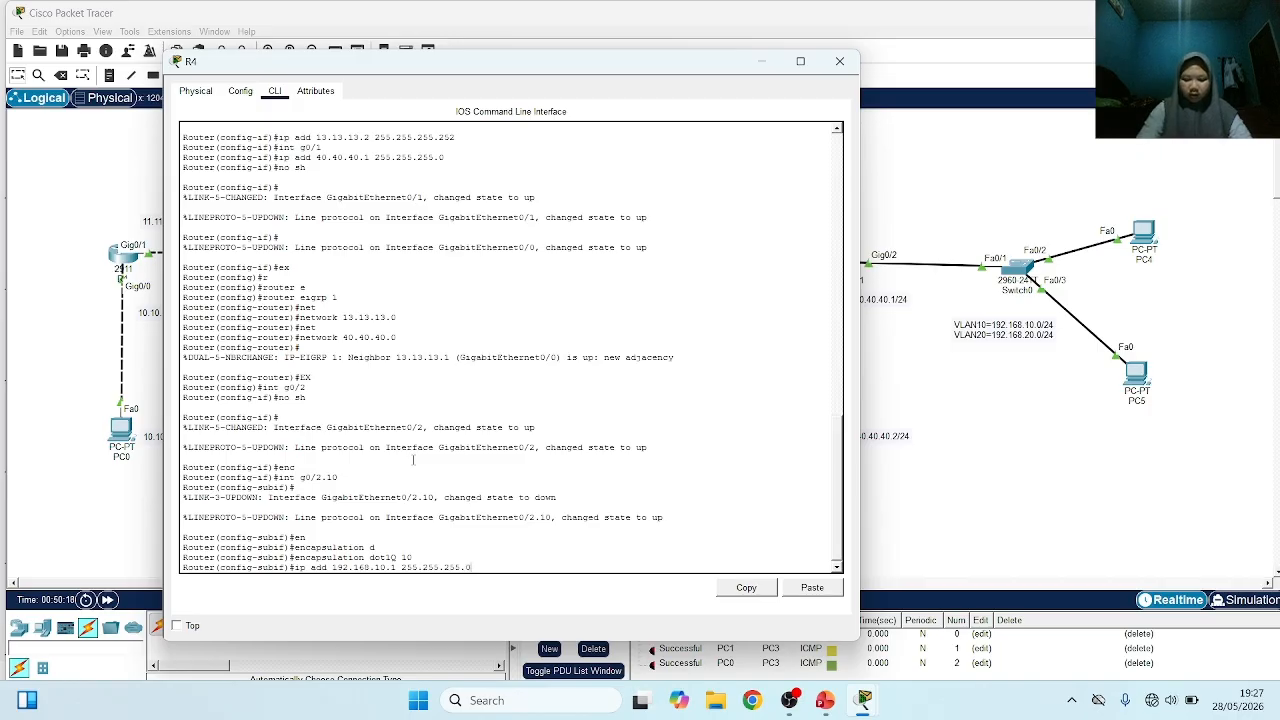
key(Return)
text(if)#e)
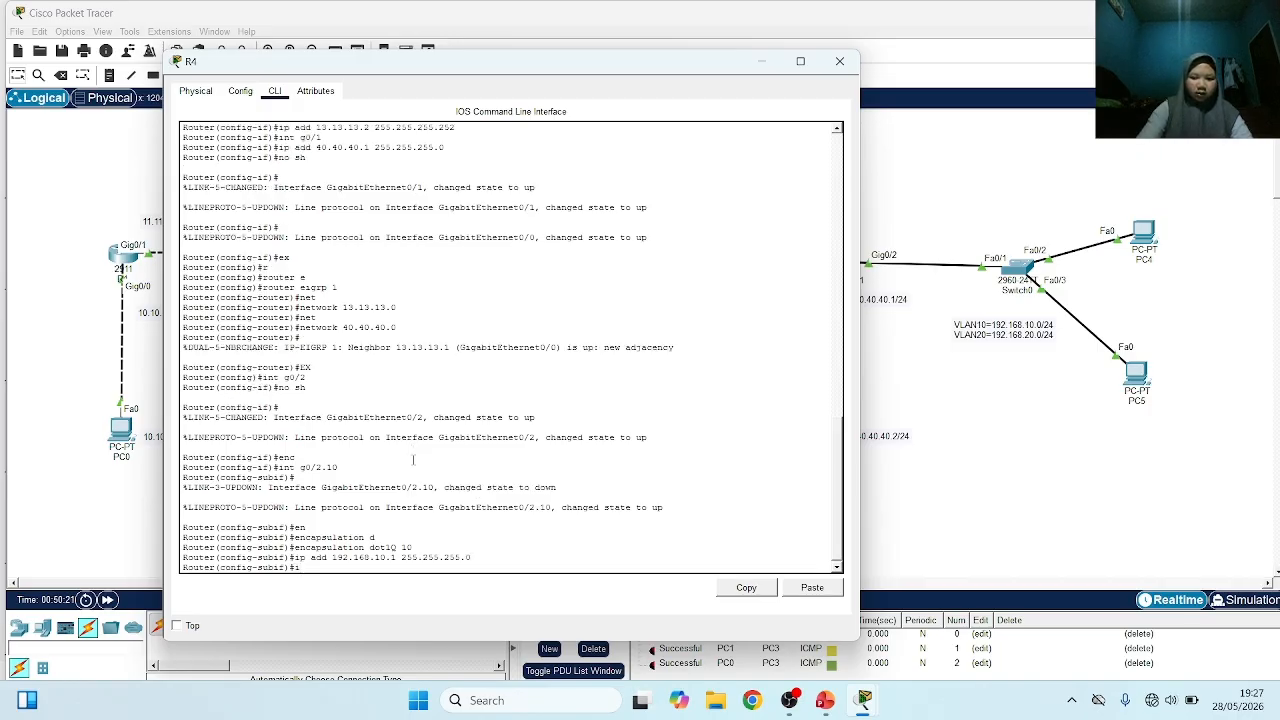
text(x)
key(Return)
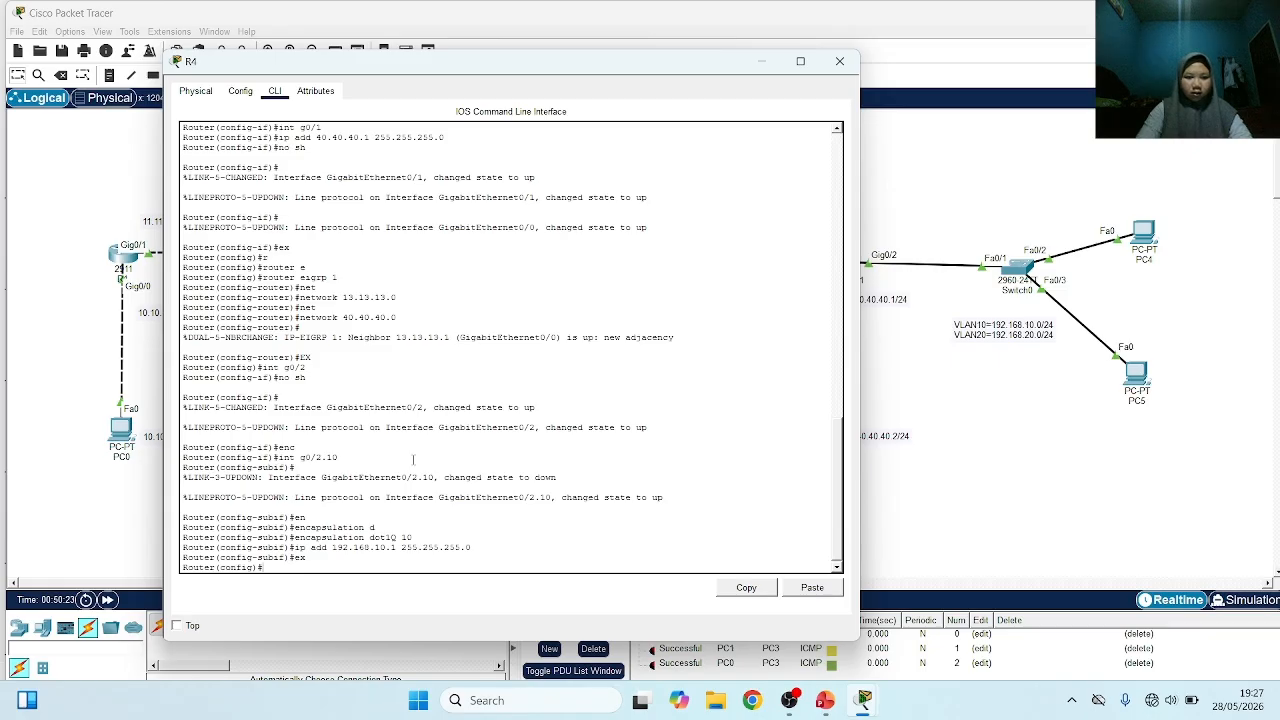
Create subinterface g0/2.20 on router R4 and set its encapsulation to dot1Q with VLAN 20
text(int g0/2.)
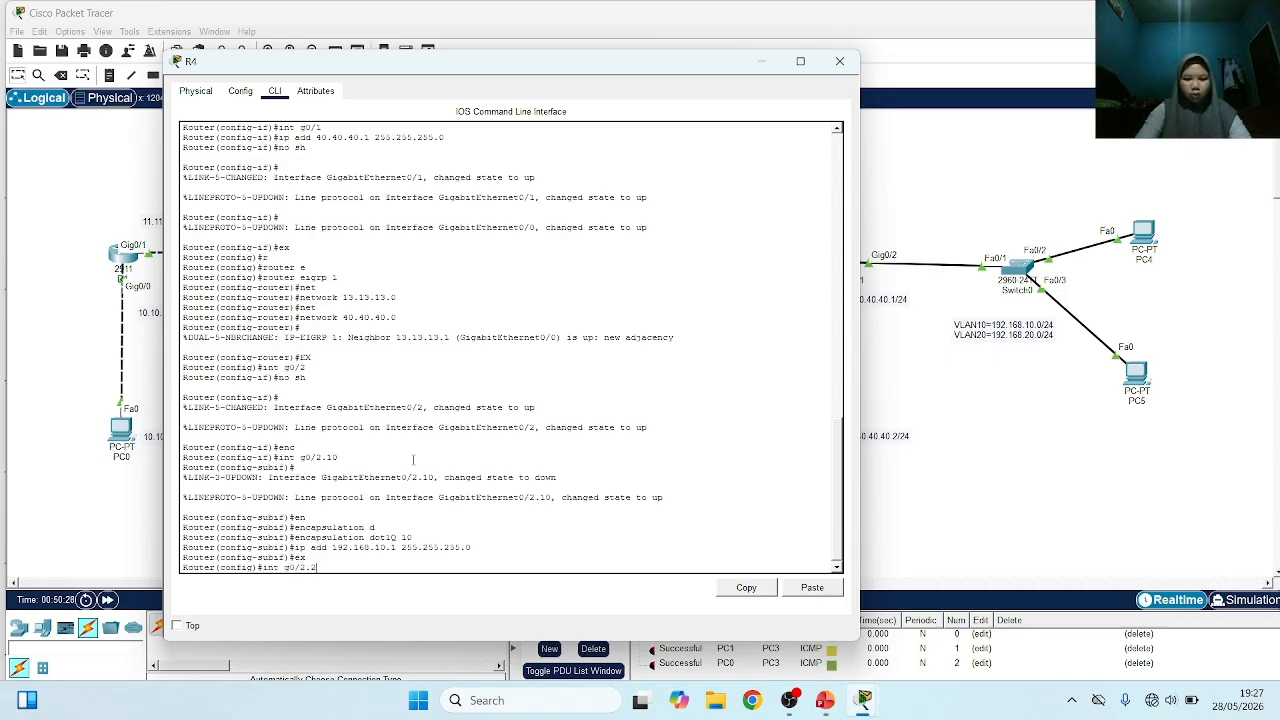
text(20)
key(Return)
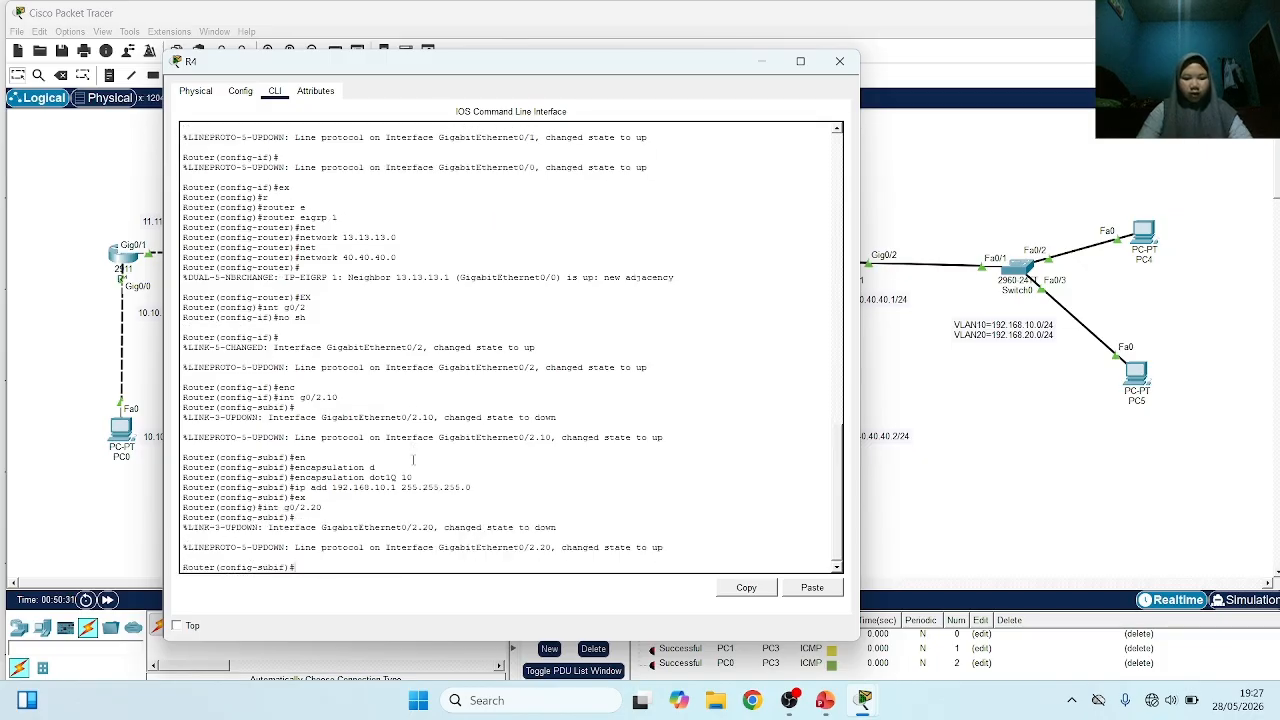
key(Tab)
text(d)
key(Tab)
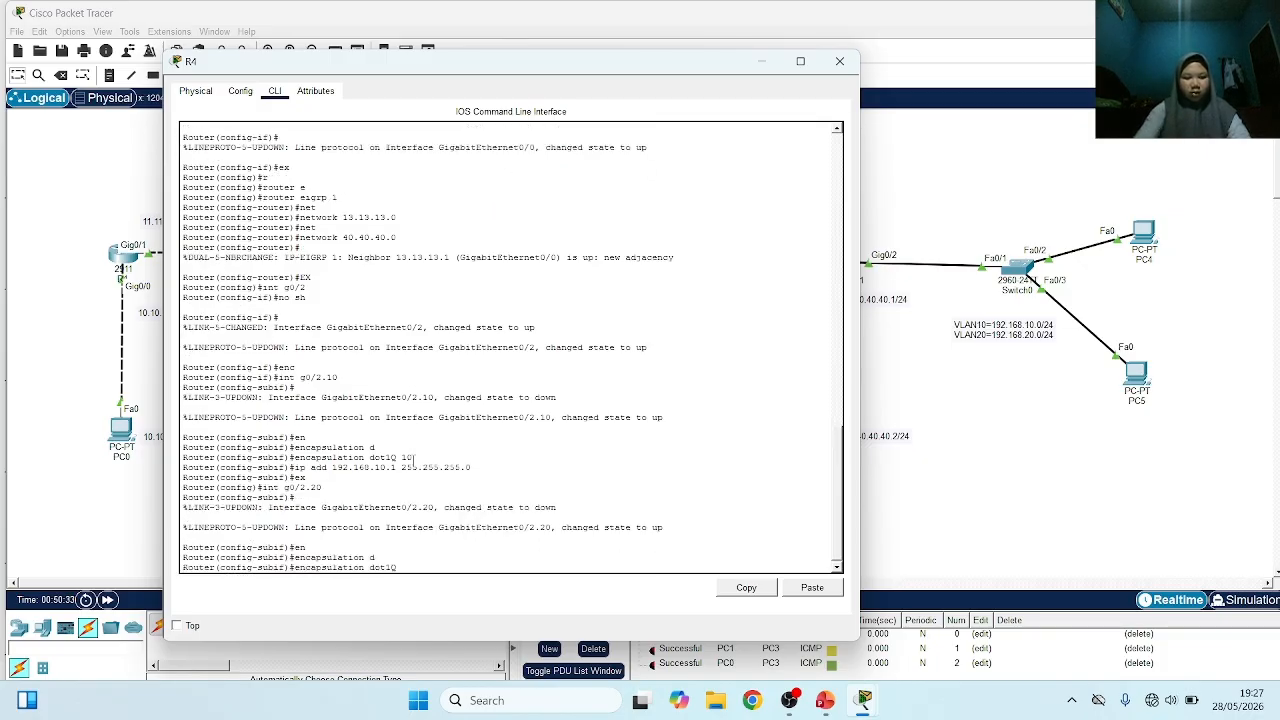
text(20)
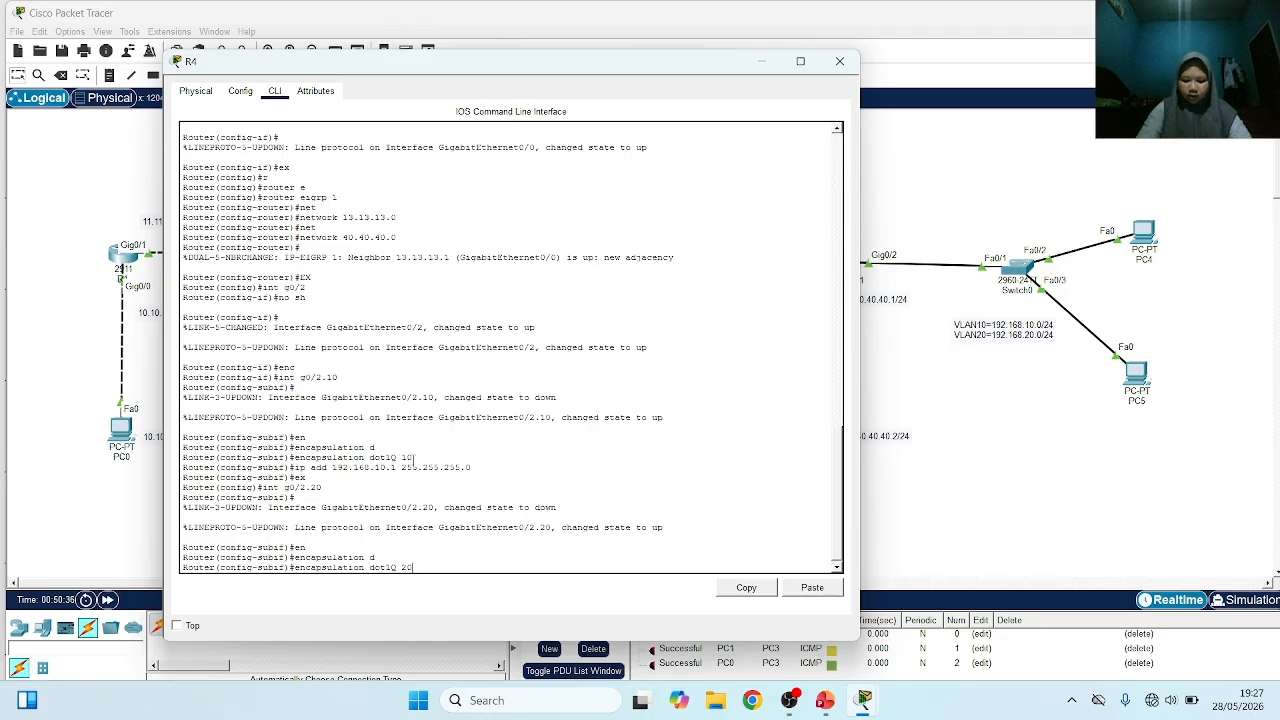
key(Return)
Assign IP address 192.168.20.1 with mask 255.255.255.0 to R4's subinterface g0/2.20 and exit its configuration
text(ip a)
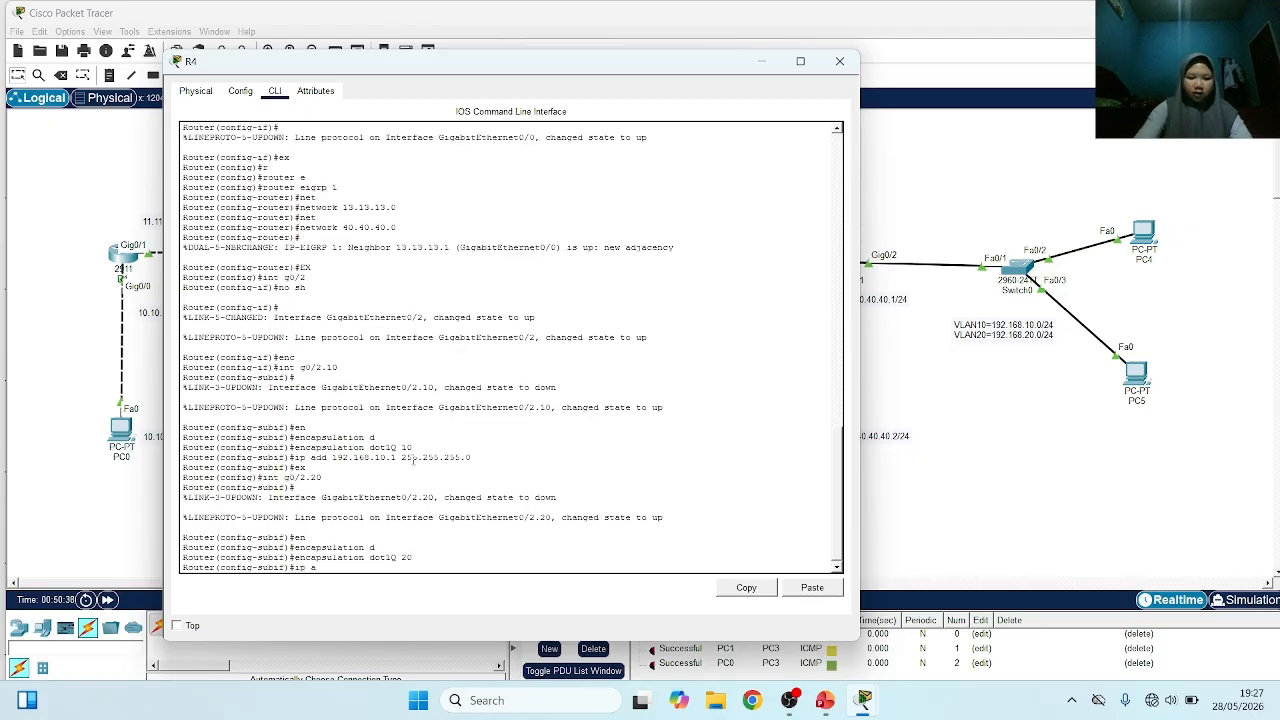
text(dd 192.1)
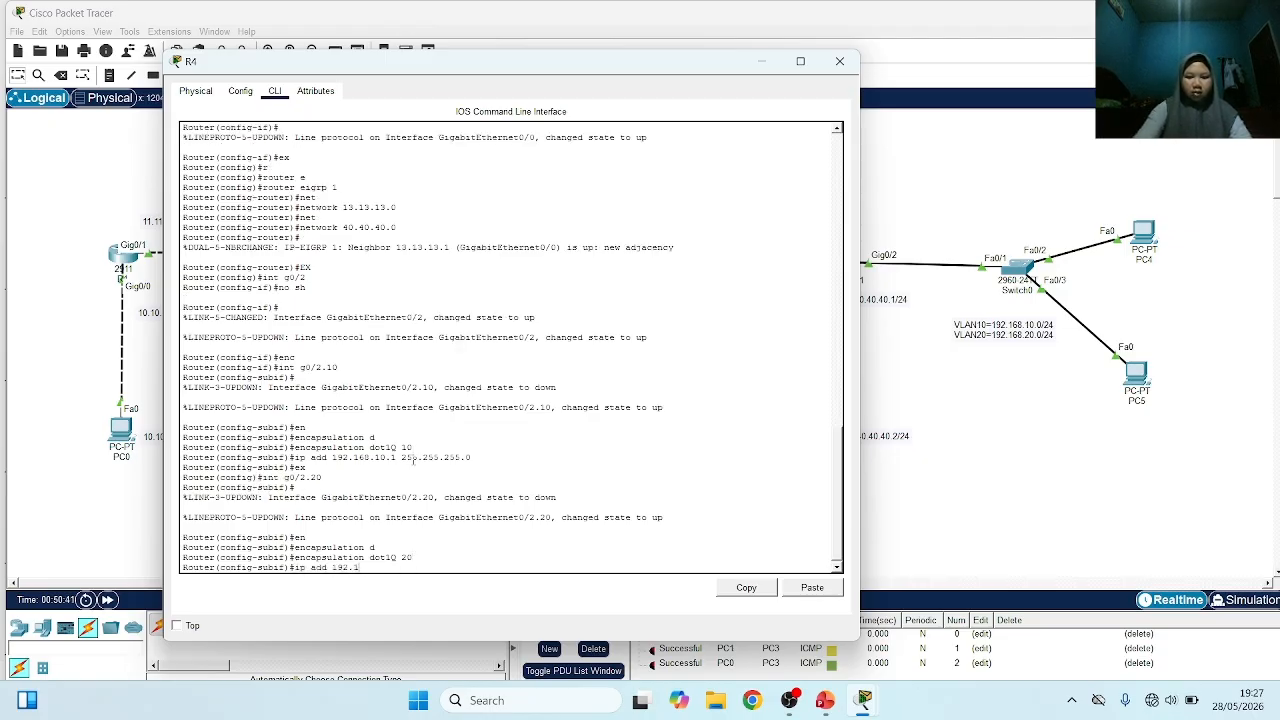
text(68.20)
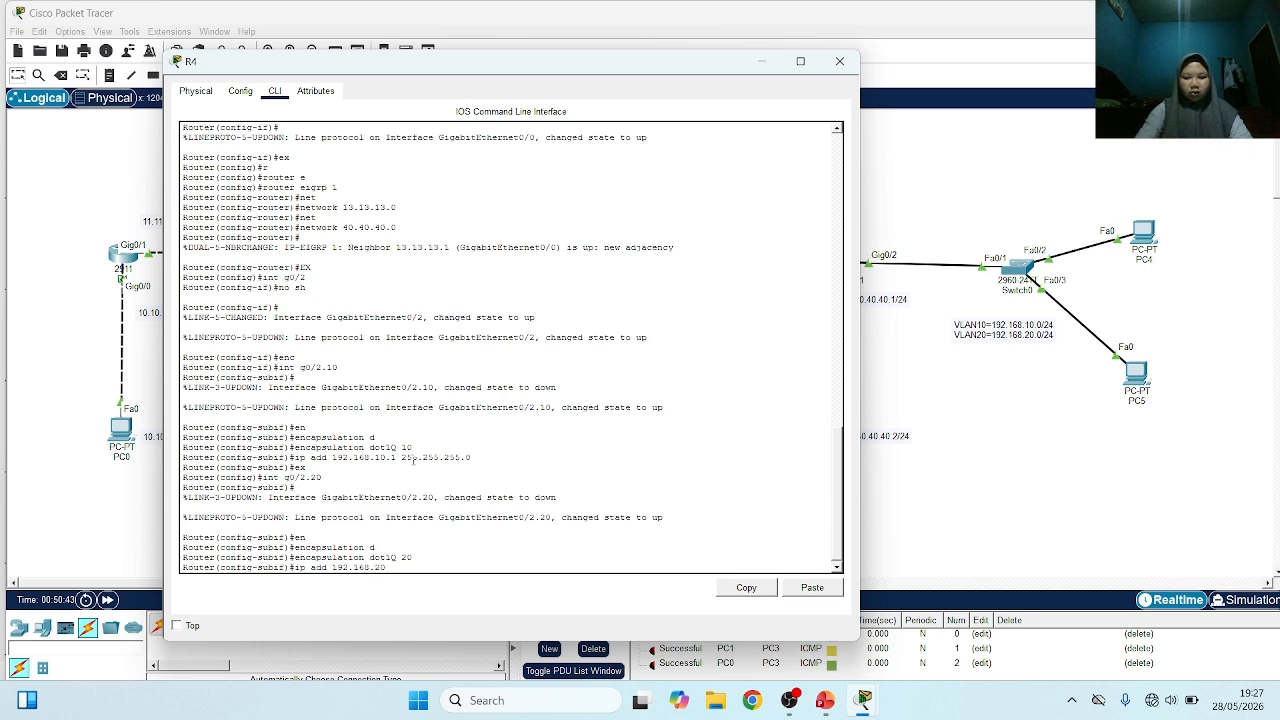
text(.1 255)
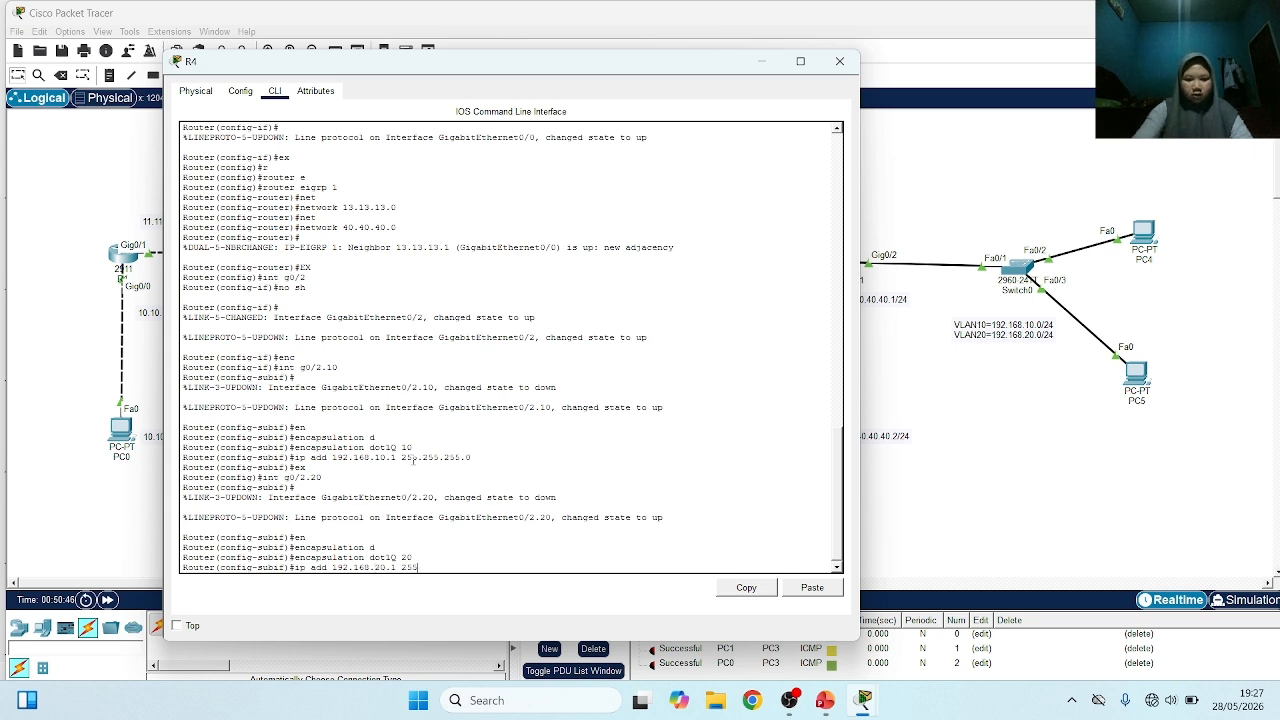
text(.255.255)
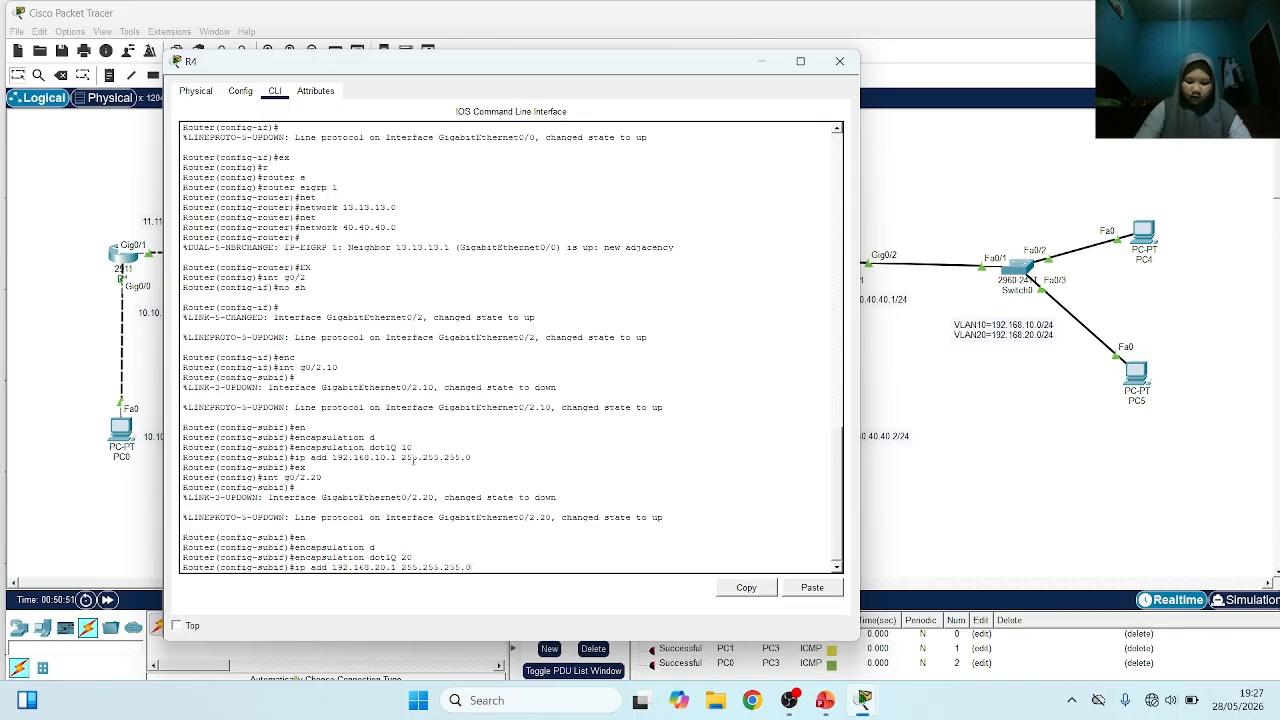
key(Return)
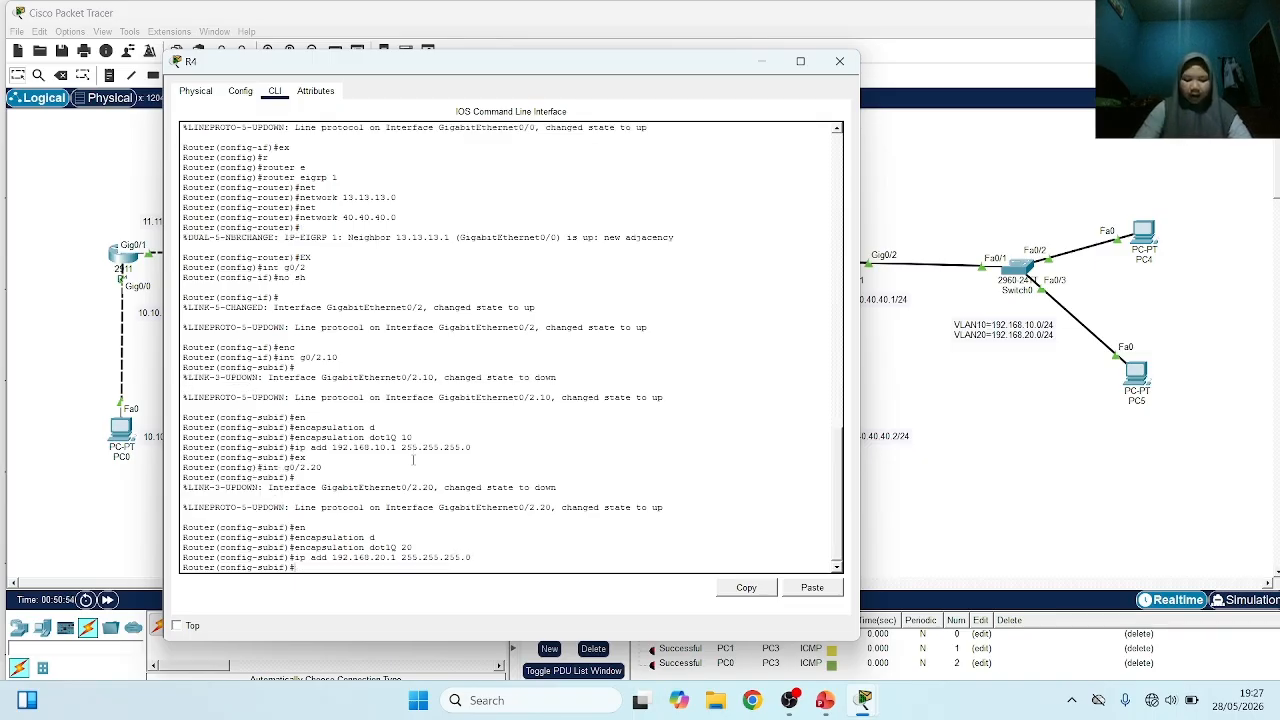
text(ex)
key(Return)
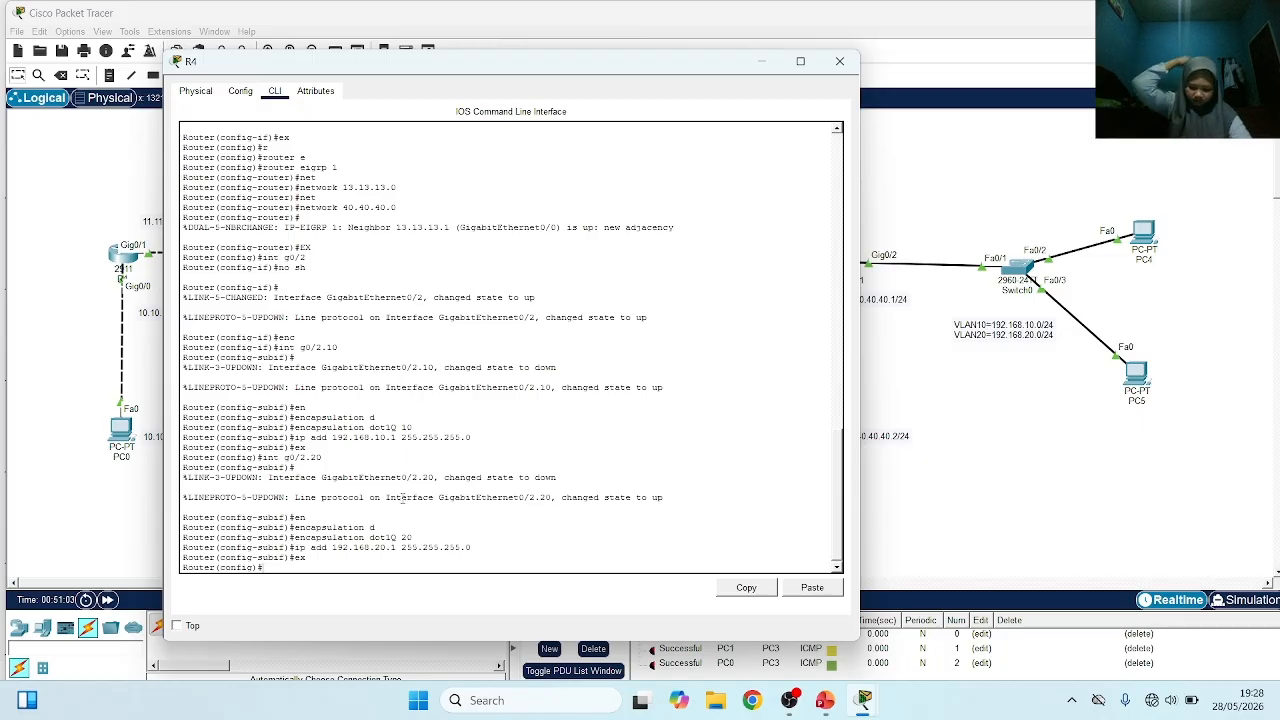
Create a DHCP pool named 10 on router R4 and enter its configuration mode
text(ip dh)
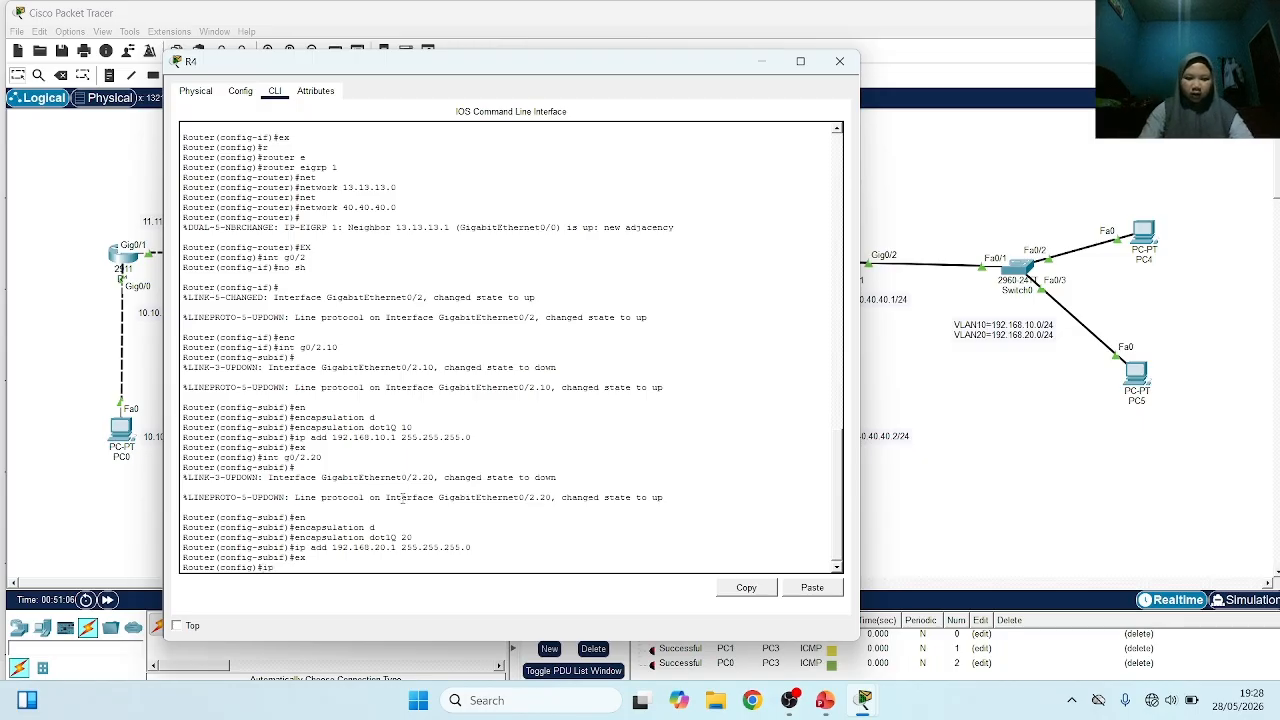
key(Tab)
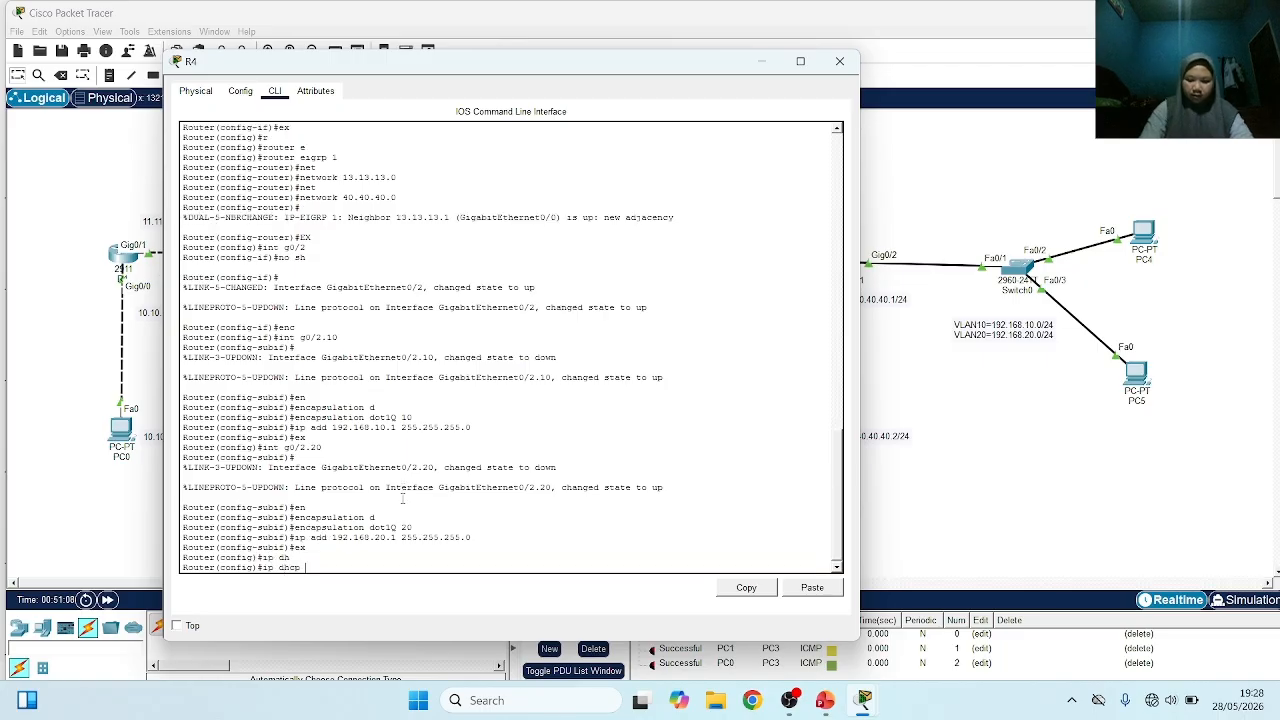
text(p)
key(Tab)
text(10)
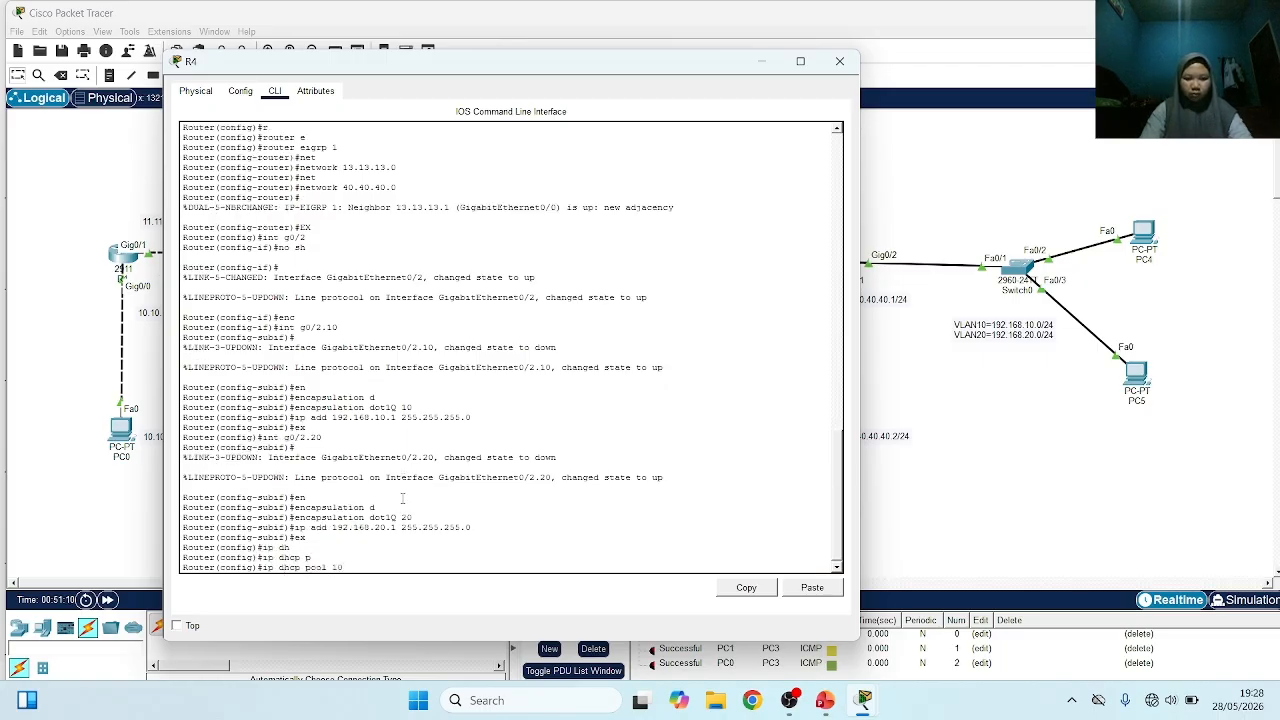
key(Return)
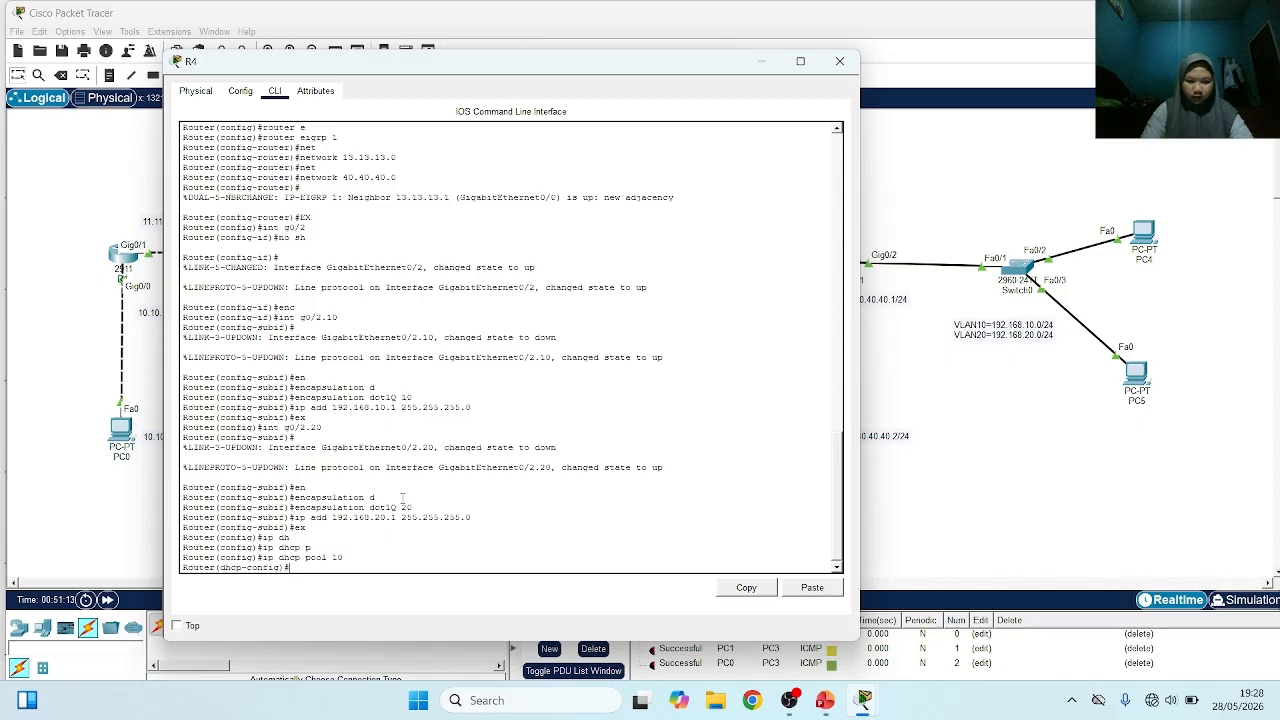
Set the network of DHCP pool 10 to 192.168.10.0 with mask 255.255.255.0
text(ne)
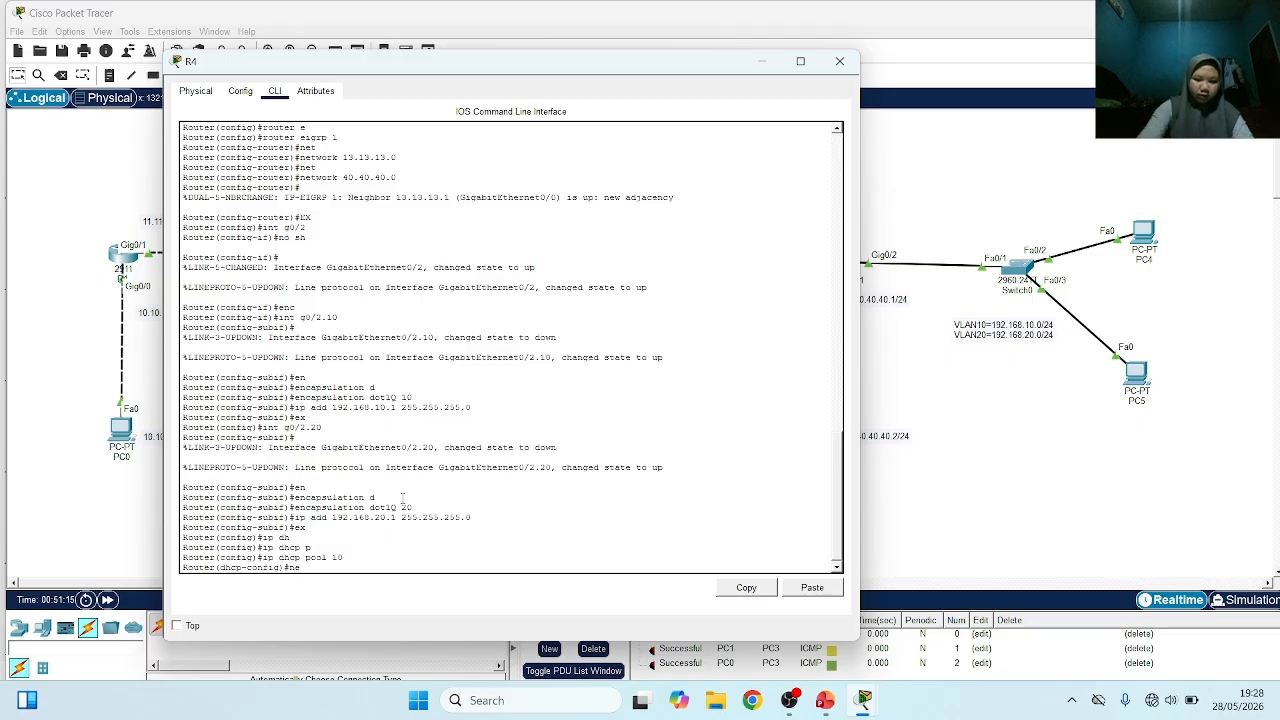
text(t)
key(Tab)
text(192)
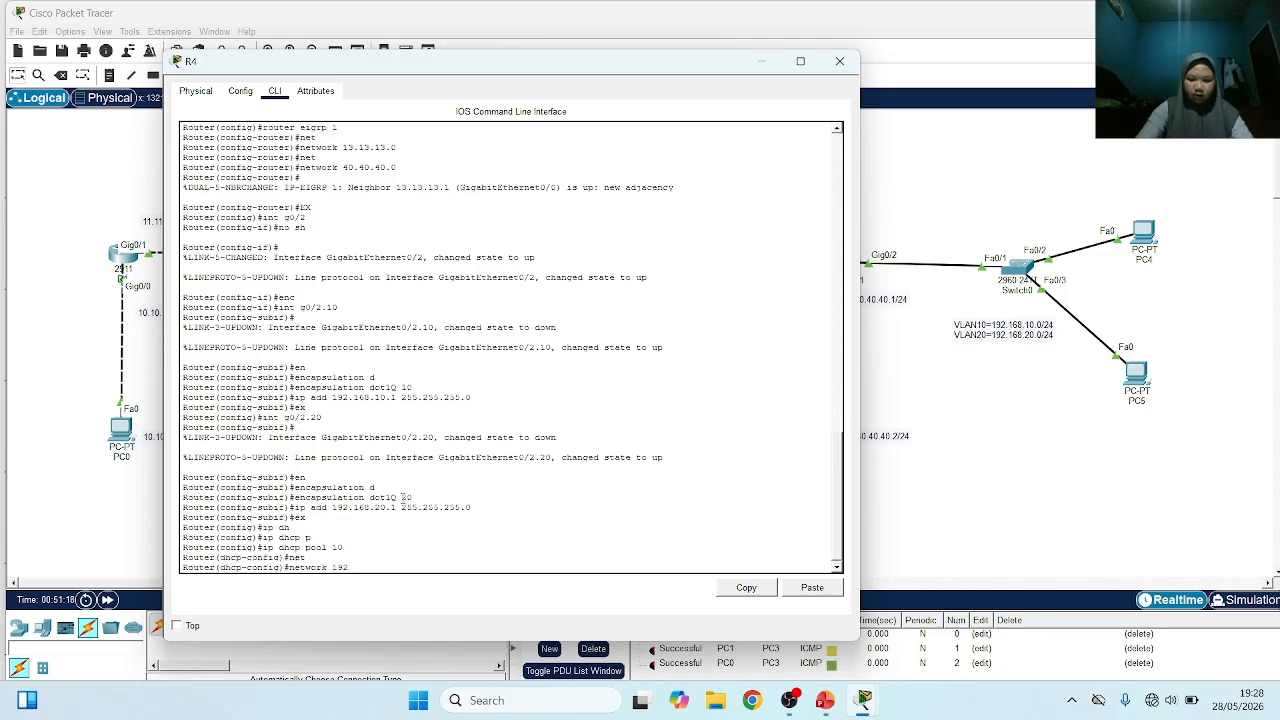
text(.168.10.)
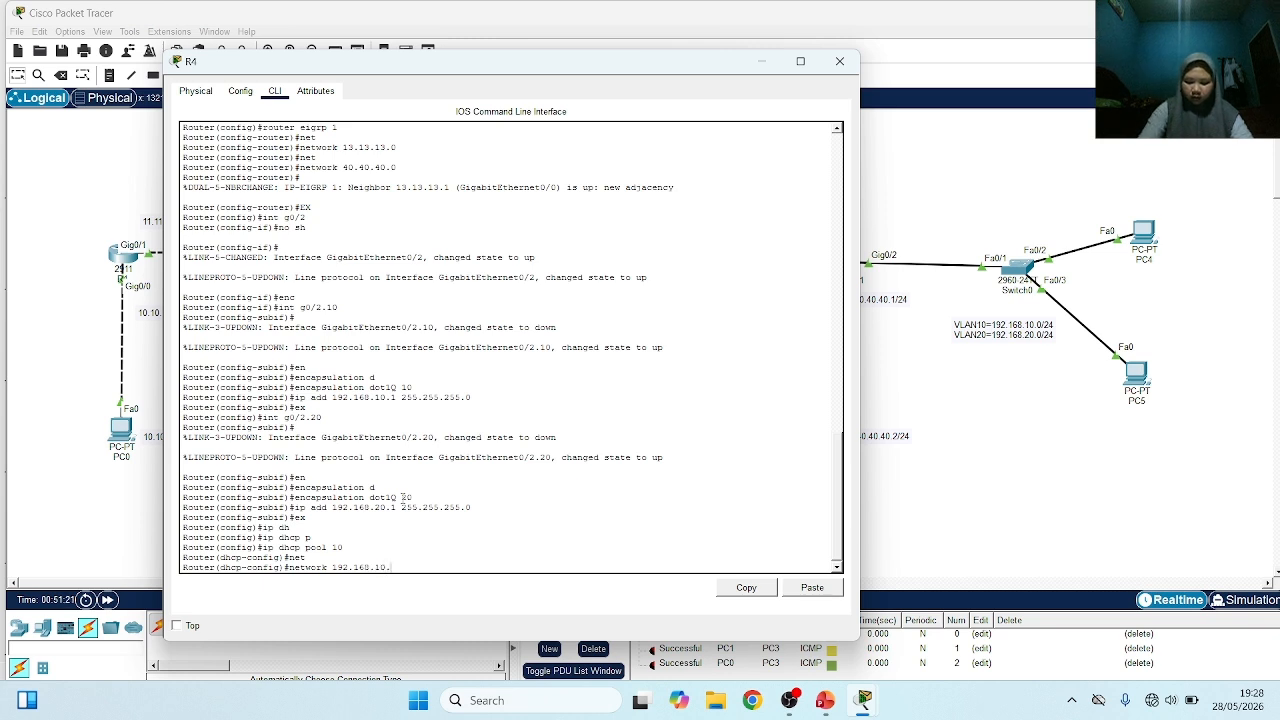
text(0 255)
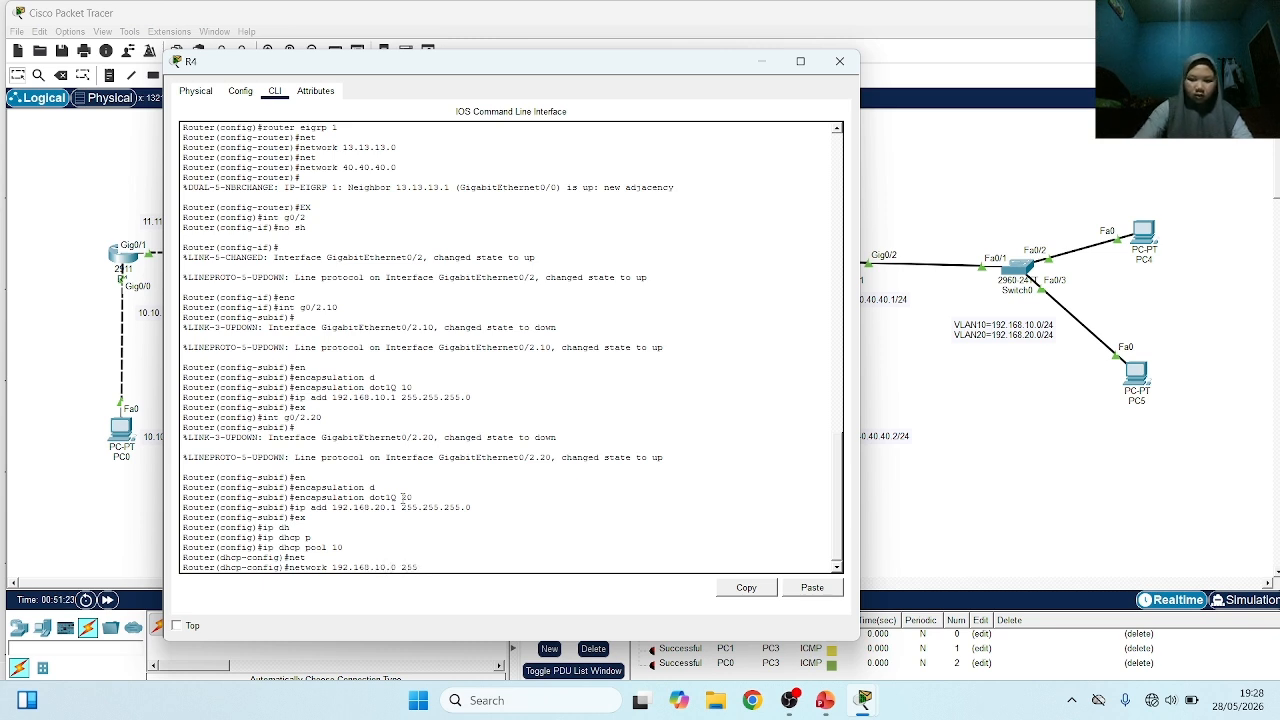
text(.255.255.0)
key(Return)
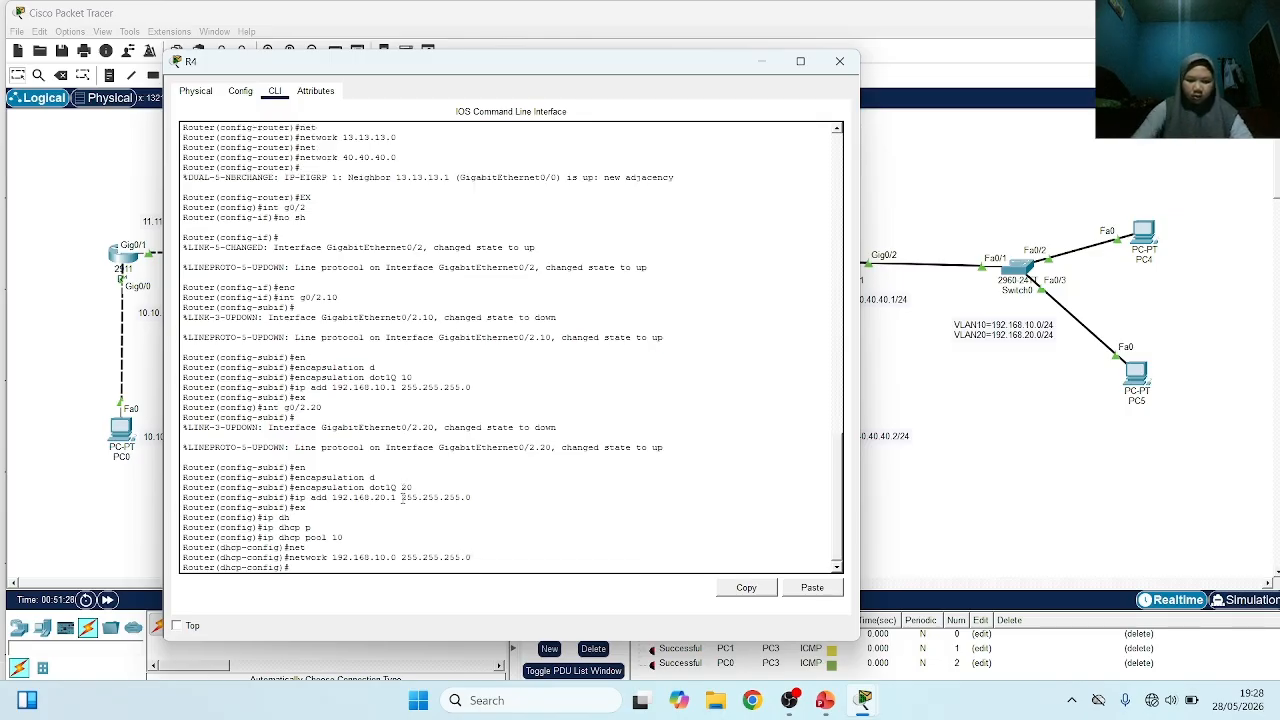
Set the default router of DHCP pool 10 to 192.168.10.1
text(def)
key(Tab)
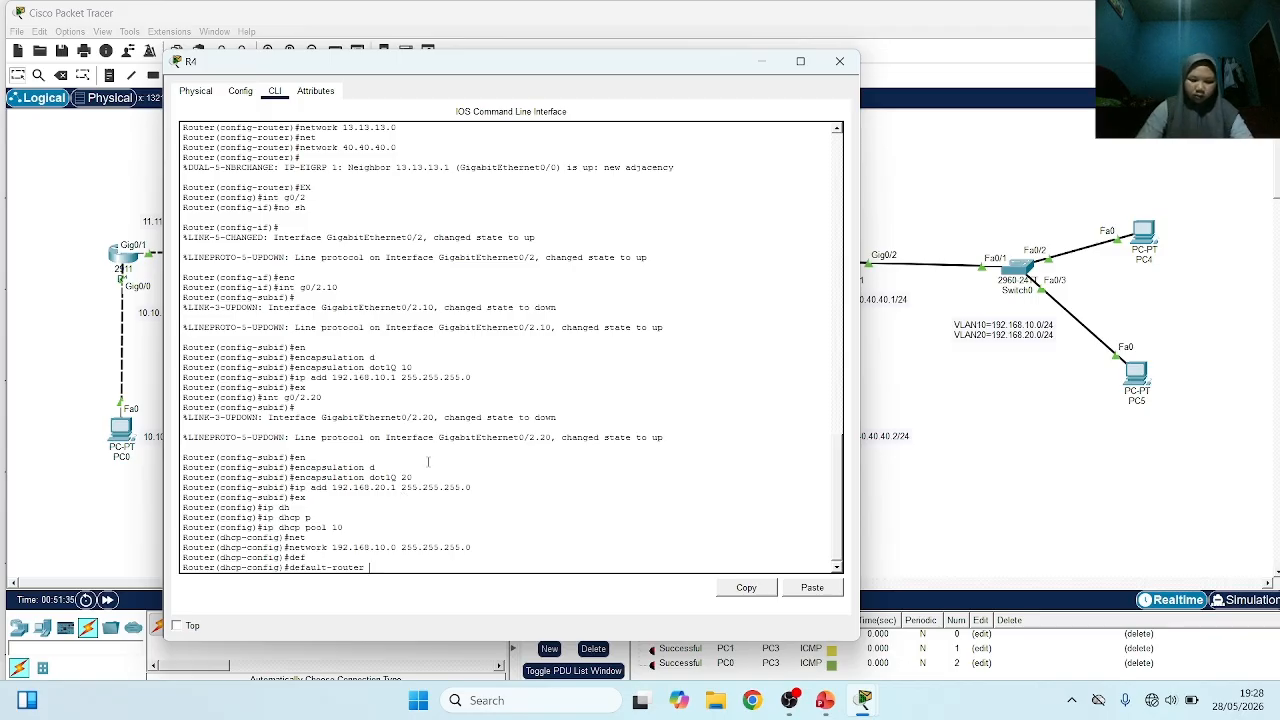
text(192.168.10.1)
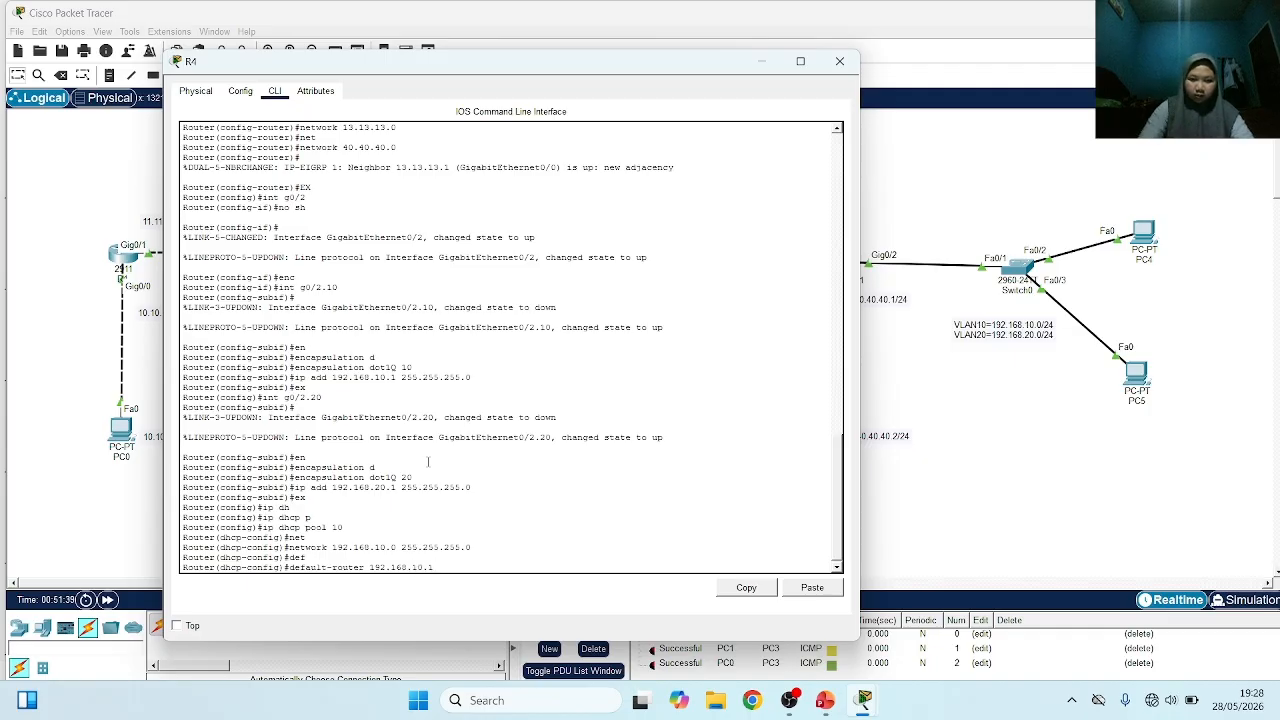
key(Return)
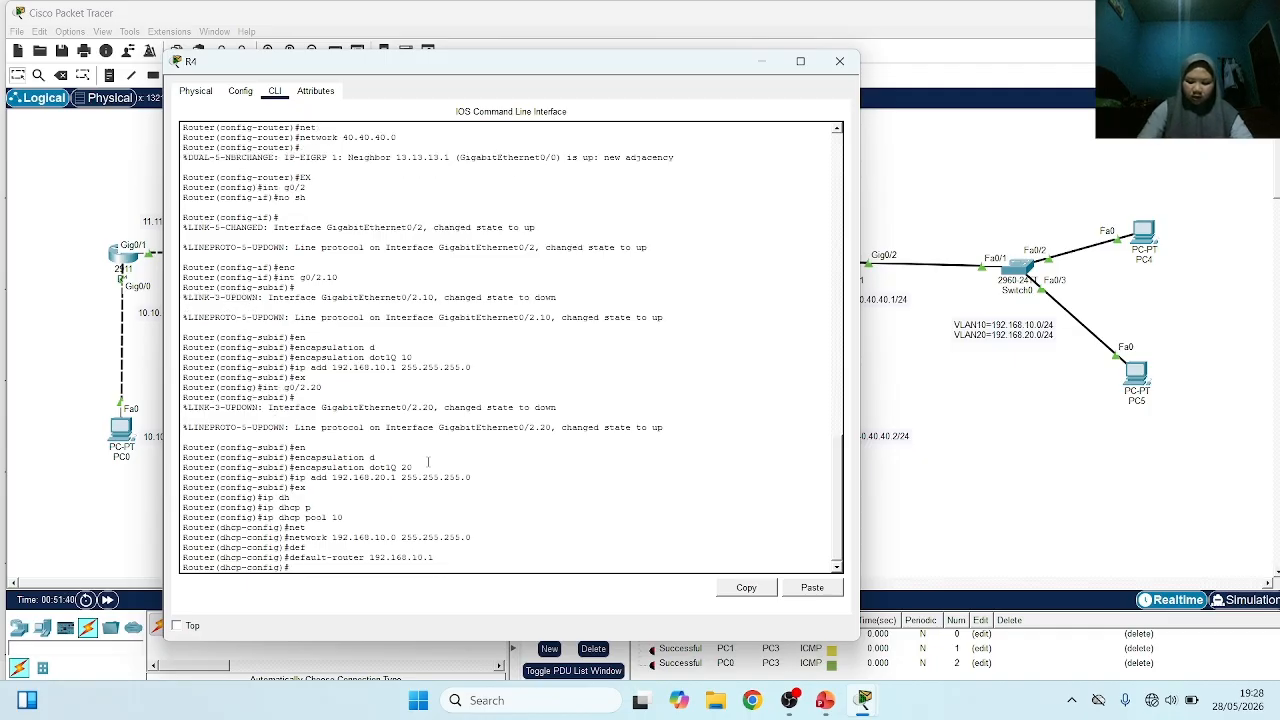
Set the DNS server of DHCP pool 10 to 8.8.8.8 and exit the pool configuration
text(dn)
key(Tab)
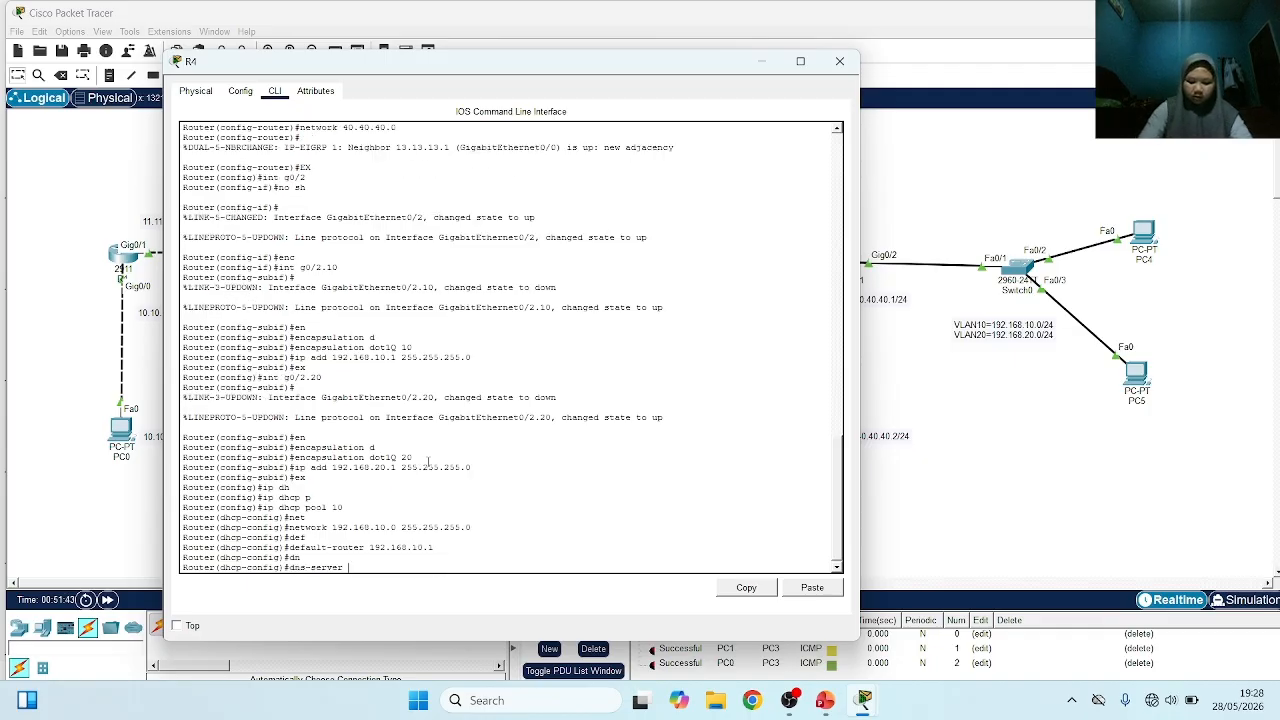
text(8)
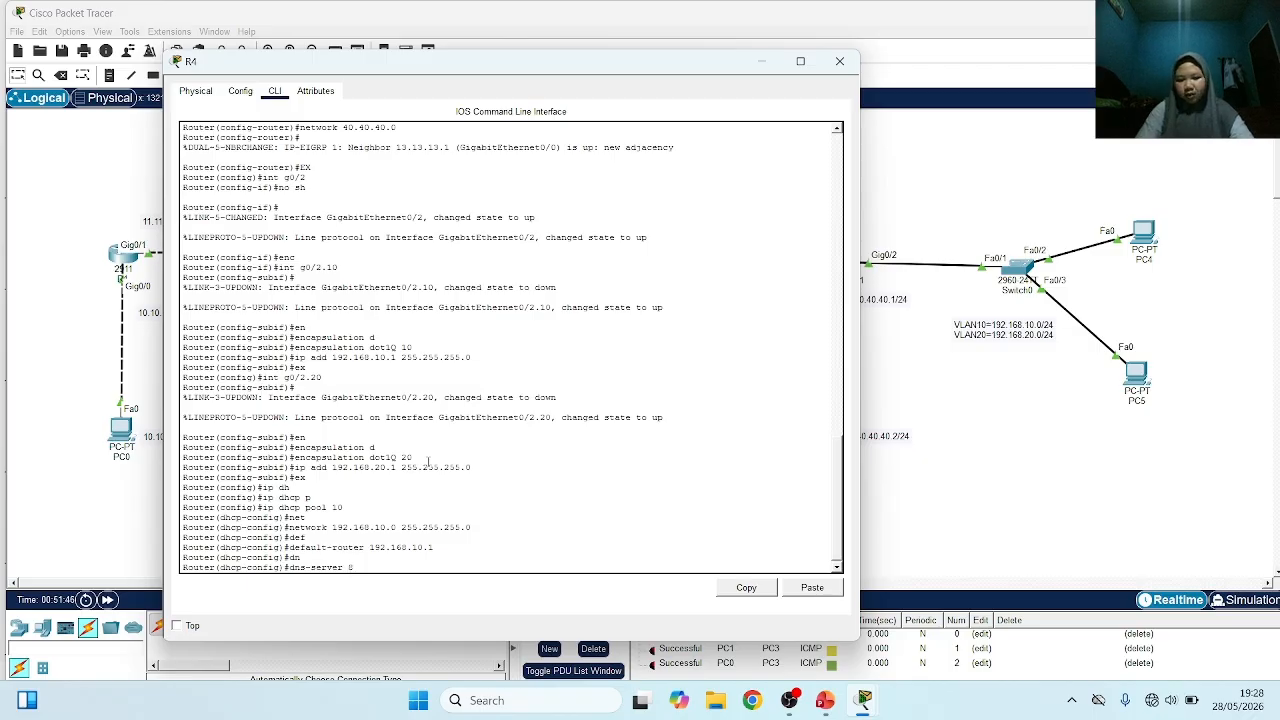
text(.8.8.8)
key(Return)
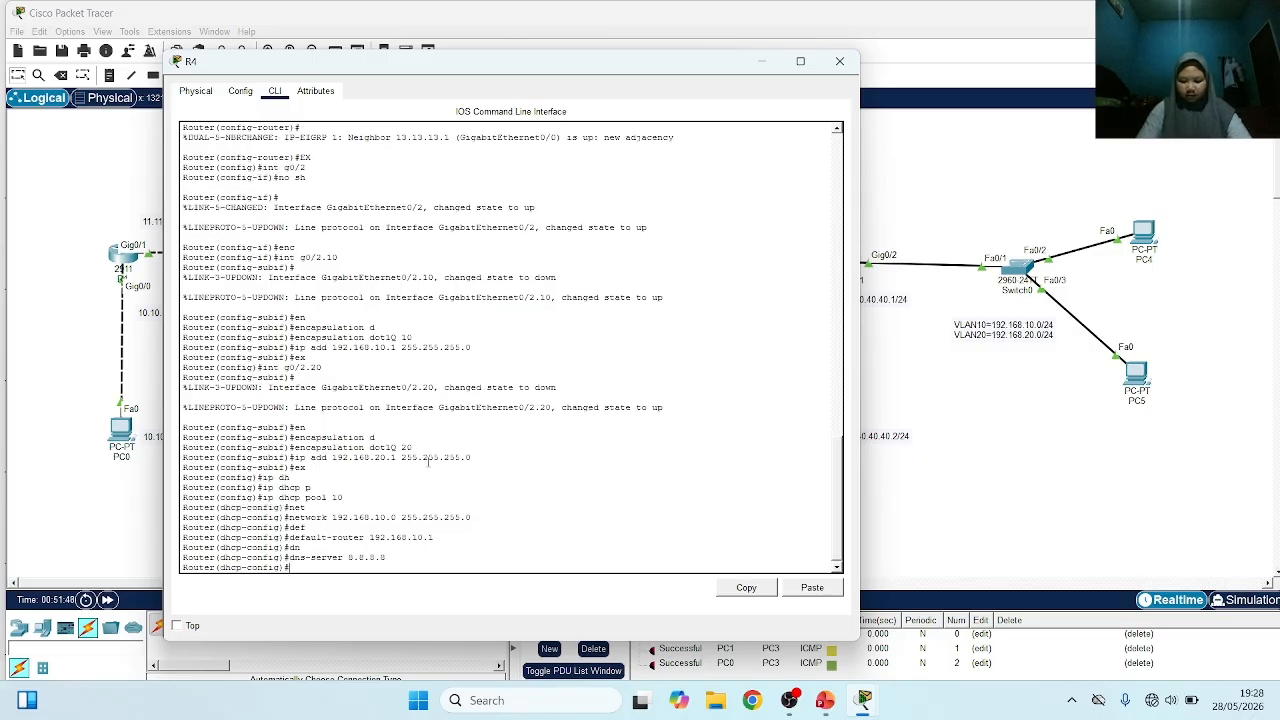
text(ex)
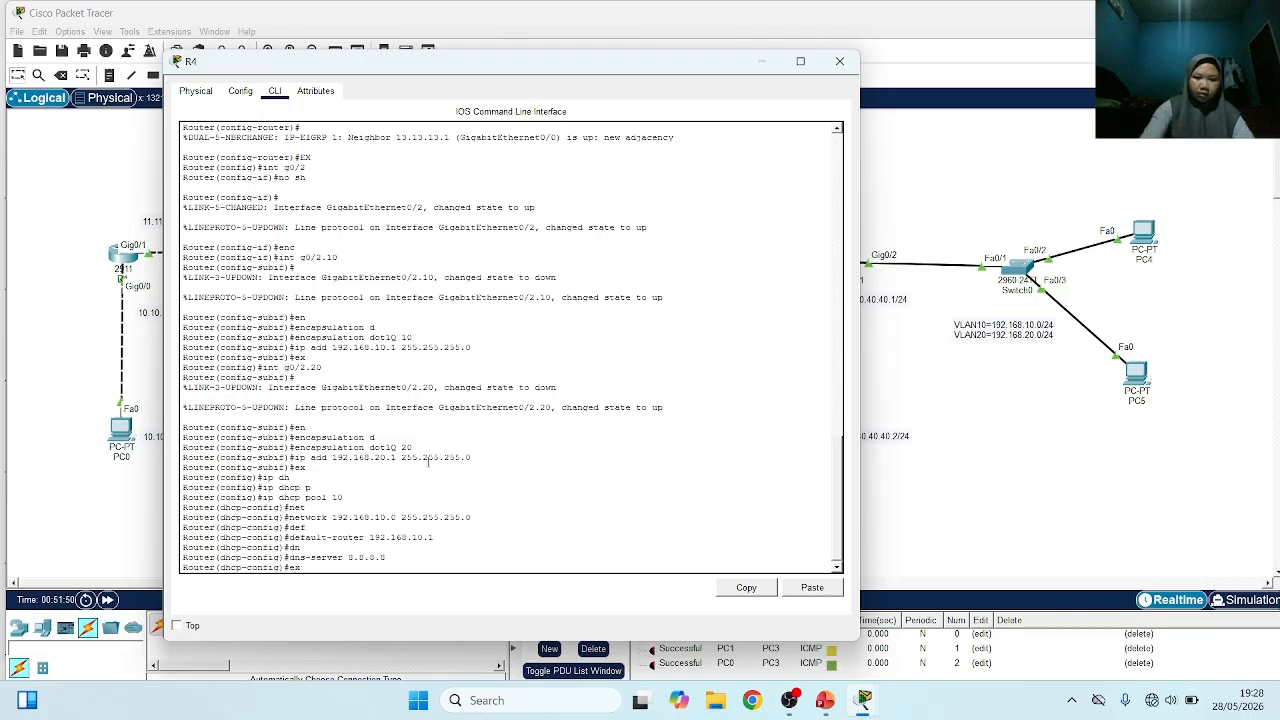
key(Return)
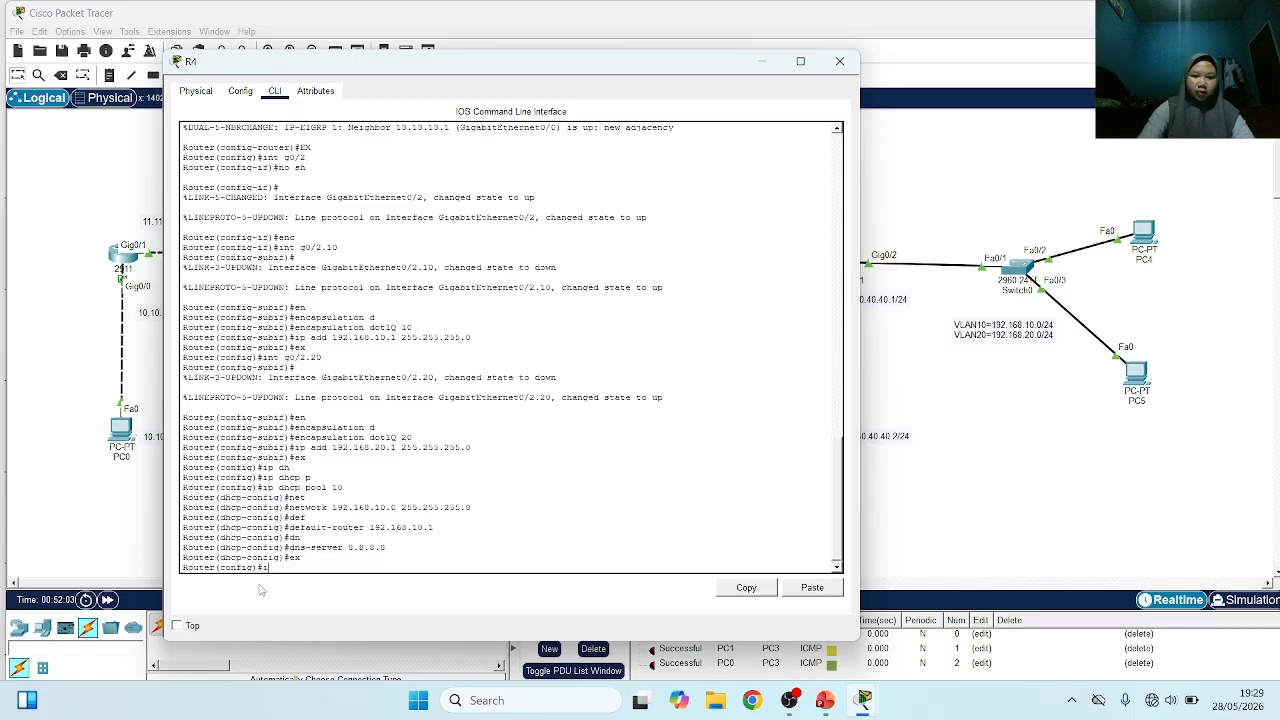
Create a DHCP pool named 20 on router R4 and enter its configuration mode
text(d)
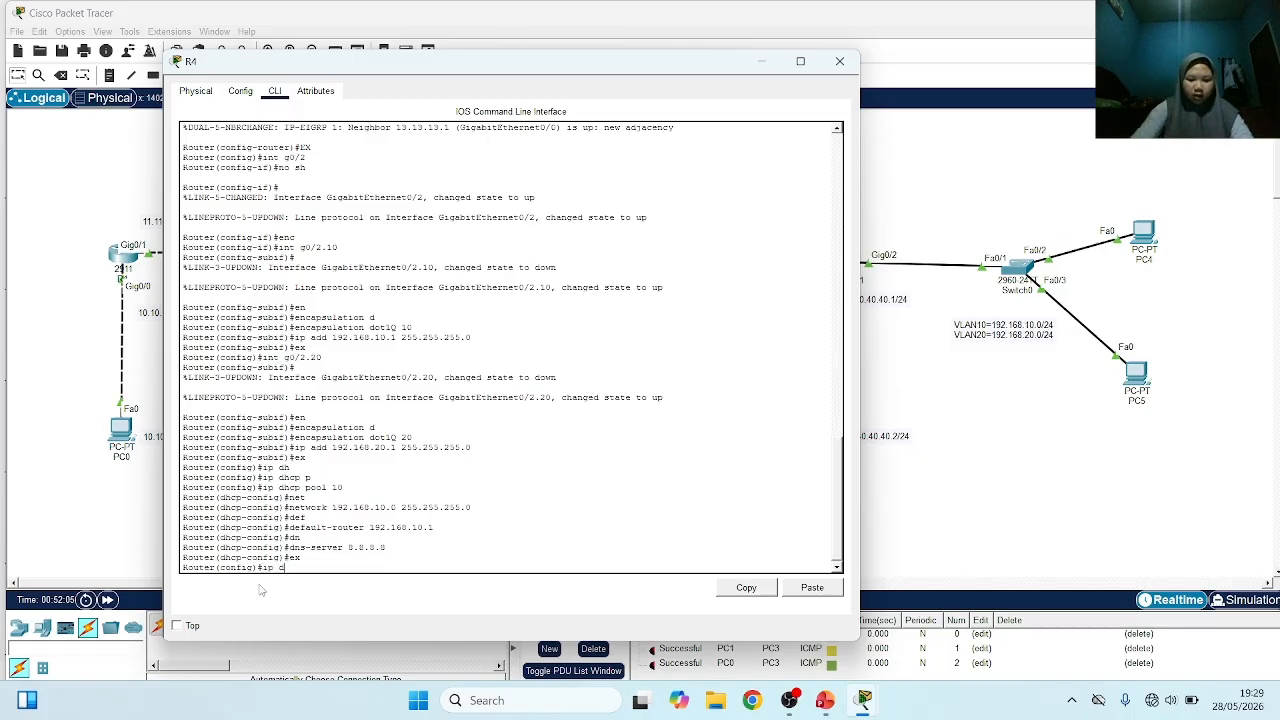
key(Tab)
text(h)
key(Tab)
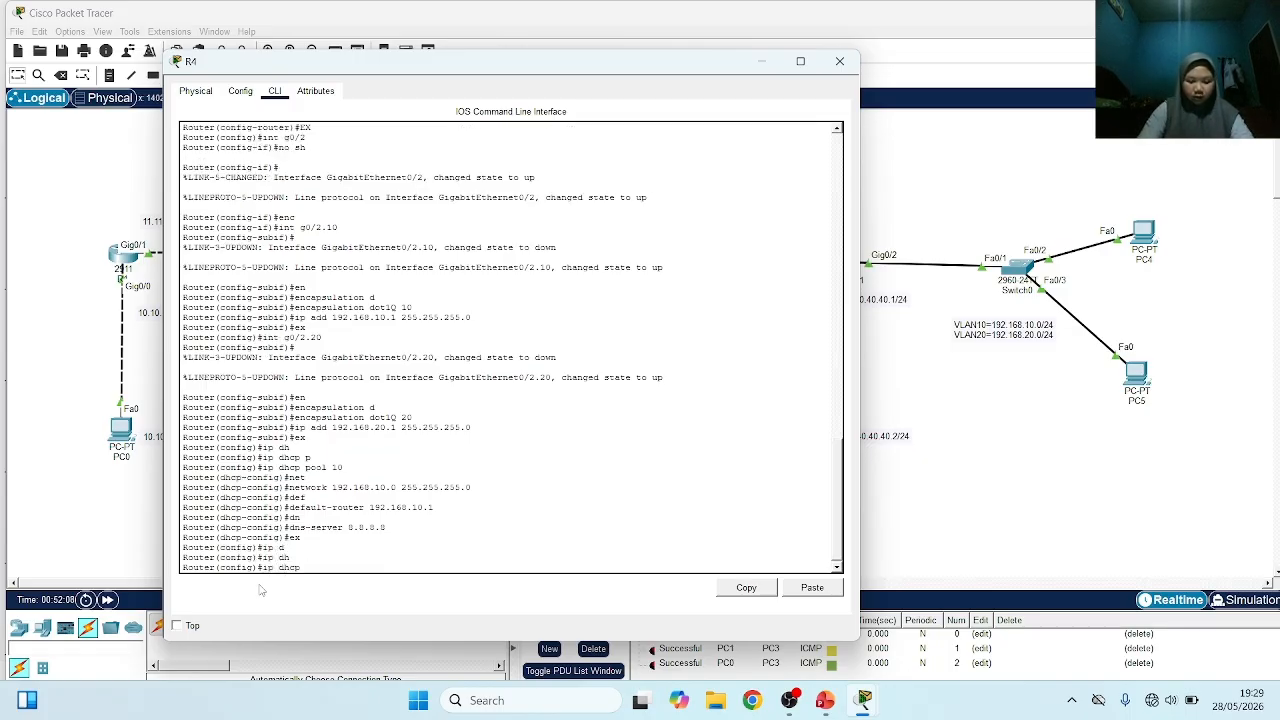
text(p)
key(Tab)
text(20)
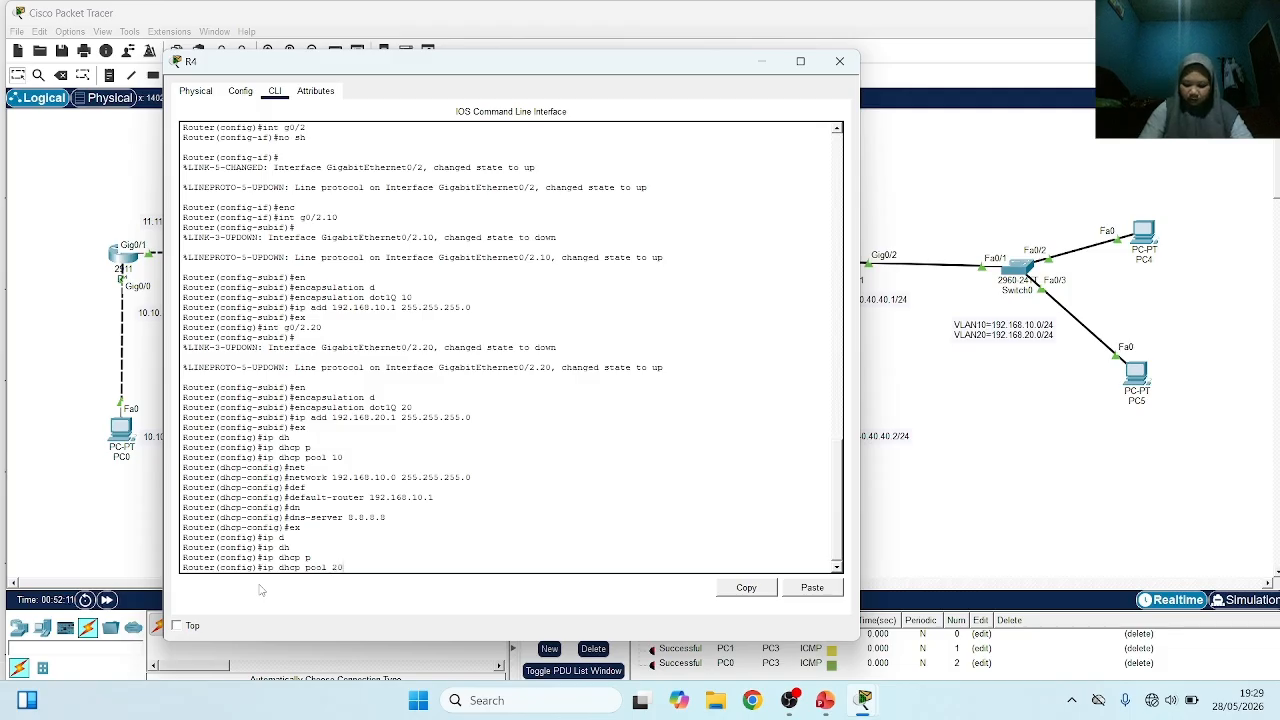
key(Return)
Set the network of DHCP pool 20 to 192.168.20.0 with mask 255.255.255.0
text(ne)
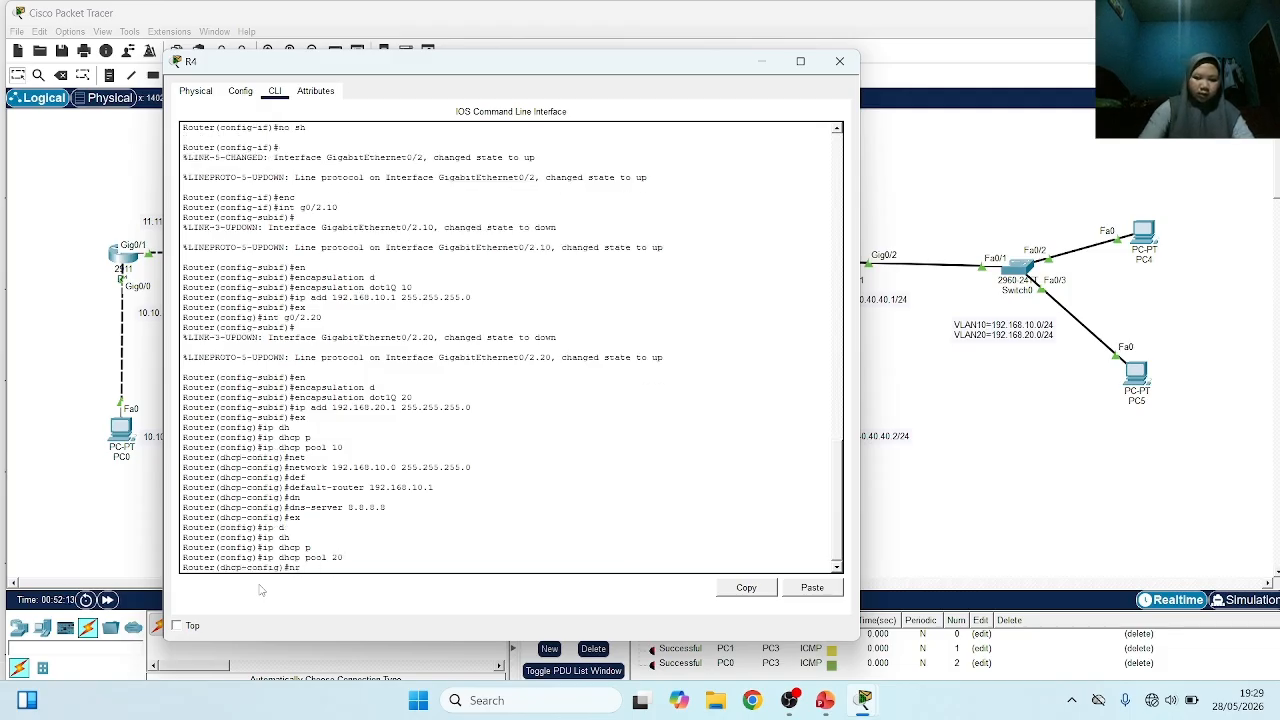
text(t)
key(Tab)
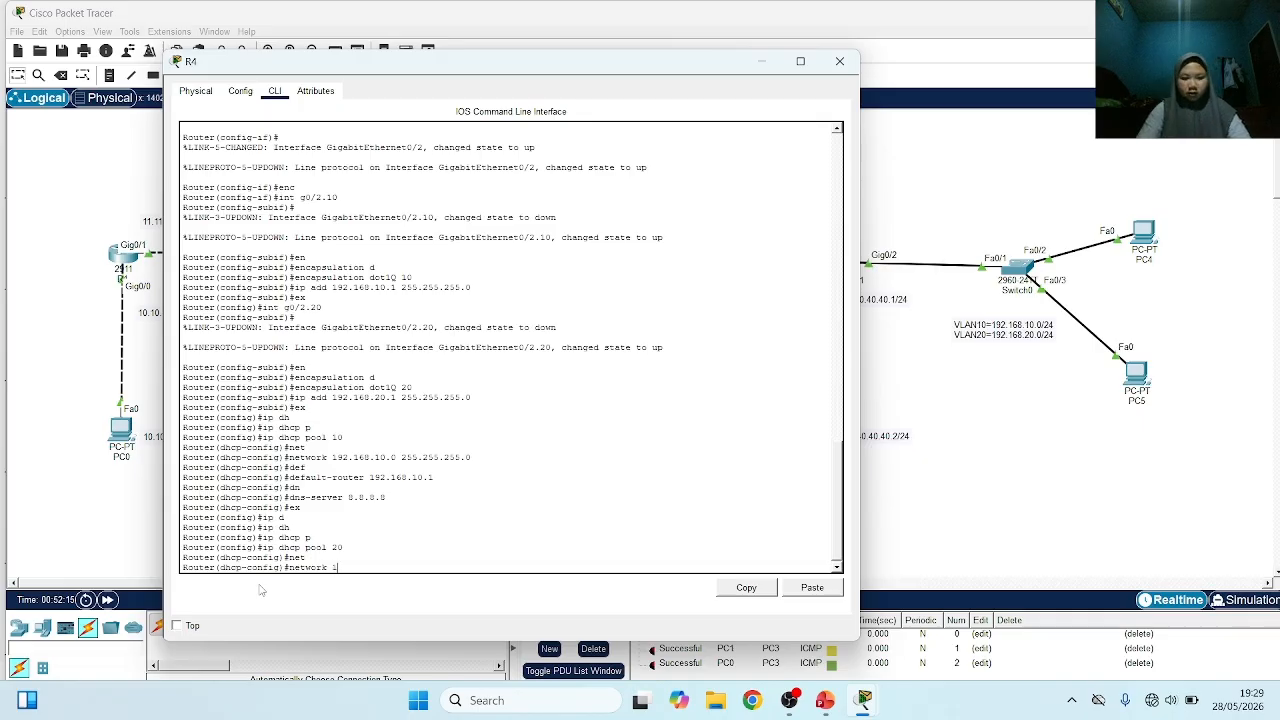
text(192.16)
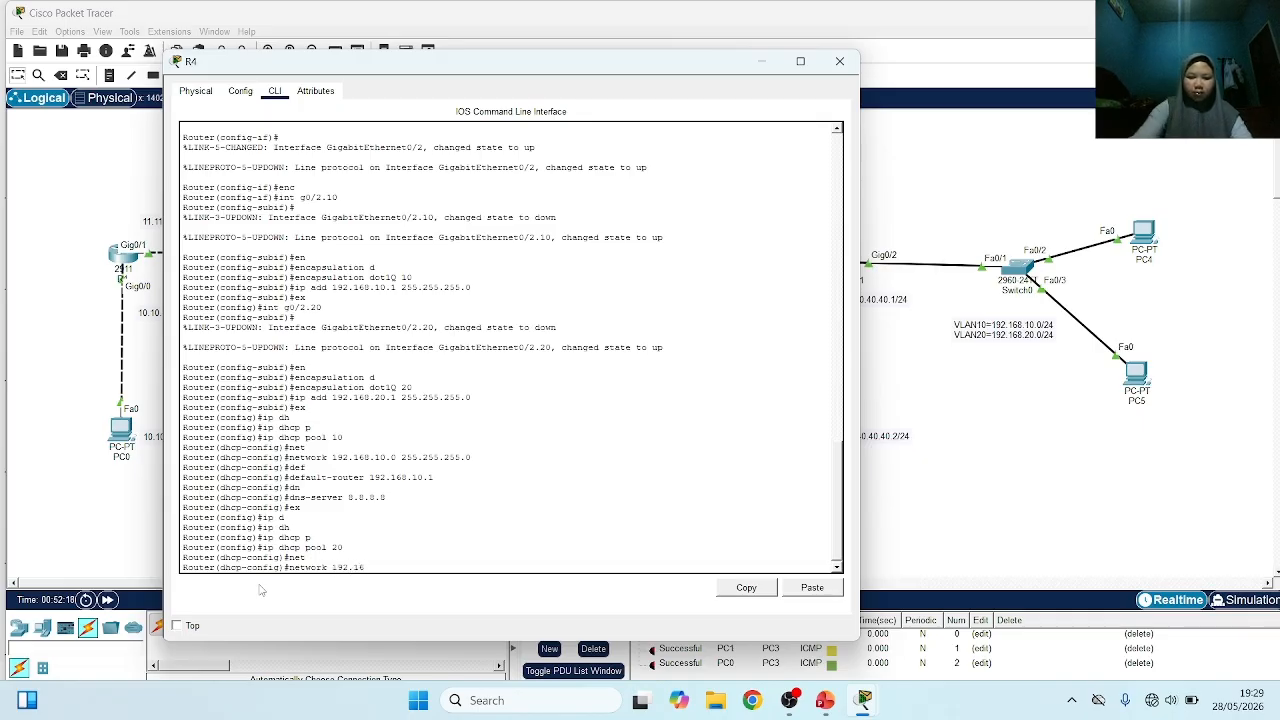
text(8.20)
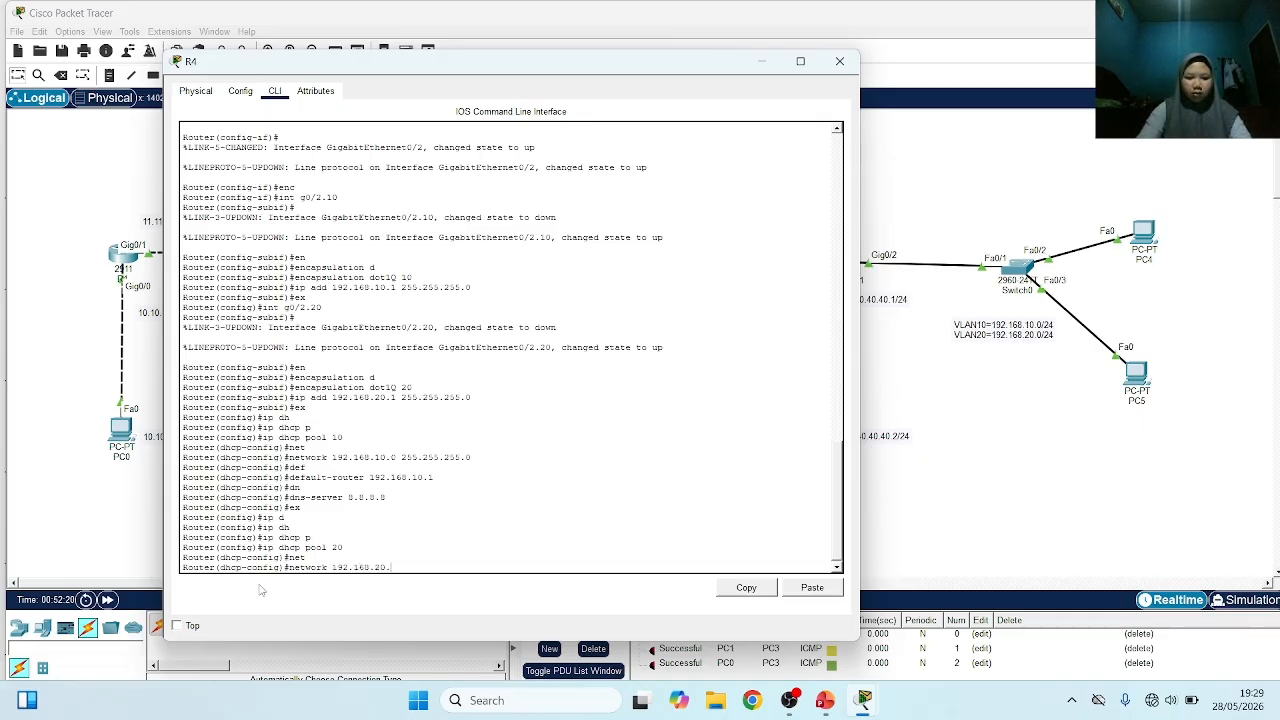
text(.0 255)
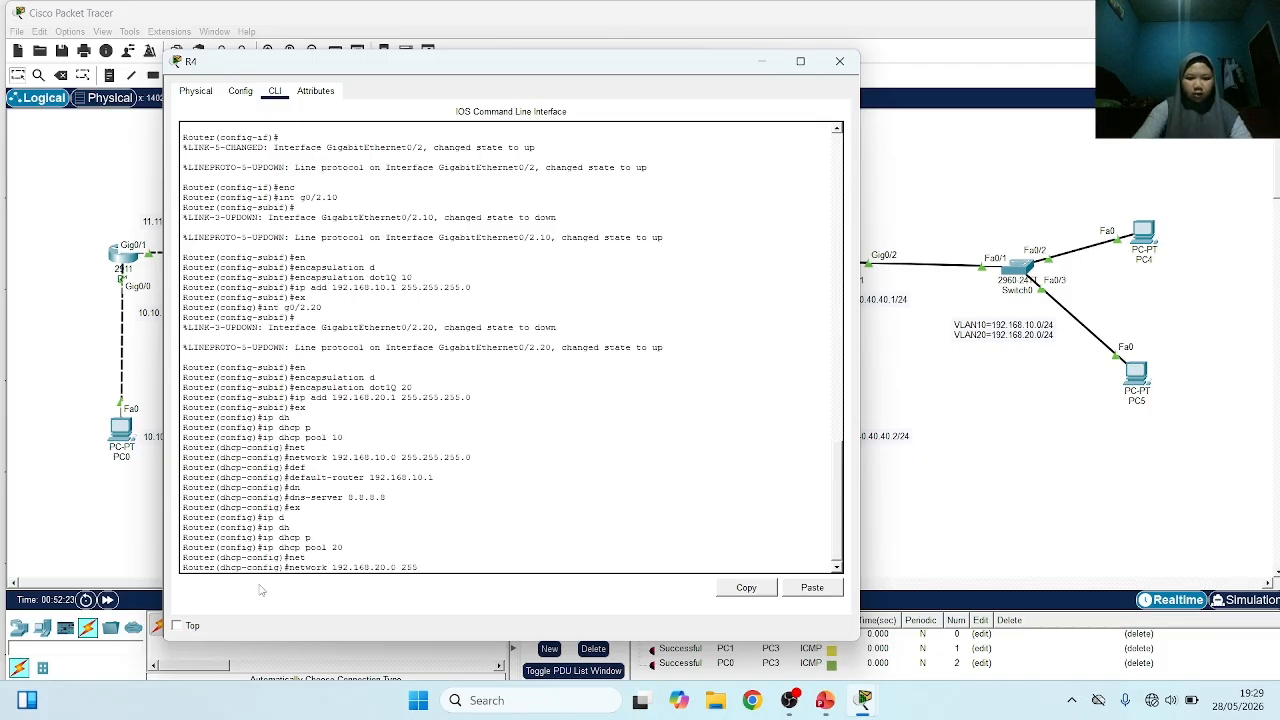
text(.255.25)
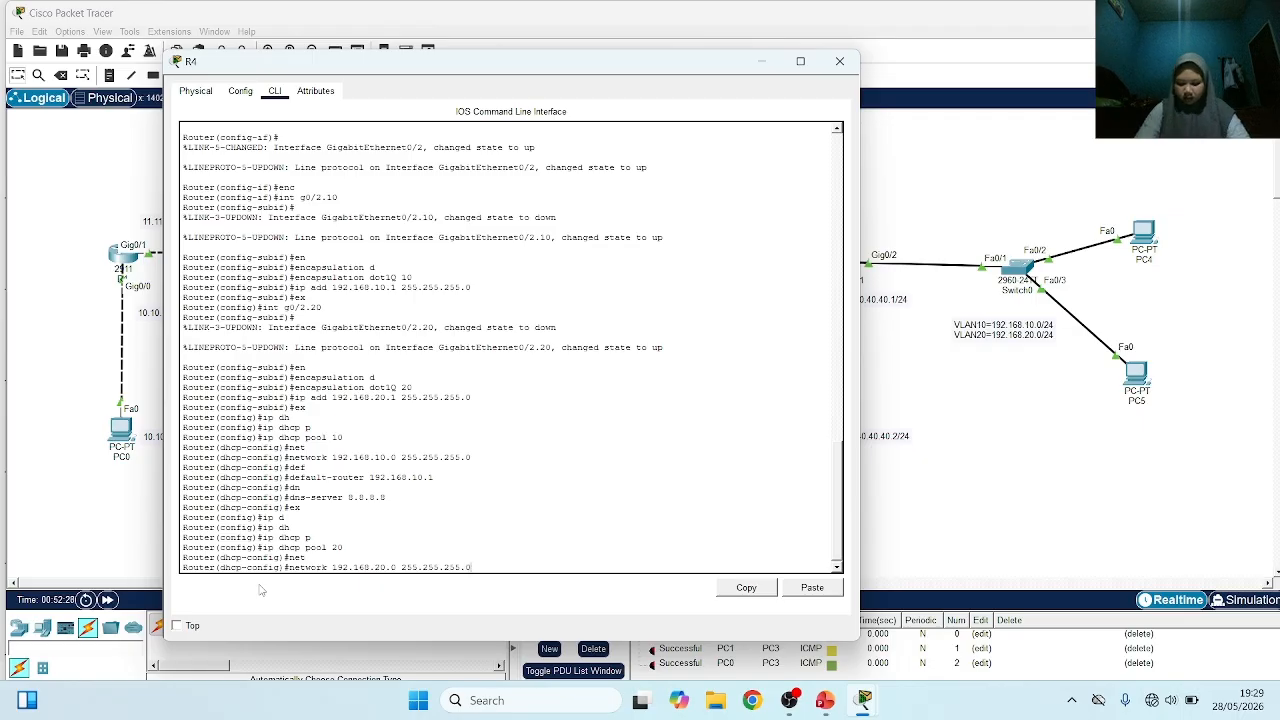
text(5.0)
key(Return)
Set the default router of DHCP pool 20 to 192.168.20.1
text(def)
key(Tab)
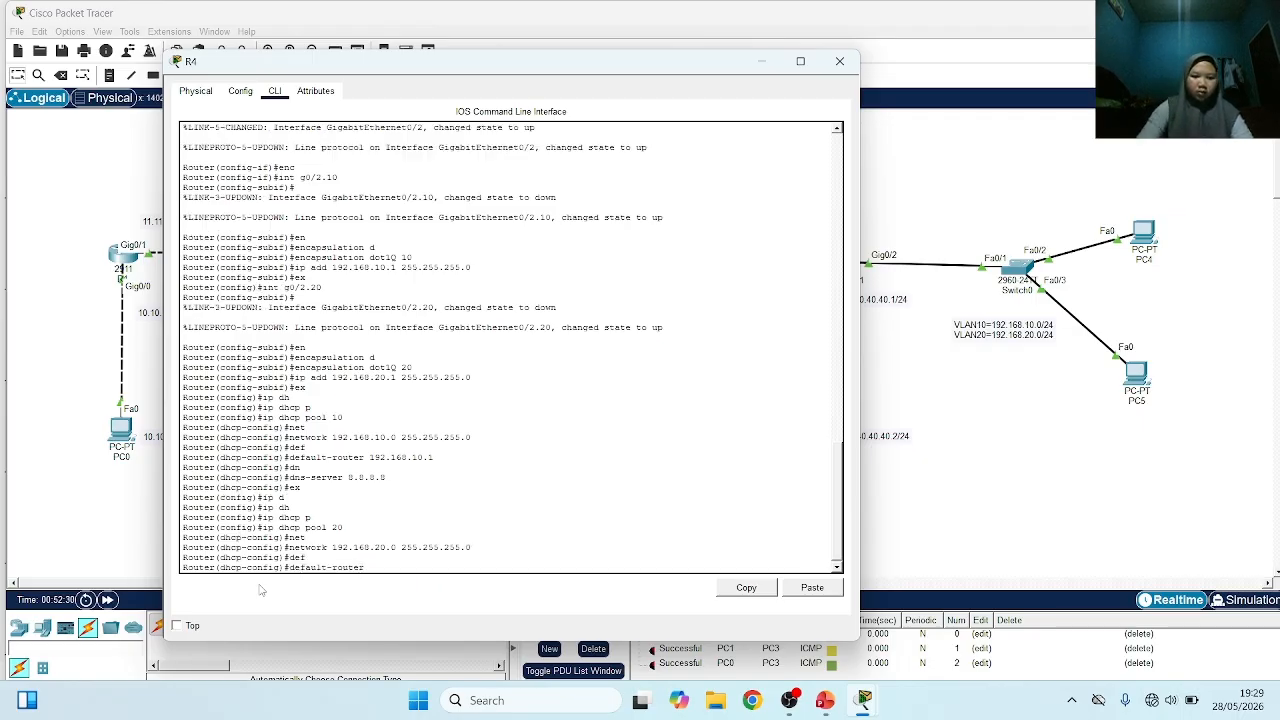
text(192.1)
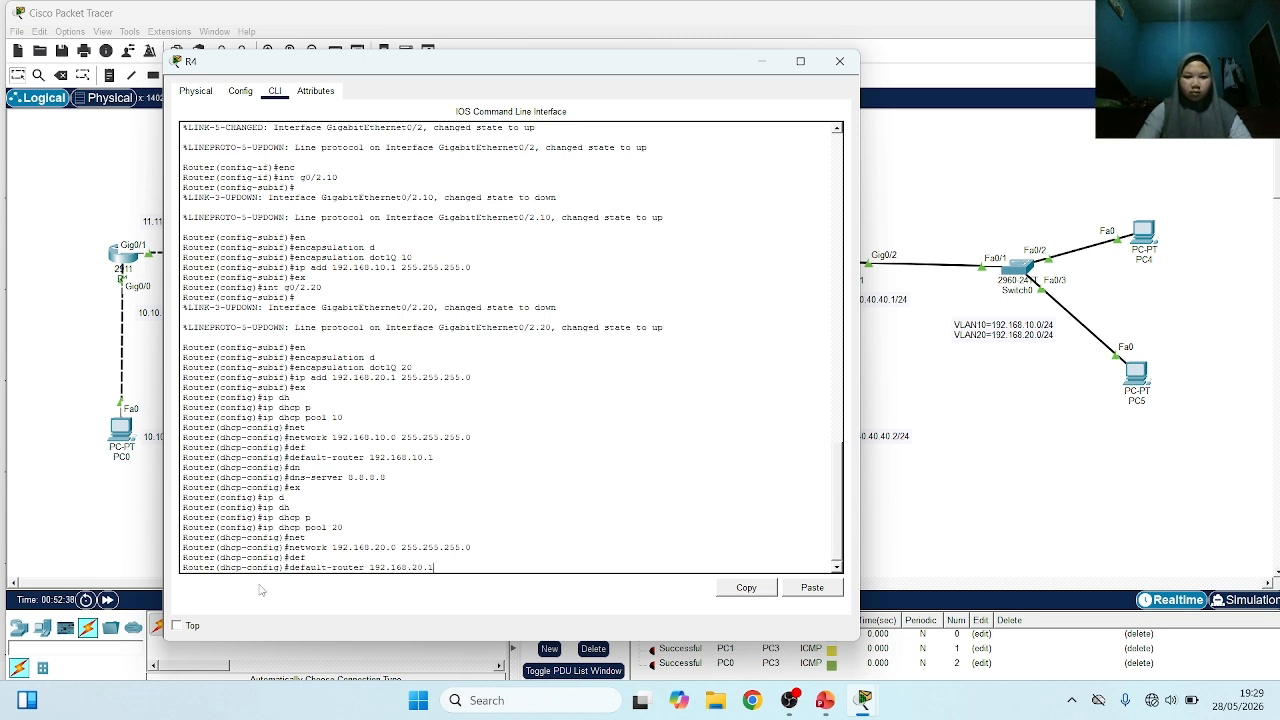
text(68.20.1)
key(Return)
Set the DNS server of DHCP pool 20 to 8.8.8.8
text(dhcp-config)#)
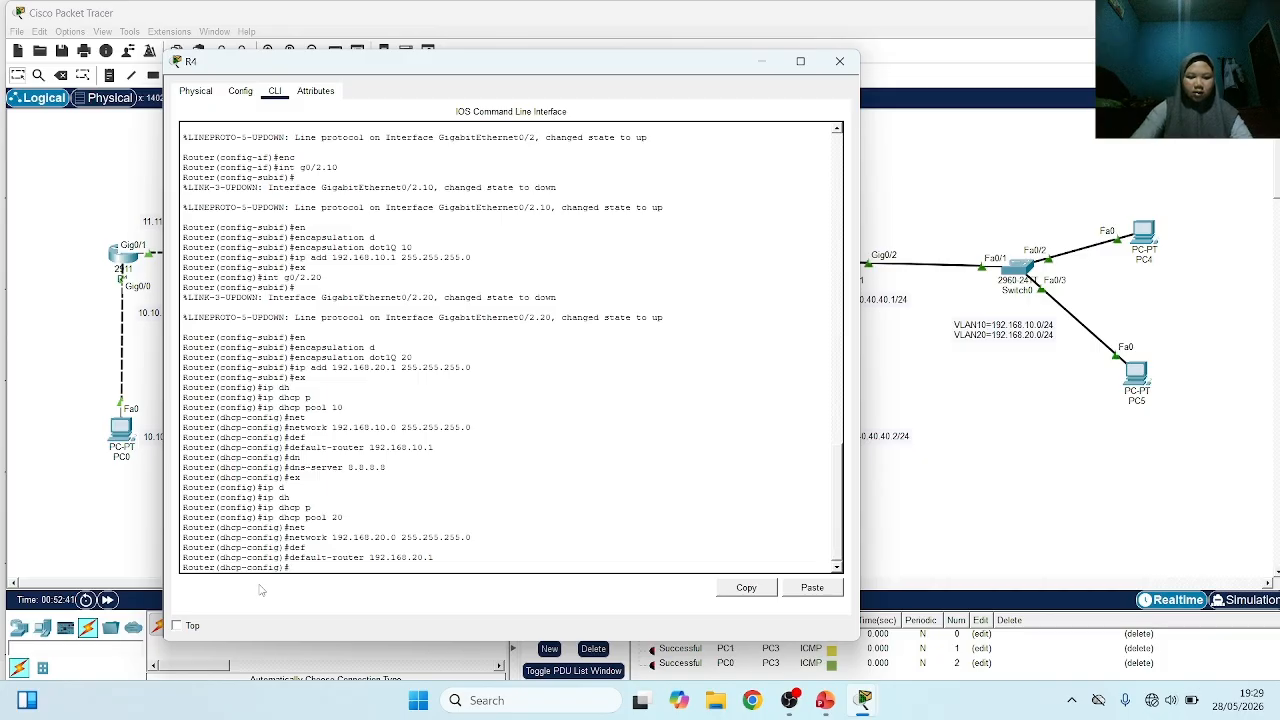
text(n)
key(Tab)
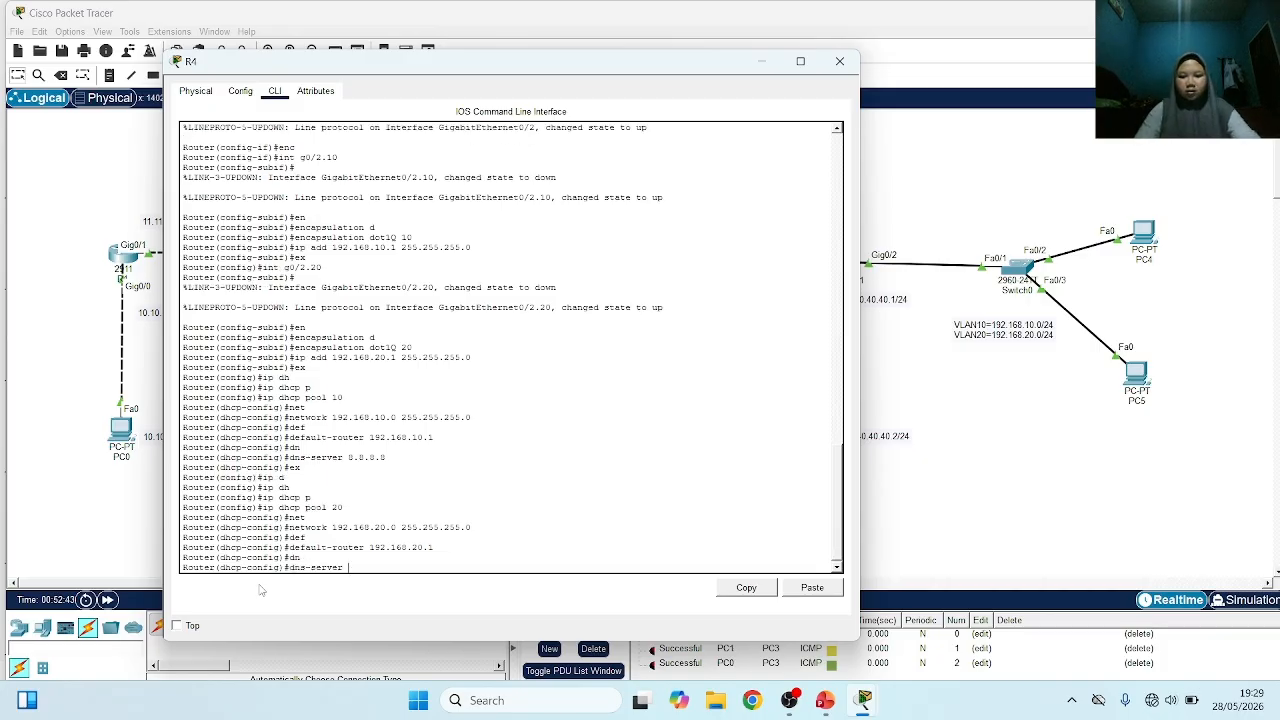
text(8.8.8.8)
key(Return)
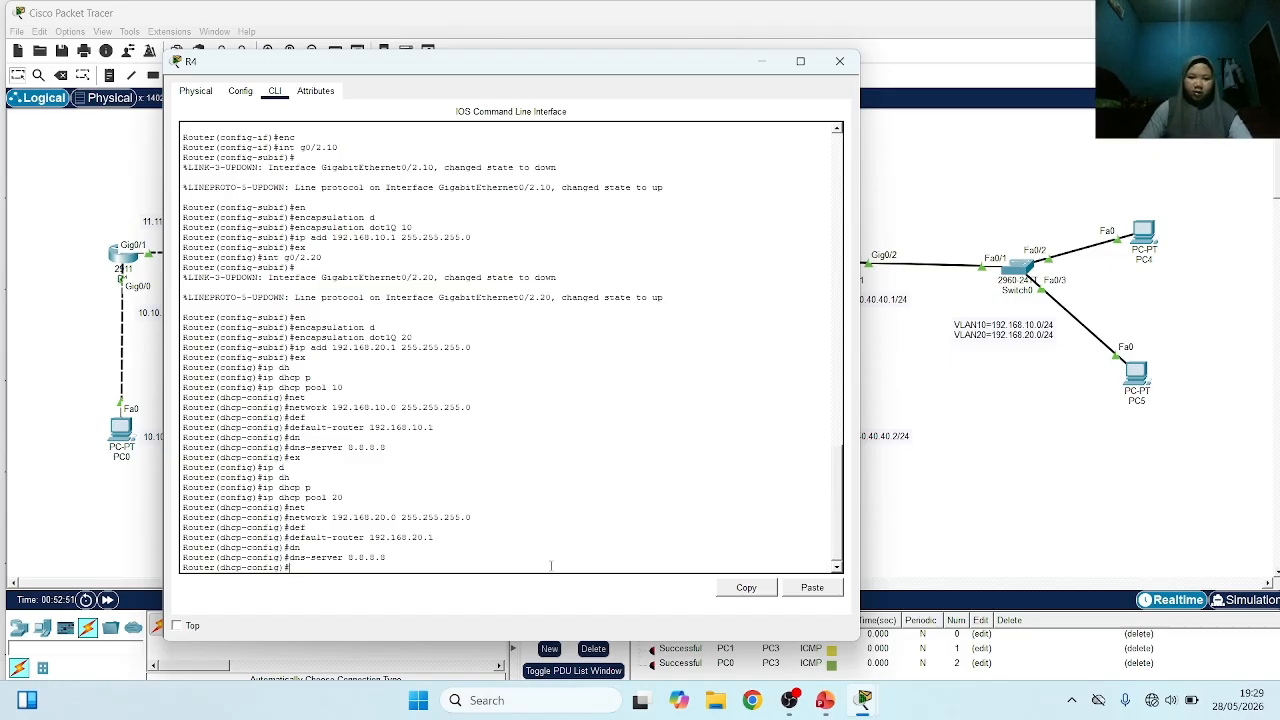
Open the command line of Switch0 and enter global configuration mode
click(987, 524)
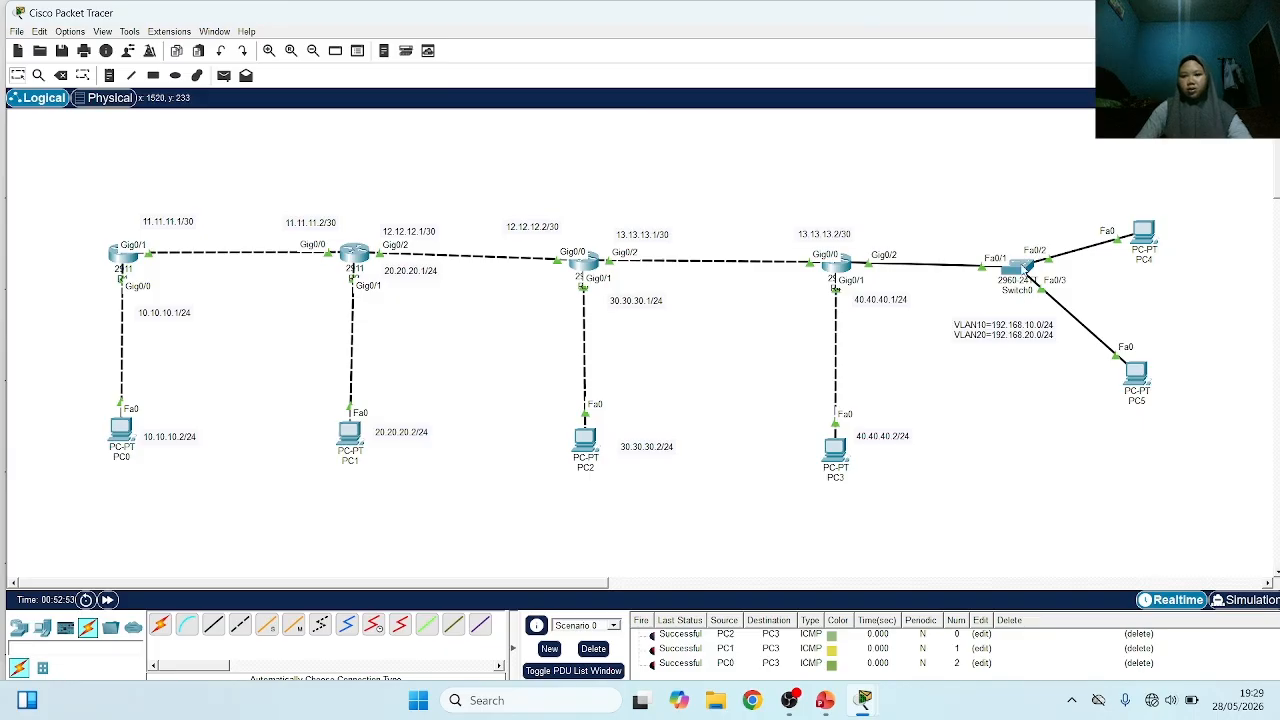
click(1017, 268)
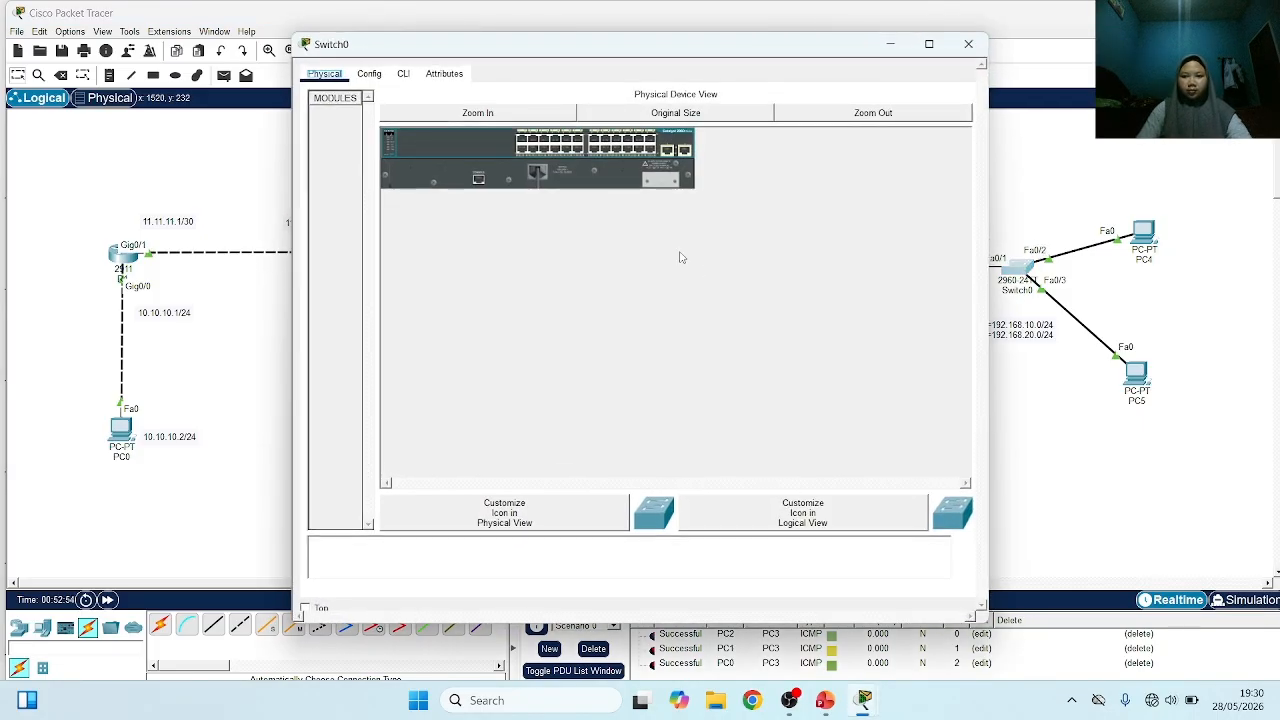
click(403, 74)
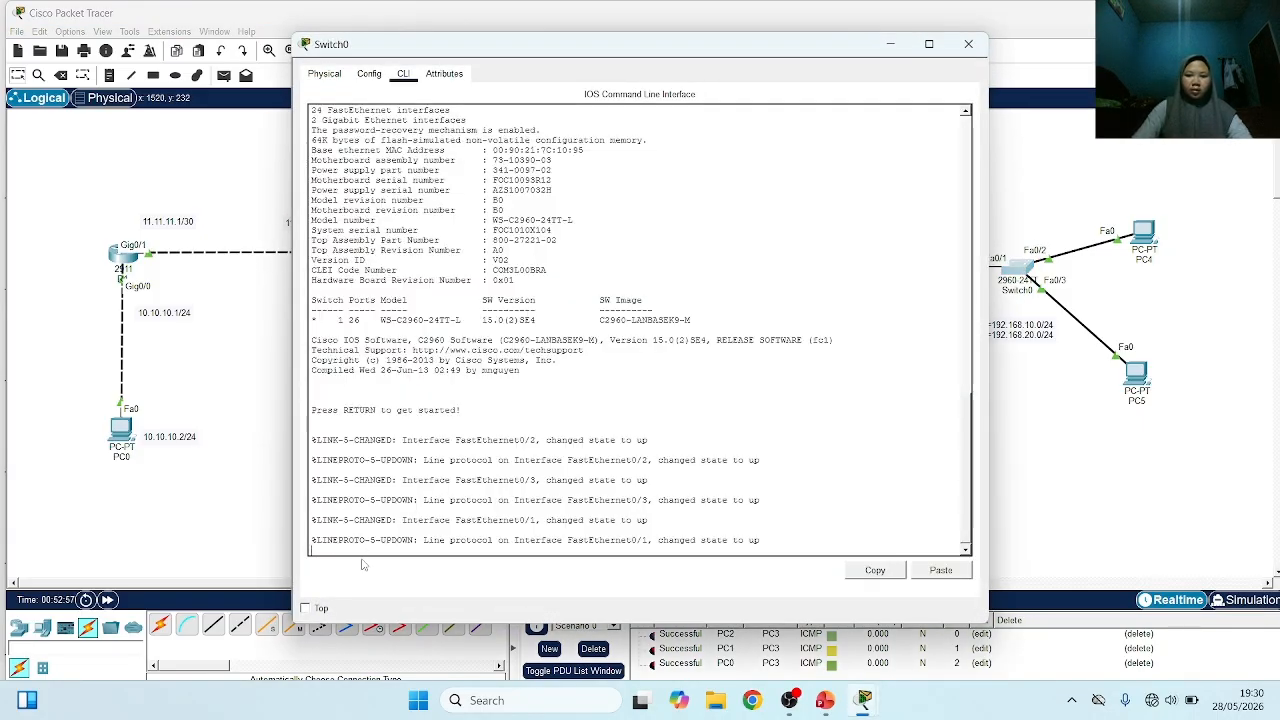
key(Return)
text(ene)
key(Return)
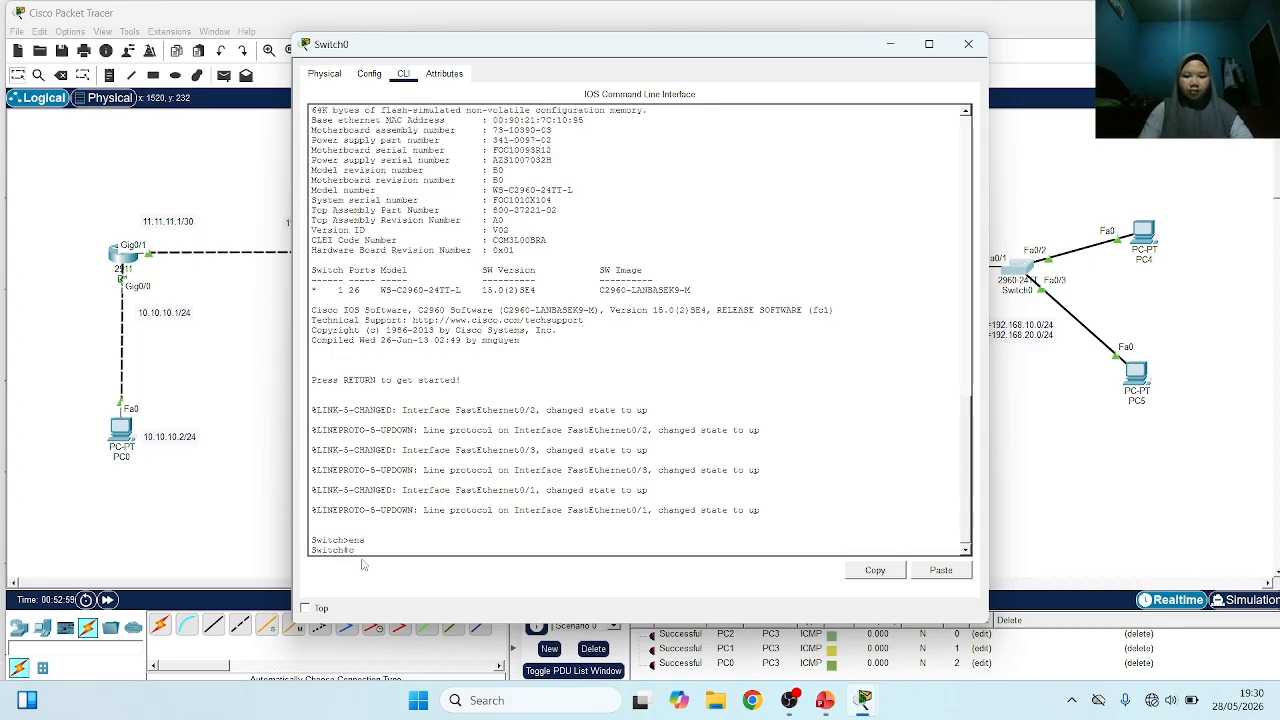
text(conf t)
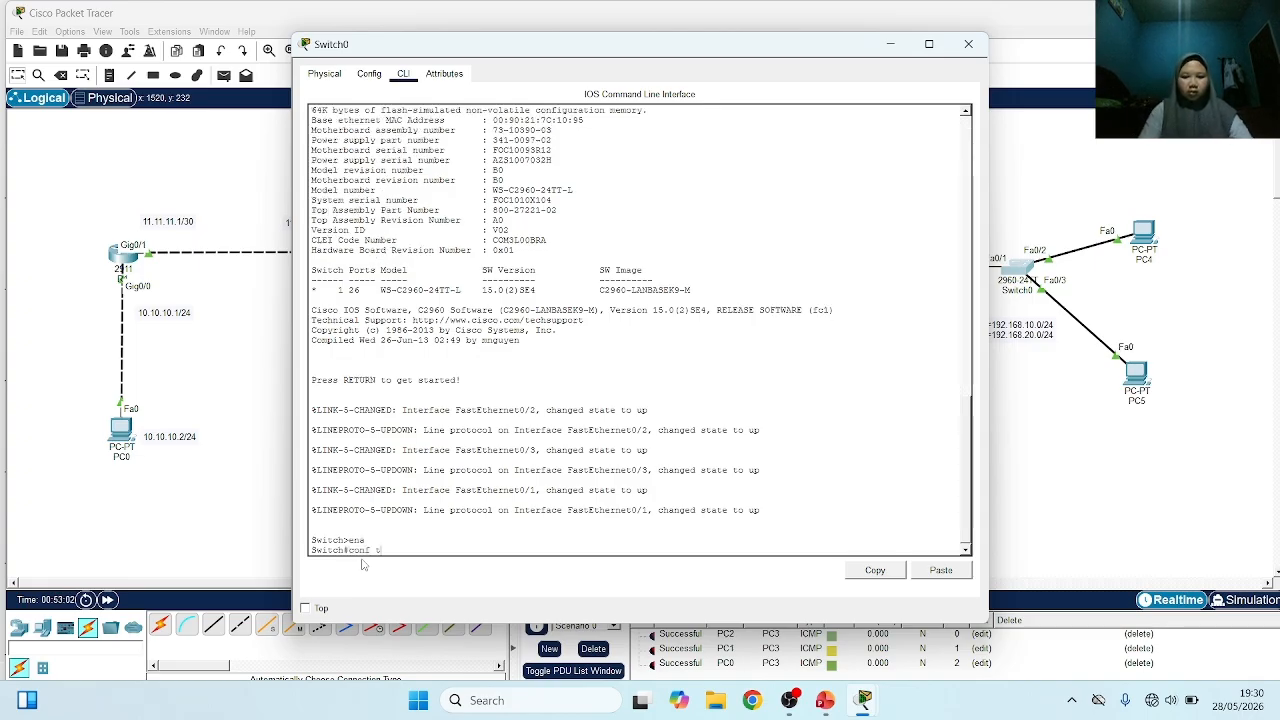
key(Return)
Create VLANs 10 and 20 on Switch0 and return to global configuration mode
text(v)
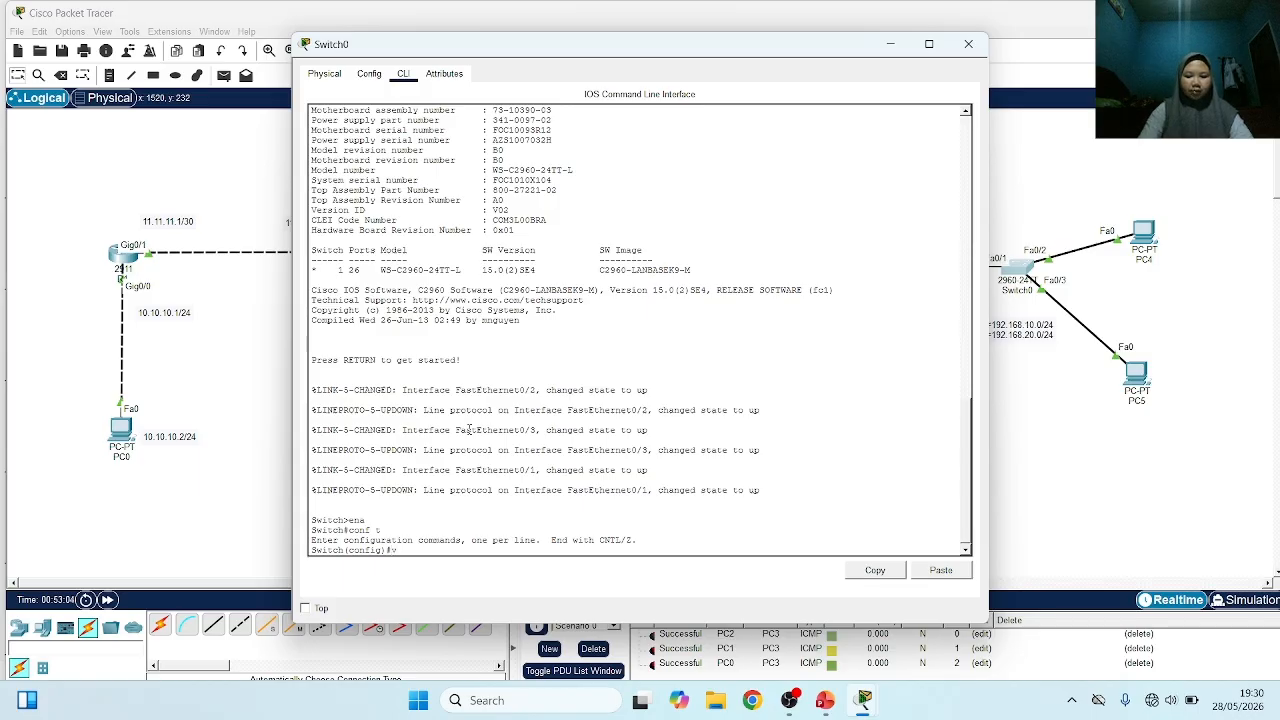
text(lan 10)
key(Return)
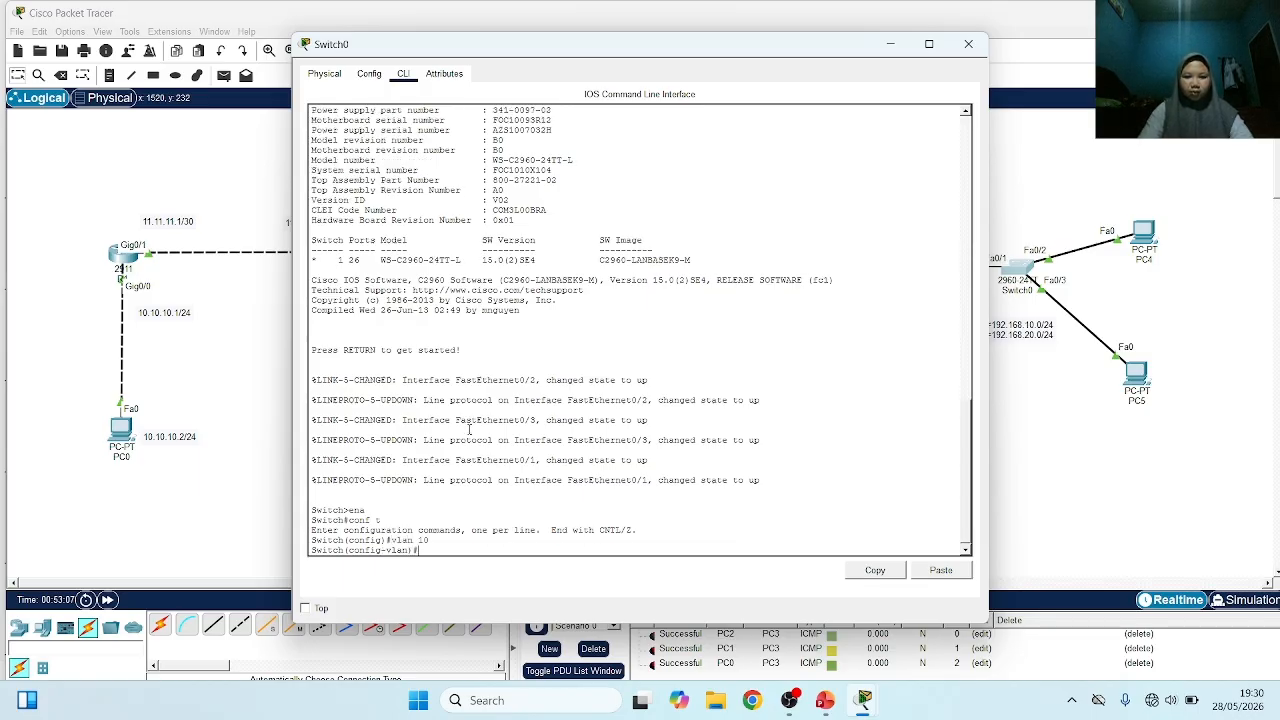
text(vlan 20)
key(Return)
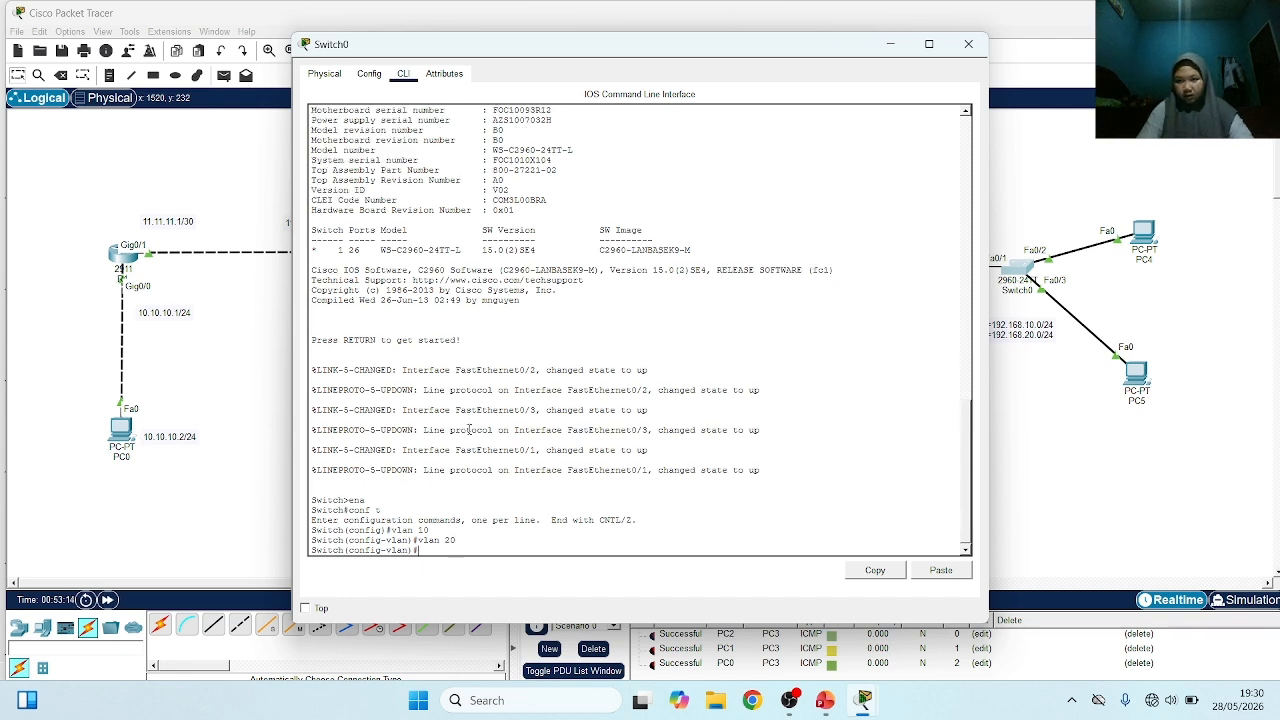
text(int)
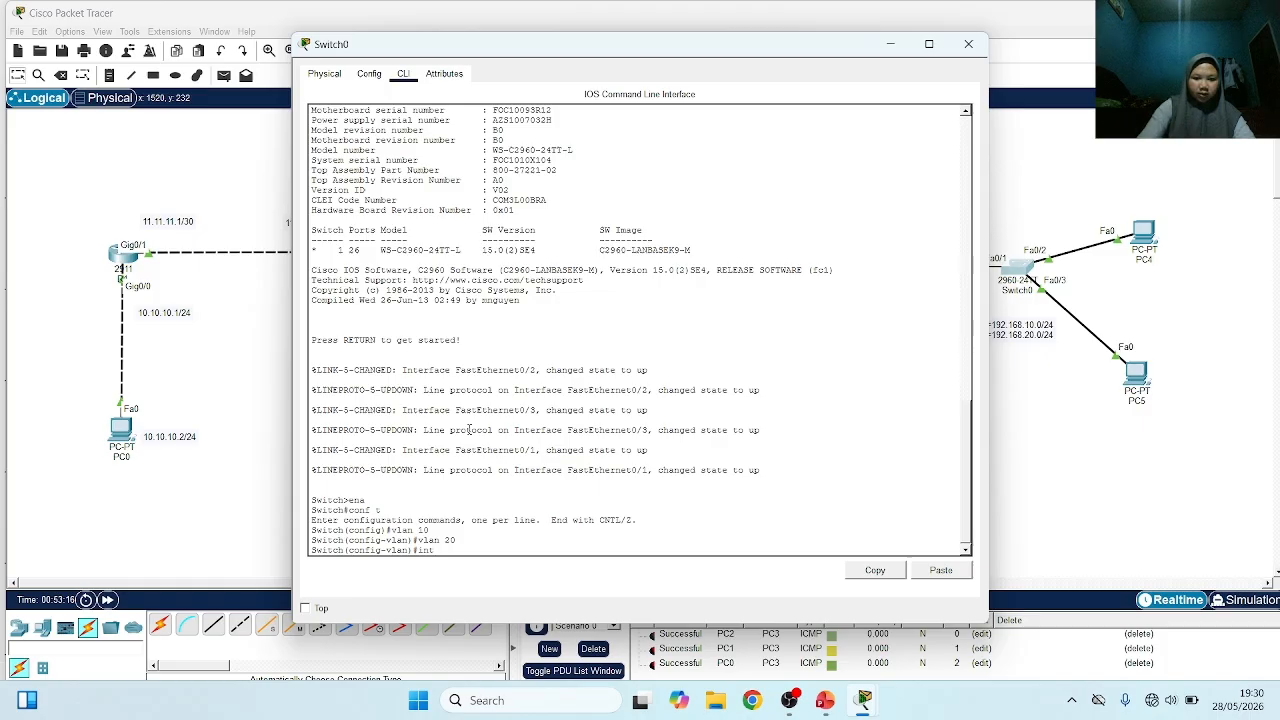
text(ex)
key(Return)
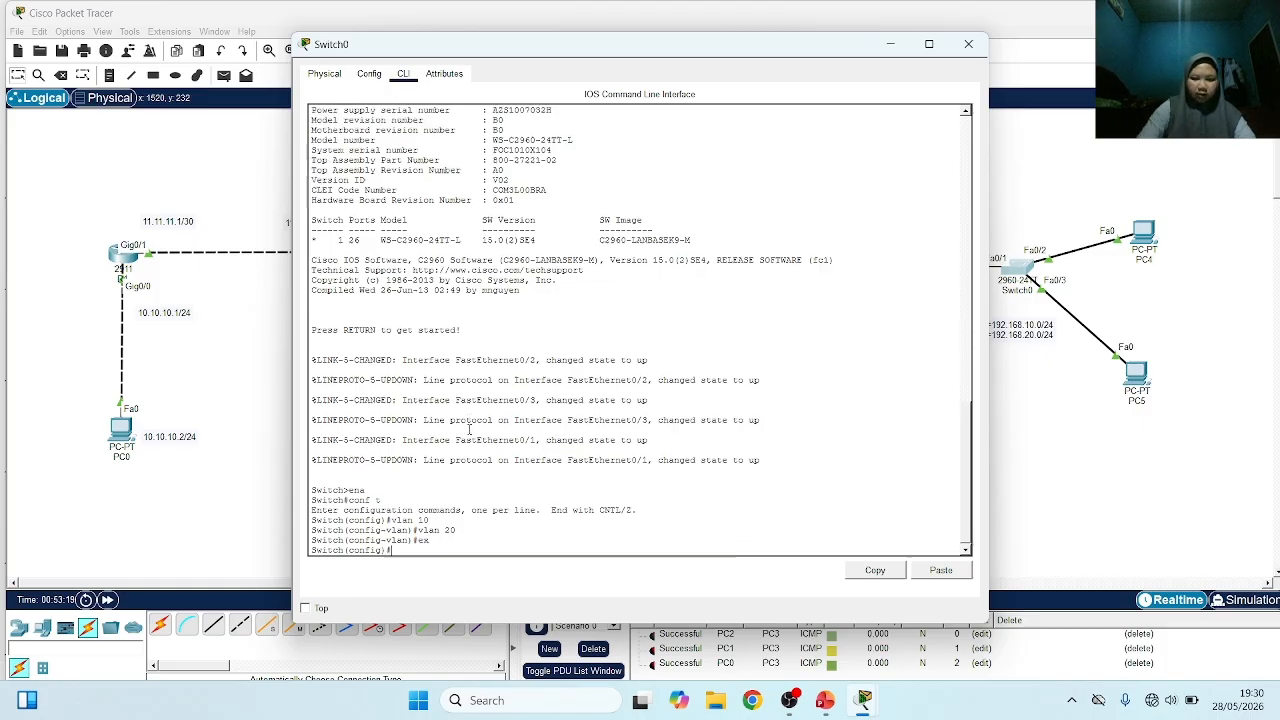
Set Switch0's interface fa0/1, which links to router R4, to trunk mode
text(int fa0/1)
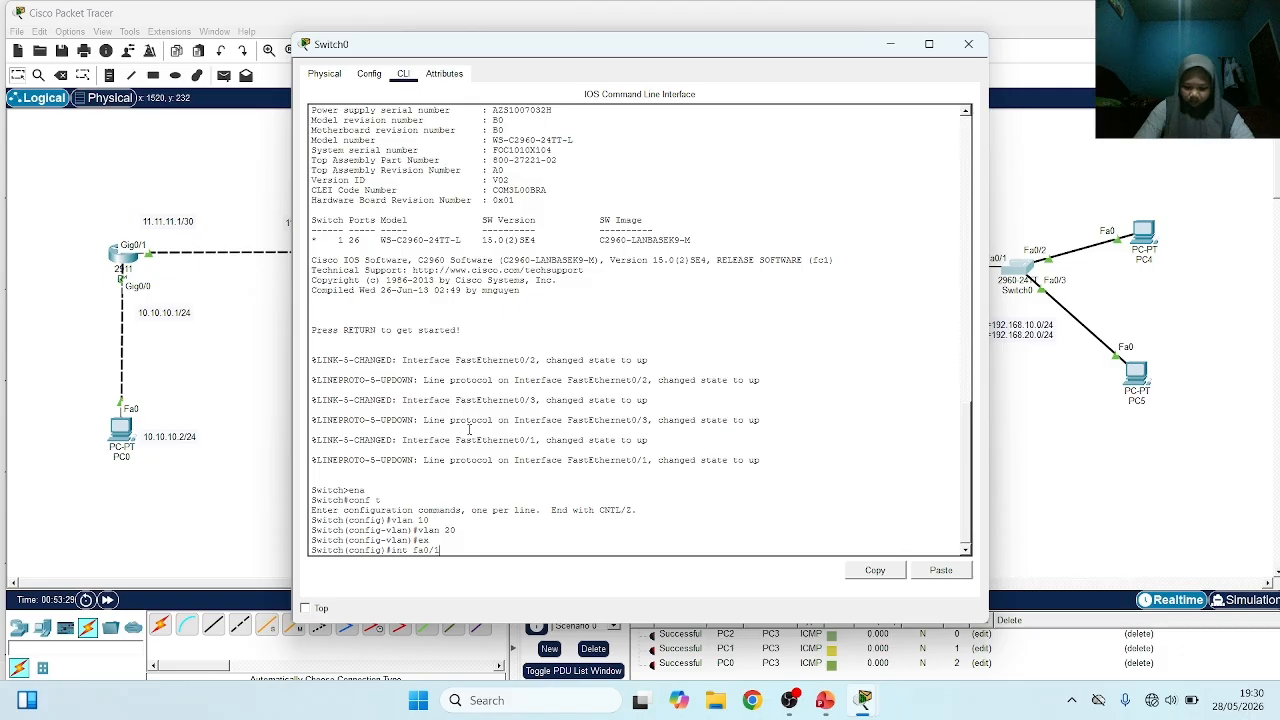
key(Return)
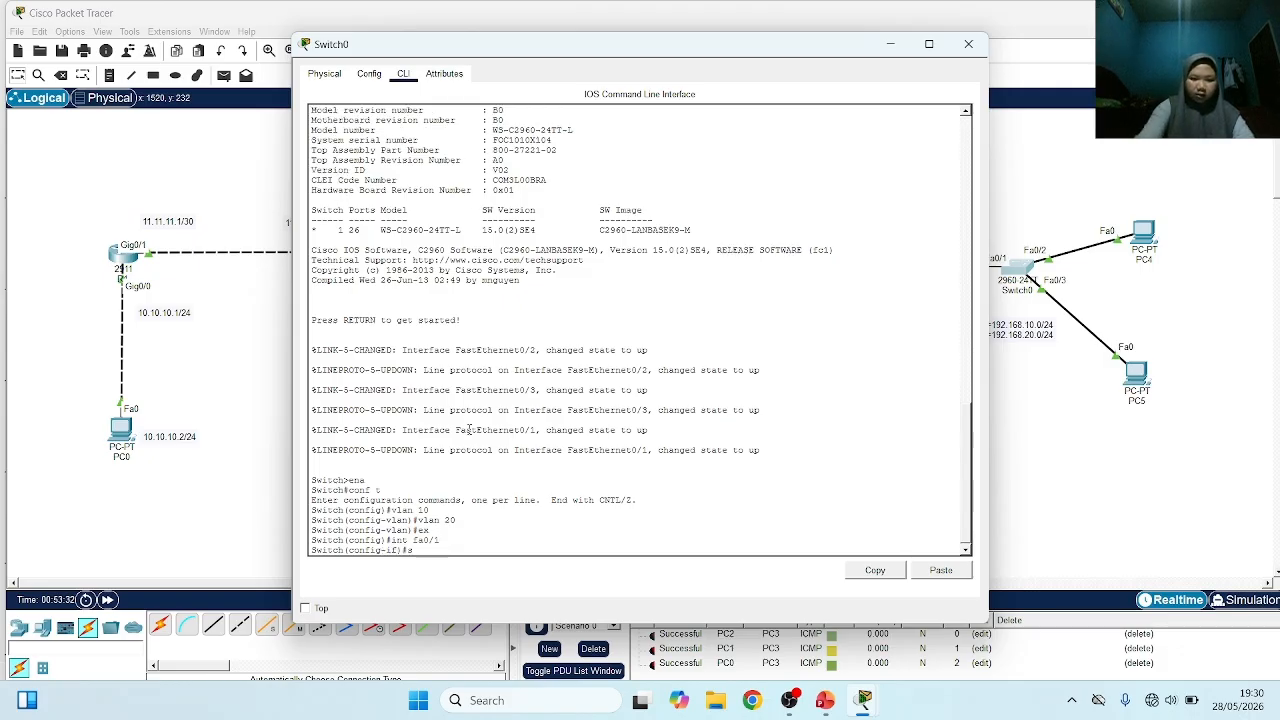
text(sw mo)
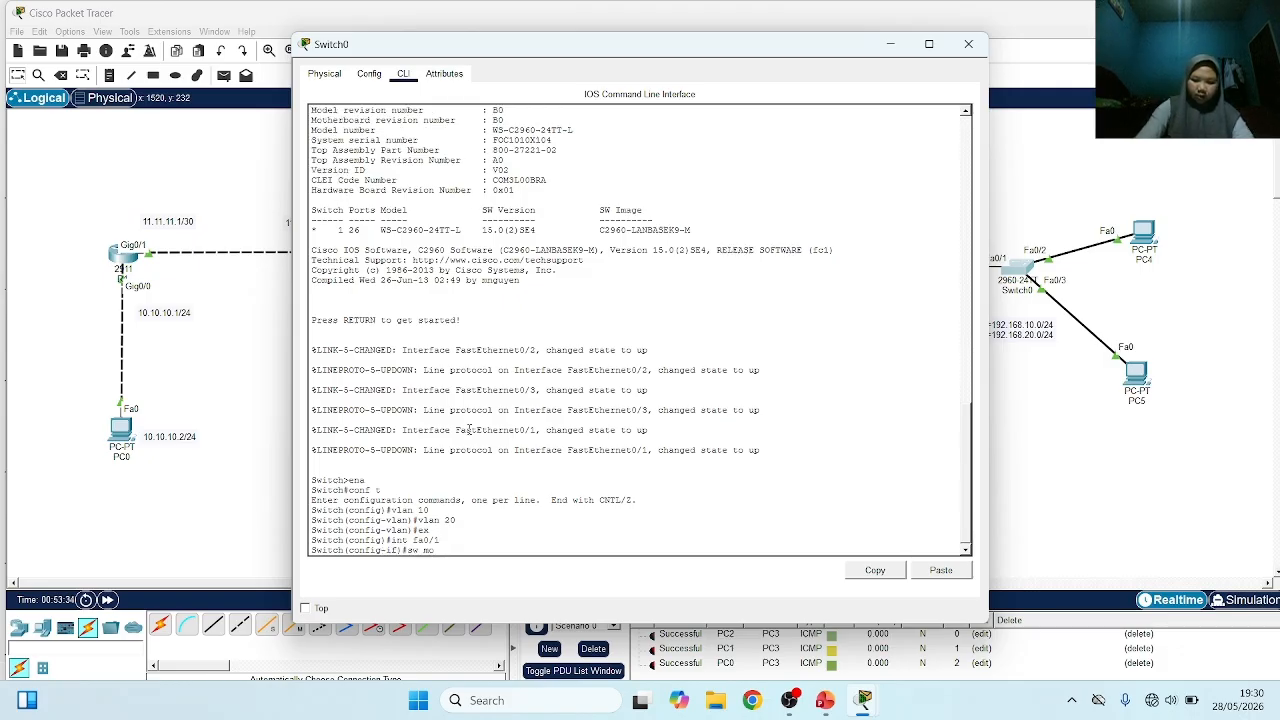
text( trunk)
key(Return)
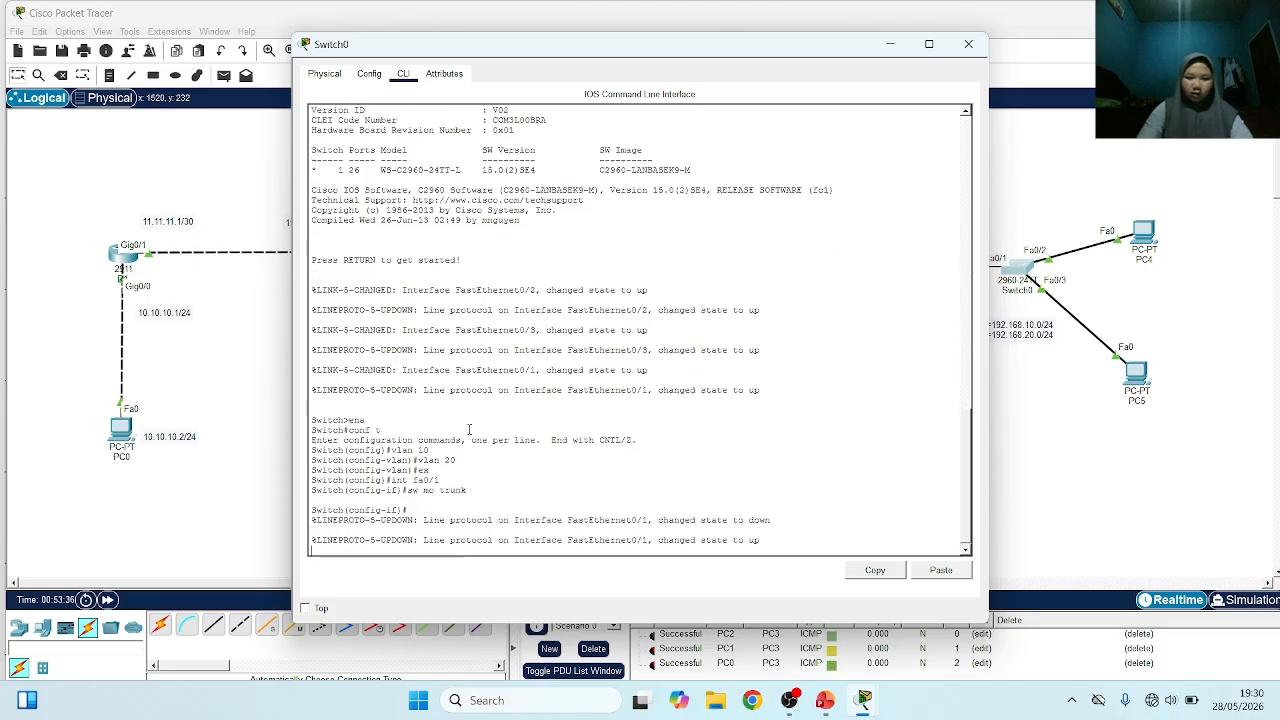
key(Return)
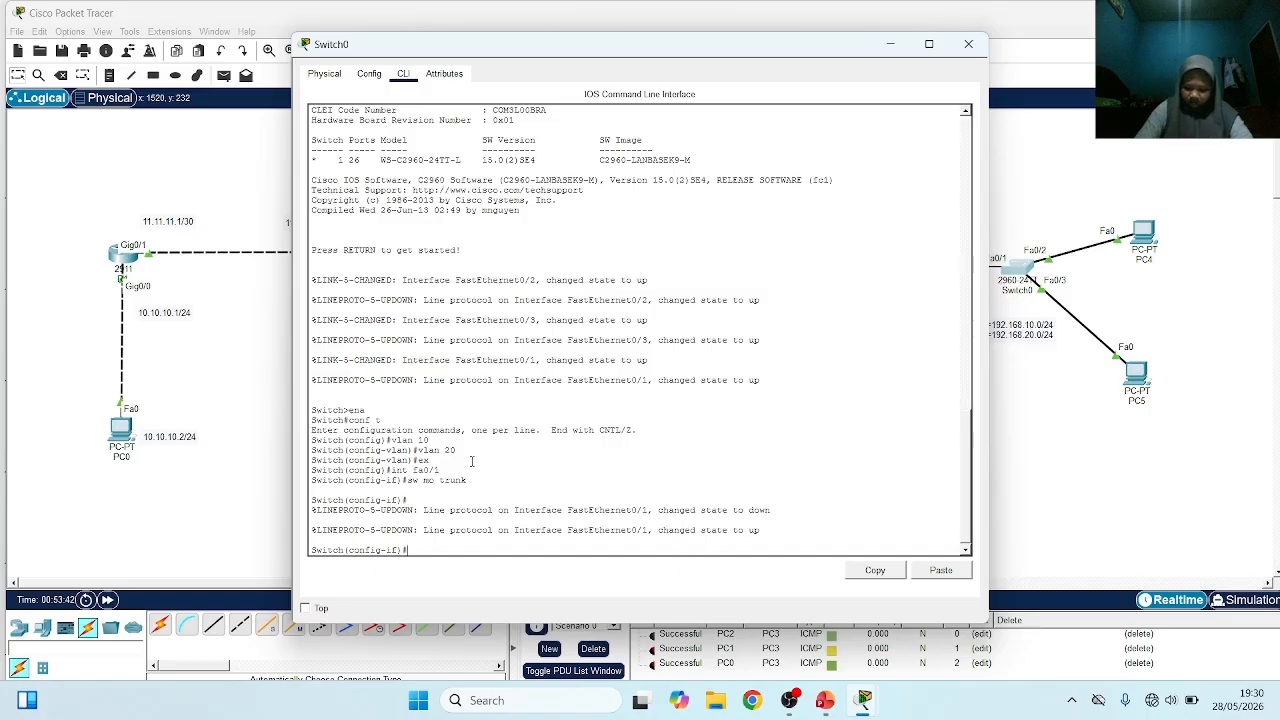
Set Switch0's interface fa0/2, which links to PC4, to access mode
text(int fa0/2)
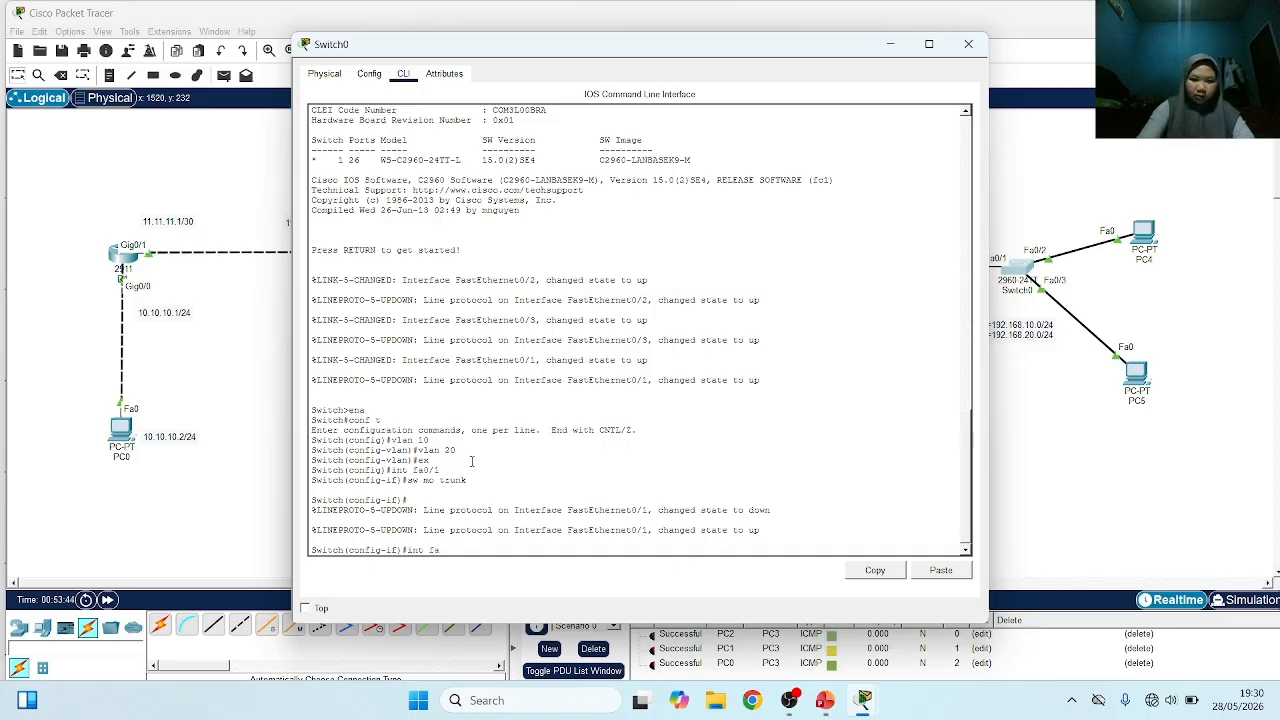
key(Return)
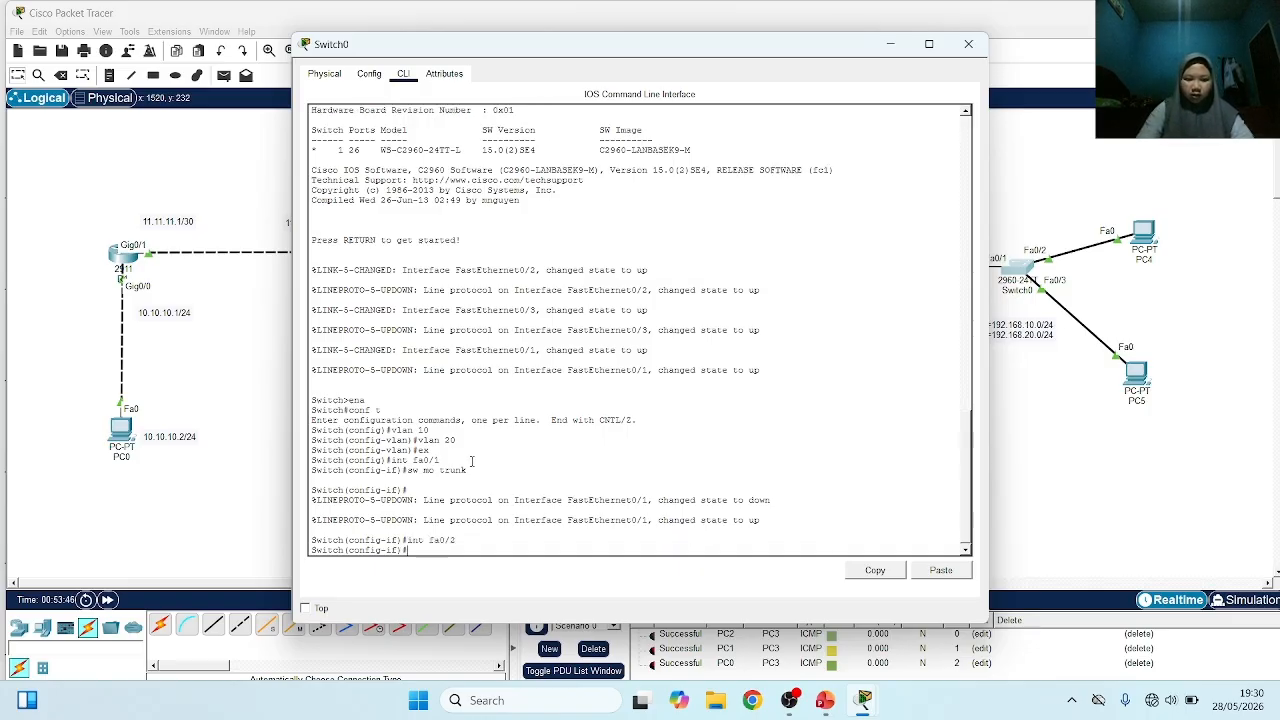
text(sw)
key(Tab)
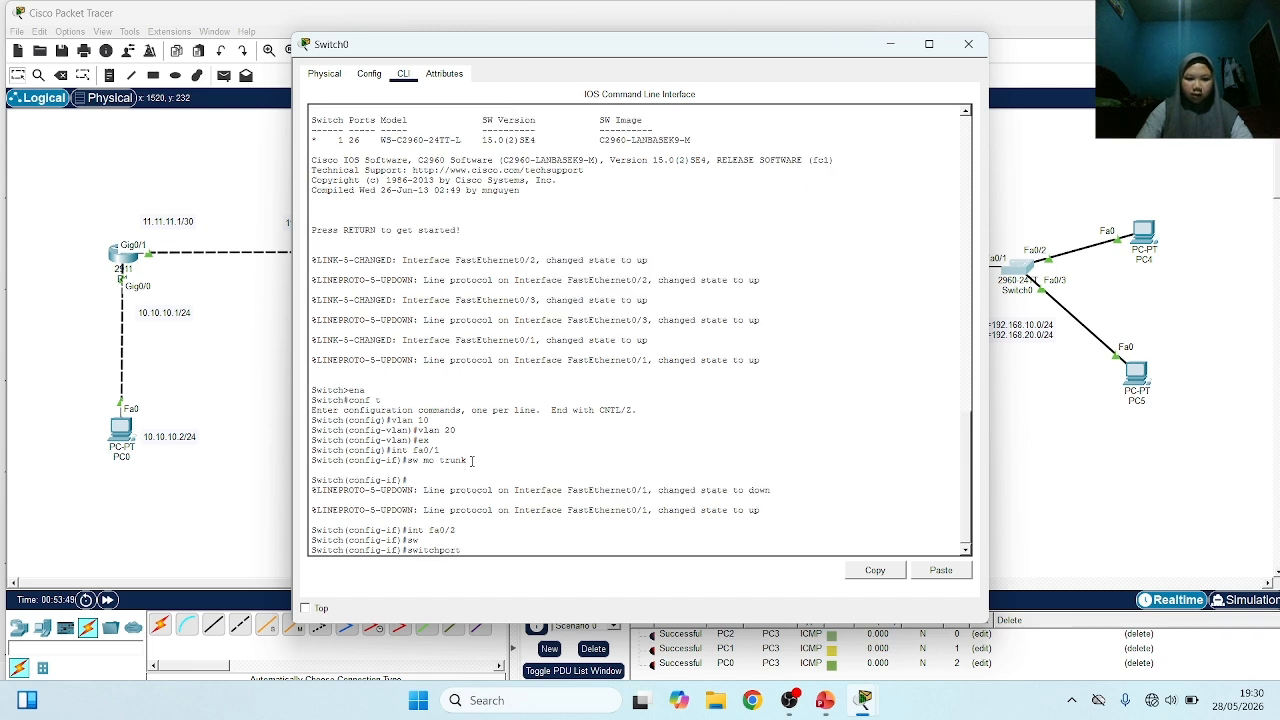
text(m)
key(Tab)
text(ac)
key(Tab)
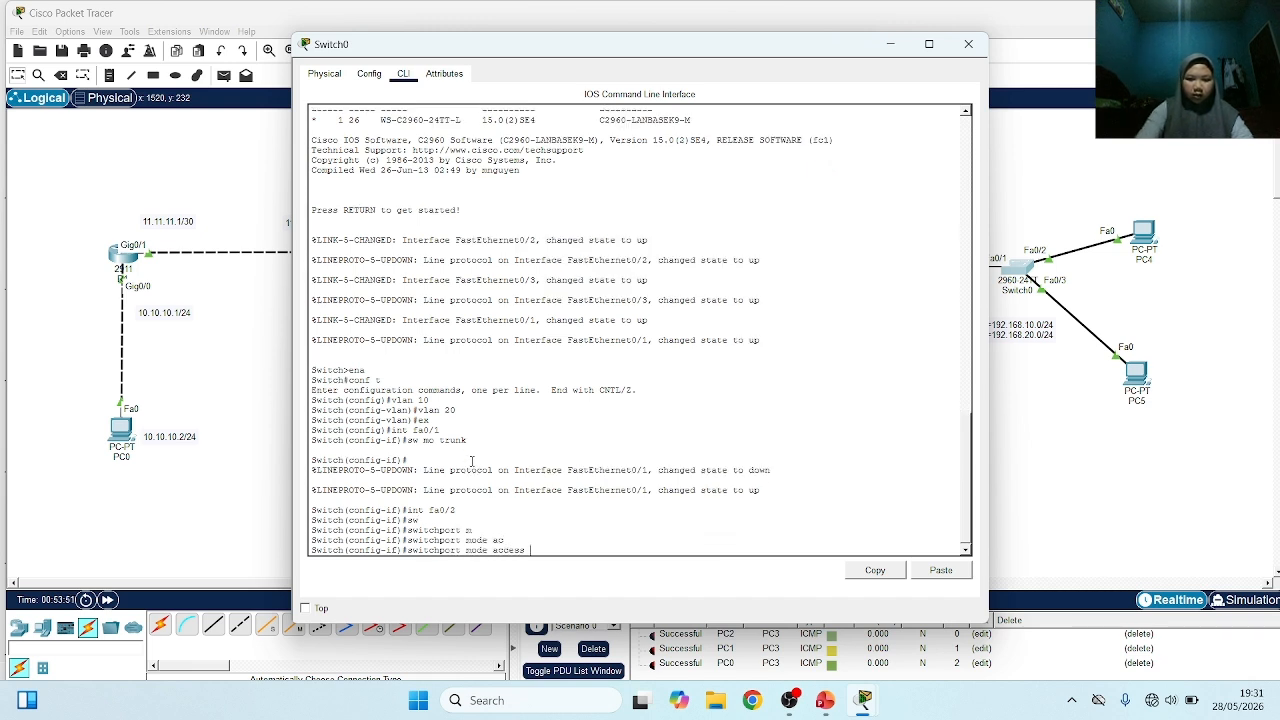
key(Return)
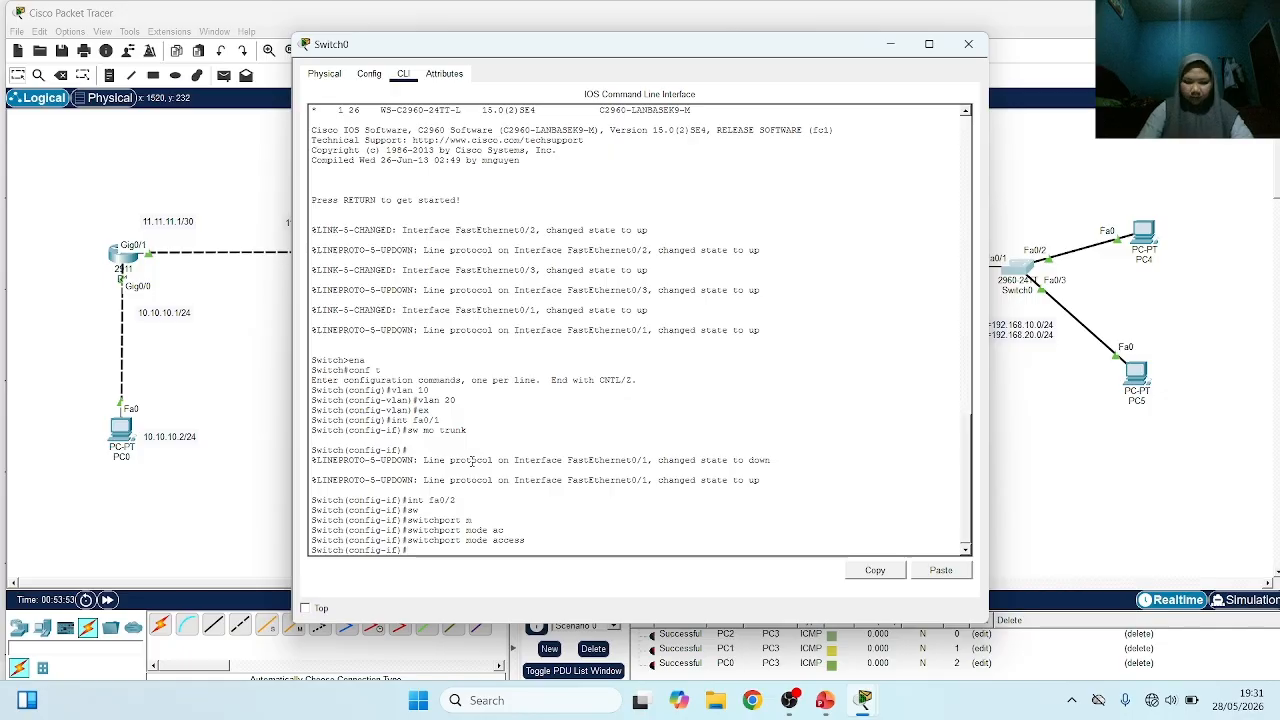
Assign Switch0's interface fa0/2 to access VLAN 10
text(sw acc )
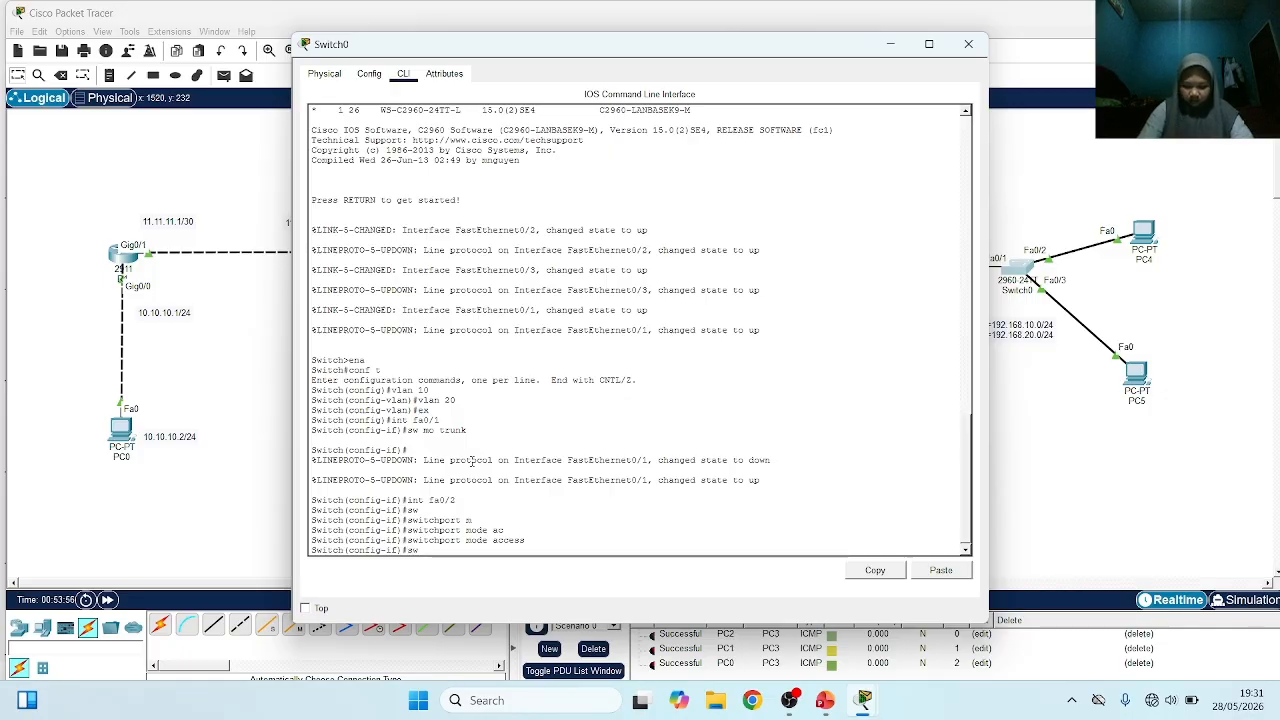
text(vlan 10)
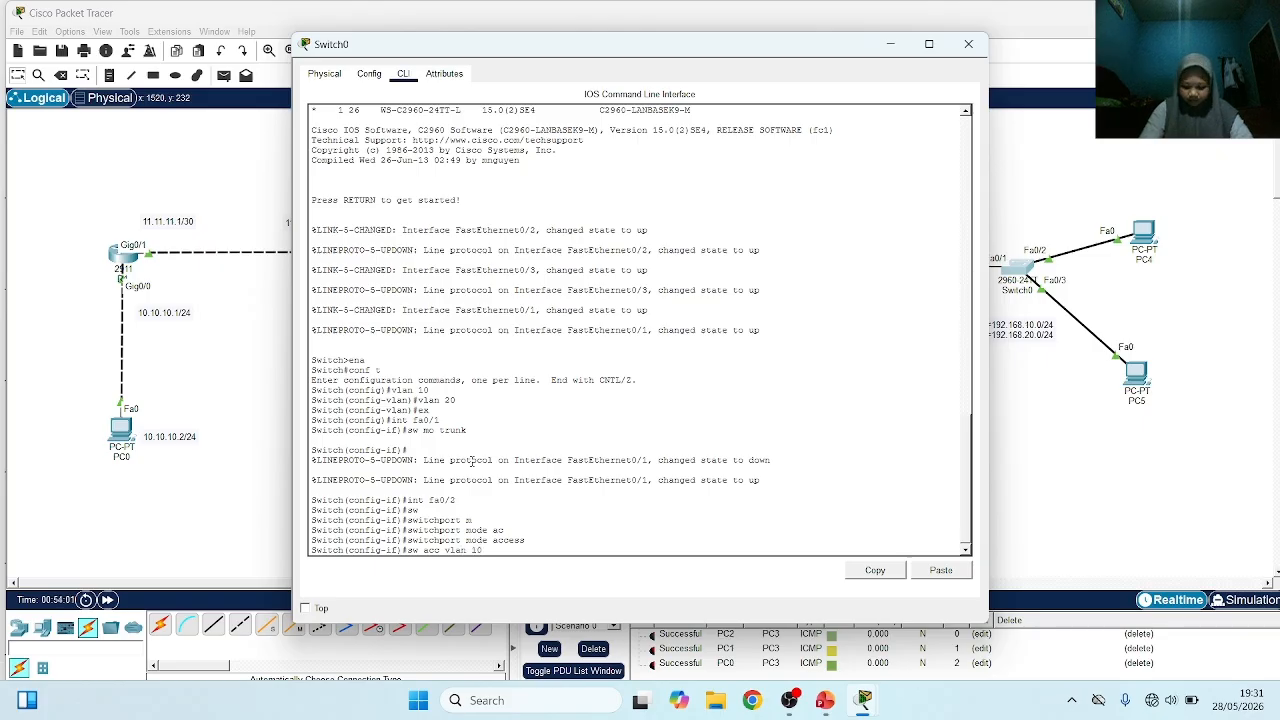
key(Return)
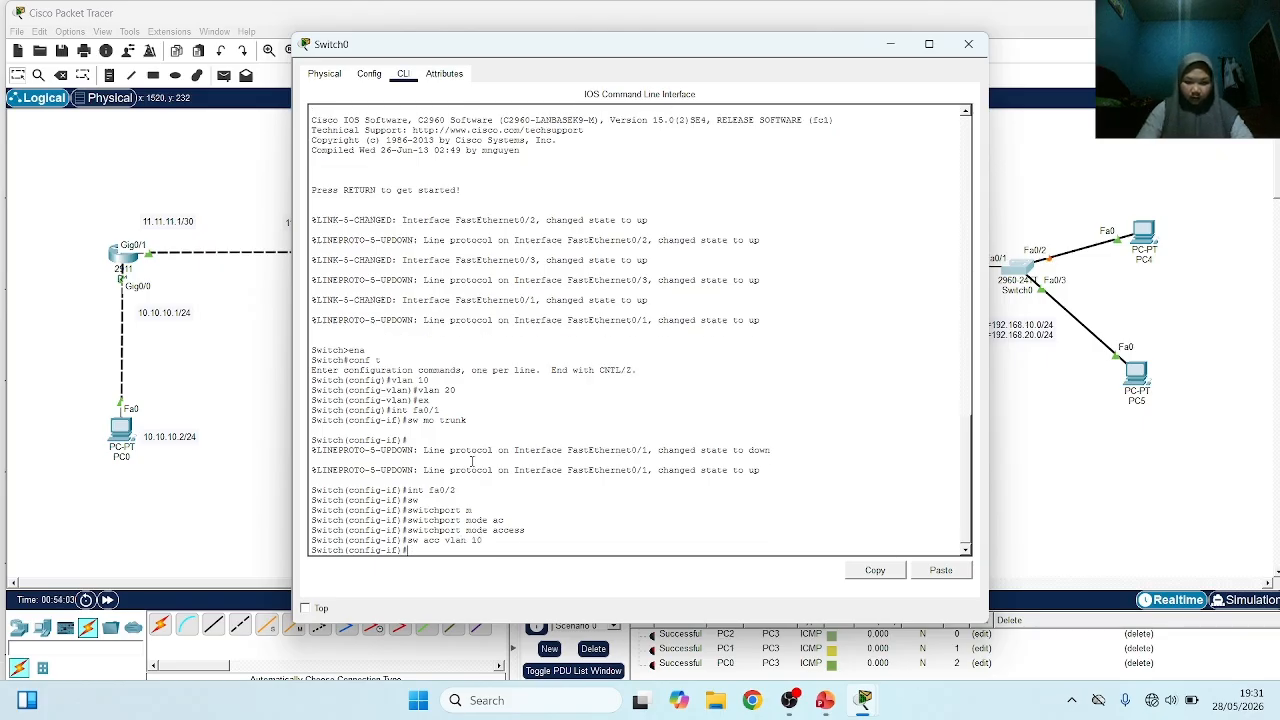
Set Switch0's interface fa0/3, which links to PC5, to access mode
text(int fa0)
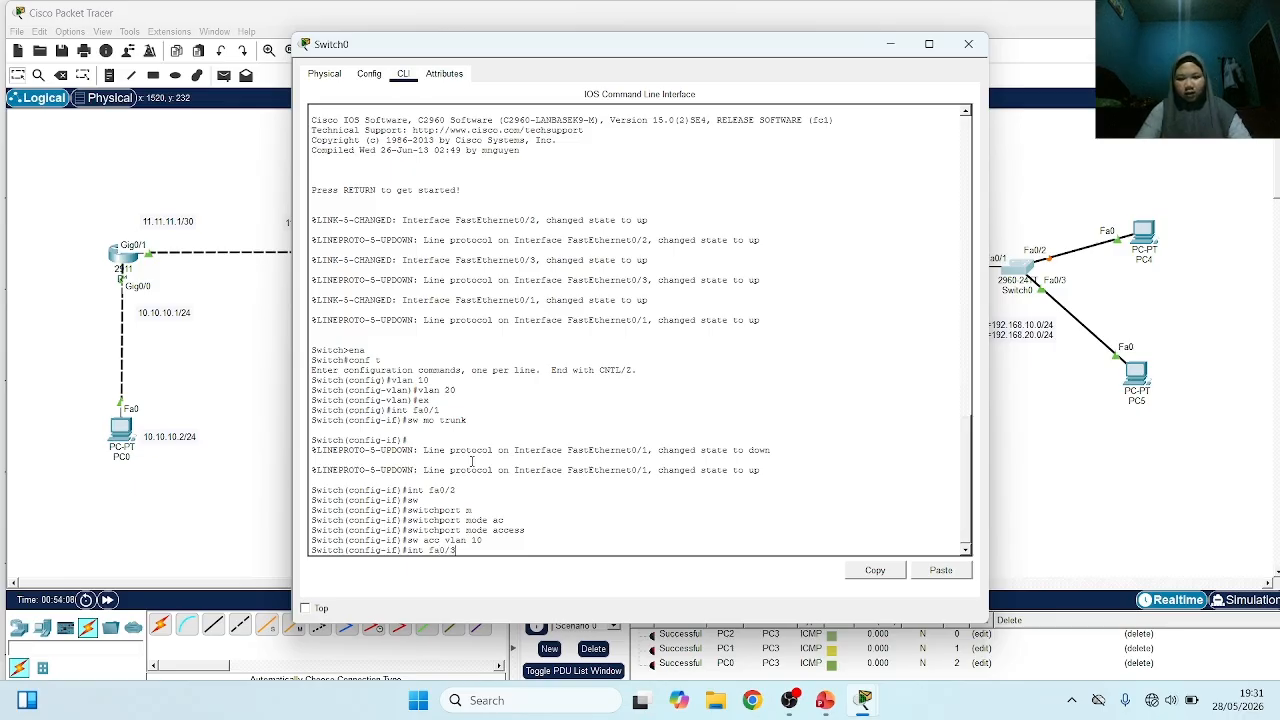
text(/3)
key(Return)
text(sw)
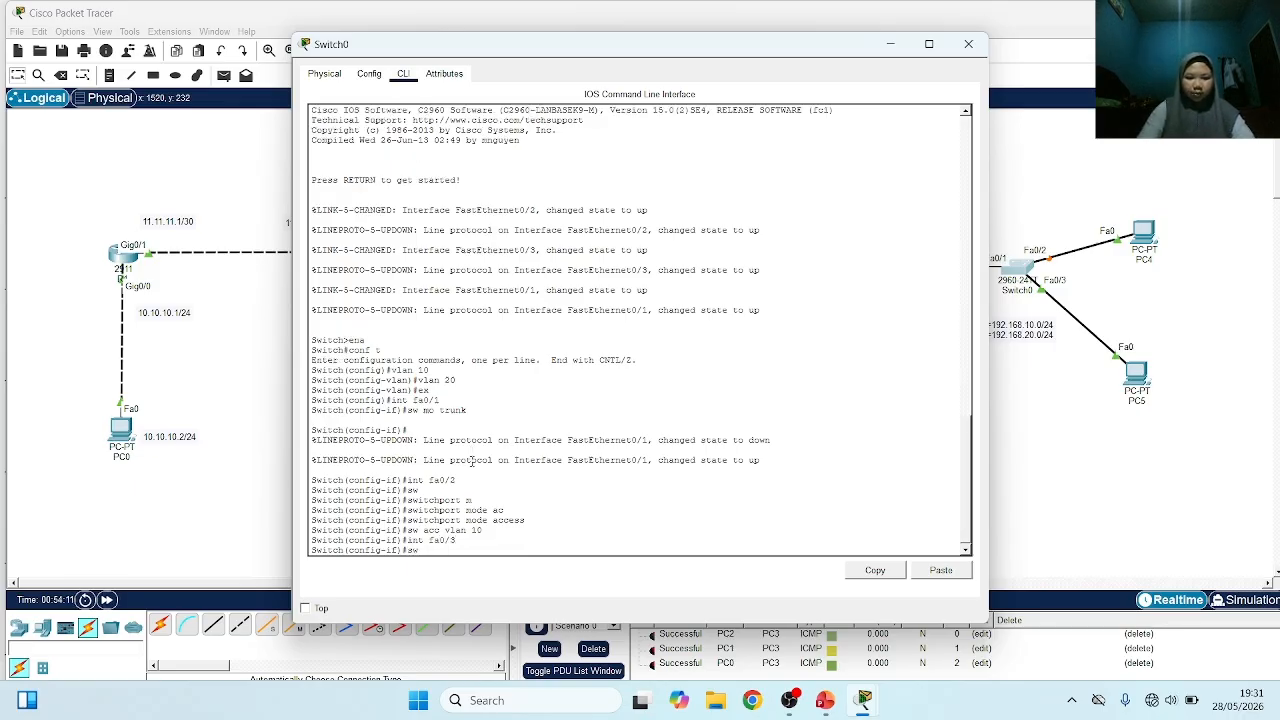
text( mo)
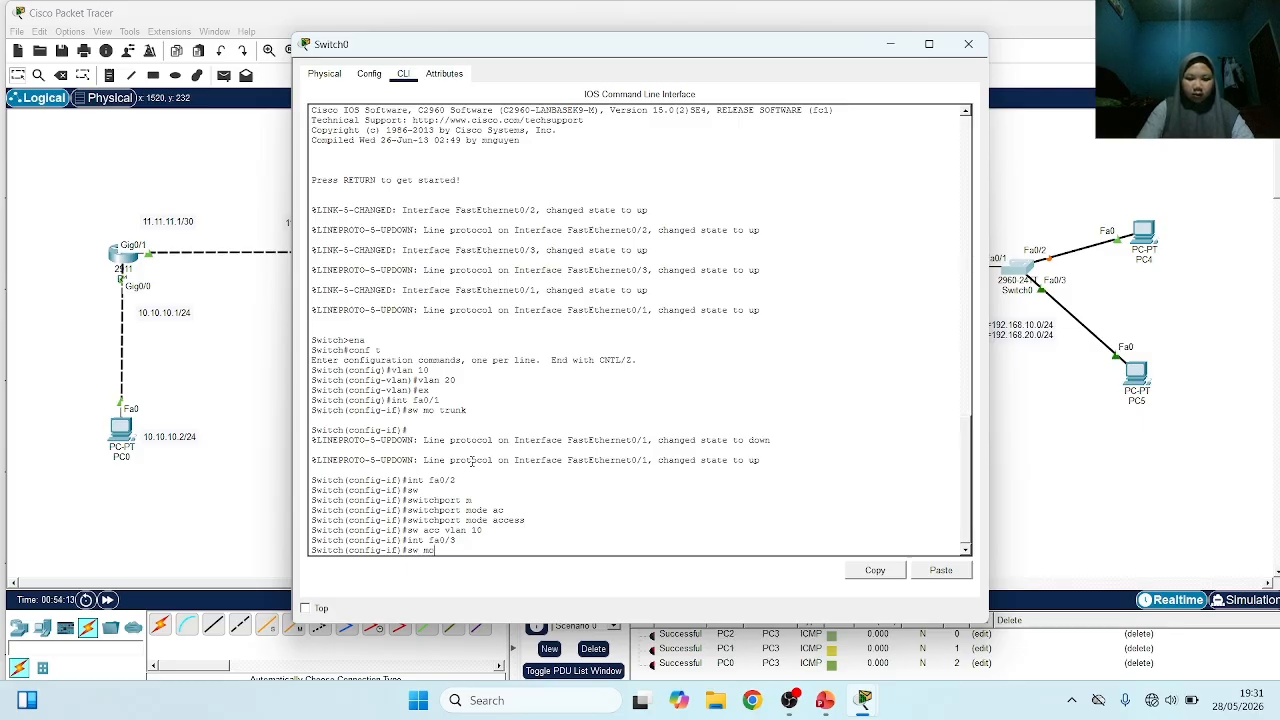
text( acc)
key(Return)
Assign Switch0's interface fa0/3 to access VLAN 20 and return to the network topology
text(sw)
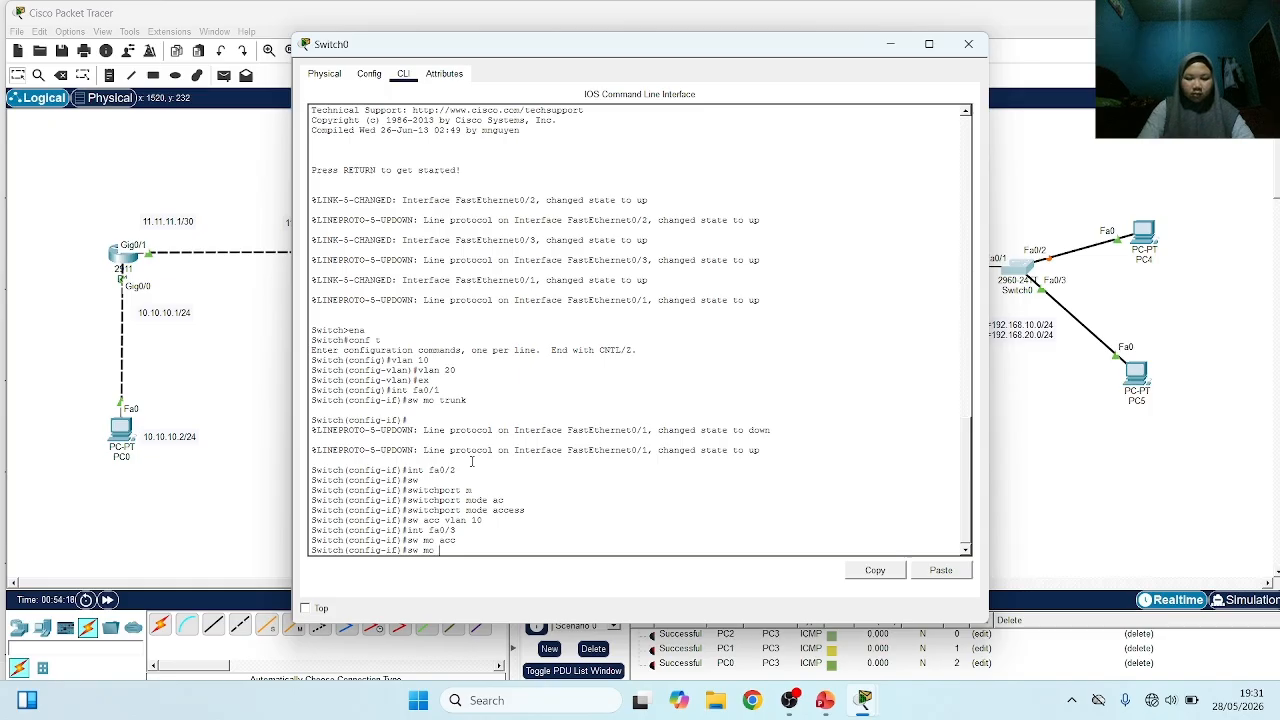
text( acc vlan 20)
key(Return)
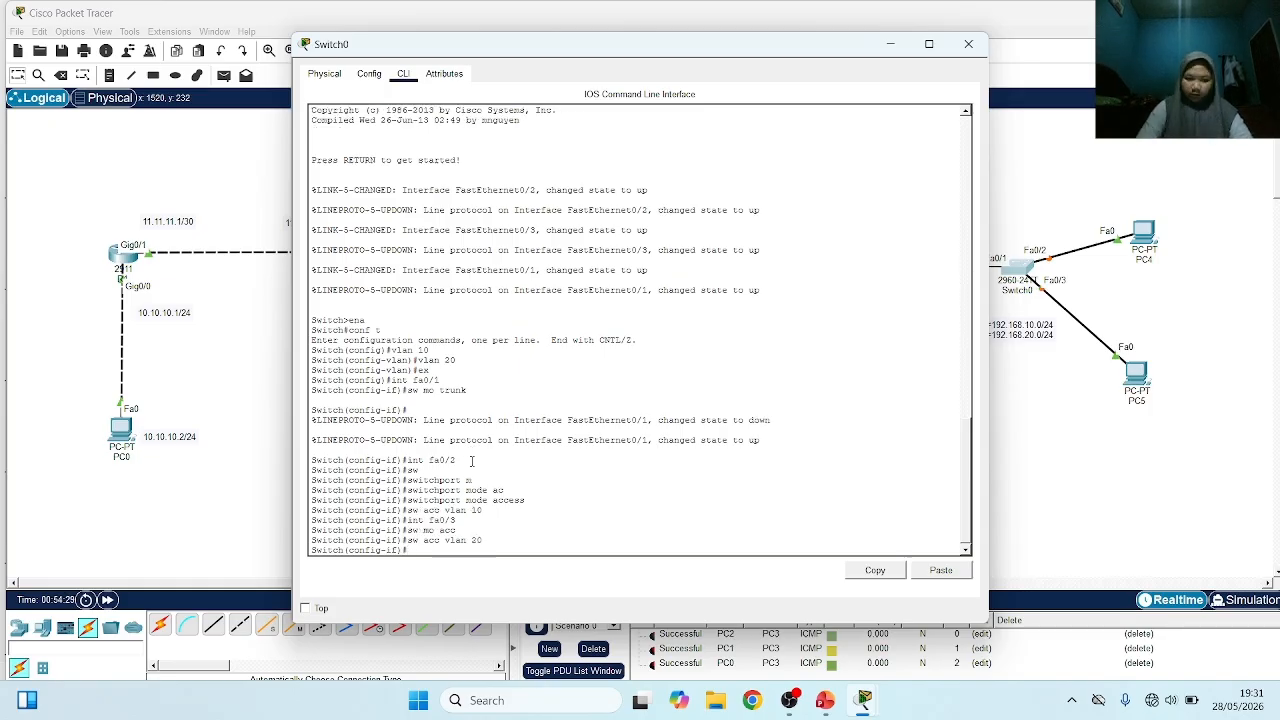
click(193, 521)
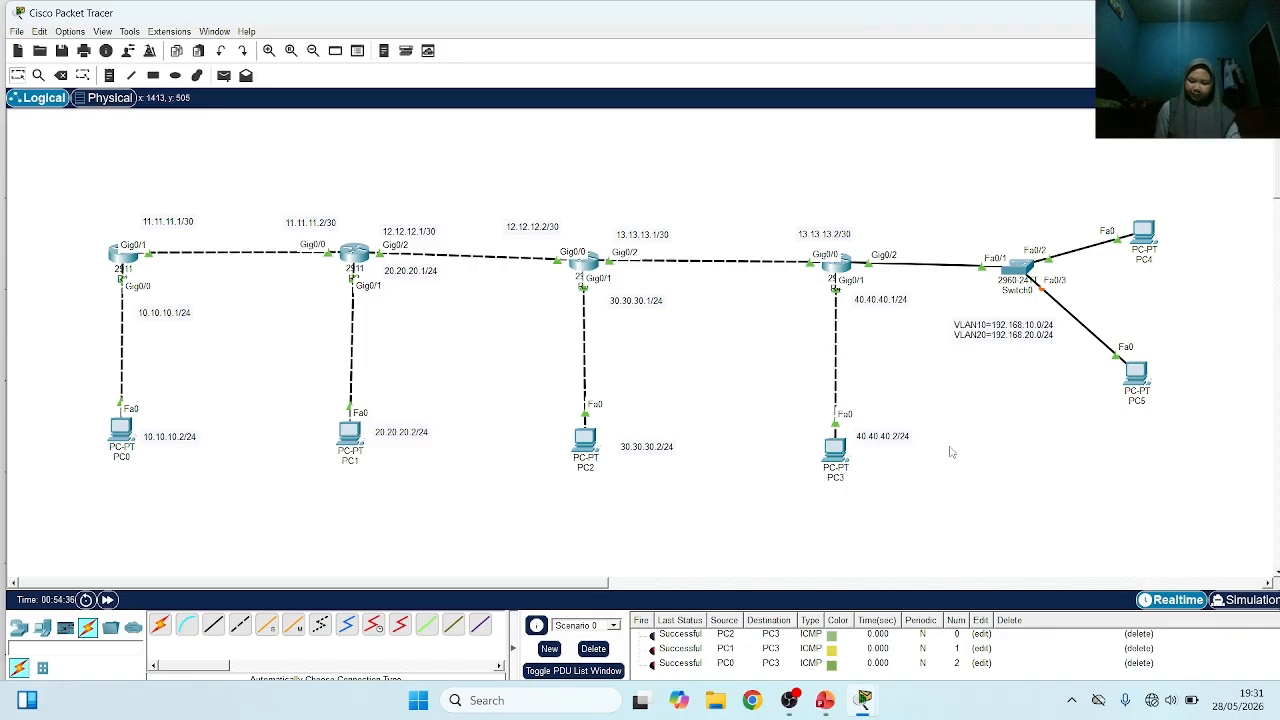
Set PC4's IPv4 configuration on FastEthernet0 to obtain its address through DHCP
click(1143, 234)
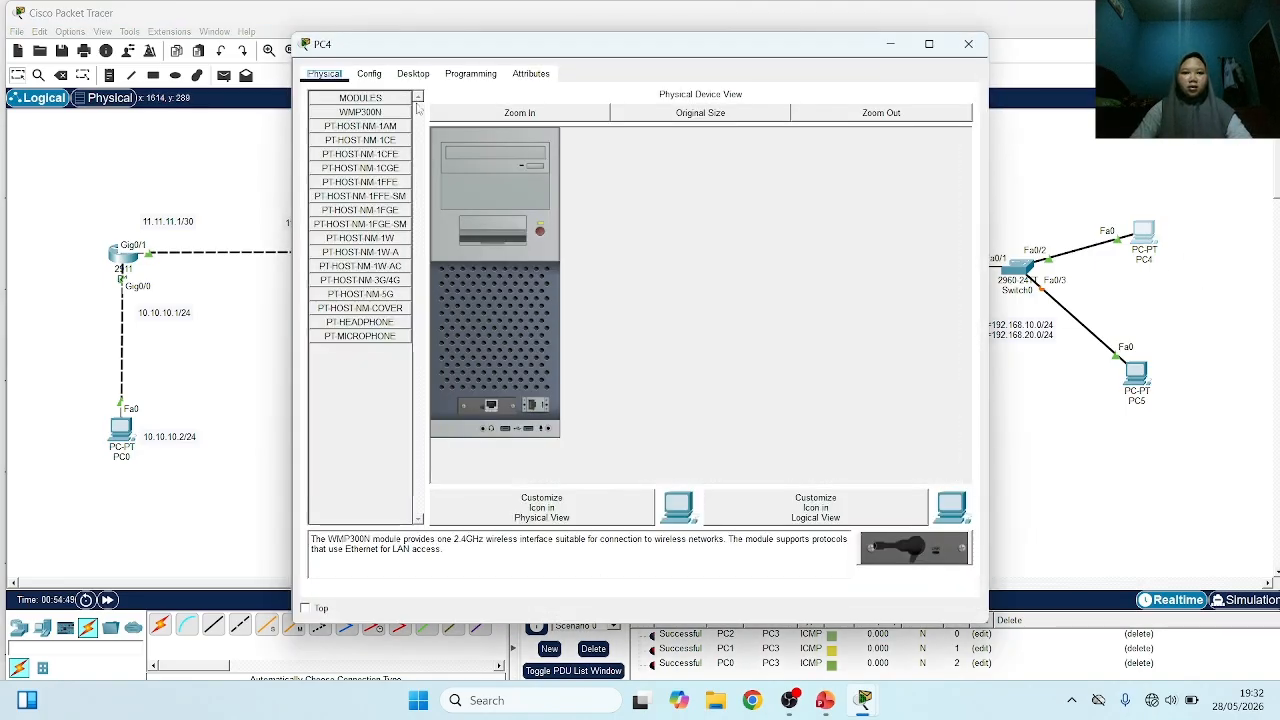
click(412, 74)
click(378, 142)
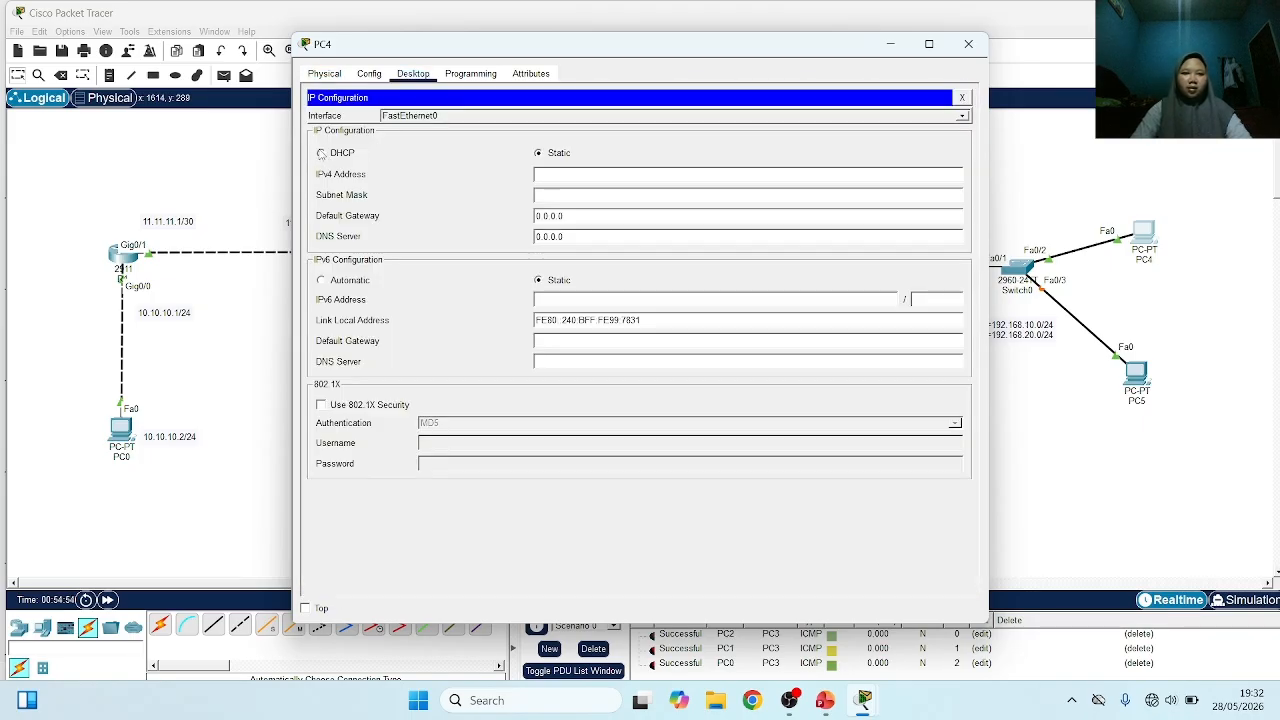
click(321, 153)
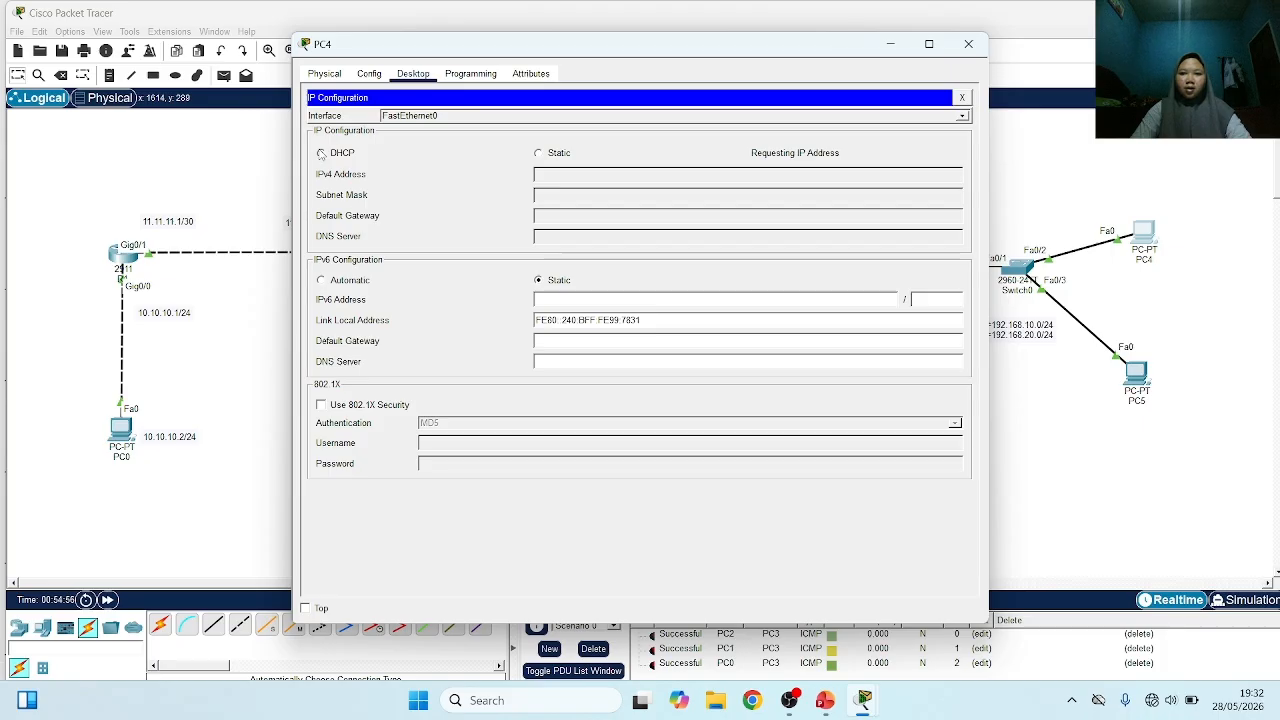
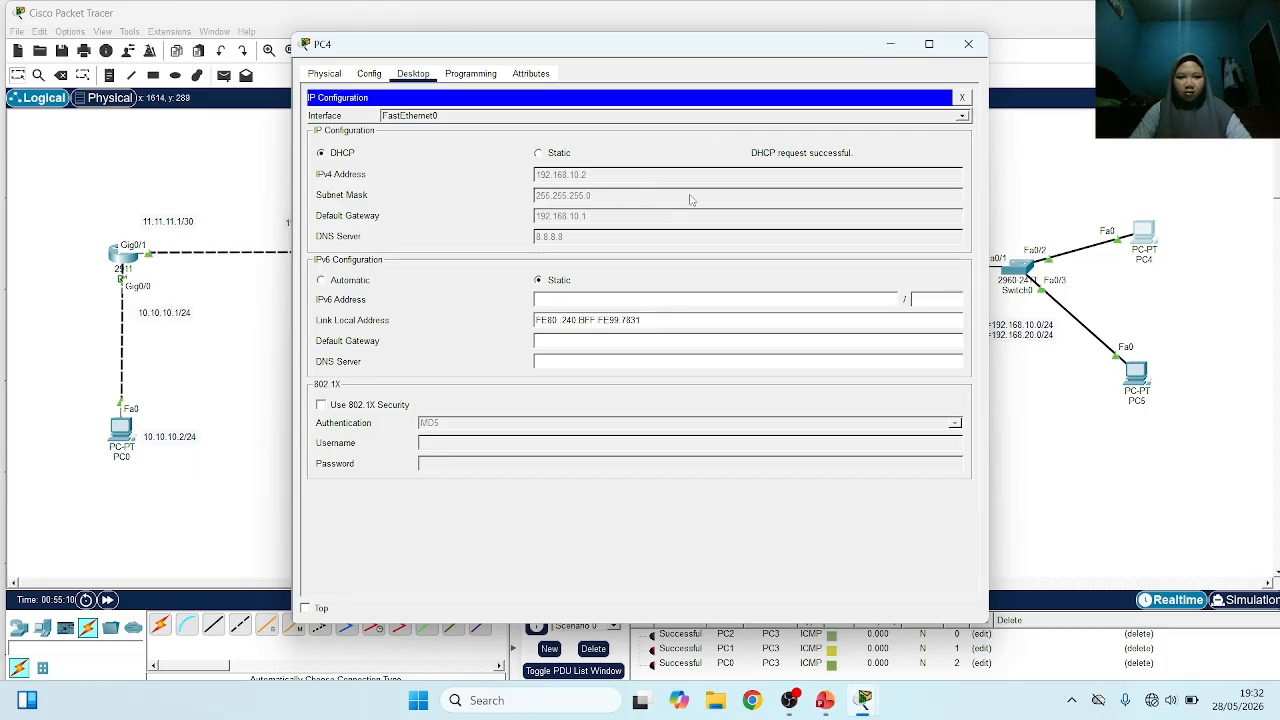
Set PC5's IPv4 configuration on FastEthernet0 to obtain its address through DHCP and return to the network topology
click(1052, 153)
click(1136, 374)
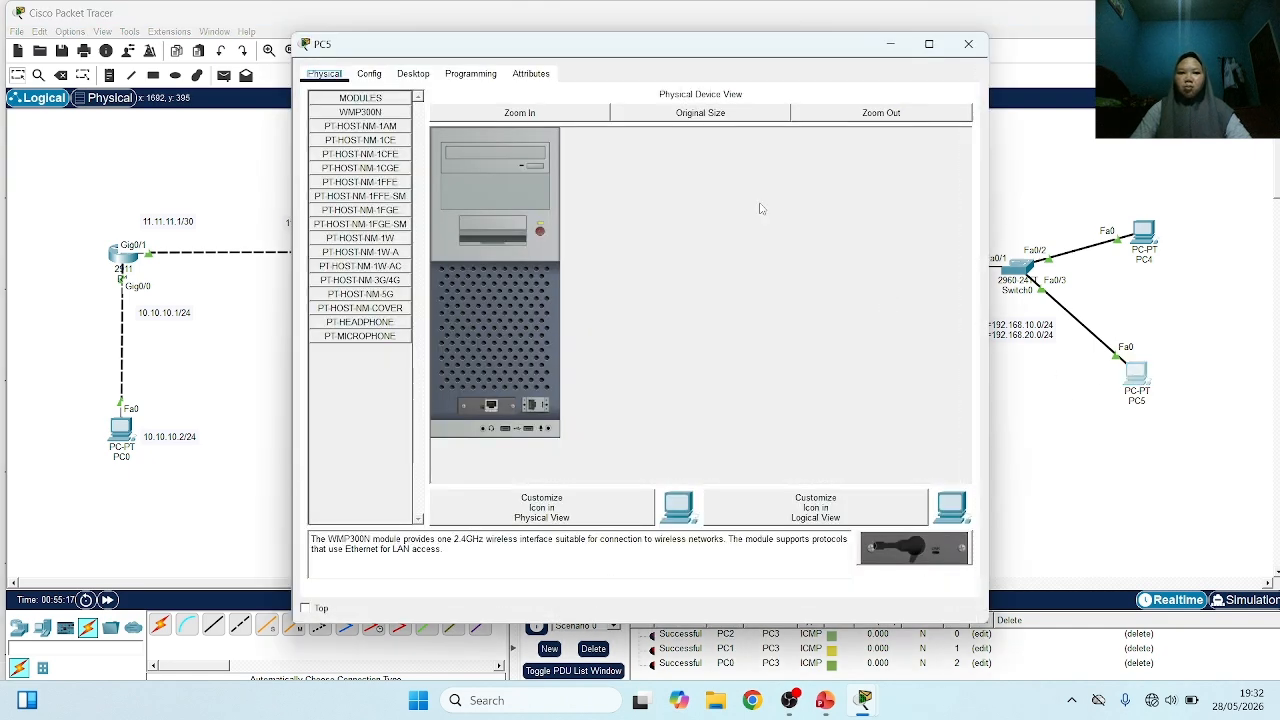
click(428, 74)
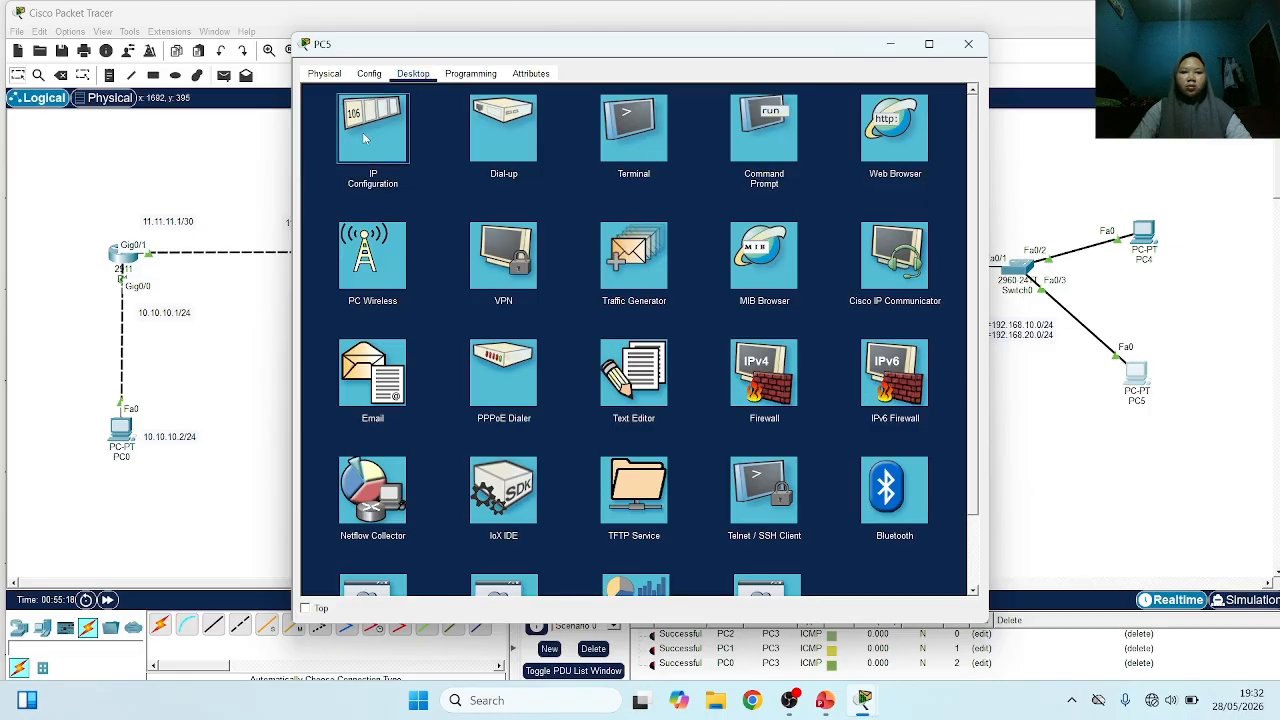
click(369, 126)
click(322, 153)
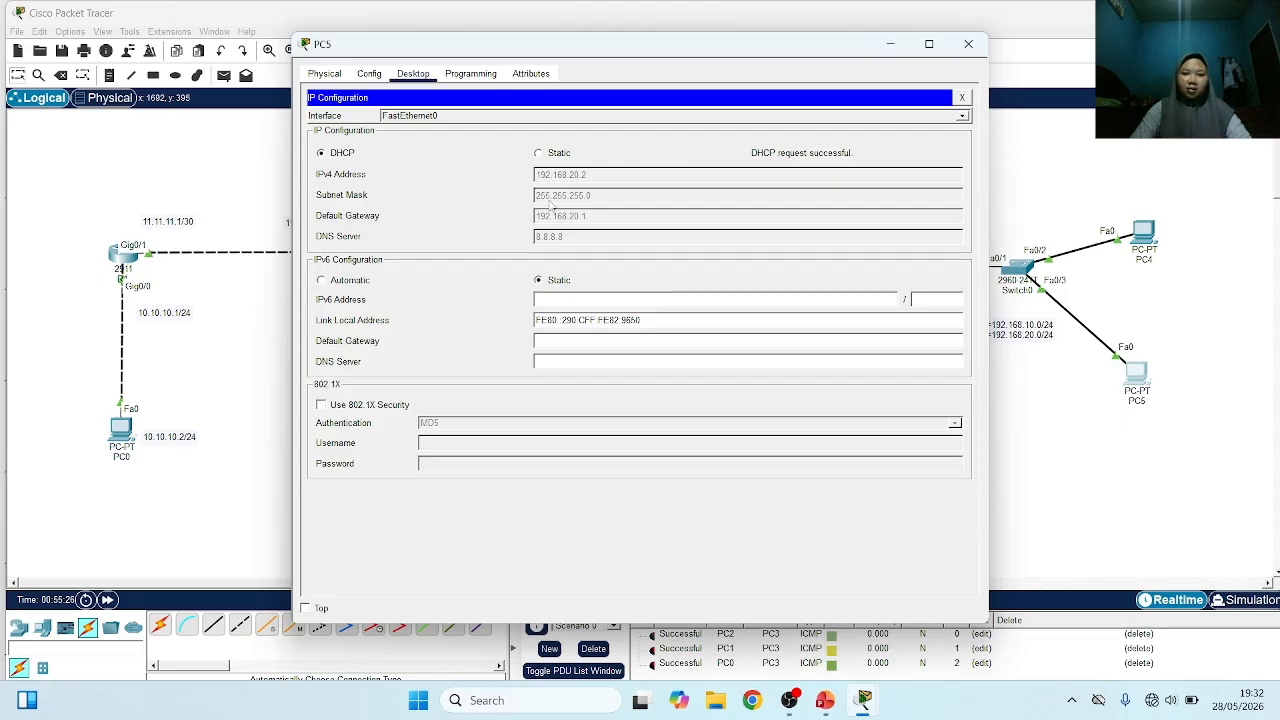
click(968, 44)
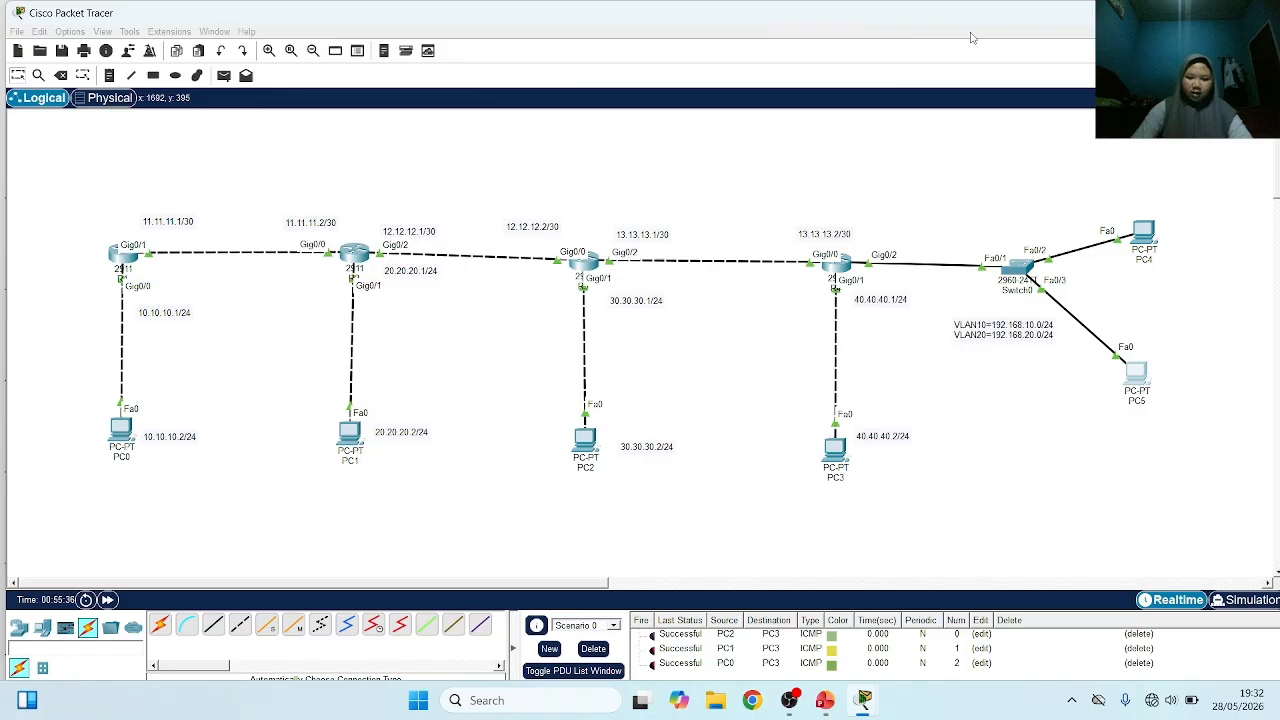
Check the Outline slide in the Cisco Routing PowerPoint presentation, then switch back to the Cisco Packet Tracer topology
click(825, 700)
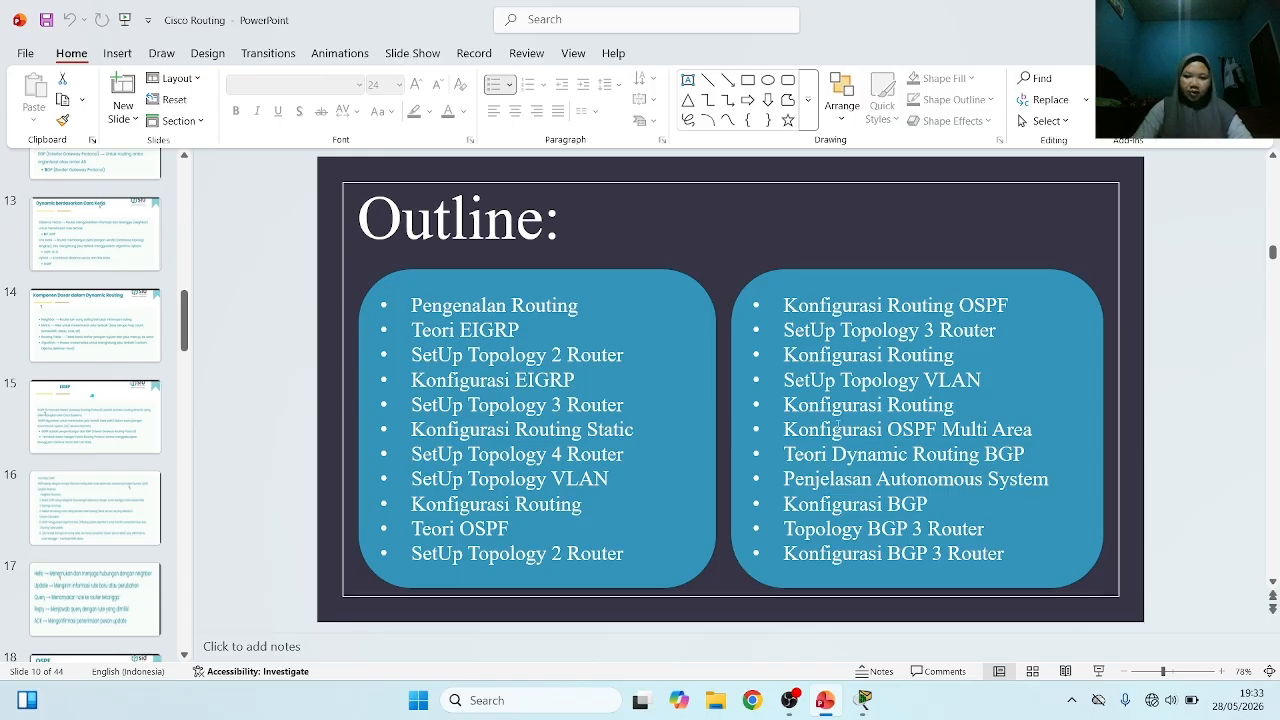
mouse_move(875, 710)
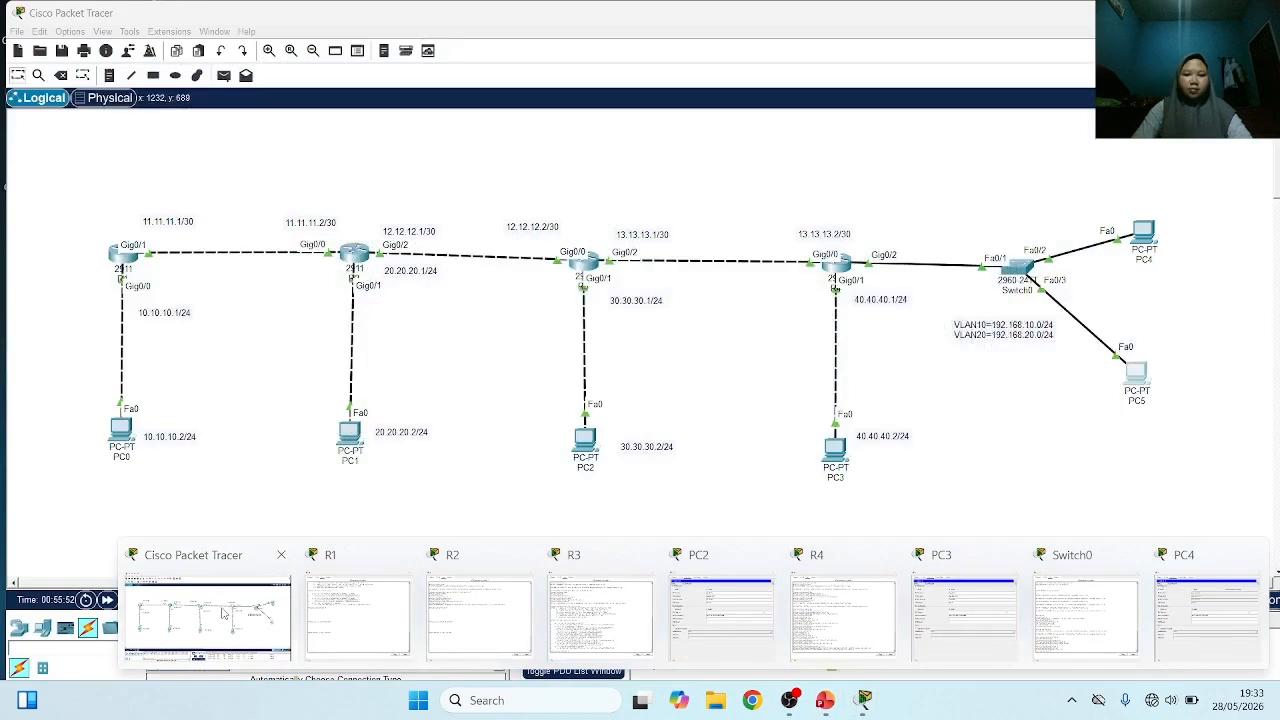
click(224, 614)
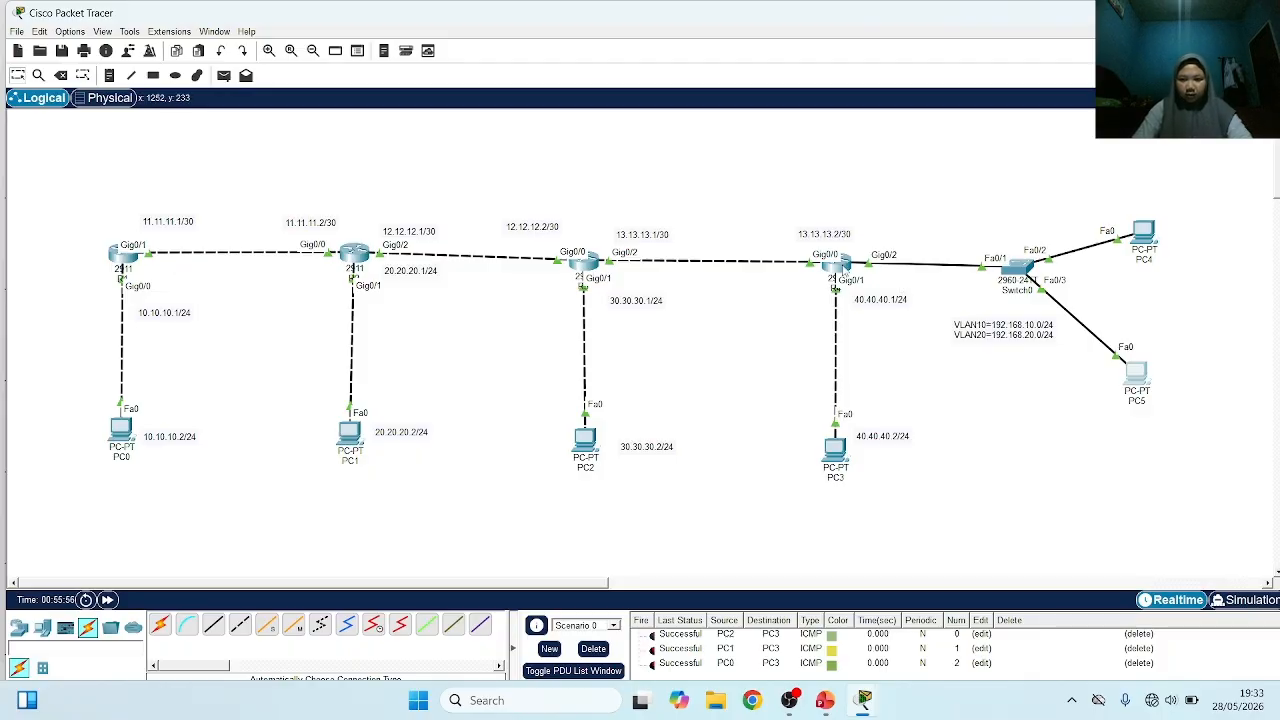
On router R4, leave the DHCP pool configuration and enter routing configuration for EIGRP 1
click(830, 265)
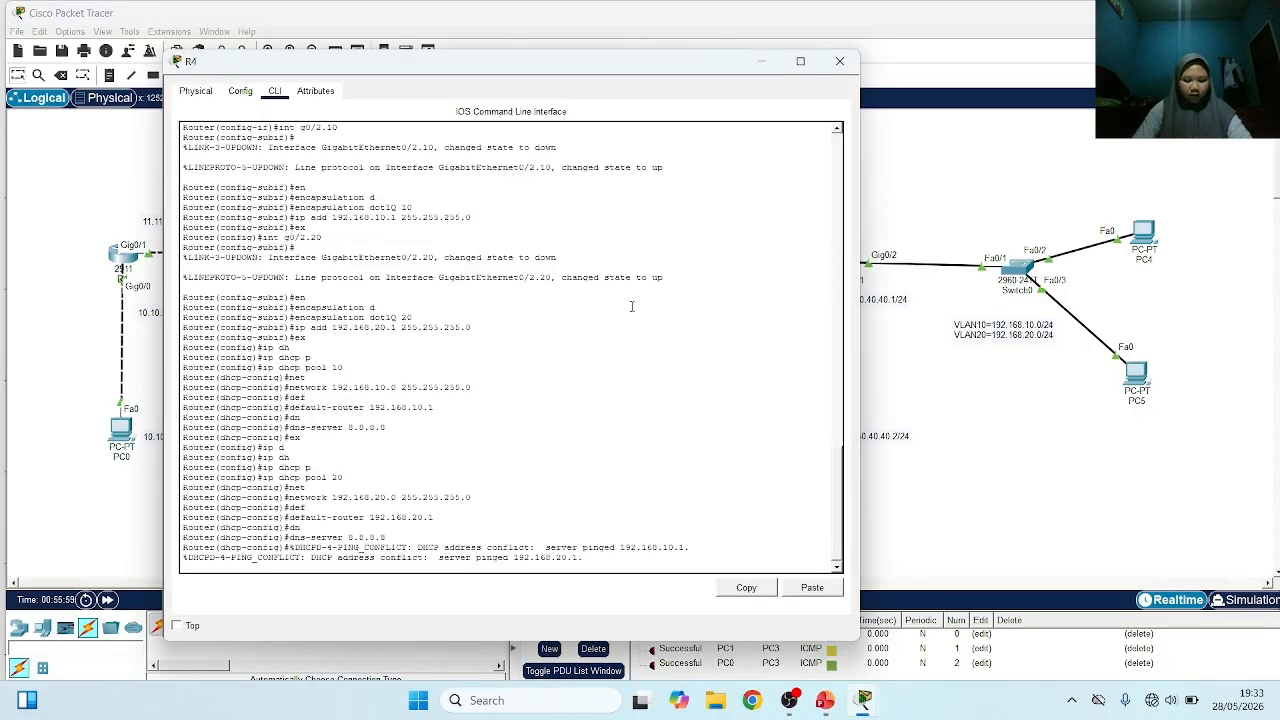
key(Return)
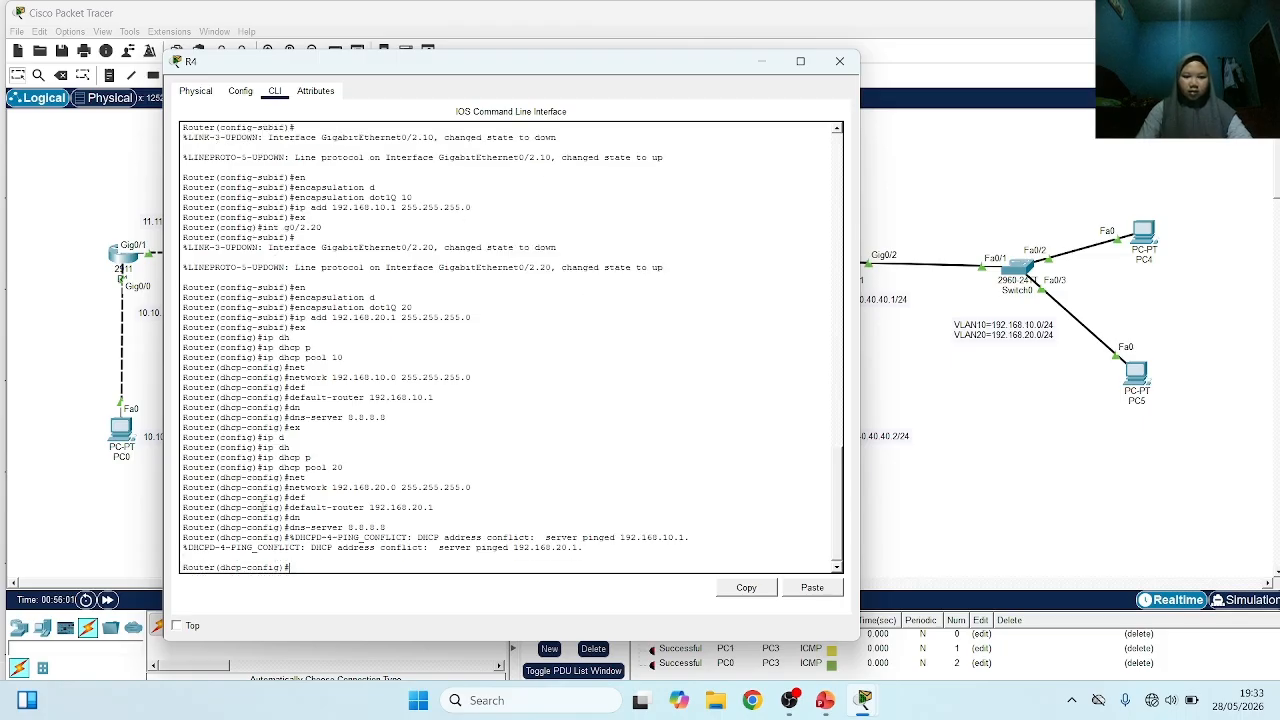
text(ex)
key(Return)
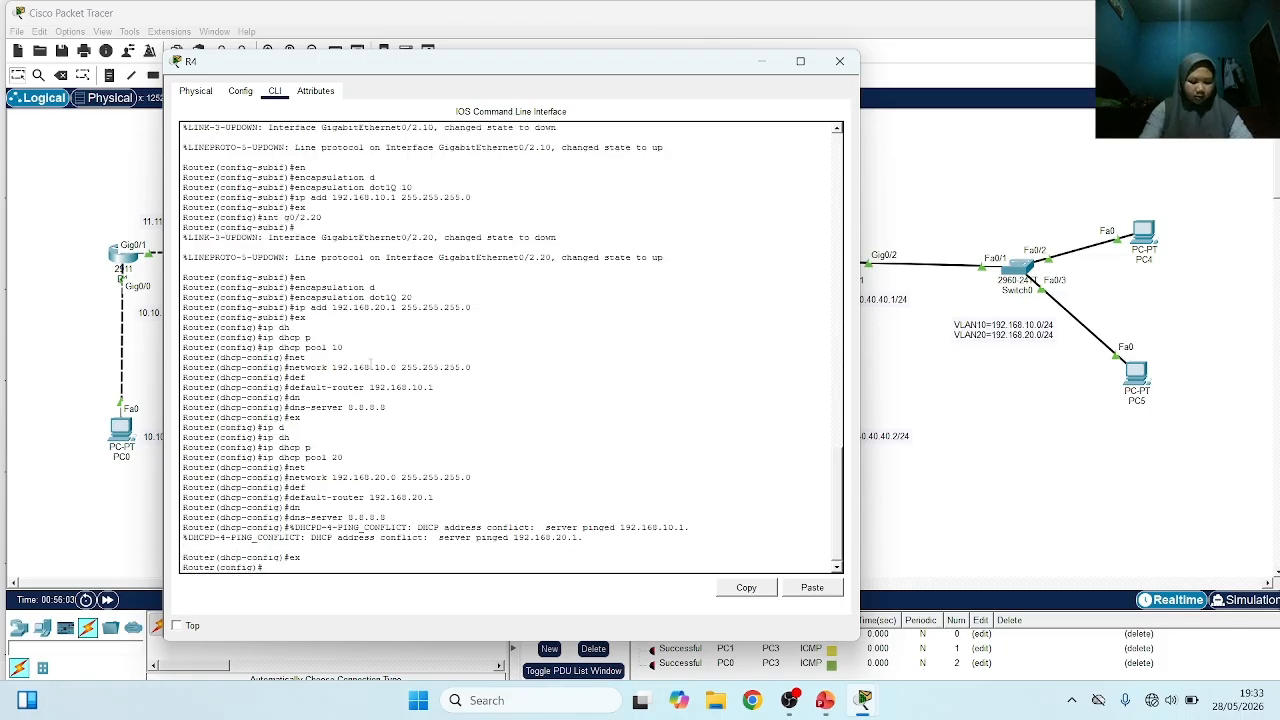
text(r)
key(Tab)
text(e)
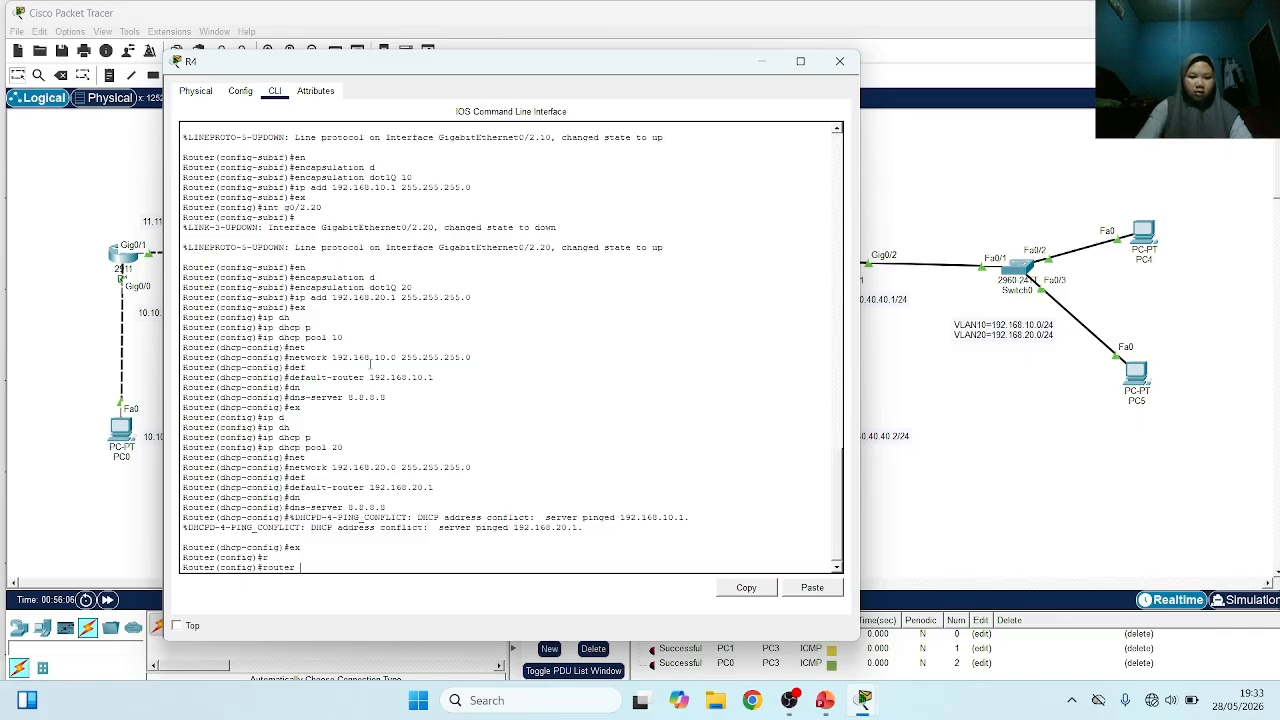
key(Tab)
text(1)
key(Return)
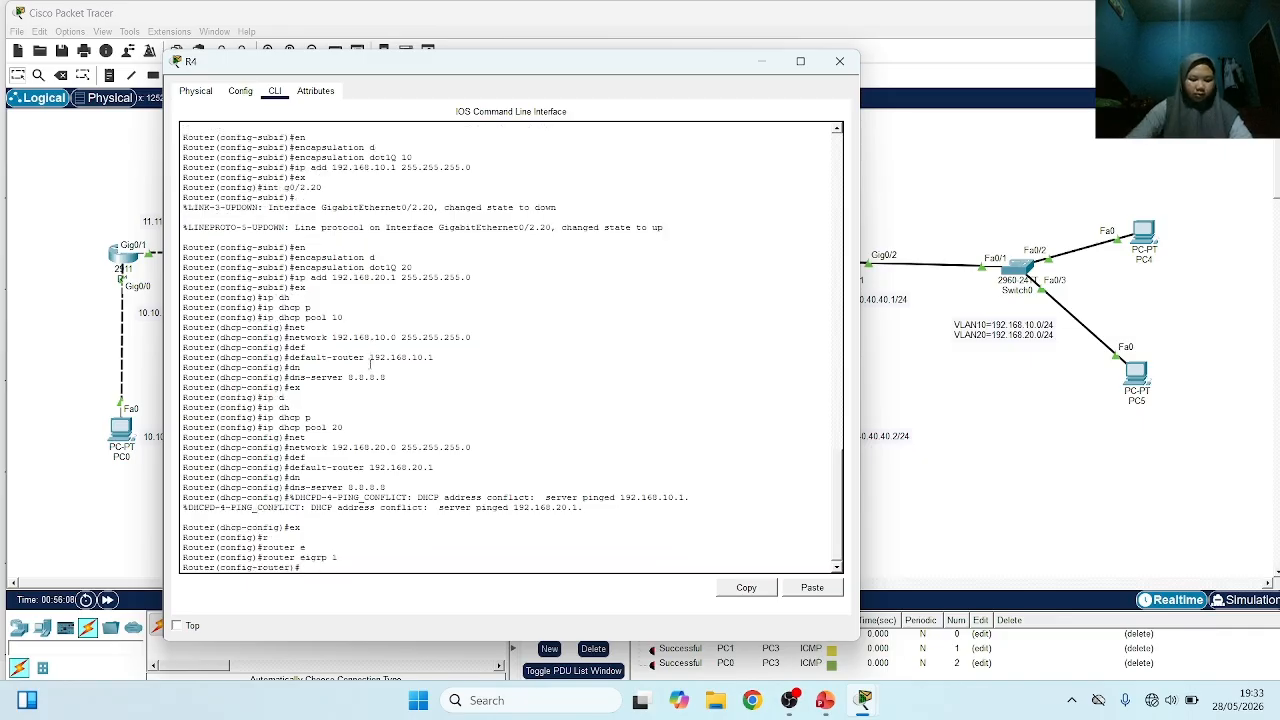
Advertise the VLAN networks 192.168.10.0 and 192.168.20.0 in R4's EIGRP 1 process
text(net)
key(Tab)
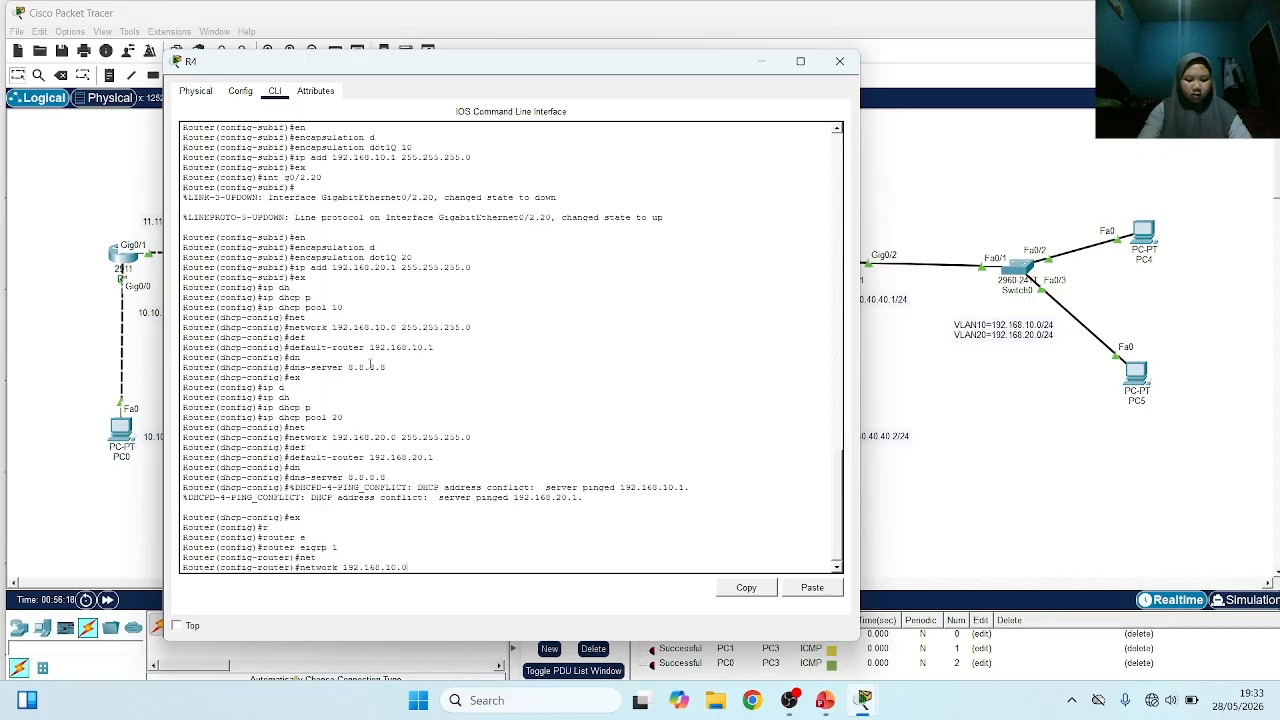
key(Return)
text(net)
key(Tab)
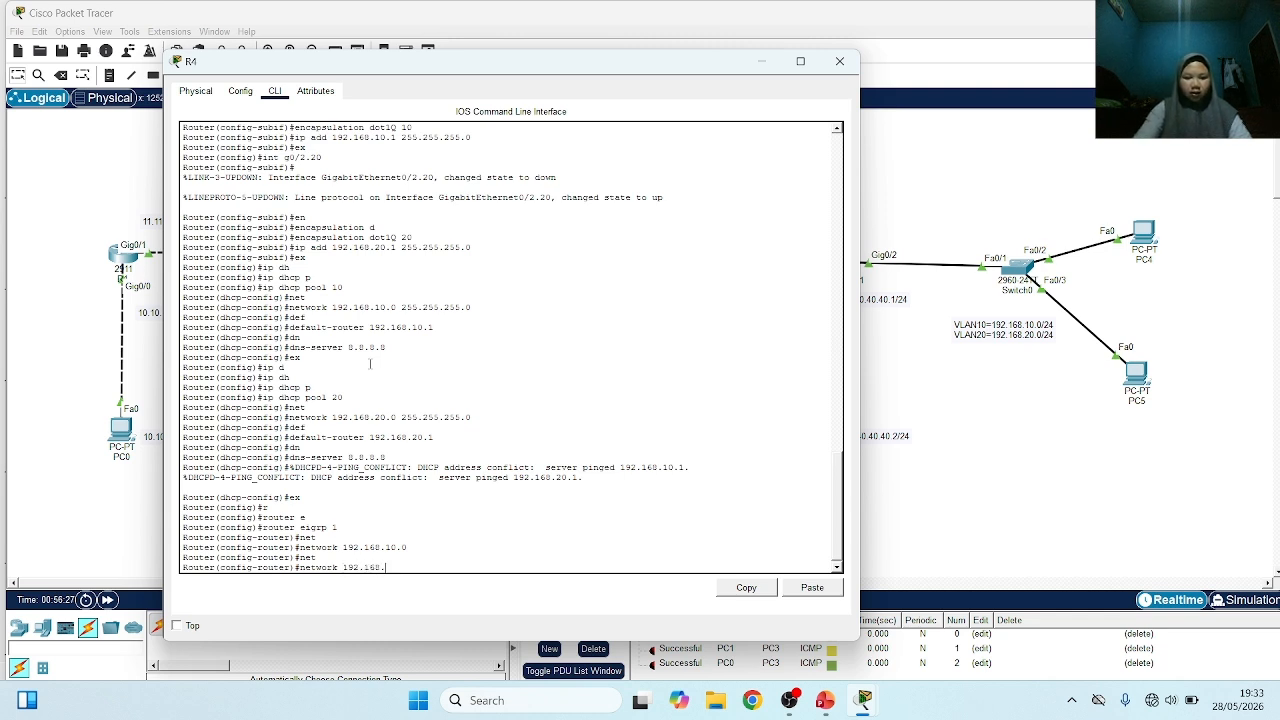
text(192.168.20.0)
key(Return)
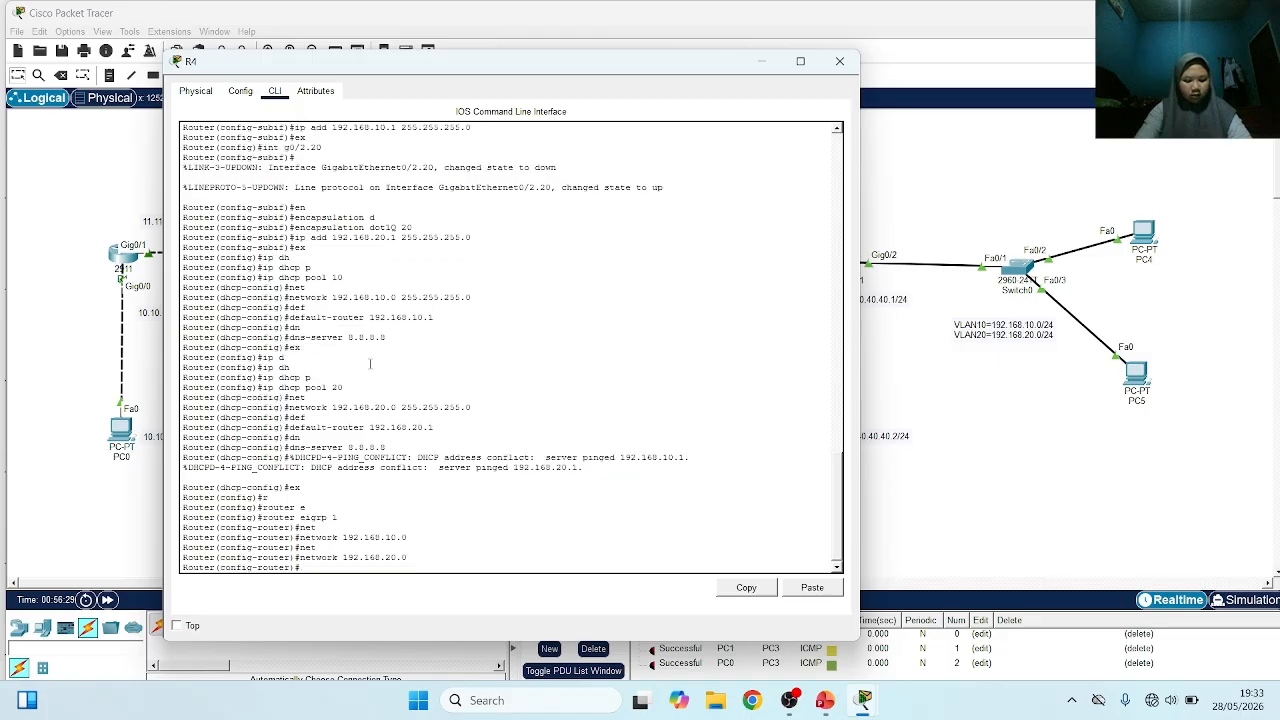
Display R4's complete IP routing table to check its routes and return to the network topology
text(do sh ip route)
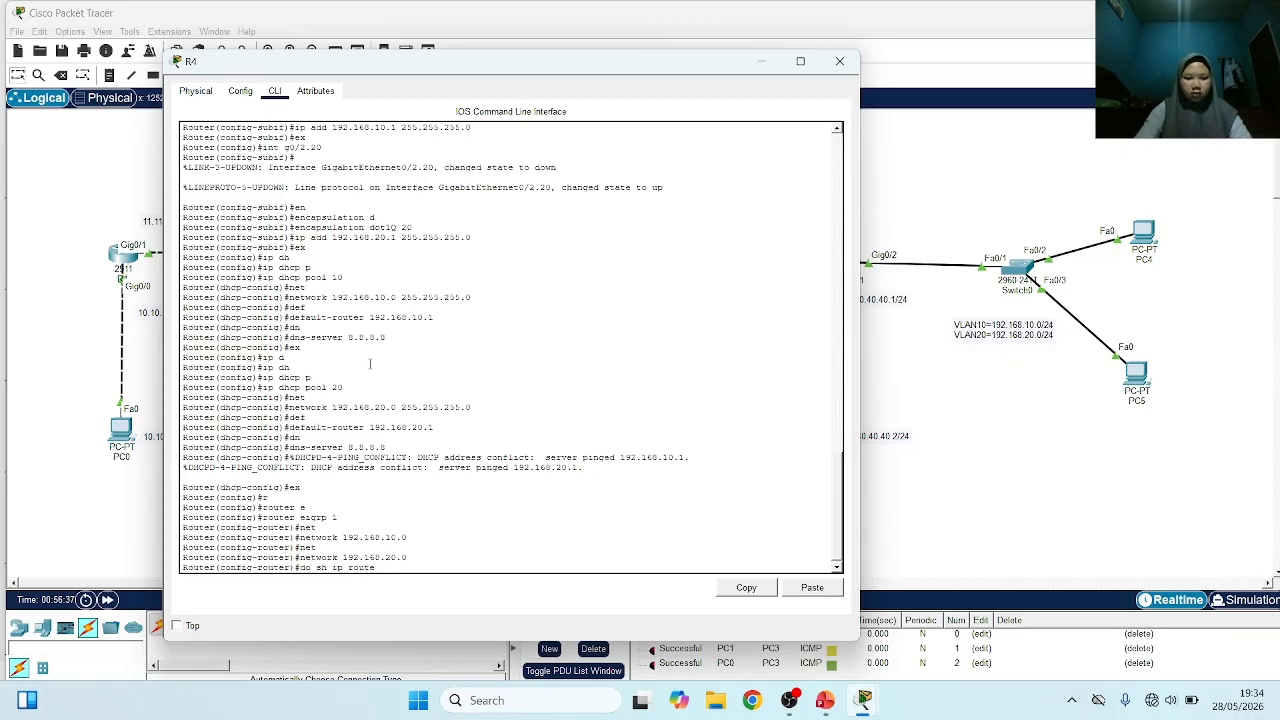
key(Return)
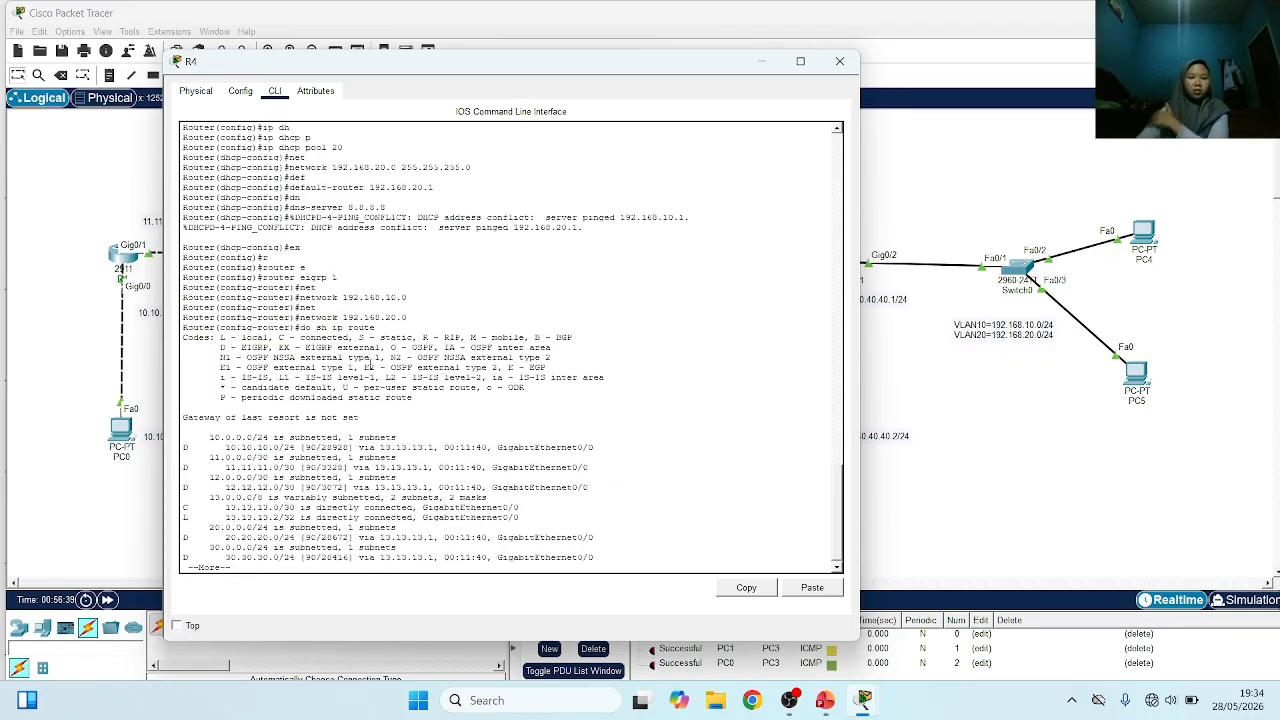
key(Return)
key(Return)
key(Return)
key(Return)
key(Return)
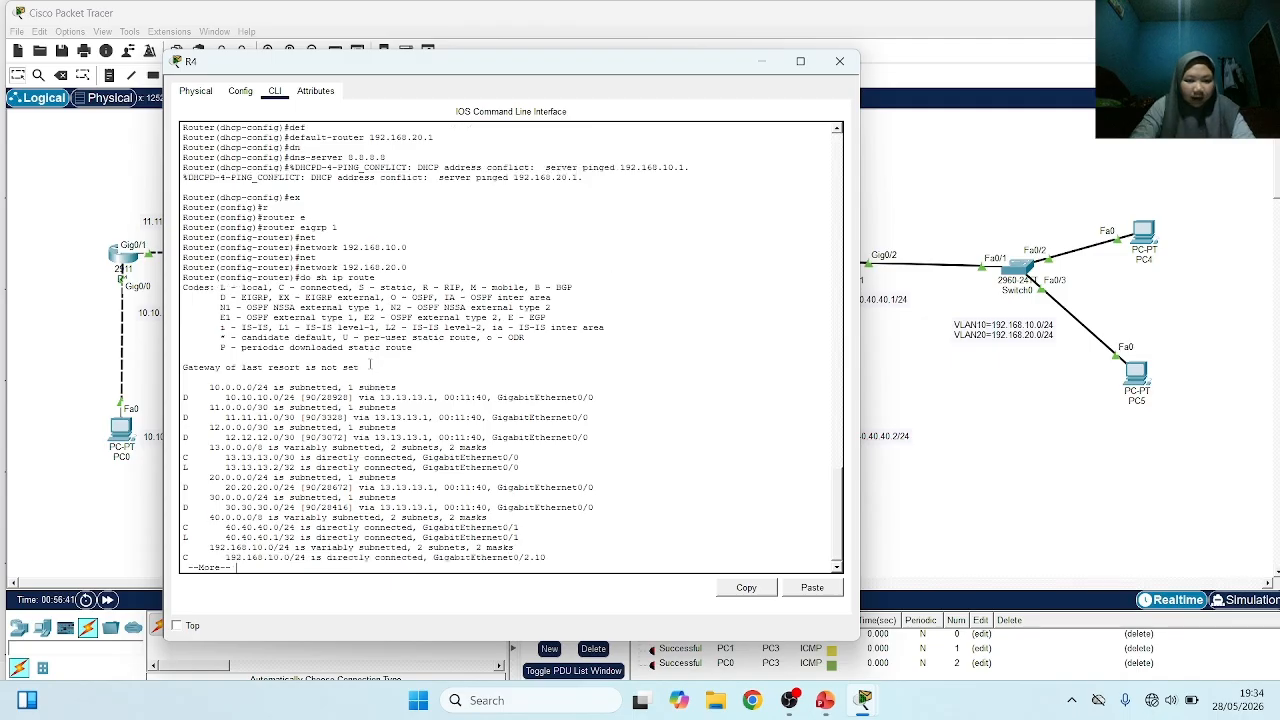
key(Return)
key(Return)
key(Return)
key(Return)
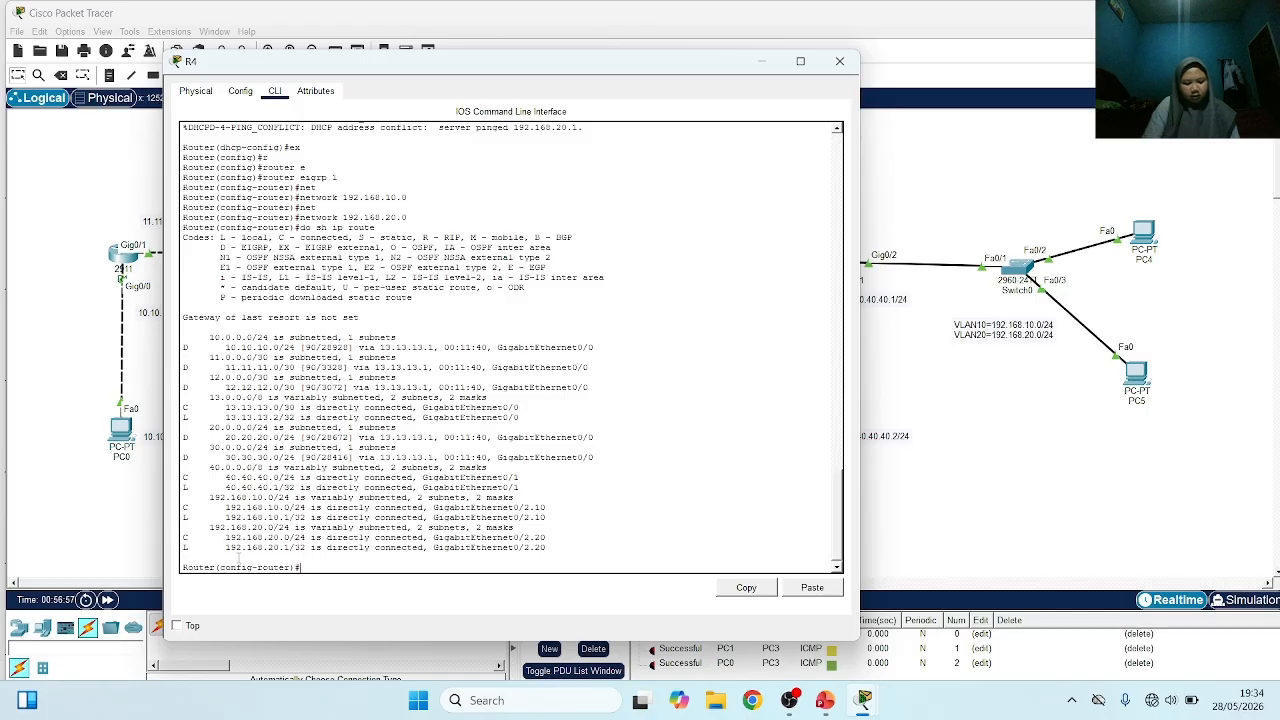
click(30, 306)
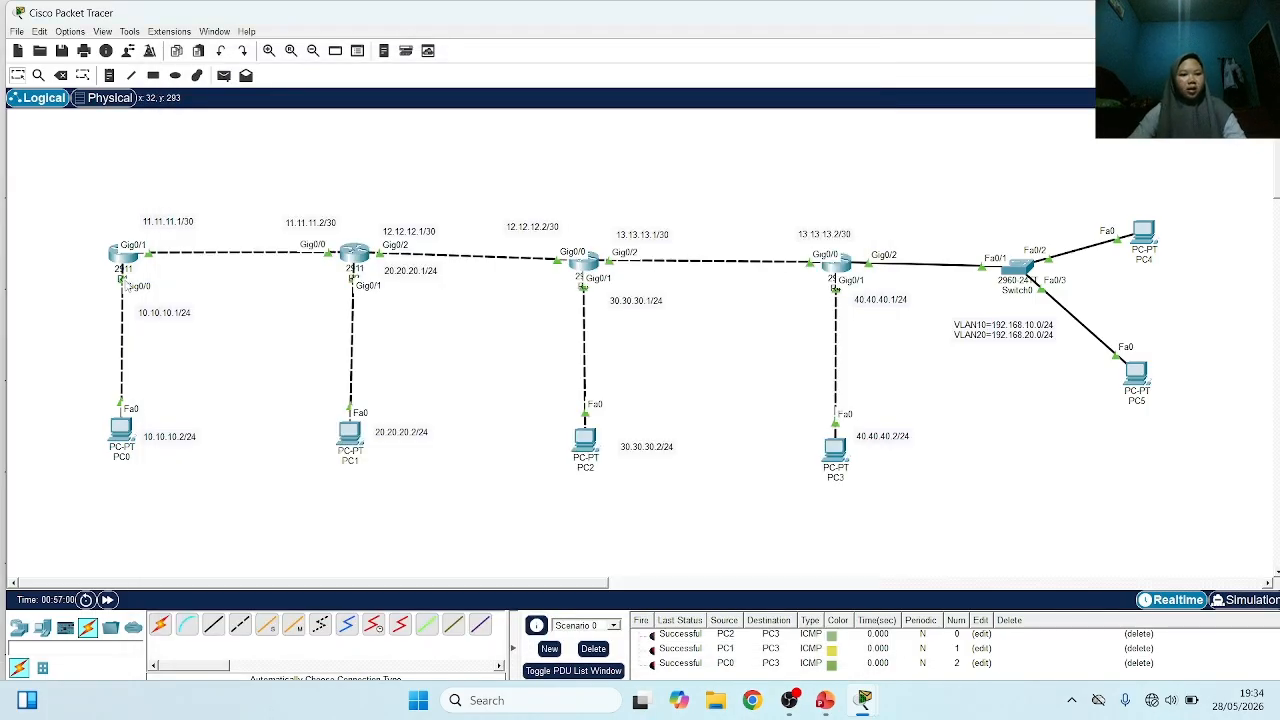
Open router R1's command line and enter global configuration mode
click(122, 254)
key(Return)
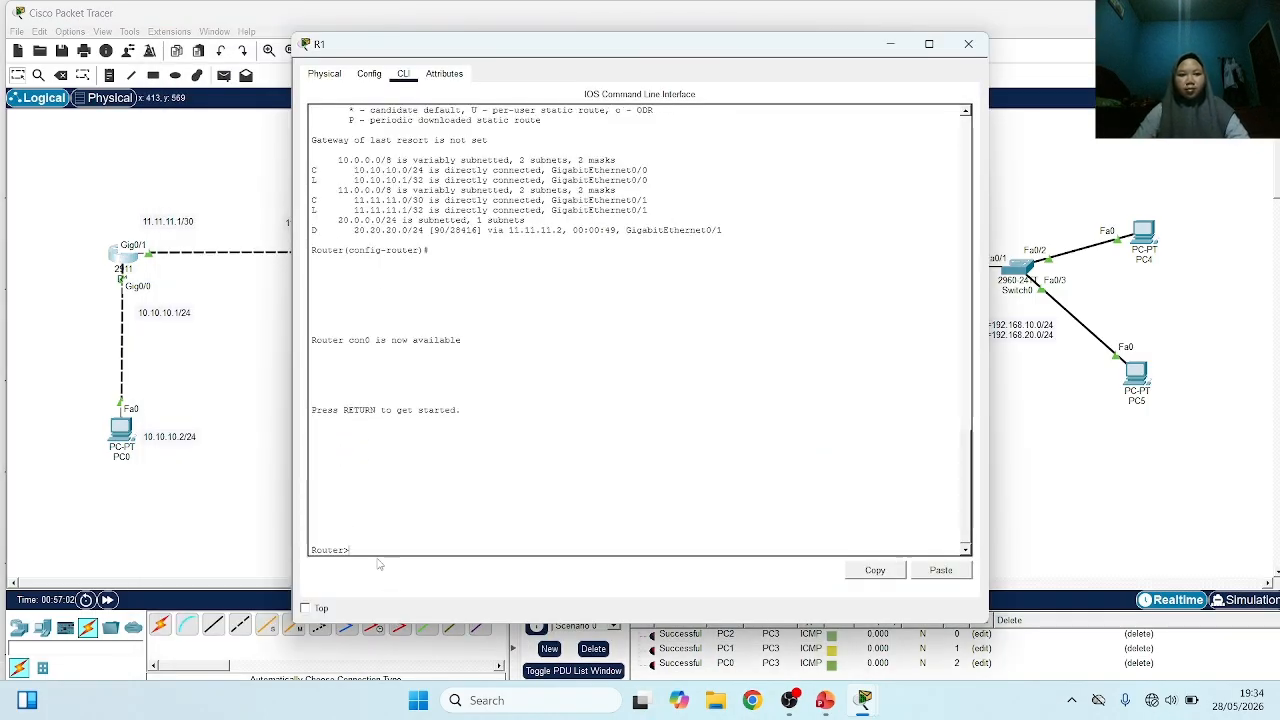
text(ena)
key(Return)
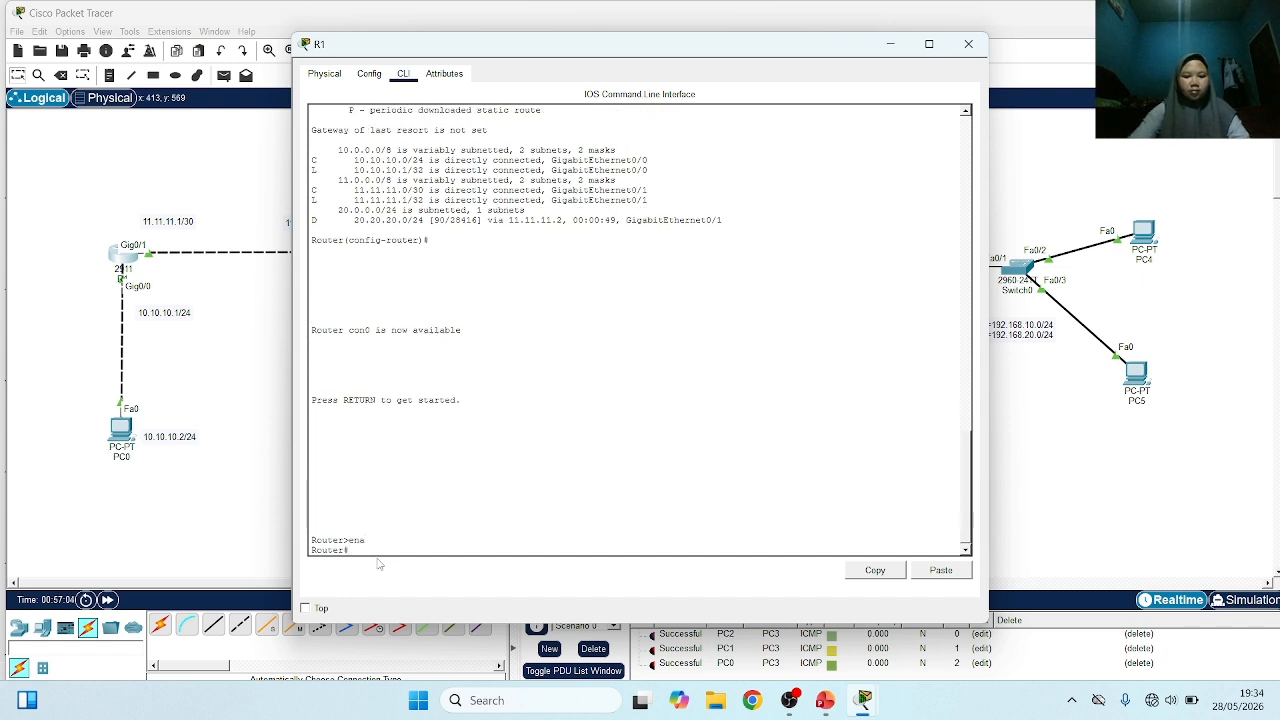
text(conf t)
key(Return)
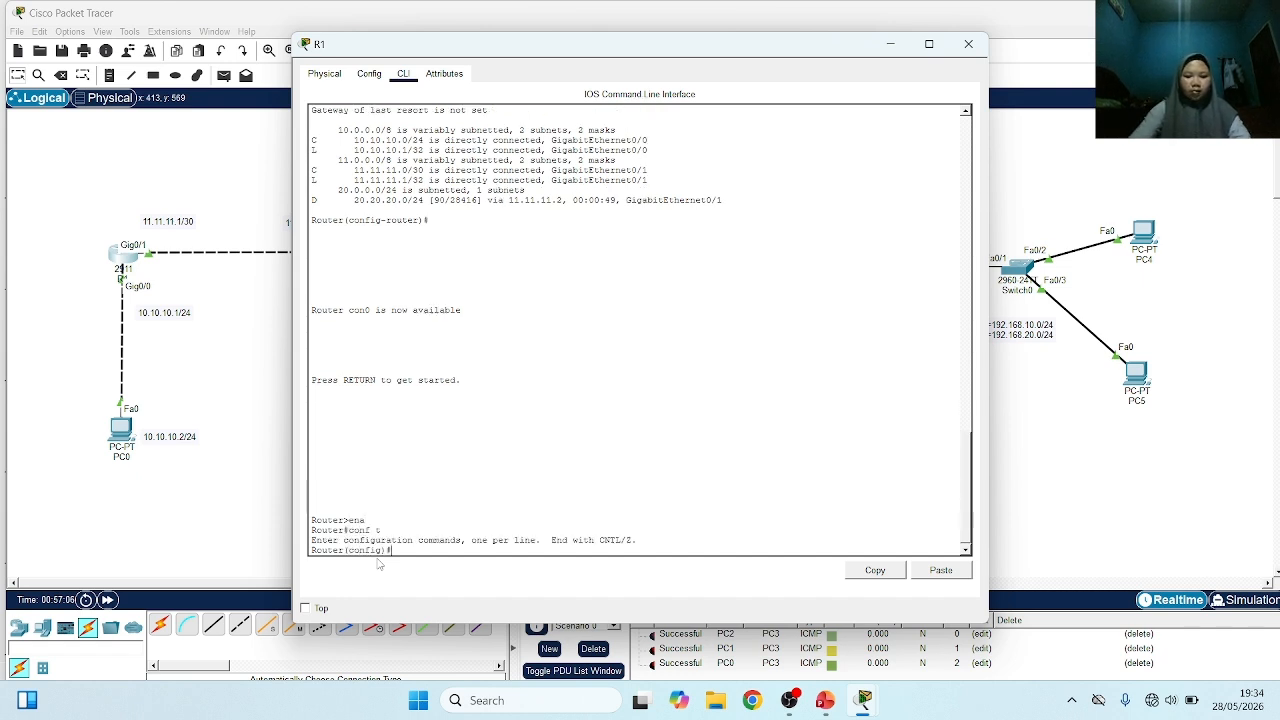
Display R1's complete IP routing table to check for the VLAN networks and return to the network topology
text(do sh)
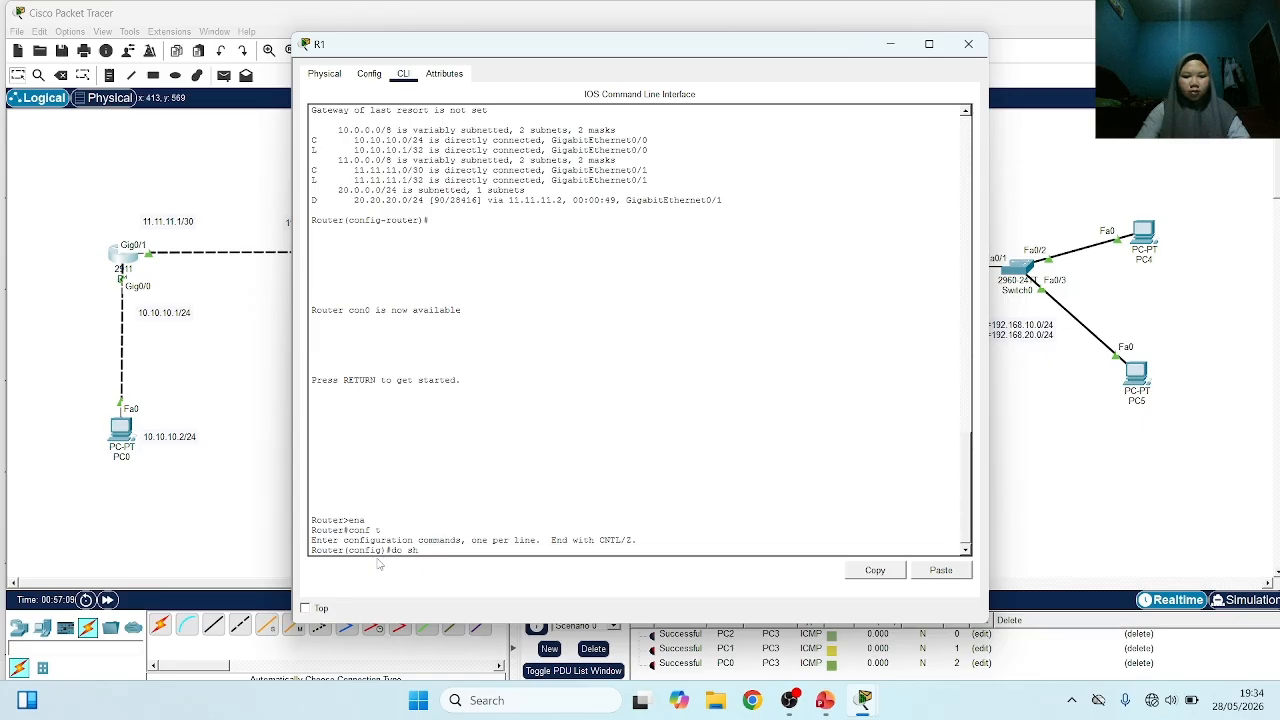
text(ow ip route)
key(Return)
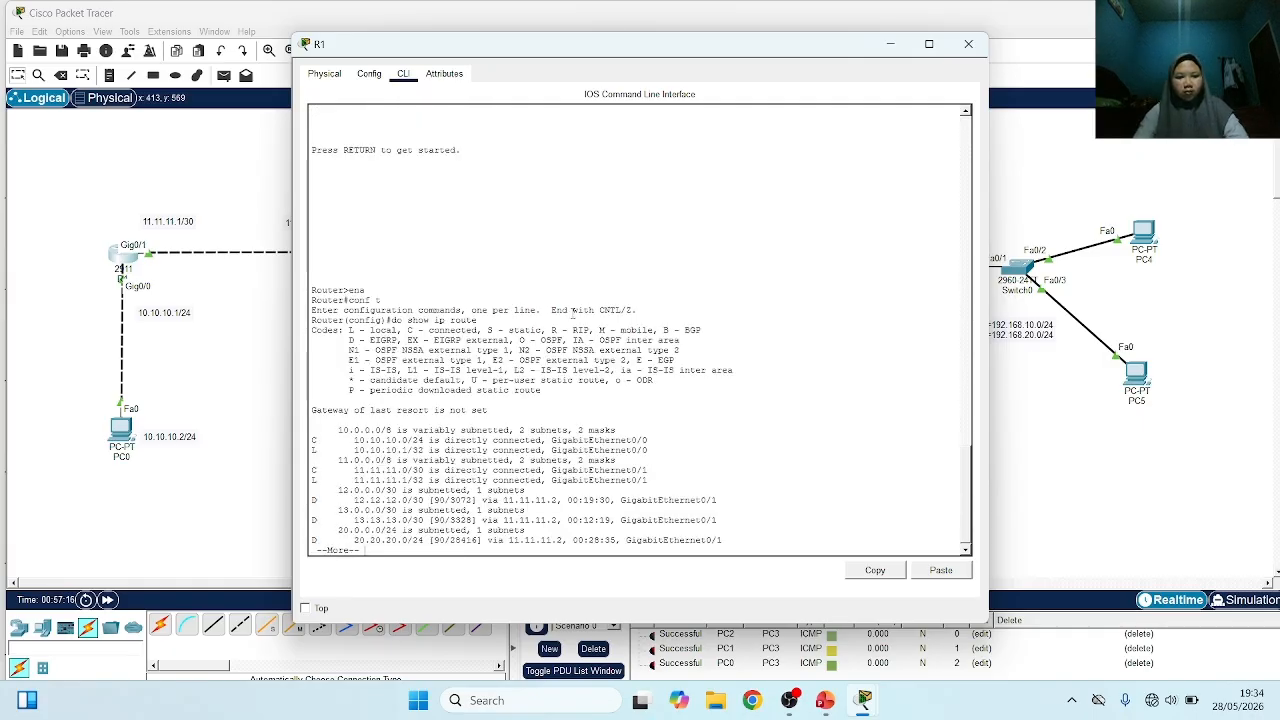
key(space)
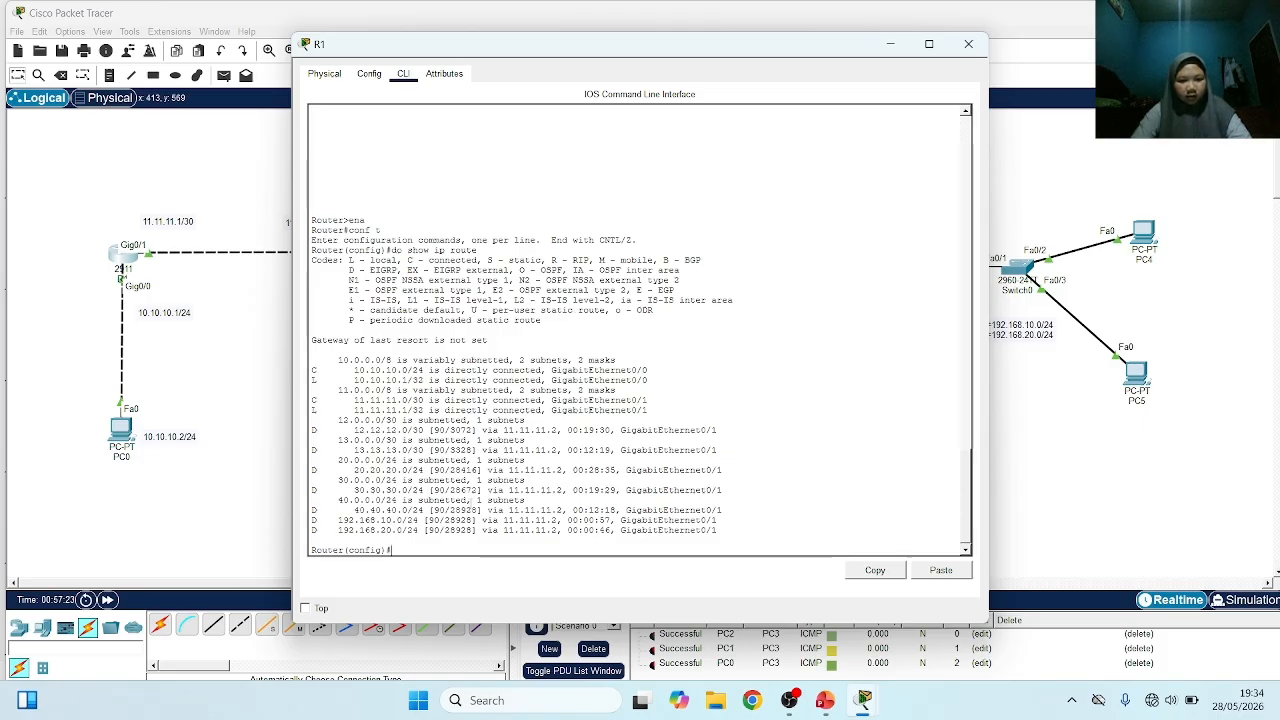
click(204, 473)
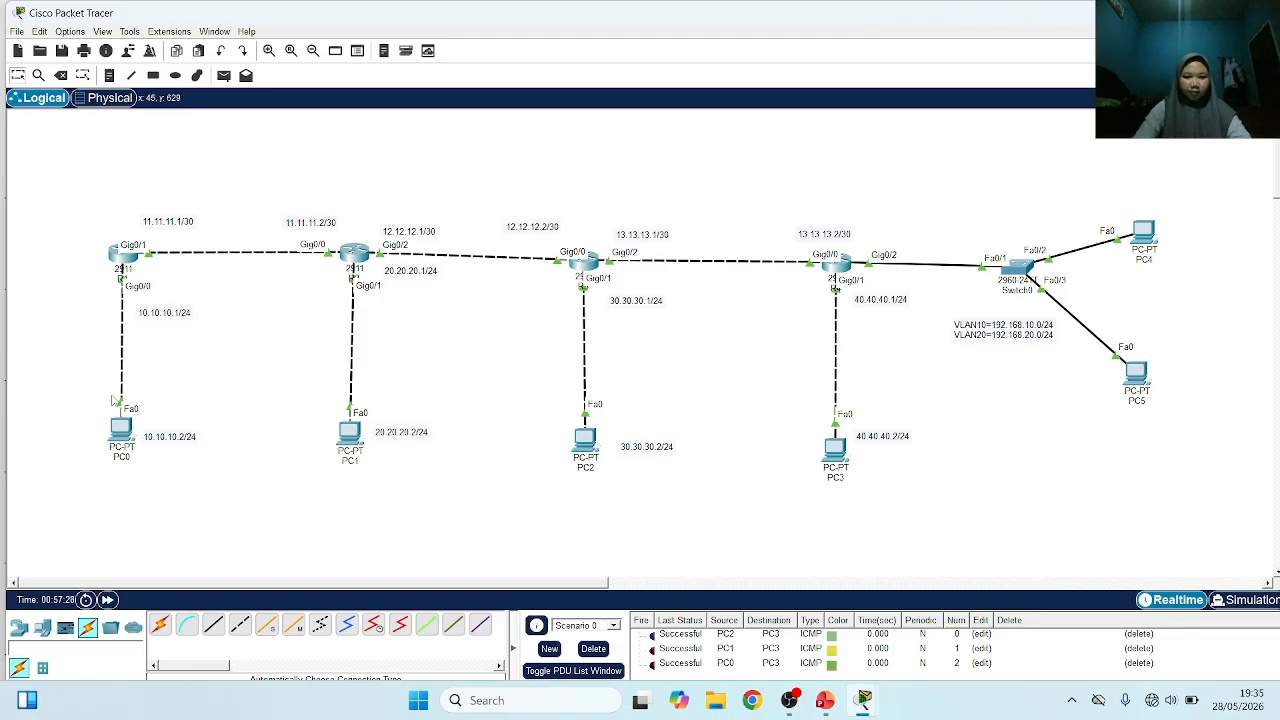
Delete the existing PDU scenario, send a simple PDU from PC3 to PC5, and fire it again
click(225, 76)
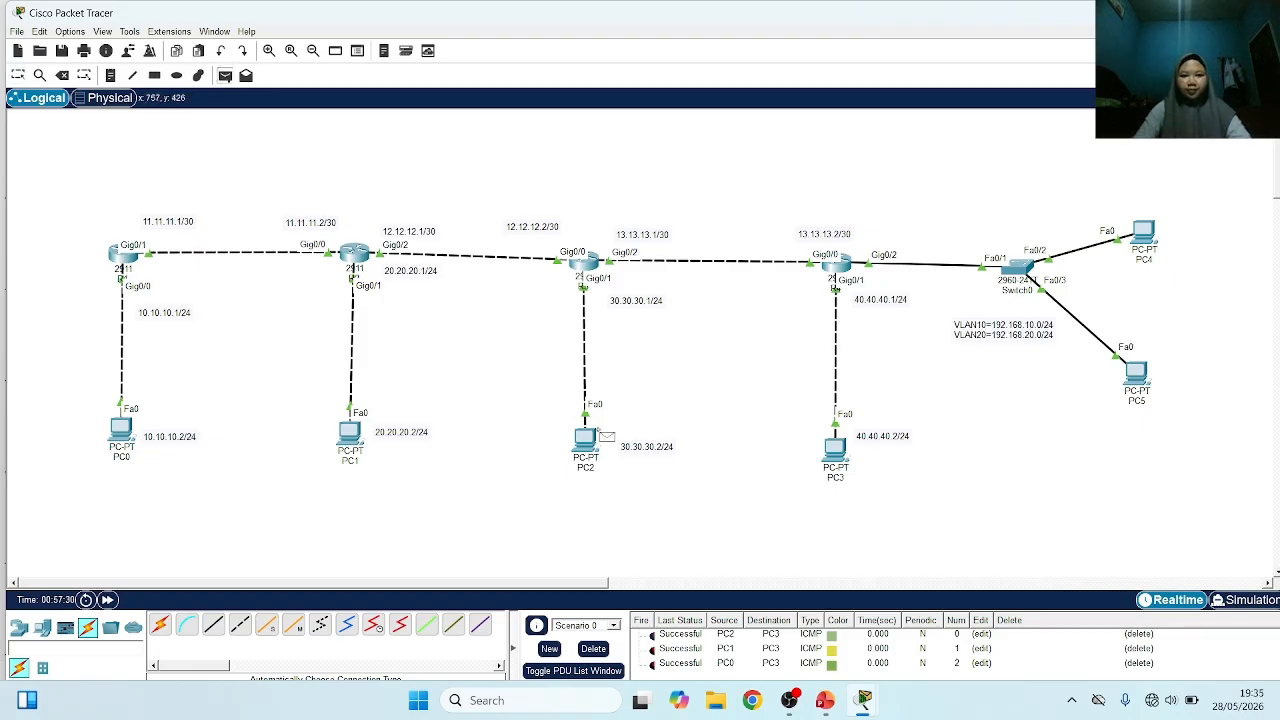
click(835, 455)
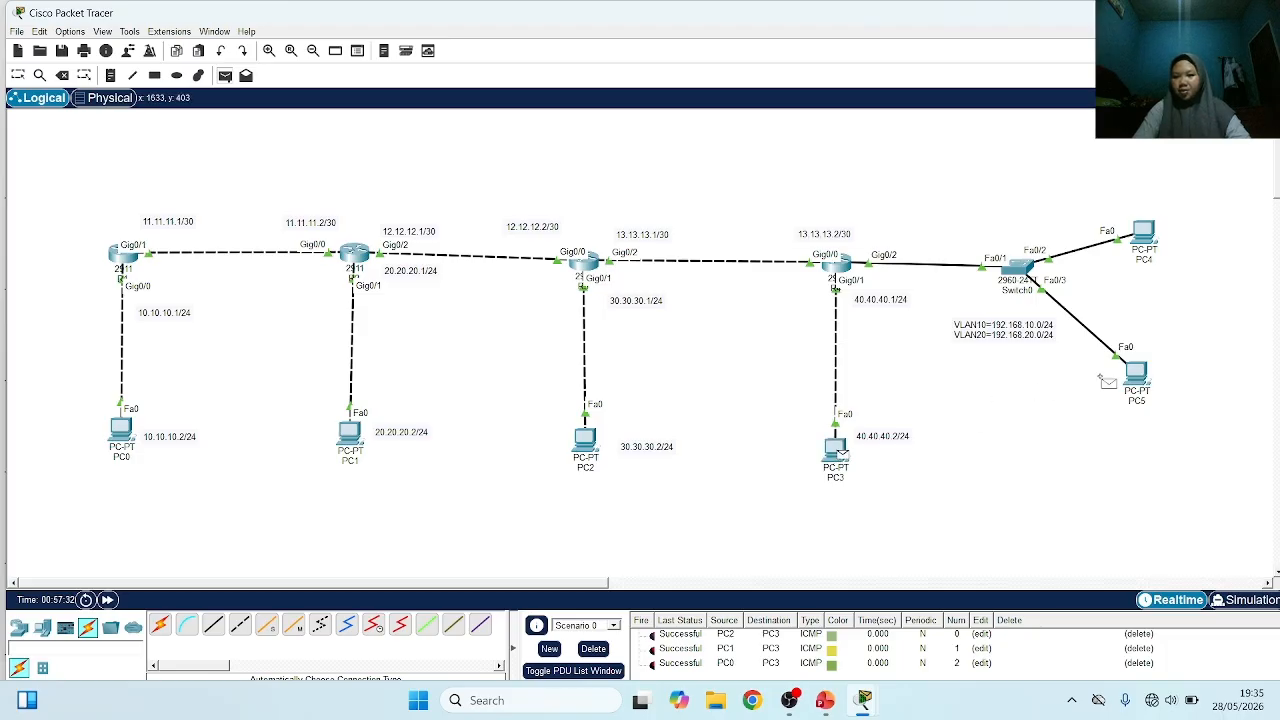
click(593, 648)
click(1135, 371)
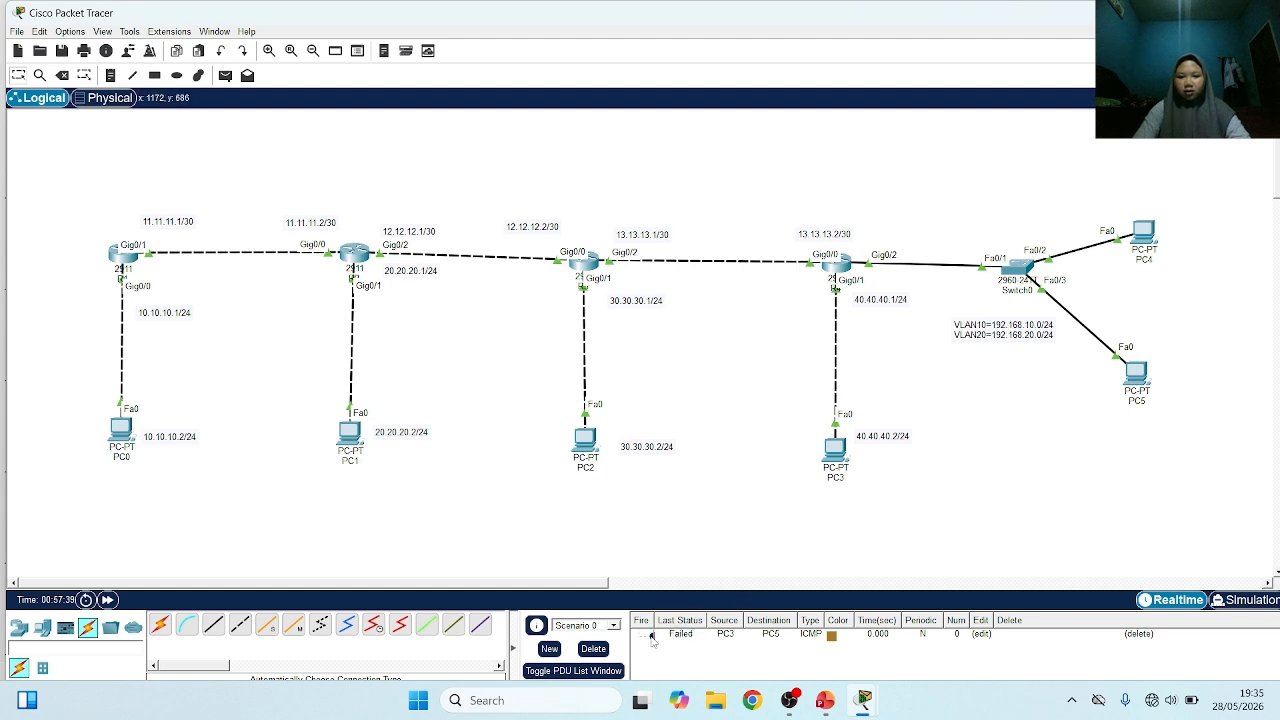
double_click(651, 637)
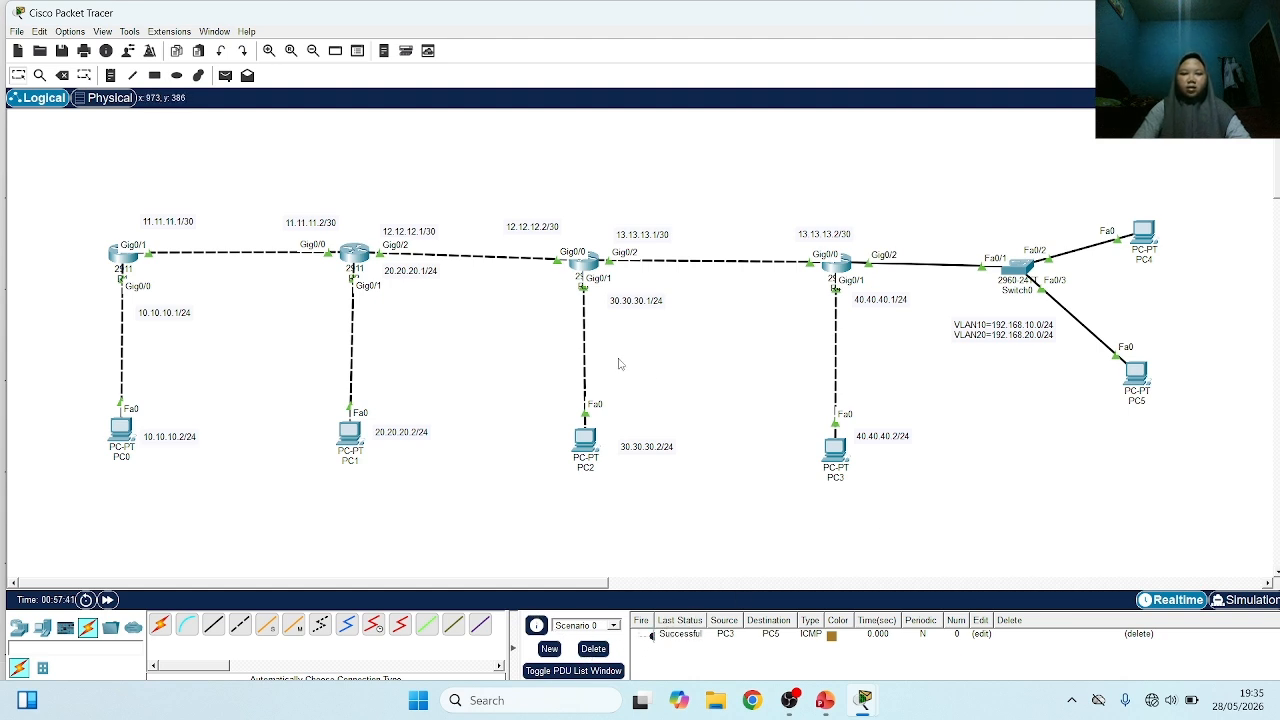
Send a second simple PDU from PC3 to PC5
click(225, 75)
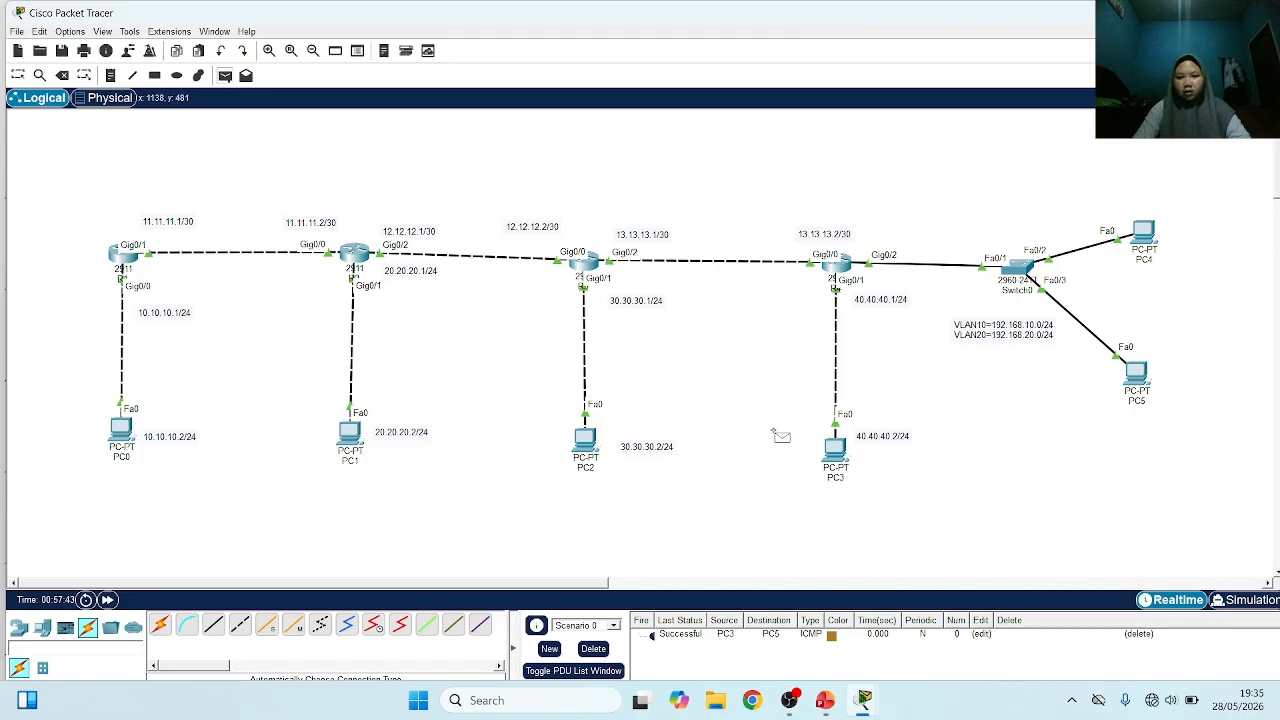
click(837, 448)
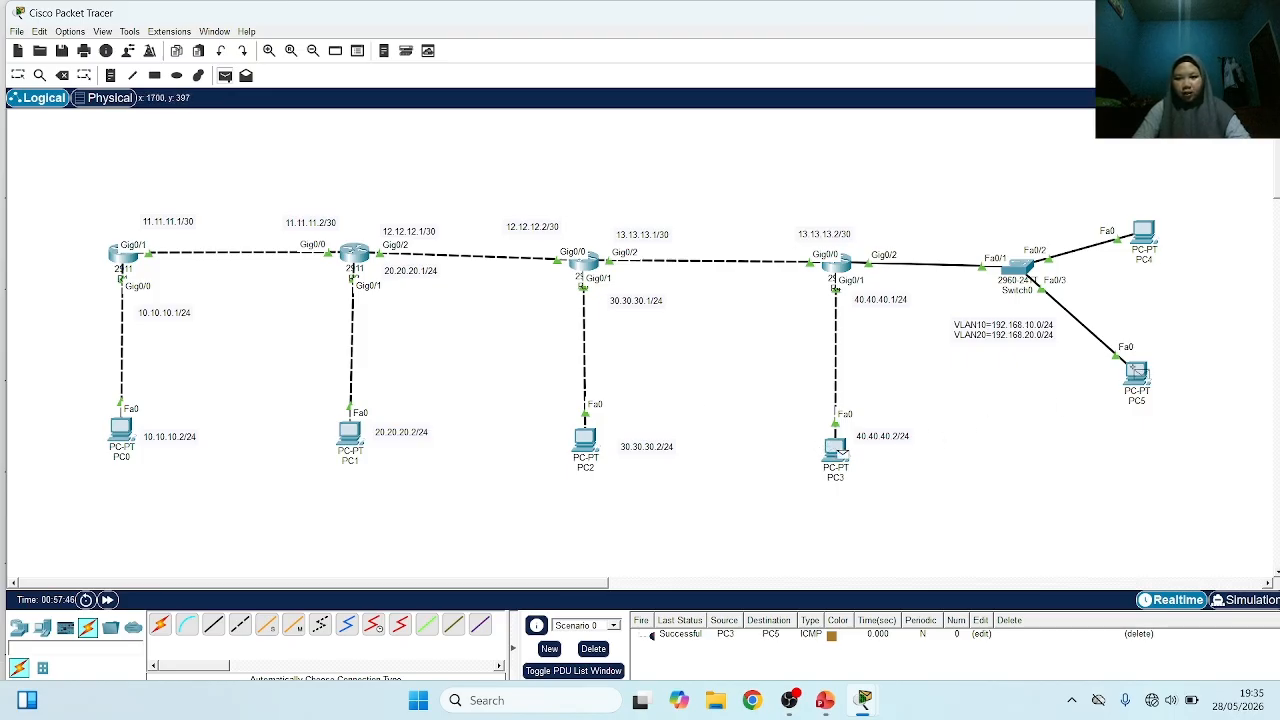
click(1137, 372)
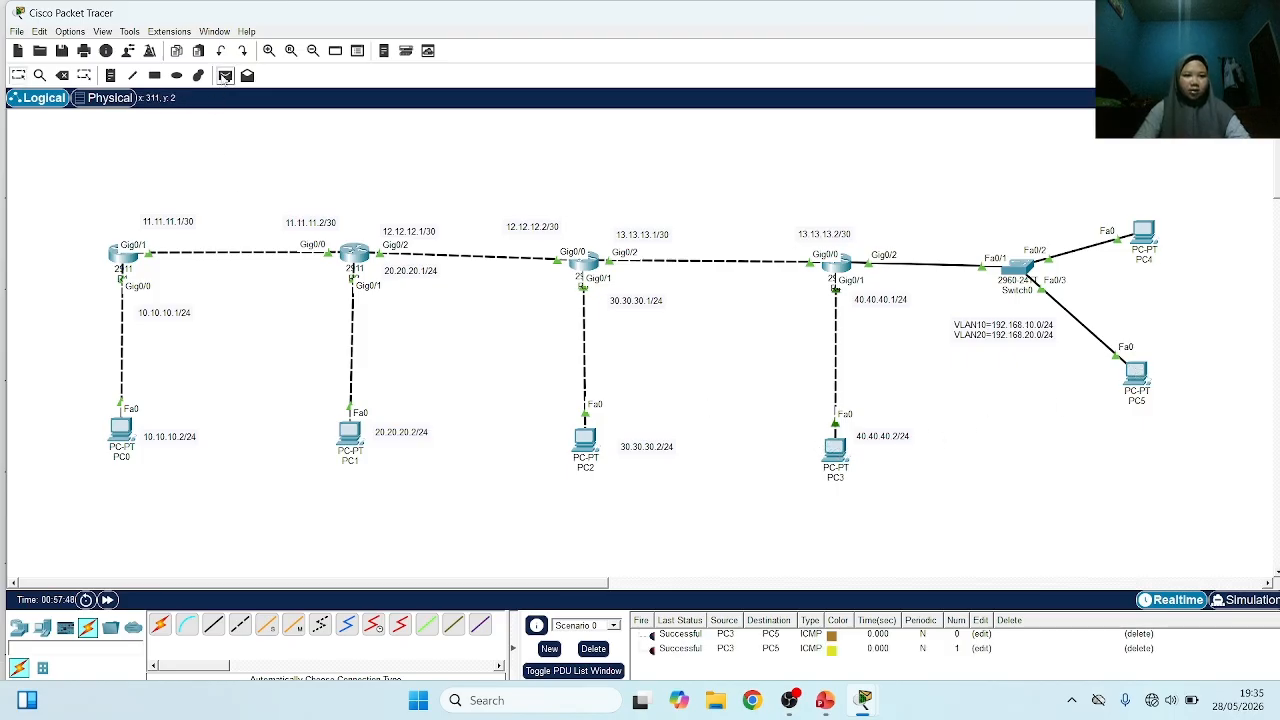
Send simple PDUs from PC3 to PC4 and from PC2 to PC5
click(225, 75)
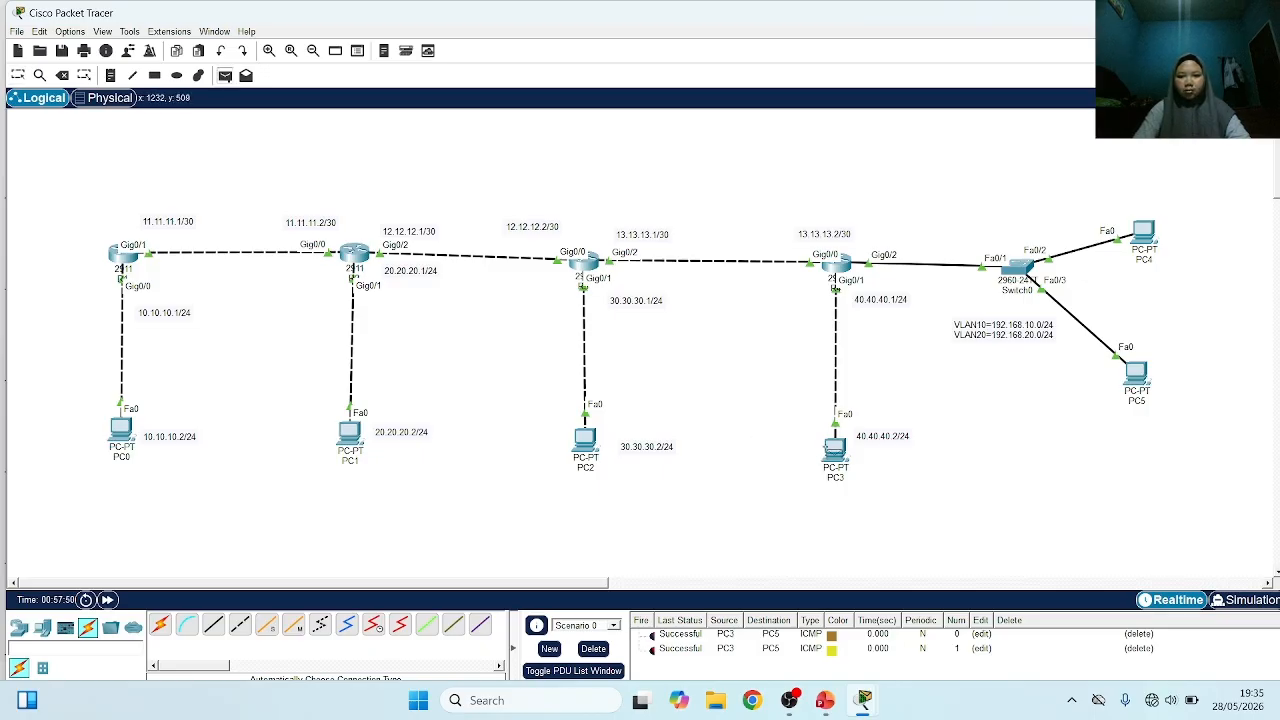
click(836, 448)
click(1143, 234)
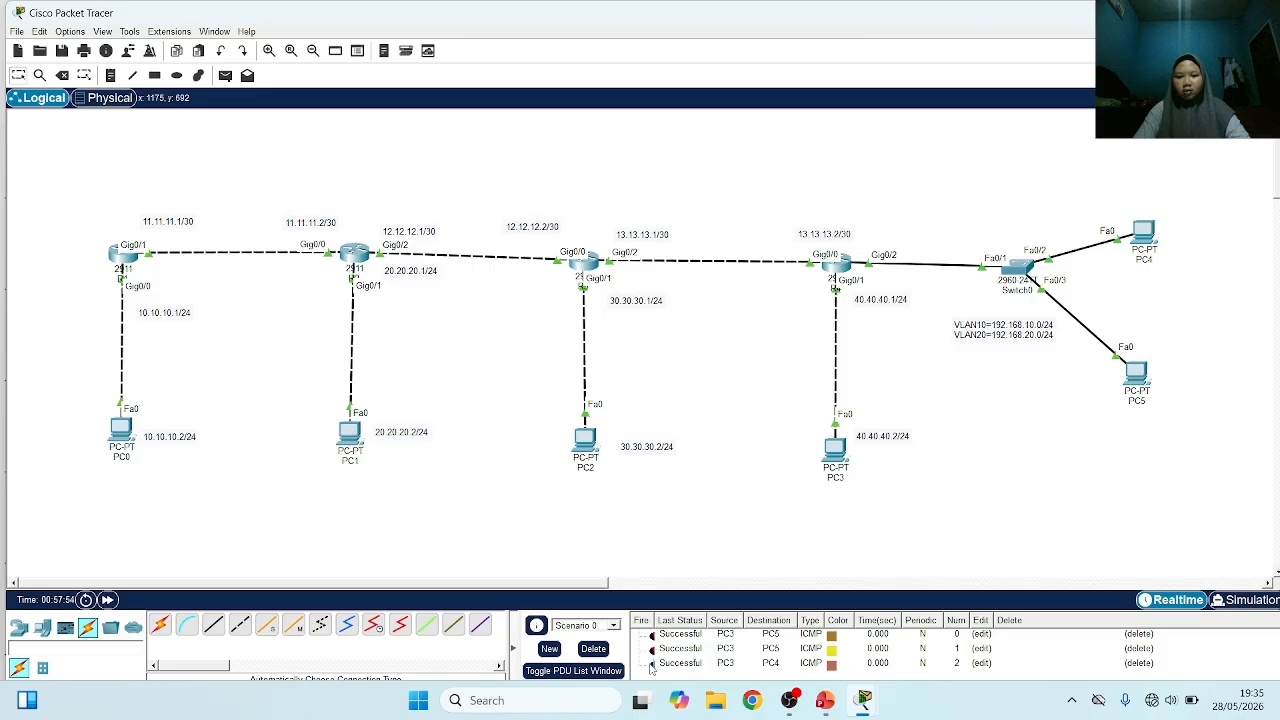
click(225, 75)
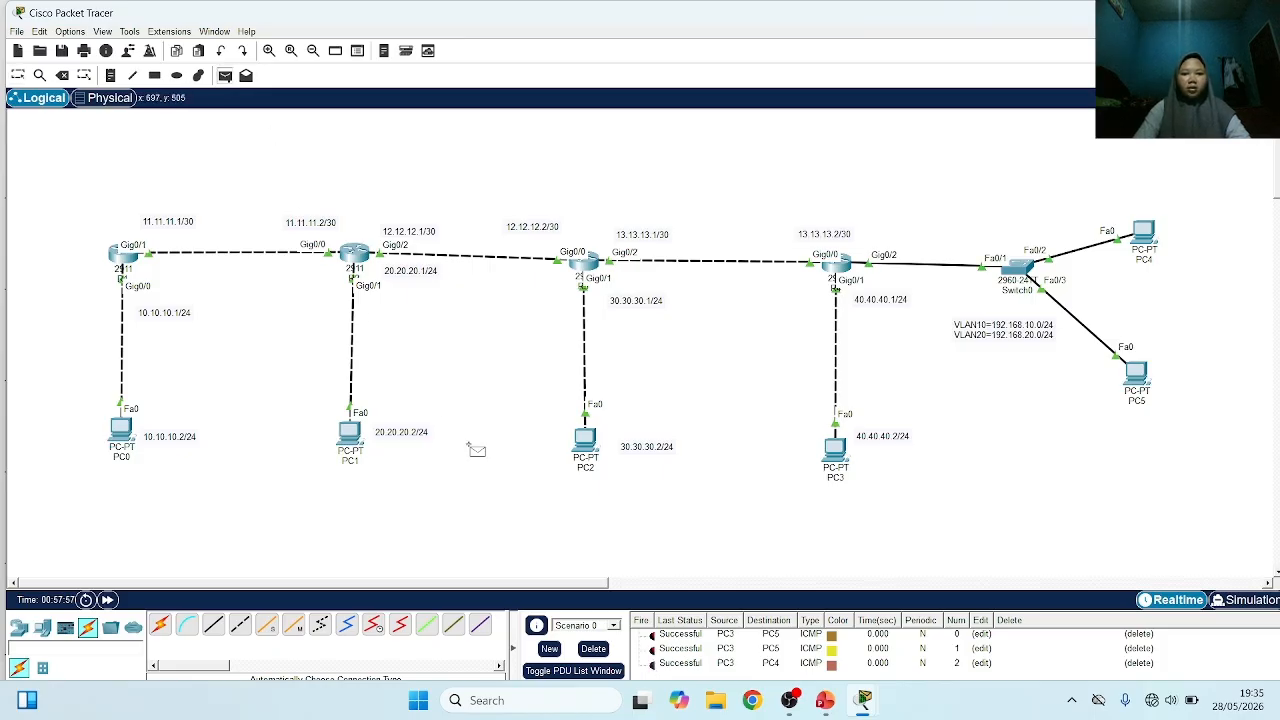
click(585, 440)
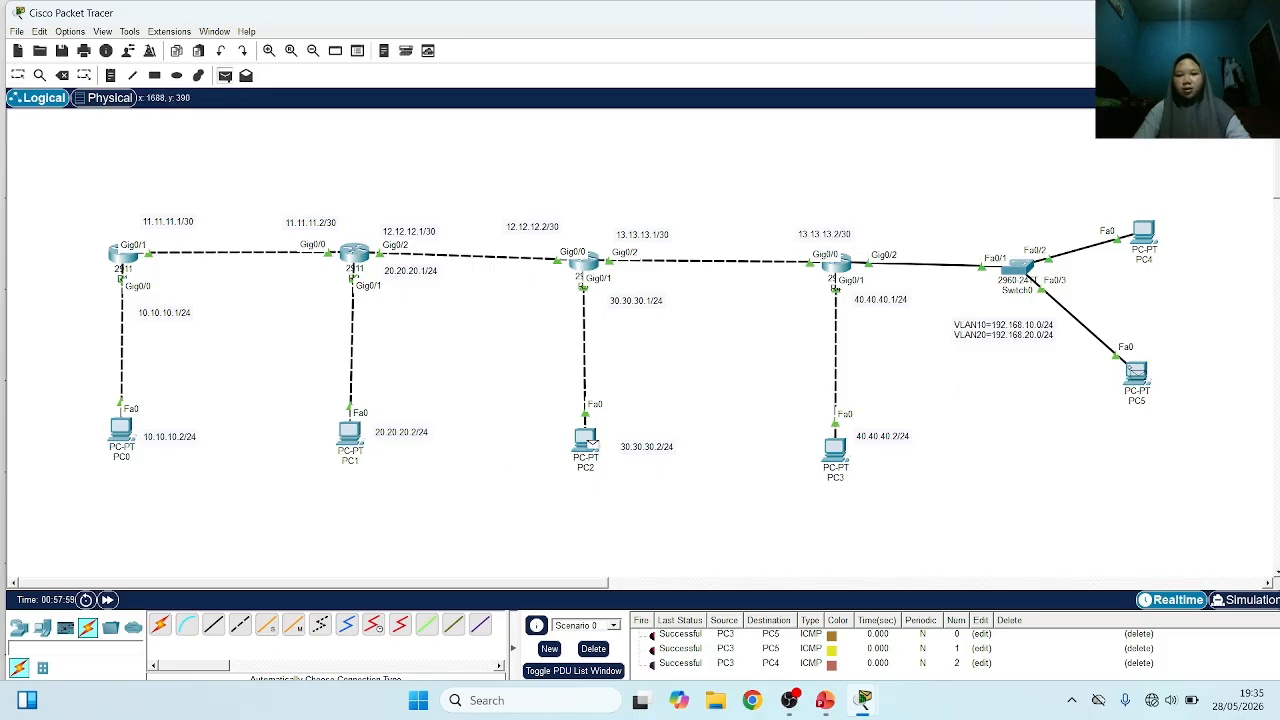
click(1136, 372)
Clear the PDU list by deleting the current scenario and send a simple PDU from PC0 to PC4
click(594, 649)
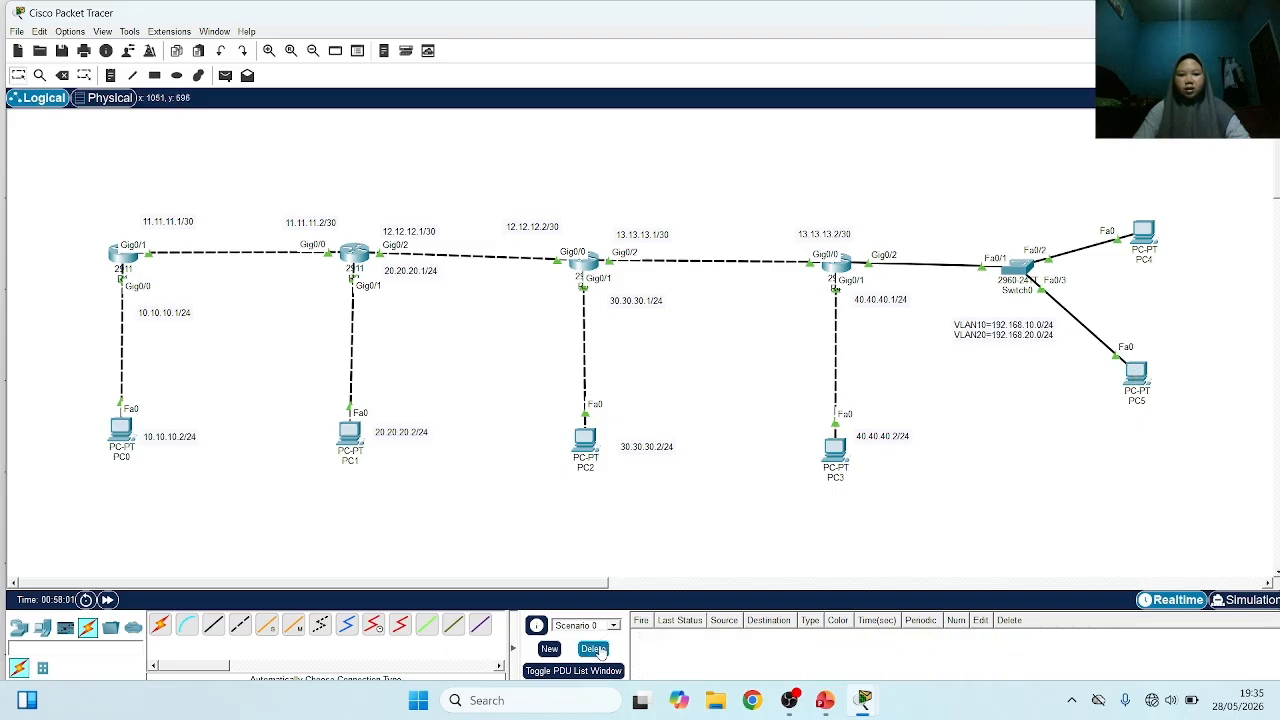
click(225, 75)
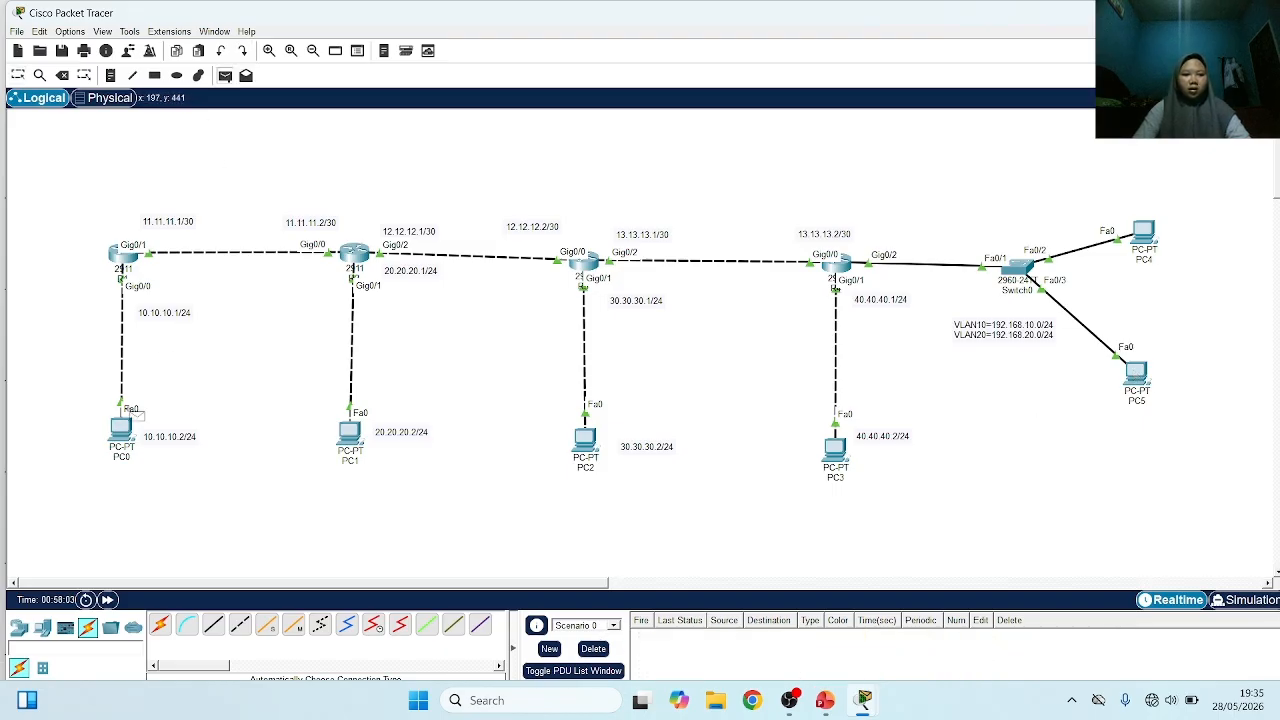
click(122, 428)
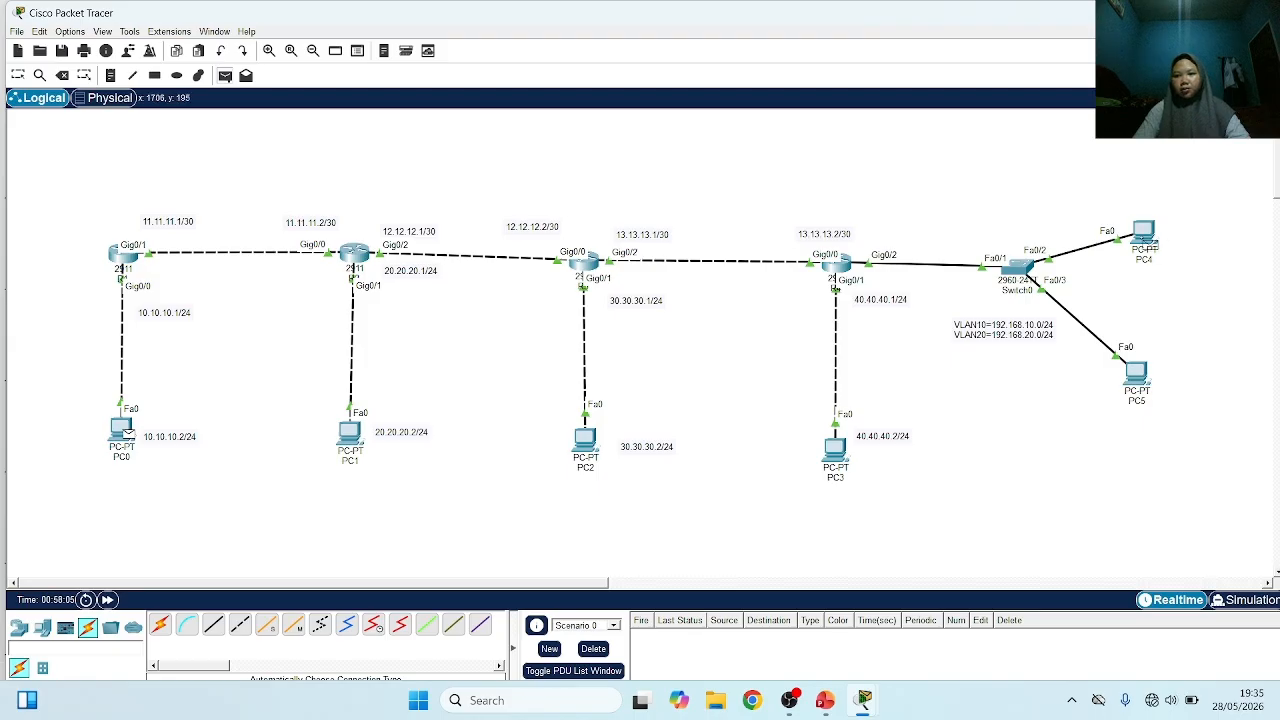
click(1143, 236)
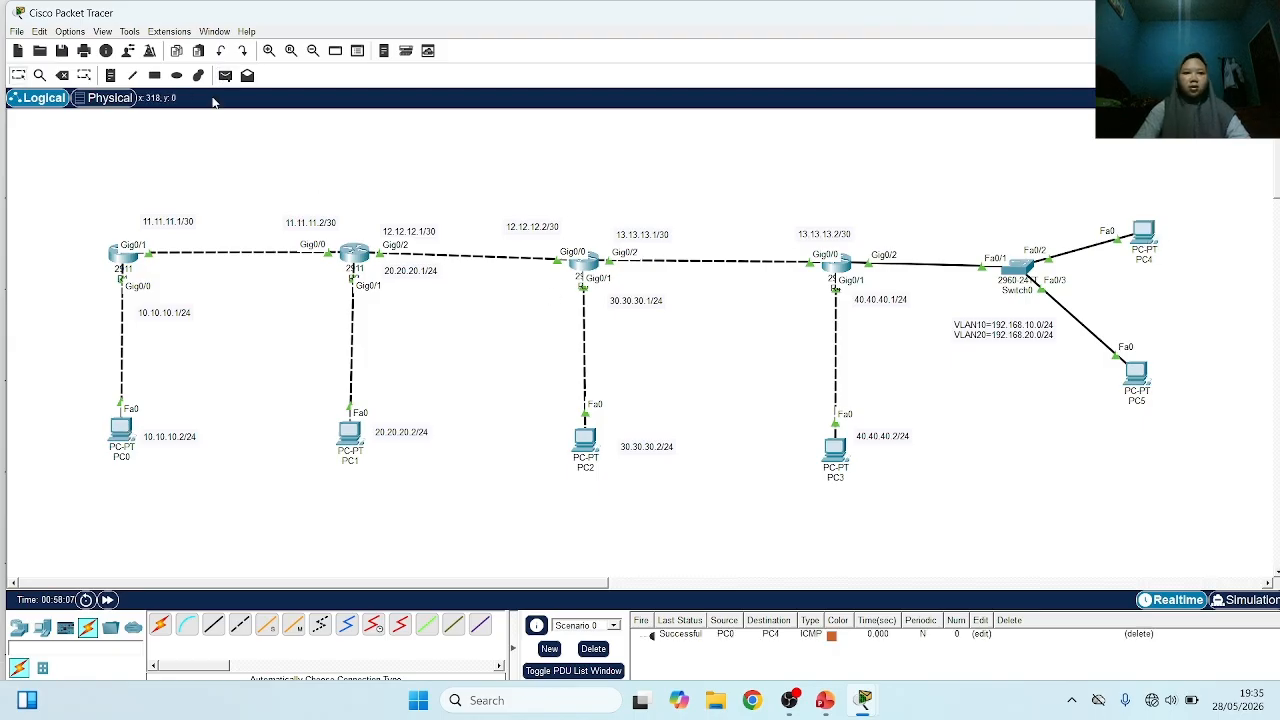
Send a simple PDU from PC4 to PC5 and switch to the Cisco Routing presentation in PowerPoint
click(225, 75)
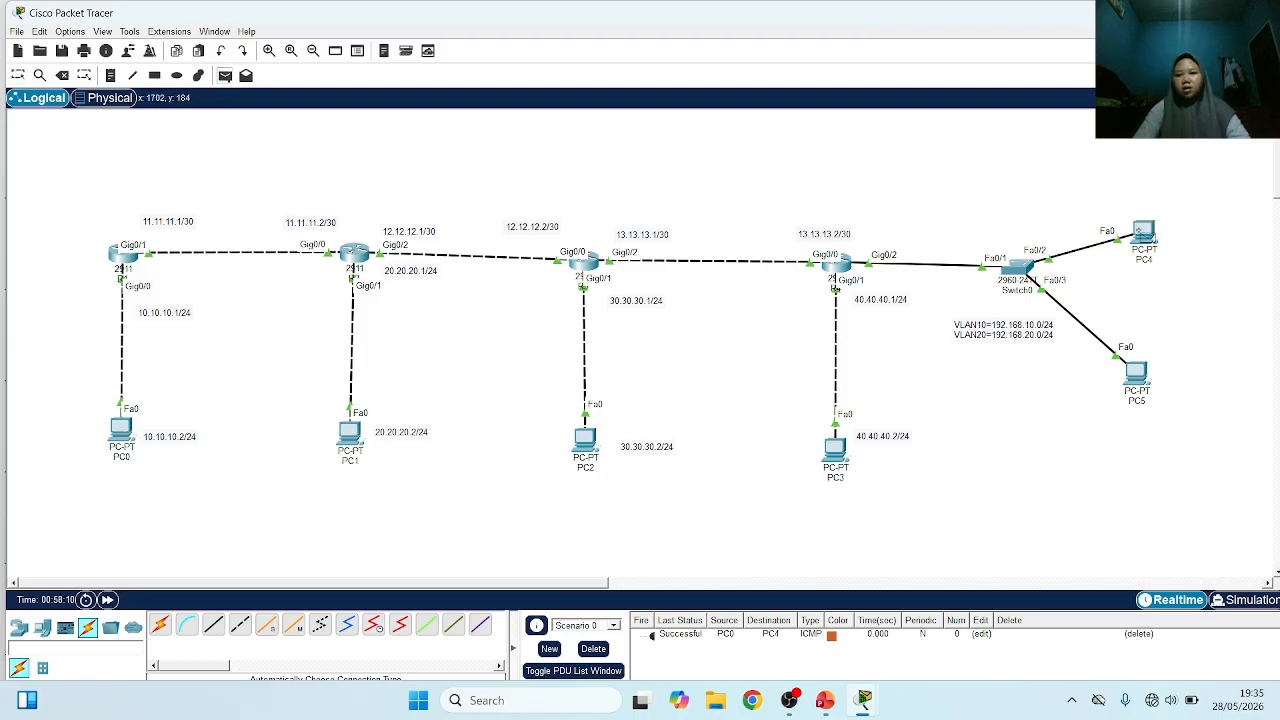
click(1141, 234)
click(1136, 376)
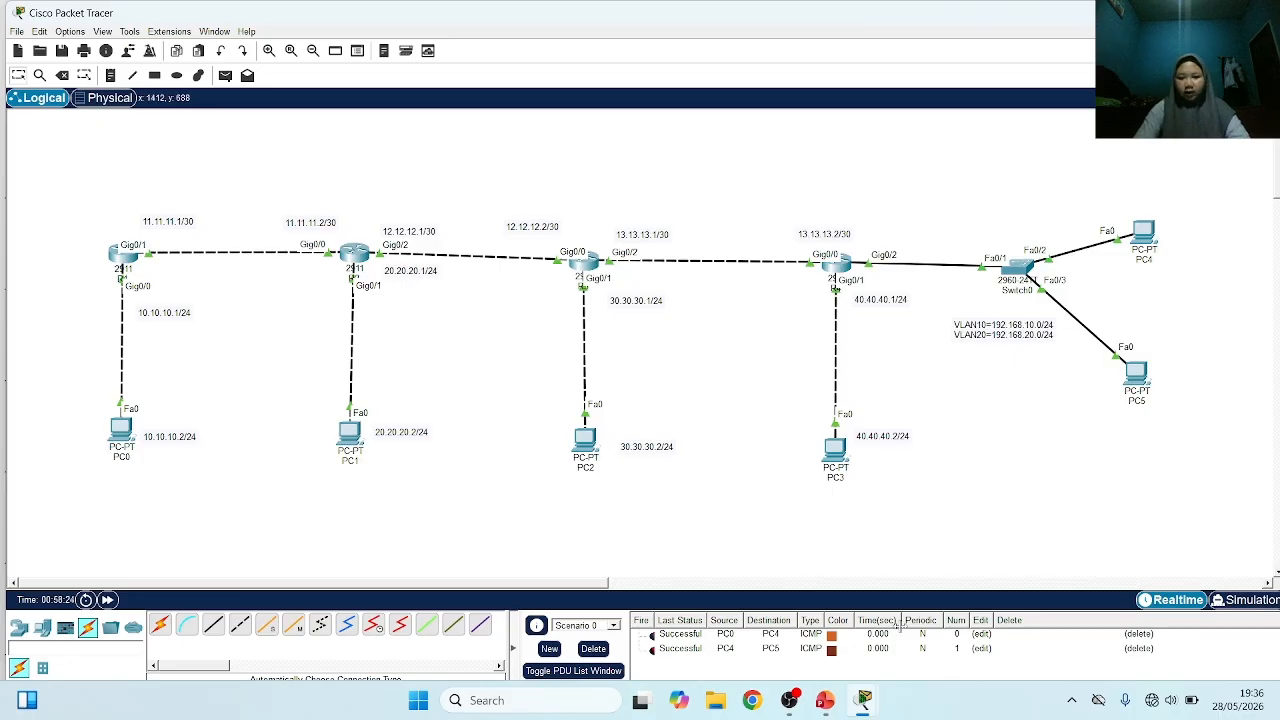
click(826, 702)
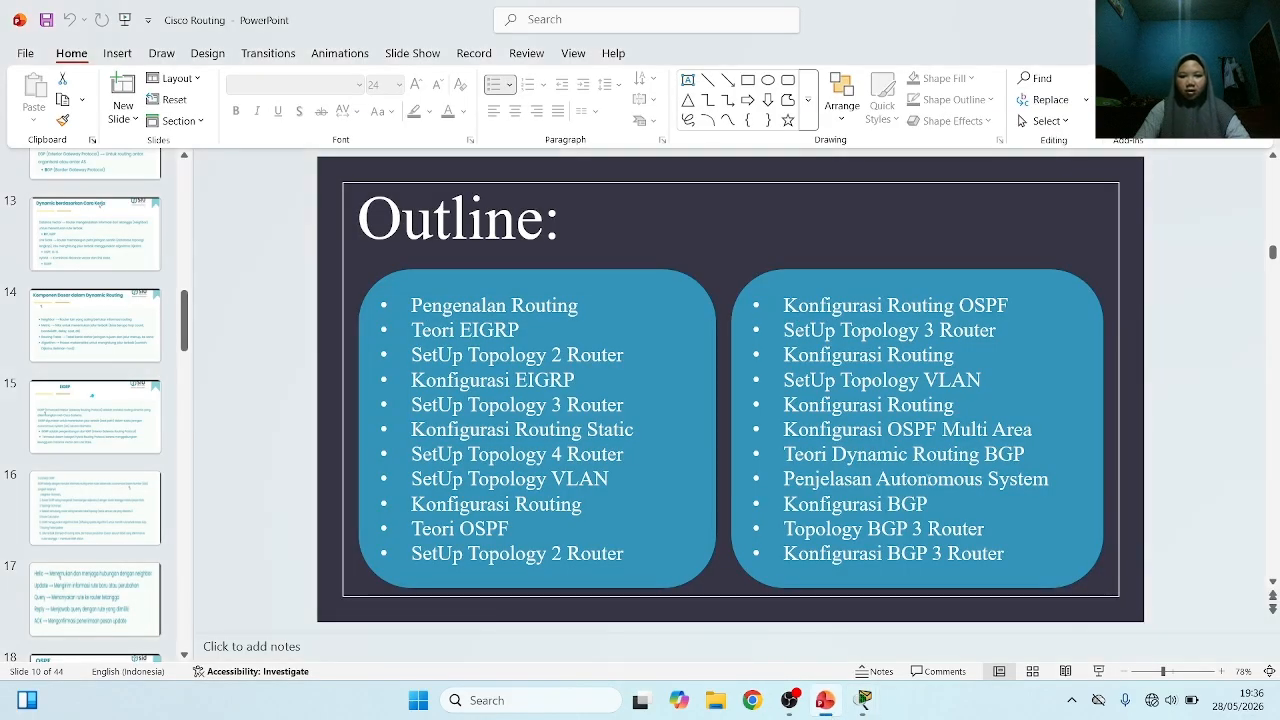
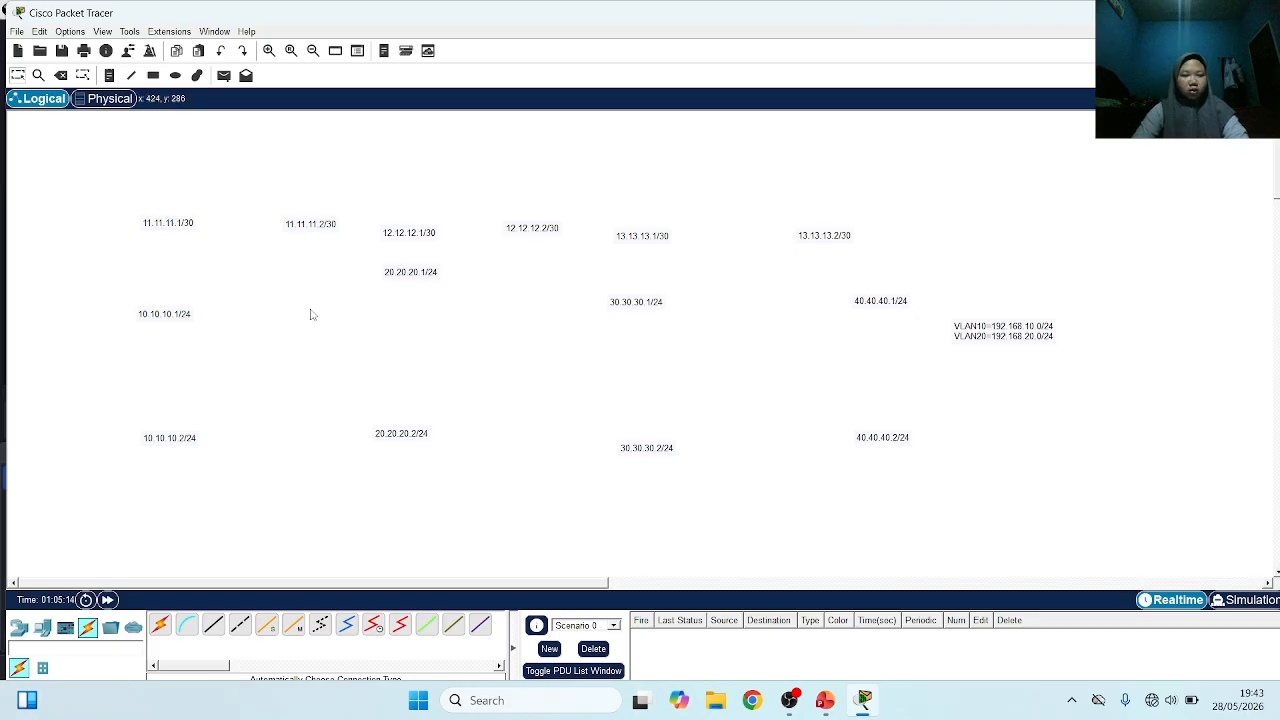
Place a PC beside the 10.10.10.2/24 label and a 2911 router above it, near the 10.10.10.1/24 label
click(41, 627)
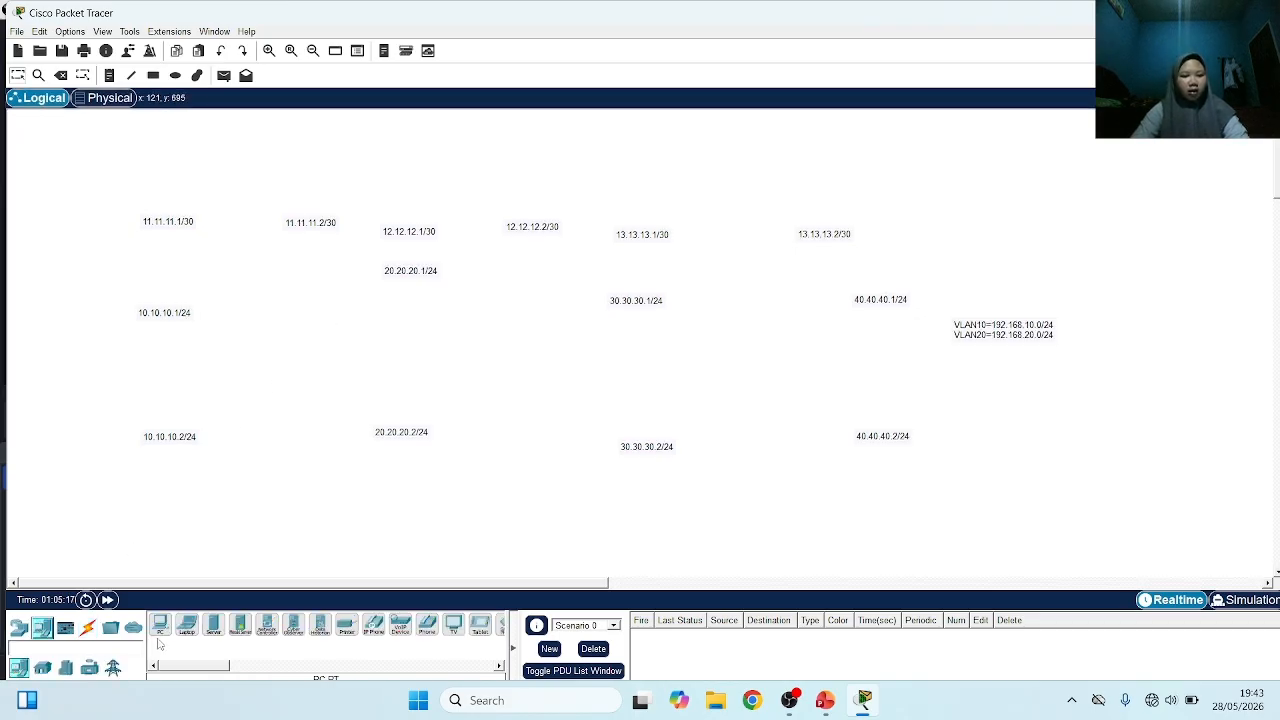
click(160, 624)
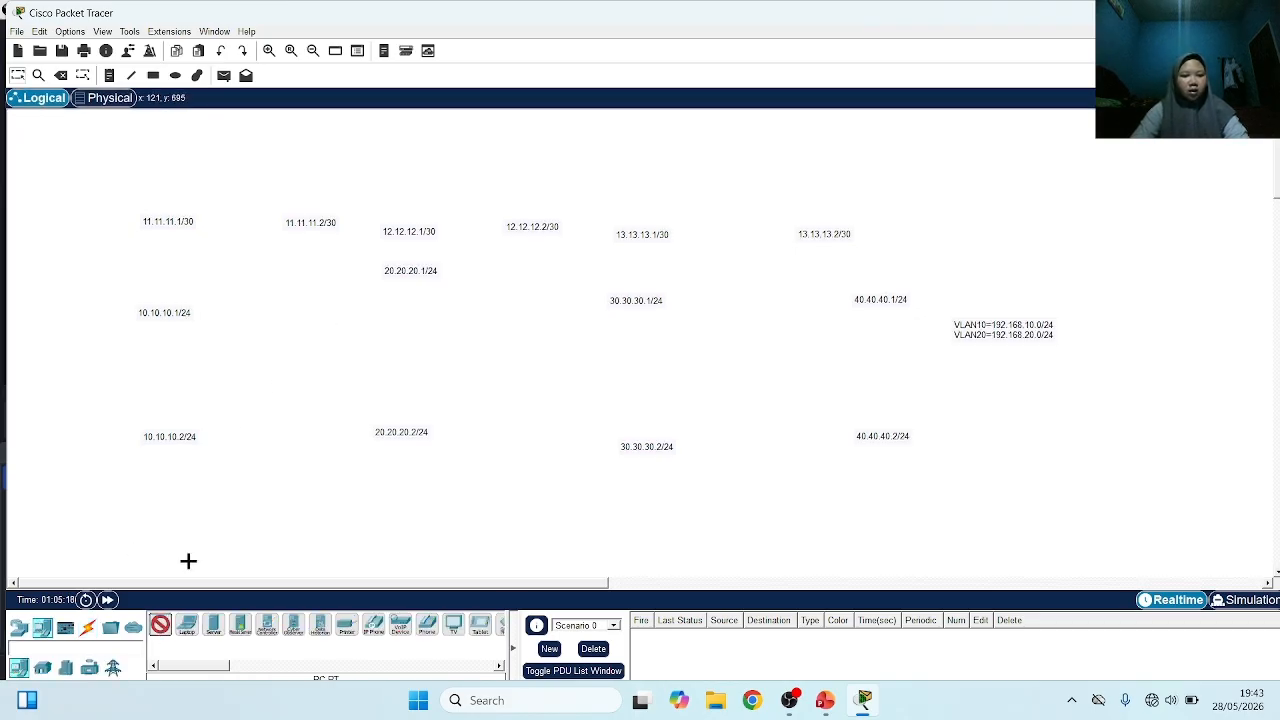
click(108, 437)
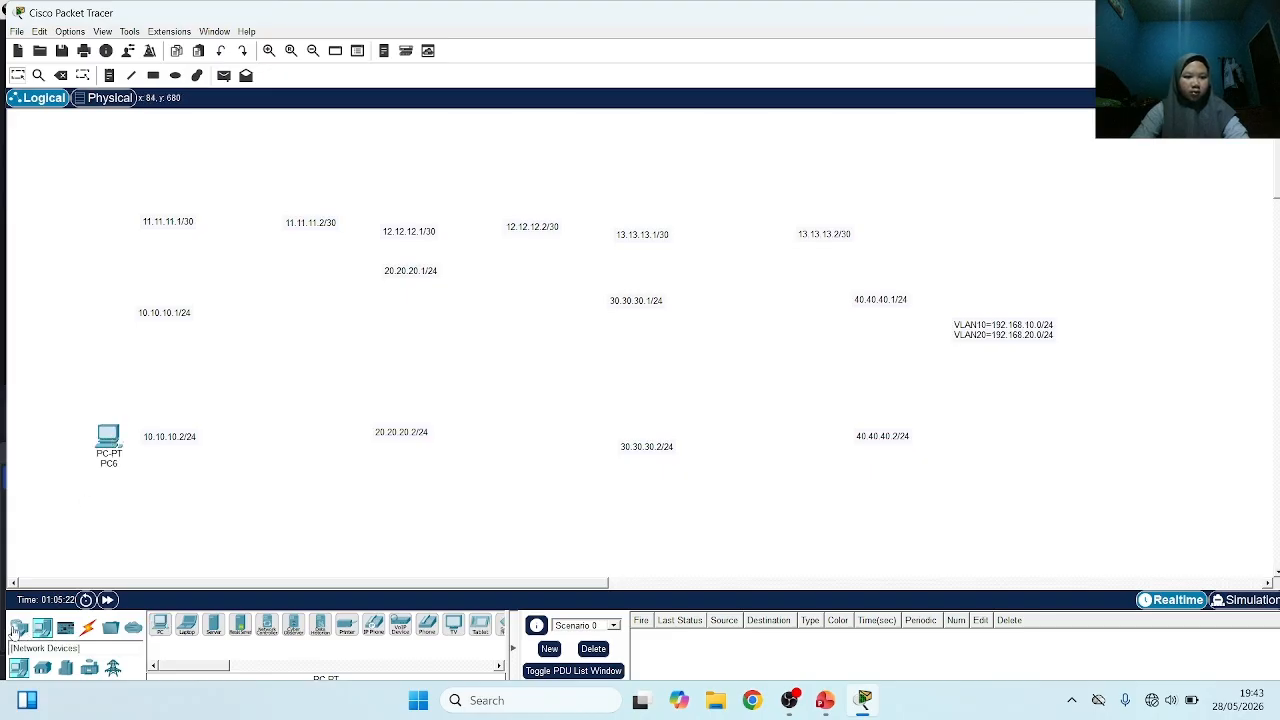
click(18, 627)
click(318, 630)
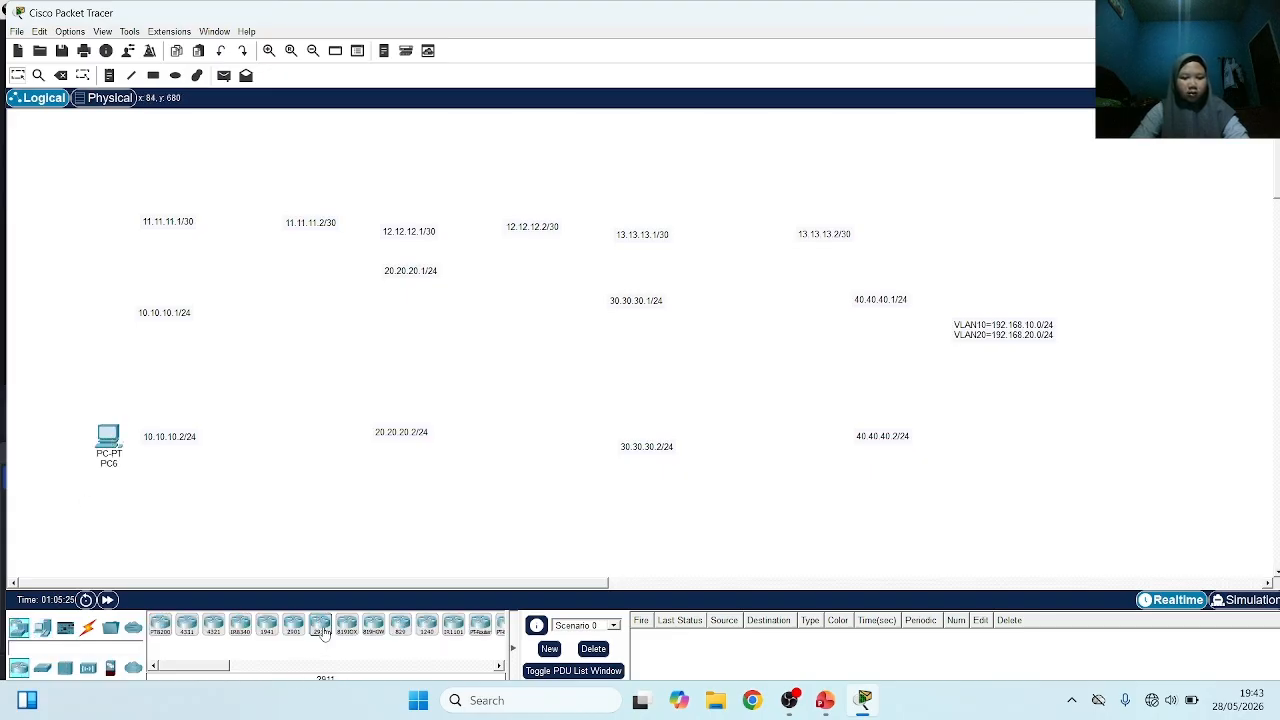
click(111, 228)
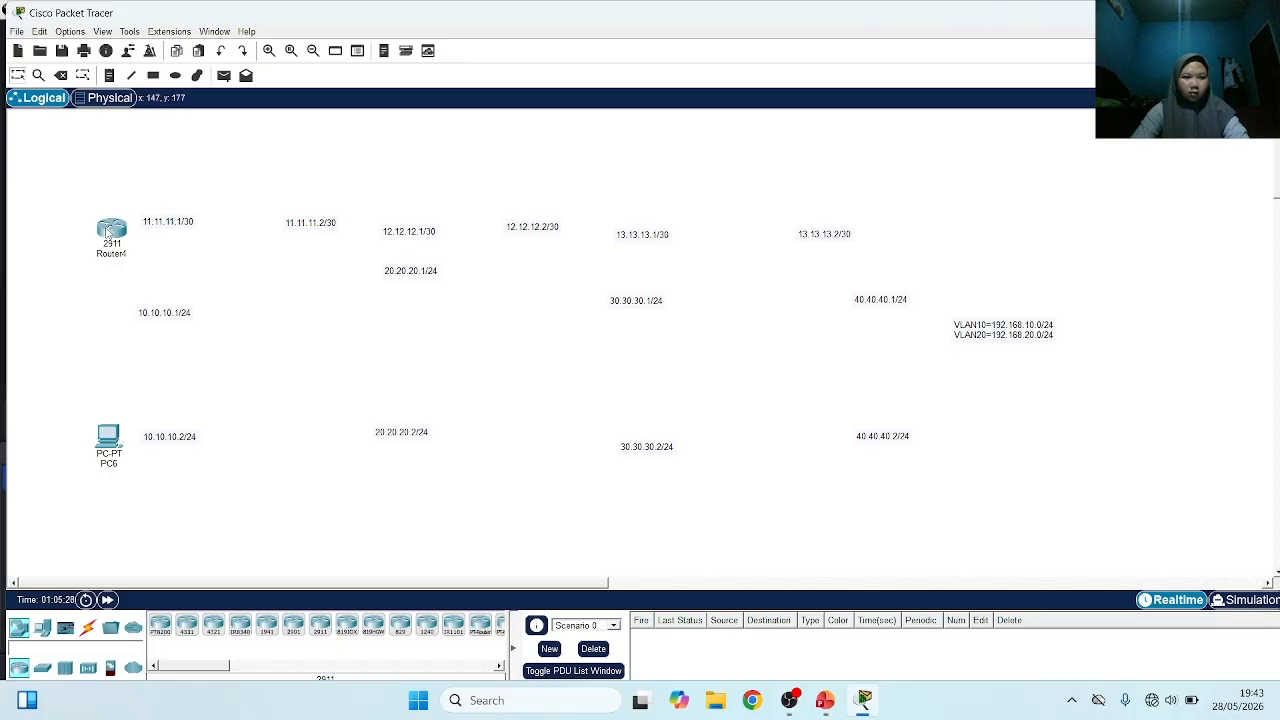
drag(108, 232, 103, 278)
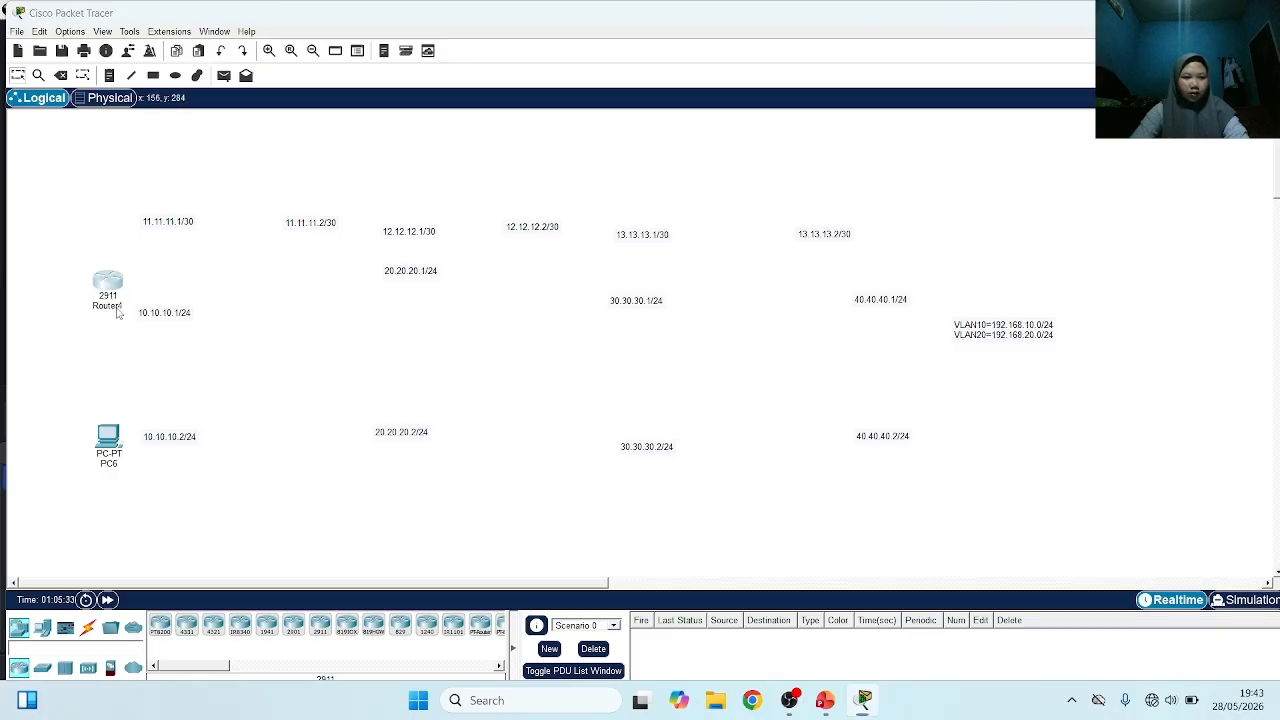
Rename the new 2911 router as R1
click(118, 308)
key(BackSpace)
key(BackSpace)
key(BackSpace)
key(BackSpace)
key(BackSpace)
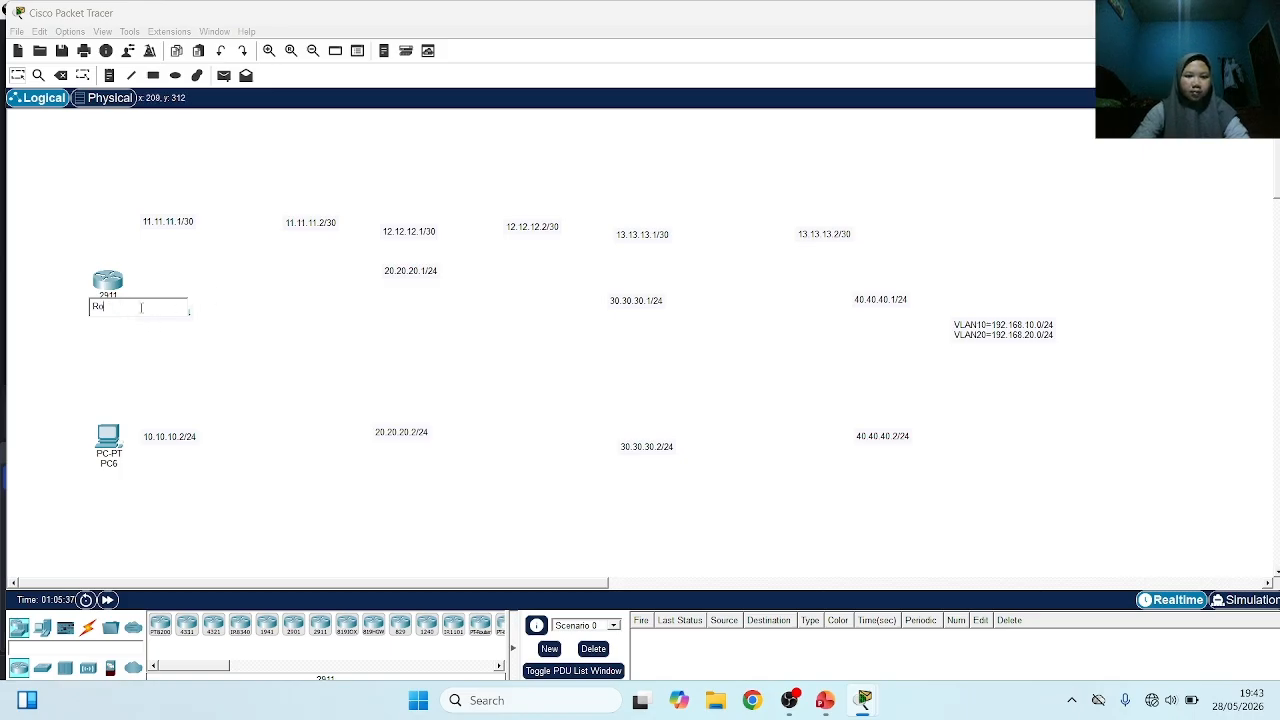
key(BackSpace)
text(1)
key(Return)
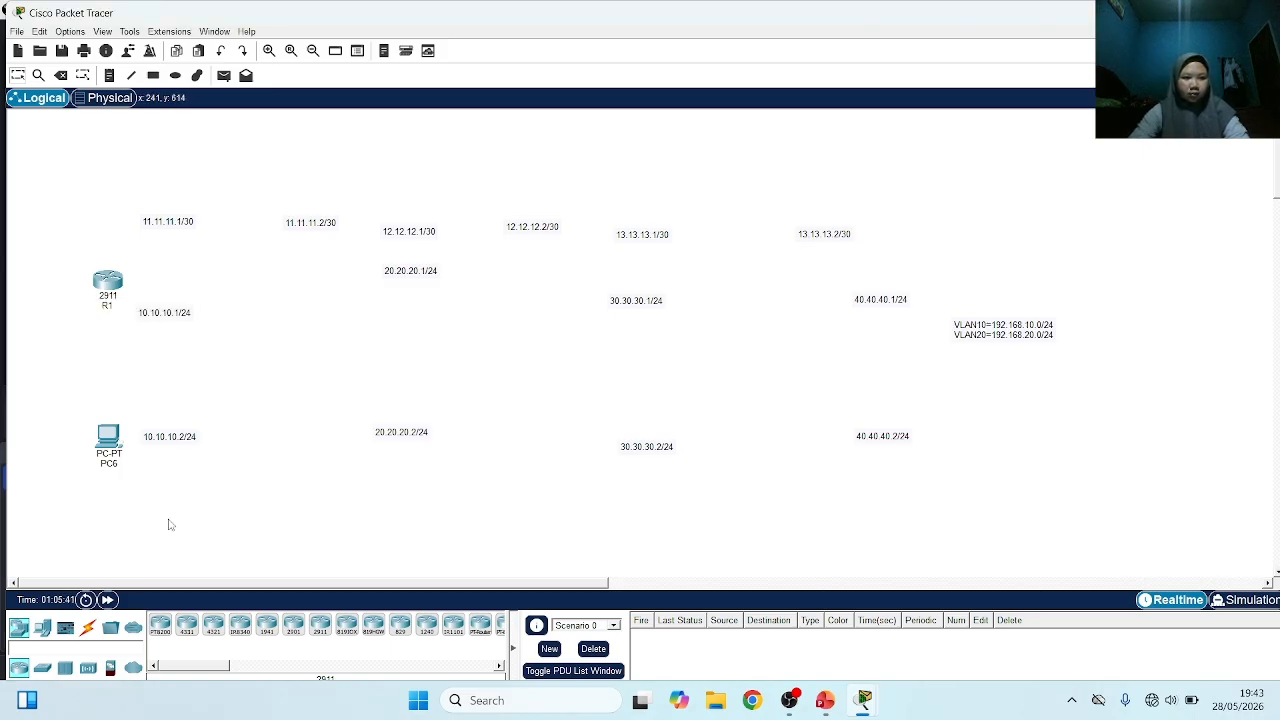
Place a second 2911 router beside the 20.20.20.1/24 label and name it R2
click(161, 634)
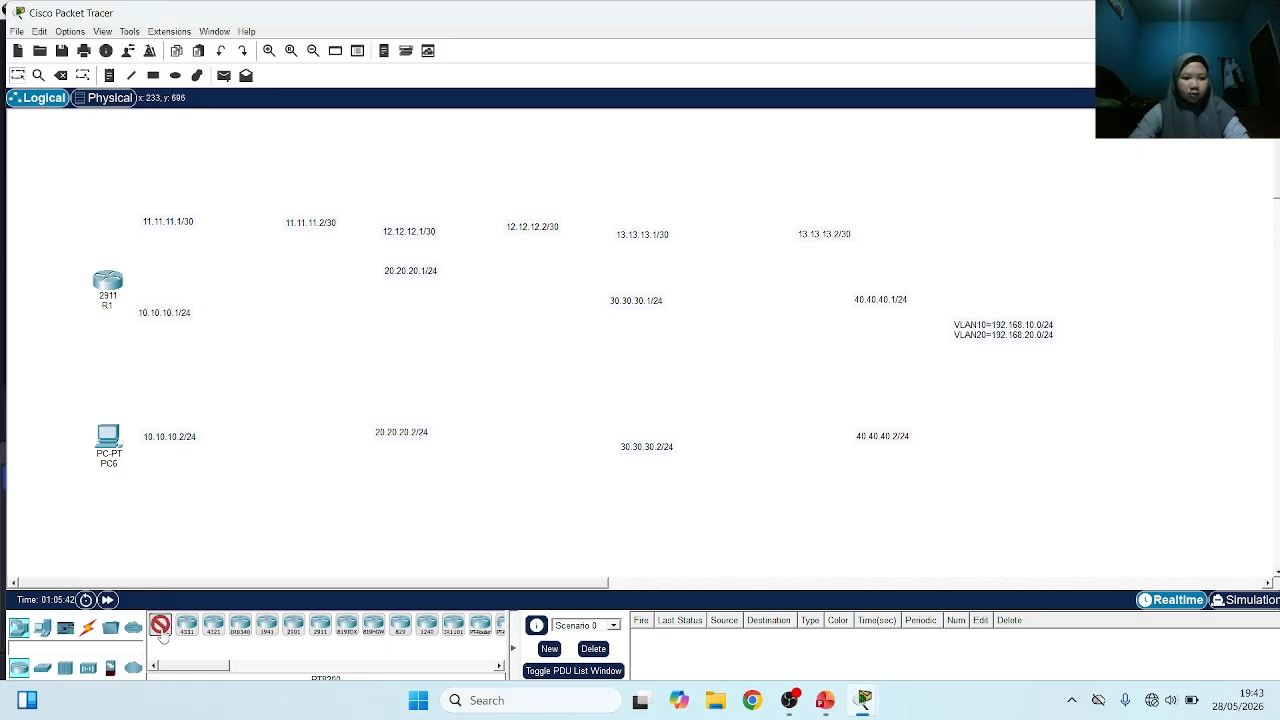
click(319, 628)
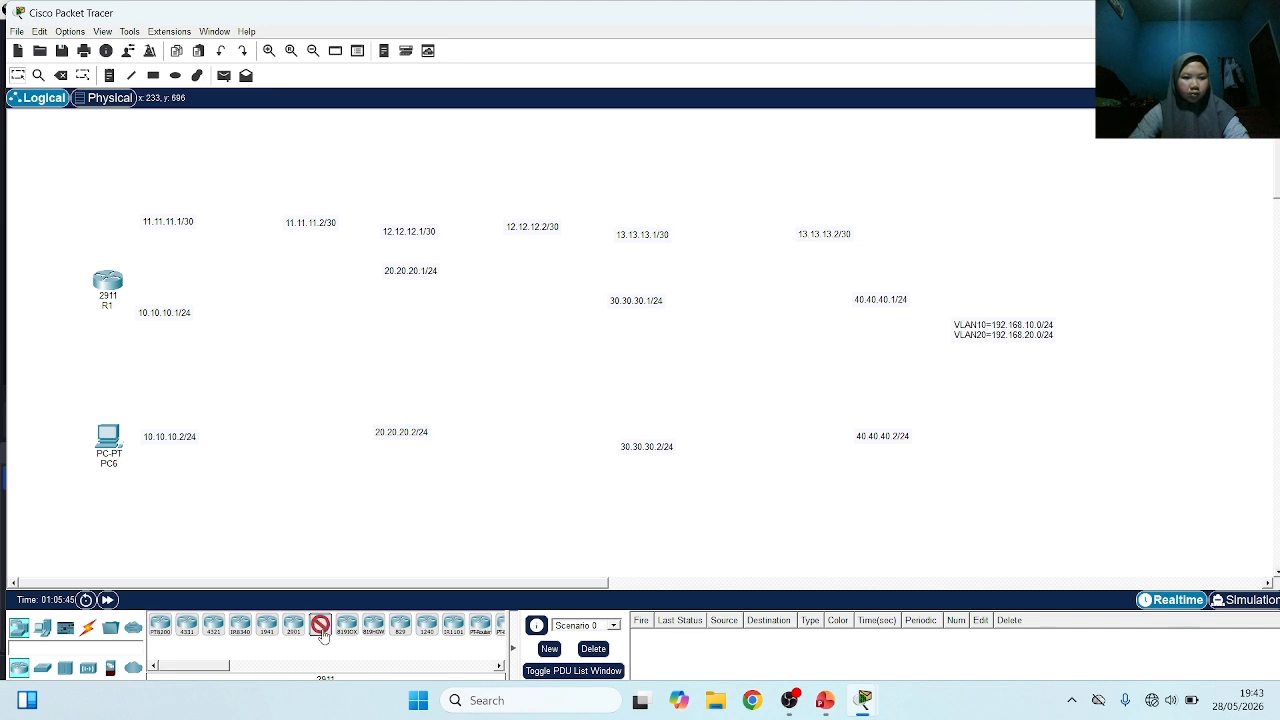
click(345, 261)
click(345, 297)
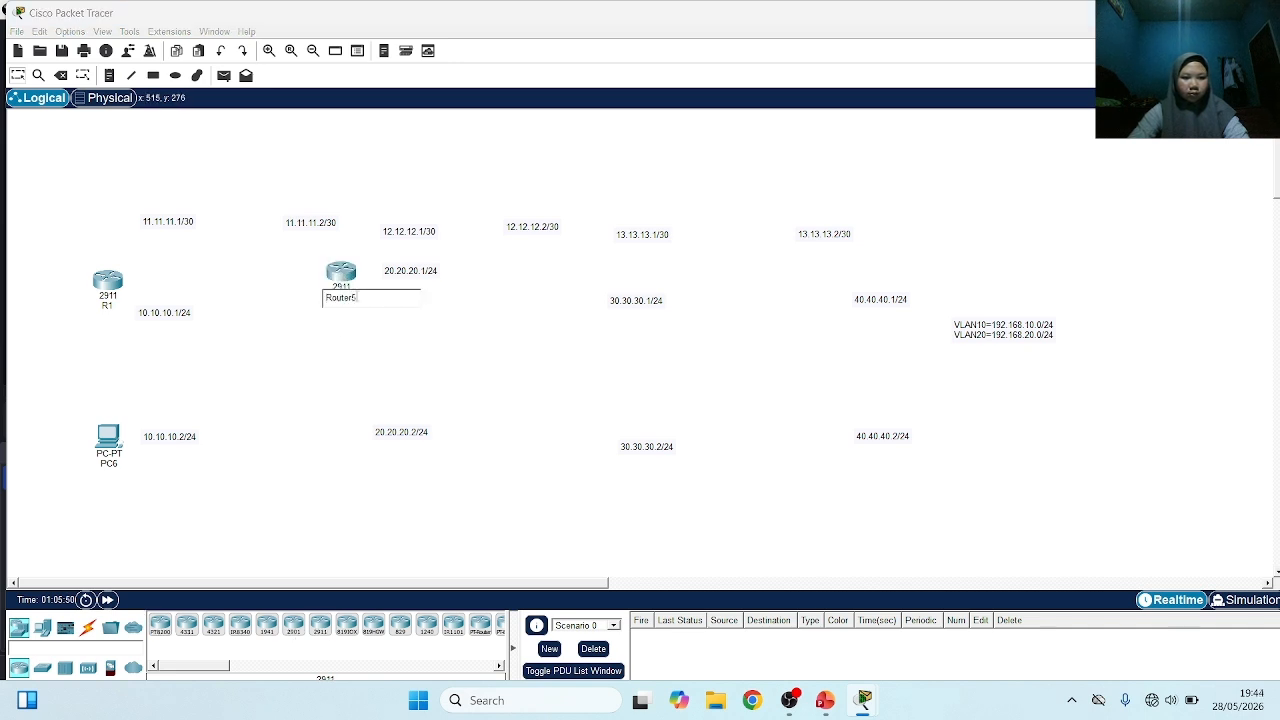
key(BackSpace)
key(BackSpace)
key(BackSpace)
key(BackSpace)
key(BackSpace)
text(2)
Place a PC beside the 20.20.20.2/24 label and adjust the positions of R2 and R1 above the PCs
click(42, 628)
click(164, 632)
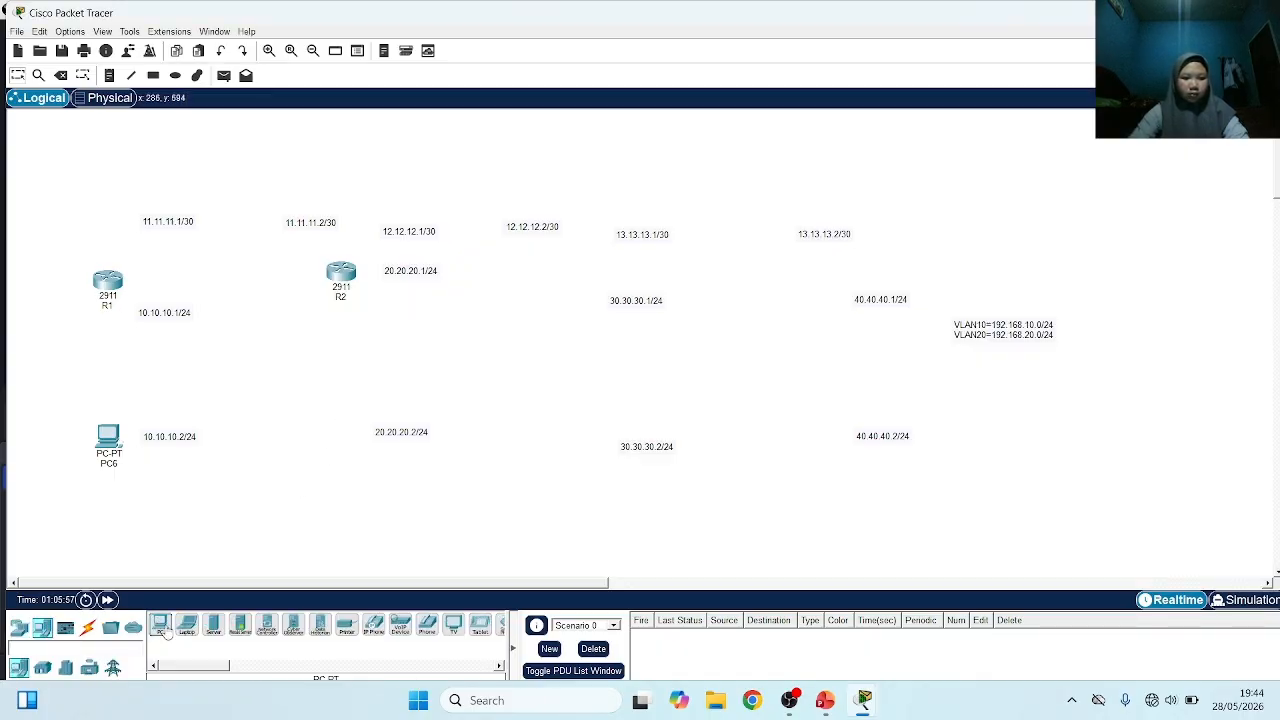
click(337, 436)
mouse_move(341, 264)
mouse_down()
mouse_move(314, 274)
mouse_move(336, 262)
mouse_up()
mouse_move(125, 282)
mouse_down()
mouse_move(132, 270)
mouse_move(110, 280)
mouse_up()
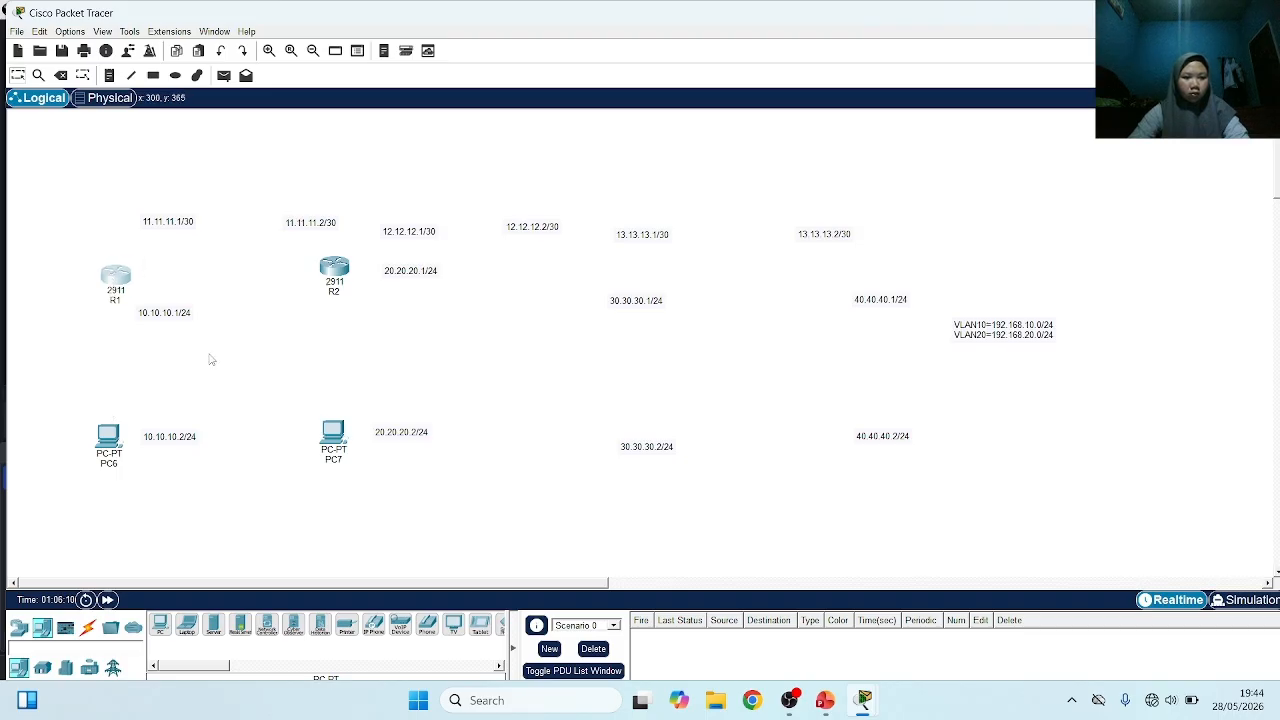
Connect R1 to PC6 and to R2 using the automatically chosen connection type
click(88, 627)
click(161, 626)
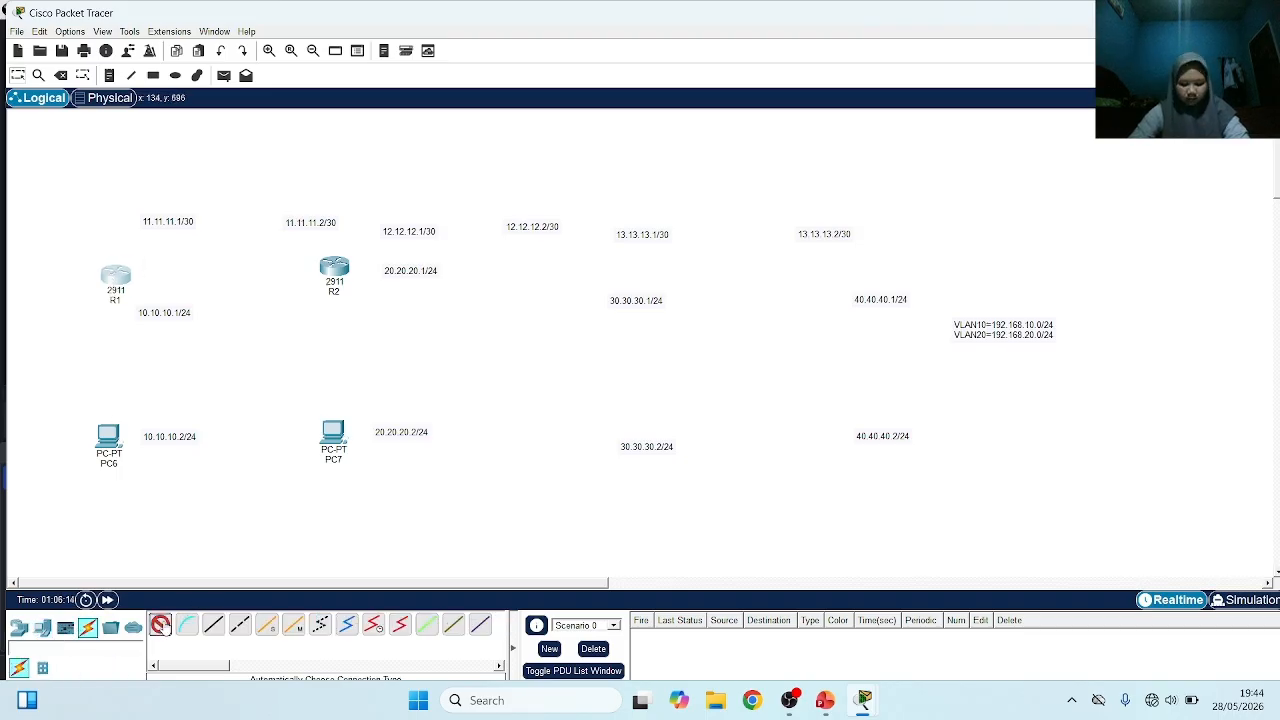
click(114, 280)
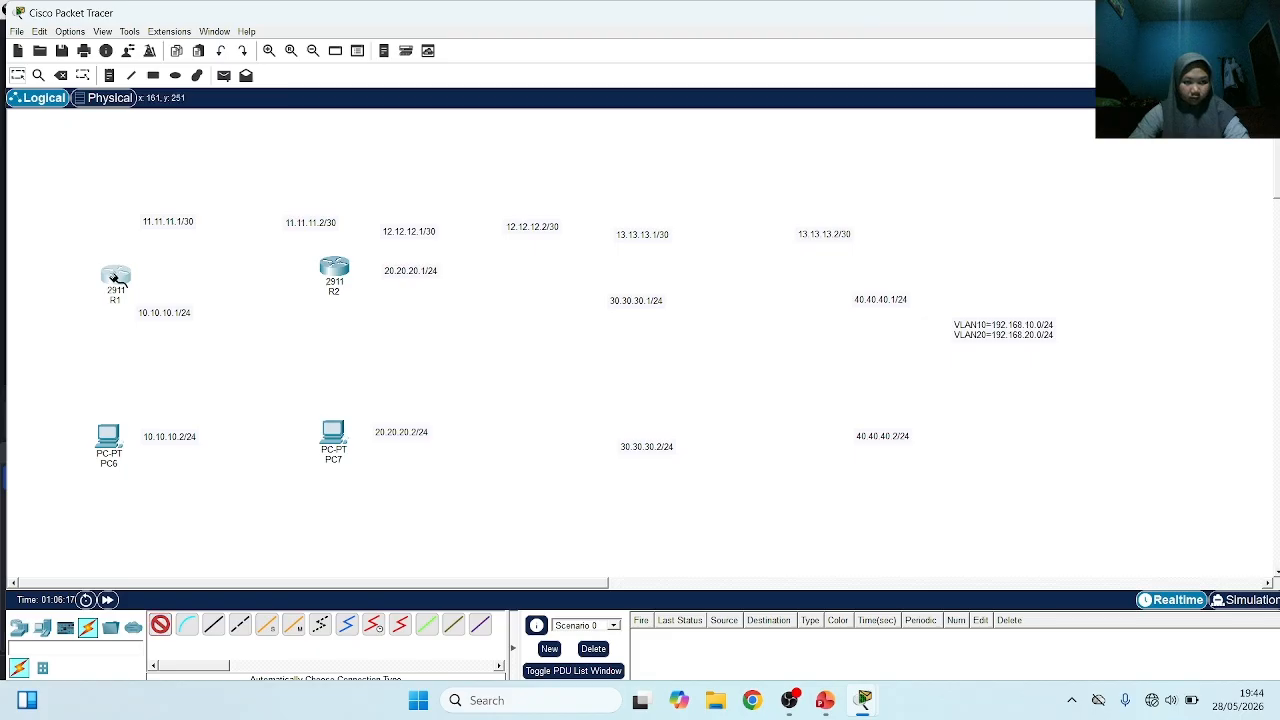
click(108, 436)
click(161, 626)
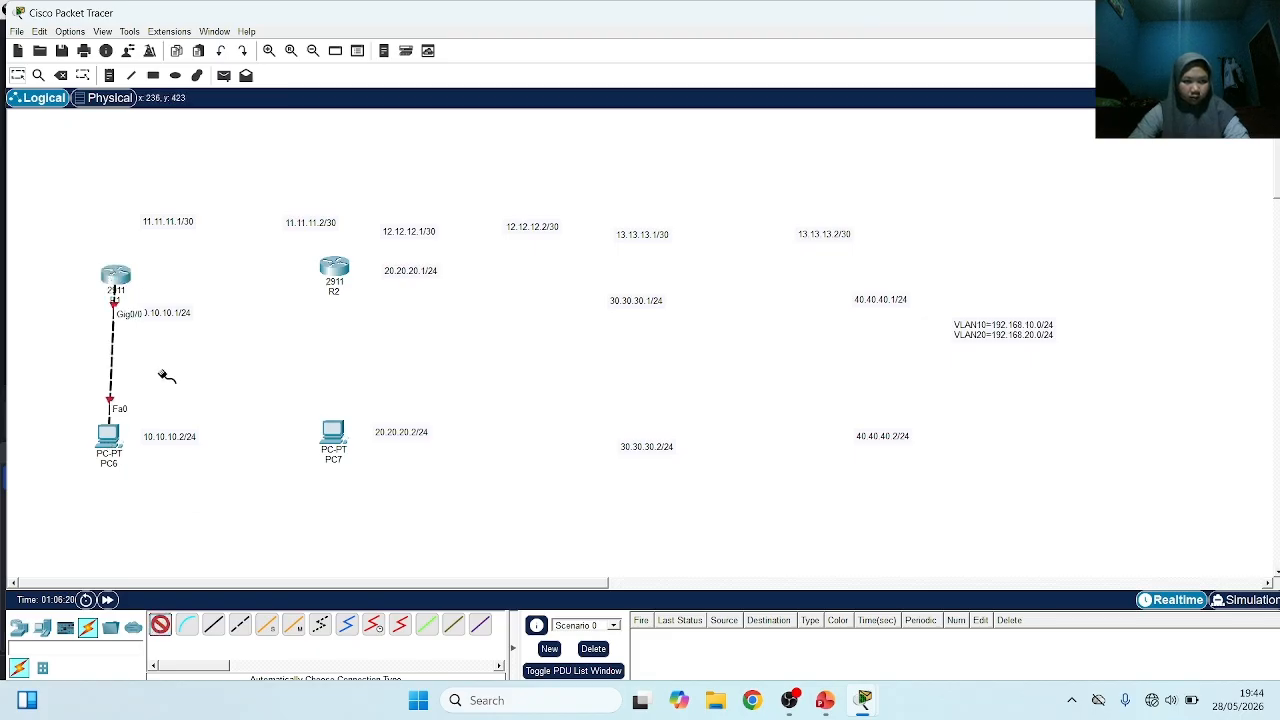
click(116, 276)
click(334, 266)
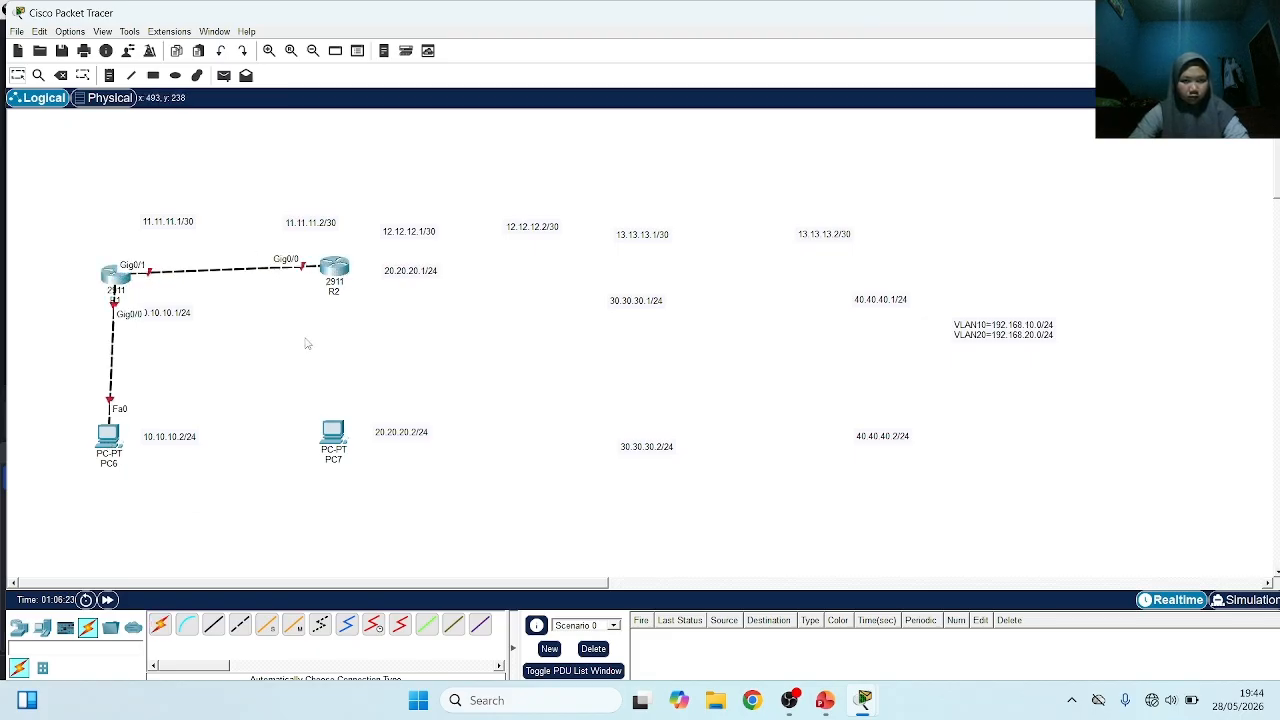
Connect R2 to PC7 with an automatically chosen cable and shift R2 level with R1
click(161, 626)
click(334, 268)
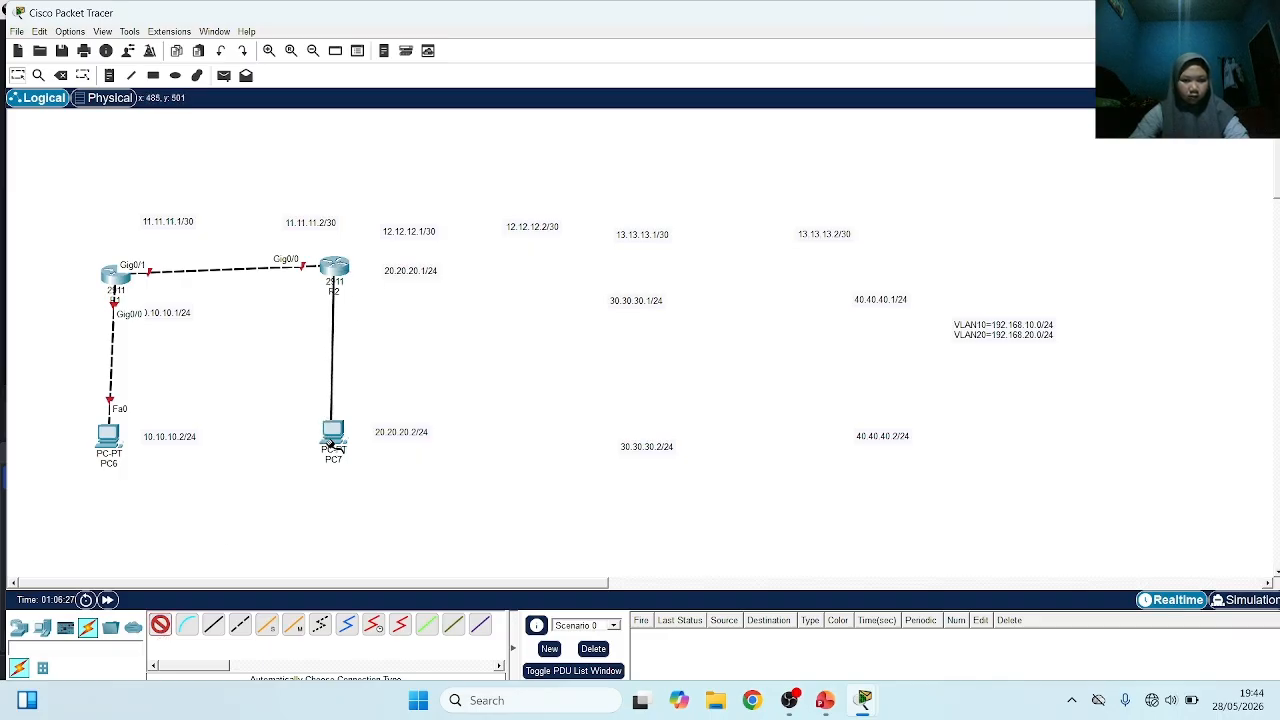
click(332, 432)
mouse_move(334, 274)
mouse_down()
mouse_move(324, 277)
mouse_move(335, 275)
mouse_up()
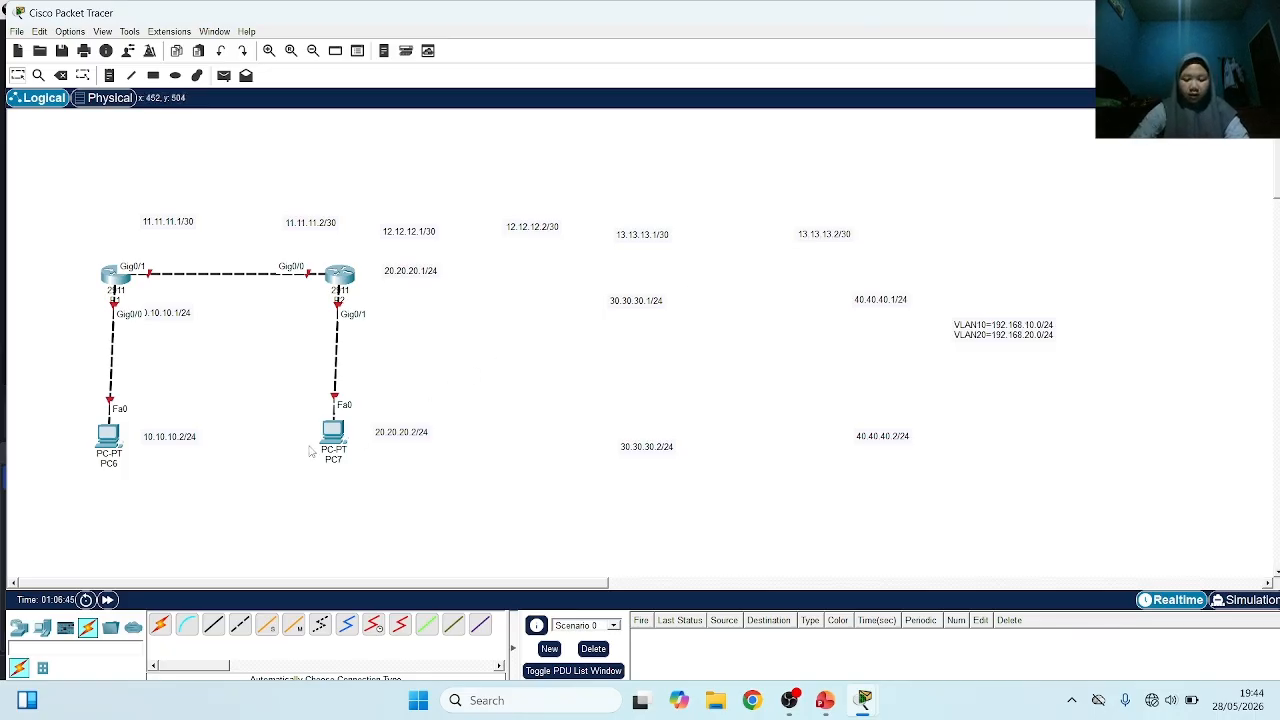
Open R1's command line, decline the initial configuration dialog, and enter global configuration mode with enable and conf t
click(112, 279)
click(405, 73)
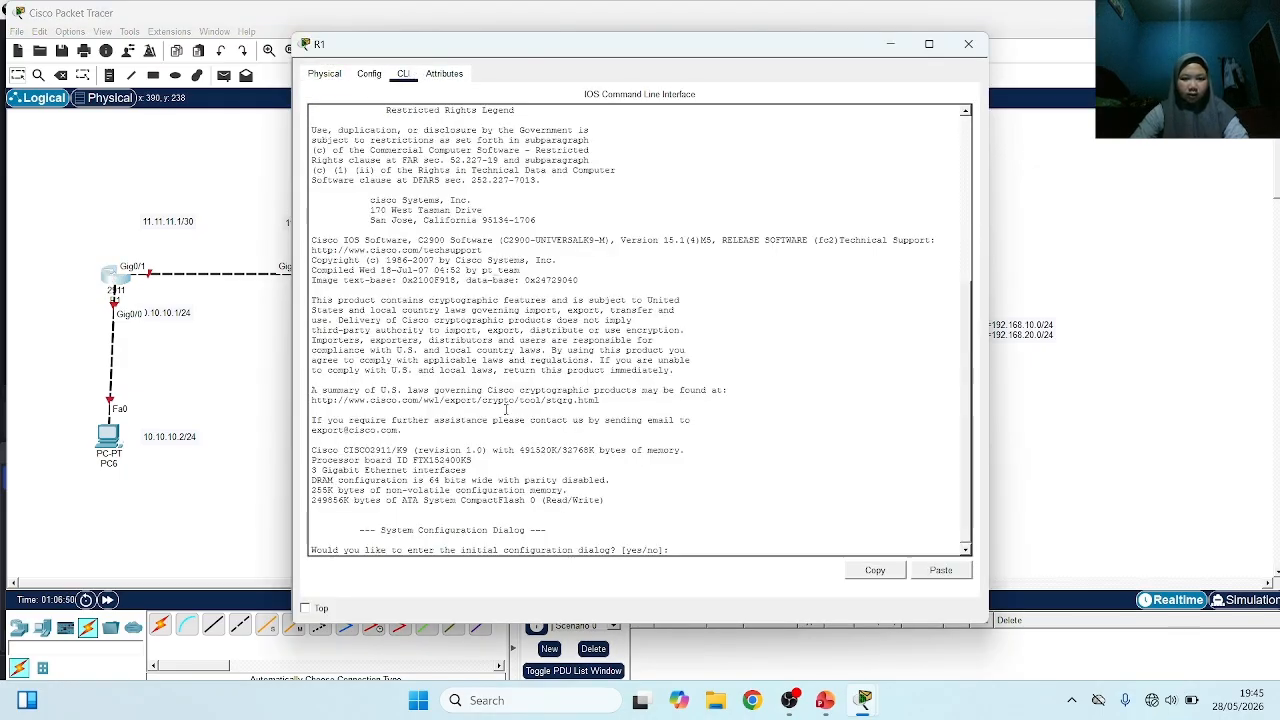
text(no)
key(Return)
key(Return)
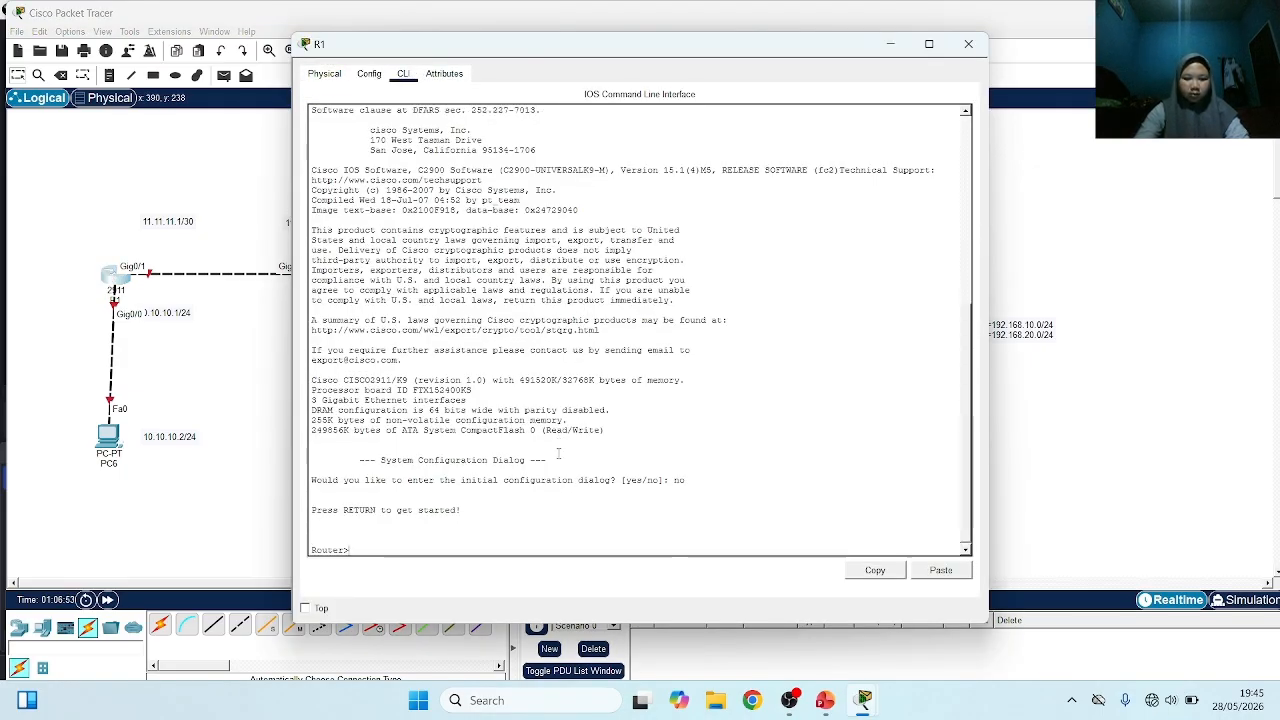
text(ena)
key(Tab)
key(Return)
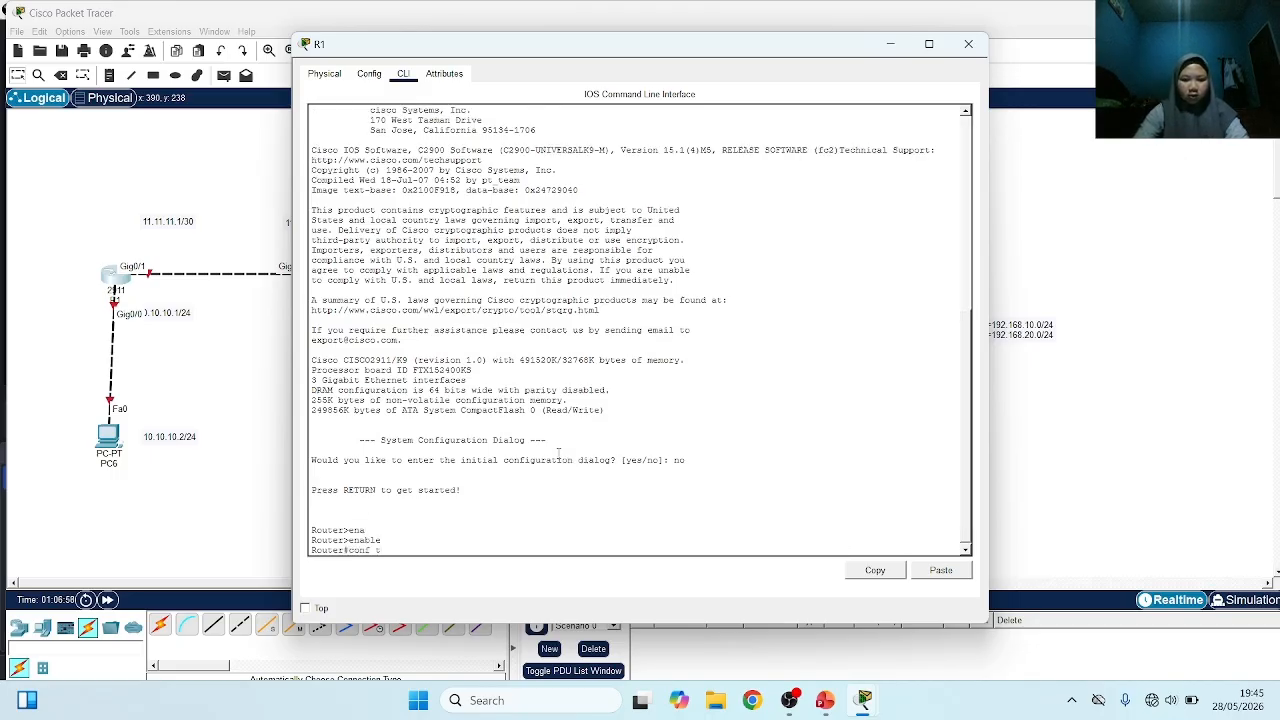
key(Return)
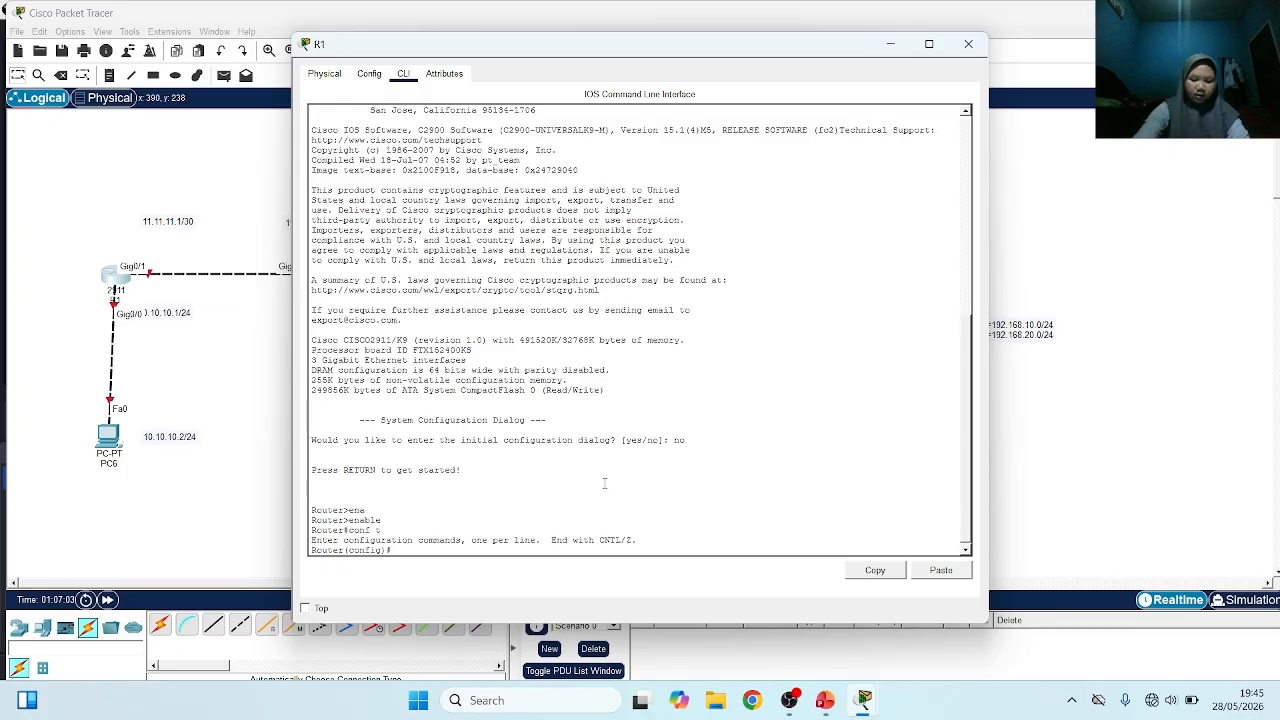
Enable R1's interface g0/0 with no sh and assign it IP address 10.10.10.1 255.255.255.0
text(int g)
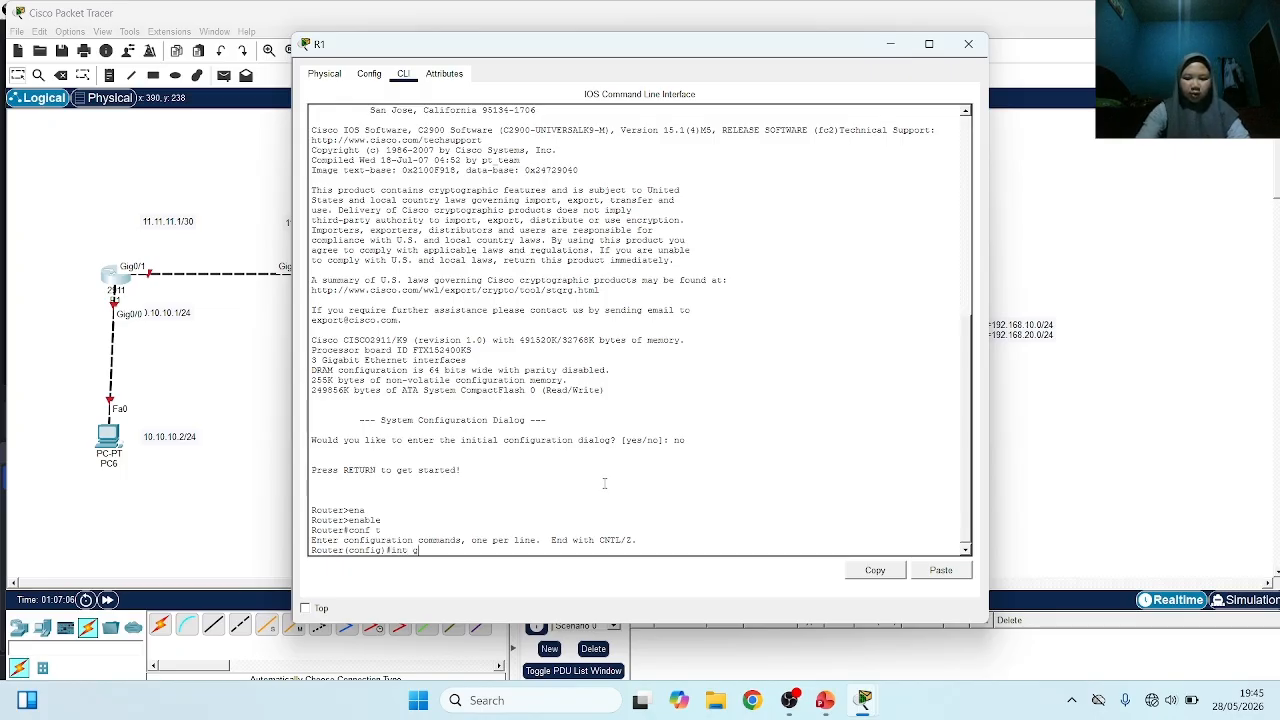
text(0/0)
key(Return)
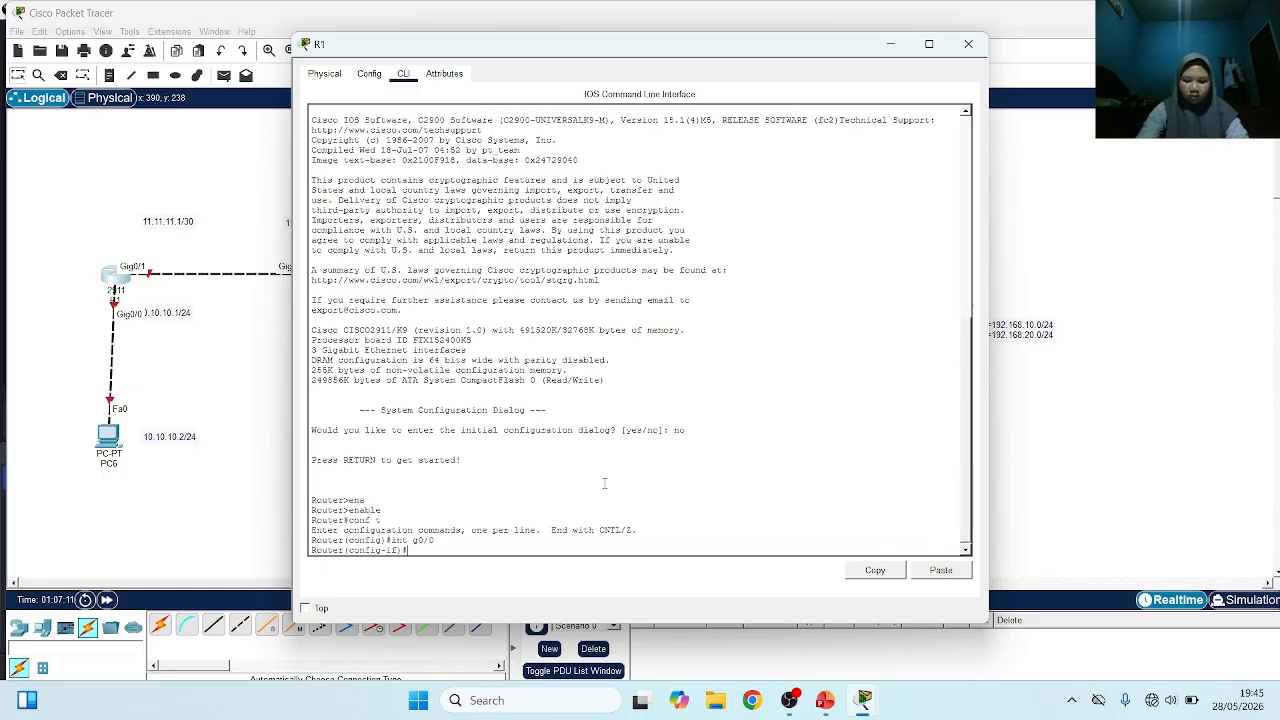
text(no sh)
key(Return)
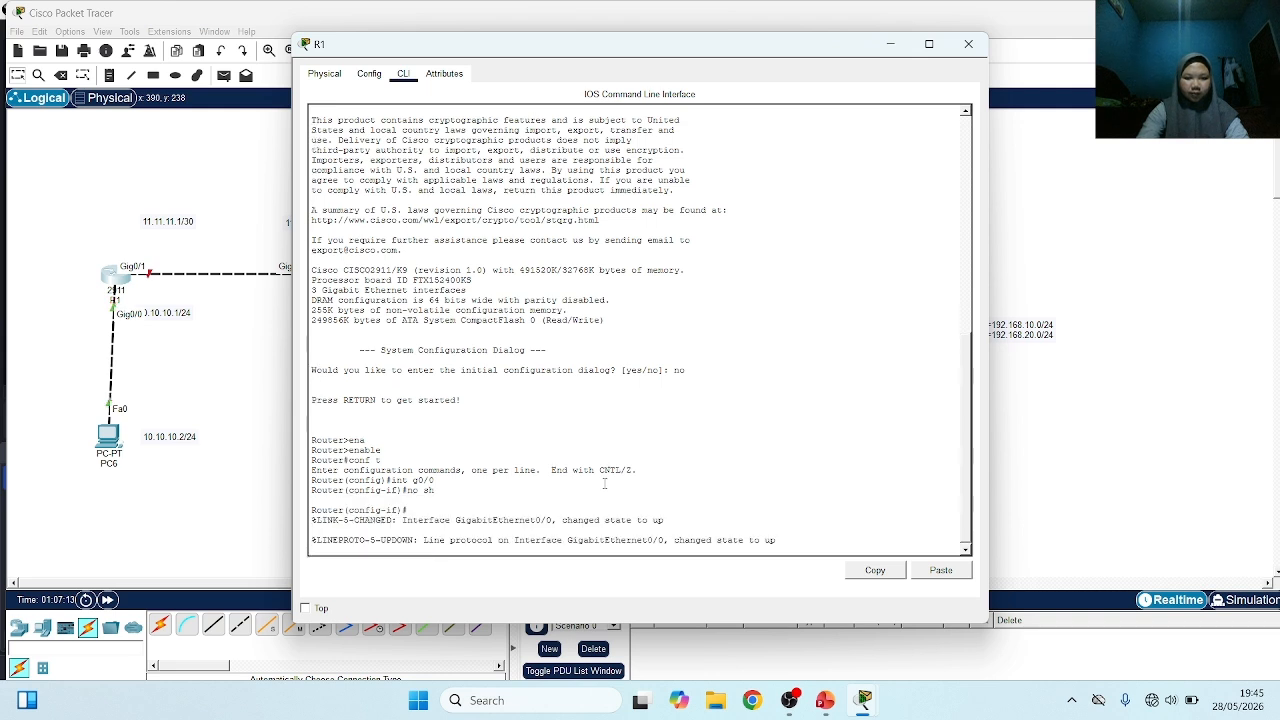
key(Return)
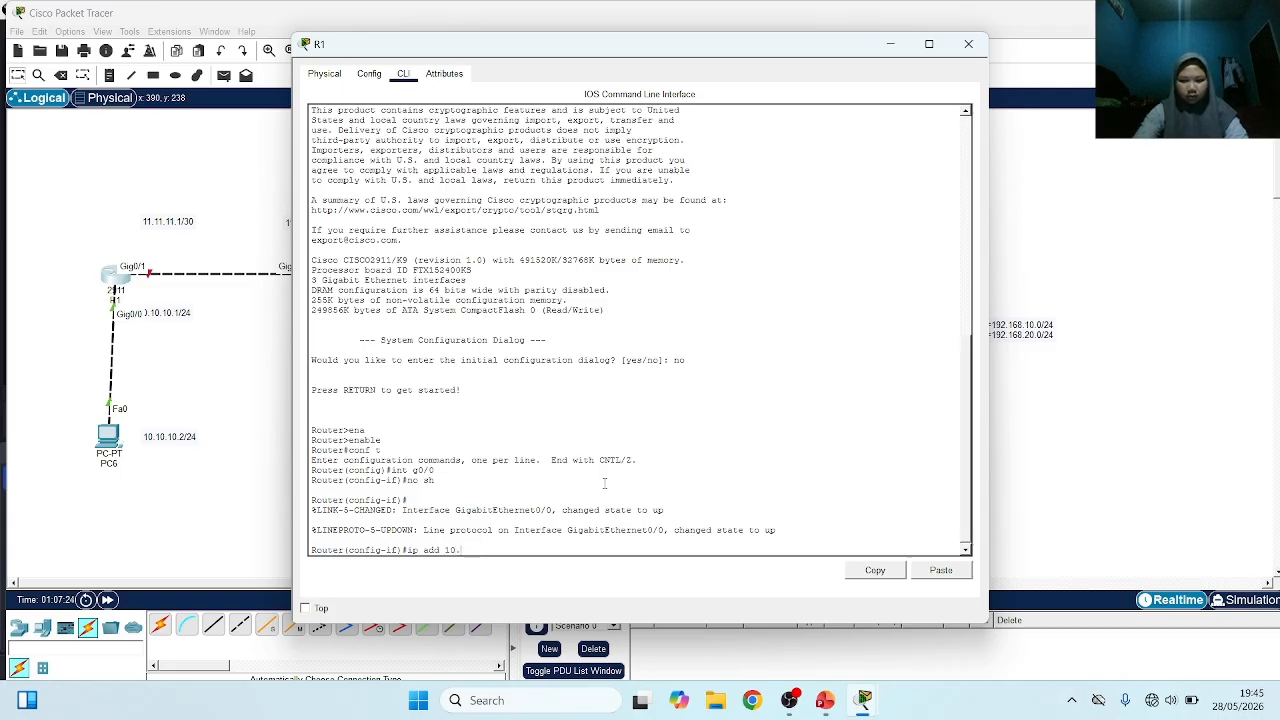
text(ip add 10.10.10.1 255.255.255.0)
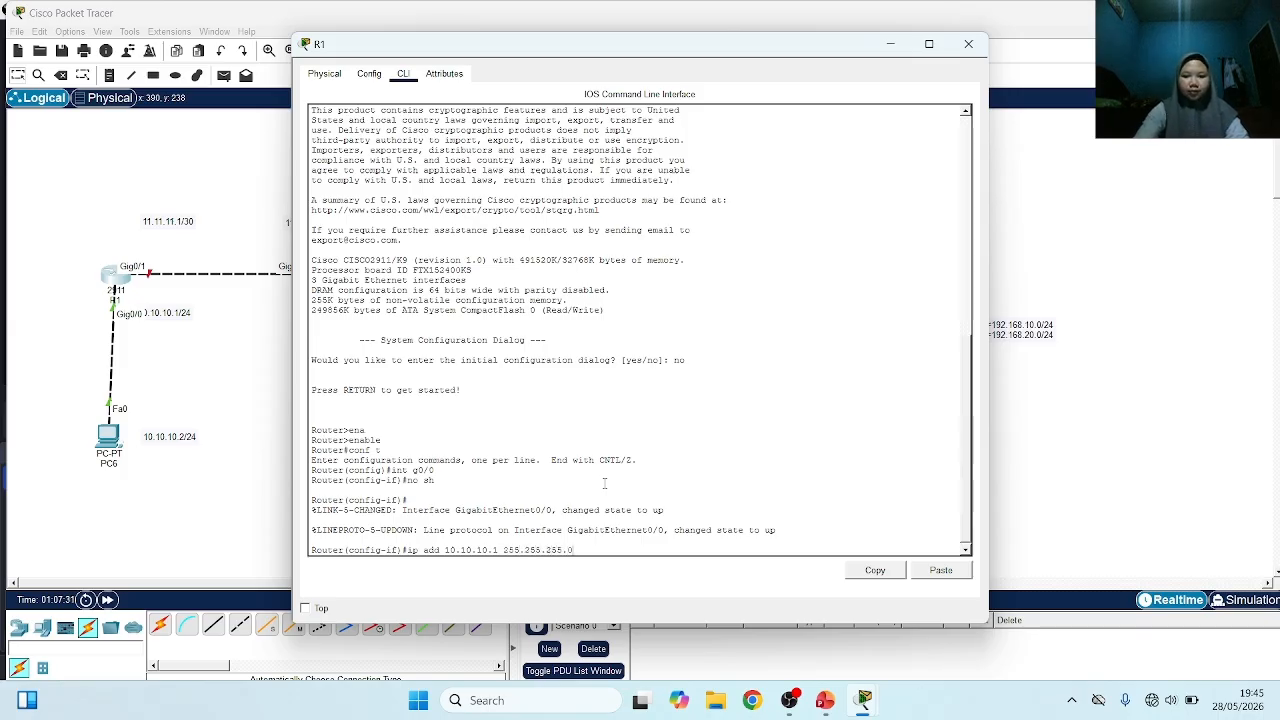
key(Return)
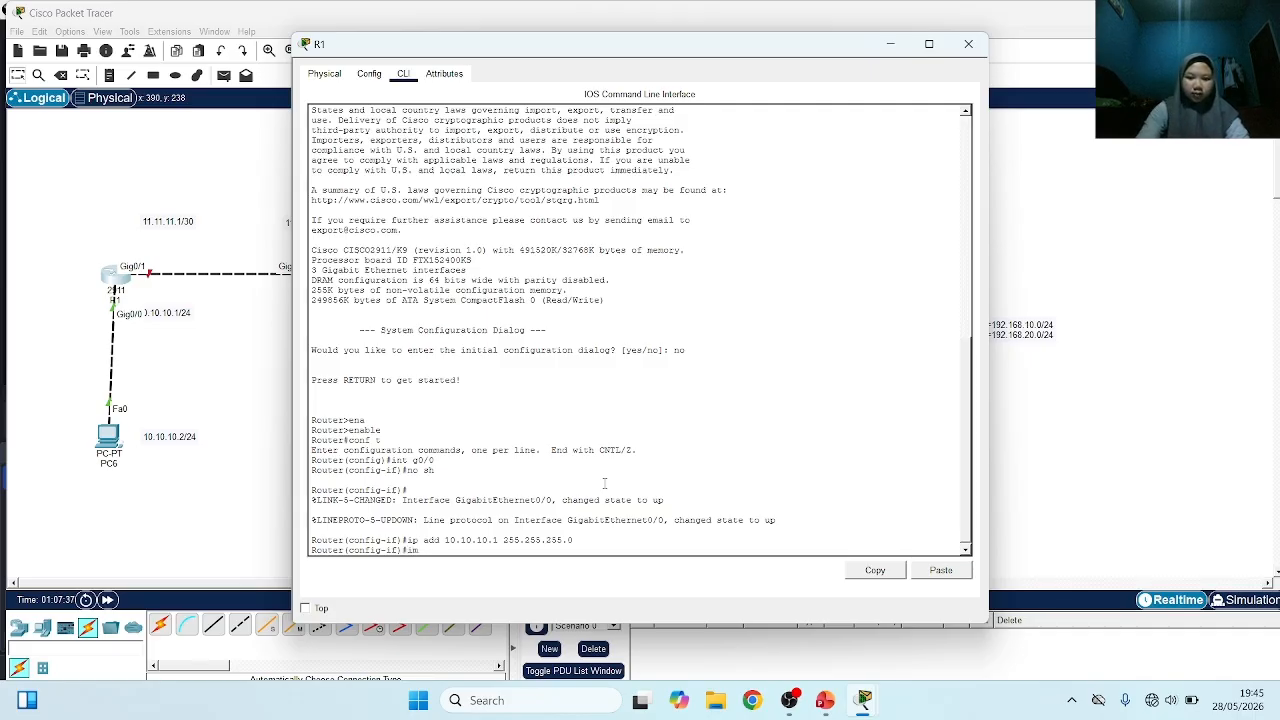
Enable R1's interface g0/1 with no sh and assign it IP address 11.11.11.1 255.255.255.252
text(int g0/1)
key(Return)
text(no )
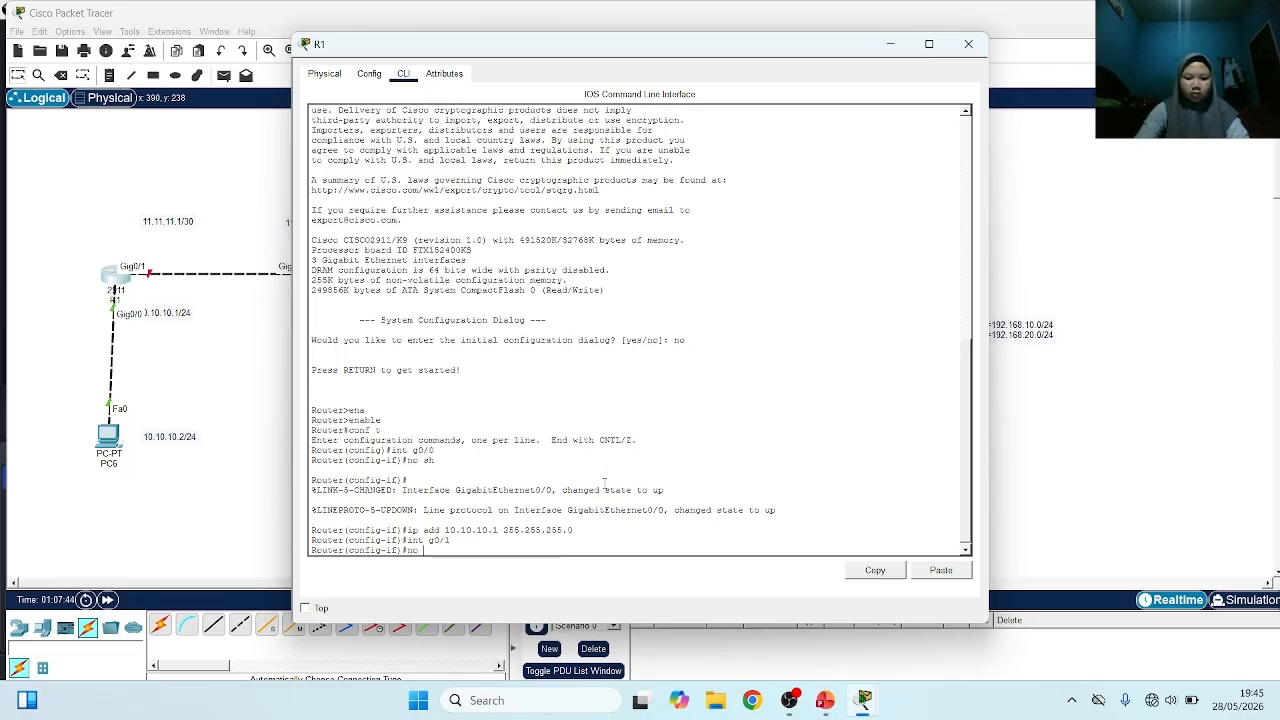
text(ssh)
key(Return)
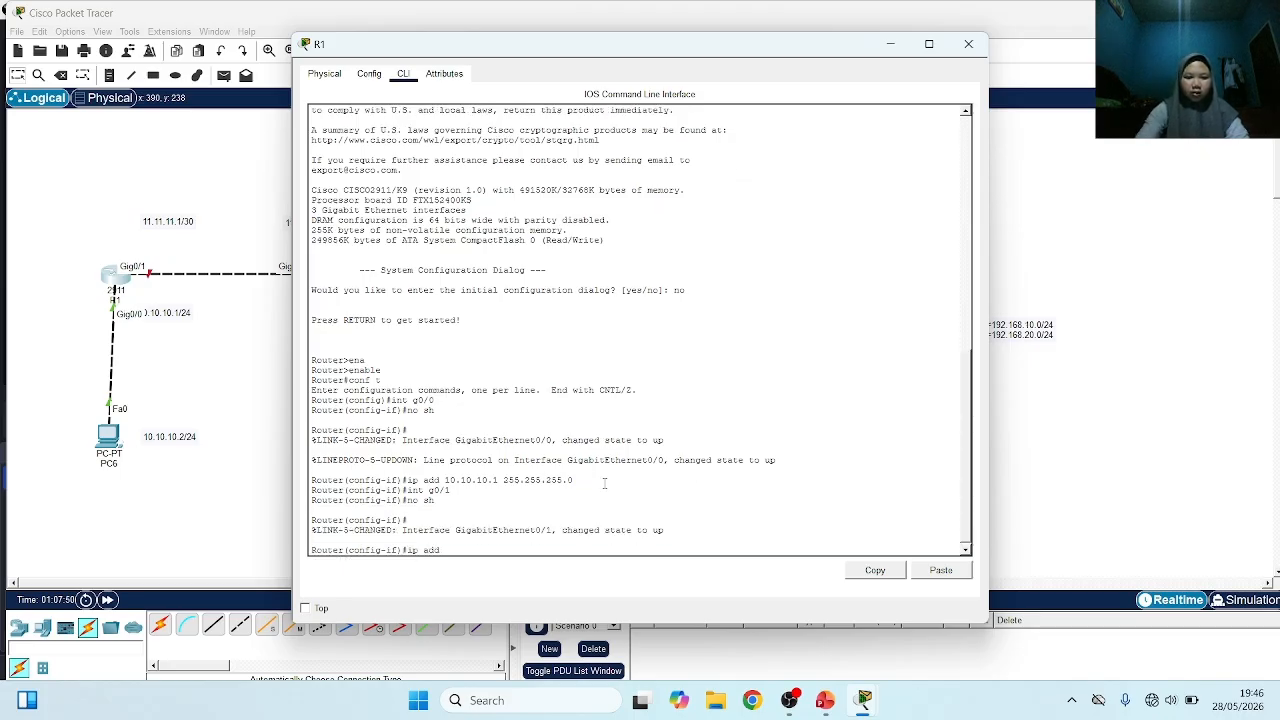
text(ip add 11.11)
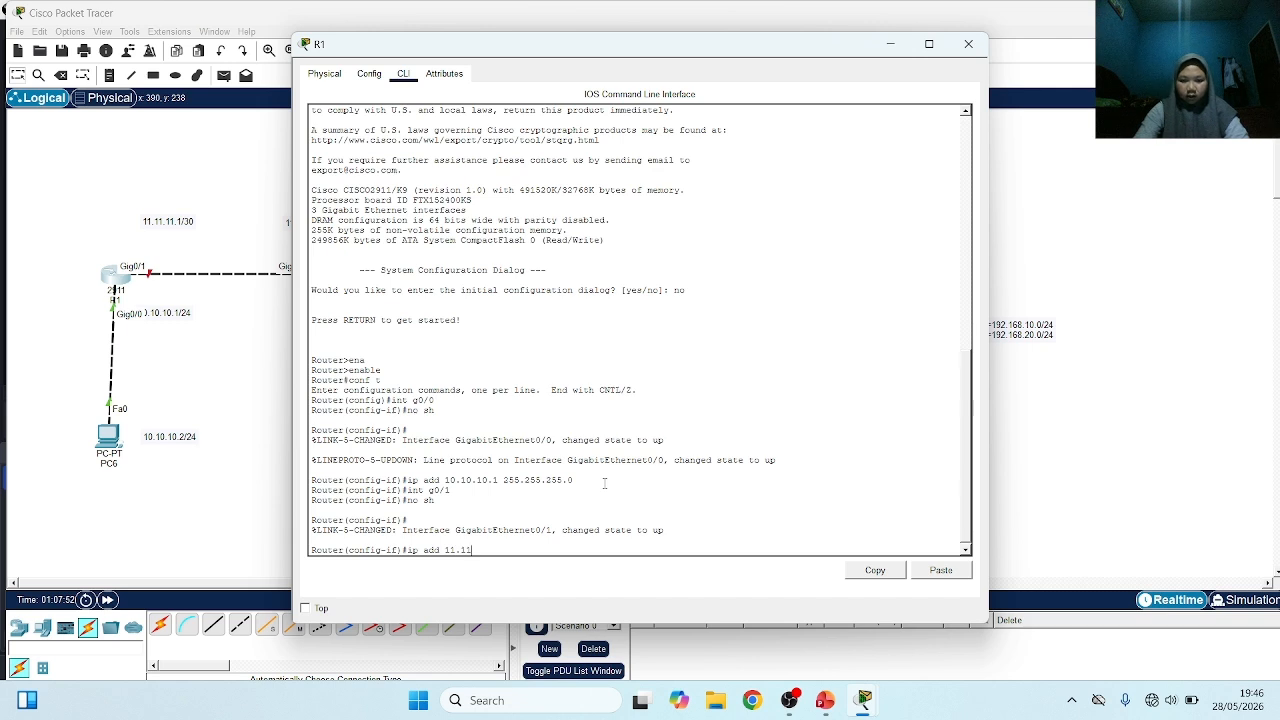
text(.11.1 255.)
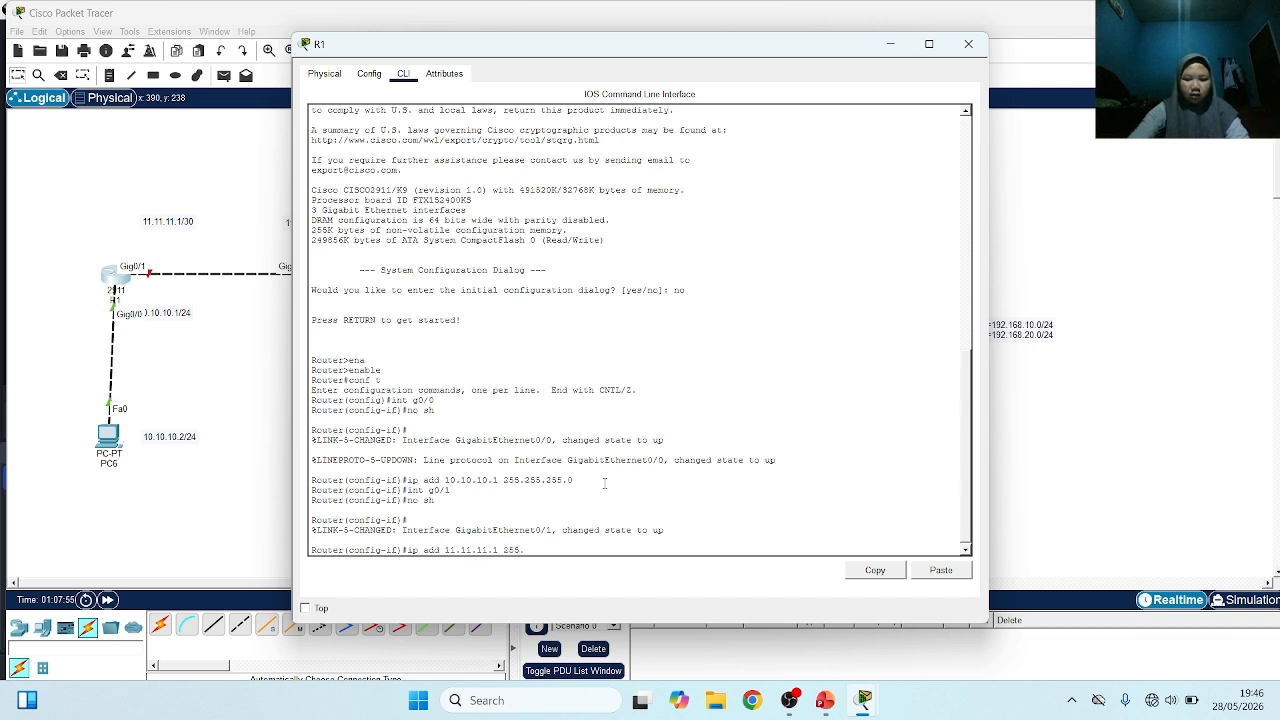
text(255.255.2)
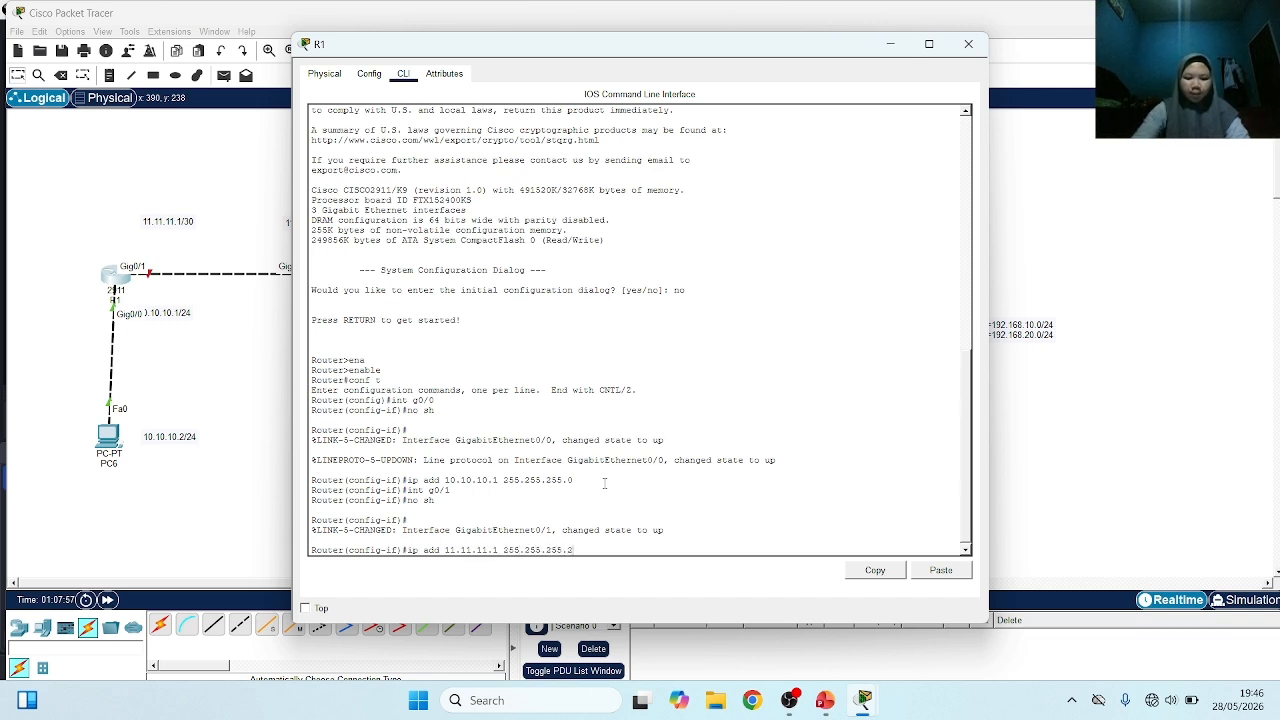
text(52)
key(Return)
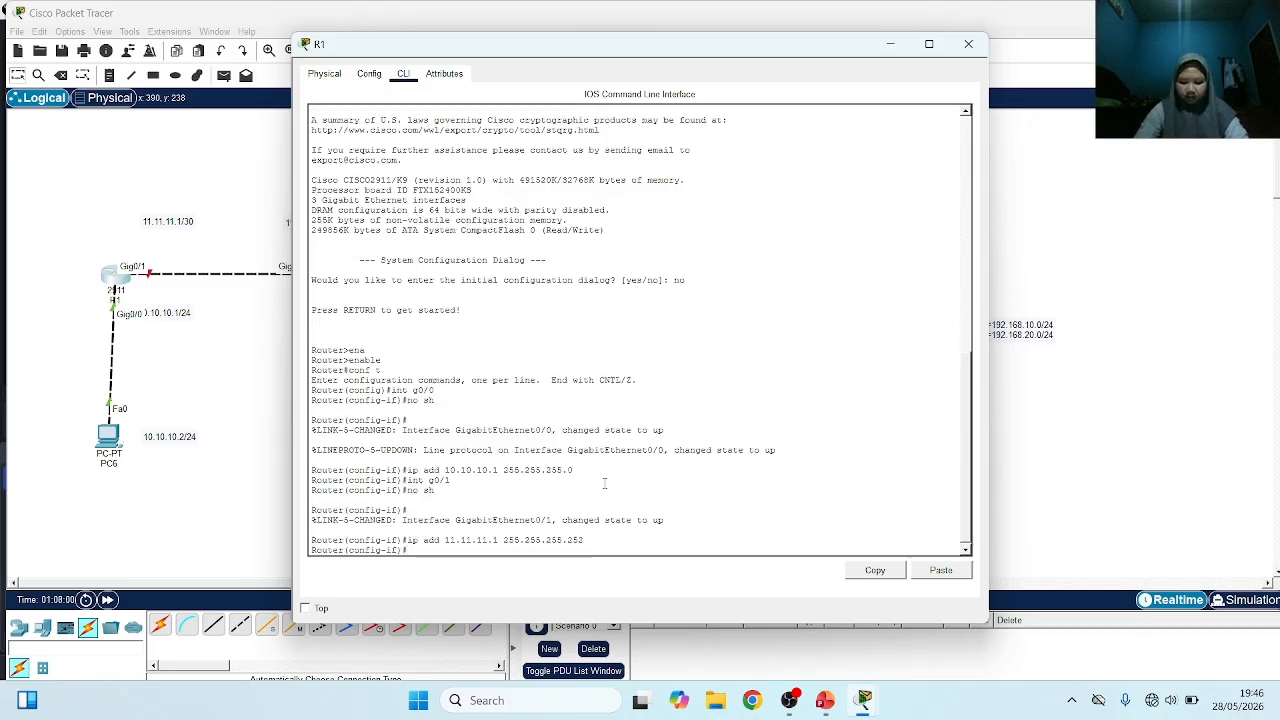
Open R2's command line, decline the initial configuration dialog, and enter global configuration mode with ena and conf t
click(968, 44)
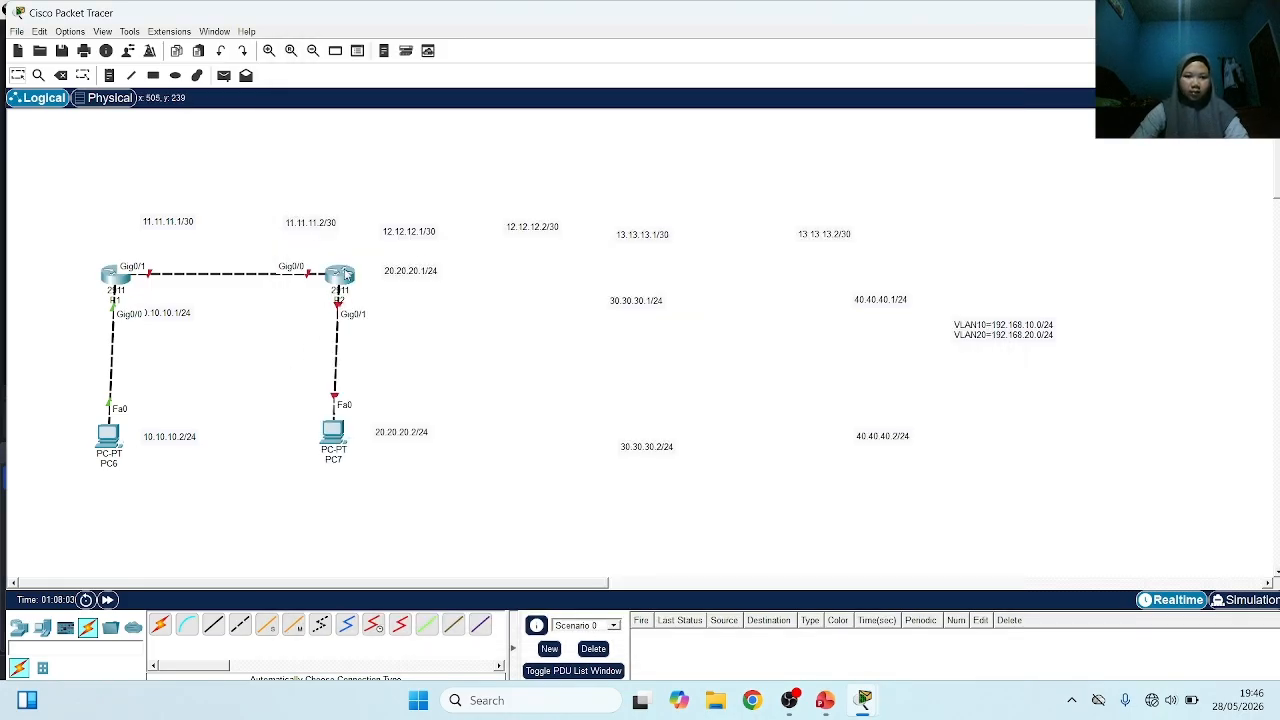
click(345, 275)
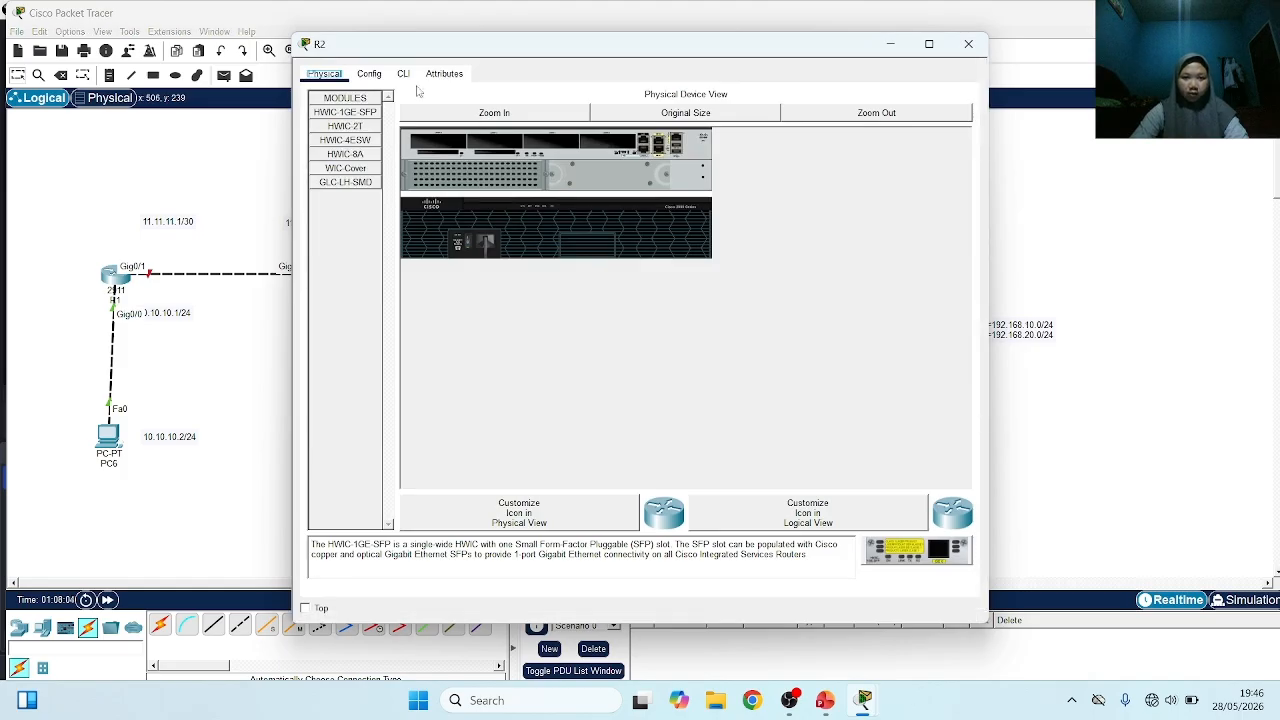
click(404, 74)
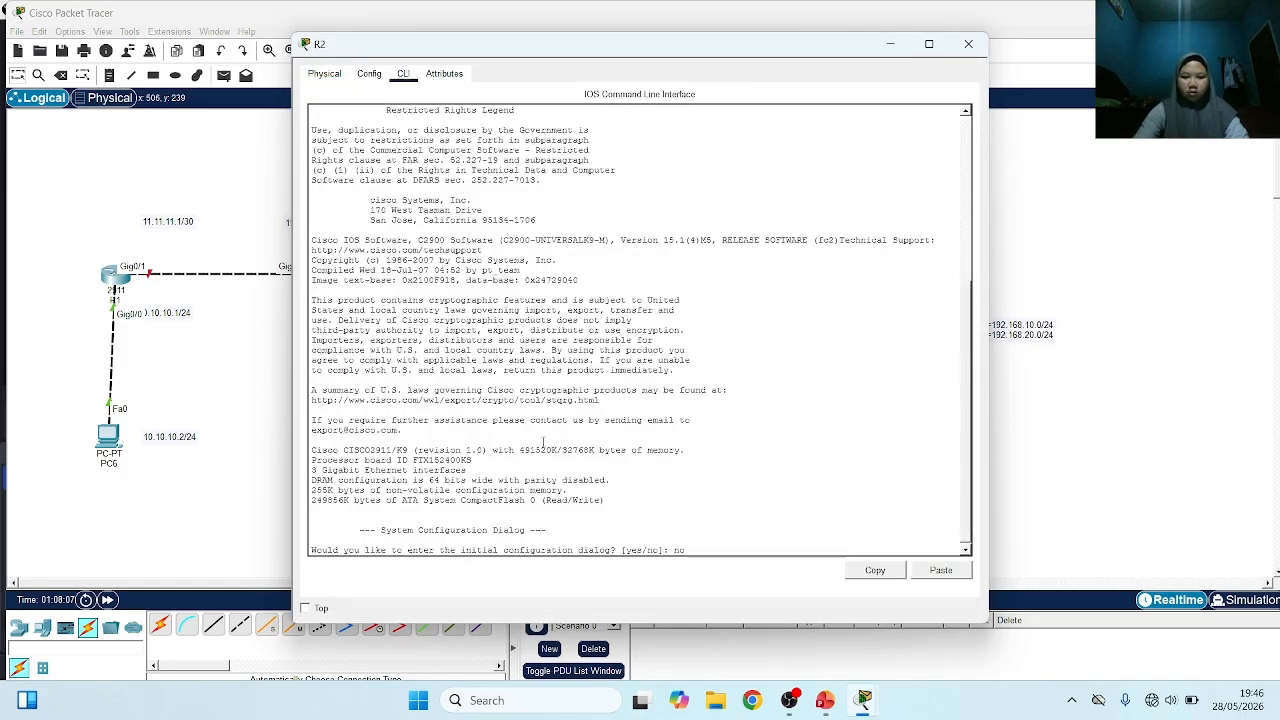
key(Return)
key(Return)
text(ena)
key(Return)
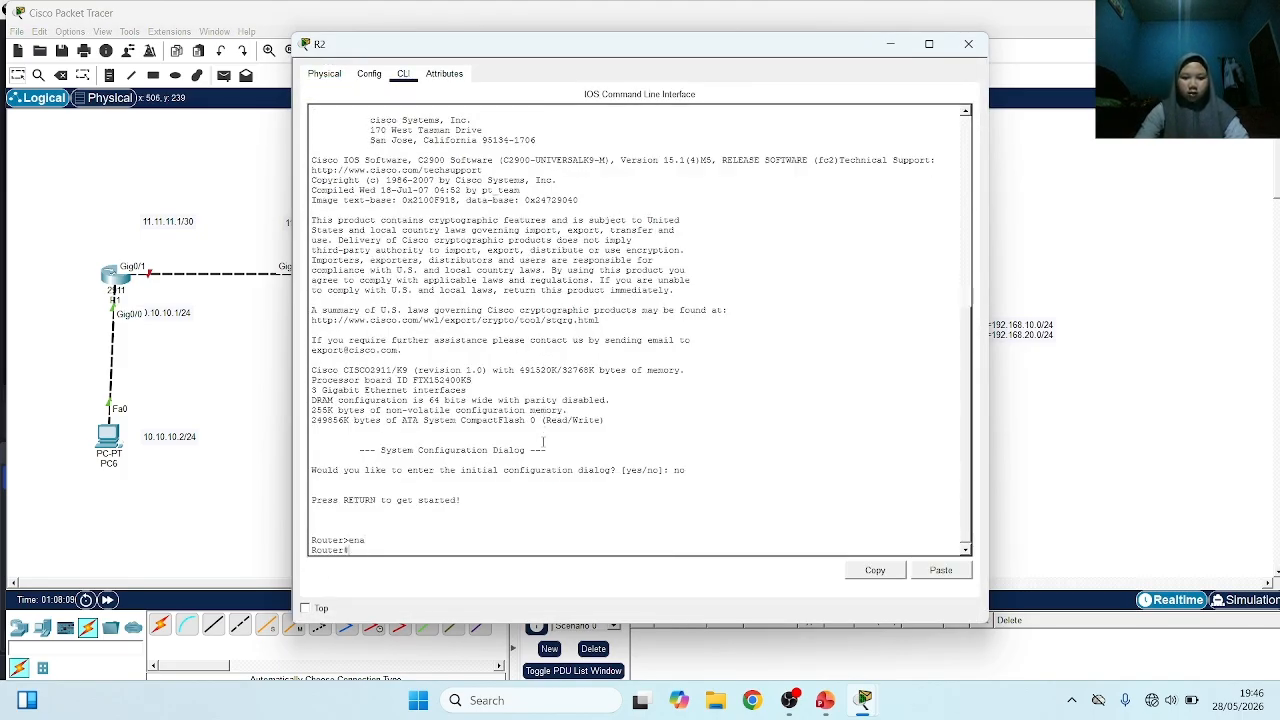
text(conf t)
key(Return)
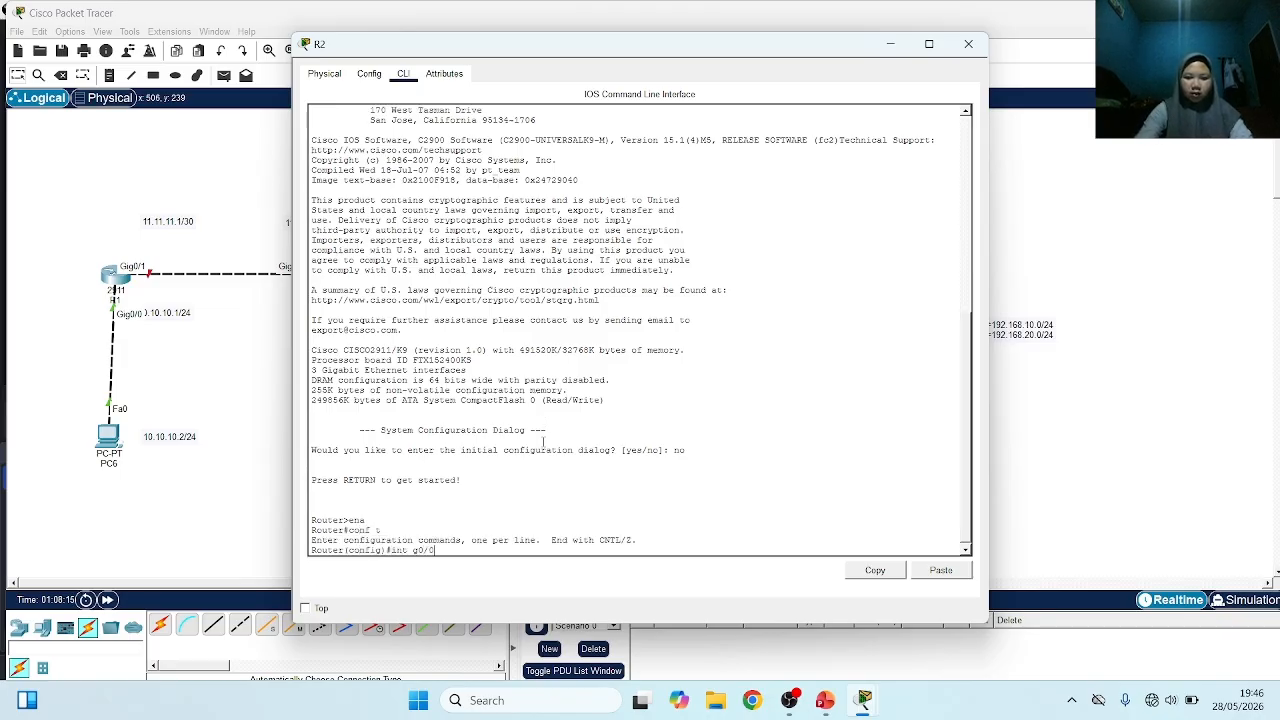
Enable R2's interface g0/0 with no sh and assign it IP address 11.11.11.2 255.255.255.252
text(int g0/0)
key(Return)
text(no)
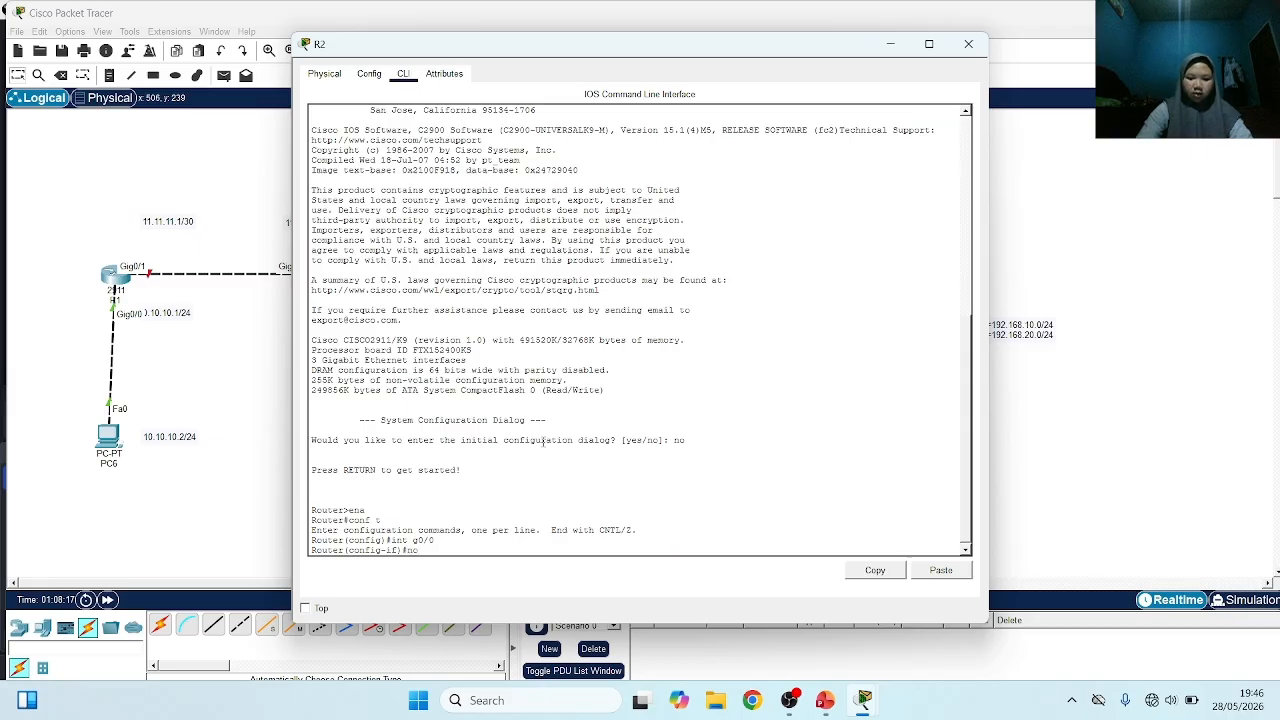
text( sh)
key(Return)
key(Return)
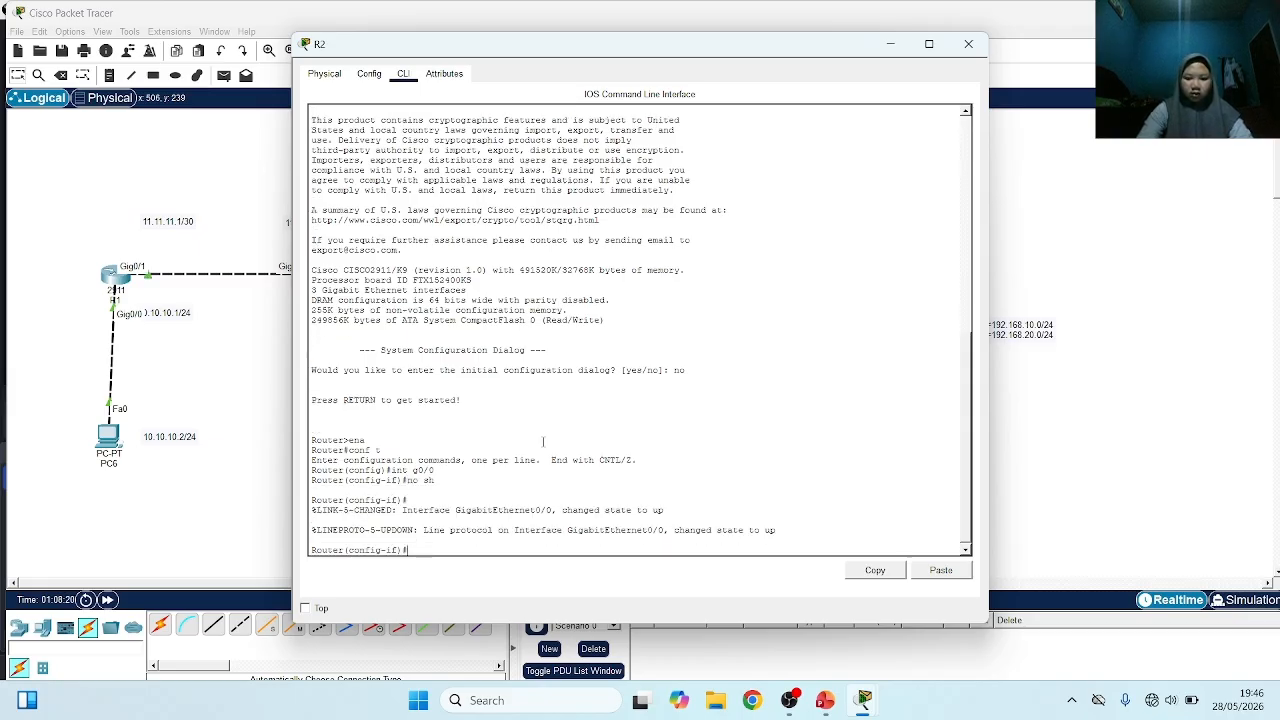
text(ip add)
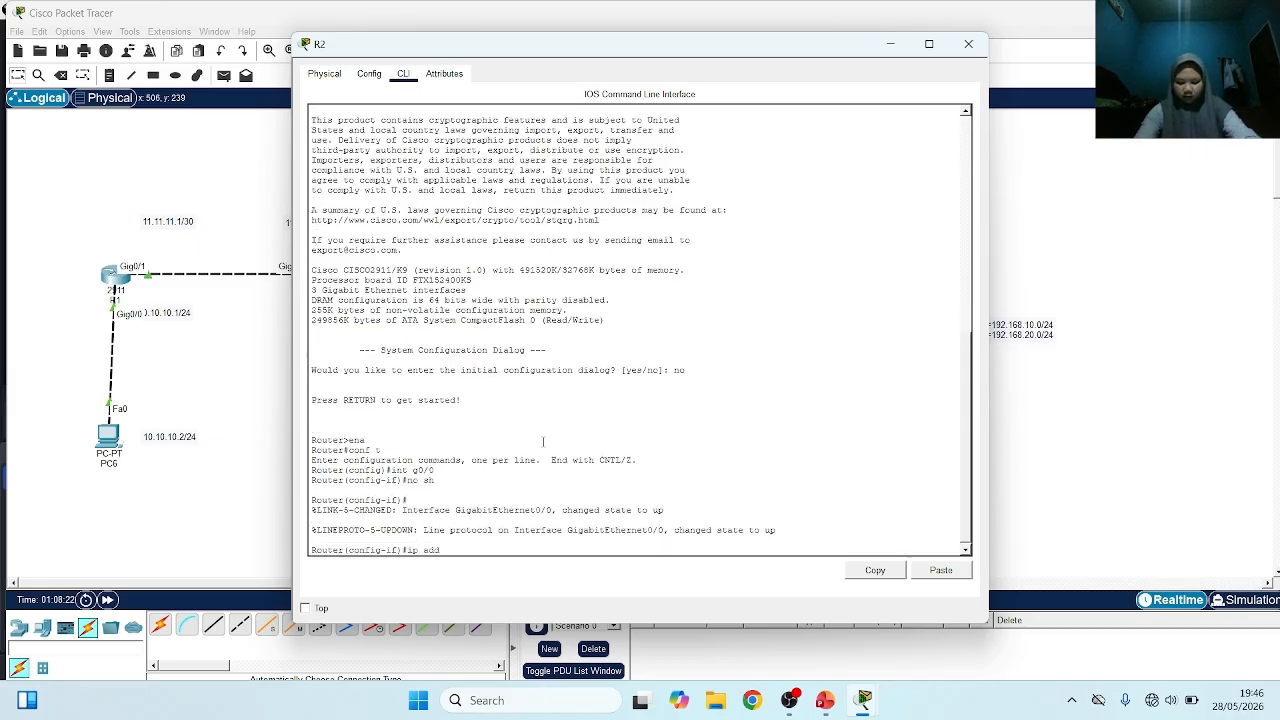
text( 11.11.11.2 255)
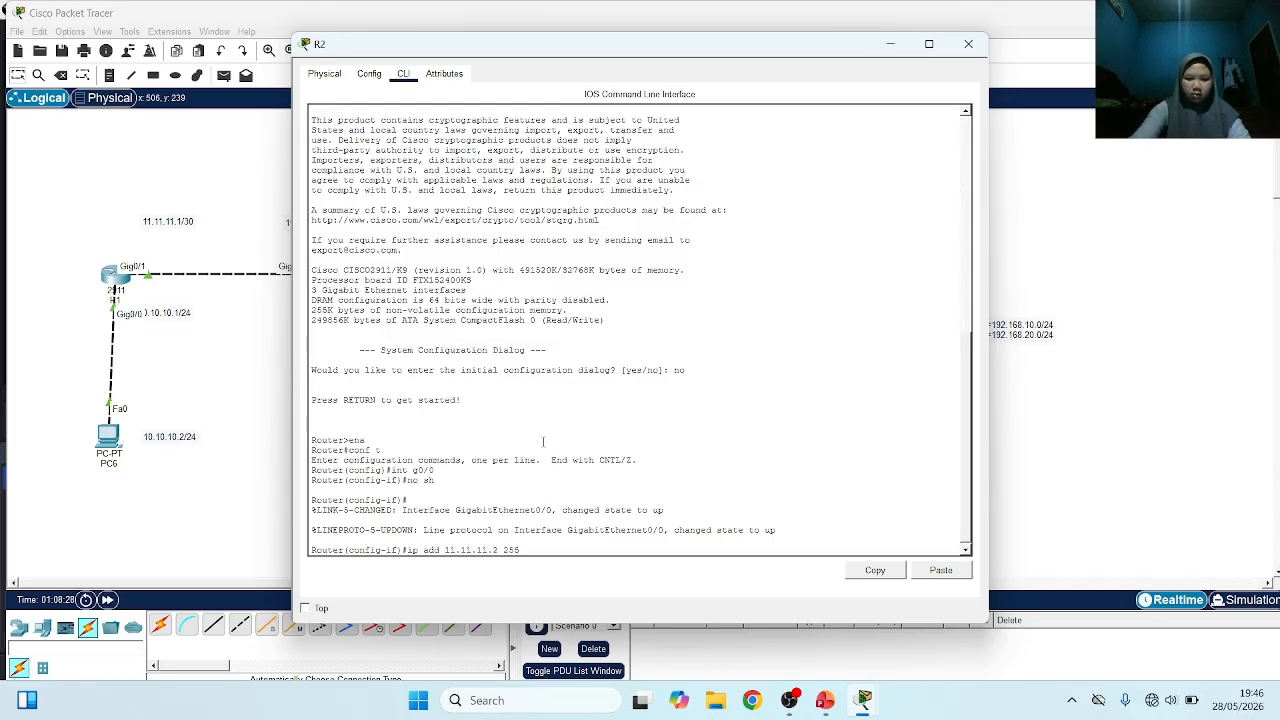
text(.255.255)
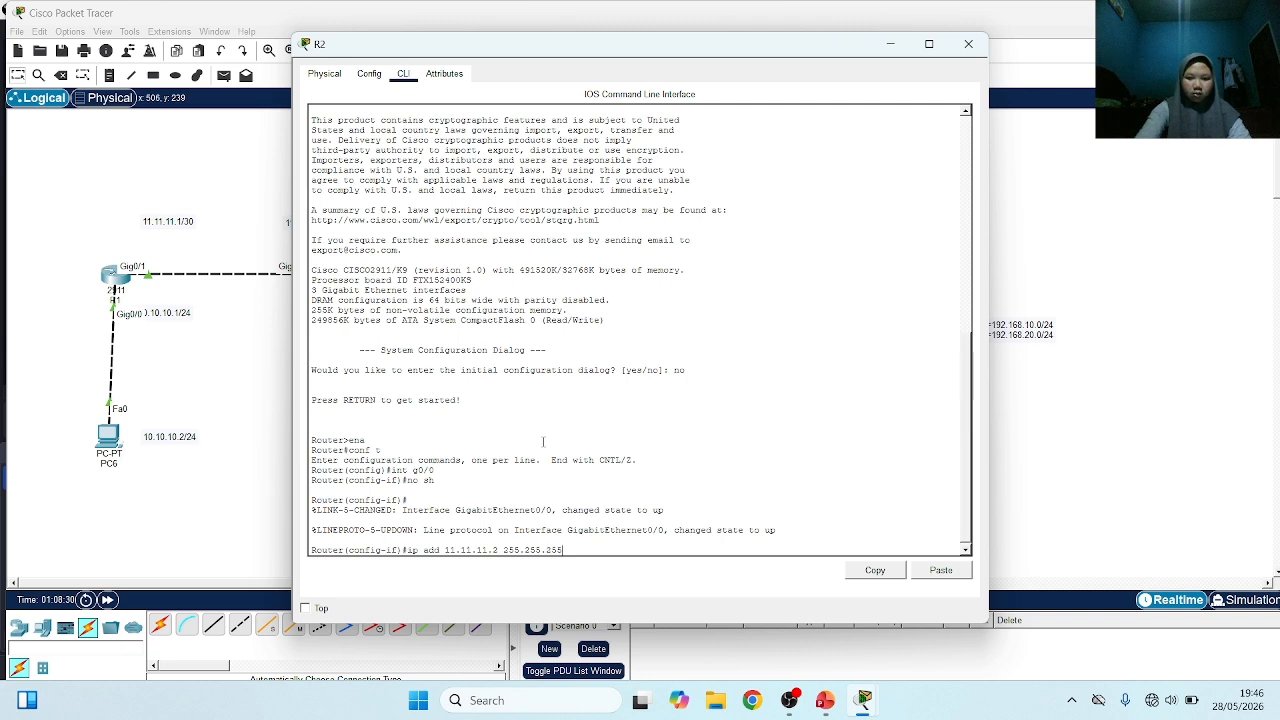
text(.252)
key(Return)
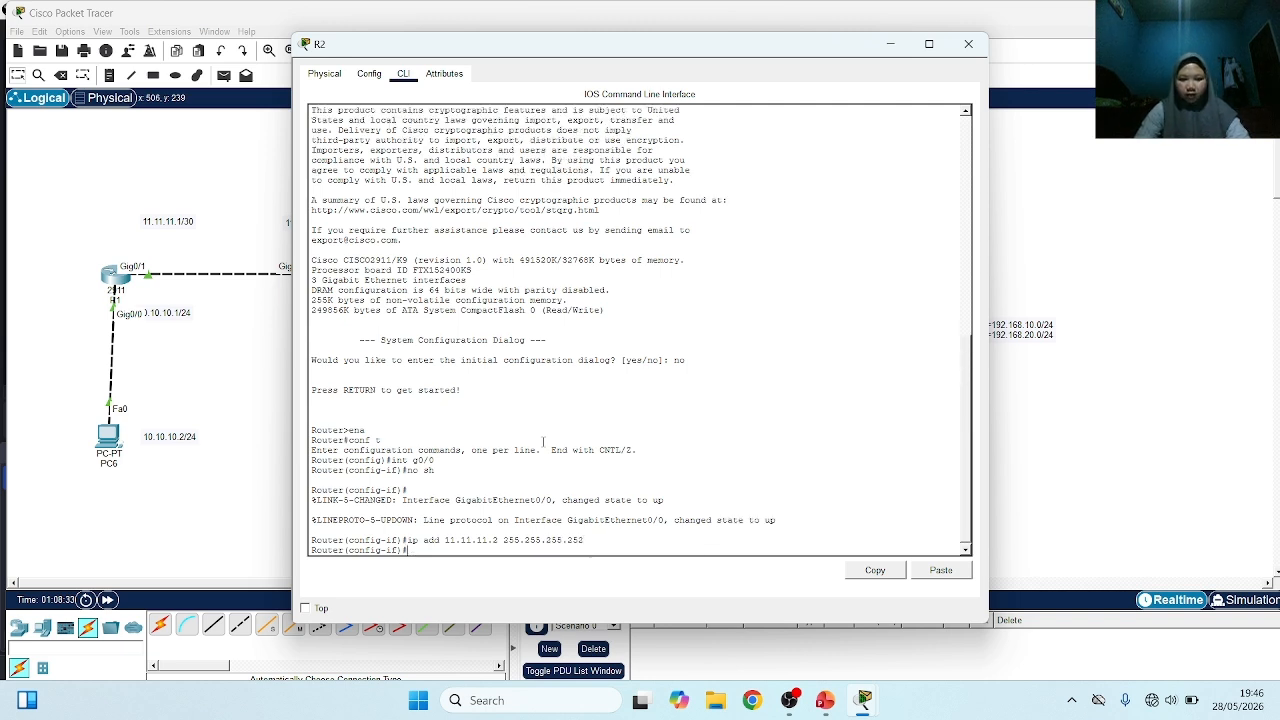
Enter R2's interface g0/1 and enable it with no sh
text(int g0)
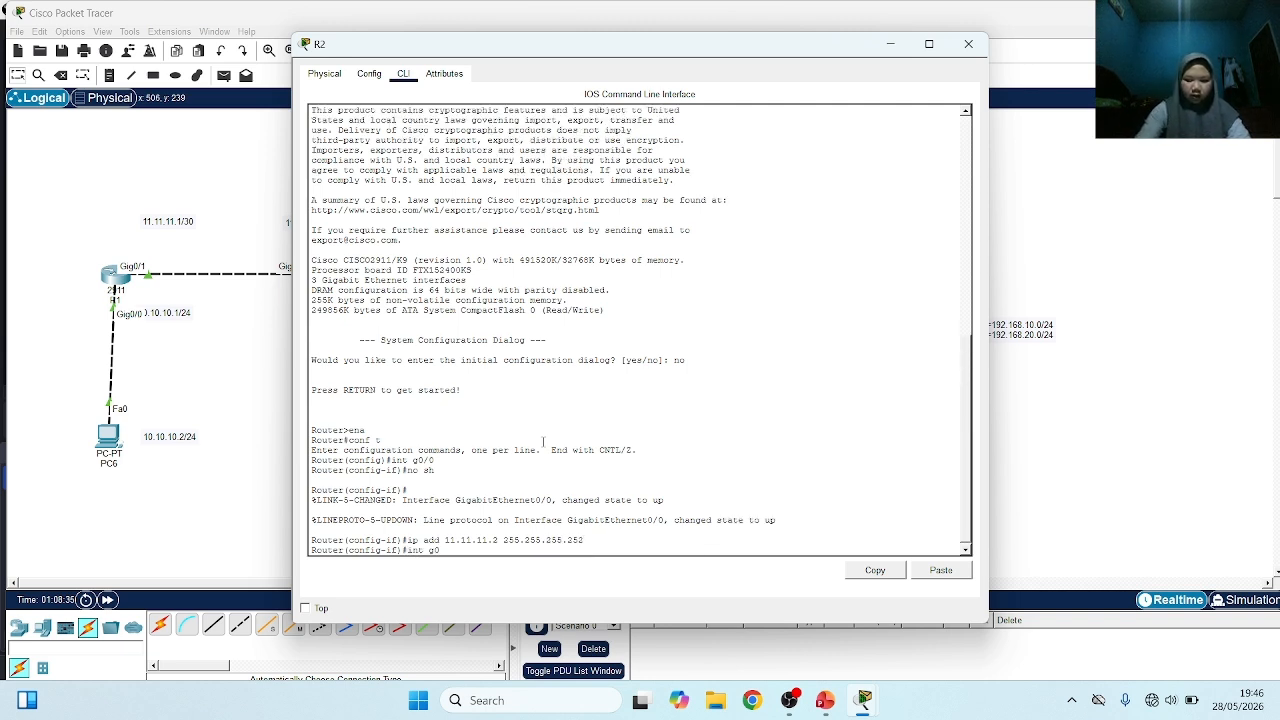
text(/1)
key(Return)
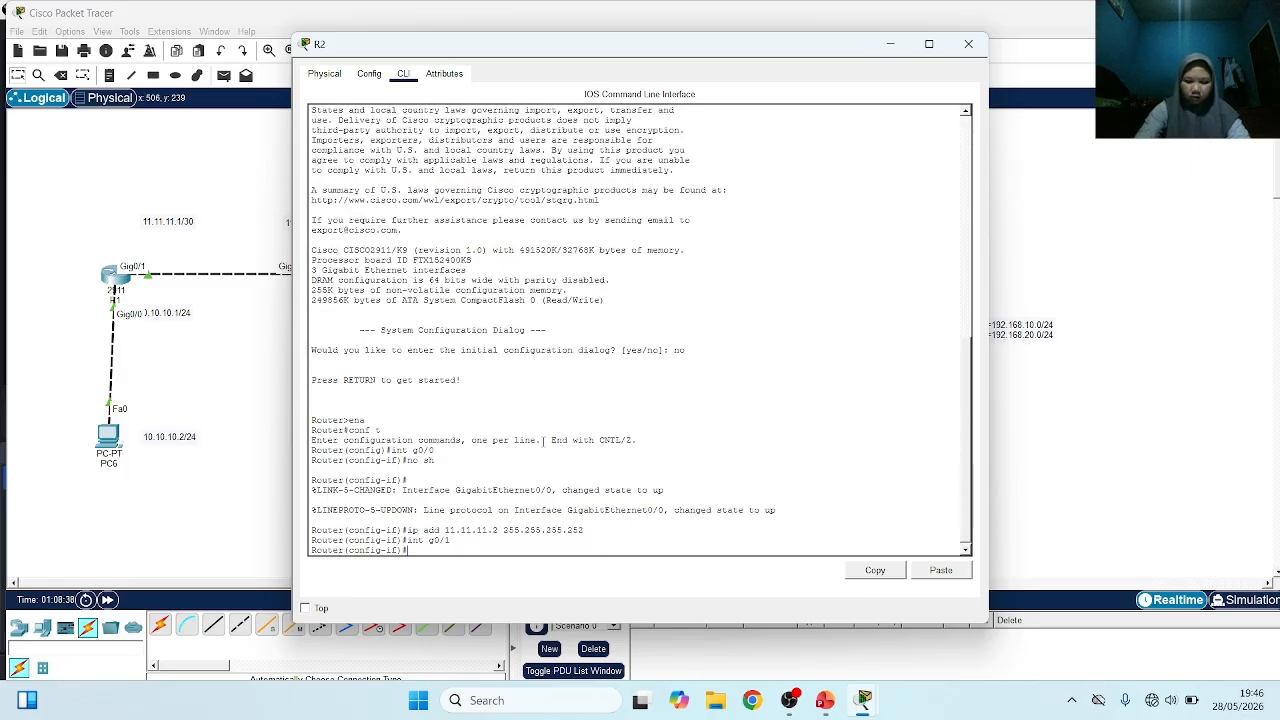
text(no sh)
key(Return)
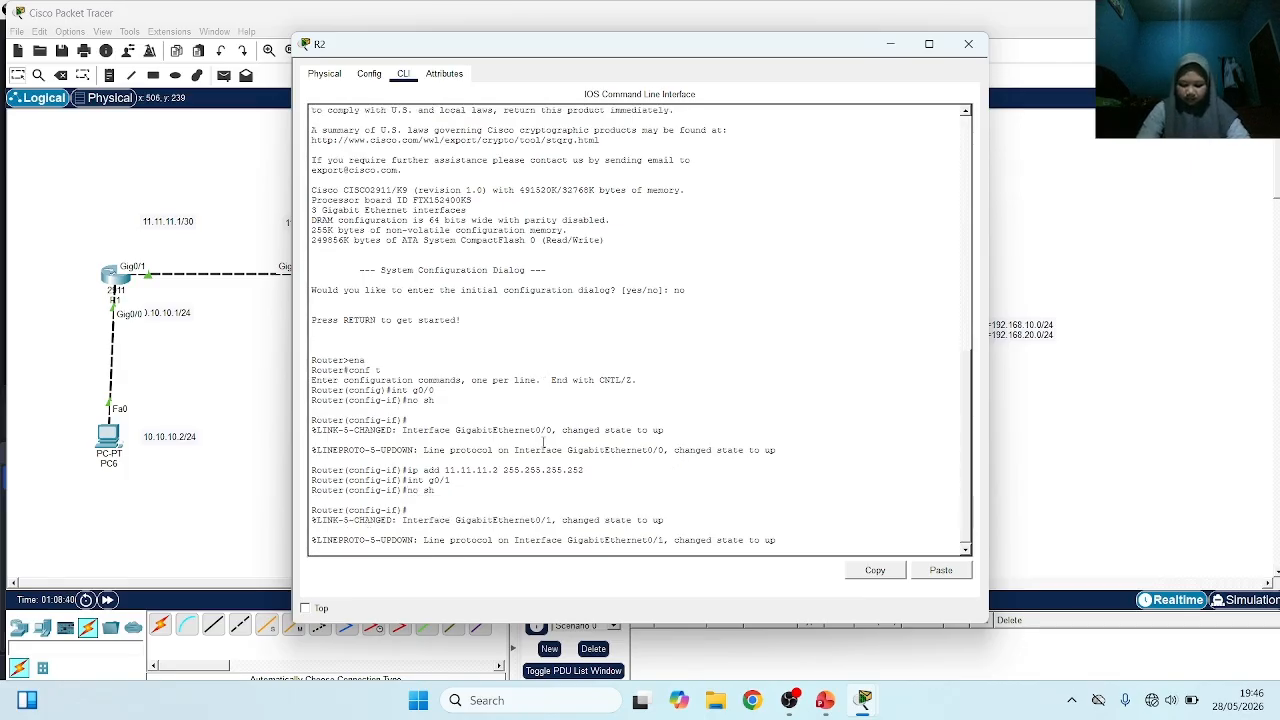
text(ip add)
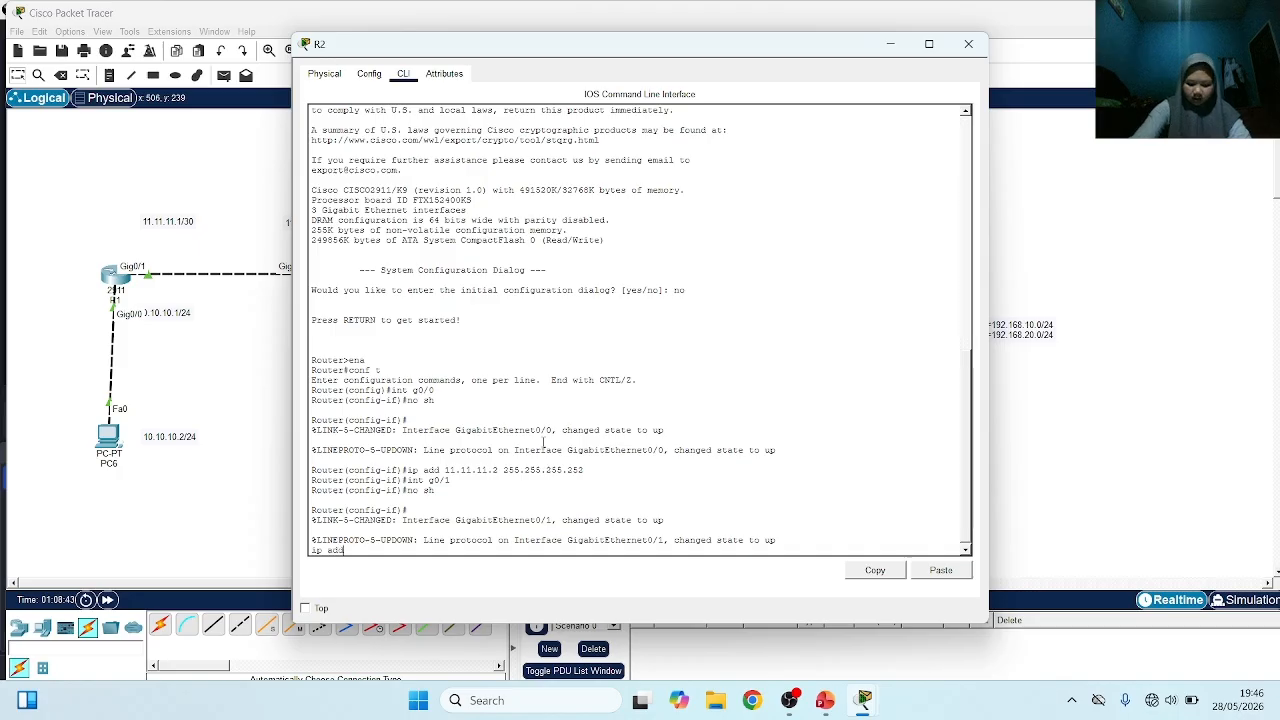
text( 20.2)
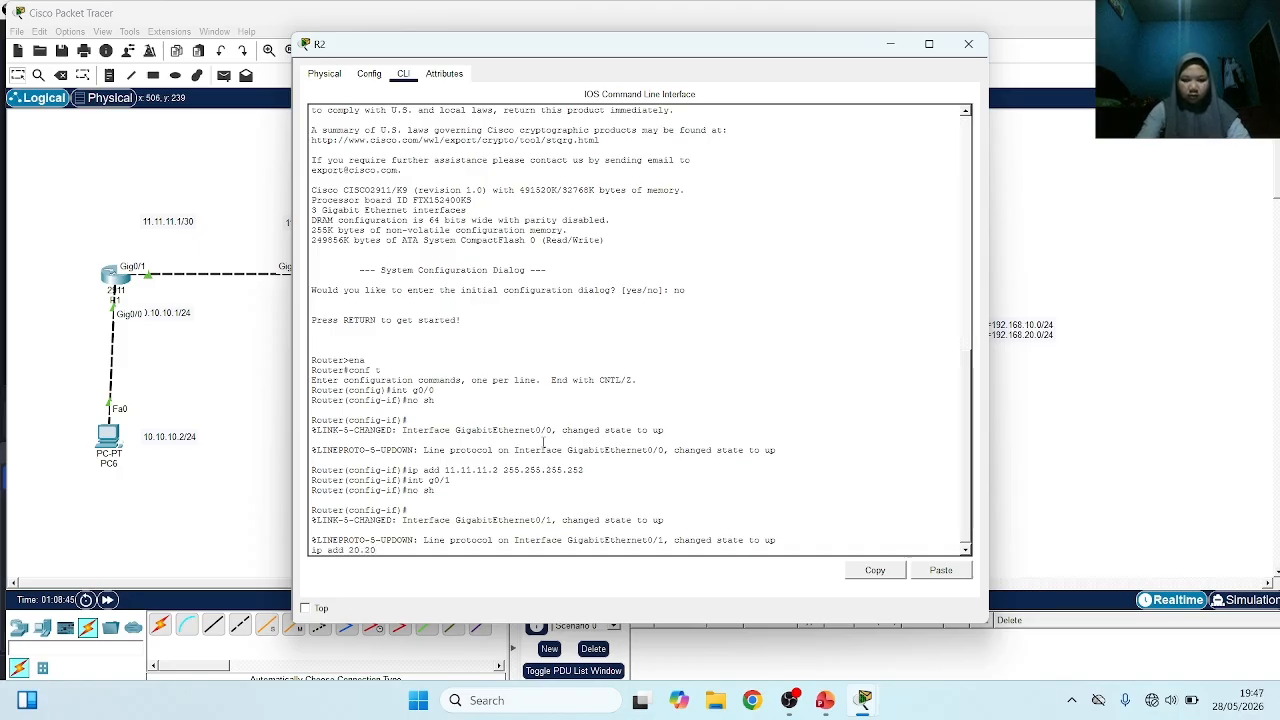
key(BackSpace)
key(BackSpace)
key(BackSpace)
key(BackSpace)
key(BackSpace)
key(BackSpace)
key(BackSpace)
key(BackSpace)
key(Return)
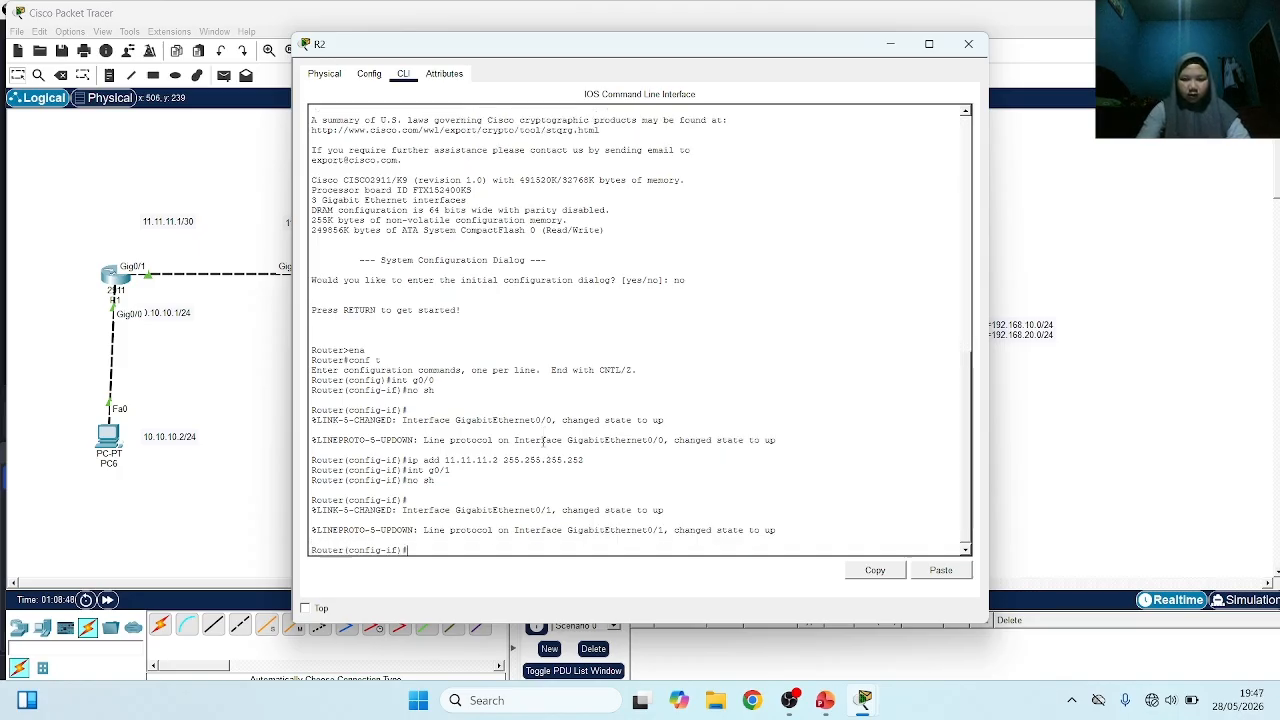
Assign IP address 20.20.20.1 255.255.255.0 to R2's interface g0/1 and return to the topology
text(ip add)
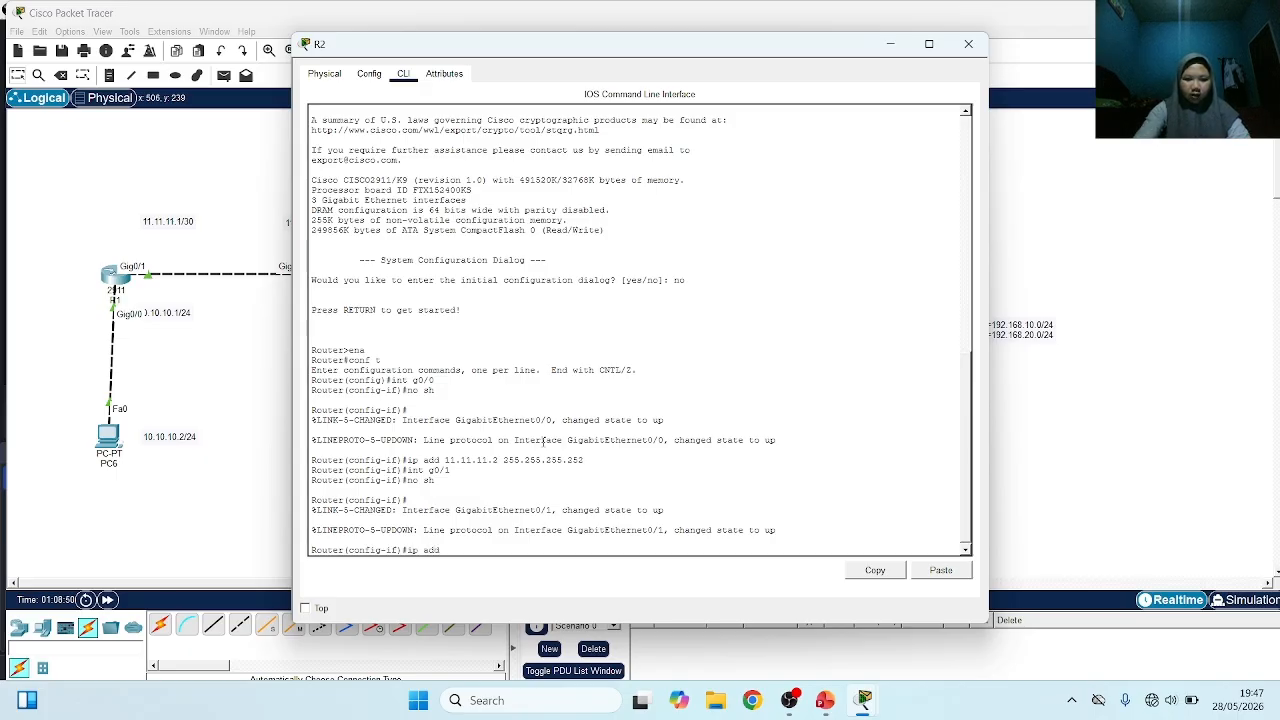
text( 20.2)
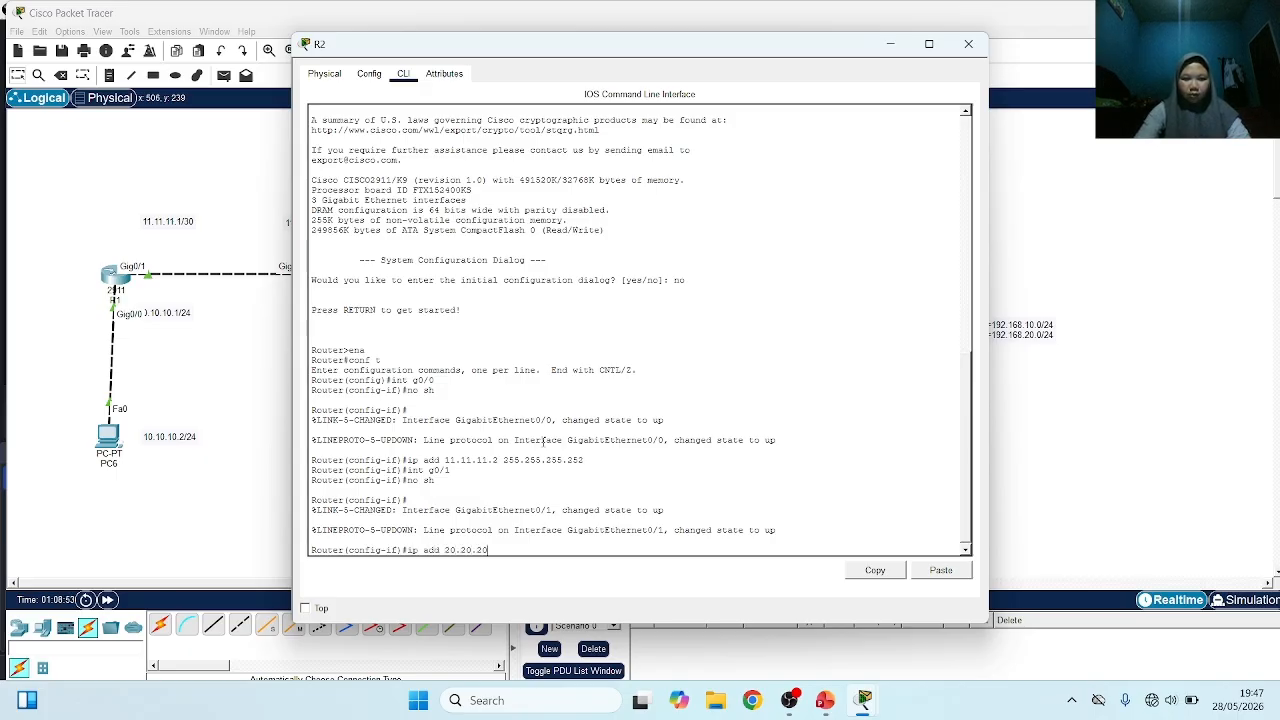
text(0.20.1 255.255.255.0)
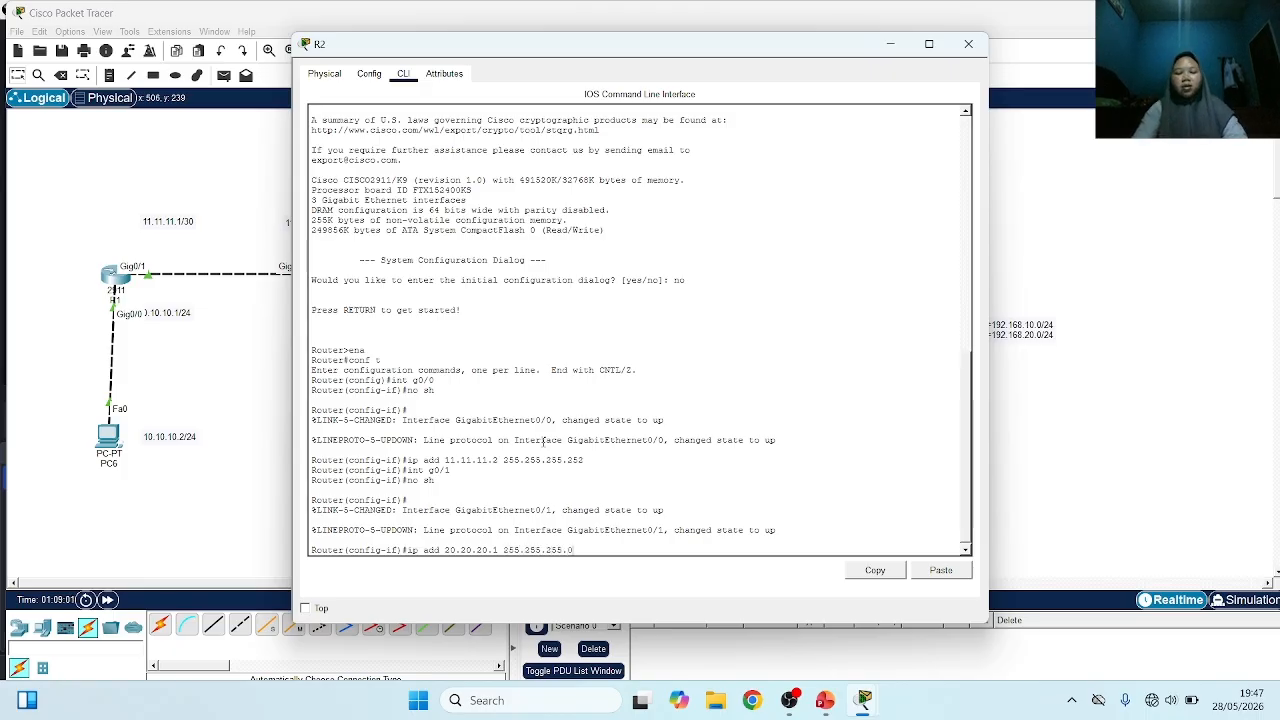
key(Return)
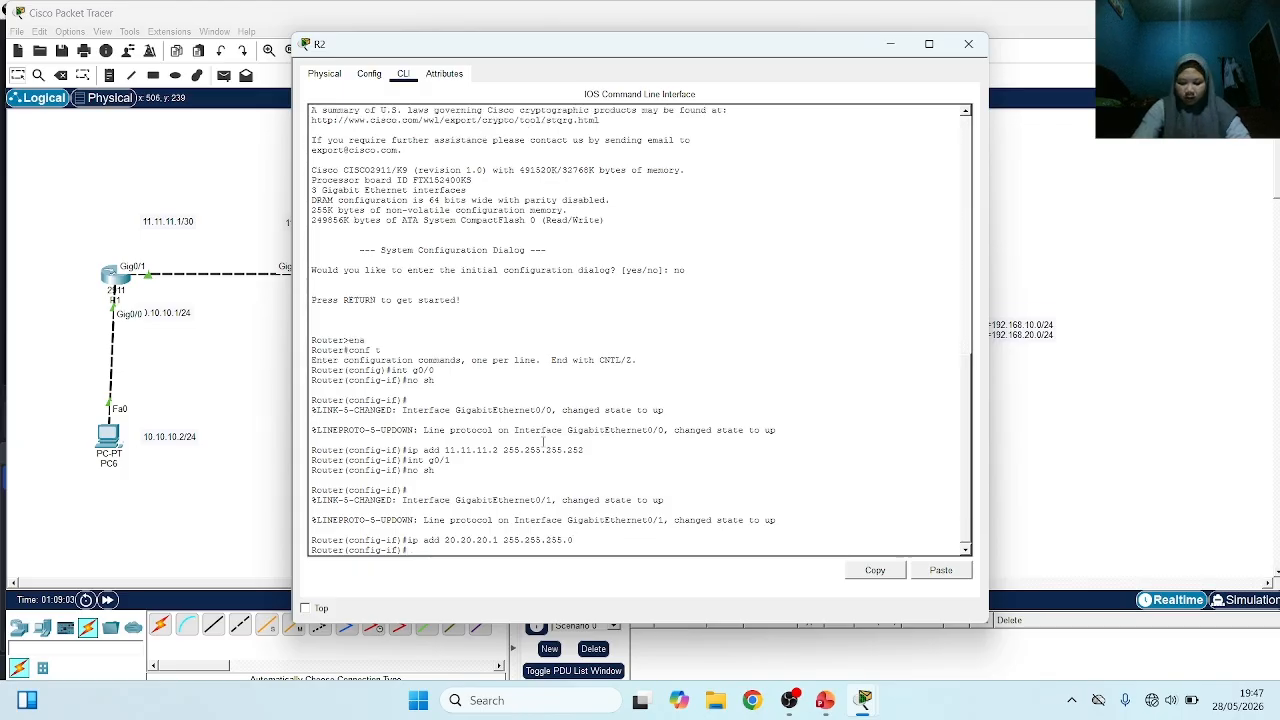
click(227, 500)
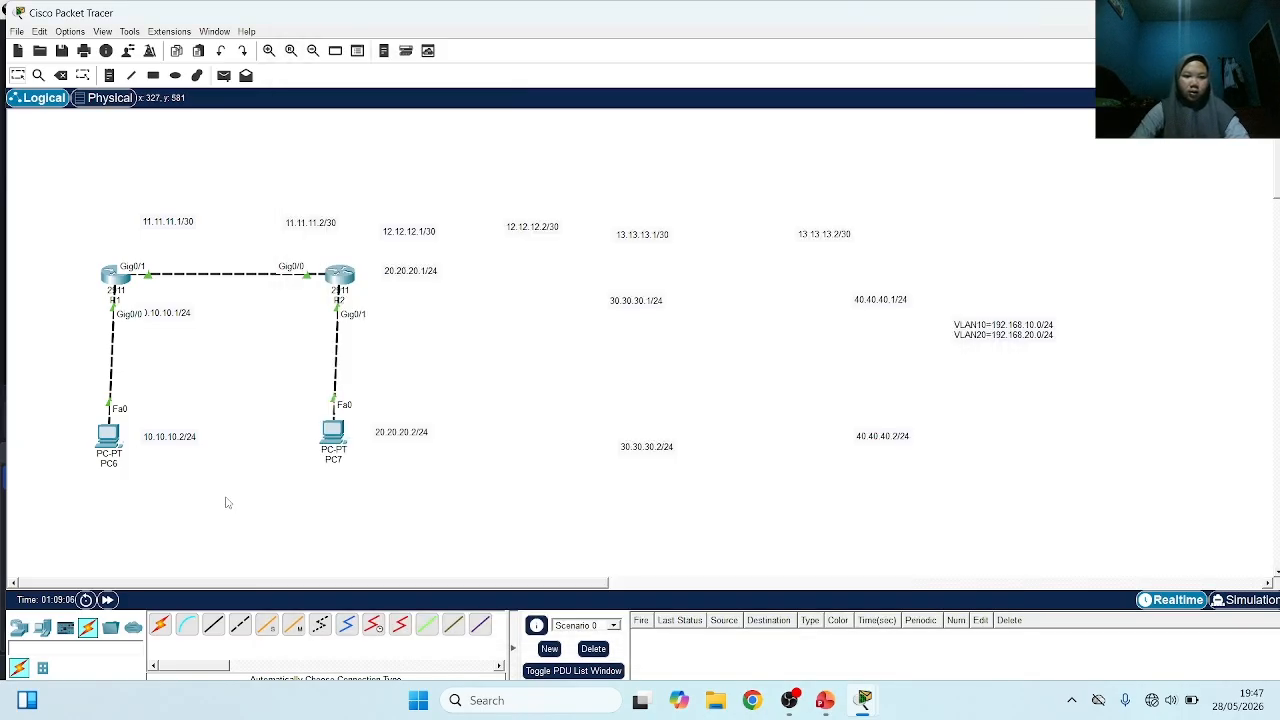
Give PC6 the static IPv4 address 10.10.10.2 with subnet mask 255.255.255.0
click(108, 435)
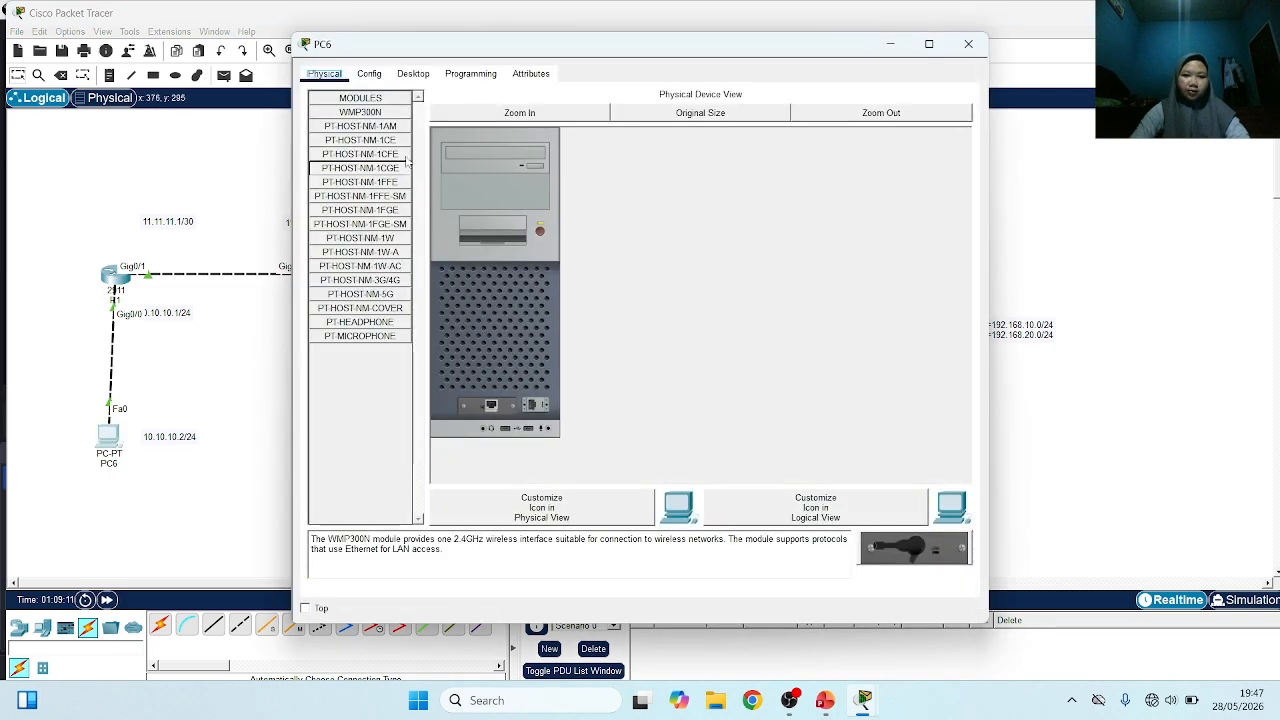
click(412, 74)
click(361, 143)
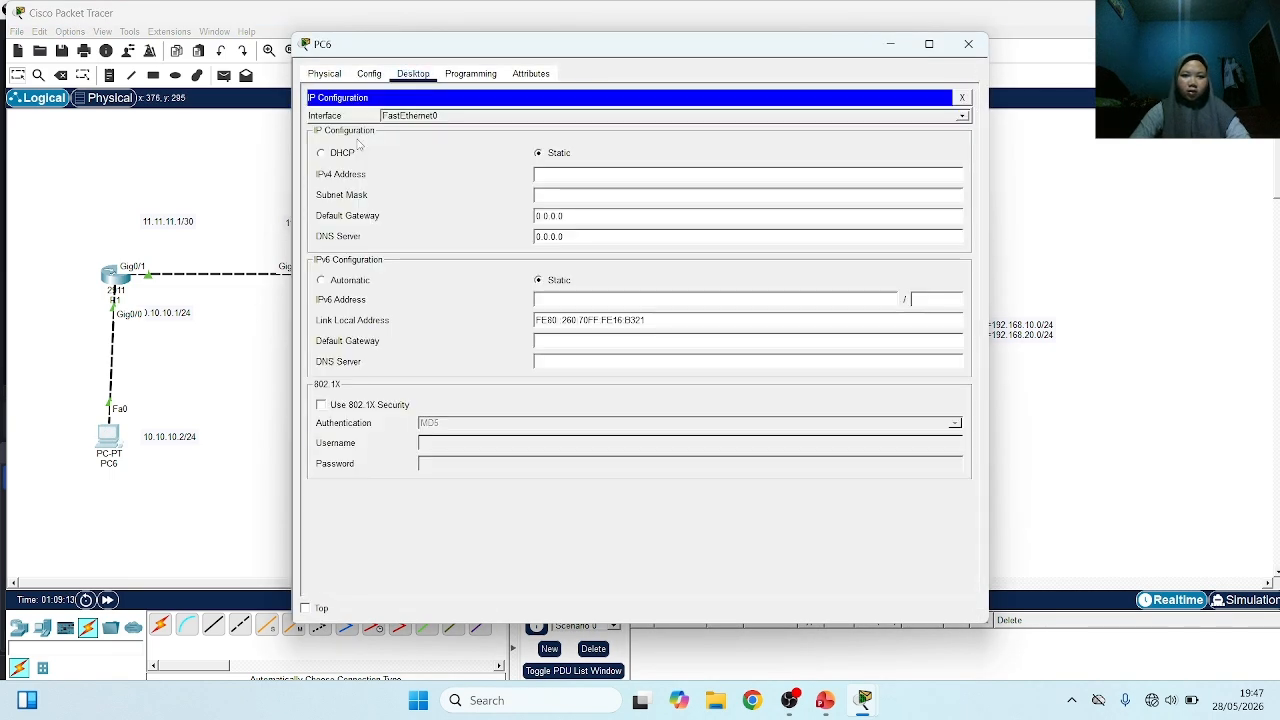
click(575, 177)
text(10)
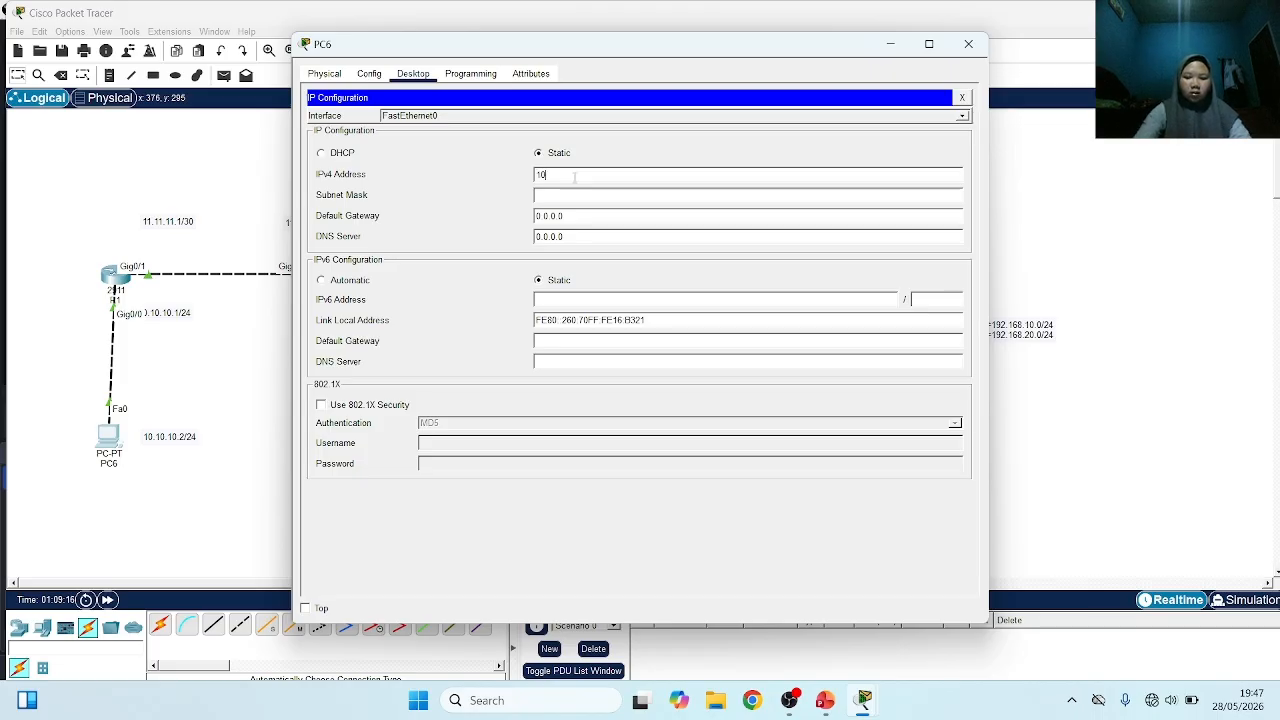
text(.10.10.2)
click(585, 196)
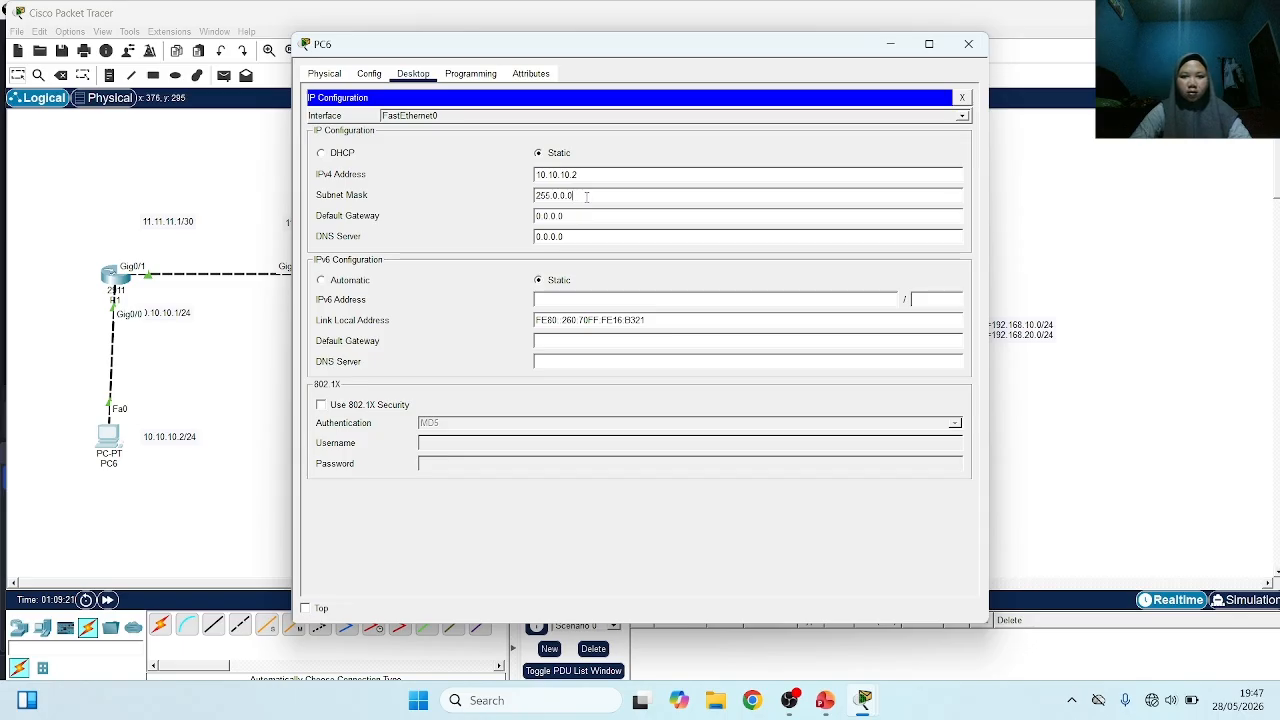
key(BackSpace)
key(BackSpace)
text(2)
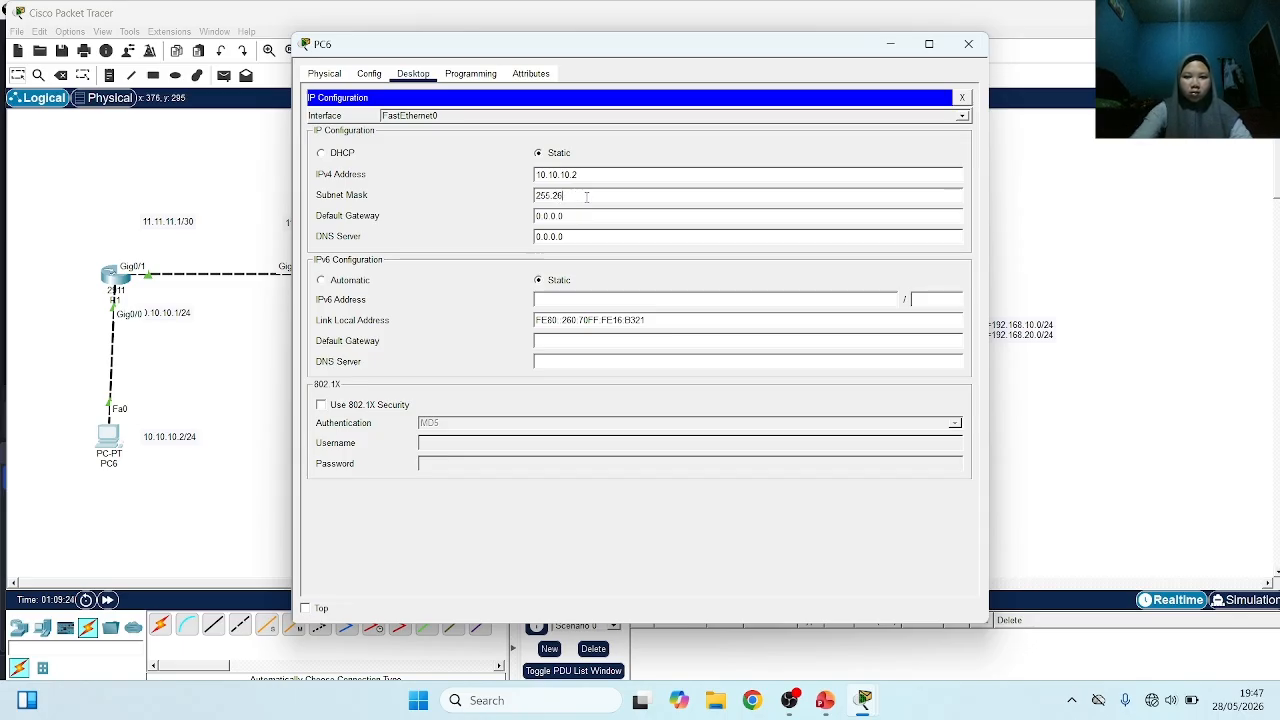
text(55.255.)
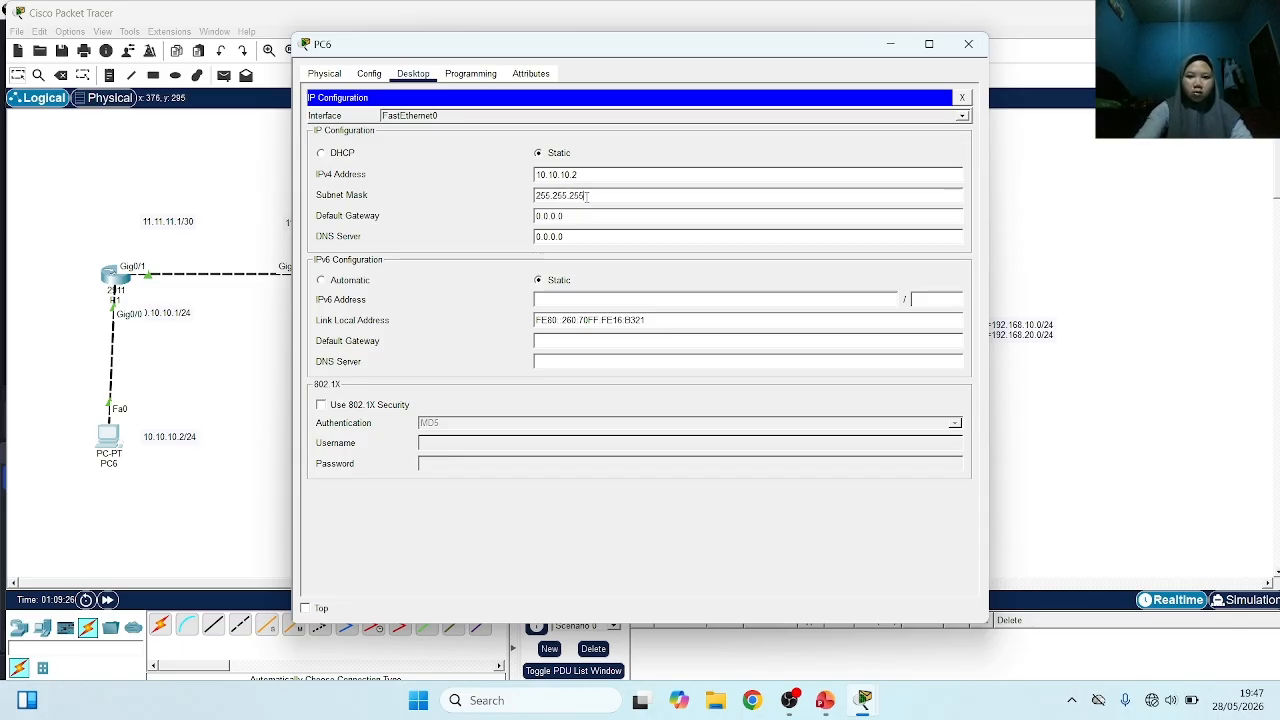
text(0)
Set PC6's default gateway to 10.10.10.1 and return to the topology
click(589, 218)
key(BackSpace)
key(BackSpace)
key(BackSpace)
key(BackSpace)
key(BackSpace)
key(BackSpace)
key(BackSpace)
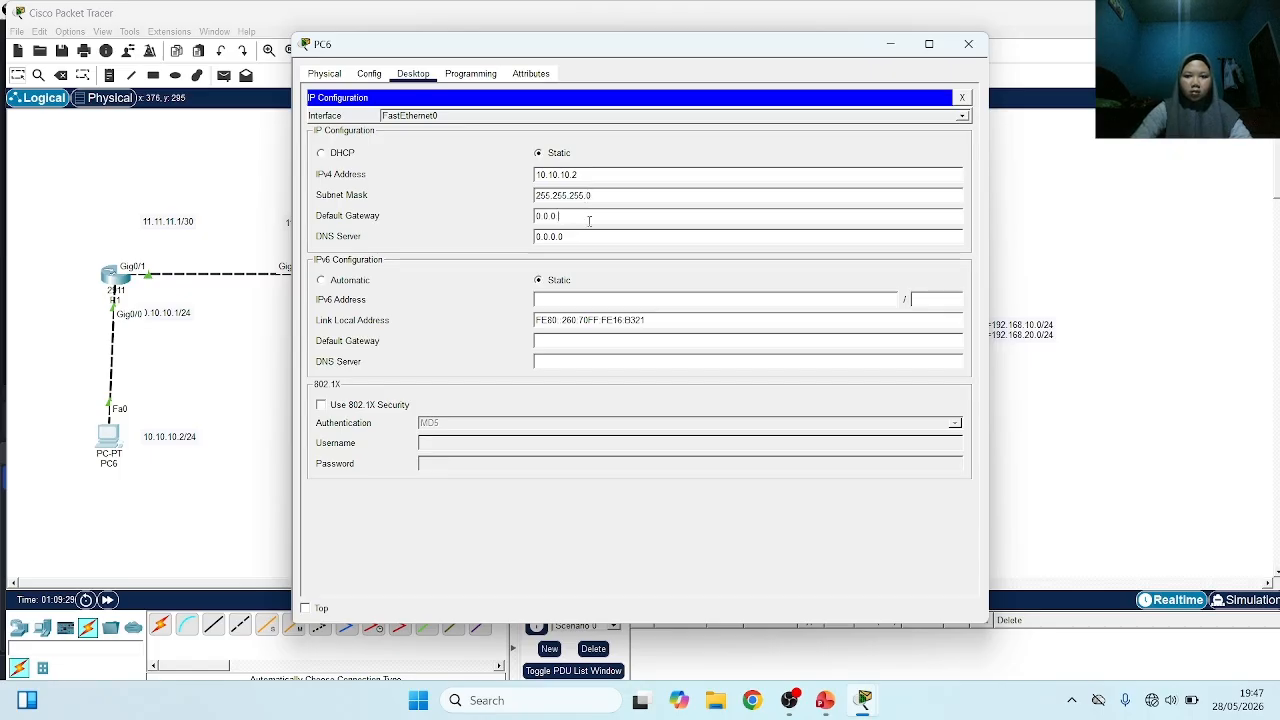
text(10.10.10.)
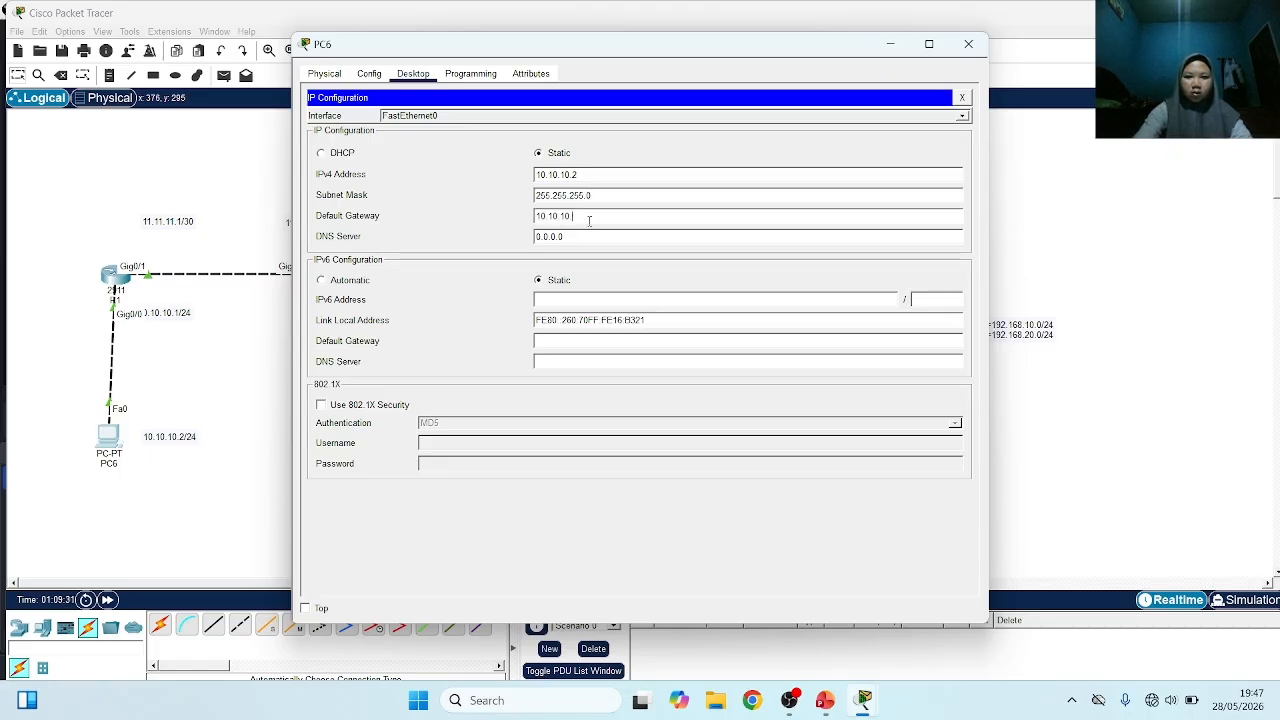
text(1)
click(193, 168)
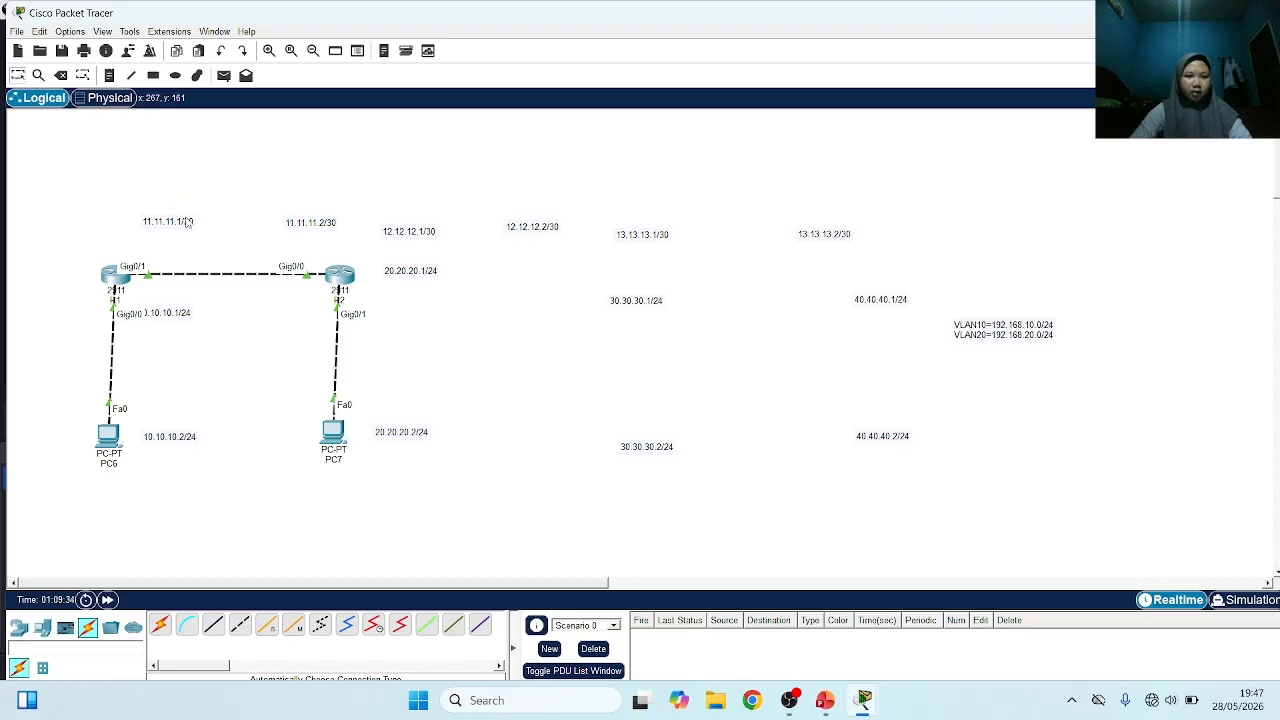
Move the 11.11.11.1/30, 11.11.11.2/30, 20.20.20.1/24 and 10.10.10.1/24 labels closer to their R1 and R2 ports, clear of the port names
mouse_move(188, 224)
mouse_down()
mouse_move(194, 246)
mouse_move(183, 231)
mouse_move(183, 246)
mouse_up()
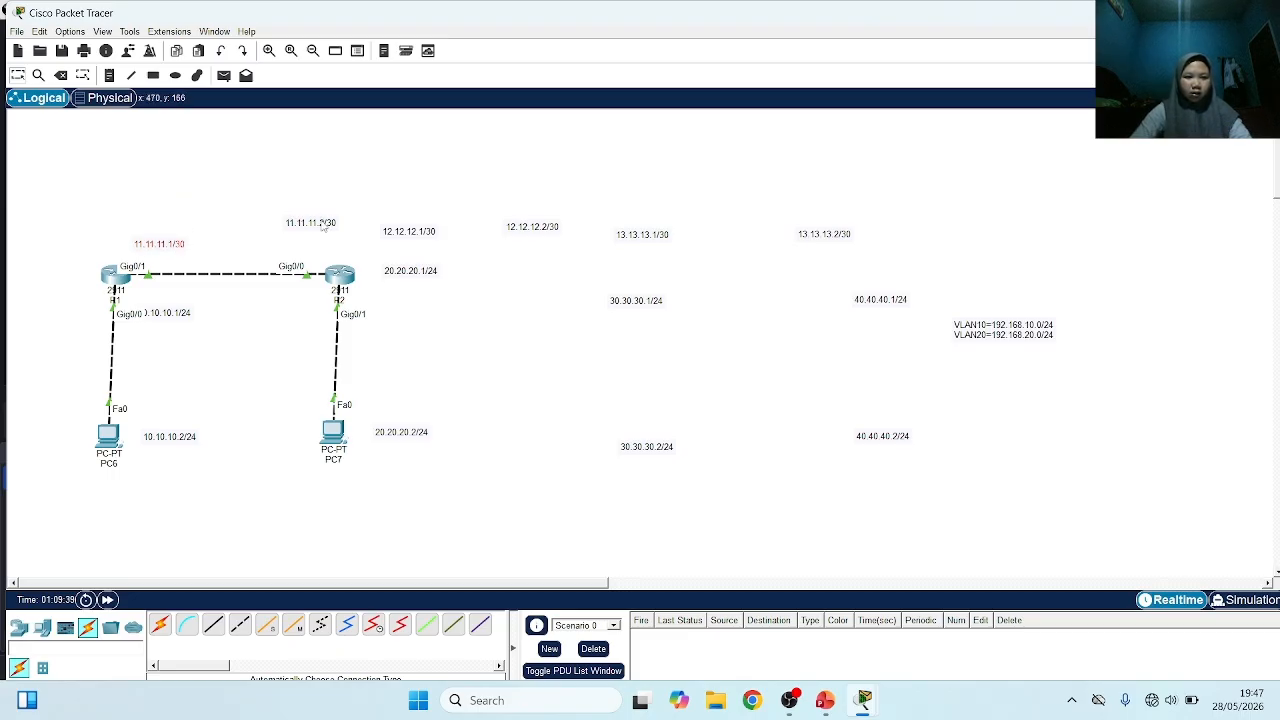
drag(322, 226, 316, 242)
click(398, 274)
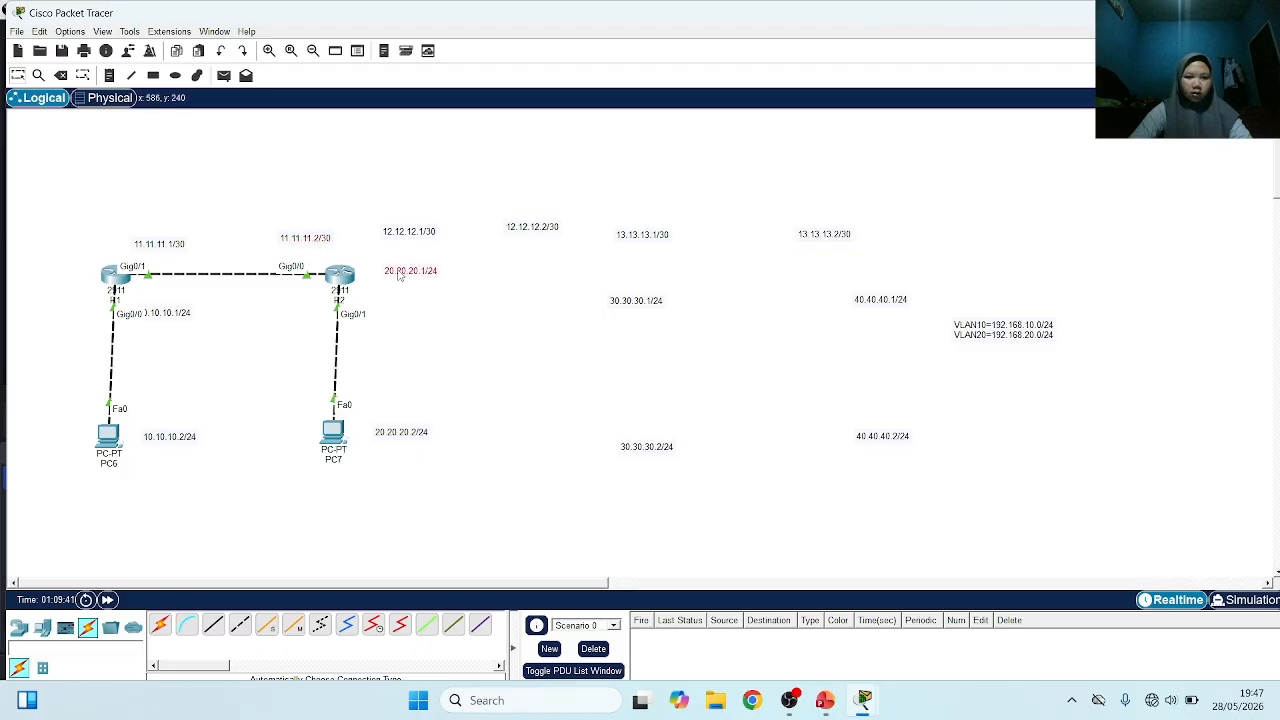
drag(398, 275, 382, 292)
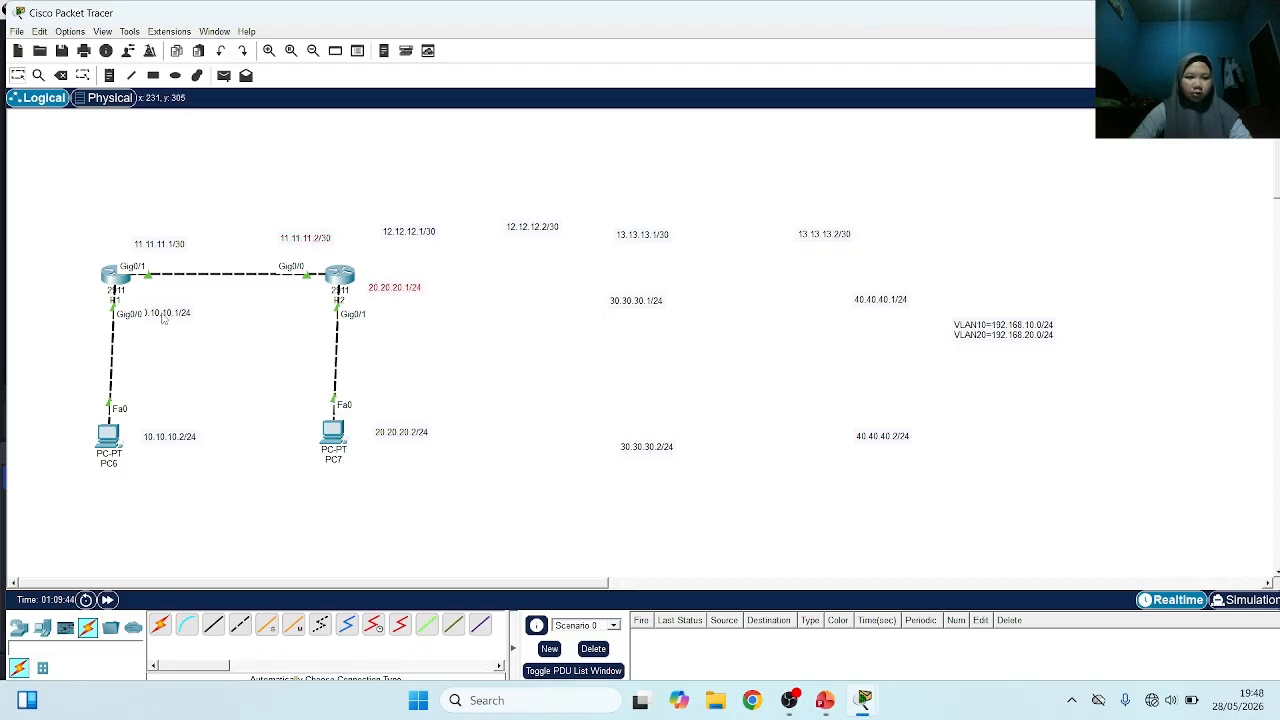
drag(163, 318, 181, 298)
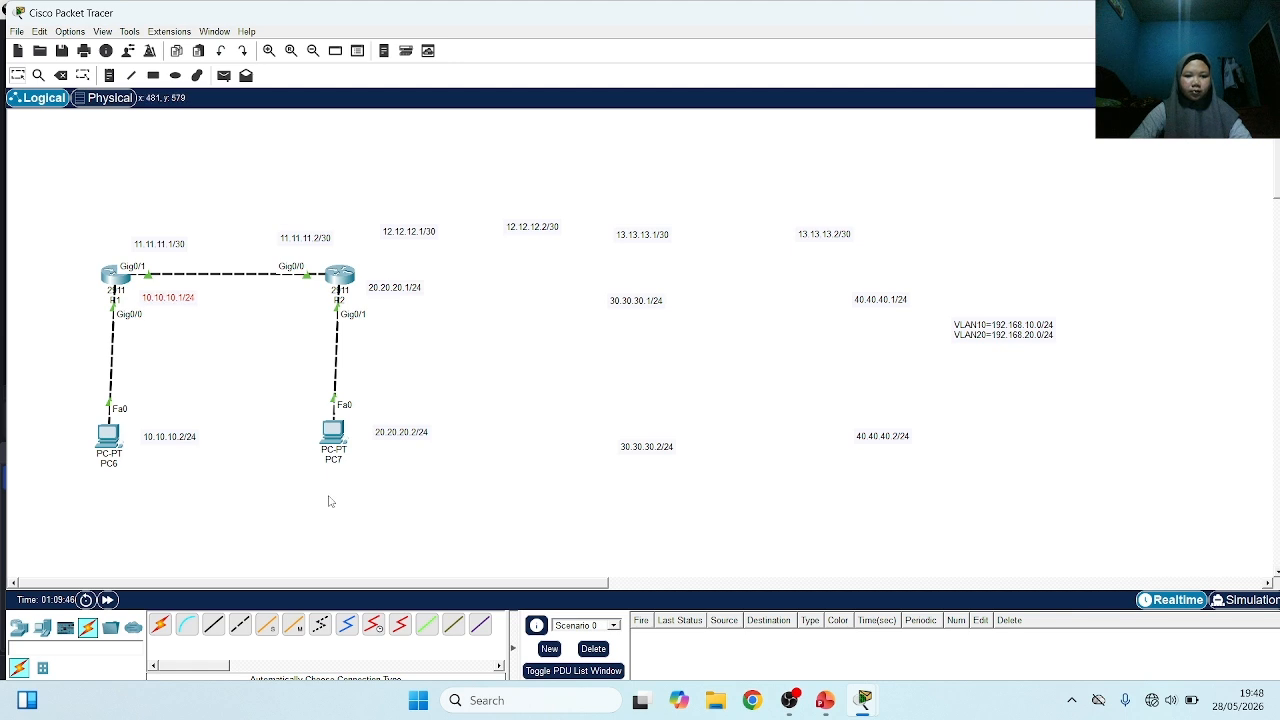
Move the 20.20.20.2/24 and 10.10.10.2/24 labels closer to PC7 and PC6
drag(411, 437, 395, 436)
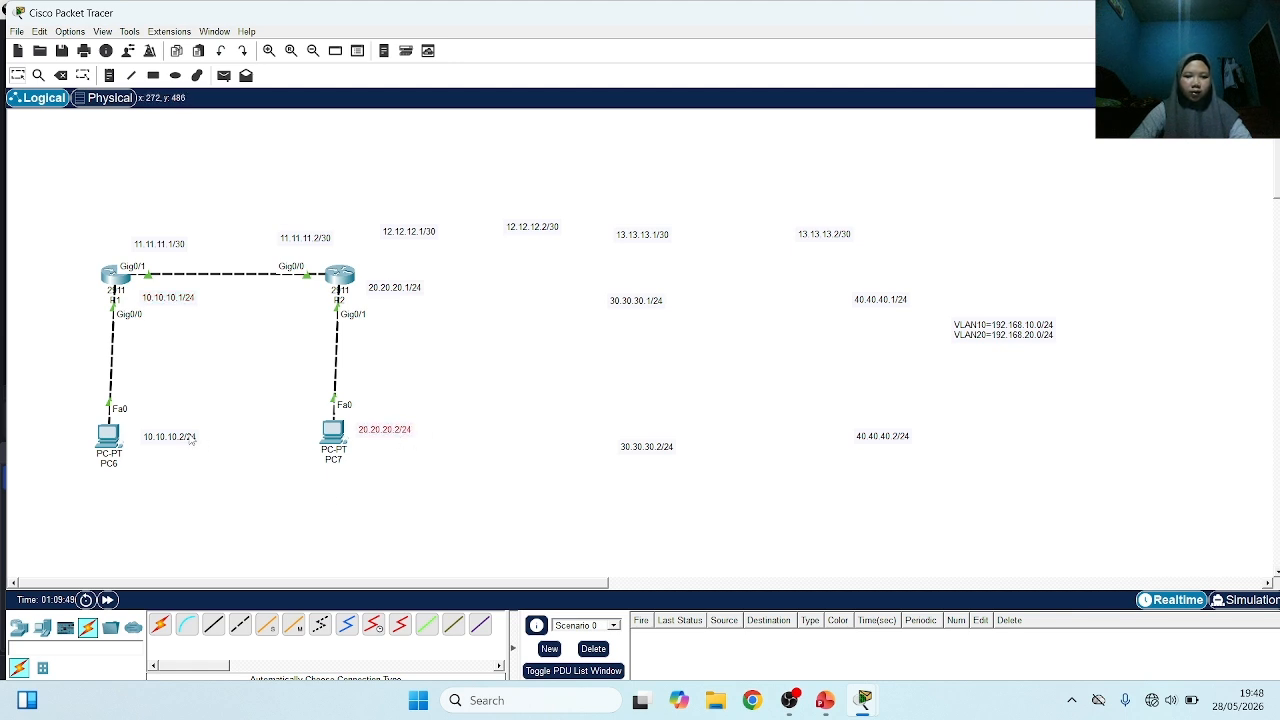
drag(185, 438, 173, 437)
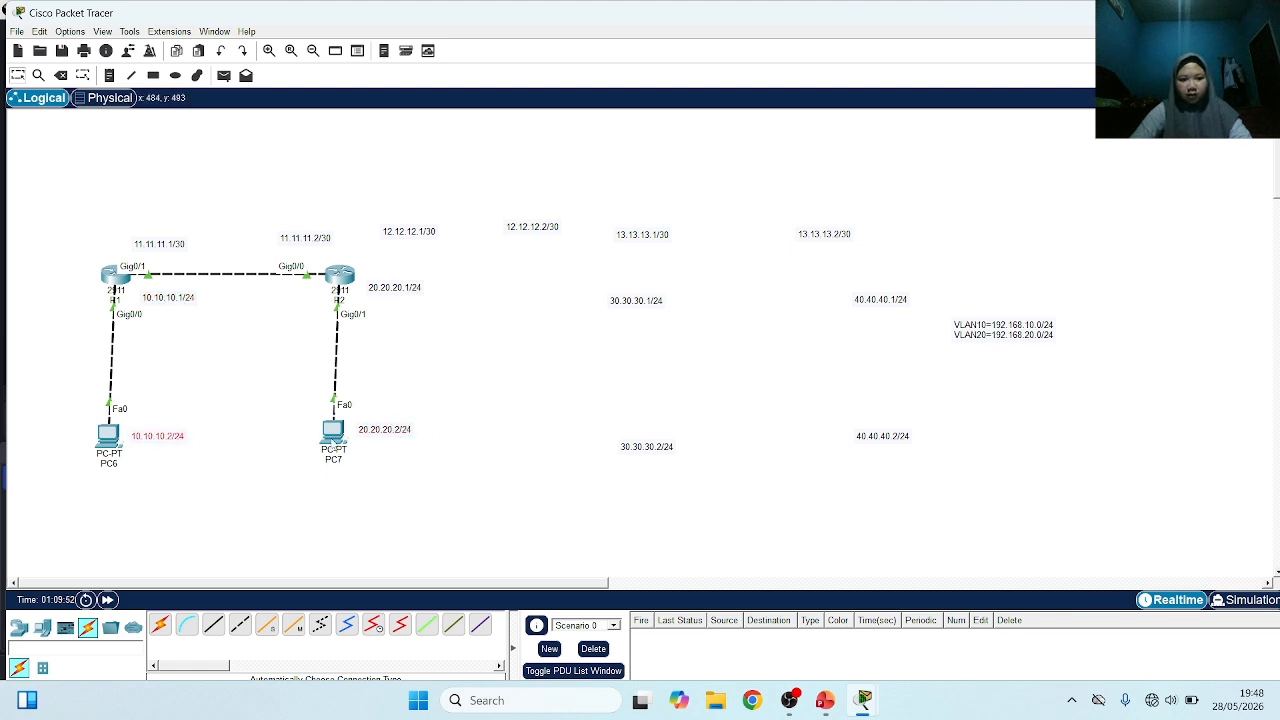
Give PC7 the static IPv4 address 20.20.20.2 with subnet mask 255.255.255.0
click(333, 432)
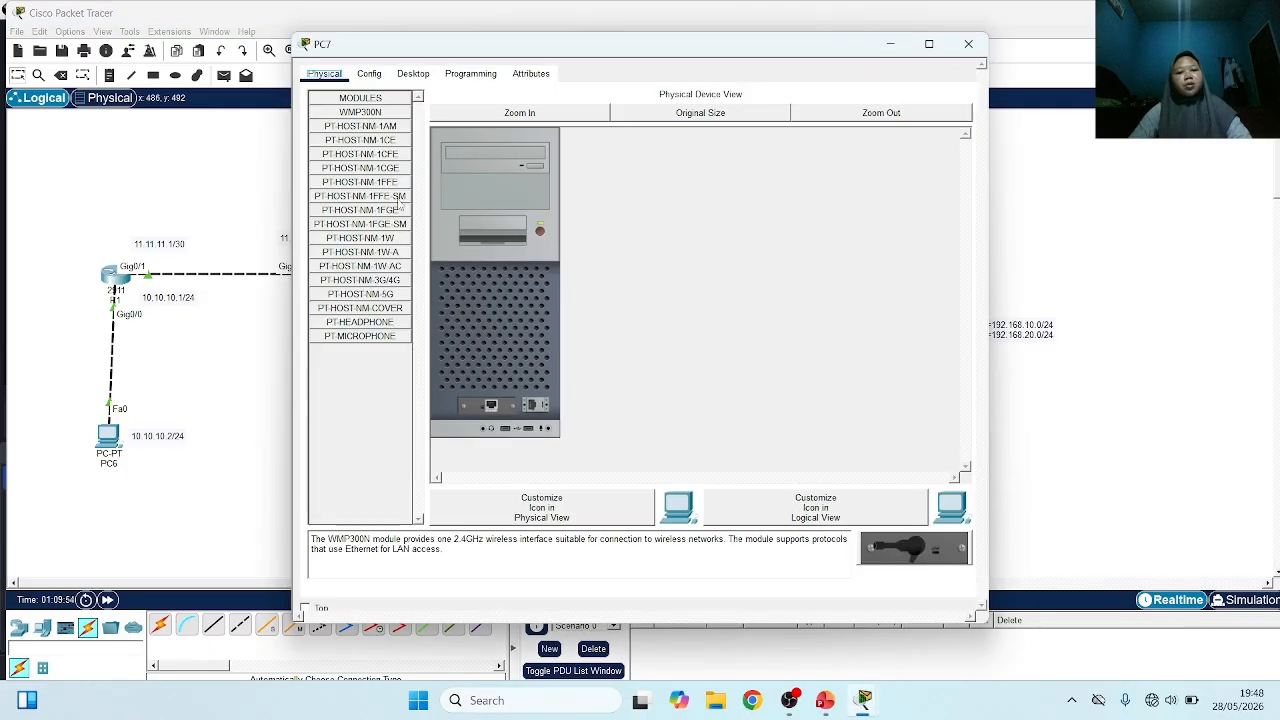
click(413, 73)
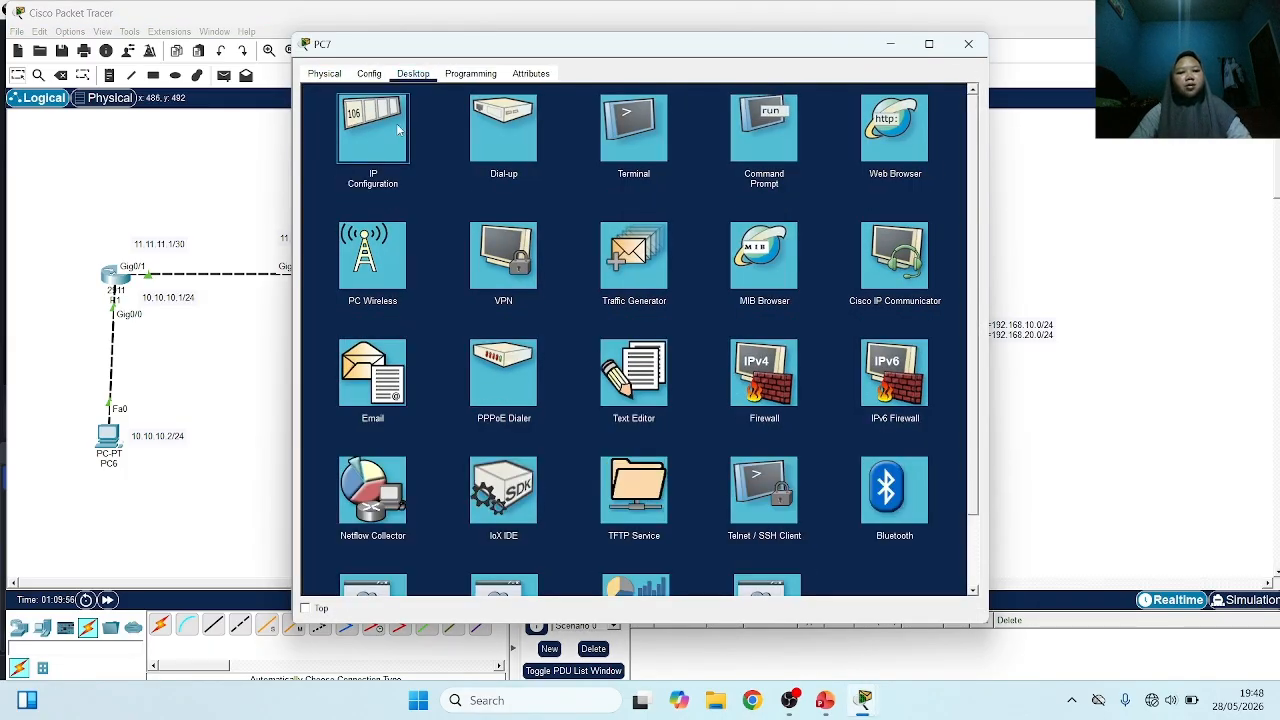
click(400, 128)
click(553, 178)
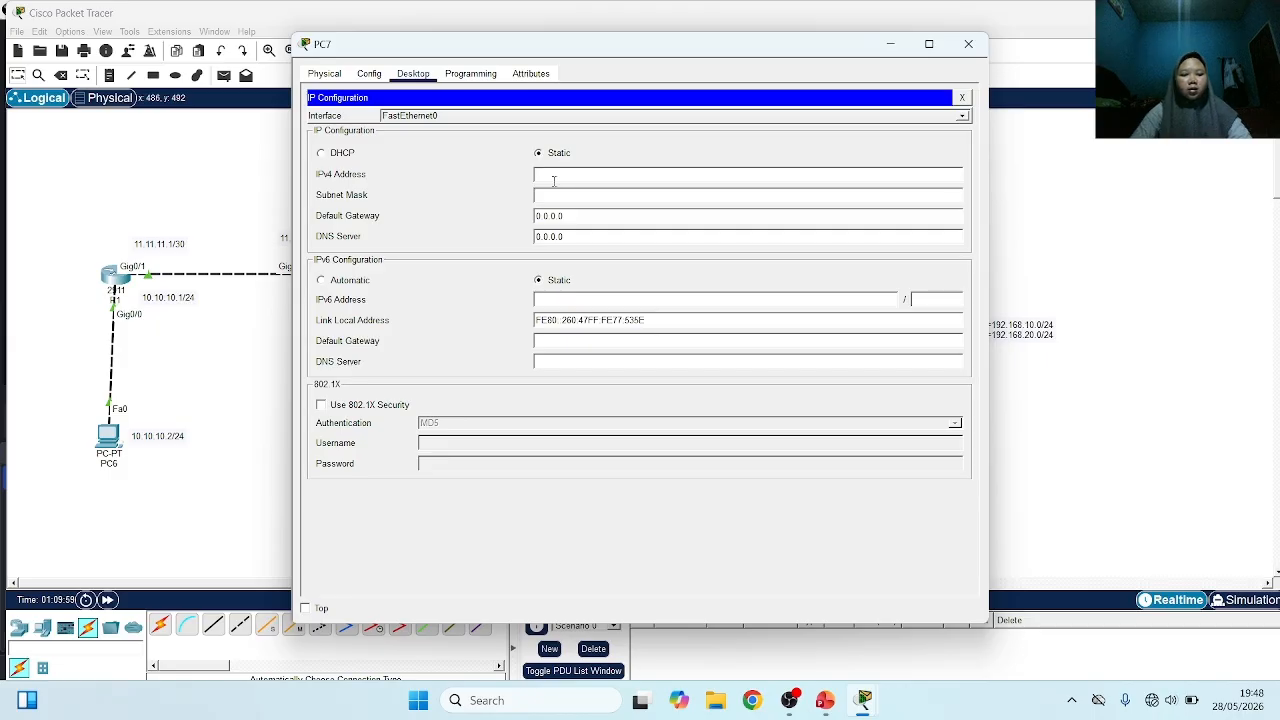
text(20.20.20.2)
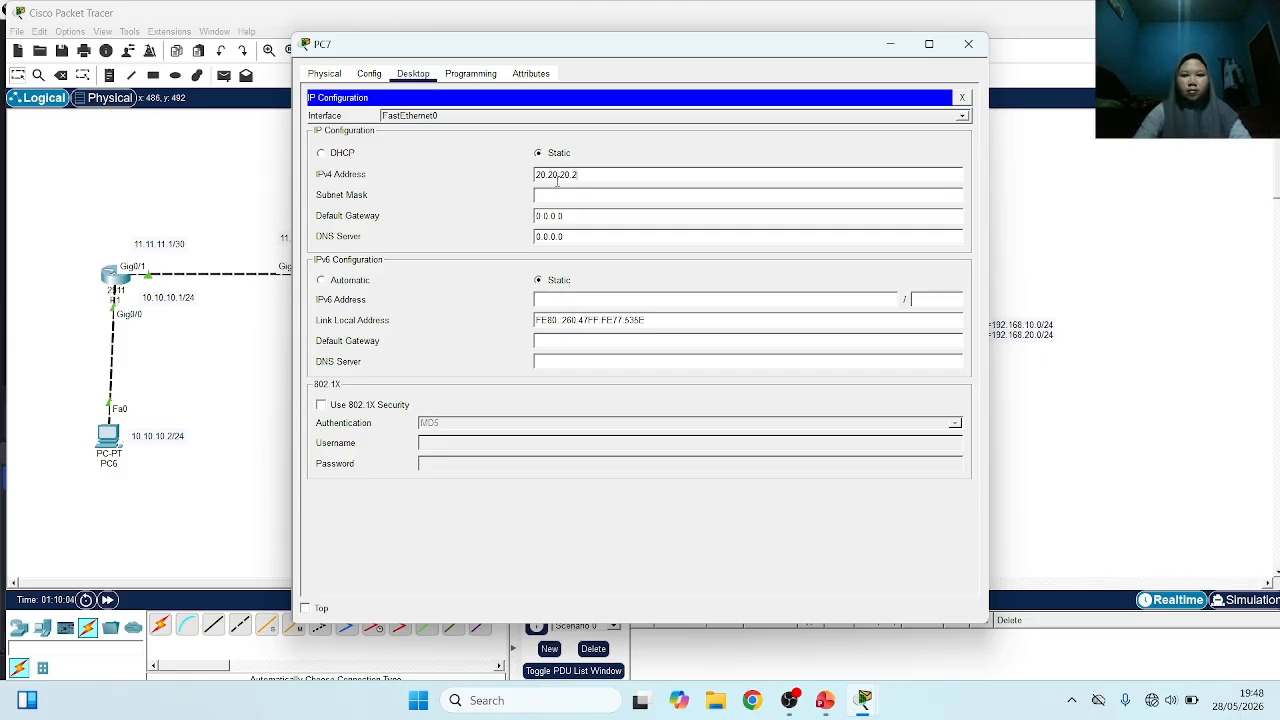
click(560, 194)
key(BackSpace)
key(BackSpace)
key(BackSpace)
text(255.25)
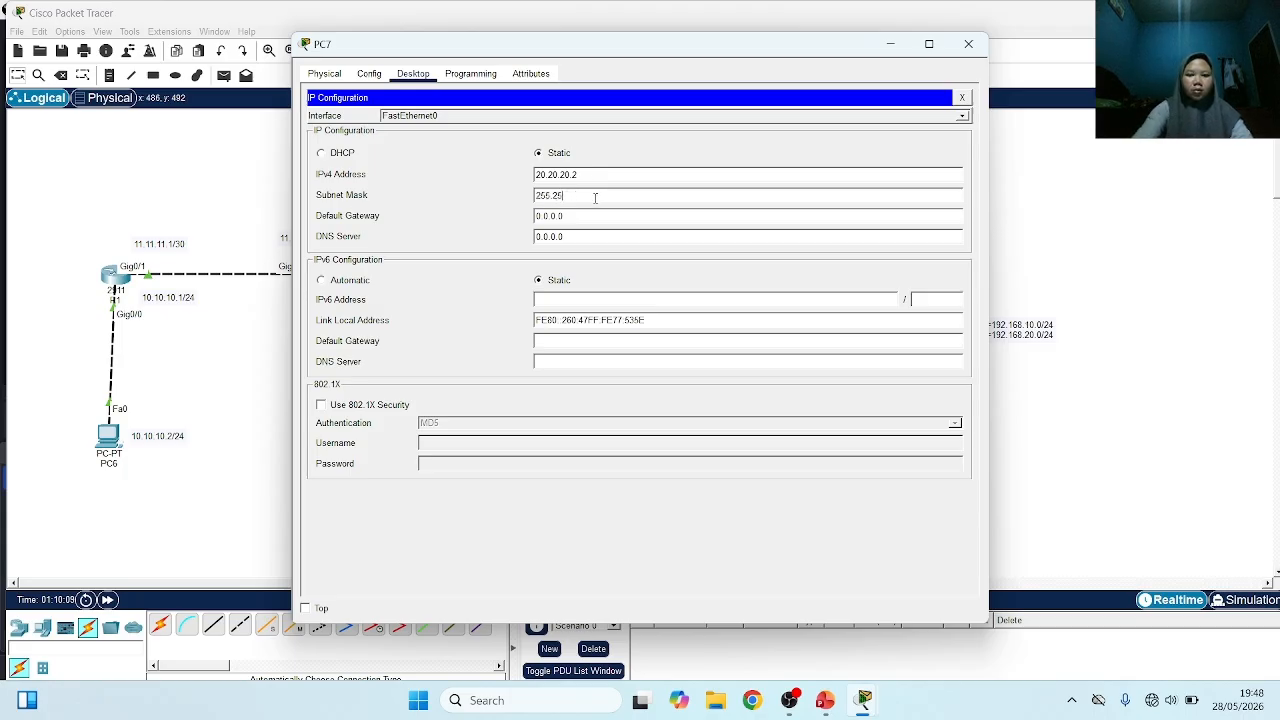
text(5.255.0)
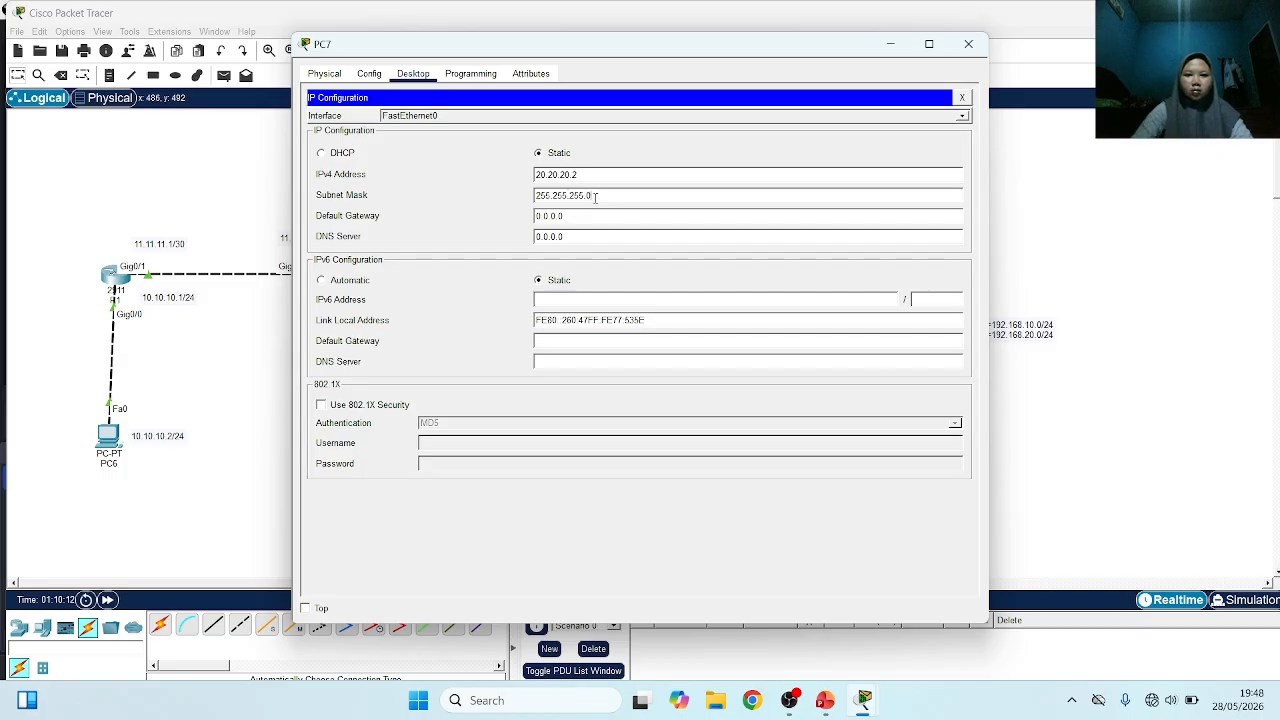
Set PC7's default gateway to 20.20.20.1 and return to the topology
key(BackSpace)
key(BackSpace)
key(BackSpace)
key(BackSpace)
key(BackSpace)
key(BackSpace)
text(20.20.20.)
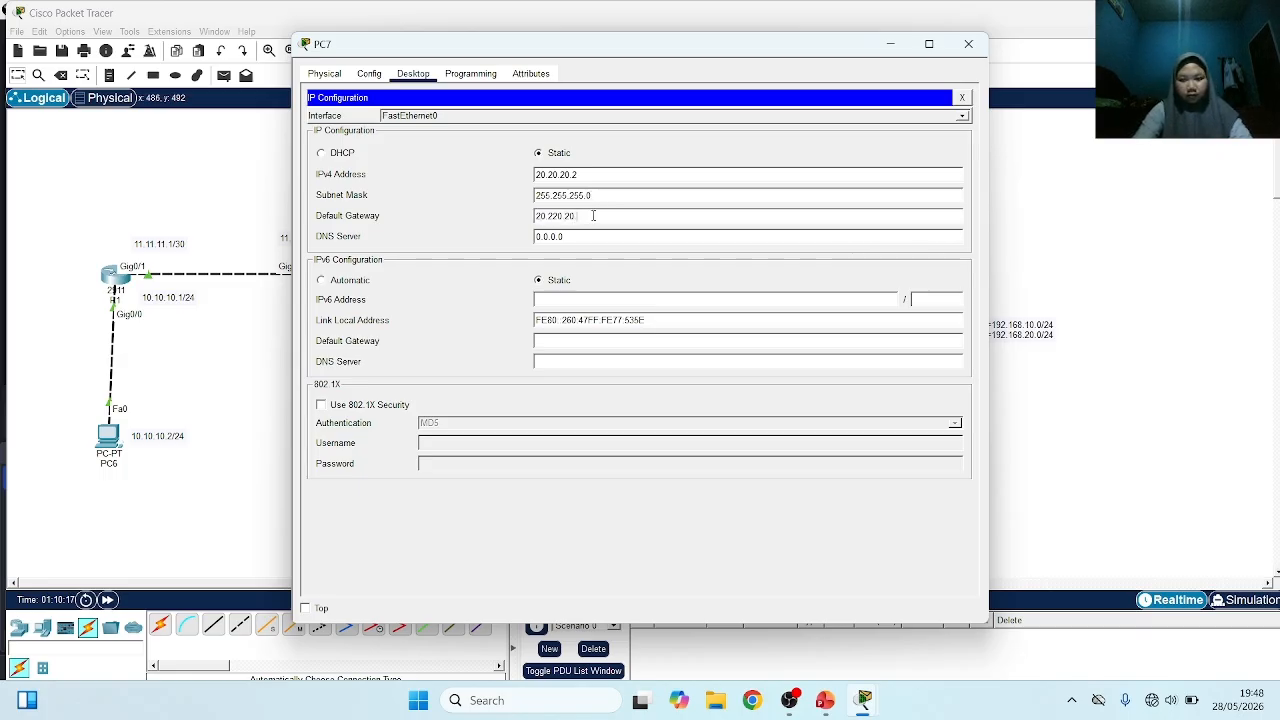
key(BackSpace)
key(BackSpace)
key(BackSpace)
key(BackSpace)
key(BackSpace)
key(BackSpace)
text(0.20.1)
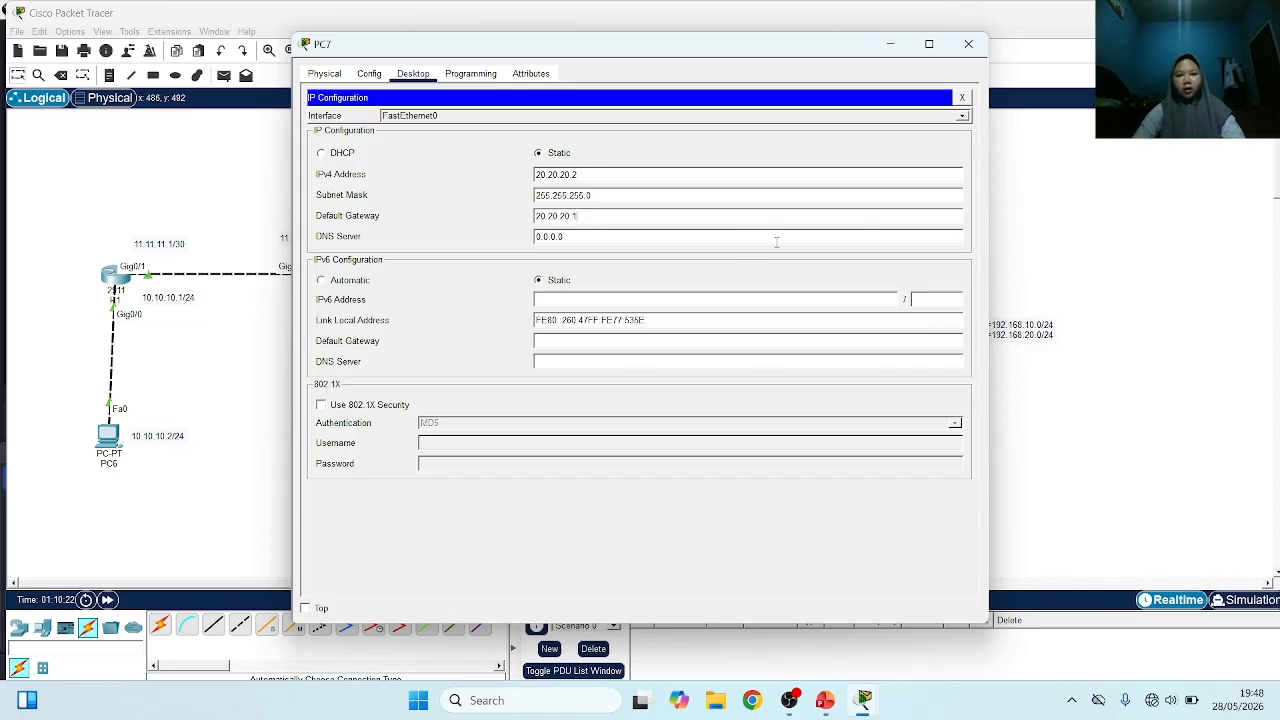
click(1134, 211)
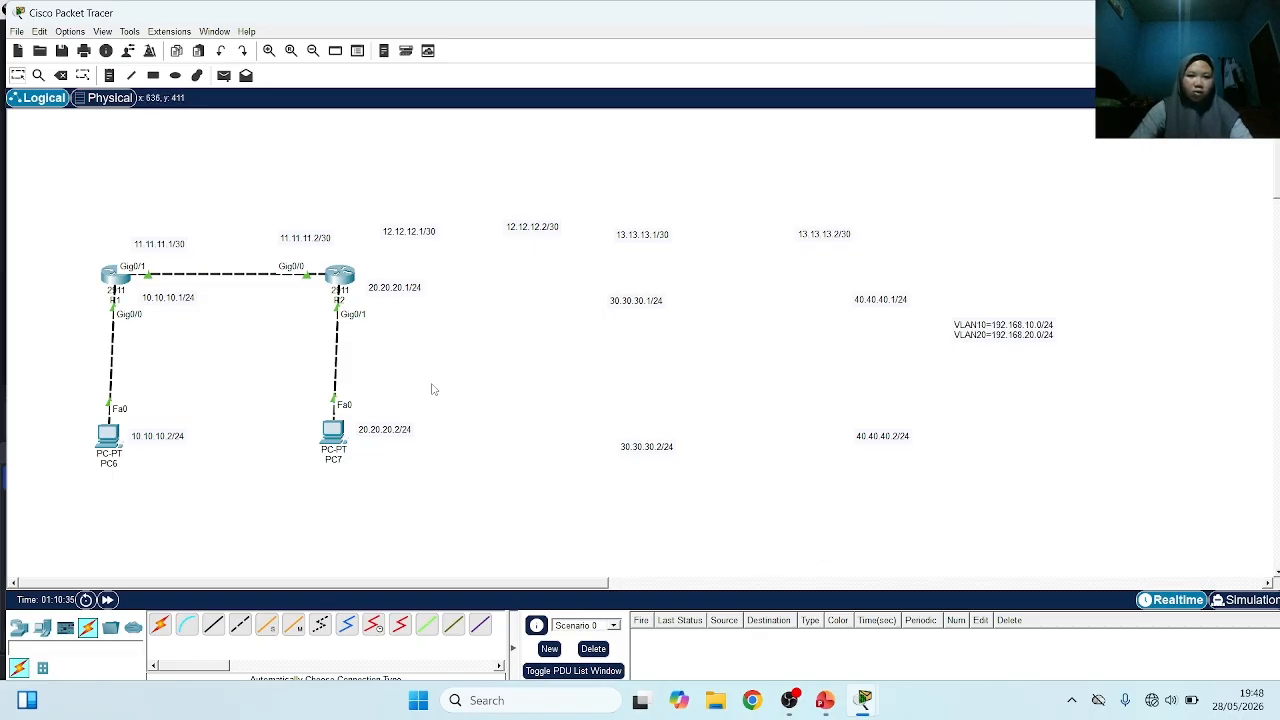
Switch to PowerPoint to check the Outline slide of the Cisco Routing deck, and return to Packet Tracer
key(alt+Tab)
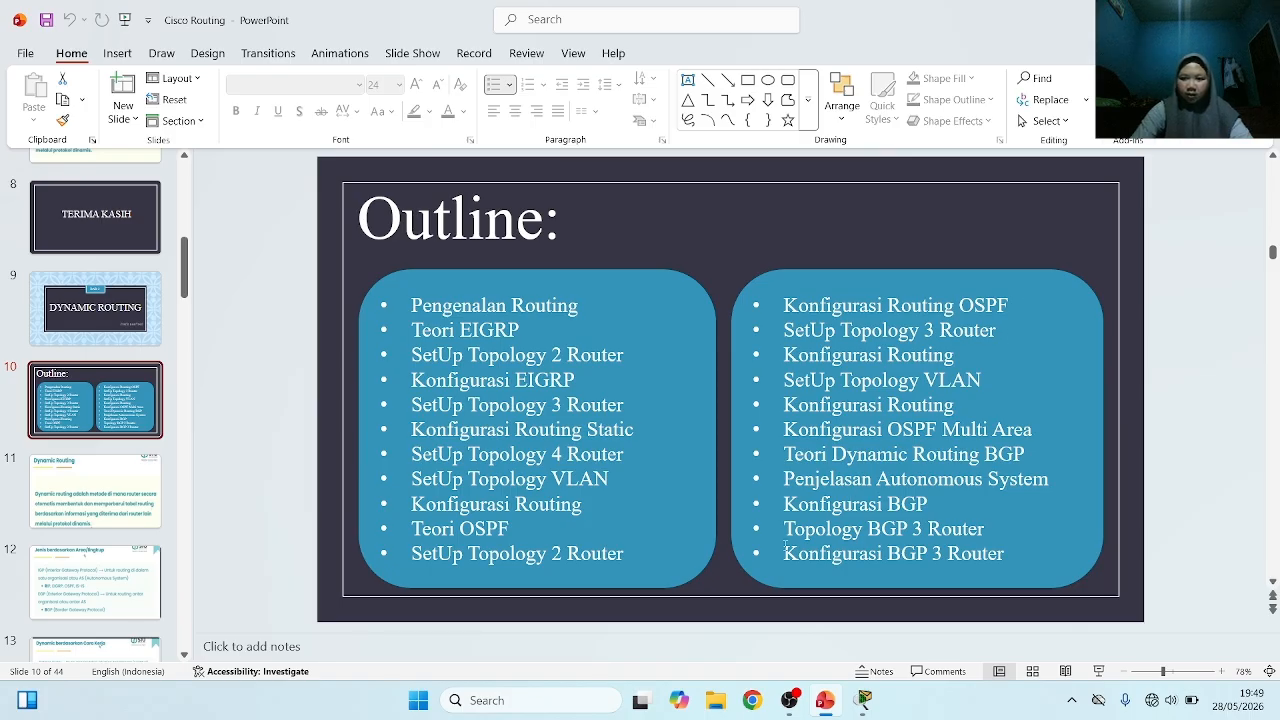
mouse_move(815, 710)
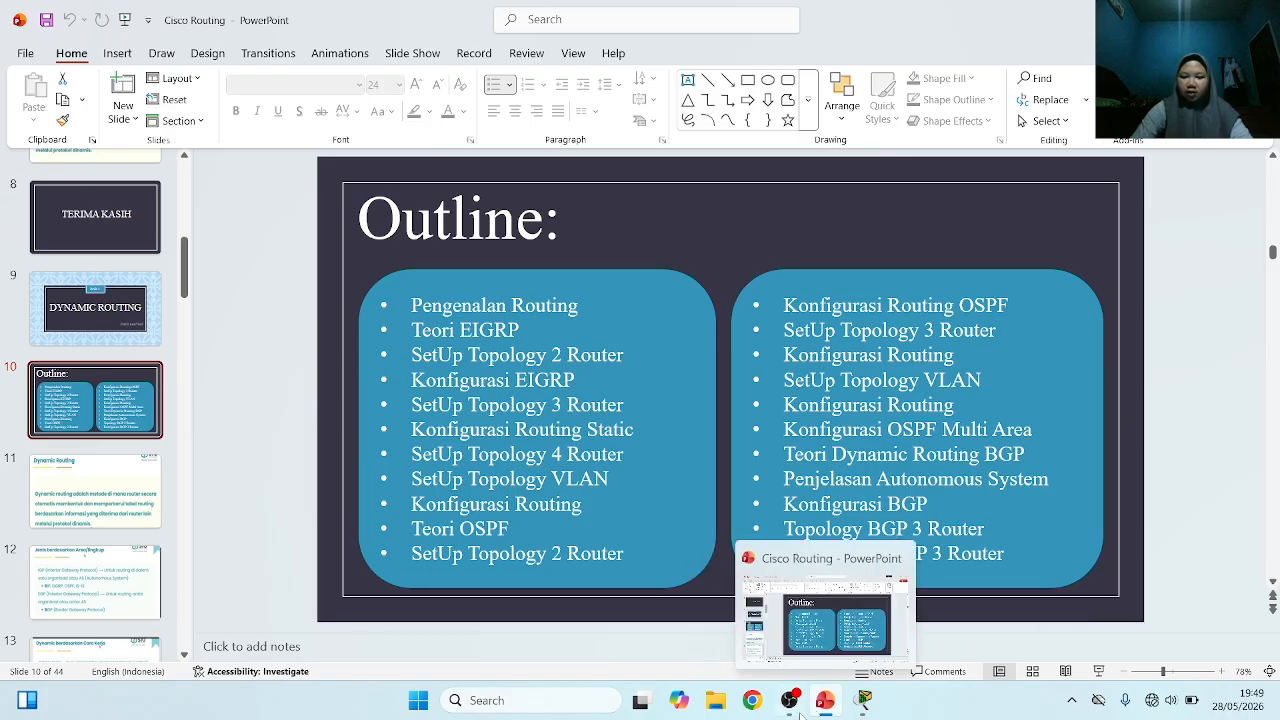
mouse_move(862, 703)
click(652, 638)
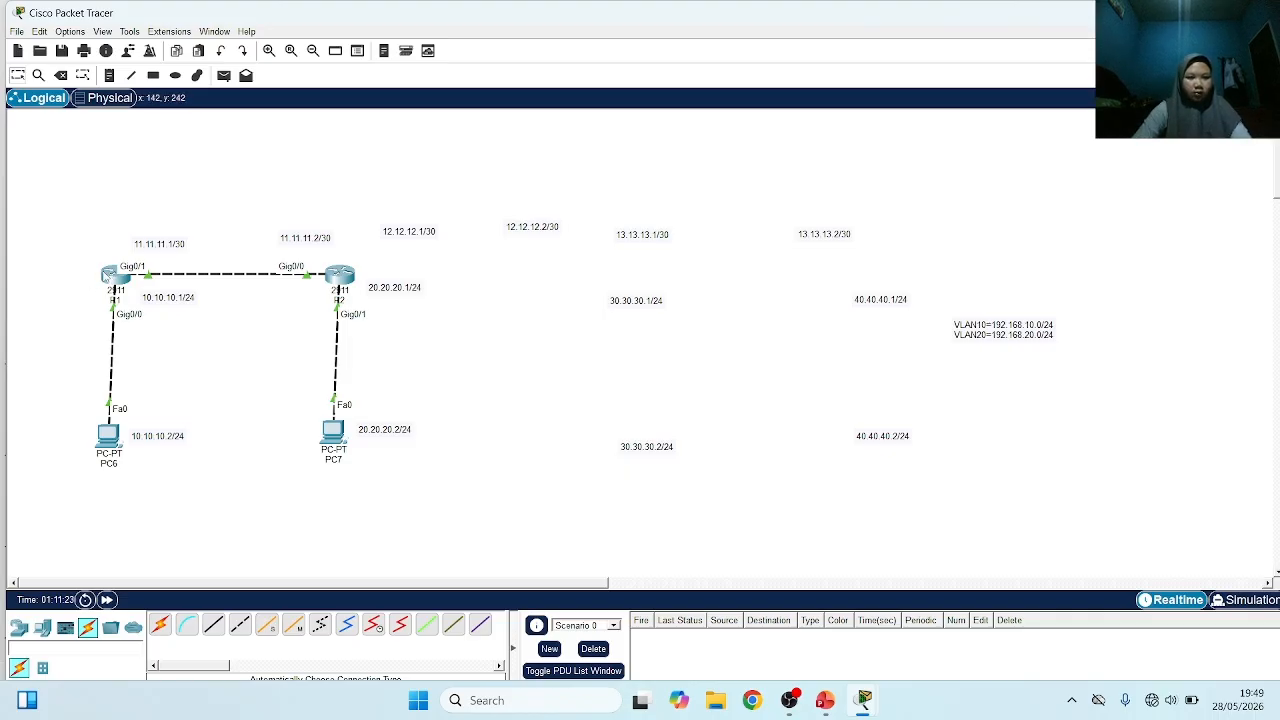
On R1, leave interface configuration, list the allowed OSPF process IDs, and start OSPF routing with process ID 10
click(108, 276)
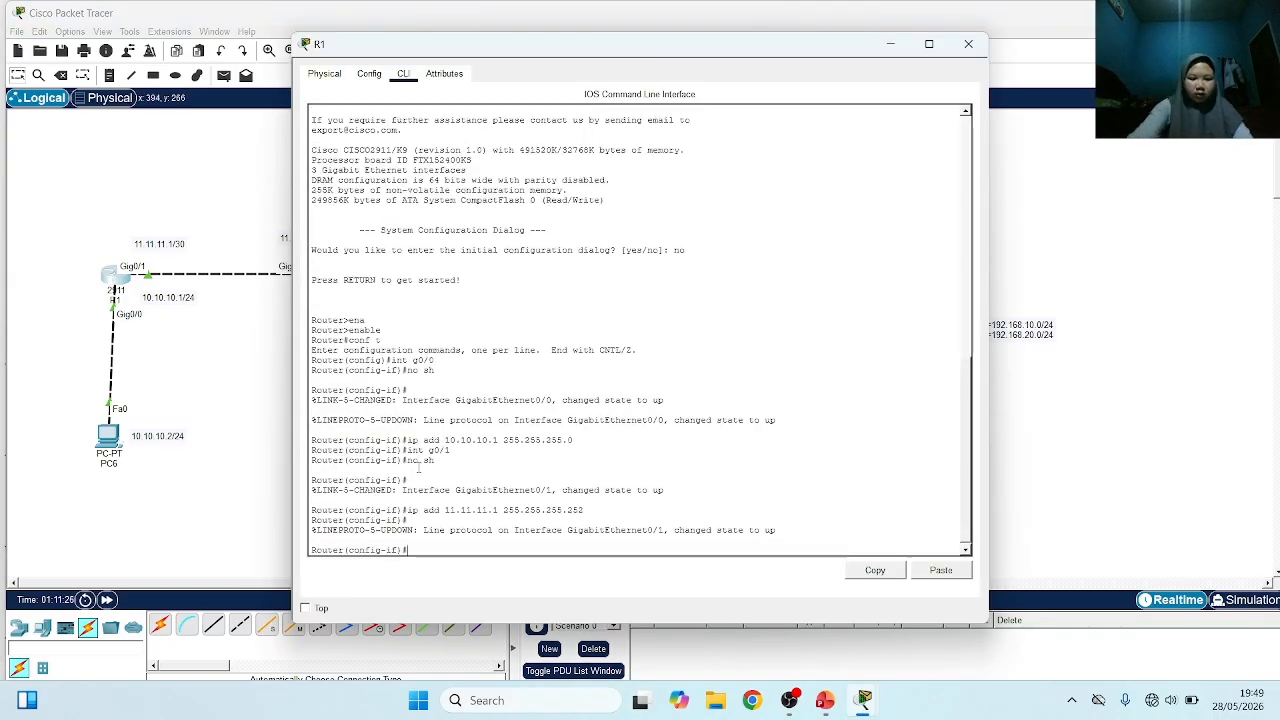
text(ex)
key(Return)
text(r)
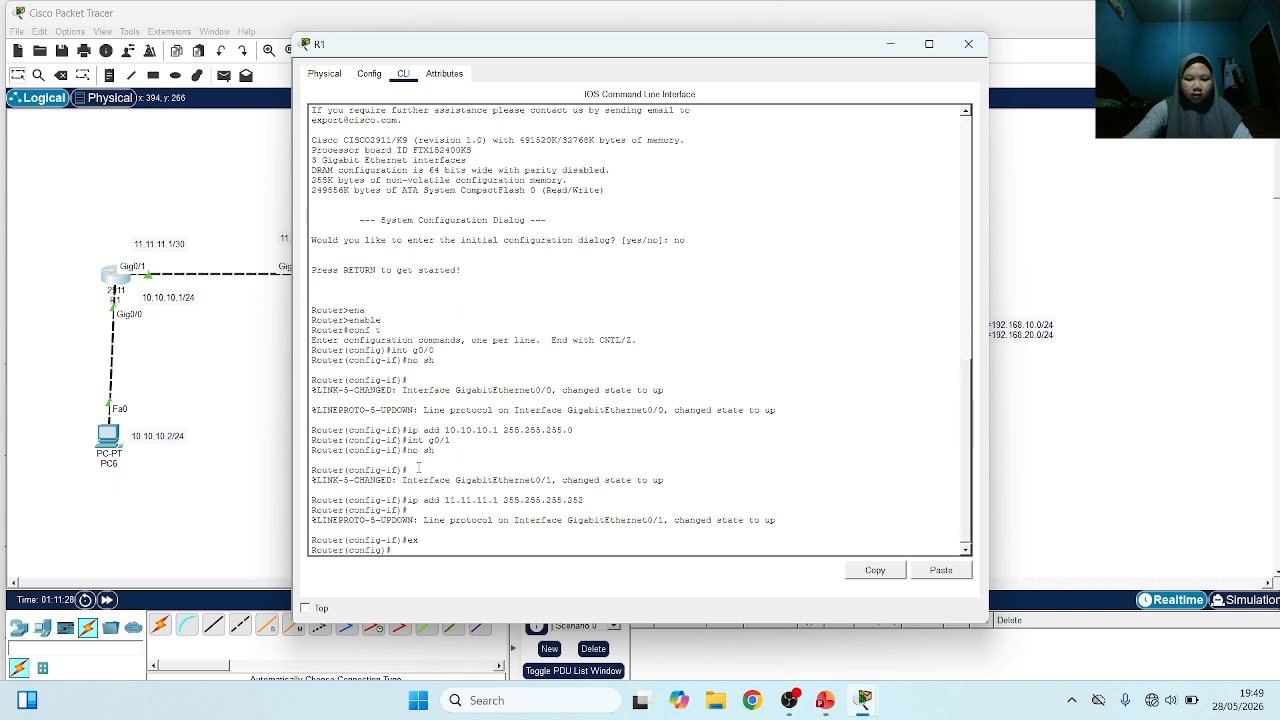
key(Tab)
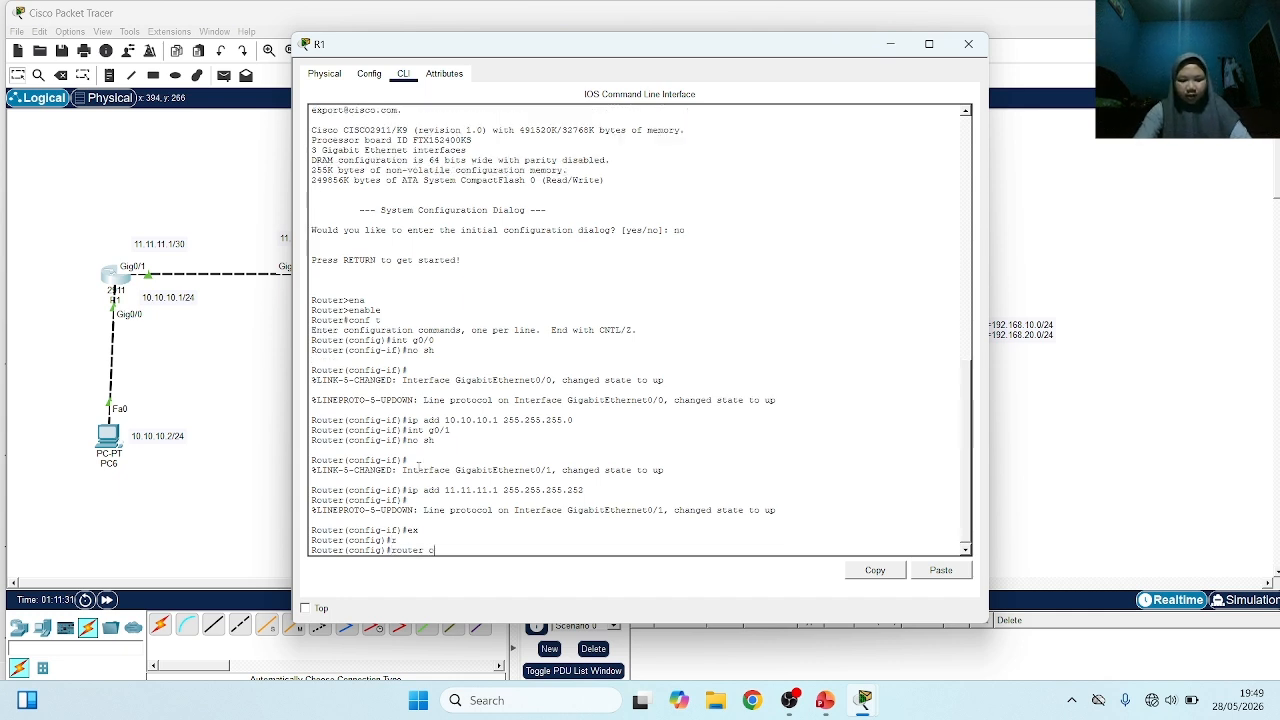
text(o)
key(Tab)
text(?)
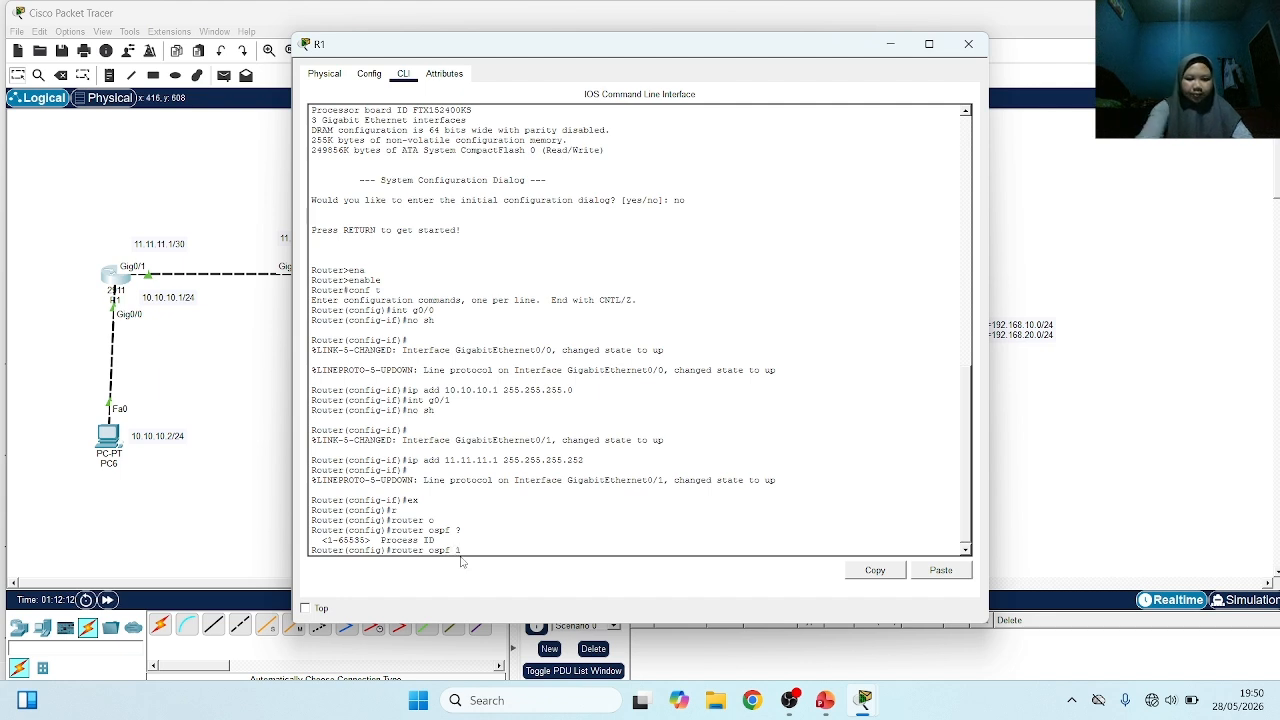
text(10)
key(Return)
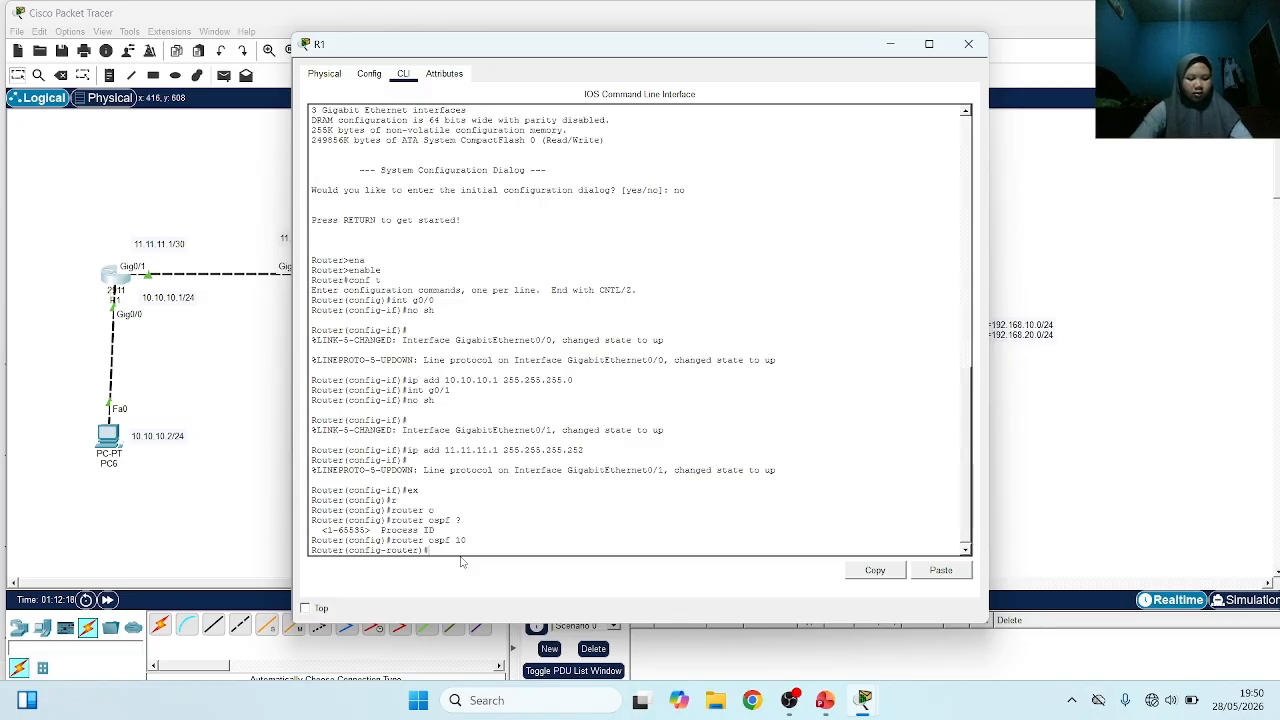
Begin R1's OSPF network statement with the network address 11.11.11.0, leaving the command unsubmitted
text(n)
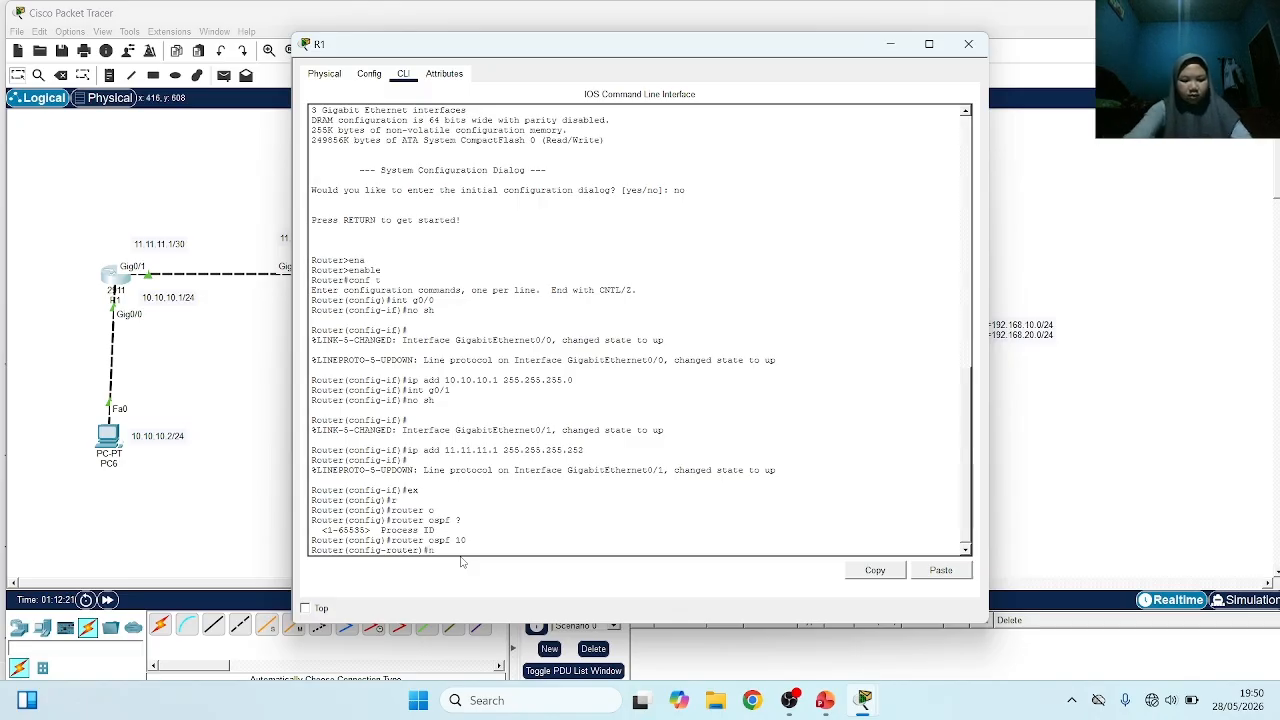
text(et)
key(Tab)
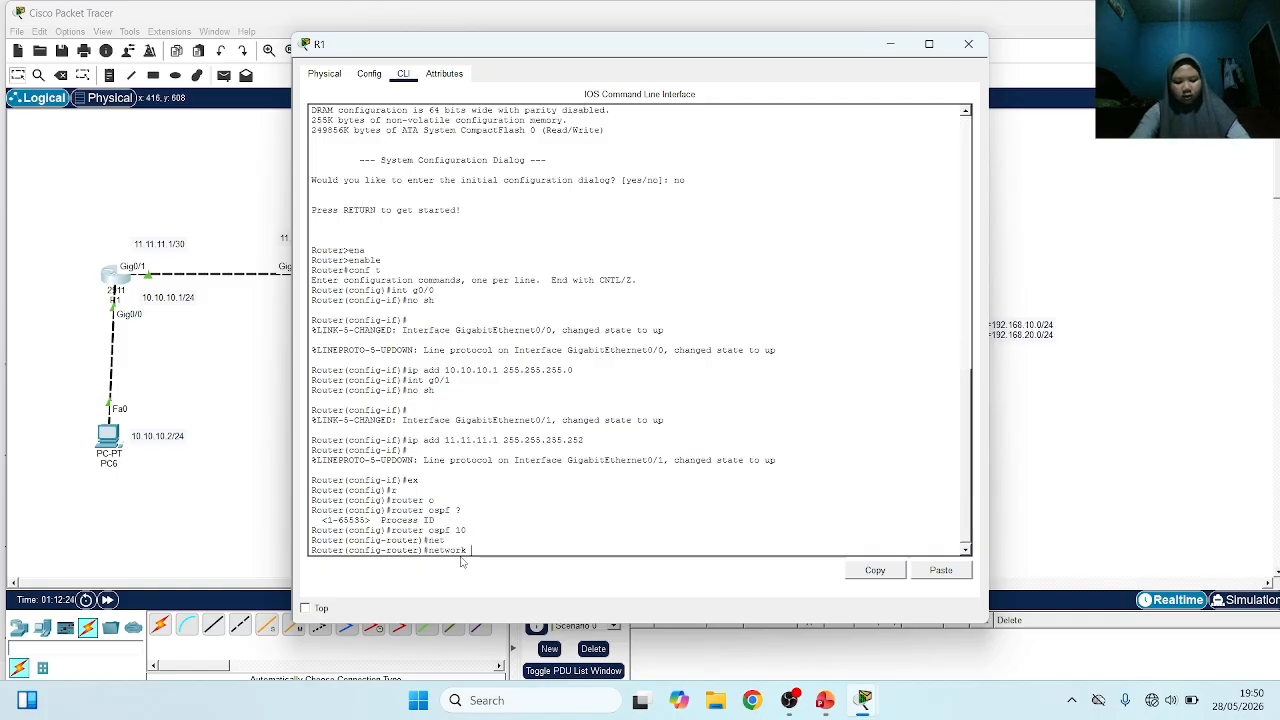
text(11.11.11.0)
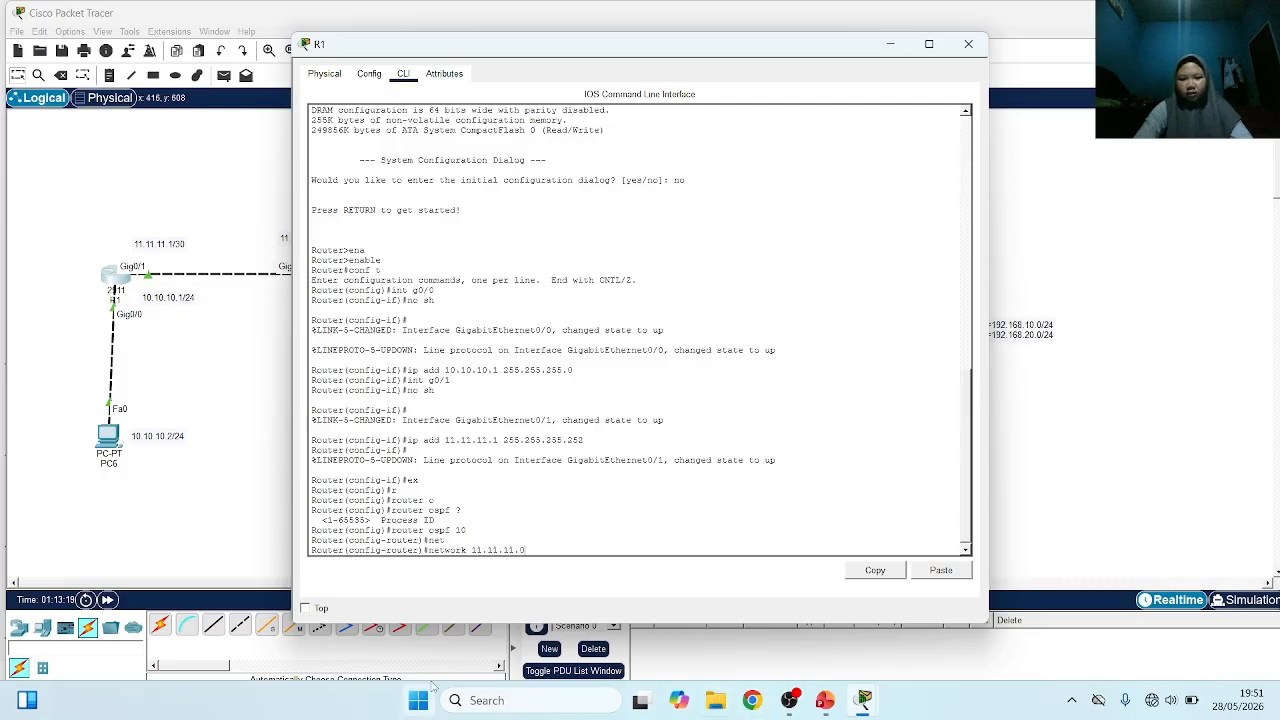
Switch to Notepad and open a new blank document for working out the wildcard mask
click(481, 704)
text(no)
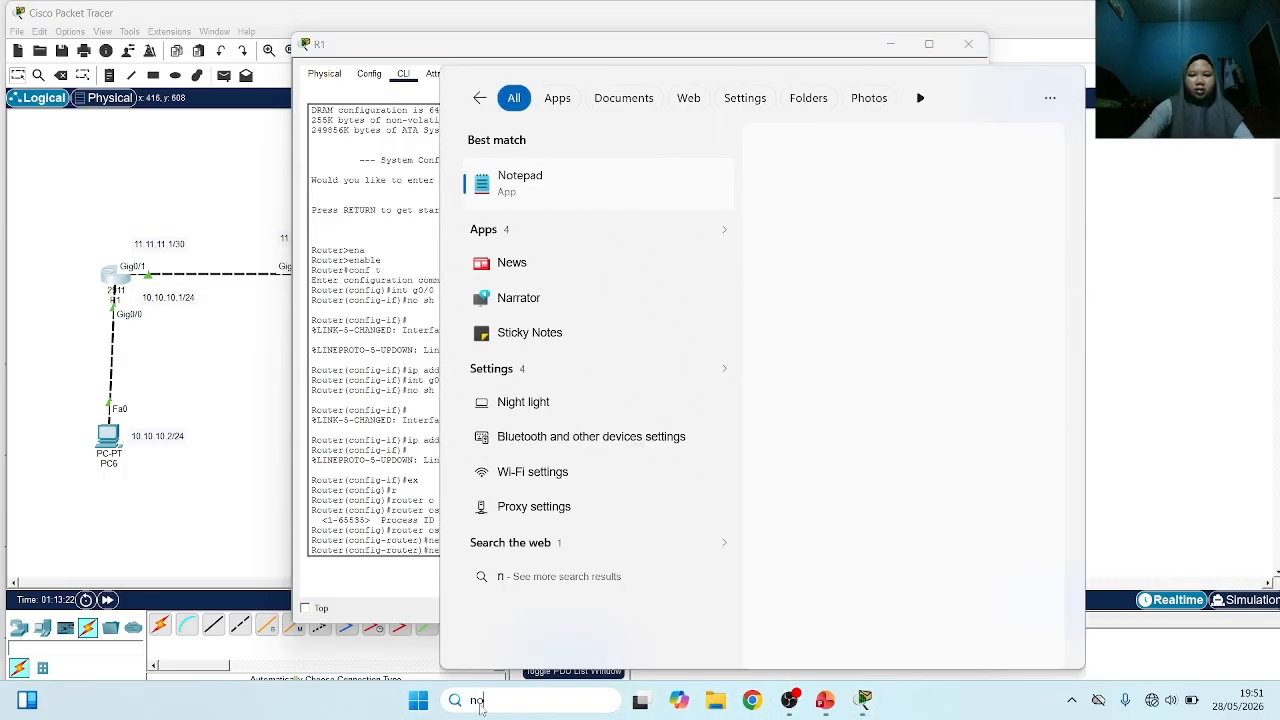
click(599, 176)
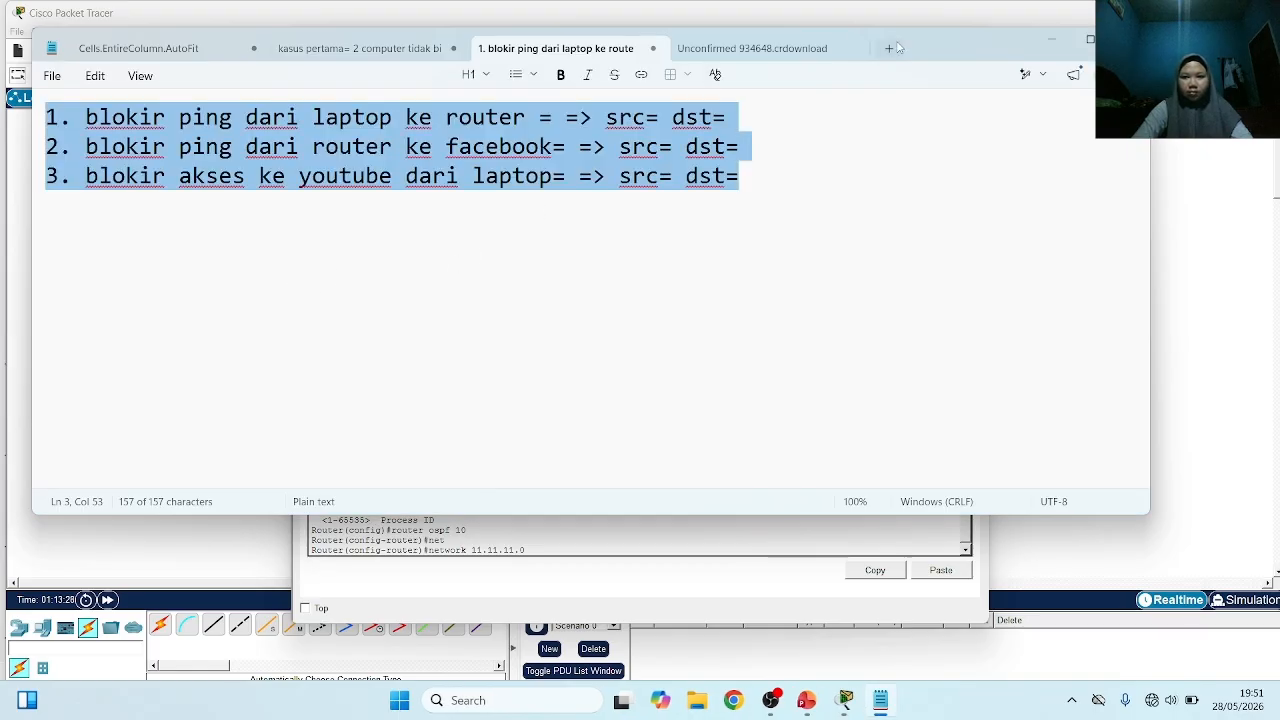
click(890, 48)
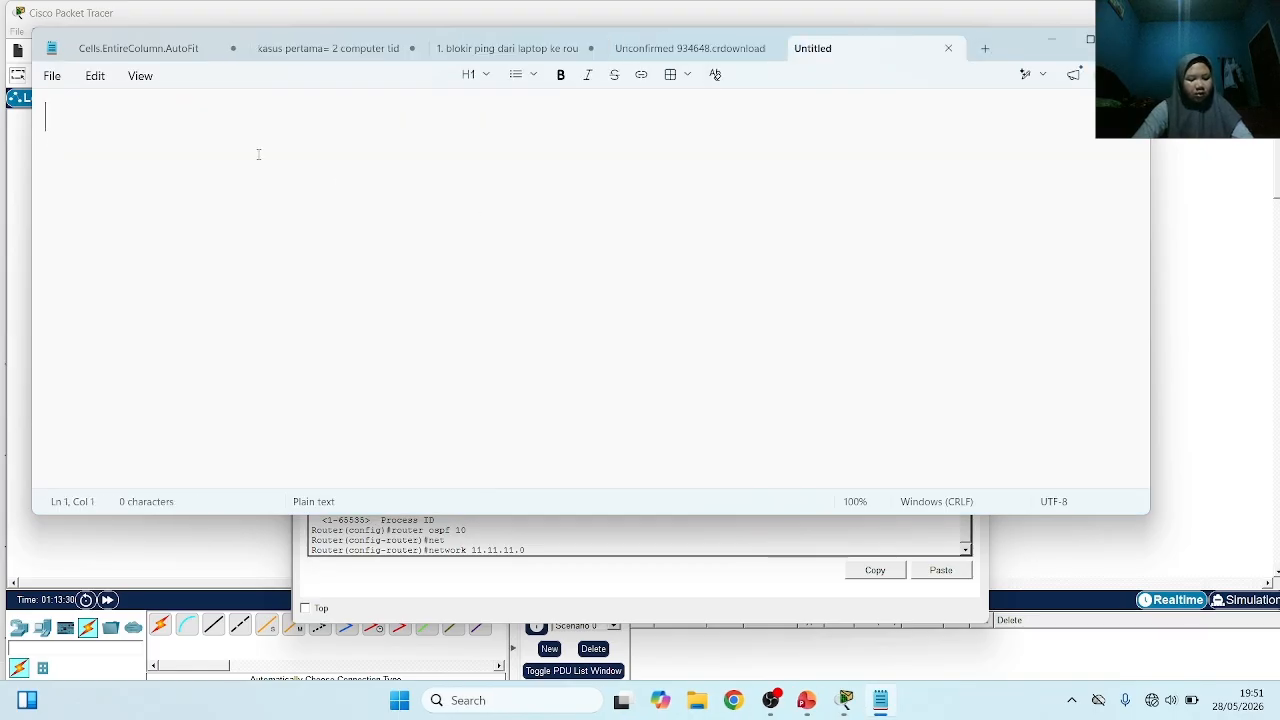
Write 255.255.255.255 on the first line and the subnet mask 255.255.255.252 on the line below it
text(255)
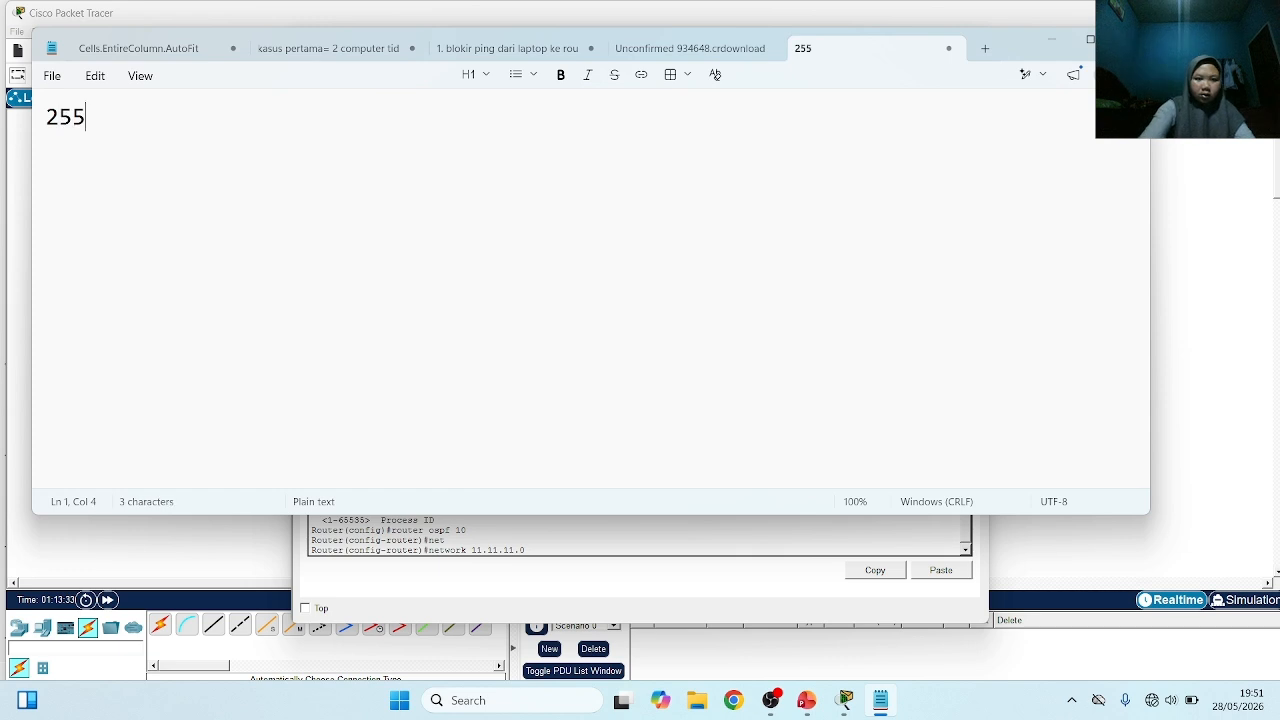
text(.255.)
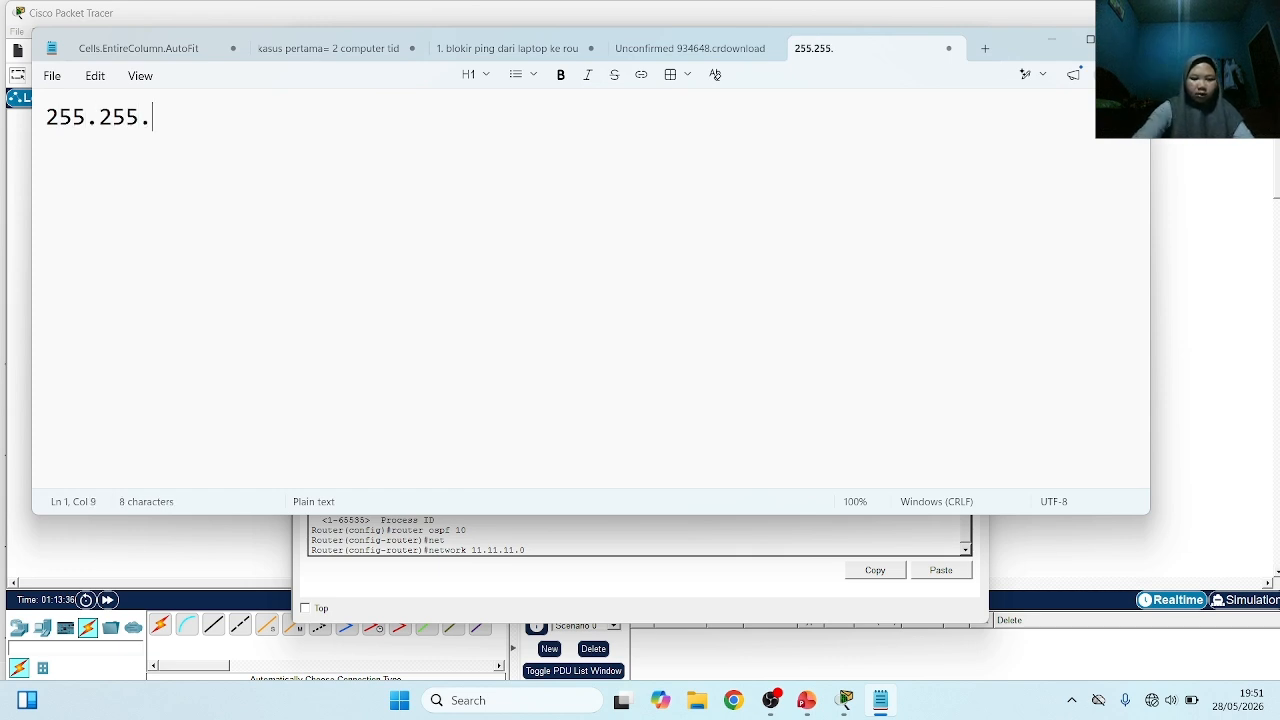
text(255.255)
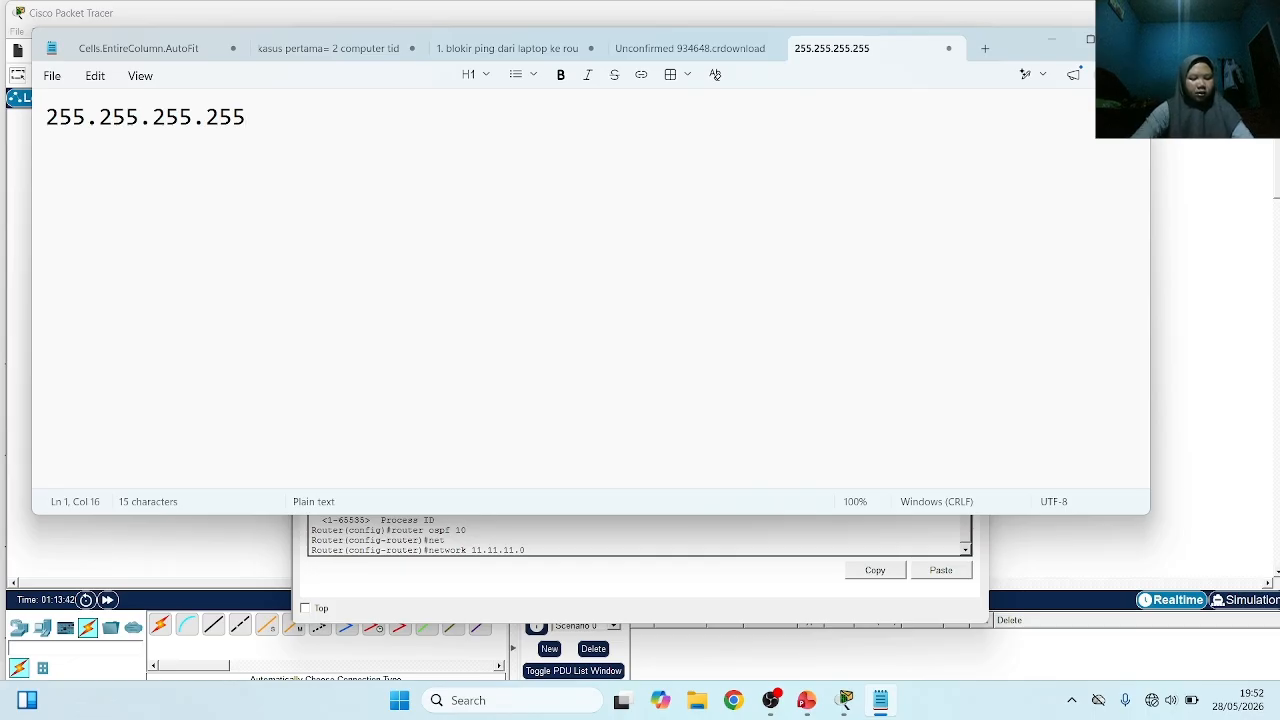
key(Return)
text(25)
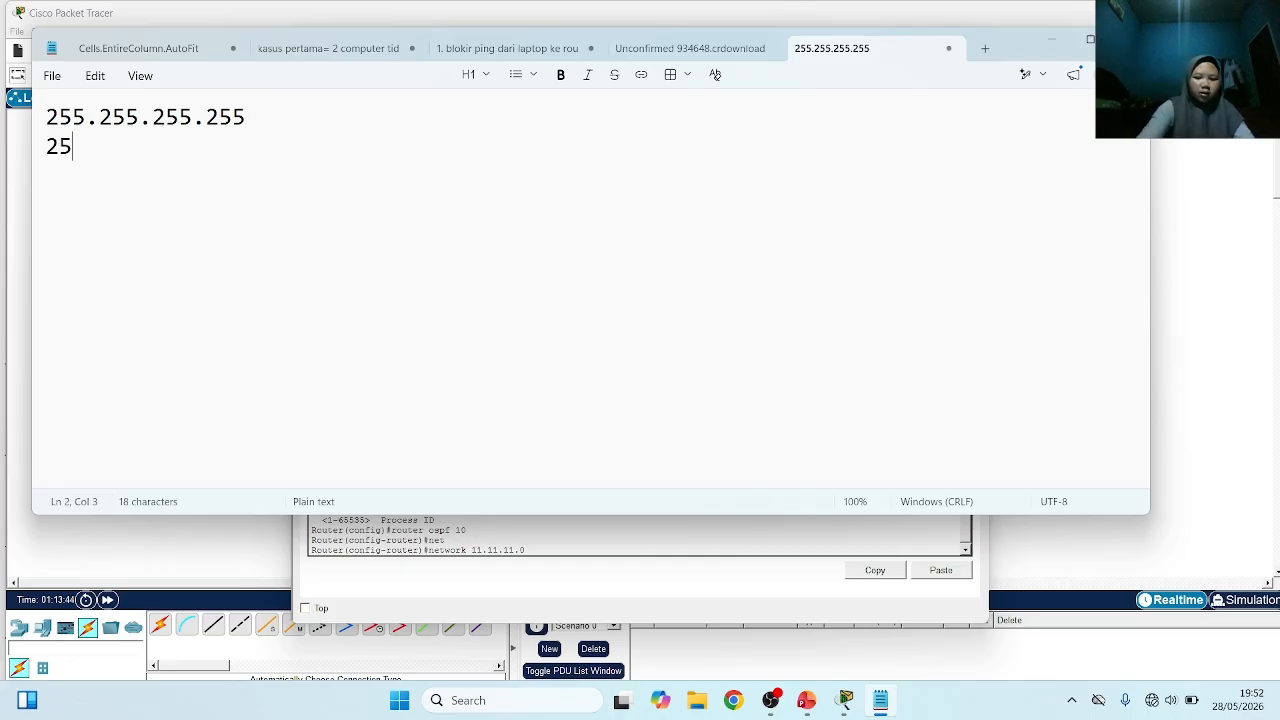
text(5.255.)
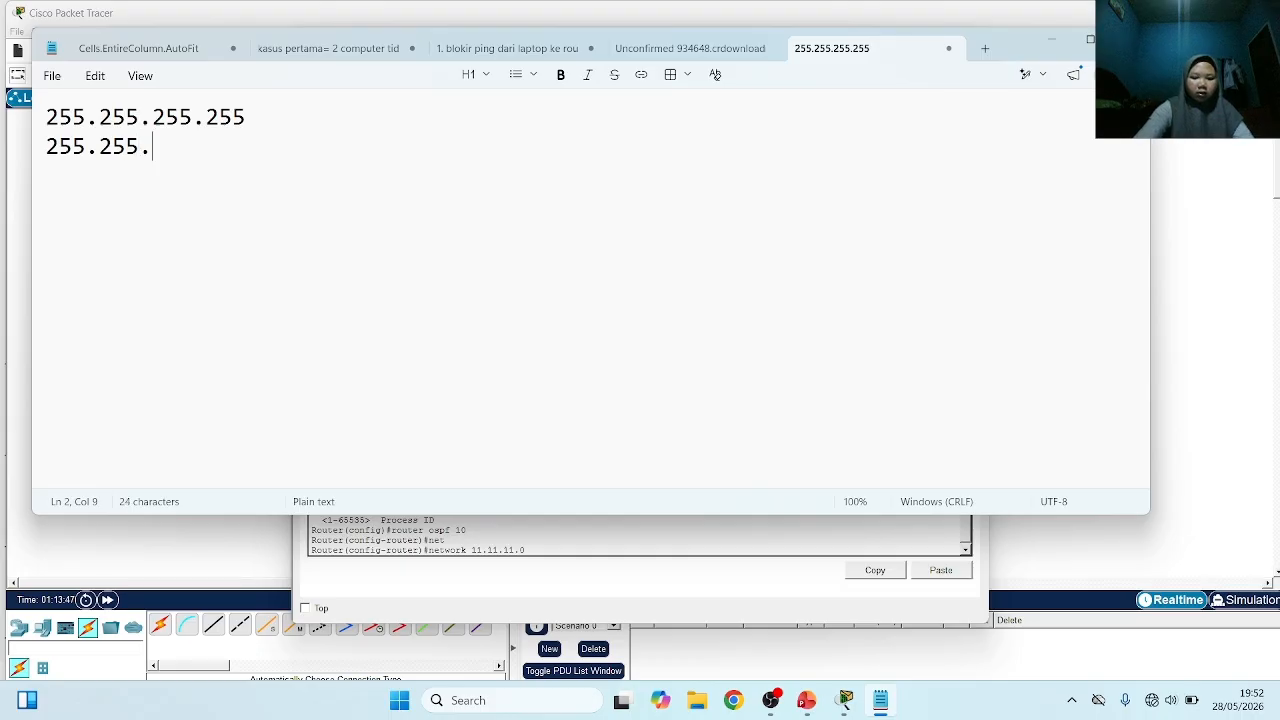
text(255.252)
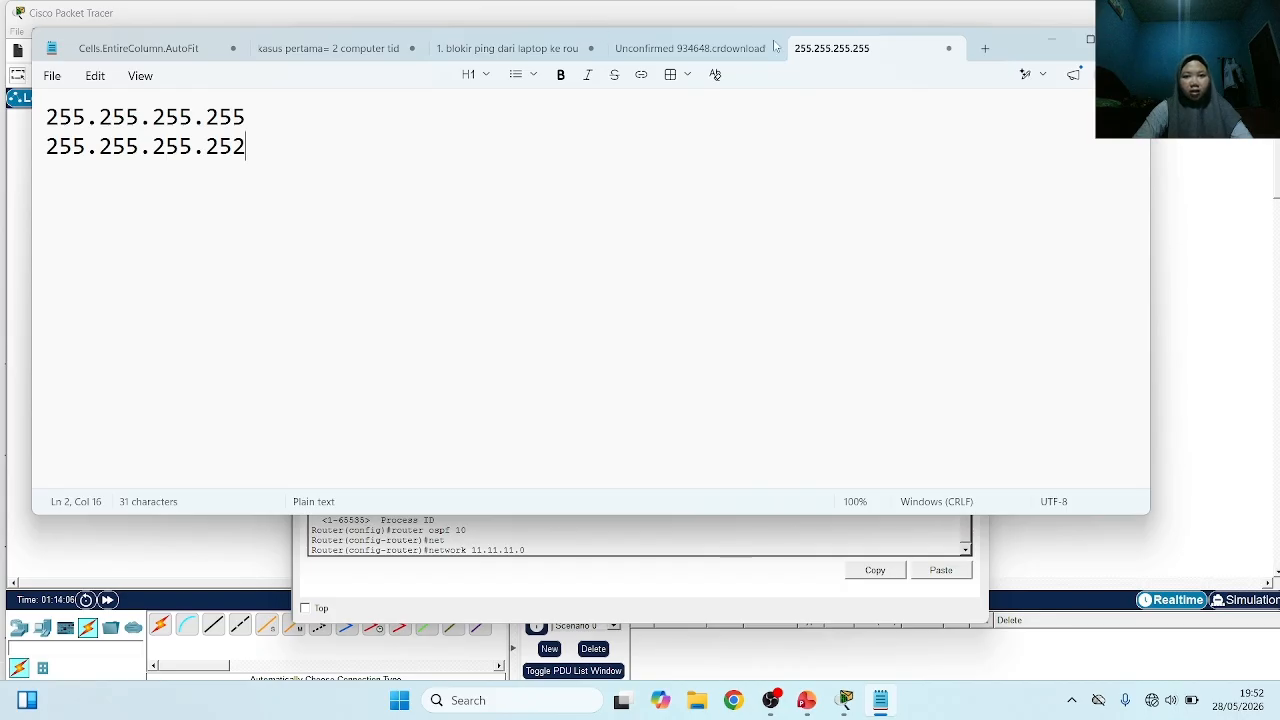
Write the resulting wildcard mask 0.0.0.3 on the third line, beneath the subnet mask 255.255.255.252
drag(1003, 31, 1218, 51)
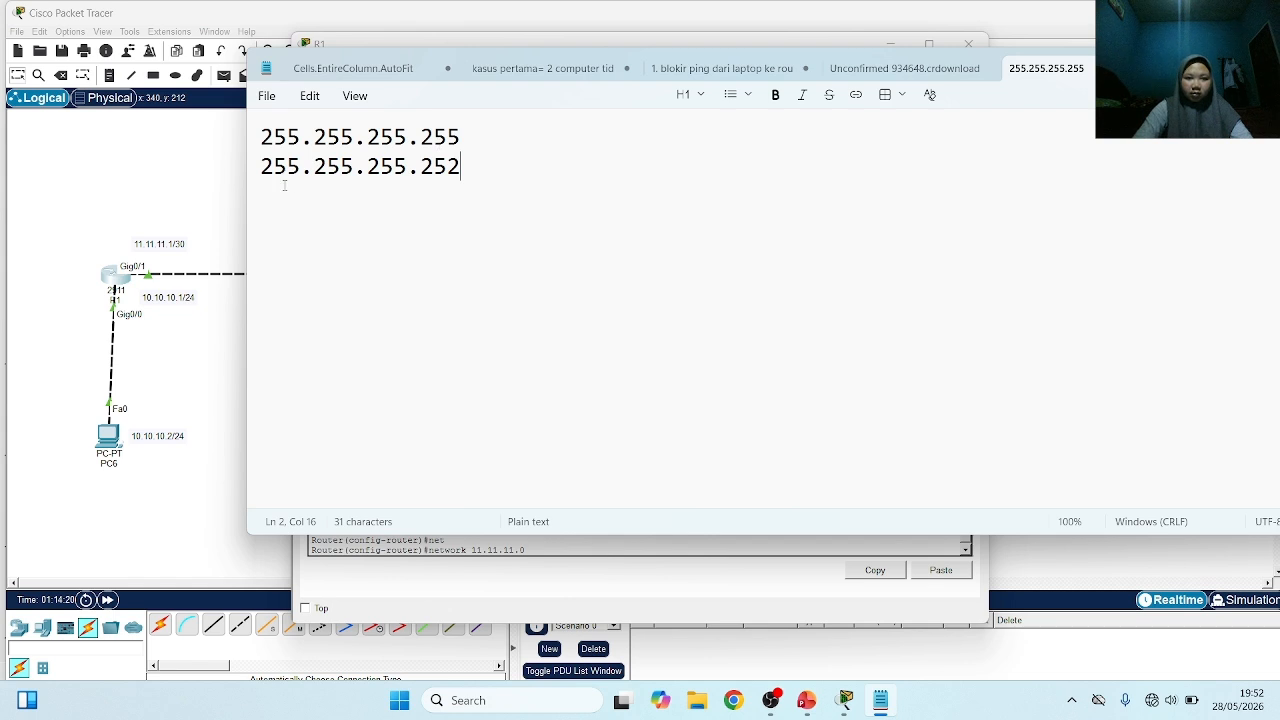
key(Return)
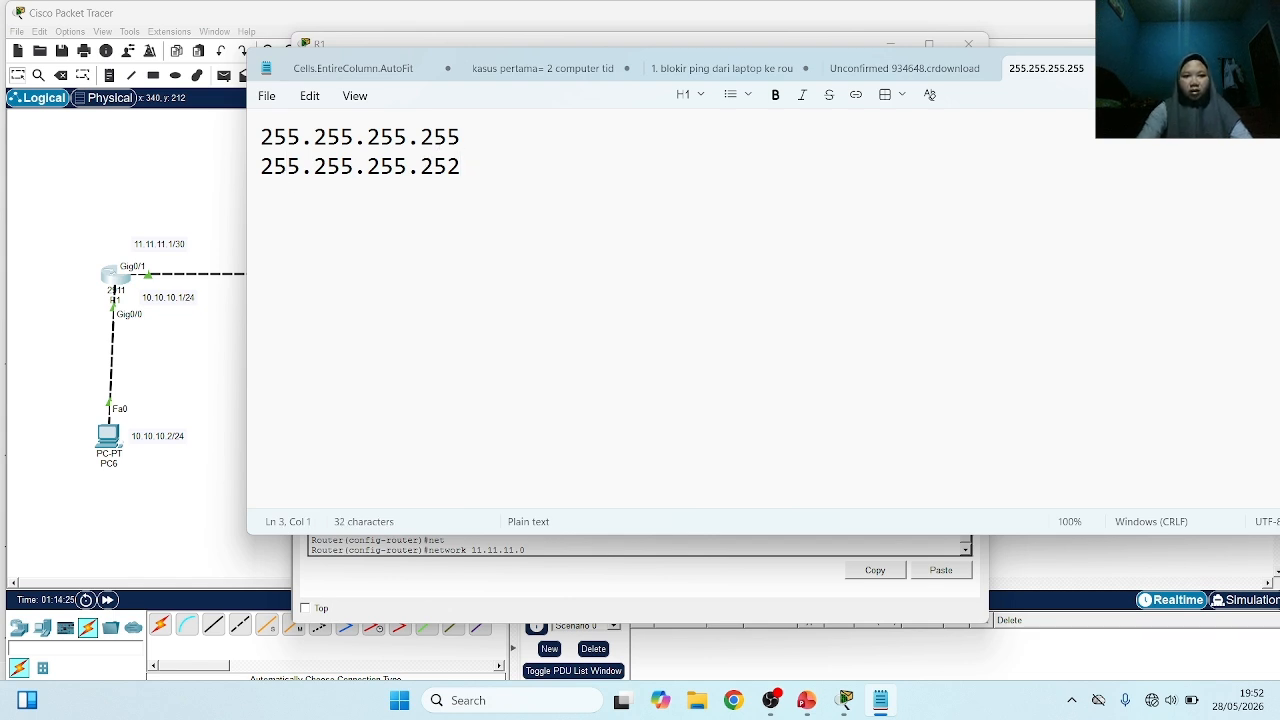
text(0.0)
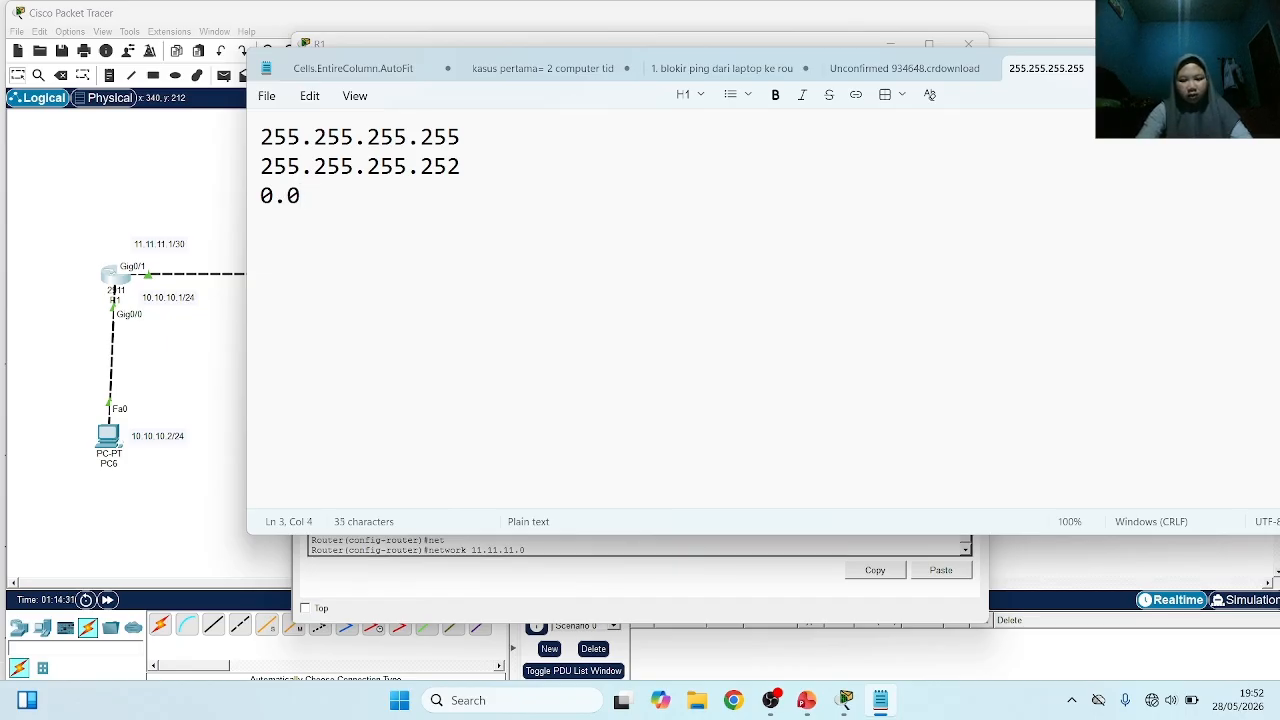
text(.0)
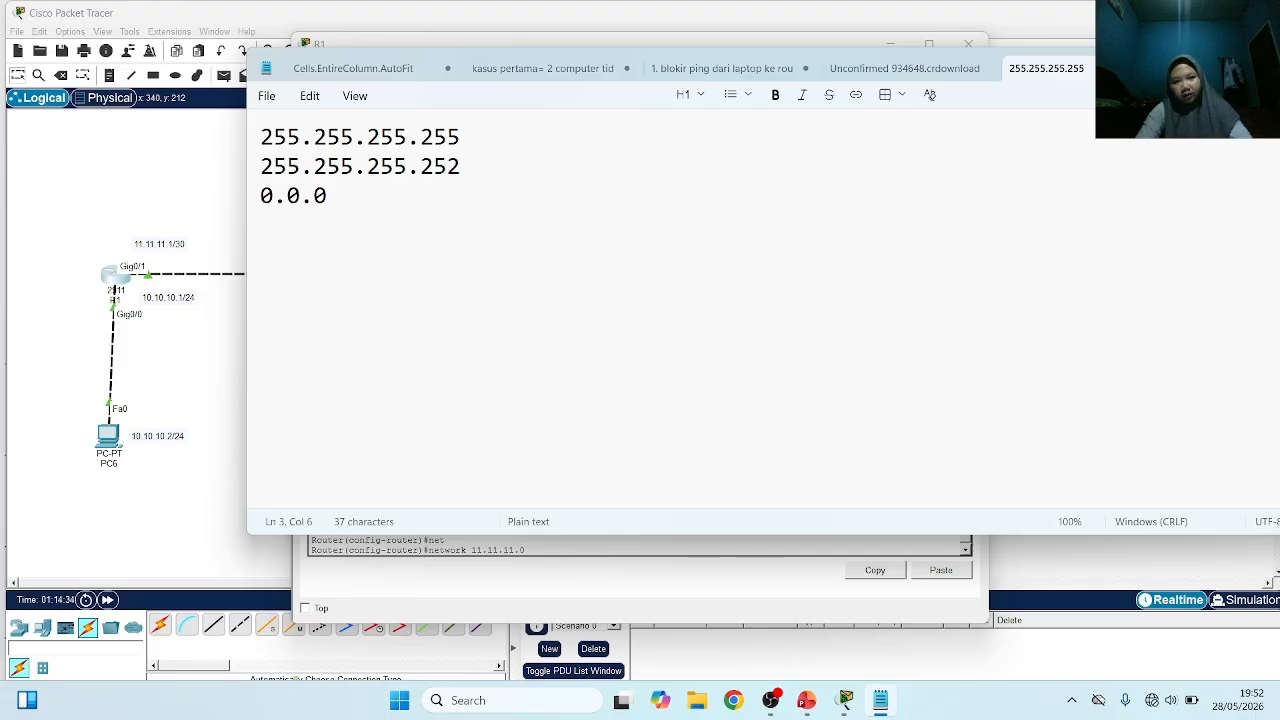
text(.)
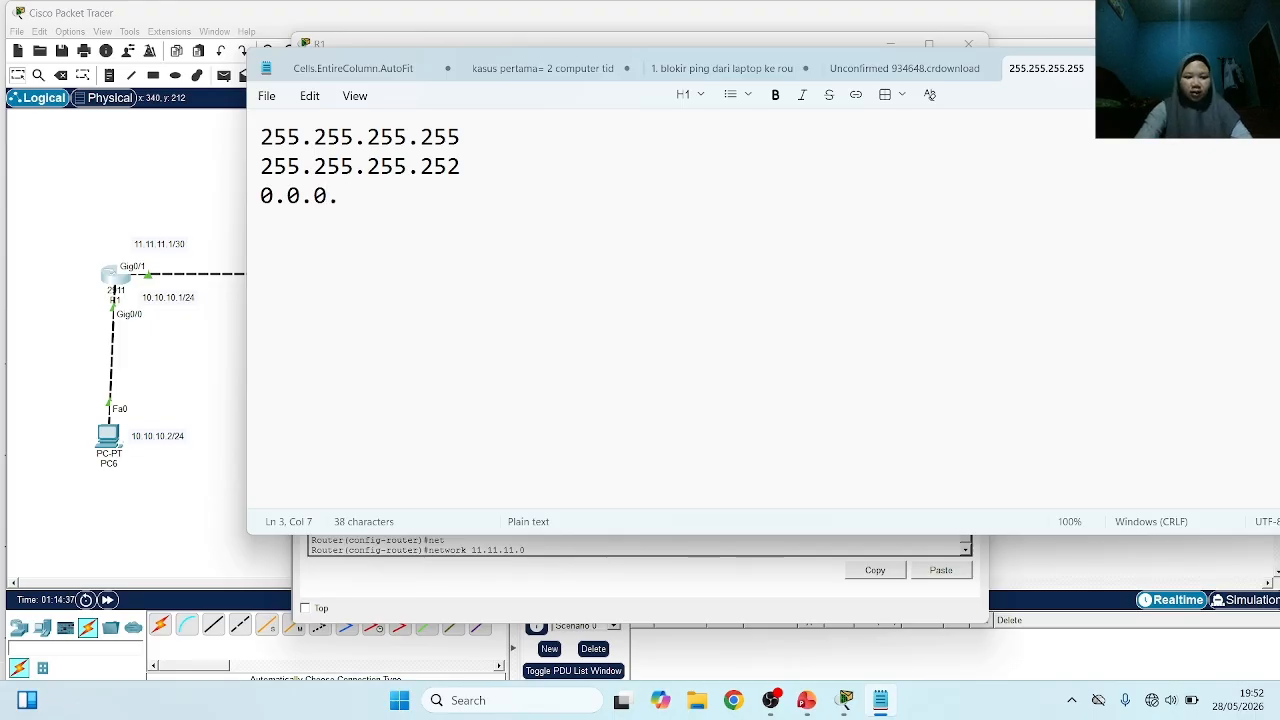
text(3)
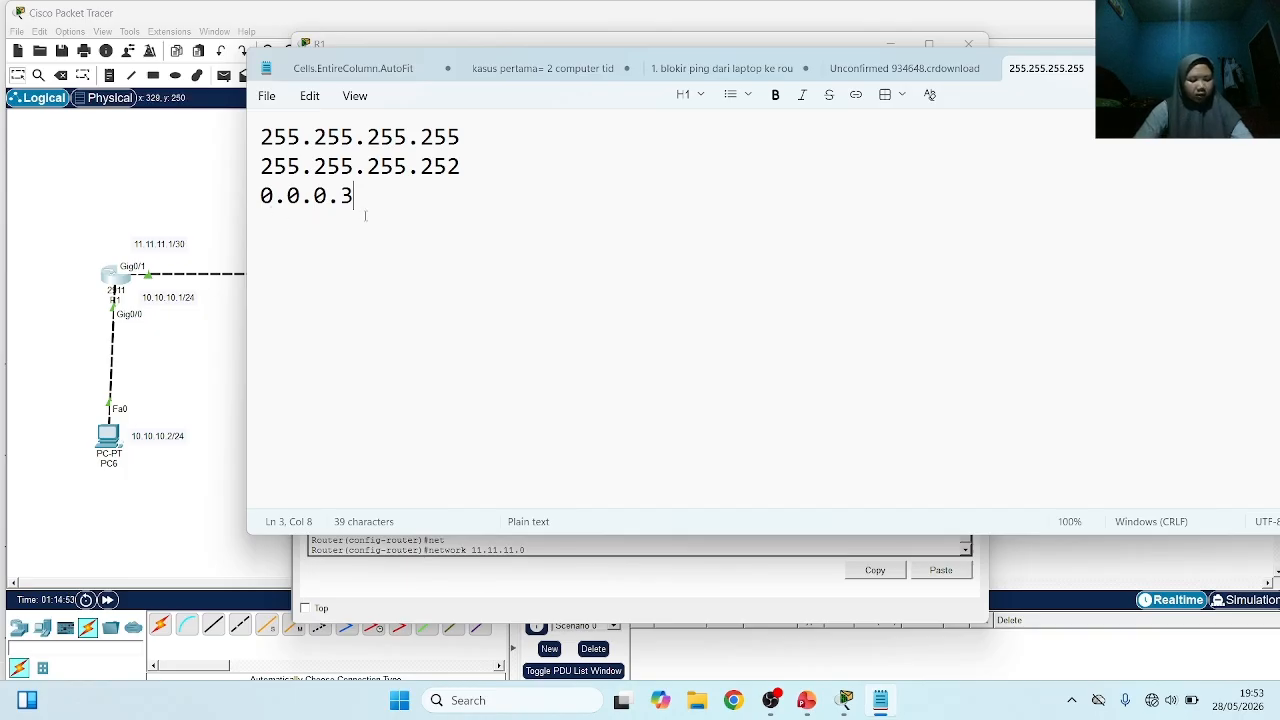
Return to R1's command line in Packet Tracer and complete the 11.11.11.0 network statement with wildcard mask 0.0.0.3 and area 0, checking the command help
click(213, 433)
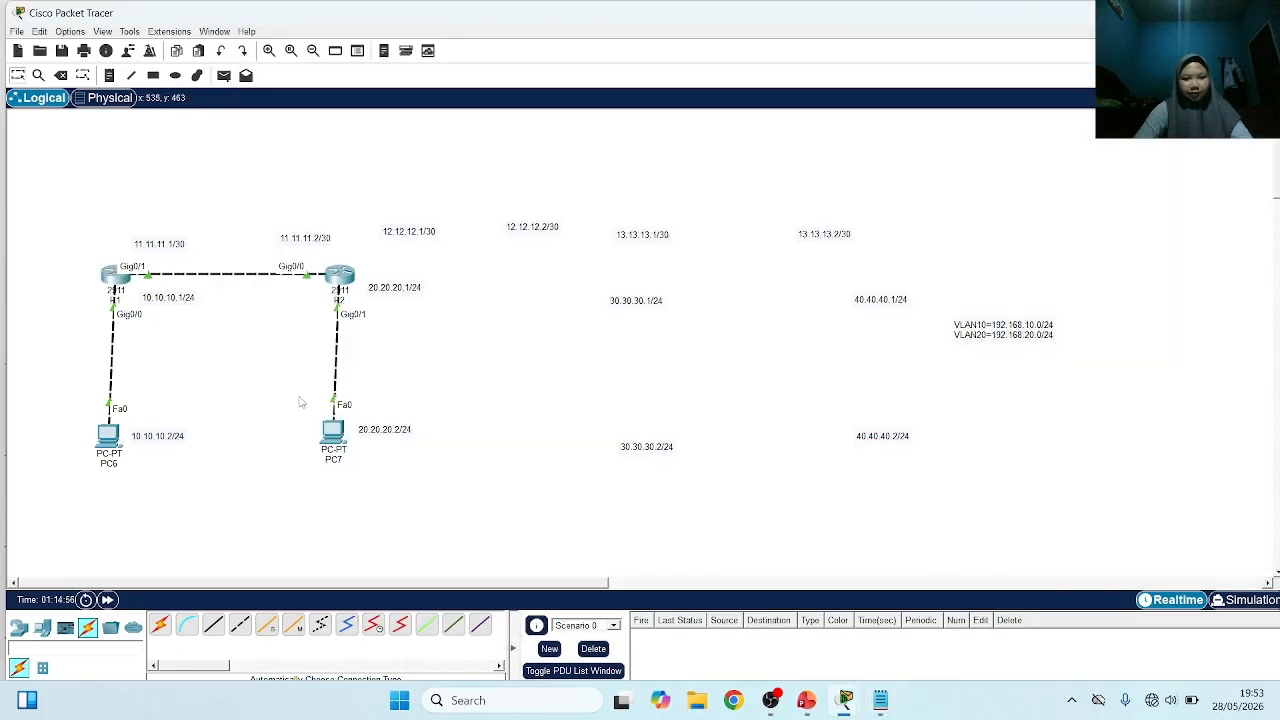
click(114, 274)
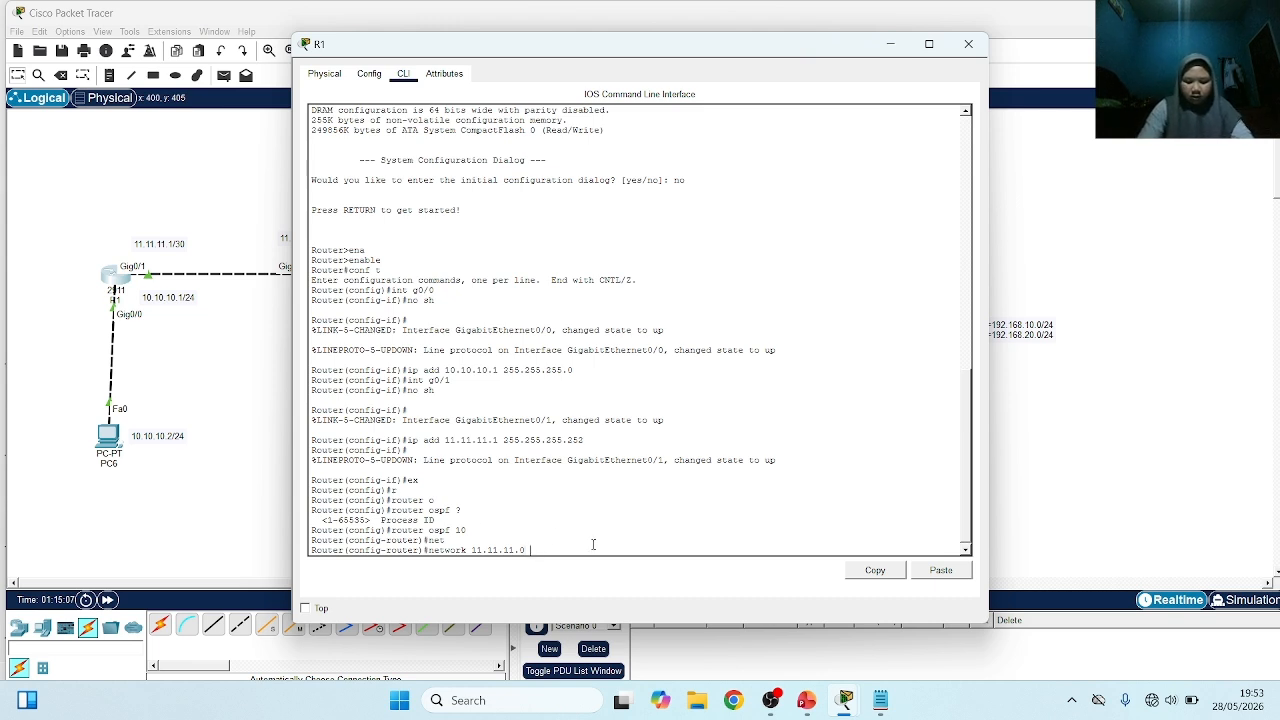
text(0.)
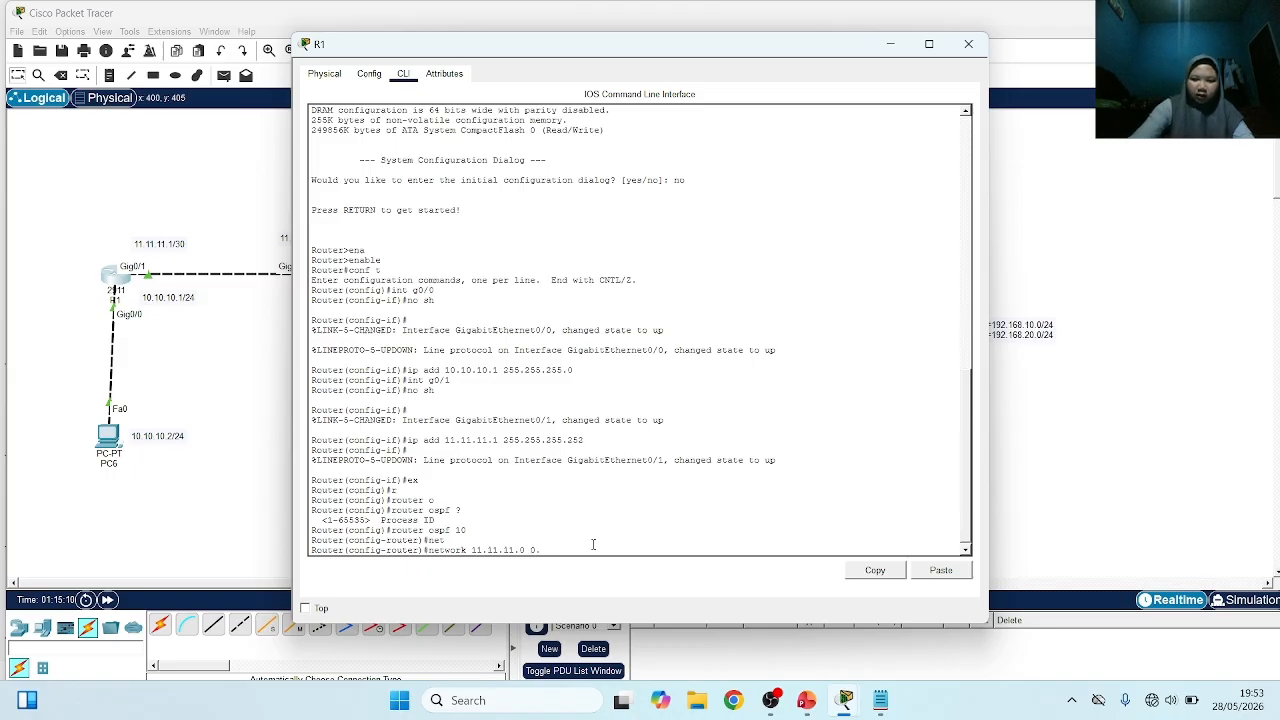
text(0.0.3)
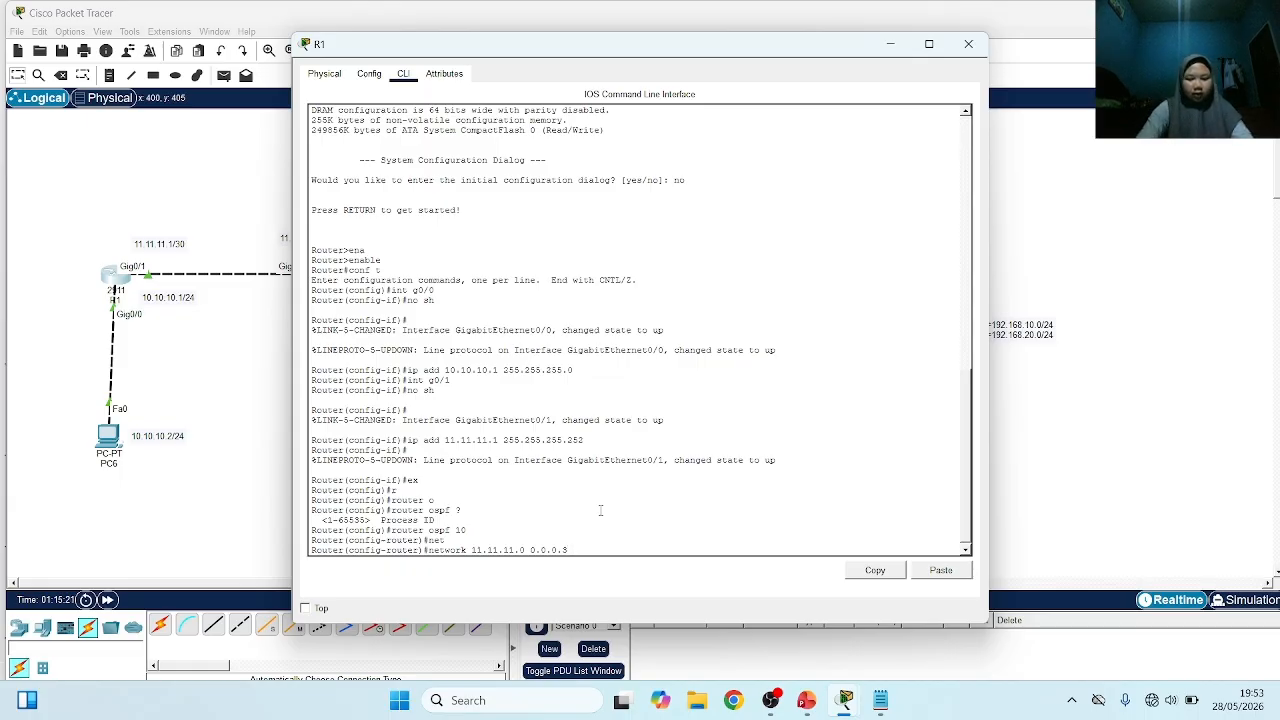
text(?)
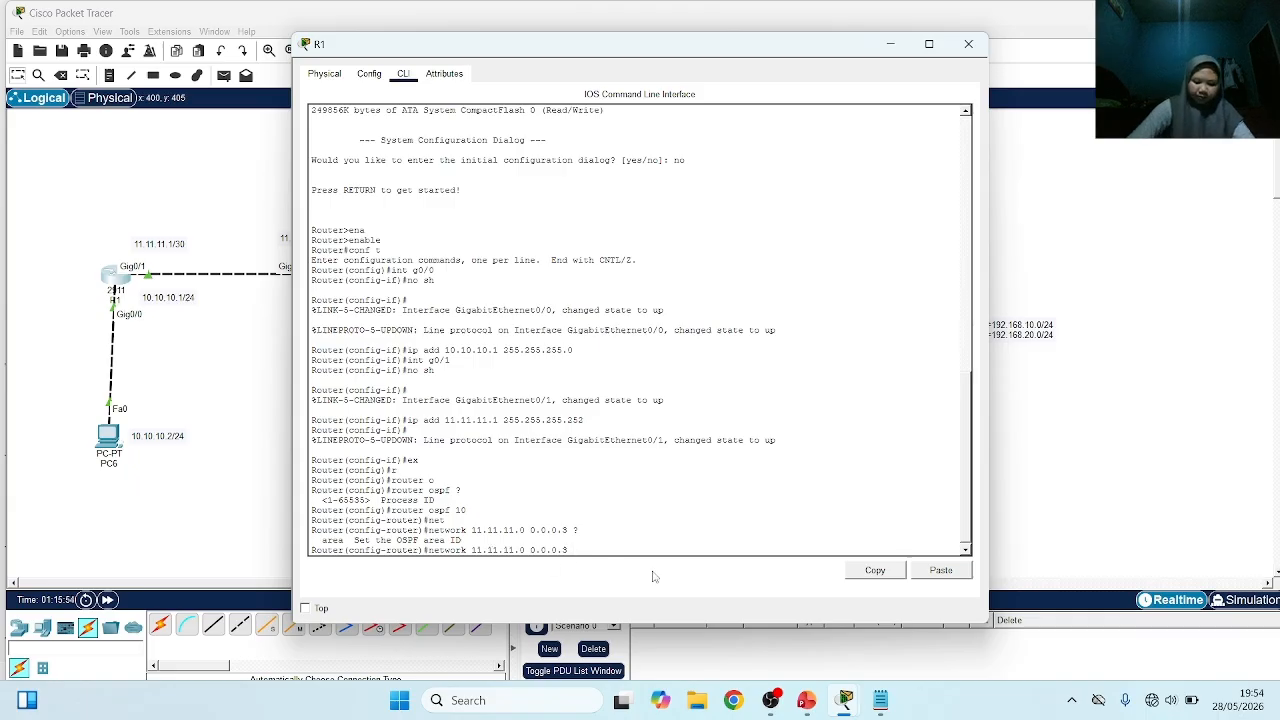
text(area 0)
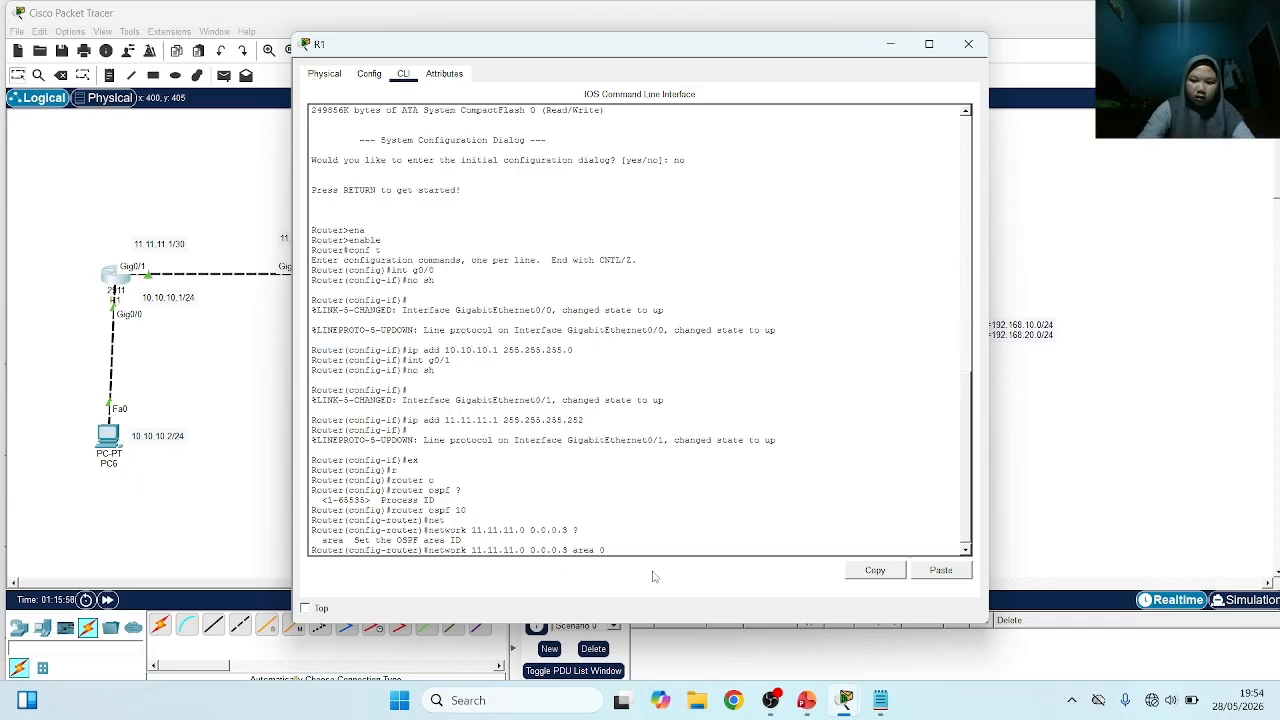
key(Return)
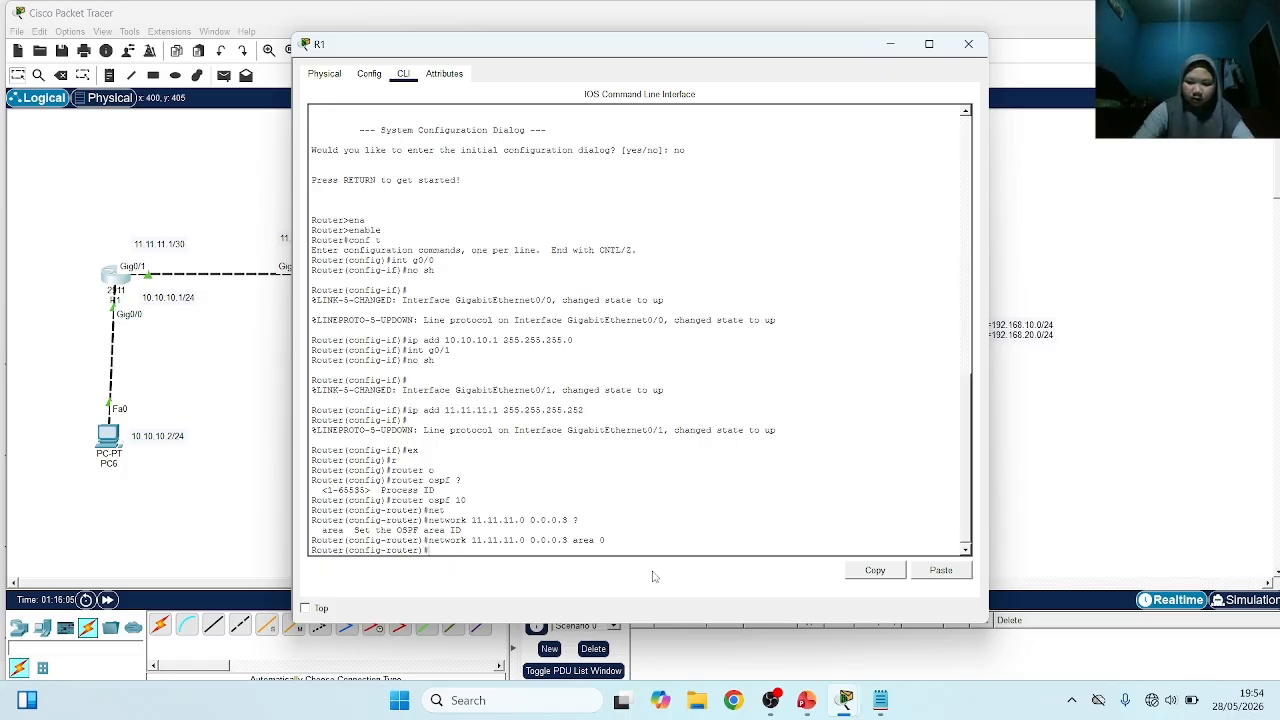
Add network 10.10.10.0 with wildcard mask 0.0.0.255 in area 0 to R1's OSPF process
key(Up)
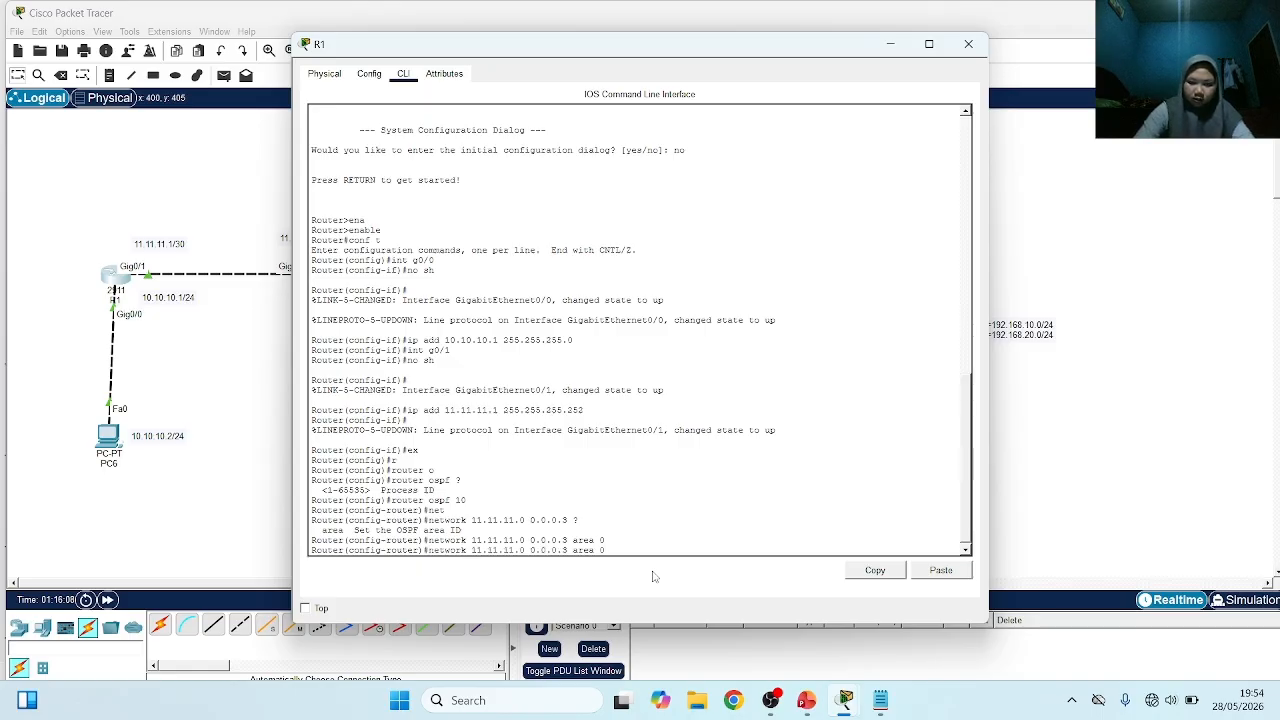
key(BackSpace)
key(BackSpace)
key(BackSpace)
key(BackSpace)
key(BackSpace)
key(BackSpace)
key(BackSpace)
key(BackSpace)
key(BackSpace)
key(BackSpace)
key(BackSpace)
key(BackSpace)
key(BackSpace)
key(BackSpace)
key(BackSpace)
key(BackSpace)
key(BackSpace)
key(BackSpace)
key(BackSpace)
key(BackSpace)
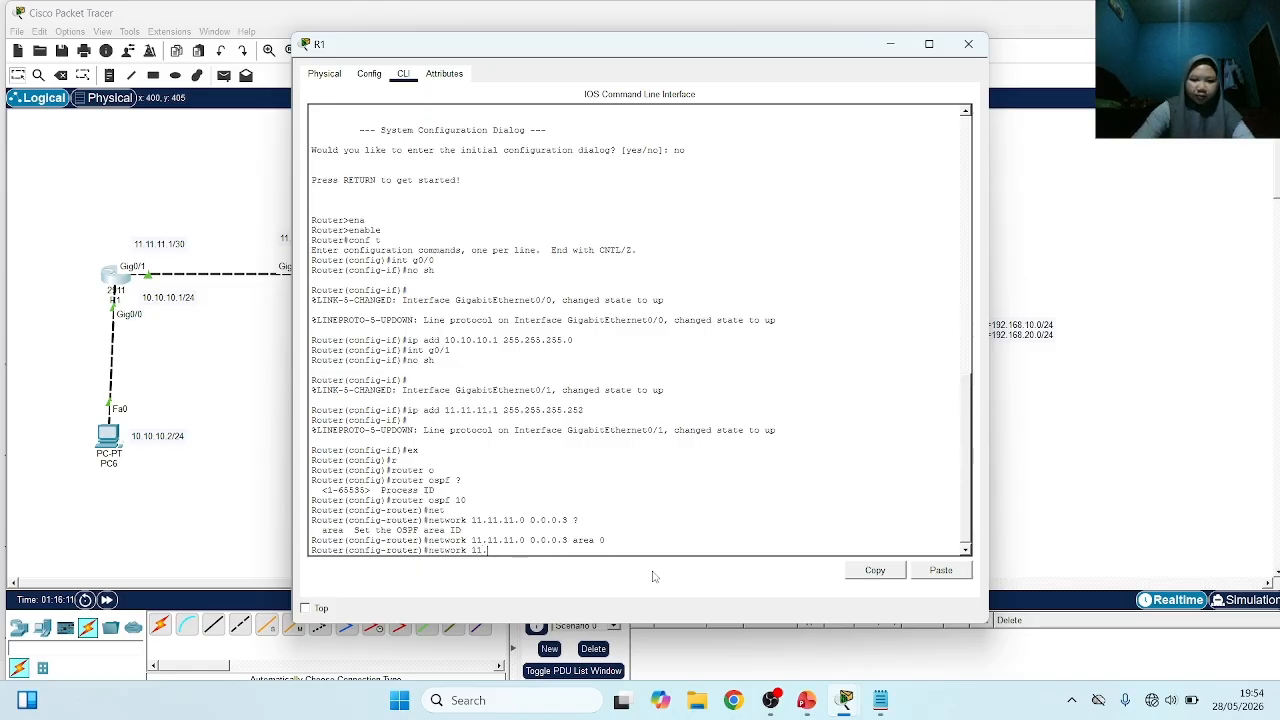
text(0.)
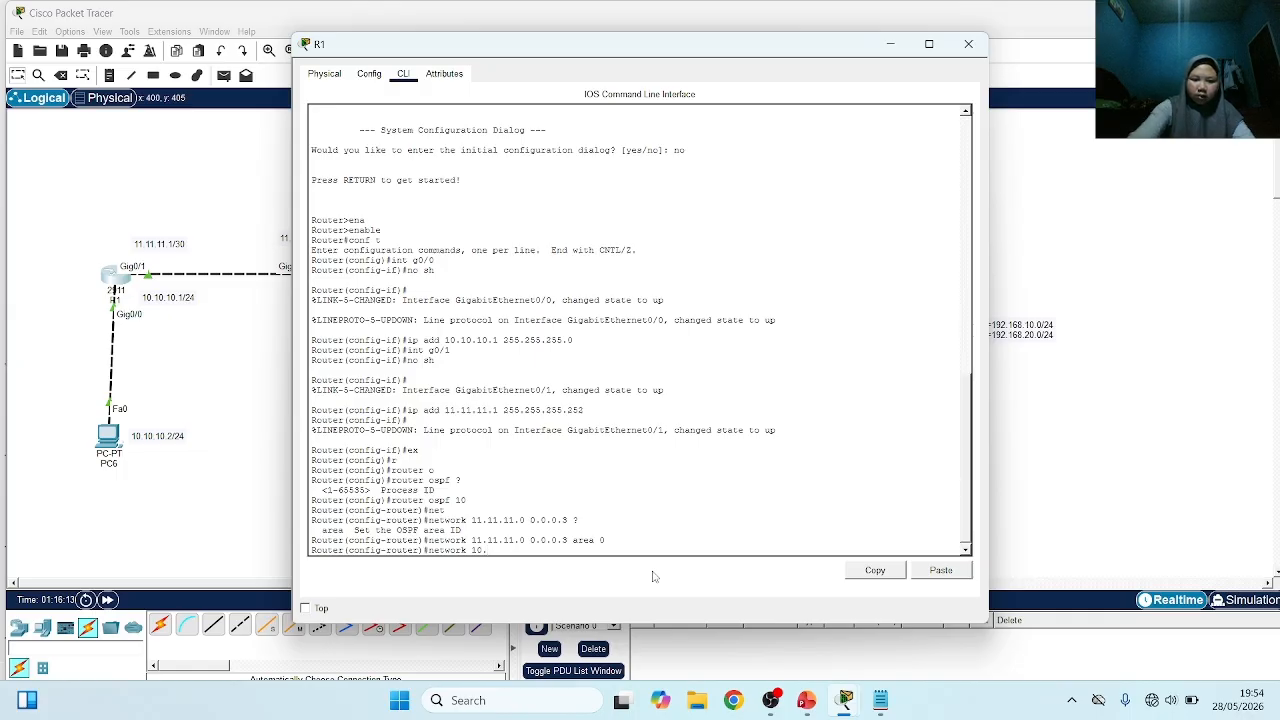
text(10.)
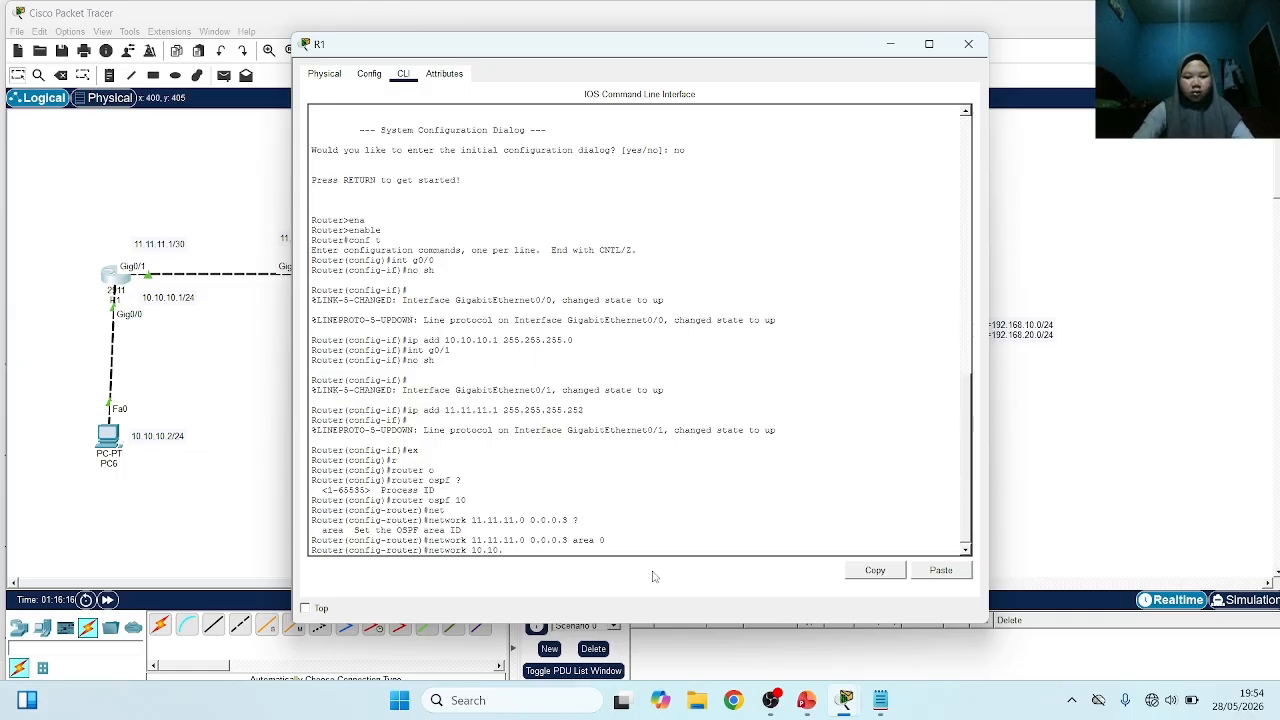
text(10.0 00)
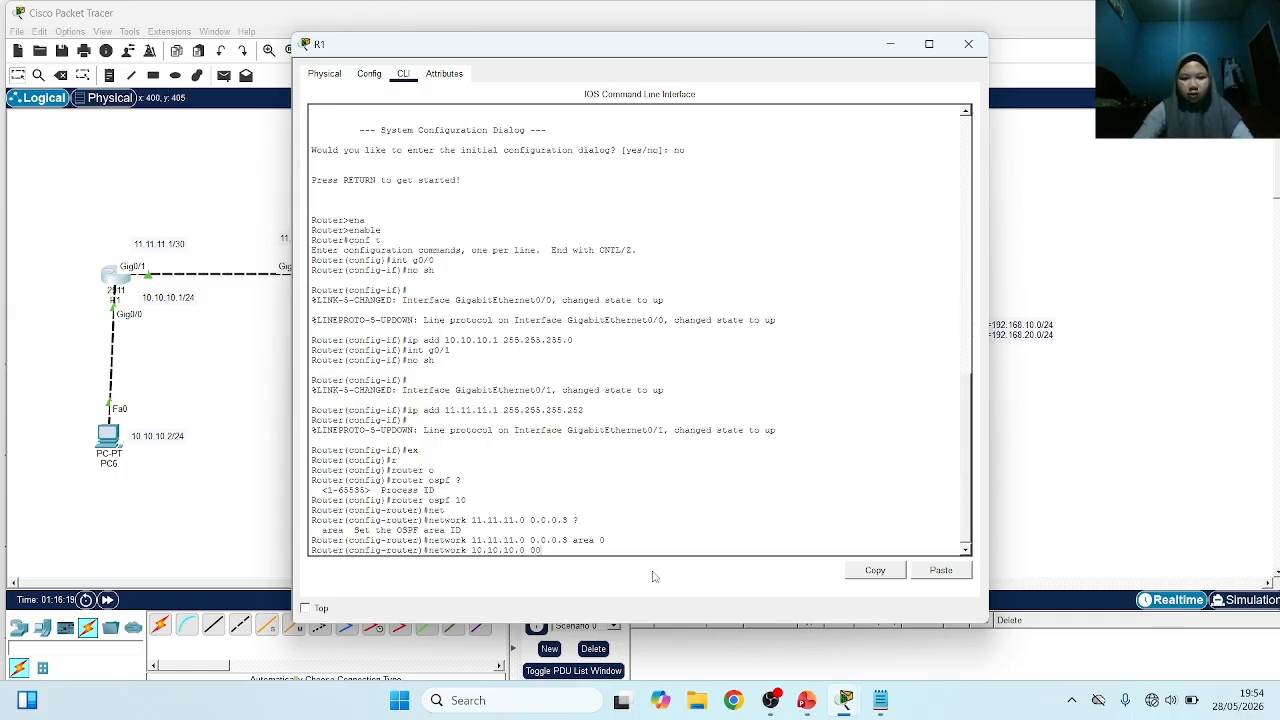
key(BackSpace)
text(.0.0)
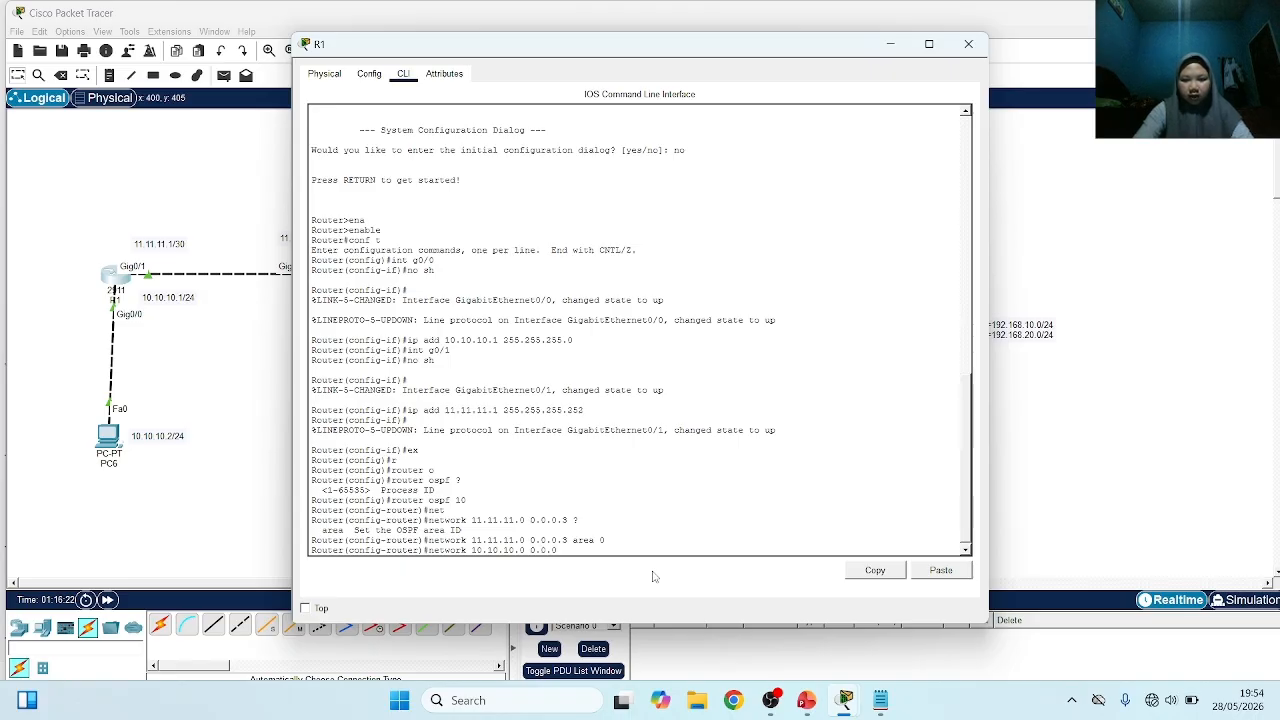
text(.3)
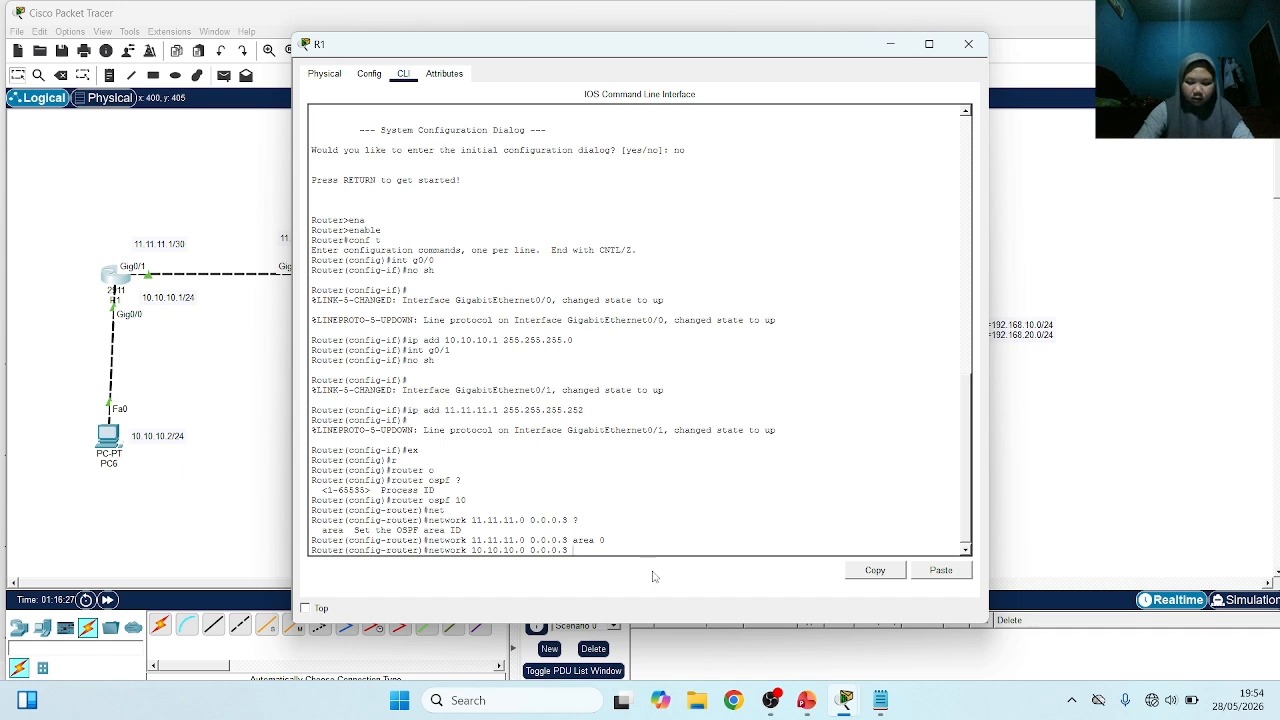
key(BackSpace)
key(BackSpace)
text(255)
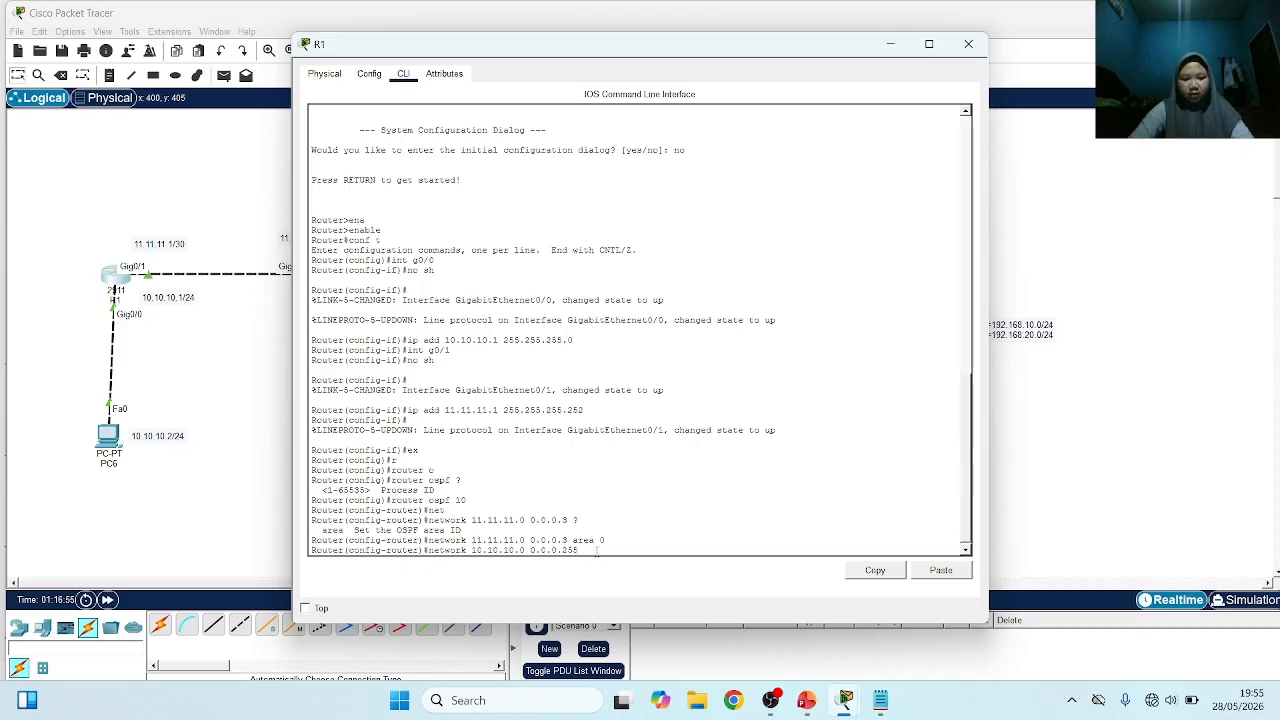
text(rea)
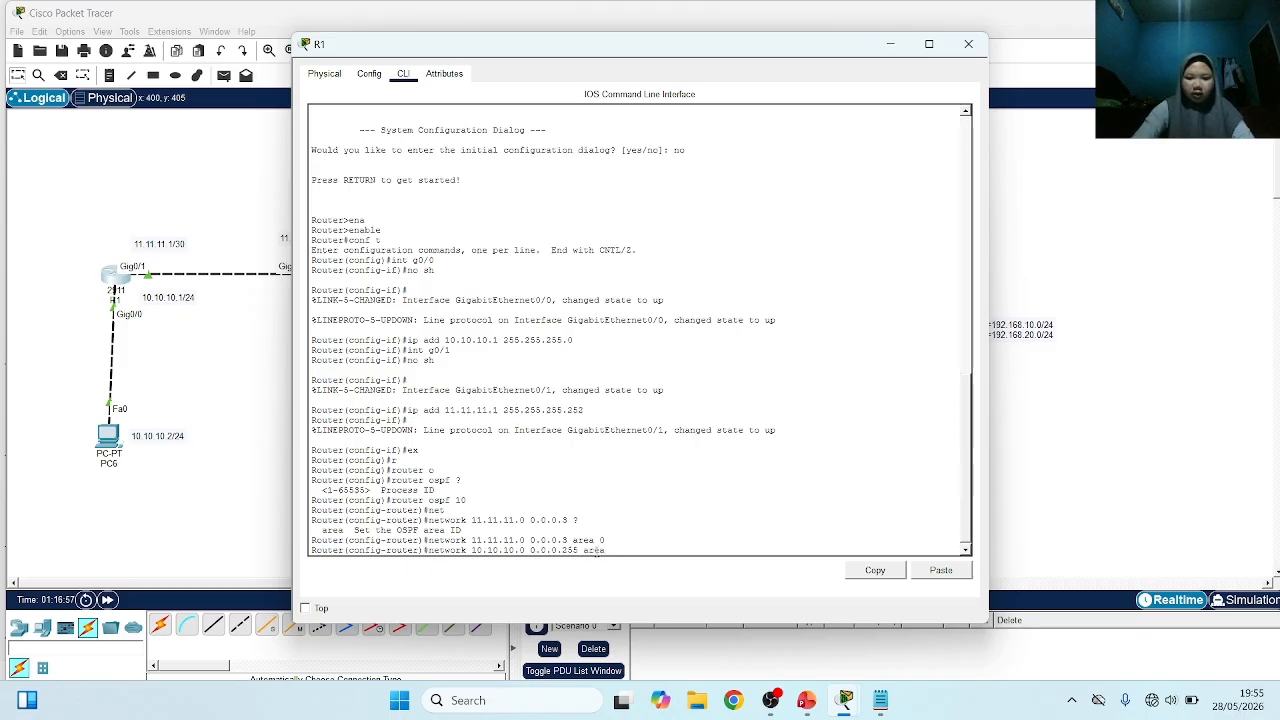
text( 0)
key(Return)
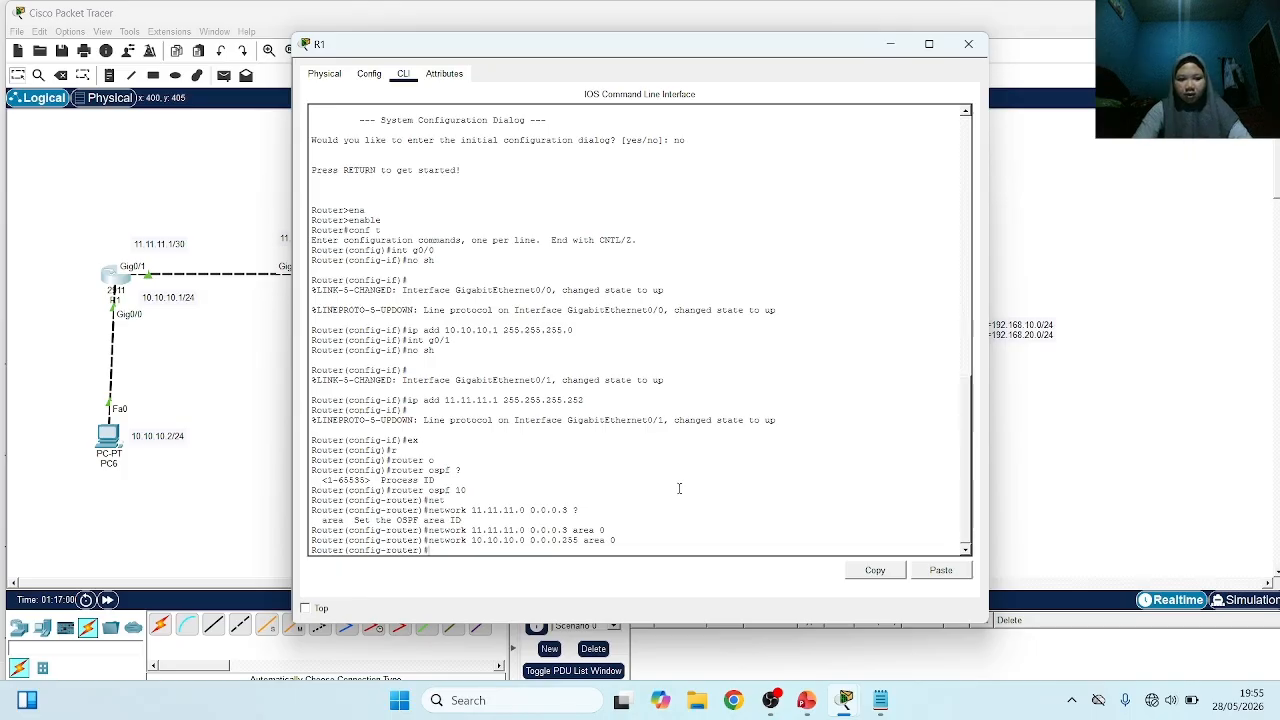
On R2's command line, leave interface configuration and start OSPF routing with process ID 20
click(279, 320)
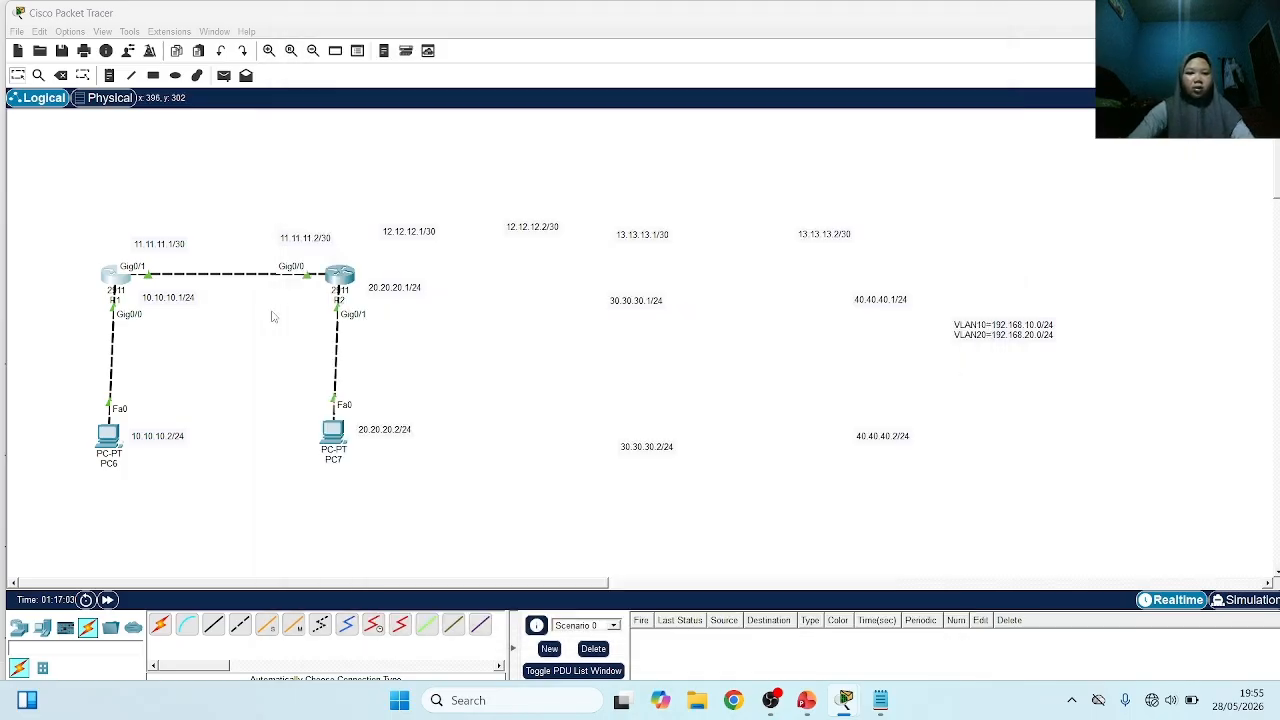
click(340, 278)
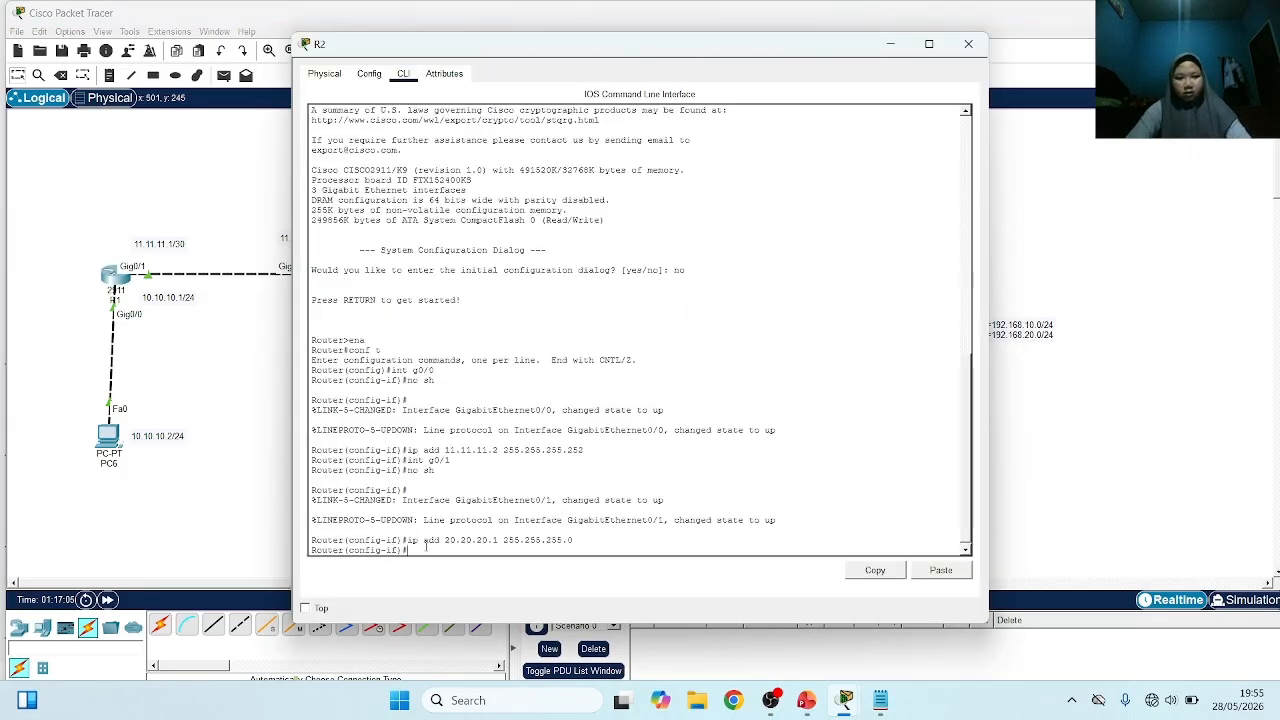
text(ex)
key(Return)
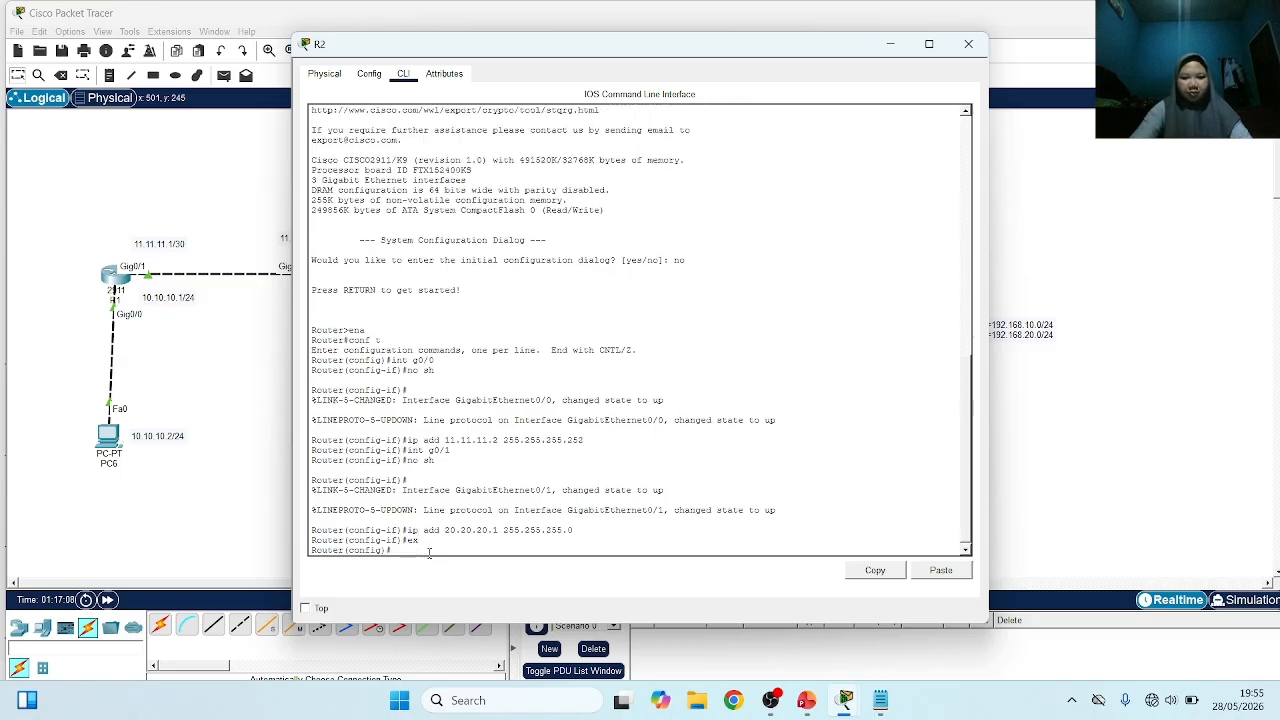
text(r)
key(Tab)
text(o)
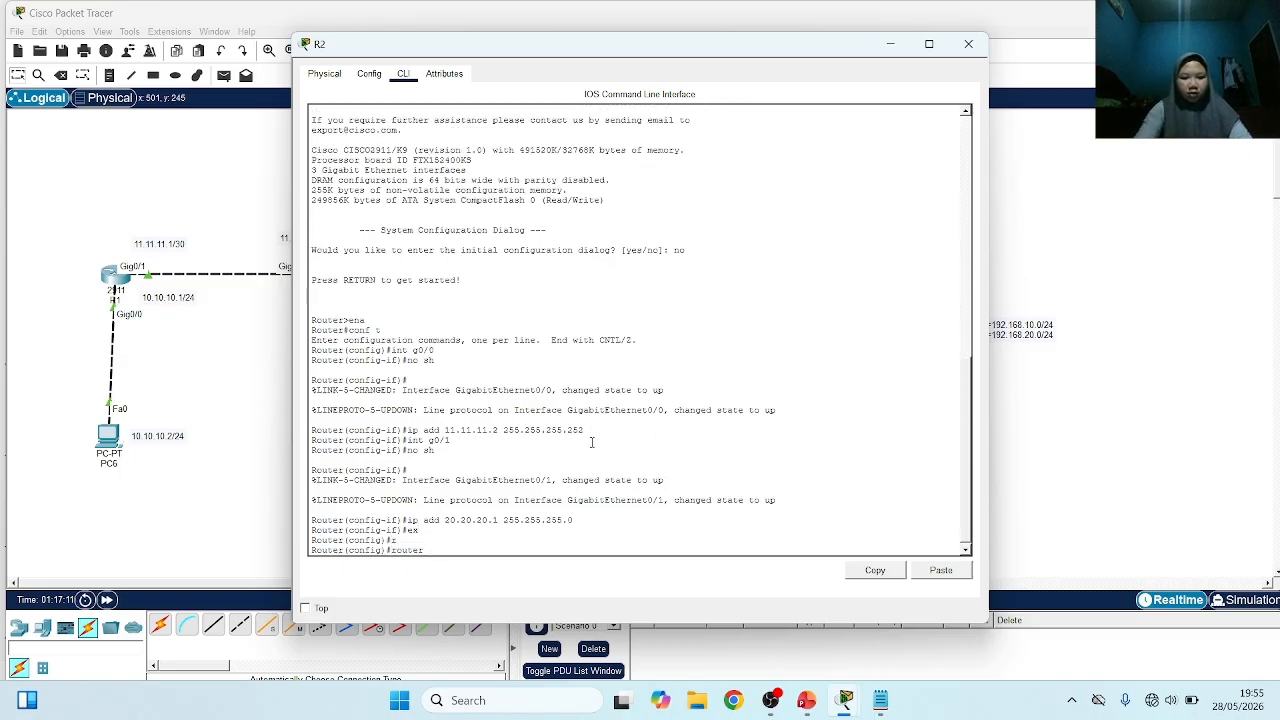
key(Tab)
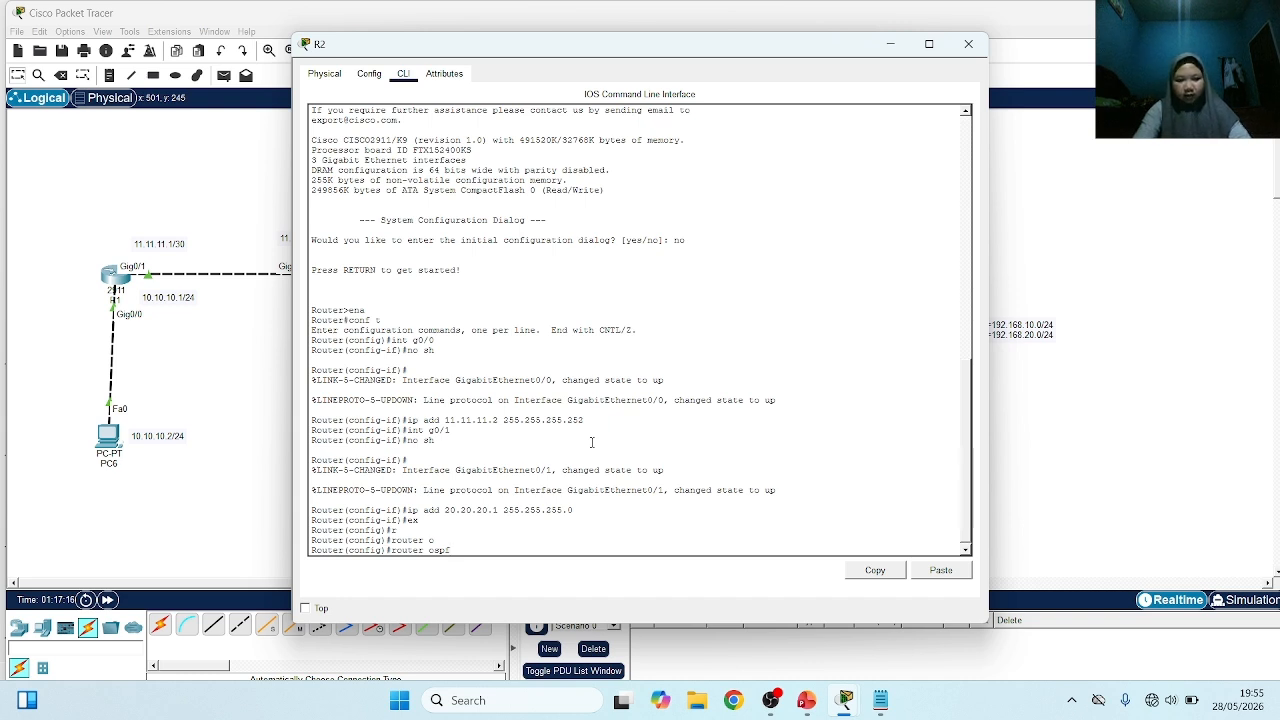
text(20)
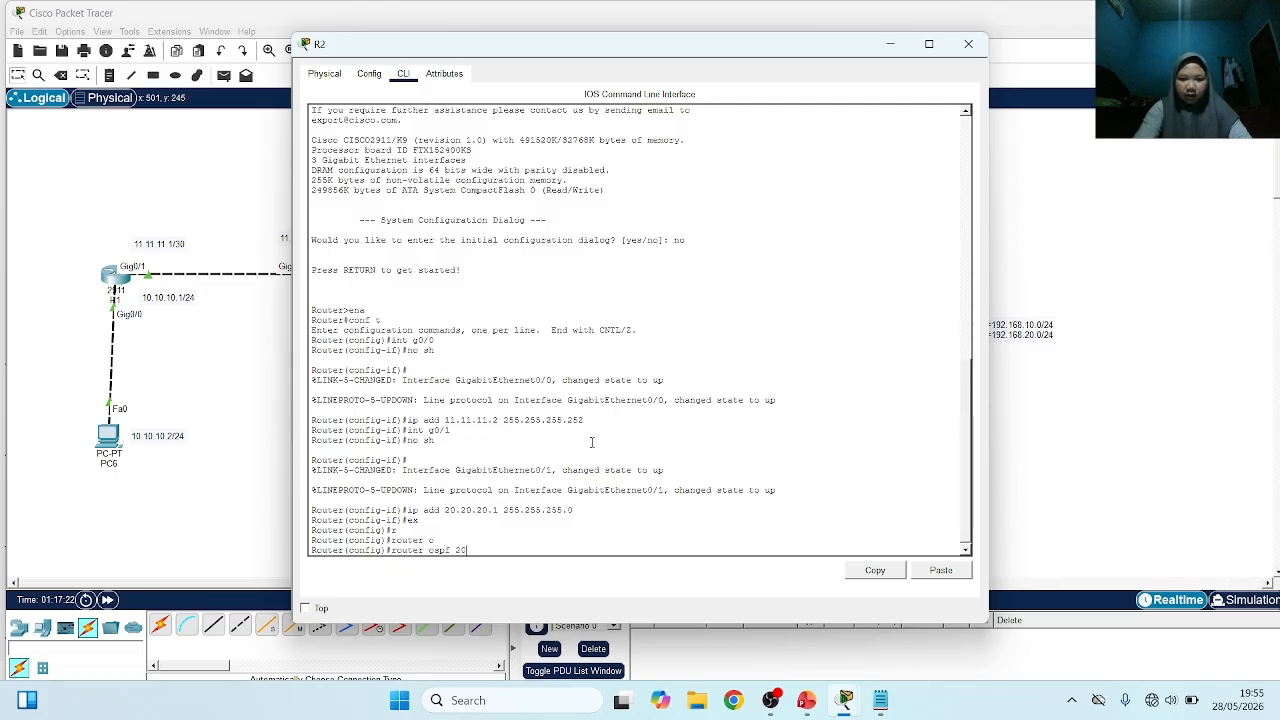
key(Return)
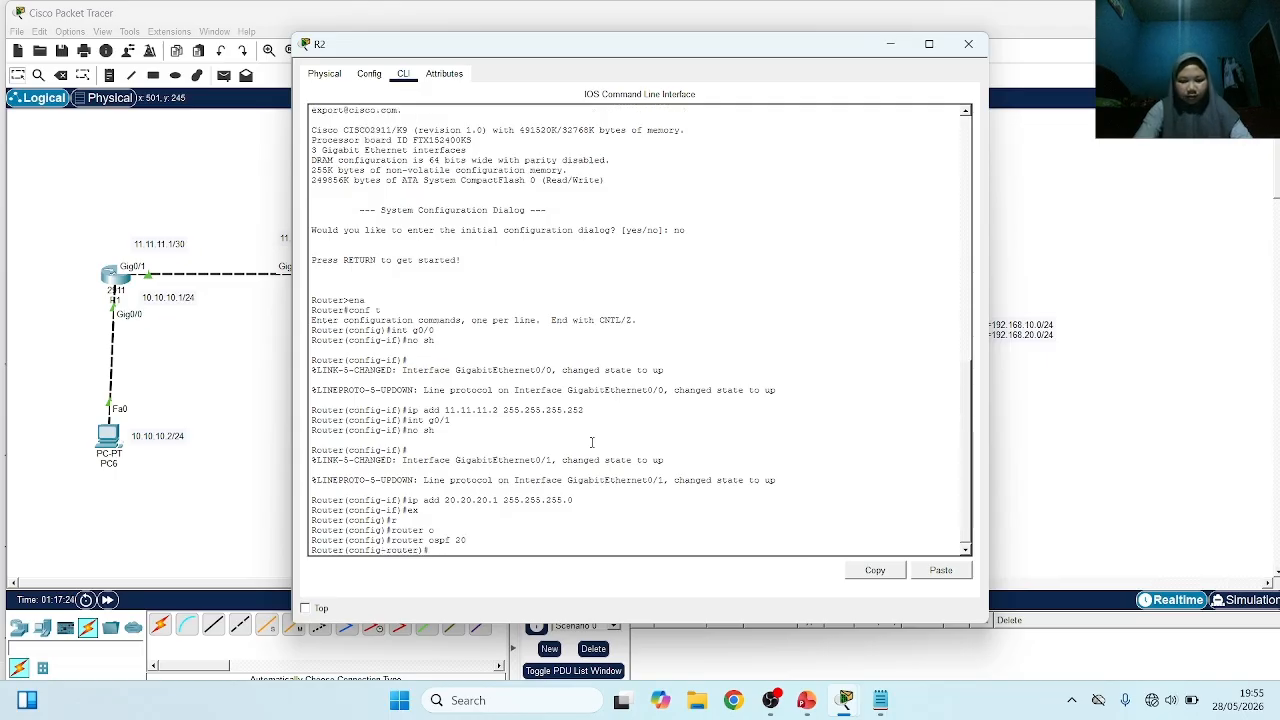
Add network 11.11.11.0 with wildcard mask 0.0.0.3 in area 0 to R2's OSPF process
text(net)
key(Tab)
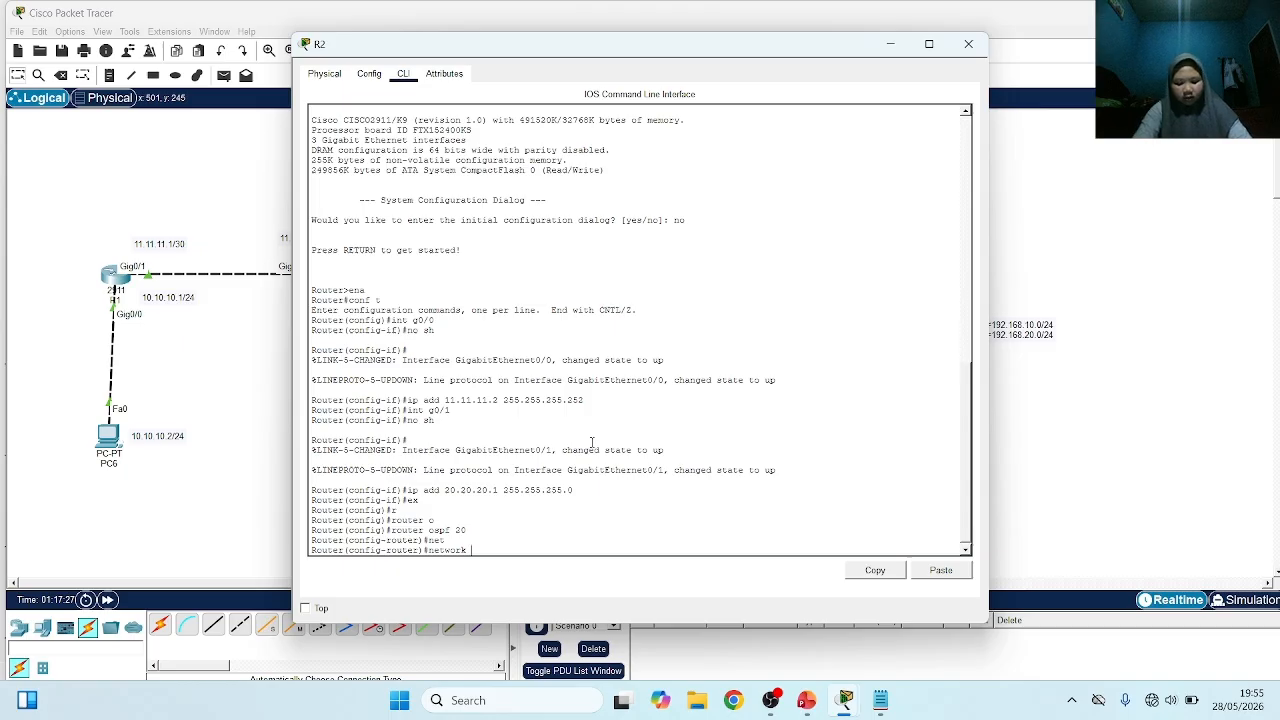
text(11.11.11.)
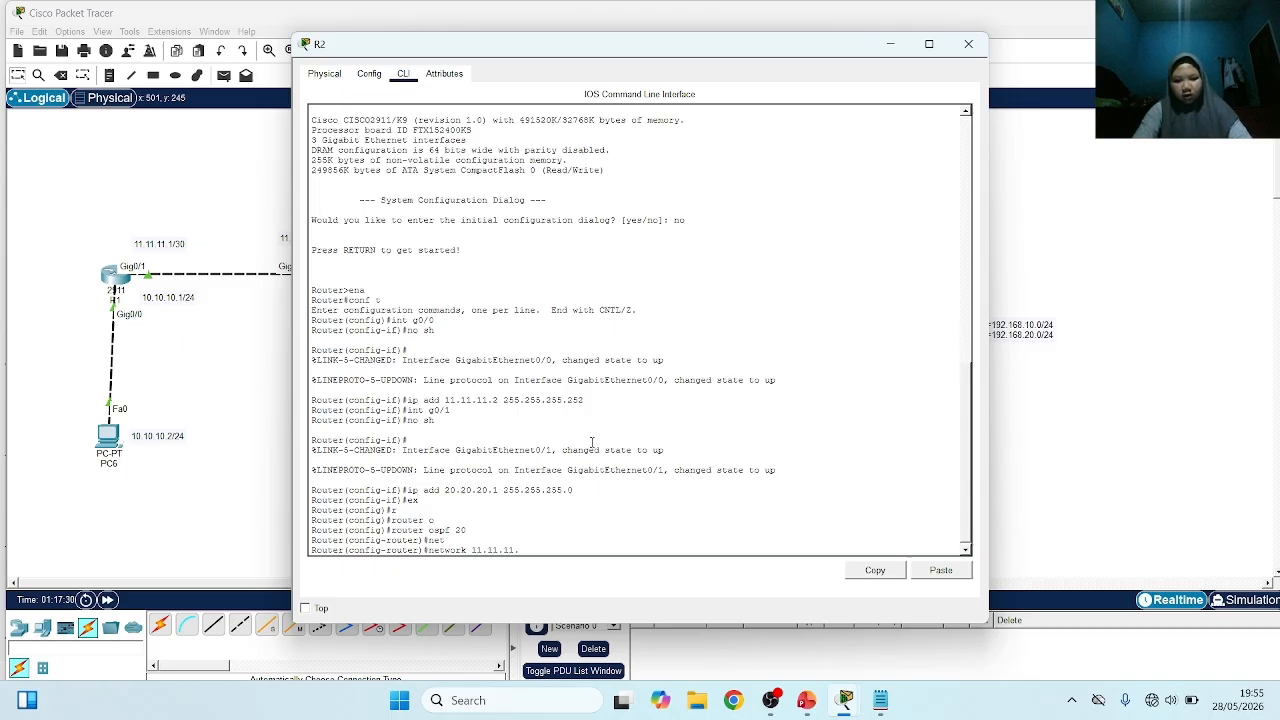
text(0 0.0.0.3)
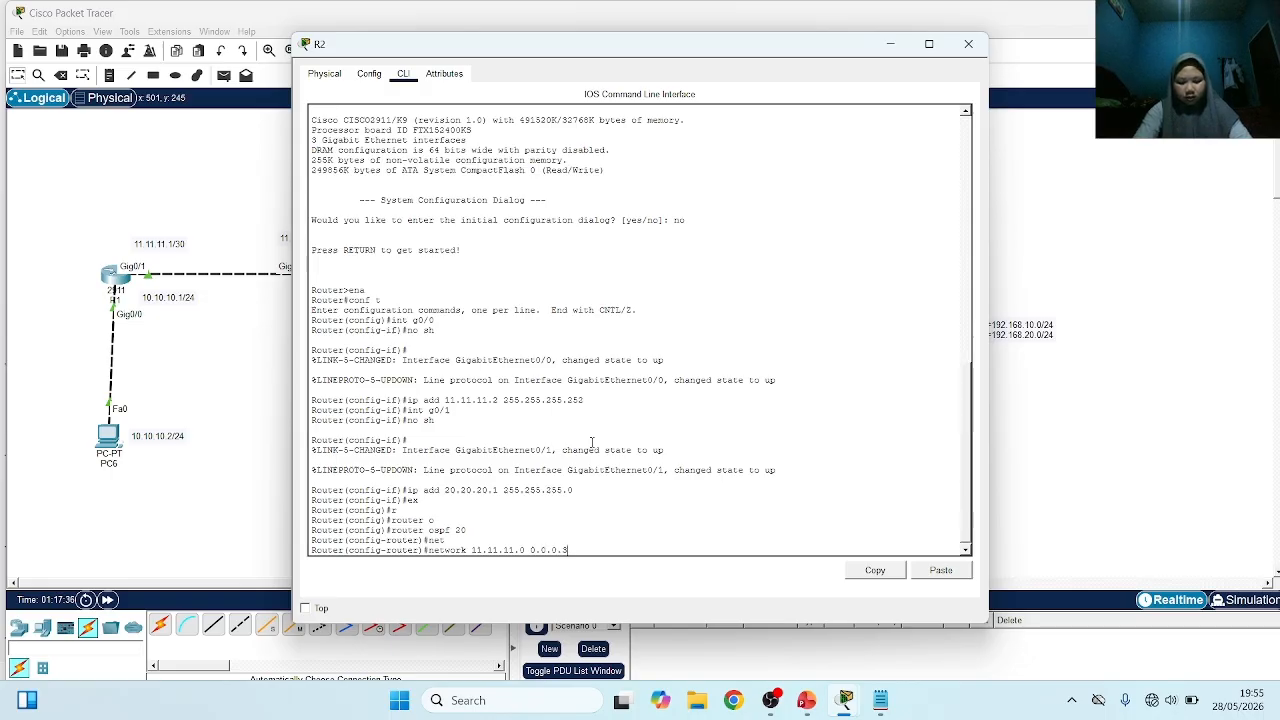
text( area 0)
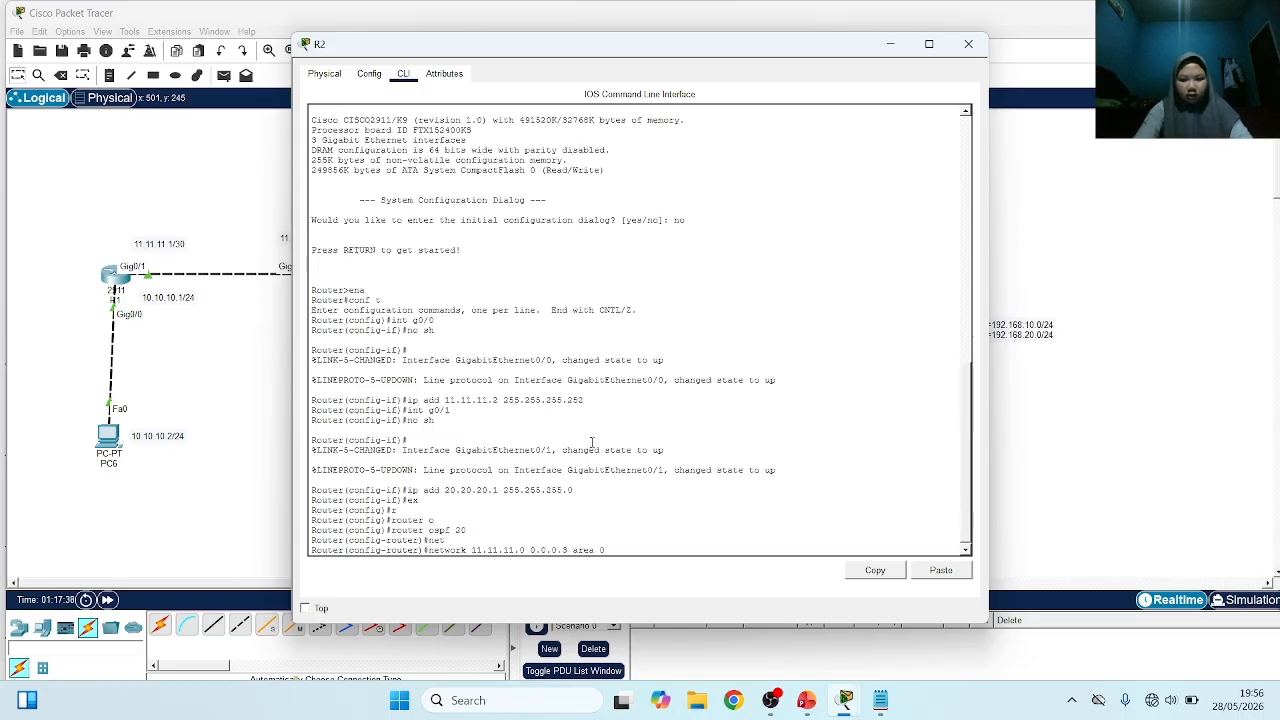
key(Return)
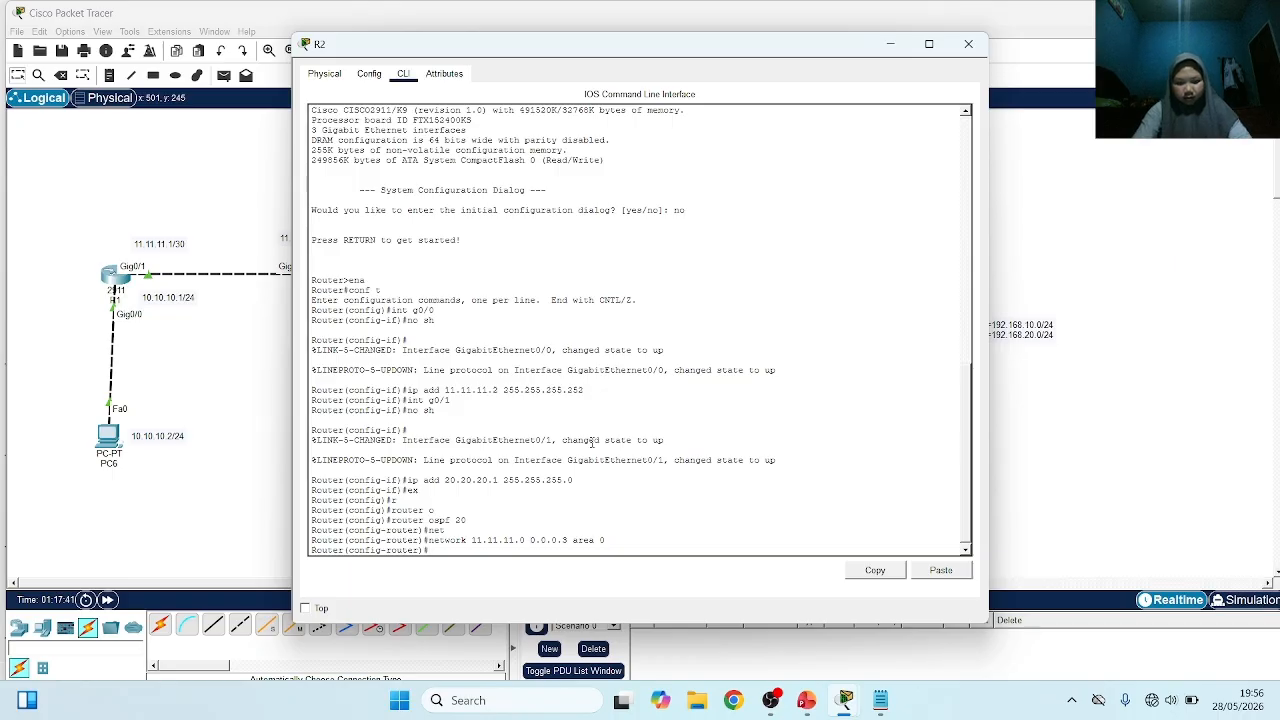
Add network 20.20.20.0 with wildcard mask 0.0.0.255 in area 0 to R2's OSPF process
text(net)
key(Tab)
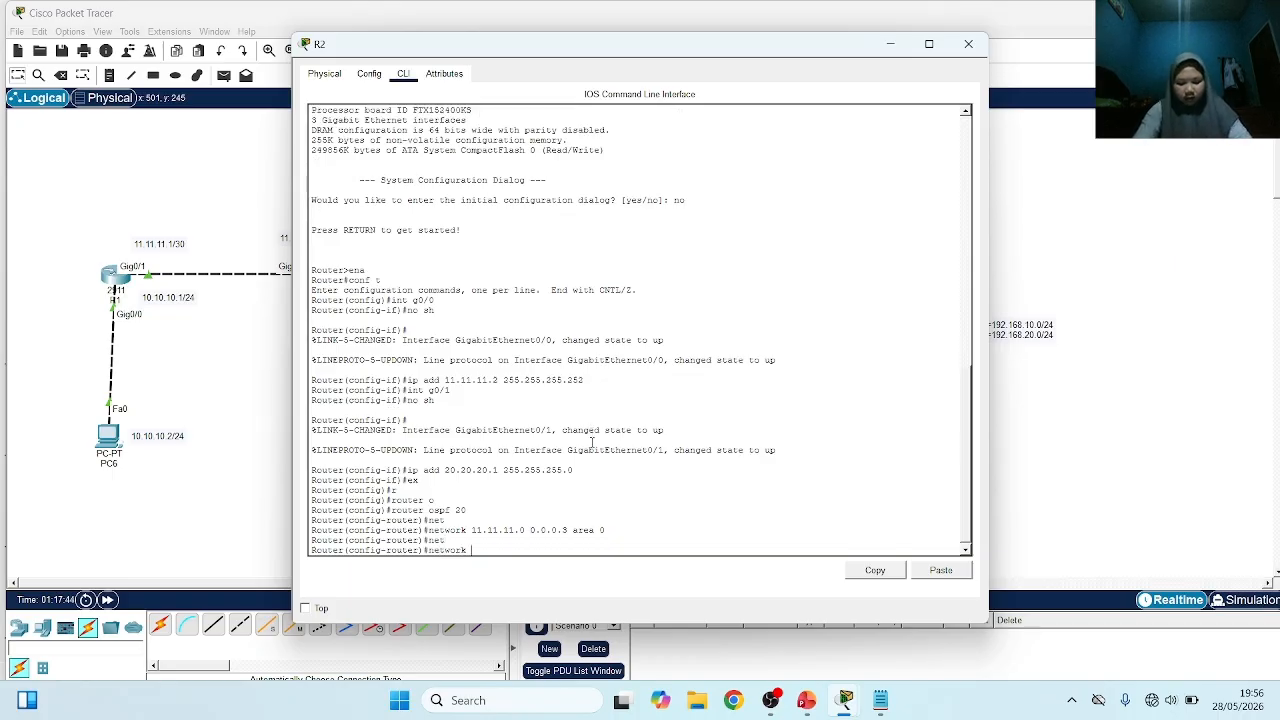
text(20.2)
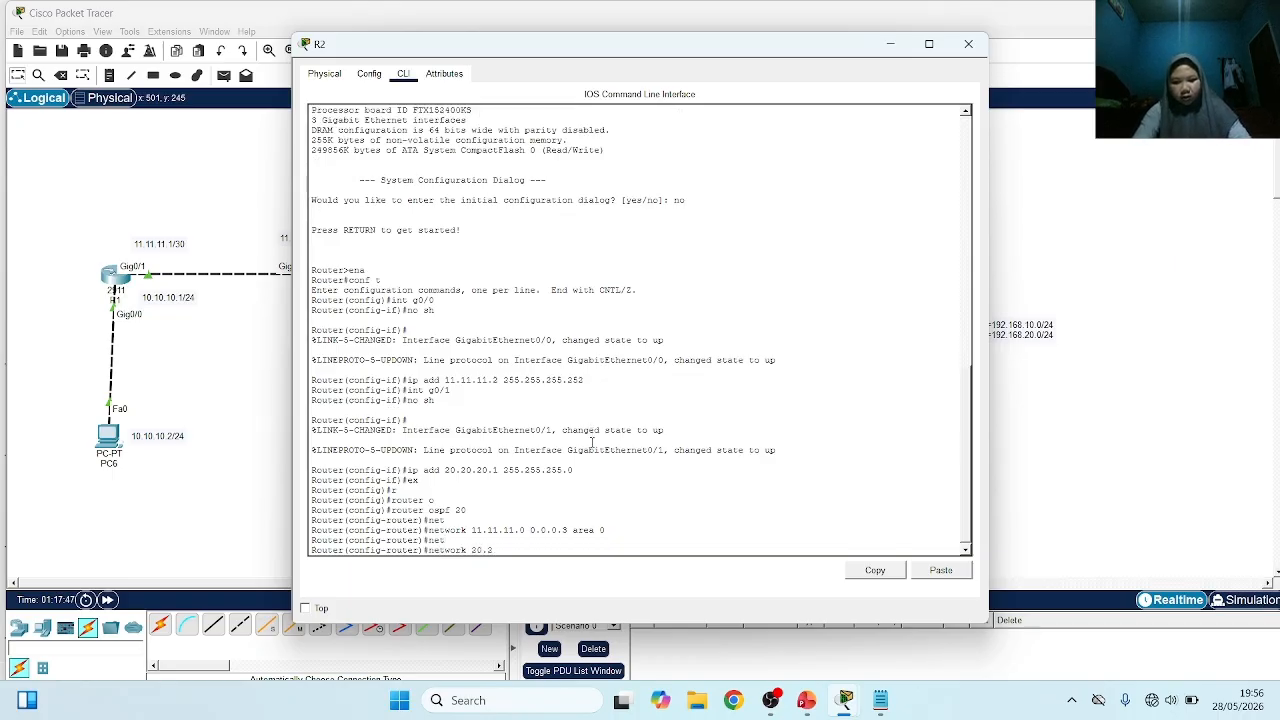
text(0.20.0)
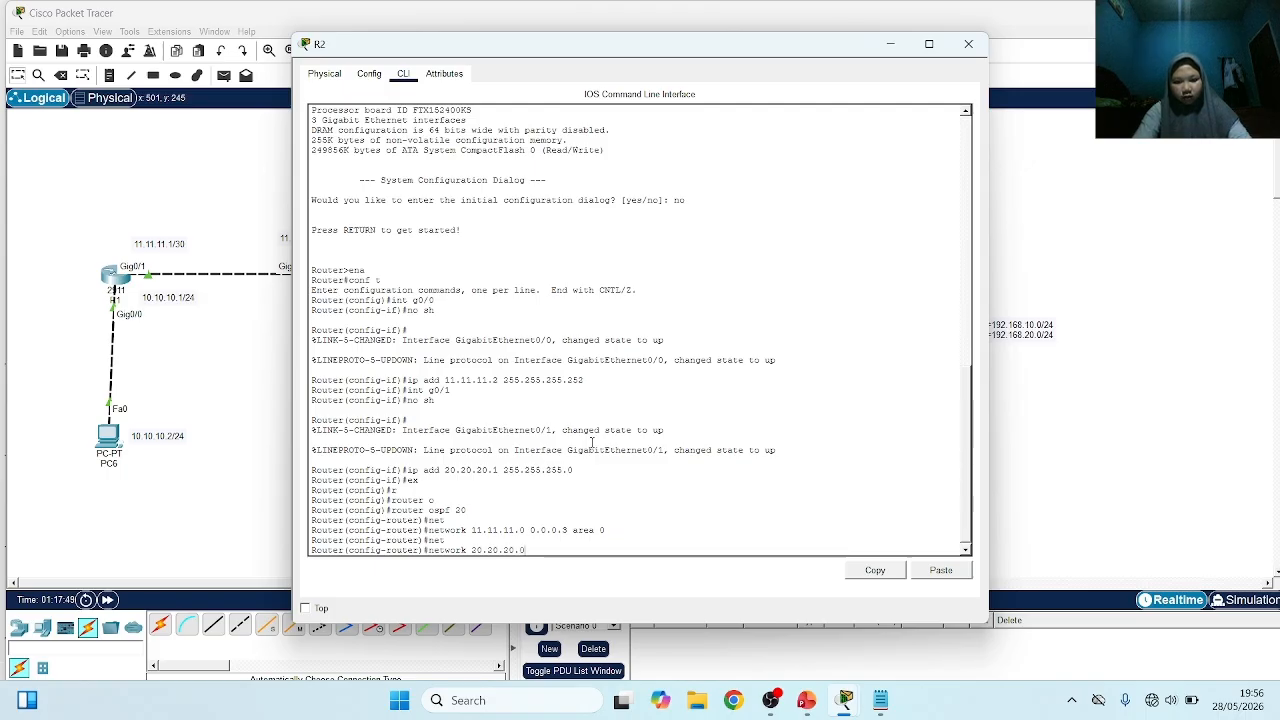
text( 0.0.0.)
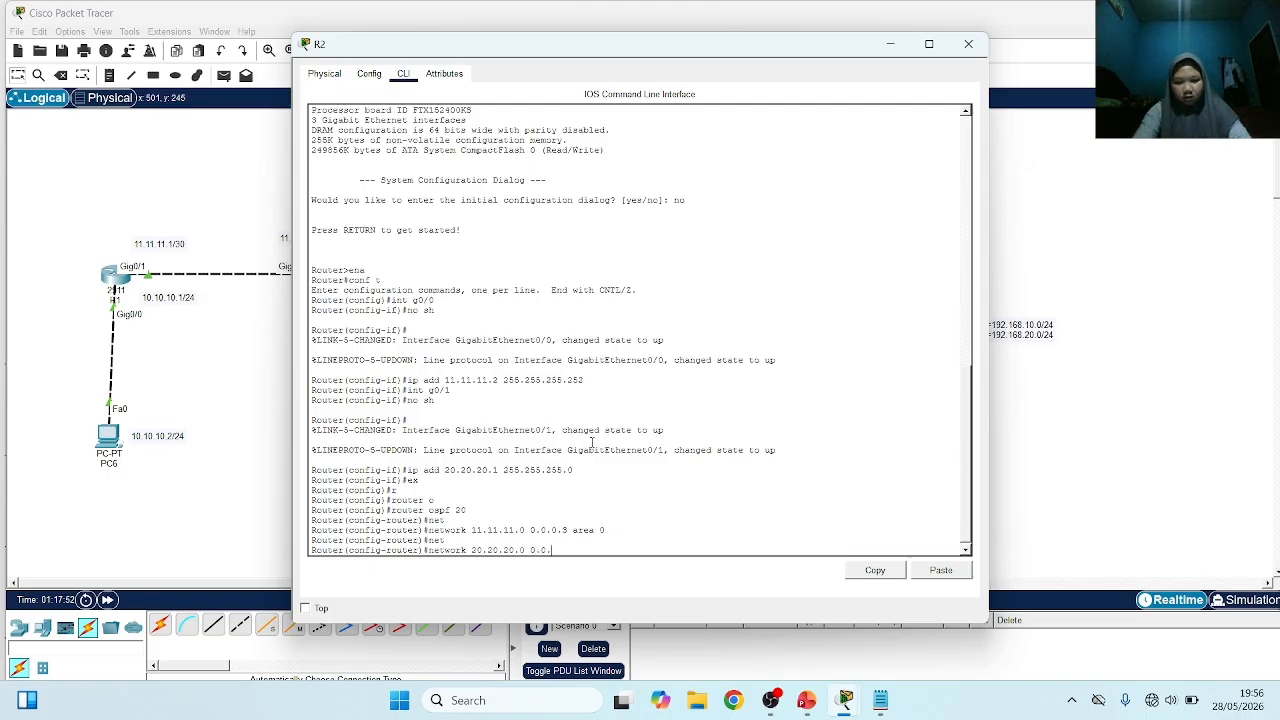
text(255)
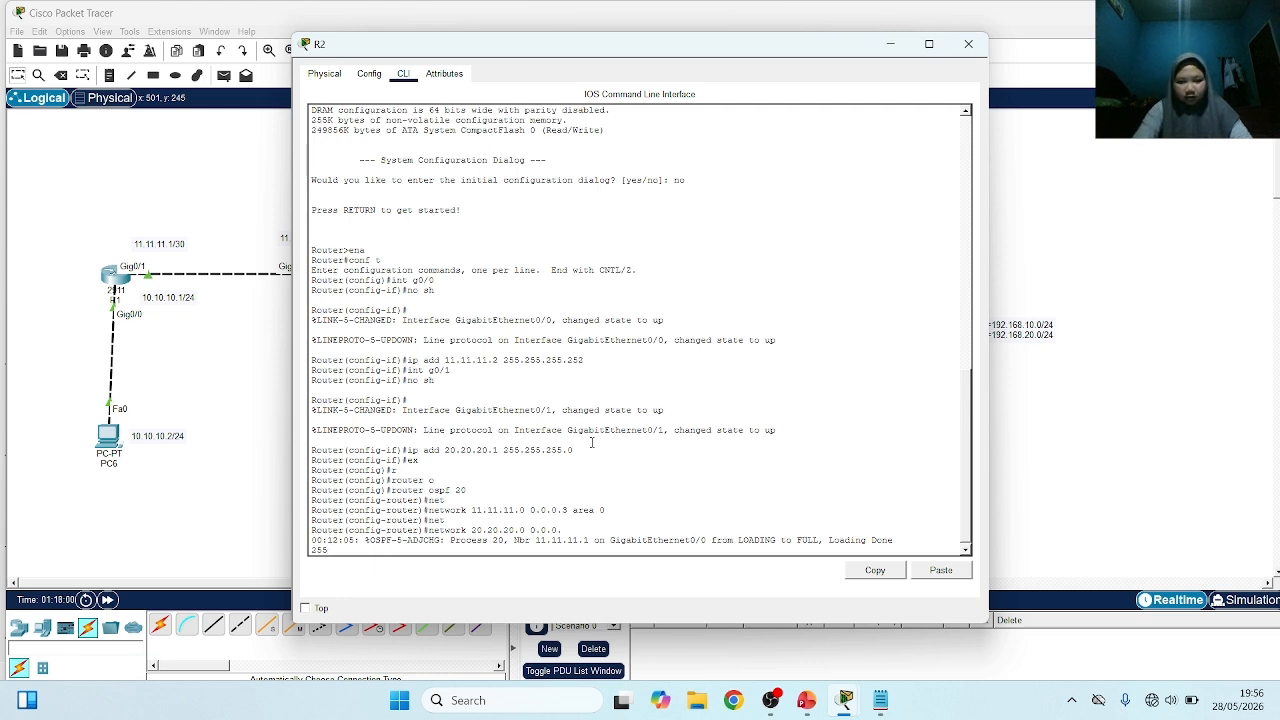
key(Return)
key(Up)
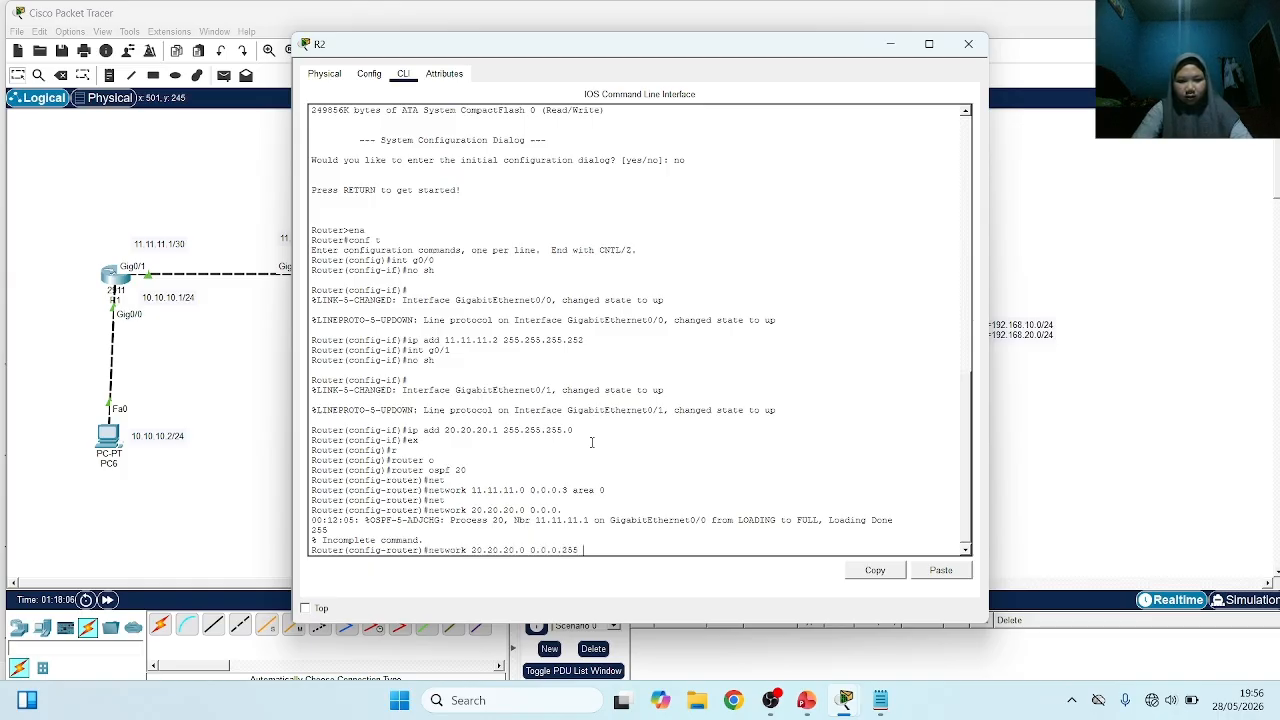
text(area 0)
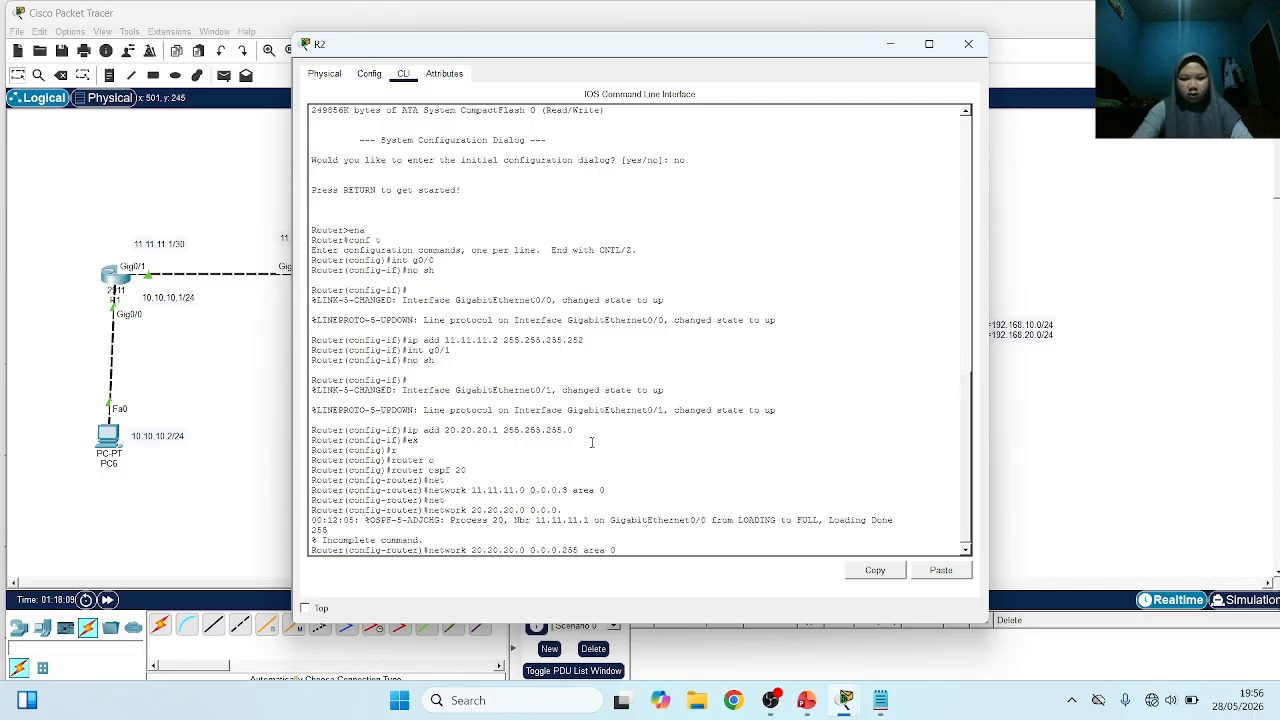
key(Return)
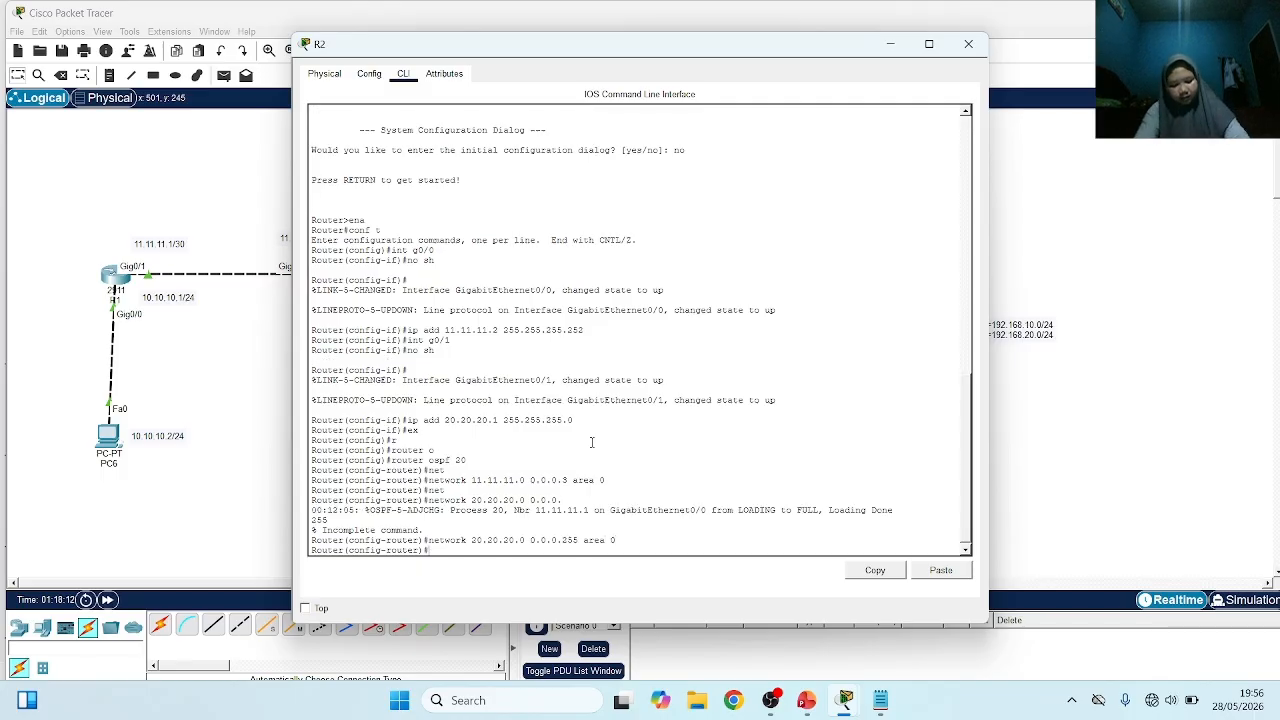
Display R2's IP routing table from router configuration mode and highlight the OSPF entry in the codes legend
text(do)
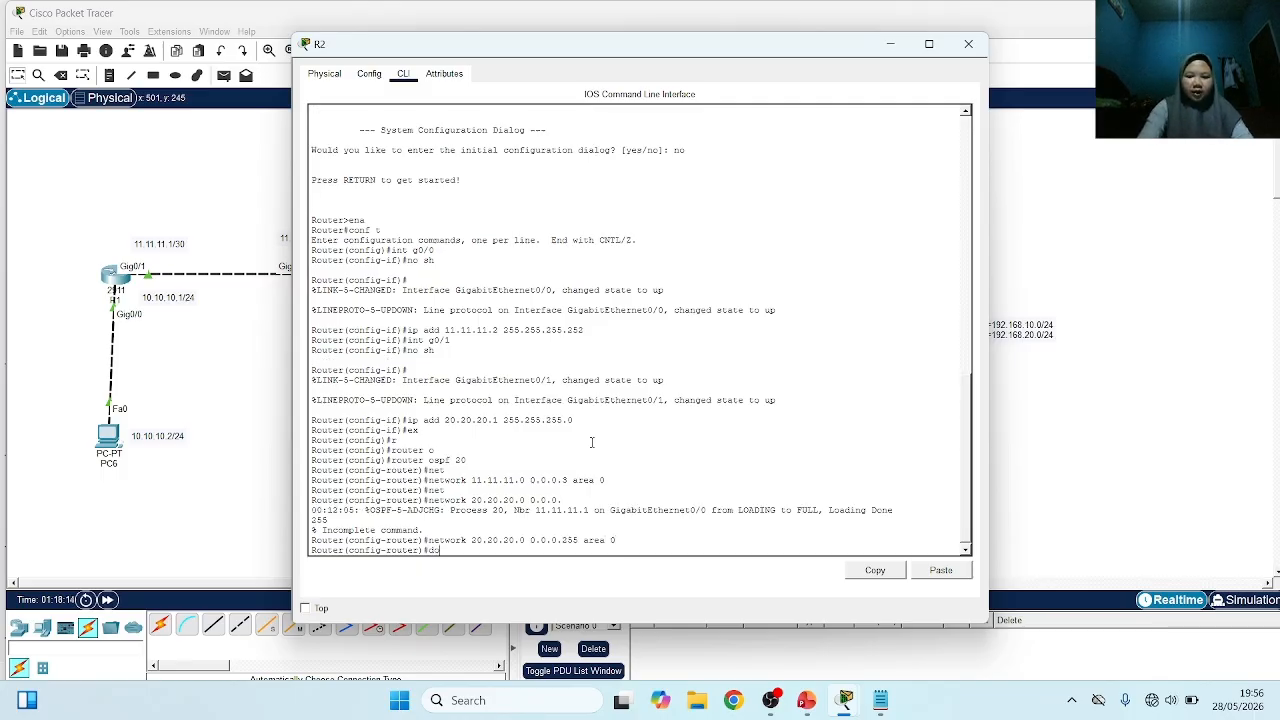
text( sh ip)
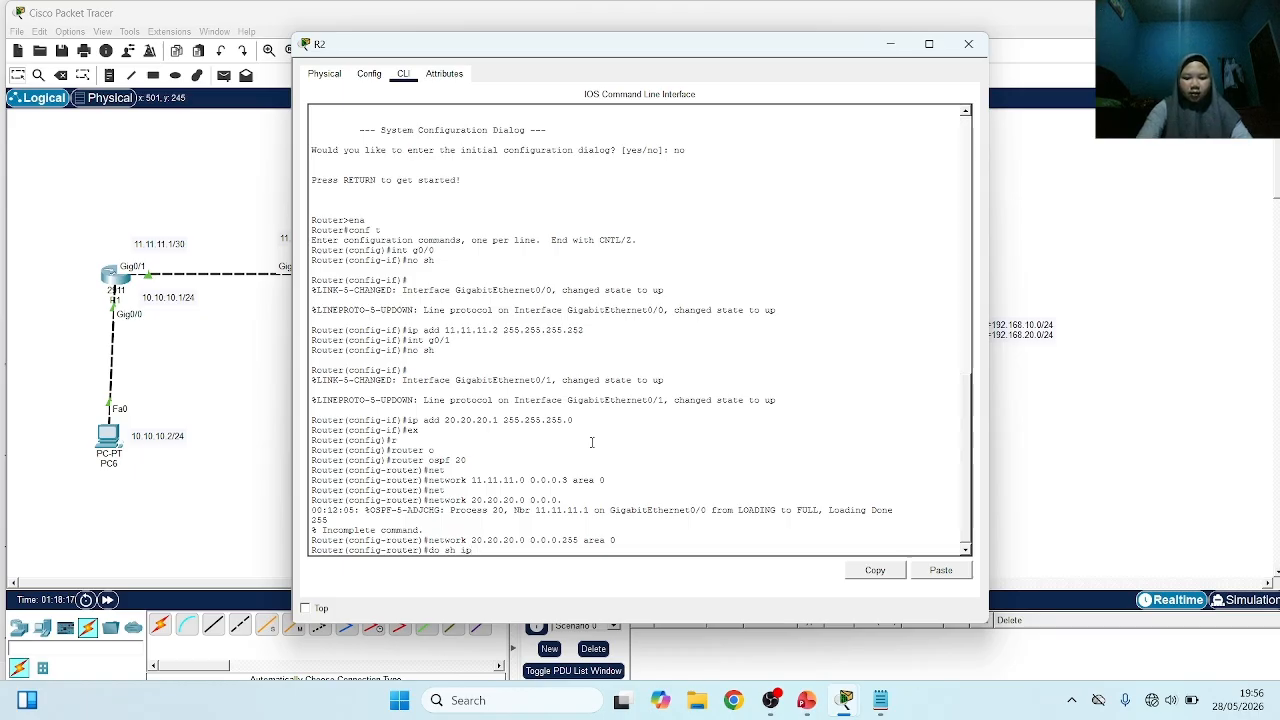
text( rote)
key(Tab)
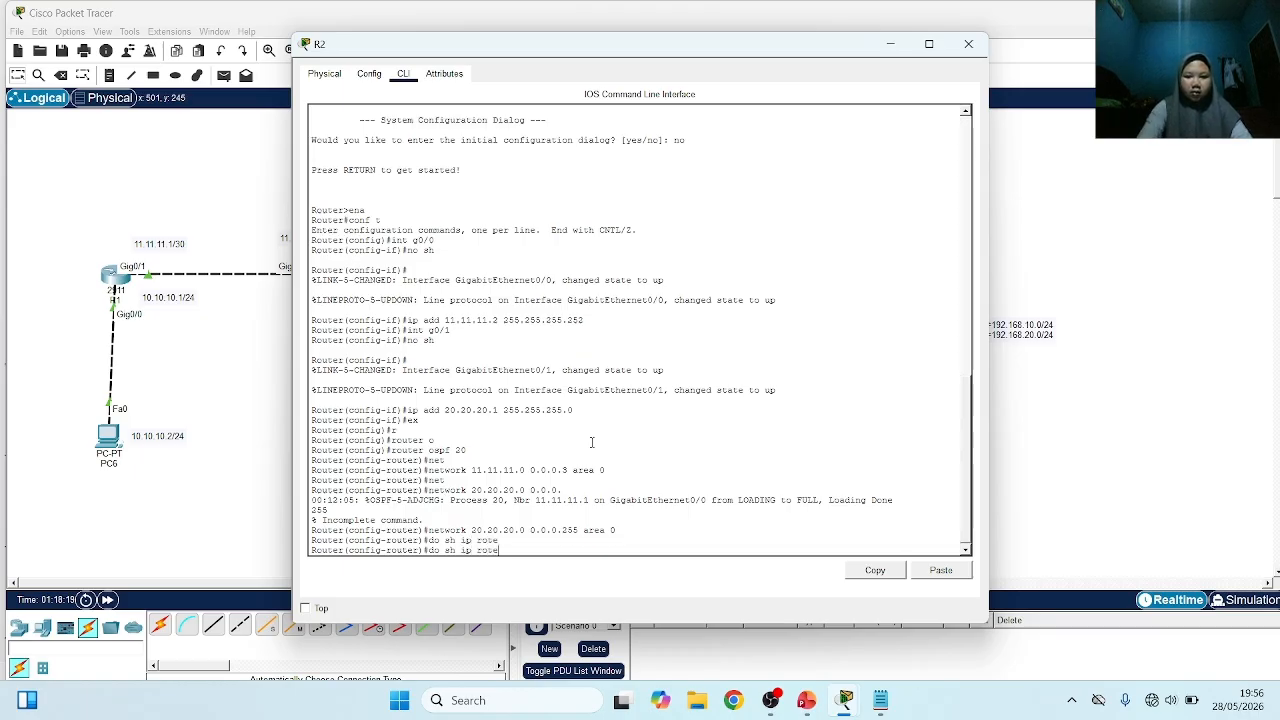
key(BackSpace)
text(u)
key(Tab)
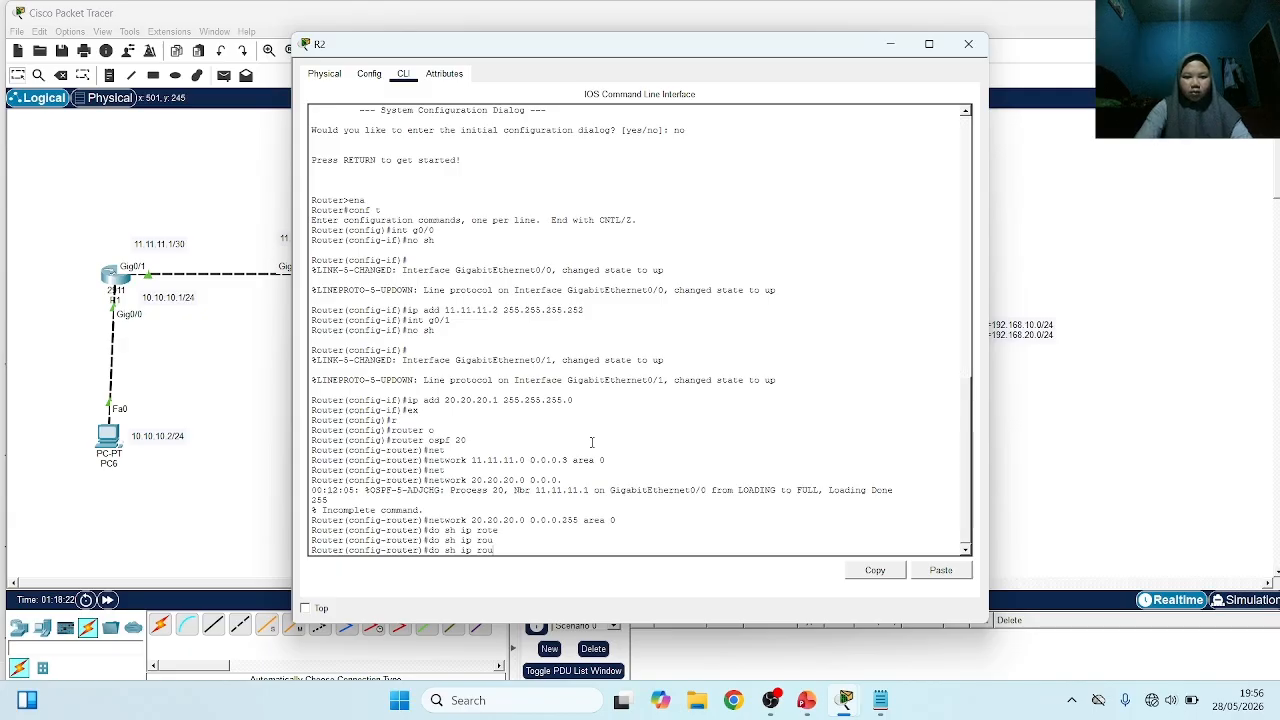
text(te)
key(Return)
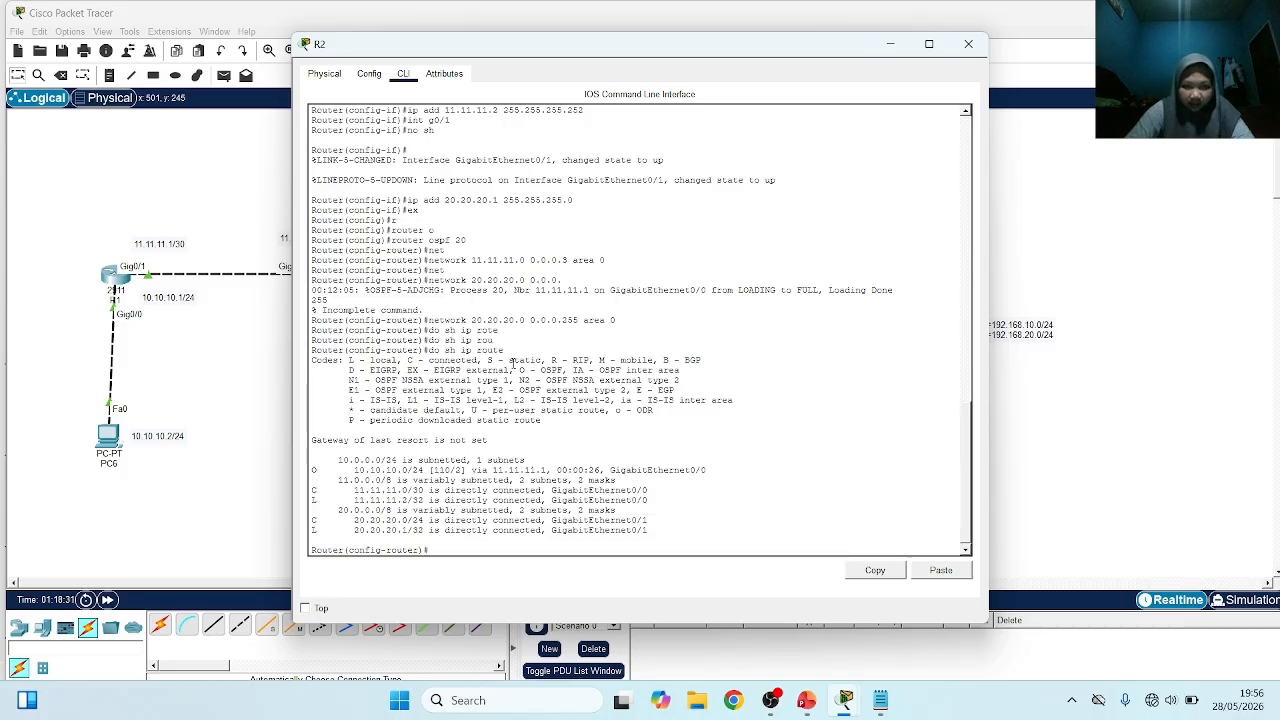
drag(518, 369, 568, 370)
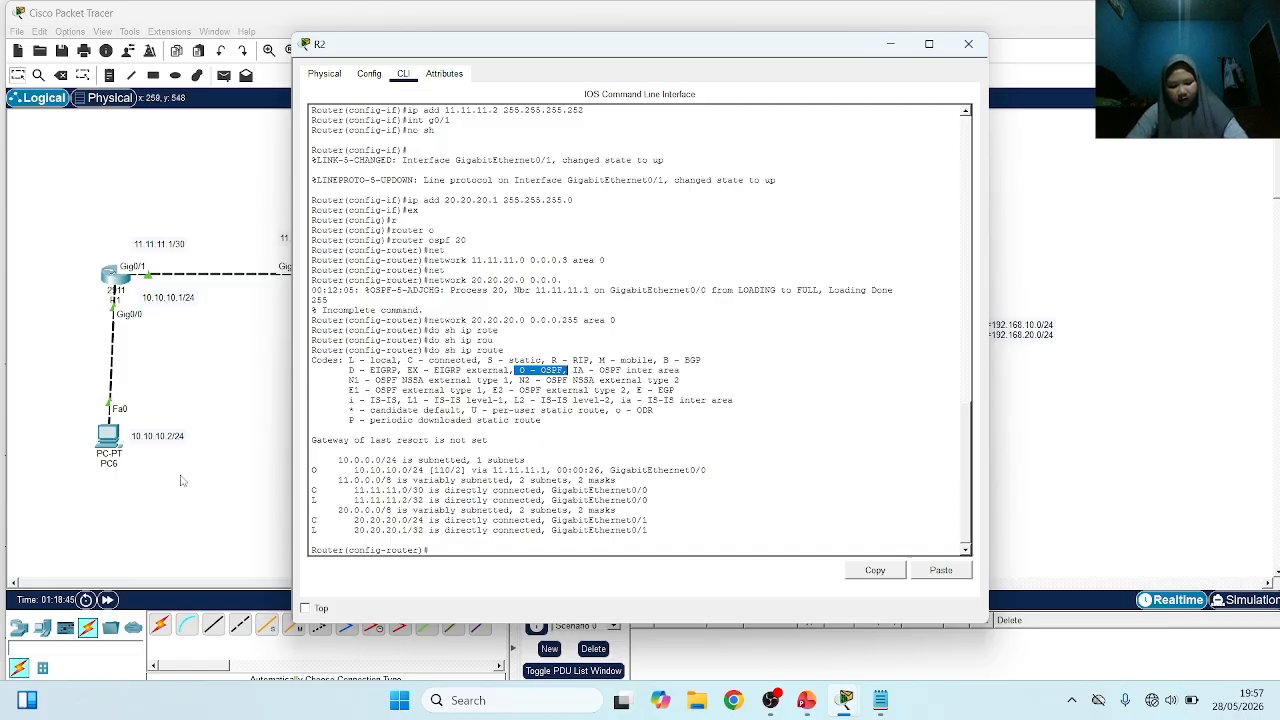
Return to the topology and test connectivity by sending a simple PDU from PC6 to PC7
click(234, 403)
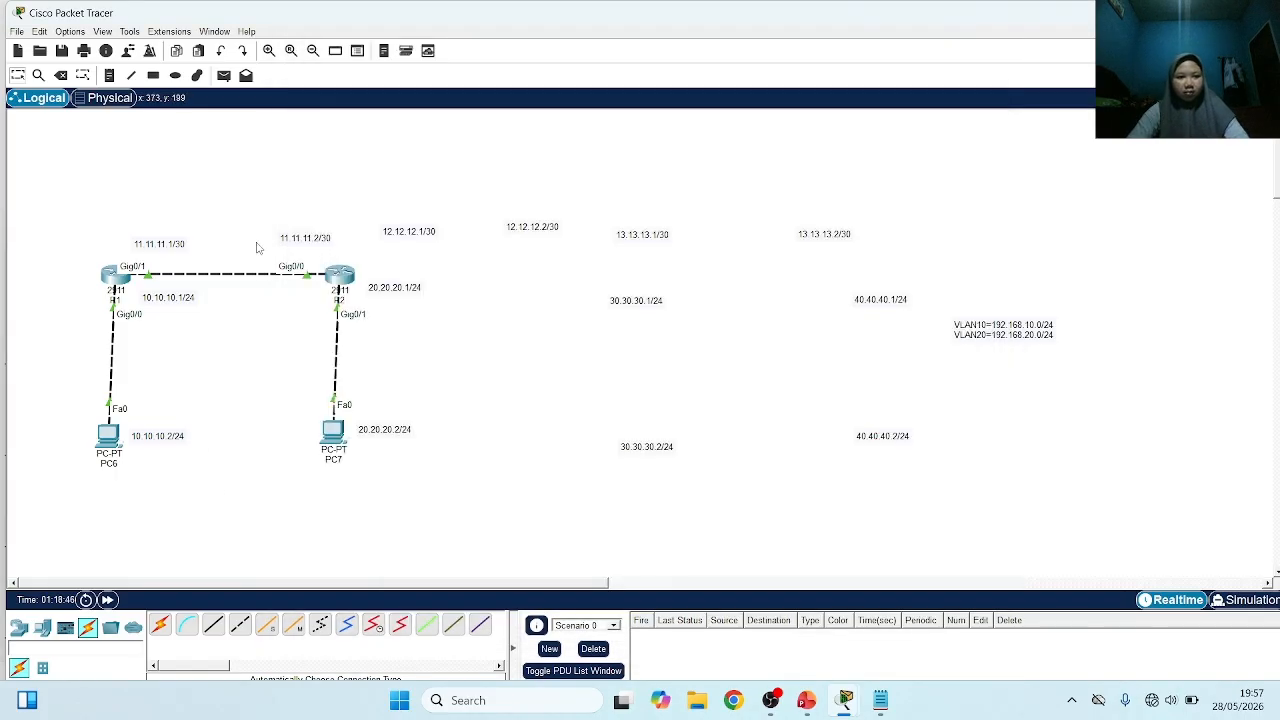
click(223, 76)
click(106, 434)
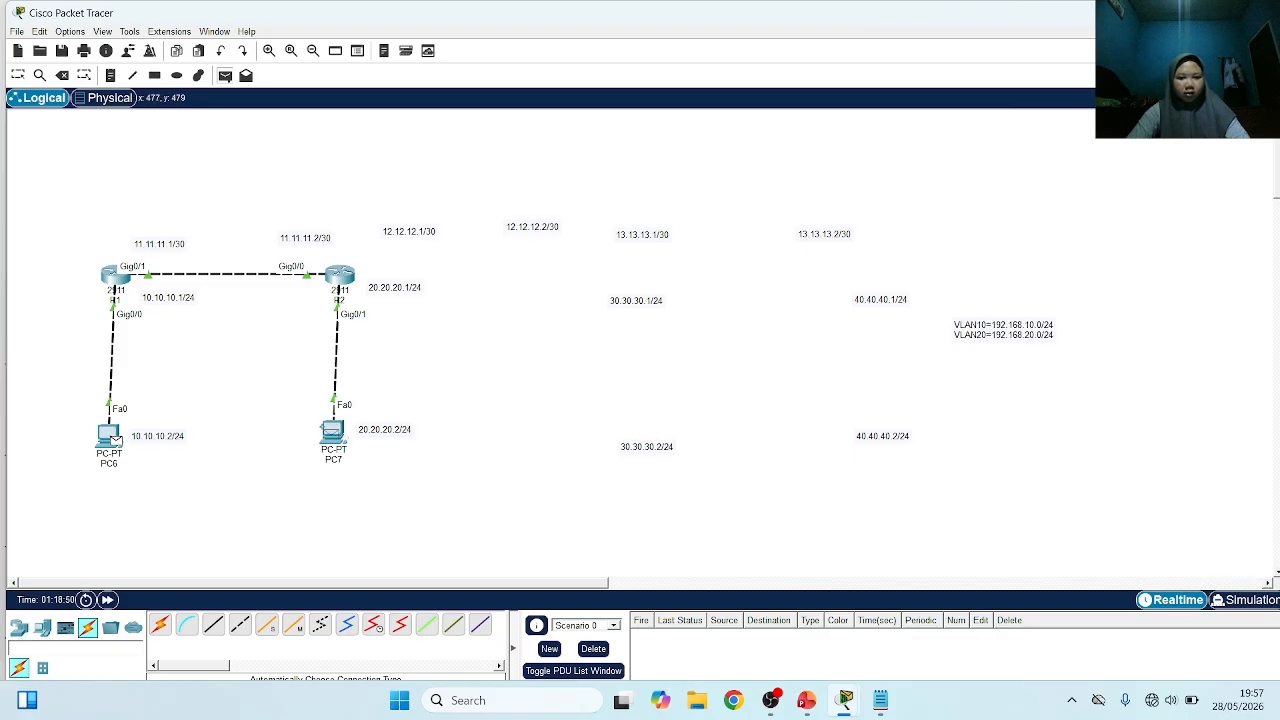
click(333, 430)
double_click(651, 637)
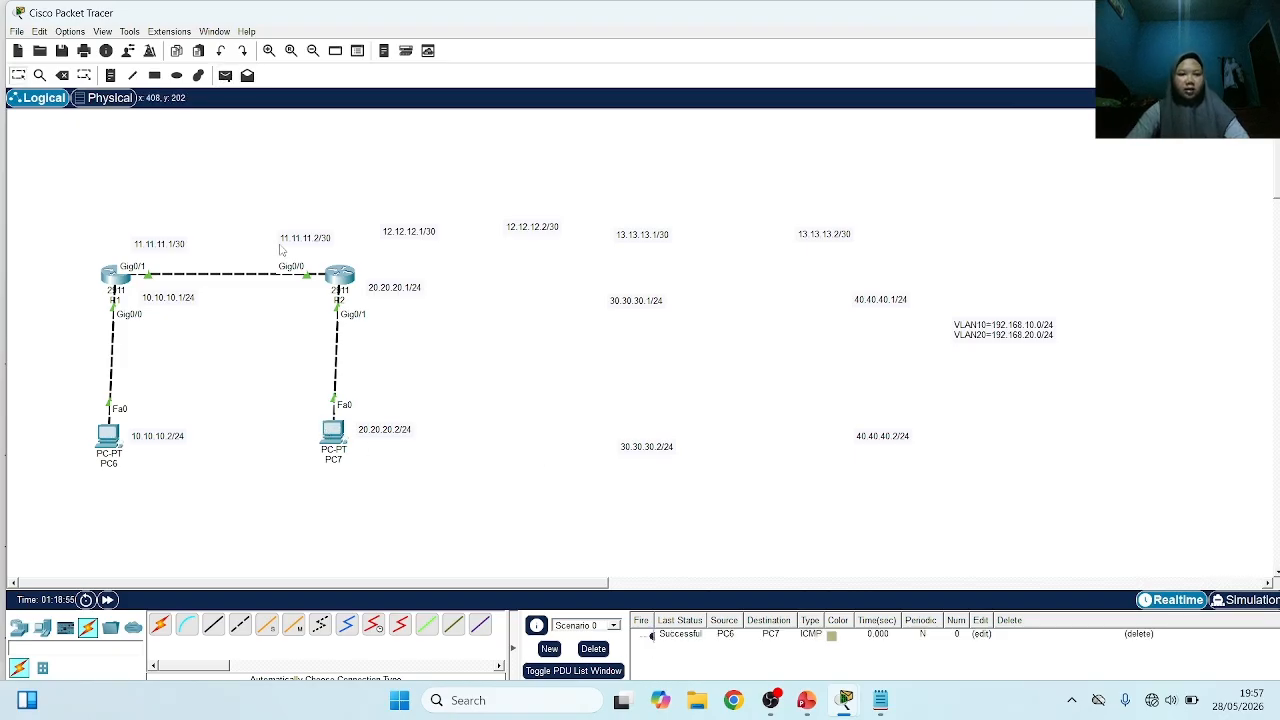
Send another simple PDU from PC6 to PC7 and one back from PC7 to PC6
click(225, 76)
click(108, 436)
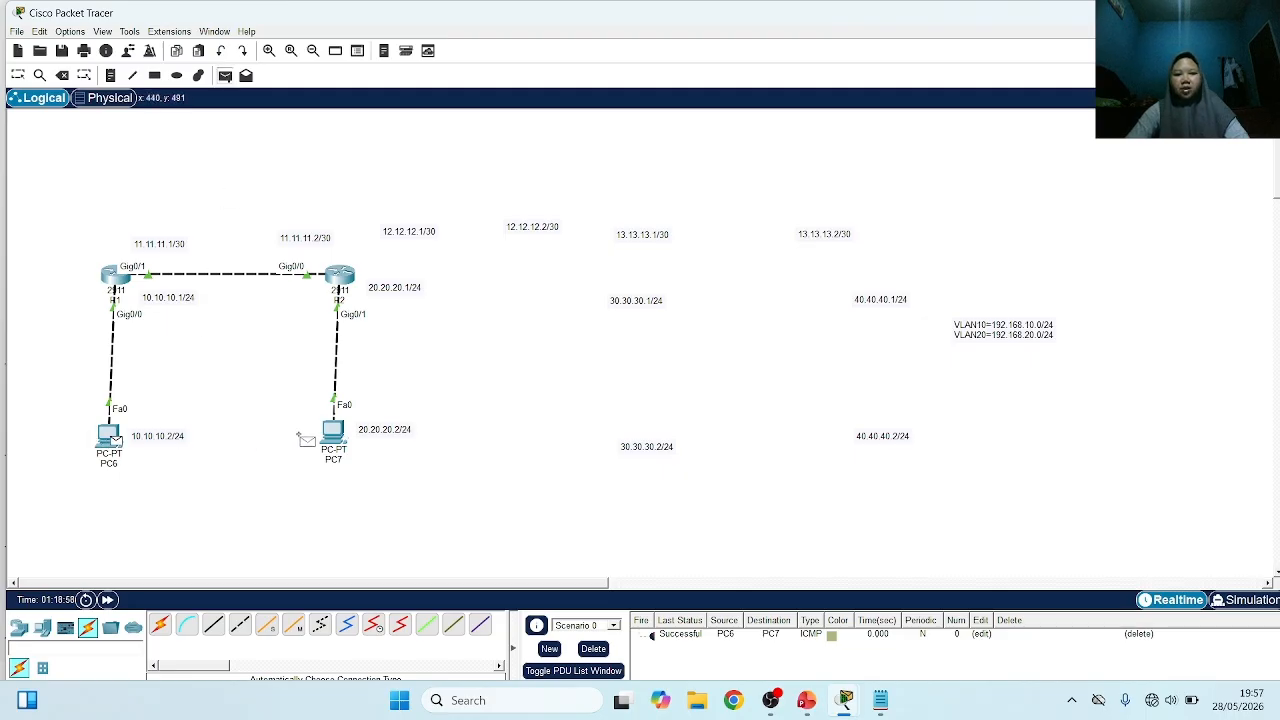
click(333, 430)
click(225, 76)
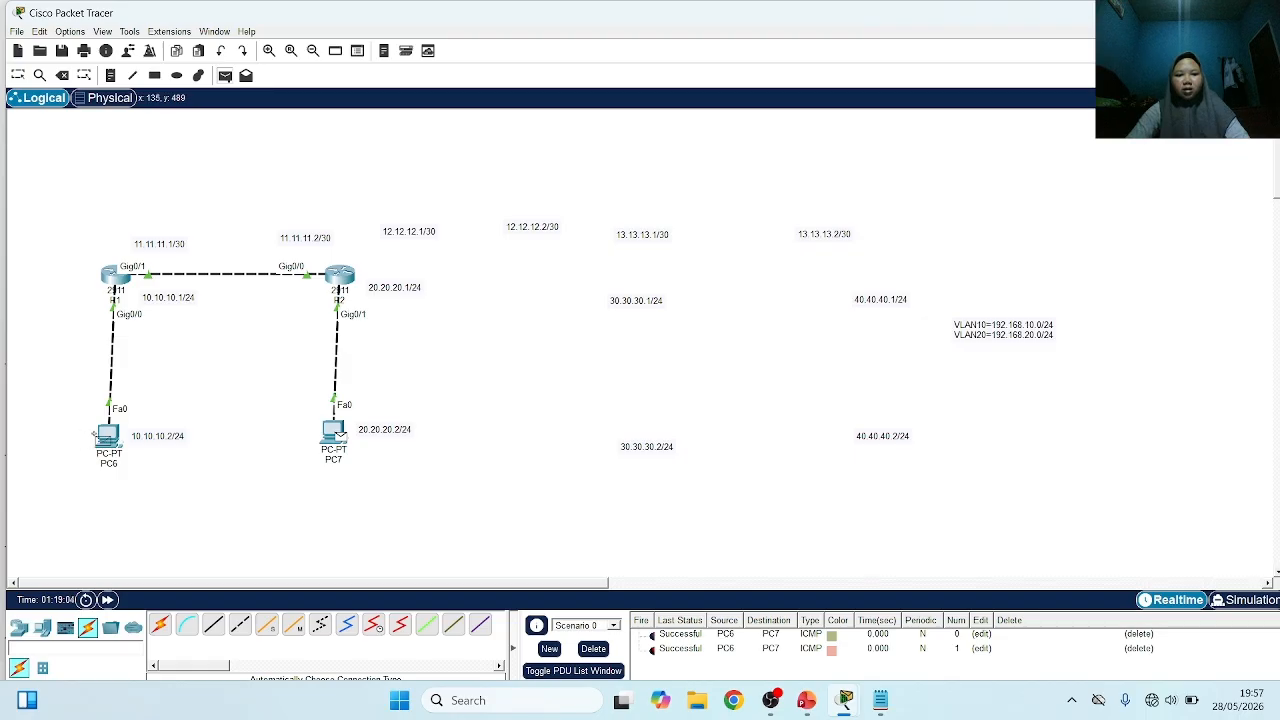
click(104, 436)
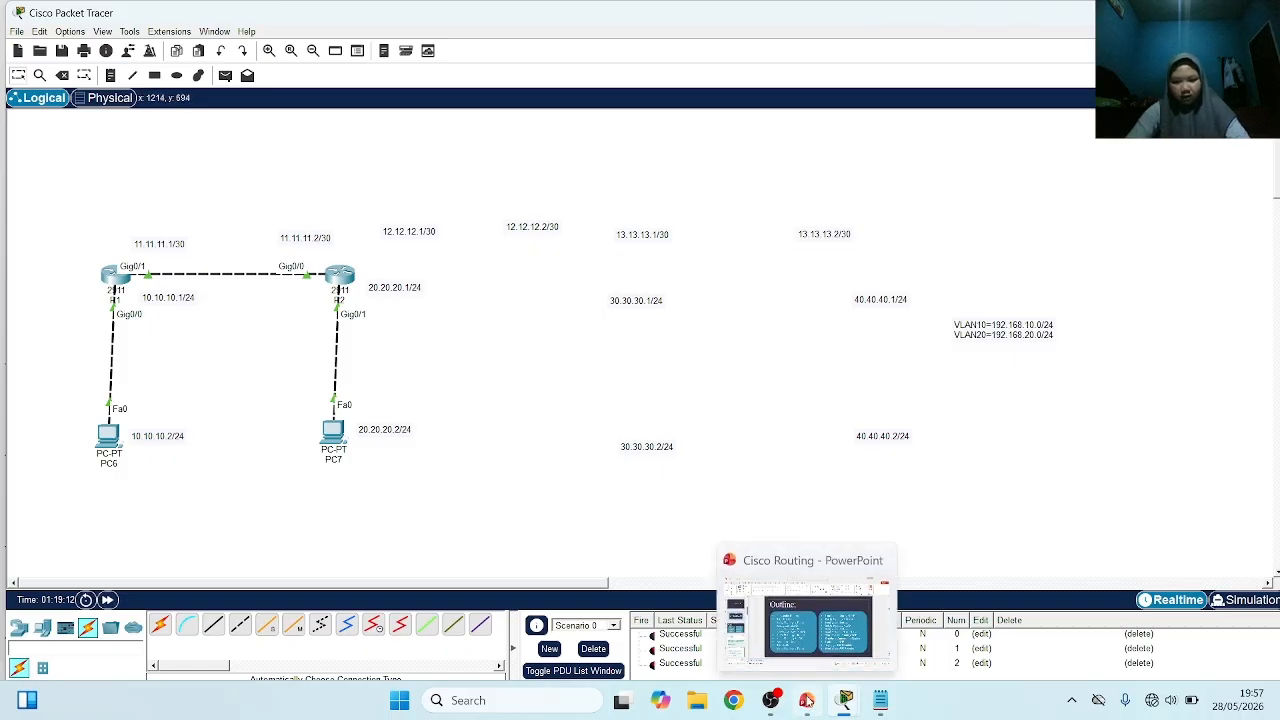
Switch to the Cisco Routing presentation in PowerPoint to check the outline slide, and return to Packet Tracer
click(809, 574)
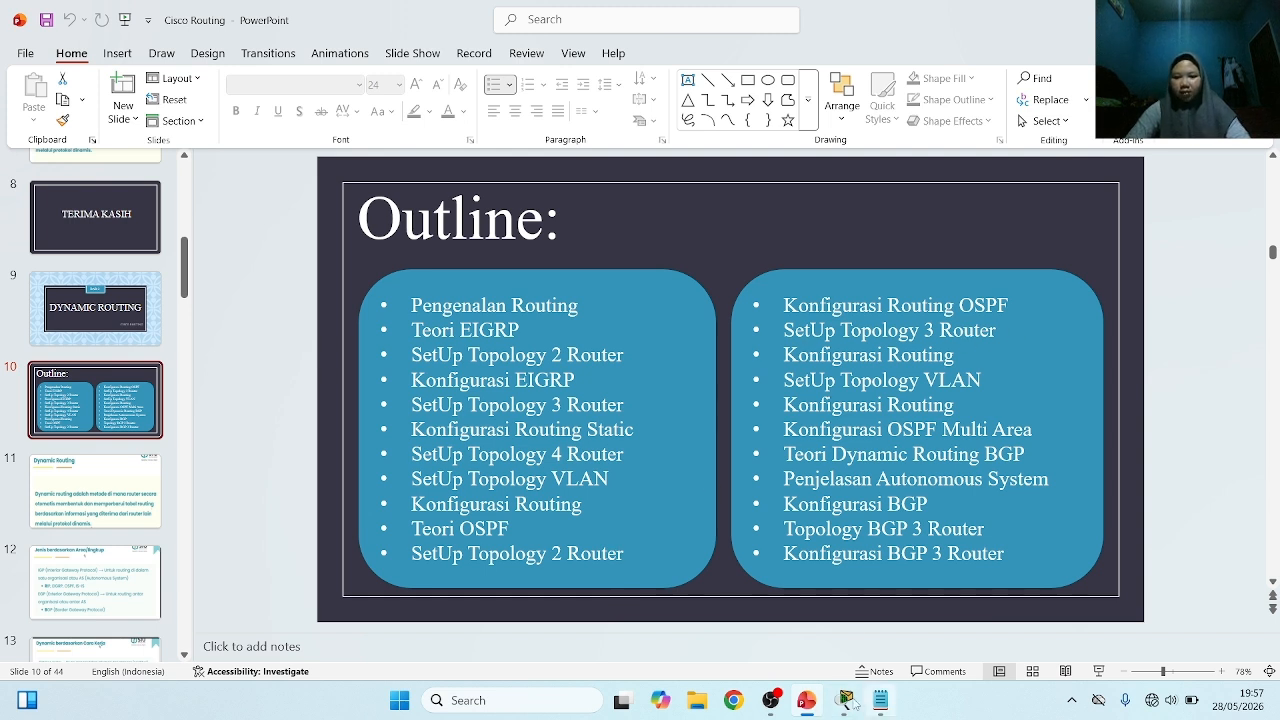
click(843, 705)
click(847, 702)
click(847, 702)
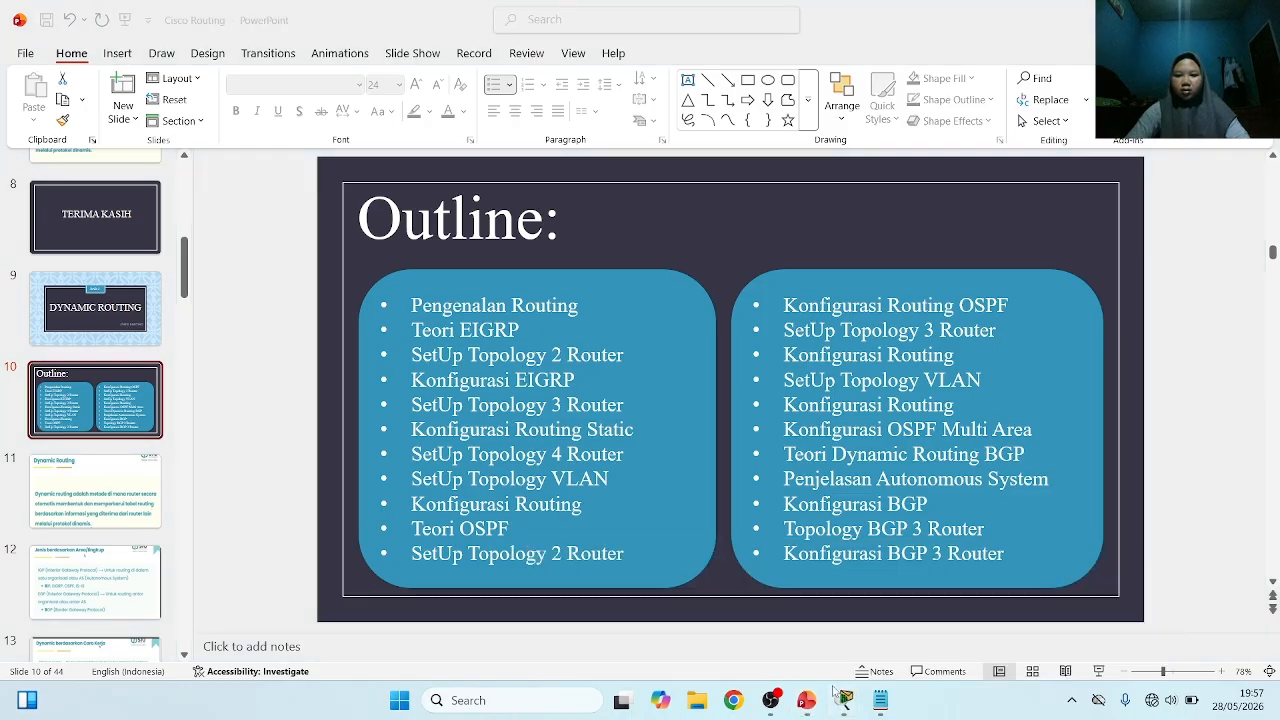
click(600, 598)
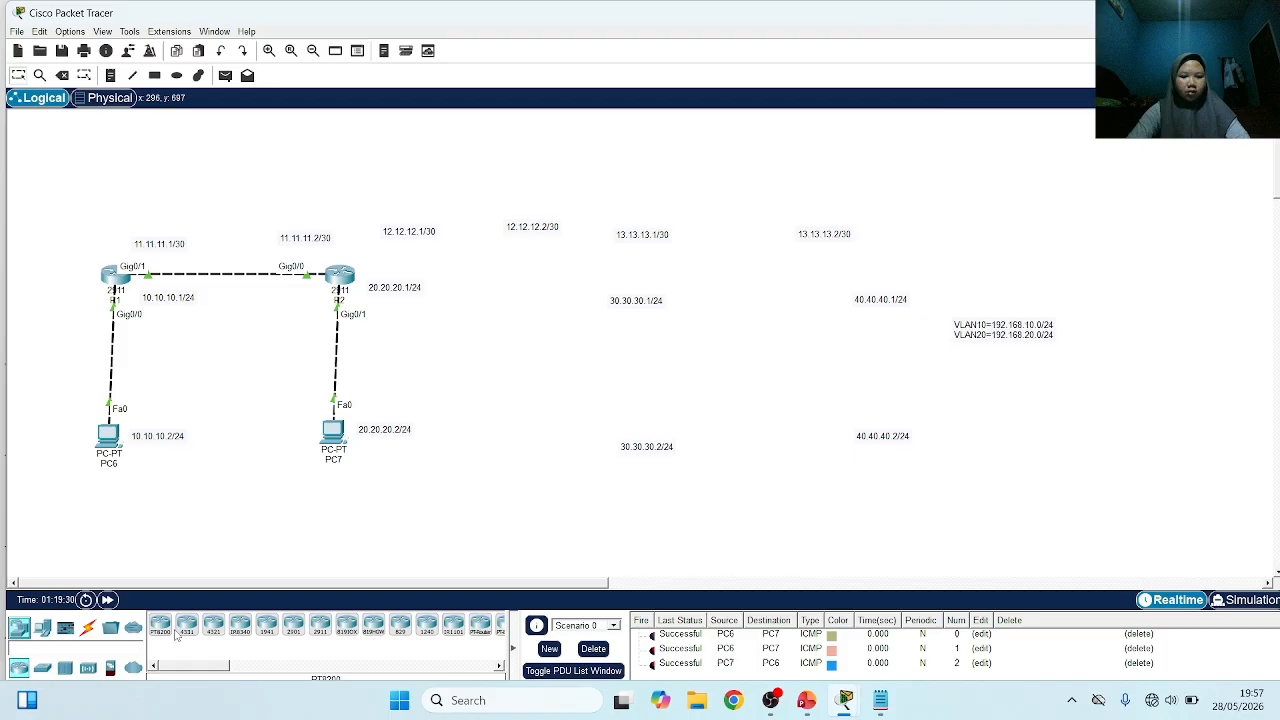
Place a third 2911 router near the 12.12.12.2/30 label and a PC below it beside the 30.30.30.2/24 label
click(320, 624)
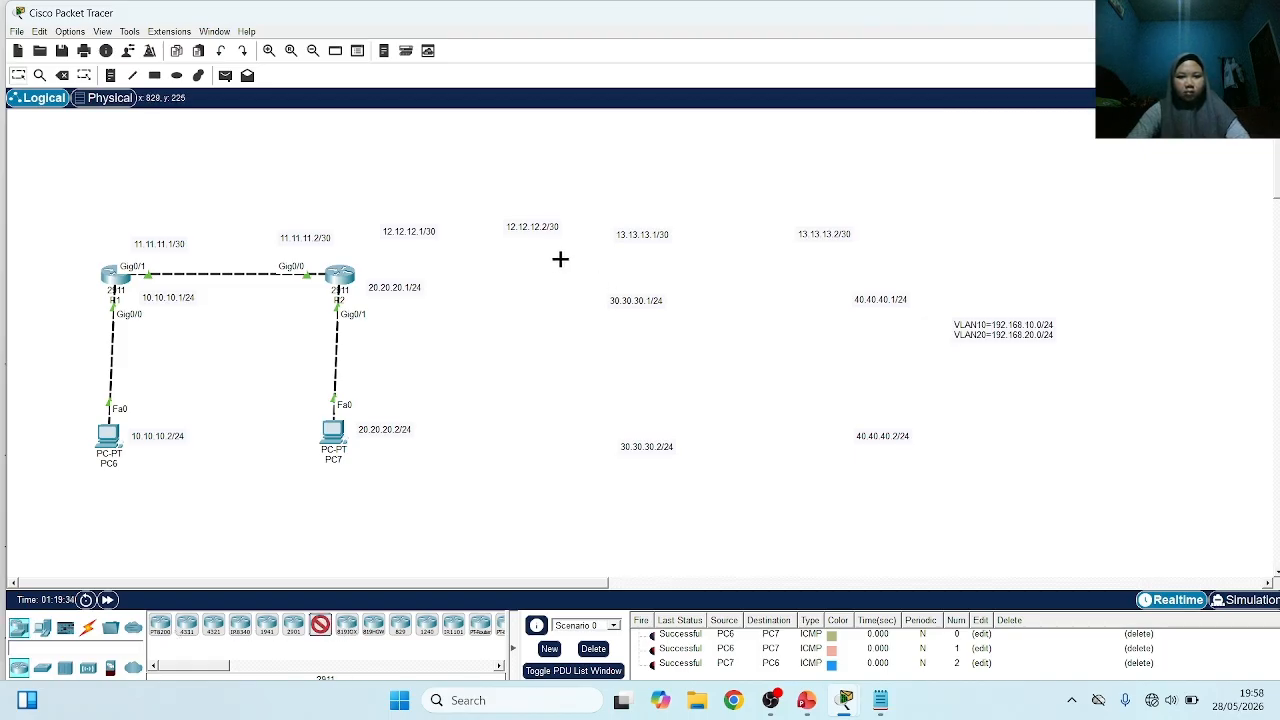
click(561, 264)
click(42, 628)
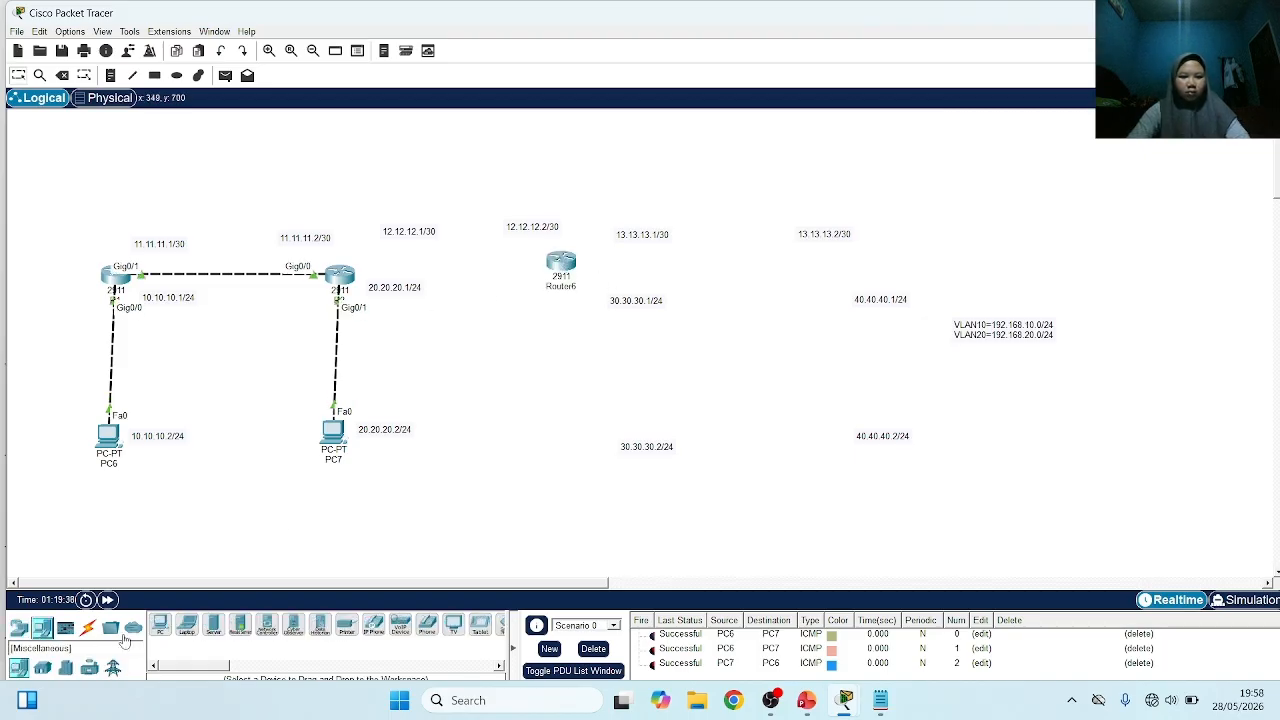
click(160, 624)
click(563, 440)
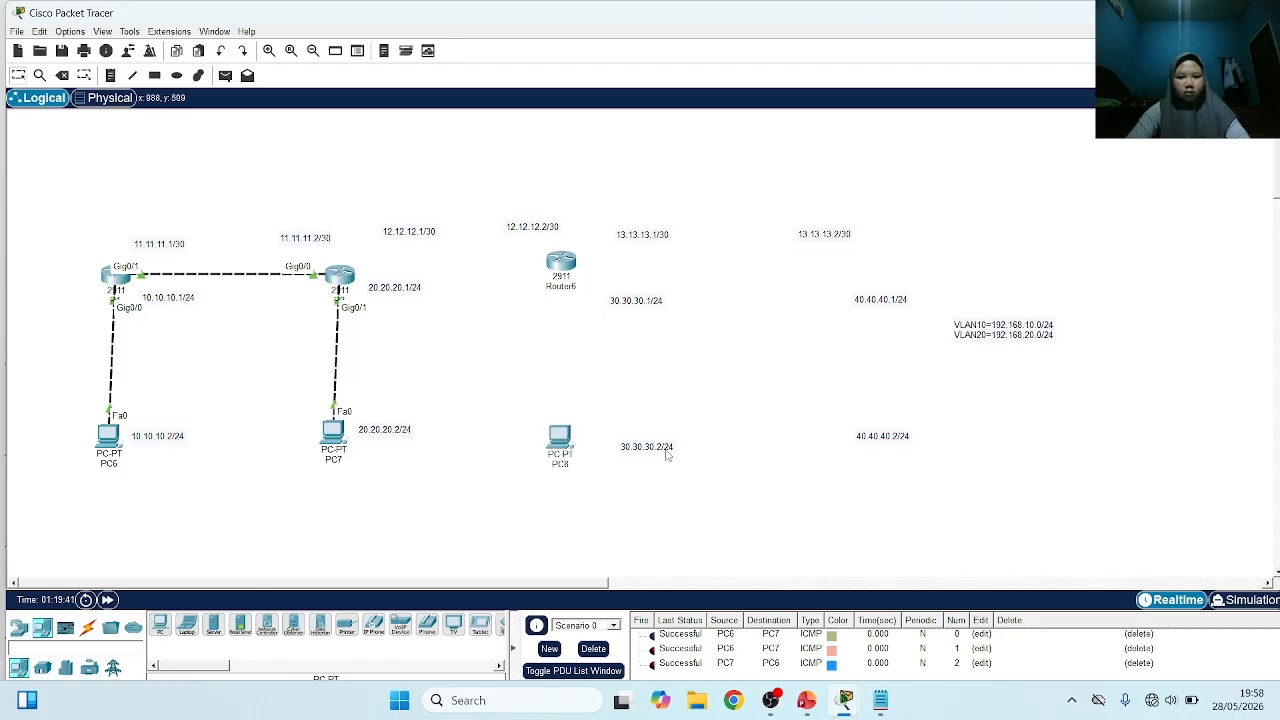
Align the third router and the 30.30.30.2/24, 13.13.13.1/30, 12.12.12.2/30 and 12.12.12.1/30 labels with the existing topology
drag(668, 450, 645, 441)
drag(642, 240, 645, 248)
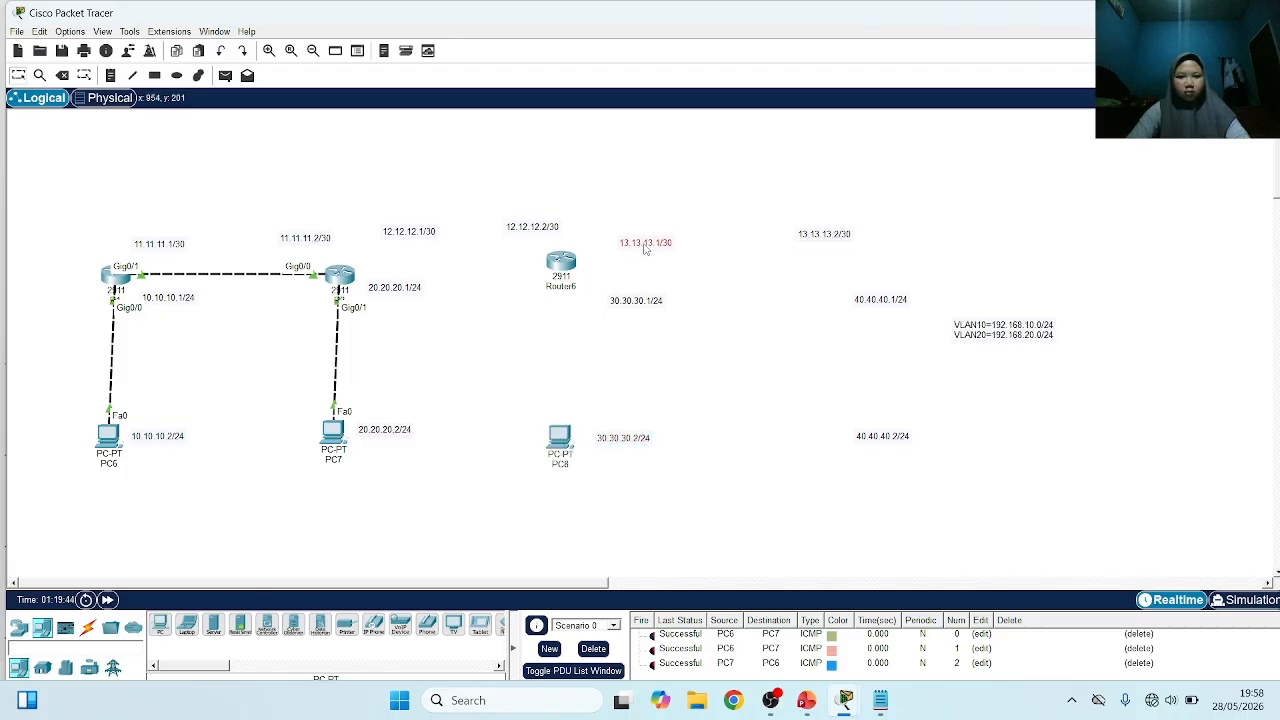
drag(542, 231, 557, 287)
drag(418, 231, 417, 242)
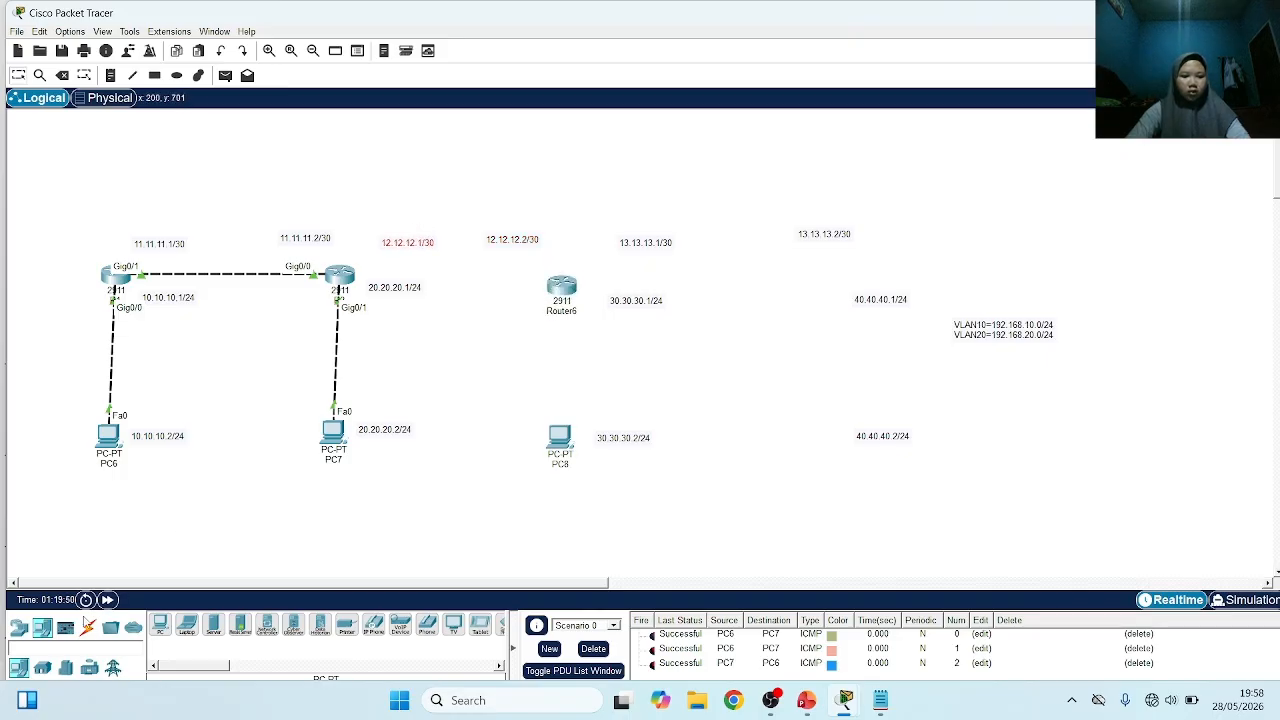
Connect R2 to the new 2911 router using an automatically chosen cable type
click(88, 625)
click(160, 625)
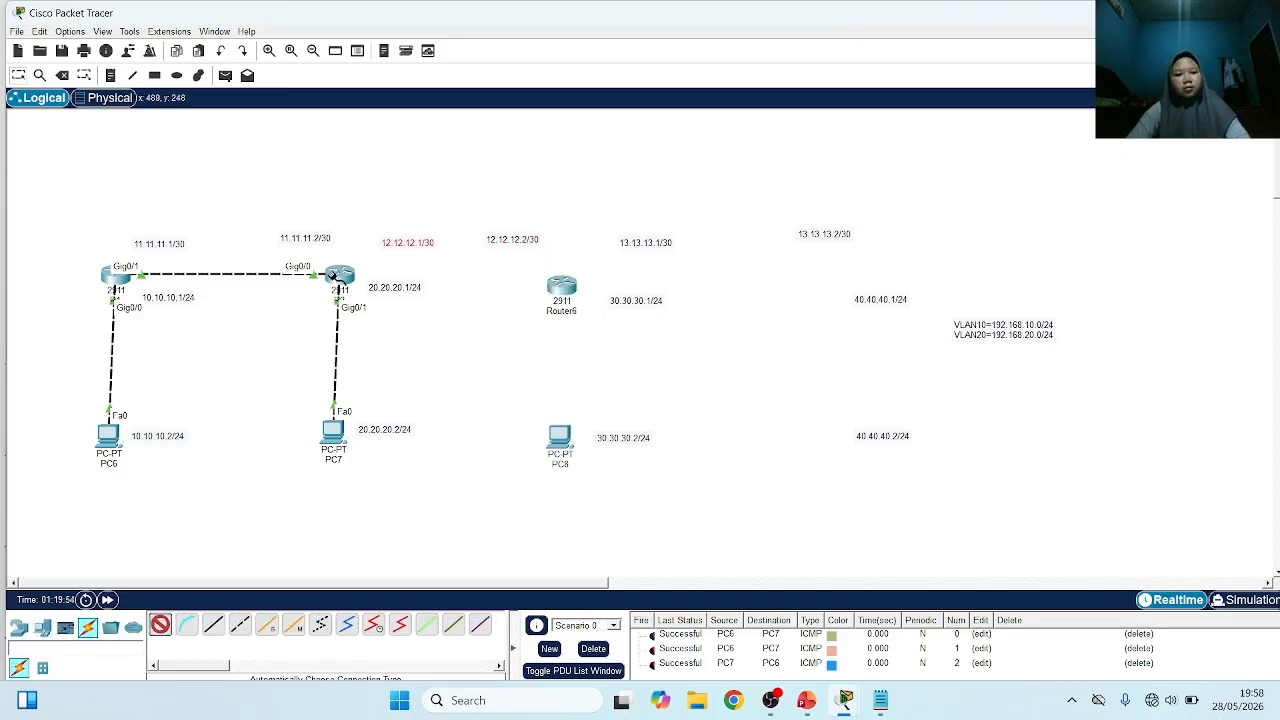
click(340, 277)
click(561, 285)
Connect the new 2911 router to PC8 below it using an automatically chosen cable type
click(160, 625)
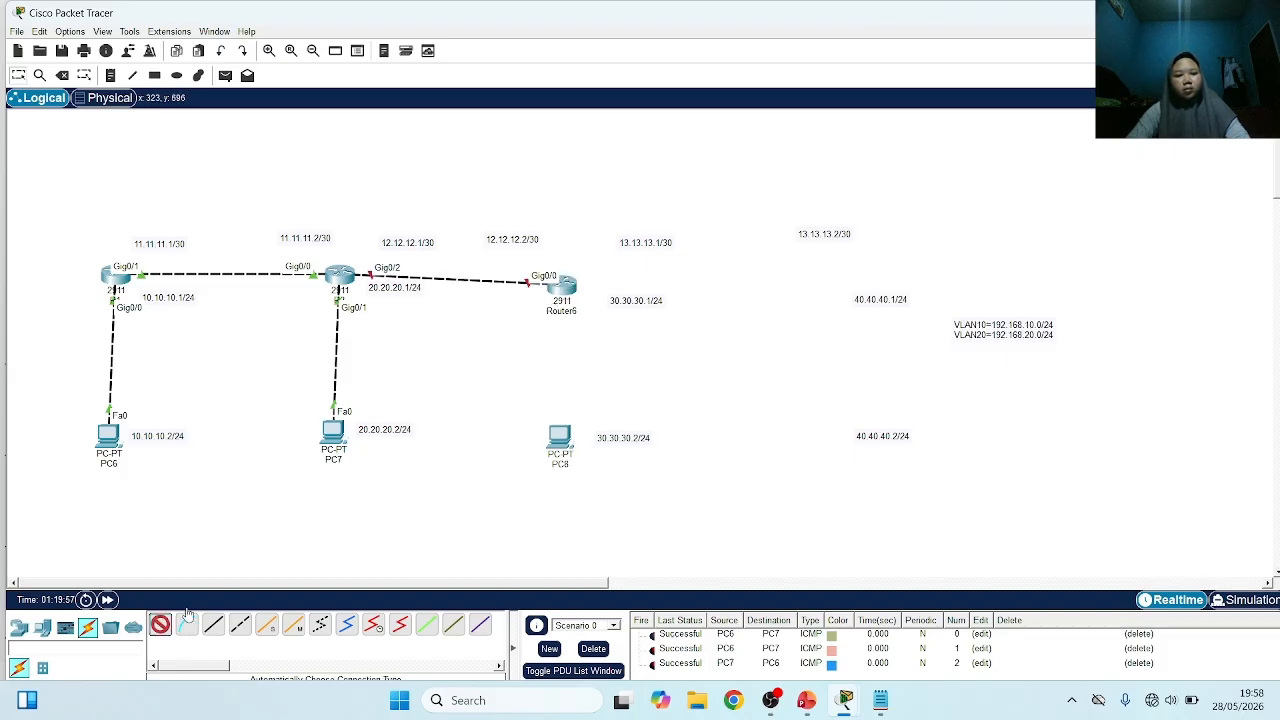
click(563, 285)
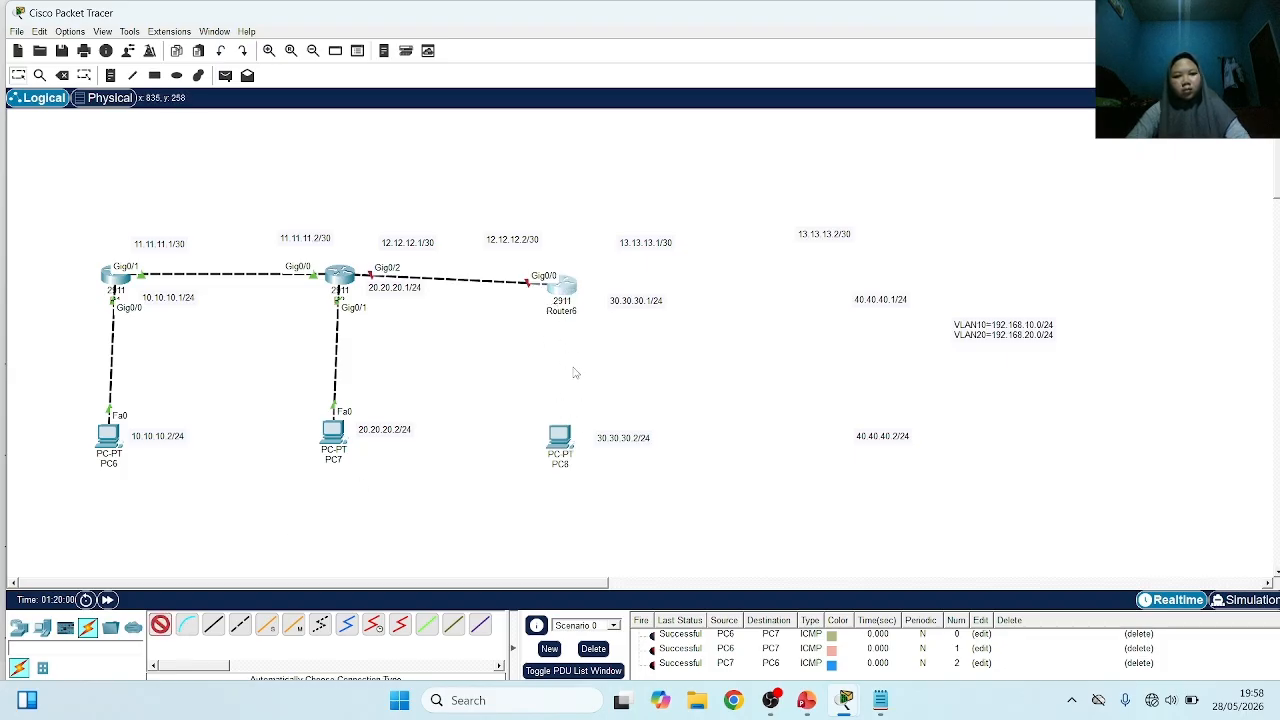
click(558, 434)
key(Return)
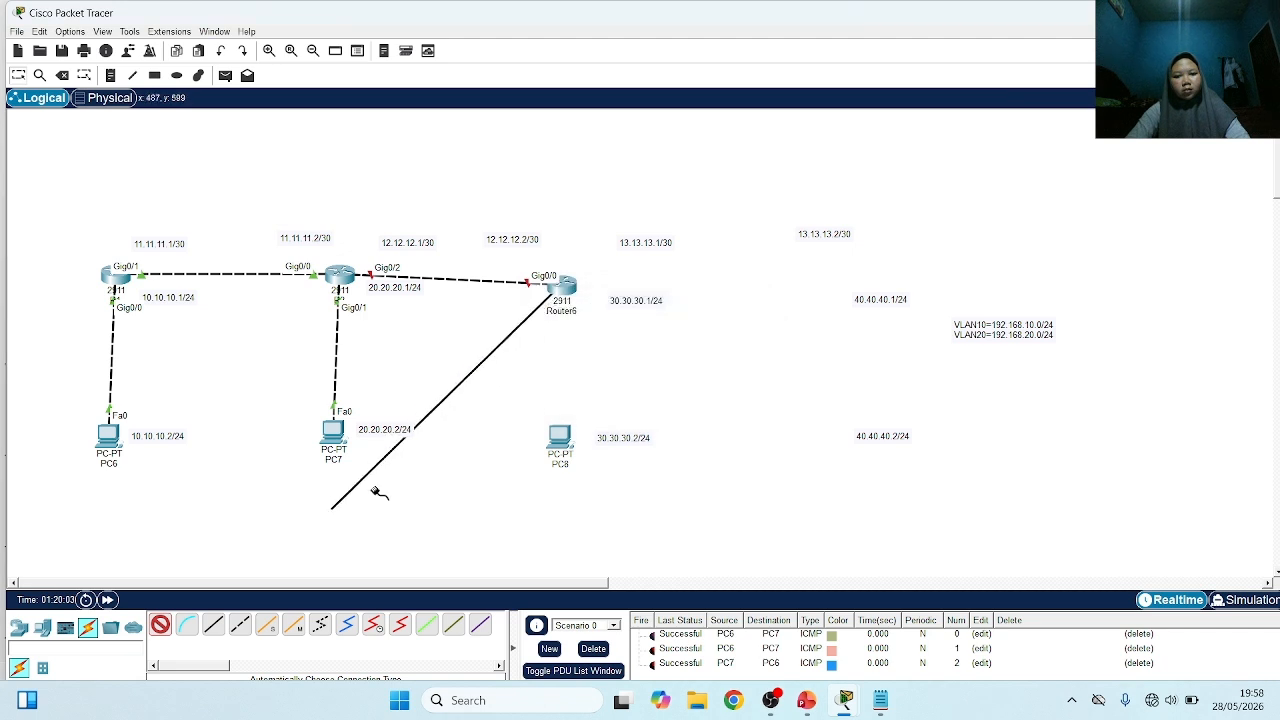
click(557, 438)
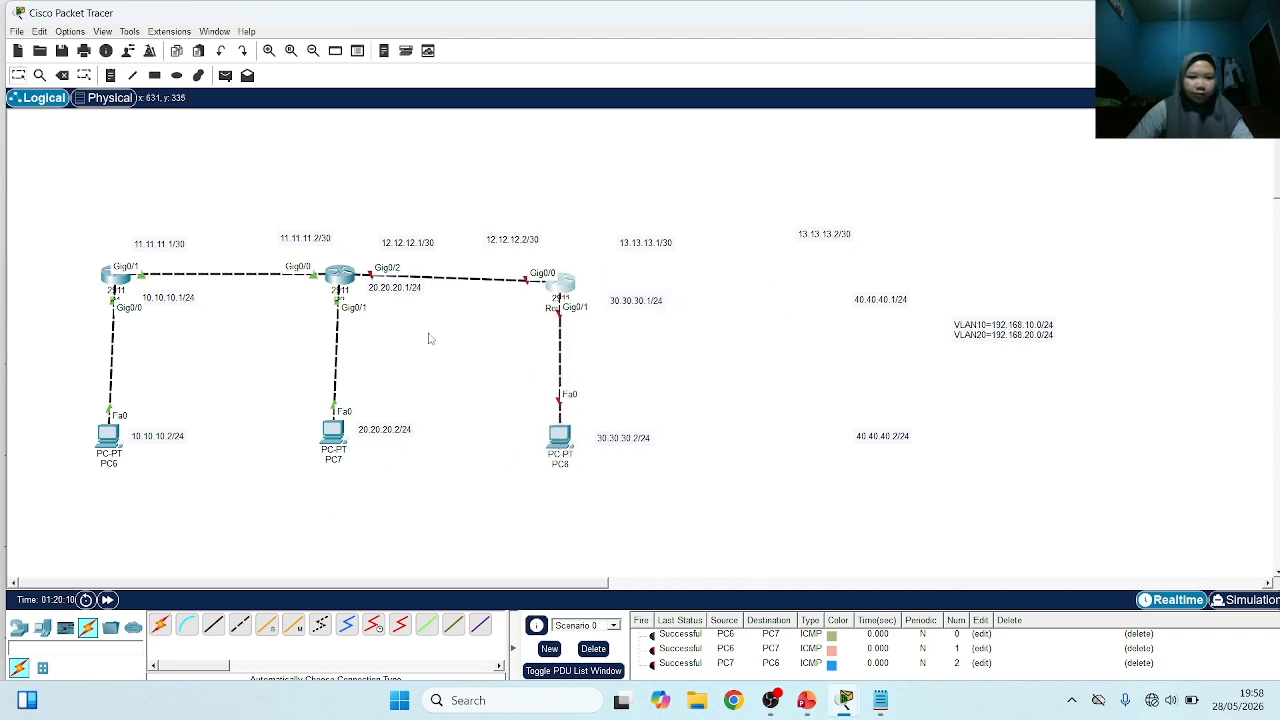
Rename the third router, above PC8, as R3
click(555, 310)
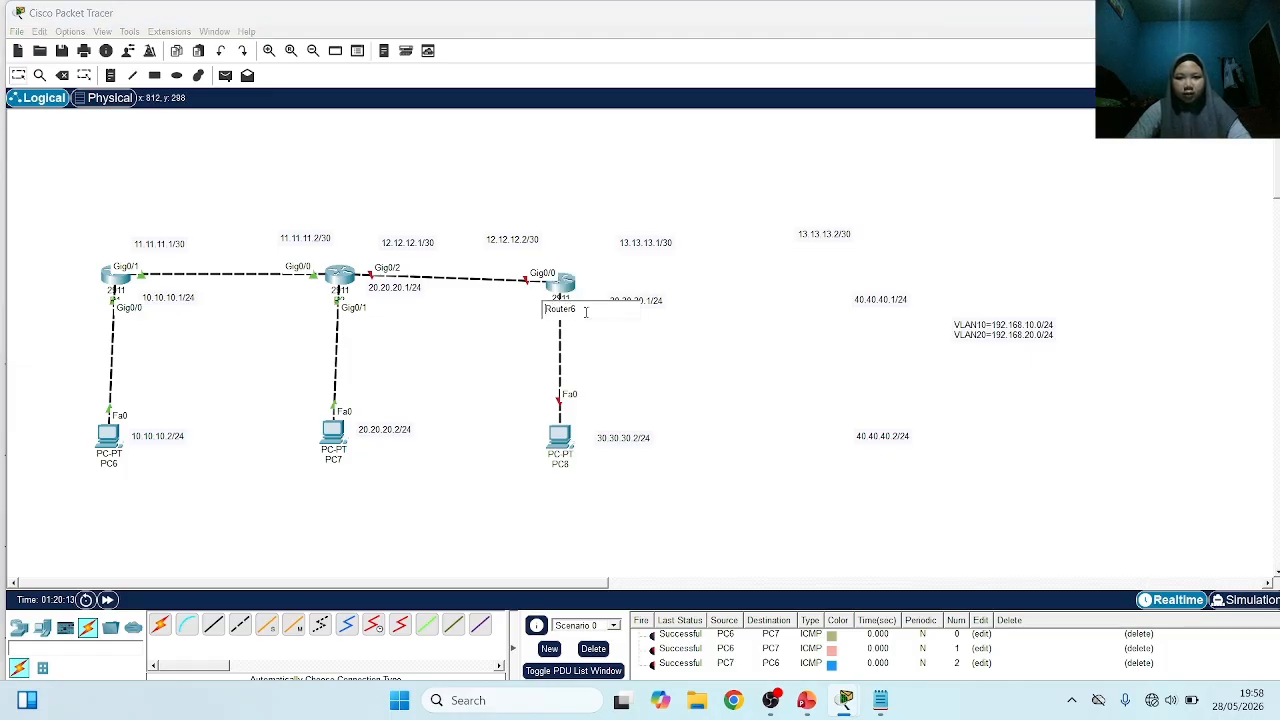
key(BackSpace)
key(BackSpace)
key(BackSpace)
key(BackSpace)
key(BackSpace)
key(BackSpace)
text(3)
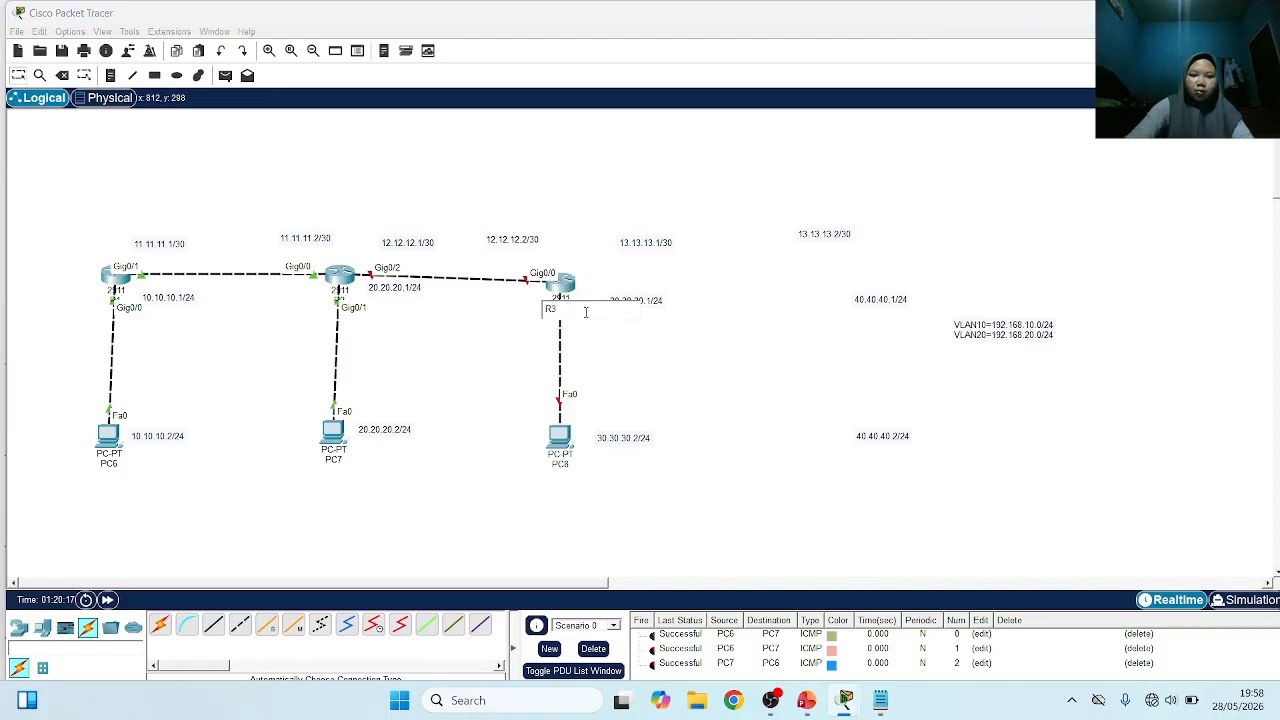
key(Return)
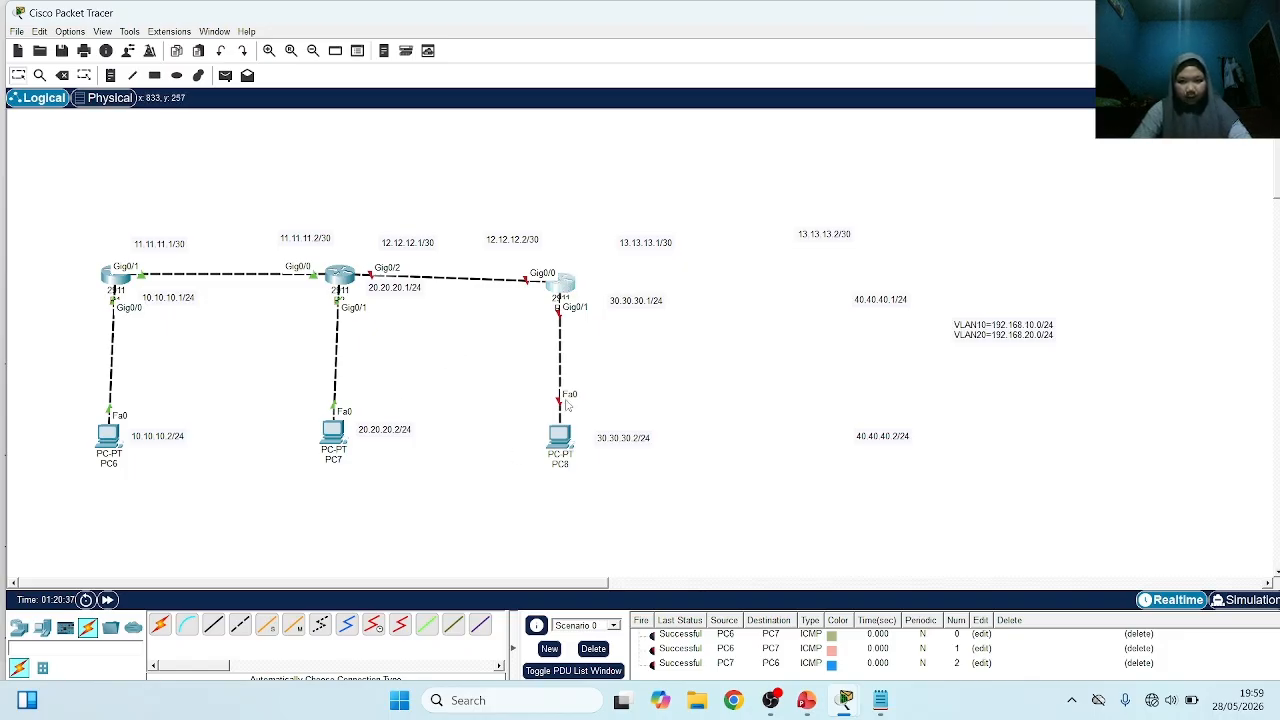
Open R3's command line, decline the initial configuration dialog with no, and enter global configuration mode with ena and conf t
click(562, 284)
click(403, 73)
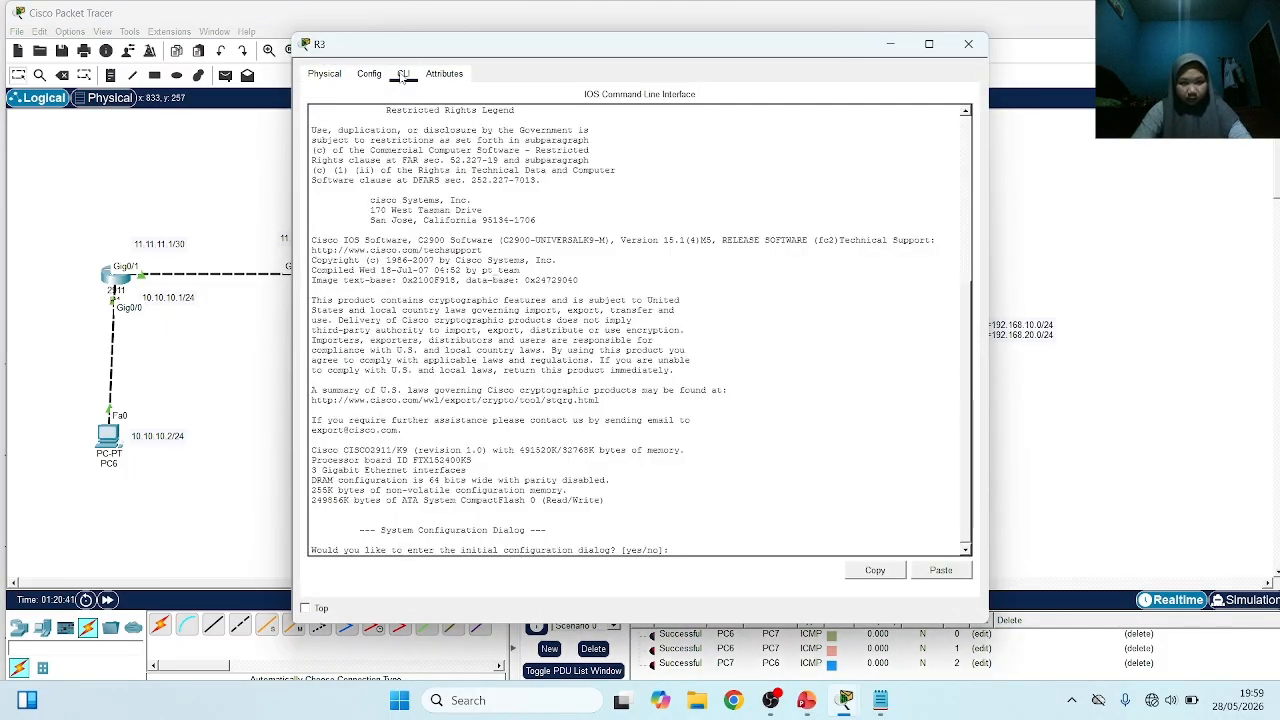
text(no)
key(Return)
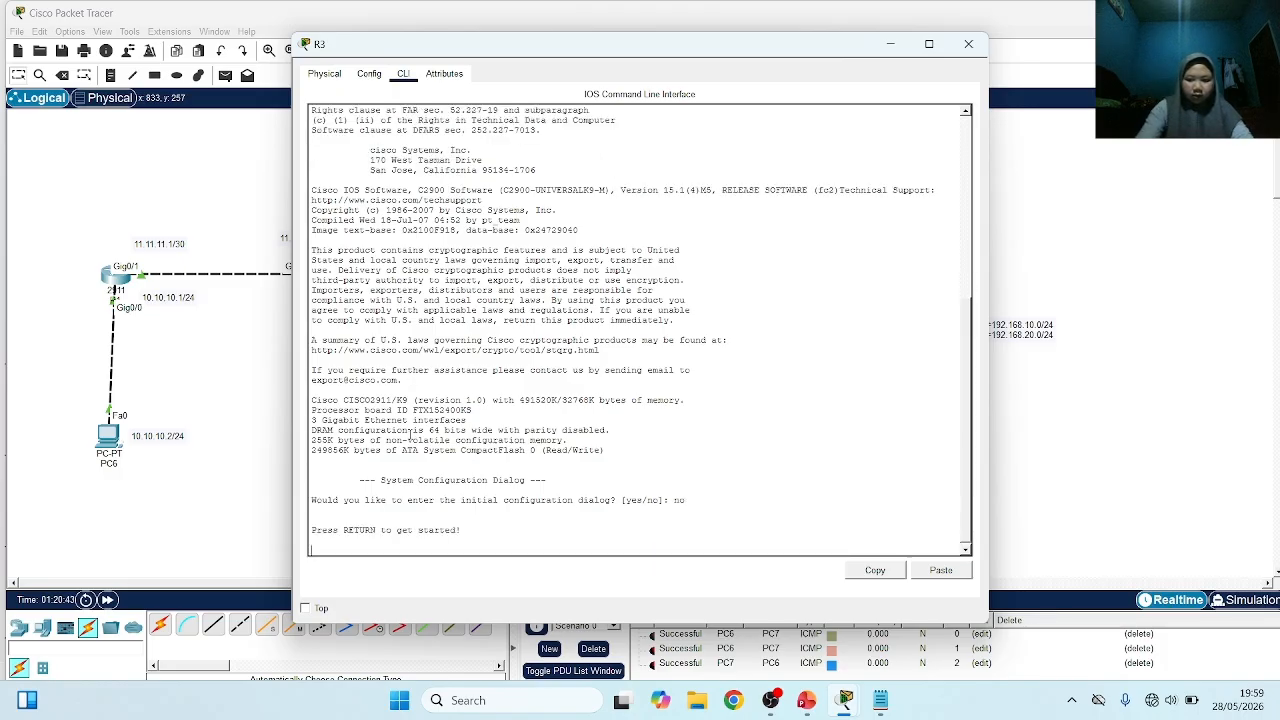
key(Return)
text(ena)
key(Return)
text(co)
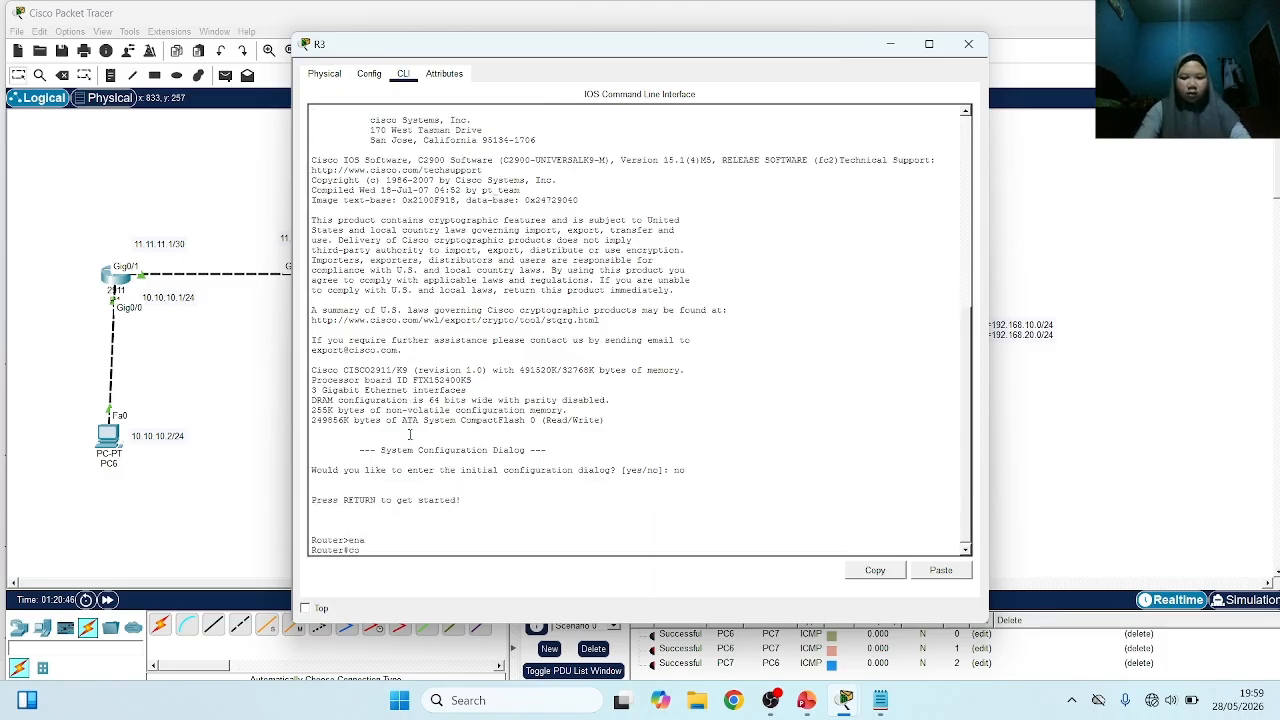
text(nf t)
key(Return)
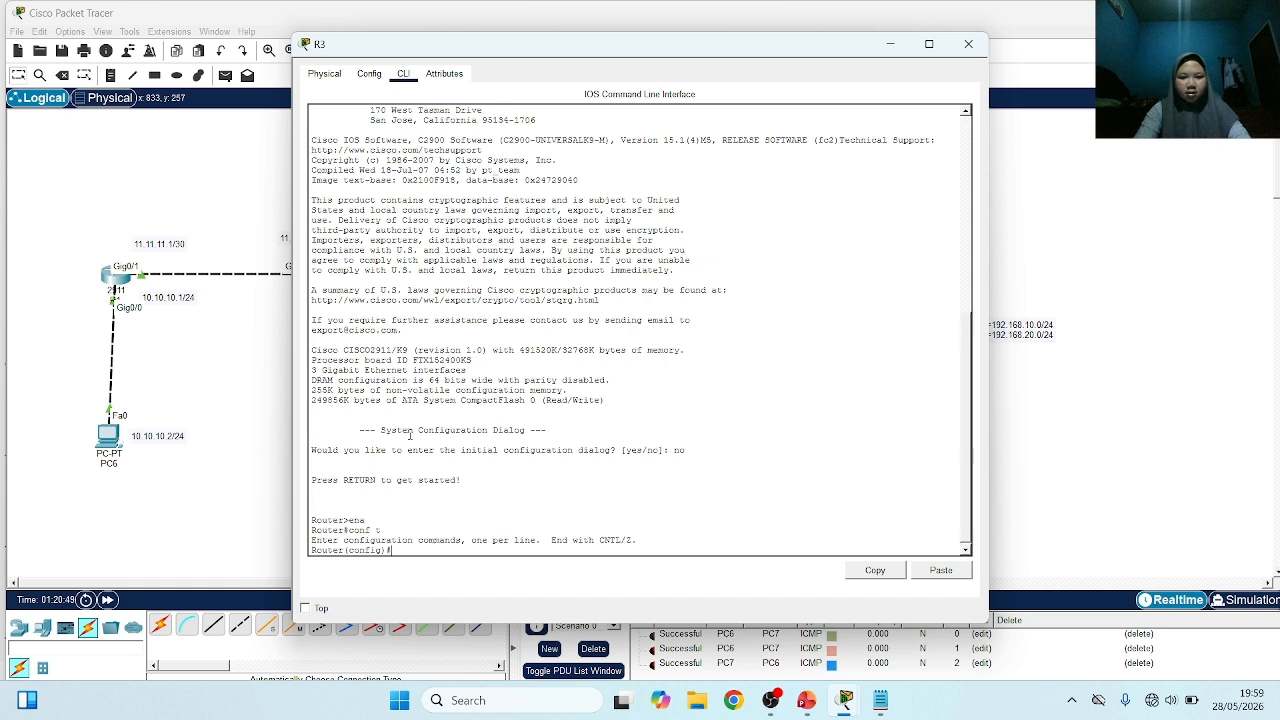
Enter R3's interface g0/0 and enable it with no sh
text(int g0/)
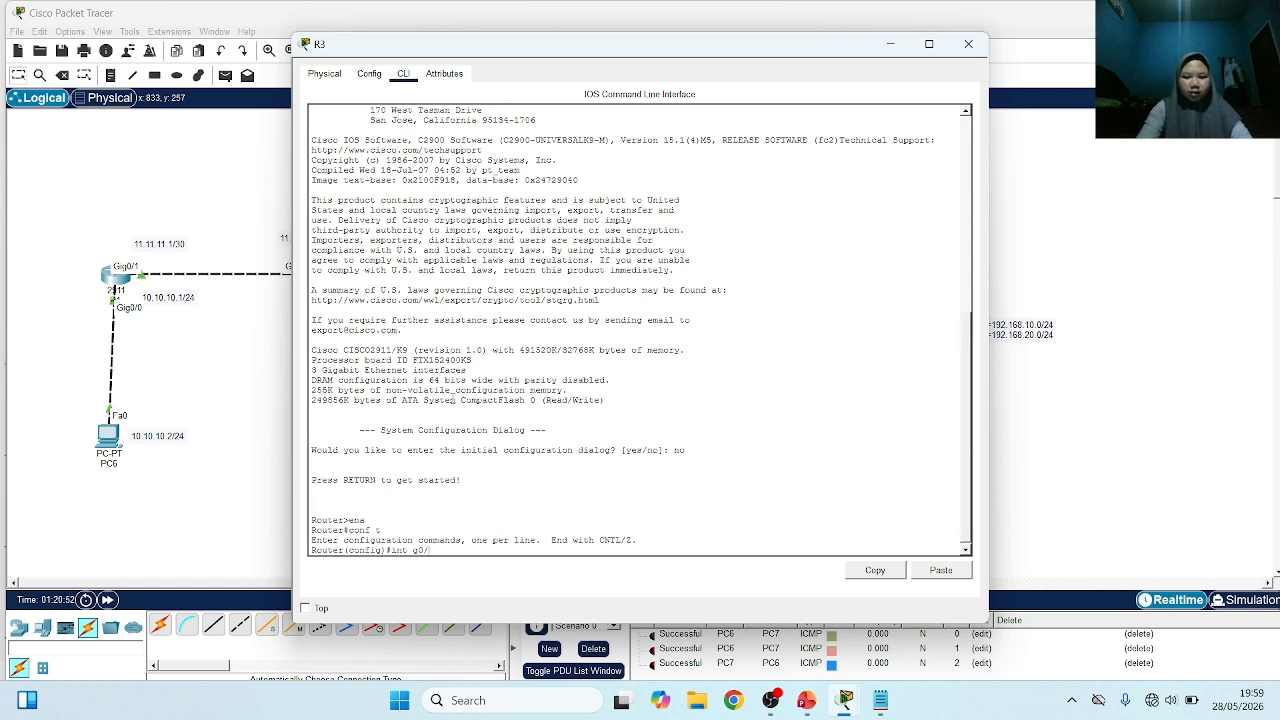
text(0)
key(Return)
text(no sh)
key(Return)
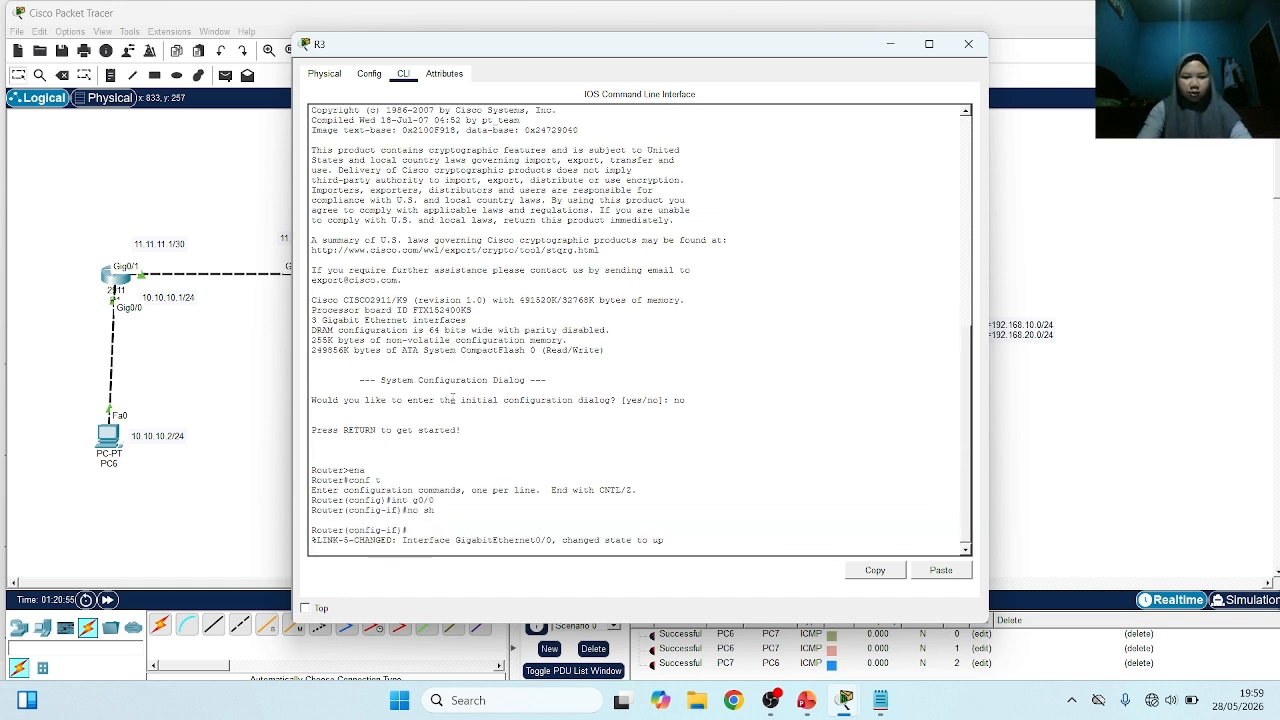
key(Return)
Assign the address 12.12.12.2 with mask 255.255.255.252 to R3's g0/0 interface
text(ip add)
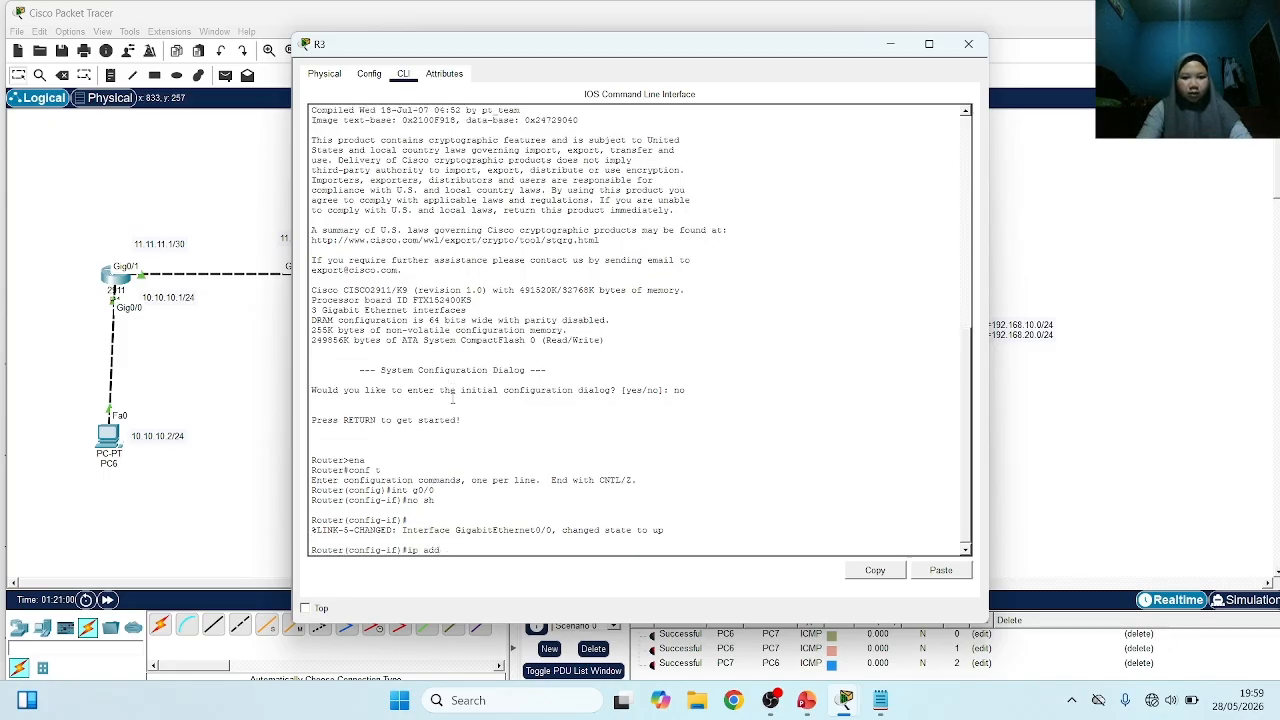
text( 12)
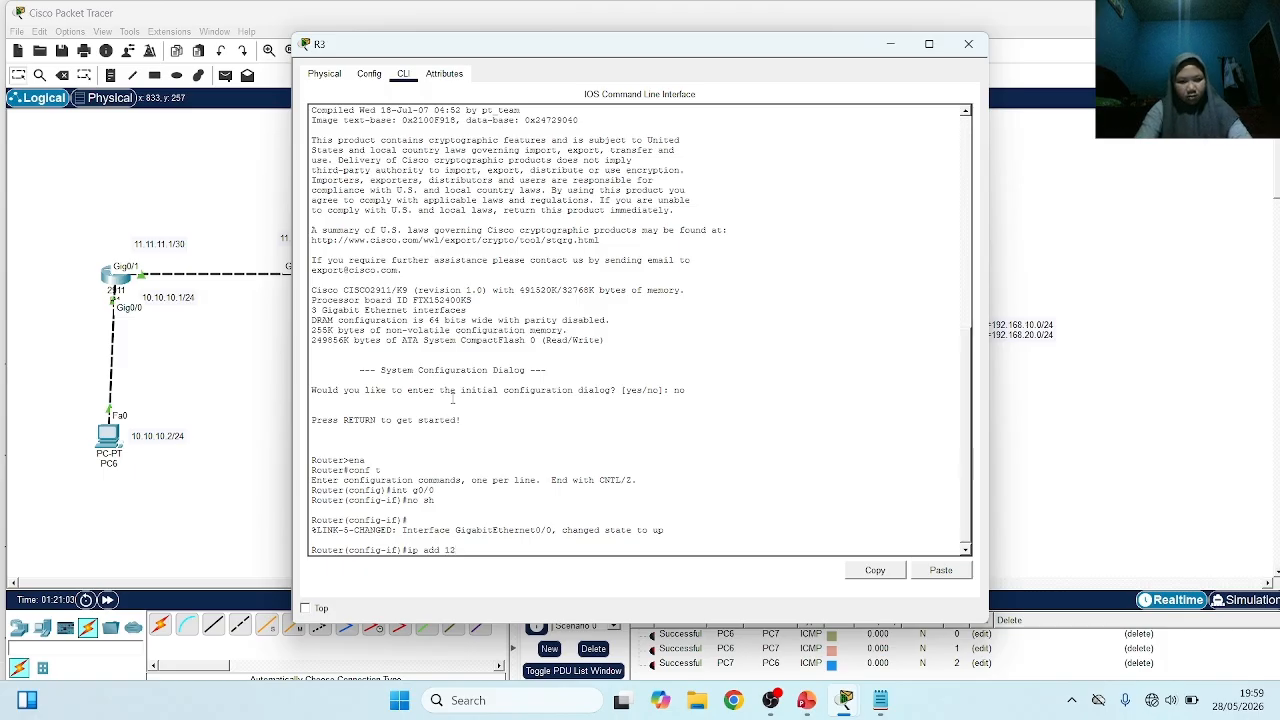
text(.12.12.)
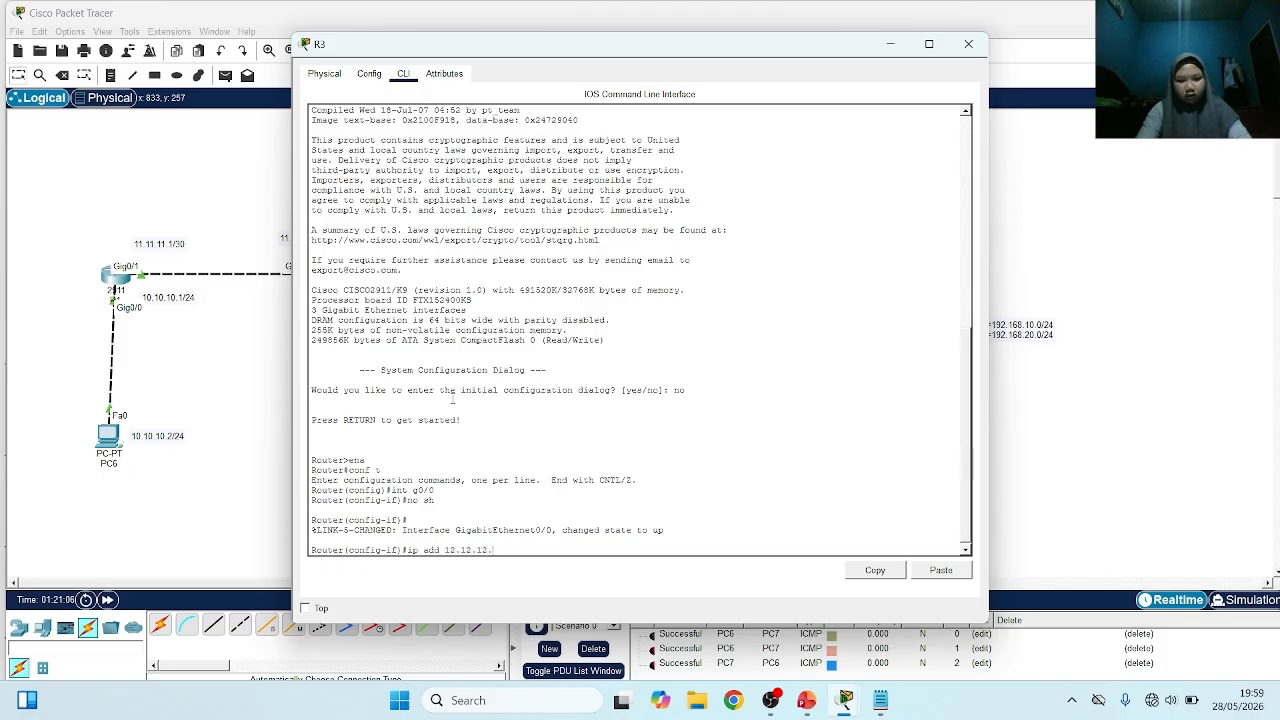
text(2)
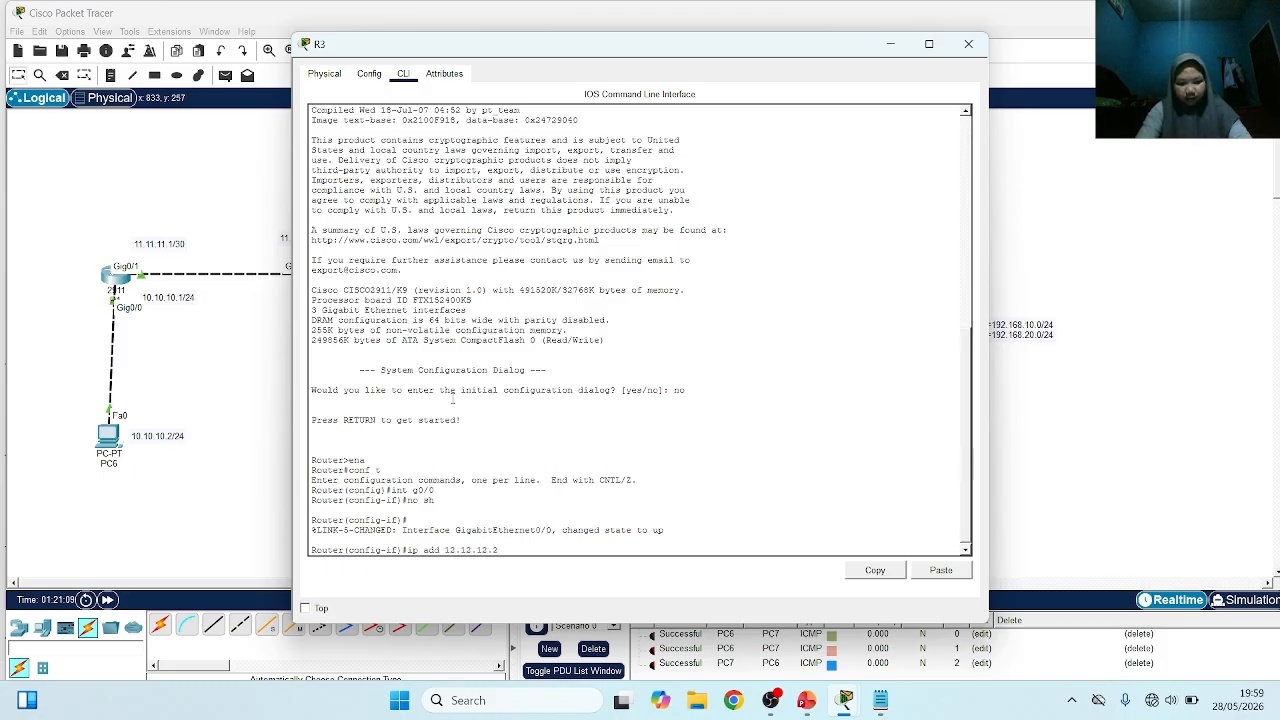
text( 255.255)
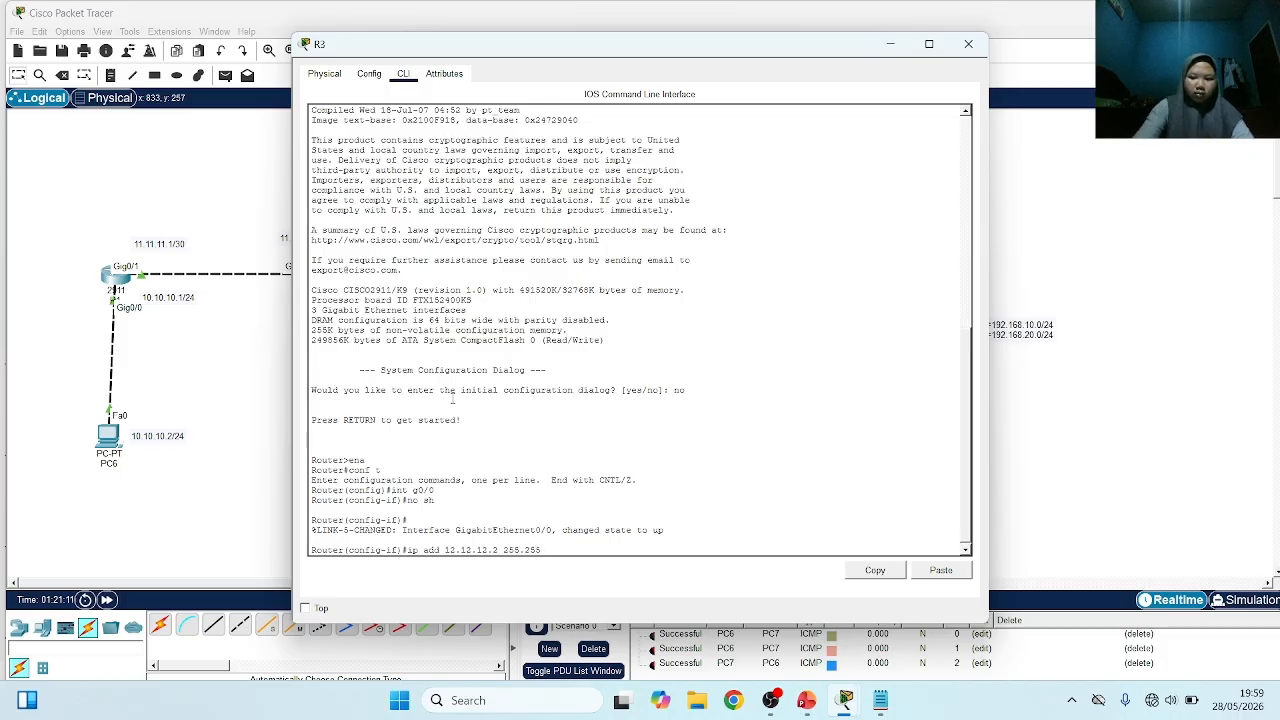
text(.255.252)
key(Return)
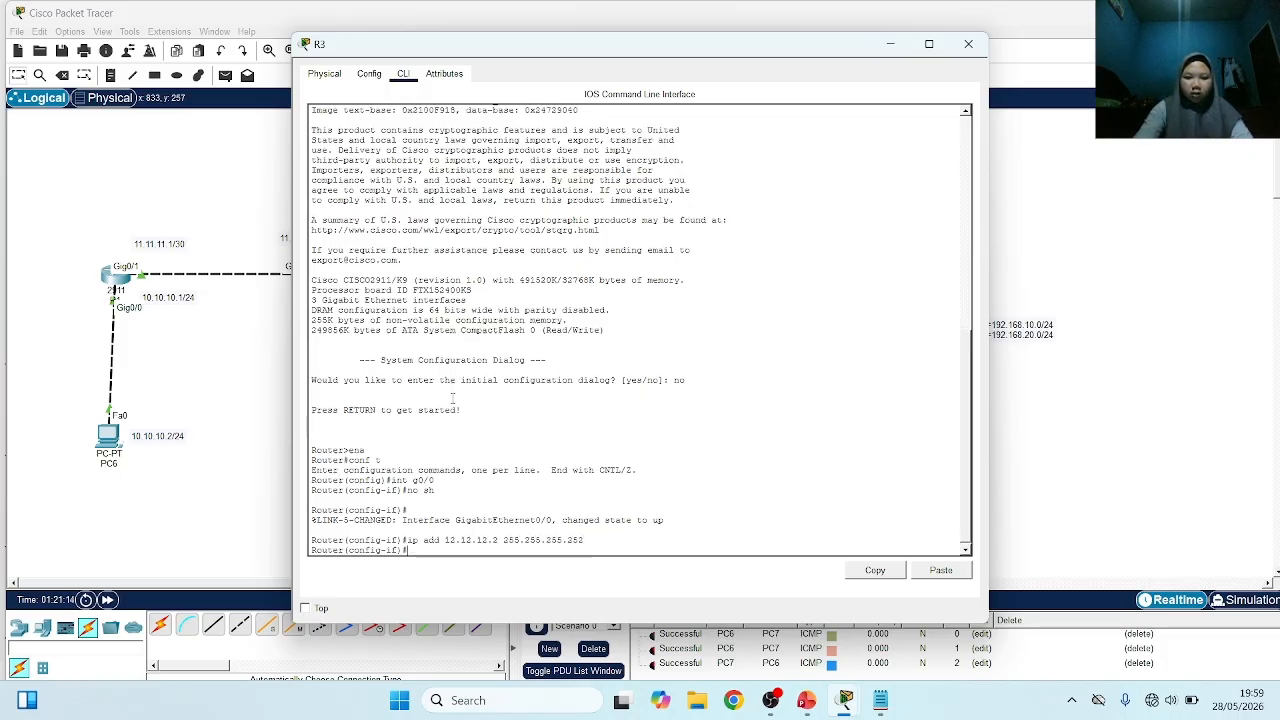
Enable R3's interface g0/1 and assign it the address 30.30.30.1 with mask 255.255.255.0
text(int g0)
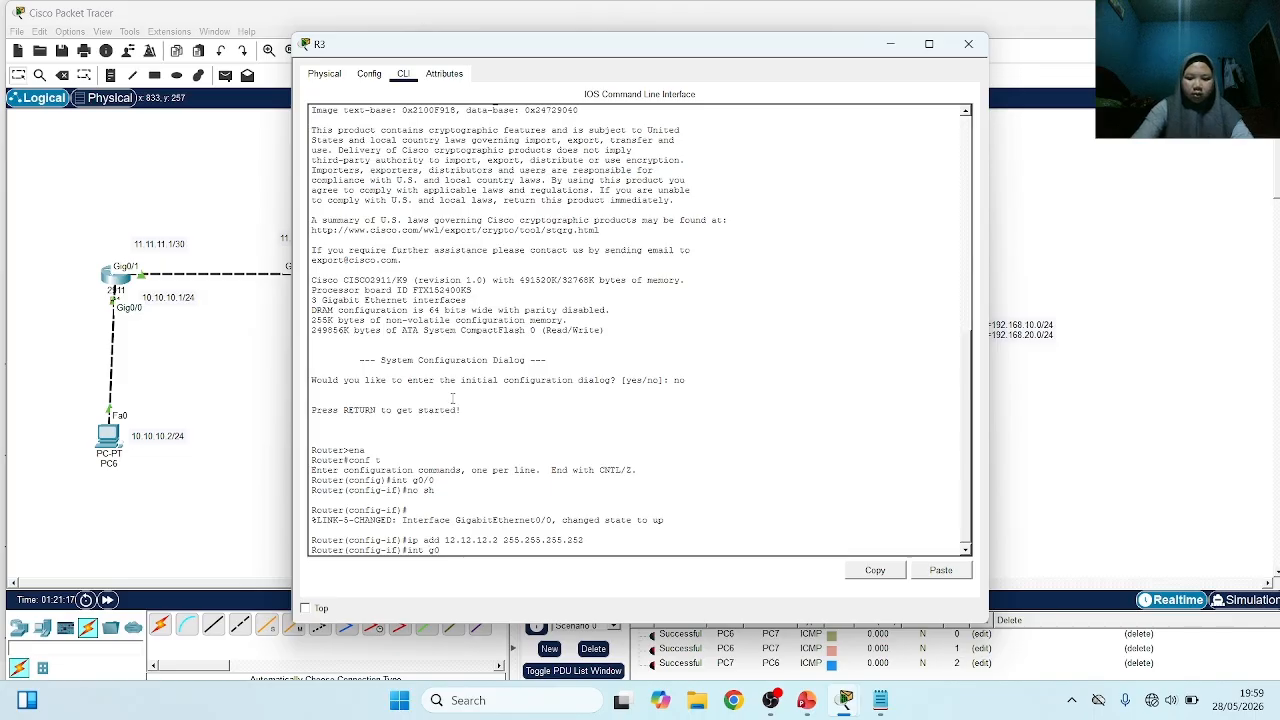
text(/1)
key(Return)
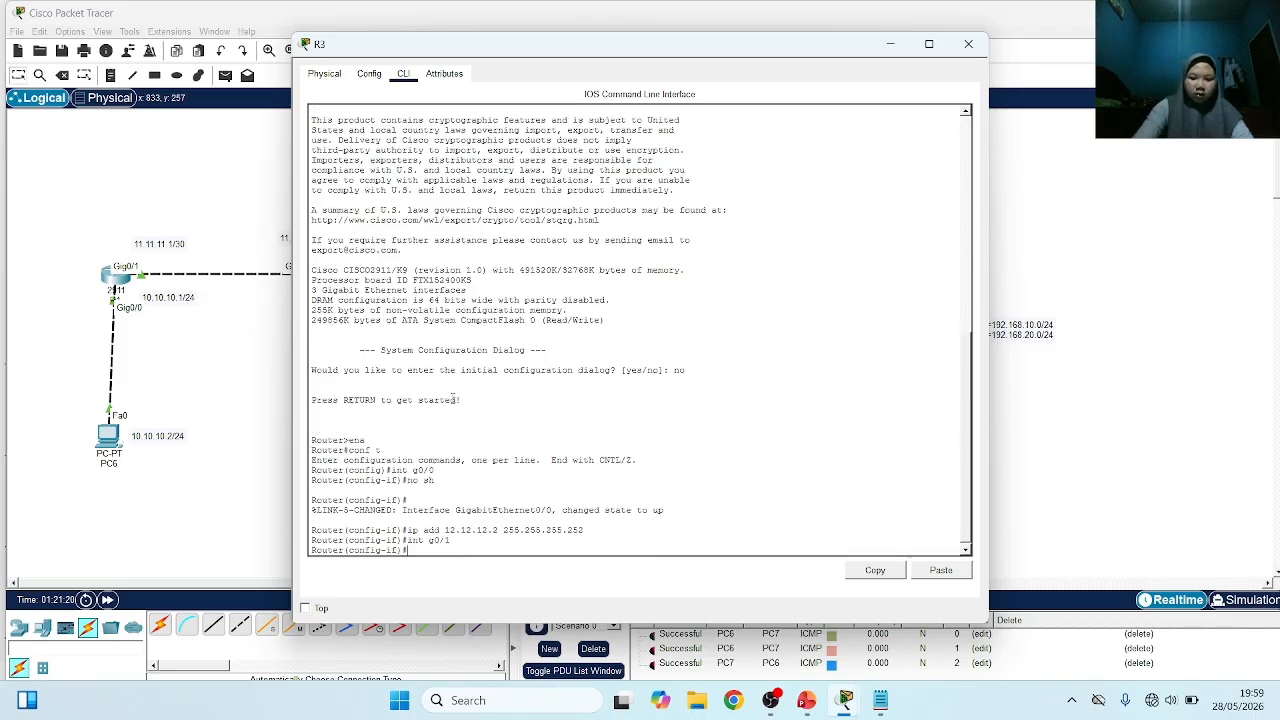
text(no sh)
key(Return)
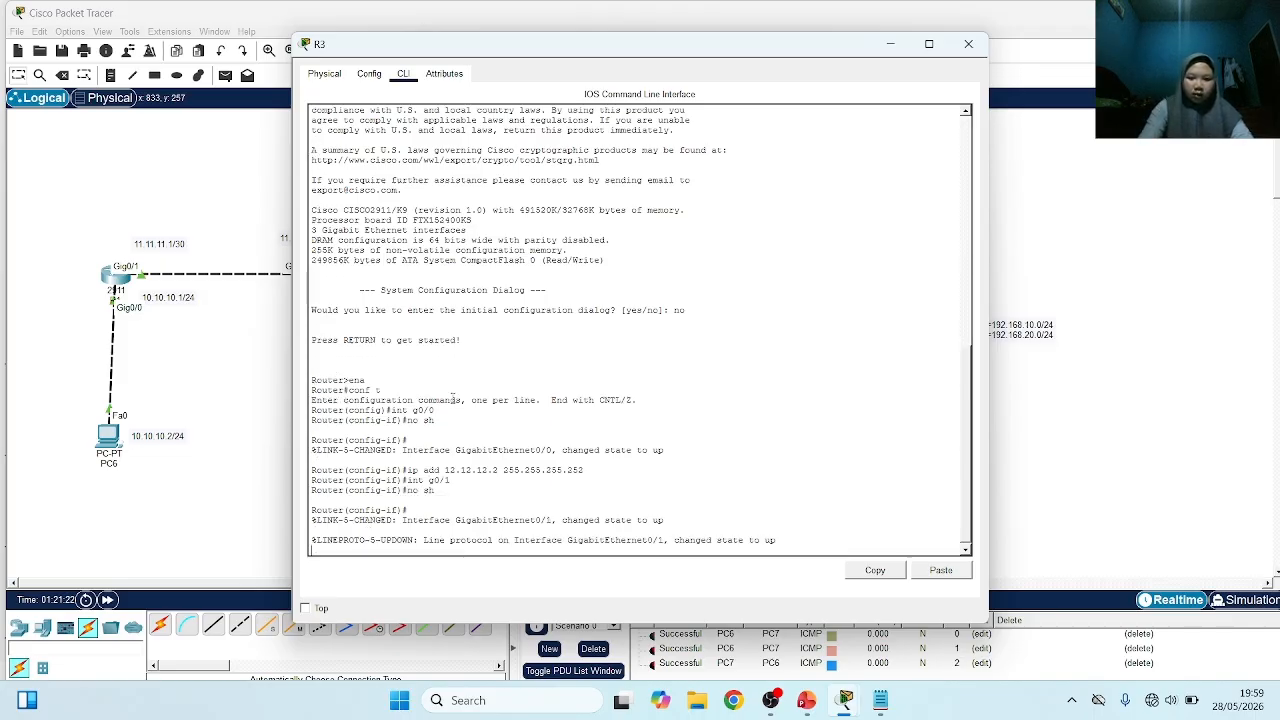
text(ip)
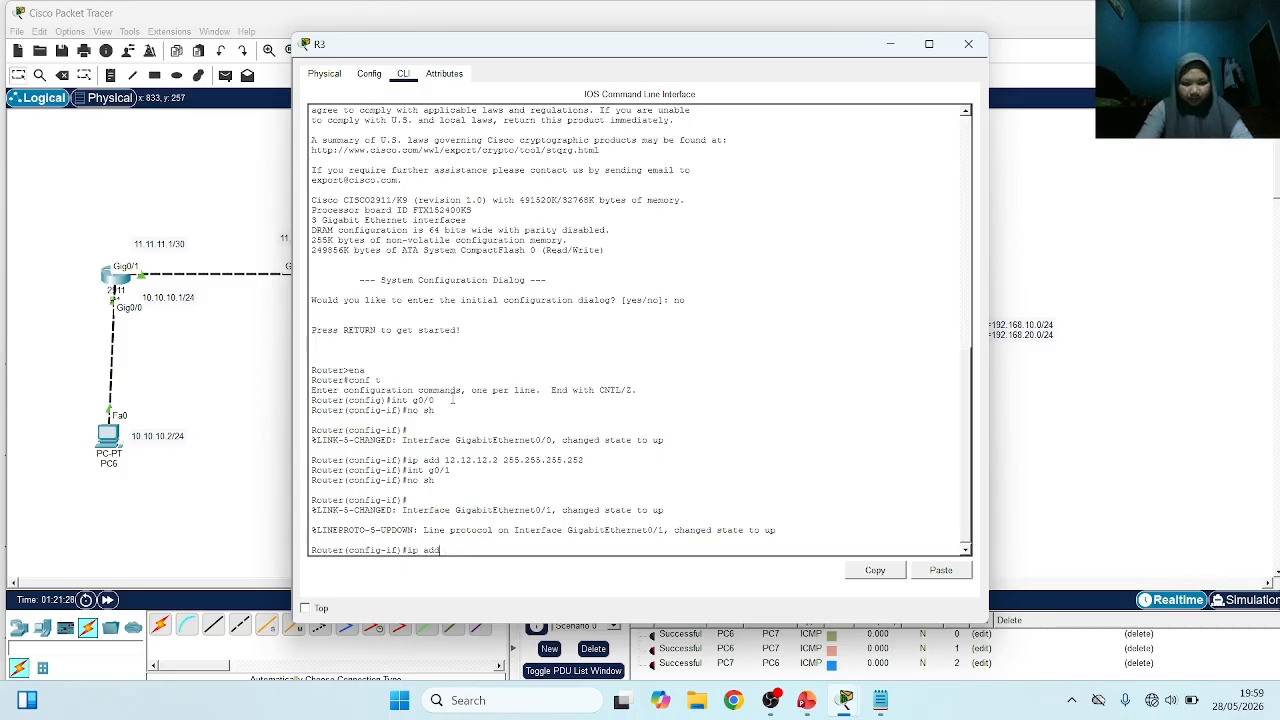
text( add)
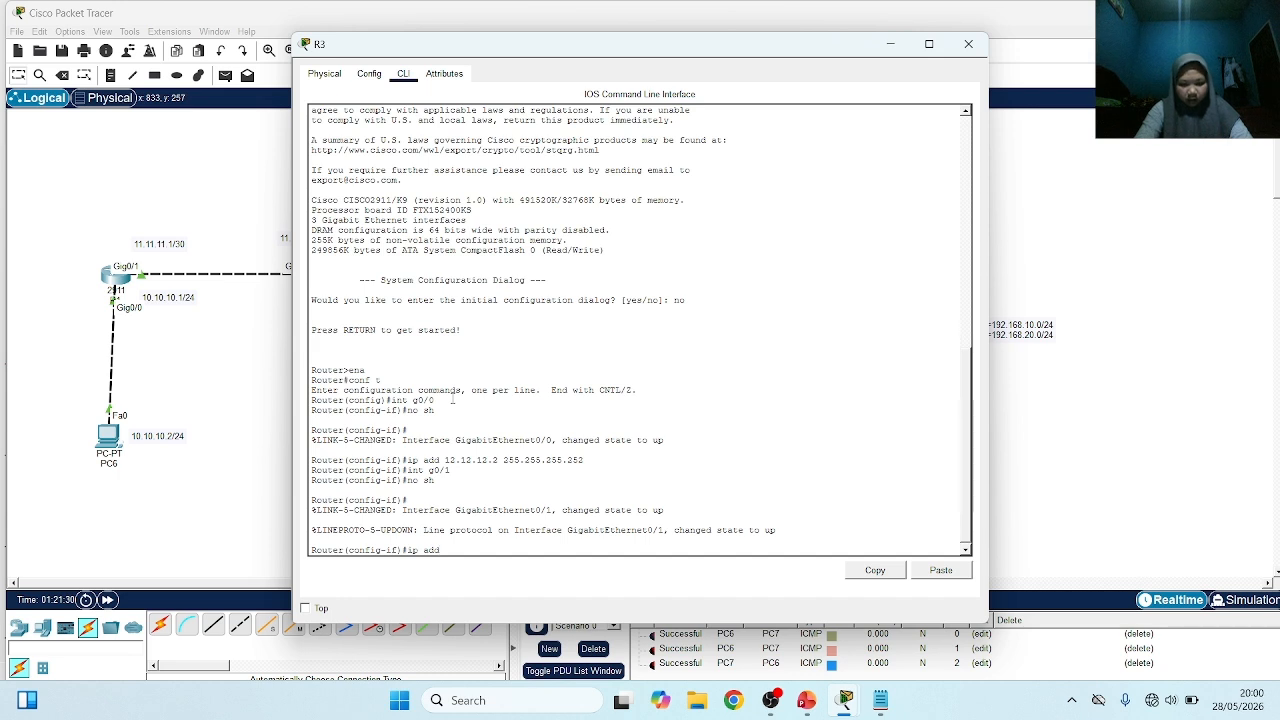
text( 30.30.30.1 2)
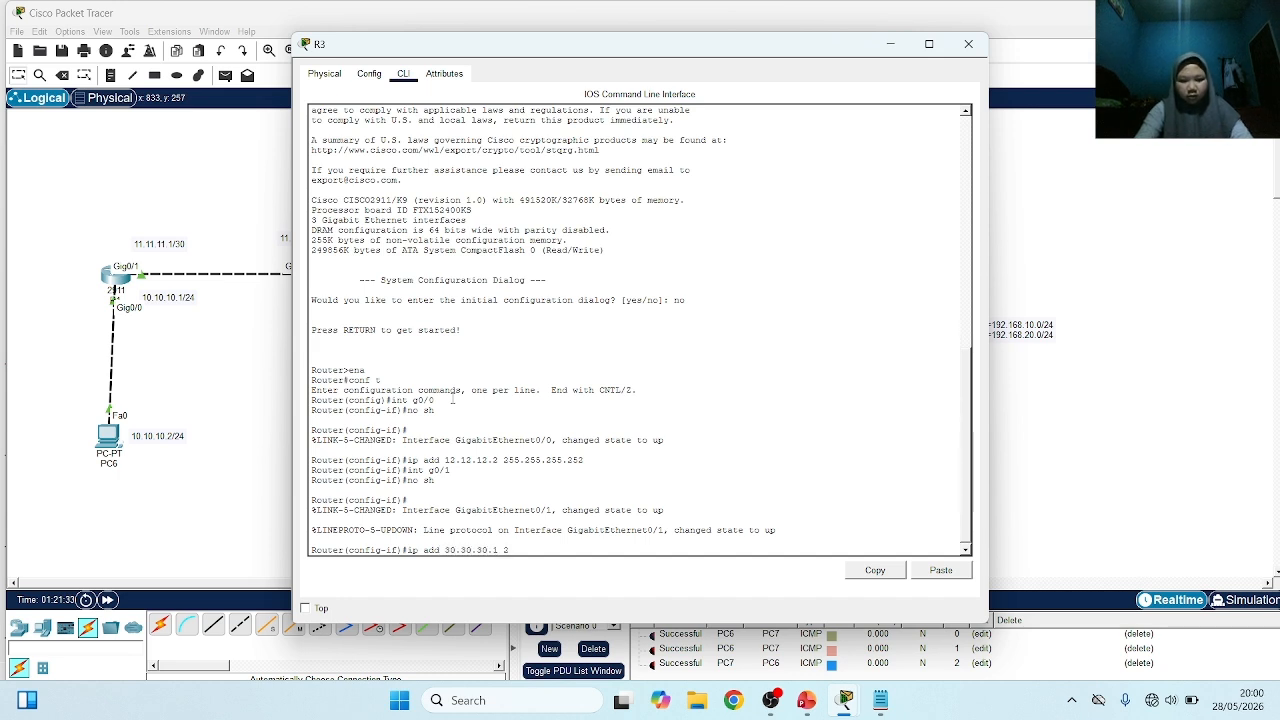
text(55.255.255.0)
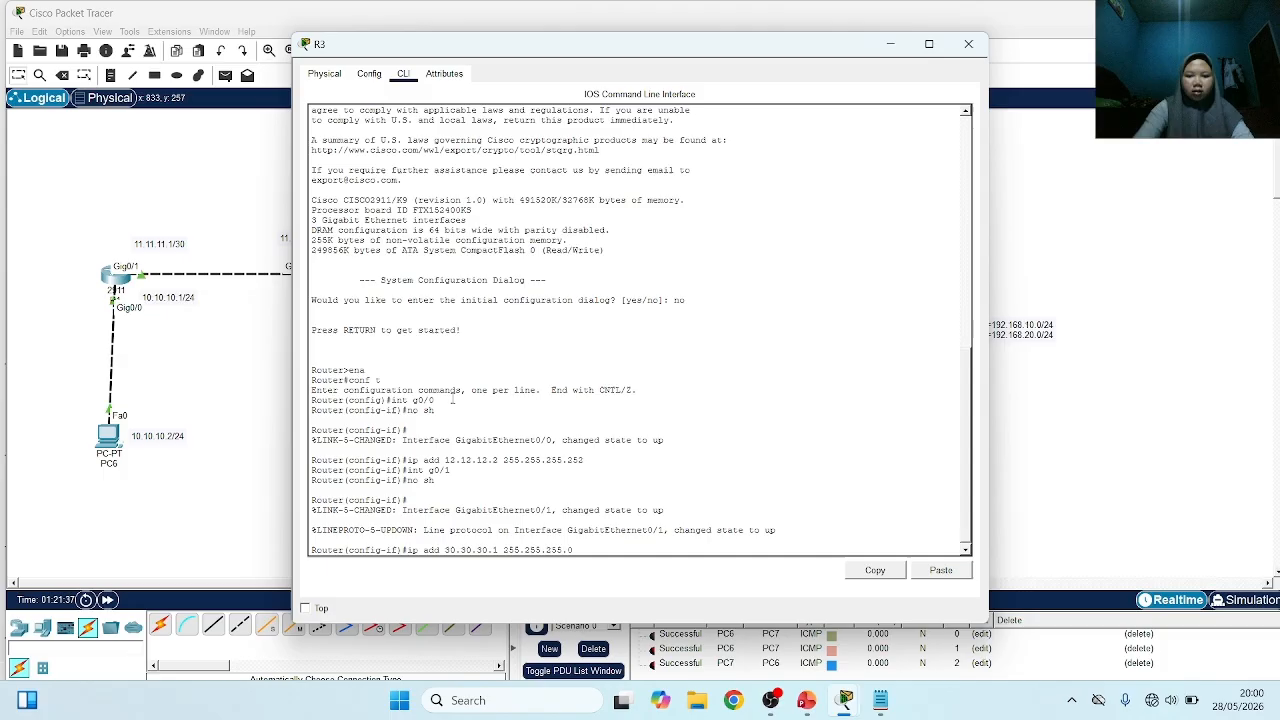
key(Return)
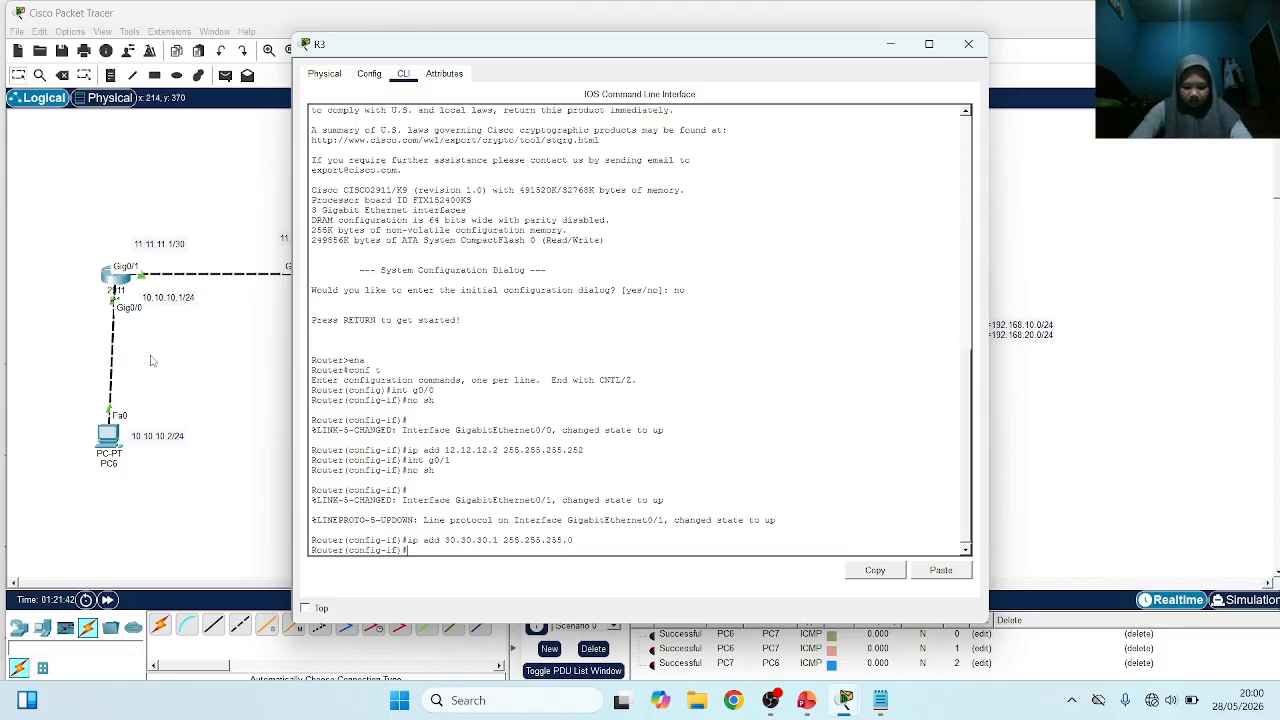
In R2's command line, leave OSPF router configuration and enable interface g0/2 with no sh
click(246, 323)
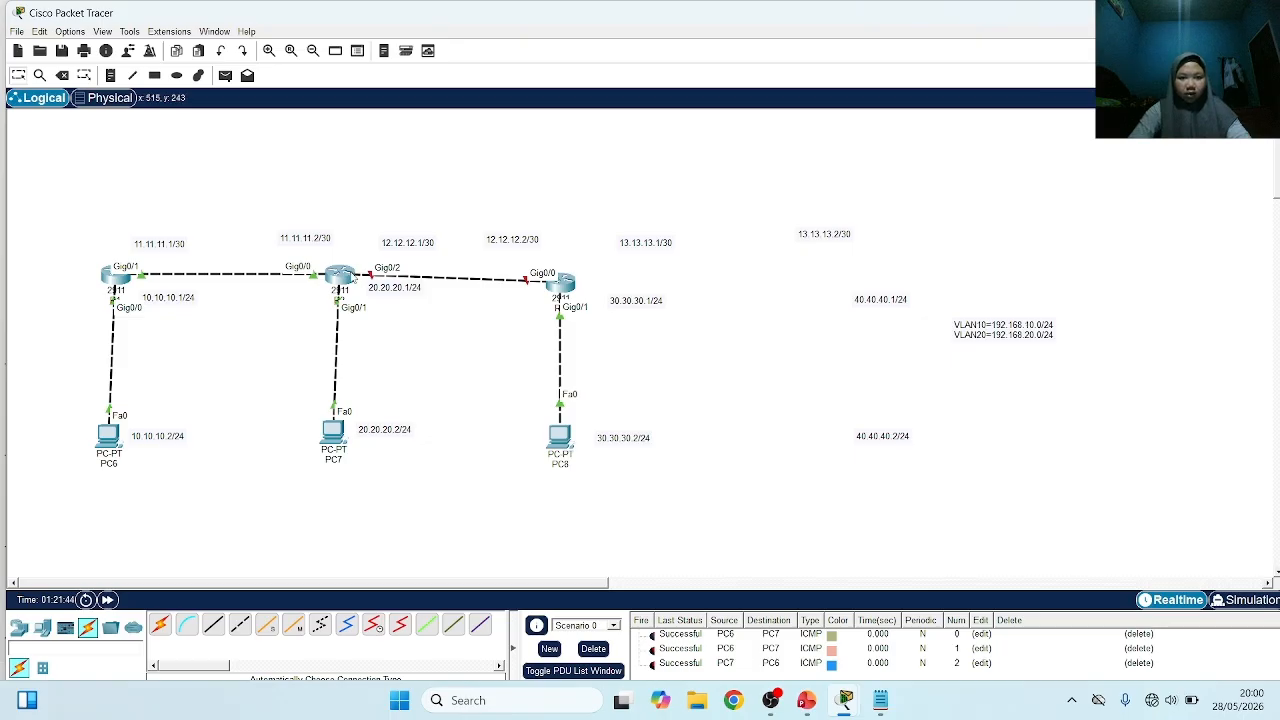
click(340, 275)
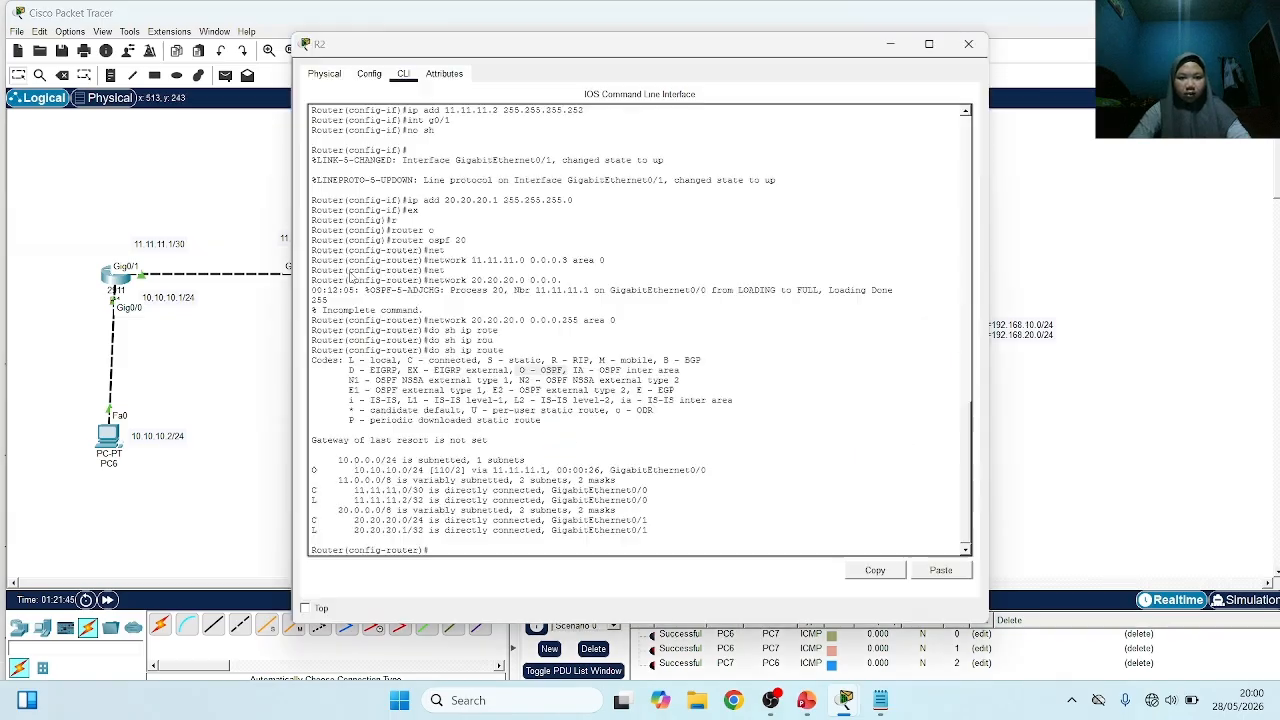
click(438, 549)
key(Return)
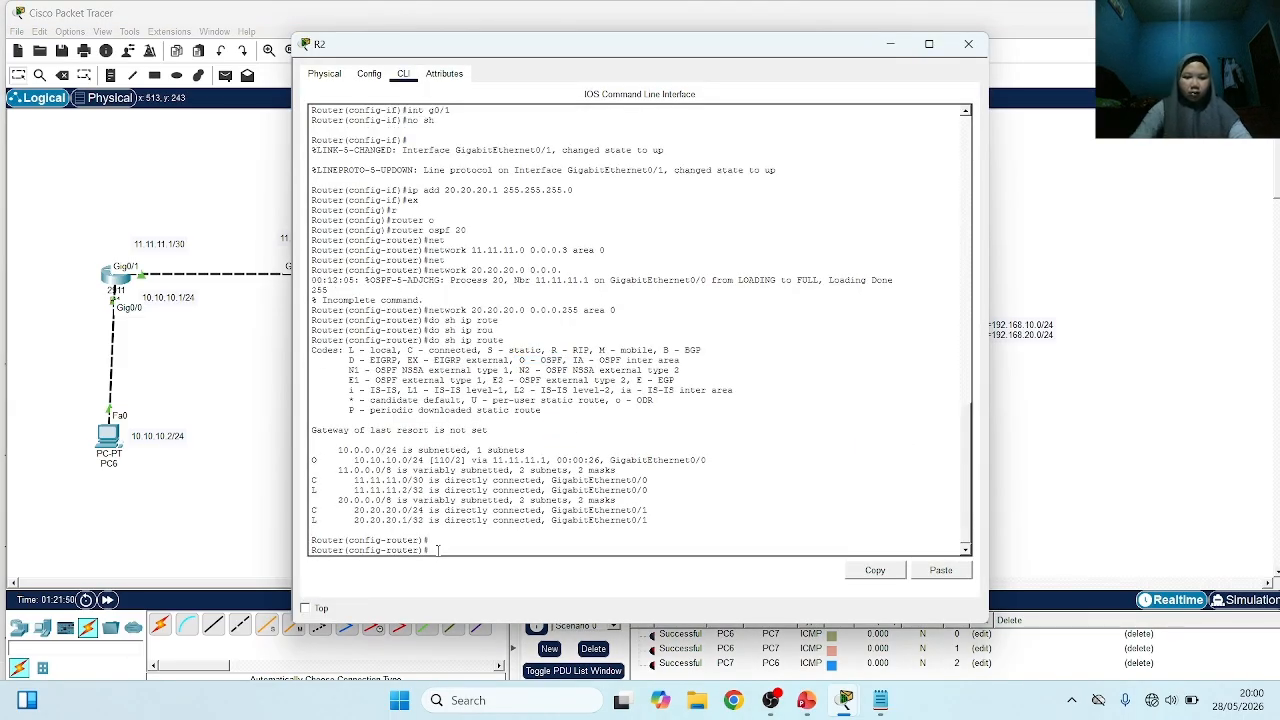
text(ex)
key(Return)
text(int)
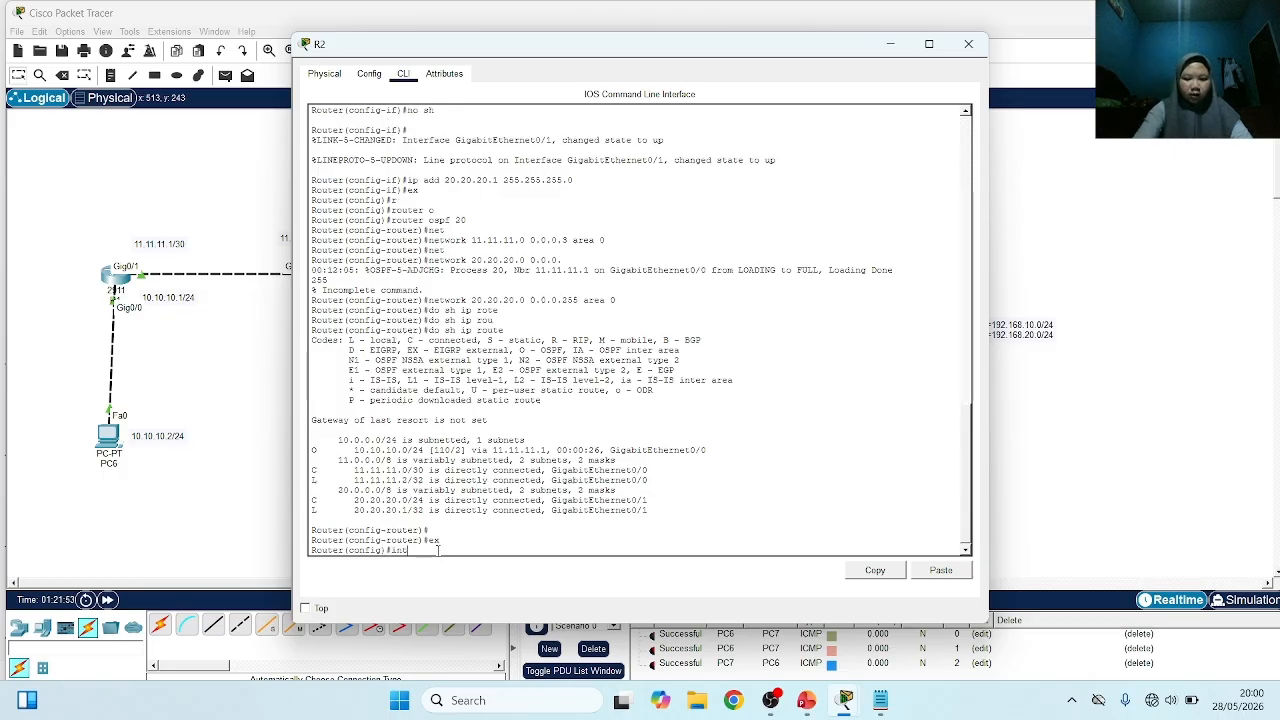
text( g0.)
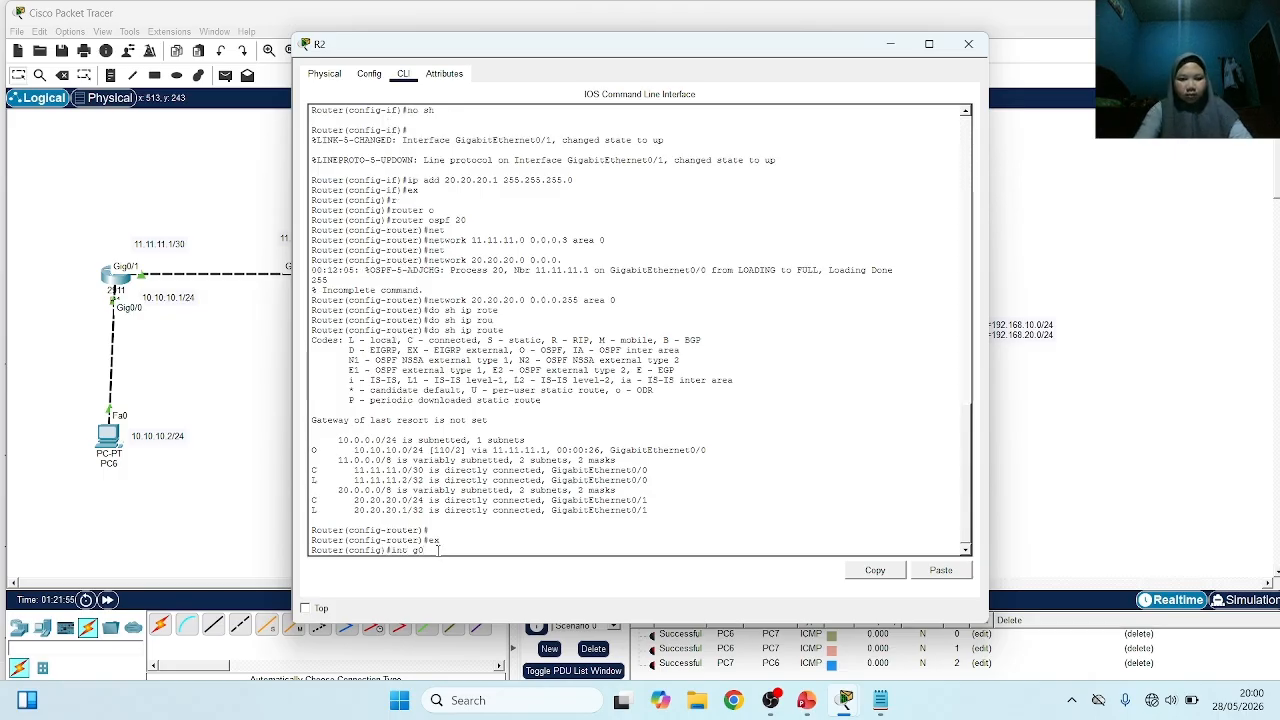
text(2)
key(Return)
text(no s)
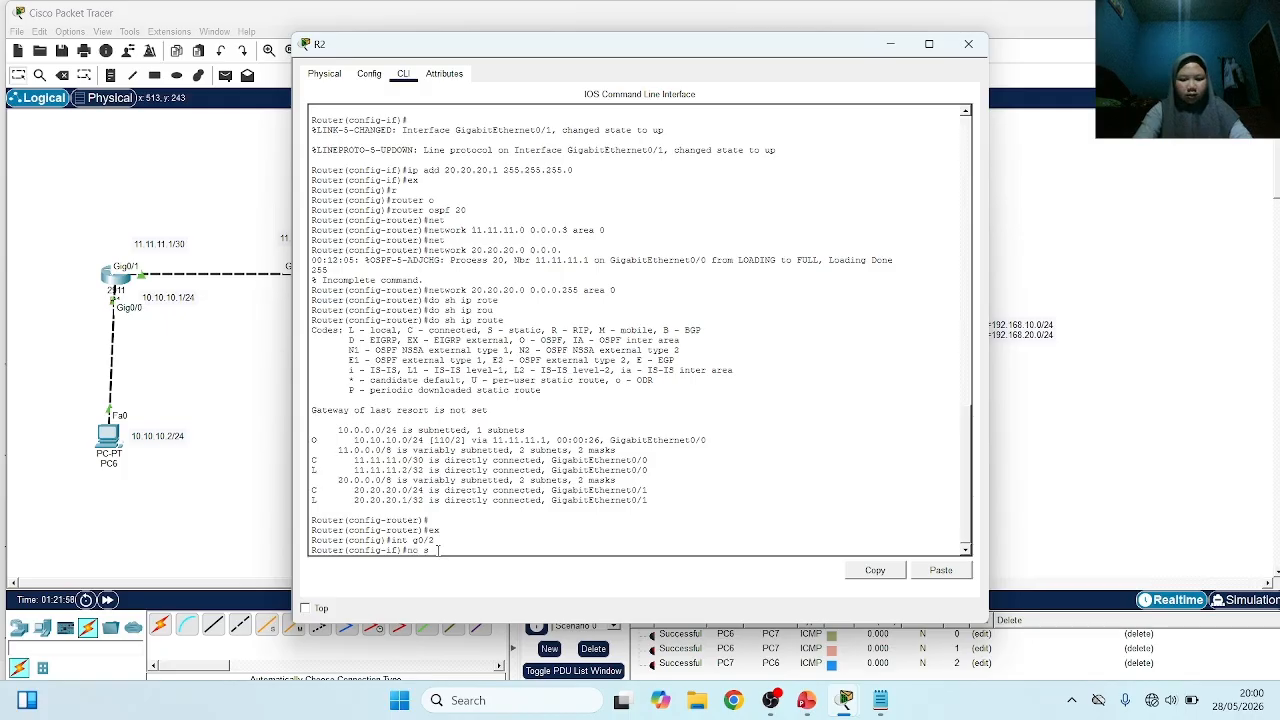
text(h)
key(Return)
Assign the address 12.12.12.1 with mask 255.255.255.252 to R2's g0/2 interface
text(ip)
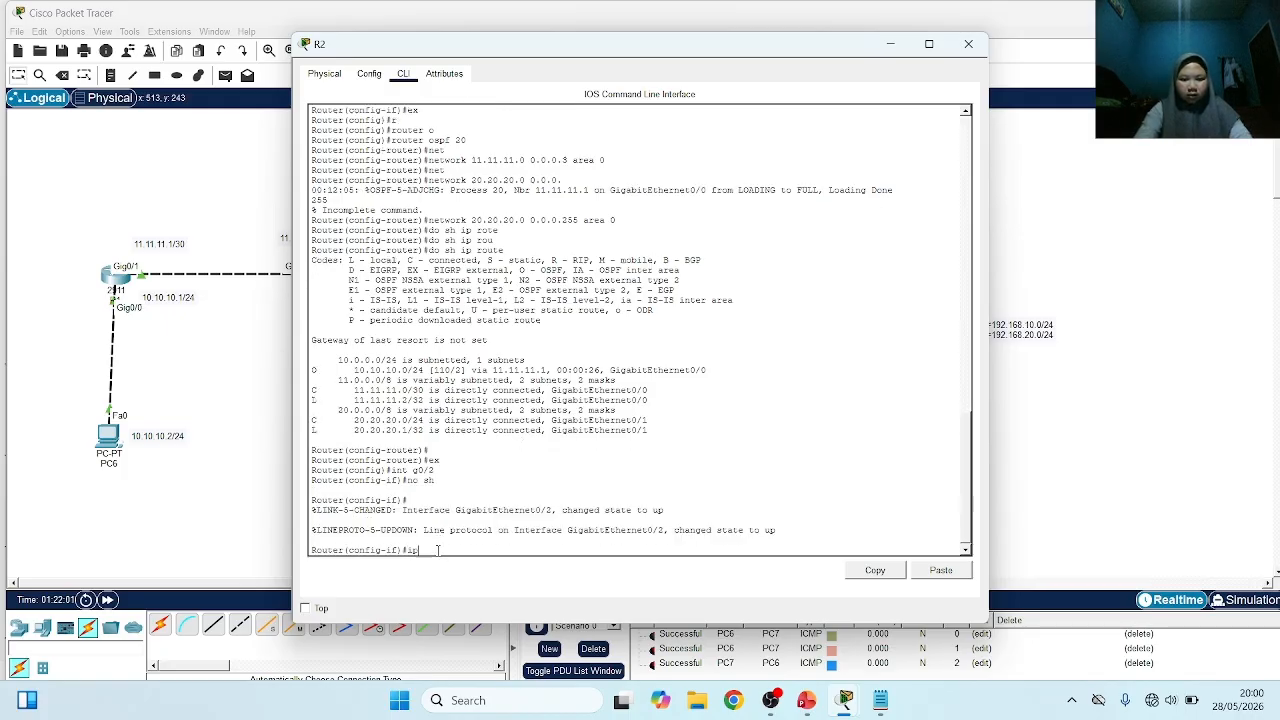
text( add 12)
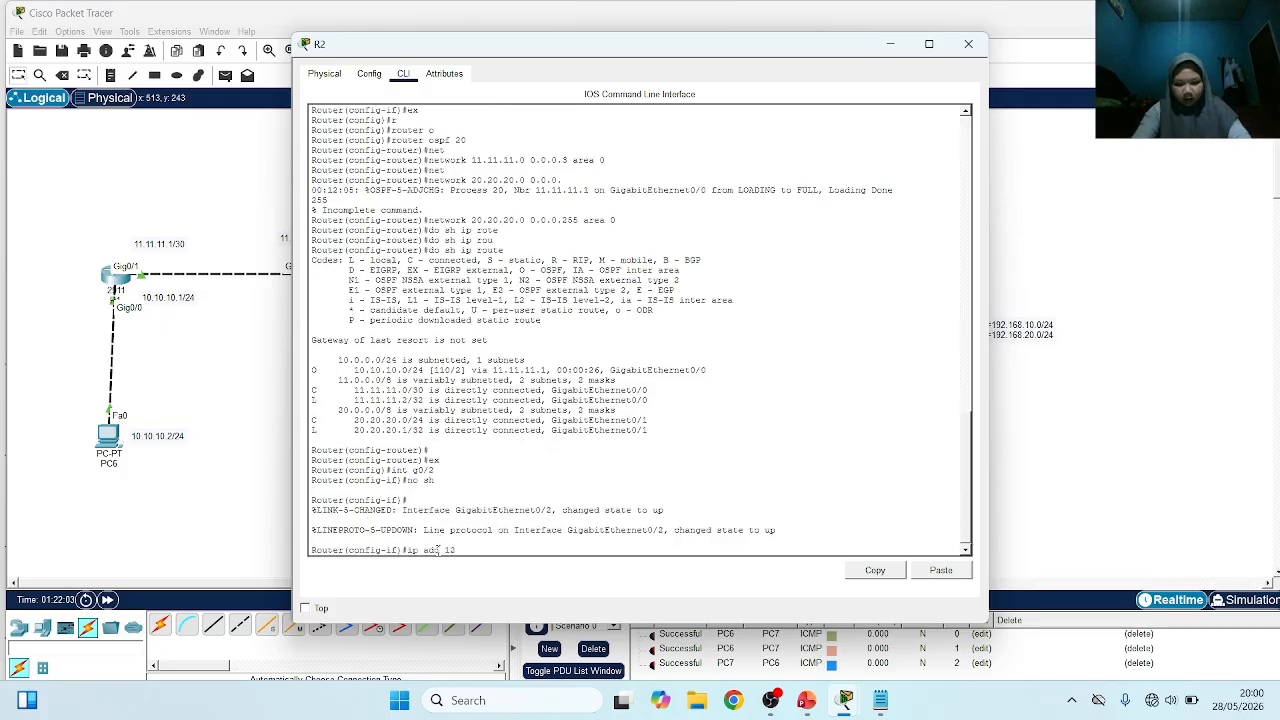
text(.12.12.1)
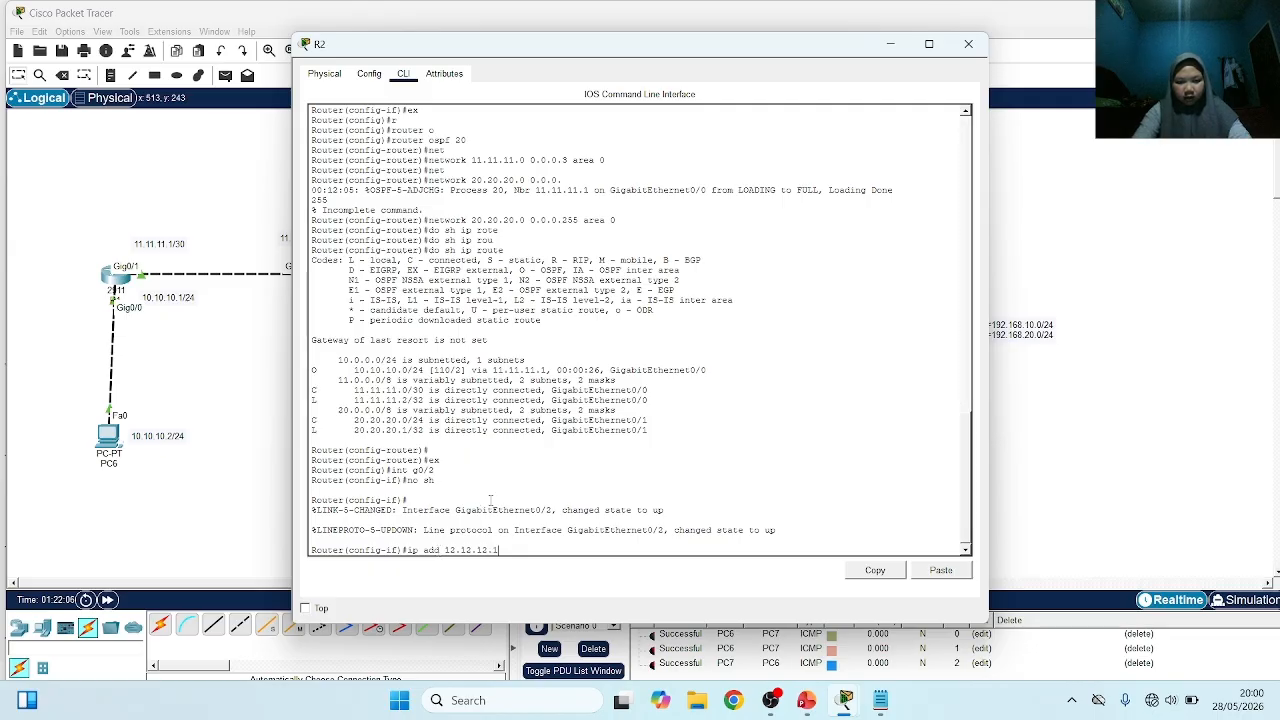
text( 255.255.255)
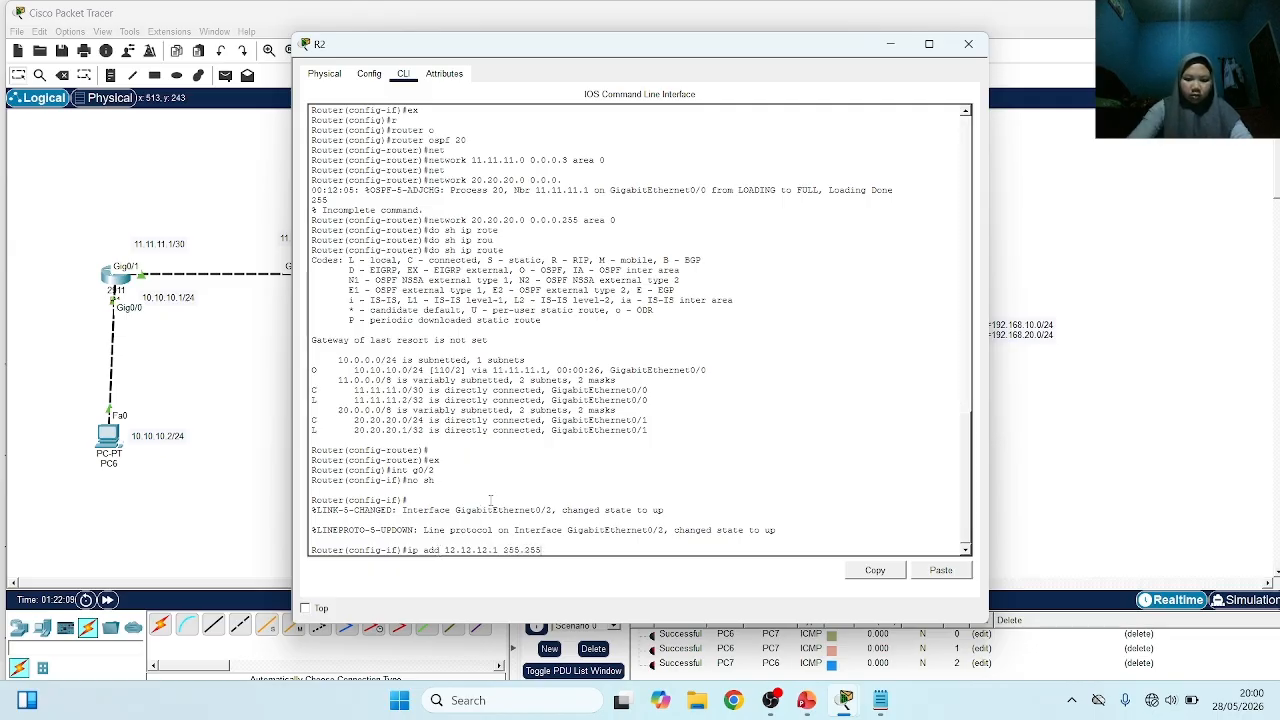
text(.252)
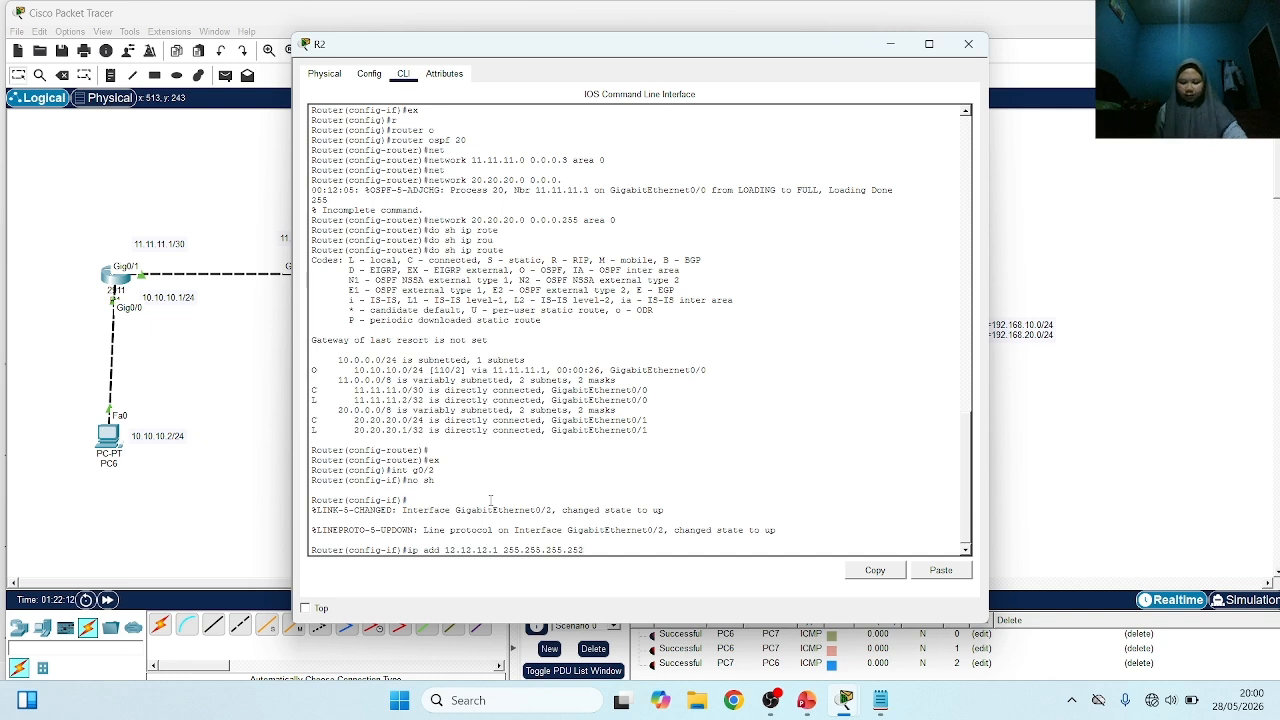
key(Return)
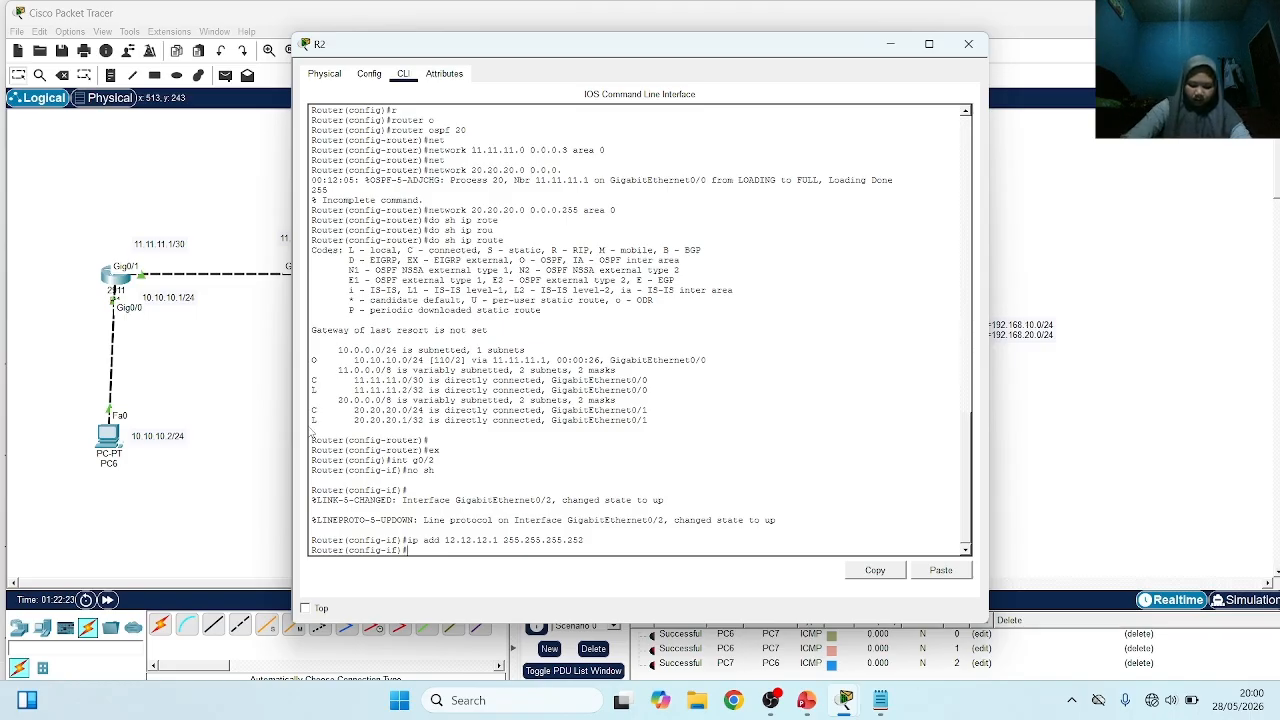
Set PC8's static IPv4 address to 30.30.30.2
click(228, 355)
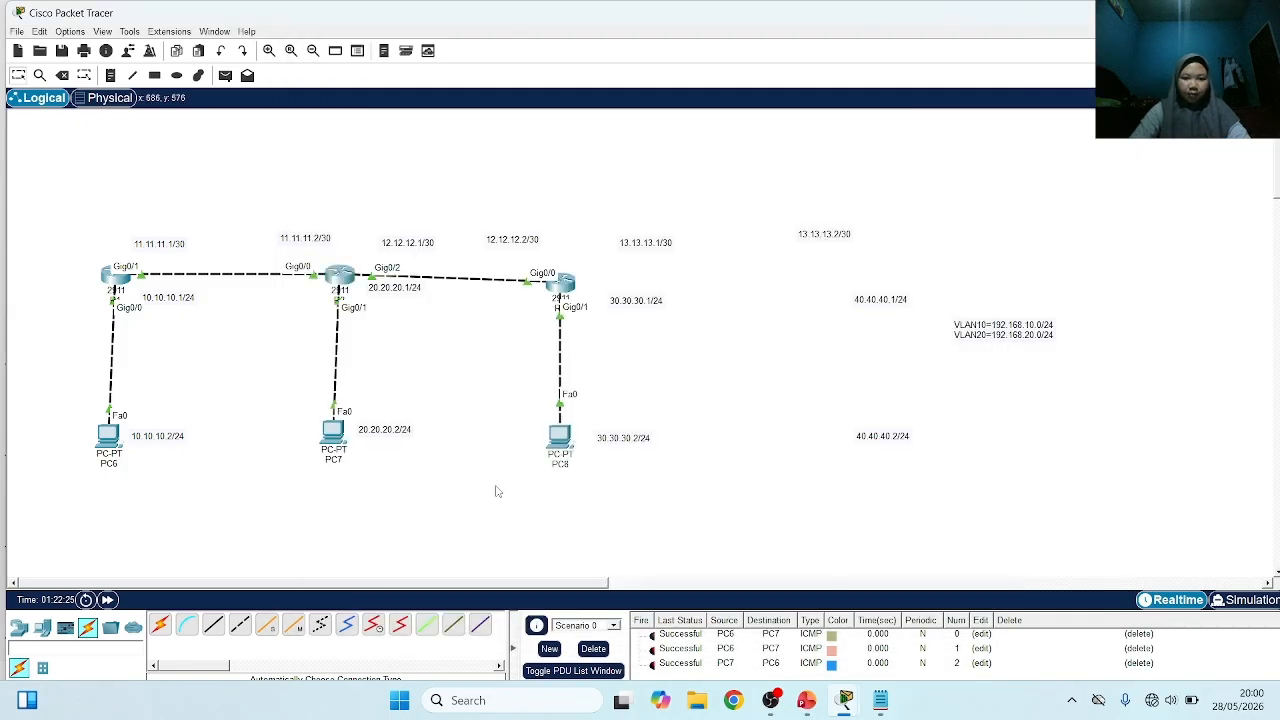
click(565, 440)
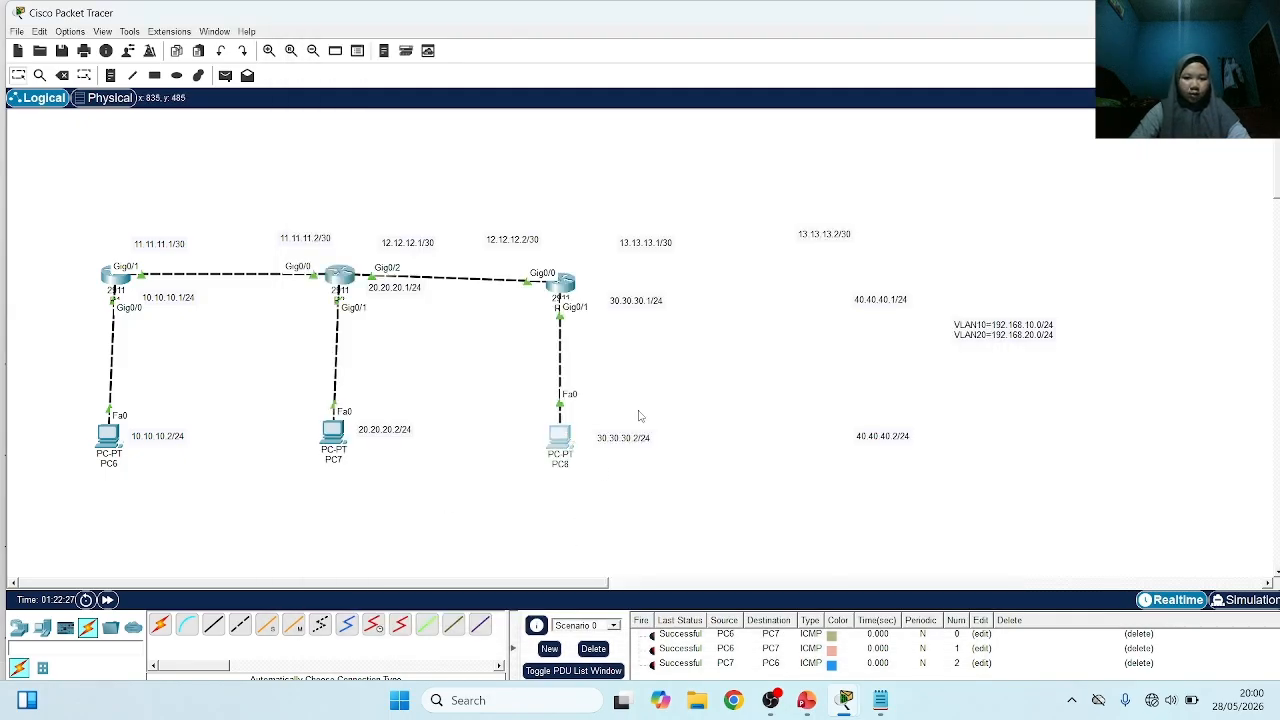
click(413, 74)
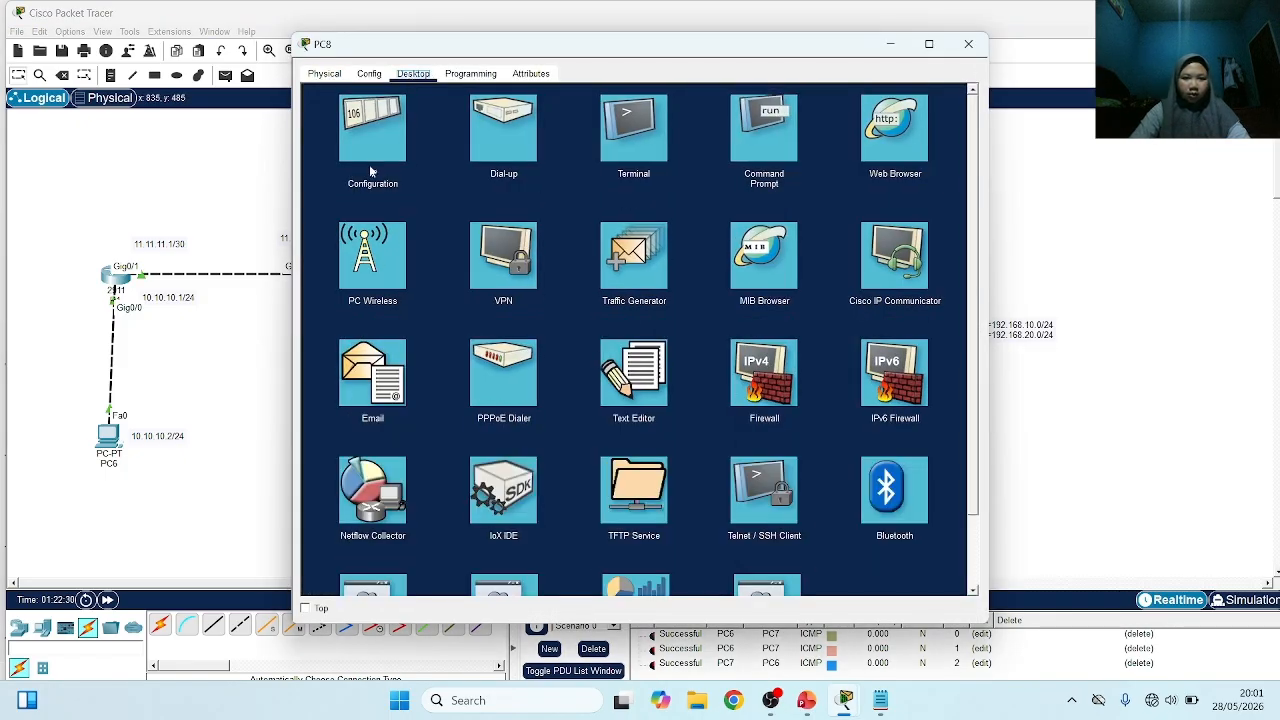
click(369, 142)
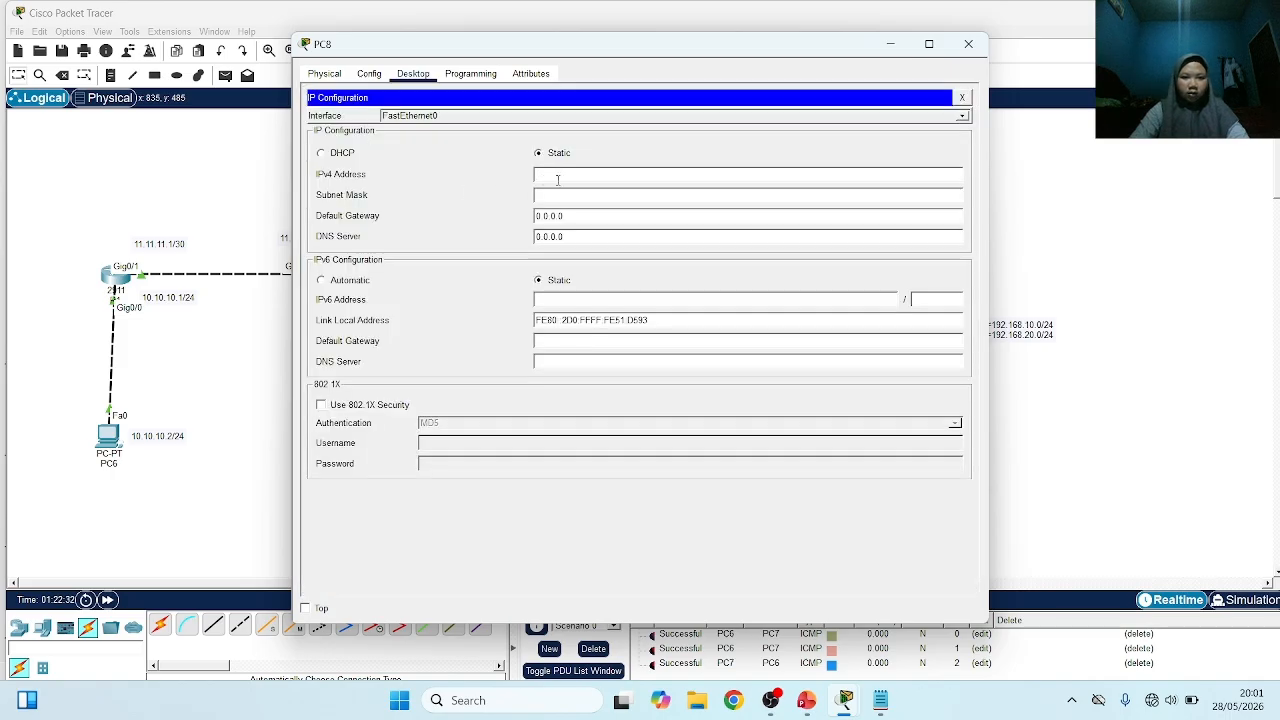
text(30.30)
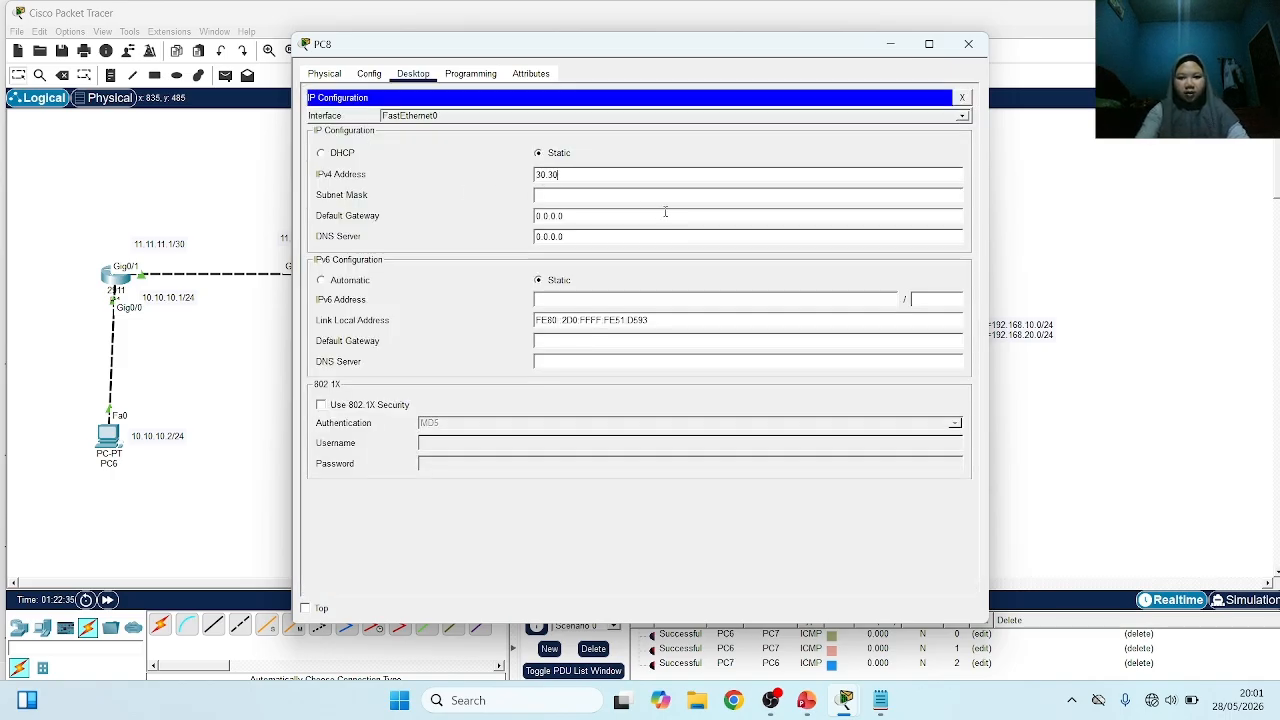
text(.30.2)
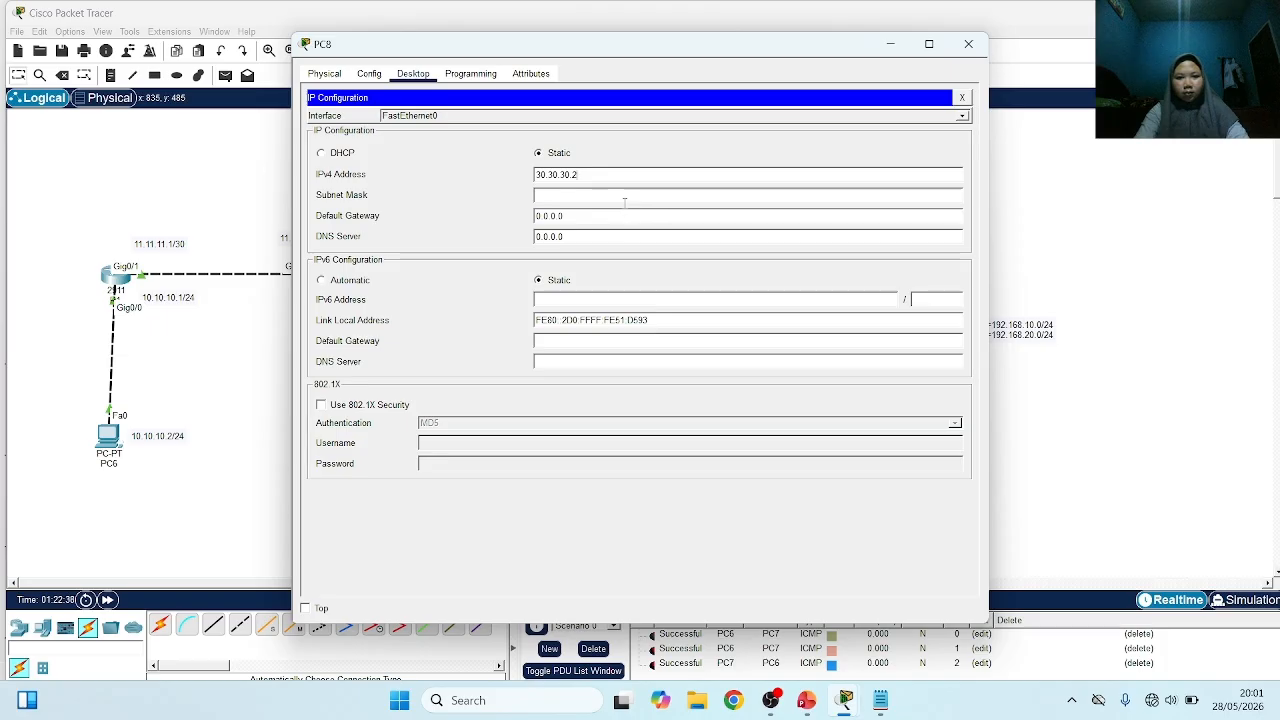
Set PC8's subnet mask to 255.255.255.0
click(624, 198)
key(BackSpace)
key(BackSpace)
key(BackSpace)
key(BackSpace)
key(BackSpace)
text(255.2)
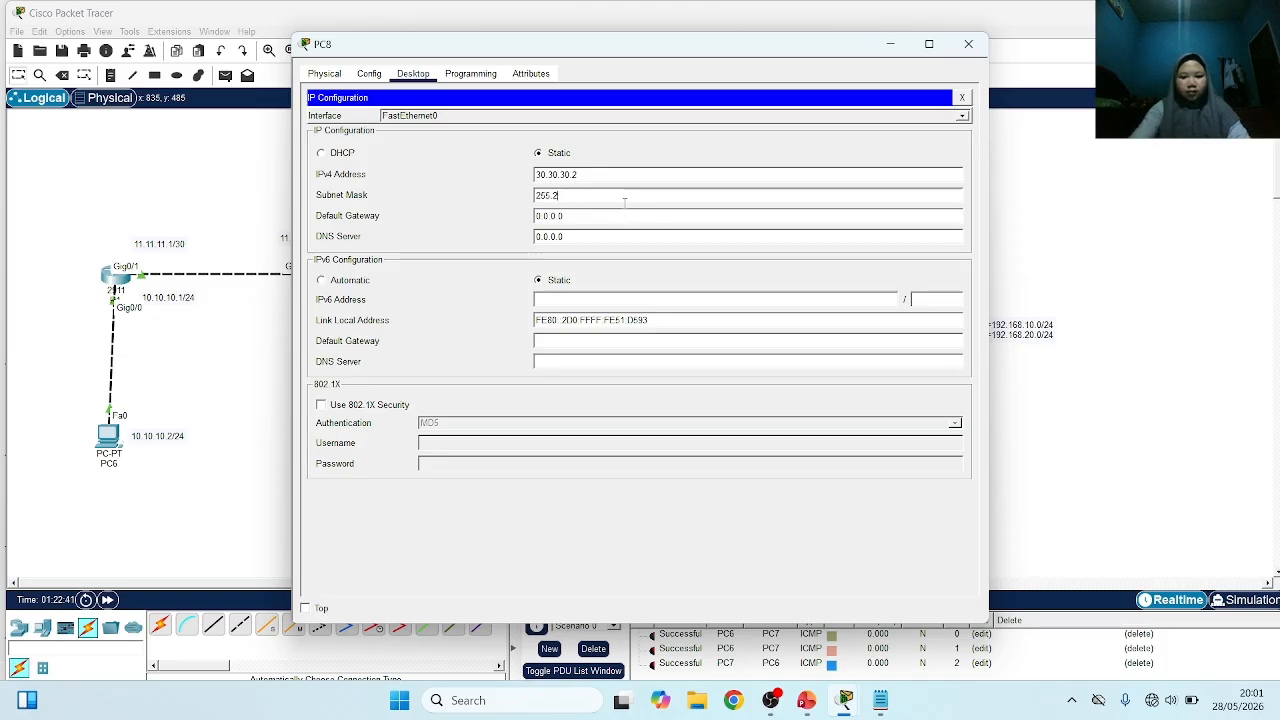
text(55)
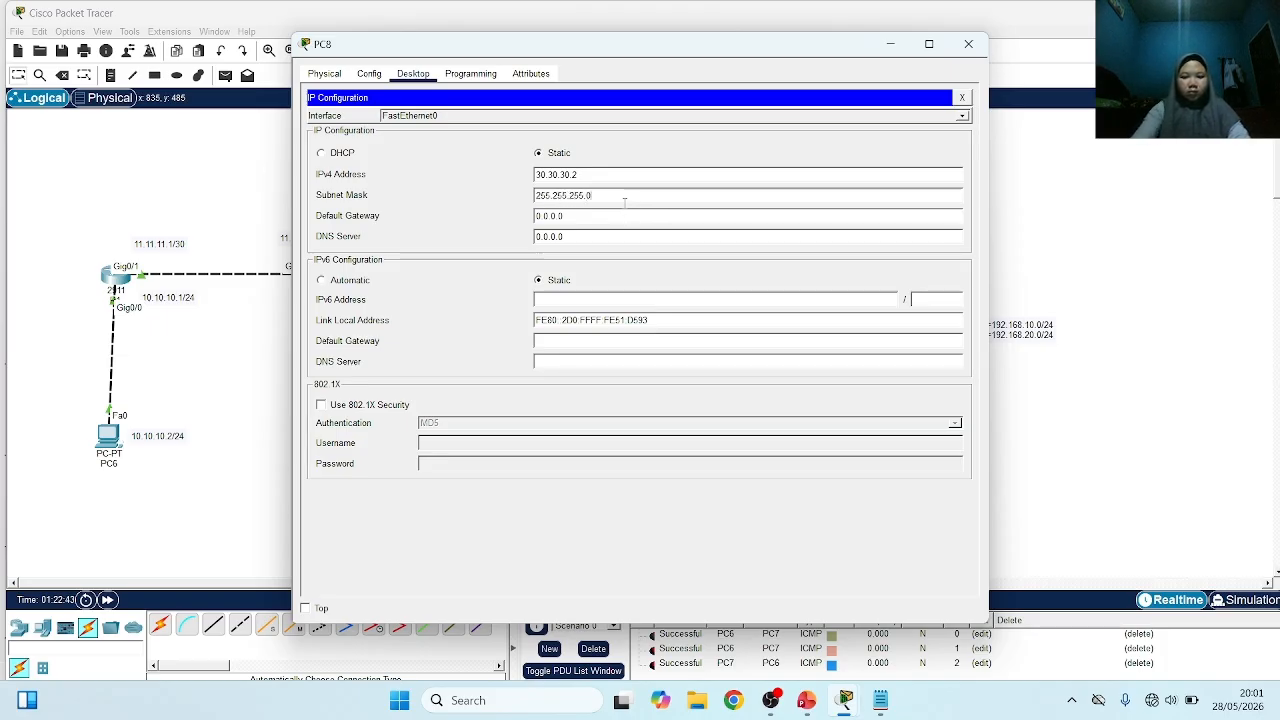
text(.0)
Set PC8's default gateway to 30.30.30.1 and return to the topology
click(620, 214)
key(BackSpace)
key(BackSpace)
key(BackSpace)
key(BackSpace)
key(BackSpace)
key(BackSpace)
key(BackSpace)
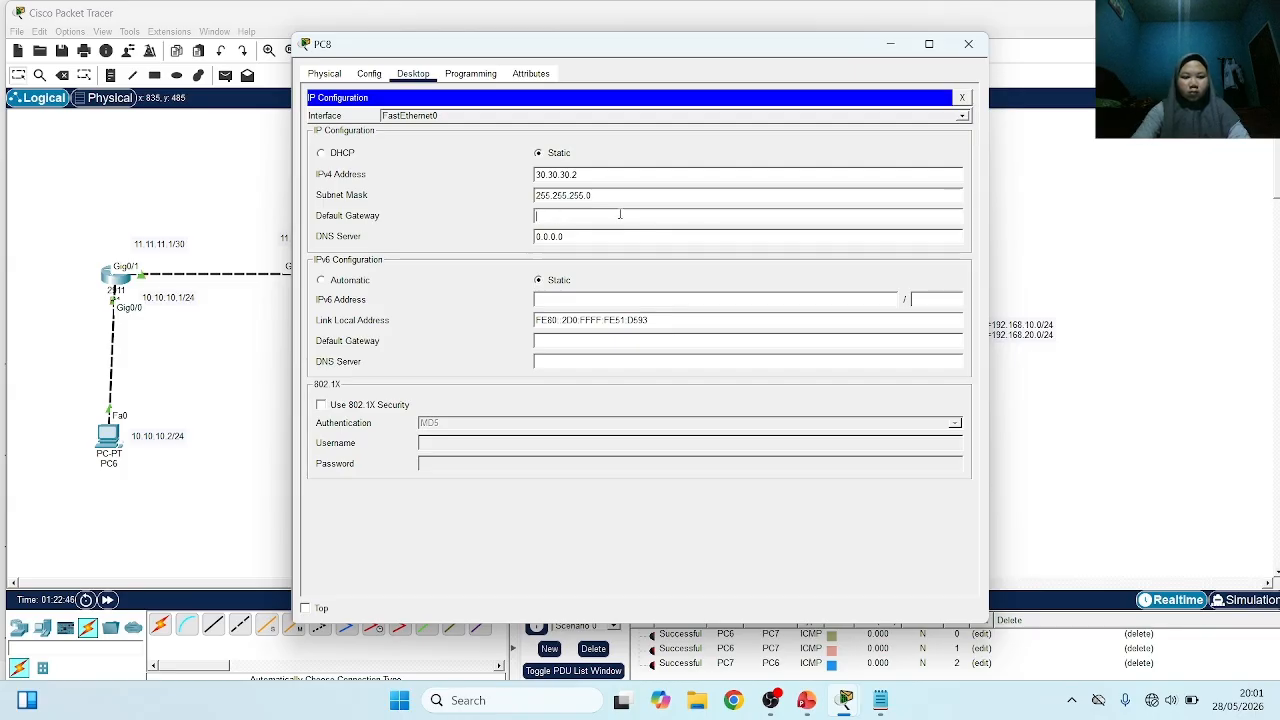
text(30.30.30.1)
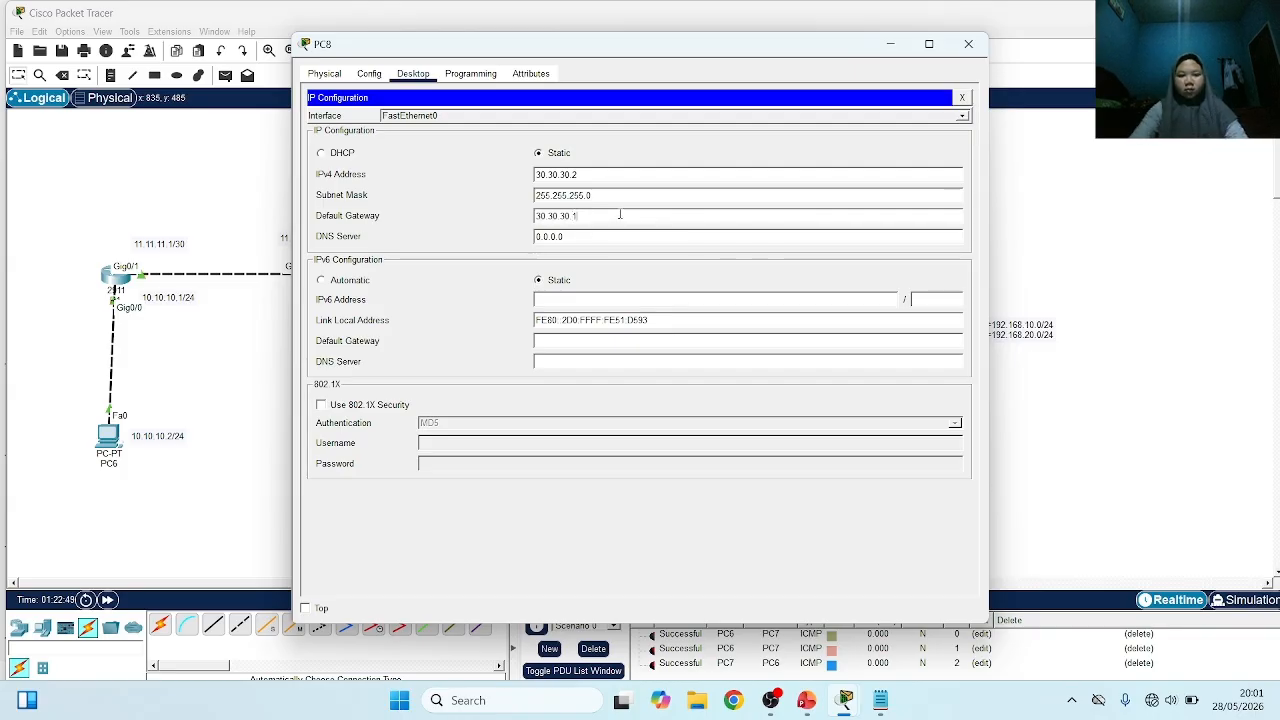
click(1127, 195)
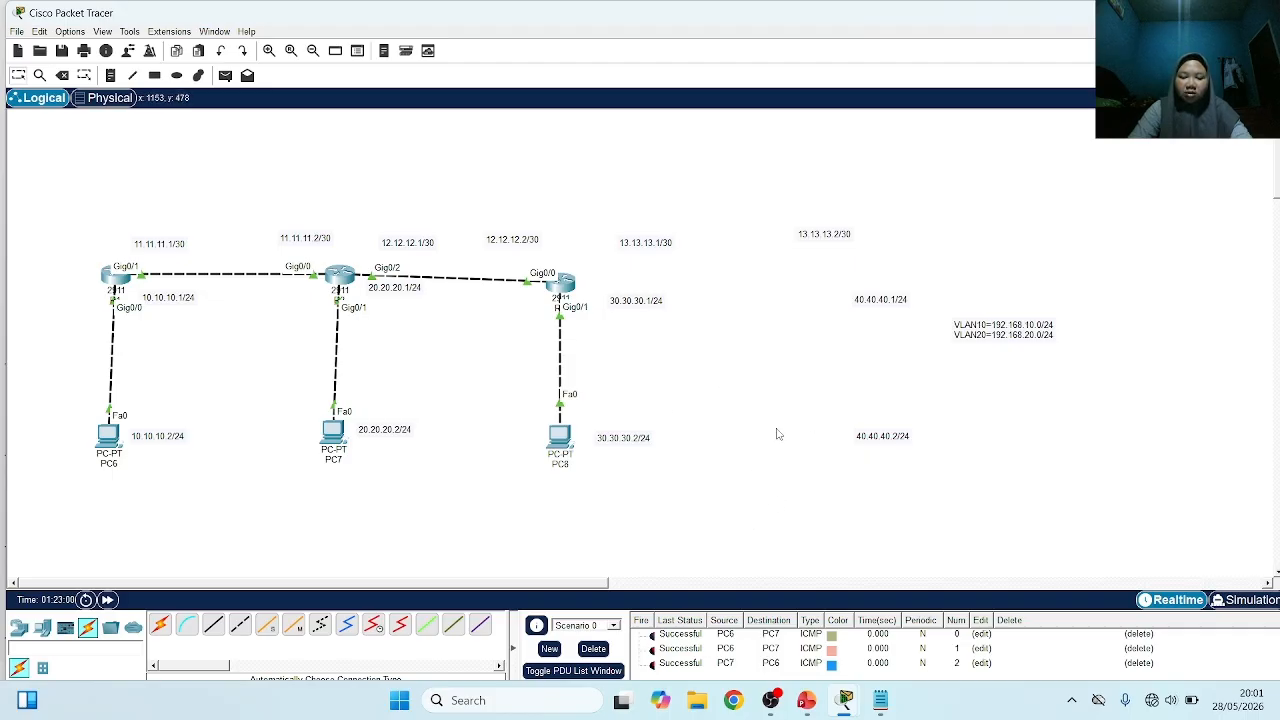
Switch to PowerPoint to check the Outline slide of the Cisco Routing presentation, and return to the Packet Tracer topology
click(806, 700)
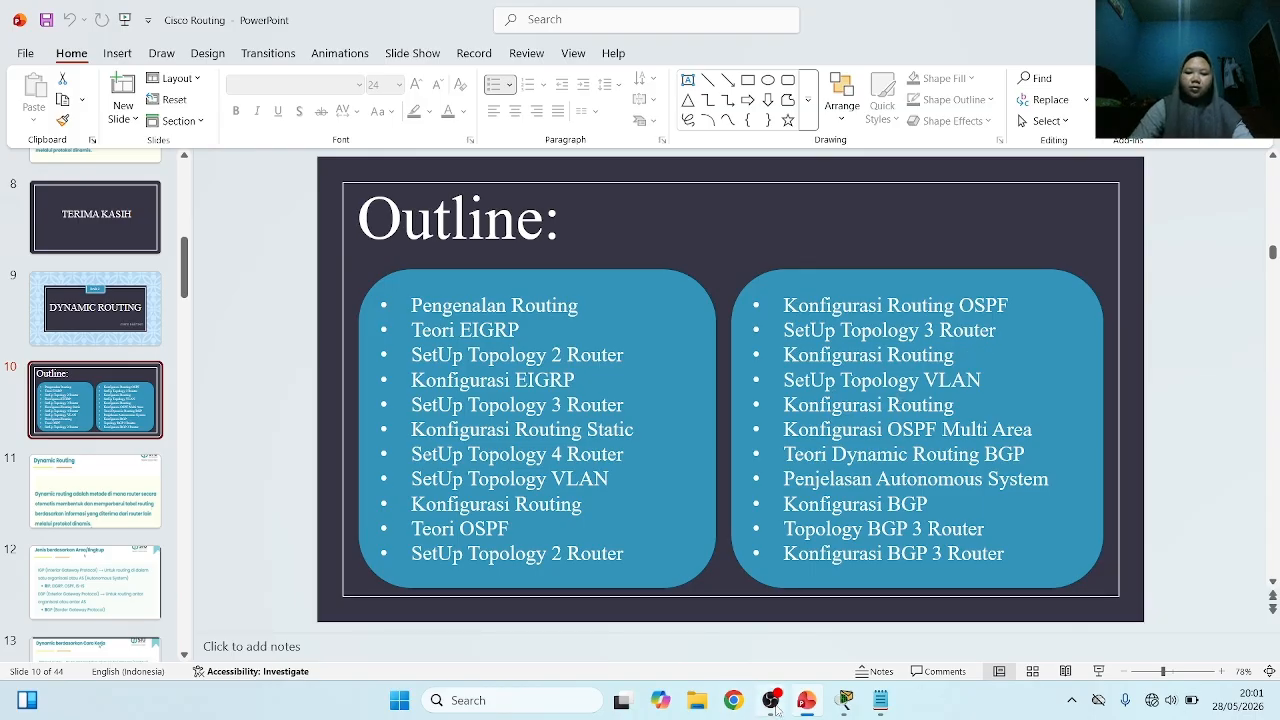
click(845, 702)
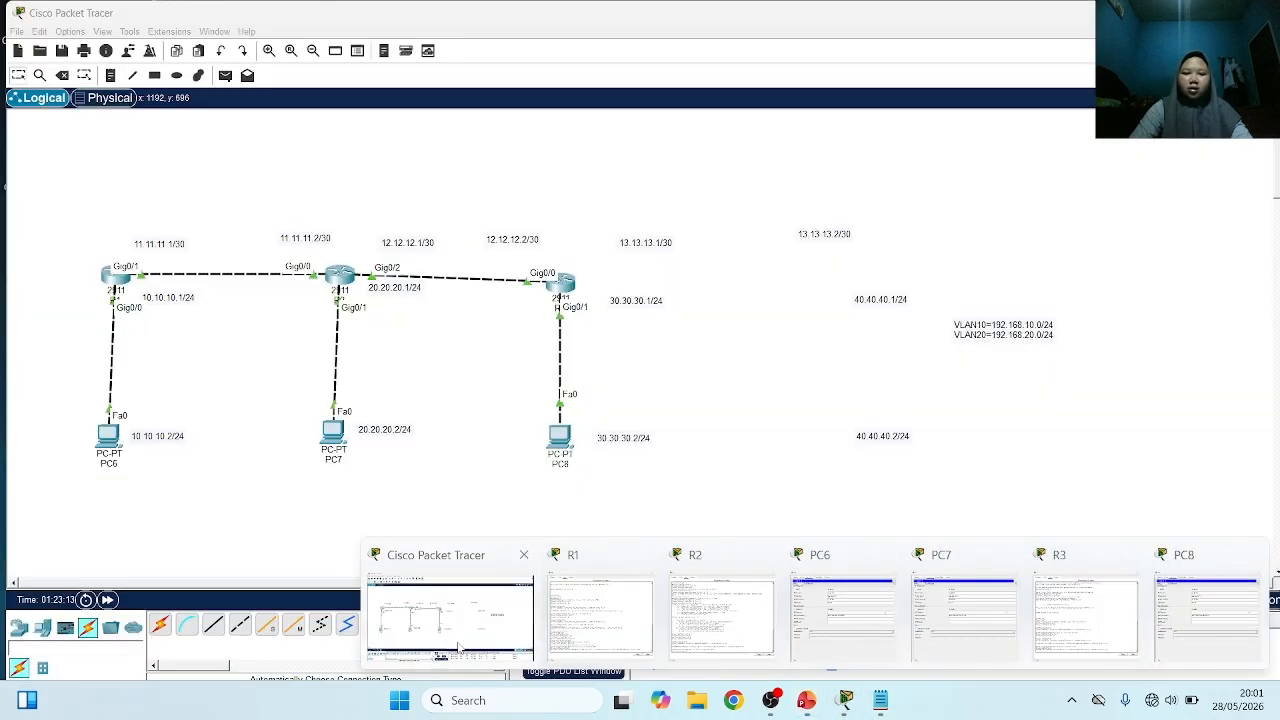
click(460, 650)
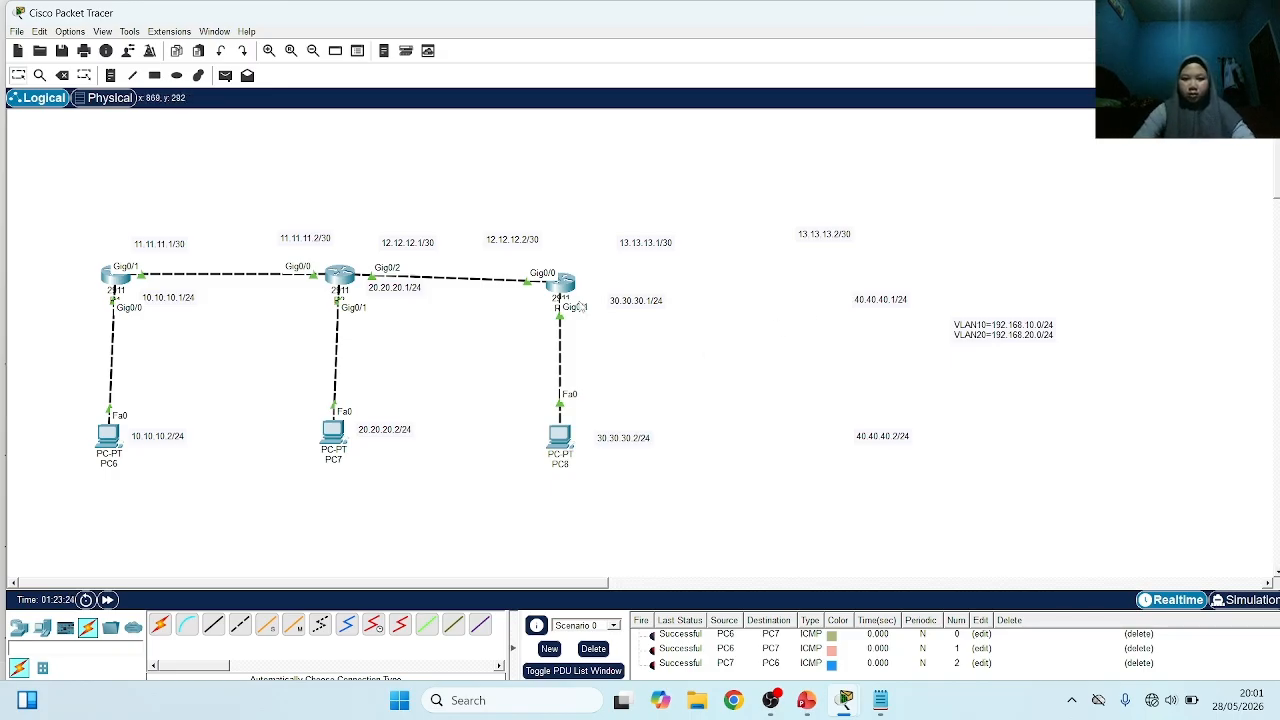
In R3's command line, leave interface configuration and start OSPF routing with process ID 30
click(567, 285)
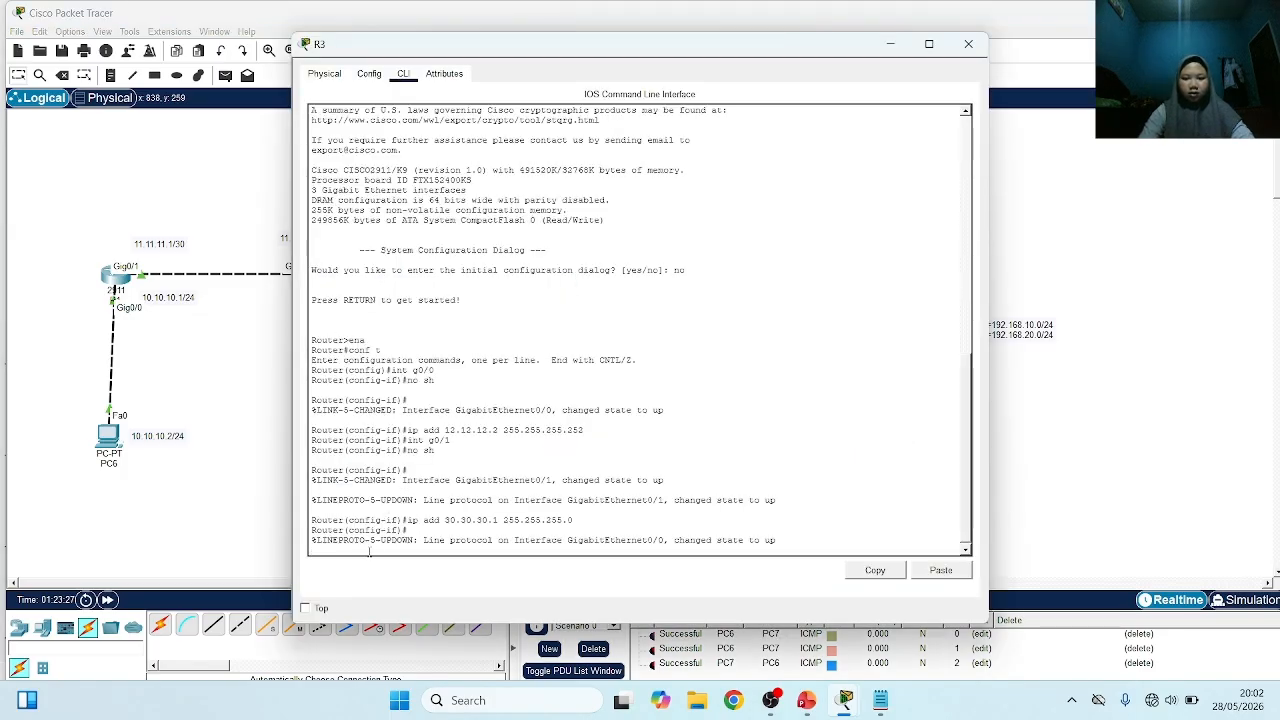
key(Return)
text(ex)
key(Return)
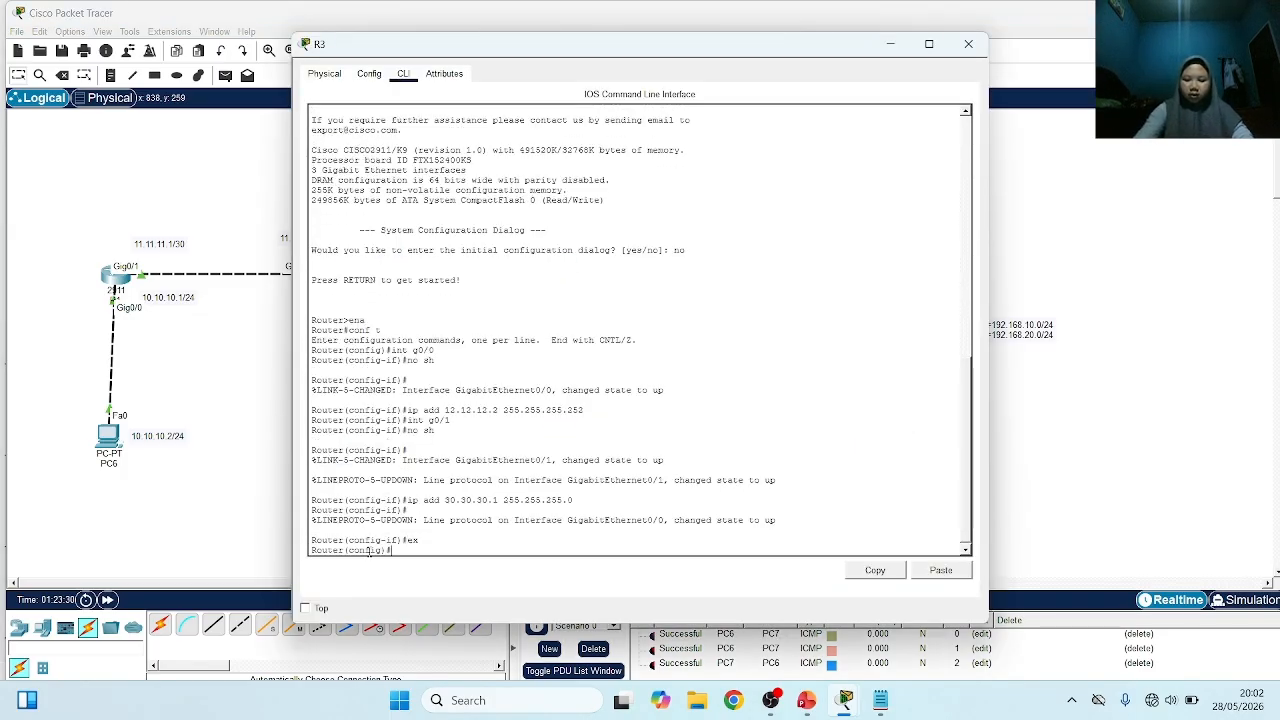
text(r)
key(Tab)
text(o)
key(Tab)
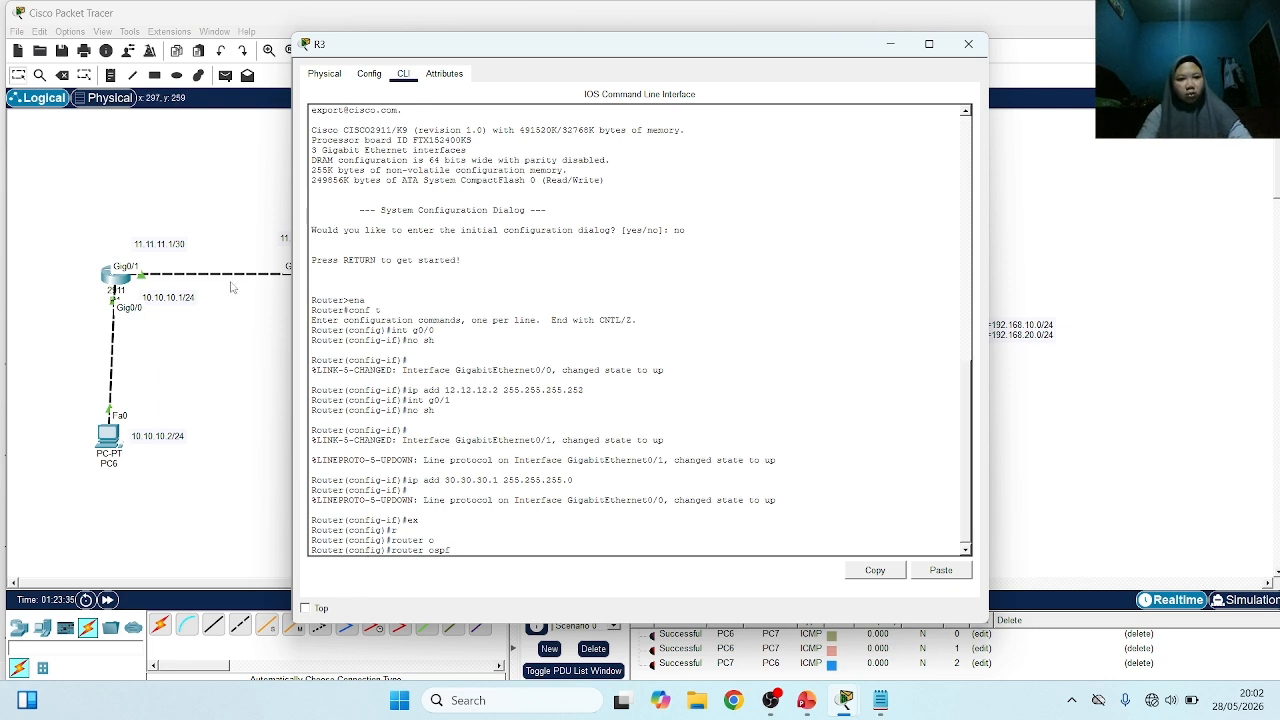
text(30)
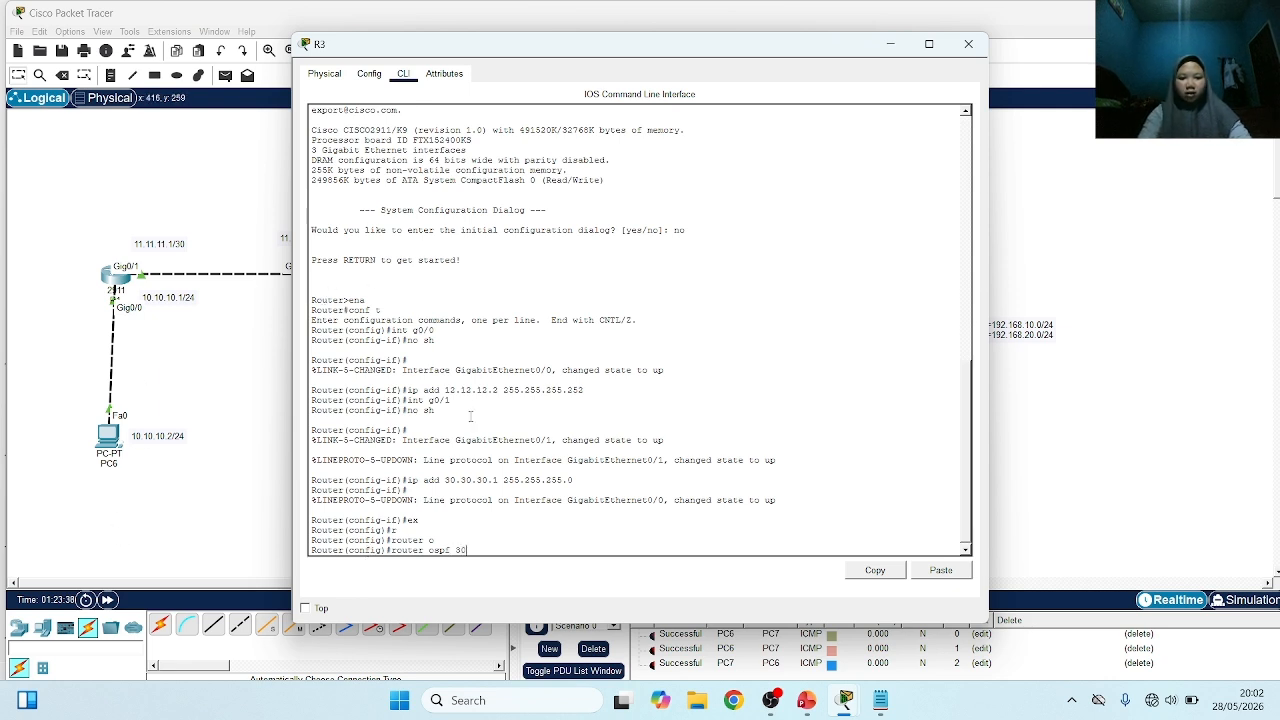
key(Return)
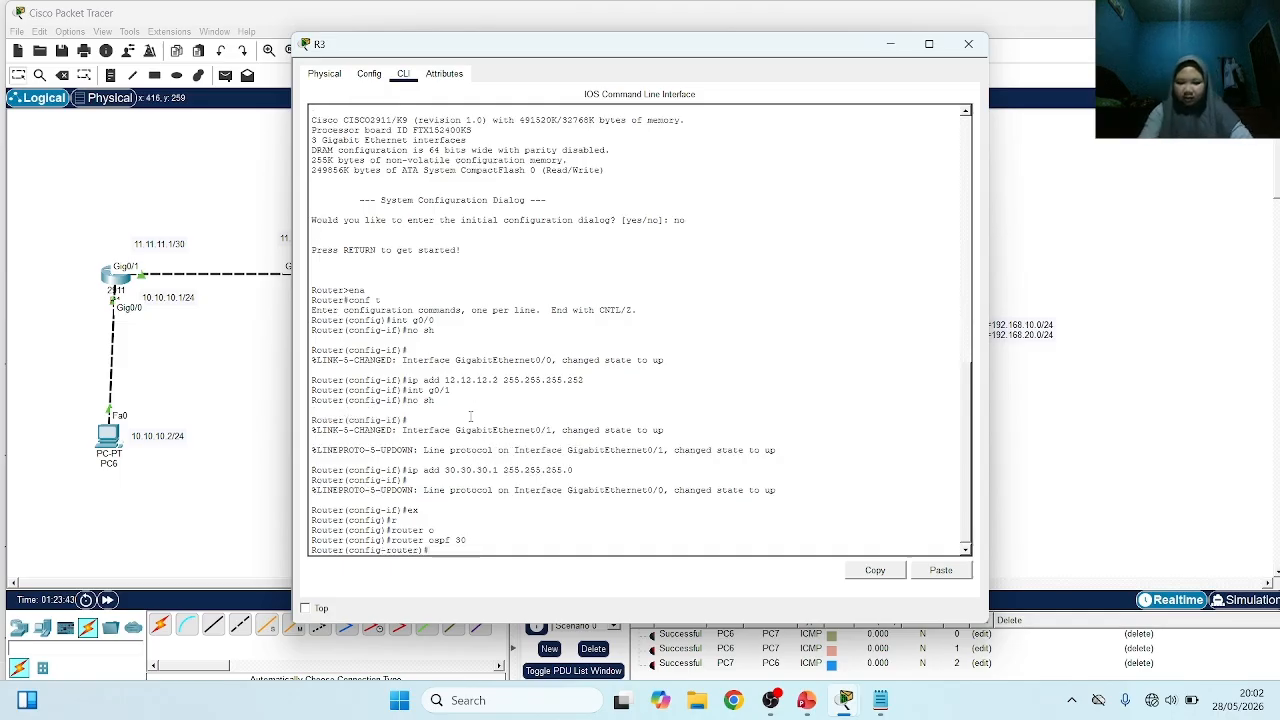
Add network 12.12.12.0 with wildcard mask 0.0.0.3 in area 0 to R3's OSPF process
text(net)
key(Tab)
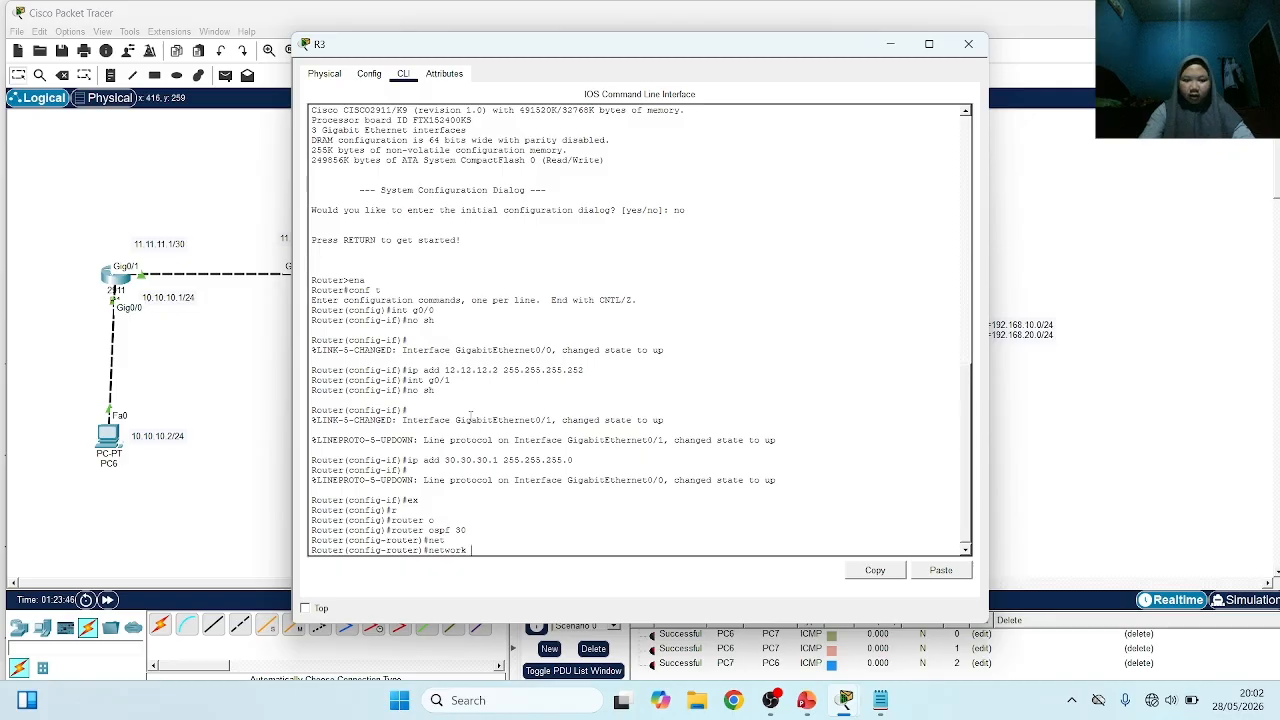
text(1)
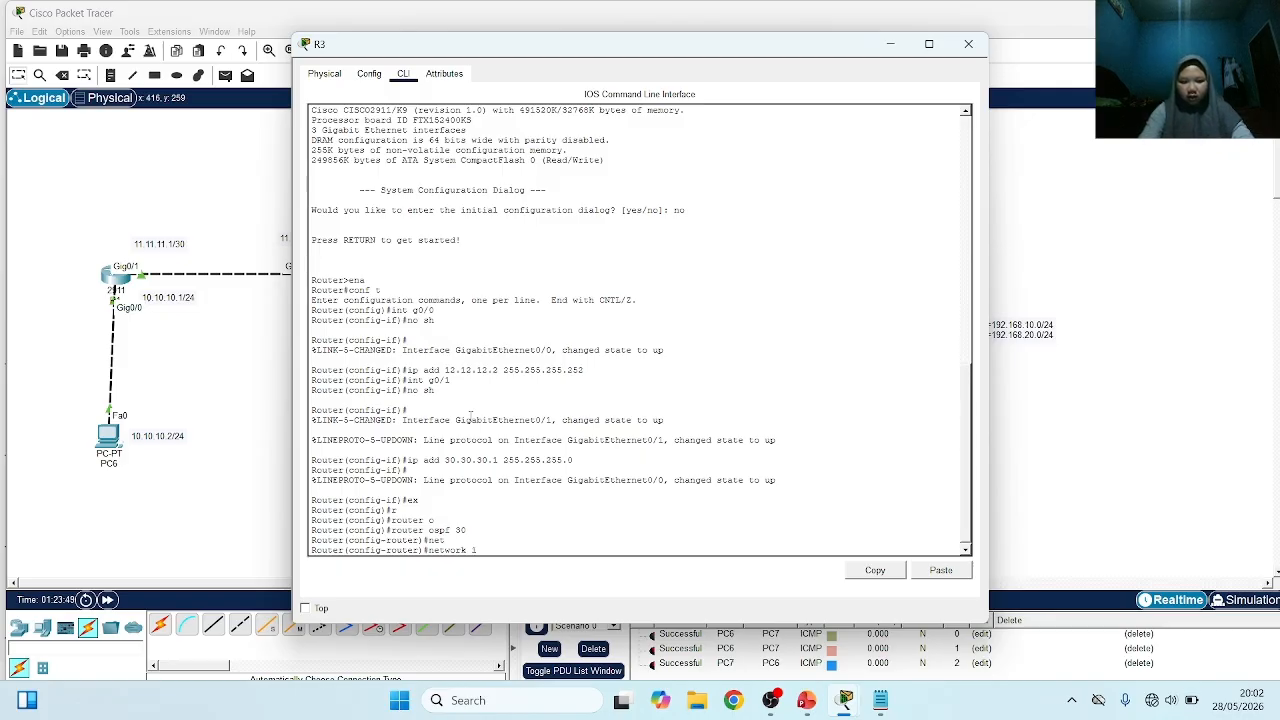
text(2.12.12.0 )
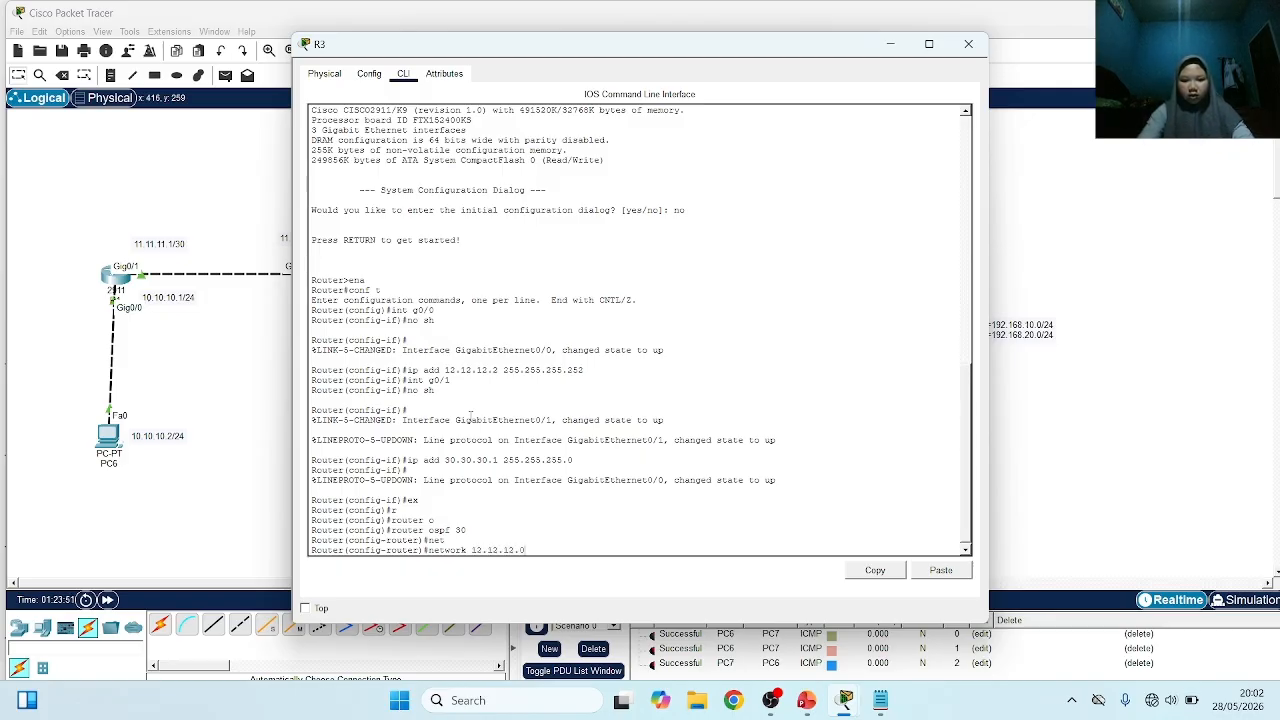
text(0.0.0.)
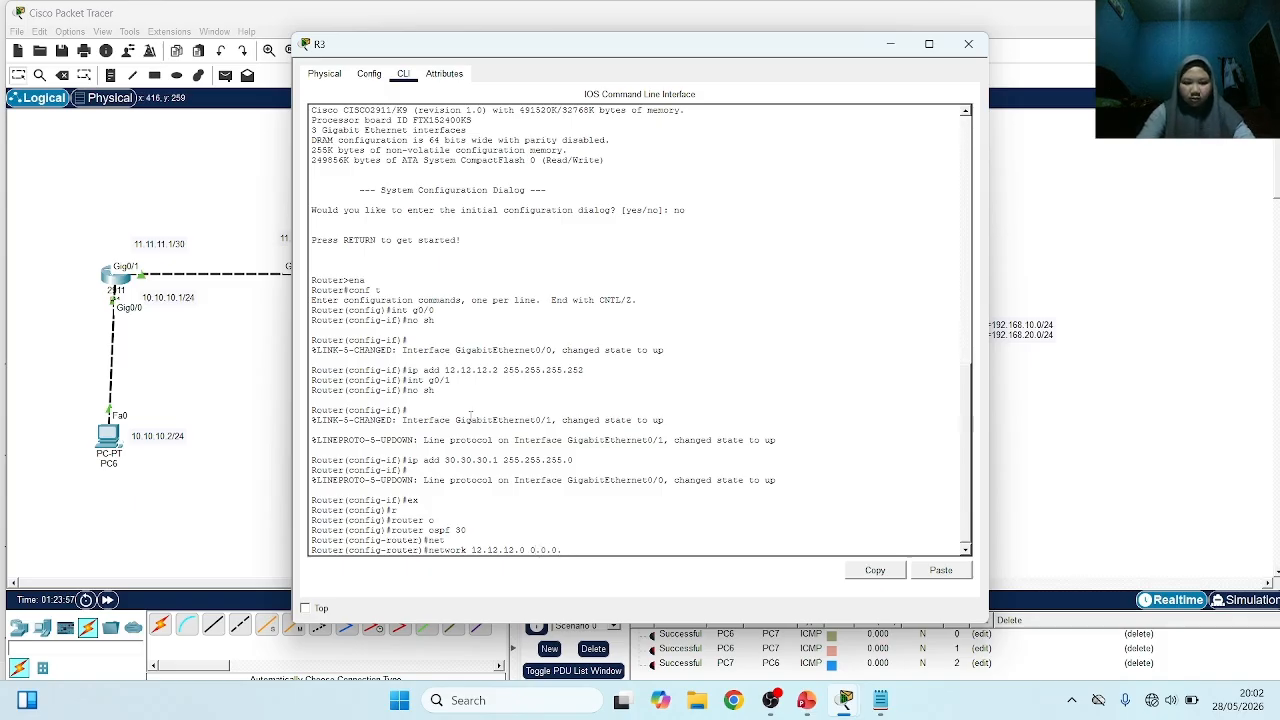
text(3 area)
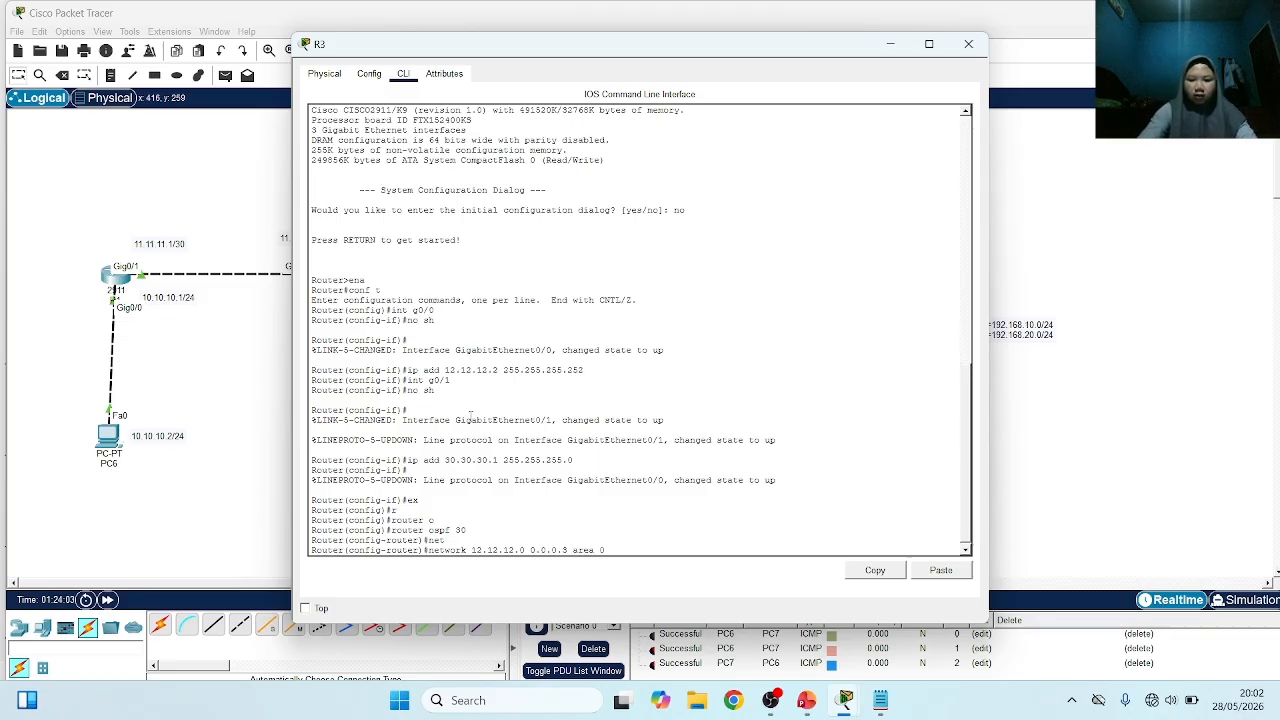
text( 0)
key(Return)
Add network 30.30.30.0 with wildcard mask 0.0.0.255 in area 0 to R3's OSPF process
text(b)
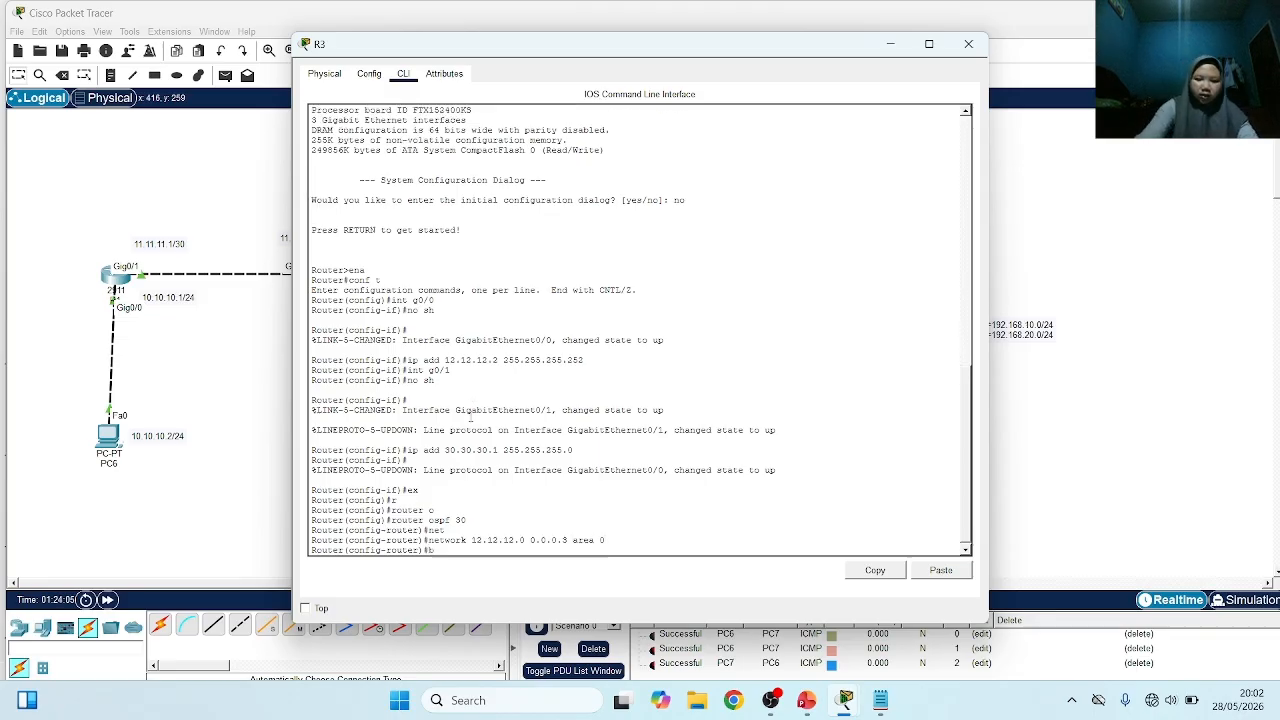
key(BackSpace)
text(net)
key(Tab)
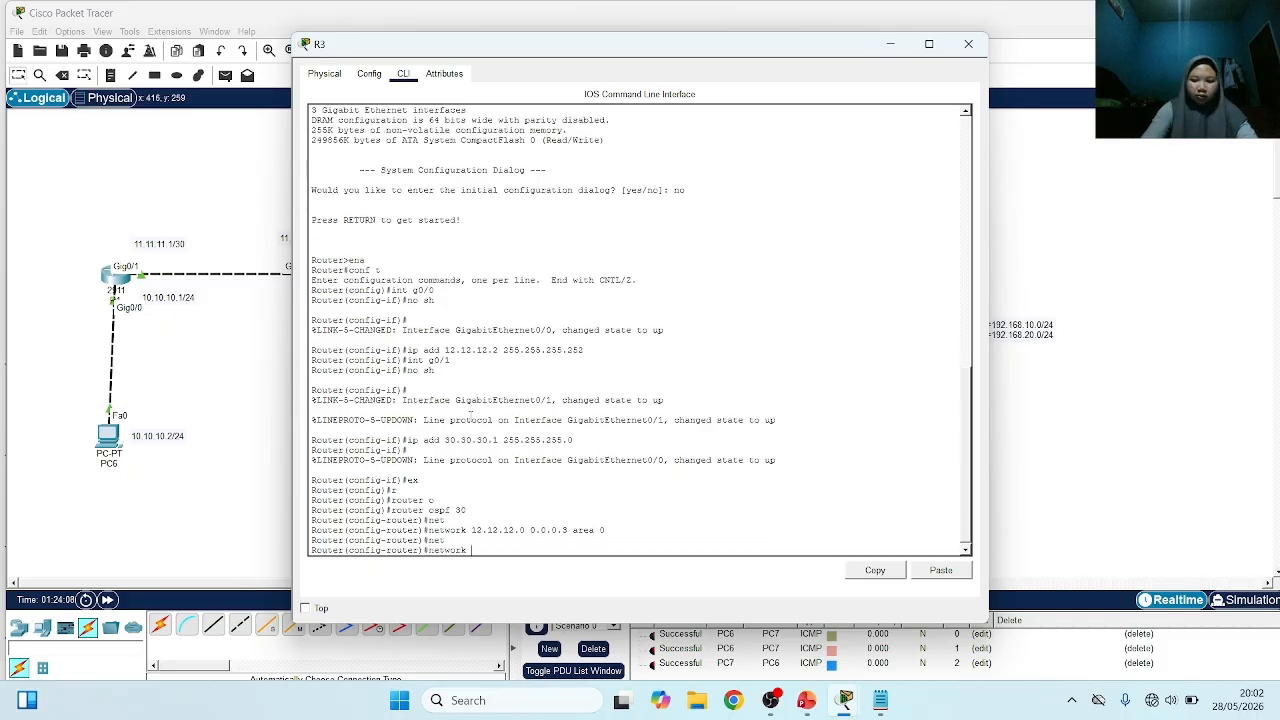
text(30.30.3)
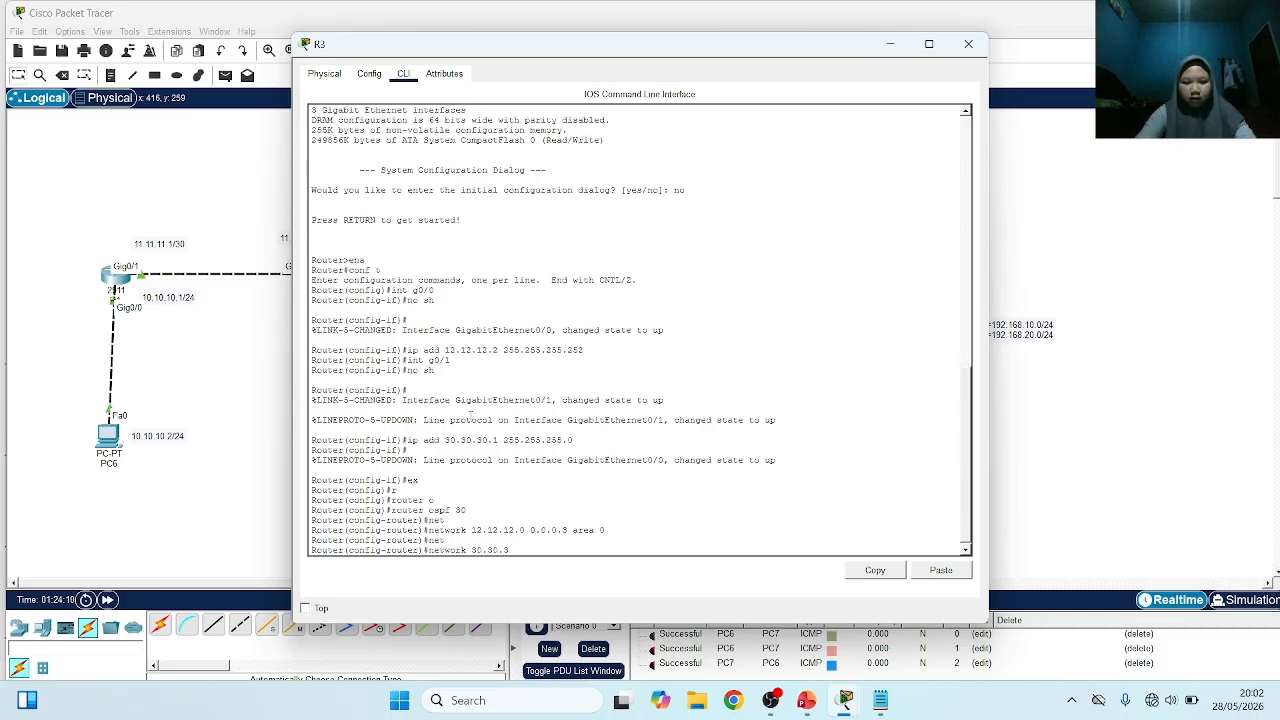
text(0.)
text(0)
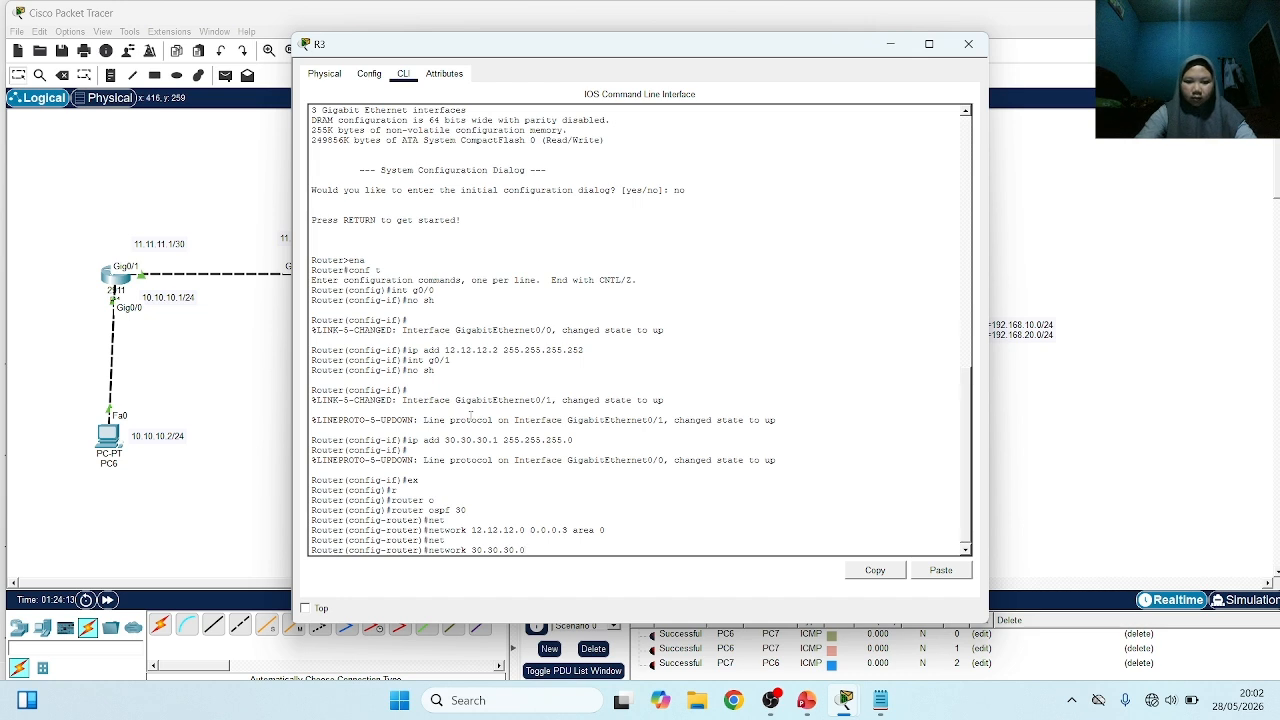
text( 0.0.0)
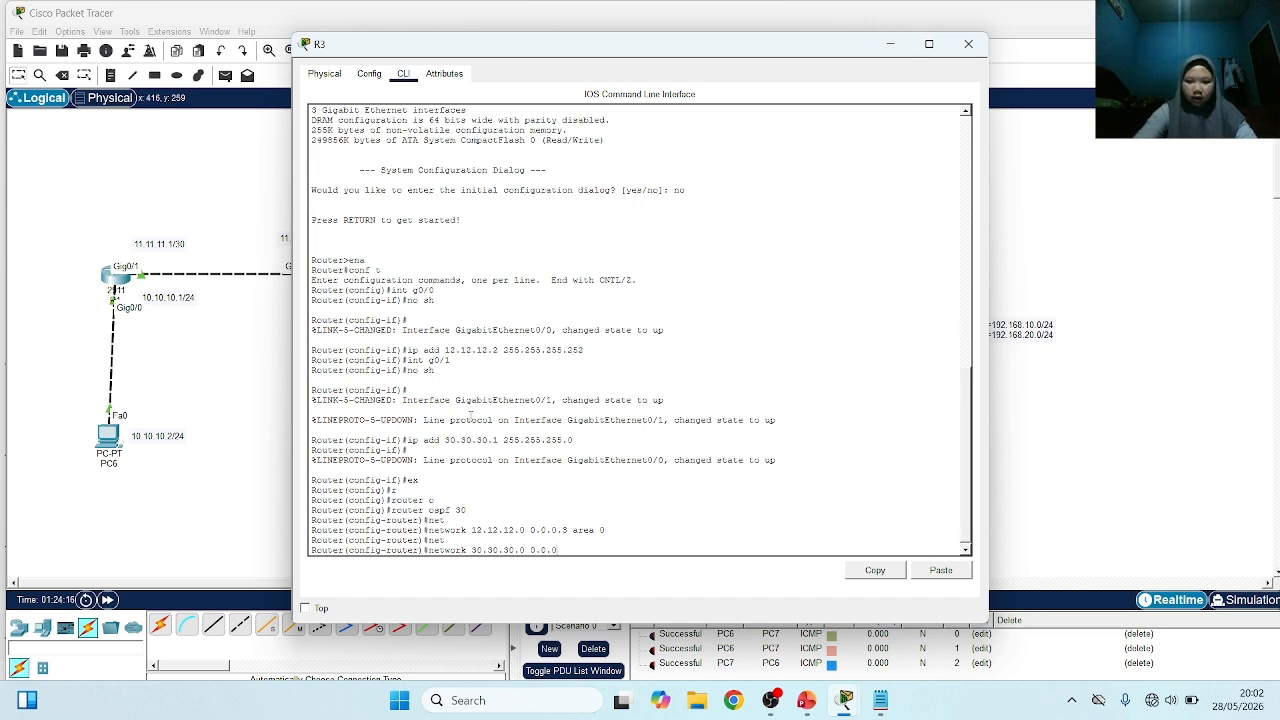
text(.255)
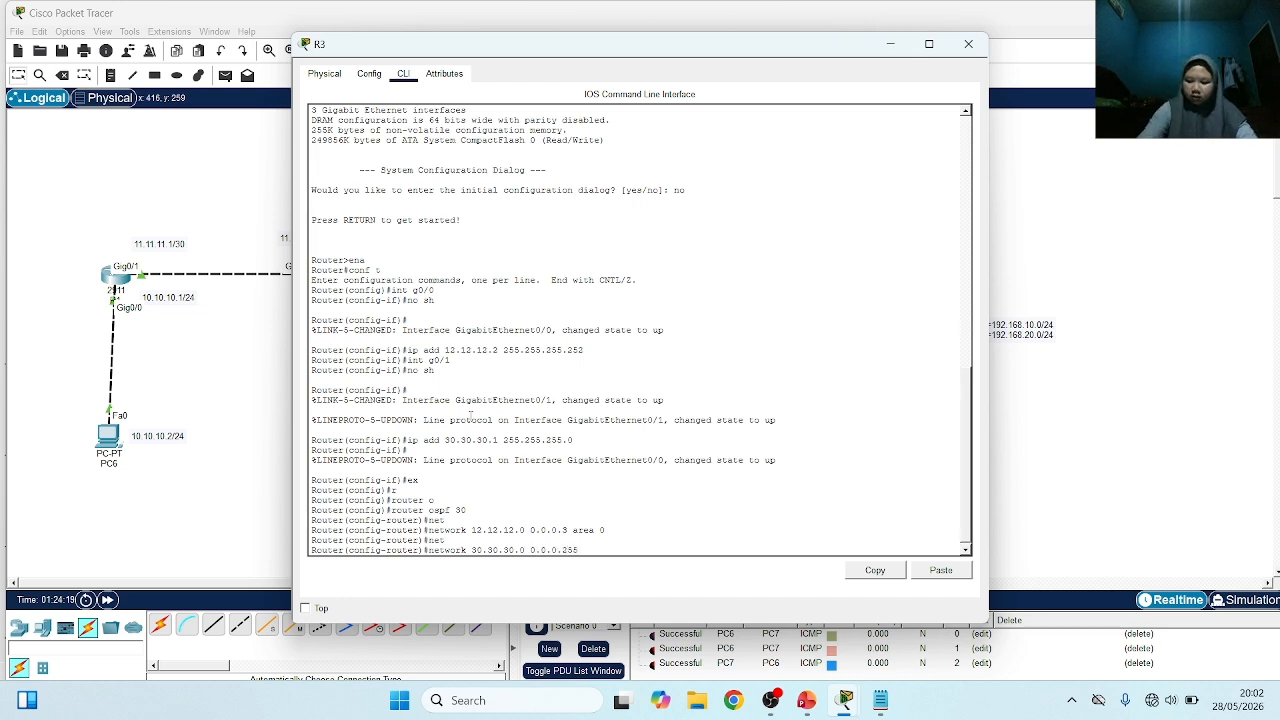
text( are)
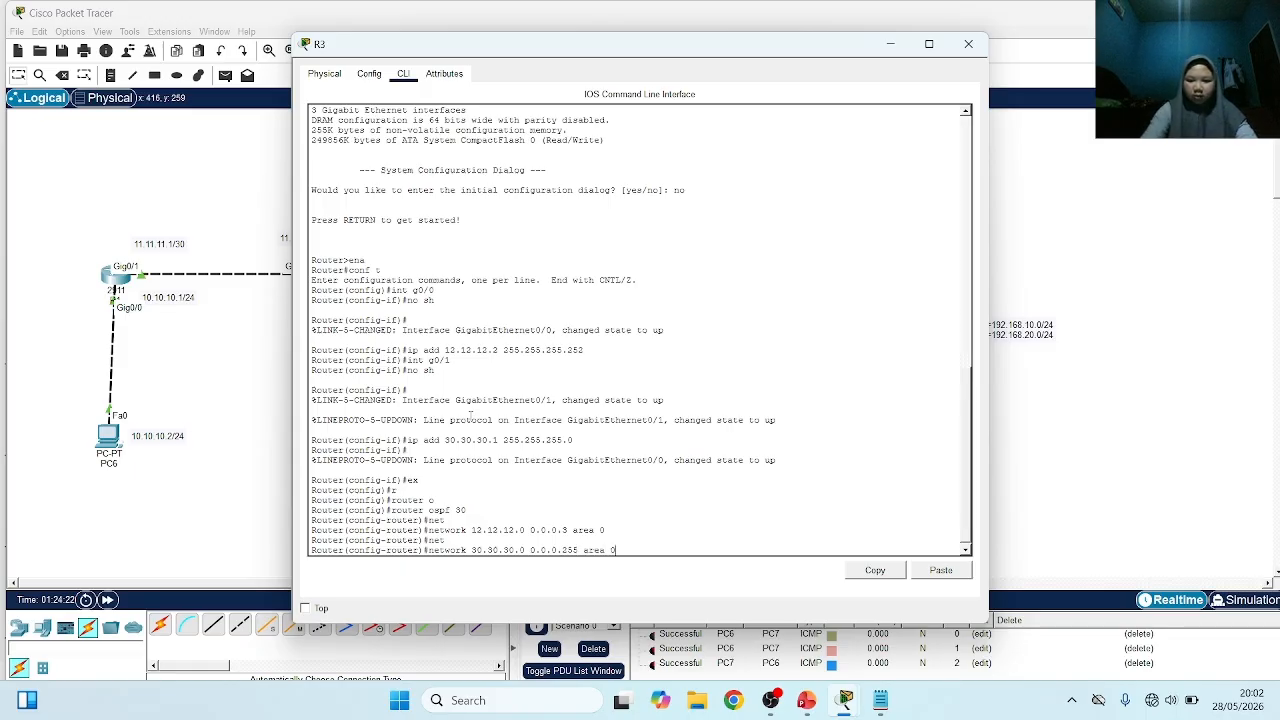
text(a 0)
key(Return)
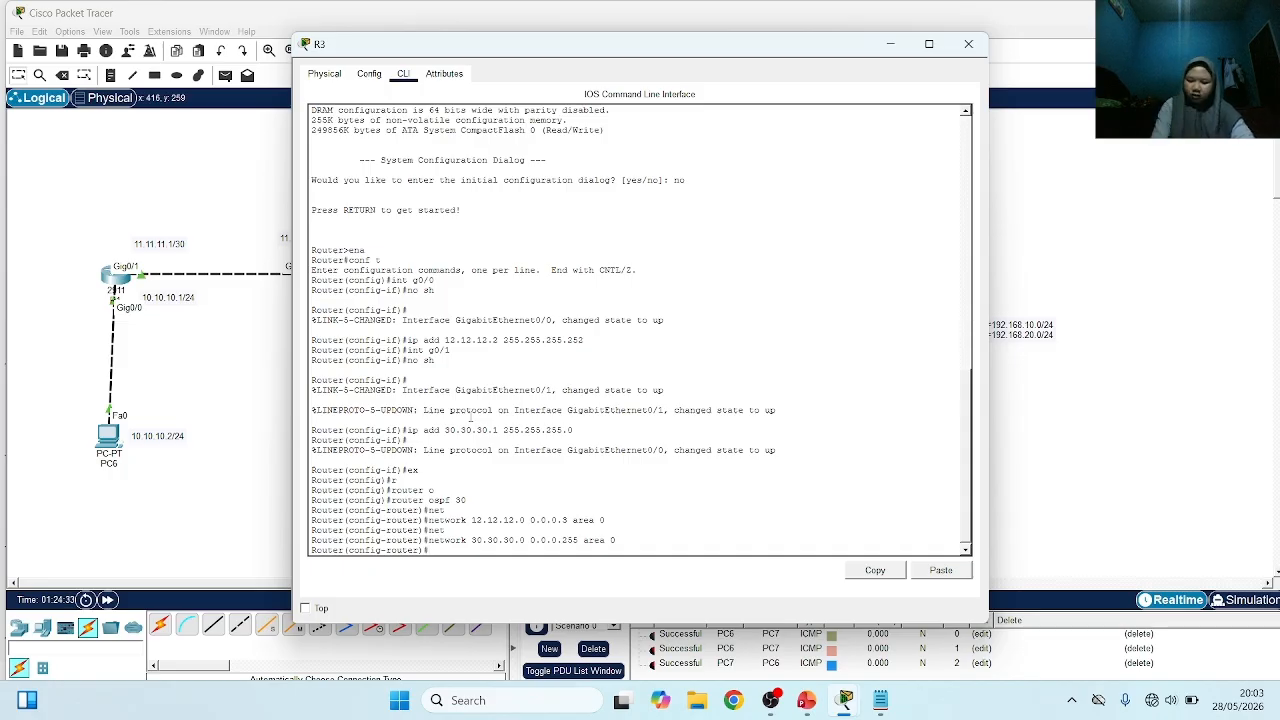
In R2's command line, leave interface configuration and enter OSPF routing with process ID 20
click(255, 393)
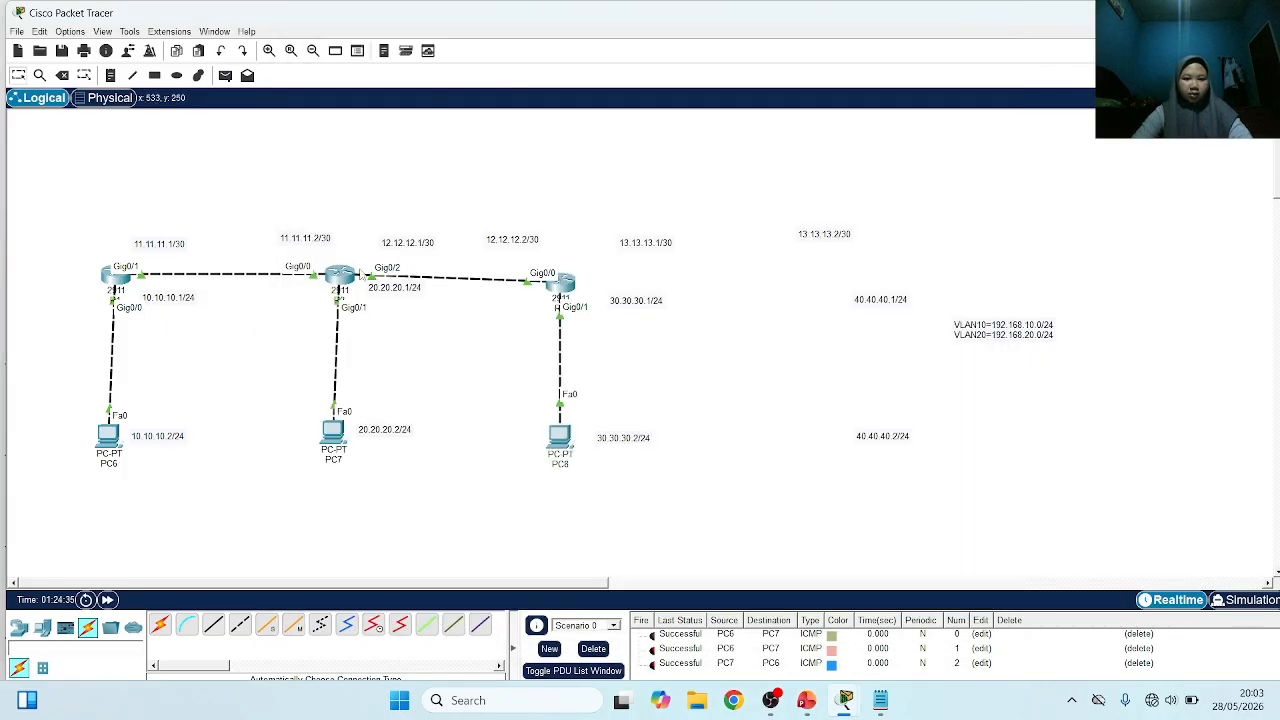
click(340, 275)
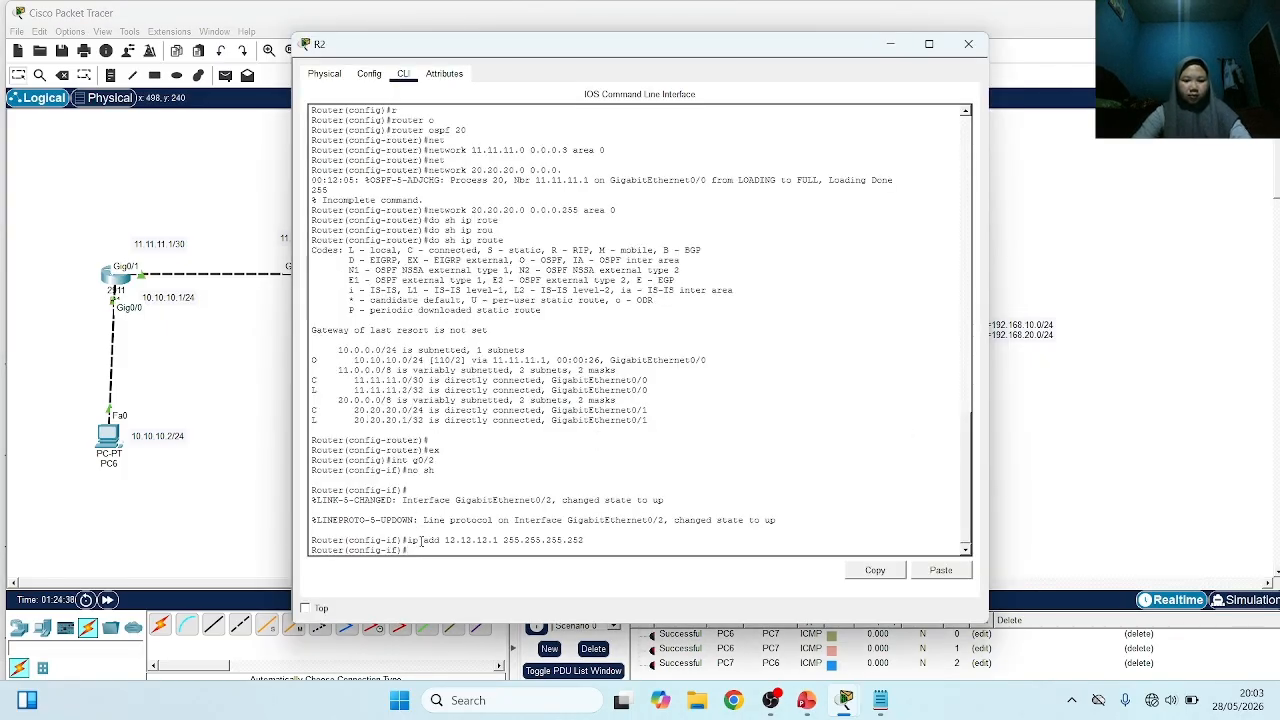
text(ex)
key(Return)
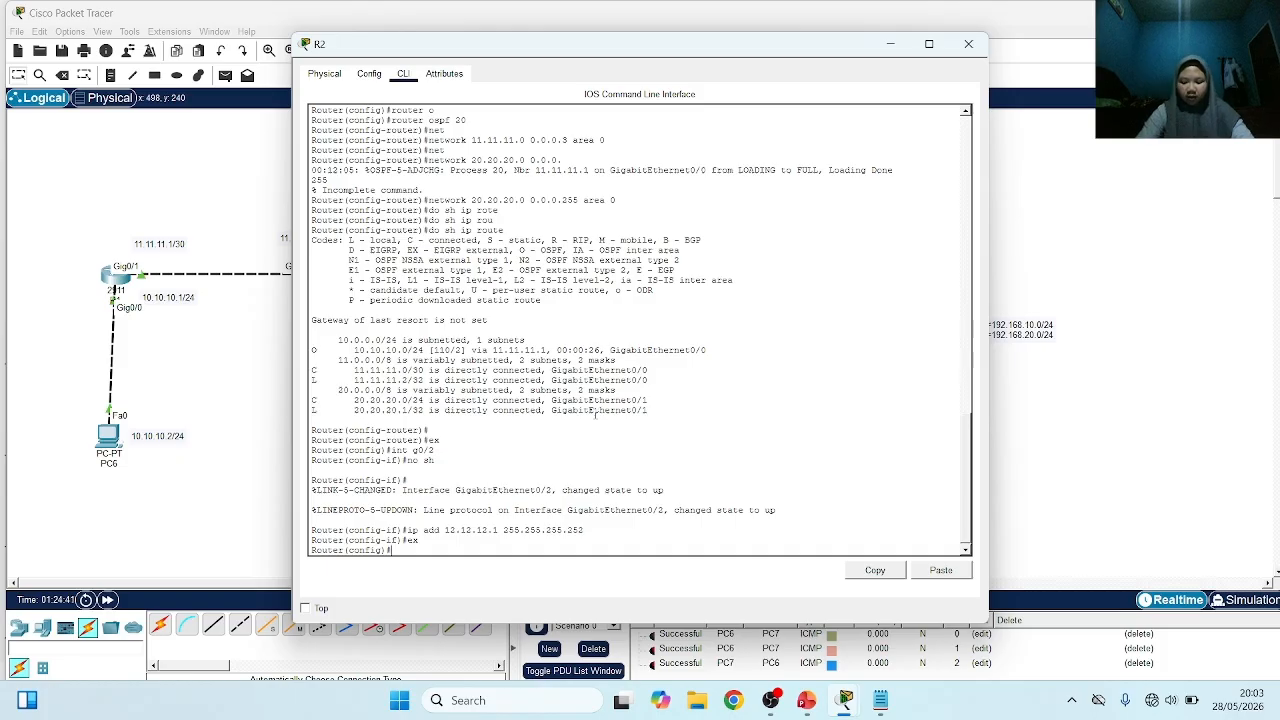
text(r)
key(Tab)
text(outer )
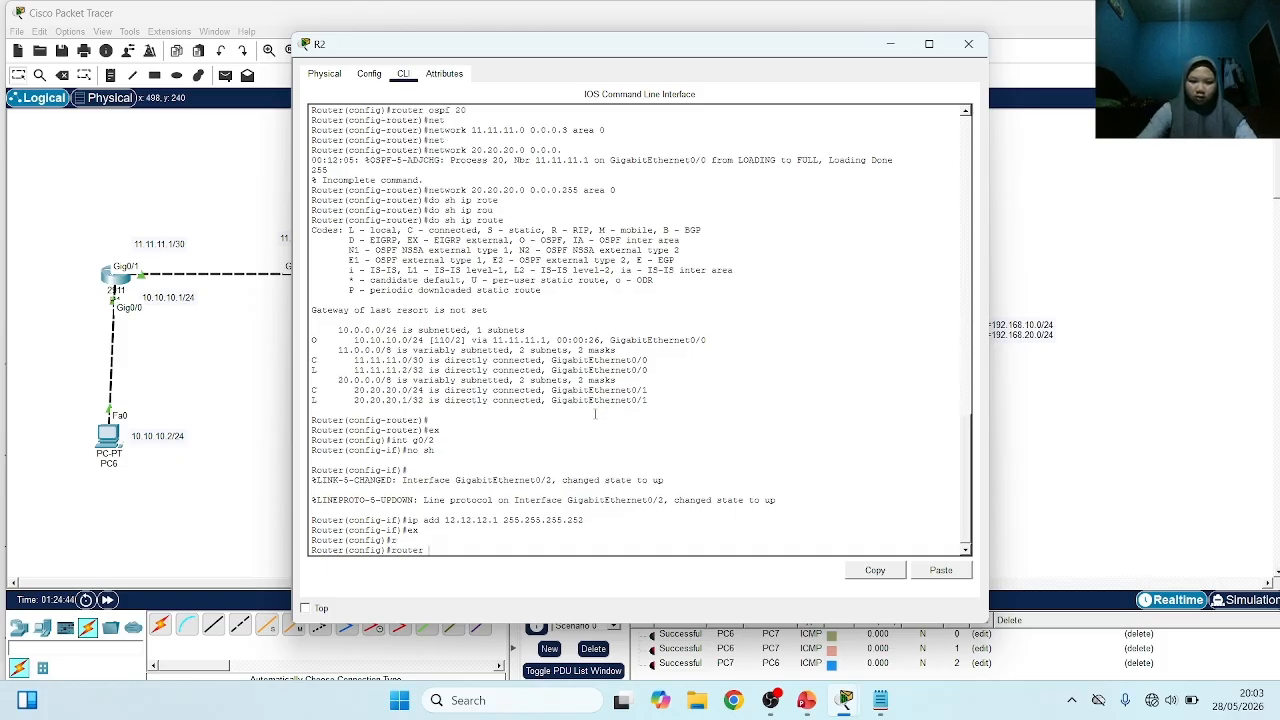
text(o)
key(Tab)
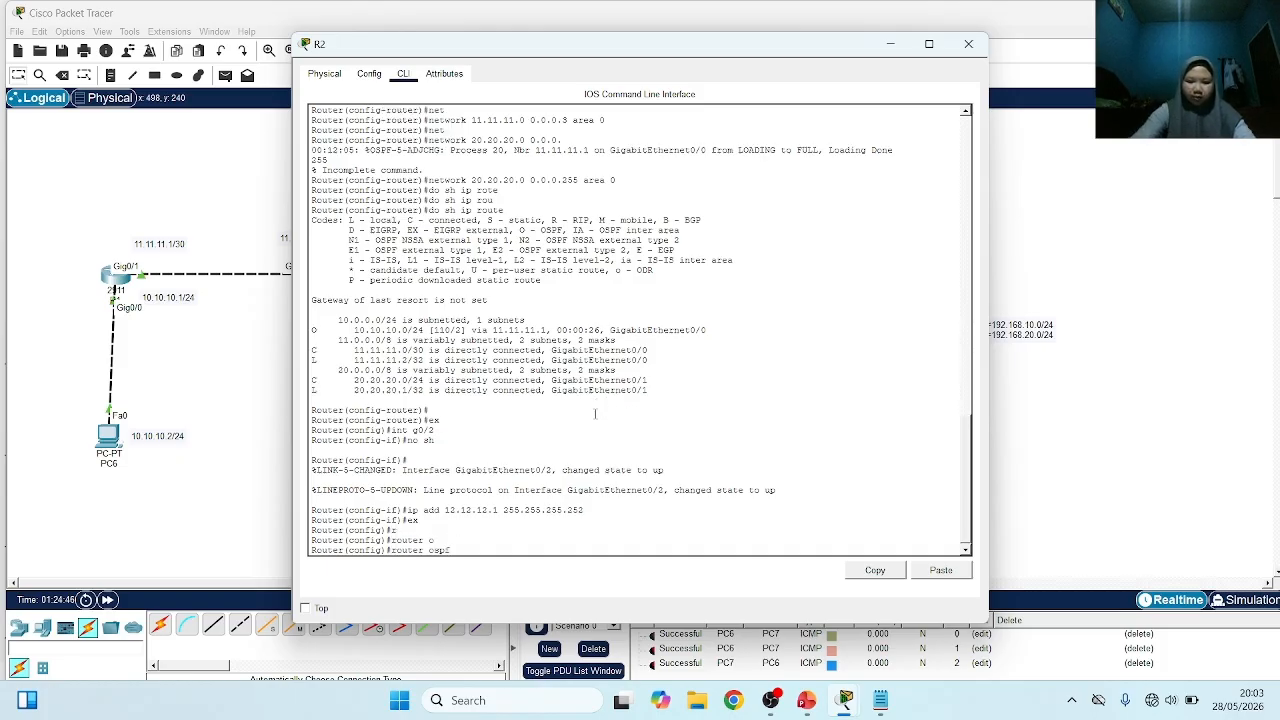
text(20)
key(Return)
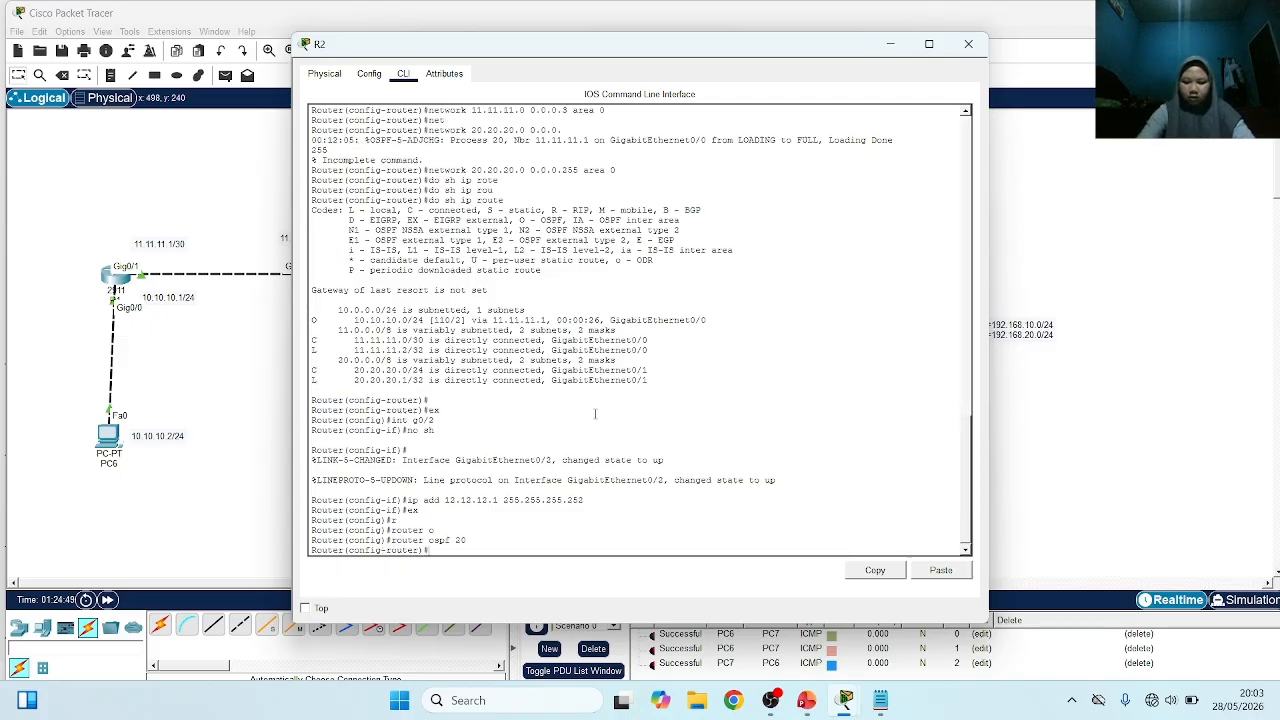
Add network 12.12.12.0 with wildcard mask 0.0.0.3 in area 0 to R2's OSPF process
text(net)
key(Tab)
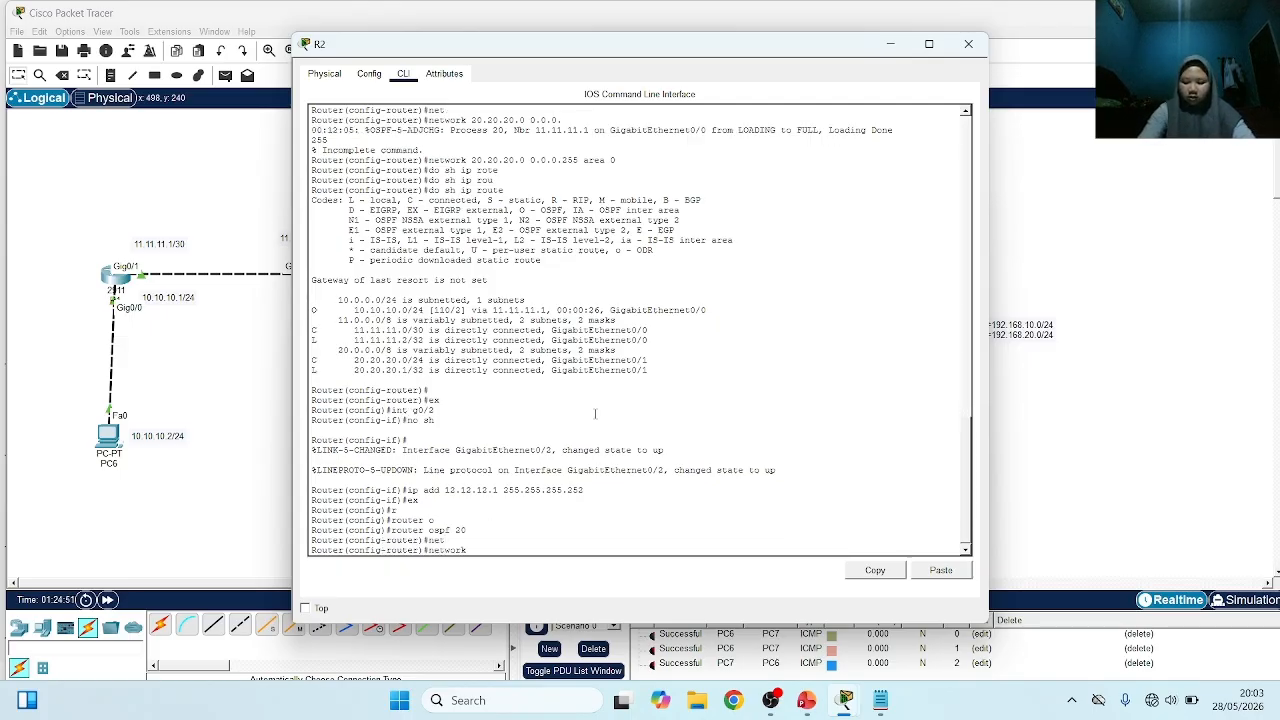
text(12.12.12.)
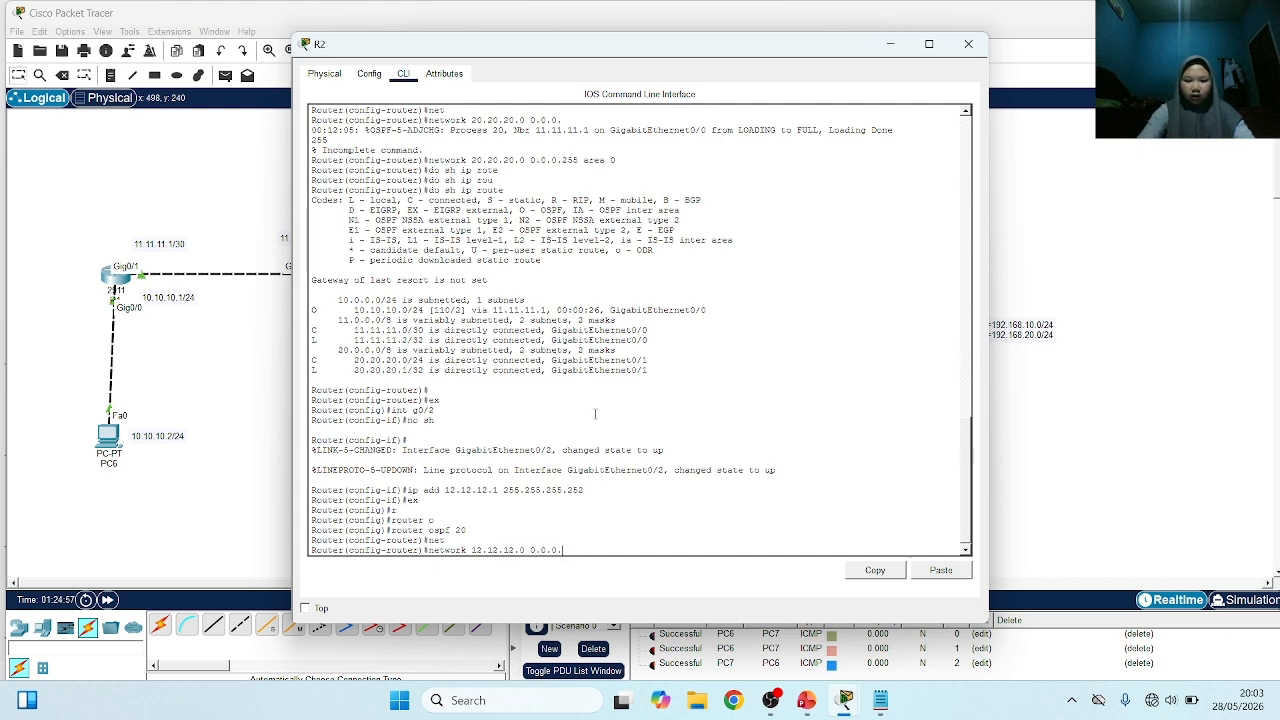
text(0 0.0.0.)
key(Tab)
text(3 a)
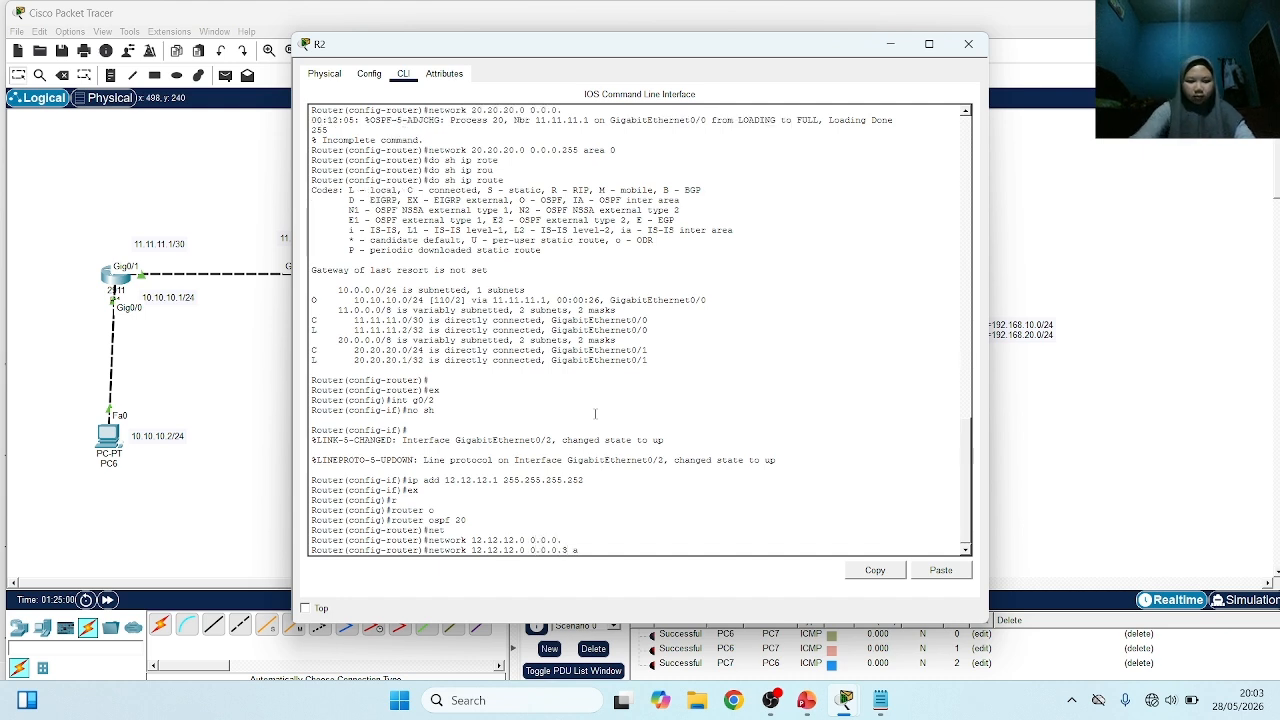
text(rea 0)
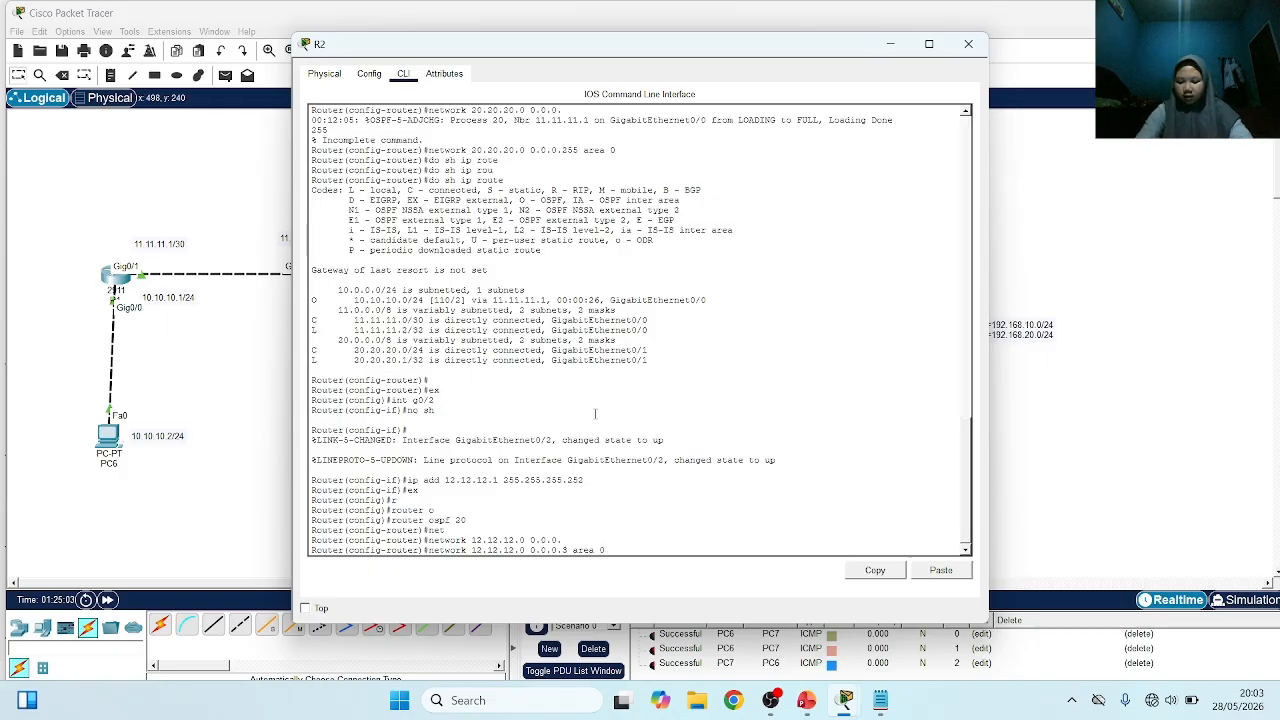
key(Return)
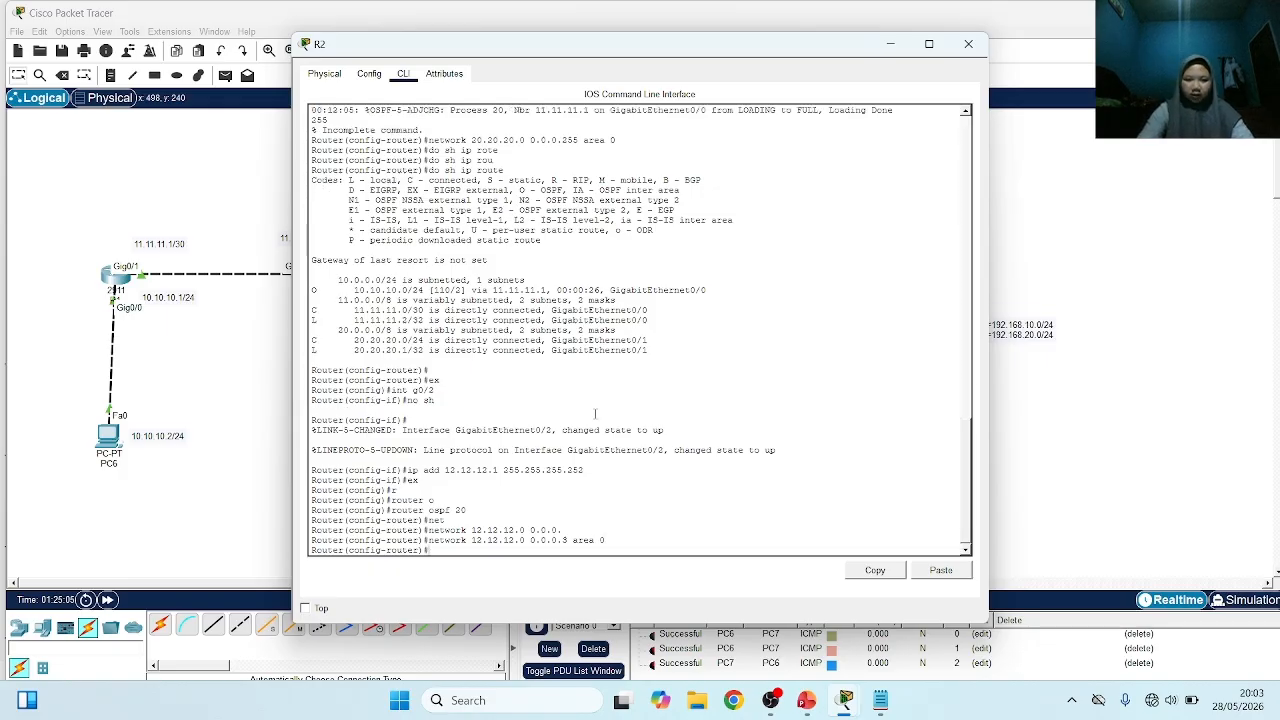
Display R2's IP routing table, and display it again once the OSPF adjacency with R3 is established
text(do sh i)
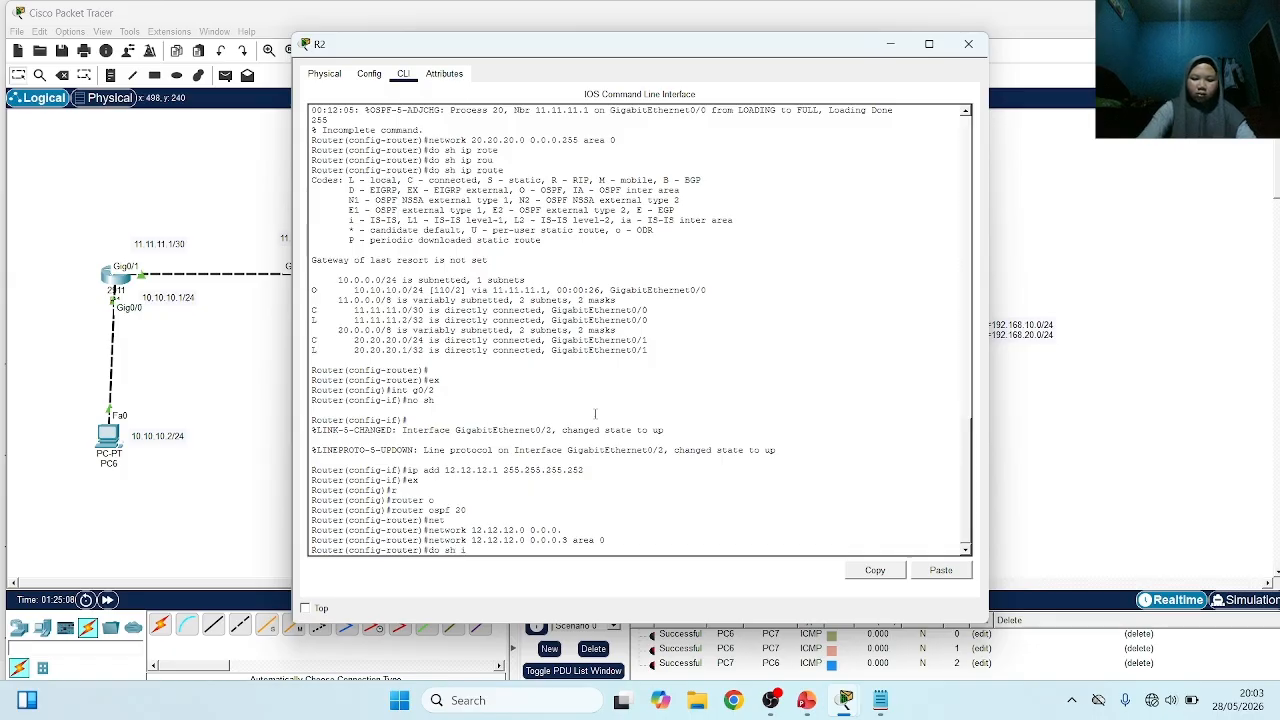
text(p rou)
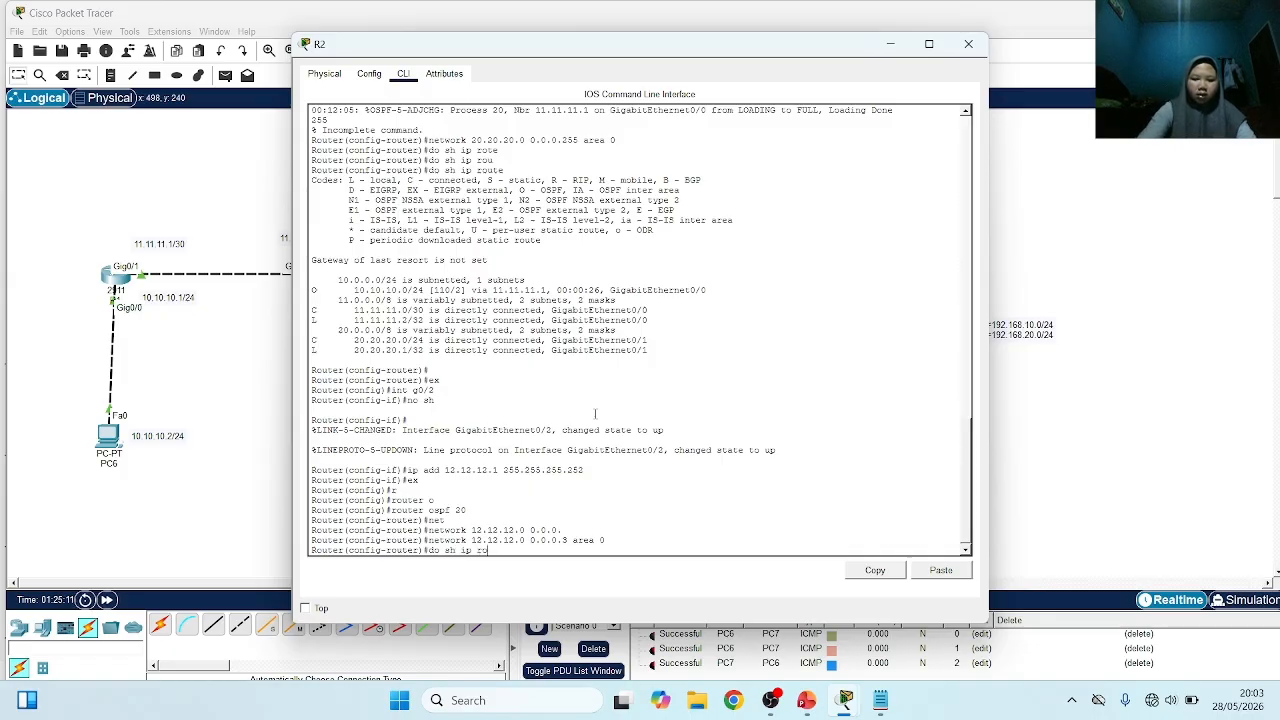
text(te)
key(Return)
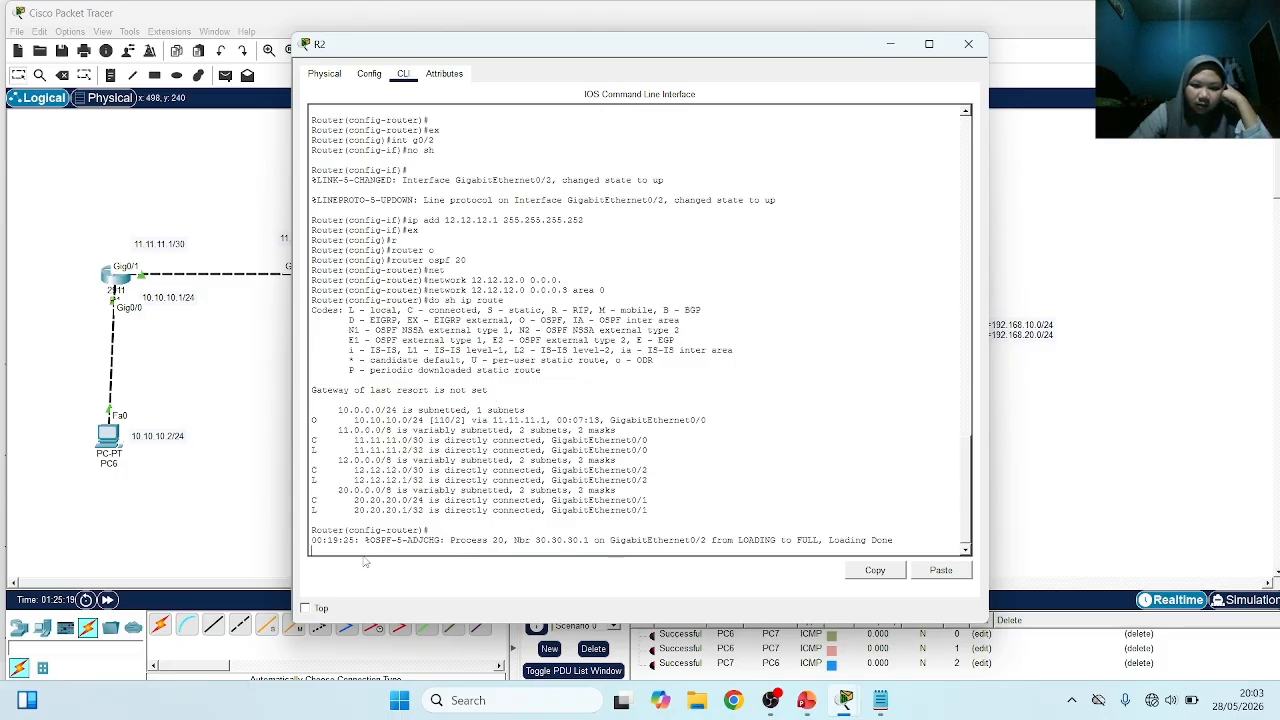
key(Return)
key(Up)
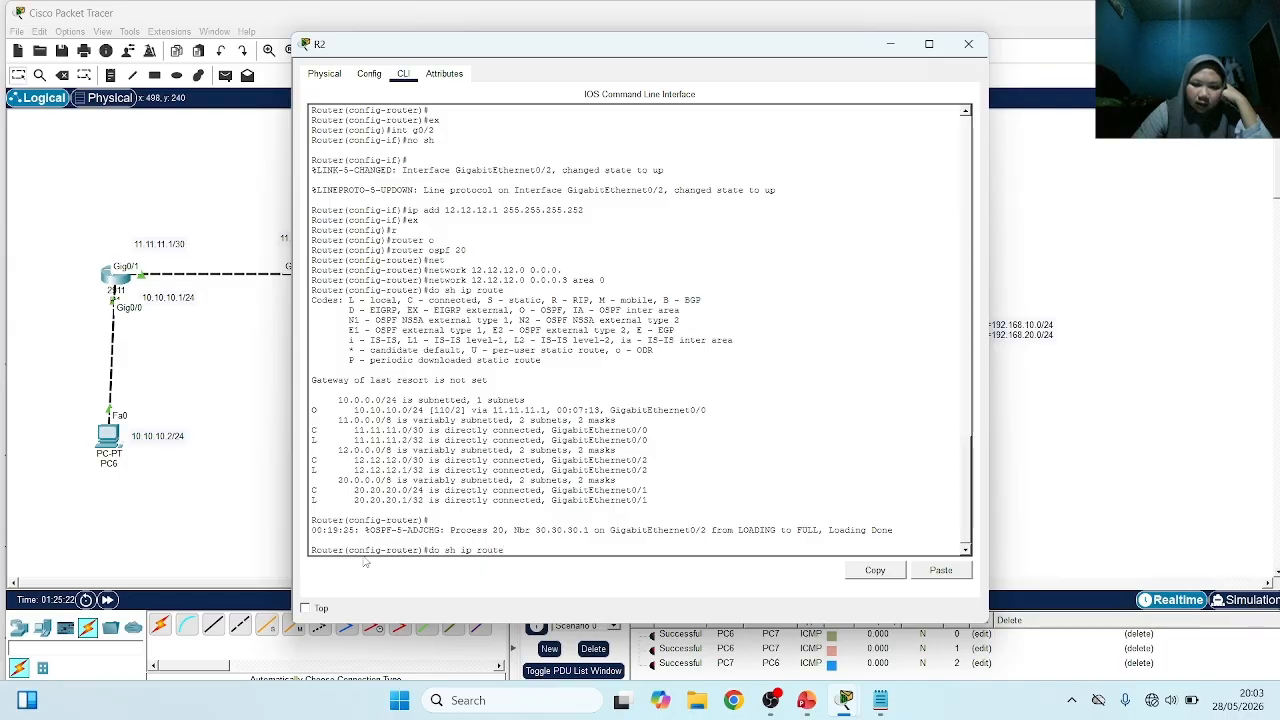
key(Return)
key(Return)
key(Return)
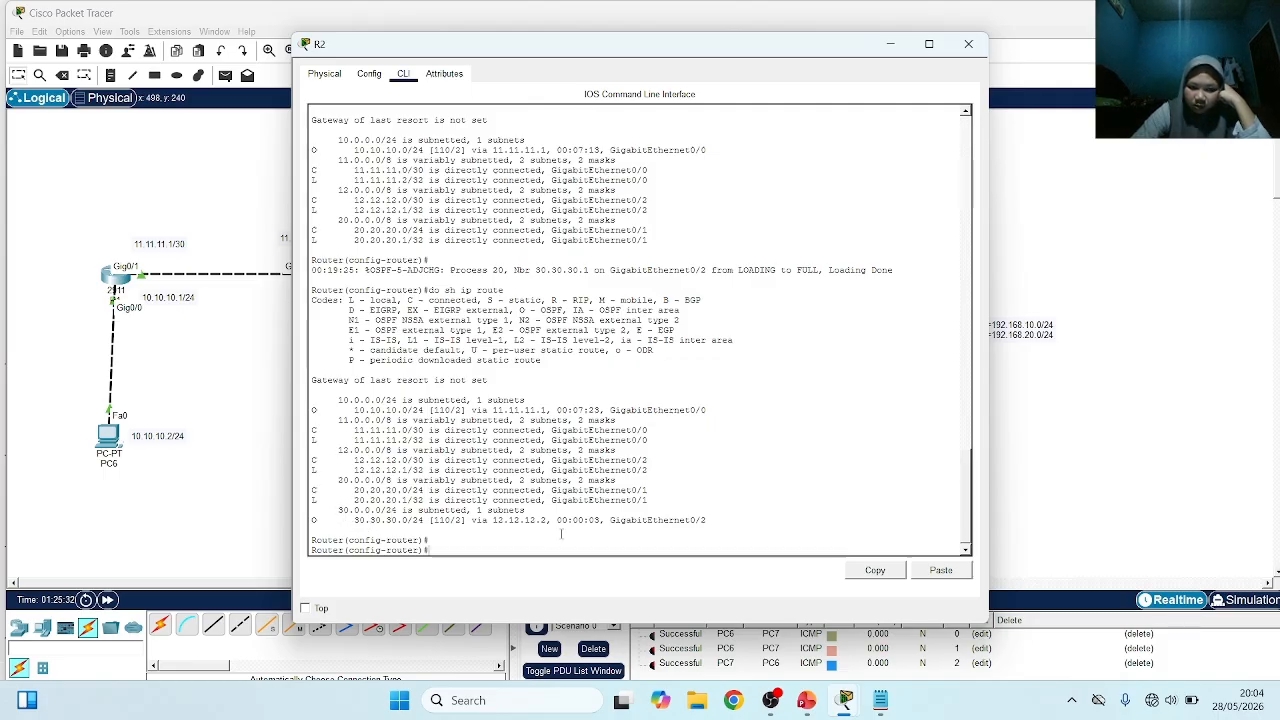
Clear the old PDU tests and check connectivity from PC7 to PC8 with simple PDUs, repeating the test
click(265, 463)
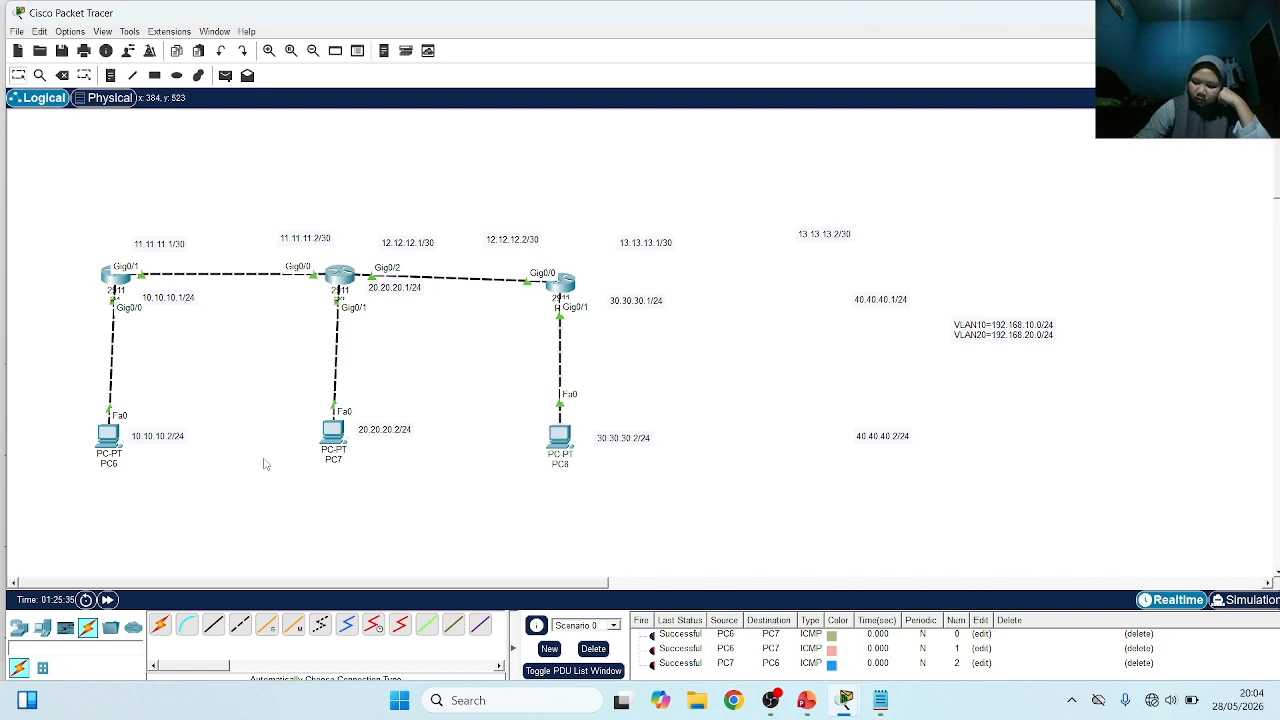
click(594, 650)
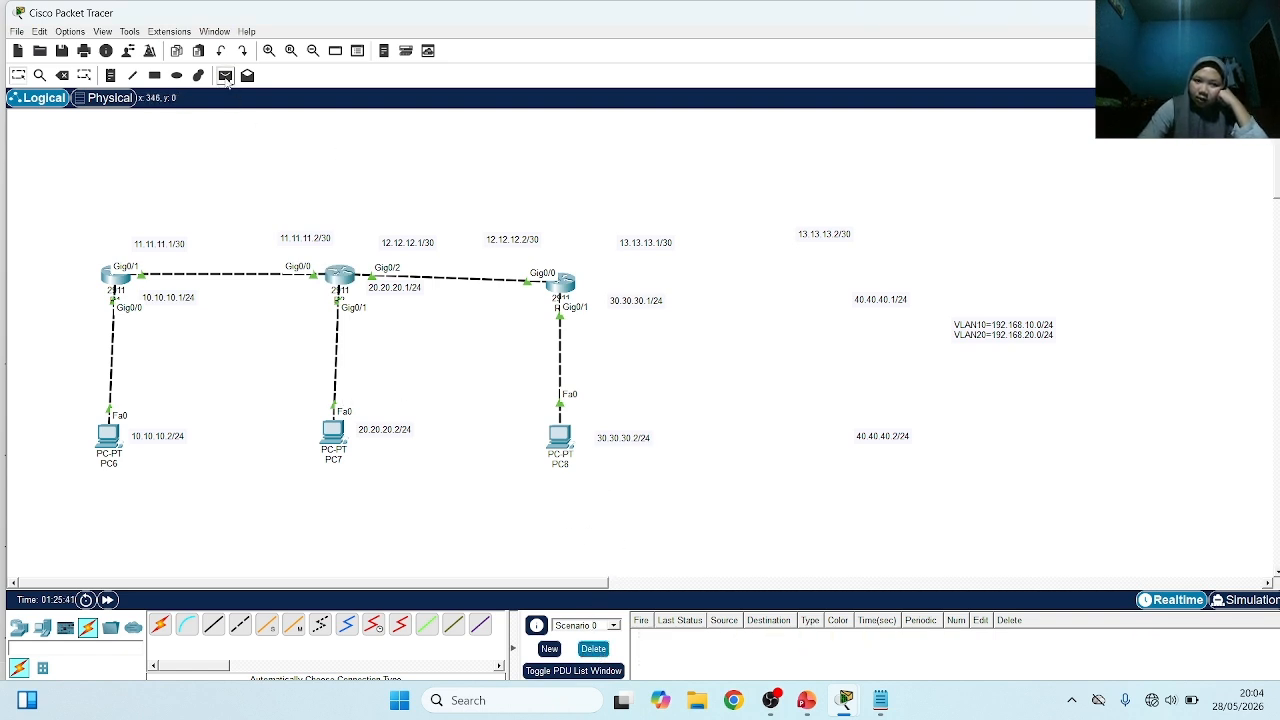
click(225, 77)
click(333, 432)
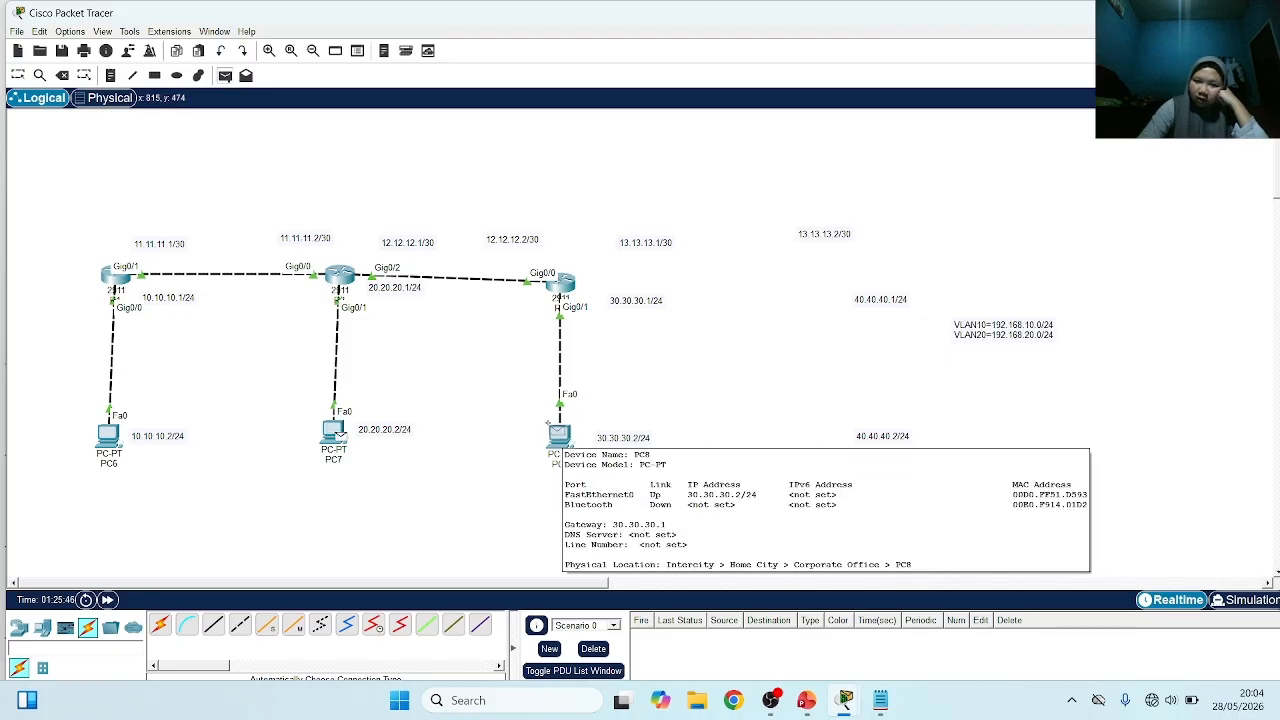
click(551, 427)
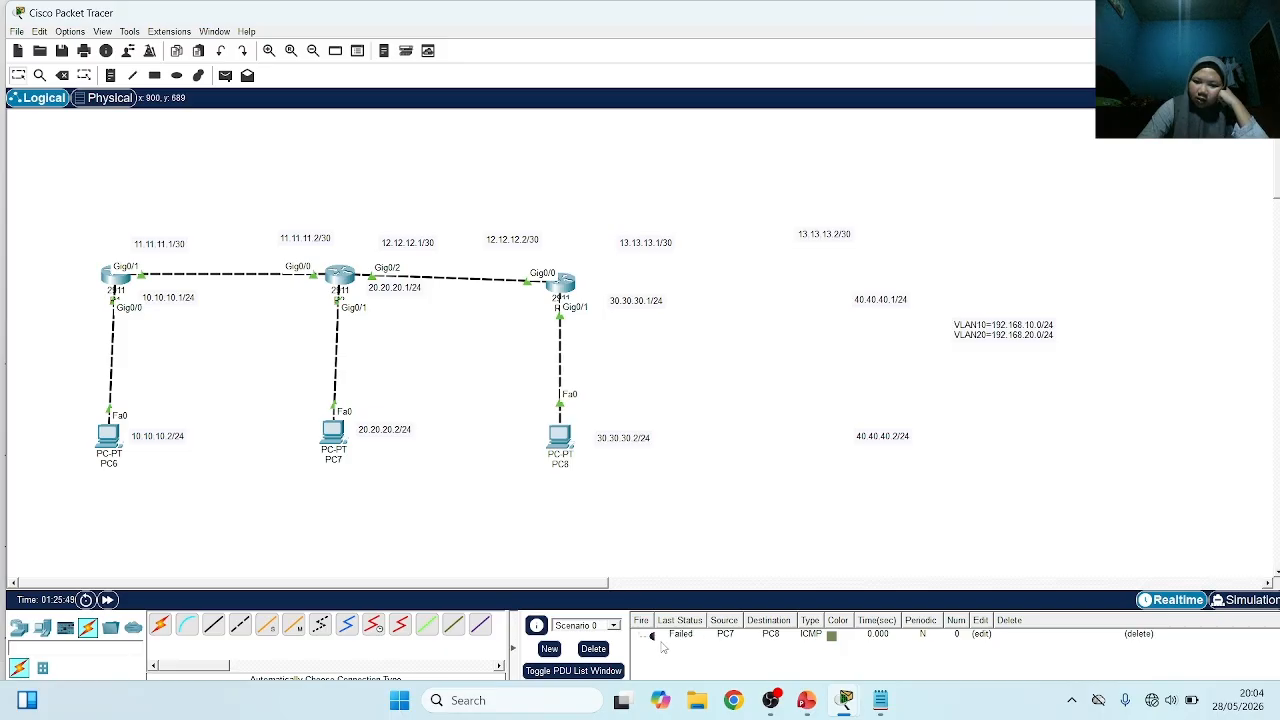
double_click(651, 635)
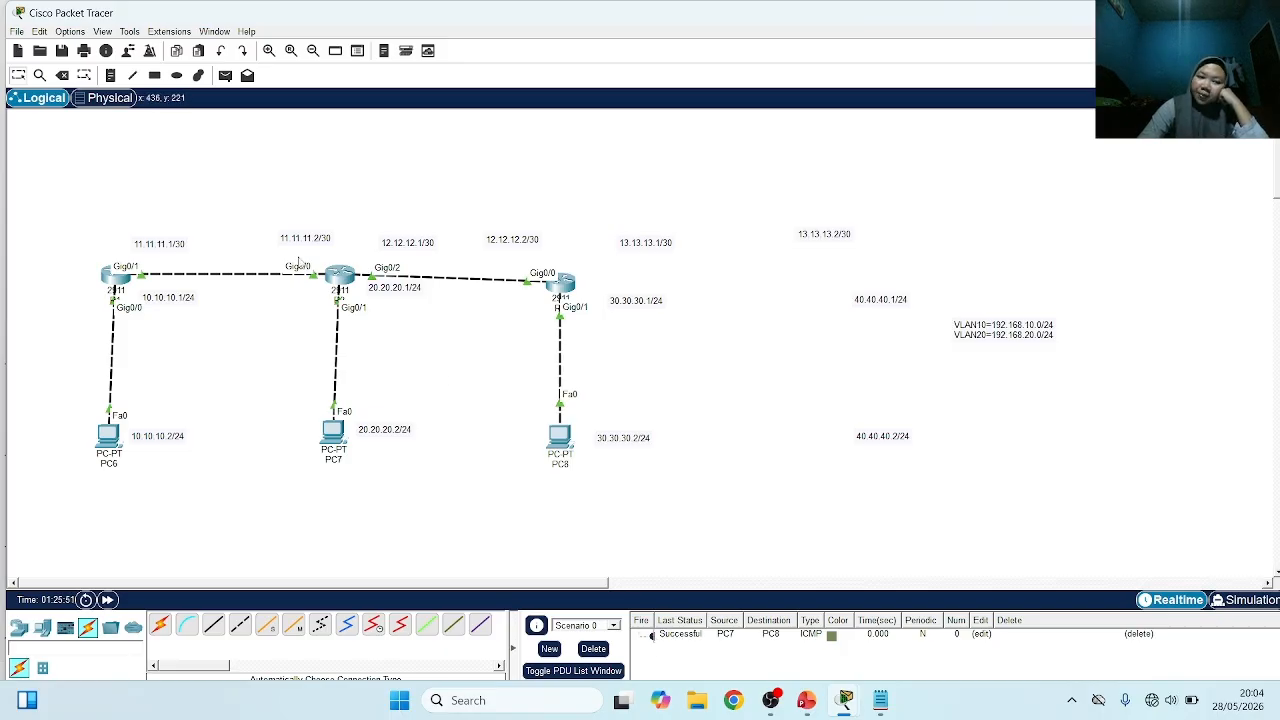
click(225, 76)
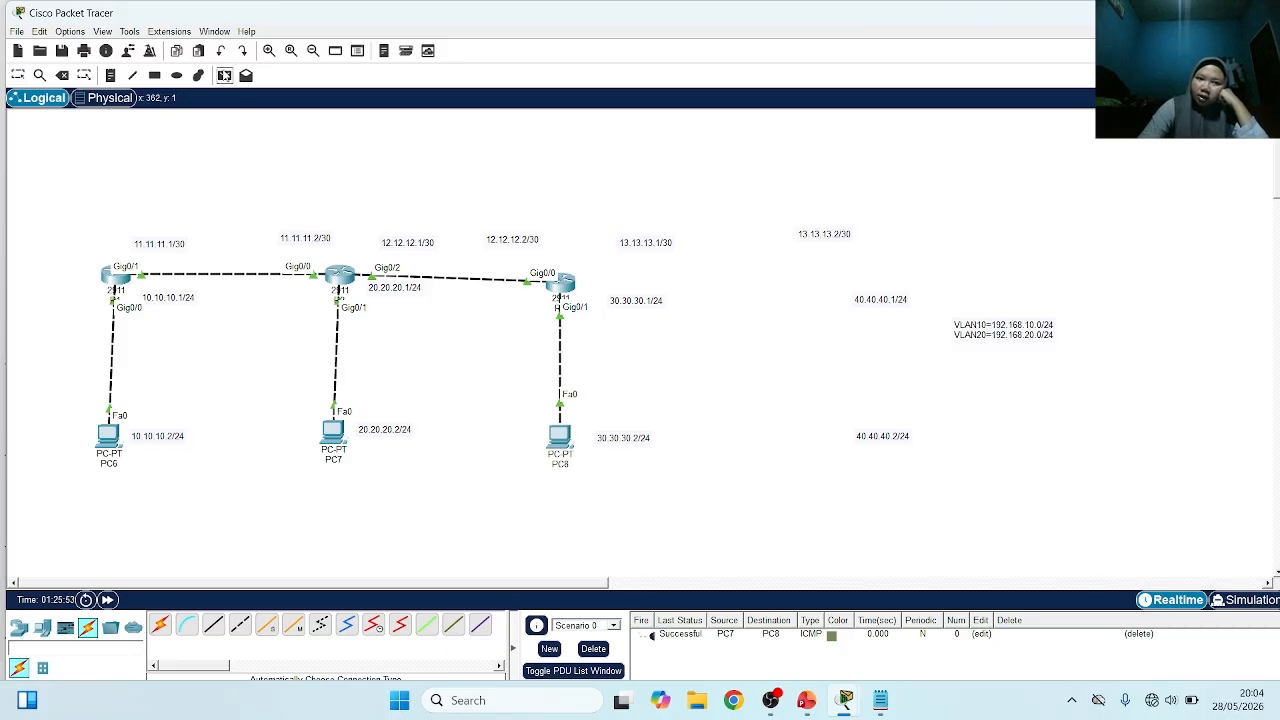
click(333, 432)
click(553, 433)
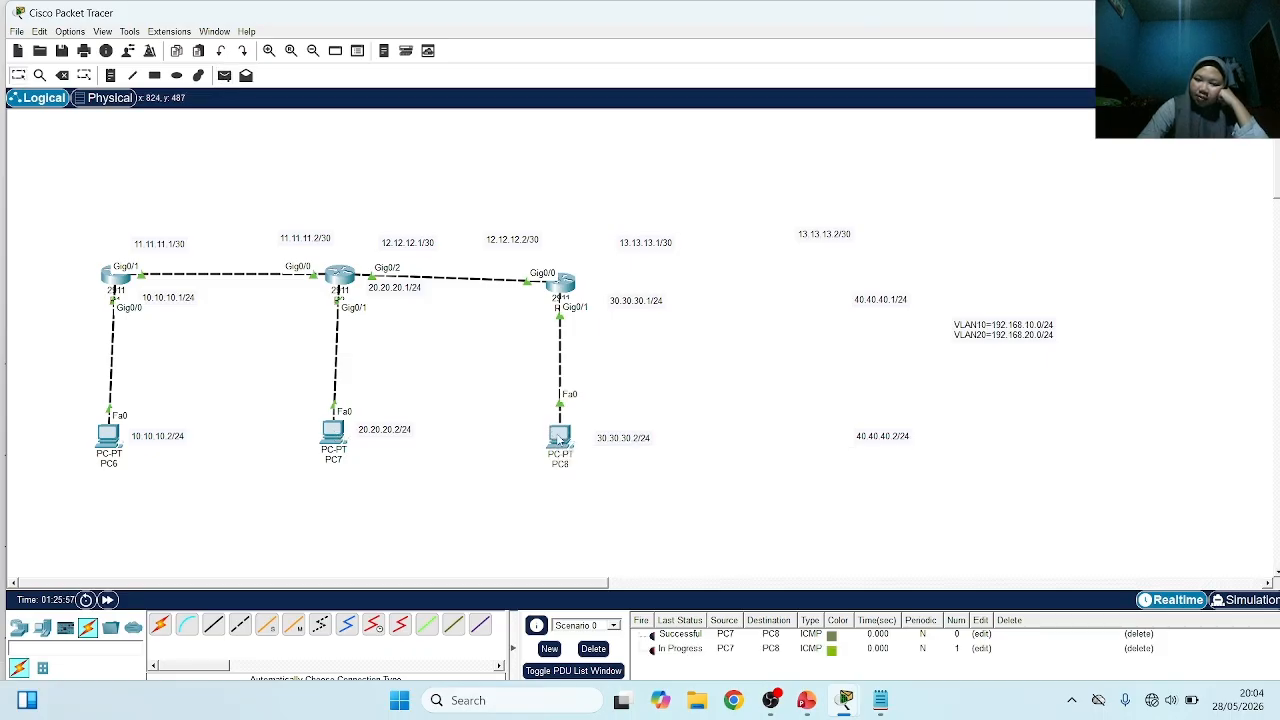
Send one simple PDU from PC6 to PC8 and one from PC8 to PC6, and clear the PDU list
click(225, 76)
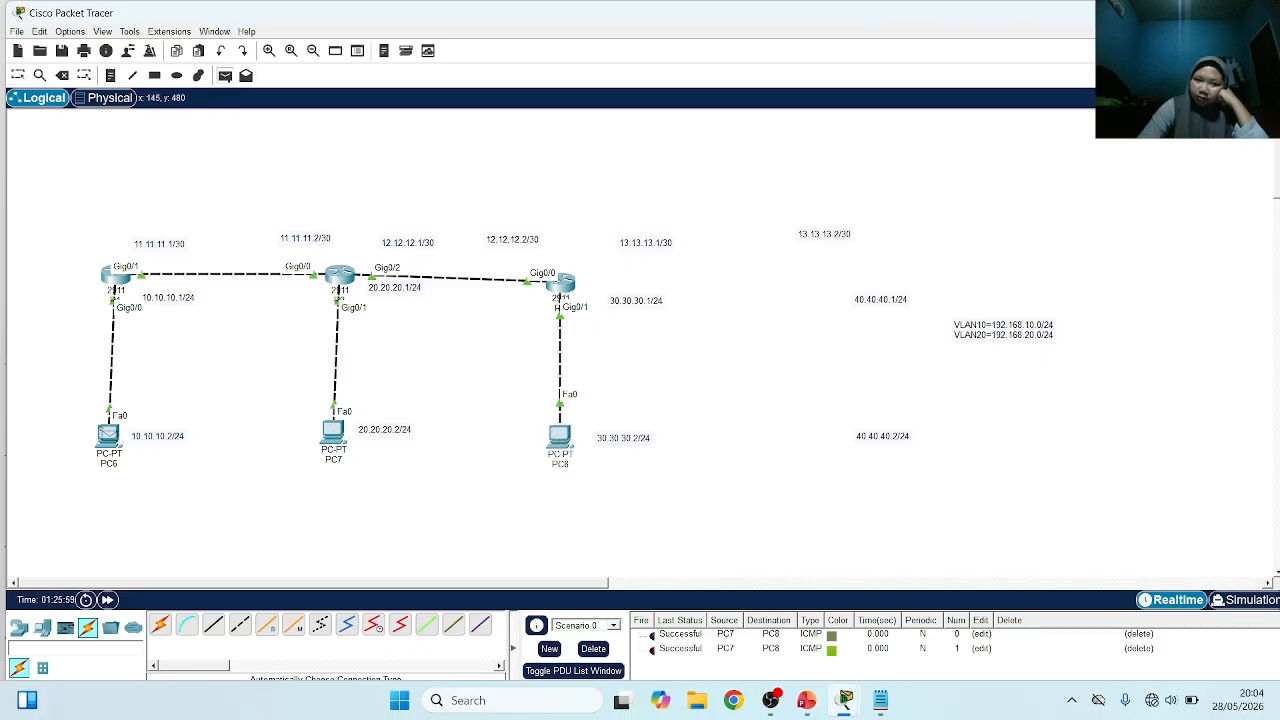
click(108, 435)
click(560, 436)
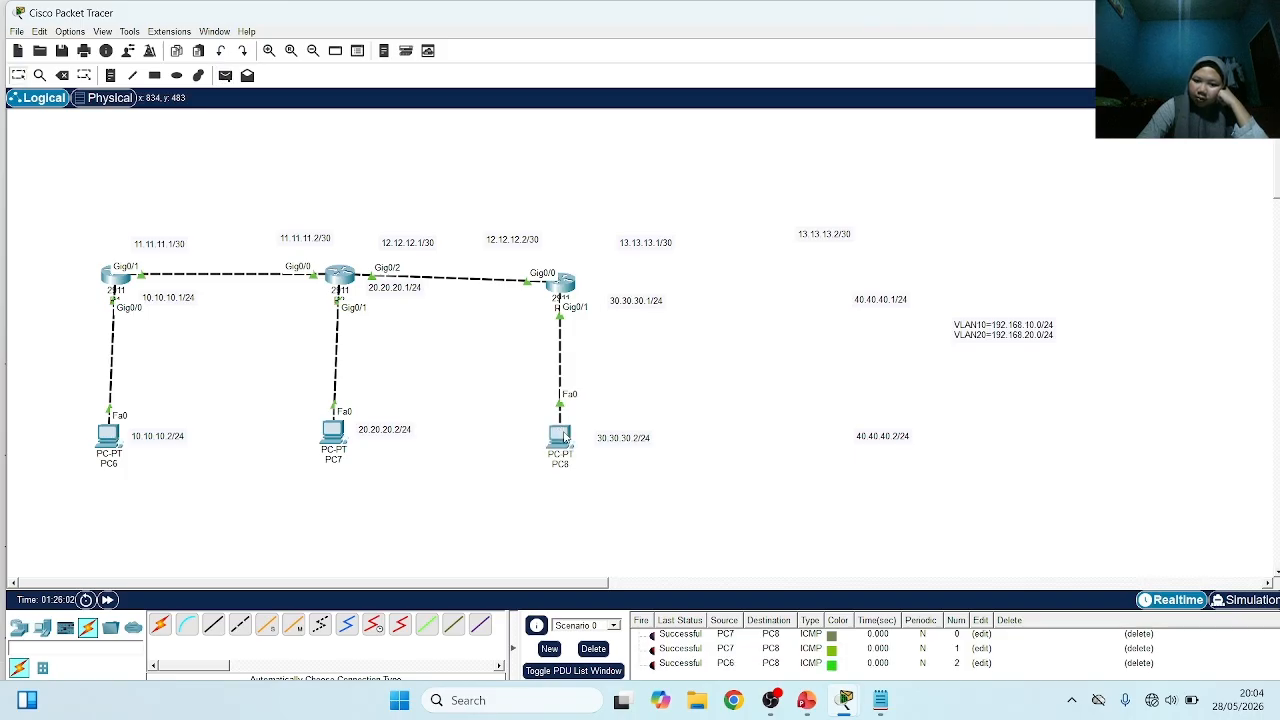
click(225, 76)
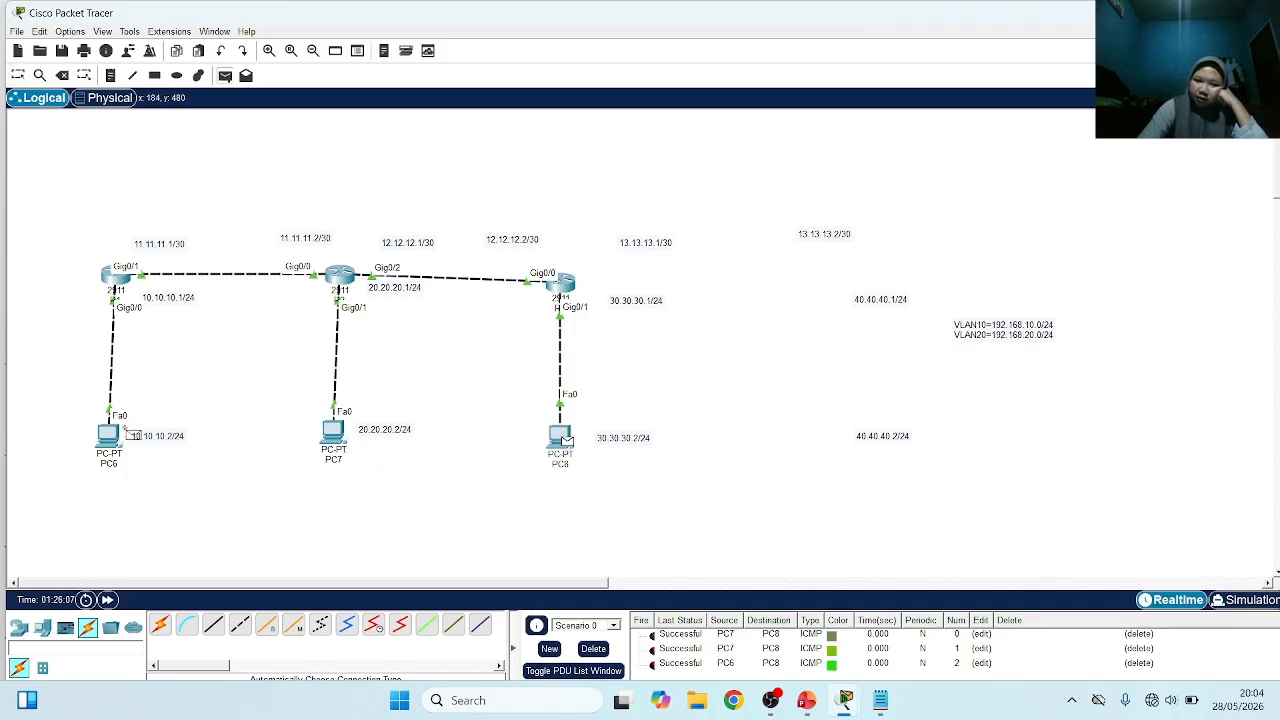
click(106, 434)
click(562, 438)
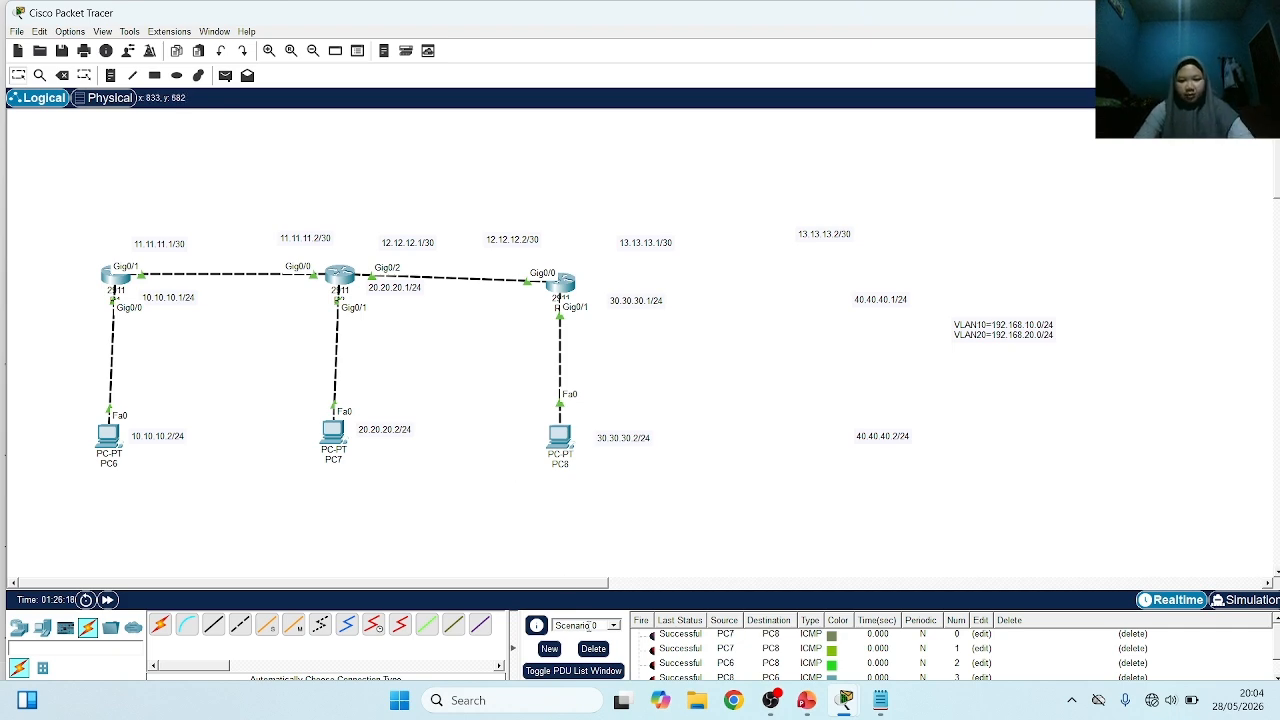
click(593, 648)
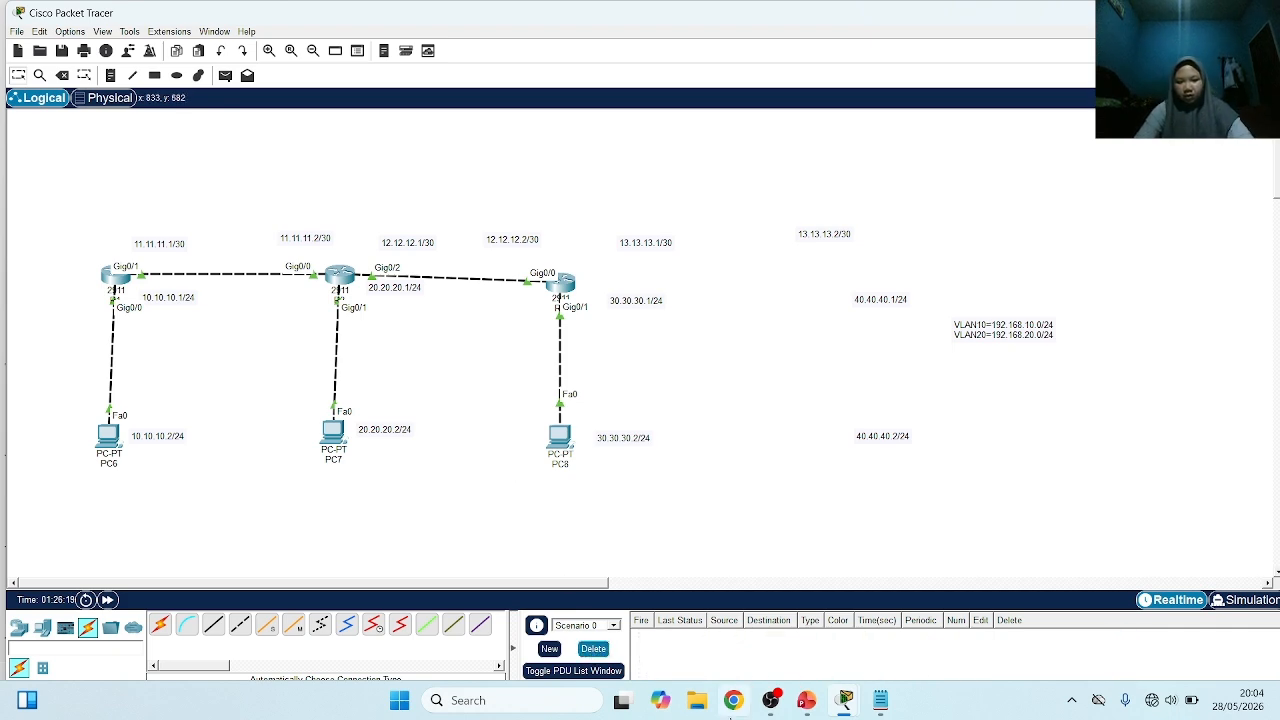
Switch to PowerPoint to check which topic follows in the Outline slide, and return to the Packet Tracer topology
click(815, 704)
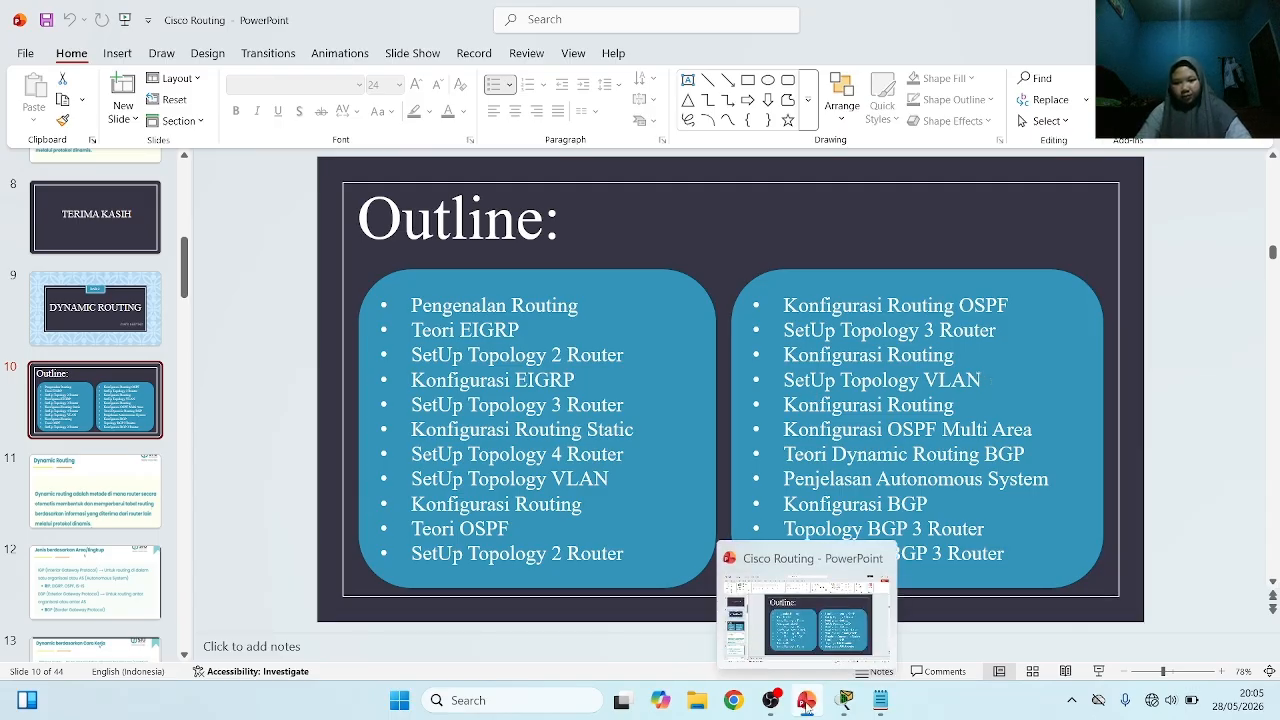
mouse_move(848, 703)
click(509, 611)
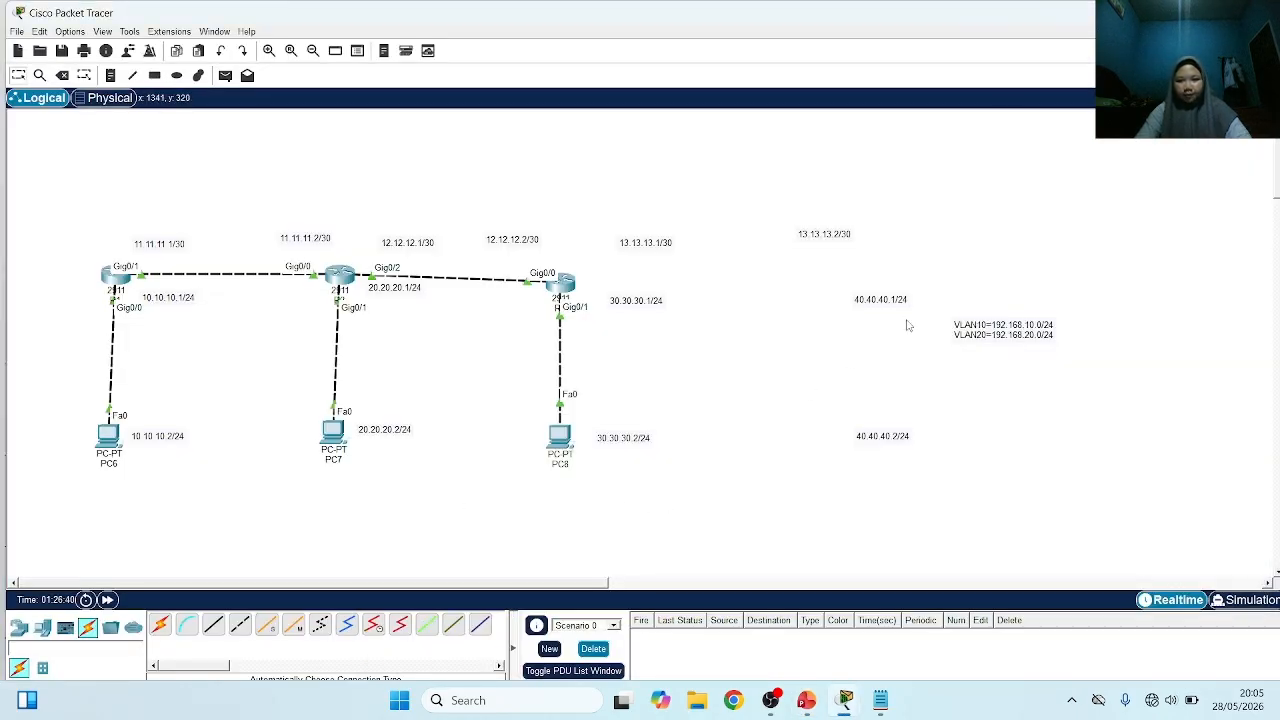
Move the 13.13.13.x/30 and 40.40.40.x/24 labels out of the way above the topology's far end, and the VLAN10/VLAN20 note beside R3's link to PC8
drag(880, 299, 1053, 193)
drag(818, 238, 1029, 161)
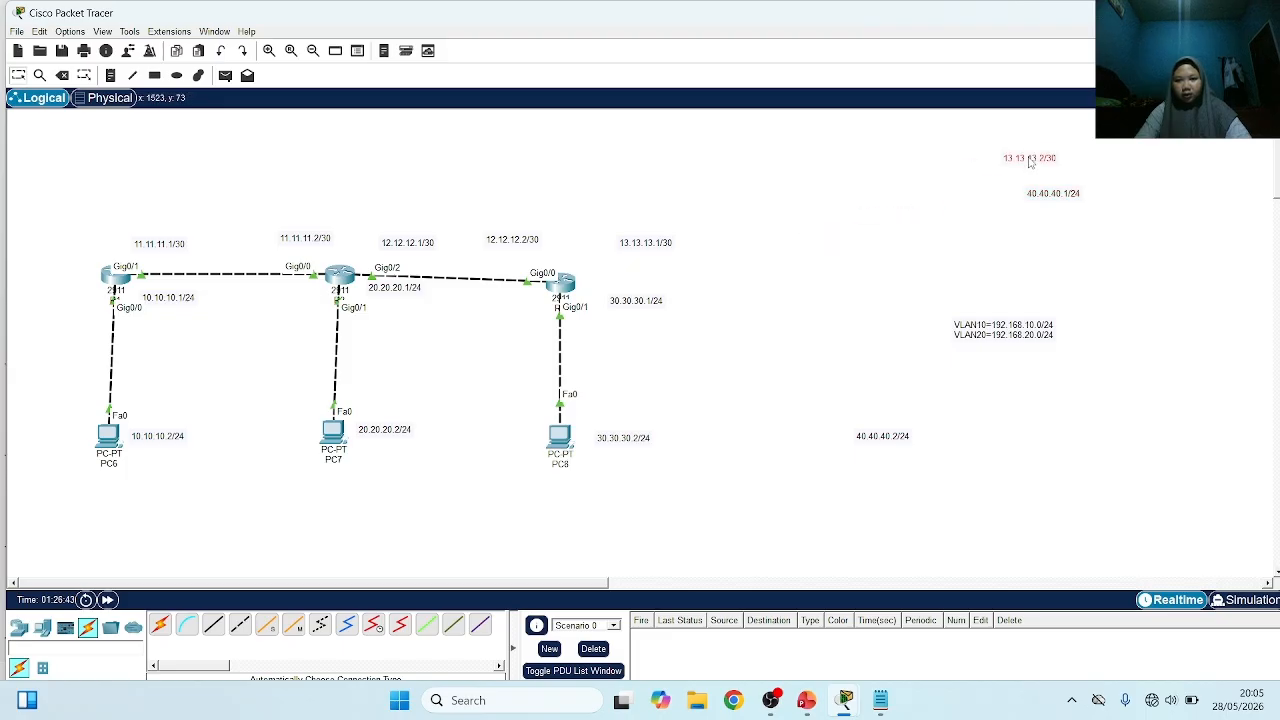
drag(672, 243, 1161, 159)
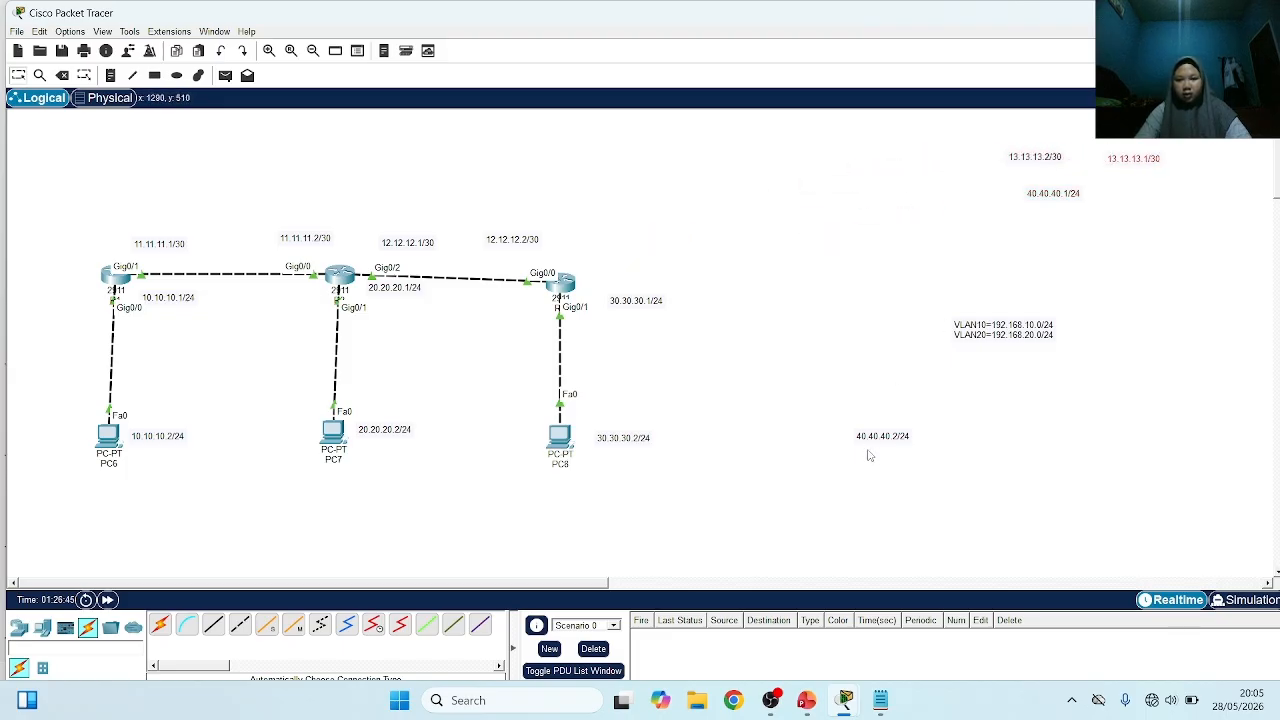
drag(878, 437, 1165, 183)
drag(978, 347, 705, 356)
Place a 2960 switch beside R3, just above the VLAN10/VLAN20 note
click(18, 627)
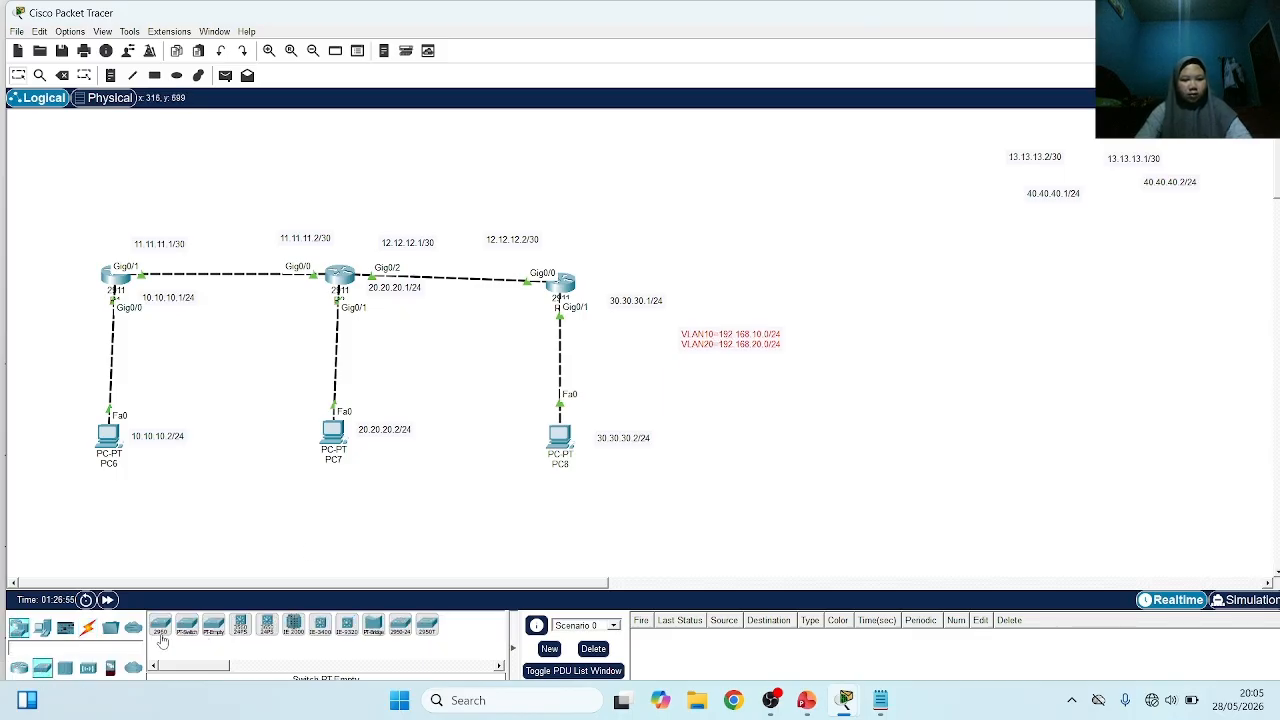
click(160, 626)
click(694, 282)
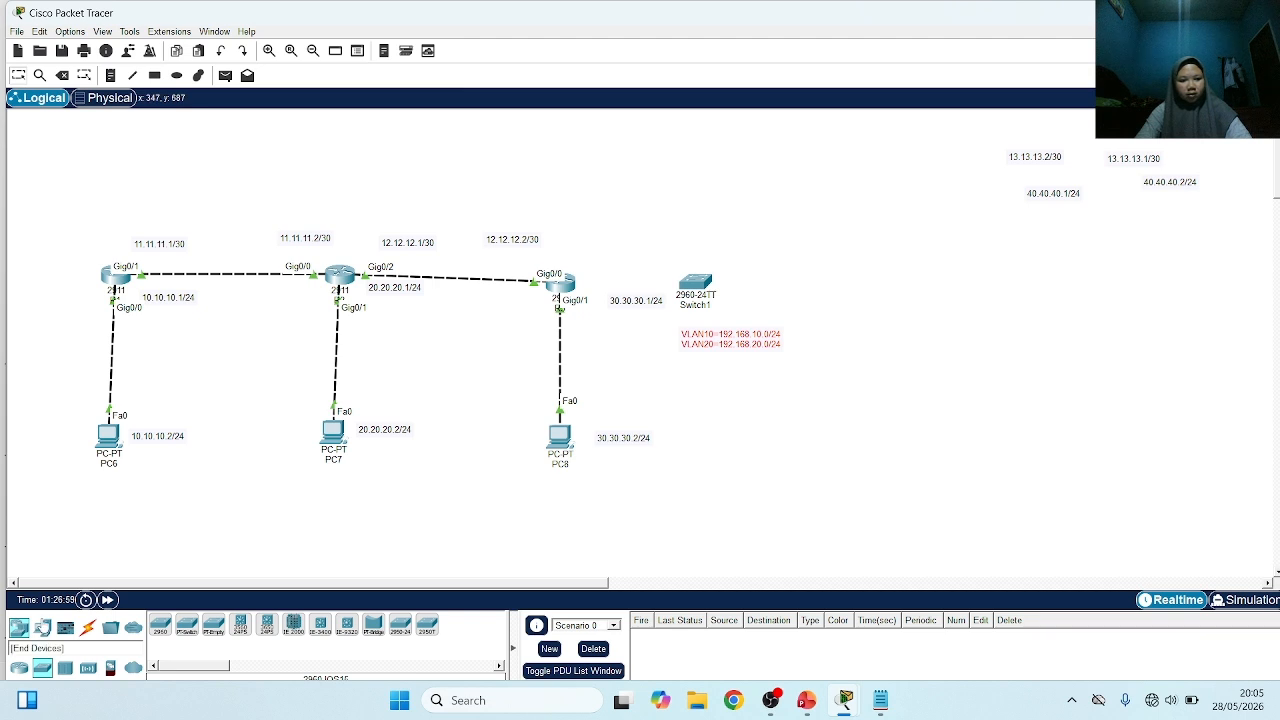
Add two PCs beyond the new 2960 switch, one slightly above it and one below it
click(42, 627)
click(160, 625)
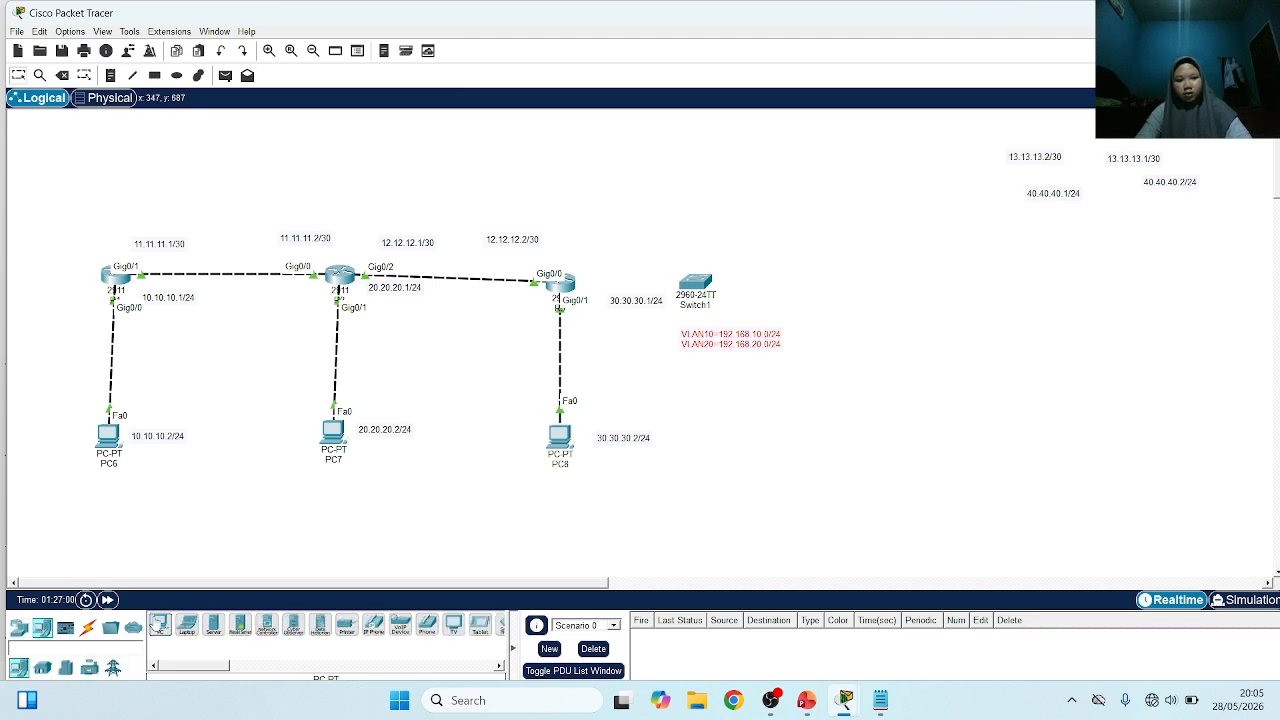
click(823, 242)
click(837, 361)
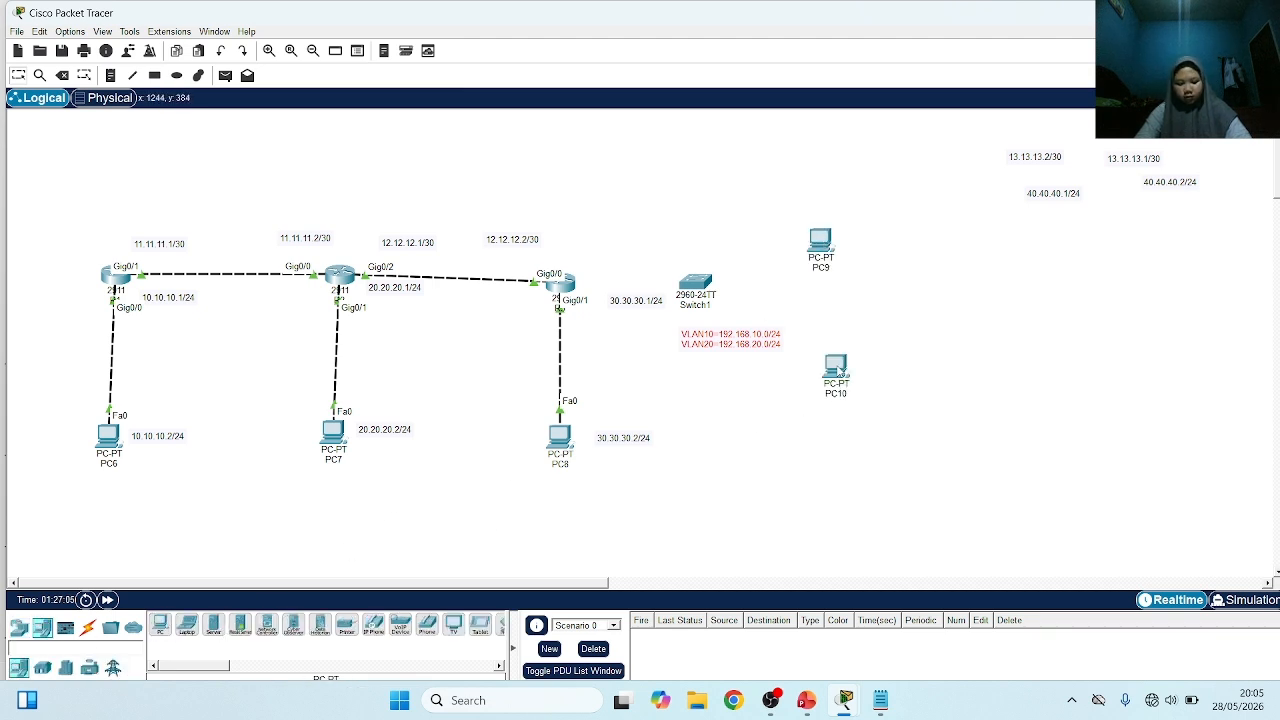
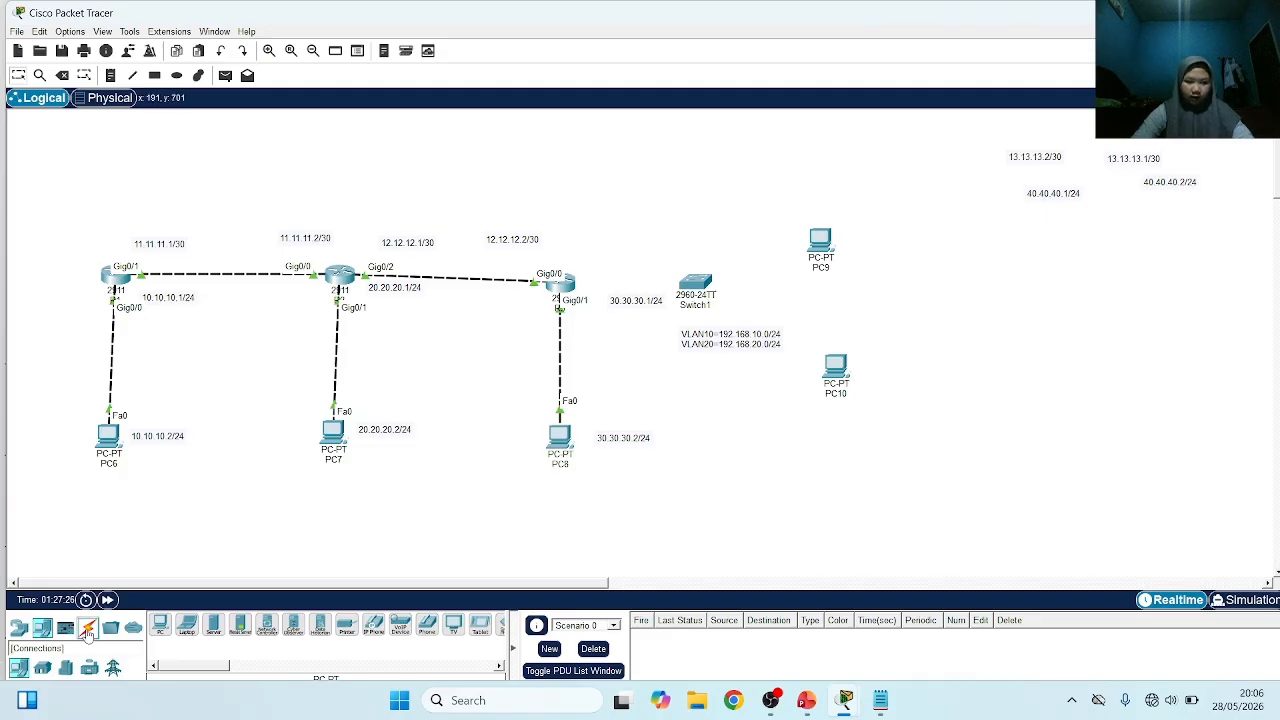
Connect the router above PC8 to Switch1 using the automatic connection type
click(88, 628)
click(160, 624)
click(567, 286)
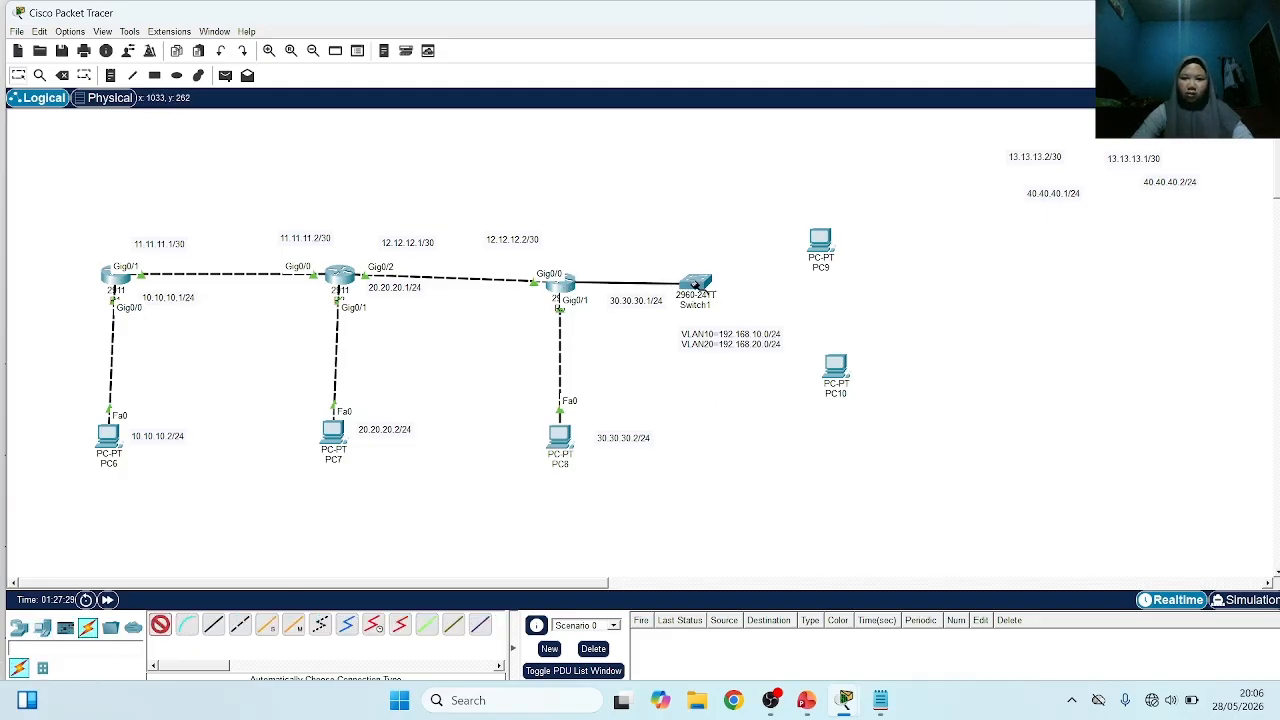
click(700, 287)
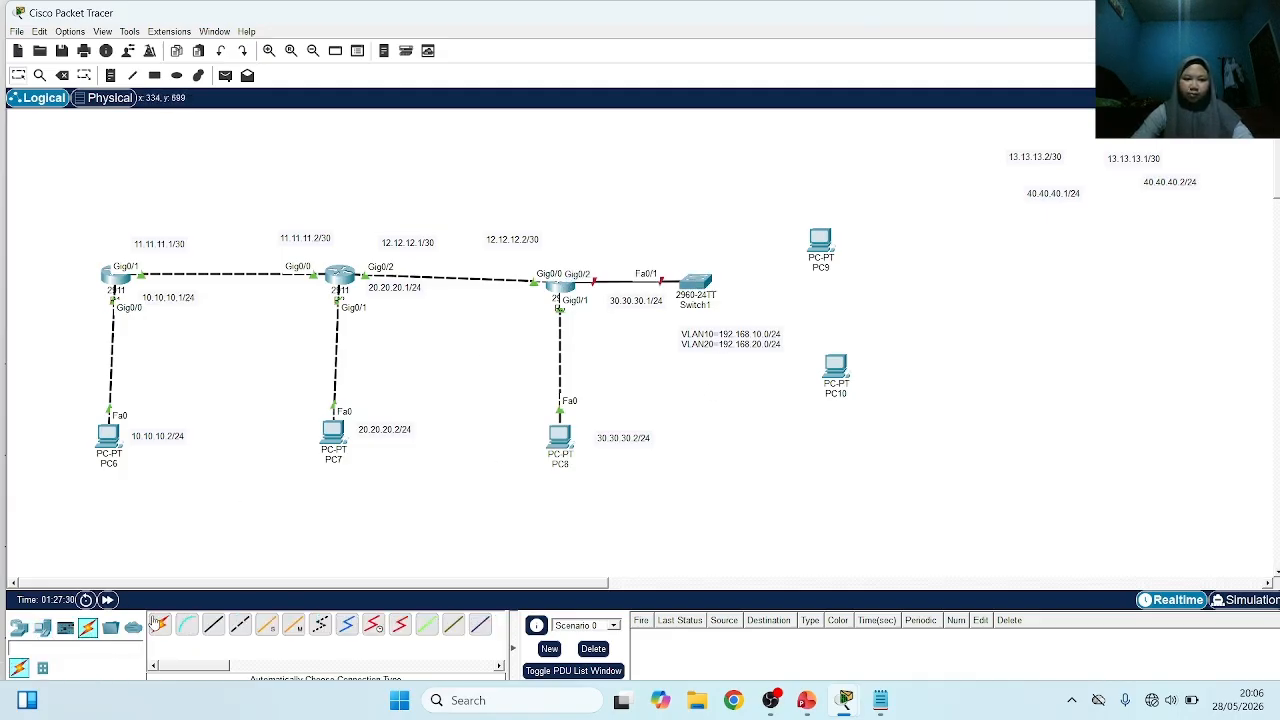
Cable PC9 and PC10 to Switch1 using the automatic connection type
click(820, 242)
click(720, 300)
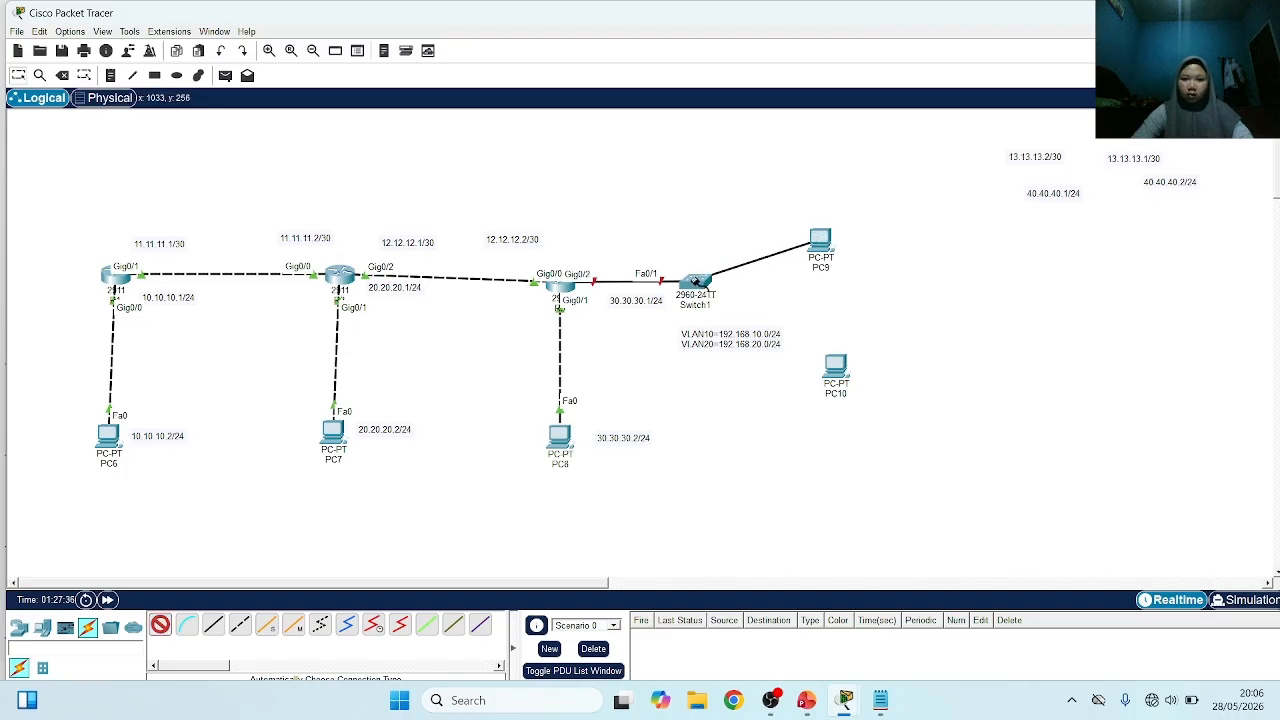
click(163, 627)
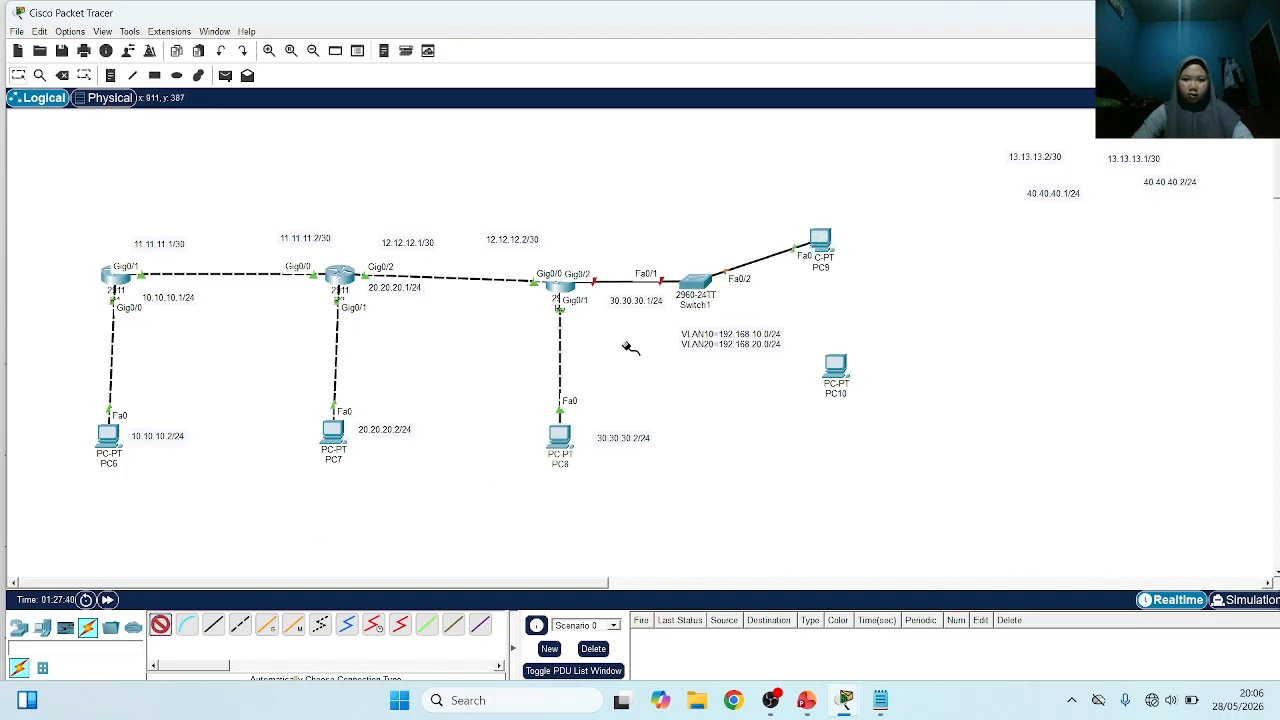
click(696, 285)
click(836, 367)
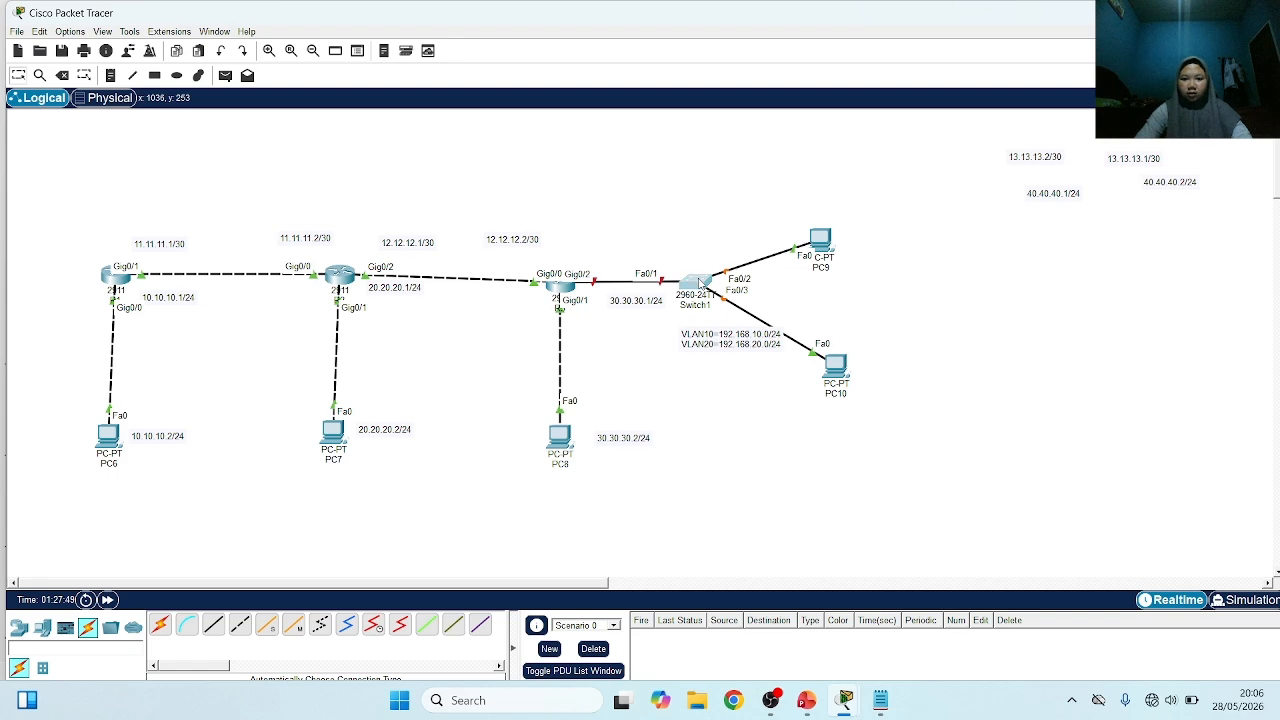
On Switch1's command line, enter global configuration mode and create VLAN 10 and VLAN 20
click(700, 284)
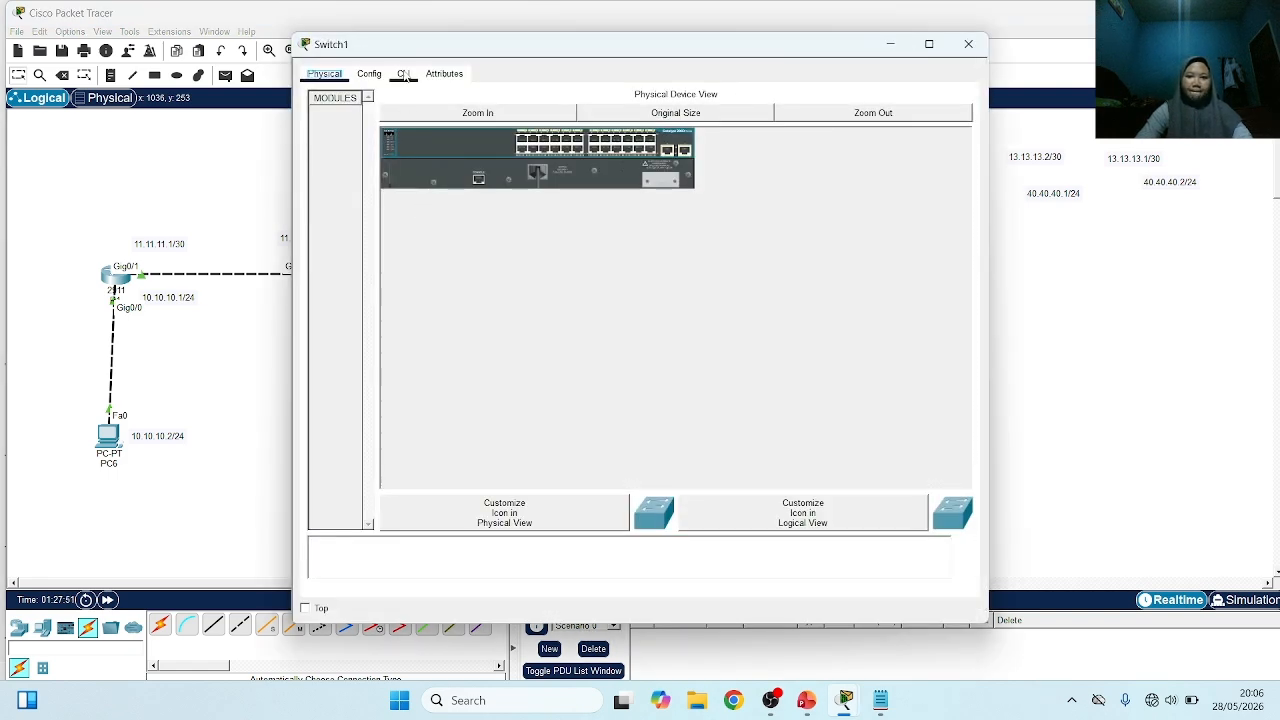
click(403, 74)
key(Return)
text(ena)
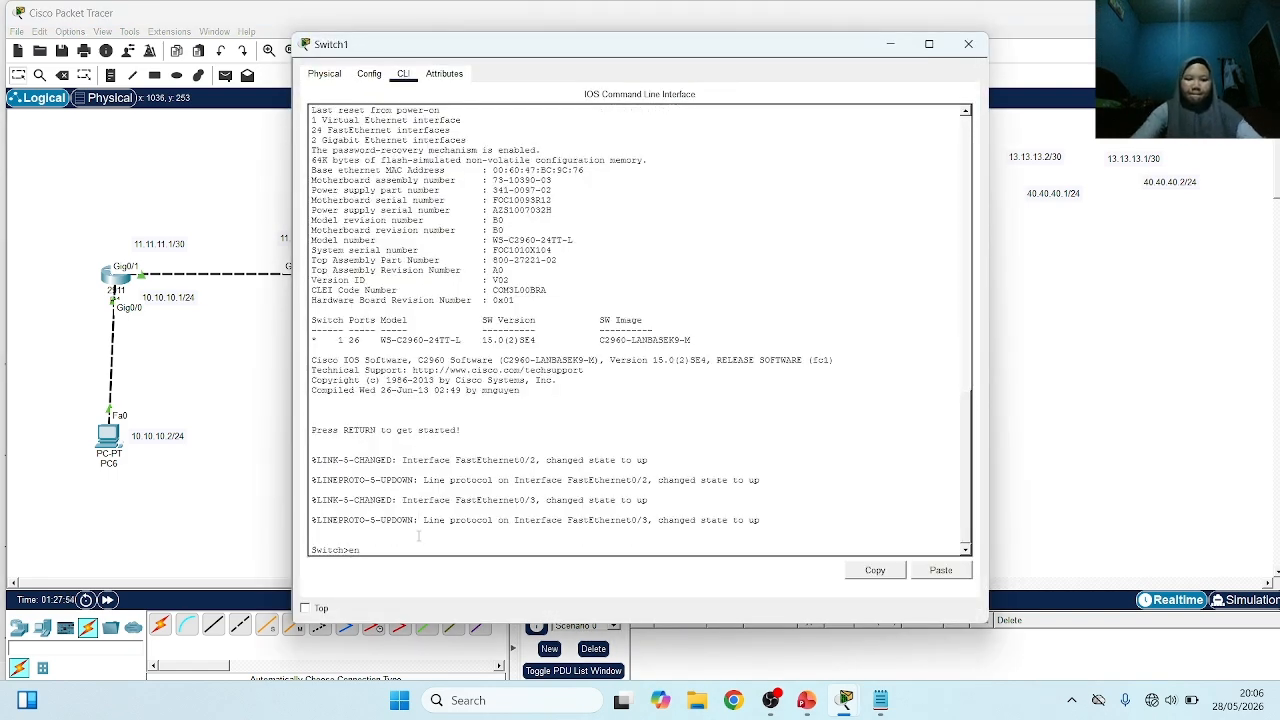
key(Return)
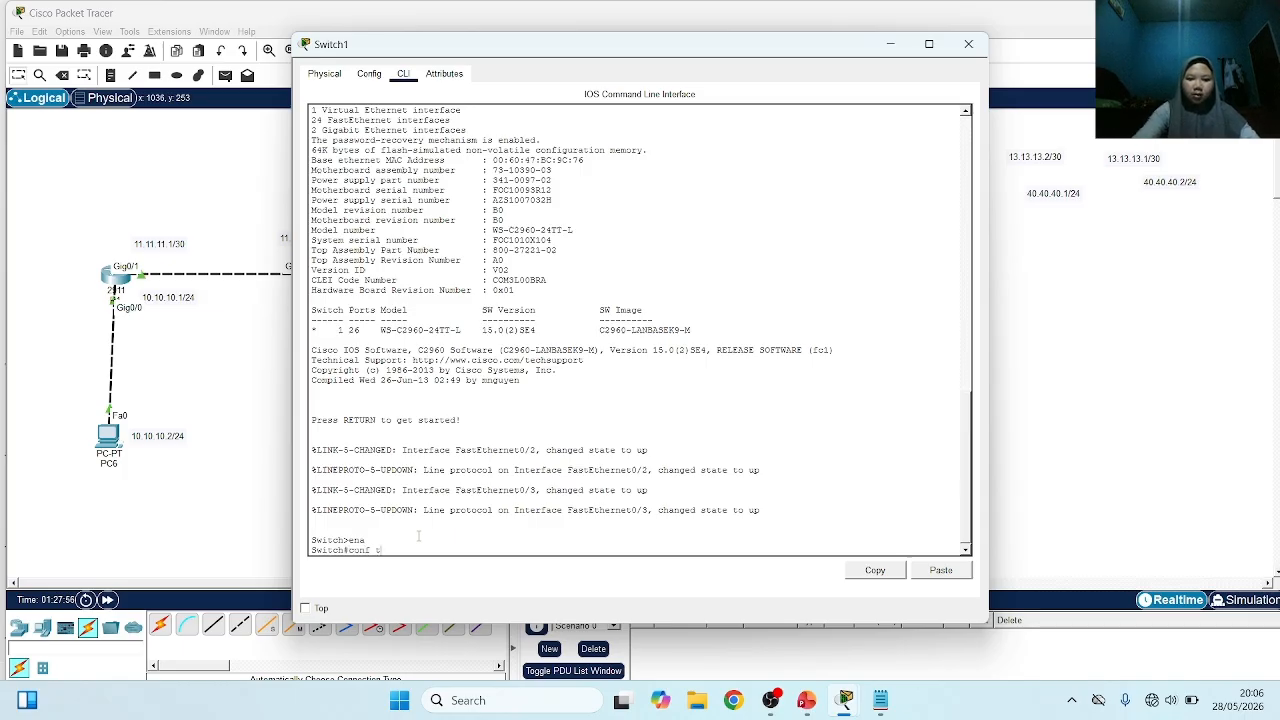
text(conf t)
key(Return)
text(vlan 1)
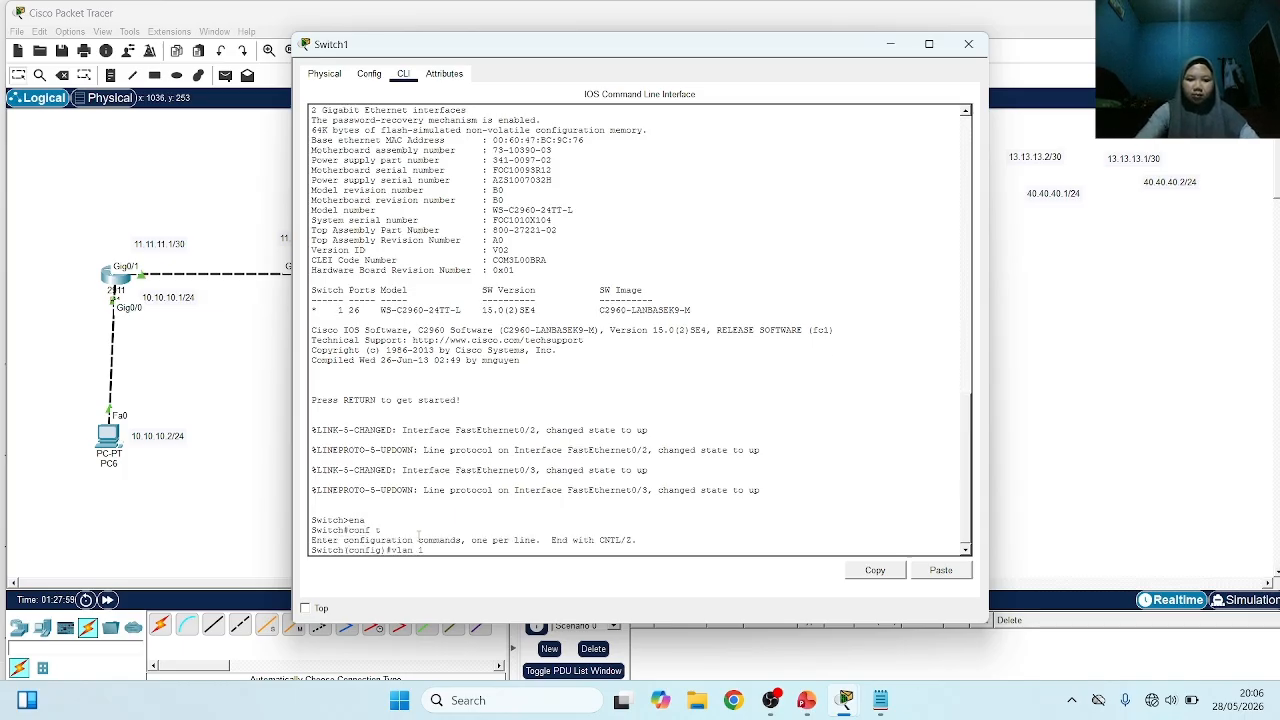
text(0)
key(Return)
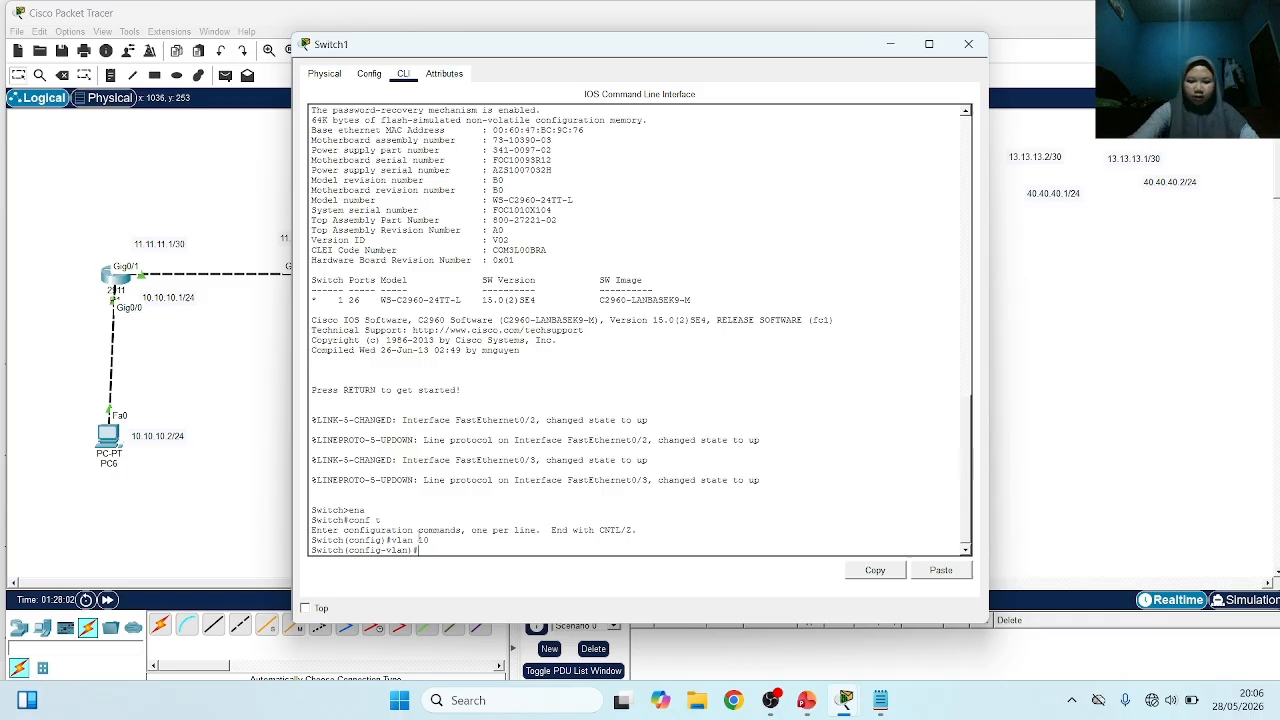
text(vlan 20)
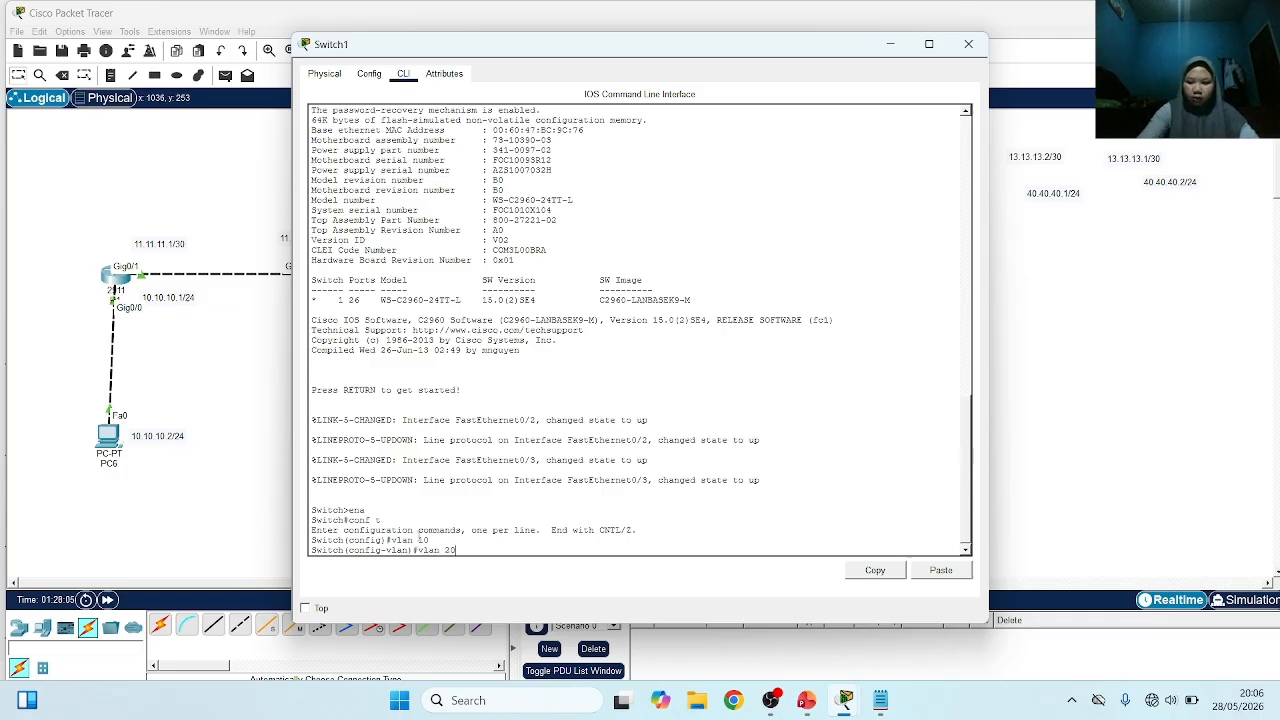
key(Return)
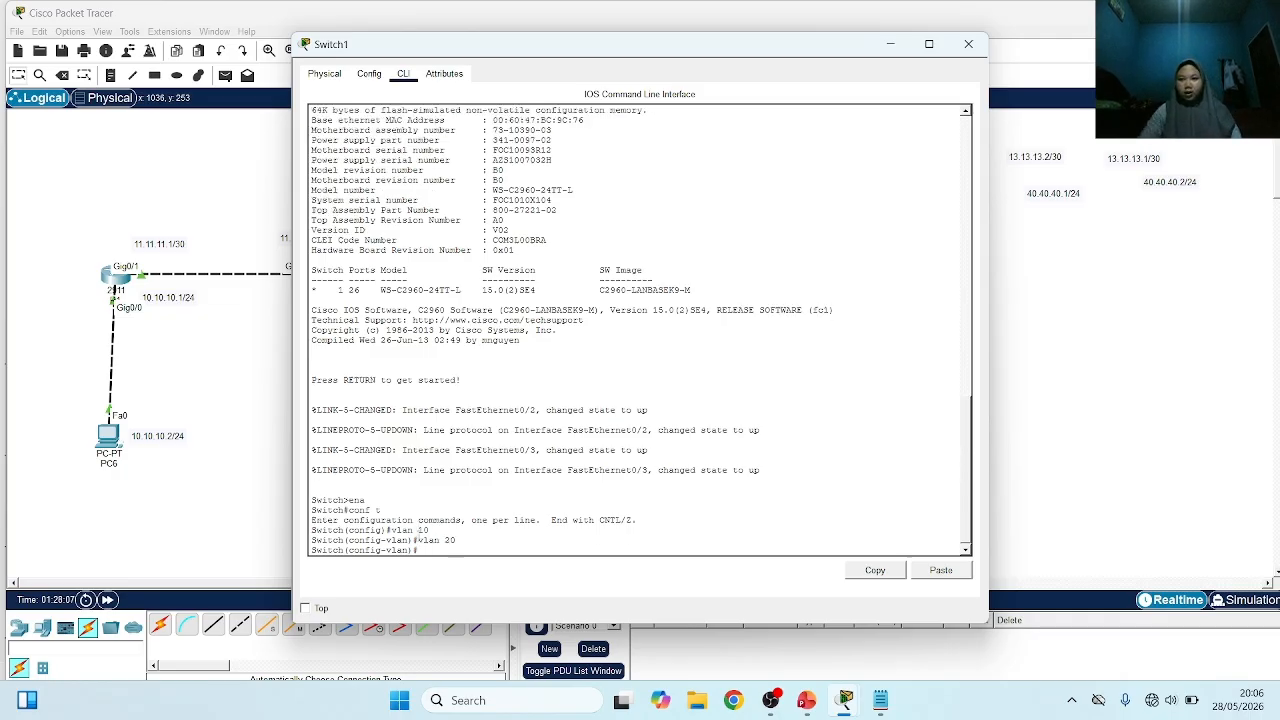
Configure Switch1's interface Fa0/1 towards the router as a trunk port and exit the interface configuration
drag(711, 44, 1054, 48)
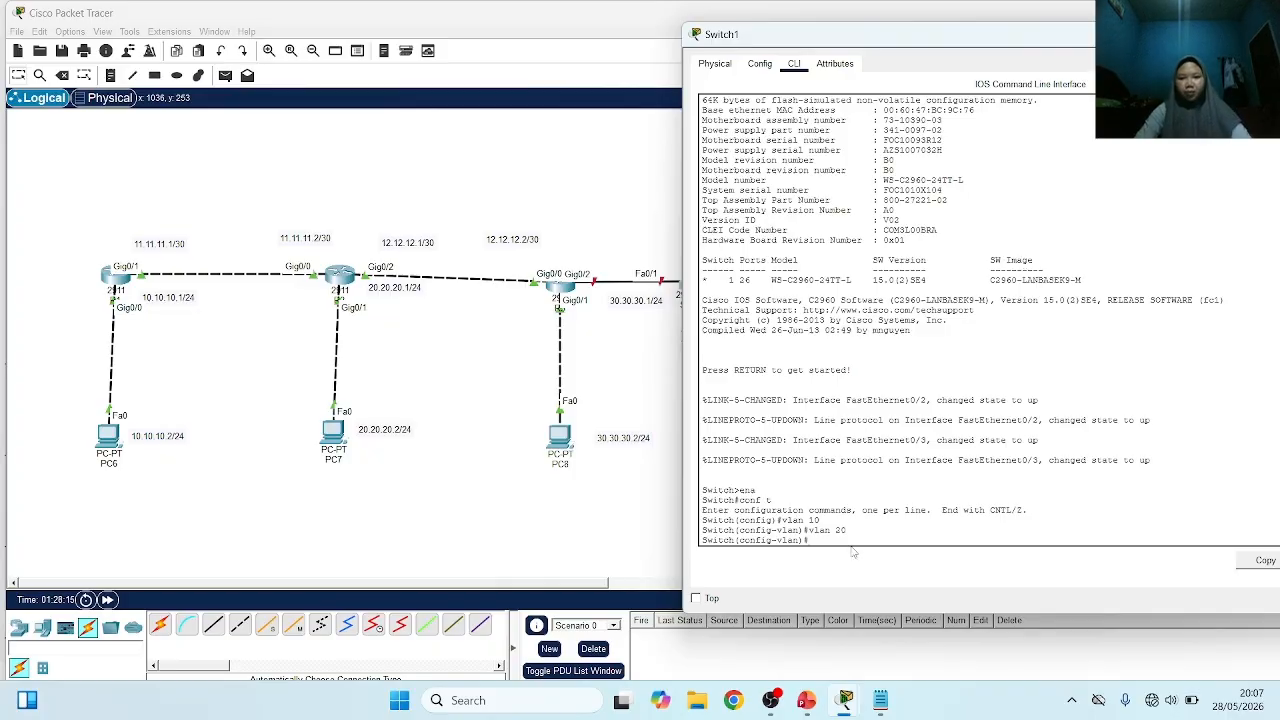
scroll(676, 505, right, 4)
scroll(676, 505, left, 1)
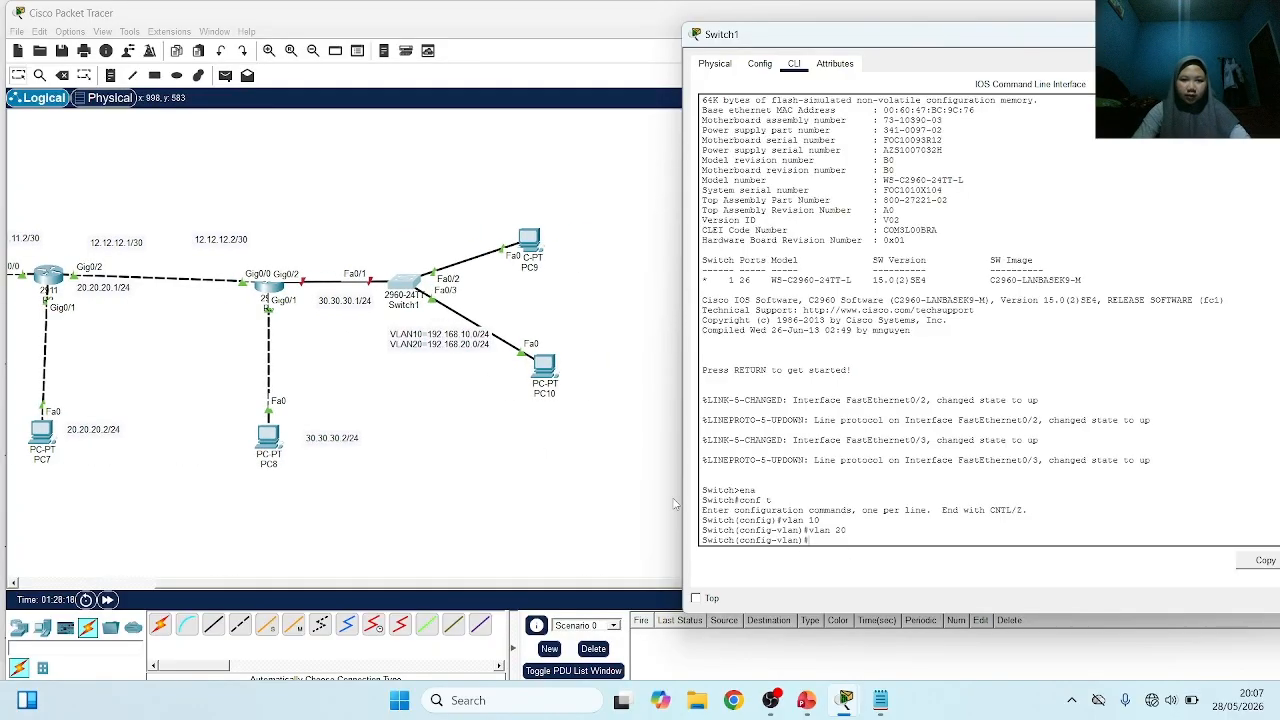
drag(1018, 40, 910, 50)
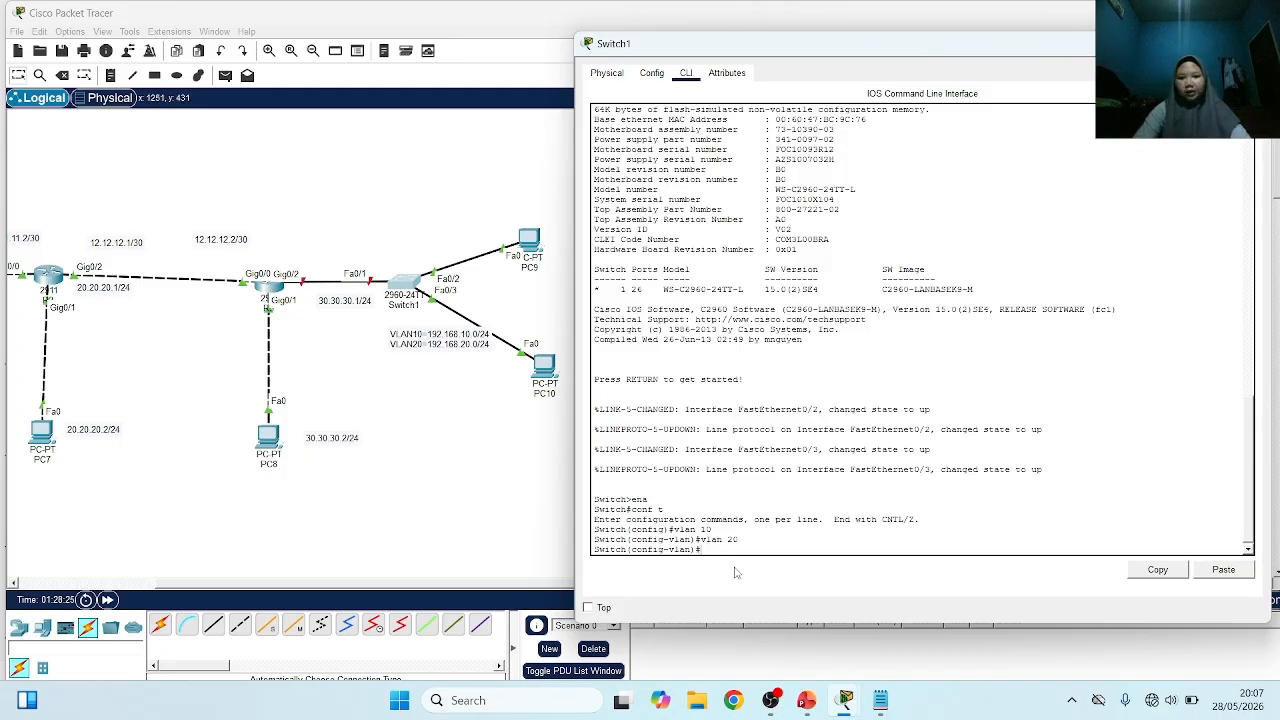
key(Return)
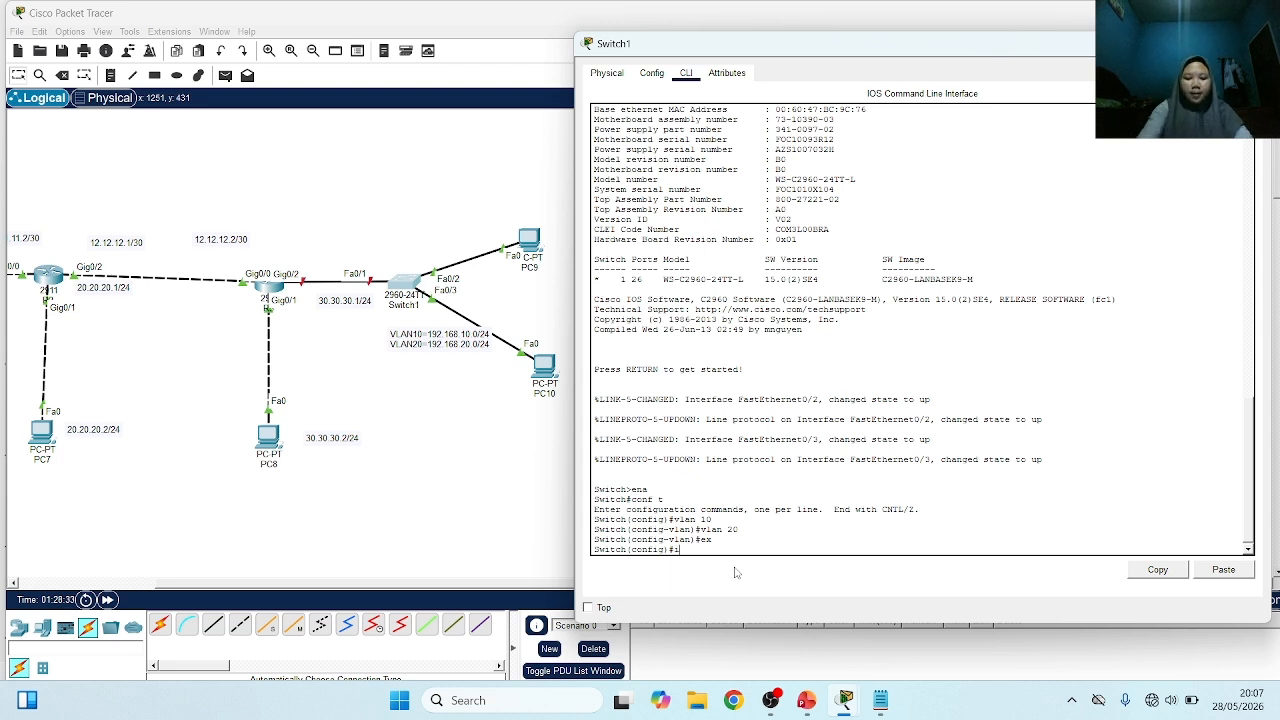
text(int fa0/1)
key(Return)
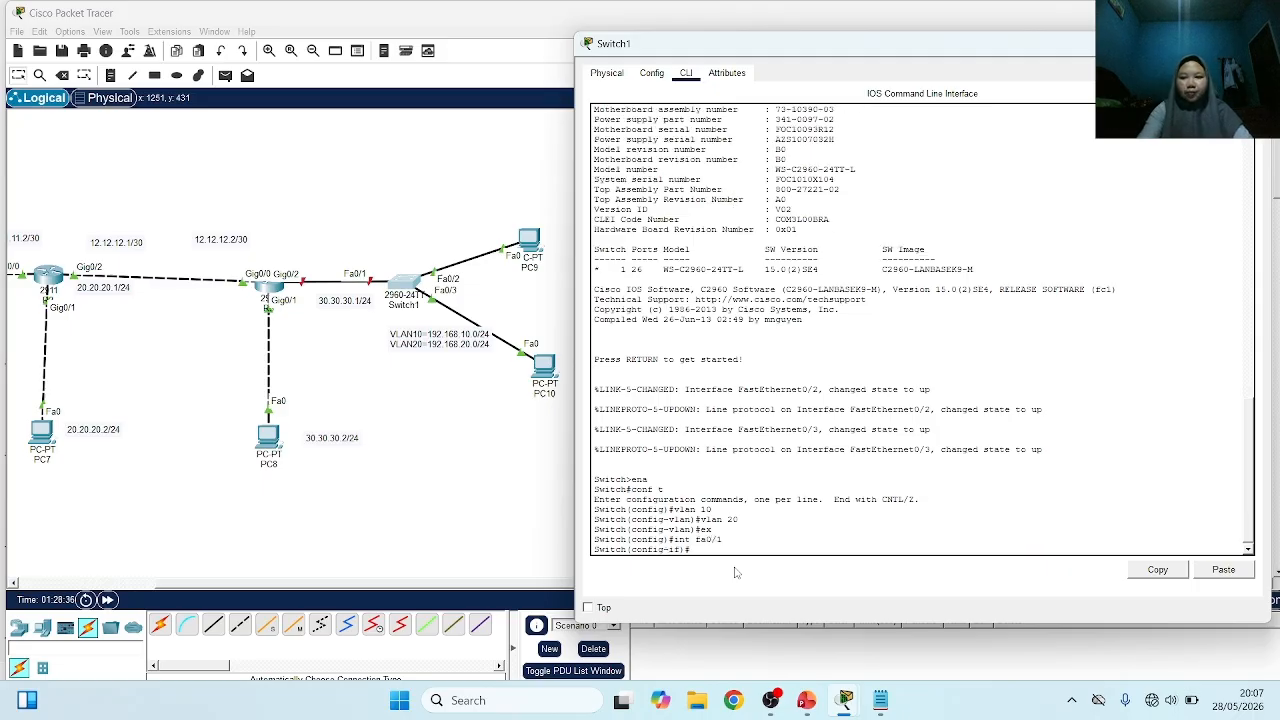
text(sw)
key(Tab)
text(m)
key(Tab)
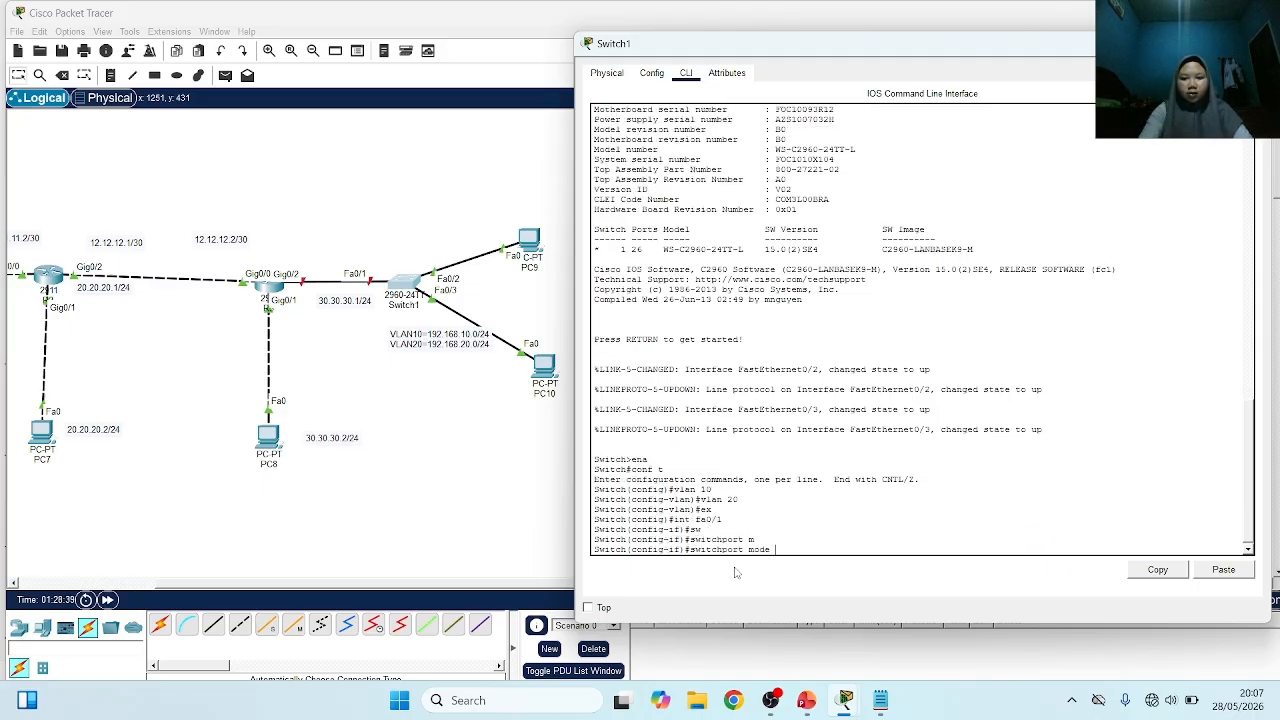
text(t)
key(Tab)
key(Return)
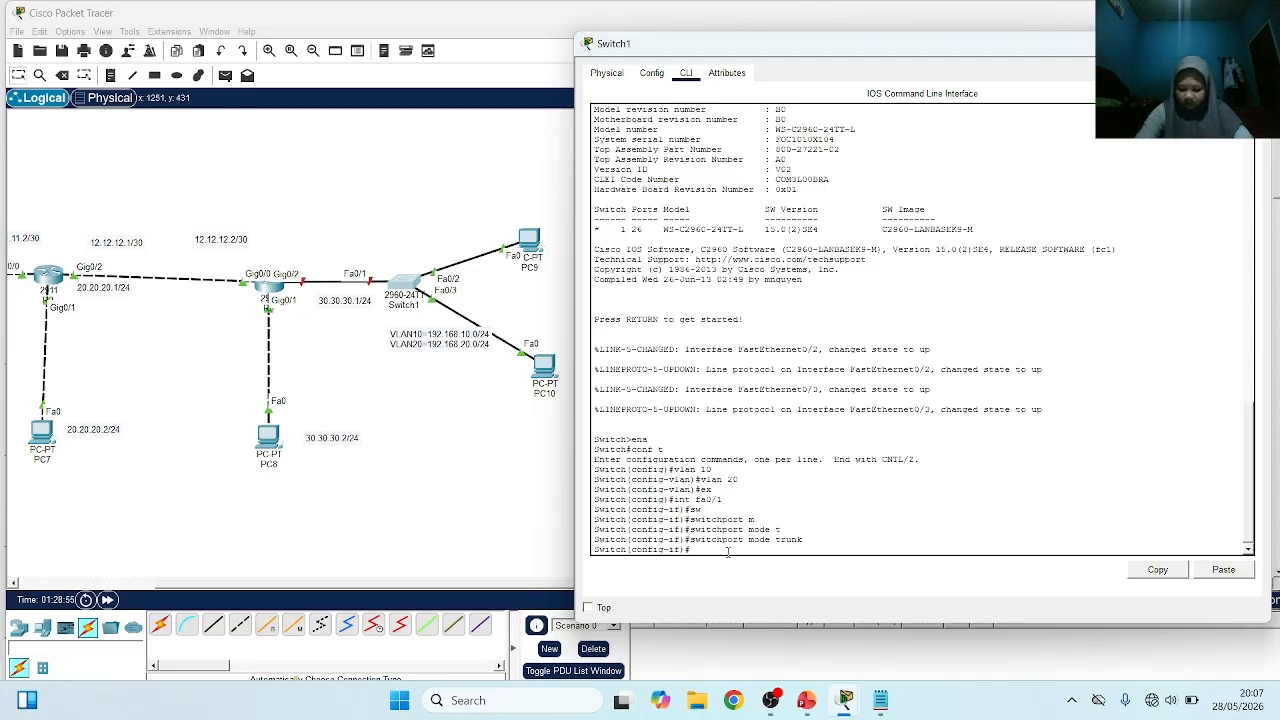
text(ex)
key(Return)
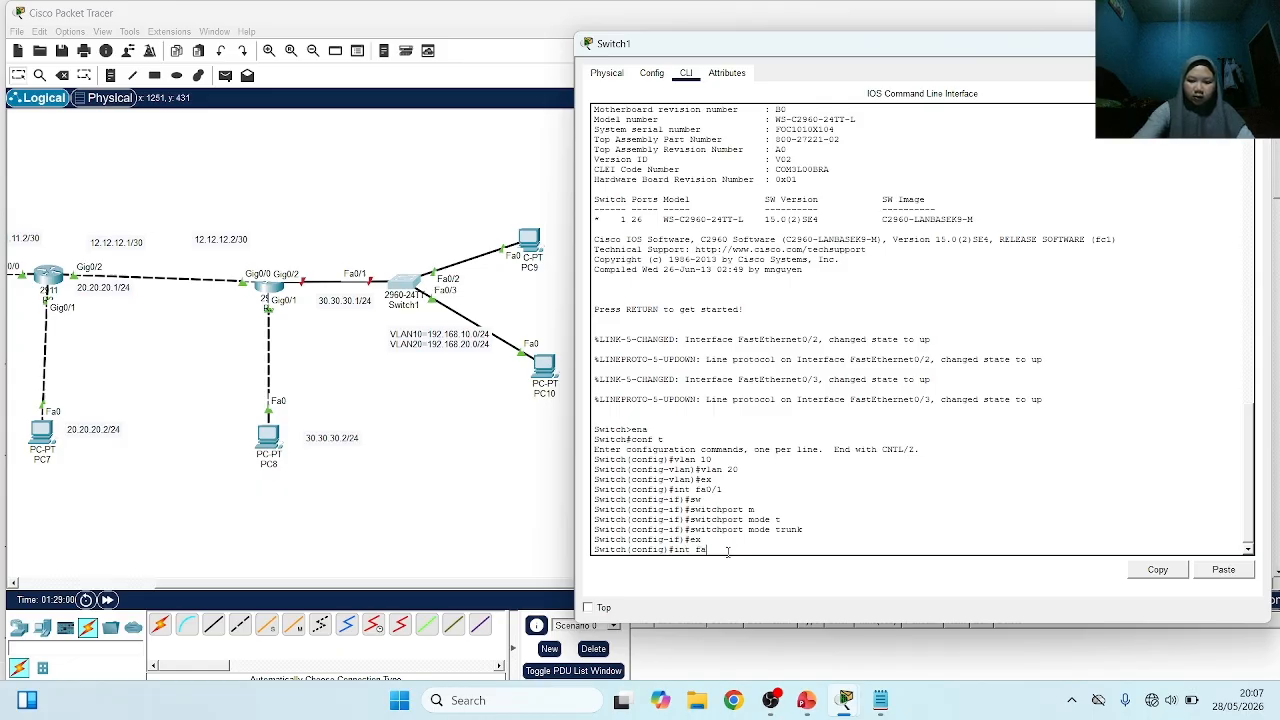
Set Switch1's interface Fa0/2 to switchport access mode
text(int fa0/2)
key(Return)
text(sw)
key(Tab)
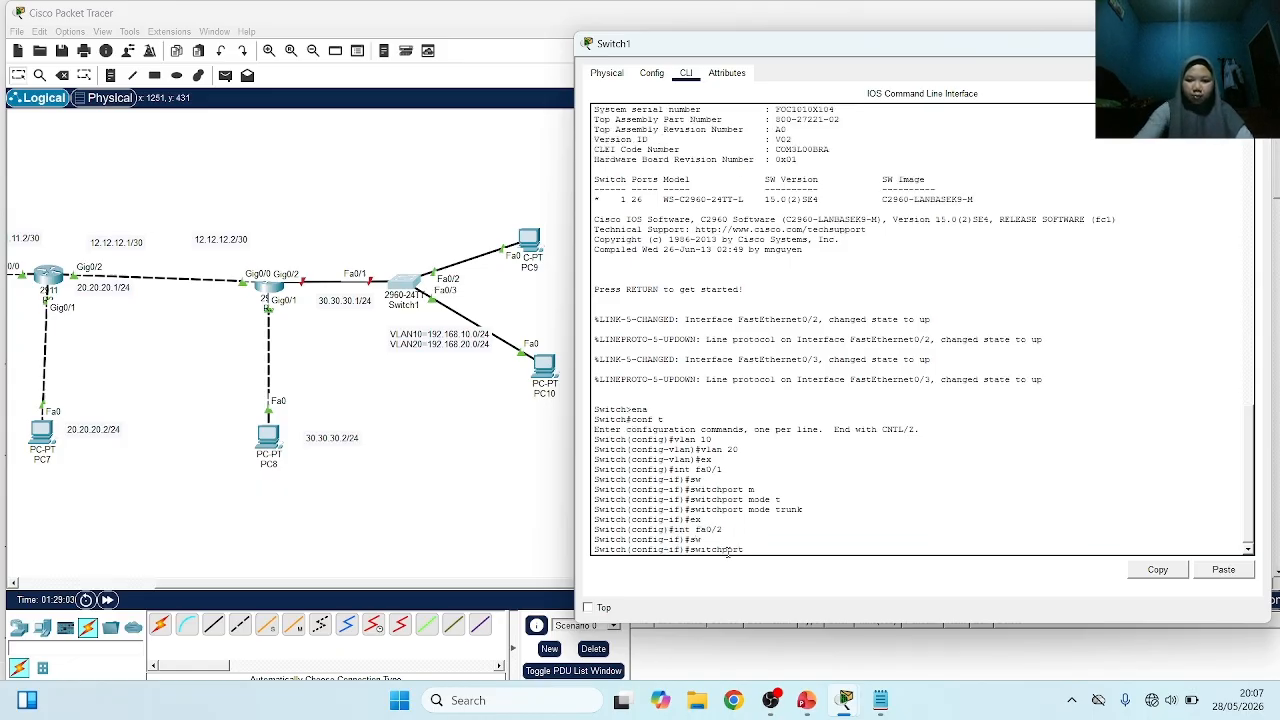
text(m)
key(Tab)
text(a)
key(Return)
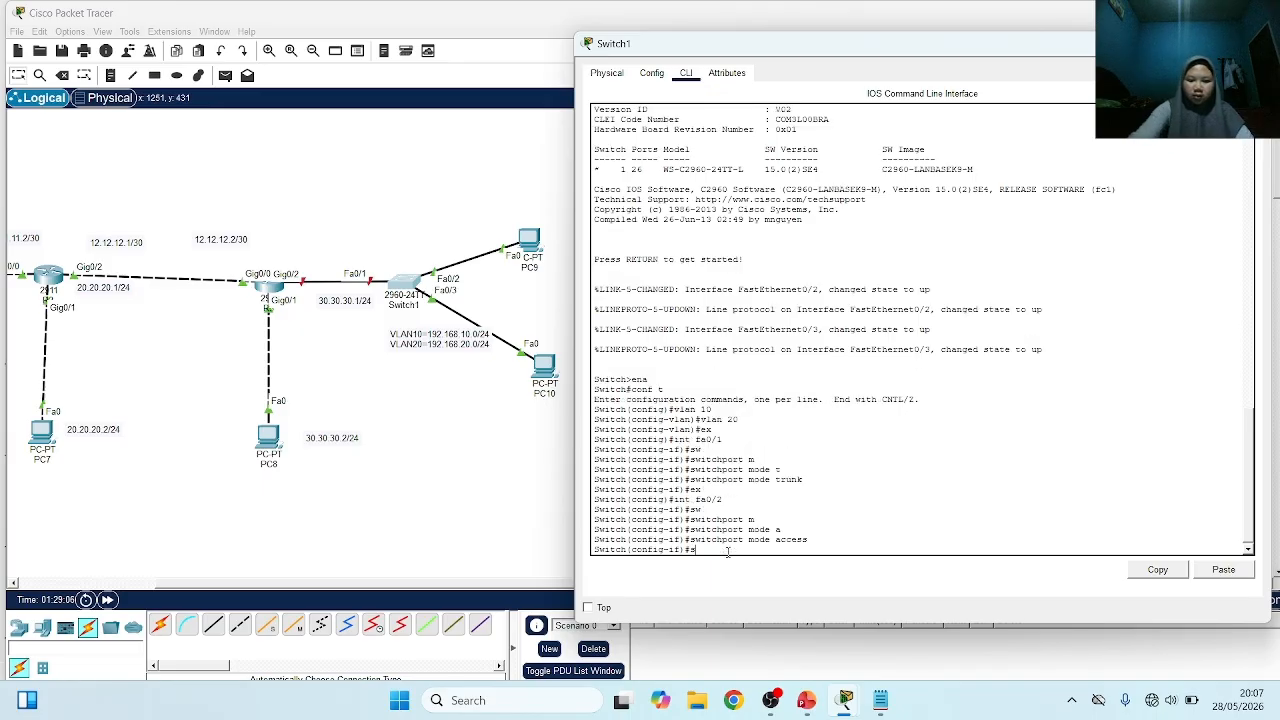
Assign interface Fa0/2 to access VLAN 10 and return to global configuration mode
text(sw)
key(Tab)
text(acc)
key(Tab)
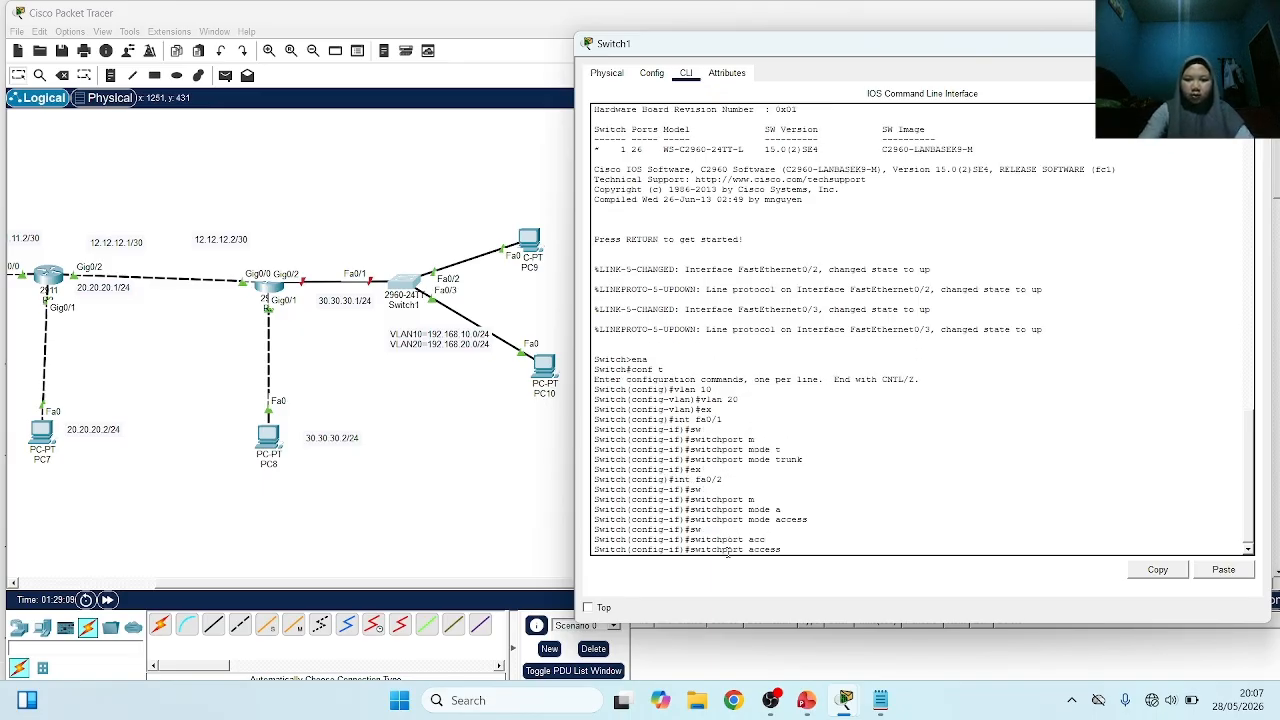
text(10)
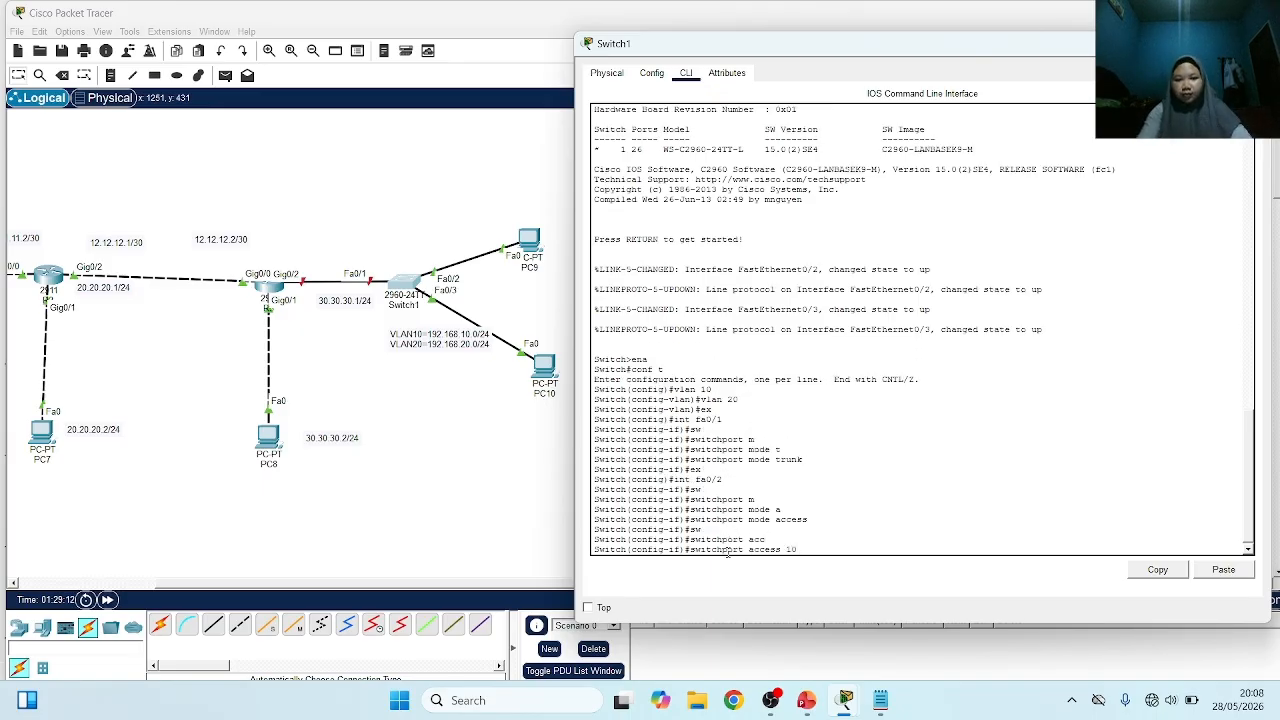
key(Return)
key(Up)
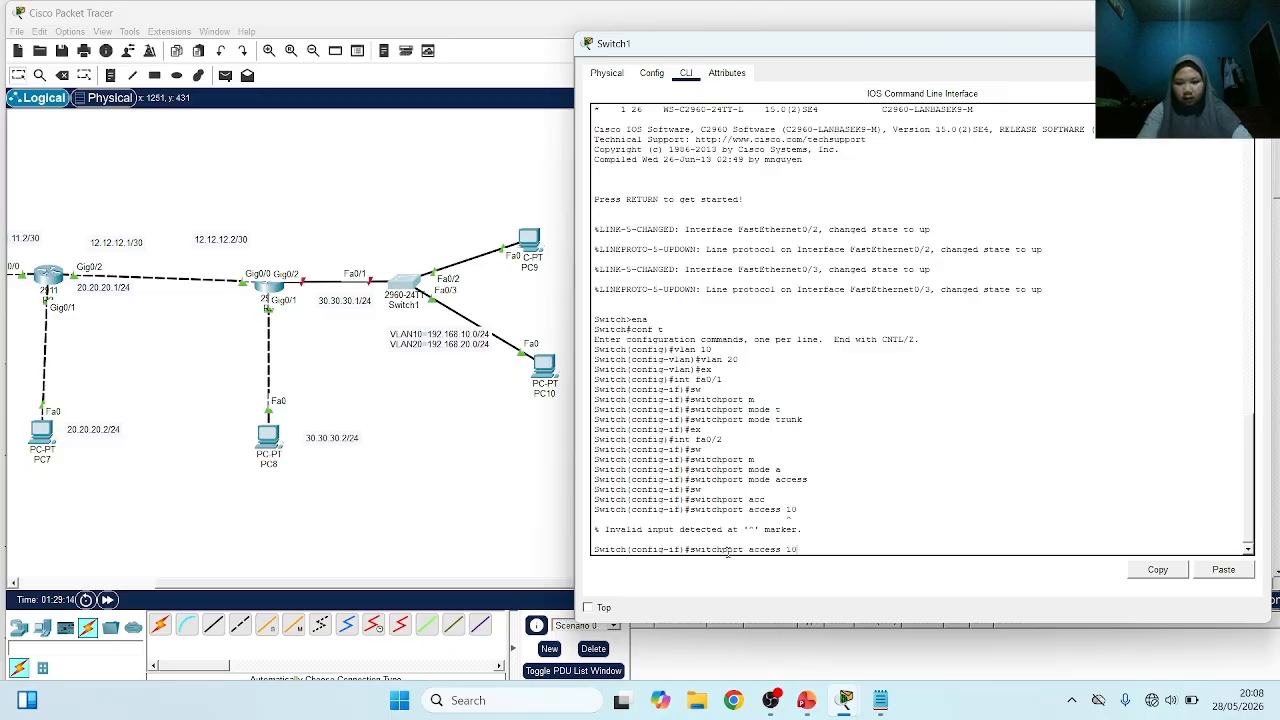
key(BackSpace)
key(BackSpace)
text(vlan)
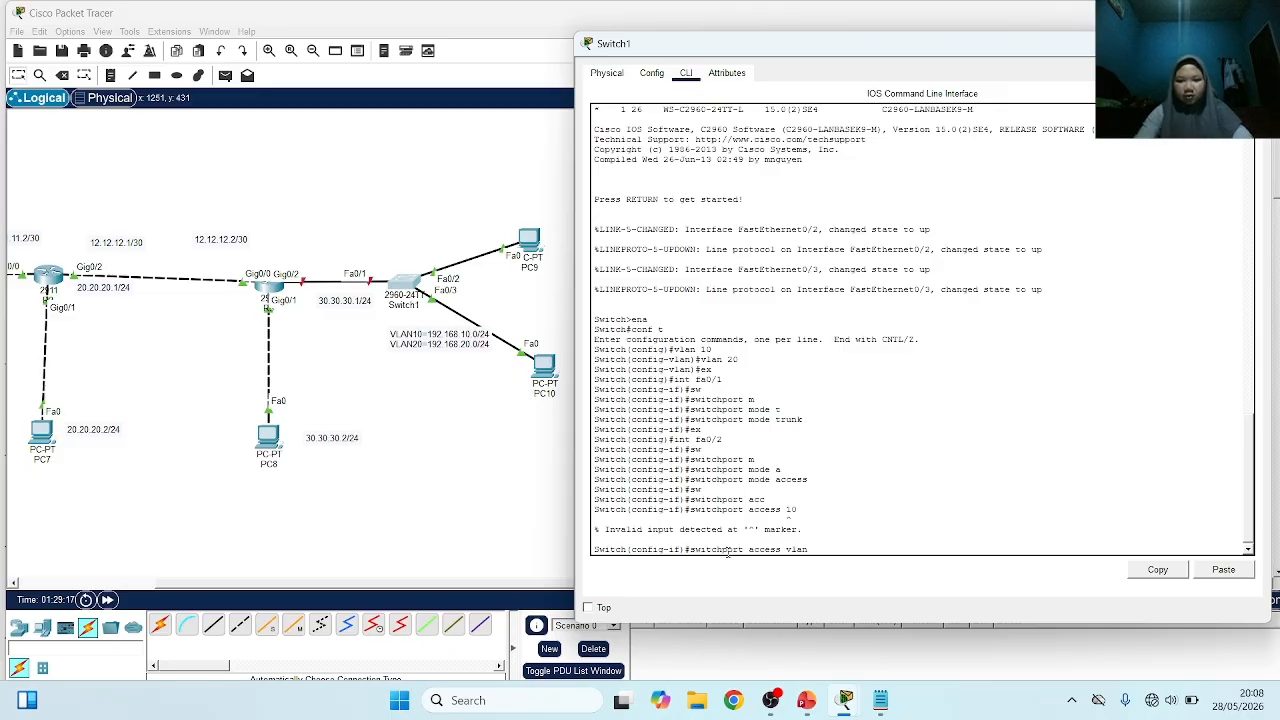
key(Return)
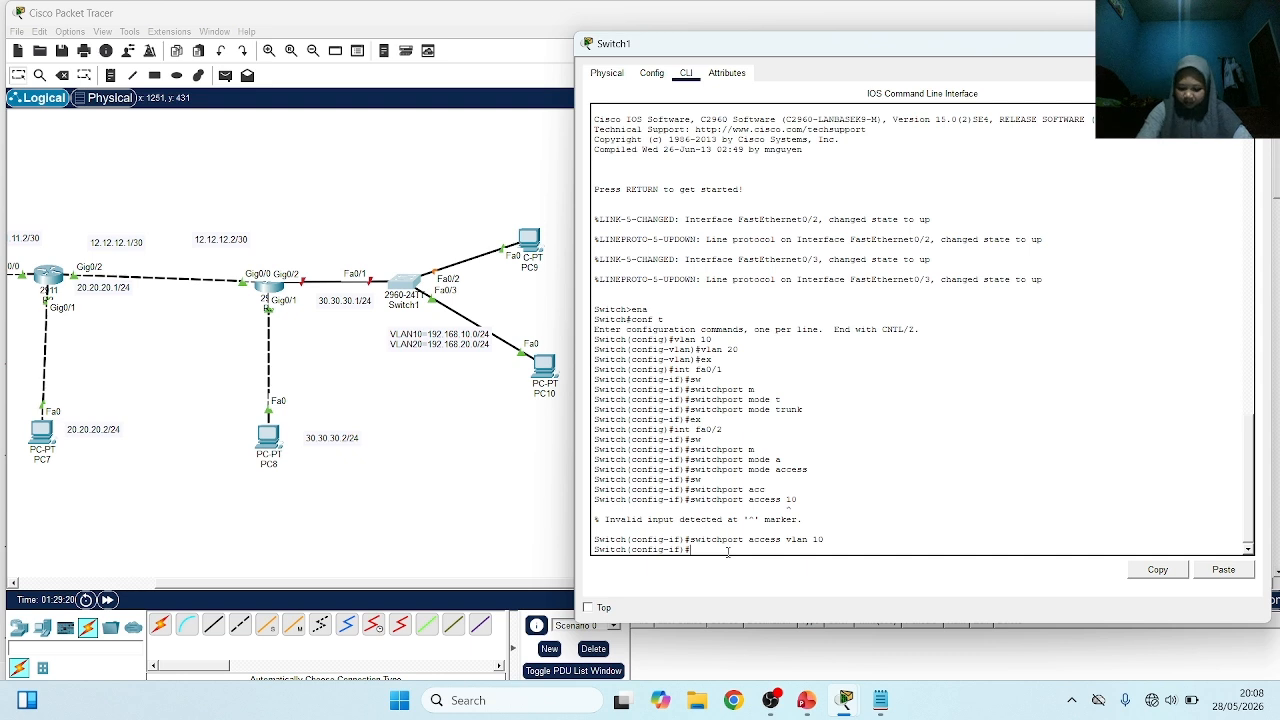
text(ex)
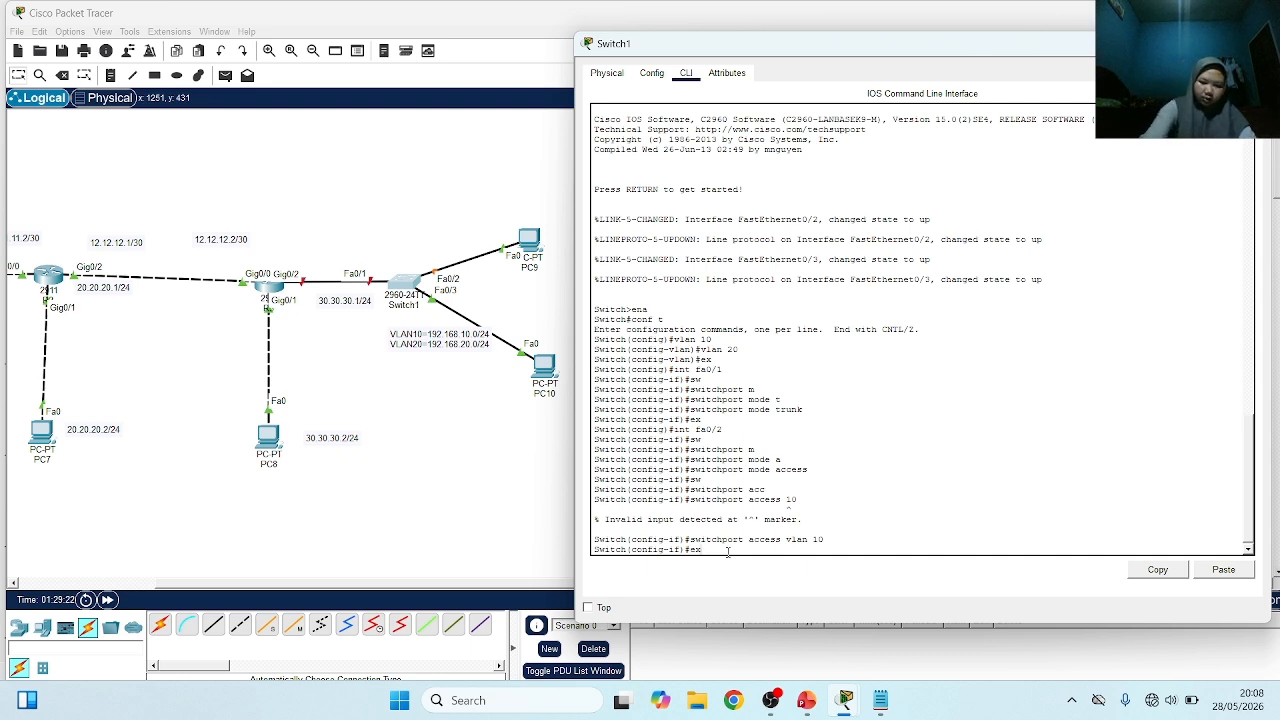
key(Return)
Set Switch1's interface Fa0/3 to access mode and assign it to VLAN 20
text(itch(config)#int fa)
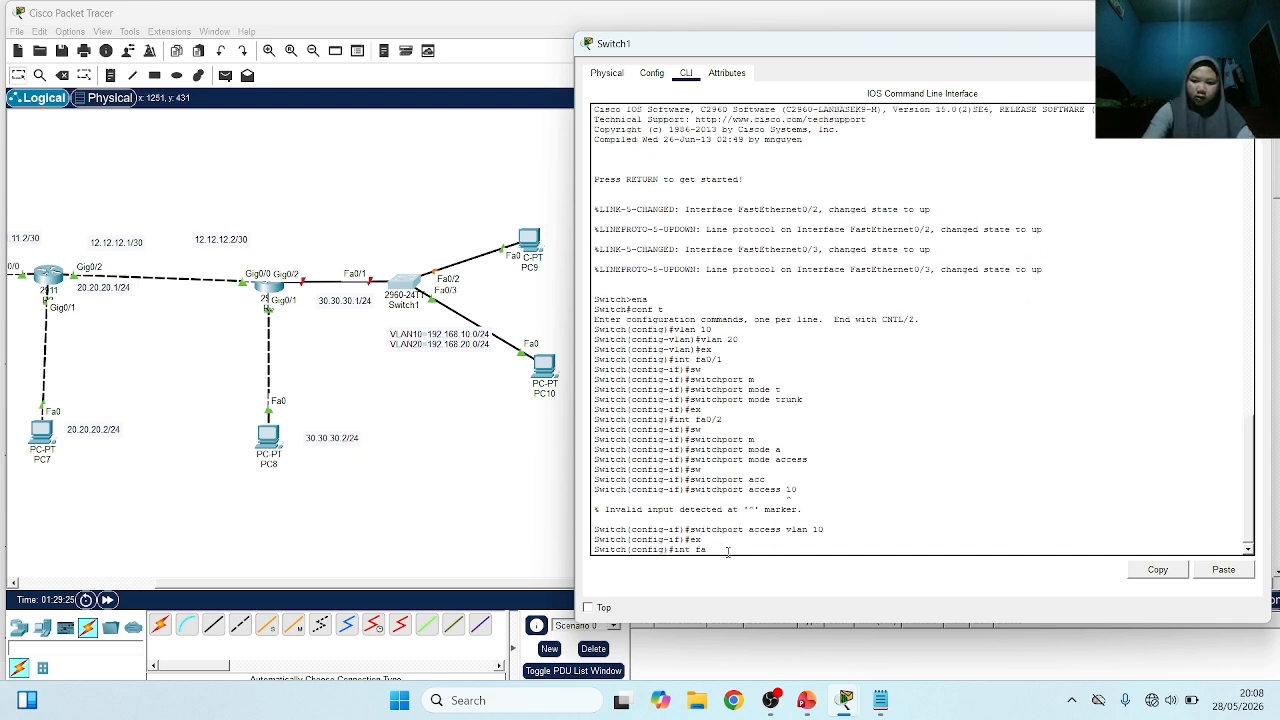
text(0/3)
key(Return)
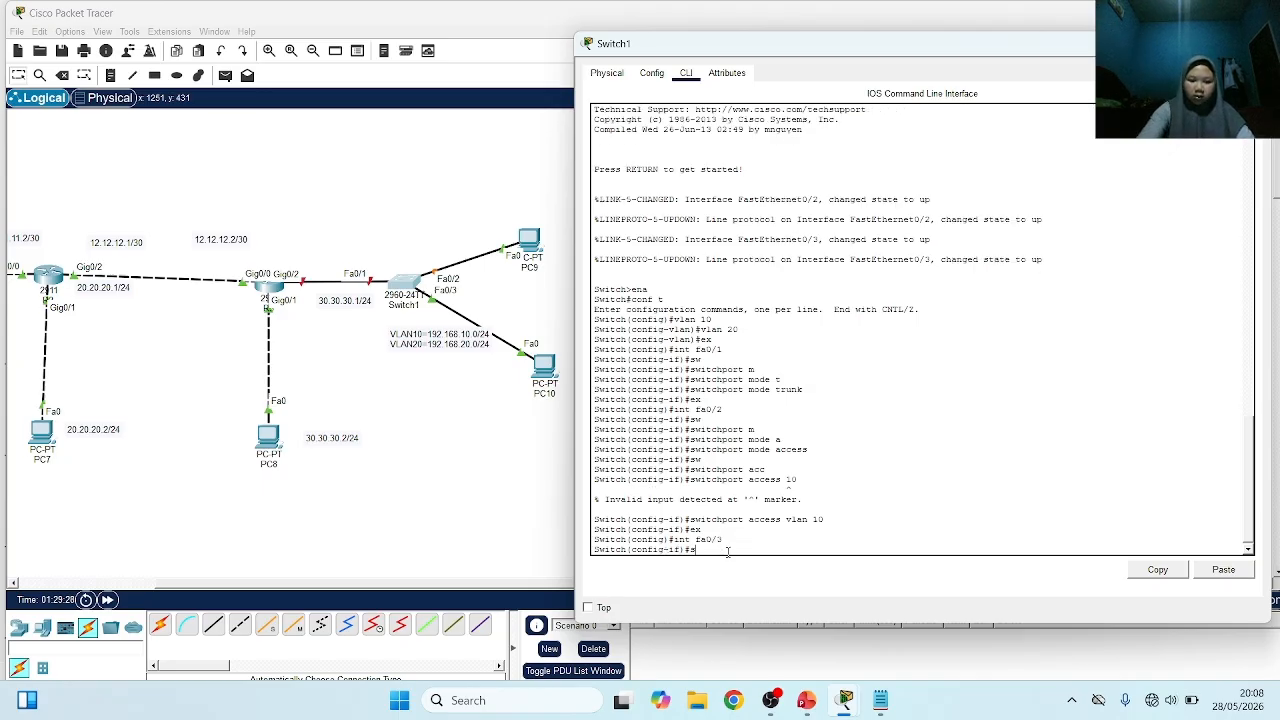
text(sw mo acc)
key(Return)
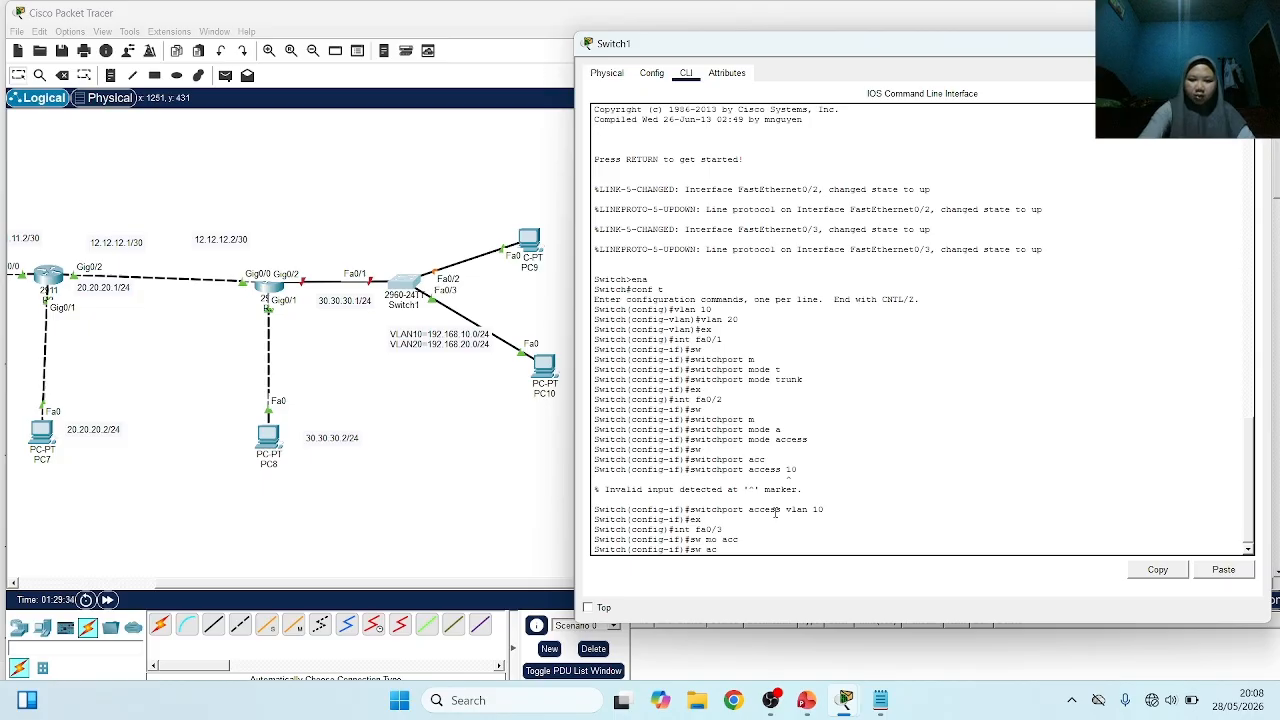
text(sw acc vlan 20)
key(Return)
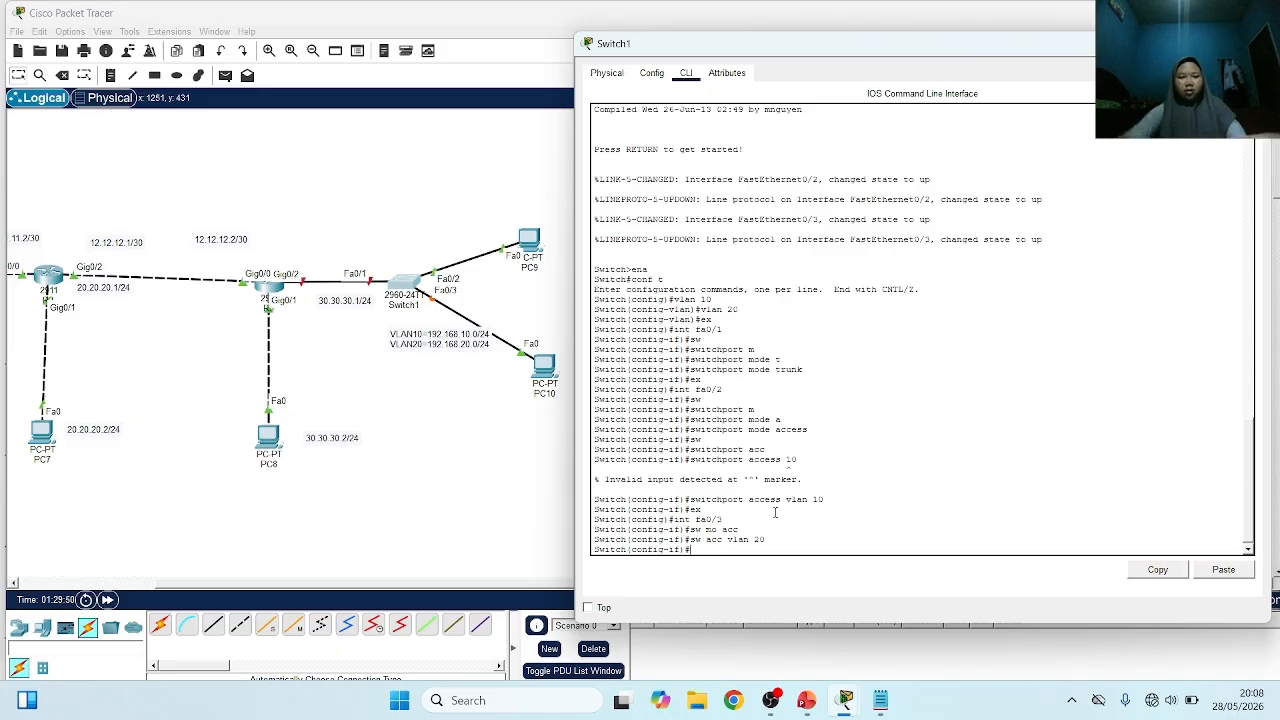
On router R3, leave the OSPF configuration and enable interface g0/2 with no shutdown
click(270, 285)
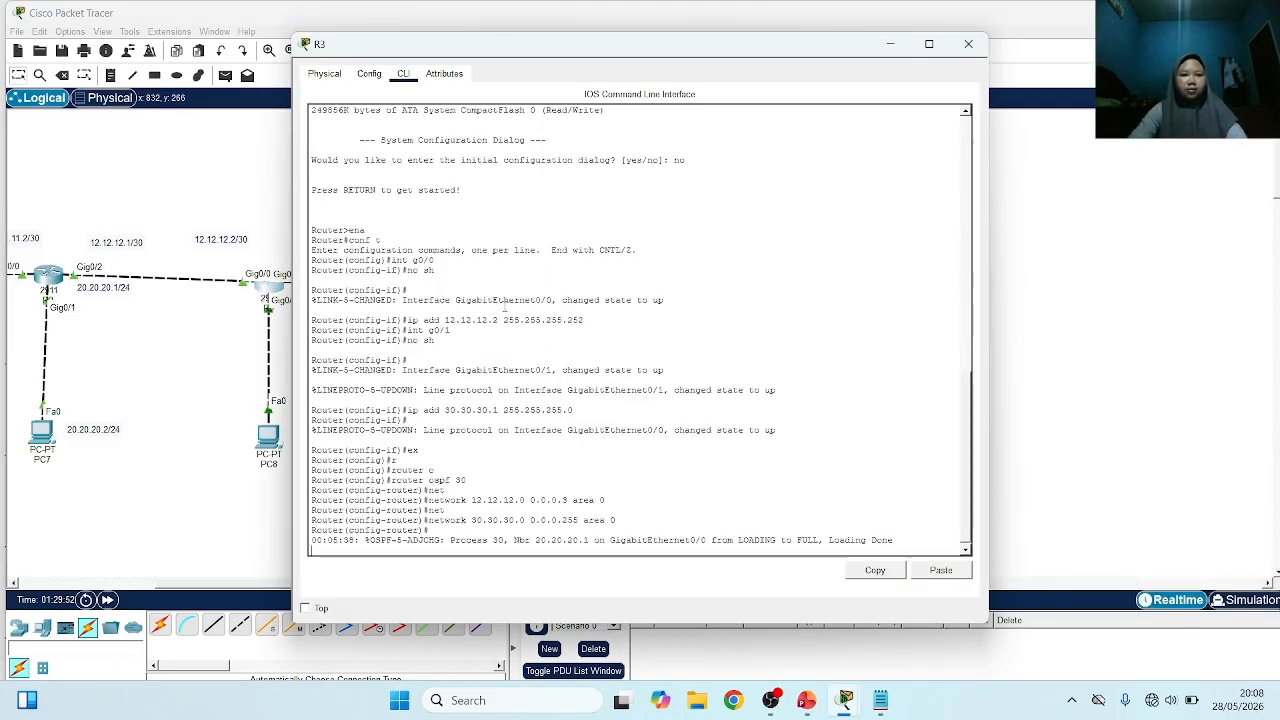
key(Return)
text(er(config-router)#e)
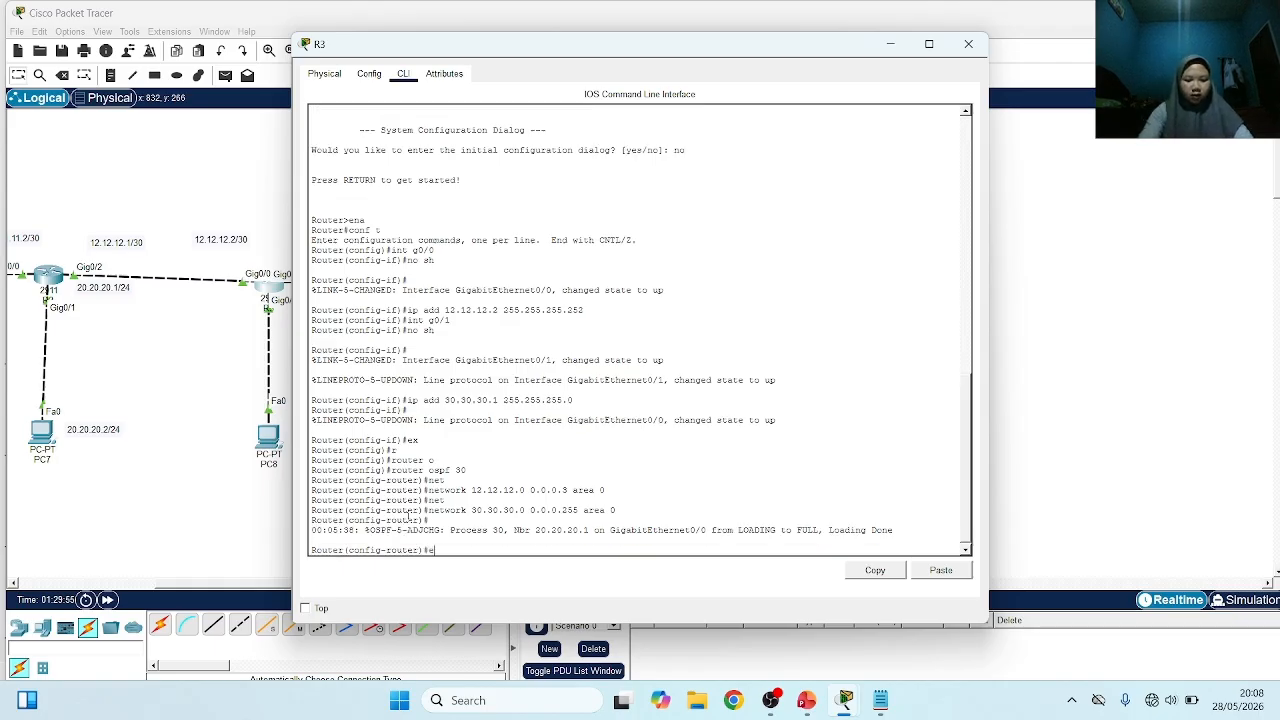
text(x)
key(Return)
text(in)
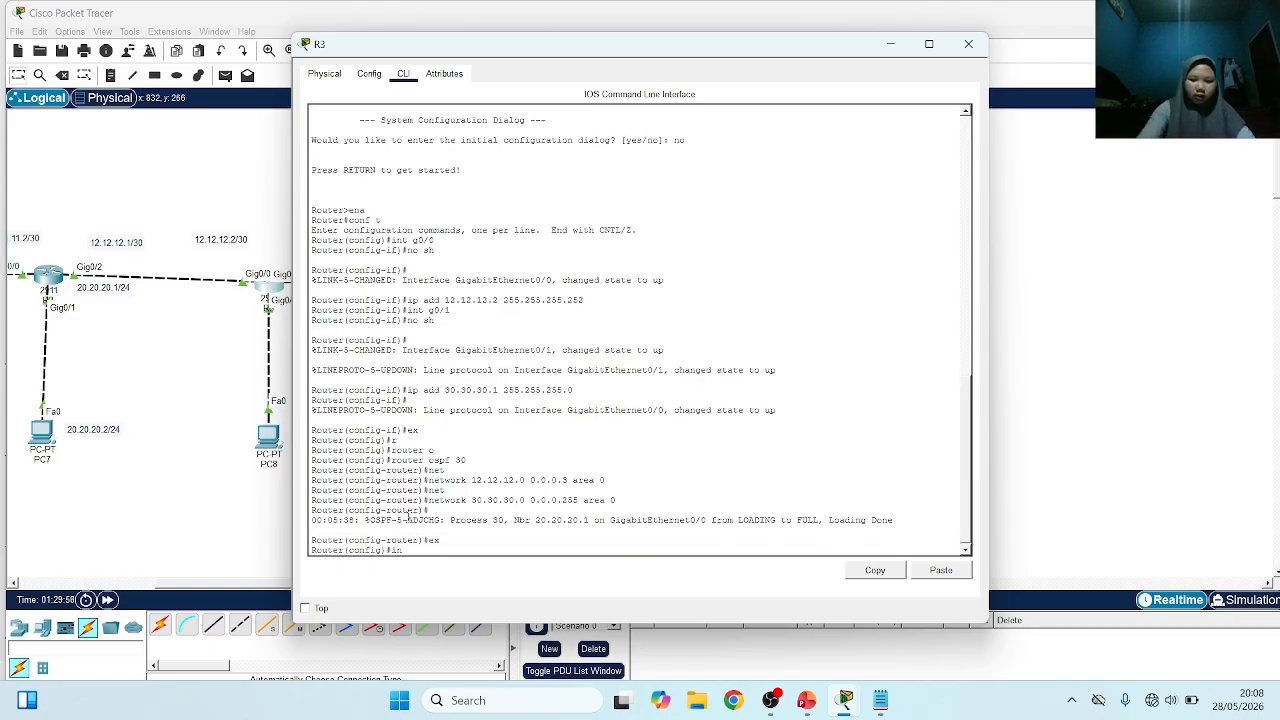
text(t g0/2)
key(Return)
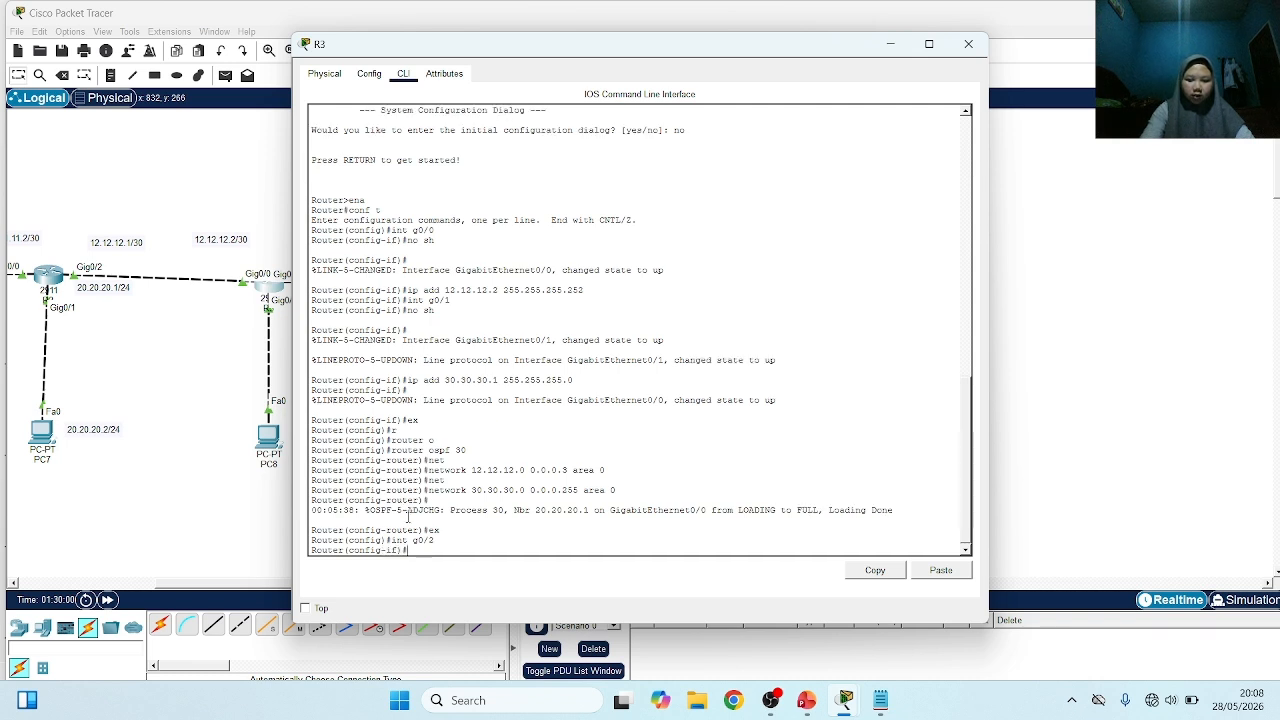
text(no sh)
key(Return)
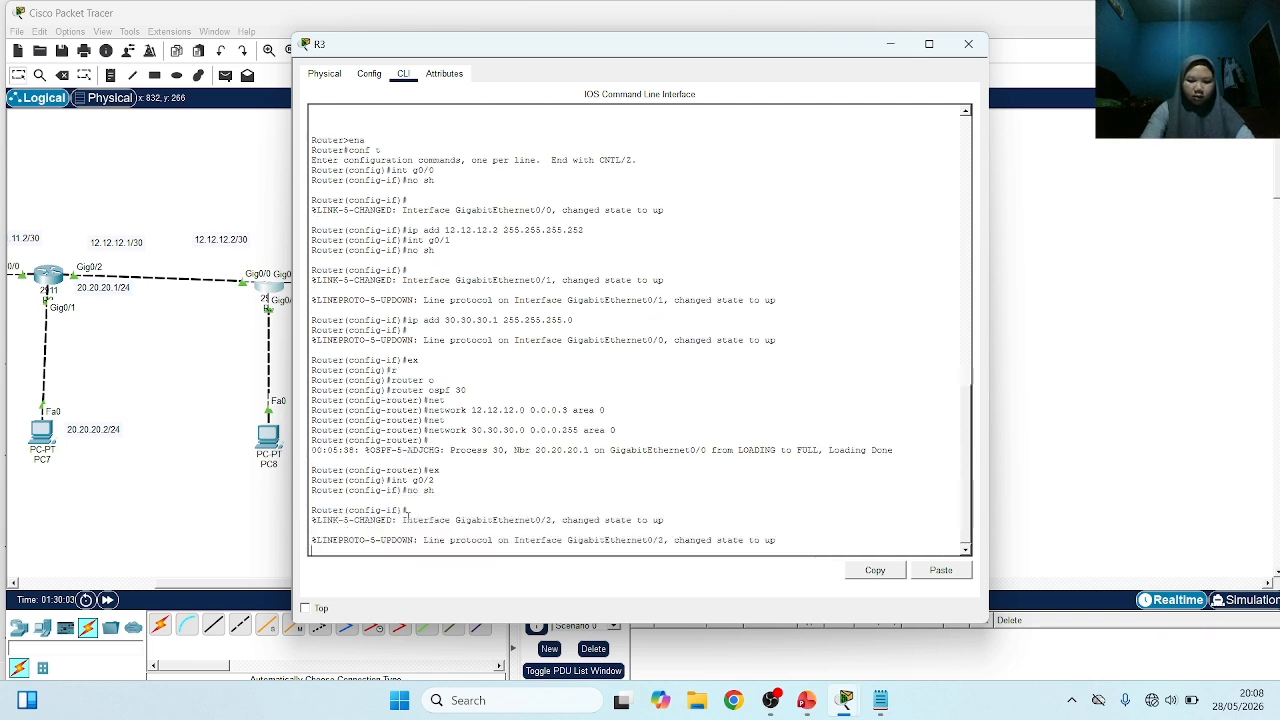
Create subinterface g0/2.10 on R3 for VLAN 10
text(i)
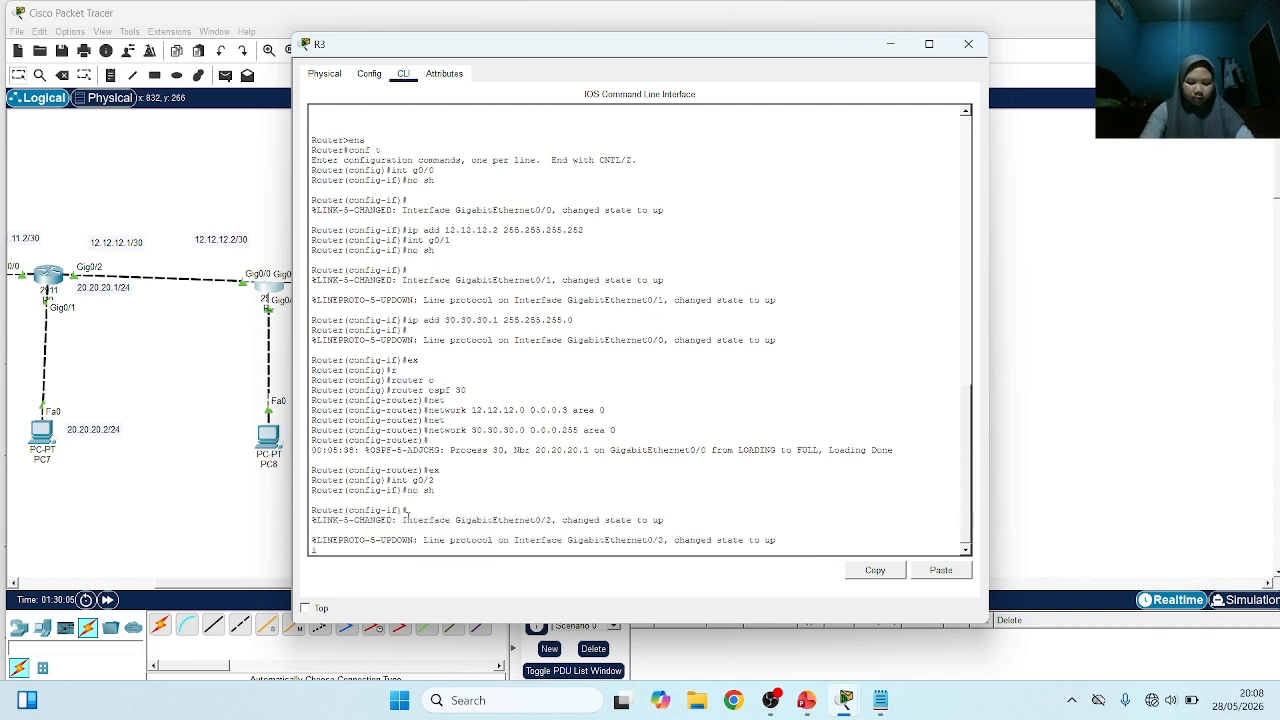
text(nt)
key(BackSpace)
key(BackSpace)
key(BackSpace)
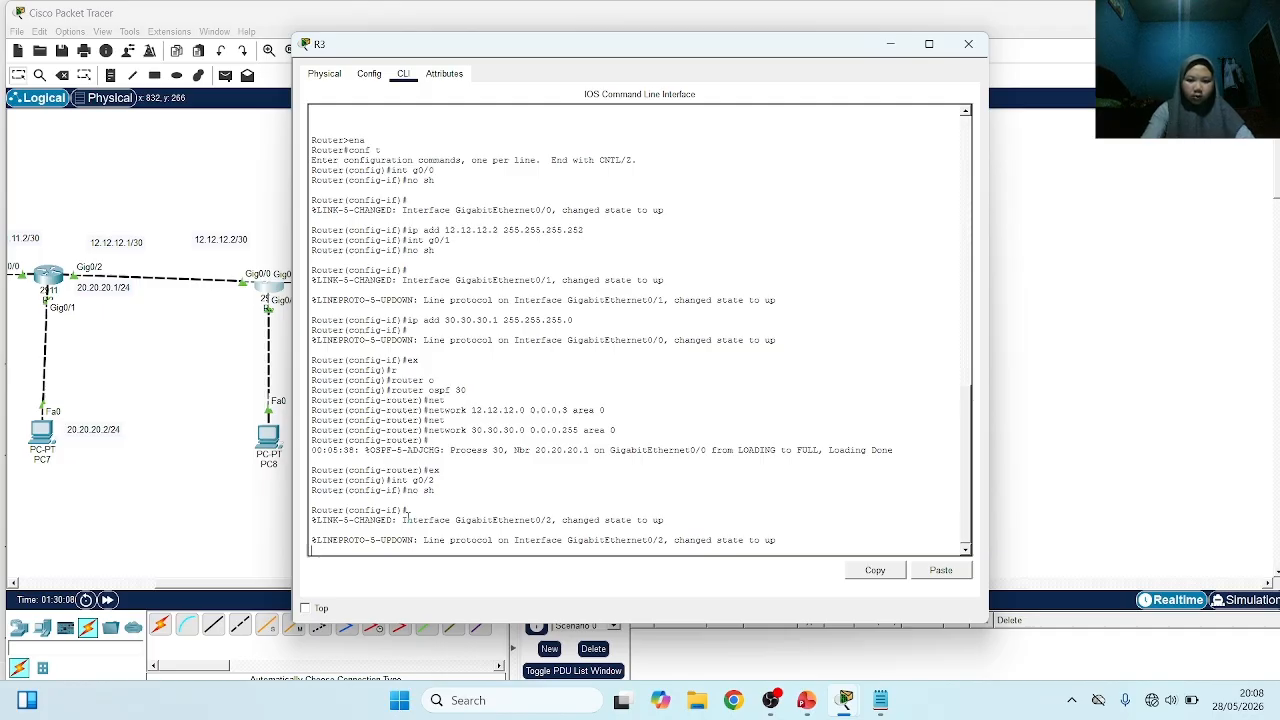
key(Return)
text(int)
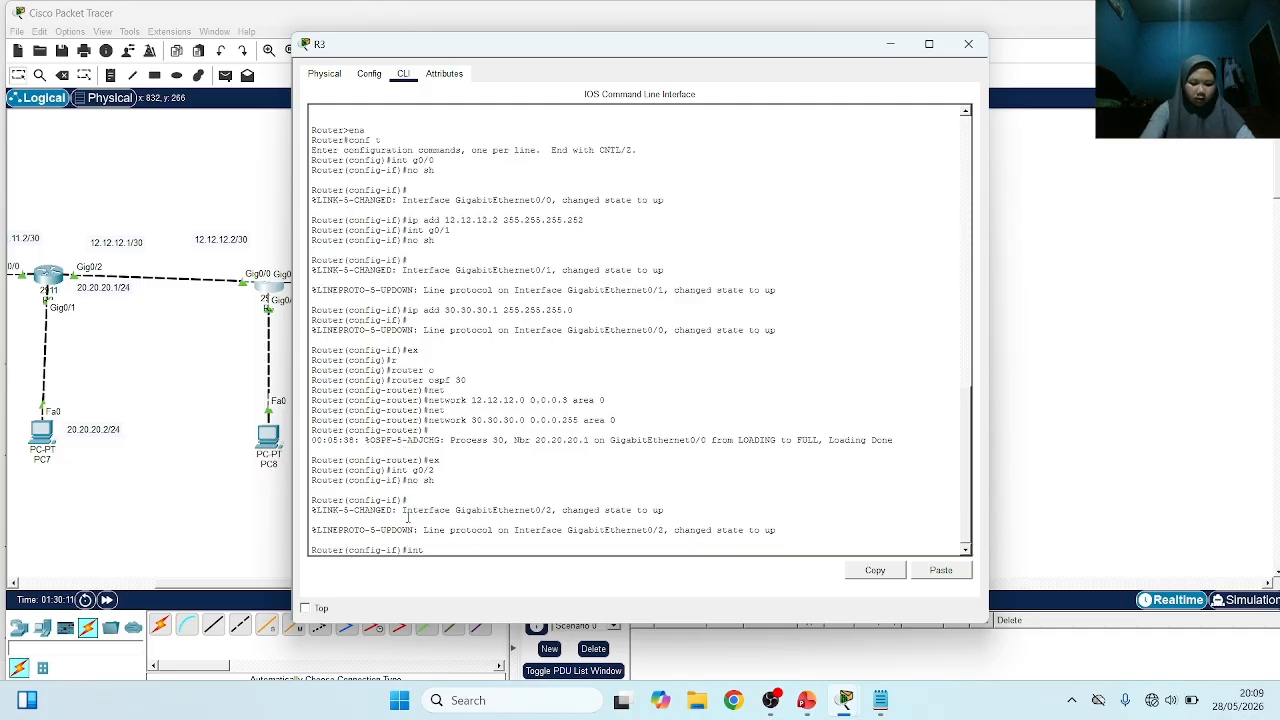
text( g0/2)
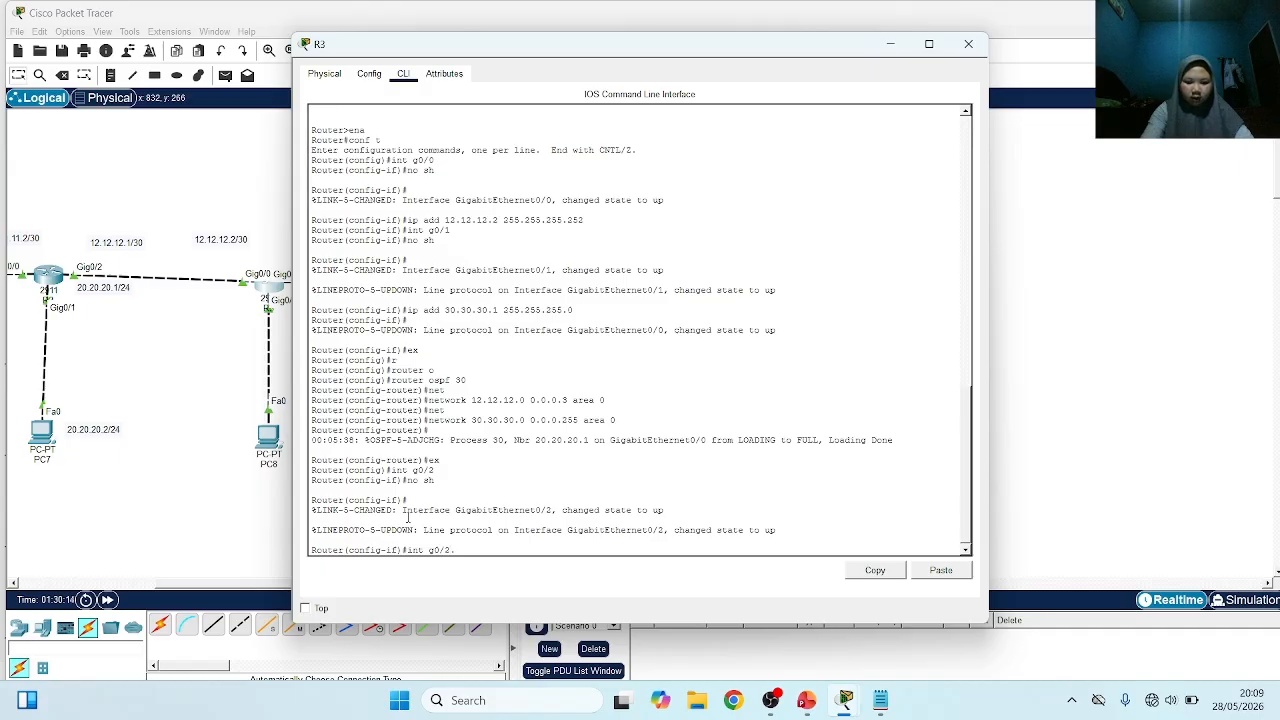
text(.10)
key(Return)
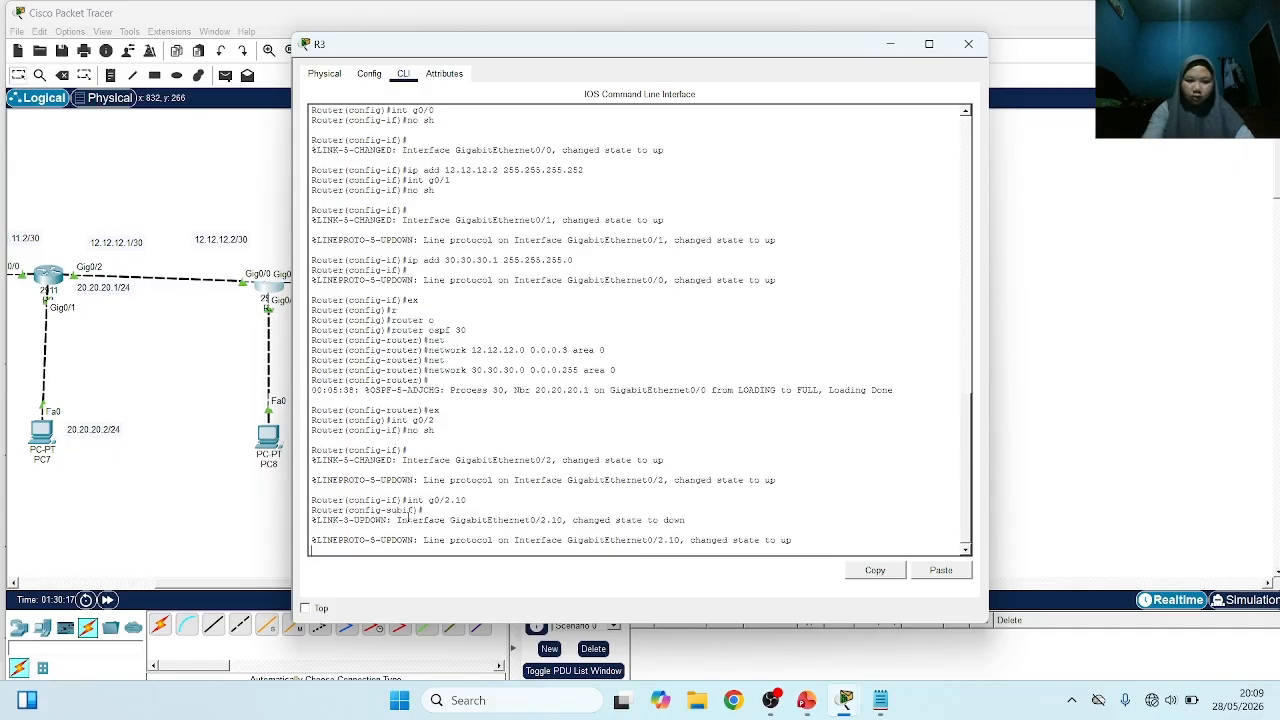
Set the encapsulation of subinterface g0/2.10 to dot1Q with VLAN ID 10
text(ec)
key(Tab)
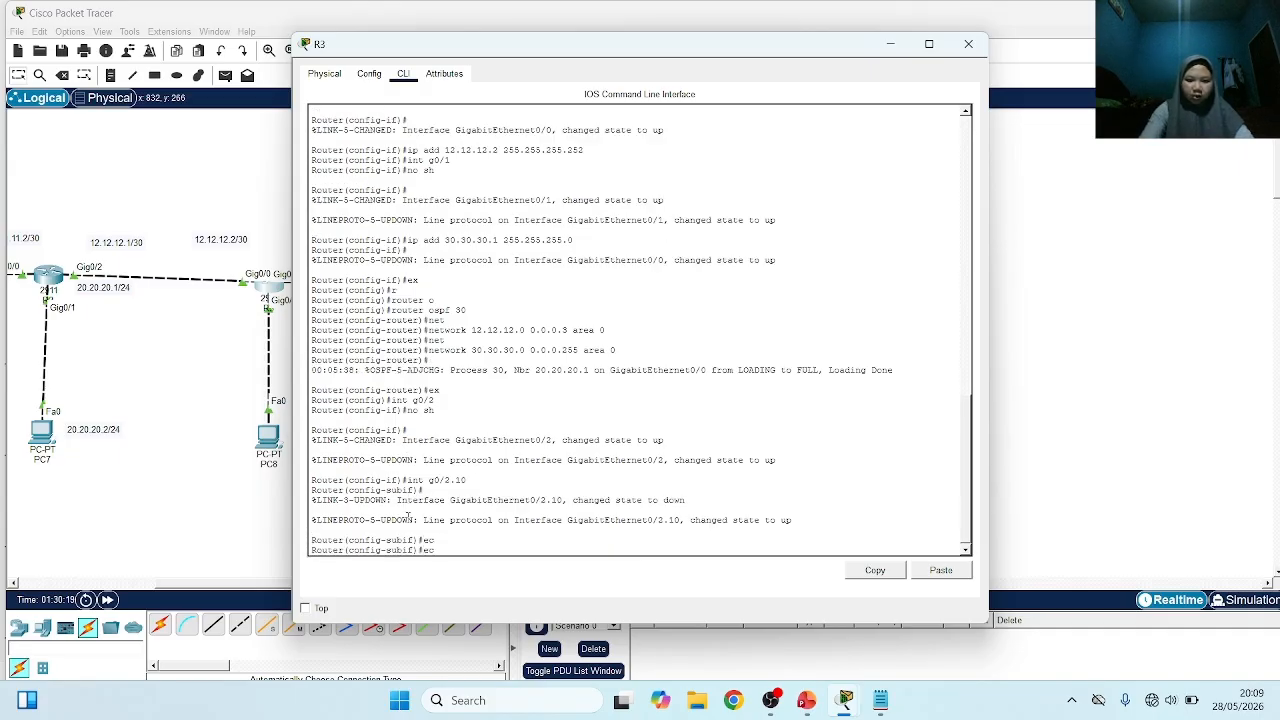
key(BackSpace)
text(n)
key(Tab)
text(d)
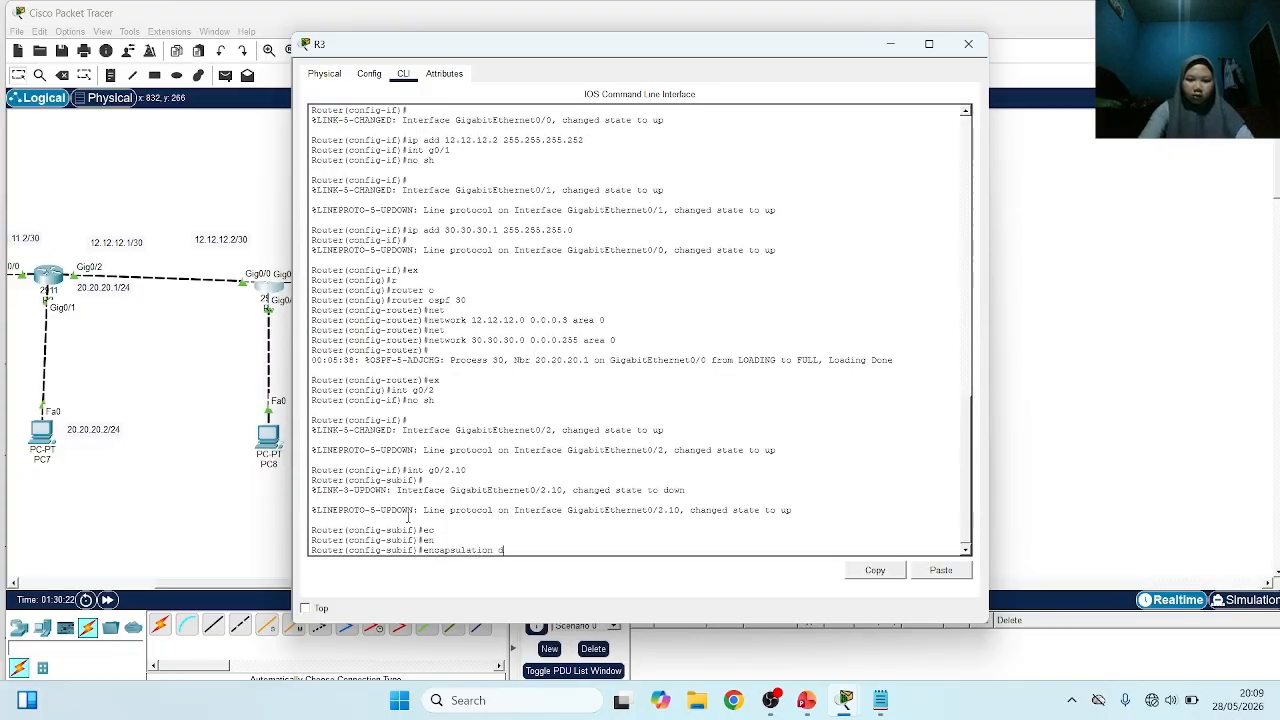
key(Tab)
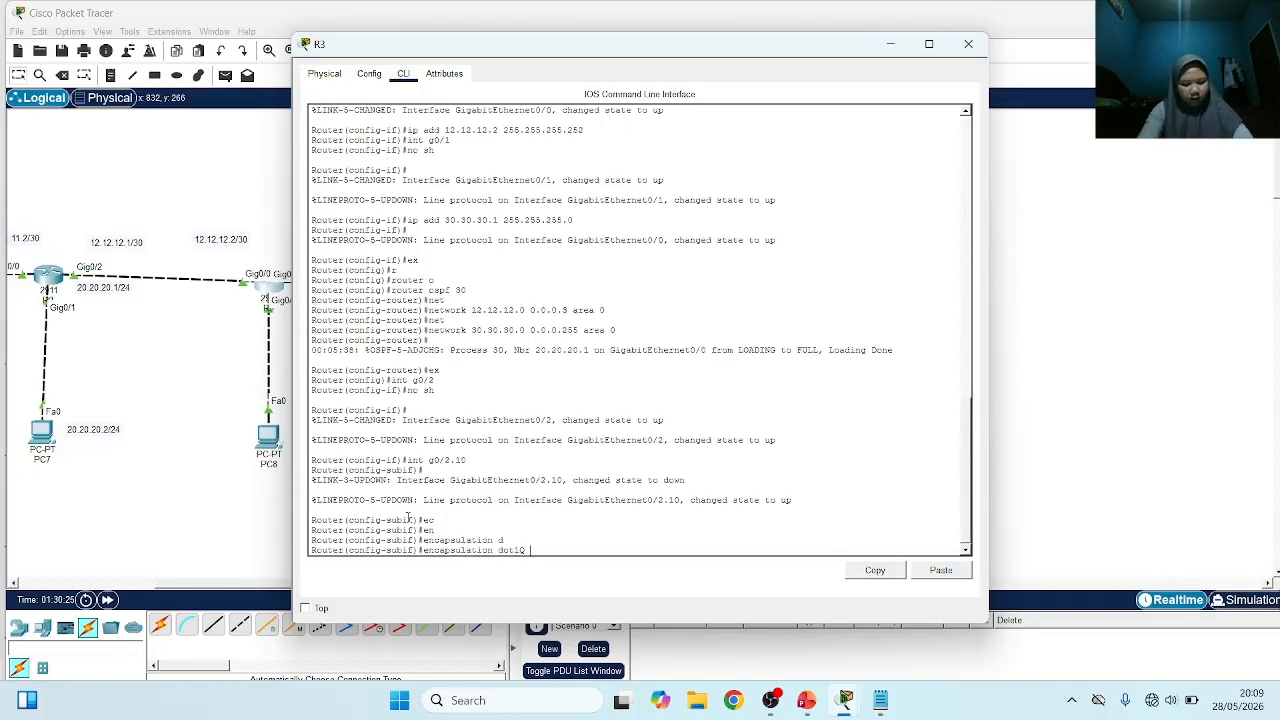
text(10)
key(Return)
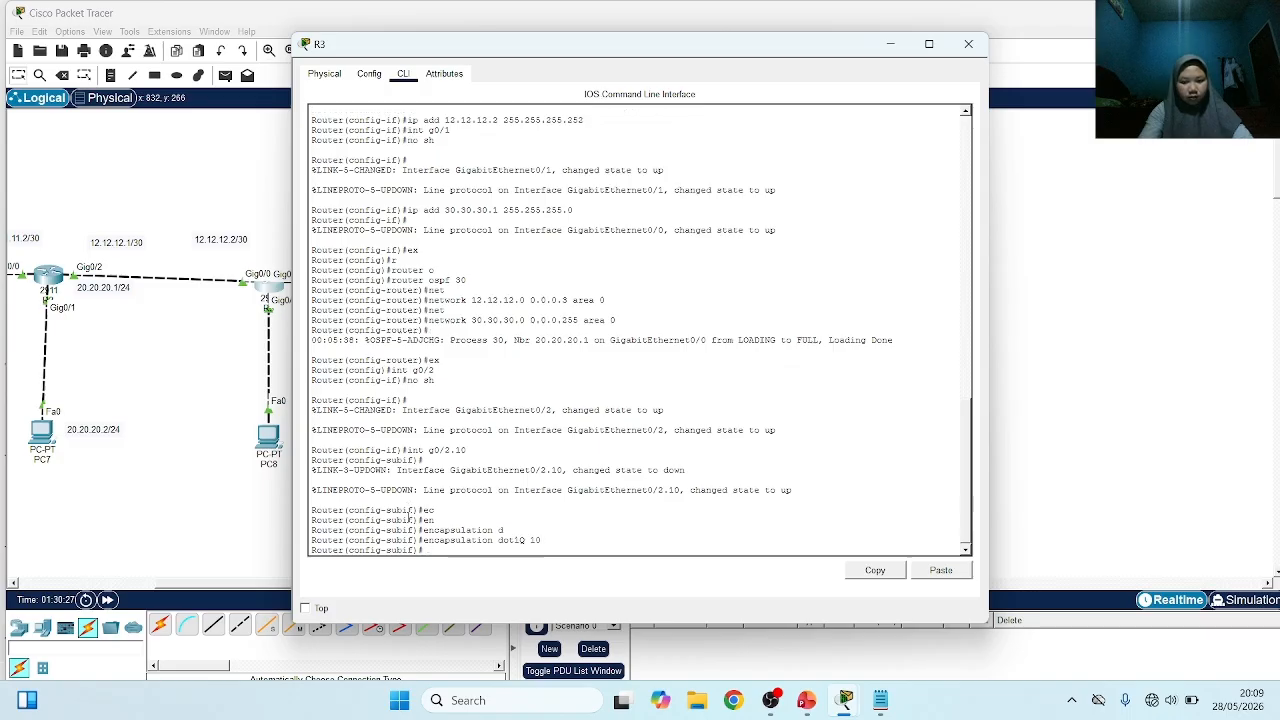
Assign IP address 192.168.10.1 with mask 255.255.255.0 to subinterface g0/2.10 and return to global configuration mode
text(ip add)
key(Tab)
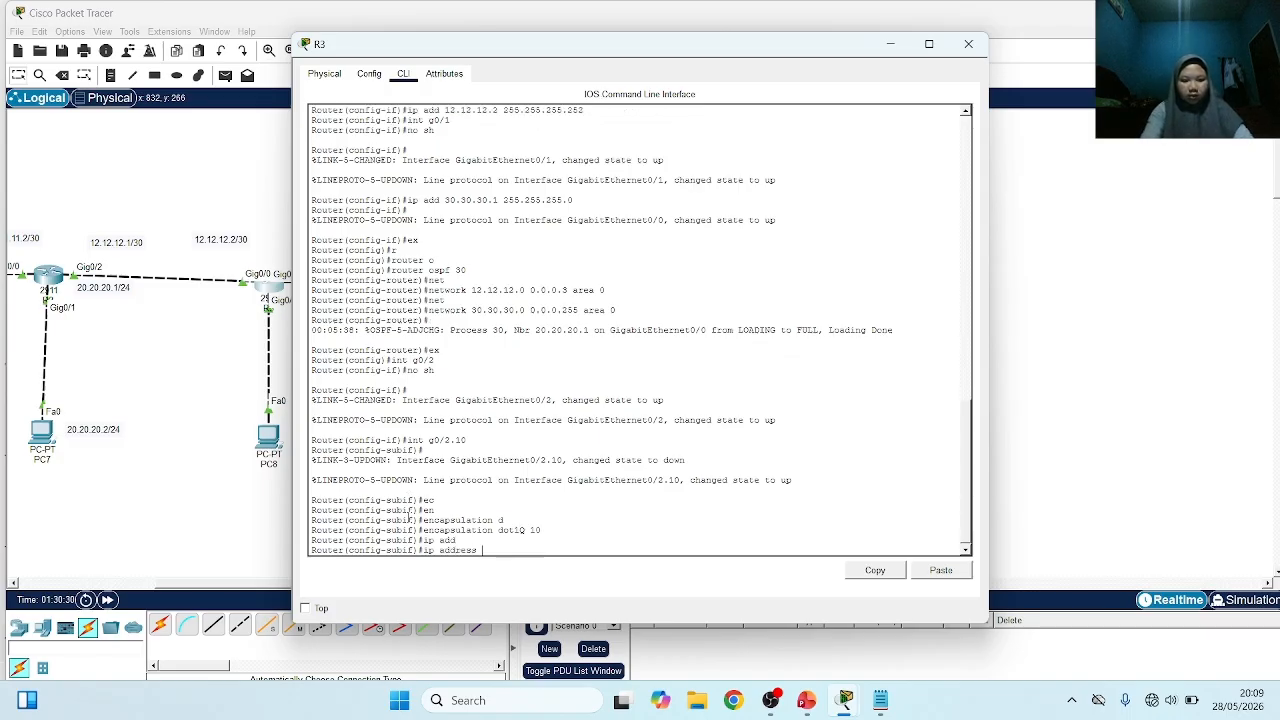
text(192.168.10.1)
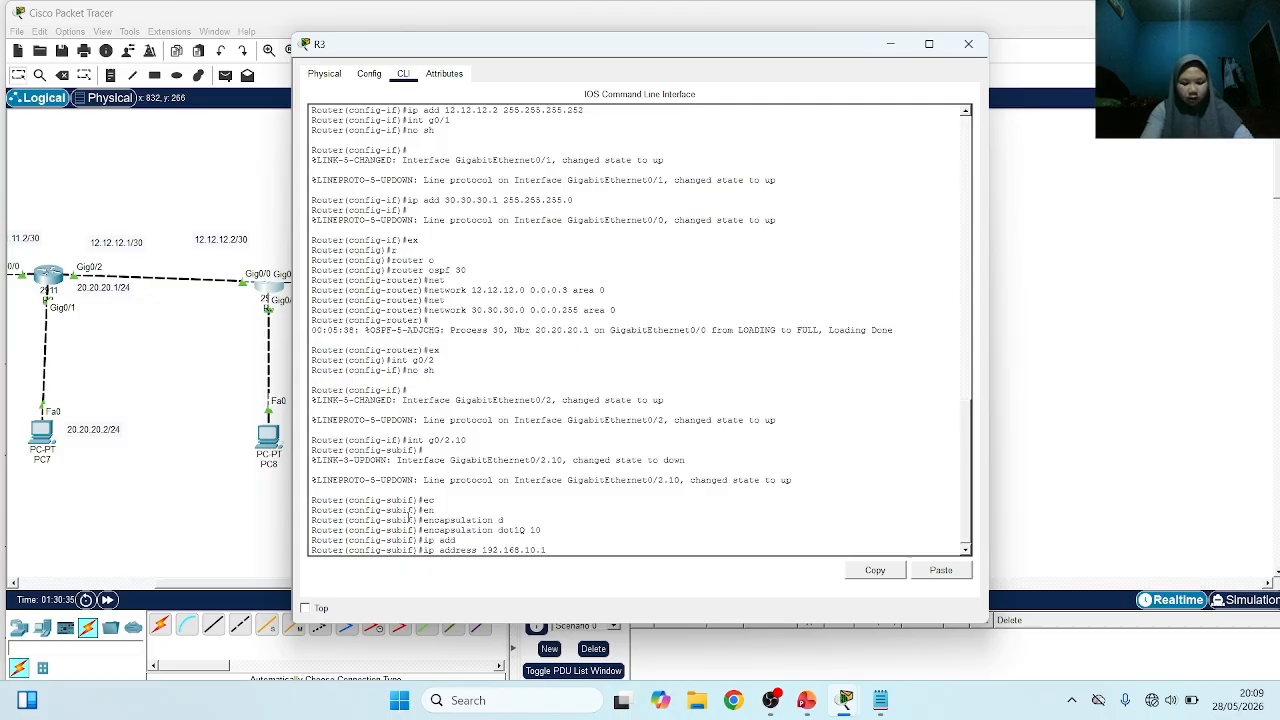
text( 255.255)
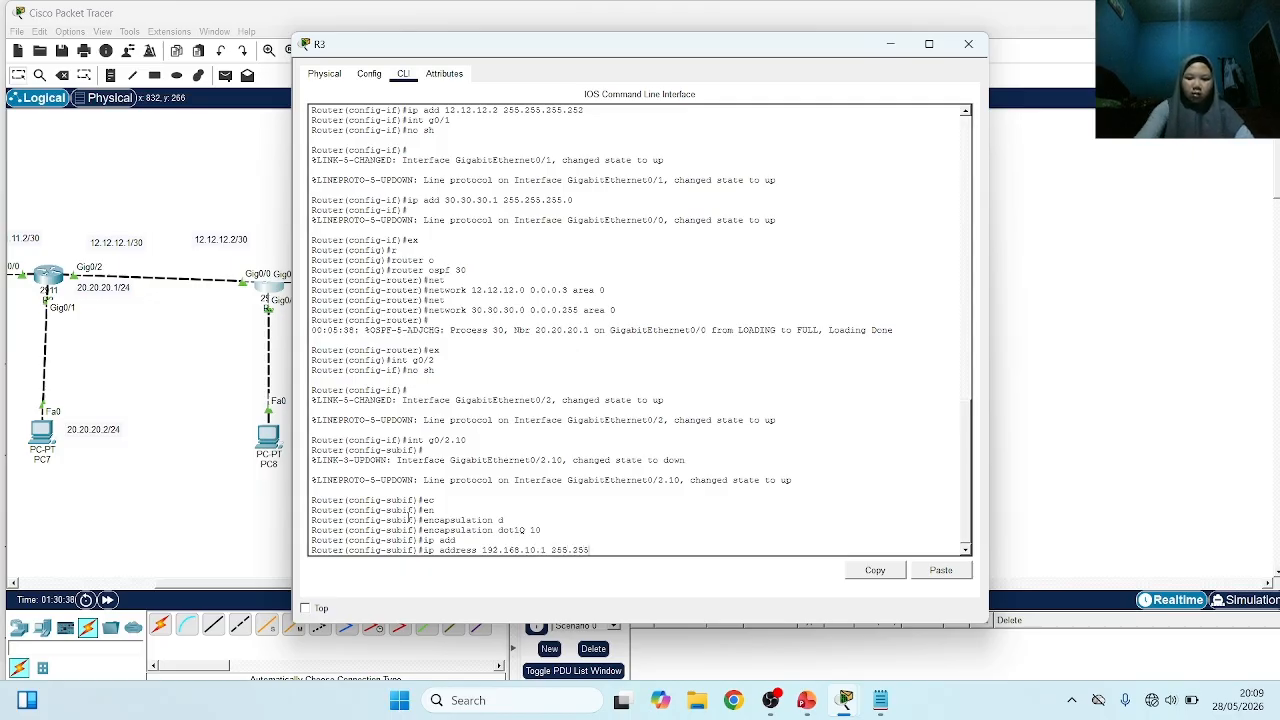
text(.255.0)
key(Return)
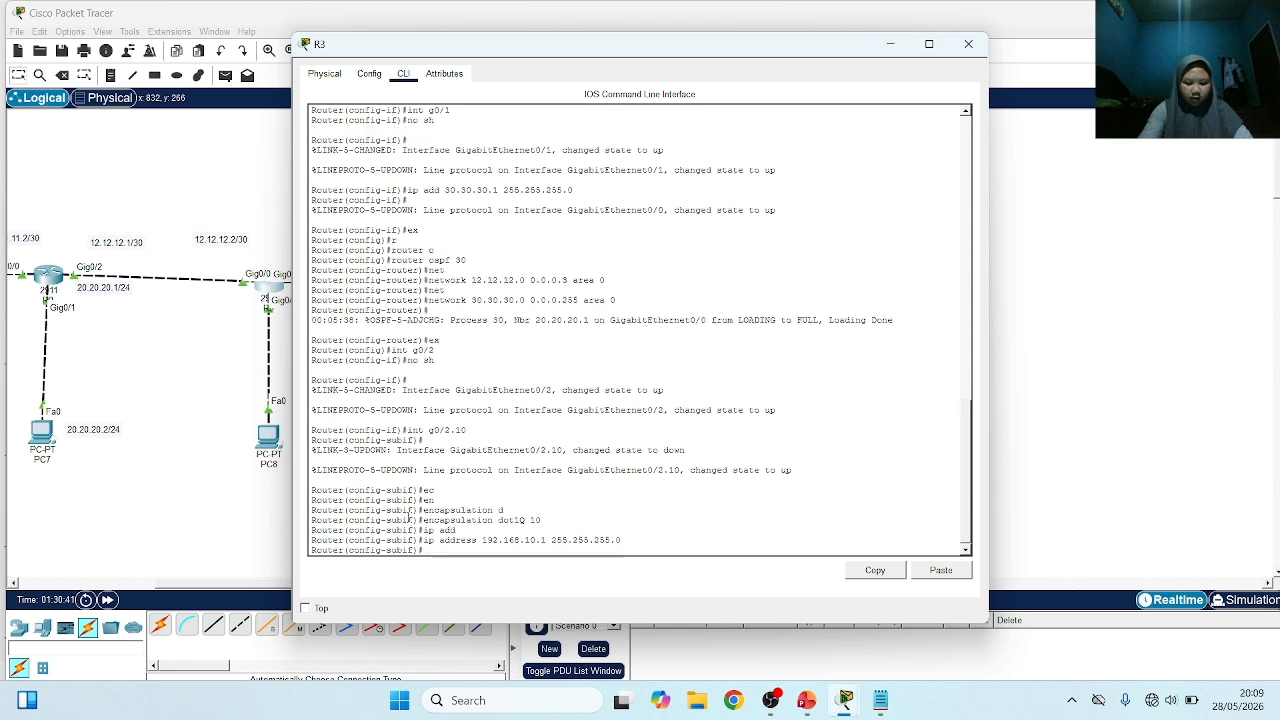
text(ex)
key(Return)
Create subinterface g0/2.20 on R3 and set its encapsulation to dot1Q with VLAN ID 20
text(int)
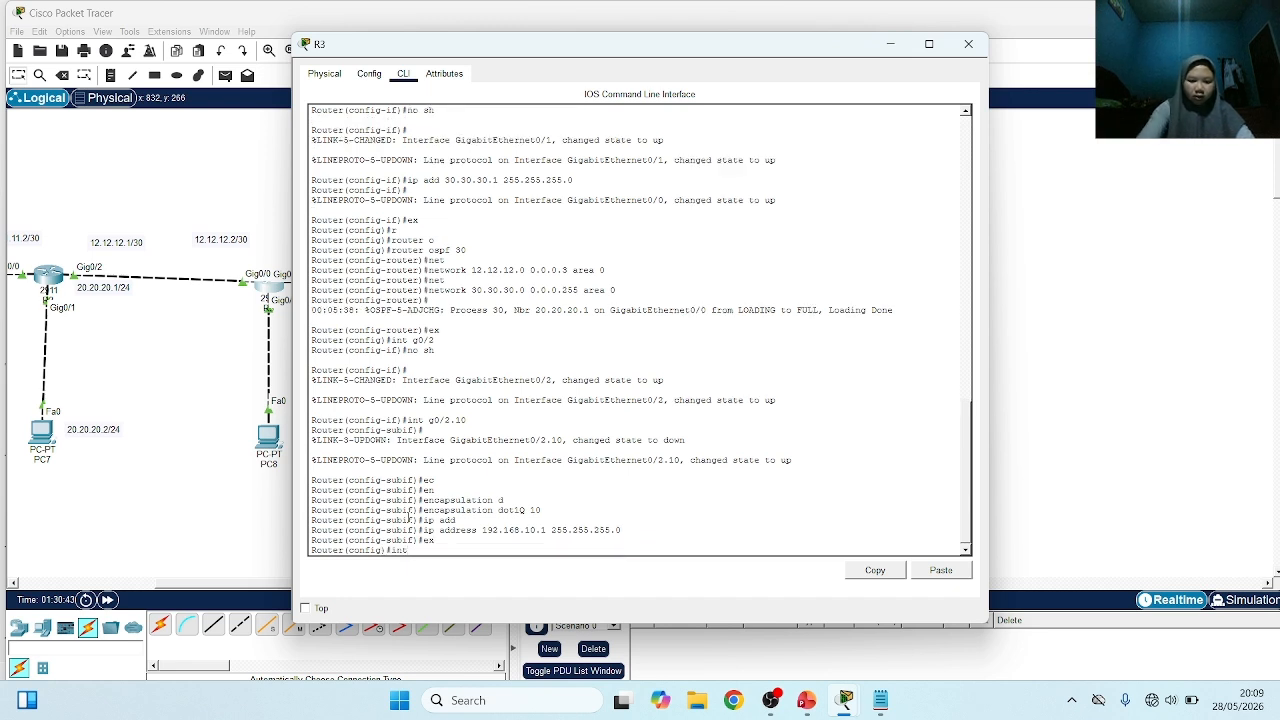
text( g)
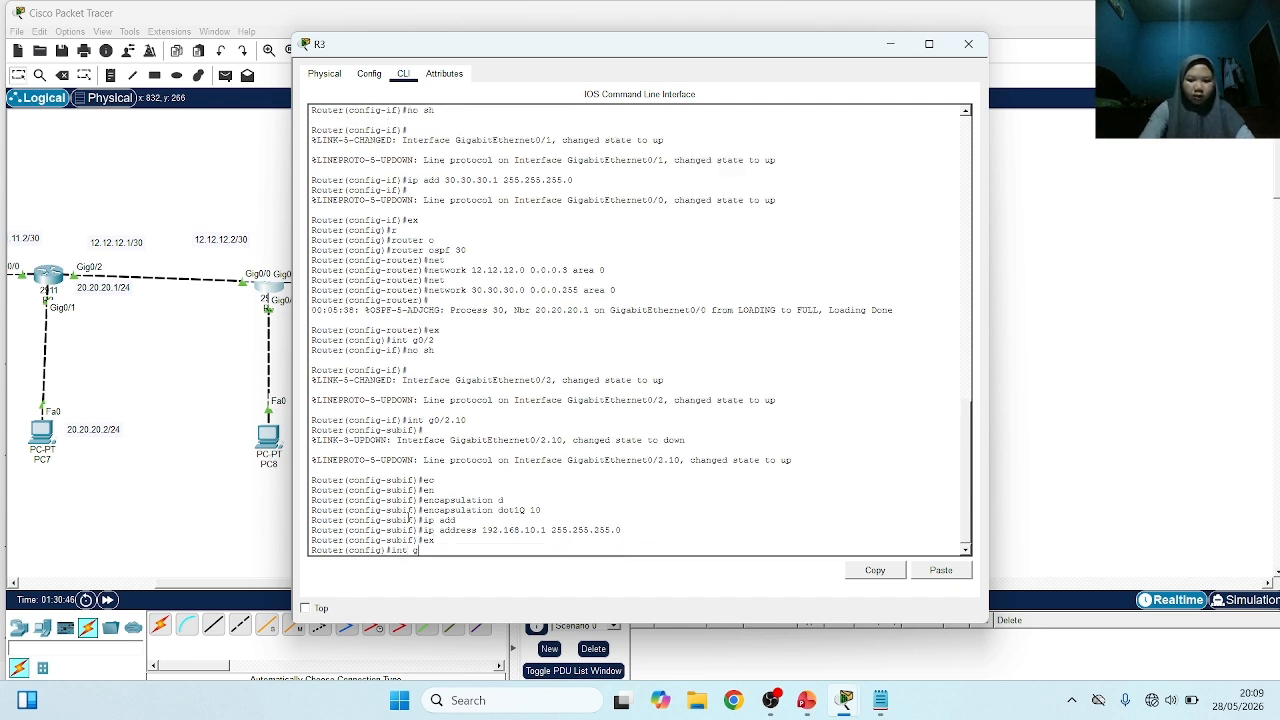
text(0/2)
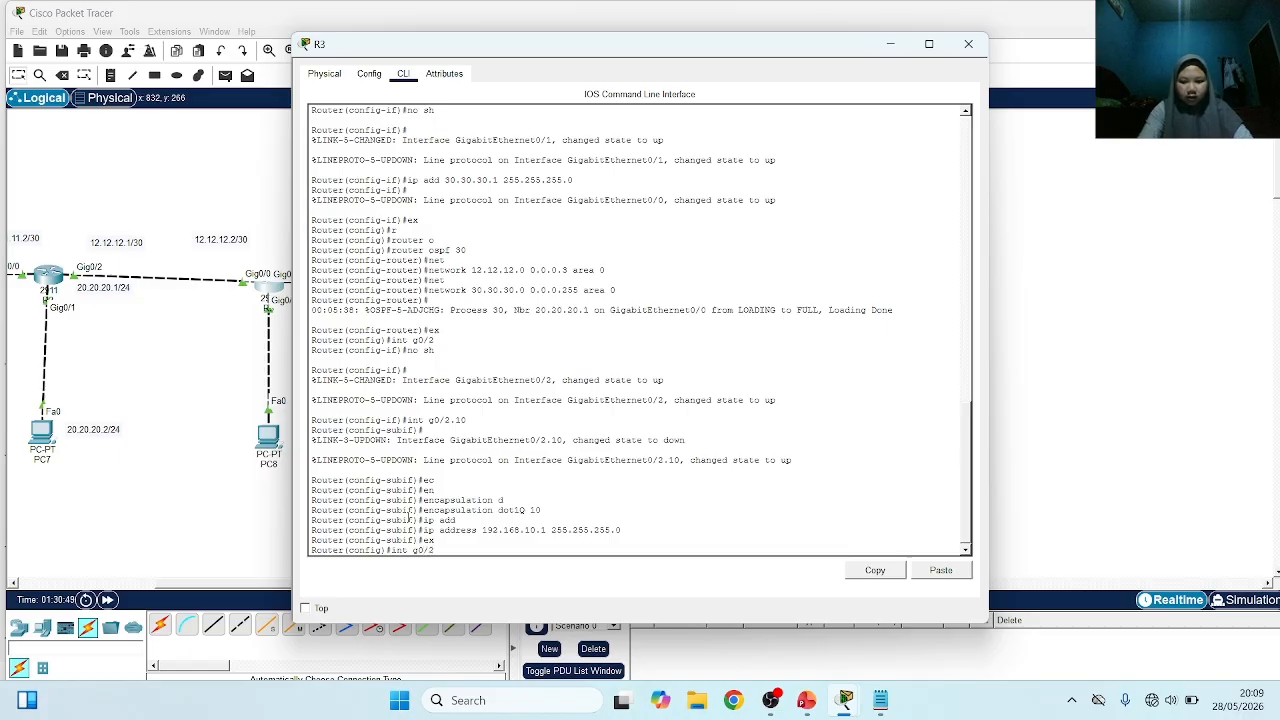
text(.20)
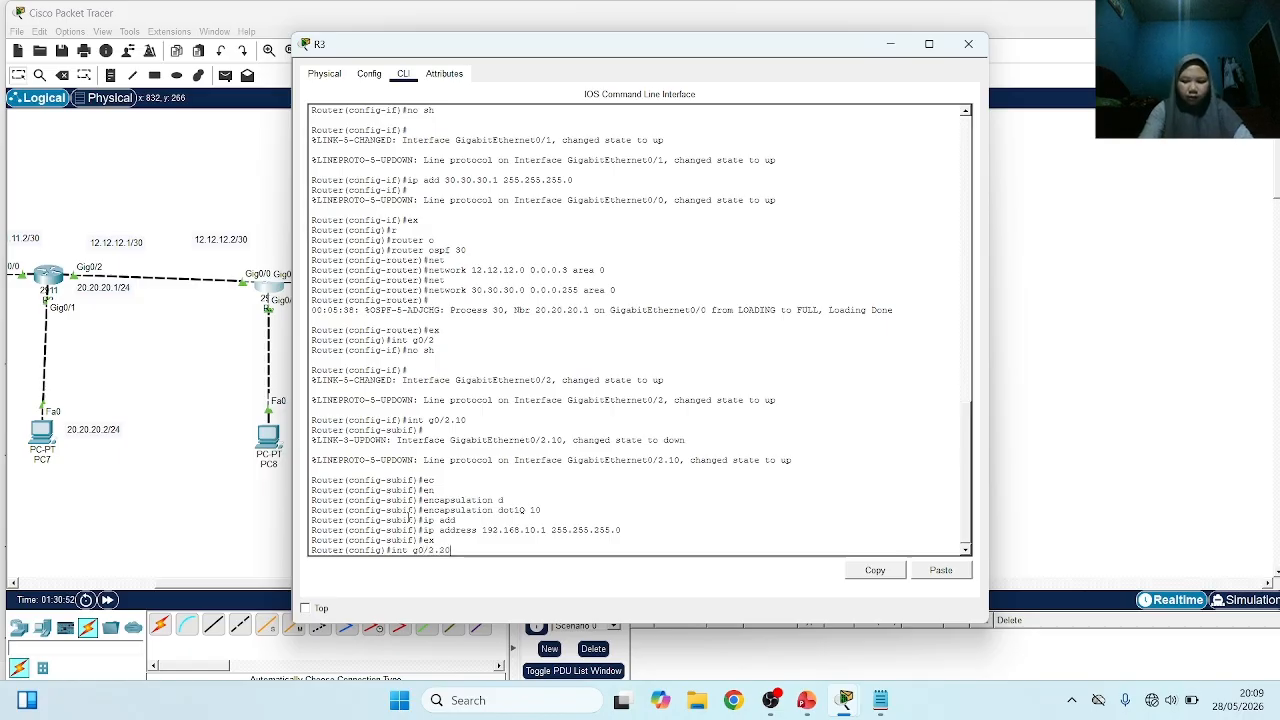
key(Return)
text(en)
key(Tab)
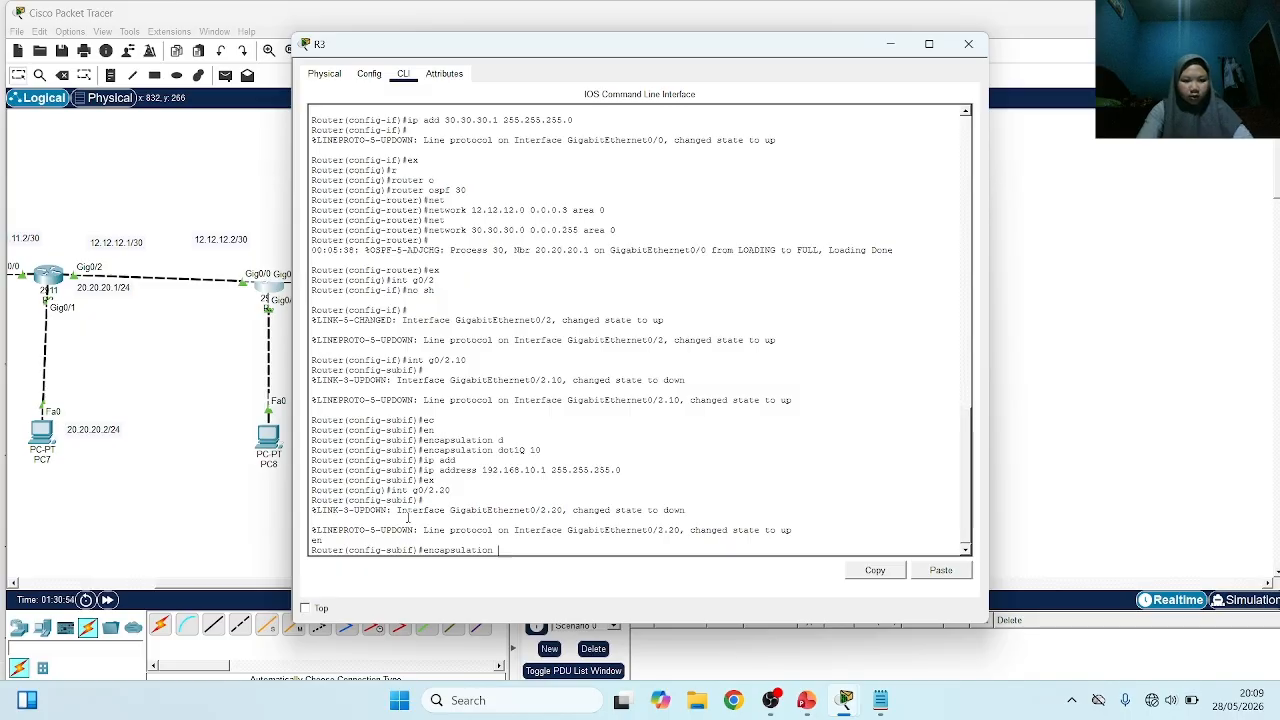
text(d)
key(Tab)
text(20)
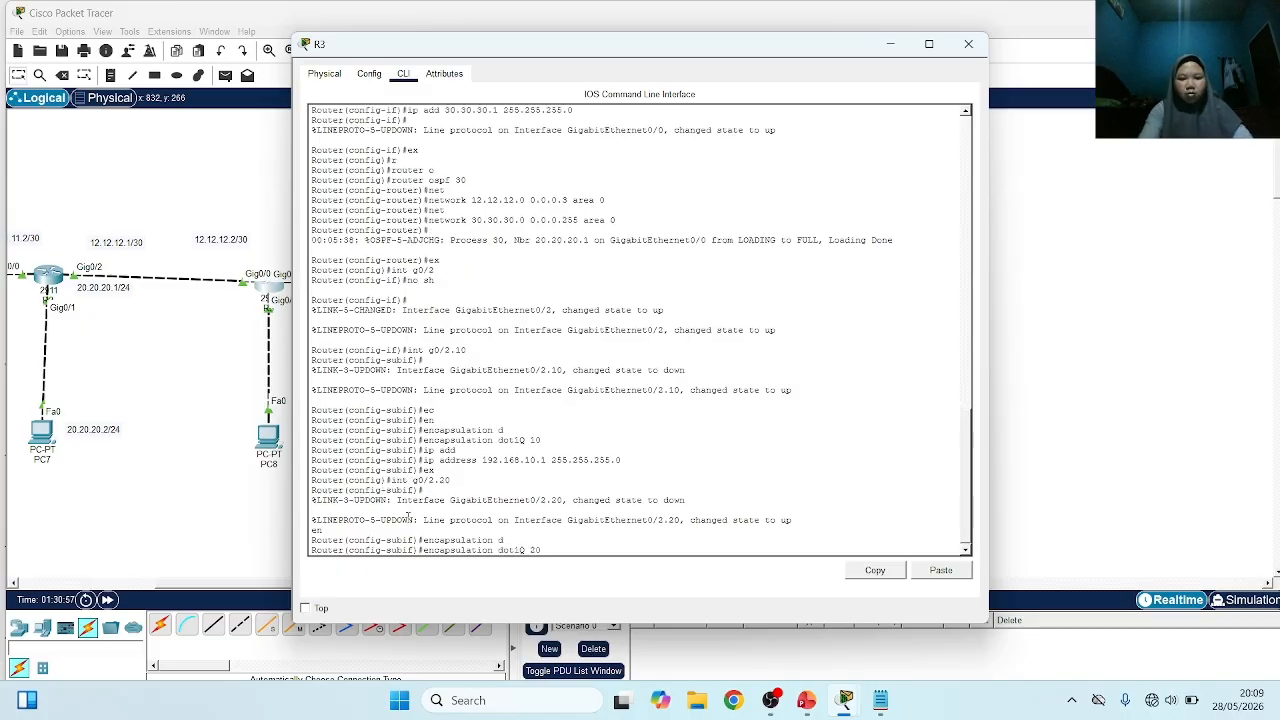
key(Return)
Assign IP address 192.168.20.1 with mask 255.255.255.0 to subinterface g0/2.20
text(i)
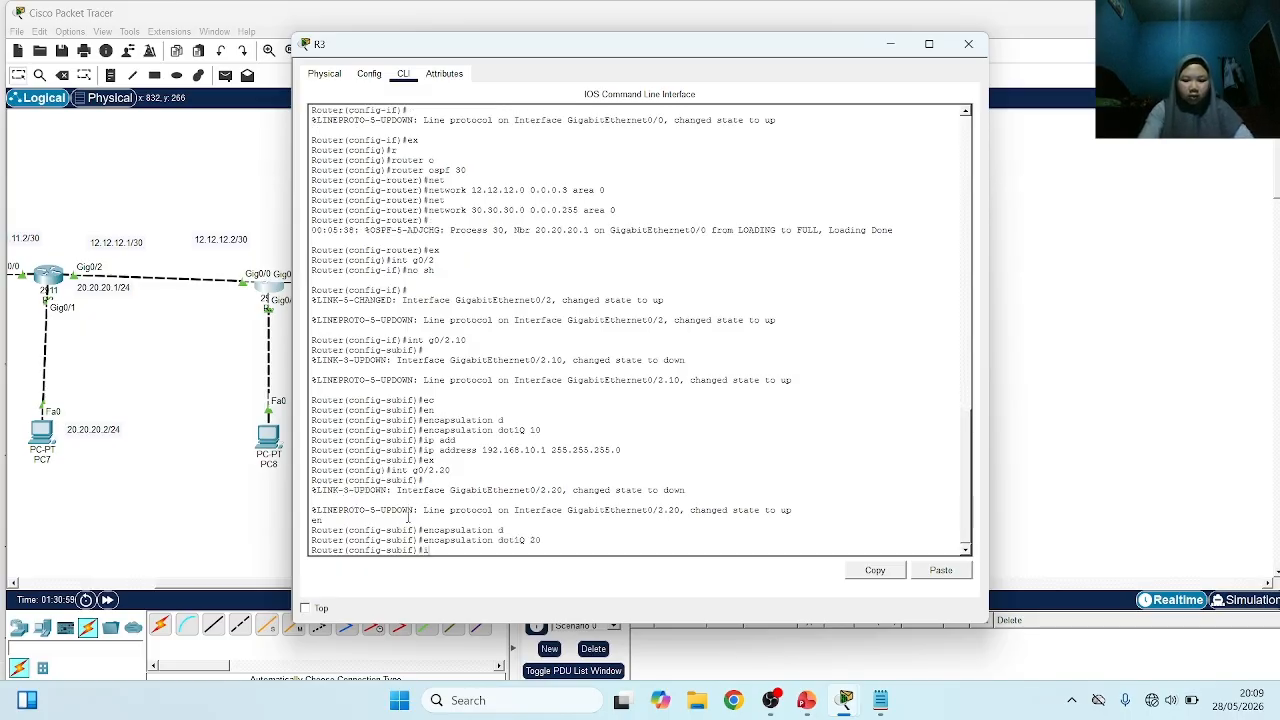
text(p add 192.)
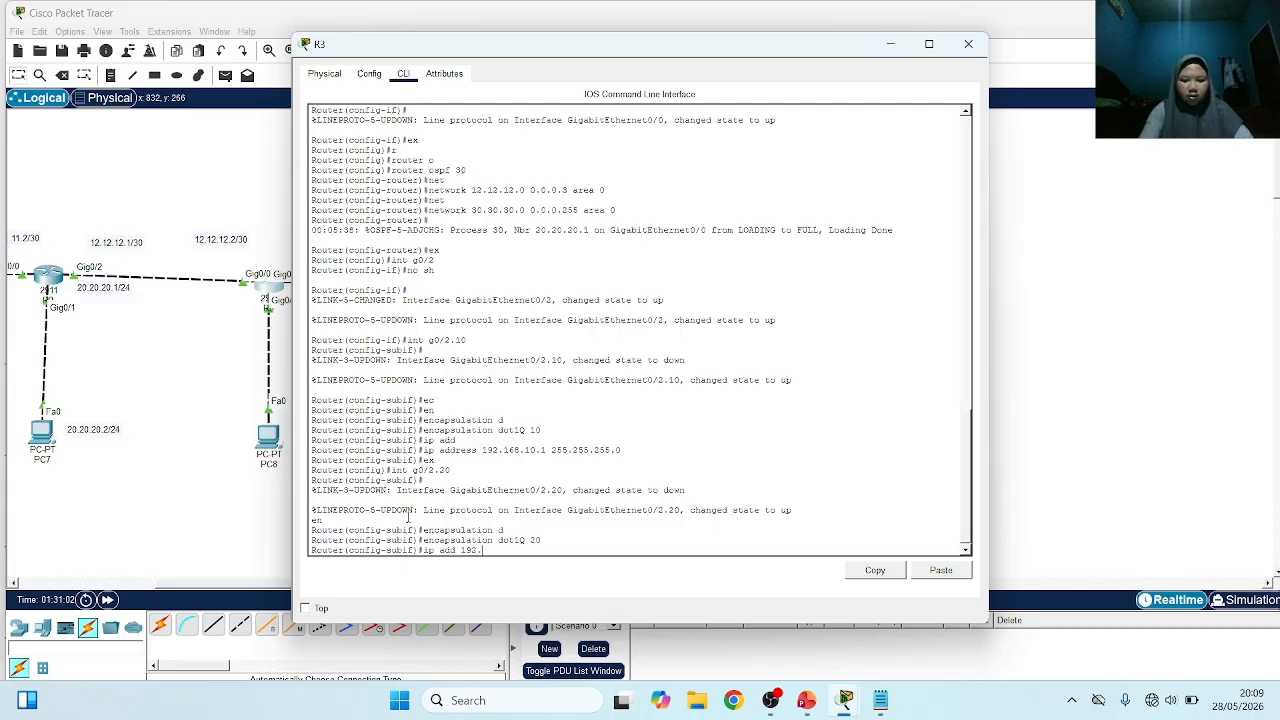
text(168.20.1)
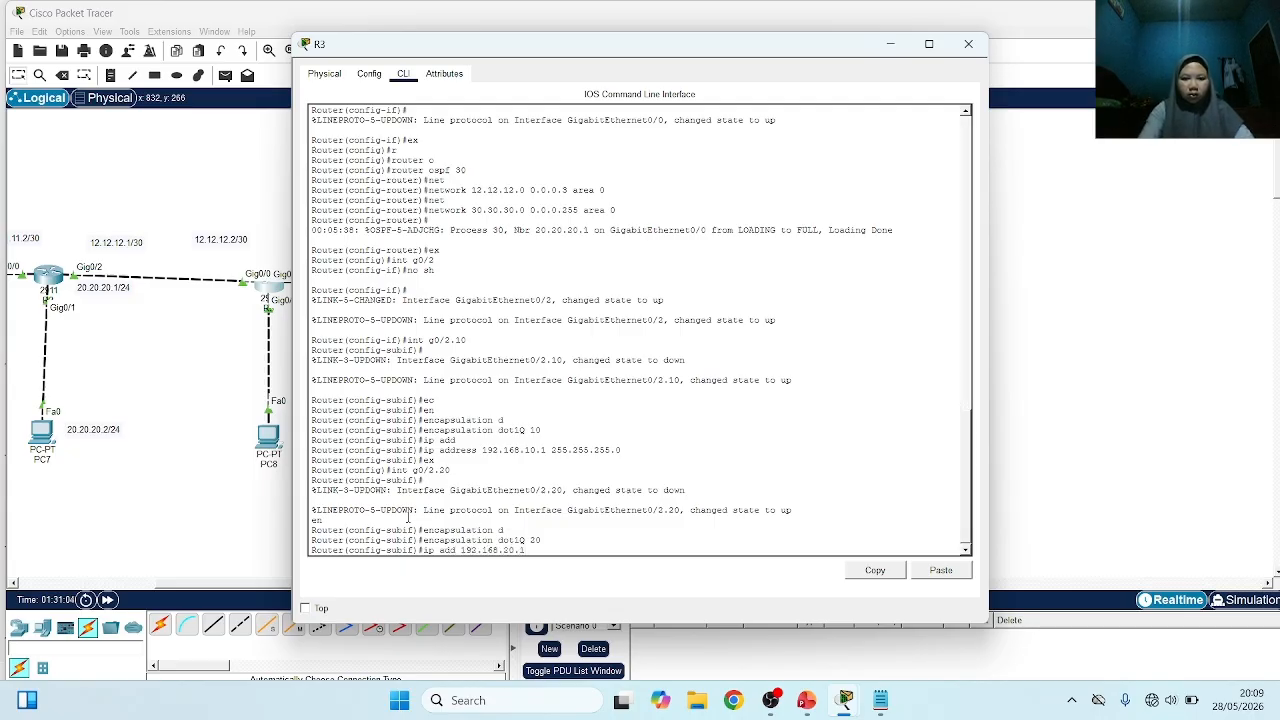
text( 255.255.25)
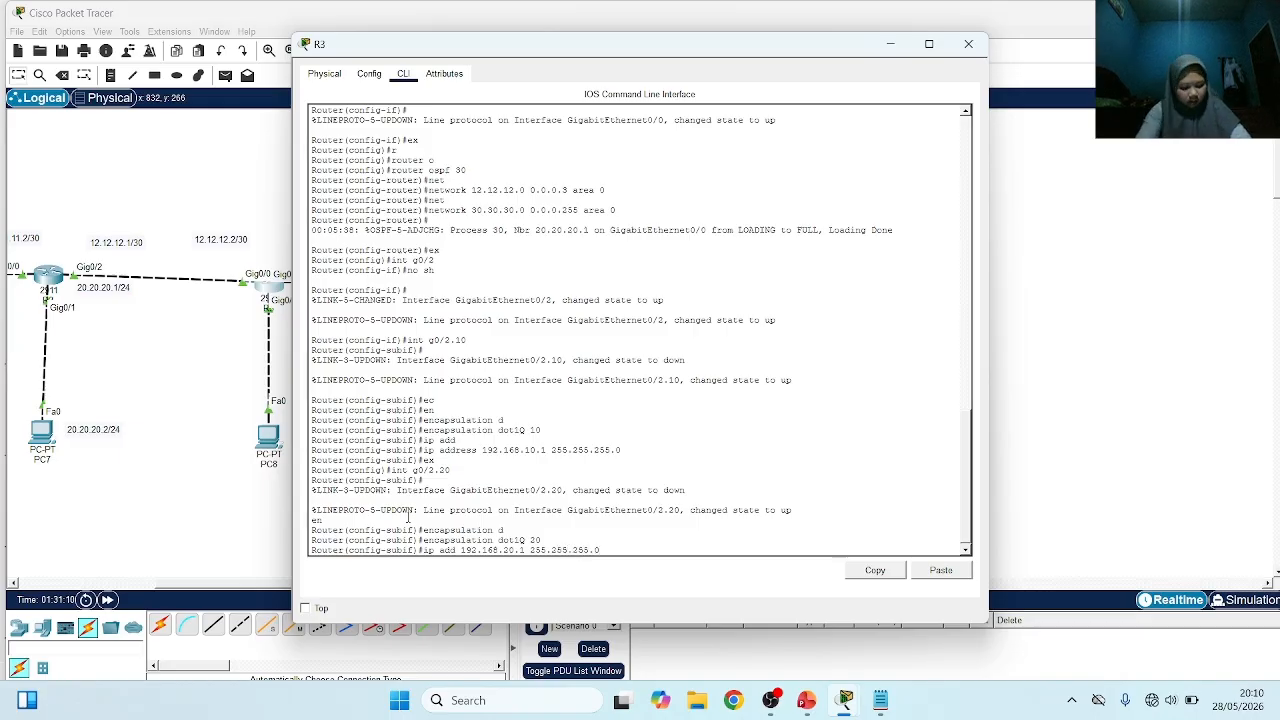
text(5.0)
key(Return)
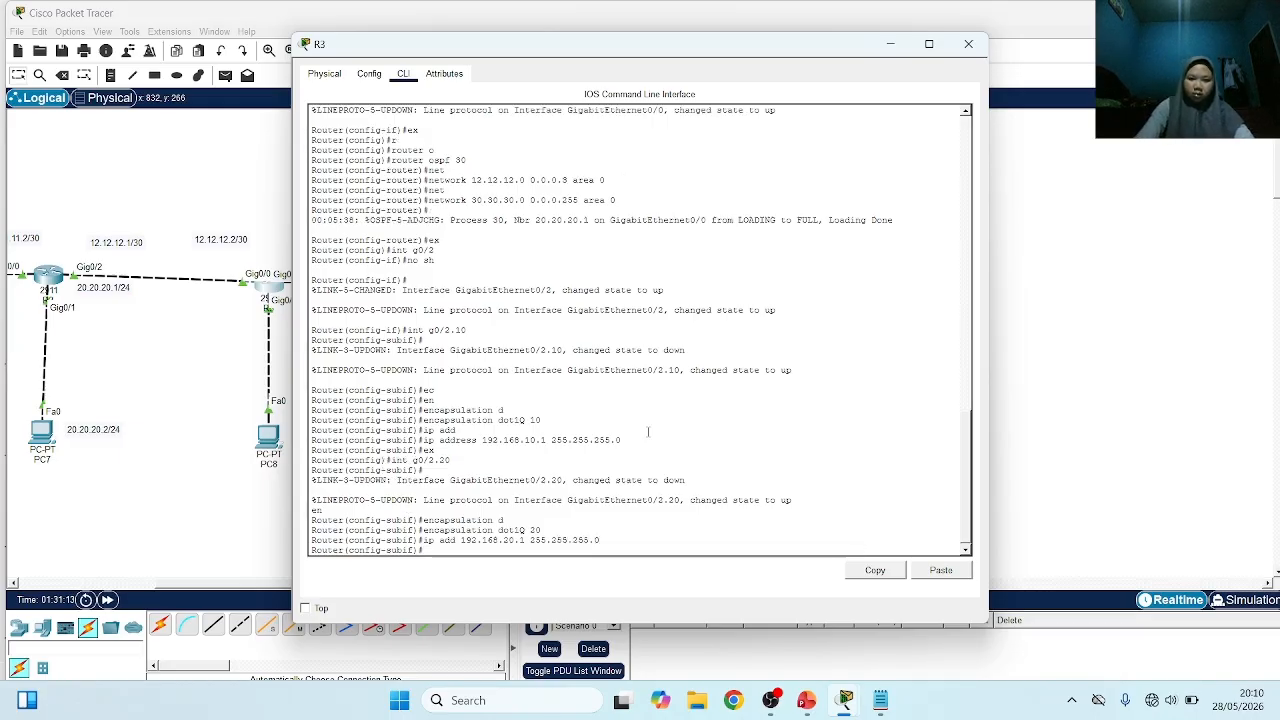
In PC9's IP configuration, set the static IPv4 address to 192.168.10.2 with subnet mask 255.255.255.0
click(1055, 406)
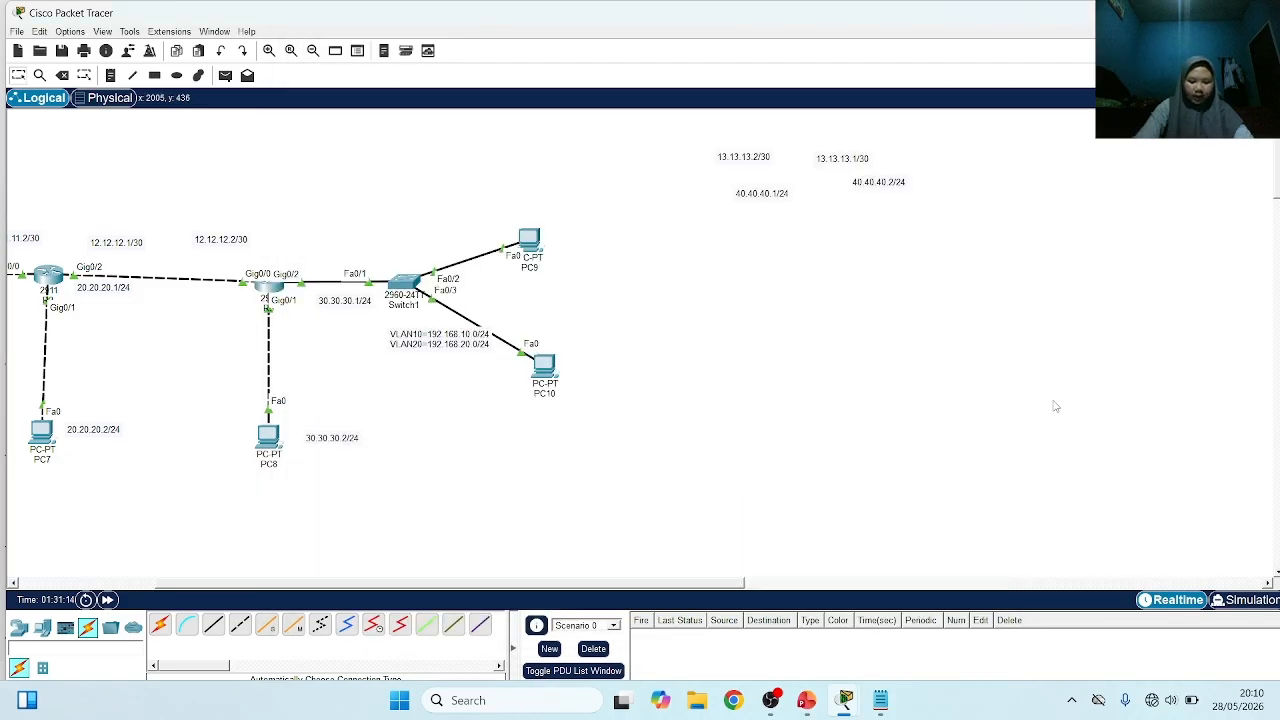
click(530, 243)
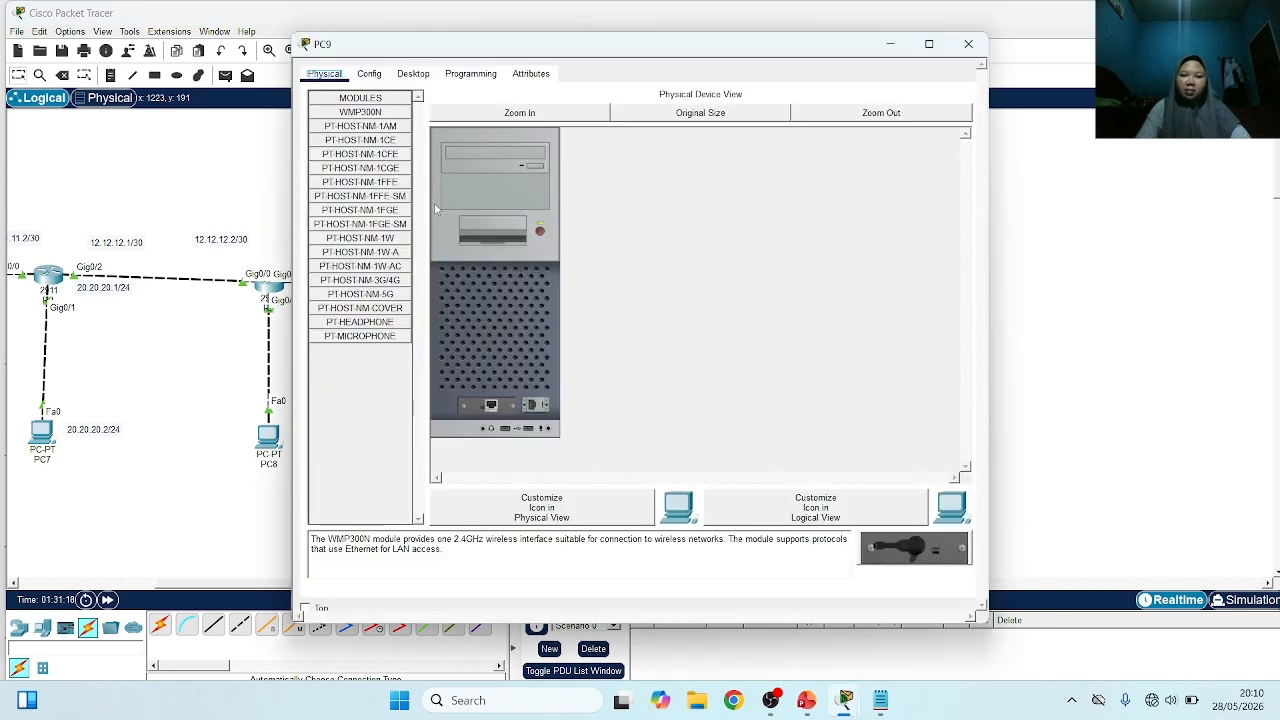
click(413, 74)
click(372, 128)
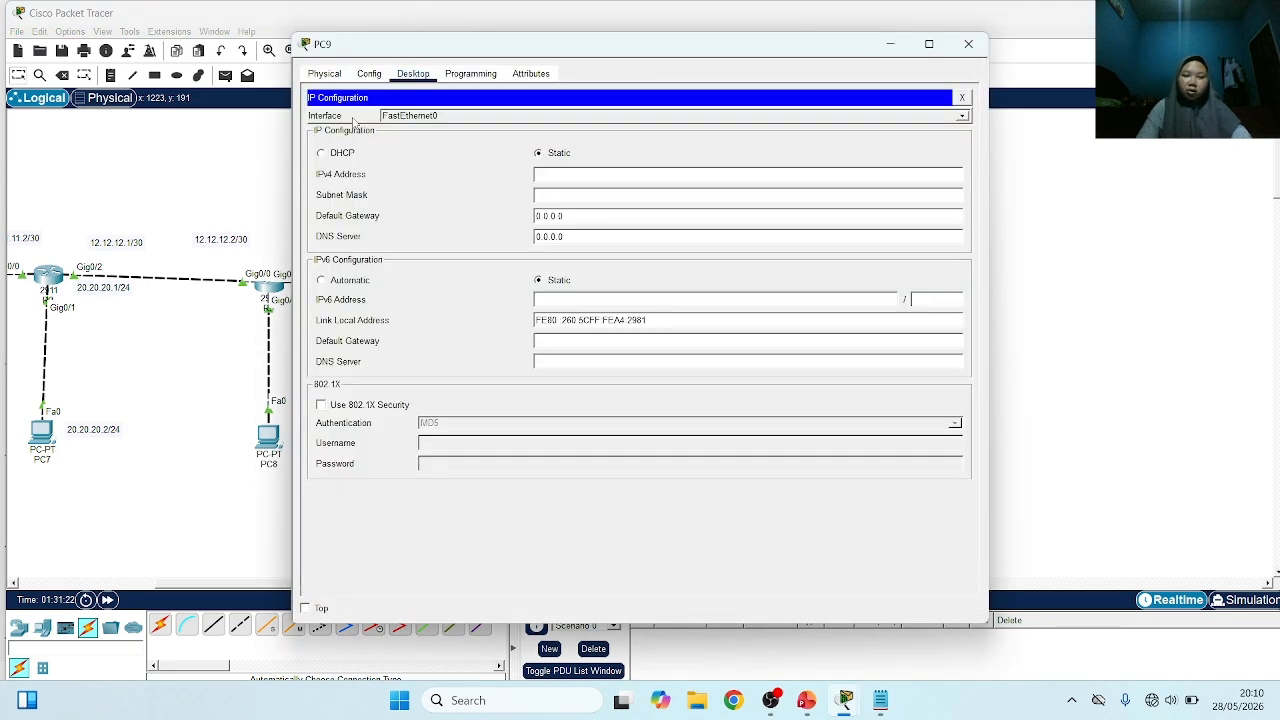
click(558, 176)
text(192.168.10)
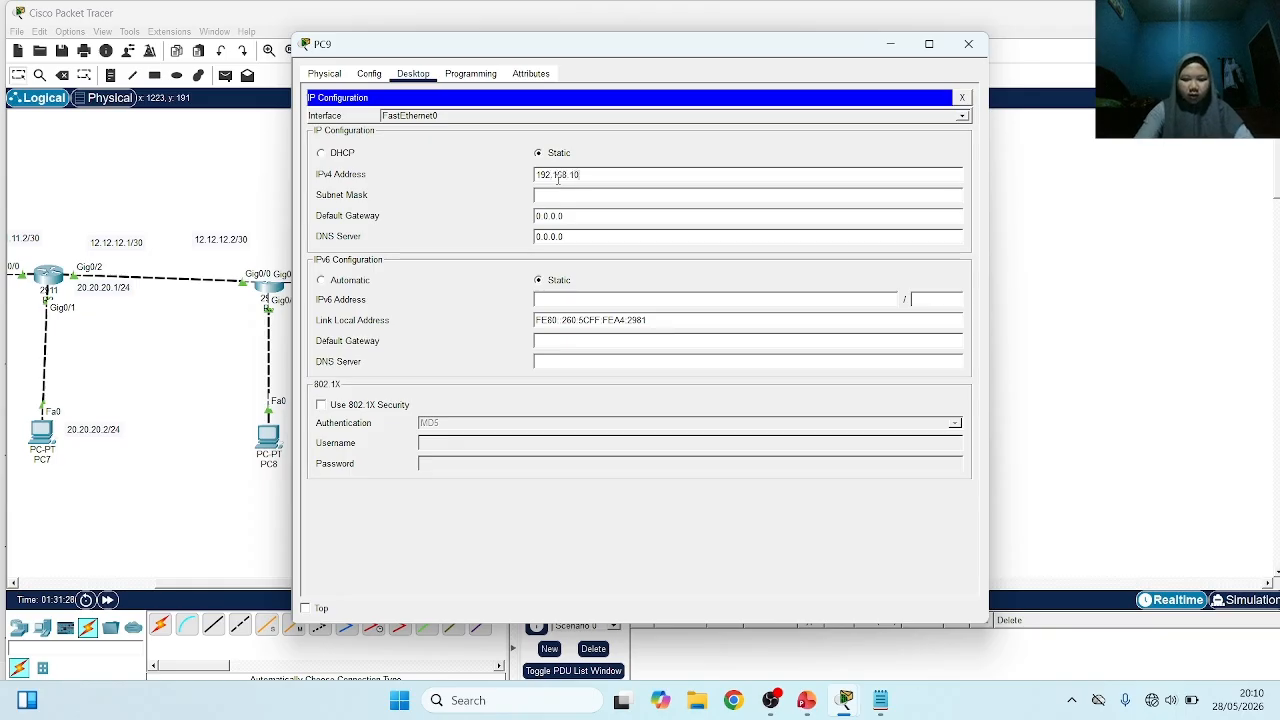
text(.2)
click(571, 196)
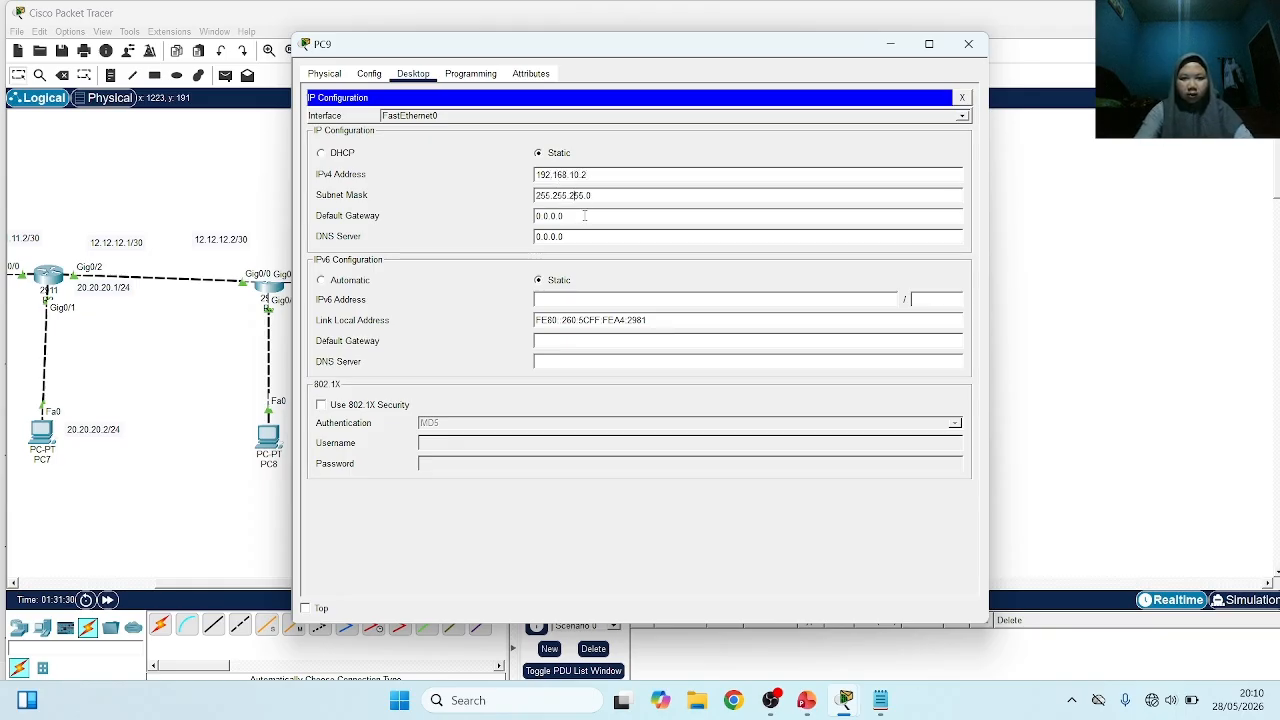
Set PC9's IPv4 default gateway to 192.168.10.1 and leave its configuration window
key(BackSpace)
key(BackSpace)
key(BackSpace)
key(BackSpace)
key(BackSpace)
key(BackSpace)
key(BackSpace)
text(192.1)
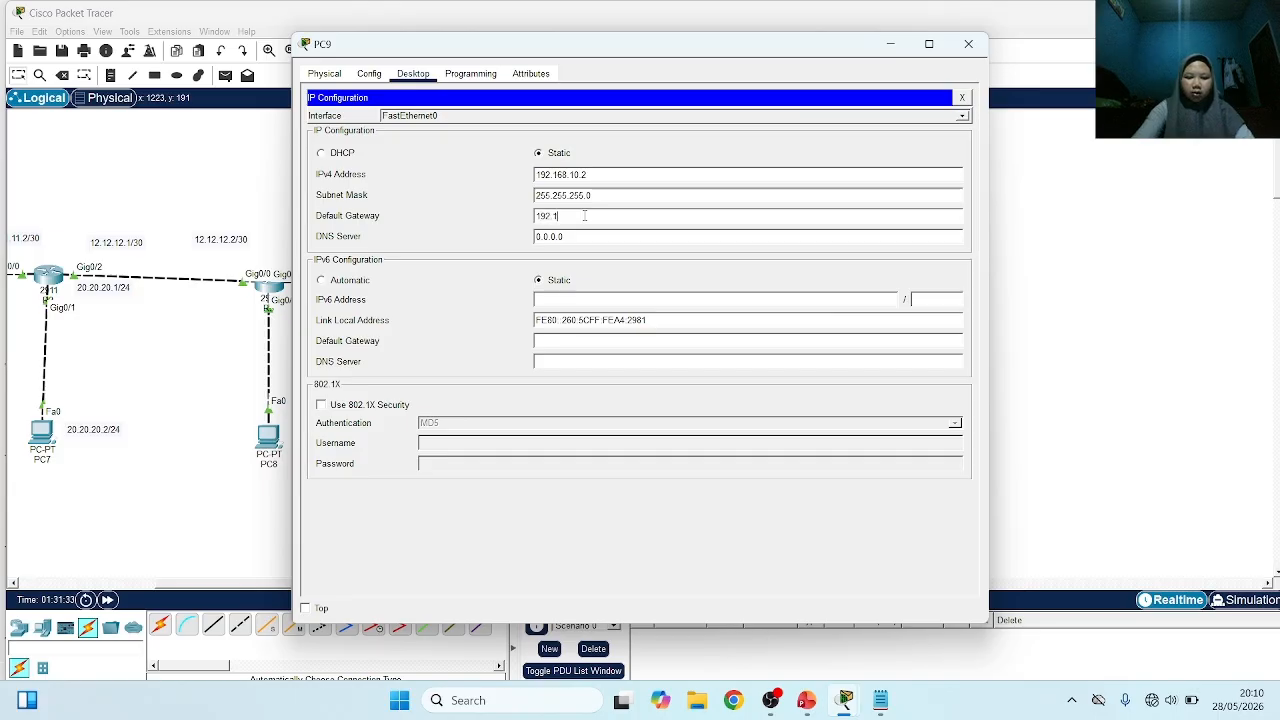
text(68.19)
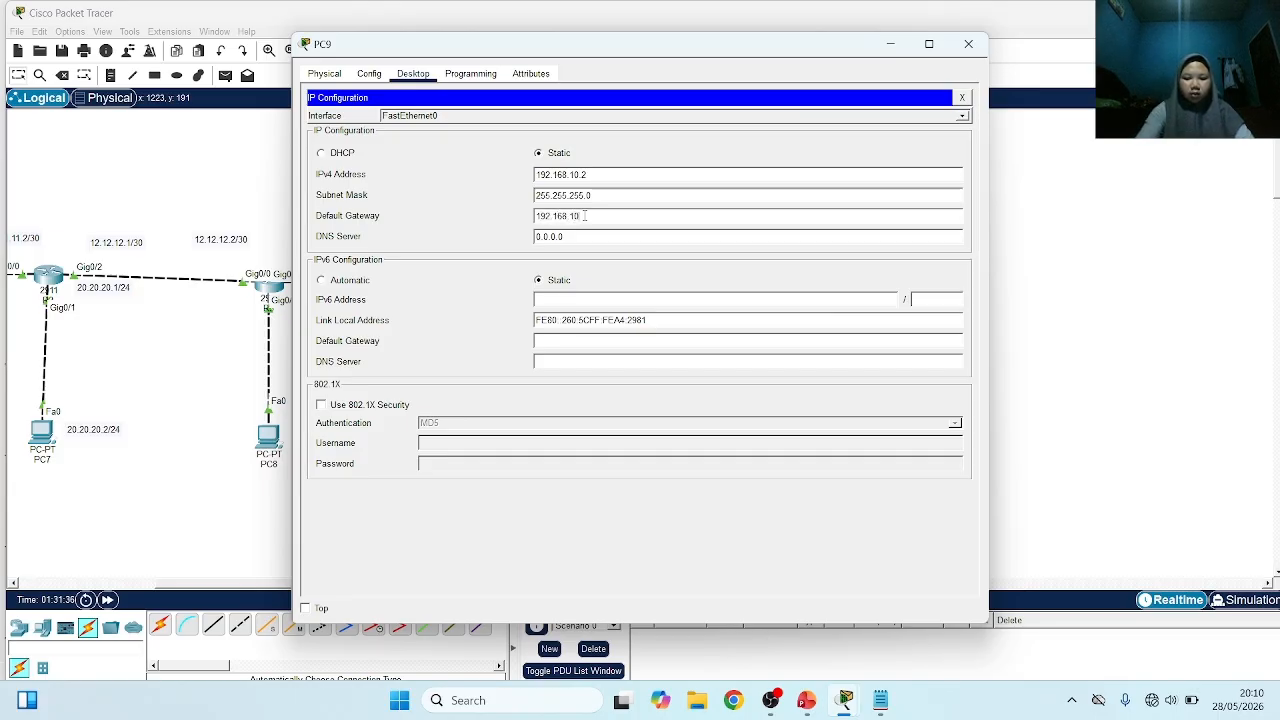
text(.1)
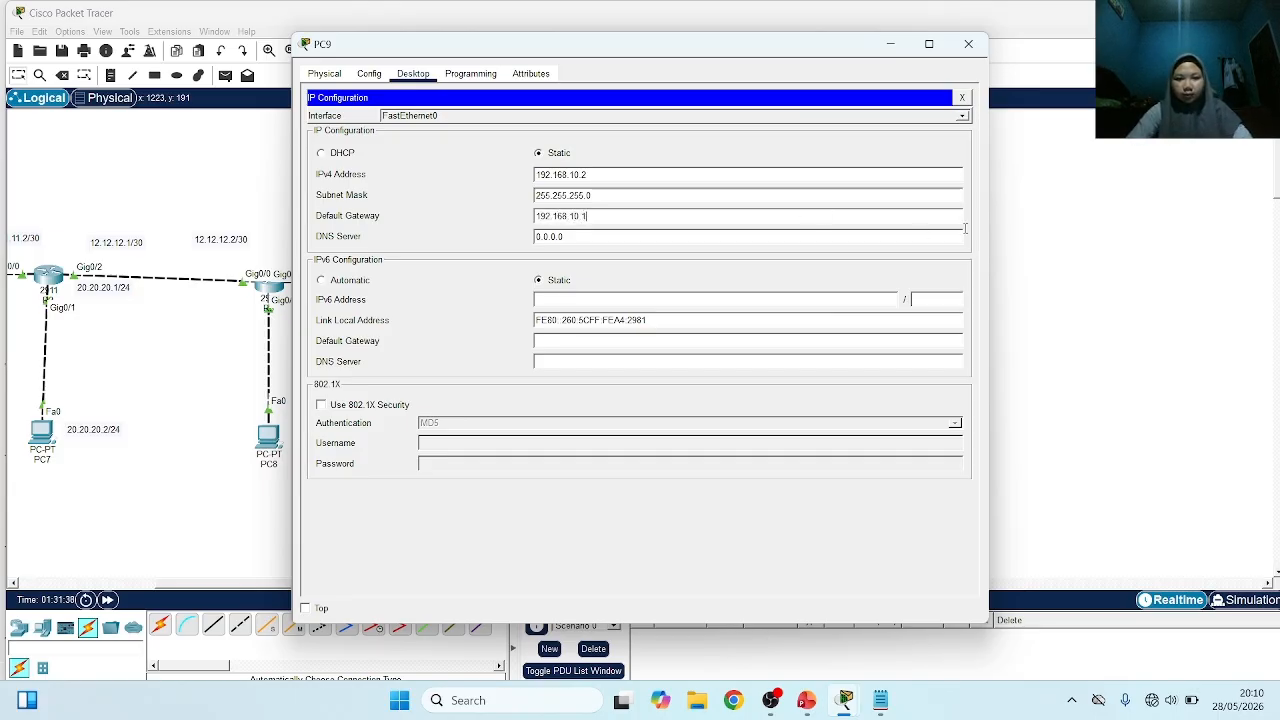
click(1072, 247)
In PC10's IP configuration, set the static IPv4 address to 192.168.20.2 with subnet mask 255.255.255.0
click(536, 372)
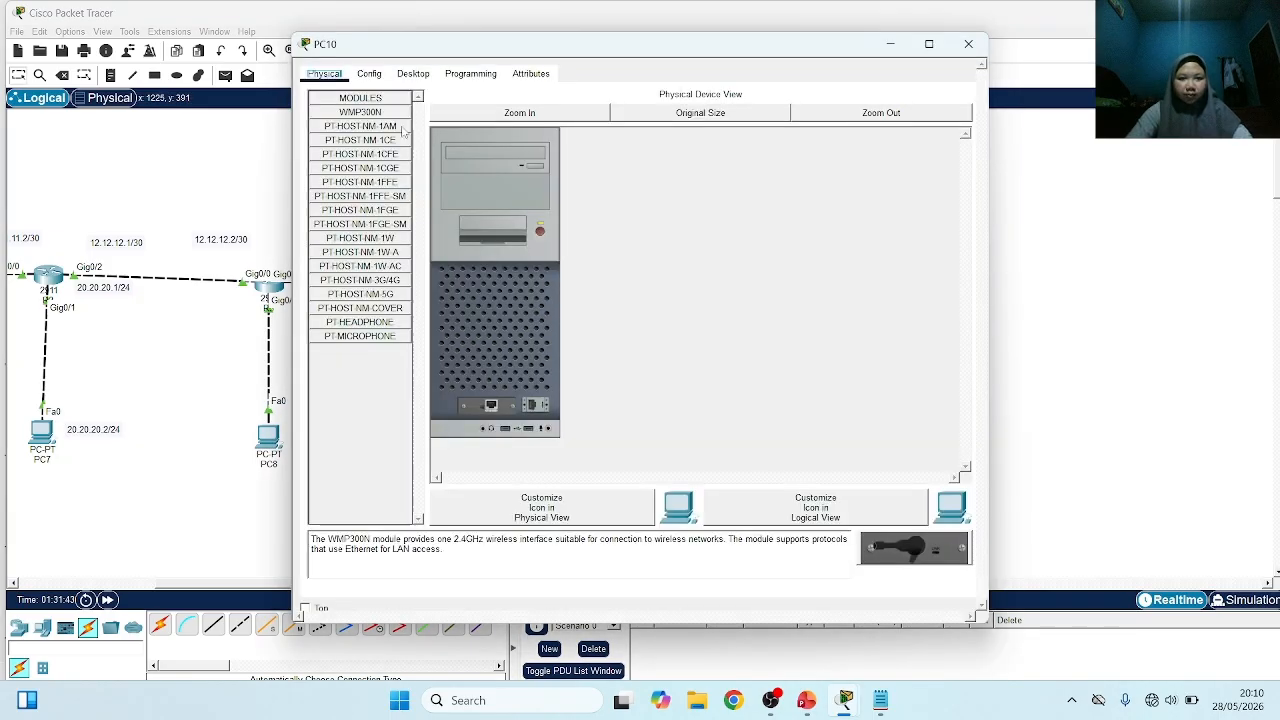
click(413, 73)
click(376, 133)
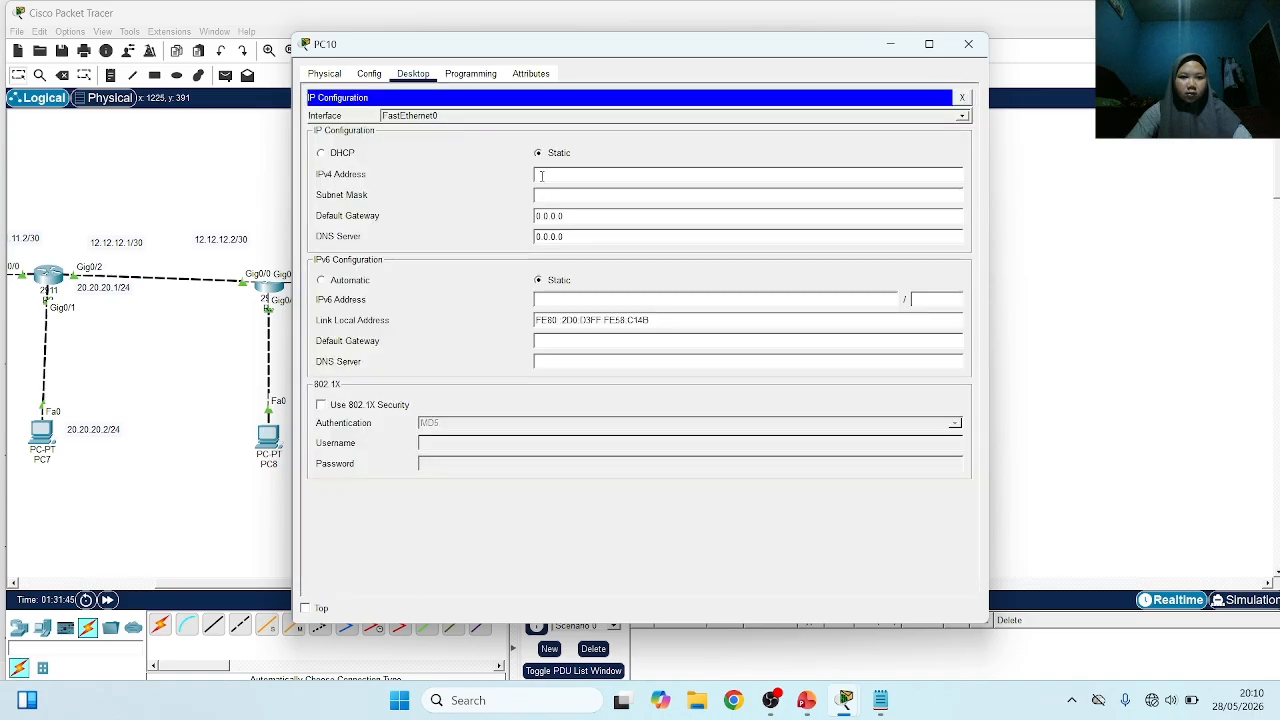
click(542, 176)
text(192.168)
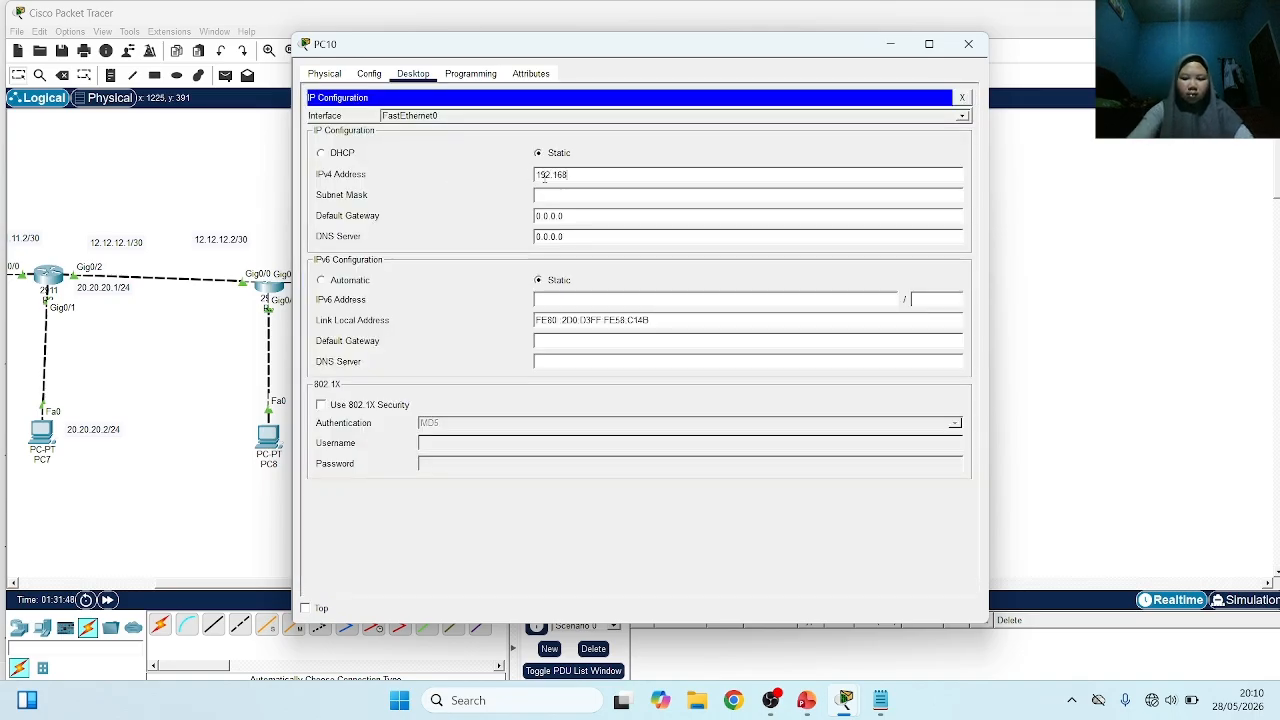
text(.20.2)
click(559, 194)
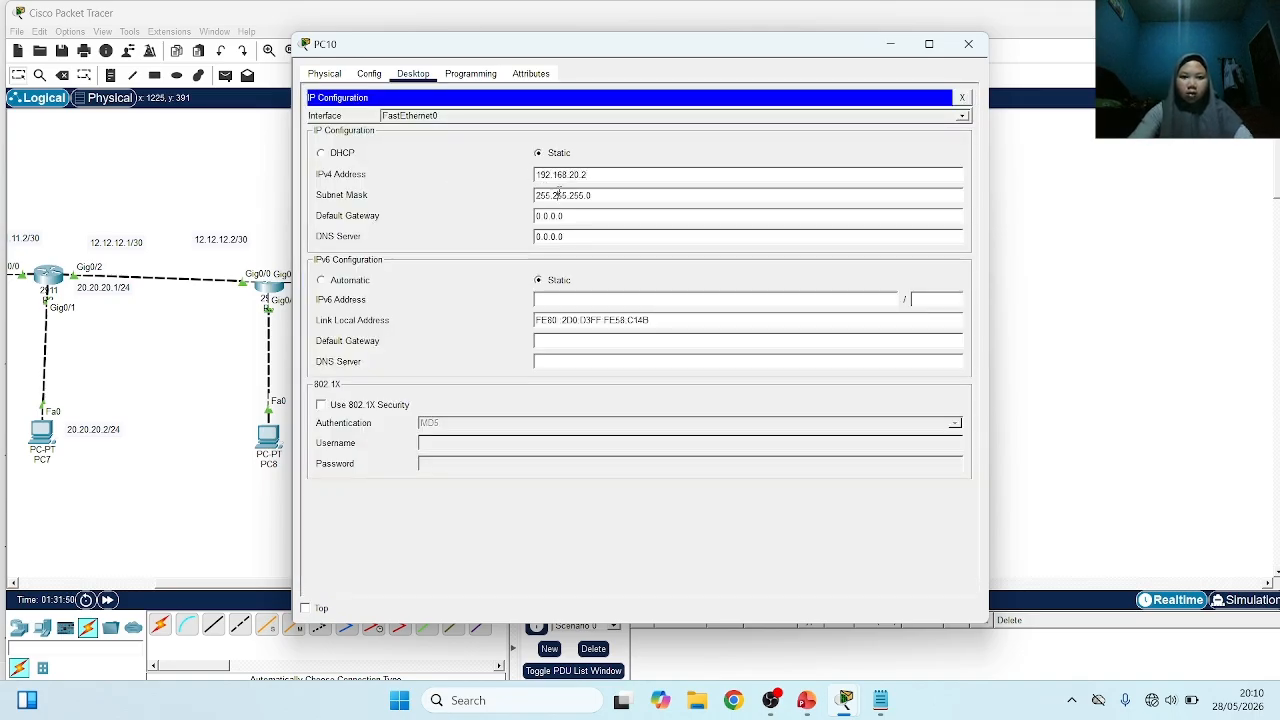
Set PC10's IPv4 default gateway to 192.168.20.1 and return to the topology
click(578, 212)
key(BackSpace)
key(BackSpace)
key(BackSpace)
key(BackSpace)
key(BackSpace)
key(BackSpace)
key(BackSpace)
text(1)
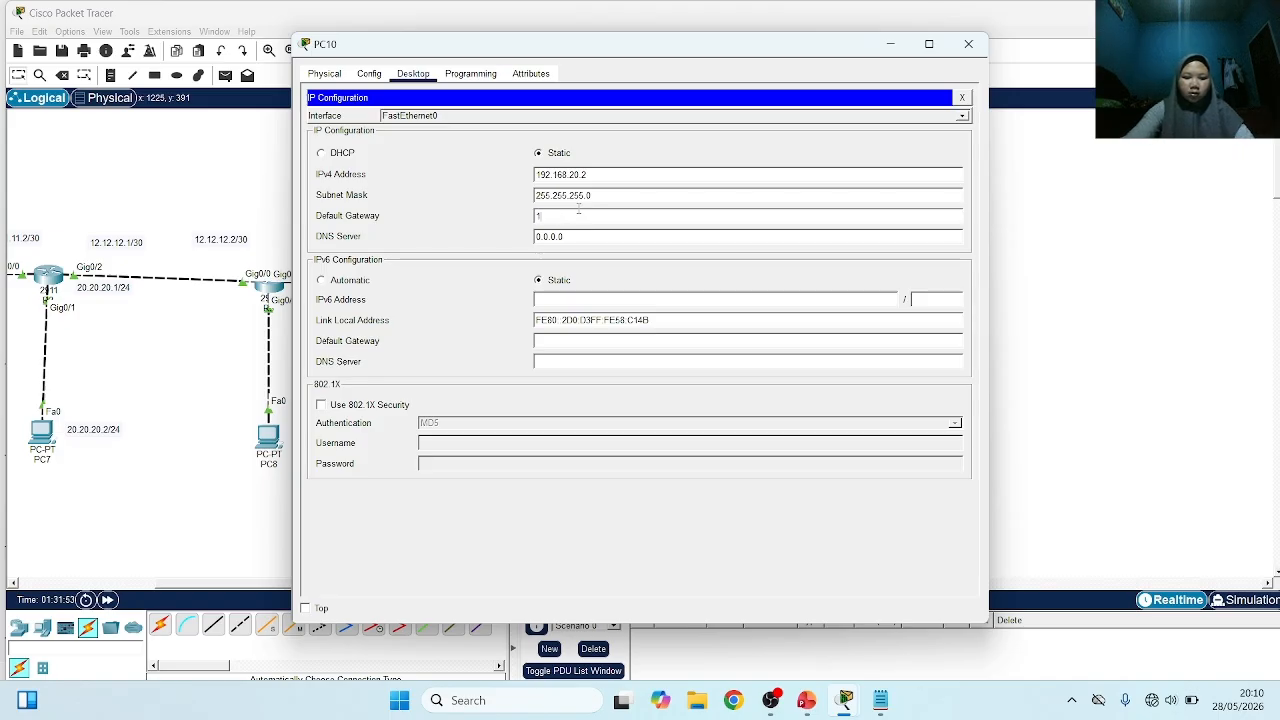
text(92.168.20.1)
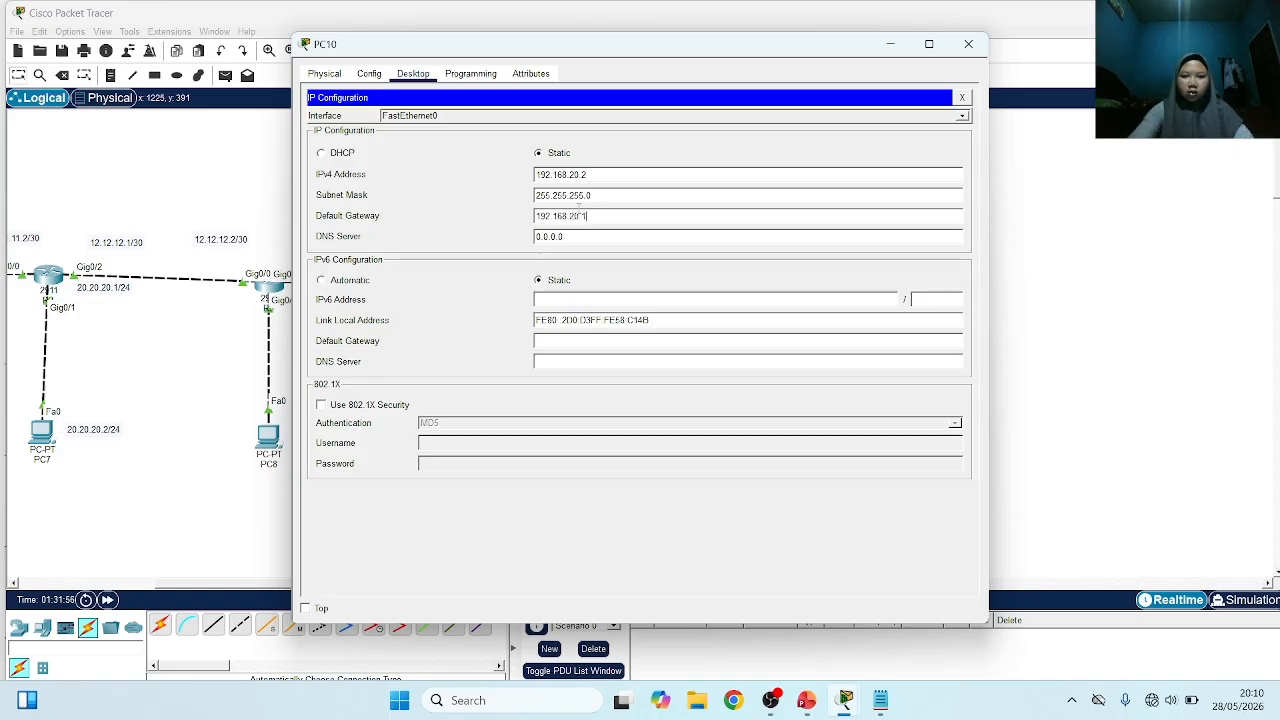
click(1215, 257)
View the whole topology, check the outline slide in PowerPoint, and switch back to Cisco Packet Tracer
scroll(725, 366, left, 1)
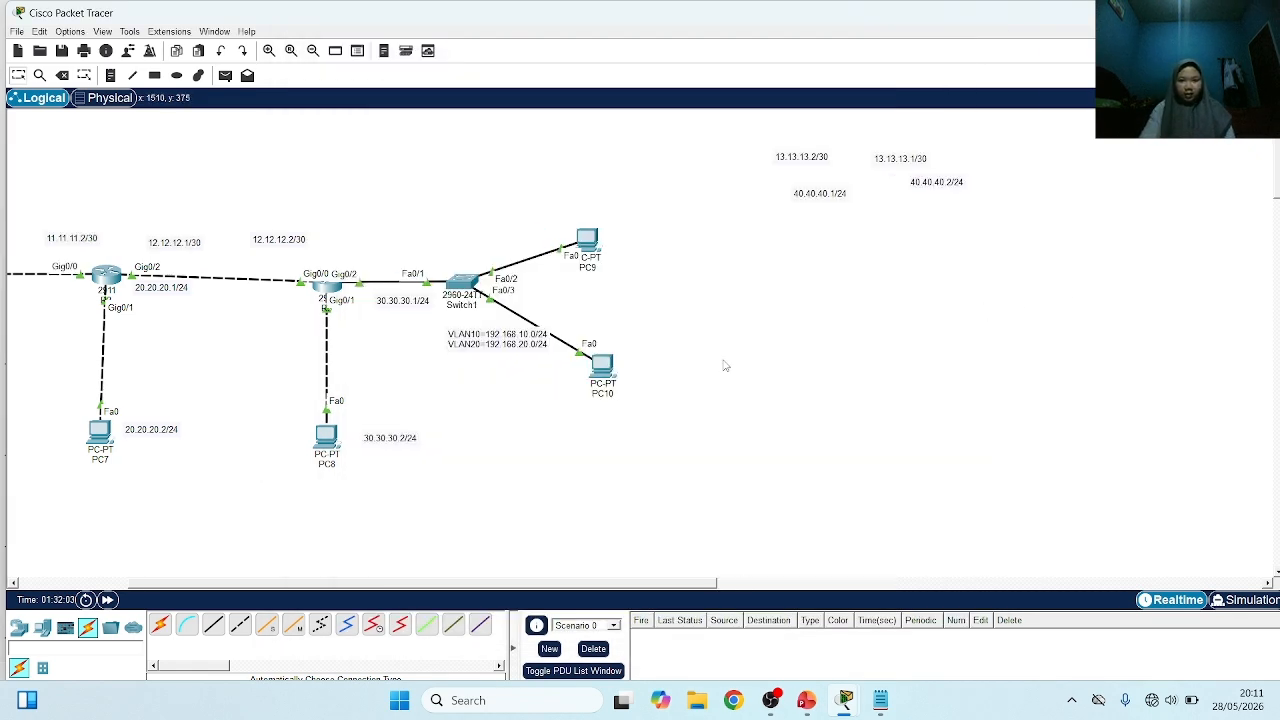
scroll(725, 366, left, 4)
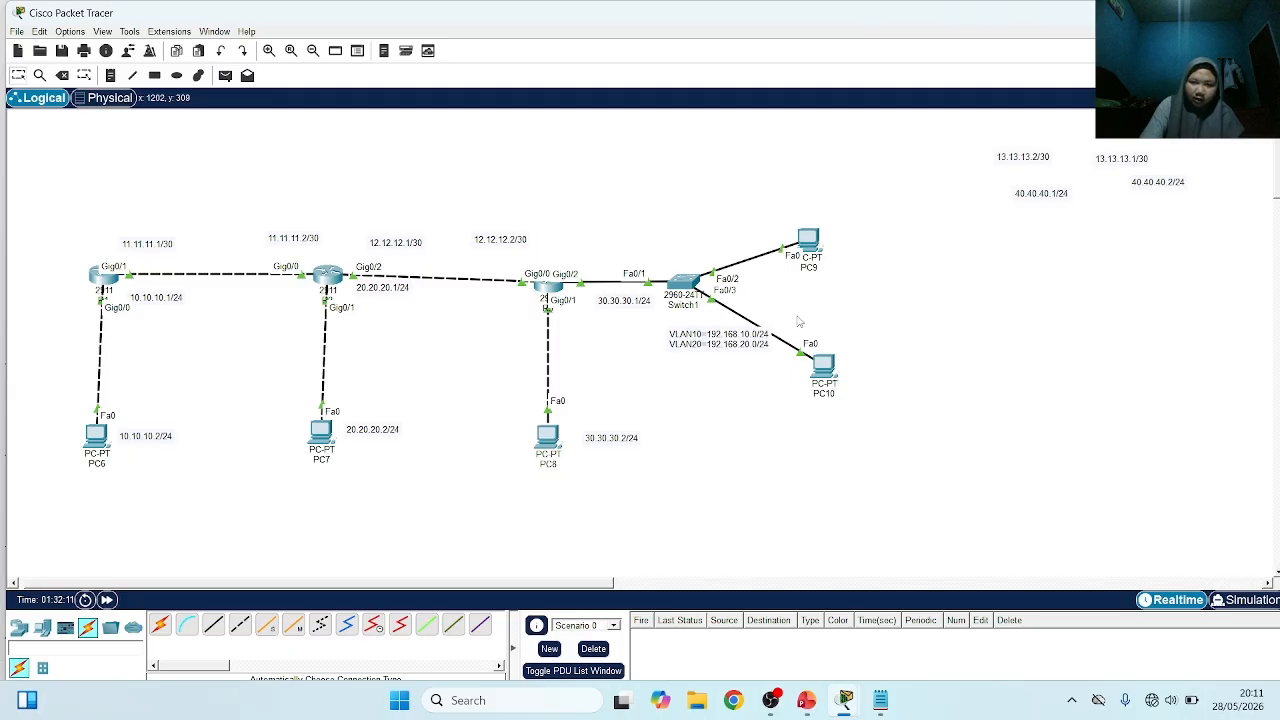
click(806, 700)
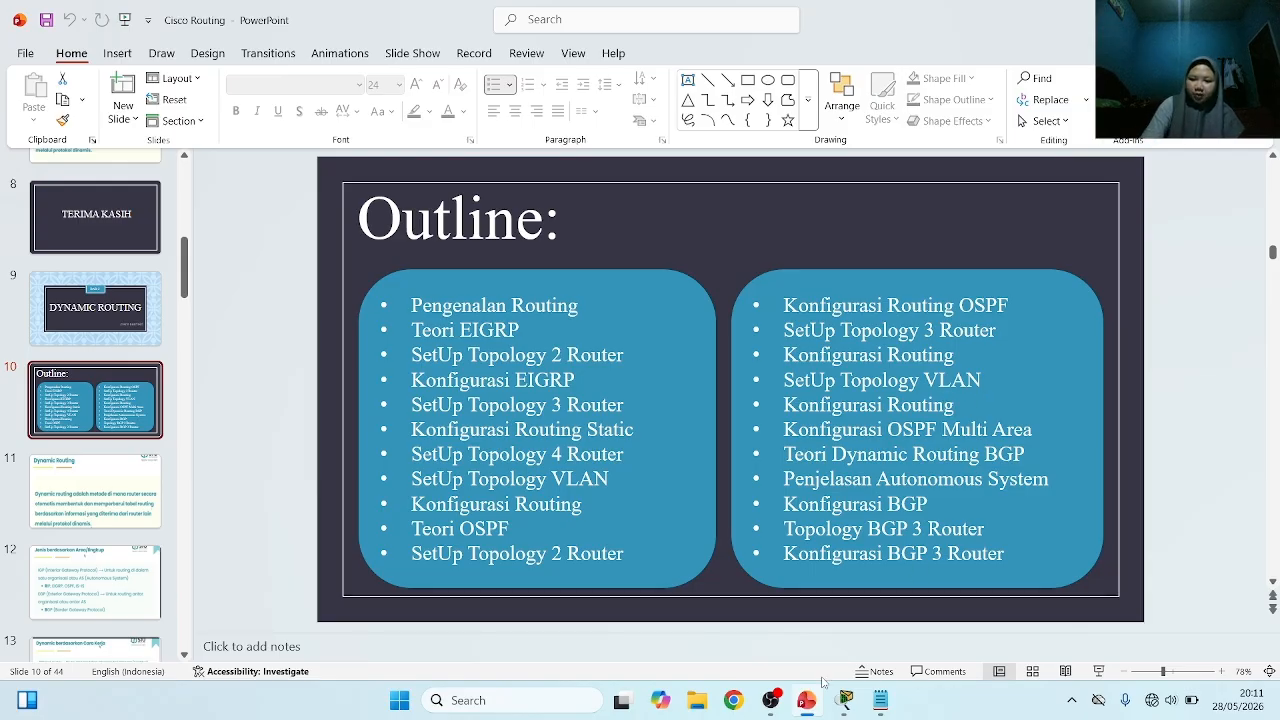
mouse_move(846, 702)
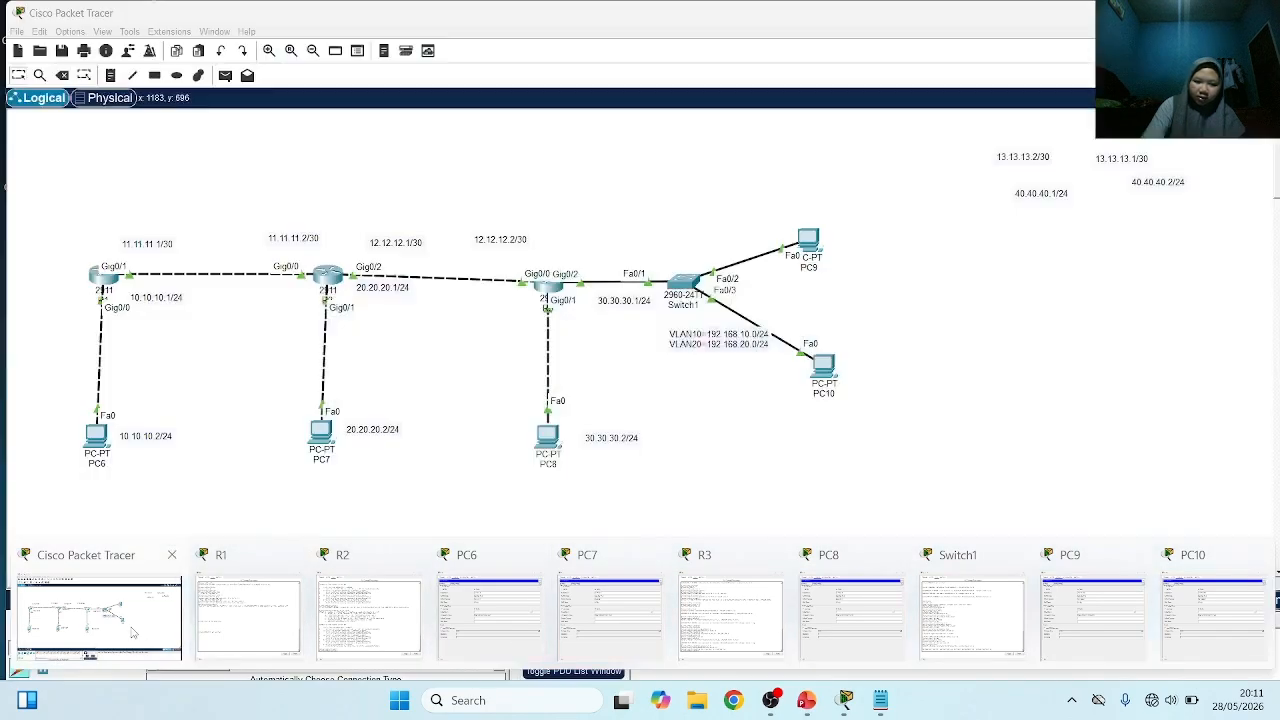
click(133, 633)
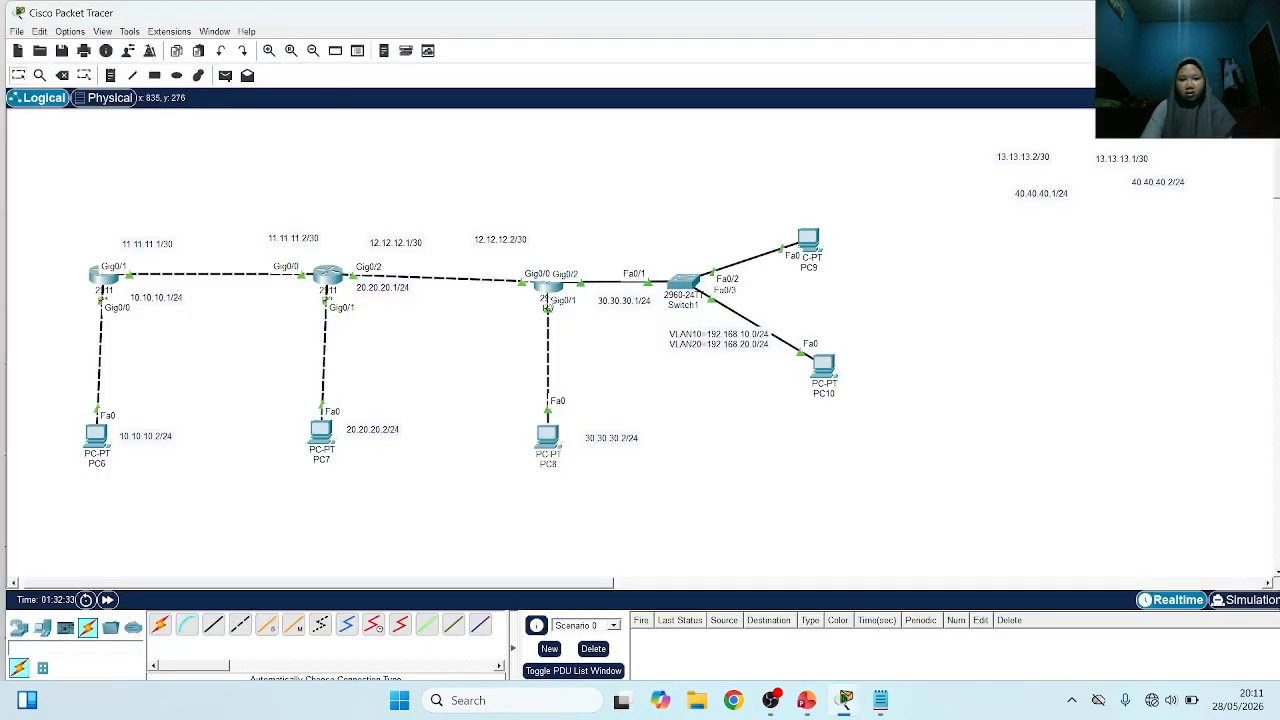
In R3's command line, leave subinterface configuration and enter router configuration for OSPF process 30
click(548, 285)
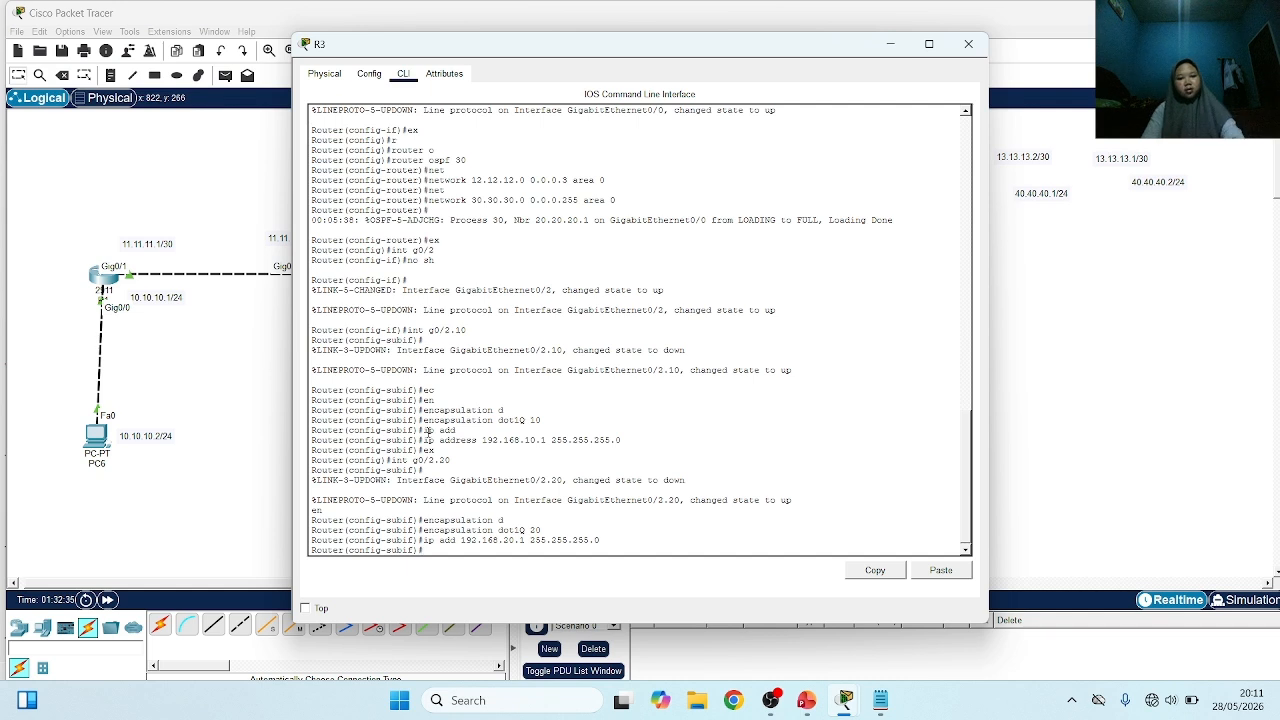
text(ex)
key(Return)
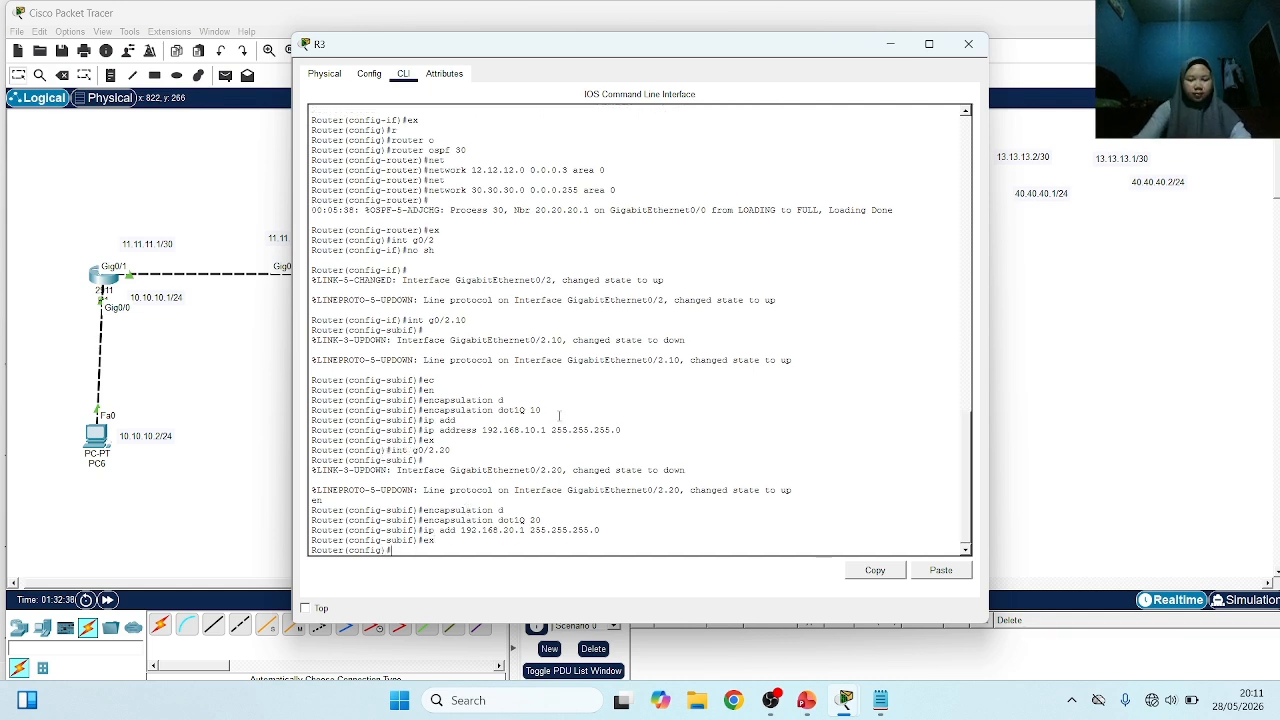
text(r)
key(Tab)
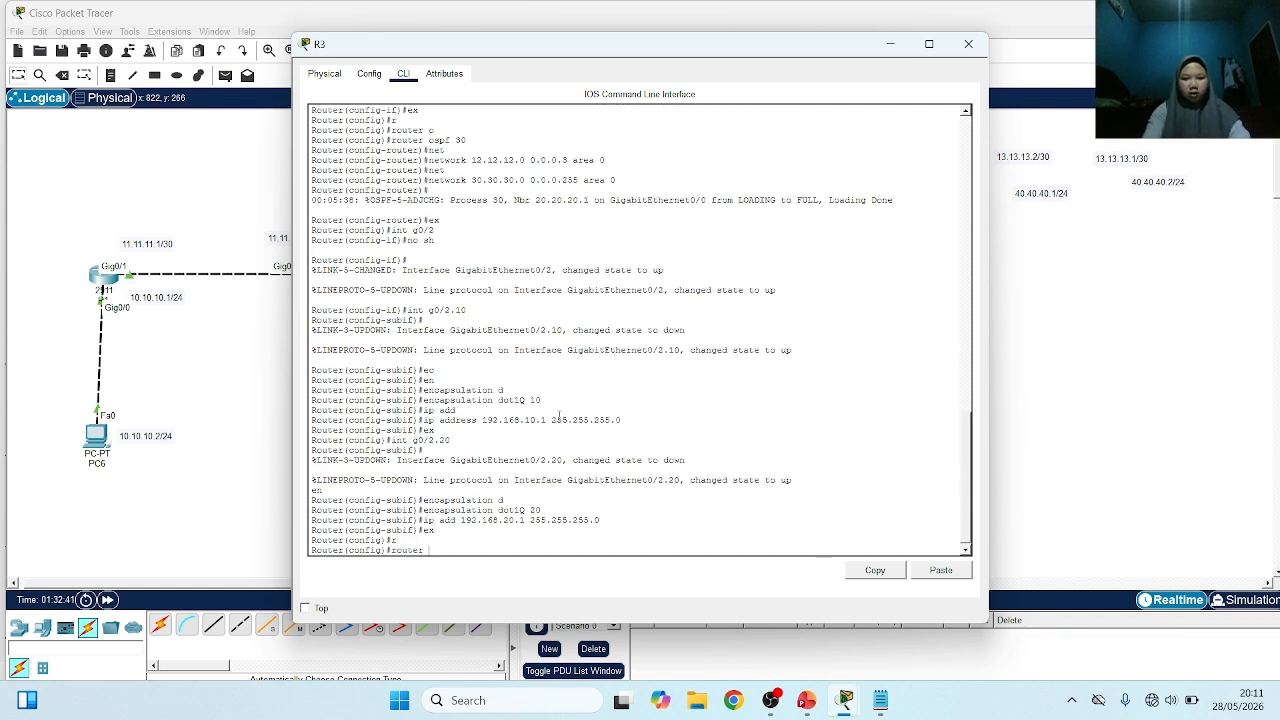
text(o)
key(Tab)
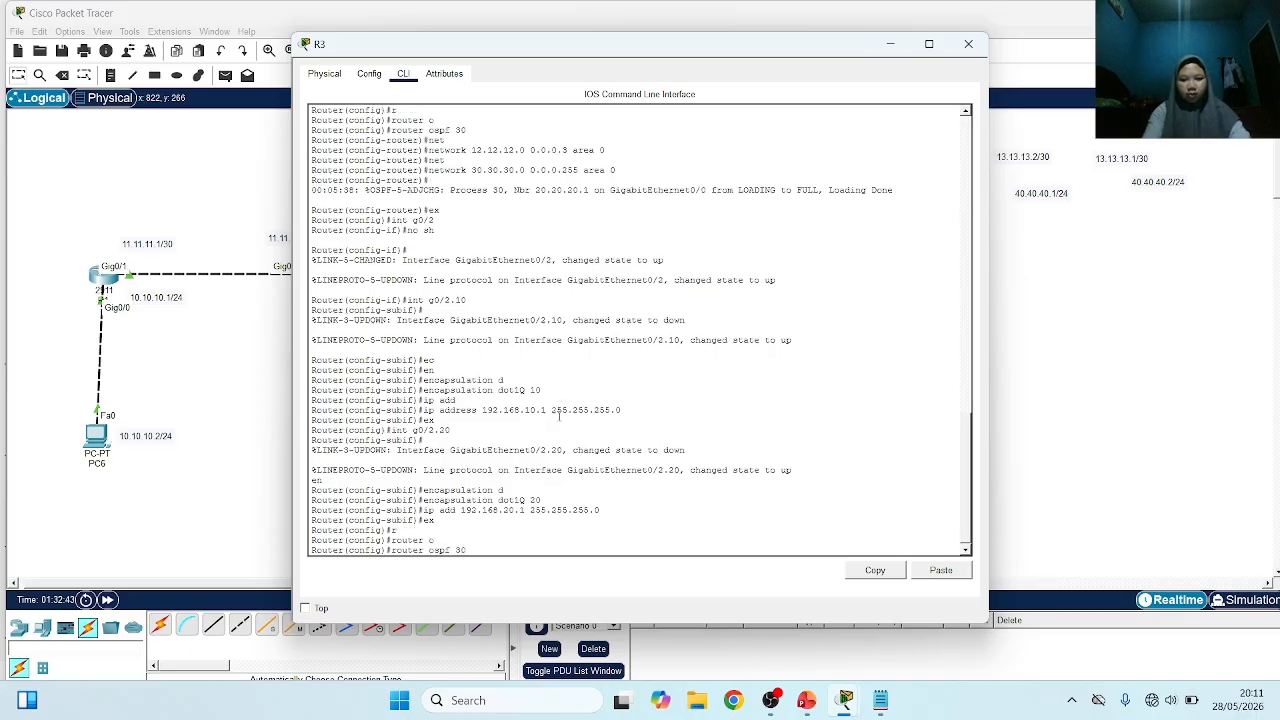
text(30)
key(Return)
Advertise network 192.168.10.0 with wildcard mask 0.0.0.255 in area 0 of R3's OSPF process
text(nfig-router)#n)
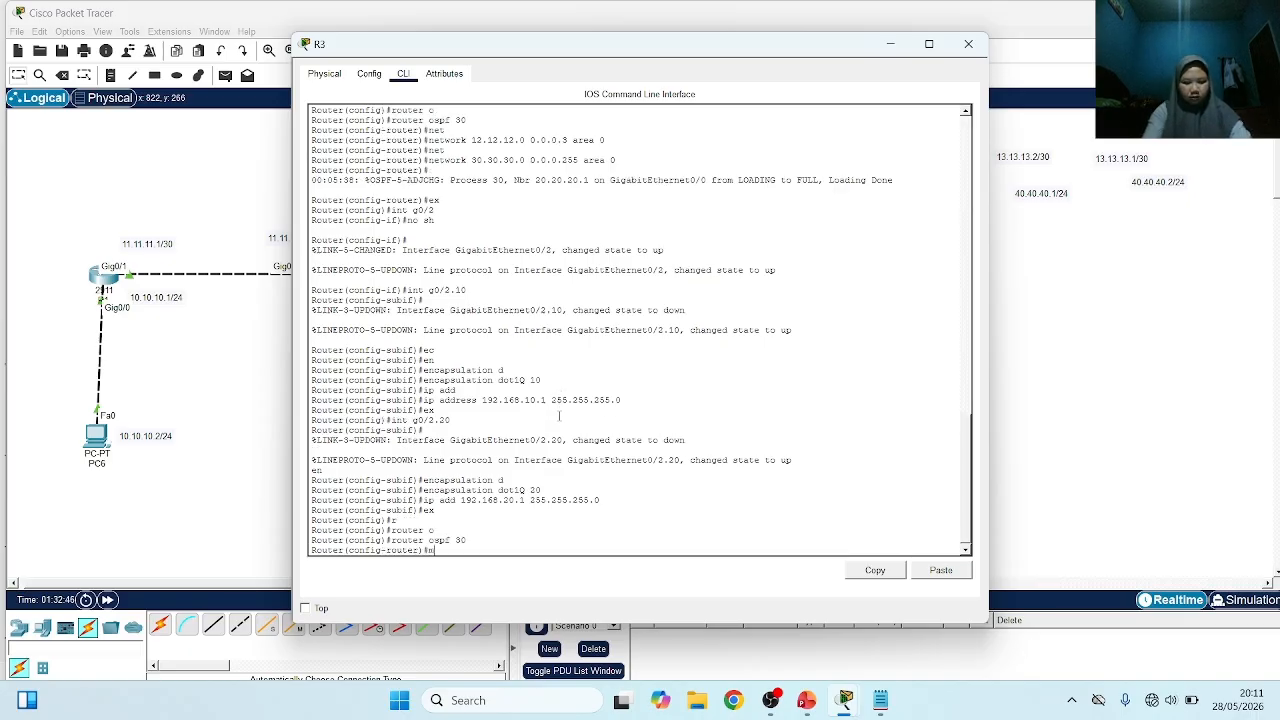
text(et)
key(Tab)
text(1)
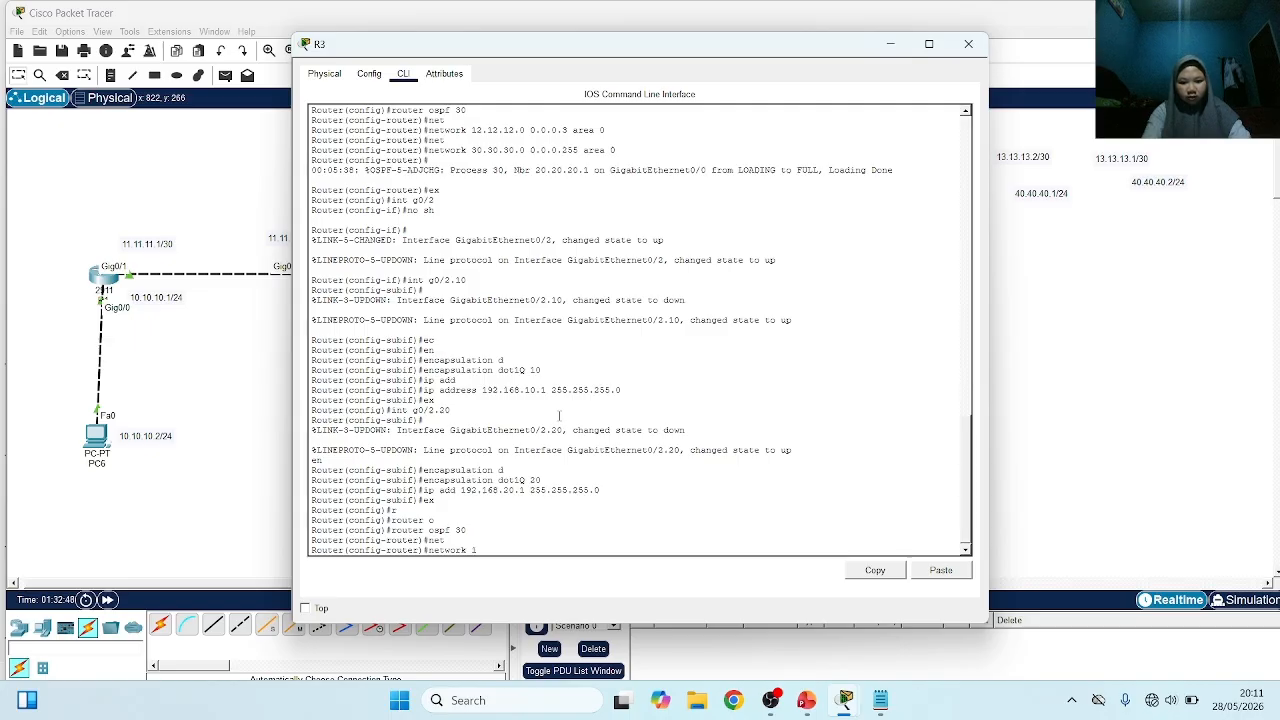
text(92.168)
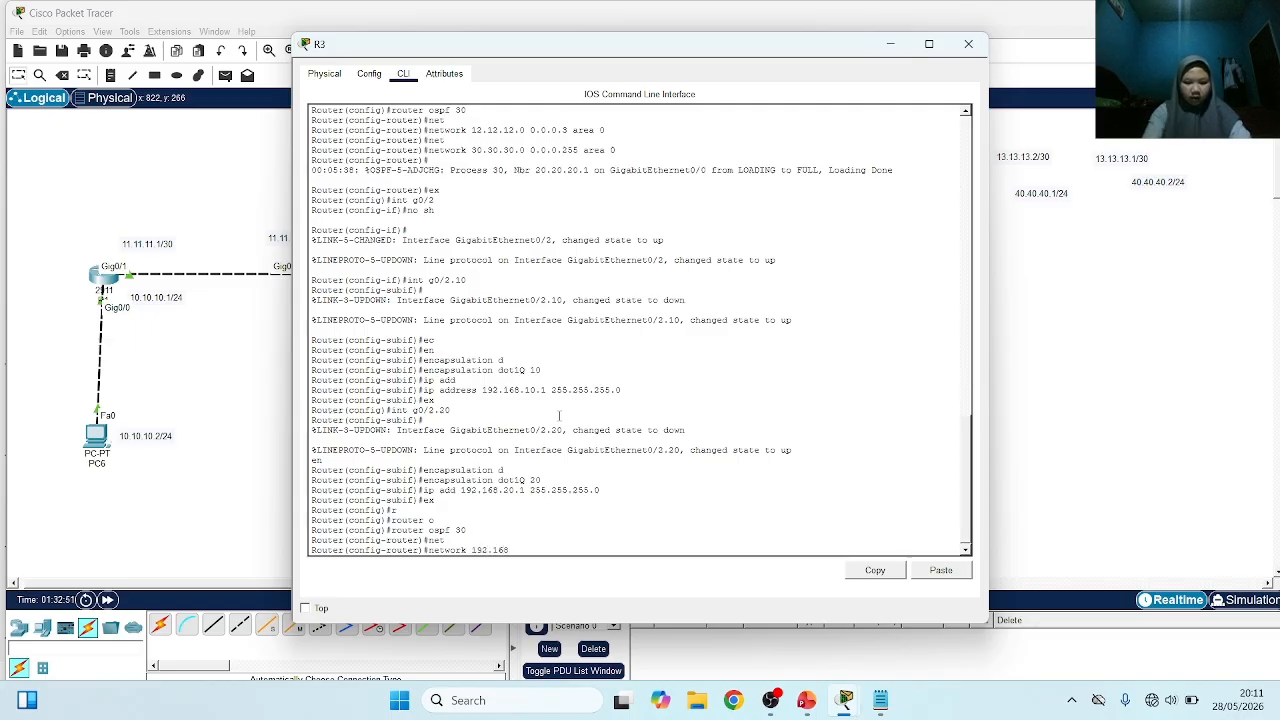
text(.)
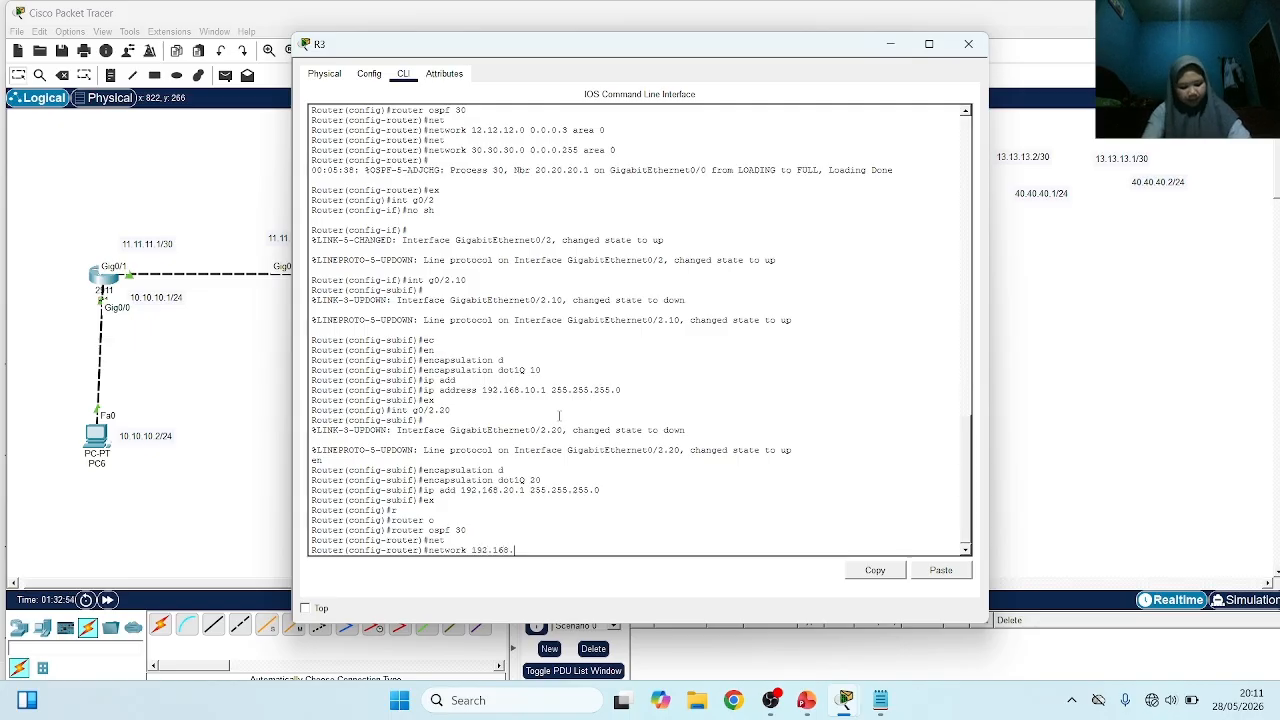
text(10.0)
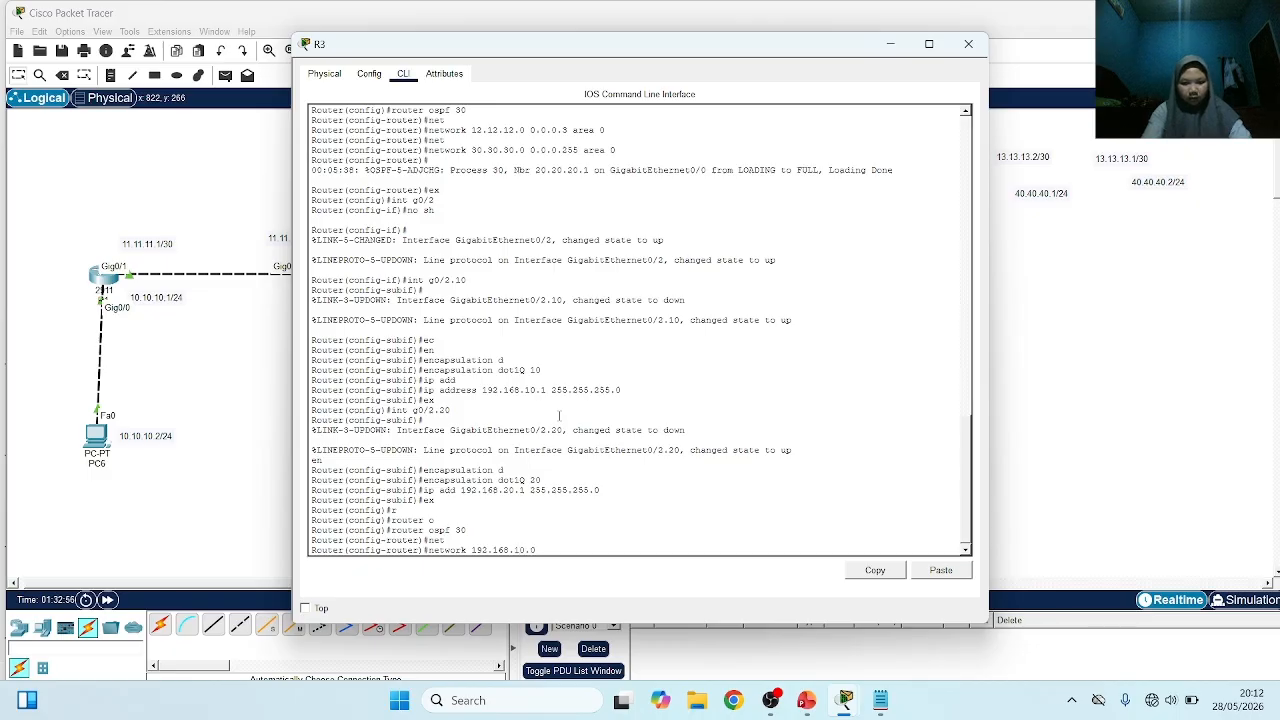
text( 0.0.0.255)
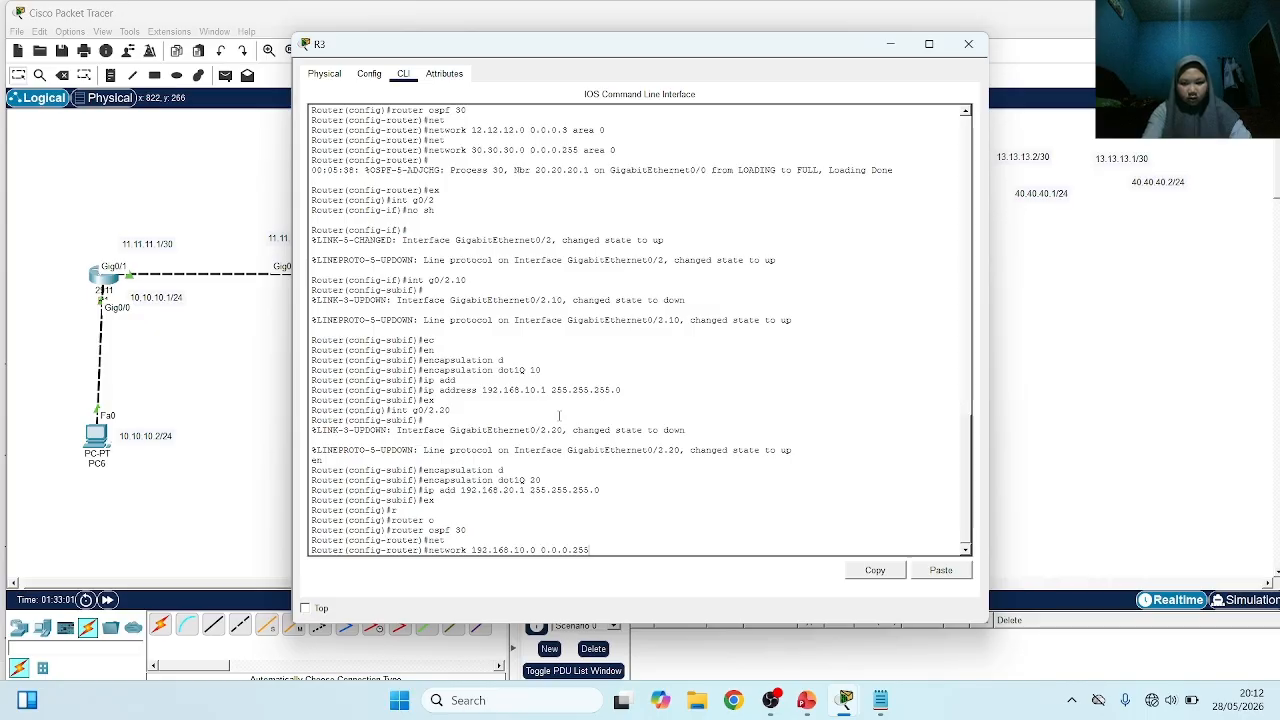
text( area)
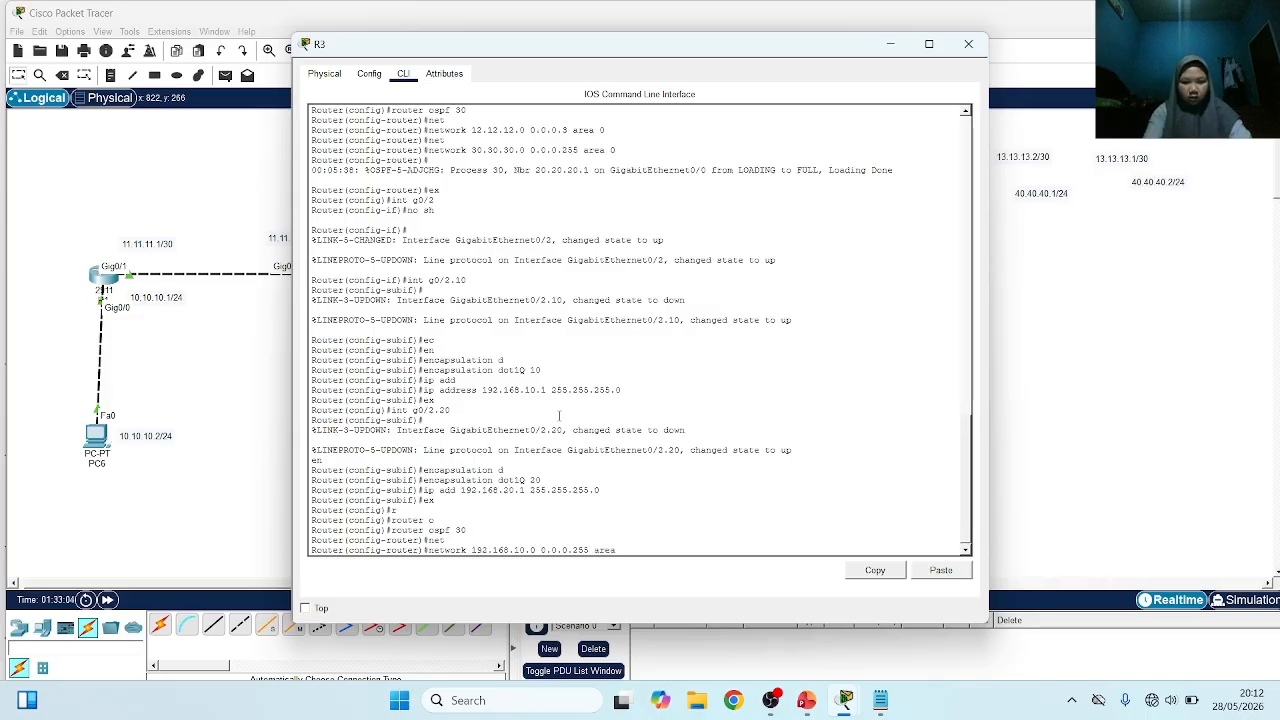
text( 0)
key(Return)
Advertise network 192.168.20.0 with wildcard mask 0.0.0.255 in area 0 of R3's OSPF process and return to the topology
key(Up)
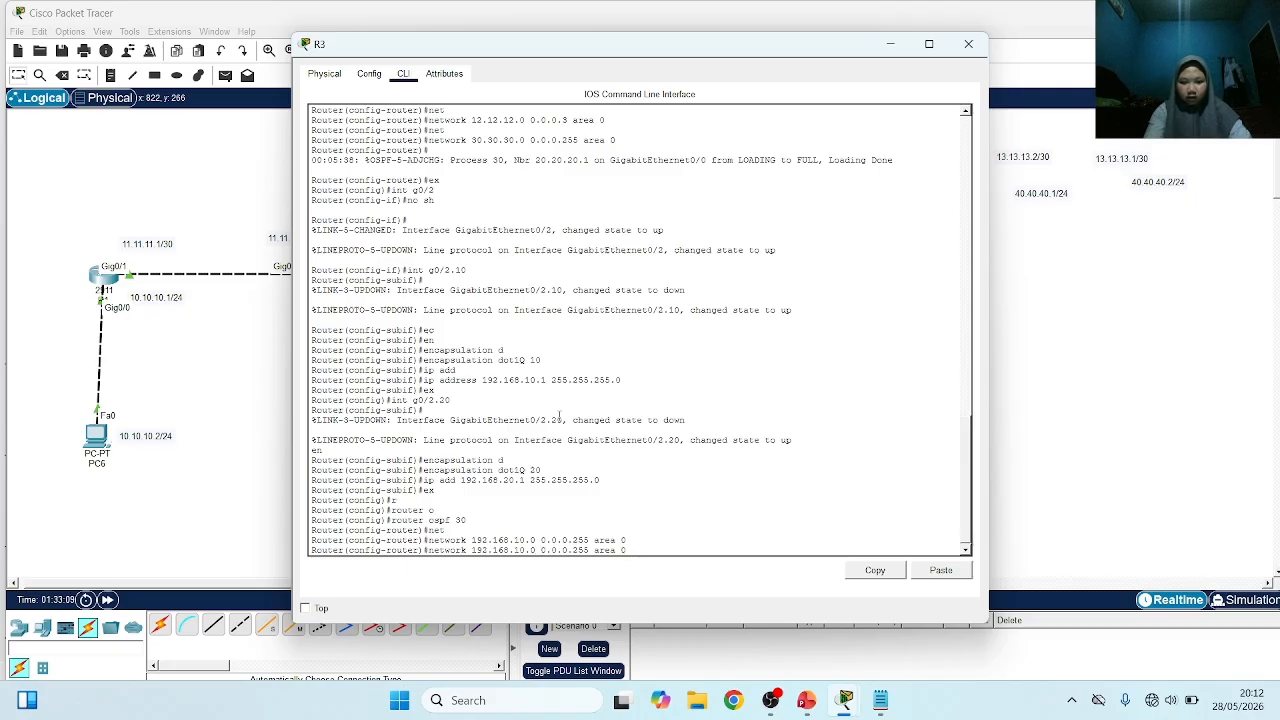
key(Left)
key(Left)
key(Left)
key(Left)
key(Left)
key(Left)
key(Left)
key(Left)
key(Left)
key(Left)
key(Left)
key(Left)
key(Left)
key(Left)
key(Left)
key(Left)
key(Left)
key(Left)
key(Left)
key(Left)
key(BackSpace)
text(2)
key(Return)
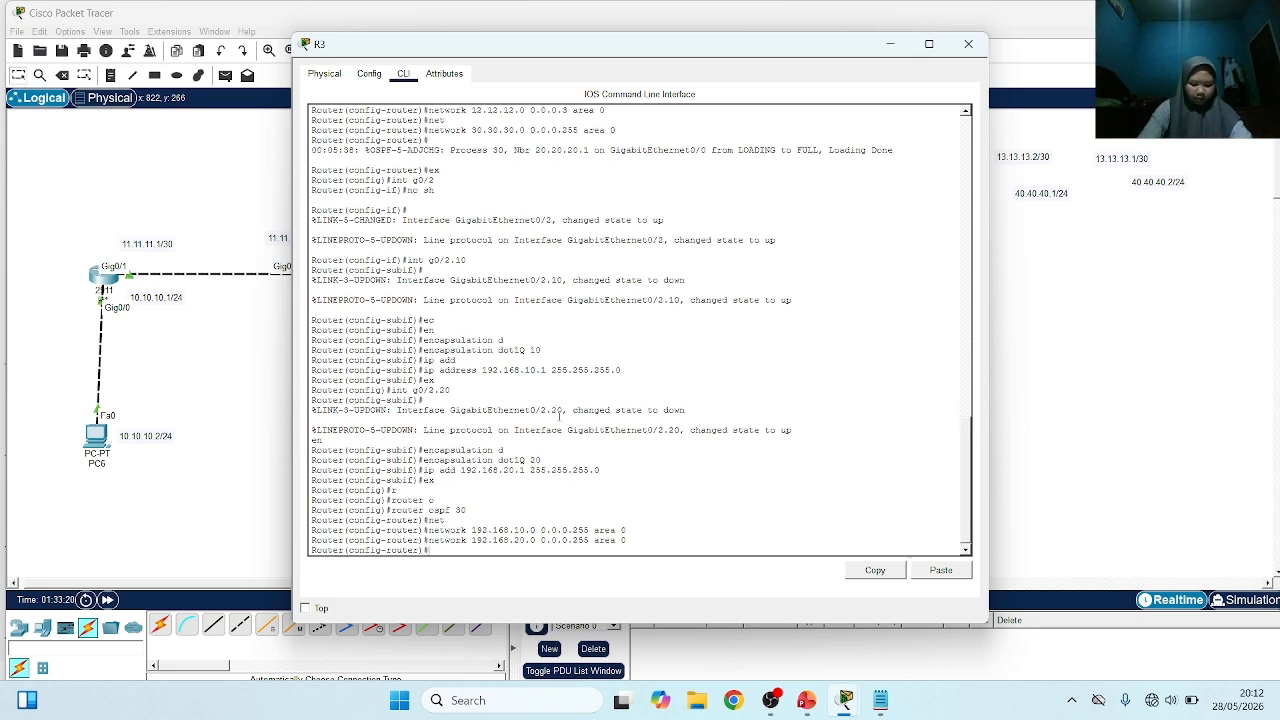
click(246, 340)
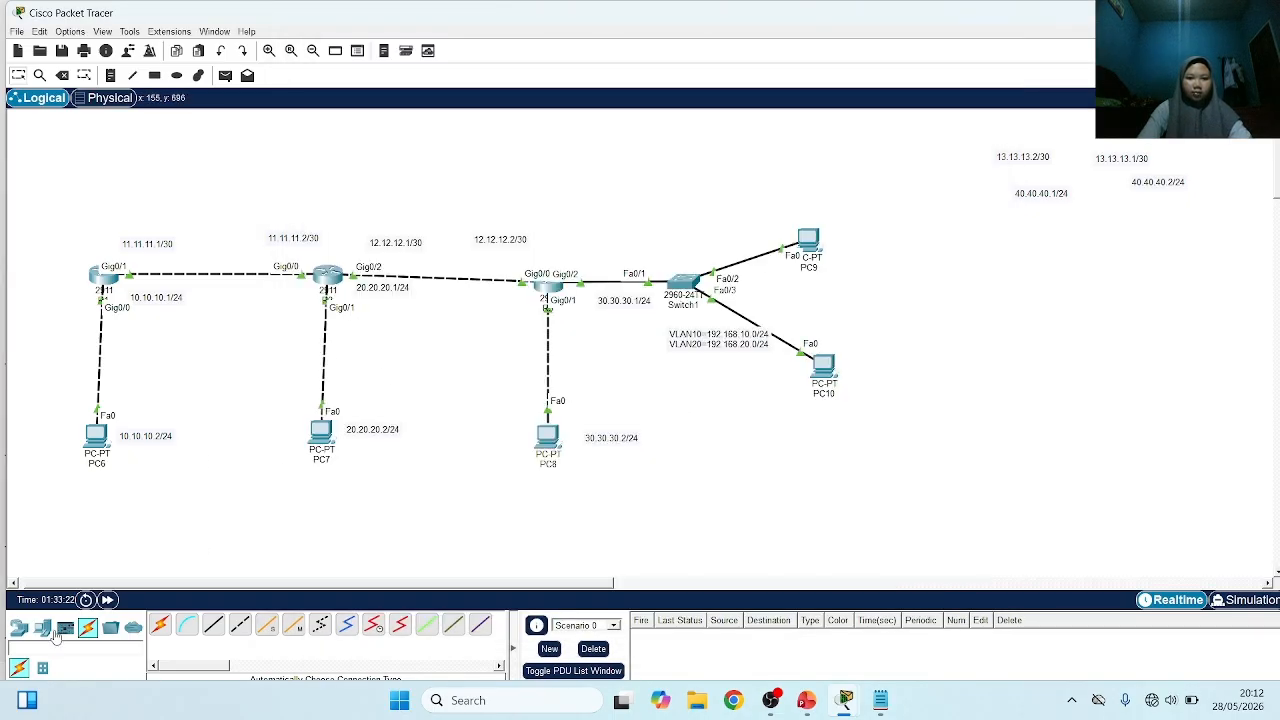
Examine R1's routing table with show ip route for the OSPF routes to the VLAN networks
click(106, 278)
key(Return)
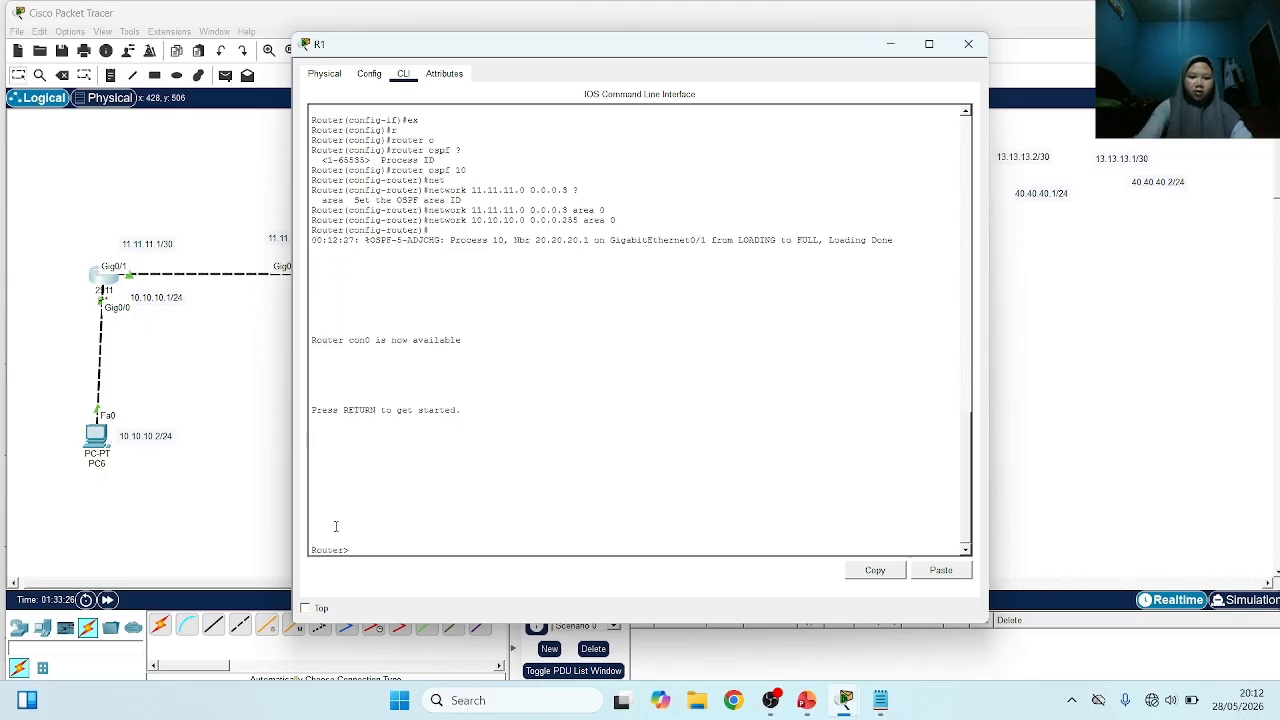
text(s)
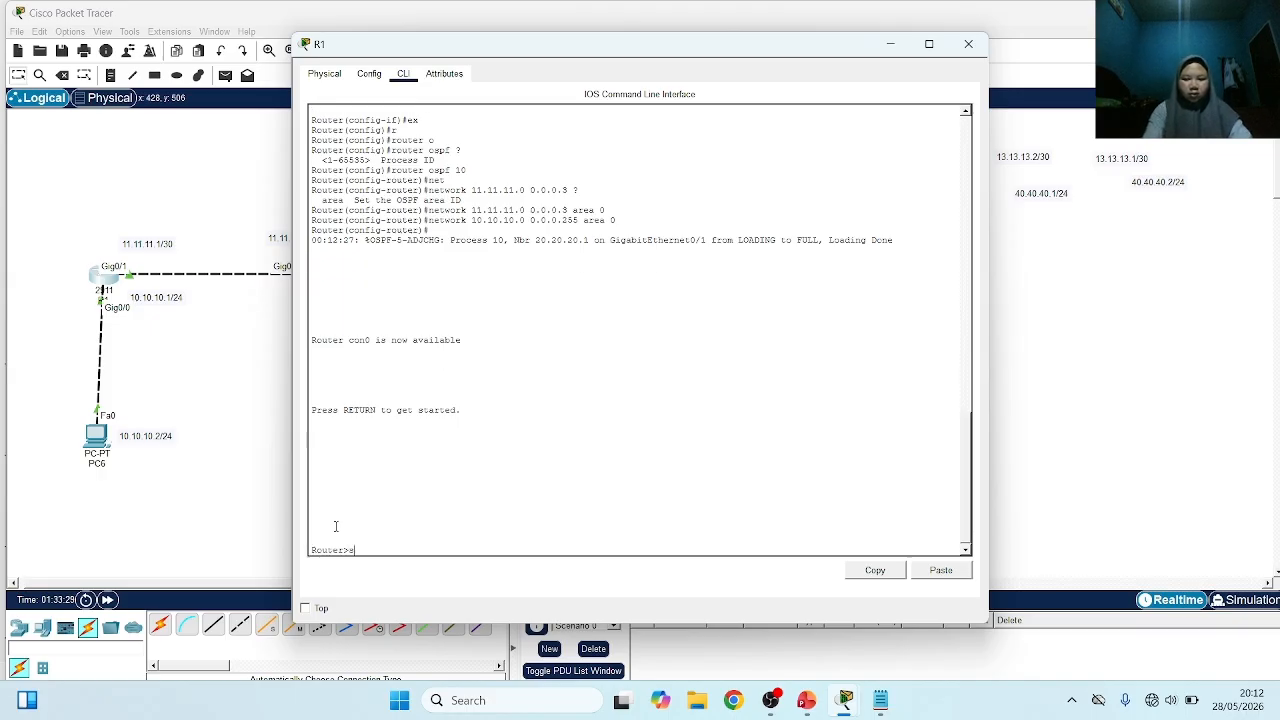
text(how ip route)
key(Return)
key(Return)
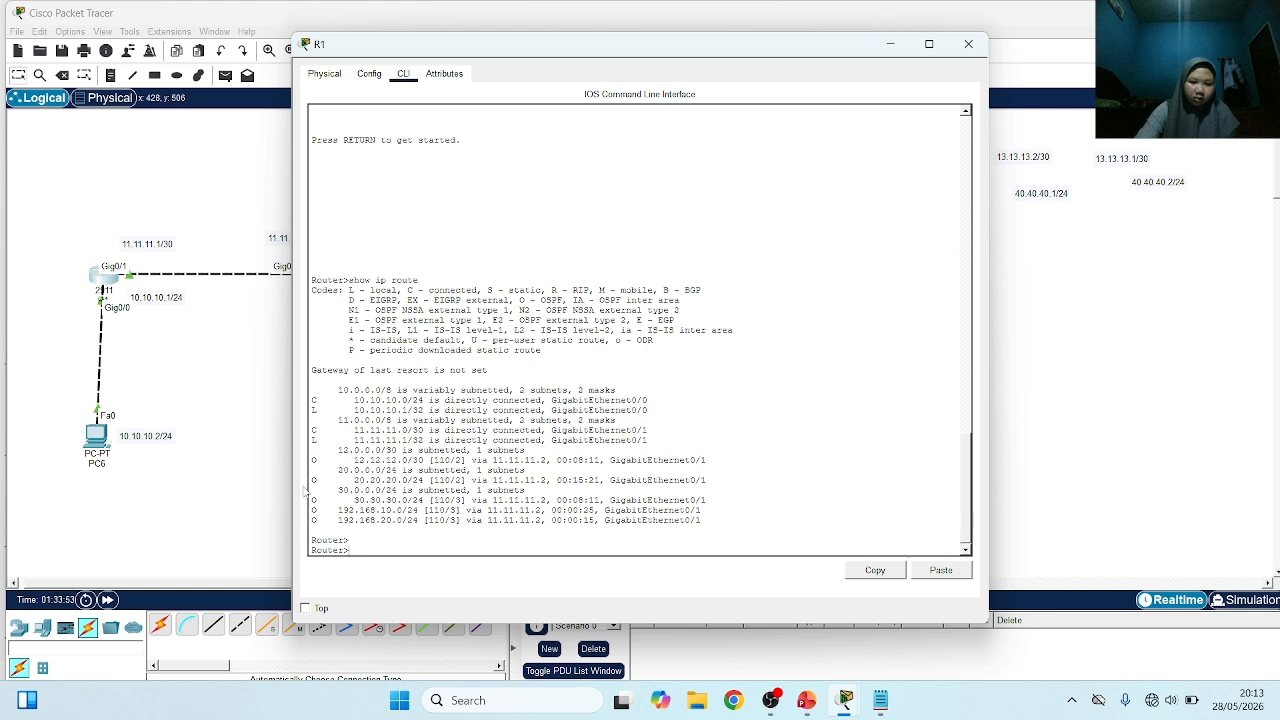
click(253, 469)
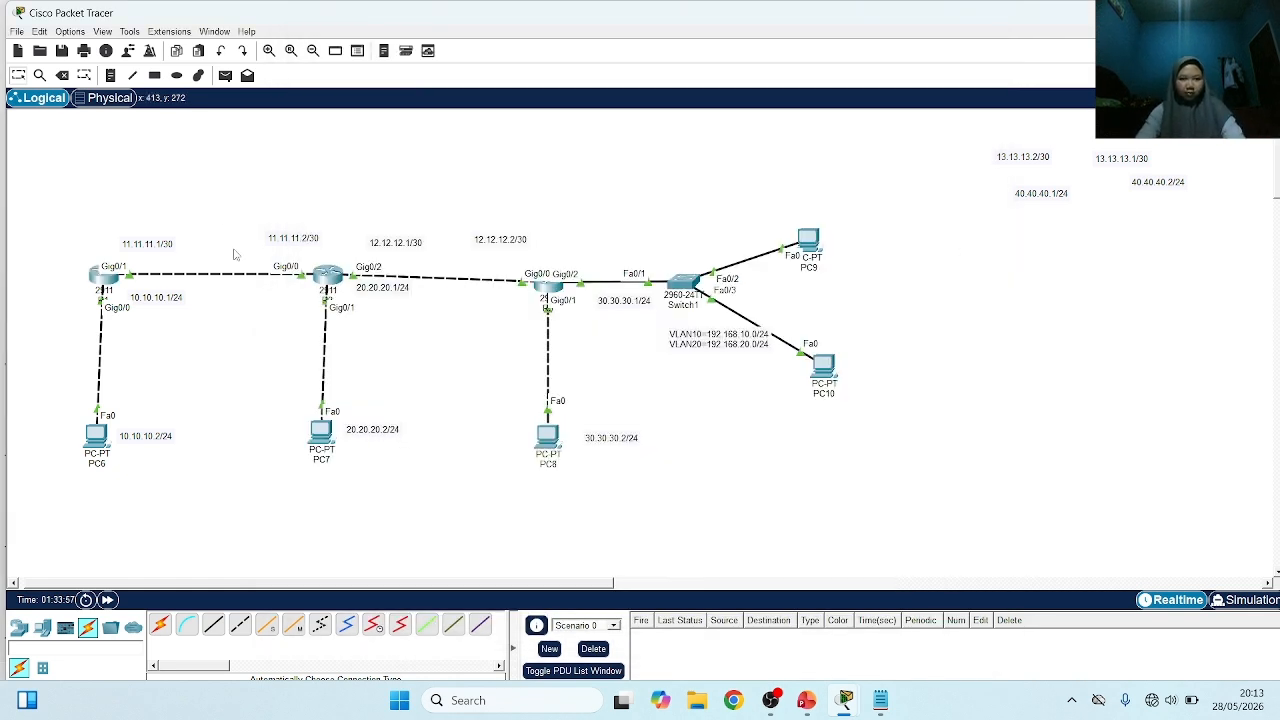
Test connectivity by sending a simple PDU from PC8 to PC10
click(225, 75)
click(542, 433)
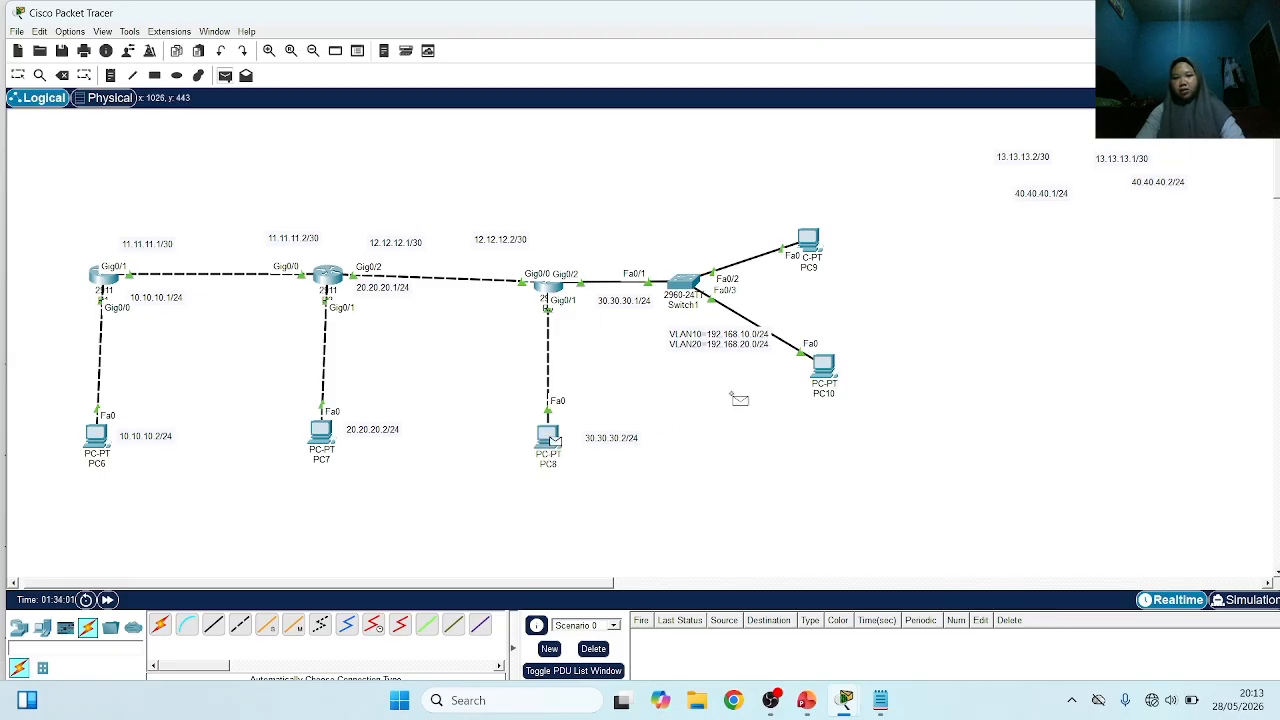
click(822, 368)
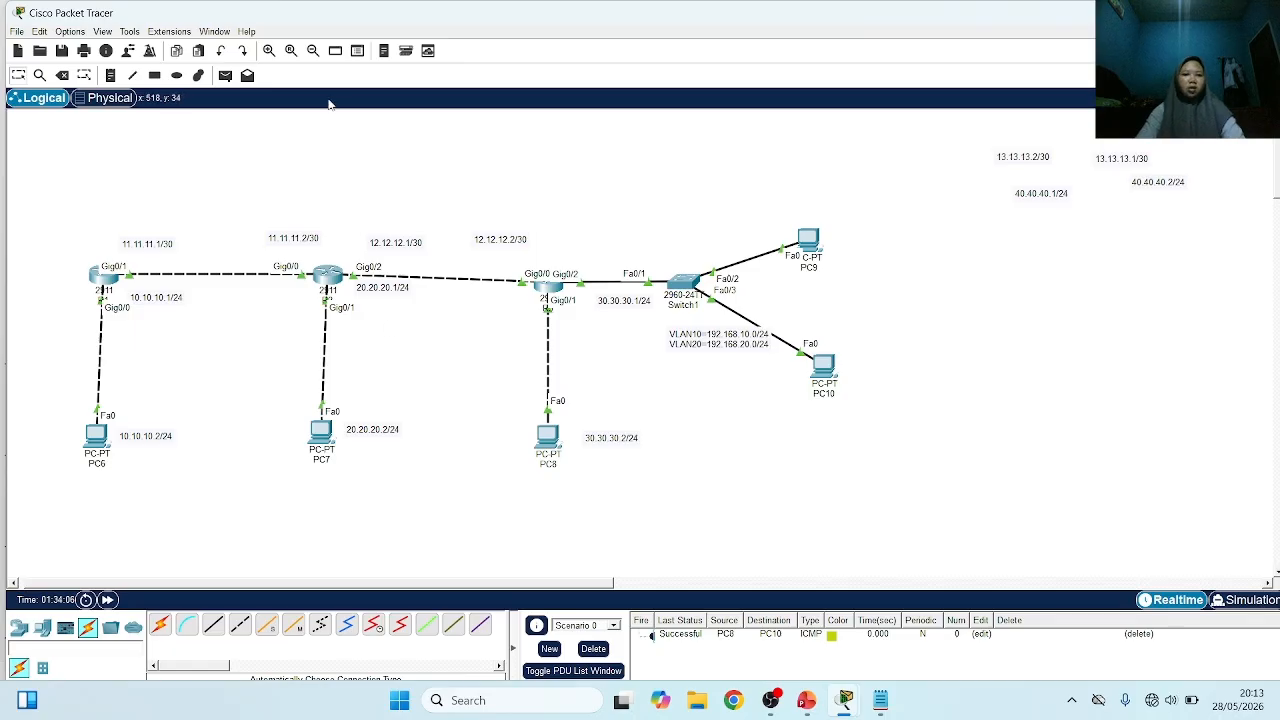
Test connectivity by sending simple PDUs from PC7 to PC9 and from PC6 to PC10
click(225, 76)
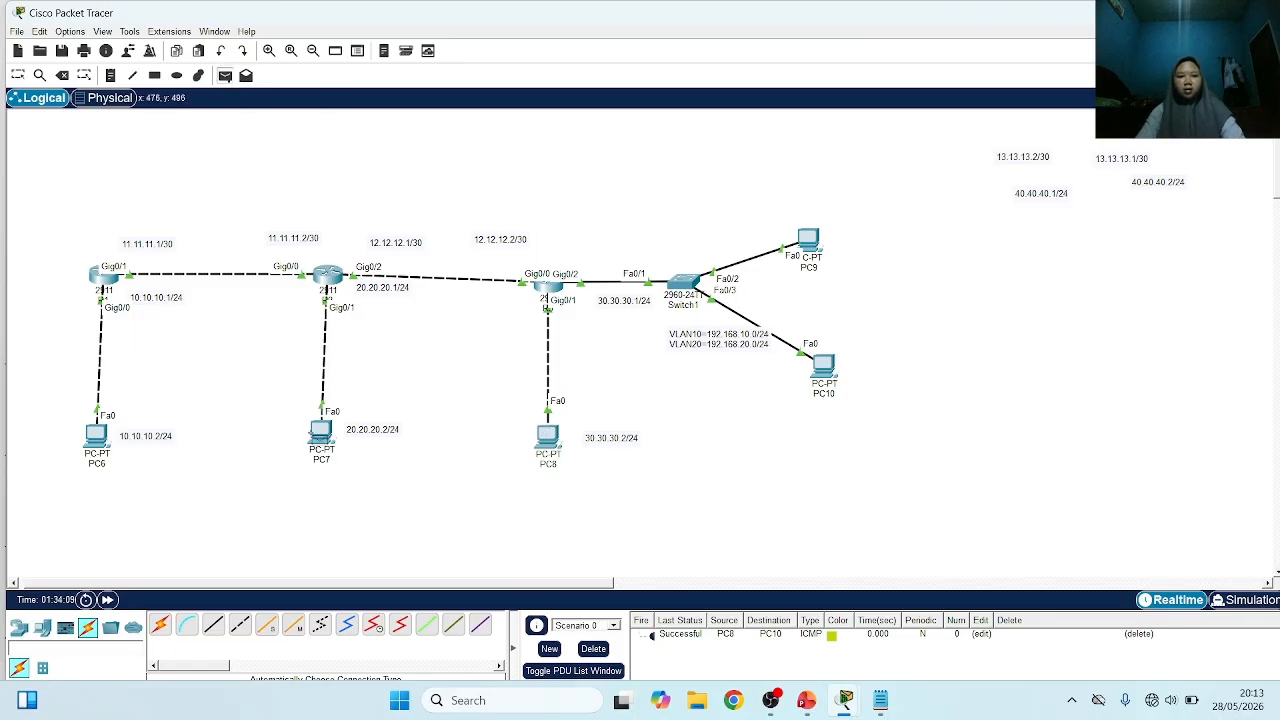
click(318, 433)
click(808, 240)
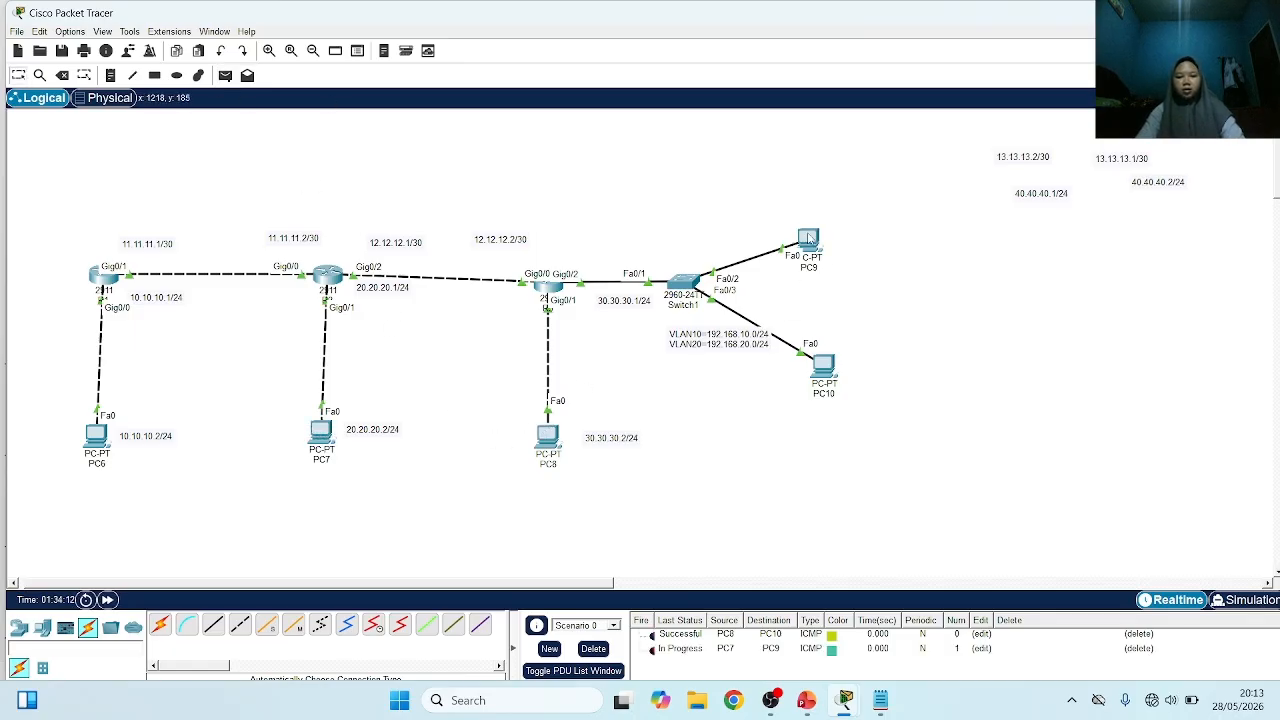
double_click(652, 650)
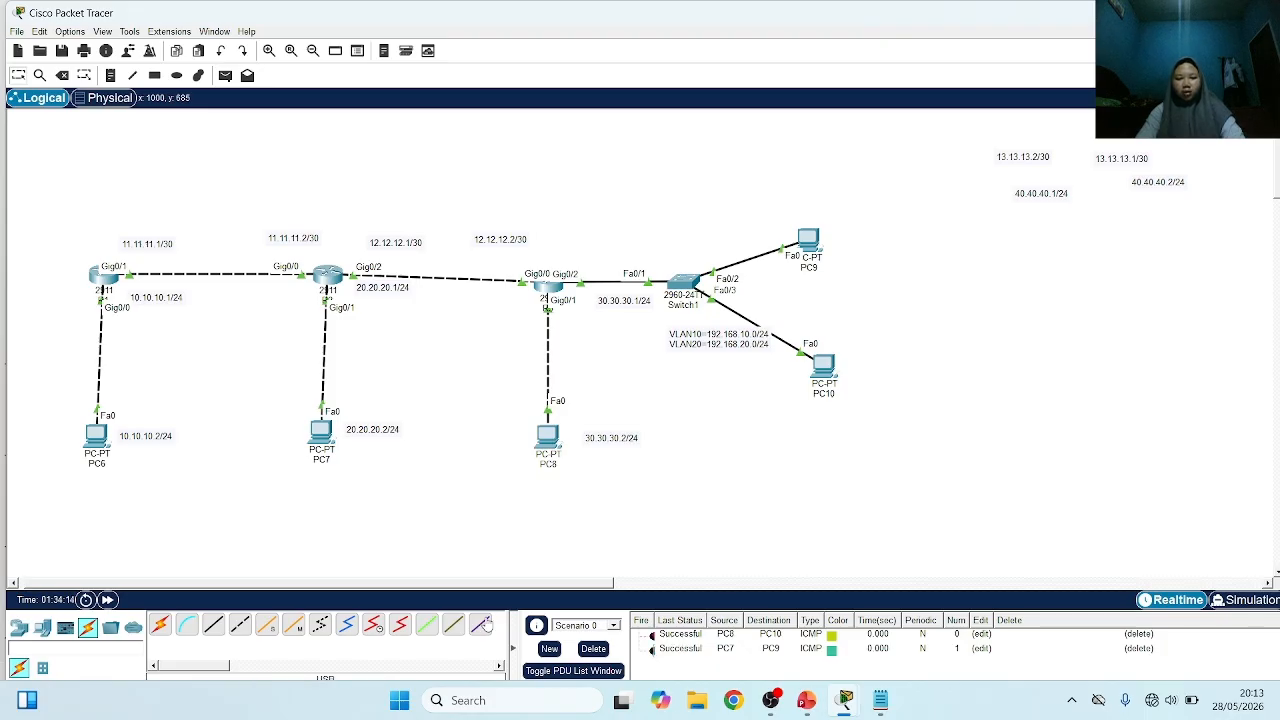
click(225, 75)
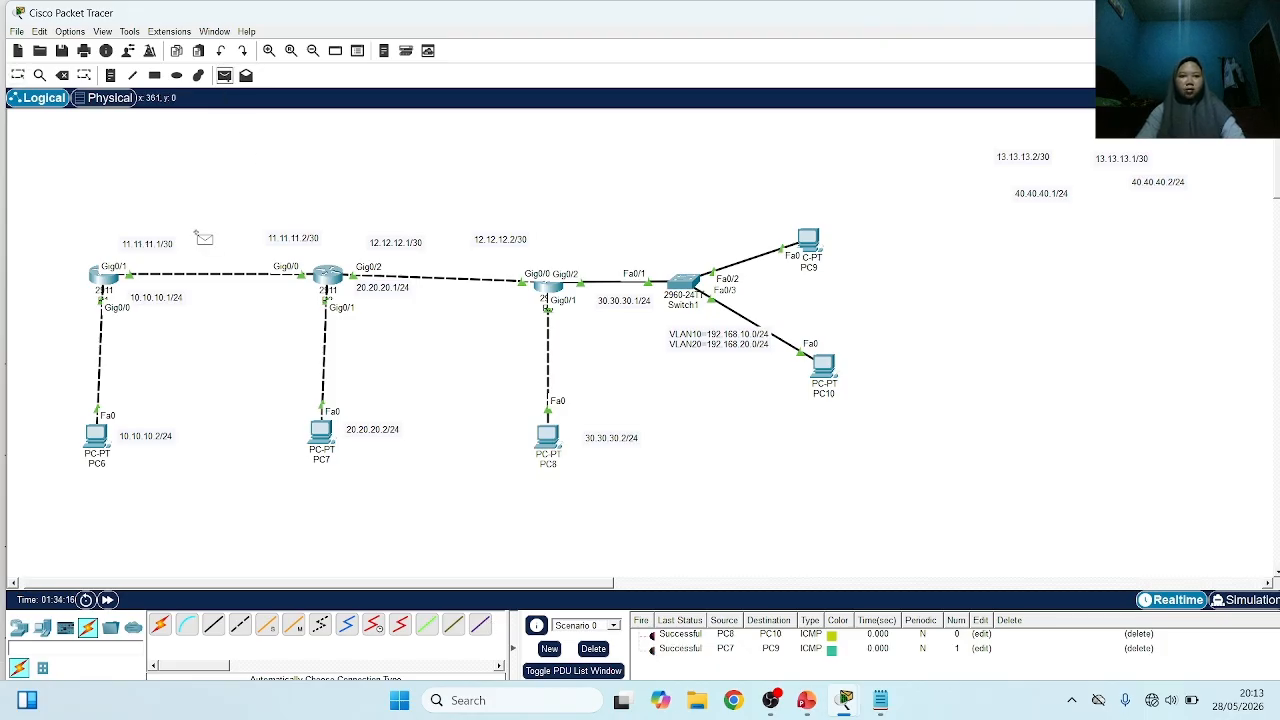
click(96, 432)
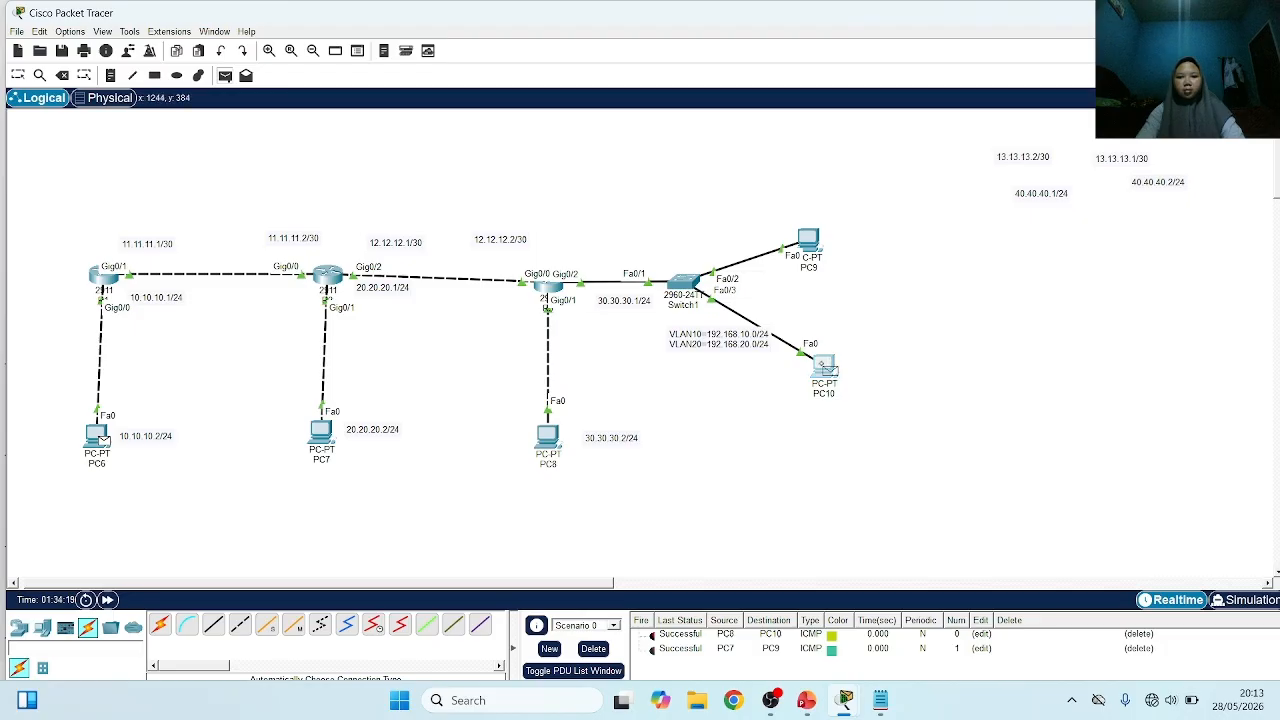
click(822, 366)
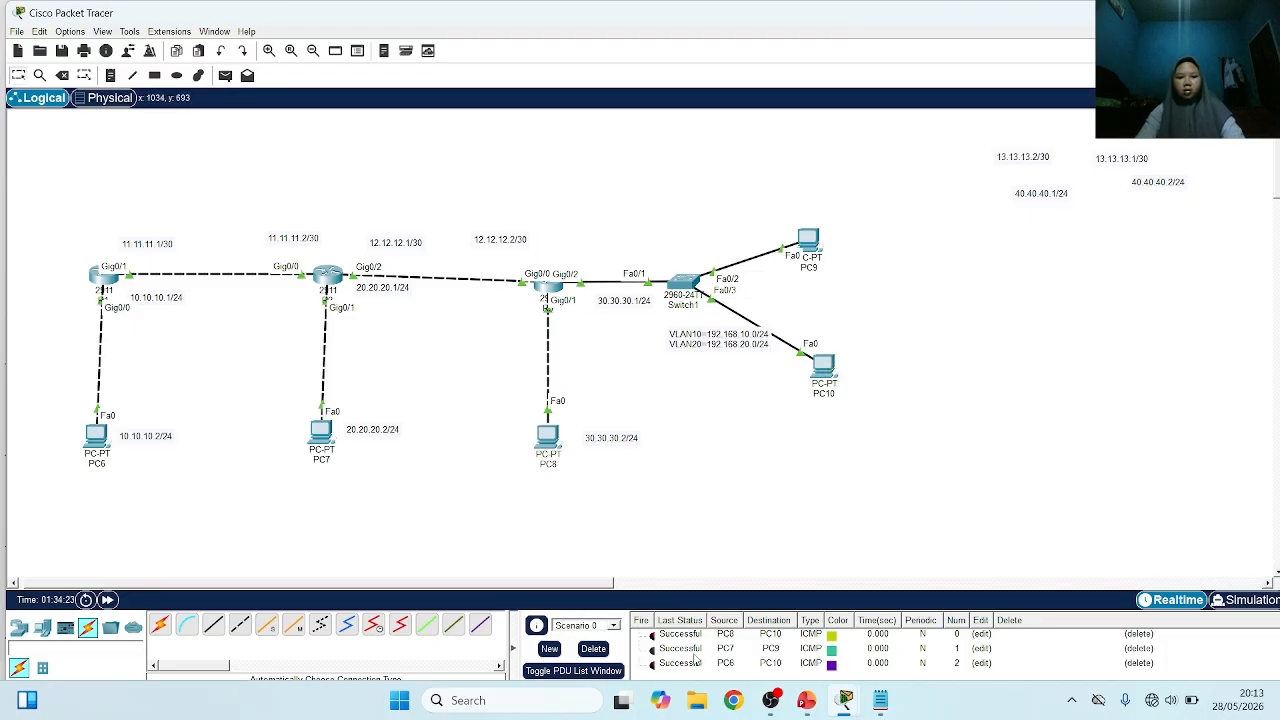
Send a simple PDU from PC9 to PC10 and check its entry in the PDU list
click(225, 75)
click(808, 240)
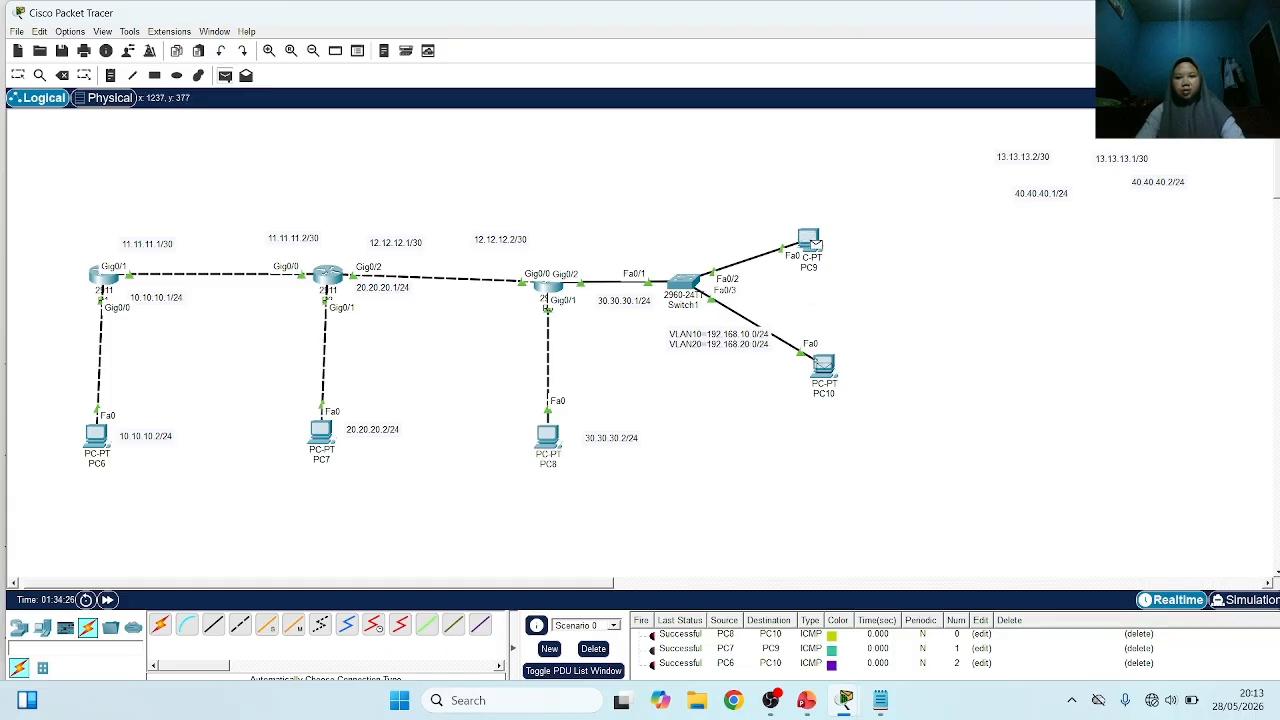
click(822, 366)
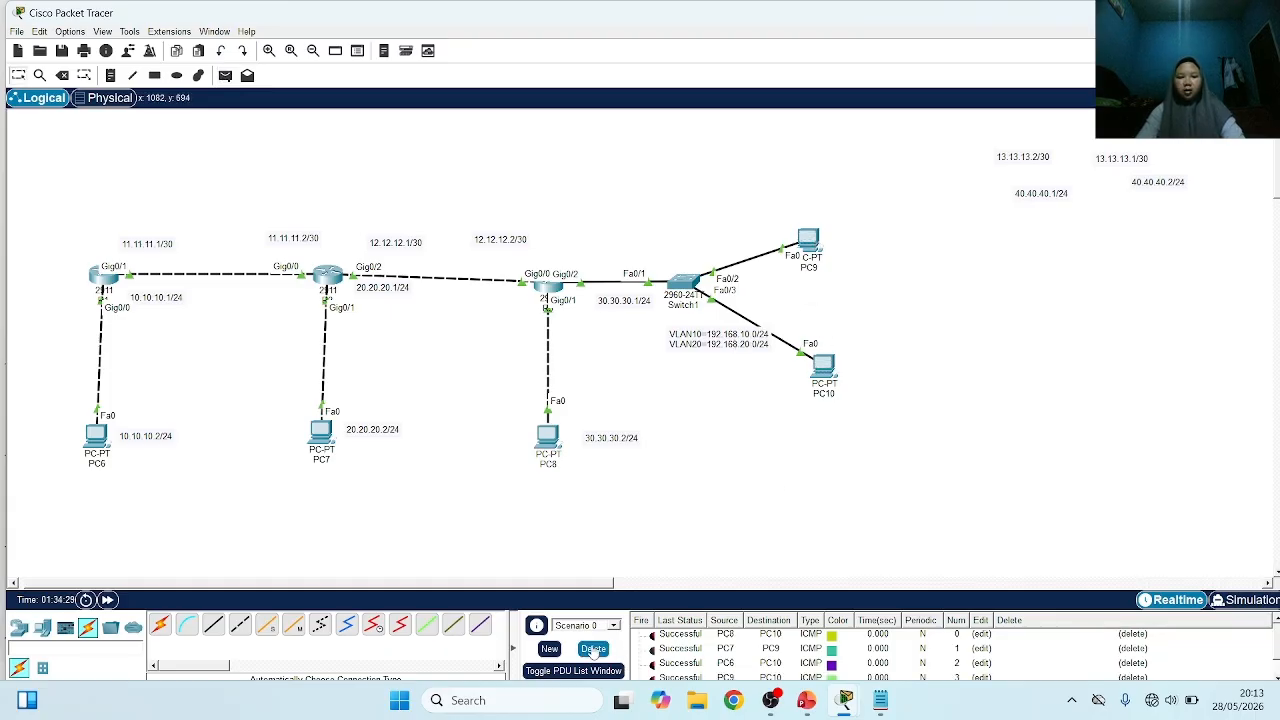
scroll(700, 664, down, 1)
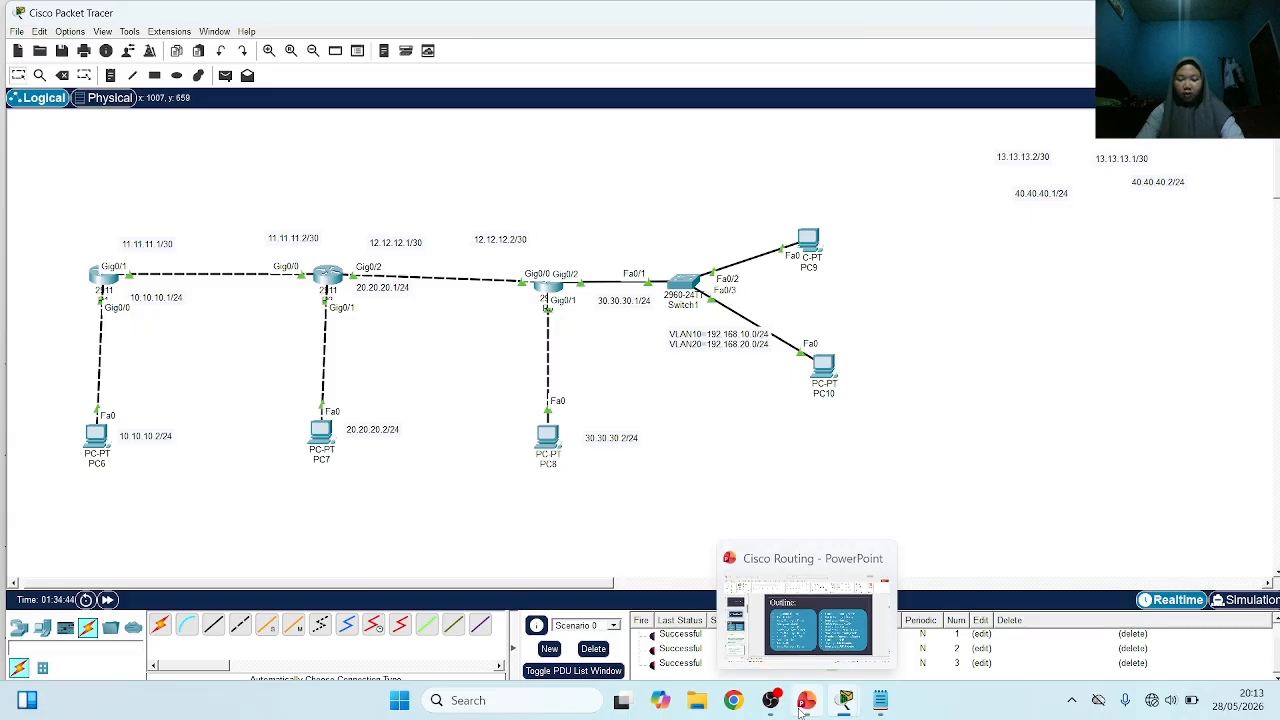
Switch to the Cisco Routing presentation in PowerPoint
mouse_move(815, 708)
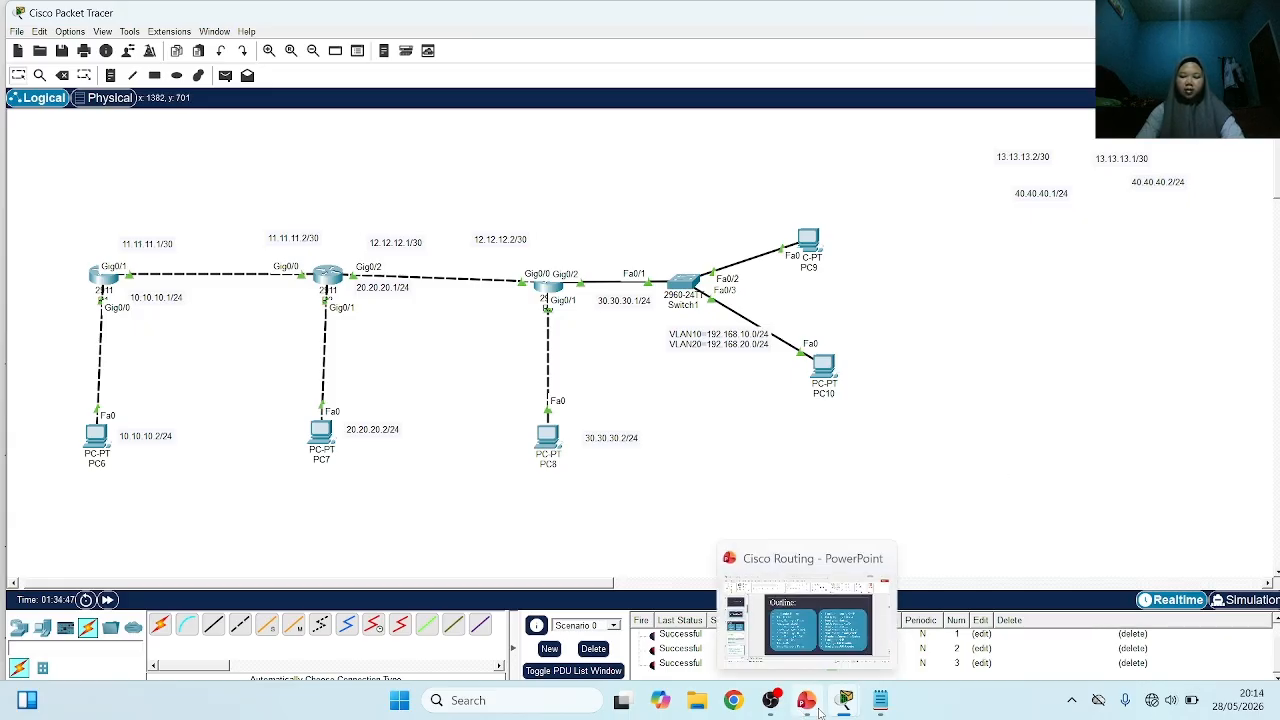
click(805, 710)
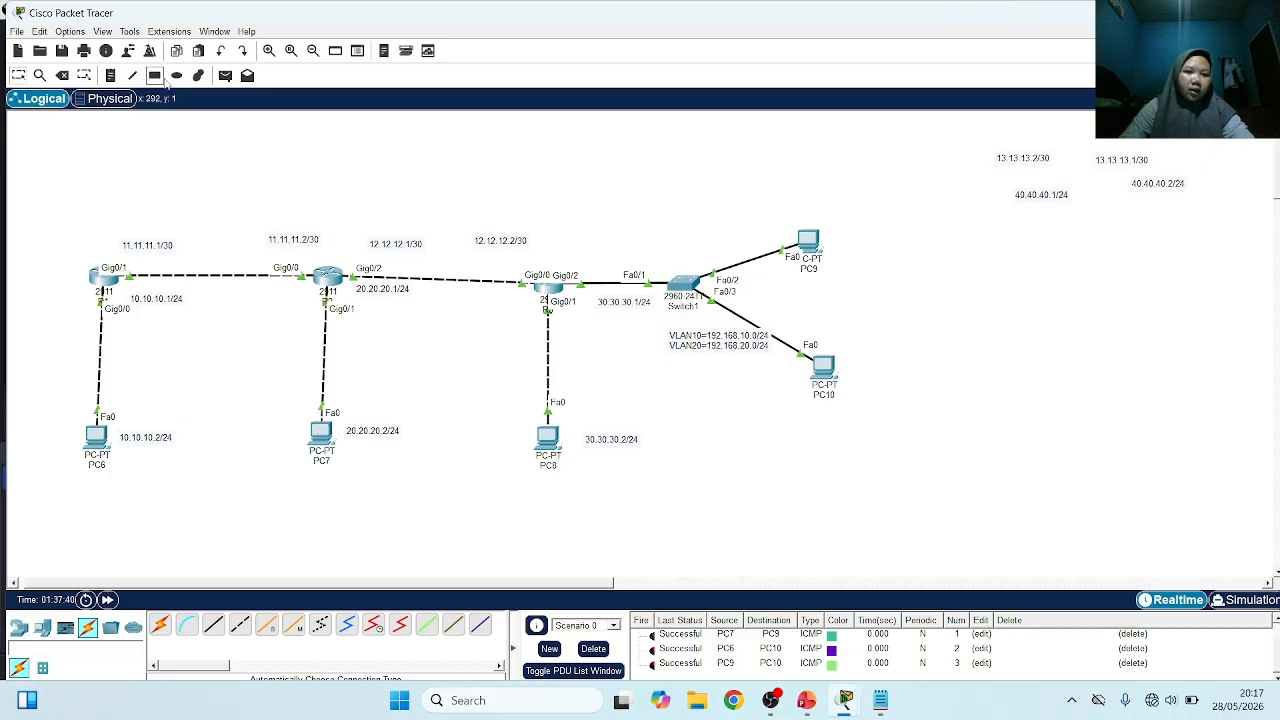
Draw a rectangle filled with yellow #f7ff58 over the R1 and PC6 section, extending across to R2 and PC7
click(155, 76)
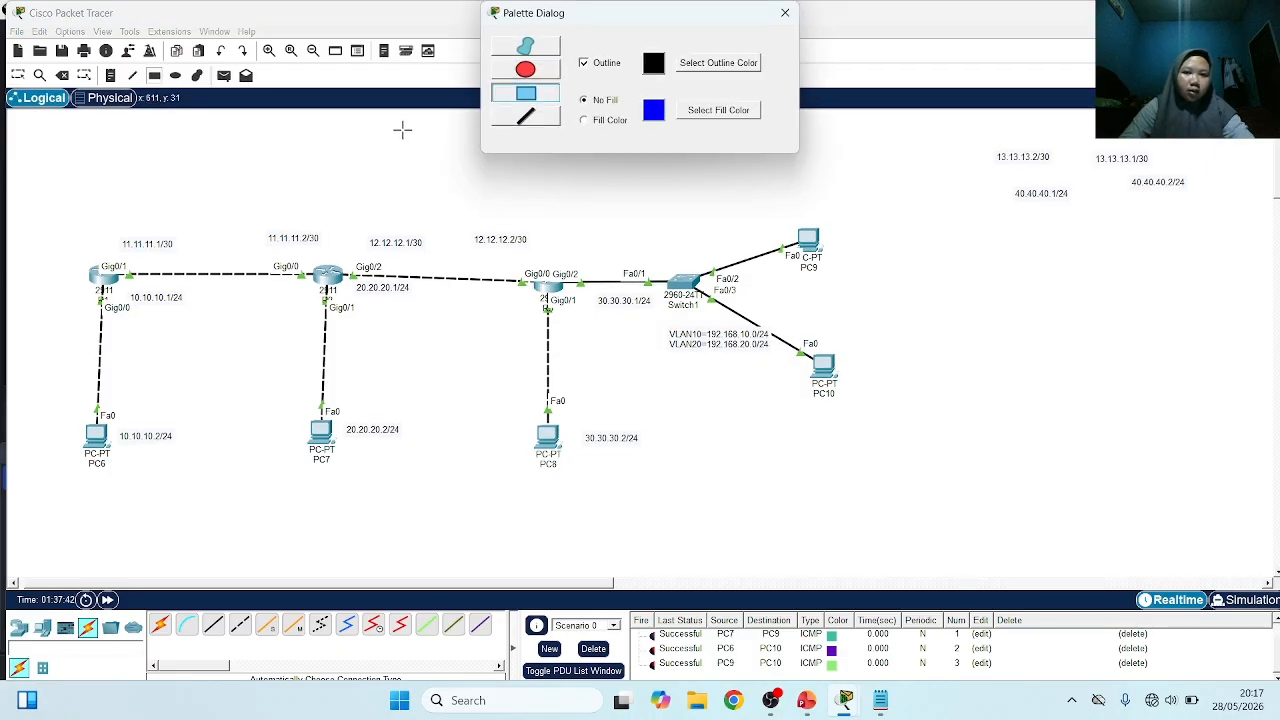
click(584, 121)
click(718, 110)
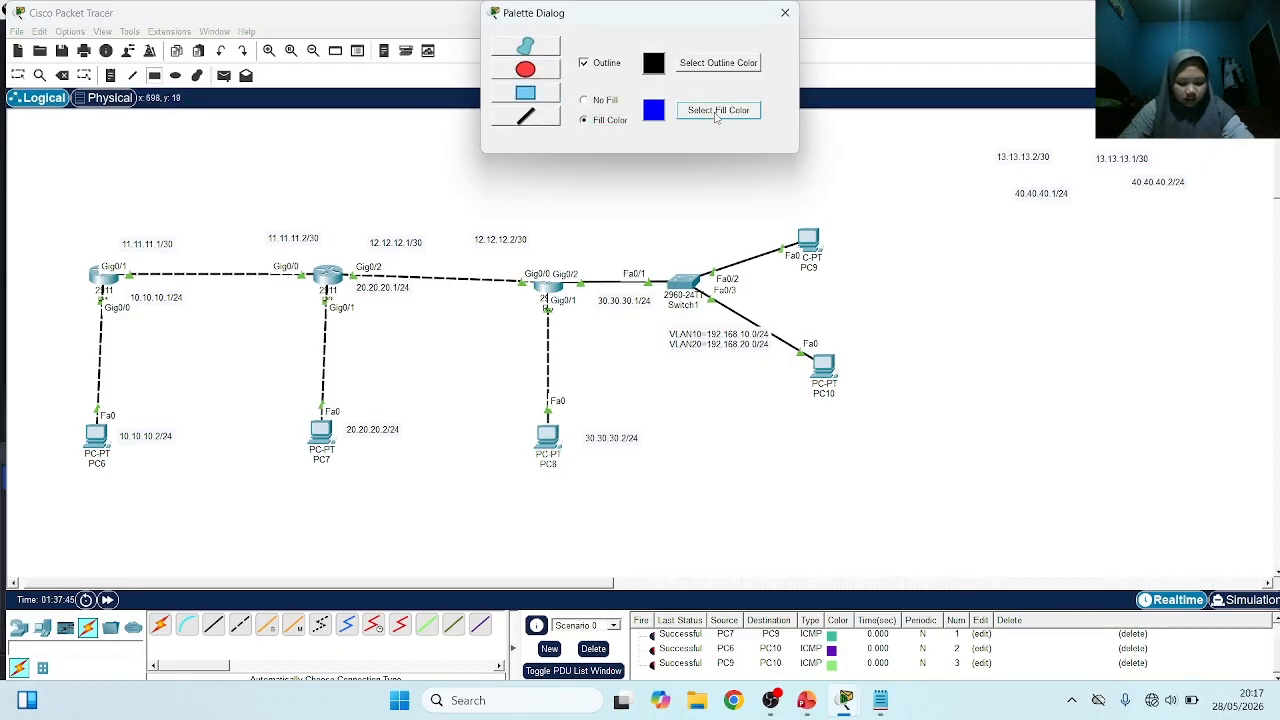
click(745, 257)
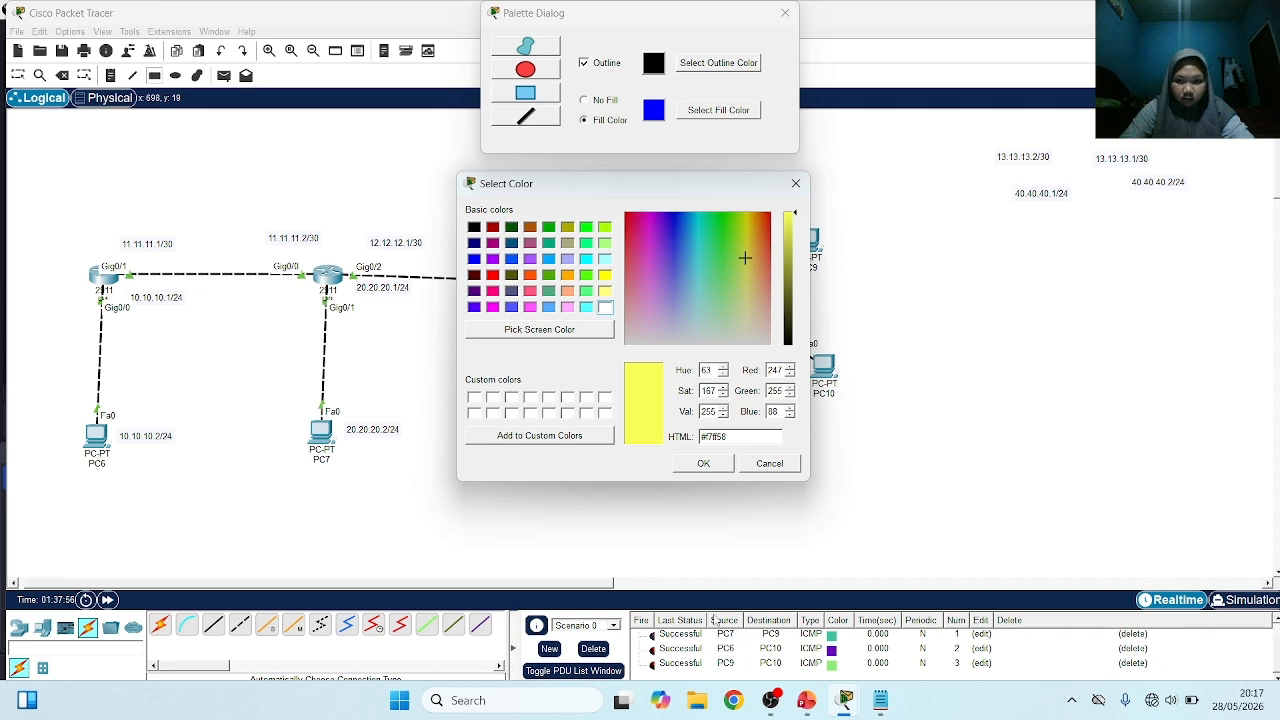
click(703, 463)
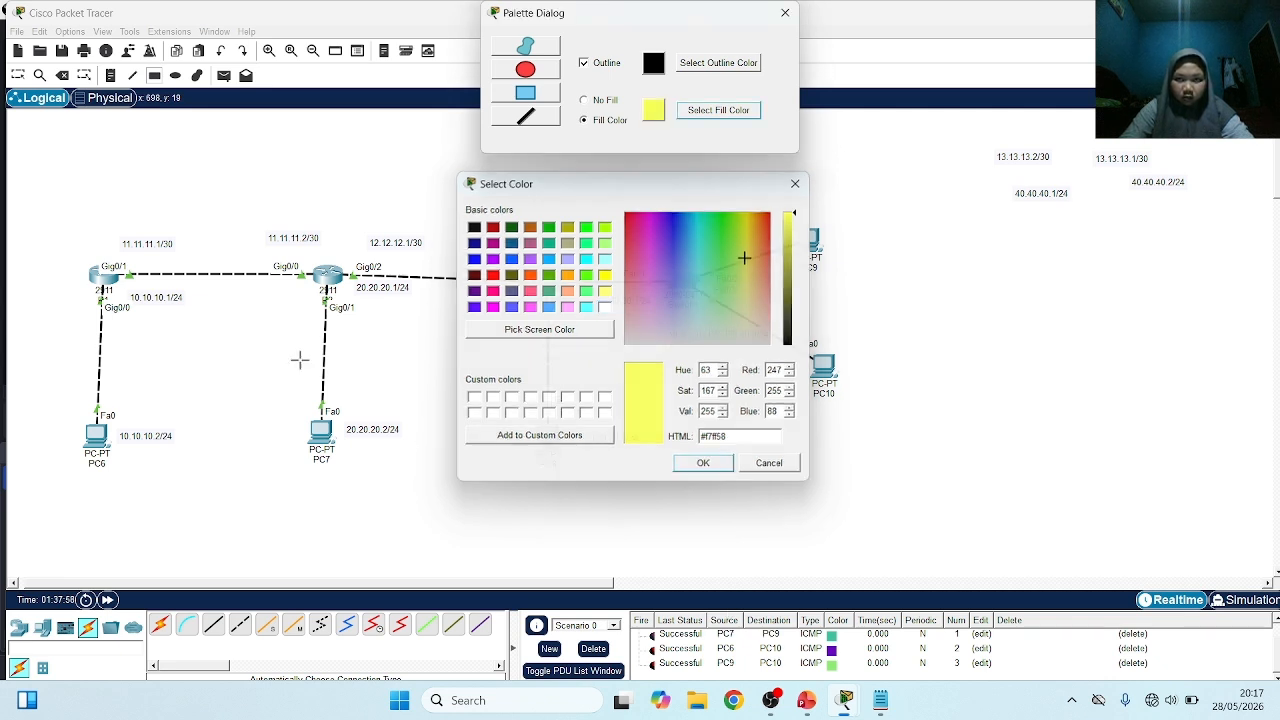
mouse_move(65, 197)
mouse_down()
mouse_move(123, 217)
mouse_move(265, 320)
mouse_move(312, 420)
mouse_move(336, 536)
mouse_move(323, 505)
mouse_up()
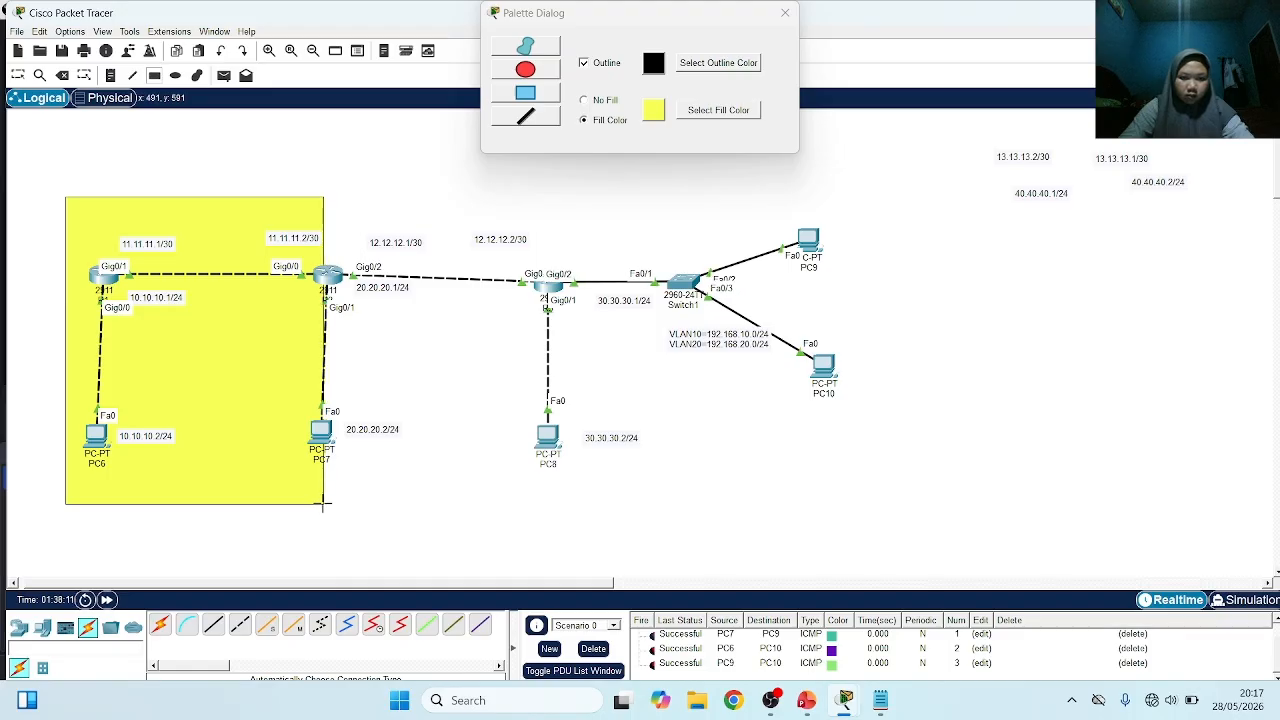
Draw an adjoining rectangle filled with cyan #00ffff from R2 to R3, and align PC7 directly below R2
click(689, 111)
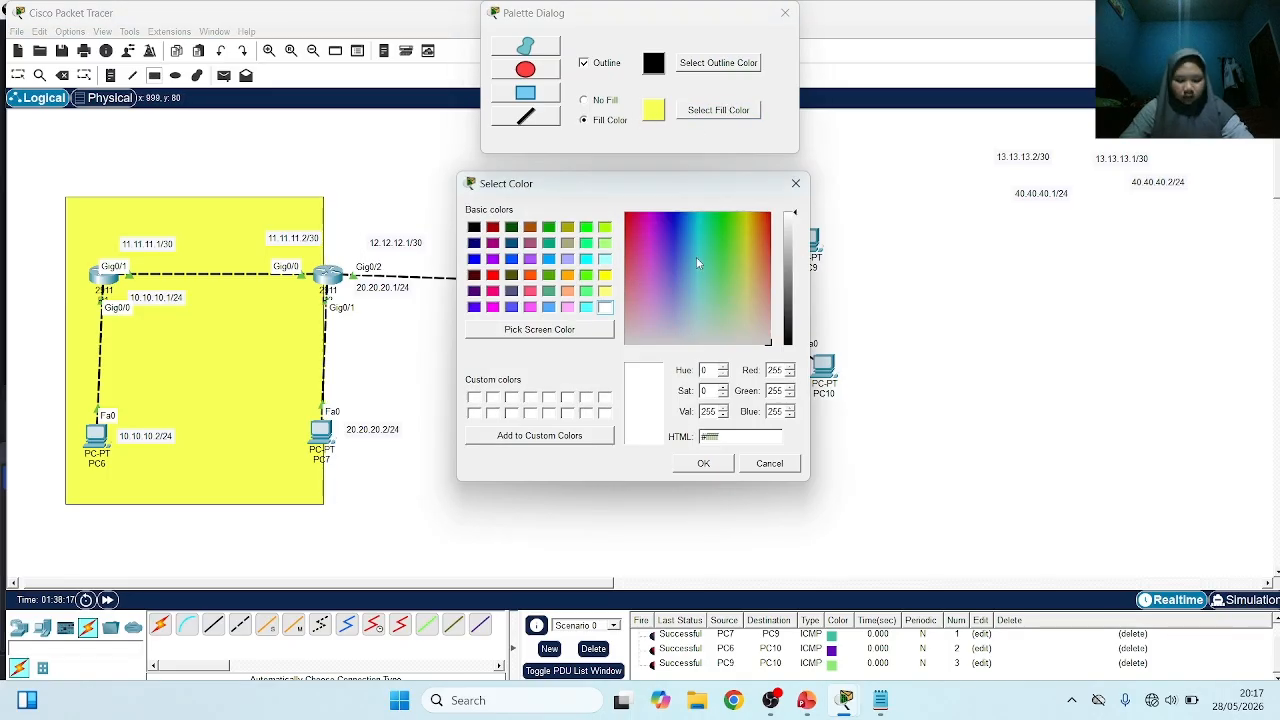
click(586, 260)
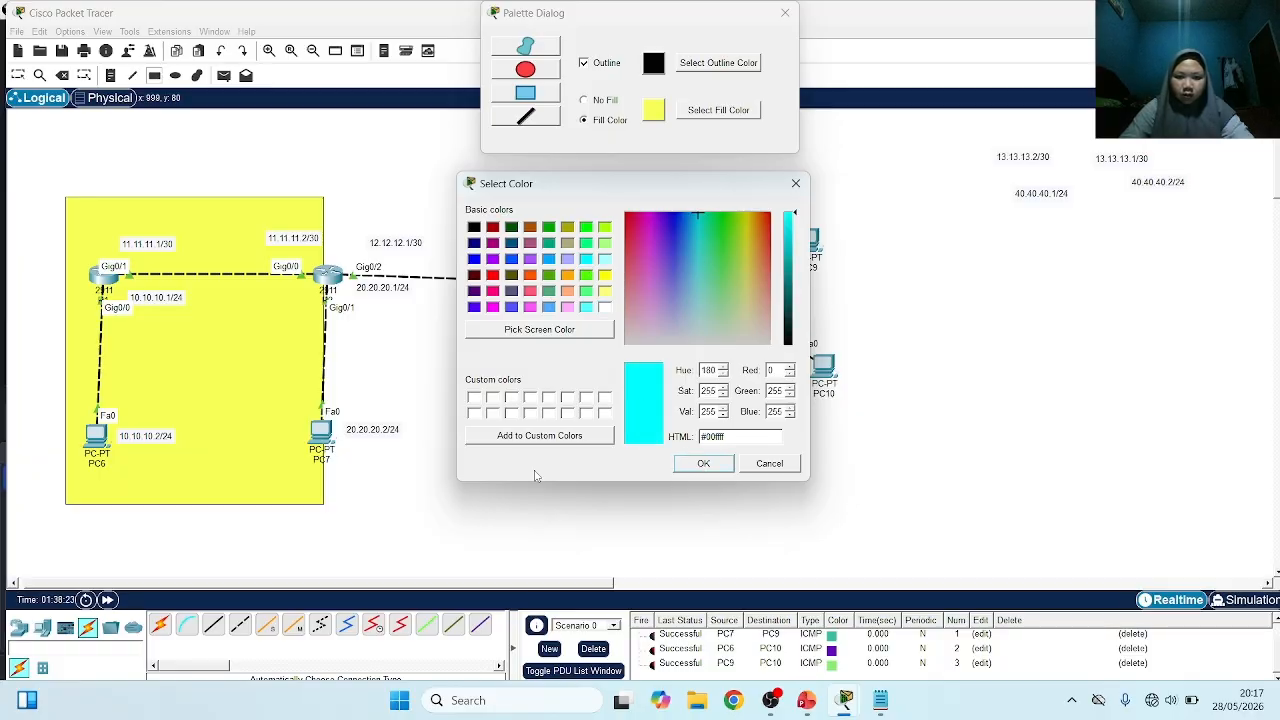
key(Return)
mouse_move(323, 197)
mouse_down()
mouse_move(455, 297)
mouse_move(556, 444)
mouse_move(578, 538)
mouse_move(571, 506)
mouse_up()
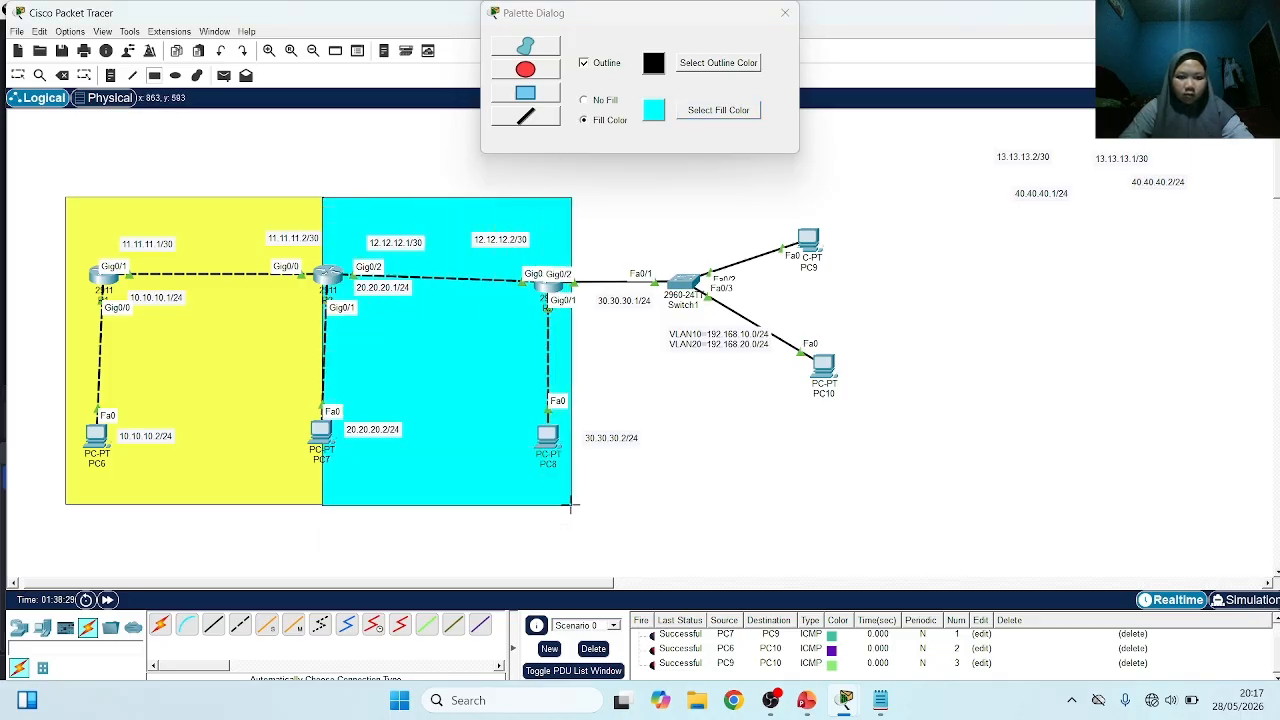
click(785, 14)
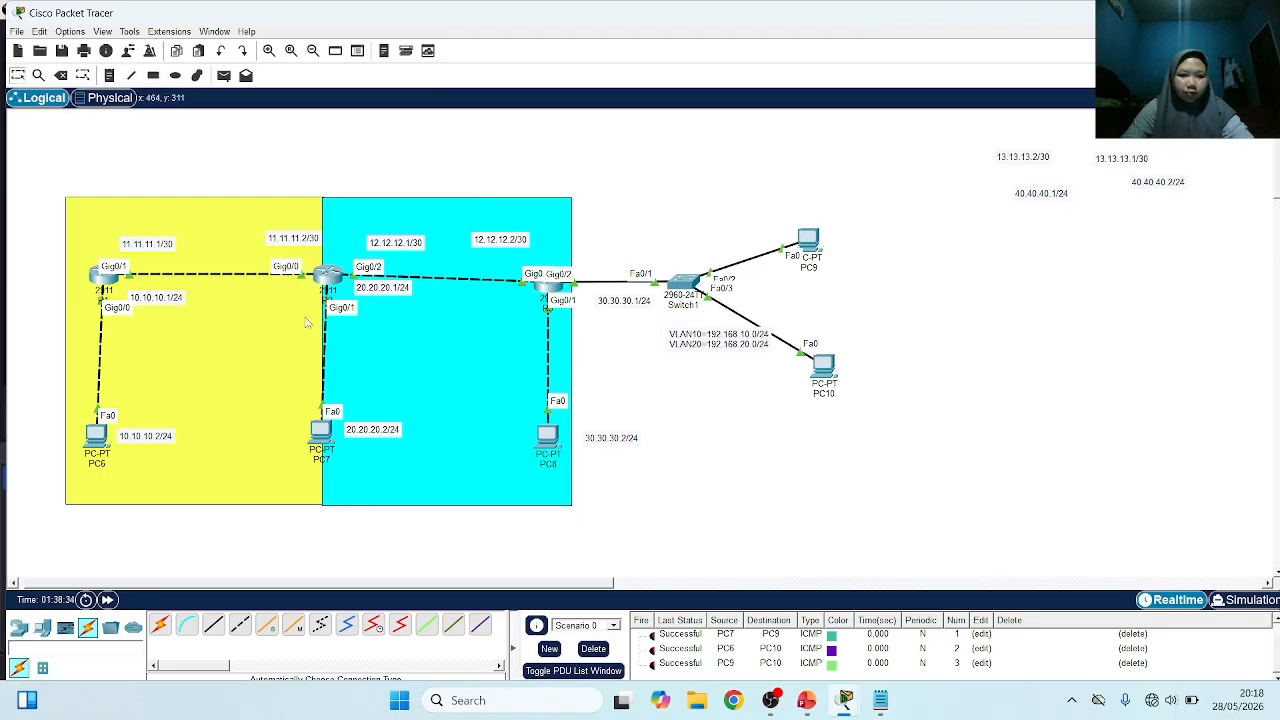
drag(324, 435, 332, 440)
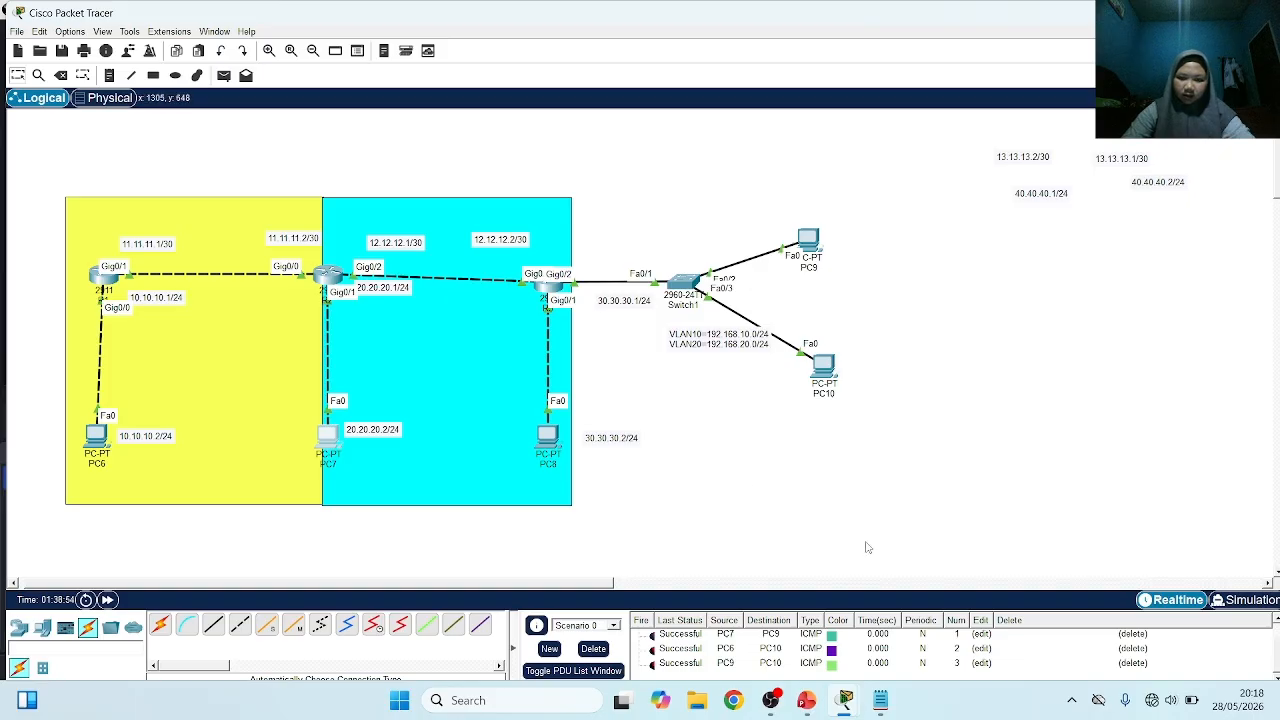
Check the course outline slide in PowerPoint for the next topic and return to the Packet Tracer topology
click(808, 700)
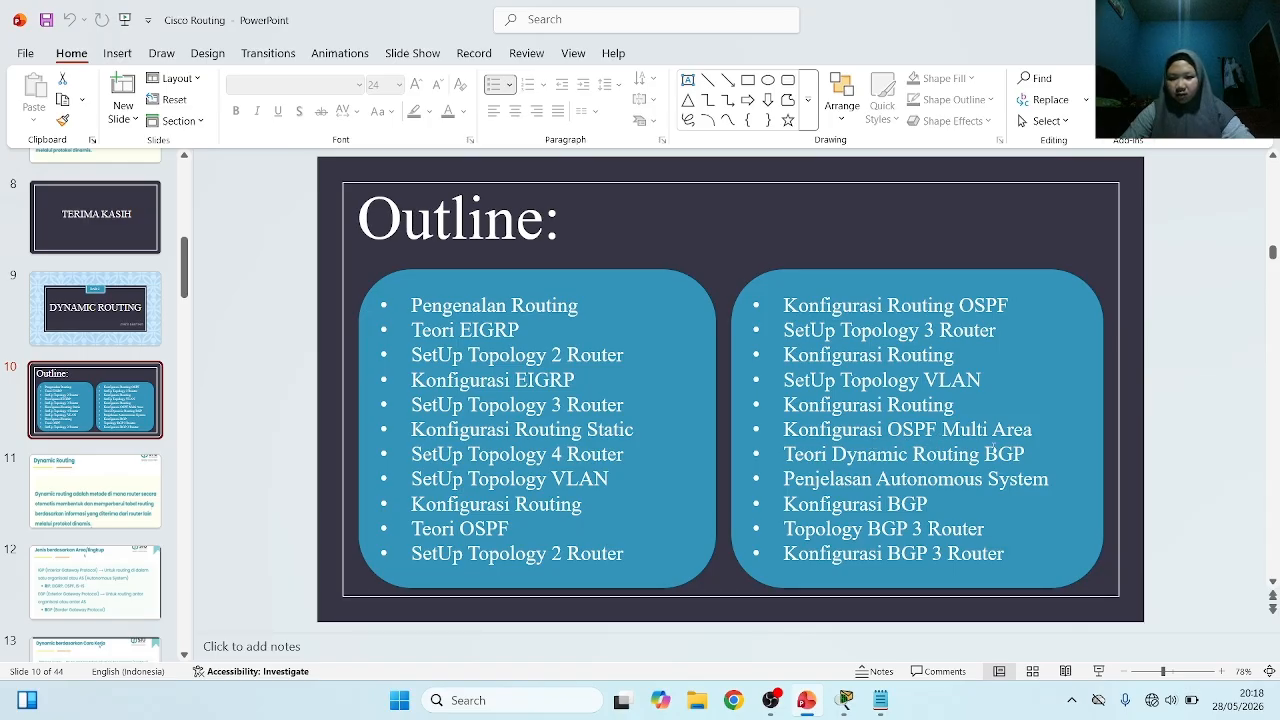
mouse_move(804, 713)
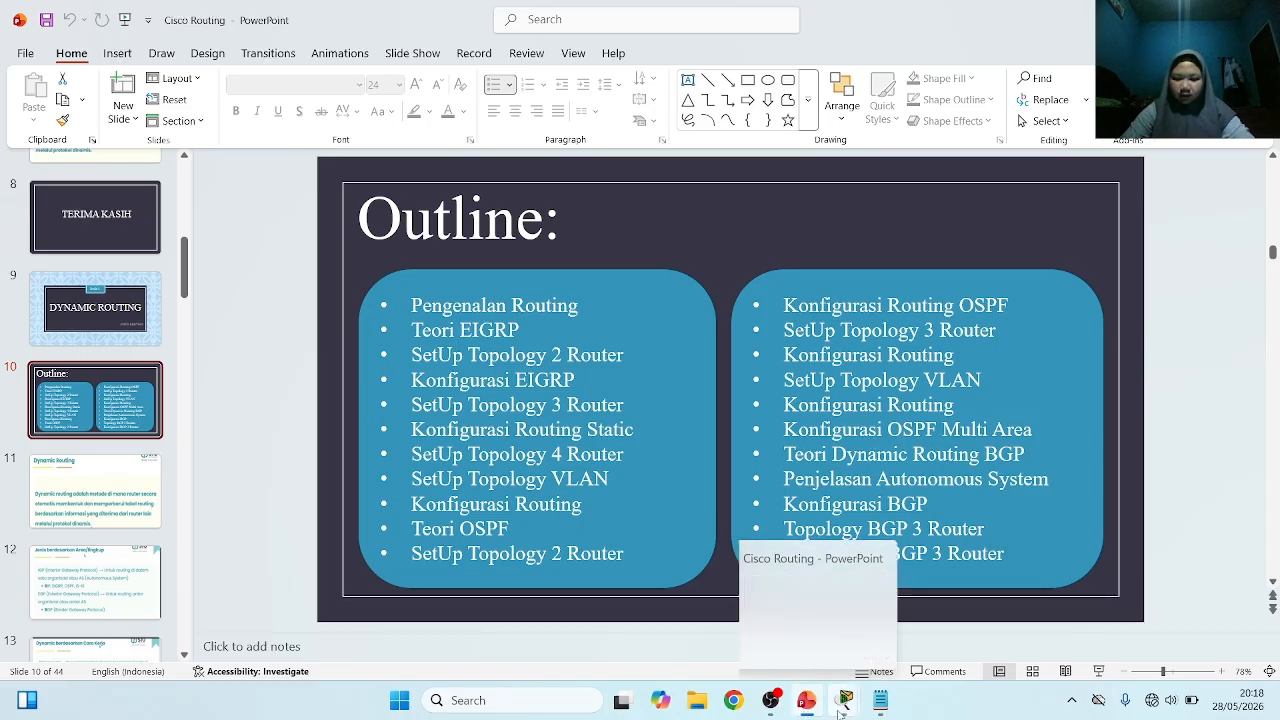
mouse_move(845, 700)
click(145, 612)
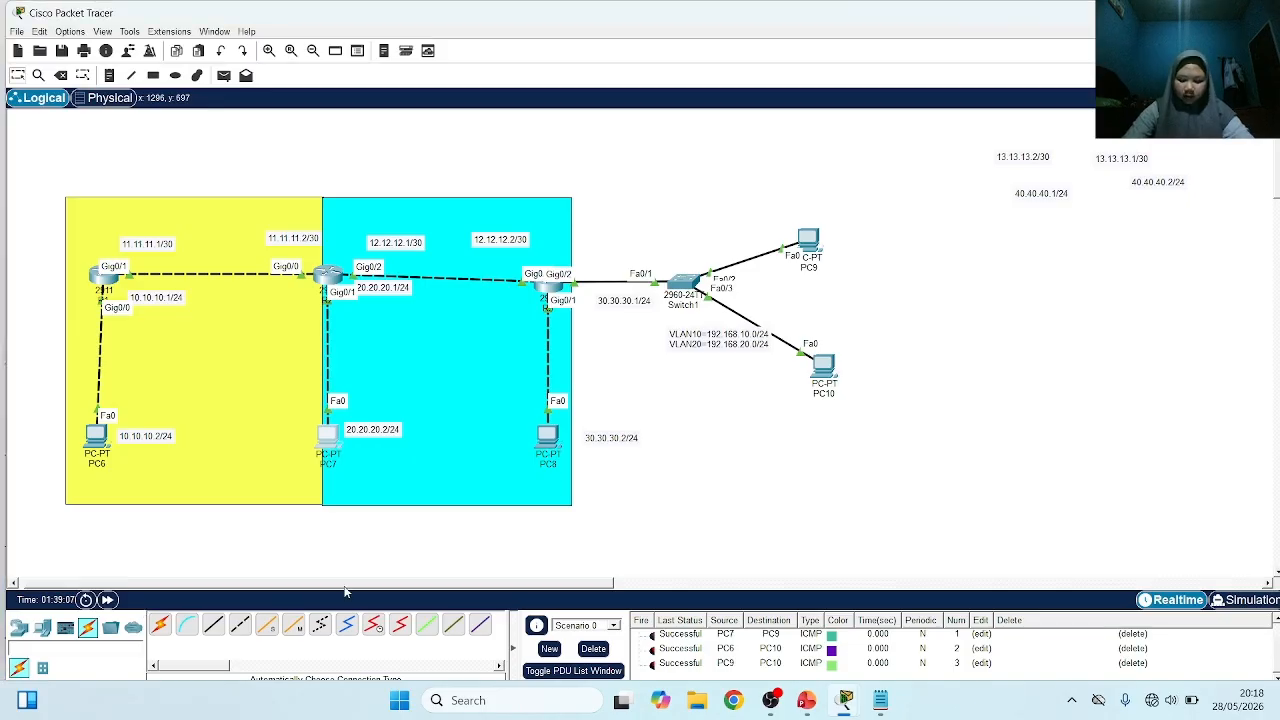
Open R2's command line and enter global configuration mode
click(329, 277)
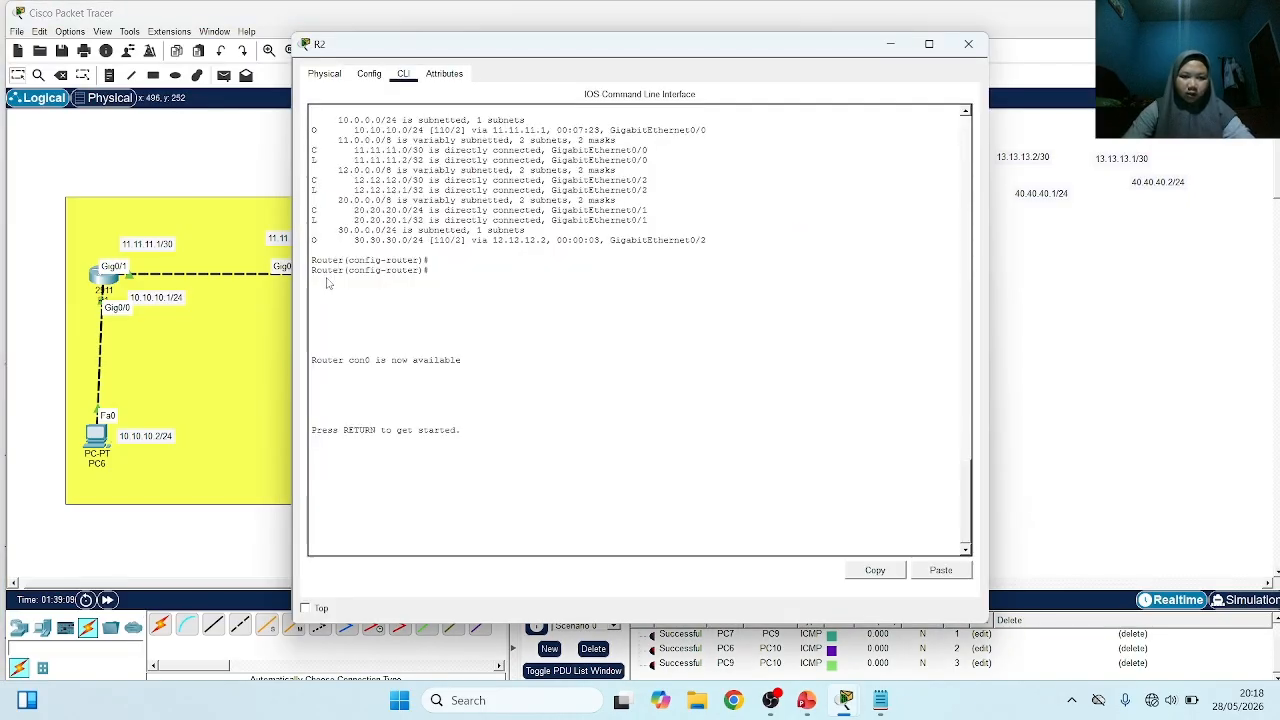
key(Return)
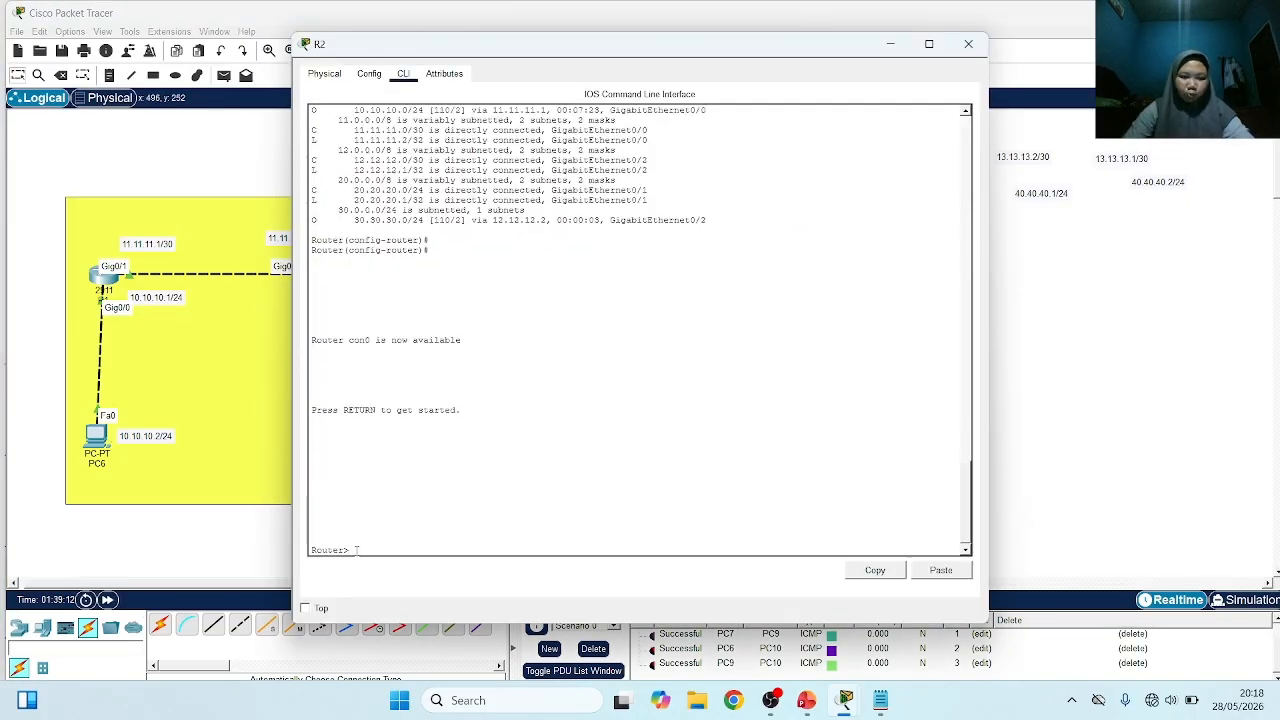
text(en)
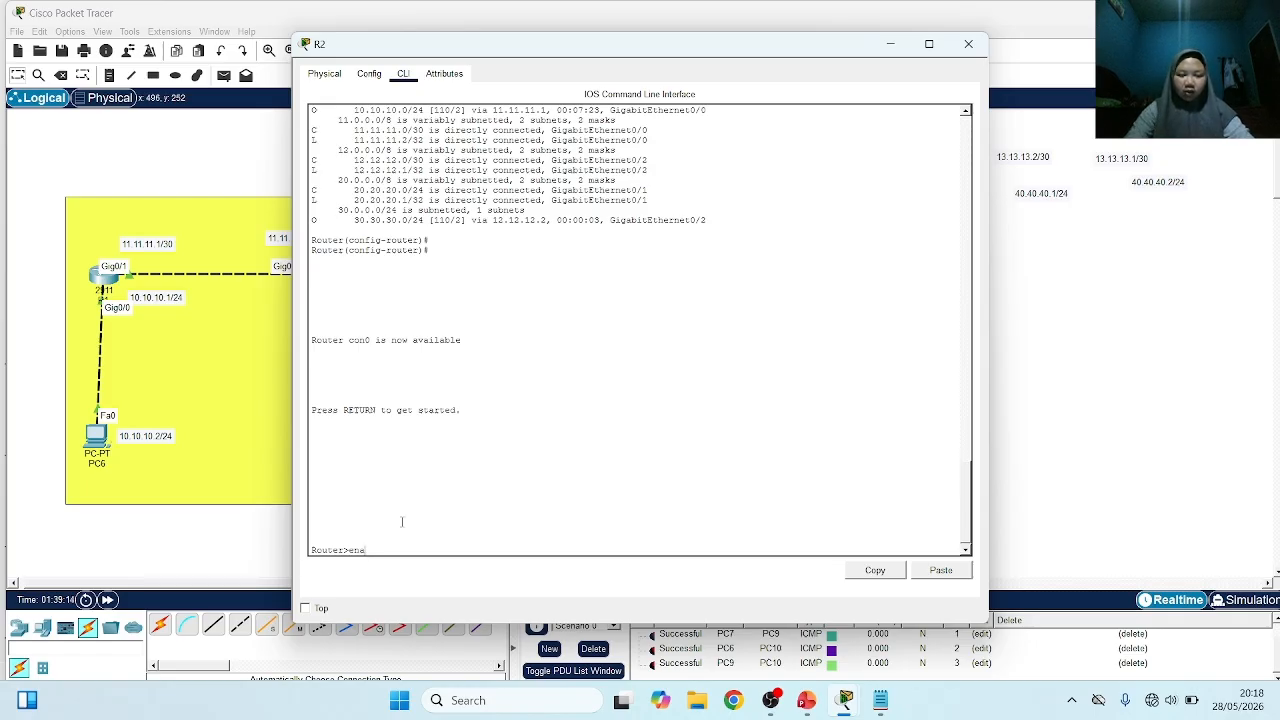
text(a)
key(Return)
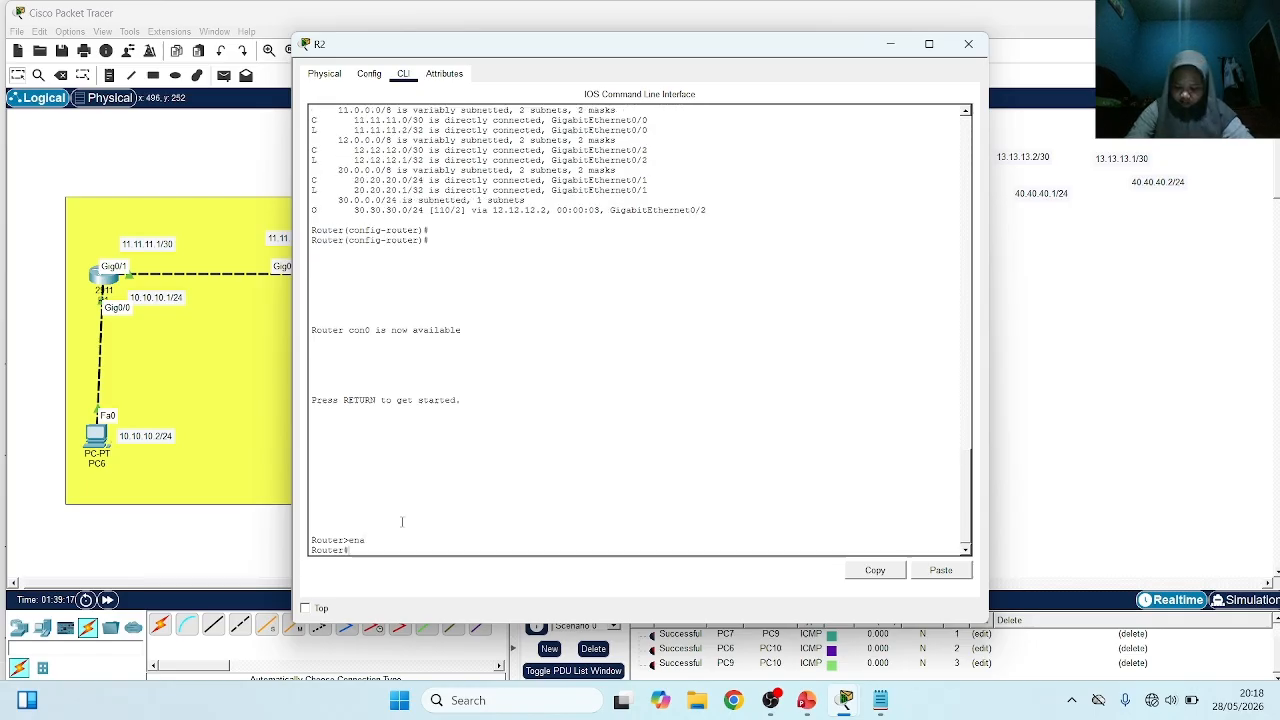
text(cp)
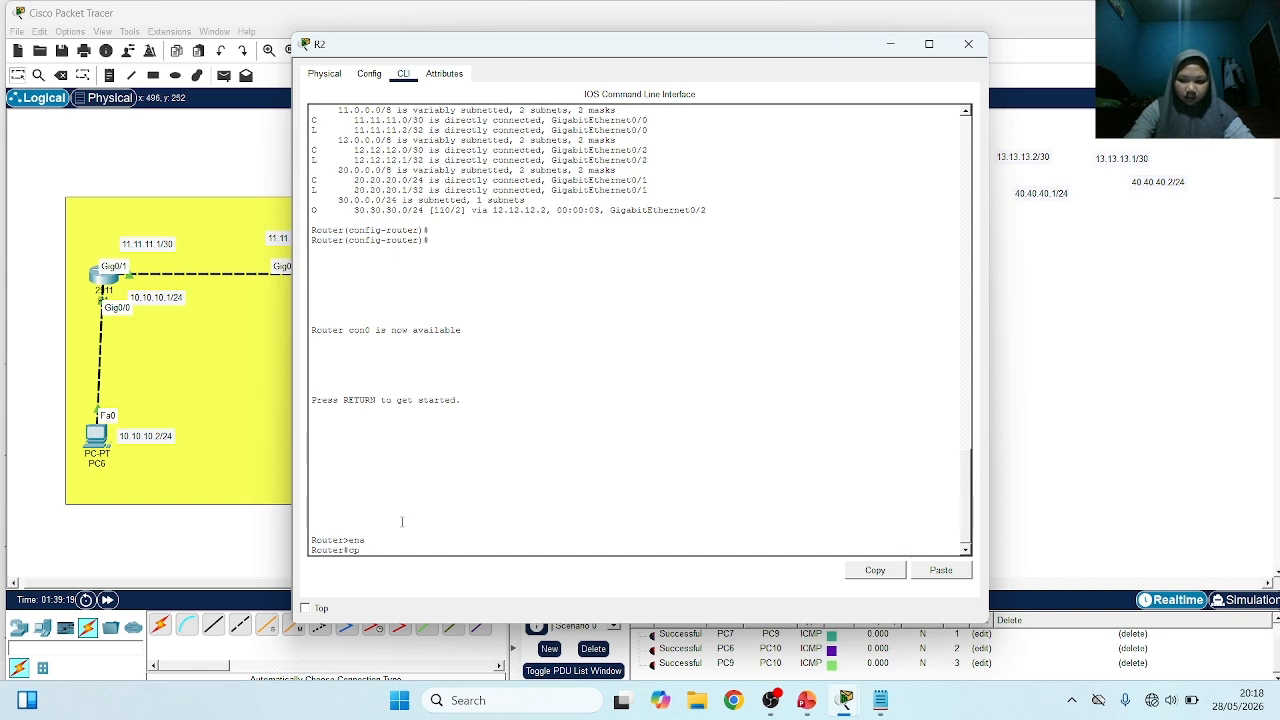
text(nf t)
key(Return)
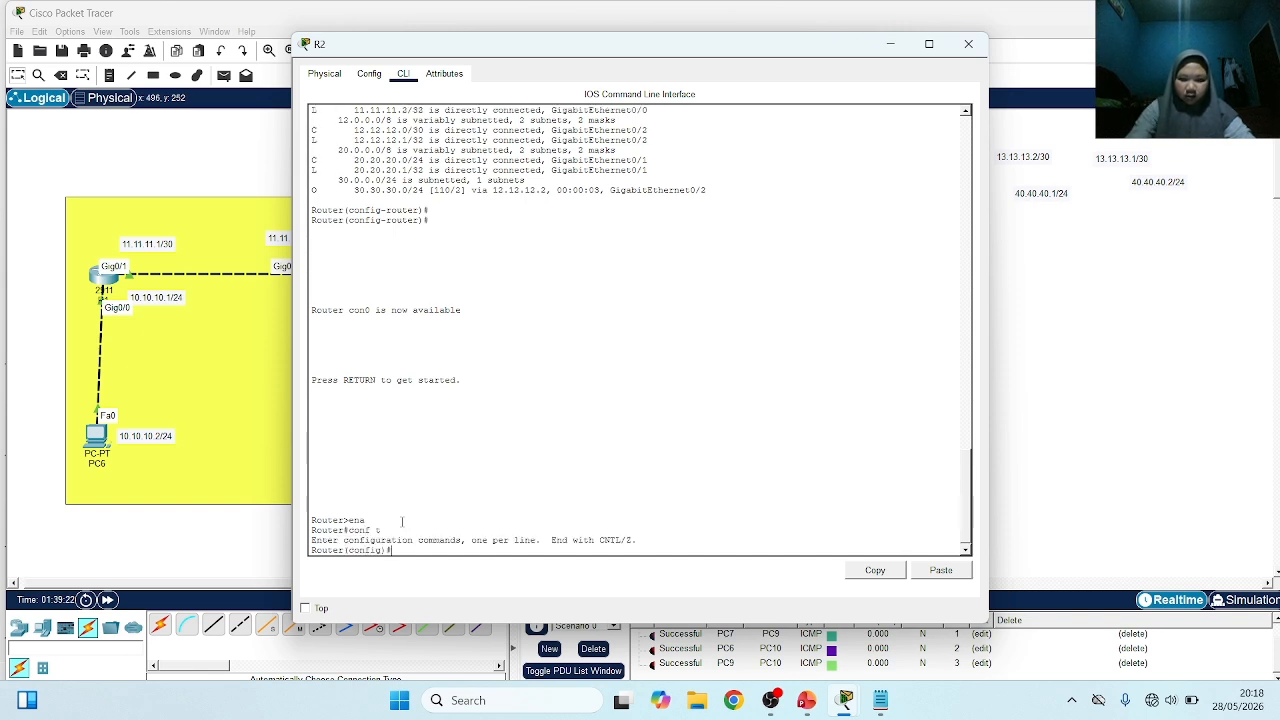
Enter the configuration mode of OSPF process 20 on R2
text(r)
key(Tab)
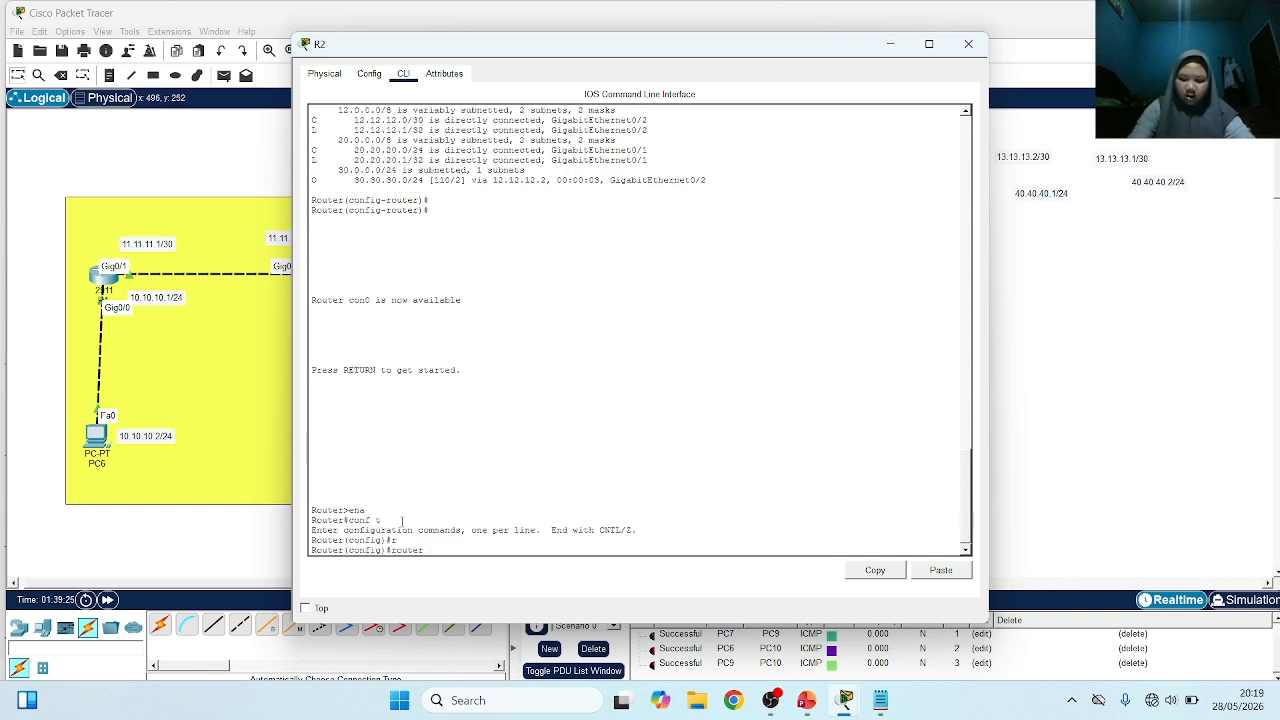
text(o)
key(Tab)
text(20)
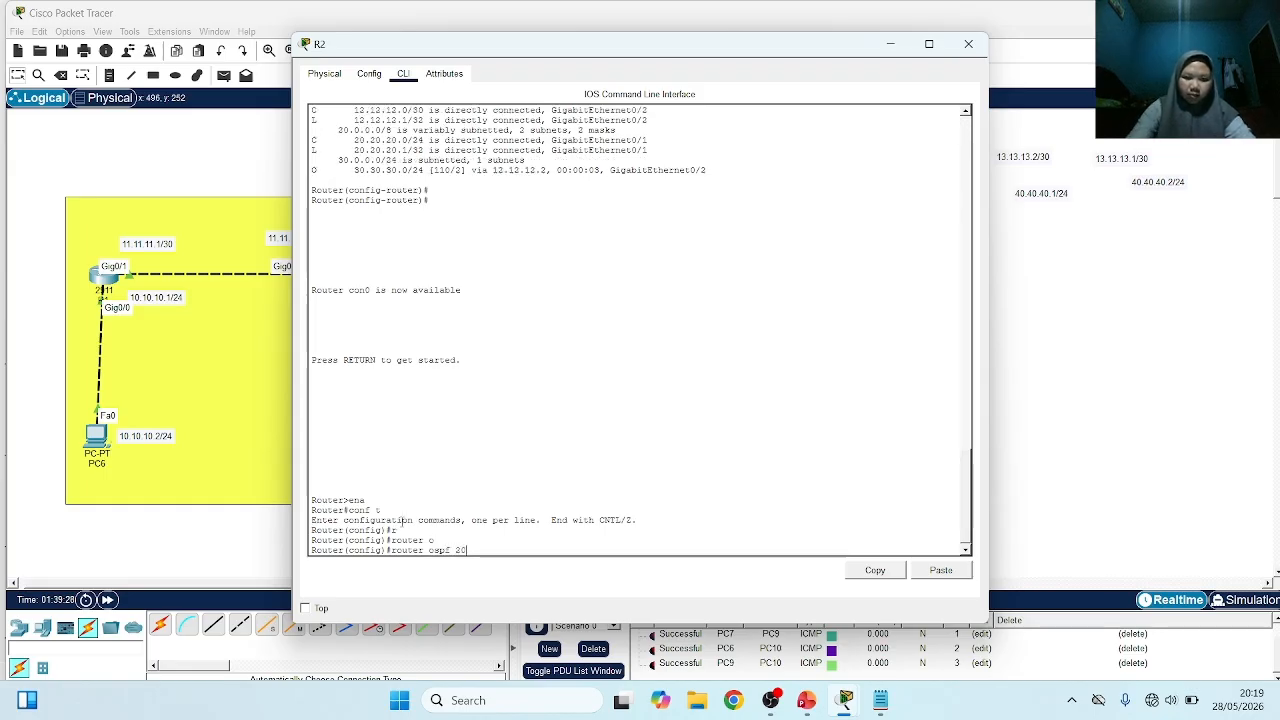
key(Return)
Remove network 12.12.12.0 with wildcard 0.0.0.3 in area 0 from R2's OSPF process 20
text(n)
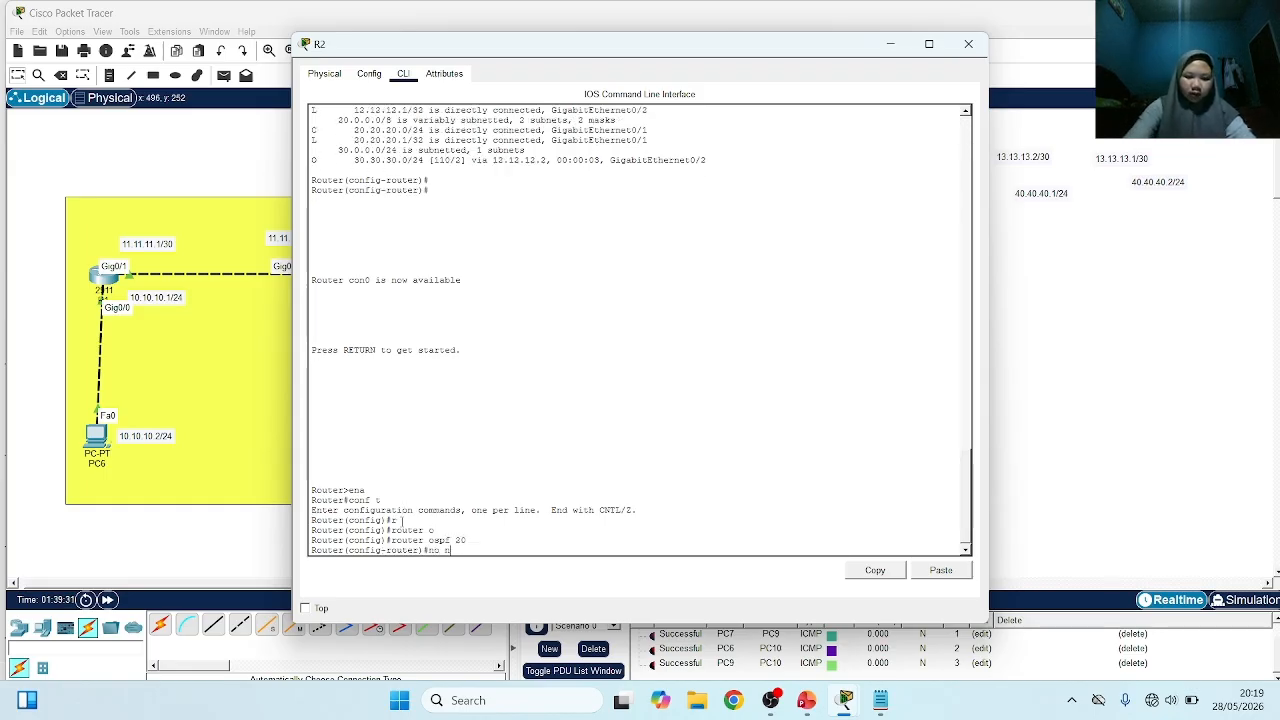
text(eet)
key(Tab)
text(1)
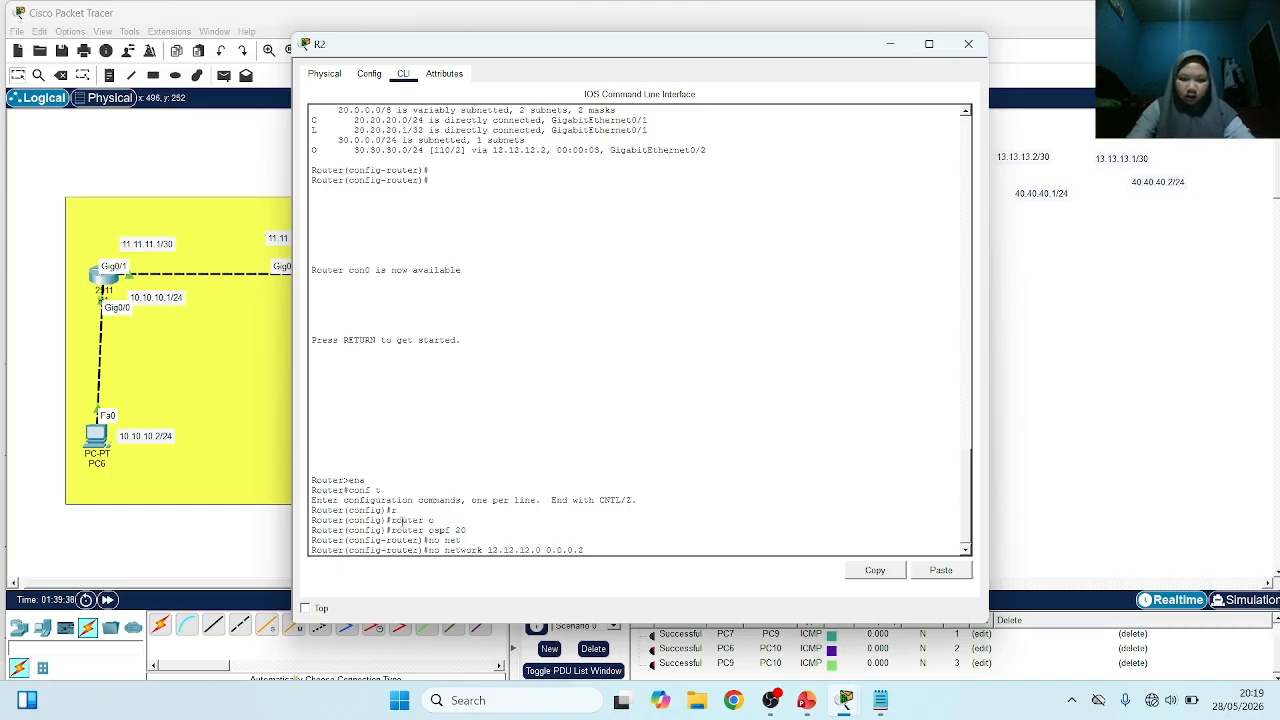
key(BackSpace)
text(3 ar)
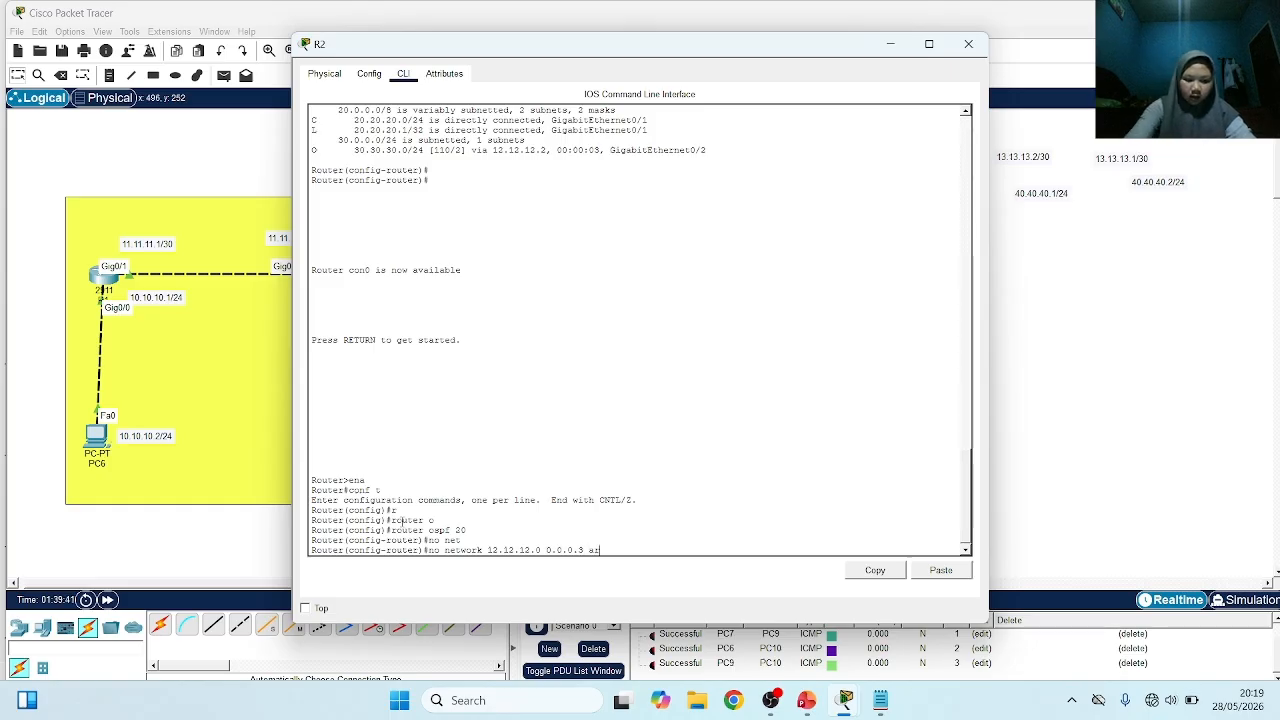
text(ea 0)
key(Return)
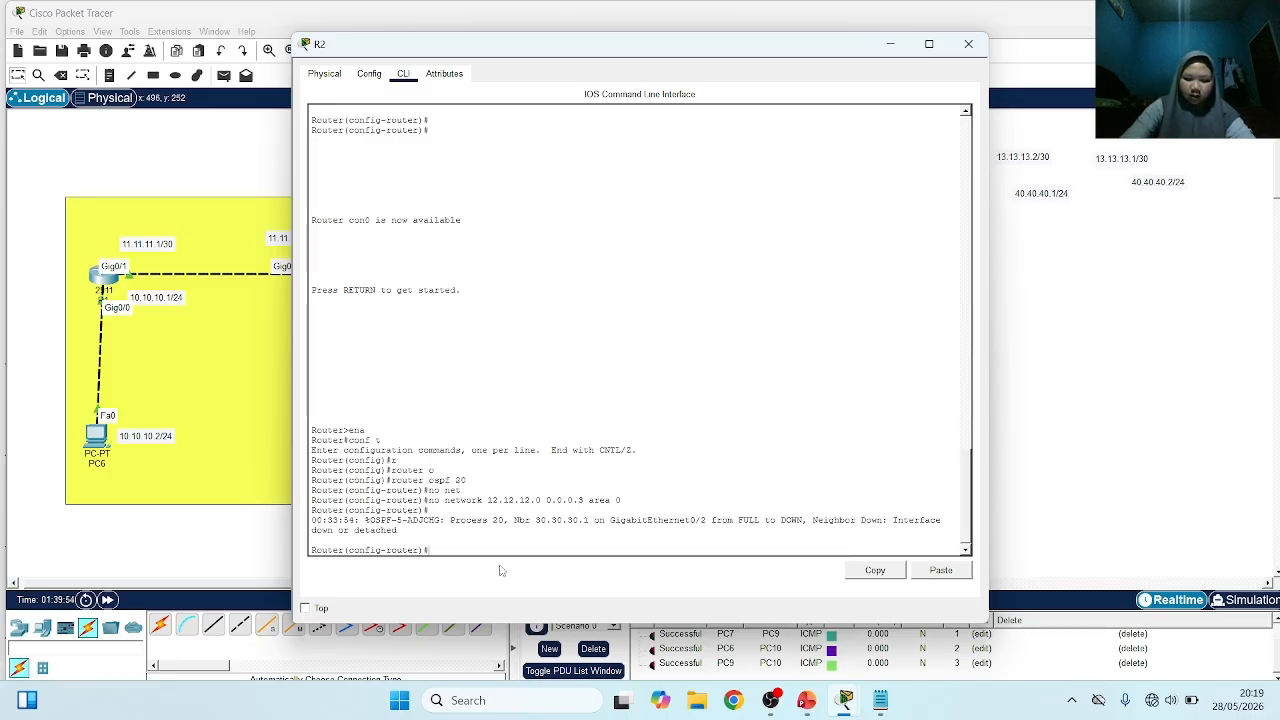
Advertise network 12.12.12.0 with wildcard 0.0.0.3 in area 1 on R2
key(Tab)
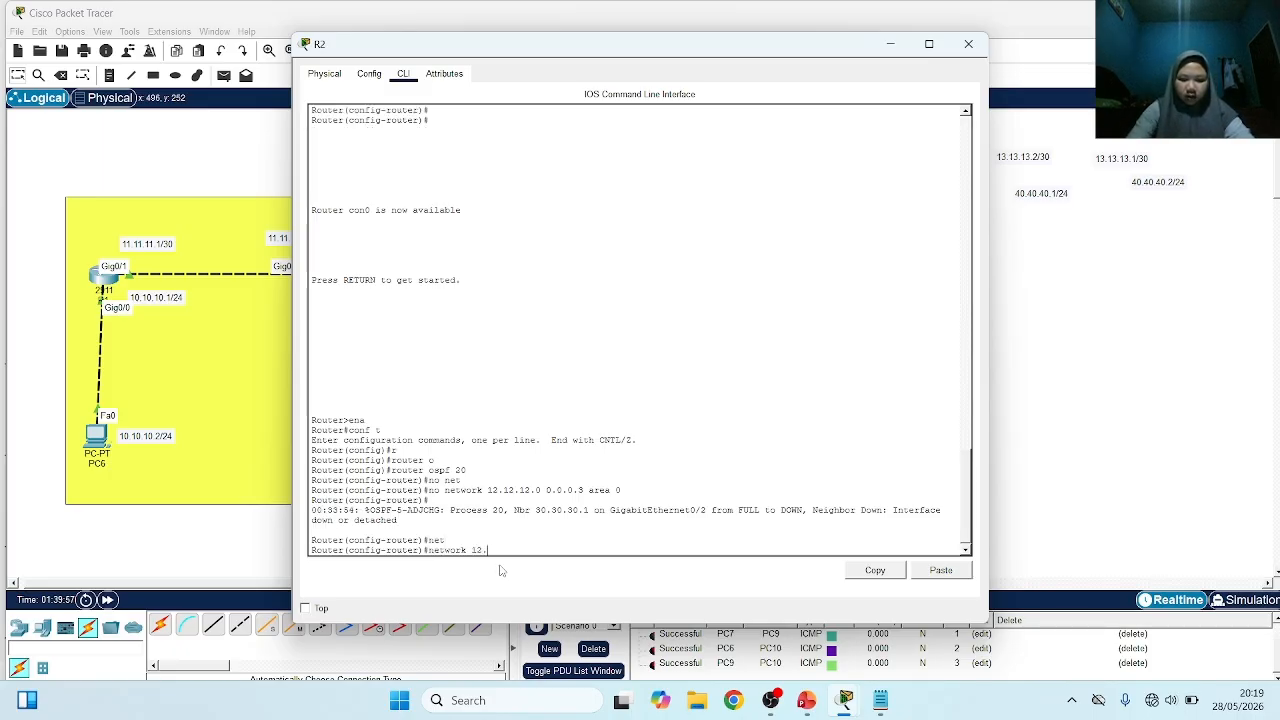
text(12.12.12.0 0.0.0.3 area 1)
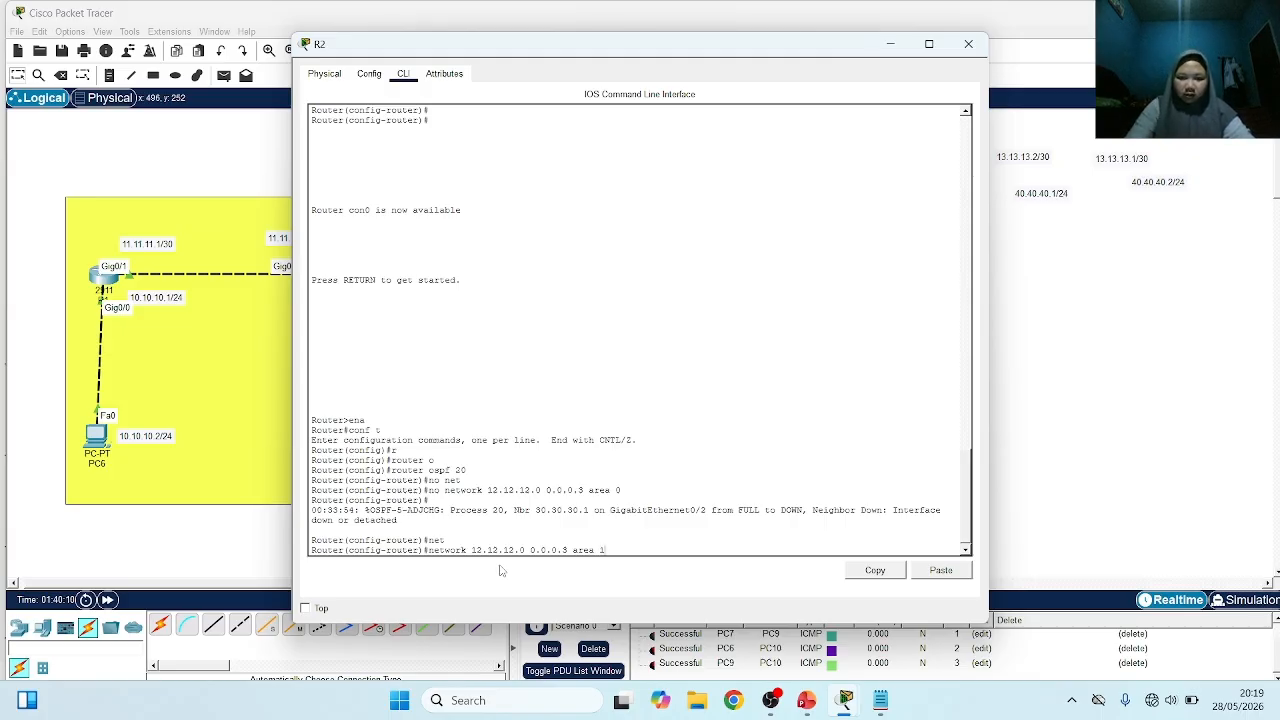
key(Return)
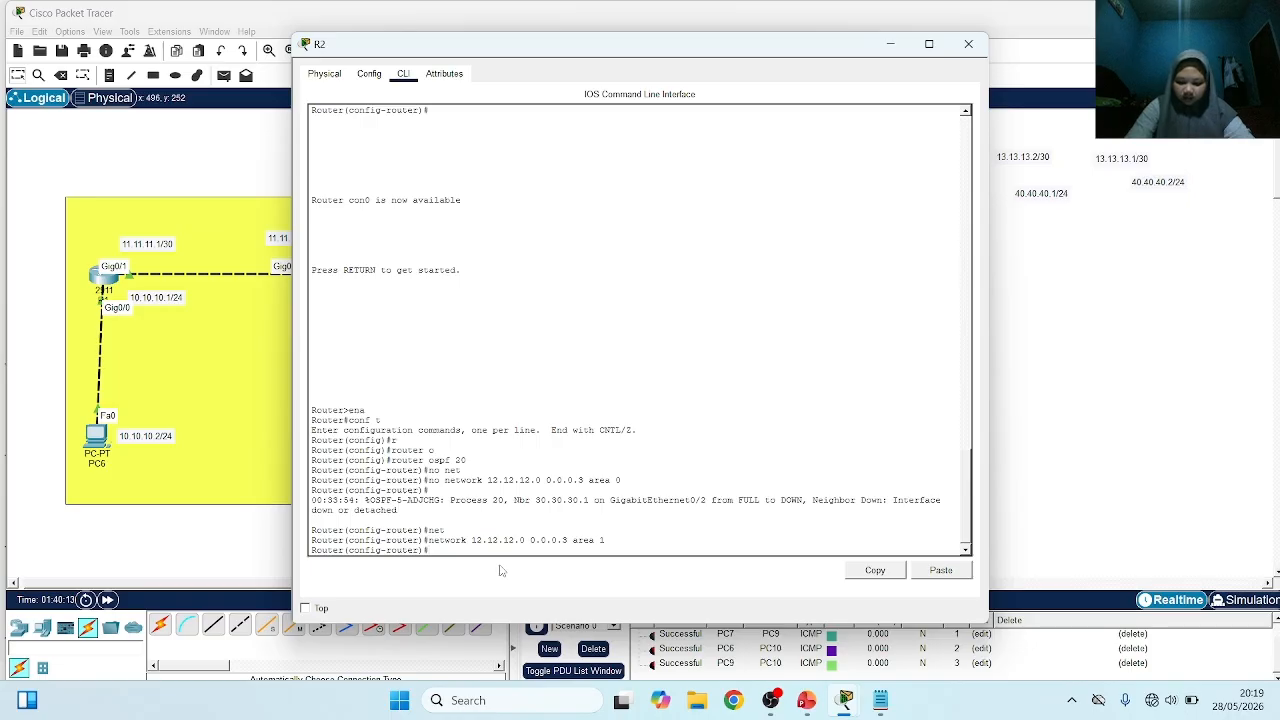
Switch to R3's command line, return to global configuration mode and remove OSPF process 30
click(286, 557)
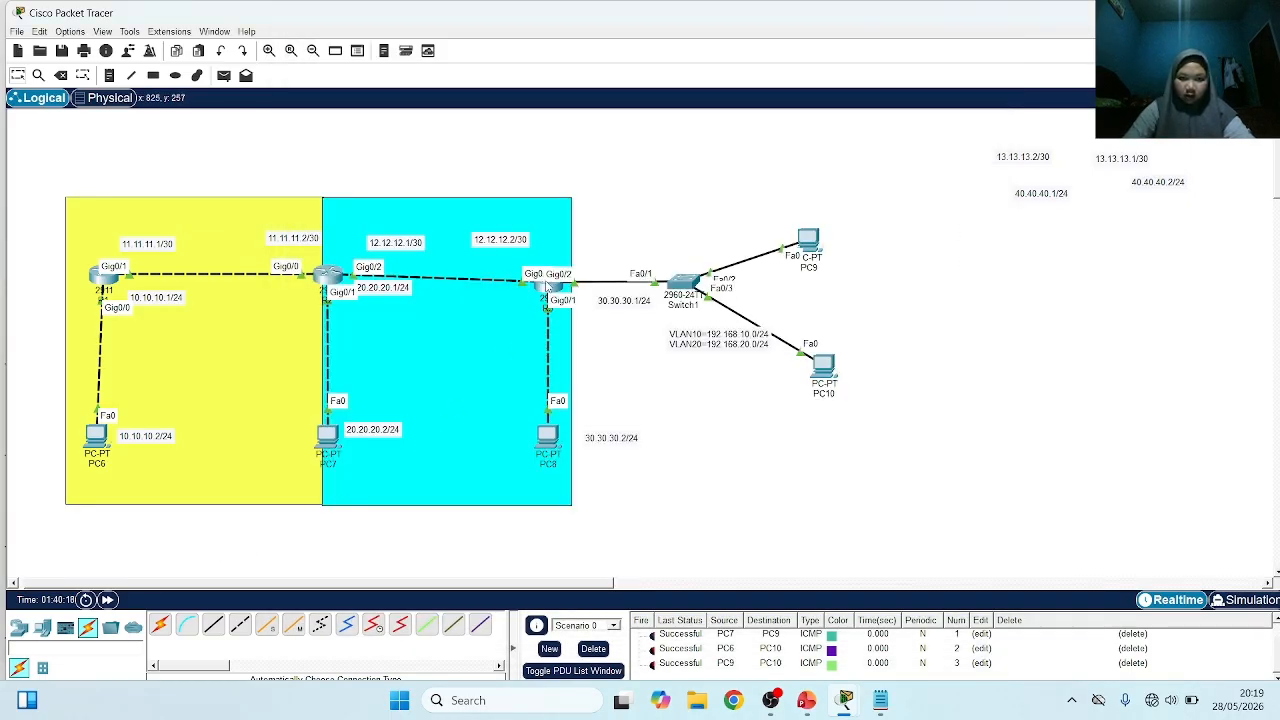
click(549, 300)
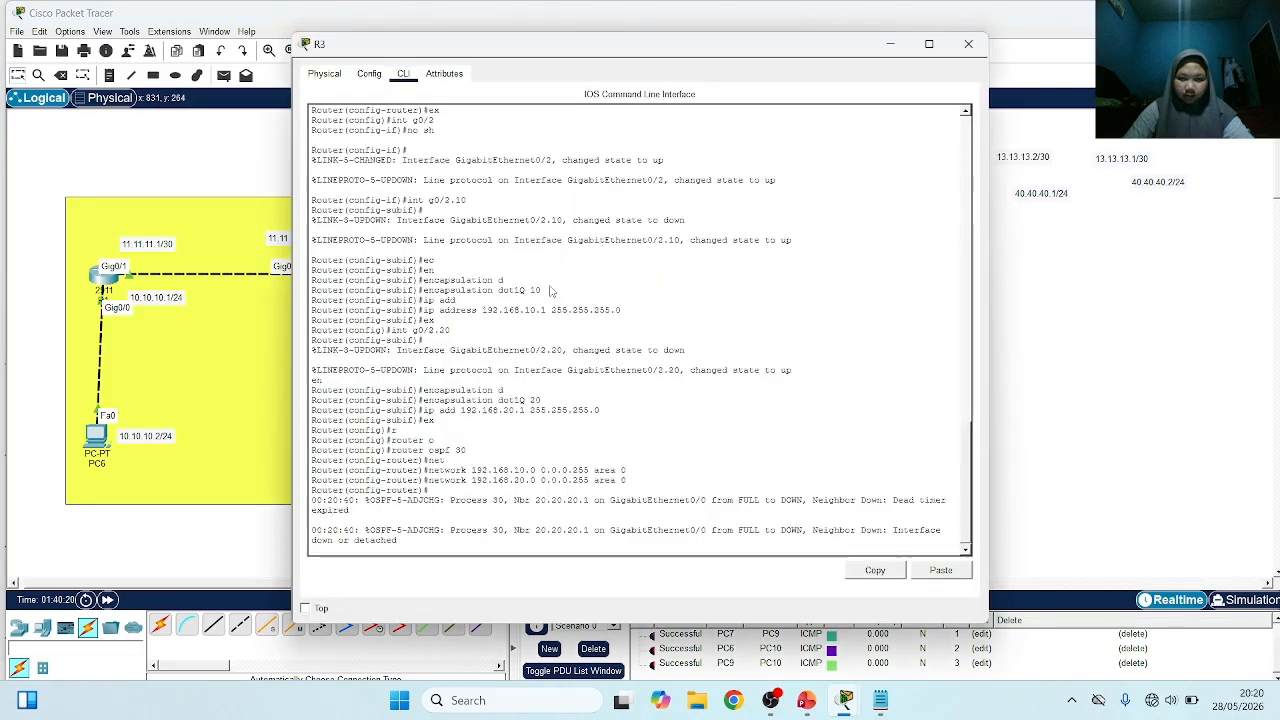
text(ex)
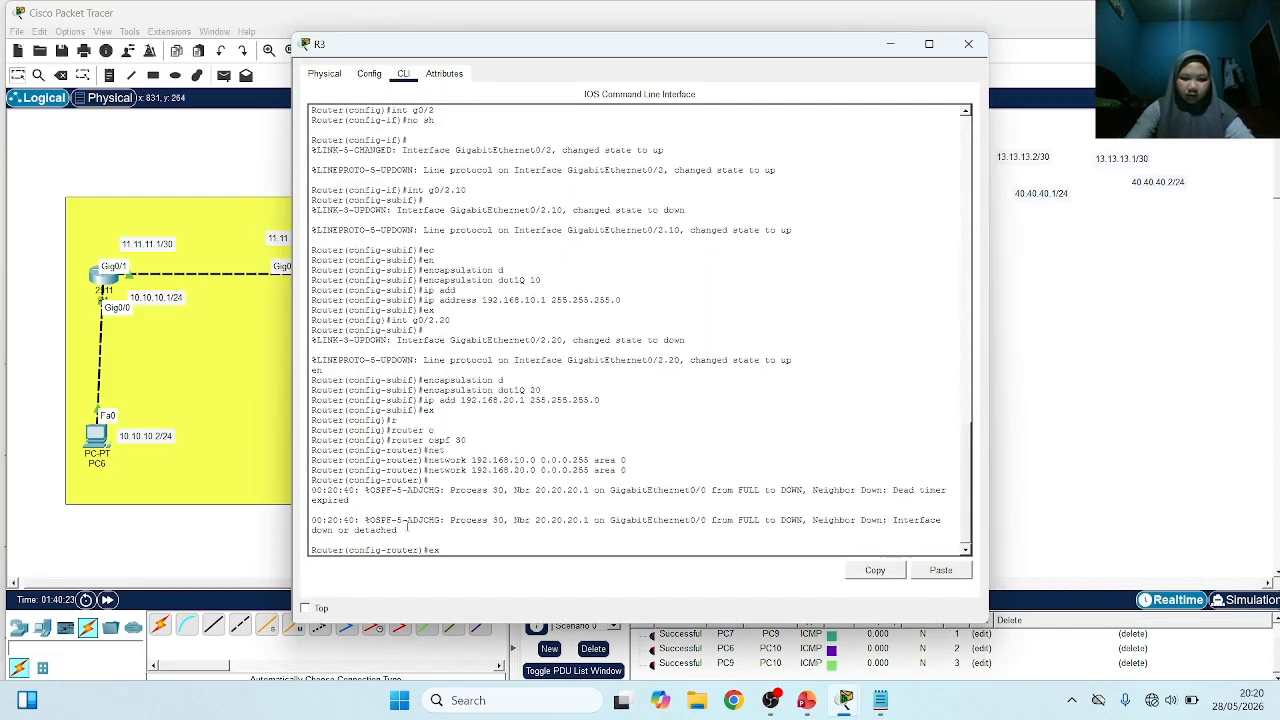
key(Return)
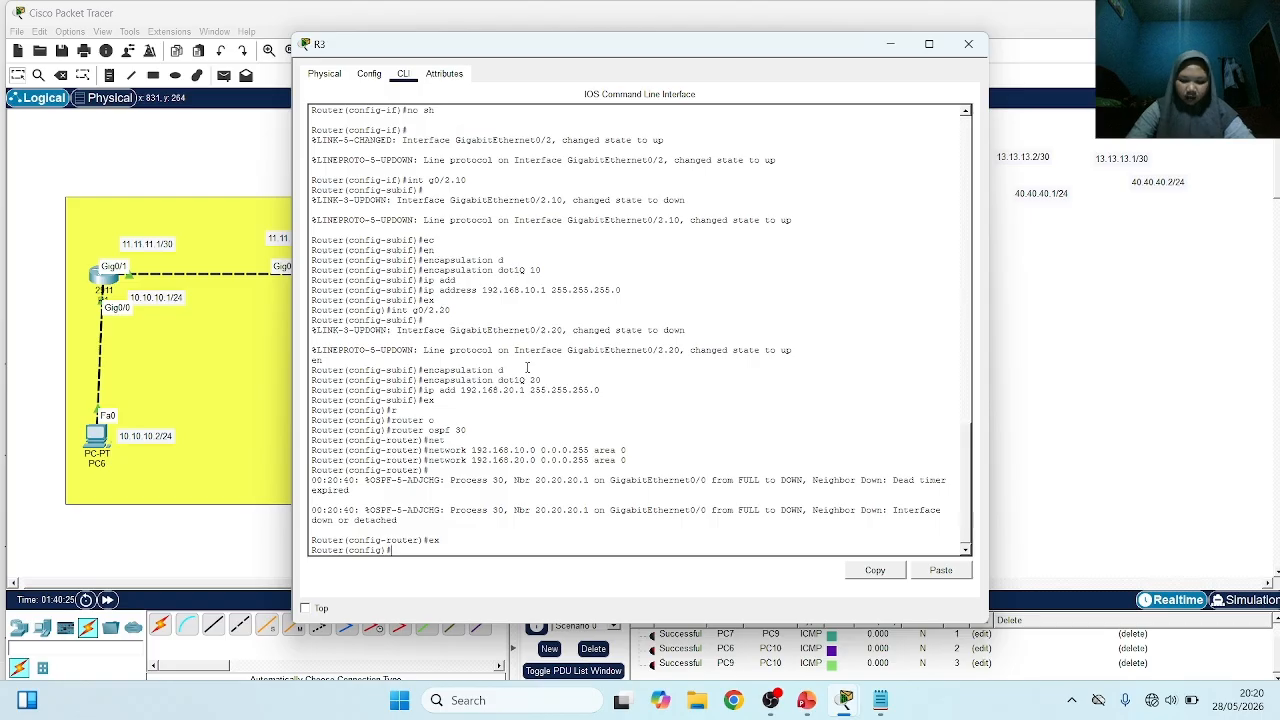
text(no r)
key(Tab)
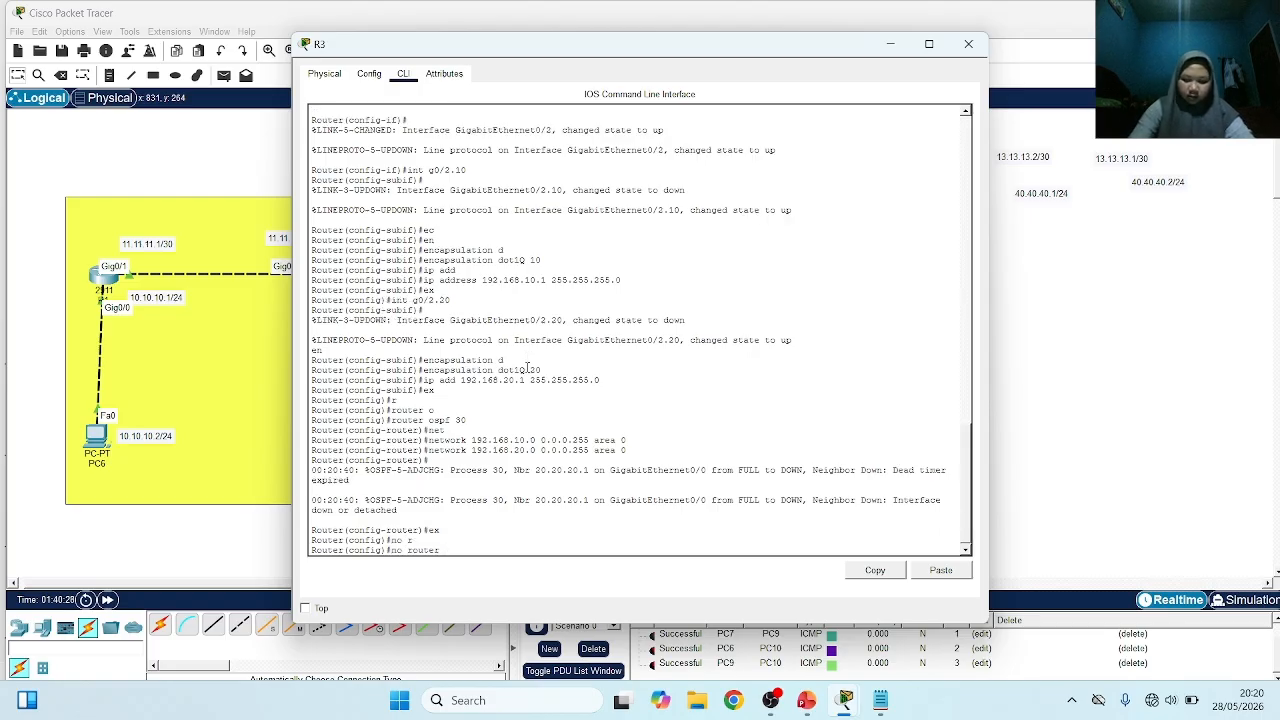
text(o)
key(Tab)
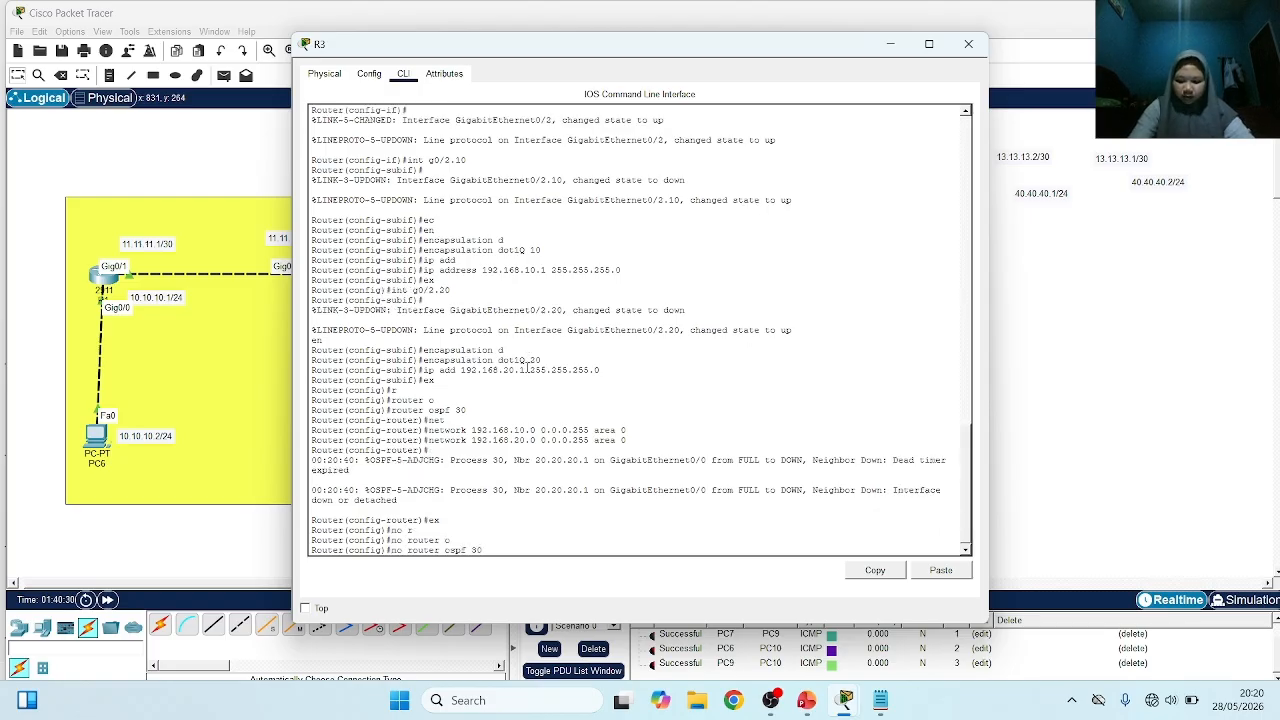
key(Return)
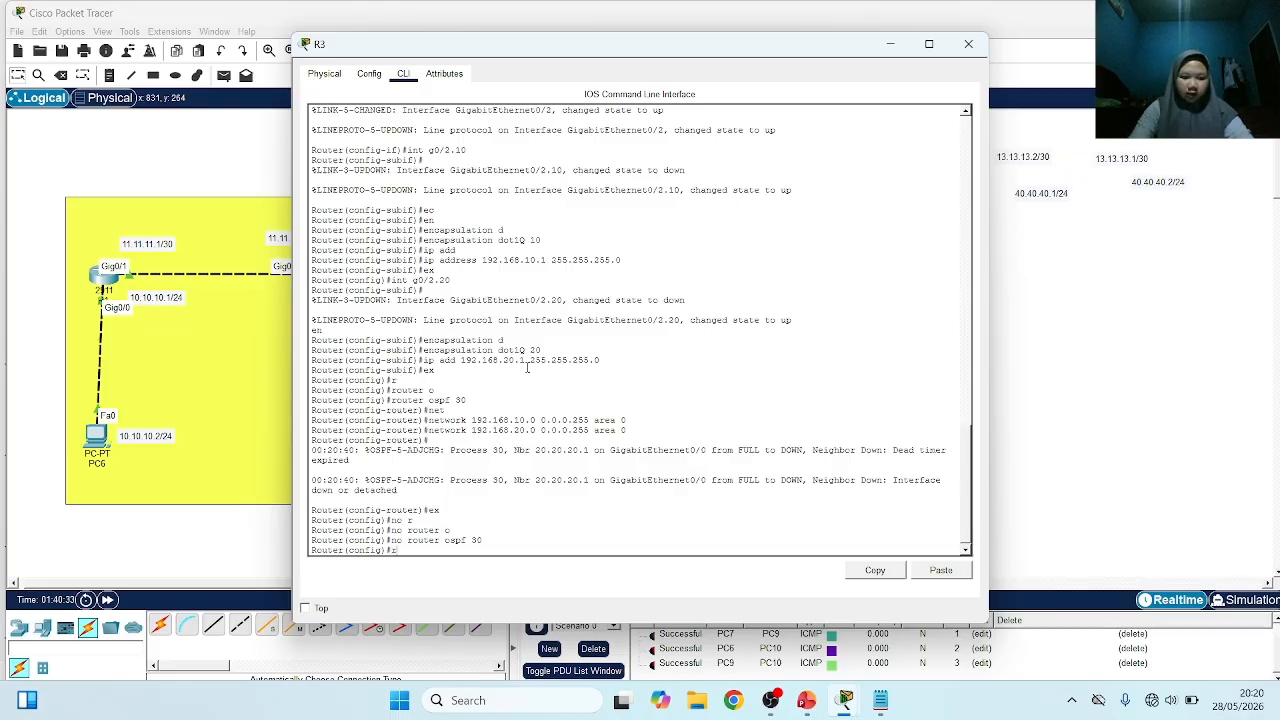
Start OSPF process 40 on R3
text(r)
key(Tab)
text(o)
key(Tab)
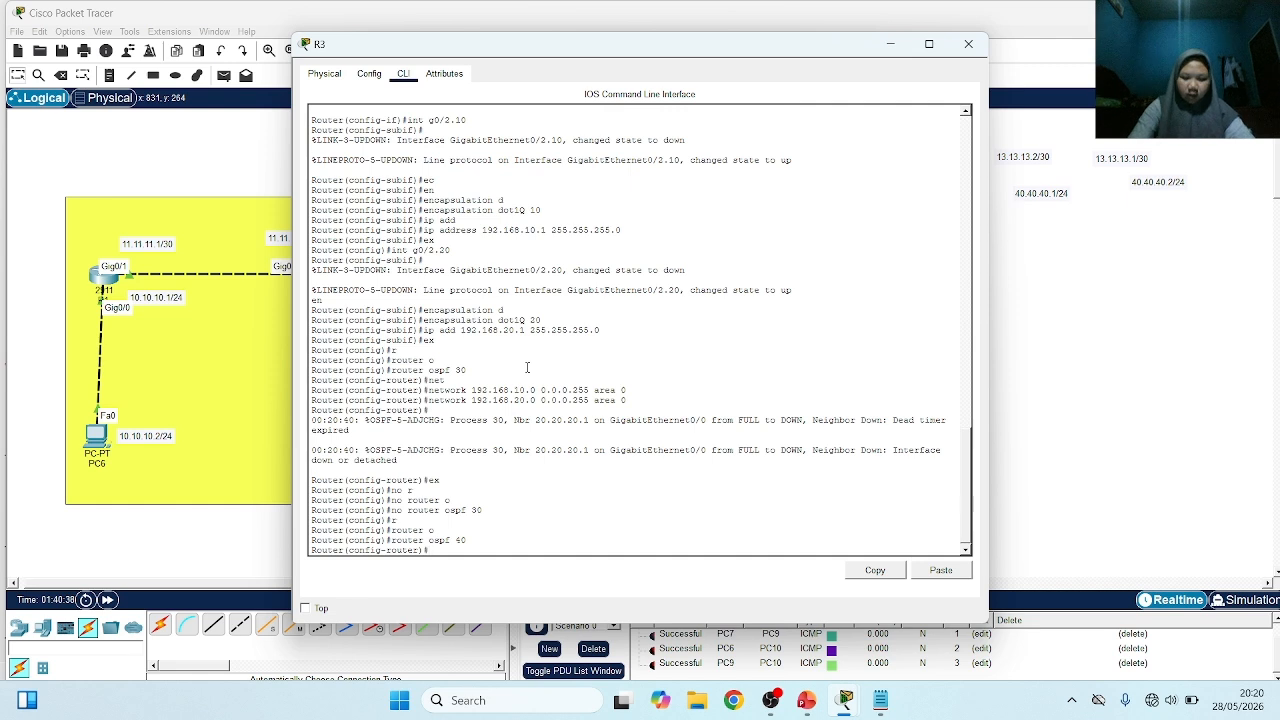
Advertise network 12.12.12.0 with wildcard 0.0.0.3 in area 1 on R3 and check the OSPF adjacency message
text(net)
key(Tab)
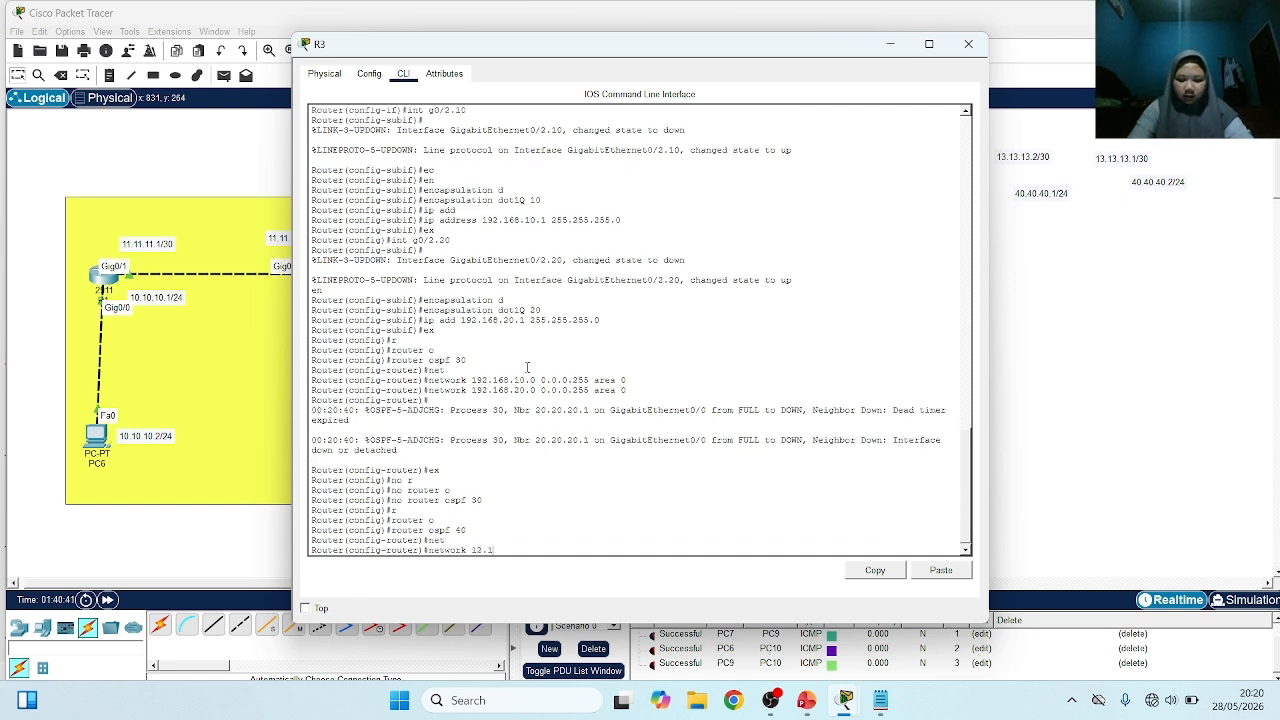
text(12.12.12.0 0.0.0.)
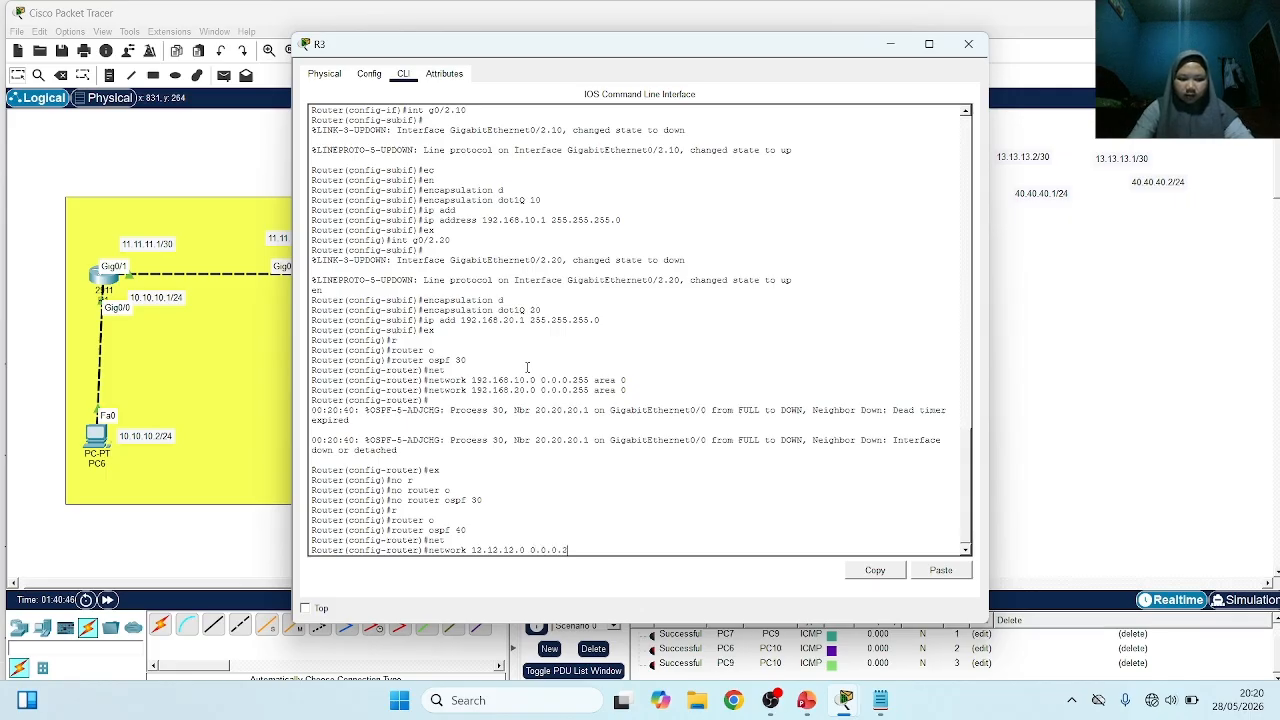
text(3 a)
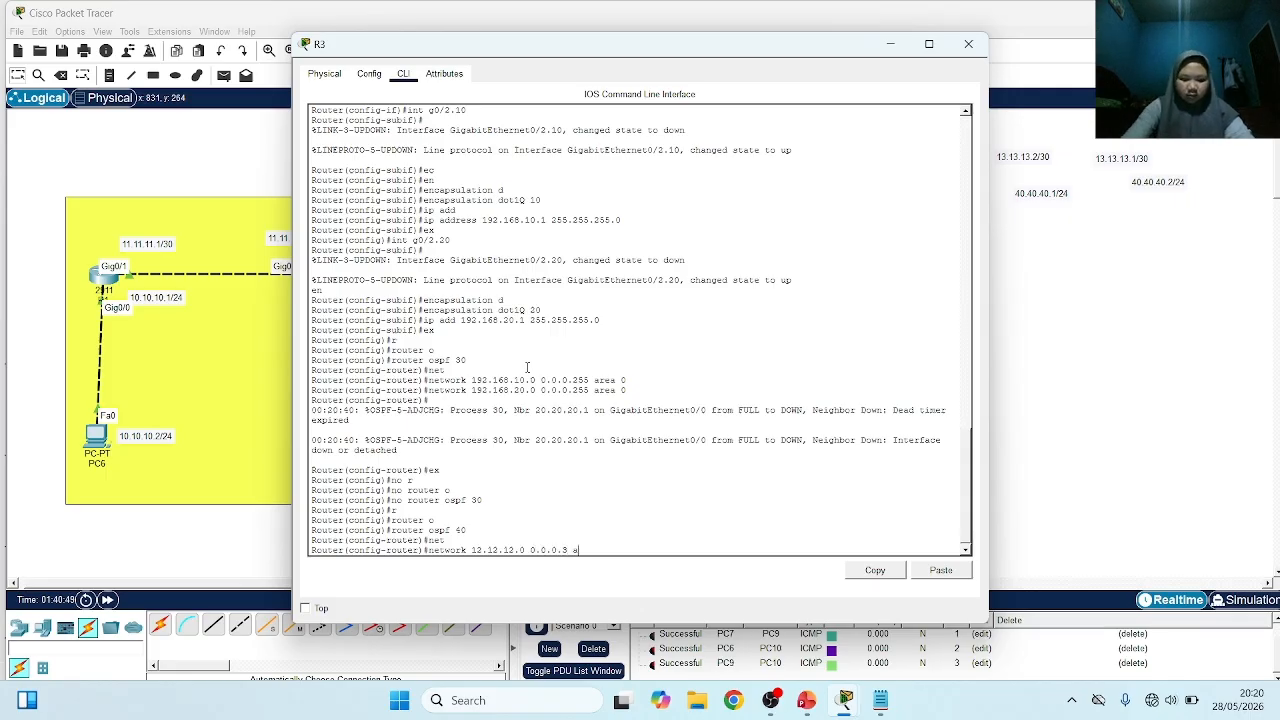
text(rea 1)
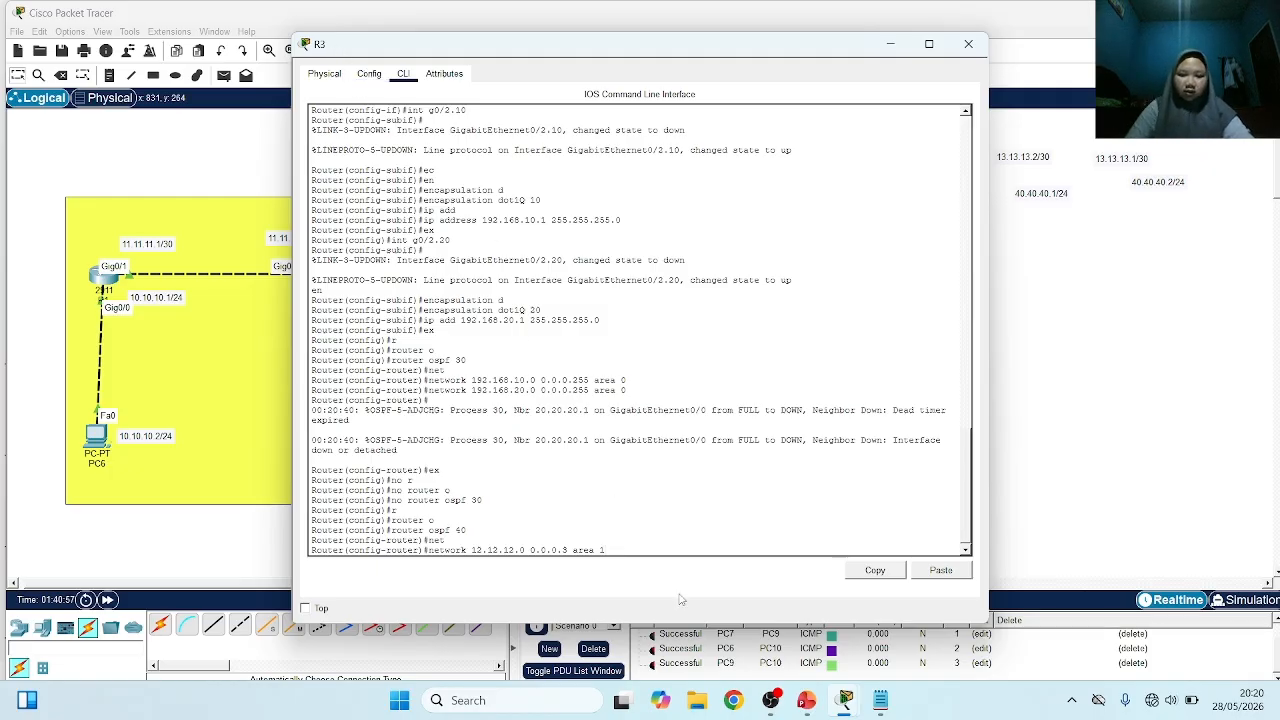
key(Return)
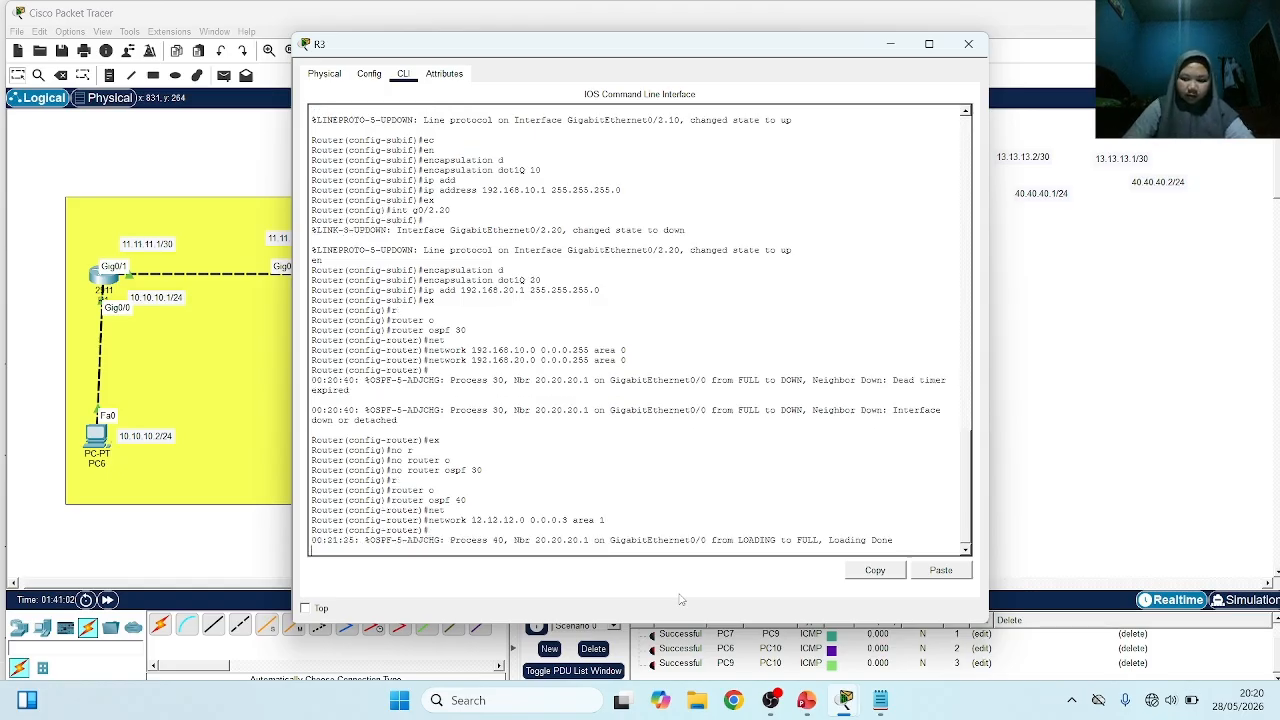
key(Return)
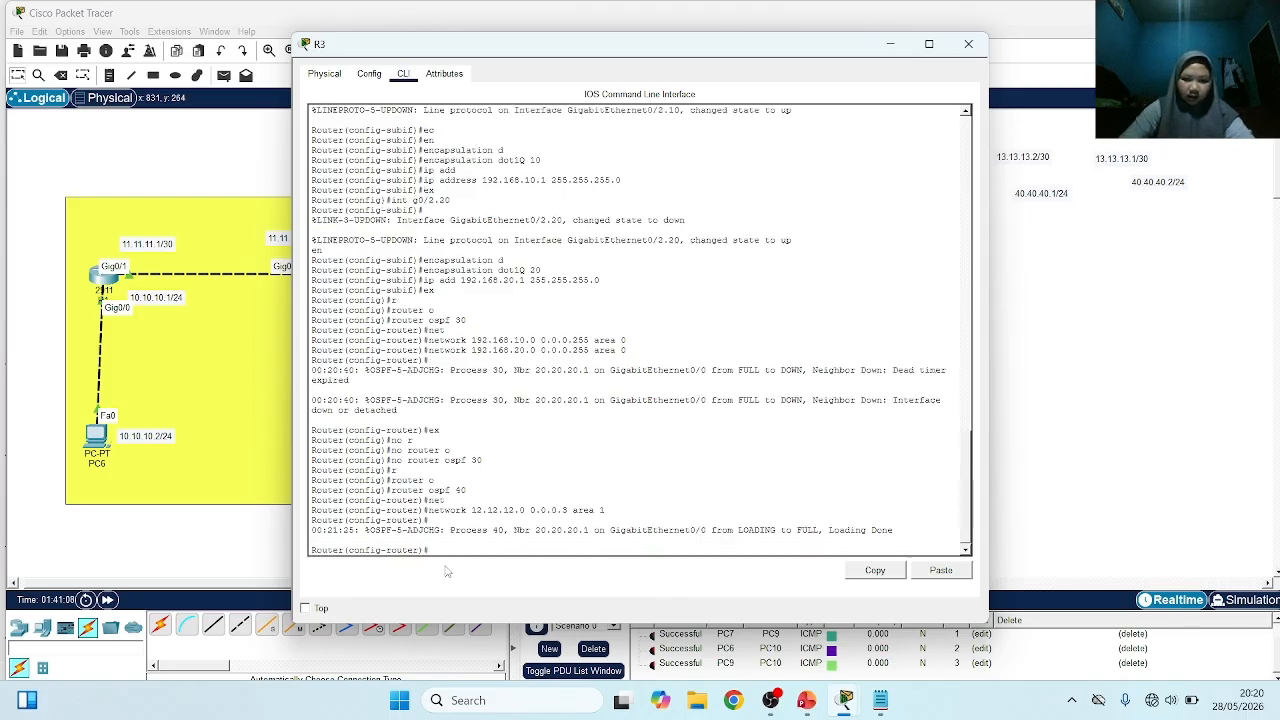
drag(895, 531, 471, 532)
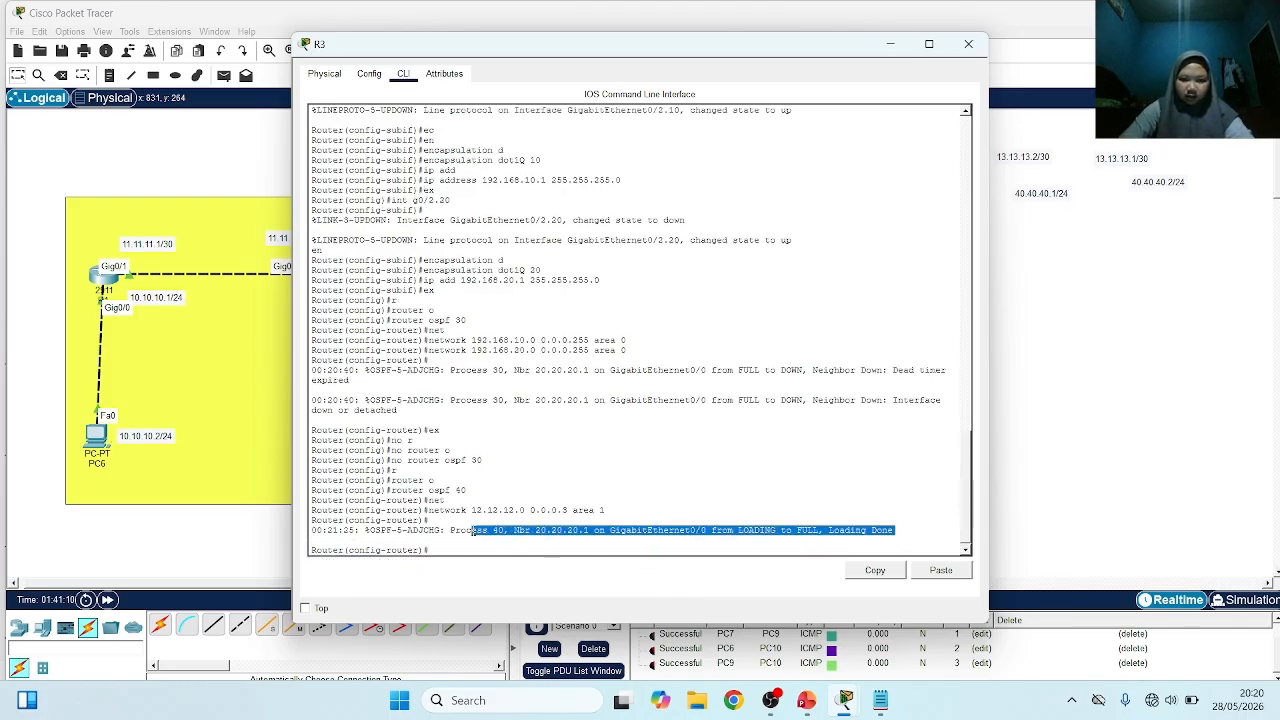
click(721, 510)
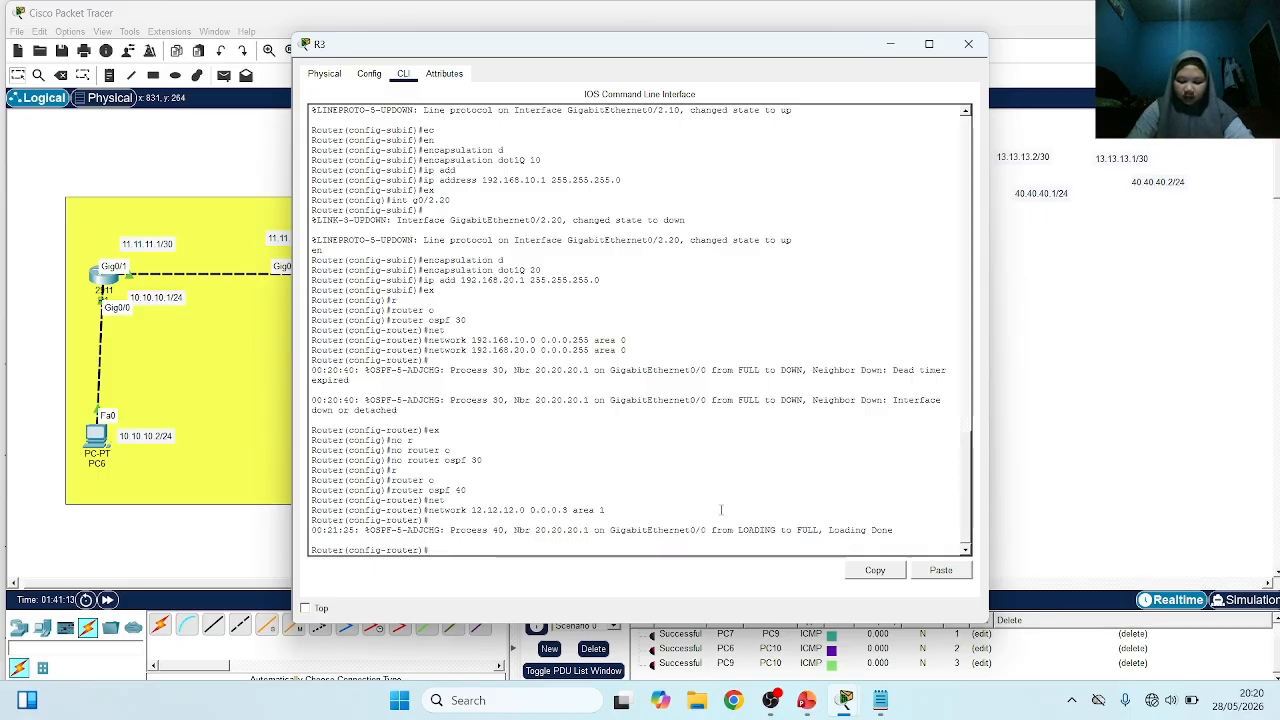
Advertise network 30.30.30.0 with wildcard 0.0.0.3 in area 1 under R3's OSPF process 40
text(n)
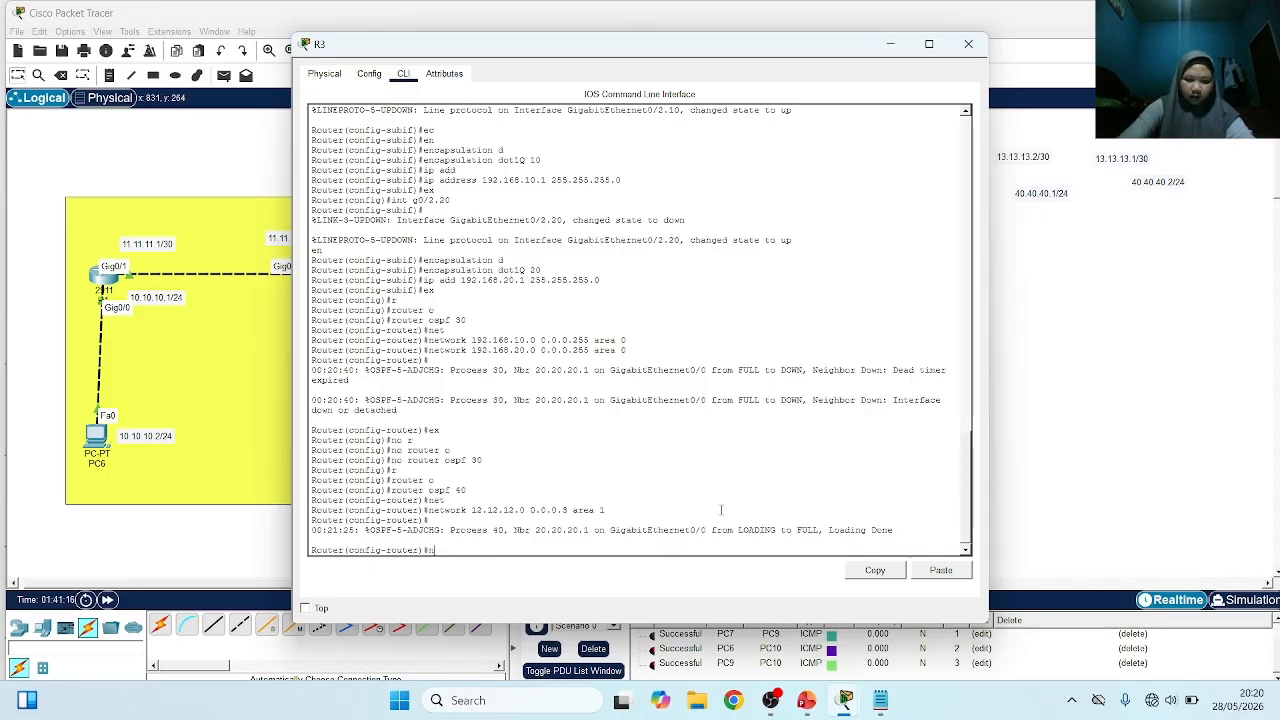
text(et)
key(Tab)
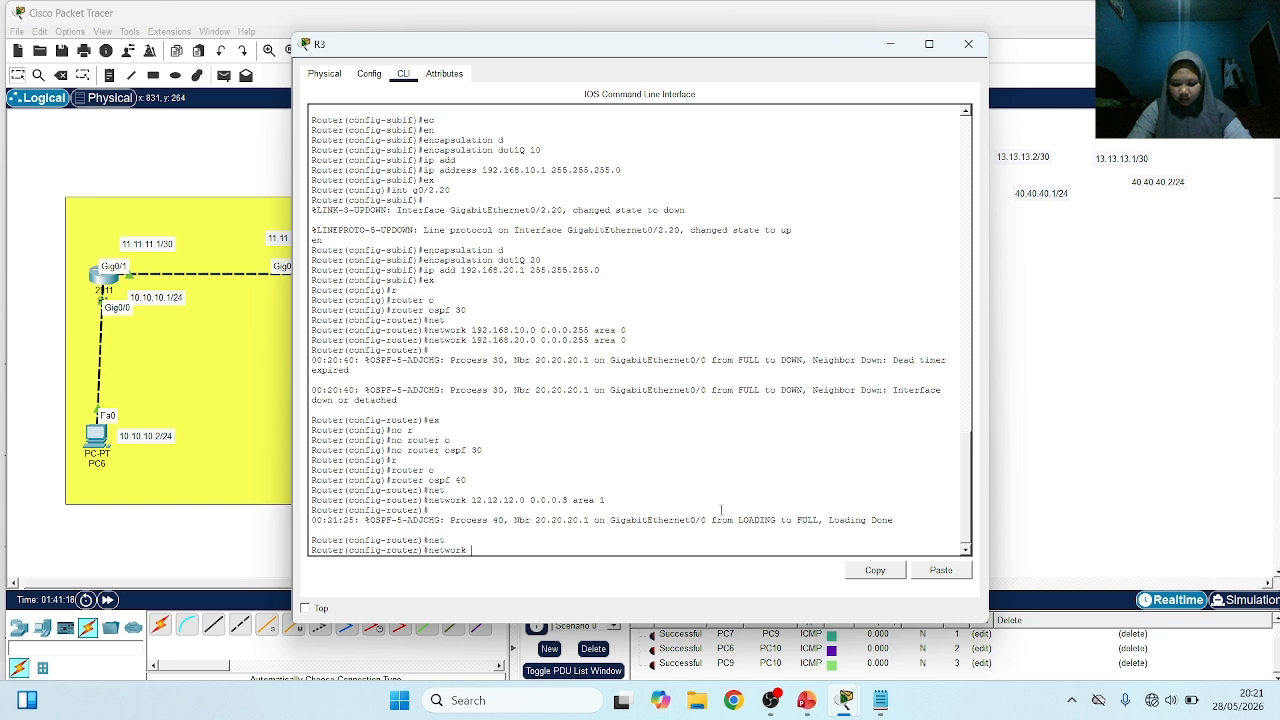
text(30.30.30.)
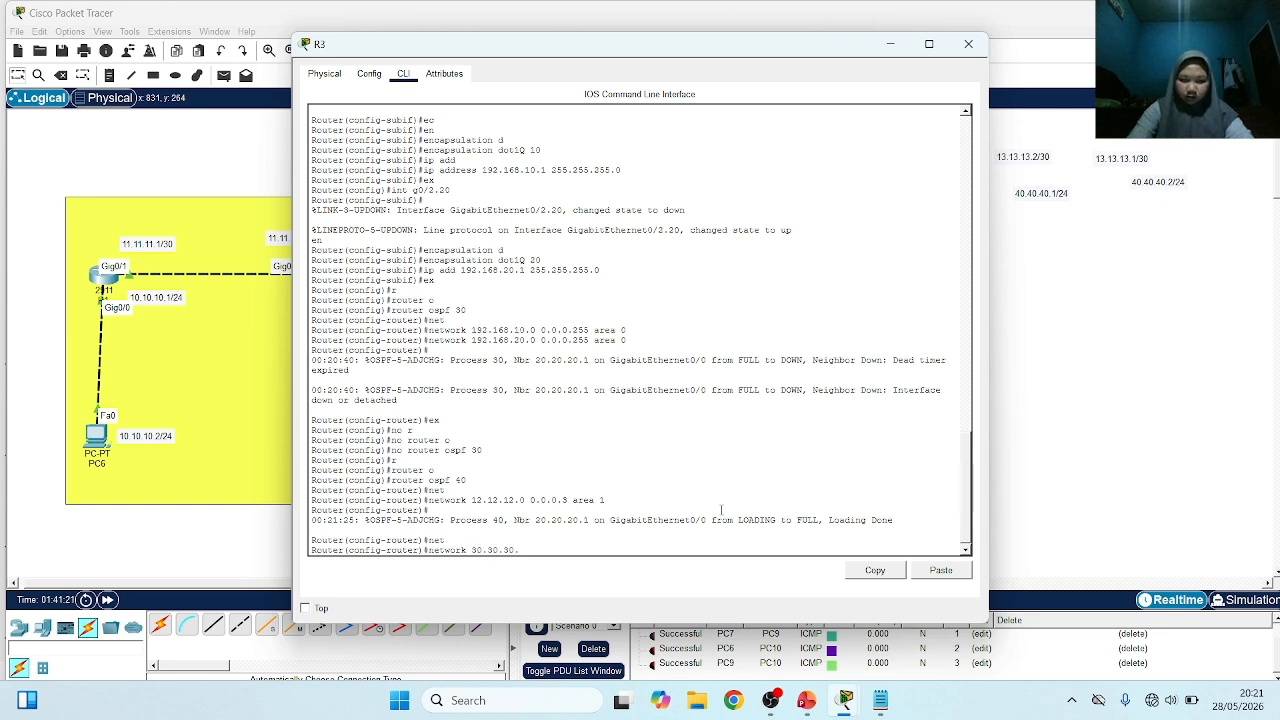
text(0 0.0.0.)
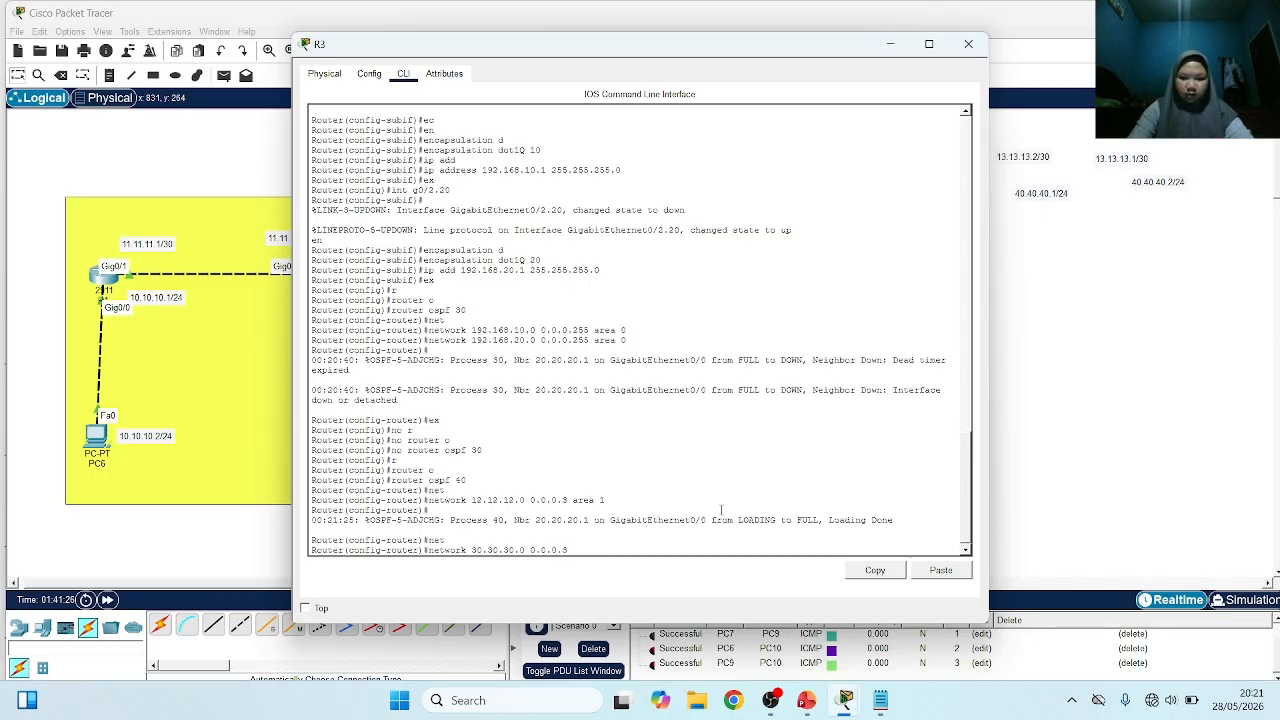
text(3 area 1)
key(Return)
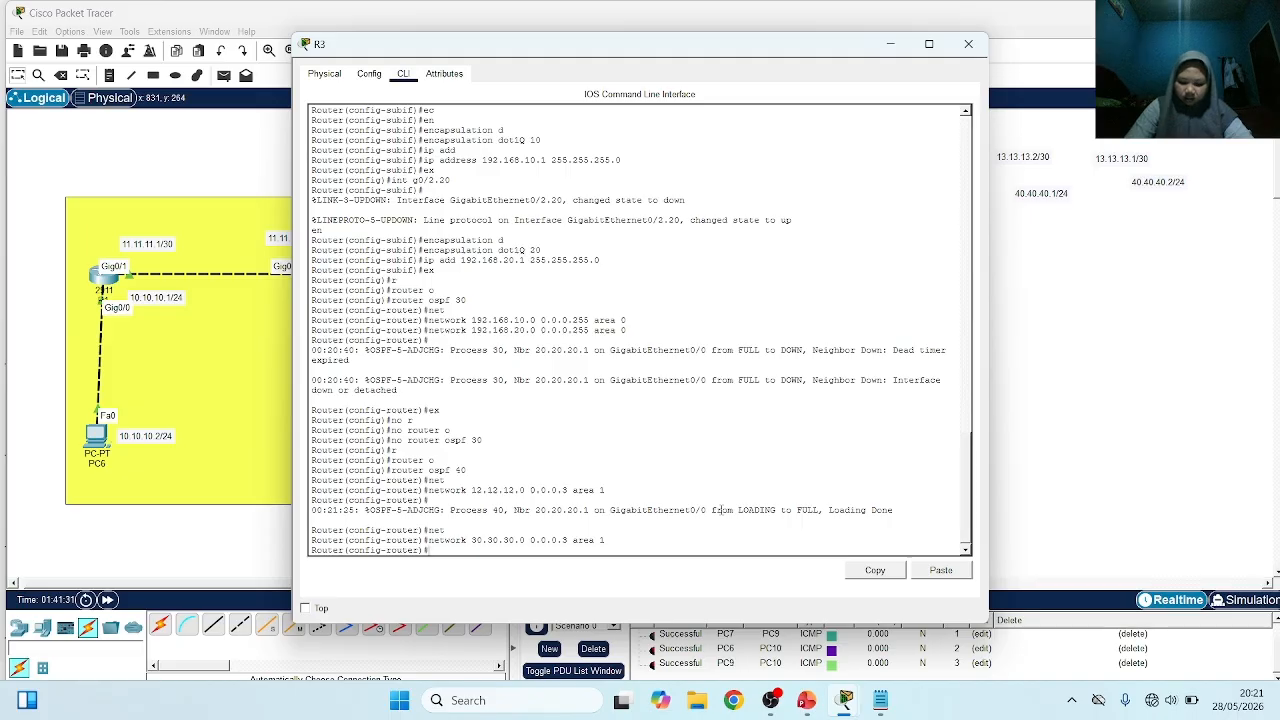
Advertise network 192.168.10.0 with wildcard 0.0.0.255 in area 1 under R3's OSPF process 40
text(net)
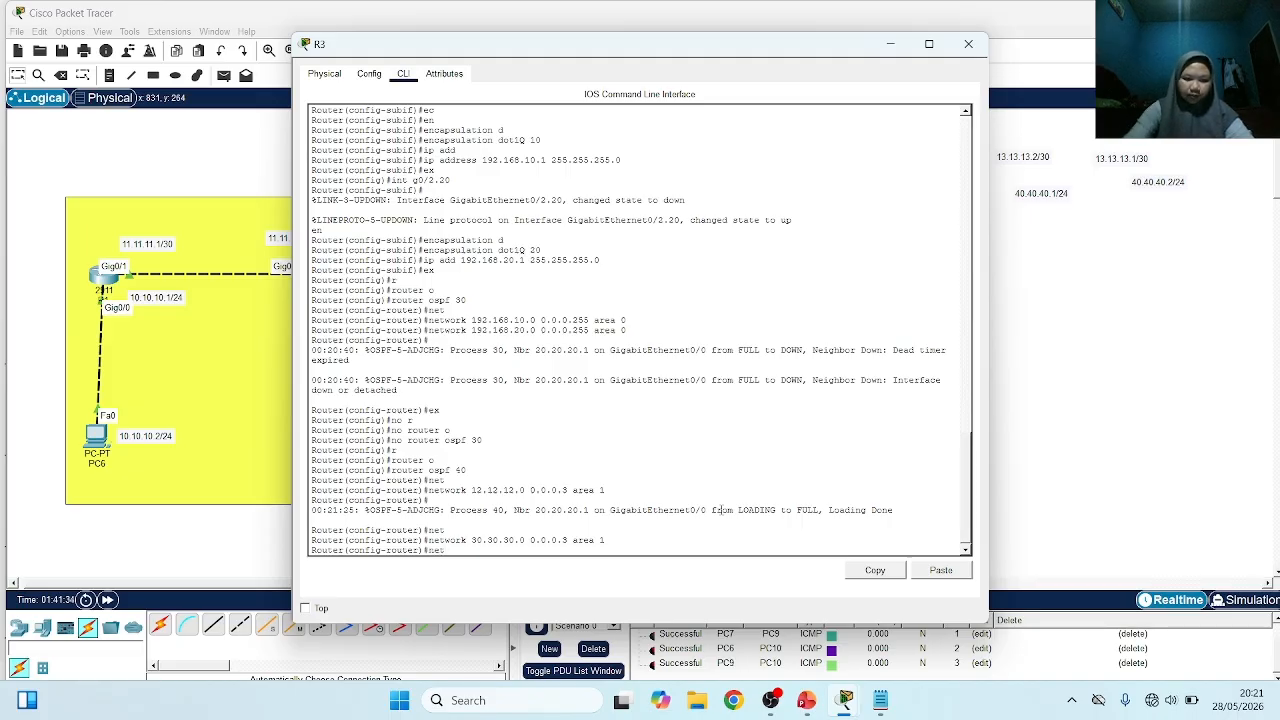
key(Tab)
text(19)
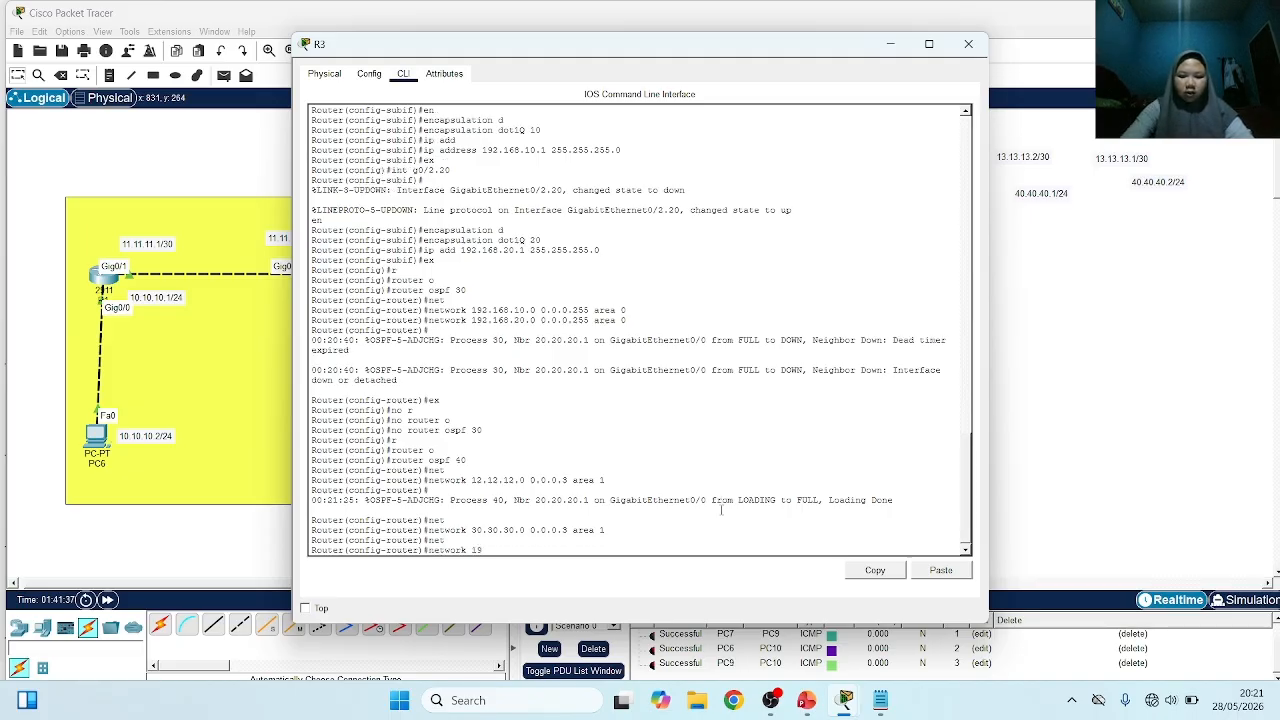
text(2.168.)
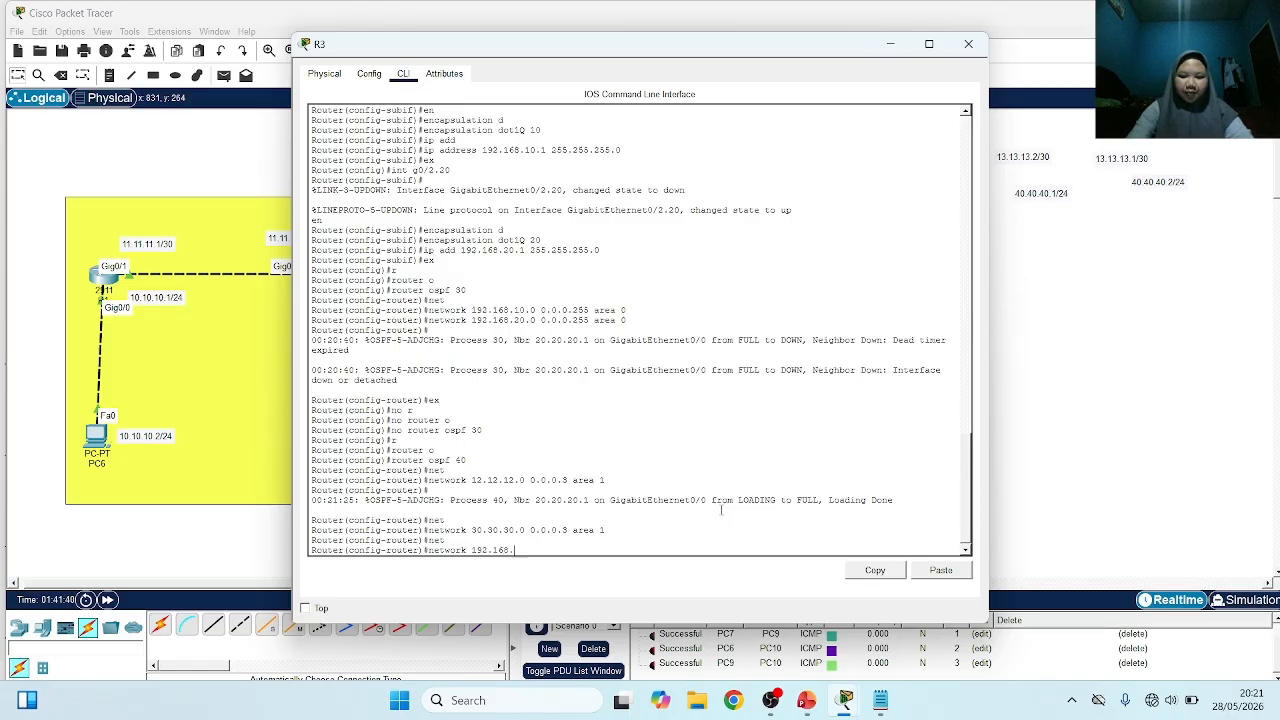
text(10.)
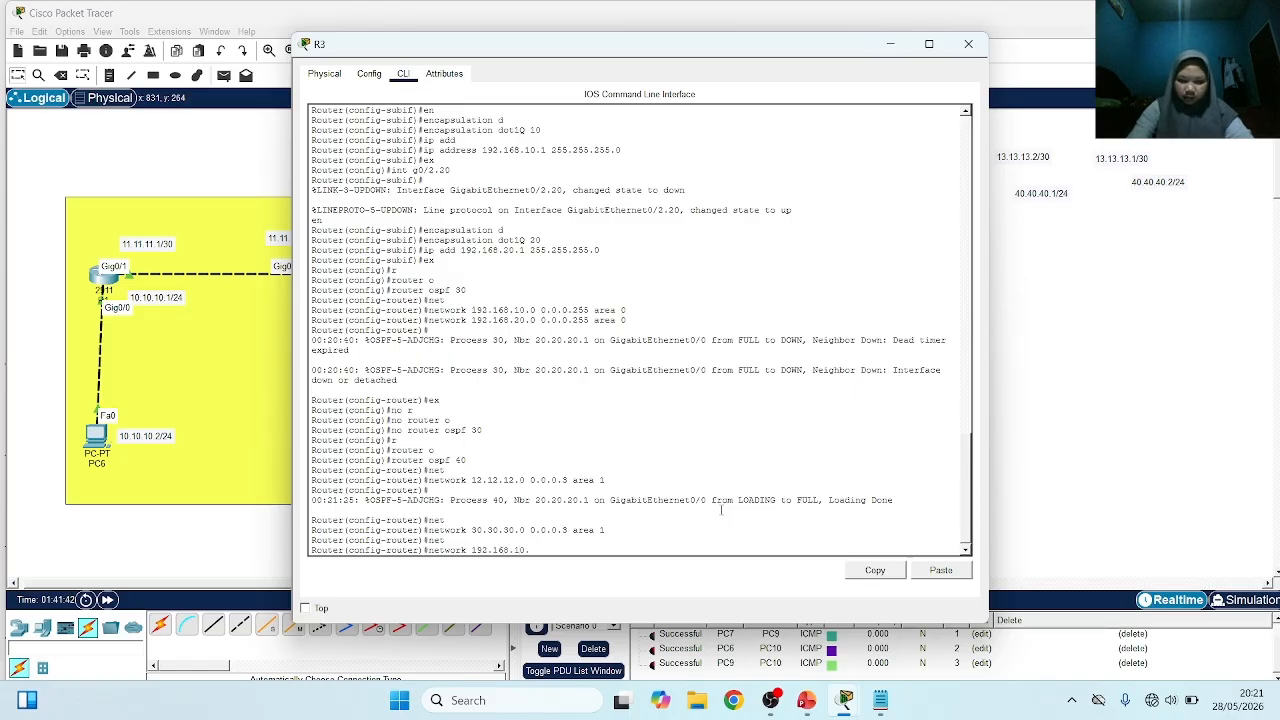
text(0 0.0)
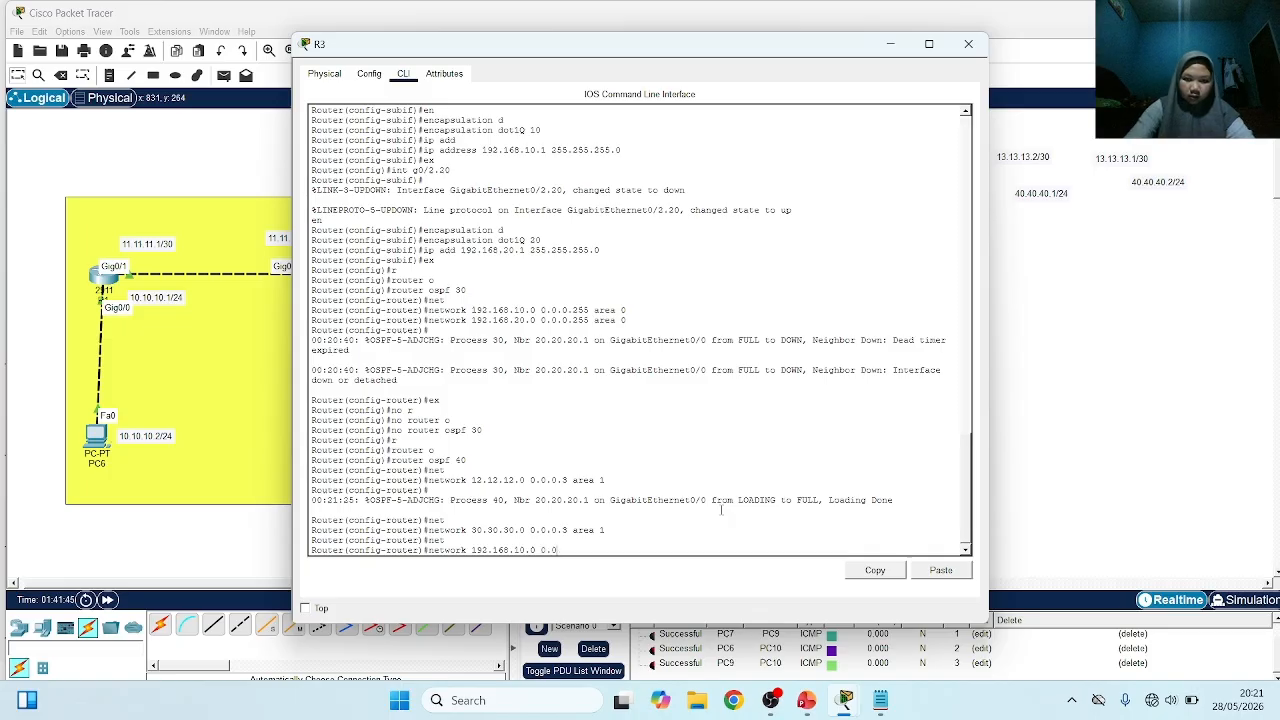
text(.0.255)
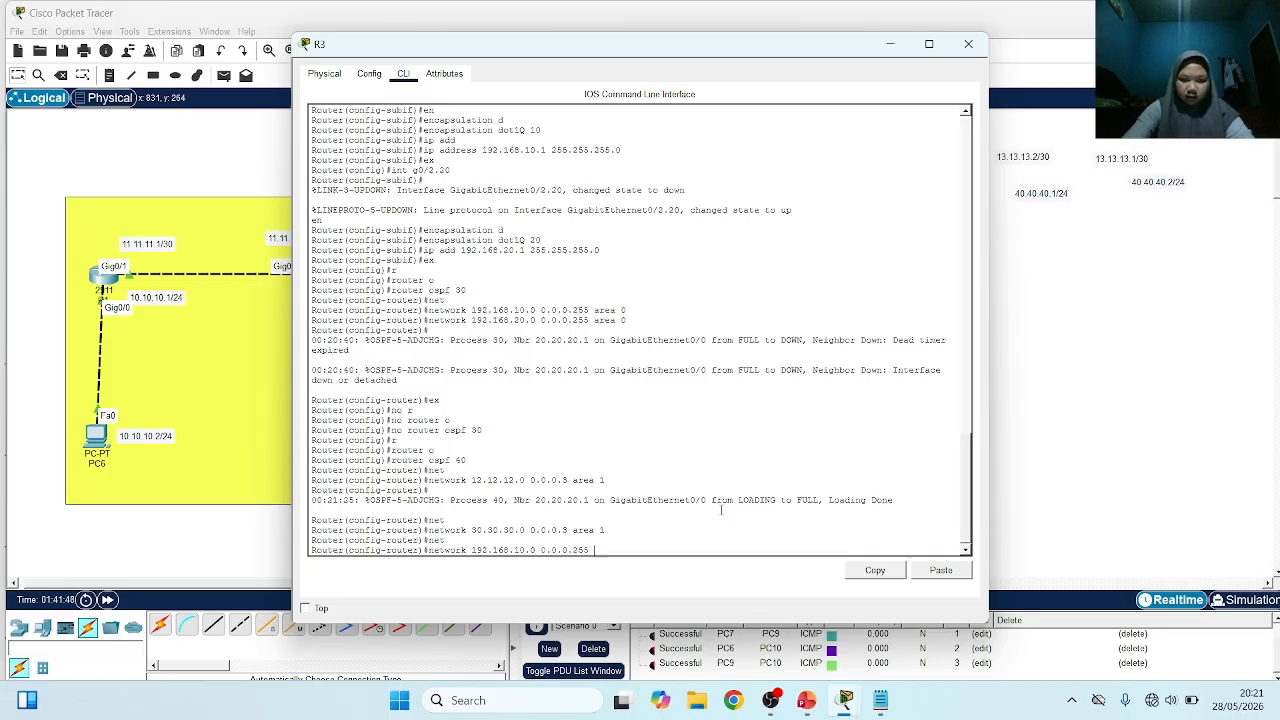
text( area 1)
key(Return)
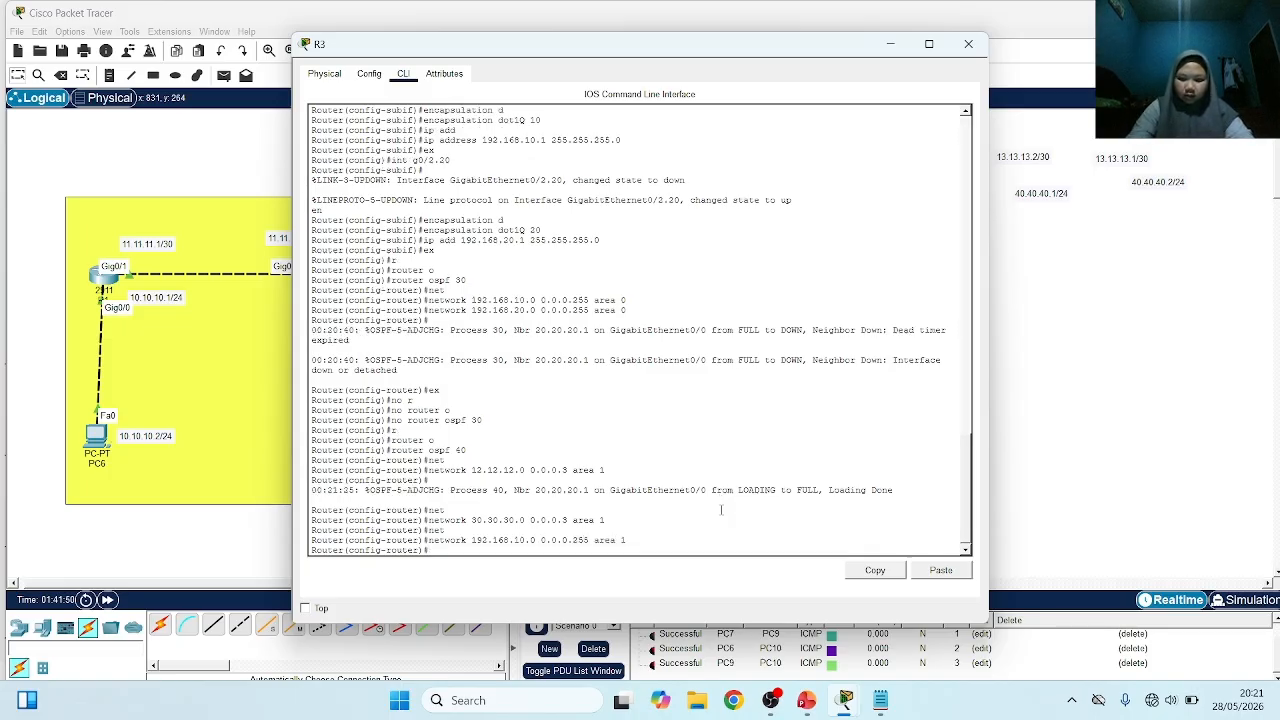
Advertise network 192.168.20.0 with wildcard 0.0.0.255 in area 1 on R3, reusing the previous network command
key(Up)
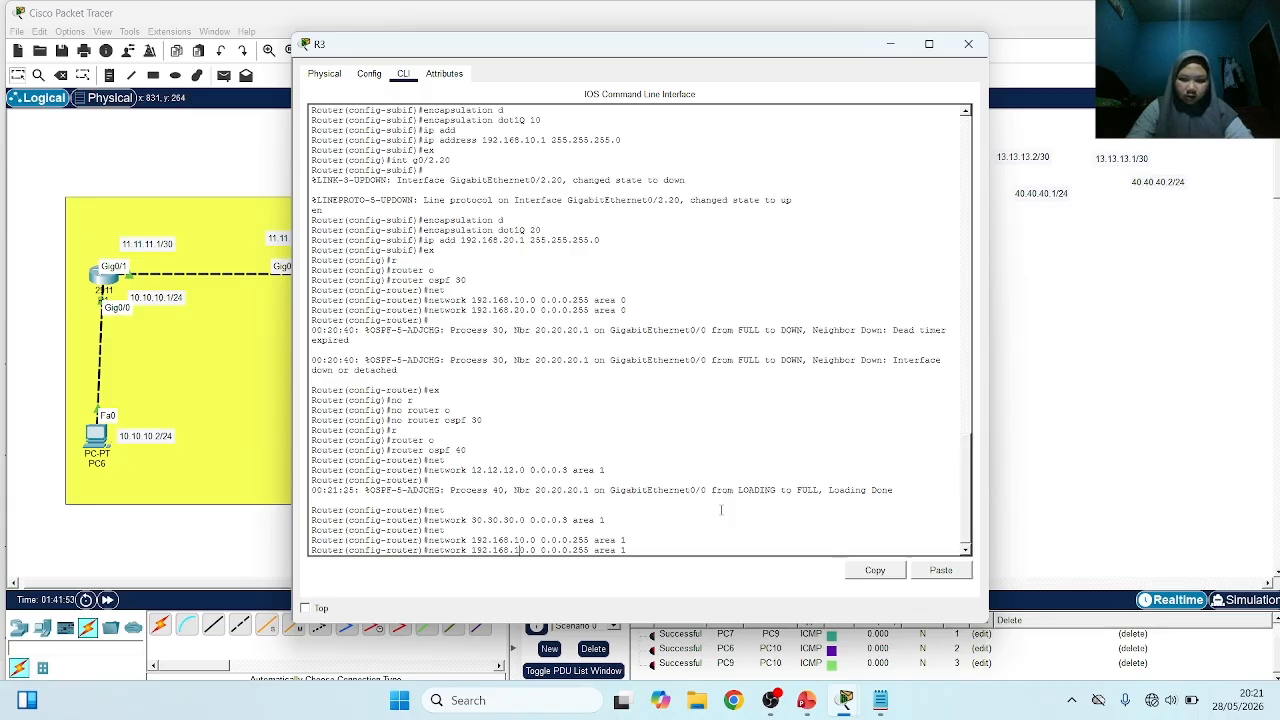
key(BackSpace)
text(2)
key(Return)
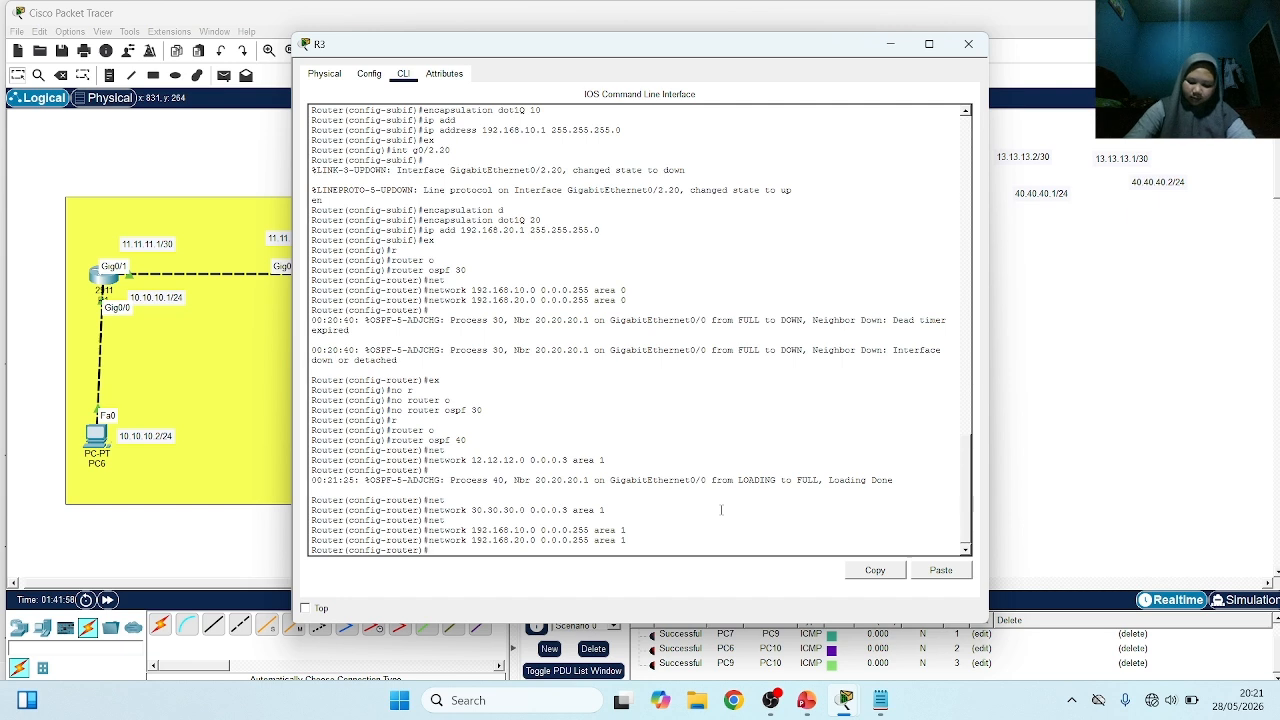
Display R3's full IP routing table from router configuration mode and examine the OSPF inter-area route codes
text(d)
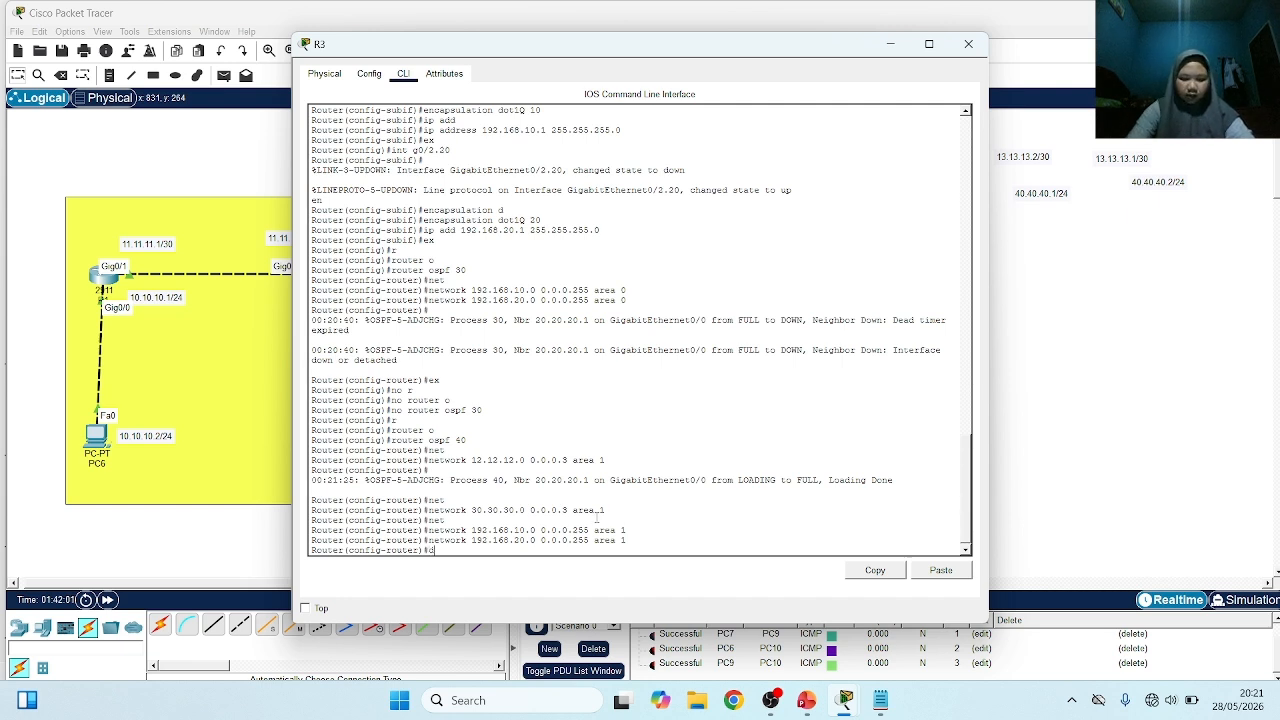
text(o sh ip route)
key(Return)
key(Return)
key(Return)
key(Return)
key(Return)
key(Return)
key(Return)
key(Return)
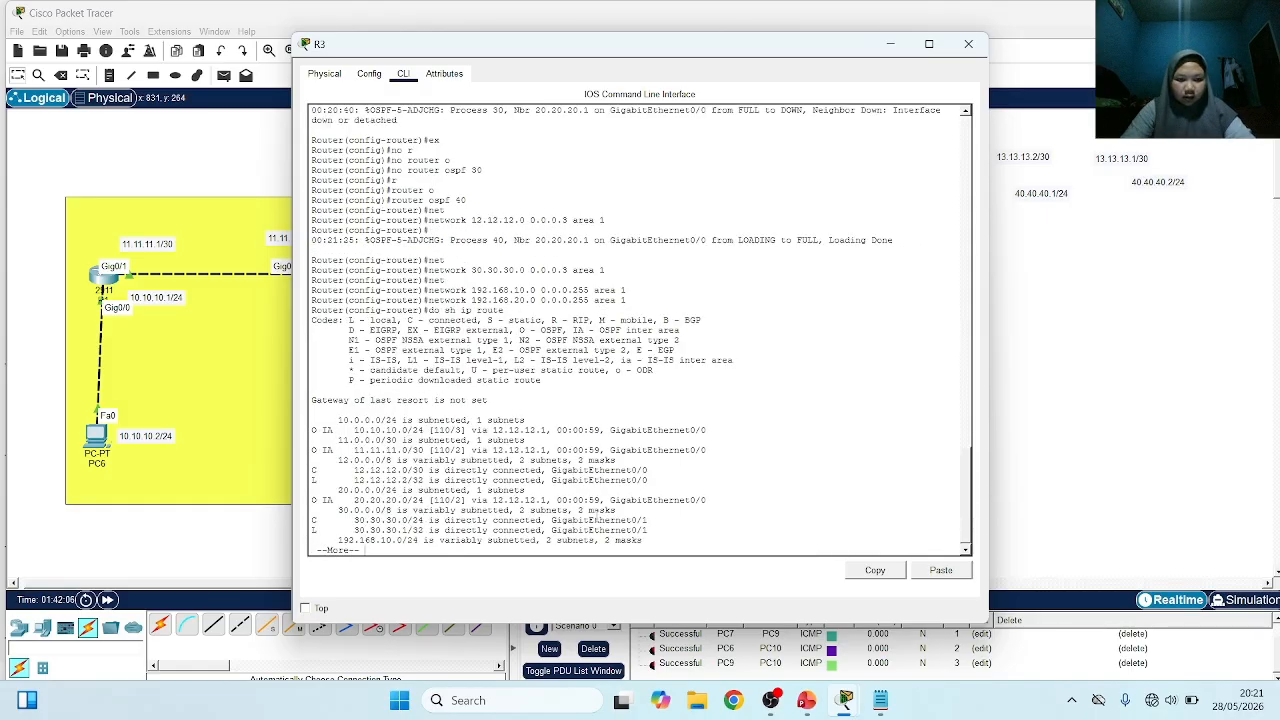
key(Return)
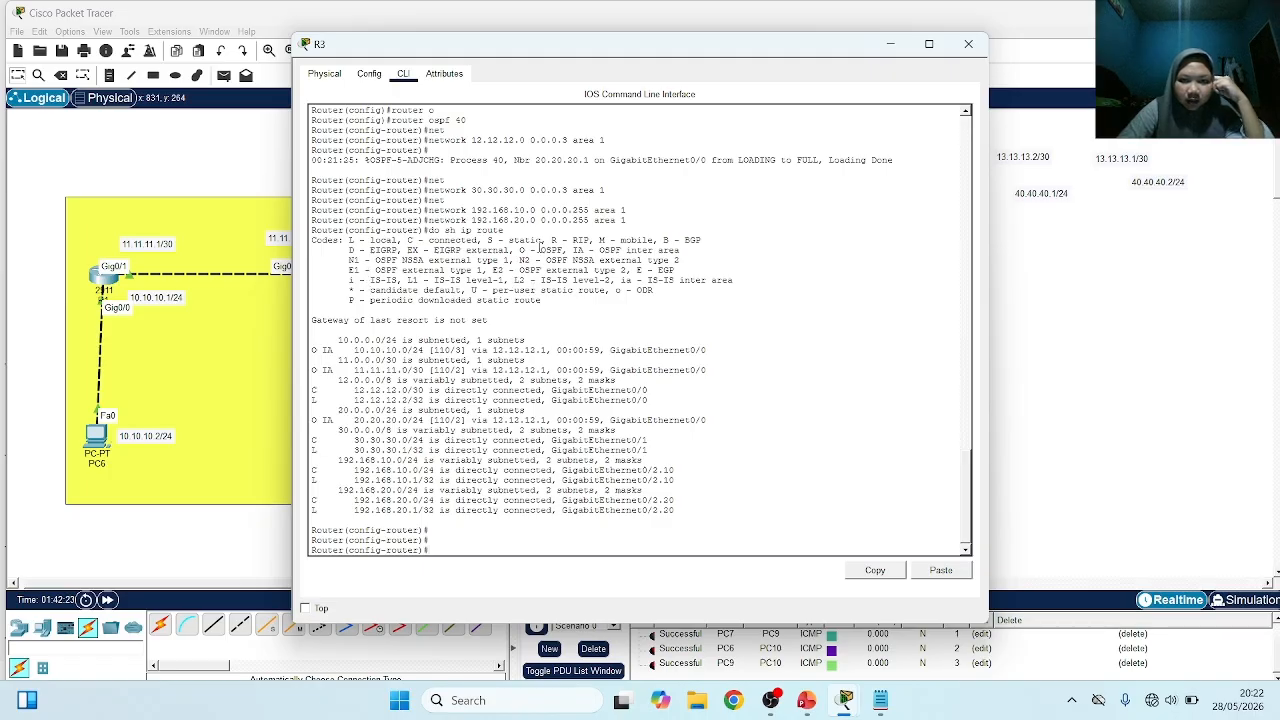
drag(568, 250, 688, 256)
click(690, 248)
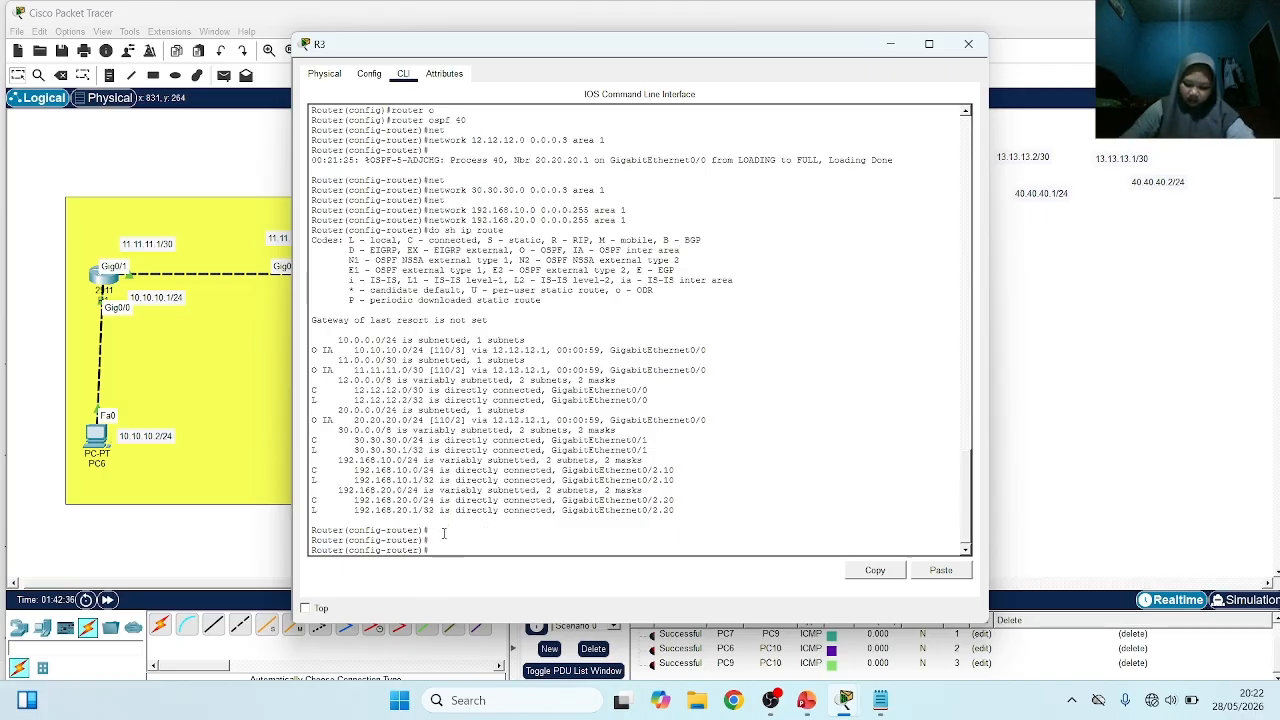
Switch to R1's command line and display its IP routing table to check the OSPF routes
click(62, 521)
click(104, 278)
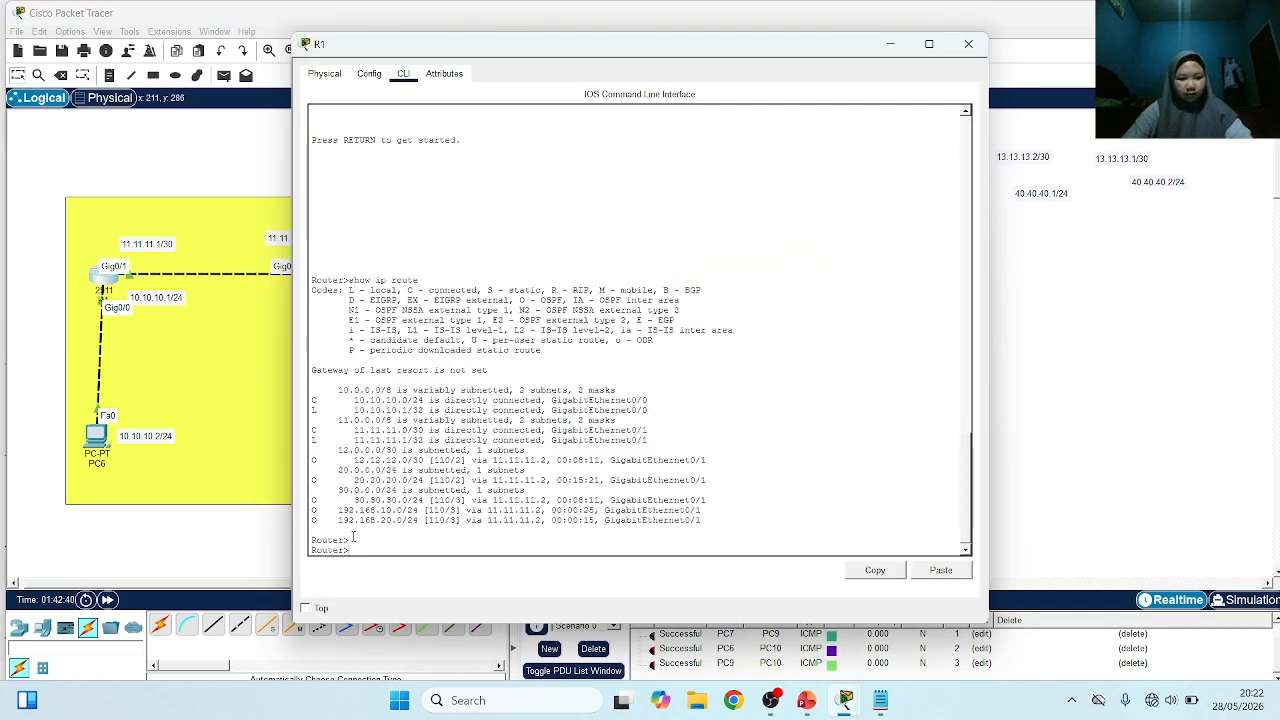
text(show i)
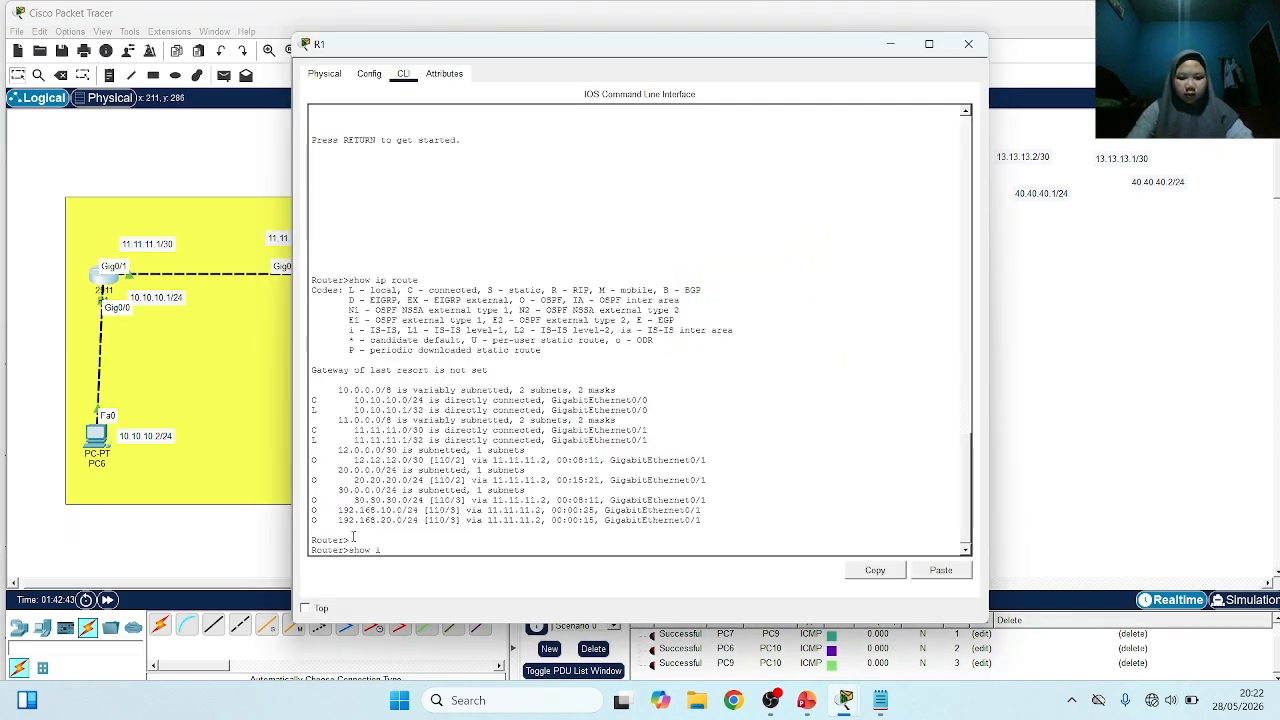
text(p route)
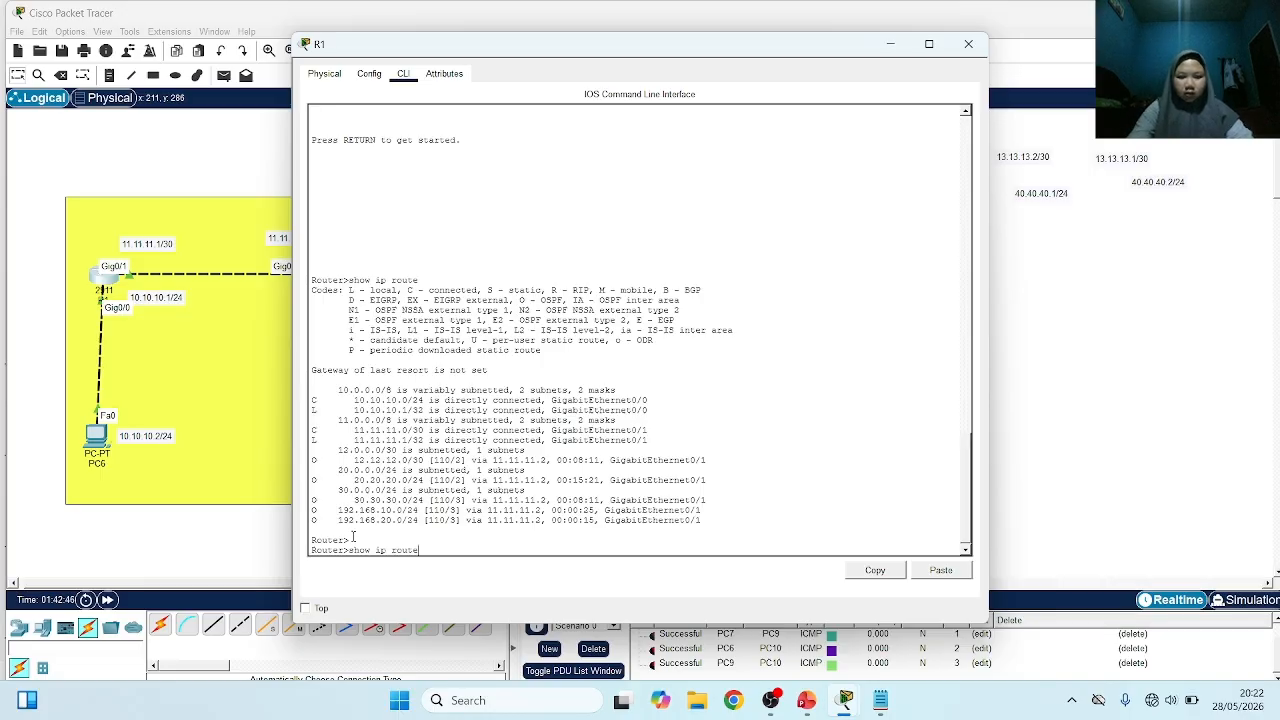
key(Return)
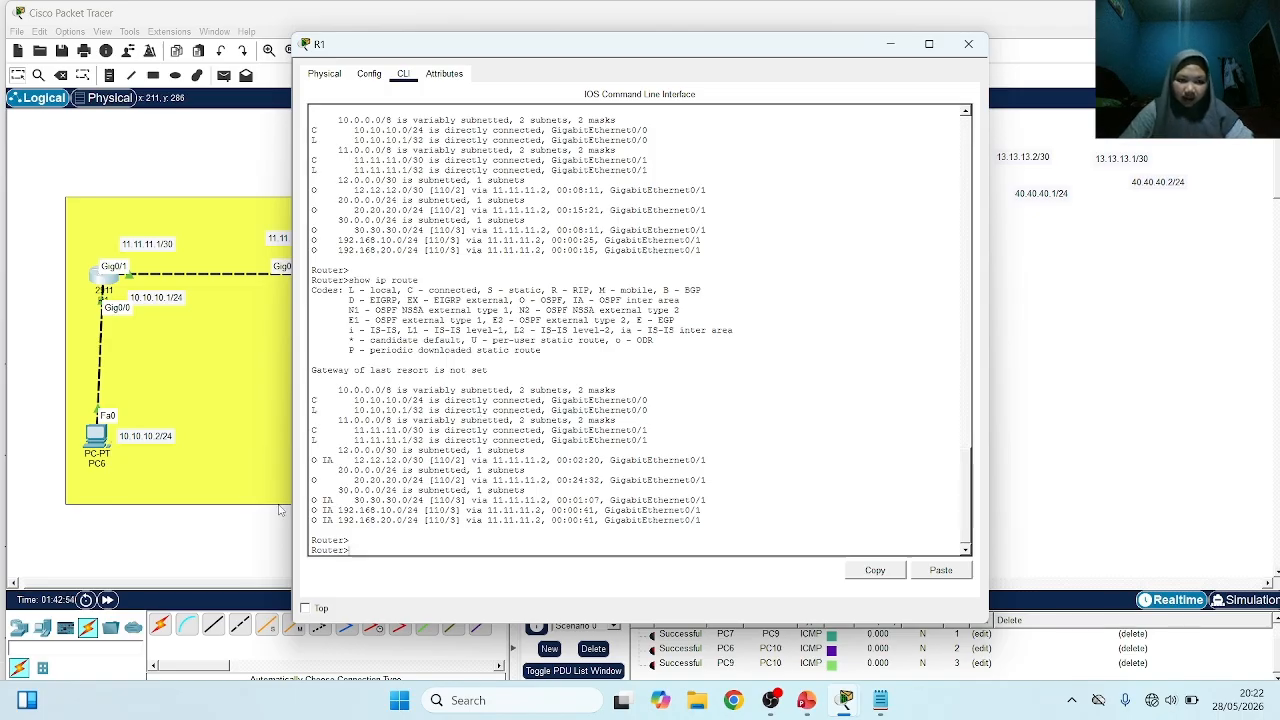
Switch to R2's command line and display its full IP routing table with do sh ip route
click(251, 536)
click(327, 272)
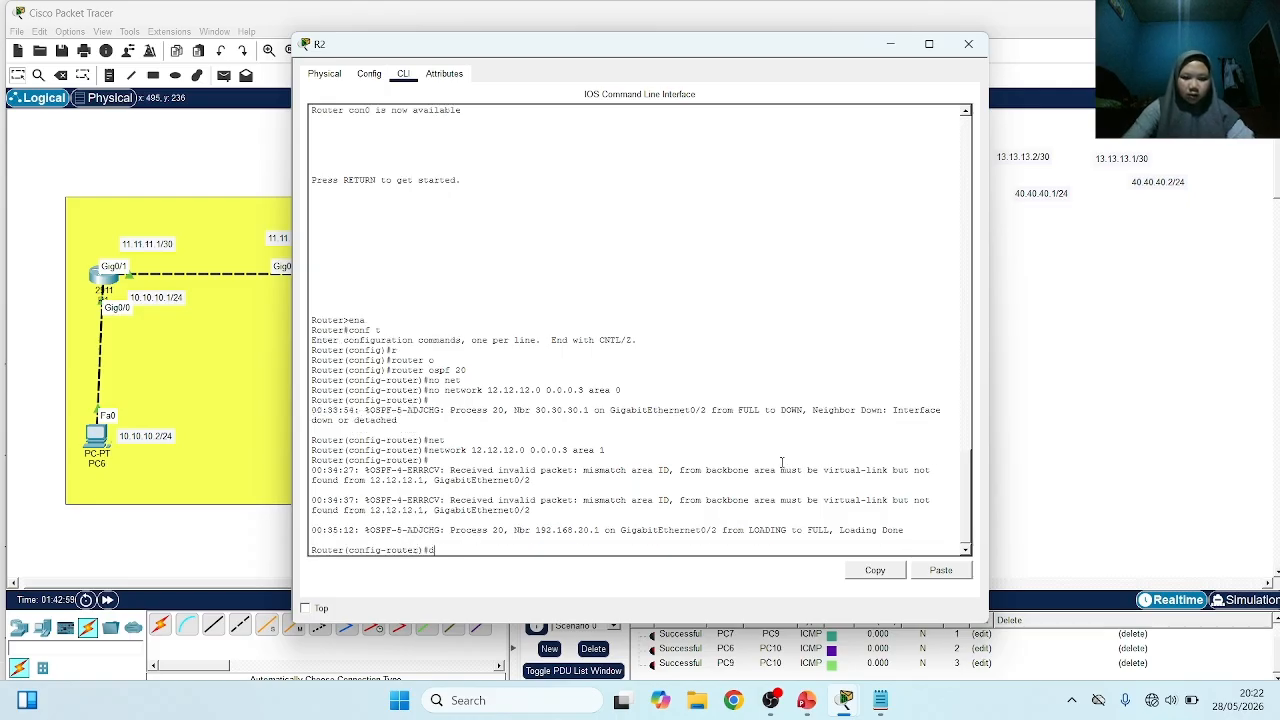
text(do sh ip rote)
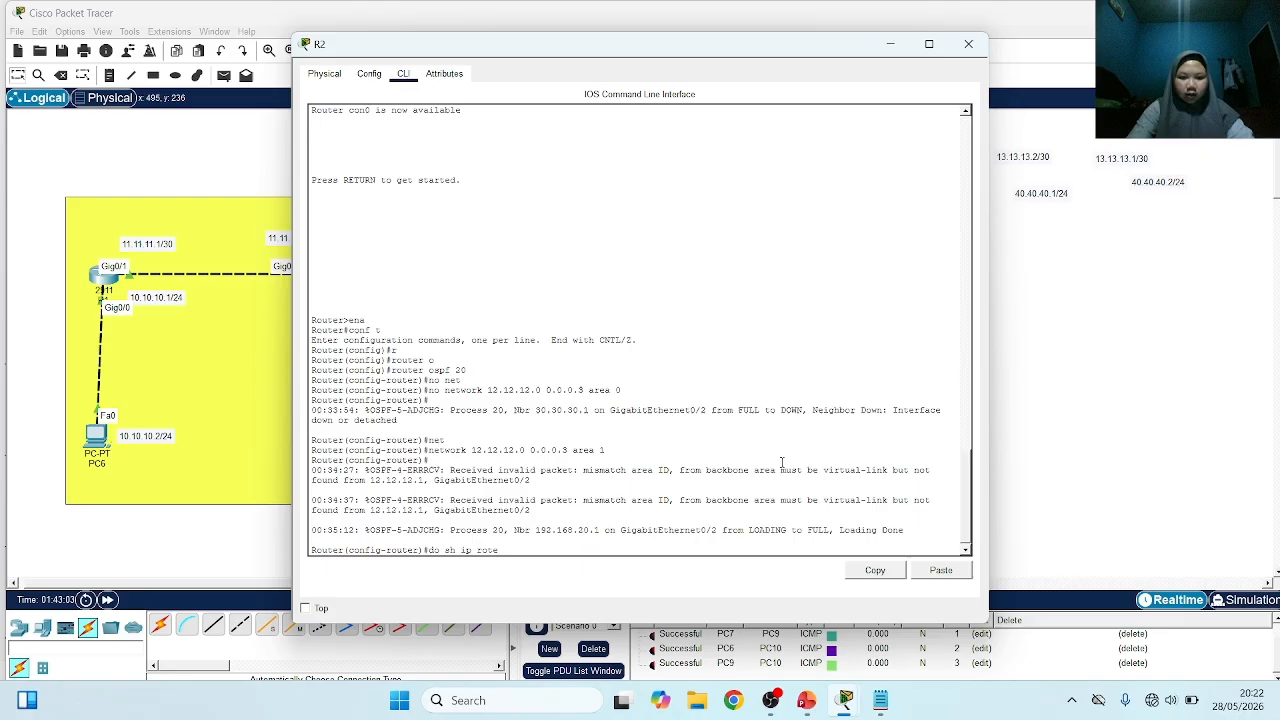
key(BackSpace)
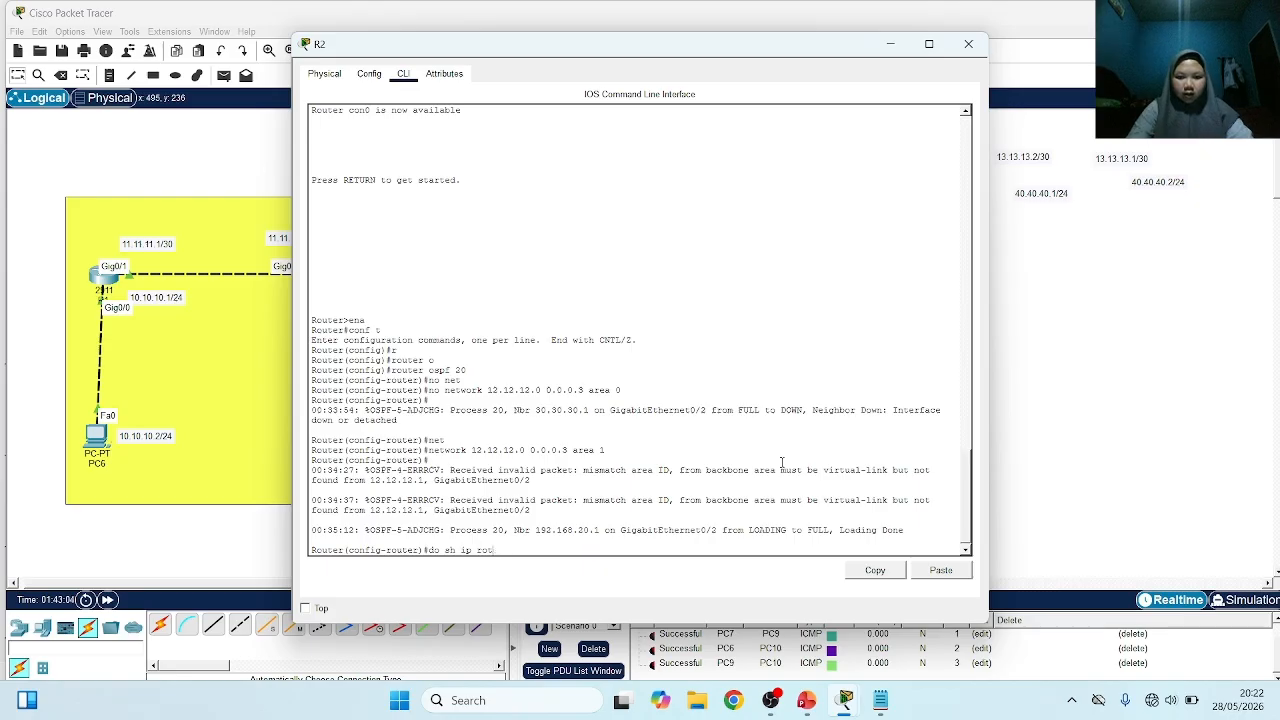
key(Return)
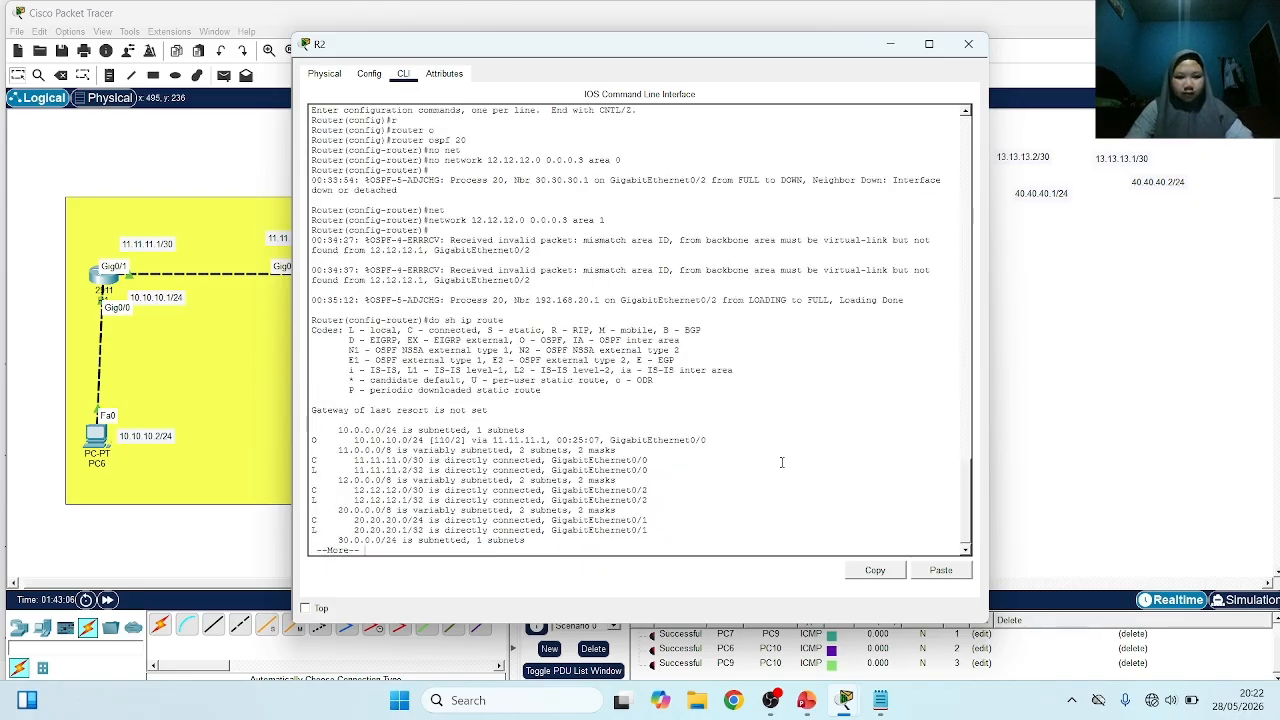
key(Return)
key(Return)
key(Return)
key(Return)
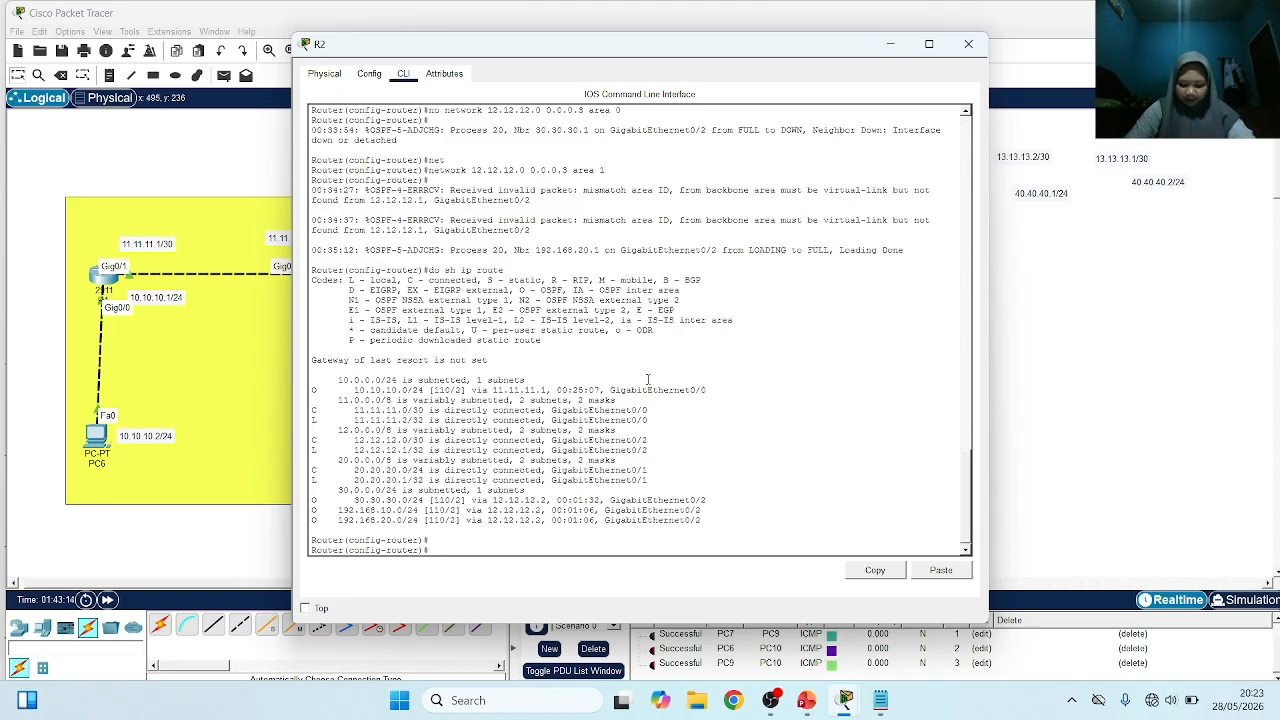
Return to the topology and place a text note reading "area0" above the yellow zone
drag(685, 47, 916, 43)
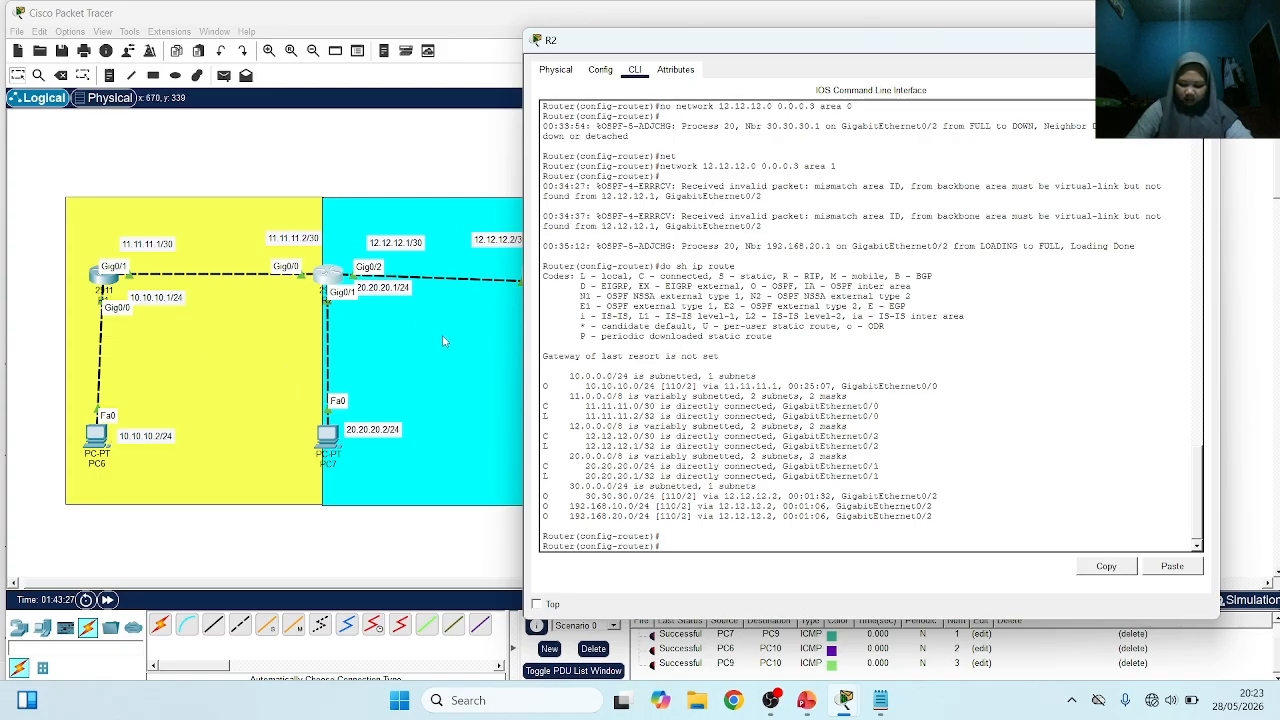
click(226, 150)
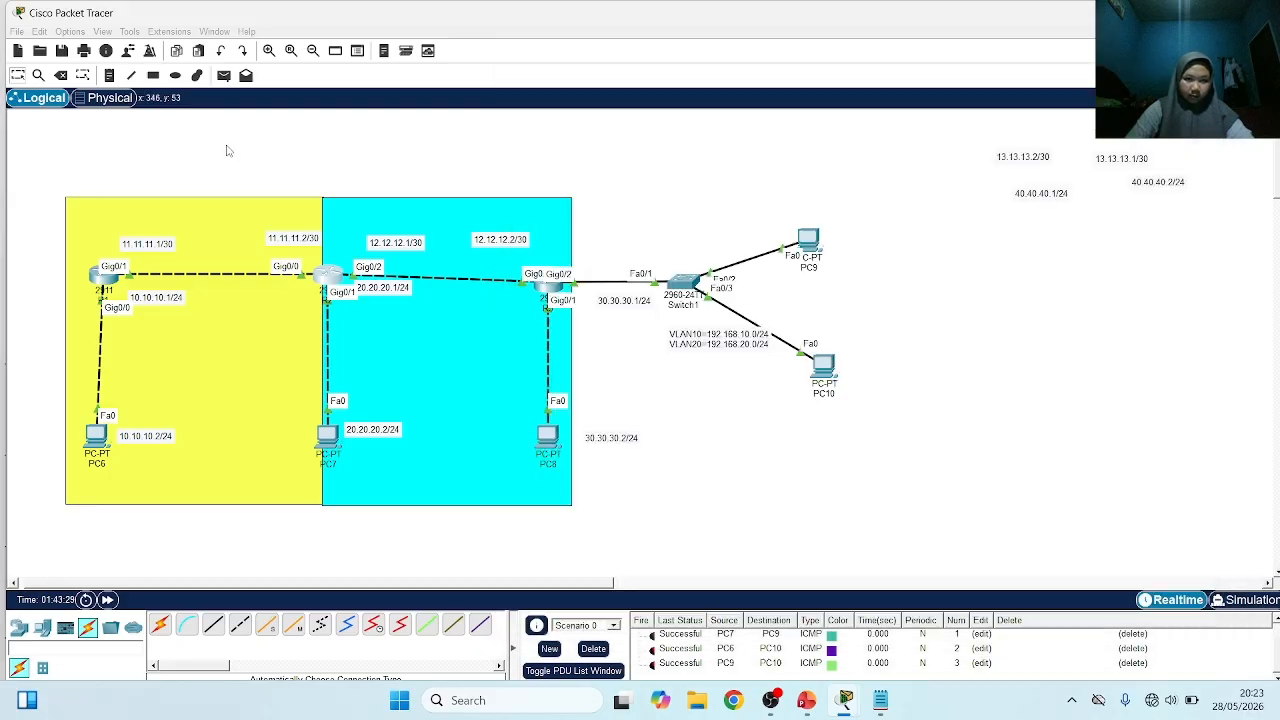
click(110, 75)
click(130, 168)
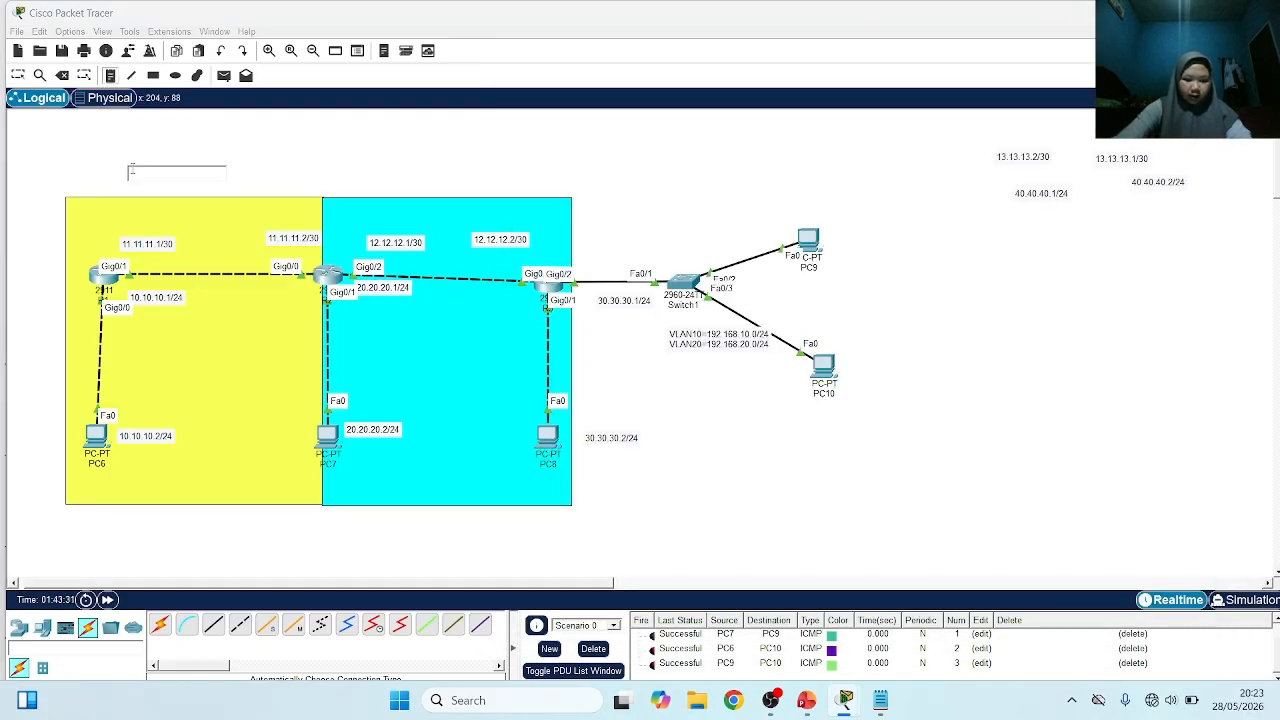
text(area0)
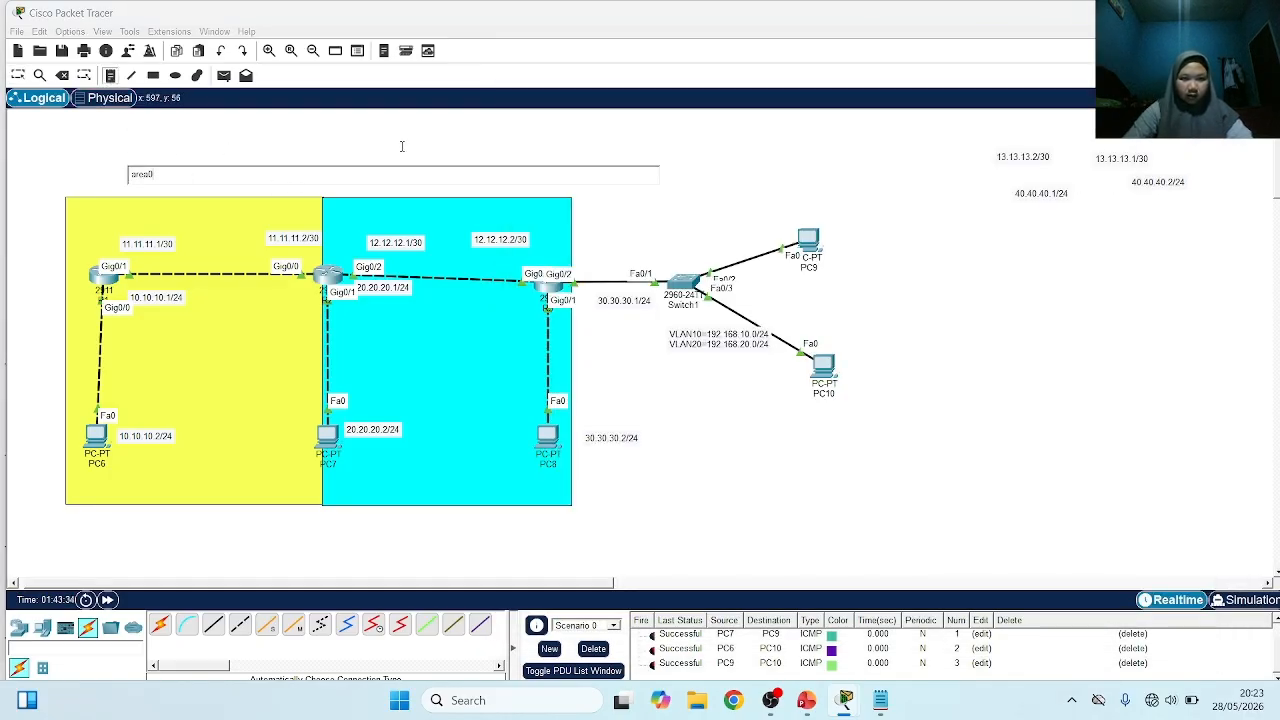
click(405, 150)
Place a text note reading "area 1" above the cyan zone
click(387, 174)
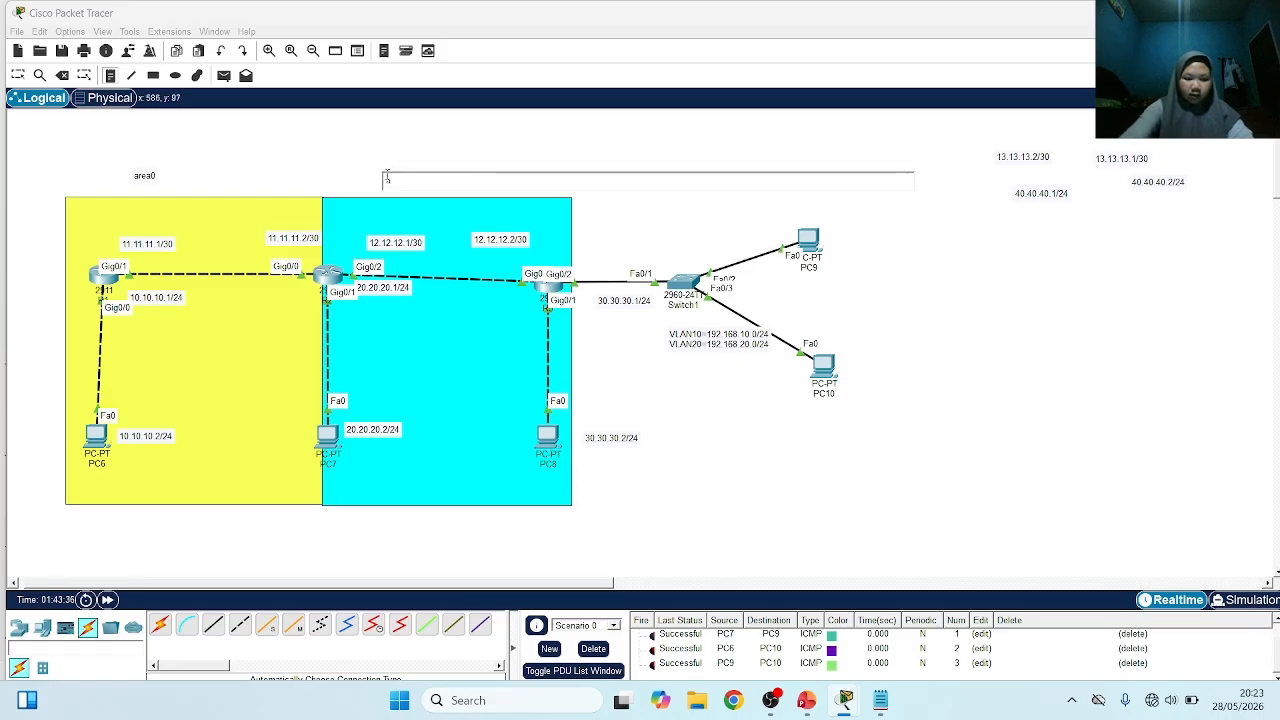
text(area 1)
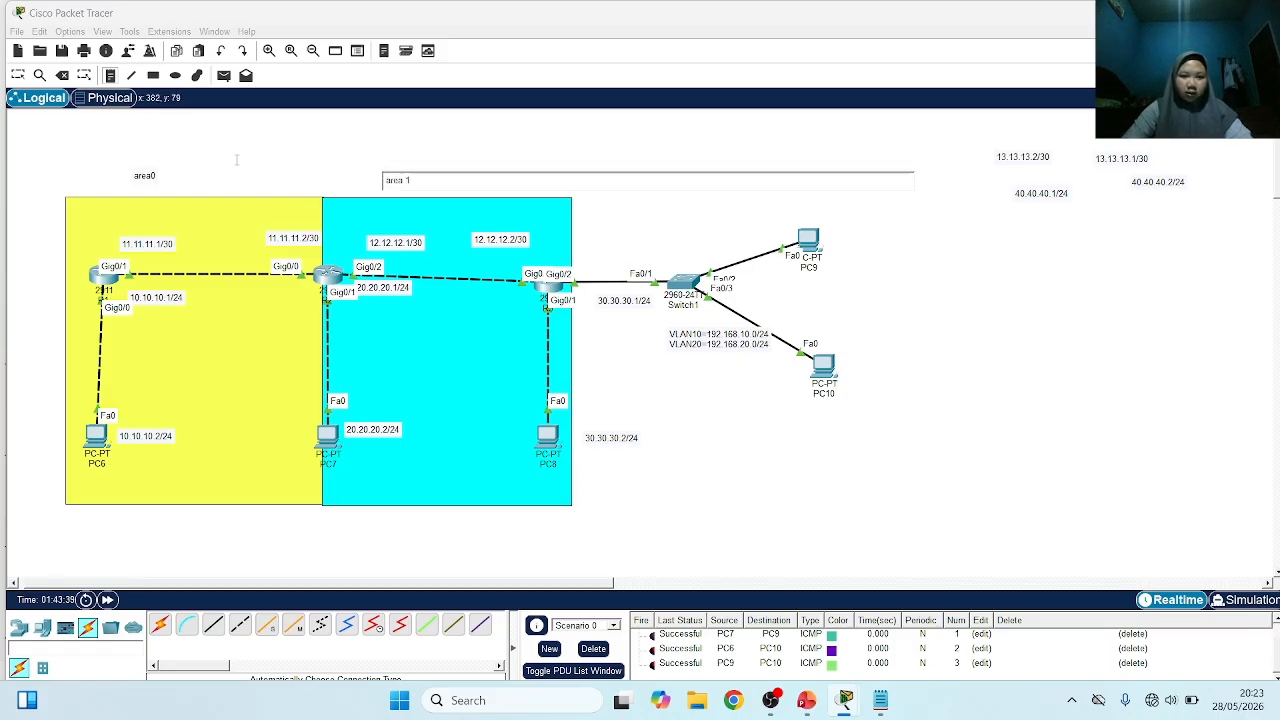
click(227, 256)
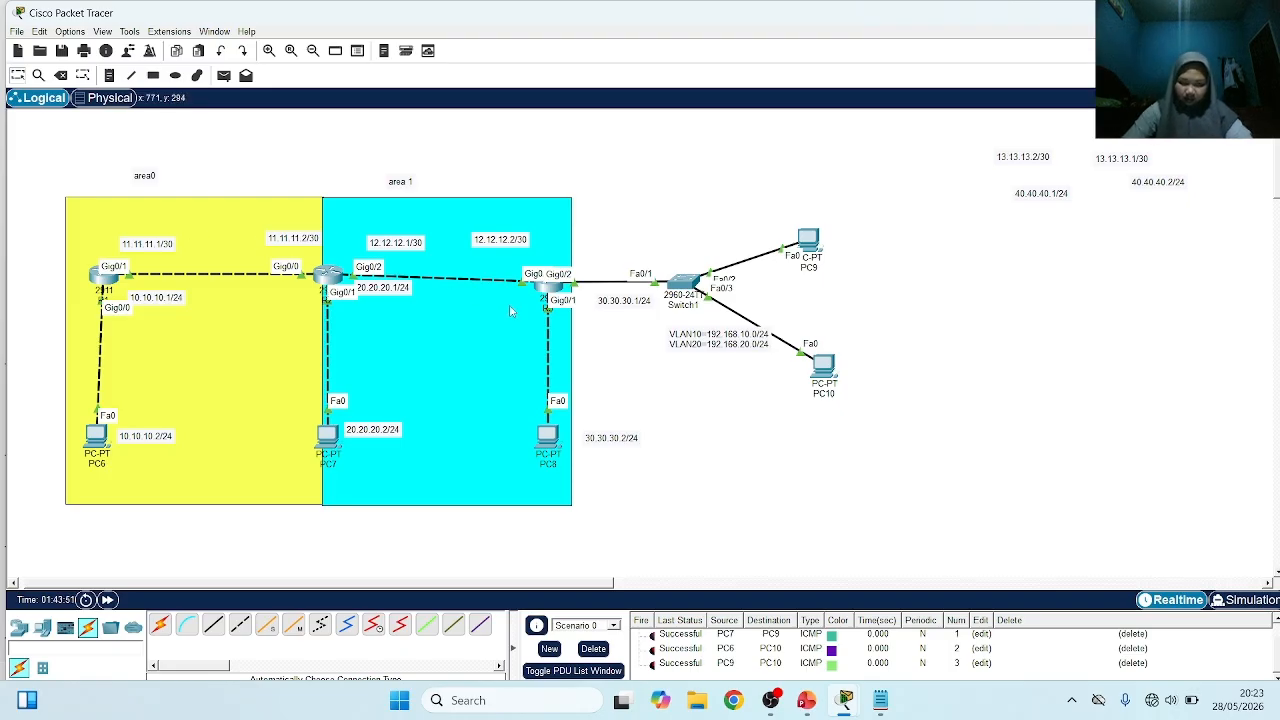
Clear the existing PDU tests from Scenario 0 and send a simple PDU from PC6 to PC7
click(224, 75)
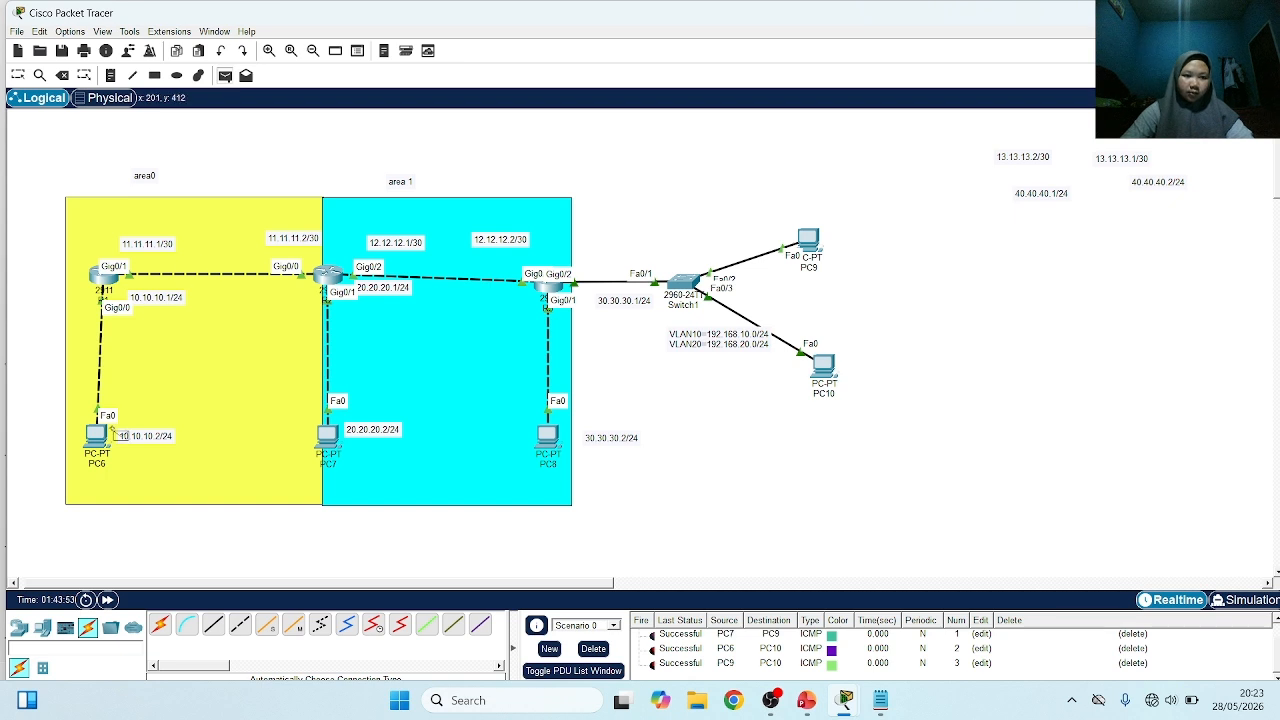
click(87, 435)
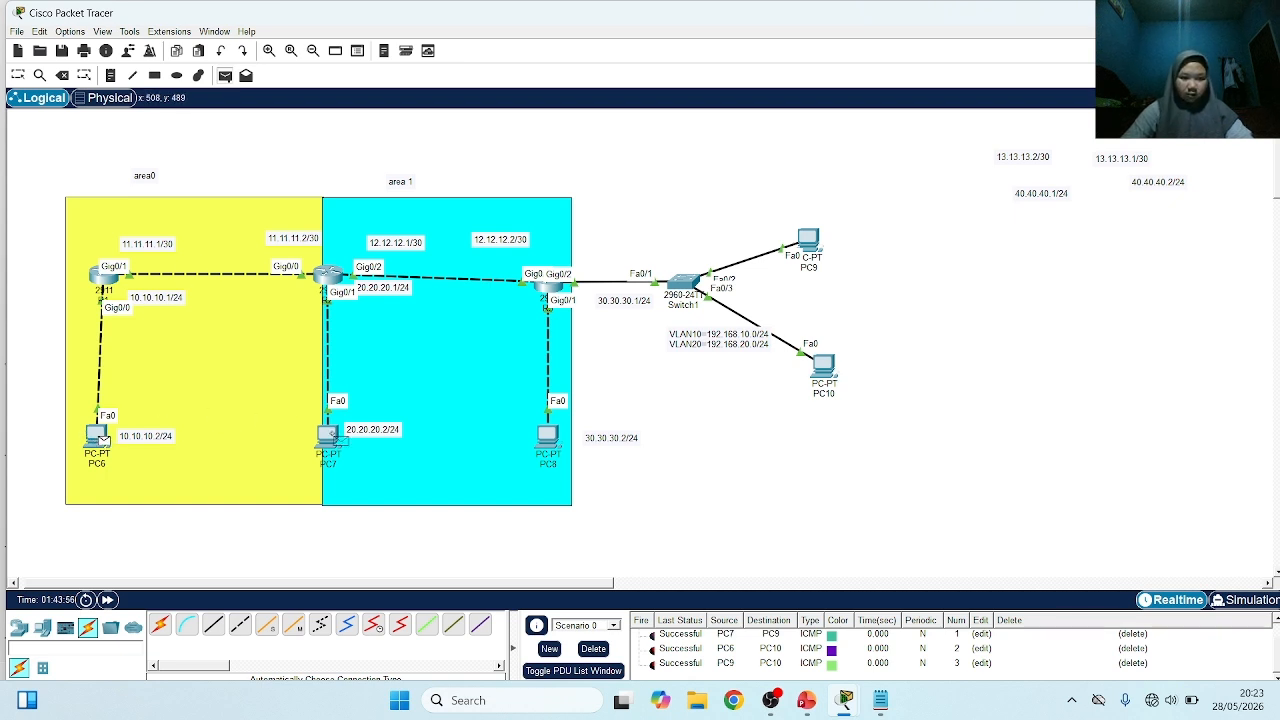
click(592, 649)
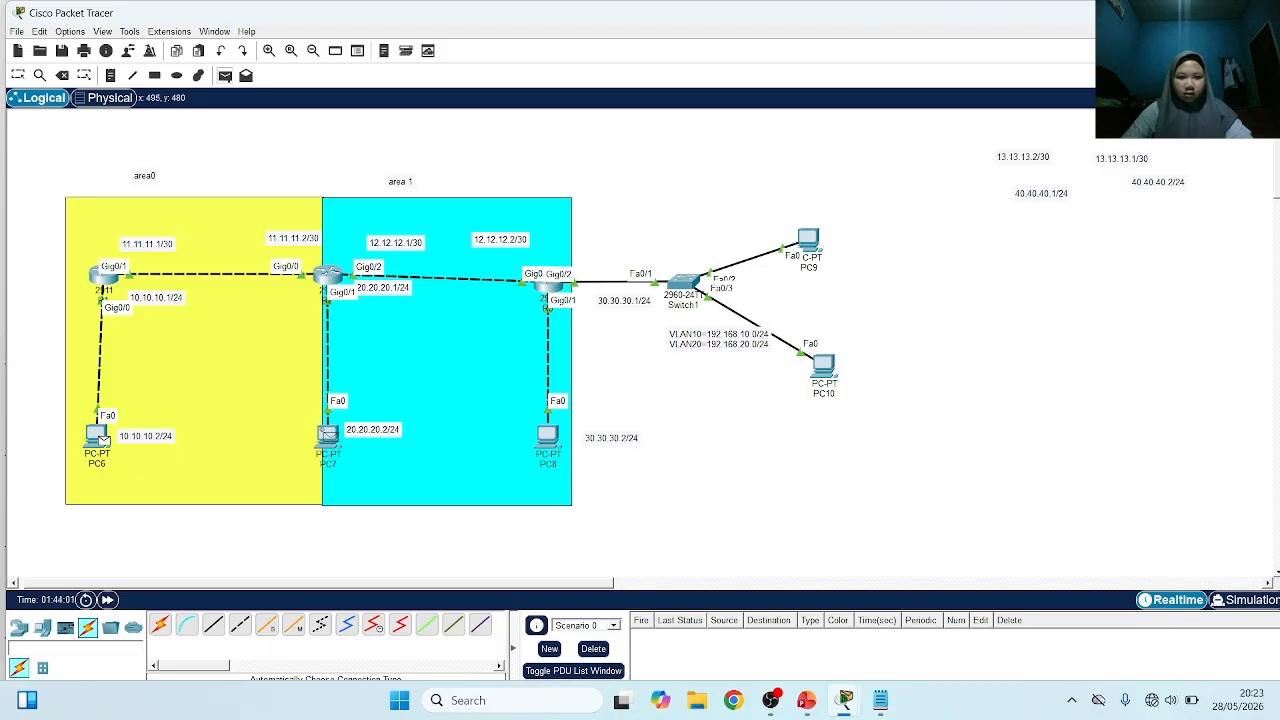
click(328, 435)
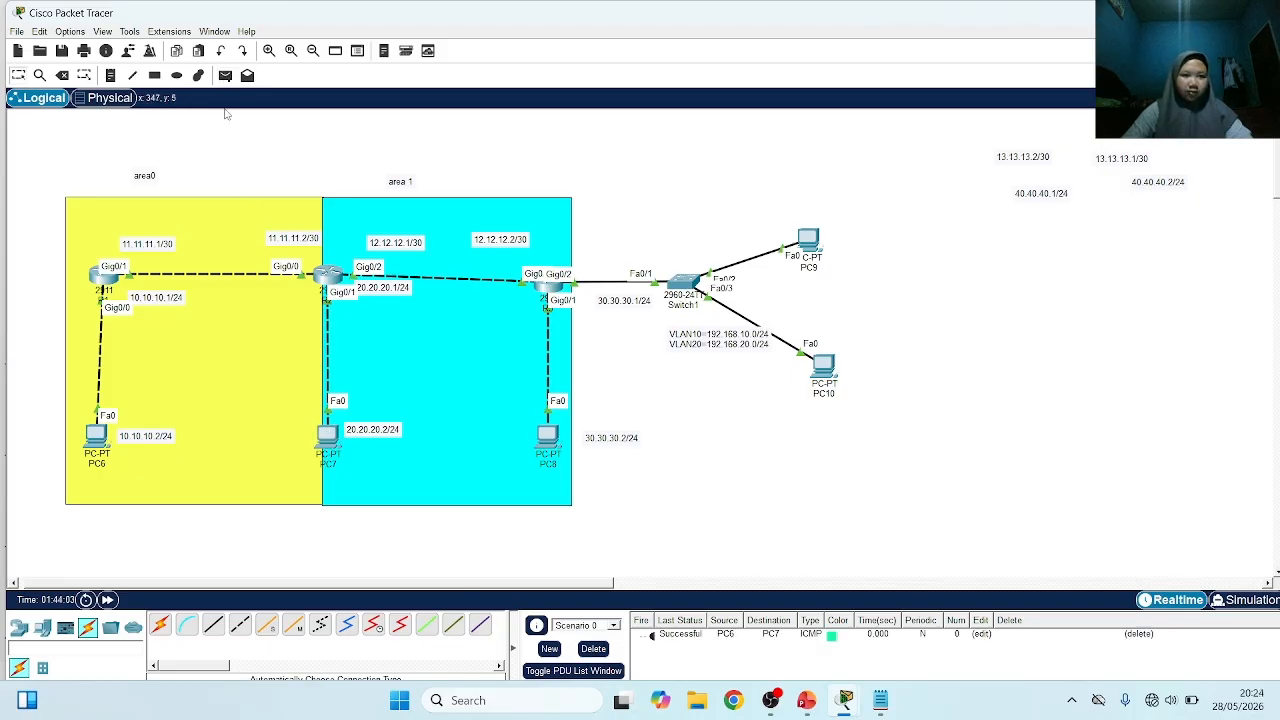
Send a simple PDU from PC7 to PC8 to test connectivity between their networks
click(225, 75)
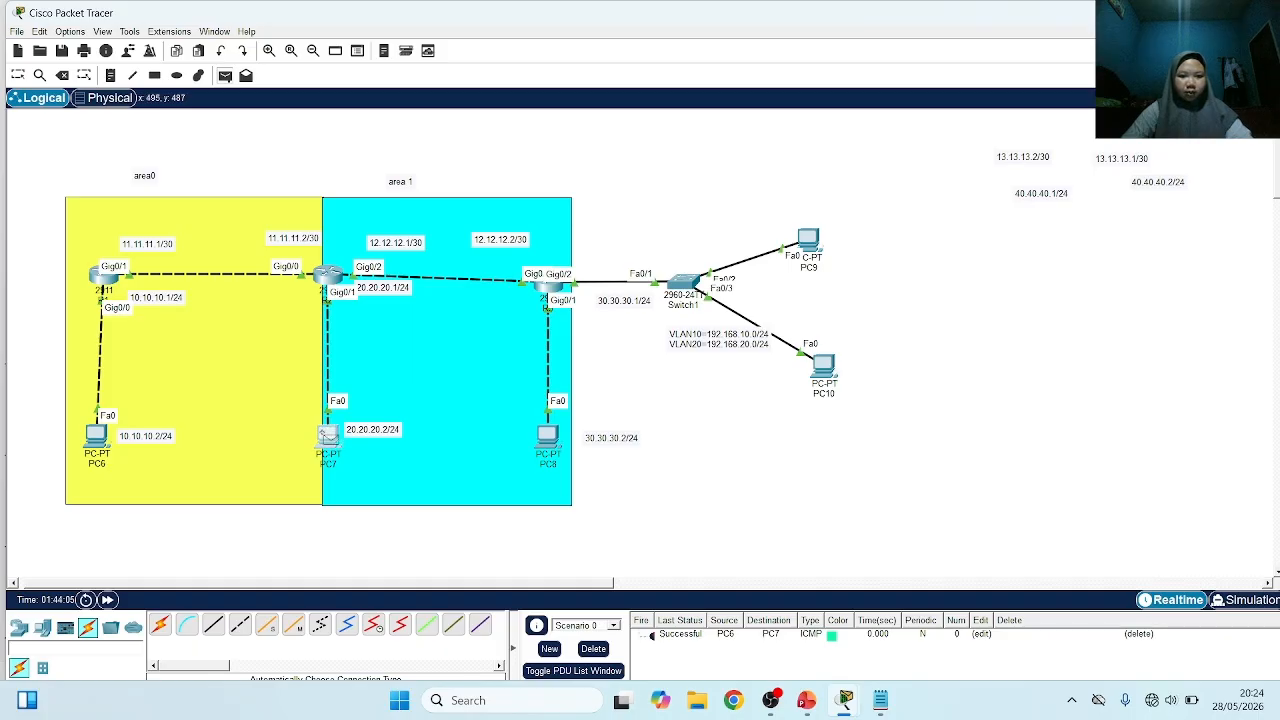
click(328, 435)
click(547, 436)
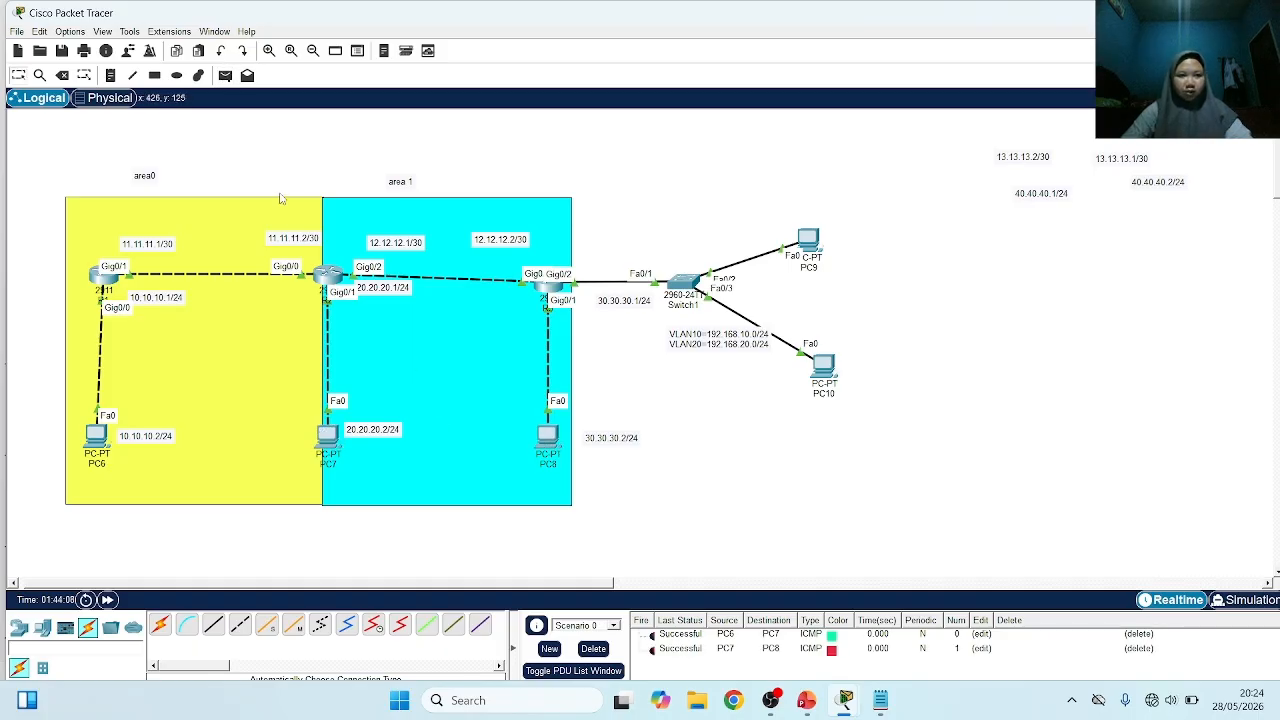
Test connectivity by sending a simple PDU from PC6 to PC8 and another from PC8 to PC10
click(225, 75)
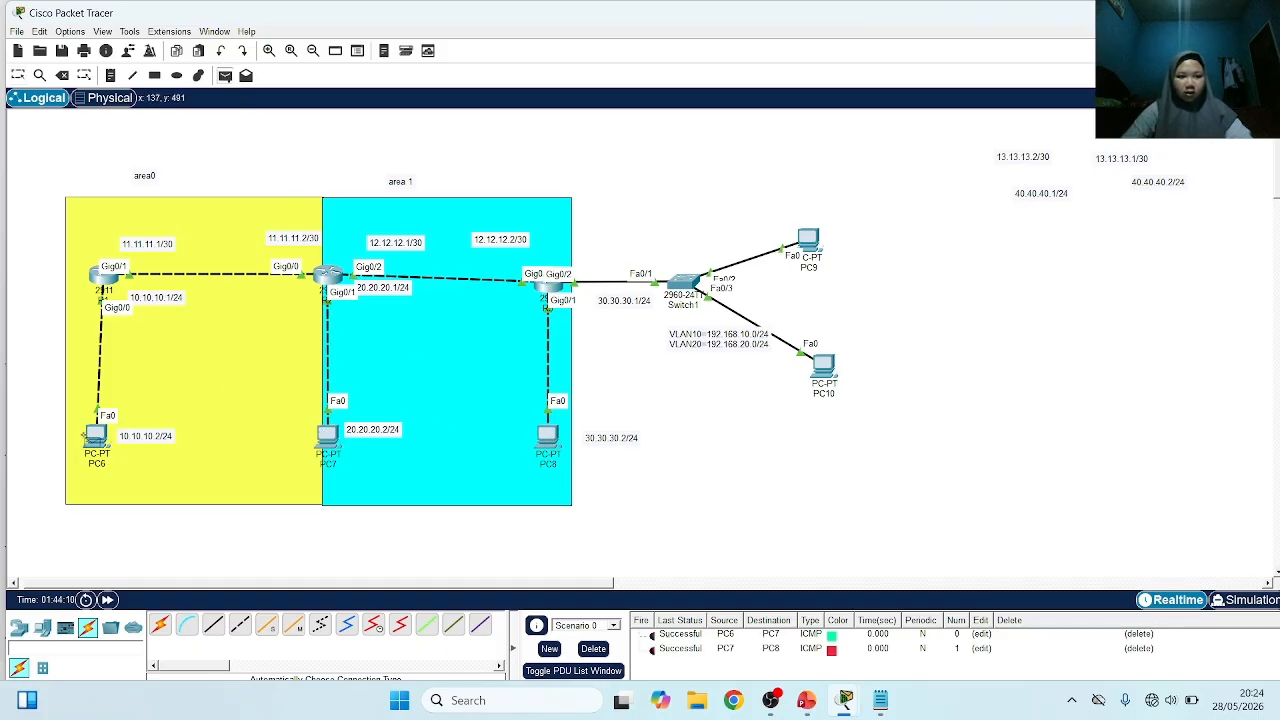
click(92, 437)
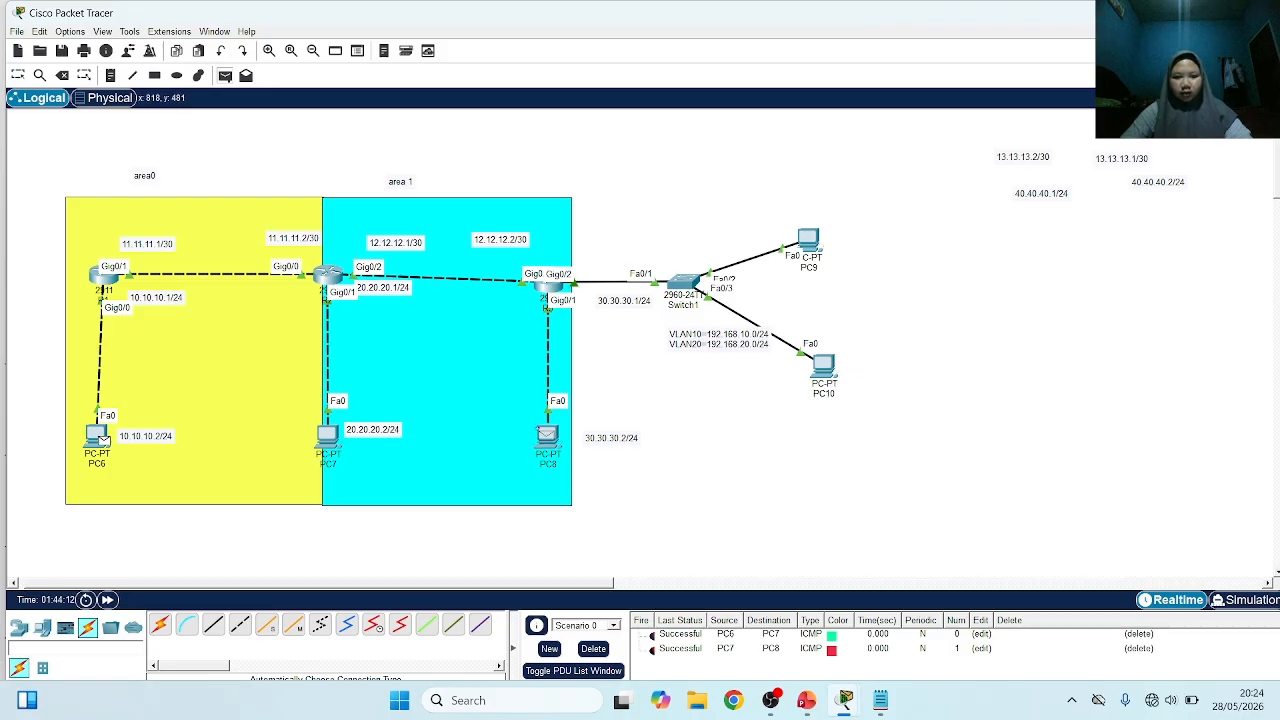
click(547, 436)
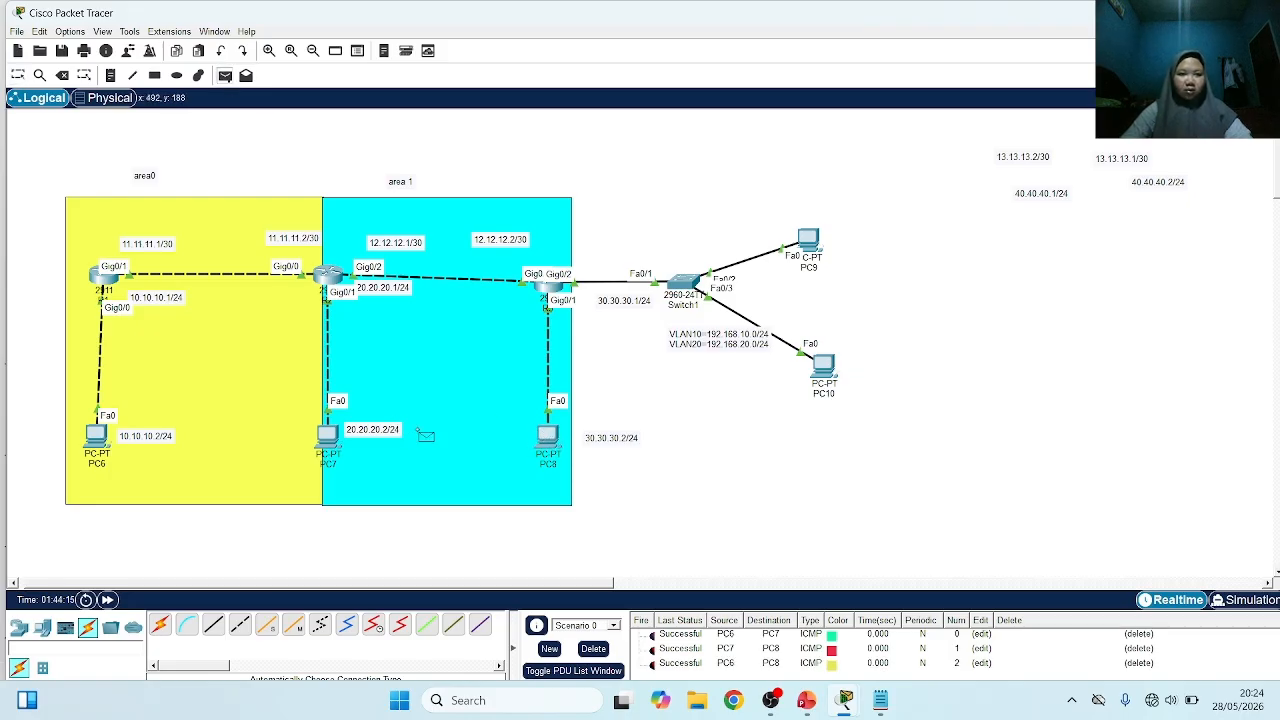
click(547, 434)
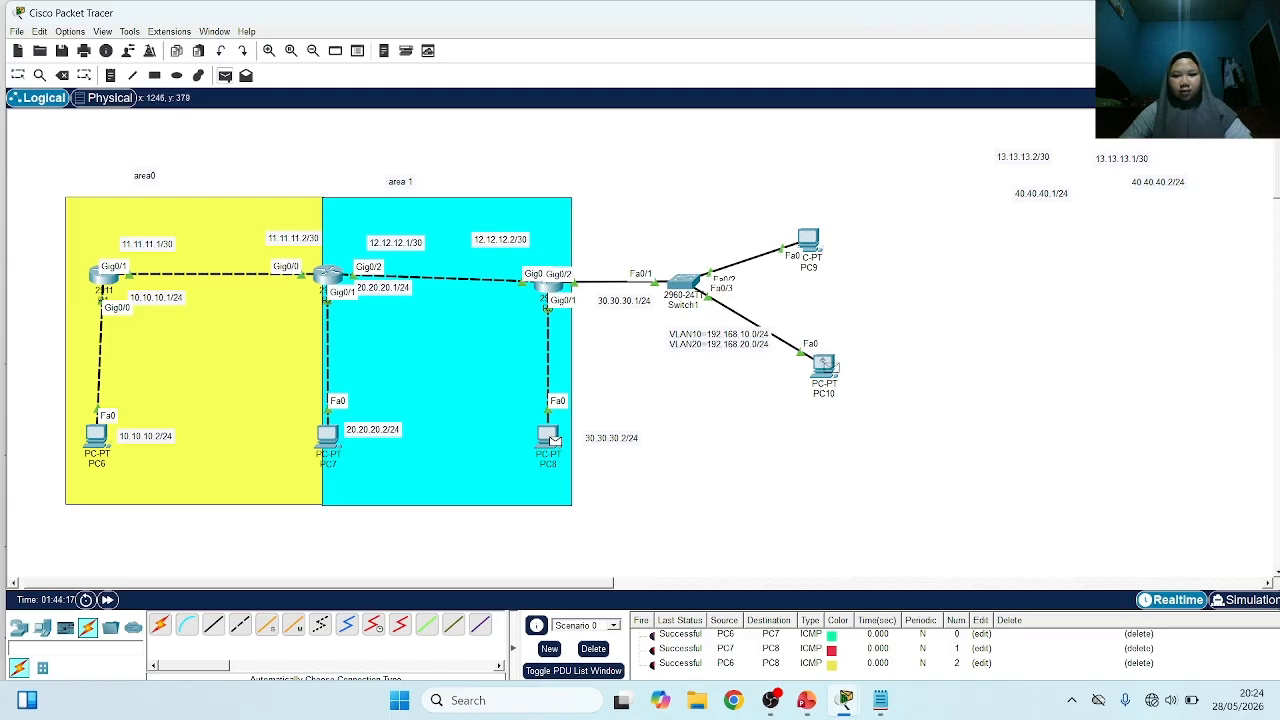
click(826, 366)
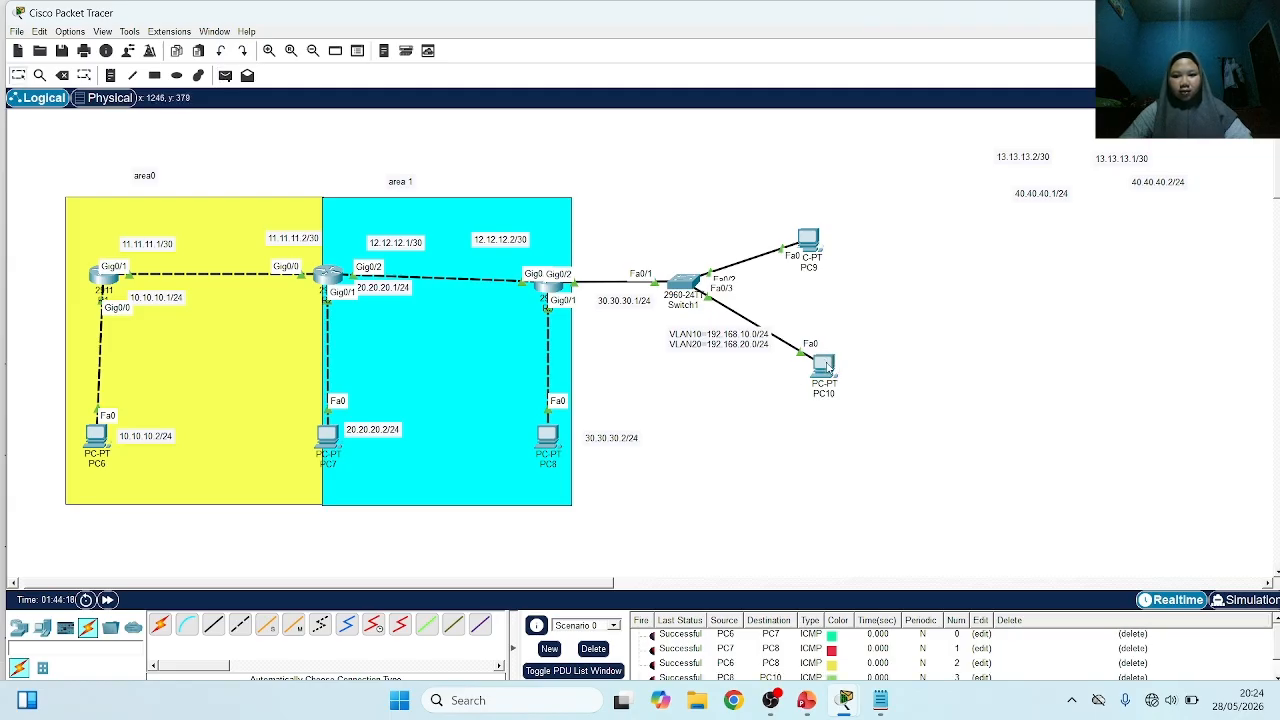
Clear the PDU tests from Scenario 0 and send a simple PDU from PC7 to PC9
click(593, 648)
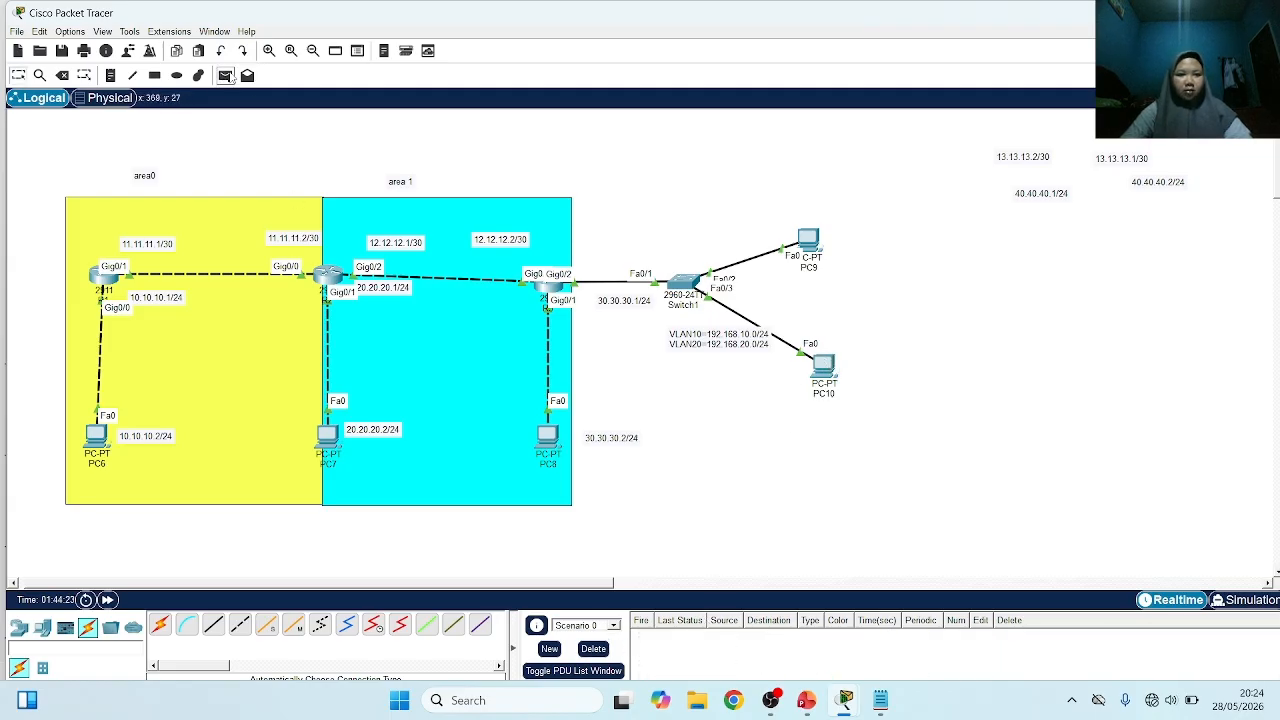
click(225, 75)
click(327, 437)
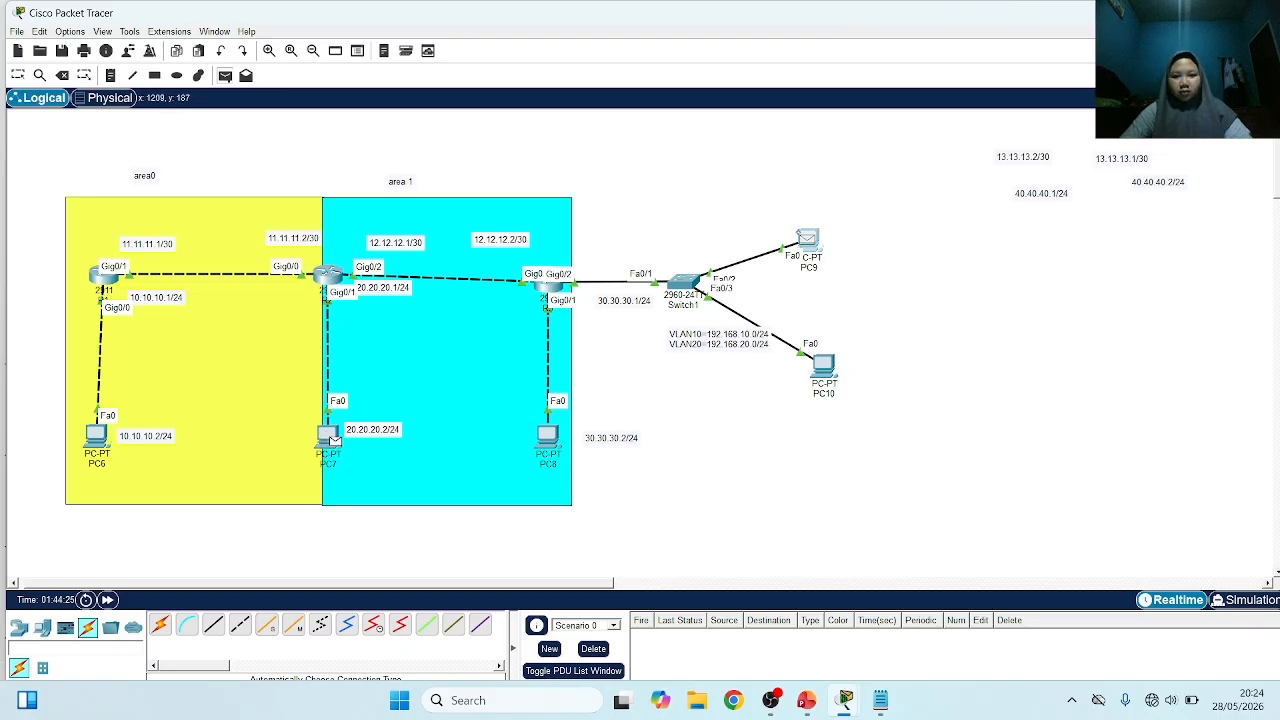
click(807, 238)
Send a simple PDU from PC9 to PC10 to test connectivity between the VLANs
click(225, 75)
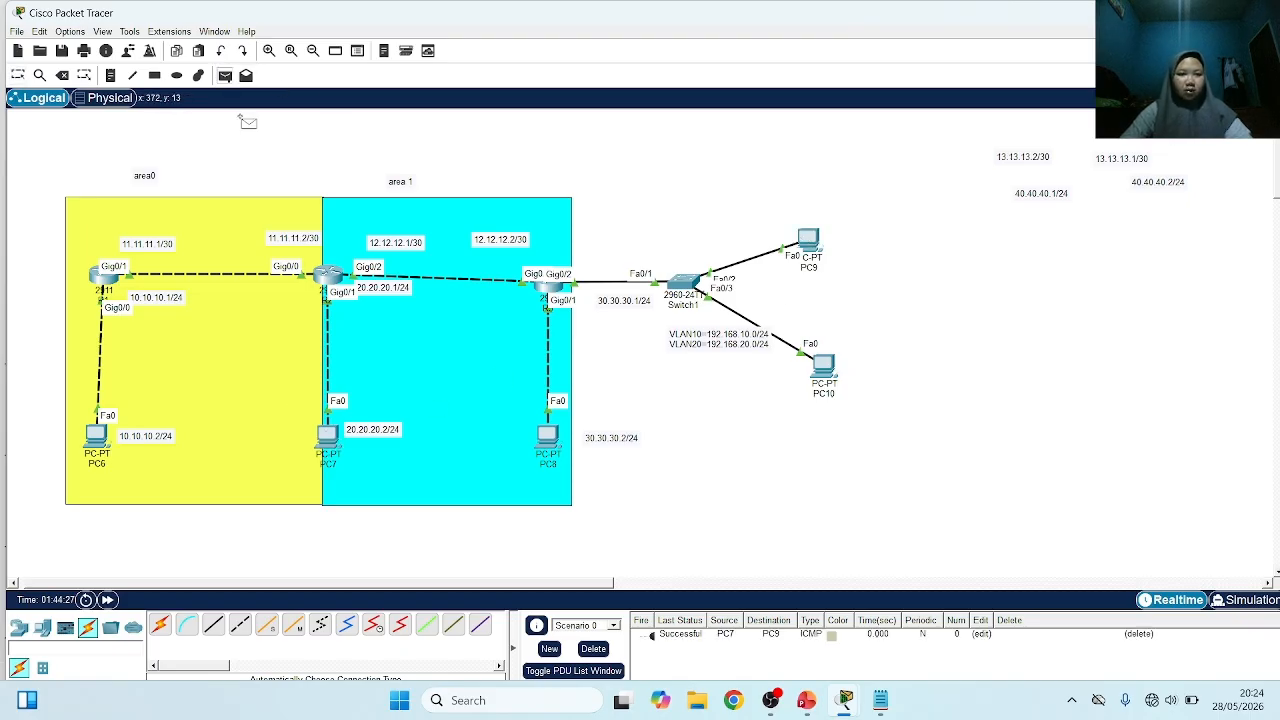
click(808, 240)
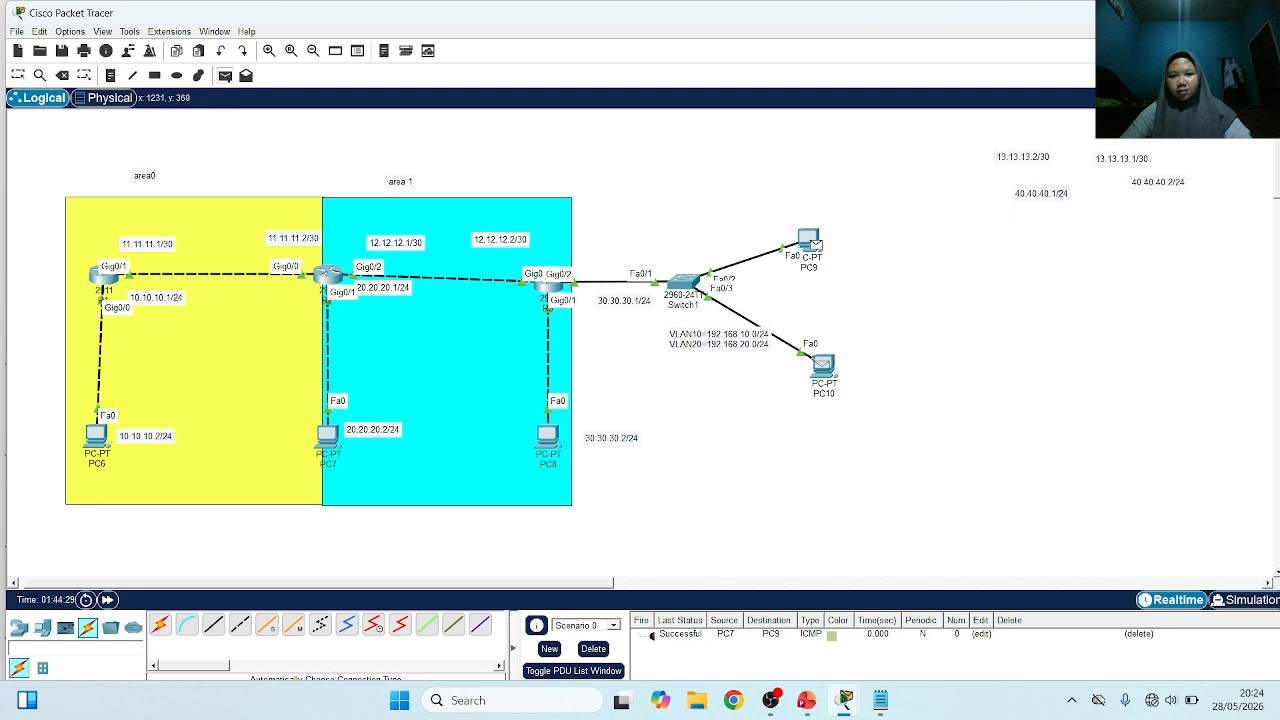
click(822, 366)
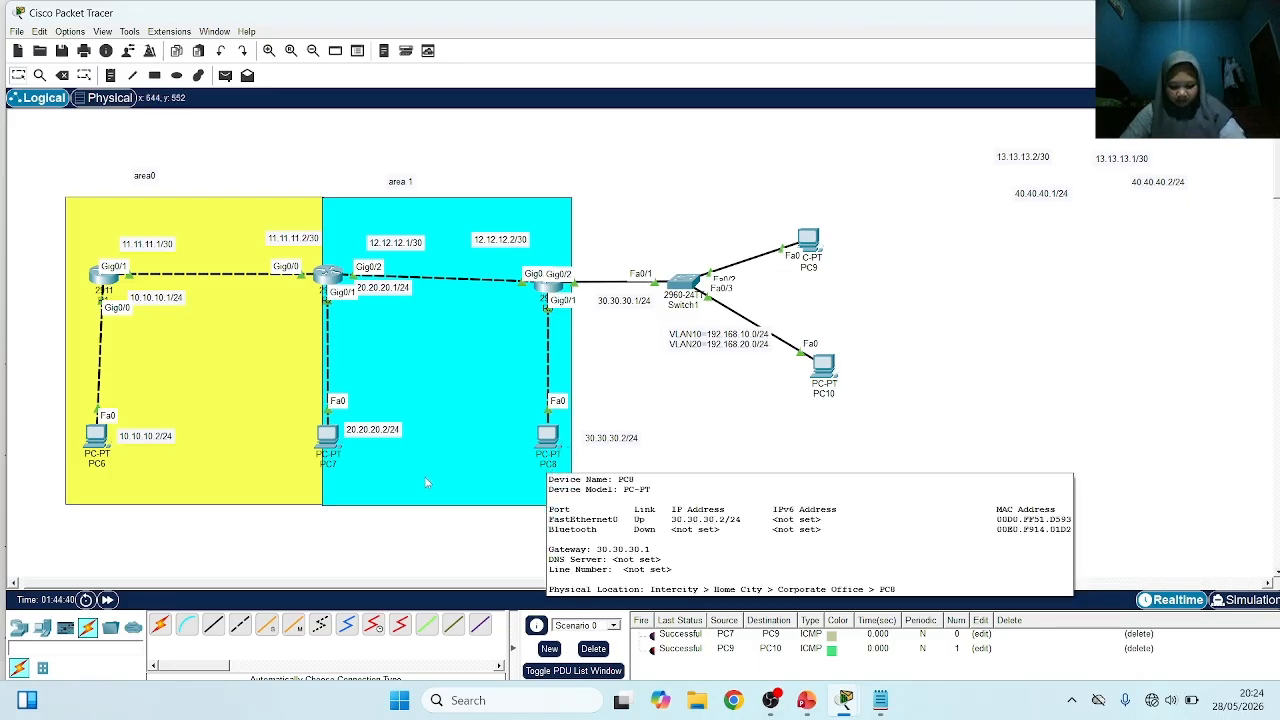
Switch to the Cisco Routing presentation in PowerPoint to view the Outline slide
click(808, 702)
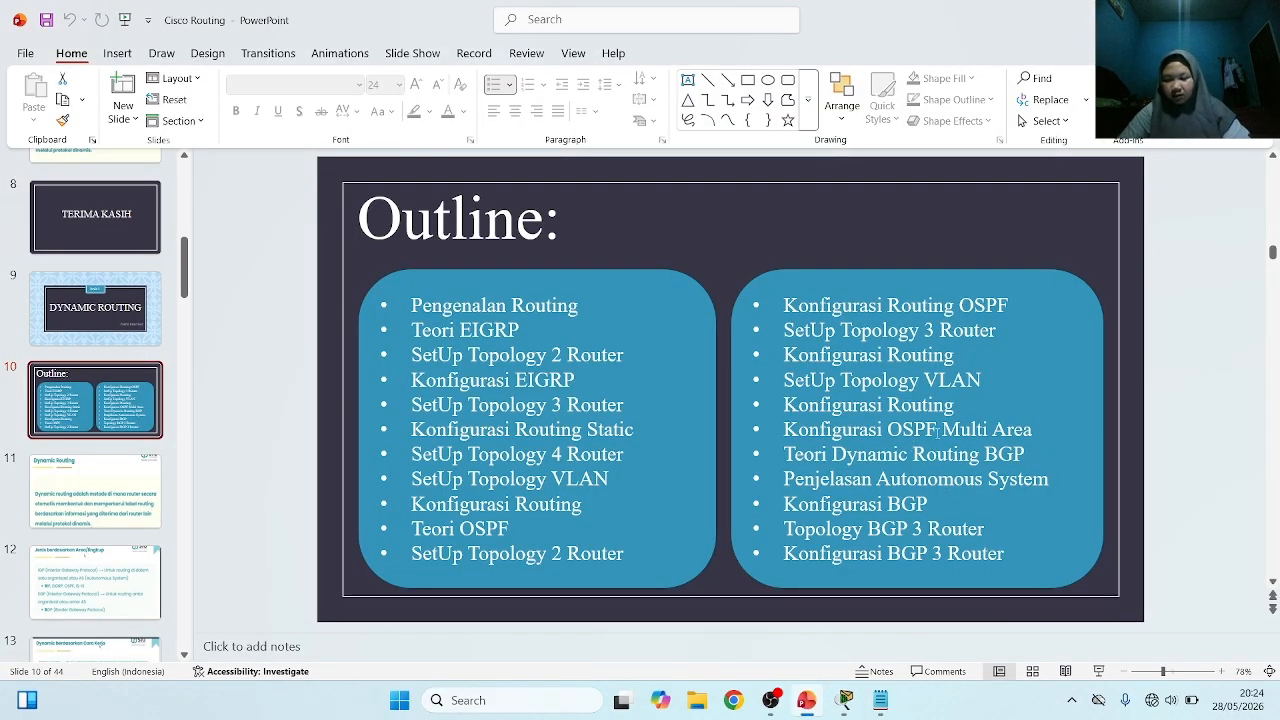
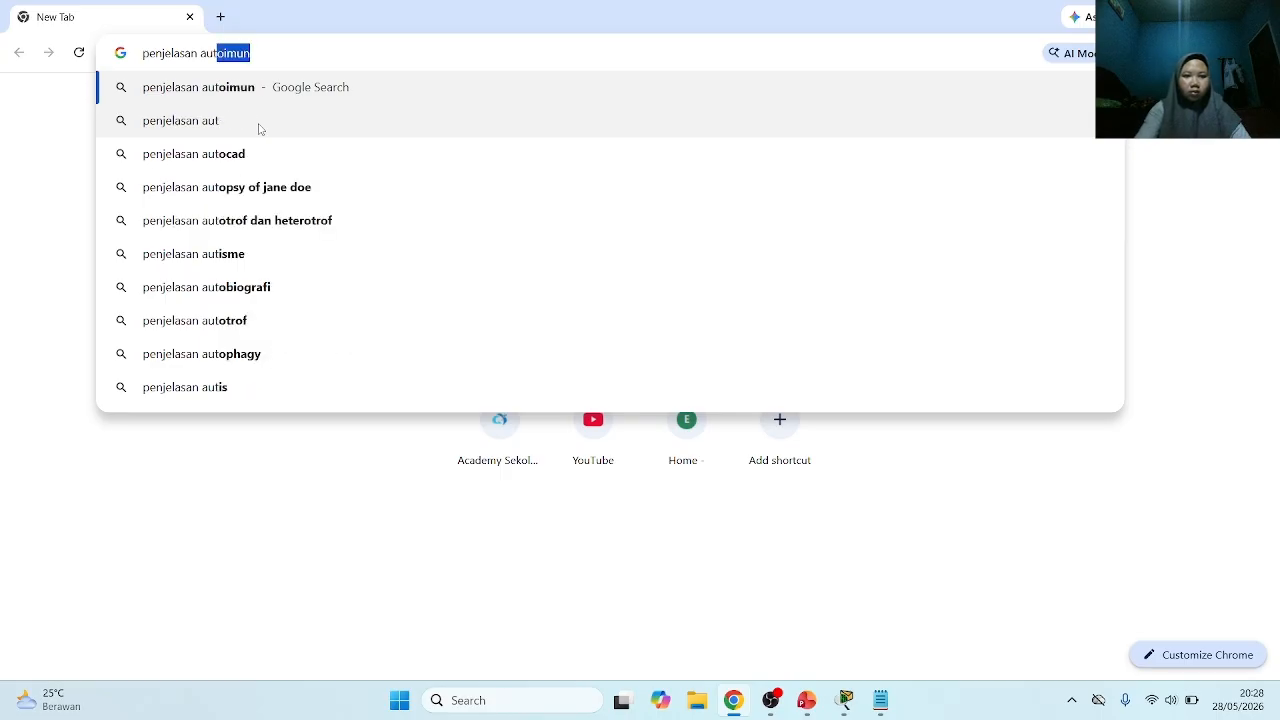
Search Google for "penjelasan autonomous system" and read the expanded AI overview
text(o)
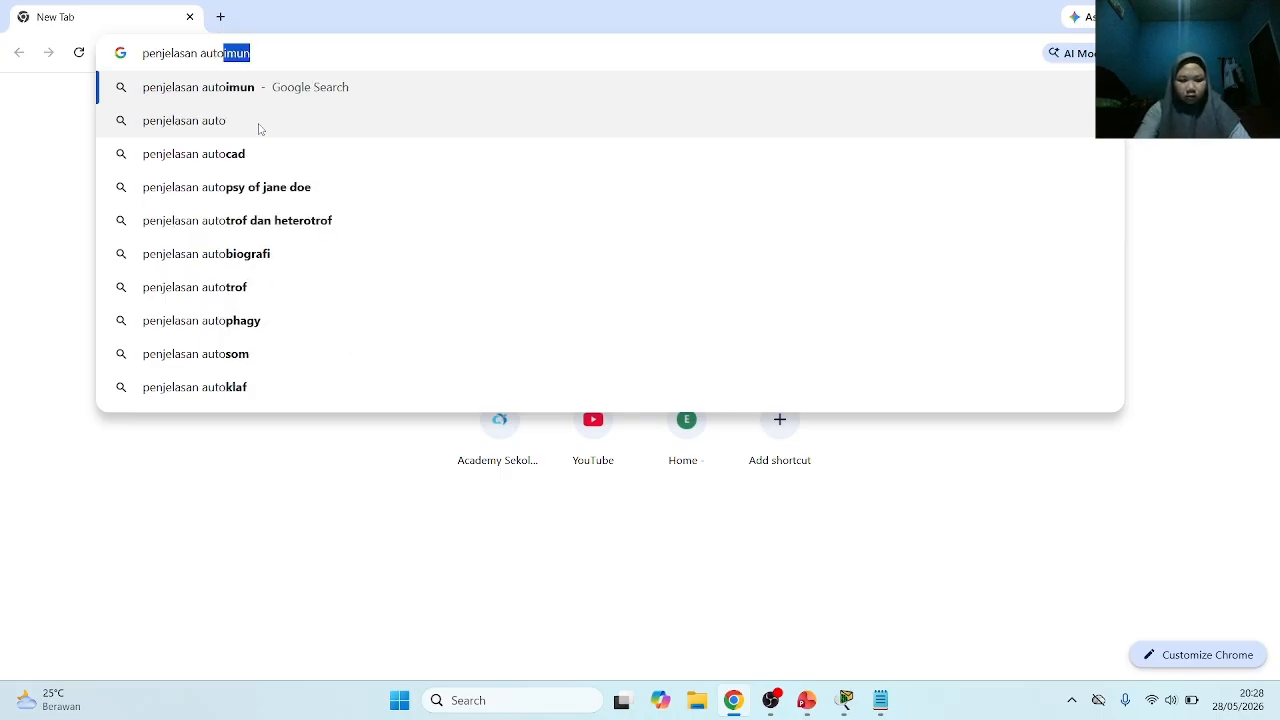
text(nomous)
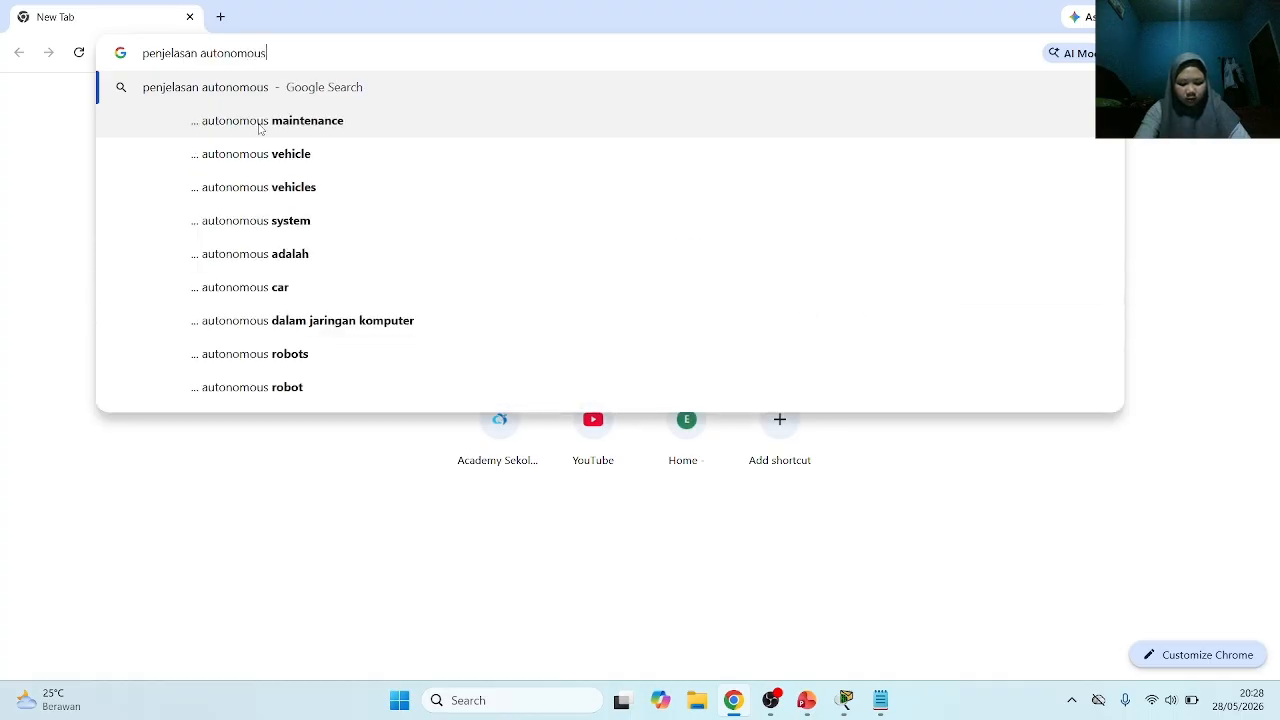
text( system)
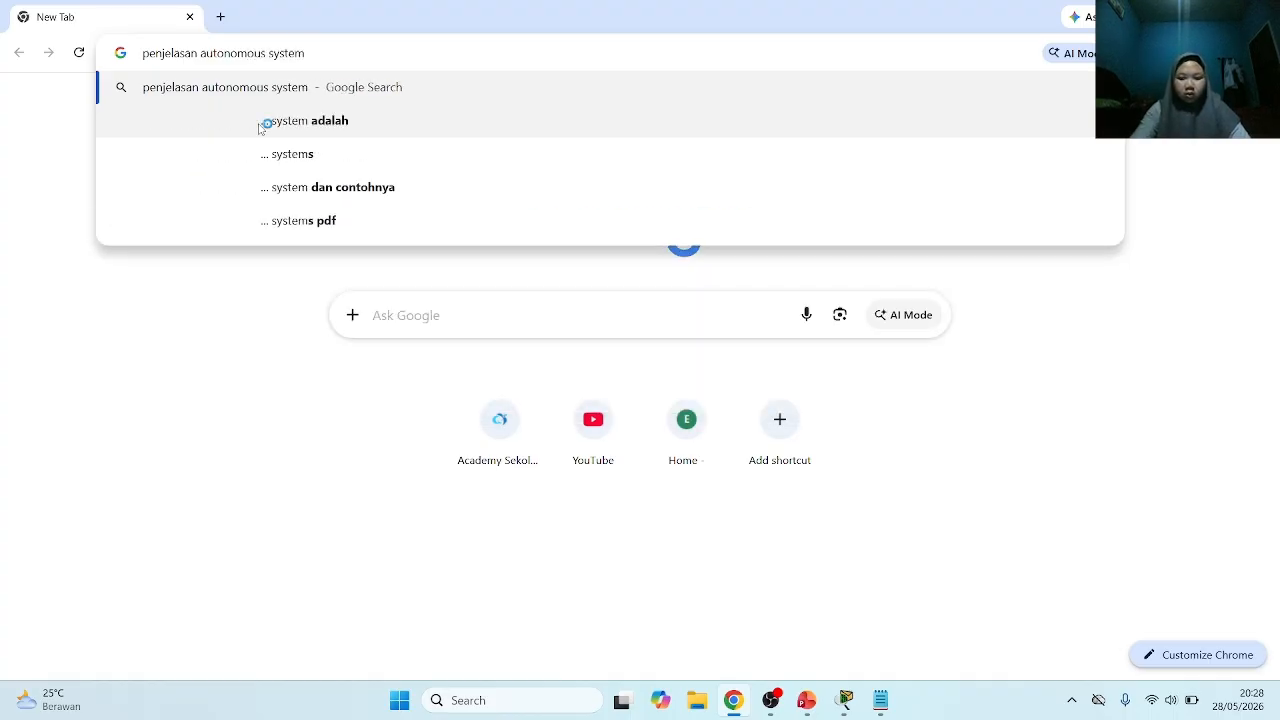
key(Return)
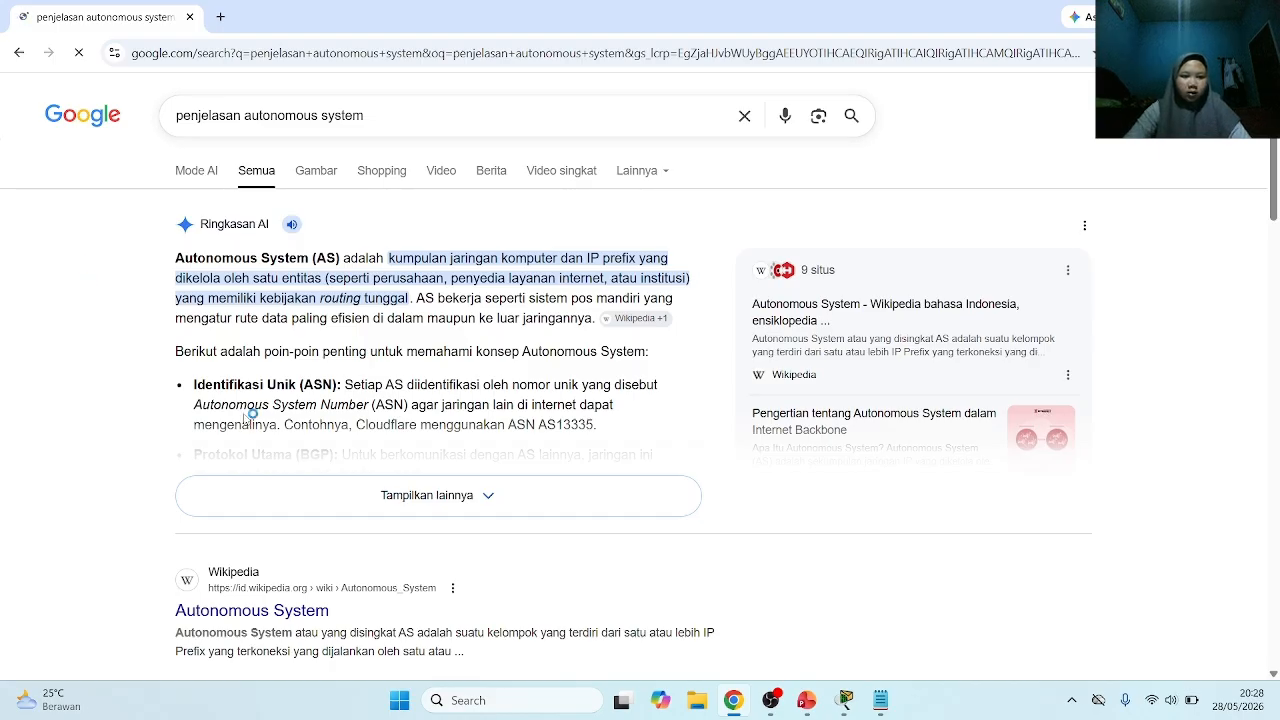
click(284, 500)
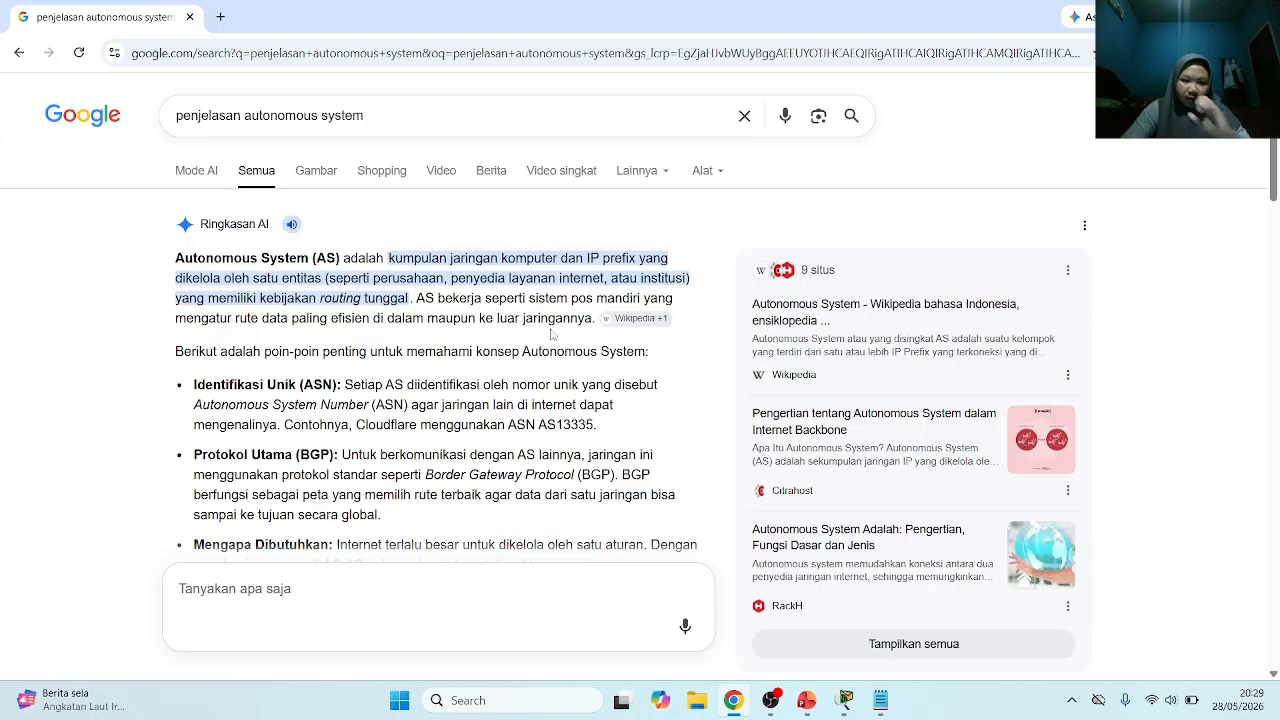
scroll(552, 335, down, 3)
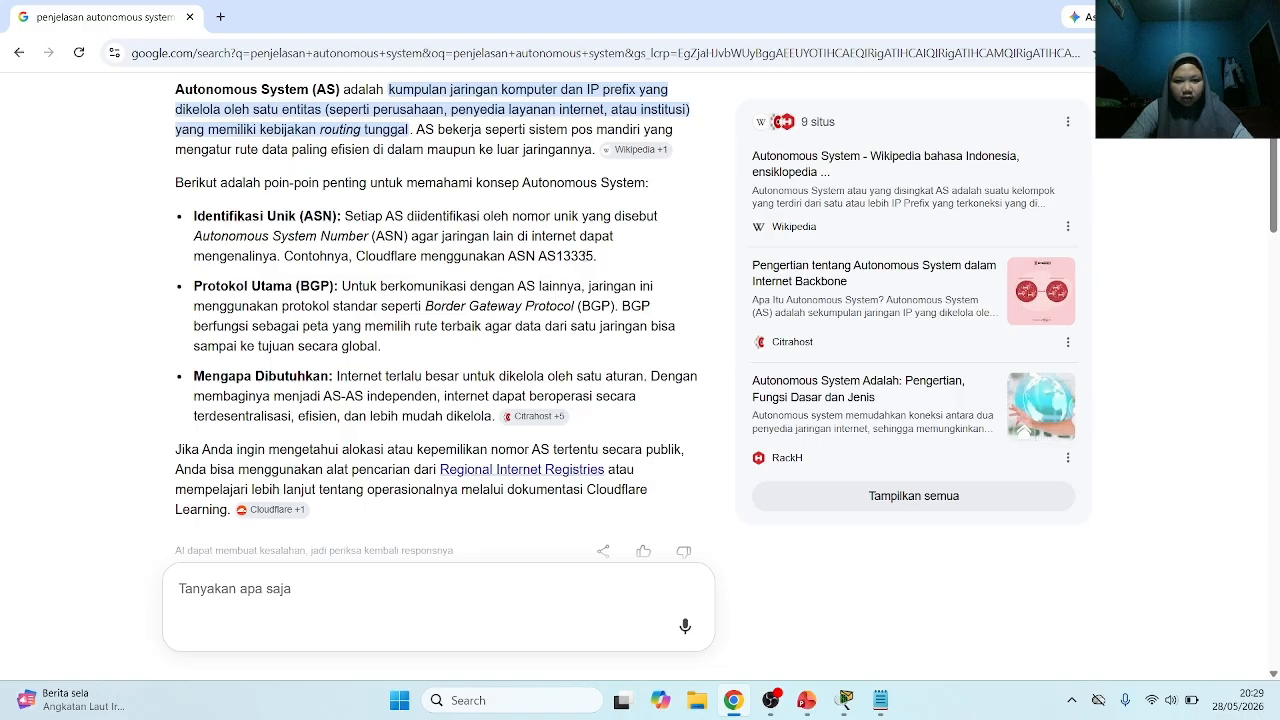
scroll(319, 316, down, 1)
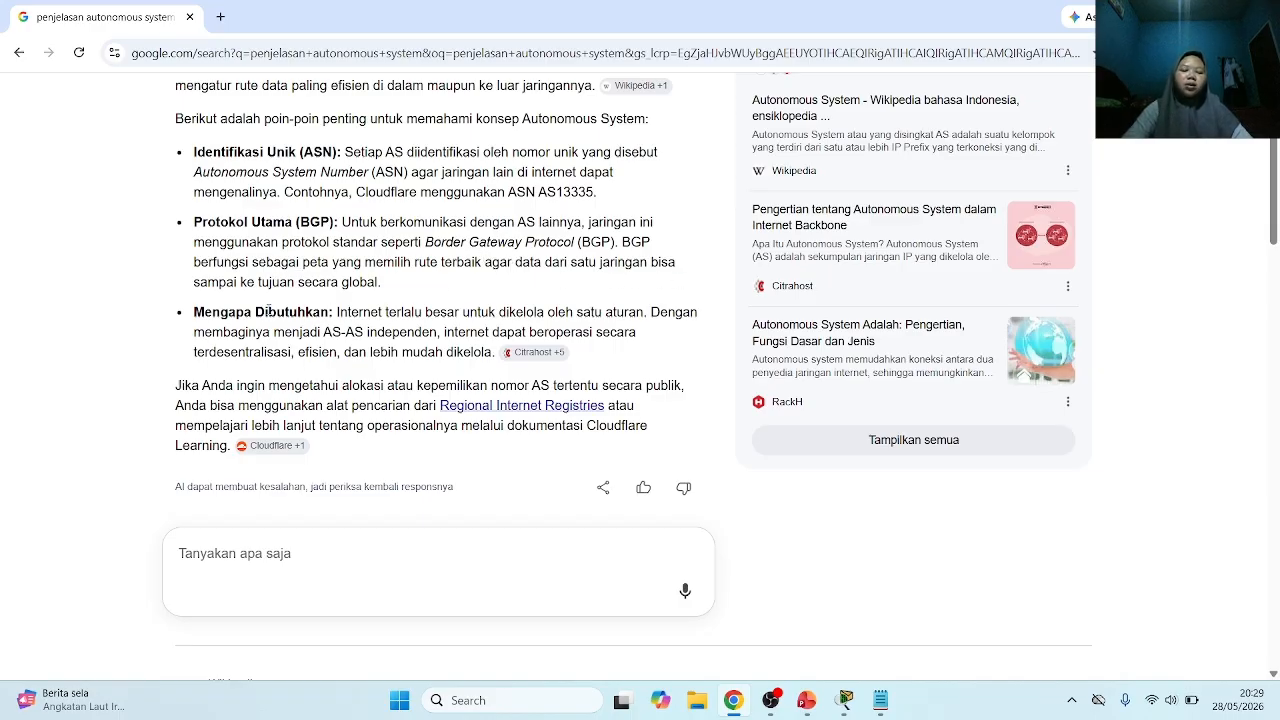
scroll(311, 326, down, 2)
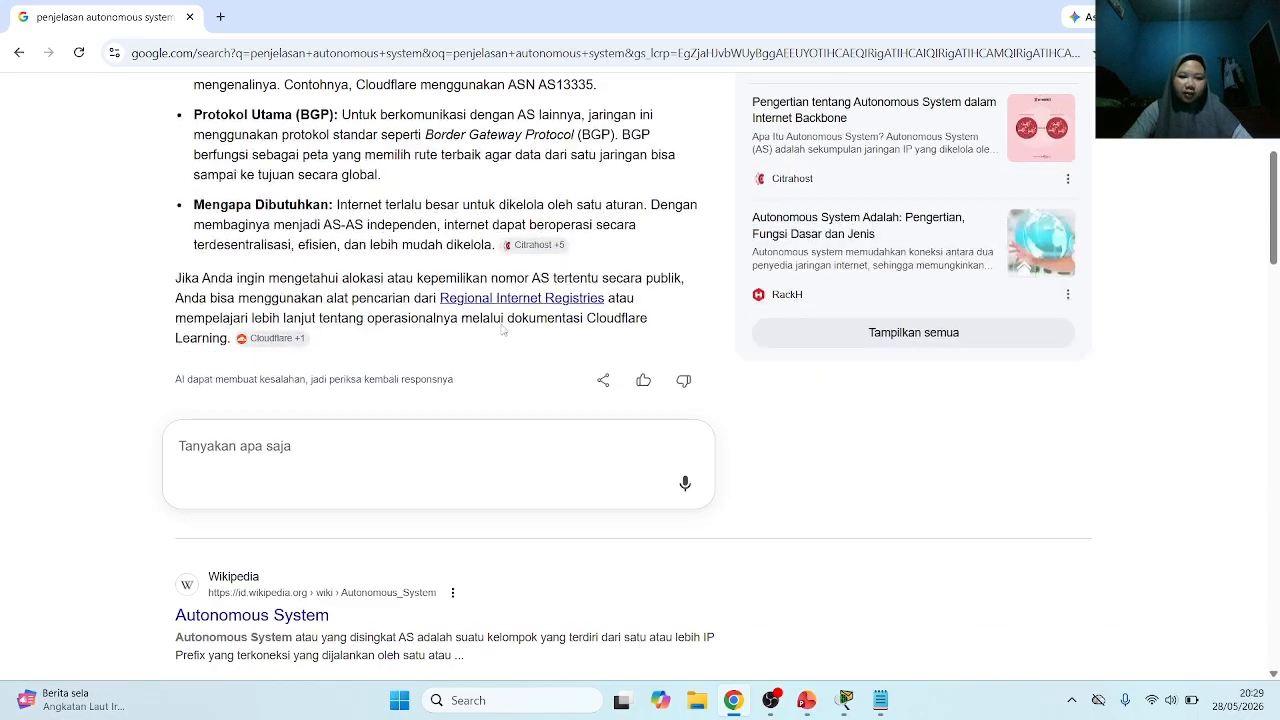
scroll(510, 318, up, 1)
scroll(510, 318, up, 3)
scroll(540, 310, down, 4)
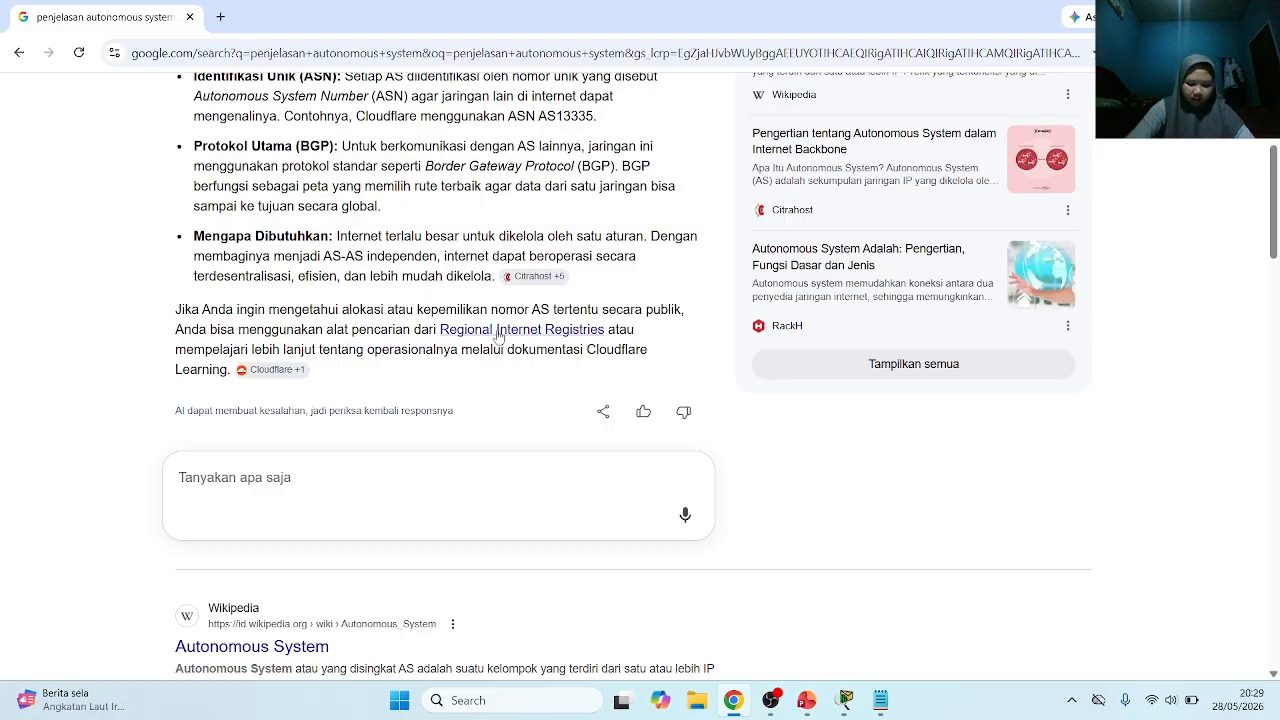
Search for "bgp.he.net indonesia" in a new browser tab and open the Networks of Indonesia page
click(220, 17)
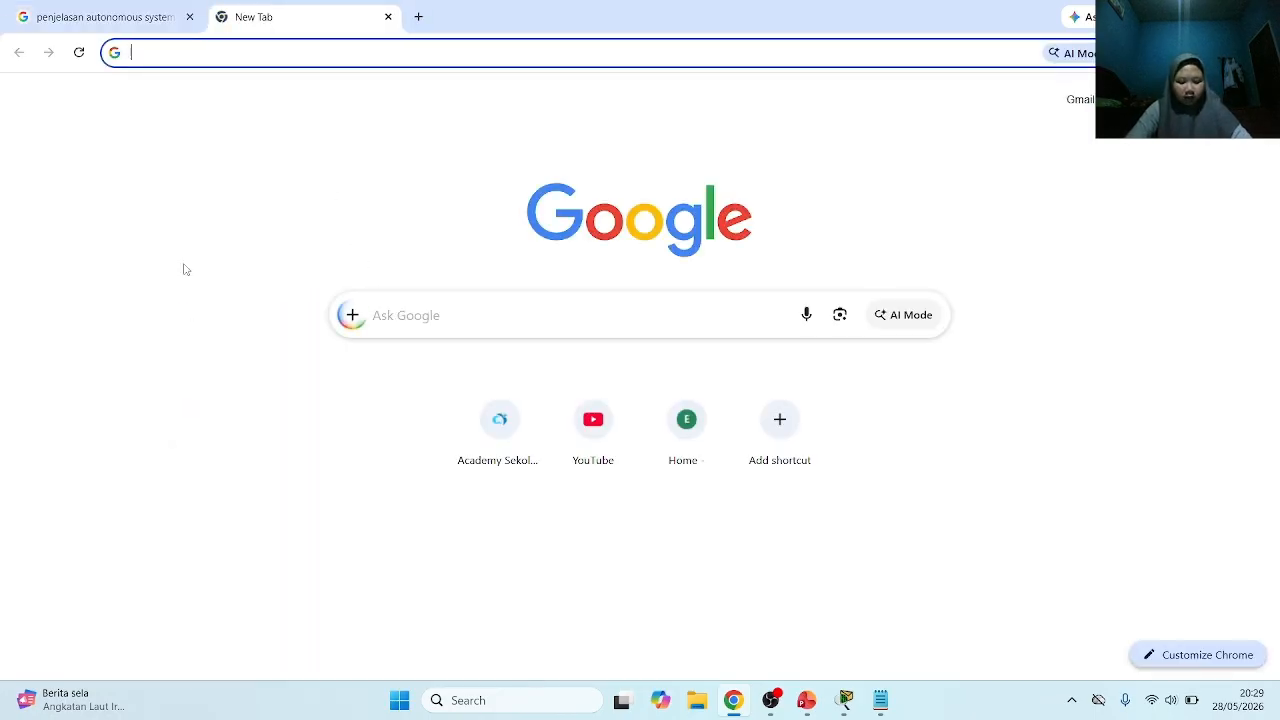
text(bgp)
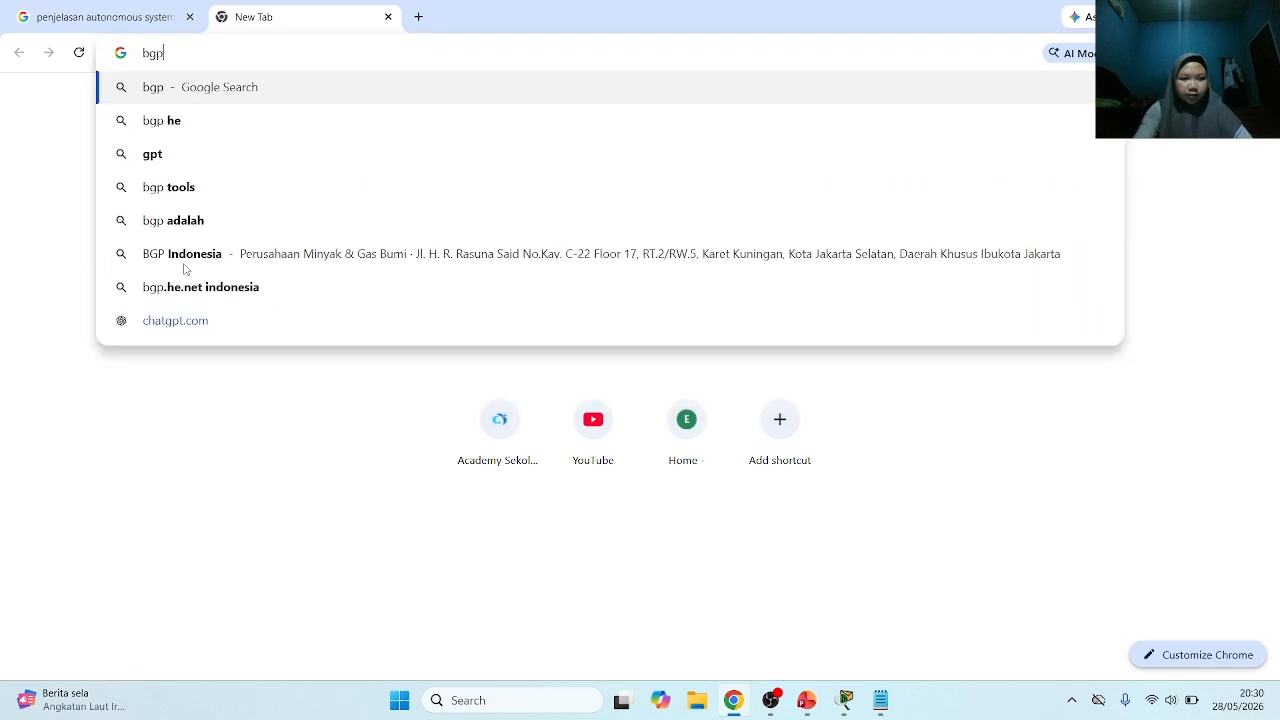
text(.he)
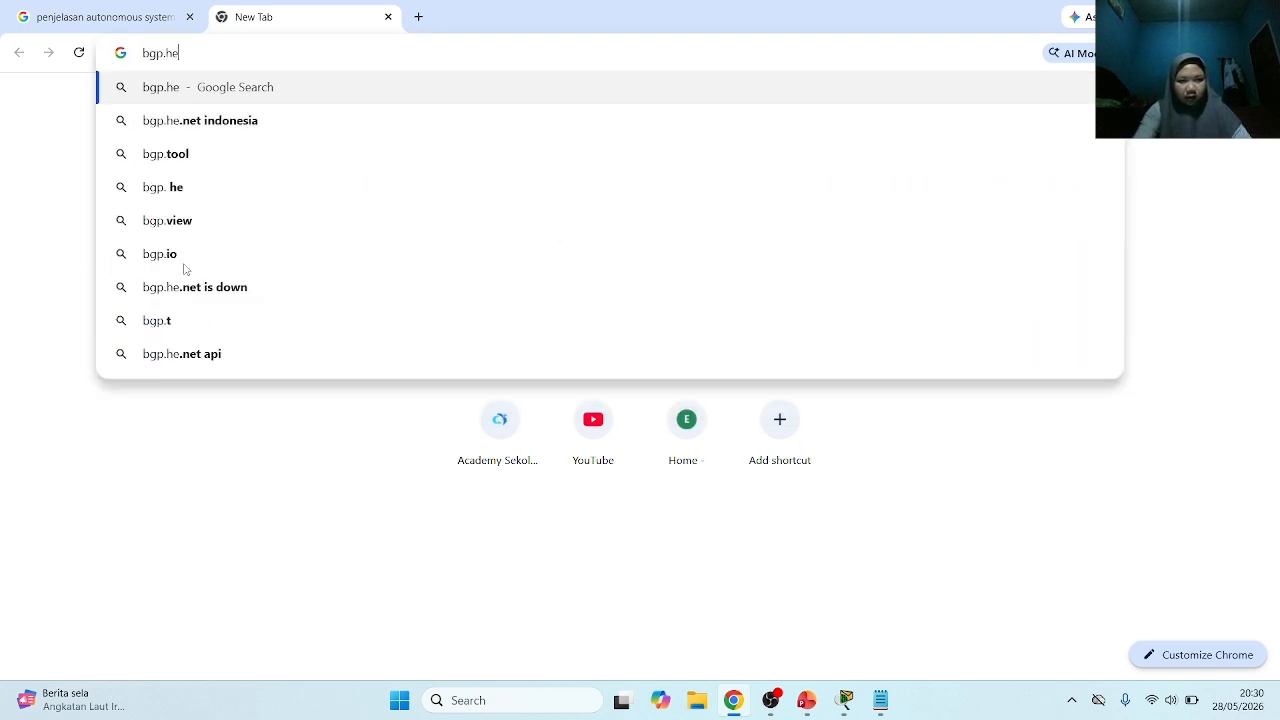
click(228, 122)
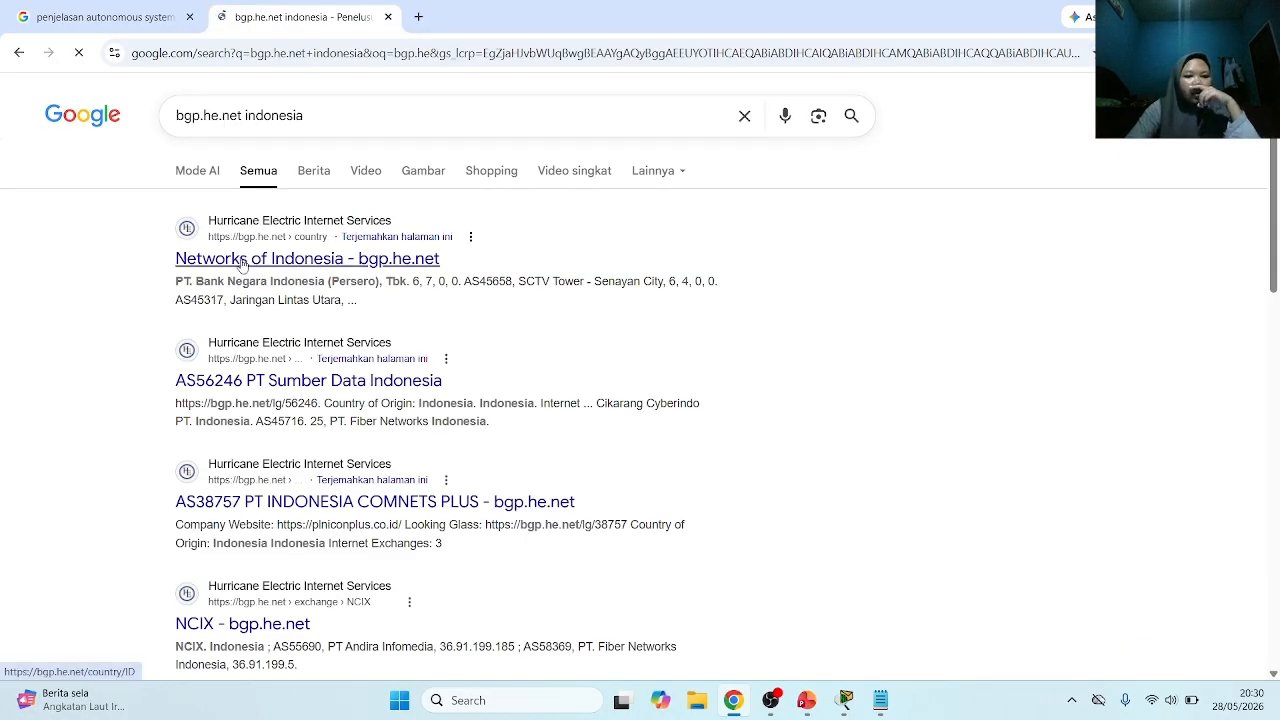
click(241, 263)
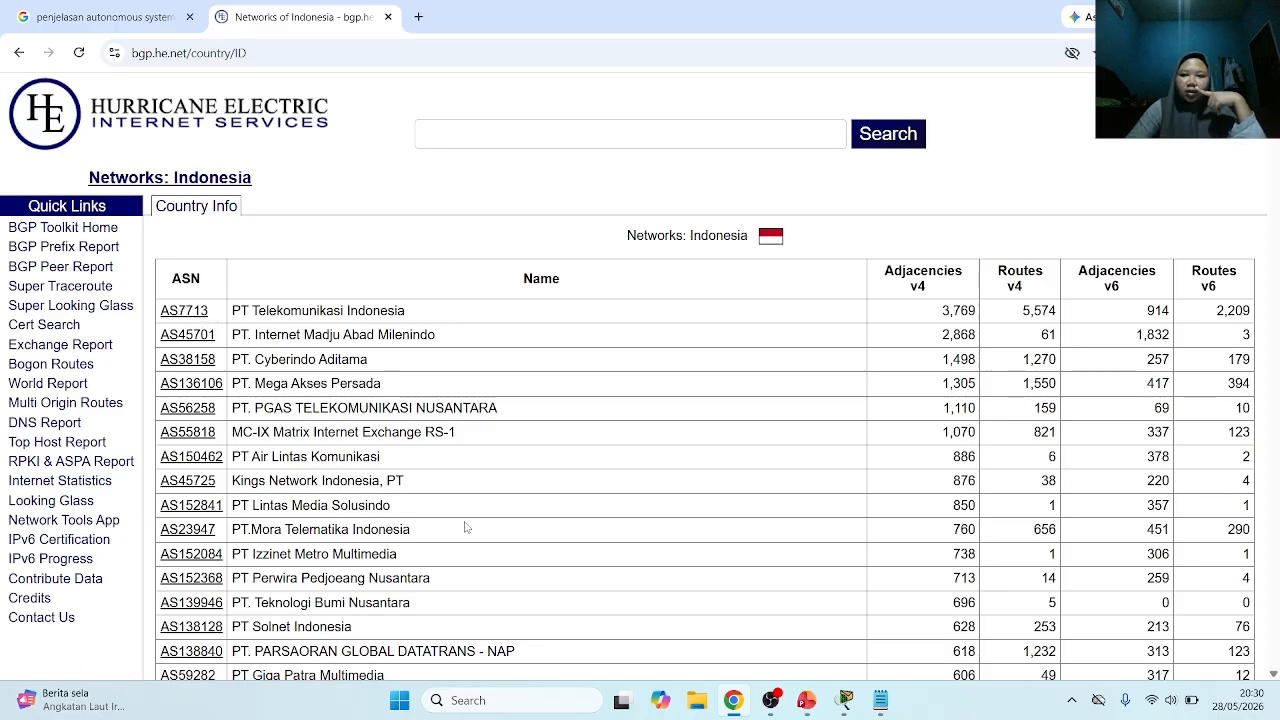
Examine the table of Indonesian networks with their AS numbers, names, adjacencies and routes
scroll(394, 620, down, 1)
scroll(394, 618, up, 1)
scroll(449, 589, down, 2)
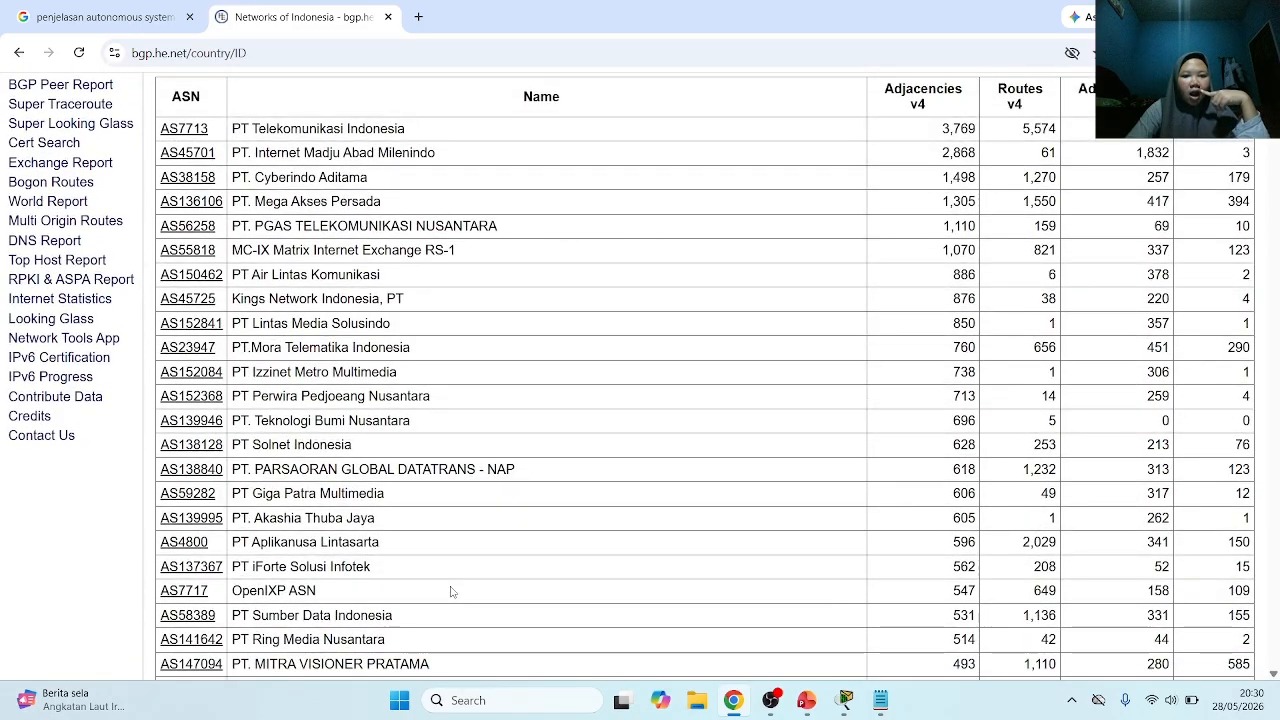
scroll(450, 591, down, 1)
scroll(450, 591, up, 3)
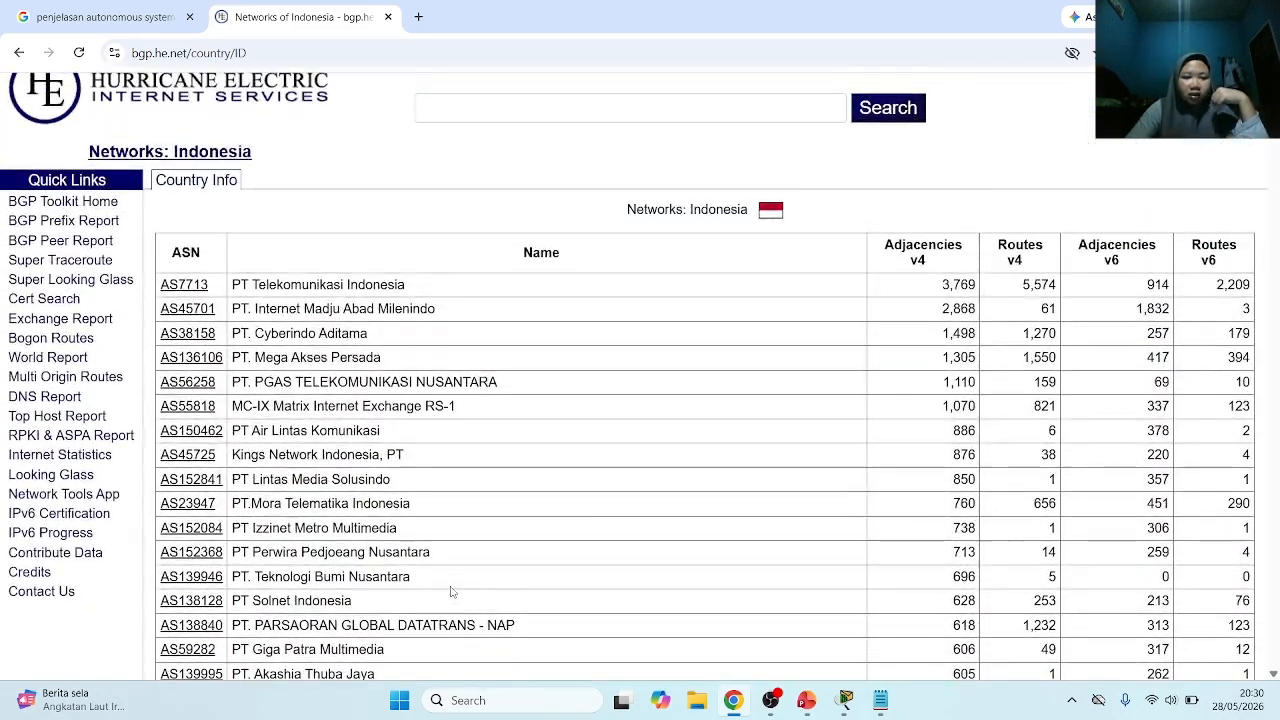
scroll(450, 592, down, 2)
scroll(450, 592, up, 1)
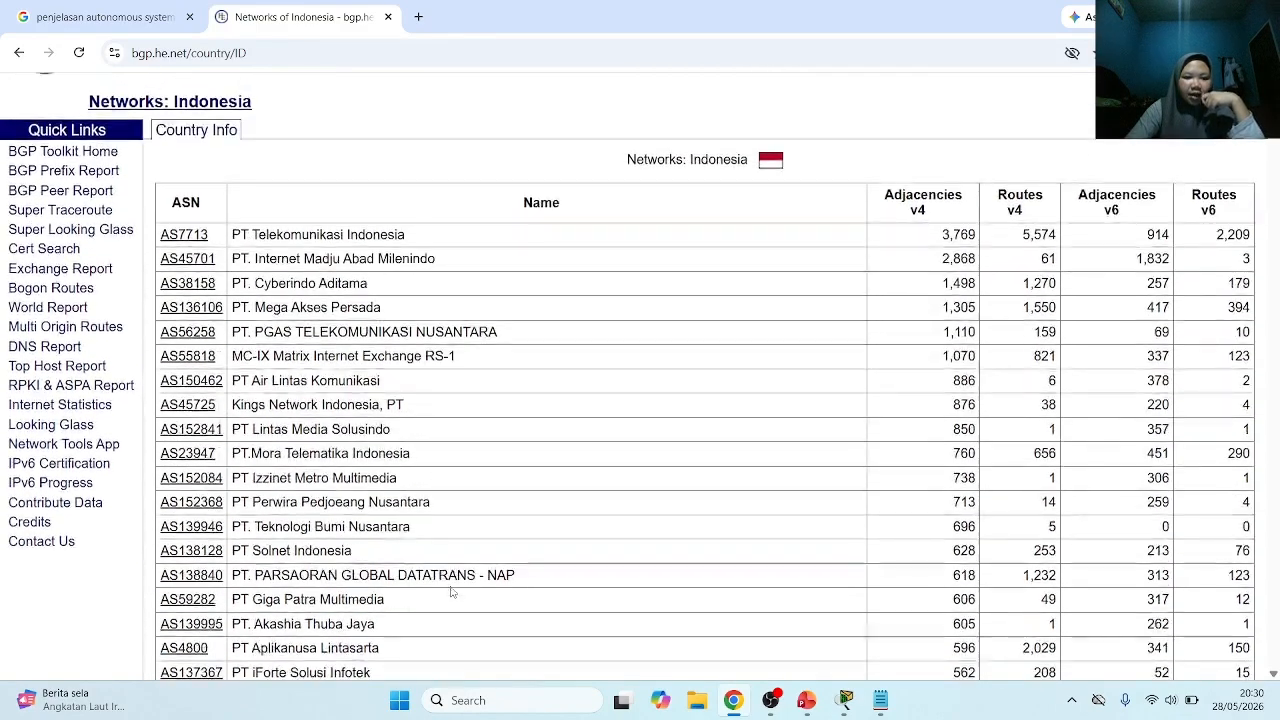
scroll(450, 592, up, 1)
scroll(320, 380, up, 1)
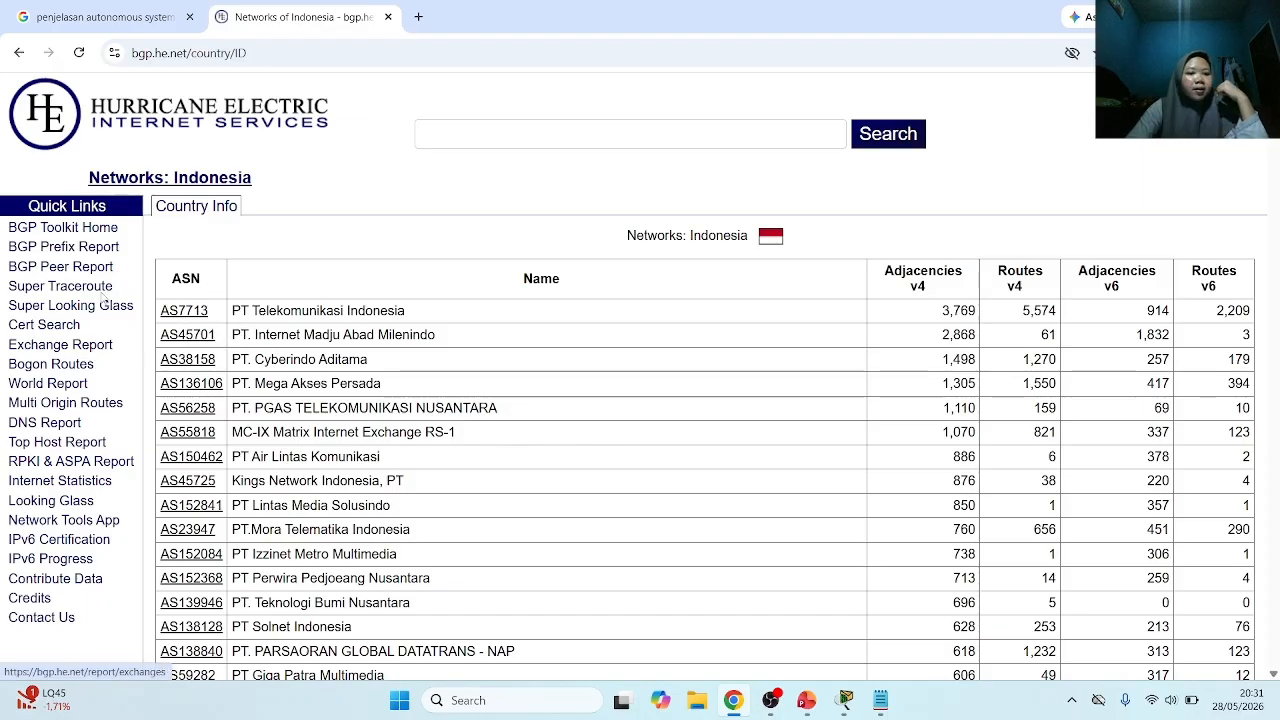
View the BGP Toolkit Home and BGP Prefix Report pages, ending on the toolkit home page
click(102, 230)
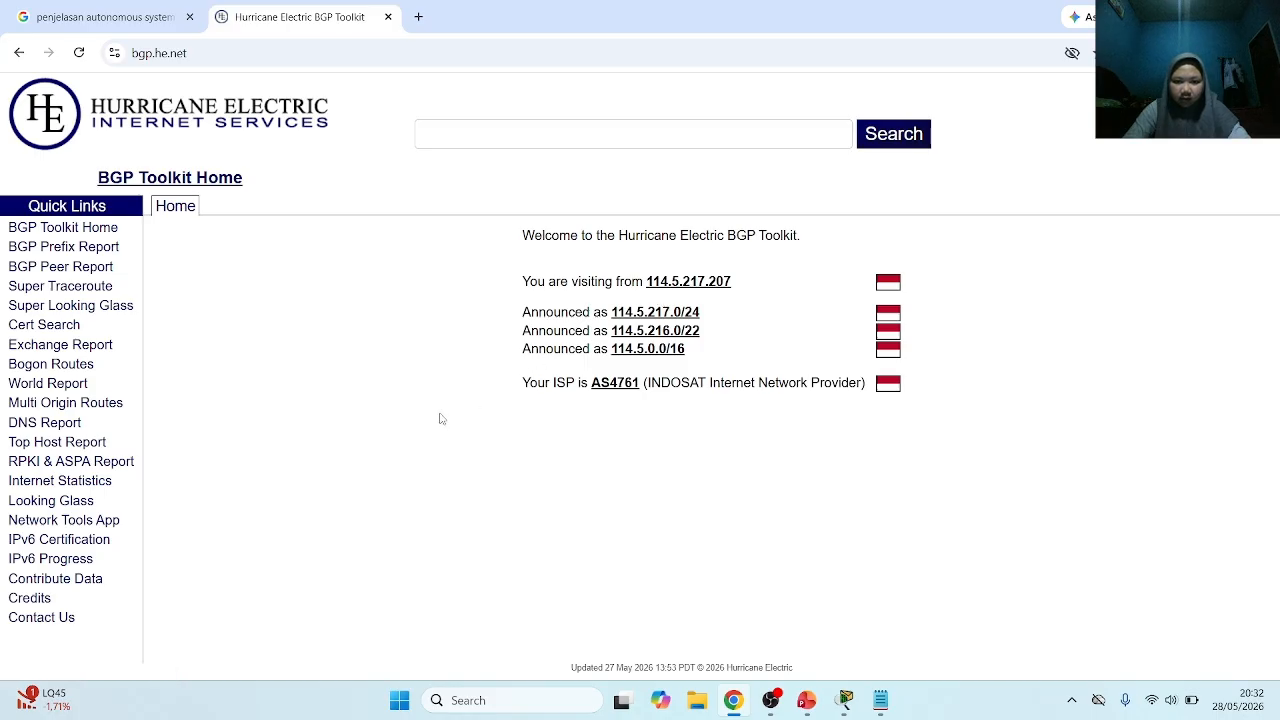
click(86, 250)
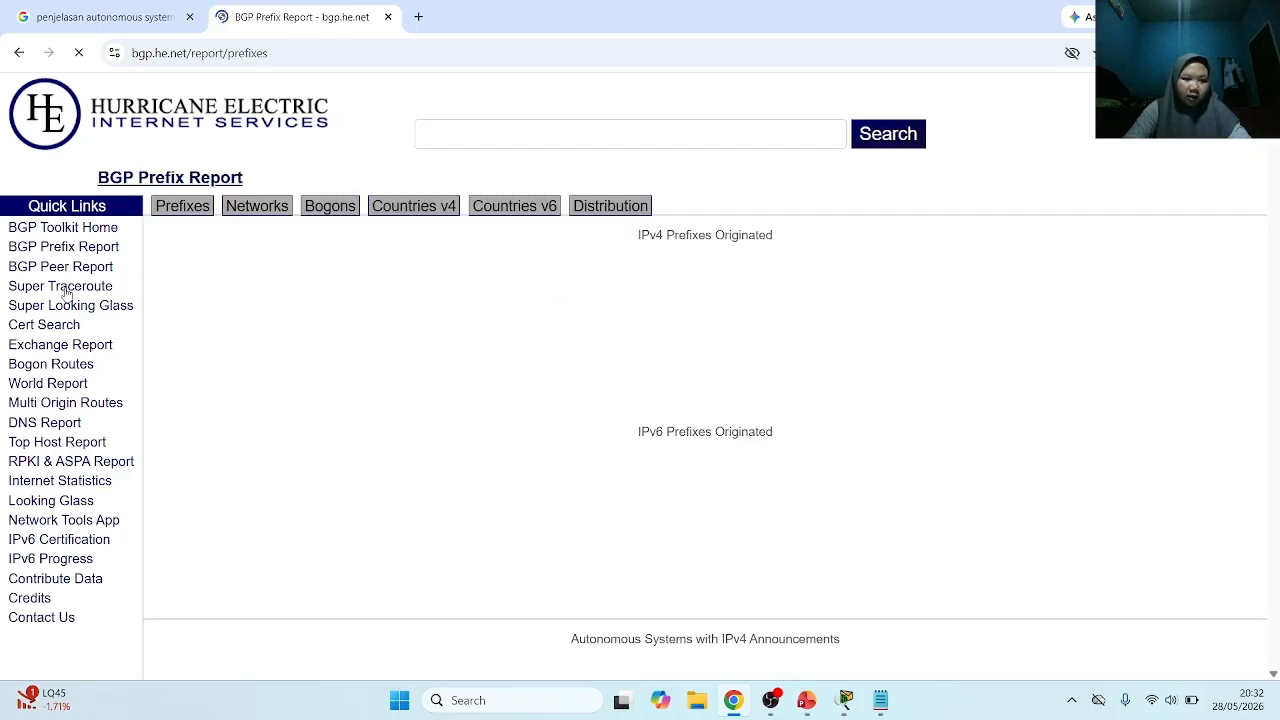
click(64, 228)
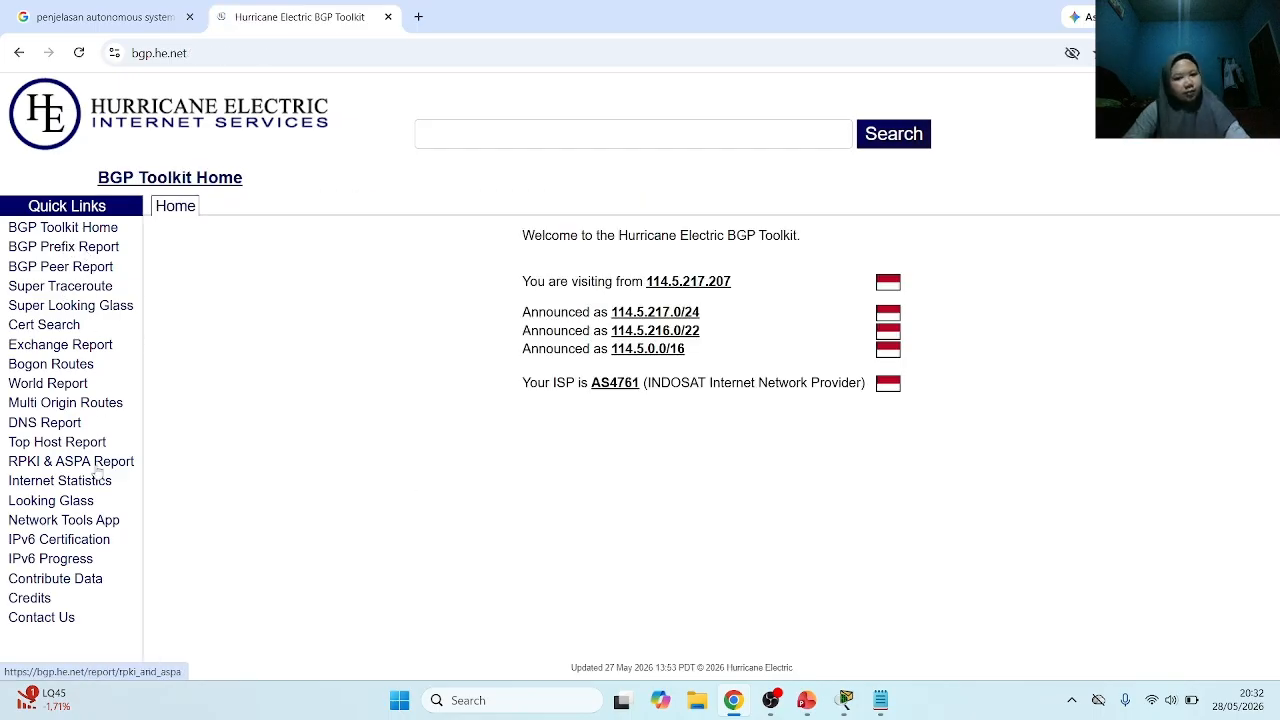
Close the BGP Toolkit page and switch to the Cisco Routing presentation in PowerPoint to view the Outline slide
drag(230, 380, 402, 102)
click(389, 18)
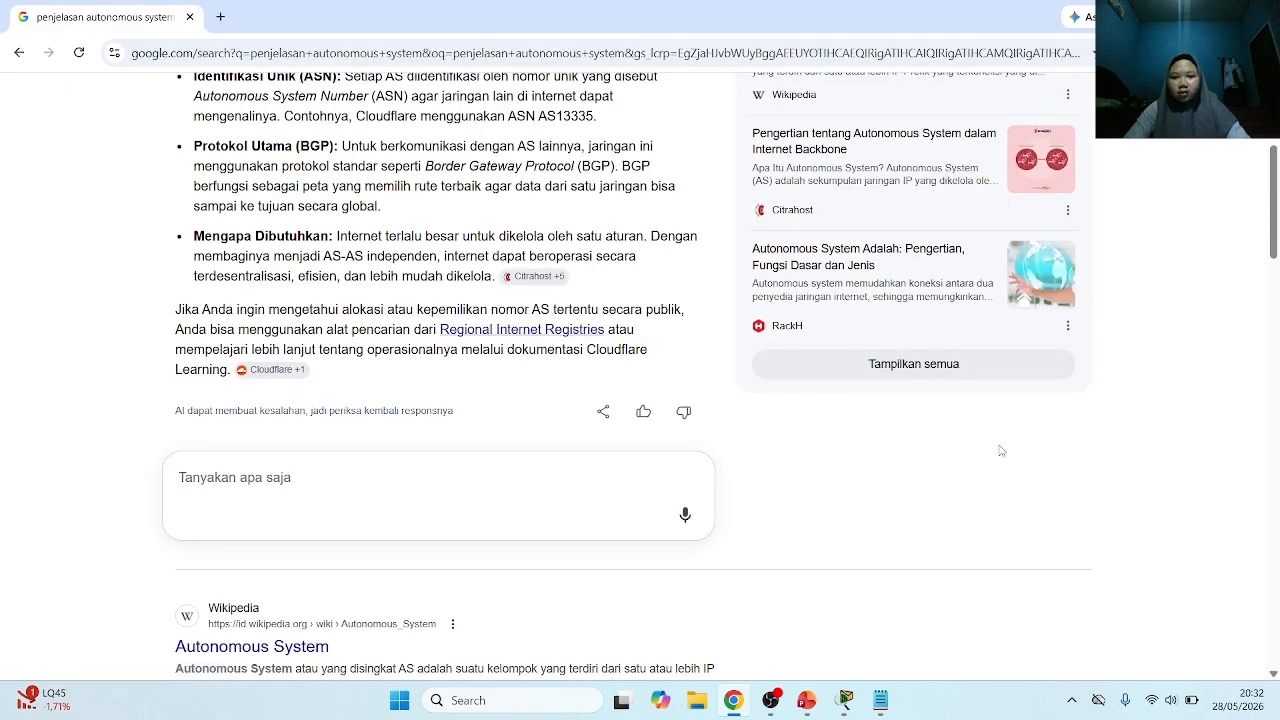
click(812, 698)
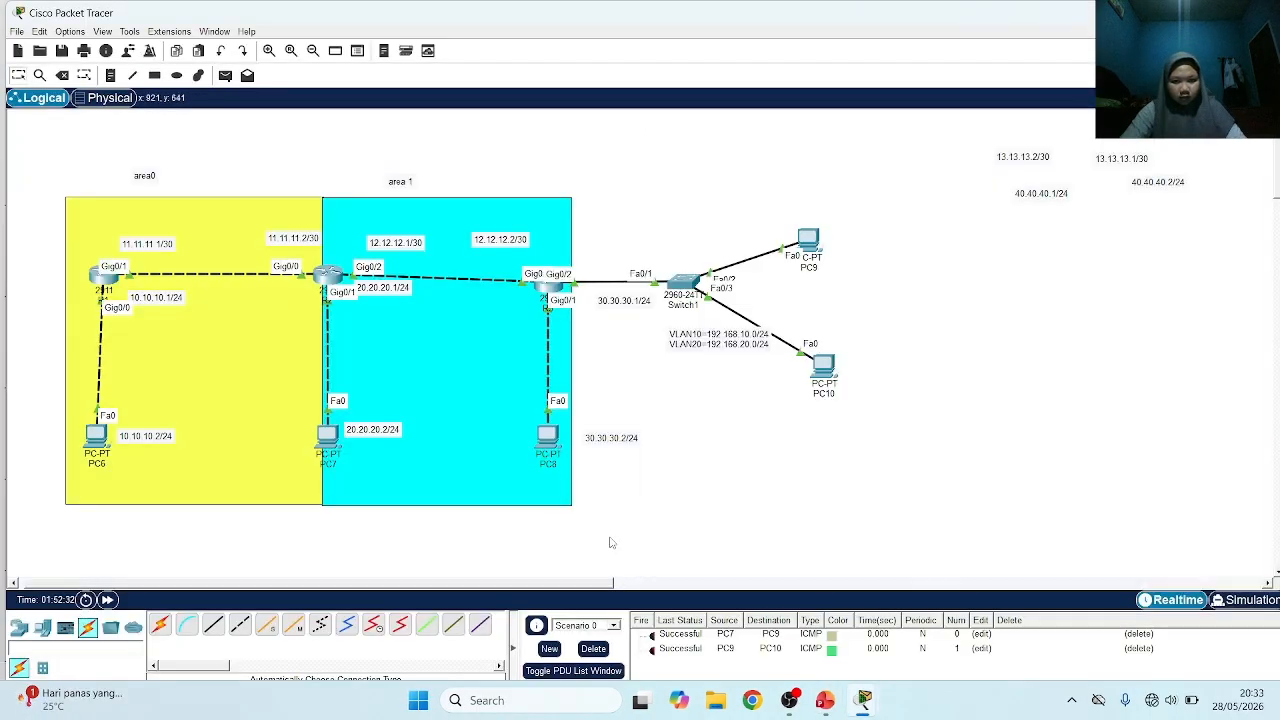
Place two 2911 routers side by side in an empty area of the Cisco Packet Tracer workspace
scroll(977, 434, right, 10)
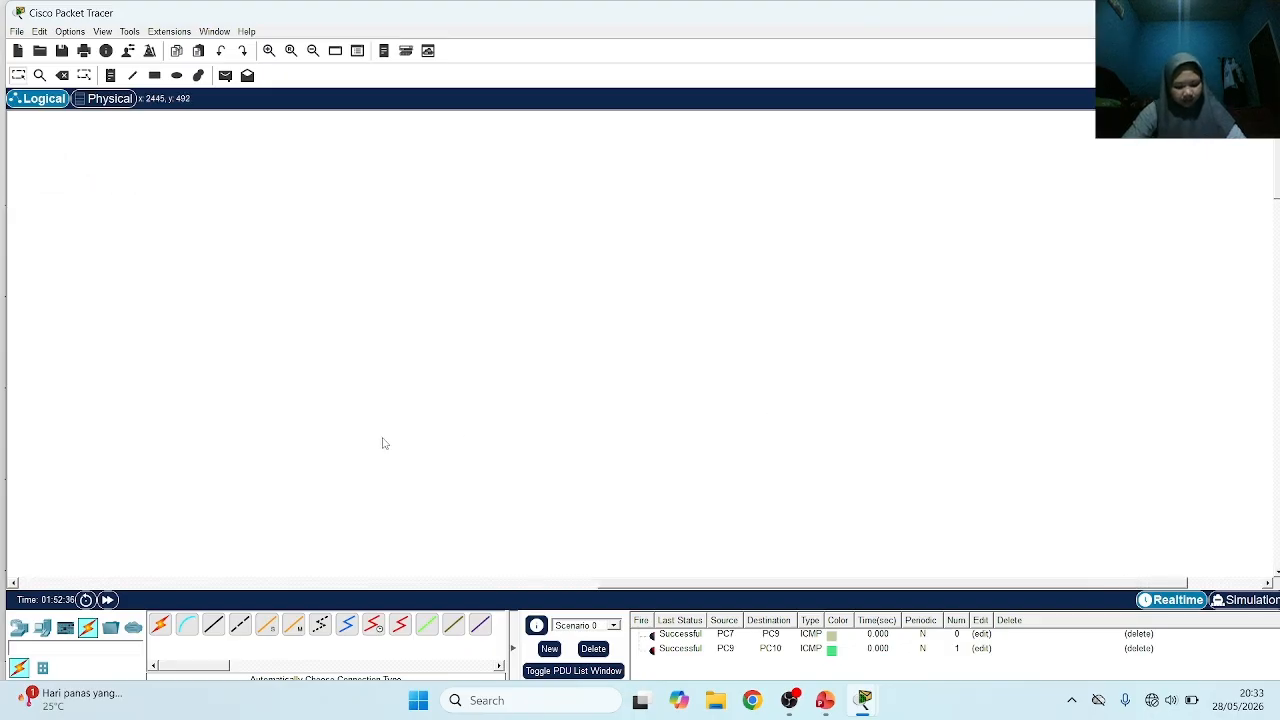
click(18, 628)
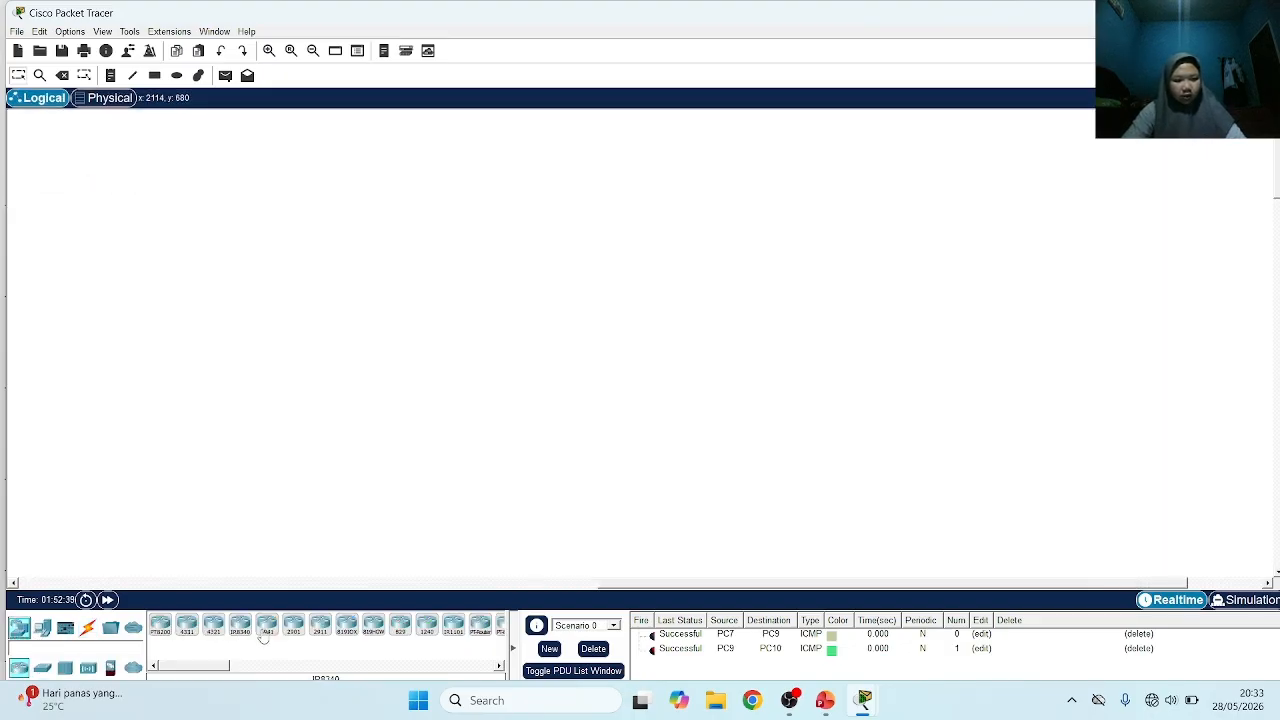
click(320, 624)
click(308, 275)
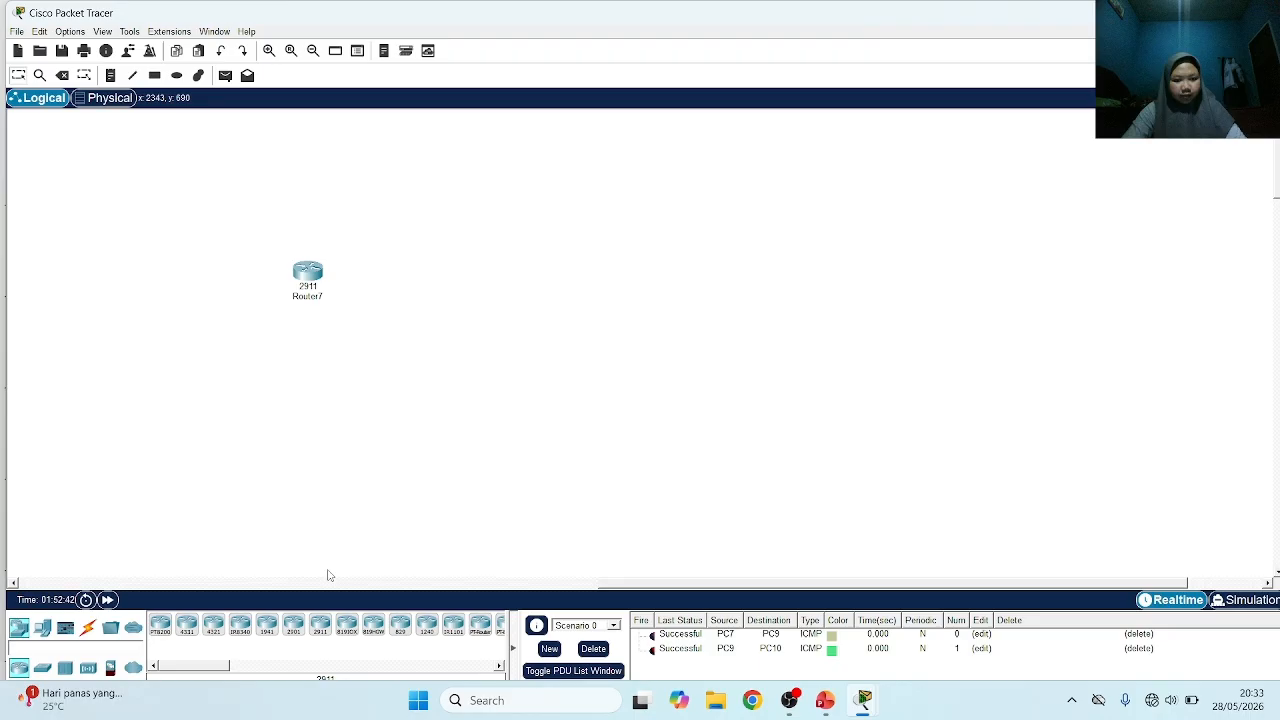
click(320, 624)
click(623, 274)
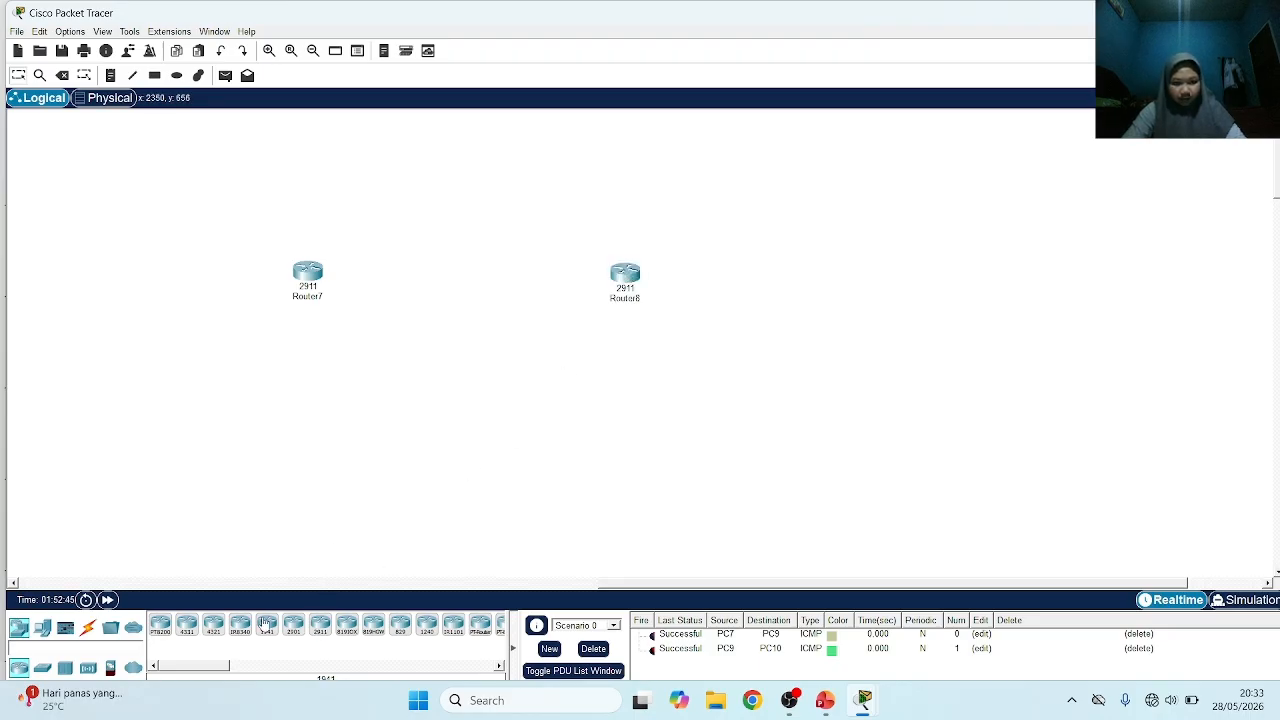
Place two PCs in the workspace, one below each new 2911 router
click(42, 627)
click(160, 624)
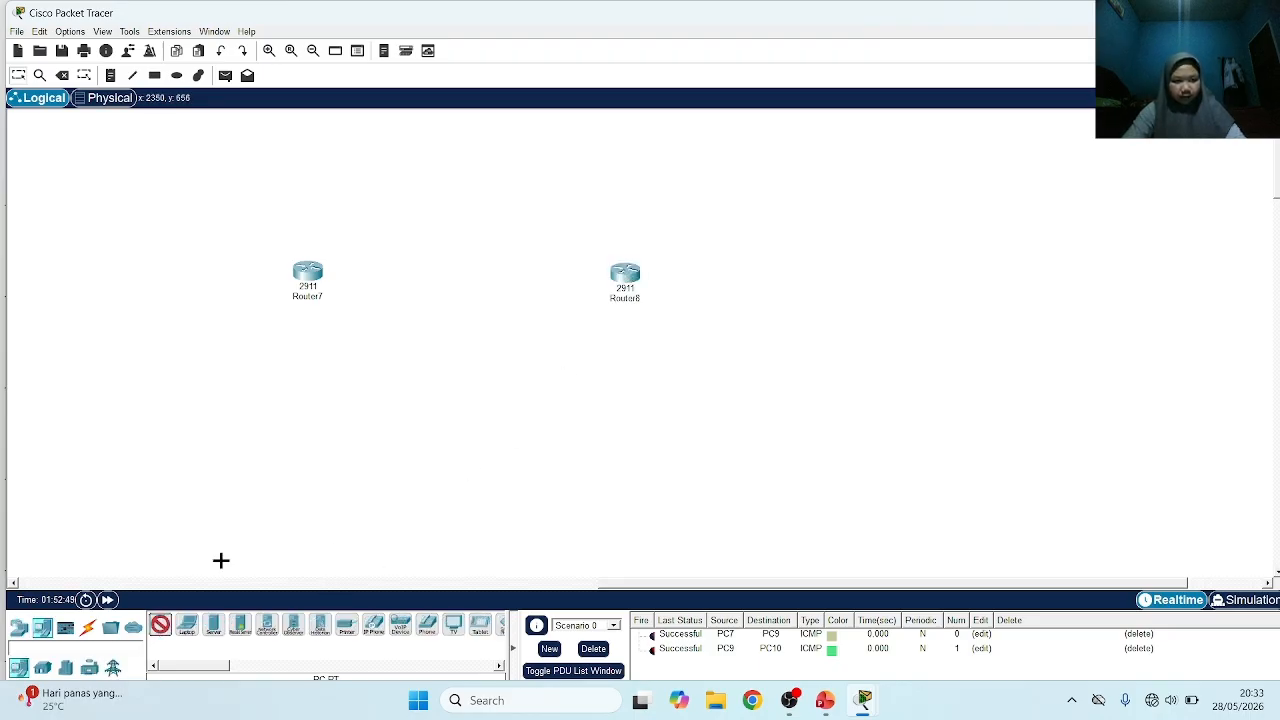
click(311, 444)
click(160, 624)
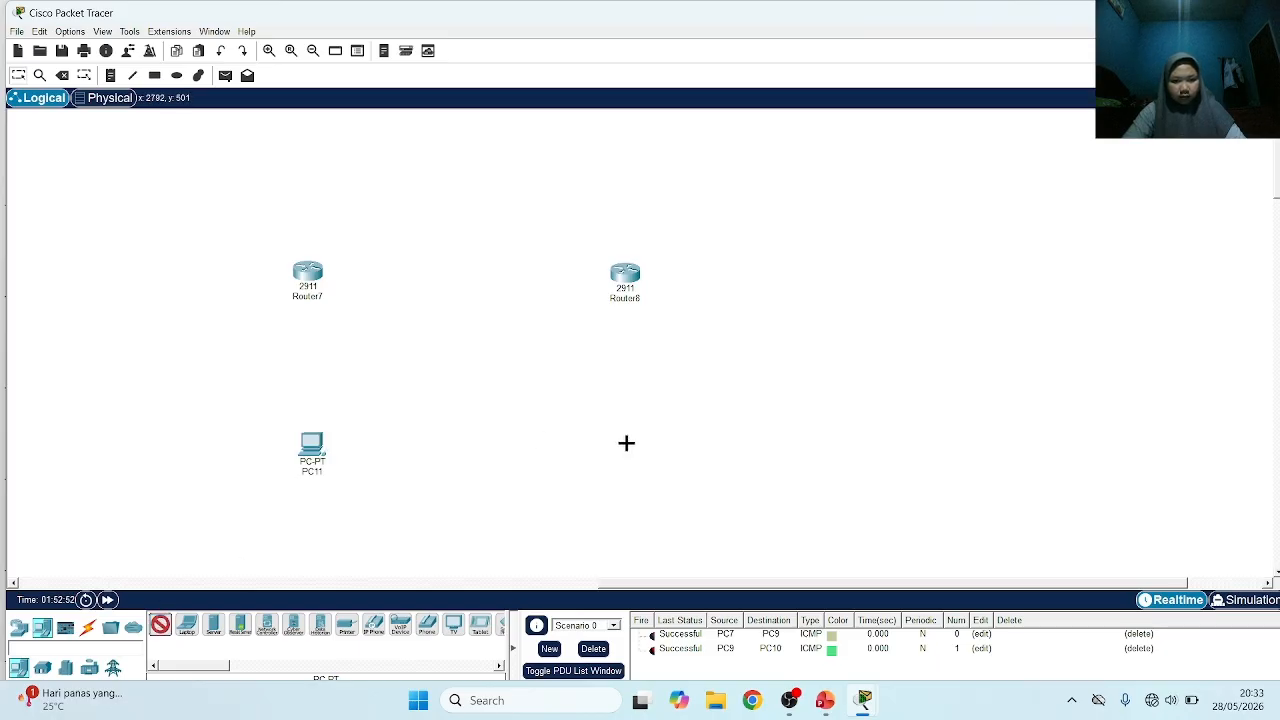
click(626, 443)
Connect Router7 to PC11 and to Router8, using the automatically chosen connection type for both links
click(86, 627)
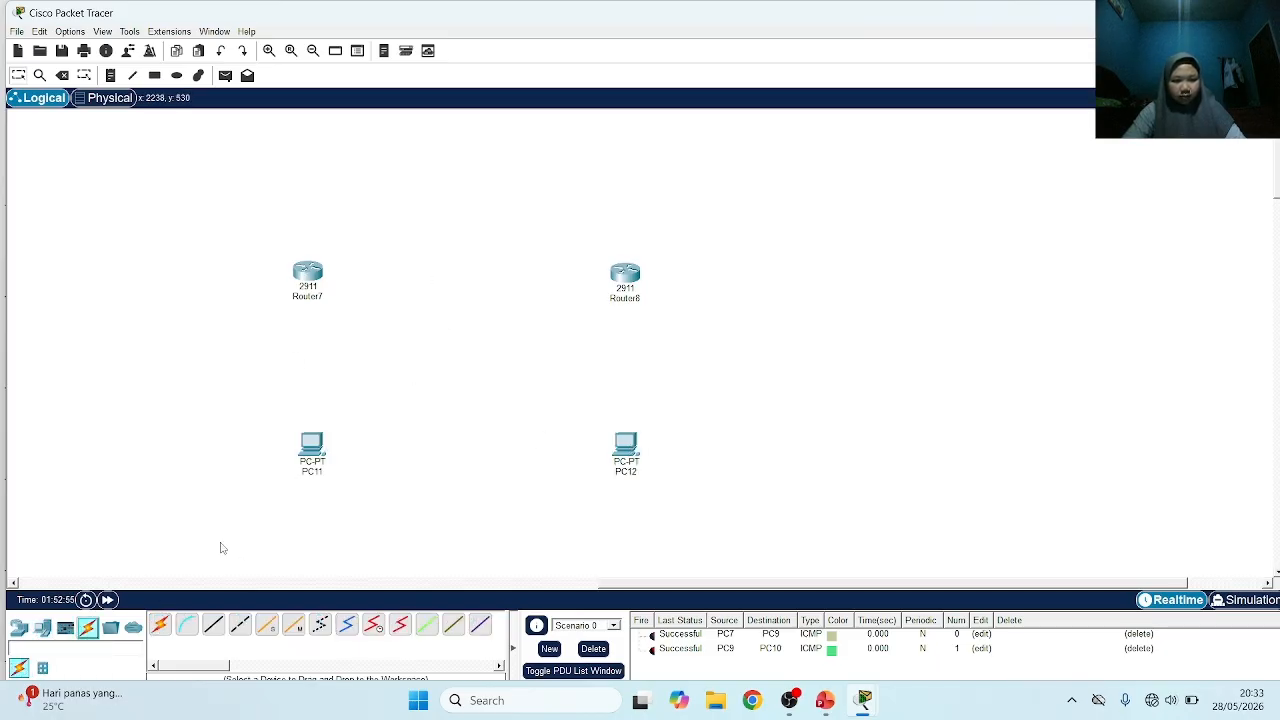
click(160, 624)
click(316, 279)
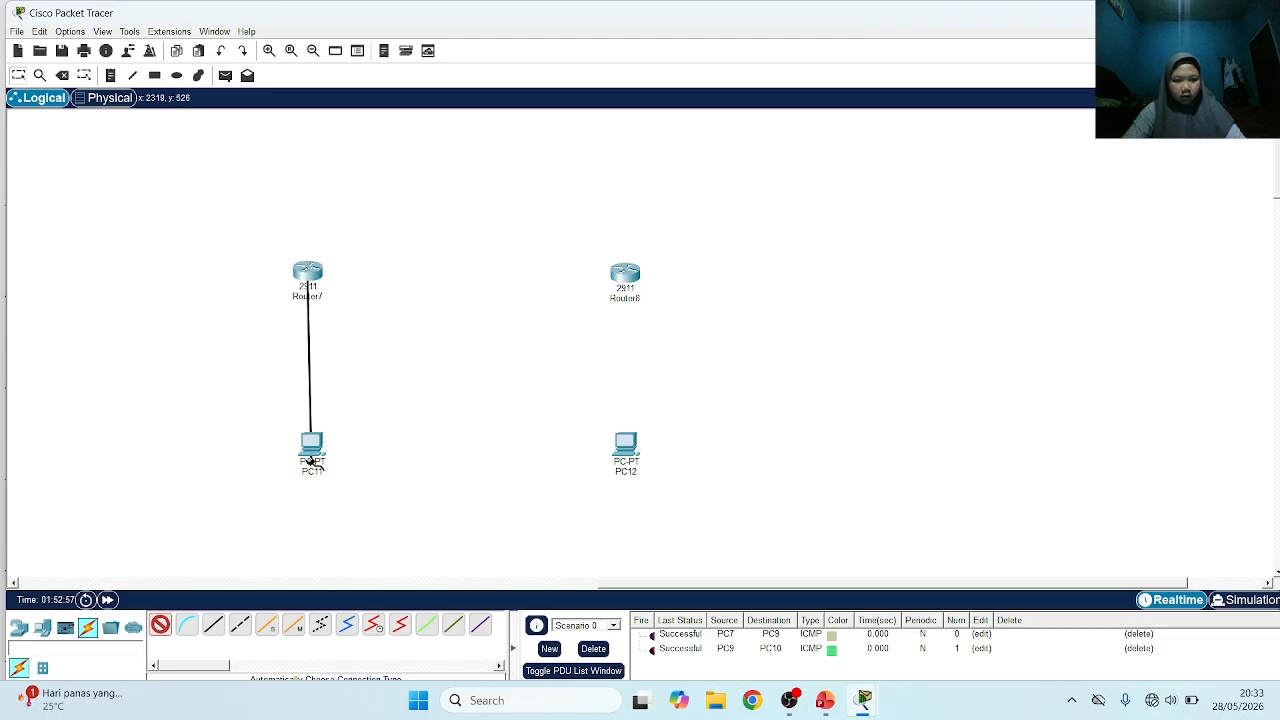
click(311, 447)
click(160, 624)
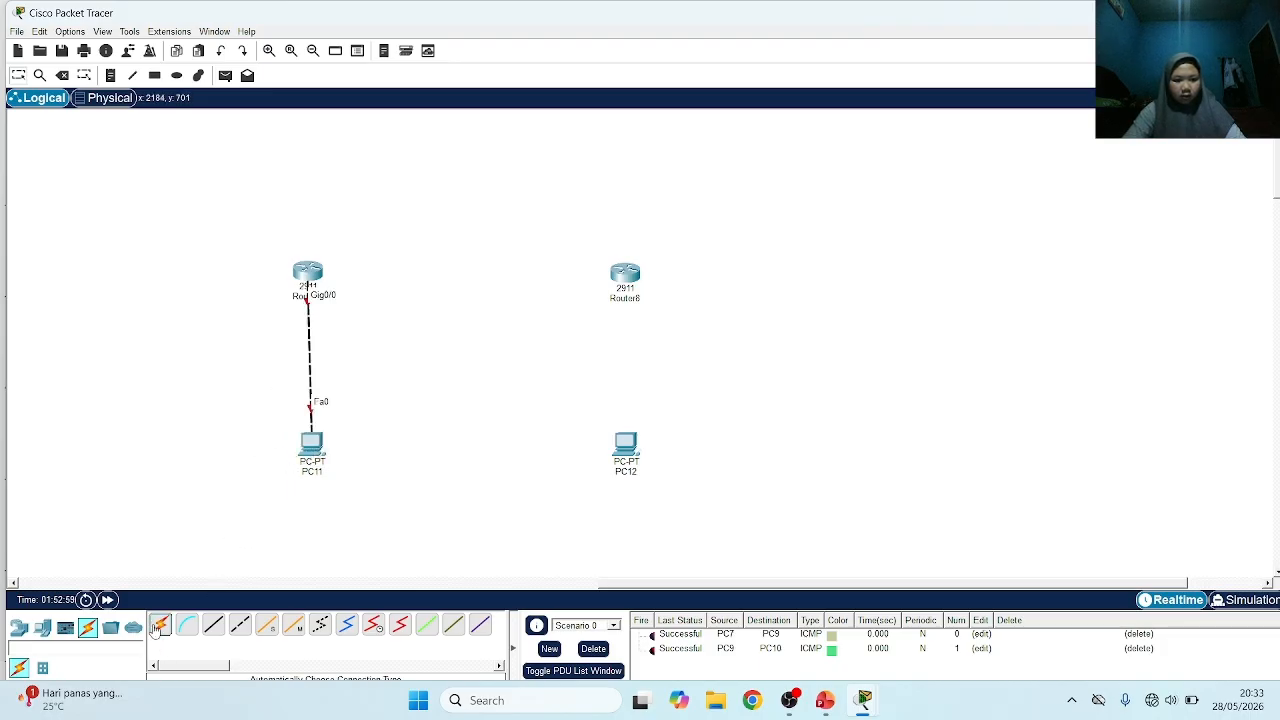
click(316, 272)
click(630, 270)
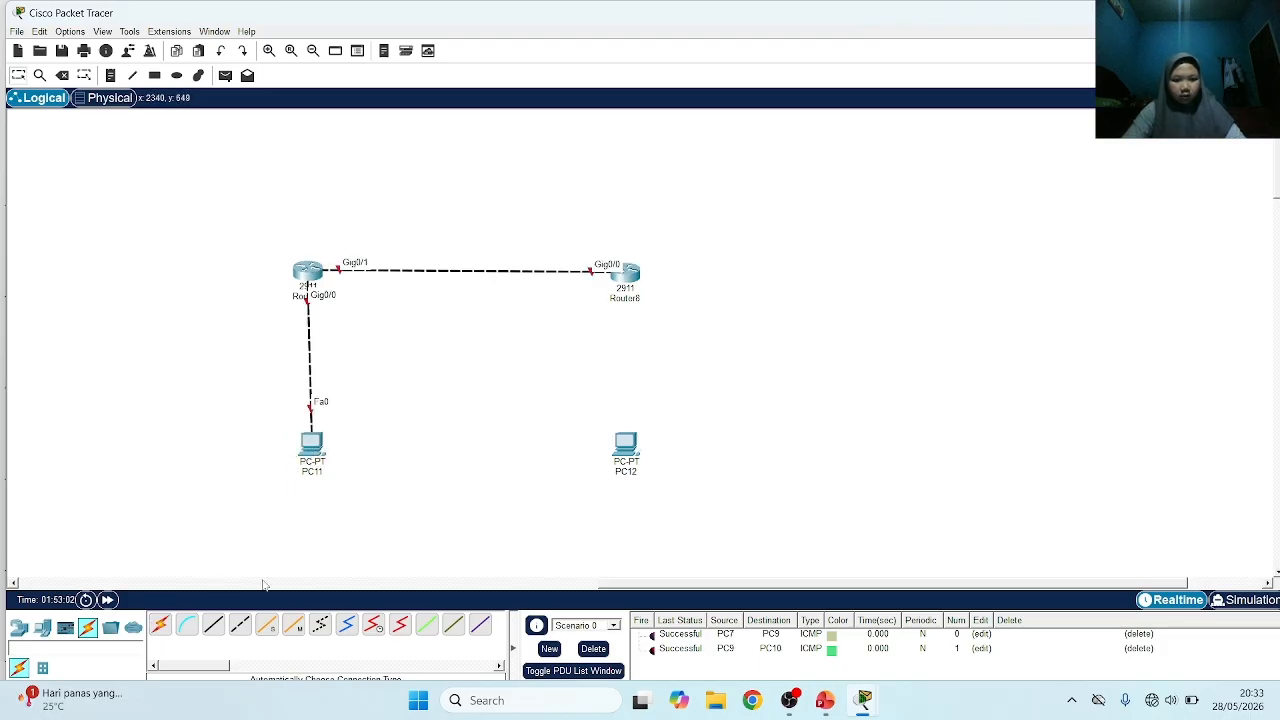
Connect Router8 to PC12 with the automatically chosen connection type
click(160, 624)
click(630, 270)
click(628, 440)
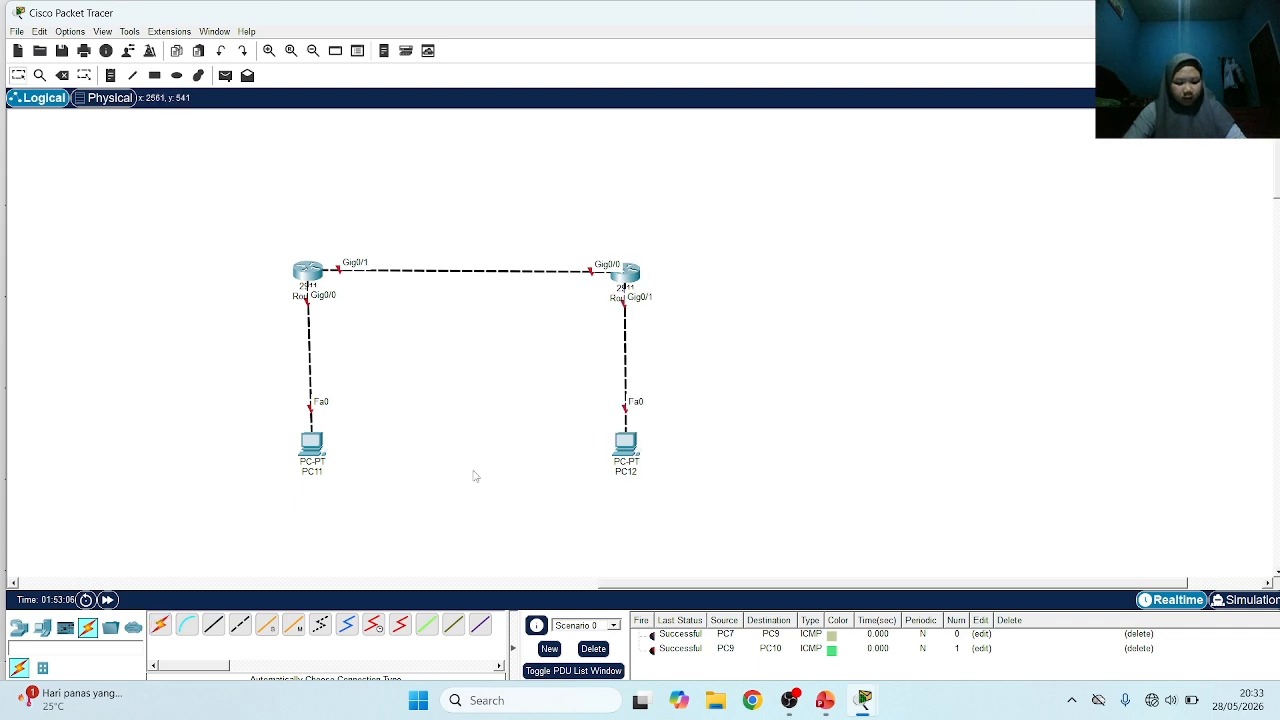
scroll(492, 517, left, 5)
scroll(492, 517, right, 5)
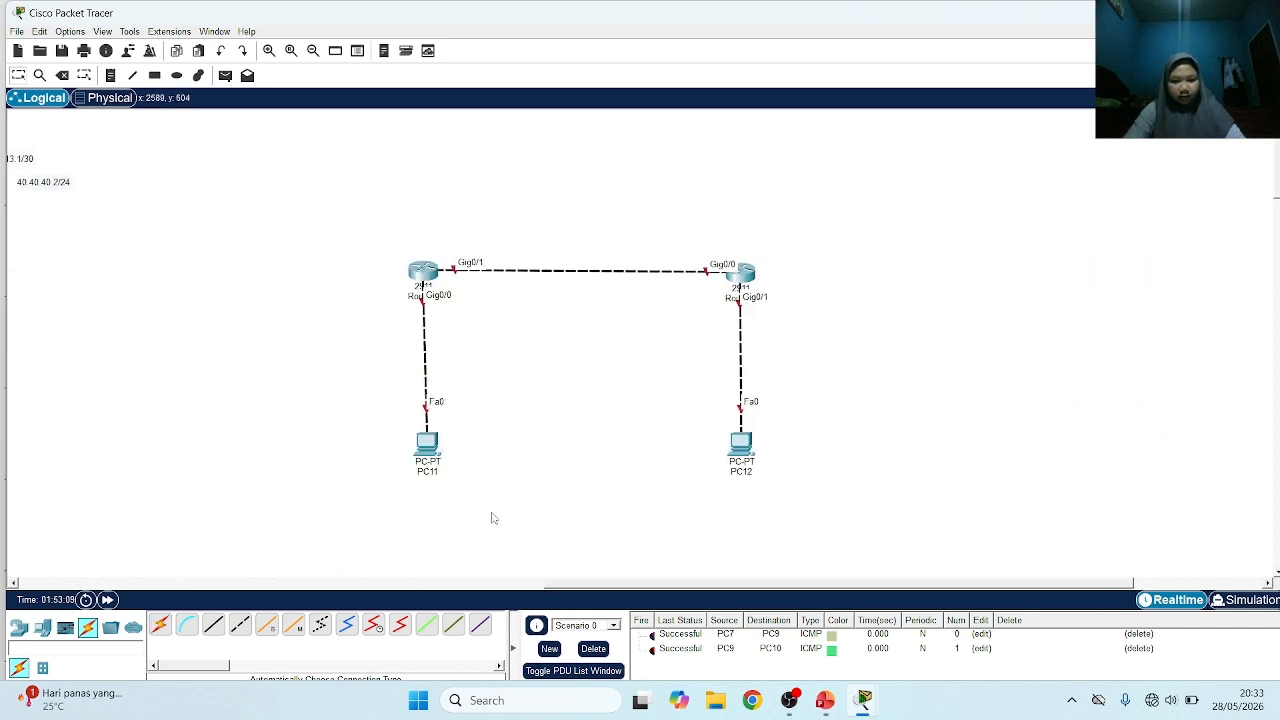
Add a note reading 10.10.10.1/30 above the Gig0/1 end of Router7's link to Router8
scroll(421, 491, left, 1)
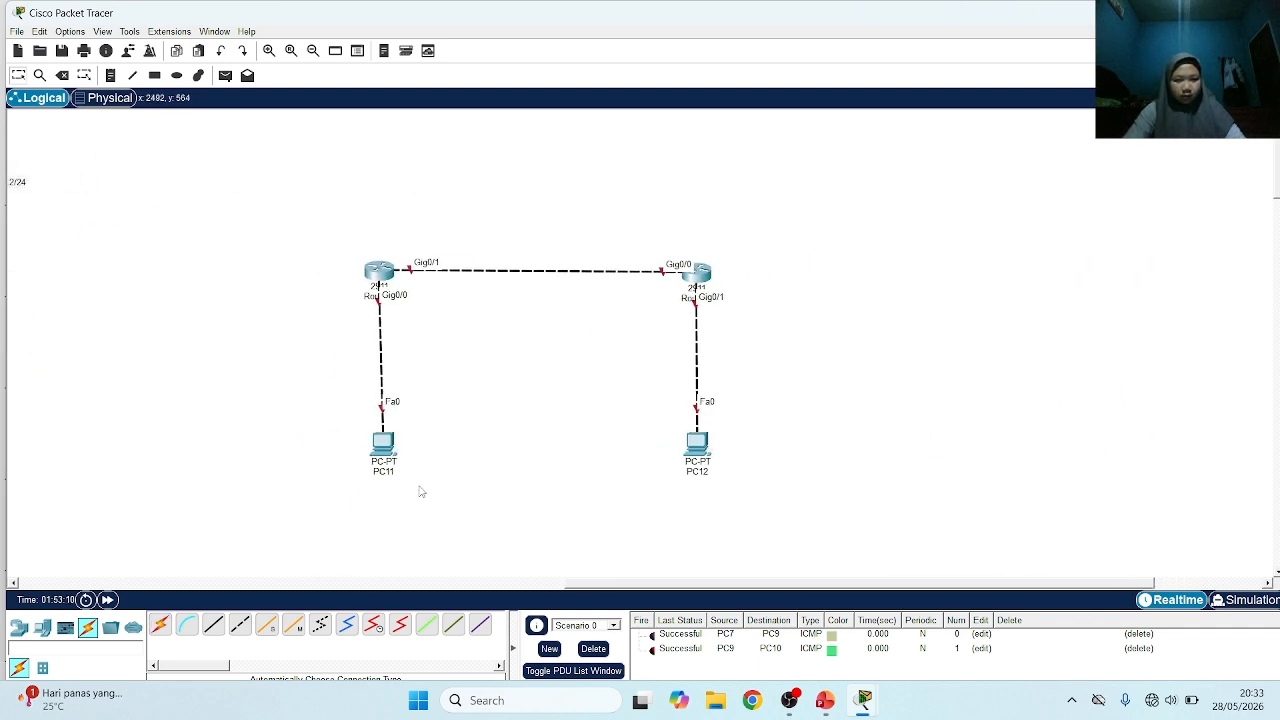
click(110, 75)
click(402, 235)
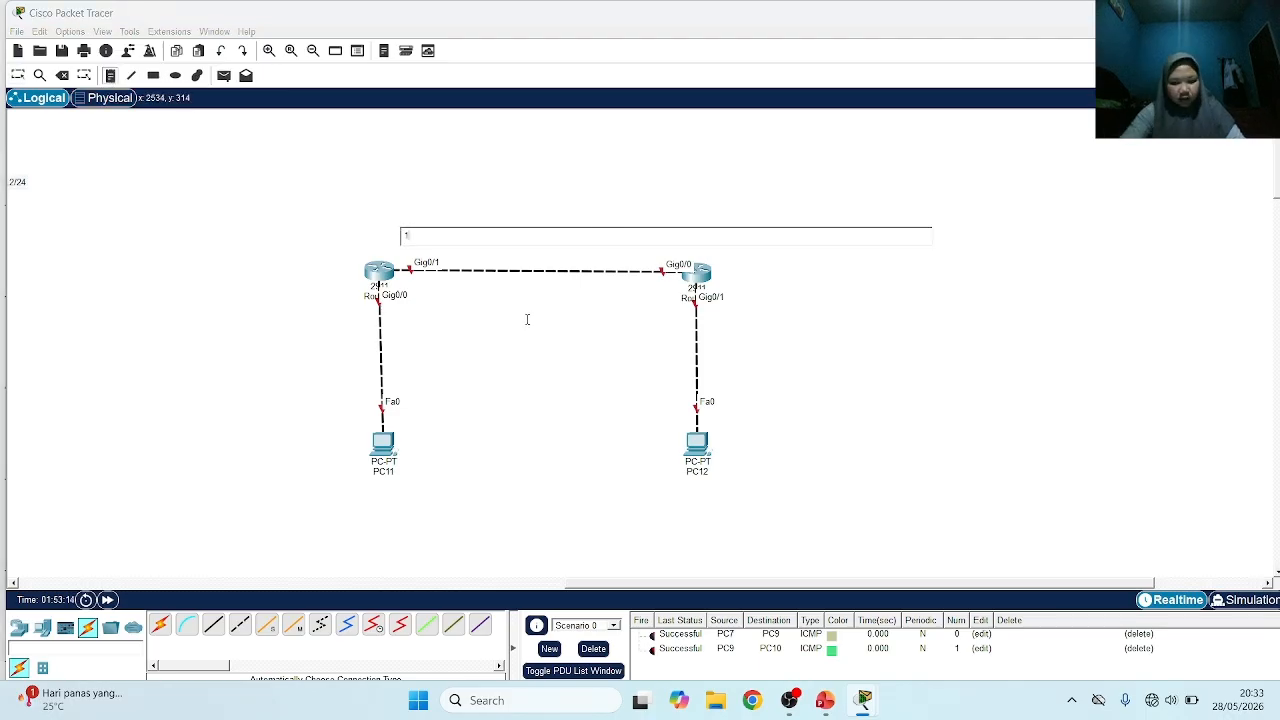
text(10.10.10.1)
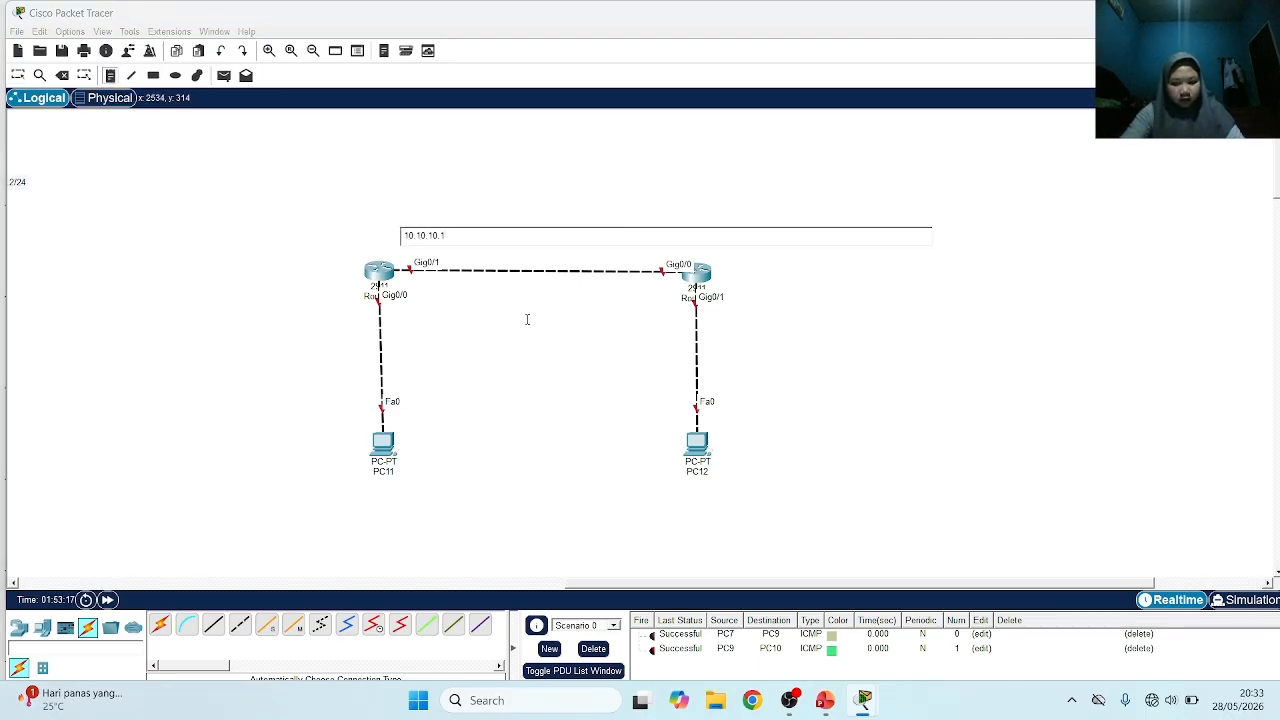
text(/30)
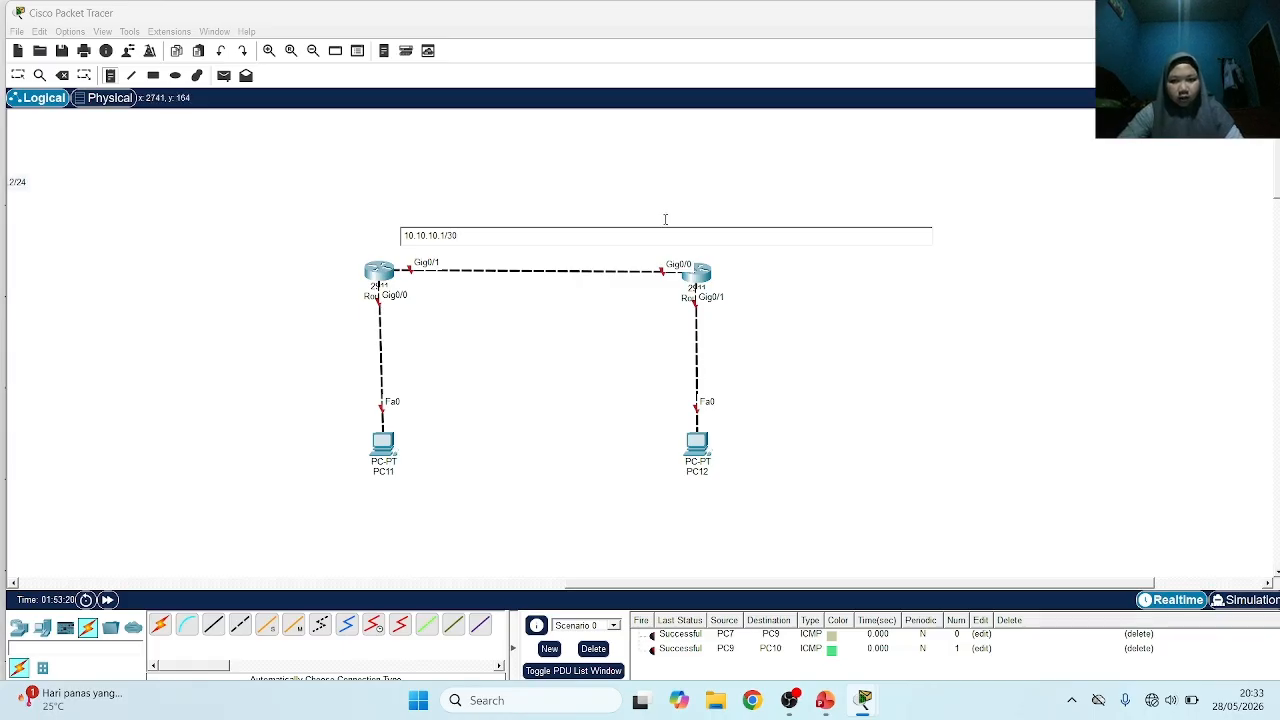
Add a note reading 10.10.10.2/30 above Router8's Gig0/0 interface
click(665, 219)
click(655, 240)
text(10)
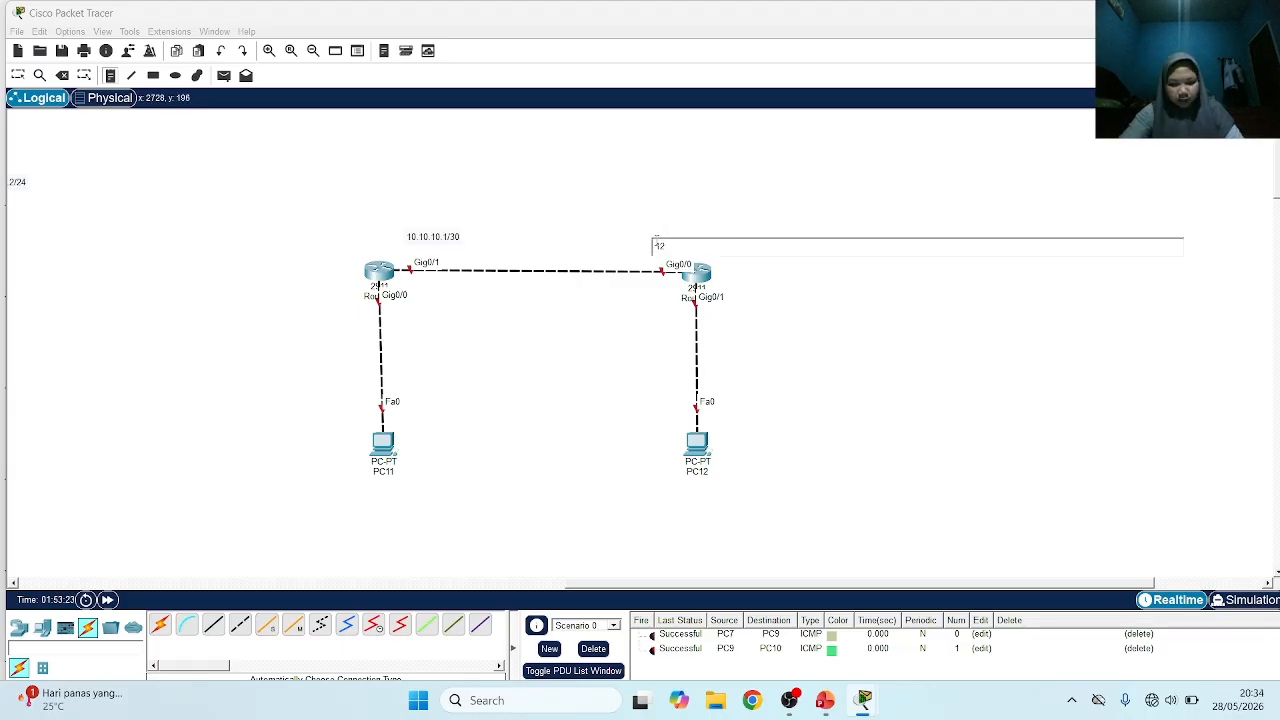
text(.10.10.1)
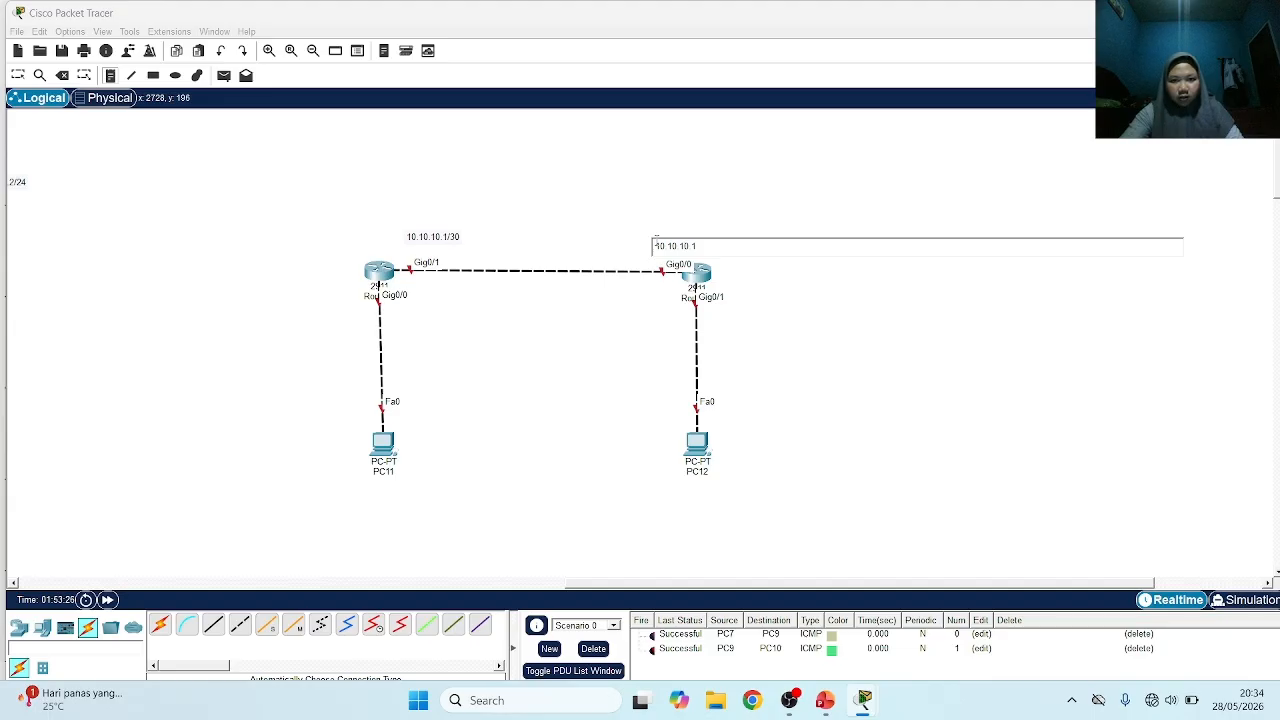
key(BackSpace)
text(2/30)
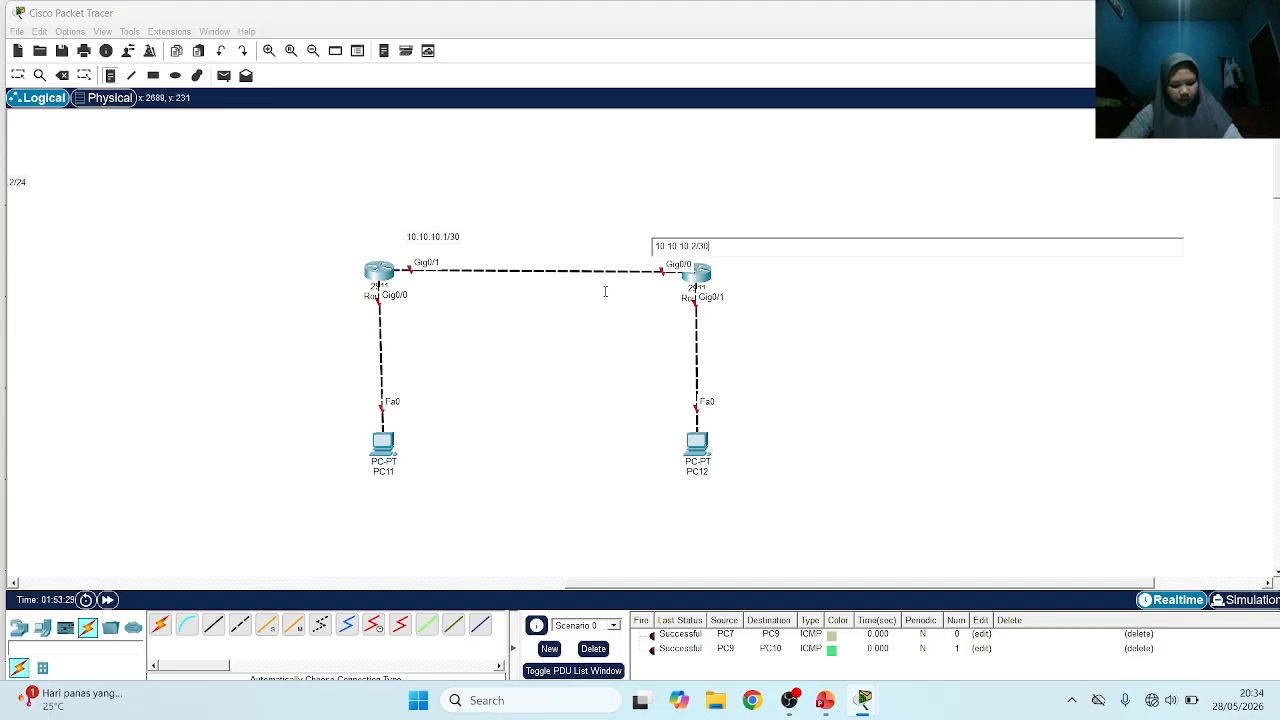
Add a note reading 192.168.10.1/24 beside PC11
click(408, 414)
text(192)
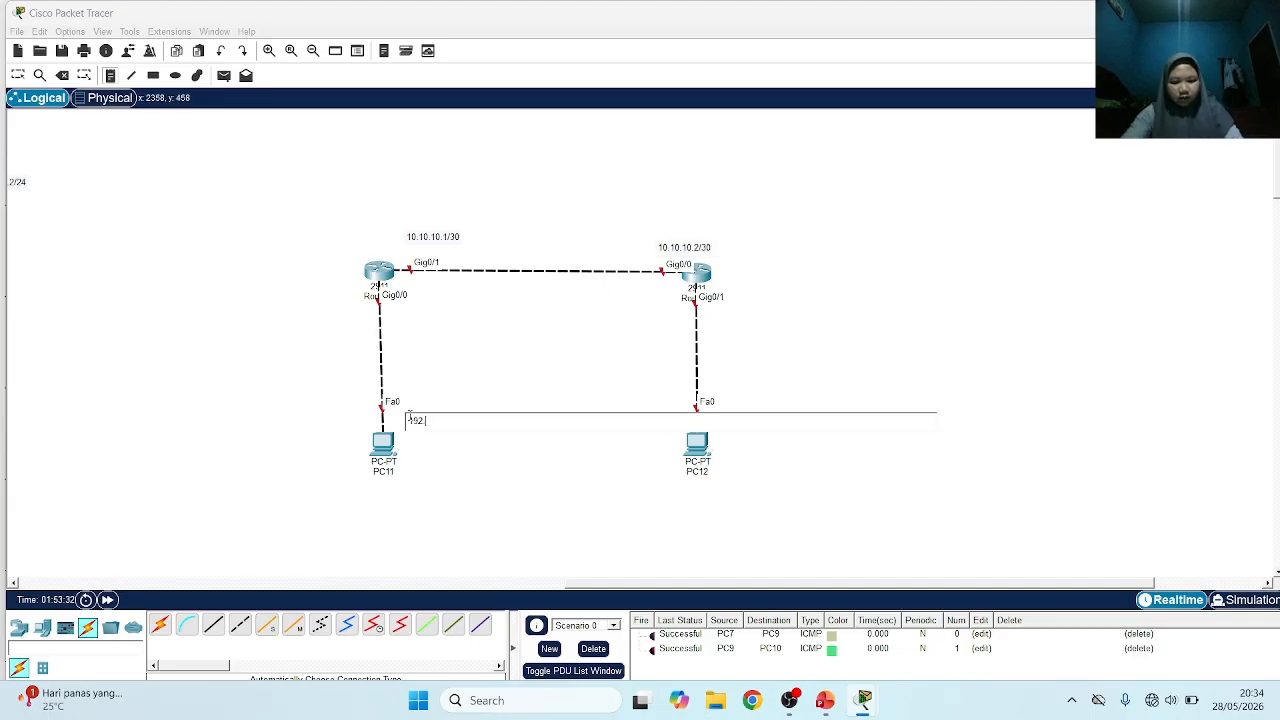
text(.168.10)
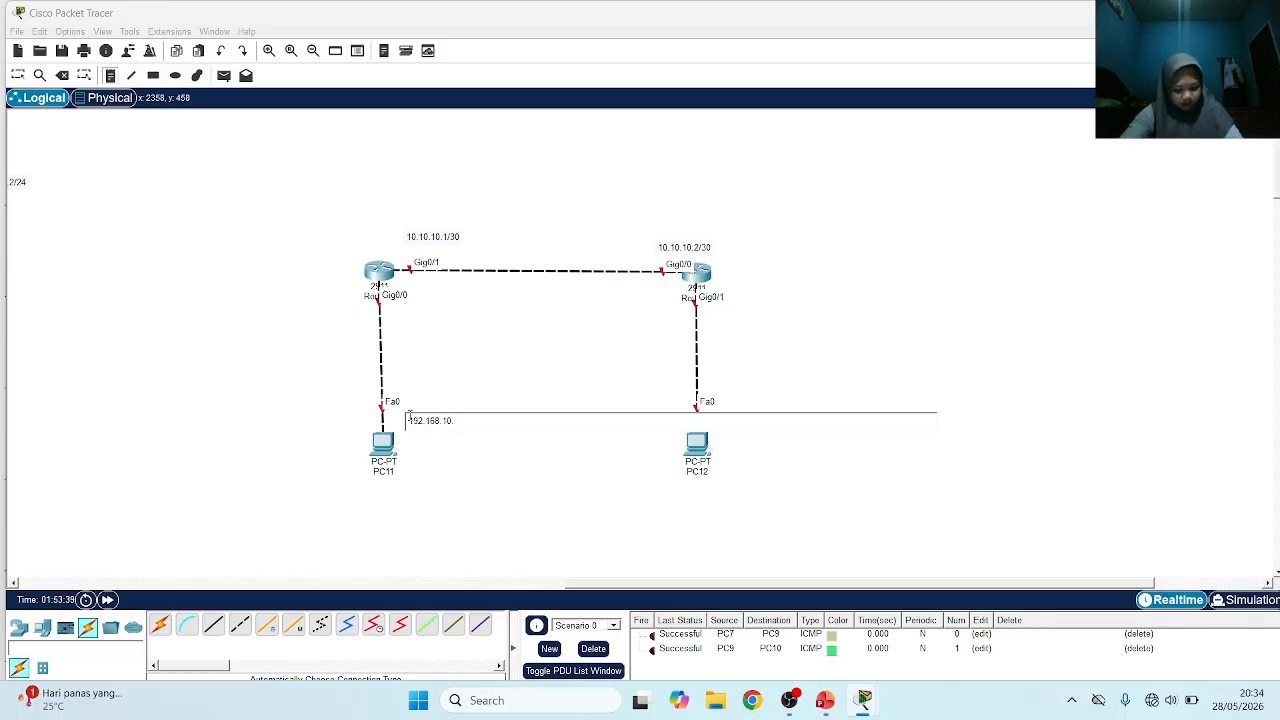
text(.1)
text(/24)
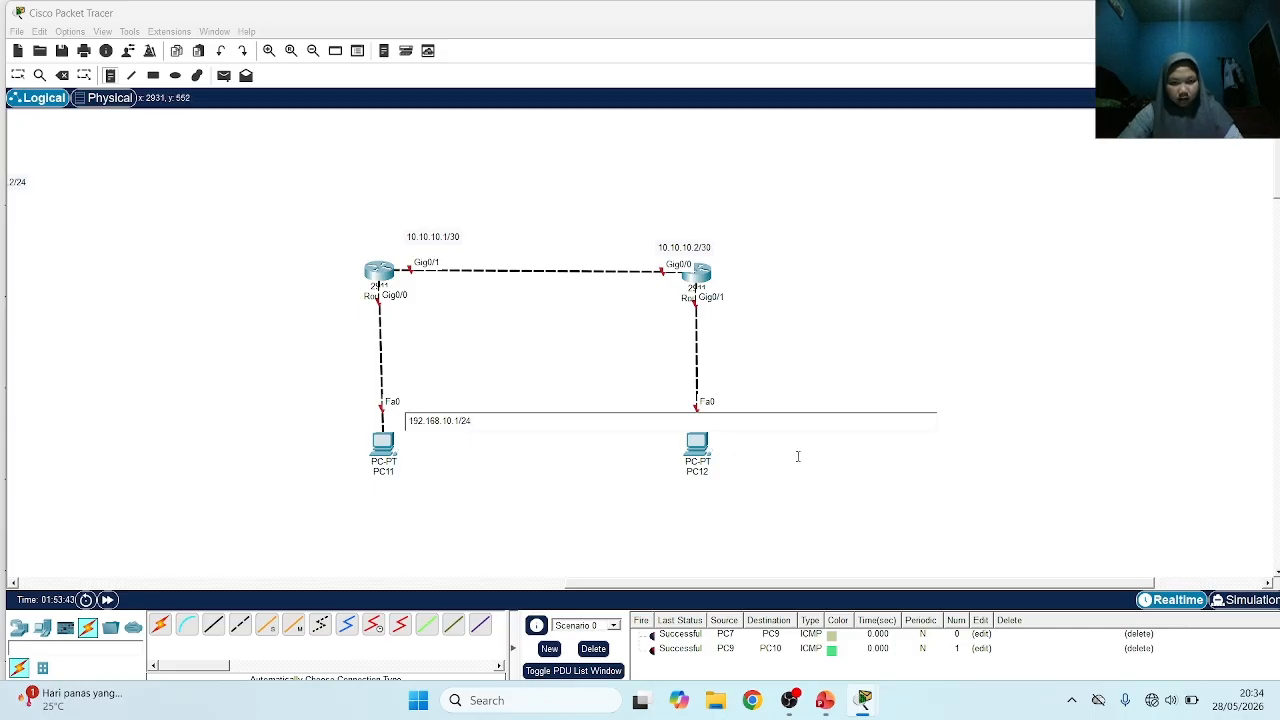
Add a note reading 192.168.20.1/24 beside the link between Router8 and PC12
click(735, 362)
click(735, 362)
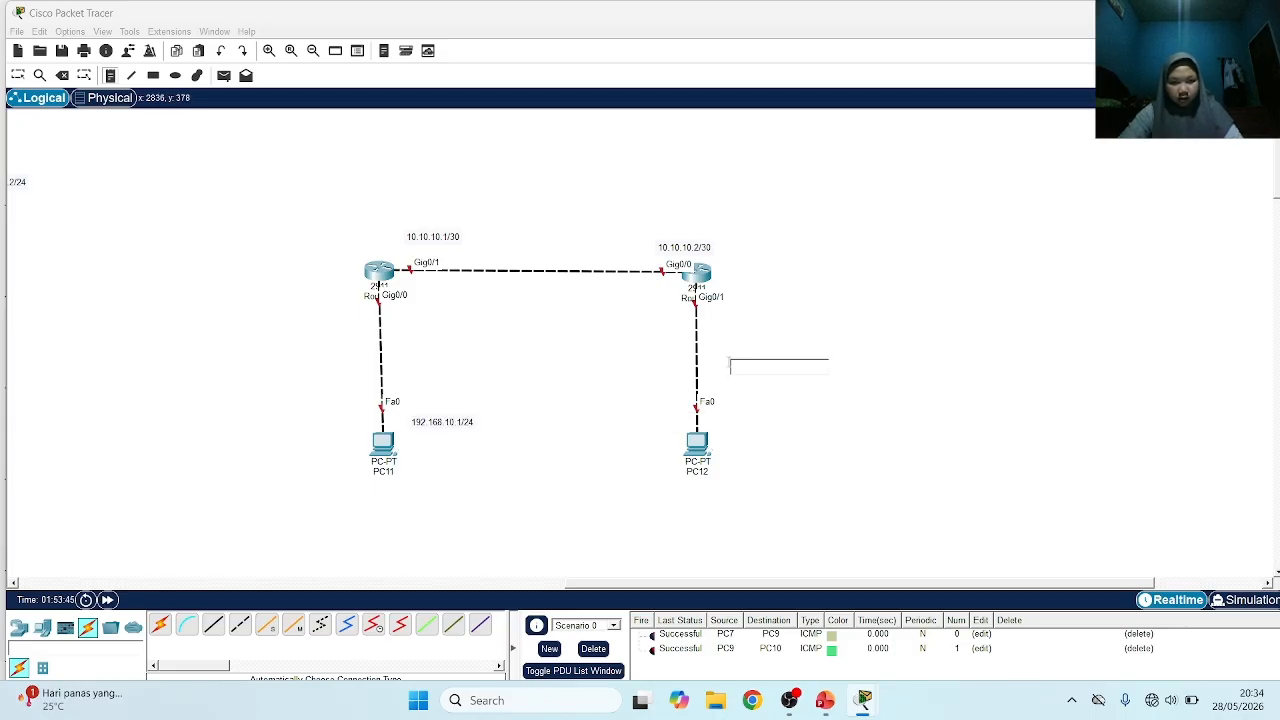
text(192.168.)
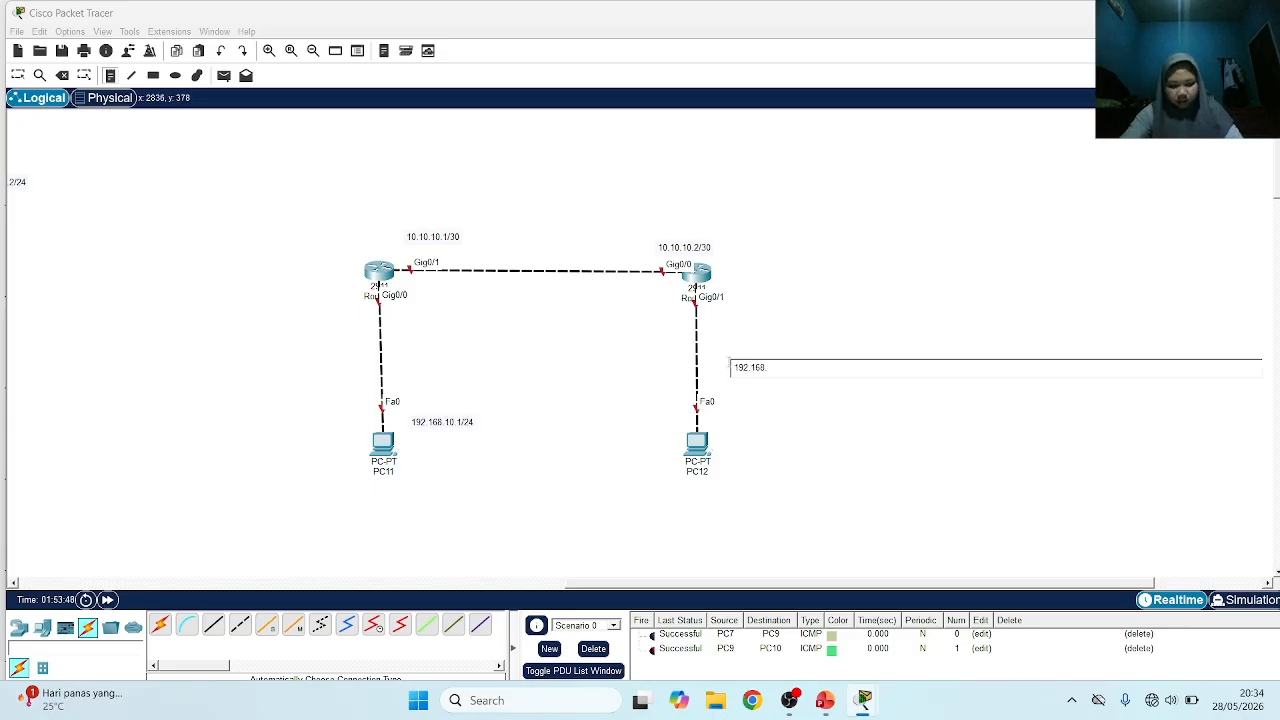
text(20.1/24)
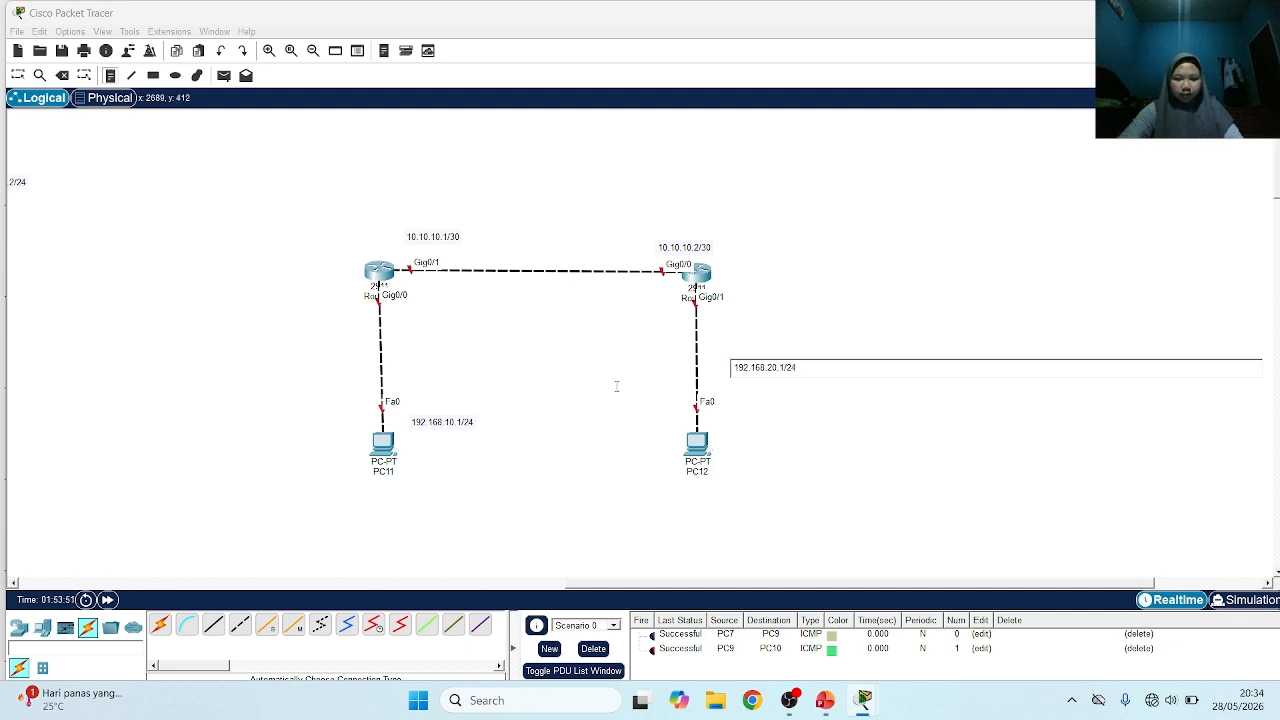
click(580, 388)
click(580, 388)
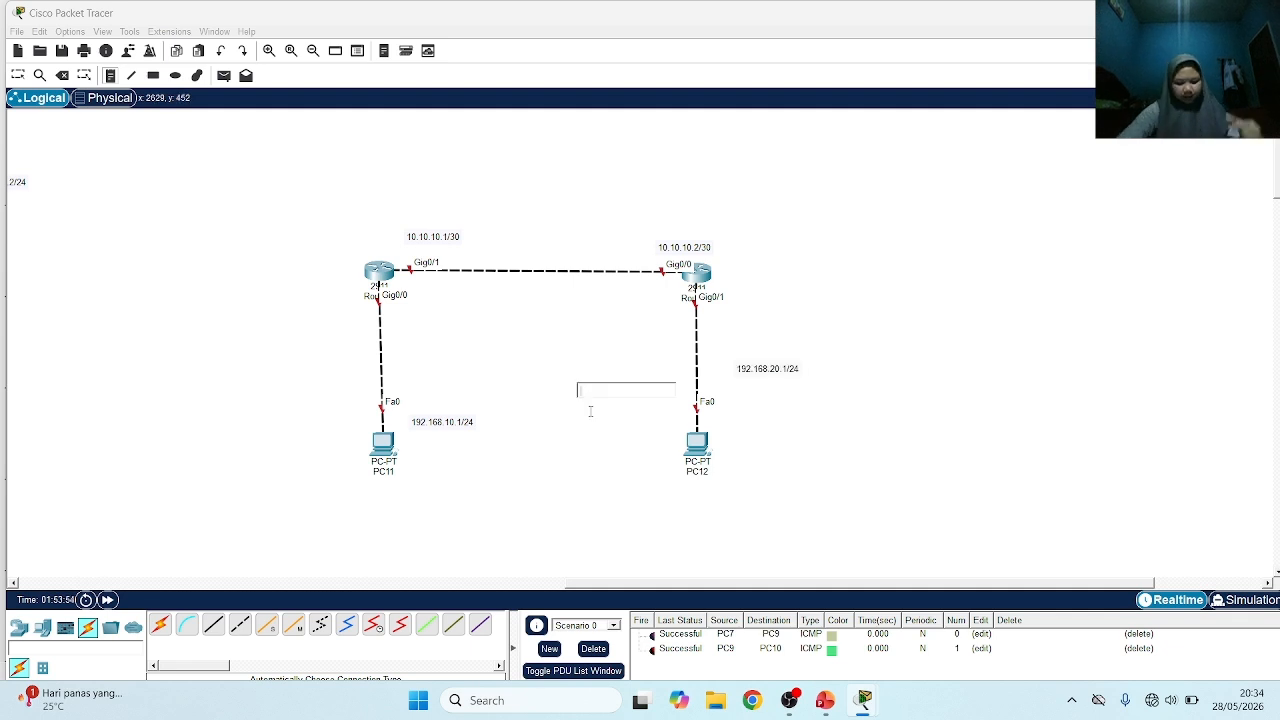
Label Router8's autonomous system with a note reading AS=25 beside the router
click(738, 277)
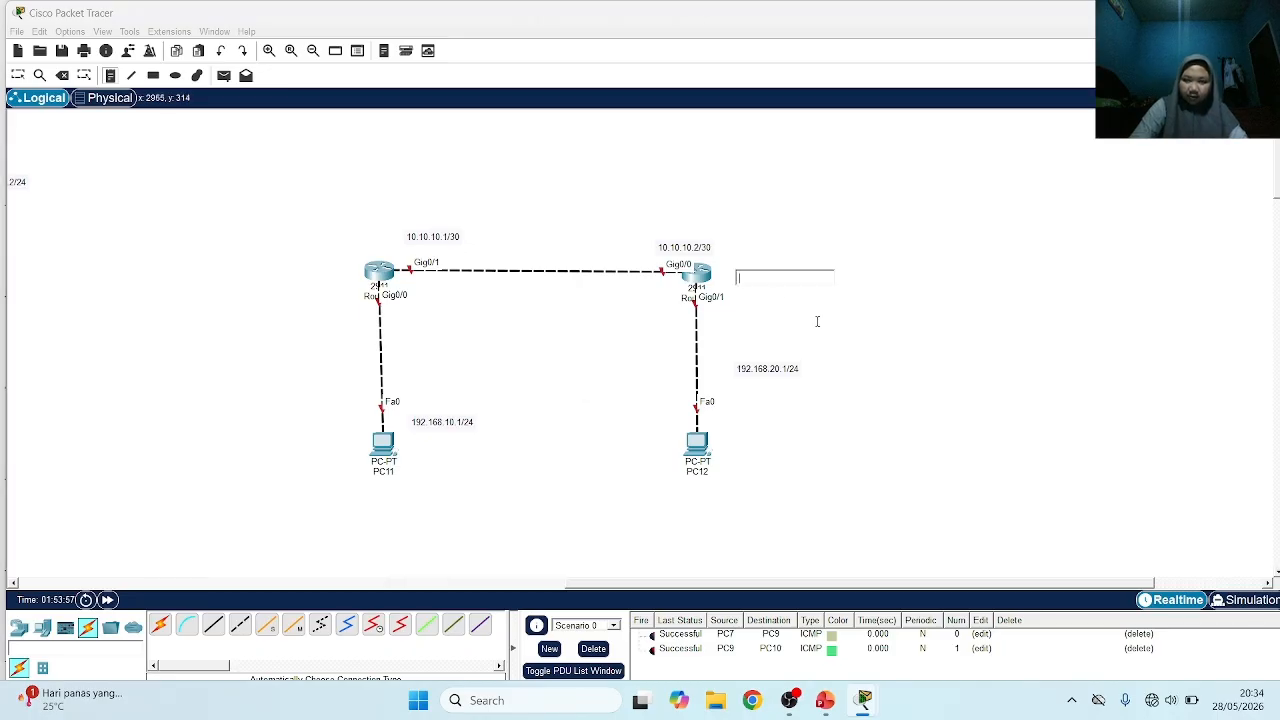
text(AS)
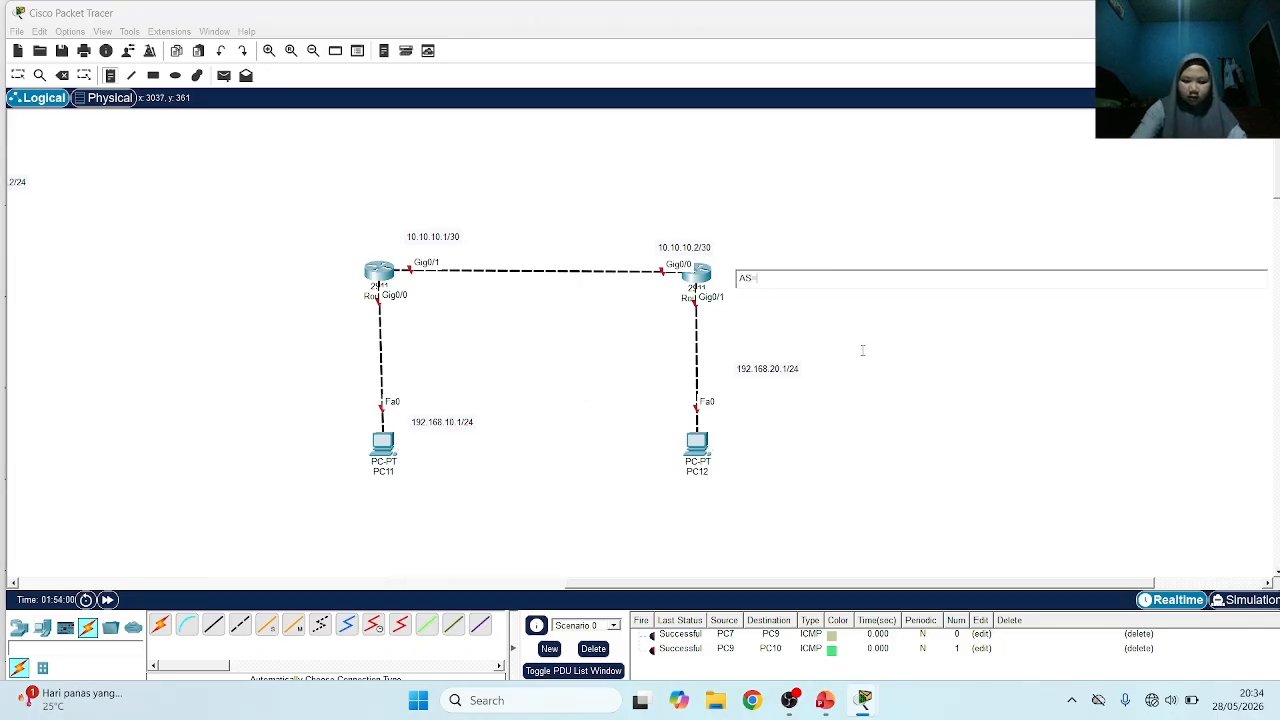
text(-25)
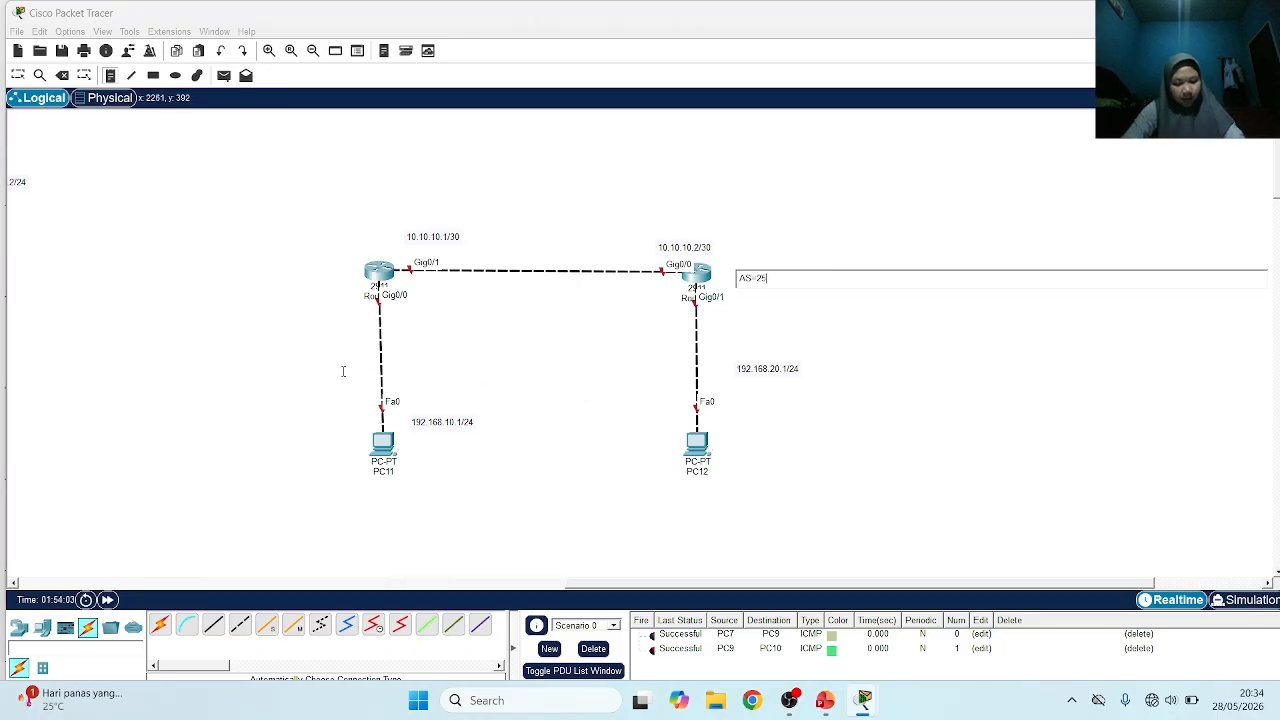
Label Router7's autonomous system with a note reading AS=22 beside the link to PC11
click(315, 370)
text(AS=)
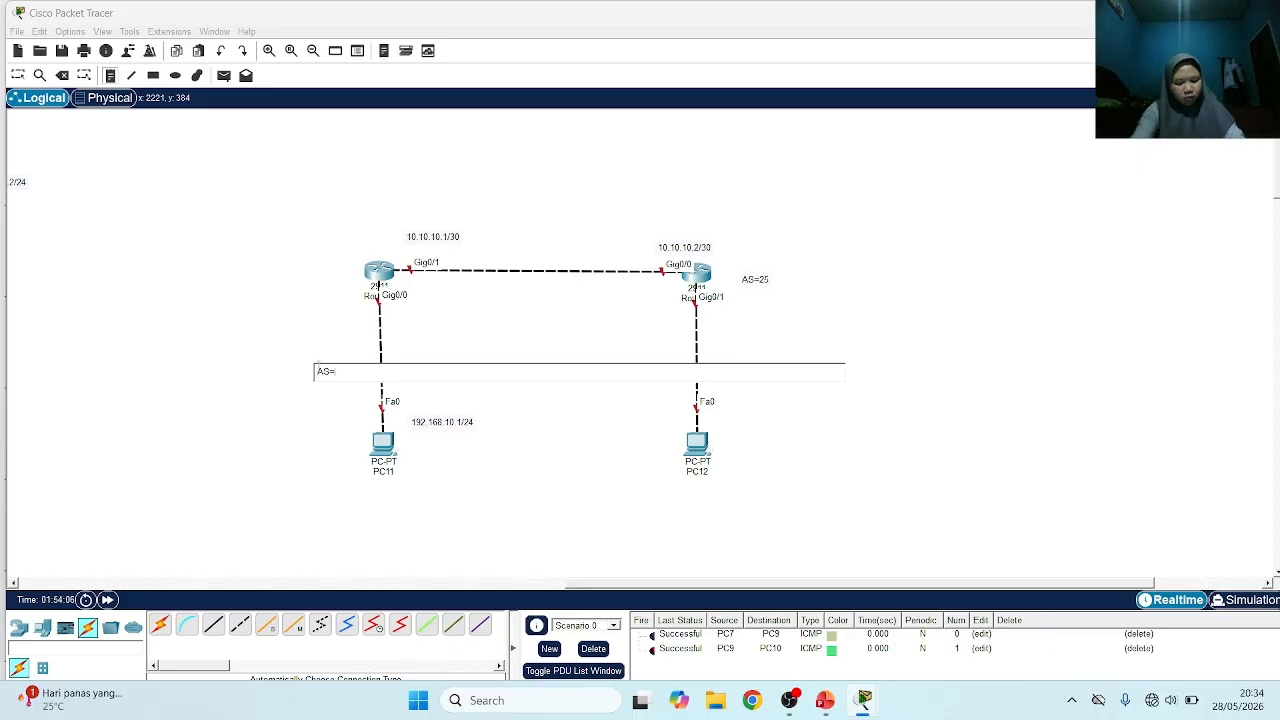
text(22)
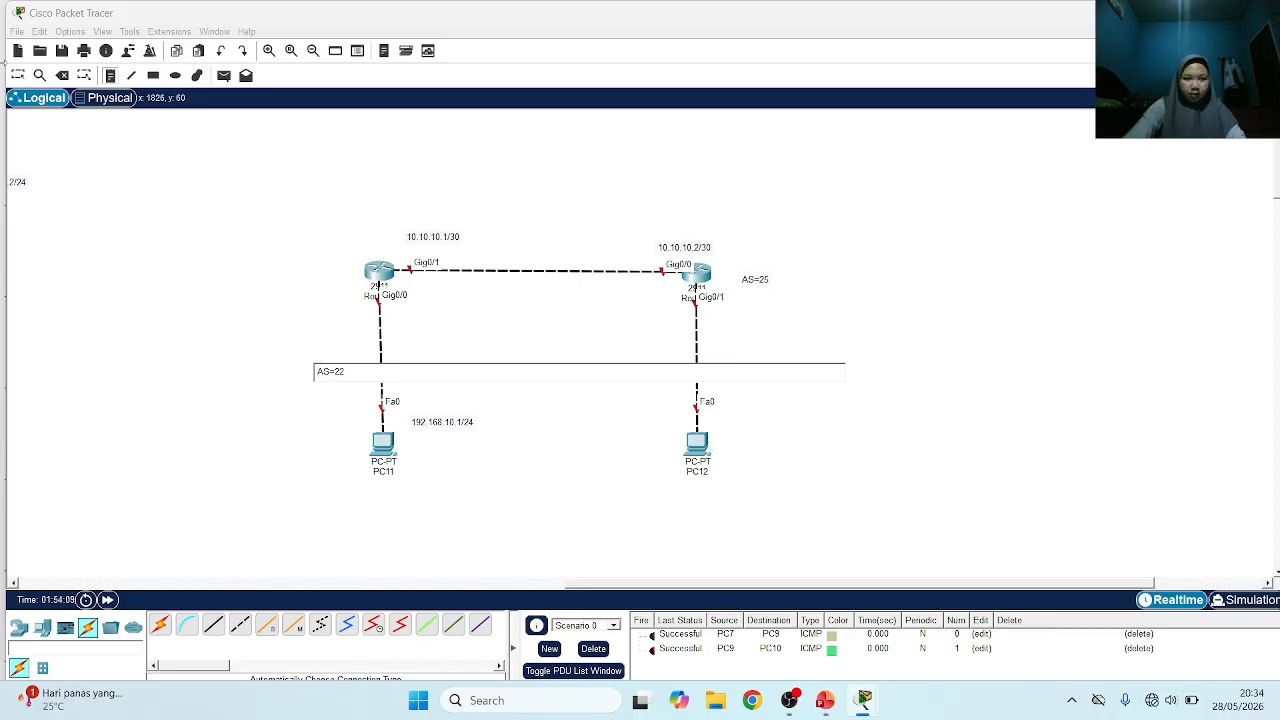
click(552, 350)
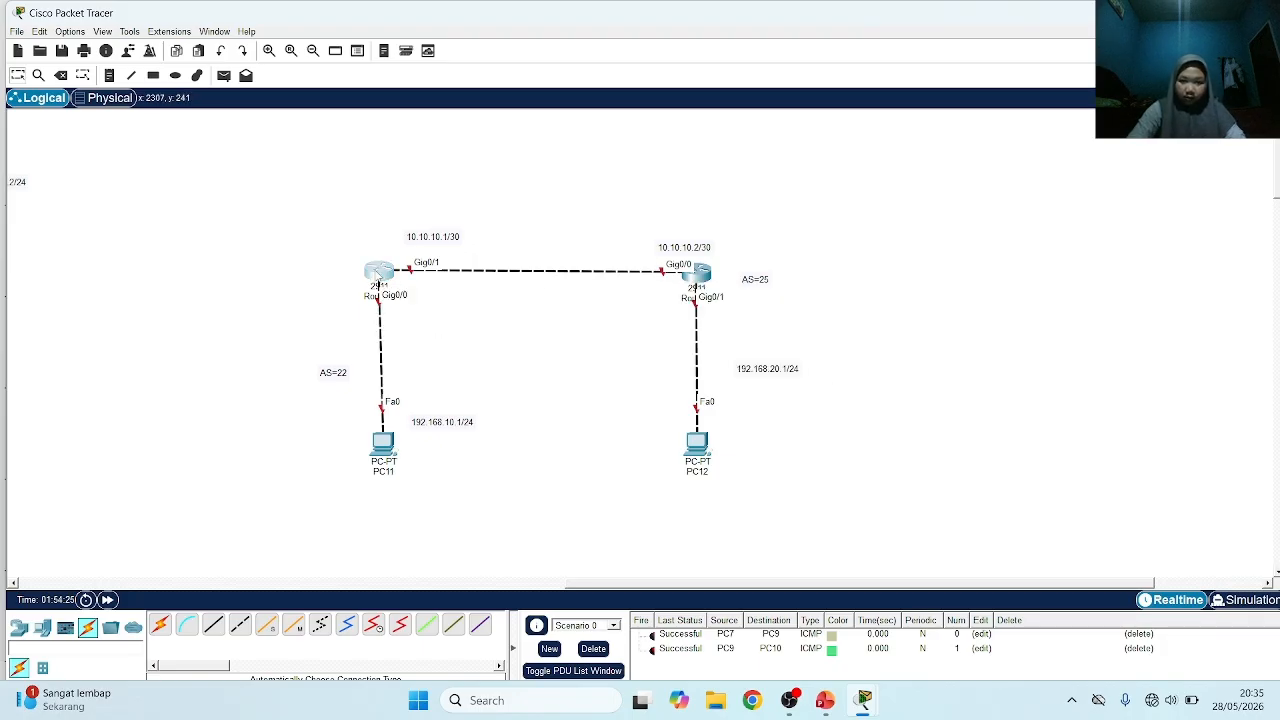
Open Router7's command line, decline the initial configuration dialog, and enter global configuration mode with ena and conf t
click(379, 274)
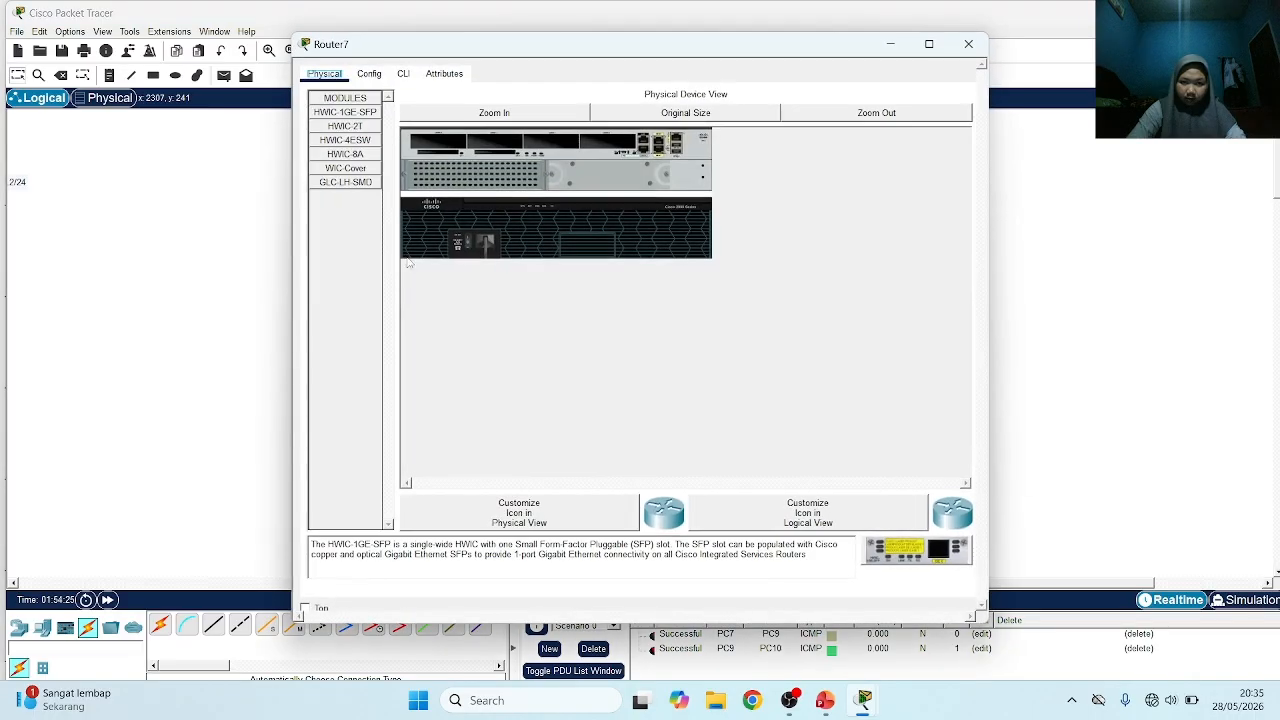
click(402, 73)
text(no)
key(Return)
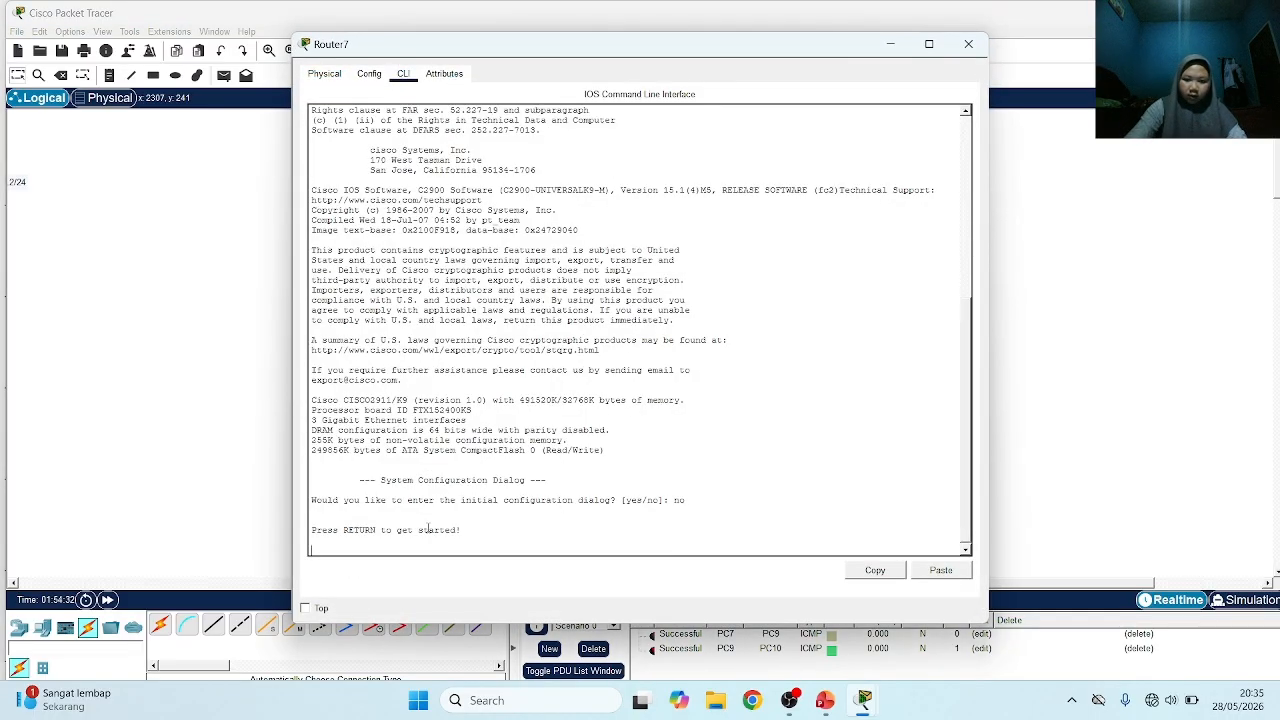
key(Return)
text(ena)
key(Return)
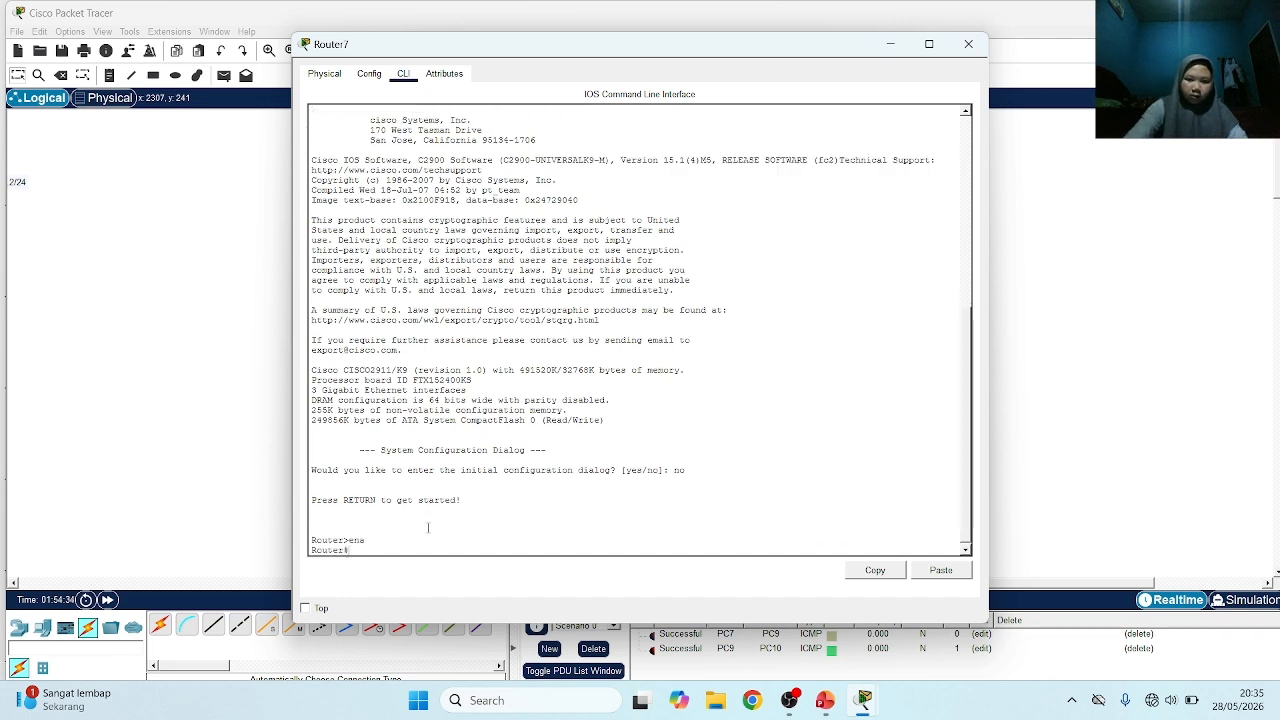
text(conf t)
key(Return)
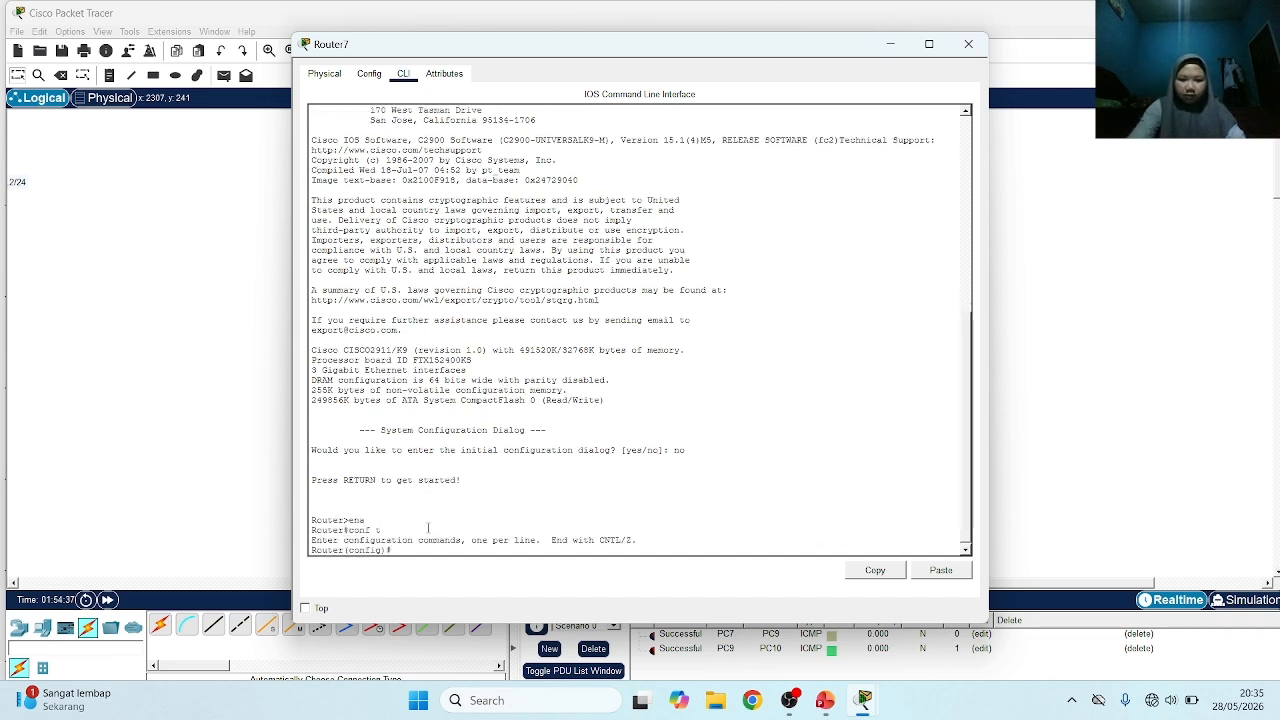
Try the no sh command in Router7's global configuration mode
text(n)
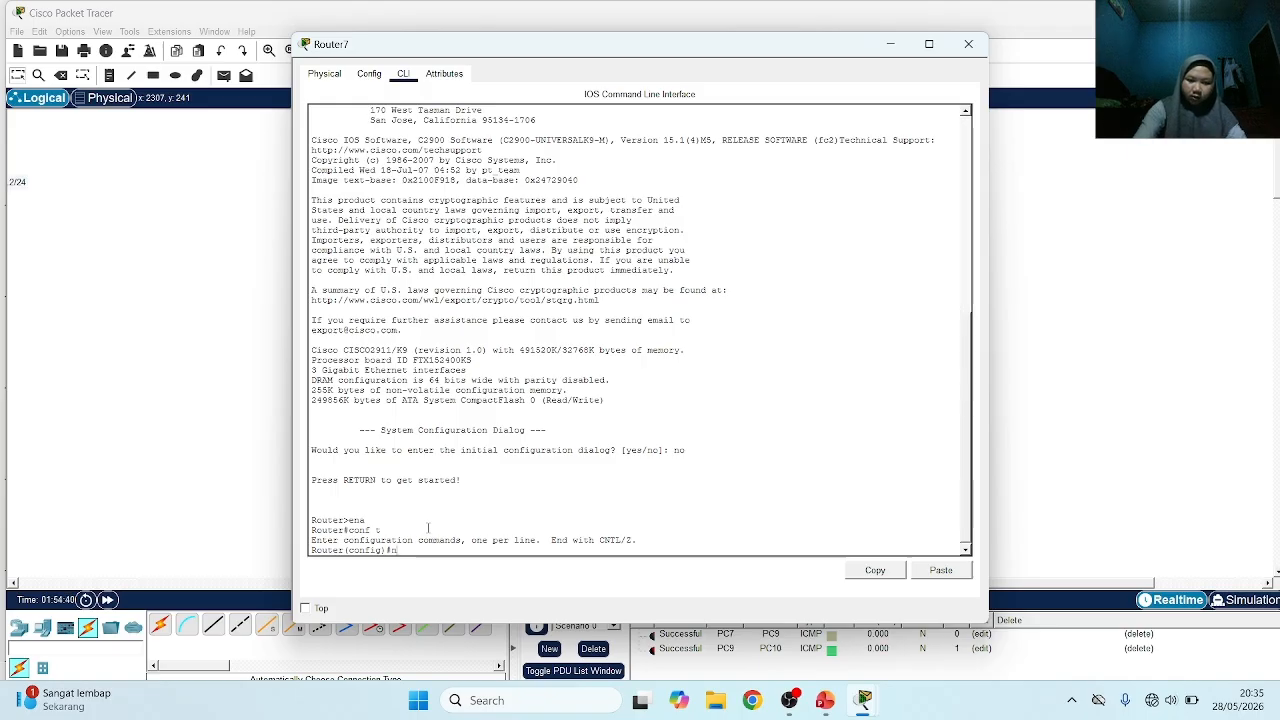
text(o s)
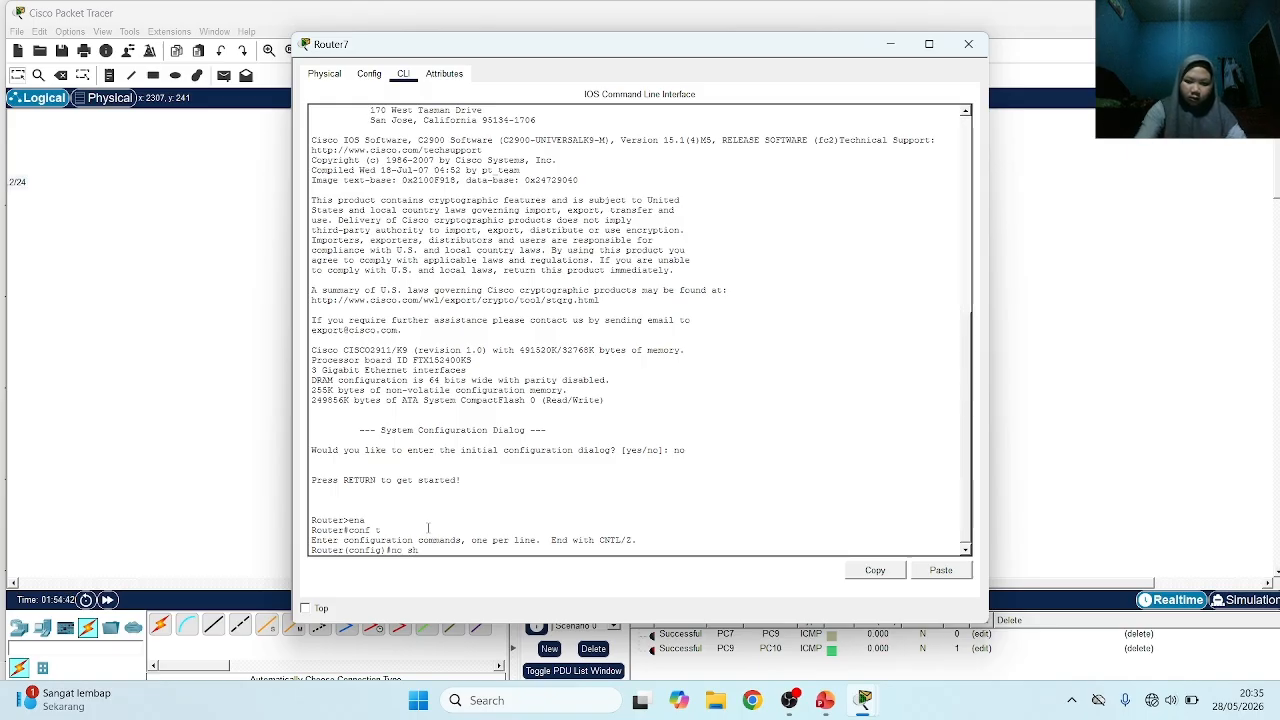
text(h)
key(Return)
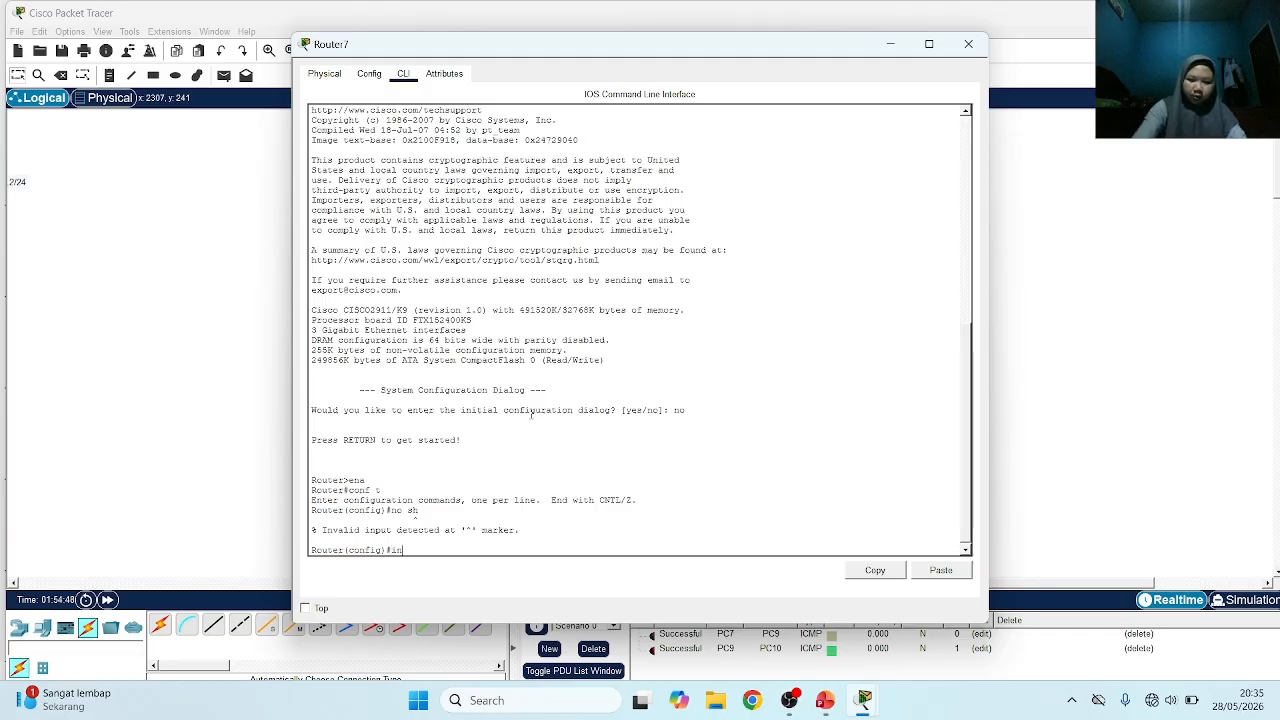
Enter configuration of Router7's interface g0/0 and bring it up with no sh
text(t g0/0)
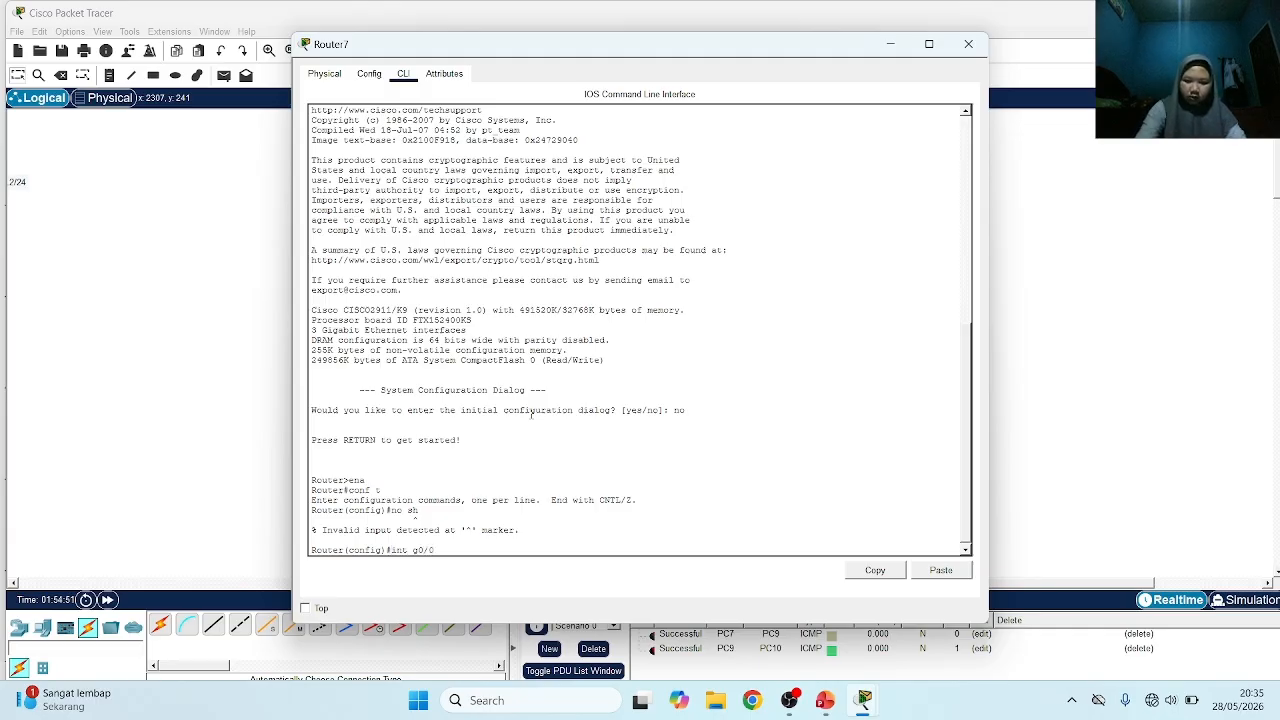
key(Return)
text(no)
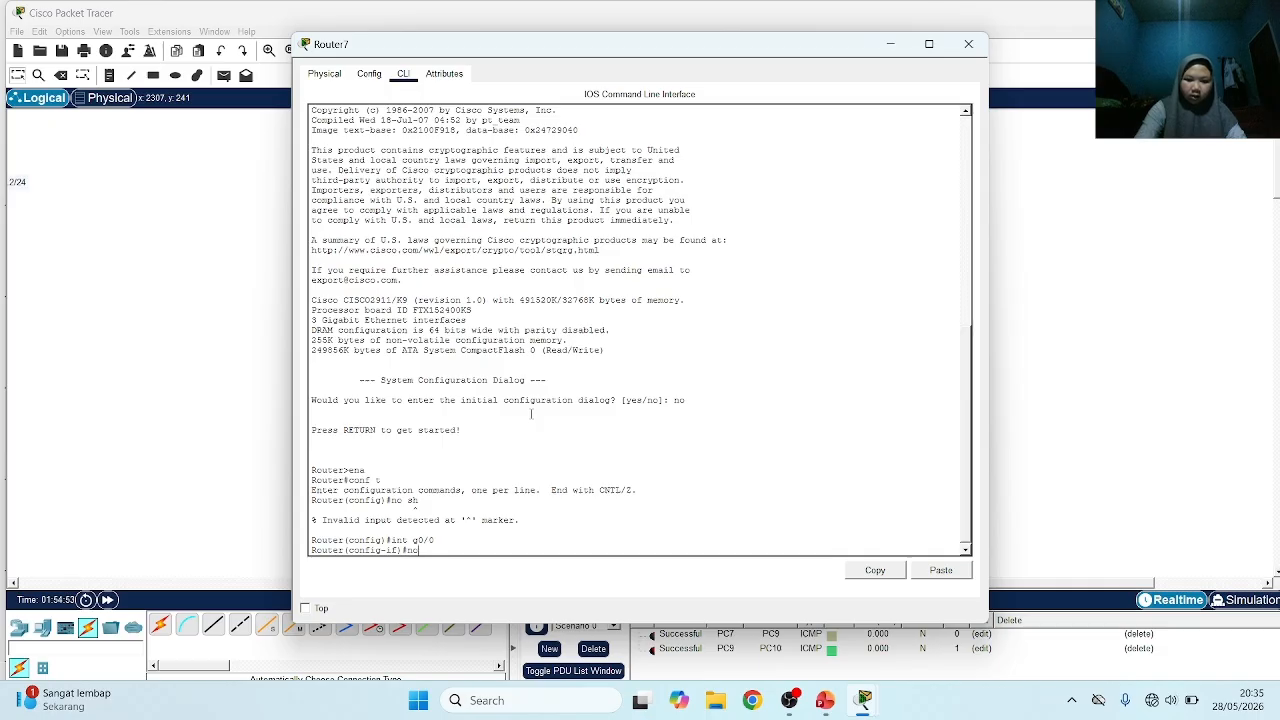
text( sh)
key(Return)
key(Return)
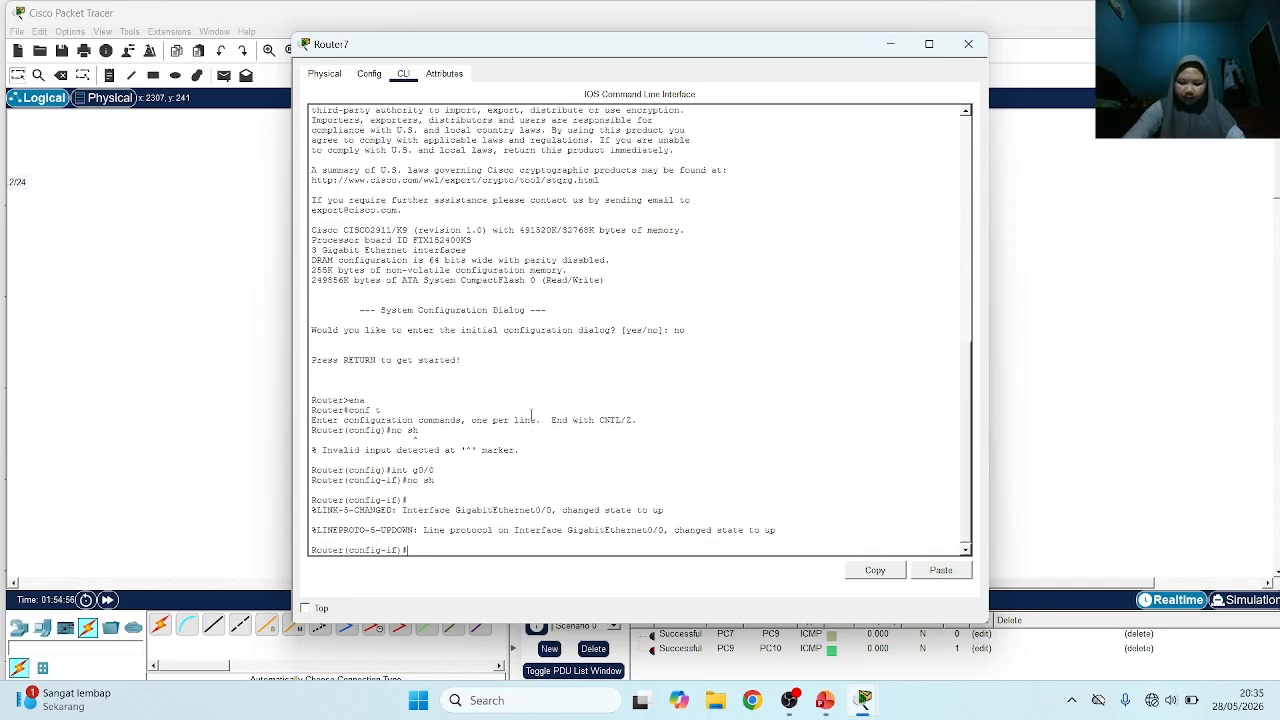
Assign Router7's interface g0/0 the address 192.168.10.1 with subnet mask 255.255.255.0
text(ip add)
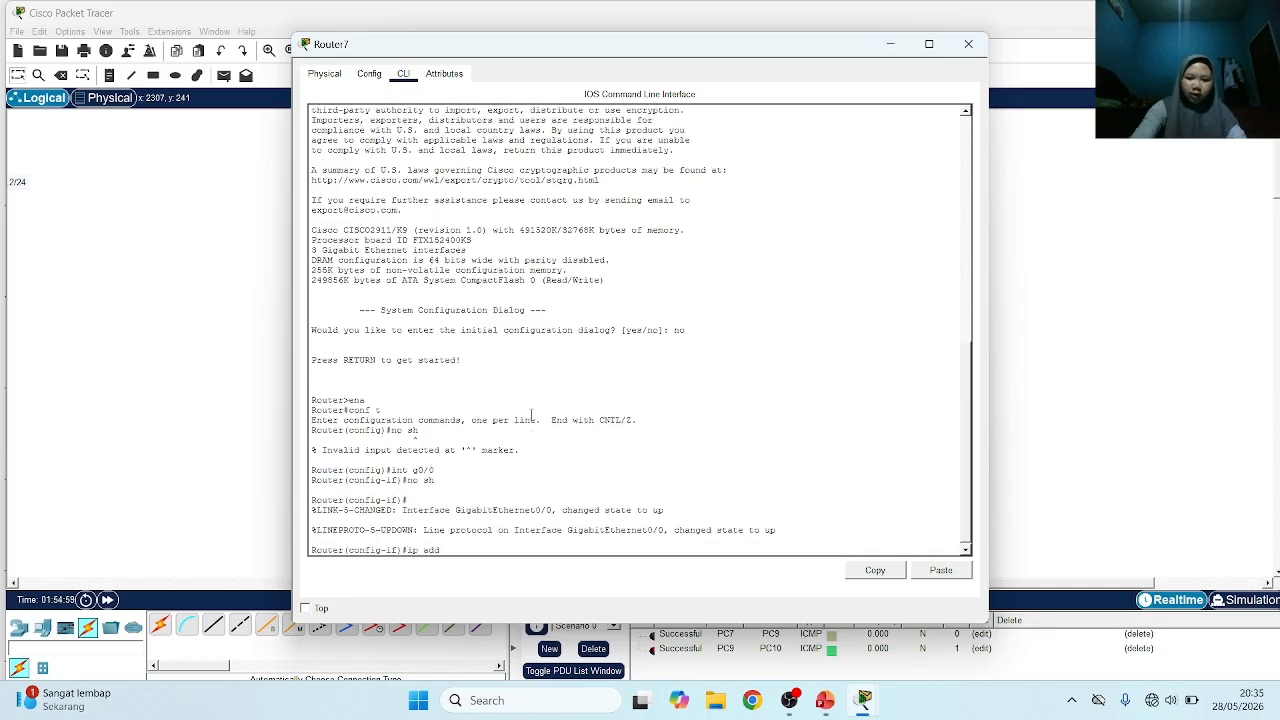
text( 1)
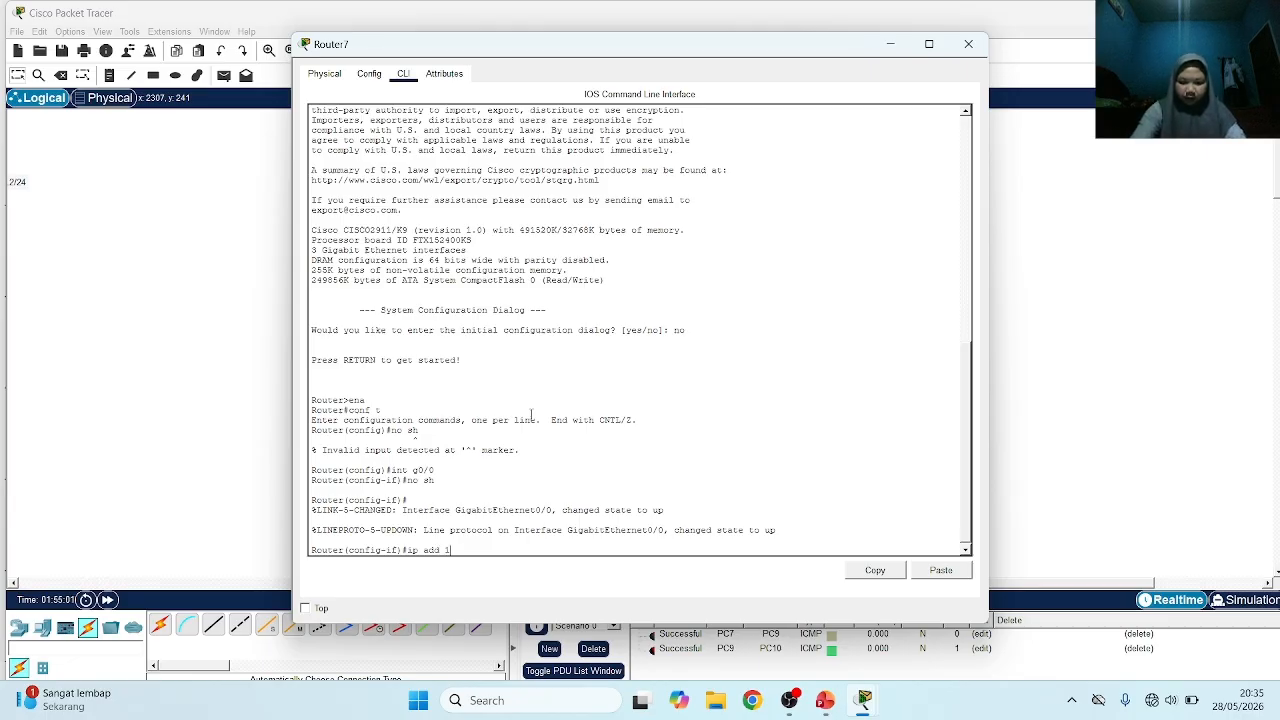
text(92.168.1)
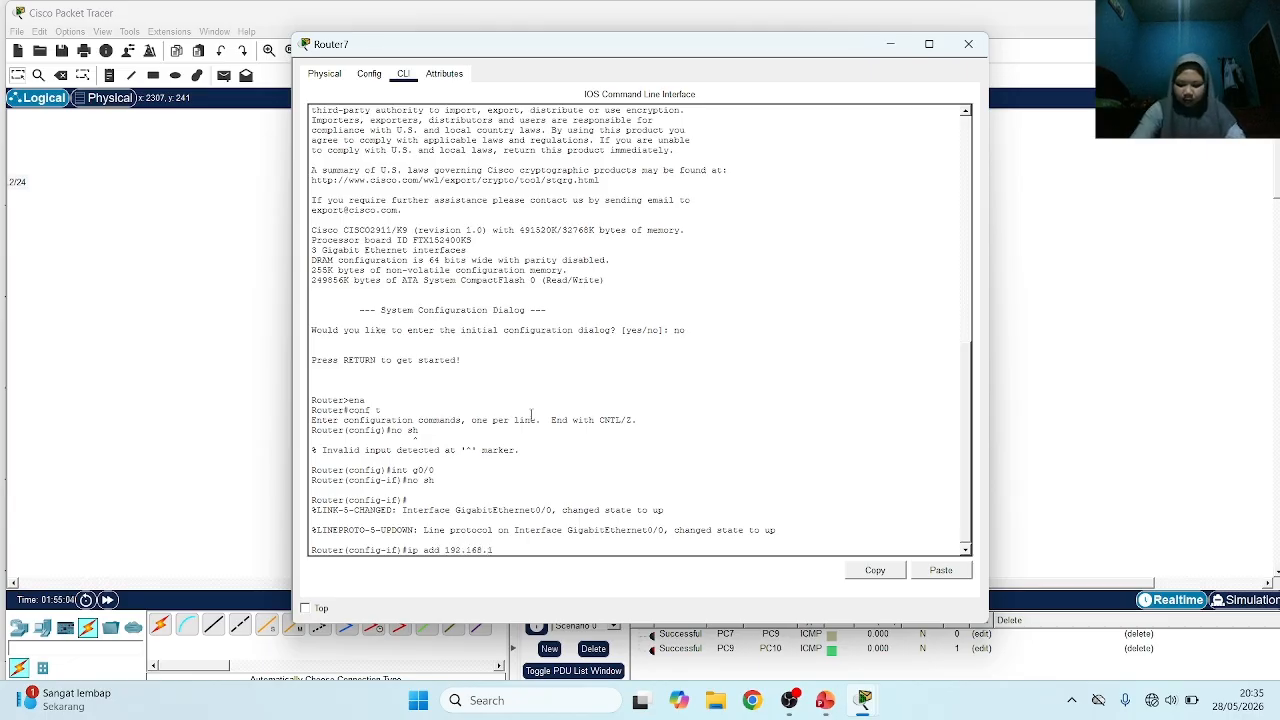
text(0.1 2)
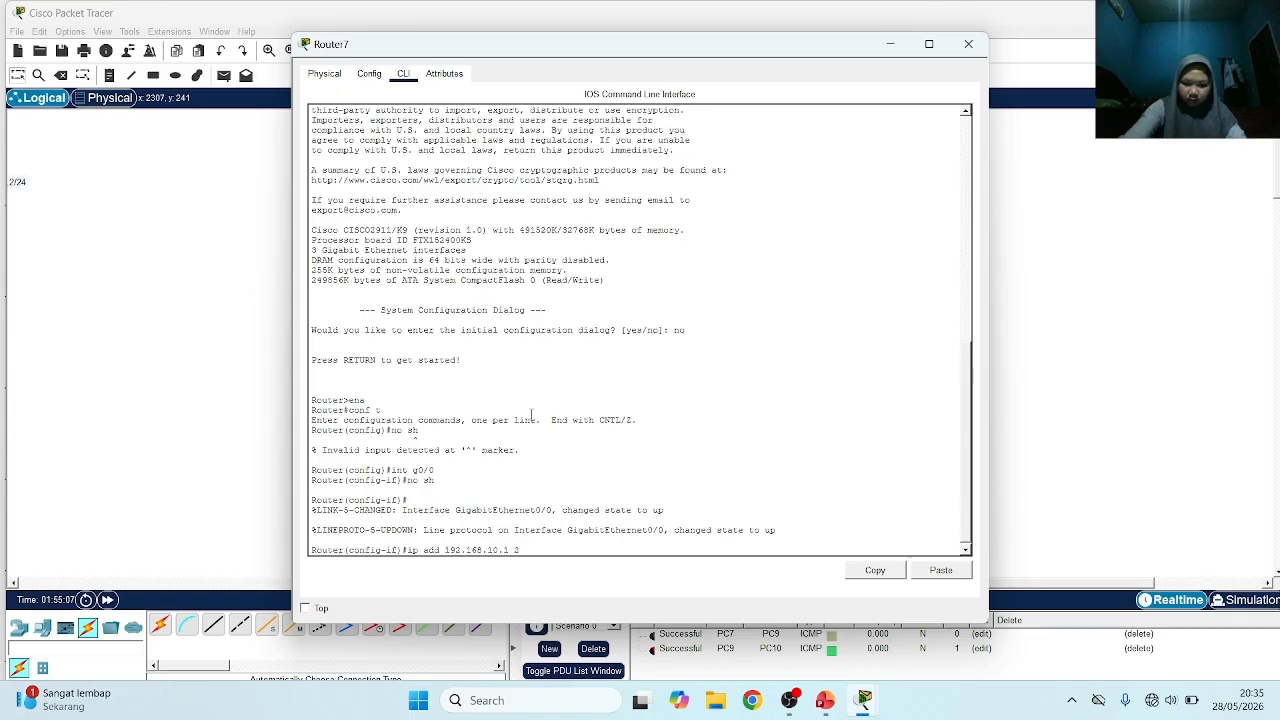
text(55.255.255.0)
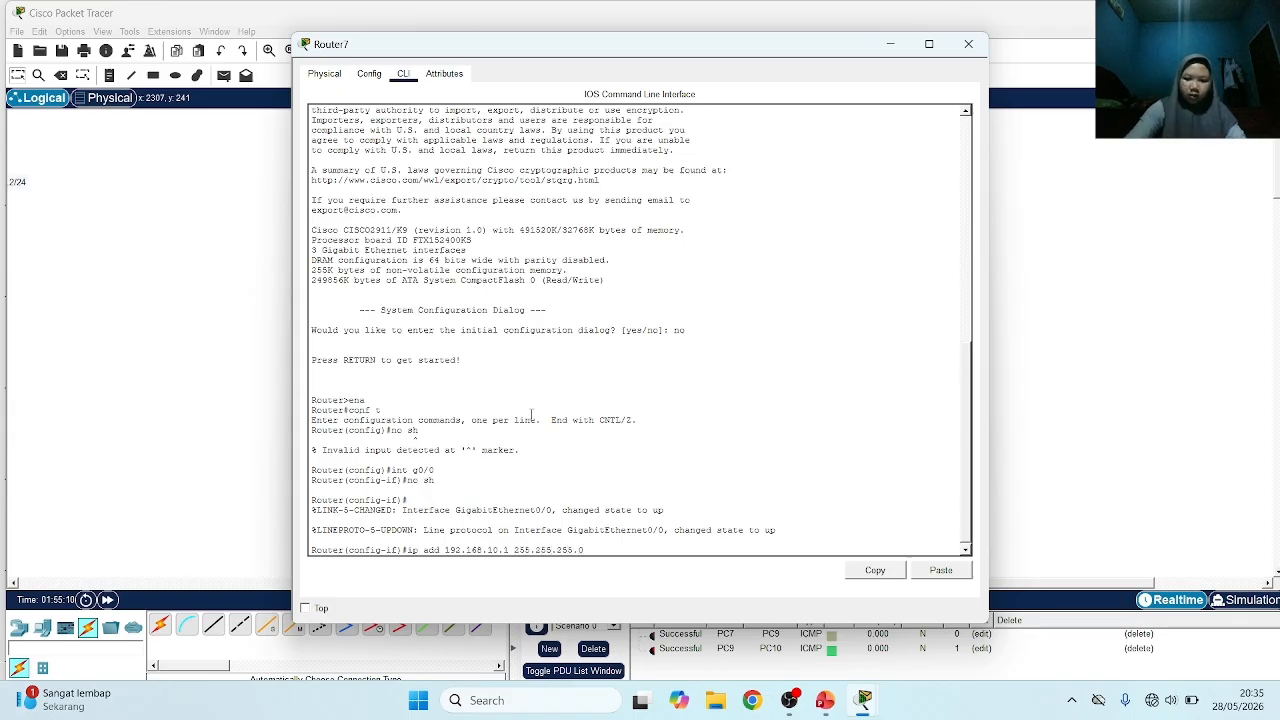
key(Return)
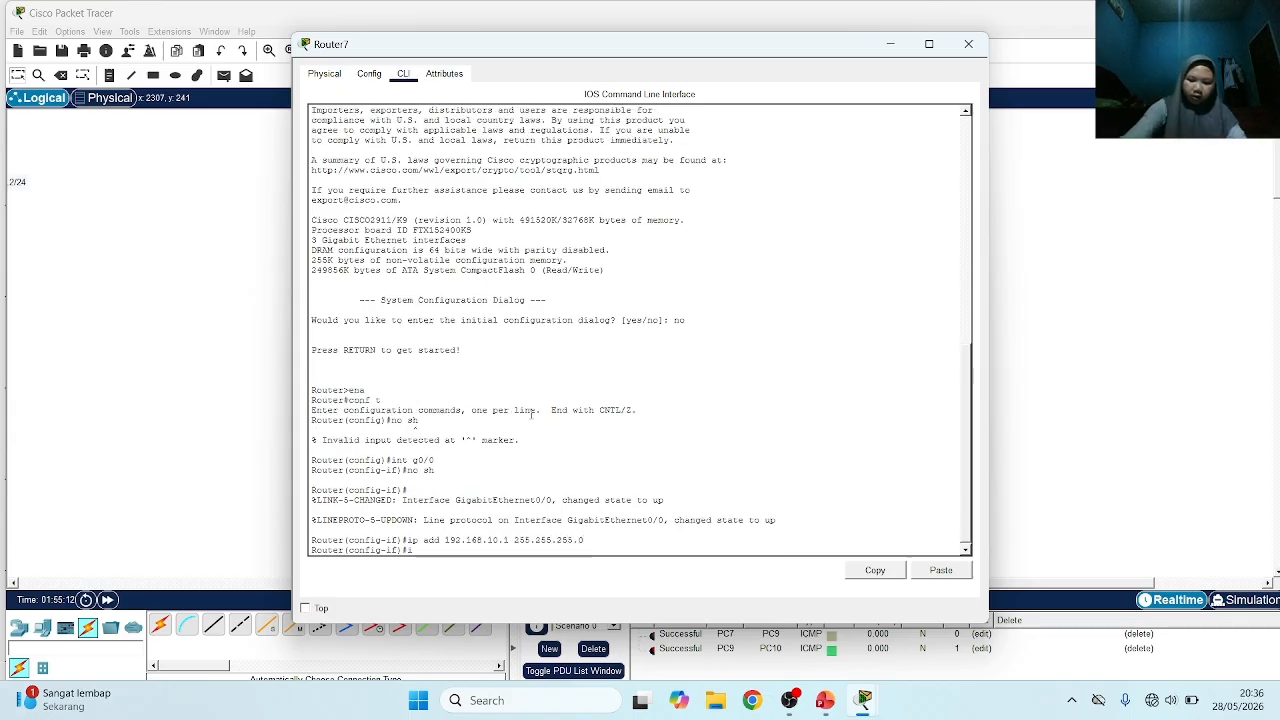
Enter configuration of Router7's interface g0/1 and bring it up with no sh
text(int g0/)
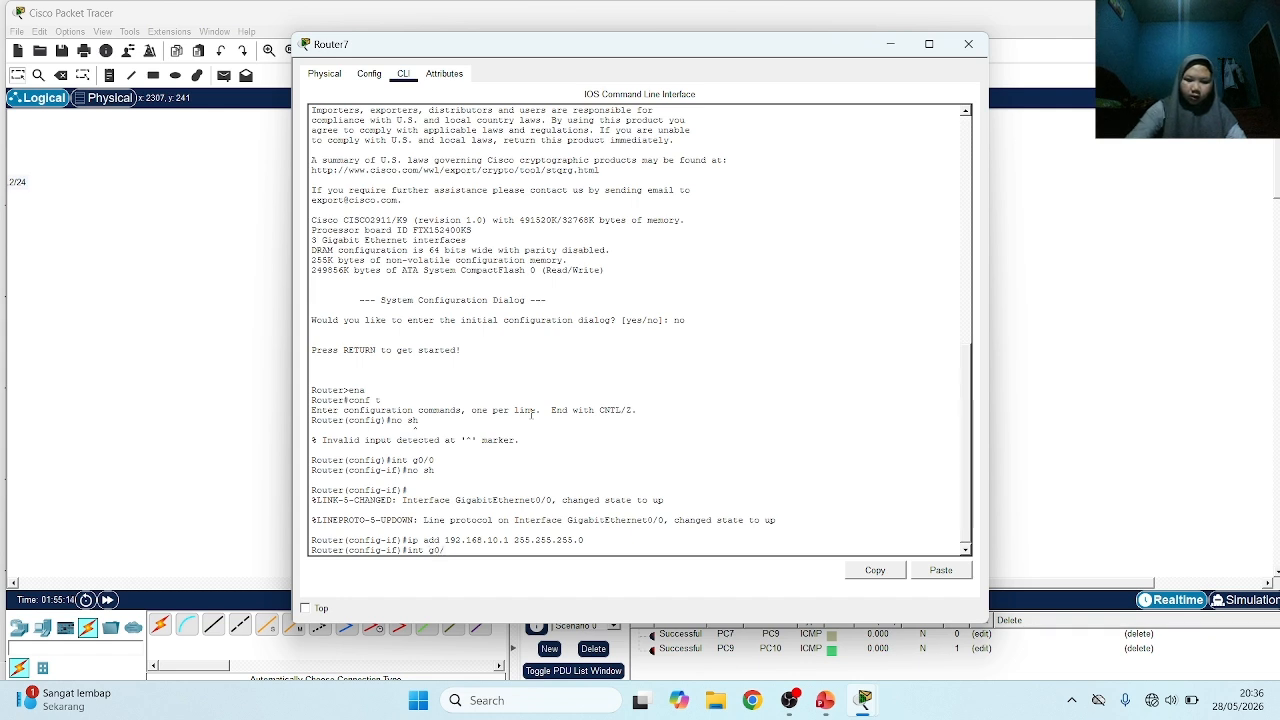
text(1)
key(Return)
text(no s)
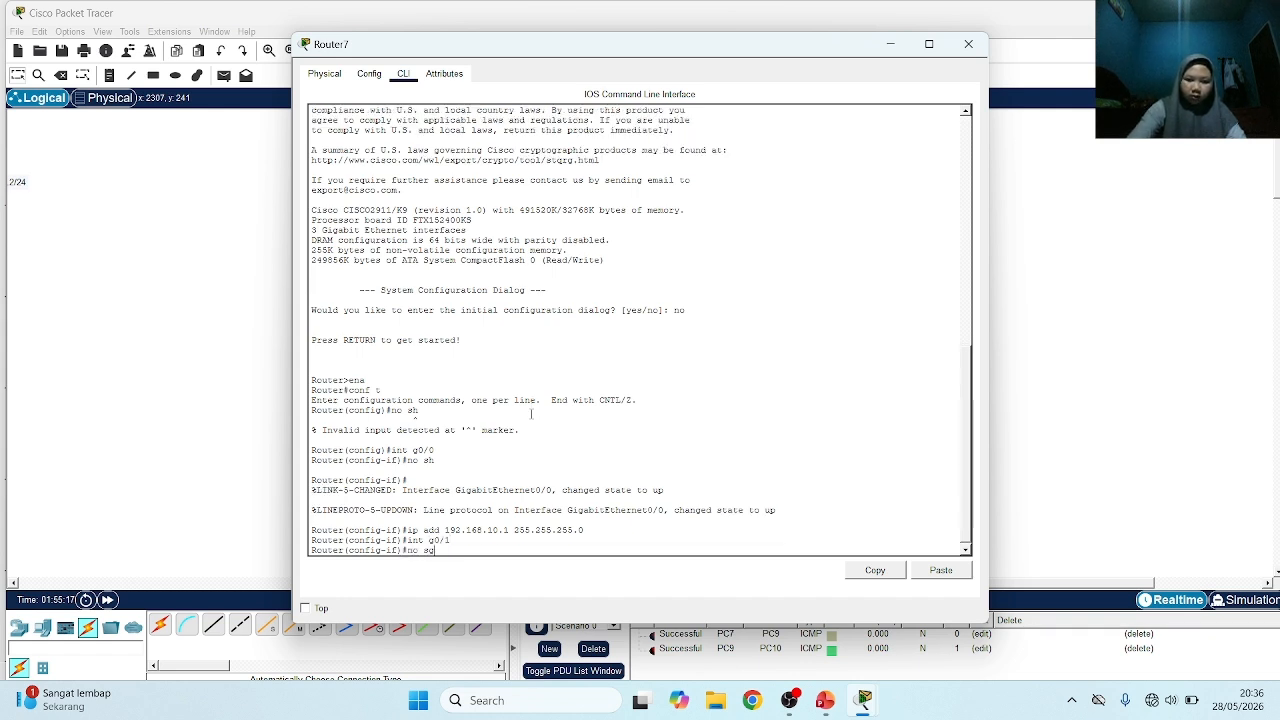
text(h)
key(Return)
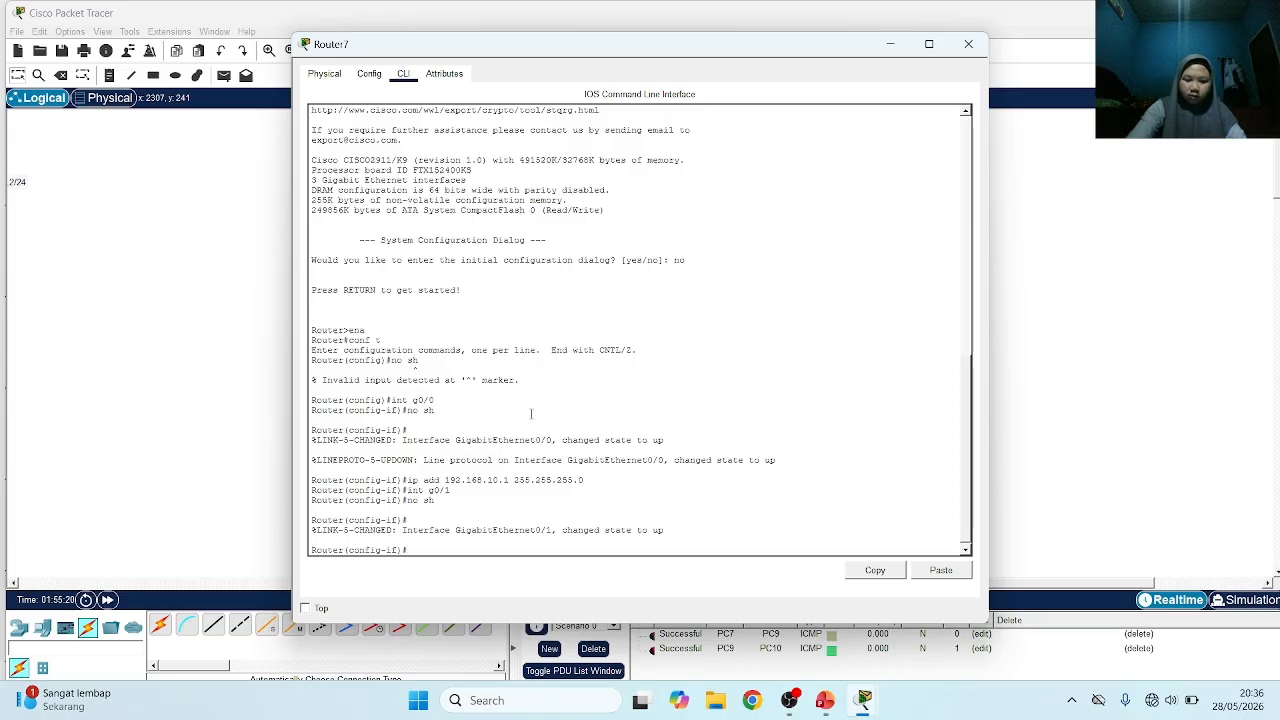
Try to assign Router7's interface g0/1 the address 192.168.10.1 with subnet mask 255.255.255.252
text(ip add)
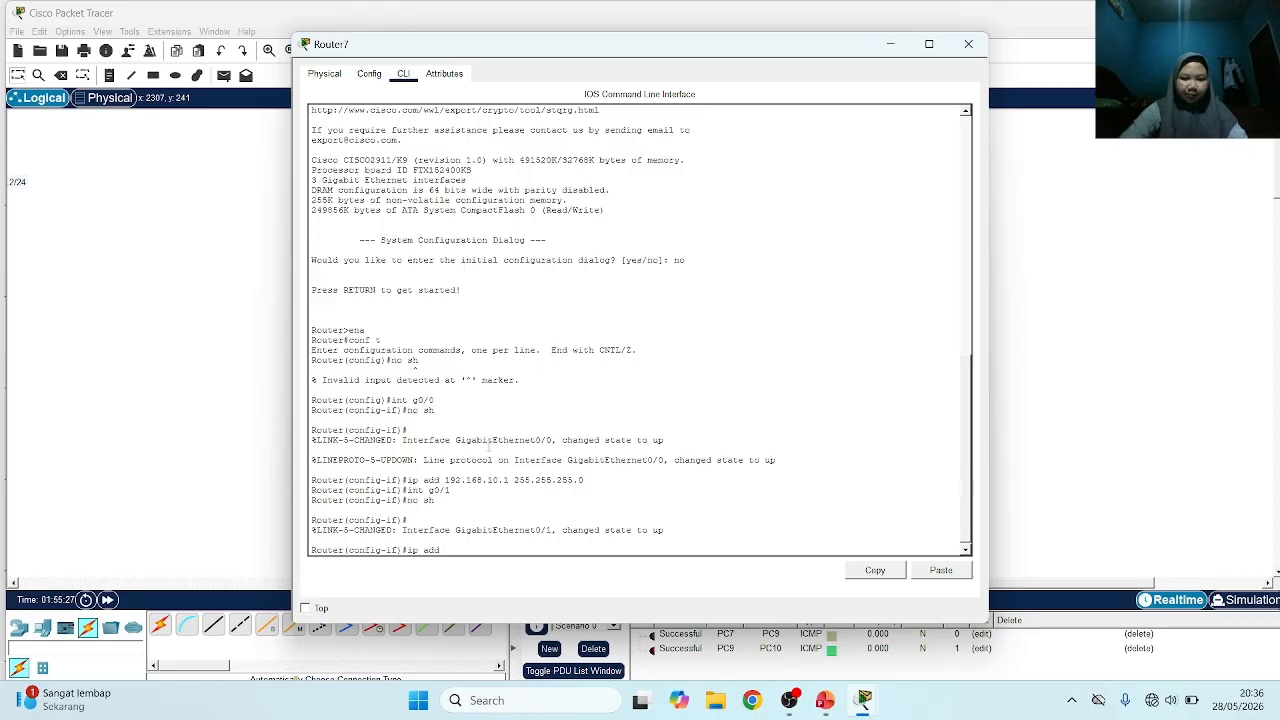
text(192)
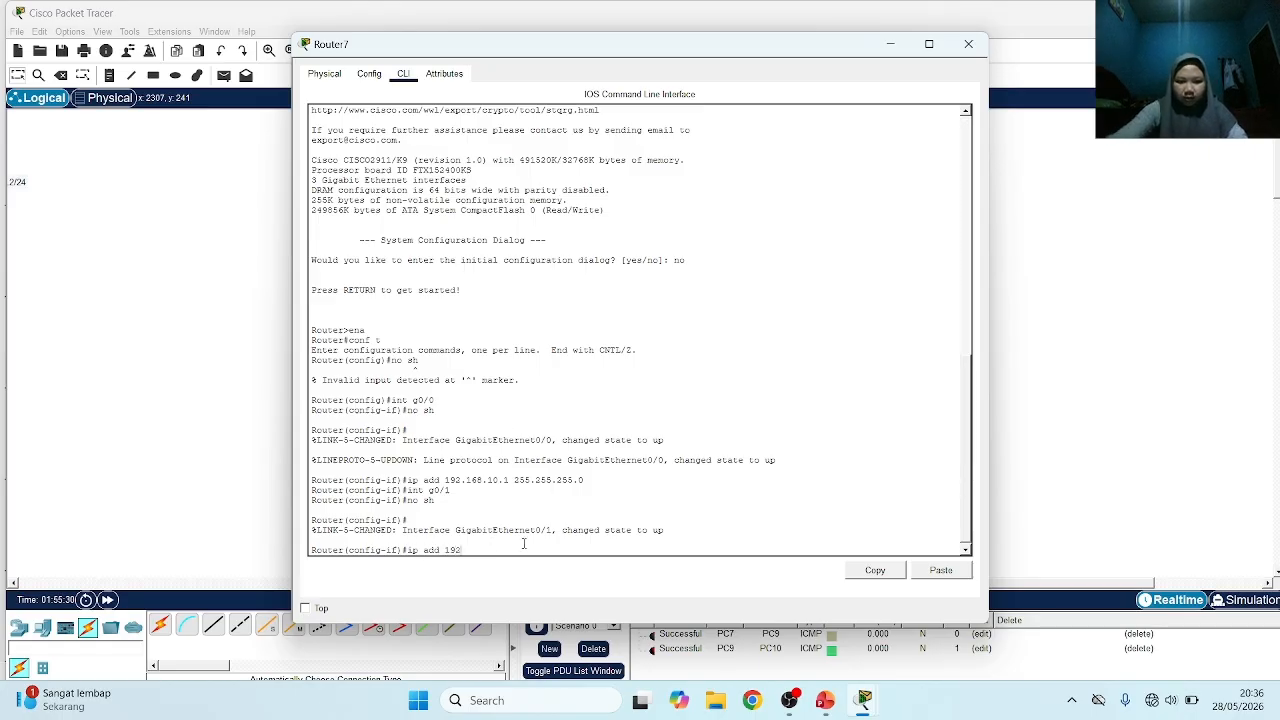
text(.168.20.1 255.)
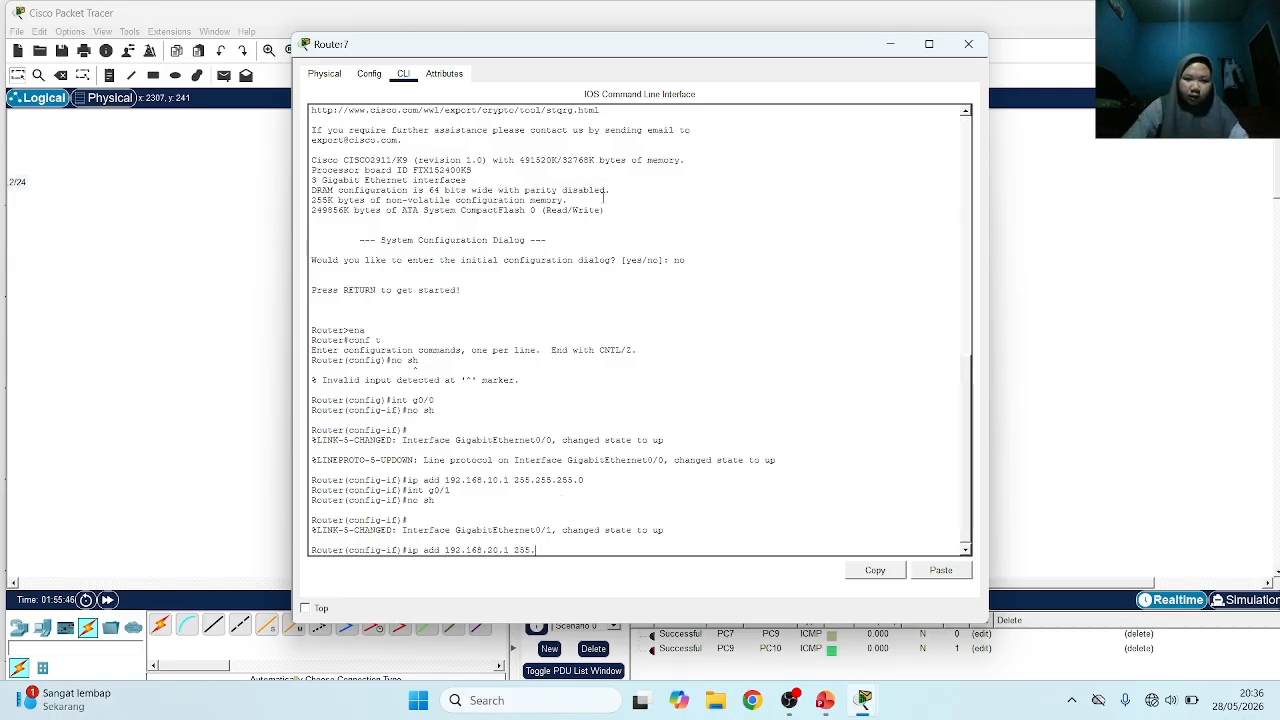
drag(651, 44, 878, 47)
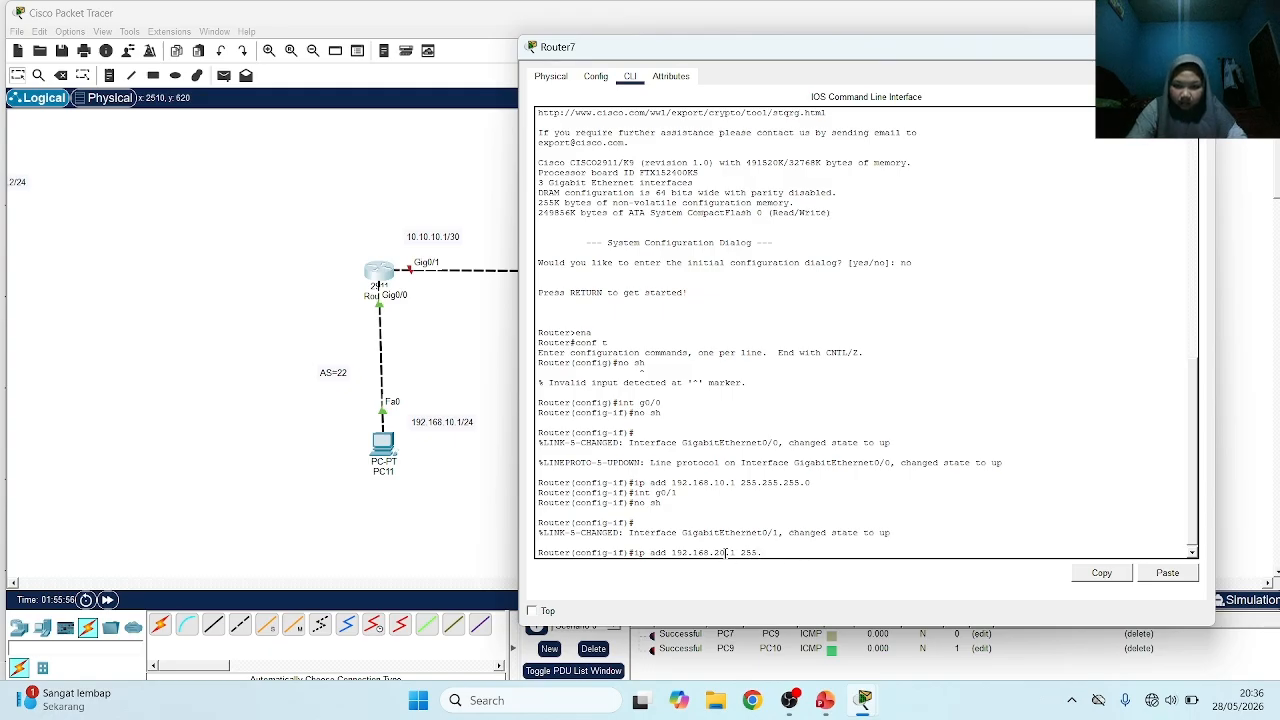
key(BackSpace)
text(1 )
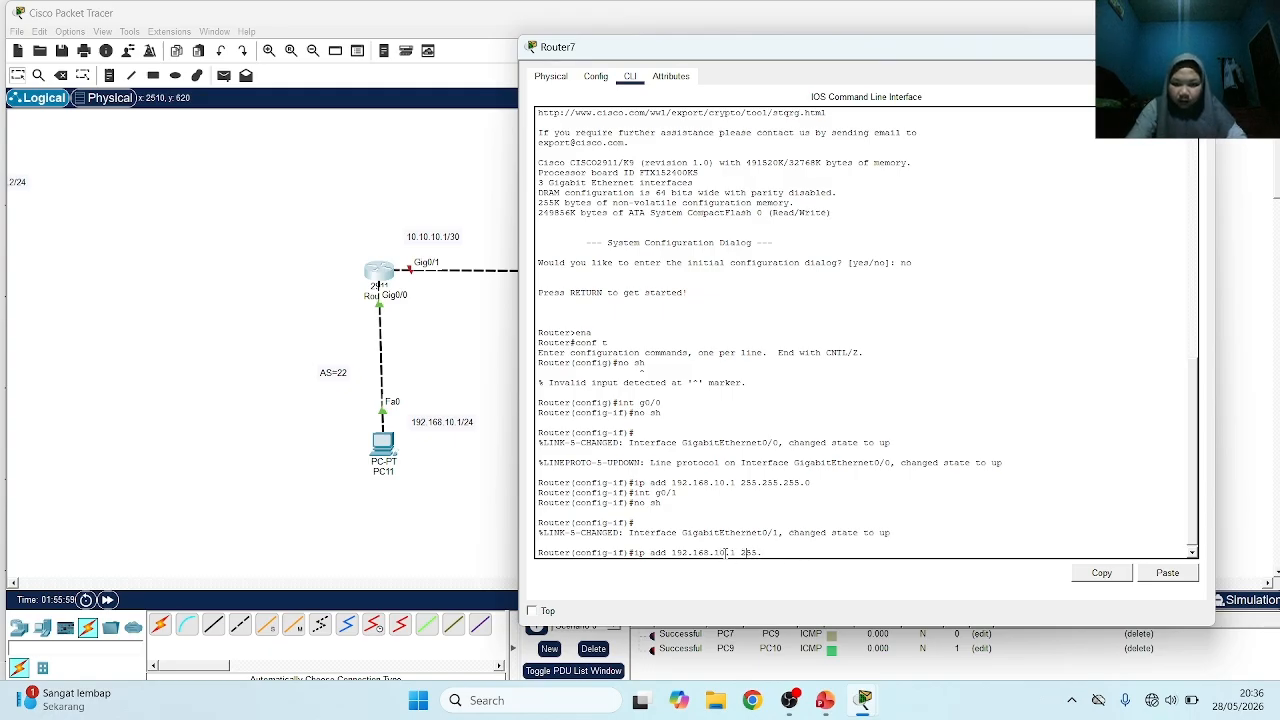
text(255.)
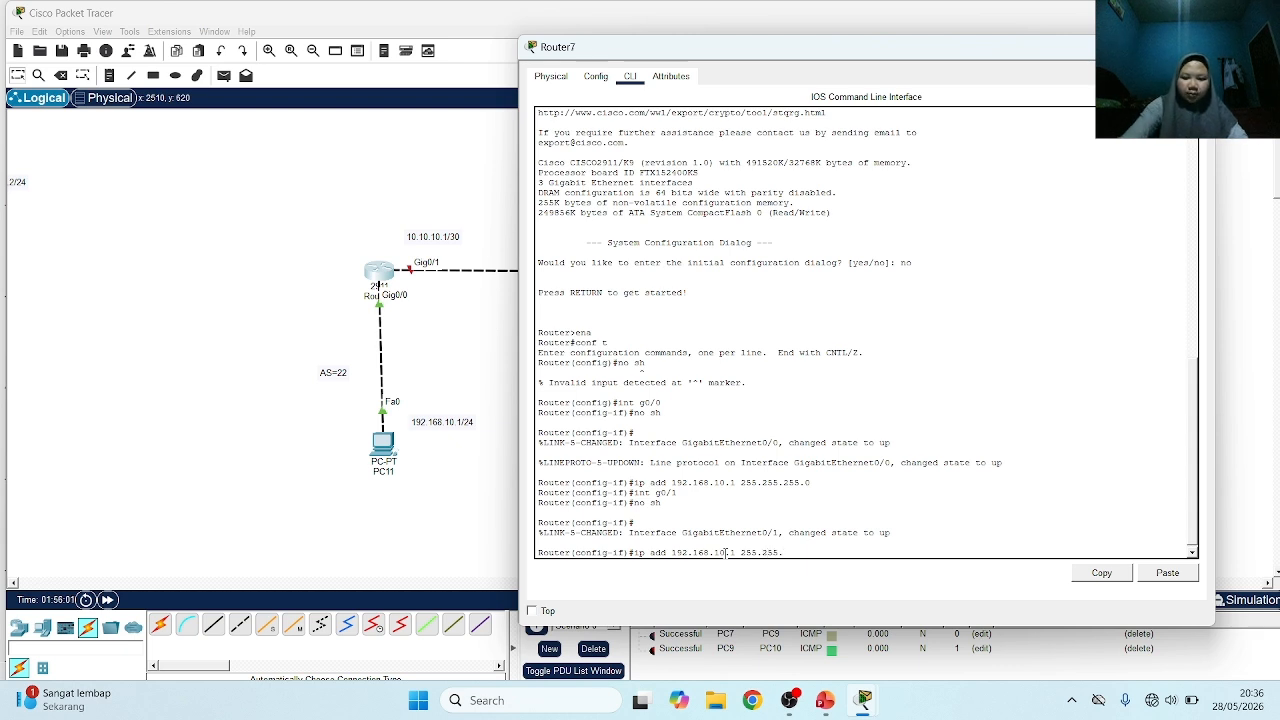
text(255.255.2)
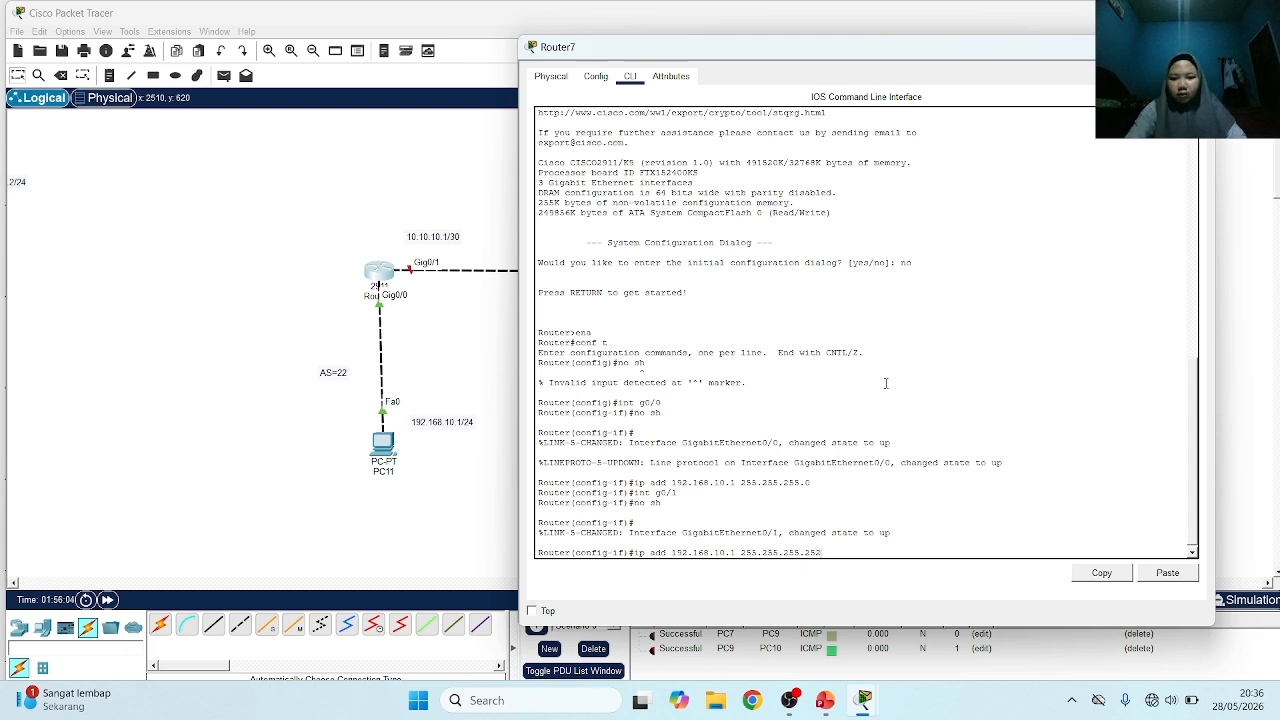
key(Return)
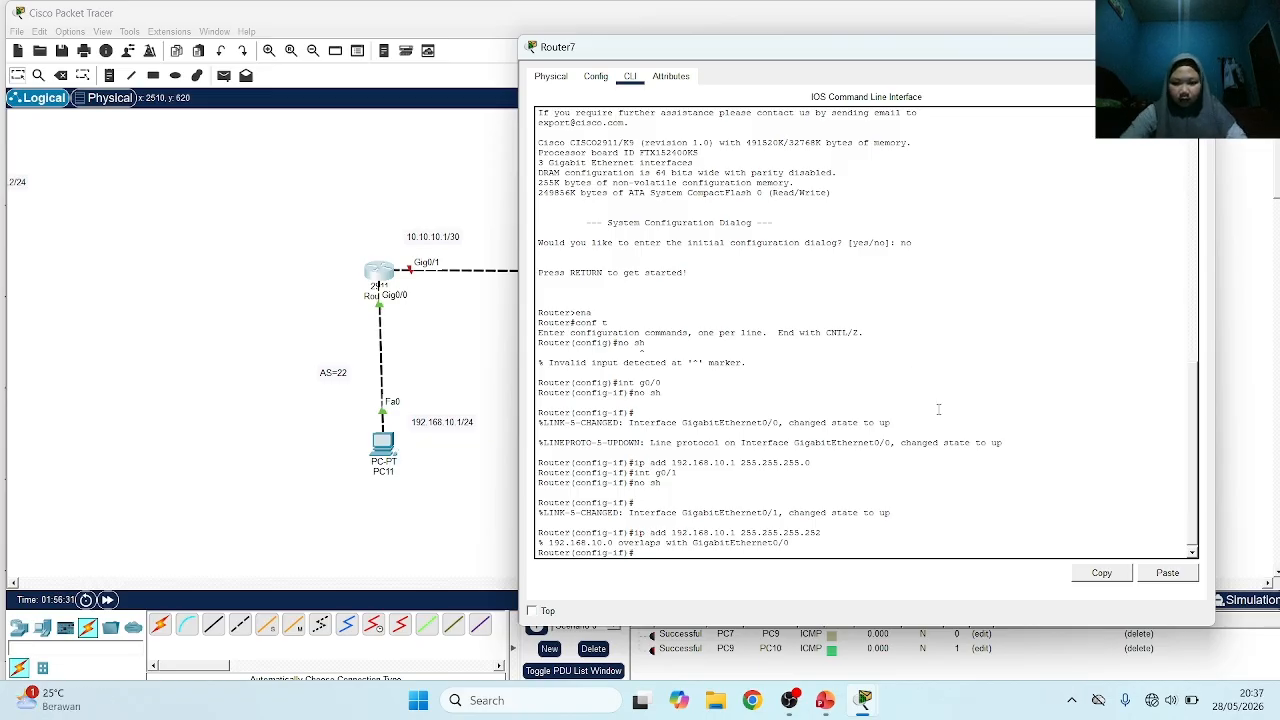
Open Router8's command line, decline the initial configuration dialog, and enter global configuration mode with ena and conf t
click(480, 348)
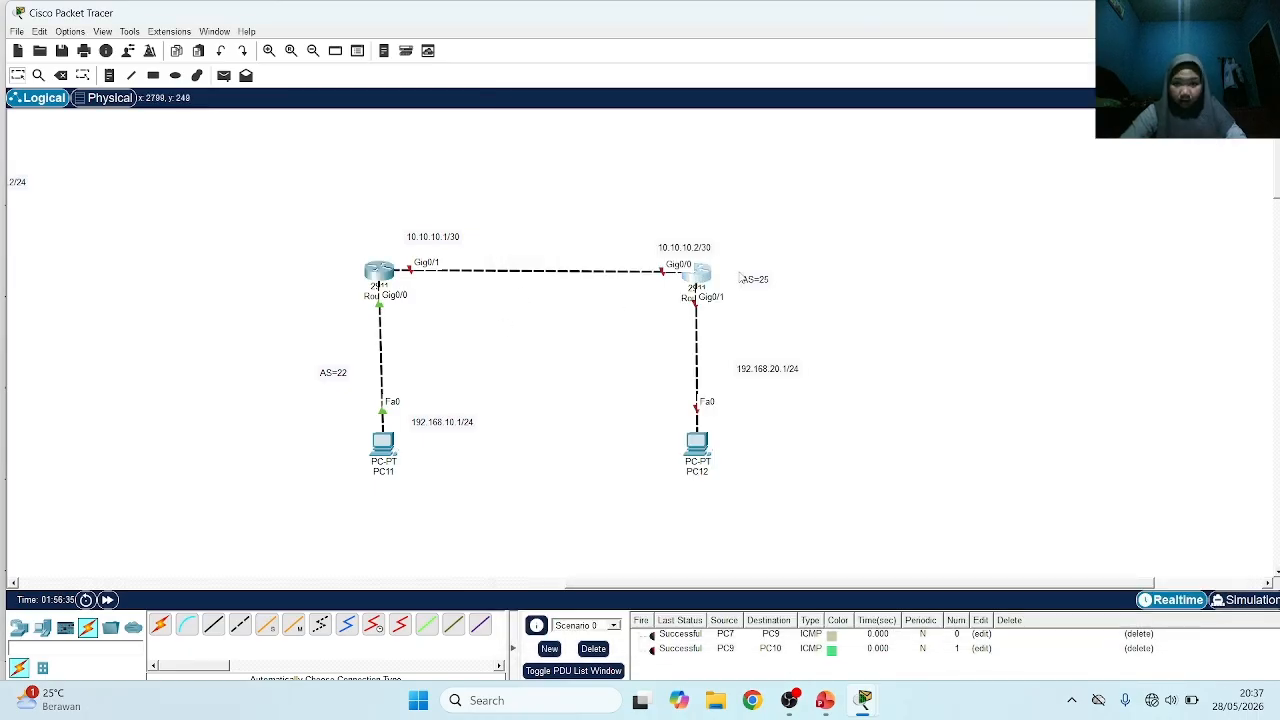
click(699, 280)
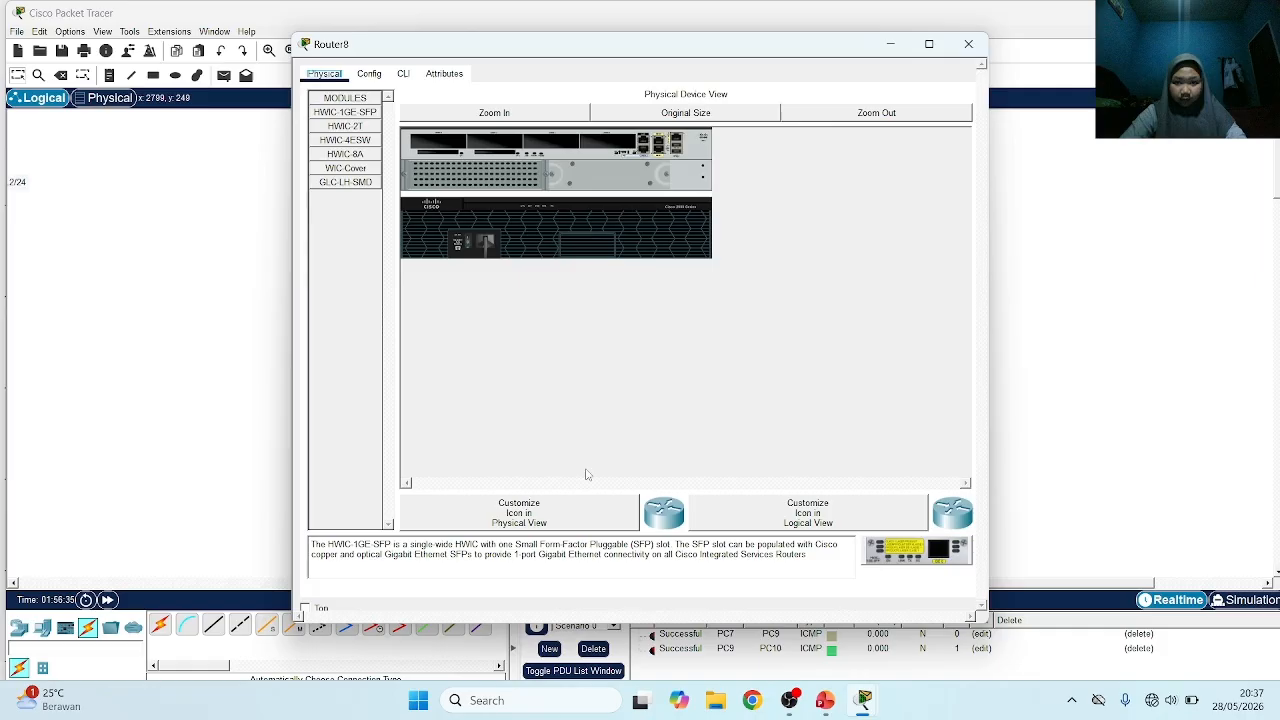
click(403, 73)
text(no)
key(Return)
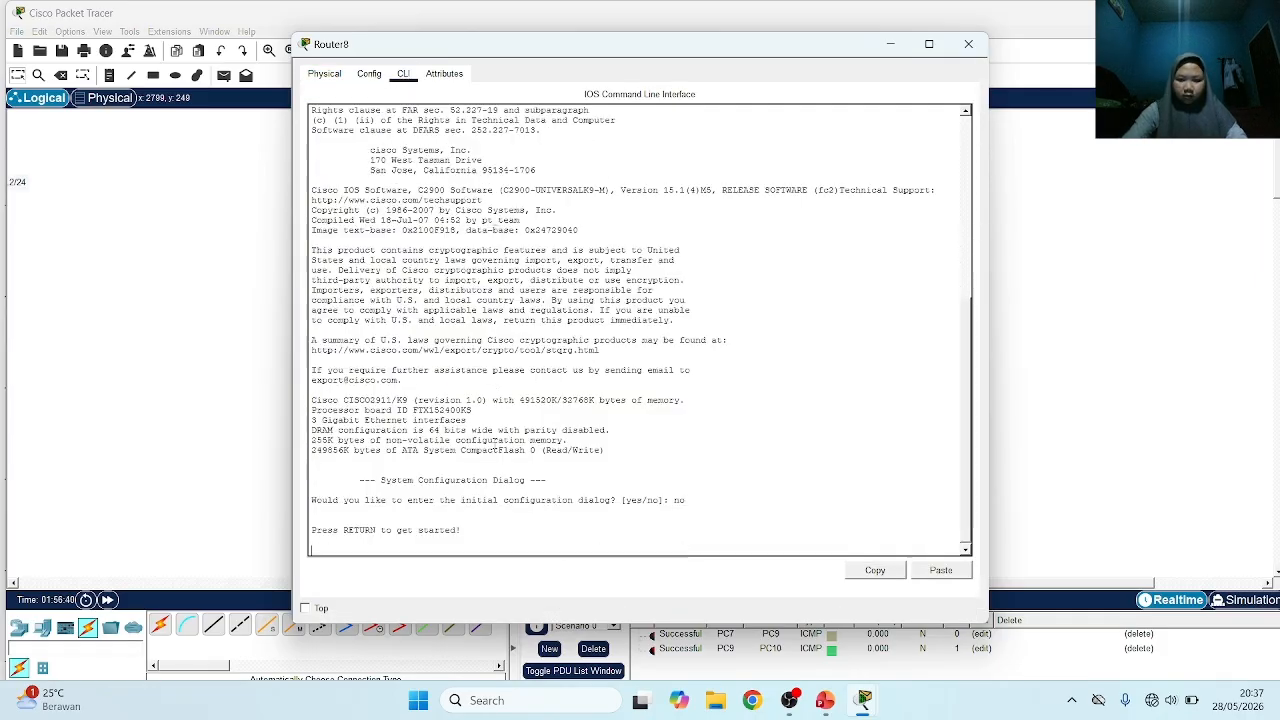
key(Return)
text(ena)
key(Return)
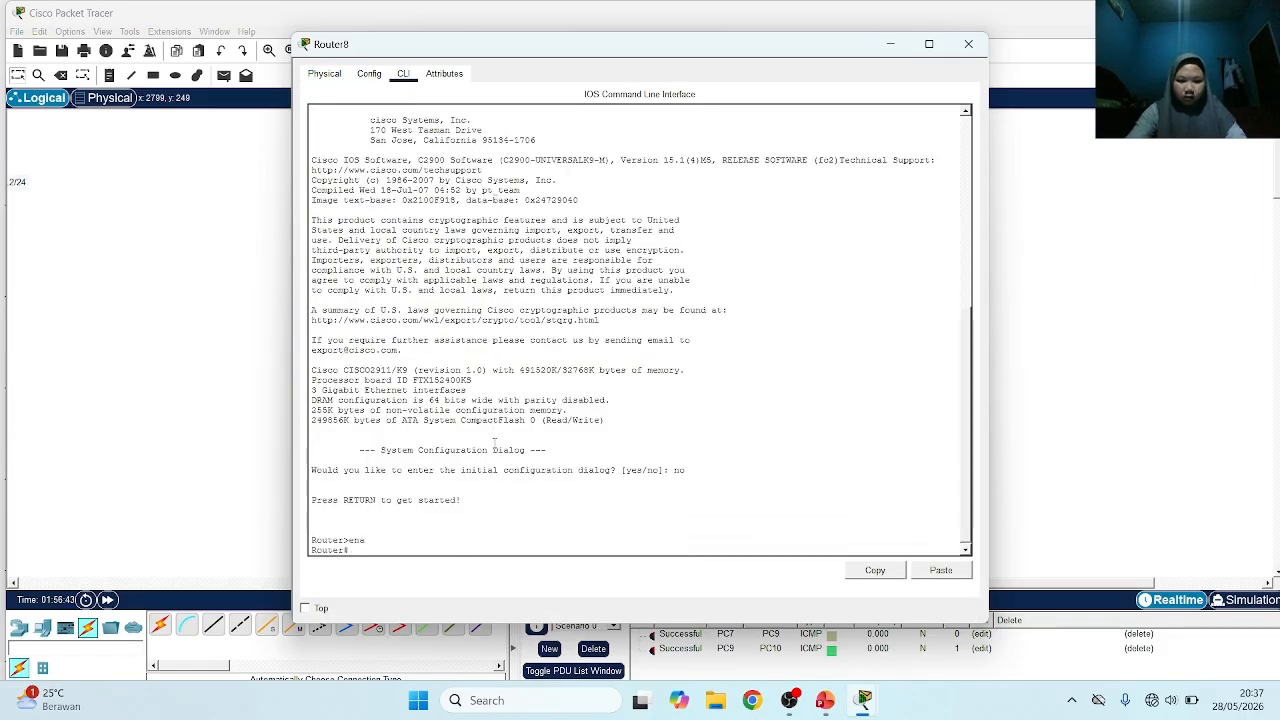
text(conf)
text( t)
key(Return)
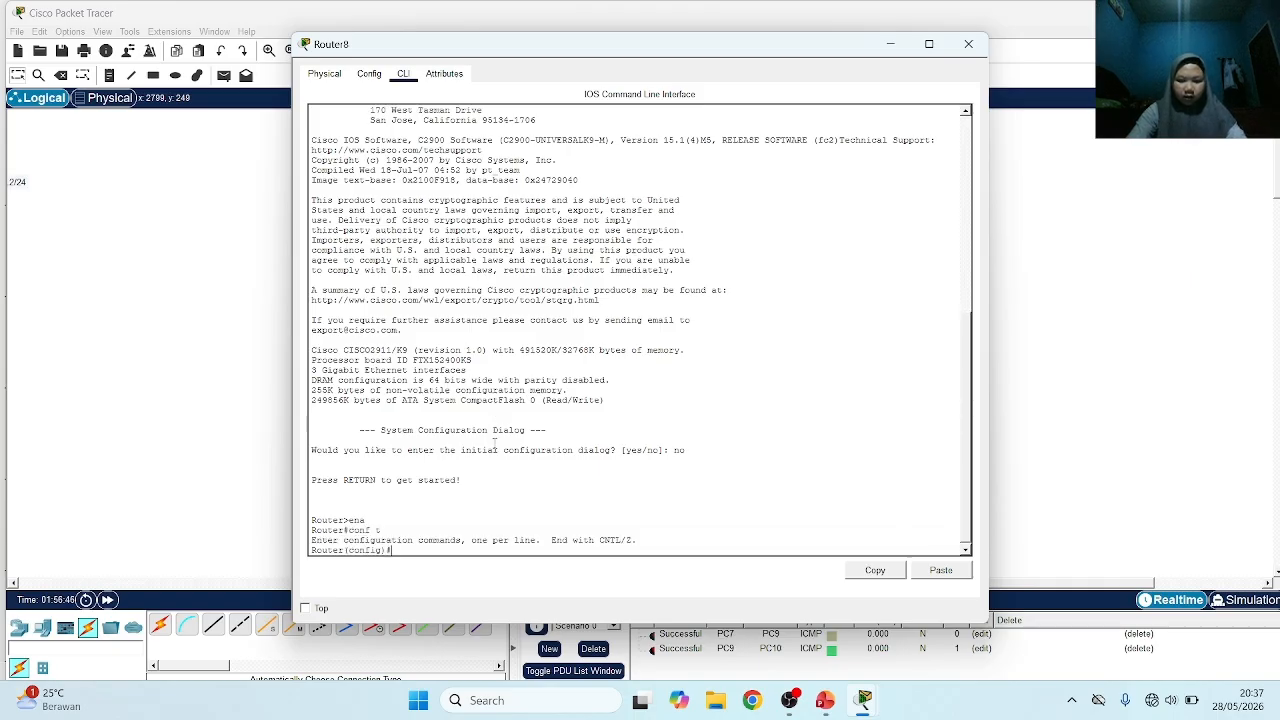
Enter configuration of Router8's interface g0/0 and bring it up with no sh
text(int g)
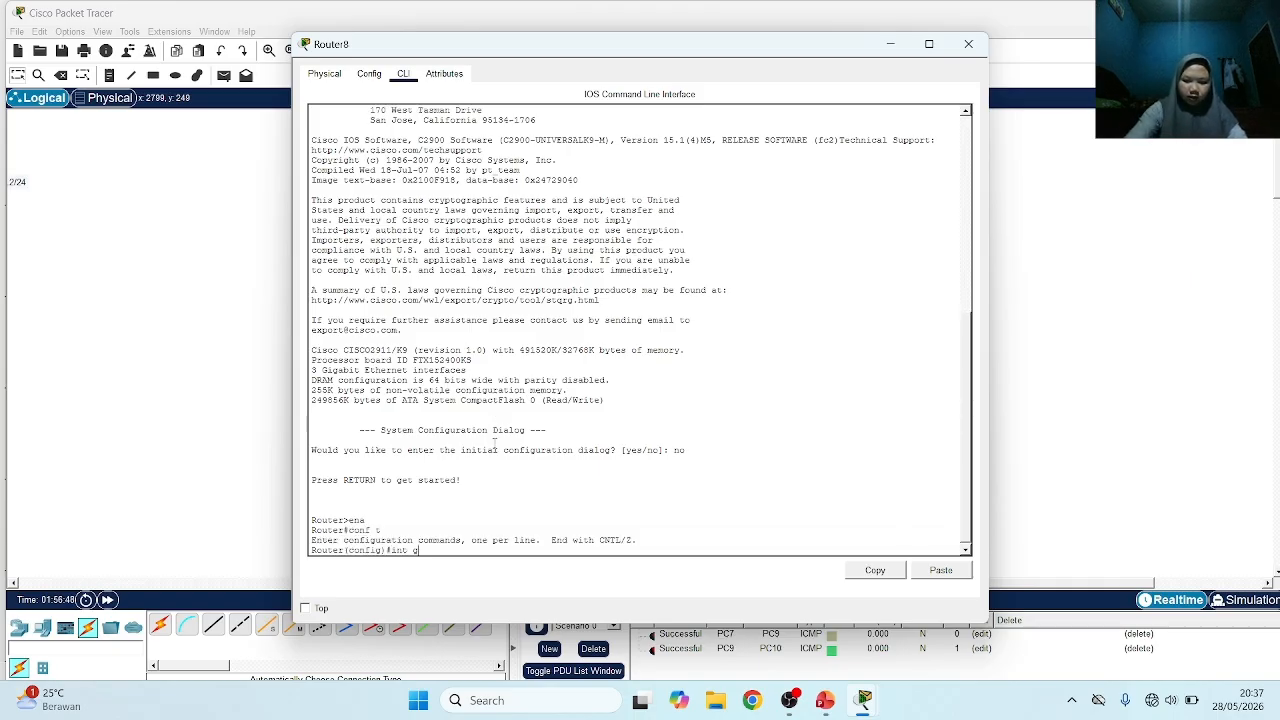
text(0/0)
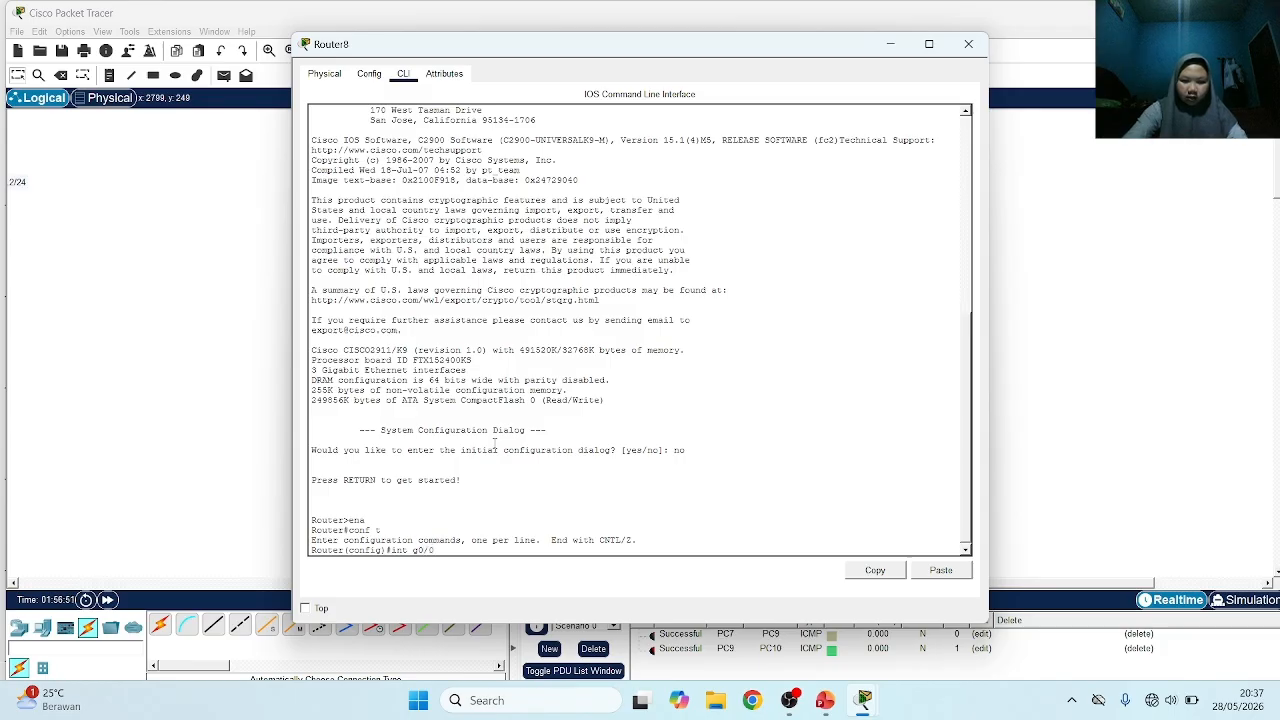
key(Return)
text(no sh)
key(Return)
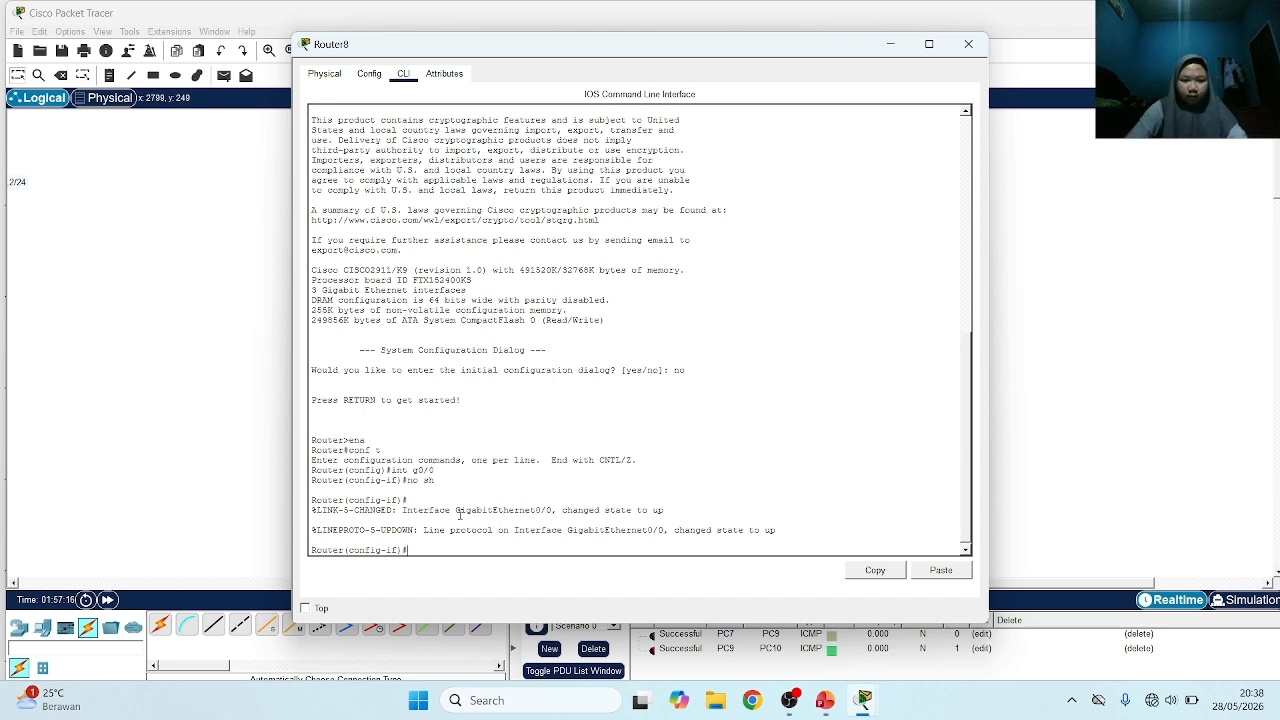
Return to Router7's command line and assign interface g0/1 the address 10.10.10.1 with subnet mask 255.255.255.252
click(273, 385)
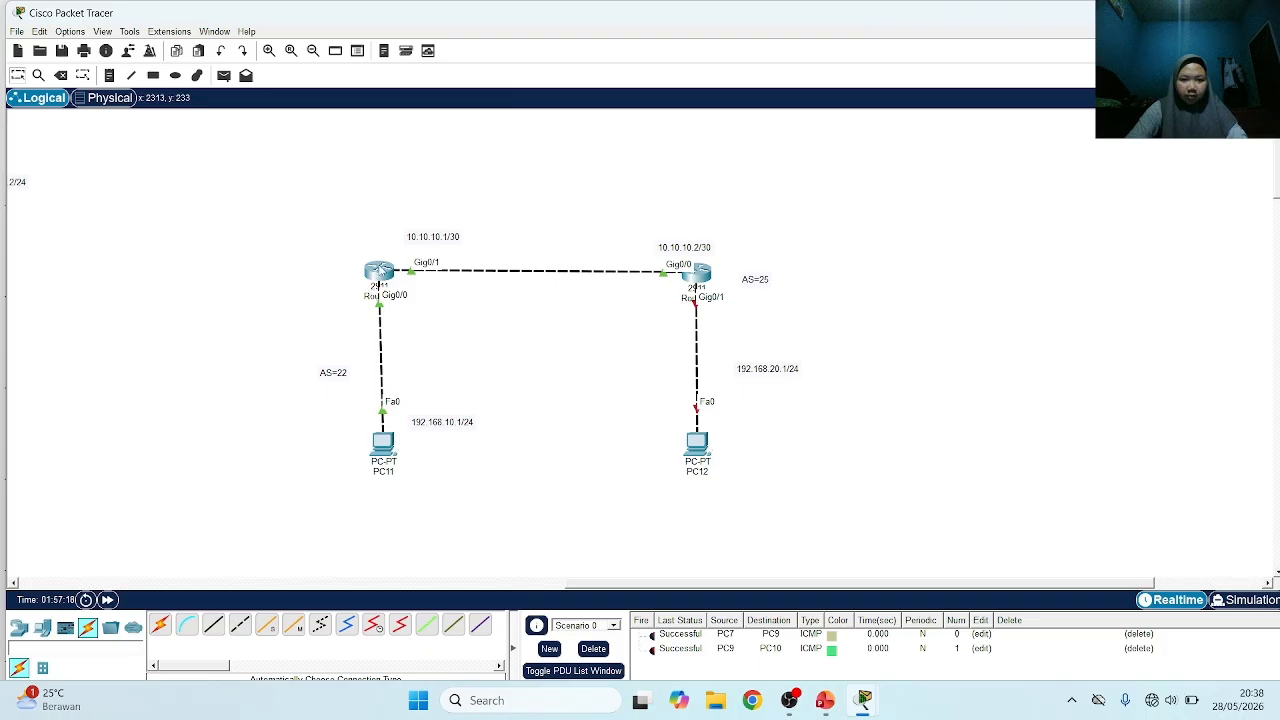
click(380, 270)
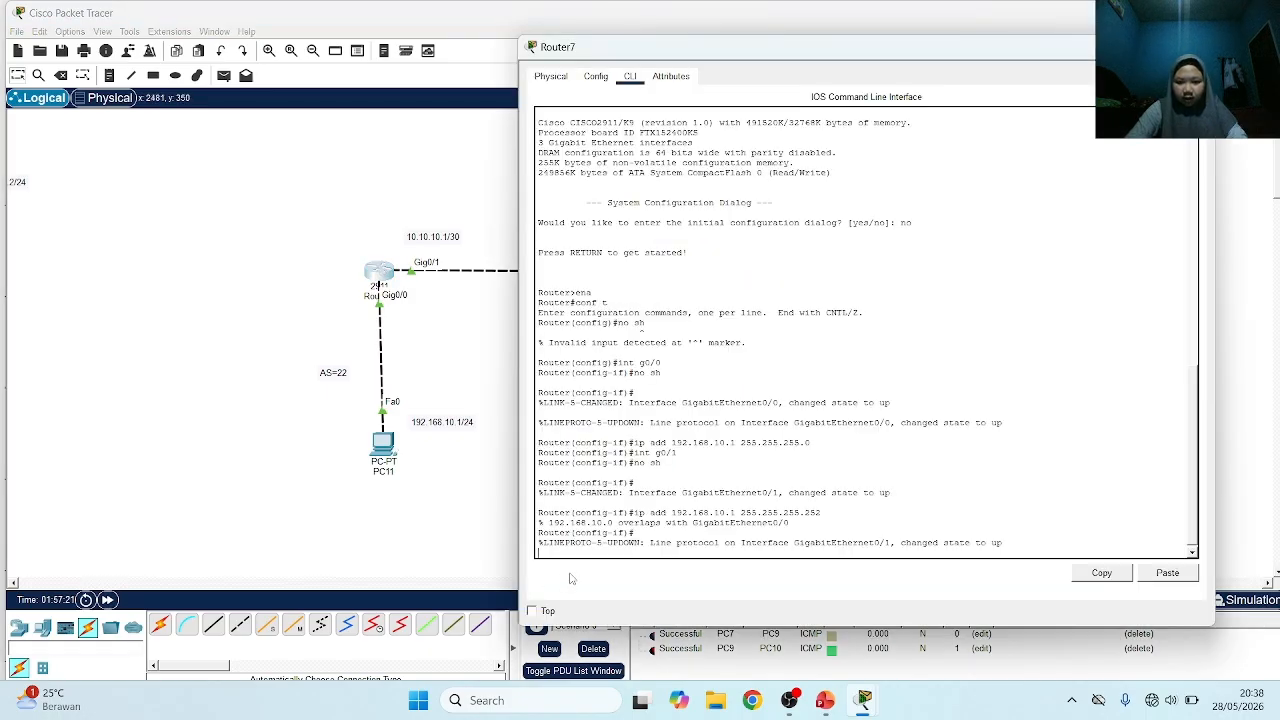
key(Return)
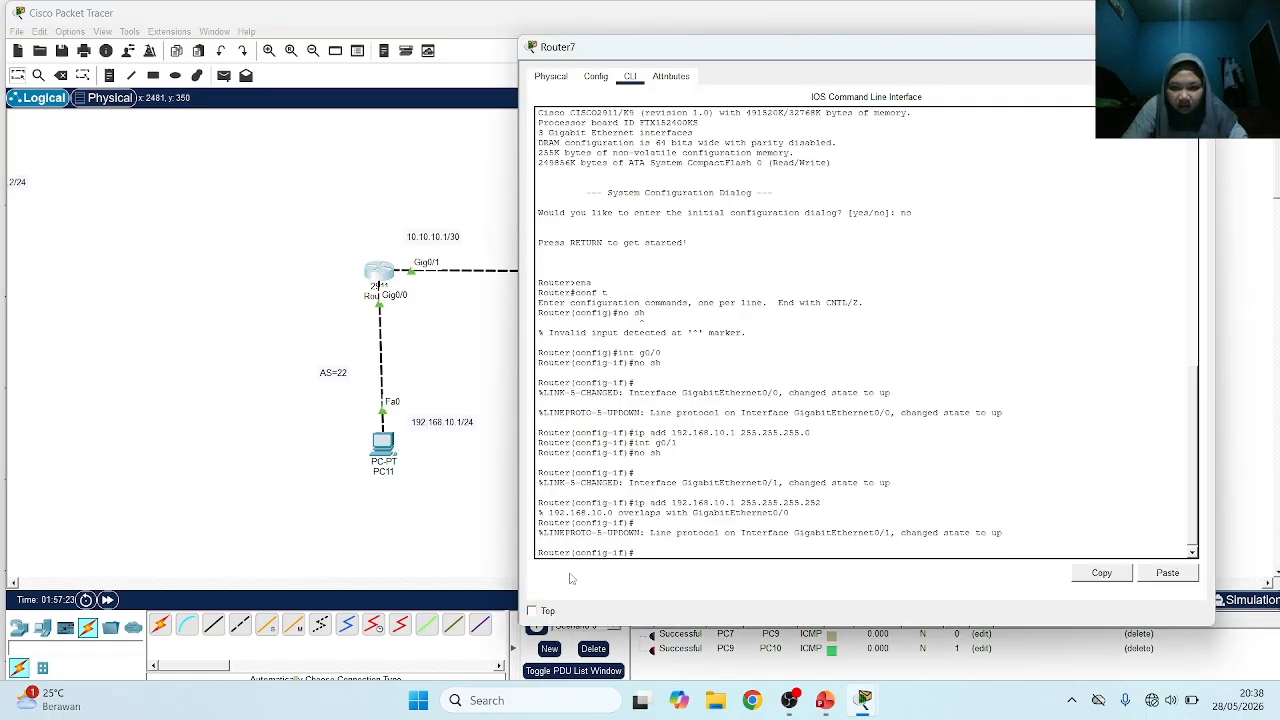
key(Up)
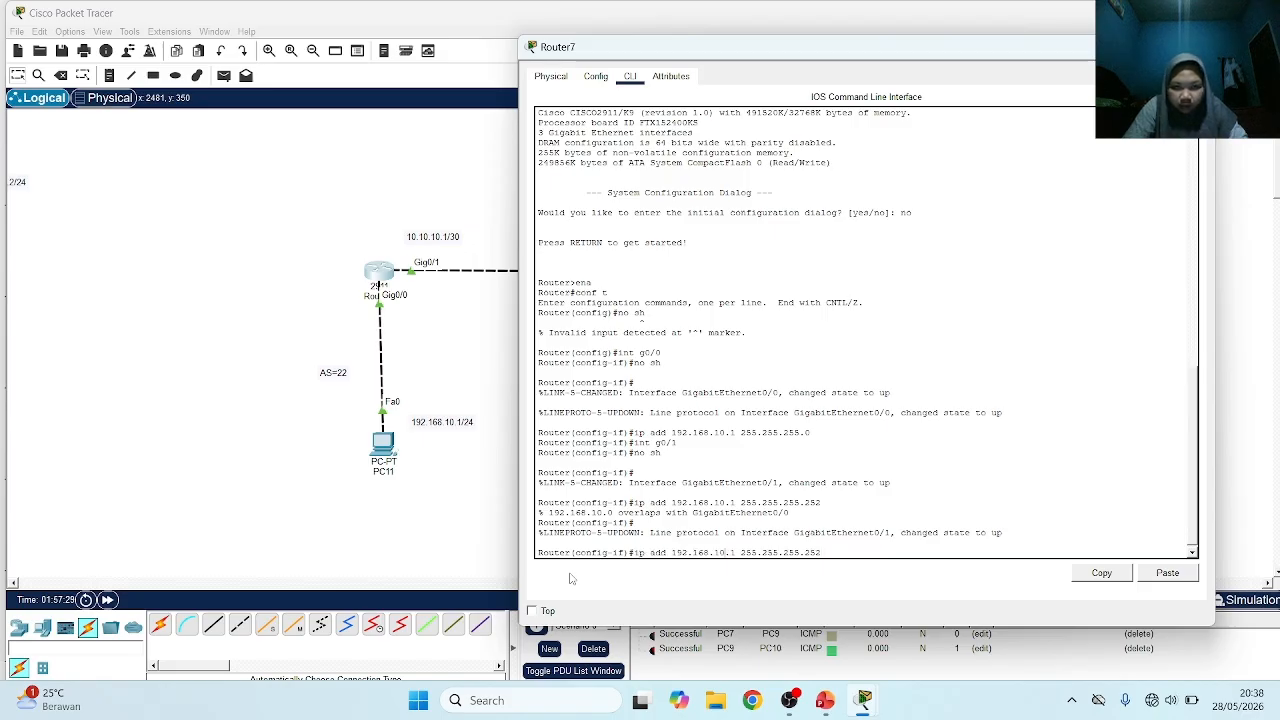
key(BackSpace)
key(BackSpace)
key(BackSpace)
key(BackSpace)
key(BackSpace)
key(BackSpace)
key(BackSpace)
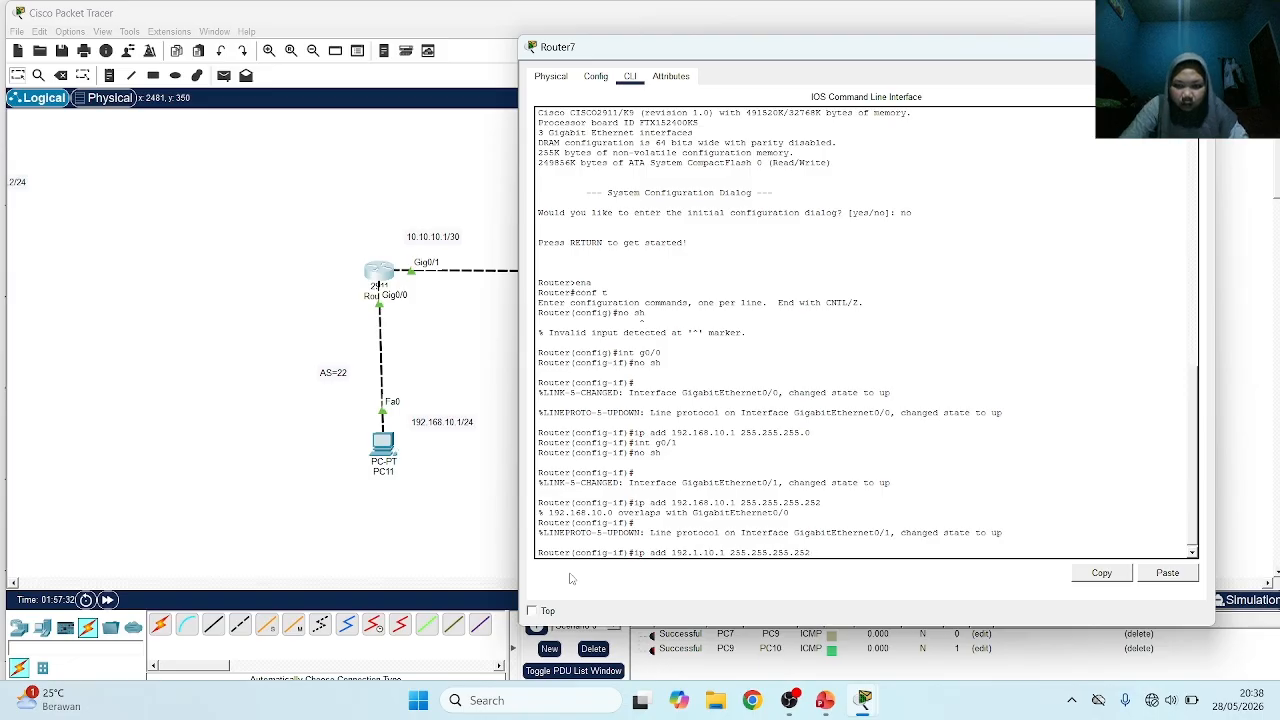
text(10.10)
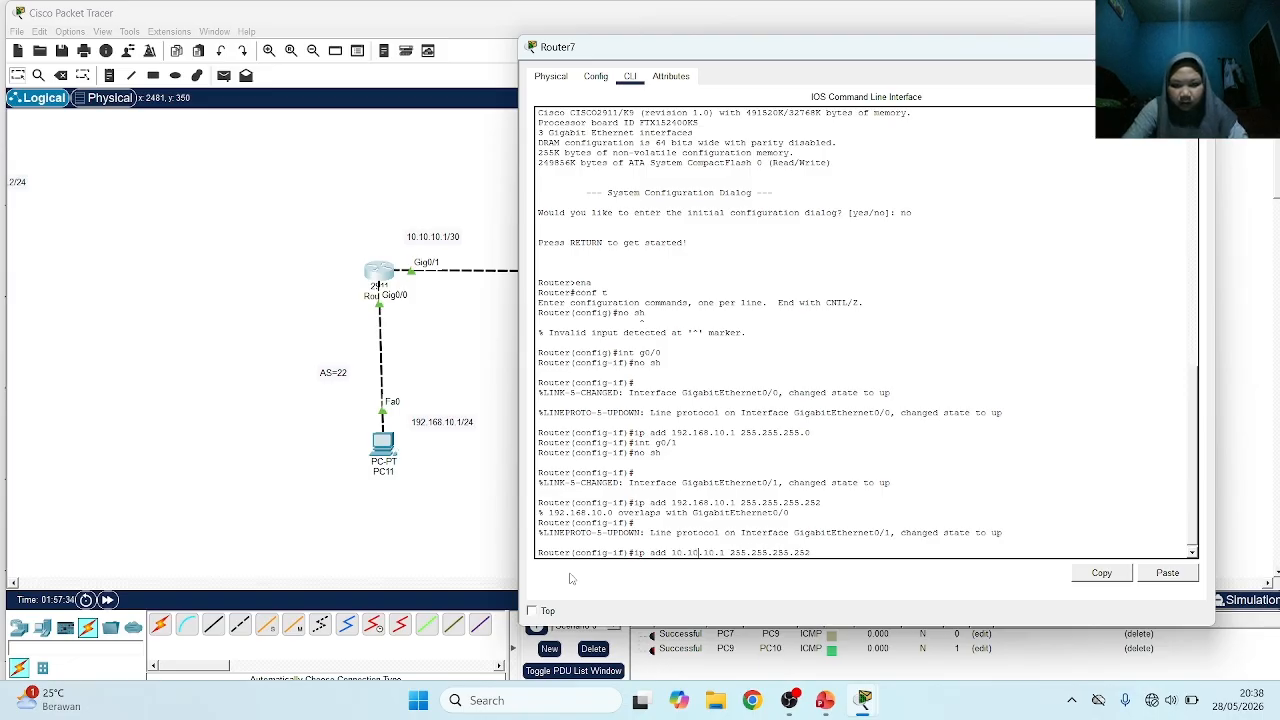
key(Return)
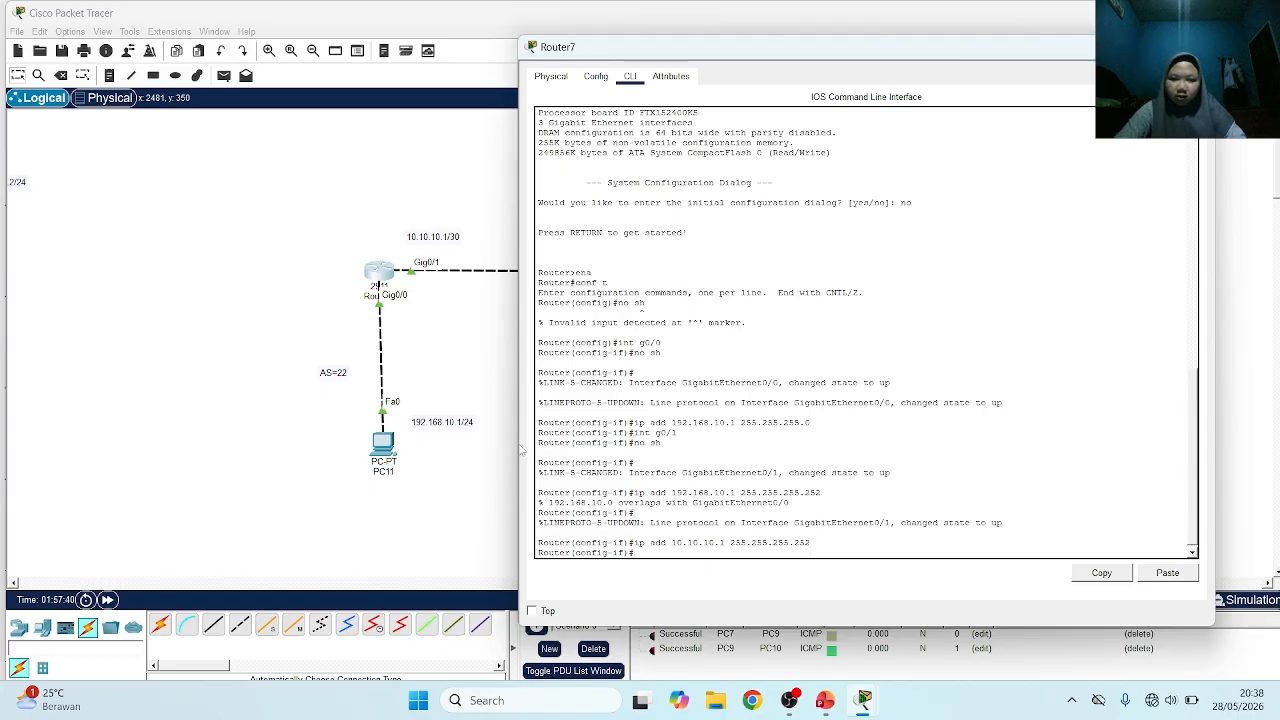
Return to Router8's command line and assign interface g0/0 the address 10.10.10.2 with subnet mask 255.255.255.252
click(474, 356)
click(697, 272)
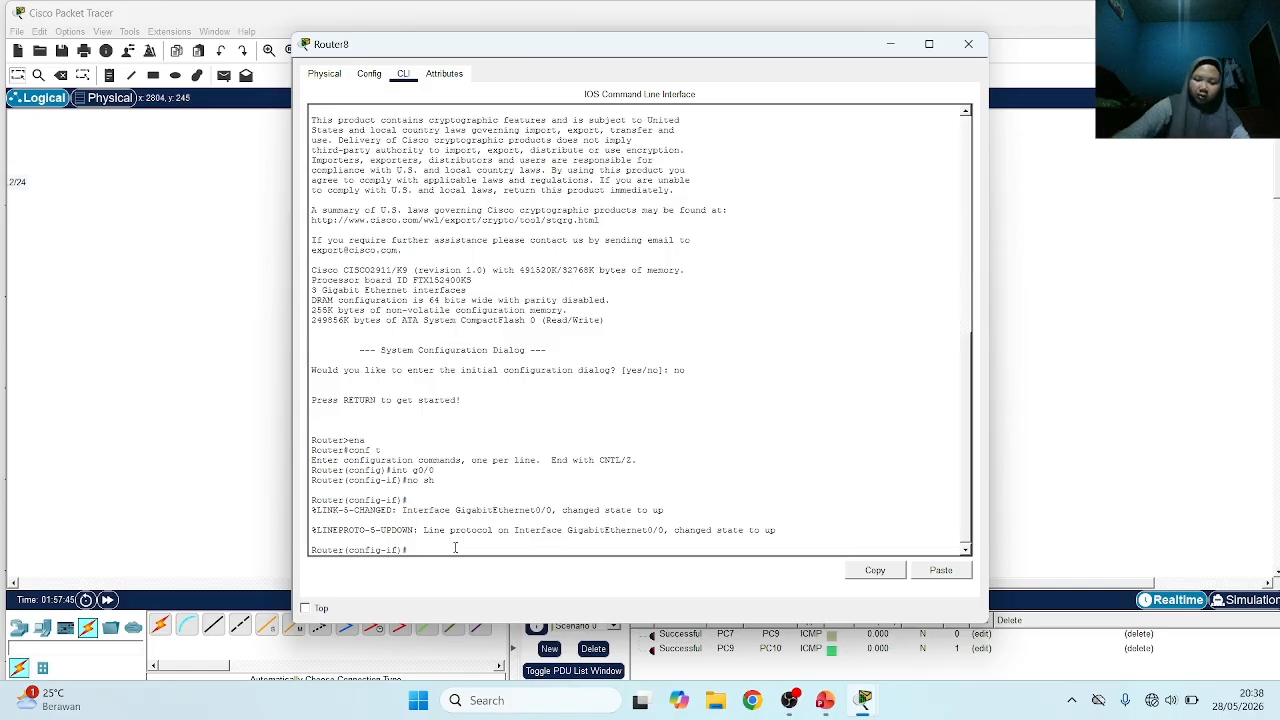
drag(613, 55, 681, 28)
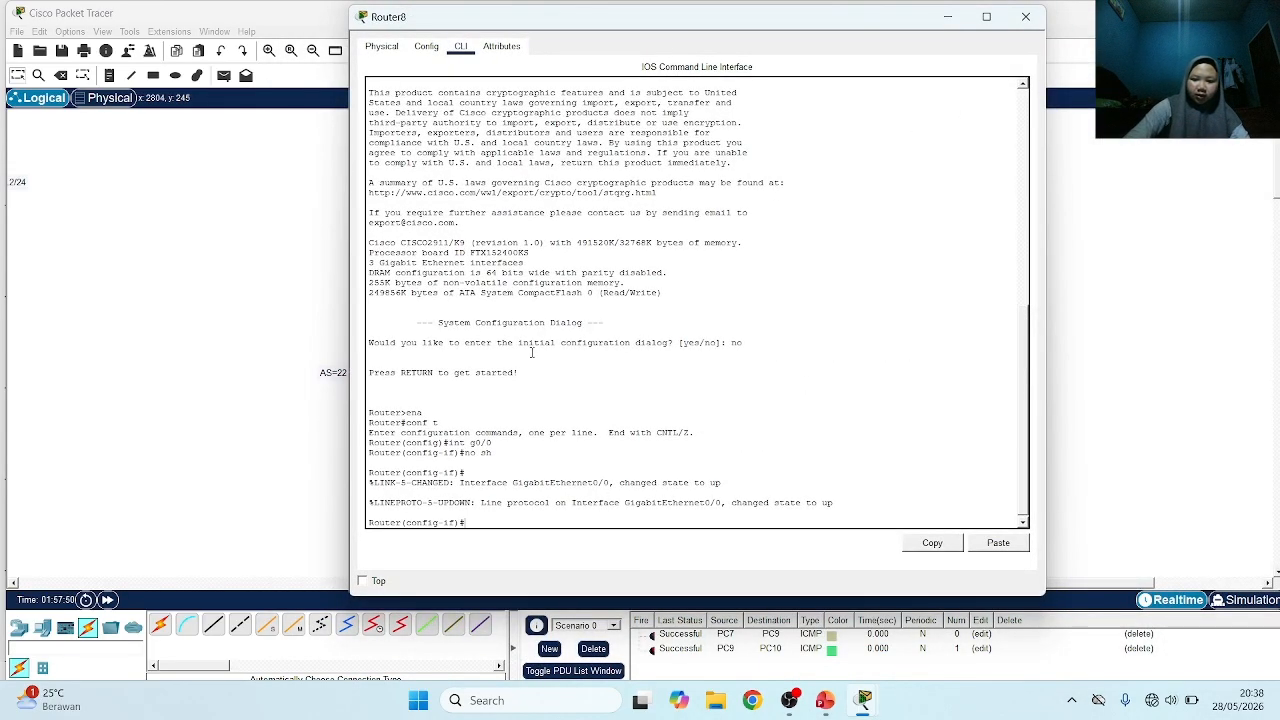
text(ip add 10.10)
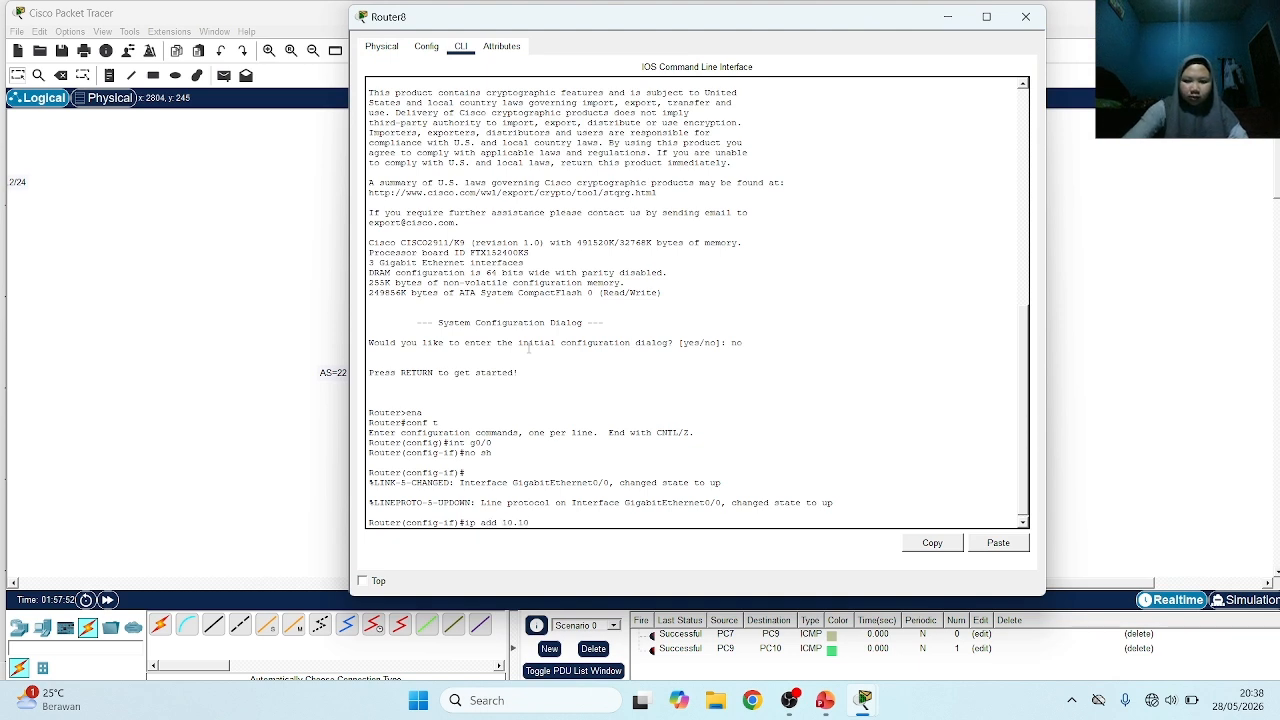
text(.10.2 255.)
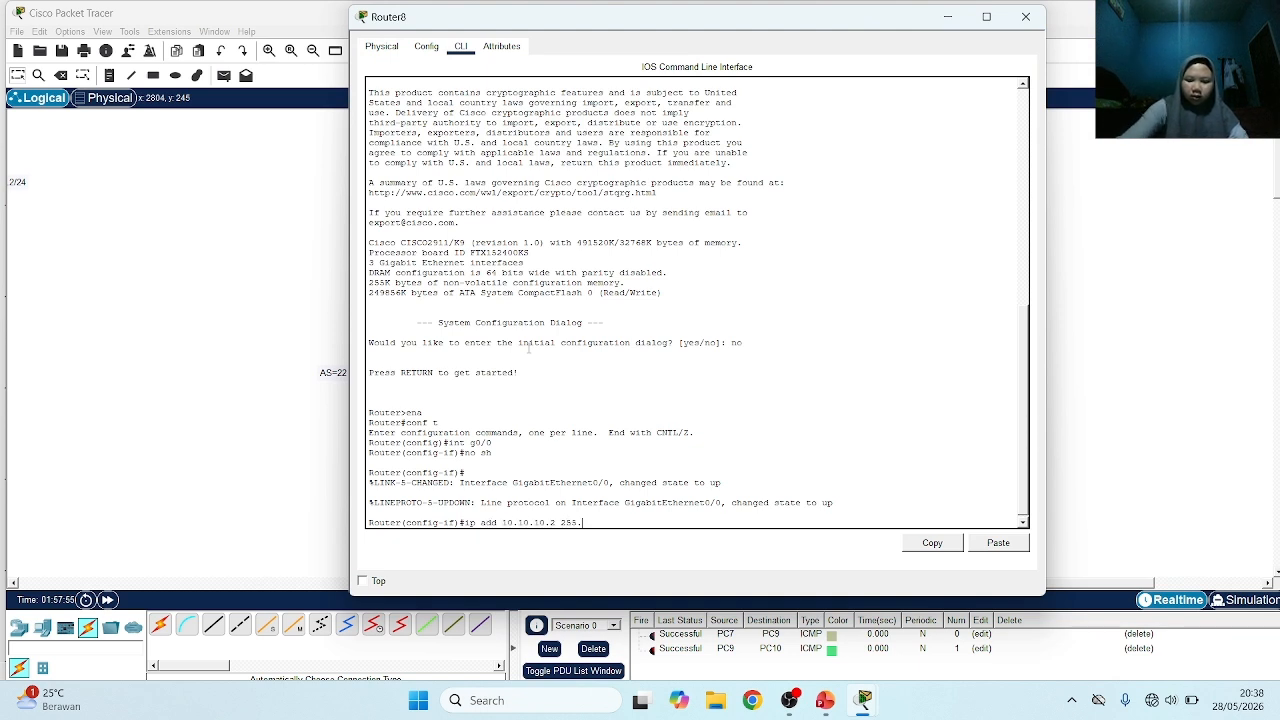
text(255.255)
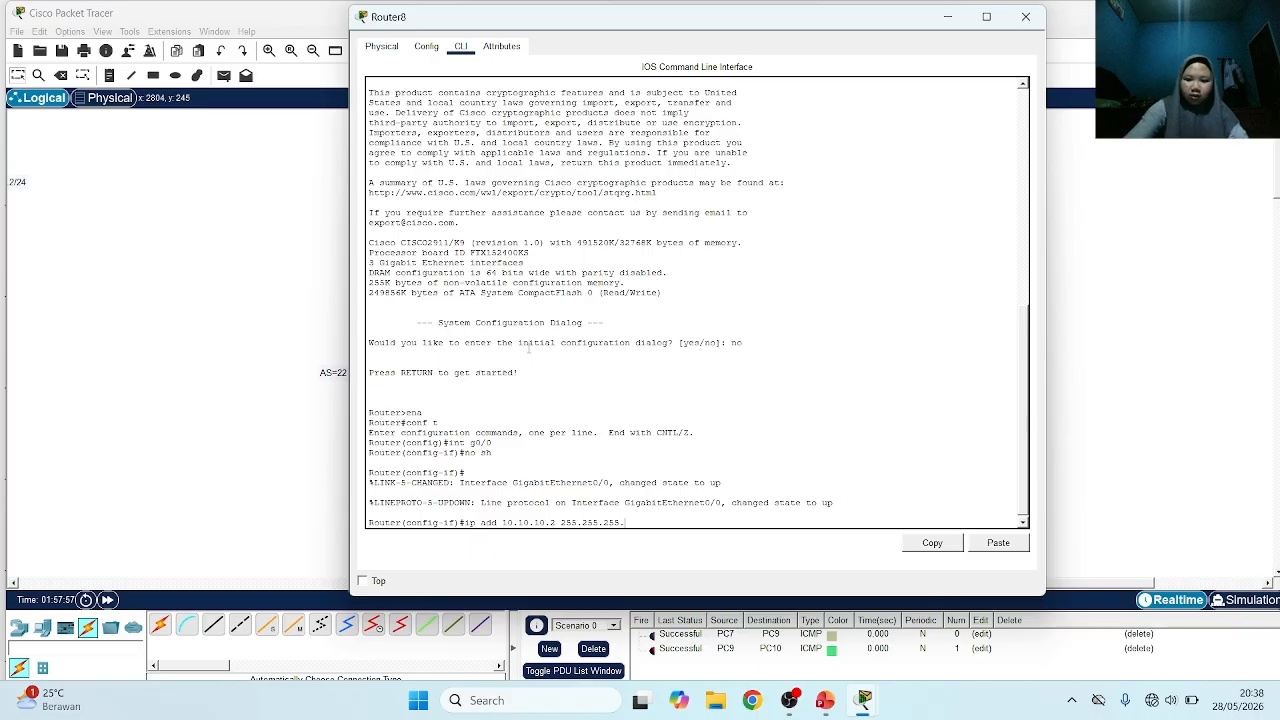
text(.252)
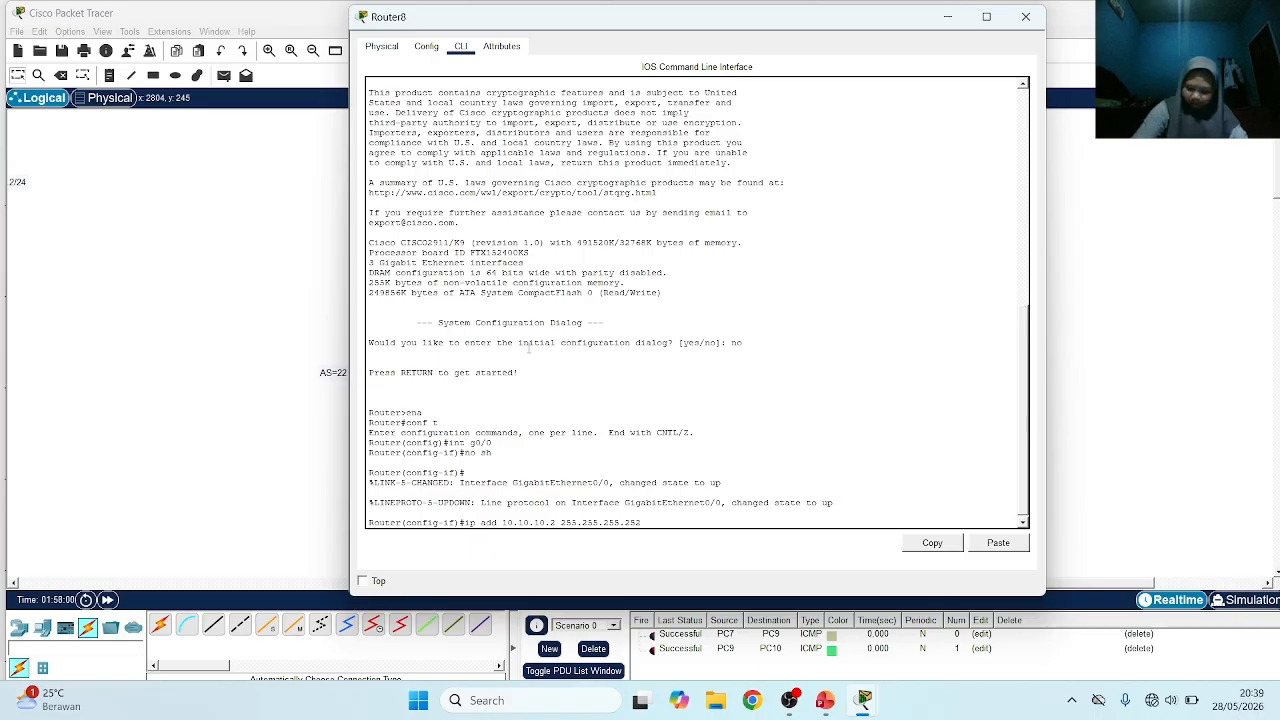
key(Return)
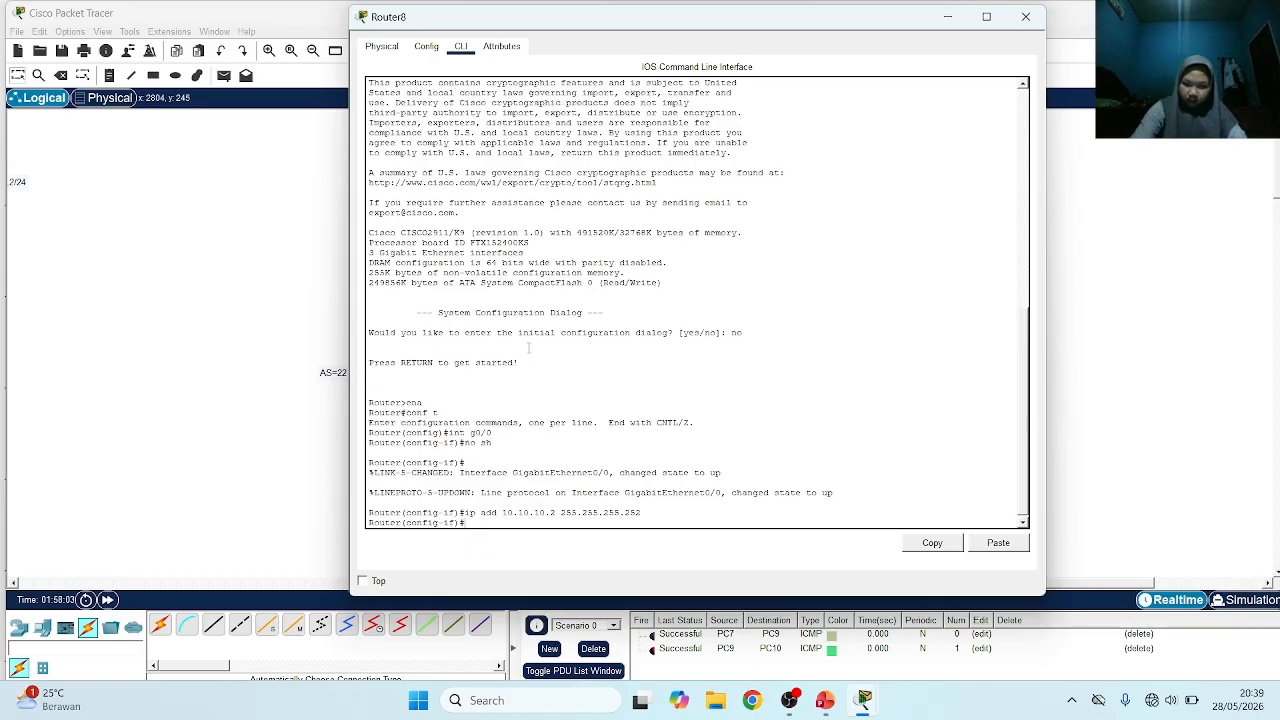
Enter configuration of Router8's interface g0/1 and bring it up with no sh
text(int g)
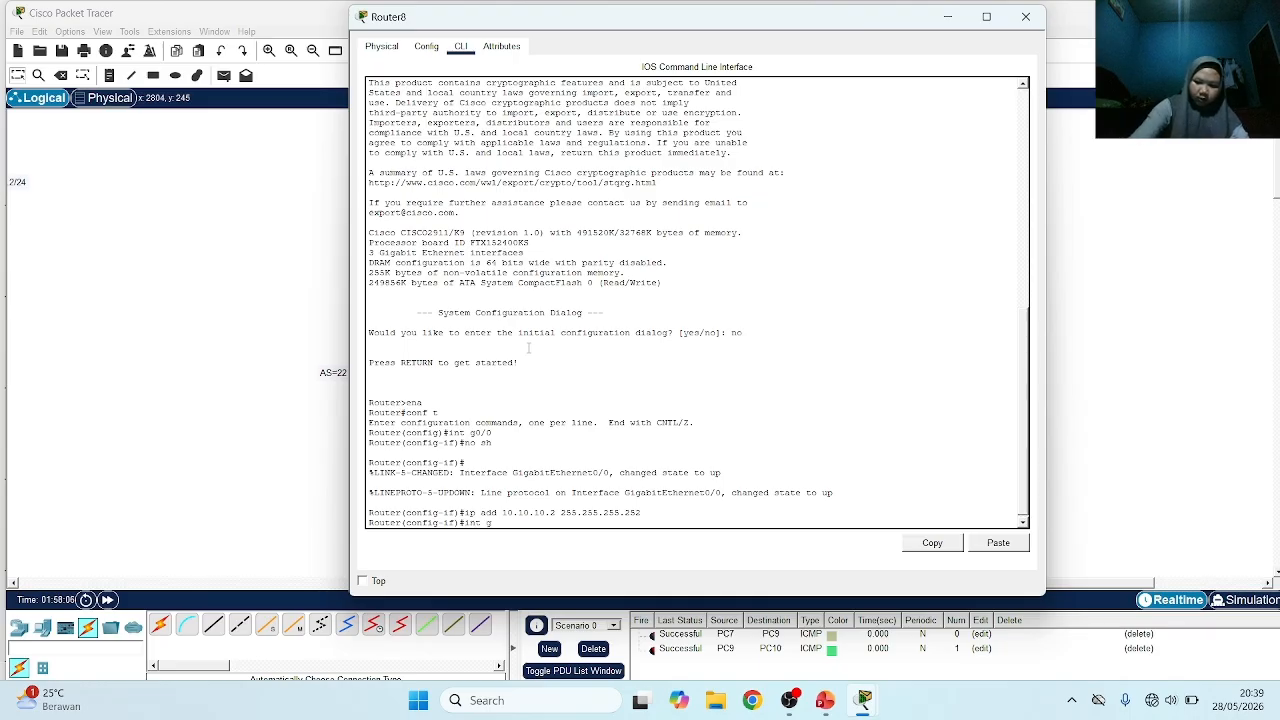
text(0/1)
key(Return)
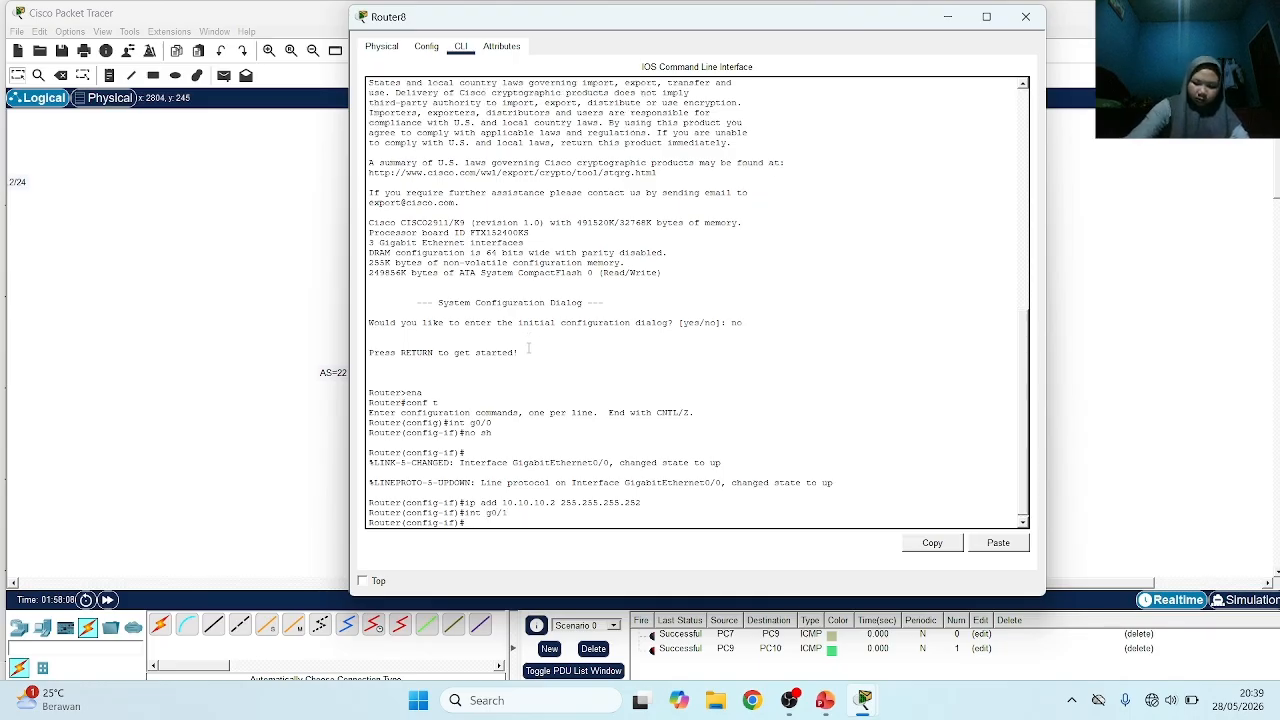
text(no sh)
key(Return)
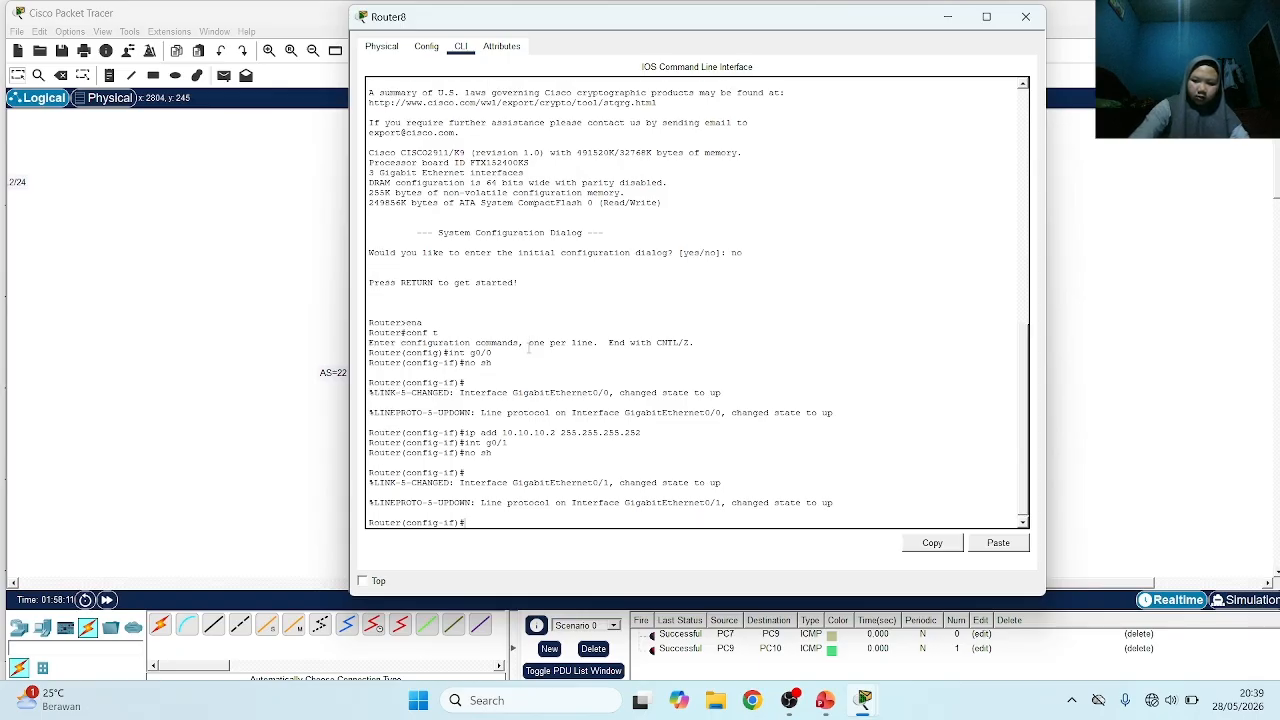
Assign Router8's interface g0/1 the address 192.168.20.1 with subnet mask 255.255.255.0
text(ip add 1)
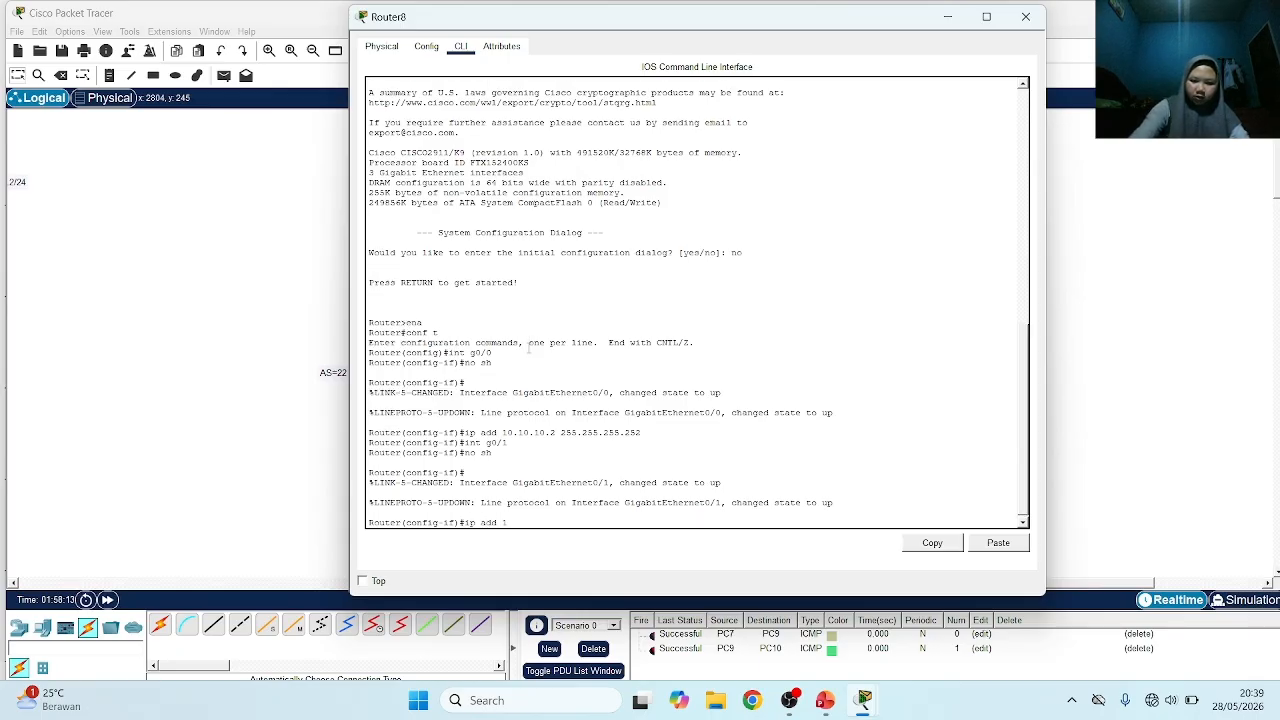
text(92.168)
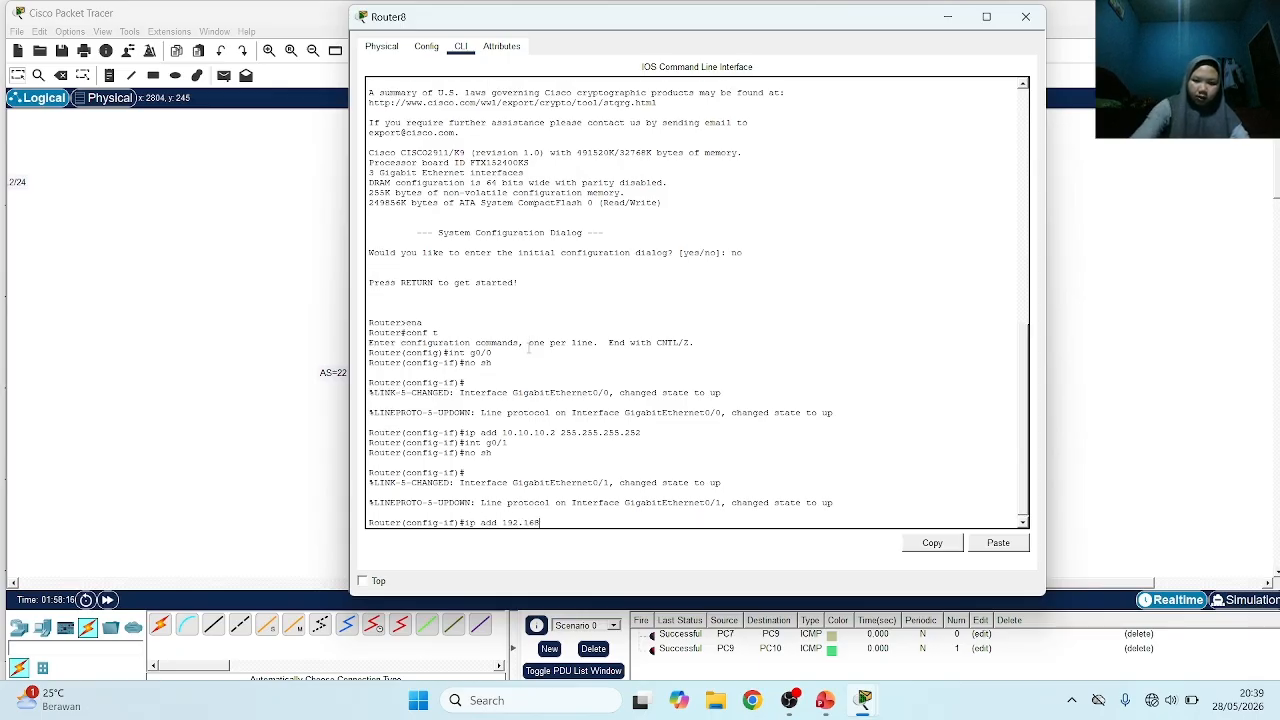
text(.20.1 255)
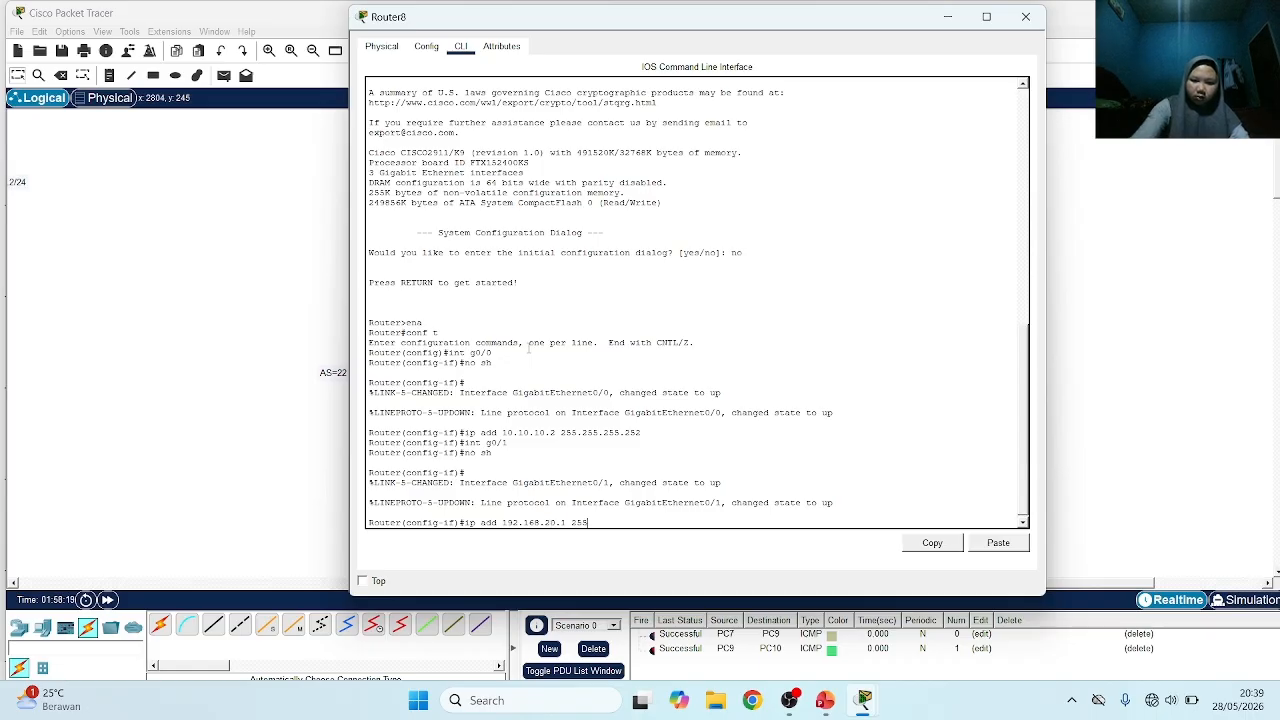
text(.255.255)
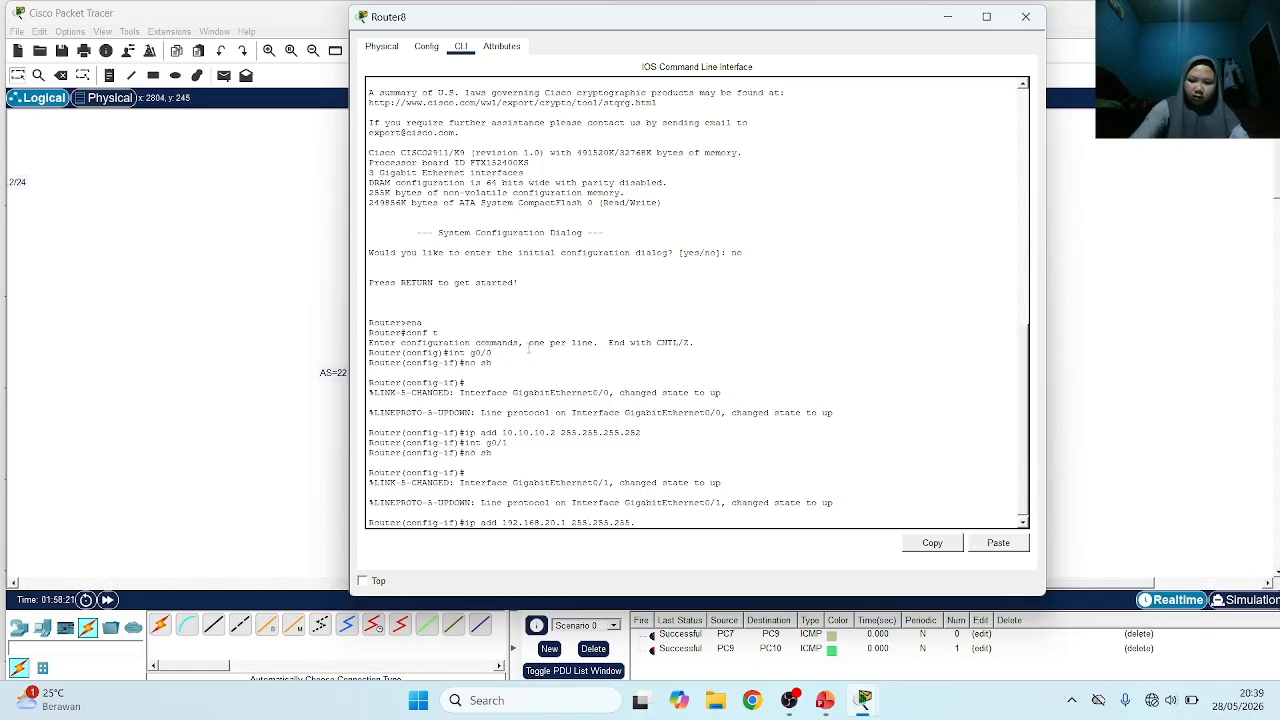
text(.0)
key(Return)
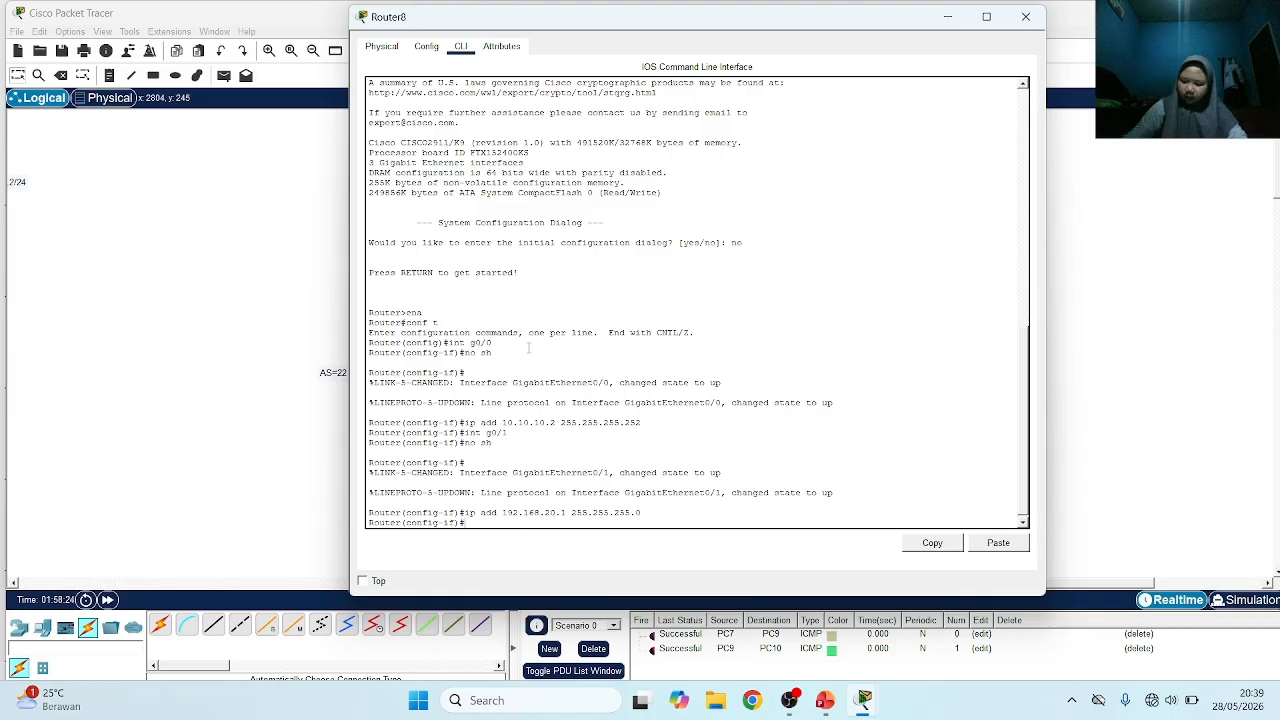
Switch to PowerPoint to view the Outline slide of the Cisco Routing deck, and return to Cisco Packet Tracer
click(200, 229)
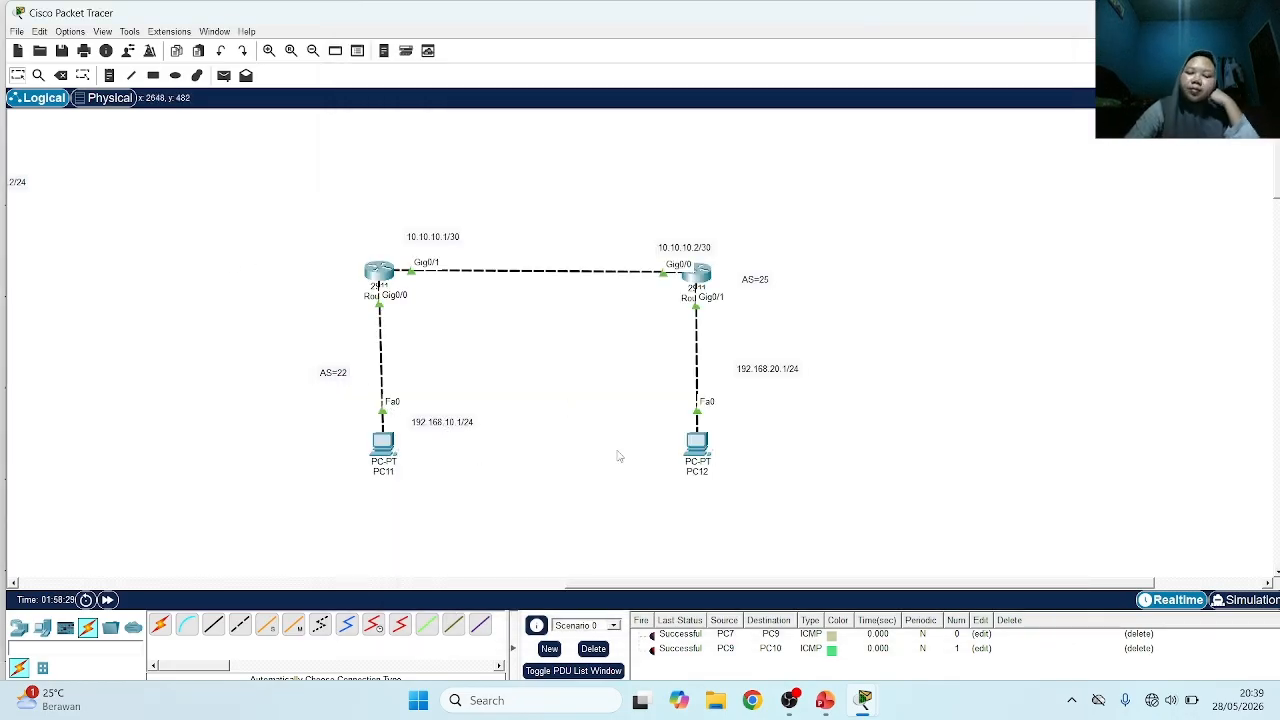
click(824, 700)
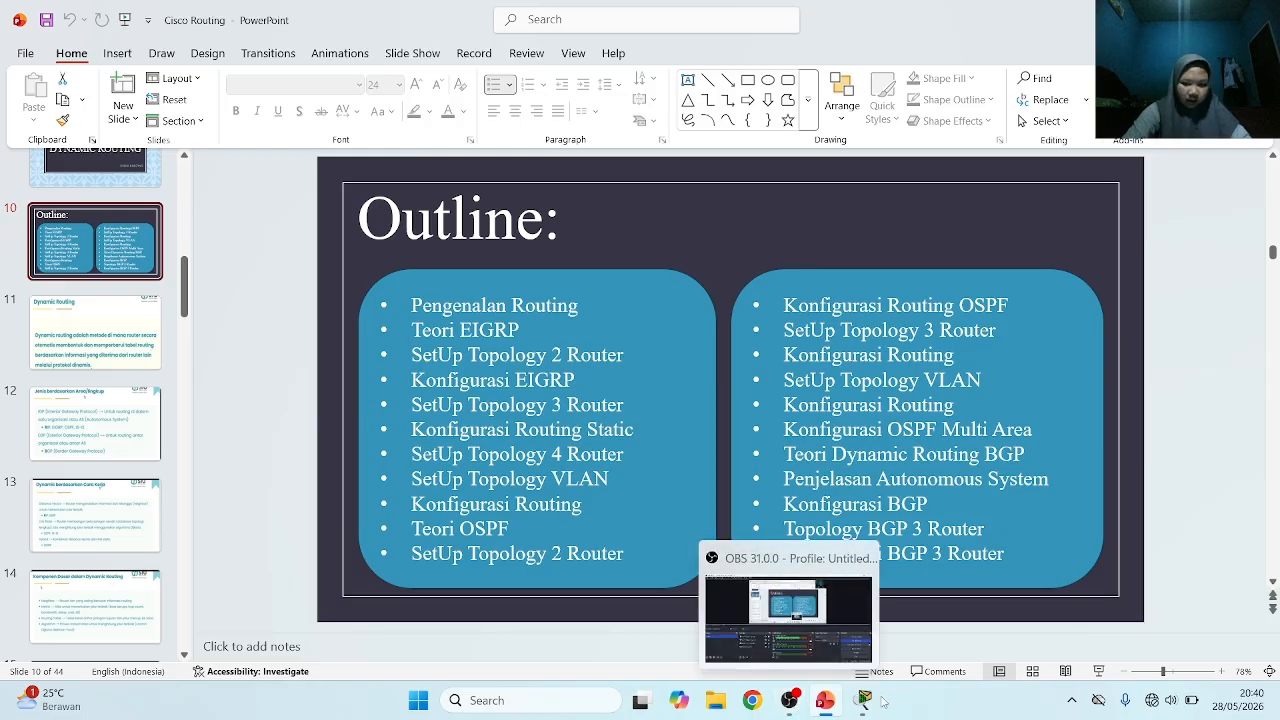
mouse_move(864, 700)
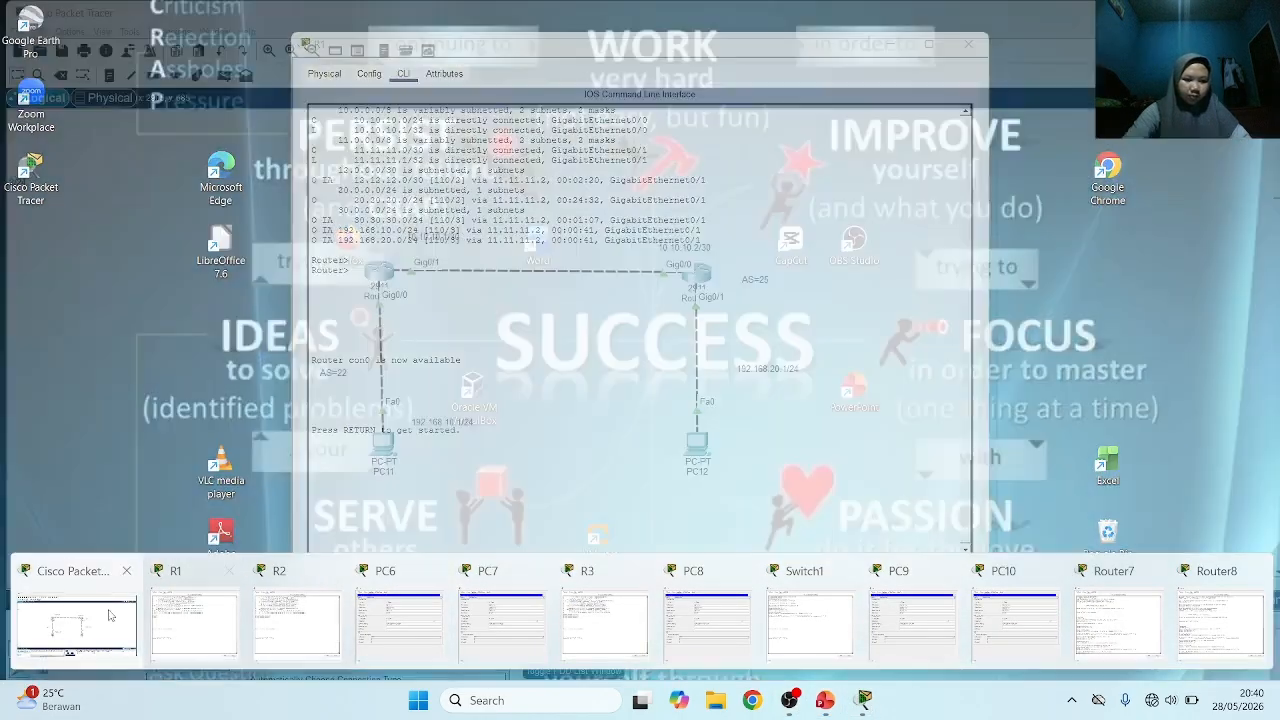
click(86, 624)
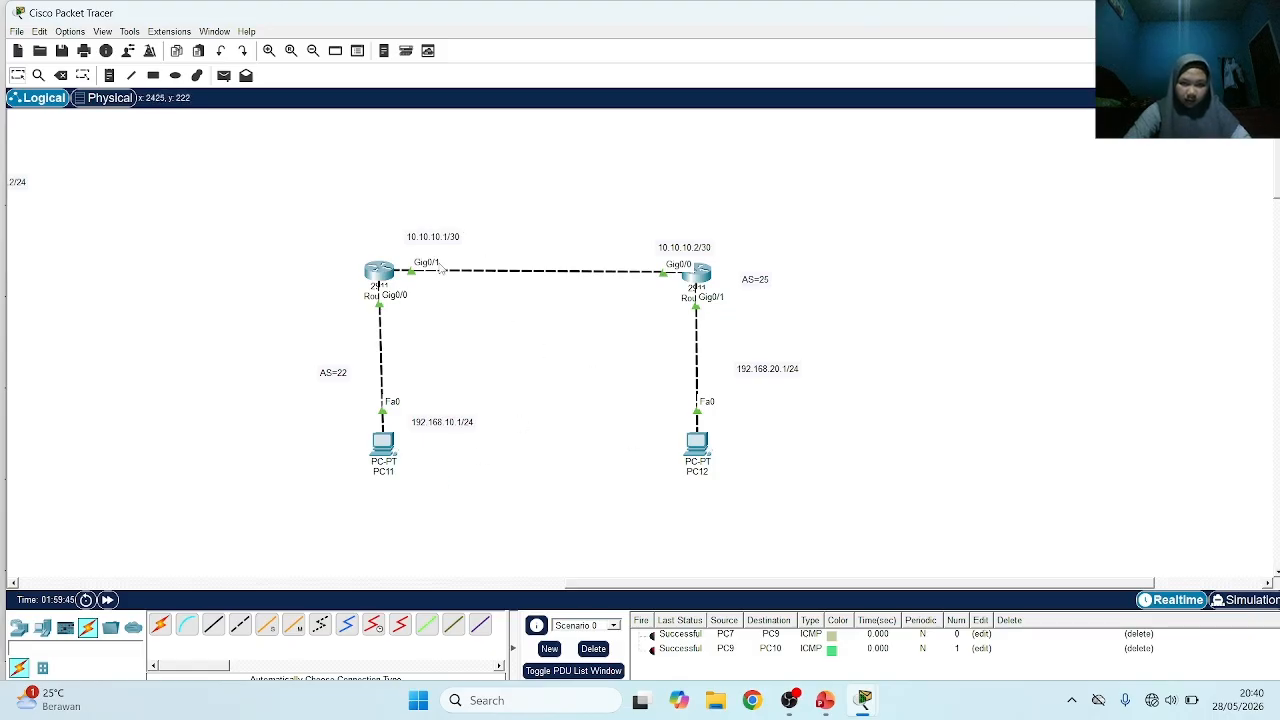
Reopen Router7's command line and leave interface configuration for global configuration mode with ex
click(381, 268)
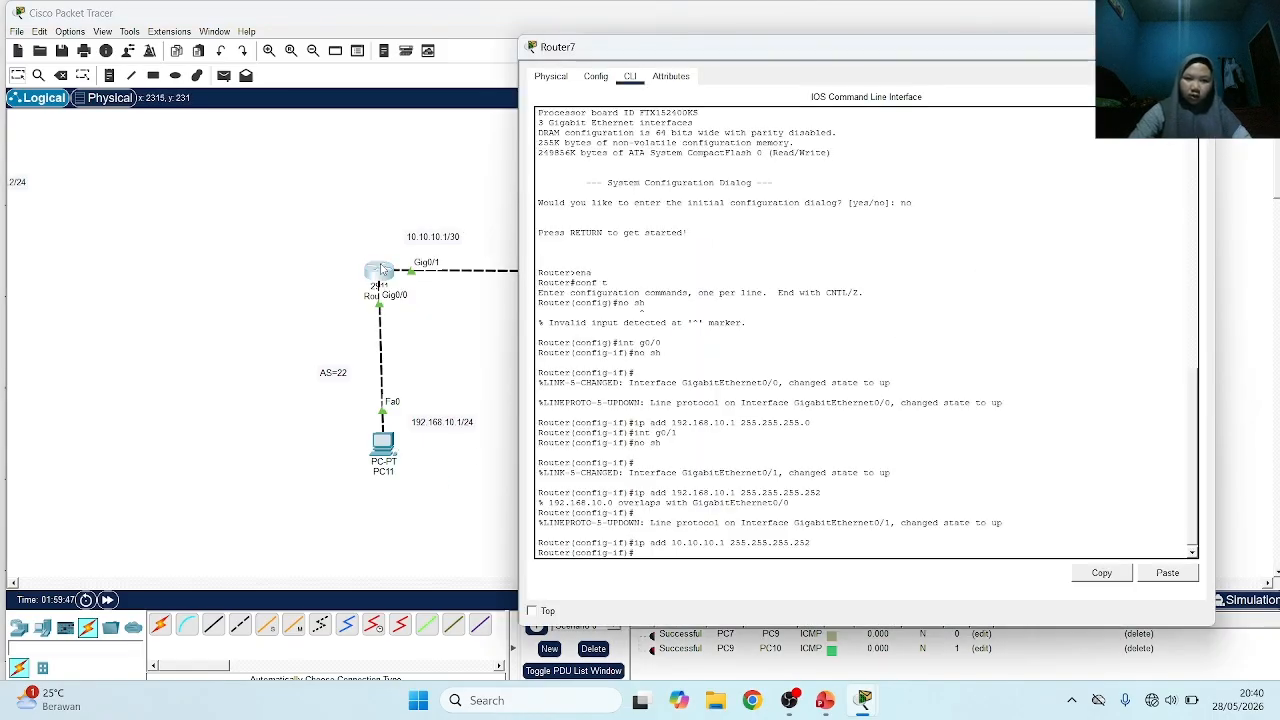
text(ex)
key(Return)
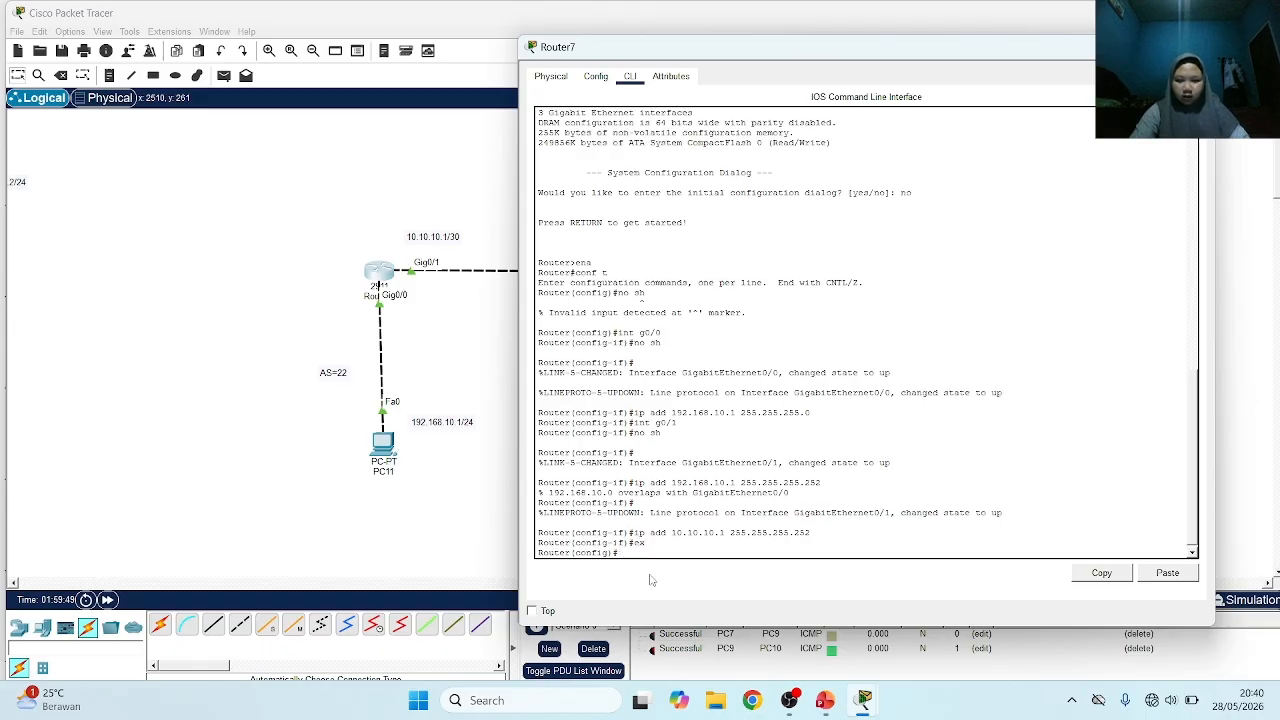
Try to rename Router7 as R1 in the topology
click(443, 363)
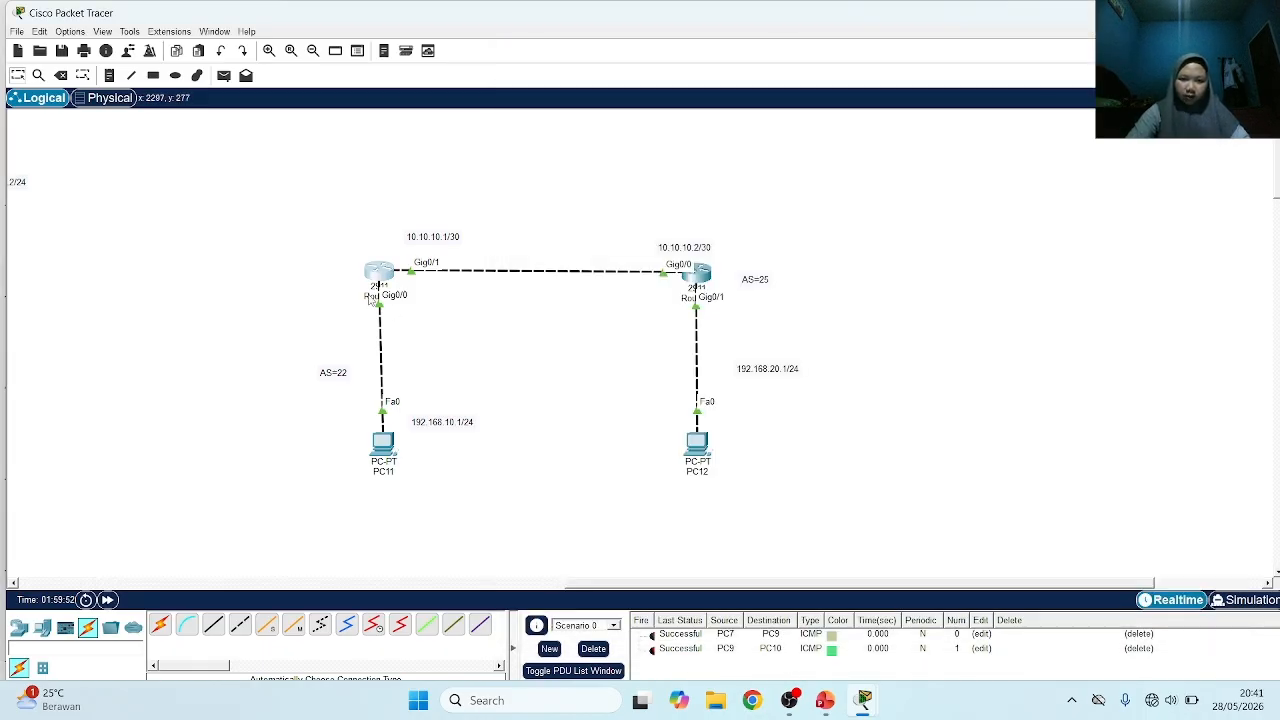
text(R1)
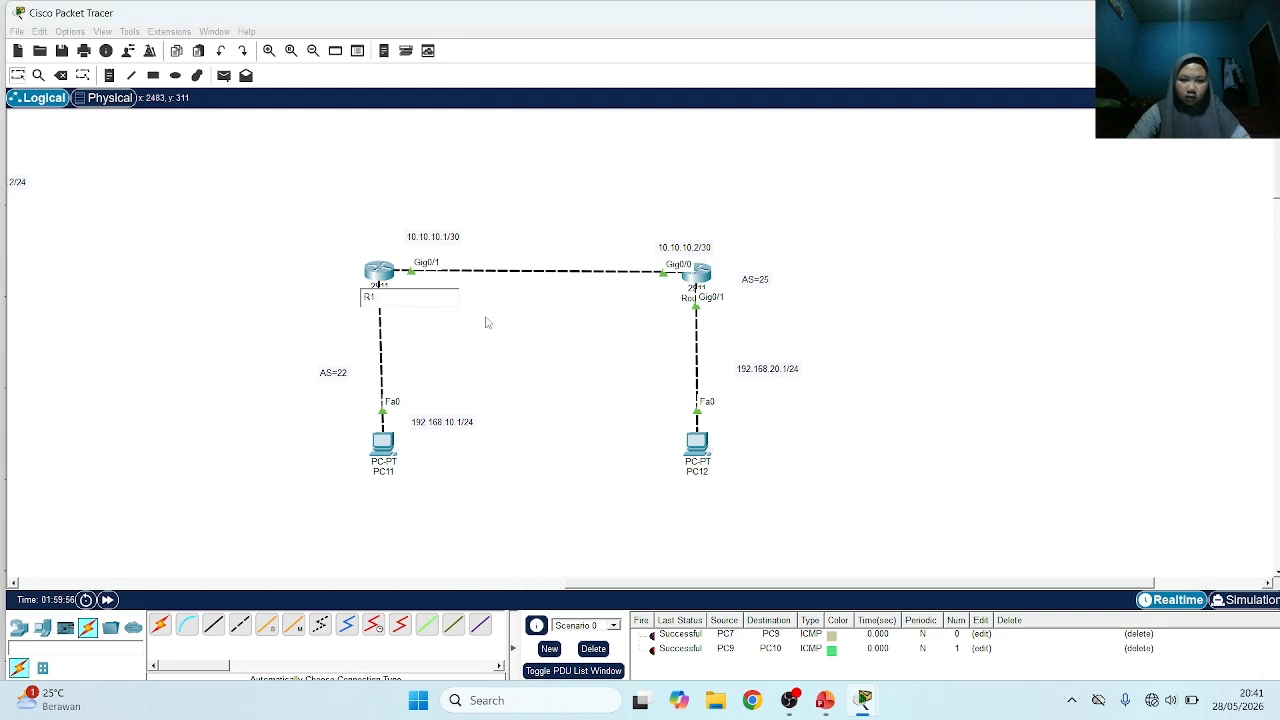
key(Return)
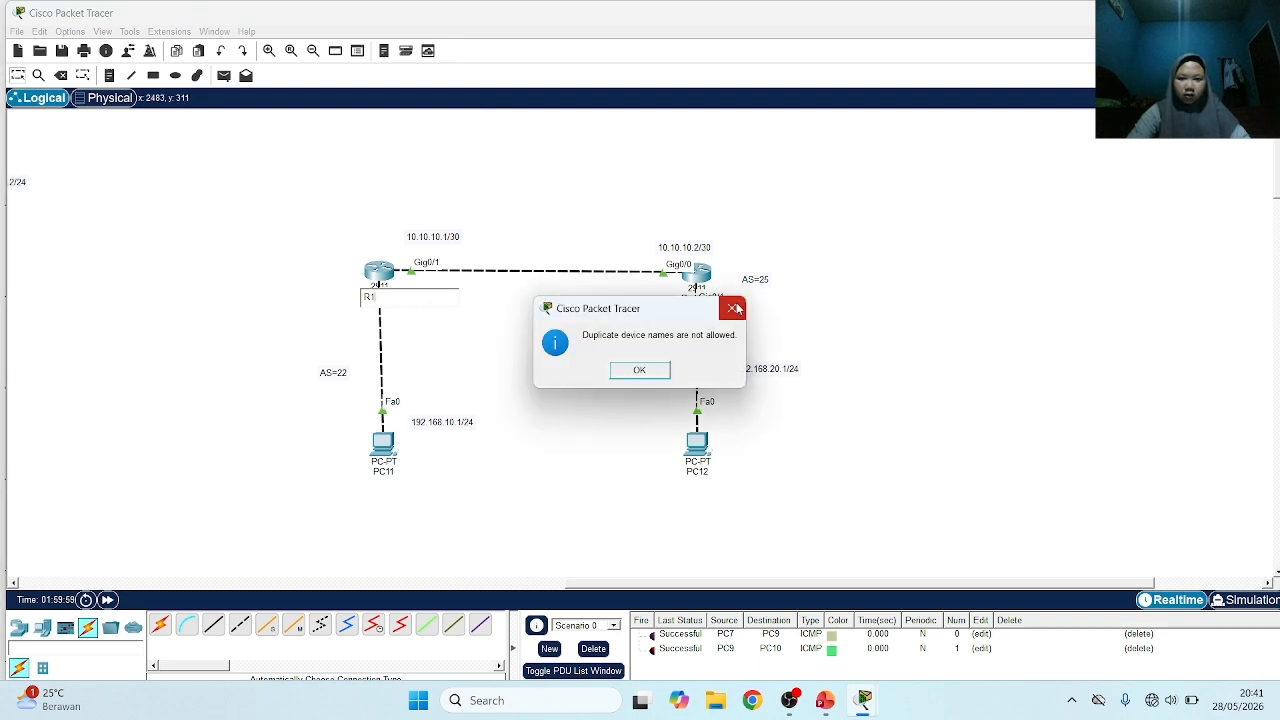
click(625, 376)
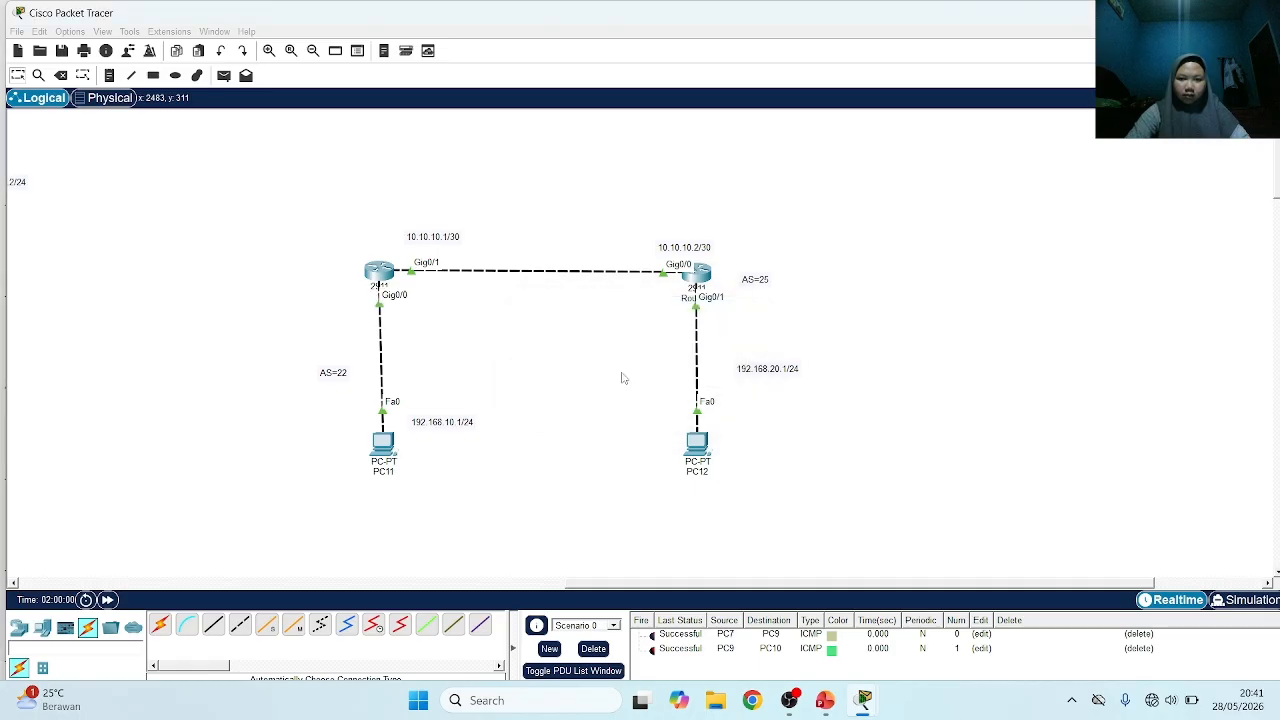
Shorten Router7's name in the topology to R7
click(372, 297)
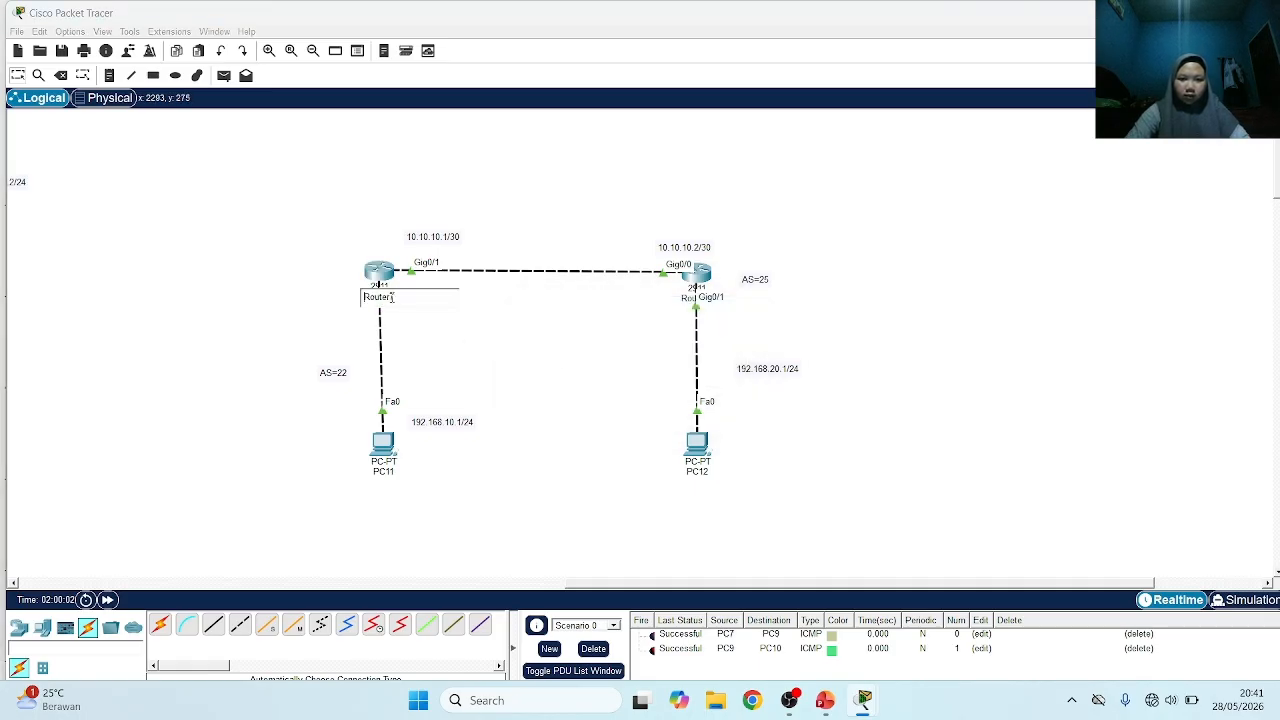
click(390, 299)
key(BackSpace)
key(BackSpace)
key(BackSpace)
key(BackSpace)
key(BackSpace)
Shorten Router8's name in the topology to R8
click(689, 298)
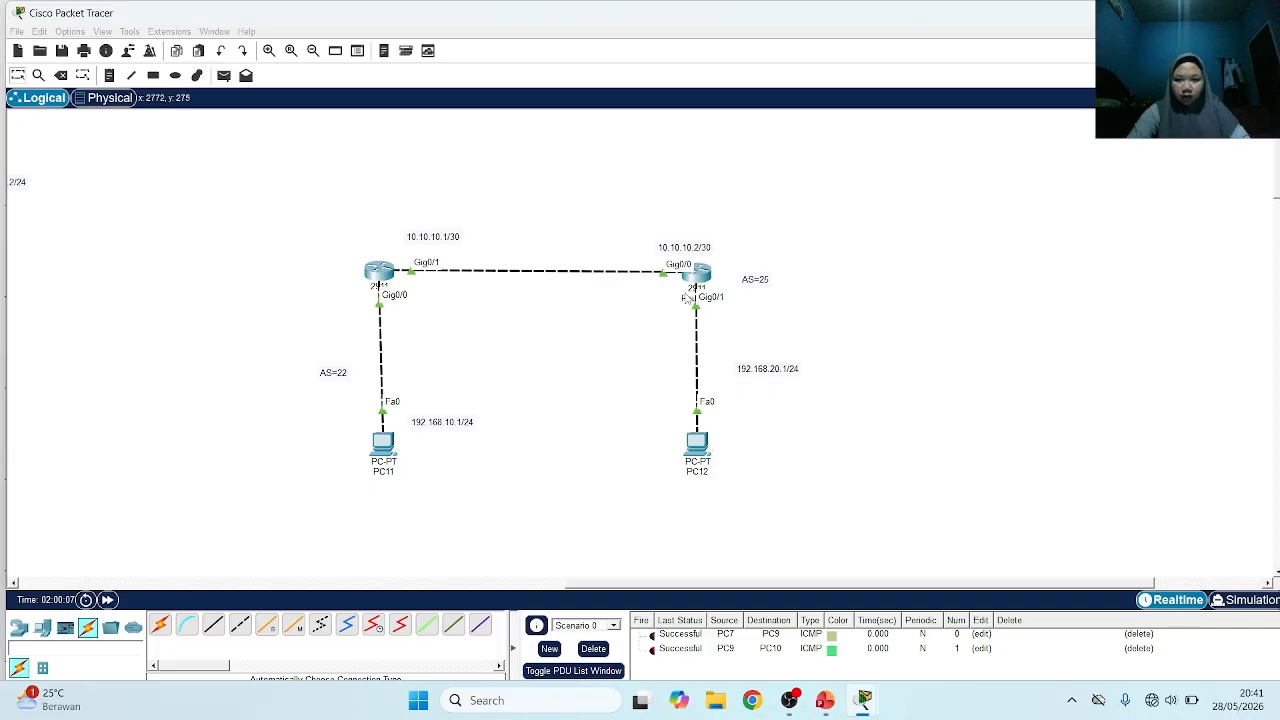
click(707, 298)
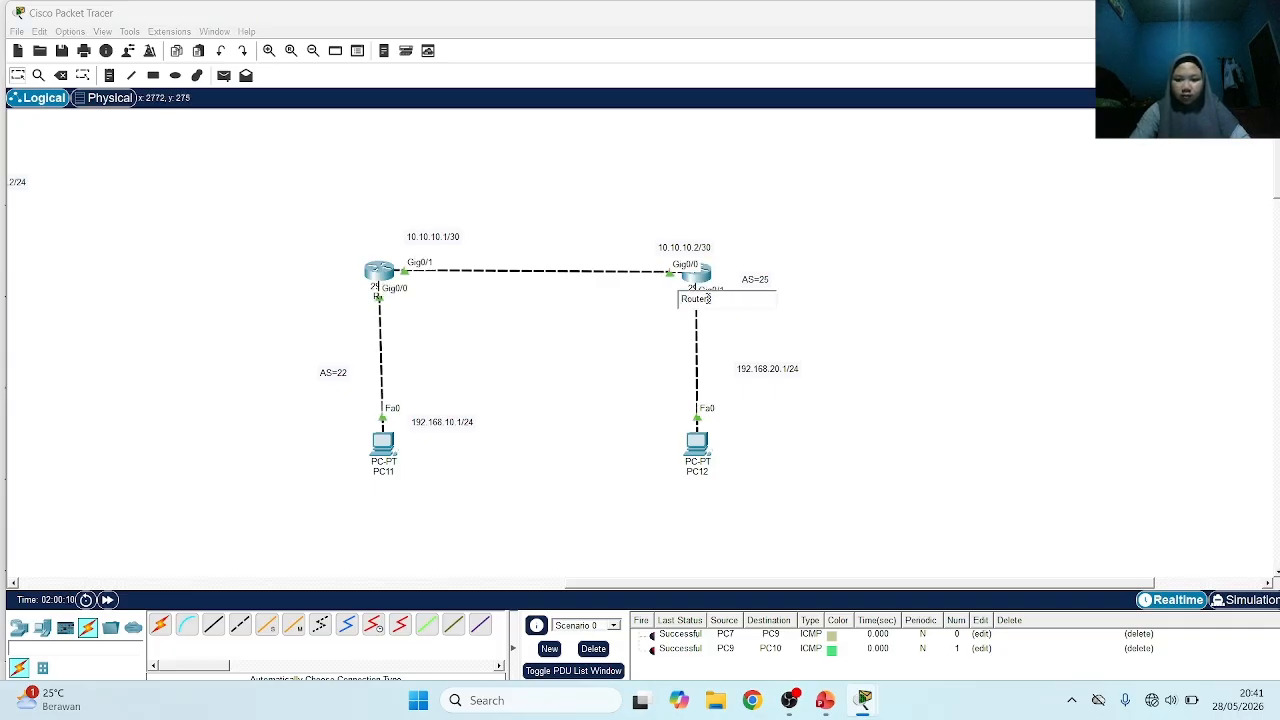
key(BackSpace)
key(BackSpace)
key(BackSpace)
key(BackSpace)
key(BackSpace)
click(503, 345)
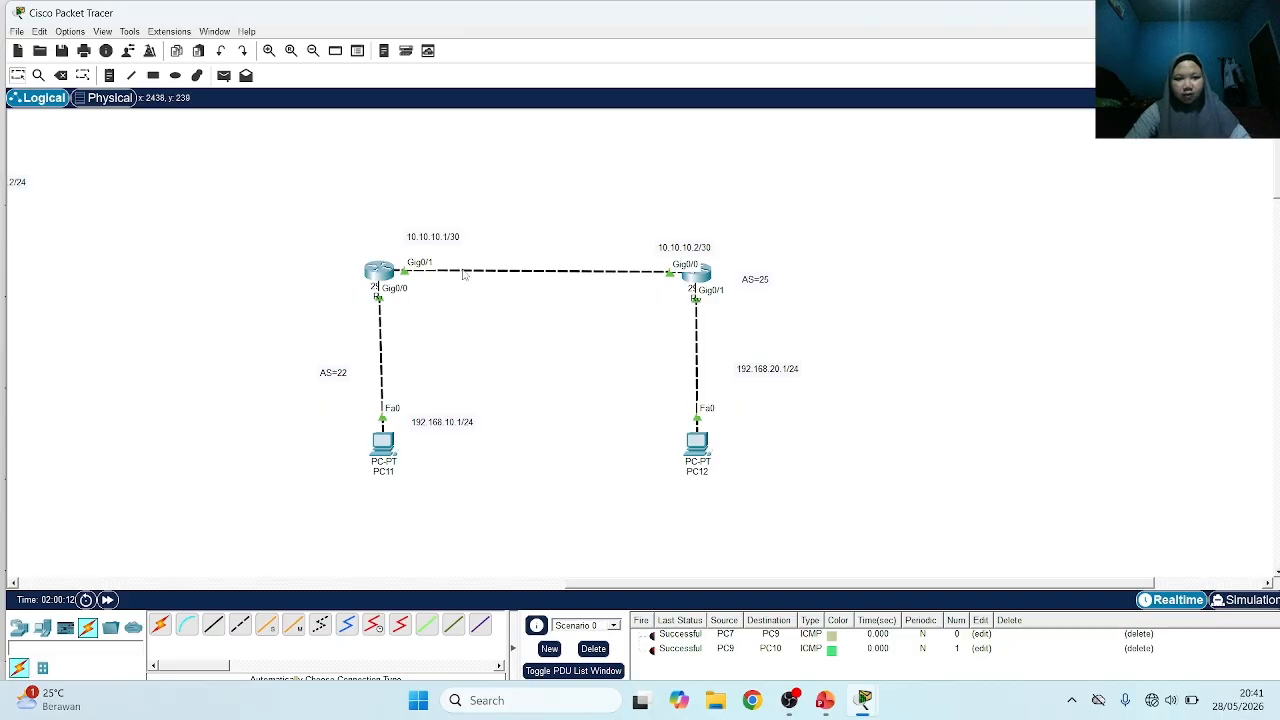
In R7's command line, check the expected router bgp argument with ? and start BGP with autonomous system number 22
click(381, 272)
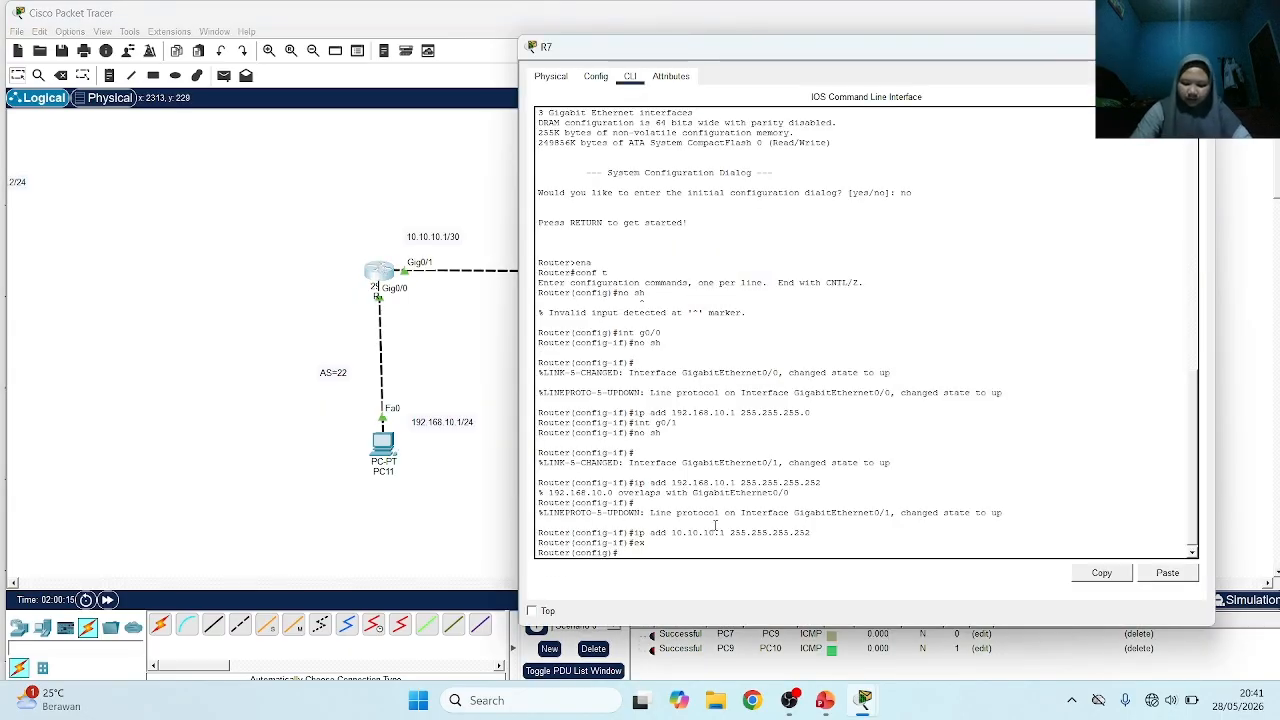
text(r)
key(Tab)
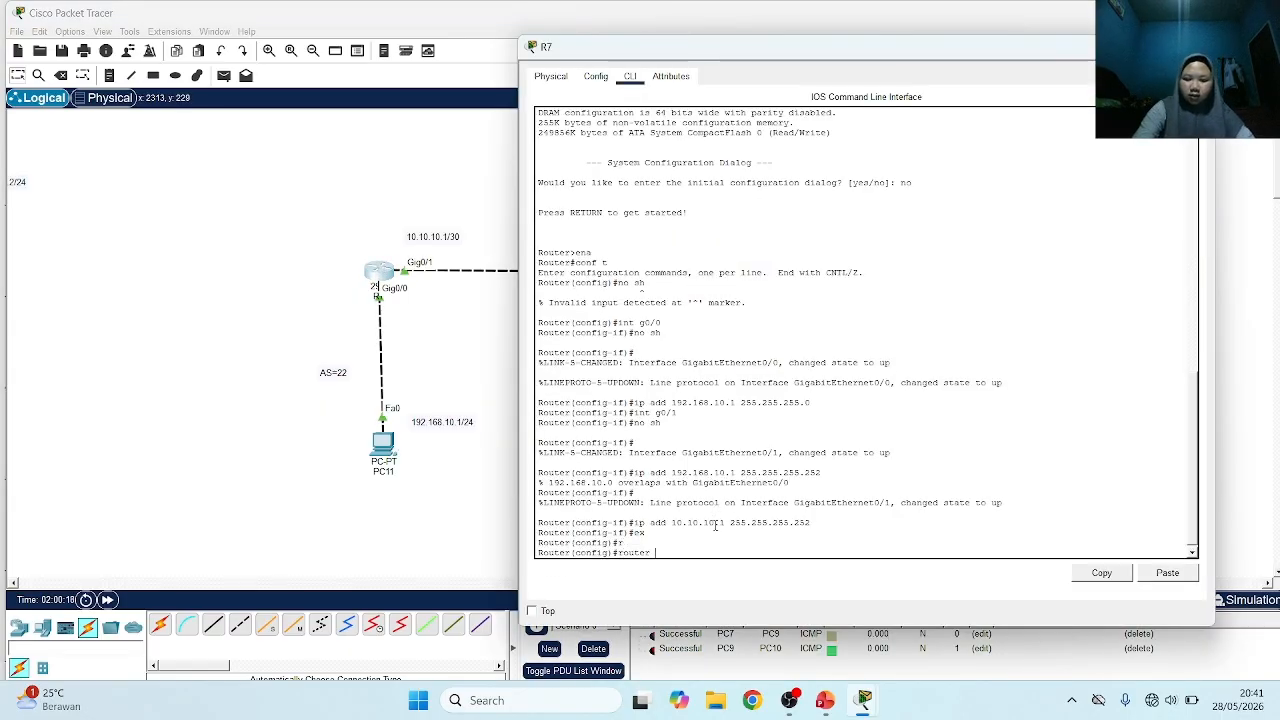
text(b)
key(Tab)
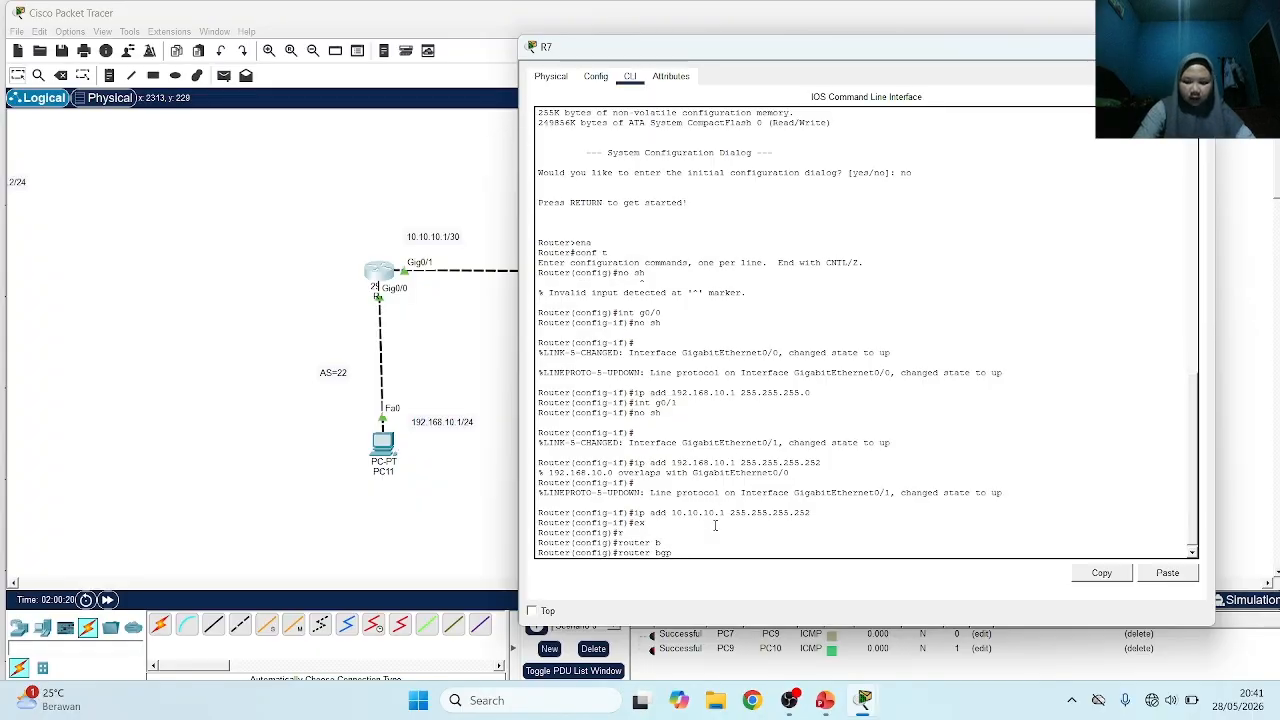
text(?)
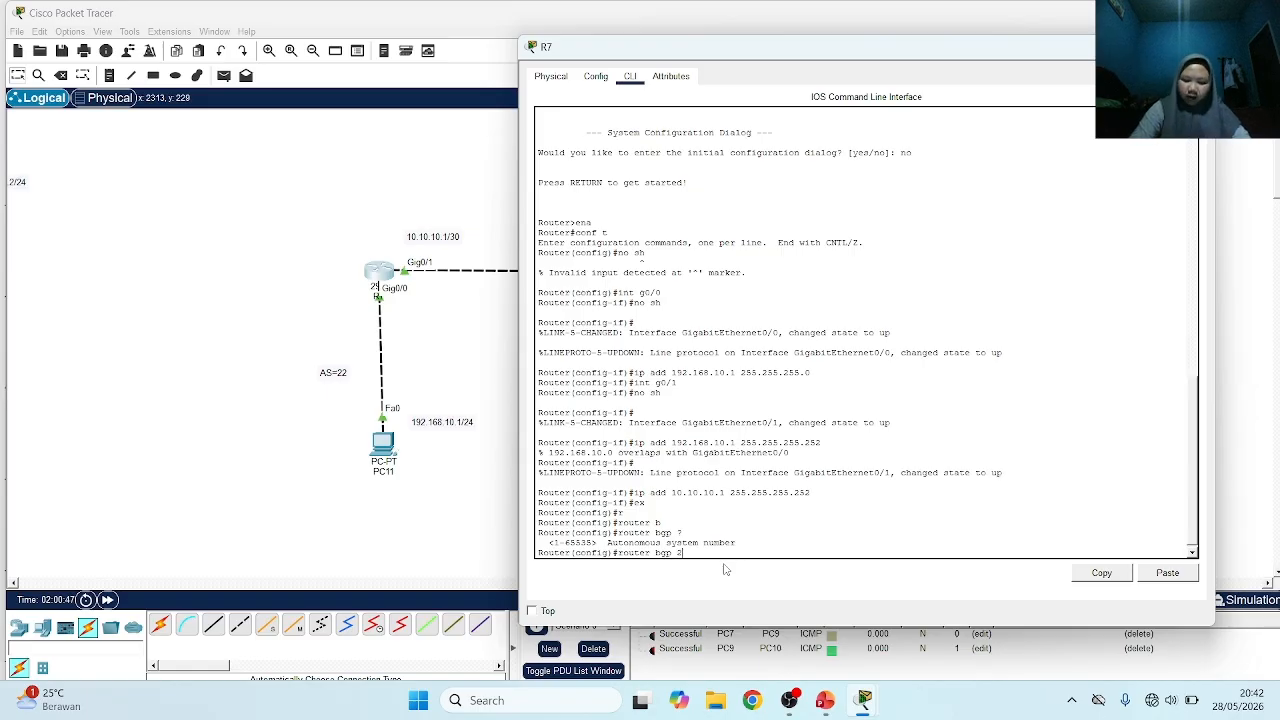
key(Return)
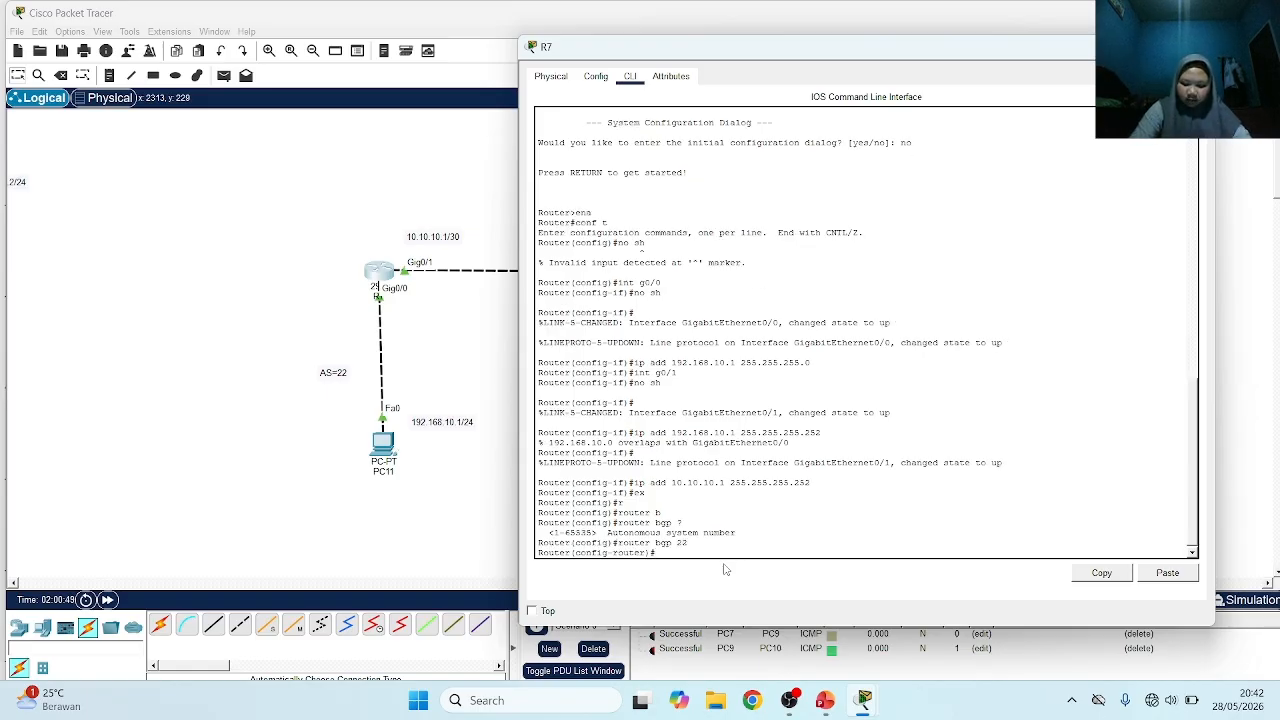
Define 10.10.10.0 as a BGP neighbor on R7 with remote-as 23
text(neig)
key(Tab)
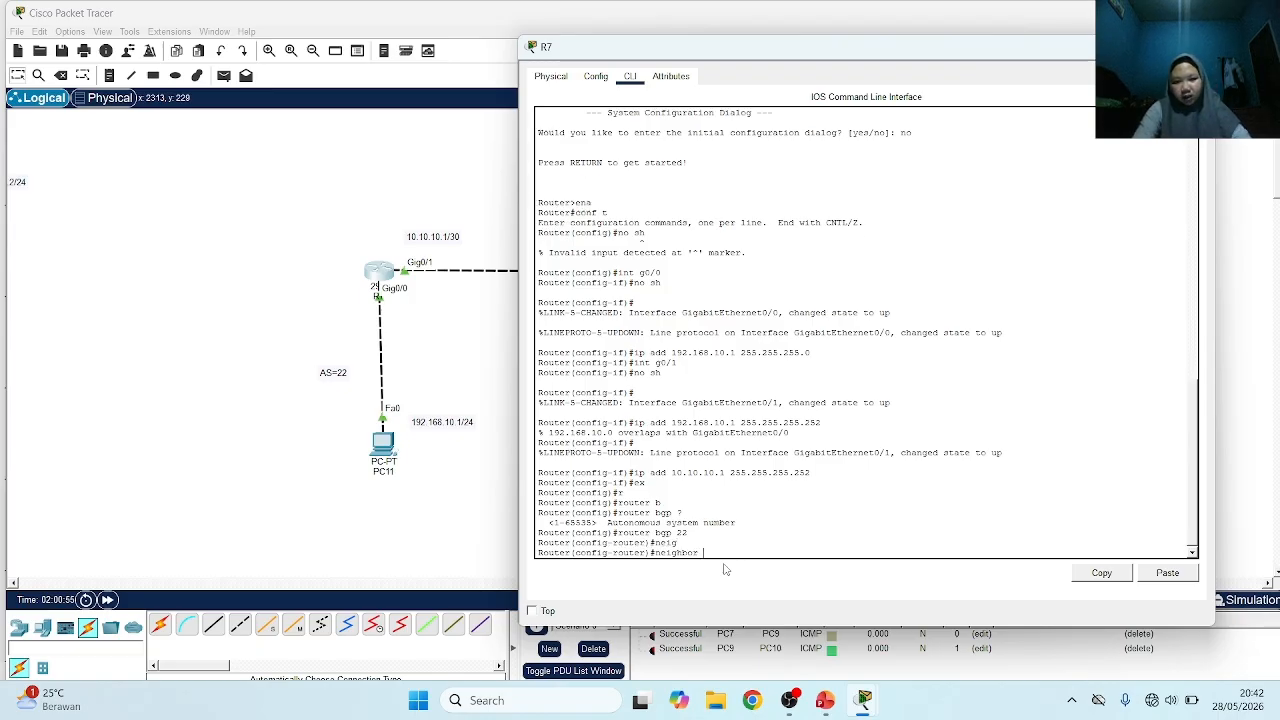
text(1)
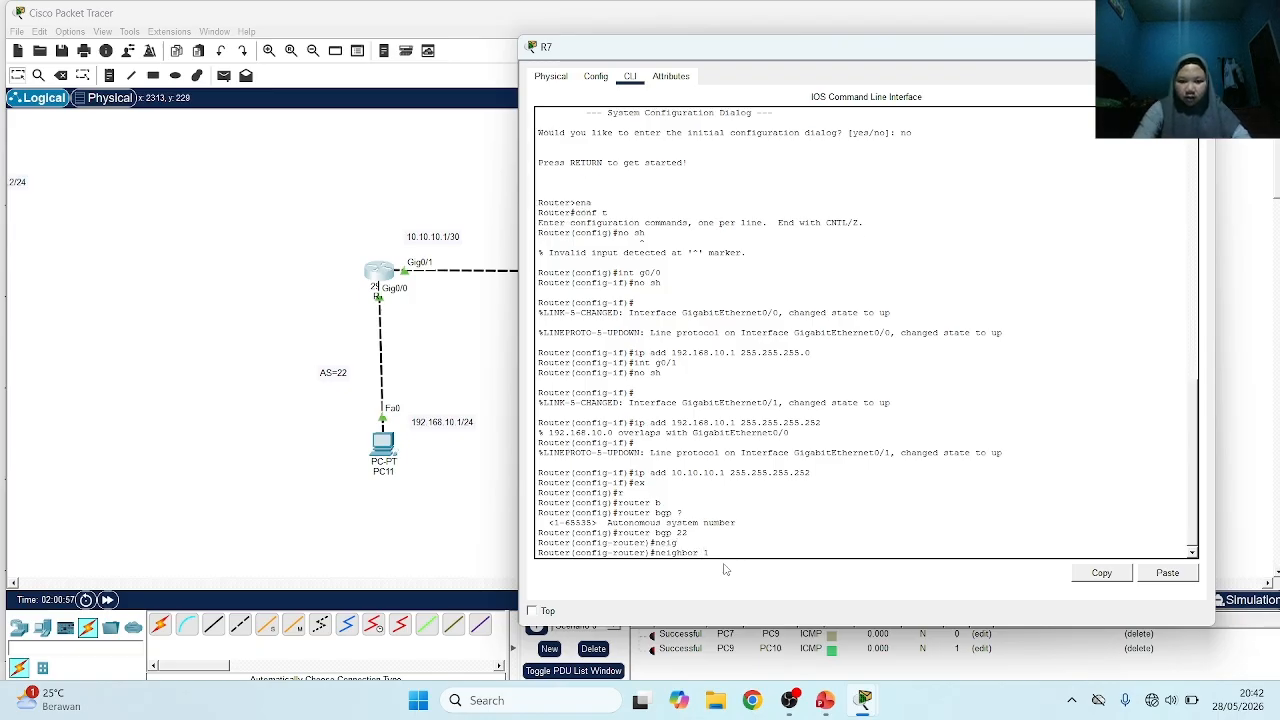
text(0.10.10.)
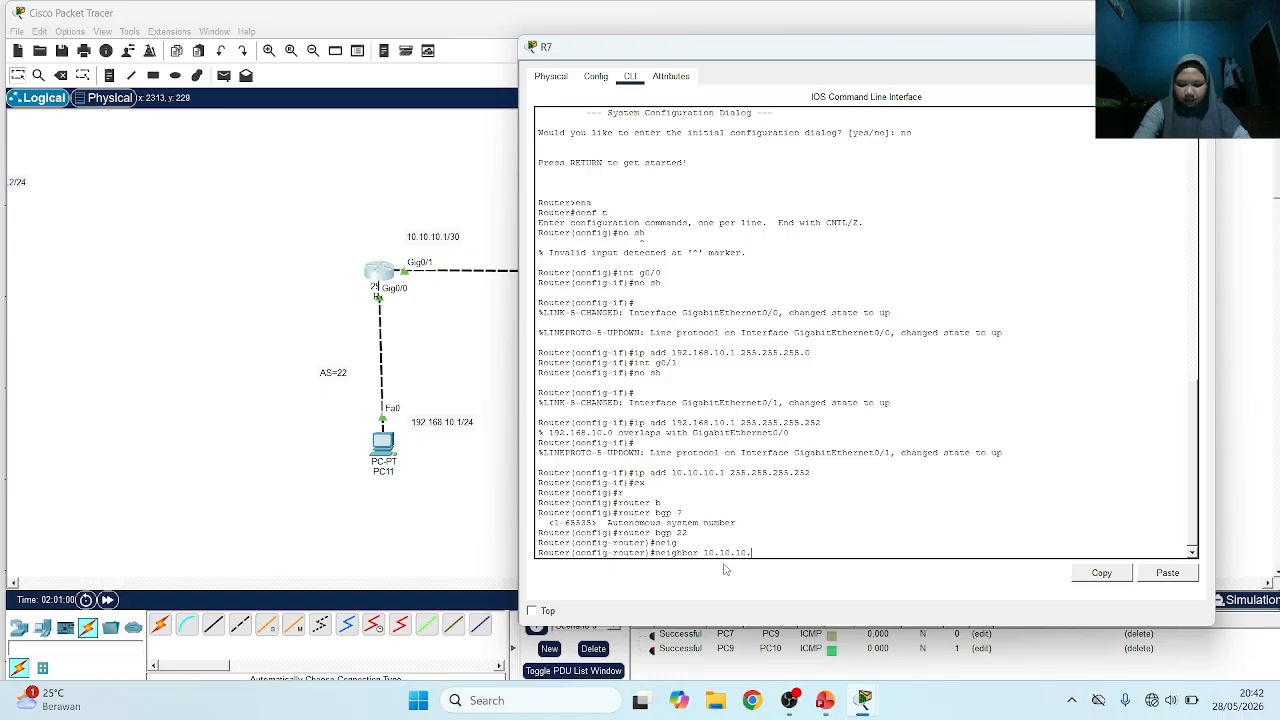
text(0 )
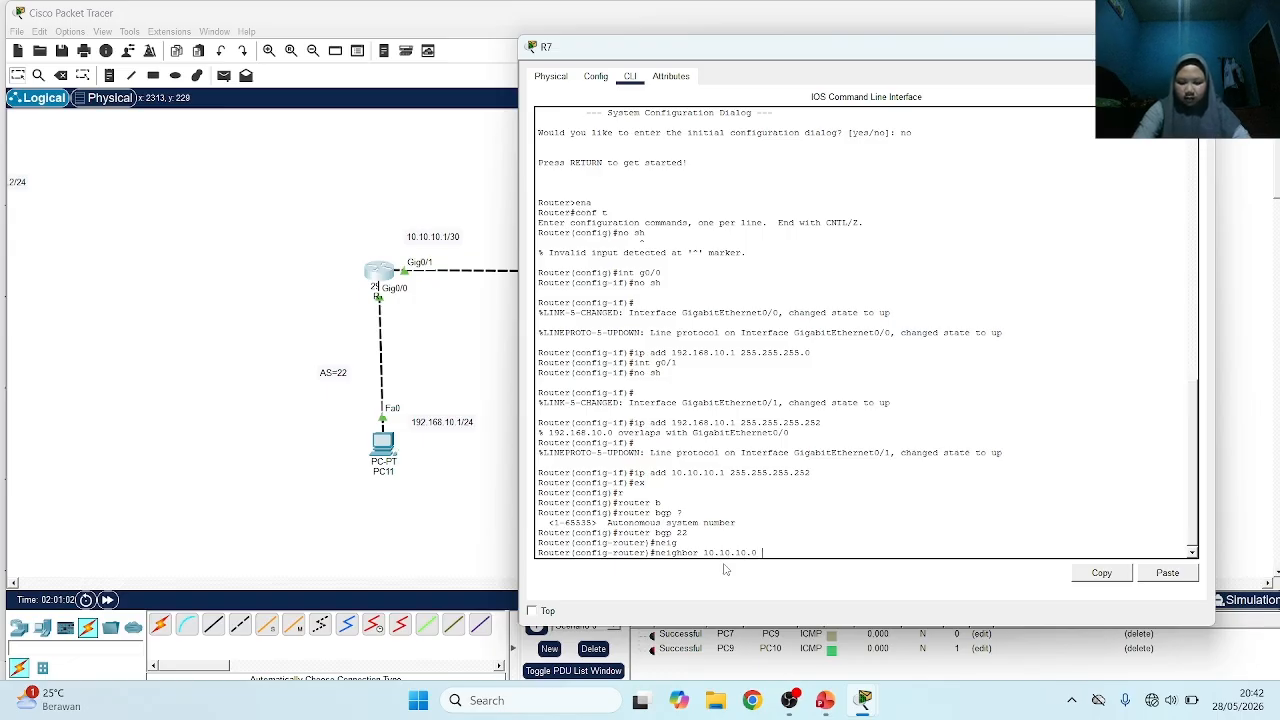
text(re)
key(Tab)
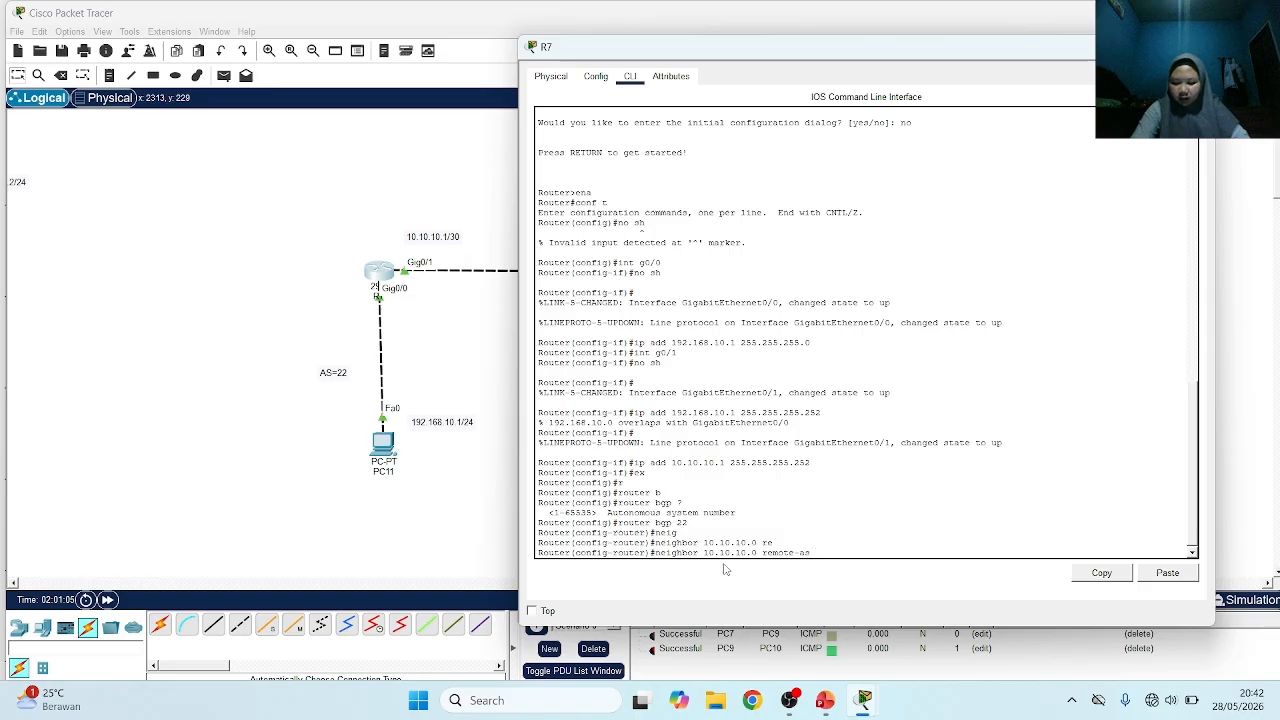
text(23)
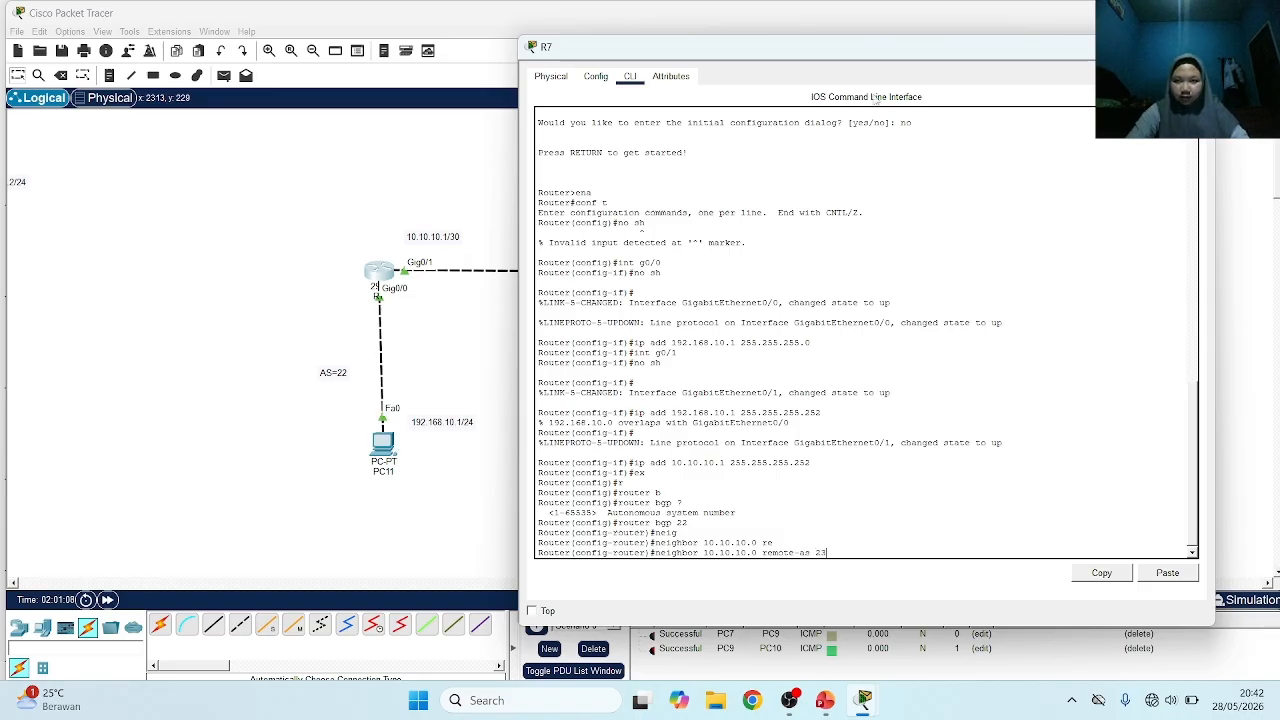
drag(903, 40, 955, 69)
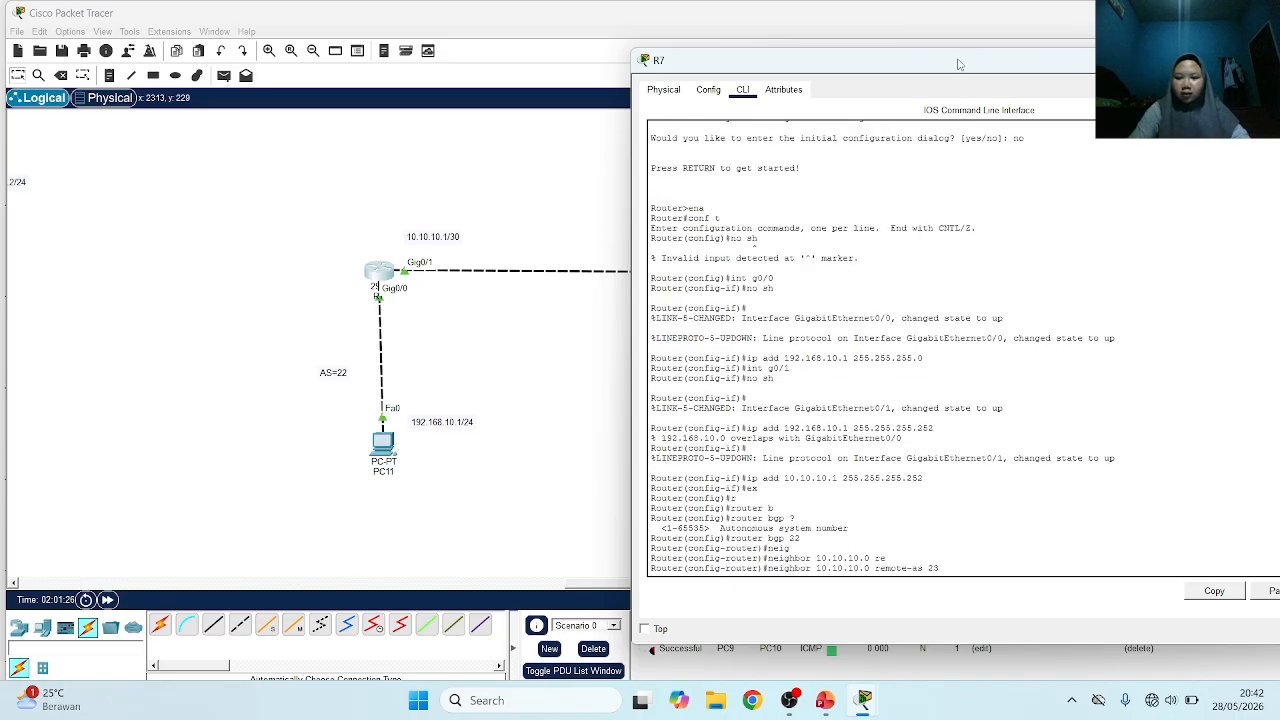
key(Return)
Change the autonomous system label beside R8 in the topology to AS=23
click(600, 200)
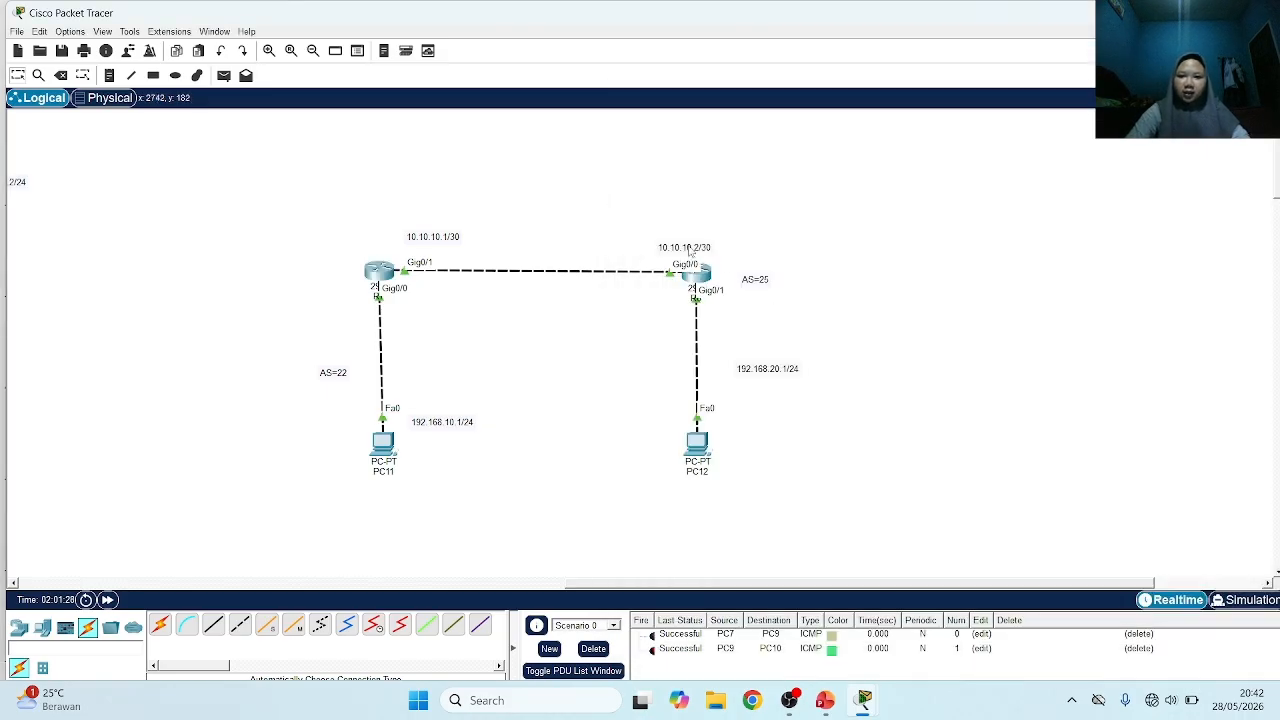
double_click(766, 281)
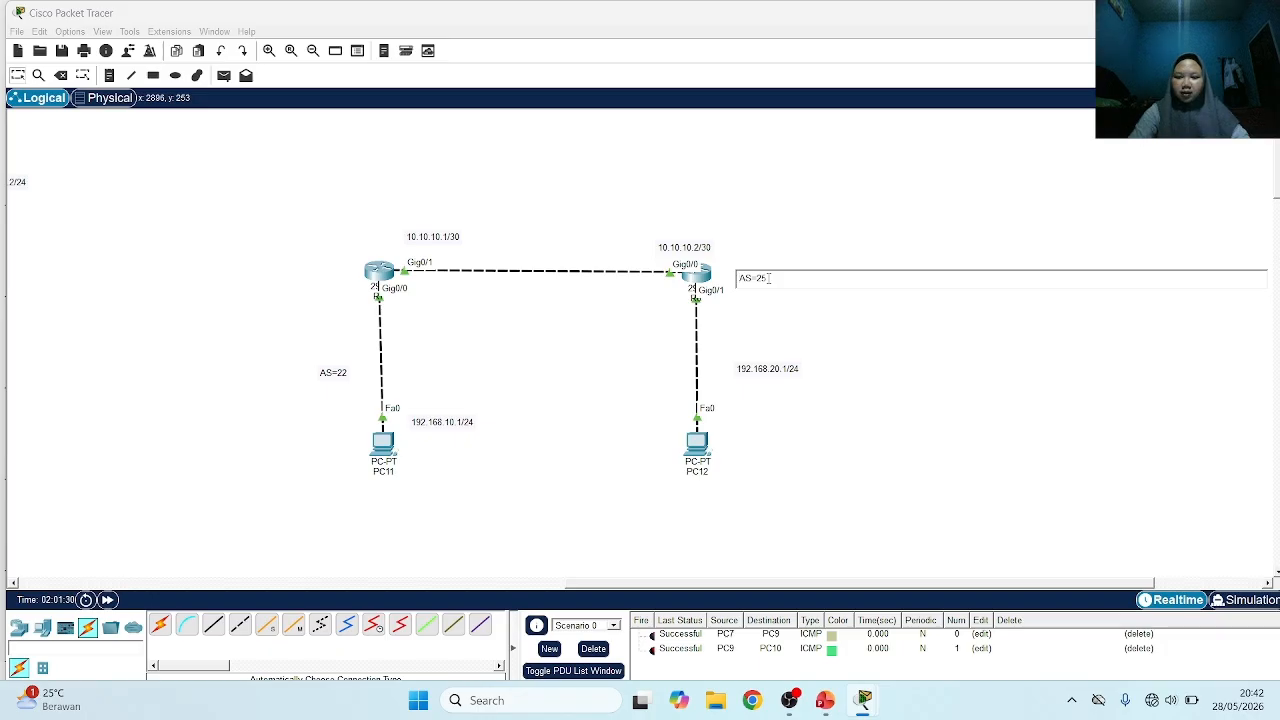
text(3)
click(590, 282)
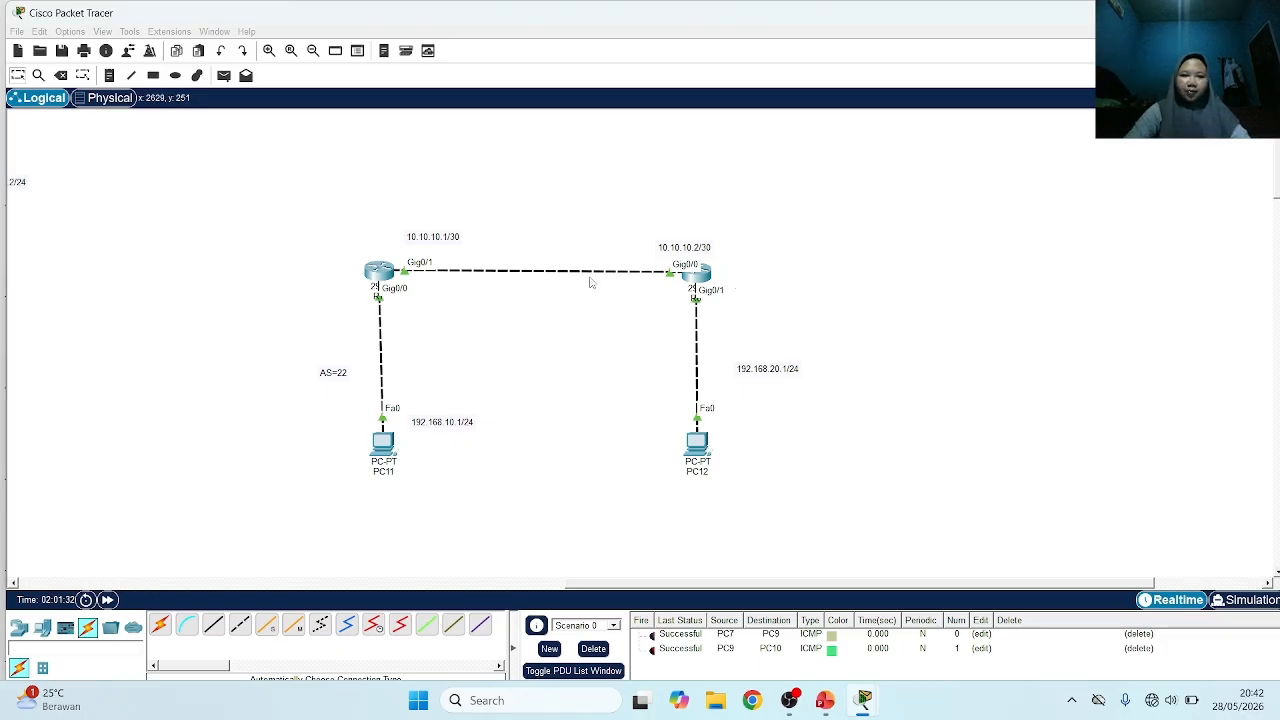
Back in R7's command line, advertise network 10.10.10.0 with mask 255.255.255.0 in BGP
click(376, 272)
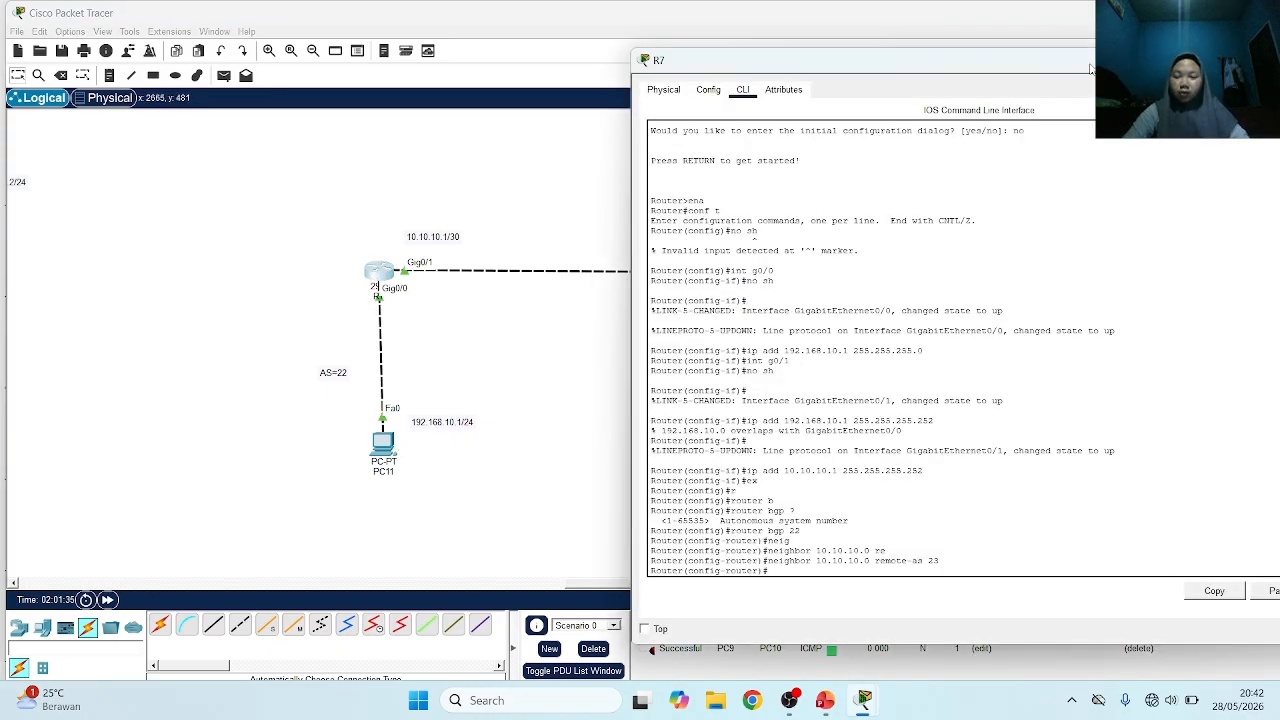
drag(1090, 68, 824, 64)
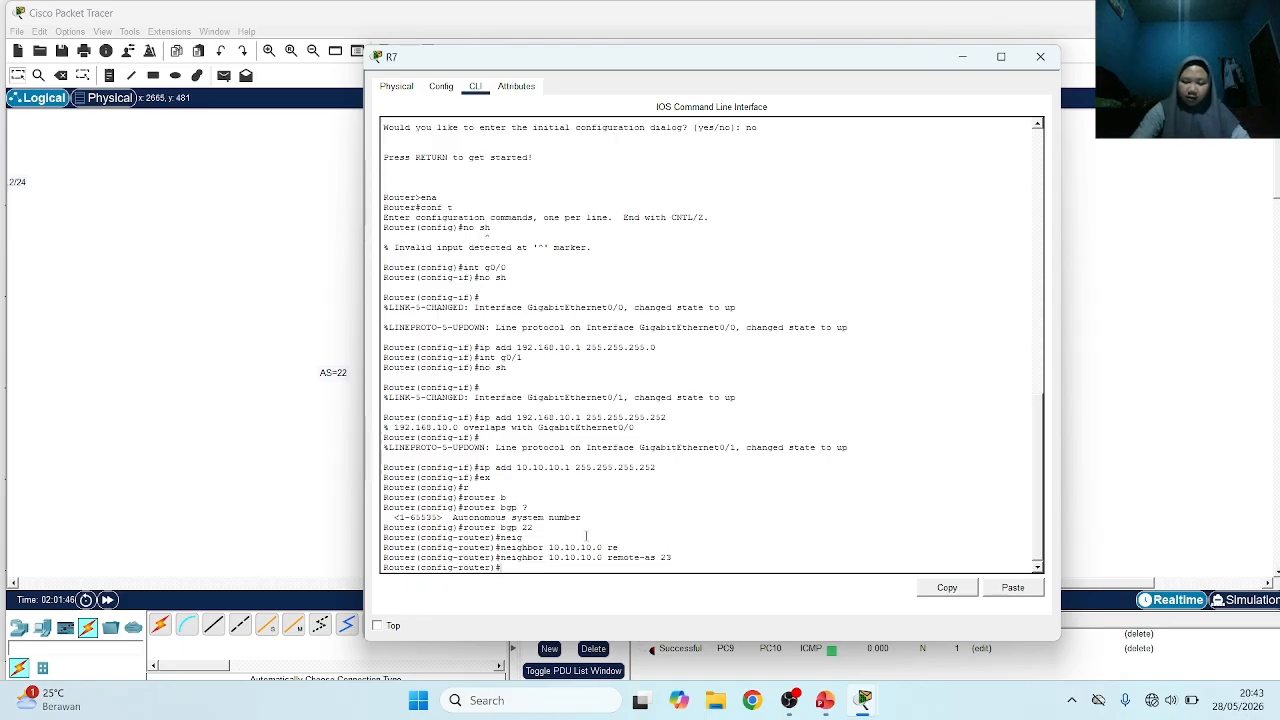
text(ne)
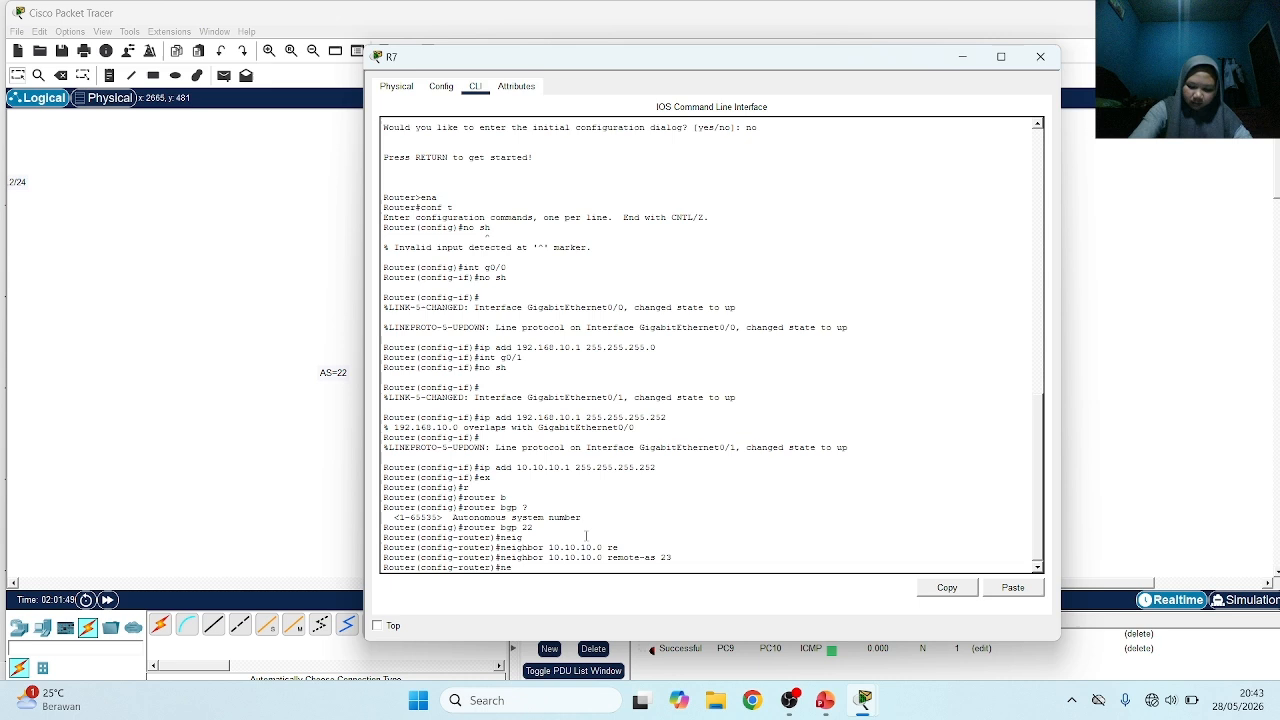
key(Tab)
text(t)
key(Tab)
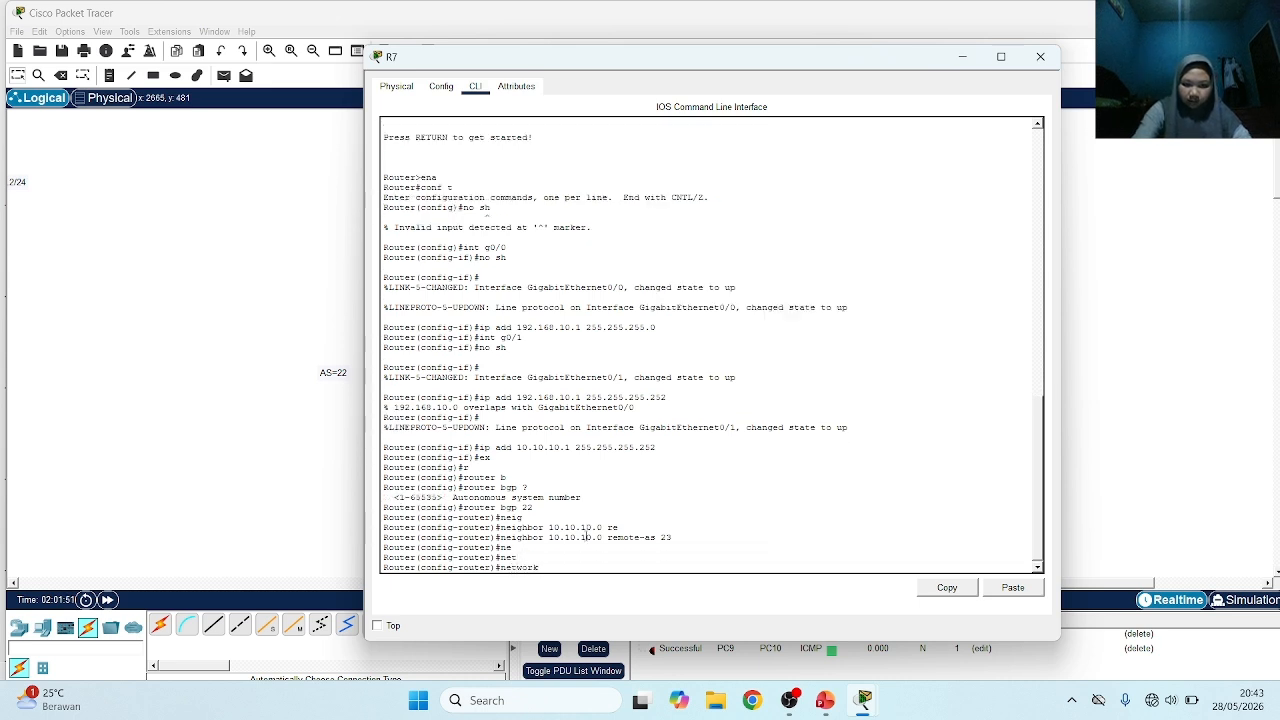
text(10.10.10.0 mask)
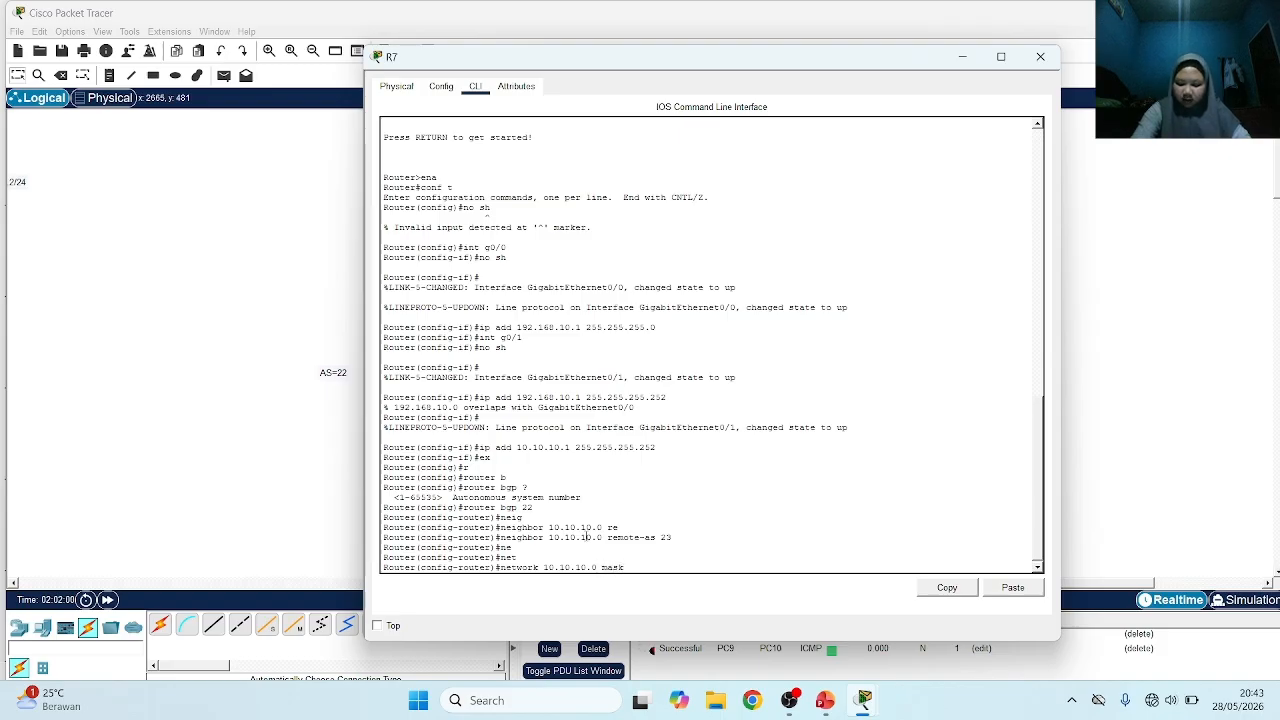
text( 255.2)
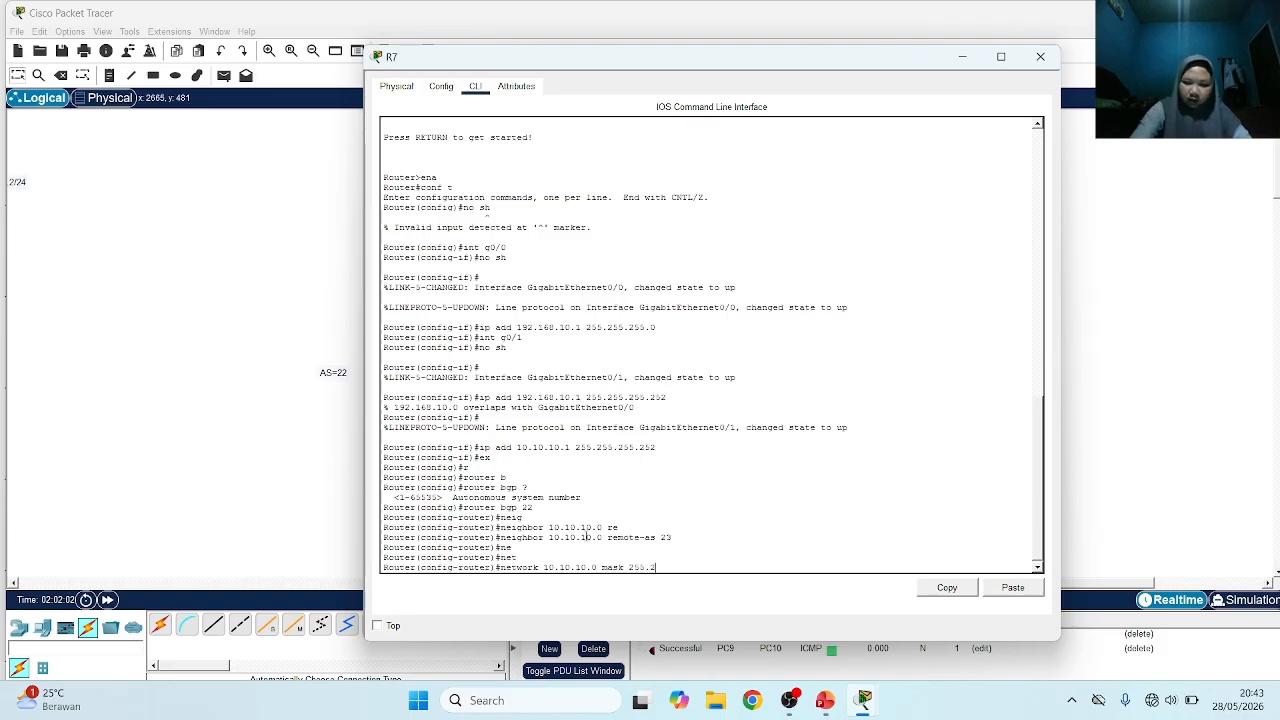
text(55)
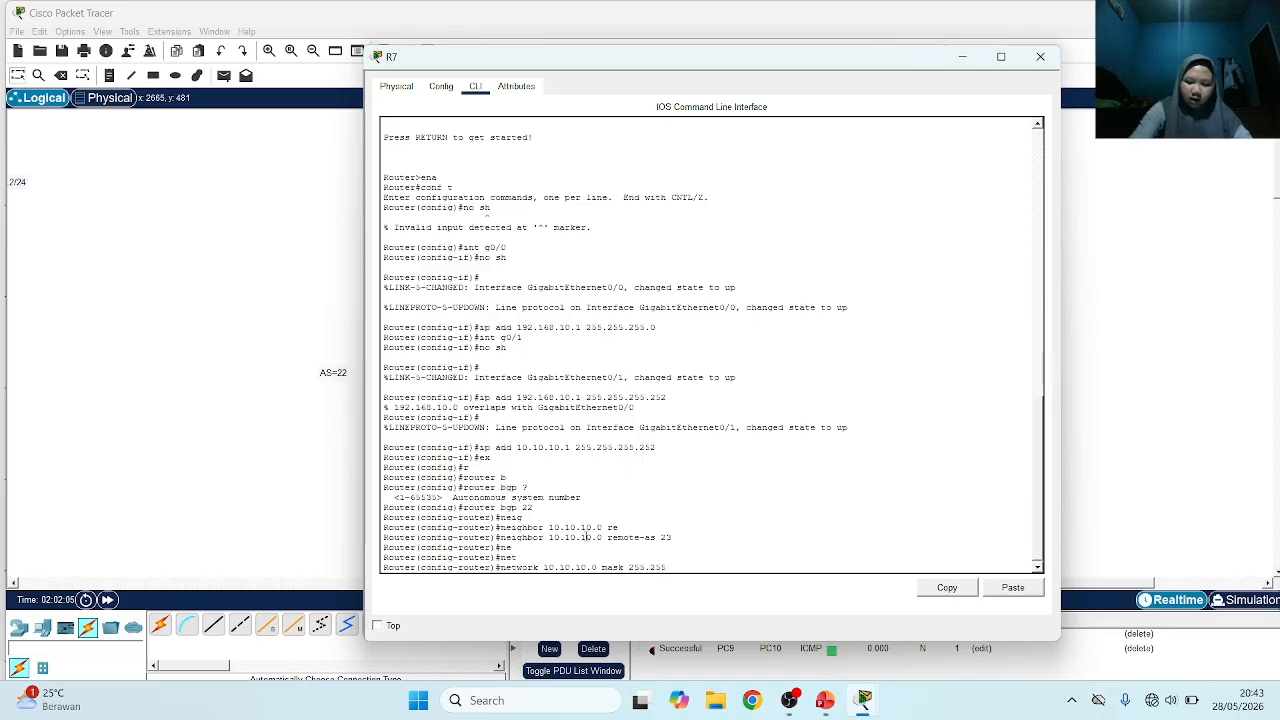
text(.255.)
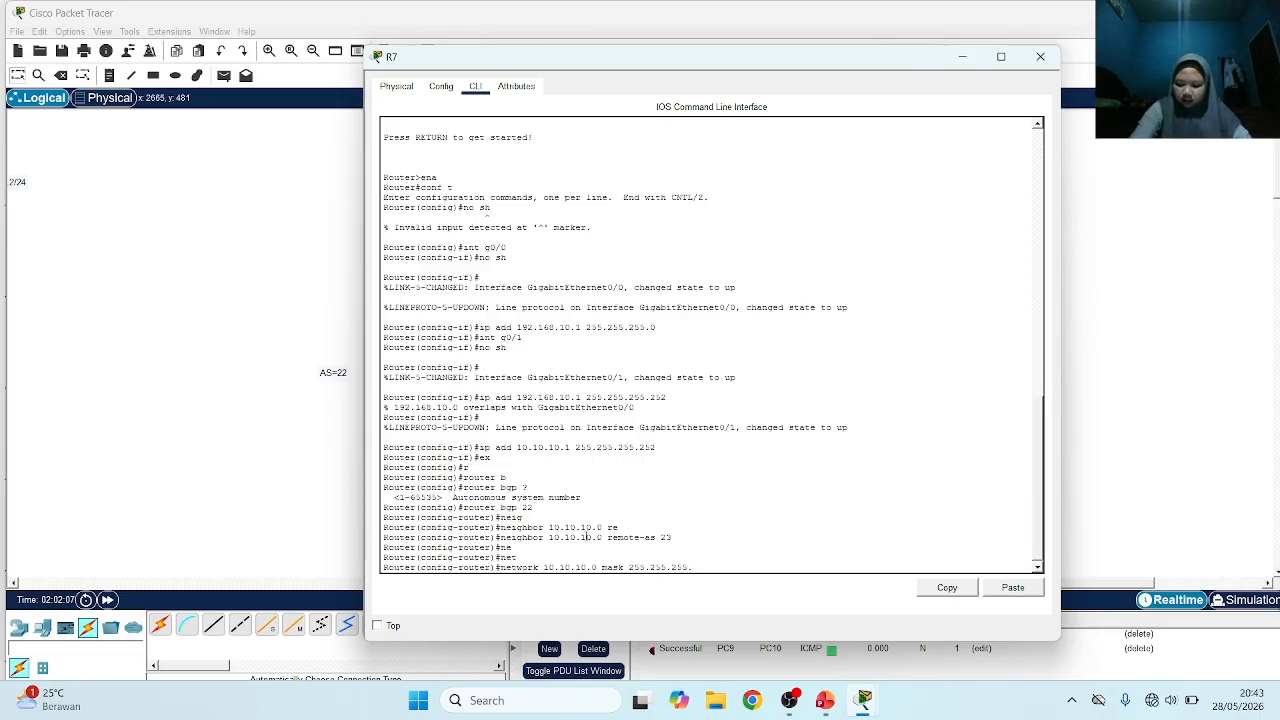
text(0)
key(Return)
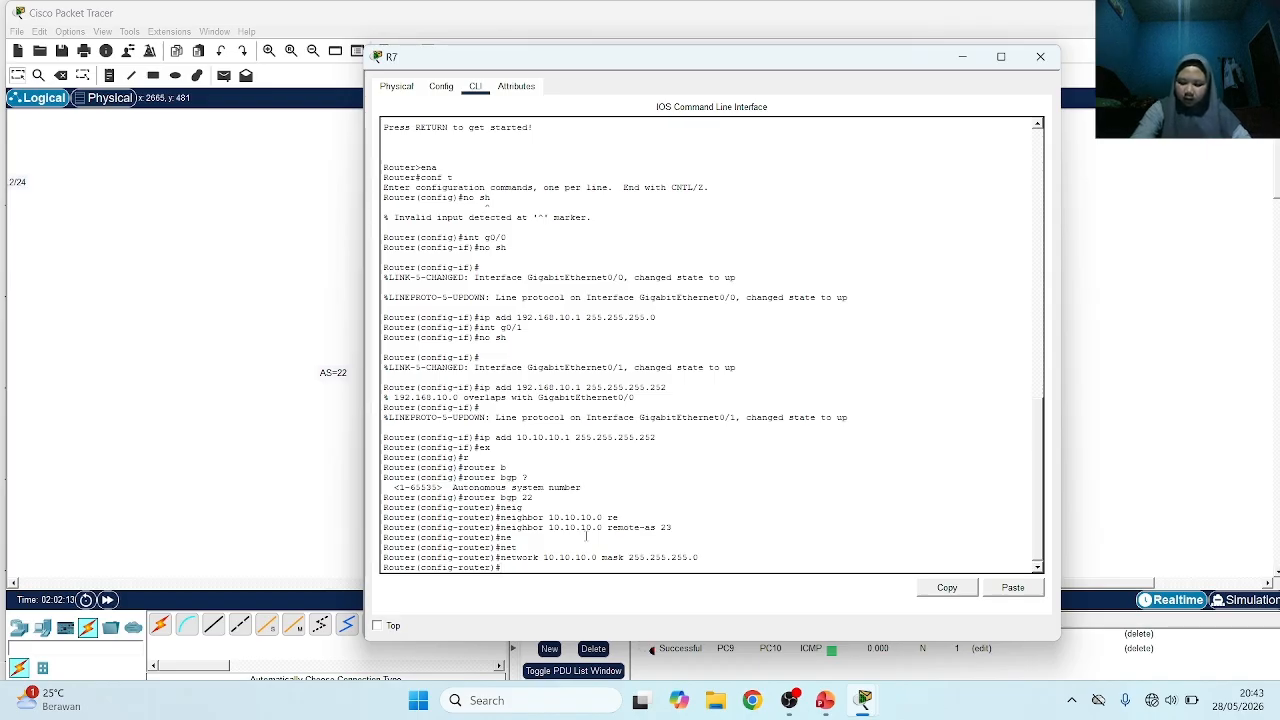
Advertise network 192.168.10.0 with mask 255.255.255.0 in R7's BGP by adapting the previous network command
key(Up)
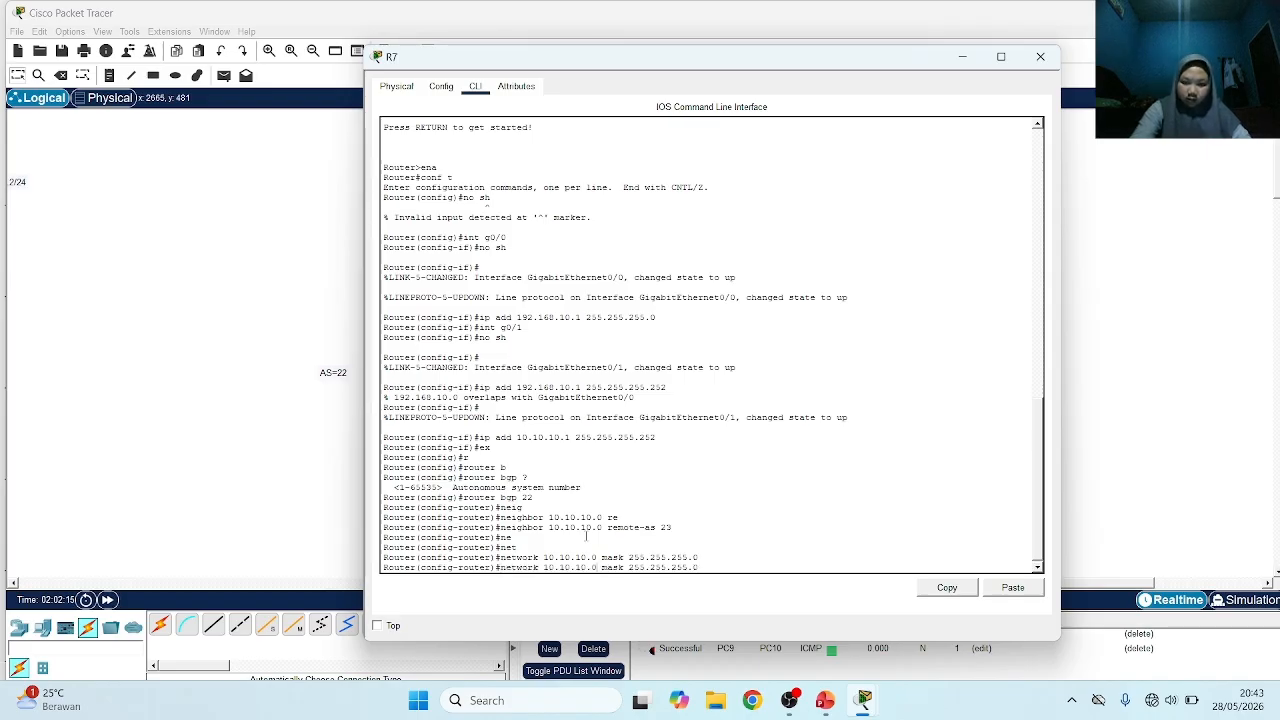
key(BackSpace)
key(BackSpace)
key(BackSpace)
key(BackSpace)
key(BackSpace)
key(BackSpace)
key(BackSpace)
key(BackSpace)
key(BackSpace)
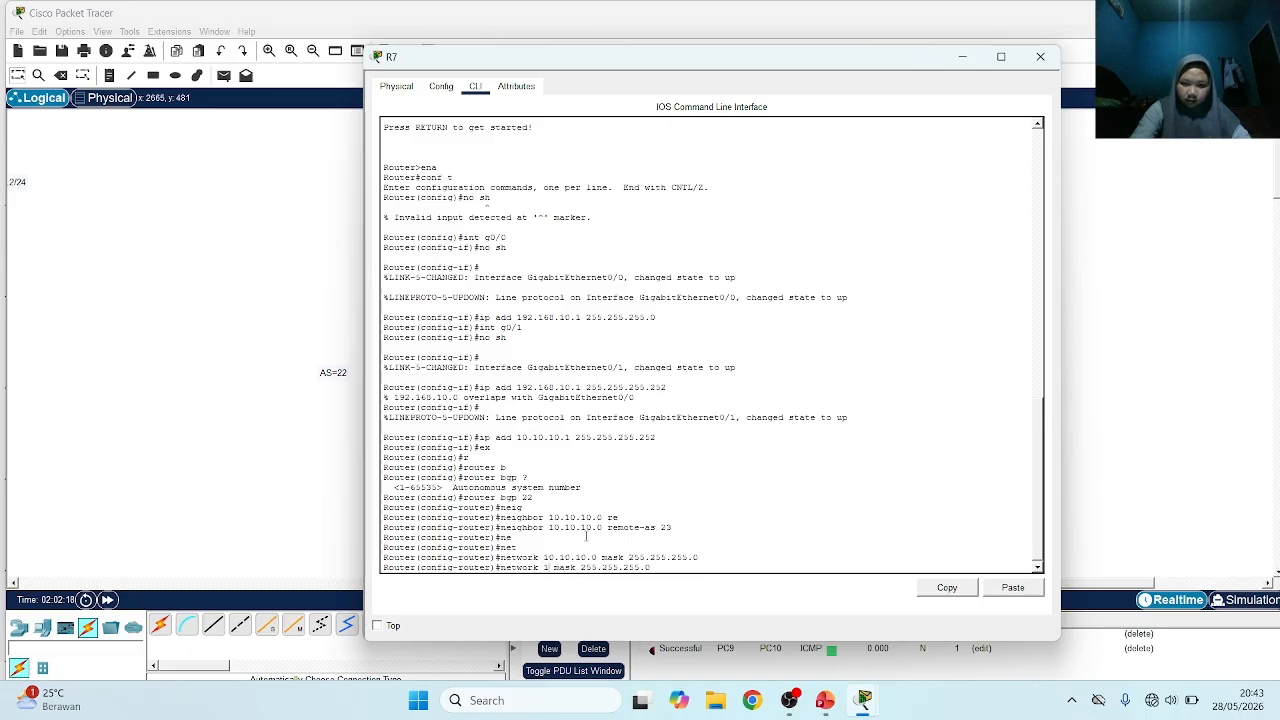
key(BackSpace)
text(1)
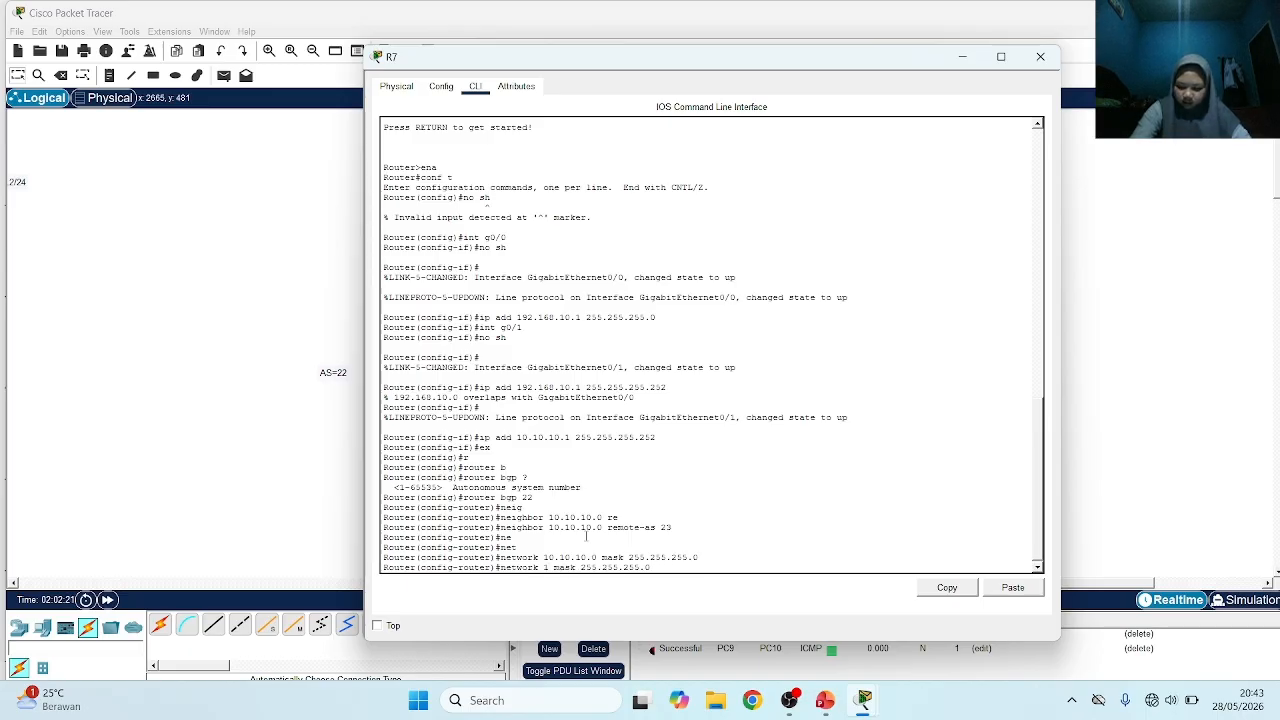
text(92.168.)
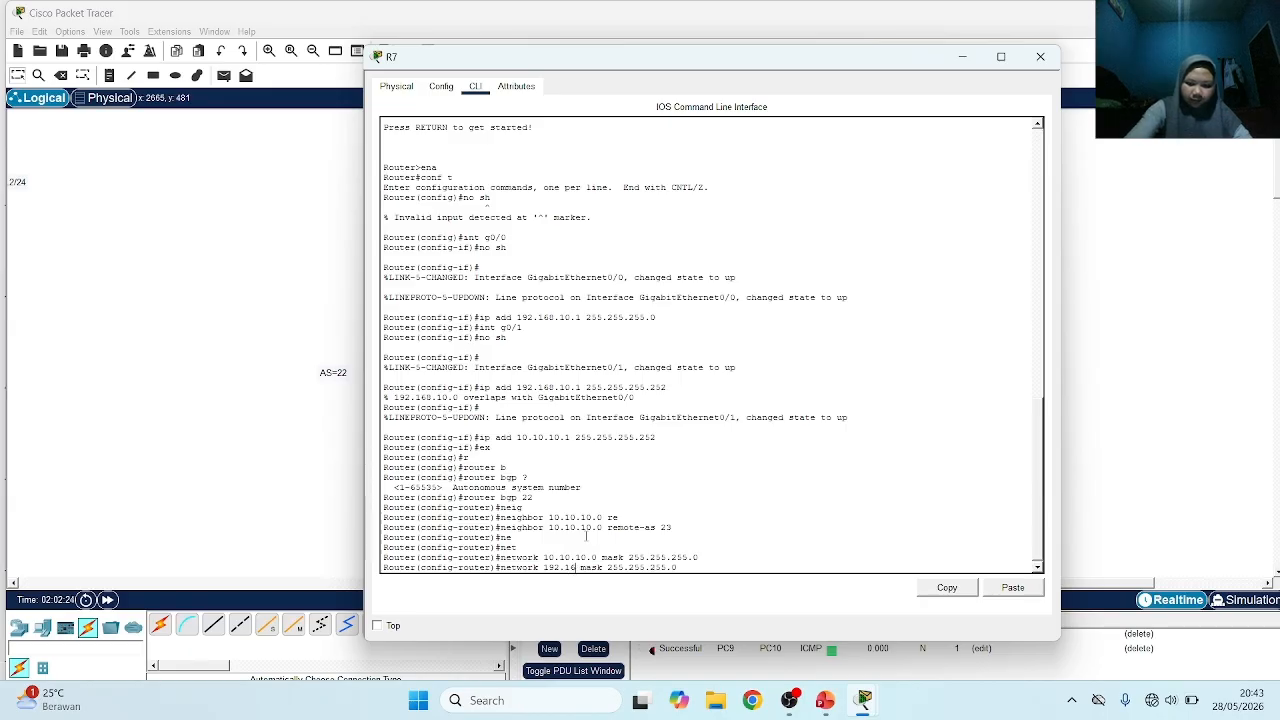
text(10)
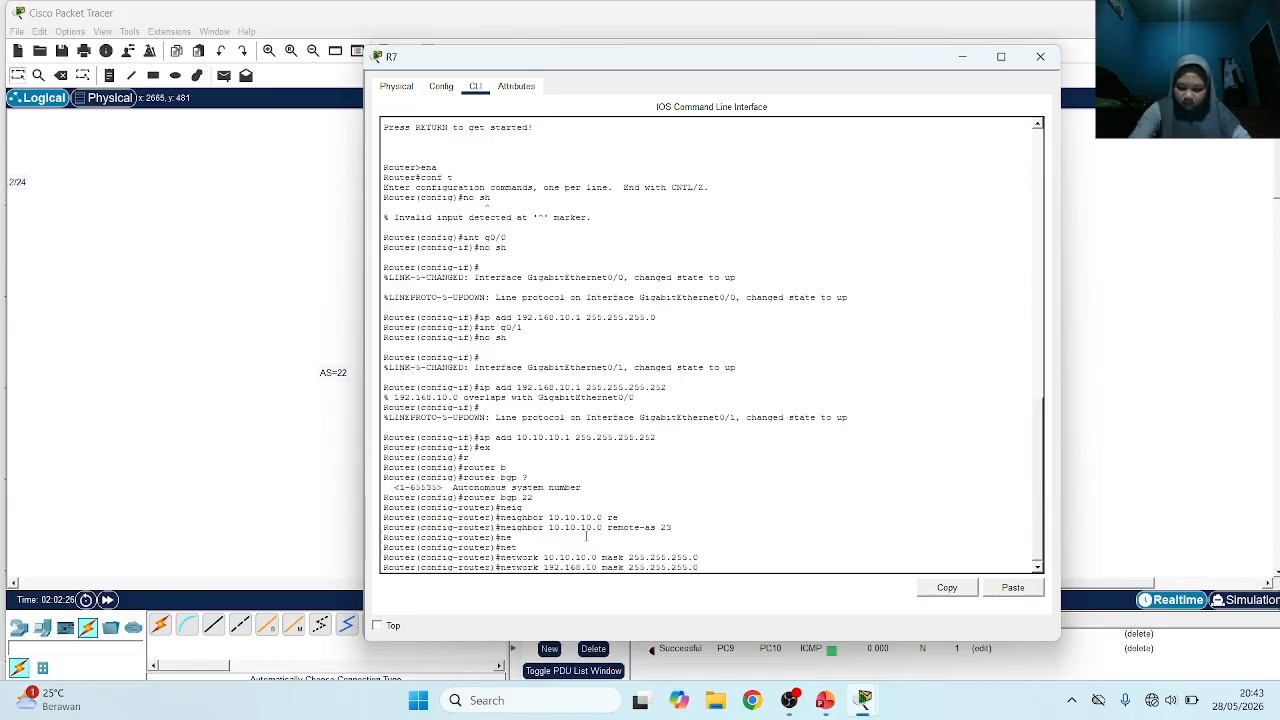
text(.0)
key(Return)
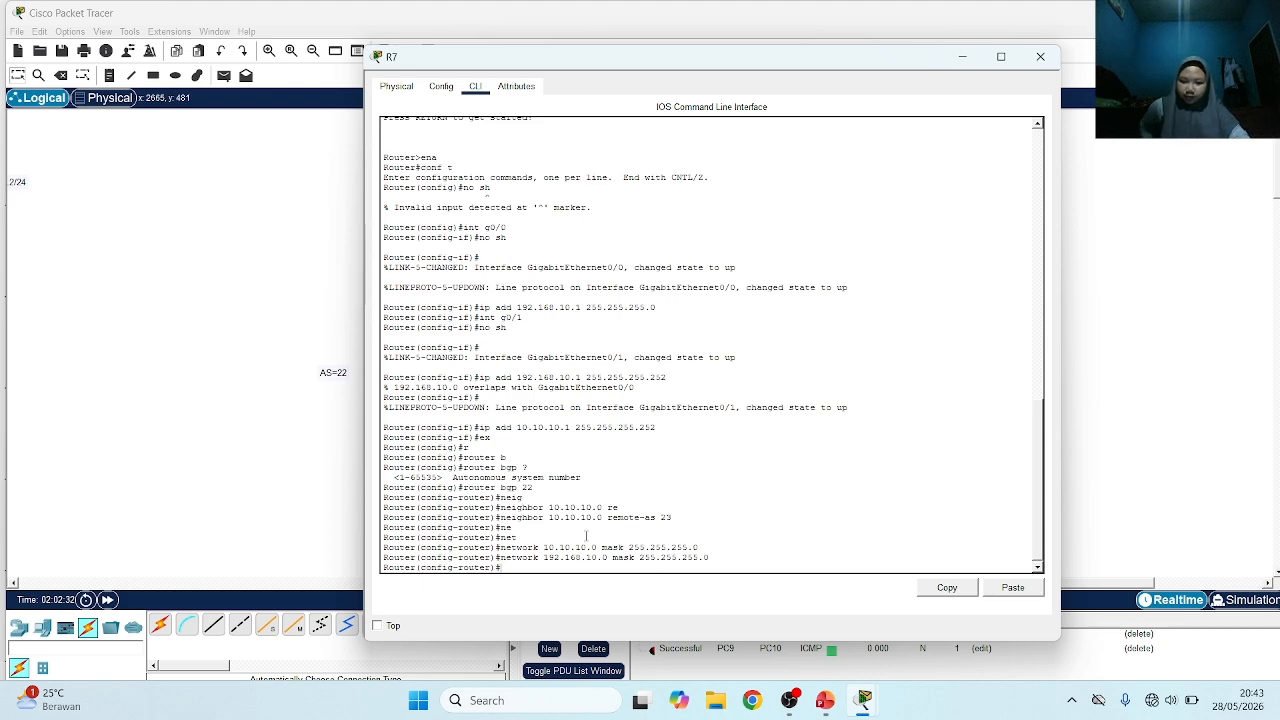
In R8's command line, exit interface configuration and start BGP with autonomous system number 23
click(306, 298)
click(706, 274)
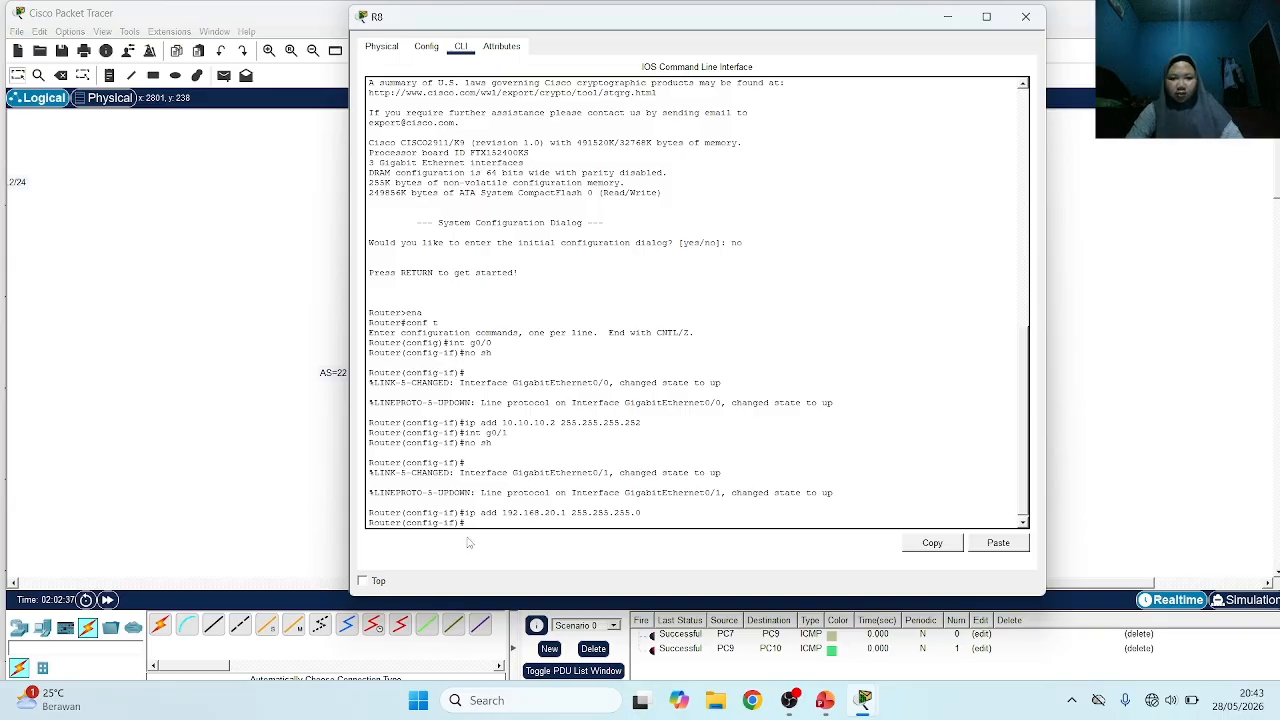
text(ex)
key(Return)
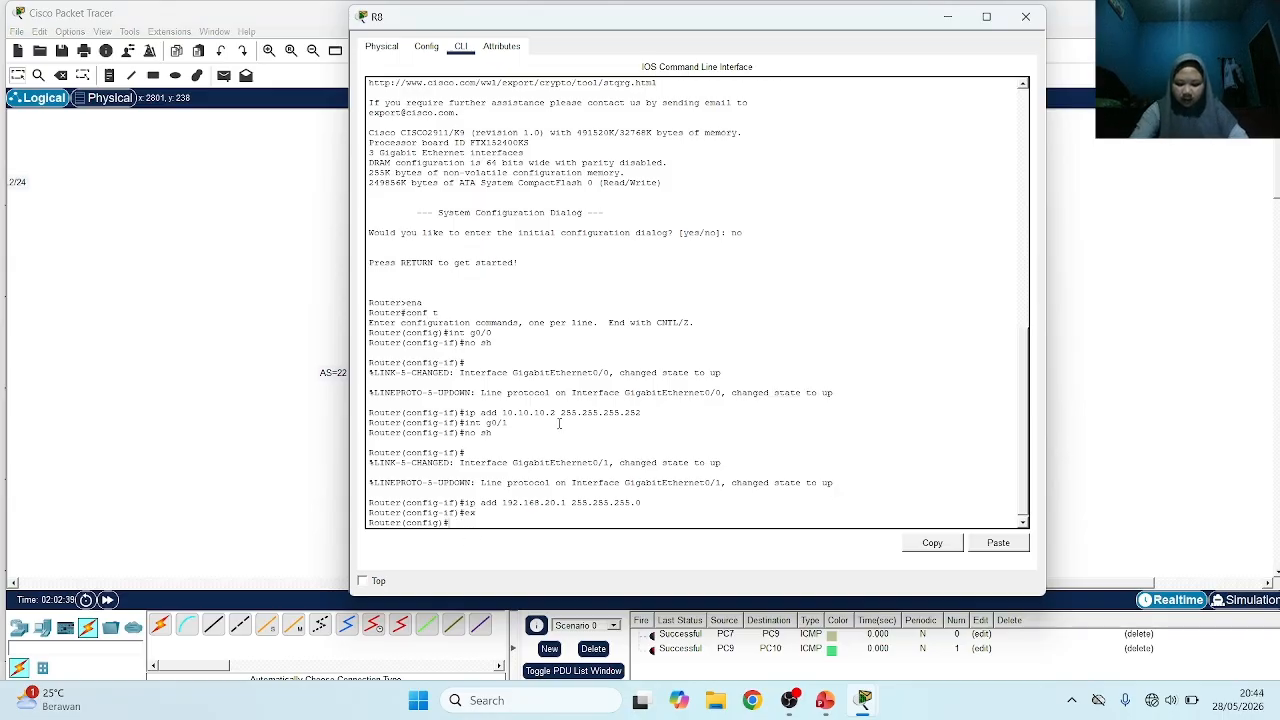
text(r)
key(Tab)
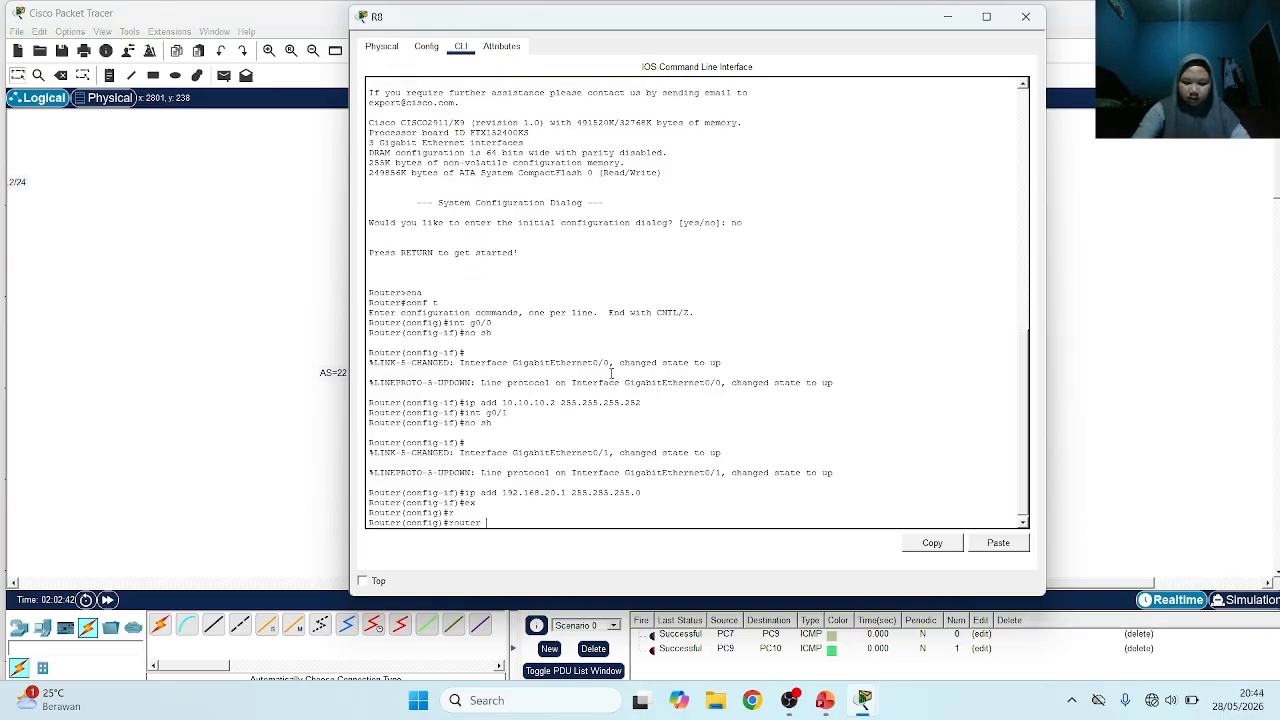
text(b)
key(Tab)
text(23)
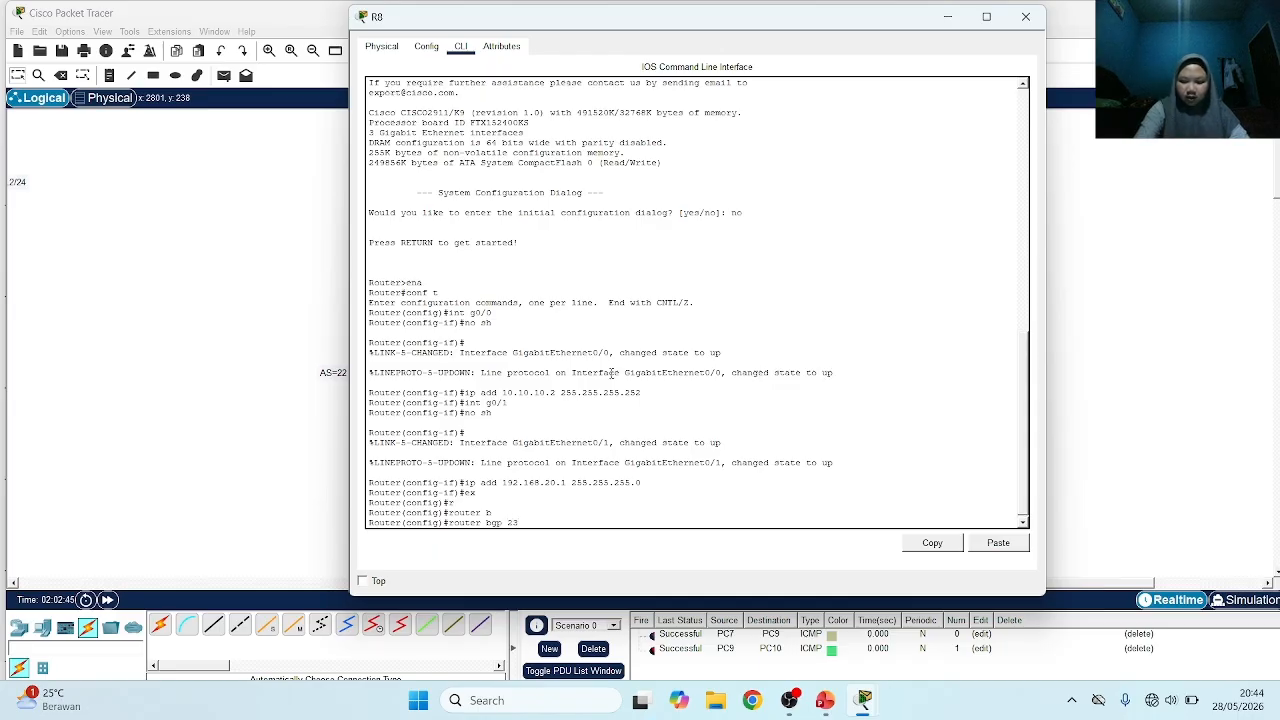
key(Return)
Define BGP neighbor 10.10.10.0 with remote AS 22 in R8's router configuration
text(ne)
key(Tab)
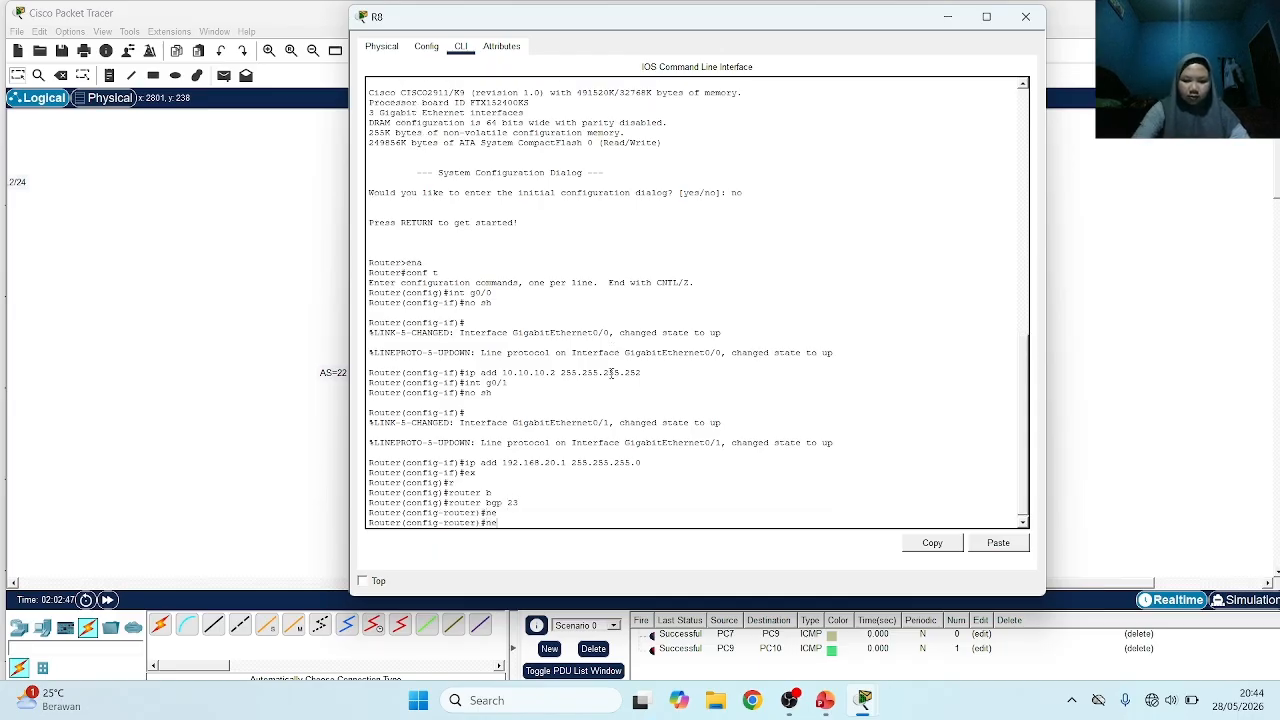
text(i)
key(Tab)
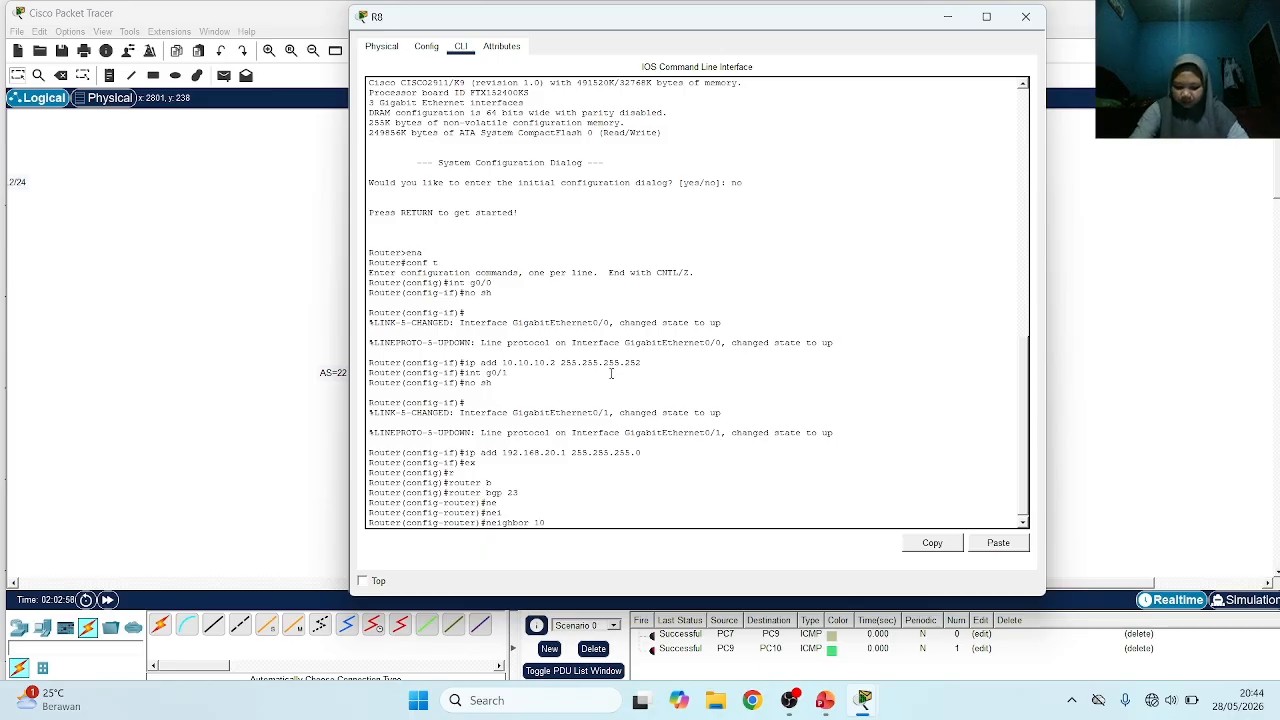
text(10)
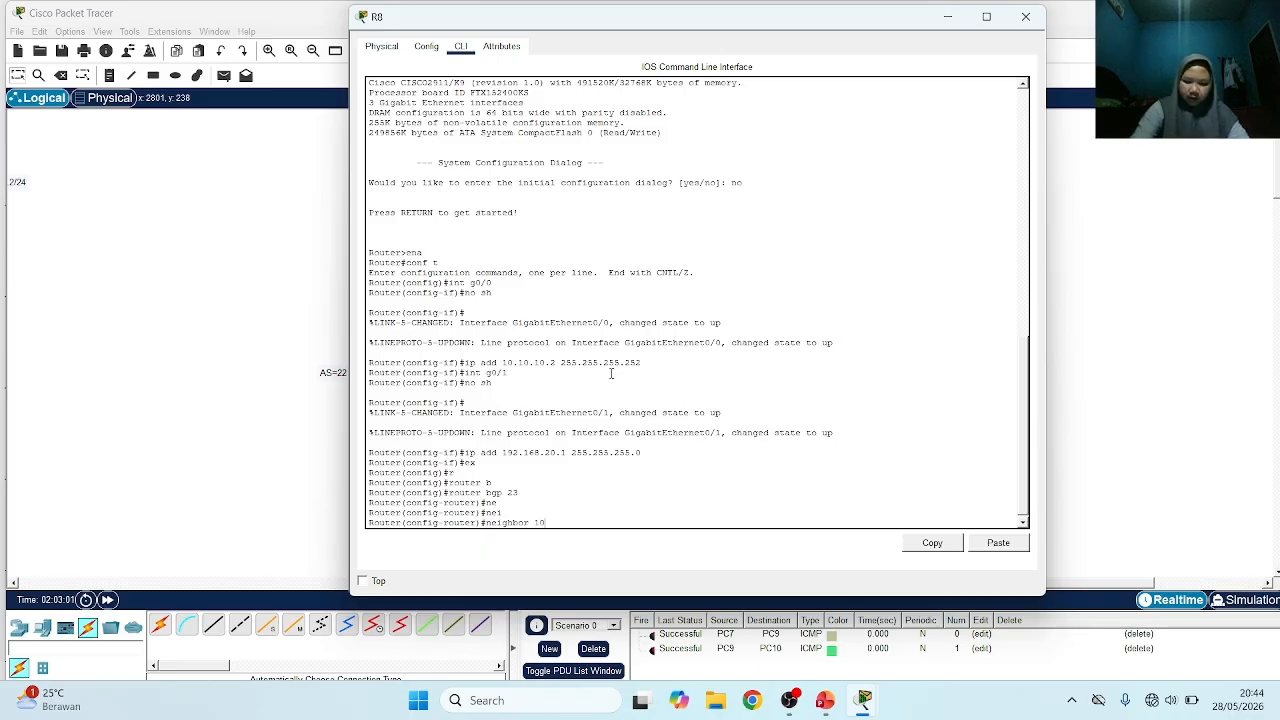
text(.10.10)
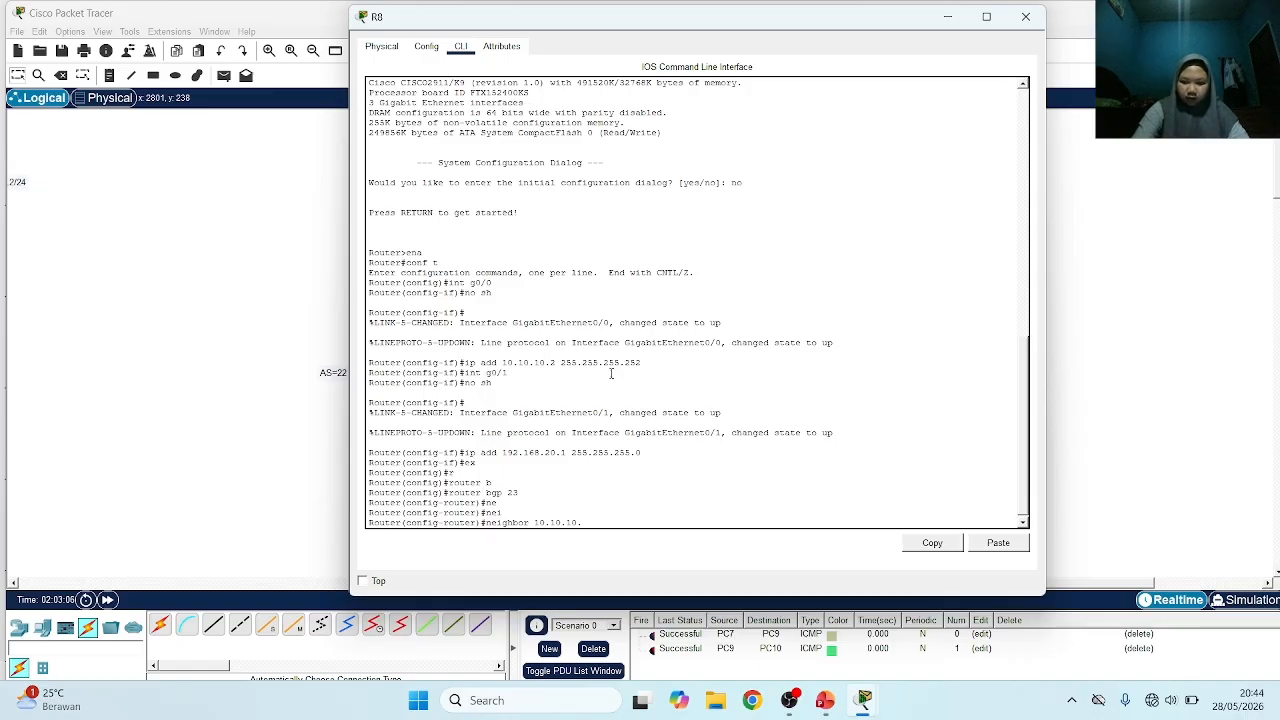
text(.0 re)
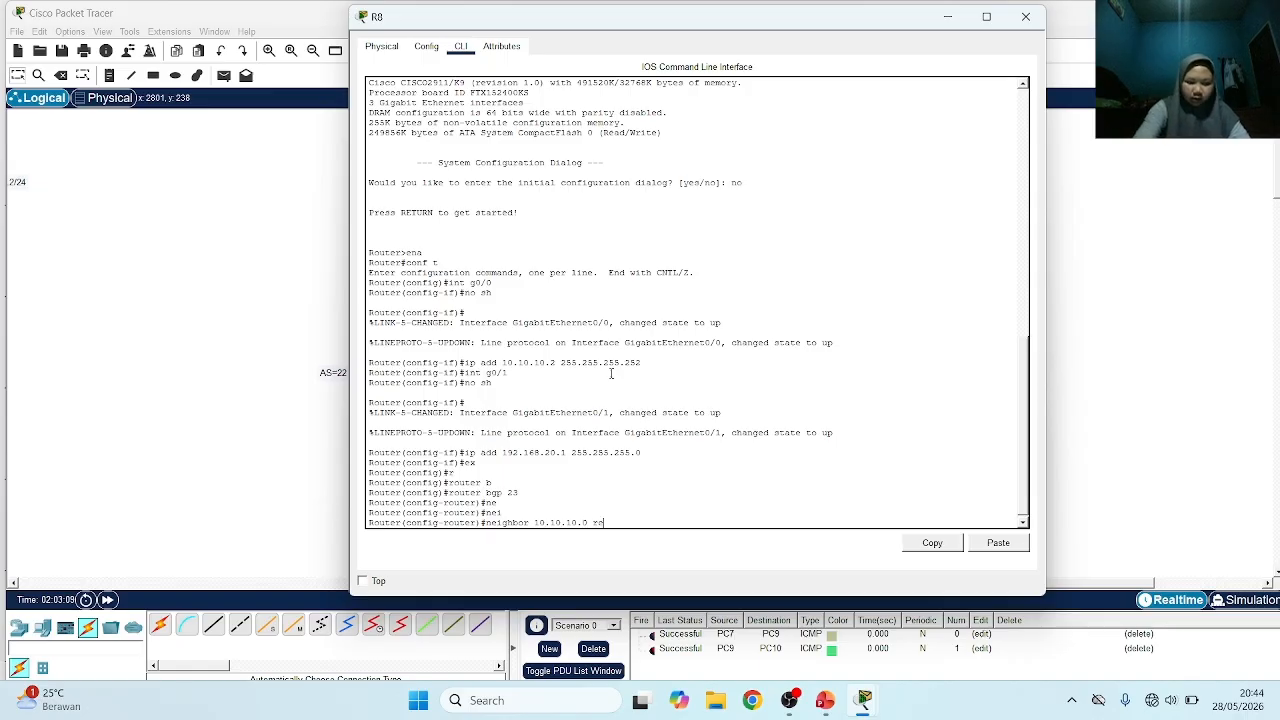
key(Tab)
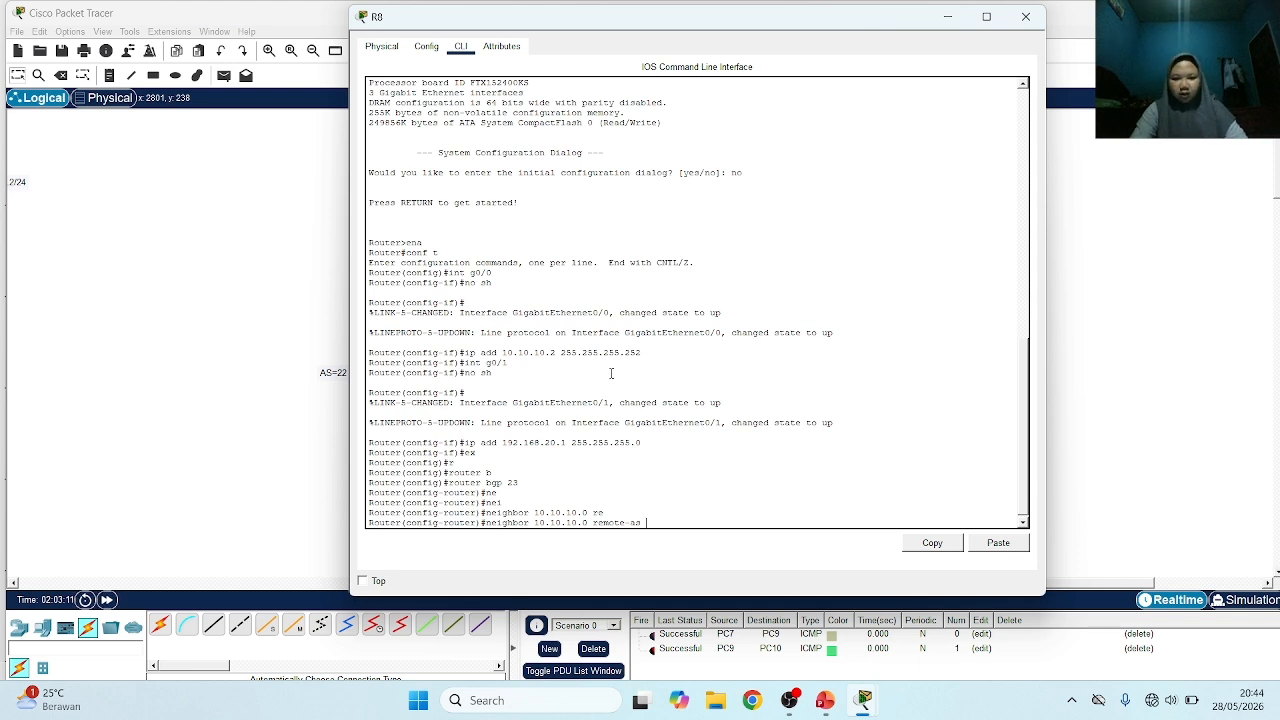
text(22)
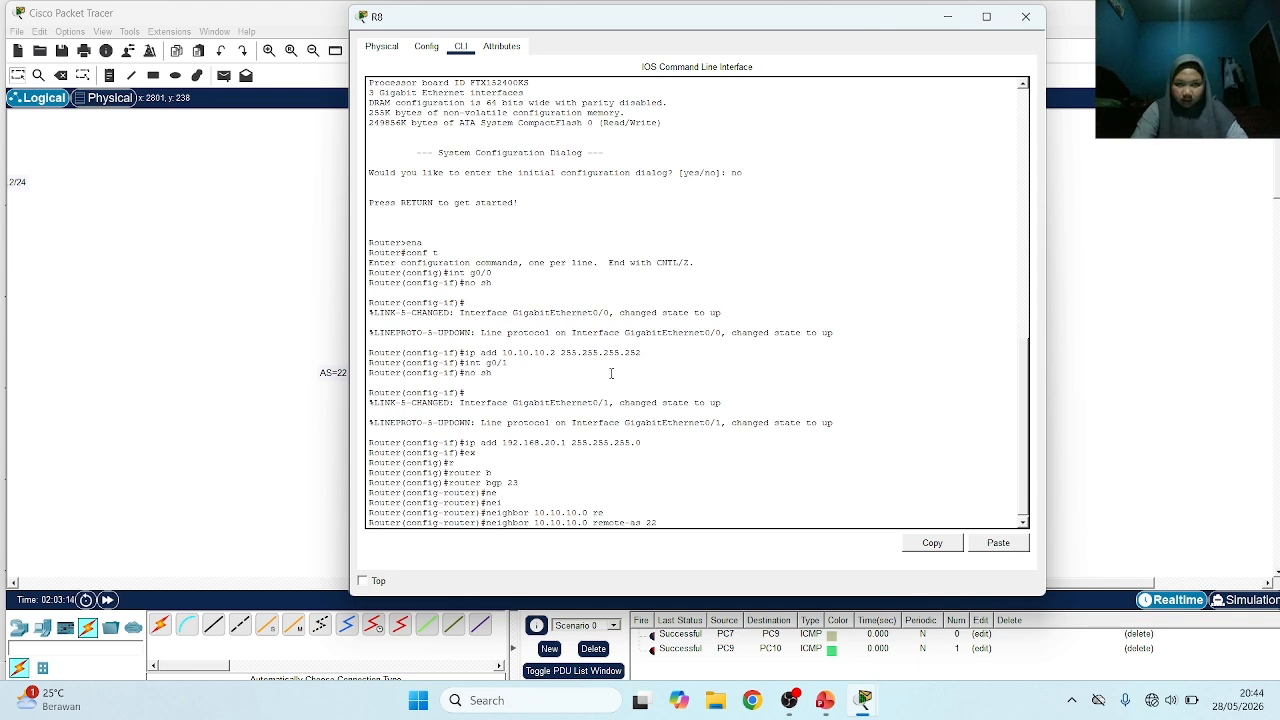
key(Return)
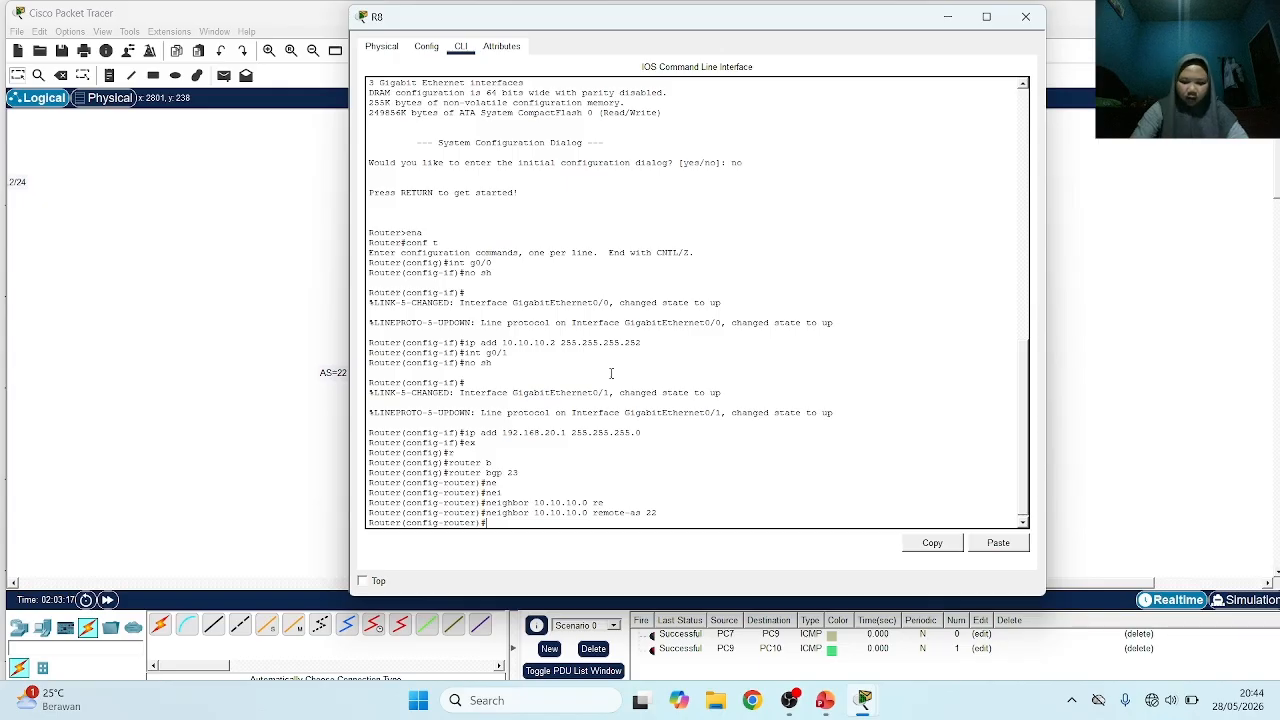
Advertise network 10.10.10.0 with mask 255.255.255.0 in R8's BGP
text(net)
key(Tab)
text(1)
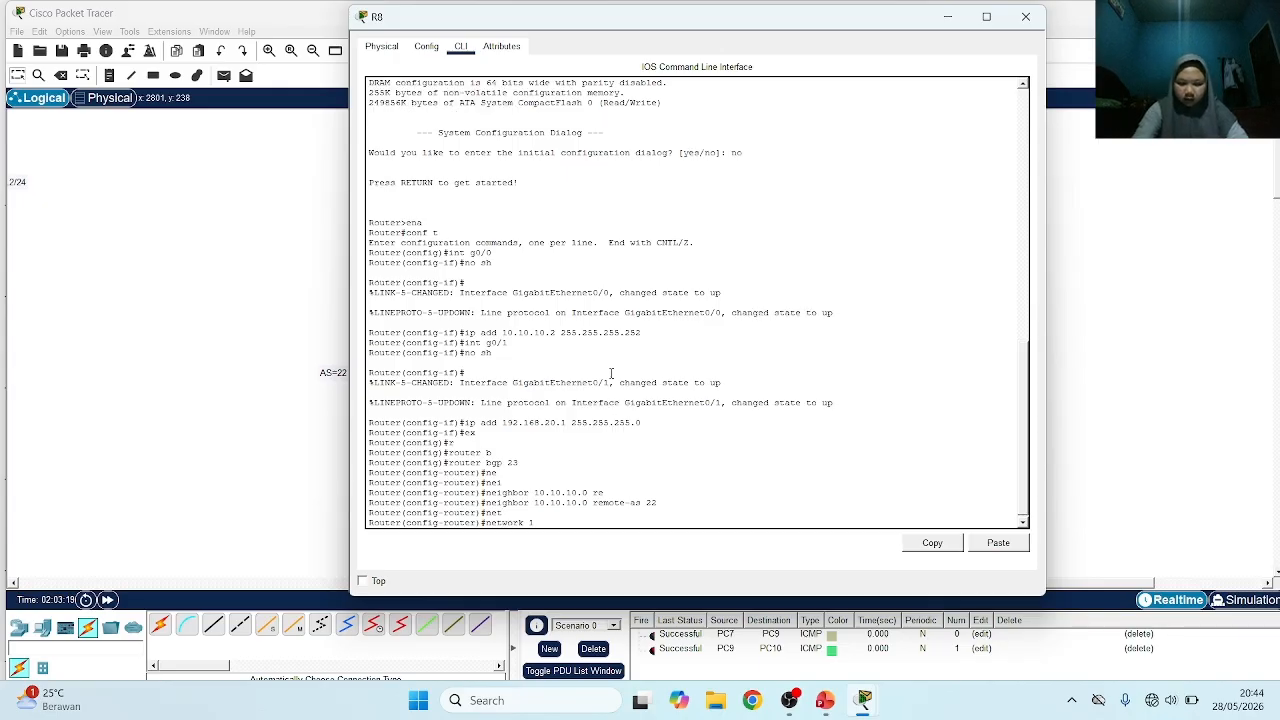
text(0.10.10.0 mask 255)
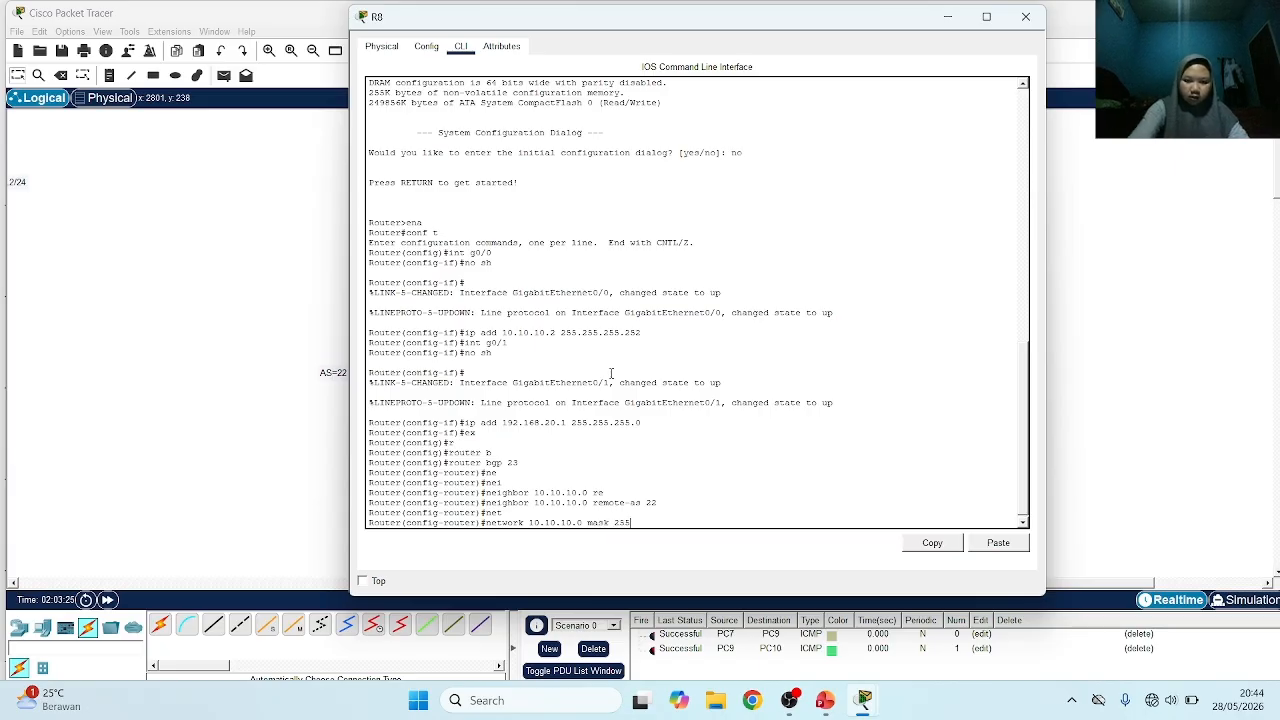
text(.255.255.0)
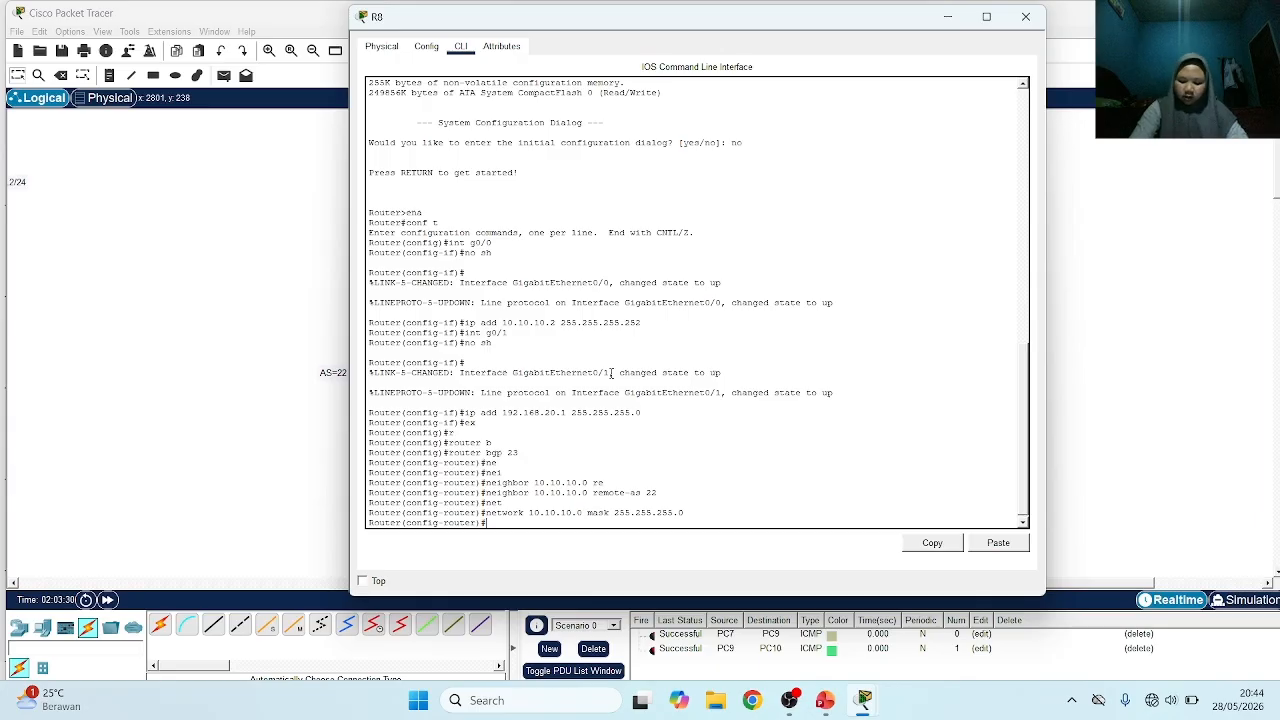
Adapt the previous network command to advertise network 192.168.20.0 with mask 255.255.255.0 in R8's BGP
key(Up)
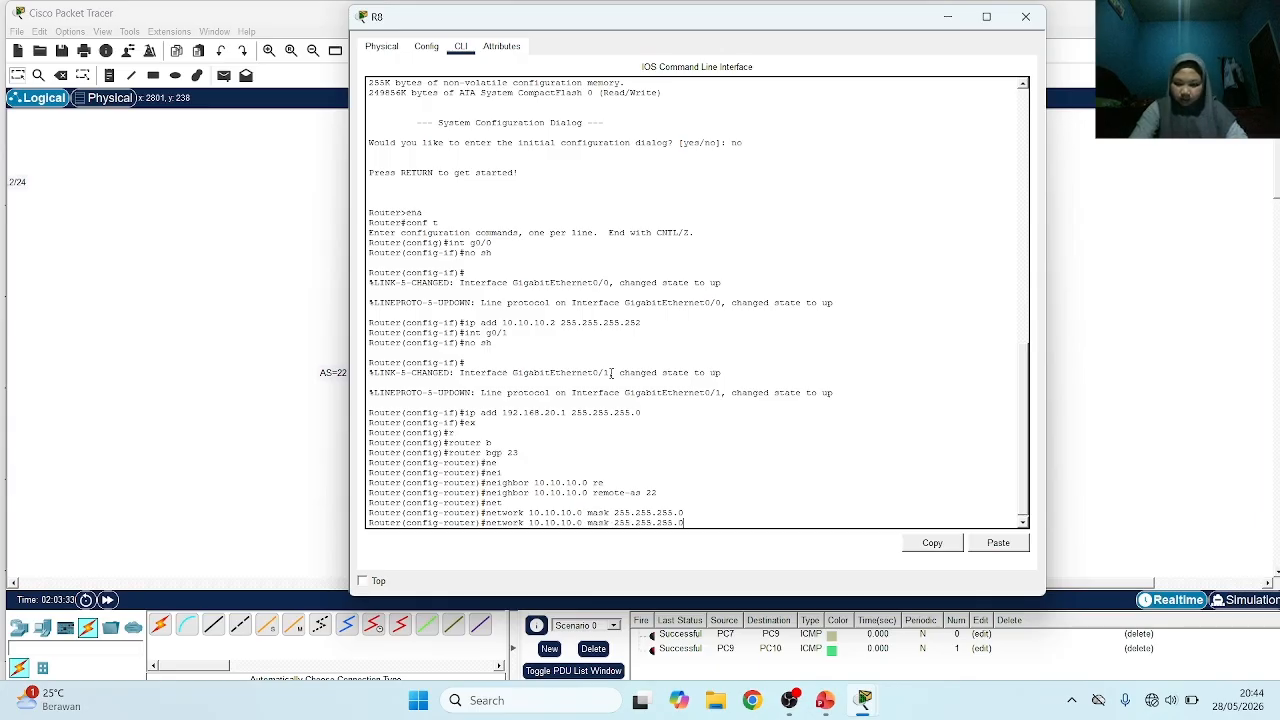
key(Left)
key(Left)
key(Left)
key(Left)
key(Left)
key(Left)
key(Left)
key(Left)
key(Left)
key(Left)
key(Left)
key(Left)
key(Left)
key(Left)
key(Left)
key(Left)
key(Left)
key(Left)
key(Left)
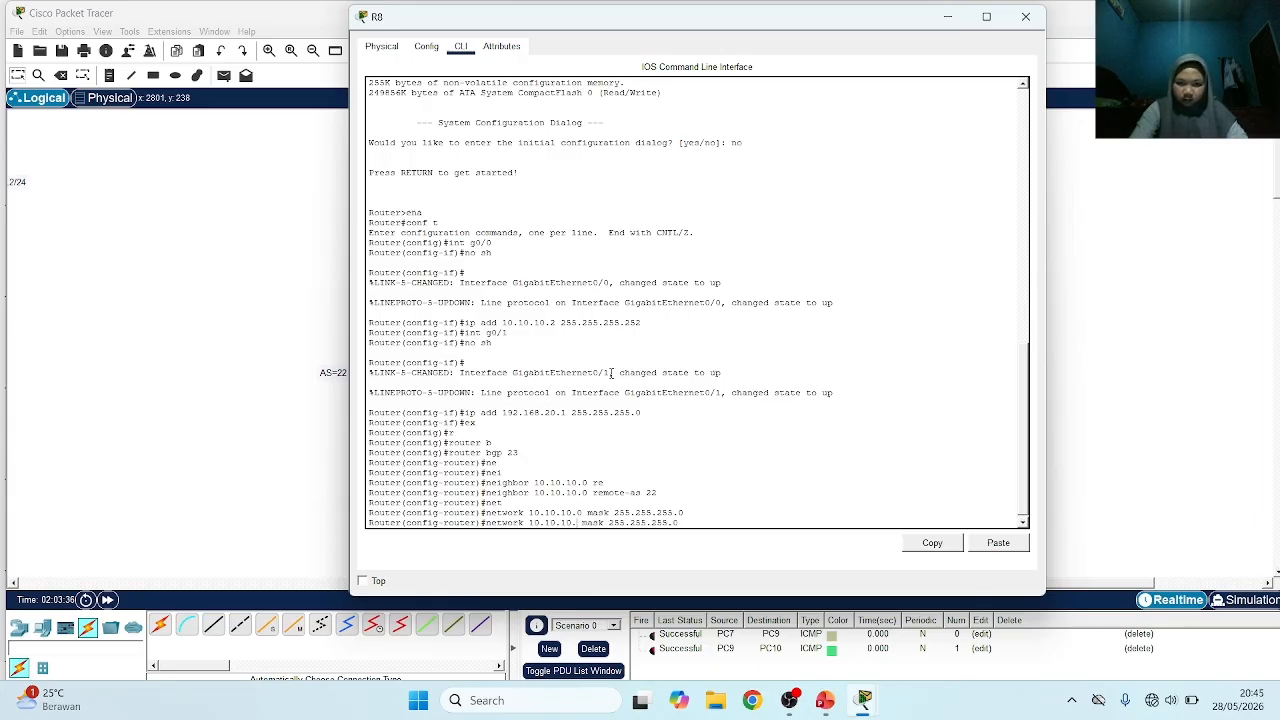
key(BackSpace)
key(BackSpace)
key(BackSpace)
key(BackSpace)
key(BackSpace)
key(BackSpace)
key(BackSpace)
key(BackSpace)
key(BackSpace)
key(BackSpace)
text(19)
text(2.168.20.)
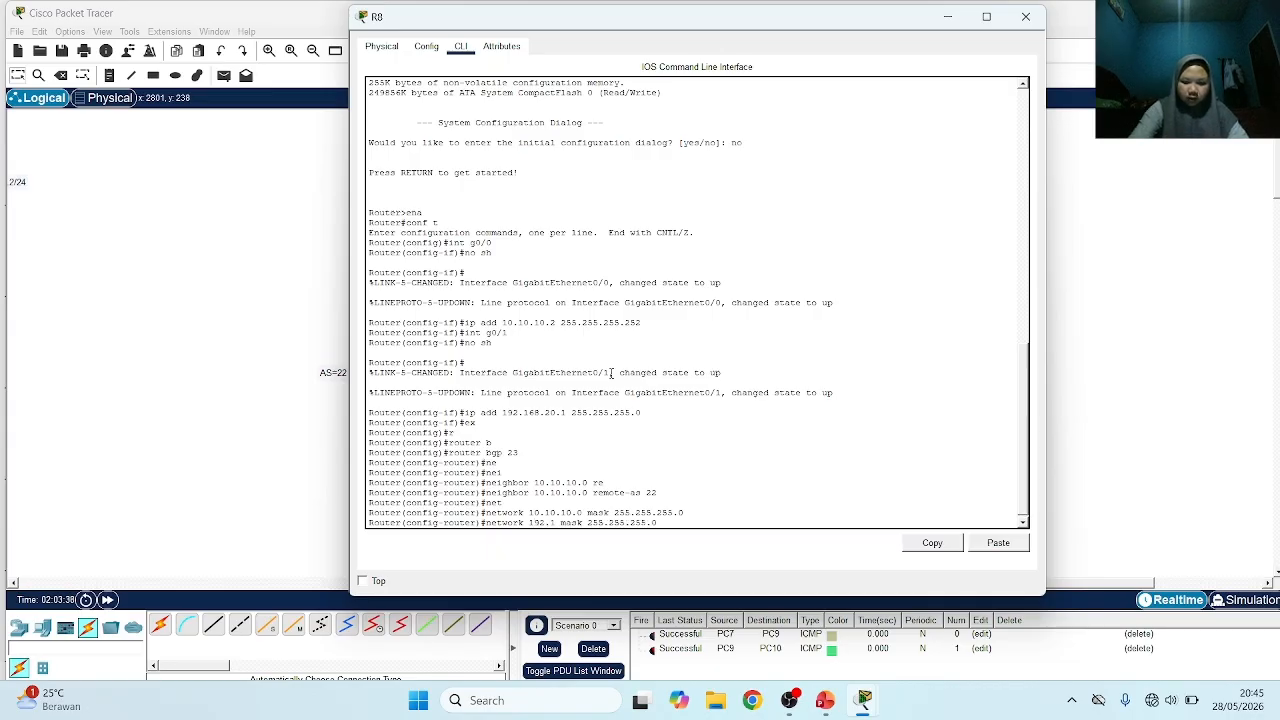
text(0)
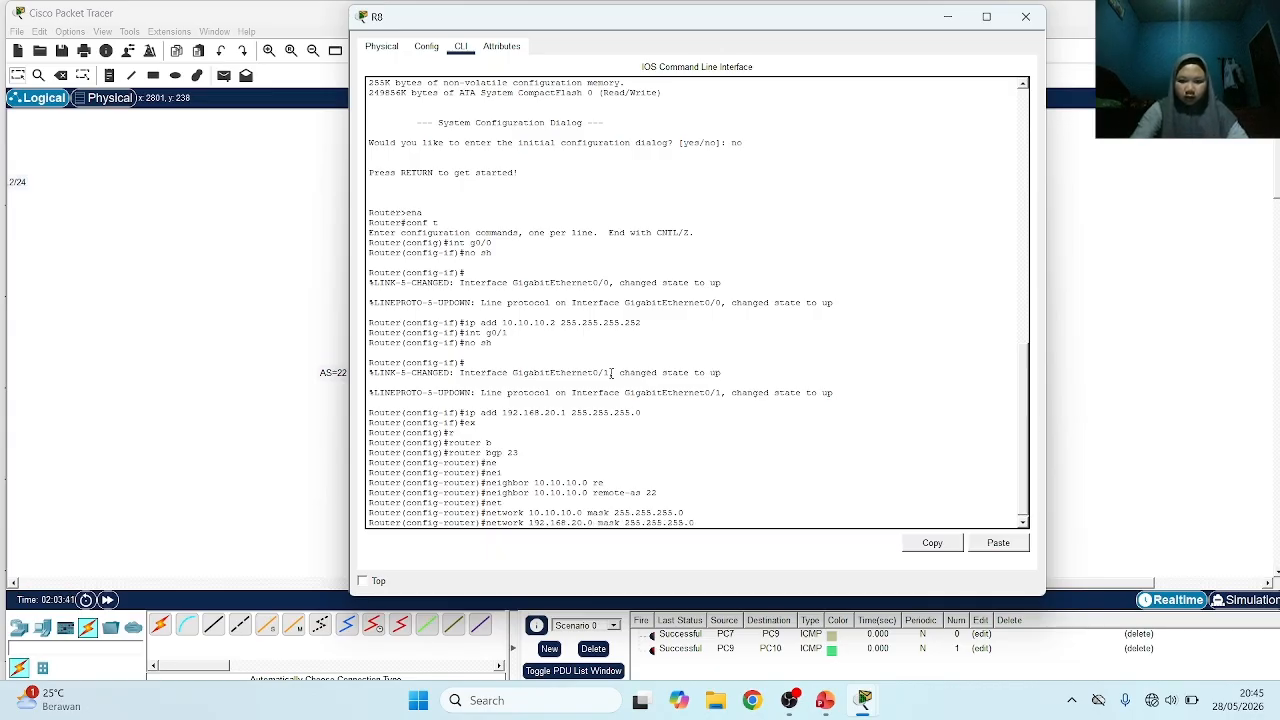
key(Return)
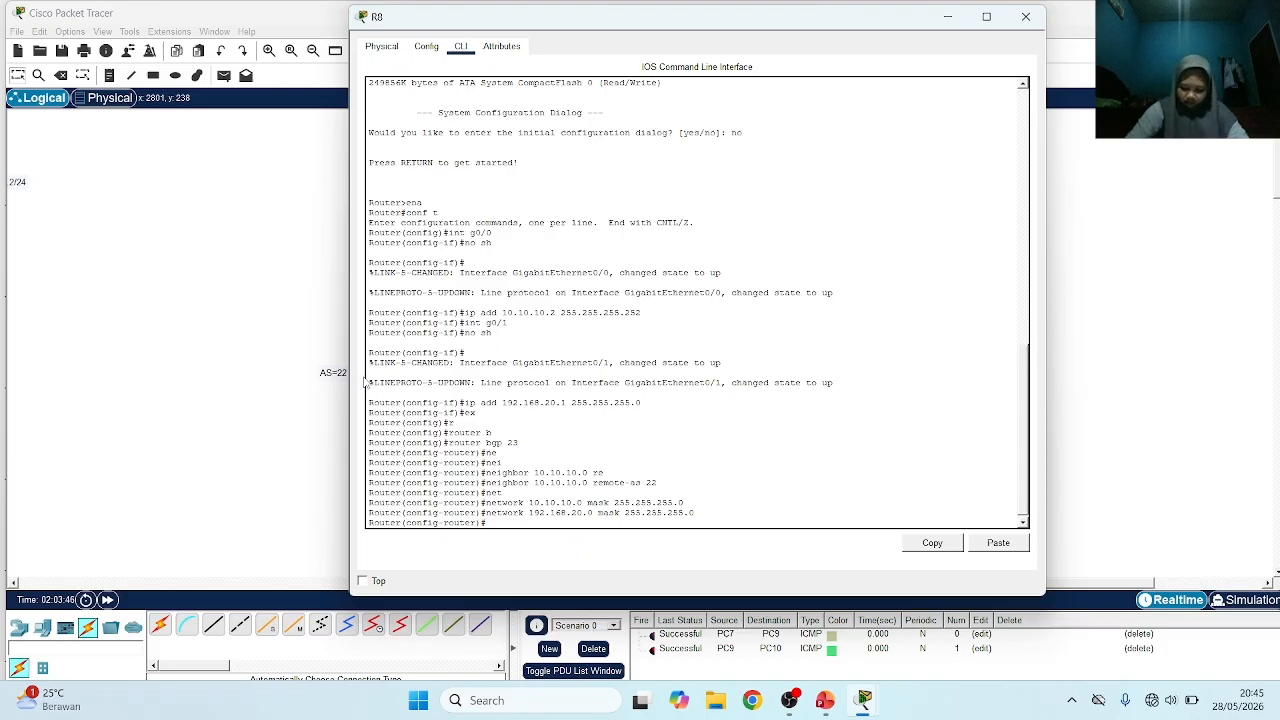
Switch to R7's command line and show its IP routing table with do sh ip route, repeating the command once
click(233, 400)
click(380, 272)
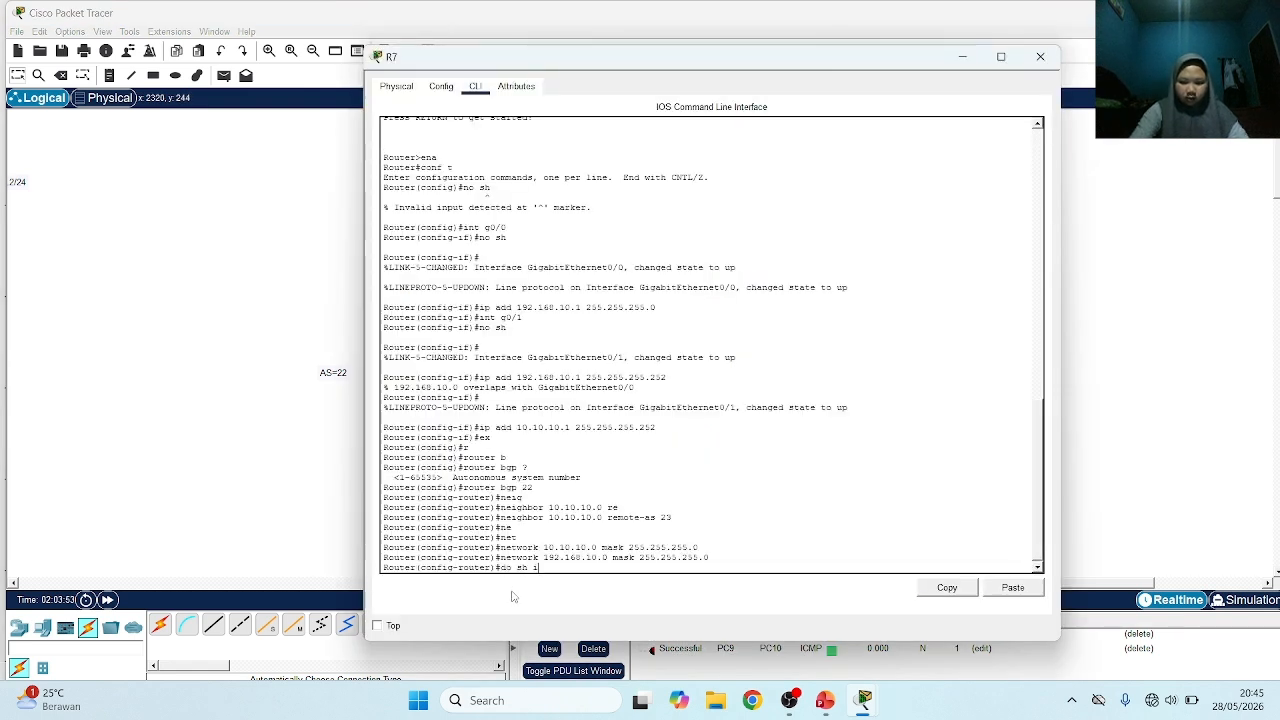
text(do sh ip route)
key(Return)
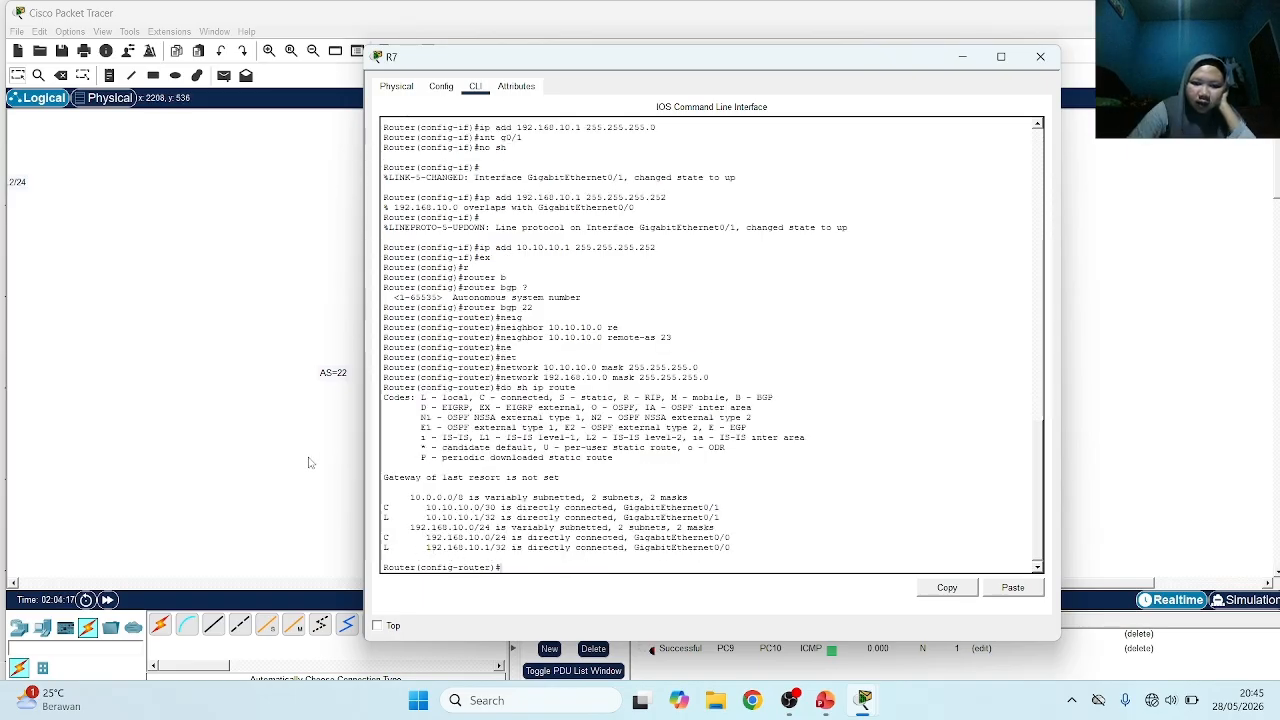
scroll(506, 490, down, 1)
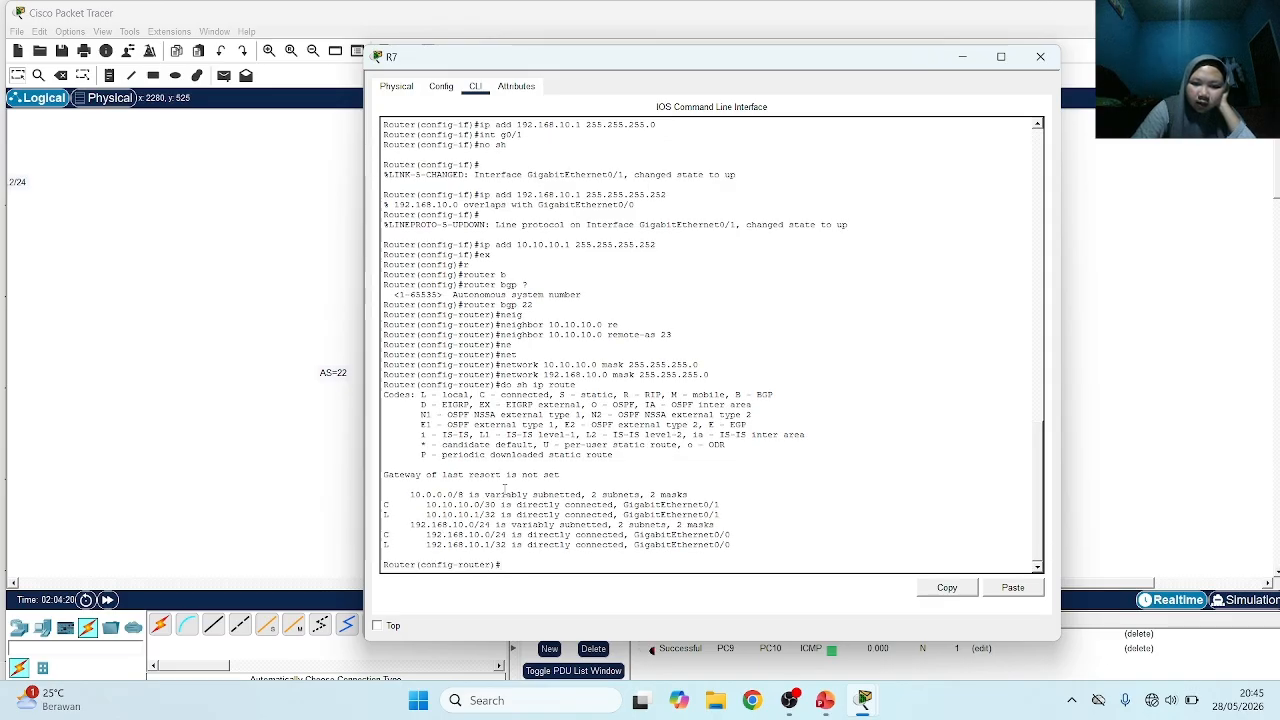
key(Up)
key(Return)
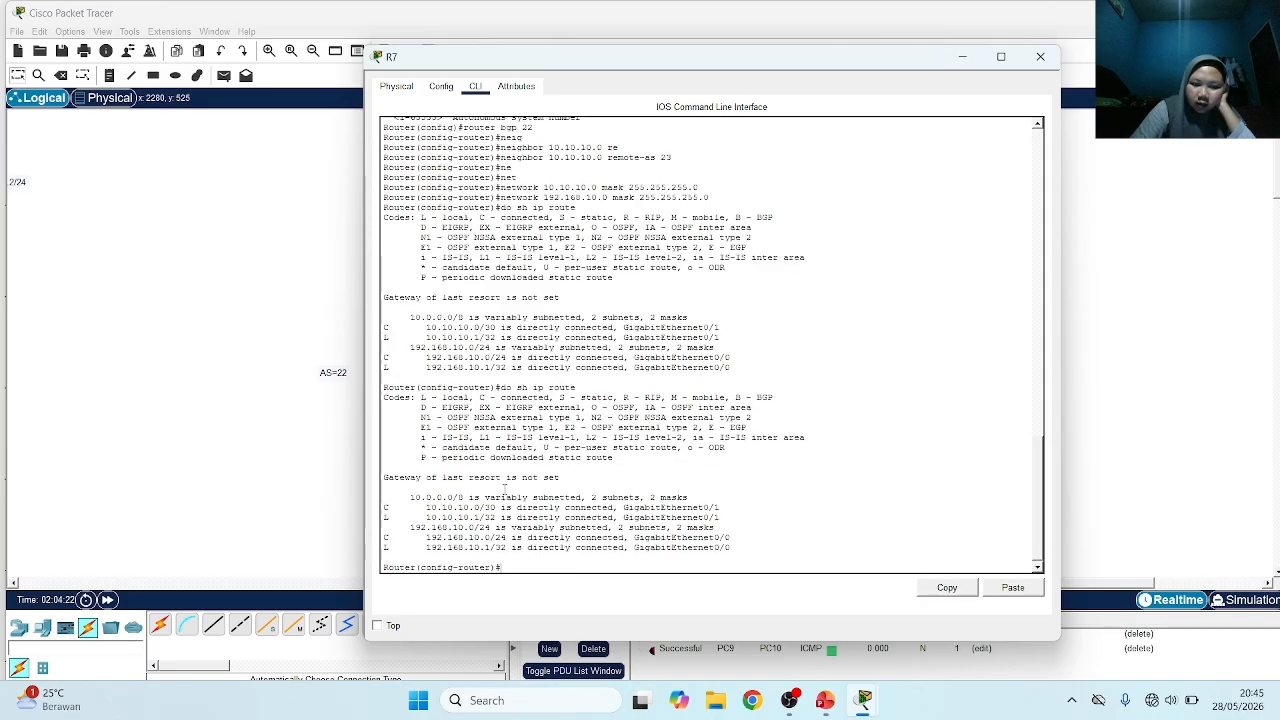
Open R8's command line and show its IP routing table with do sh ip route
click(286, 466)
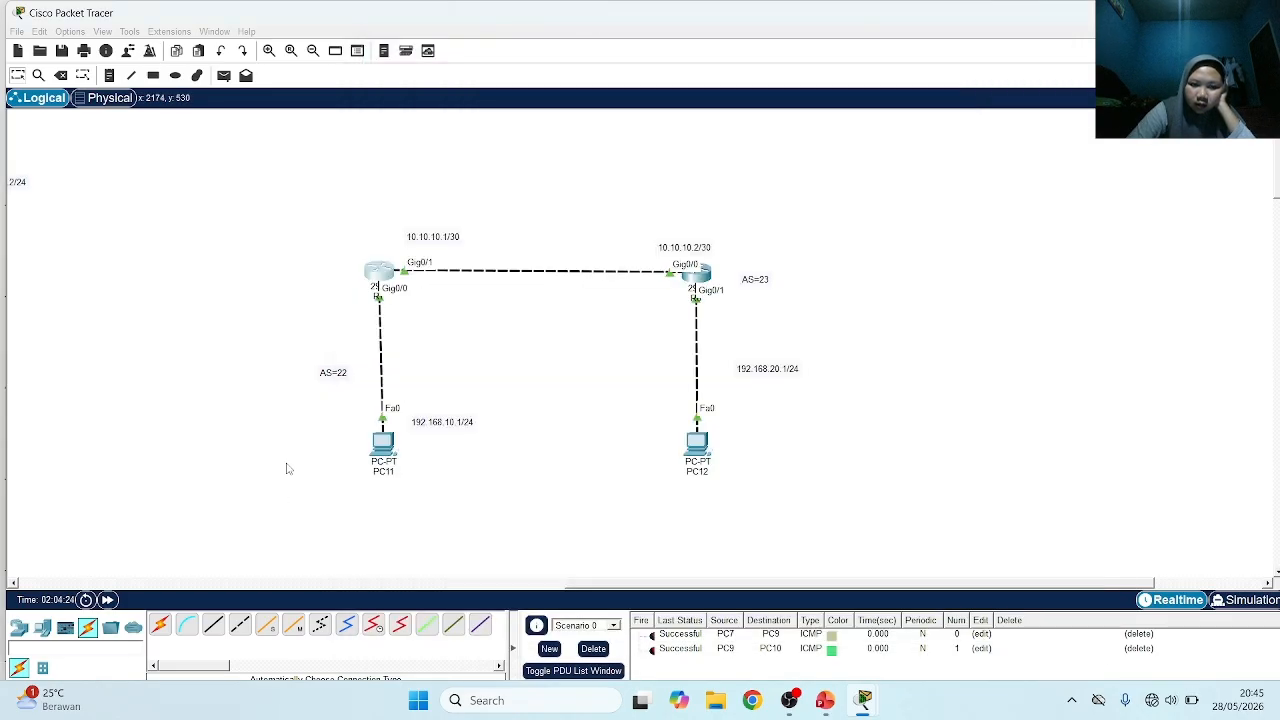
click(700, 274)
text(do)
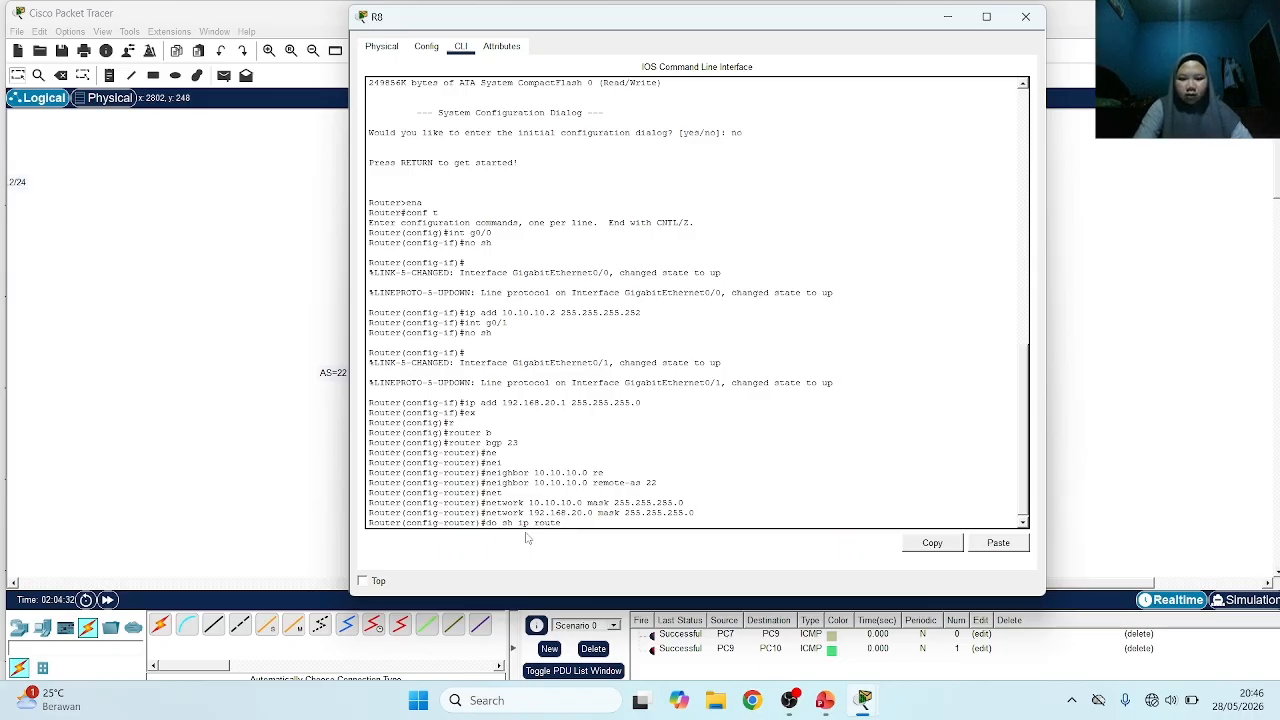
text( sh ip route)
key(Return)
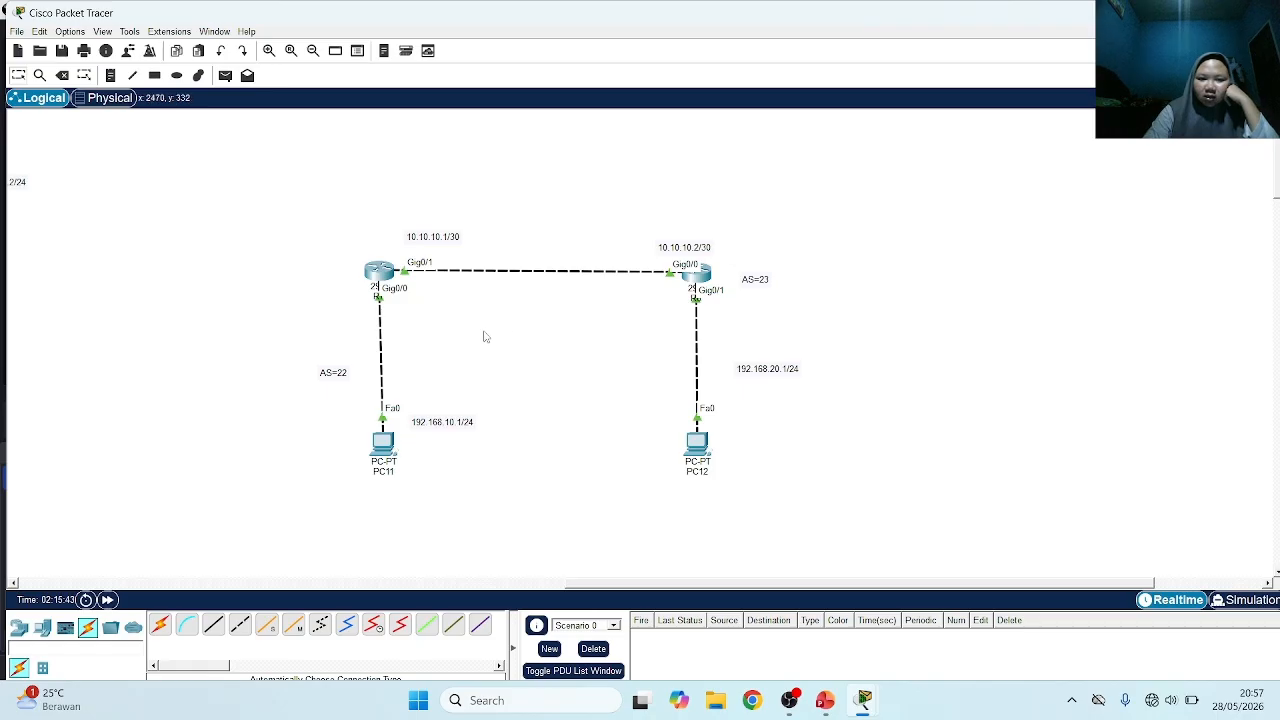
Reopen R7's command line and review its earlier BGP network and neighbor commands
click(380, 272)
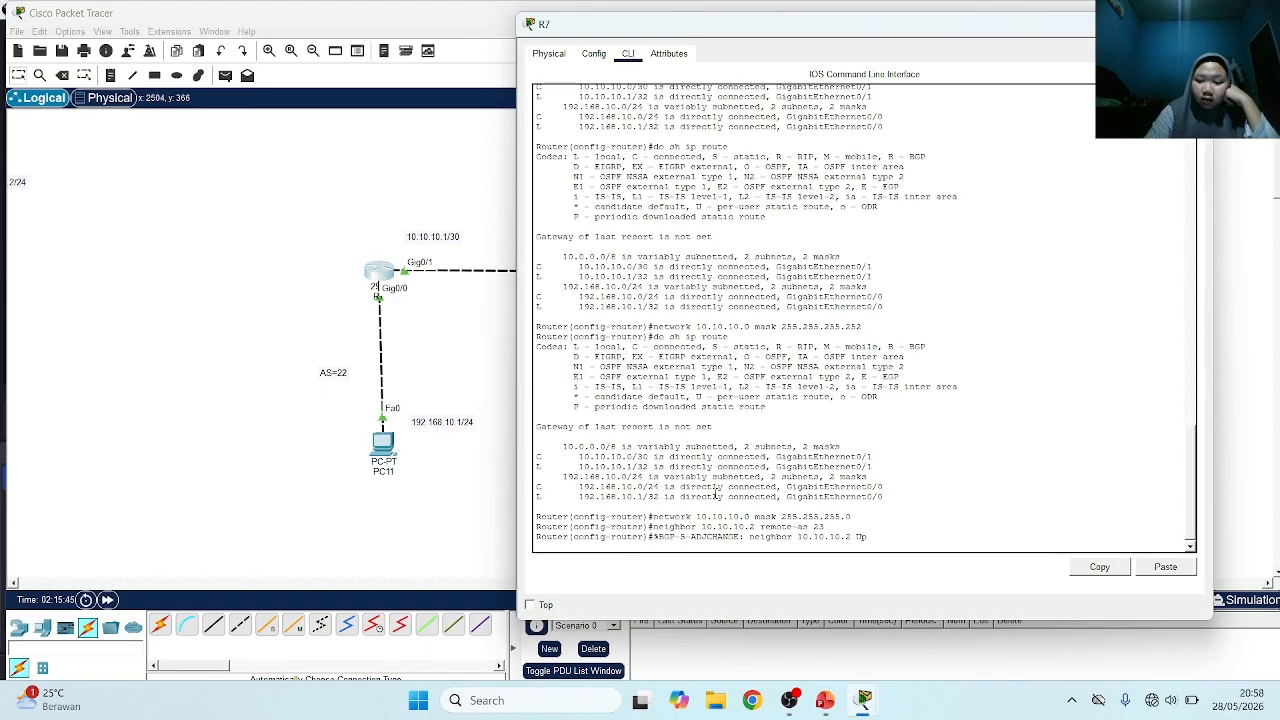
key(Return)
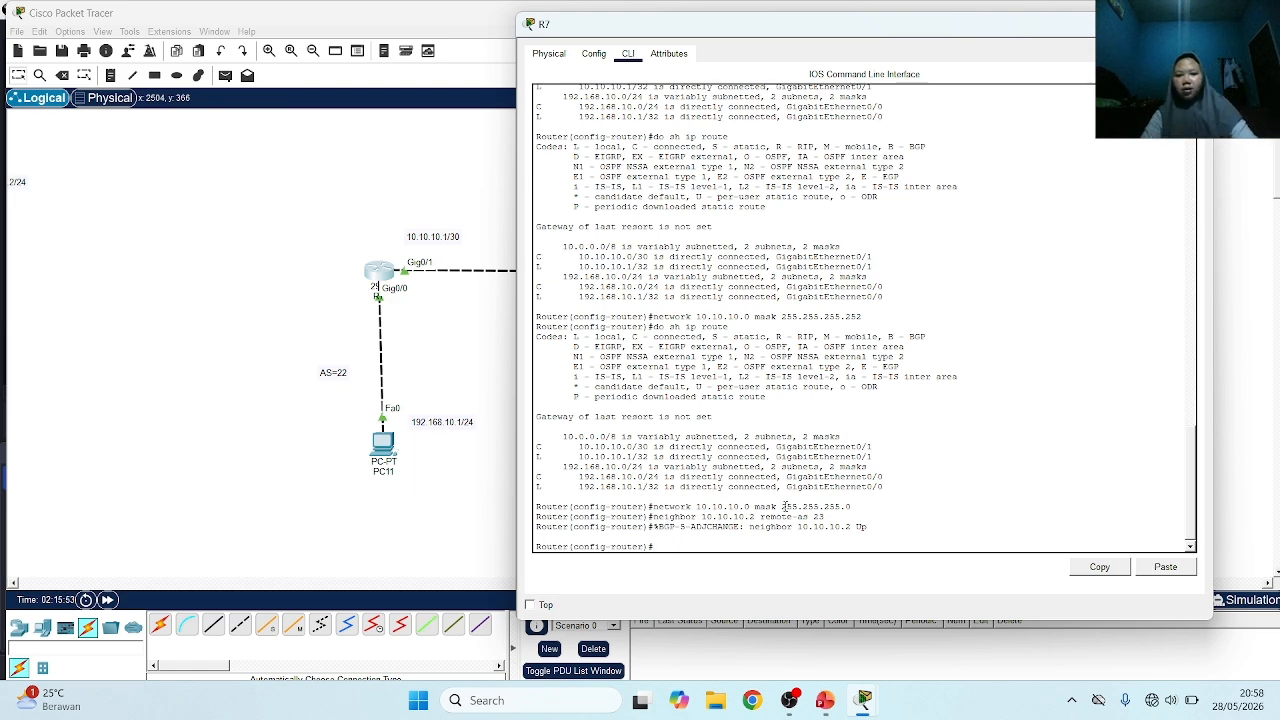
scroll(771, 492, up, 10)
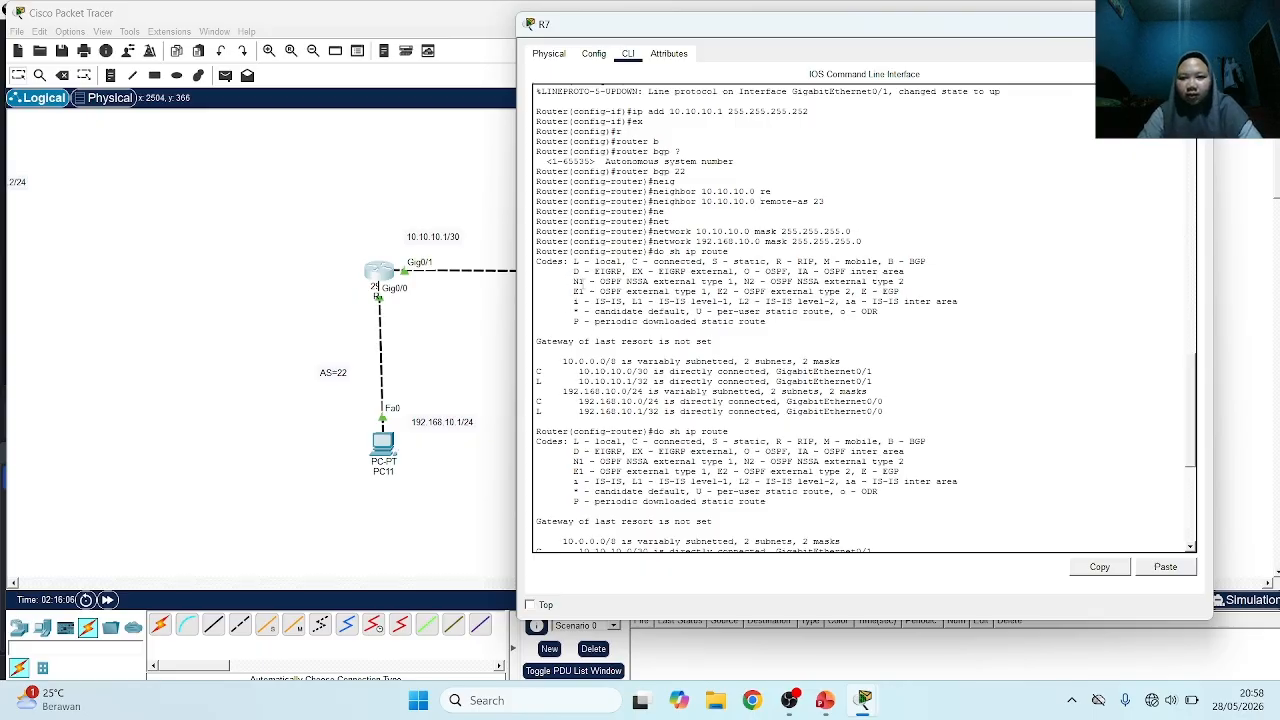
scroll(706, 295, down, 10)
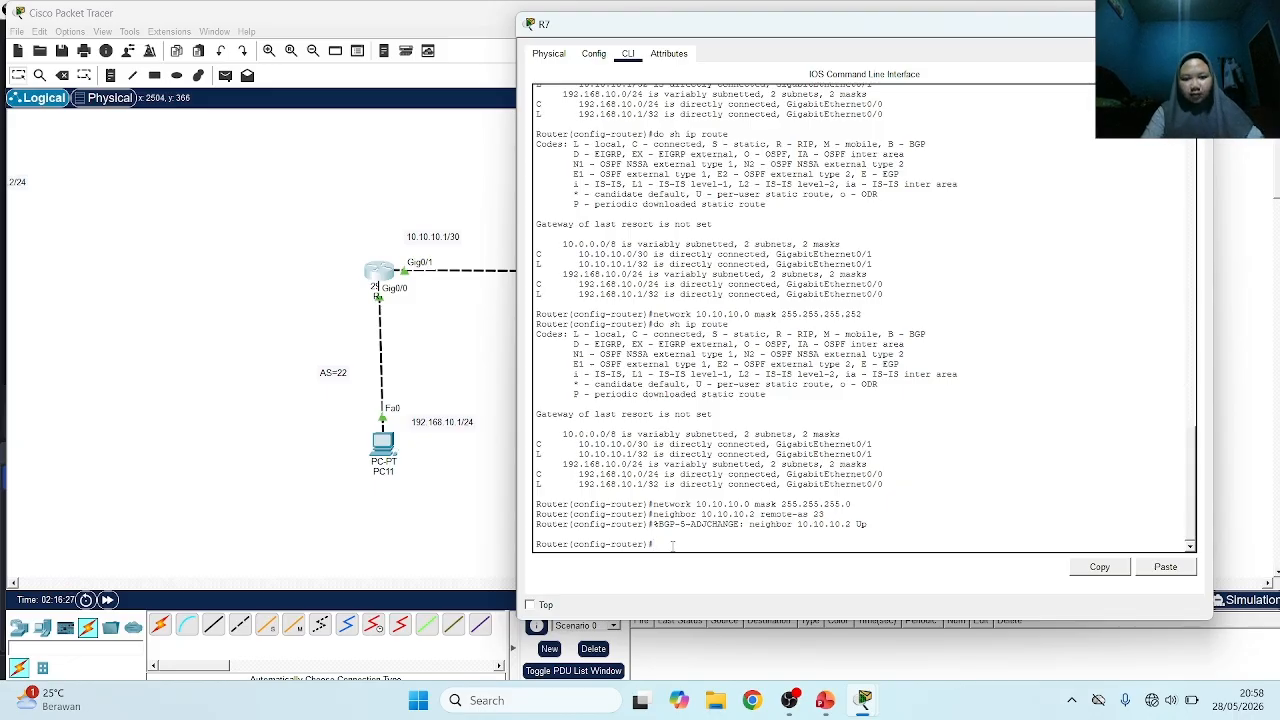
click(559, 305)
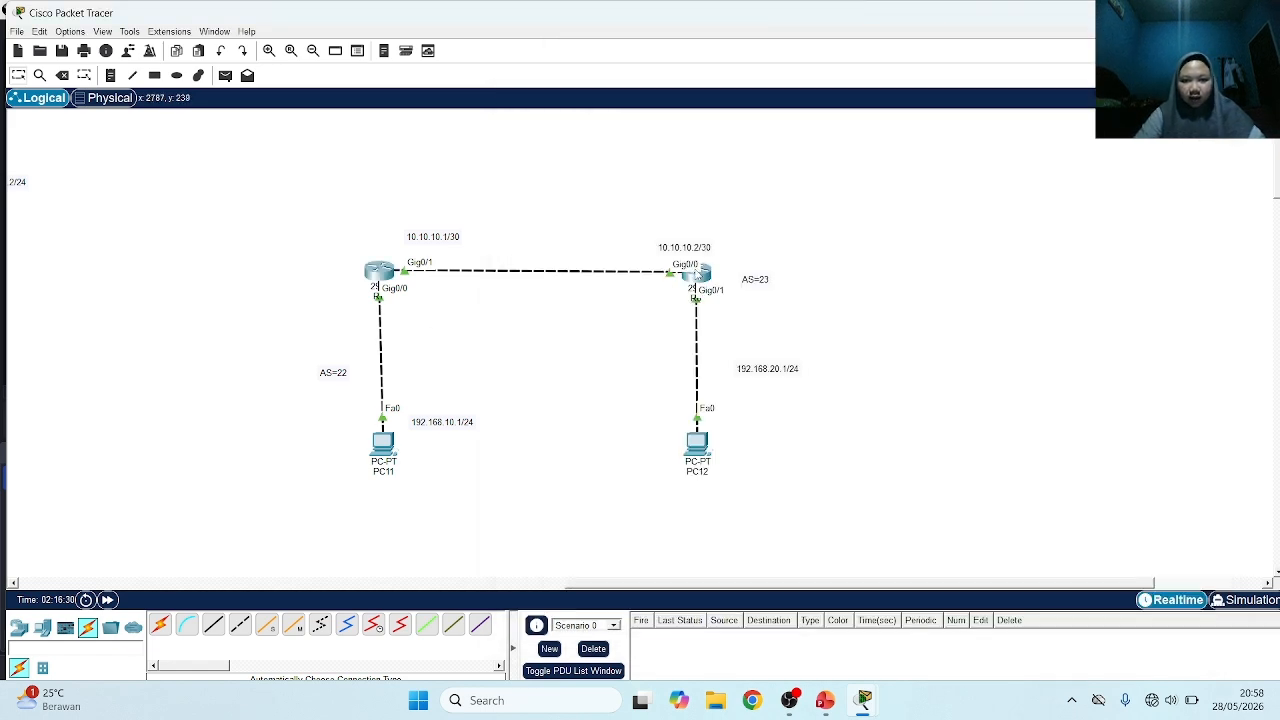
In R8's command line, examine the neighbor 10.10.10.1 remote-as 22 command and the BGP adjacency message below it
click(700, 276)
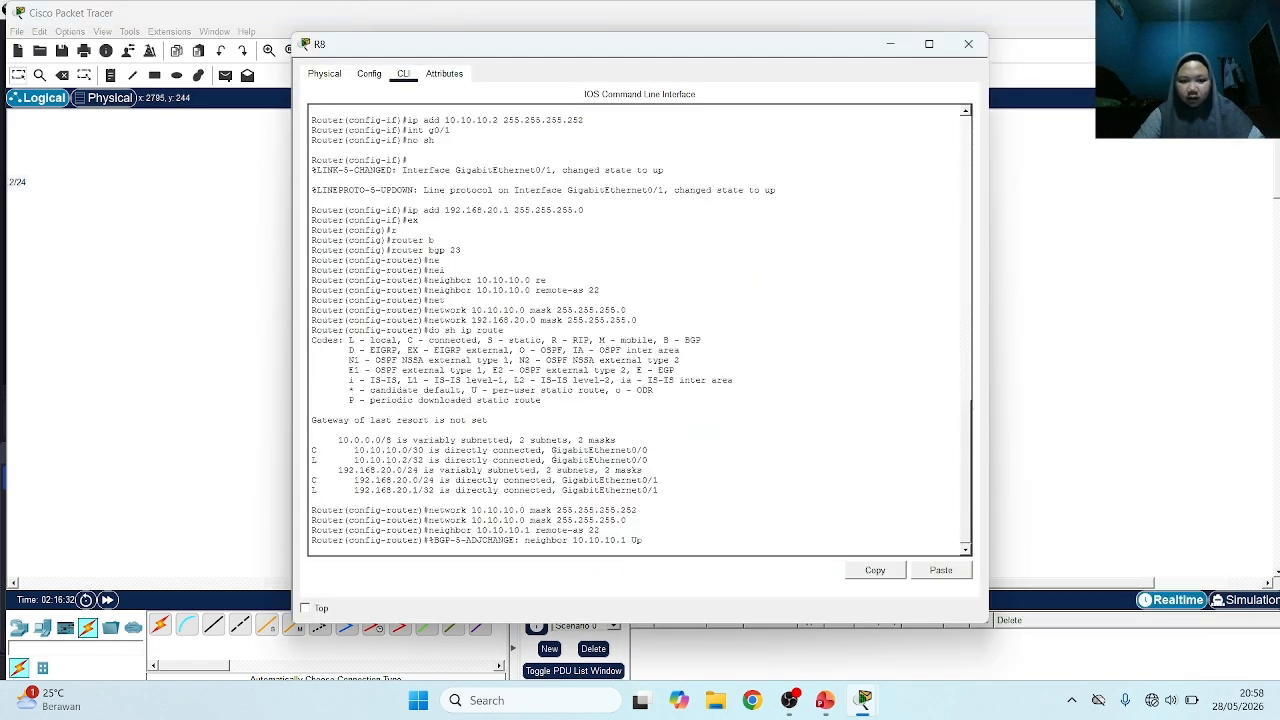
key(Return)
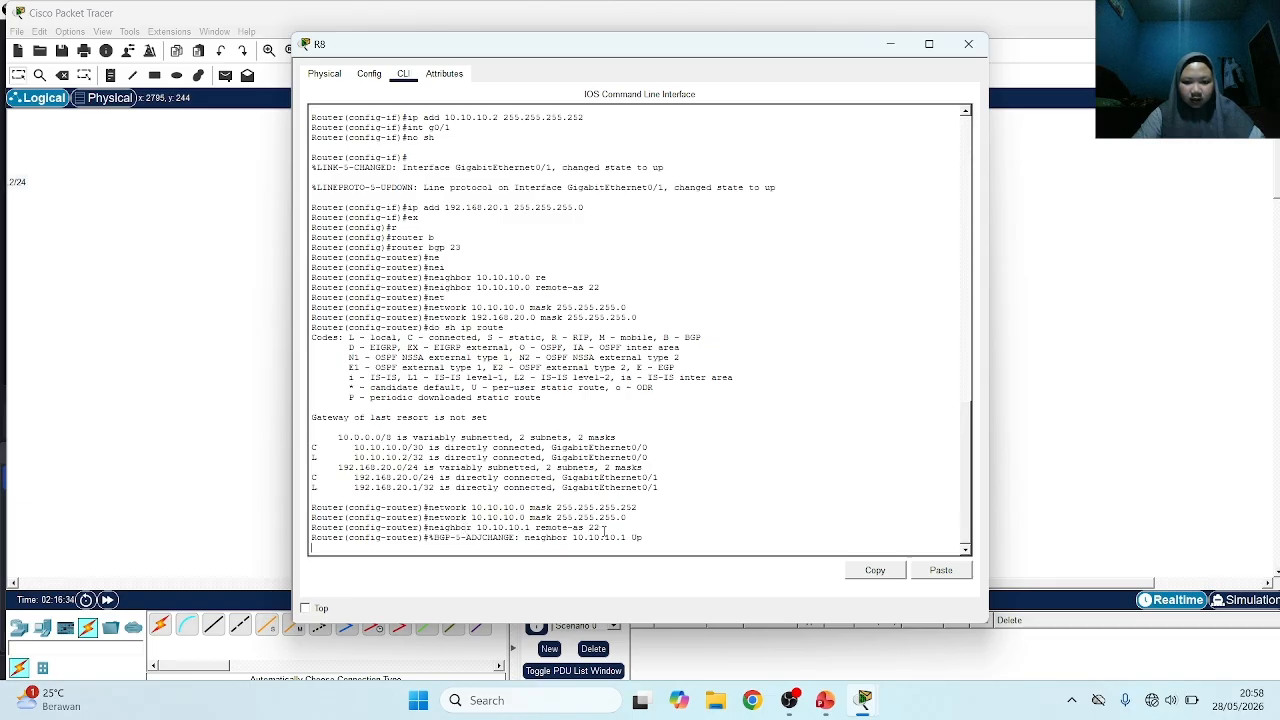
drag(599, 527, 429, 527)
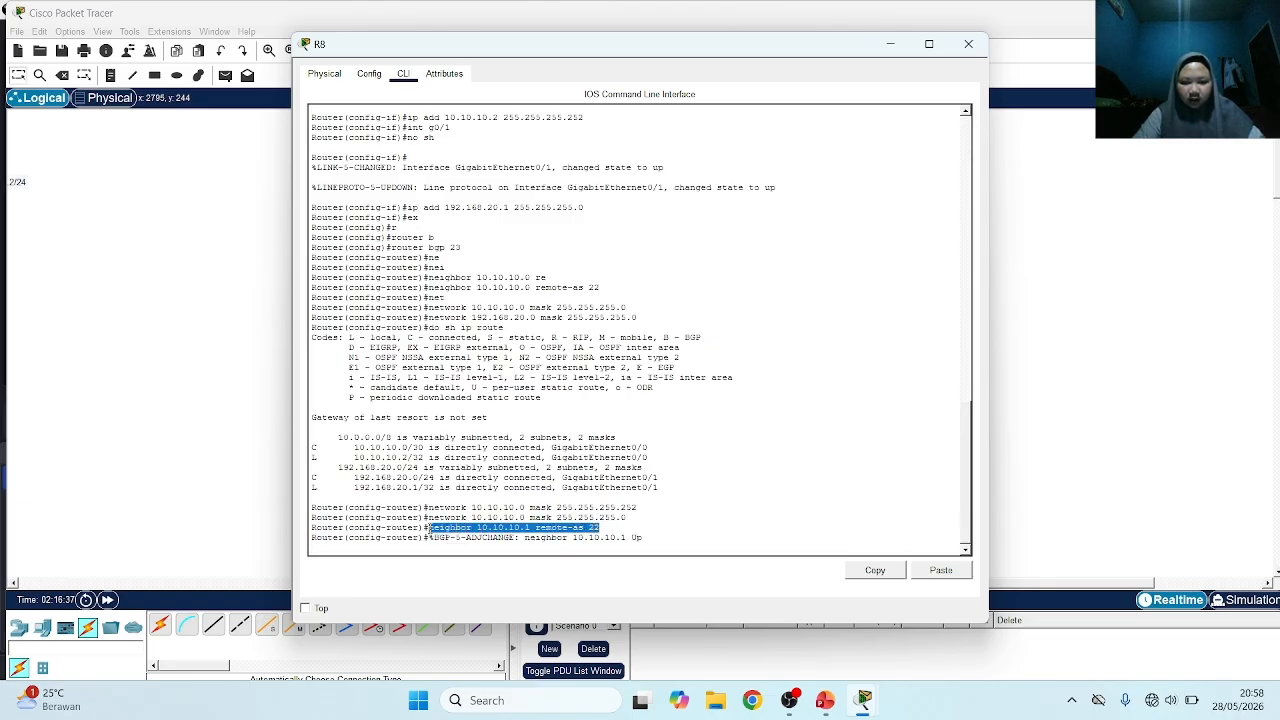
click(565, 533)
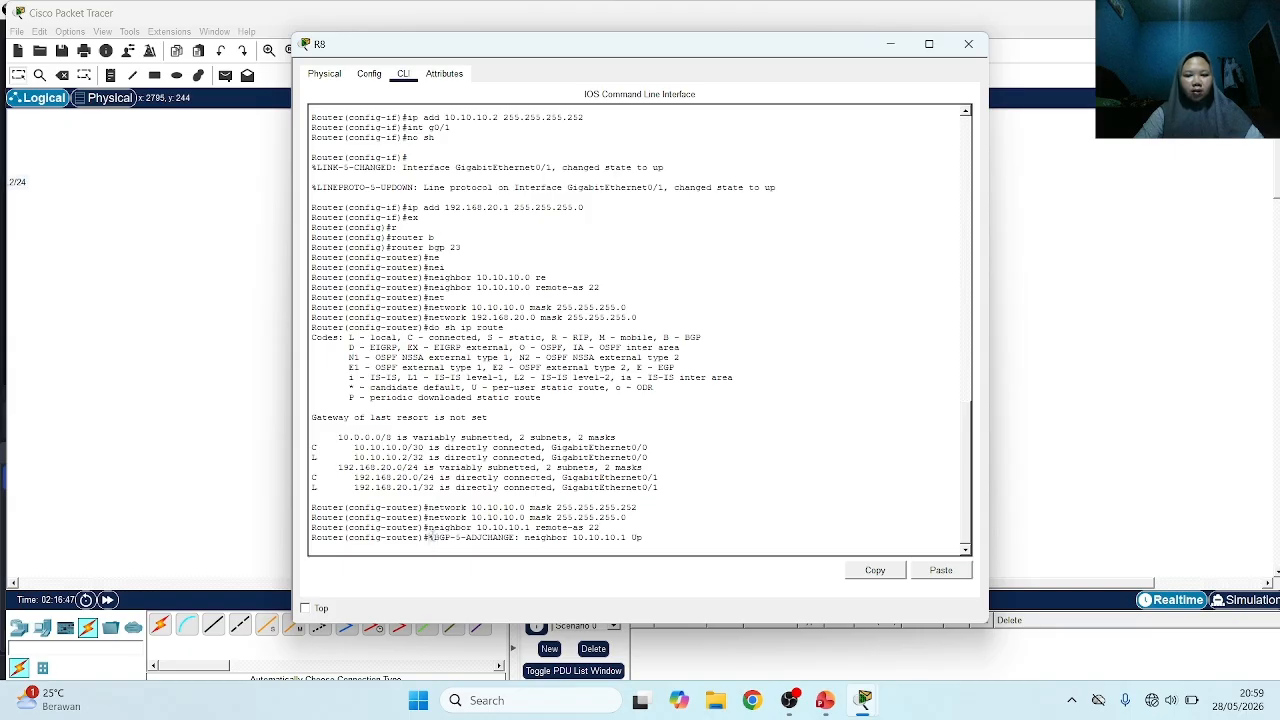
drag(430, 538, 623, 538)
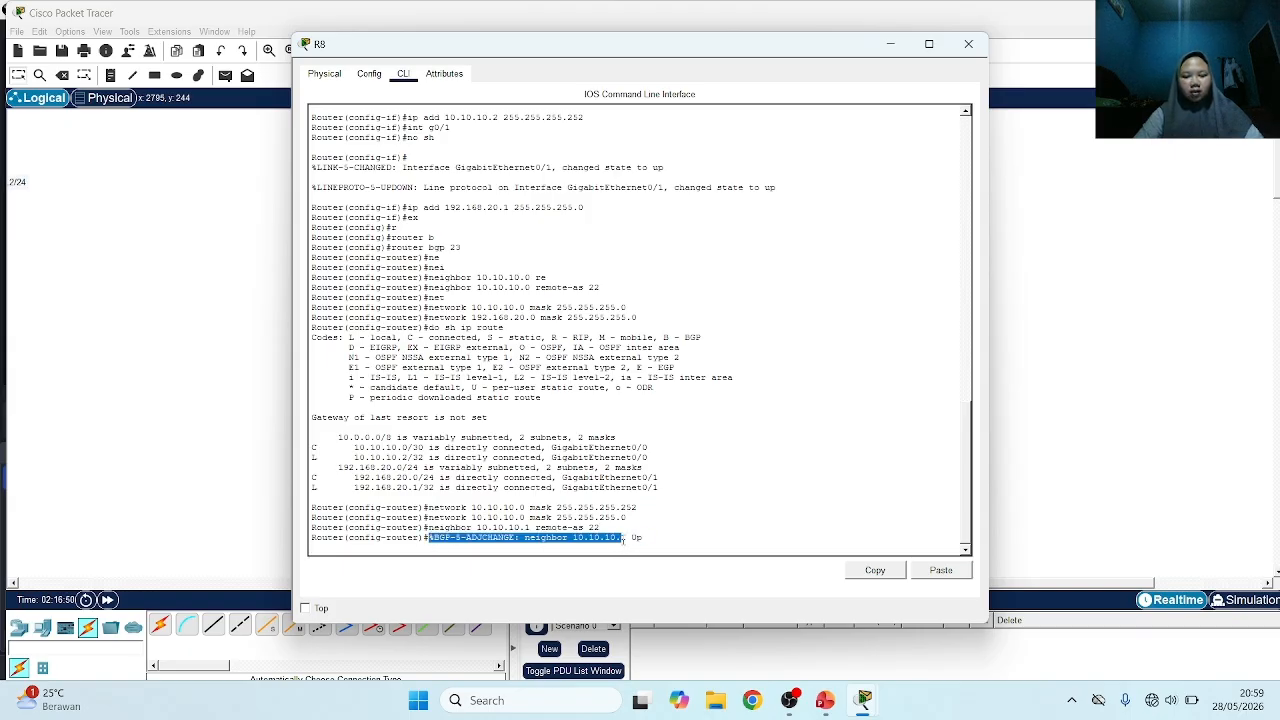
In R7's command line, run do sh ip route and check the routing table for BGP-learned routes
click(225, 413)
click(380, 271)
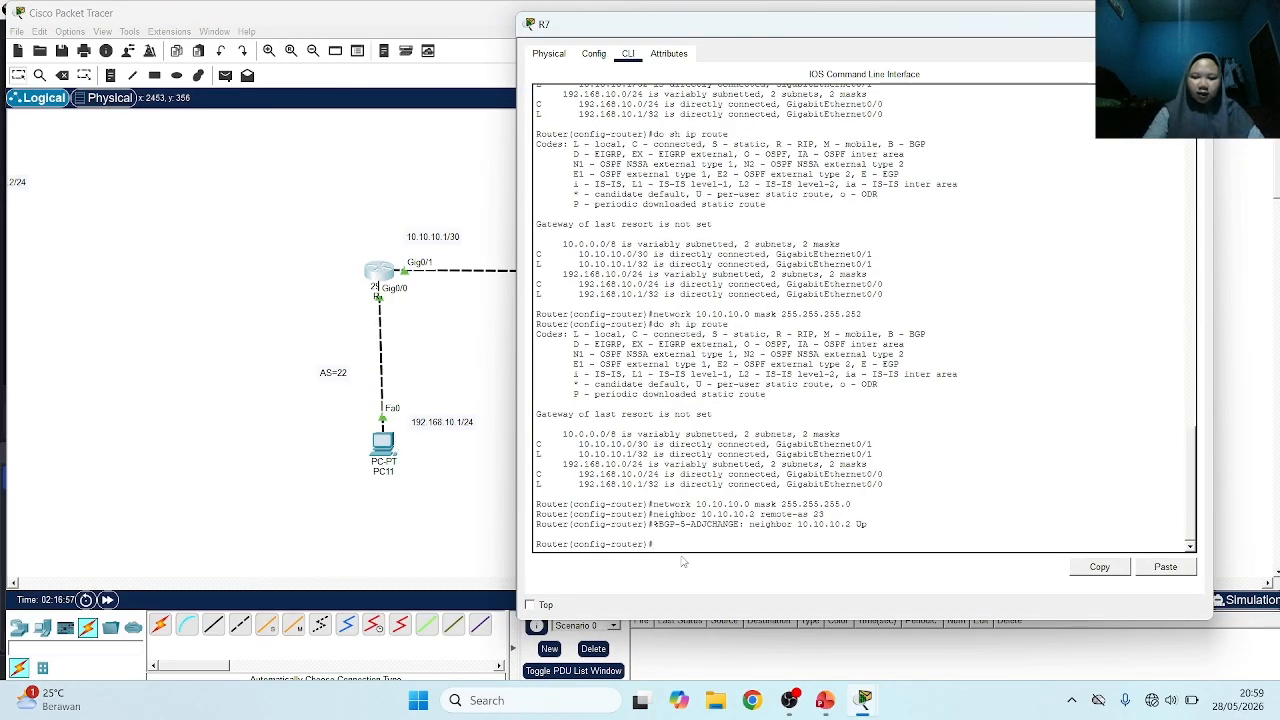
text(do sh ip r)
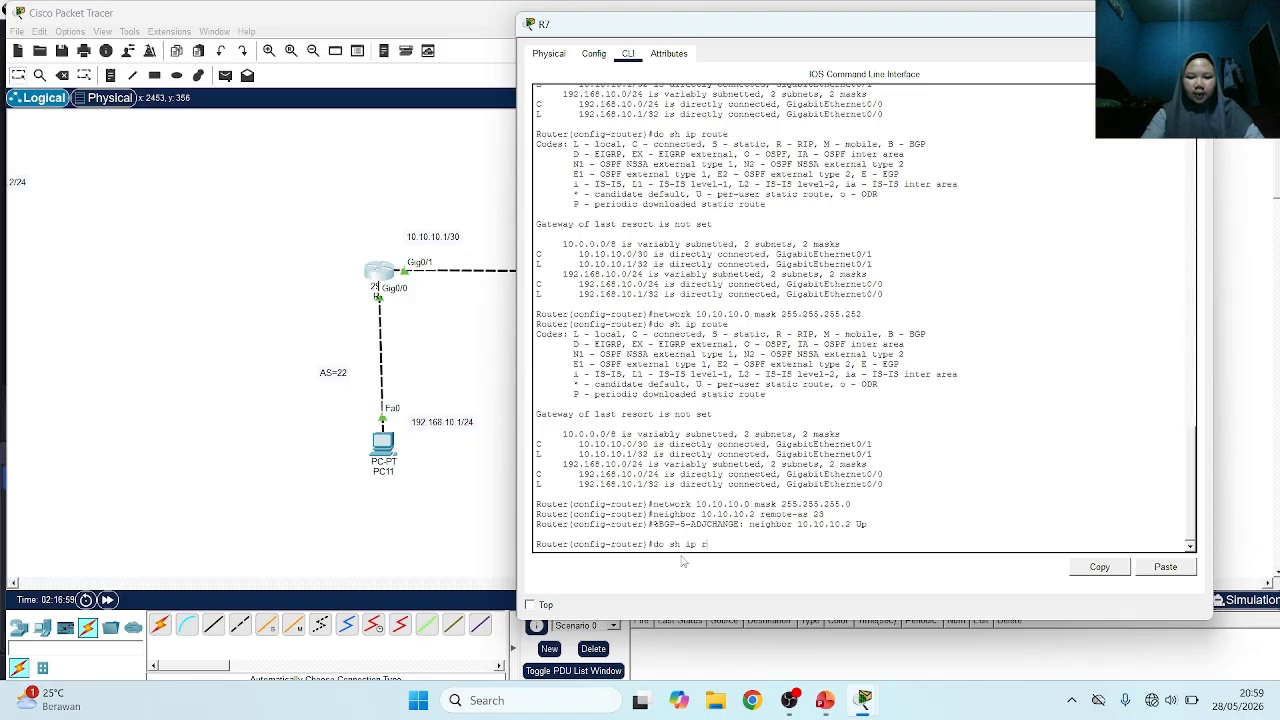
text(oute)
key(Return)
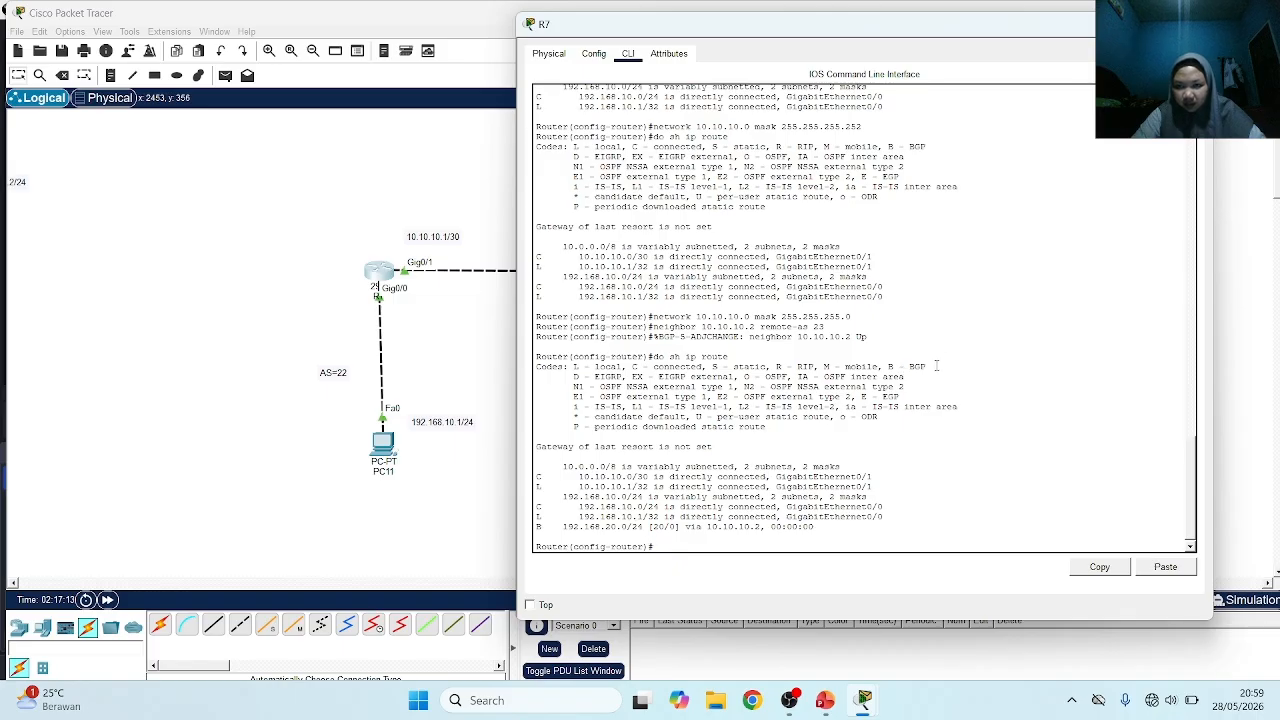
drag(936, 366, 887, 370)
click(662, 542)
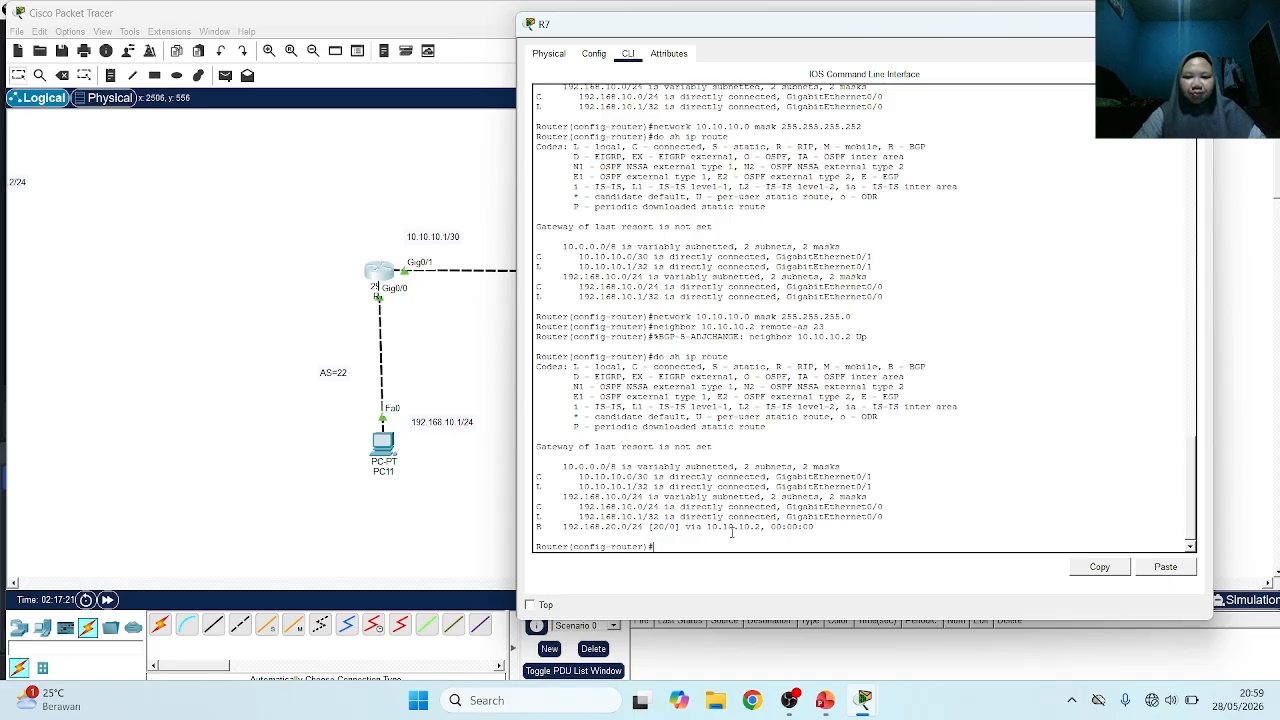
In R8's command line, run do sh ip route, examine the BGP entry, and return to the topology
click(450, 350)
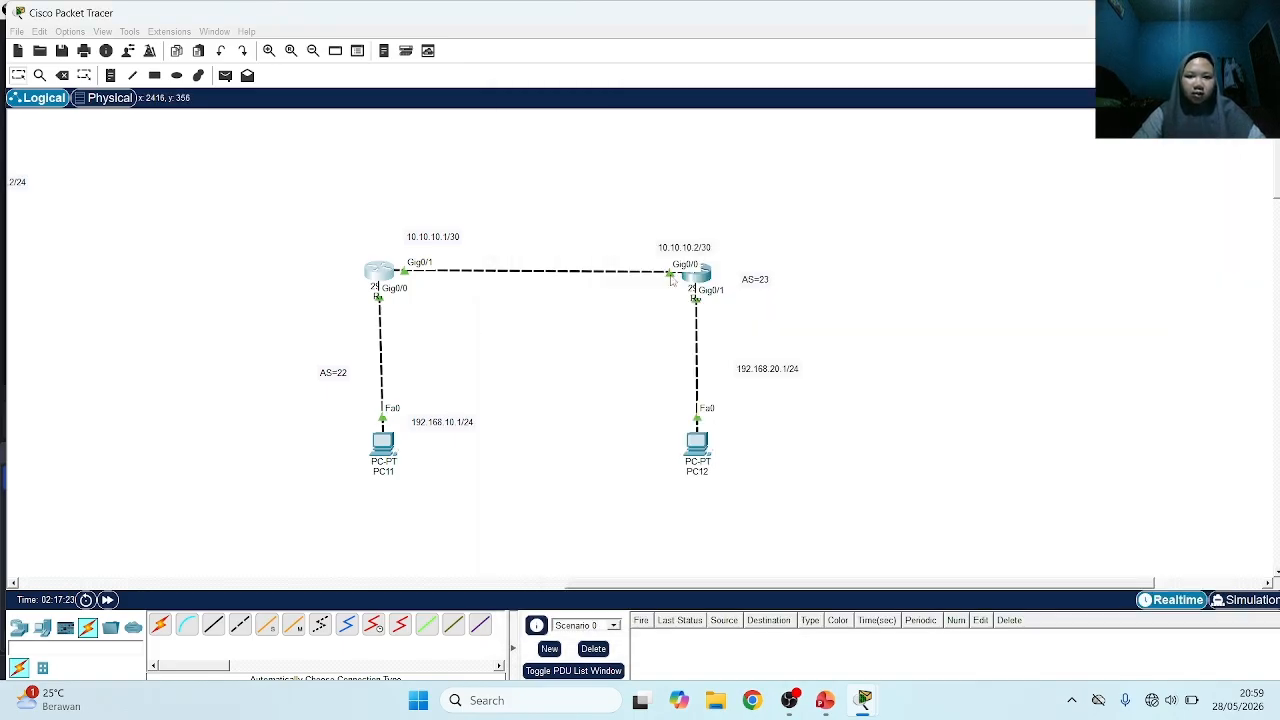
click(697, 272)
drag(429, 538, 622, 538)
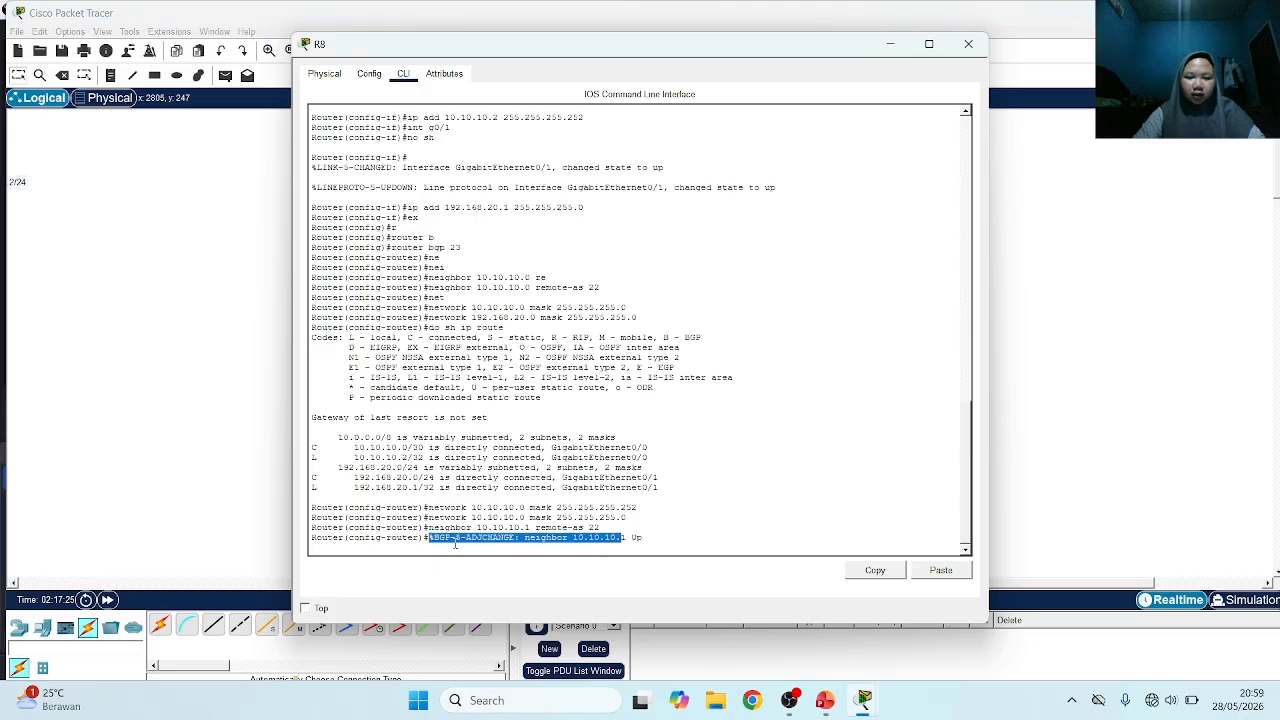
click(352, 549)
key(Return)
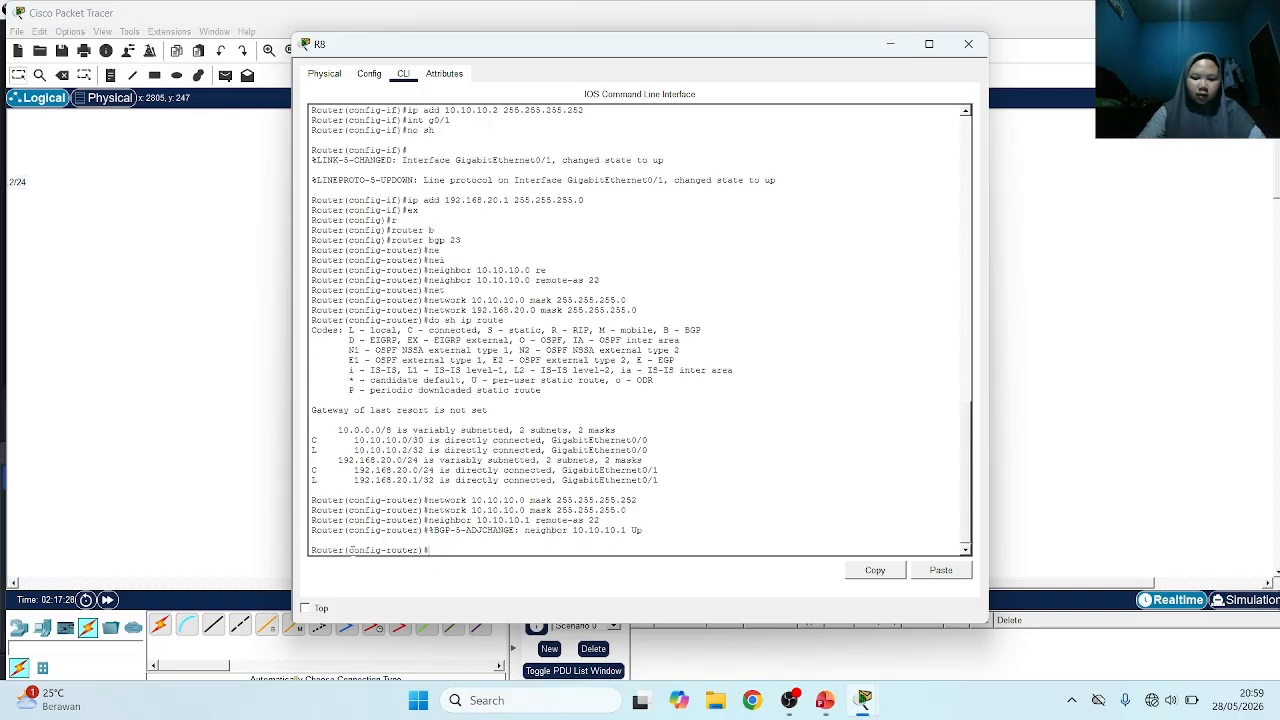
text(do sh ip)
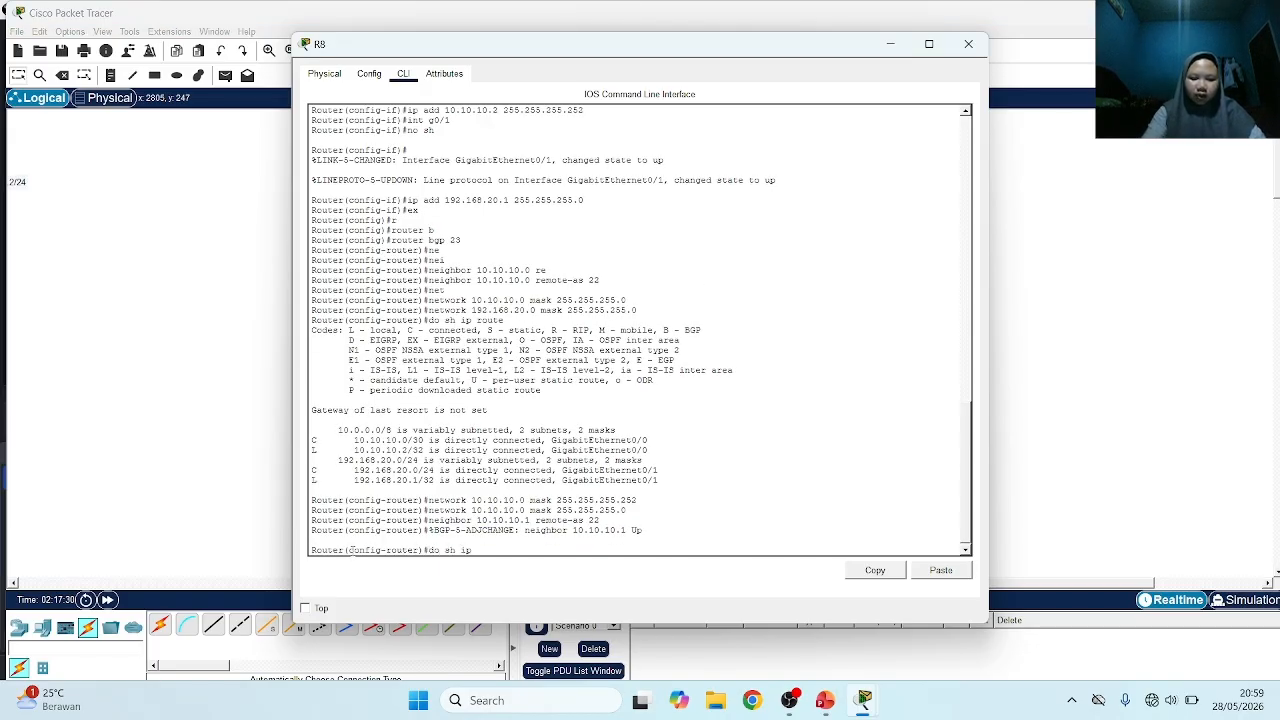
text( route)
key(Return)
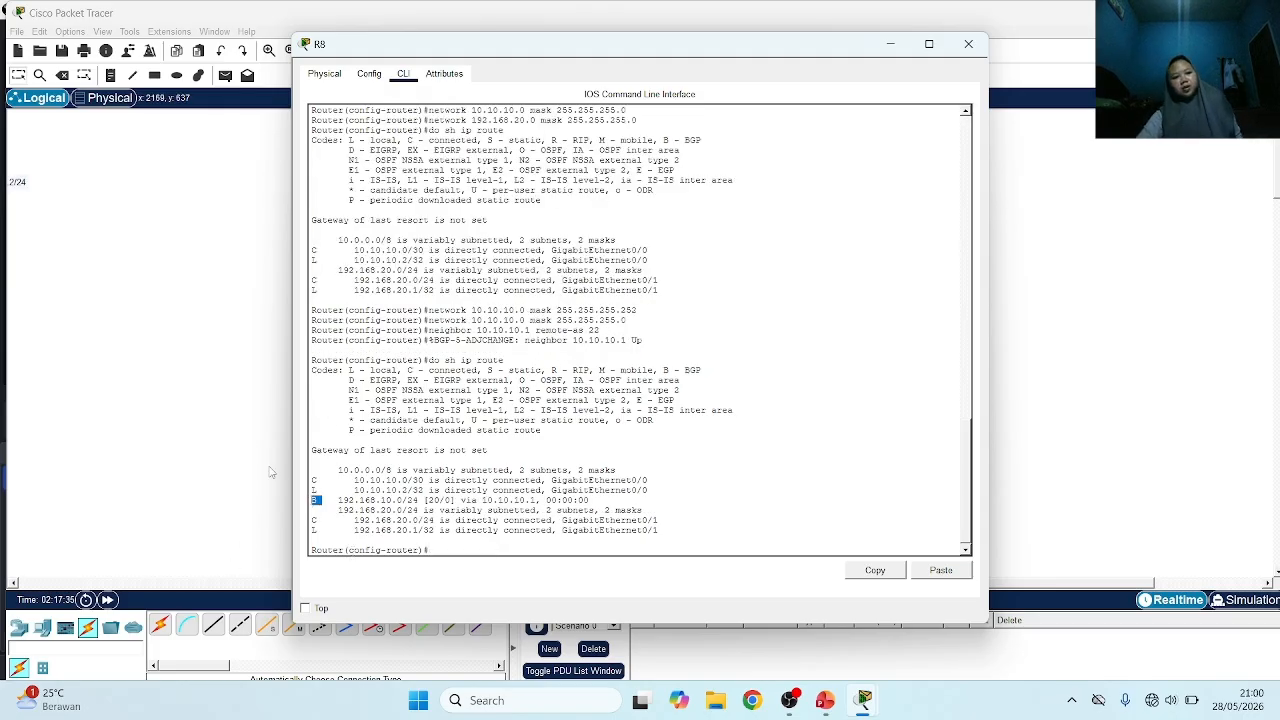
click(272, 472)
Test connectivity with simple PDUs from PC11 to PC12 and from PC12 back to PC11
click(225, 75)
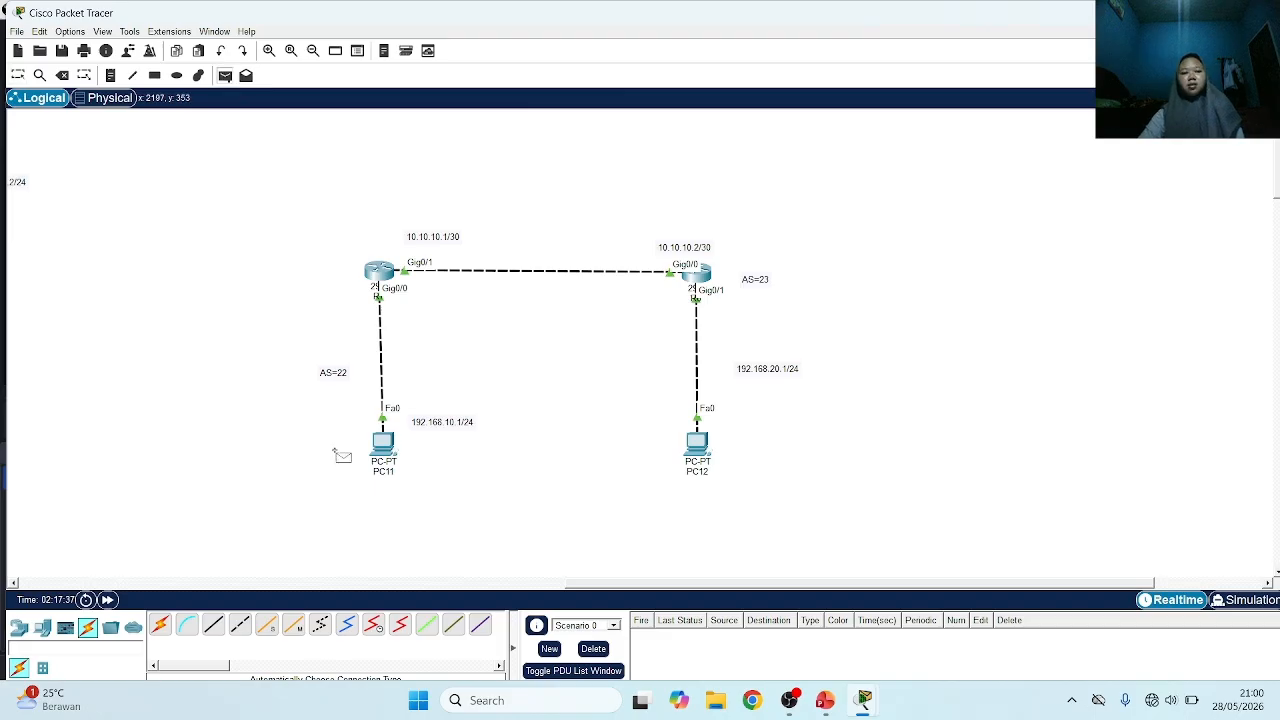
click(388, 447)
click(695, 442)
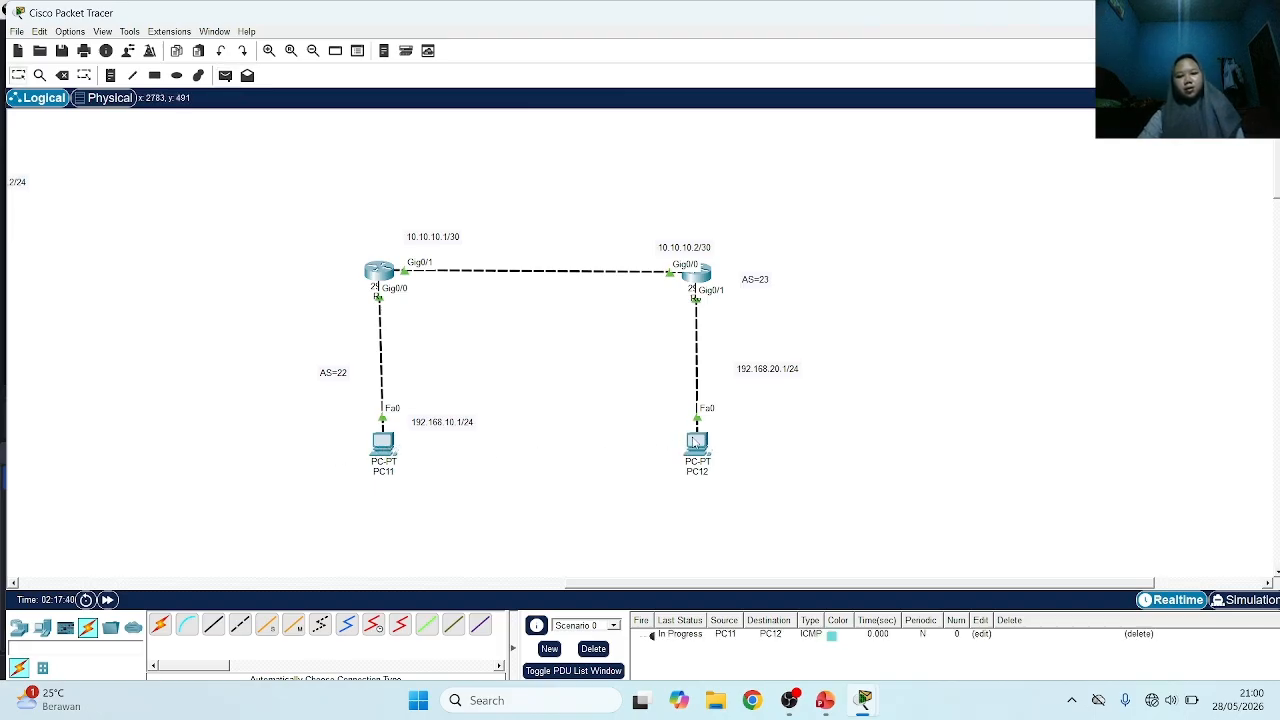
double_click(652, 636)
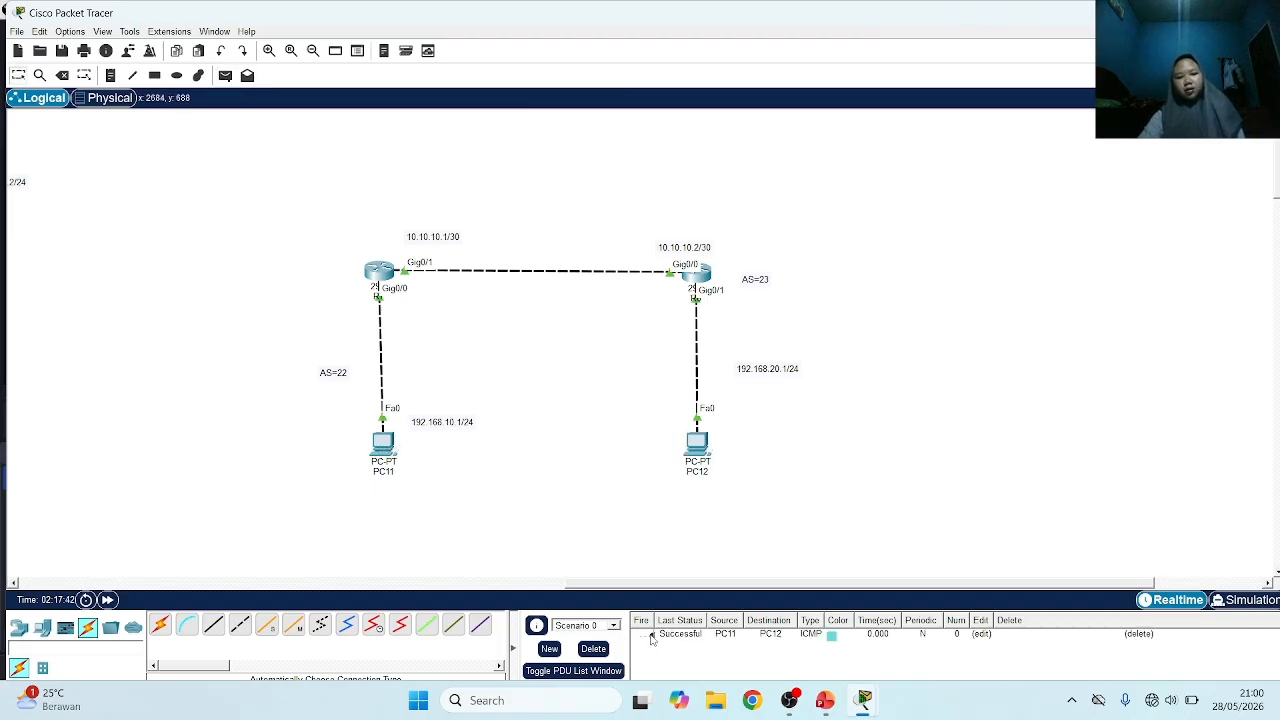
click(225, 75)
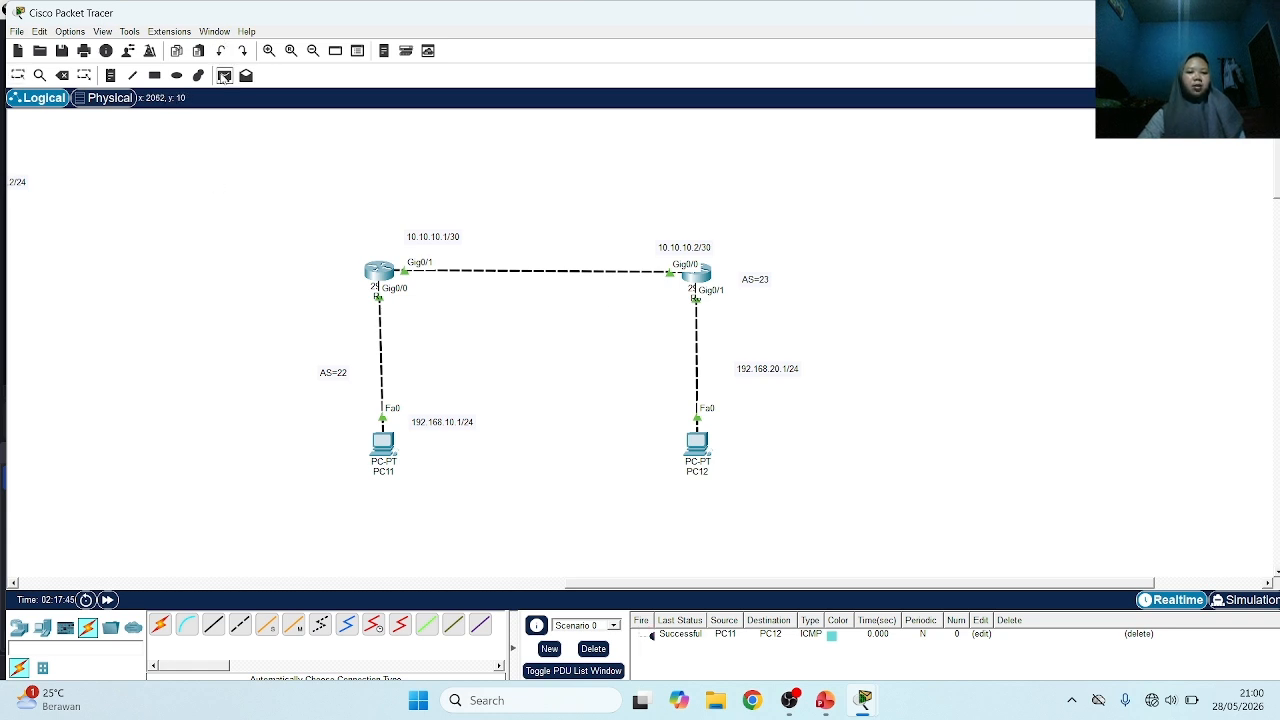
click(697, 445)
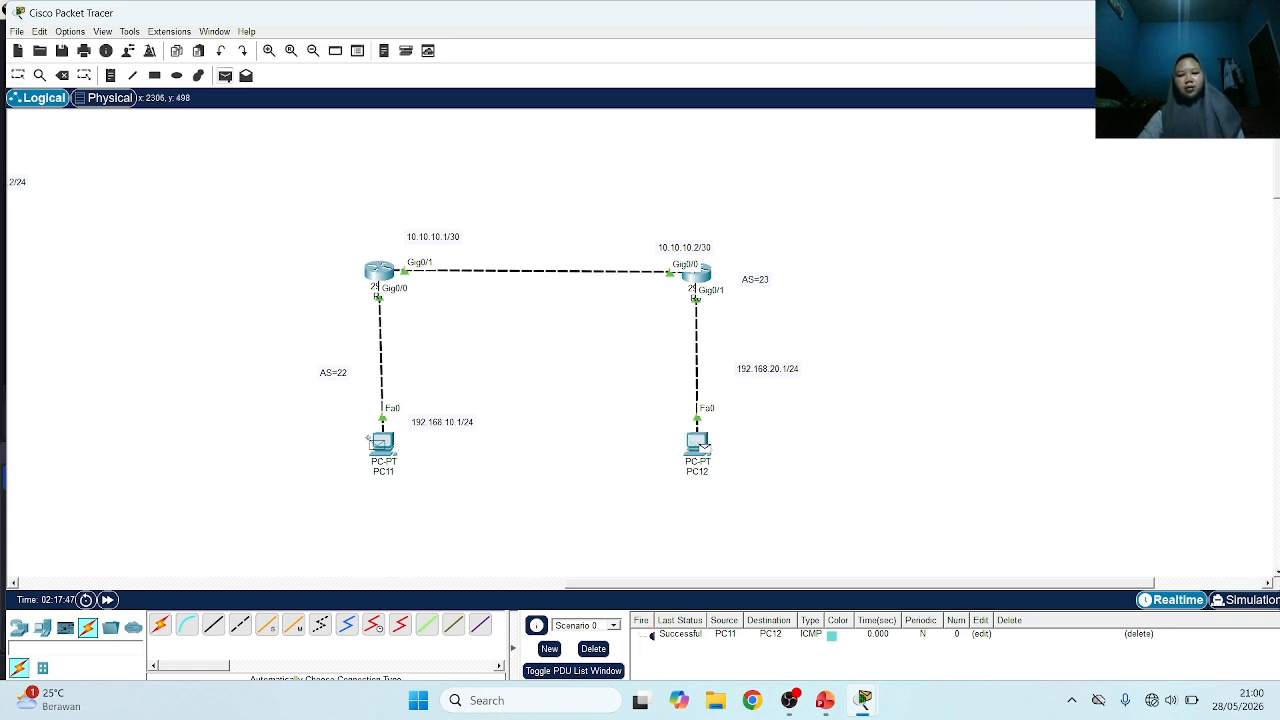
click(383, 443)
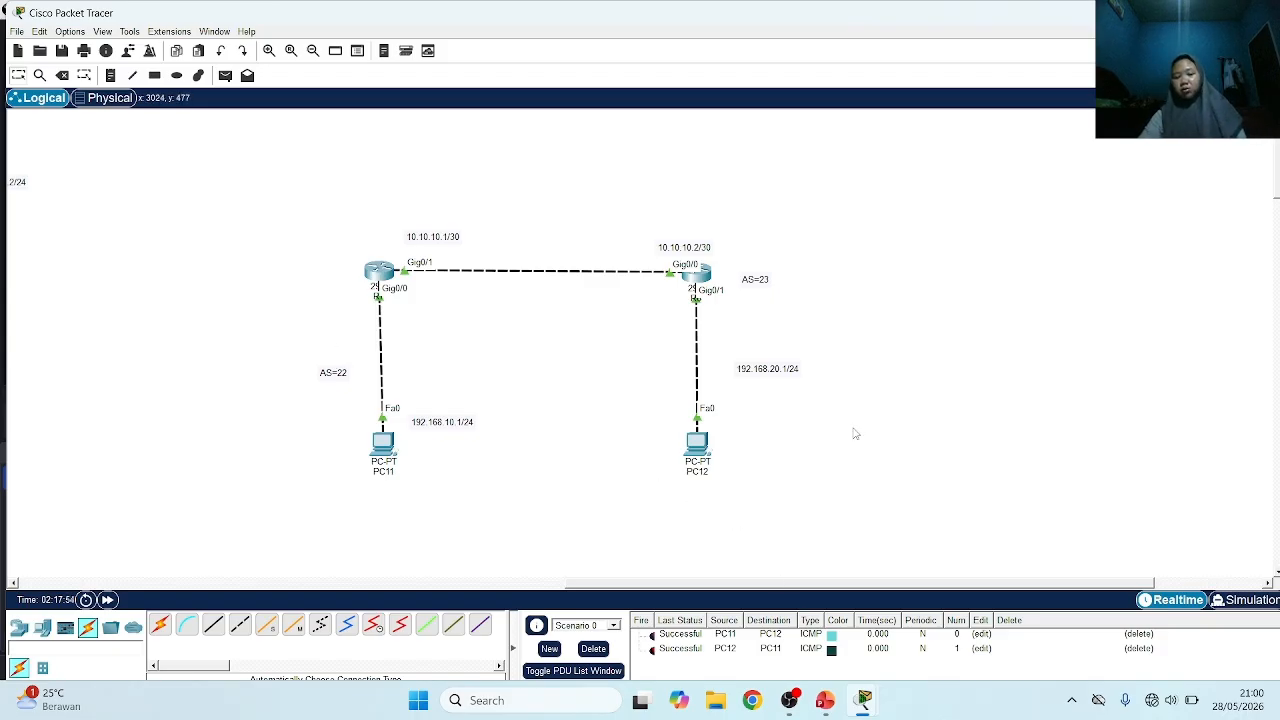
Switch to PowerPoint to check the Outline slide, and return to the Packet Tracer topology
click(826, 700)
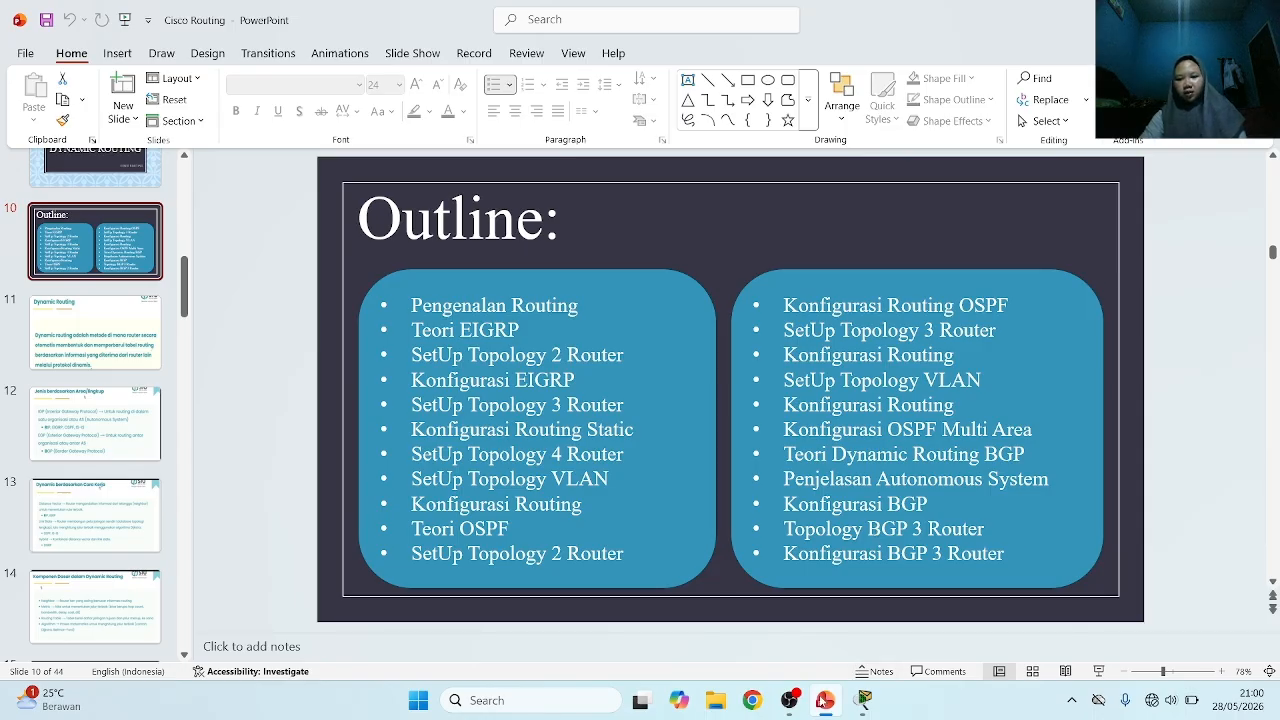
mouse_move(868, 706)
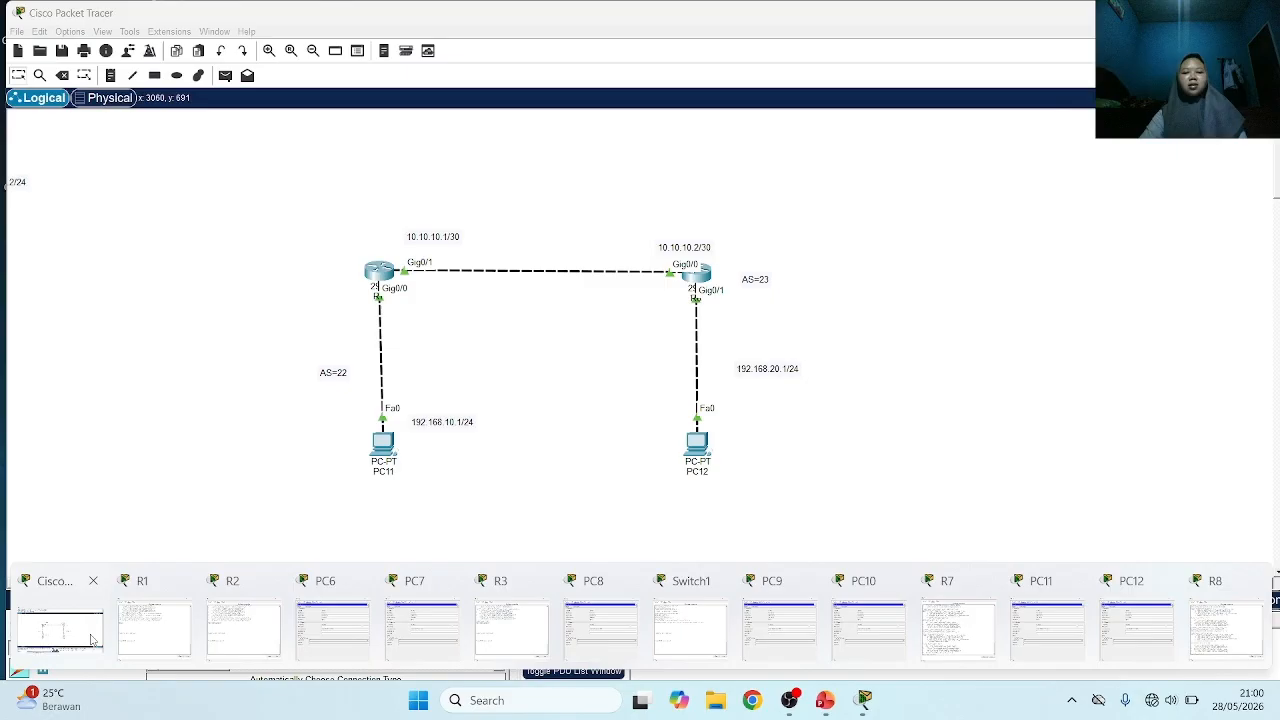
click(75, 628)
Add a third 2911 router level with R8 and place a PC below it
scroll(797, 554, right, 5)
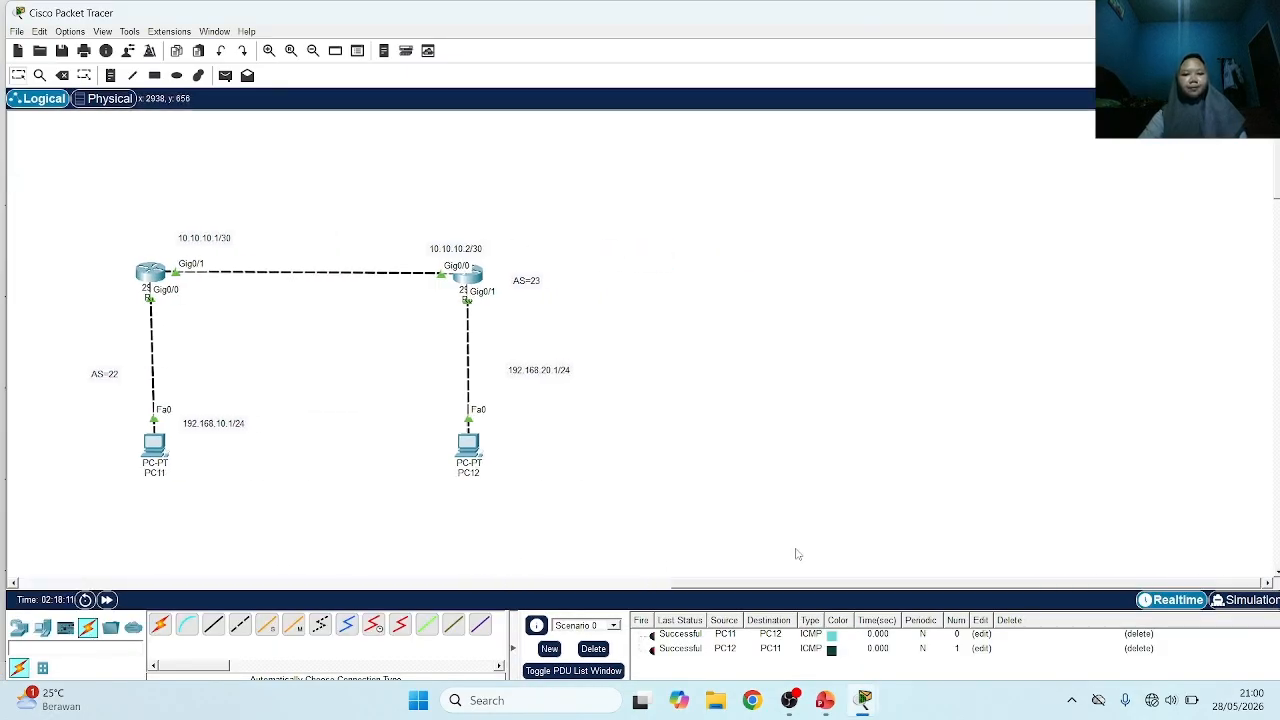
click(18, 628)
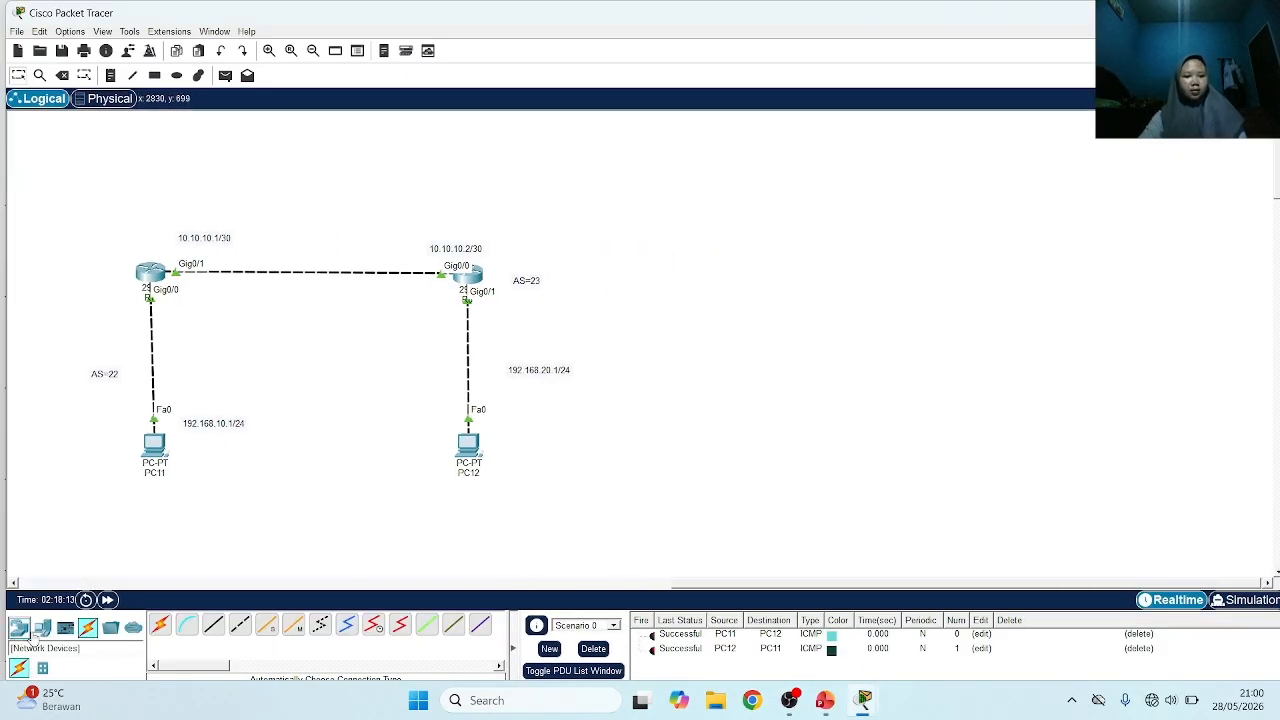
click(315, 630)
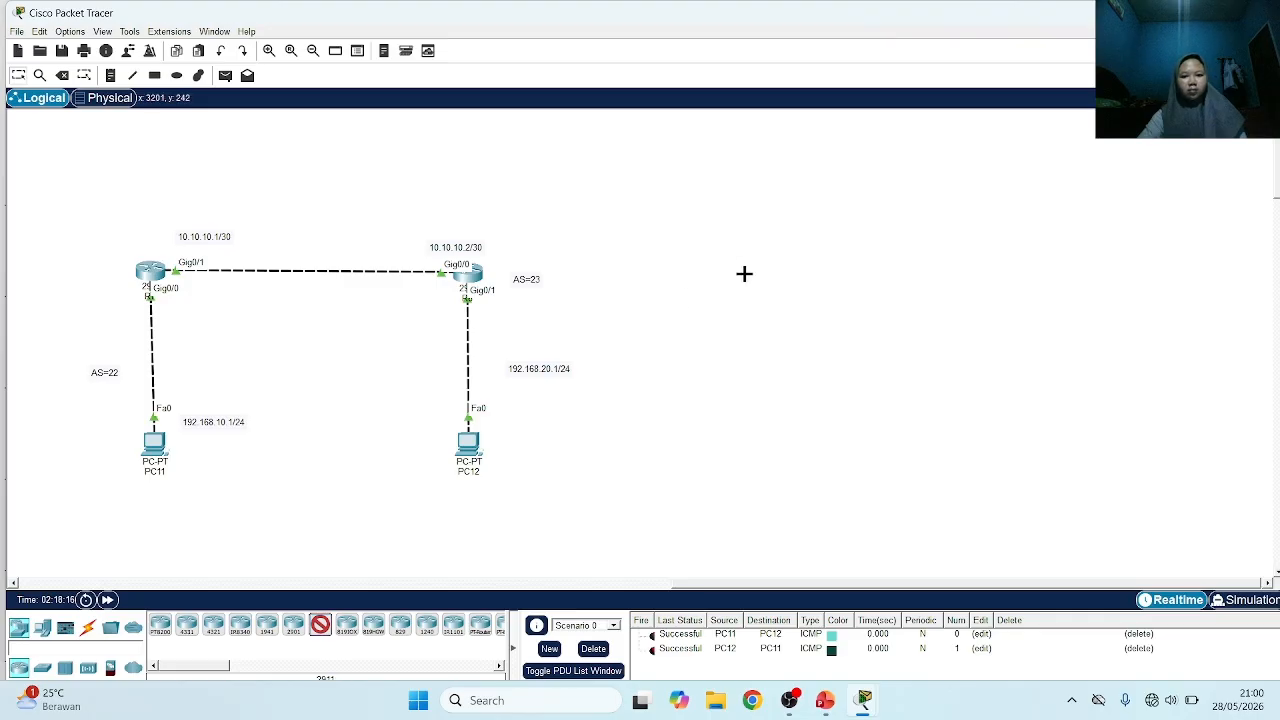
click(755, 277)
click(43, 629)
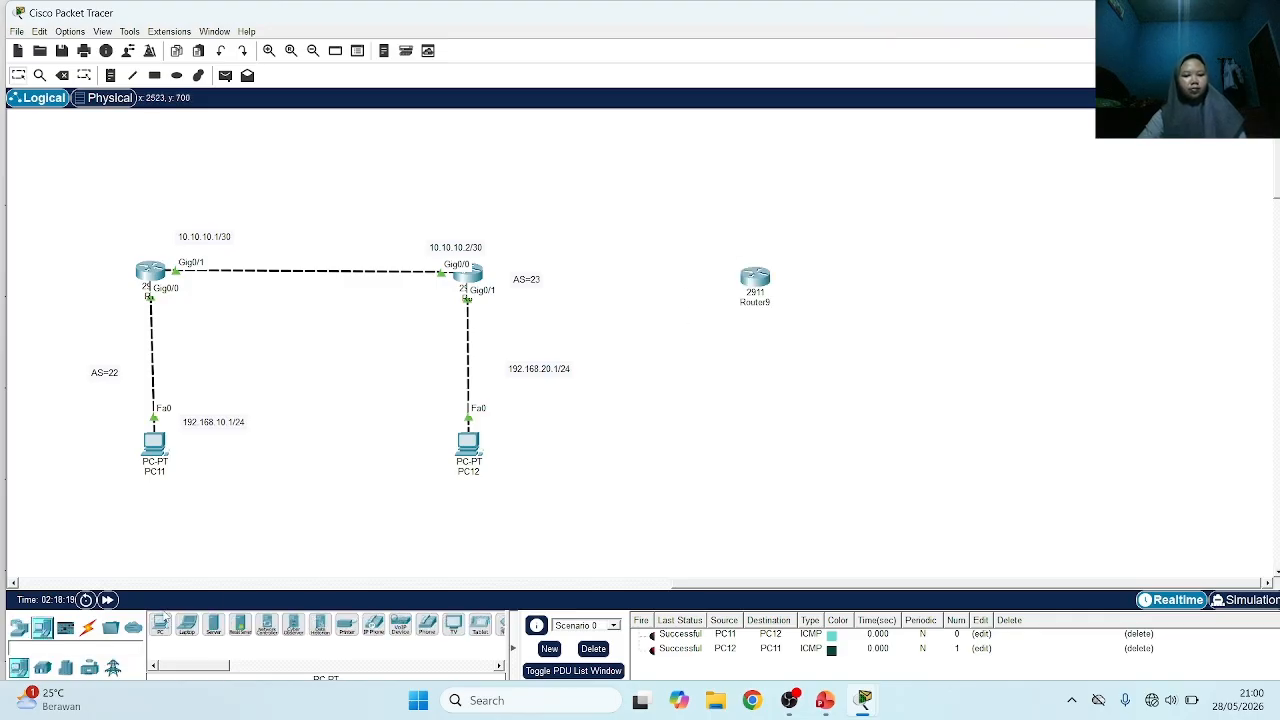
click(160, 625)
click(755, 441)
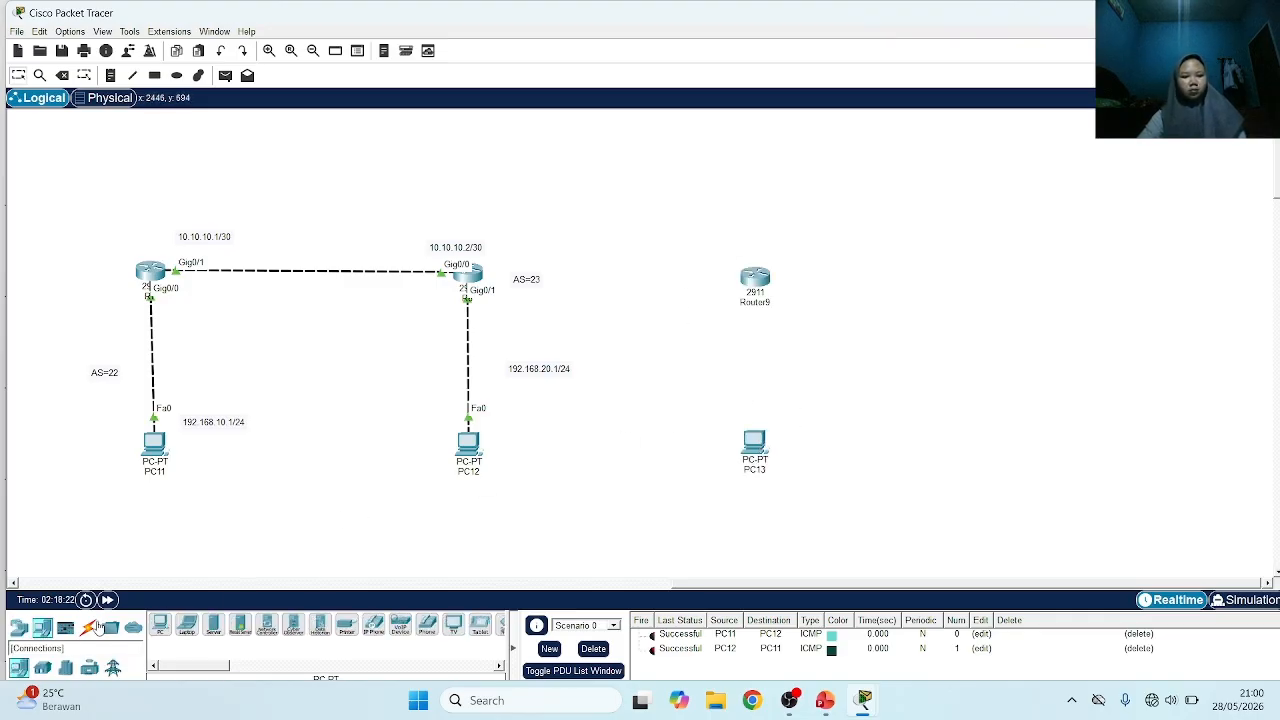
Cable R8 to the new 2911 router and that router to PC13, using the automatic connection type
click(88, 627)
click(160, 625)
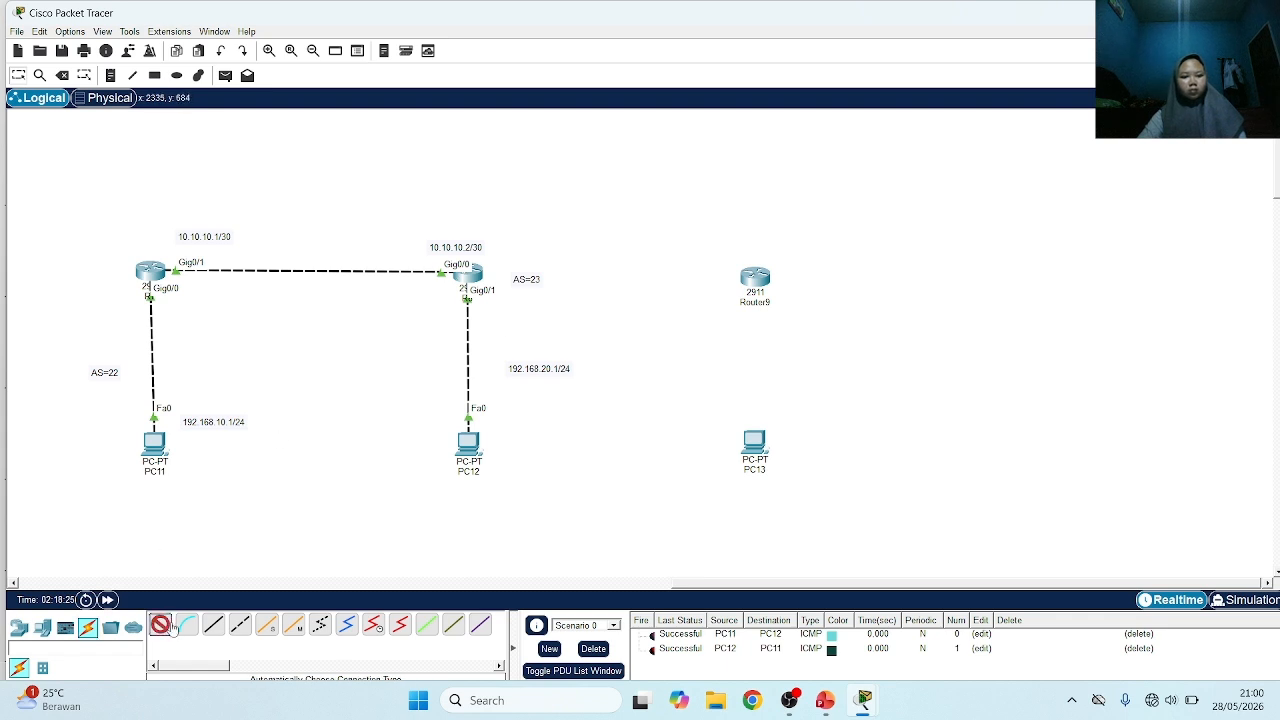
click(466, 273)
click(752, 276)
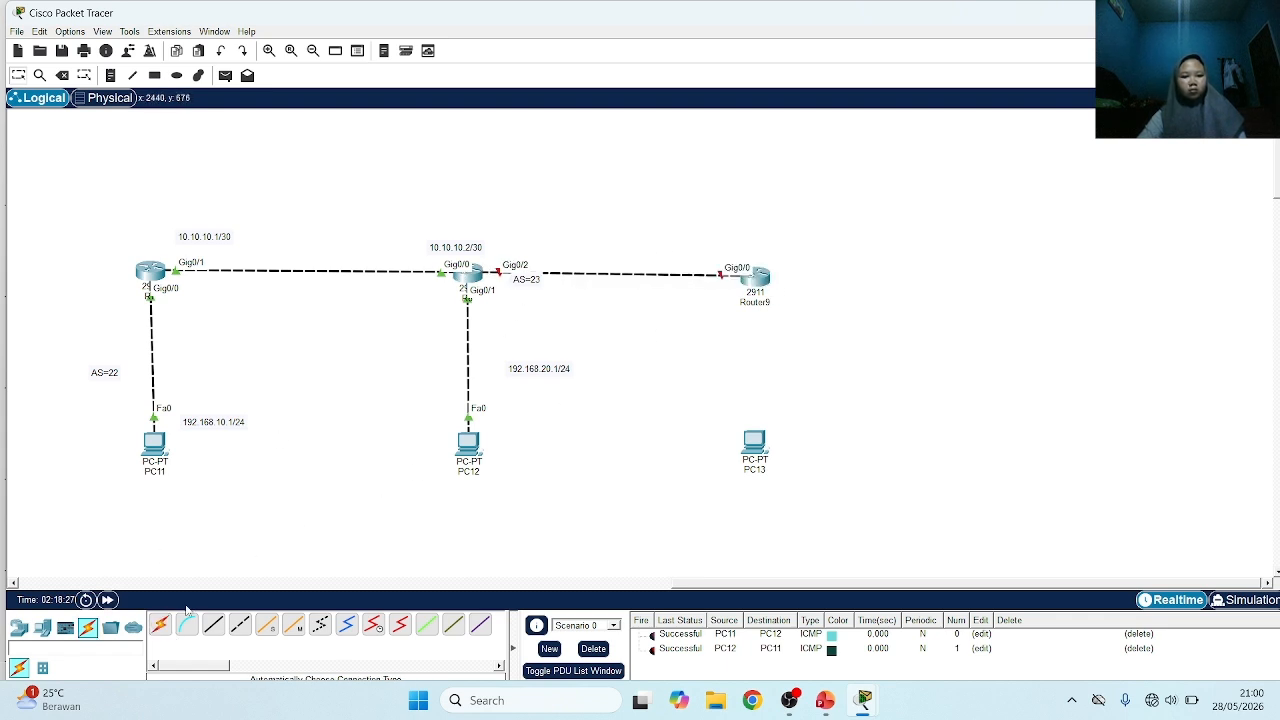
click(766, 277)
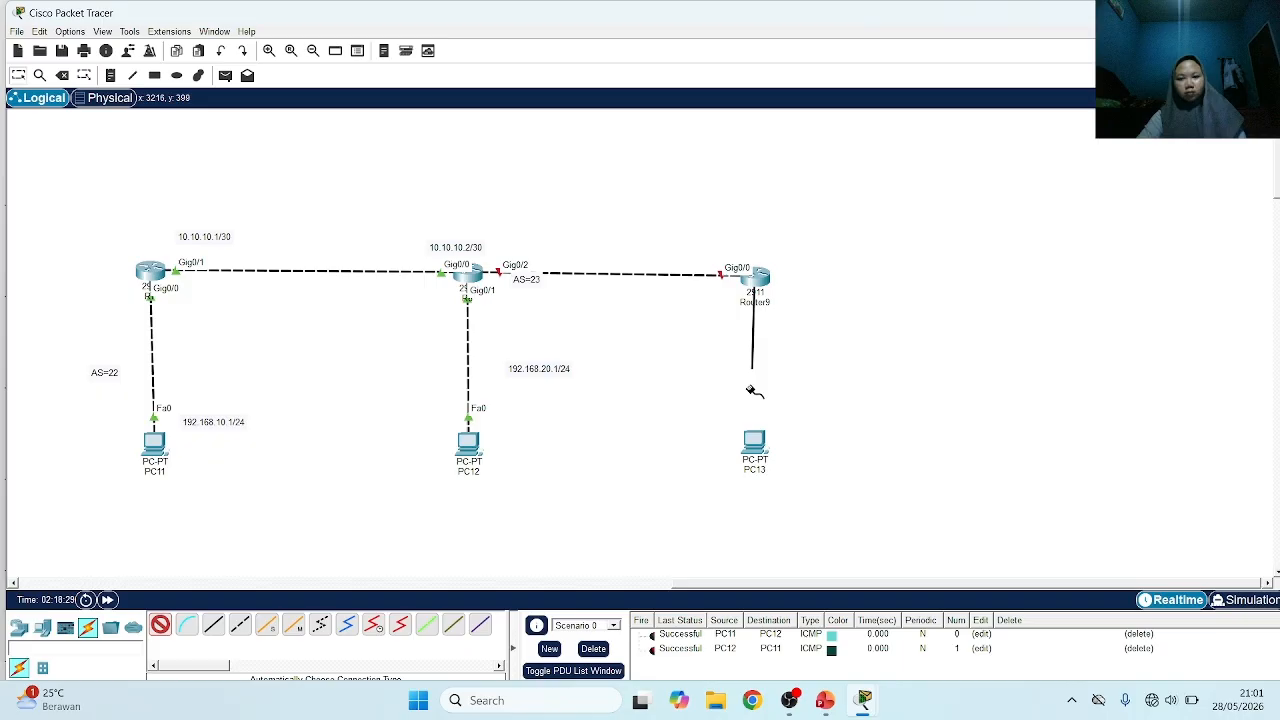
click(756, 442)
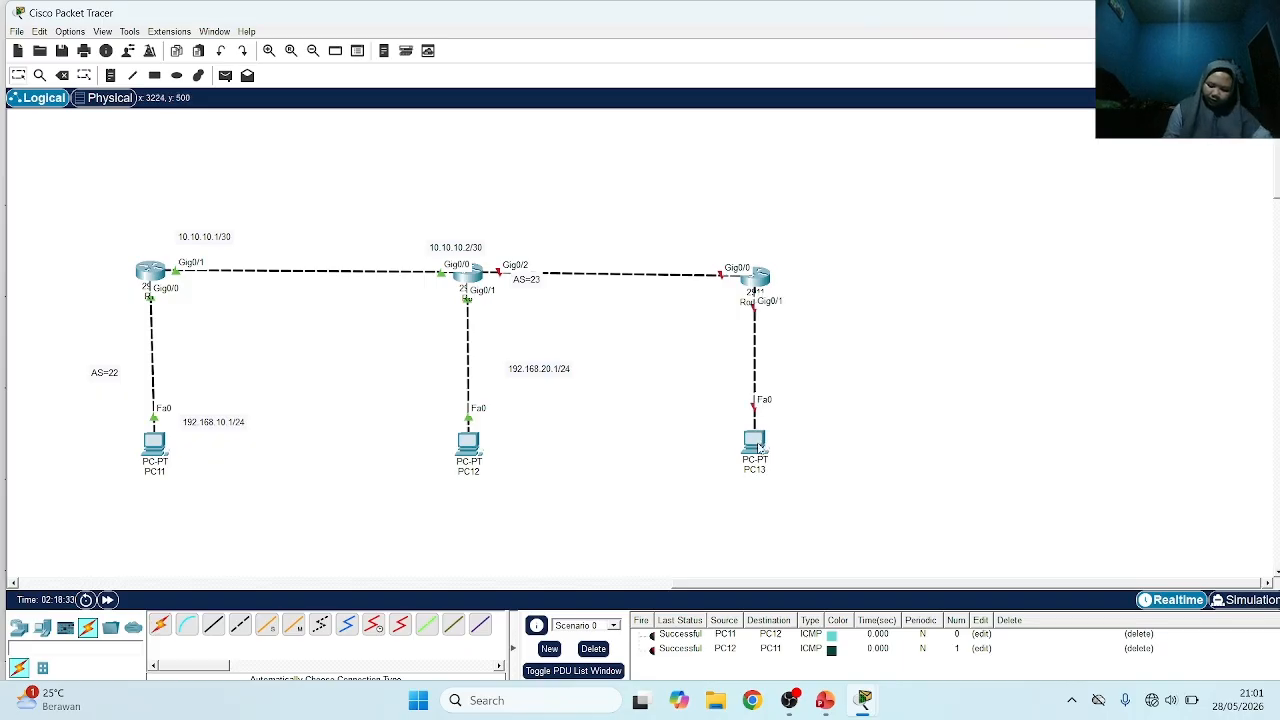
Shift the 10.10.10.2/30 label toward R7 and add the label 11.11.11.1/30 above R8's Gig0/2 link
drag(456, 247, 392, 244)
click(110, 75)
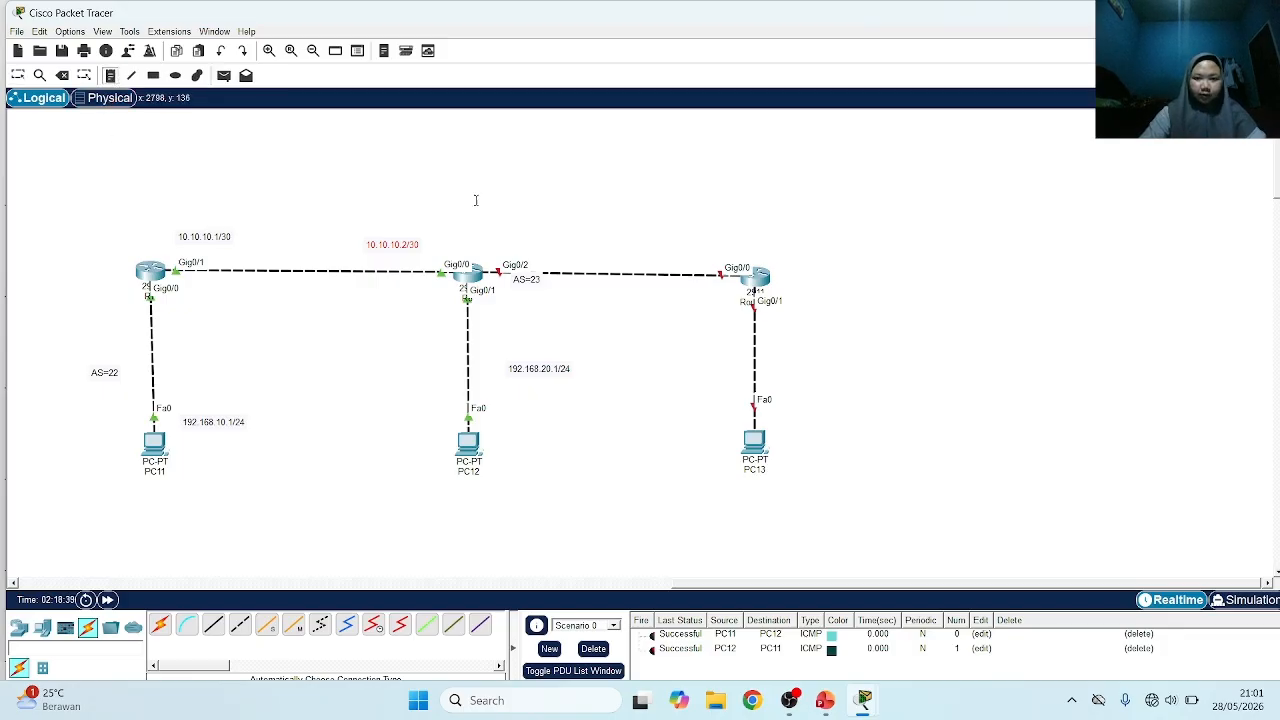
click(494, 238)
text(11.11)
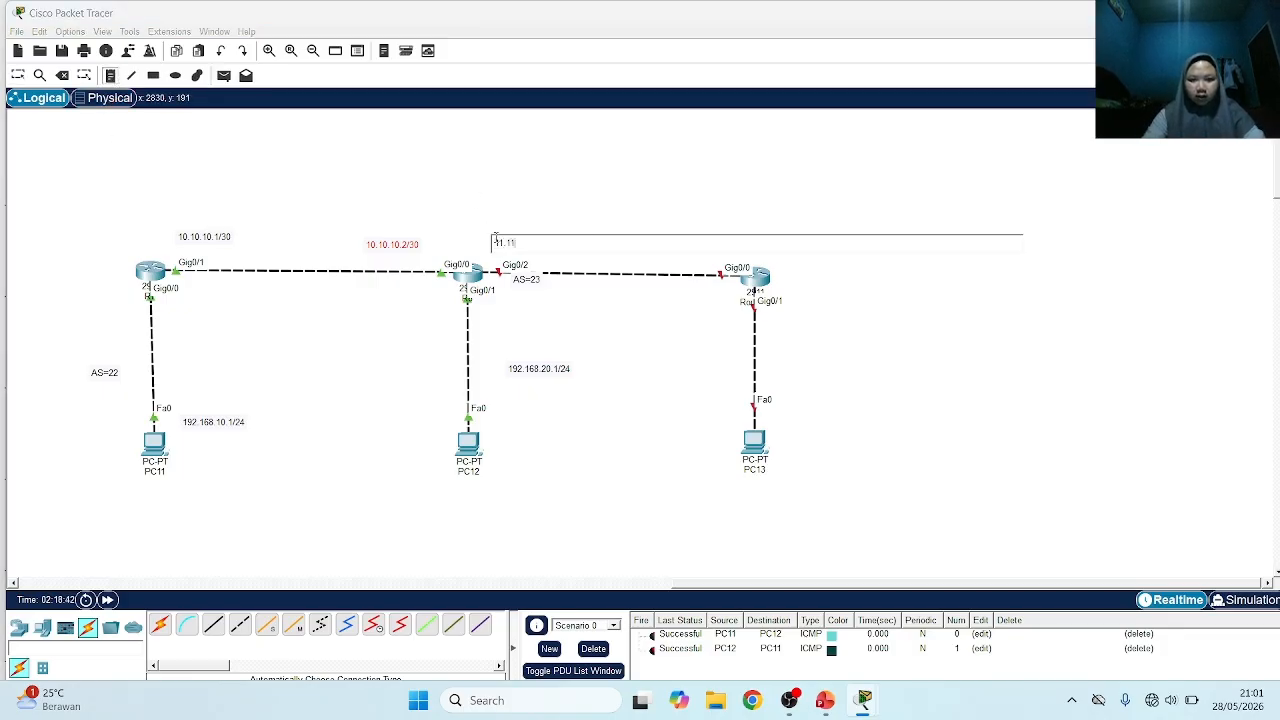
text(.11.1/30)
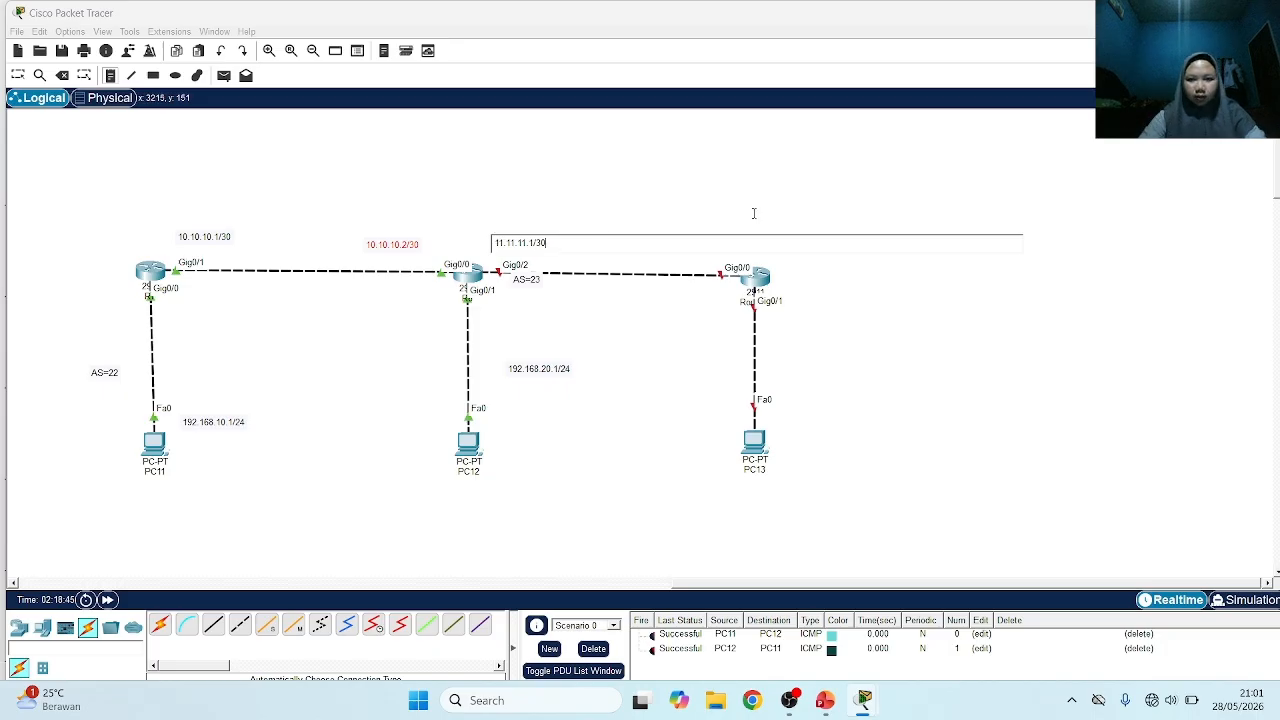
Label the new router's Gig0/0 side 11.11.11.2/30 and its link to PC13 192.168.30.1/24
click(733, 224)
click(716, 248)
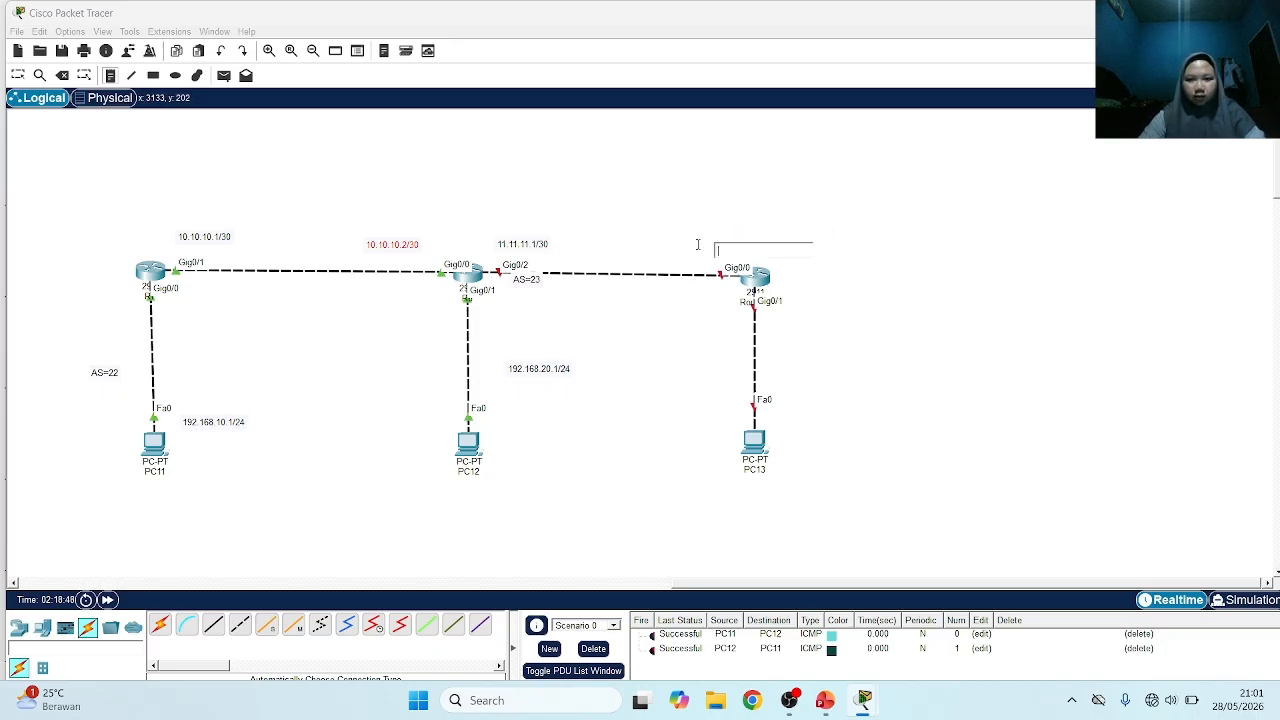
click(697, 246)
text(11.11.11)
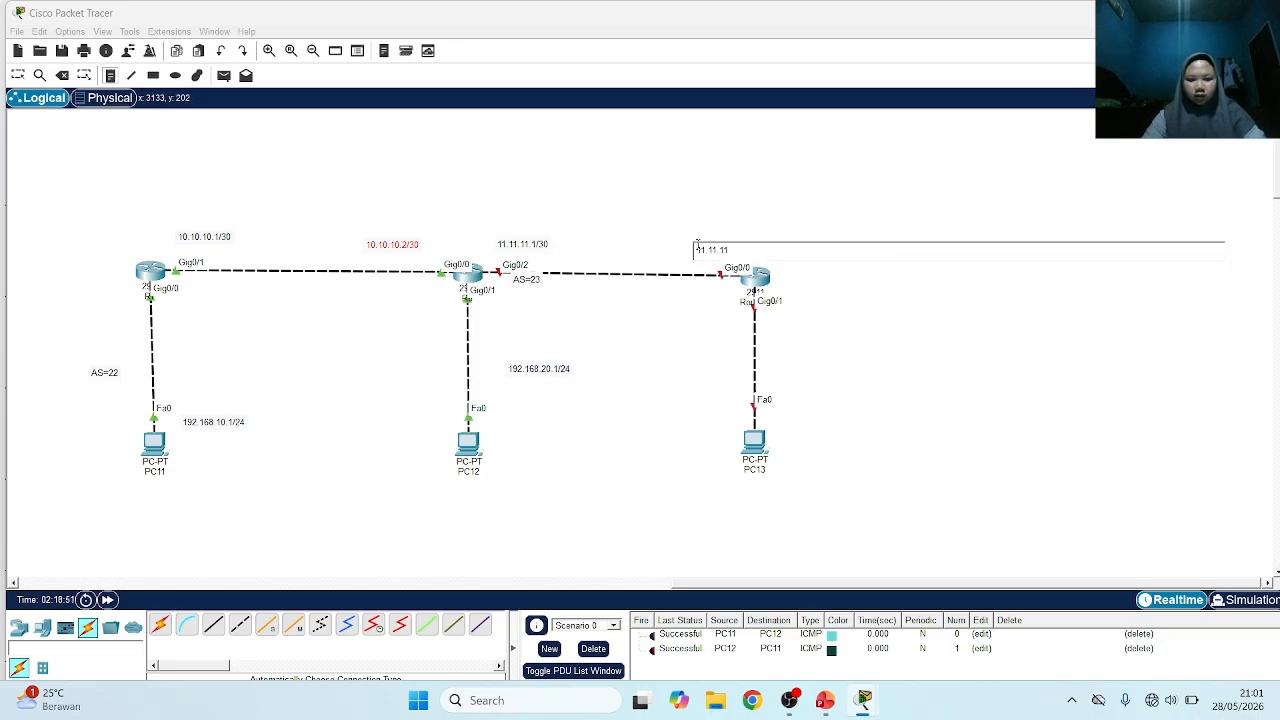
text(.2/30)
click(783, 343)
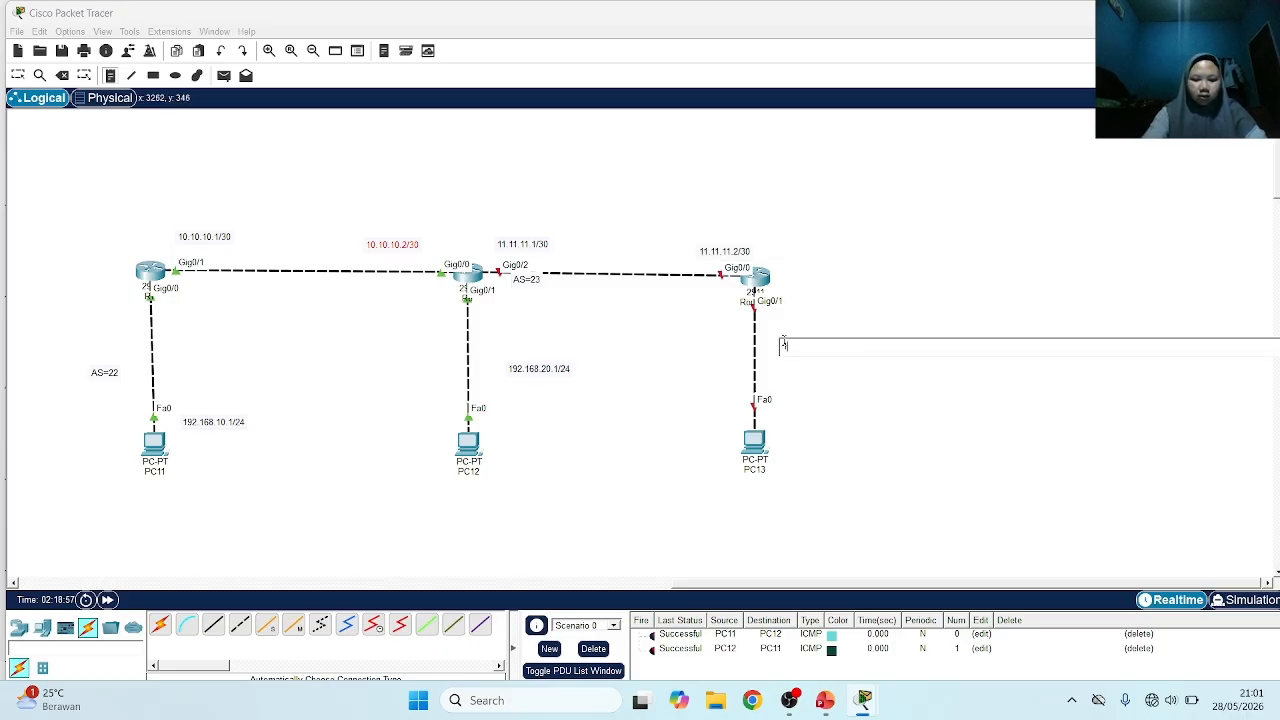
text(192.168.30.1/24)
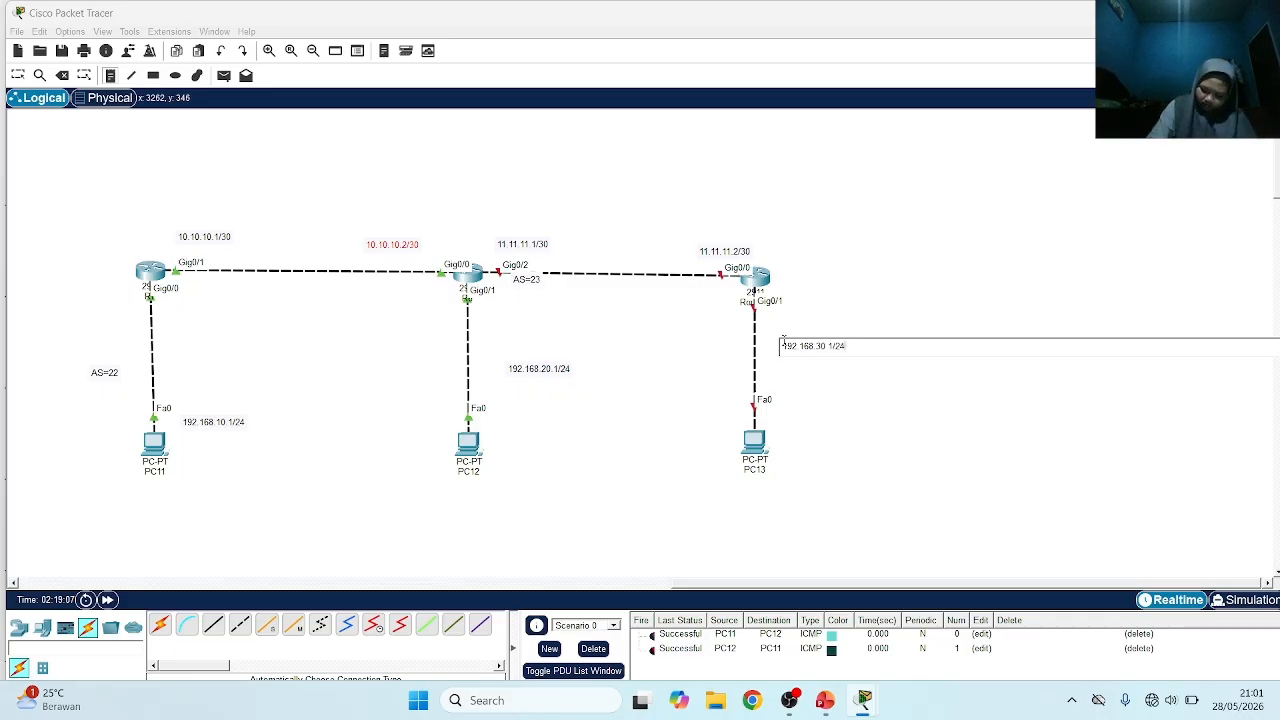
Add the label AS=24 beside the new router and move the AS=23 label below the R8 link
click(805, 270)
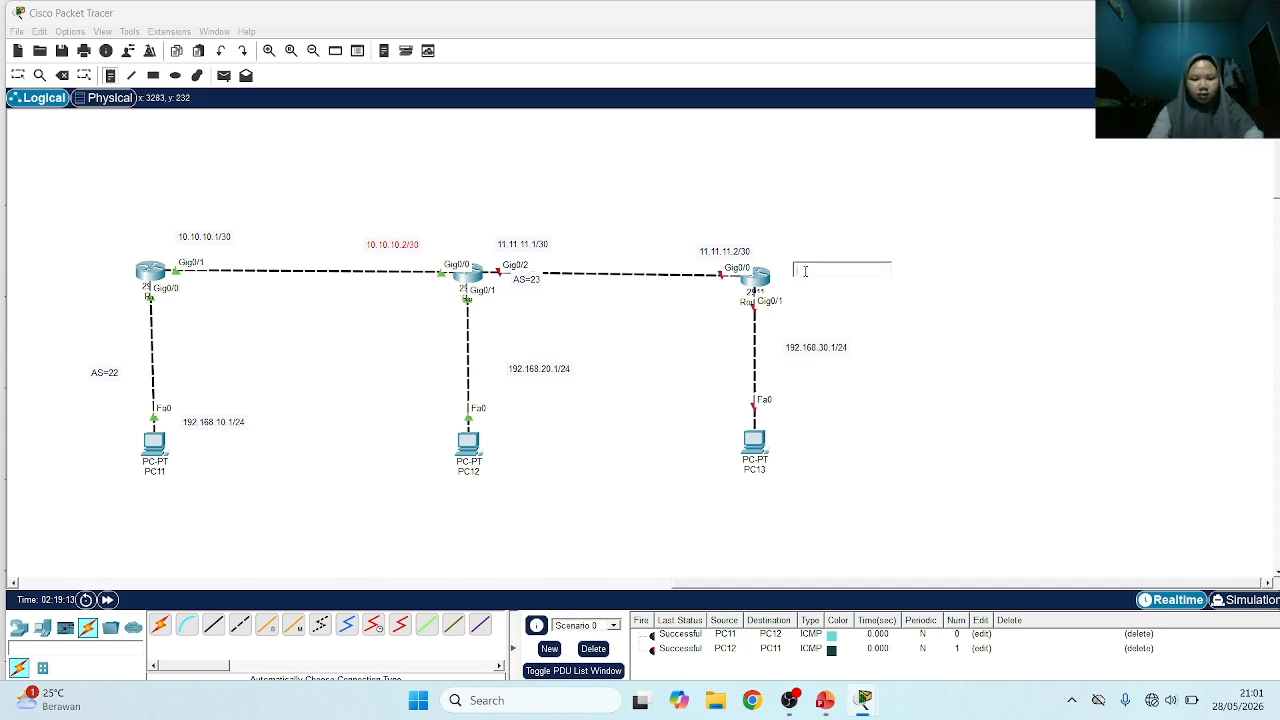
text(AS=2)
text(4)
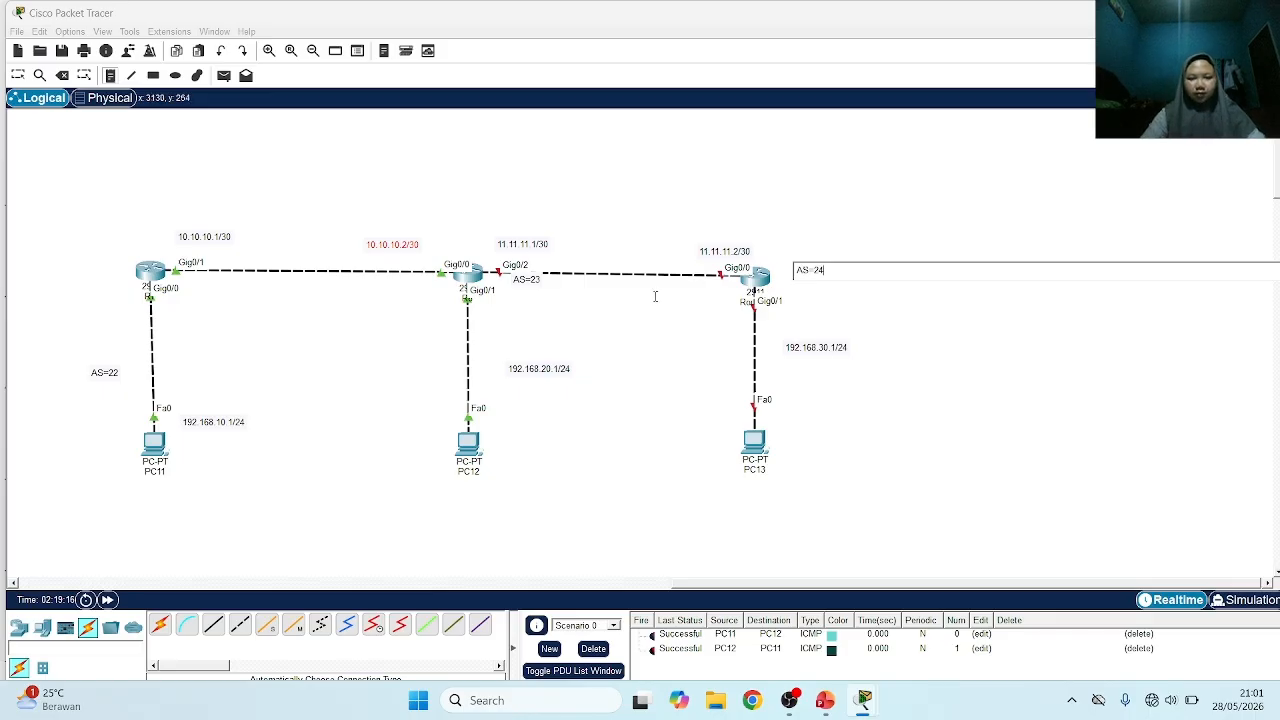
click(17, 76)
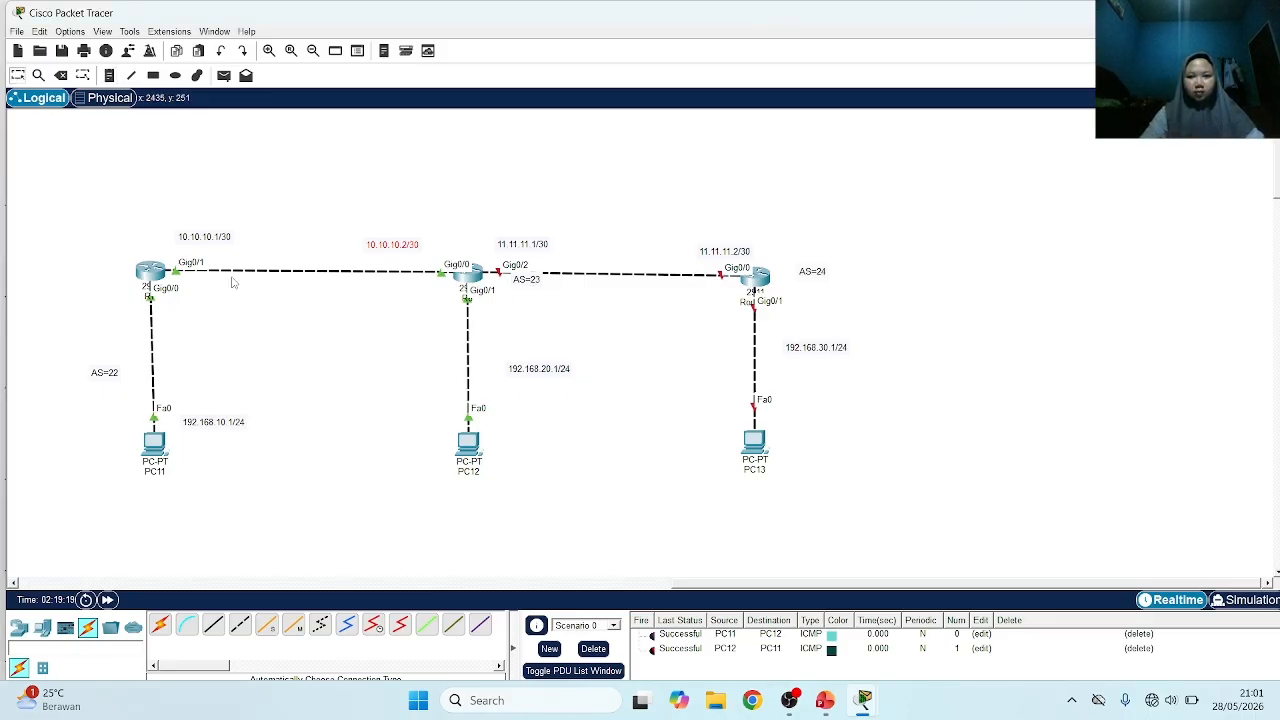
drag(532, 281, 525, 303)
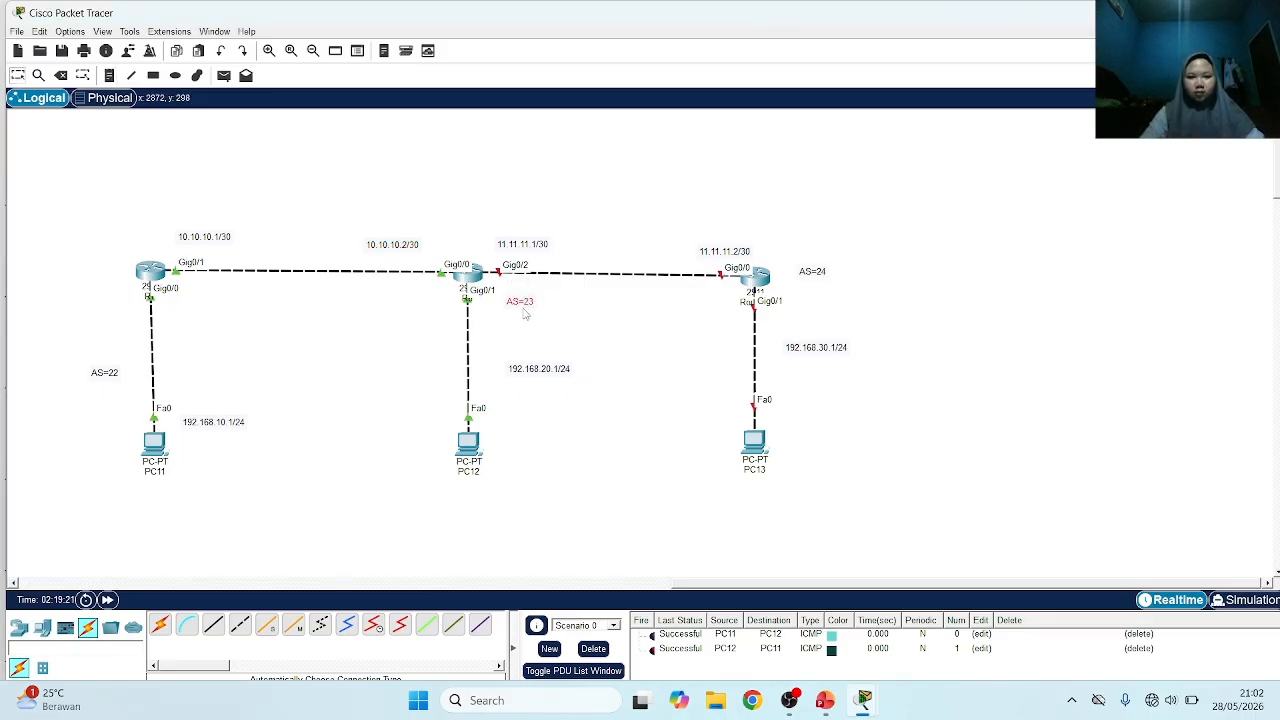
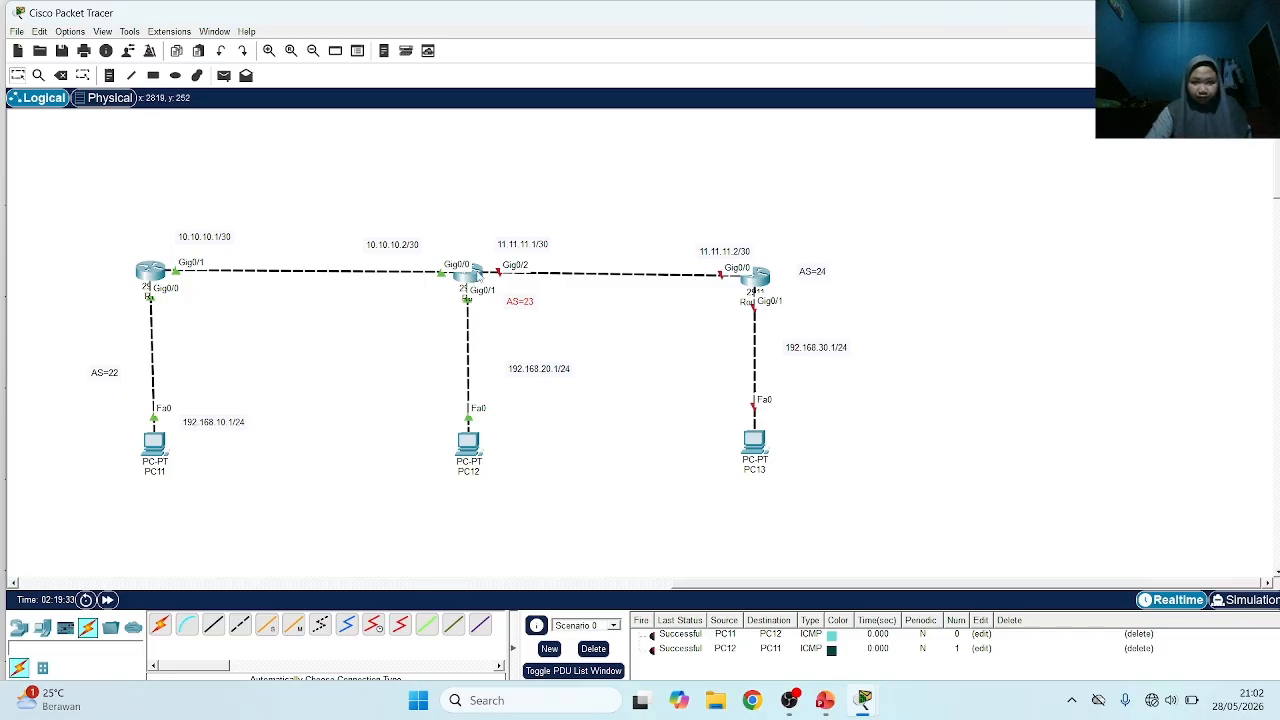
On R8, leave BGP router configuration mode and enable interface GigabitEthernet0/2
click(476, 276)
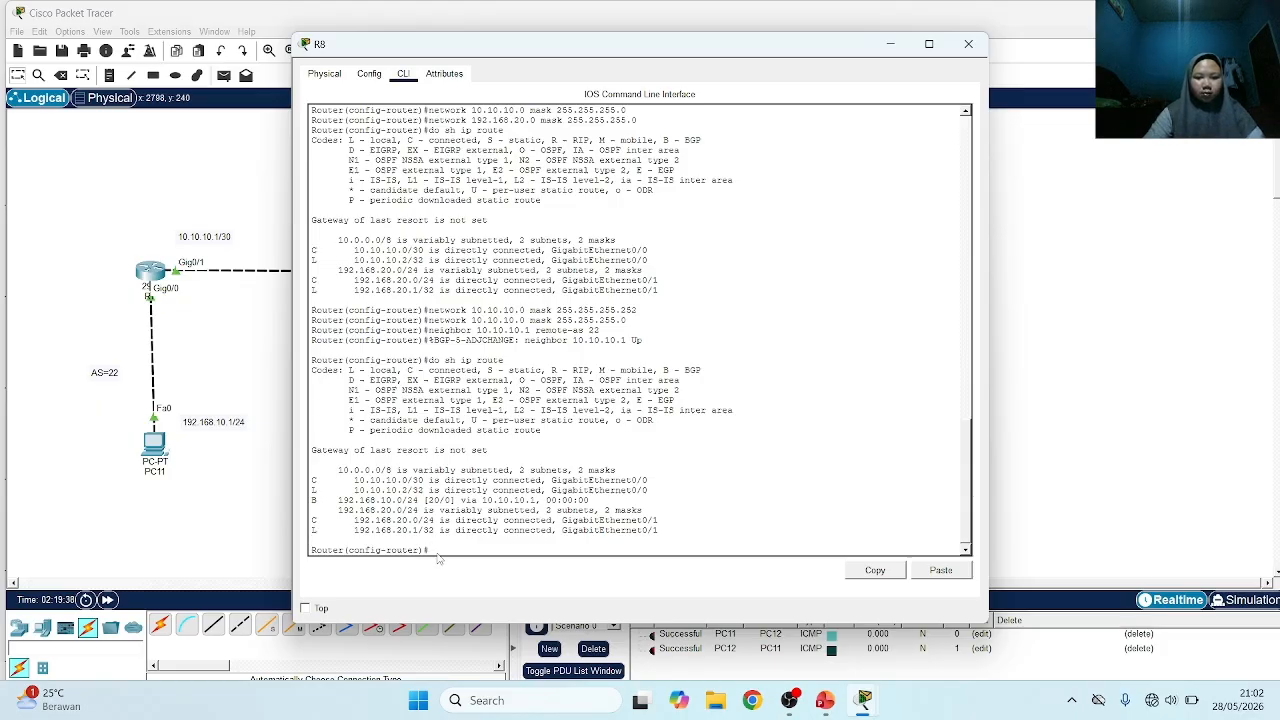
text(ex)
key(Return)
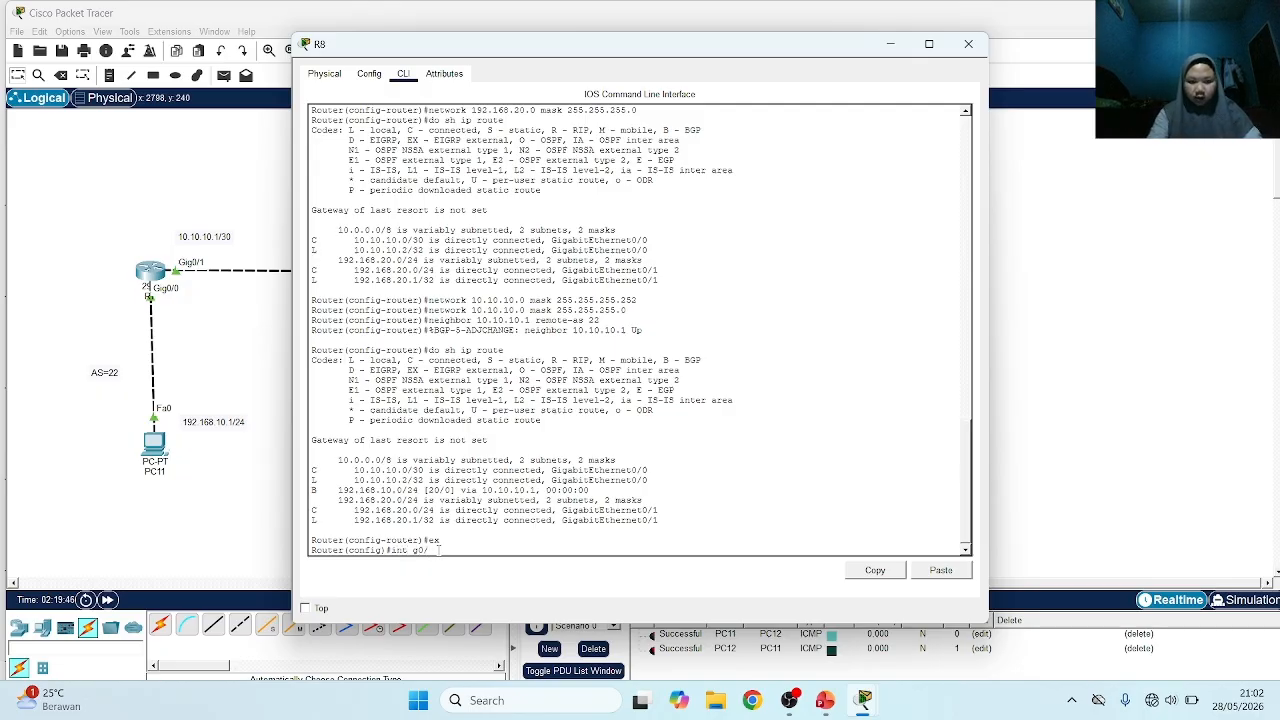
drag(596, 50, 833, 51)
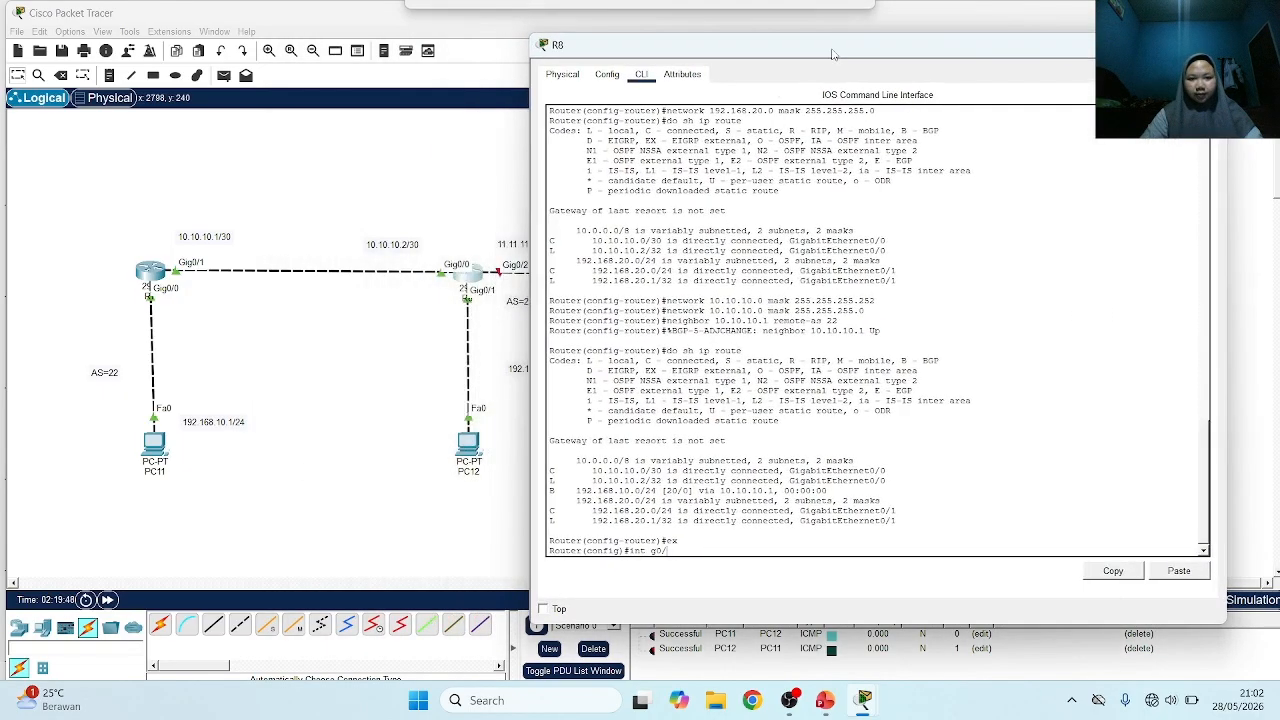
text(int g0/2)
key(Return)
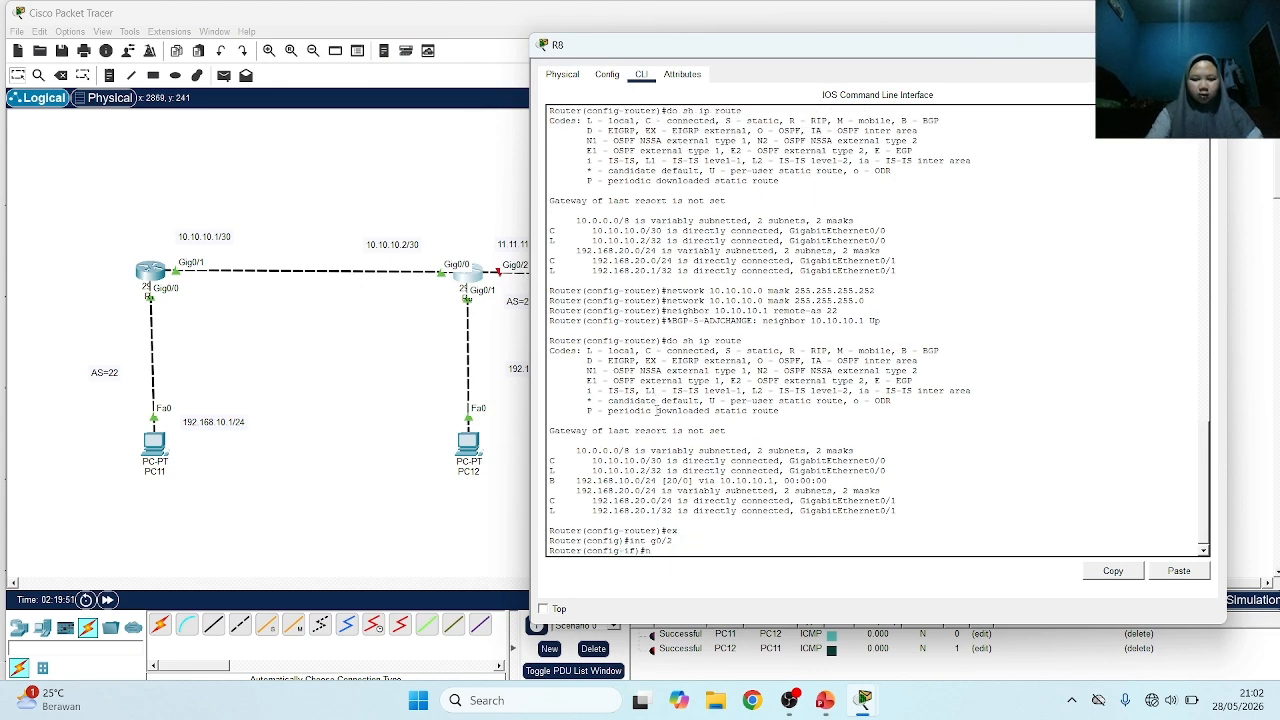
text(no sh)
key(Return)
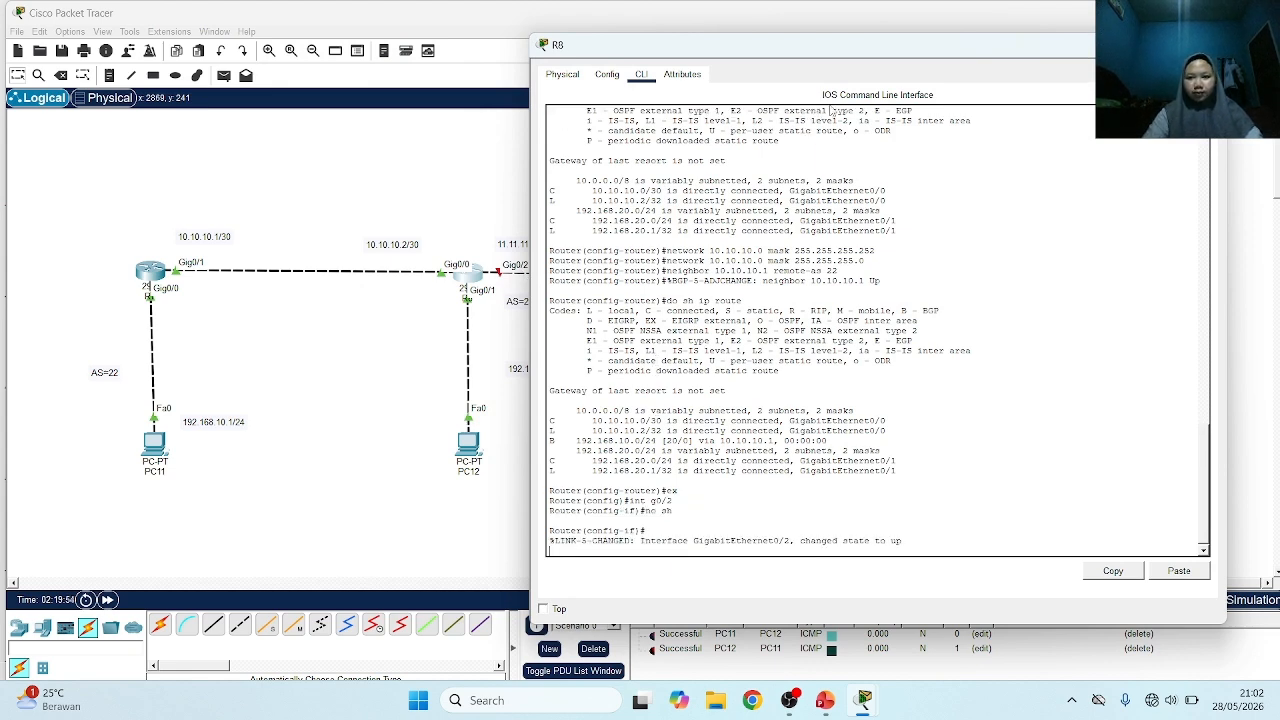
Assign R8's GigabitEthernet0/2 interface the address 11.11.11.1 with mask 255.255.255.252
drag(861, 53, 641, 66)
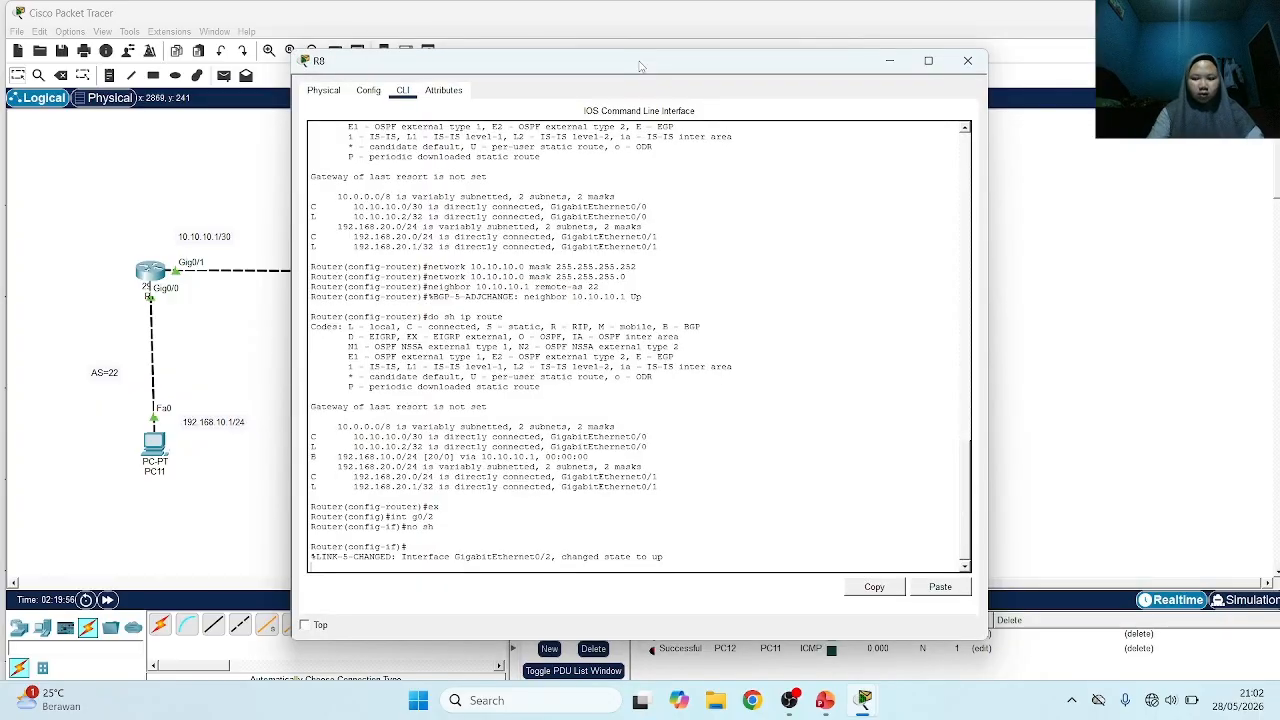
text(ip)
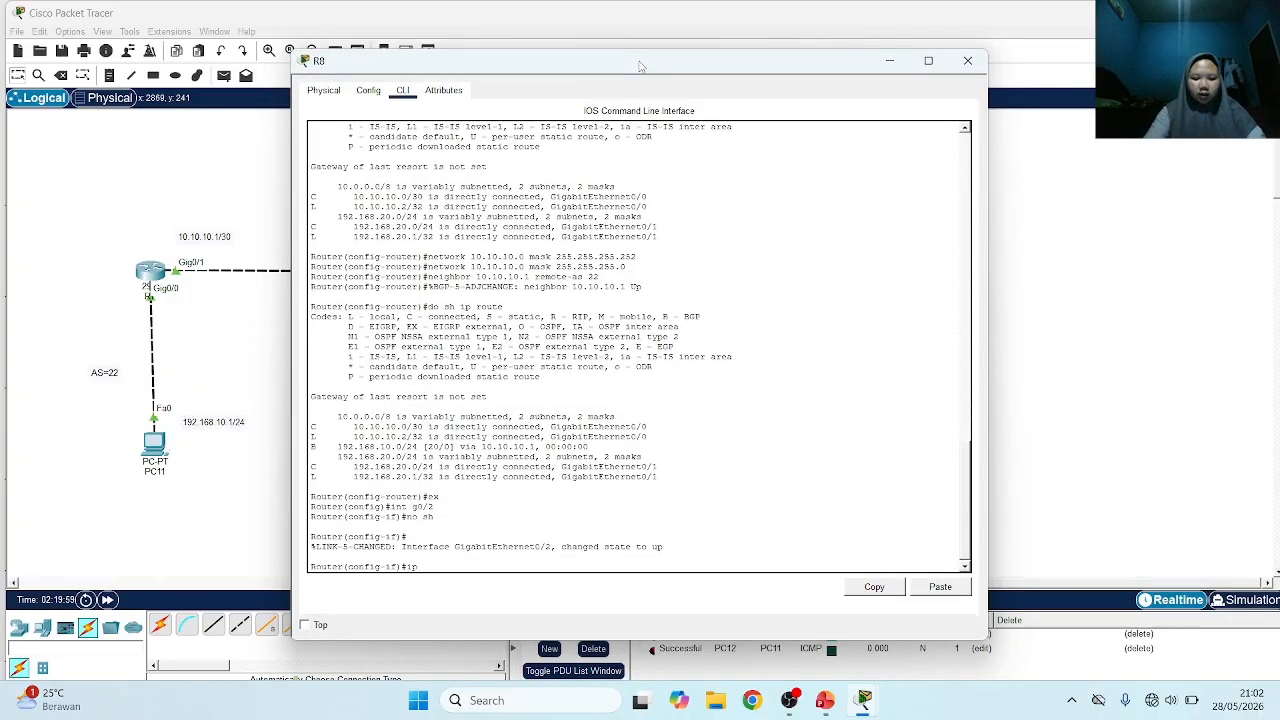
text( add )
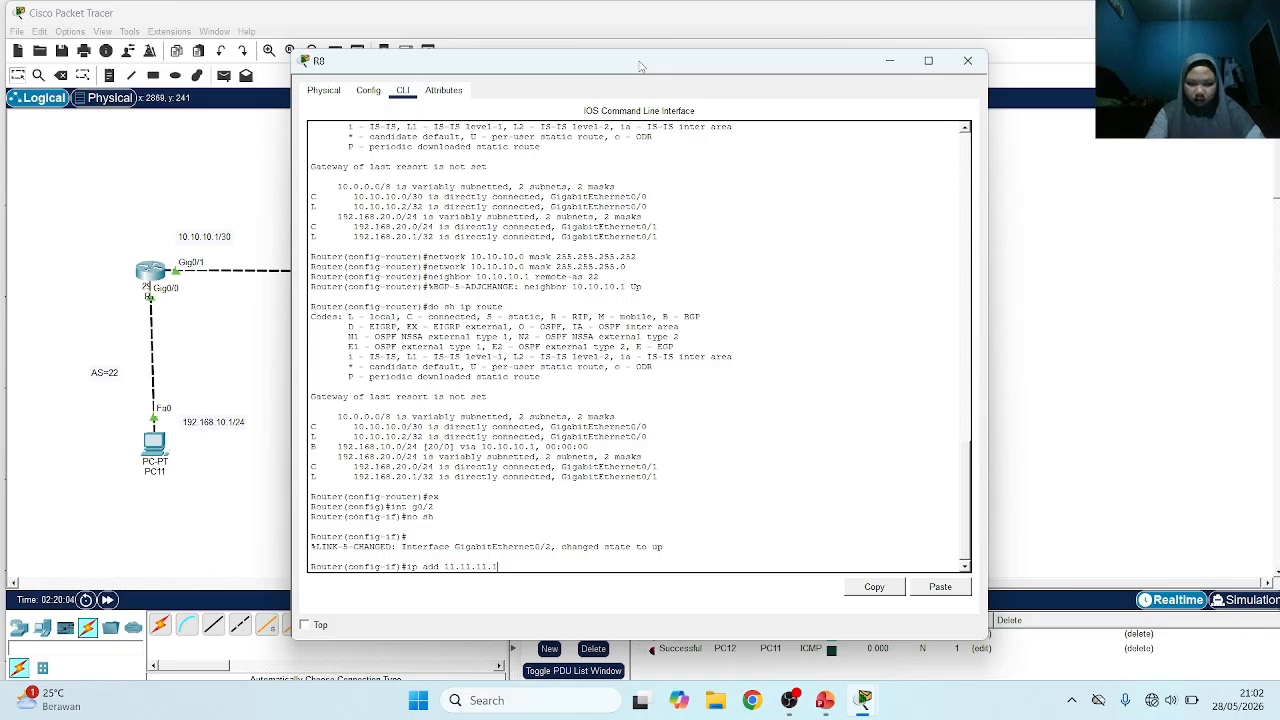
text(11.11.11.1 255.255.255.252)
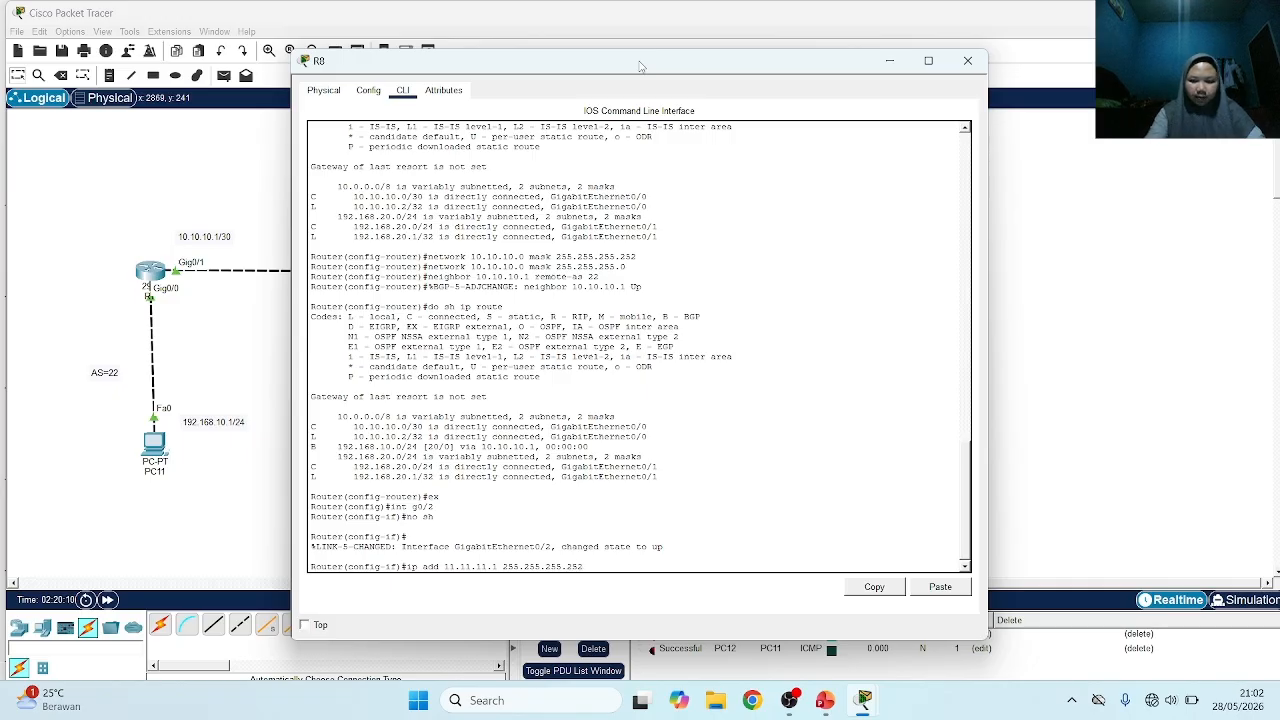
key(Return)
text(int g)
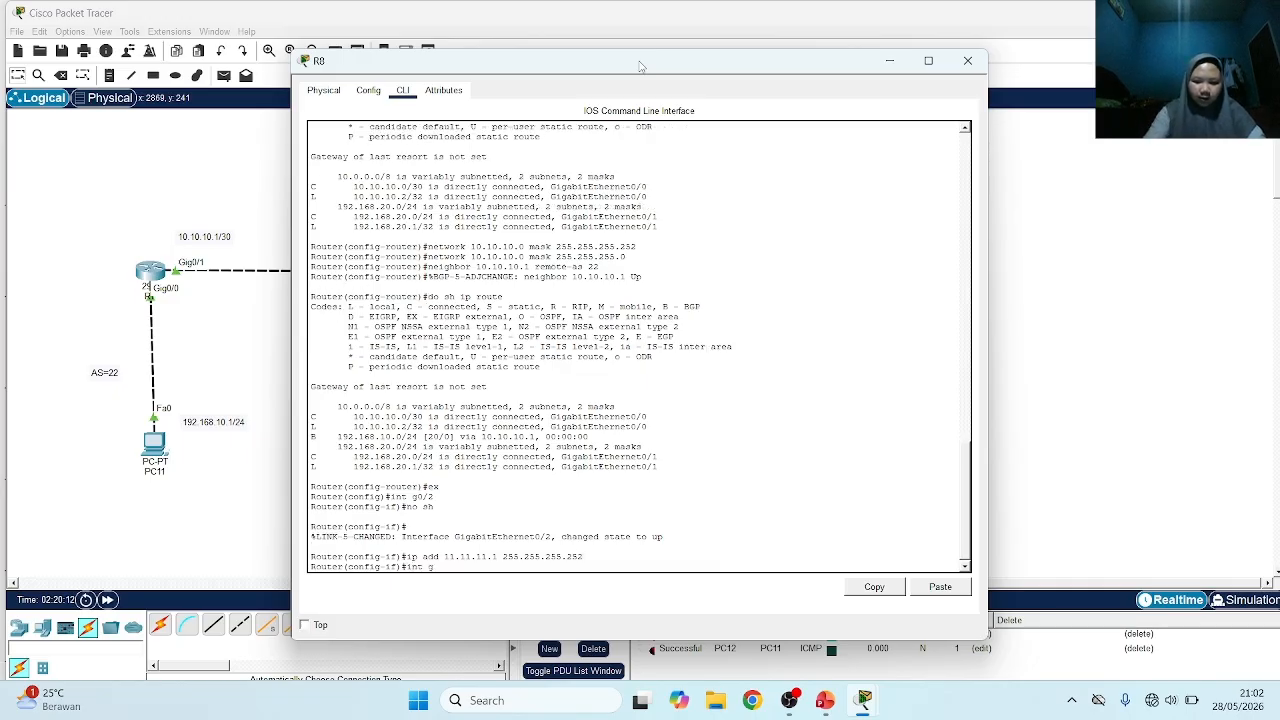
key(BackSpace)
key(BackSpace)
key(BackSpace)
key(BackSpace)
key(BackSpace)
key(BackSpace)
key(BackSpace)
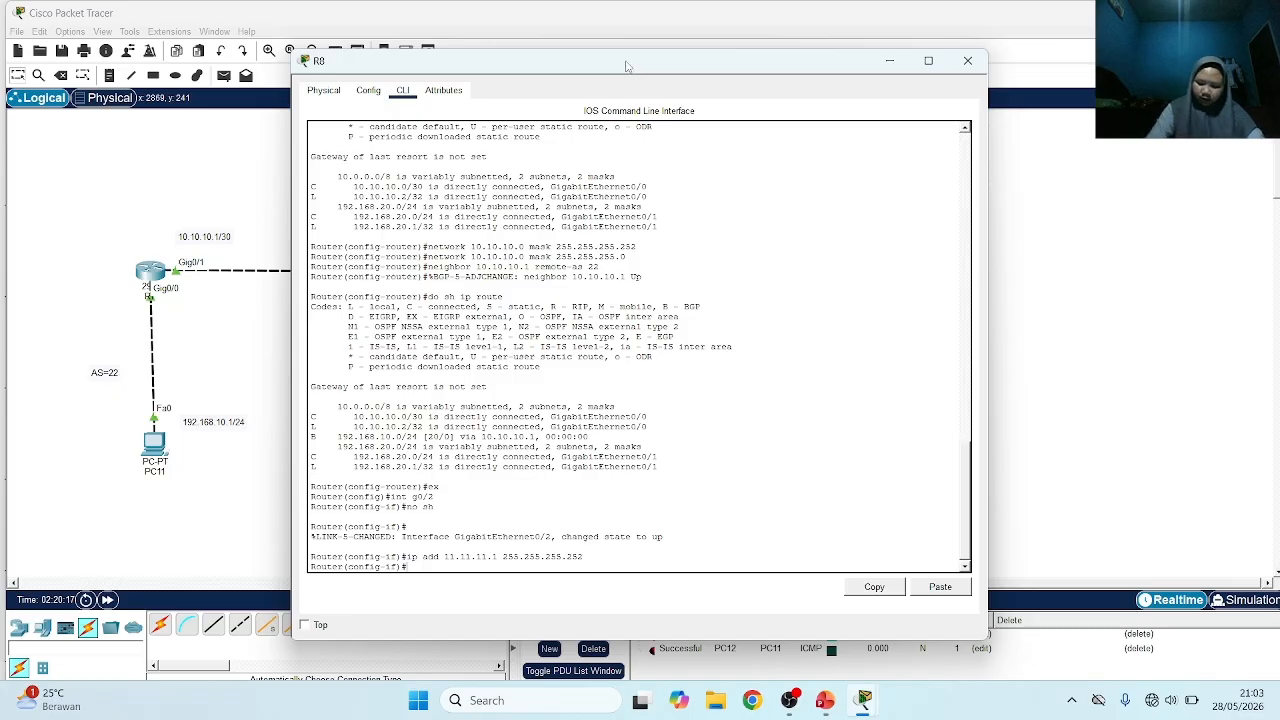
click(265, 213)
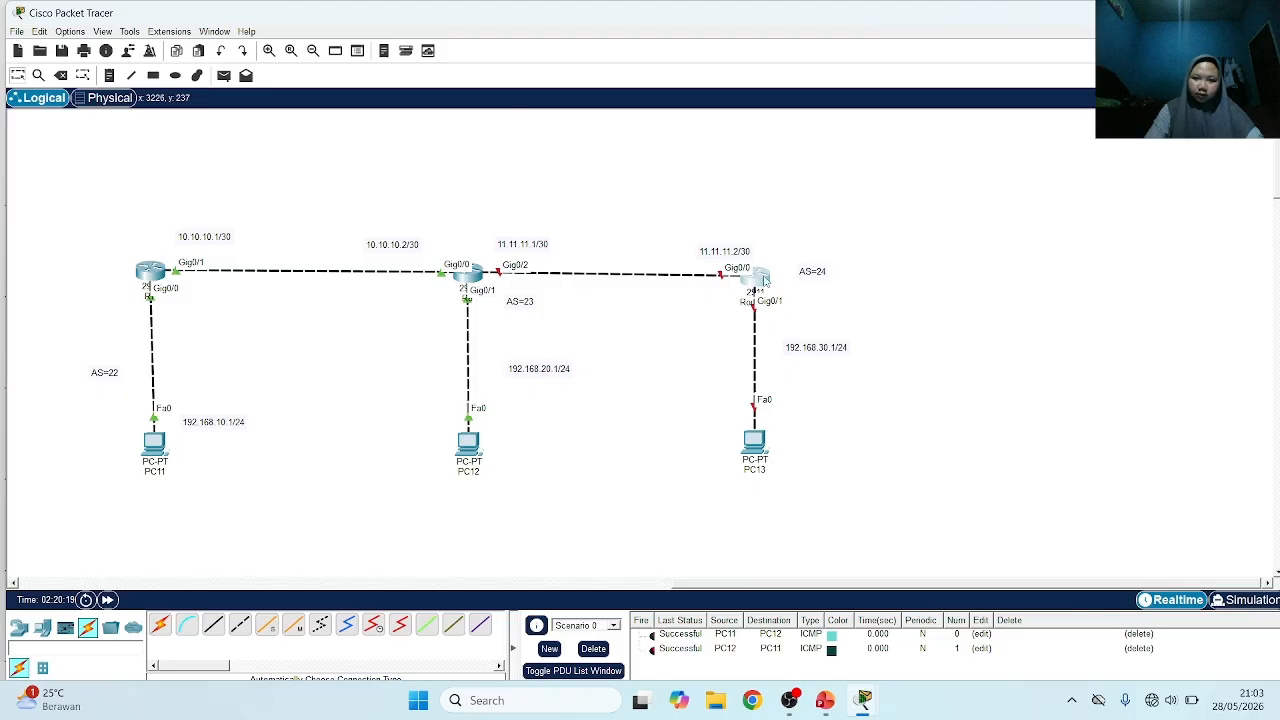
On the new AS 24 router's command line, decline the initial configuration dialog and enter global configuration mode
click(757, 279)
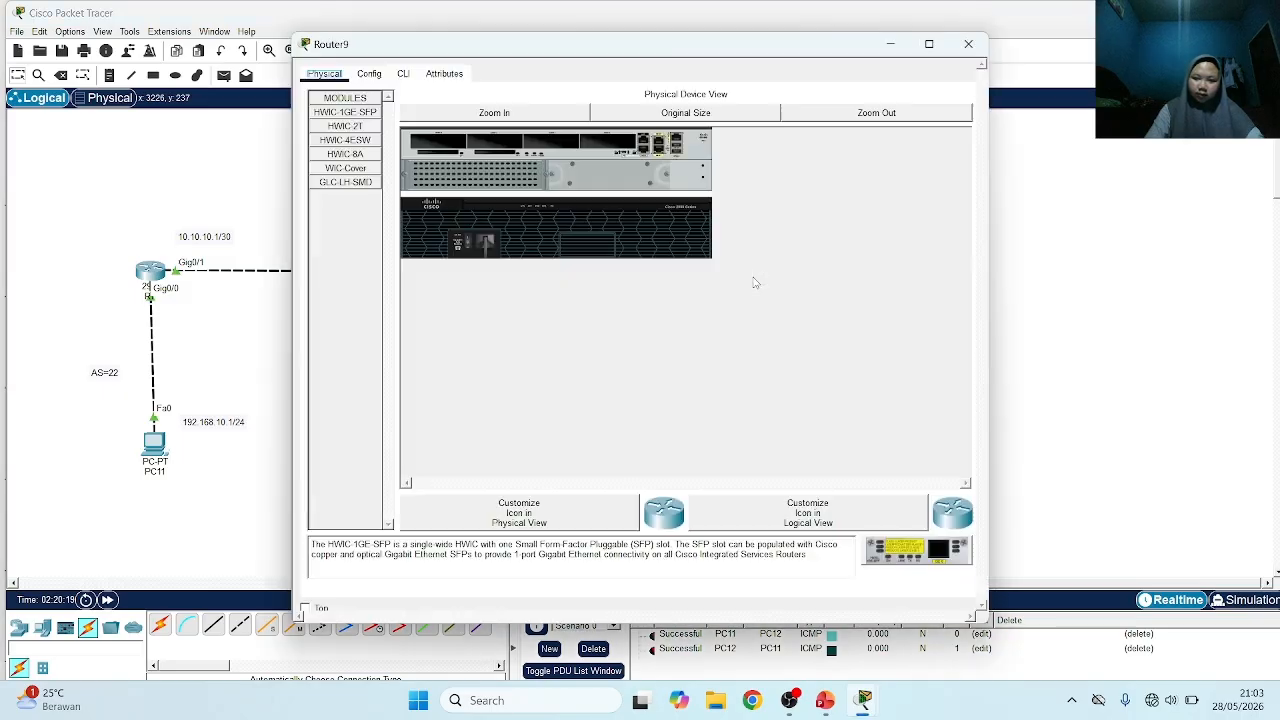
click(403, 75)
text(n)
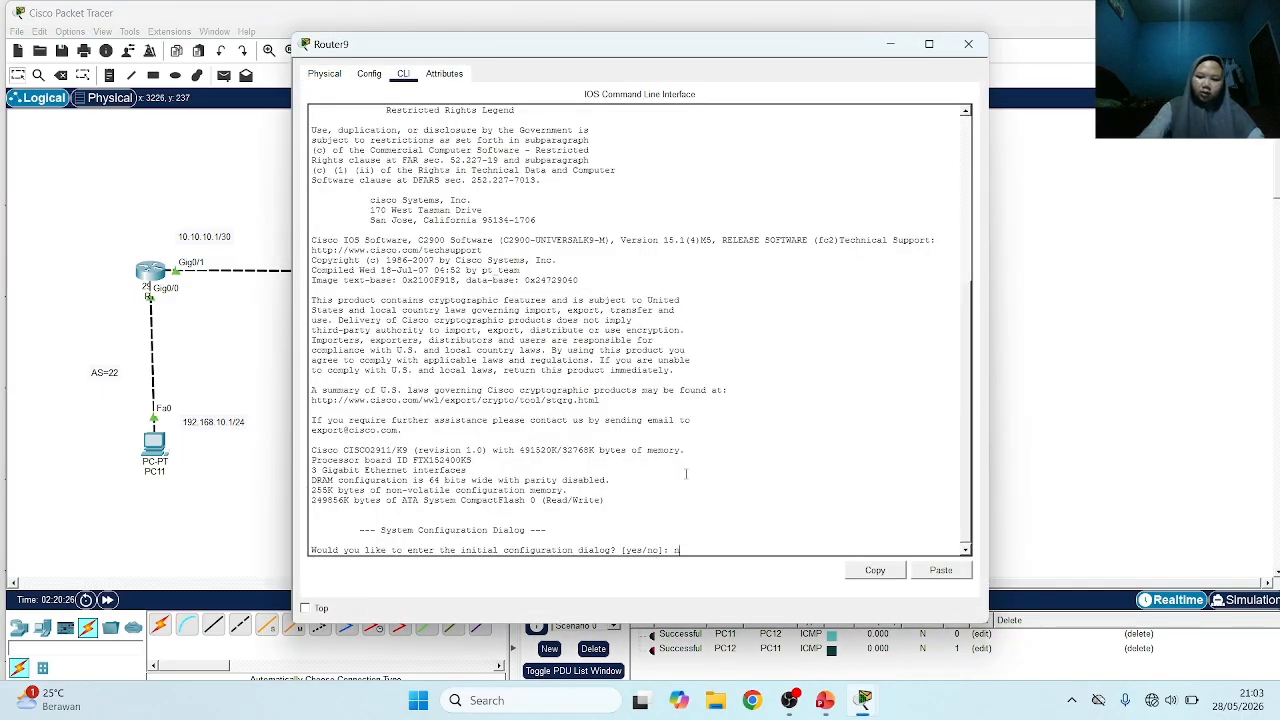
text(o)
key(Return)
text(ena)
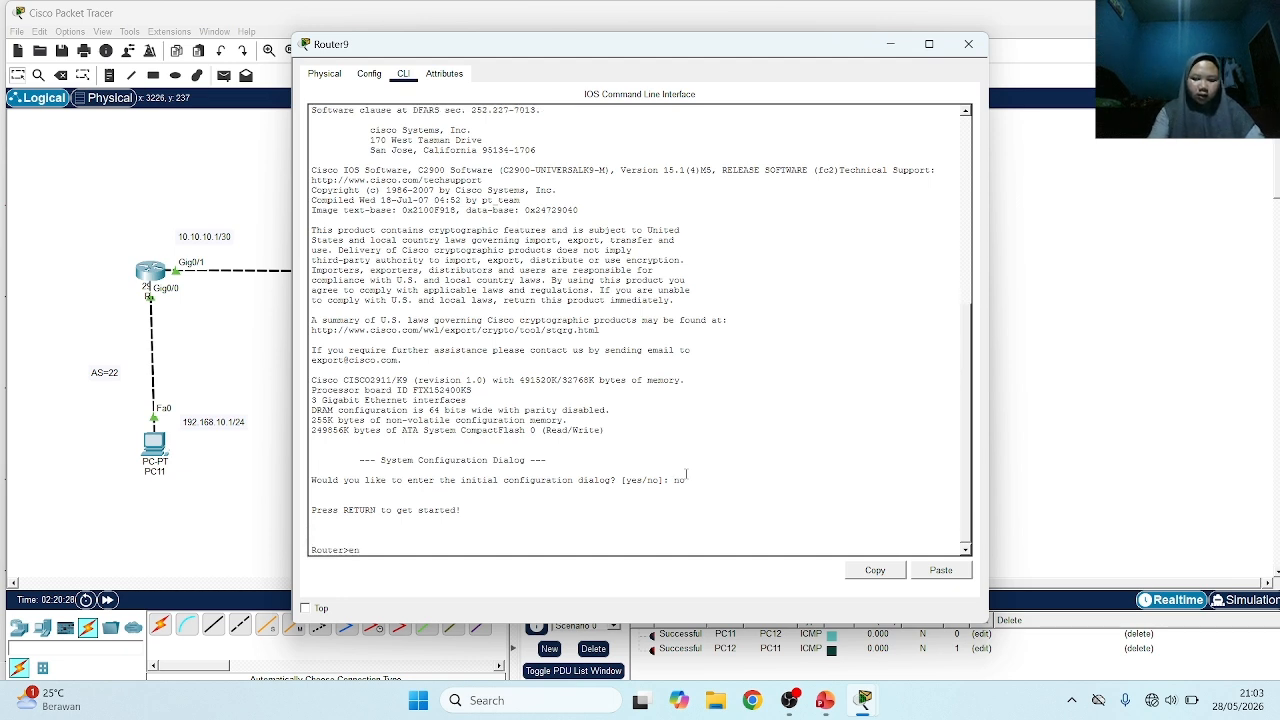
key(Return)
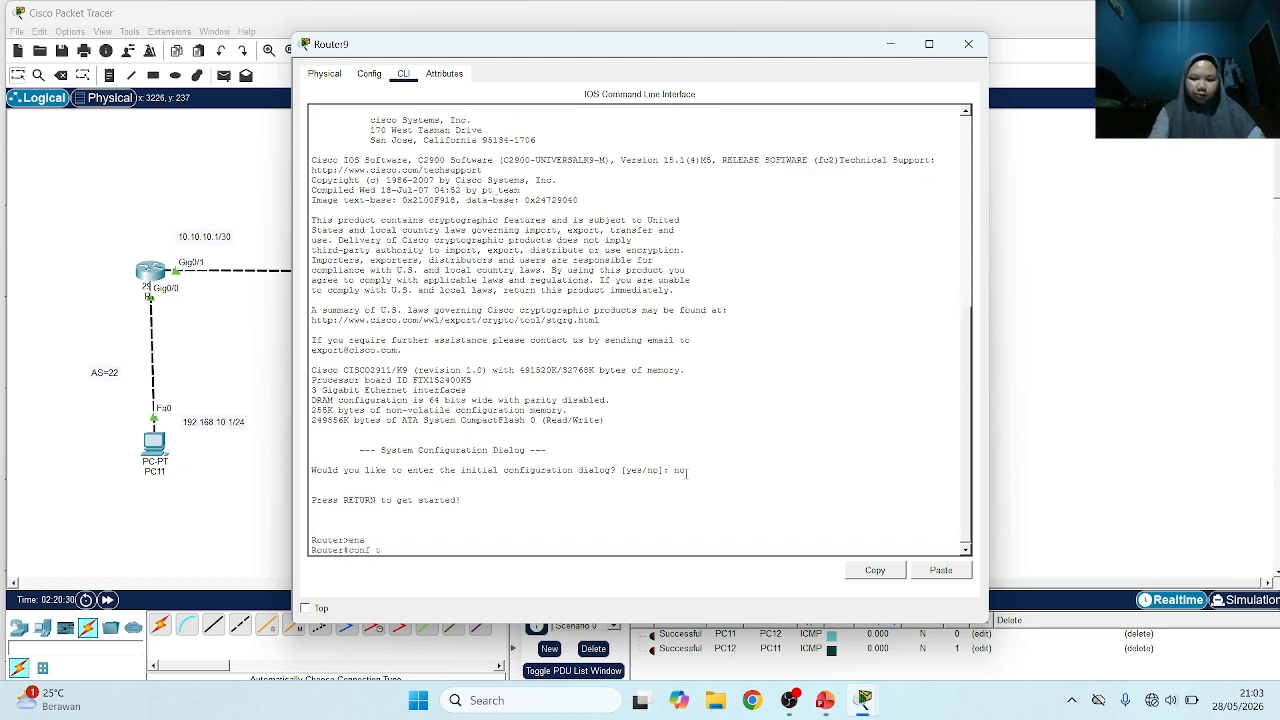
text(conf t)
key(Return)
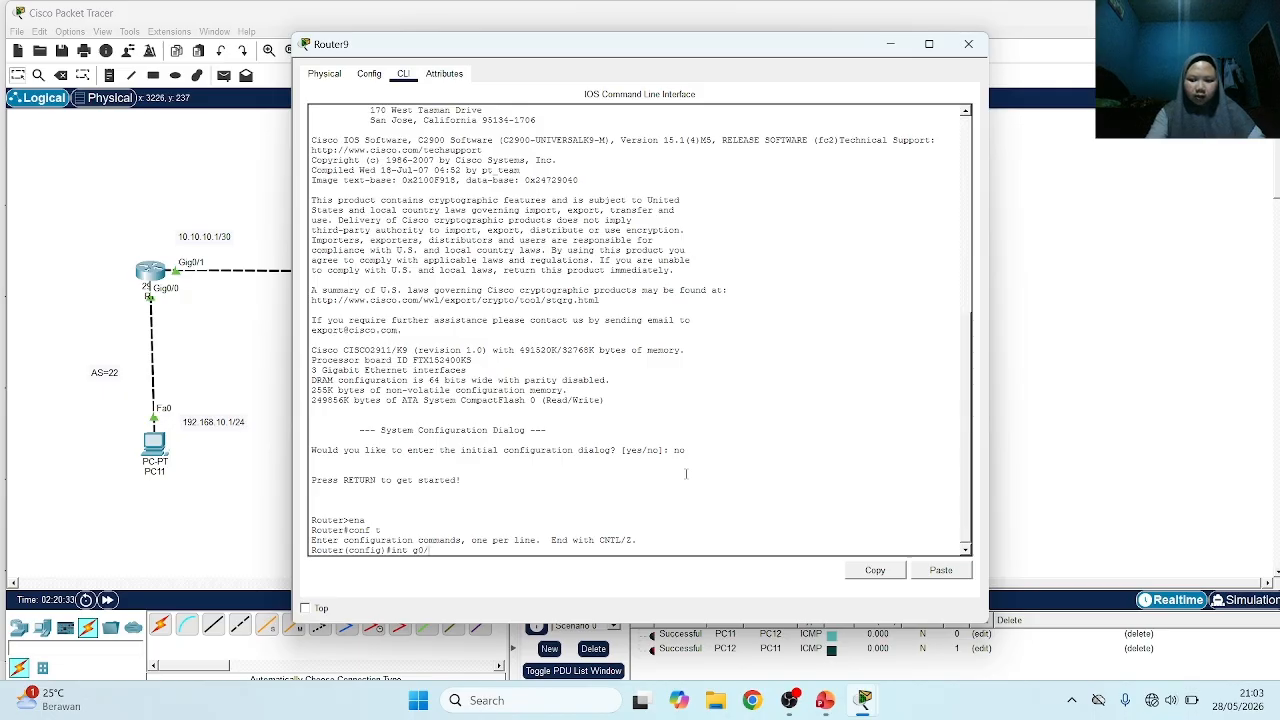
Enable interface GigabitEthernet0/0 on the AS 24 router
text(int g0/)
key(Return)
key(Up)
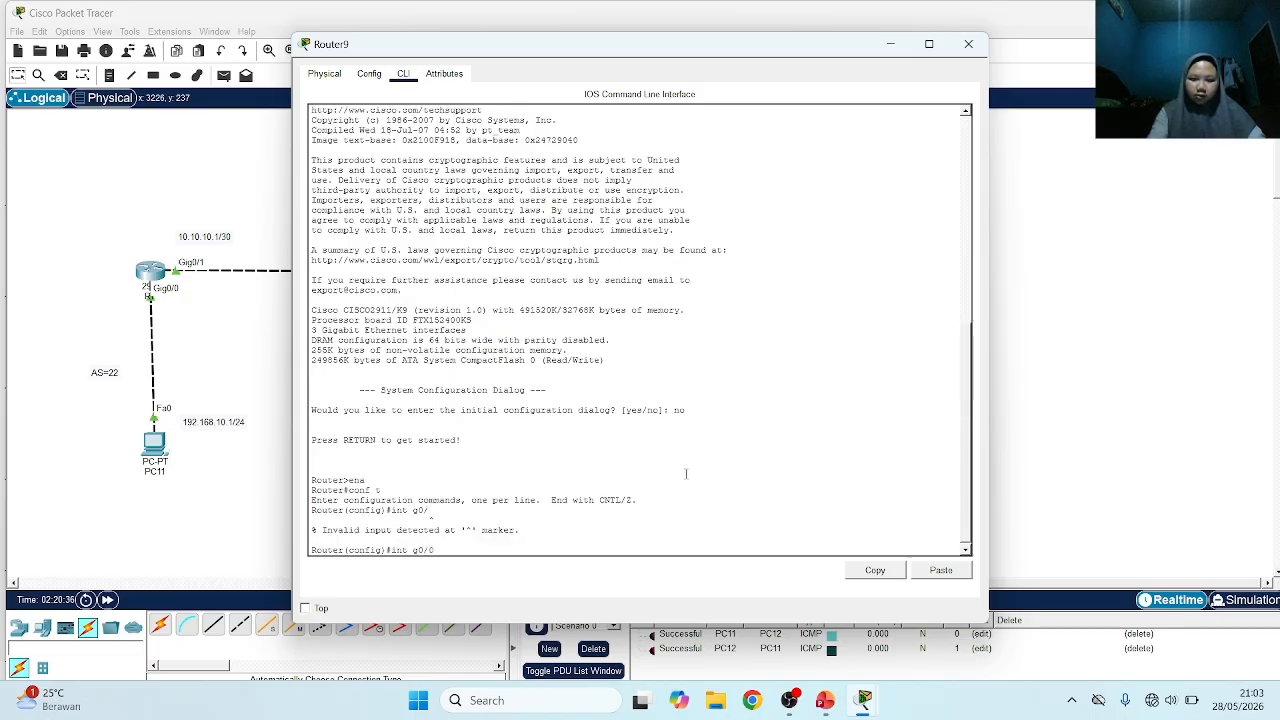
key(Return)
text(no sh)
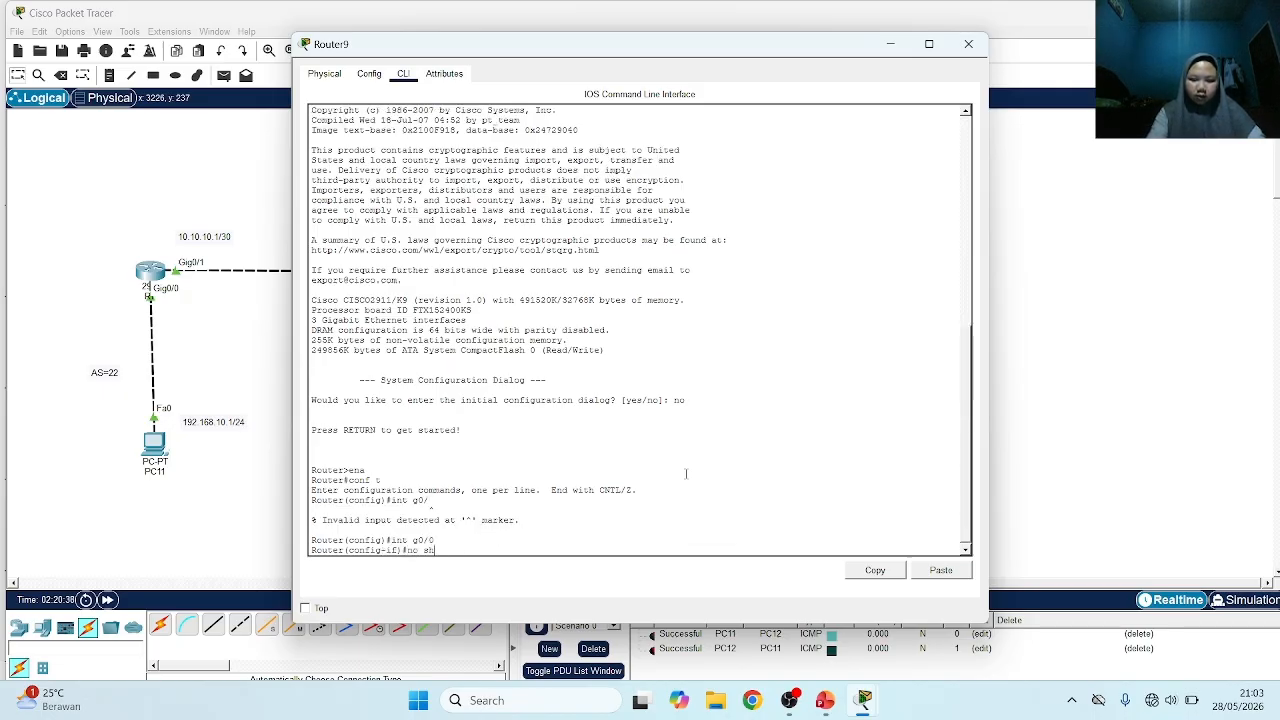
key(Return)
key(Return)
Assign the AS 24 router's GigabitEthernet0/0 interface the address 11.11.11.2 with mask 255.255.255.252
text(ip add 192.168)
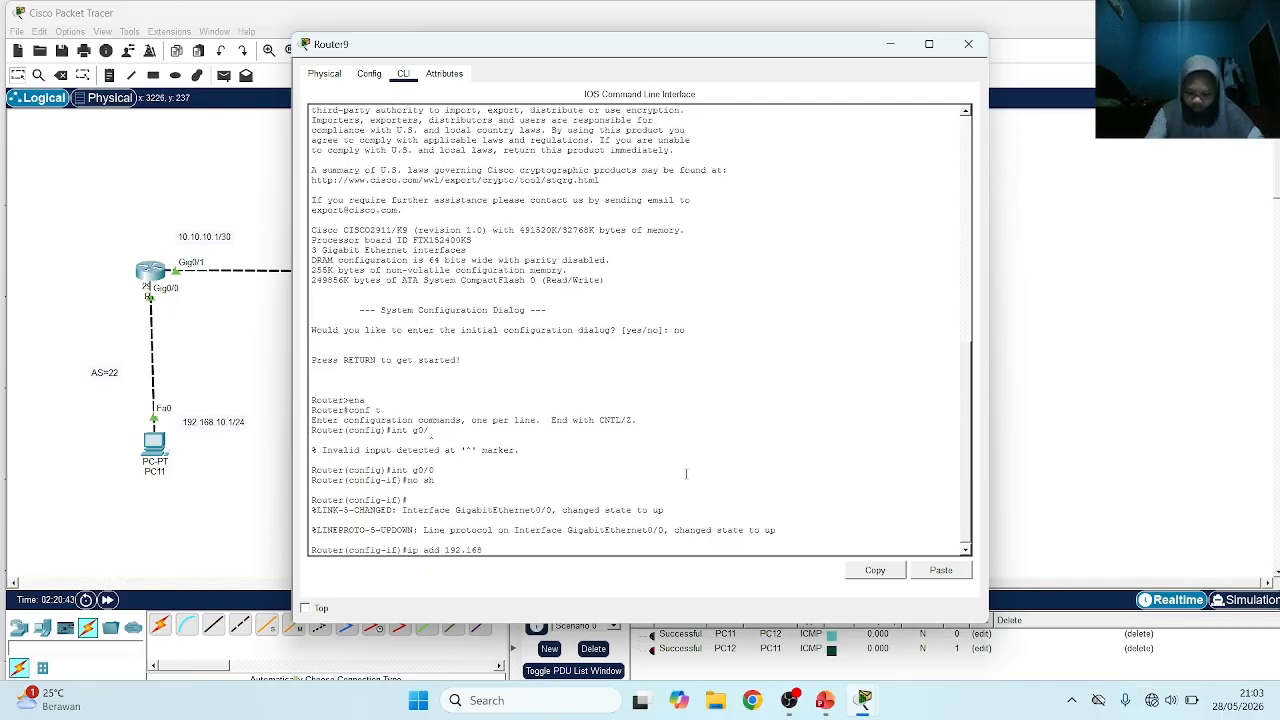
key(BackSpace)
key(BackSpace)
key(BackSpace)
key(BackSpace)
key(BackSpace)
key(BackSpace)
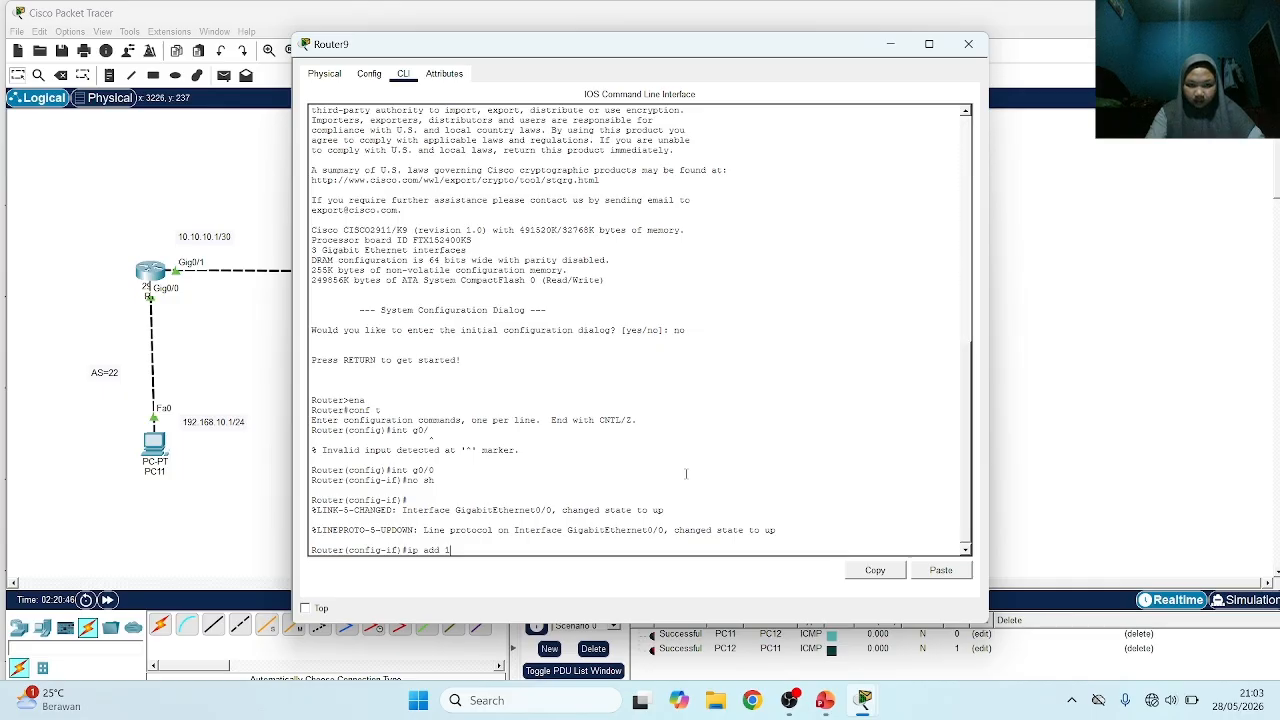
text(1.11.11.)
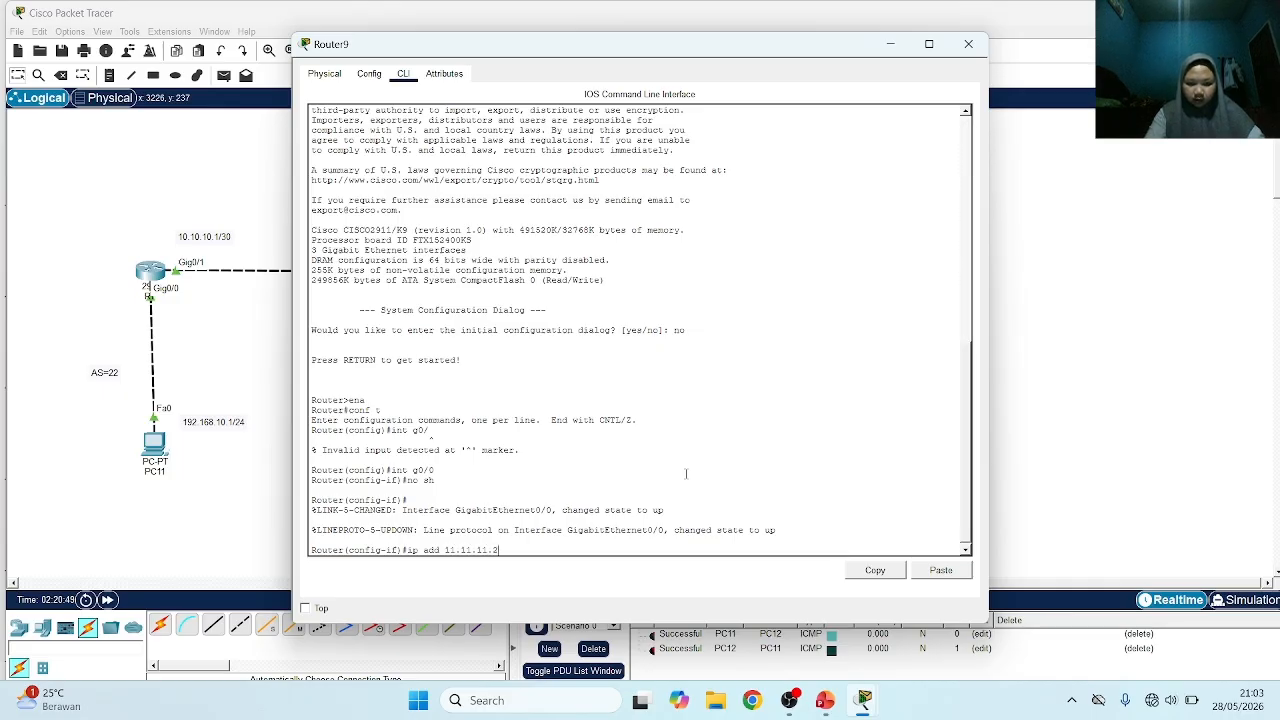
text(2 255.255)
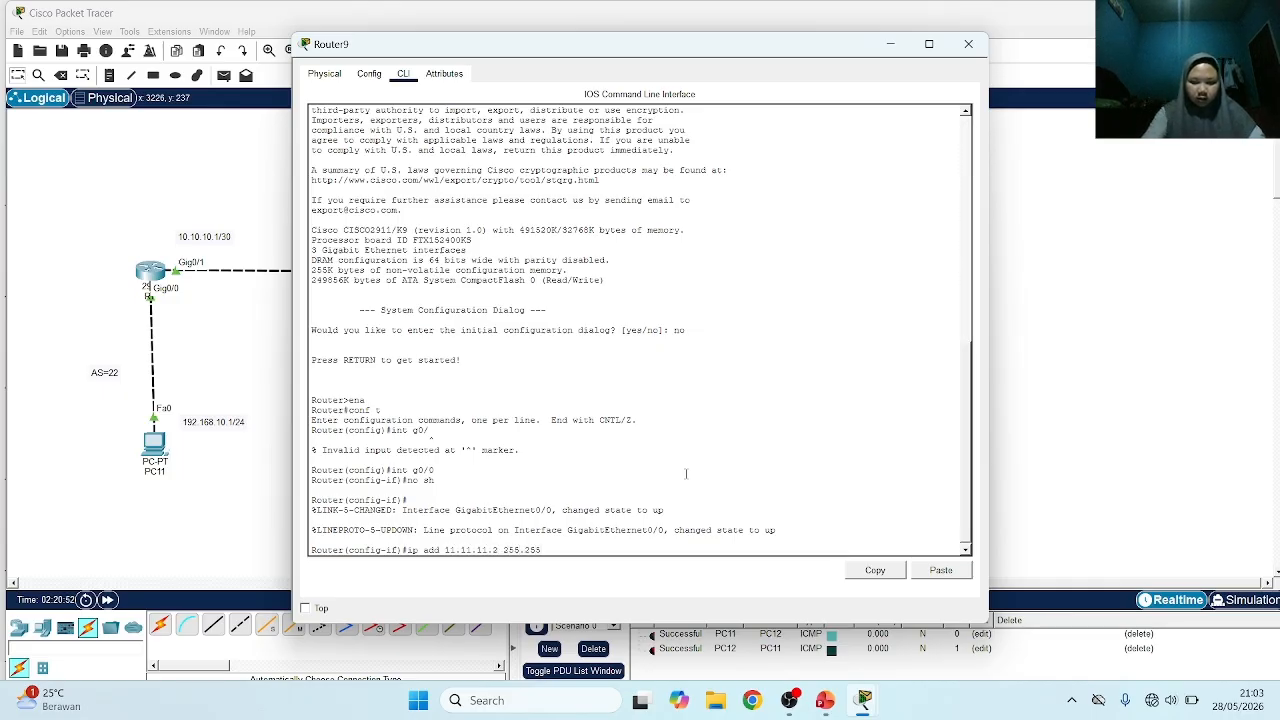
text(.255.252)
key(Return)
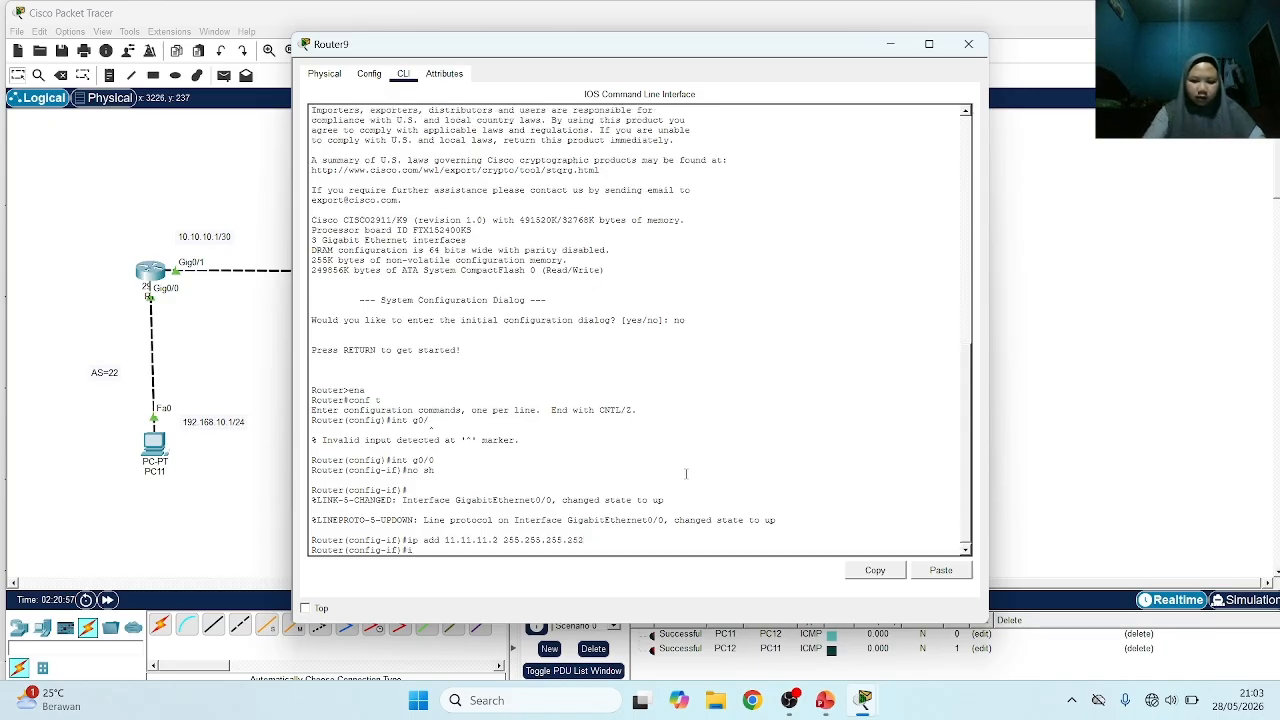
Enable interface GigabitEthernet0/1 on the AS 24 router
text(int g0/1)
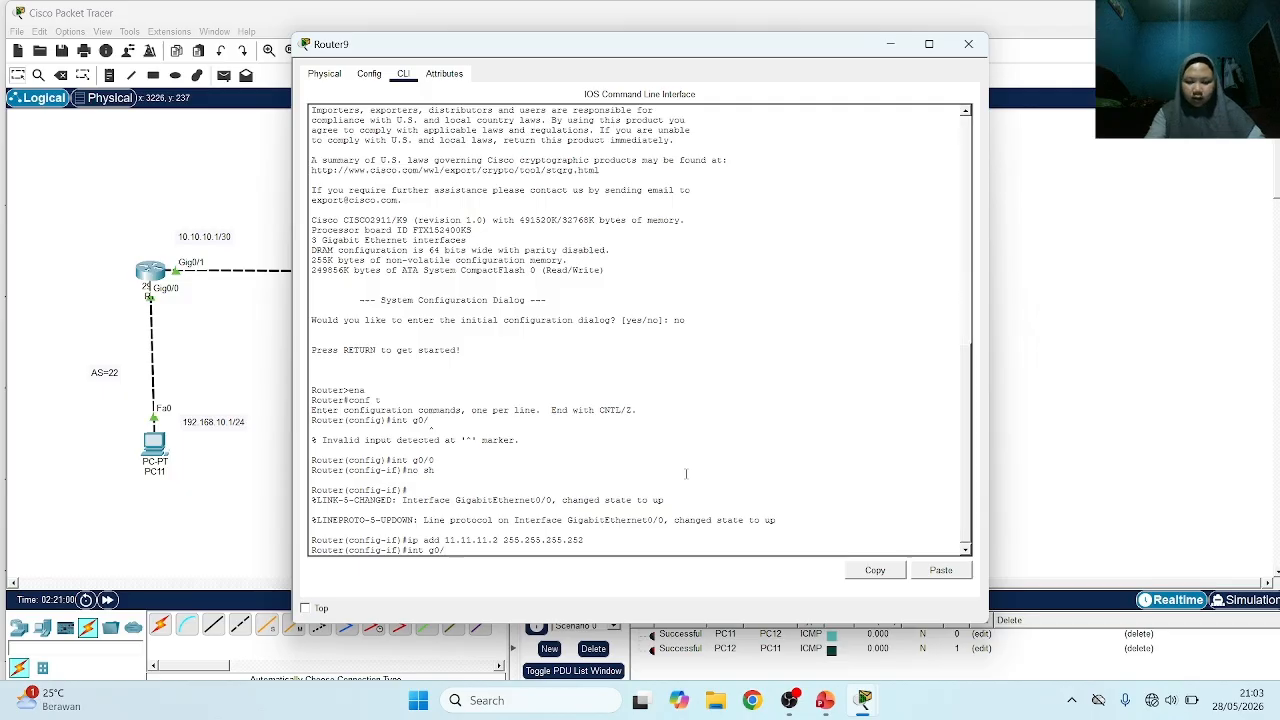
key(Return)
text(no sh)
key(Return)
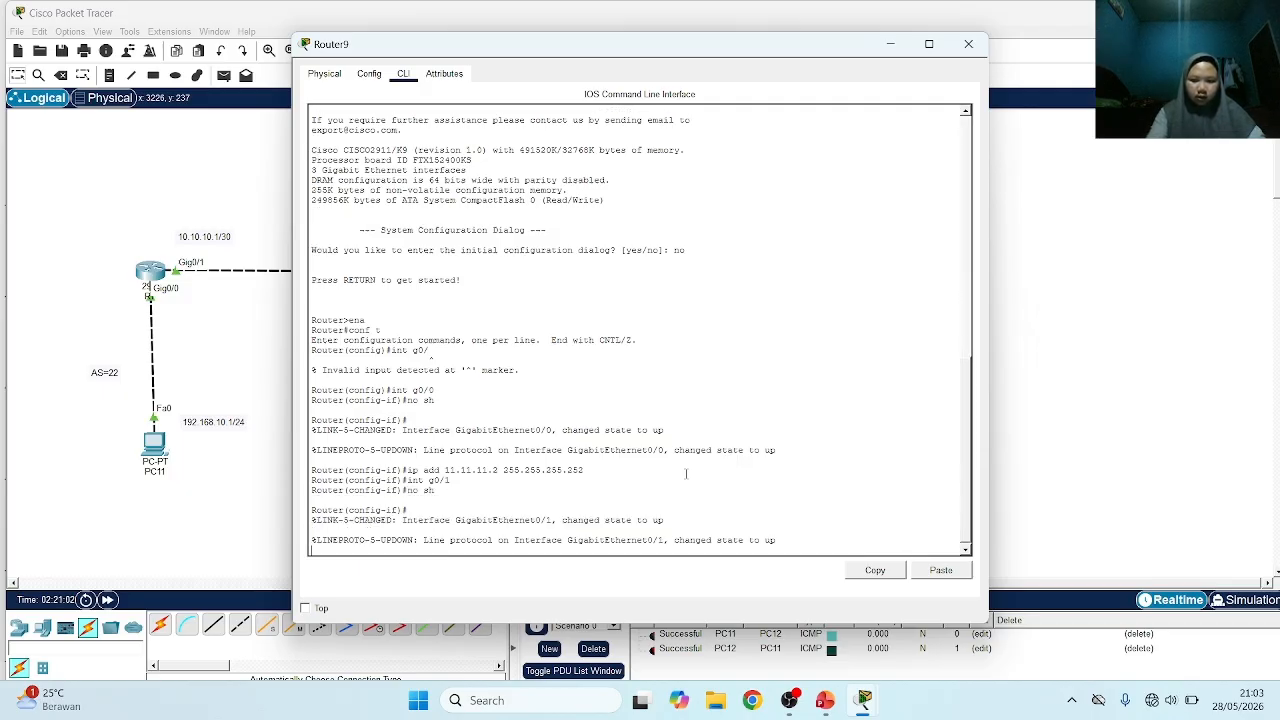
Assign the AS 24 router's GigabitEthernet0/1 interface the address 192.168.30.1 with mask 255.255.255.0
text(ip ad)
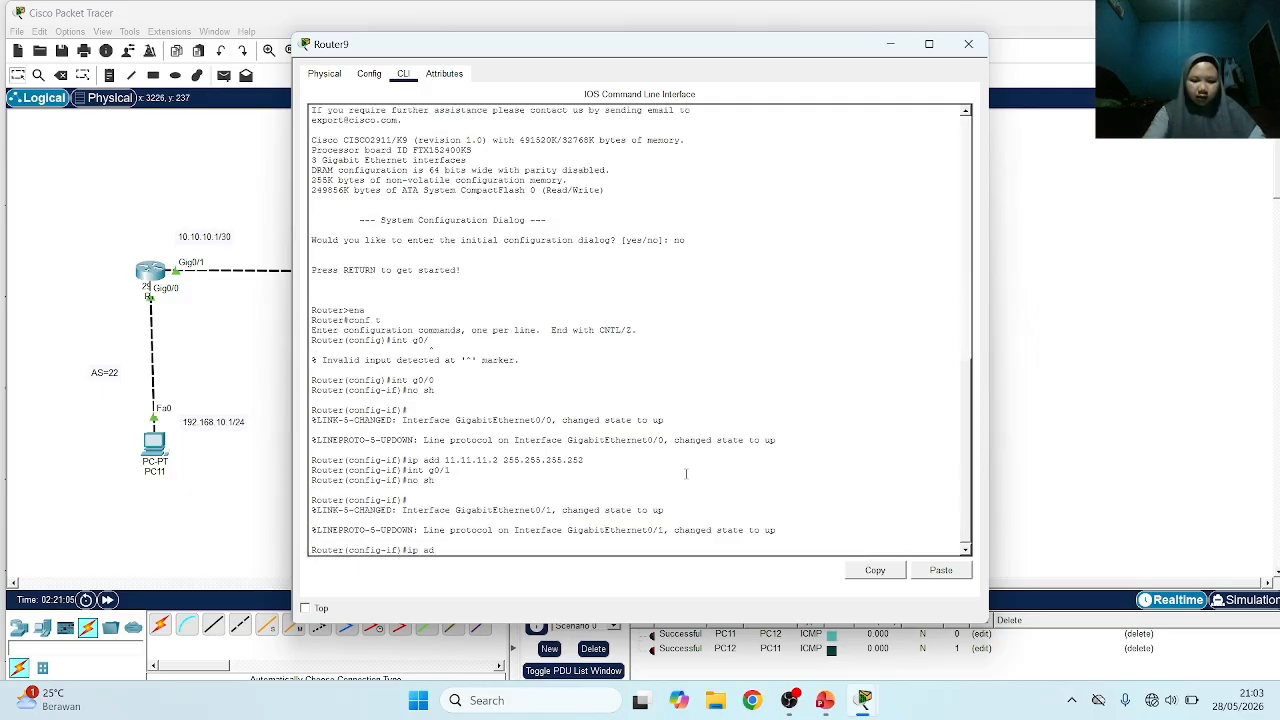
text(d)
key(Tab)
text(192)
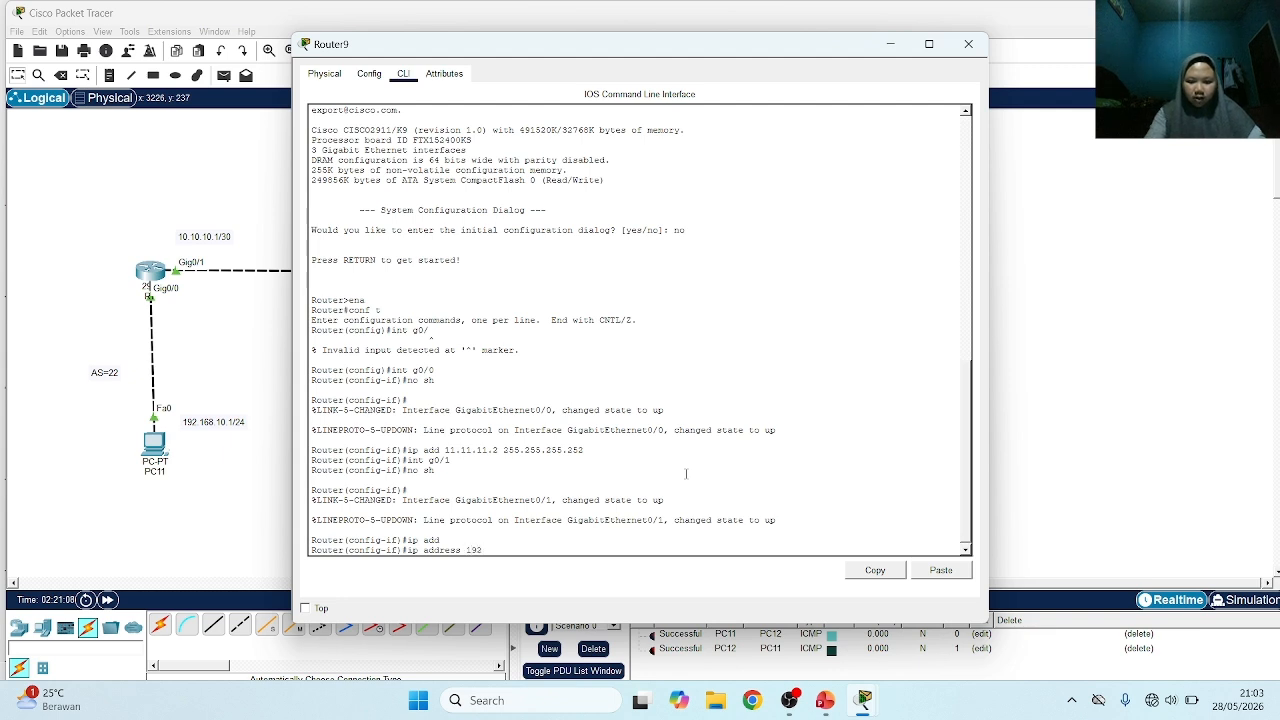
text(.168.)
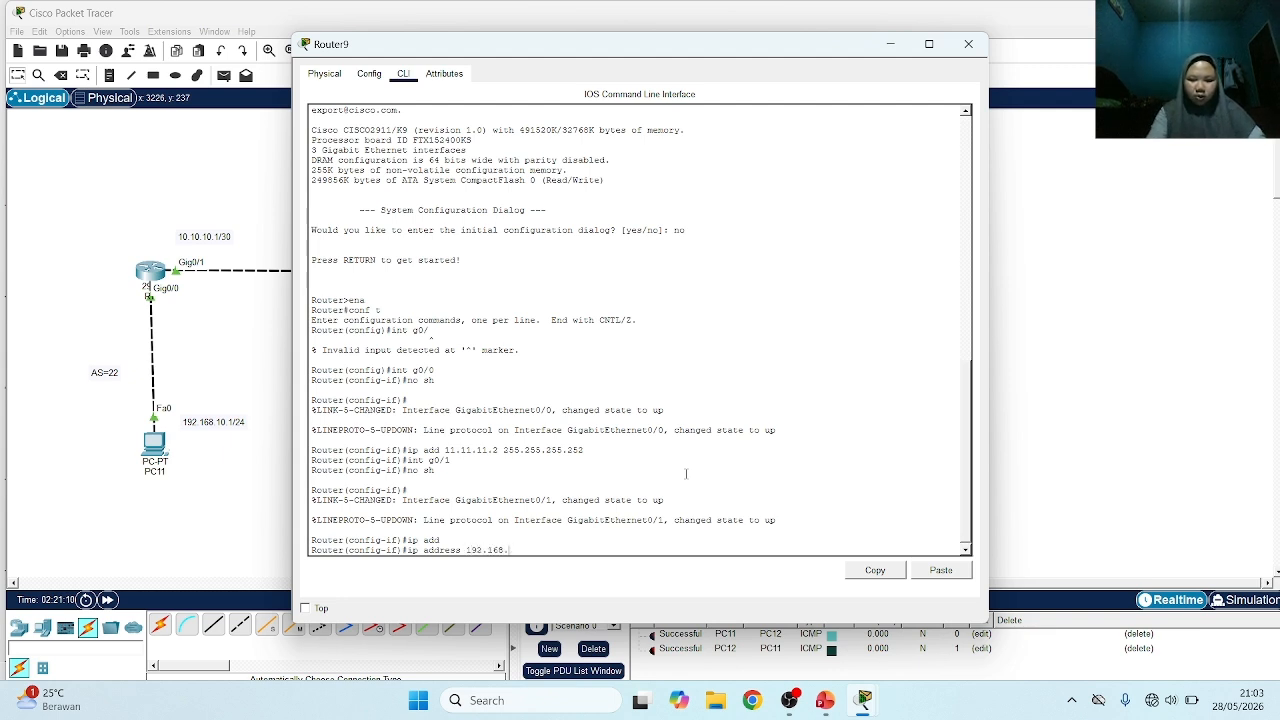
text(230.1 2)
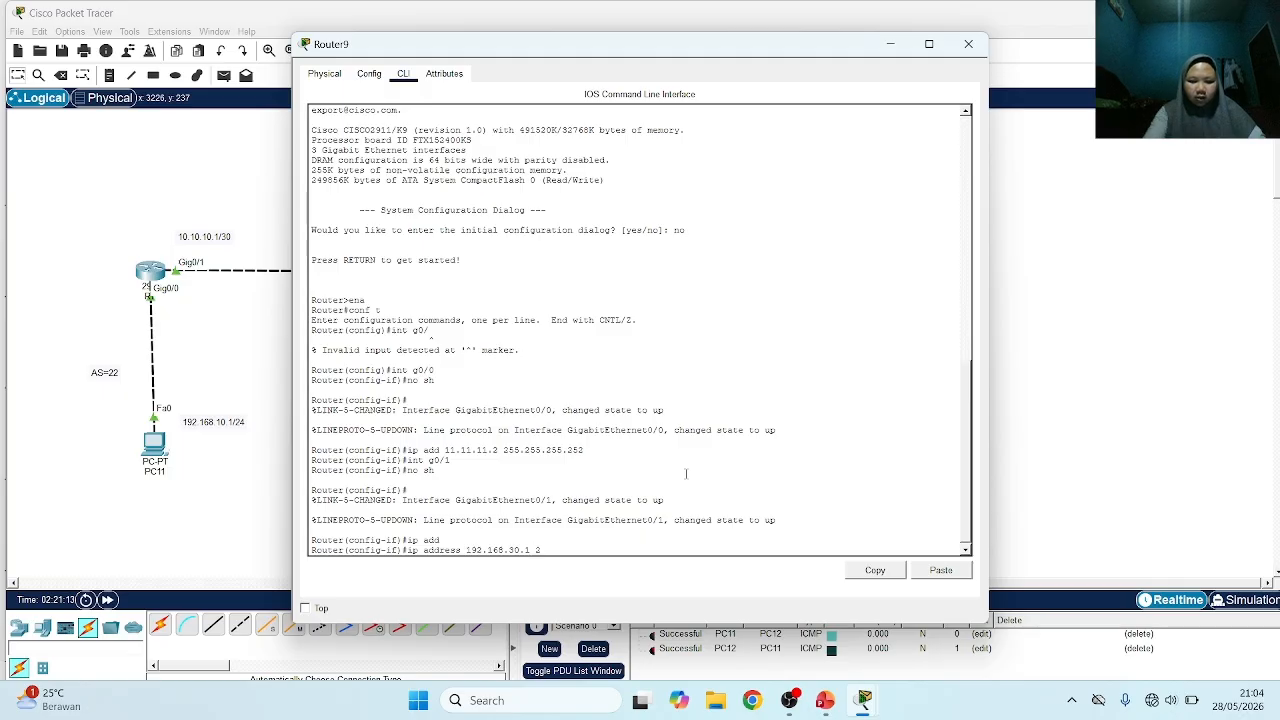
text(55.255.255.0)
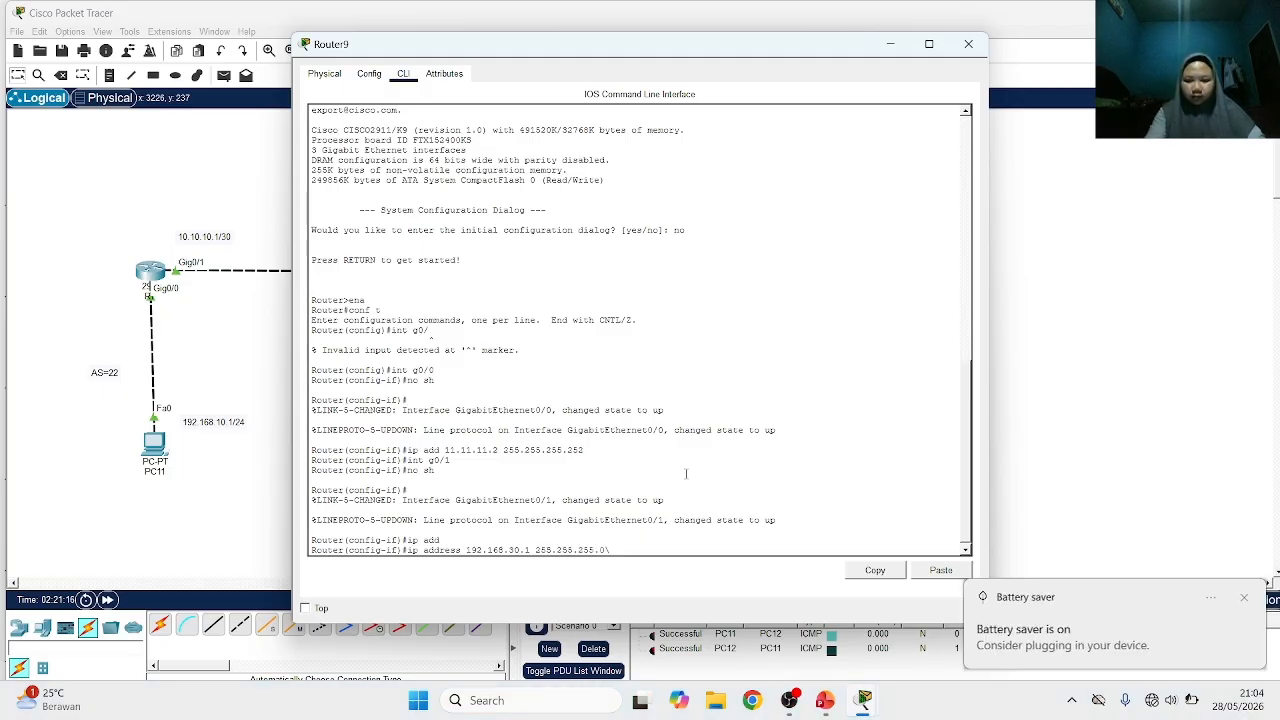
key(Return)
key(Return)
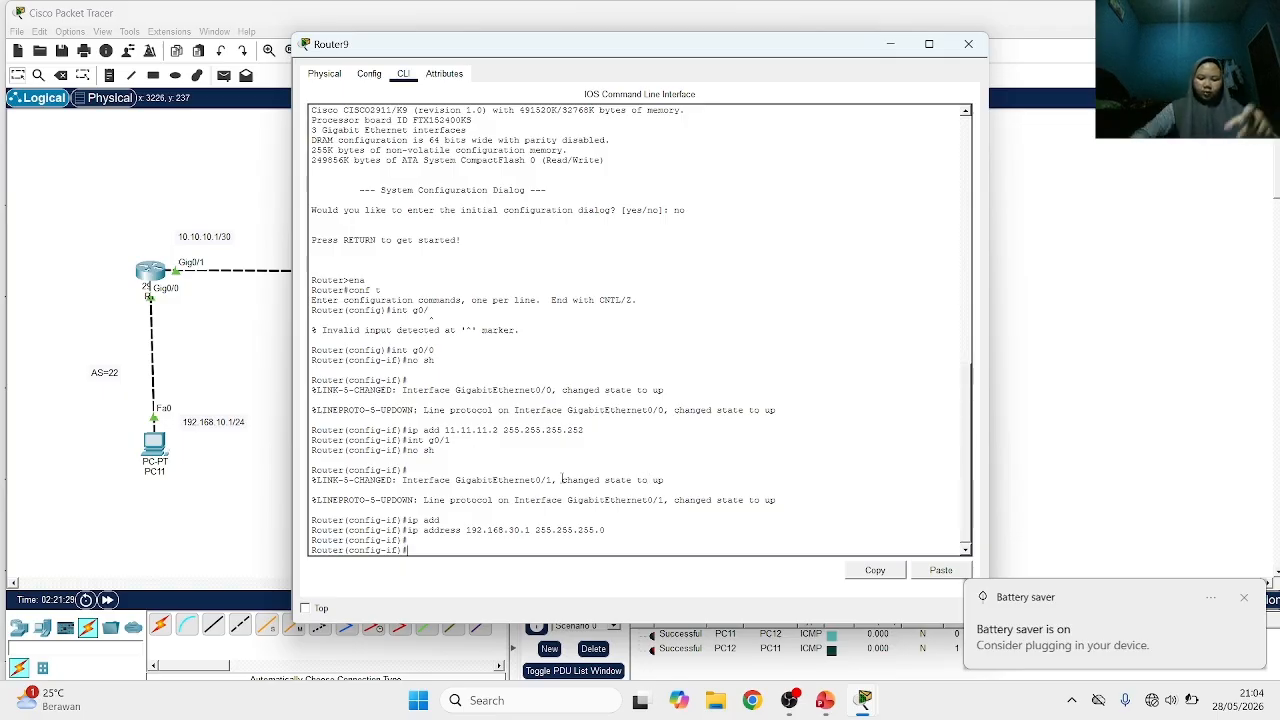
Return to the topology, dismiss the battery notification and open PC13's IP configuration
click(280, 388)
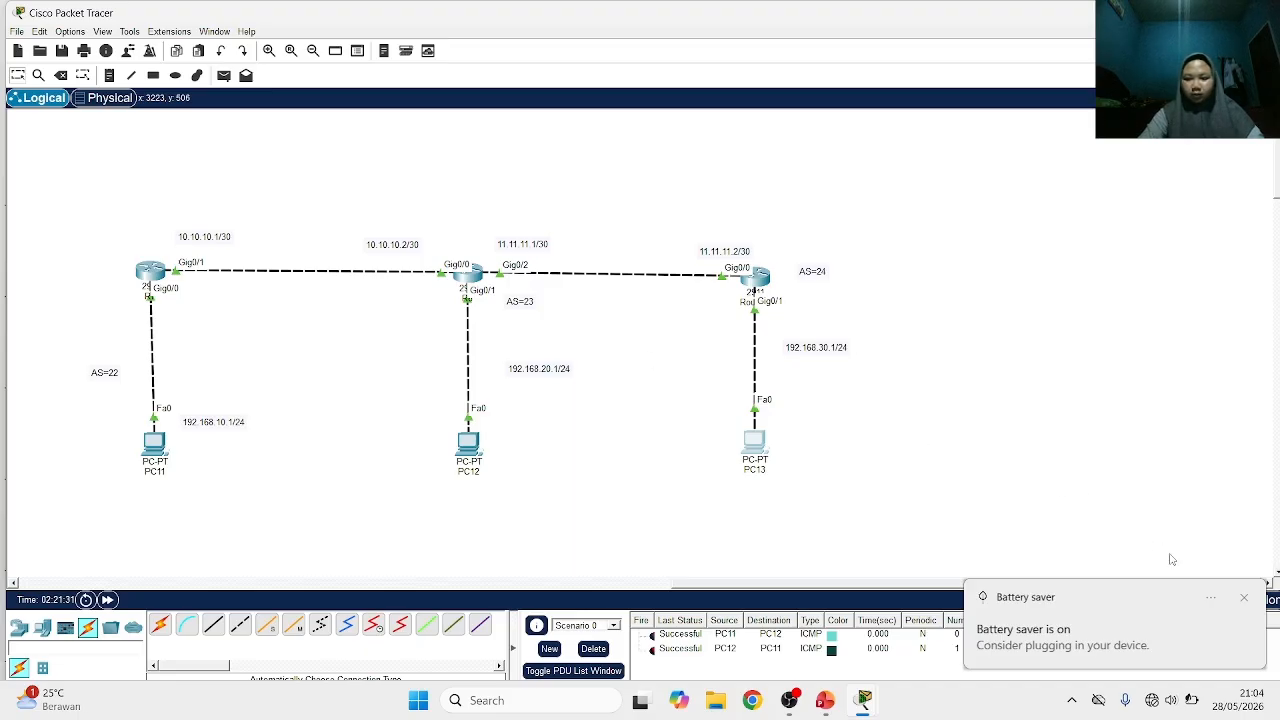
click(1244, 597)
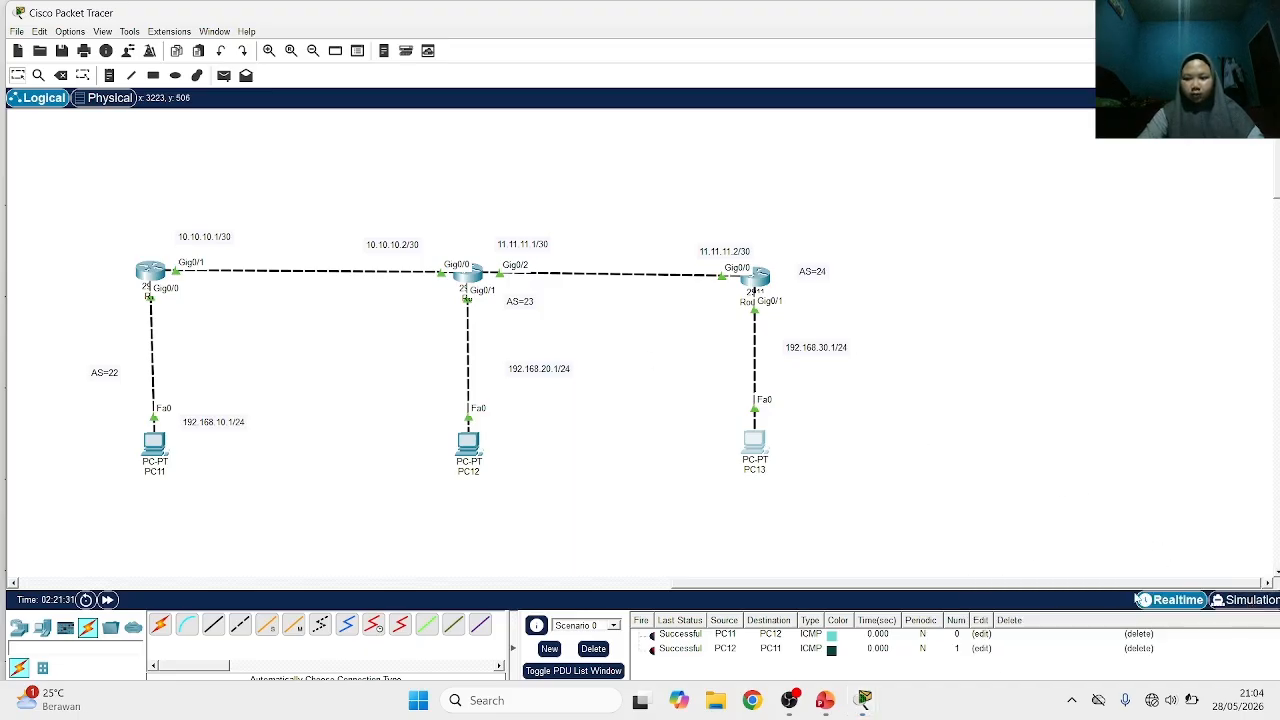
click(757, 445)
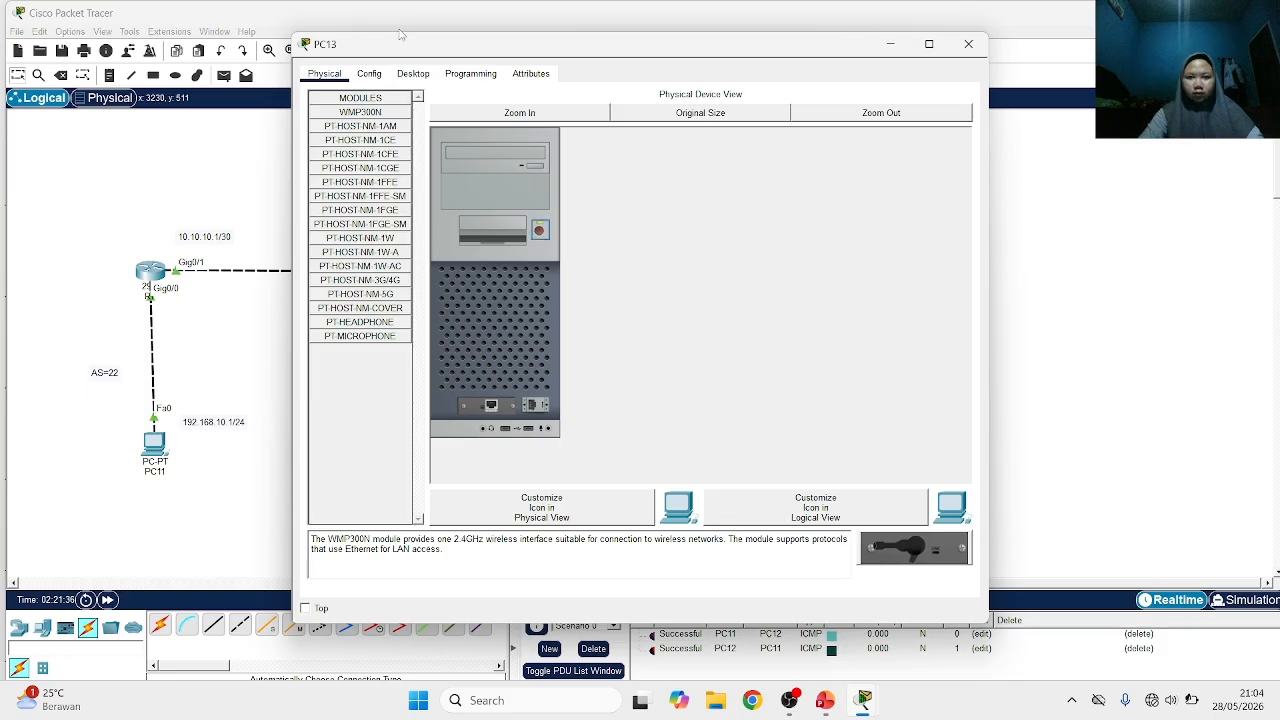
click(413, 73)
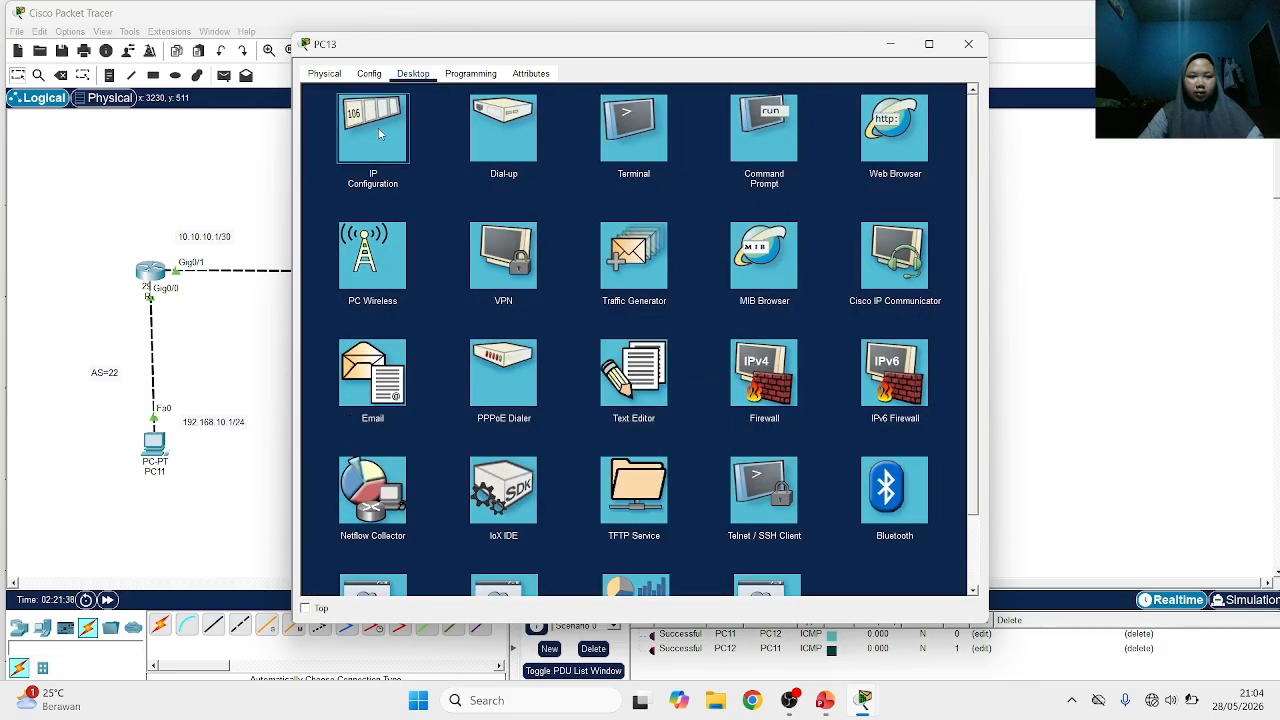
click(392, 135)
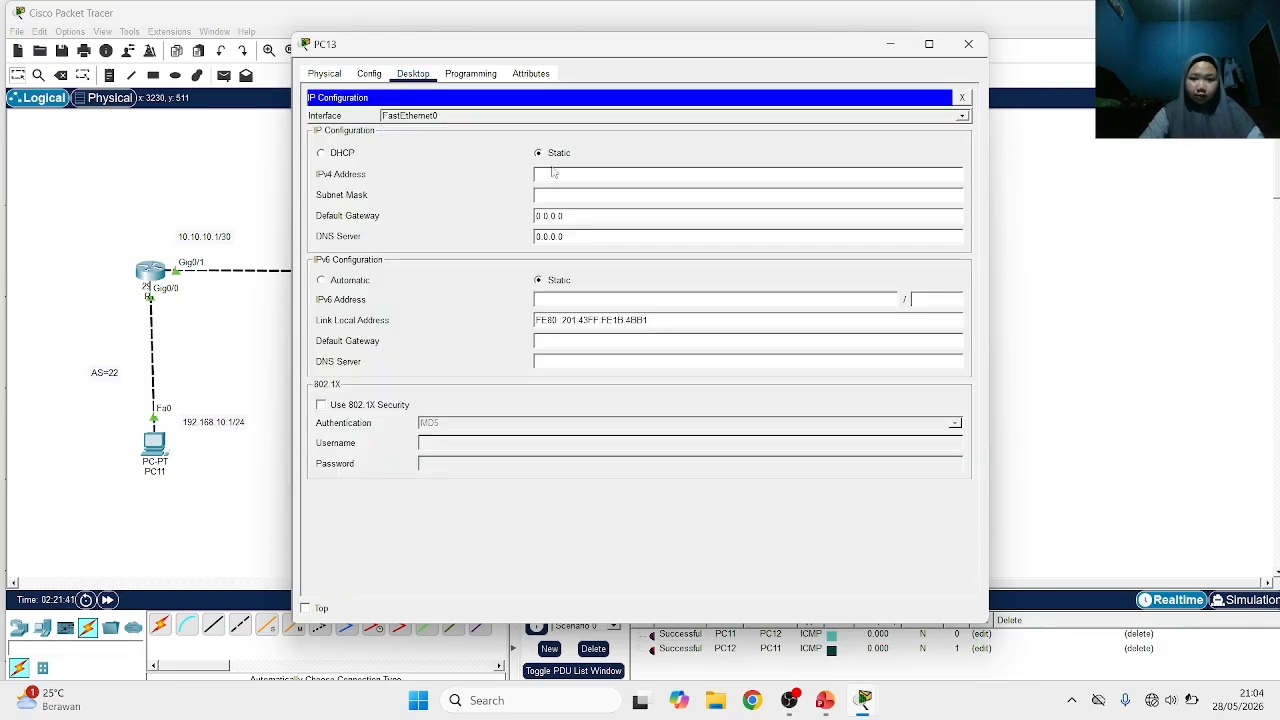
Set PC13's IPv4 address to 30.30.30.2
text(30.)
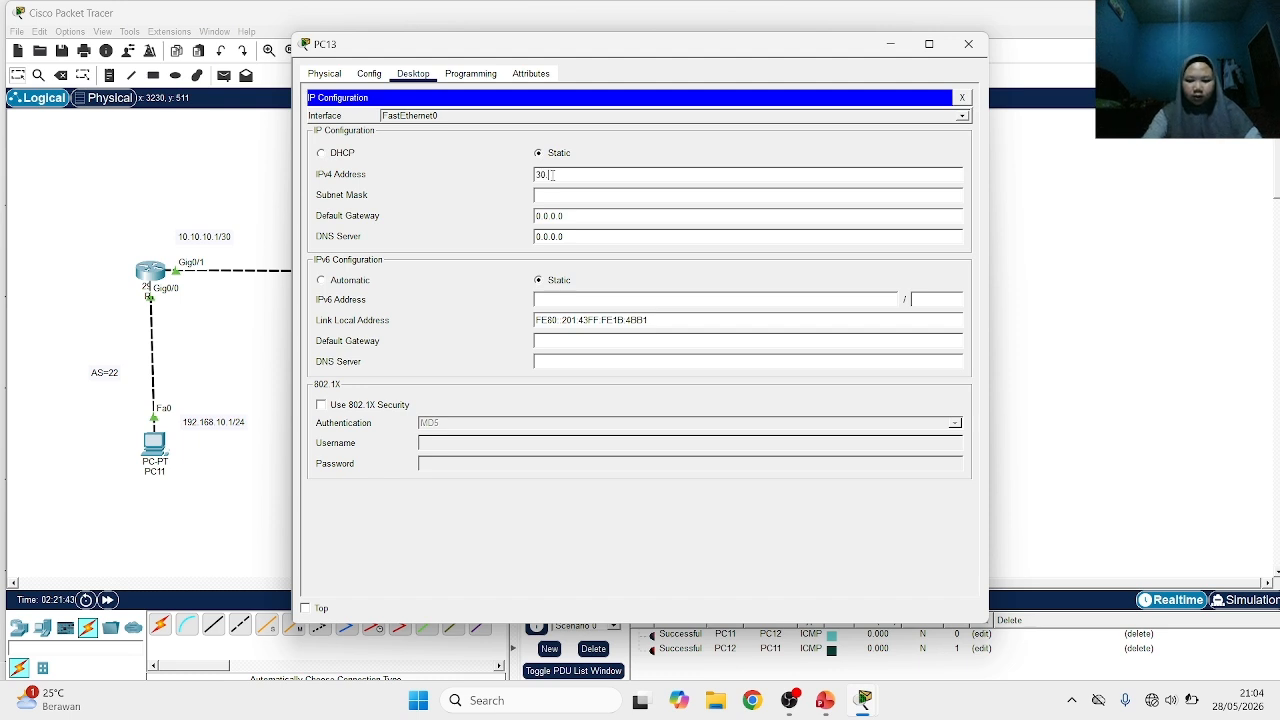
text(30.30.22)
click(562, 193)
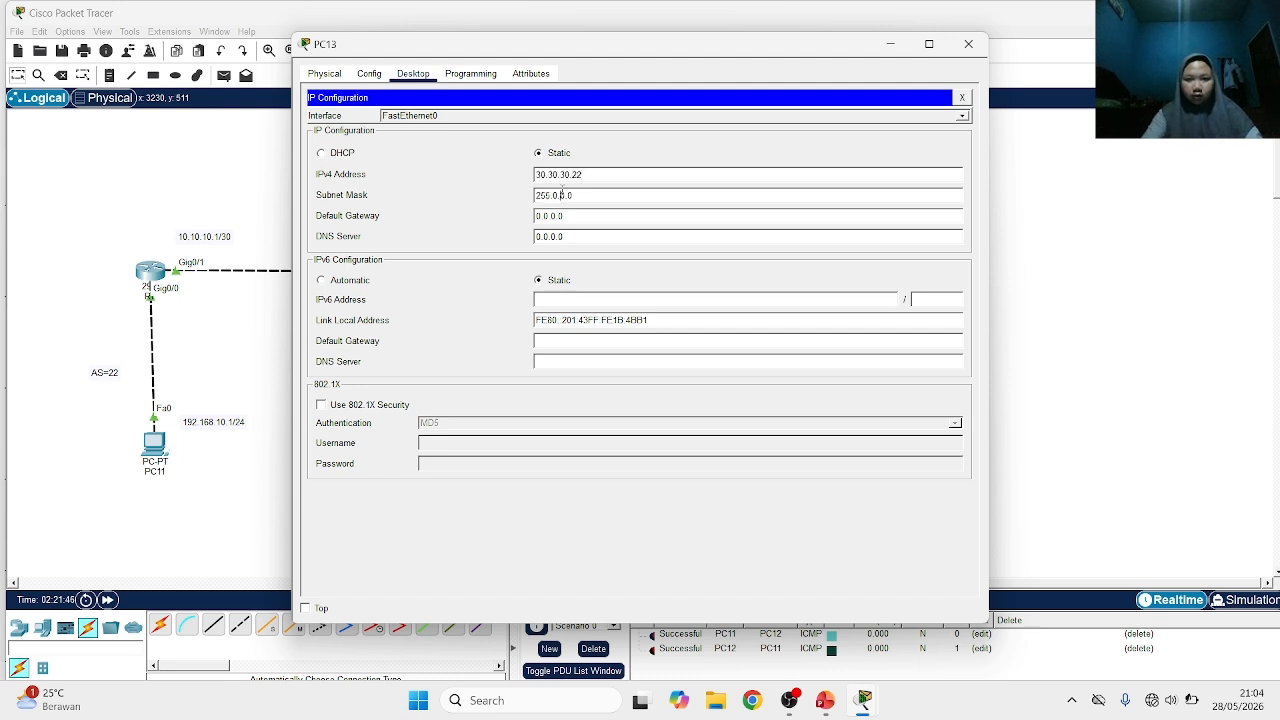
click(589, 173)
key(BackSpace)
Set PC13's subnet mask to 255.255.255.0
click(594, 195)
key(BackSpace)
key(BackSpace)
key(BackSpace)
key(BackSpace)
key(BackSpace)
text(255.255)
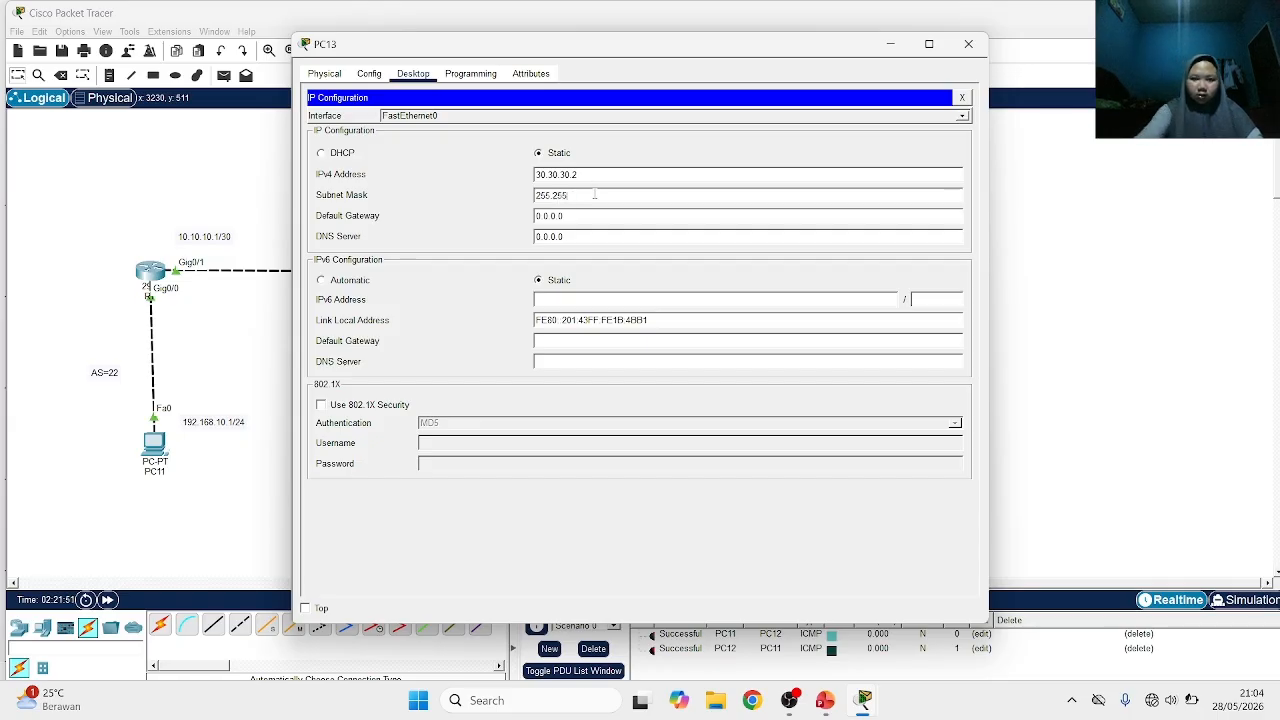
text(.255.)
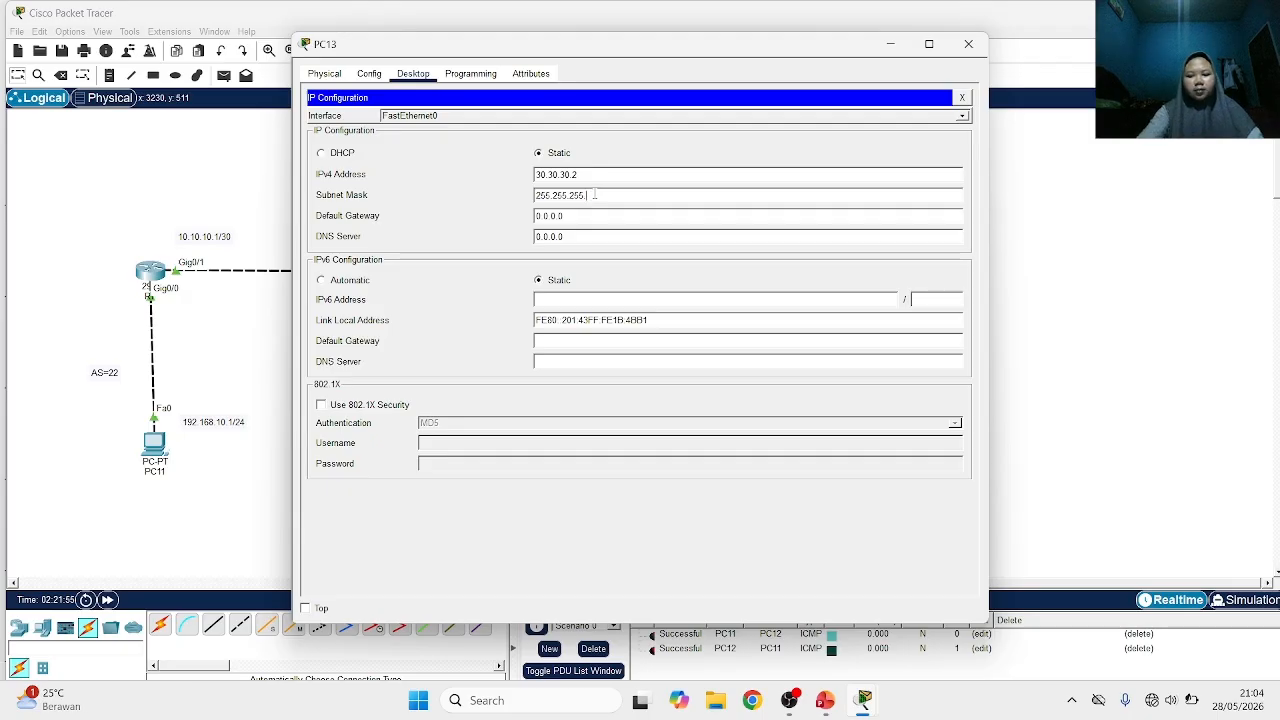
key(BackSpace)
text(0)
click(595, 215)
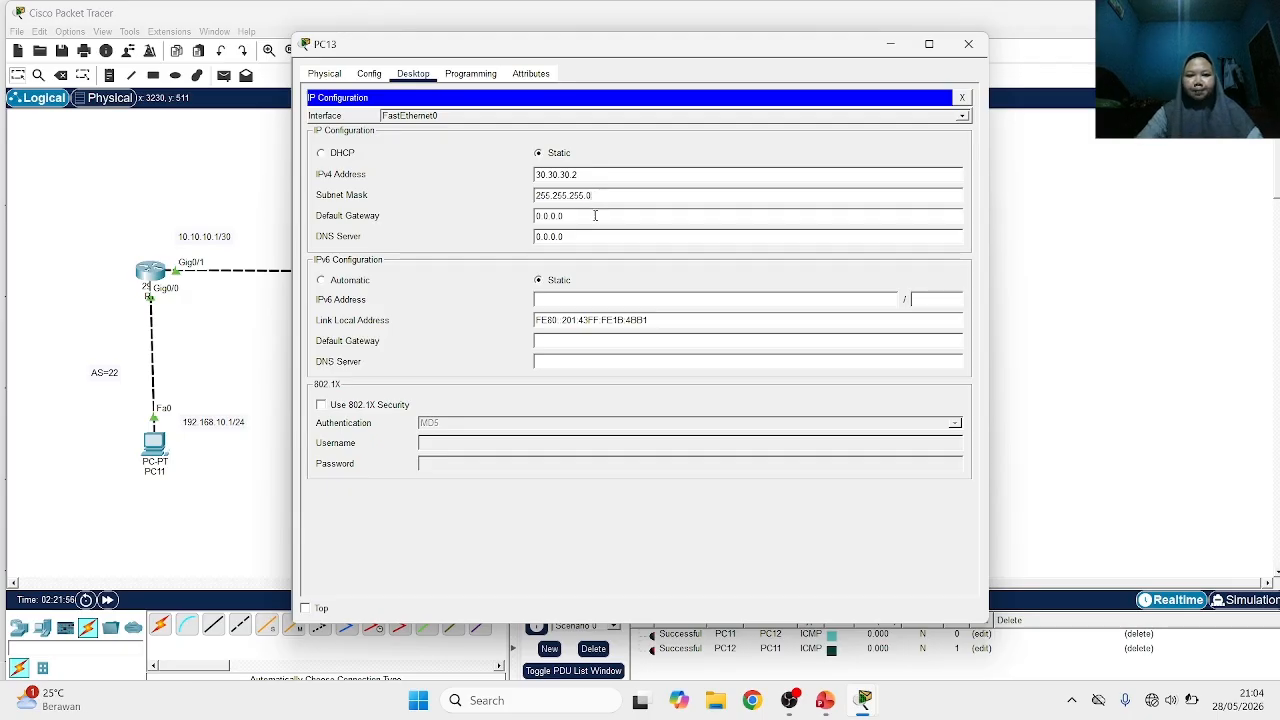
key(BackSpace)
key(BackSpace)
key(BackSpace)
key(BackSpace)
key(BackSpace)
key(BackSpace)
key(BackSpace)
text(3)
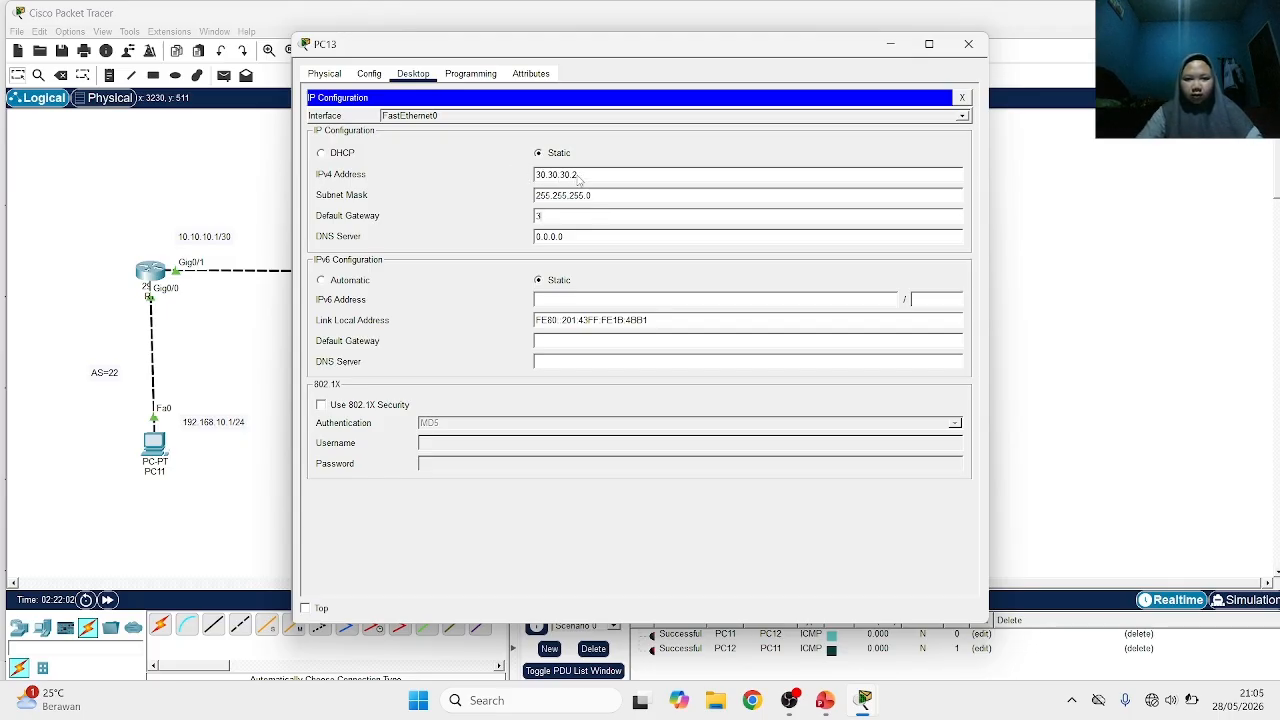
click(577, 175)
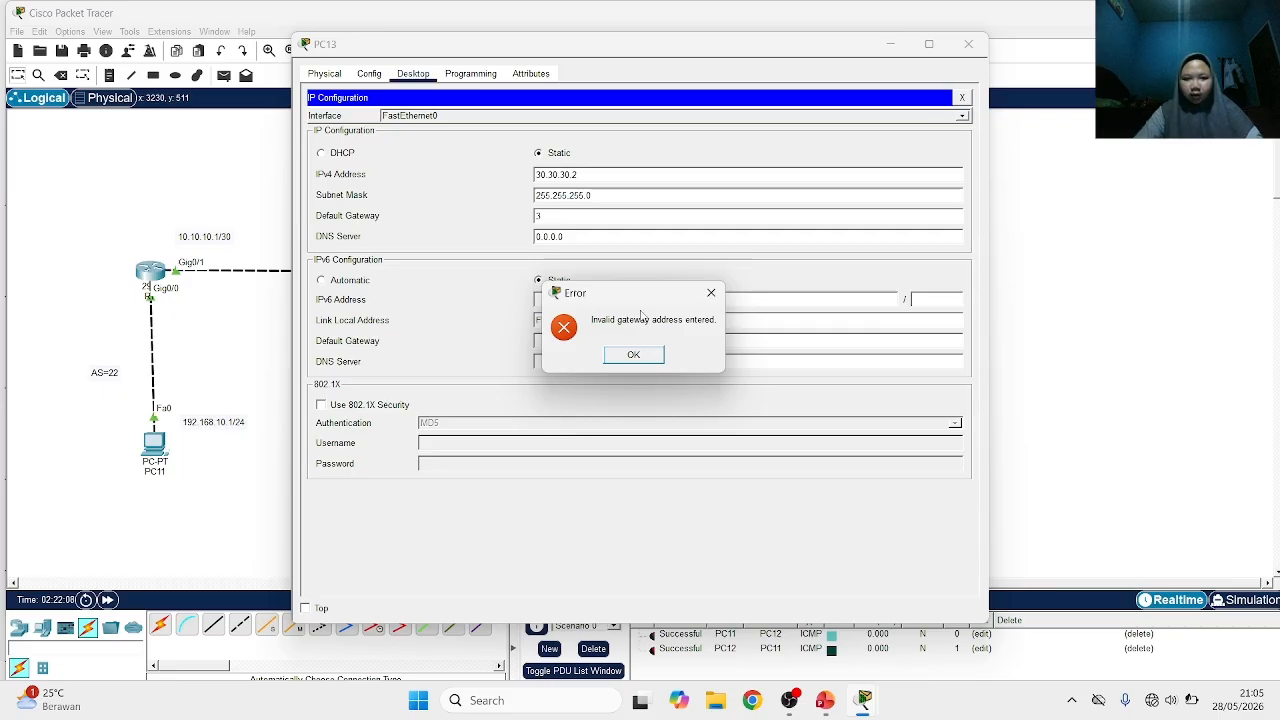
click(619, 362)
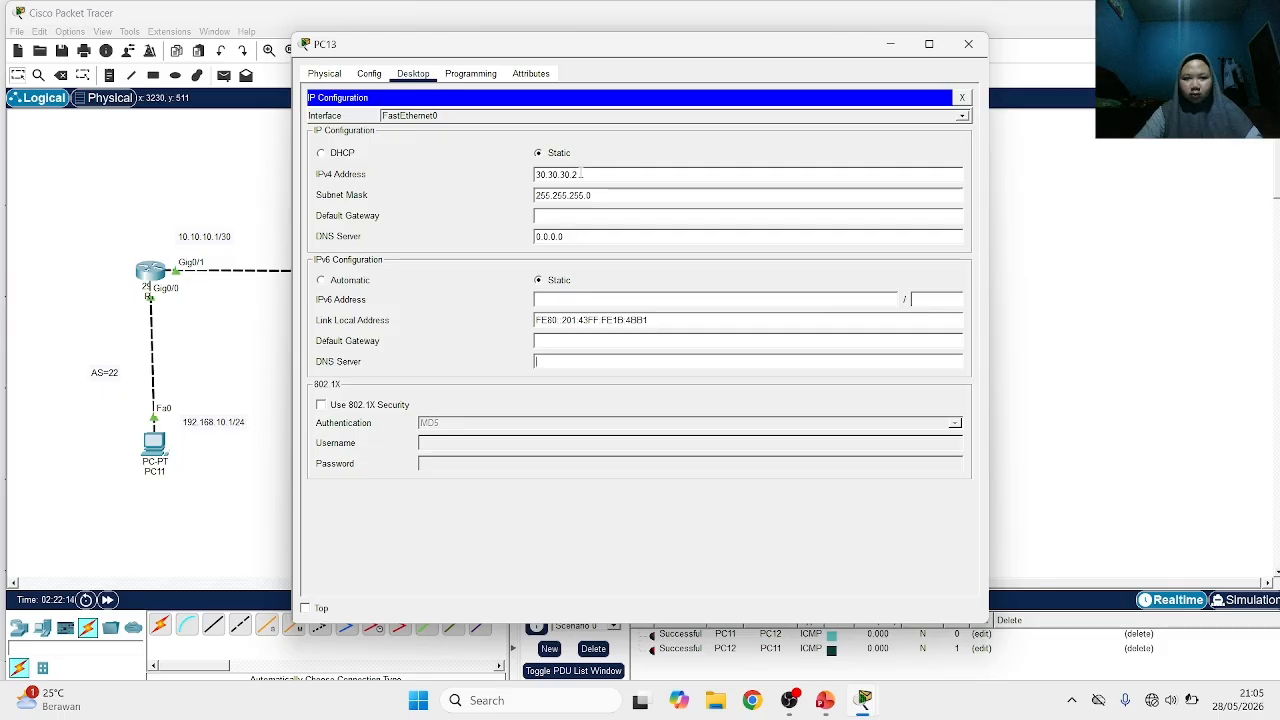
Set PC13's IPv4 address to 192.168.30.2
key(BackSpace)
key(BackSpace)
key(BackSpace)
key(BackSpace)
key(BackSpace)
key(BackSpace)
key(BackSpace)
key(BackSpace)
key(BackSpace)
text(1)
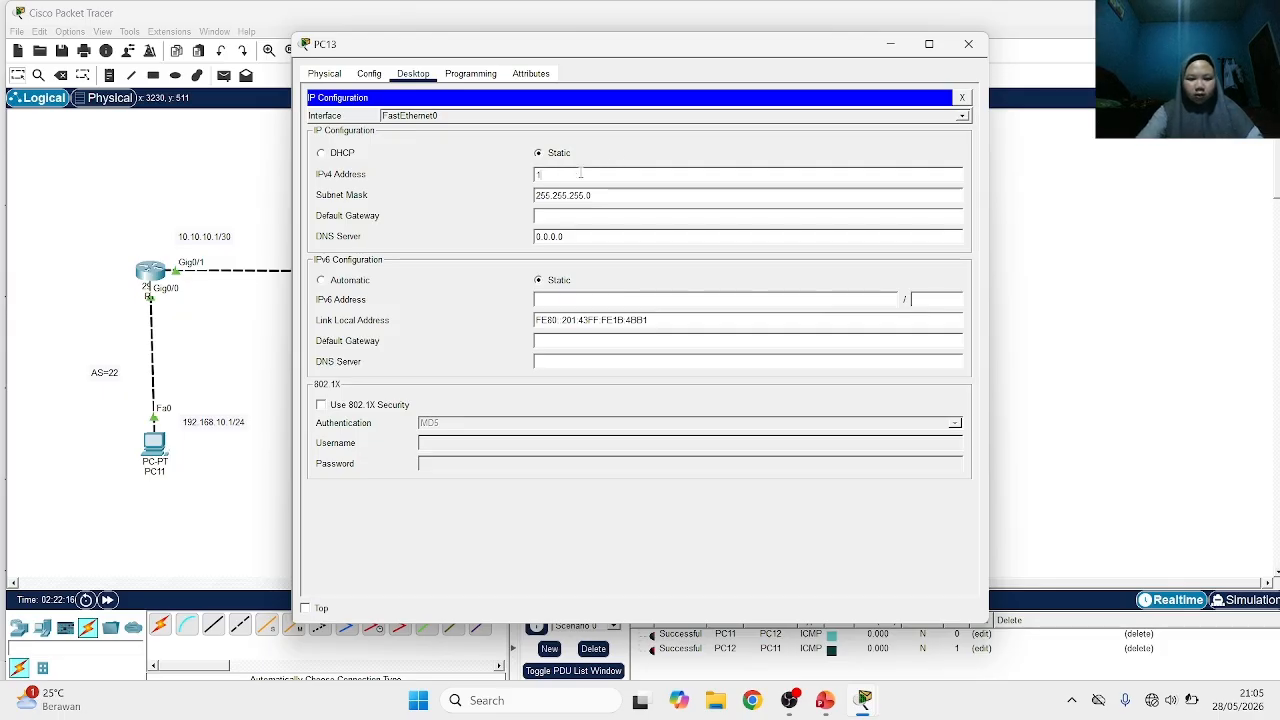
text(92.168.30.2)
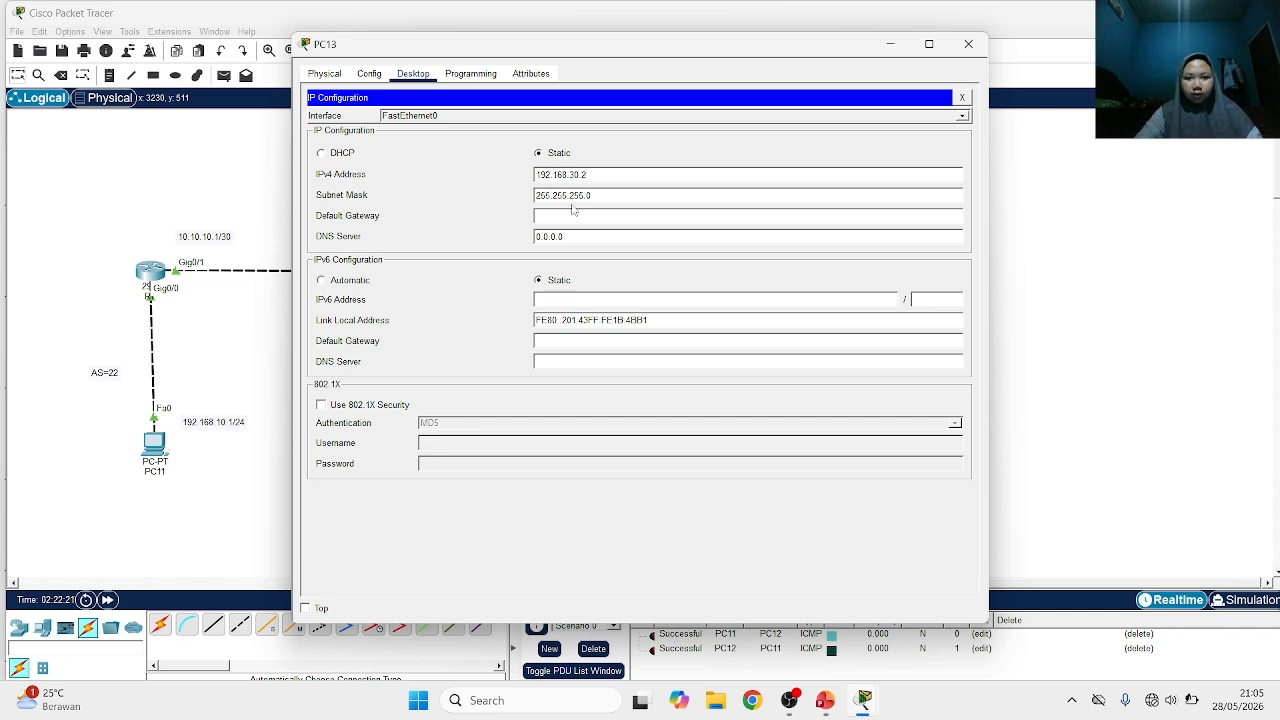
Set PC13's default gateway to 192.168.30.1 and return to the topology
click(583, 219)
text(192.16)
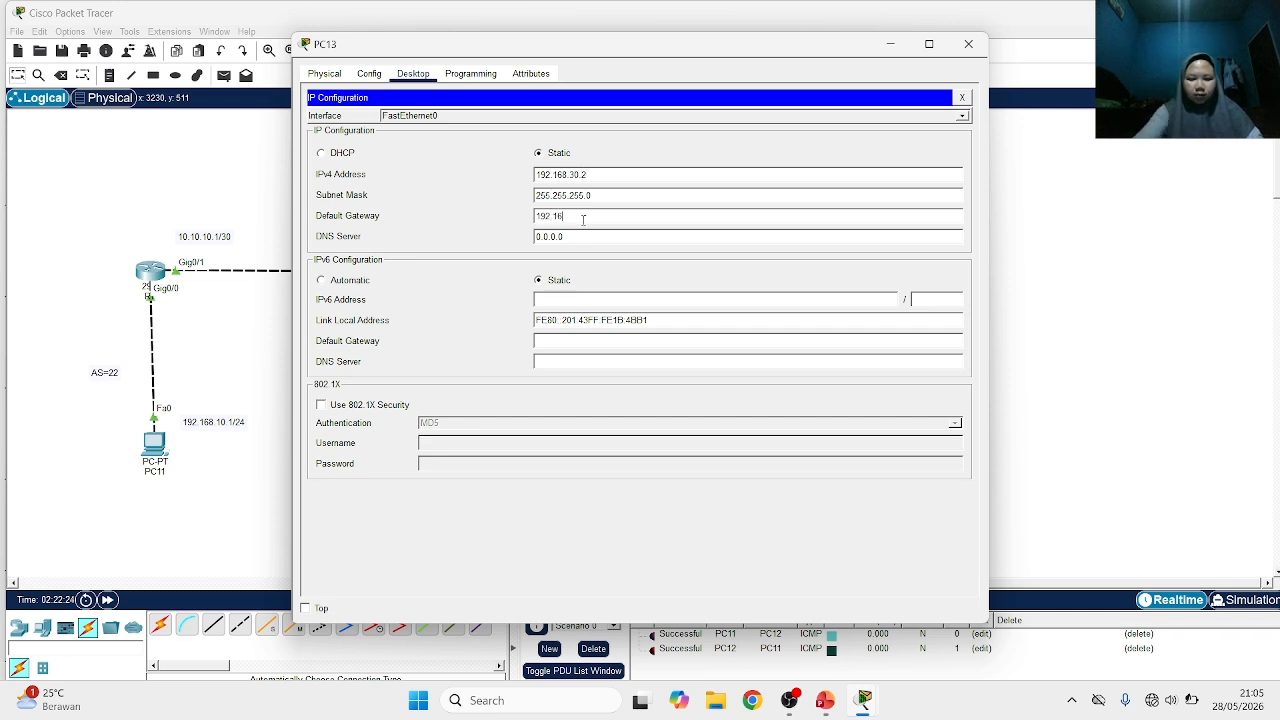
text(8.30.2)
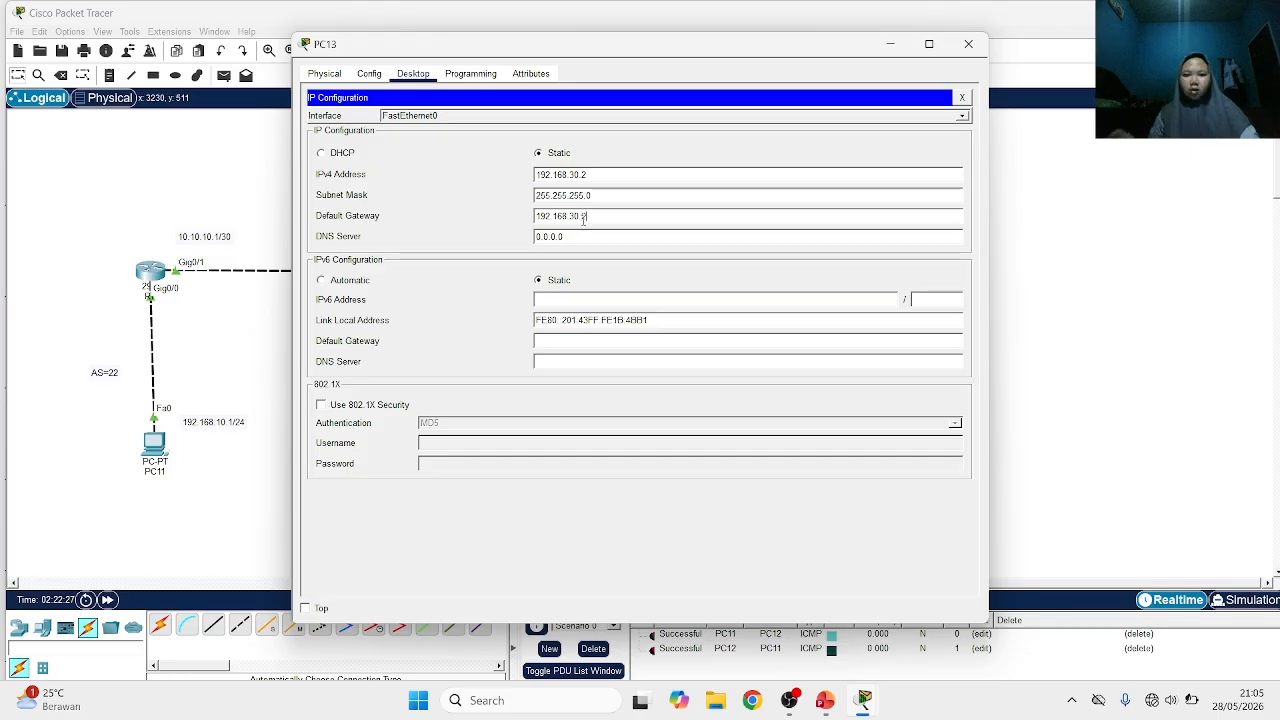
click(1090, 220)
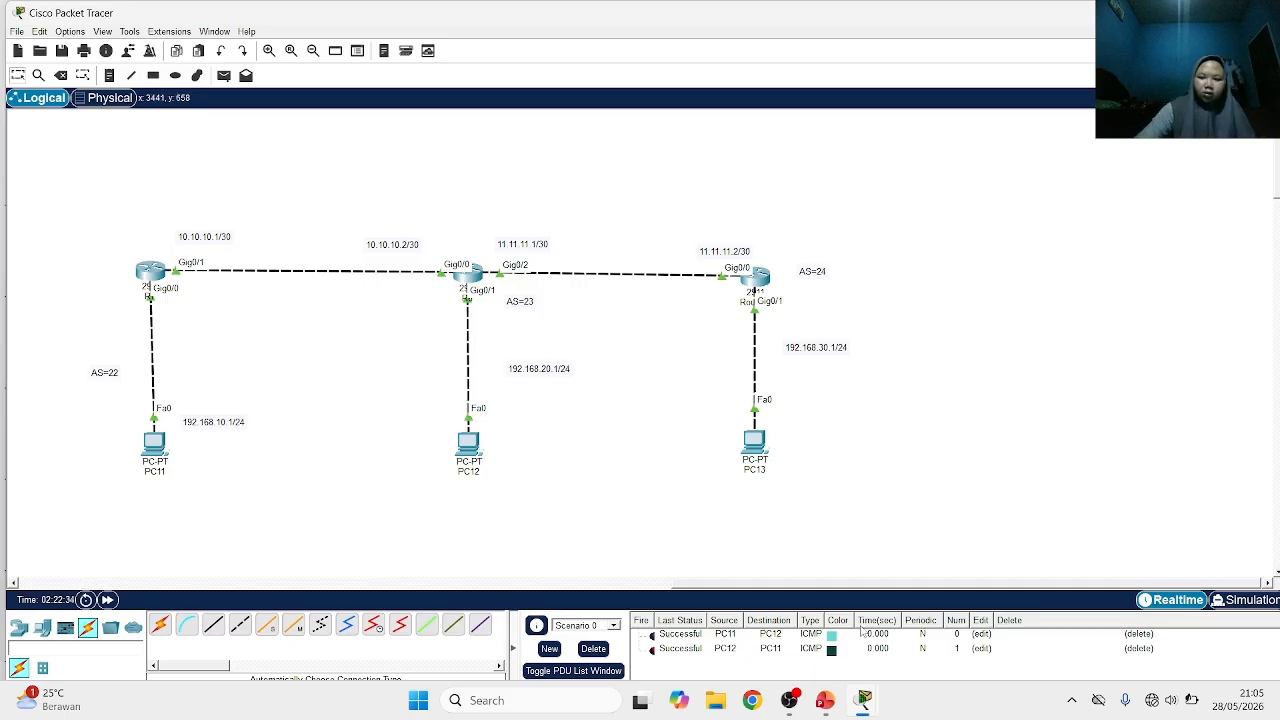
Close the leftover device windows for R1, R2, R3, PC6, PC7, PC8, Switch1, PC9 and PC10
click(828, 700)
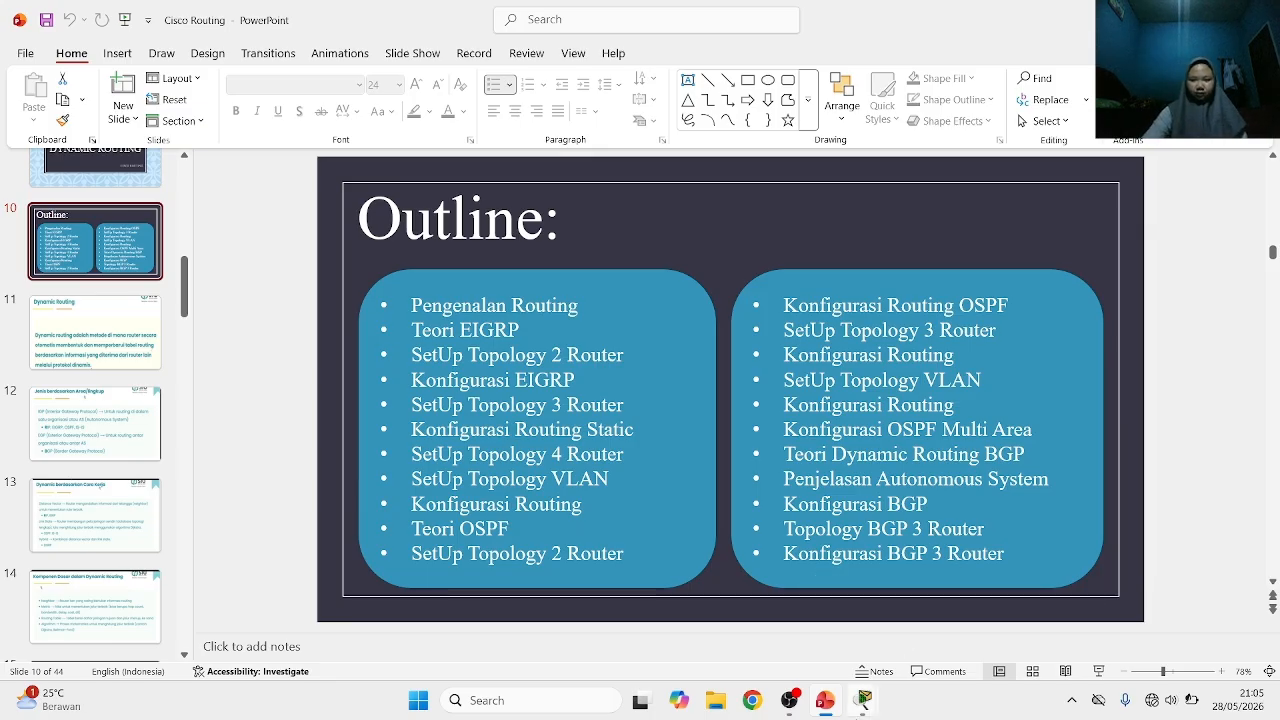
click(863, 703)
mouse_move(810, 622)
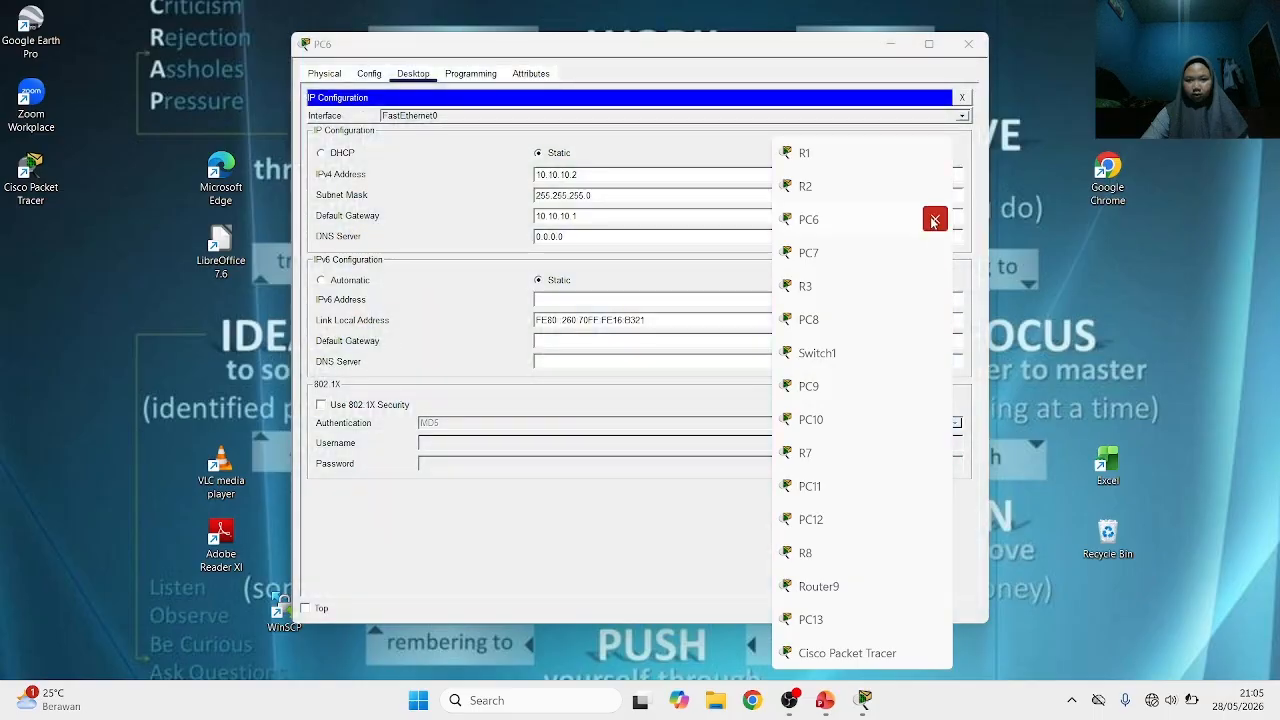
click(935, 219)
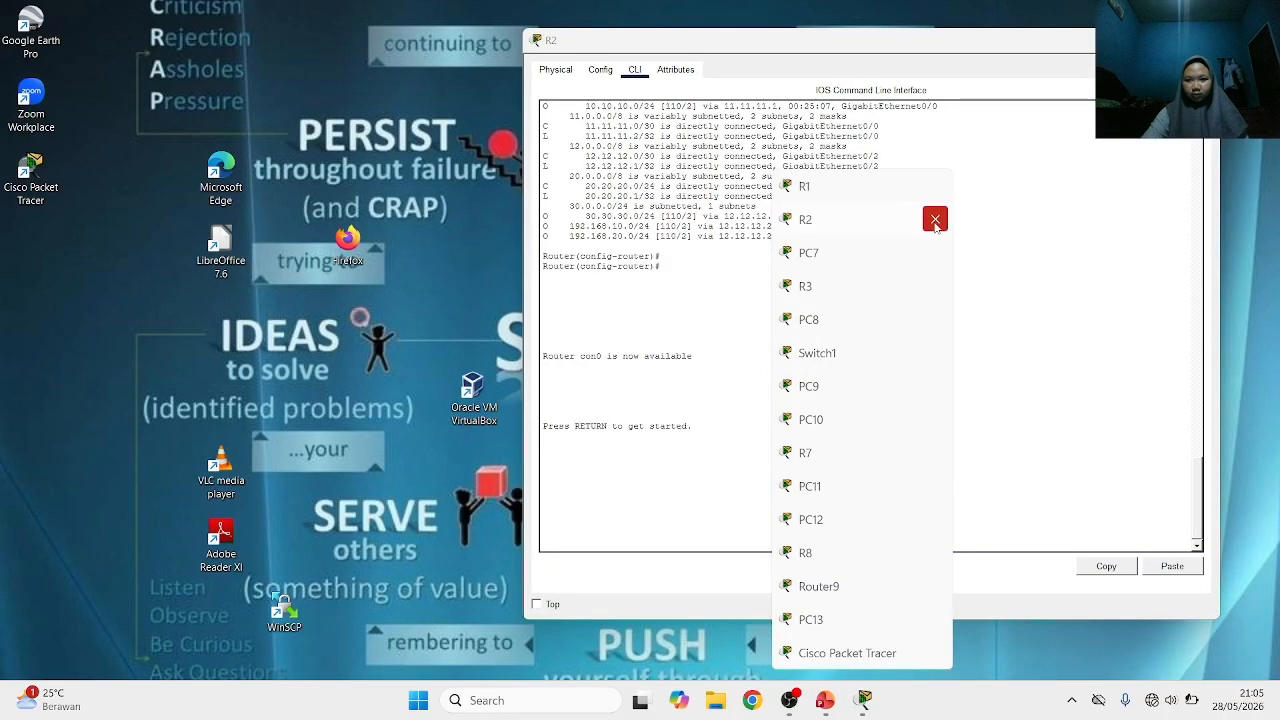
click(935, 220)
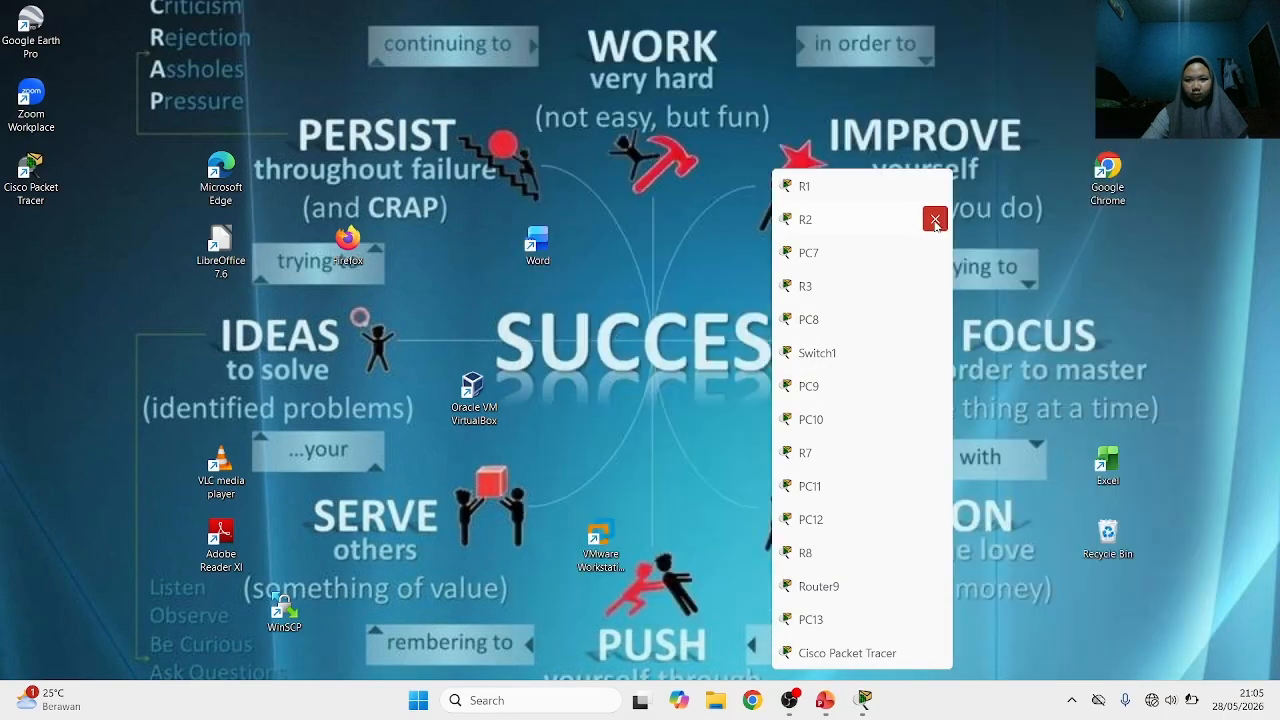
click(935, 220)
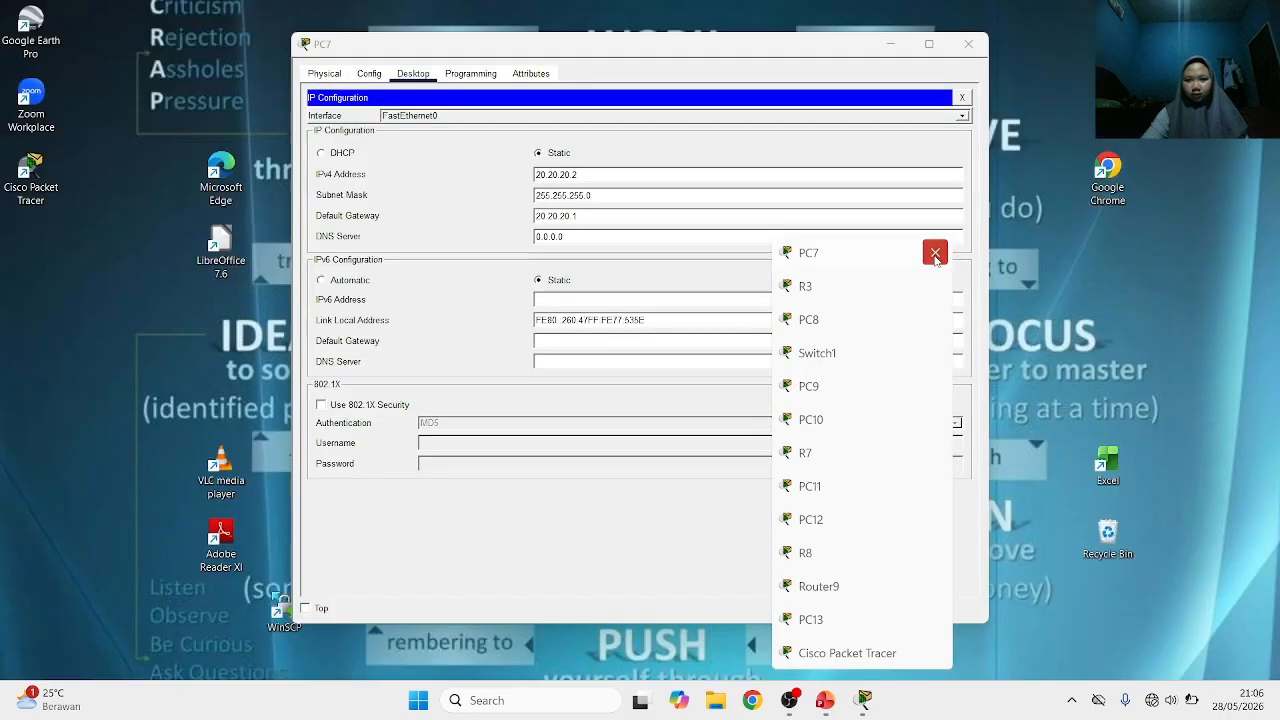
click(935, 255)
click(935, 287)
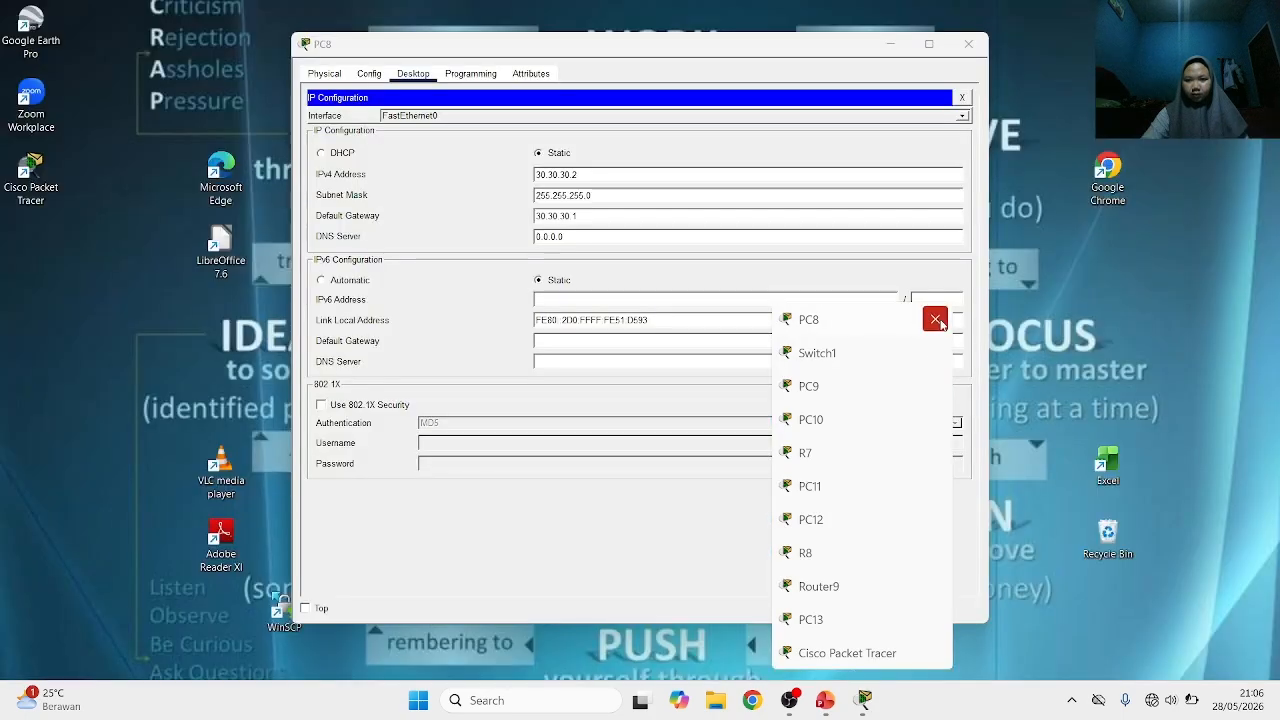
click(935, 319)
click(935, 352)
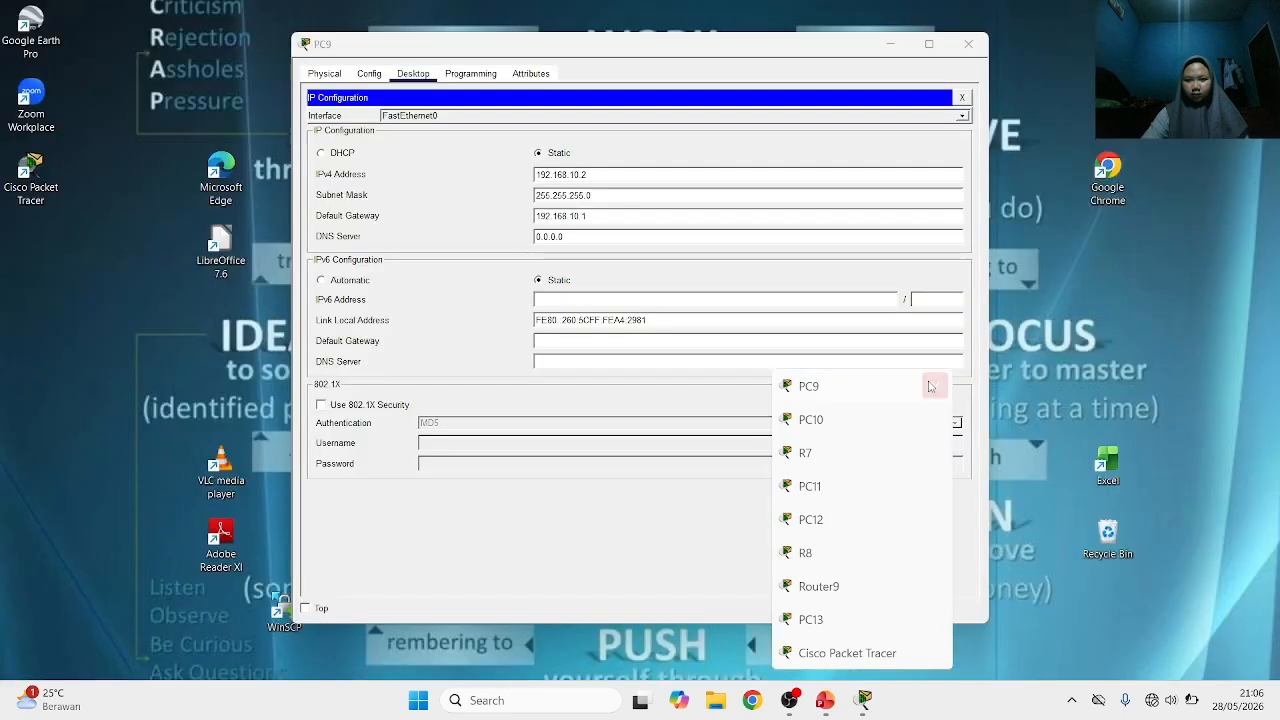
click(932, 385)
click(934, 419)
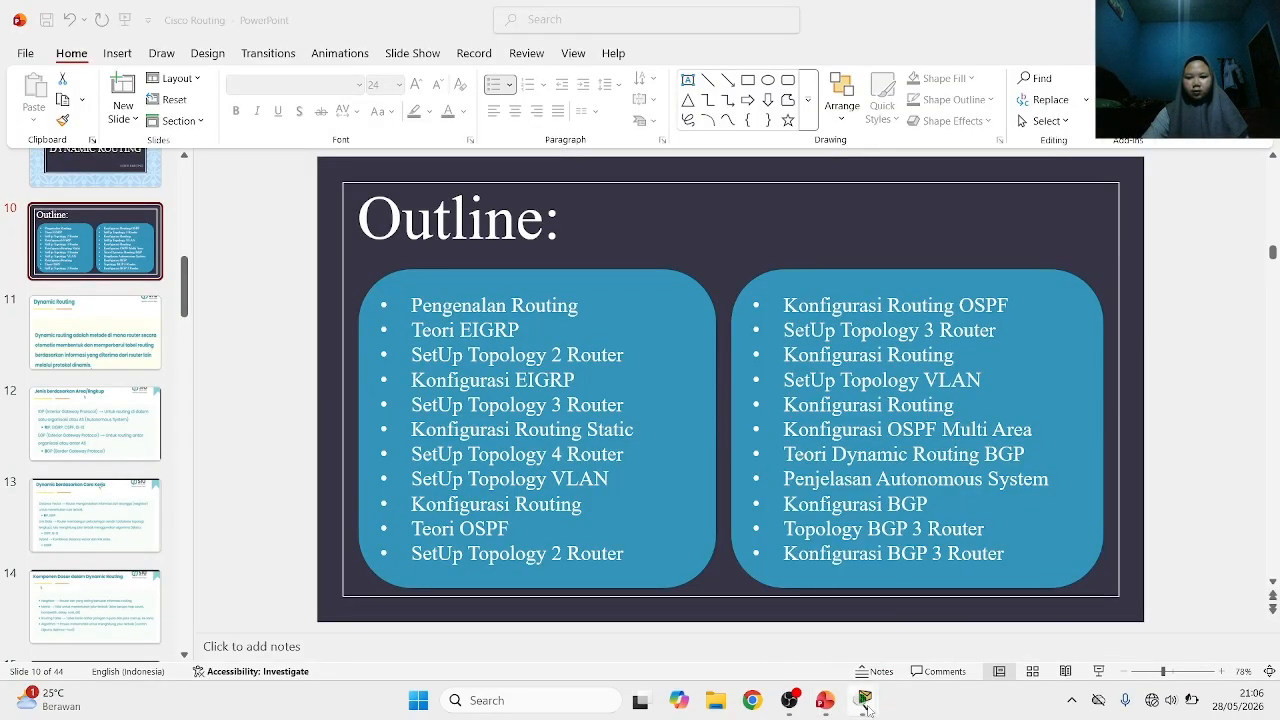
Switch back to Cisco Packet Tracer and exit interface configuration mode on the AS 24 router
mouse_move(864, 700)
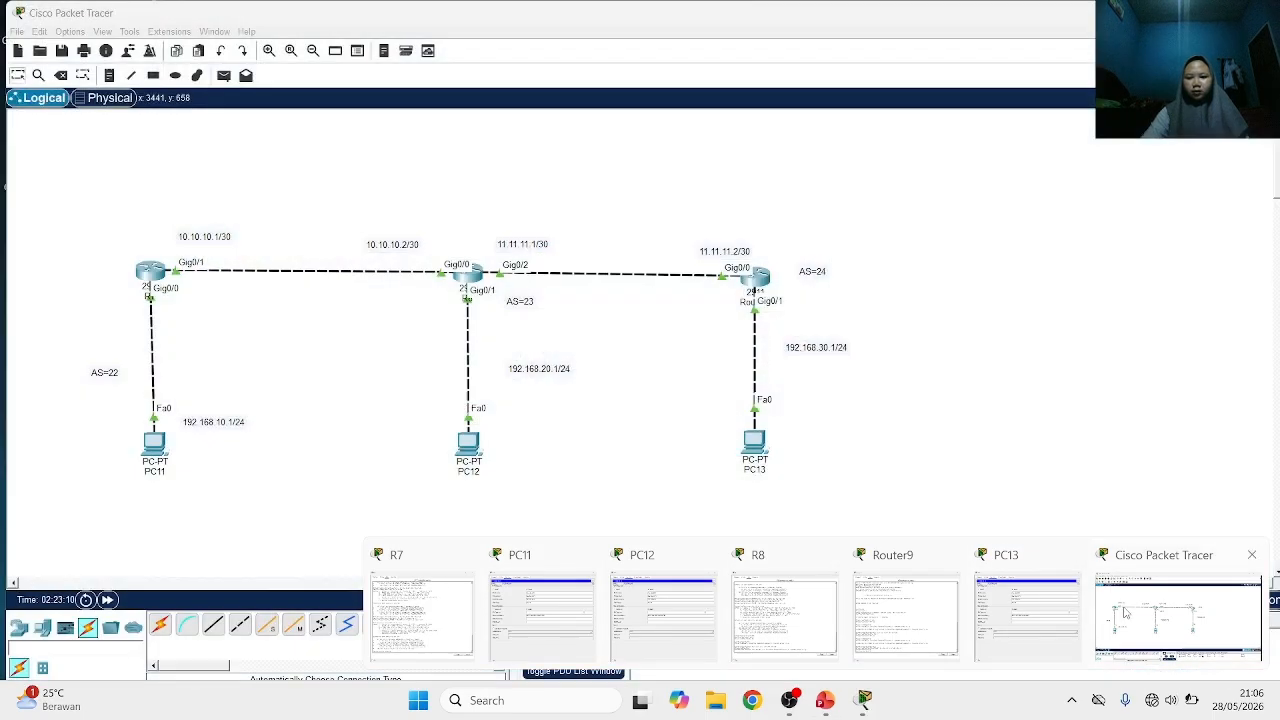
click(1125, 612)
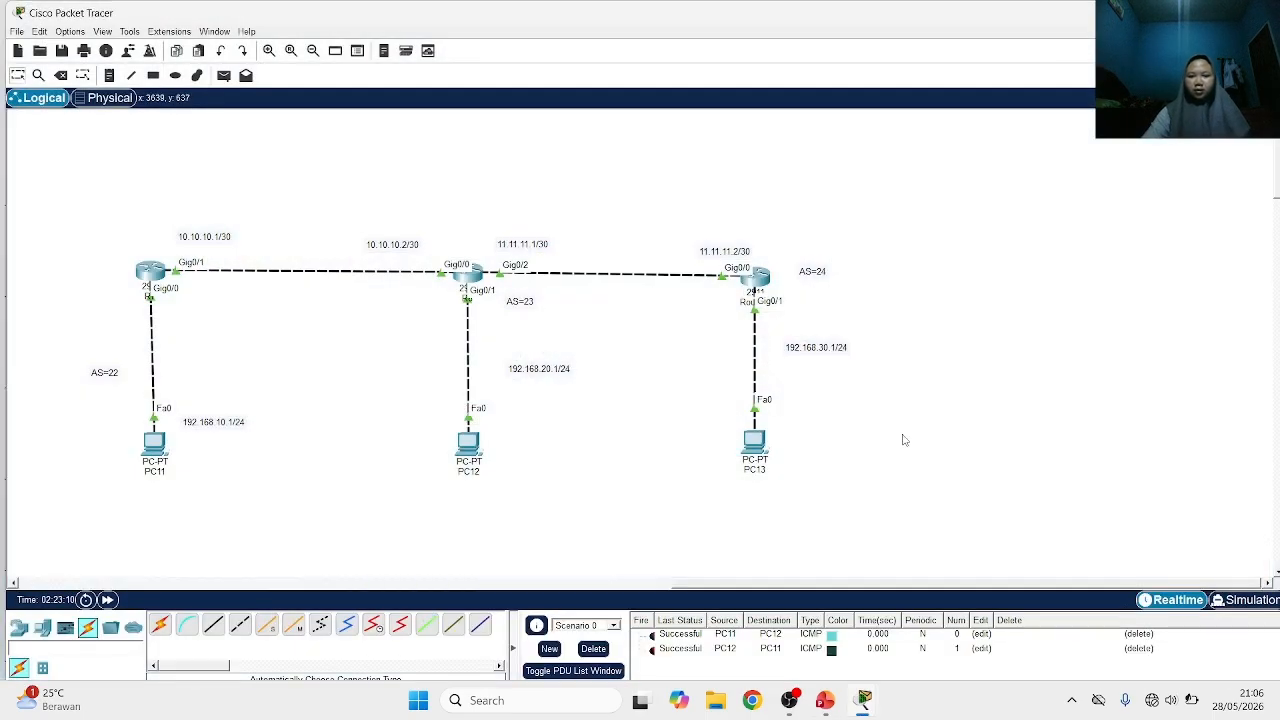
mouse_move(753, 463)
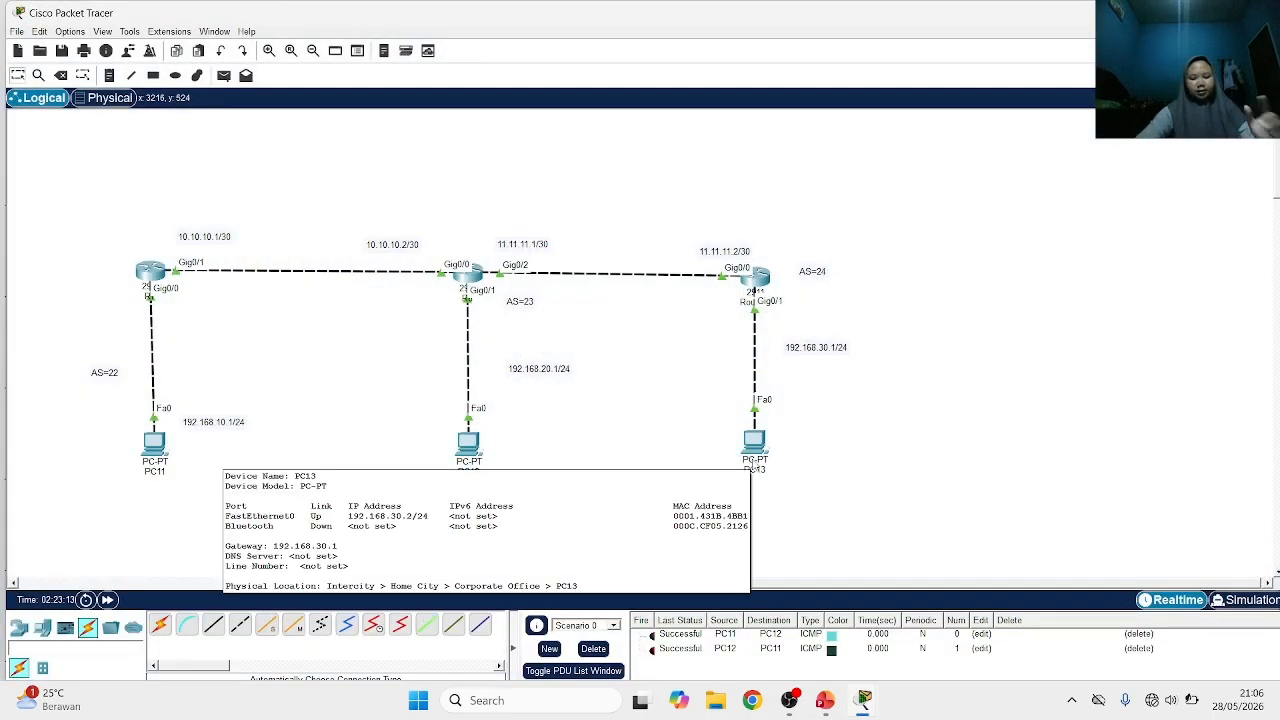
click(757, 277)
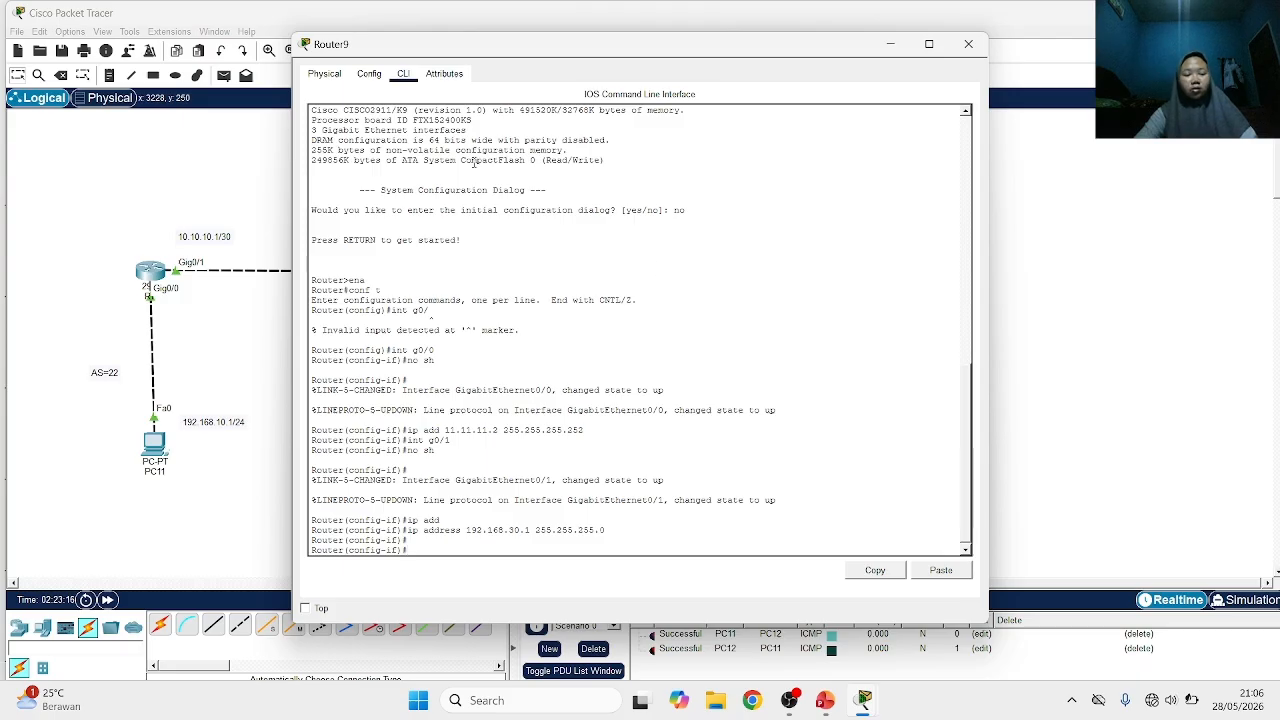
text(ex)
key(Return)
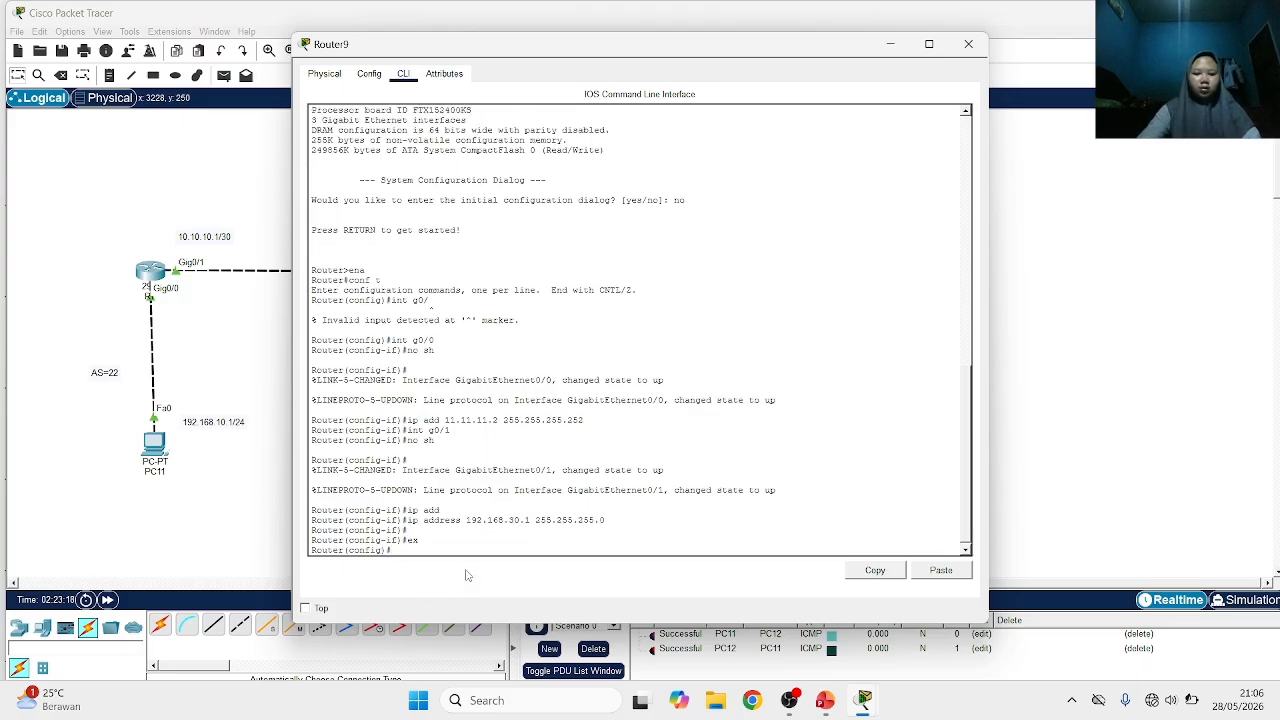
Start the BGP routing process with autonomous system number 24 on the AS 24 router
text(r)
key(Tab)
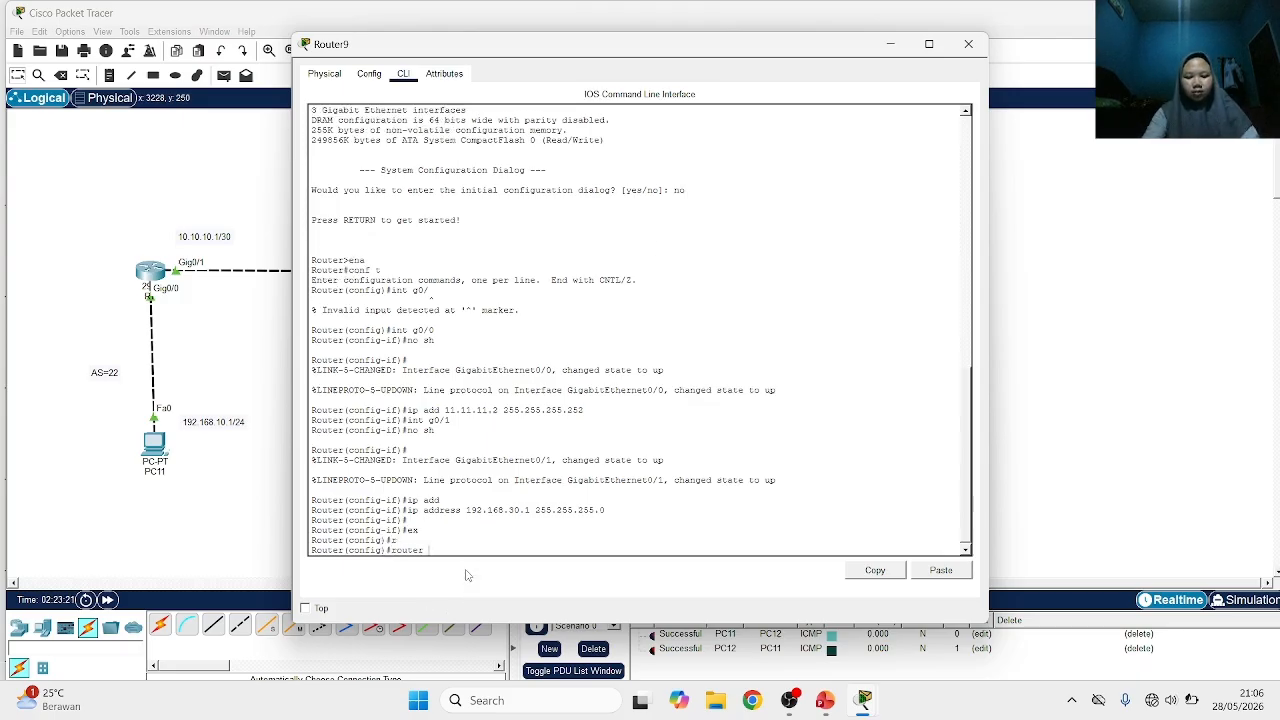
text(b)
key(Tab)
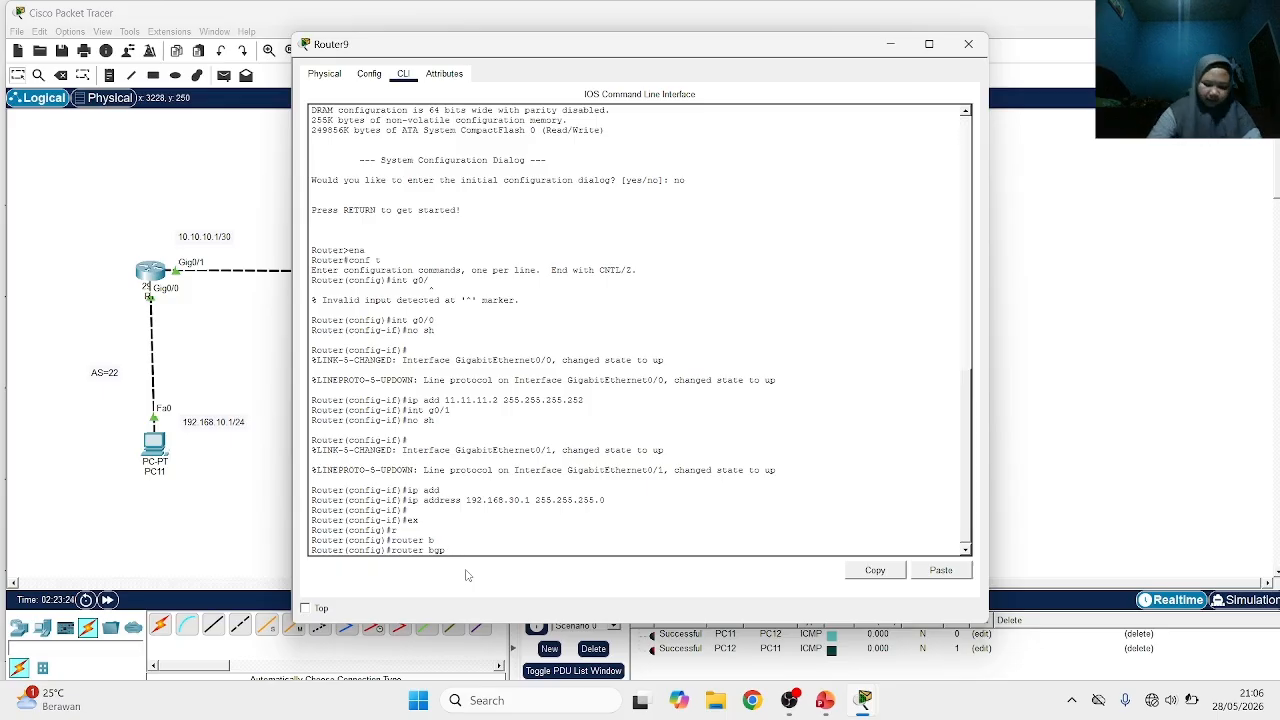
text(24)
key(Return)
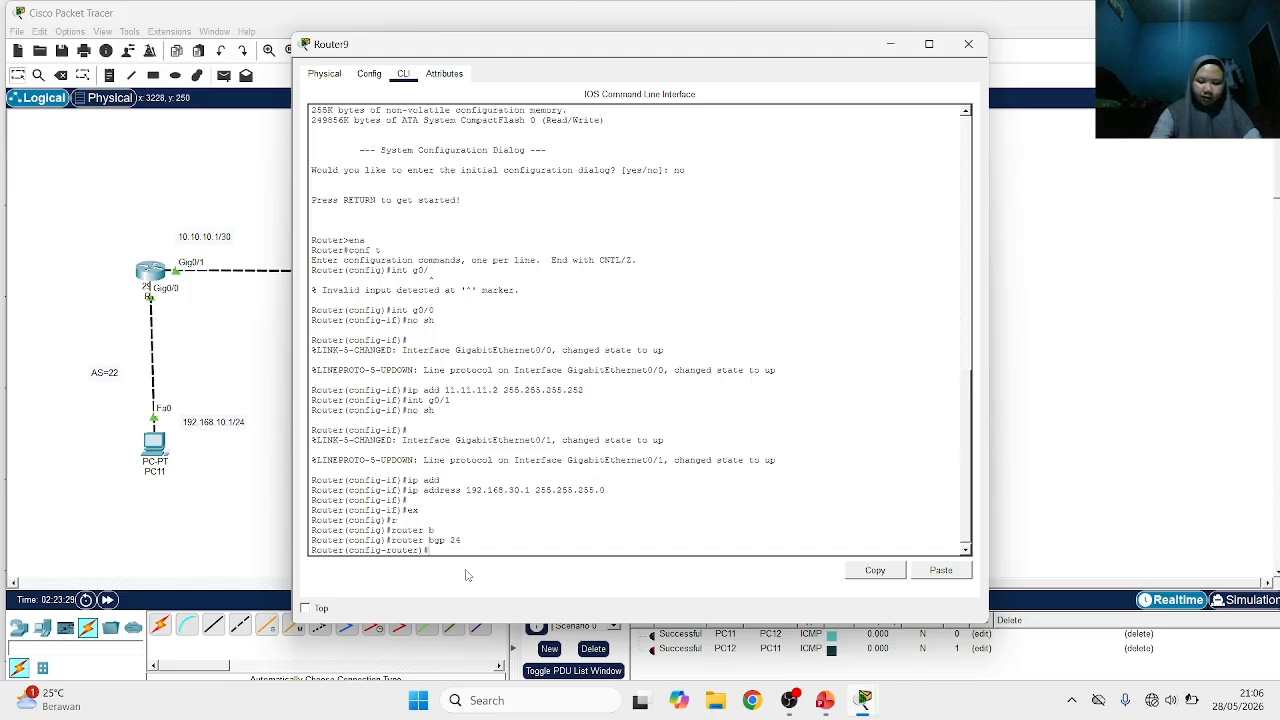
Define 11.11.11.1 as a BGP neighbor with remote AS 23 on the AS 24 router
text(ei)
key(Tab)
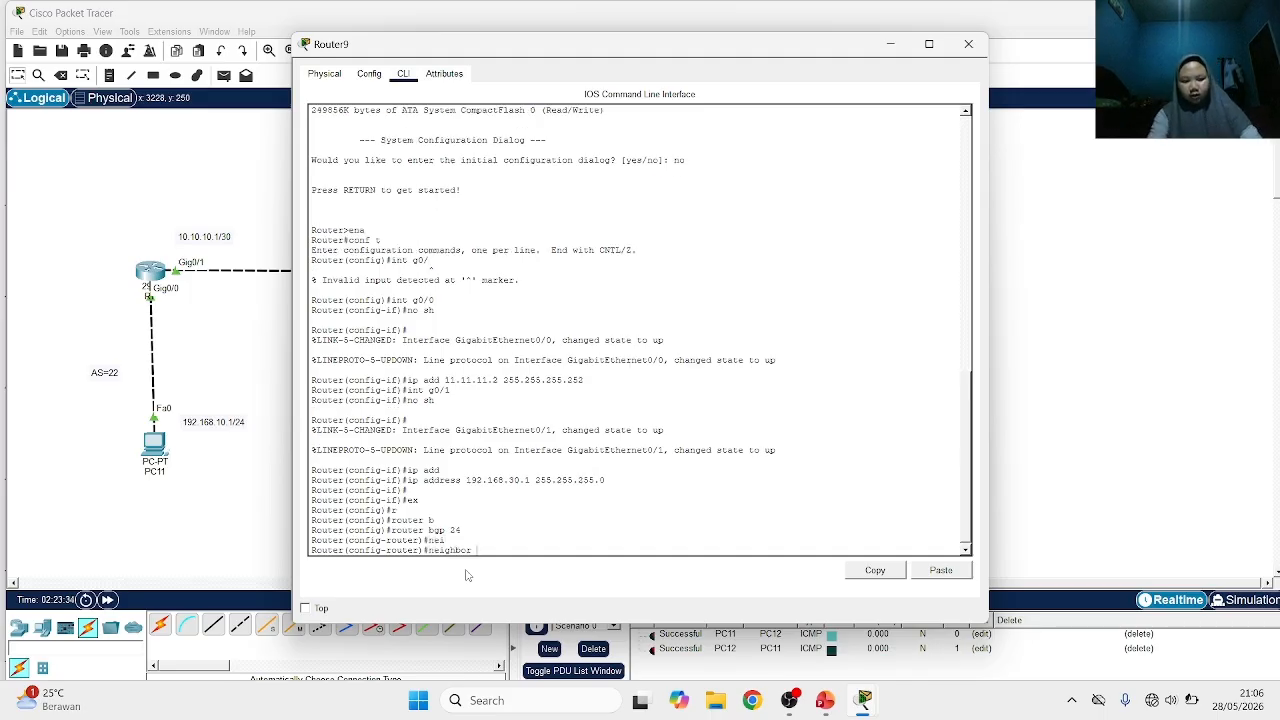
text(11)
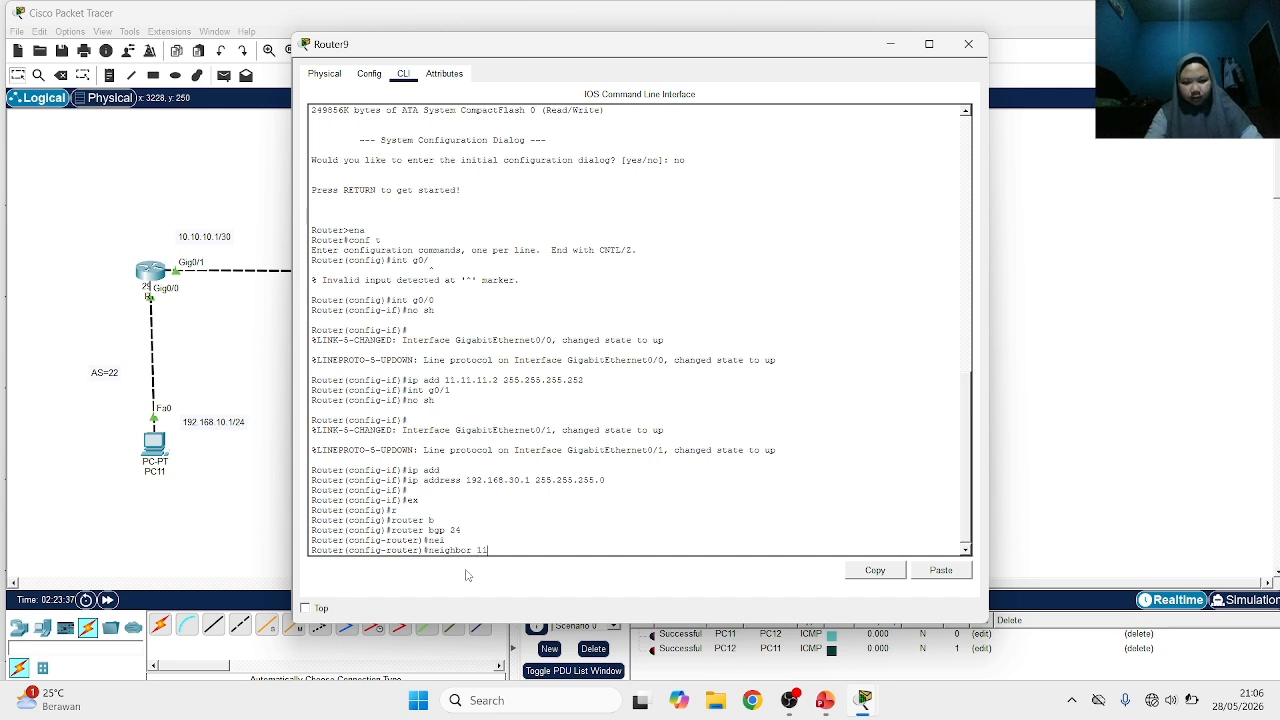
text(.11.11.1)
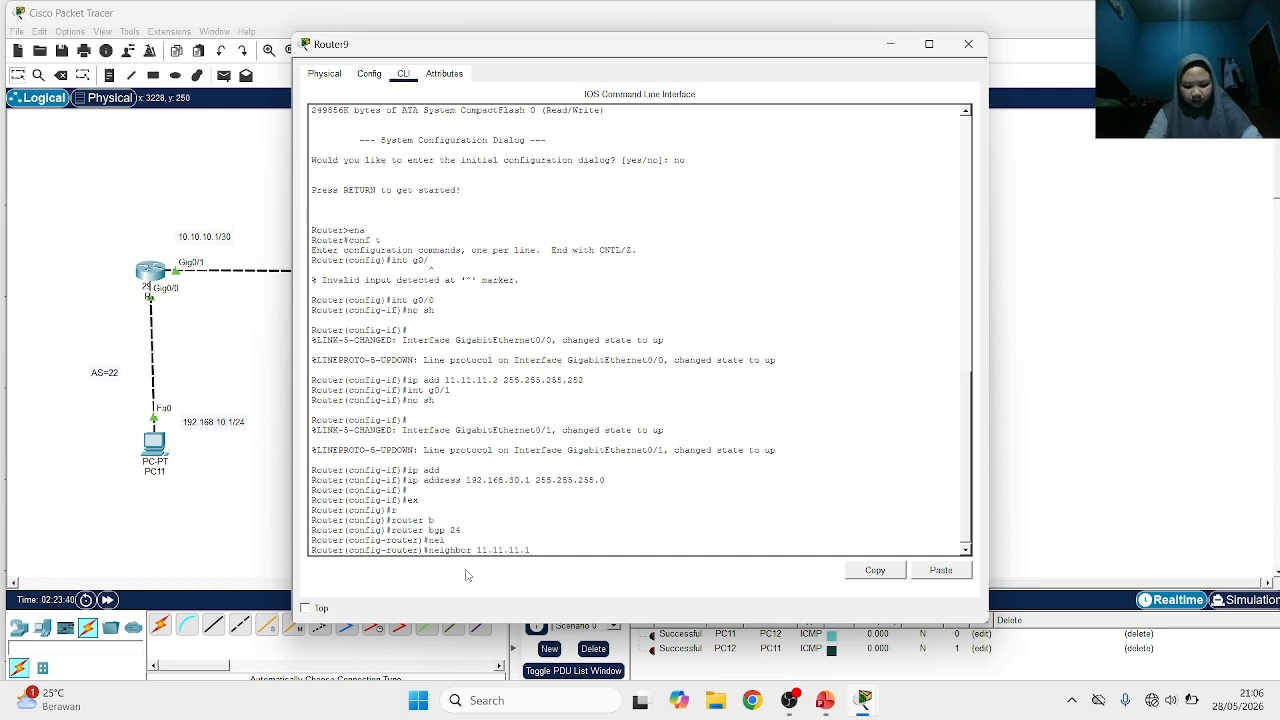
text( re)
key(Tab)
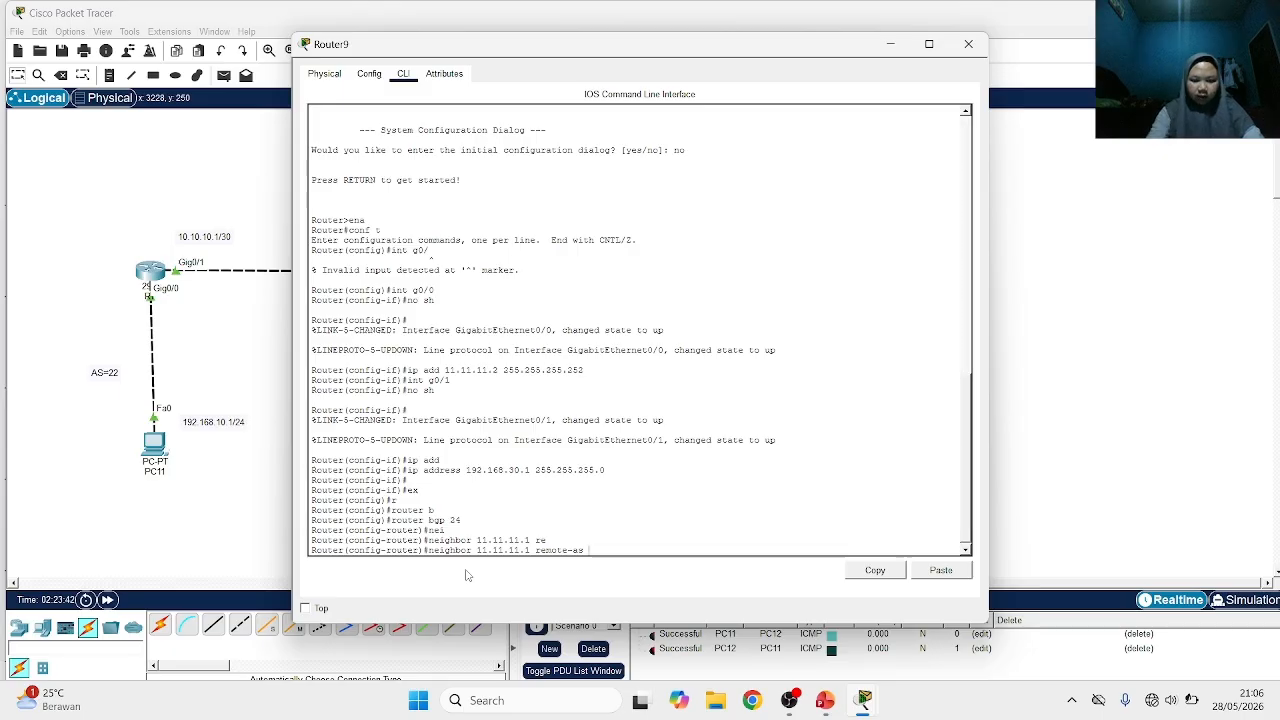
text(23)
key(Return)
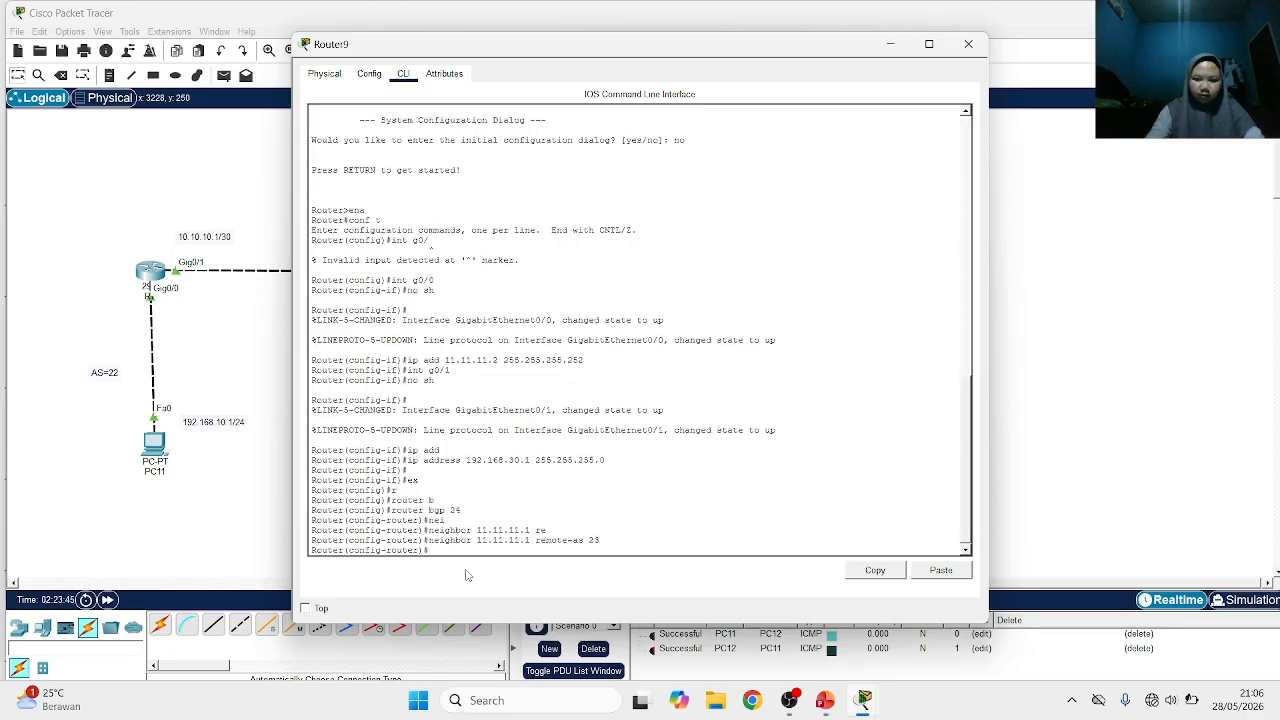
Advertise network 11.11.11.0 with mask 255.255.255.0 in BGP on the AS 24 router
text(net)
key(Tab)
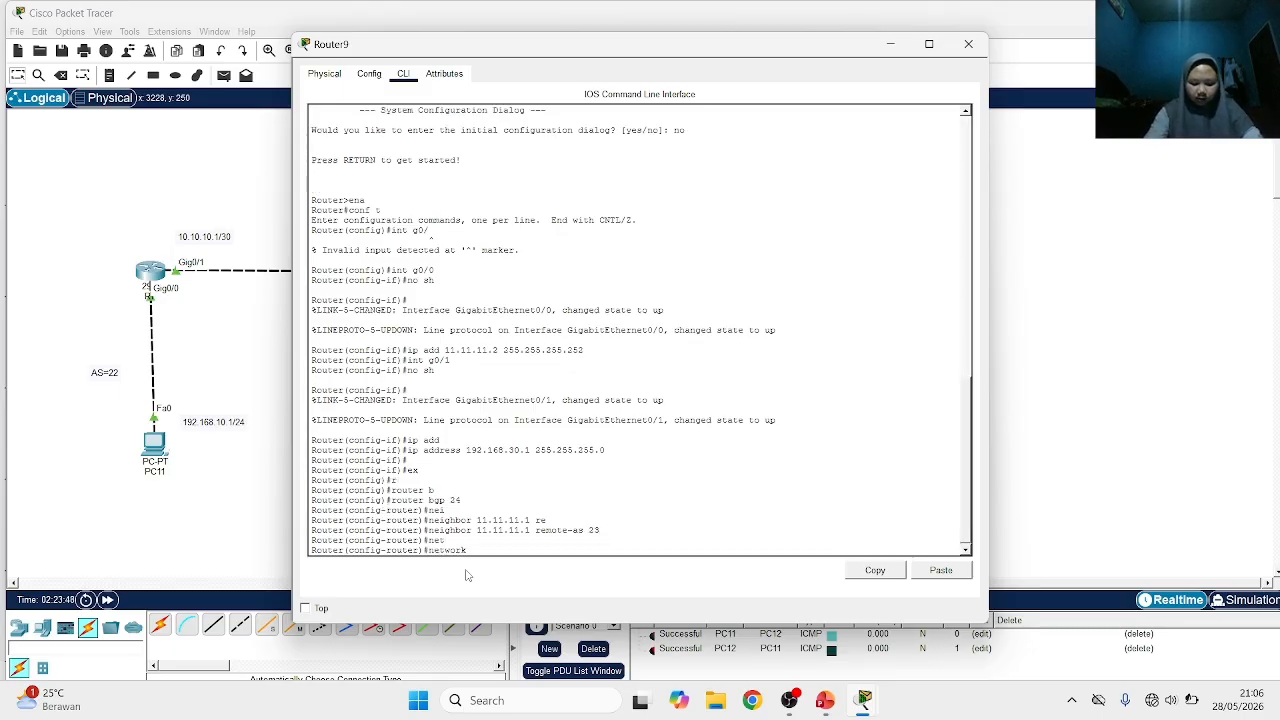
text(11.11.11.)
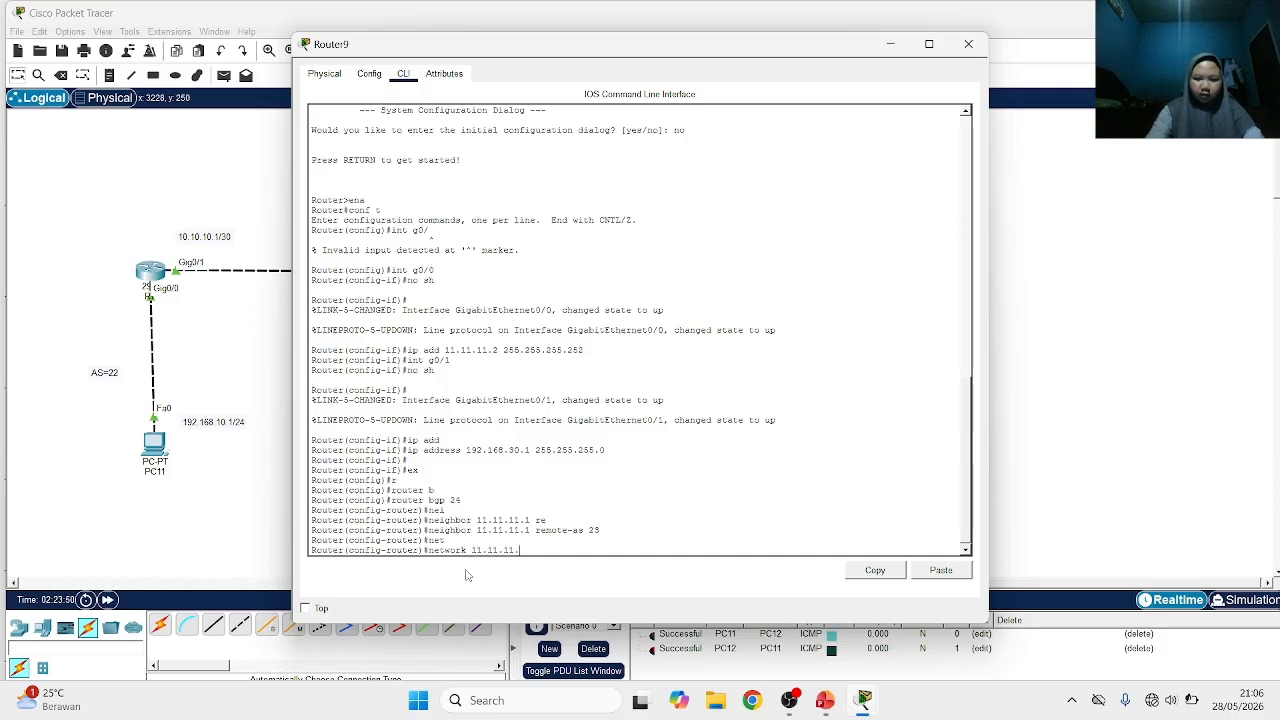
text(0 mas)
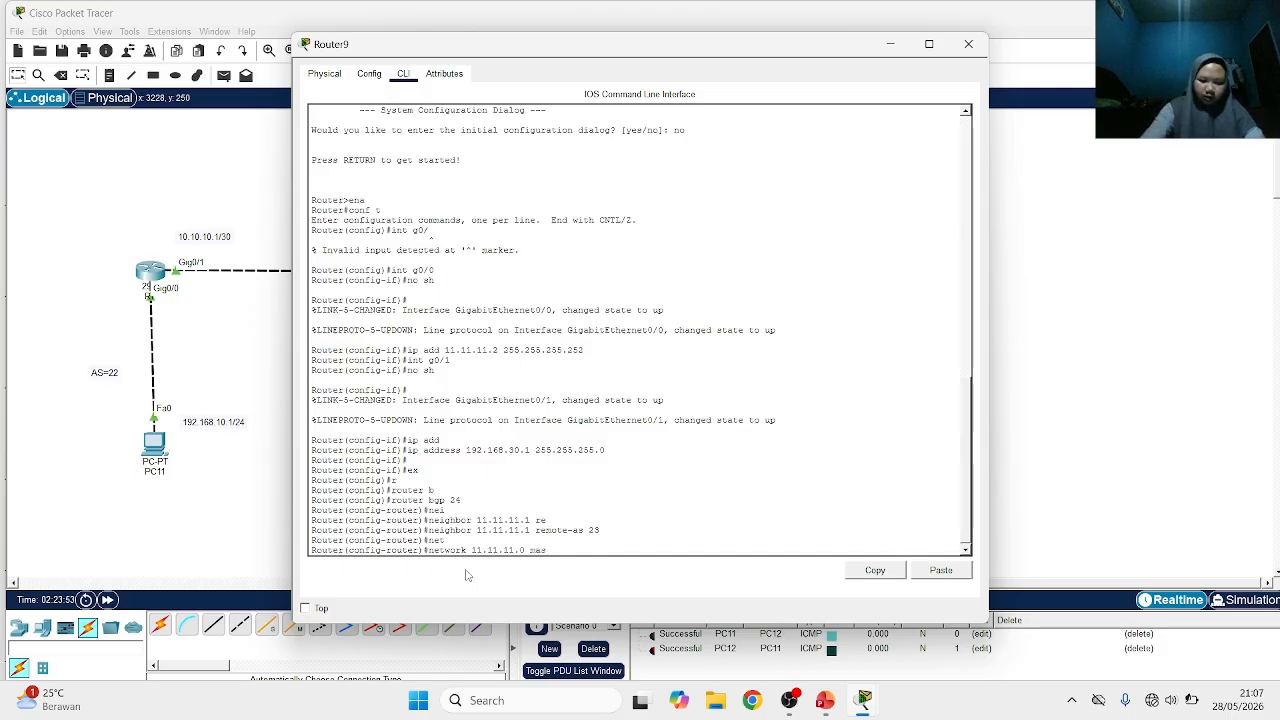
text(k 255.255.255.0)
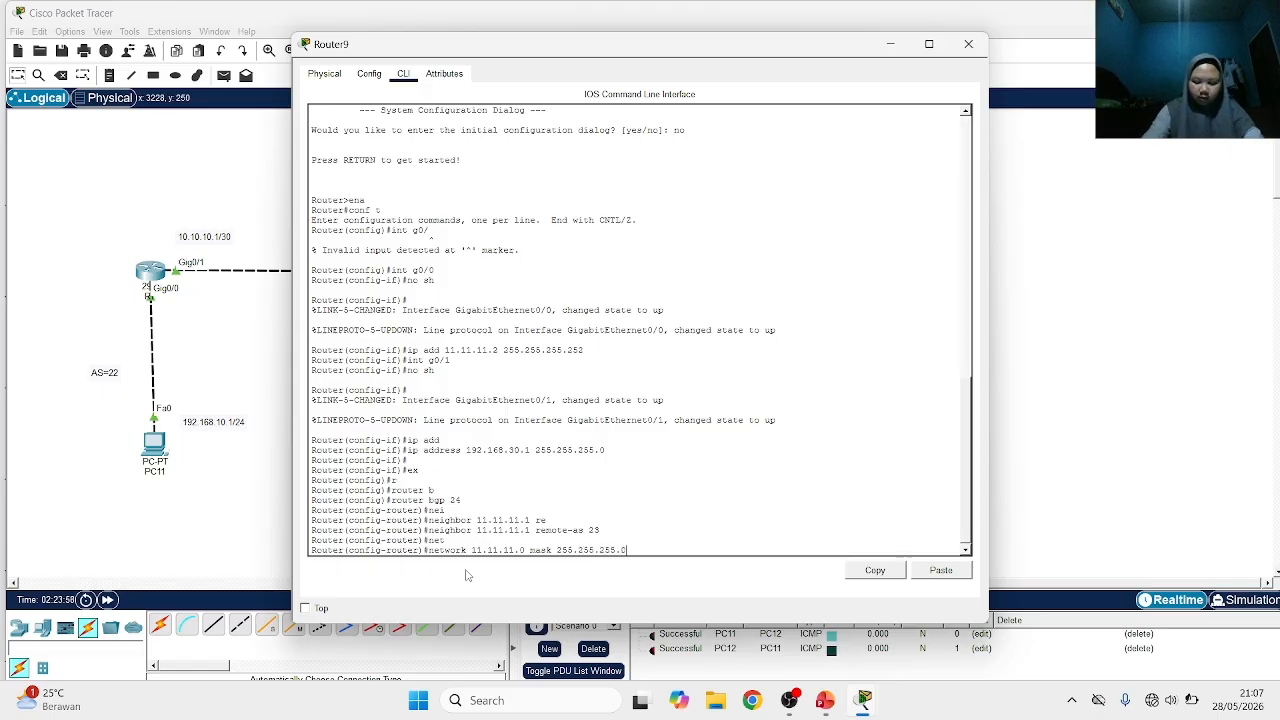
key(Return)
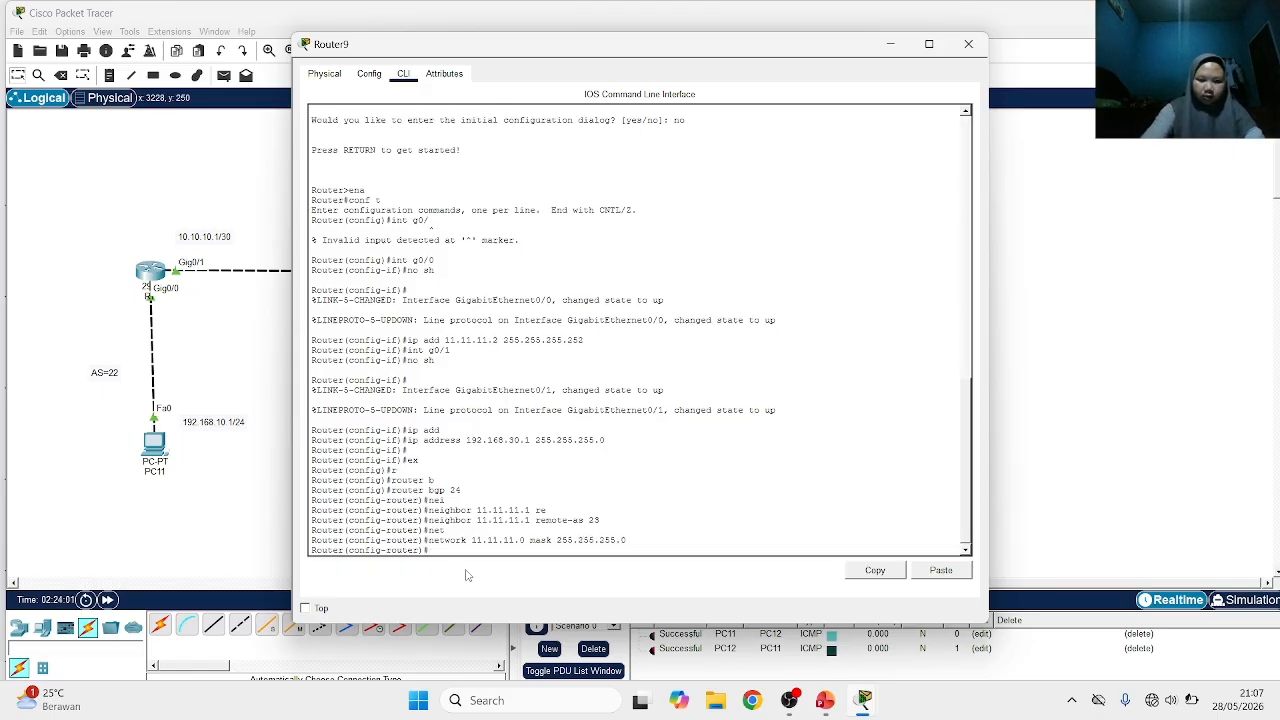
Advertise network 192.168.30.0 with mask 255.255.255.0 in BGP on the AS 24 router
text(net)
key(Tab)
text(192.168)
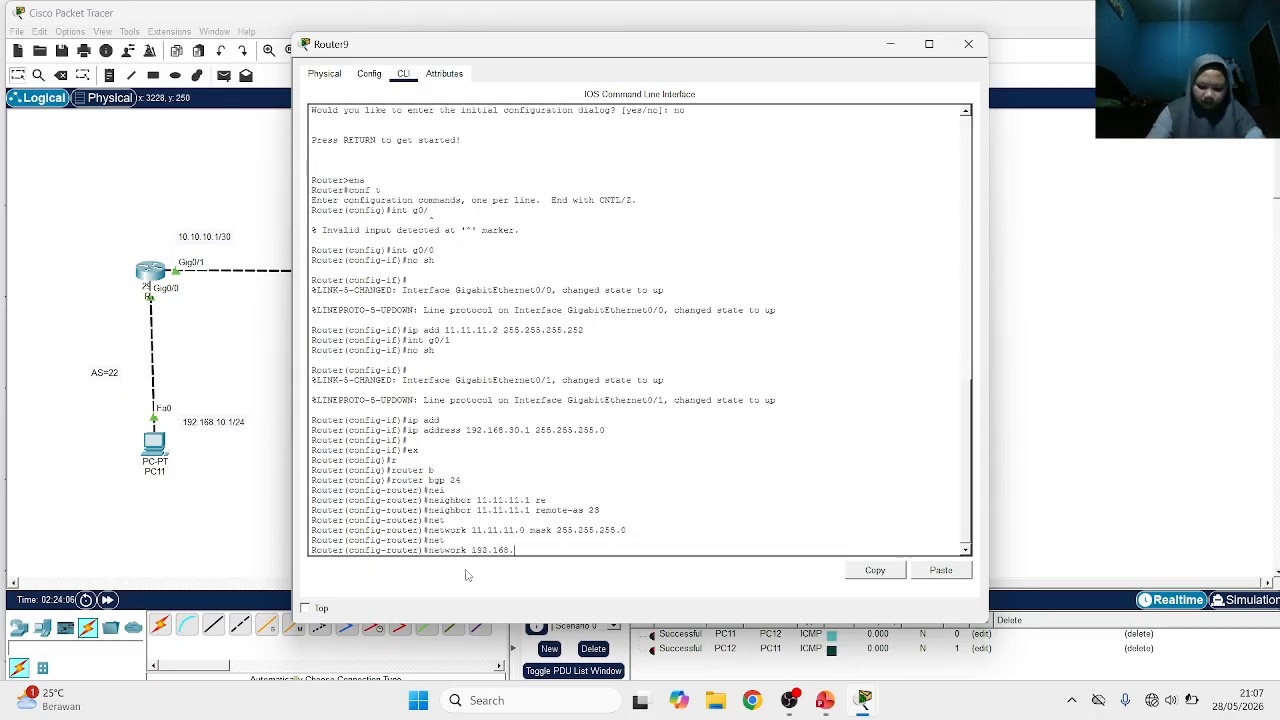
text(.30.0)
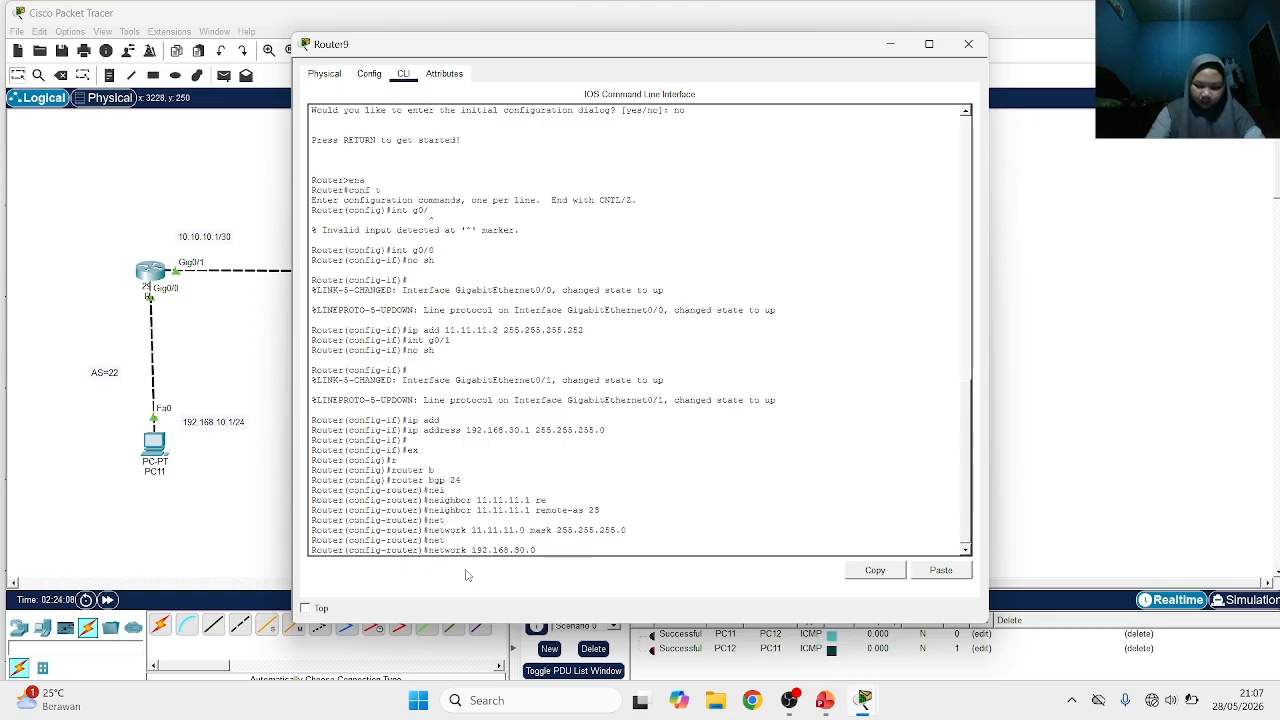
text( mask 255)
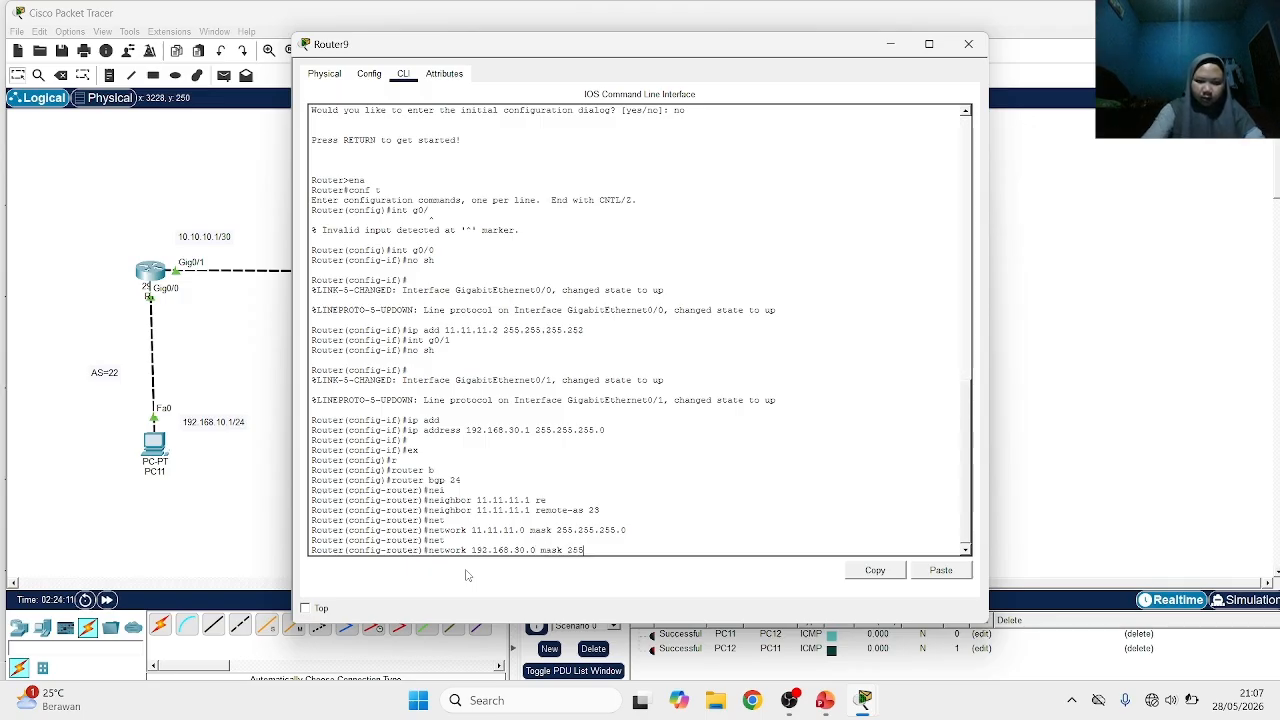
text(.255.255)
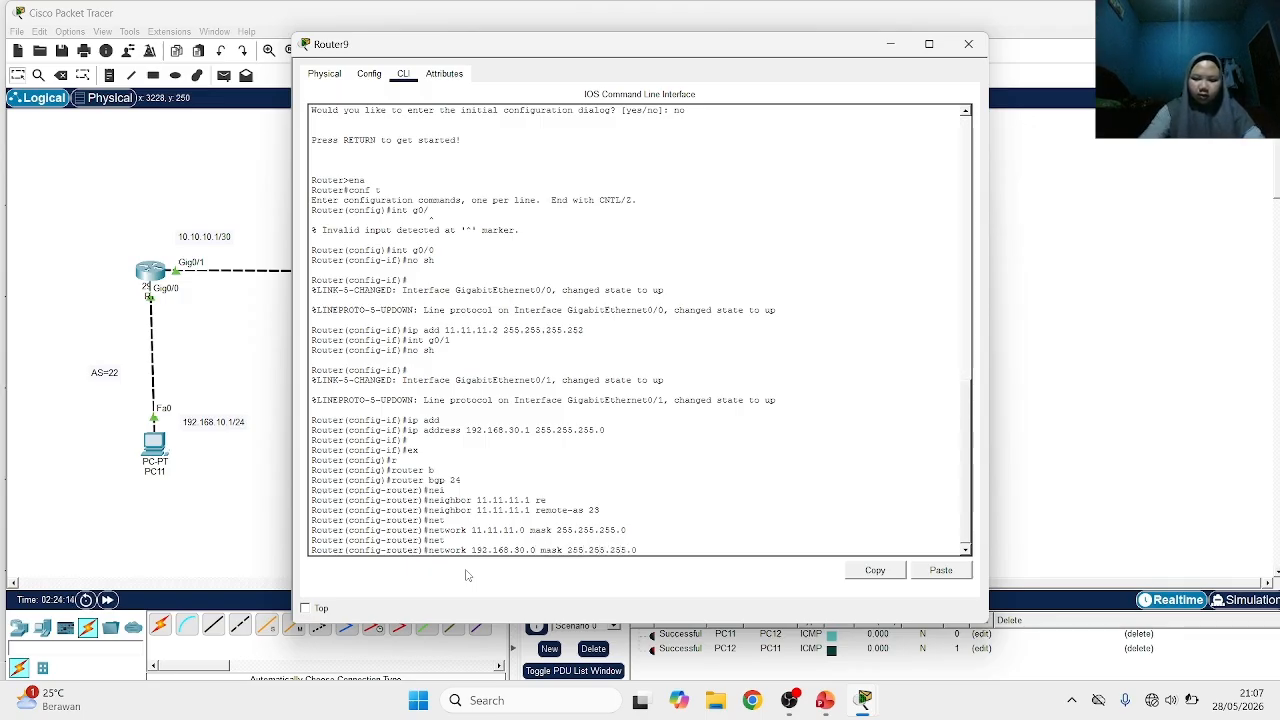
text(.0)
key(Return)
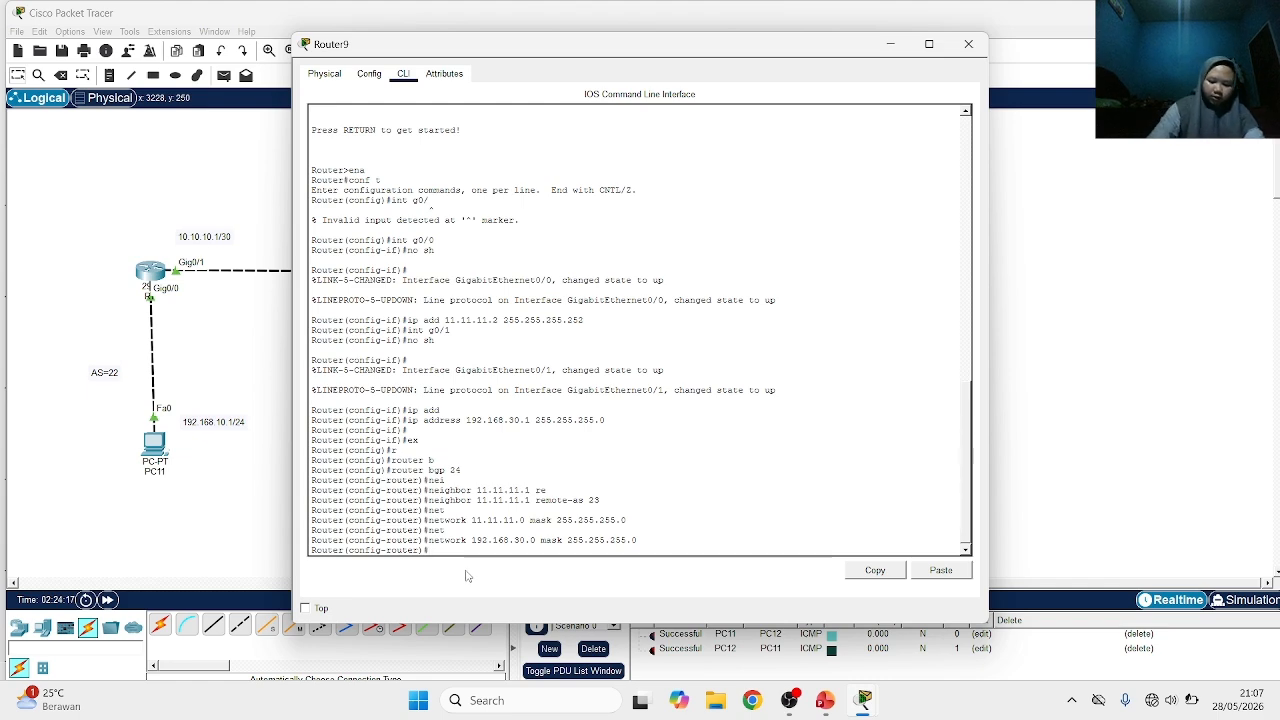
Open router R8's command line, leave interface configuration mode and enter BGP configuration for autonomous system 23
click(236, 526)
click(479, 278)
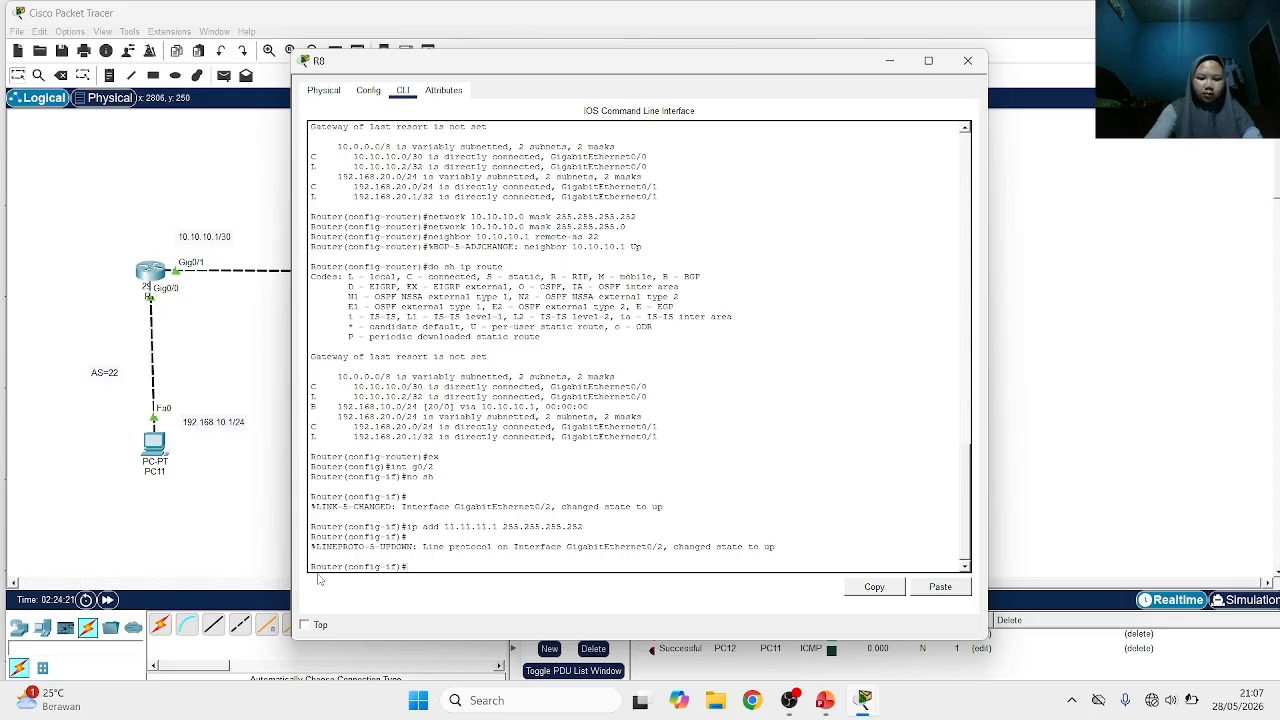
text(ex)
key(Return)
text(r)
key(Tab)
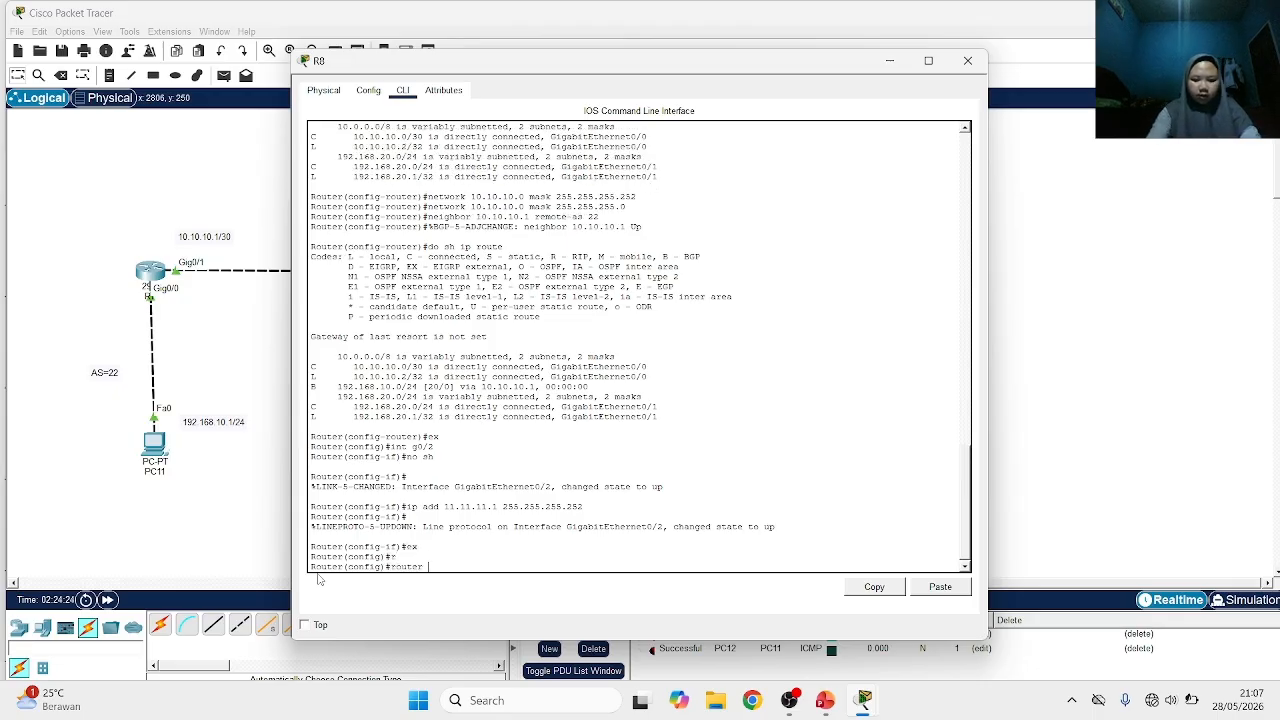
text(b)
key(Tab)
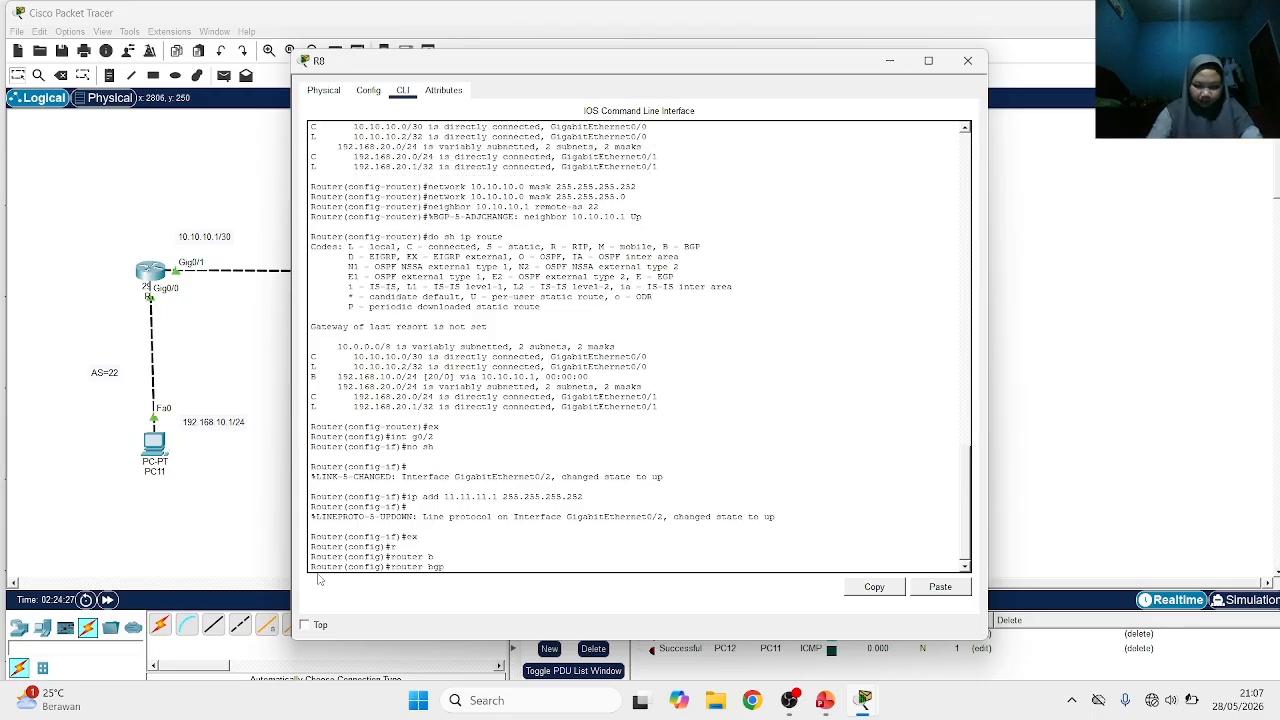
text(23)
key(Return)
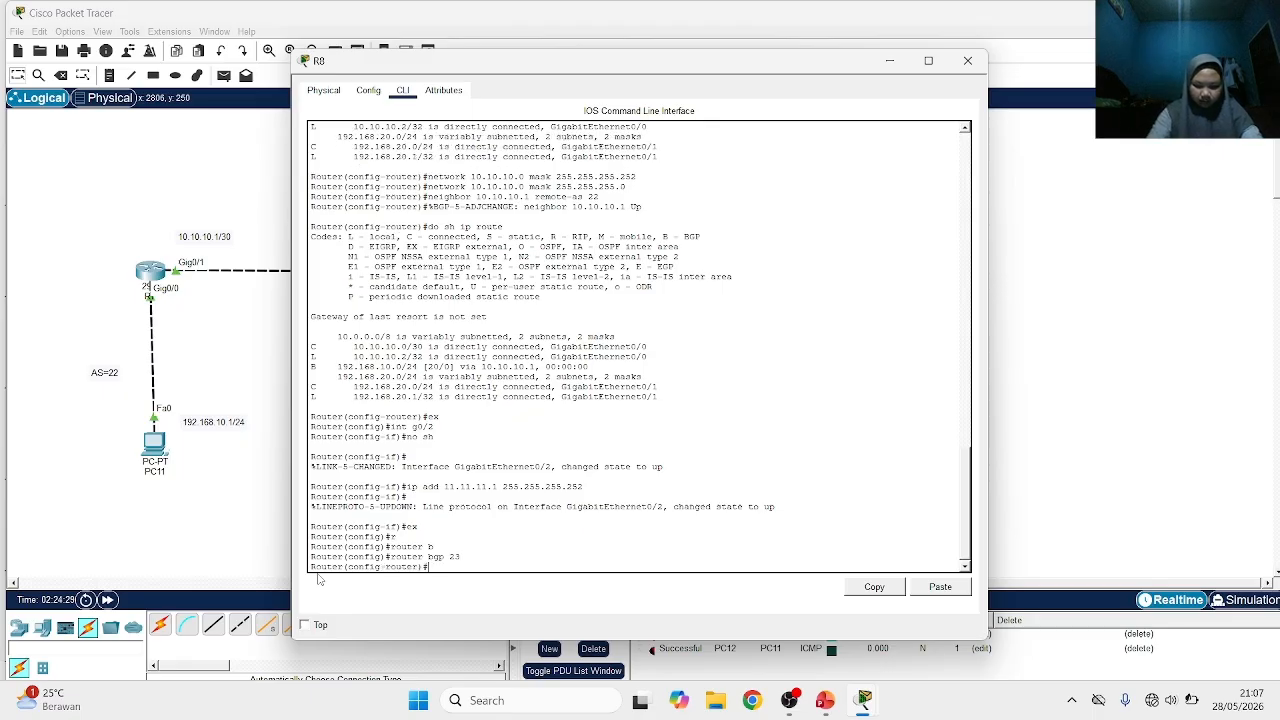
Define 11.11.11.2 as a BGP neighbor with remote AS 24 on R8
text(nei)
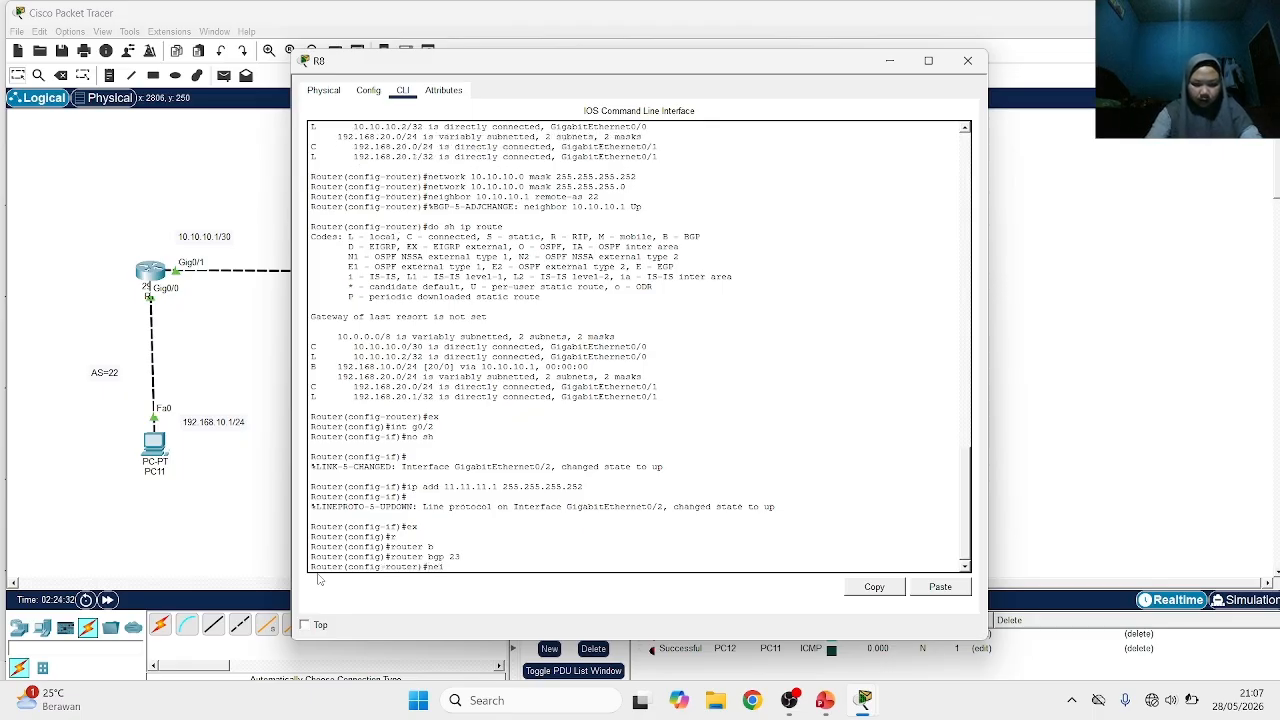
key(Tab)
text(11)
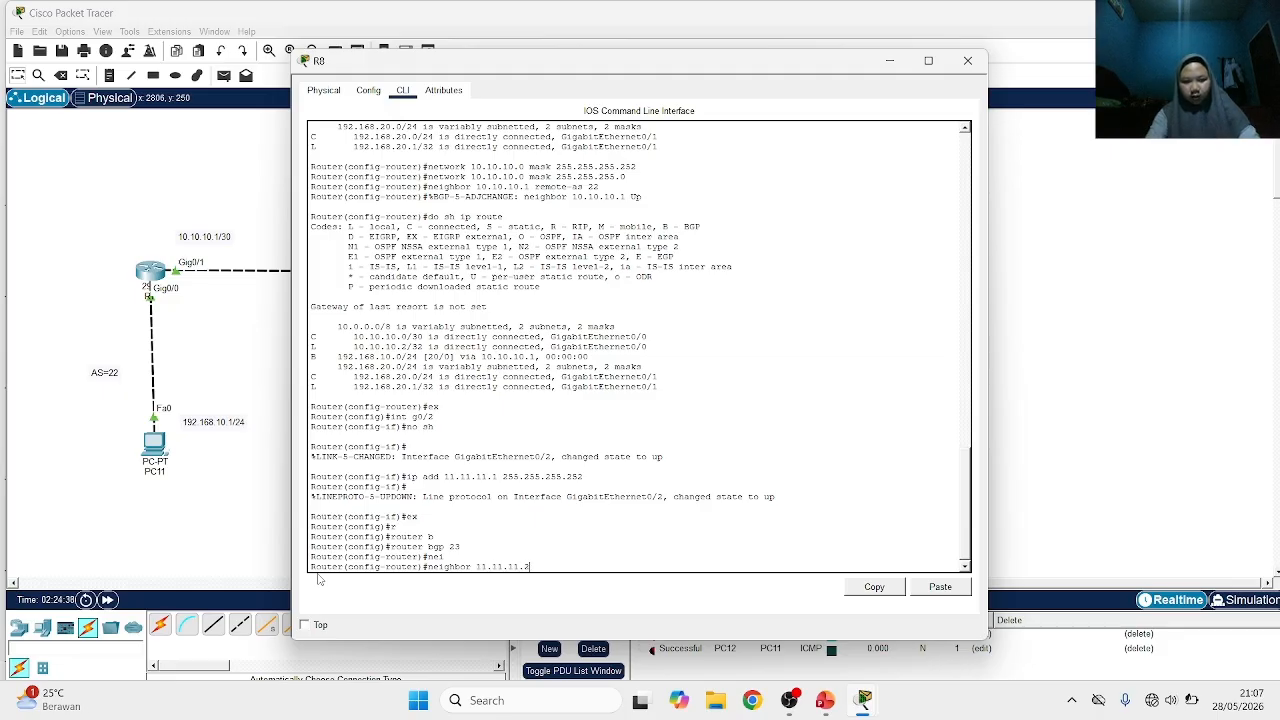
text(.11.11.2 )
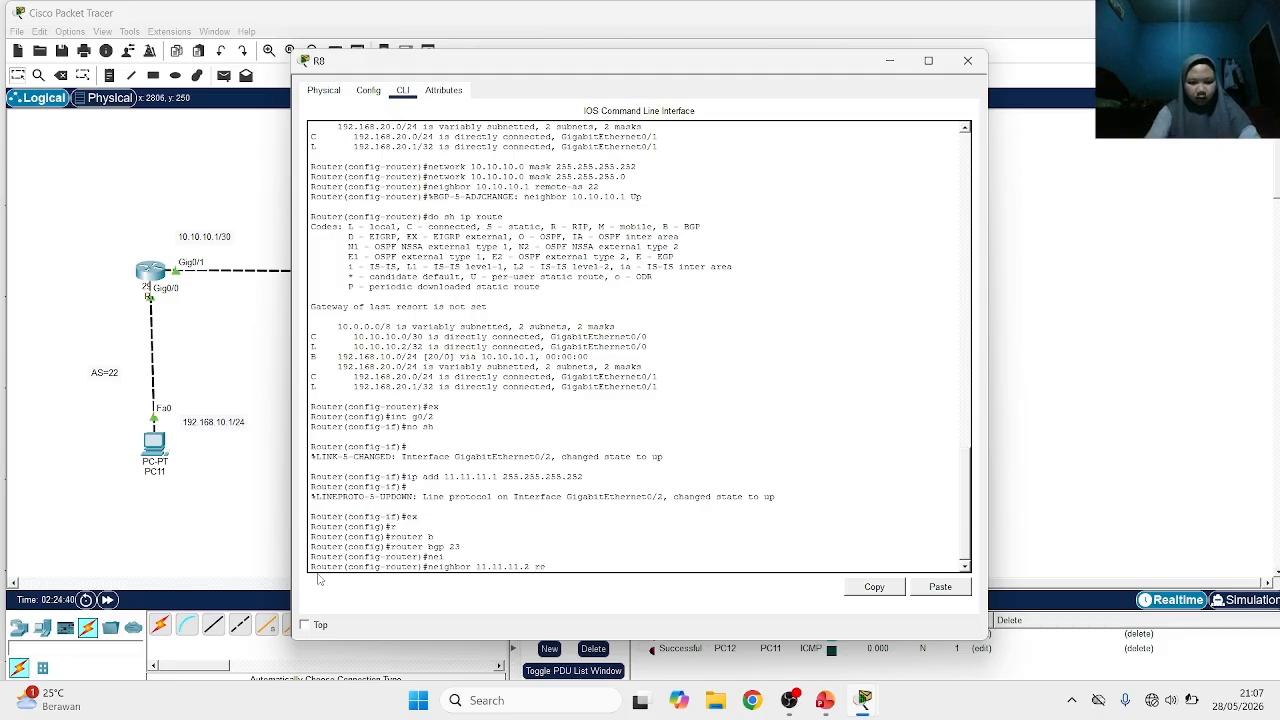
text(re)
key(Tab)
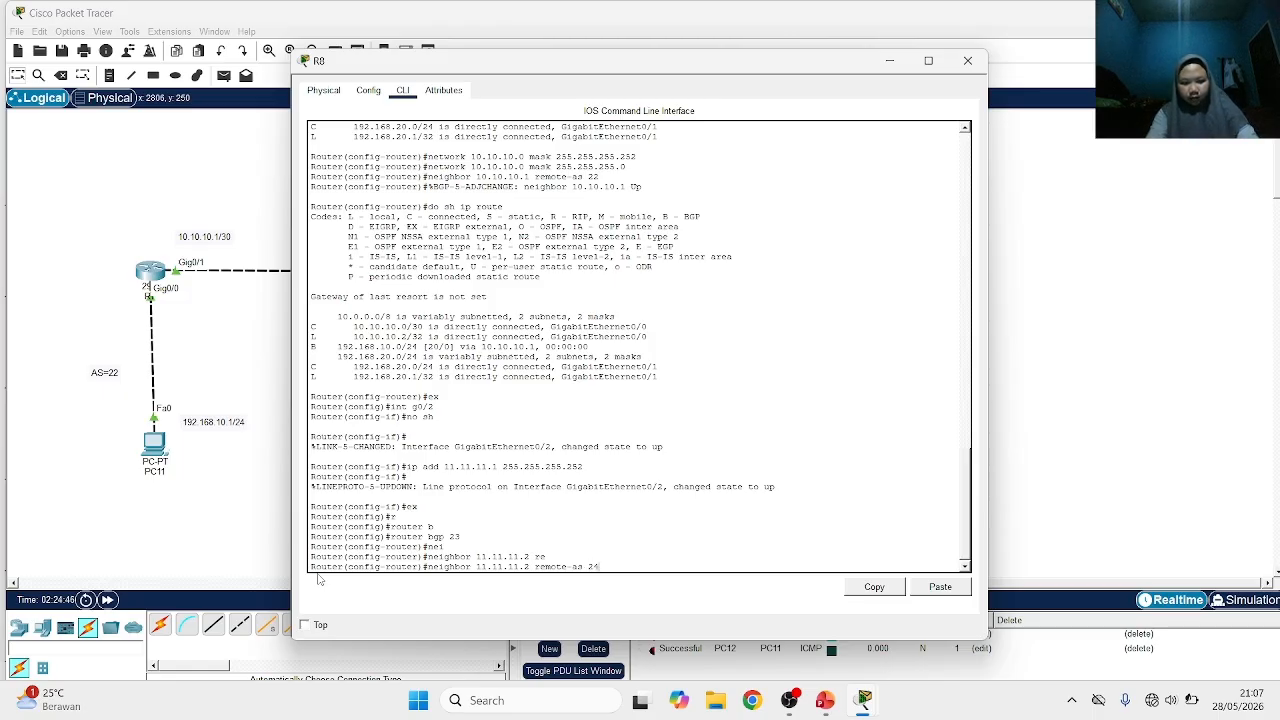
text(24)
key(Return)
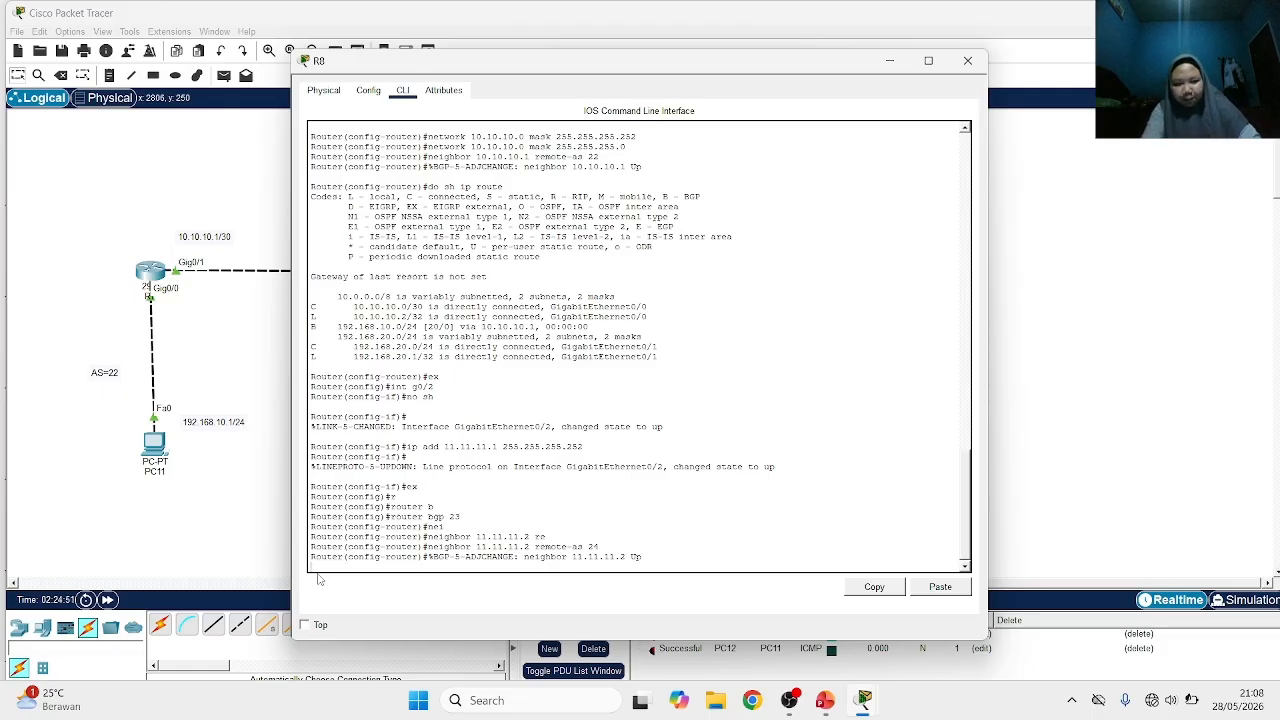
key(Return)
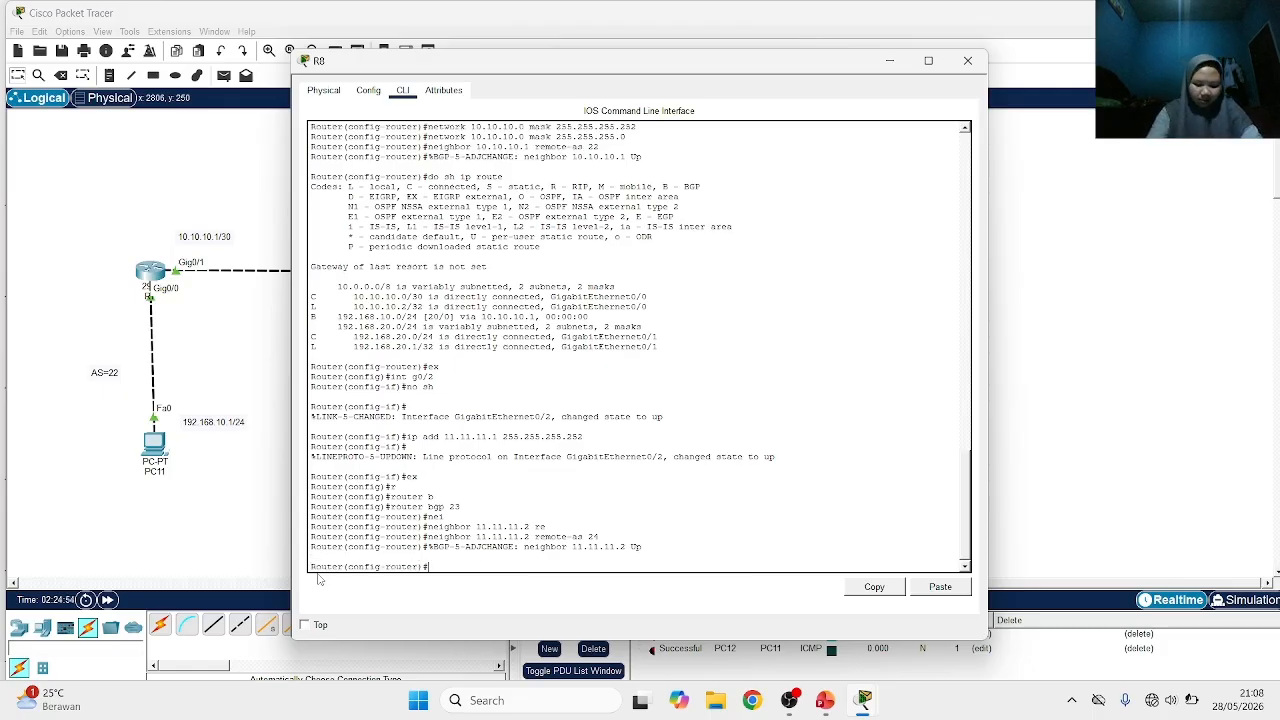
Advertise network 11.11.11.0 with mask 255.255.255.0 in BGP on R8
text(n)
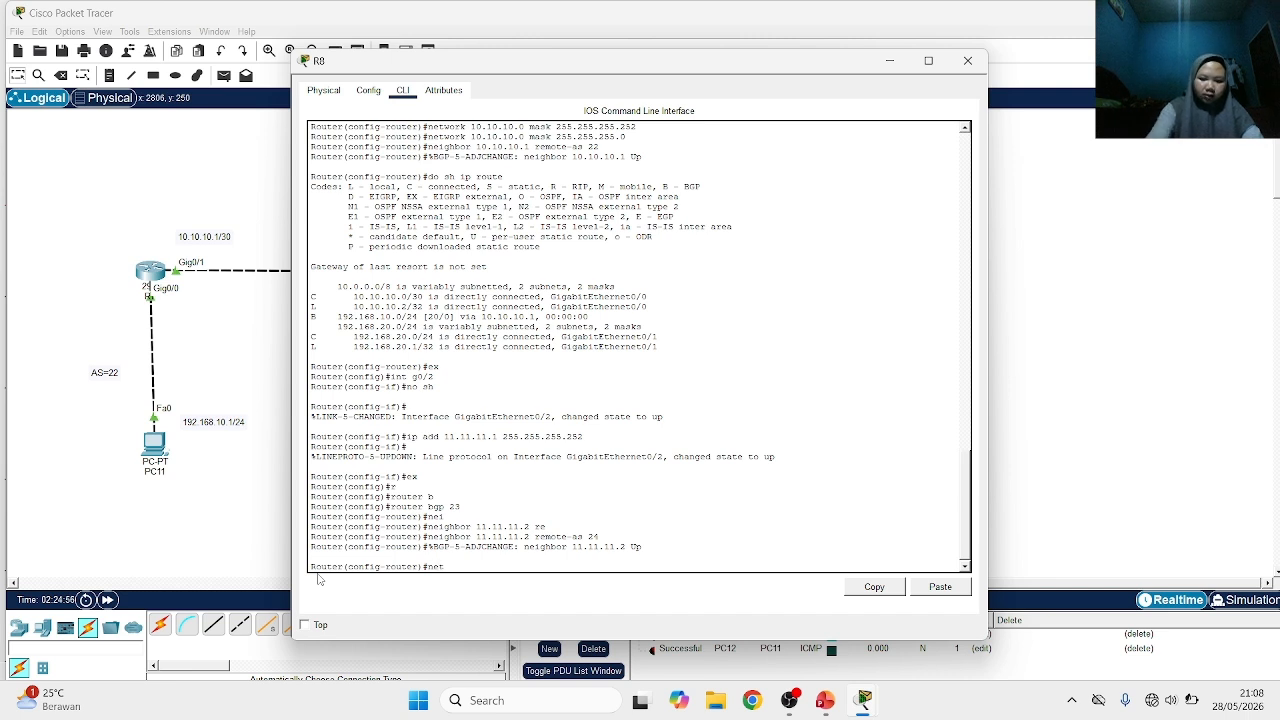
text(et)
key(Tab)
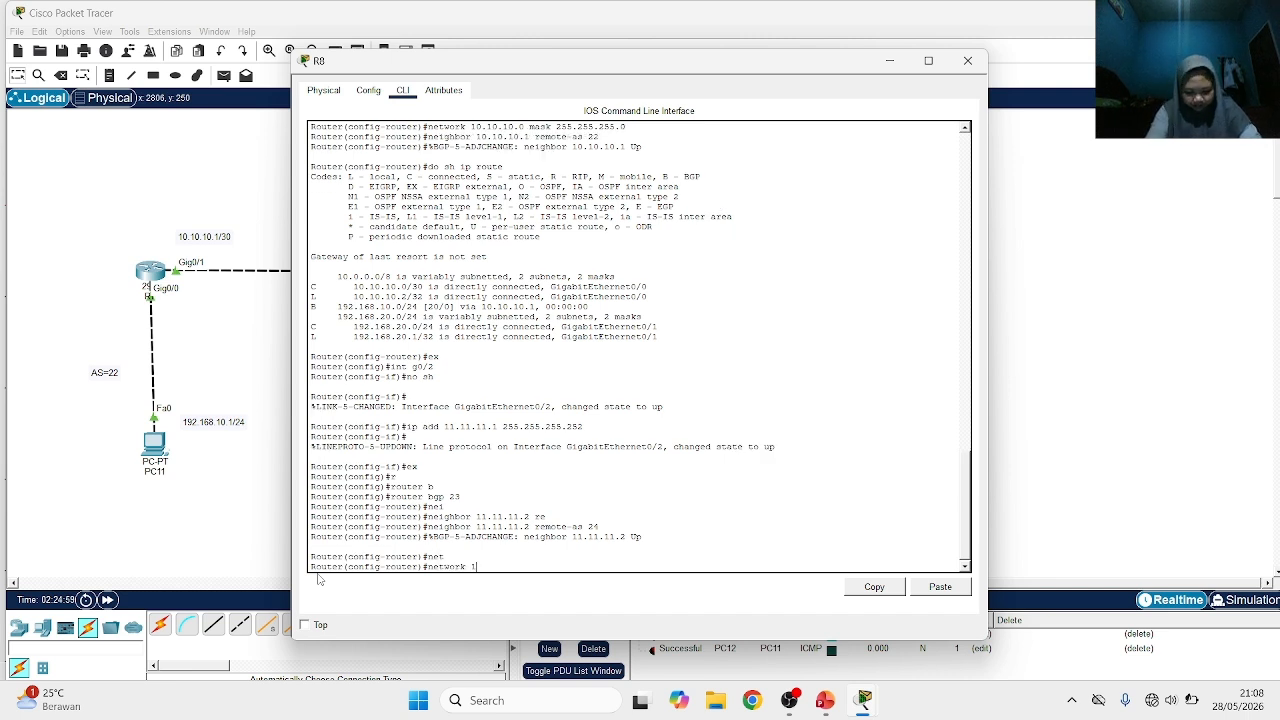
text(11.11.11.0 mask)
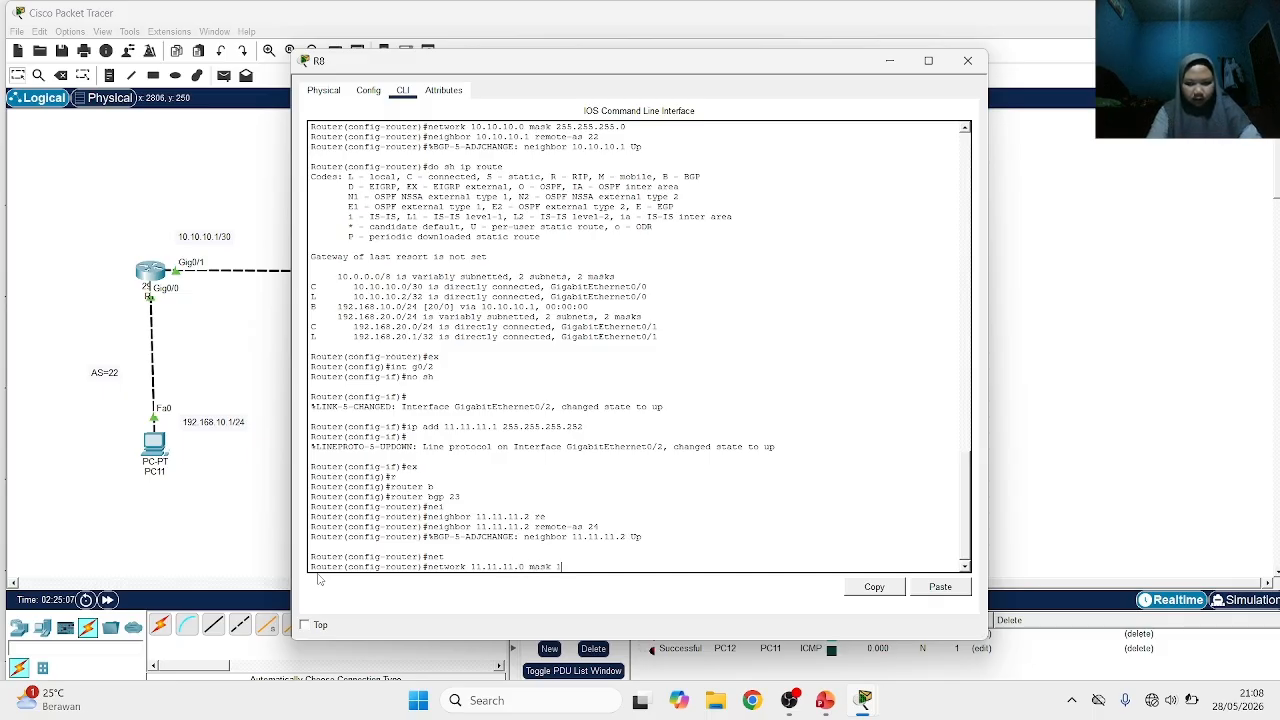
text( 255.25)
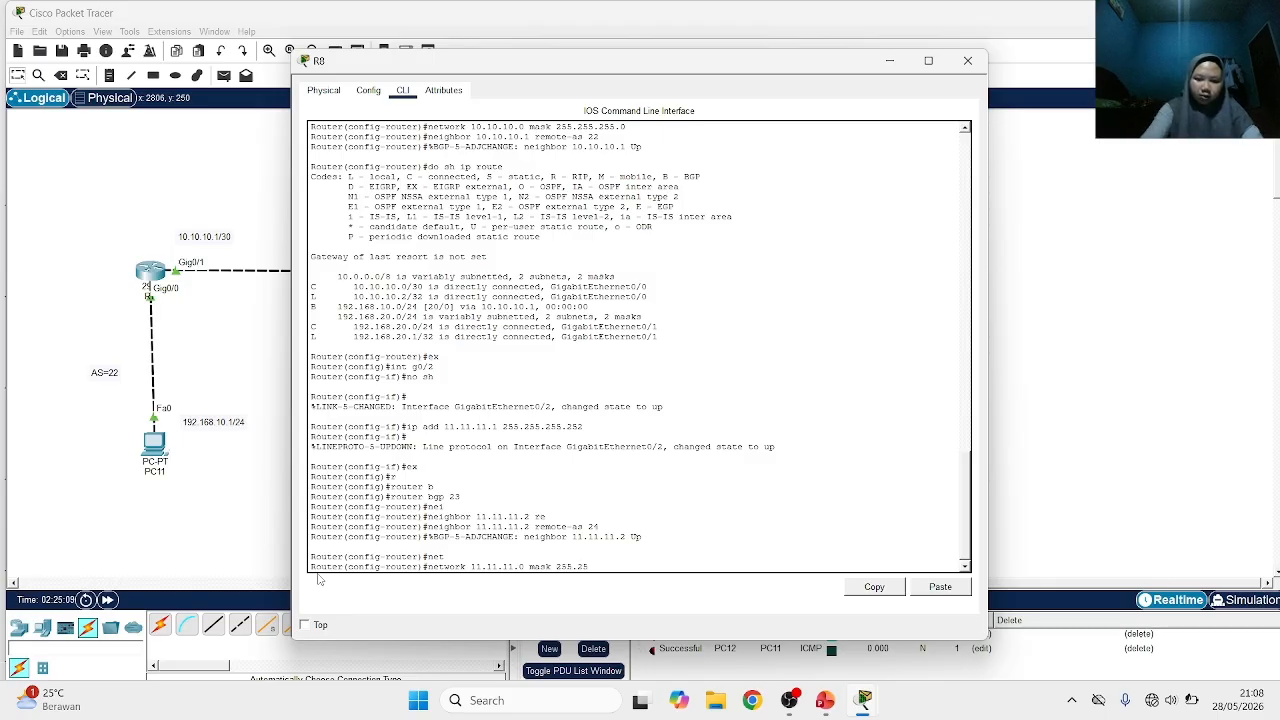
text(5.255.0)
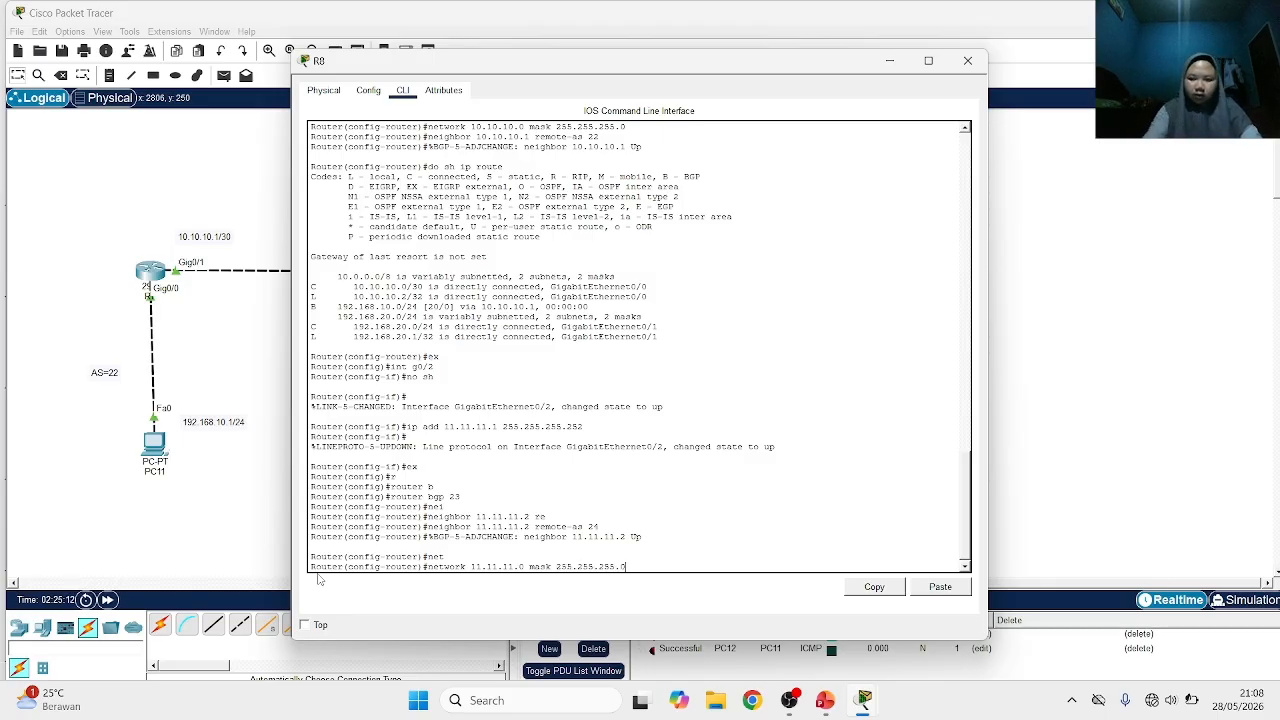
key(Return)
key(Up)
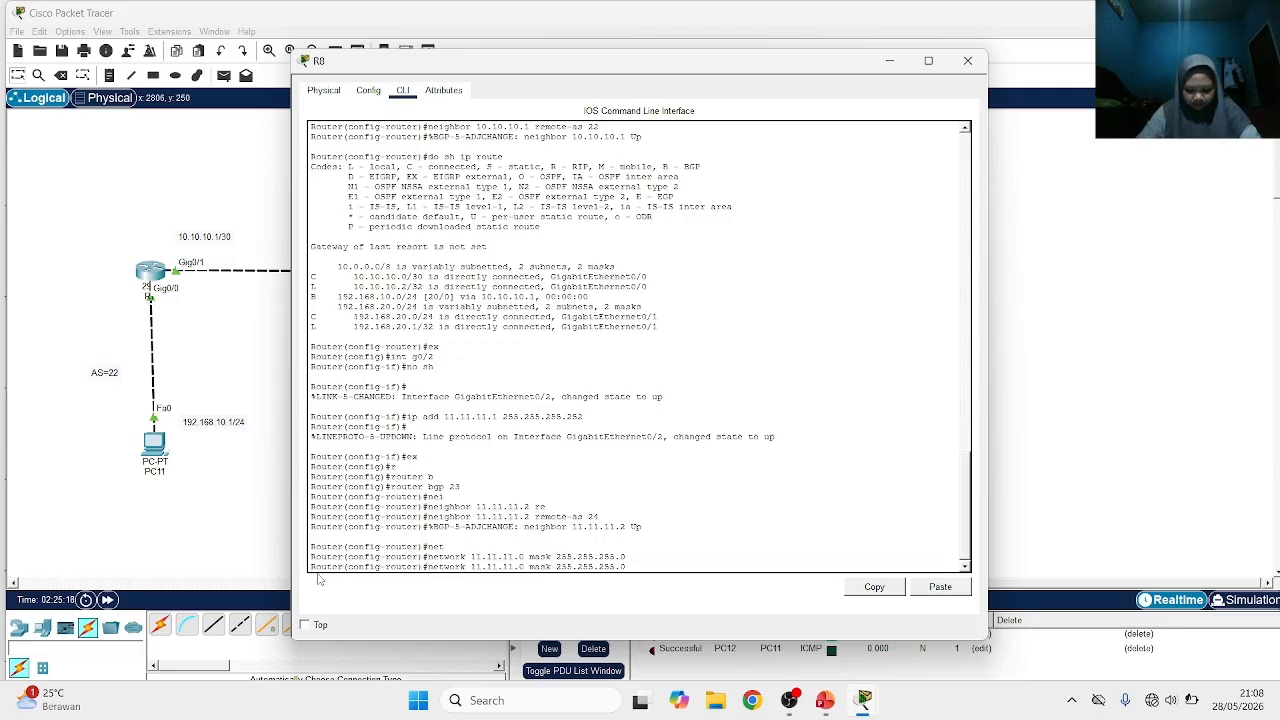
key(Left)
key(Left)
key(Left)
key(Left)
key(Left)
key(Left)
key(Left)
key(Left)
key(Left)
key(Left)
key(Left)
key(Left)
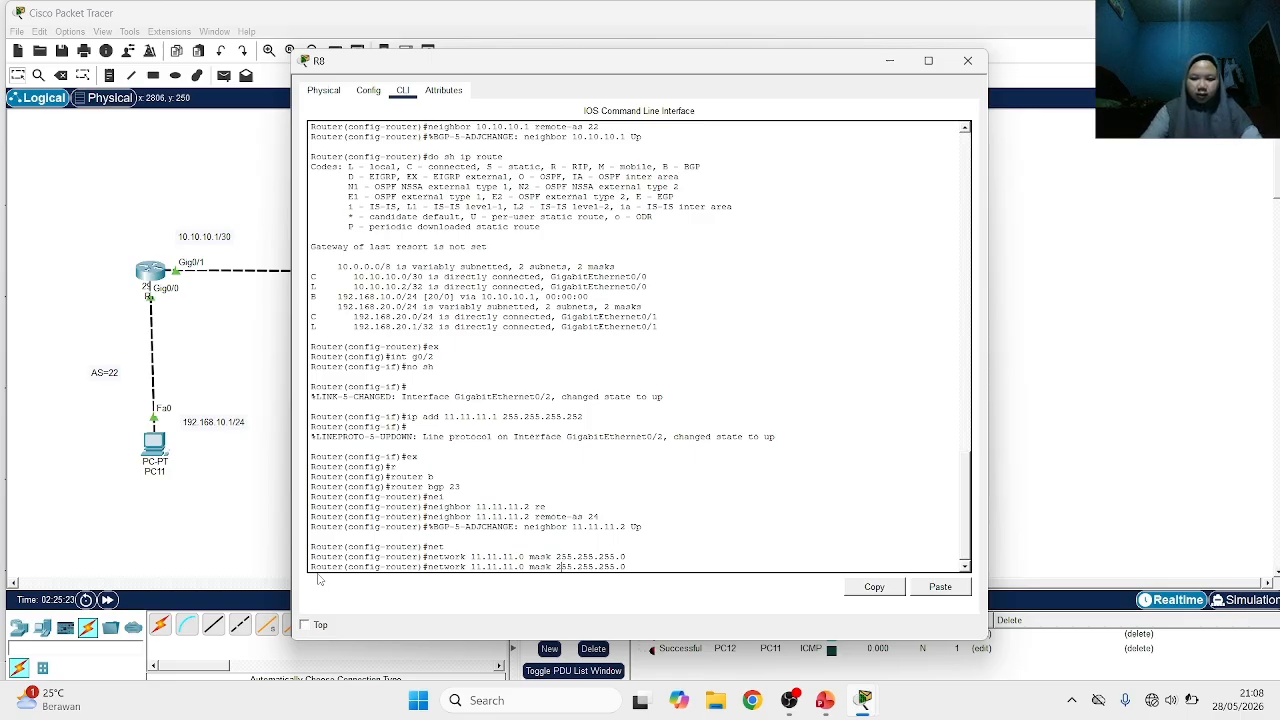
key(Up)
key(BackSpace)
key(BackSpace)
key(BackSpace)
key(BackSpace)
key(BackSpace)
key(BackSpace)
key(BackSpace)
key(BackSpace)
key(BackSpace)
key(BackSpace)
key(BackSpace)
key(BackSpace)
key(BackSpace)
key(BackSpace)
key(BackSpace)
key(BackSpace)
key(BackSpace)
key(BackSpace)
key(BackSpace)
key(BackSpace)
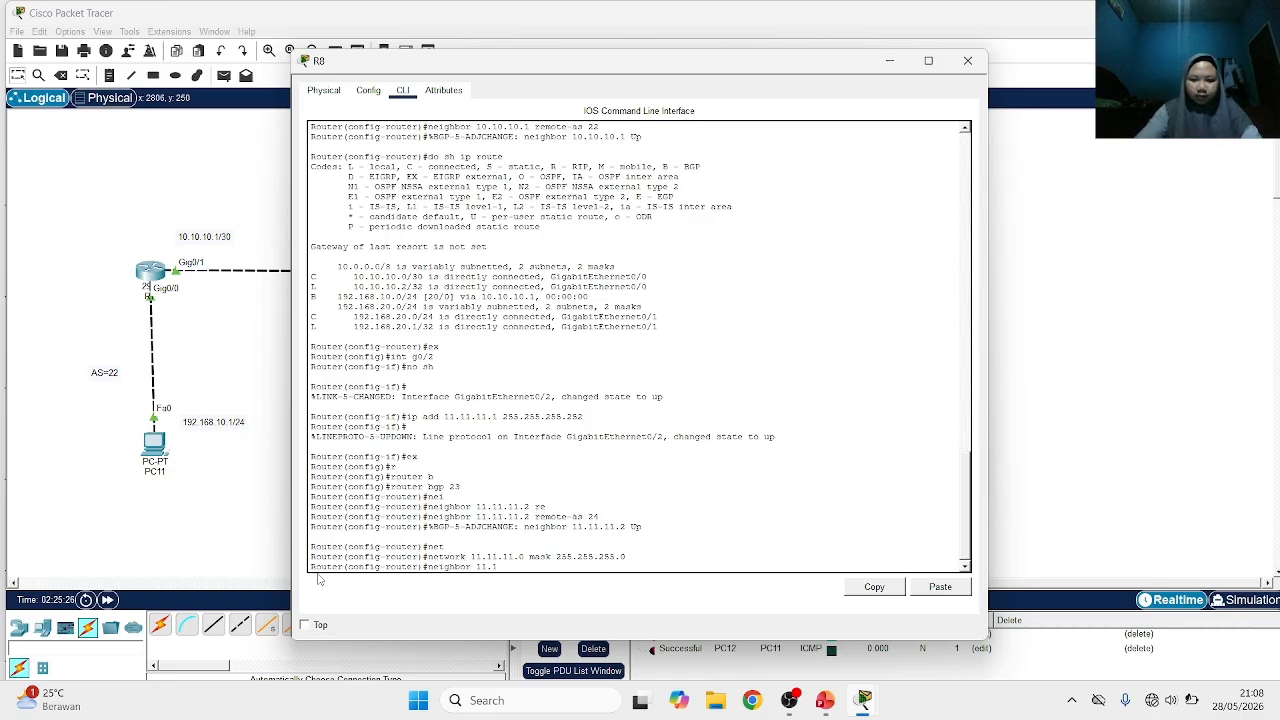
Display R8's IP routing table from BGP configuration mode and examine the entry for network 192.168.30.0
text(do)
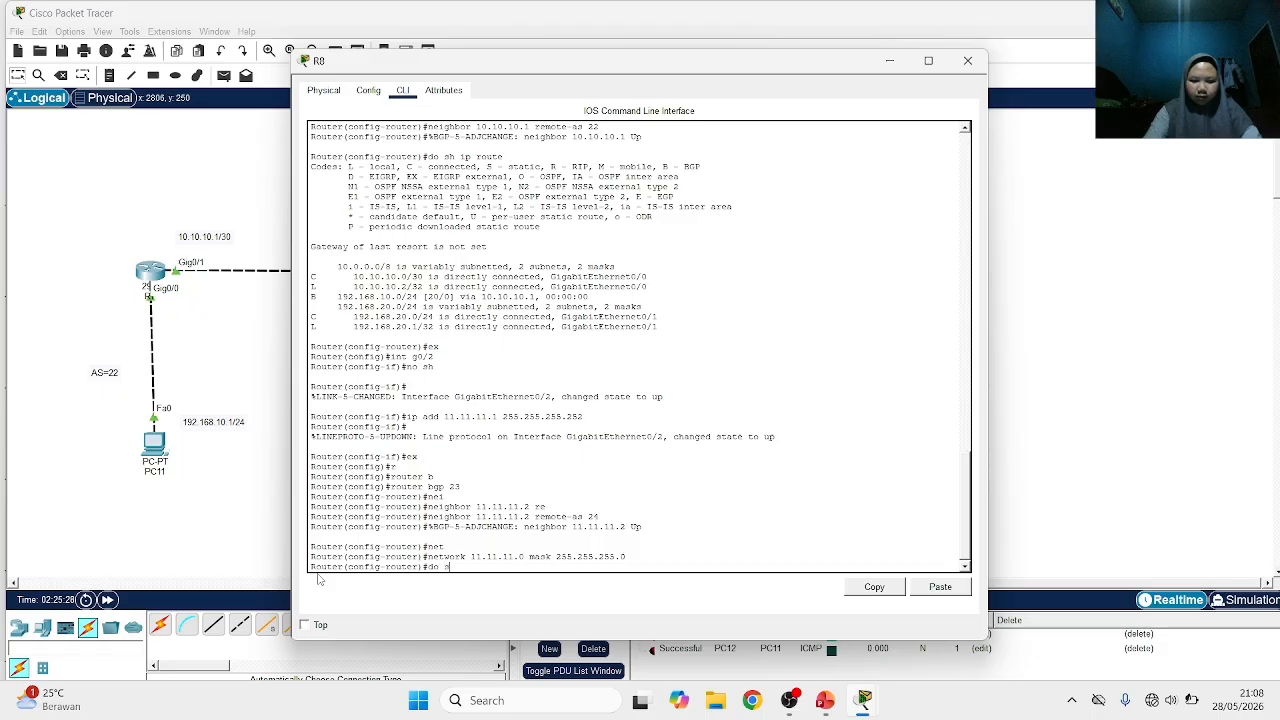
text( sw ip rout)
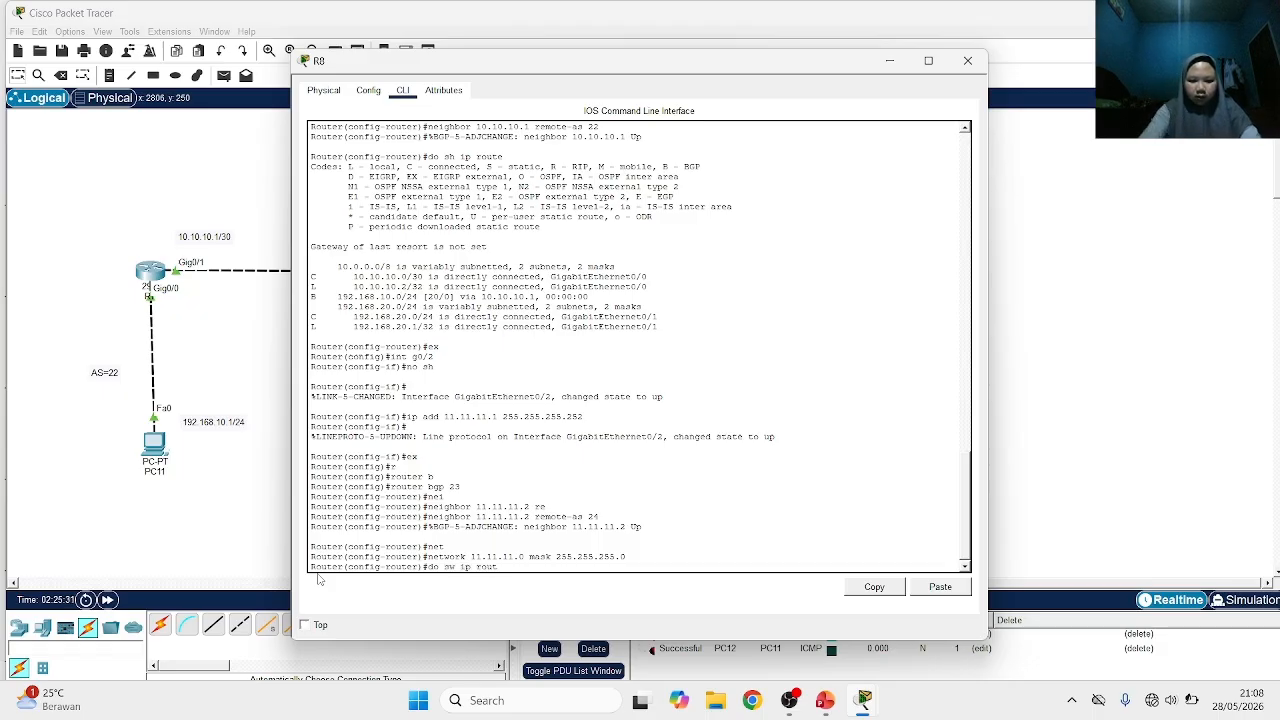
text(e)
key(Return)
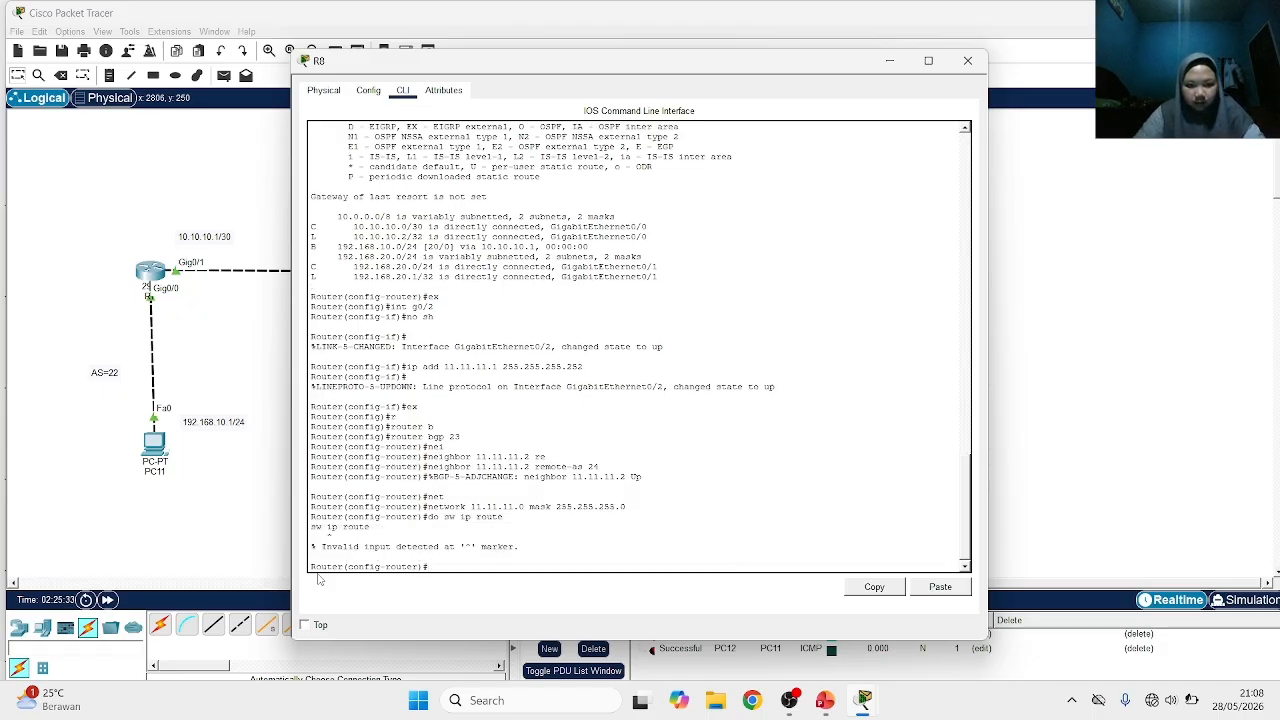
key(Up)
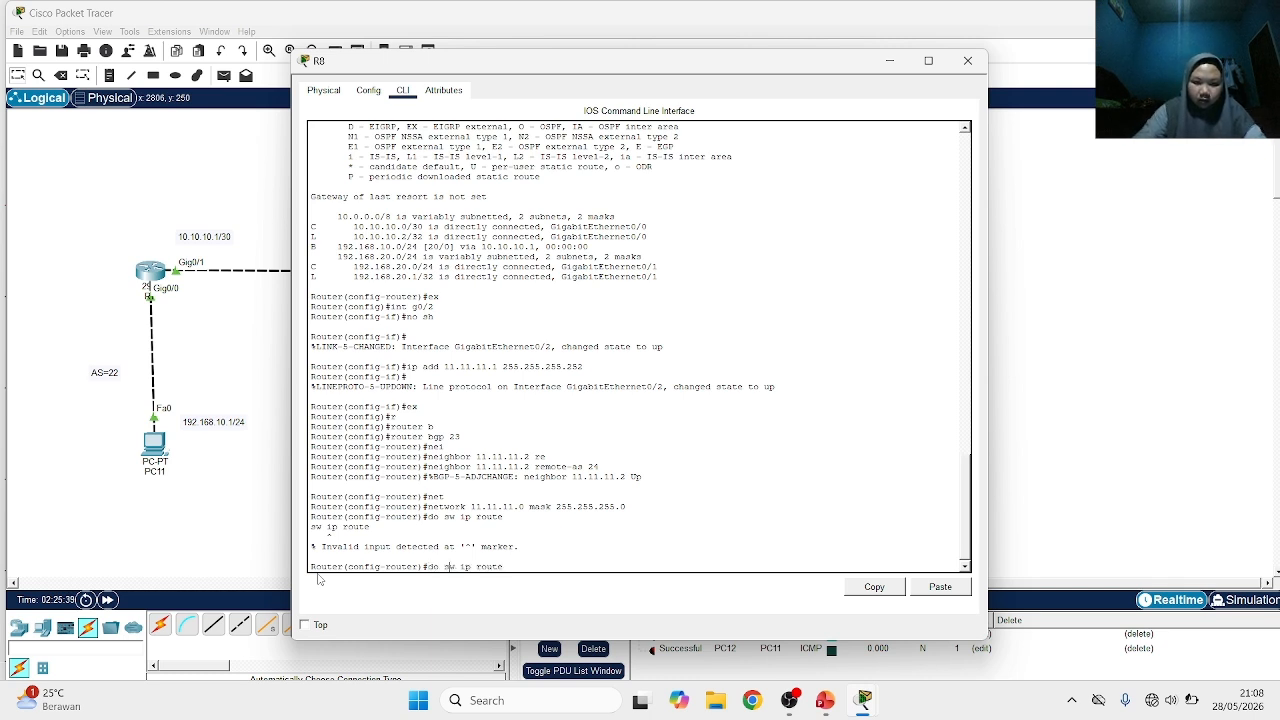
key(BackSpace)
text(h)
key(Return)
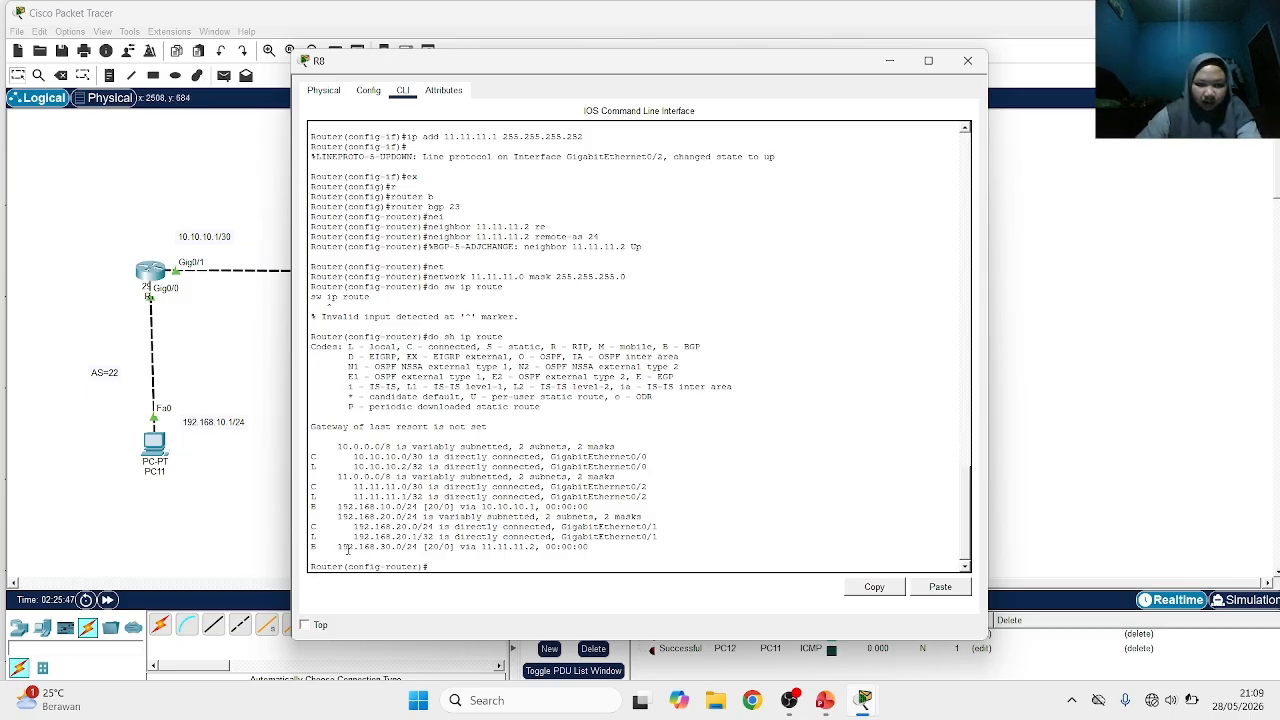
drag(326, 547, 314, 541)
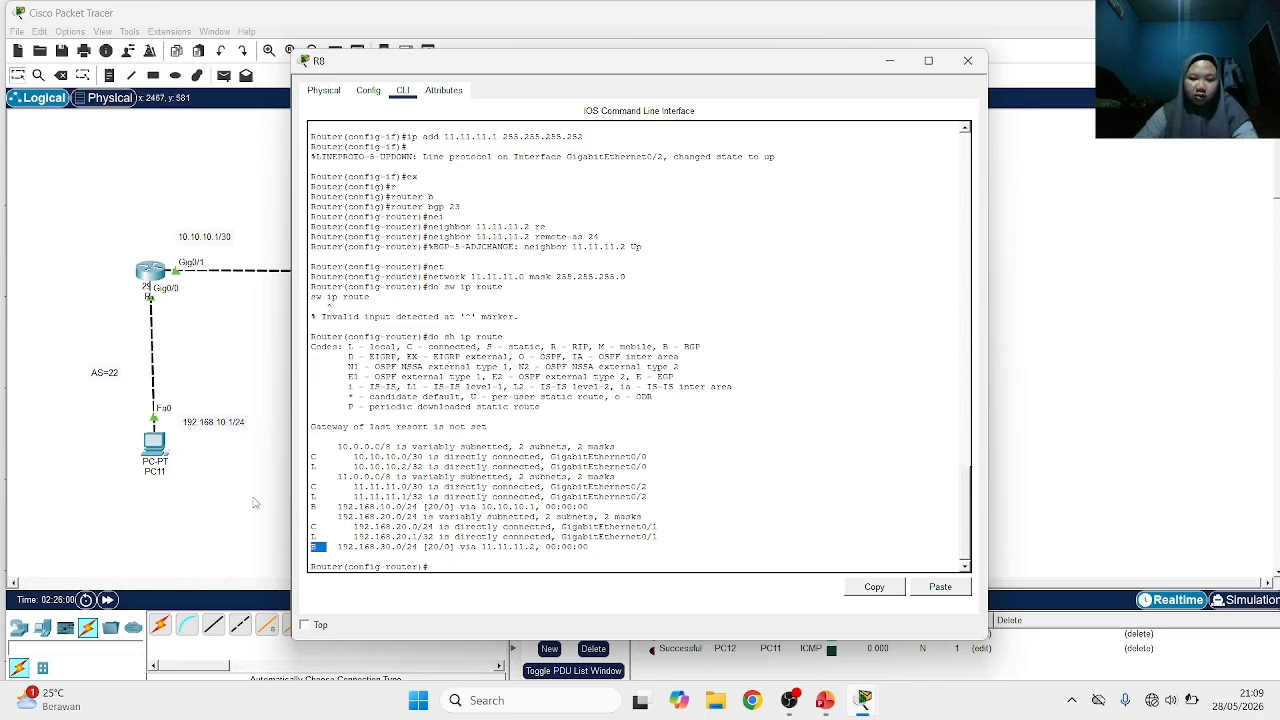
click(264, 494)
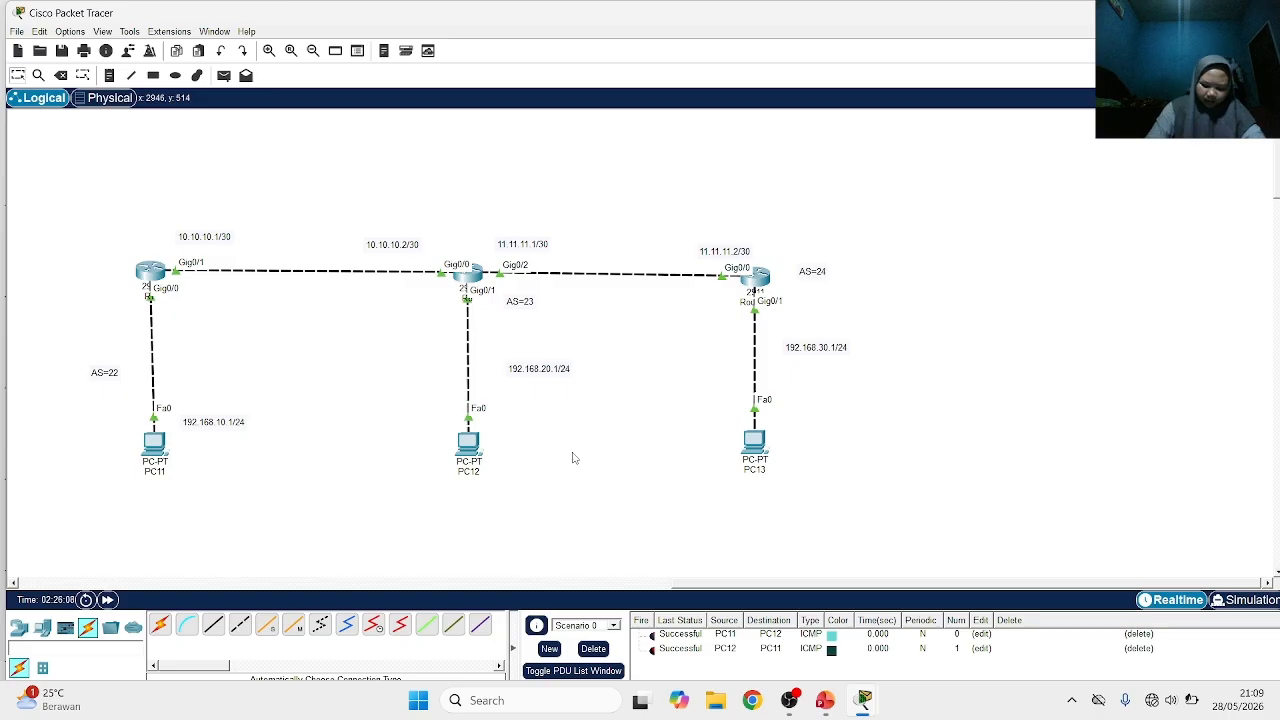
Display the IP routing table on the AS 22 router R7 and examine its entry for network 192.168.30.0
click(157, 277)
key(Up)
key(Up)
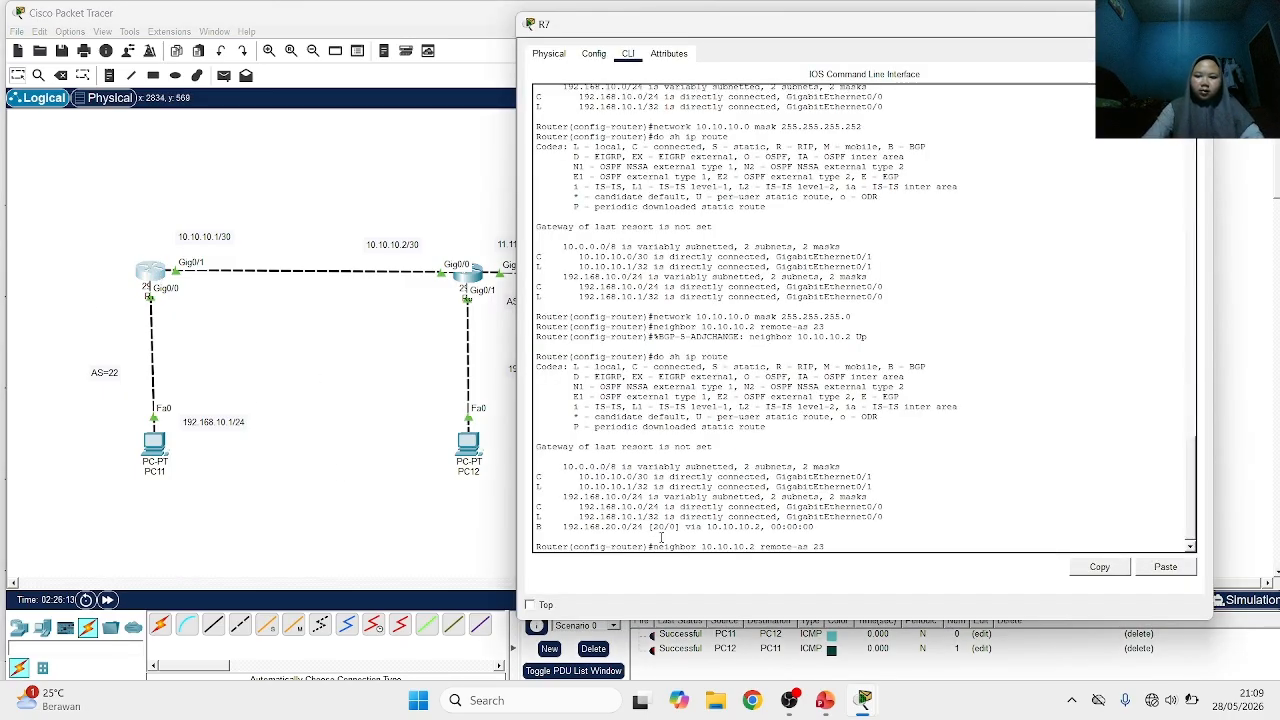
key(Down)
key(Return)
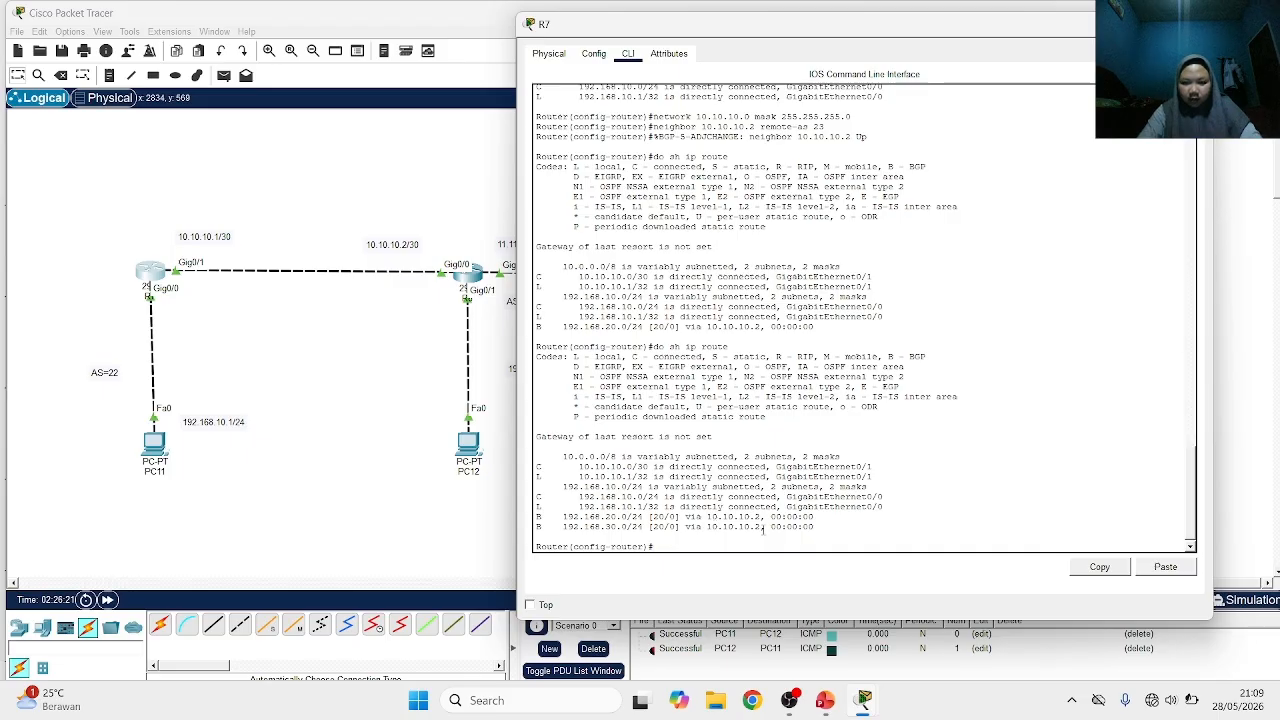
drag(760, 526, 552, 527)
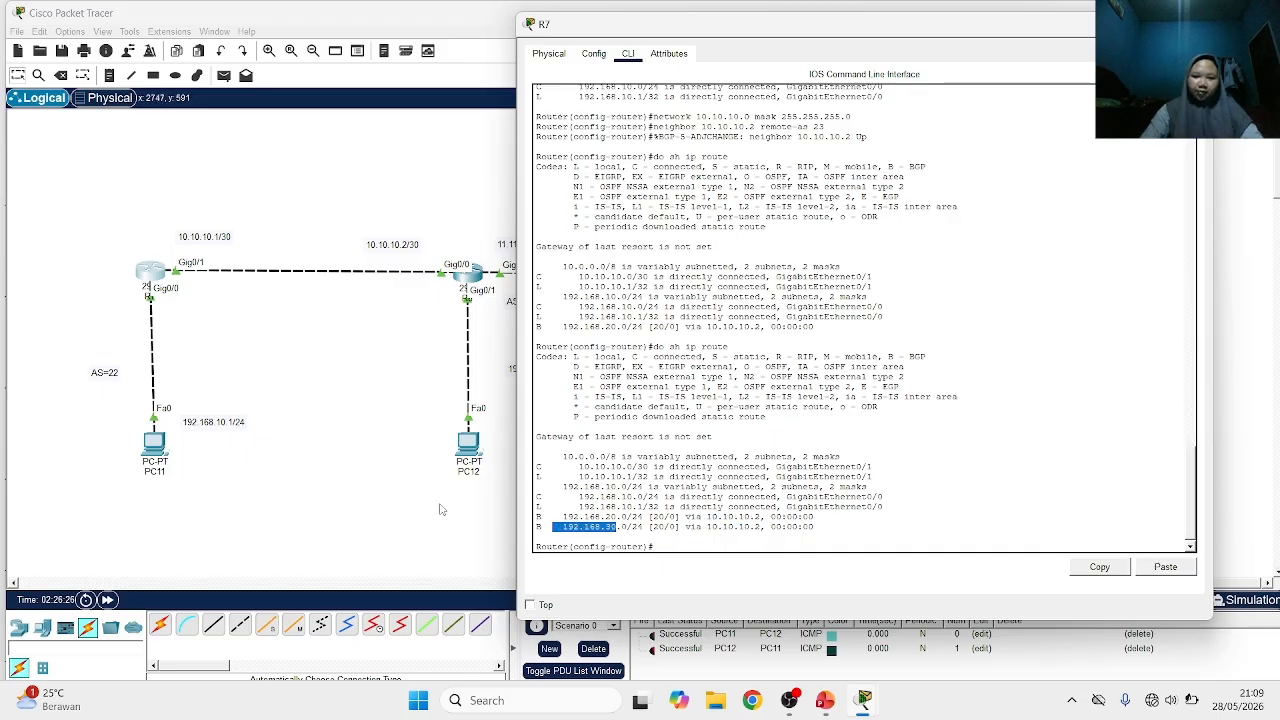
click(443, 509)
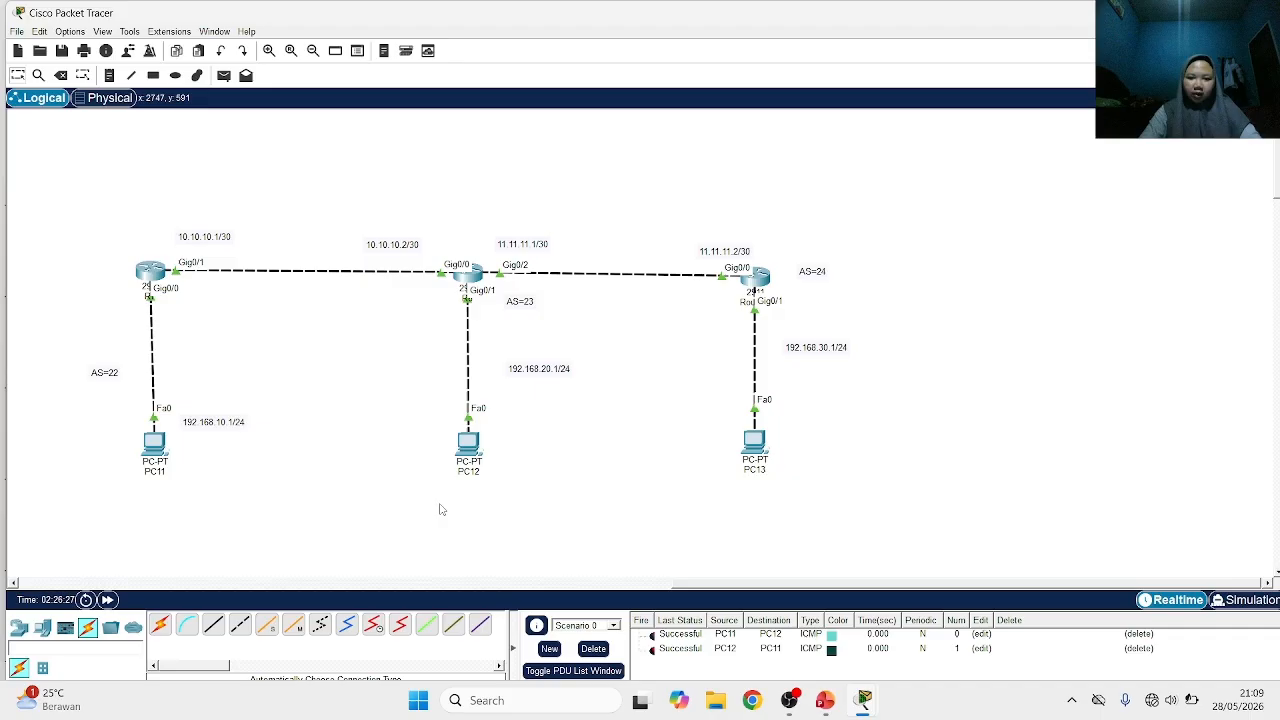
Delete the old test packets of Scenario 0 and send a simple PDU from PC11 to PC12
click(593, 648)
click(223, 76)
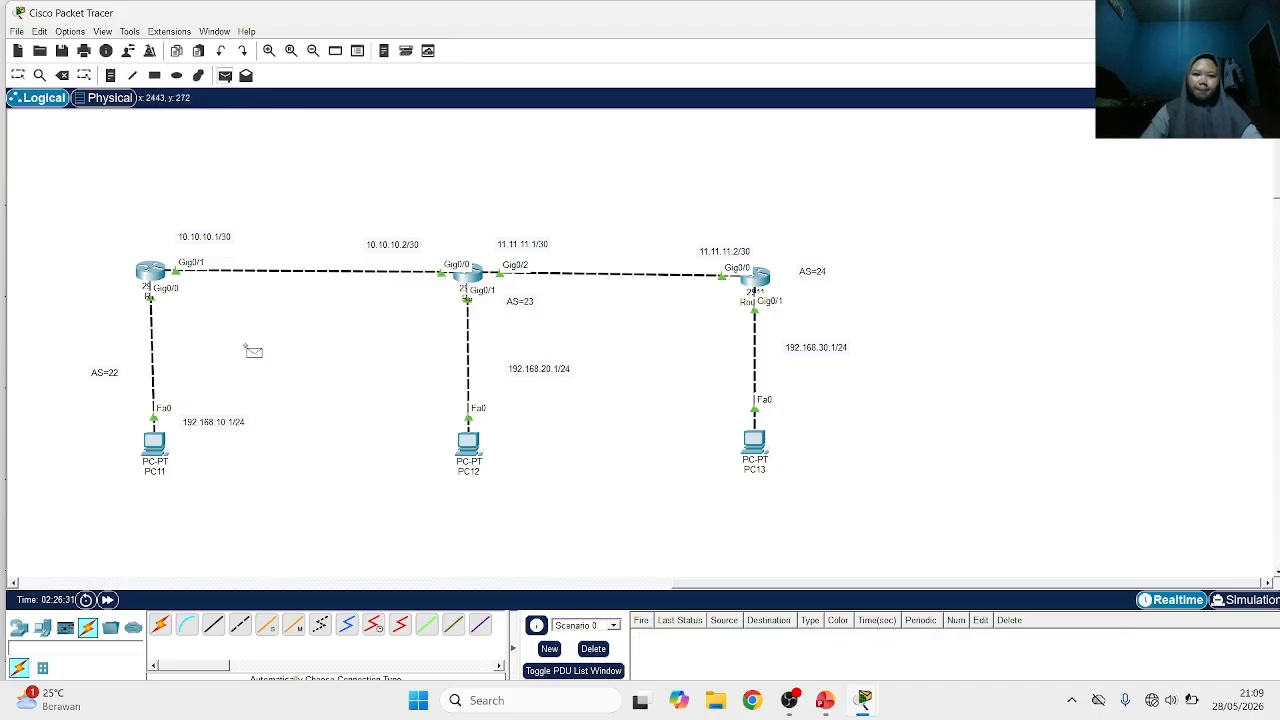
click(155, 441)
click(460, 439)
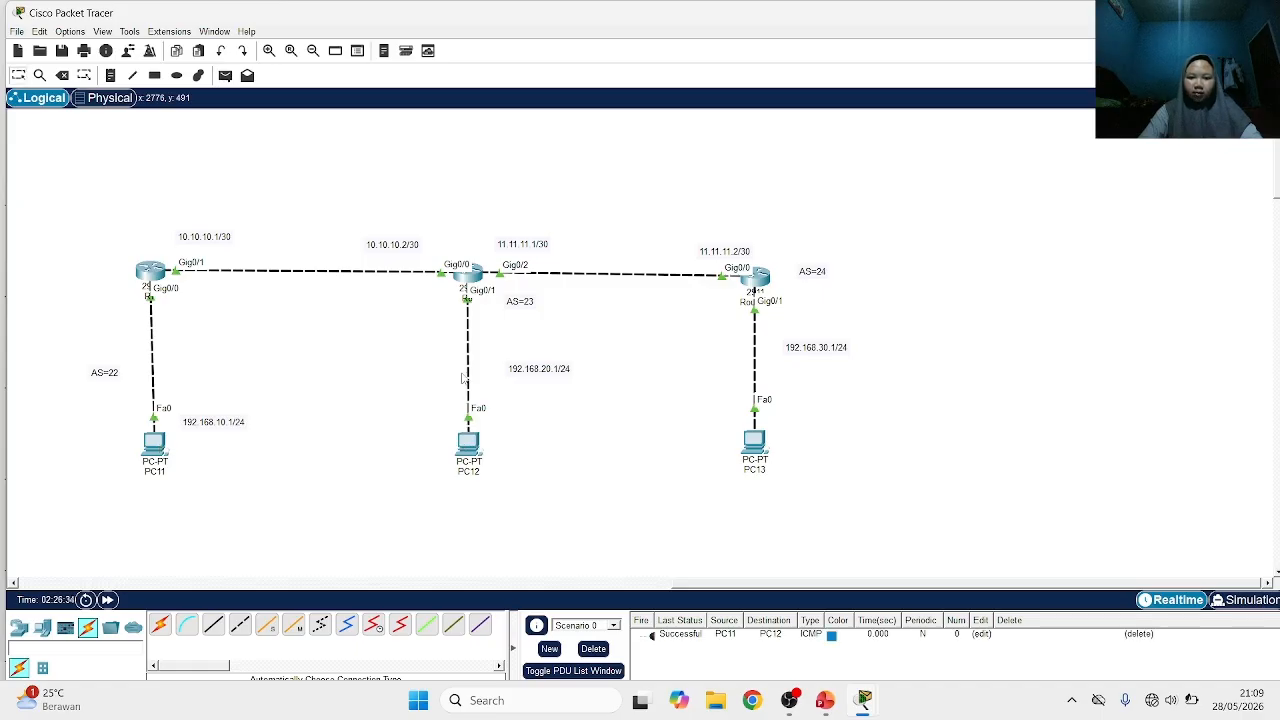
Send a simple PDU from PC12 to PC13 and another one back from PC13 to PC12
click(462, 436)
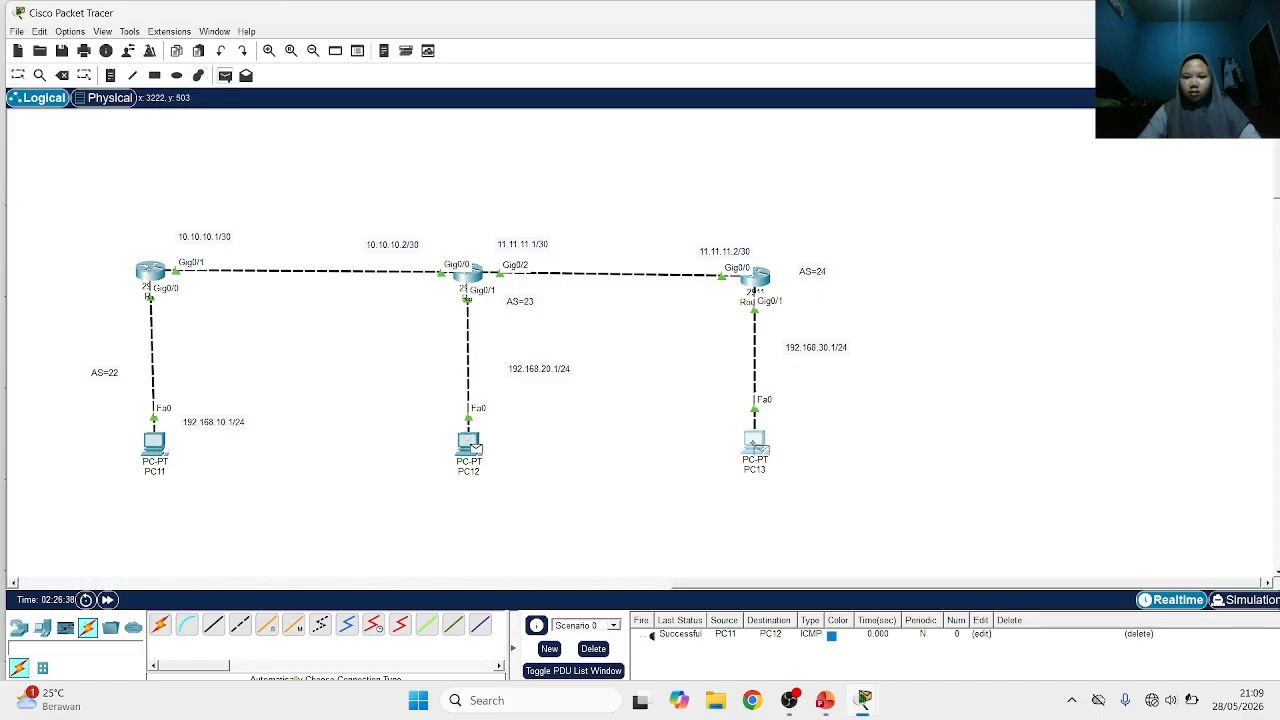
click(754, 441)
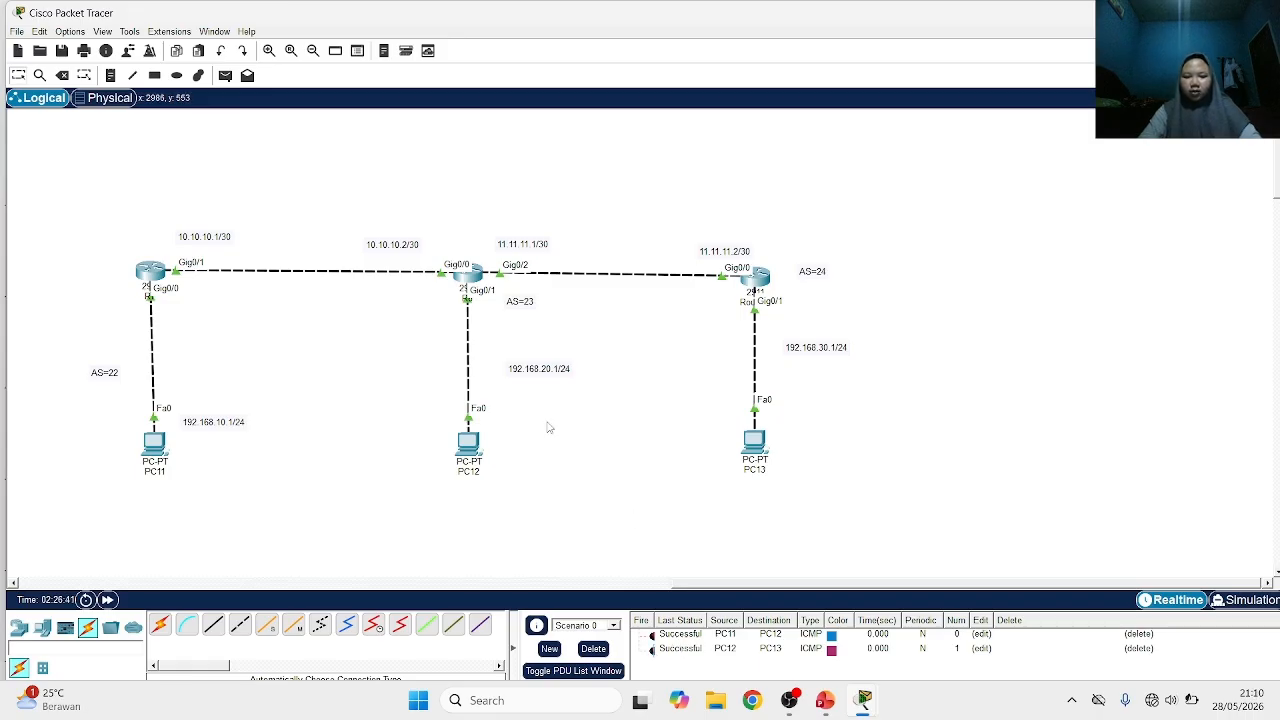
click(225, 75)
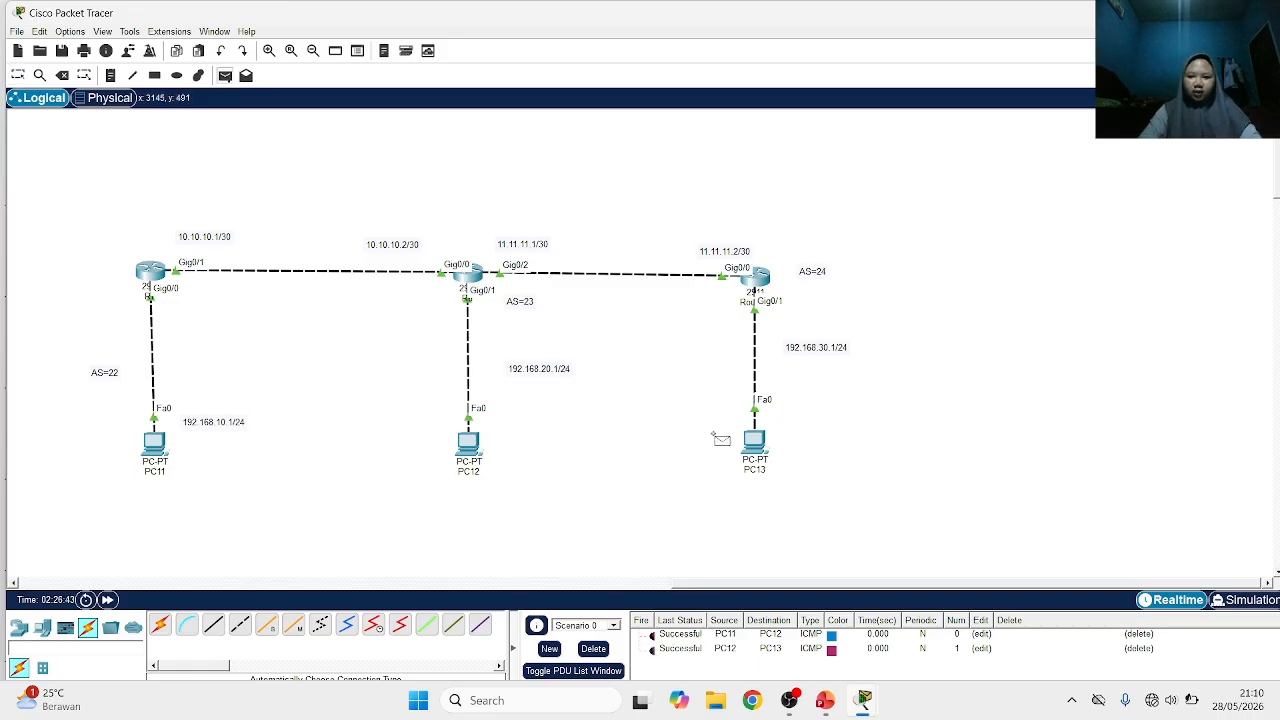
click(754, 441)
click(462, 440)
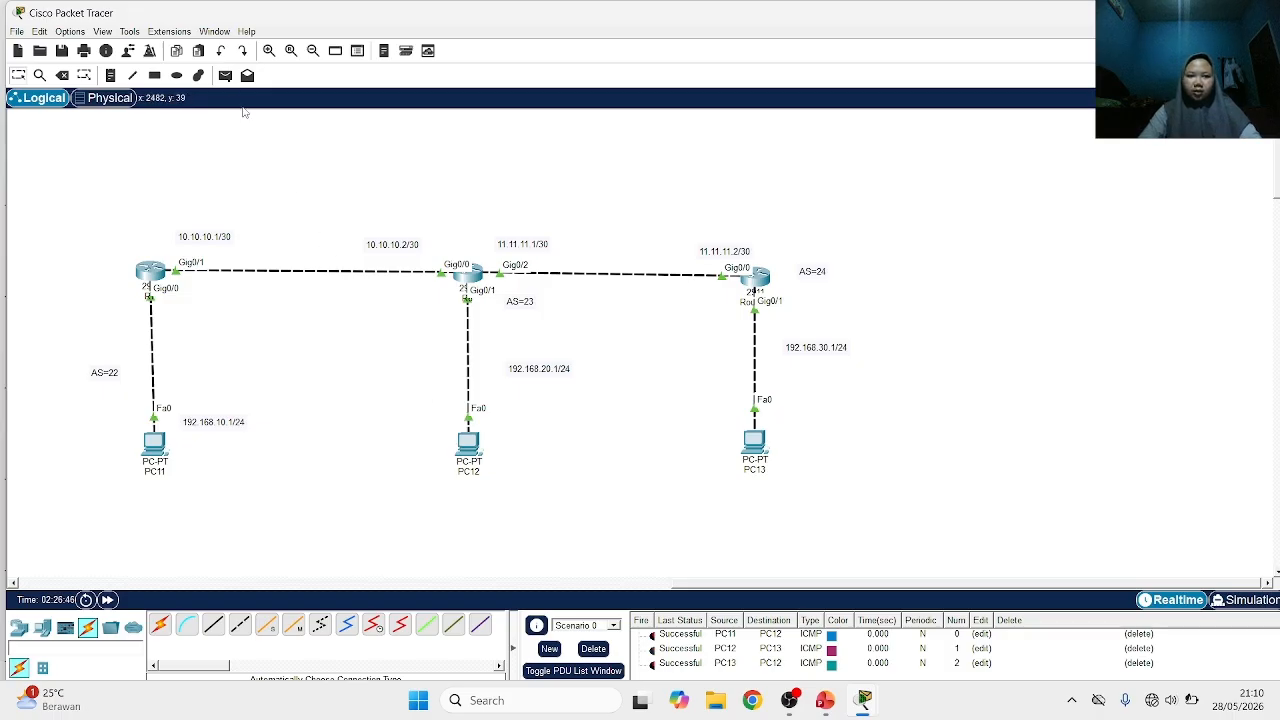
Send a simple PDU from PC11 to PC13 and check its status in the PDU list
click(225, 75)
click(154, 441)
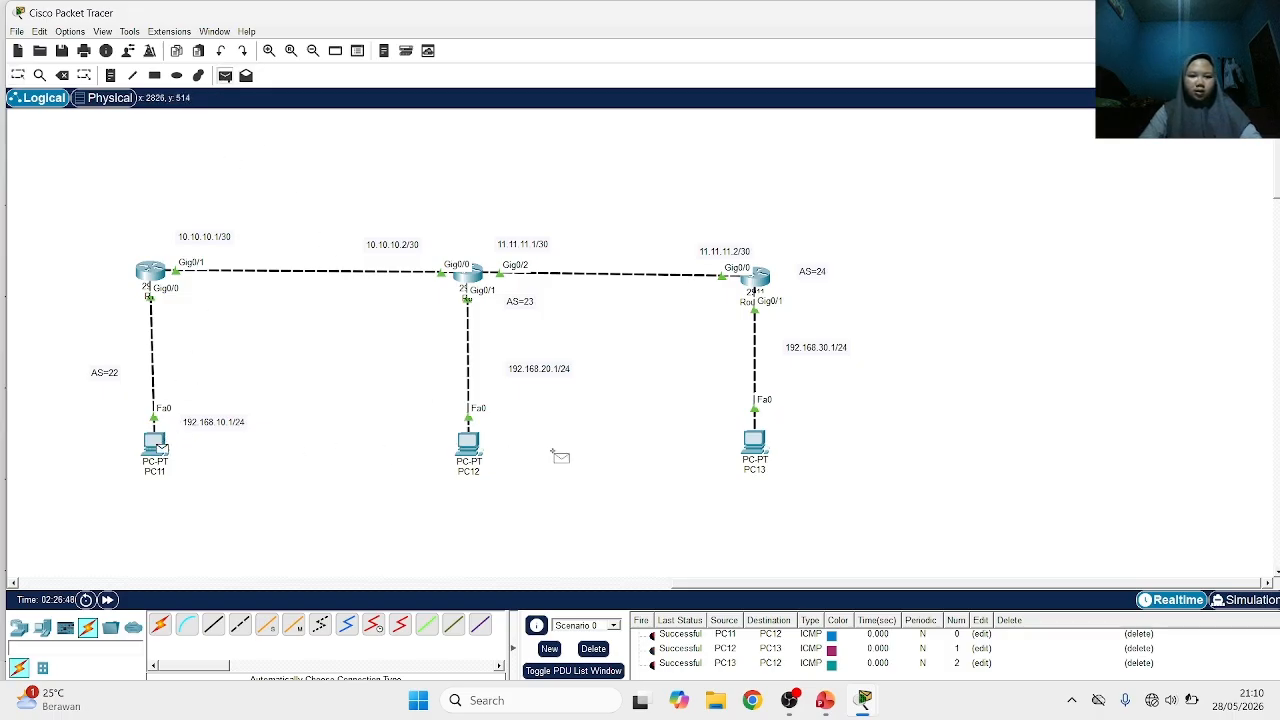
click(754, 441)
scroll(670, 663, down, 1)
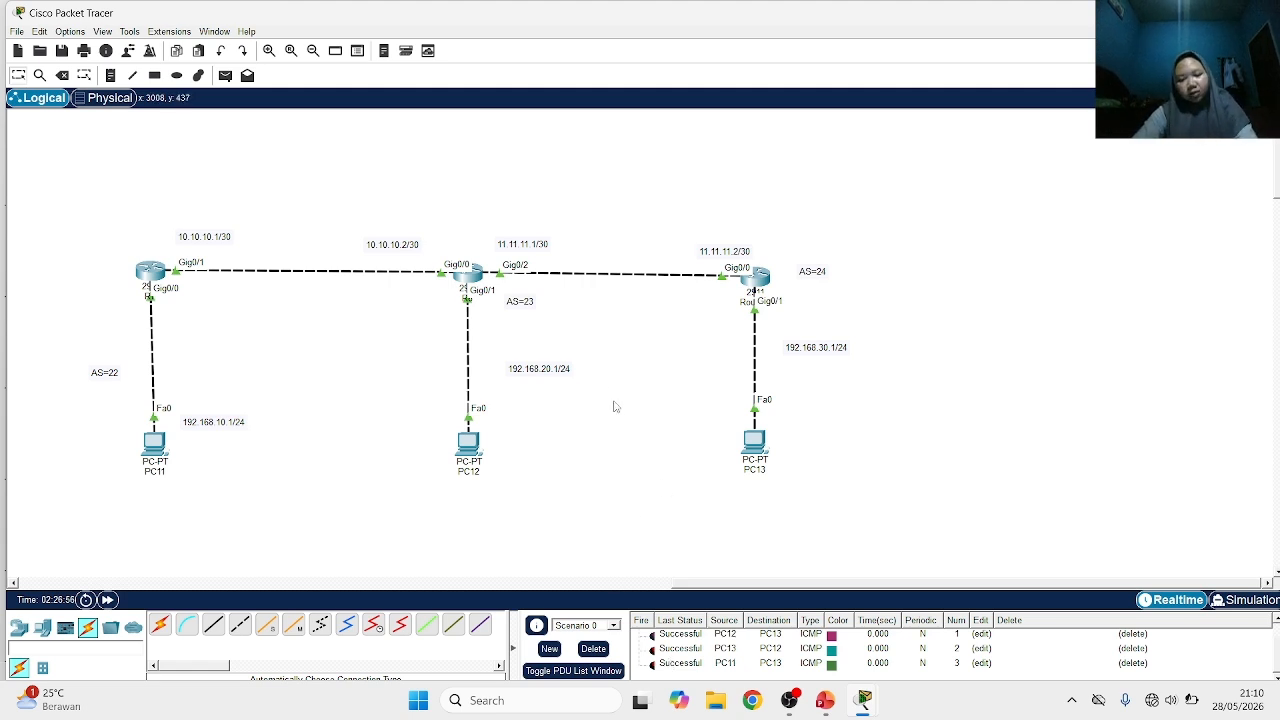
Switch to the Cisco Routing presentation in PowerPoint to review the Outline slide
click(824, 700)
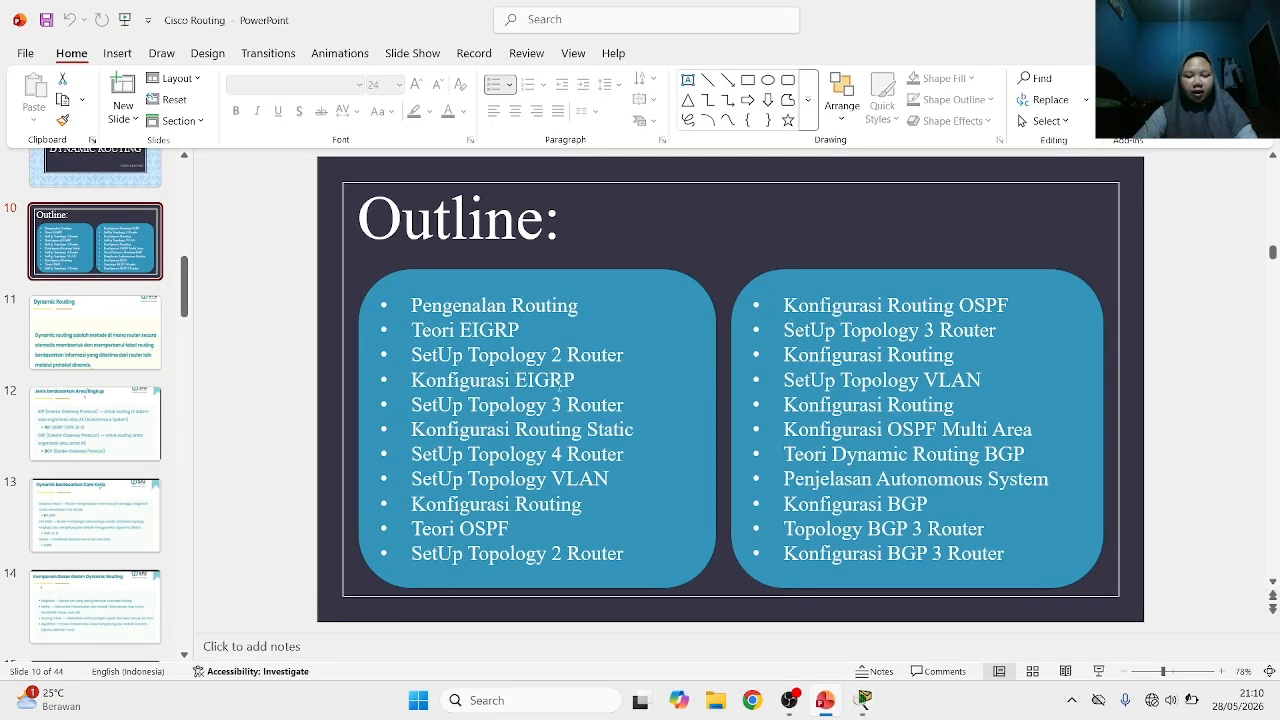